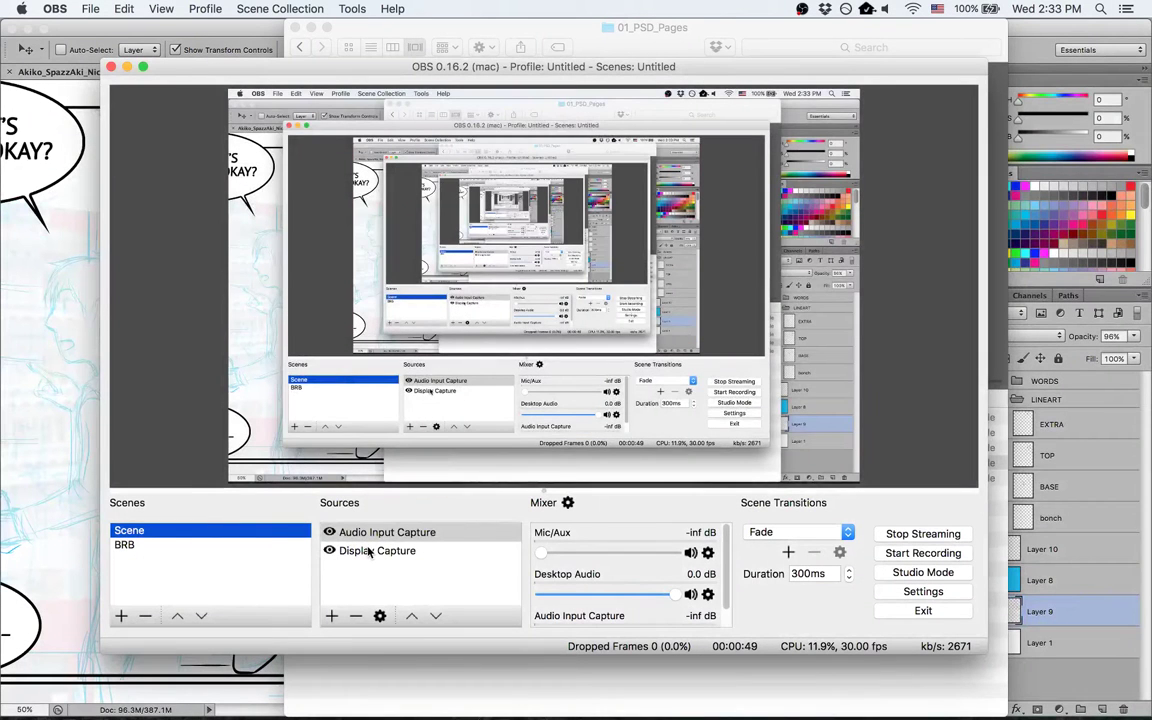
# Step: Select the Display Capture source in OBS, minimise its window, and return to the Photoshop comic page with the Brush tool active
pyautogui.click(368, 551)
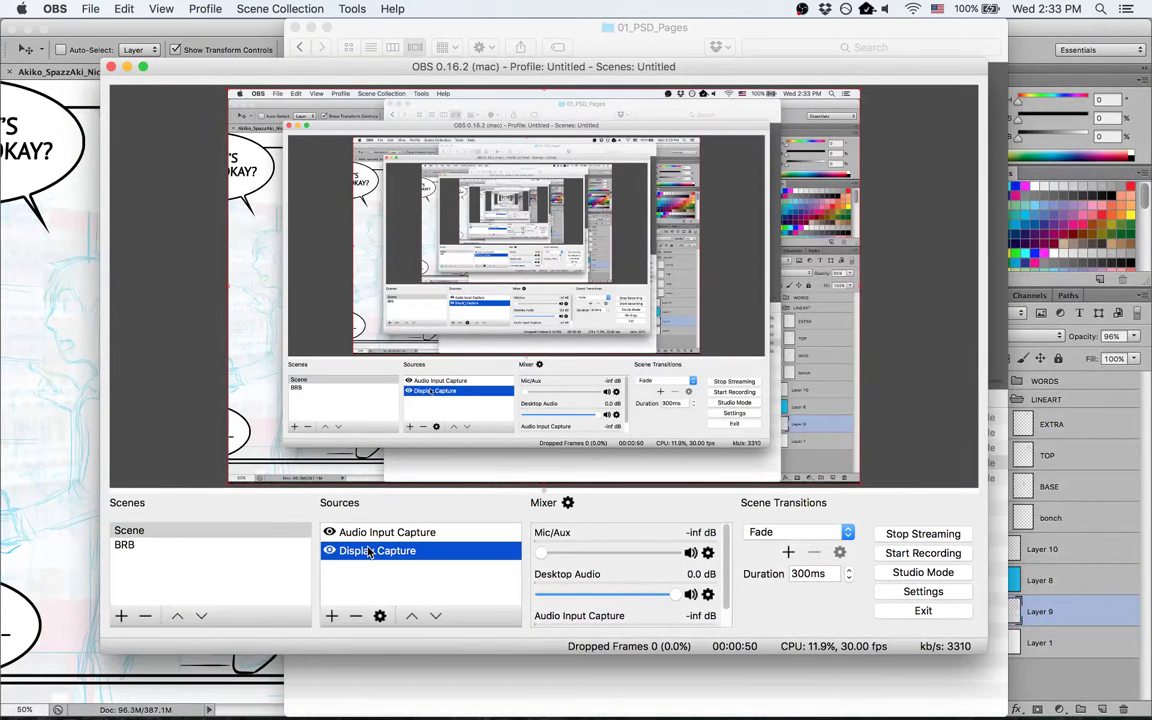
pyautogui.click(127, 66)
pyautogui.click(3, 311)
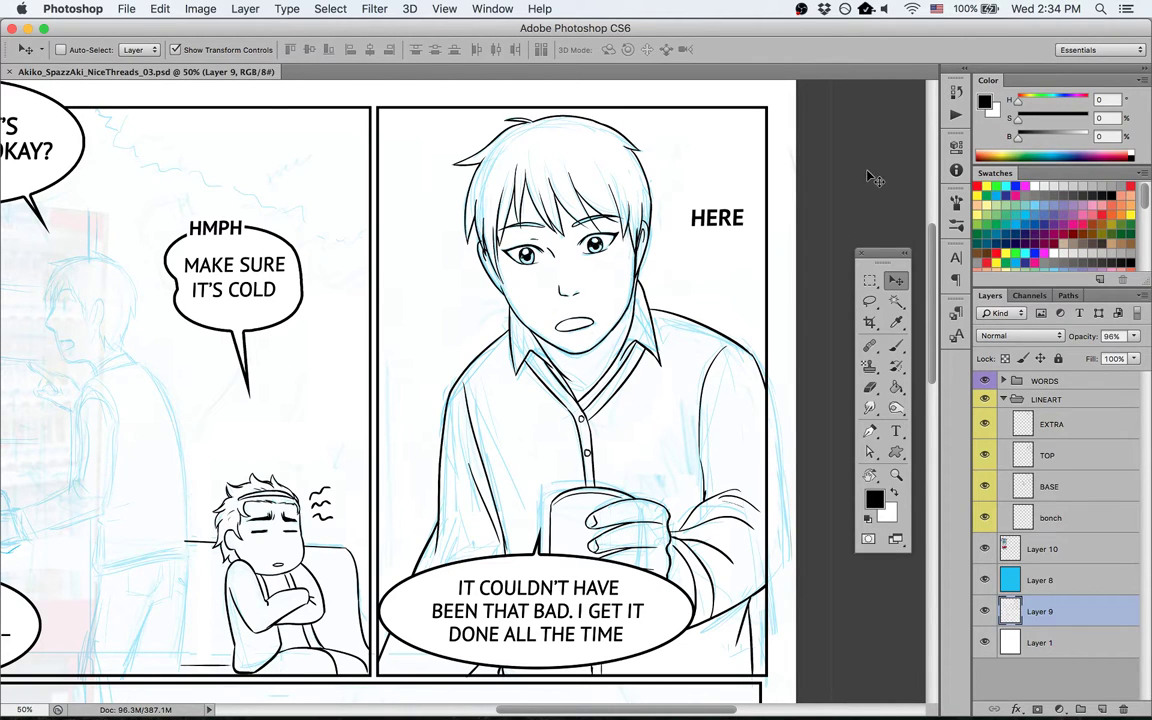
pyautogui.press('b')
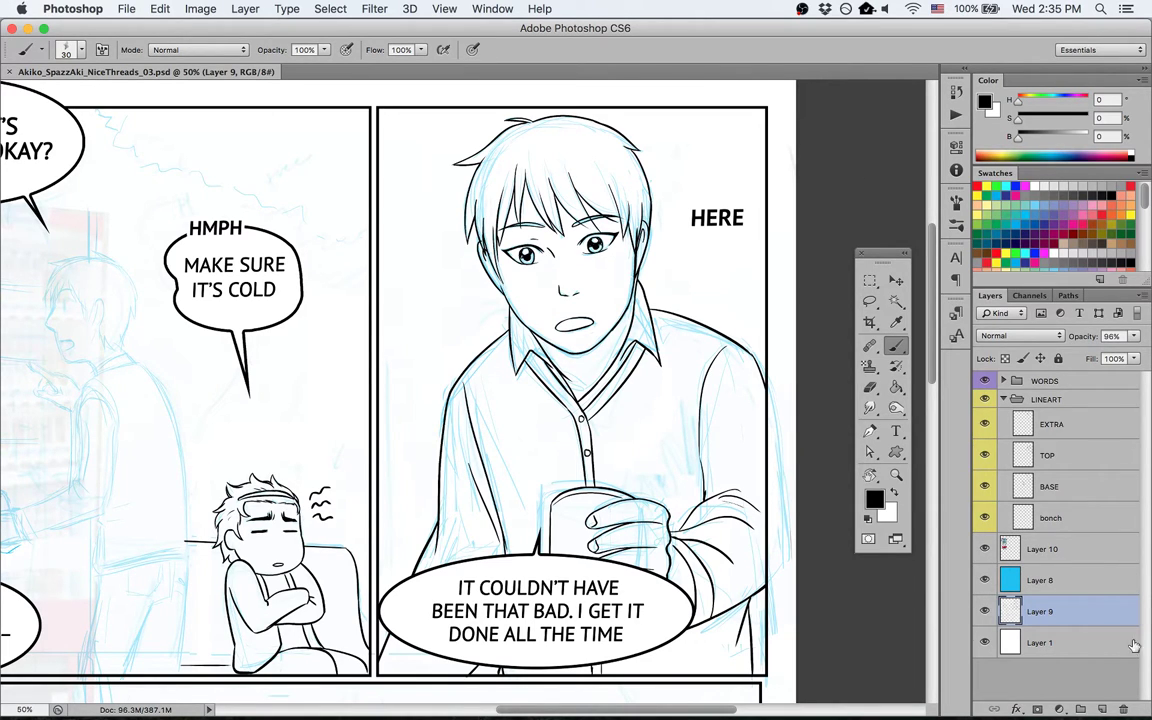
# Step: Reopen the OBS window, select its Display Capture source again, and minimise the window
pyautogui.moveTo(790, 712)
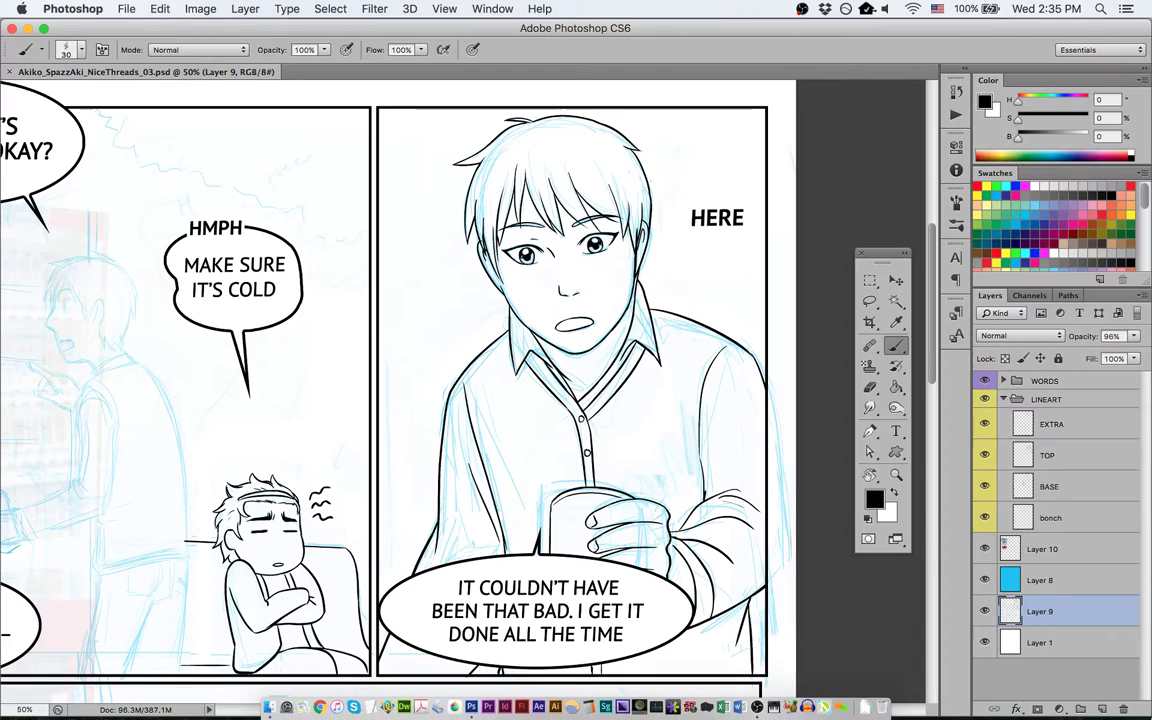
pyautogui.click(757, 708)
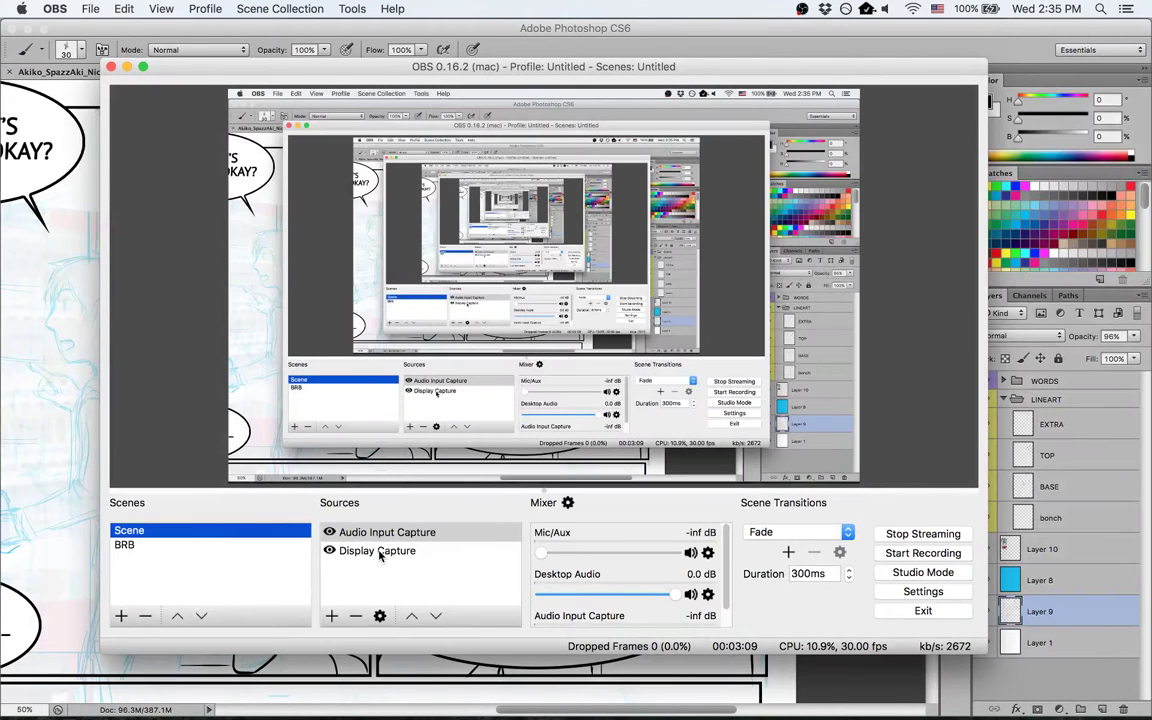
pyautogui.click(350, 549)
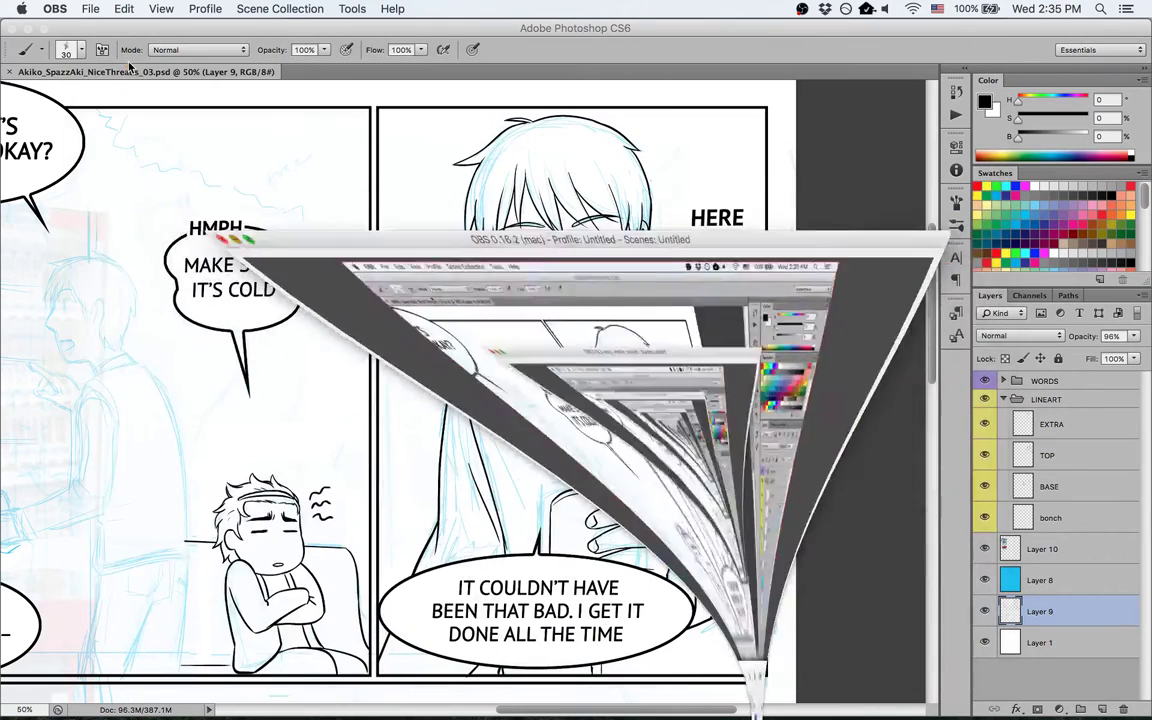
pyautogui.click(127, 66)
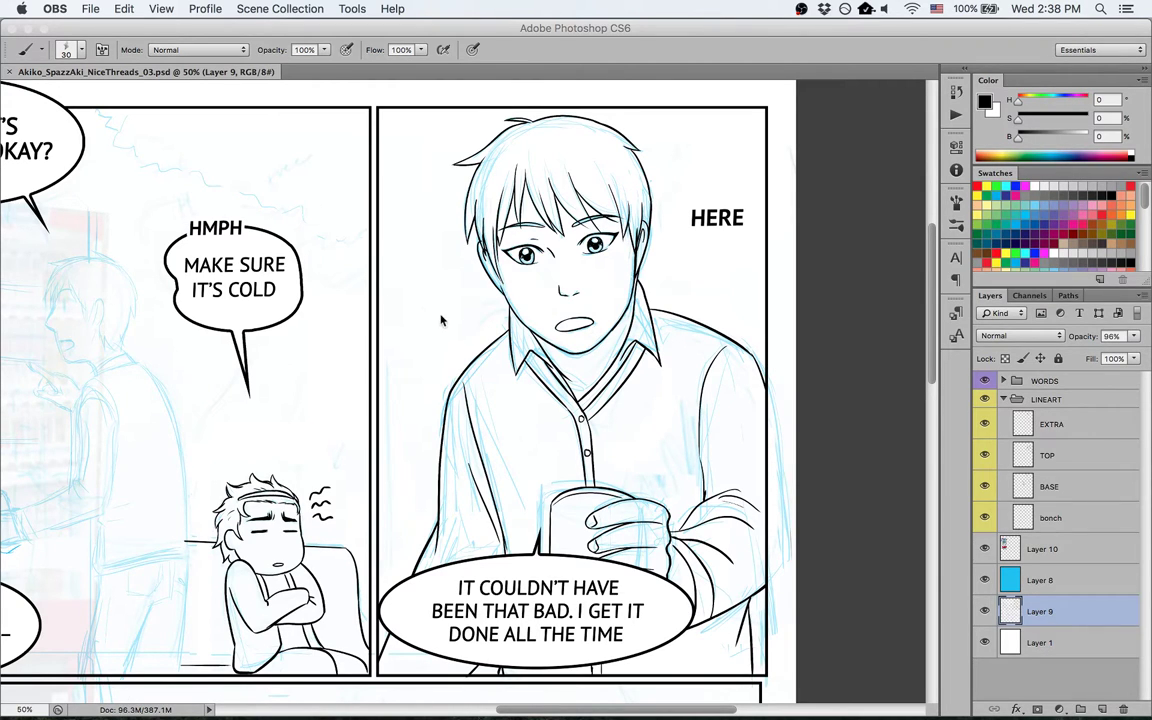
# Step: Switch to OBS, select the BRB scene, and return to the Photoshop comic page
pyautogui.press('super+Tab')
pyautogui.moveTo(387, 710)
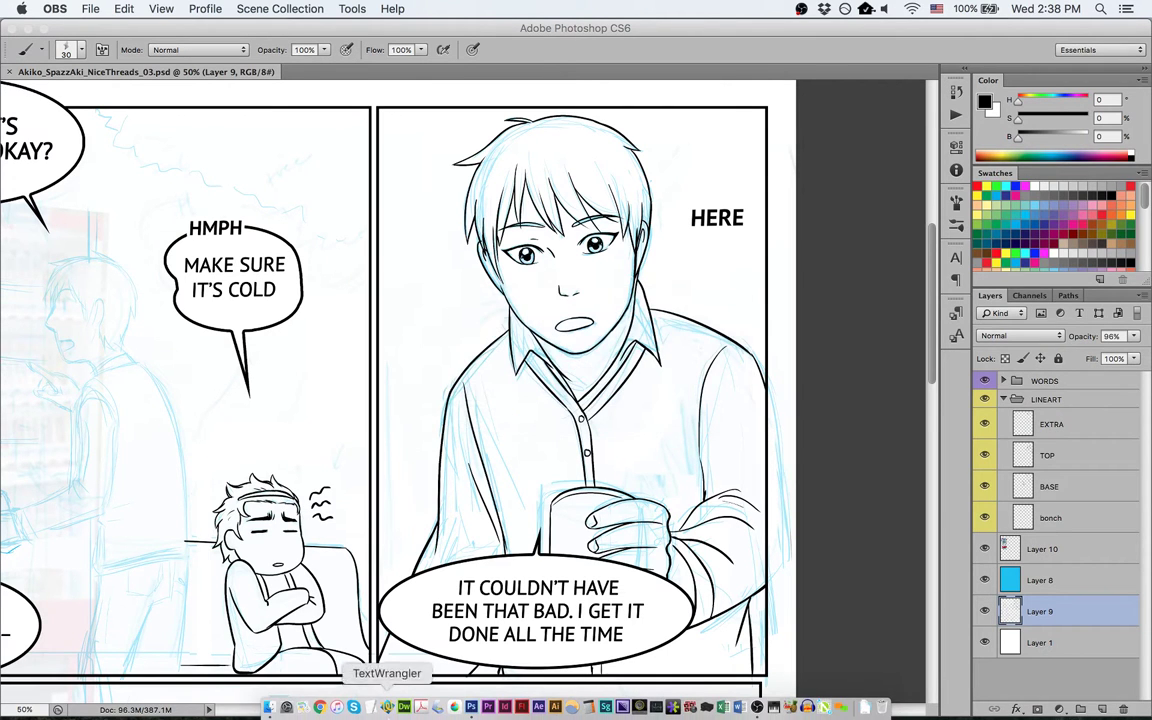
pyautogui.click(757, 707)
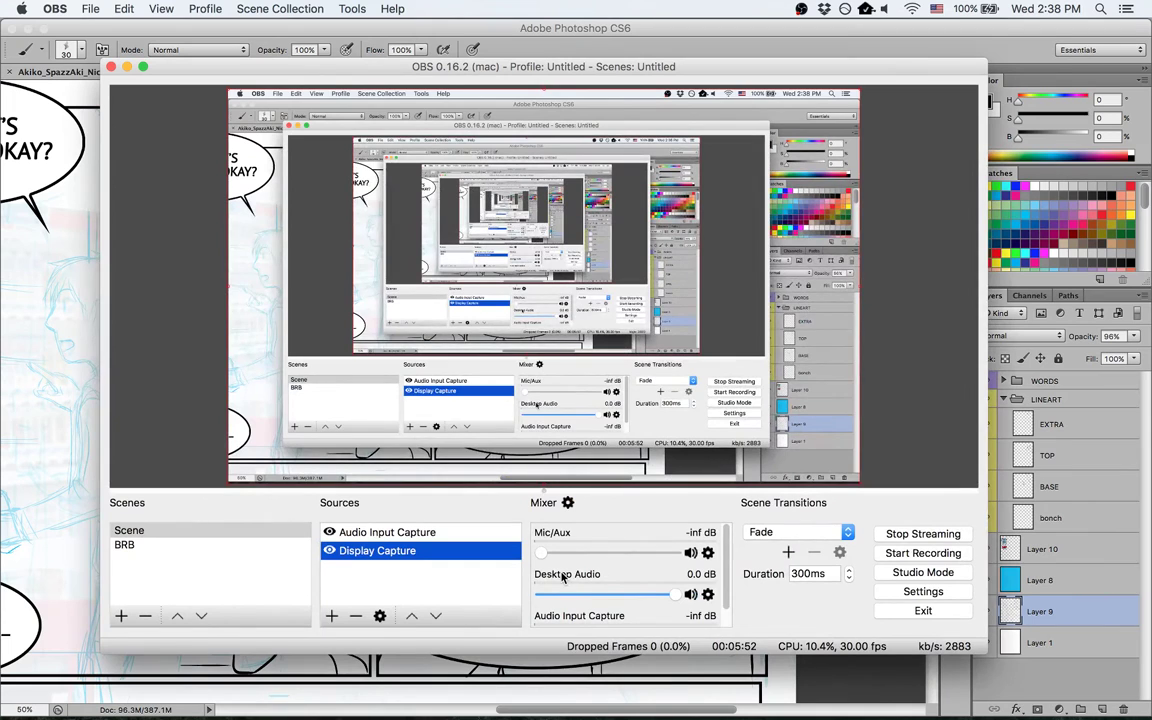
pyautogui.click(180, 545)
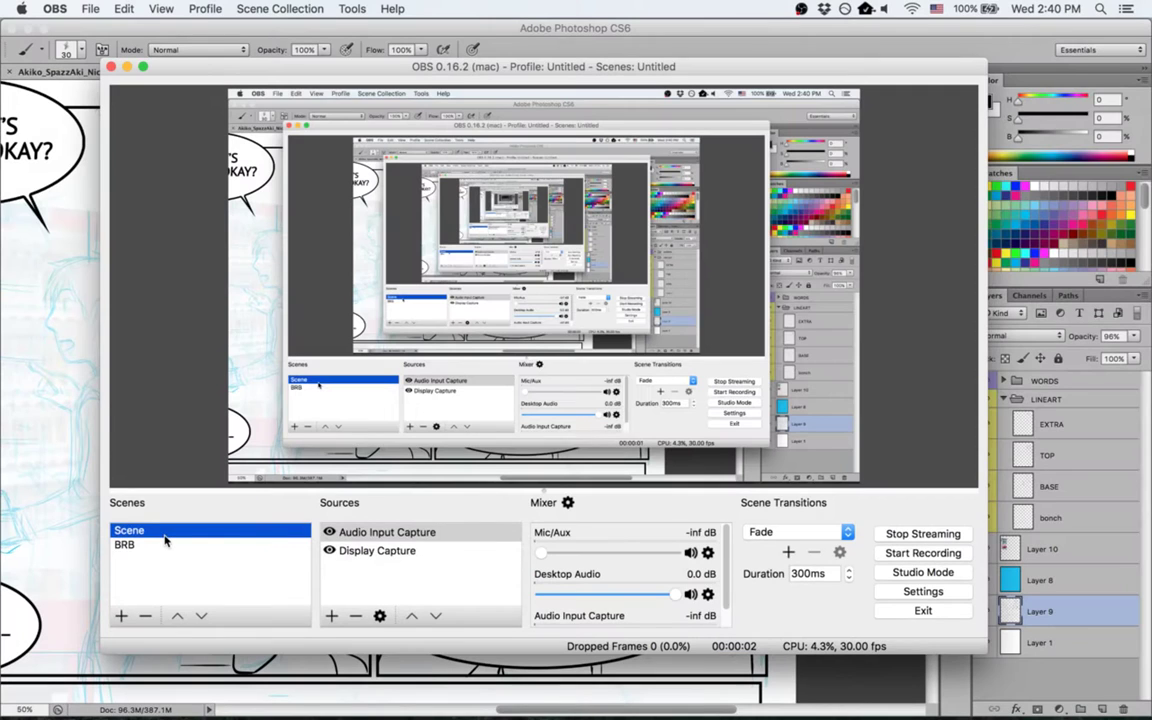
pyautogui.click(82, 490)
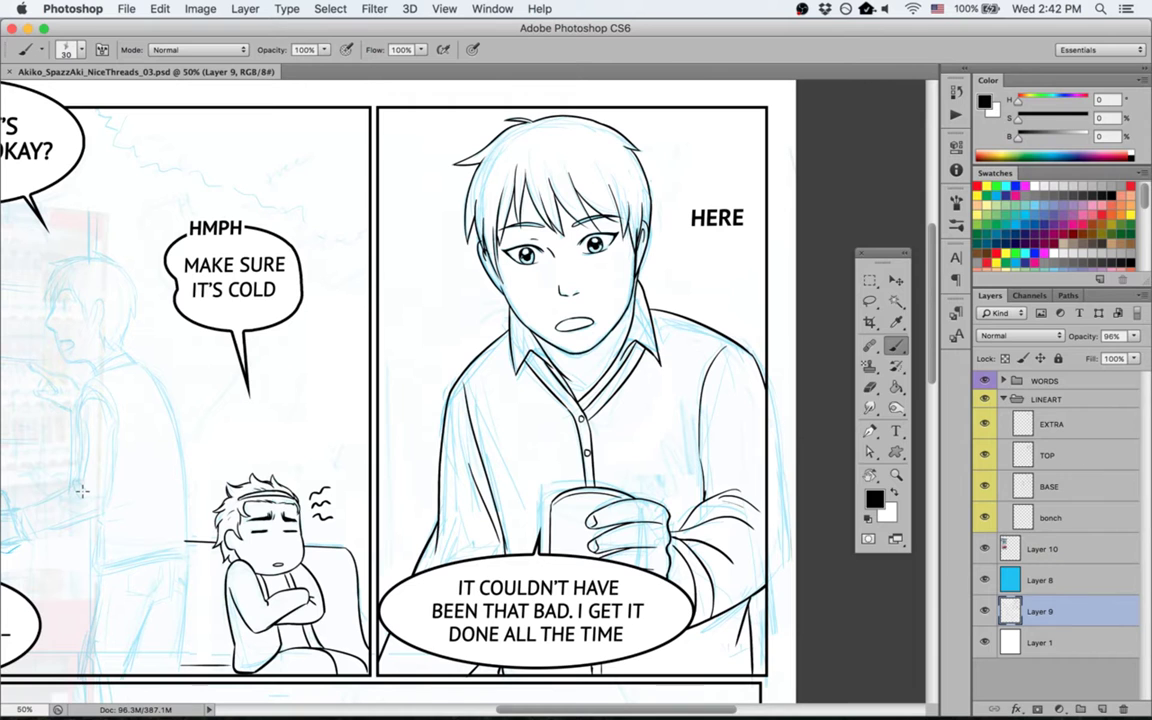
# Step: Select the BASE layer in the LINEART group and toggle its visibility off and on to check which lines it holds
pyautogui.press('space')
pyautogui.moveTo(482, 323); pyautogui.dragTo(641, 295)
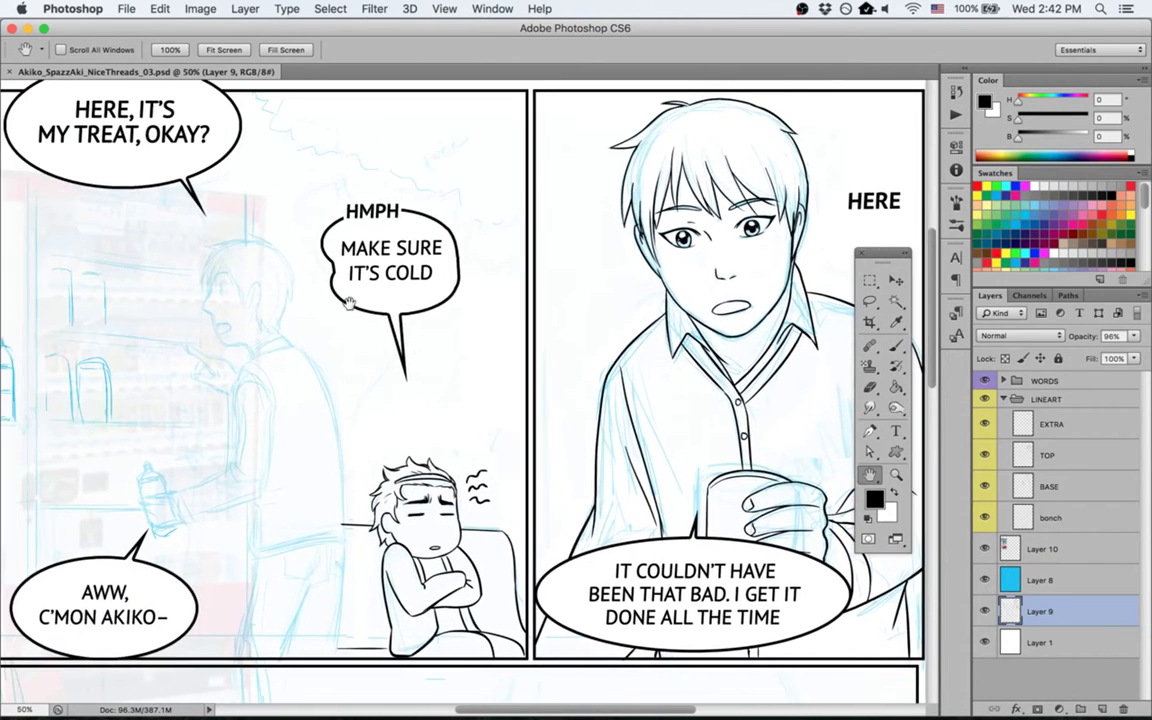
pyautogui.moveTo(346, 304); pyautogui.dragTo(532, 290)
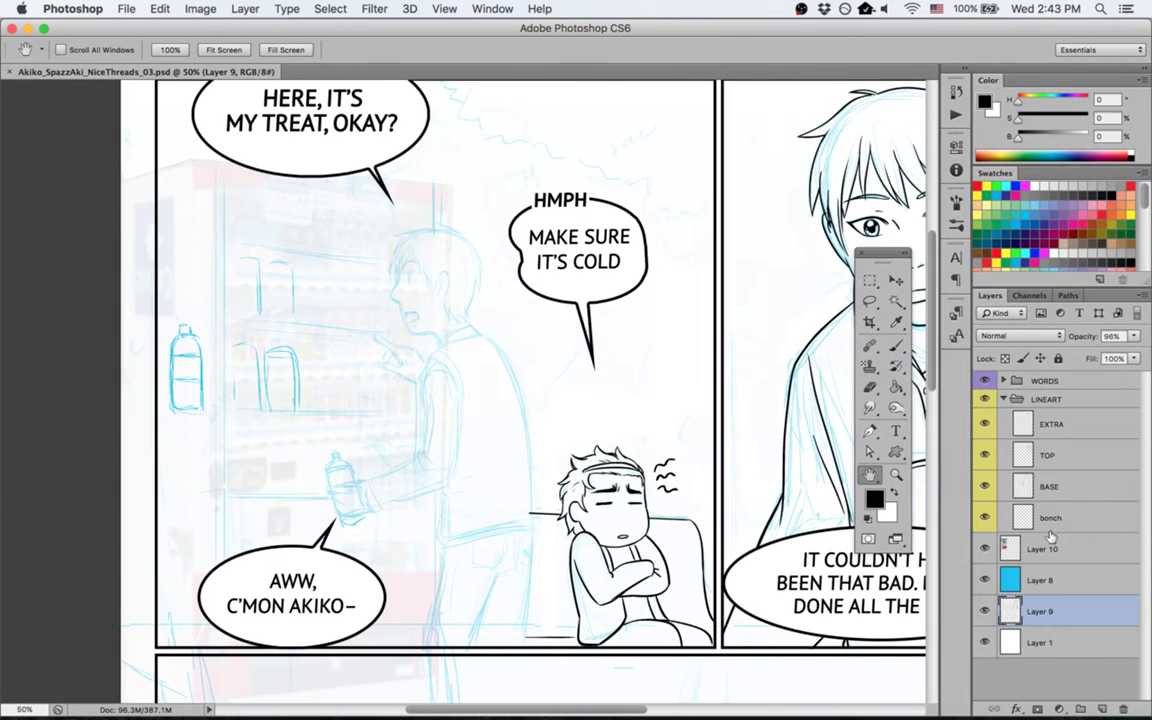
pyautogui.click(1046, 490)
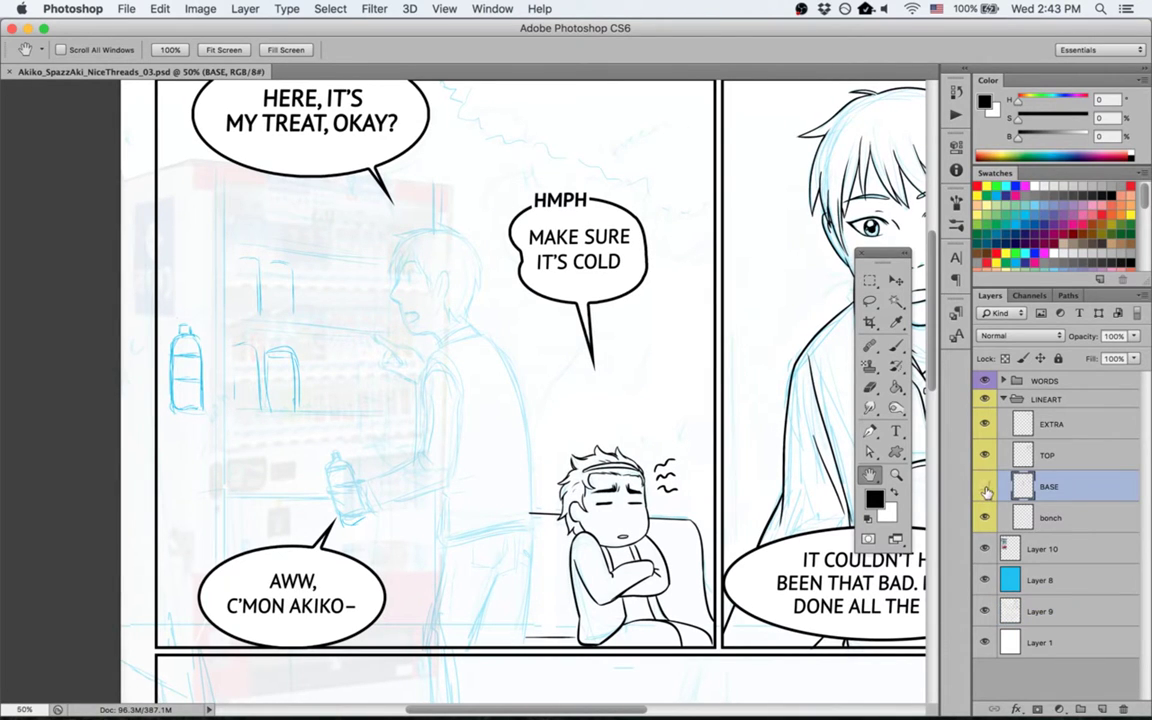
pyautogui.click(985, 487)
pyautogui.click(985, 487)
pyautogui.click(986, 487)
pyautogui.click(985, 487)
# Step: Try a few black brush strokes in front of the sketched man's face in the vending machine panel and undo them
pyautogui.moveTo(430, 324); pyautogui.dragTo(617, 329)
pyautogui.press('z')
pyautogui.press('h')
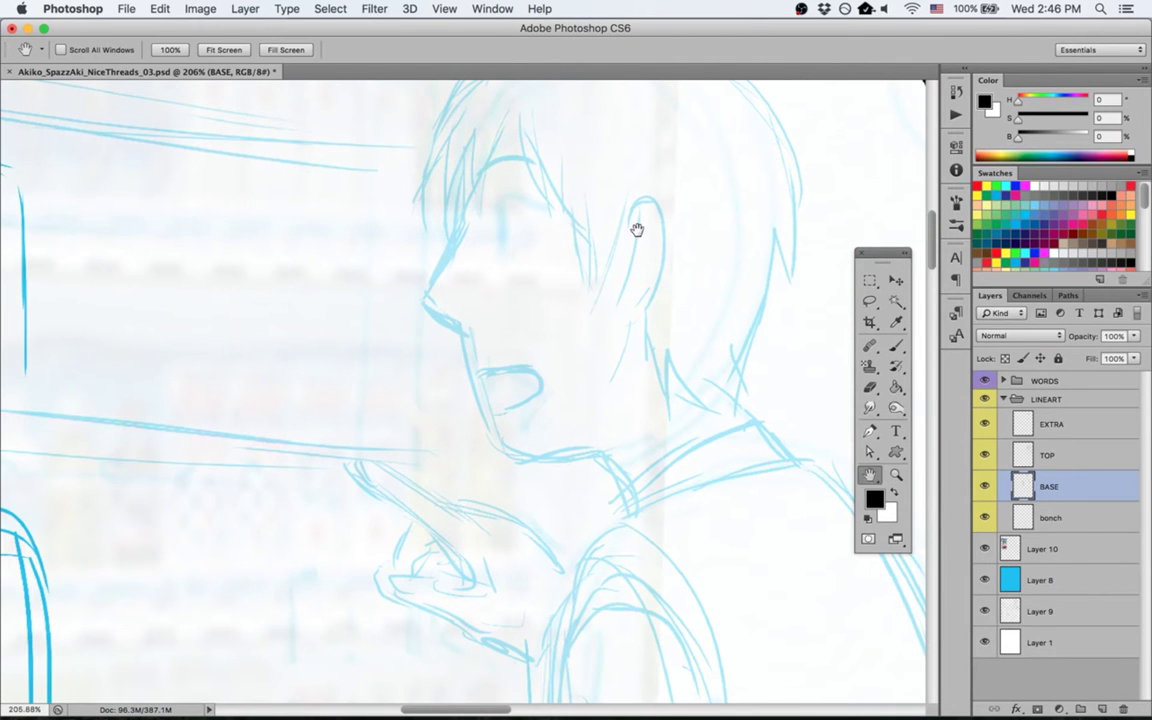
pyautogui.moveTo(612, 247); pyautogui.dragTo(567, 316)
pyautogui.press('b')
pyautogui.moveTo(258, 265); pyautogui.dragTo(292, 493)
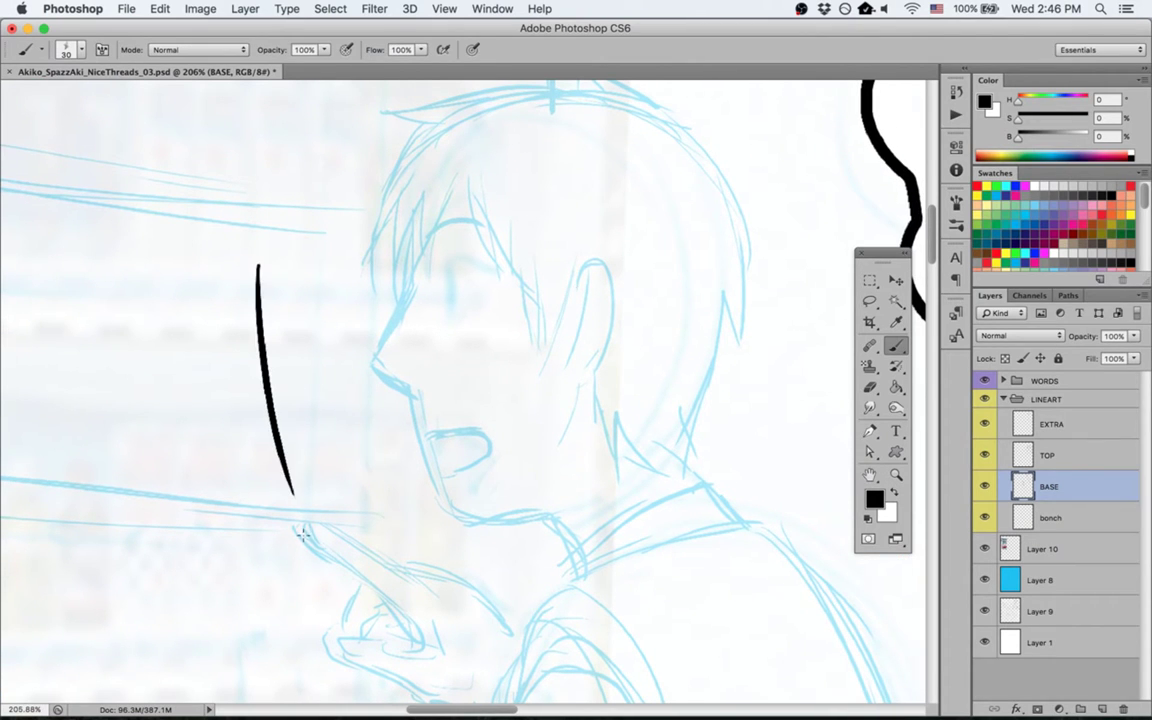
pyautogui.moveTo(278, 355); pyautogui.dragTo(312, 485)
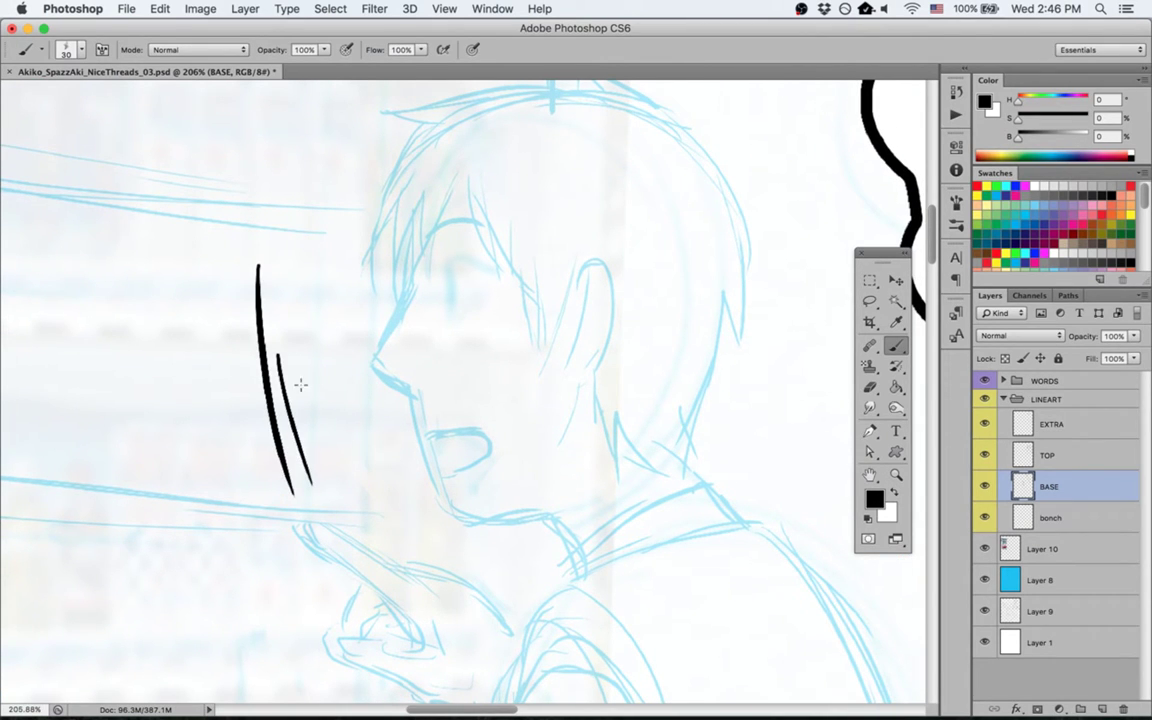
pyautogui.moveTo(300, 390); pyautogui.dragTo(320, 447)
pyautogui.press('super+z')
pyautogui.press('super+alt+z')
pyautogui.press('super+alt+z')
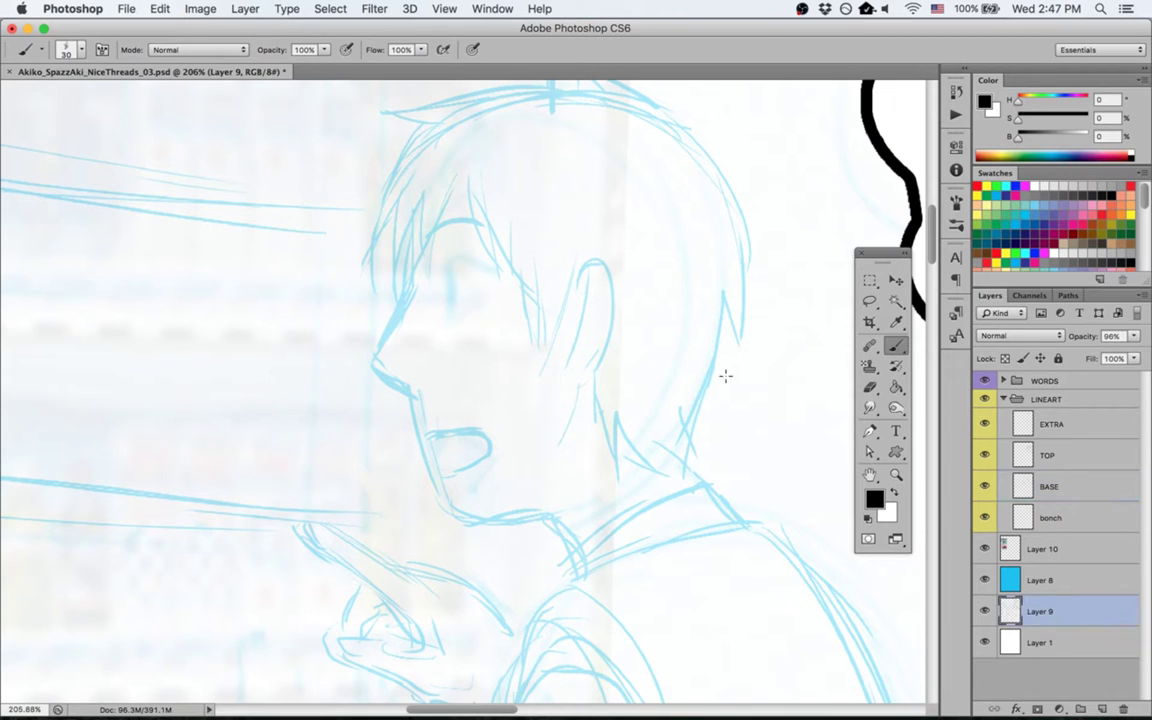
# Step: On the BASE layer, ink the standing man's eye with a vertical iris line and a curved upper lash line
pyautogui.click(1107, 523)
pyautogui.click(1081, 486)
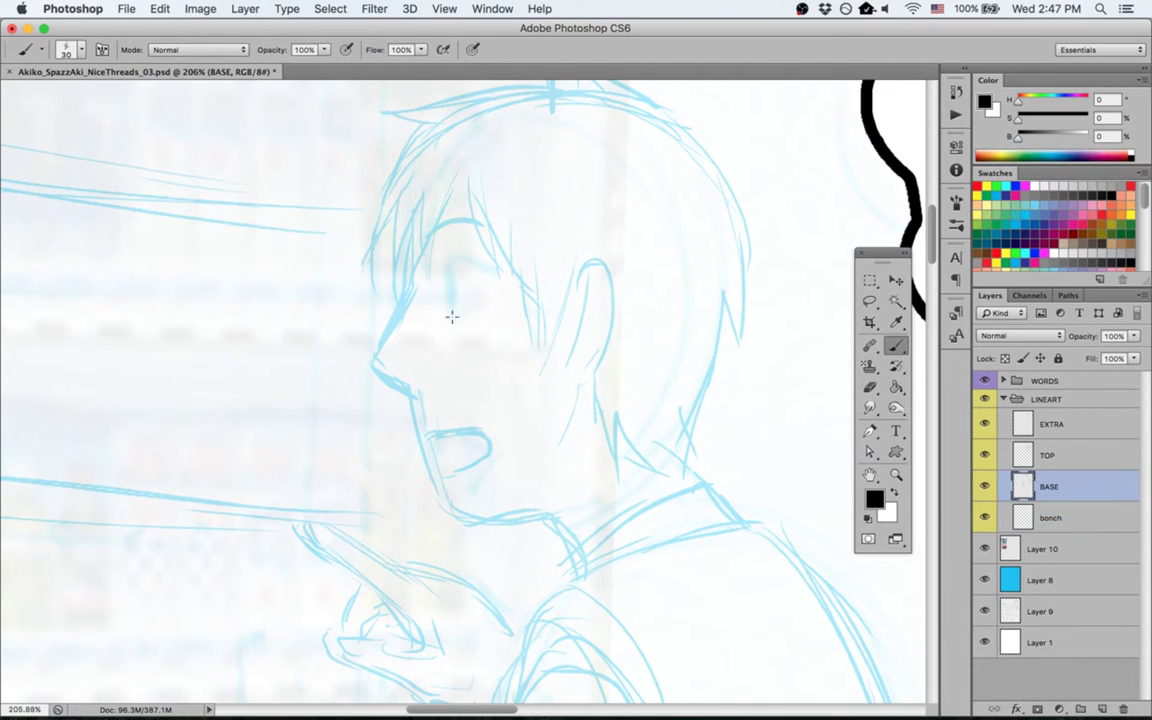
pyautogui.moveTo(446, 270); pyautogui.dragTo(450, 309)
pyautogui.press('r')
pyautogui.moveTo(314, 283); pyautogui.dragTo(455, 470)
pyautogui.press('b')
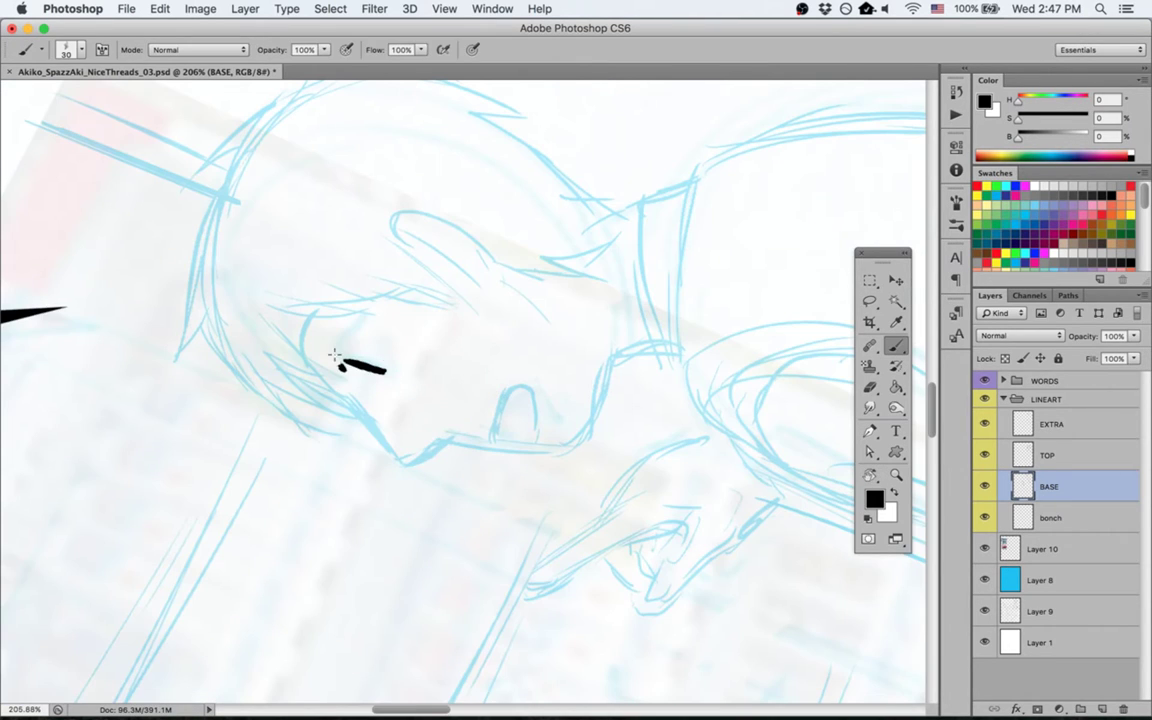
pyautogui.moveTo(336, 360)
pyautogui.mouseDown()
pyautogui.moveTo(367, 309)
pyautogui.moveTo(376, 329)
pyautogui.mouseUp()
pyautogui.press('e')
pyautogui.press('b')
pyautogui.press('Escape')
# Step: Select the upper lash line with a rectangular marquee, move it down slightly, and deselect it
pyautogui.press('m')
pyautogui.moveTo(420, 242)
pyautogui.mouseDown()
pyautogui.moveTo(518, 272)
pyautogui.moveTo(521, 288)
pyautogui.mouseUp()
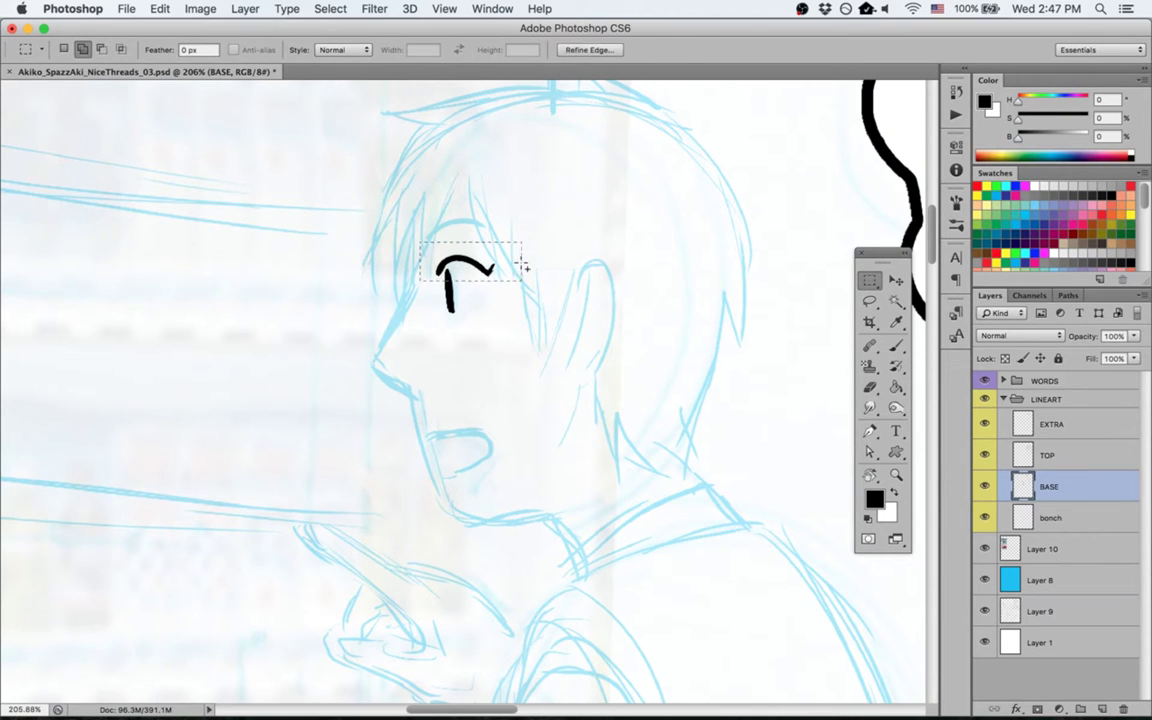
pyautogui.press('v')
pyautogui.hotkey('ctrl', 'd')
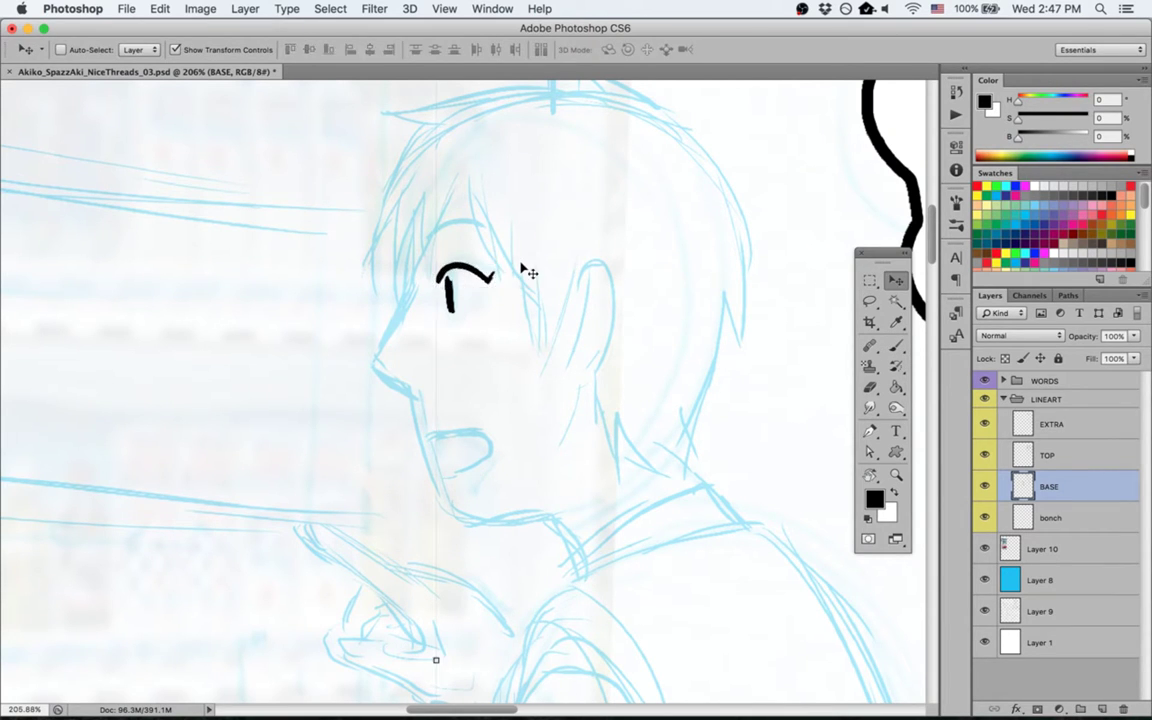
pyautogui.press('b')
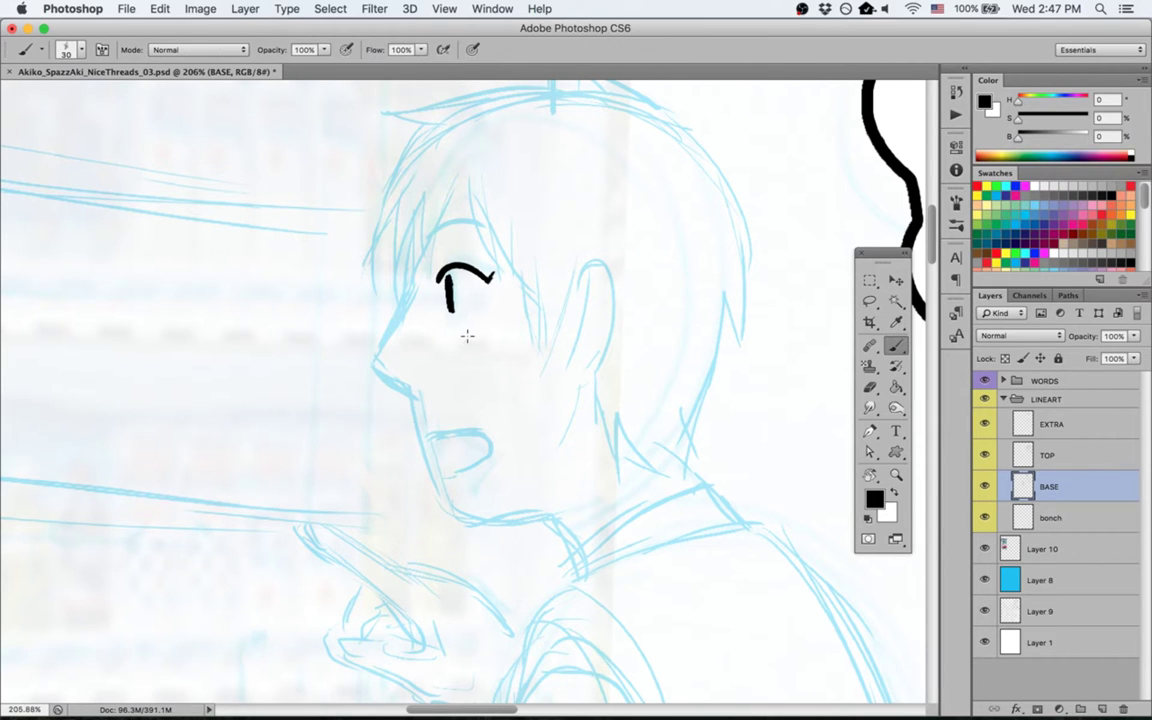
# Step: Ink the face profile from the brow down the bridge to the underside of the nose, redoing the first stroke
pyautogui.press('e')
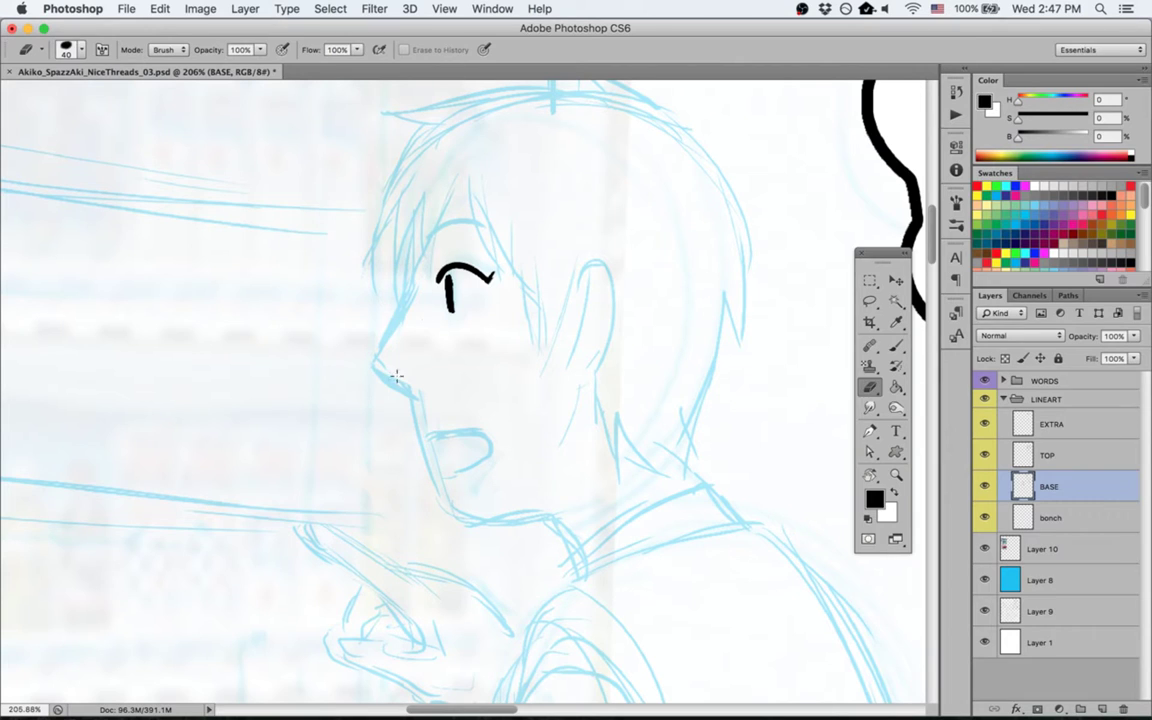
pyautogui.press('b')
pyautogui.moveTo(416, 264); pyautogui.dragTo(414, 298)
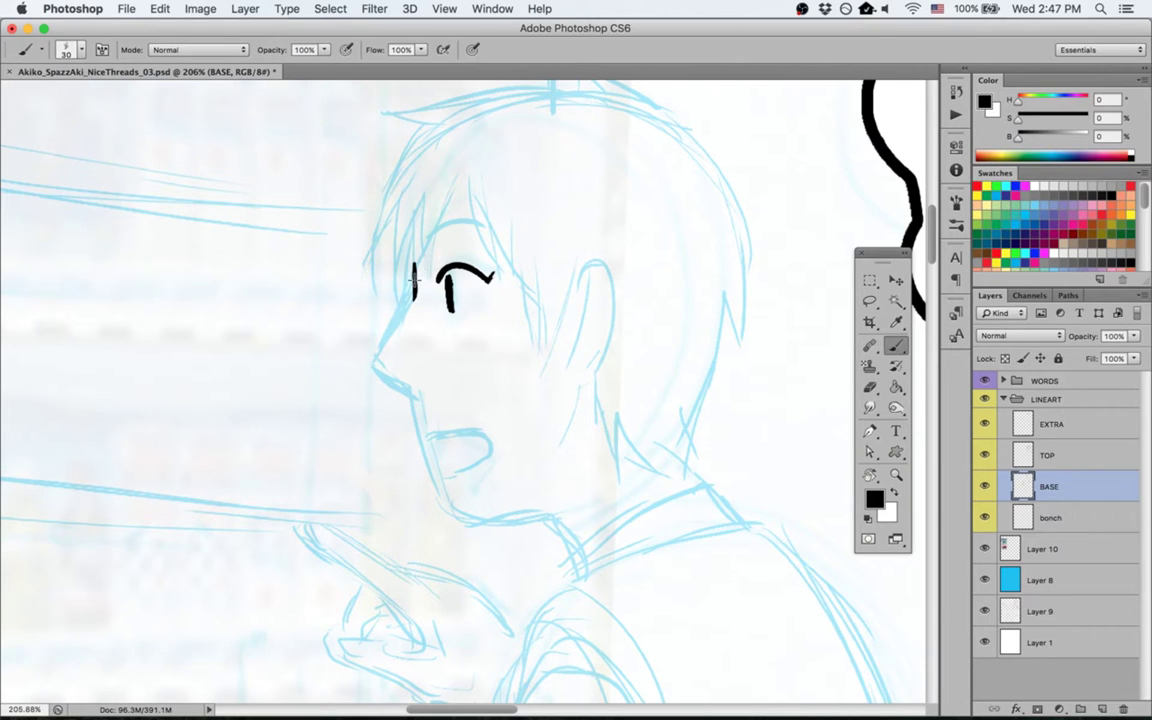
pyautogui.press('super+z')
pyautogui.moveTo(414, 268)
pyautogui.mouseDown()
pyautogui.moveTo(368, 377)
pyautogui.moveTo(418, 398)
pyautogui.mouseUp()
# Step: Lower the opacity of the blue sketch on Layer 9 to about 46% and make BASE the active layer again
pyautogui.click(1045, 611)
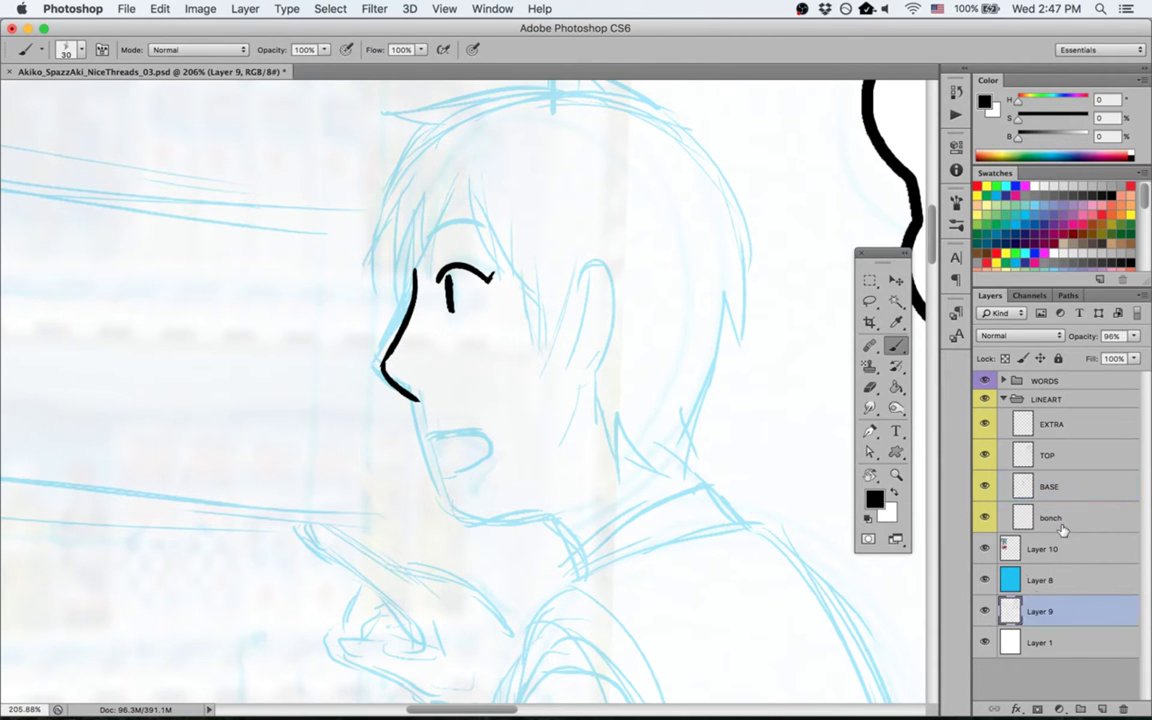
pyautogui.click(1131, 337)
pyautogui.moveTo(1136, 353); pyautogui.dragTo(1095, 358)
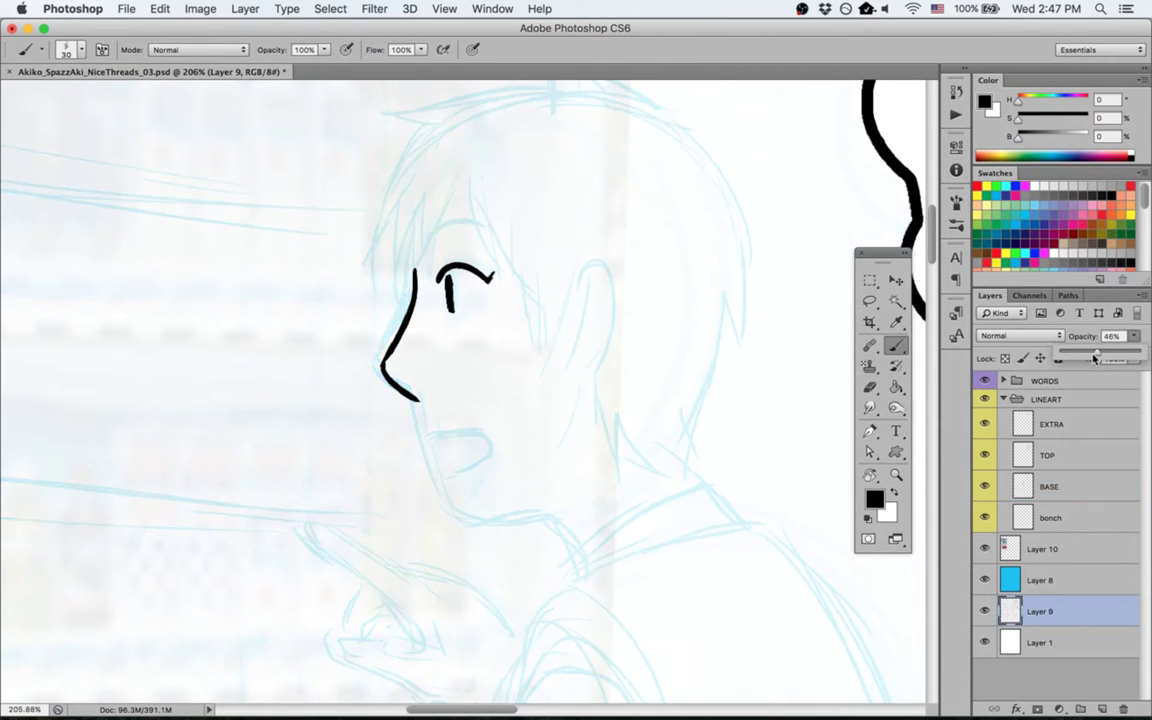
pyautogui.click(1065, 512)
pyautogui.click(1071, 483)
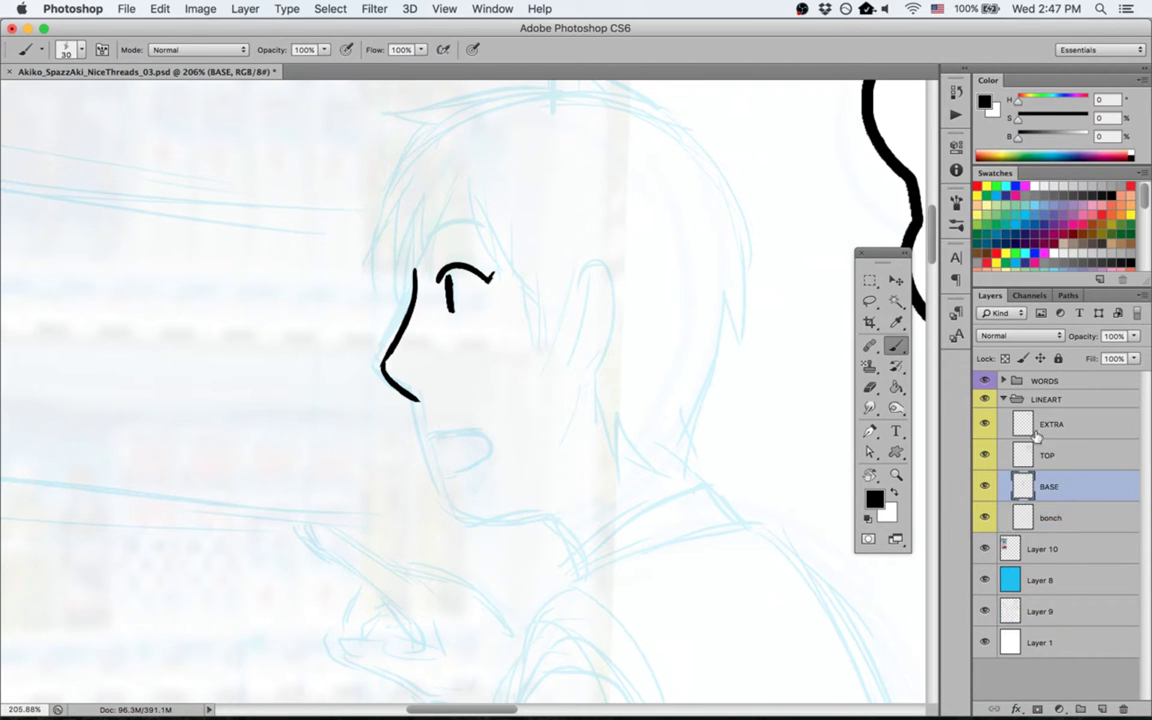
# Step: Ink the upper lip, chin, jaw and front of the neck over the sketch, and erase the jaw line's overshoot past the neck
pyautogui.moveTo(489, 329); pyautogui.dragTo(444, 346)
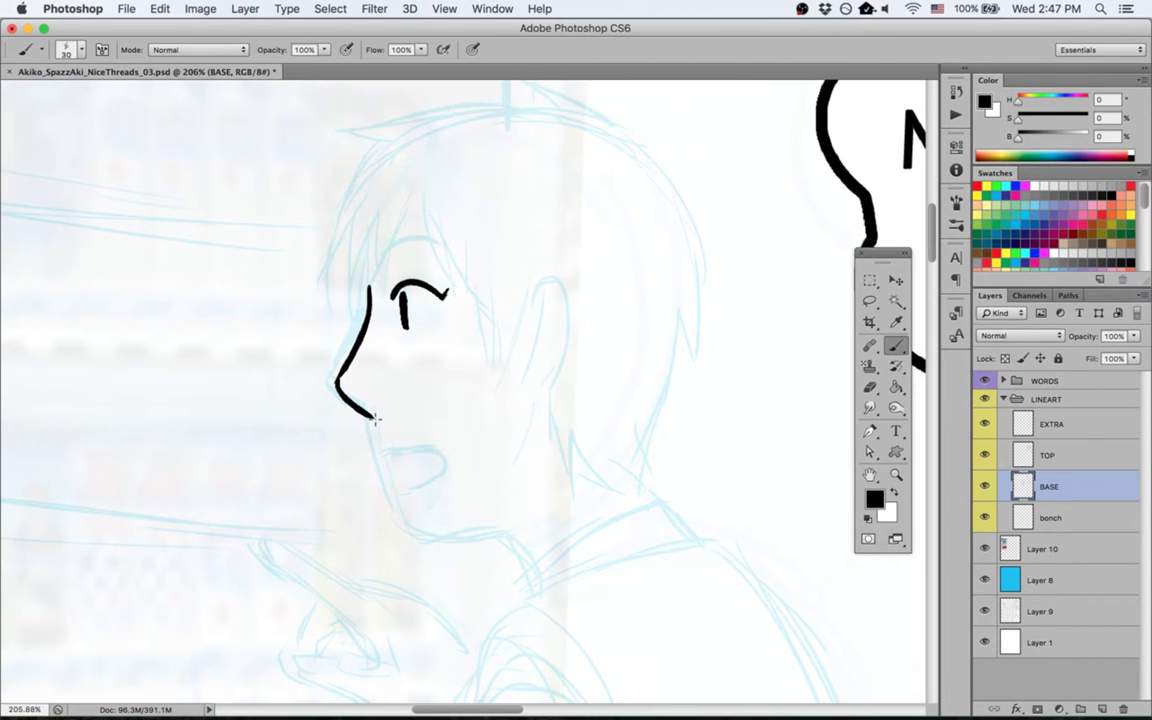
pyautogui.moveTo(370, 418)
pyautogui.mouseDown()
pyautogui.moveTo(430, 530)
pyautogui.moveTo(414, 525)
pyautogui.moveTo(508, 518)
pyautogui.mouseUp()
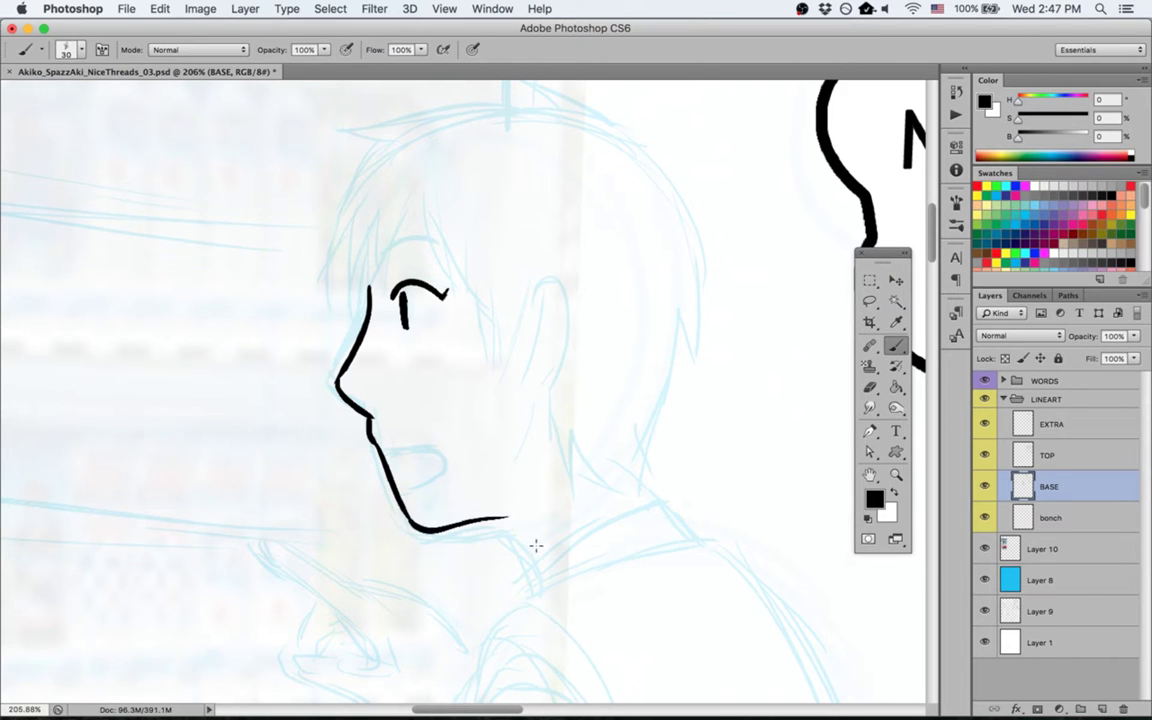
pyautogui.press('super+z')
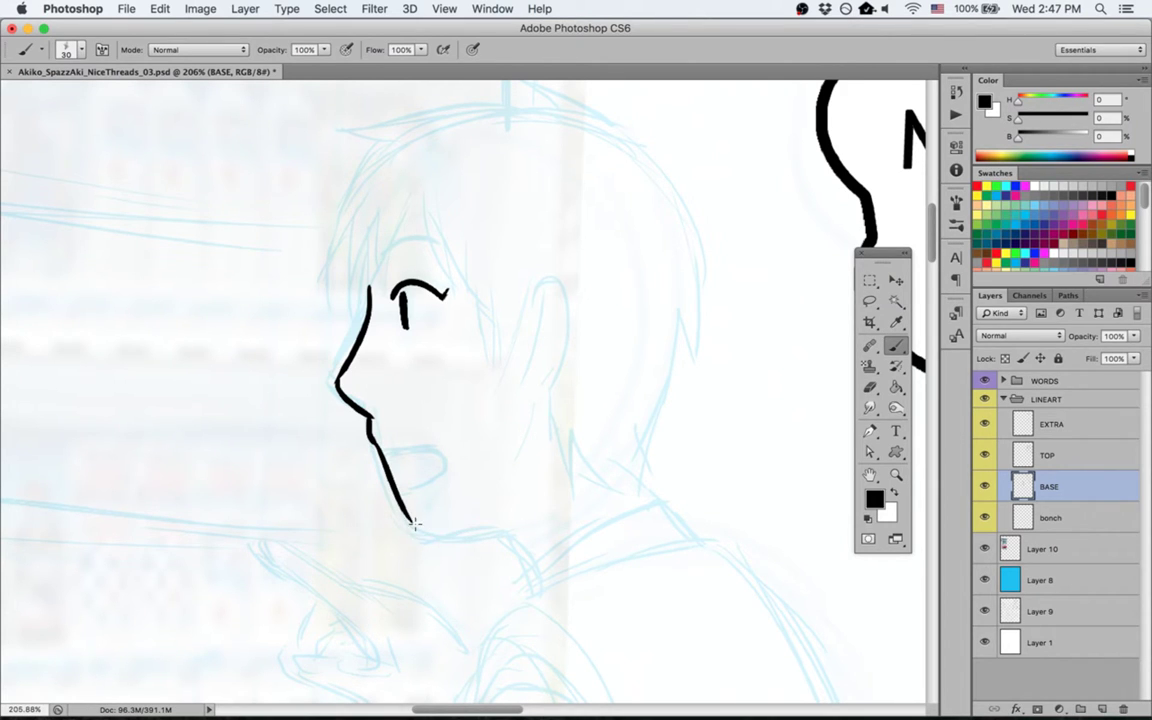
pyautogui.moveTo(414, 524)
pyautogui.mouseDown()
pyautogui.moveTo(543, 518)
pyautogui.moveTo(537, 597)
pyautogui.mouseUp()
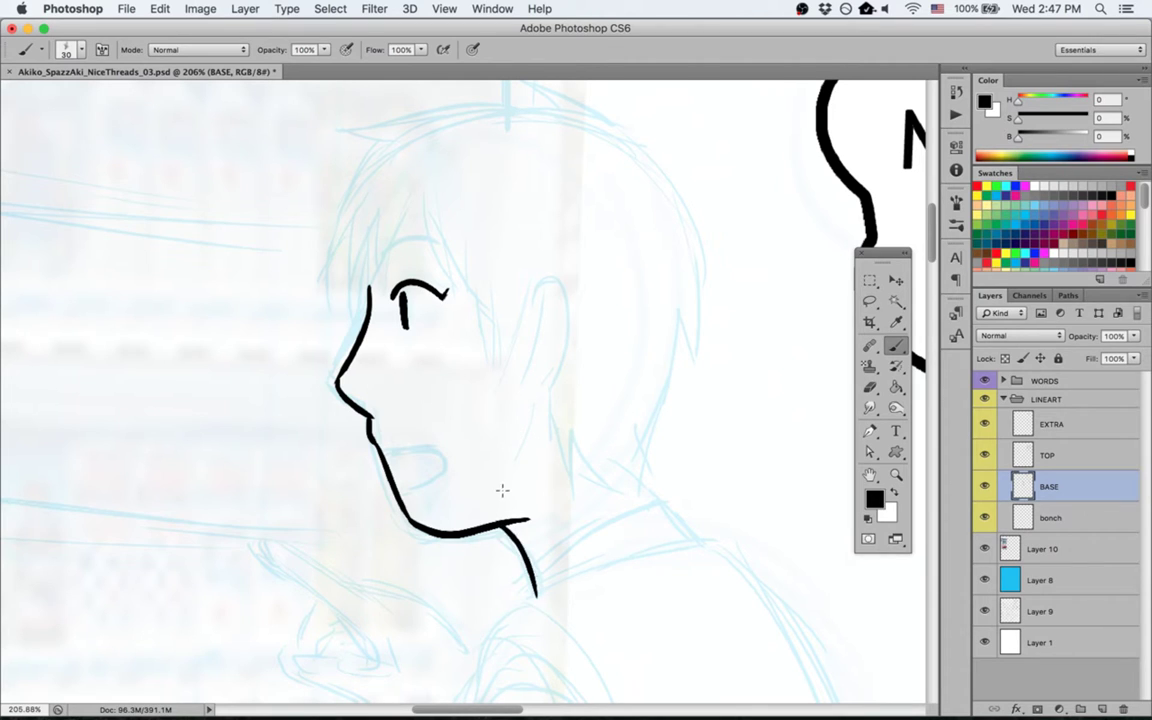
pyautogui.press('e')
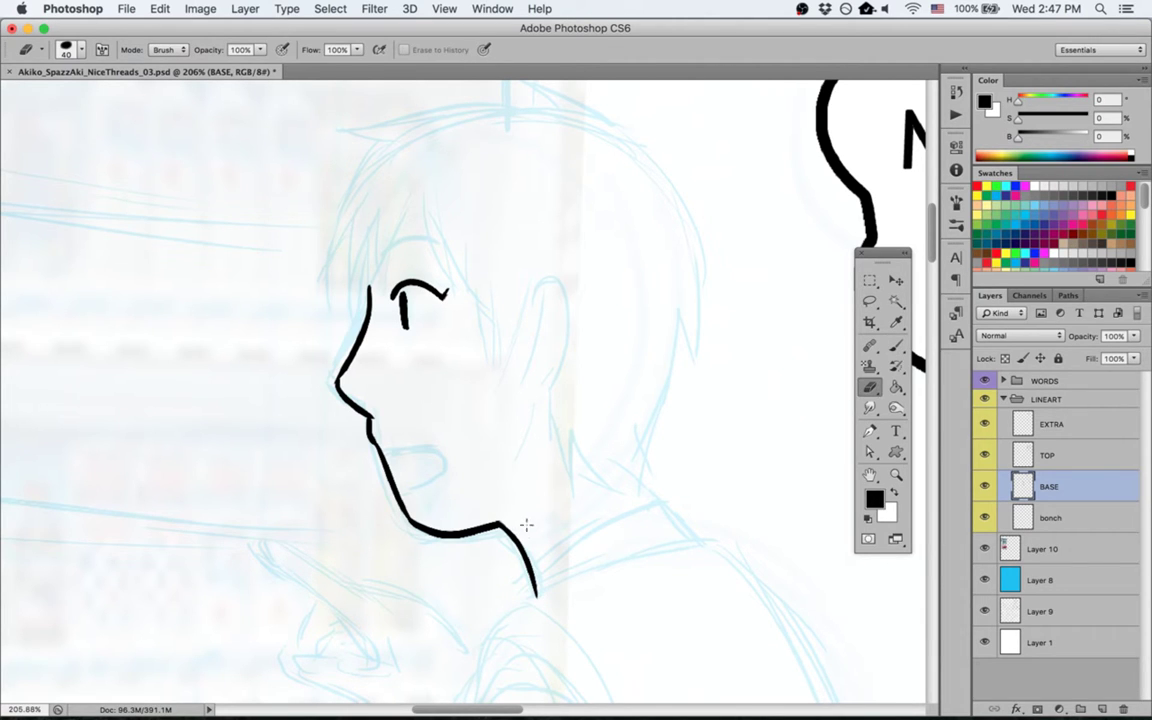
pyautogui.press('b')
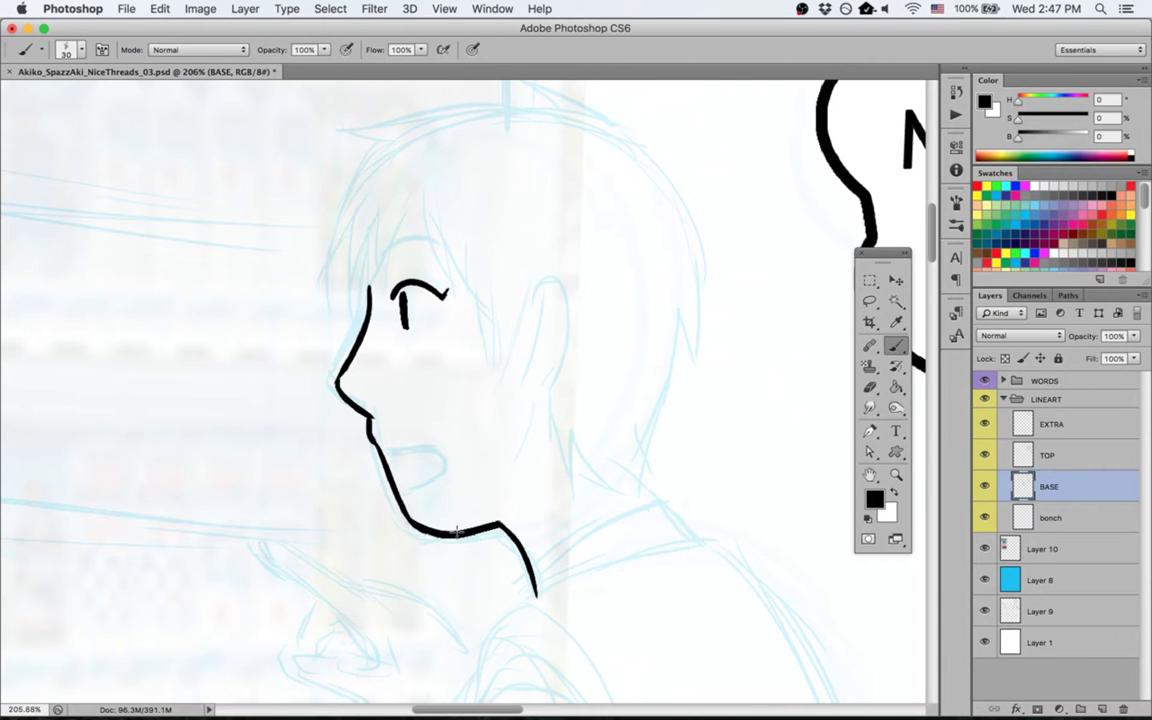
# Step: Redraw the short line of the eye below the upper lash at a slight slant and clean up where it meets the lash
pyautogui.press('r')
pyautogui.moveTo(481, 439)
pyautogui.mouseDown()
pyautogui.moveTo(399, 602)
pyautogui.moveTo(386, 368)
pyautogui.mouseUp()
pyautogui.press('b')
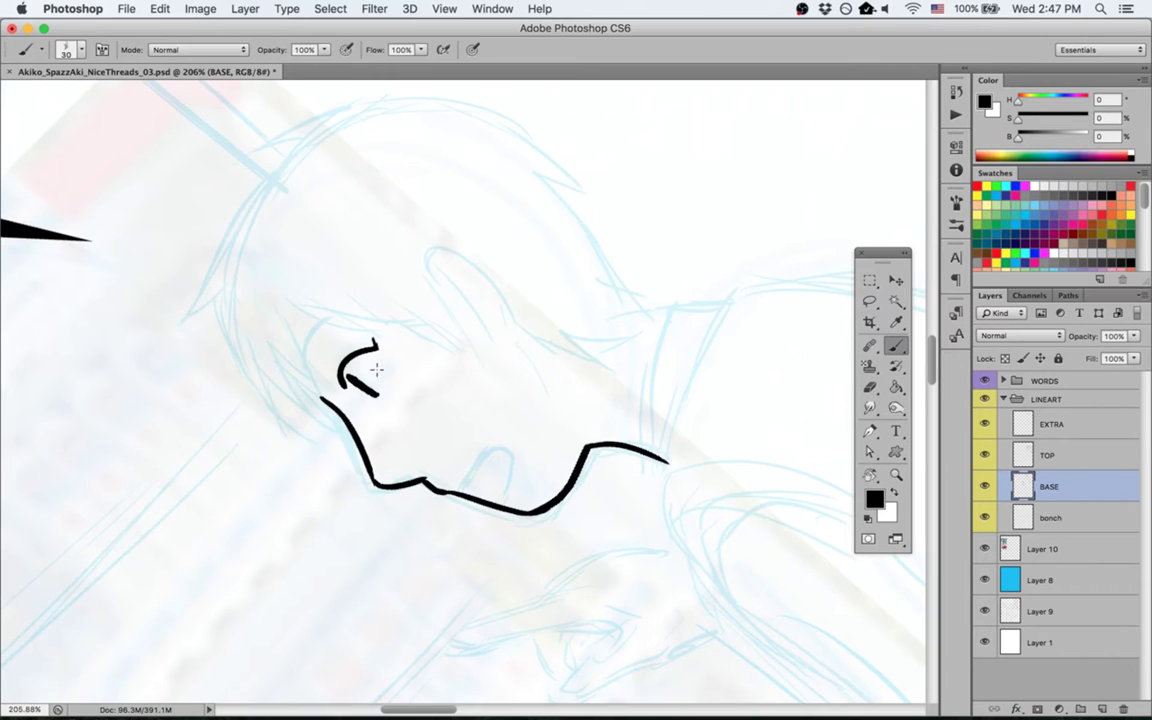
pyautogui.press('super+z')
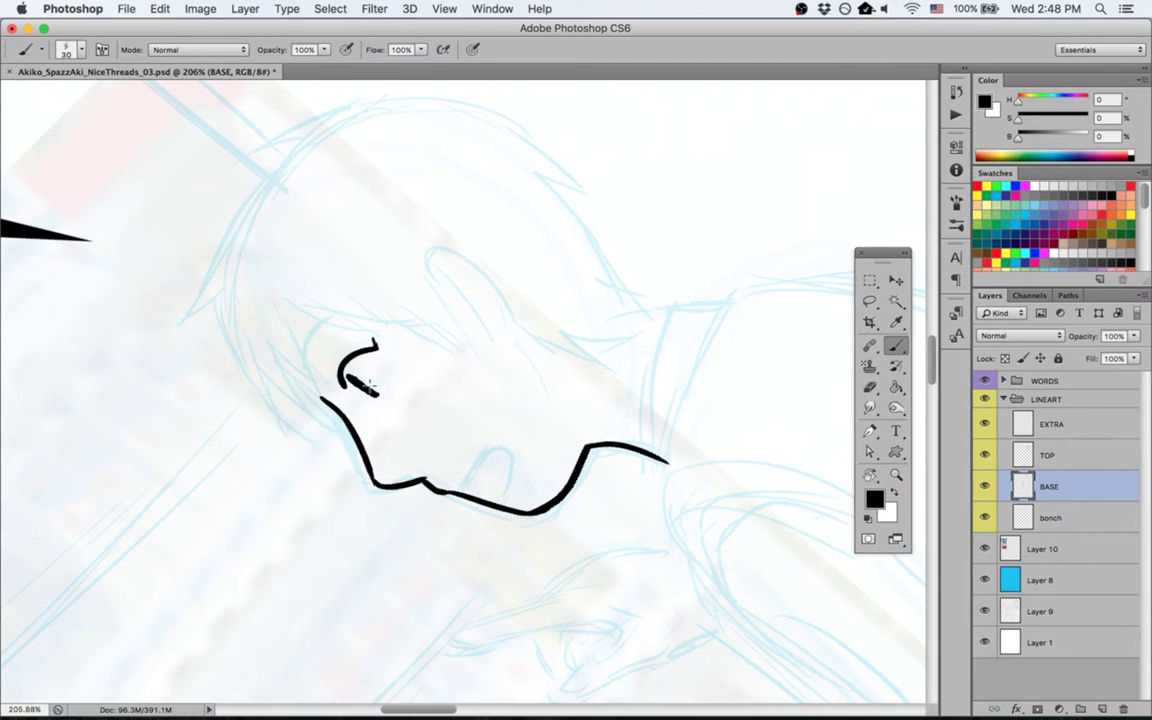
pyautogui.press('e')
pyautogui.moveTo(349, 372); pyautogui.dragTo(354, 383)
pyautogui.press('b')
pyautogui.press('Escape')
pyautogui.press('super+z')
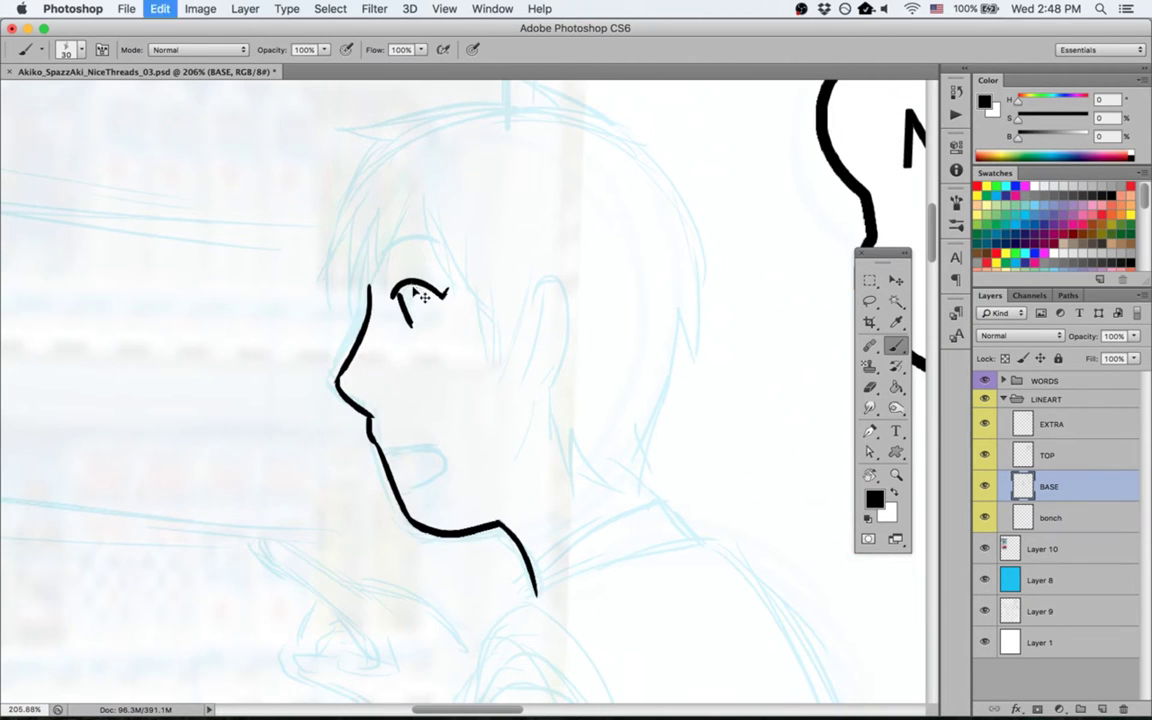
pyautogui.moveTo(399, 294); pyautogui.dragTo(408, 318)
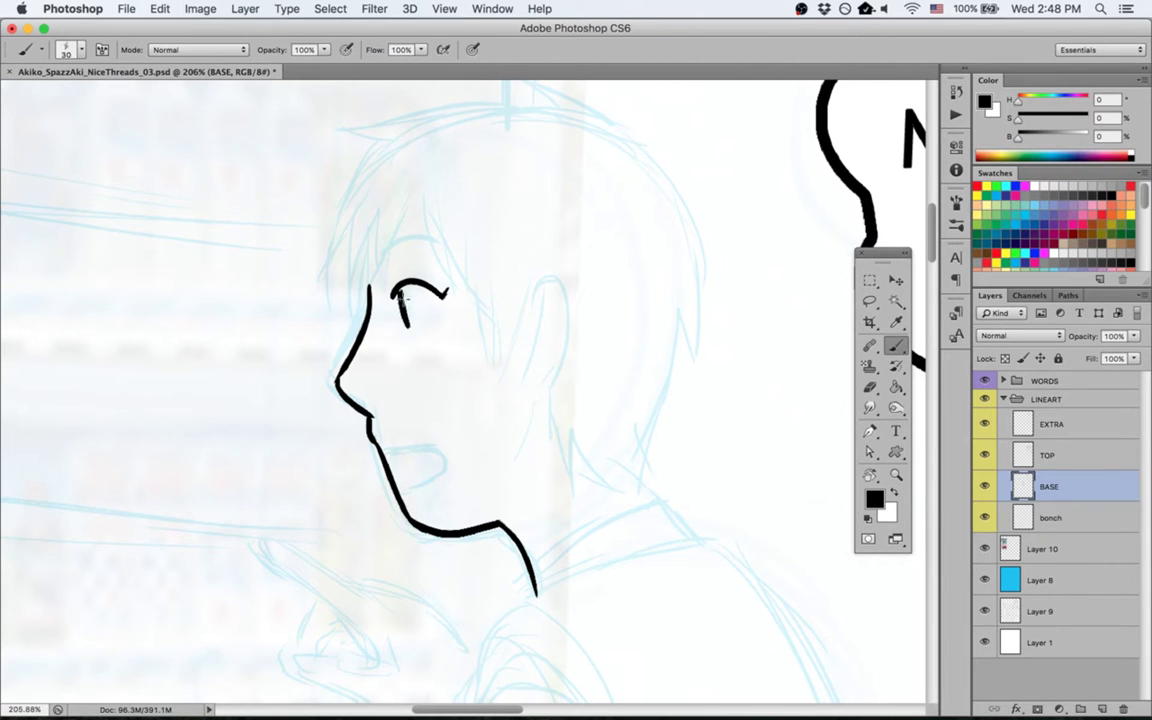
# Step: Ink the open mouth with a curved line for the upper edge, the corner and the lower lip
pyautogui.moveTo(385, 450); pyautogui.dragTo(447, 463)
pyautogui.press('r')
pyautogui.moveTo(298, 558)
pyautogui.mouseDown()
pyautogui.moveTo(540, 424)
pyautogui.moveTo(525, 440)
pyautogui.moveTo(535, 482)
pyautogui.mouseUp()
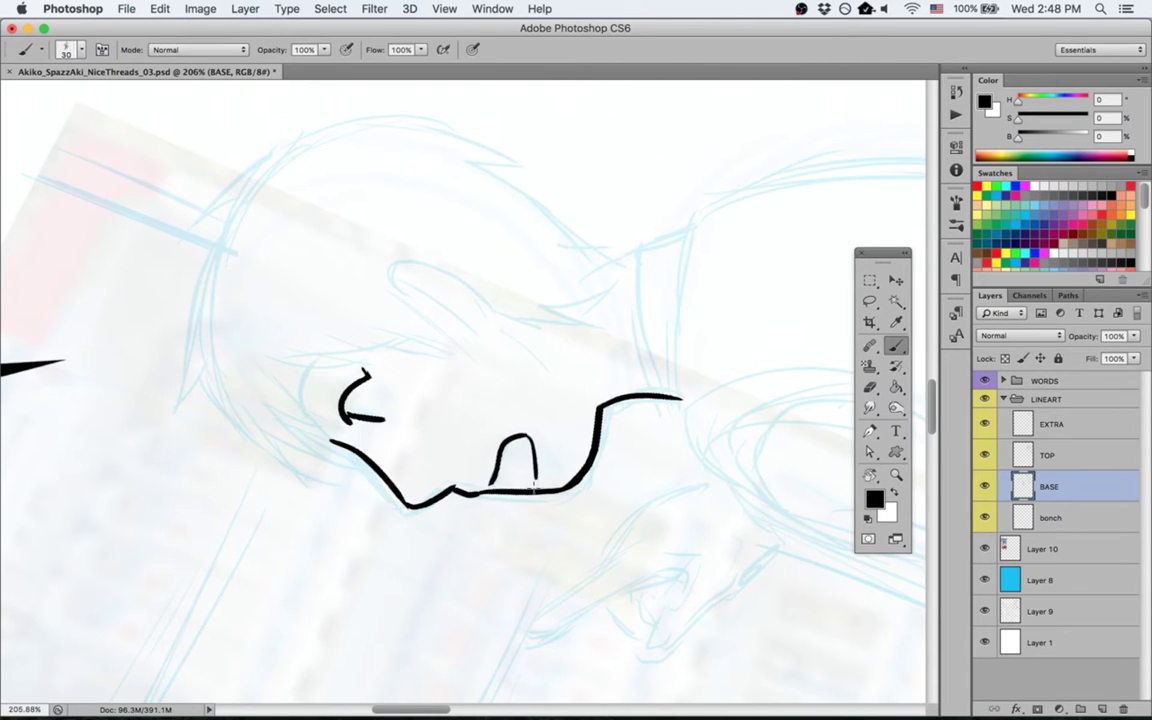
# Step: Ink an arched eyebrow above the eye, redoing the first stroke
pyautogui.press('r')
pyautogui.moveTo(257, 421); pyautogui.dragTo(352, 473)
pyautogui.press('r')
pyautogui.moveTo(298, 355); pyautogui.dragTo(314, 440)
pyautogui.press('super+z')
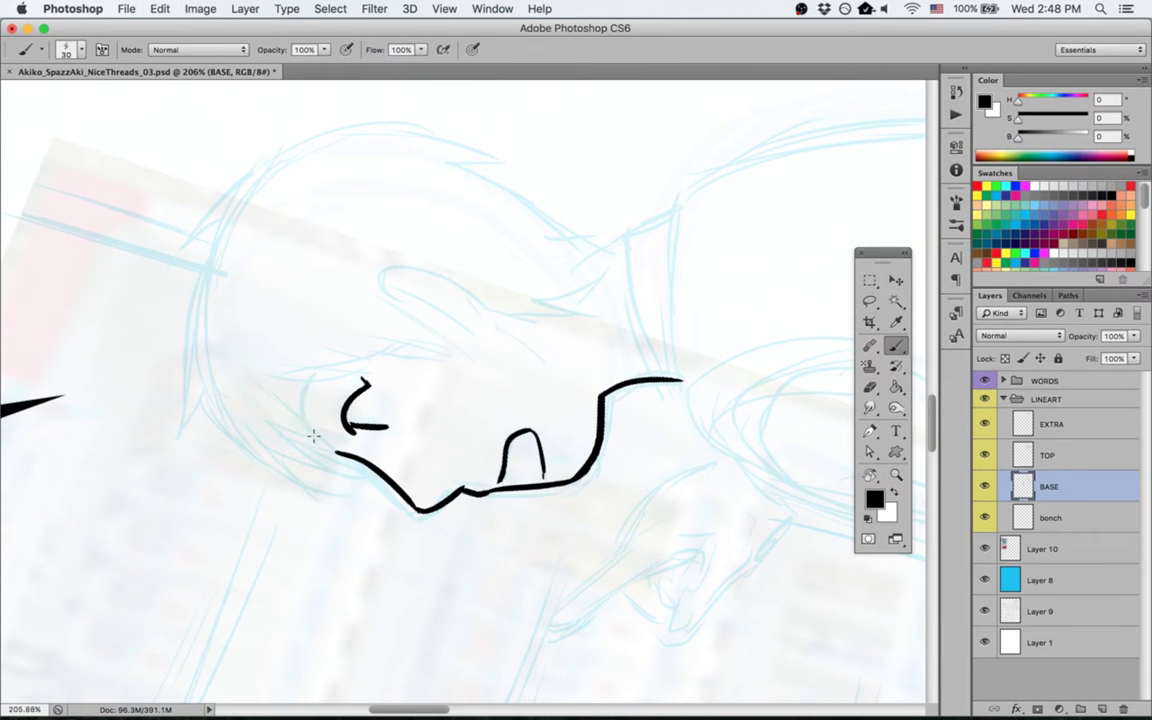
pyautogui.moveTo(309, 368); pyautogui.dragTo(318, 443)
pyautogui.press('Escape')
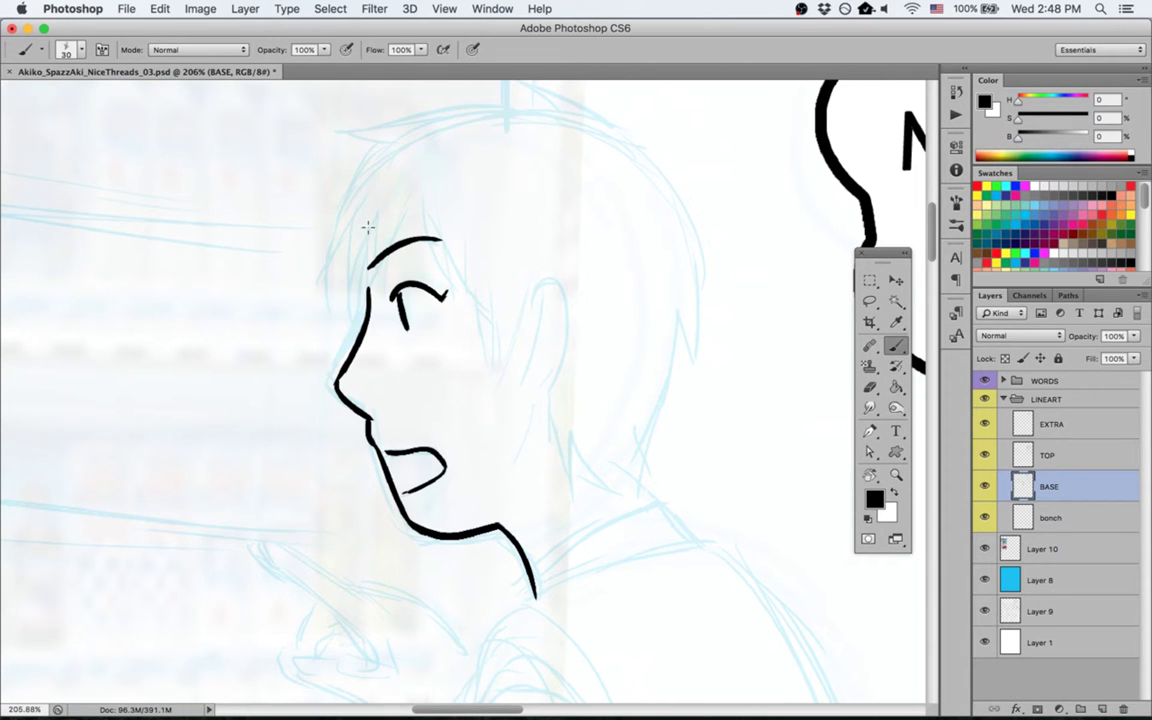
# Step: Lasso the eyebrow, rotate it clockwise to a flatter angle, shift it slightly into place over the eye, and deselect it
pyautogui.press('l')
pyautogui.moveTo(368, 228)
pyautogui.mouseDown()
pyautogui.moveTo(328, 252)
pyautogui.moveTo(410, 210)
pyautogui.mouseUp()
pyautogui.press('v')
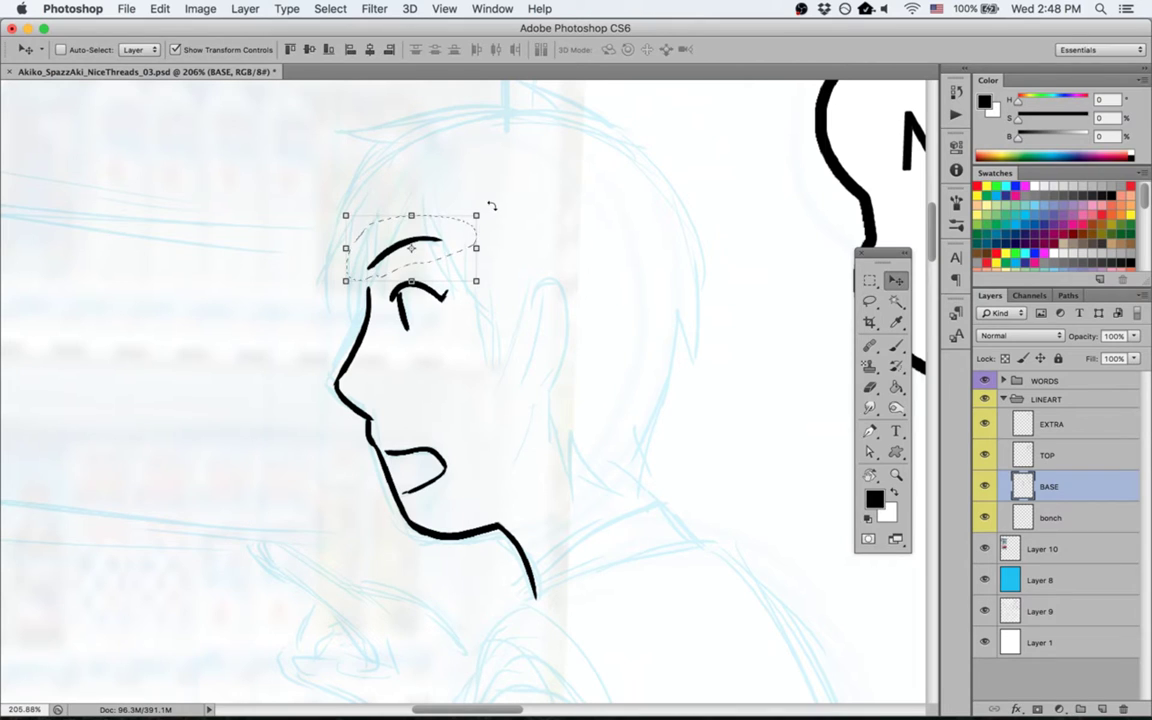
pyautogui.moveTo(491, 205); pyautogui.dragTo(512, 223)
pyautogui.press('Return')
pyautogui.moveTo(433, 244)
pyautogui.mouseDown()
pyautogui.moveTo(481, 229)
pyautogui.moveTo(439, 251)
pyautogui.moveTo(480, 279)
pyautogui.mouseUp()
pyautogui.press('Return')
pyautogui.press('super+d')
pyautogui.press('space')
pyautogui.press('b')
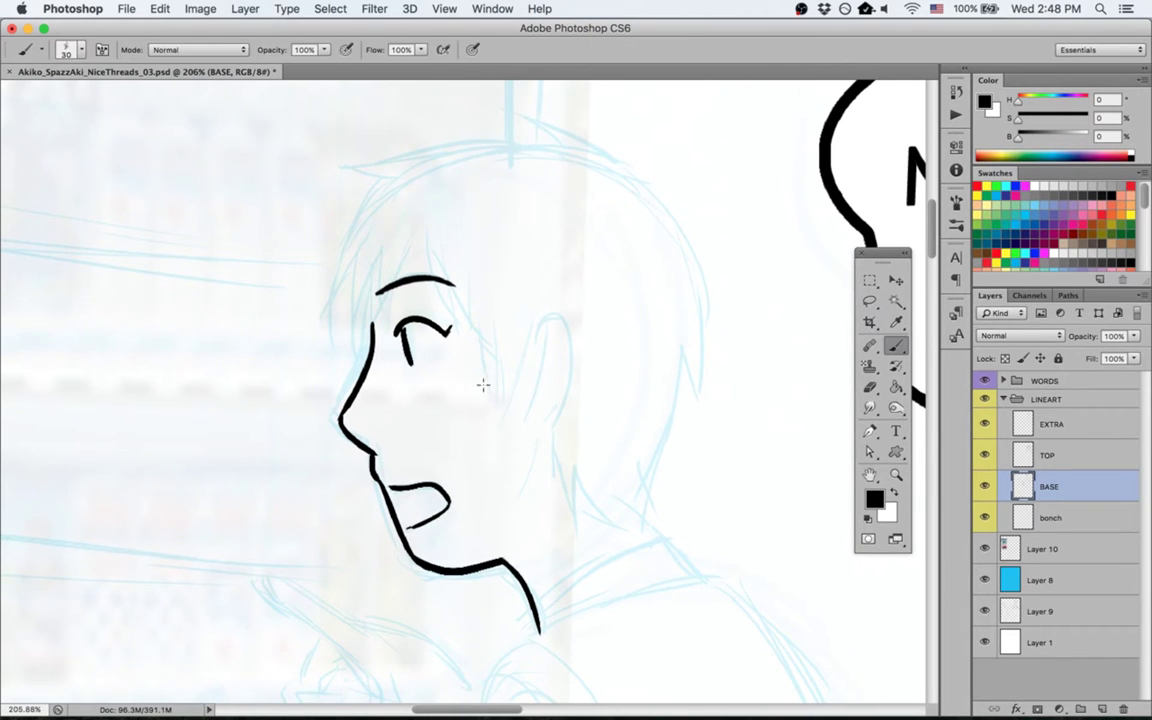
# Step: On the TOP layer, ink the jagged fringe locks from the forehead past the eye to the sideburn in front of the ear
pyautogui.click(1090, 455)
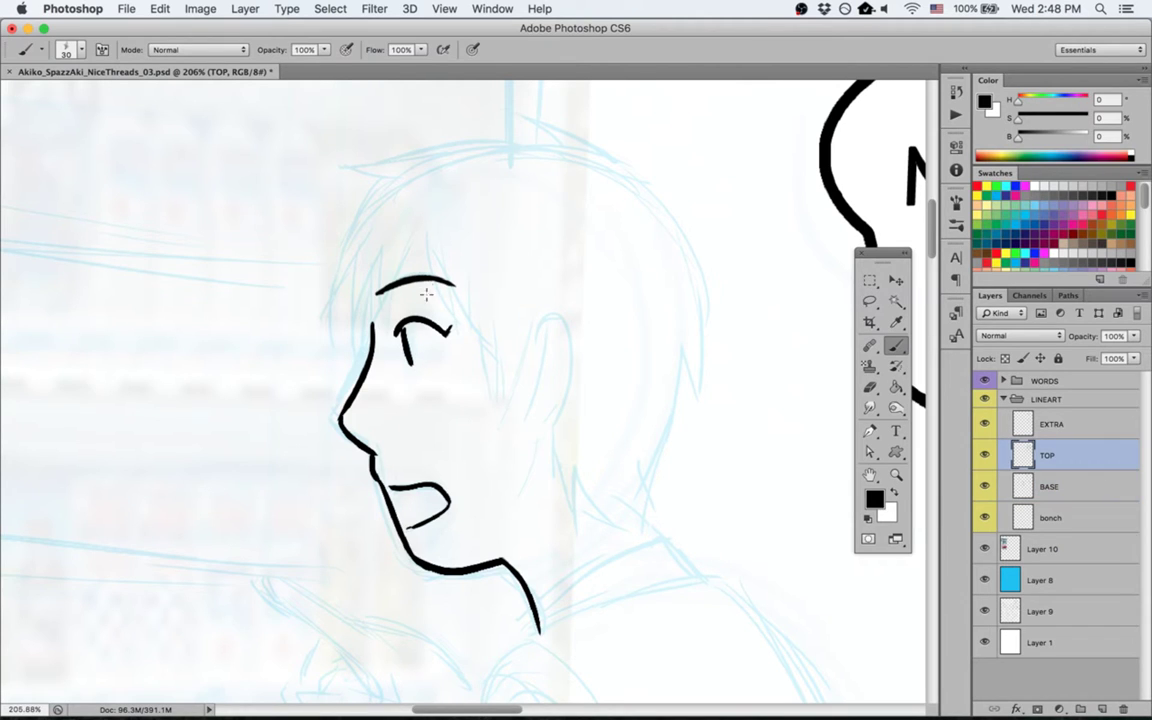
pyautogui.moveTo(426, 244); pyautogui.dragTo(466, 338)
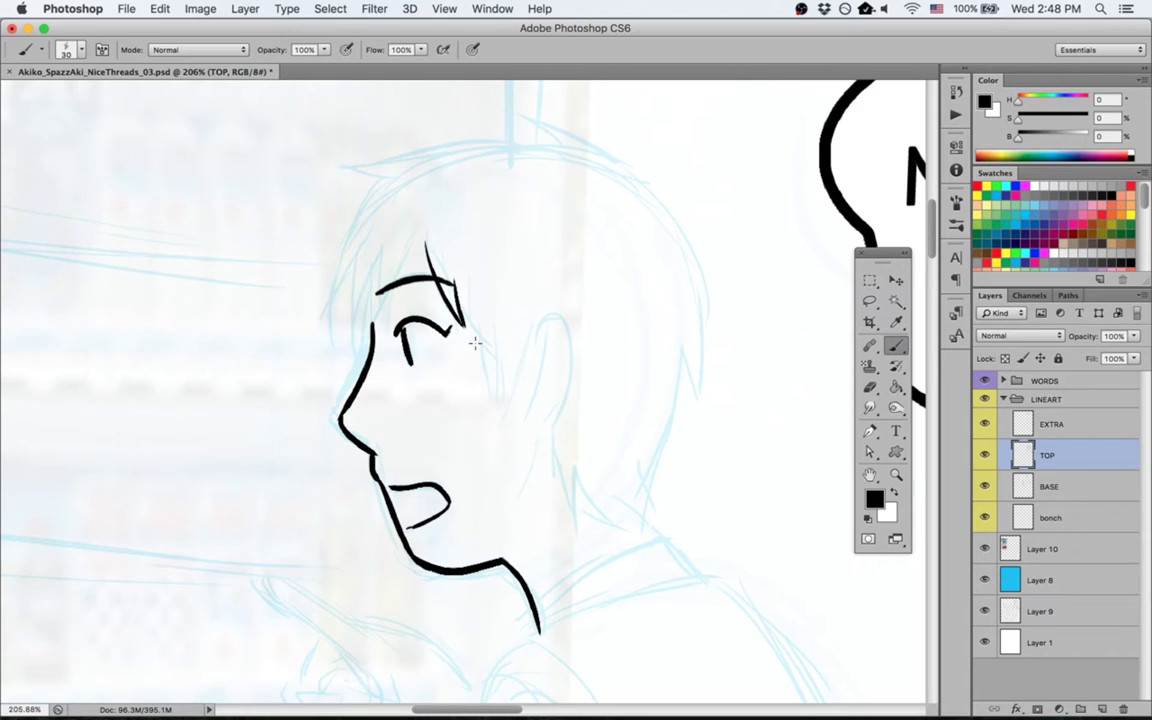
pyautogui.moveTo(440, 279)
pyautogui.mouseDown()
pyautogui.moveTo(488, 347)
pyautogui.moveTo(505, 407)
pyautogui.moveTo(513, 355)
pyautogui.mouseUp()
pyautogui.press('super+z')
pyautogui.moveTo(545, 308); pyautogui.dragTo(526, 394)
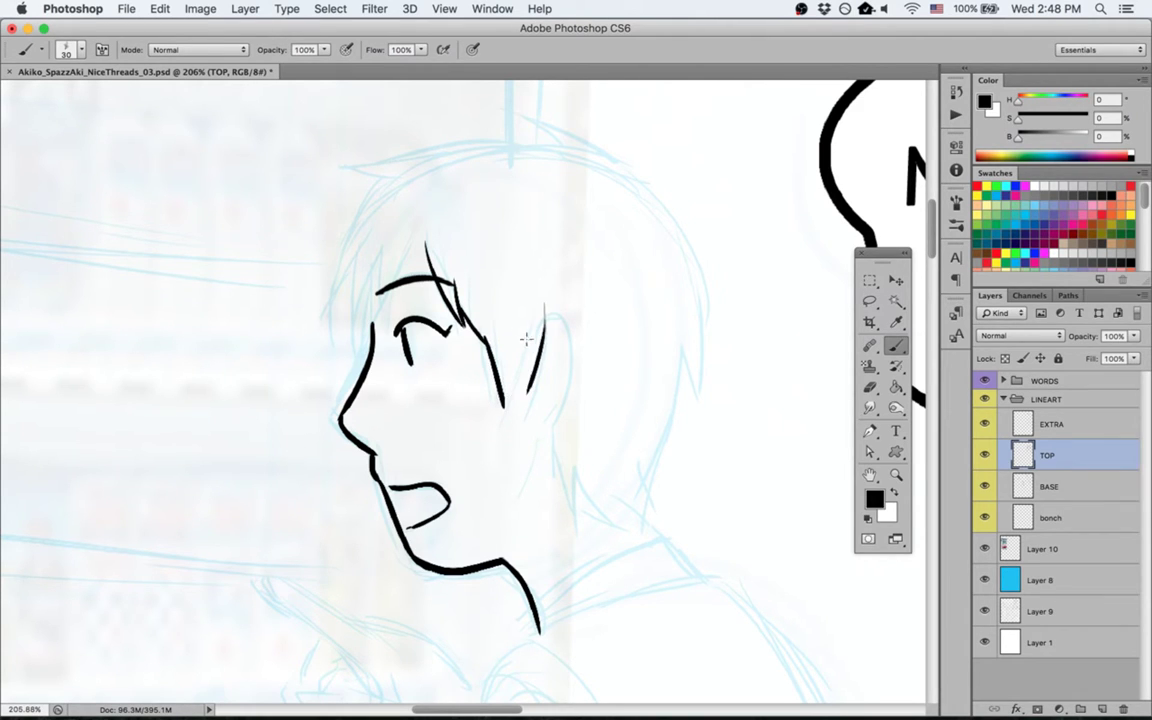
pyautogui.moveTo(525, 332); pyautogui.dragTo(524, 393)
pyautogui.moveTo(524, 333); pyautogui.dragTo(502, 406)
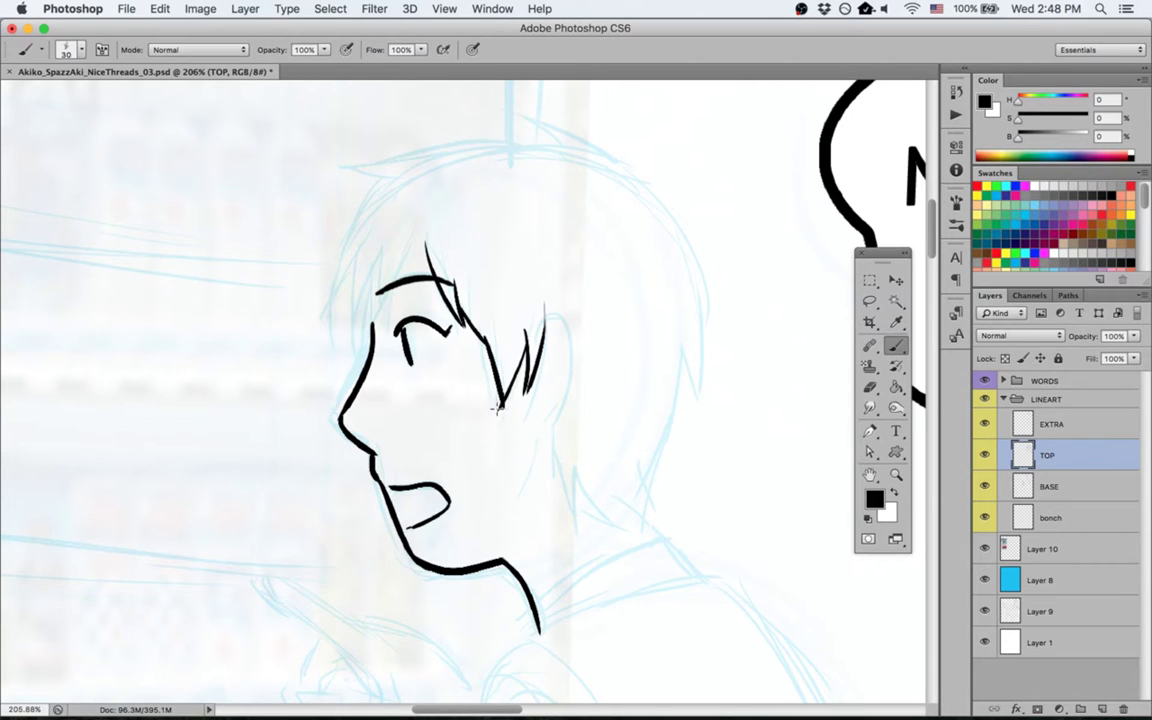
pyautogui.press('e')
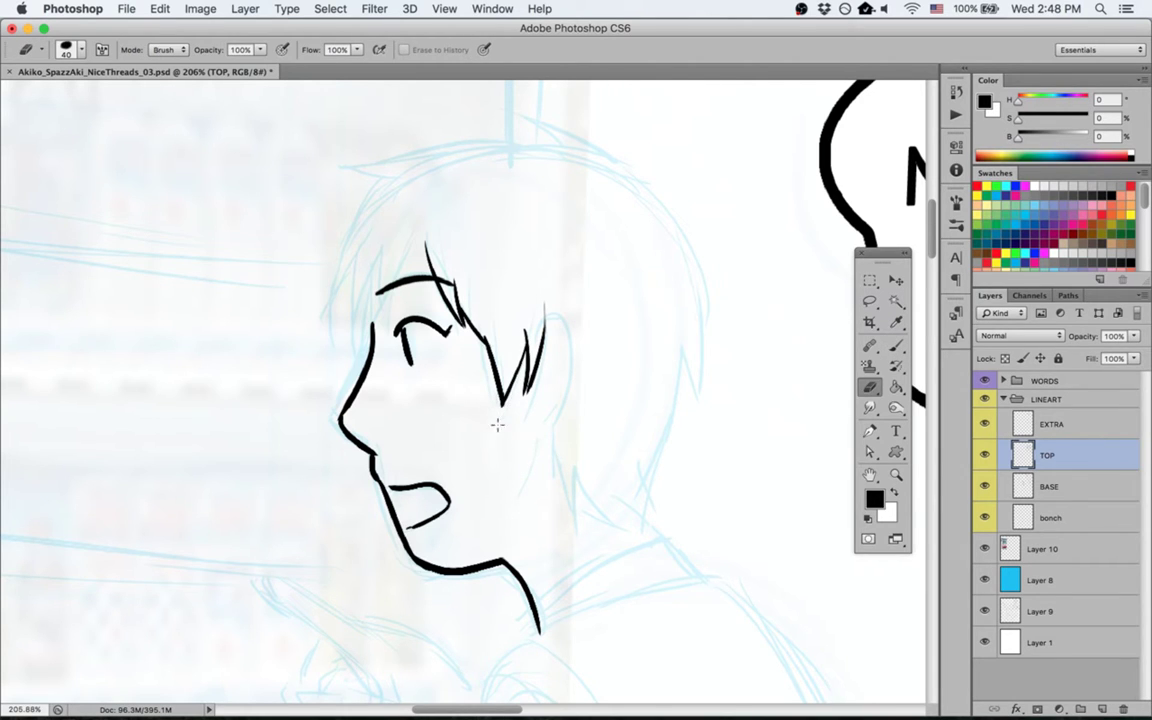
# Step: Ink the front edge of the fringe parting from its peak above the eyebrow down to the brow of the face profile
pyautogui.press('space')
pyautogui.moveTo(360, 177); pyautogui.dragTo(393, 259)
pyautogui.press('r')
pyautogui.moveTo(280, 512); pyautogui.dragTo(428, 610)
pyautogui.press('b')
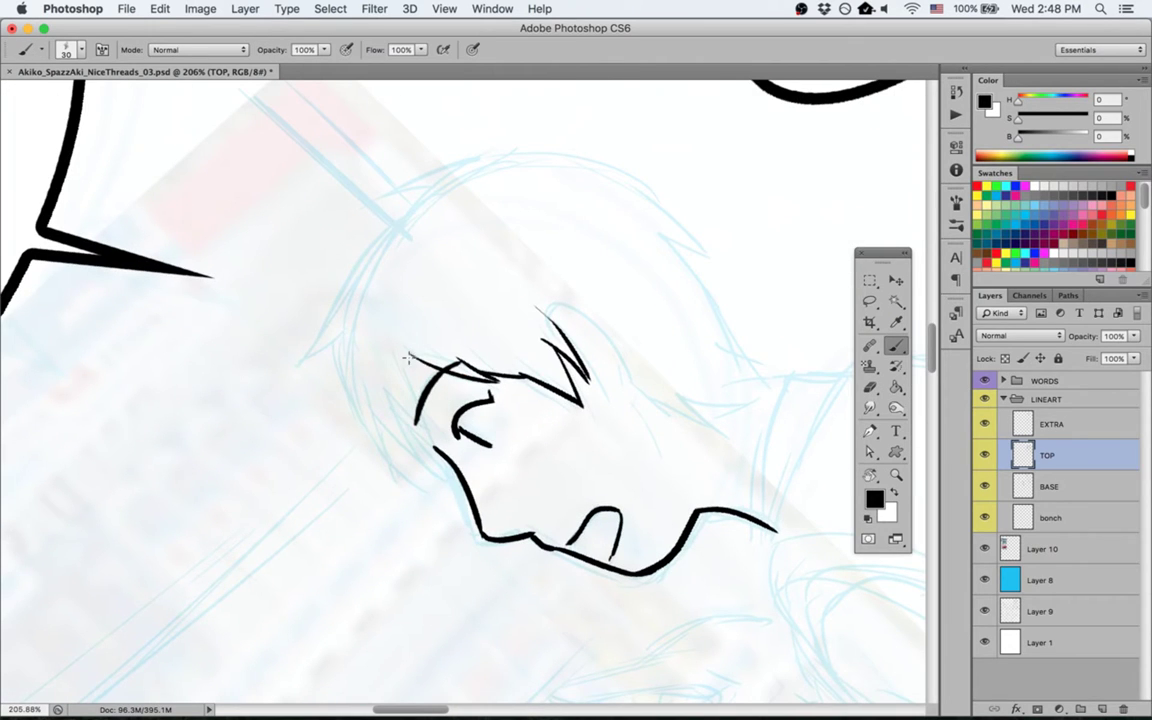
pyautogui.moveTo(408, 357); pyautogui.dragTo(489, 521)
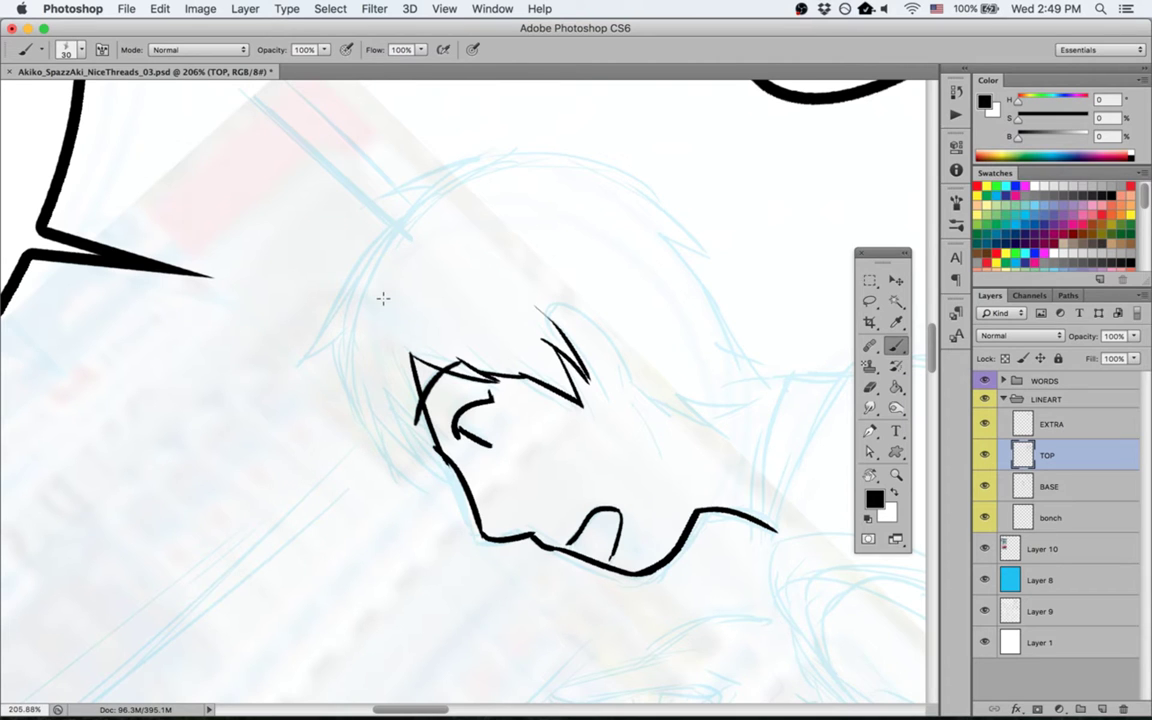
# Step: Ink the long top hair line ending in a pointed tuft above the forehead, redoing failed strokes, and save the file
pyautogui.press('r')
pyautogui.moveTo(244, 342); pyautogui.dragTo(371, 386)
pyautogui.moveTo(262, 405); pyautogui.dragTo(288, 360)
pyautogui.press('b')
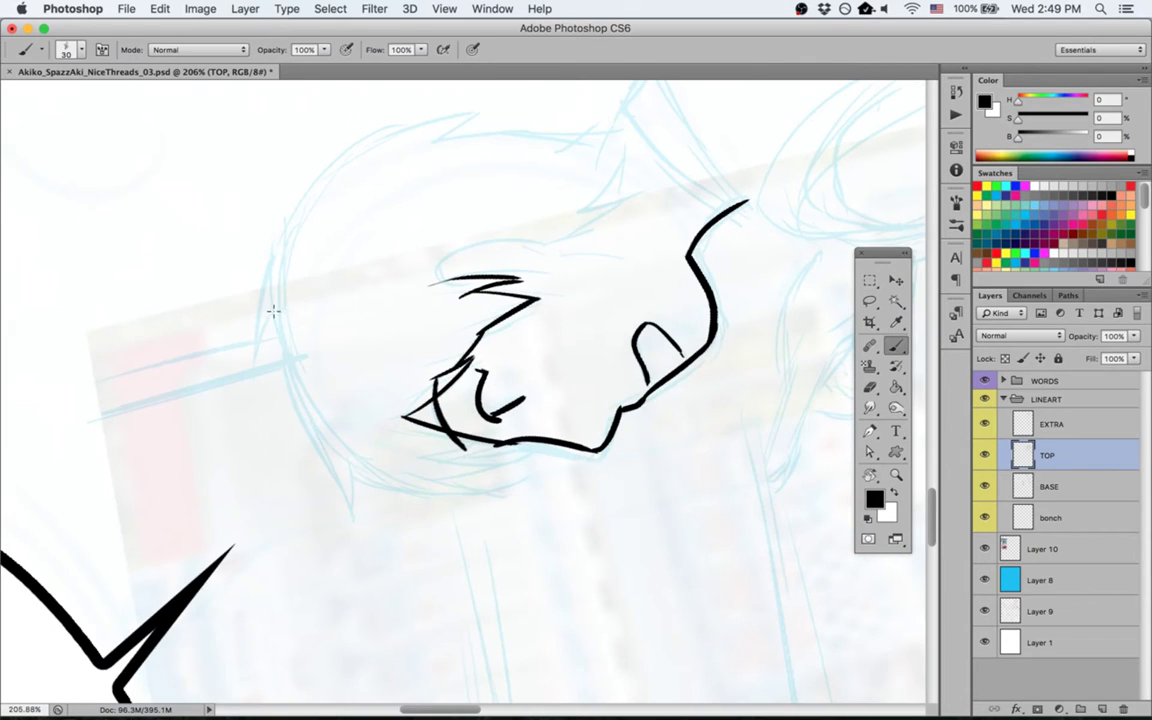
pyautogui.moveTo(275, 308); pyautogui.dragTo(332, 455)
pyautogui.hotkey('ctrl', 'z')
pyautogui.moveTo(273, 301); pyautogui.dragTo(378, 550)
pyautogui.hotkey('ctrl', 'z')
pyautogui.moveTo(271, 306)
pyautogui.mouseDown()
pyautogui.moveTo(355, 515)
pyautogui.moveTo(348, 452)
pyautogui.mouseUp()
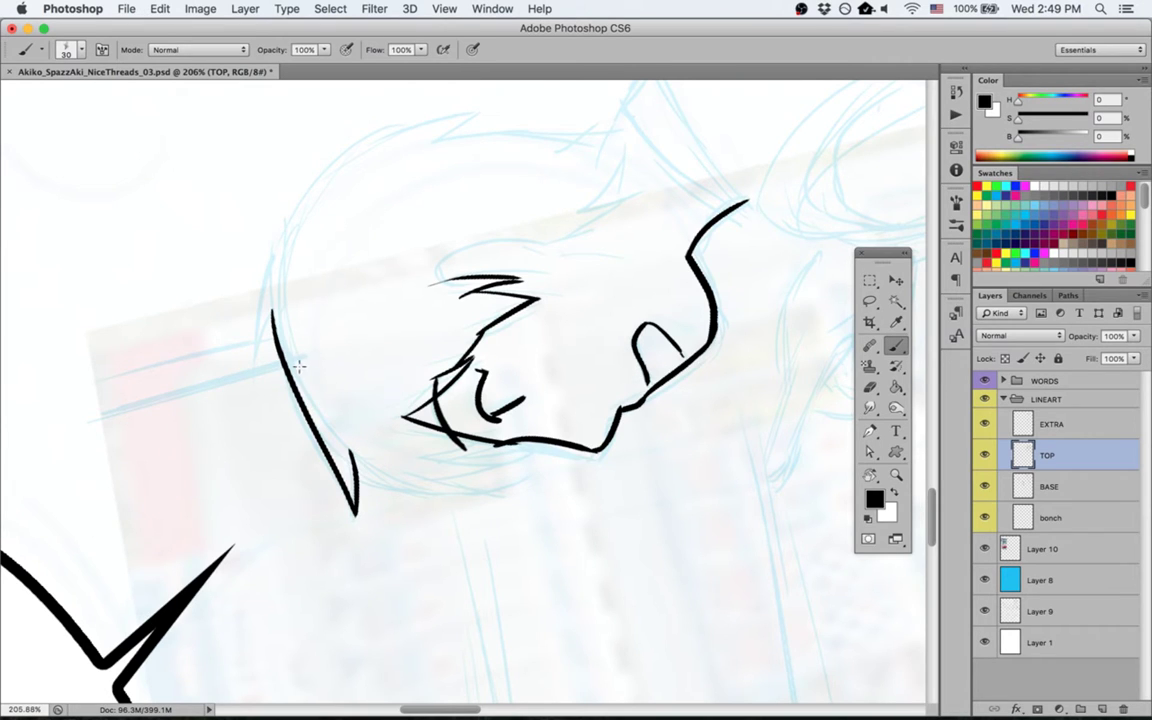
pyautogui.press('Escape')
pyautogui.press('super+s')
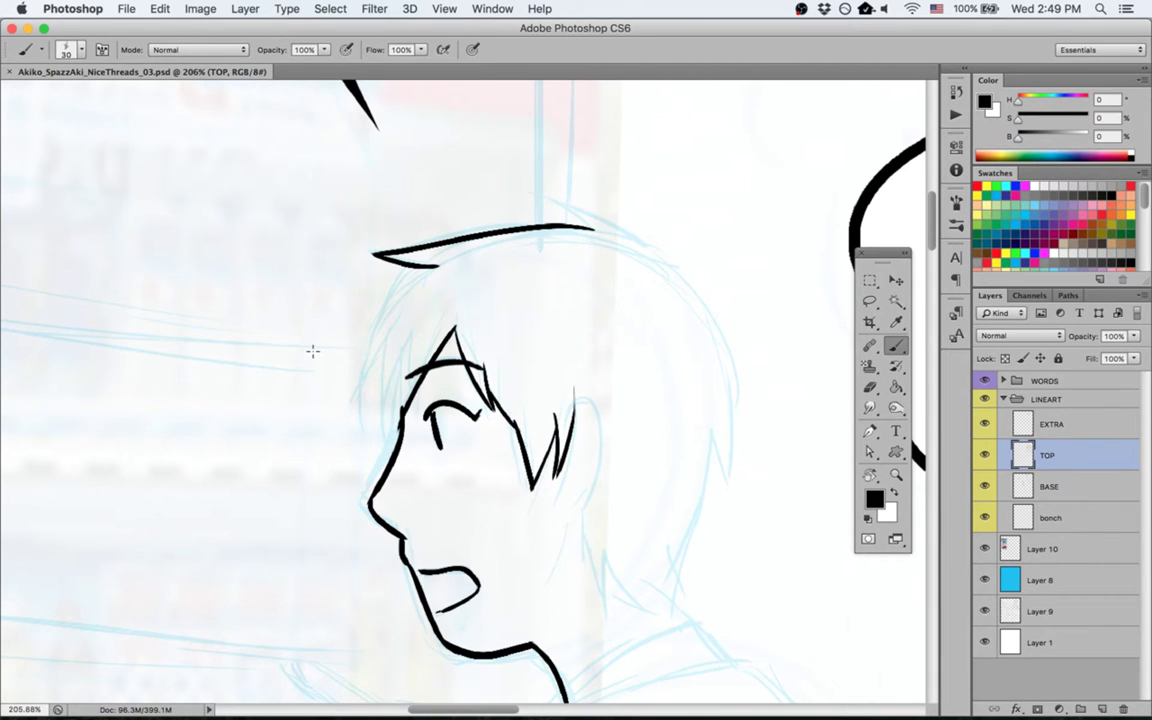
# Step: Switch to OBS to check the streaming scene, and return to Photoshop
pyautogui.press('super+Tab')
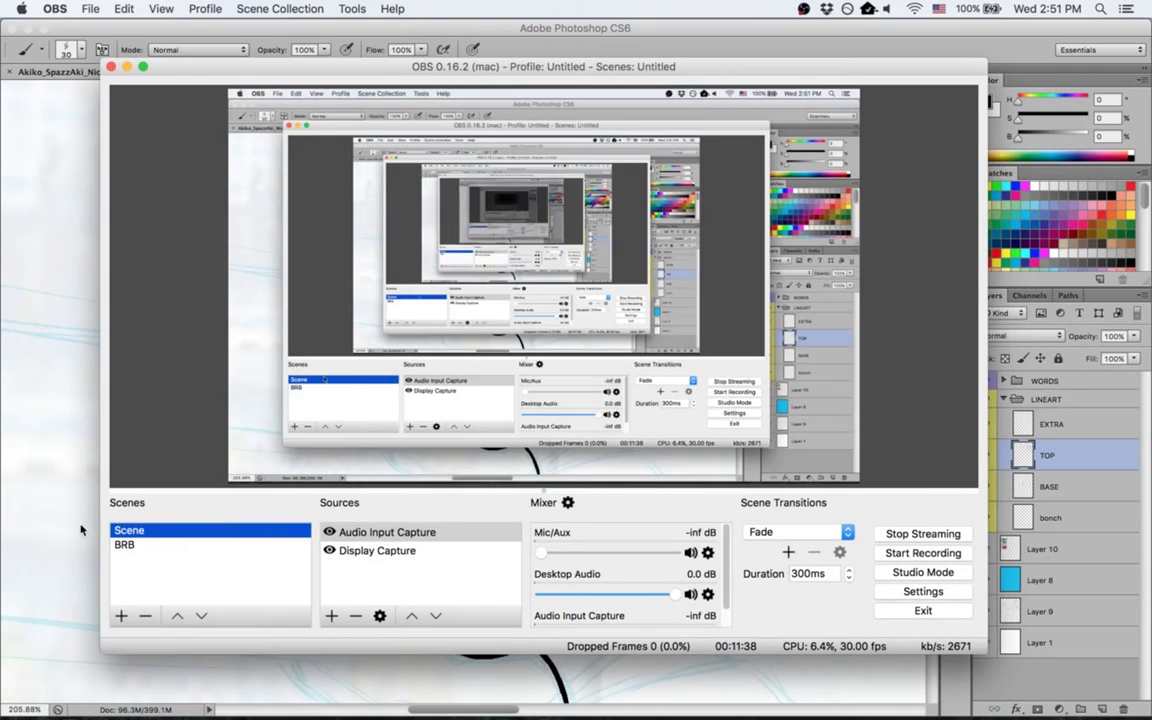
pyautogui.click(5, 515)
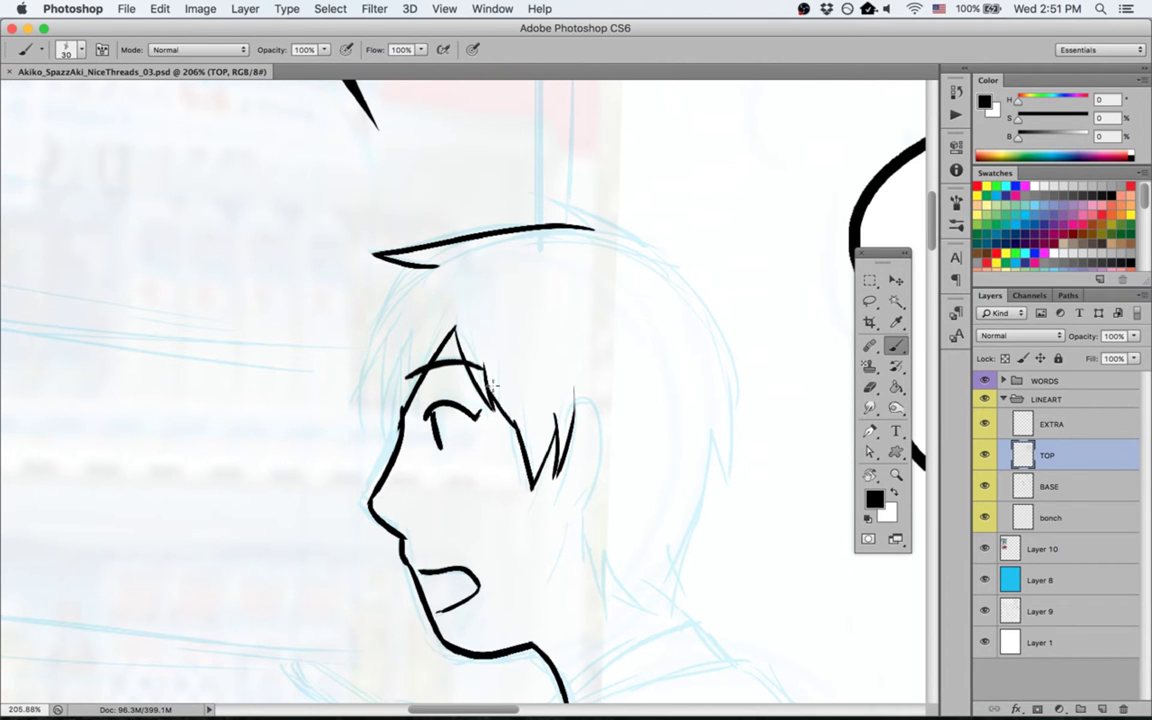
# Step: Ink the spiky locks hanging over the forehead from below the top tuft down to the brow
pyautogui.press('r')
pyautogui.moveTo(226, 399); pyautogui.dragTo(470, 385)
pyautogui.press('b')
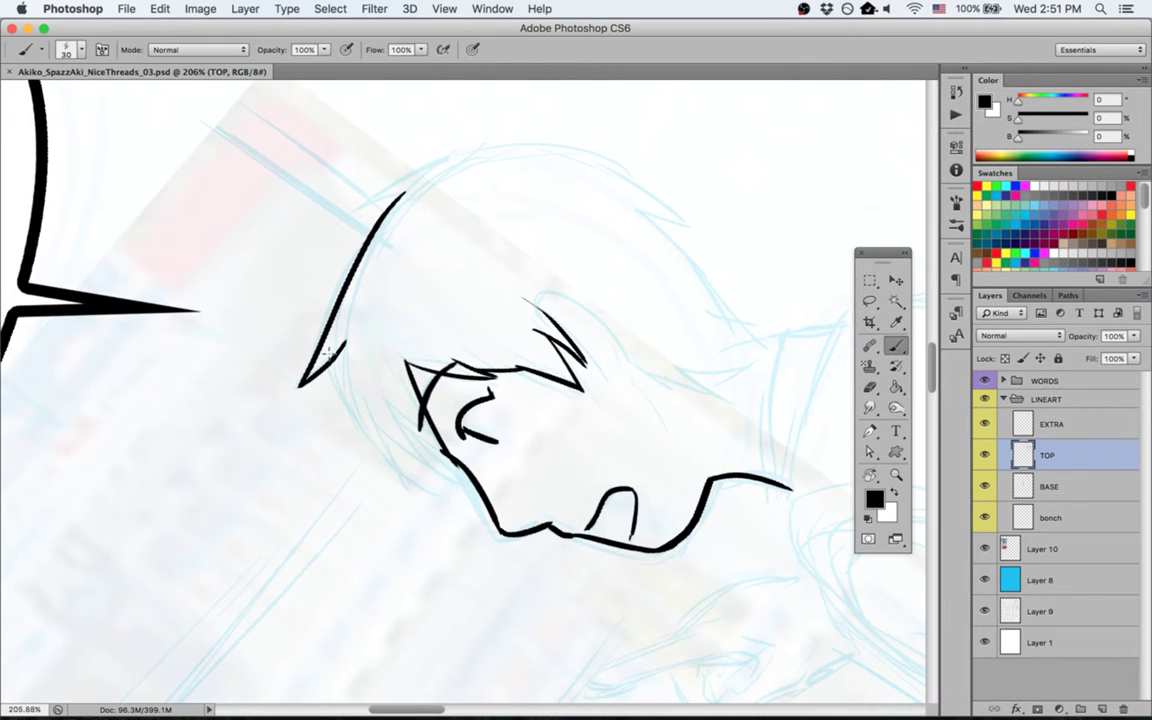
pyautogui.moveTo(337, 343); pyautogui.dragTo(371, 455)
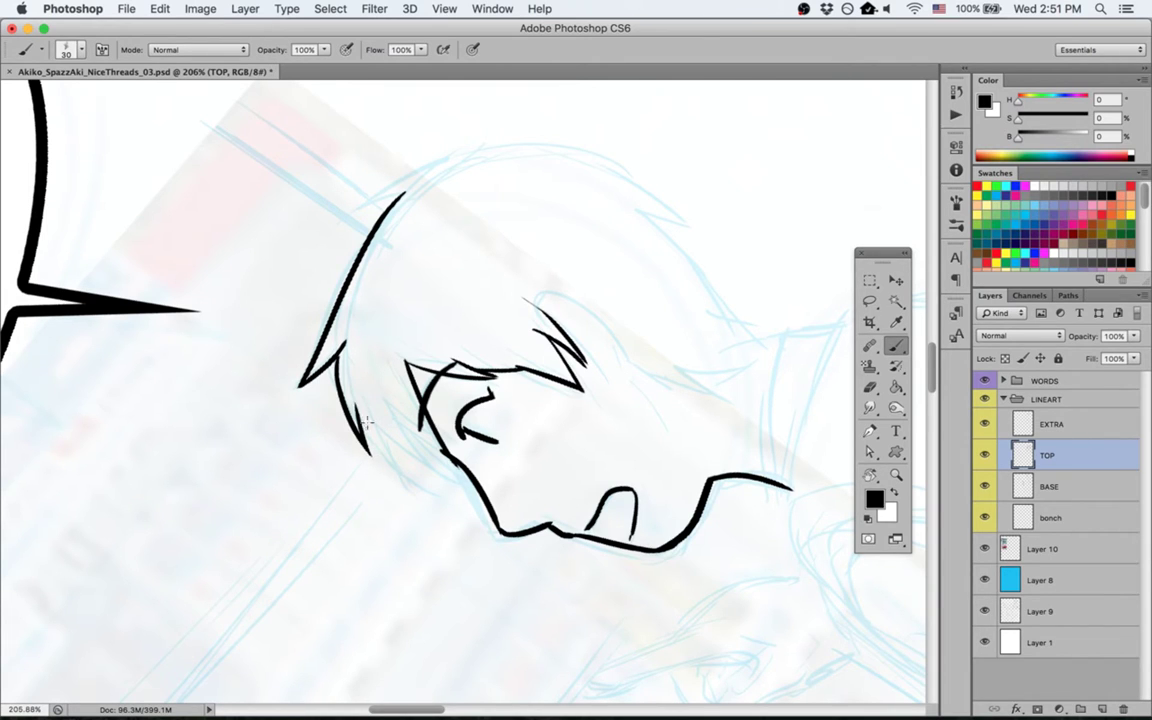
pyautogui.moveTo(343, 394); pyautogui.dragTo(437, 484)
pyautogui.press('Escape')
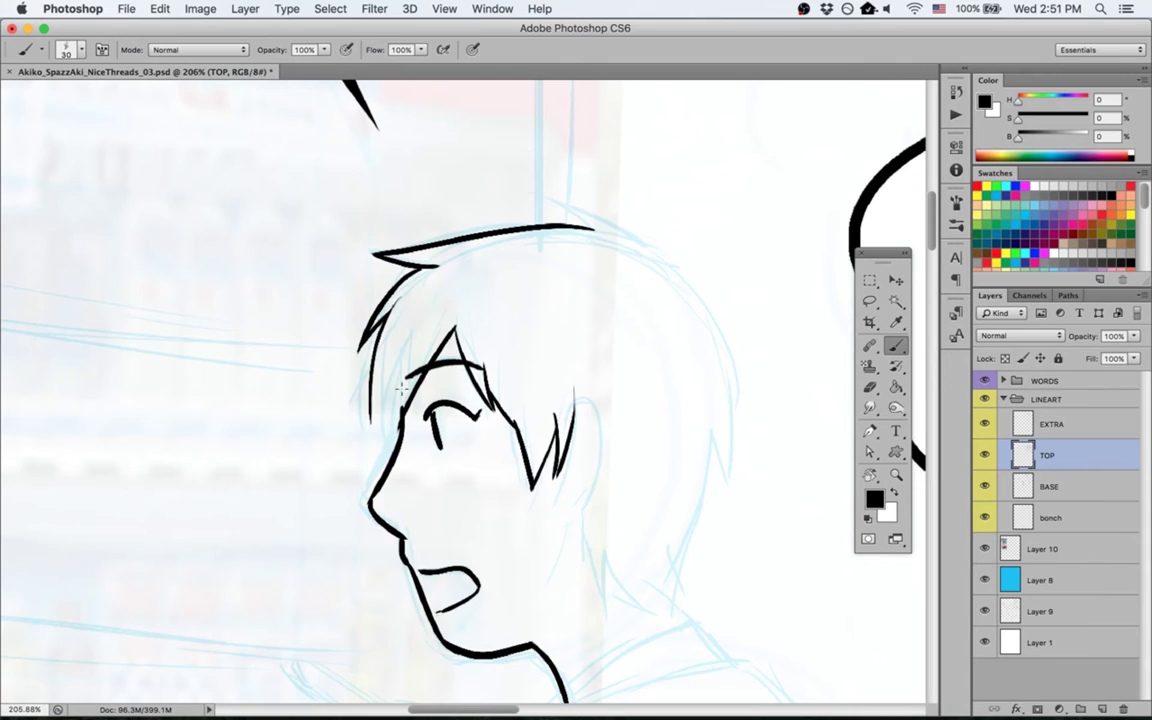
pyautogui.moveTo(371, 420)
pyautogui.mouseDown()
pyautogui.moveTo(389, 376)
pyautogui.moveTo(401, 433)
pyautogui.mouseUp()
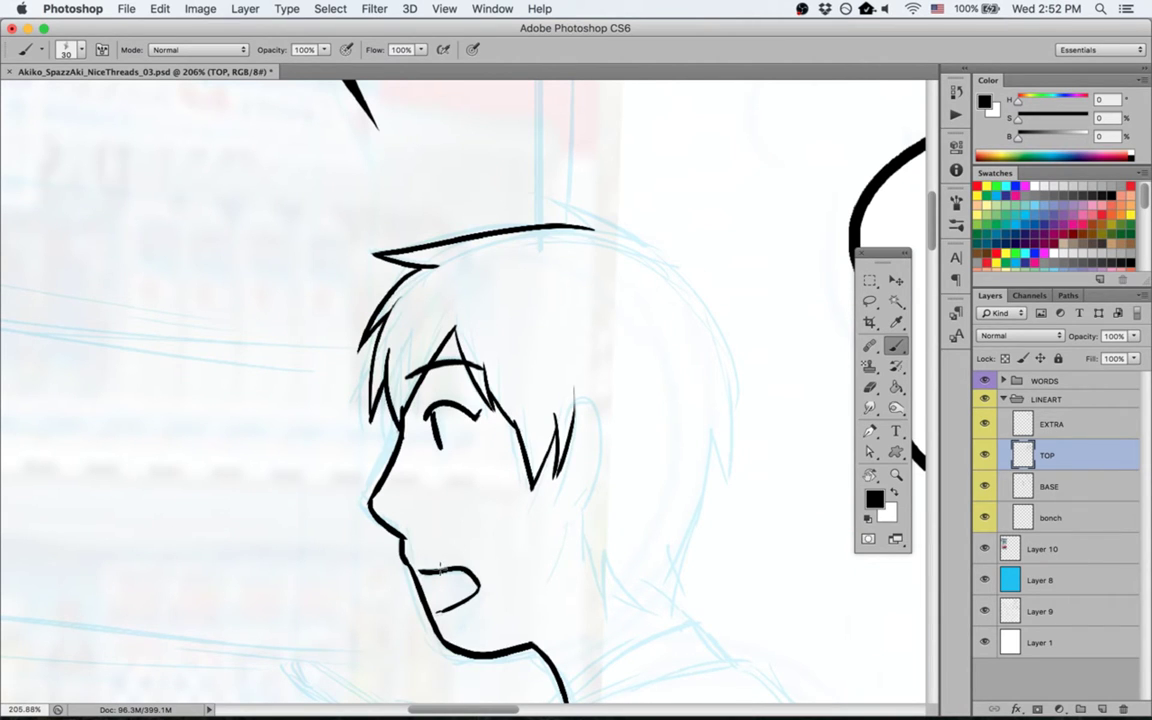
# Step: Ink the ear, redoing the first attempt, and draw the hair locks behind it down to the nape on the BASE layer
pyautogui.moveTo(576, 404); pyautogui.dragTo(578, 516)
pyautogui.press('super+z')
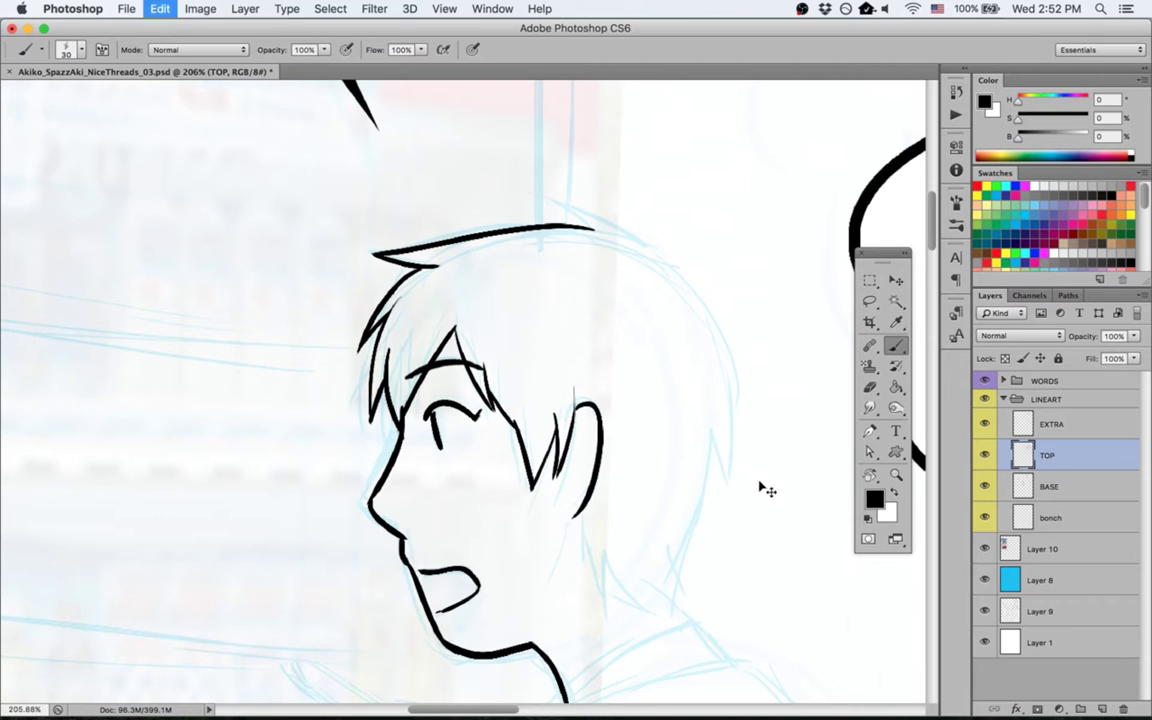
pyautogui.click(1092, 496)
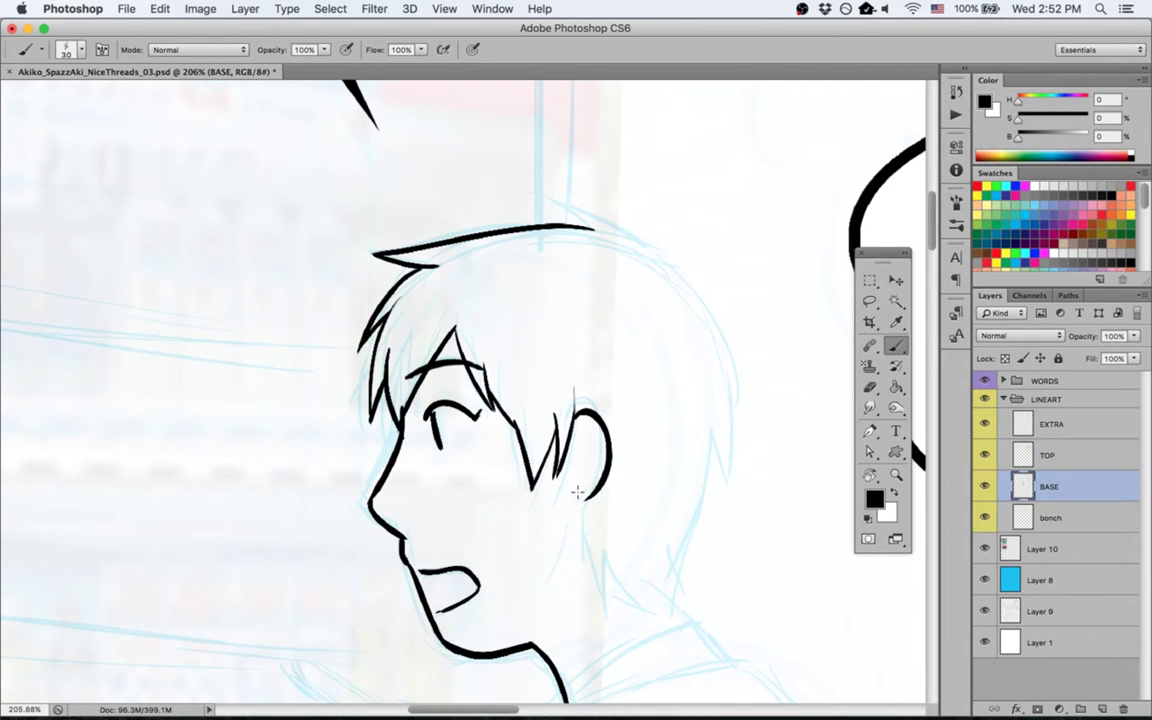
pyautogui.moveTo(574, 409)
pyautogui.mouseDown()
pyautogui.moveTo(591, 572)
pyautogui.moveTo(626, 570)
pyautogui.moveTo(680, 608)
pyautogui.moveTo(690, 505)
pyautogui.mouseUp()
# Step: Ink a short pointed tuft at the crown, at the back end of the top hair line
pyautogui.press('r')
pyautogui.moveTo(422, 350)
pyautogui.mouseDown()
pyautogui.moveTo(419, 658)
pyautogui.moveTo(265, 427)
pyautogui.mouseUp()
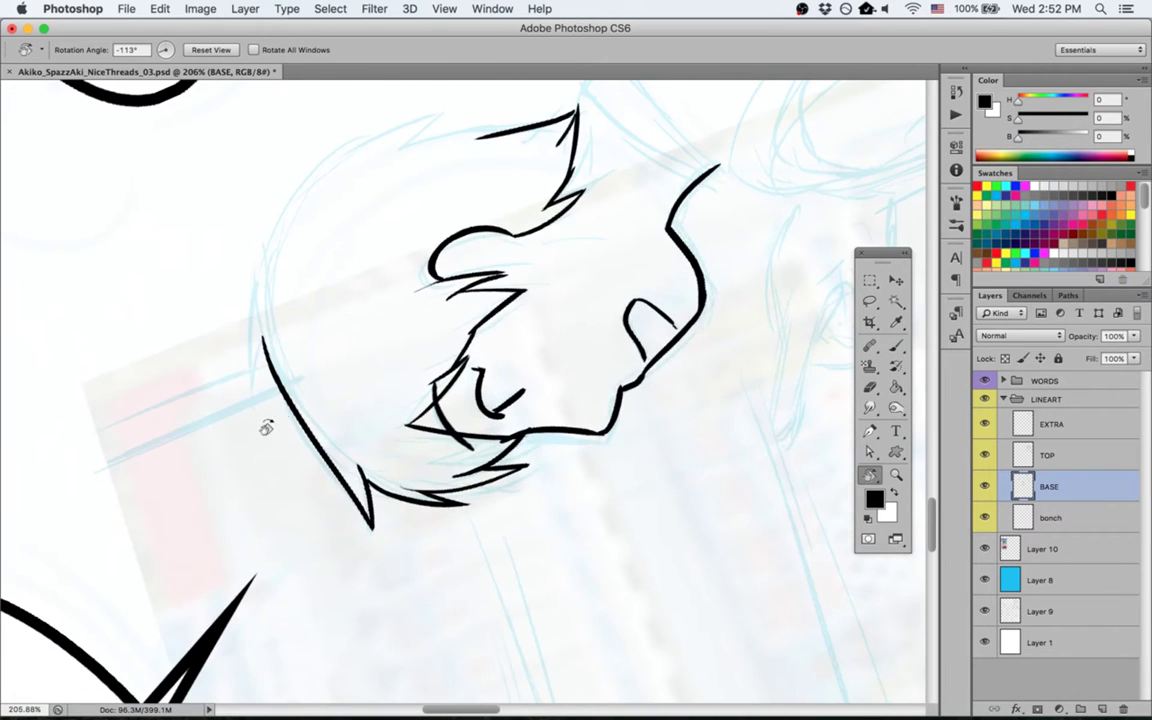
pyautogui.press('b')
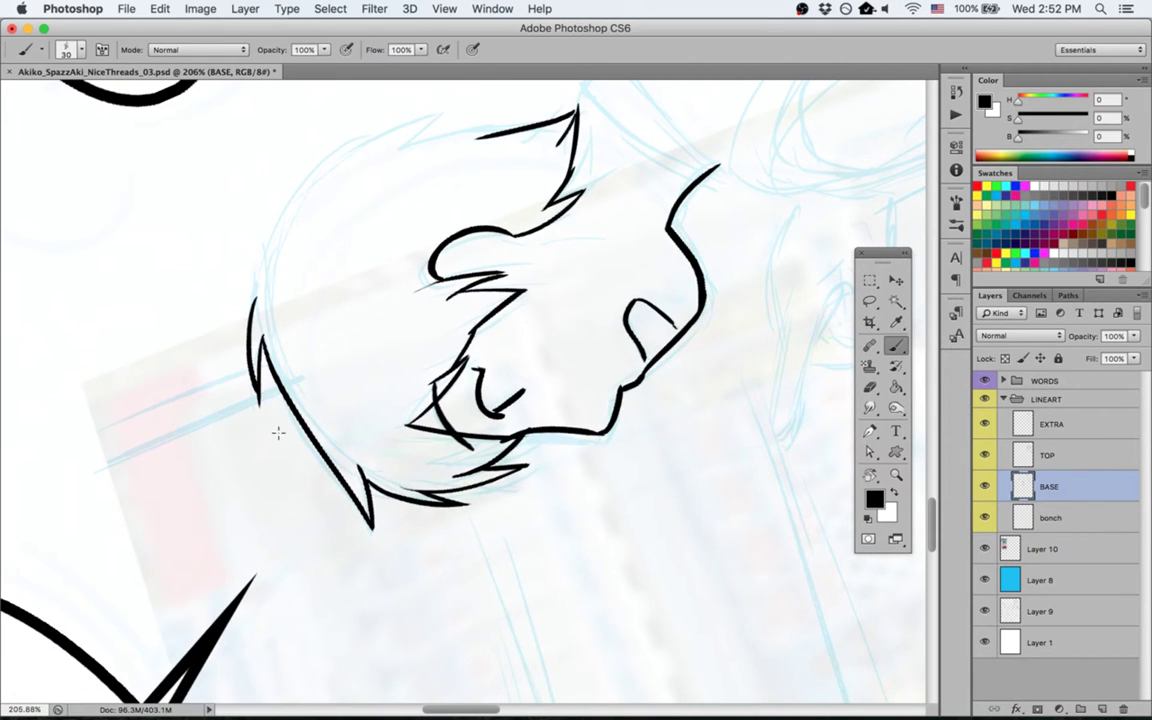
# Step: Ink the outer curve of the back of the head from the crown tuft to a pointed lock, redoing the first stroke
pyautogui.press('h')
pyautogui.moveTo(342, 281); pyautogui.dragTo(386, 496)
pyautogui.press('r')
pyautogui.moveTo(257, 507); pyautogui.dragTo(453, 494)
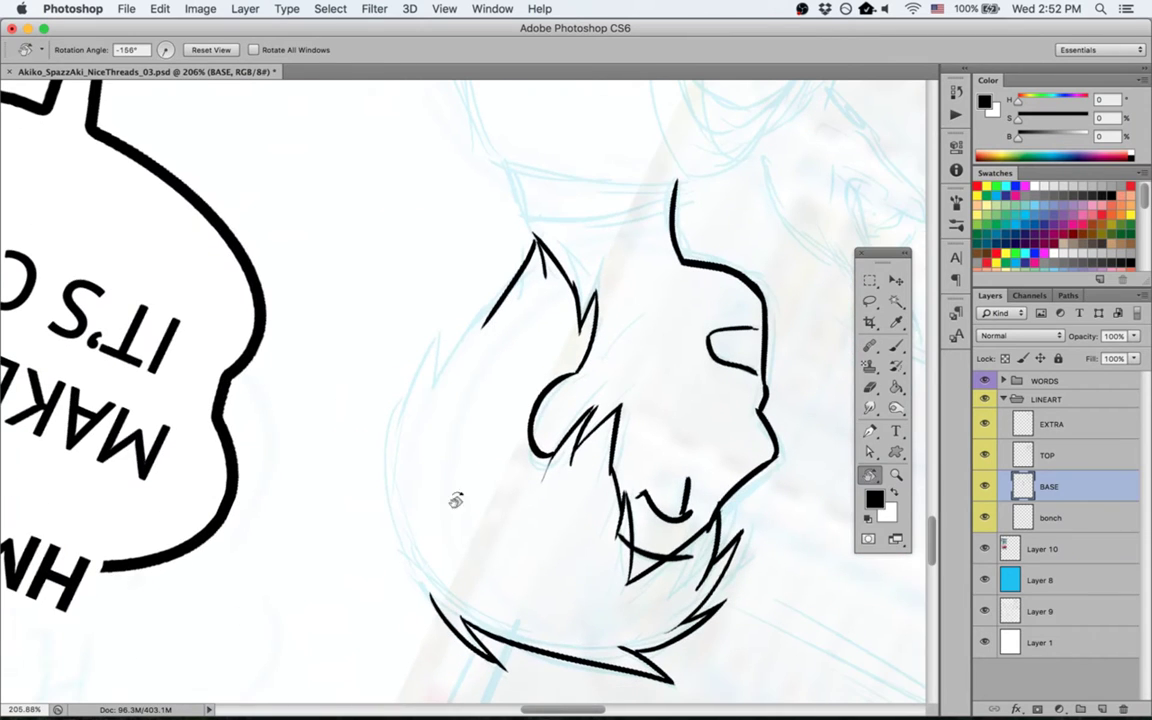
pyautogui.press('b')
pyautogui.moveTo(386, 533); pyautogui.dragTo(389, 295)
pyautogui.press('super+z')
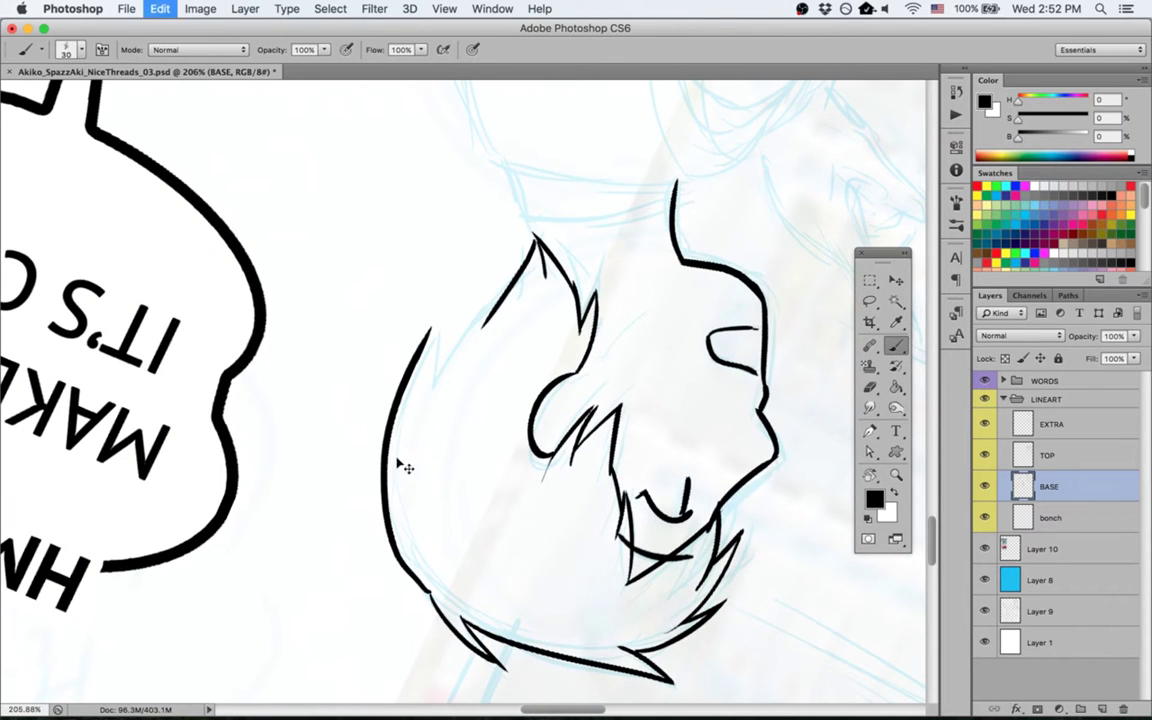
pyautogui.moveTo(431, 592)
pyautogui.mouseDown()
pyautogui.moveTo(422, 343)
pyautogui.moveTo(404, 383)
pyautogui.mouseUp()
pyautogui.moveTo(435, 332); pyautogui.dragTo(431, 377)
# Step: Ink the lower back hair edge between the nape tip and the pointed lock at the back of the head, redoing failed strokes
pyautogui.press('r')
pyautogui.moveTo(296, 509); pyautogui.dragTo(368, 386)
pyautogui.press('b')
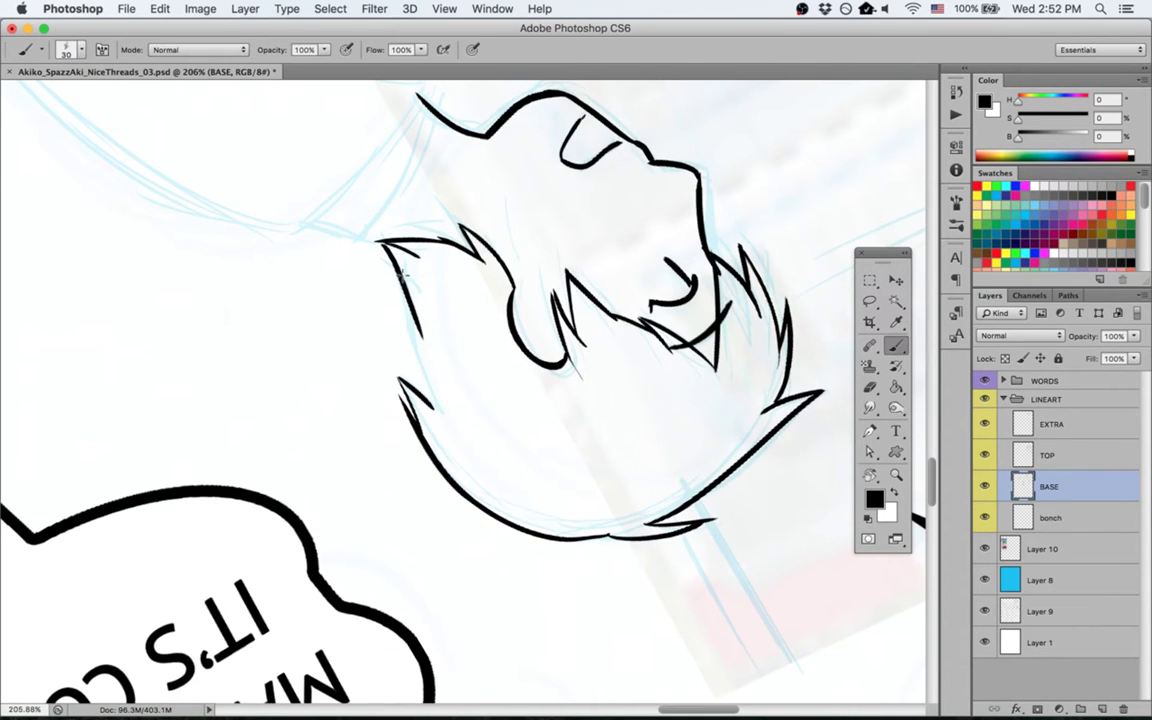
pyautogui.moveTo(428, 410)
pyautogui.mouseDown()
pyautogui.moveTo(385, 248)
pyautogui.moveTo(432, 395)
pyautogui.mouseUp()
pyautogui.press('super+z')
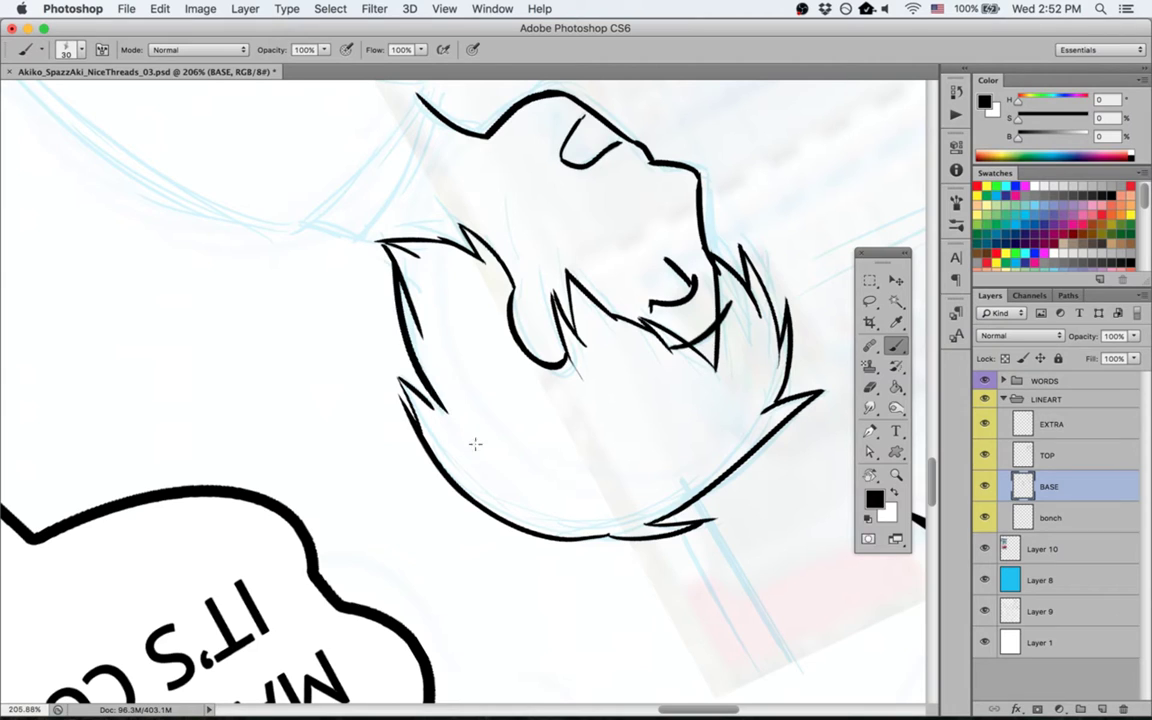
pyautogui.press('super+z')
pyautogui.moveTo(383, 255); pyautogui.dragTo(440, 408)
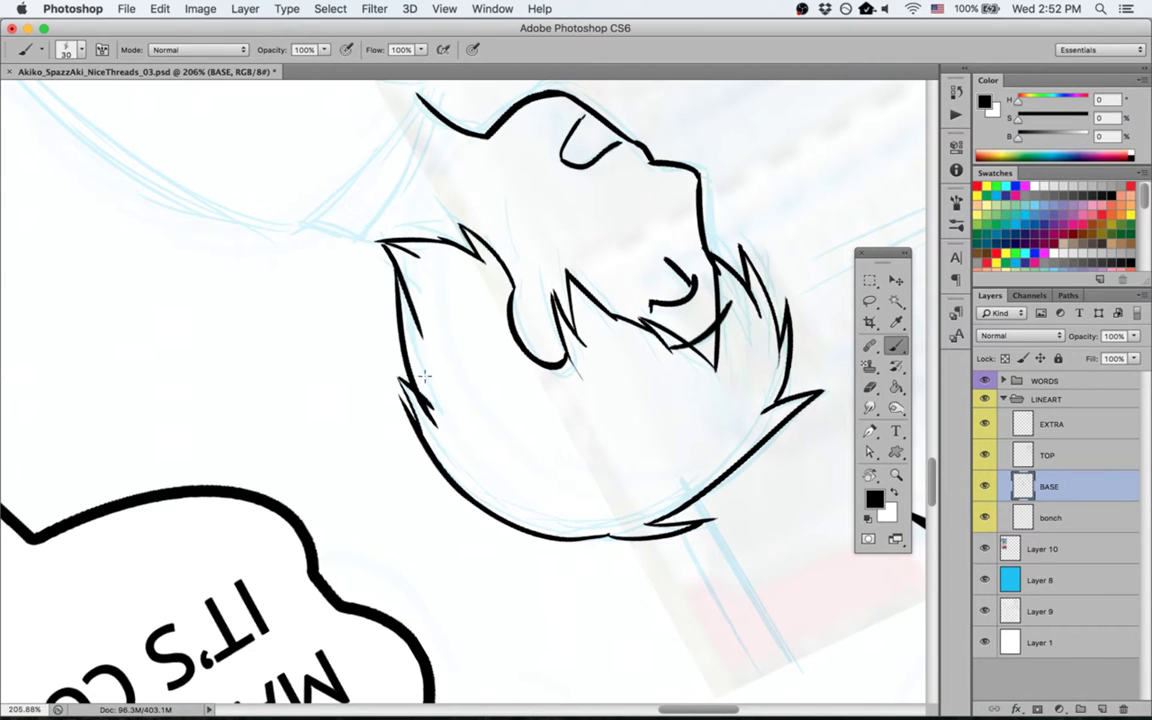
pyautogui.press('e')
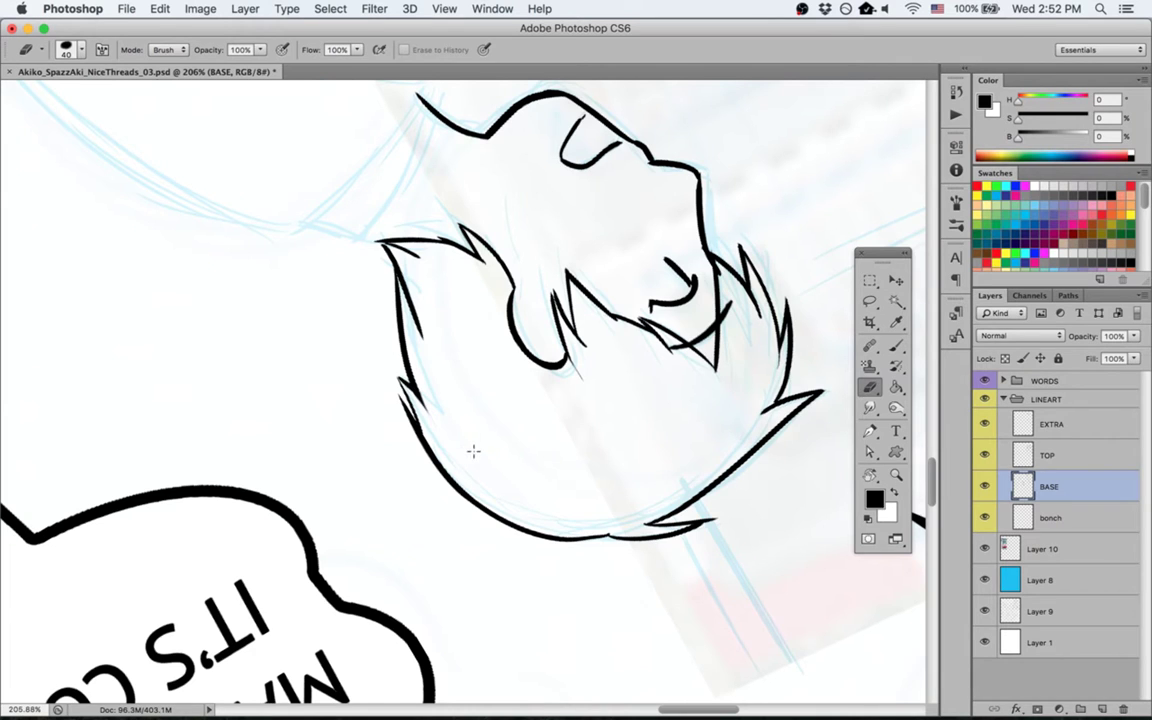
# Step: On the TOP layer, ink the collar's upper edge from the throat to the nape, its short back edge and the adjoining nape line
pyautogui.press('Escape')
pyautogui.press('space')
pyautogui.moveTo(430, 320); pyautogui.dragTo(607, 211)
pyautogui.press('e')
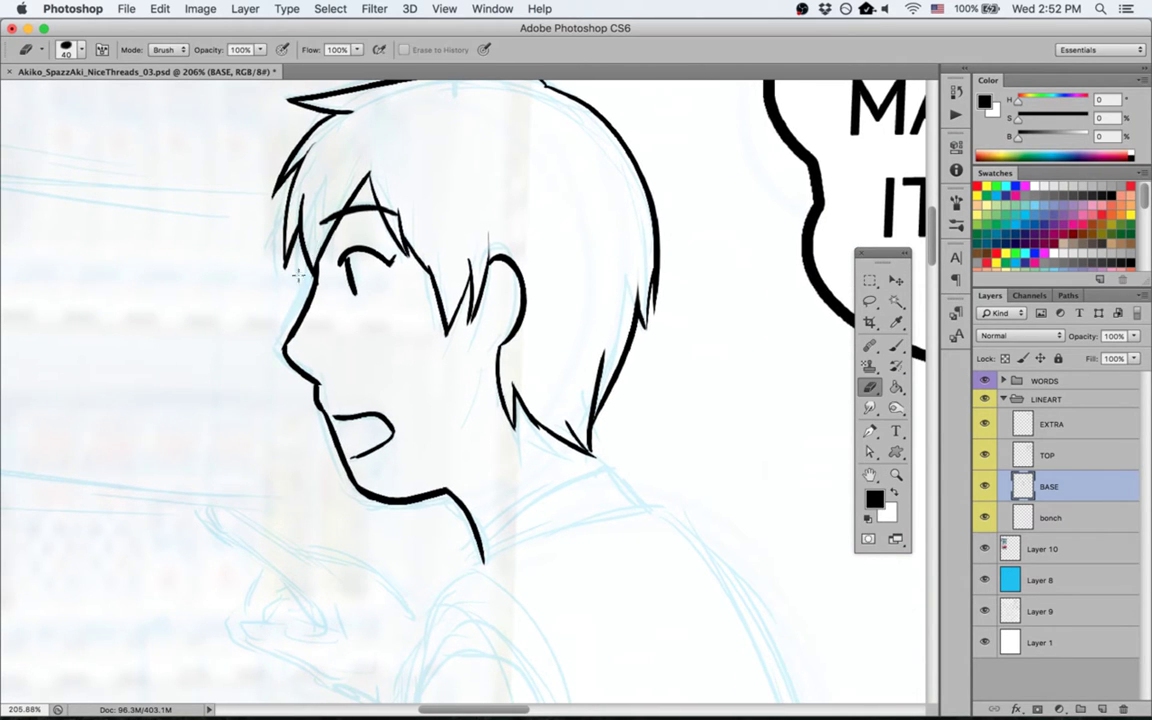
pyautogui.moveTo(649, 400); pyautogui.dragTo(715, 239)
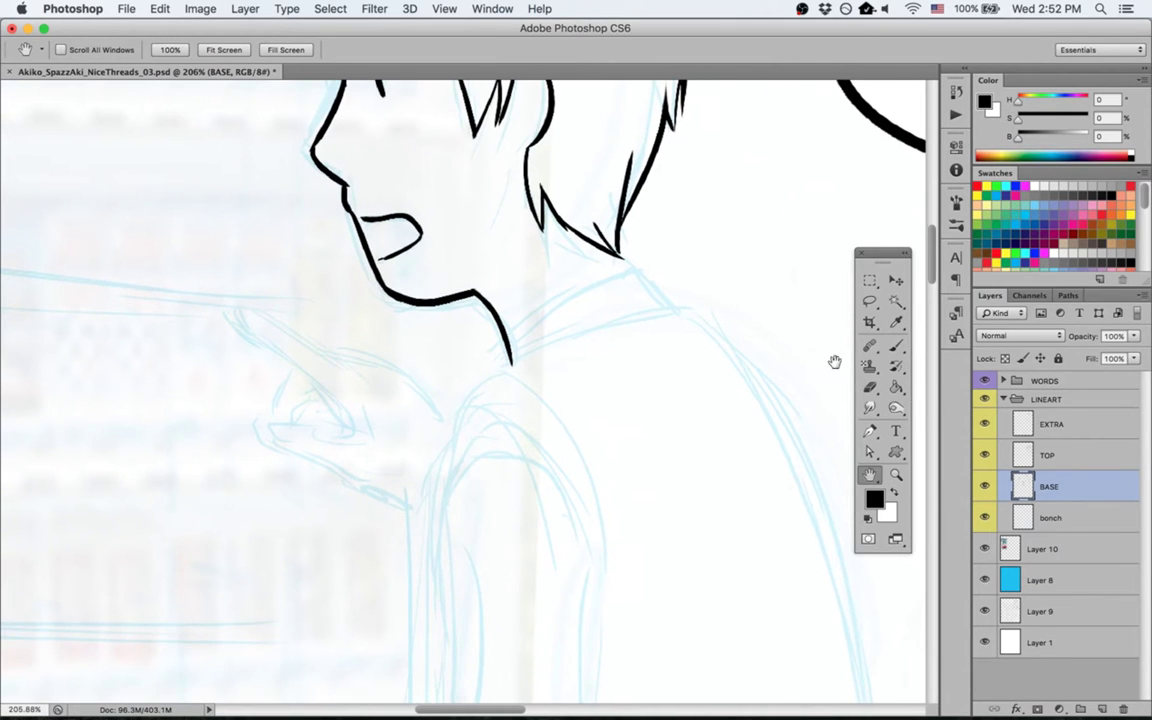
pyautogui.click(1050, 462)
pyautogui.press('b')
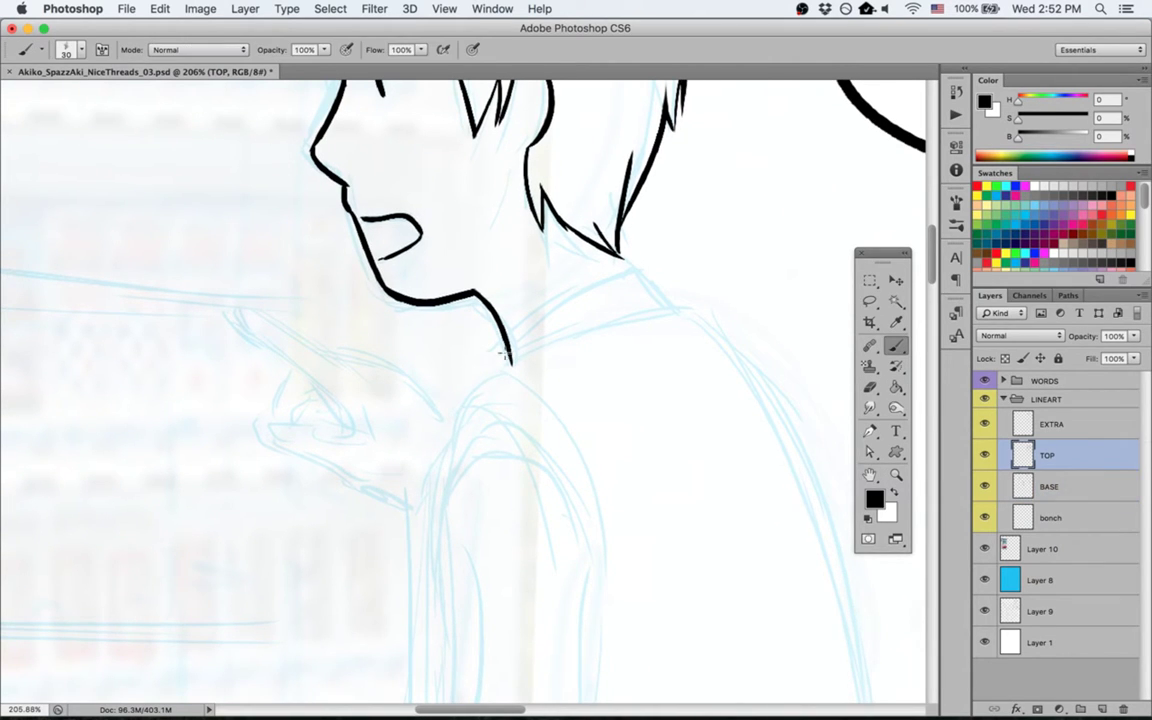
pyautogui.moveTo(495, 364); pyautogui.dragTo(652, 260)
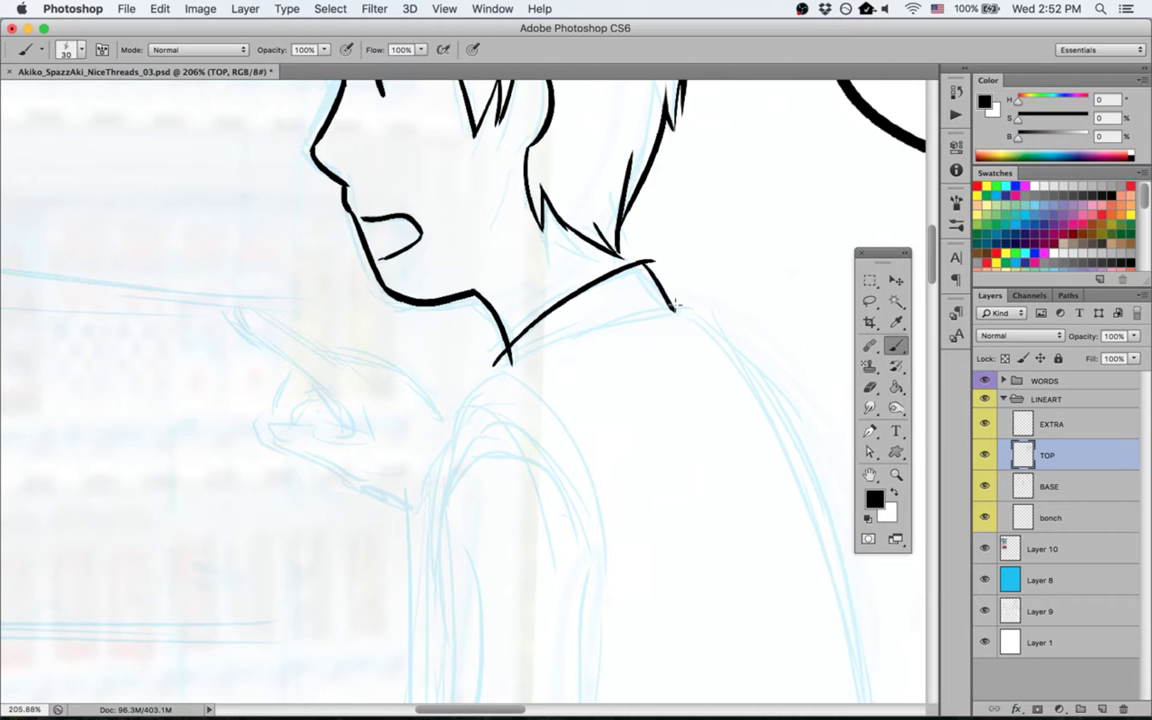
pyautogui.moveTo(632, 258); pyautogui.dragTo(675, 303)
pyautogui.moveTo(614, 231)
pyautogui.mouseDown()
pyautogui.moveTo(632, 259)
pyautogui.moveTo(645, 250)
pyautogui.mouseUp()
pyautogui.press('e')
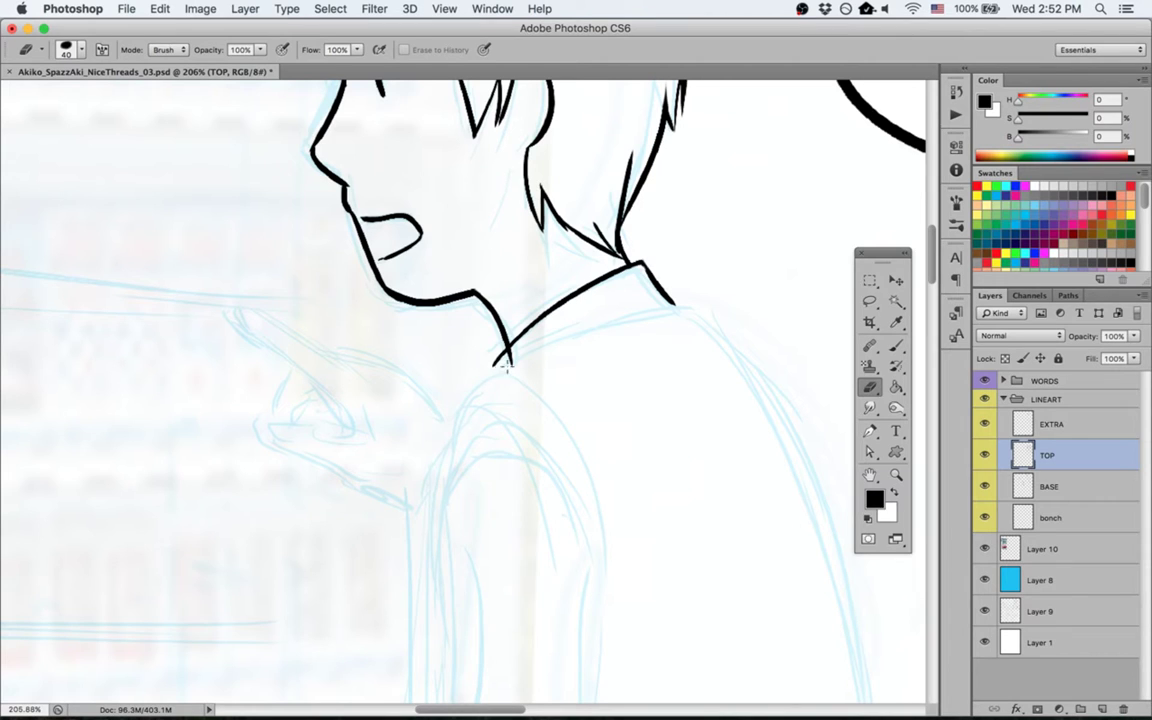
pyautogui.moveTo(500, 346); pyautogui.dragTo(496, 370)
pyautogui.press('super+z')
# Step: Ink the collar's lower edge from the throat to the back of the shoulder, redoing the failed strokes
pyautogui.press('space')
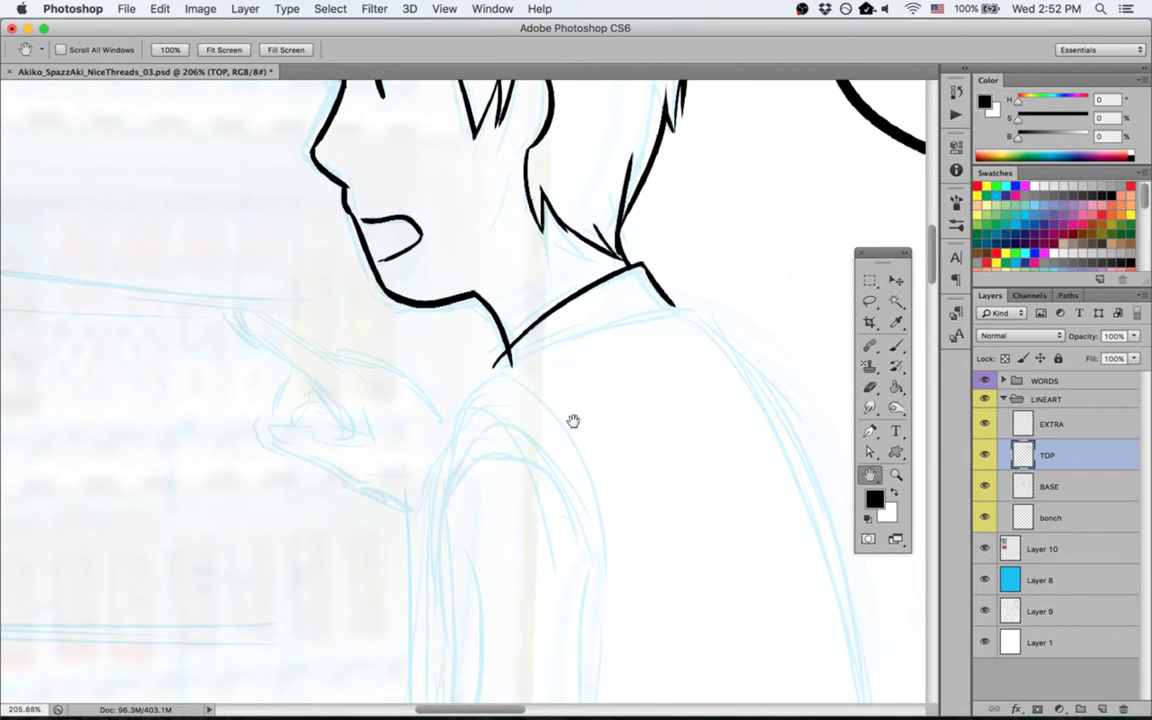
pyautogui.moveTo(571, 419); pyautogui.dragTo(617, 283)
pyautogui.press('b')
pyautogui.moveTo(458, 272); pyautogui.dragTo(707, 213)
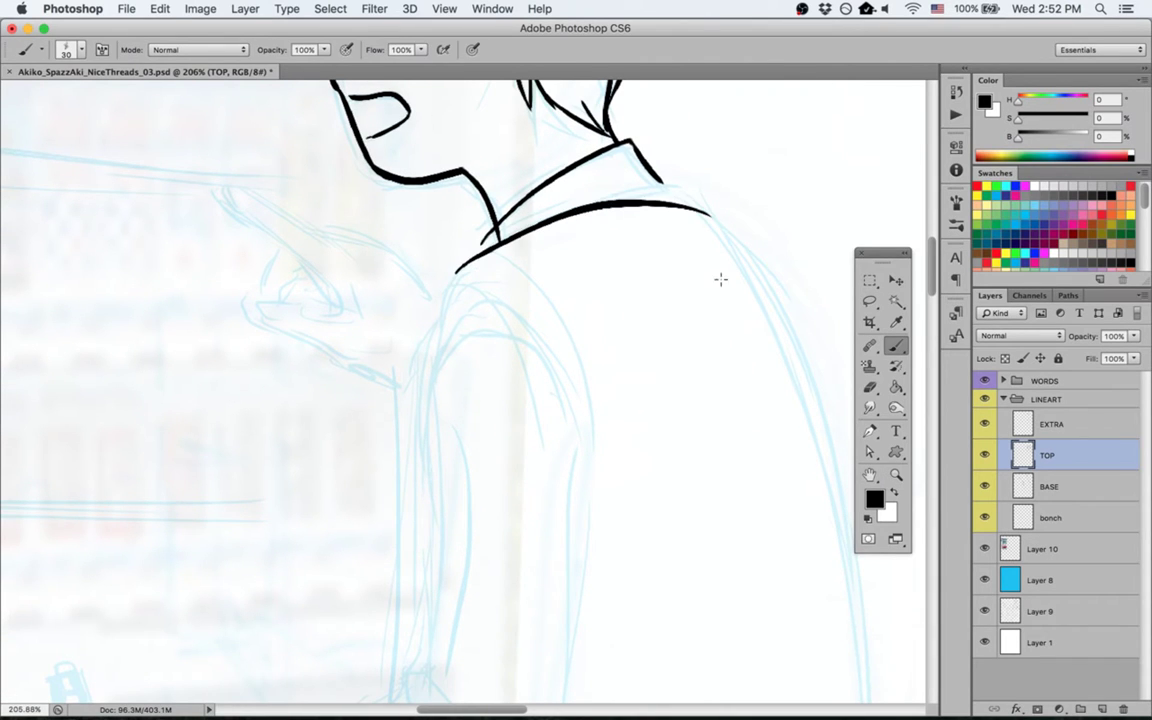
pyautogui.press('super+z')
pyautogui.press('r')
pyautogui.moveTo(344, 419)
pyautogui.mouseDown()
pyautogui.moveTo(360, 459)
pyautogui.moveTo(270, 298)
pyautogui.moveTo(325, 408)
pyautogui.mouseUp()
pyautogui.press('b')
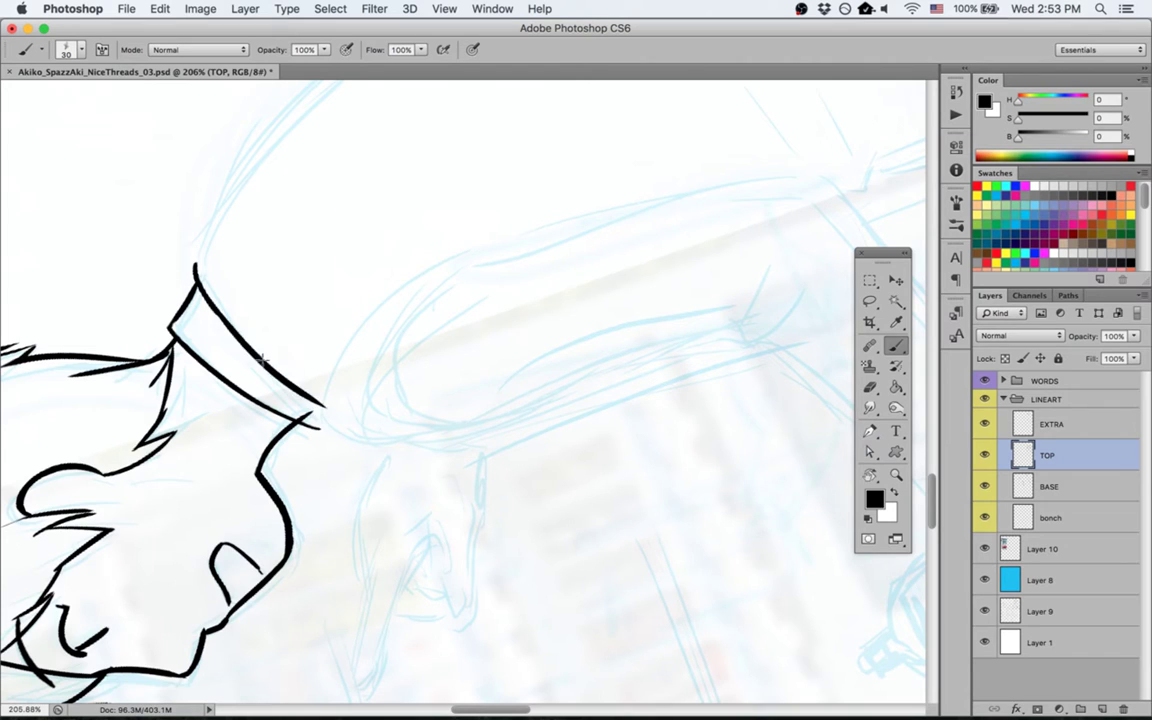
pyautogui.press('super+z')
pyautogui.moveTo(198, 275); pyautogui.dragTo(321, 398)
# Step: Ink the long curve of the man's back from the collar down toward the jacket hem, redoing the first stroke
pyautogui.press('h')
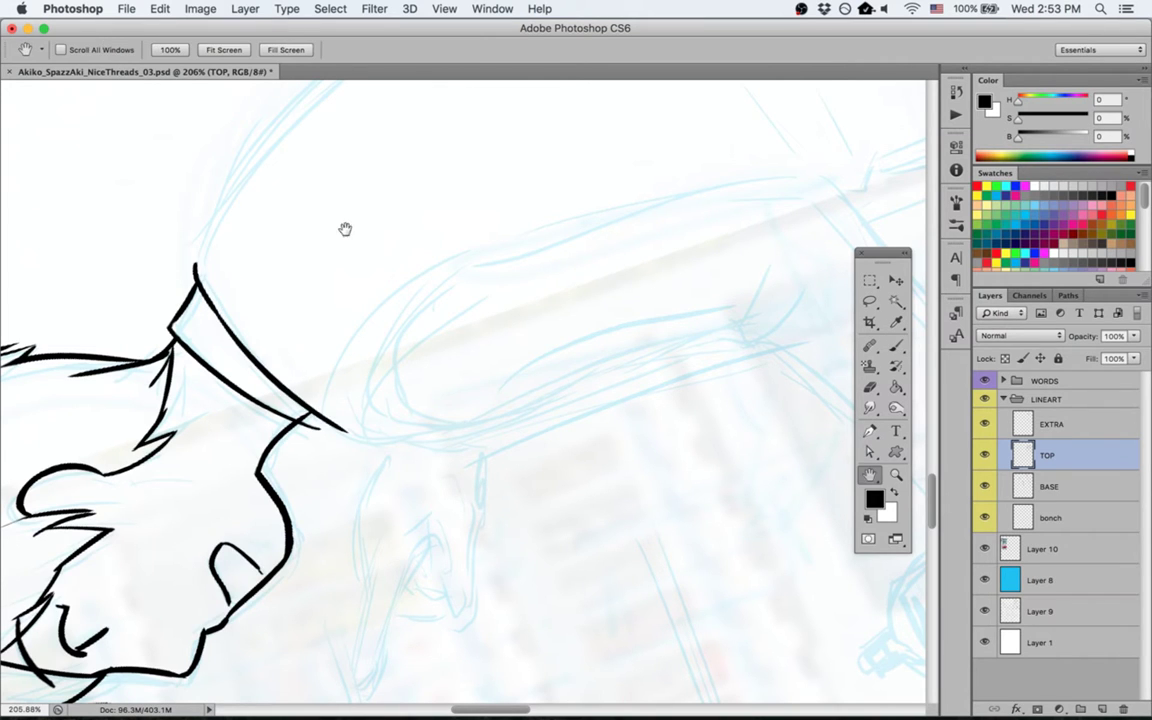
pyautogui.moveTo(325, 215)
pyautogui.mouseDown()
pyautogui.moveTo(360, 362)
pyautogui.moveTo(445, 351)
pyautogui.mouseUp()
pyautogui.press('Escape')
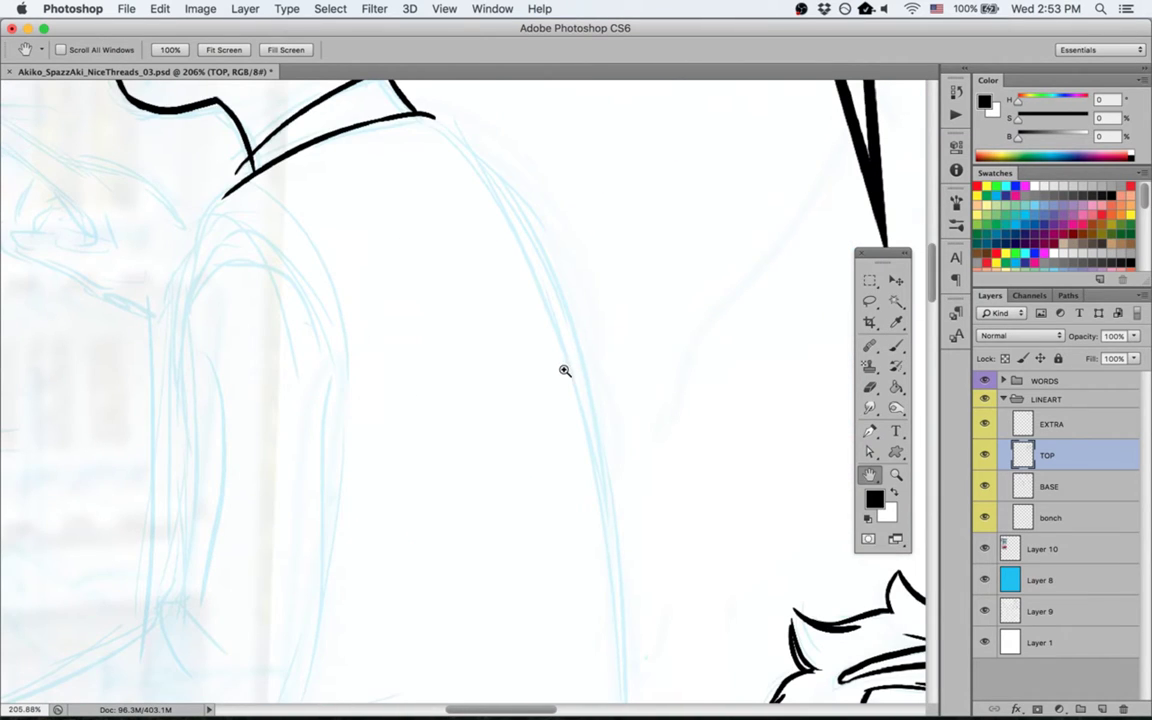
pyautogui.press('super+minus')
pyautogui.press('super+minus')
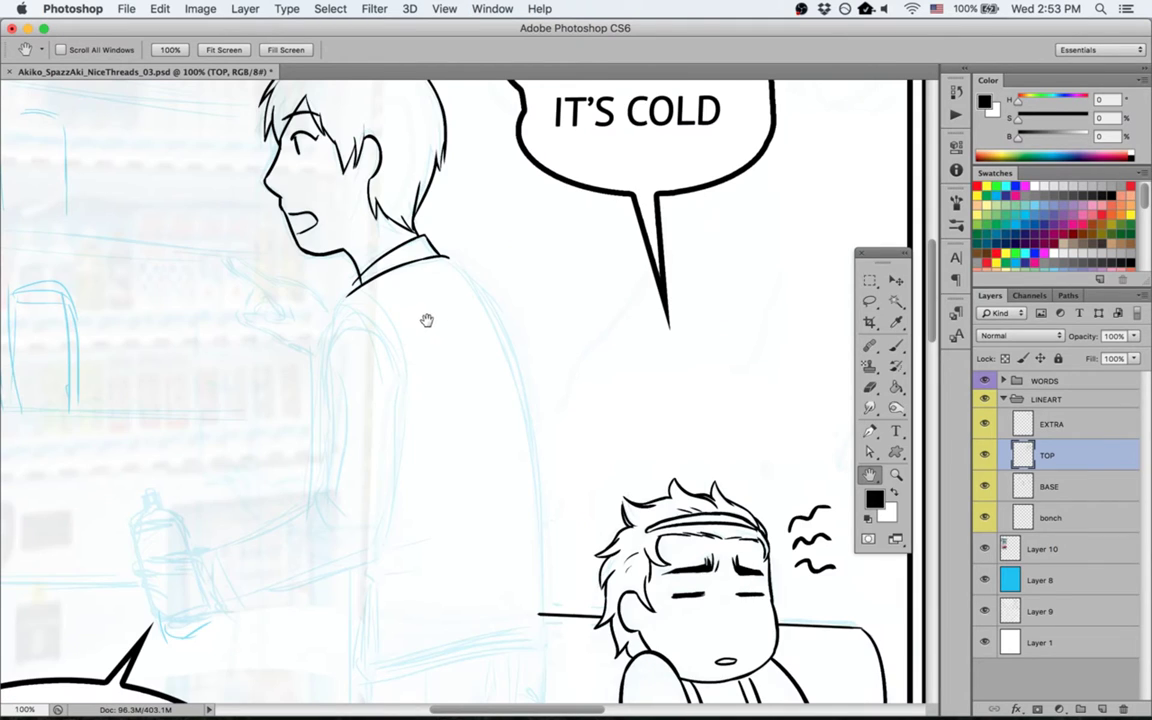
pyautogui.hscroll(-5, 500, 315)
pyautogui.scroll(-2, 500, 315)
pyautogui.press('b')
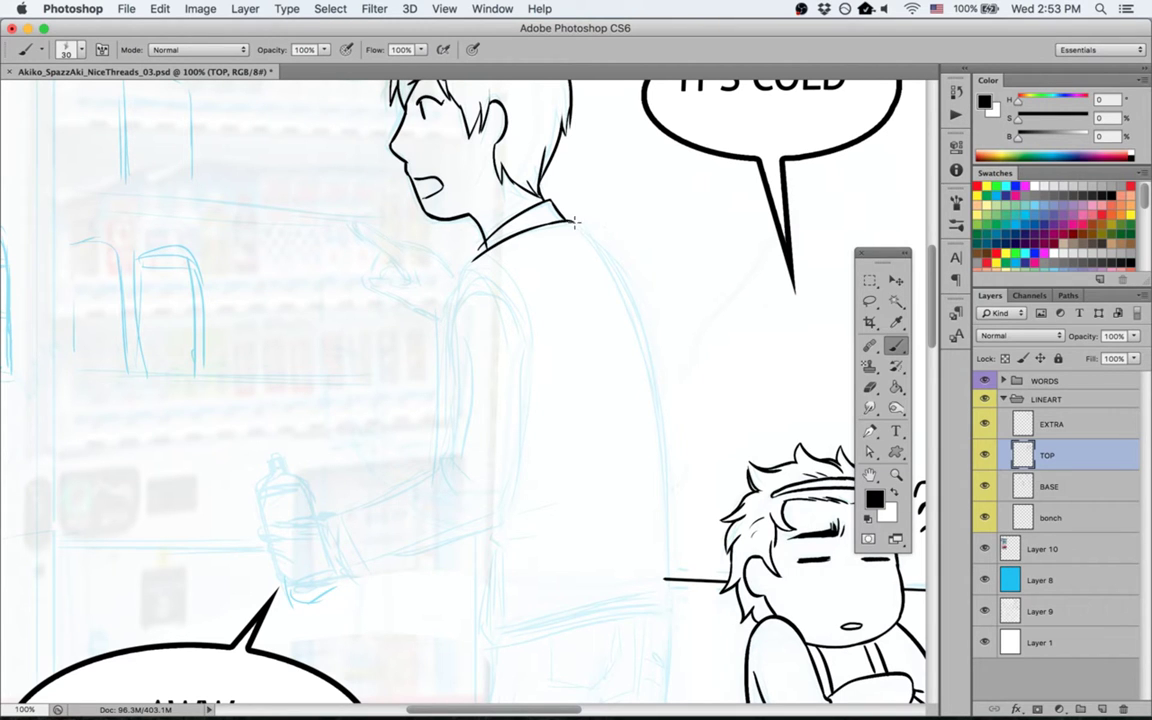
pyautogui.press('r')
pyautogui.moveTo(507, 229)
pyautogui.mouseDown()
pyautogui.moveTo(406, 535)
pyautogui.moveTo(399, 347)
pyautogui.moveTo(350, 360)
pyautogui.mouseUp()
pyautogui.press('b')
pyautogui.moveTo(269, 438)
pyautogui.mouseDown()
pyautogui.moveTo(320, 215)
pyautogui.moveTo(430, 110)
pyautogui.mouseUp()
pyautogui.press('super+z')
pyautogui.moveTo(268, 438); pyautogui.dragTo(268, 378)
pyautogui.moveTo(324, 253); pyautogui.dragTo(425, 128)
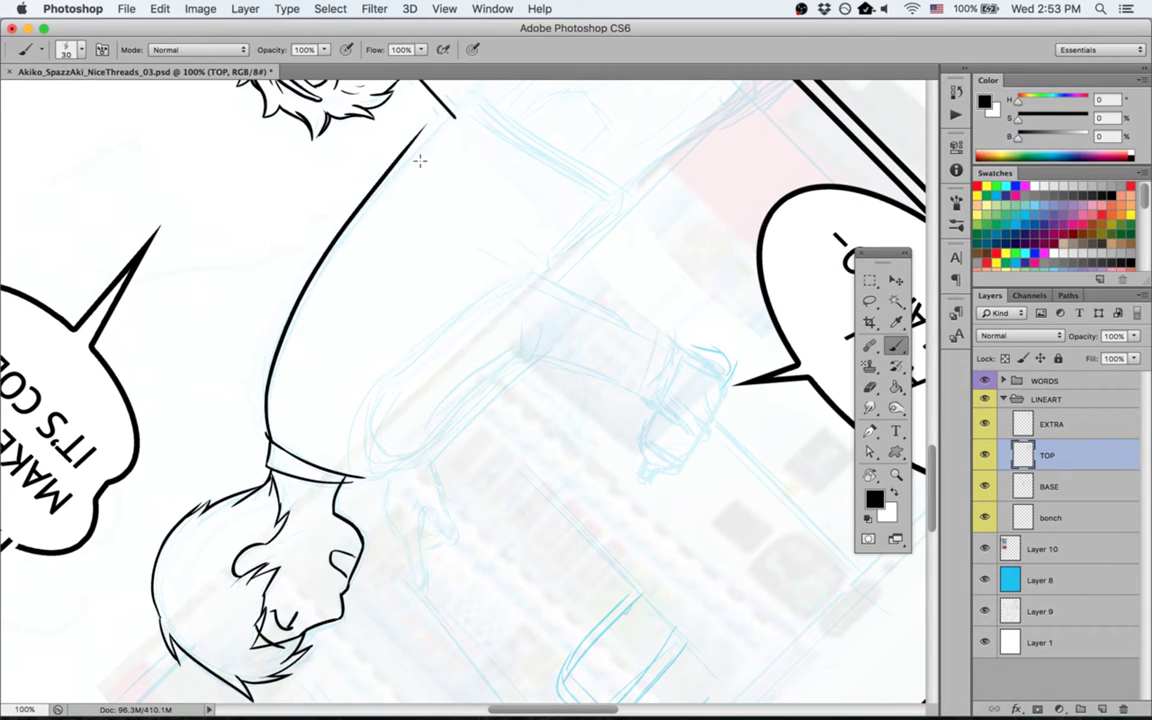
# Step: Extend the back line straight down to the jacket hem and erase the stray end of the earlier stroke
pyautogui.press('Escape')
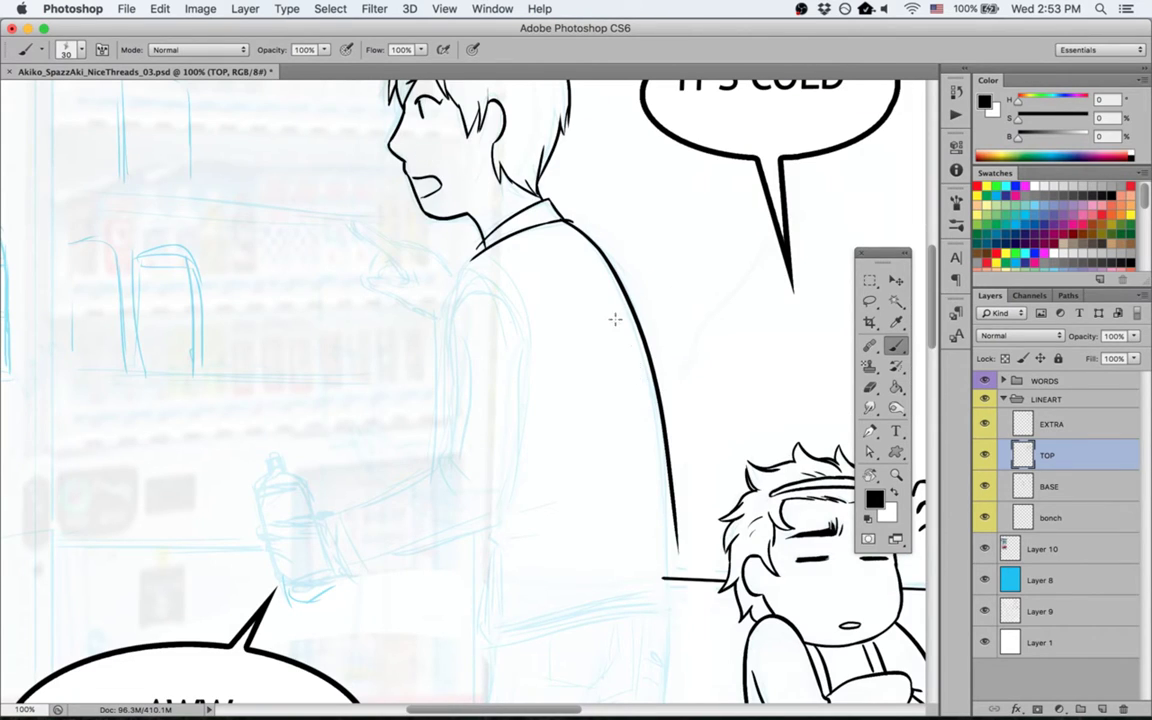
pyautogui.press('e')
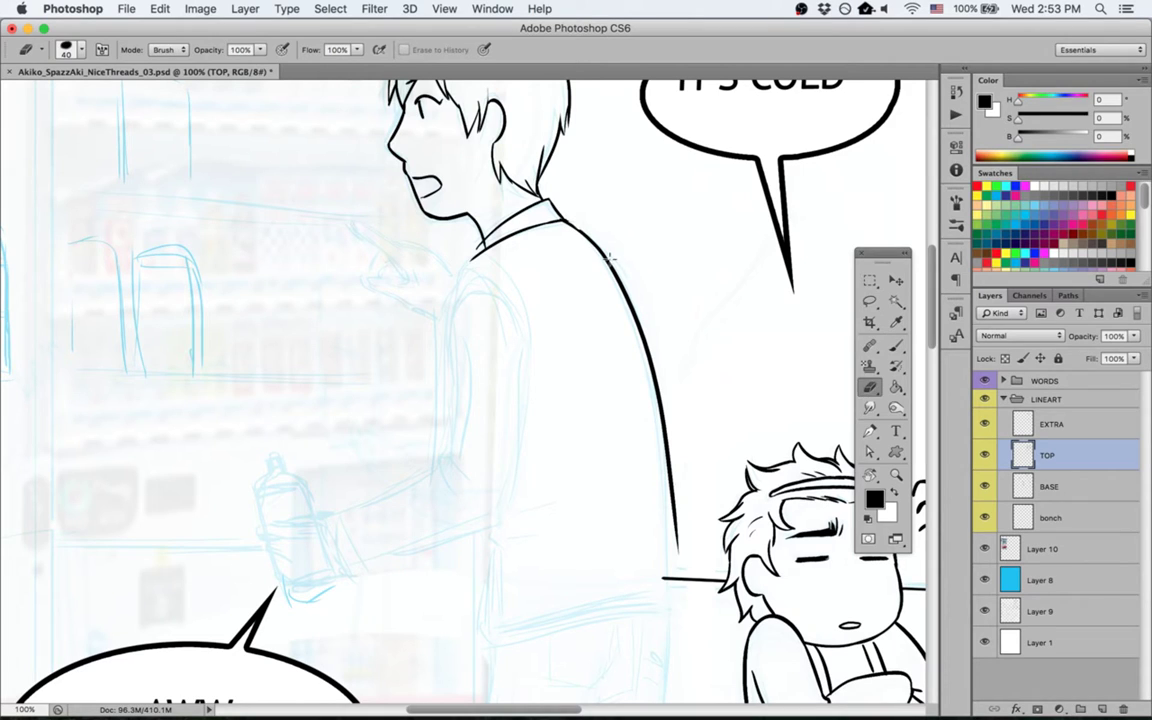
pyautogui.press('h')
pyautogui.press('b')
pyautogui.moveTo(665, 445); pyautogui.dragTo(670, 620)
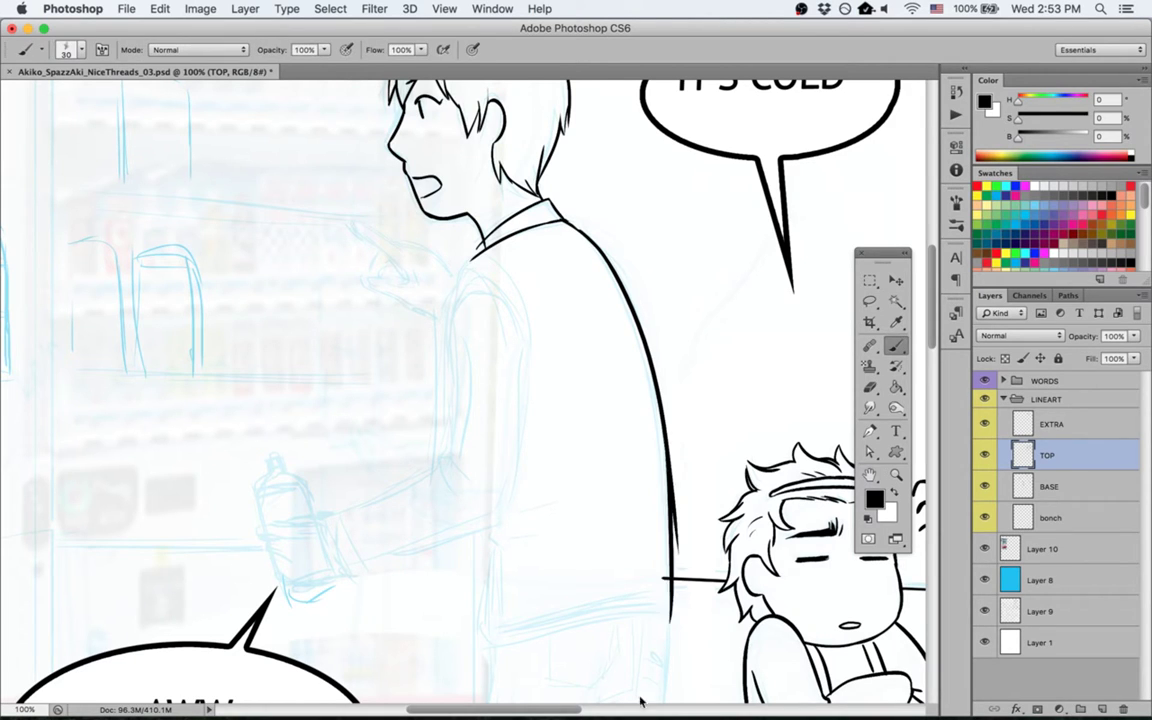
pyautogui.press('e')
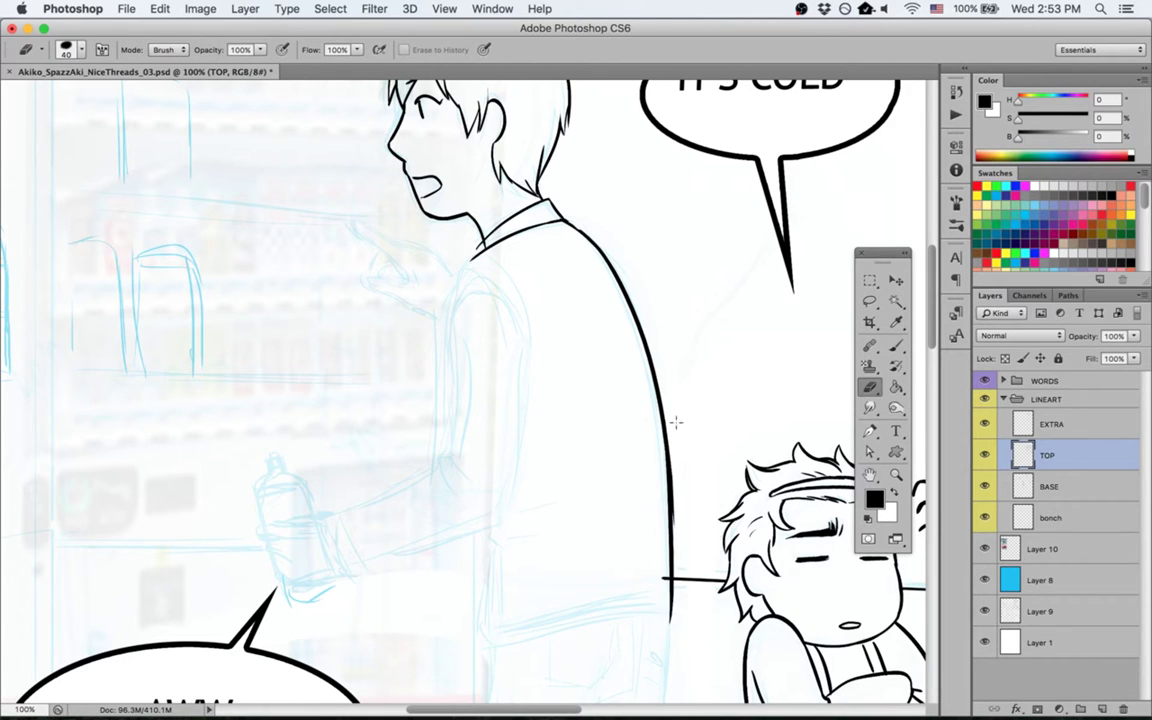
# Step: Ink the wrinkled front edge of the jacket from below the forearm down to the hem, redoing the first attempt
pyautogui.press('h')
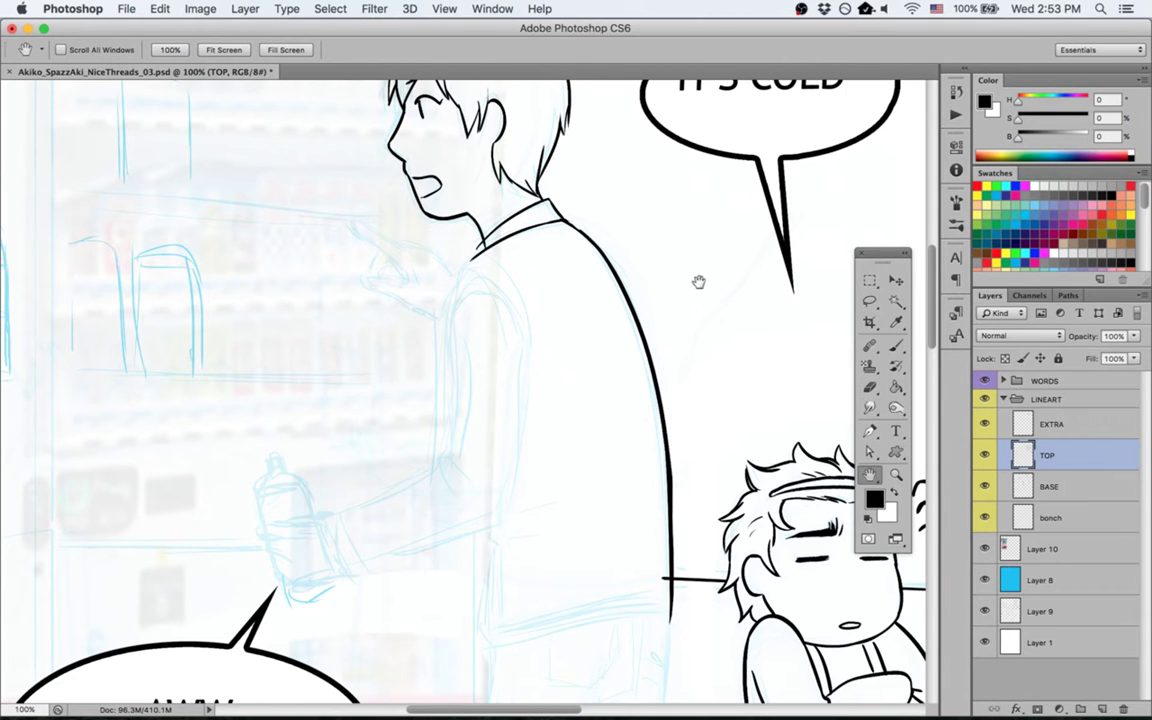
pyautogui.moveTo(699, 278); pyautogui.dragTo(720, 437)
pyautogui.moveTo(537, 486); pyautogui.dragTo(525, 274)
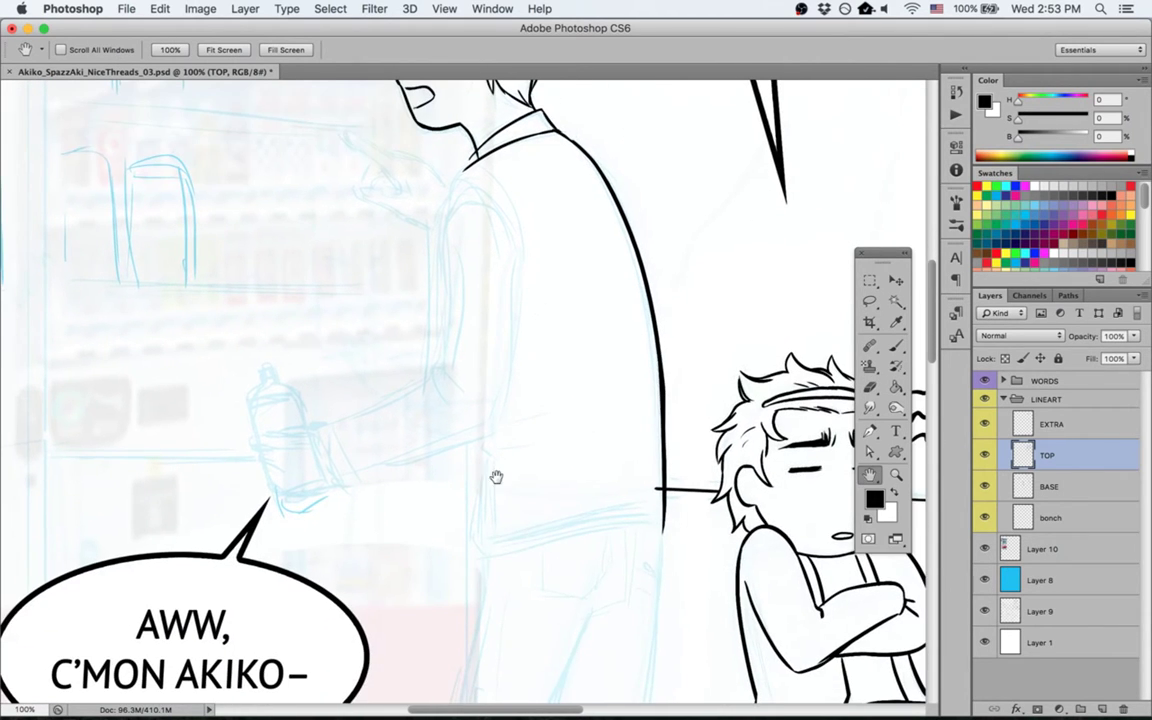
pyautogui.moveTo(467, 240); pyautogui.dragTo(514, 303)
pyautogui.moveTo(550, 461); pyautogui.dragTo(540, 371)
pyautogui.press('b')
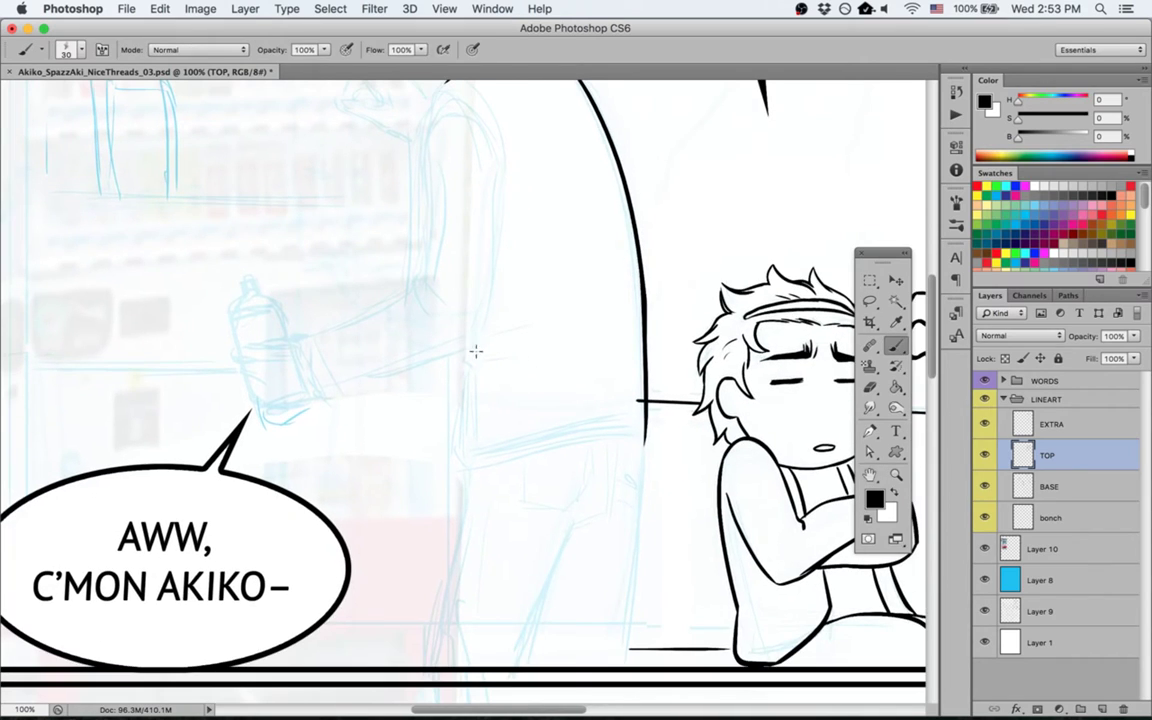
pyautogui.moveTo(467, 347); pyautogui.dragTo(467, 452)
pyautogui.press('super+z')
pyautogui.press('super+z')
pyautogui.press('super+z')
pyautogui.moveTo(466, 351); pyautogui.dragTo(466, 452)
# Step: Ink the upper line of the jacket's hem band between the front edge and the back line, redoing the failed stroke
pyautogui.press('r')
pyautogui.moveTo(278, 406)
pyautogui.mouseDown()
pyautogui.moveTo(439, 402)
pyautogui.moveTo(405, 555)
pyautogui.mouseUp()
pyautogui.press('b')
pyautogui.hotkey('ctrl', 'z')
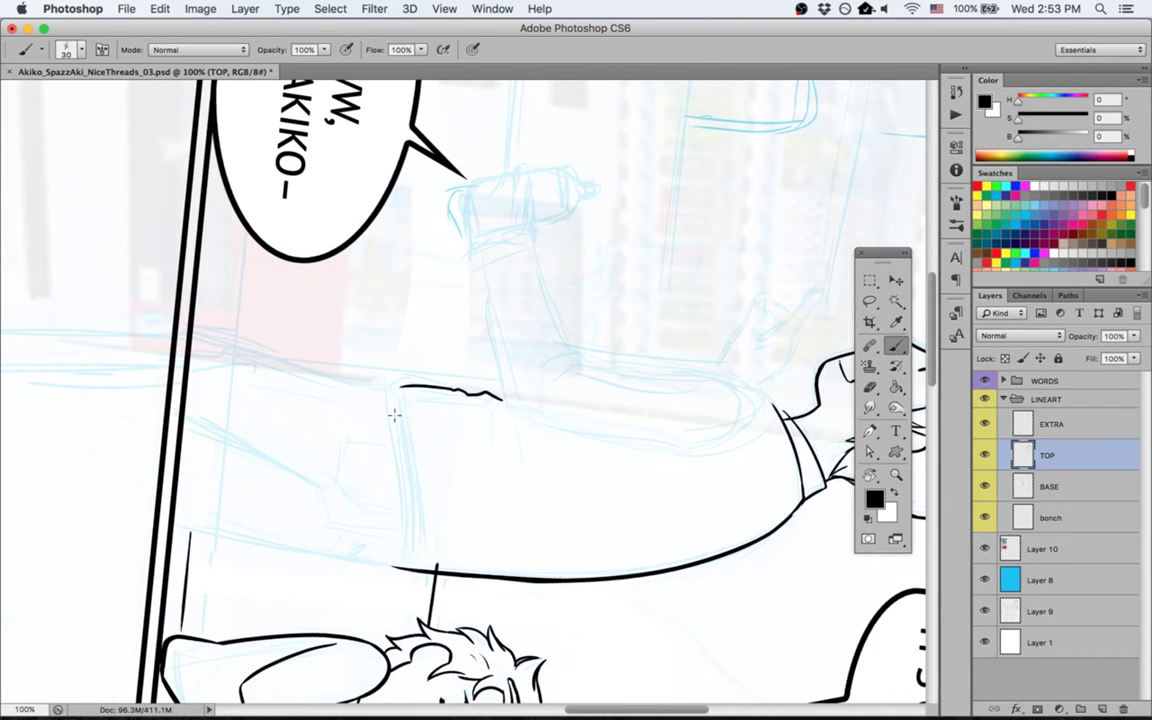
pyautogui.moveTo(390, 388); pyautogui.dragTo(407, 560)
pyautogui.hotkey('ctrl', 'z')
pyautogui.press('r')
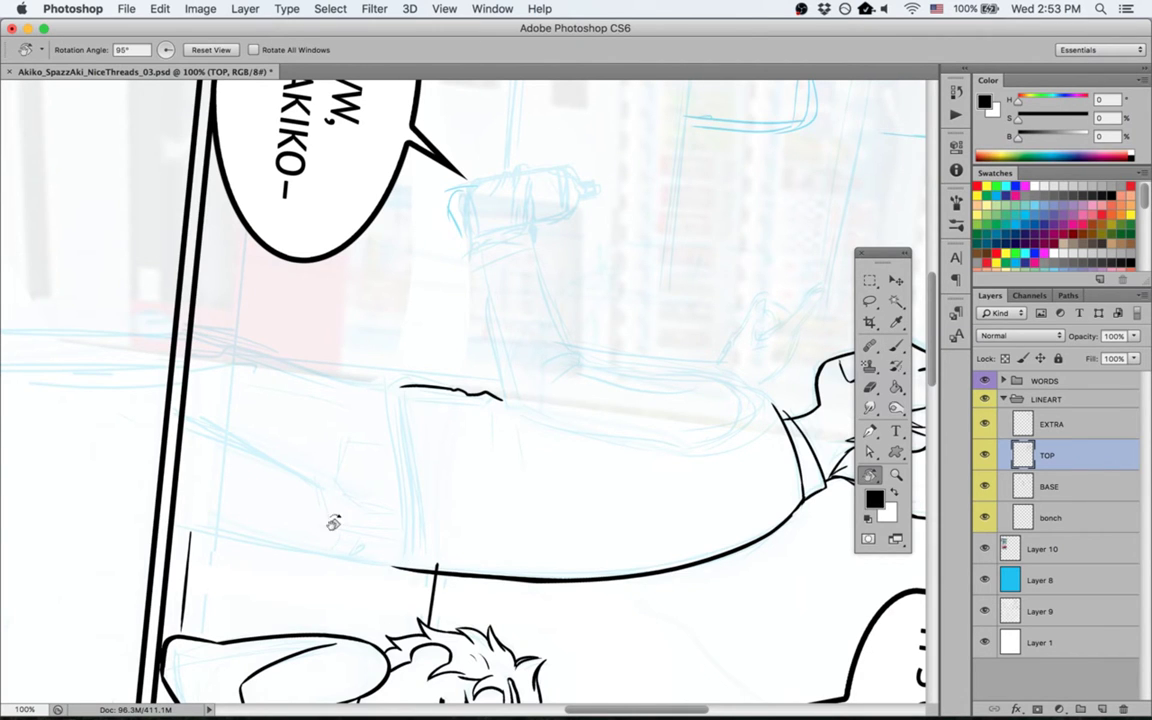
pyautogui.moveTo(332, 522)
pyautogui.mouseDown()
pyautogui.moveTo(630, 455)
pyautogui.moveTo(521, 252)
pyautogui.moveTo(508, 316)
pyautogui.mouseUp()
pyautogui.press('b')
pyautogui.moveTo(525, 399); pyautogui.dragTo(508, 316)
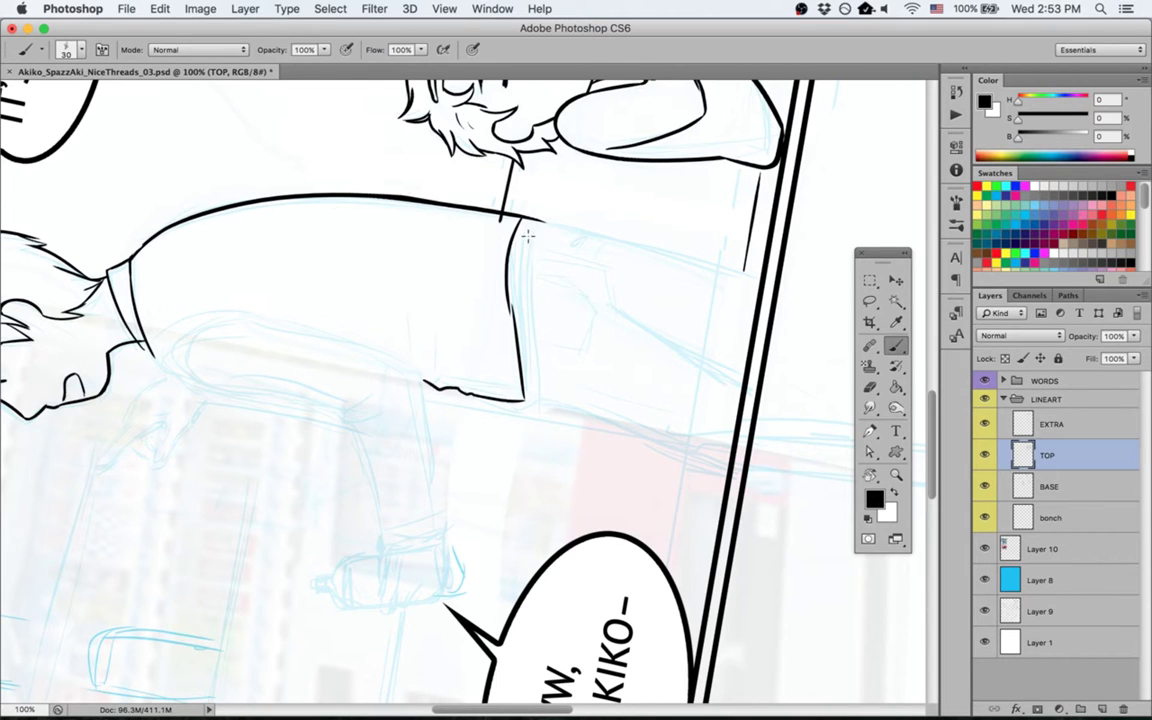
# Step: Ink the lower line of the jacket's hem band, redoing the first stroke, and trim its overhang at the front corner
pyautogui.moveTo(535, 220); pyautogui.dragTo(528, 318)
pyautogui.press('super+z')
pyautogui.moveTo(537, 222); pyautogui.dragTo(538, 393)
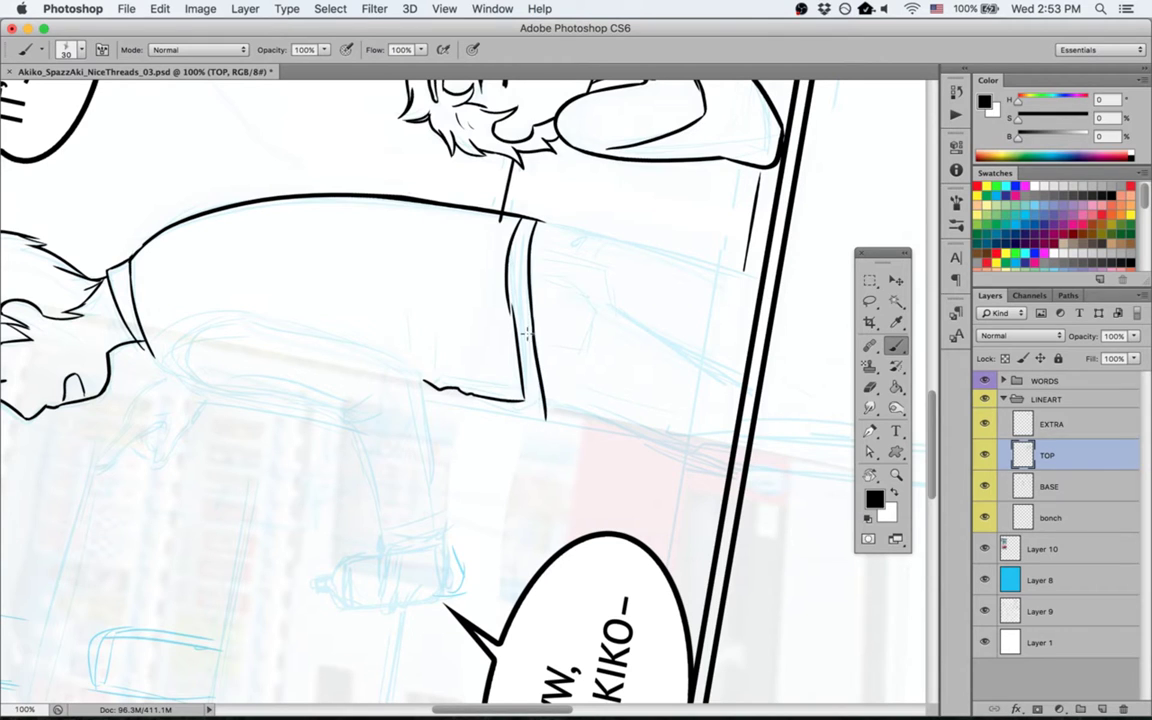
pyautogui.press('Escape')
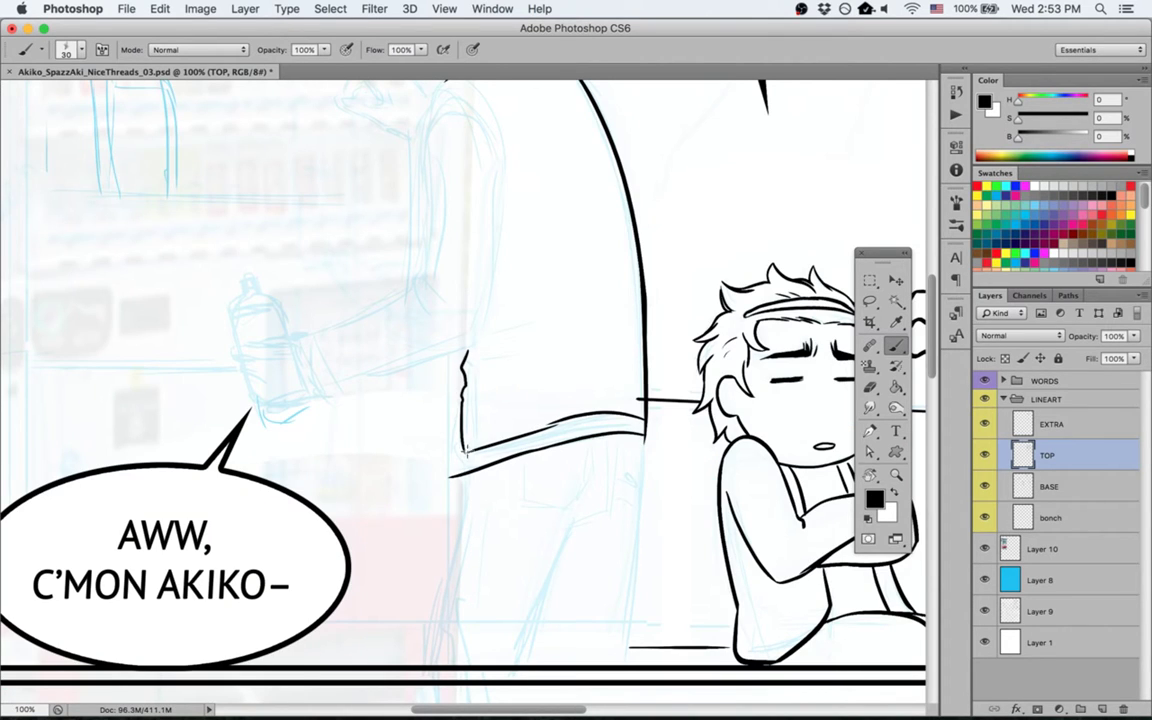
pyautogui.moveTo(466, 452); pyautogui.dragTo(463, 481)
pyautogui.press('super+z')
pyautogui.press('e')
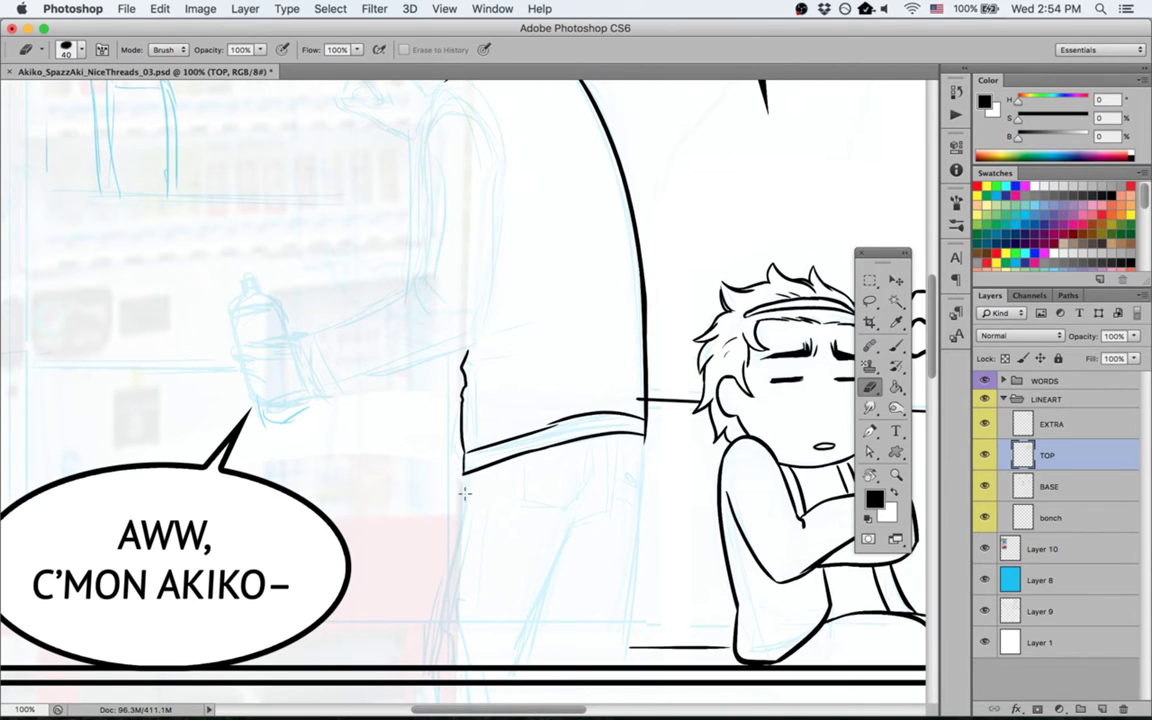
# Step: Ink the front outline of the trousers from the jacket hem down to the panel border, redoing the first strokes
pyautogui.press('b')
pyautogui.moveTo(463, 476); pyautogui.dragTo(431, 668)
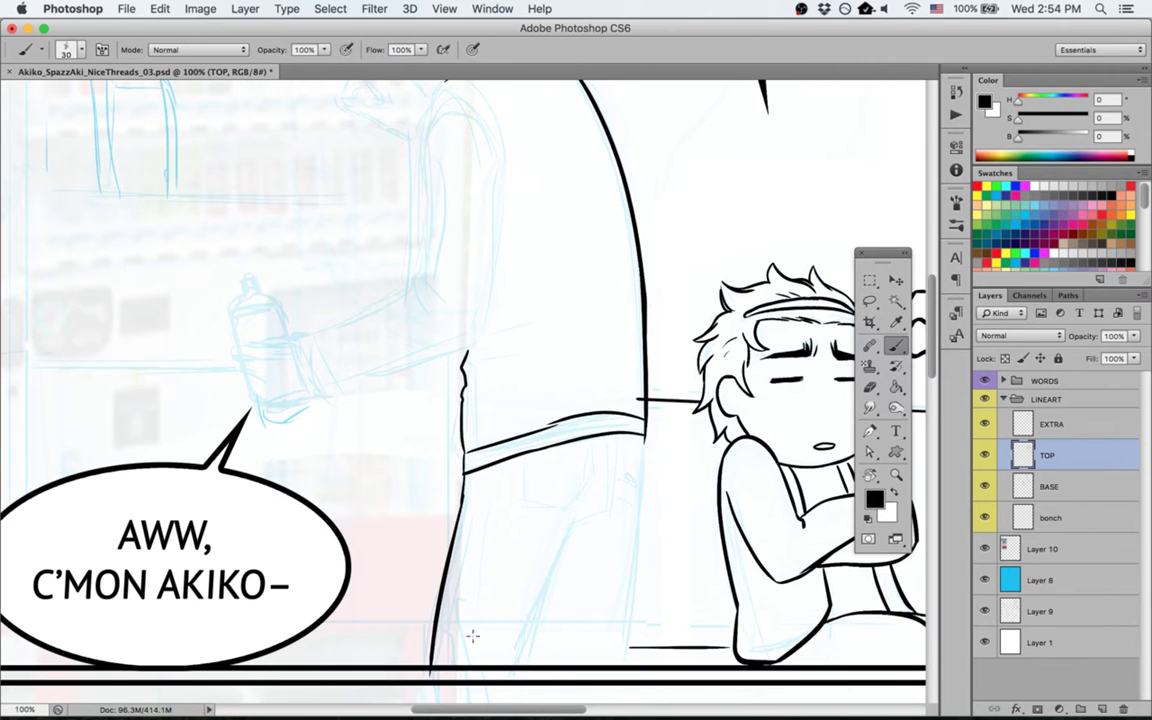
pyautogui.press('r')
pyautogui.moveTo(309, 404); pyautogui.dragTo(540, 213)
pyautogui.moveTo(322, 510); pyautogui.dragTo(457, 566)
pyautogui.press('space')
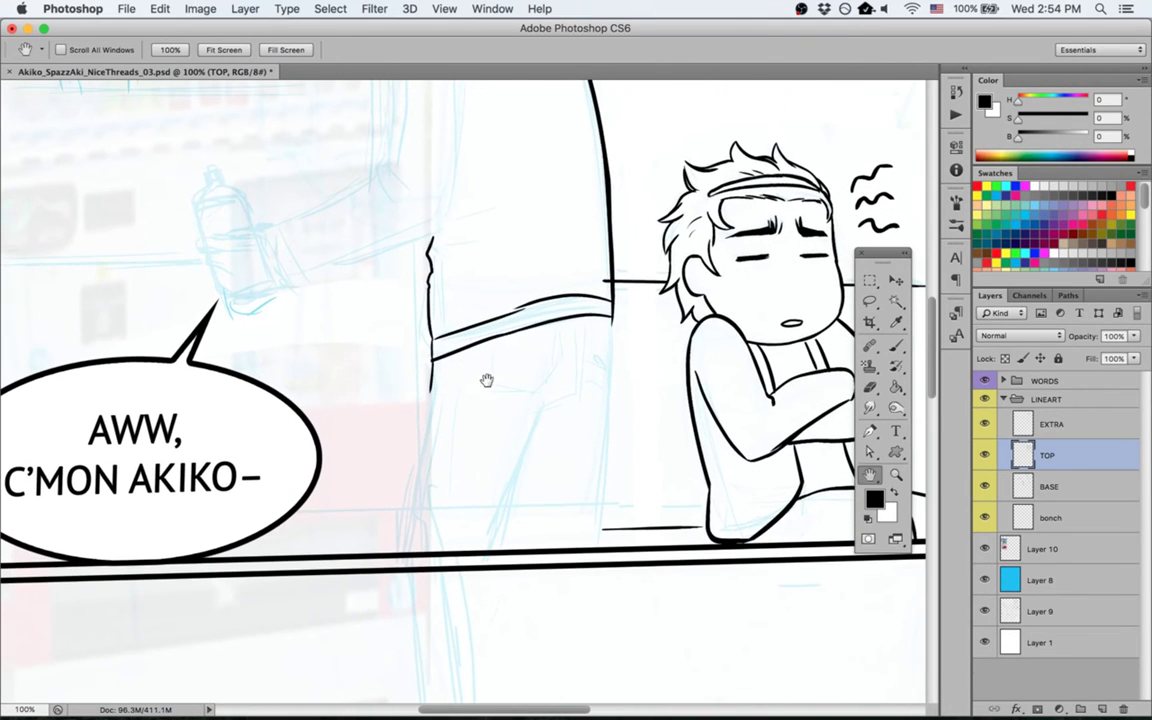
pyautogui.press('b')
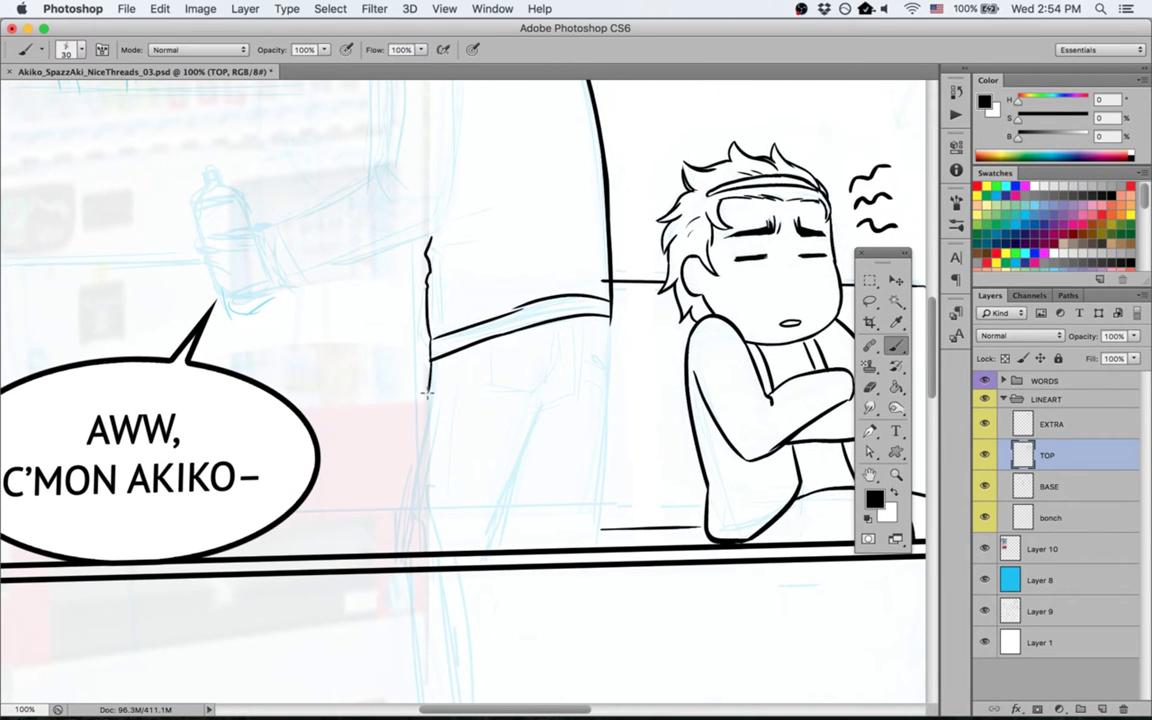
pyautogui.moveTo(431, 372)
pyautogui.mouseDown()
pyautogui.moveTo(406, 599)
pyautogui.moveTo(431, 375)
pyautogui.mouseUp()
pyautogui.press('super+z')
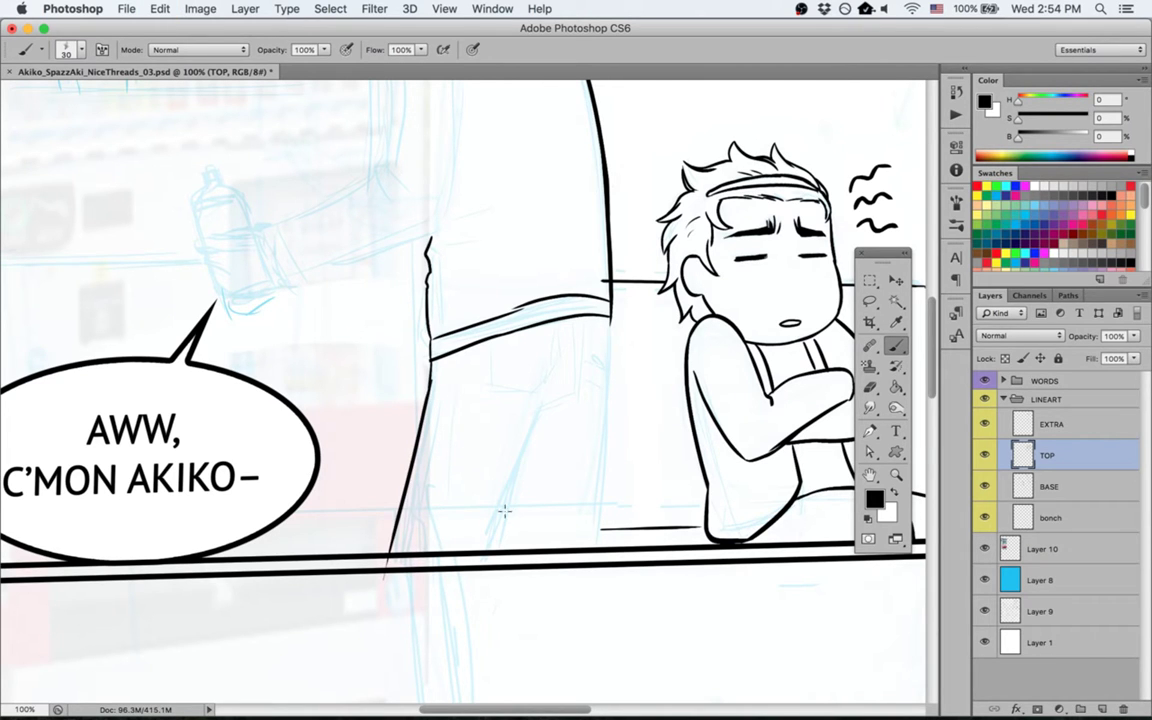
# Step: Ink the inner leg line with its angled fold at the crotch and a short line for the other leg
pyautogui.moveTo(487, 550); pyautogui.dragTo(558, 400)
pyautogui.press('r')
pyautogui.moveTo(366, 542); pyautogui.dragTo(507, 566)
pyautogui.press('h')
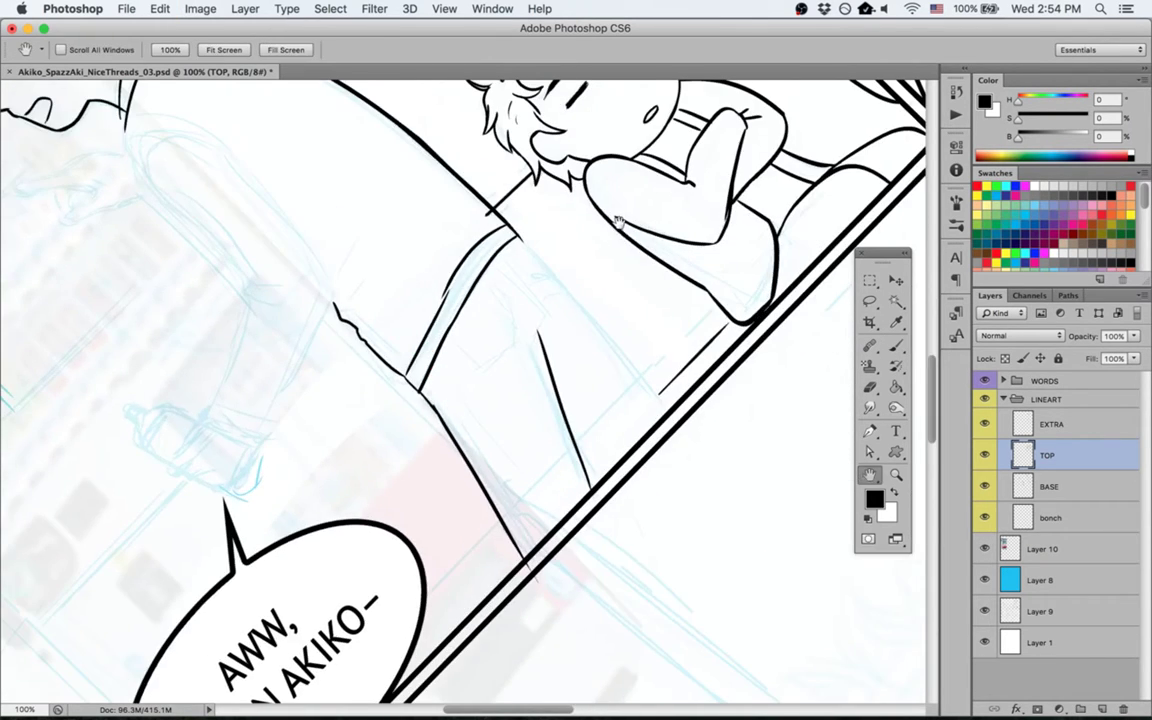
pyautogui.moveTo(543, 289); pyautogui.dragTo(563, 373)
pyautogui.press('b')
pyautogui.moveTo(564, 421); pyautogui.dragTo(572, 381)
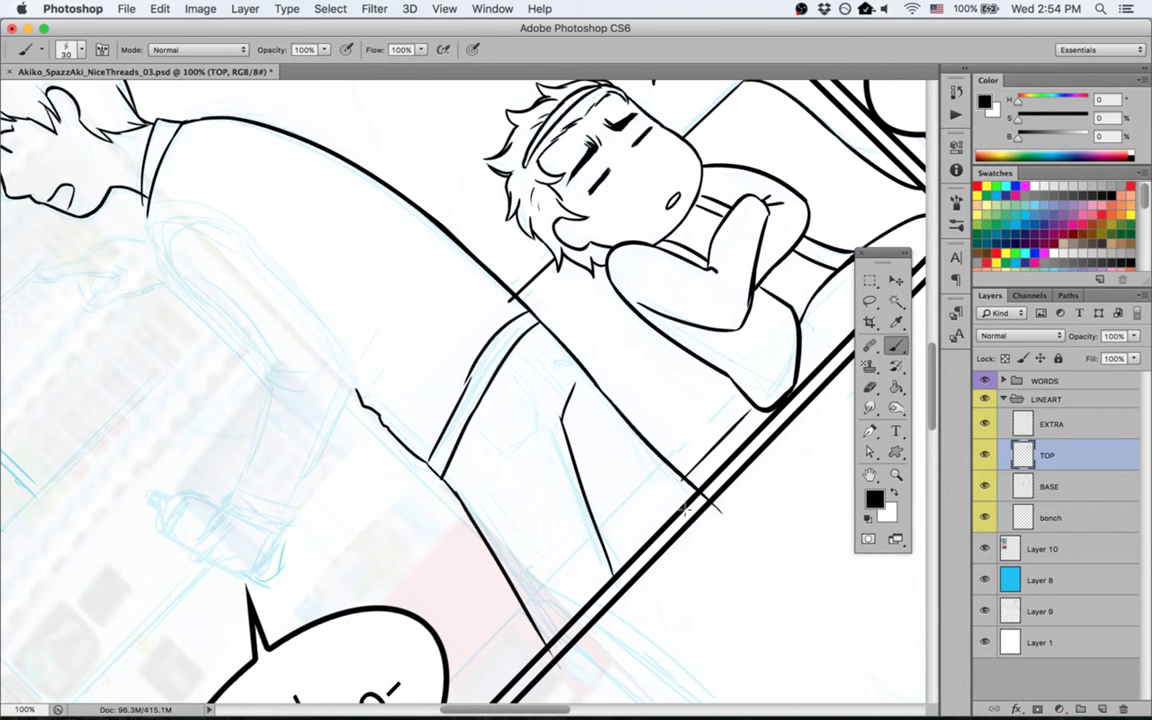
pyautogui.moveTo(588, 512); pyautogui.dragTo(630, 558)
# Step: Ink the back outline of the trousers down to the panel border, redoing the failed strokes, and trim the leg lines overhanging the border
pyautogui.press('Escape')
pyautogui.moveTo(552, 575); pyautogui.dragTo(550, 668)
pyautogui.press('e')
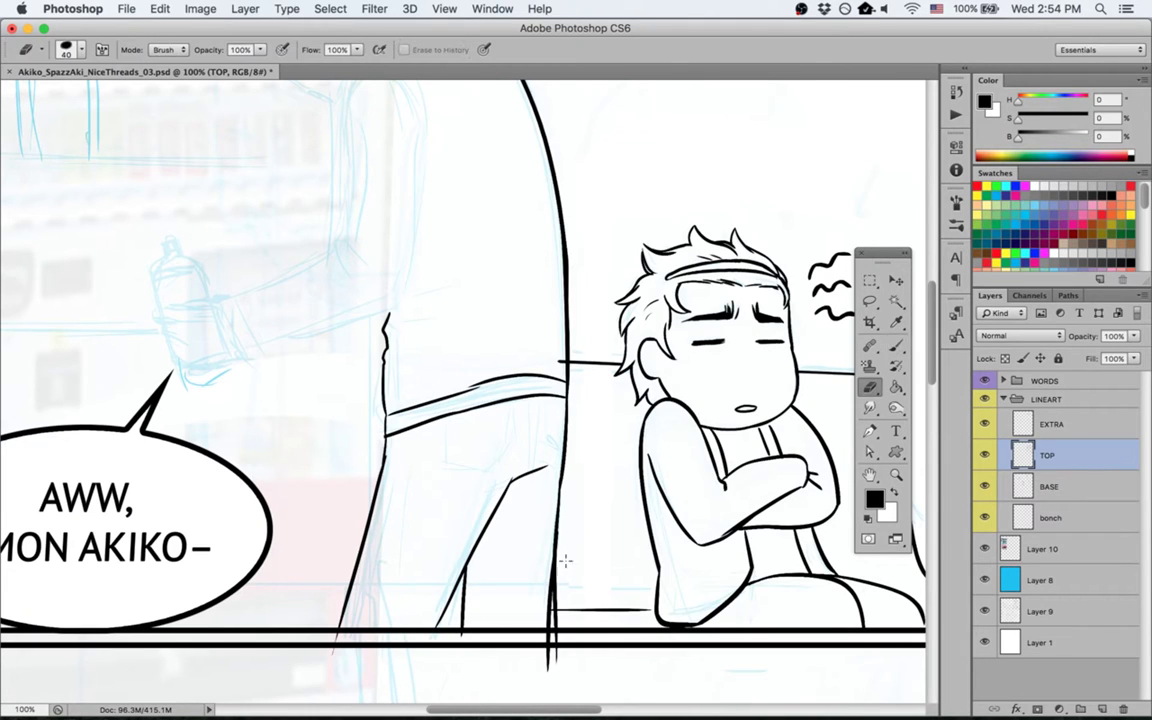
pyautogui.moveTo(559, 530)
pyautogui.mouseDown()
pyautogui.moveTo(544, 682)
pyautogui.moveTo(565, 561)
pyautogui.moveTo(550, 675)
pyautogui.moveTo(551, 631)
pyautogui.mouseUp()
pyautogui.press('b')
pyautogui.moveTo(563, 474); pyautogui.dragTo(536, 656)
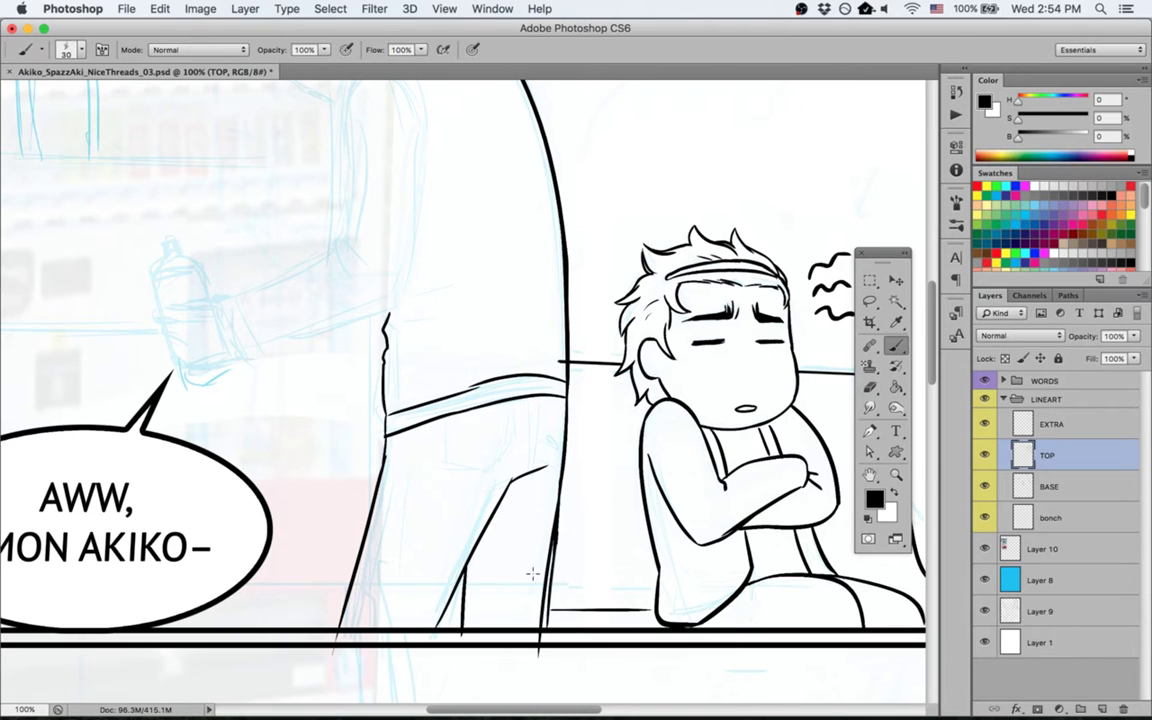
pyautogui.press('super+z')
pyautogui.press('r')
pyautogui.moveTo(577, 470)
pyautogui.mouseDown()
pyautogui.moveTo(399, 625)
pyautogui.moveTo(470, 252)
pyautogui.moveTo(437, 432)
pyautogui.moveTo(378, 278)
pyautogui.moveTo(450, 141)
pyautogui.mouseUp()
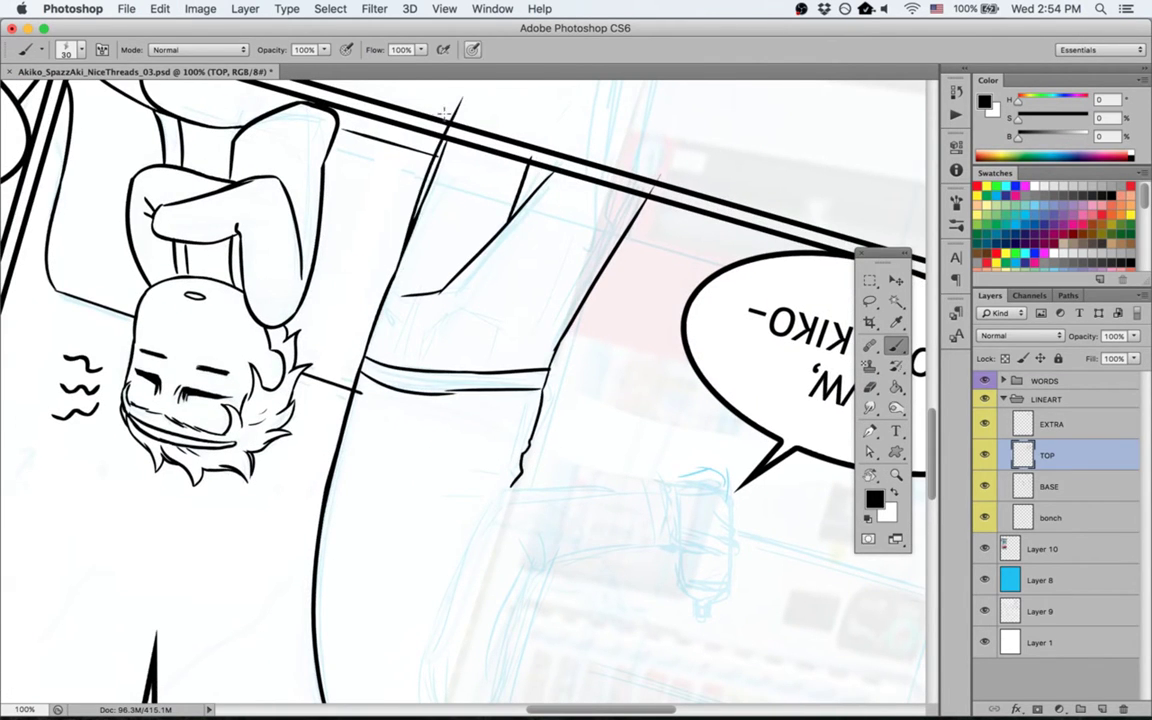
pyautogui.press('super+z')
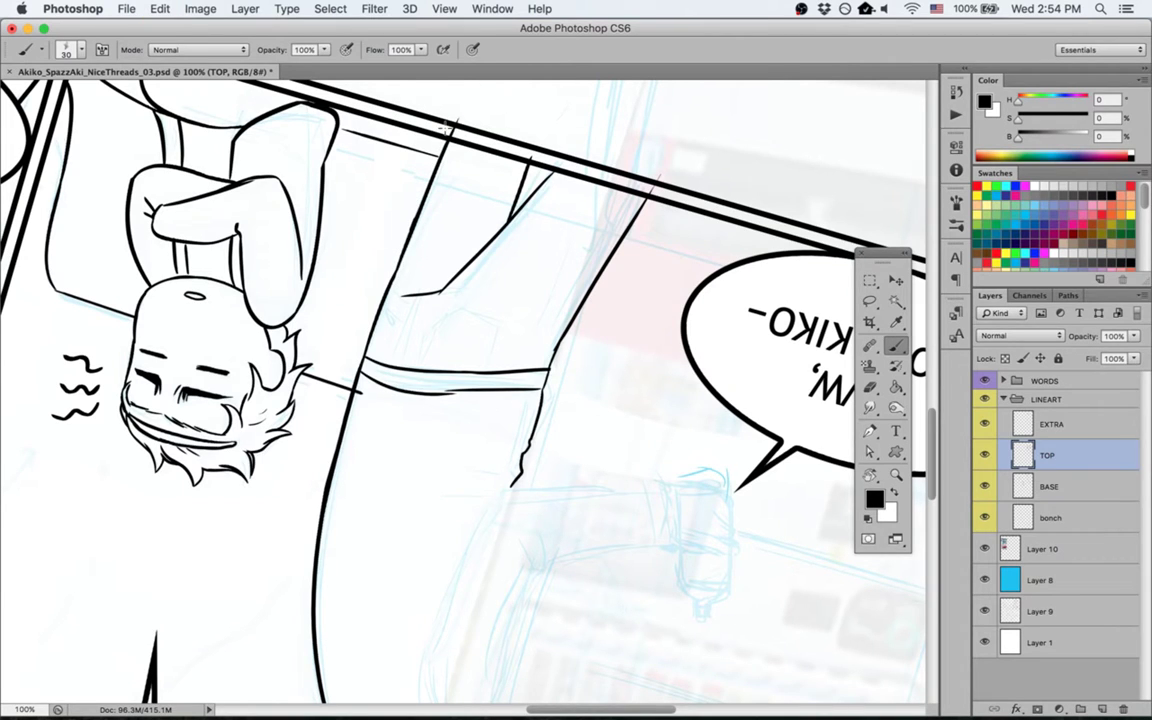
pyautogui.press('e')
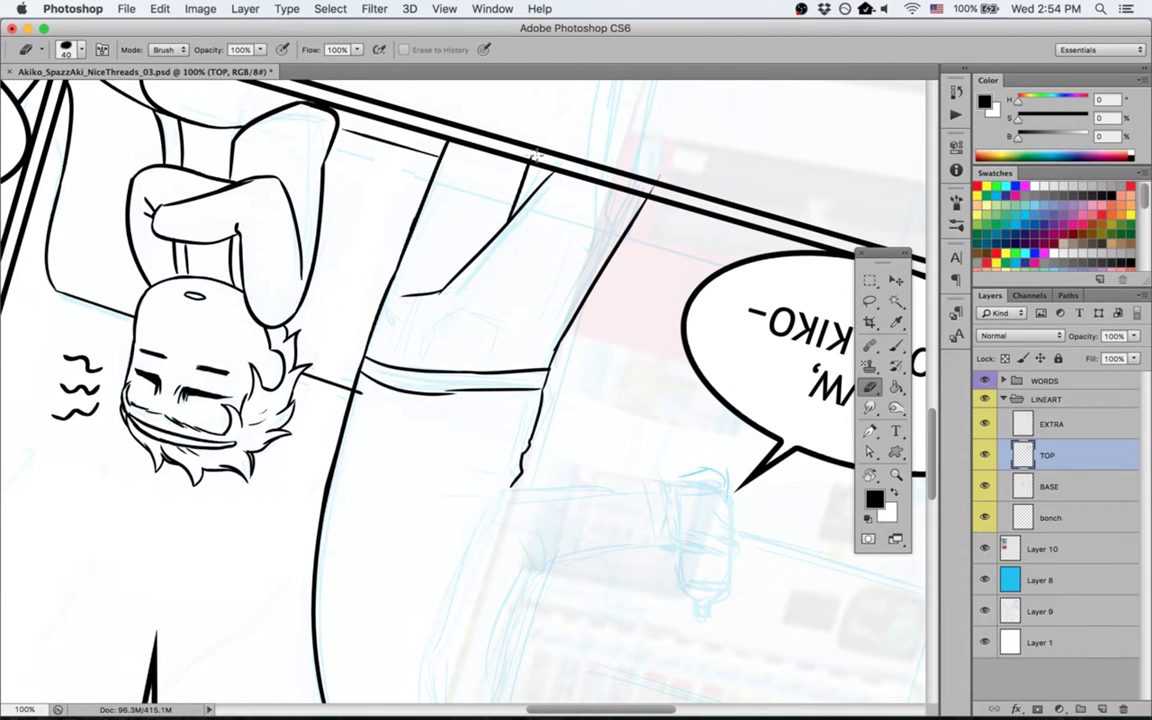
pyautogui.press('Escape')
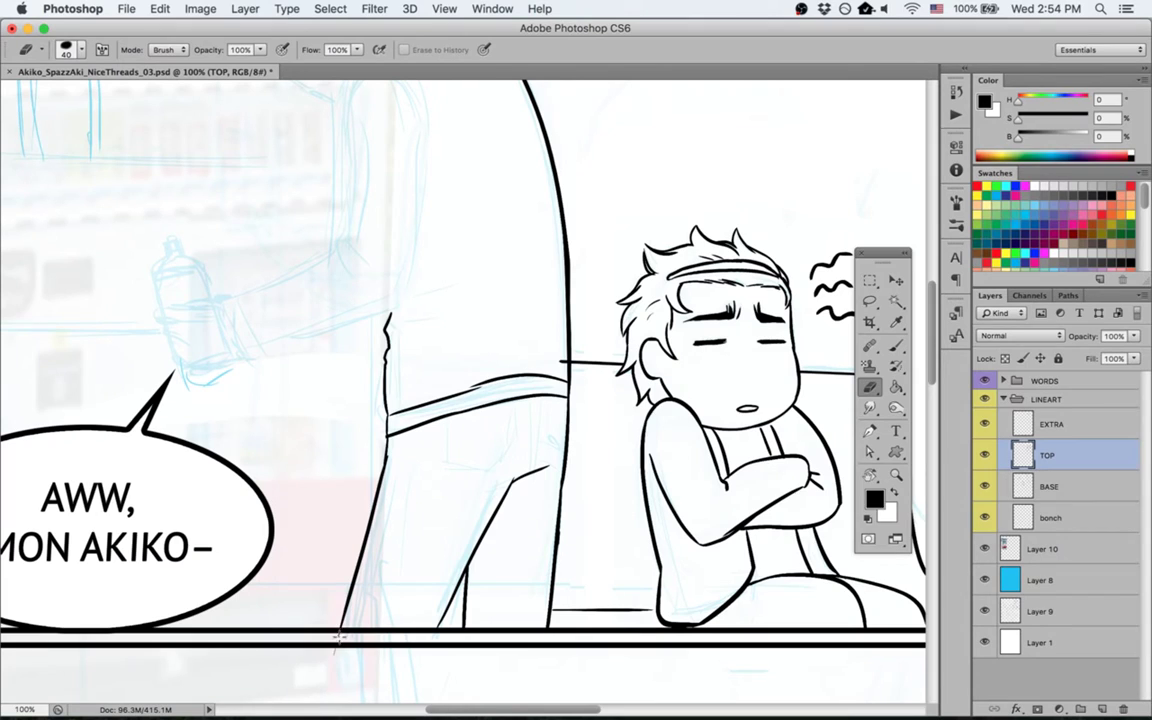
# Step: Ink the back pockets, the seam between them and the short creases on the seat of the trousers
pyautogui.press('b')
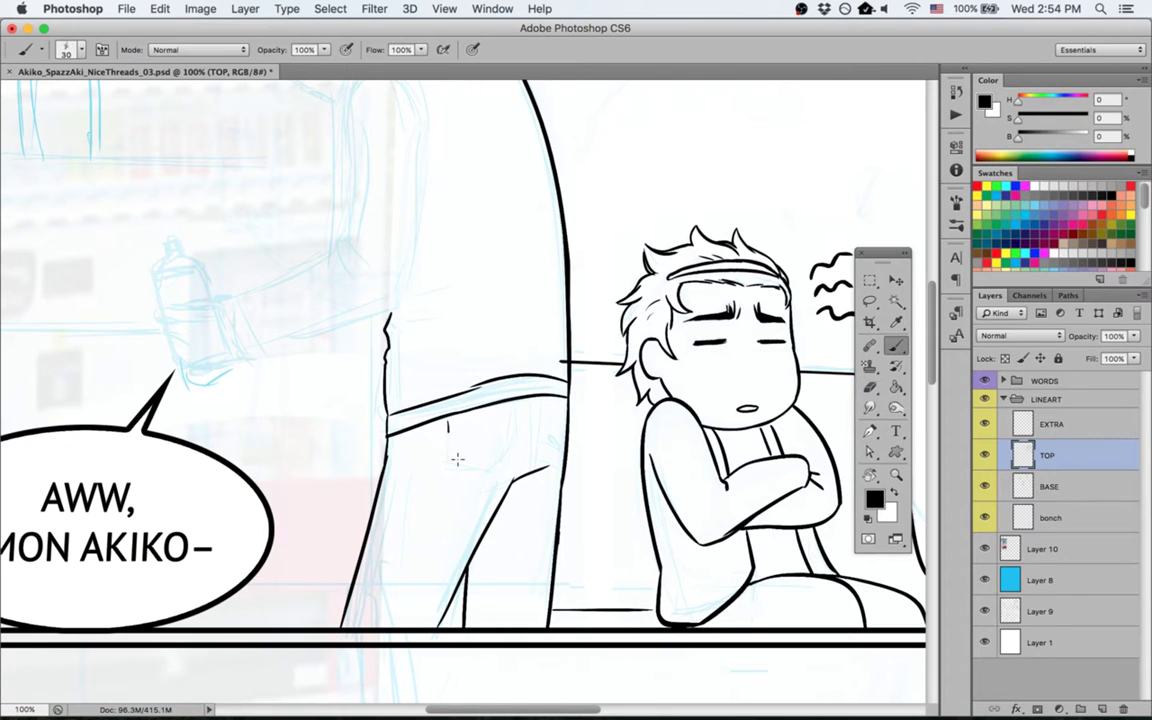
pyautogui.moveTo(458, 459)
pyautogui.mouseDown()
pyautogui.moveTo(497, 467)
pyautogui.moveTo(518, 400)
pyautogui.moveTo(528, 470)
pyautogui.mouseUp()
pyautogui.moveTo(545, 401)
pyautogui.mouseDown()
pyautogui.moveTo(545, 447)
pyautogui.moveTo(562, 464)
pyautogui.moveTo(532, 499)
pyautogui.mouseUp()
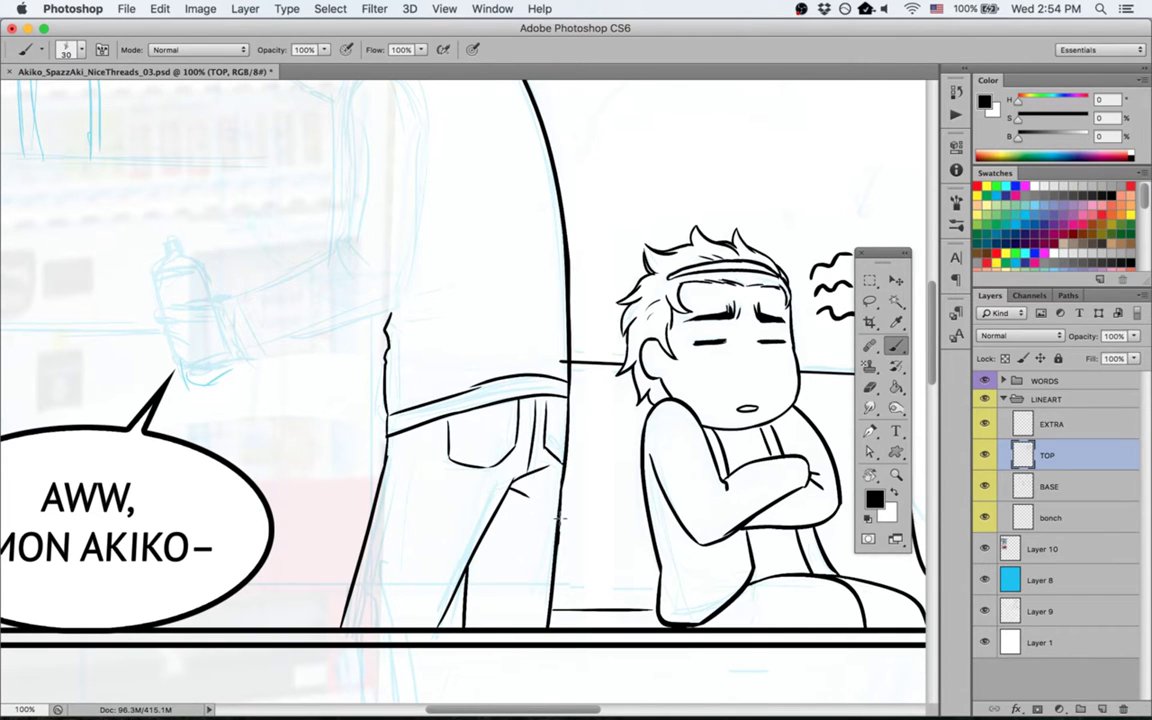
# Step: Ink a thin seam line along the inside of the front trouser outline and save the document
pyautogui.press('space')
pyautogui.moveTo(389, 312); pyautogui.dragTo(436, 346)
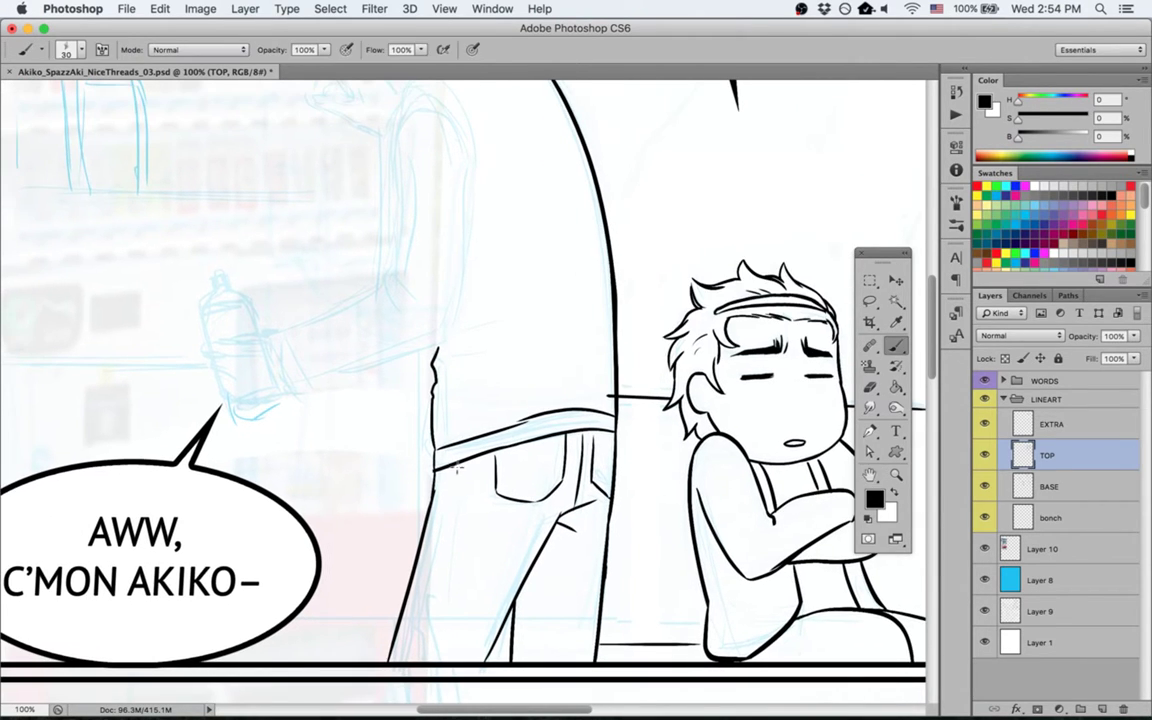
pyautogui.moveTo(456, 467); pyautogui.dragTo(410, 648)
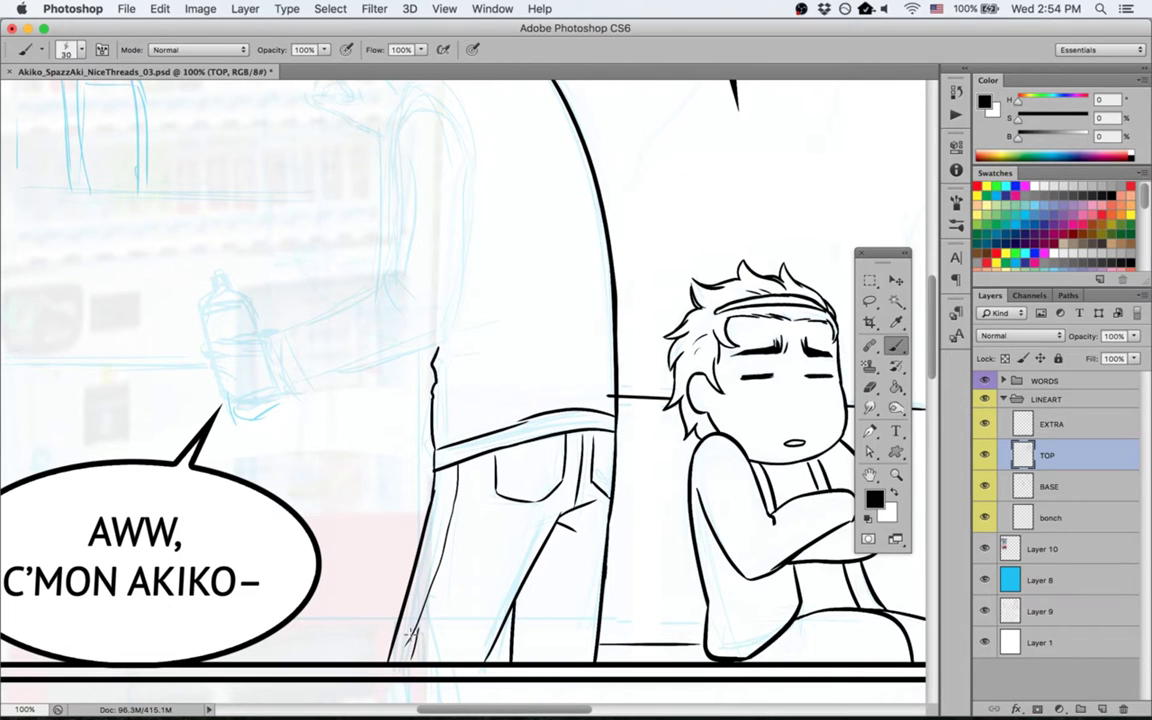
pyautogui.press('e')
pyautogui.press('super+s')
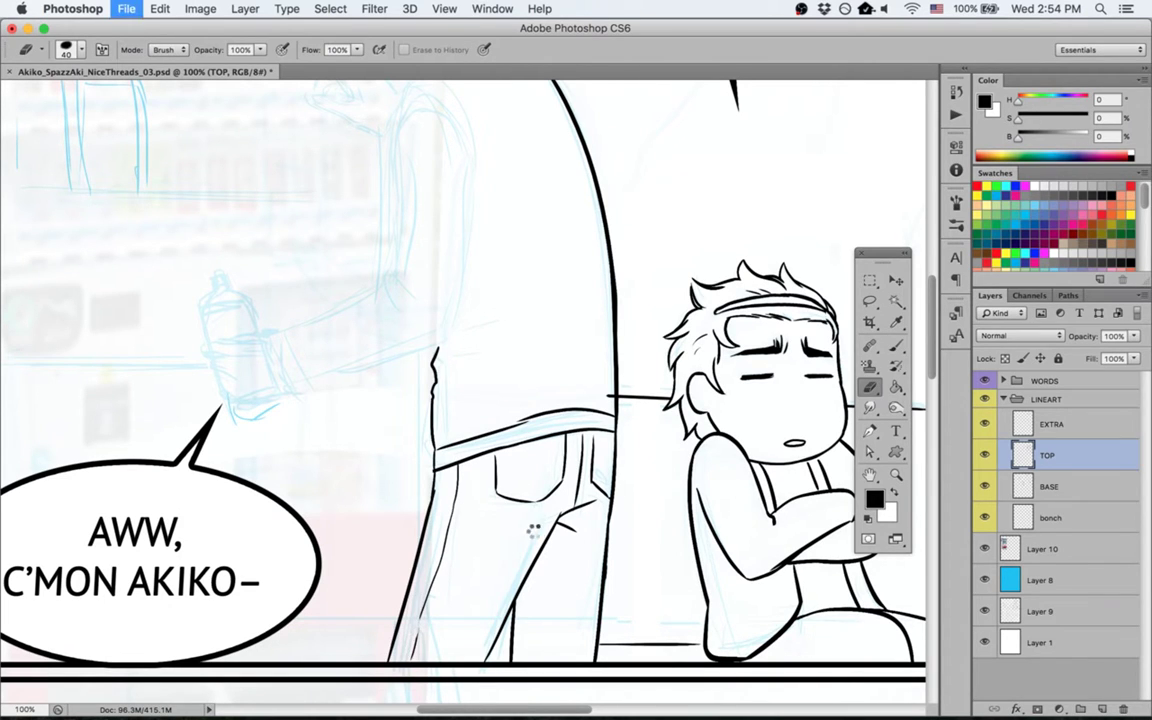
# Step: Ink two short slanted folds on the jacket at the top of its lower front edge, near the elbow
pyautogui.scroll(5, 448, 320)
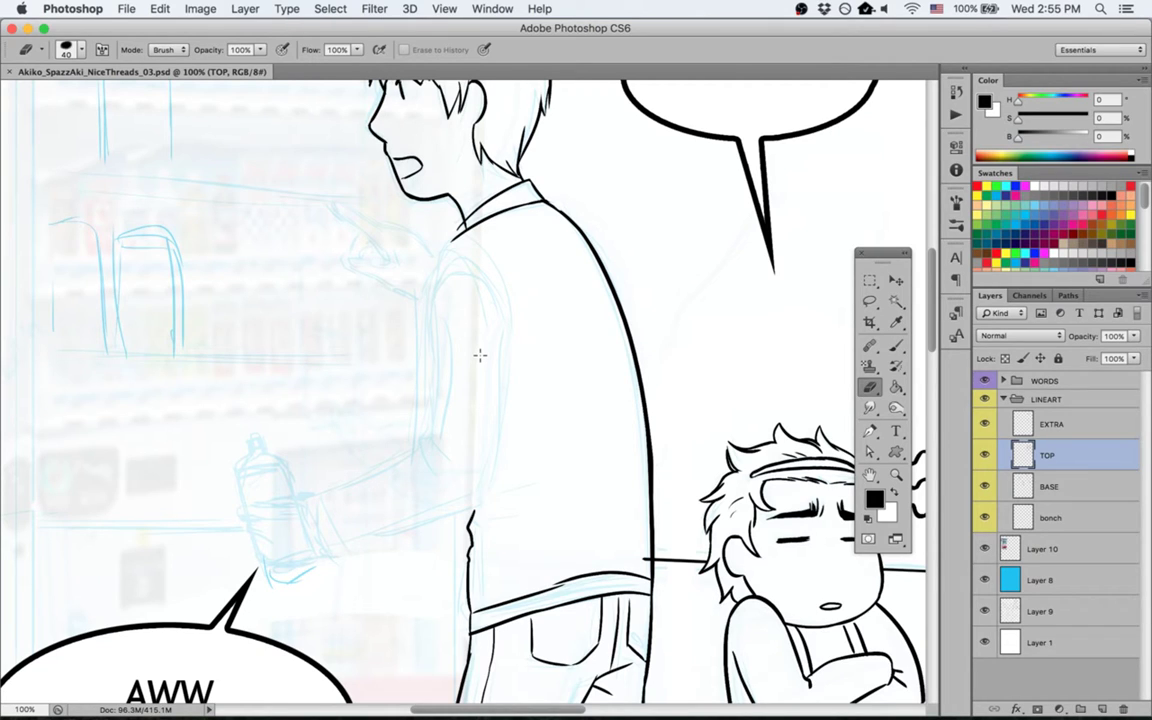
pyautogui.press('h')
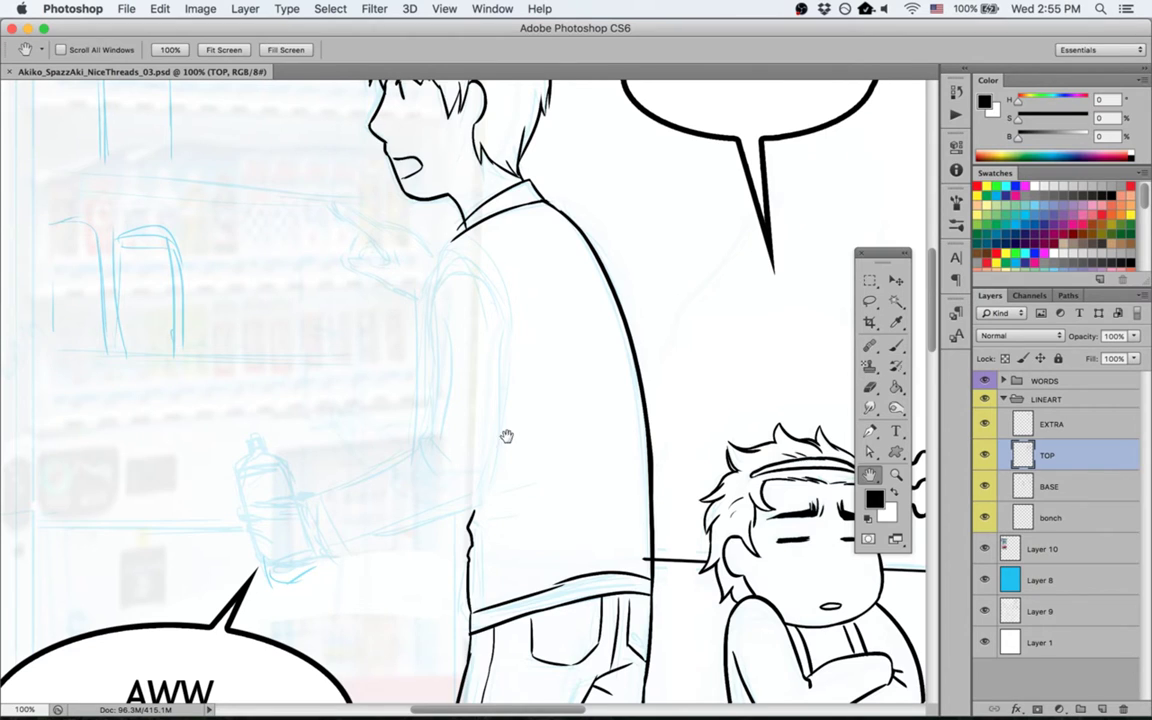
pyautogui.press('r')
pyautogui.moveTo(418, 590)
pyautogui.mouseDown()
pyautogui.moveTo(525, 612)
pyautogui.moveTo(608, 566)
pyautogui.mouseUp()
pyautogui.press('b')
pyautogui.moveTo(568, 402); pyautogui.dragTo(575, 466)
pyautogui.press('super+z')
pyautogui.press('Escape')
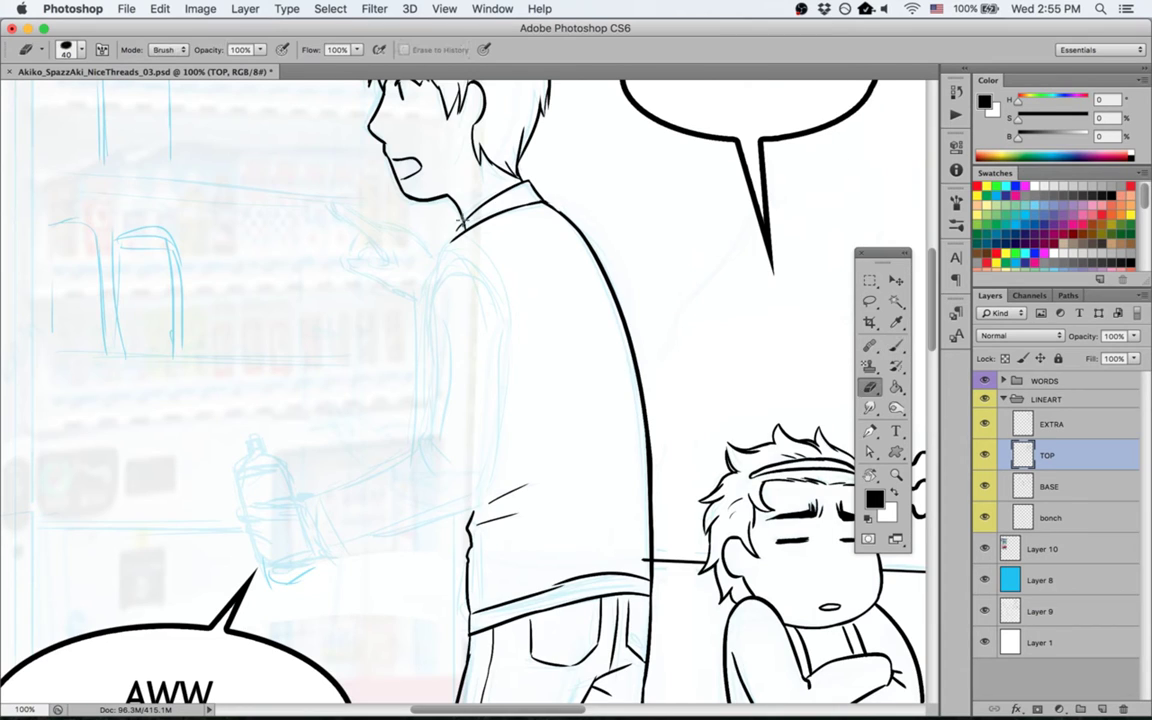
# Step: Ink the front outline of the upper sleeve from the collar to the elbow with its elbow crease, redoing the first attempt
pyautogui.moveTo(459, 218); pyautogui.dragTo(430, 345)
pyautogui.press('super+z')
pyautogui.press('super+z')
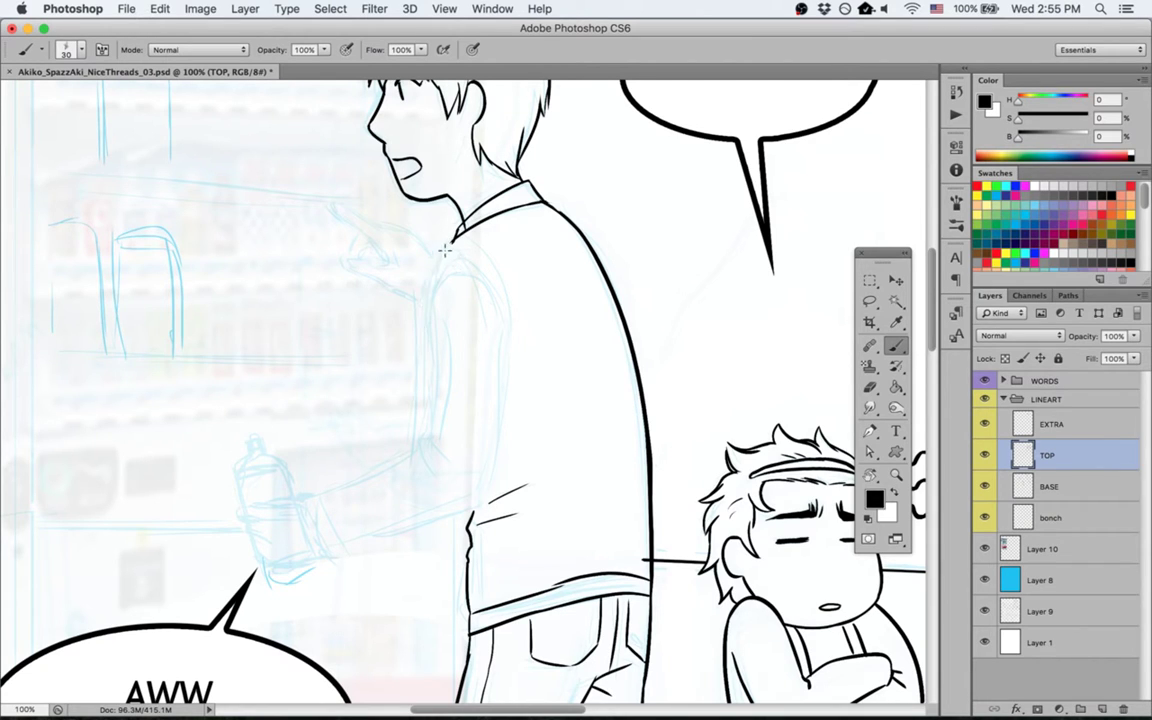
pyautogui.moveTo(452, 243)
pyautogui.mouseDown()
pyautogui.moveTo(432, 393)
pyautogui.moveTo(421, 365)
pyautogui.moveTo(430, 350)
pyautogui.moveTo(431, 455)
pyautogui.moveTo(453, 464)
pyautogui.moveTo(431, 438)
pyautogui.moveTo(466, 466)
pyautogui.mouseUp()
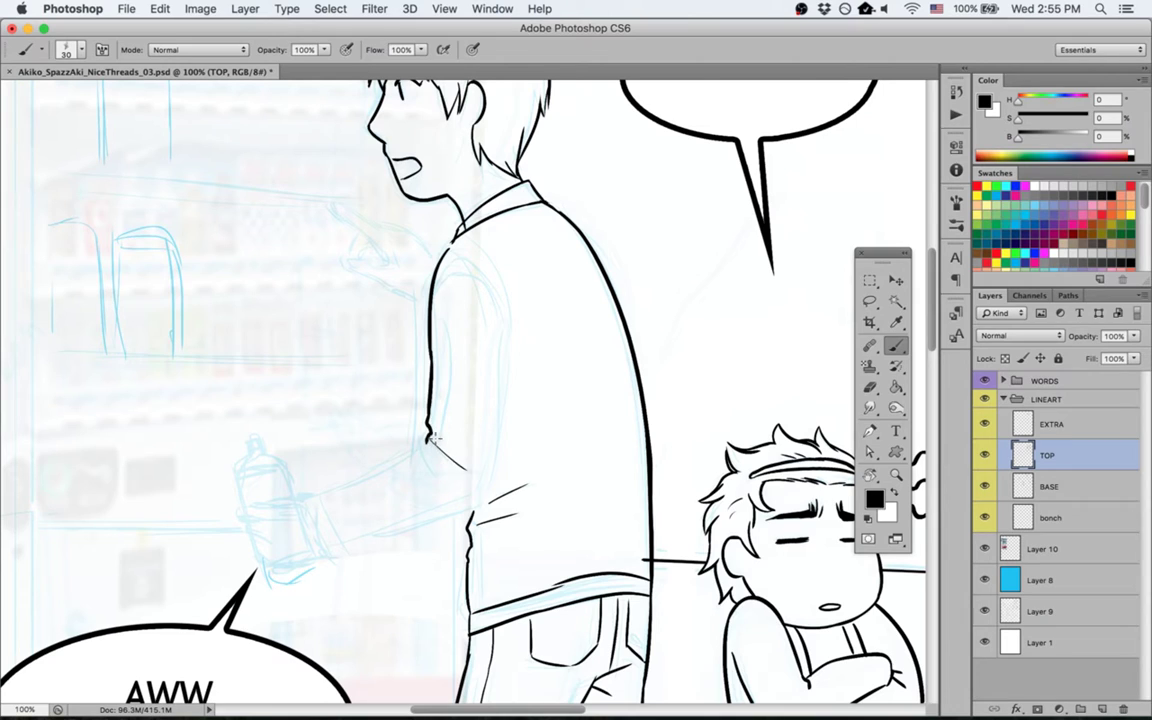
# Step: Ink the back outline of the sleeve from the shoulder curve down to the elbow, redoing the failed strokes
pyautogui.moveTo(449, 251); pyautogui.dragTo(500, 346)
pyautogui.press('super+z')
pyautogui.moveTo(453, 246); pyautogui.dragTo(506, 325)
pyautogui.press('super+z')
pyautogui.moveTo(458, 247); pyautogui.dragTo(498, 380)
pyautogui.press('super+z')
pyautogui.press('r')
pyautogui.moveTo(334, 404); pyautogui.dragTo(515, 413)
pyautogui.press('b')
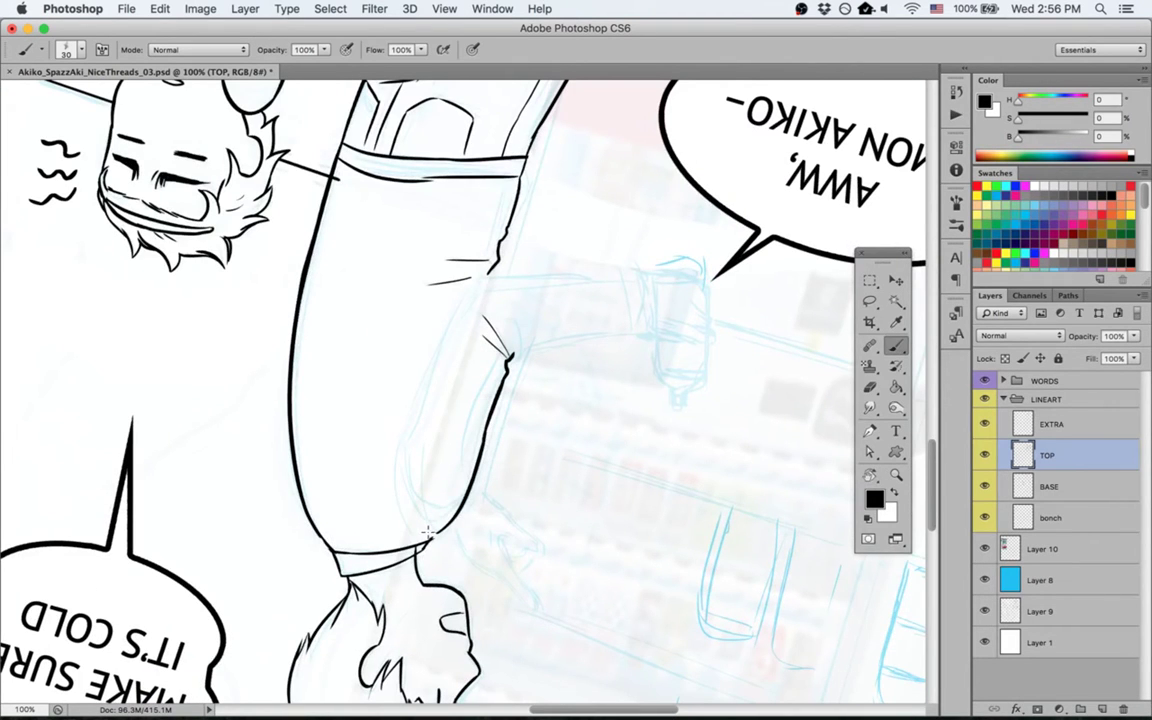
pyautogui.moveTo(428, 532)
pyautogui.mouseDown()
pyautogui.moveTo(401, 420)
pyautogui.moveTo(470, 278)
pyautogui.mouseUp()
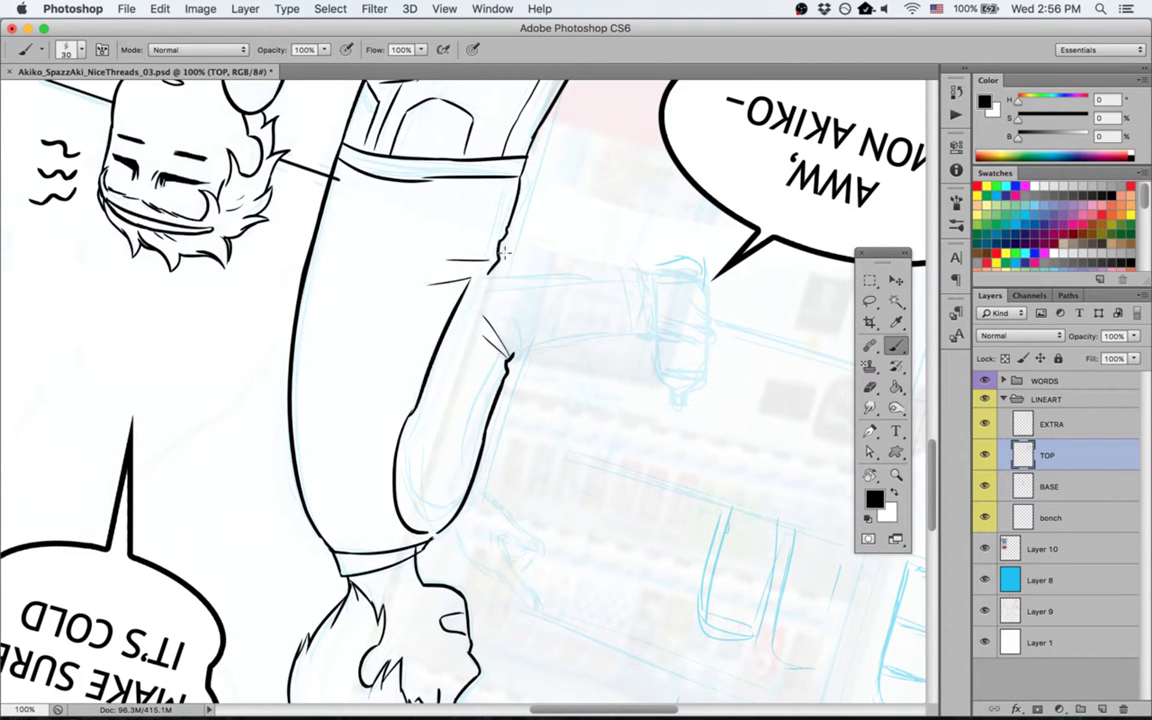
# Step: Ink the short crease lines on the jacket just behind the upper arm
pyautogui.press('r')
pyautogui.press('b')
pyautogui.moveTo(418, 389); pyautogui.dragTo(366, 463)
pyautogui.press('Escape')
# Step: Clean up the collar's front tip where it meets the shoulder and touch up its line on the TOP layer
pyautogui.moveTo(555, 241); pyautogui.dragTo(576, 337)
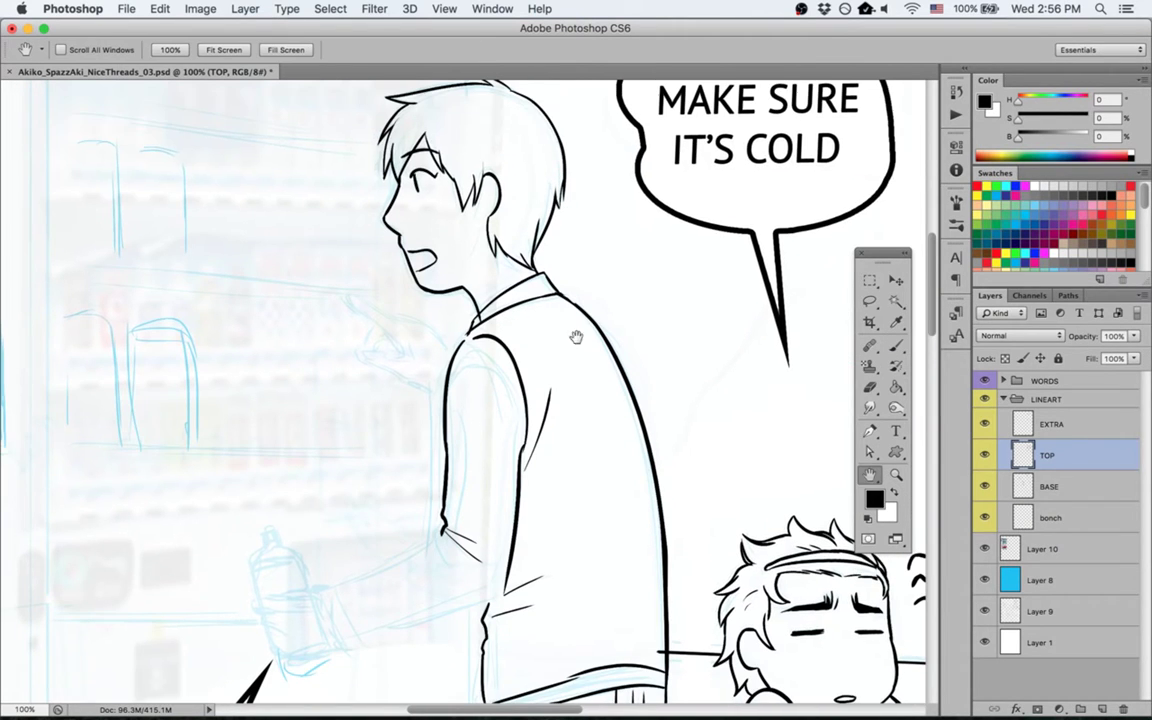
pyautogui.click(1077, 495)
pyautogui.press('e')
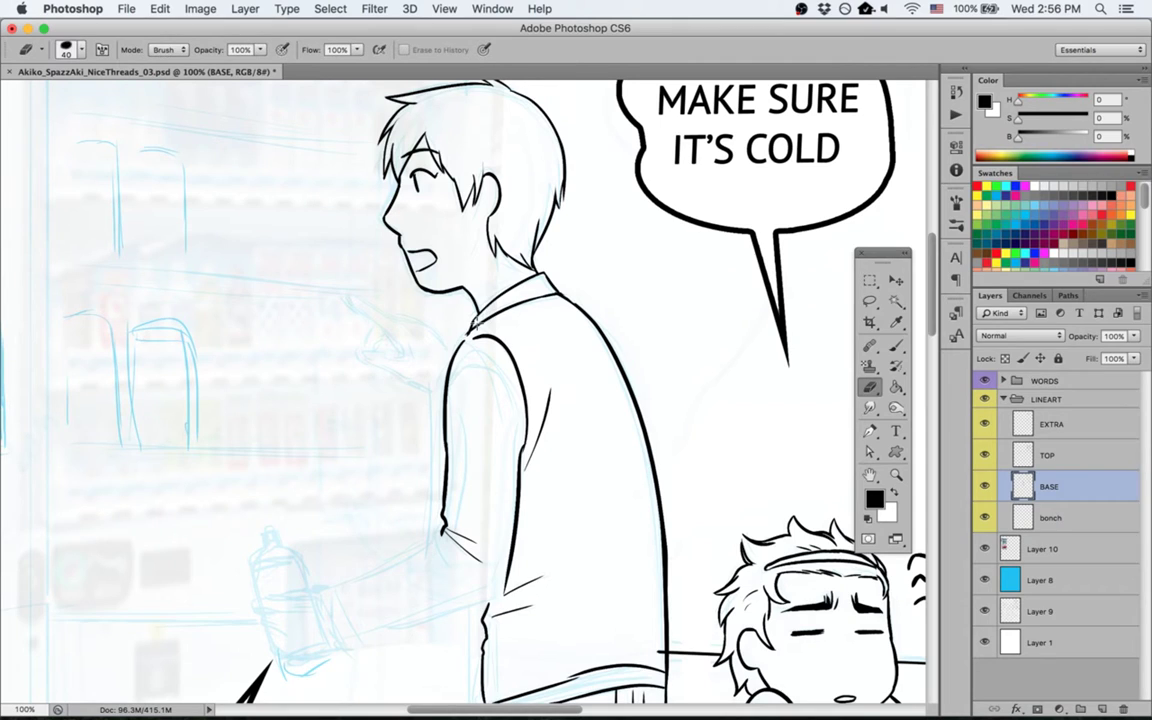
pyautogui.click(1045, 455)
pyautogui.press('b')
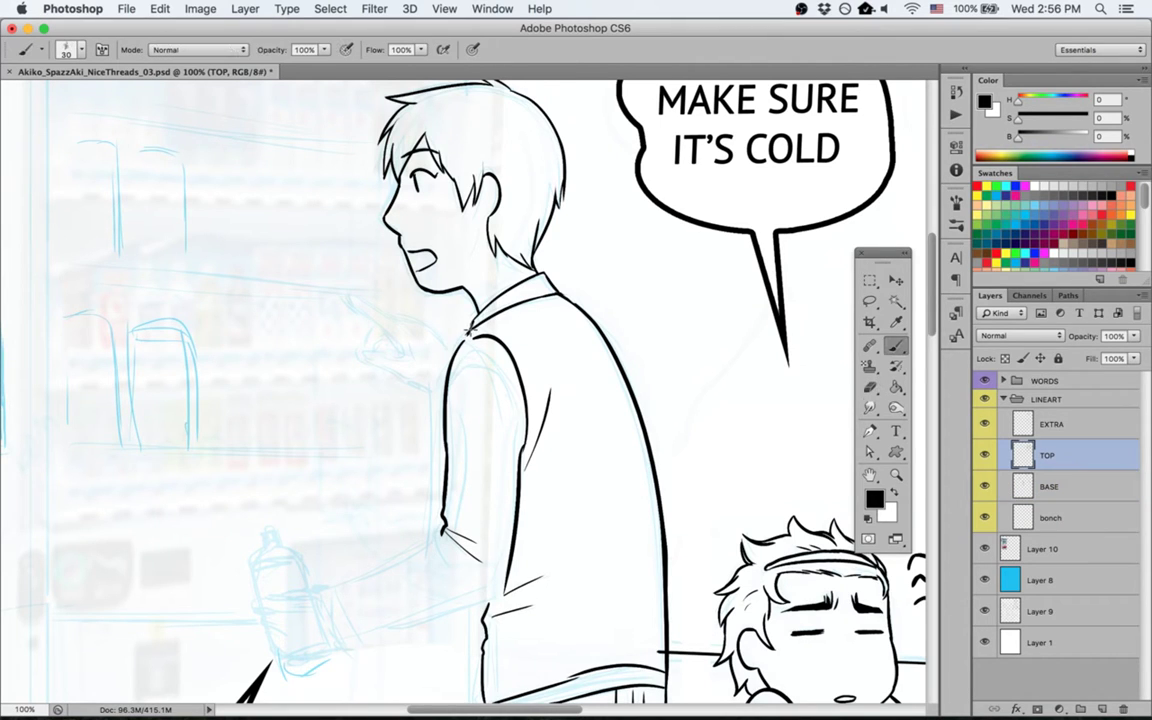
pyautogui.hotkey('alt', '[')
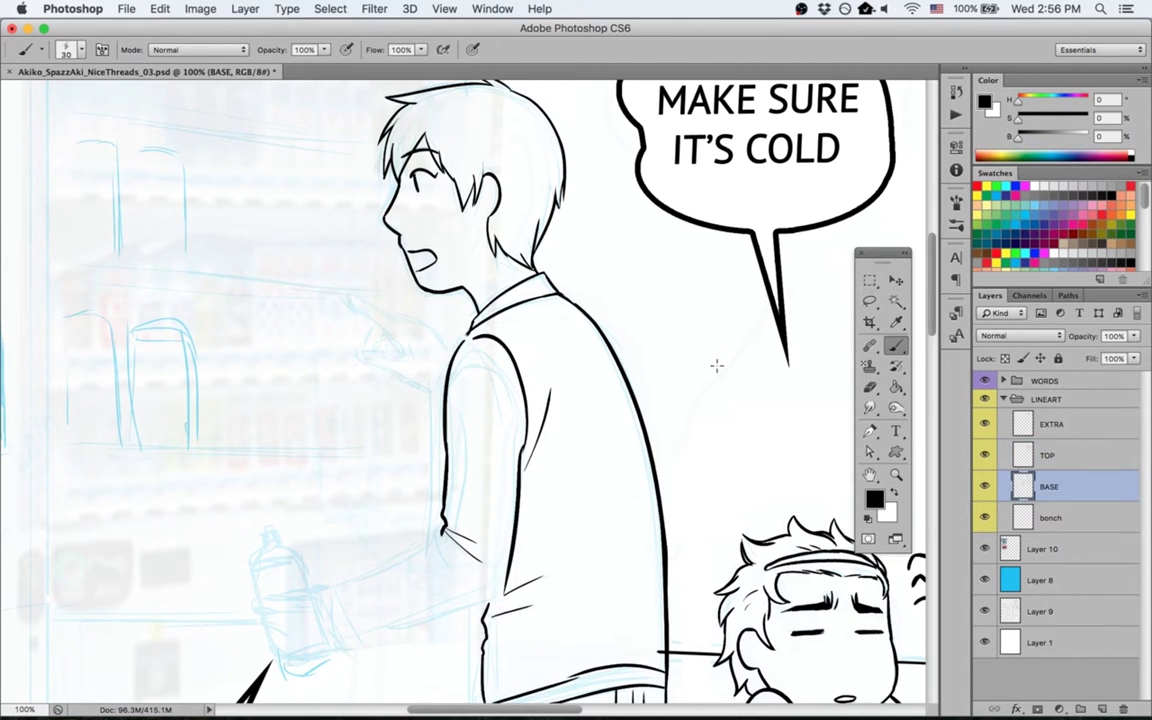
pyautogui.hotkey('alt', ']')
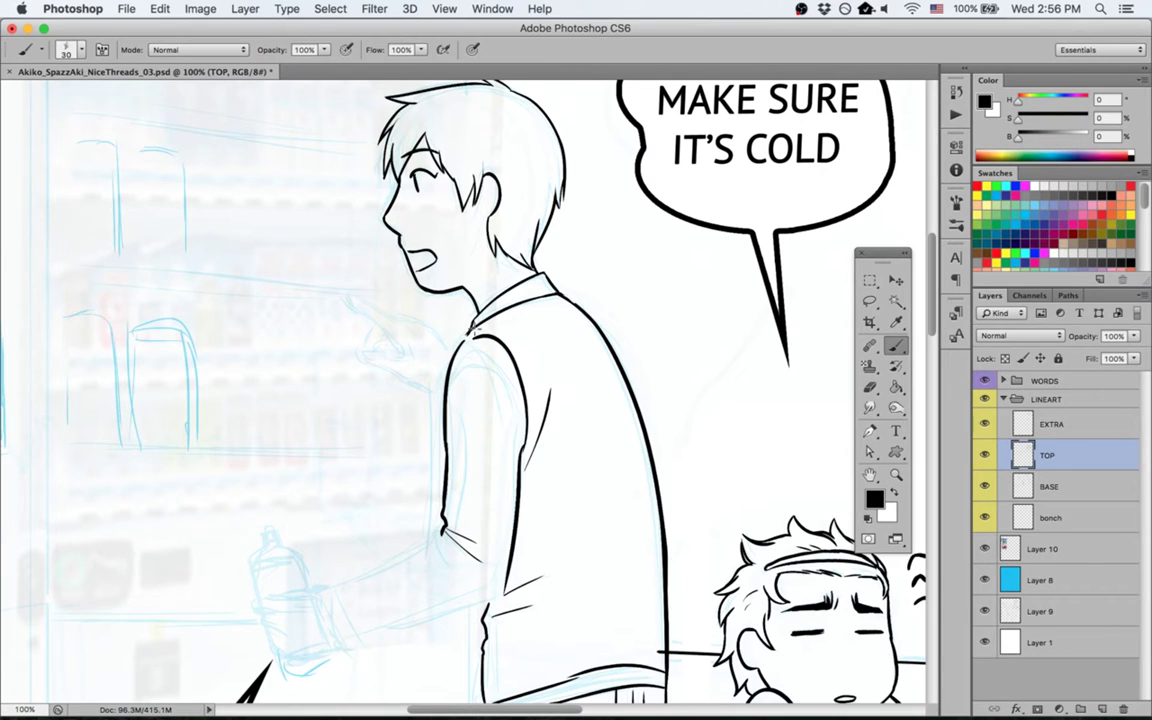
pyautogui.moveTo(472, 326); pyautogui.dragTo(470, 340)
pyautogui.press('e')
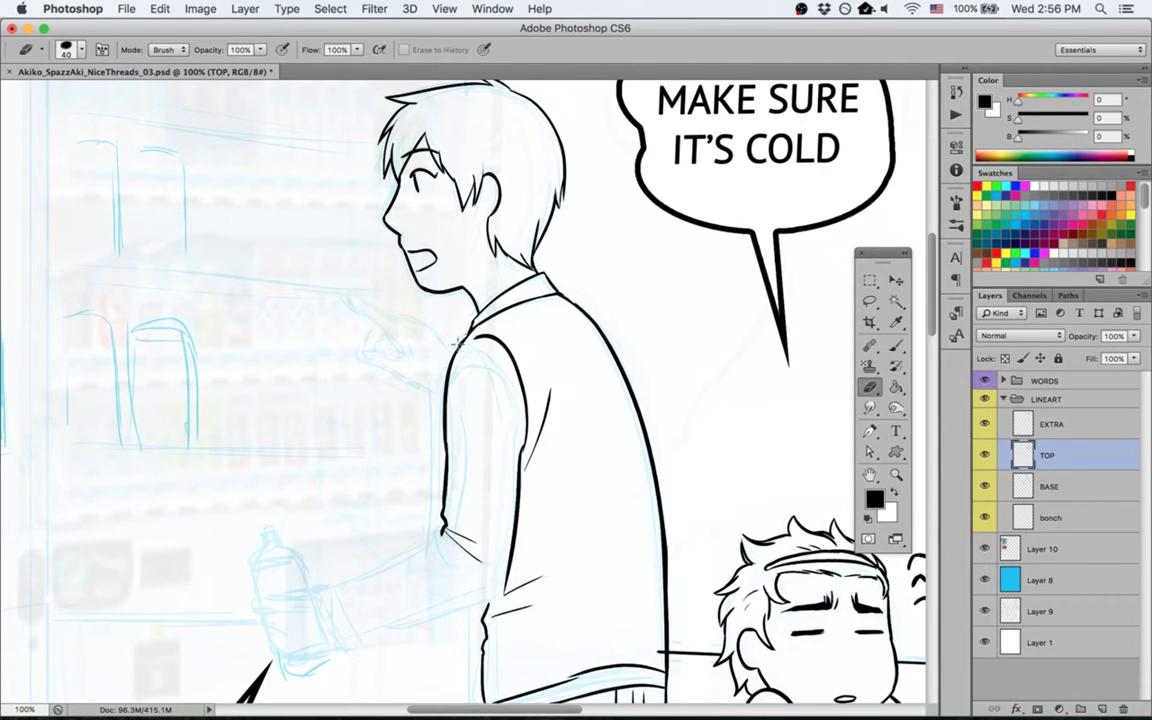
# Step: Ink the lower and upper outlines of the forearm sleeve from elbow to wrist, redoing the first lower stroke
pyautogui.moveTo(502, 428); pyautogui.dragTo(563, 541)
pyautogui.press('r')
pyautogui.press('b')
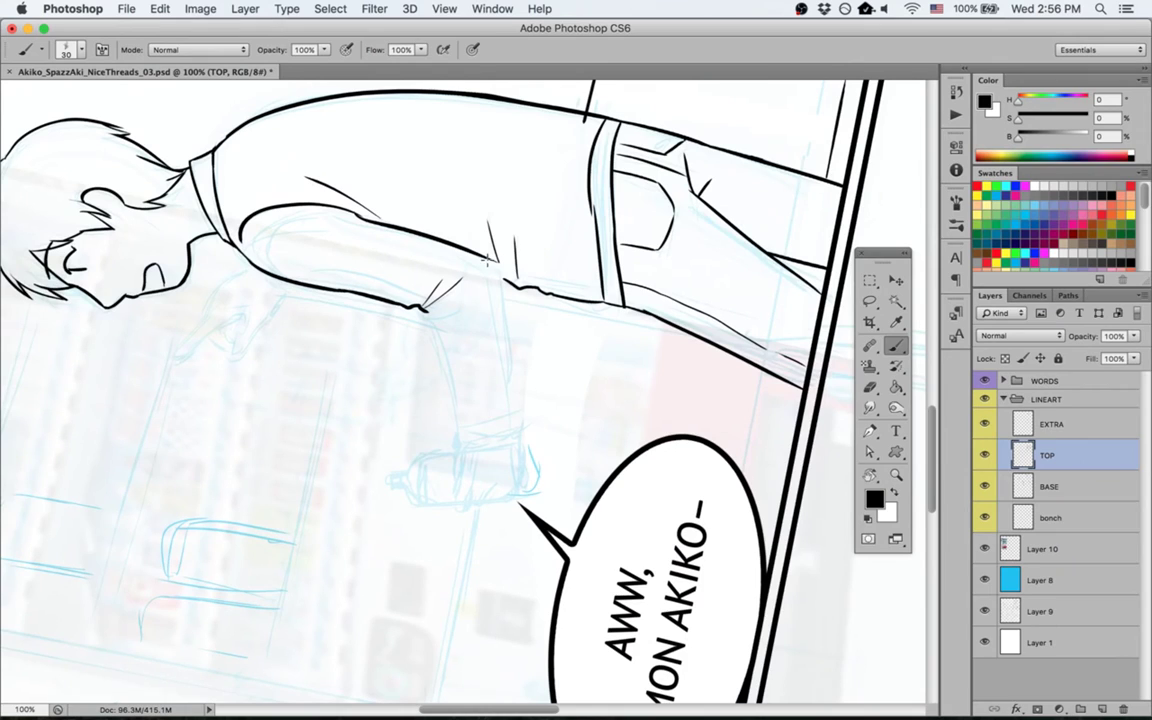
pyautogui.moveTo(488, 260); pyautogui.dragTo(510, 342)
pyautogui.press('super+z')
pyautogui.moveTo(491, 261); pyautogui.dragTo(519, 440)
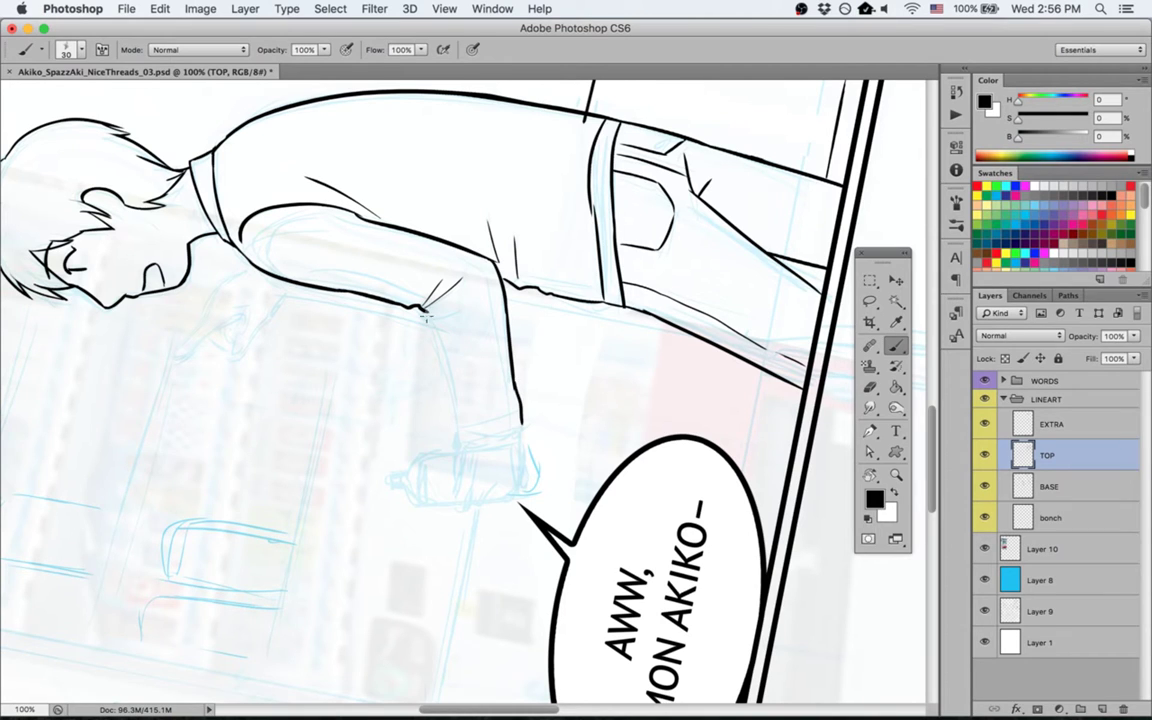
pyautogui.moveTo(422, 308); pyautogui.dragTo(444, 324)
pyautogui.moveTo(432, 320); pyautogui.dragTo(459, 434)
# Step: Ink the sleeve cuff at the wrist with an end line and a parallel inner line
pyautogui.press('r')
pyautogui.moveTo(243, 290); pyautogui.dragTo(303, 285)
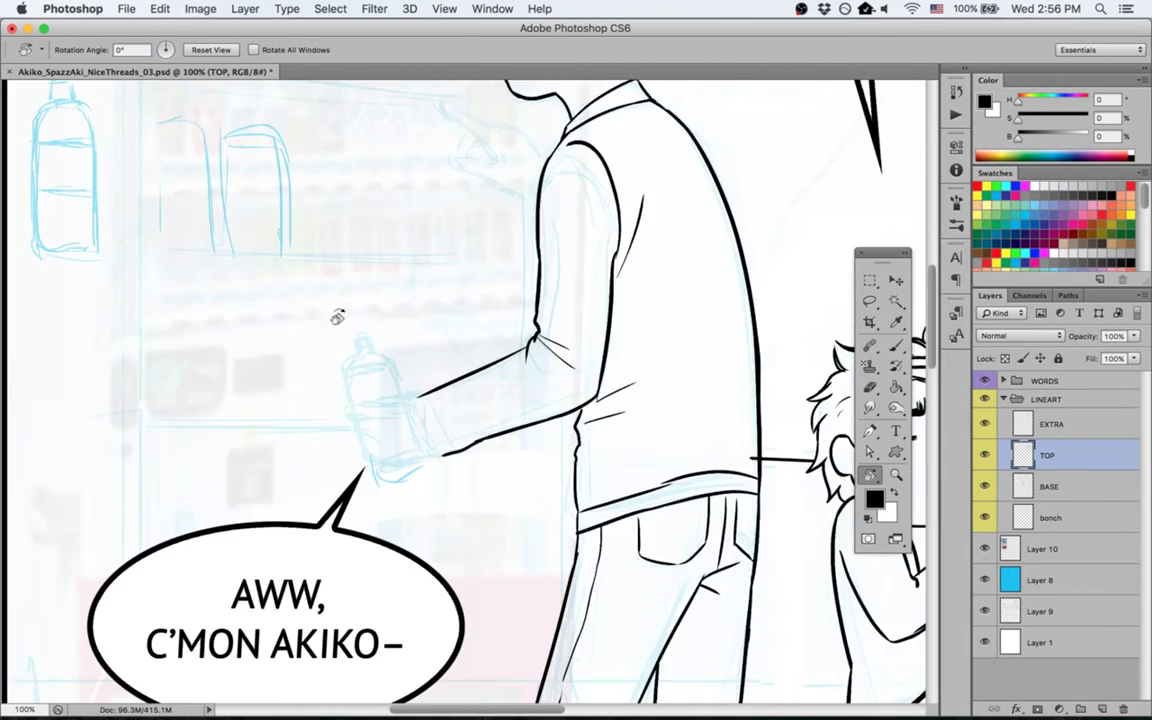
pyautogui.moveTo(418, 398); pyautogui.dragTo(441, 457)
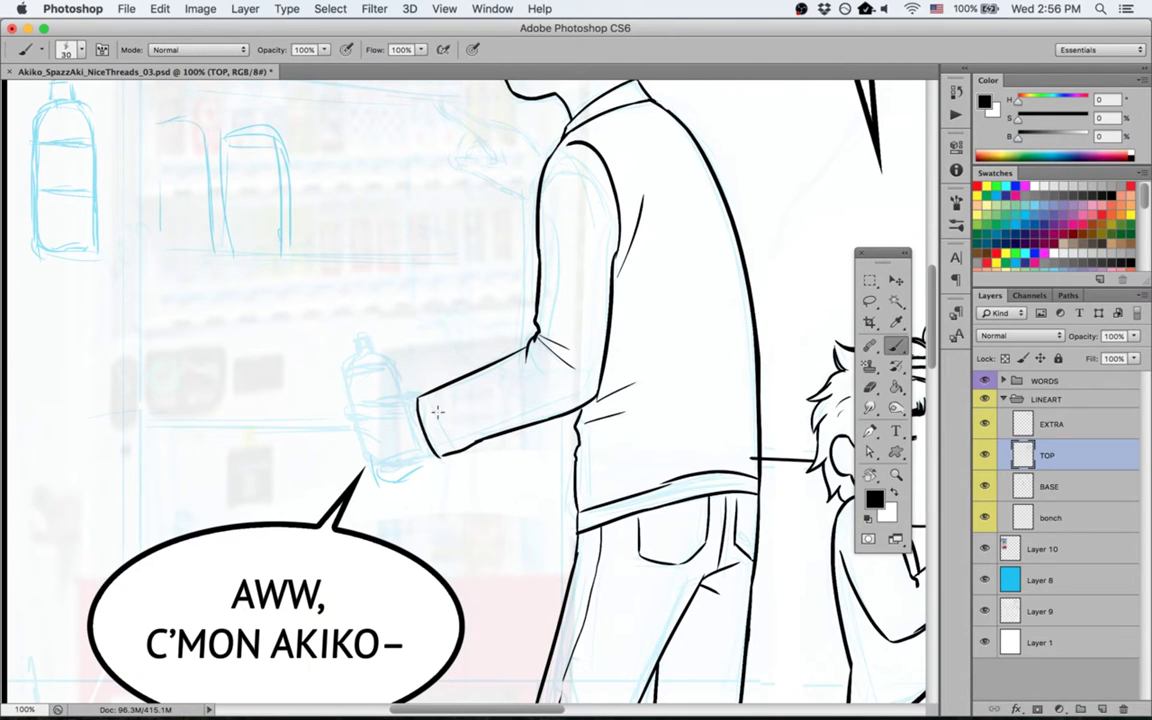
pyautogui.moveTo(427, 394); pyautogui.dragTo(454, 450)
# Step: Ink a short curved line for the upper side of the hand just beyond the cuff on the TOP layer
pyautogui.hotkey('alt', '[')
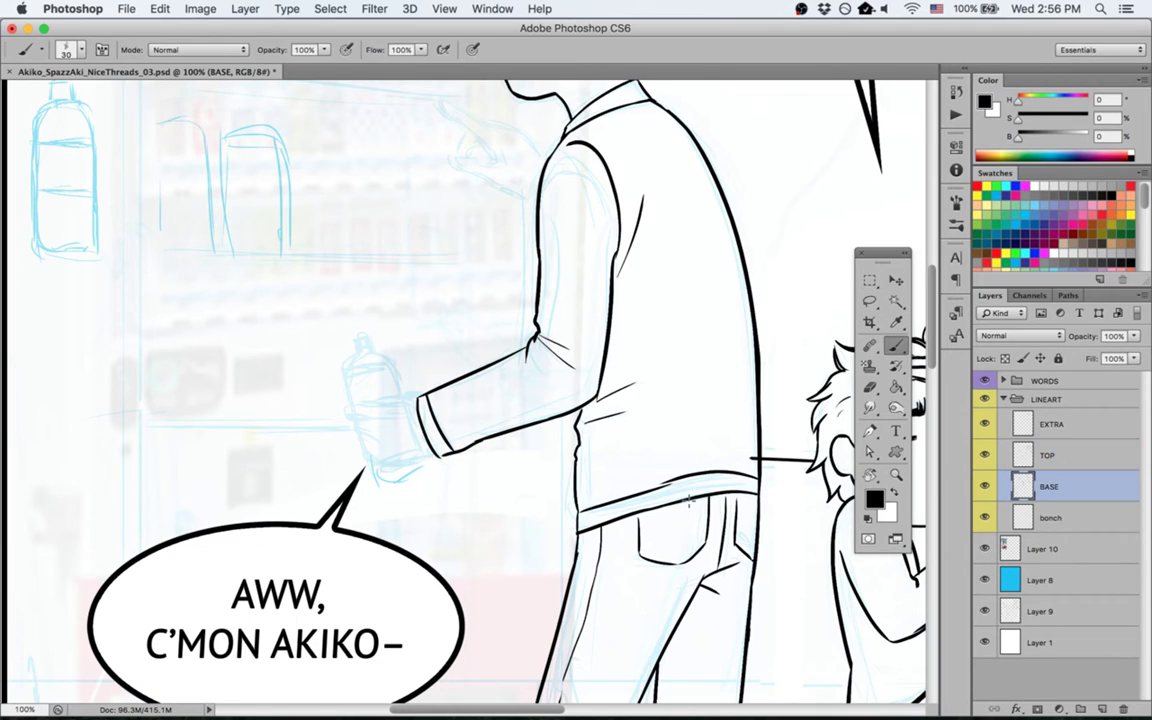
pyautogui.press('r')
pyautogui.moveTo(290, 350); pyautogui.dragTo(424, 462)
pyautogui.press('b')
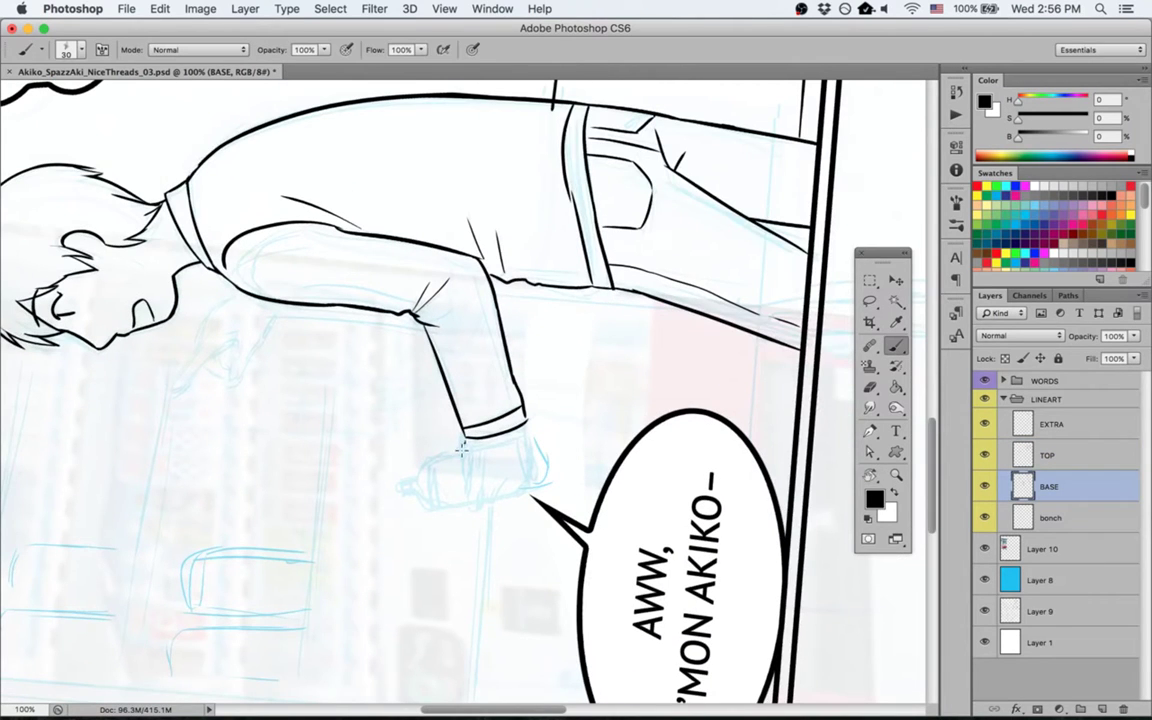
pyautogui.hotkey('alt', ']')
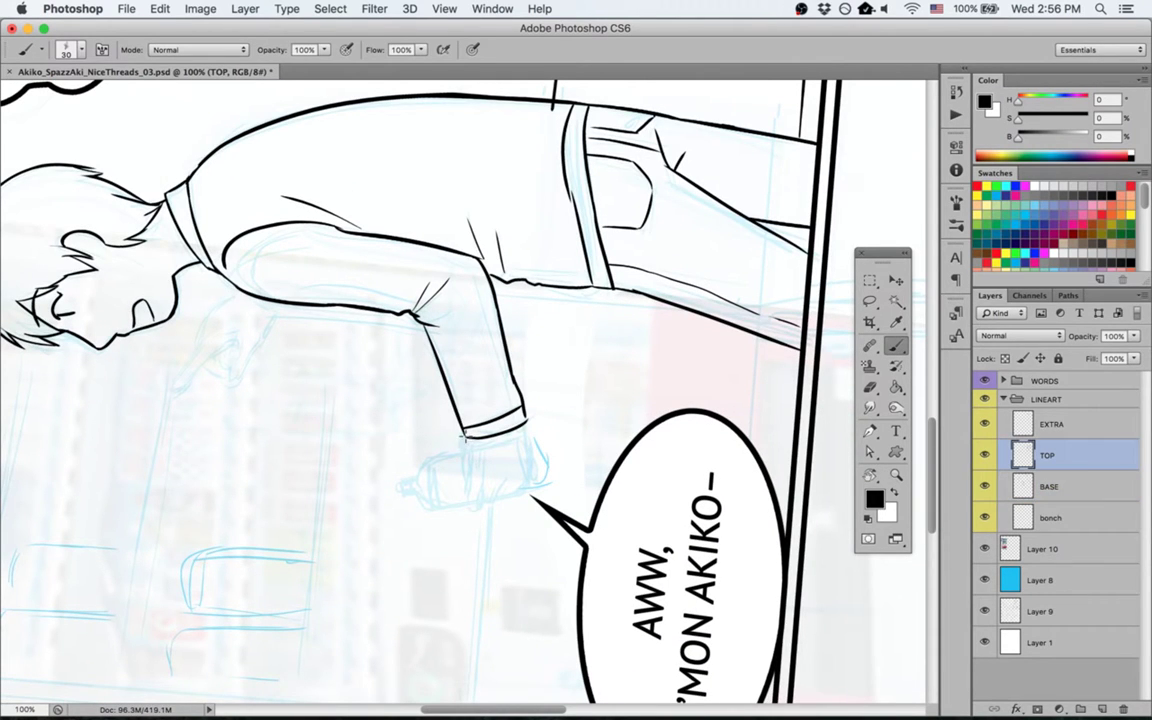
pyautogui.moveTo(462, 438); pyautogui.dragTo(461, 460)
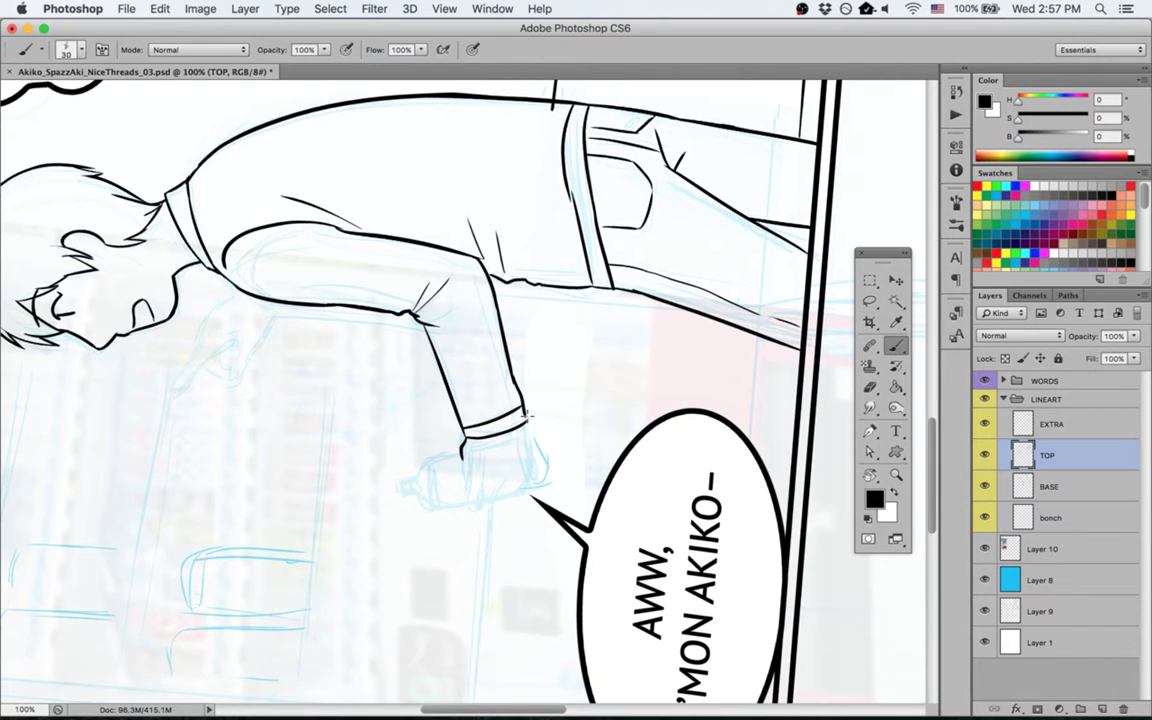
# Step: Ink the outer side of the bottle-holding fist from the cuff to the knuckles, redoing the line until it follows the sketch
pyautogui.press('z')
pyautogui.moveTo(507, 492); pyautogui.dragTo(571, 455)
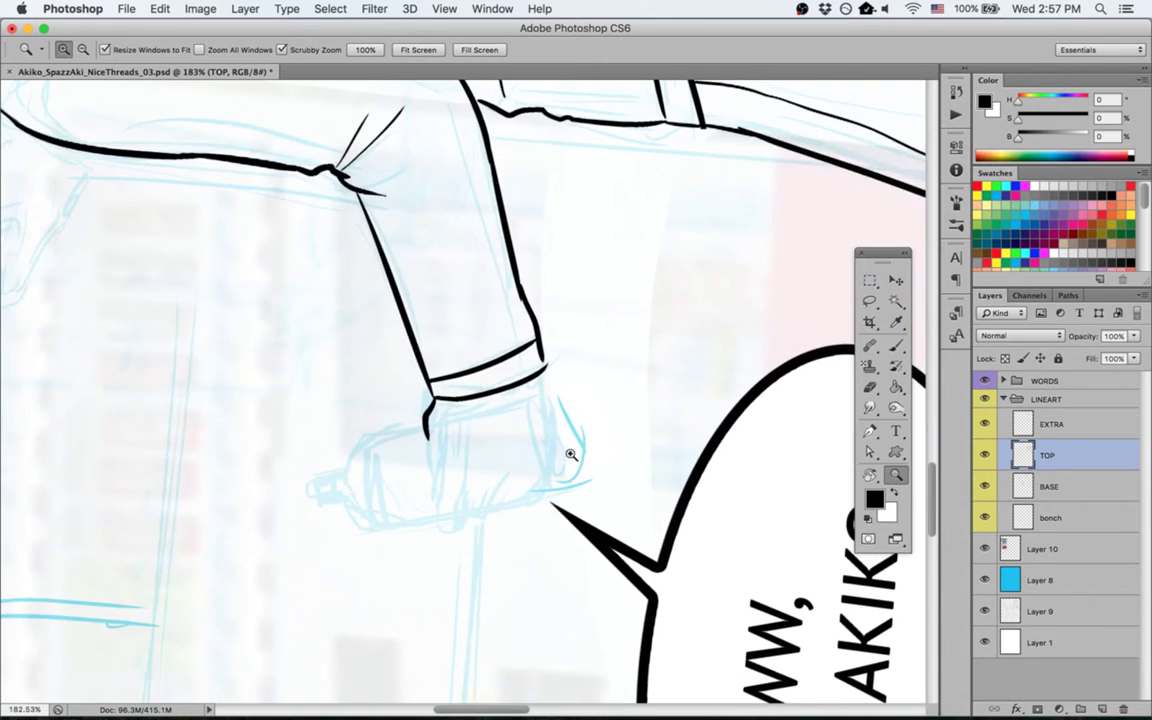
pyautogui.press('space')
pyautogui.moveTo(591, 310); pyautogui.dragTo(624, 247)
pyautogui.moveTo(572, 309); pyautogui.dragTo(592, 418)
pyautogui.press('super+z')
pyautogui.moveTo(576, 340); pyautogui.dragTo(588, 427)
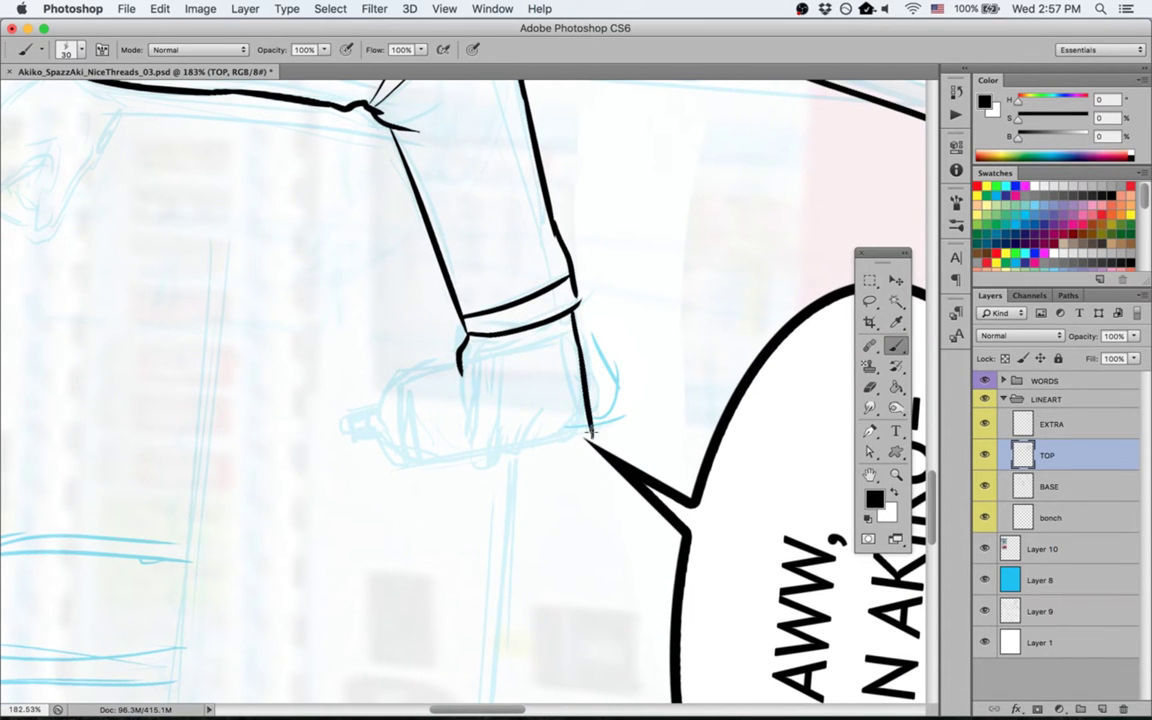
pyautogui.press('super+z')
pyautogui.moveTo(573, 312)
pyautogui.mouseDown()
pyautogui.moveTo(590, 420)
pyautogui.moveTo(578, 438)
pyautogui.moveTo(495, 459)
pyautogui.moveTo(521, 468)
pyautogui.moveTo(543, 455)
pyautogui.mouseUp()
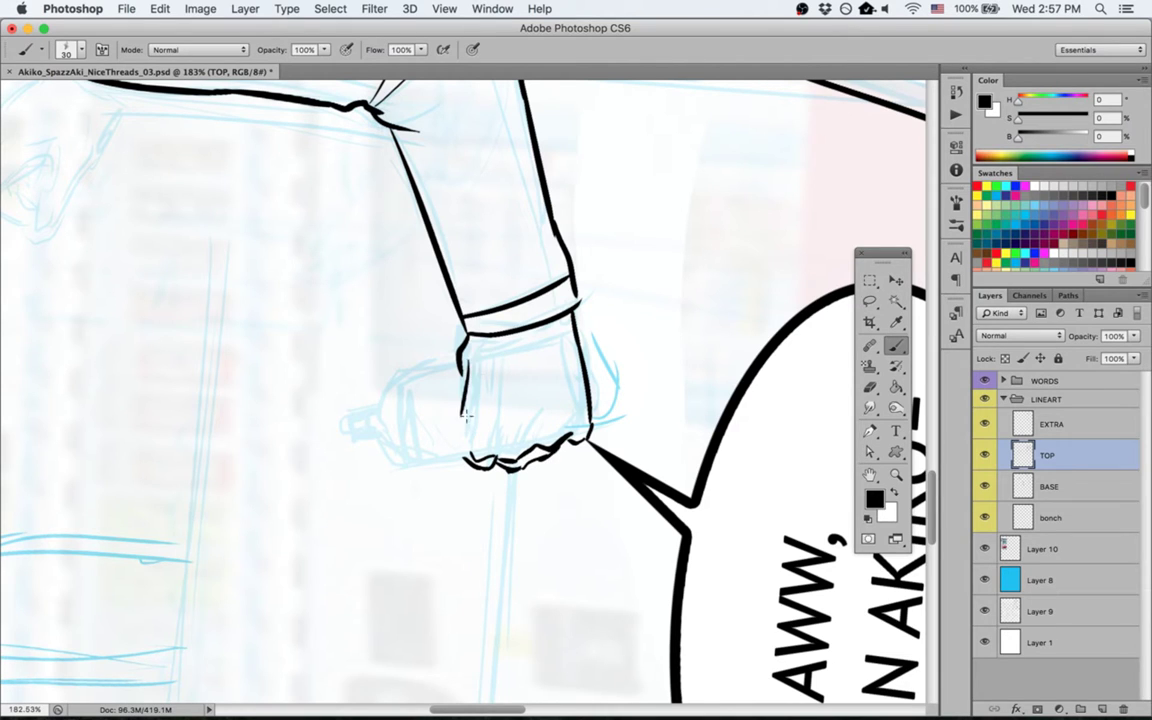
# Step: Ink the opposite side of the fist, then redraw the bumpy knuckle edge joining both sides and erase its stray ends
pyautogui.moveTo(466, 364)
pyautogui.mouseDown()
pyautogui.moveTo(489, 477)
pyautogui.moveTo(475, 391)
pyautogui.moveTo(483, 471)
pyautogui.moveTo(481, 431)
pyautogui.moveTo(461, 441)
pyautogui.moveTo(466, 465)
pyautogui.moveTo(464, 438)
pyautogui.moveTo(490, 475)
pyautogui.moveTo(518, 451)
pyautogui.moveTo(523, 465)
pyautogui.moveTo(560, 442)
pyautogui.mouseUp()
pyautogui.press('e')
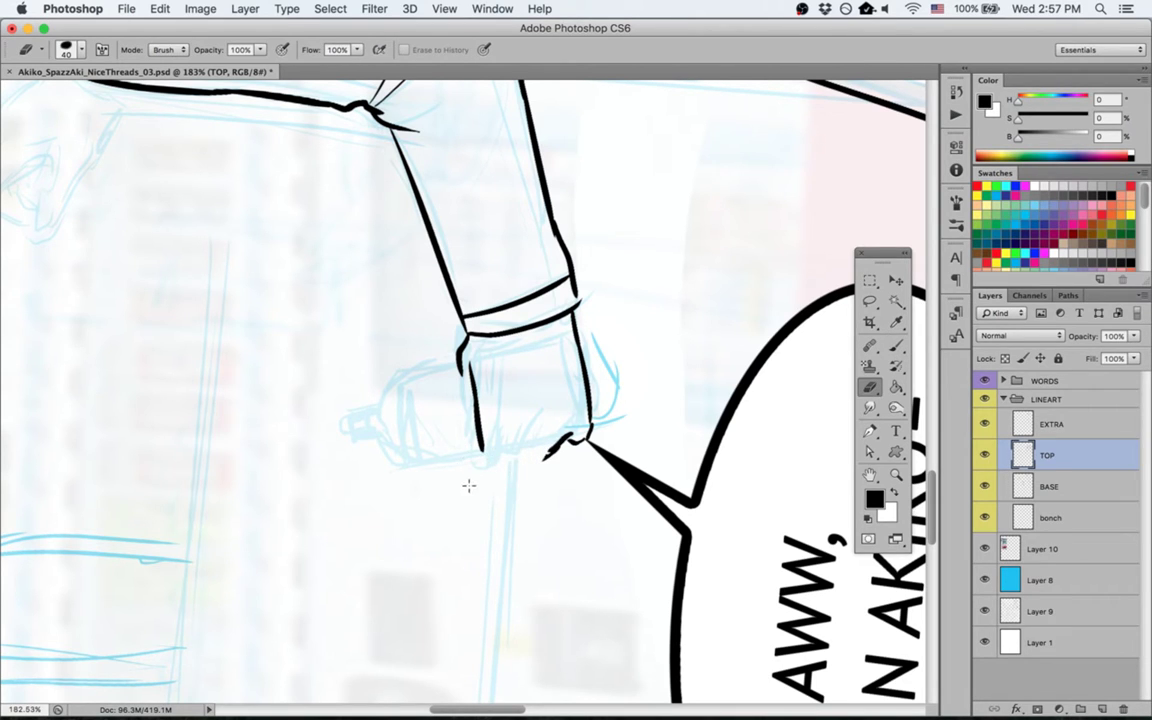
pyautogui.press('r')
pyautogui.moveTo(468, 486)
pyautogui.mouseDown()
pyautogui.moveTo(424, 504)
pyautogui.moveTo(548, 360)
pyautogui.mouseUp()
pyautogui.press('b')
pyautogui.press('e')
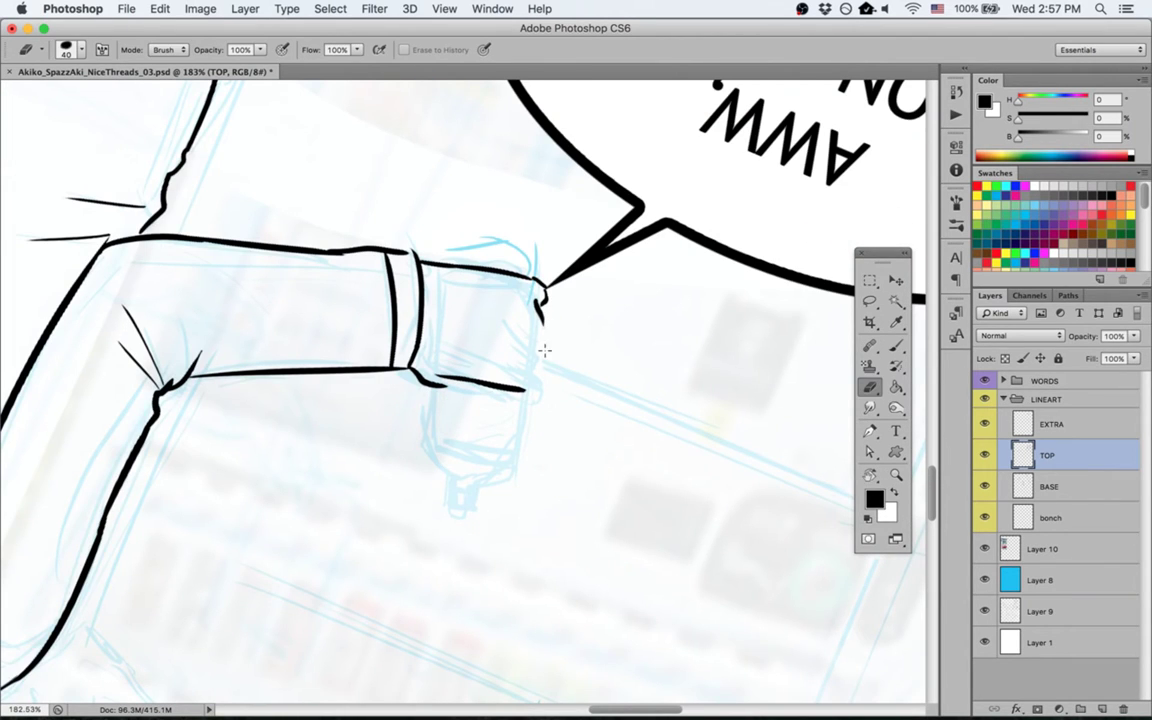
pyautogui.press('b')
pyautogui.moveTo(539, 312); pyautogui.dragTo(530, 387)
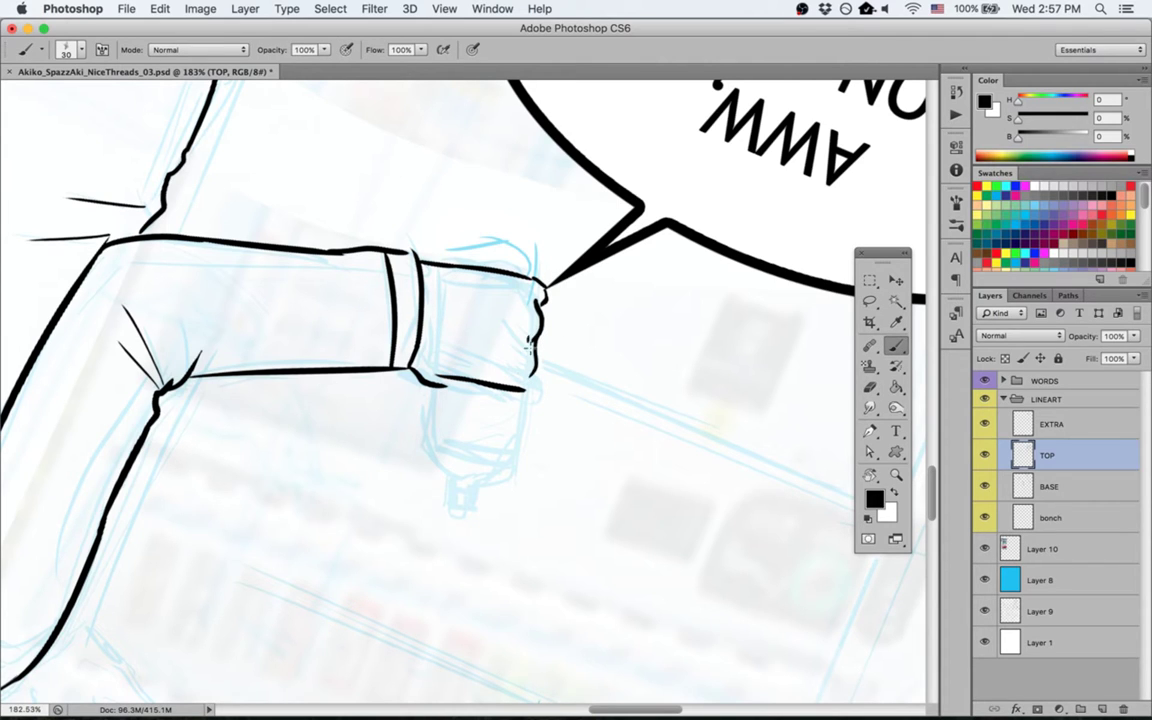
pyautogui.press('e')
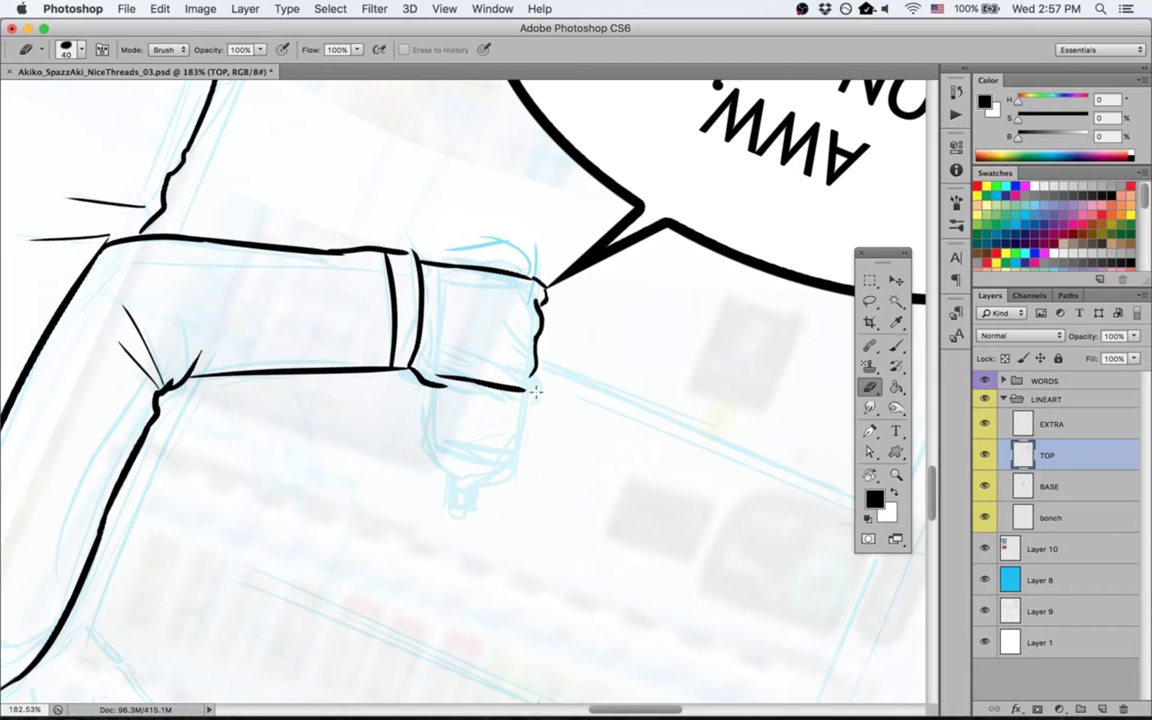
pyautogui.press('b')
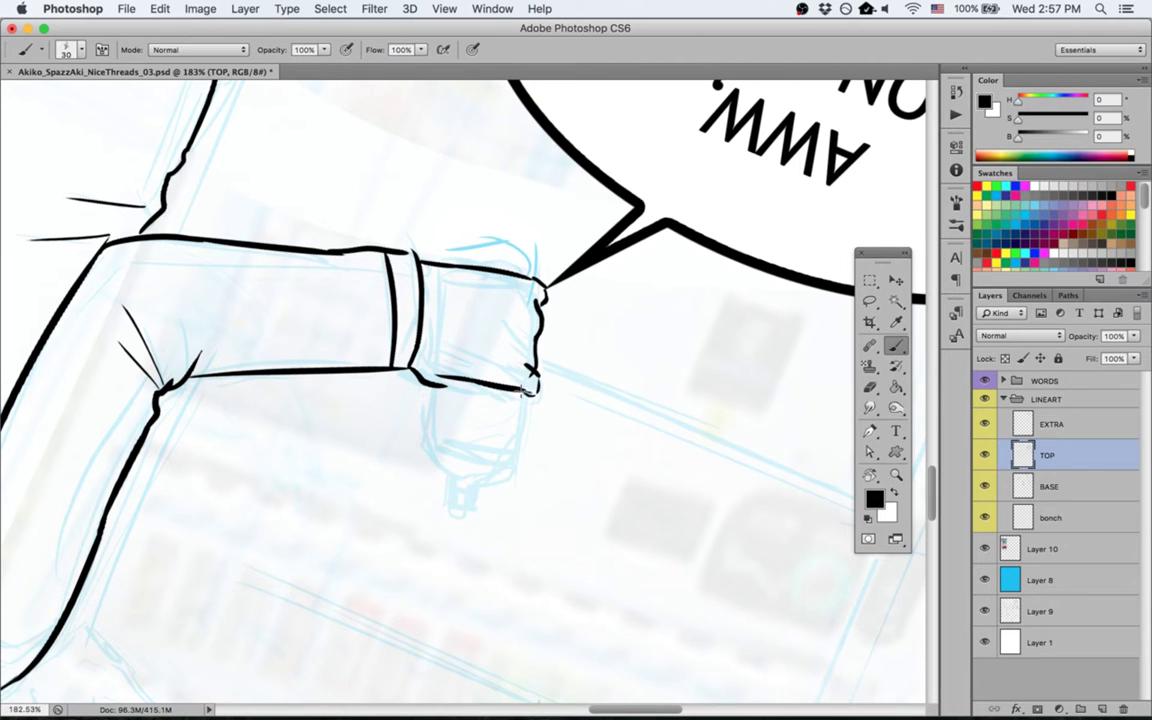
pyautogui.press('e')
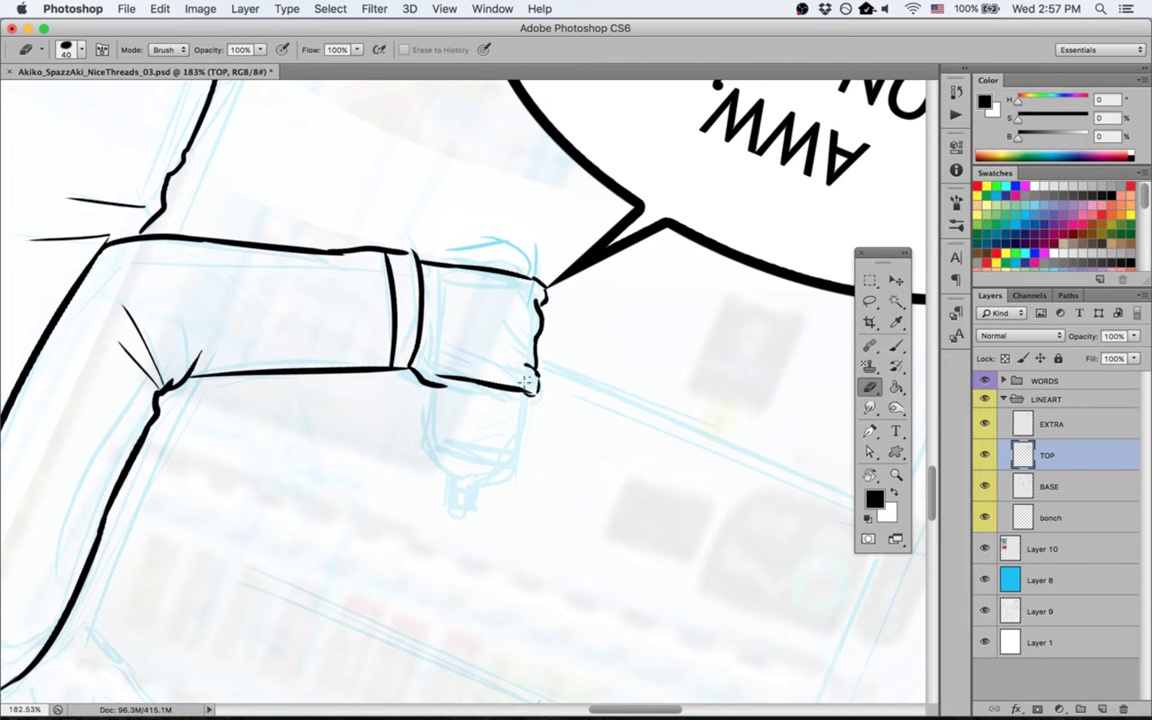
# Step: Reset the canvas rotation to 0° and raise the opacity of Layer 9 to 88% for the large panel's sketch
pyautogui.press('r')
pyautogui.moveTo(411, 586)
pyautogui.mouseDown()
pyautogui.moveTo(494, 586)
pyautogui.moveTo(582, 399)
pyautogui.mouseUp()
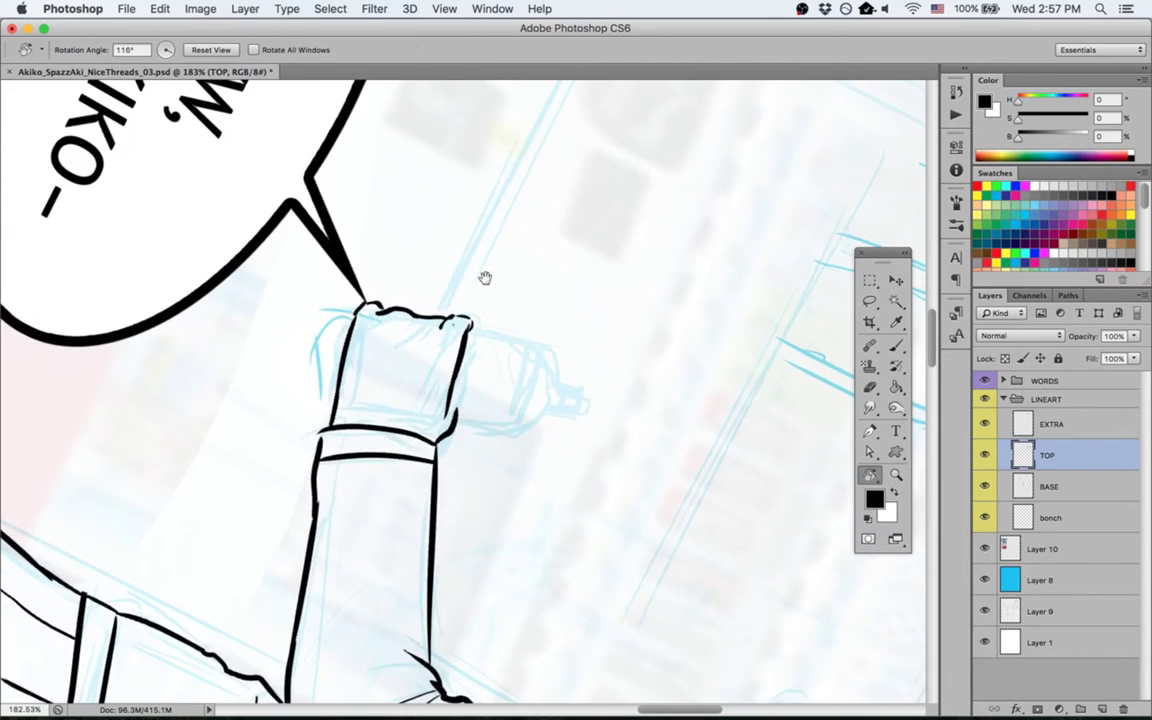
pyautogui.press('space')
pyautogui.moveTo(341, 456)
pyautogui.mouseDown()
pyautogui.moveTo(470, 217)
pyautogui.moveTo(451, 198)
pyautogui.moveTo(450, 218)
pyautogui.mouseUp()
pyautogui.press('b')
pyautogui.press('r')
pyautogui.press('Escape')
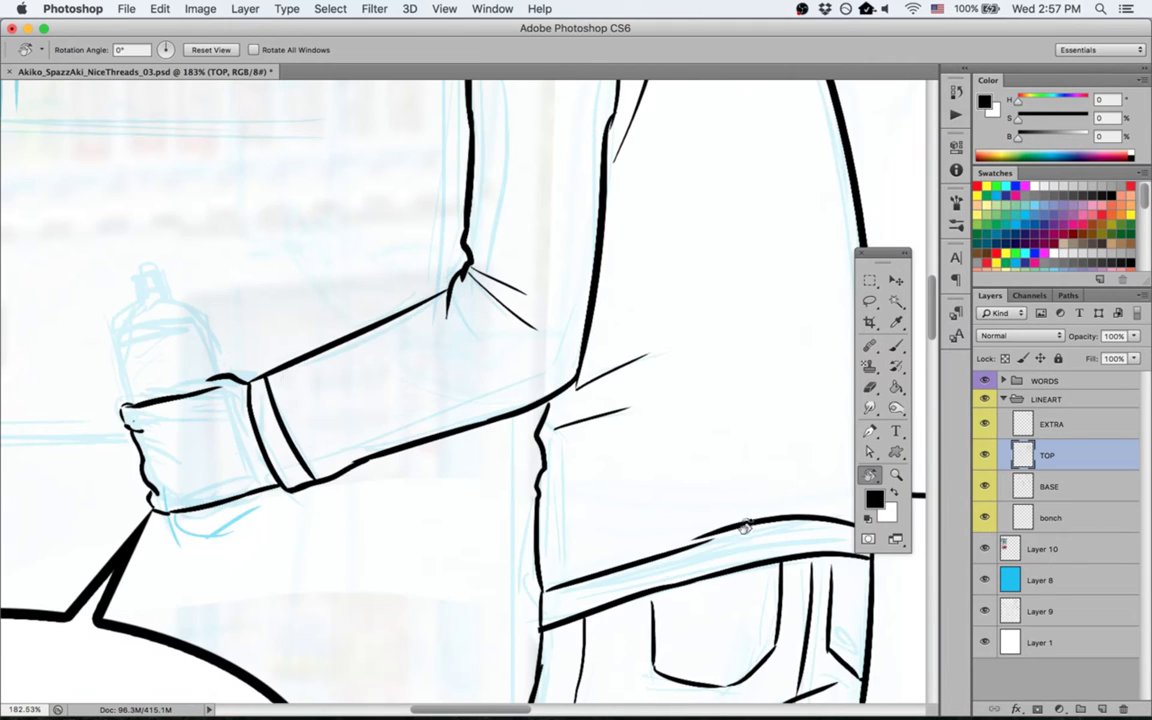
pyautogui.press('super+0')
pyautogui.press('z')
pyautogui.moveTo(607, 494); pyautogui.dragTo(665, 470)
pyautogui.click(1090, 612)
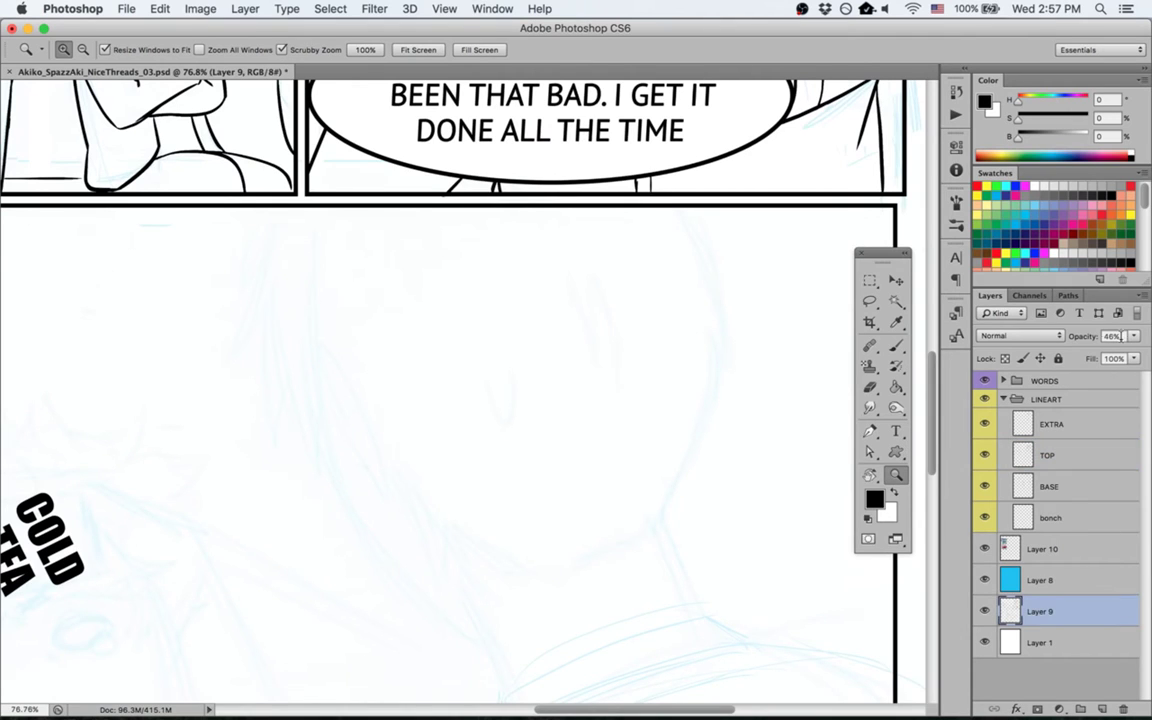
pyautogui.moveTo(1133, 336)
pyautogui.mouseDown()
pyautogui.moveTo(1116, 354)
pyautogui.moveTo(1132, 354)
pyautogui.mouseUp()
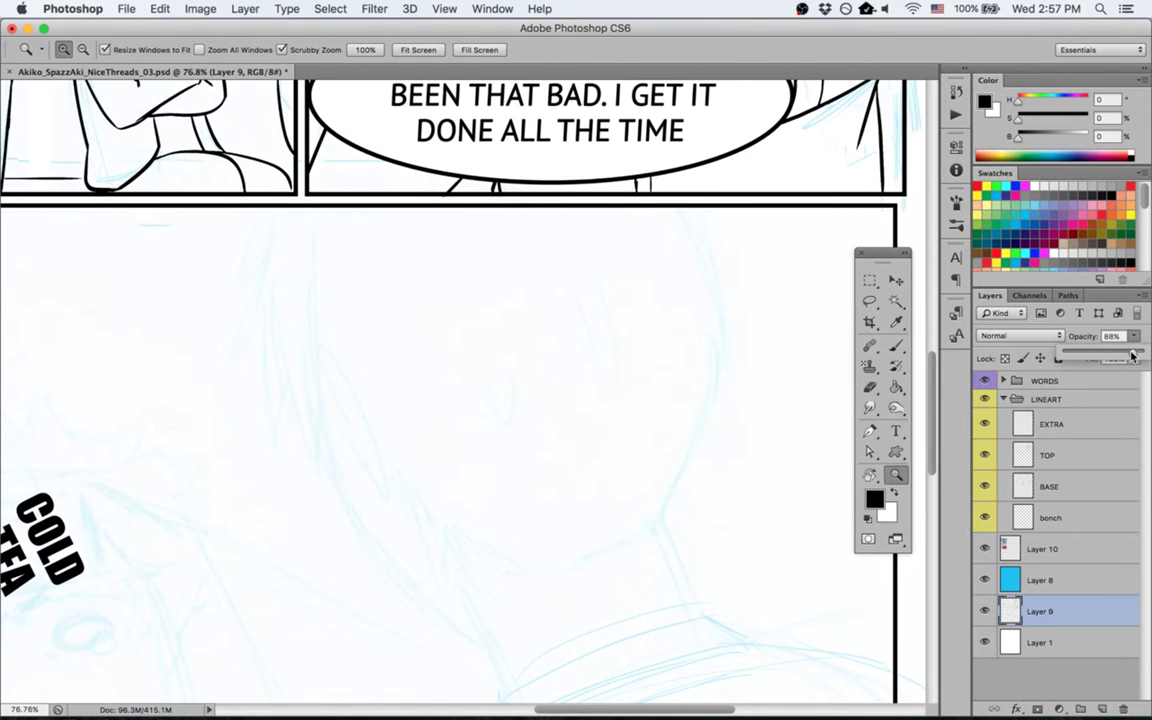
# Step: Check which layer holds the blue sketch by toggling Layer 9's visibility, and raise its opacity to 100%
pyautogui.click(1065, 580)
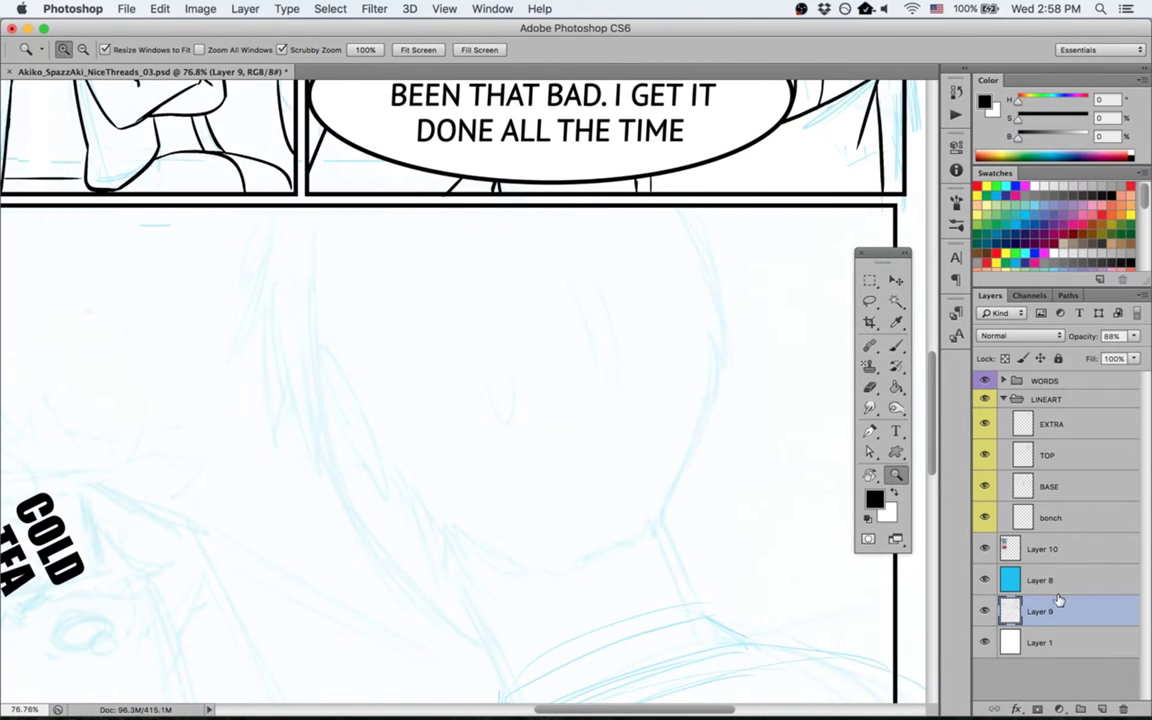
pyautogui.click(984, 550)
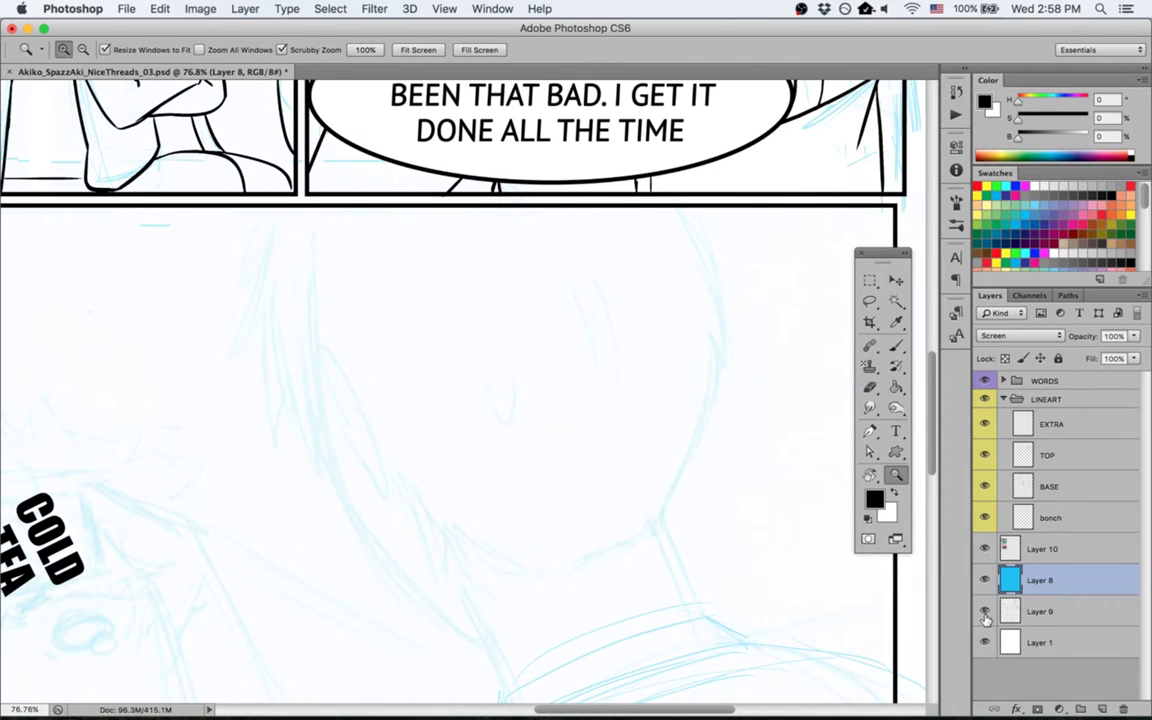
pyautogui.click(985, 612)
pyautogui.click(985, 611)
pyautogui.click(1065, 611)
pyautogui.click(1134, 336)
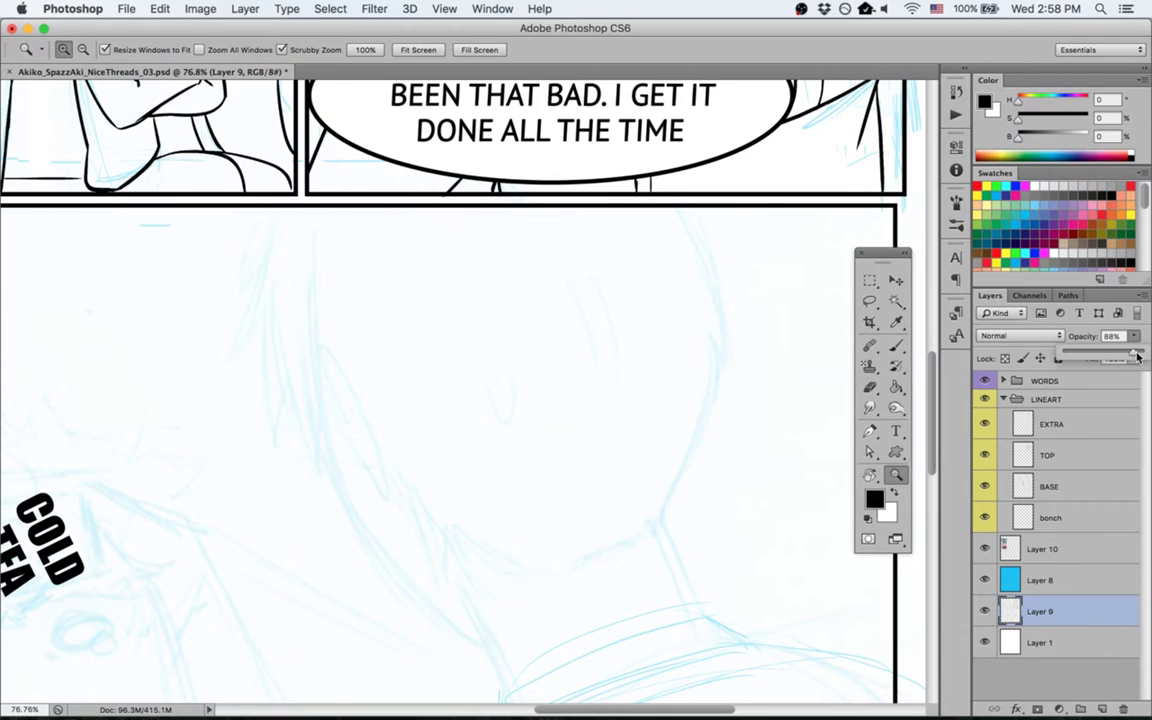
pyautogui.moveTo(1139, 352); pyautogui.dragTo(1149, 355)
# Step: Make BASE the active layer, save the document, and ready the Brush tool over the large foreground head
pyautogui.press('space')
pyautogui.moveTo(690, 345); pyautogui.dragTo(733, 288)
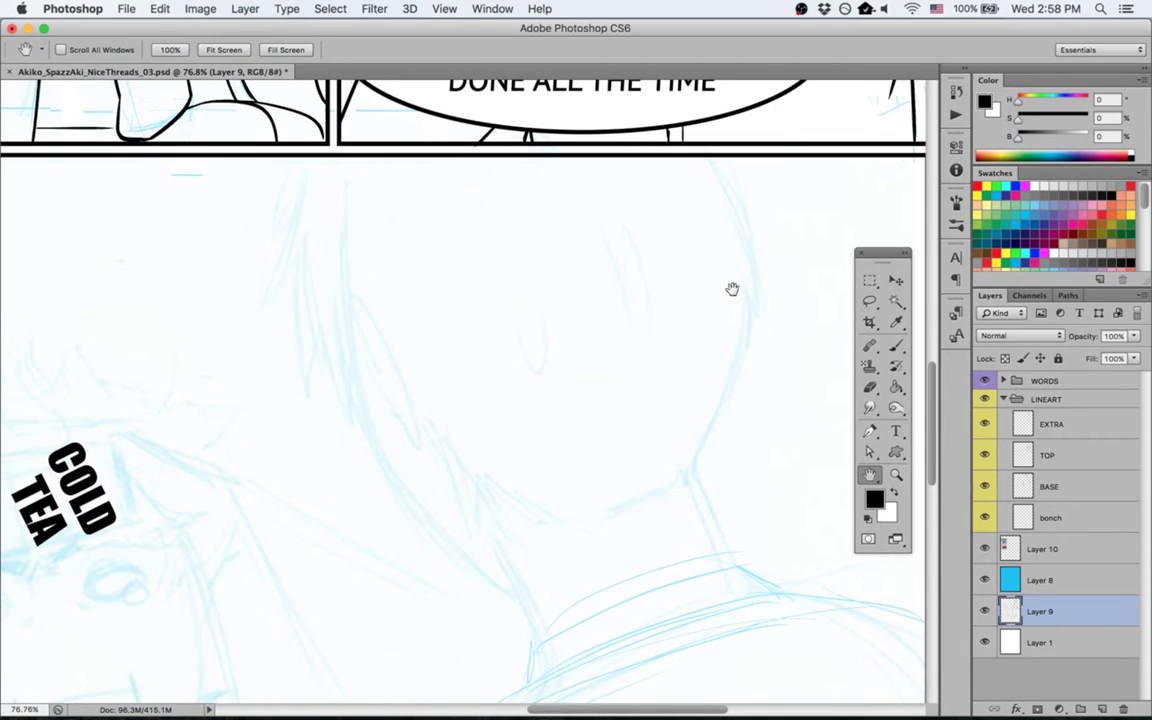
pyautogui.click(1059, 489)
pyautogui.press('super+s')
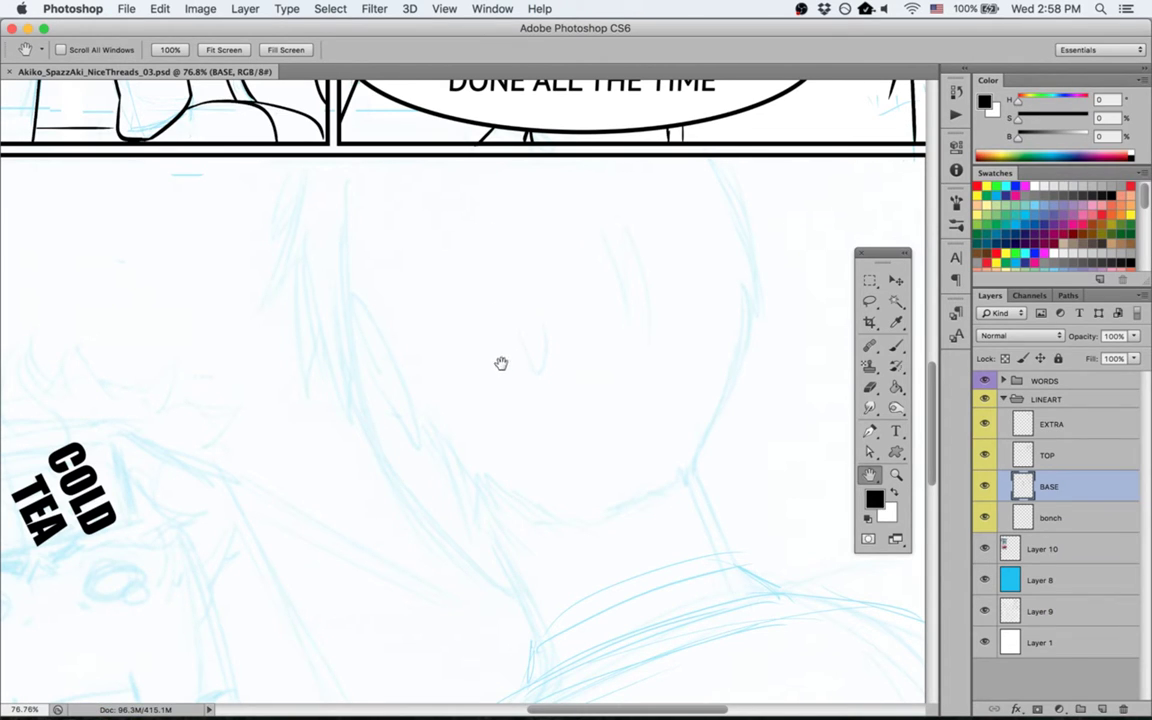
pyautogui.moveTo(550, 324); pyautogui.dragTo(569, 310)
pyautogui.press('b')
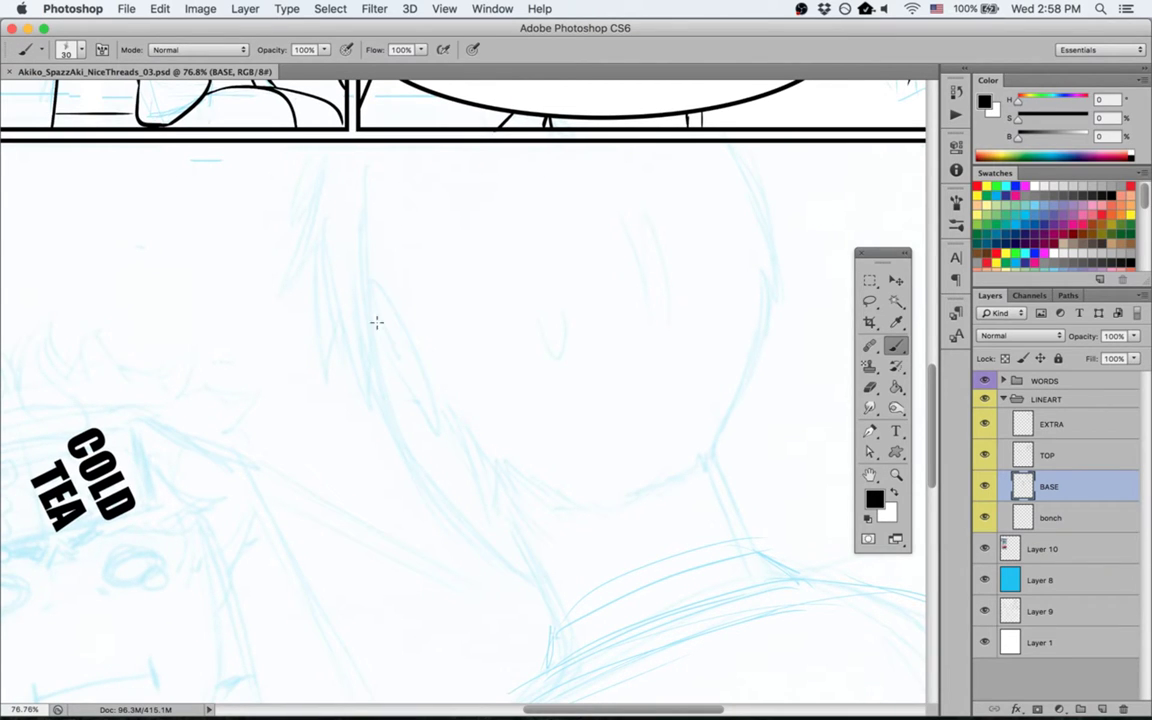
pyautogui.moveTo(384, 338); pyautogui.dragTo(420, 372)
pyautogui.press('super+z')
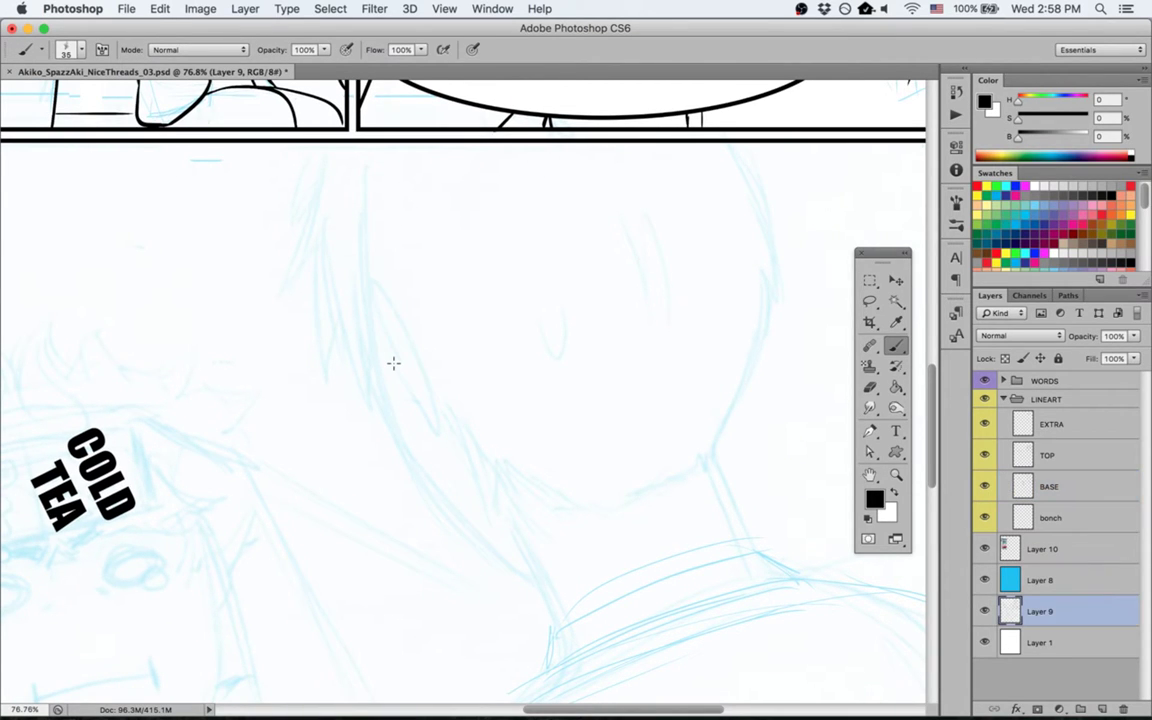
pyautogui.press('super+s')
pyautogui.moveTo(316, 141); pyautogui.dragTo(298, 229)
pyautogui.press('super+z')
# Step: Ink the curved cheek line of the large foreground head on the BASE layer with a size 45 brush, redoing unsatisfactory strokes
pyautogui.click(1060, 516)
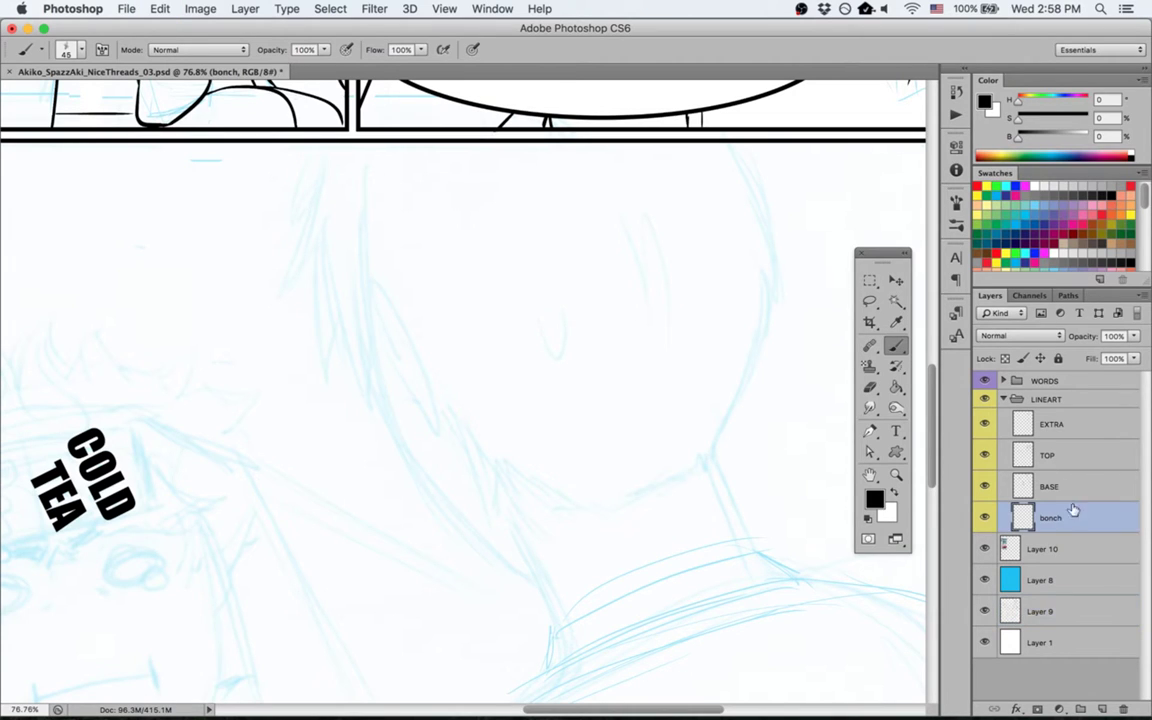
pyautogui.click(1065, 488)
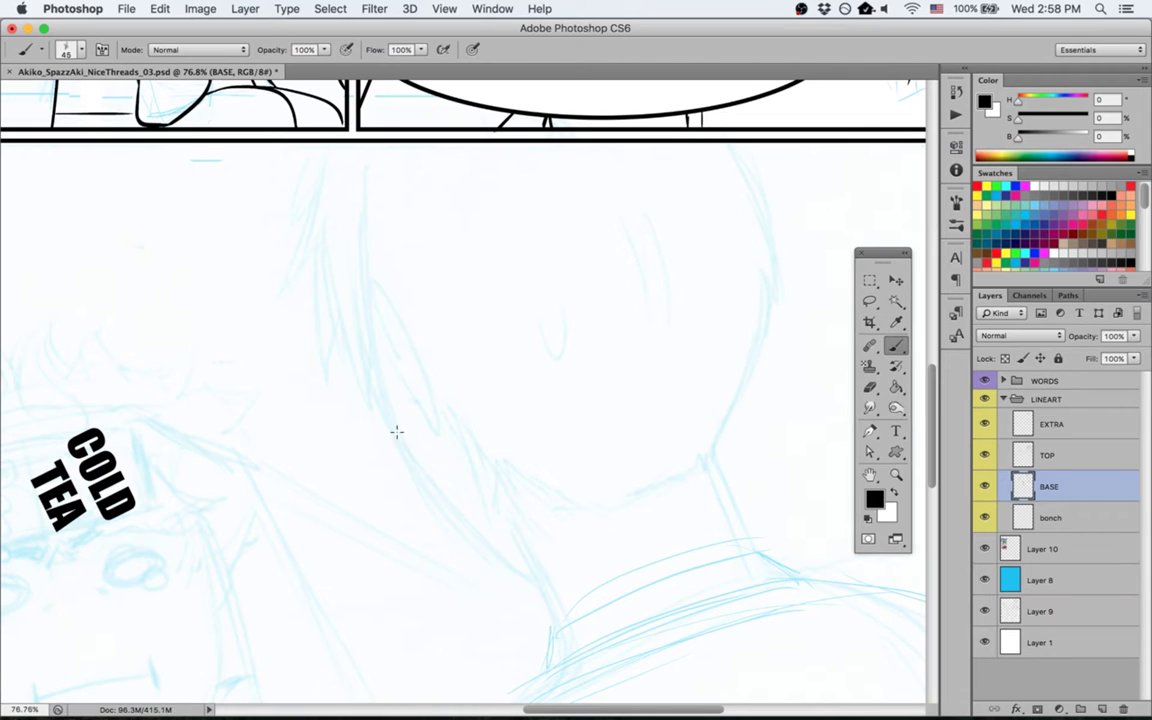
pyautogui.moveTo(372, 360); pyautogui.dragTo(505, 548)
pyautogui.press('super+z')
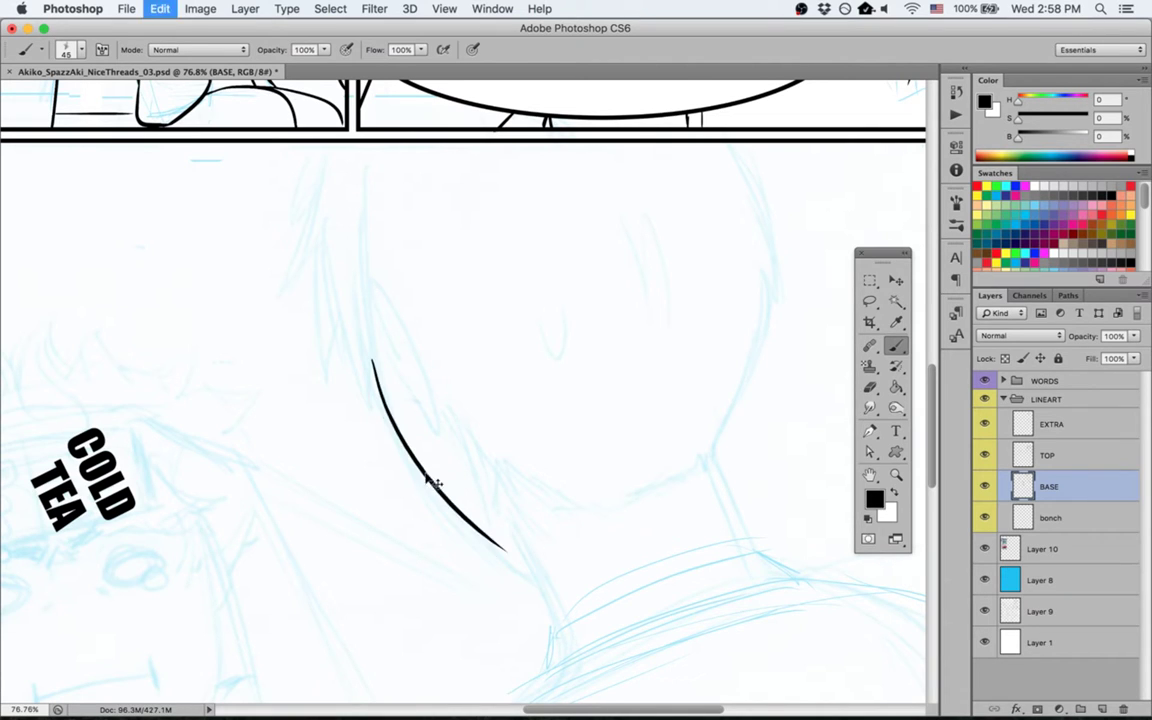
pyautogui.click(1075, 486)
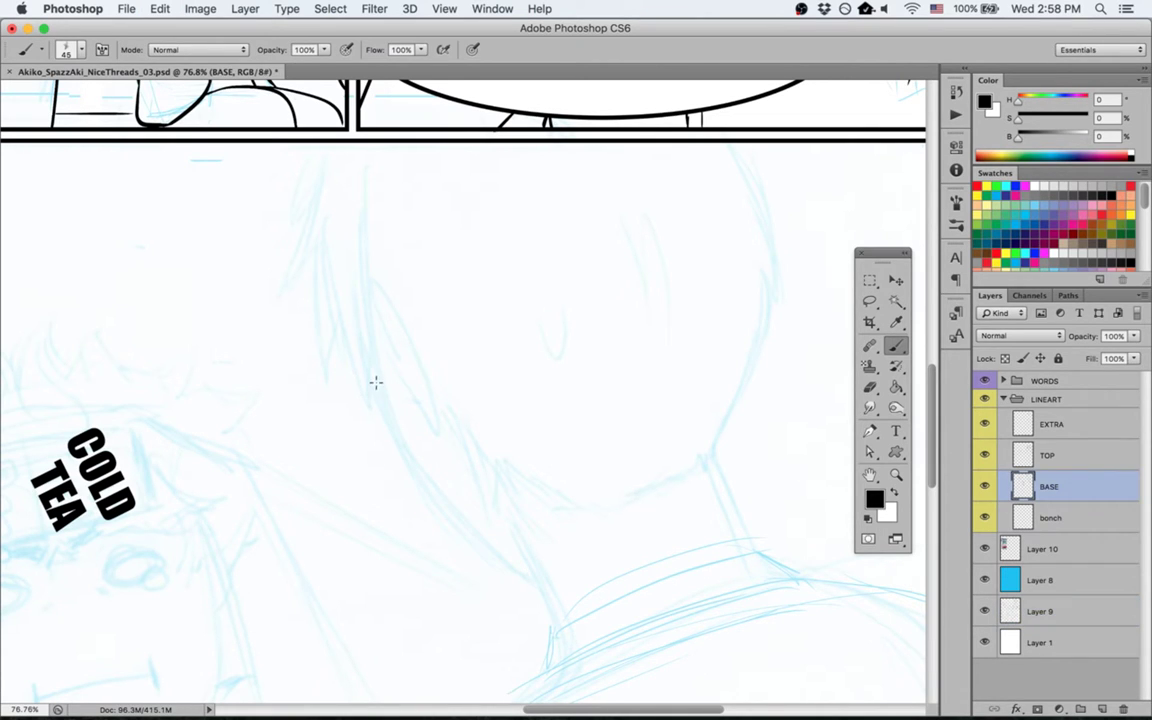
pyautogui.moveTo(370, 360)
pyautogui.mouseDown()
pyautogui.moveTo(465, 527)
pyautogui.moveTo(547, 578)
pyautogui.mouseUp()
pyautogui.press('super+z')
# Step: Extend the jaw line until it meets the neck, redoing its end, and ink both sides of the neck
pyautogui.moveTo(460, 519); pyautogui.dragTo(528, 563)
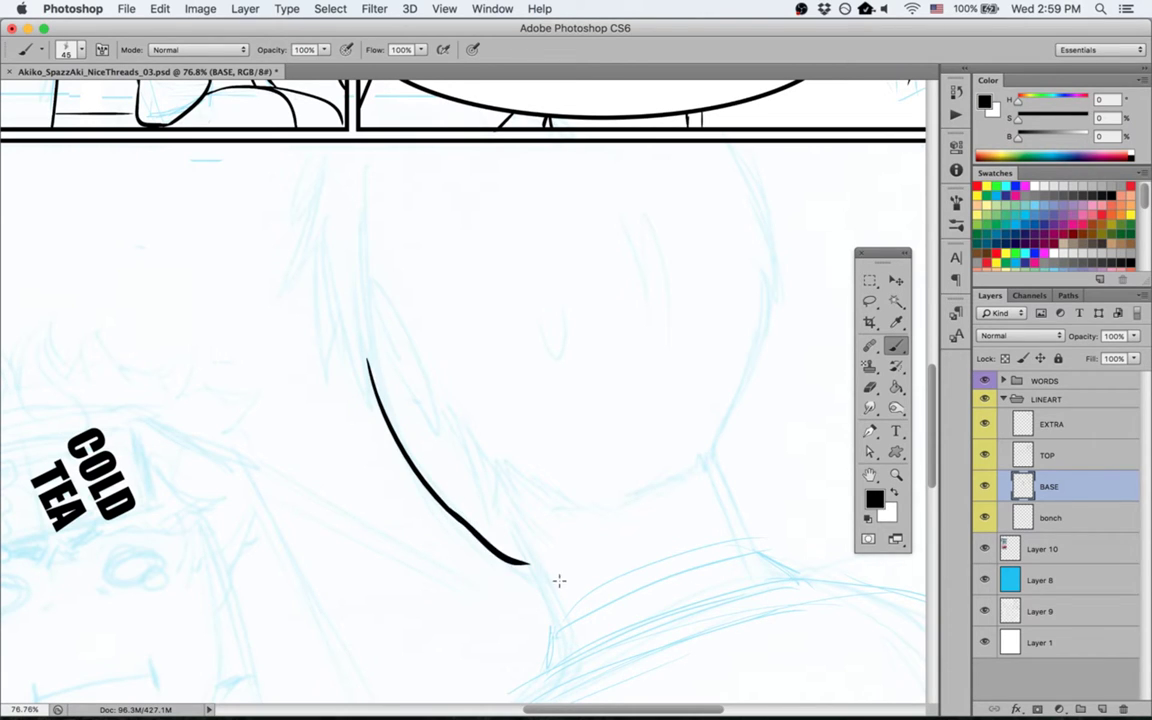
pyautogui.press('super+z')
pyautogui.moveTo(461, 520); pyautogui.dragTo(533, 565)
pyautogui.press('super+z')
pyautogui.moveTo(511, 521); pyautogui.dragTo(572, 656)
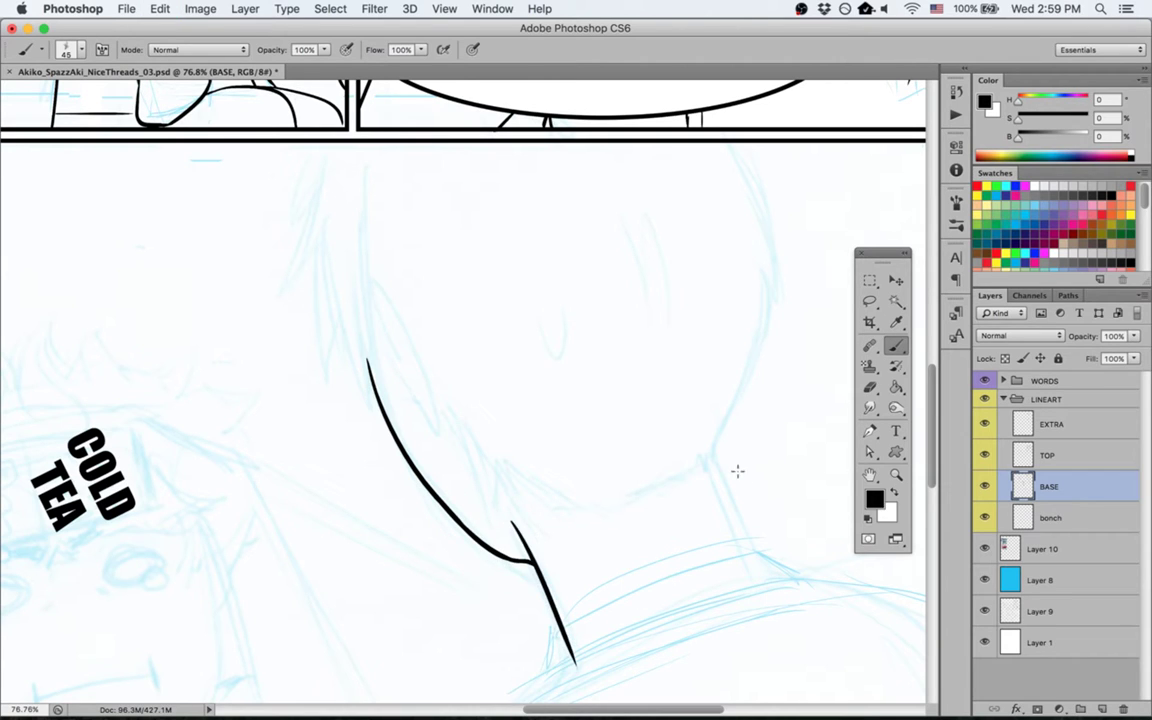
pyautogui.moveTo(713, 438); pyautogui.dragTo(779, 590)
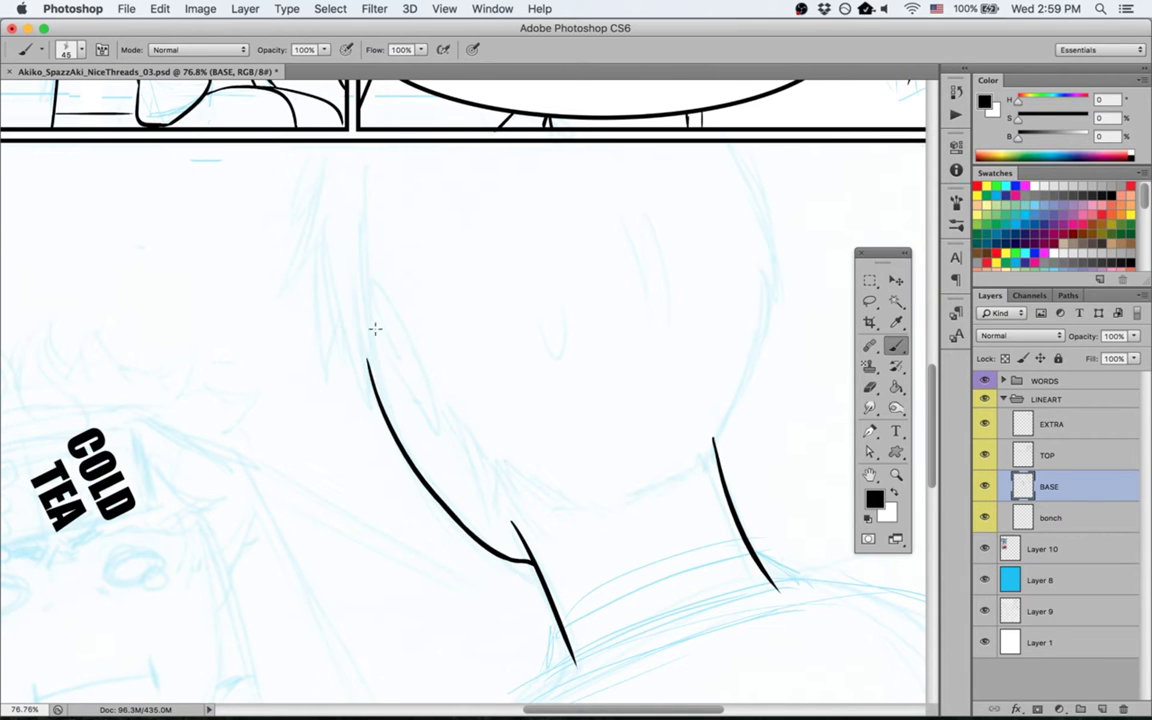
# Step: Ink the narrow oval ear with its inner curve beside the cheek, and a small U-shaped mark in the middle of the head
pyautogui.moveTo(380, 338); pyautogui.dragTo(424, 377)
pyautogui.moveTo(376, 331); pyautogui.dragTo(440, 427)
pyautogui.press('super+z')
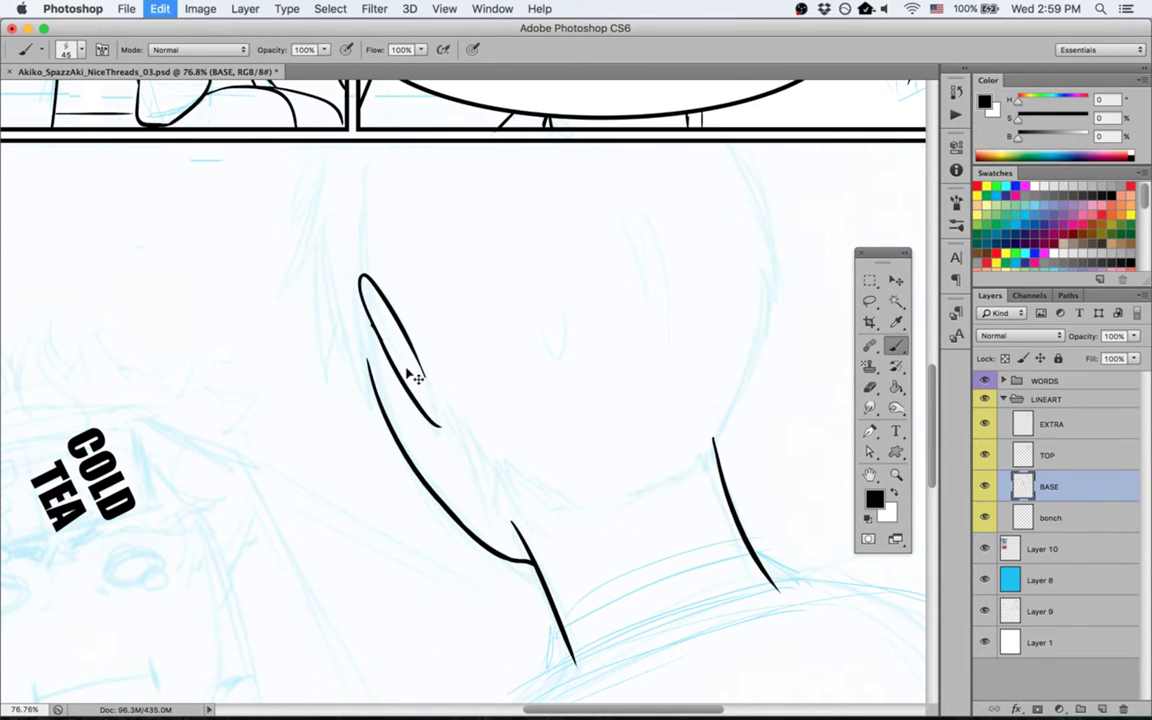
pyautogui.moveTo(375, 334)
pyautogui.mouseDown()
pyautogui.moveTo(423, 403)
pyautogui.moveTo(428, 390)
pyautogui.mouseUp()
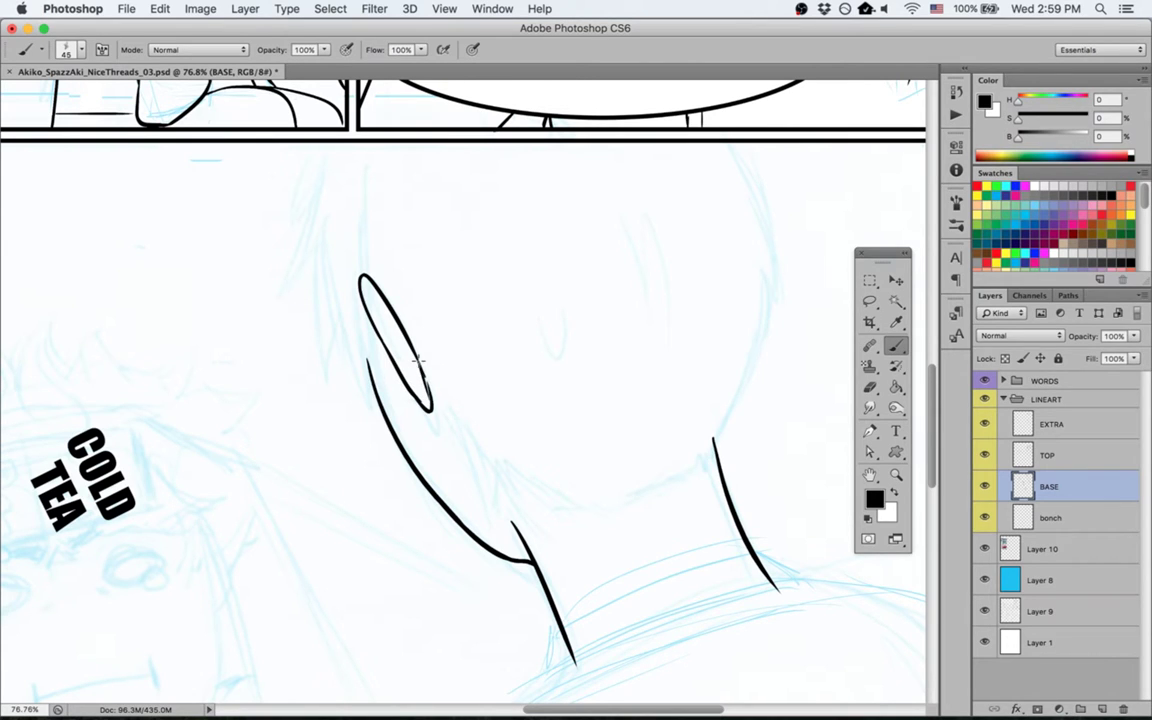
pyautogui.press('super+z')
pyautogui.moveTo(386, 299); pyautogui.dragTo(429, 398)
pyautogui.moveTo(540, 317); pyautogui.dragTo(563, 318)
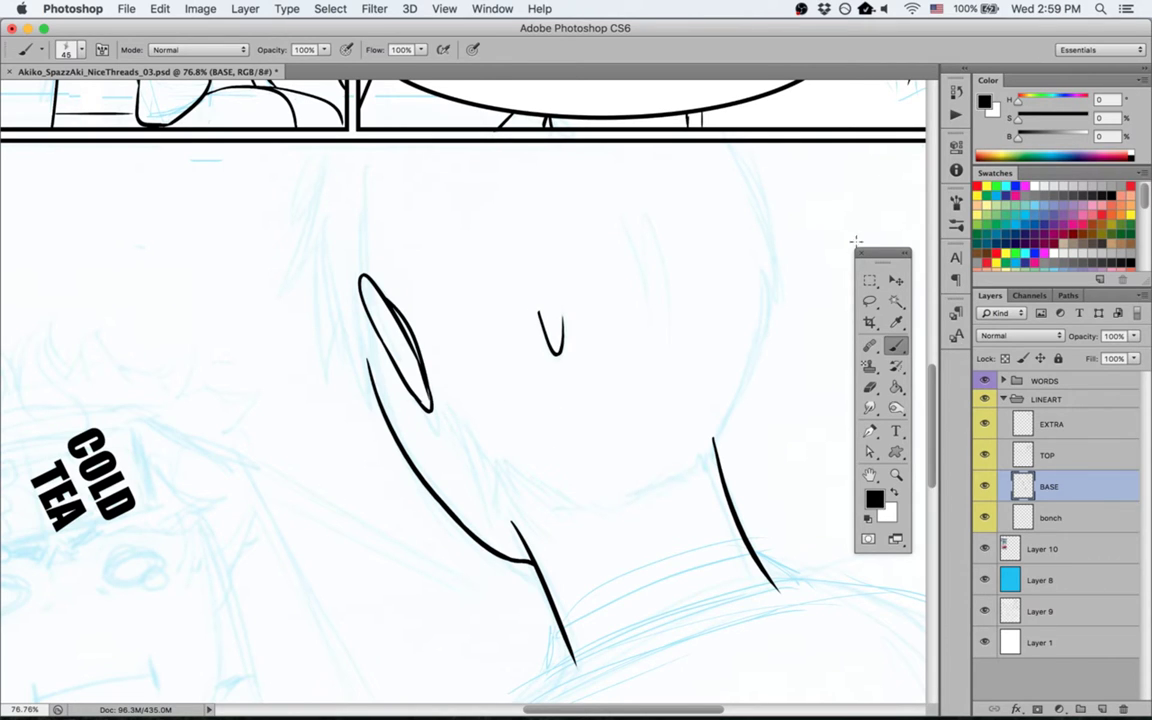
# Step: Ink the first pointed hair spike below the panel's upper border on the TOP layer, undoing strokes that miss the sketch
pyautogui.click(1070, 449)
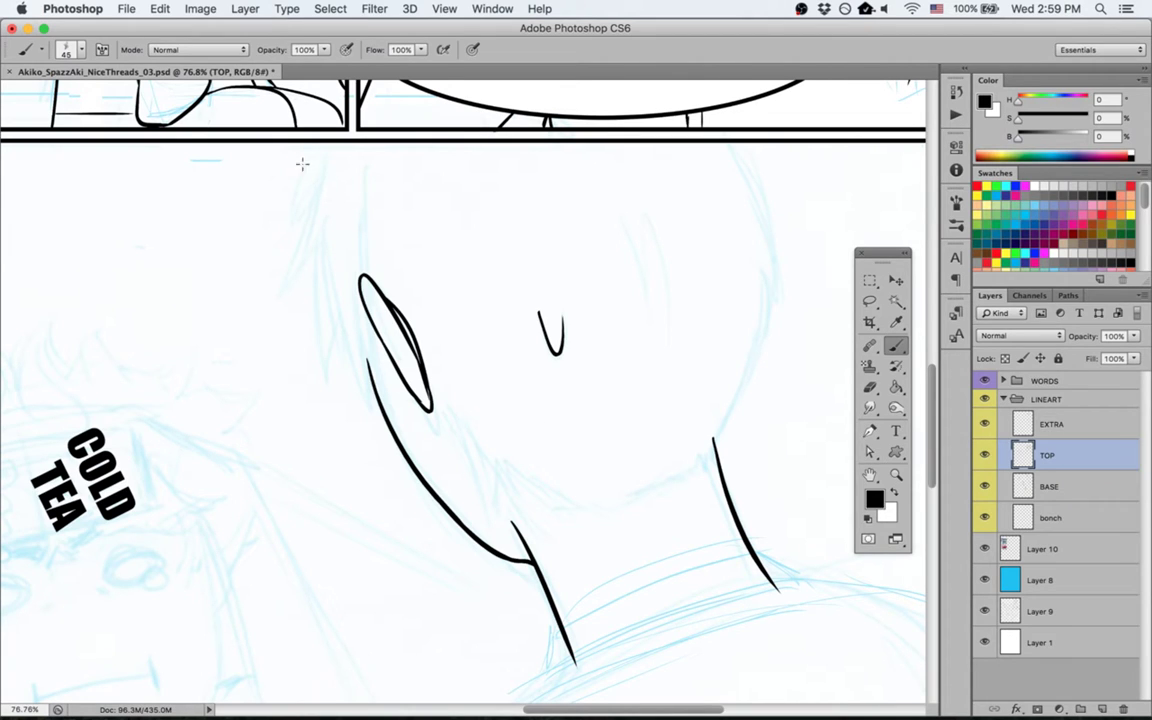
pyautogui.moveTo(310, 143)
pyautogui.mouseDown()
pyautogui.moveTo(290, 212)
pyautogui.moveTo(320, 168)
pyautogui.moveTo(274, 277)
pyautogui.mouseUp()
pyautogui.press('super+z')
pyautogui.moveTo(317, 163); pyautogui.dragTo(284, 299)
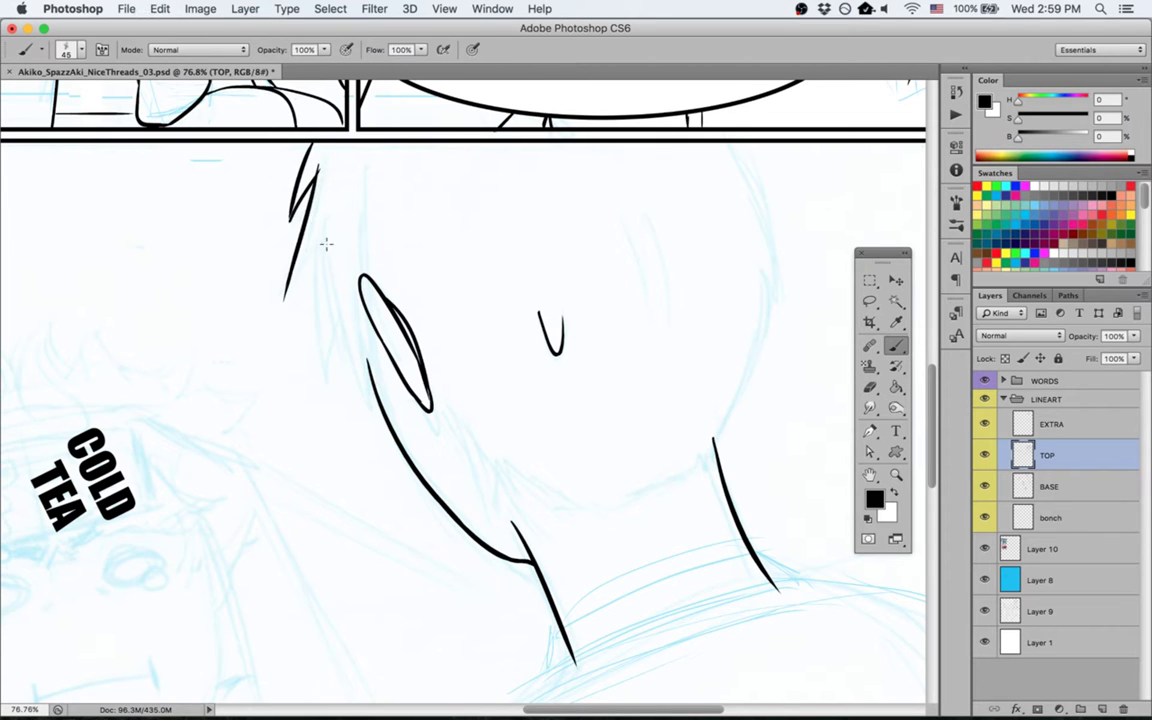
pyautogui.press('super+z')
# Step: Move the floating tool palette off the canvas and ink the next long hair strand from the first spike, redoing it on a rotated view
pyautogui.press('space')
pyautogui.moveTo(414, 304); pyautogui.dragTo(499, 327)
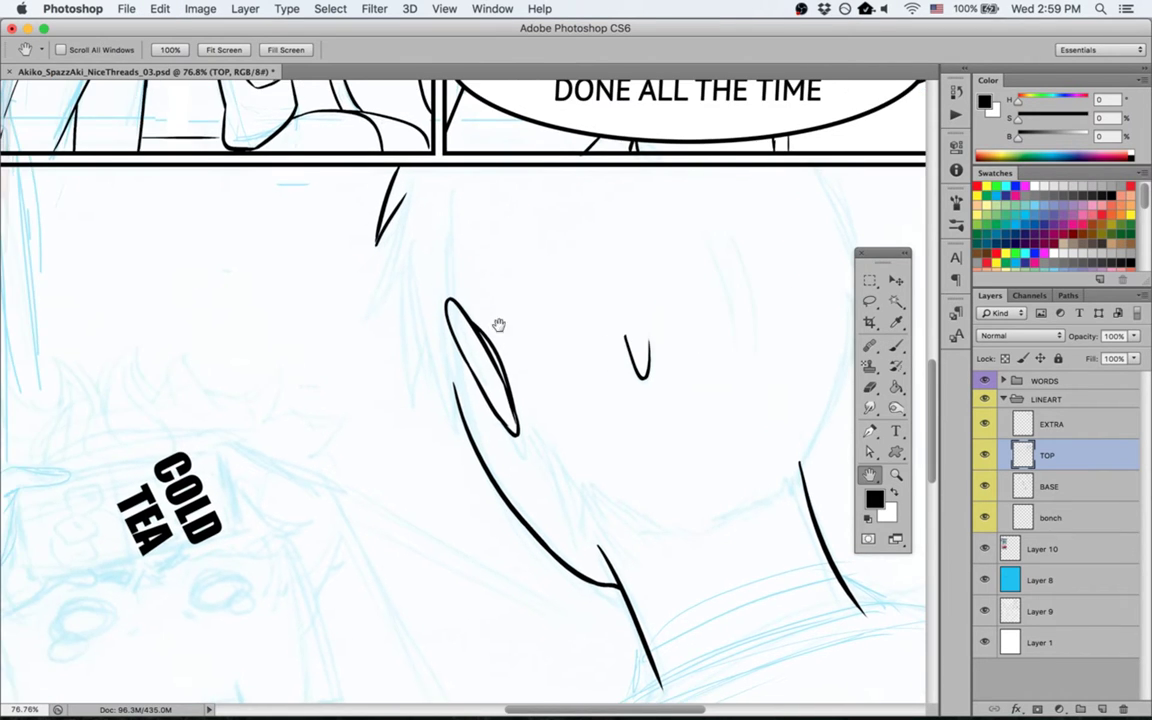
pyautogui.press('r')
pyautogui.moveTo(480, 573); pyautogui.dragTo(590, 527)
pyautogui.moveTo(882, 252); pyautogui.dragTo(998, 44)
pyautogui.press('b')
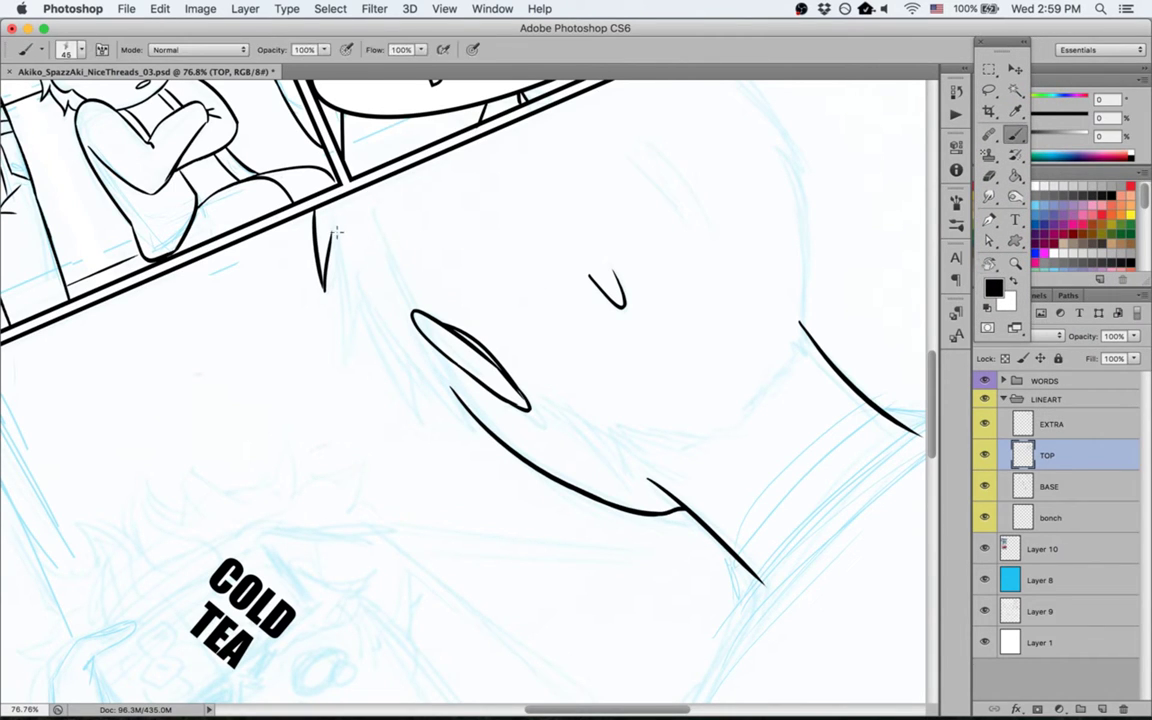
pyautogui.moveTo(331, 232); pyautogui.dragTo(339, 372)
pyautogui.press('super+z')
pyautogui.moveTo(332, 232); pyautogui.dragTo(341, 366)
pyautogui.press('super+z')
pyautogui.moveTo(332, 231); pyautogui.dragTo(348, 368)
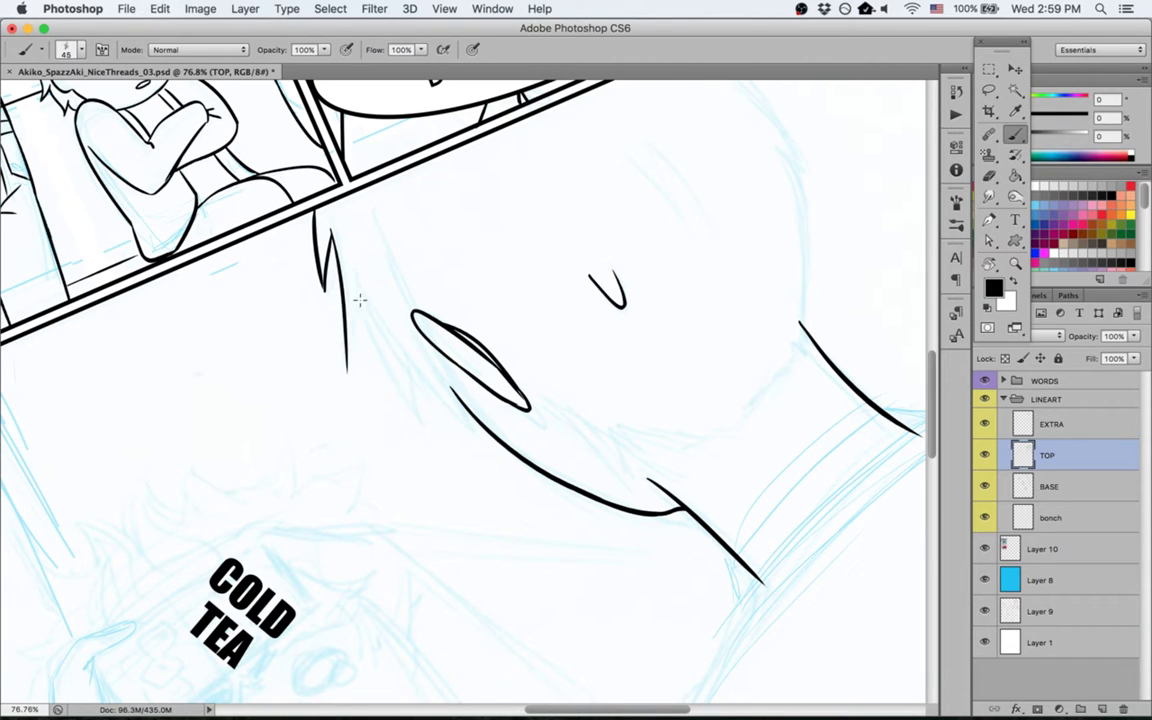
# Step: Ink a row of pointed hair spikes from the first spike toward the ear, redoing a stroke that misses the sketch
pyautogui.moveTo(357, 278); pyautogui.dragTo(348, 368)
pyautogui.moveTo(322, 268); pyautogui.dragTo(437, 428)
pyautogui.press('super+z')
pyautogui.moveTo(318, 264)
pyautogui.mouseDown()
pyautogui.moveTo(420, 420)
pyautogui.moveTo(398, 357)
pyautogui.mouseUp()
pyautogui.moveTo(371, 302)
pyautogui.mouseDown()
pyautogui.moveTo(421, 418)
pyautogui.moveTo(426, 342)
pyautogui.mouseUp()
pyautogui.press('Escape')
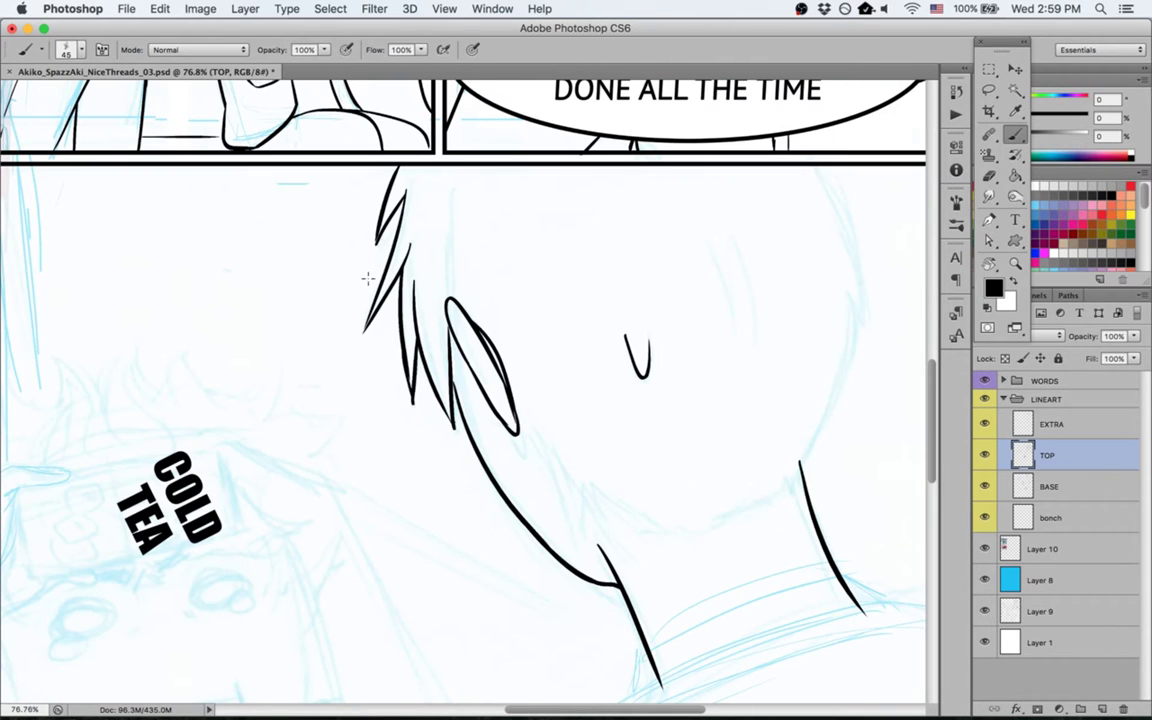
# Step: Erase the overly long second hair spike and redraw it as a shorter point below the first spike
pyautogui.press('e')
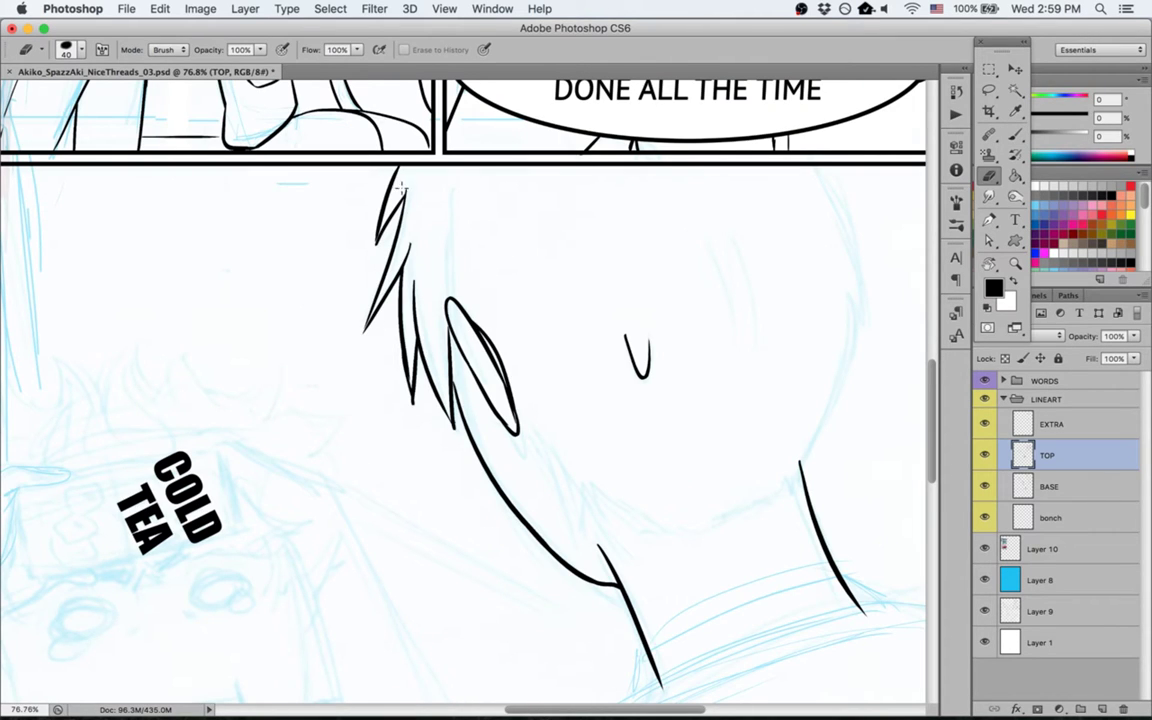
pyautogui.moveTo(408, 203)
pyautogui.mouseDown()
pyautogui.moveTo(364, 345)
pyautogui.moveTo(423, 218)
pyautogui.moveTo(376, 331)
pyautogui.moveTo(407, 181)
pyautogui.moveTo(390, 348)
pyautogui.mouseUp()
pyautogui.press('b')
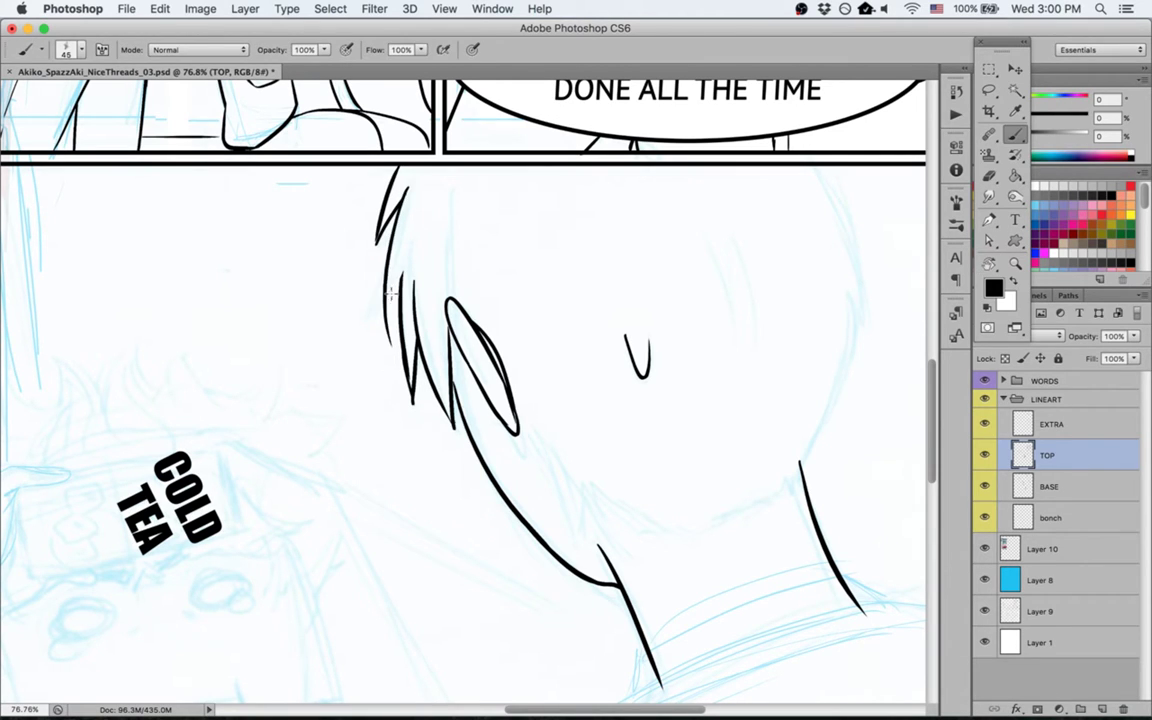
pyautogui.press('super+z')
pyautogui.moveTo(400, 200)
pyautogui.mouseDown()
pyautogui.moveTo(378, 325)
pyautogui.moveTo(405, 207)
pyautogui.mouseUp()
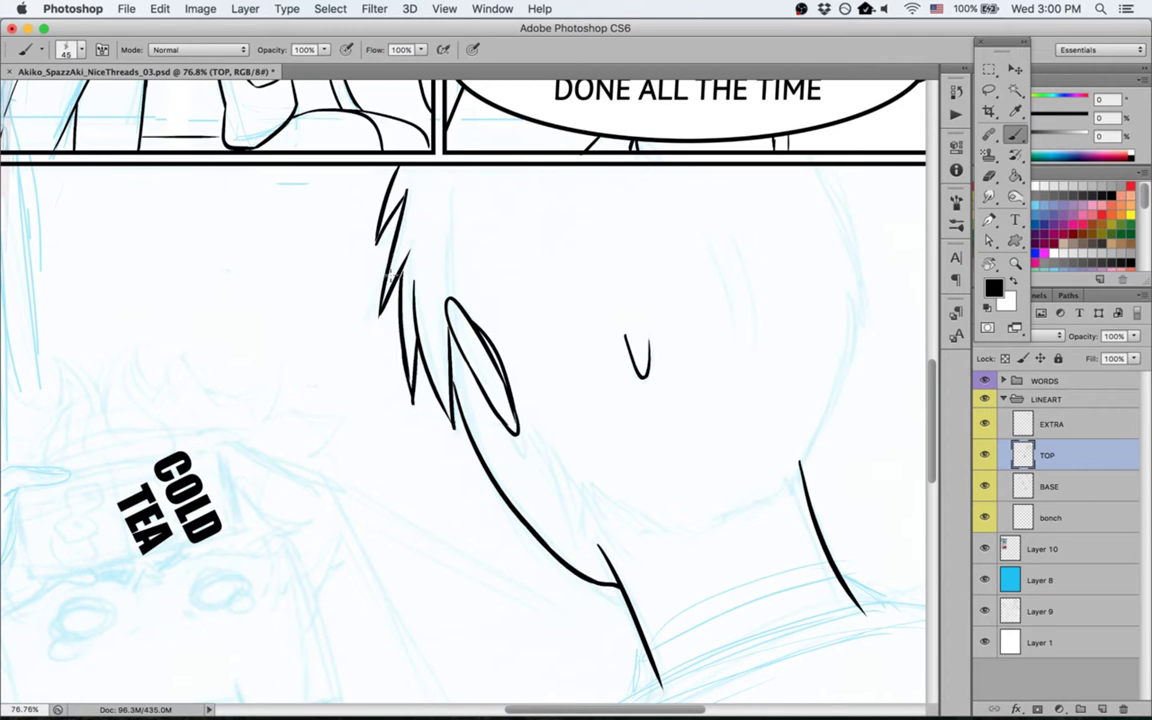
# Step: Redo the inner edge of the second hair spike so it reaches higher into the hair
pyautogui.moveTo(408, 255); pyautogui.dragTo(405, 331)
pyautogui.press('super+z')
pyautogui.moveTo(414, 228); pyautogui.dragTo(407, 331)
pyautogui.press('super+z')
pyautogui.moveTo(414, 227); pyautogui.dragTo(406, 315)
pyautogui.press('super+z')
pyautogui.press('e')
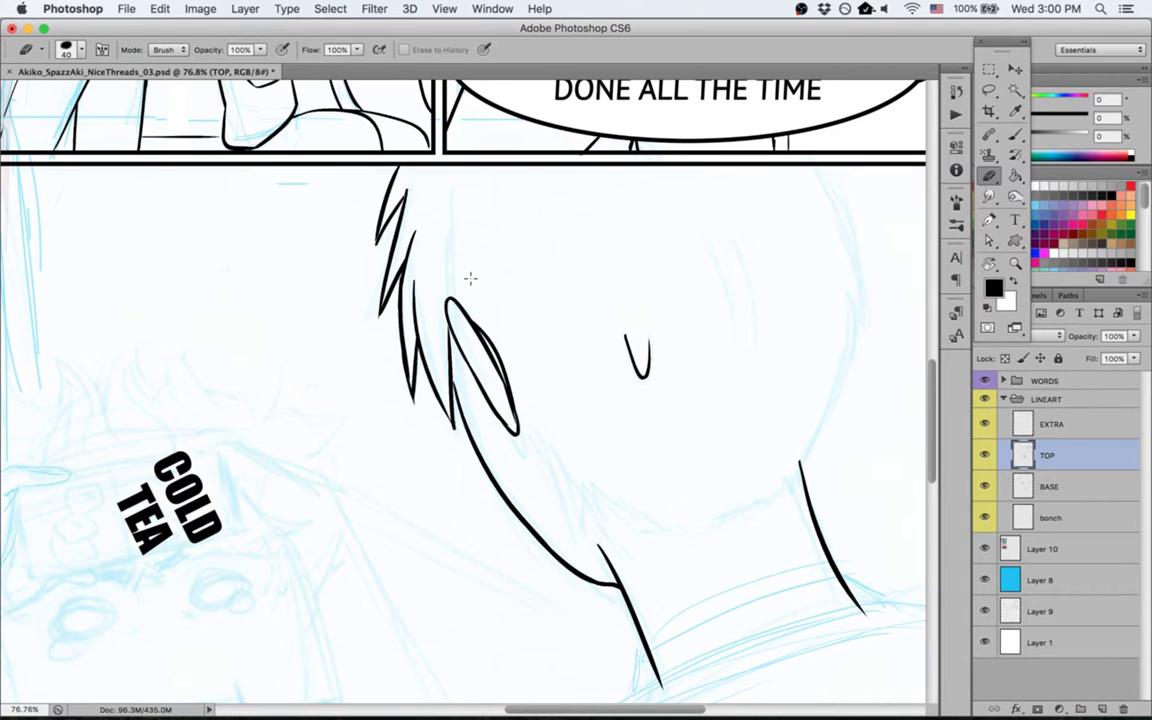
pyautogui.press('b')
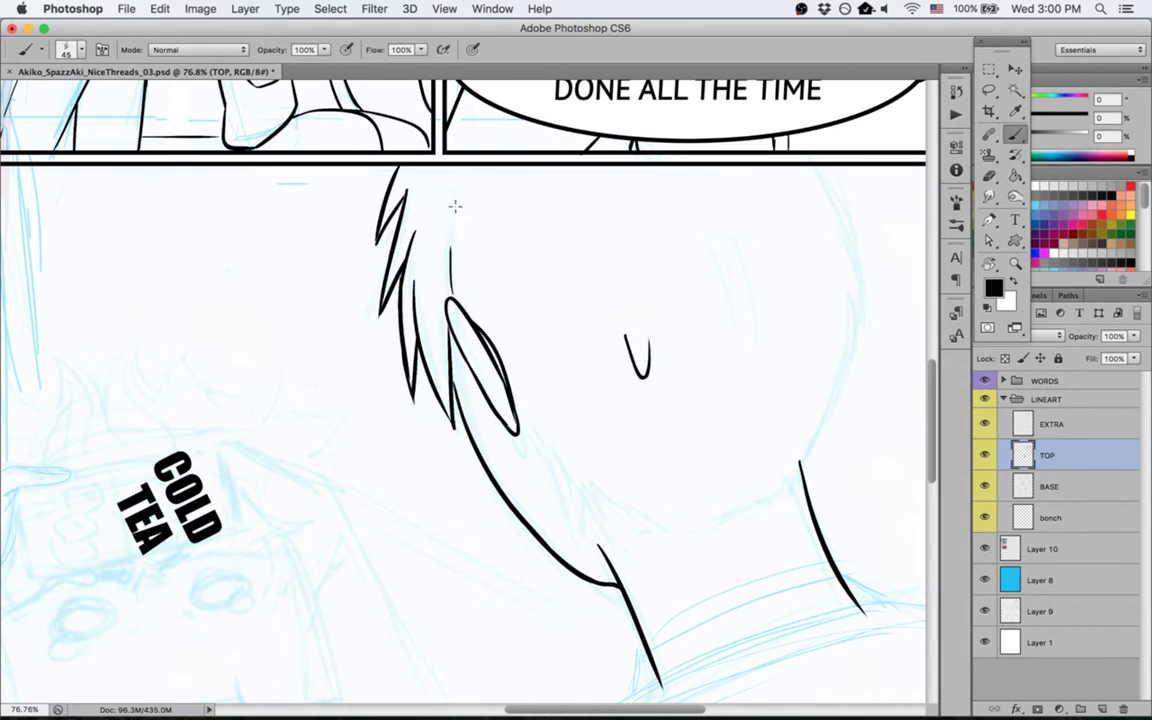
pyautogui.press('h')
pyautogui.moveTo(656, 244); pyautogui.dragTo(612, 149)
pyautogui.press('r')
pyautogui.press('b')
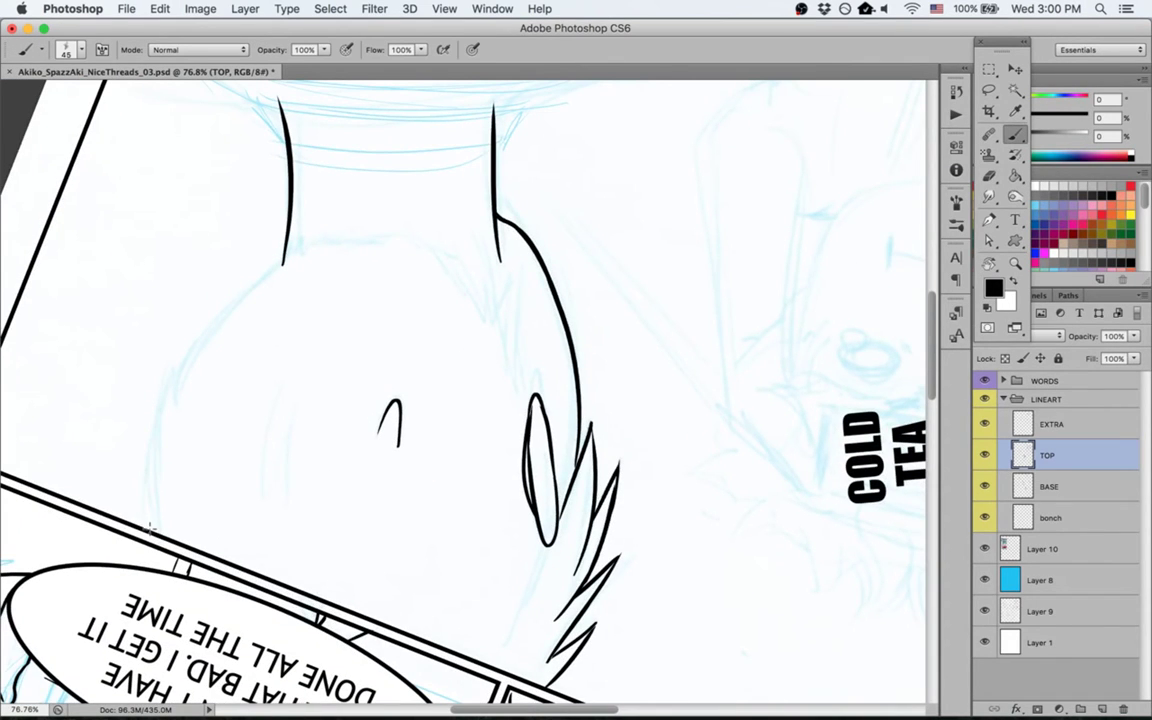
pyautogui.moveTo(142, 485)
pyautogui.mouseDown()
pyautogui.moveTo(250, 275)
pyautogui.moveTo(250, 205)
pyautogui.mouseUp()
pyautogui.hotkey('ctrl', 'z')
pyautogui.moveTo(152, 526); pyautogui.dragTo(200, 347)
pyautogui.hotkey('ctrl', 'z')
pyautogui.moveTo(148, 529); pyautogui.dragTo(150, 465)
pyautogui.moveTo(173, 369)
pyautogui.mouseDown()
pyautogui.moveTo(194, 333)
pyautogui.moveTo(176, 405)
pyautogui.mouseUp()
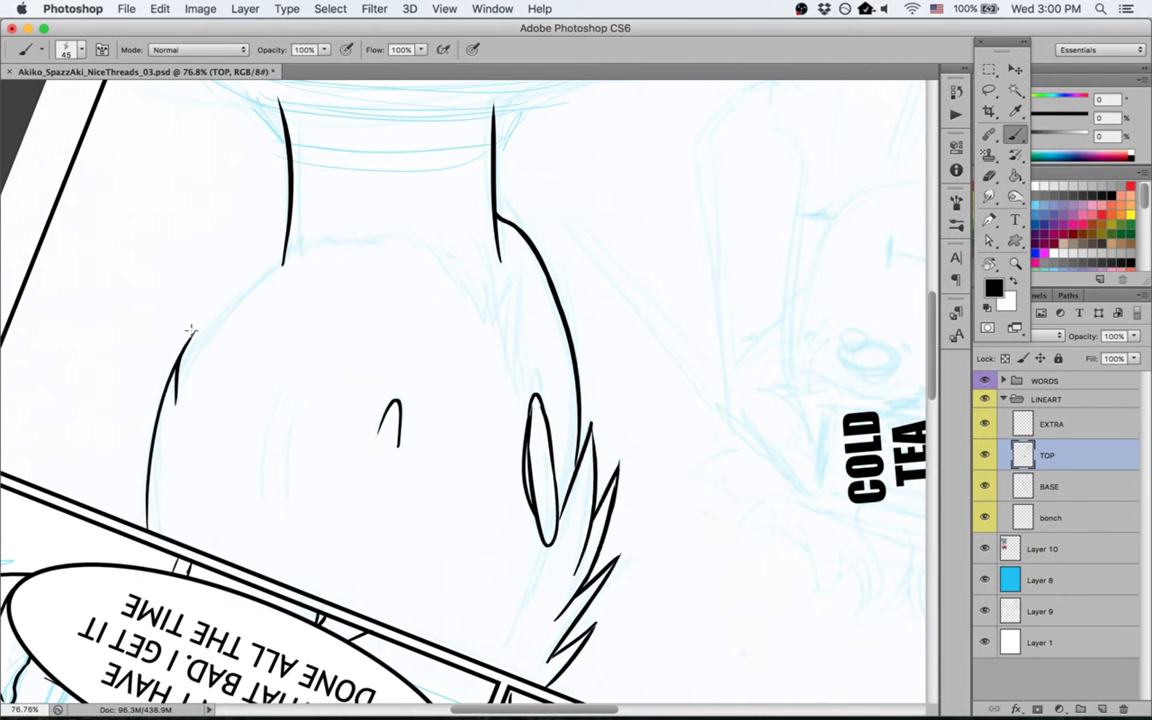
pyautogui.press('r')
pyautogui.moveTo(172, 518); pyautogui.dragTo(250, 630)
pyautogui.press('space')
pyautogui.moveTo(334, 399); pyautogui.dragTo(352, 269)
pyautogui.press('super+z')
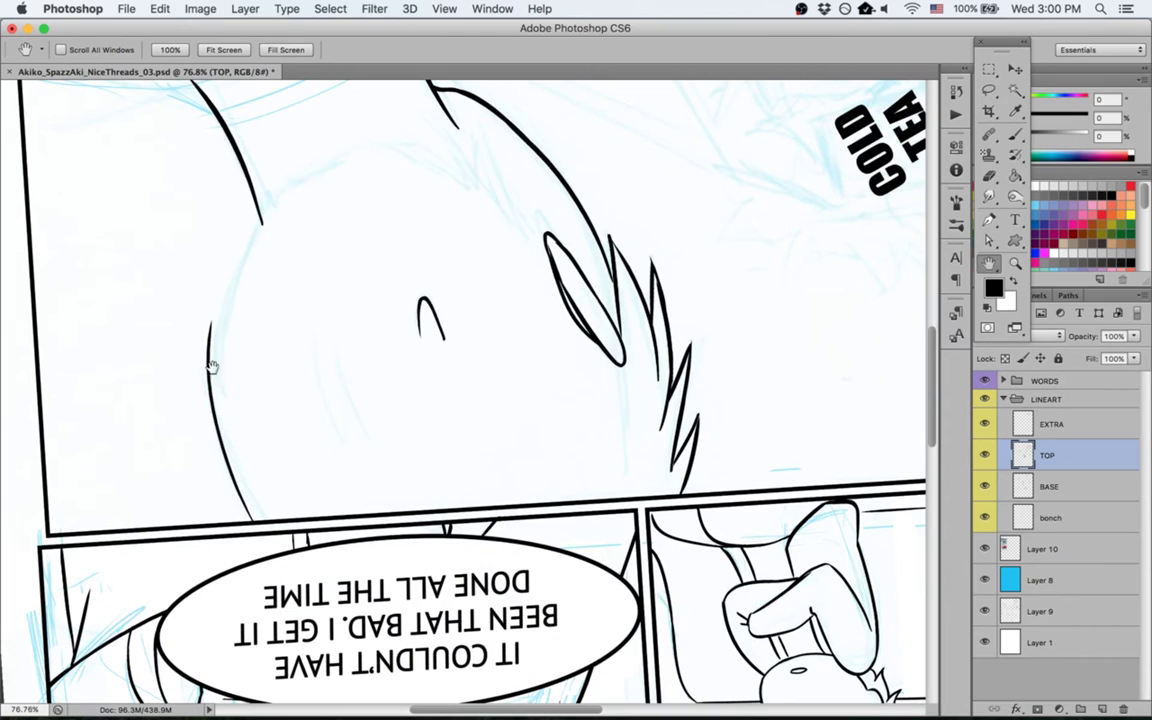
pyautogui.hotkey('ctrl', 'z')
# Step: Ink the far contour of the head from the panel border, ending in a pointed hair tip
pyautogui.press('b')
pyautogui.moveTo(209, 356); pyautogui.dragTo(248, 462)
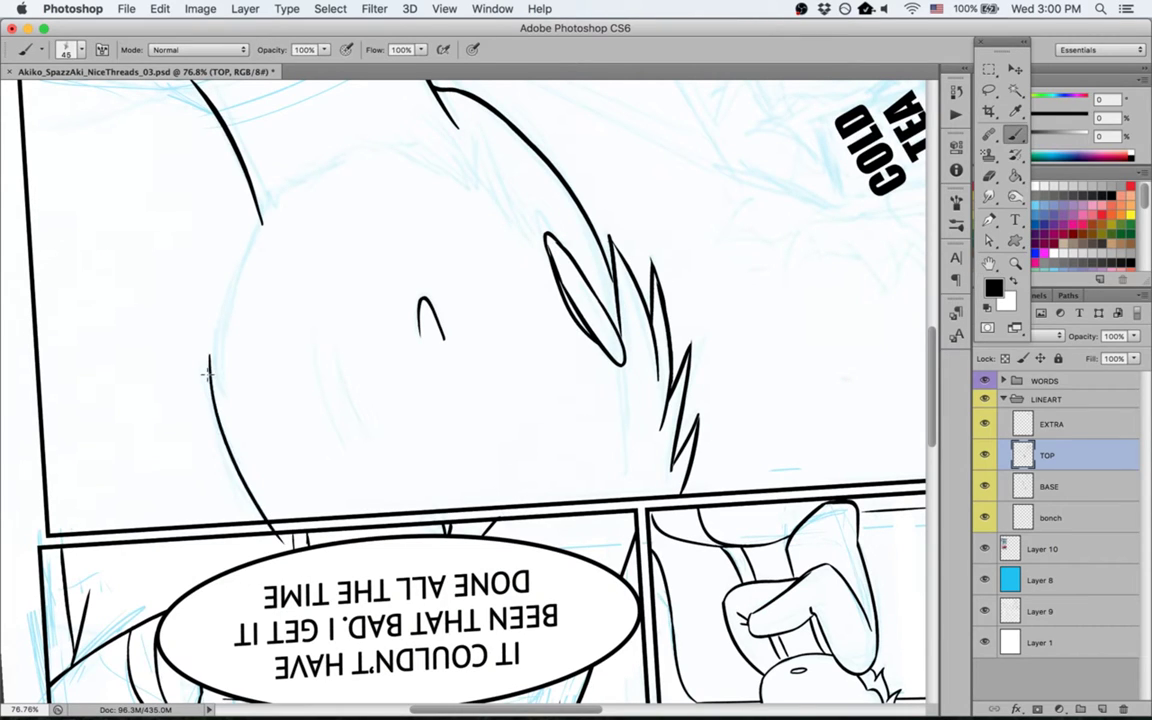
pyautogui.moveTo(210, 358); pyautogui.dragTo(237, 405)
# Step: Ink the head contour from the hair tip to the neck, and jagged hair spikes along the nape
pyautogui.moveTo(226, 373)
pyautogui.mouseDown()
pyautogui.moveTo(231, 102)
pyautogui.moveTo(271, 201)
pyautogui.mouseUp()
pyautogui.moveTo(270, 152); pyautogui.dragTo(277, 209)
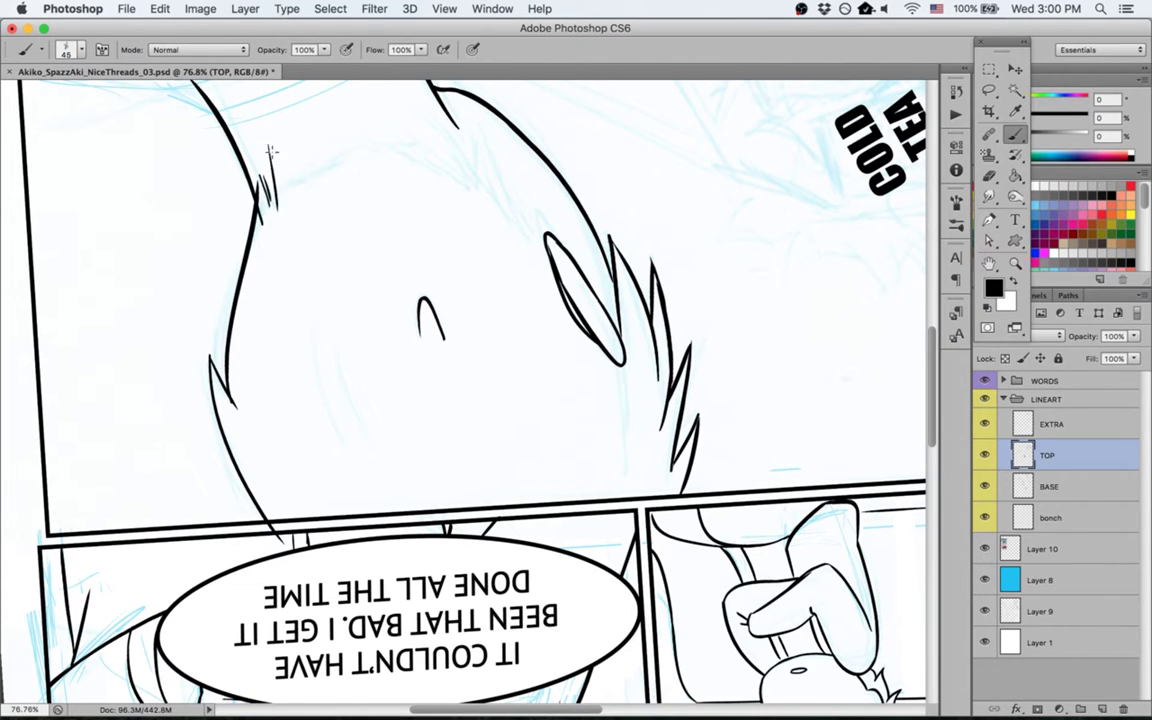
pyautogui.moveTo(268, 143)
pyautogui.mouseDown()
pyautogui.moveTo(336, 178)
pyautogui.moveTo(372, 178)
pyautogui.moveTo(341, 142)
pyautogui.moveTo(413, 180)
pyautogui.moveTo(388, 134)
pyautogui.moveTo(441, 182)
pyautogui.mouseUp()
pyautogui.press('Escape')
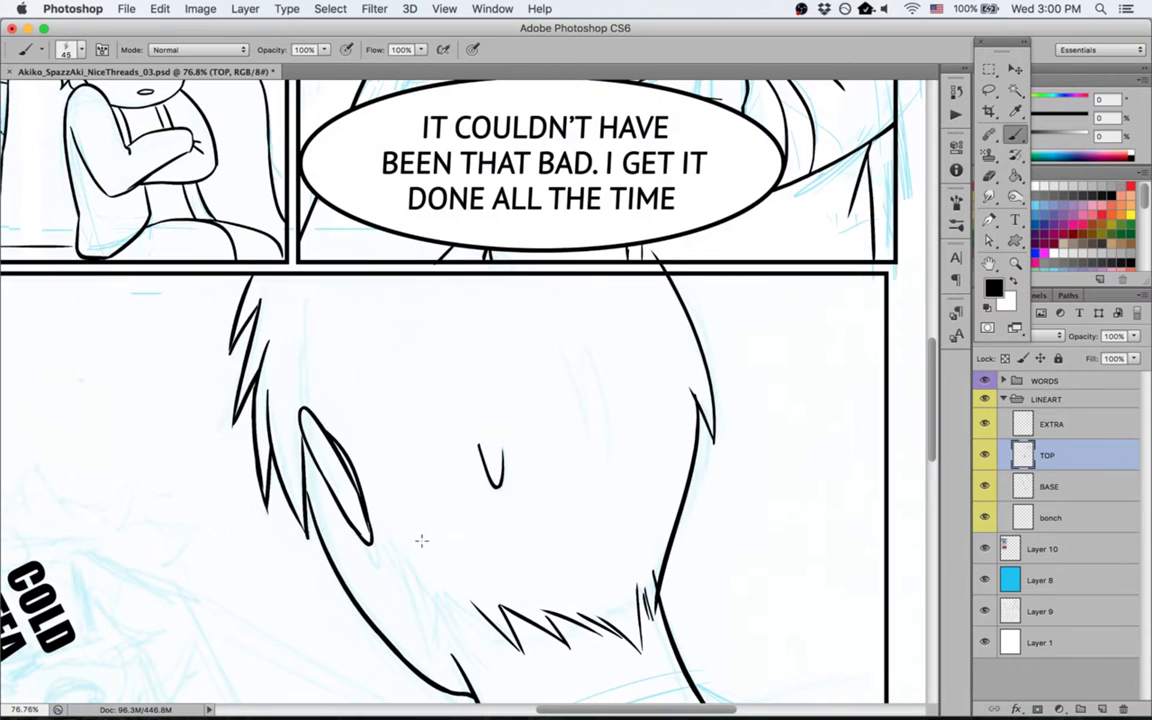
# Step: Ink the hairline from the ear's lower end to the nape spikes with small jagged points, and save the file
pyautogui.moveTo(372, 524); pyautogui.dragTo(436, 614)
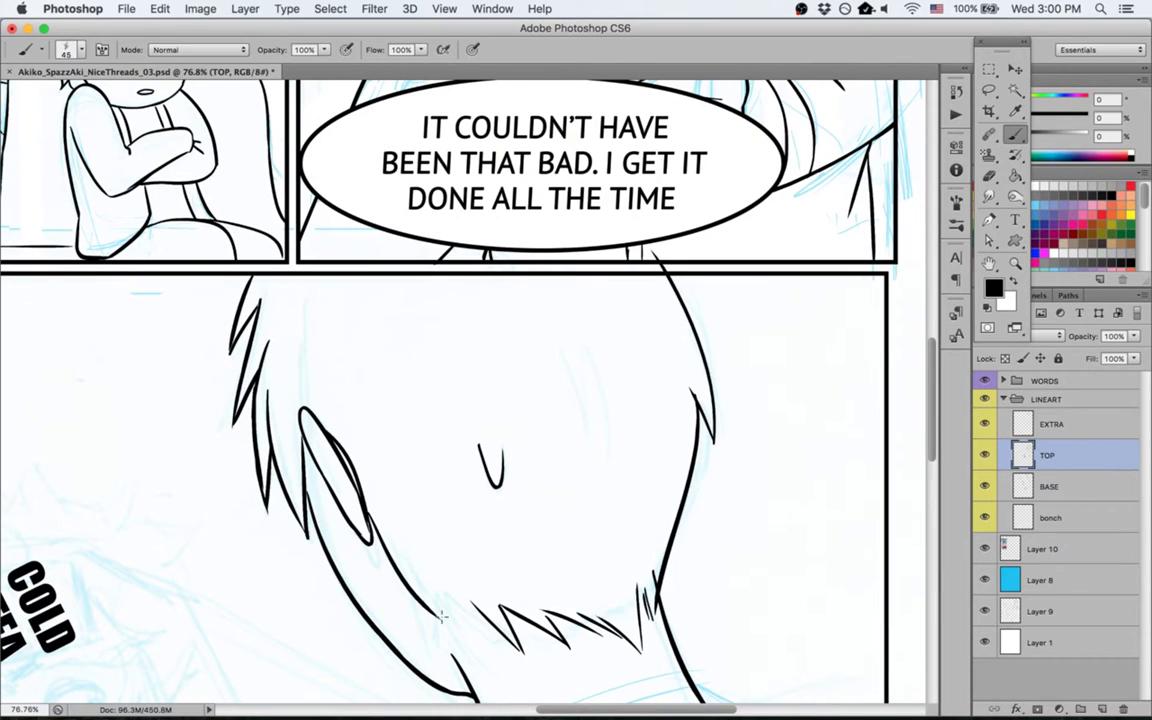
pyautogui.moveTo(419, 570)
pyautogui.mouseDown()
pyautogui.moveTo(440, 614)
pyautogui.moveTo(462, 622)
pyautogui.mouseUp()
pyautogui.press('super+z')
pyautogui.press('e')
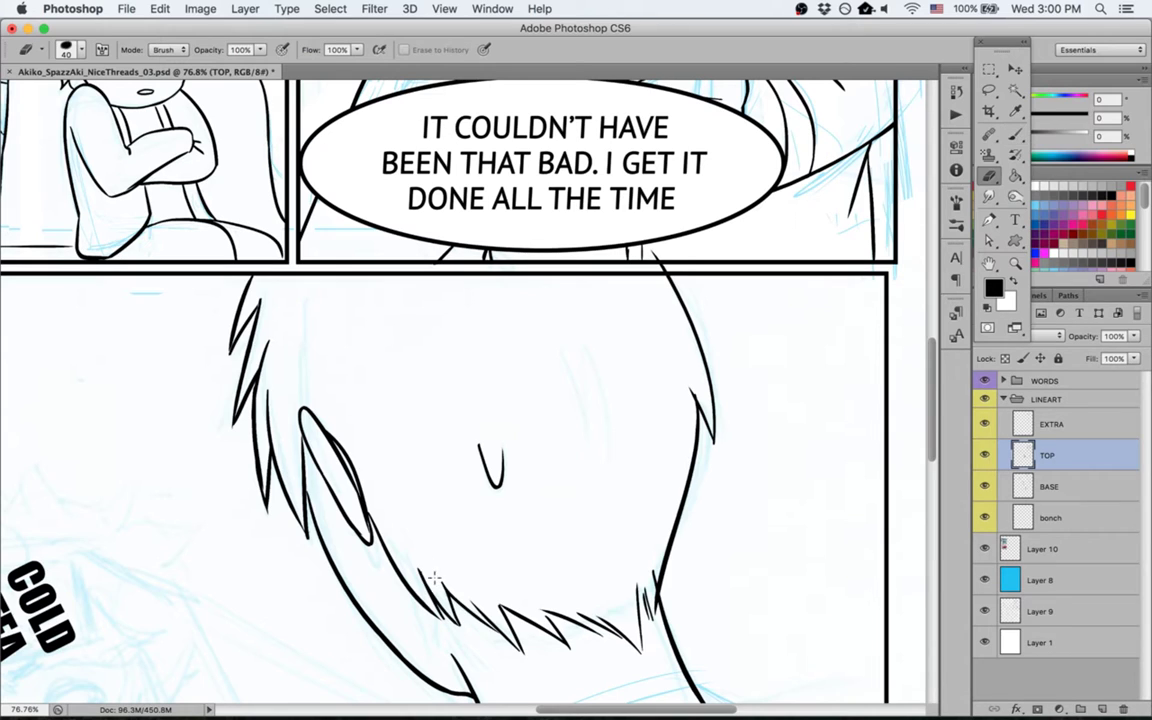
pyautogui.press('super+s')
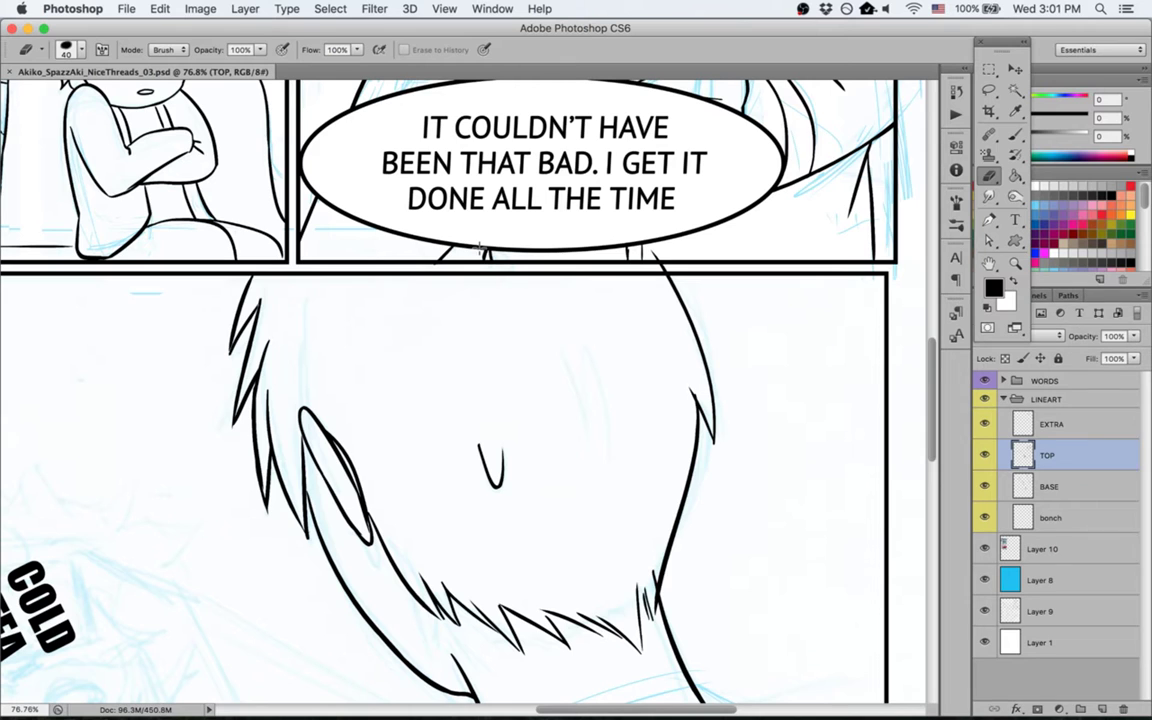
# Step: Erase the first hair spike below the panel border and replace it with one long curved strand
pyautogui.press('space')
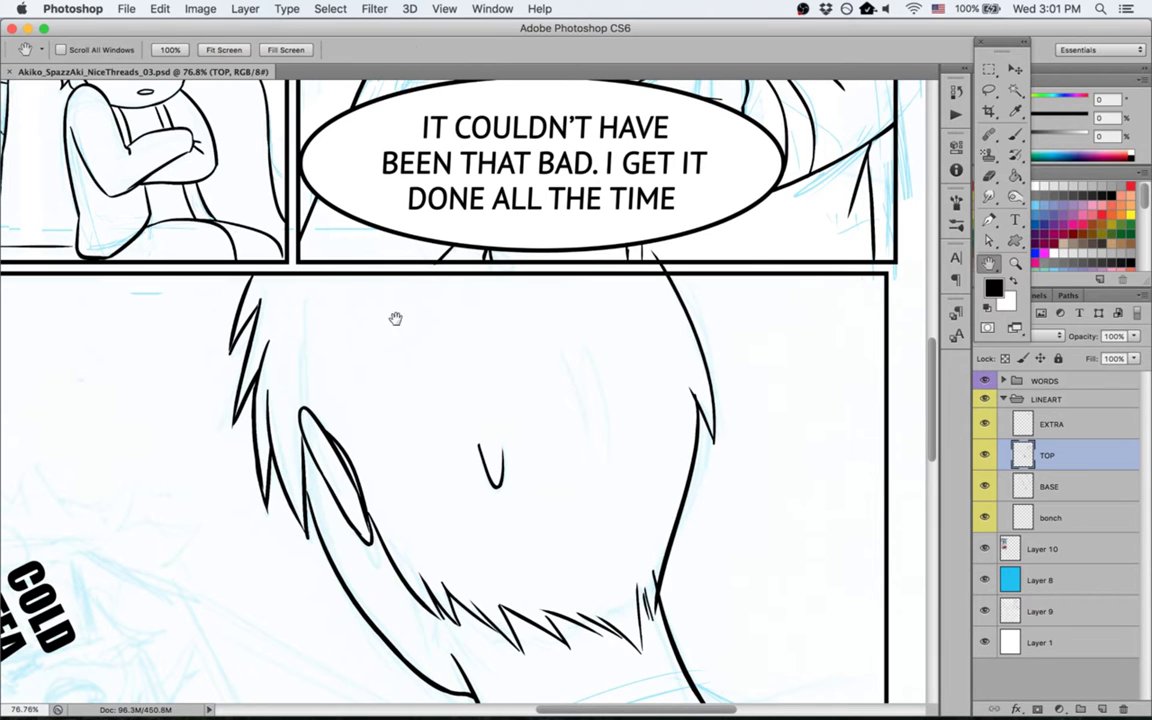
pyautogui.moveTo(393, 319); pyautogui.dragTo(383, 254)
pyautogui.press('r')
pyautogui.moveTo(289, 435); pyautogui.dragTo(316, 499)
pyautogui.press('space')
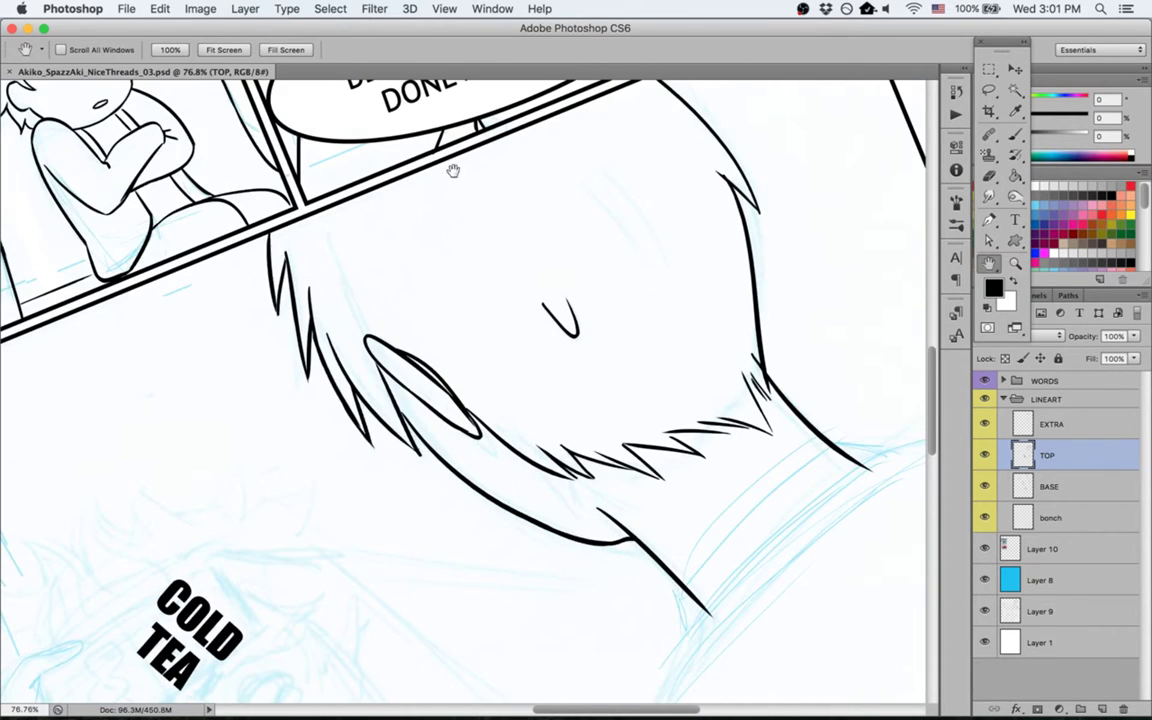
pyautogui.moveTo(247, 291); pyautogui.dragTo(357, 211)
pyautogui.press('e')
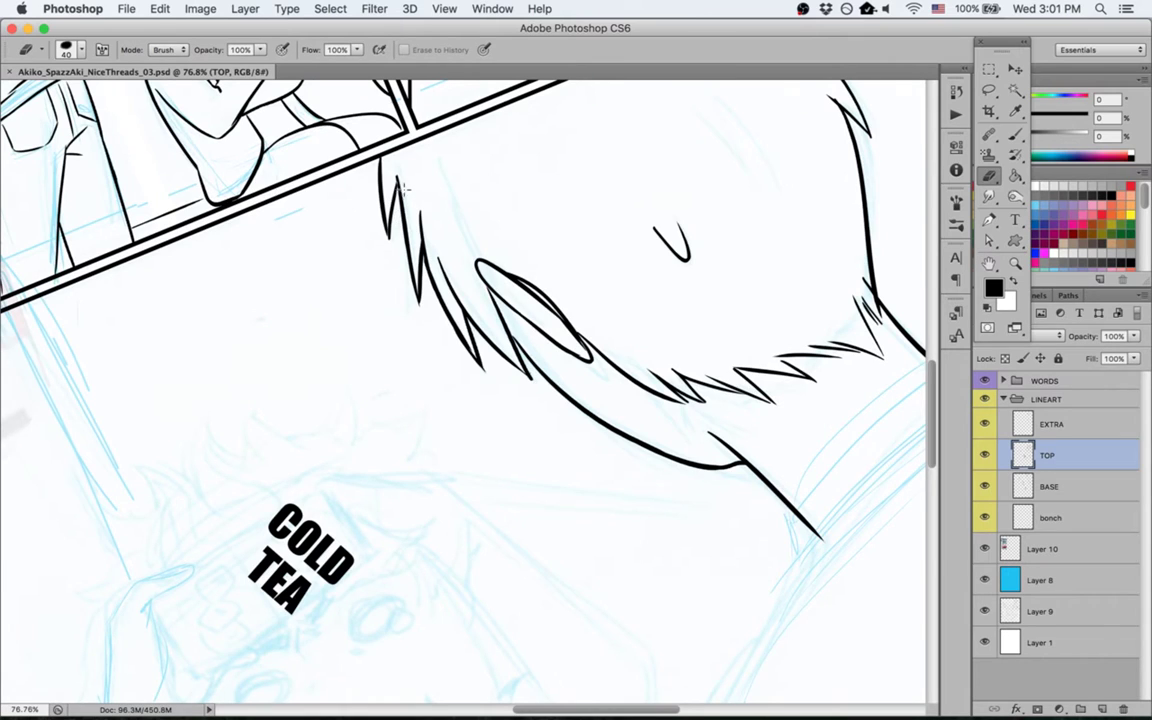
pyautogui.press('Escape')
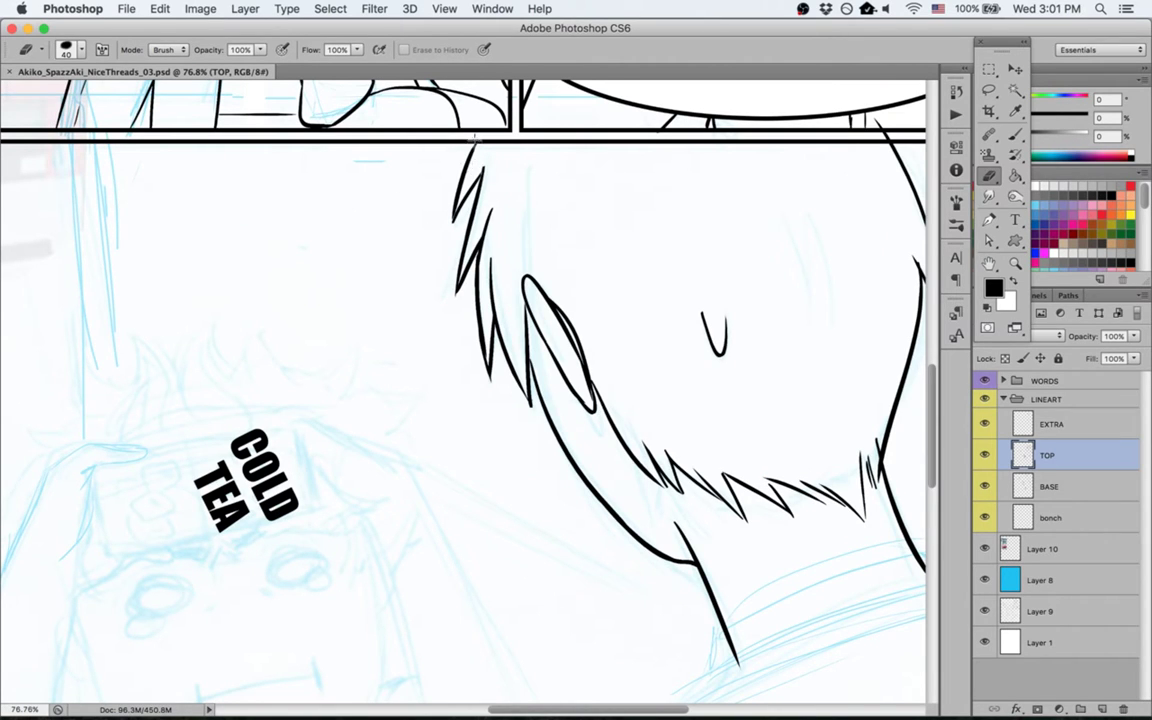
pyautogui.moveTo(480, 165)
pyautogui.mouseDown()
pyautogui.moveTo(450, 247)
pyautogui.moveTo(465, 193)
pyautogui.moveTo(489, 165)
pyautogui.moveTo(457, 300)
pyautogui.mouseUp()
pyautogui.press('b')
pyautogui.press('super+z')
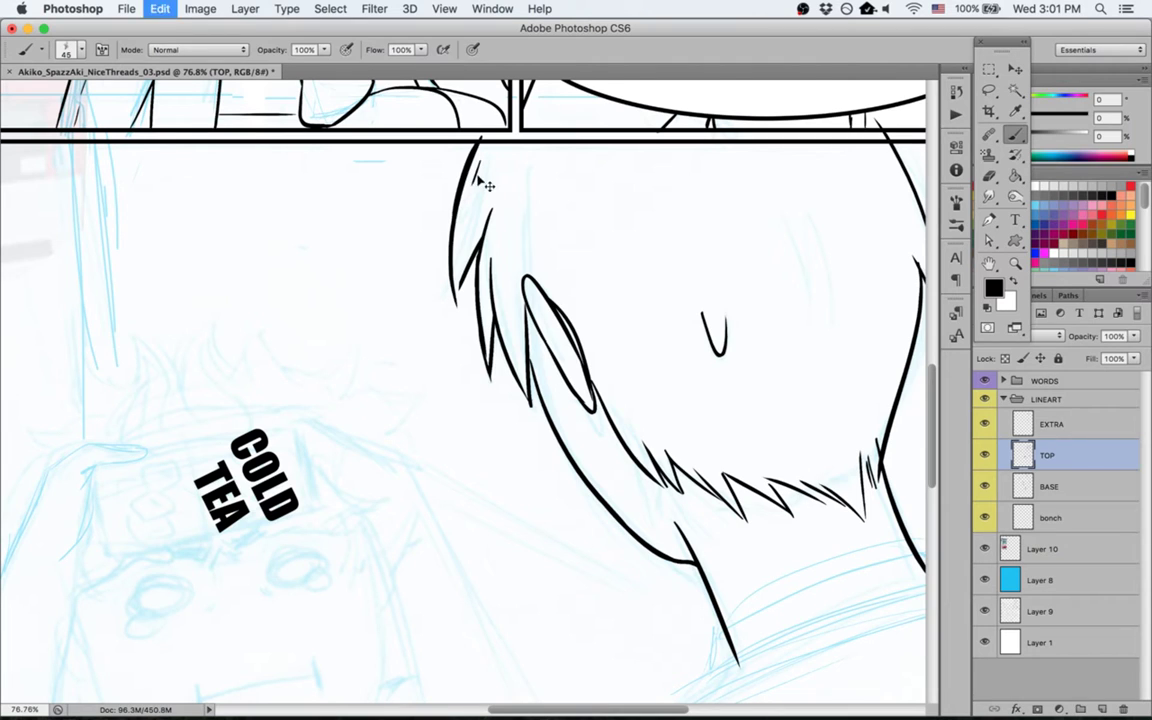
pyautogui.moveTo(477, 143); pyautogui.dragTo(454, 300)
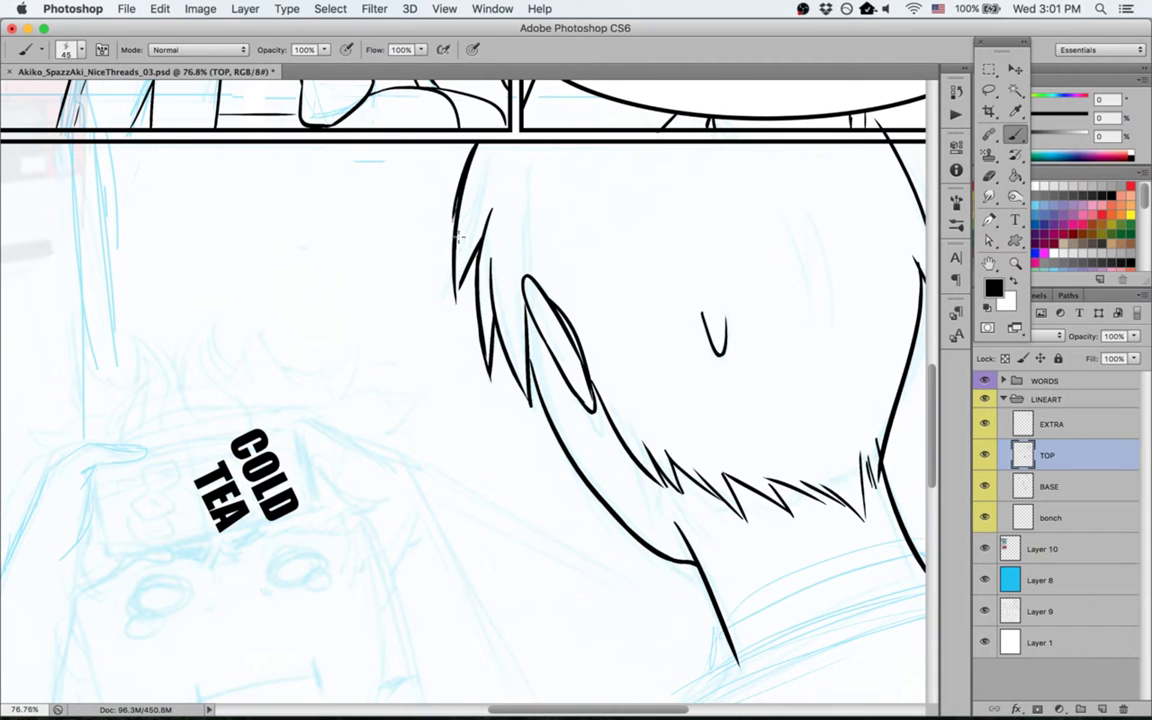
# Step: Thin the long front hair strand with the Eraser and extend its inner edge upward from the tip
pyautogui.press('r')
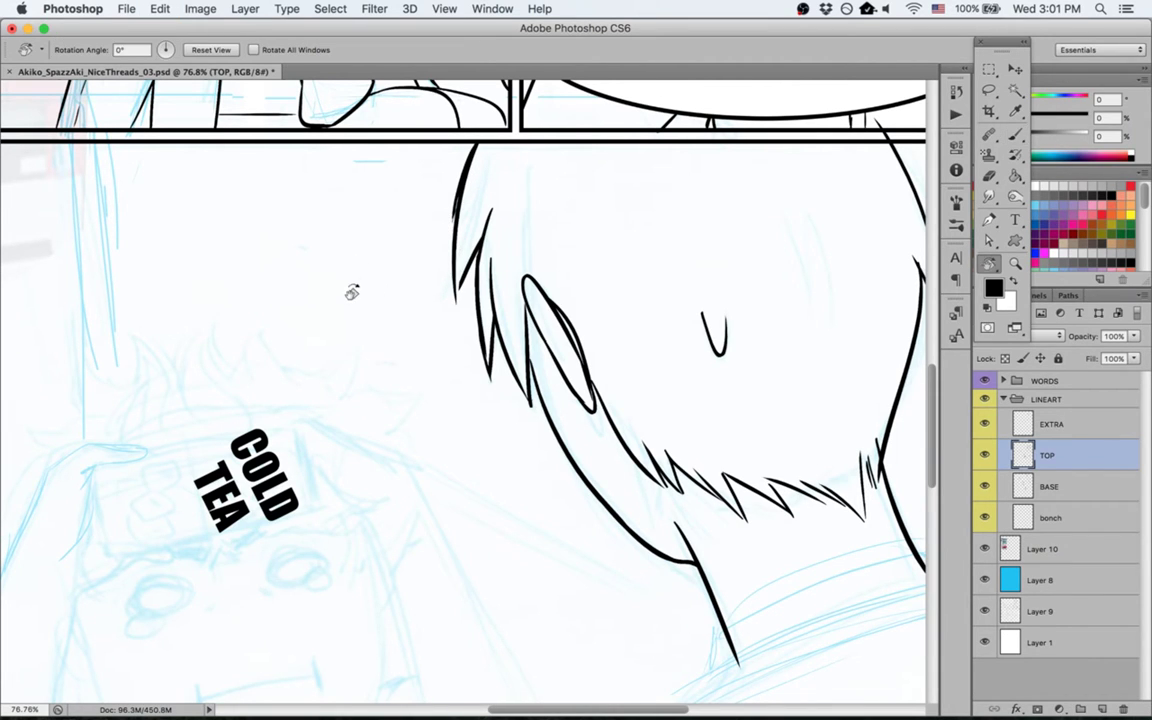
pyautogui.moveTo(318, 265); pyautogui.dragTo(295, 298)
pyautogui.press('e')
pyautogui.moveTo(430, 140)
pyautogui.mouseDown()
pyautogui.moveTo(424, 268)
pyautogui.moveTo(421, 146)
pyautogui.moveTo(435, 314)
pyautogui.moveTo(423, 133)
pyautogui.moveTo(423, 225)
pyautogui.mouseUp()
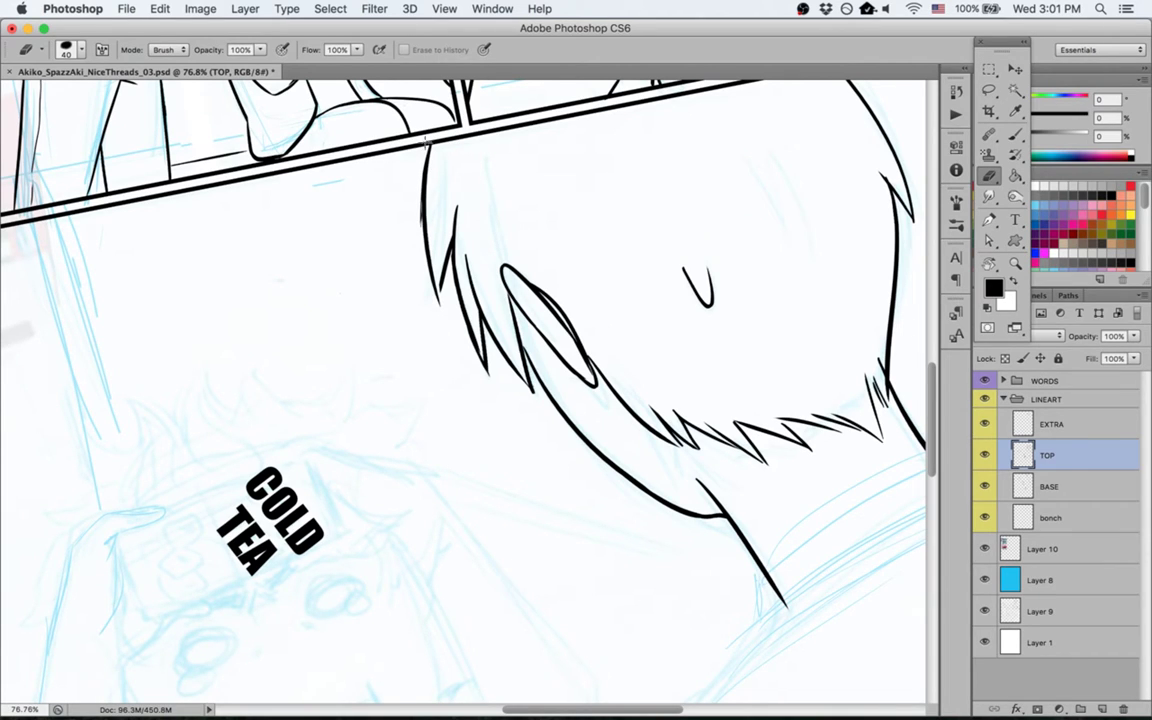
pyautogui.moveTo(429, 154)
pyautogui.mouseDown()
pyautogui.moveTo(439, 331)
pyautogui.moveTo(426, 160)
pyautogui.moveTo(418, 206)
pyautogui.moveTo(425, 271)
pyautogui.moveTo(419, 167)
pyautogui.moveTo(442, 322)
pyautogui.mouseUp()
pyautogui.press('b')
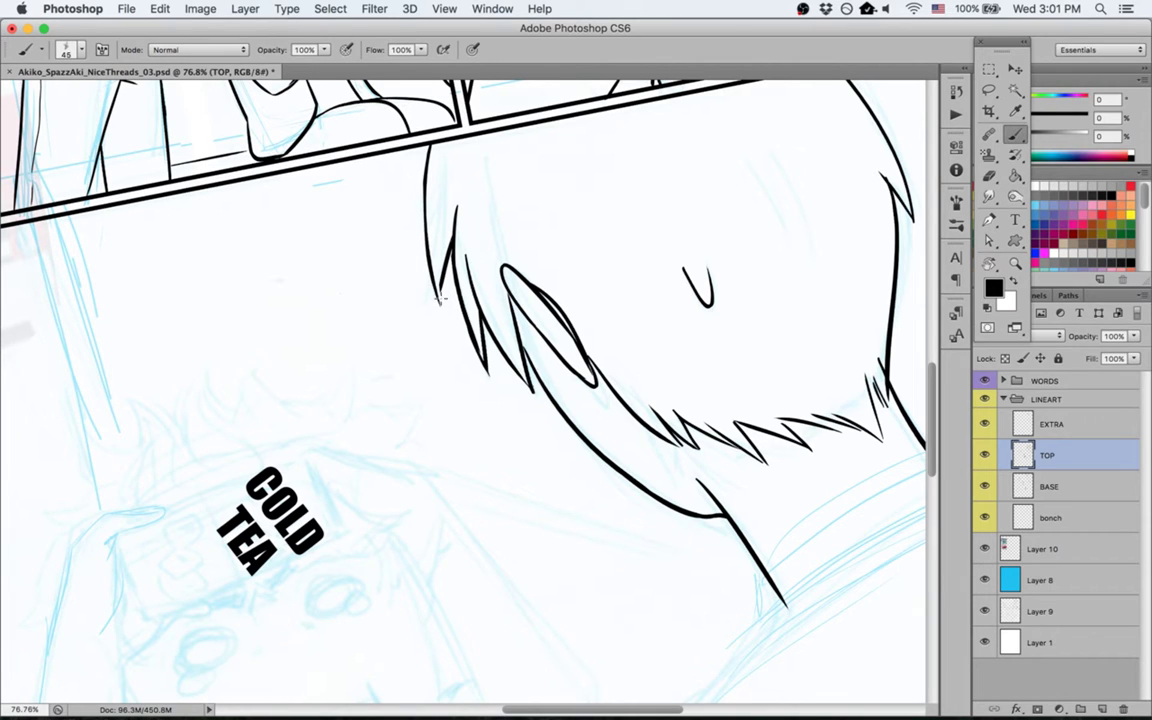
pyautogui.moveTo(437, 292); pyautogui.dragTo(453, 182)
# Step: Erase the neck line's end overlapping the hair on the BASE layer, and reselect the TOP layer
pyautogui.press('space')
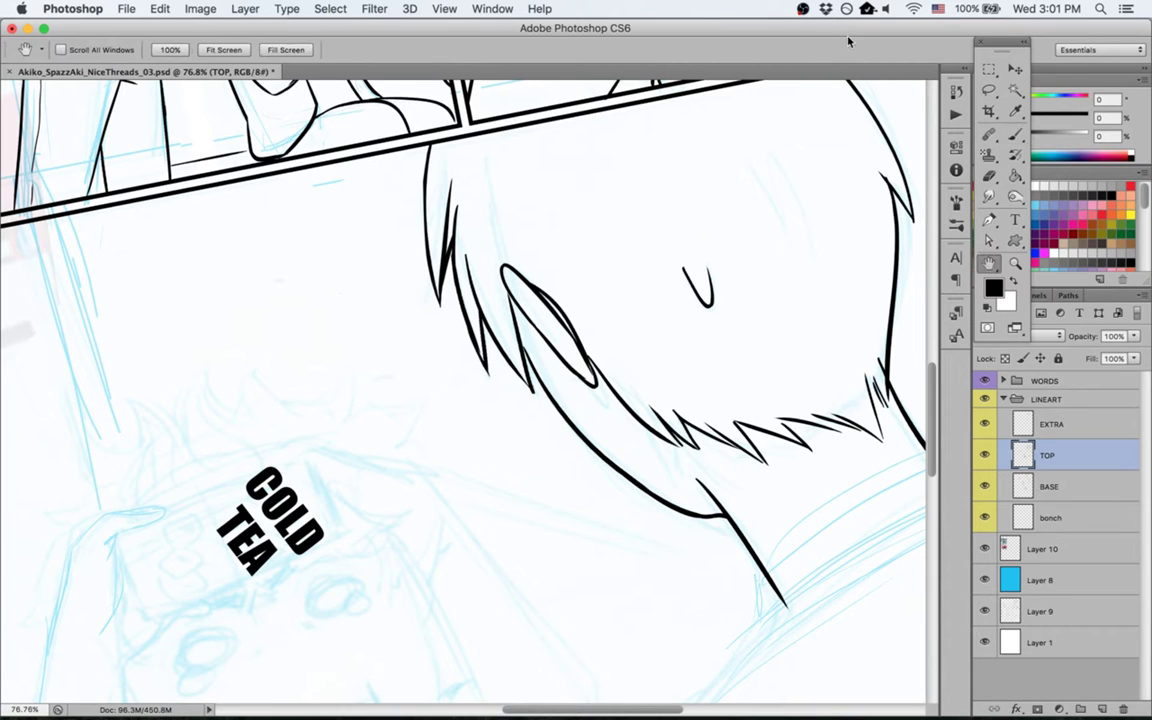
pyautogui.moveTo(653, 306)
pyautogui.mouseDown()
pyautogui.moveTo(512, 249)
pyautogui.moveTo(483, 220)
pyautogui.moveTo(681, 386)
pyautogui.mouseUp()
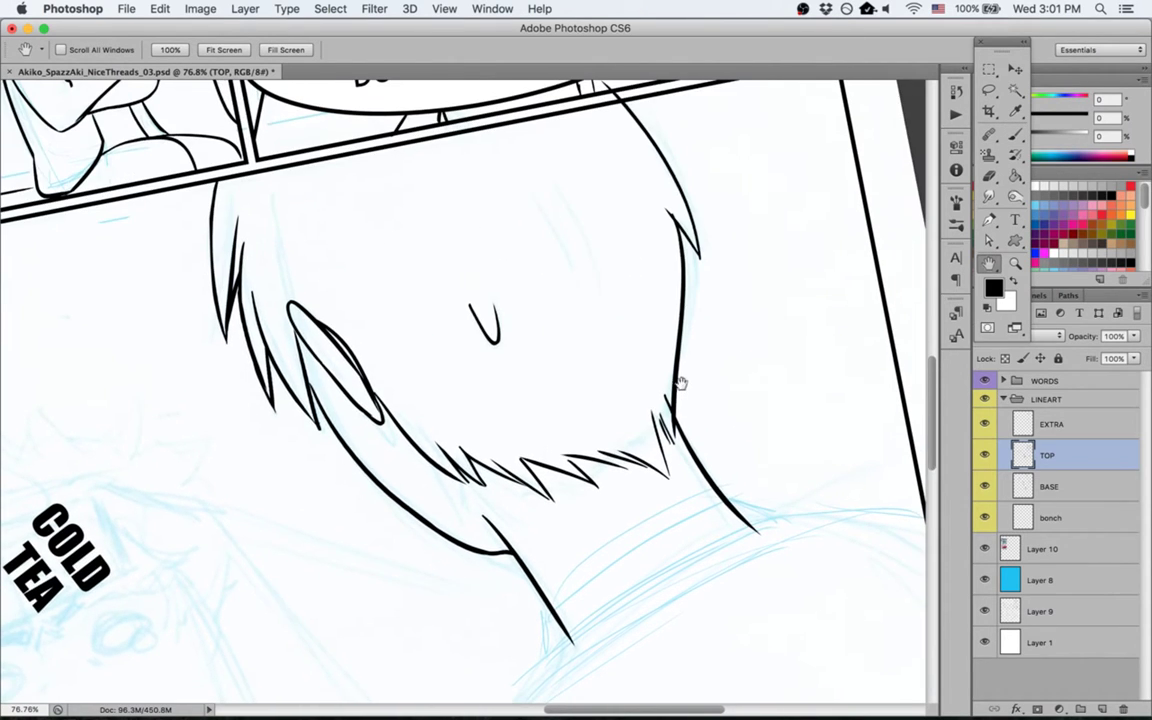
pyautogui.click(1053, 490)
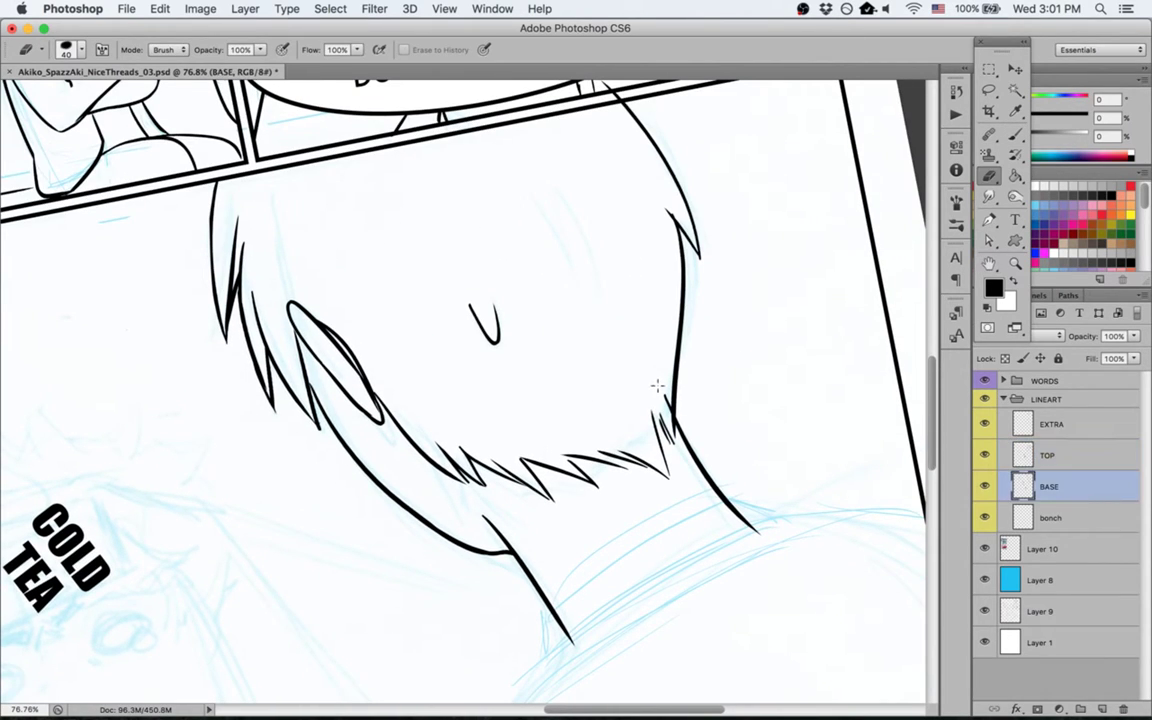
pyautogui.click(1110, 456)
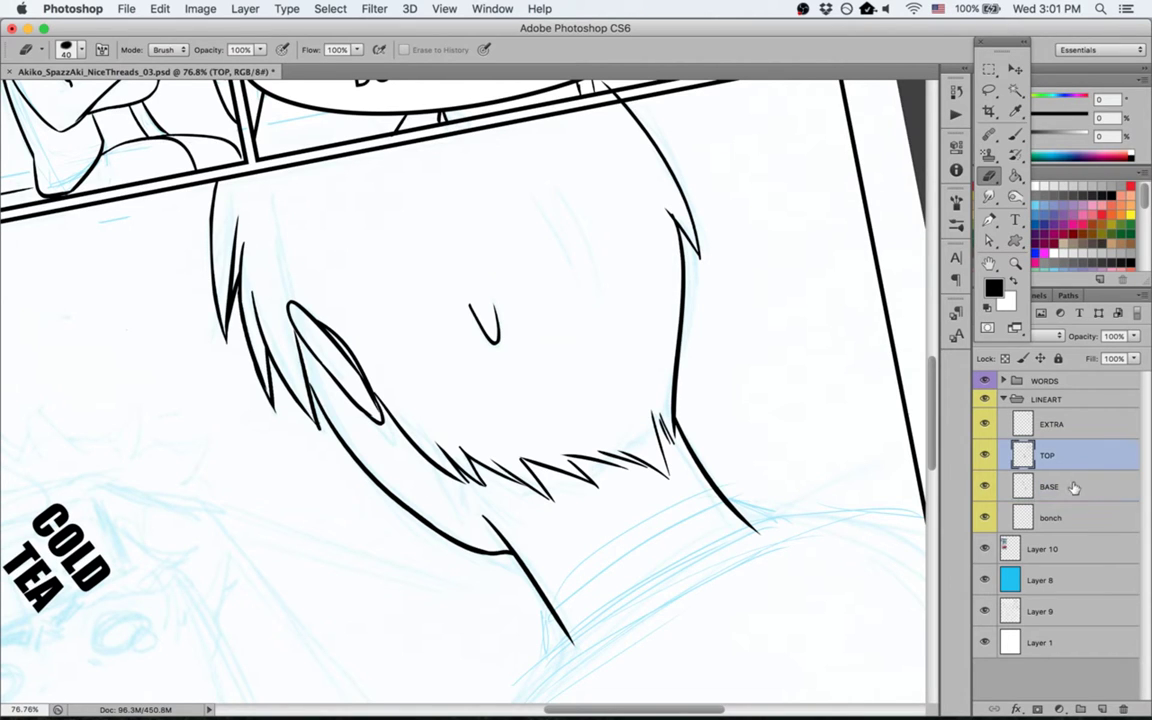
# Step: Hide and show the TOP layer to check which lines it holds, and save the file
pyautogui.click(986, 456)
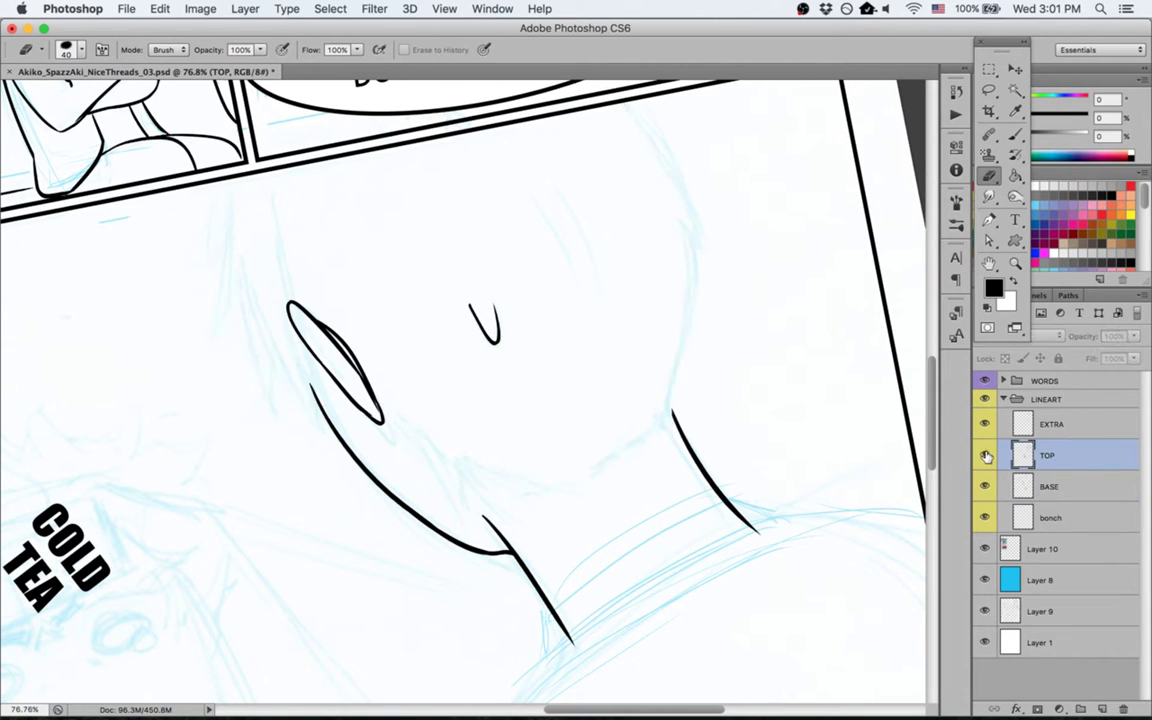
pyautogui.click(986, 456)
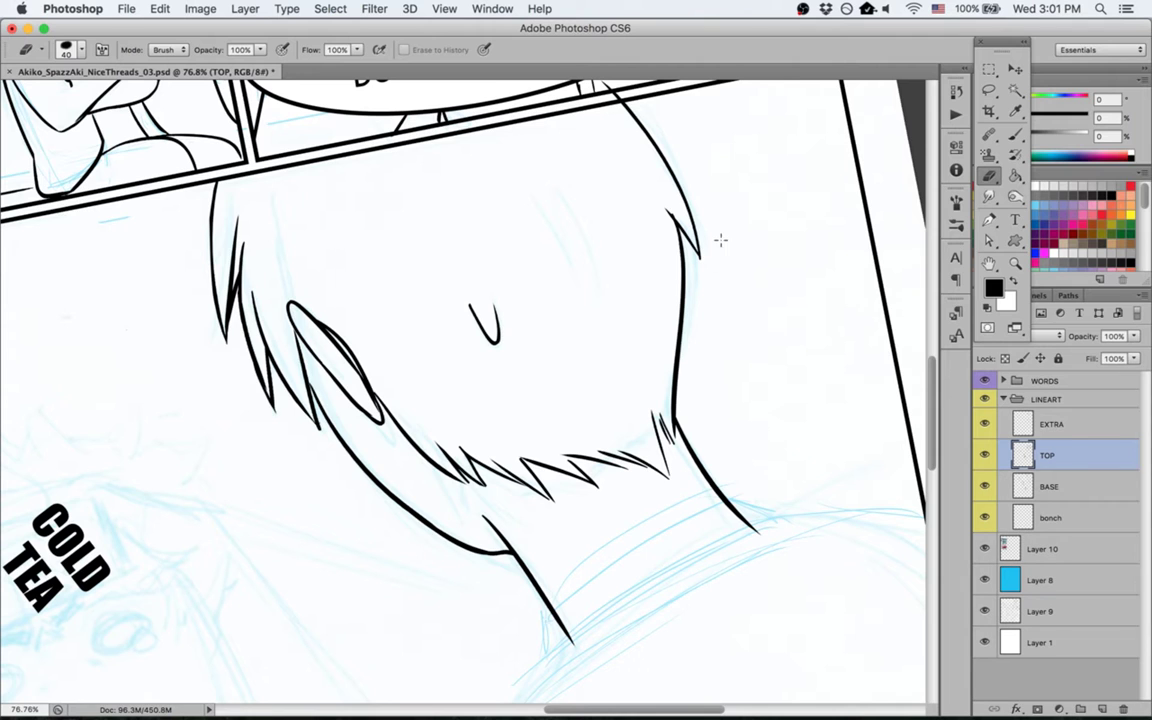
pyautogui.press('super+s')
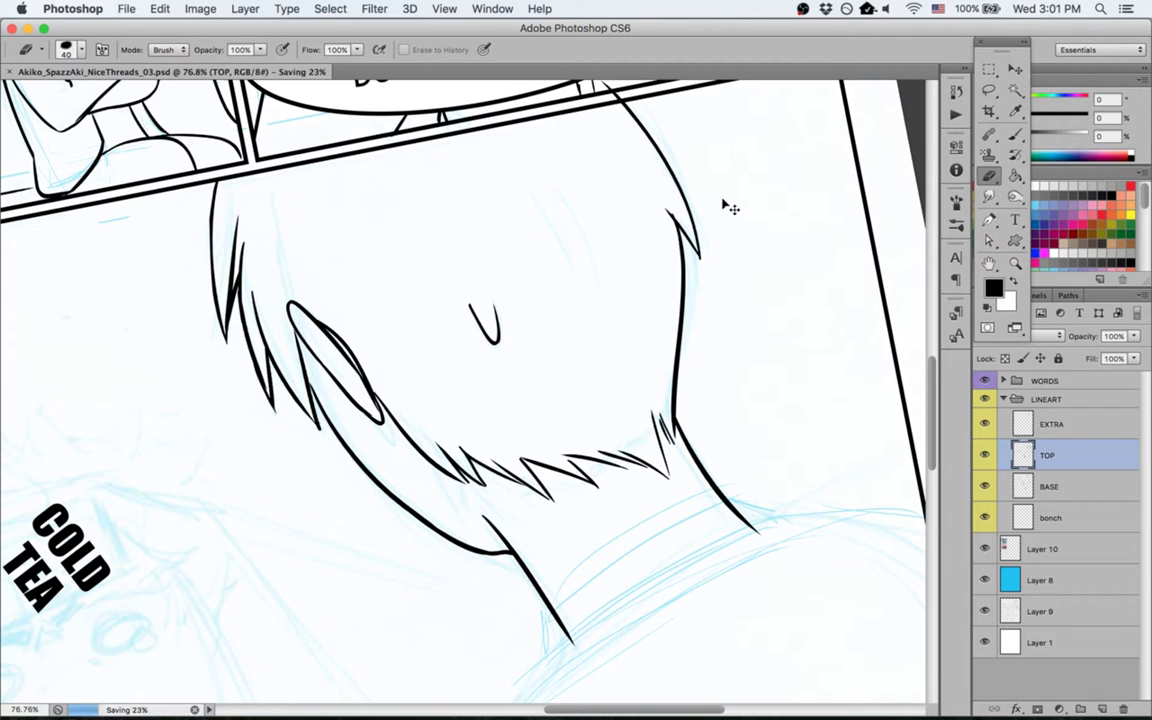
# Step: Ink a longer strand along the middle of the large head's nape hairline, over the existing spikes
pyautogui.press('h')
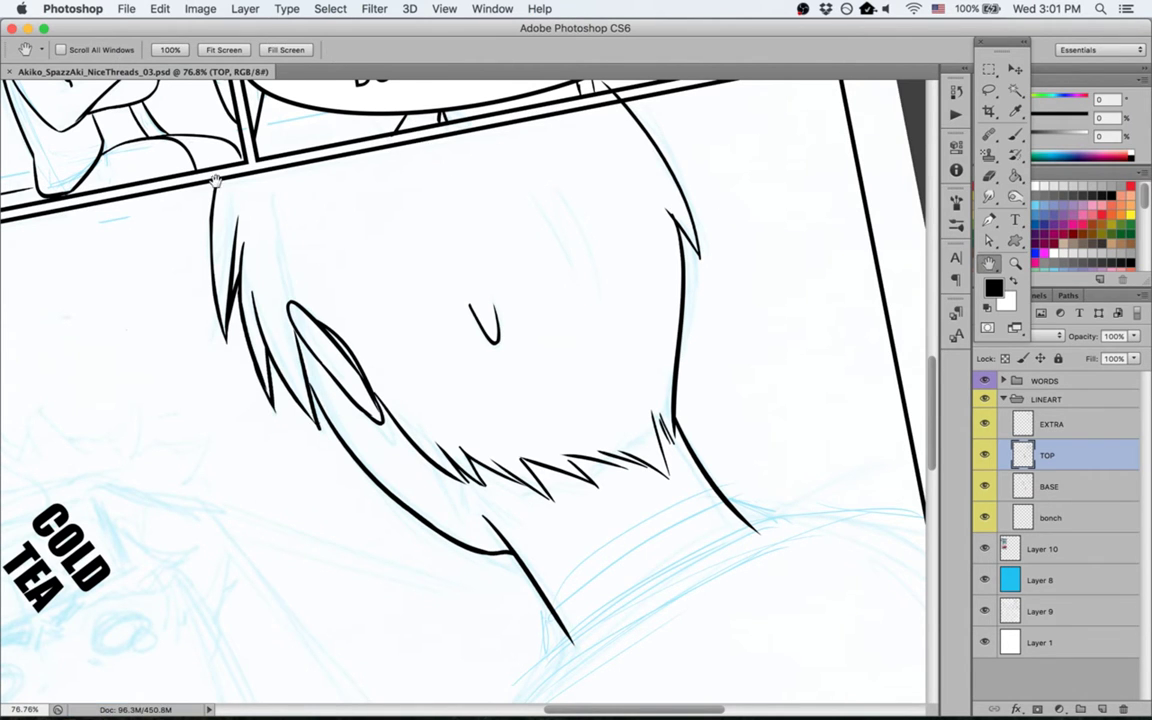
pyautogui.moveTo(219, 183); pyautogui.dragTo(614, 435)
pyautogui.moveTo(321, 141); pyautogui.dragTo(473, 452)
pyautogui.scroll(-10, 699, 522)
pyautogui.hscroll(5, 699, 522)
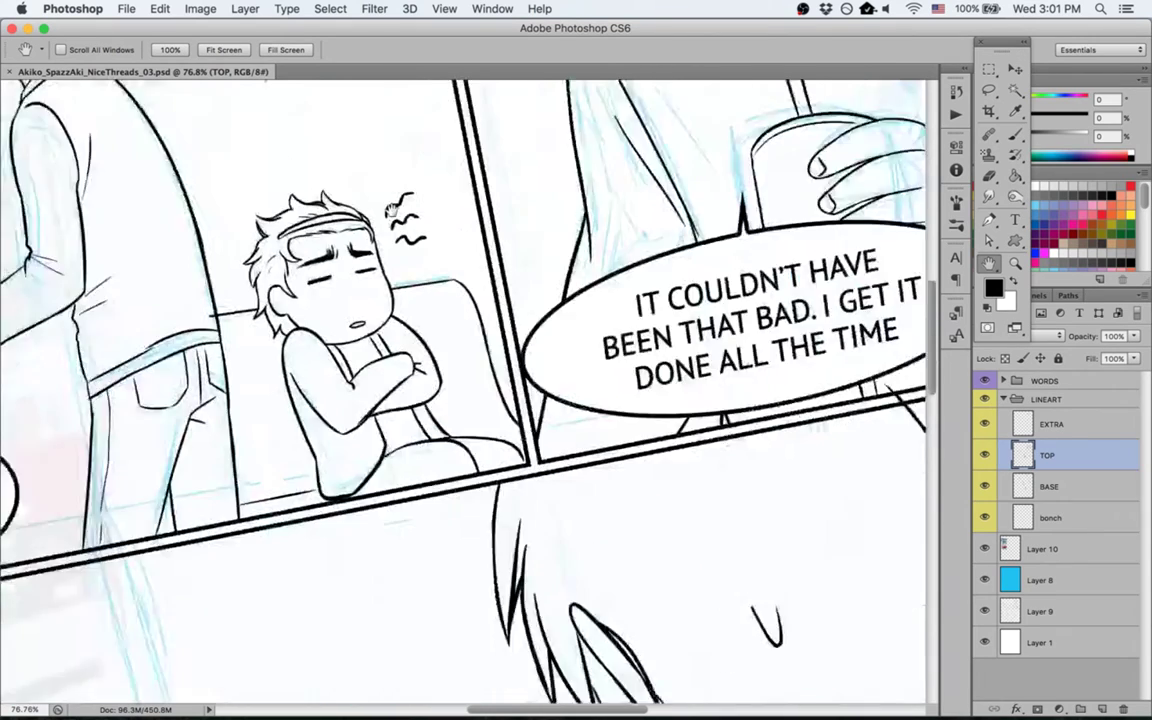
pyautogui.press('r')
pyautogui.moveTo(465, 334)
pyautogui.mouseDown()
pyautogui.moveTo(732, 284)
pyautogui.moveTo(740, 306)
pyautogui.mouseUp()
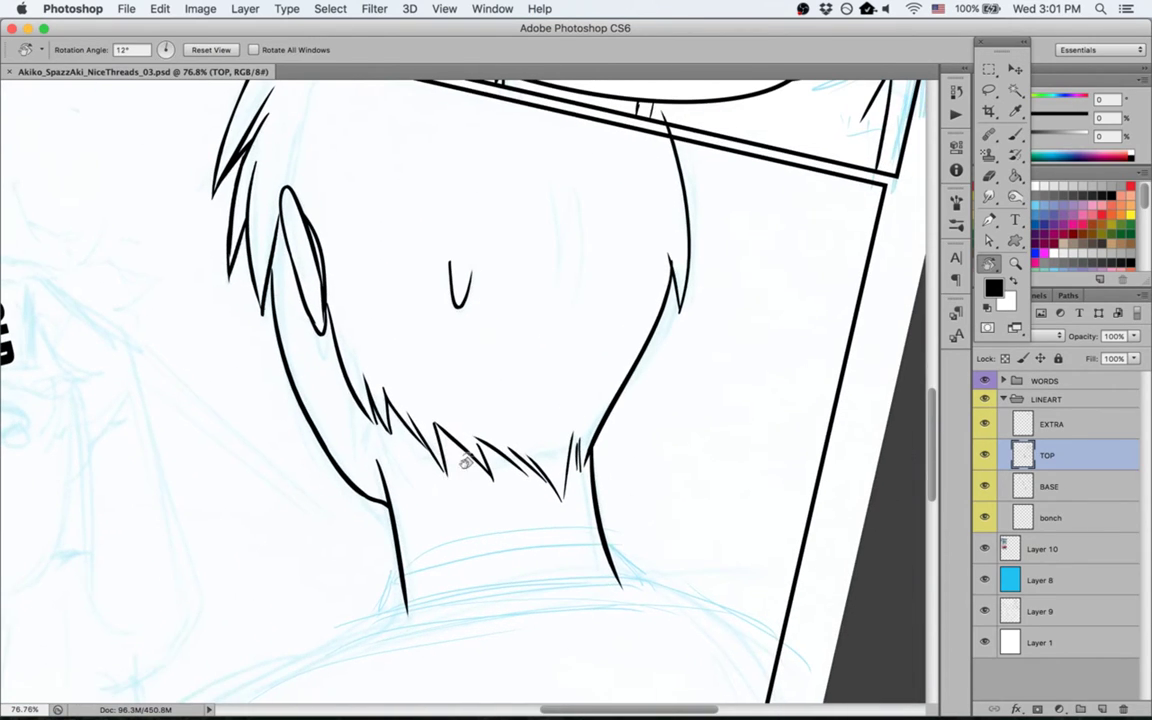
pyautogui.press('e')
pyautogui.press('b')
pyautogui.moveTo(437, 428); pyautogui.dragTo(492, 480)
# Step: Erase the old thin hairline spikes between the new strand and the short strands beside the neck
pyautogui.press('e')
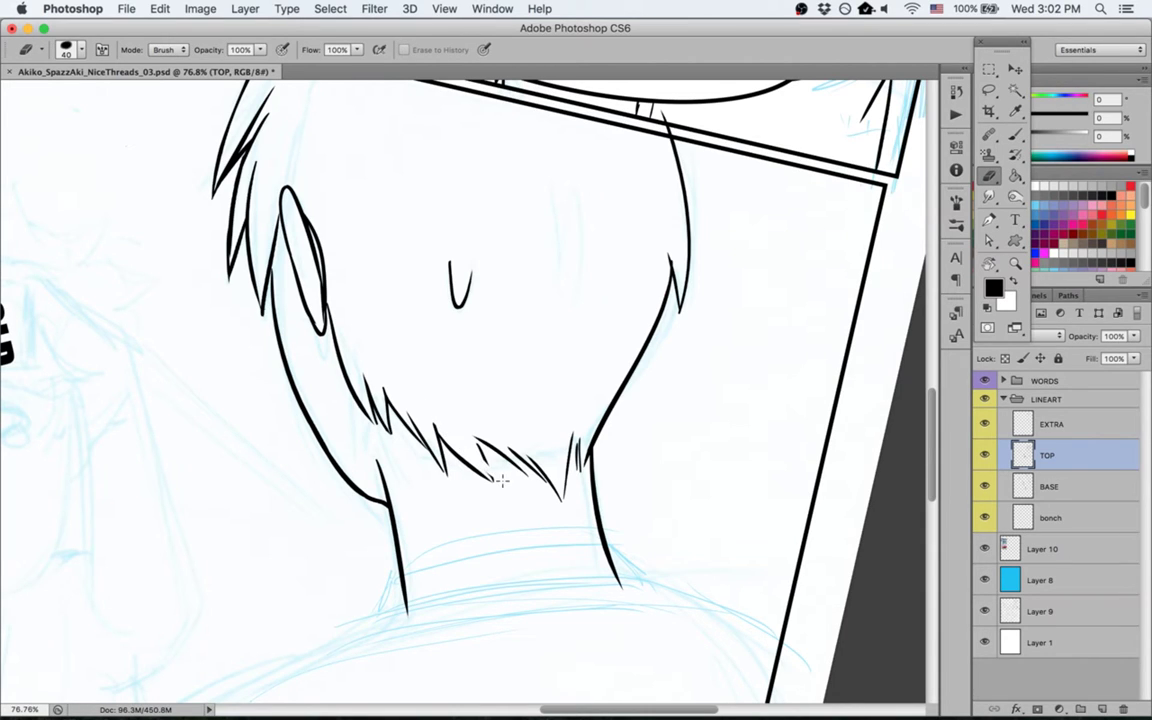
pyautogui.moveTo(483, 459)
pyautogui.mouseDown()
pyautogui.moveTo(482, 432)
pyautogui.moveTo(515, 470)
pyautogui.mouseUp()
pyautogui.moveTo(507, 455); pyautogui.dragTo(545, 490)
pyautogui.click(517, 465)
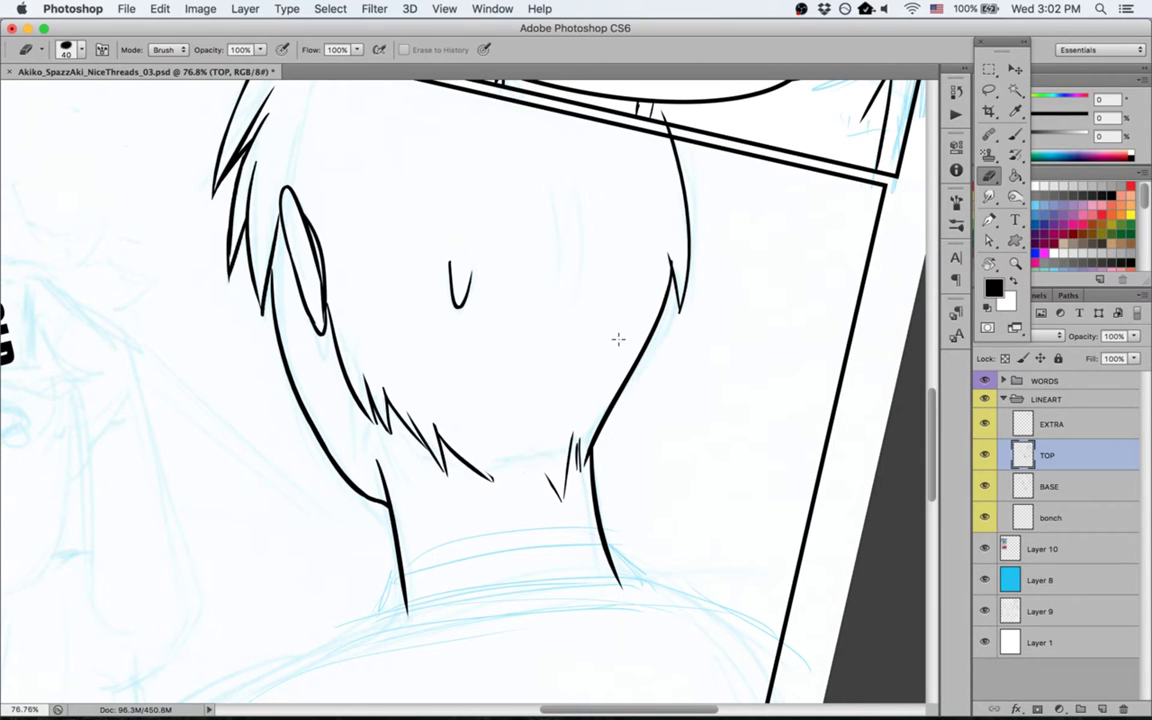
# Step: Ink another pointed hair spike continuing the nape hairline from the end of the new strand
pyautogui.press('r')
pyautogui.press('e')
pyautogui.press('b')
pyautogui.moveTo(491, 481)
pyautogui.mouseDown()
pyautogui.moveTo(479, 449)
pyautogui.moveTo(529, 501)
pyautogui.mouseUp()
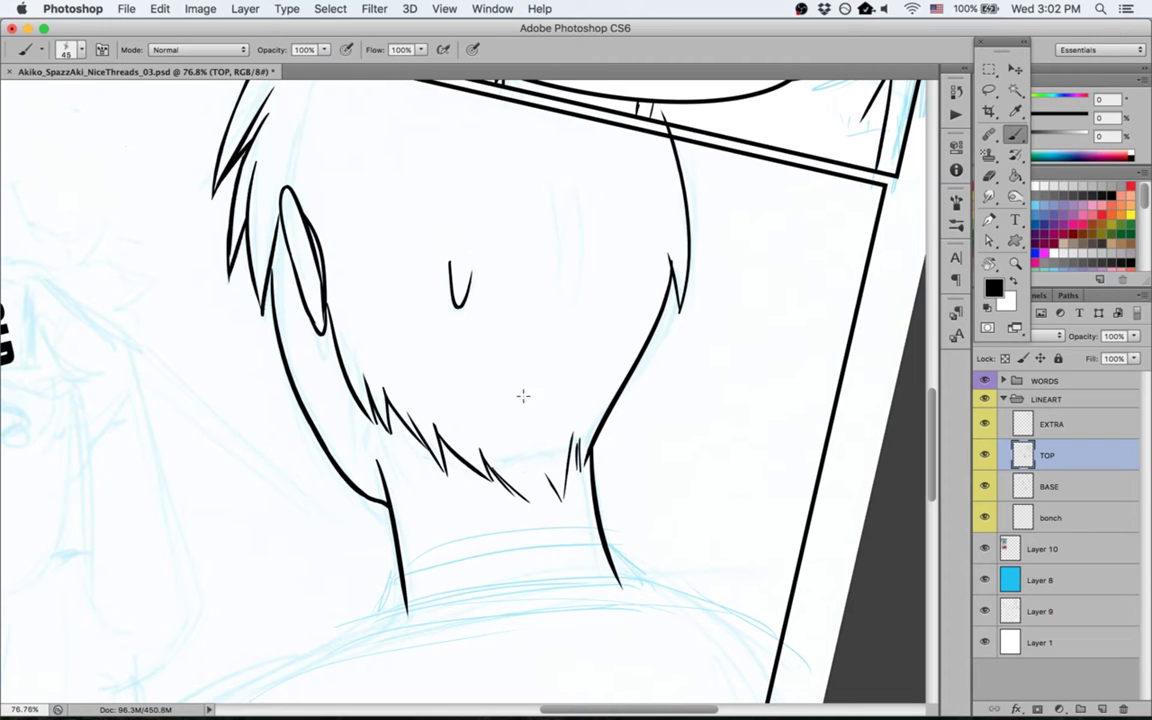
# Step: Add a cluster of short hair detail strokes on the back of the head, near its right contour
pyautogui.moveTo(569, 239)
pyautogui.mouseDown()
pyautogui.moveTo(570, 304)
pyautogui.moveTo(583, 265)
pyautogui.moveTo(583, 308)
pyautogui.moveTo(596, 310)
pyautogui.mouseUp()
pyautogui.press('Escape')
pyautogui.press('F1')
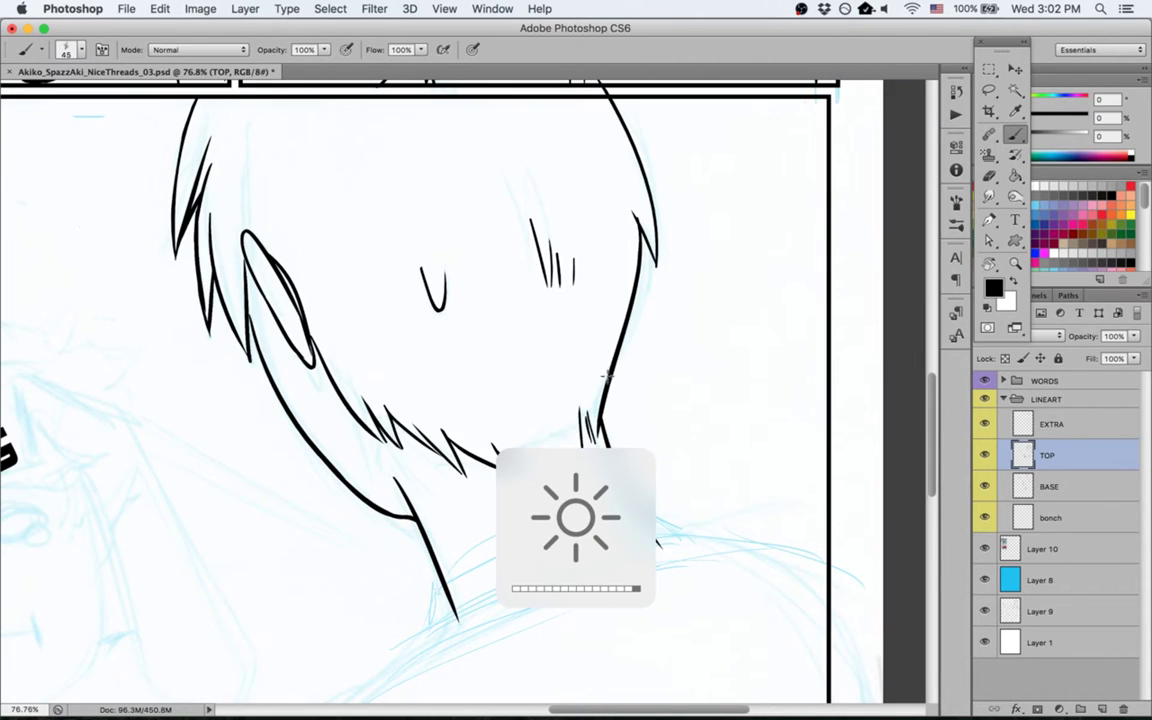
pyautogui.press('F2')
pyautogui.press('space')
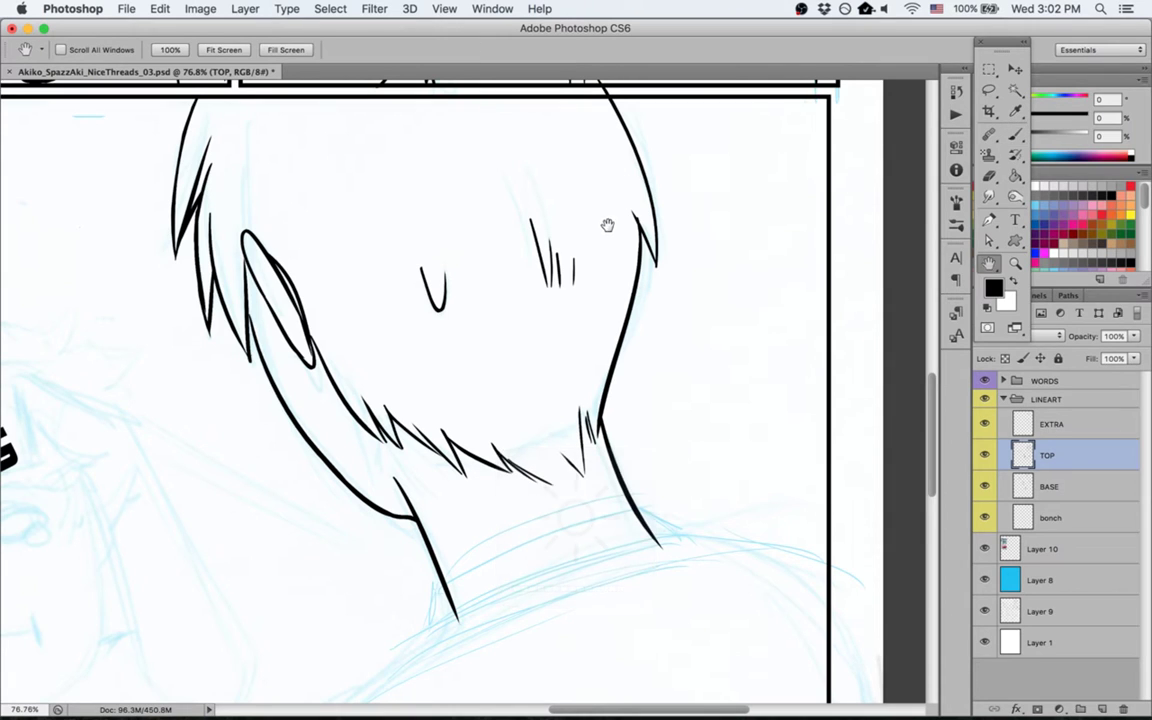
pyautogui.moveTo(607, 226); pyautogui.dragTo(610, 283)
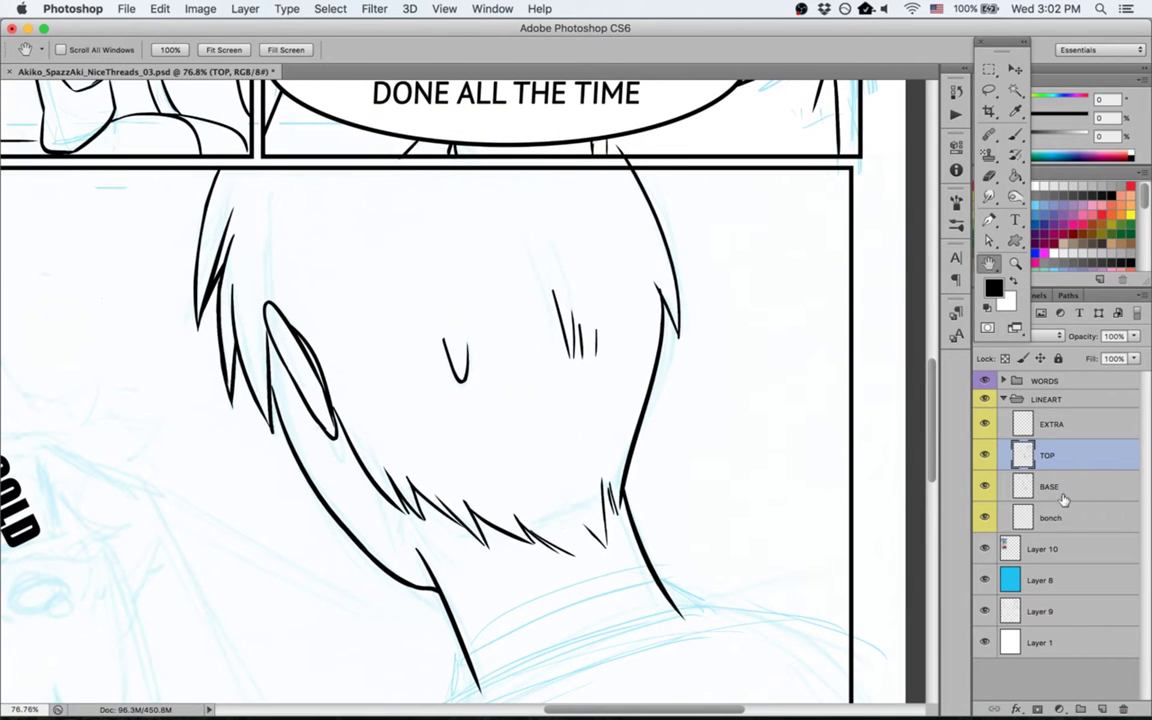
# Step: Check the TOP layer's lines by toggling its visibility, and erase the head contour extending above the panel border
pyautogui.click(985, 456)
pyautogui.click(985, 456)
pyautogui.press('e')
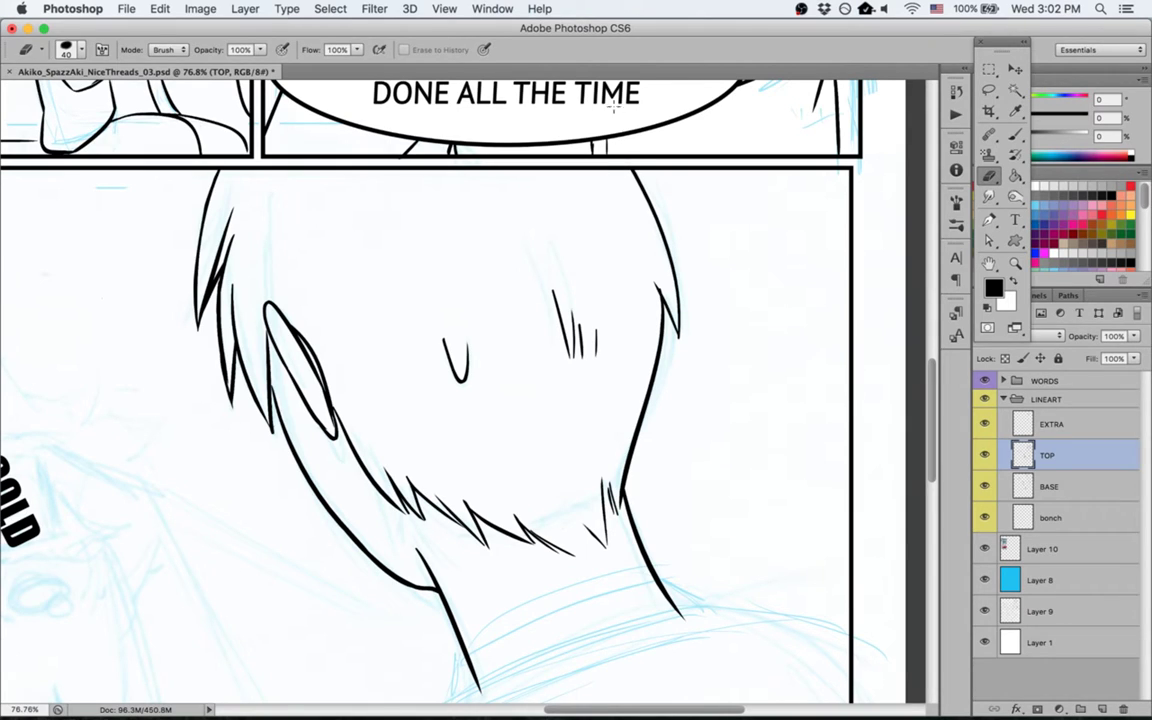
# Step: Redraw the head's upper right contour from the panel border to the hair tip and erase the surplus line
pyautogui.press('b')
pyautogui.press('r')
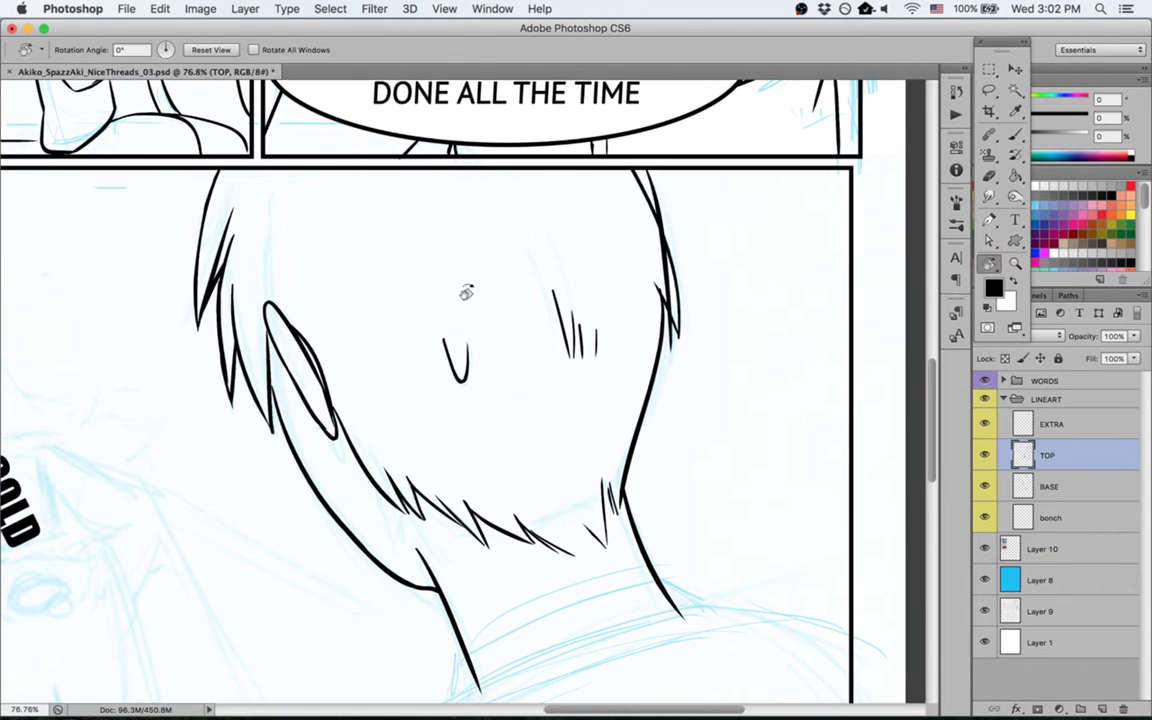
pyautogui.moveTo(468, 291); pyautogui.dragTo(548, 375)
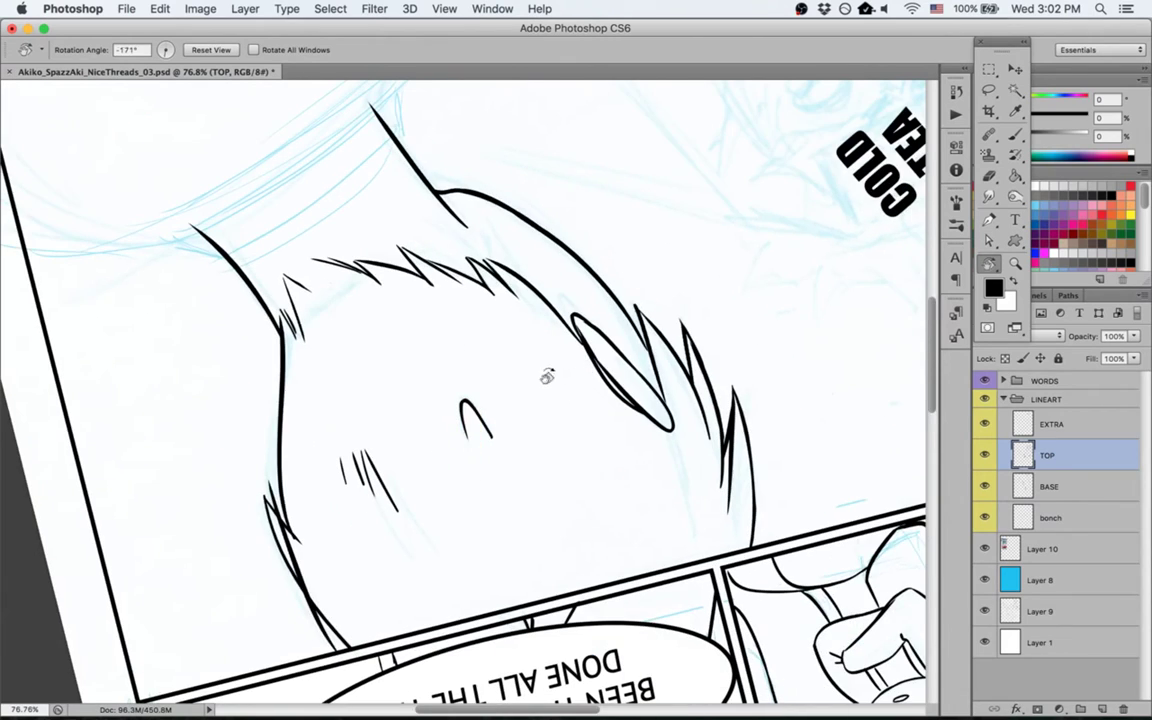
pyautogui.press('h')
pyautogui.moveTo(301, 586)
pyautogui.mouseDown()
pyautogui.moveTo(337, 430)
pyautogui.moveTo(333, 390)
pyautogui.mouseUp()
pyautogui.press('e')
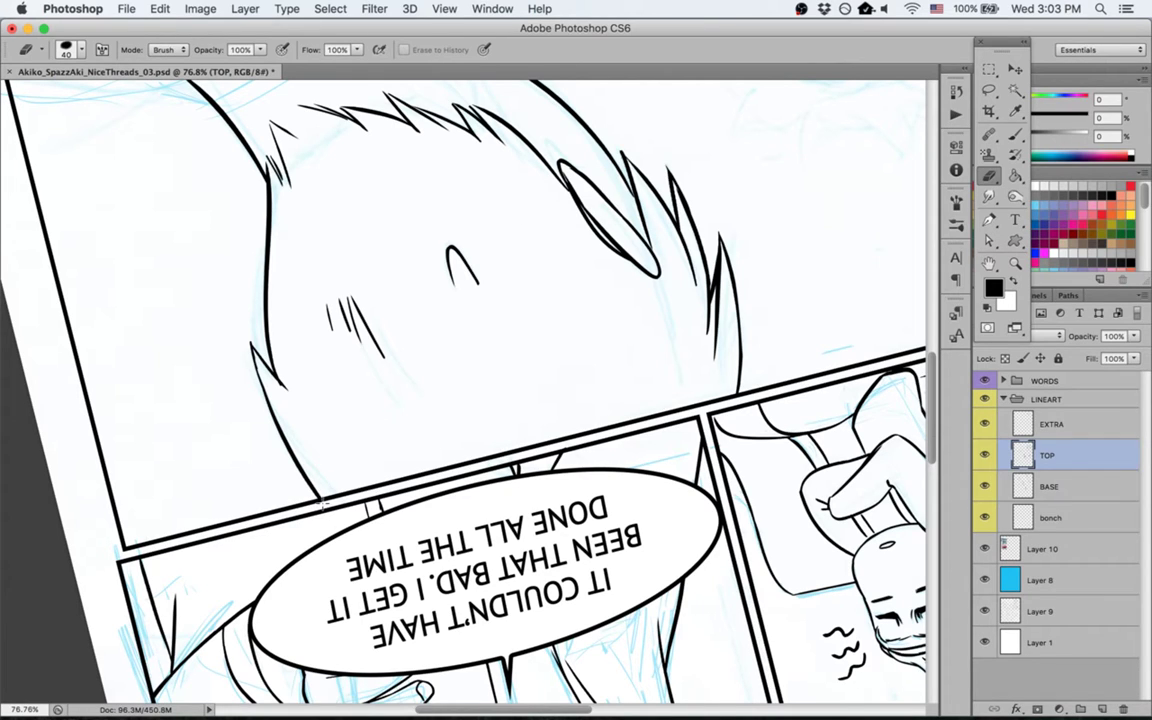
# Step: Ink hair spikes closing the nape hairline gap beside the neck, undoing and redrawing the first attempt
pyautogui.press('b')
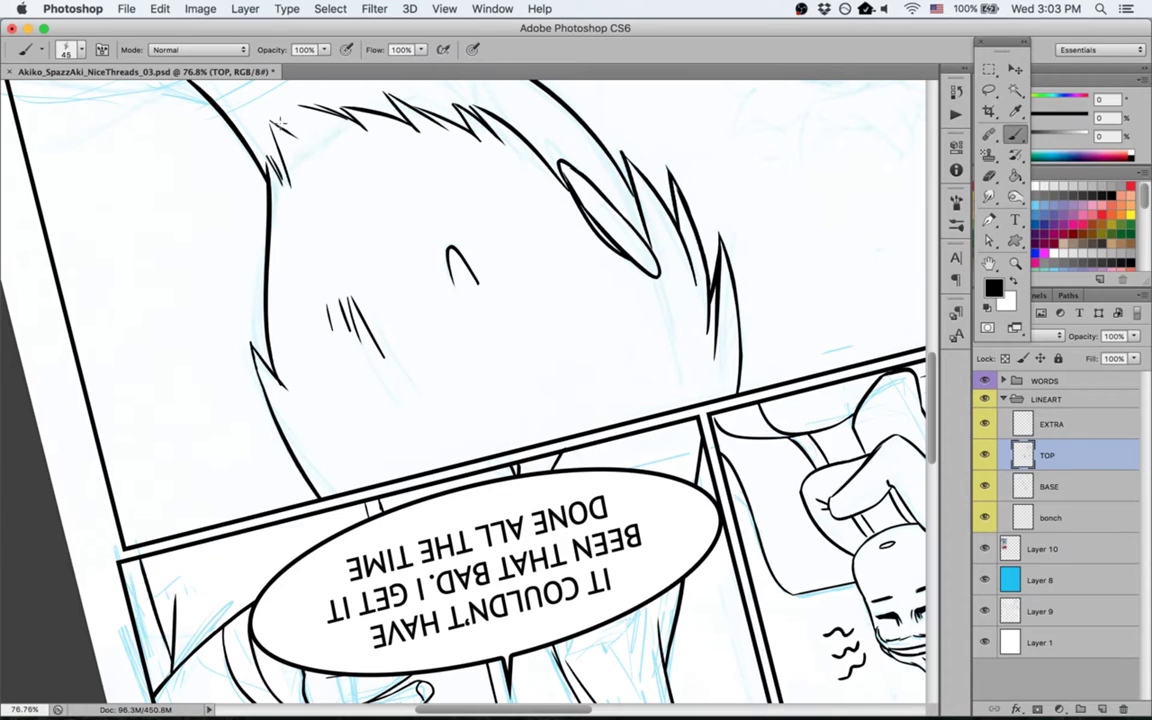
pyautogui.moveTo(275, 117)
pyautogui.mouseDown()
pyautogui.moveTo(334, 145)
pyautogui.moveTo(297, 105)
pyautogui.moveTo(328, 142)
pyautogui.mouseUp()
pyautogui.press('super+z')
pyautogui.press('super+z')
pyautogui.moveTo(268, 92); pyautogui.dragTo(311, 140)
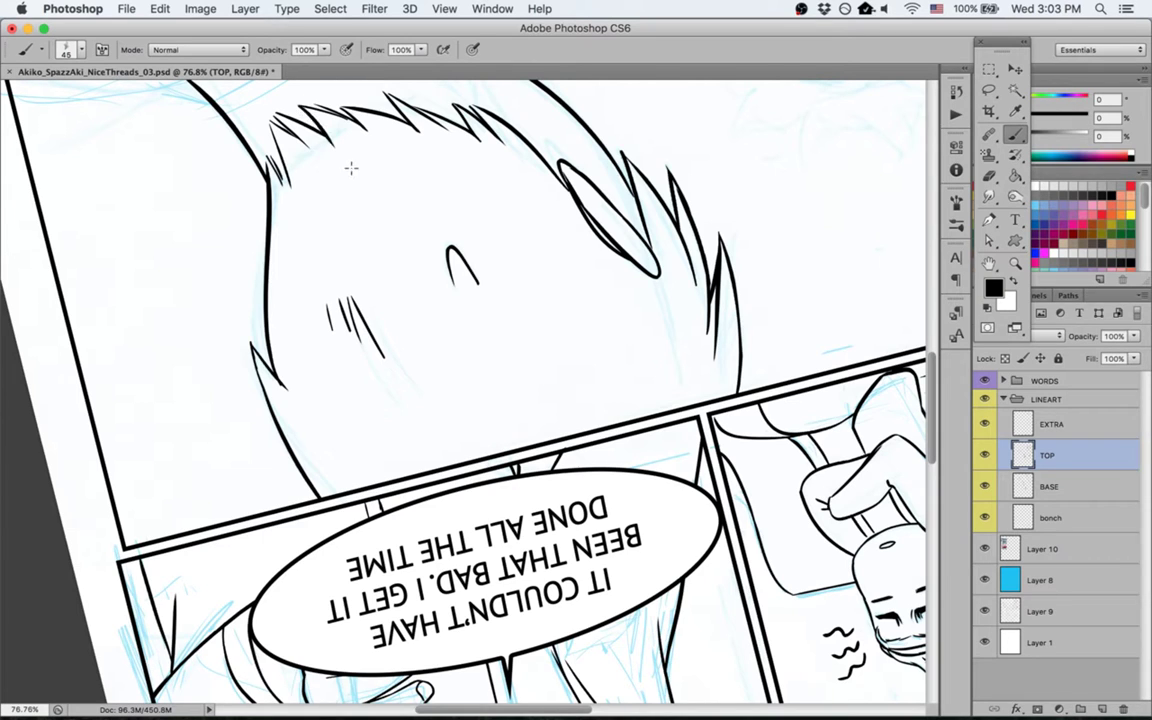
# Step: Erase the lower end of the left neck line on the BASE layer, and reselect the TOP layer
pyautogui.press('Escape')
pyautogui.press('space')
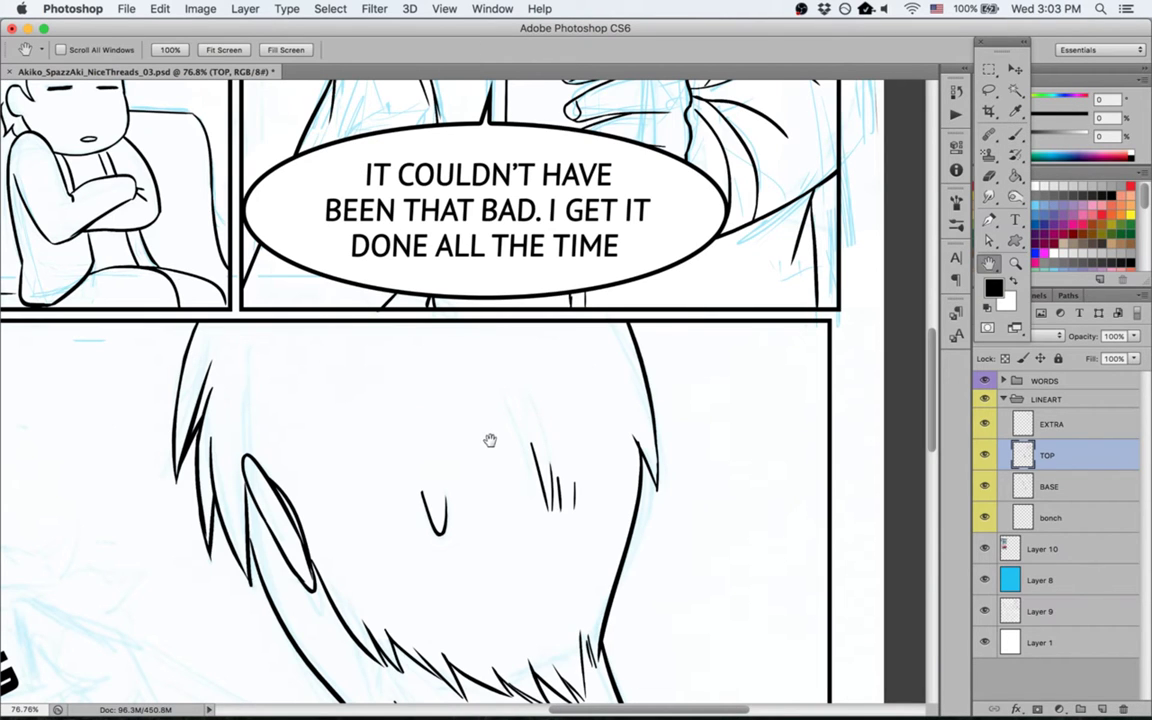
pyautogui.moveTo(512, 437); pyautogui.dragTo(608, 318)
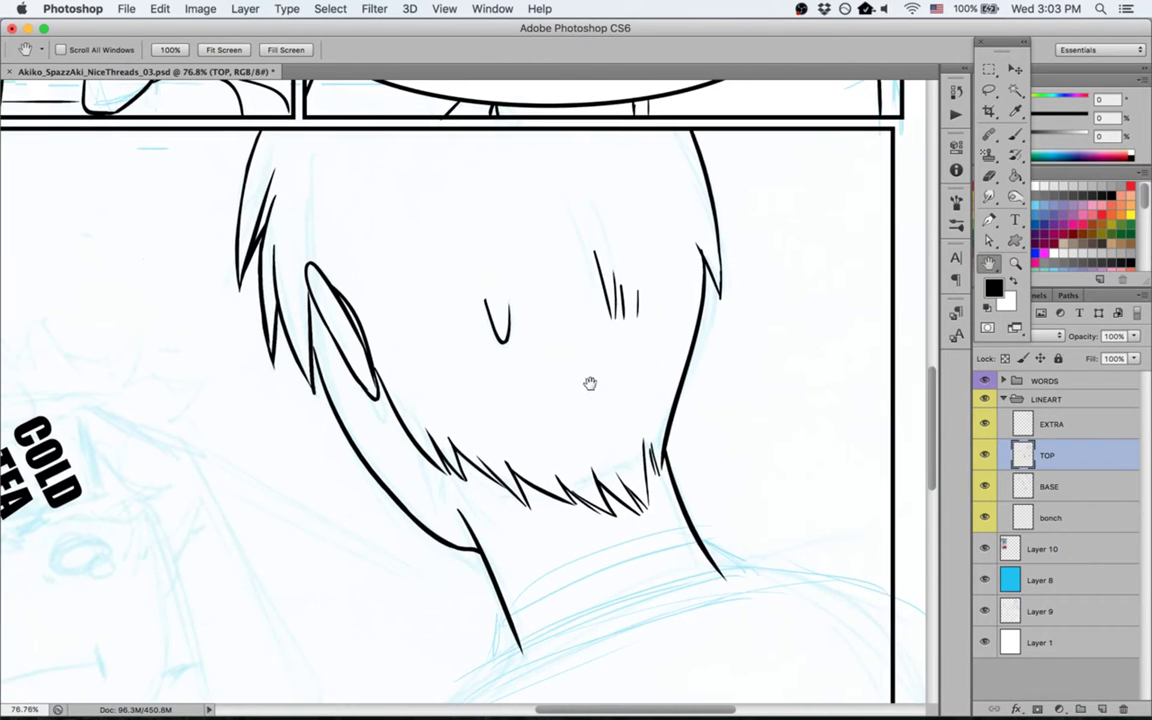
pyautogui.moveTo(510, 470); pyautogui.dragTo(490, 415)
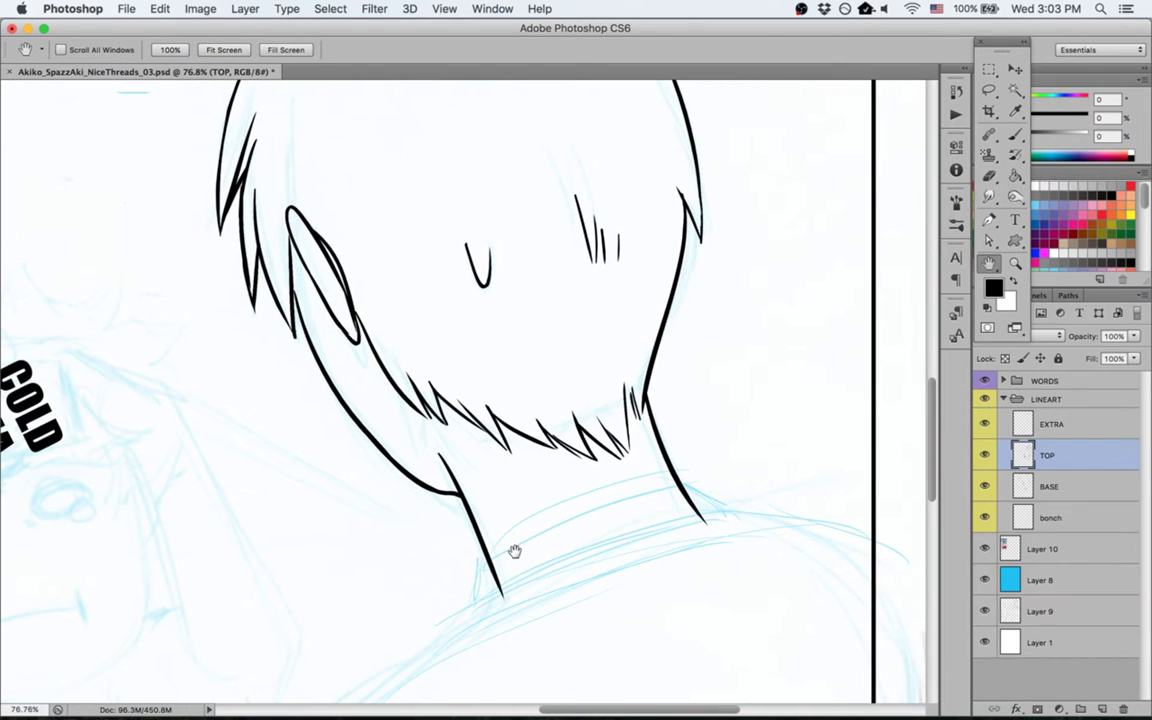
pyautogui.hotkey('alt', '[')
pyautogui.press('e')
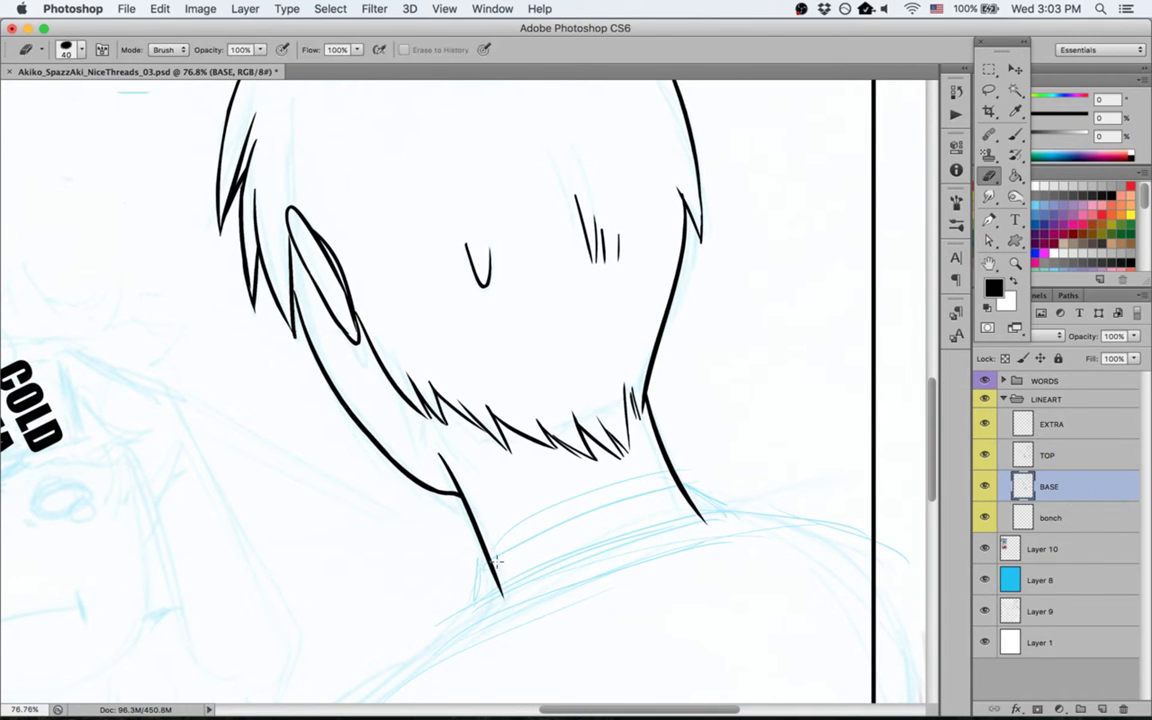
pyautogui.moveTo(501, 562); pyautogui.dragTo(491, 592)
pyautogui.hotkey('alt', ']')
# Step: Ink the short left edge of the shirt collar and try a curve for its upper edge across the neck
pyautogui.press('b')
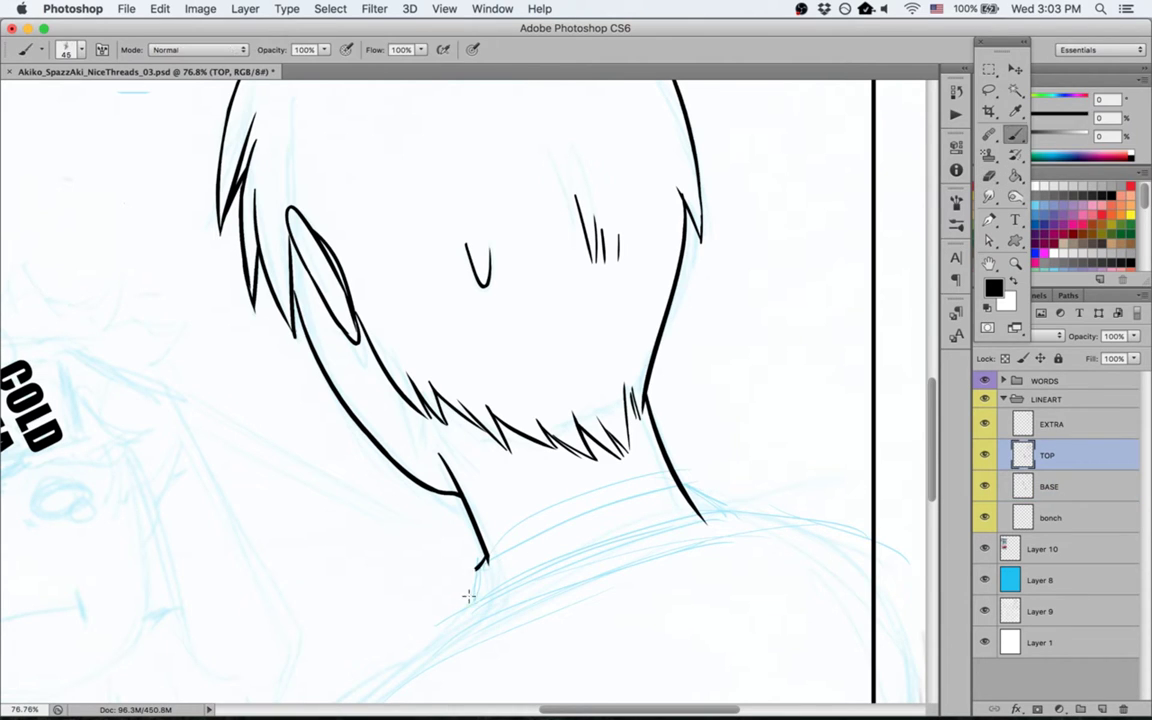
pyautogui.moveTo(486, 558); pyautogui.dragTo(466, 628)
pyautogui.moveTo(479, 562); pyautogui.dragTo(724, 490)
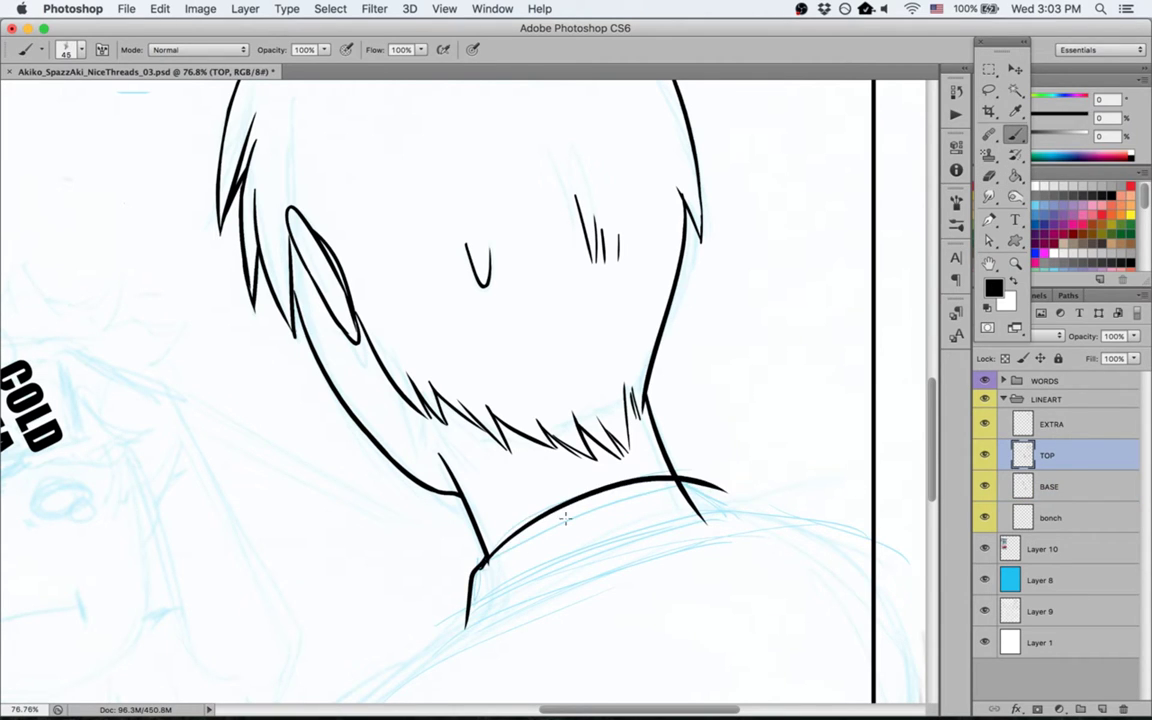
pyautogui.hotkey('ctrl', 'z')
pyautogui.moveTo(487, 556); pyautogui.dragTo(705, 463)
# Step: Redraw the collar's upper edge across the back of the neck, undoing unsatisfactory strokes, and trim its overshooting end
pyautogui.press('r')
pyautogui.click(404, 582)
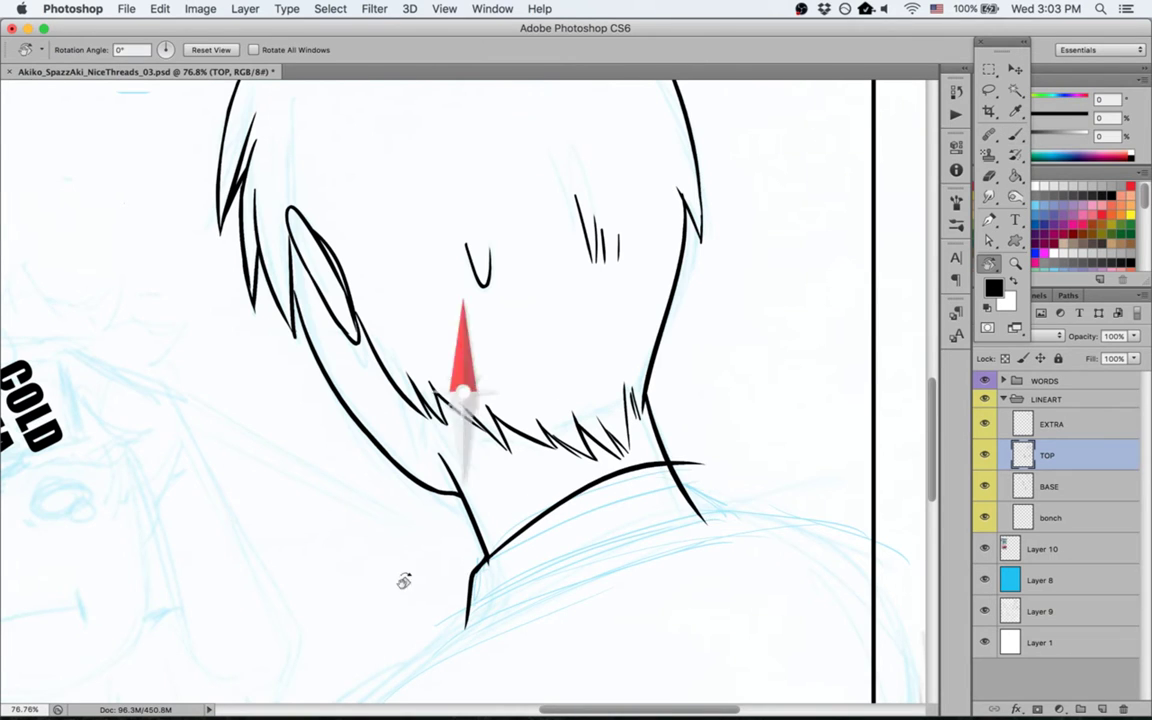
pyautogui.moveTo(404, 582); pyautogui.dragTo(643, 327)
pyautogui.press('b')
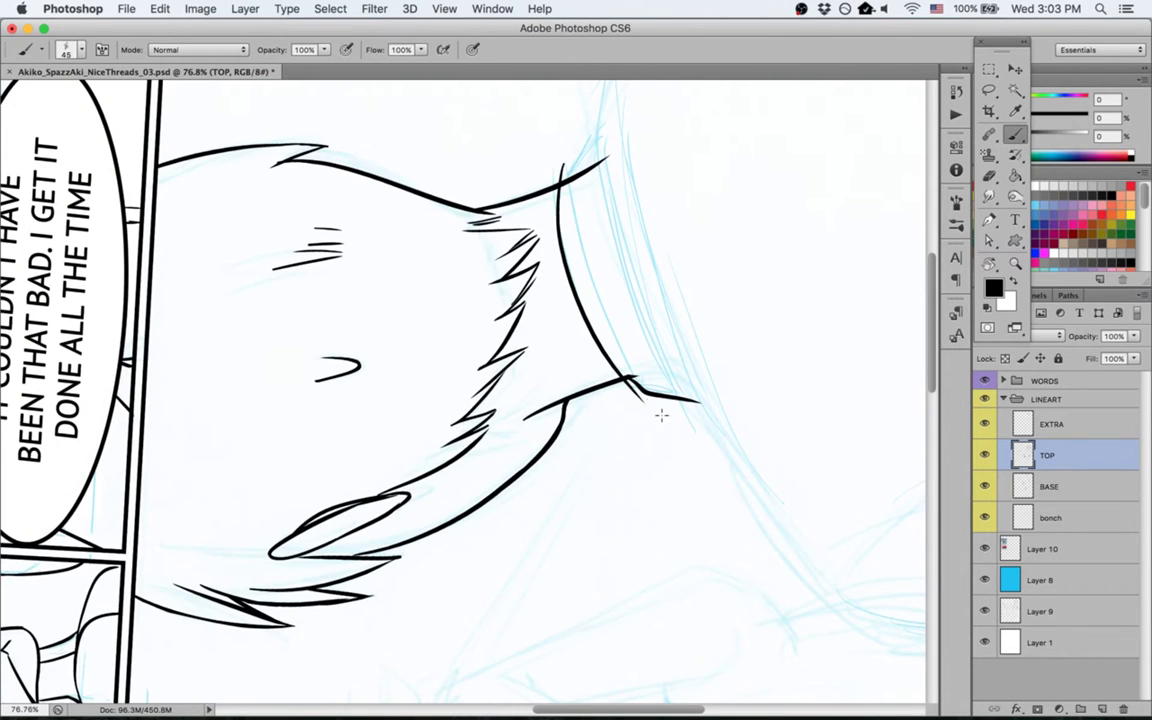
pyautogui.press('super+minus')
pyautogui.press('super+minus')
pyautogui.press('super+z')
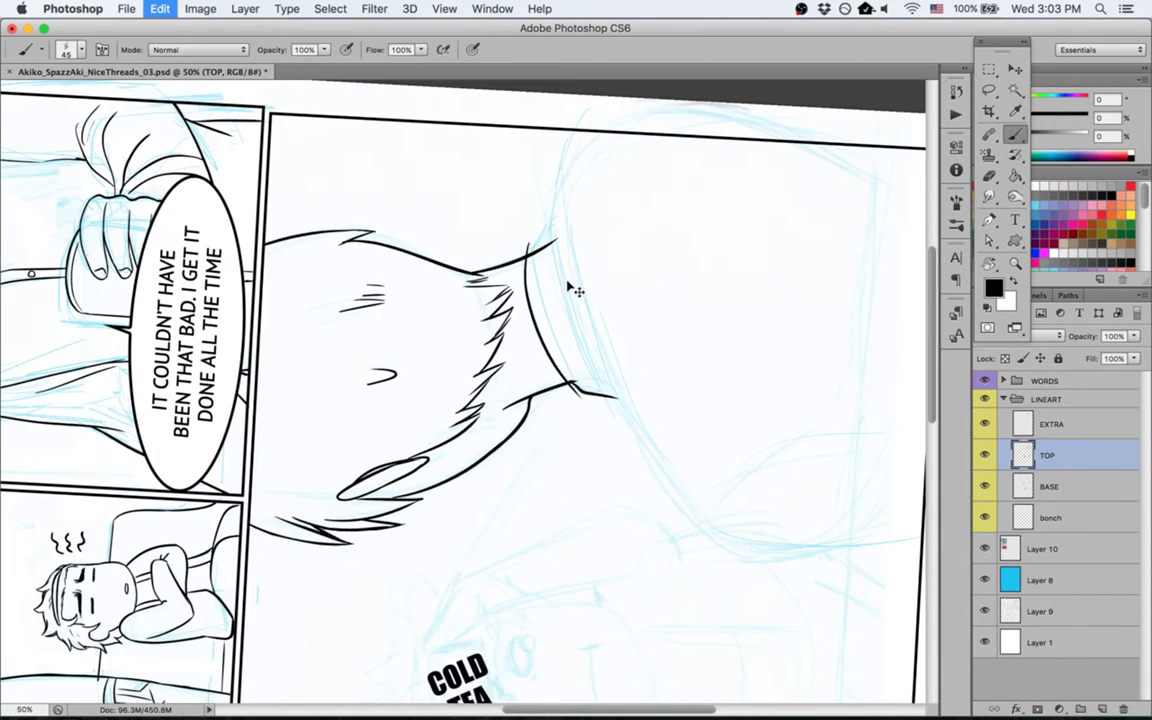
pyautogui.moveTo(531, 247); pyautogui.dragTo(590, 396)
pyautogui.press('super+z')
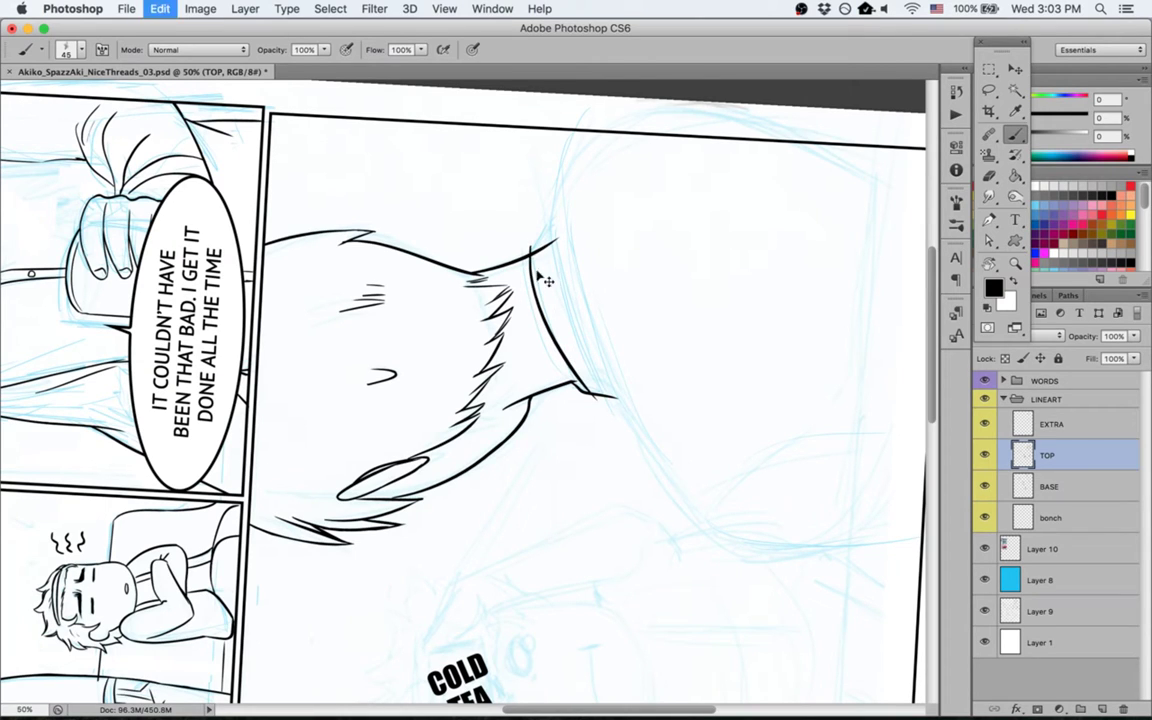
pyautogui.moveTo(530, 250); pyautogui.dragTo(590, 414)
pyautogui.press('super+z')
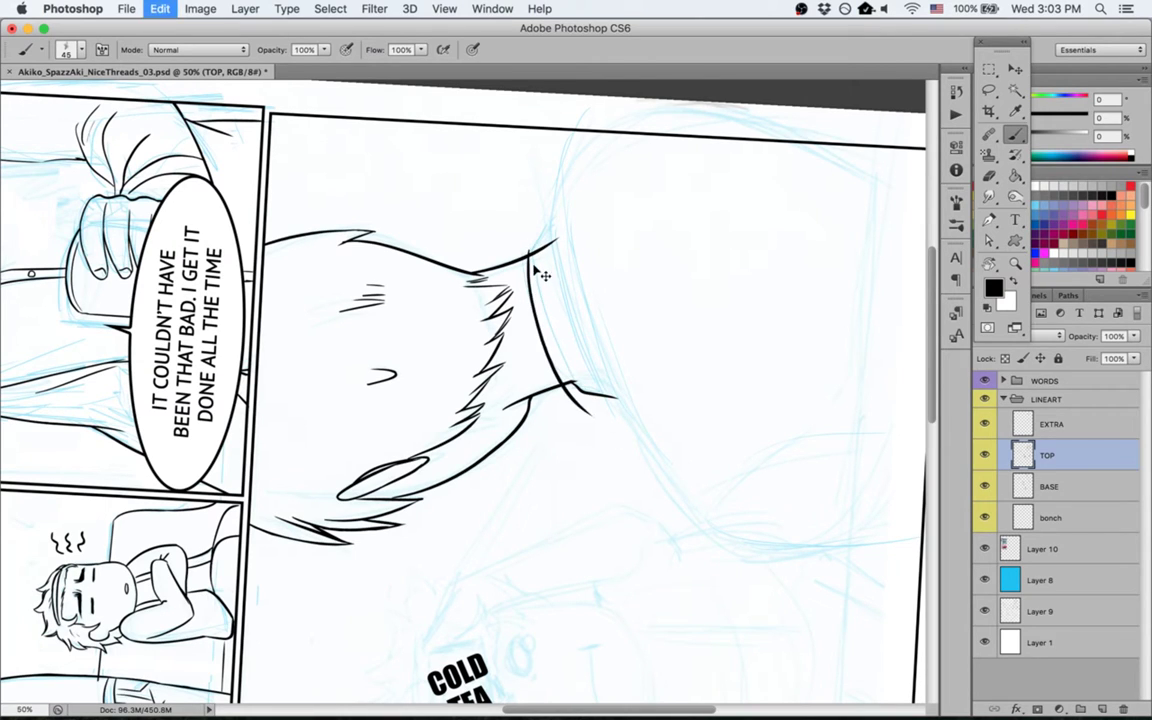
pyautogui.moveTo(529, 250)
pyautogui.mouseDown()
pyautogui.moveTo(554, 342)
pyautogui.moveTo(578, 386)
pyautogui.mouseUp()
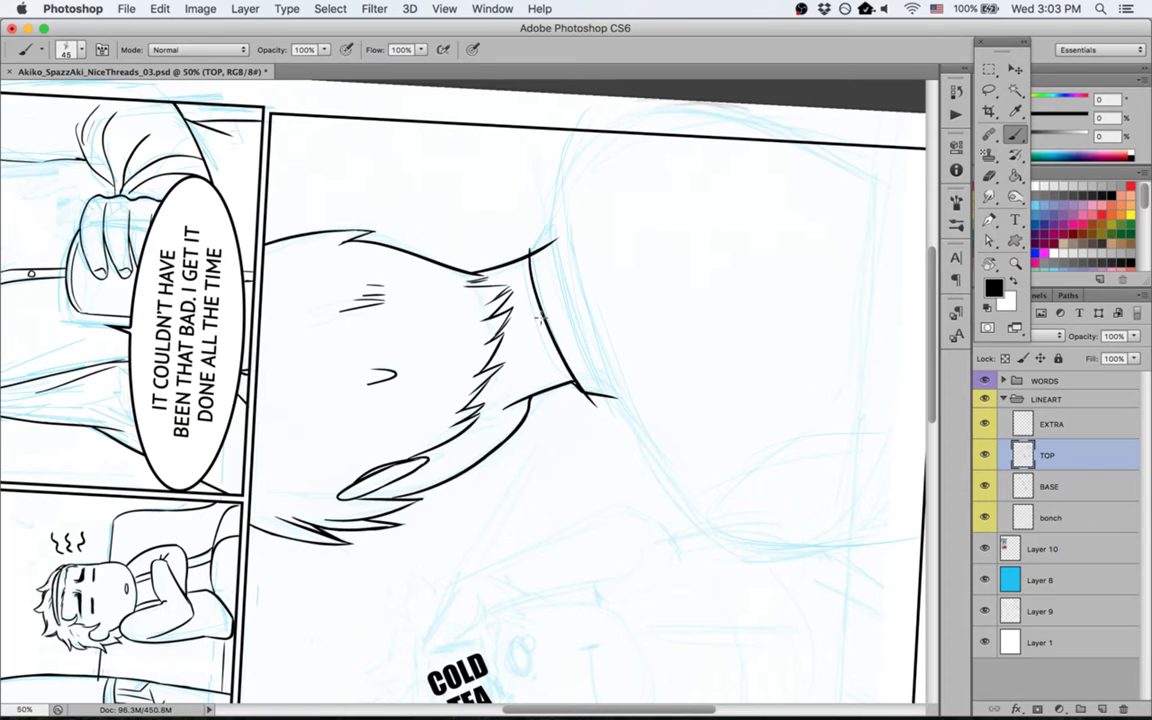
pyautogui.press('super+z')
pyautogui.moveTo(530, 248)
pyautogui.mouseDown()
pyautogui.moveTo(572, 375)
pyautogui.moveTo(607, 411)
pyautogui.mouseUp()
pyautogui.press('super+z')
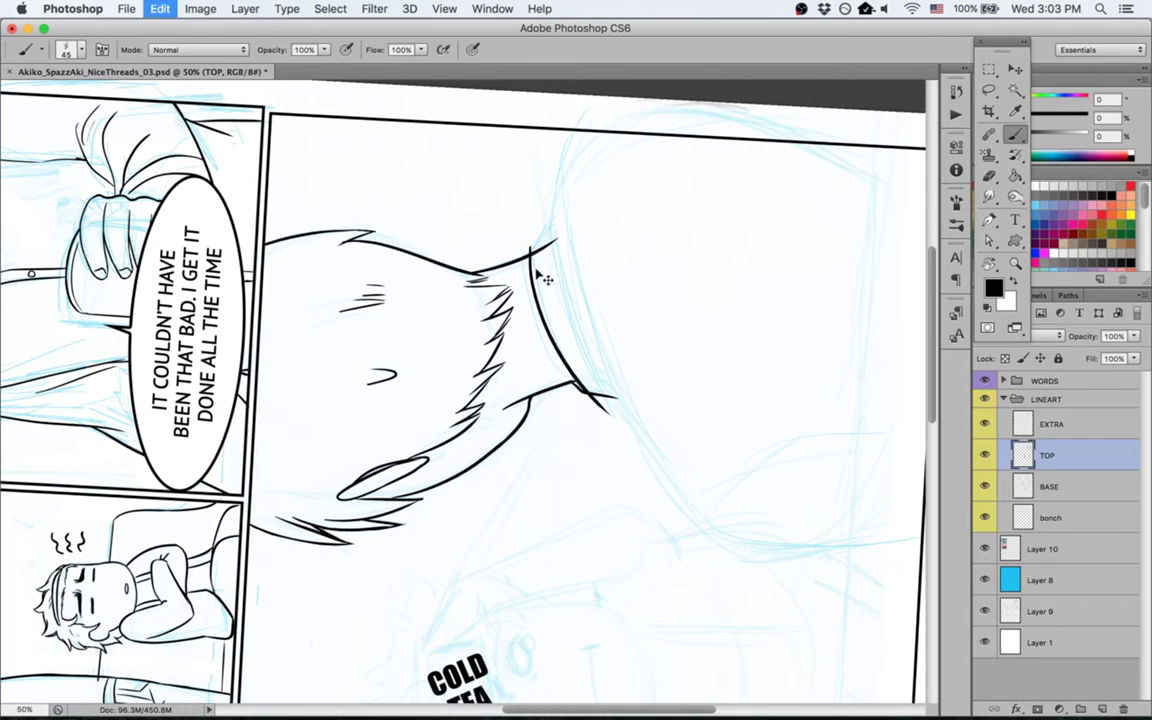
pyautogui.press('e')
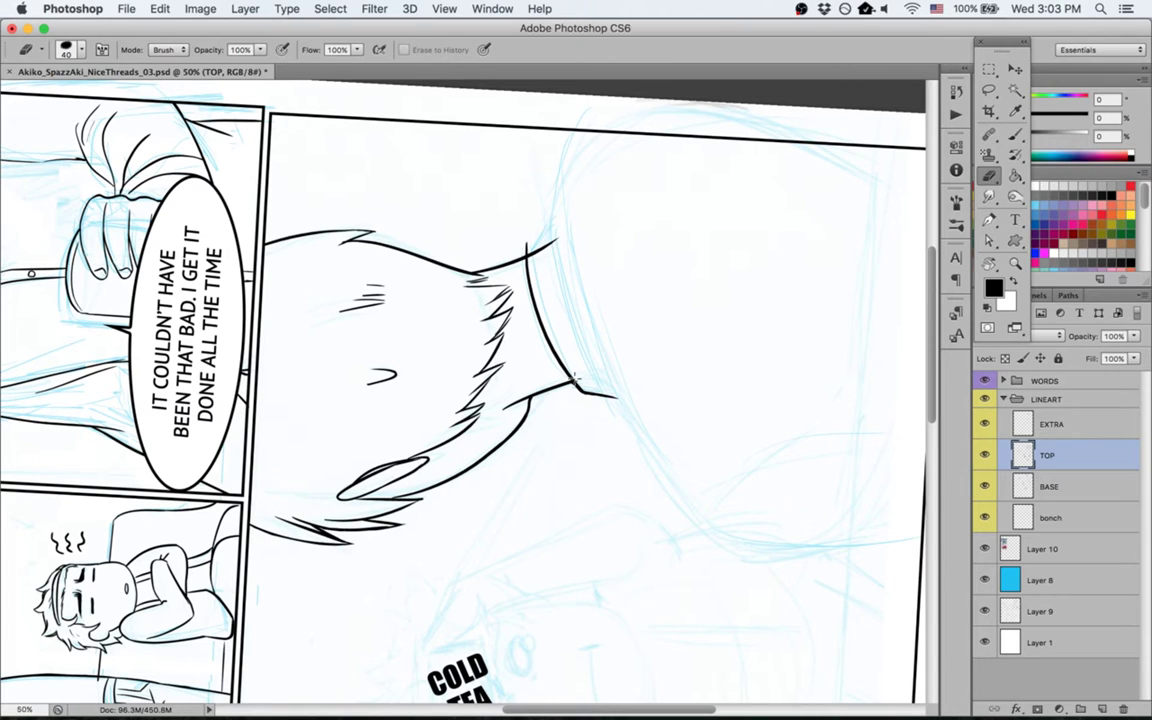
# Step: Ink the collar's right end curving from the neck down toward the shoulder
pyautogui.press('b')
pyautogui.moveTo(526, 247); pyautogui.dragTo(560, 202)
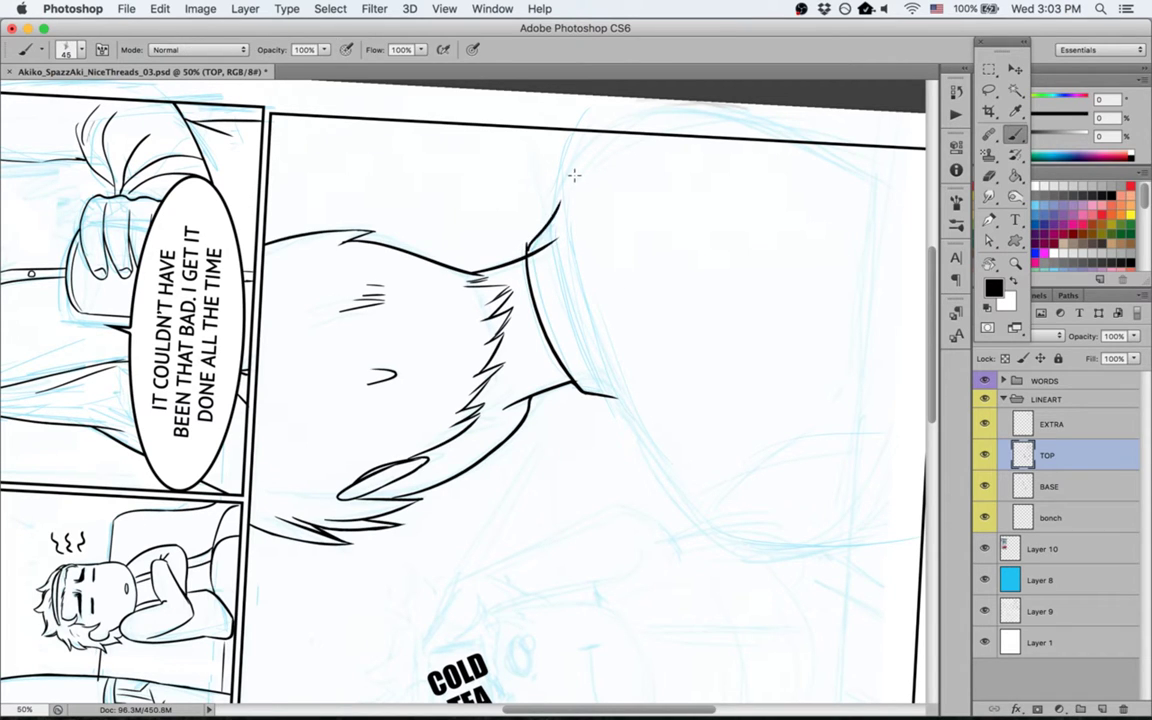
pyautogui.press('e')
pyautogui.press('Escape')
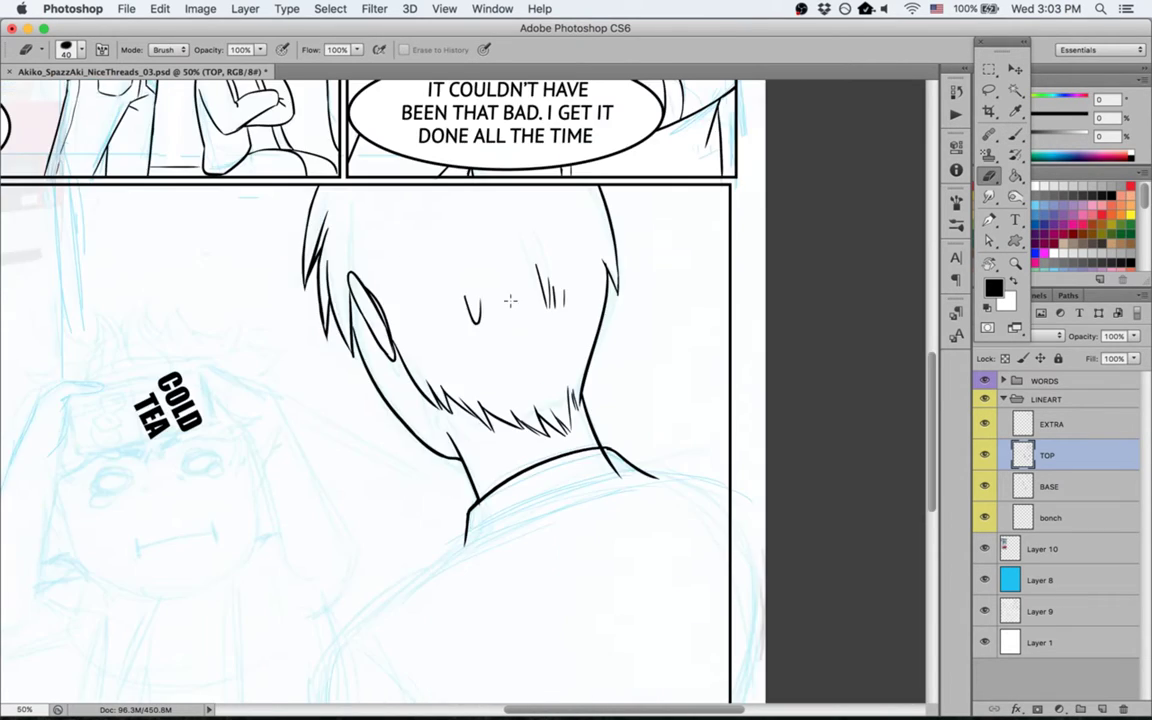
pyautogui.press('space')
pyautogui.moveTo(641, 449); pyautogui.dragTo(657, 365)
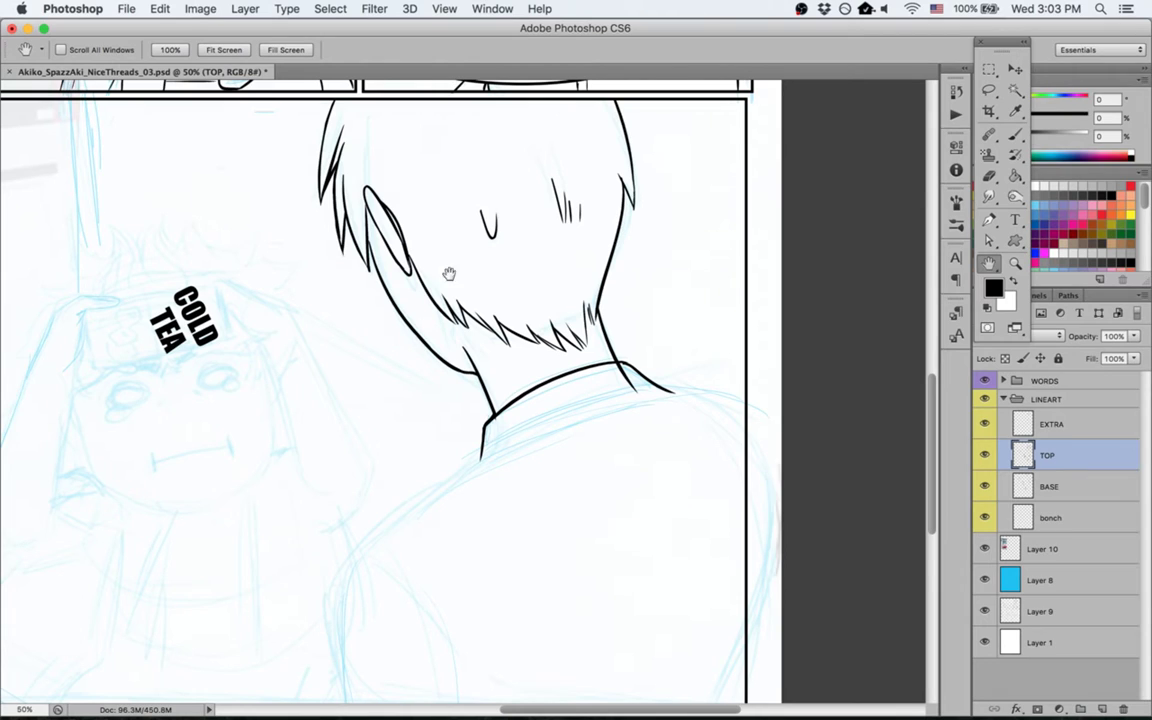
# Step: Add thin hair detail strokes beside the ear and near the top right of the head, refining them with the Eraser
pyautogui.press('b')
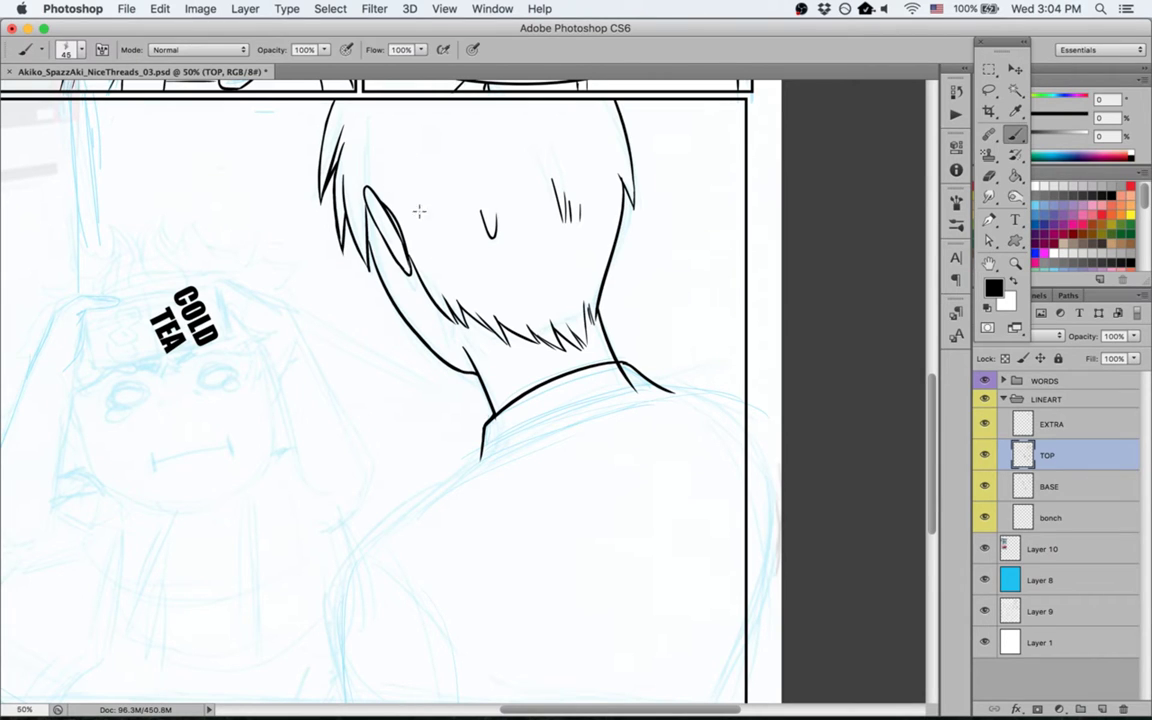
pyautogui.moveTo(415, 196); pyautogui.dragTo(448, 254)
pyautogui.moveTo(586, 110); pyautogui.dragTo(592, 146)
pyautogui.press('e')
pyautogui.moveTo(425, 205); pyautogui.dragTo(438, 233)
pyautogui.press('b')
pyautogui.press('super+alt+z')
pyautogui.press('super+alt+z')
pyautogui.press('e')
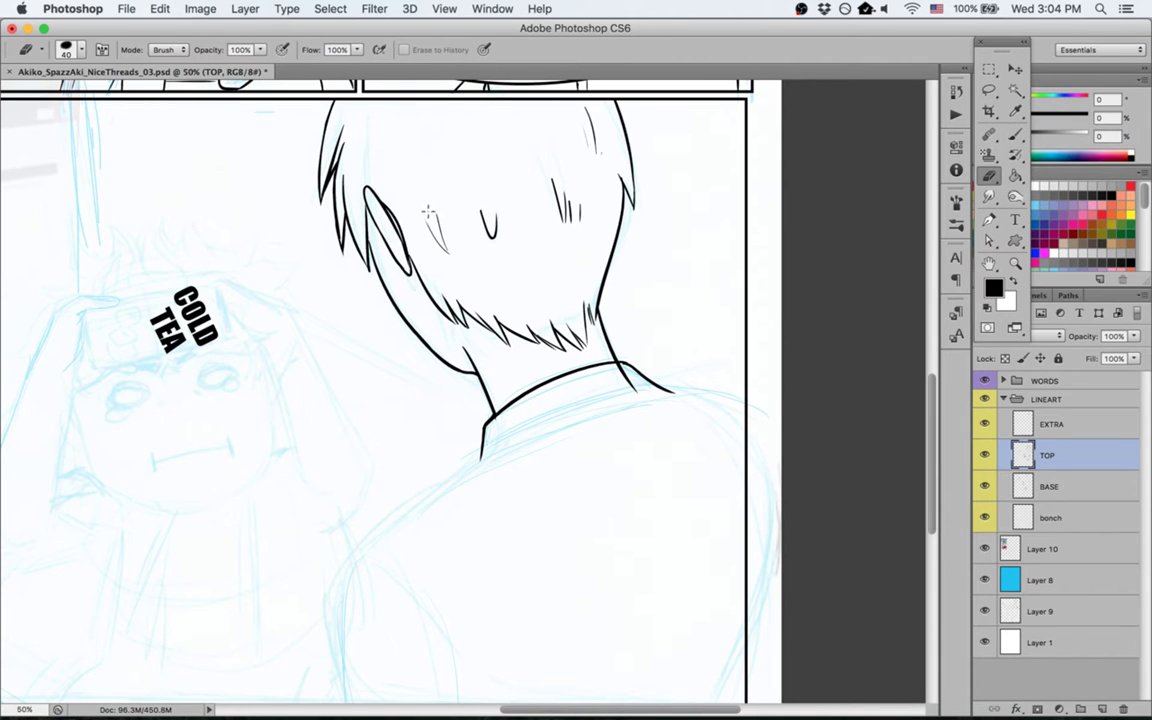
pyautogui.press('b')
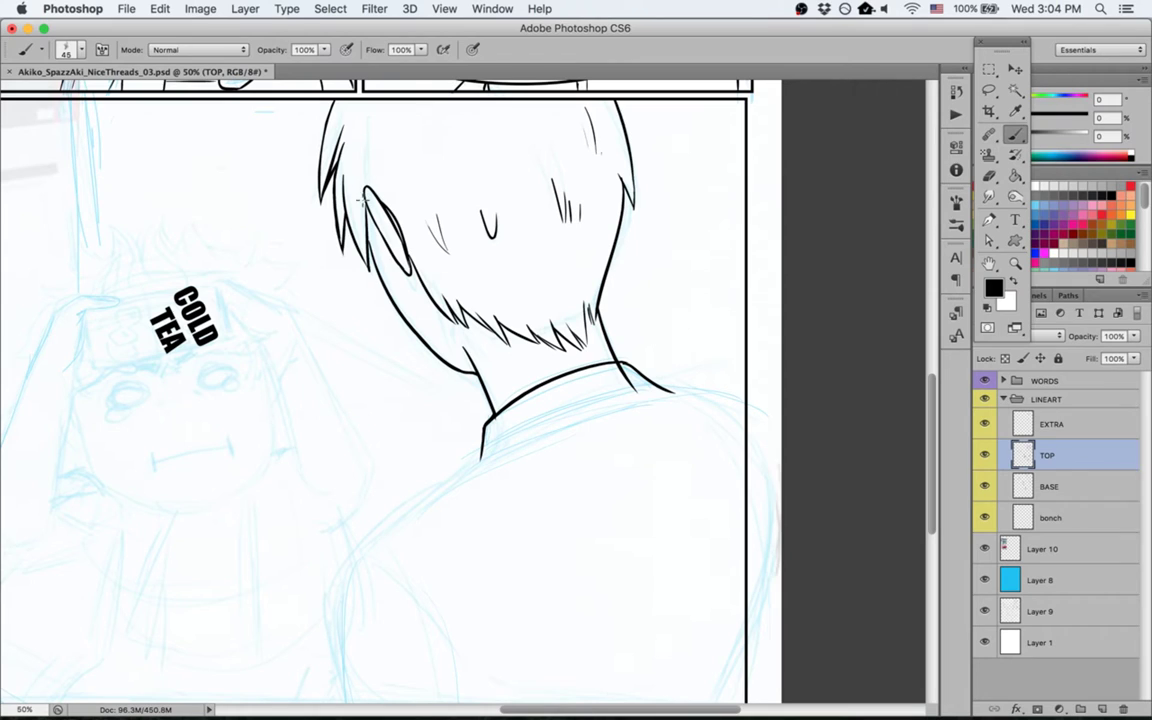
# Step: Ink a short hair stroke above the ear and, on the BASE layer, erase the neck line overshooting the collar
pyautogui.moveTo(369, 208); pyautogui.dragTo(358, 157)
pyautogui.press('space')
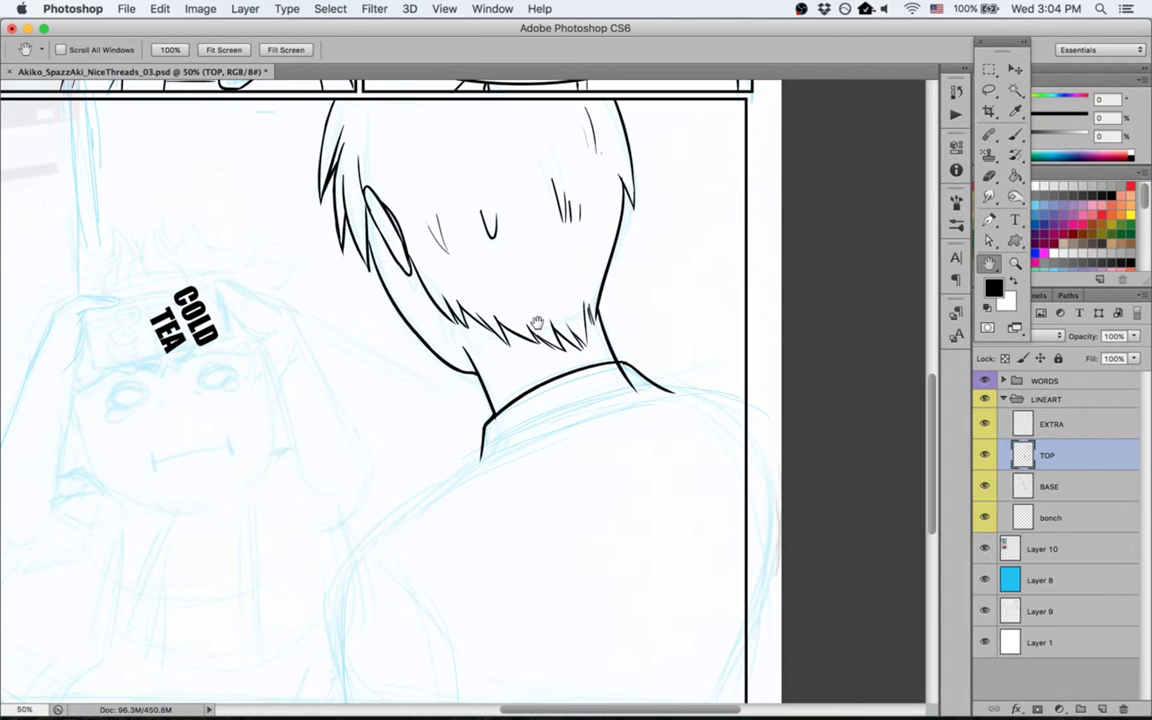
pyautogui.moveTo(584, 325); pyautogui.dragTo(591, 308)
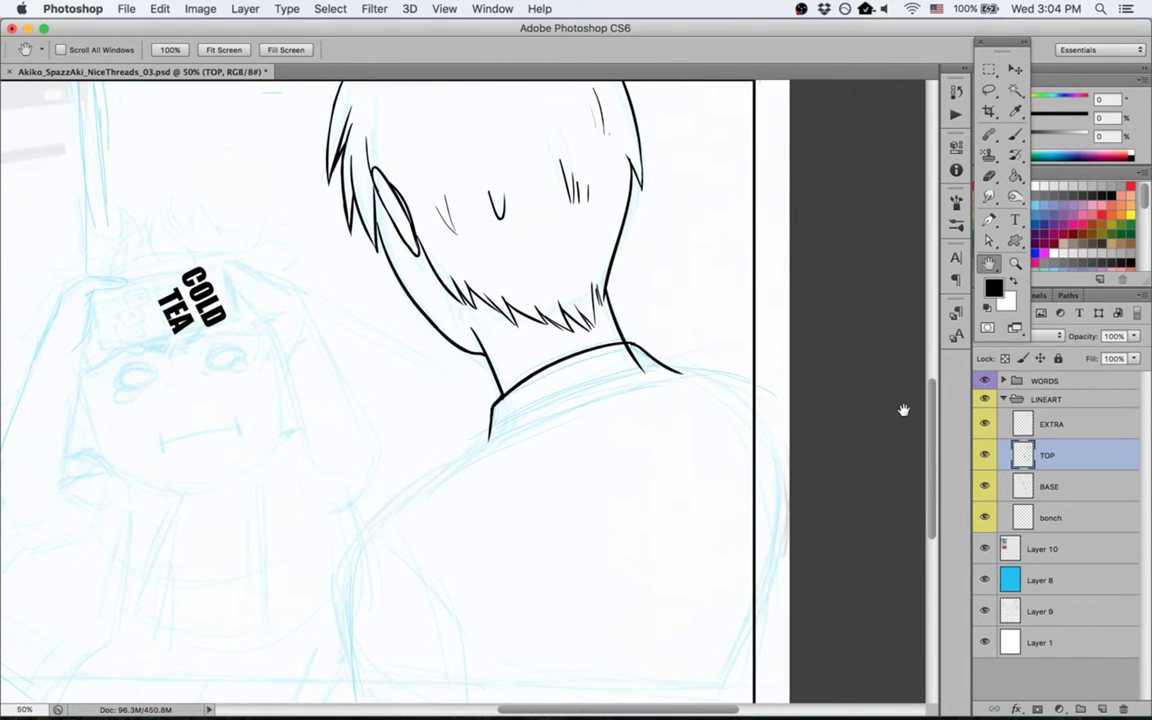
pyautogui.click(1067, 486)
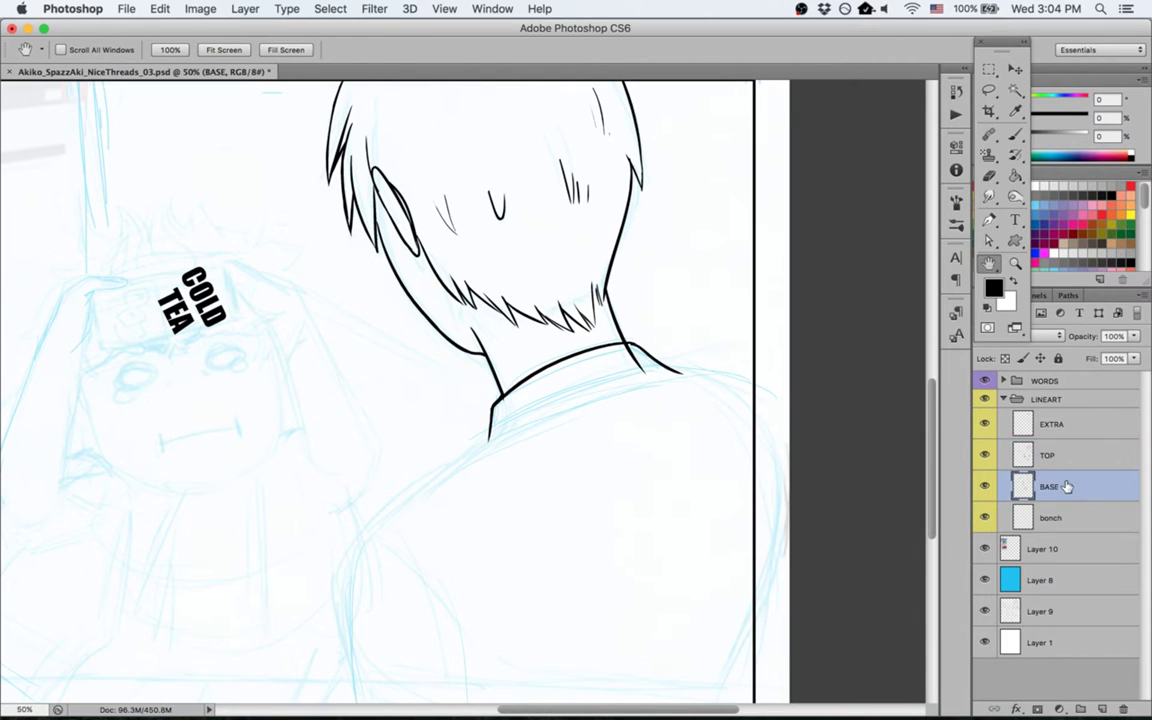
pyautogui.press('e')
pyautogui.moveTo(627, 349); pyautogui.dragTo(635, 366)
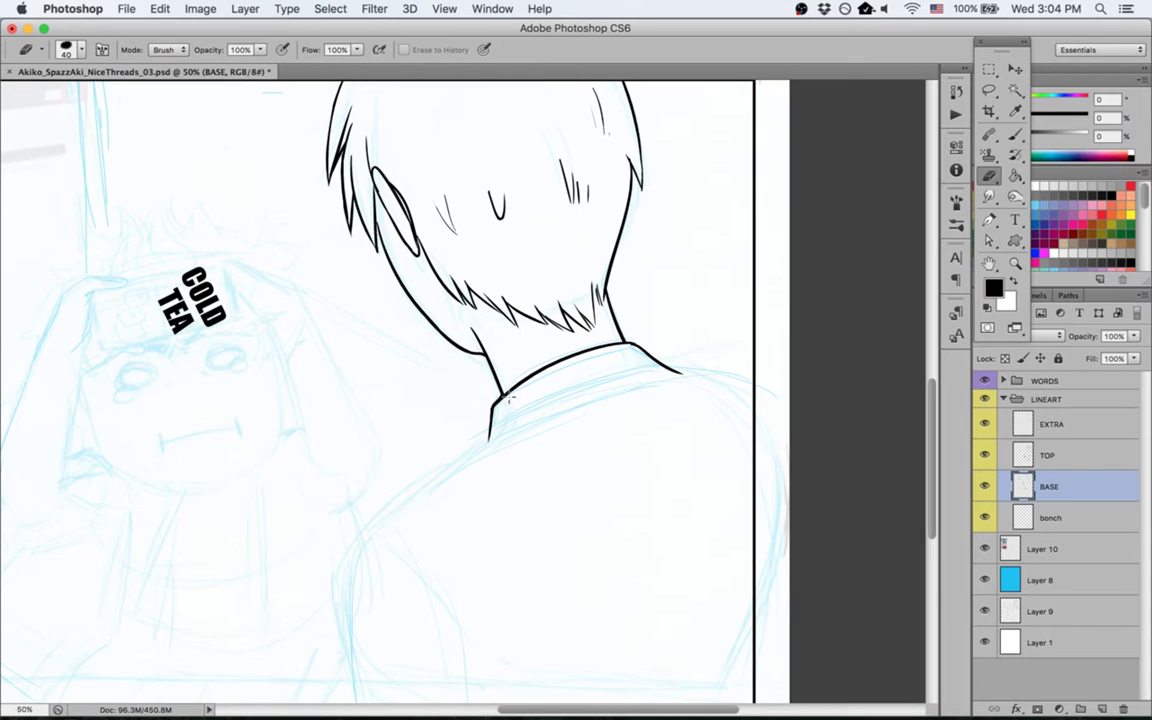
# Step: Check the TOP and EXTRA layers by toggling their visibility, and make EXTRA the active layer
pyautogui.click(1054, 456)
pyautogui.press('space')
pyautogui.moveTo(671, 300); pyautogui.dragTo(695, 220)
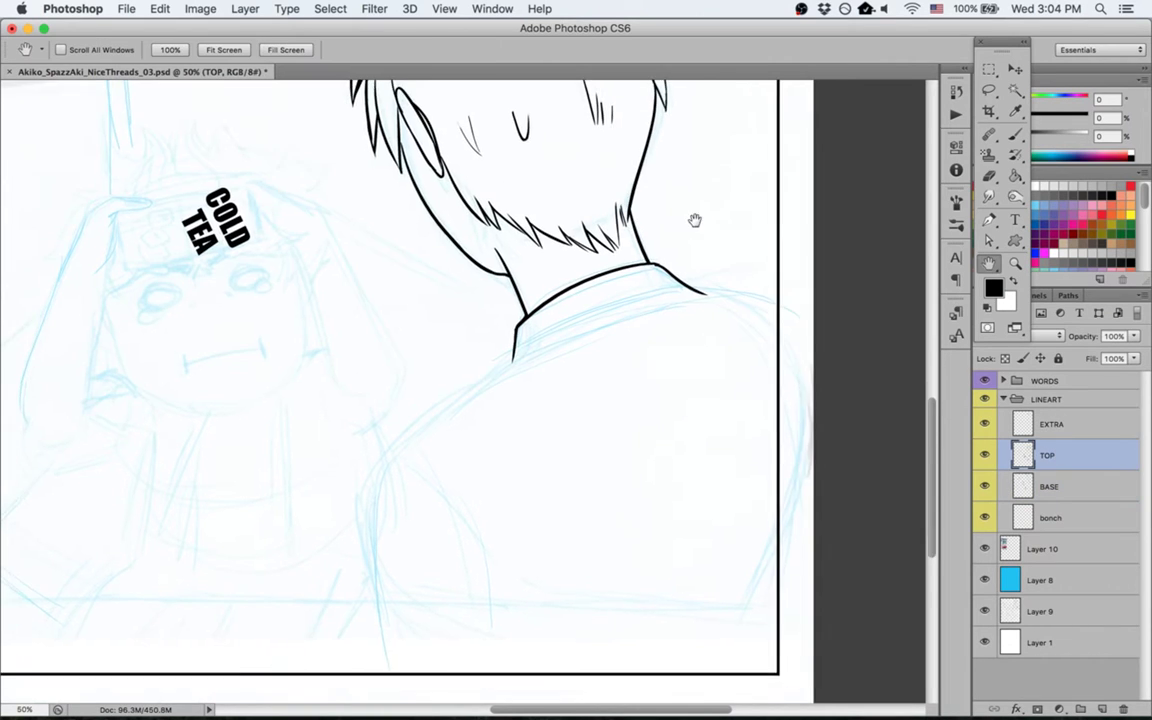
pyautogui.press('r')
pyautogui.moveTo(663, 455); pyautogui.dragTo(692, 428)
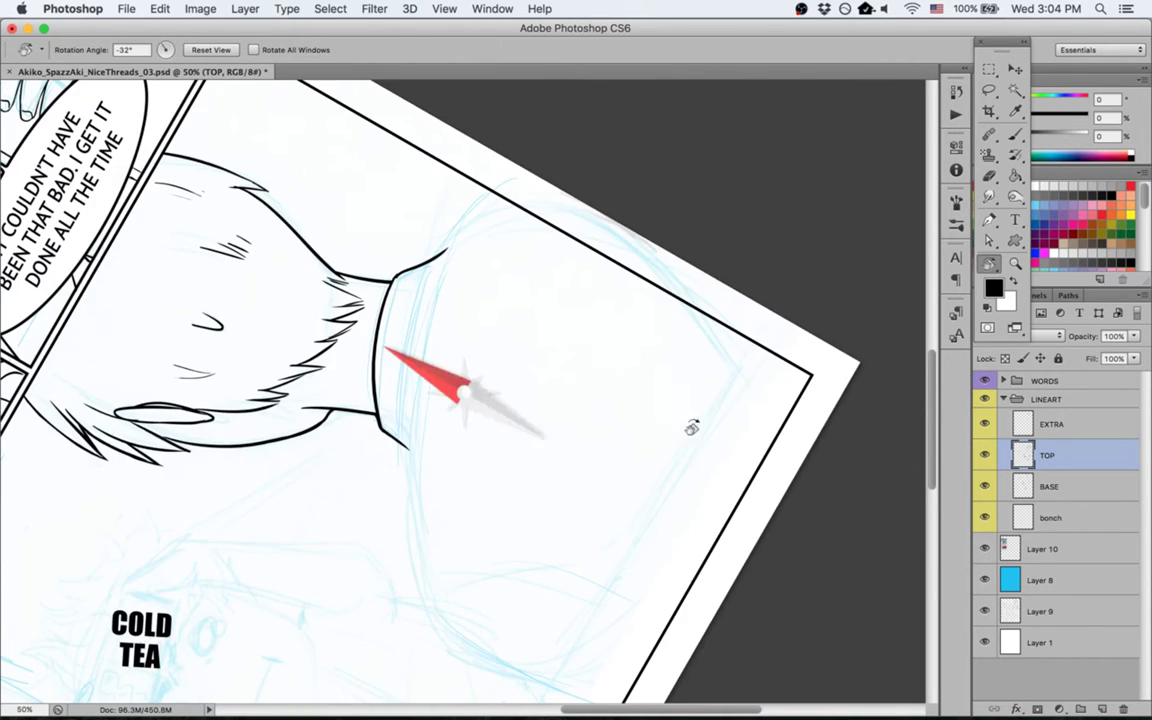
pyautogui.press('h')
pyautogui.moveTo(641, 284); pyautogui.dragTo(668, 216)
pyautogui.click(985, 455)
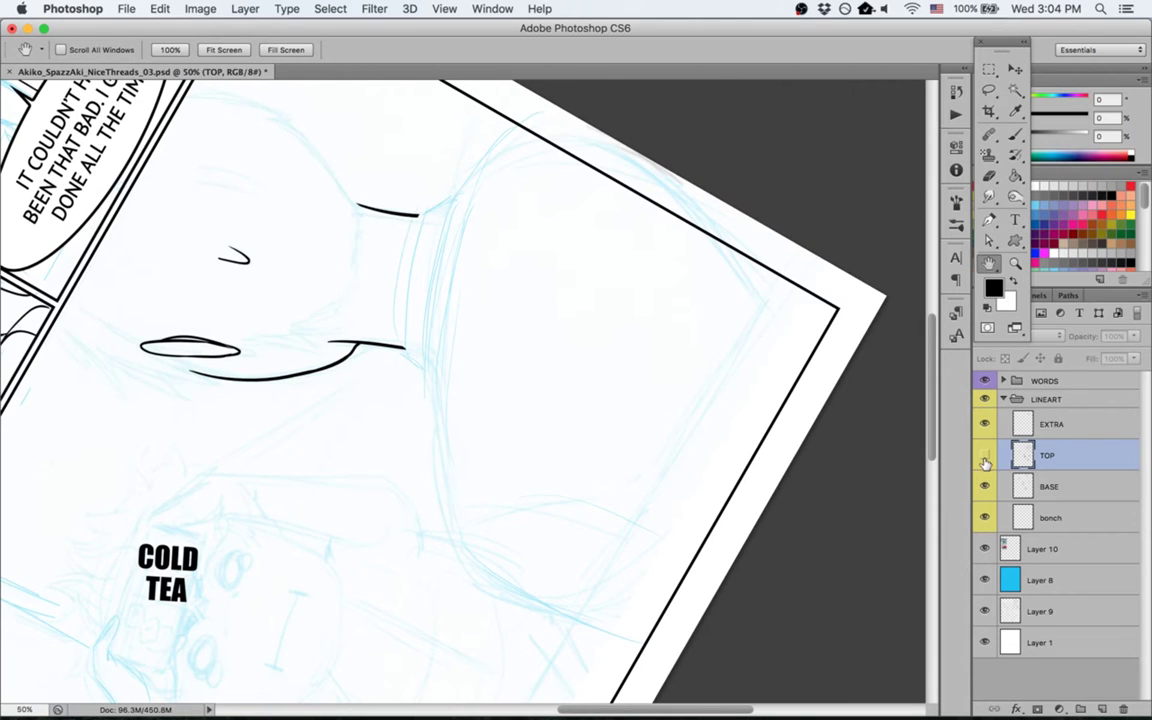
pyautogui.click(985, 457)
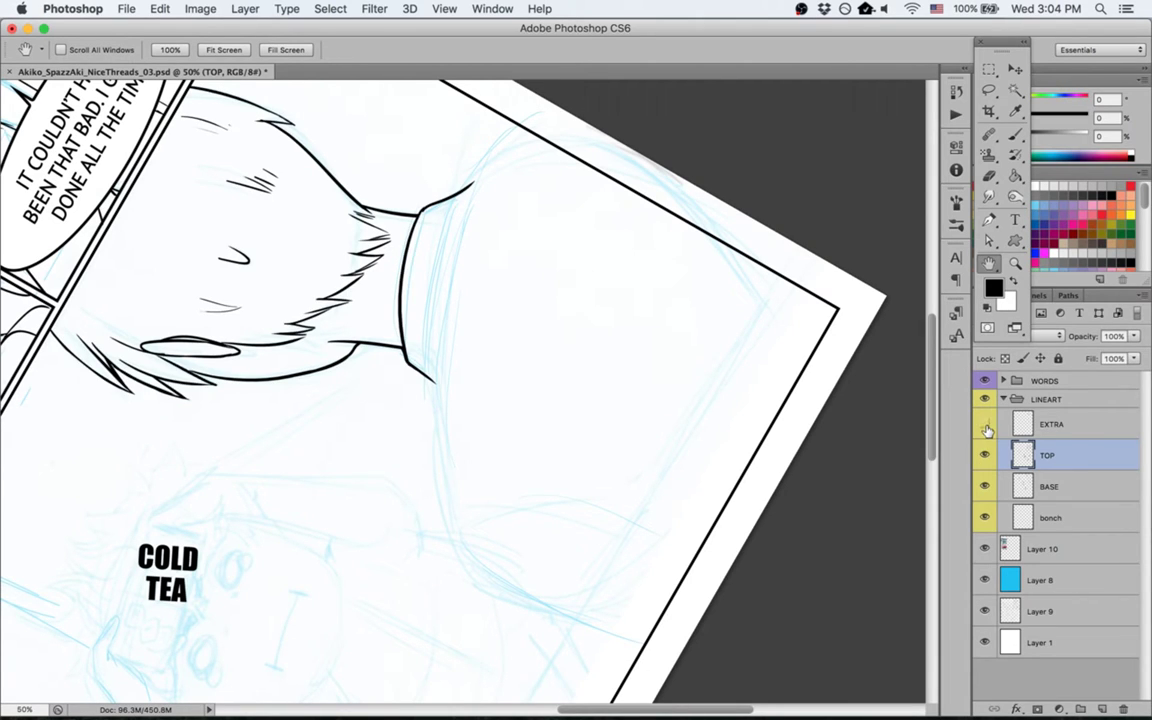
pyautogui.click(985, 426)
pyautogui.click(1044, 429)
# Step: Try a stroke for the right shoulder starting at the collar's right end, and undo it
pyautogui.press('b')
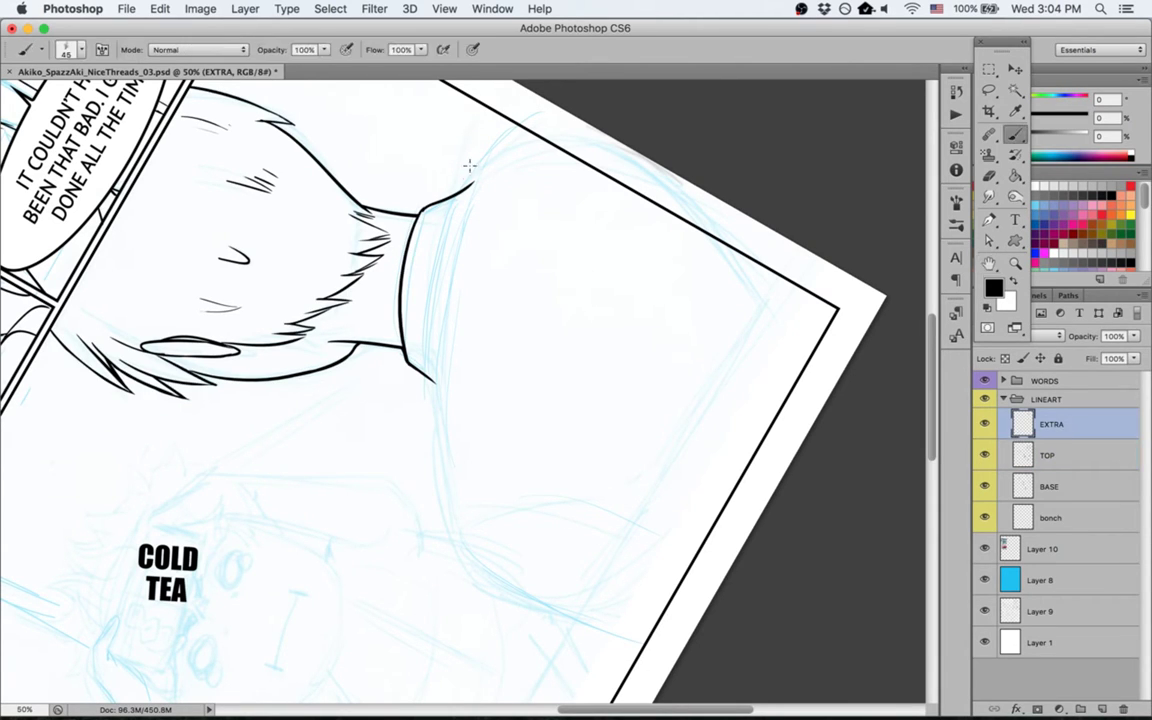
pyautogui.moveTo(462, 195); pyautogui.dragTo(562, 117)
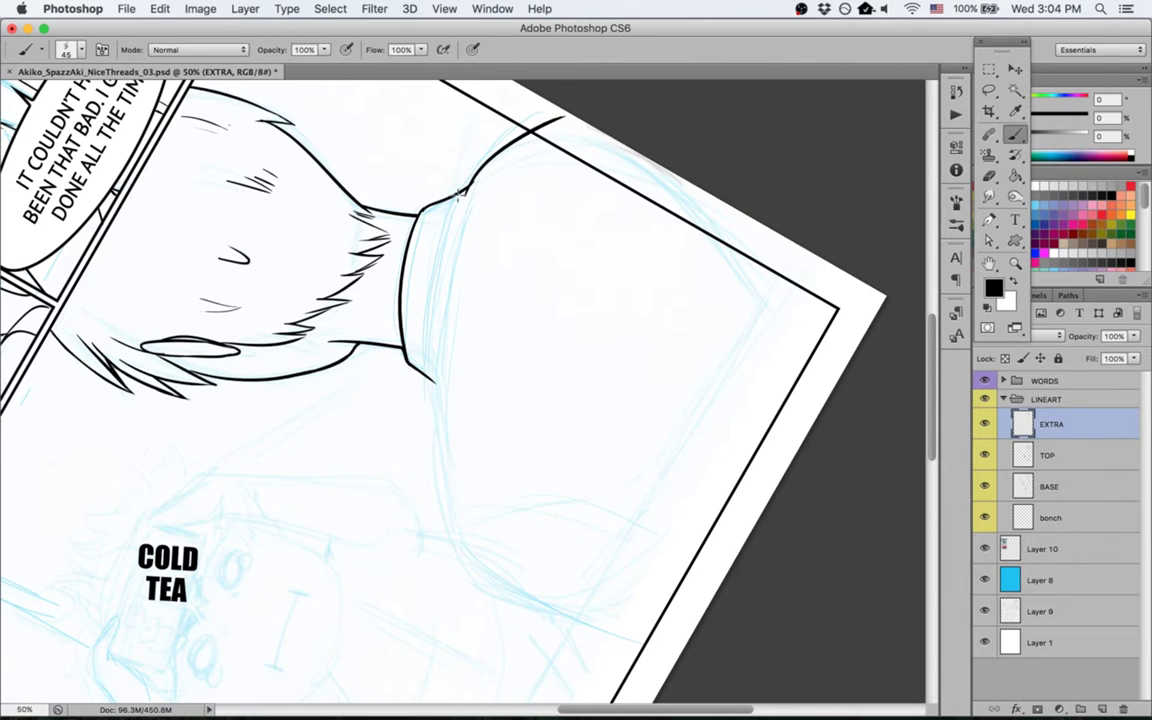
pyautogui.press('Escape')
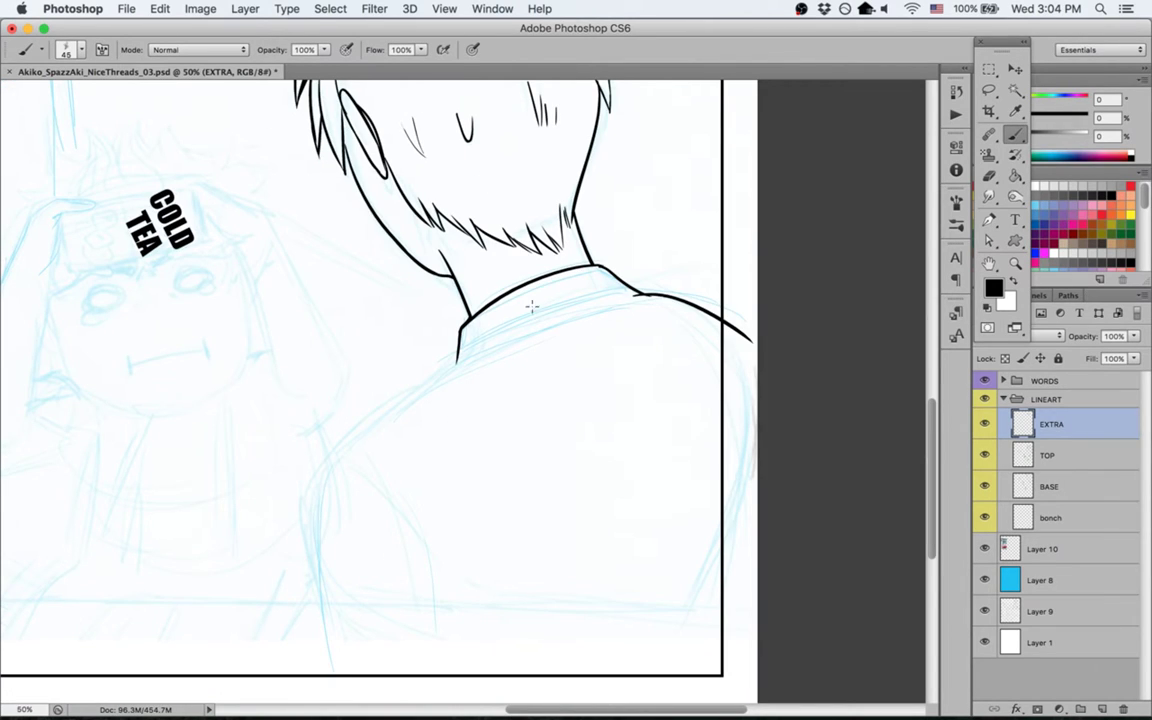
pyautogui.press('super+z')
# Step: Ink one long curve from the collar's right end across the upper back to the left shoulder, using a size 60 brush on EXTRA
pyautogui.click(1064, 431)
pyautogui.press('r')
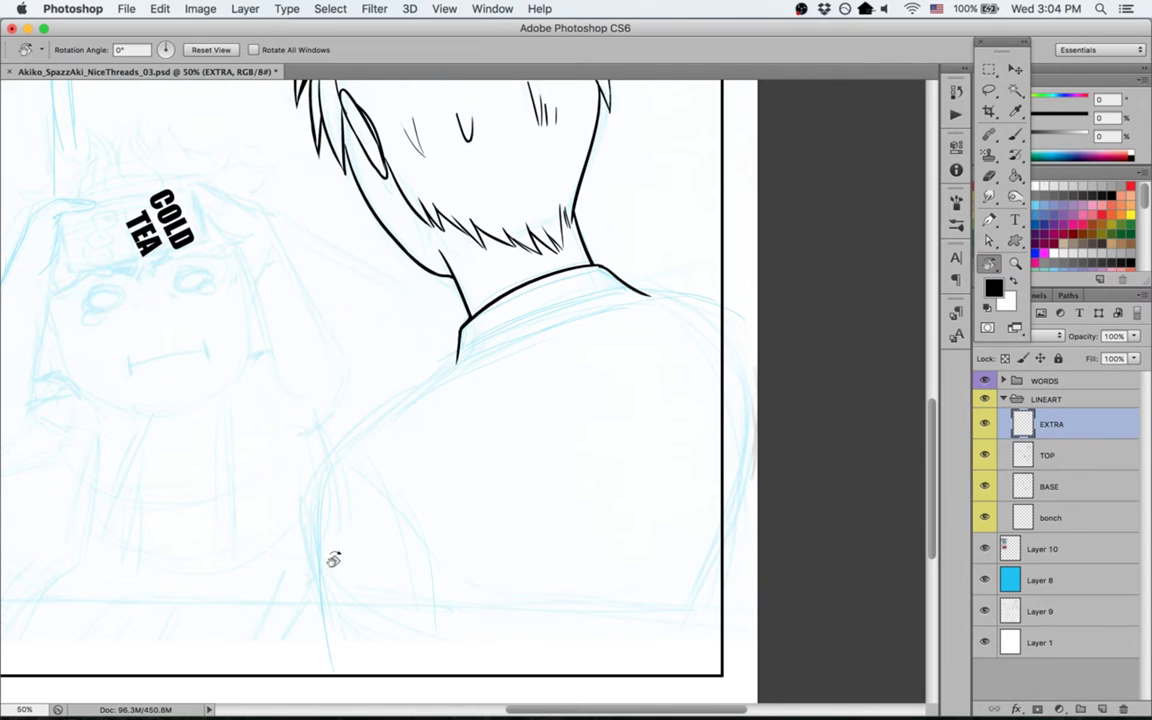
pyautogui.moveTo(333, 560); pyautogui.dragTo(553, 406)
pyautogui.hotkey('ctrl', '-')
pyautogui.press('b')
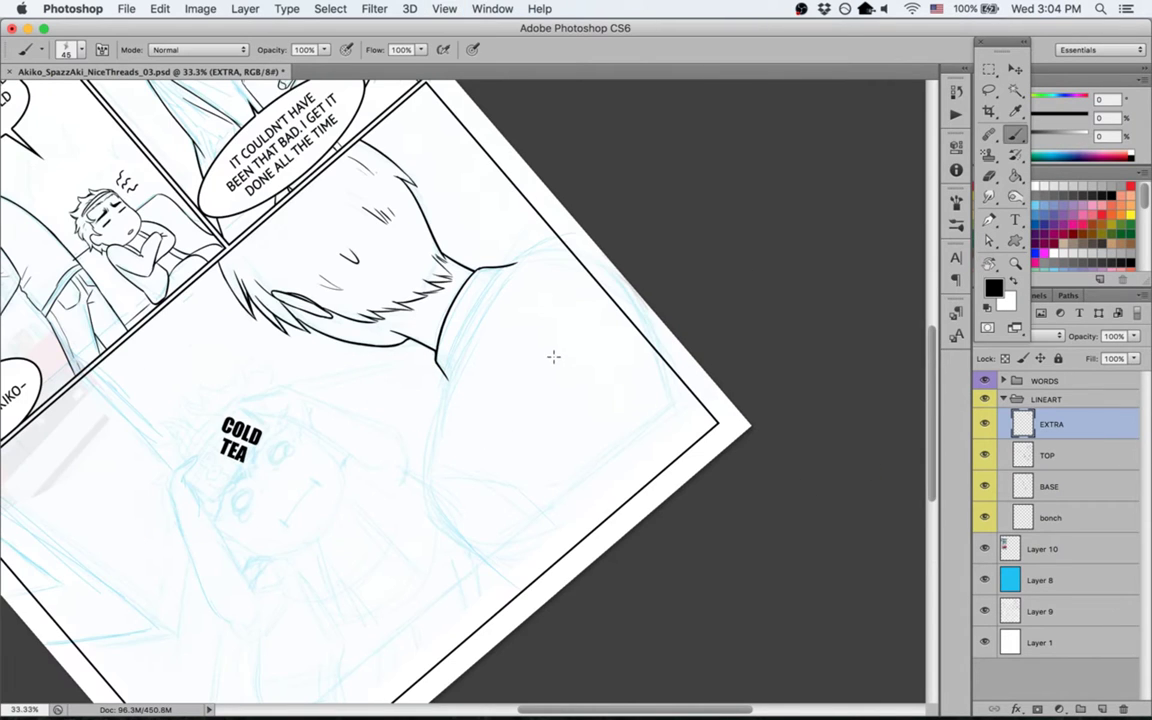
pyautogui.press('r')
pyautogui.moveTo(512, 556); pyautogui.dragTo(566, 527)
pyautogui.press('space')
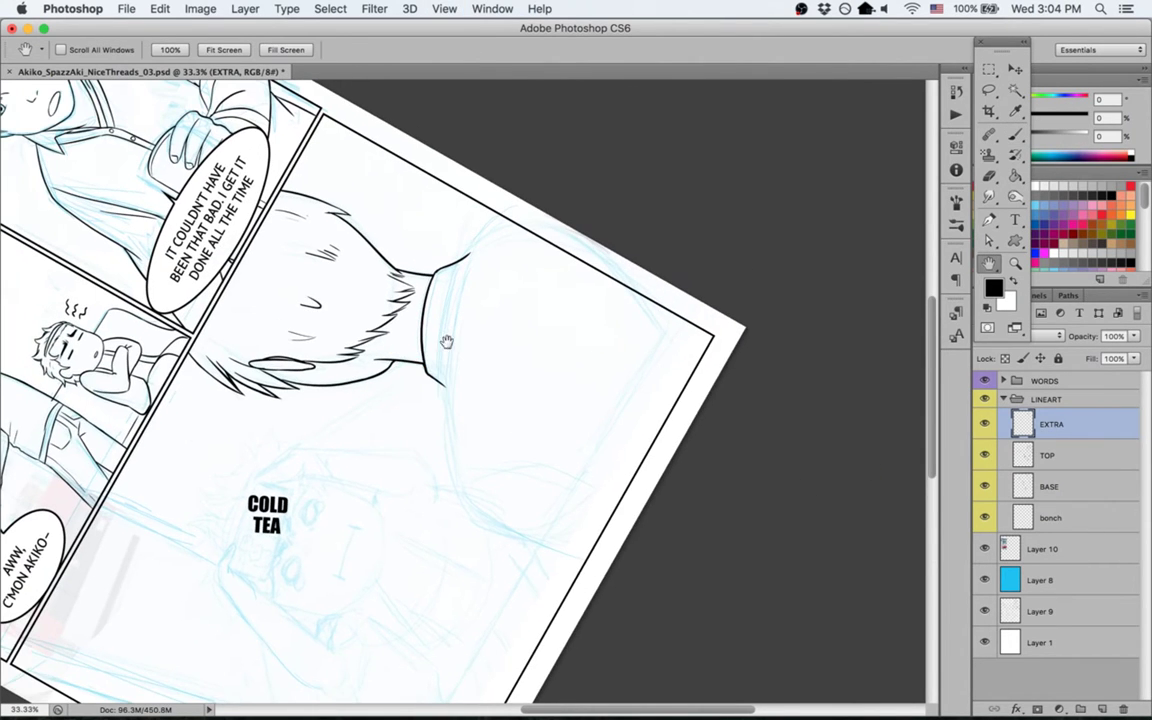
pyautogui.moveTo(371, 524); pyautogui.dragTo(435, 506)
pyautogui.moveTo(563, 437); pyautogui.dragTo(593, 457)
pyautogui.press('b')
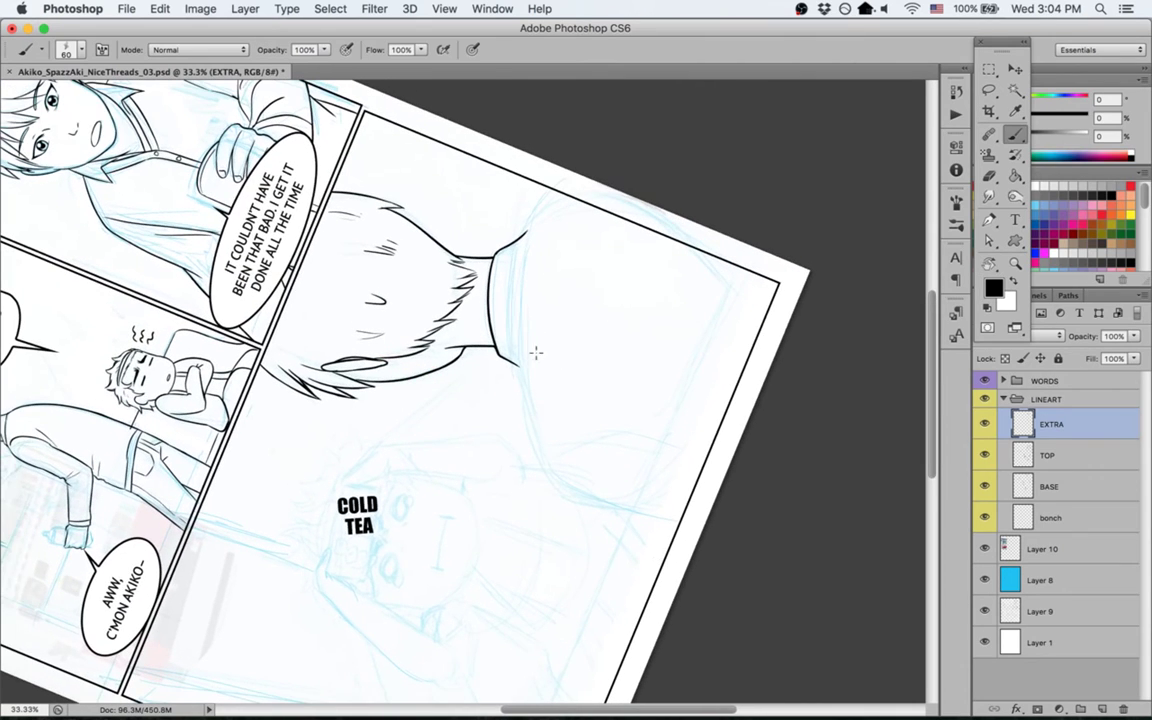
pyautogui.moveTo(524, 234)
pyautogui.mouseDown()
pyautogui.moveTo(557, 544)
pyautogui.moveTo(520, 350)
pyautogui.moveTo(534, 466)
pyautogui.moveTo(582, 505)
pyautogui.mouseUp()
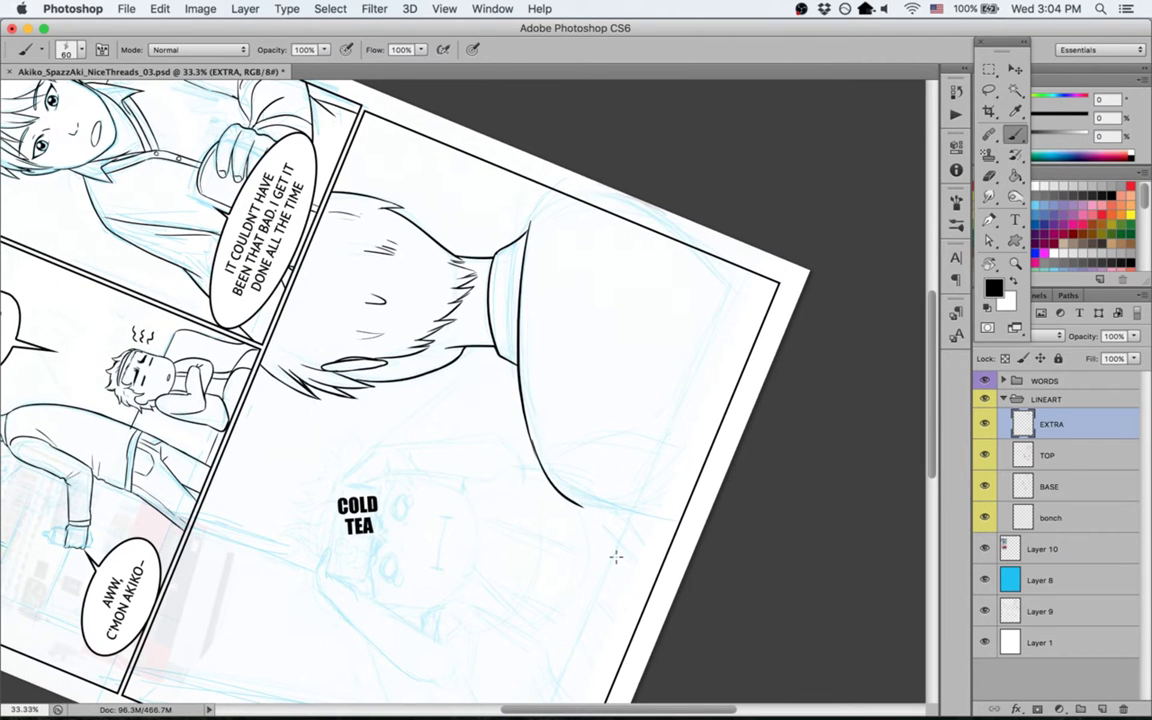
pyautogui.click(556, 462)
pyautogui.press('Escape')
pyautogui.press('super+z')
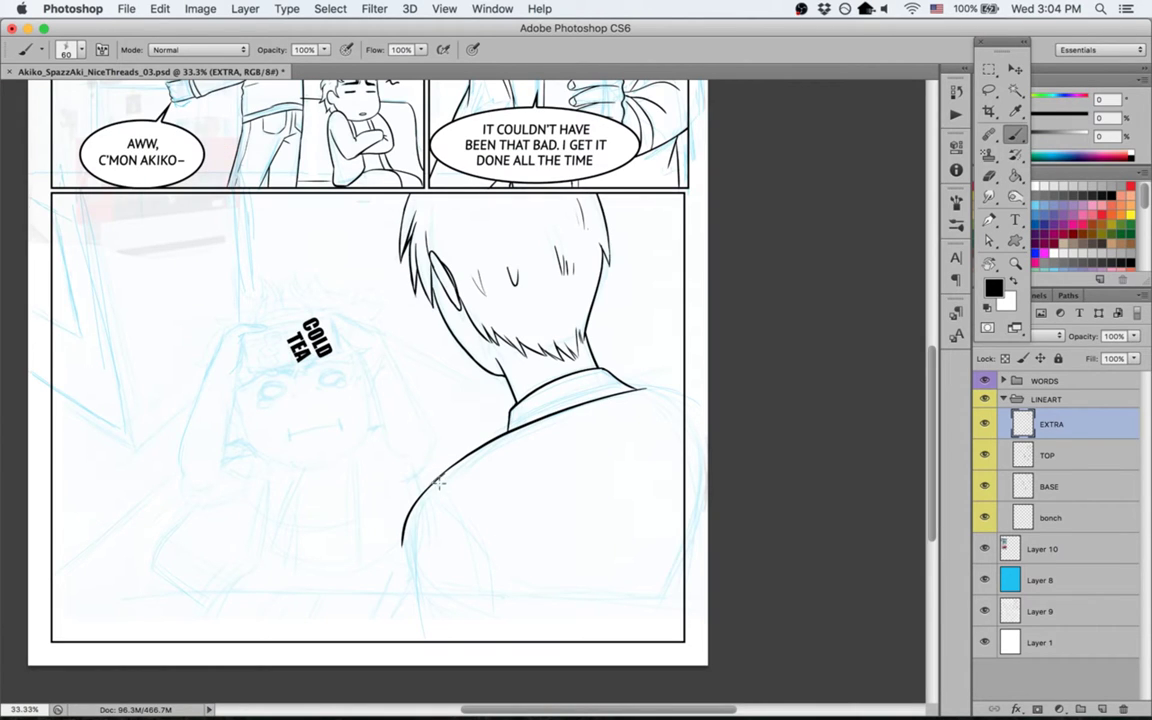
# Step: Ink the left arm's outer edge past the lower panel border and the right shoulder and arm contour beyond the right border
pyautogui.moveTo(428, 488); pyautogui.dragTo(425, 664)
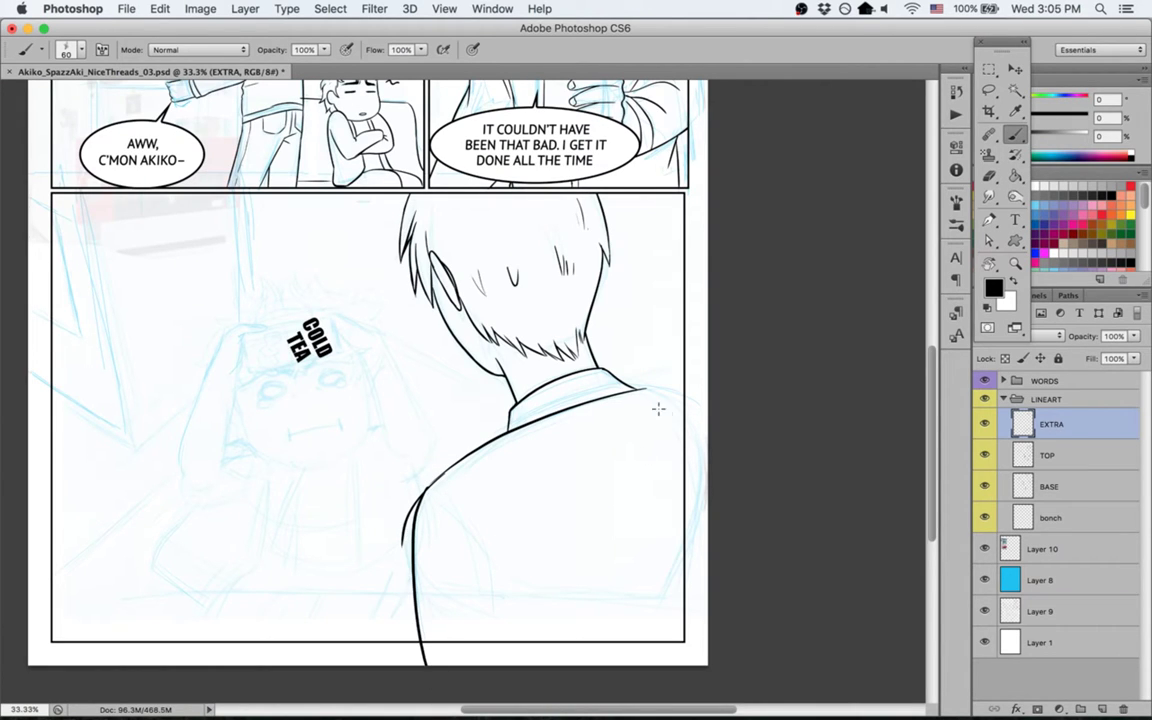
pyautogui.moveTo(636, 388)
pyautogui.mouseDown()
pyautogui.moveTo(724, 563)
pyautogui.moveTo(635, 679)
pyautogui.mouseUp()
pyautogui.press('super+z')
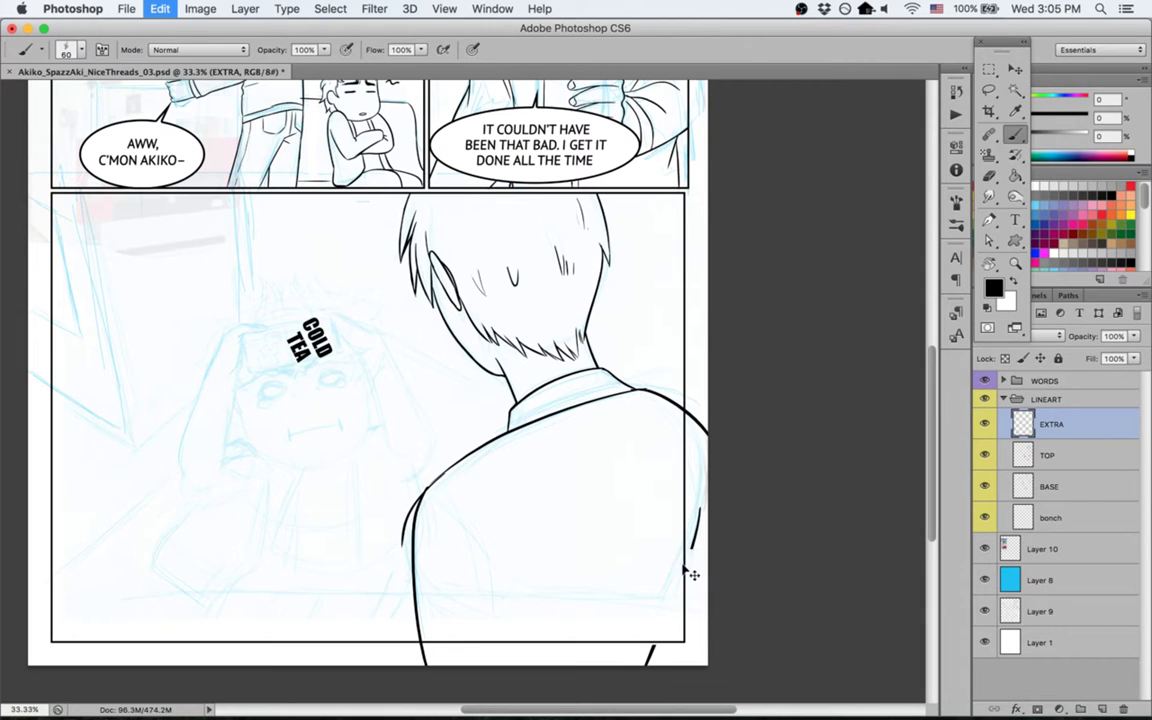
pyautogui.moveTo(707, 520); pyautogui.dragTo(650, 663)
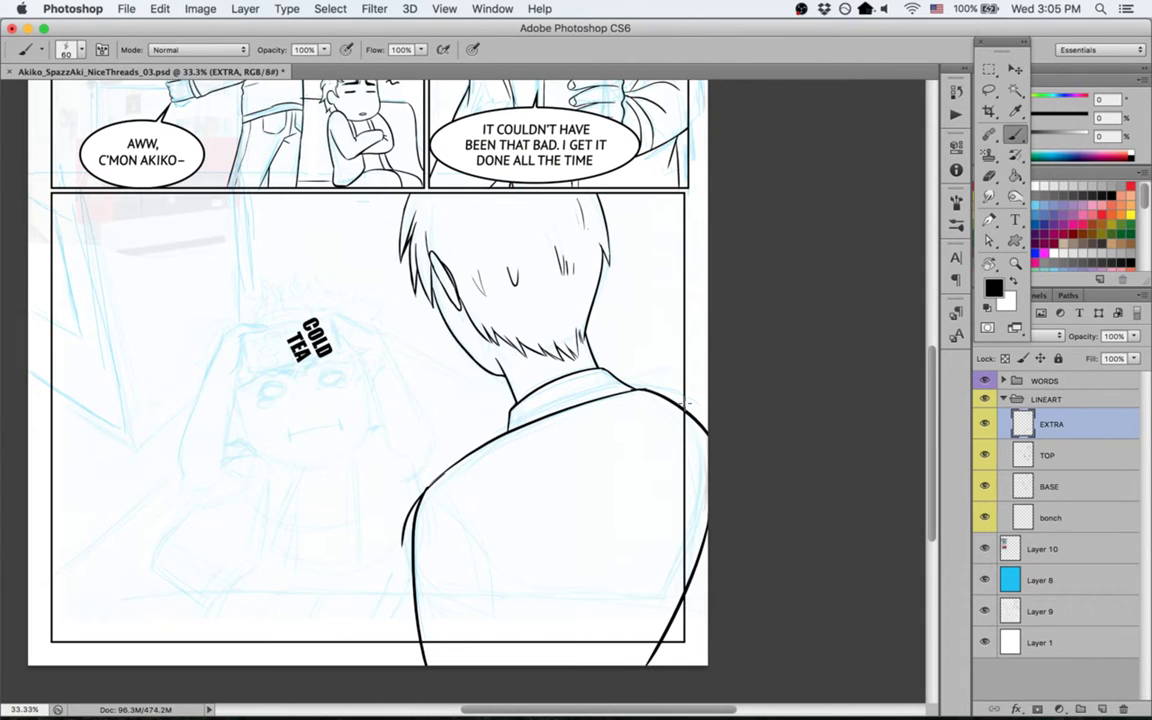
# Step: Erase the stray stroke ends where the collar's right end meets the shoulder lines
pyautogui.press('z')
pyautogui.moveTo(661, 391); pyautogui.dragTo(728, 437)
pyautogui.moveTo(650, 420); pyautogui.dragTo(720, 437)
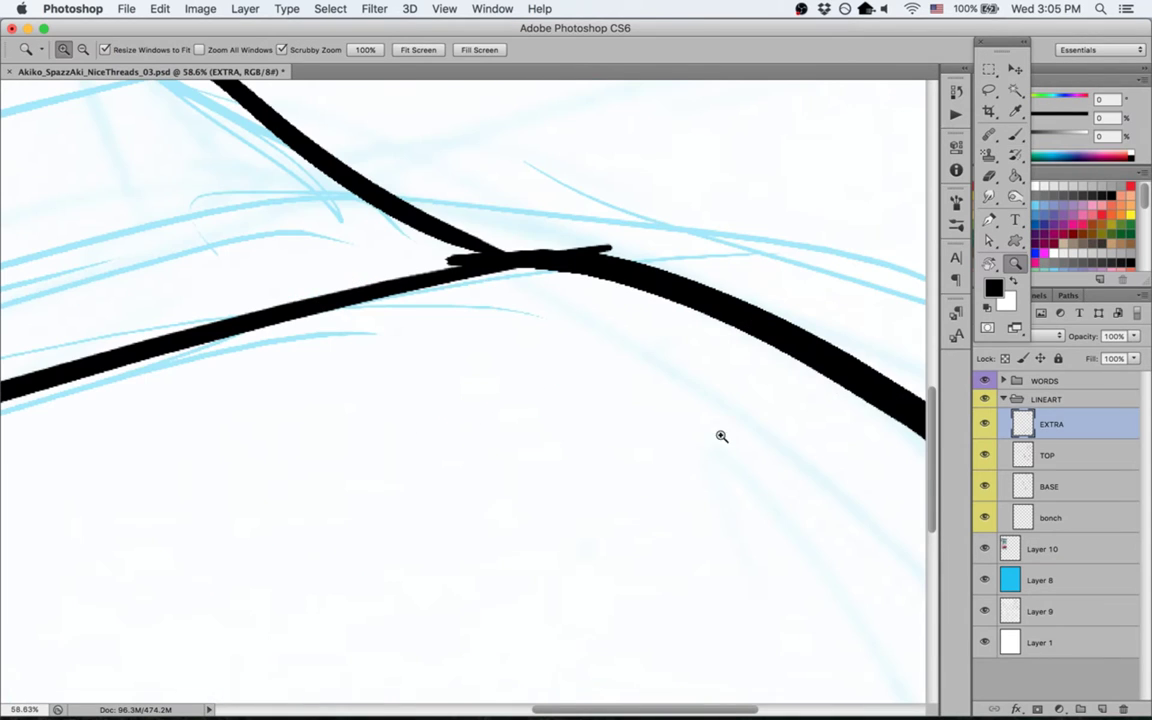
pyautogui.press('e')
pyautogui.moveTo(568, 234); pyautogui.dragTo(654, 255)
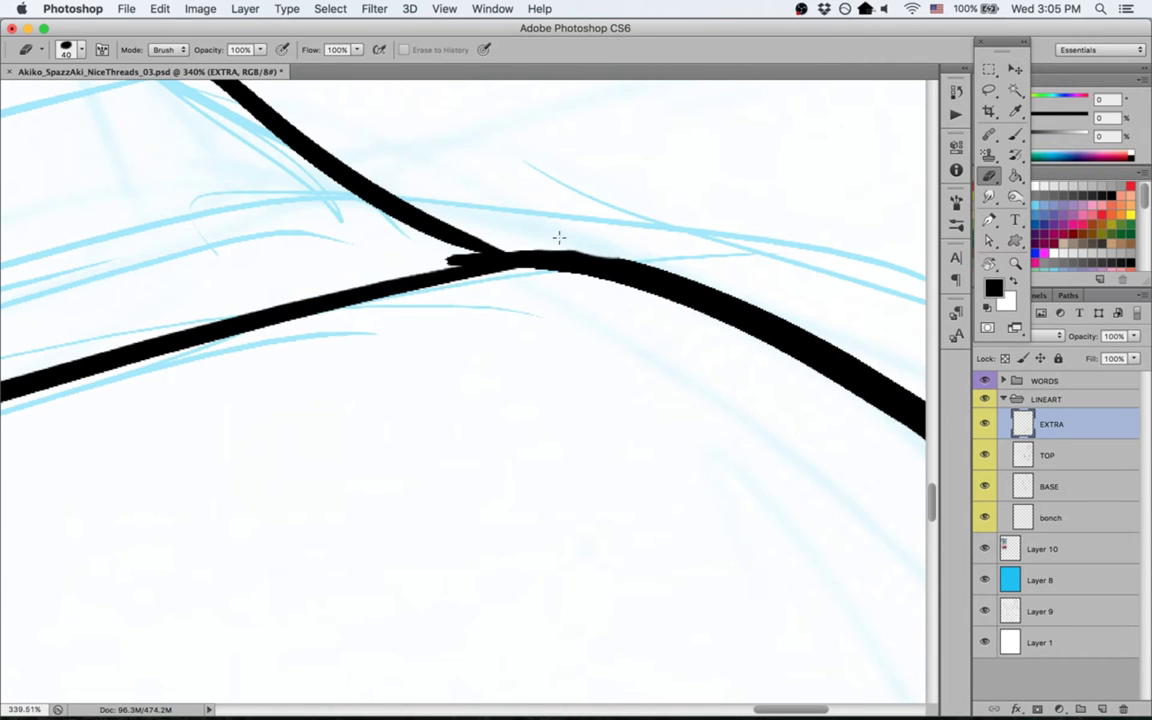
pyautogui.moveTo(445, 262); pyautogui.dragTo(505, 257)
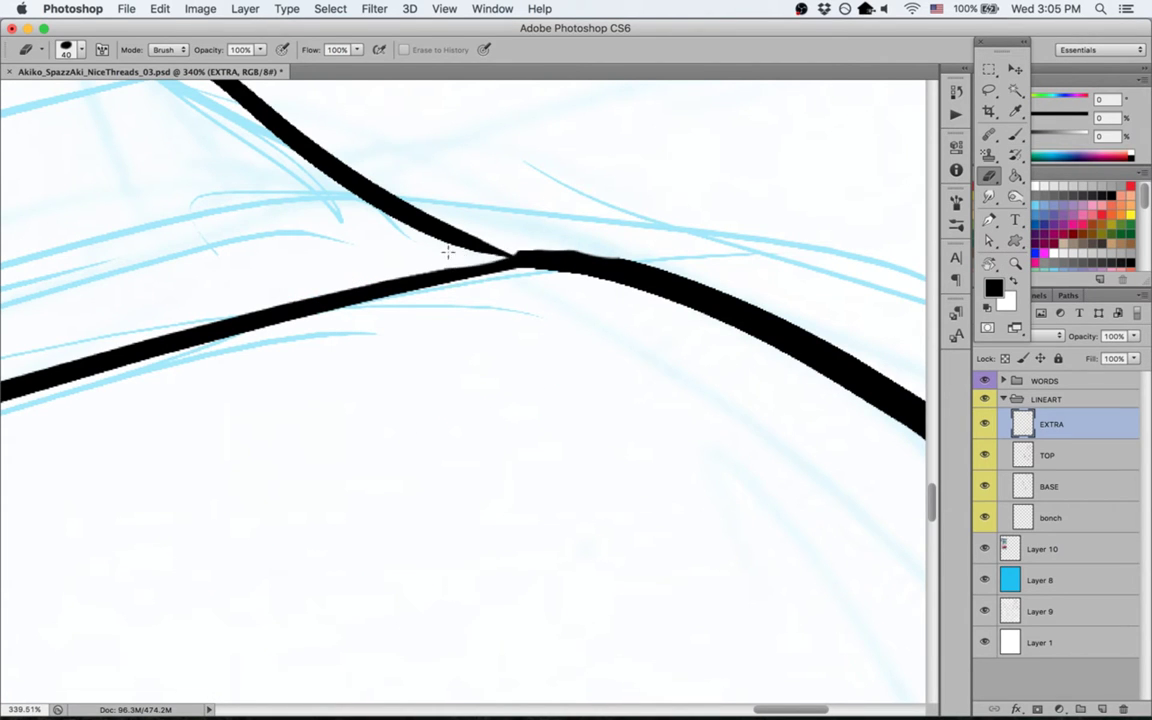
# Step: Thicken and smooth the joint between the upper back line and the right shoulder with the Brush
pyautogui.press('r')
pyautogui.moveTo(342, 417); pyautogui.dragTo(447, 483)
pyautogui.press('b')
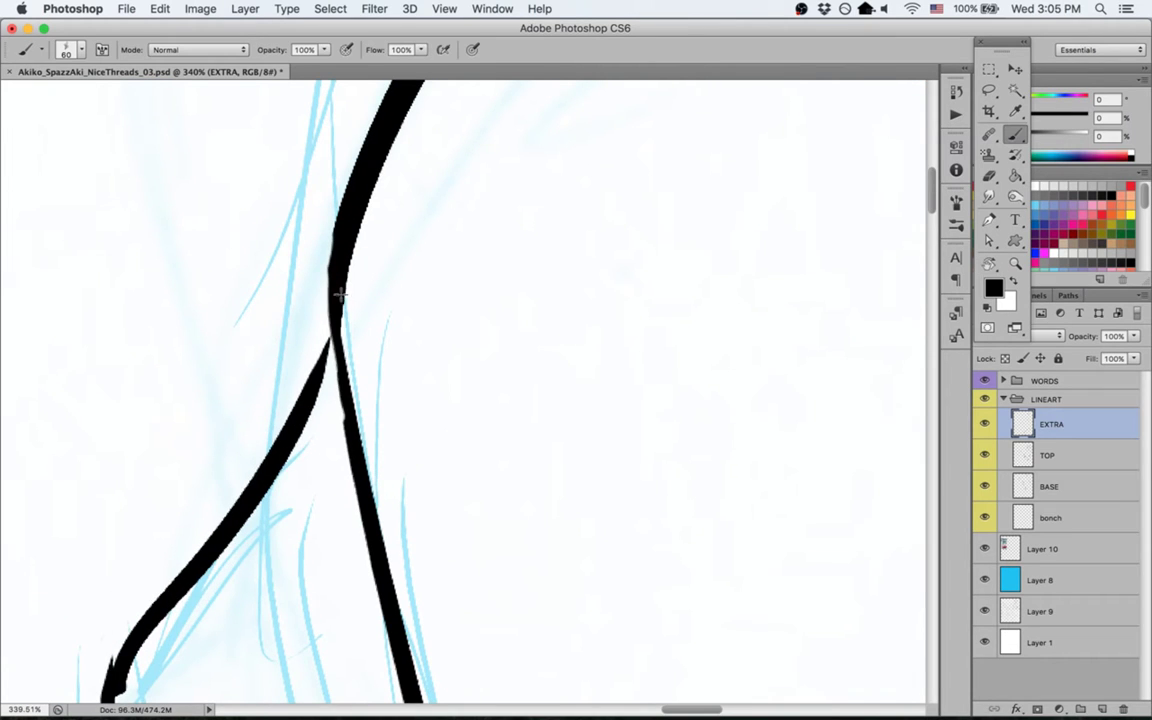
pyautogui.moveTo(337, 293); pyautogui.dragTo(345, 384)
pyautogui.moveTo(341, 264); pyautogui.dragTo(387, 617)
# Step: Ink a smoother, thicker curve over the left shoulder where the back line joins the arm line
pyautogui.press('super+minus')
pyautogui.press('super+minus')
pyautogui.press('super+minus')
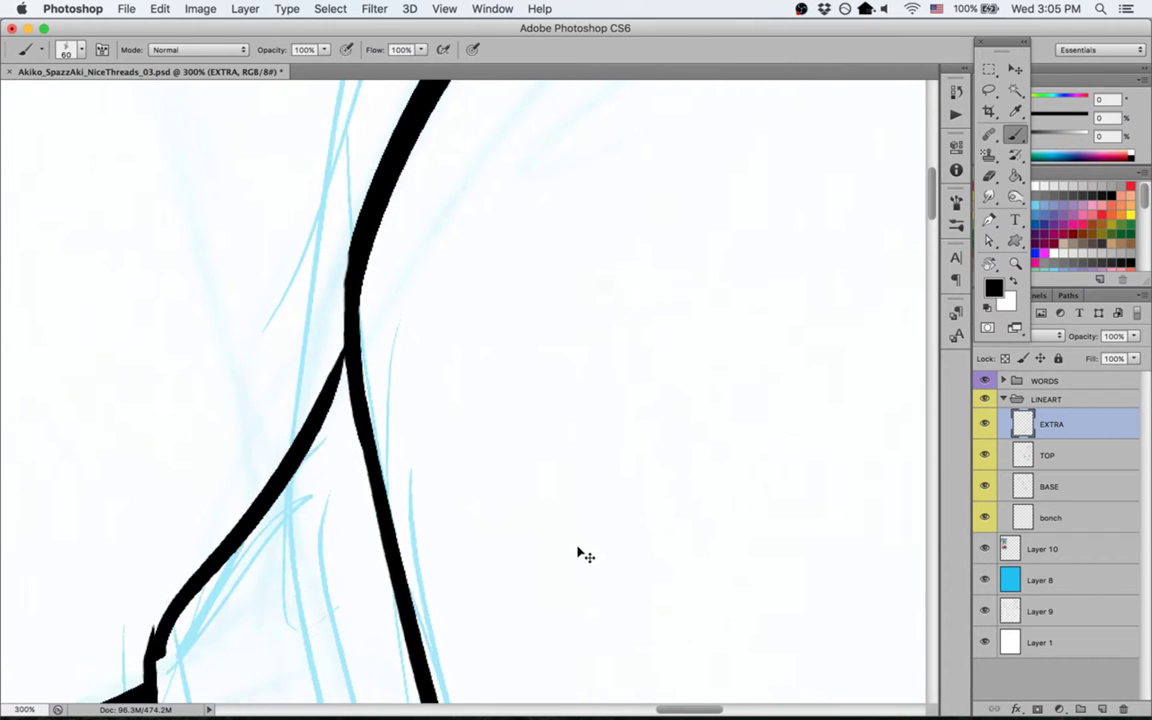
pyautogui.press('h')
pyautogui.moveTo(612, 571)
pyautogui.mouseDown()
pyautogui.moveTo(579, 383)
pyautogui.moveTo(507, 118)
pyautogui.mouseUp()
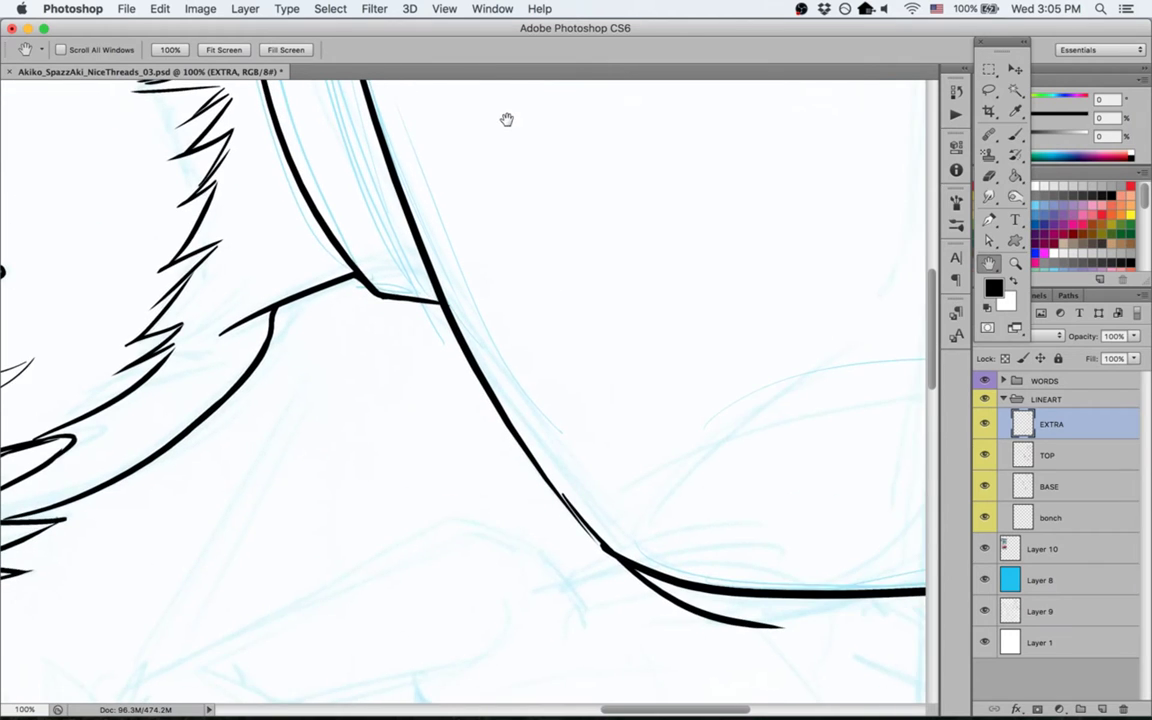
pyautogui.moveTo(637, 509); pyautogui.dragTo(534, 404)
pyautogui.press('r')
pyautogui.moveTo(472, 188); pyautogui.dragTo(630, 279)
pyautogui.press('b')
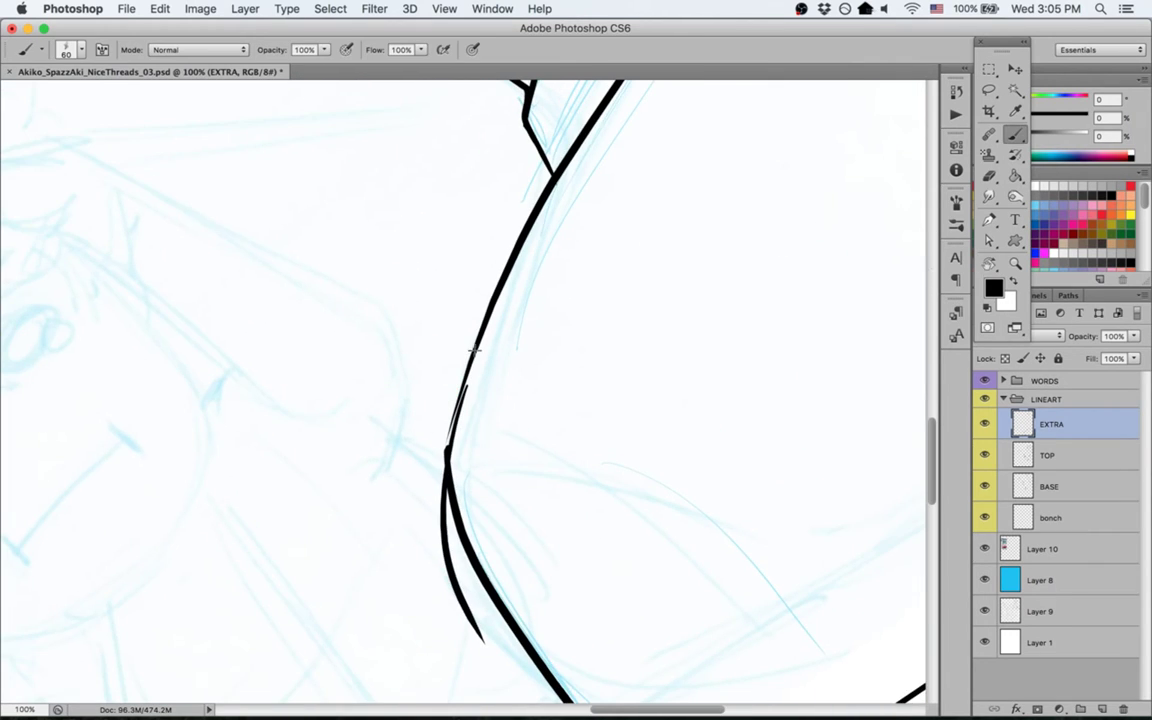
pyautogui.moveTo(476, 348)
pyautogui.mouseDown()
pyautogui.moveTo(457, 549)
pyautogui.moveTo(459, 403)
pyautogui.moveTo(468, 565)
pyautogui.moveTo(457, 406)
pyautogui.moveTo(453, 480)
pyautogui.moveTo(478, 545)
pyautogui.mouseUp()
# Step: Erase the leftover outer stroke and rough edges along the left shoulder curve
pyautogui.press('e')
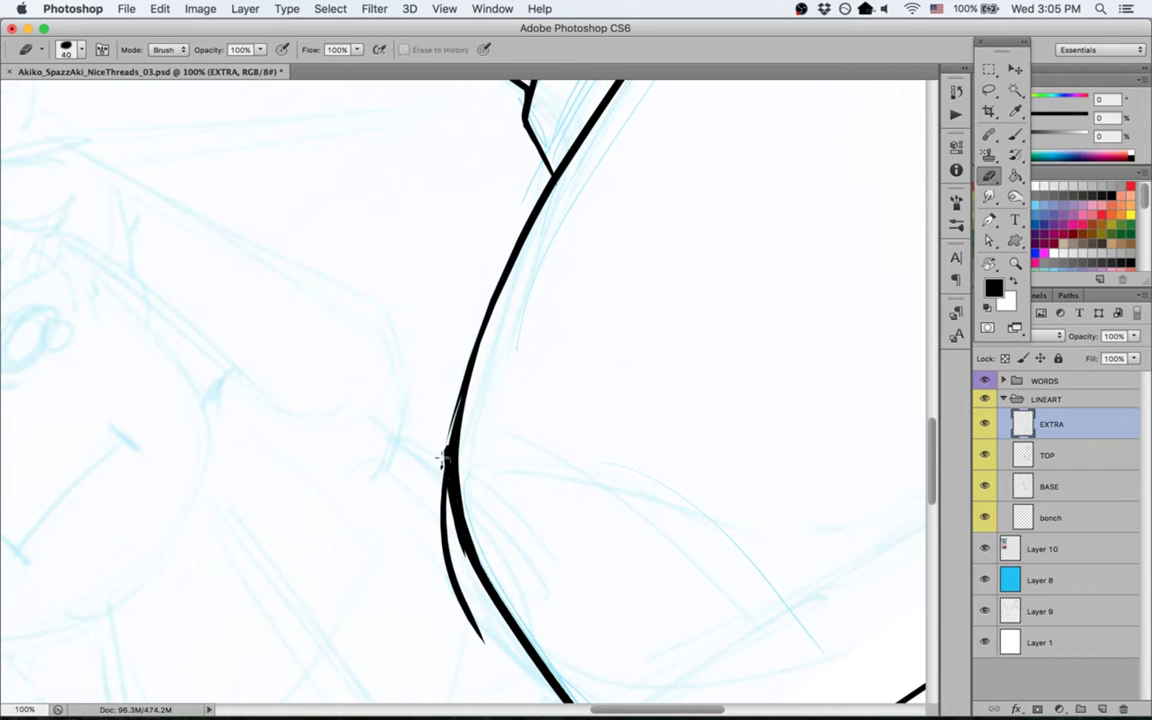
pyautogui.moveTo(444, 460)
pyautogui.mouseDown()
pyautogui.moveTo(448, 535)
pyautogui.moveTo(462, 350)
pyautogui.moveTo(451, 536)
pyautogui.moveTo(463, 342)
pyautogui.moveTo(463, 575)
pyautogui.mouseUp()
pyautogui.moveTo(446, 462); pyautogui.dragTo(460, 568)
pyautogui.moveTo(449, 512)
pyautogui.mouseDown()
pyautogui.moveTo(484, 628)
pyautogui.moveTo(455, 575)
pyautogui.mouseUp()
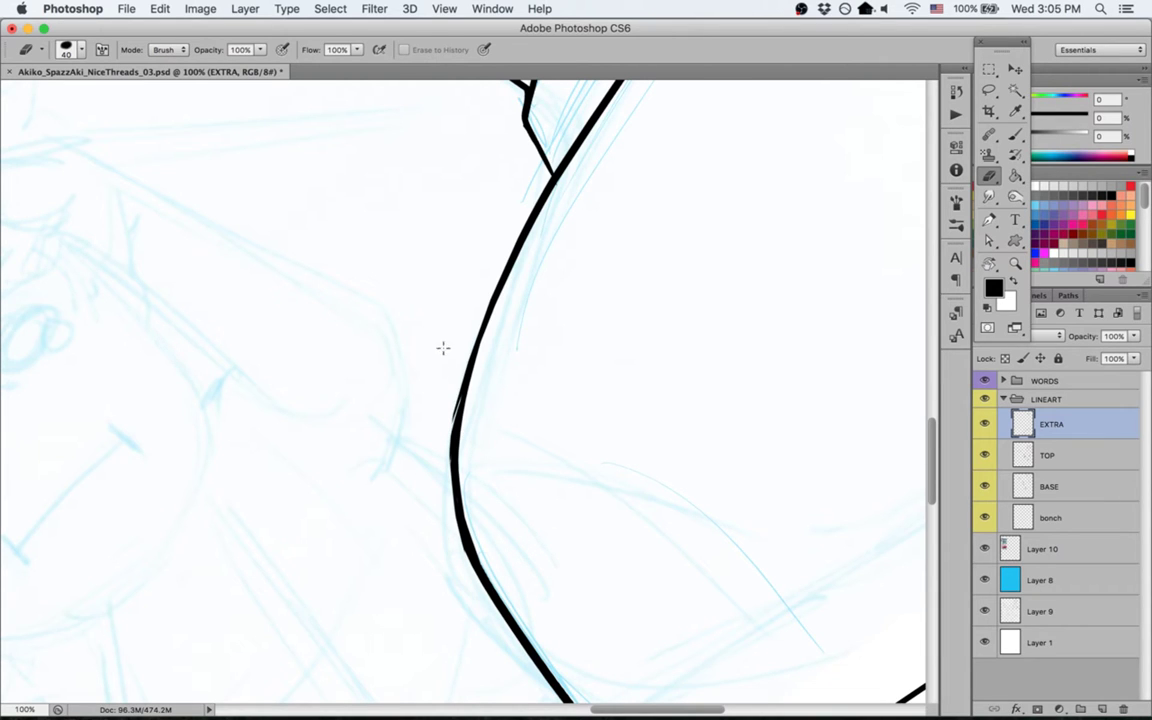
pyautogui.press('Escape')
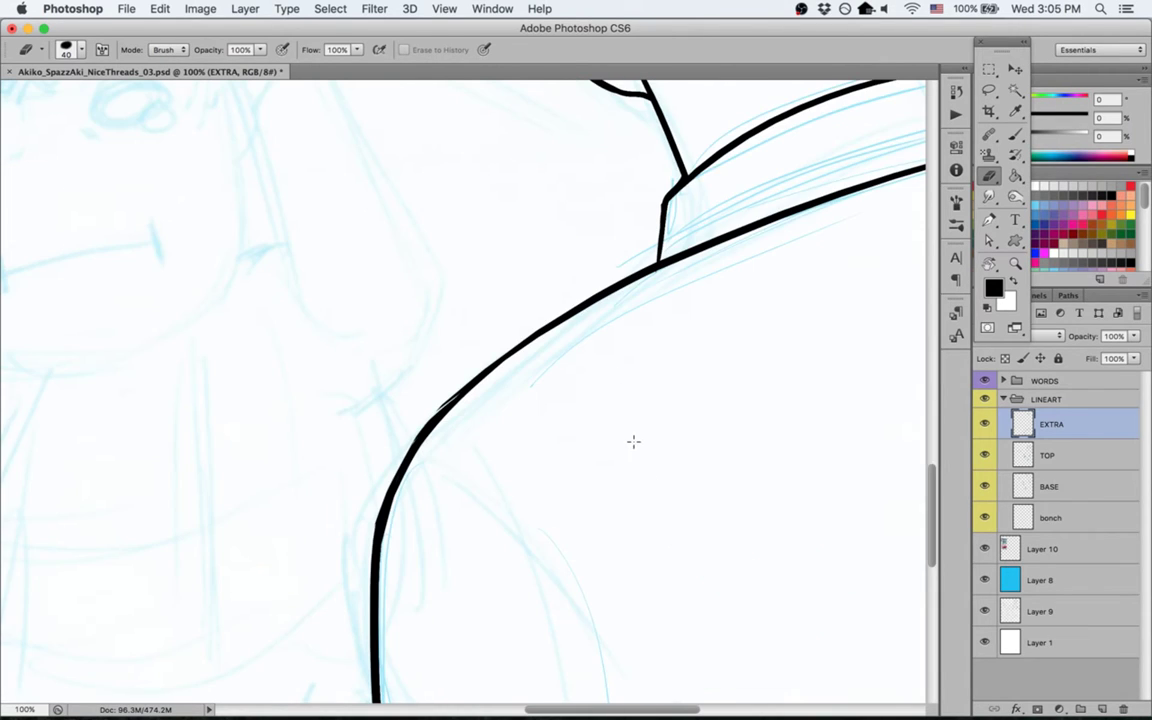
# Step: Ink the left sleeve's curved seam down from the shoulder and a short vertical fold line beside its lower end
pyautogui.press('space')
pyautogui.moveTo(627, 491); pyautogui.dragTo(524, 174)
pyautogui.press('b')
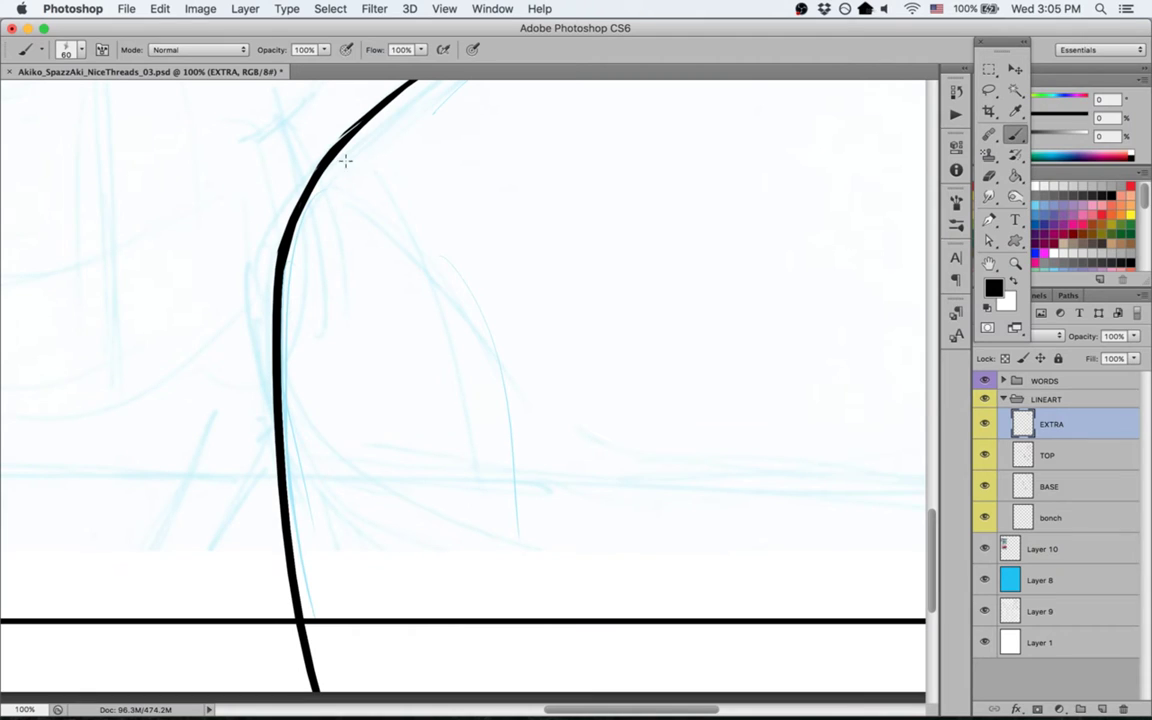
pyautogui.moveTo(347, 159); pyautogui.dragTo(576, 566)
pyautogui.moveTo(596, 420); pyautogui.dragTo(602, 640)
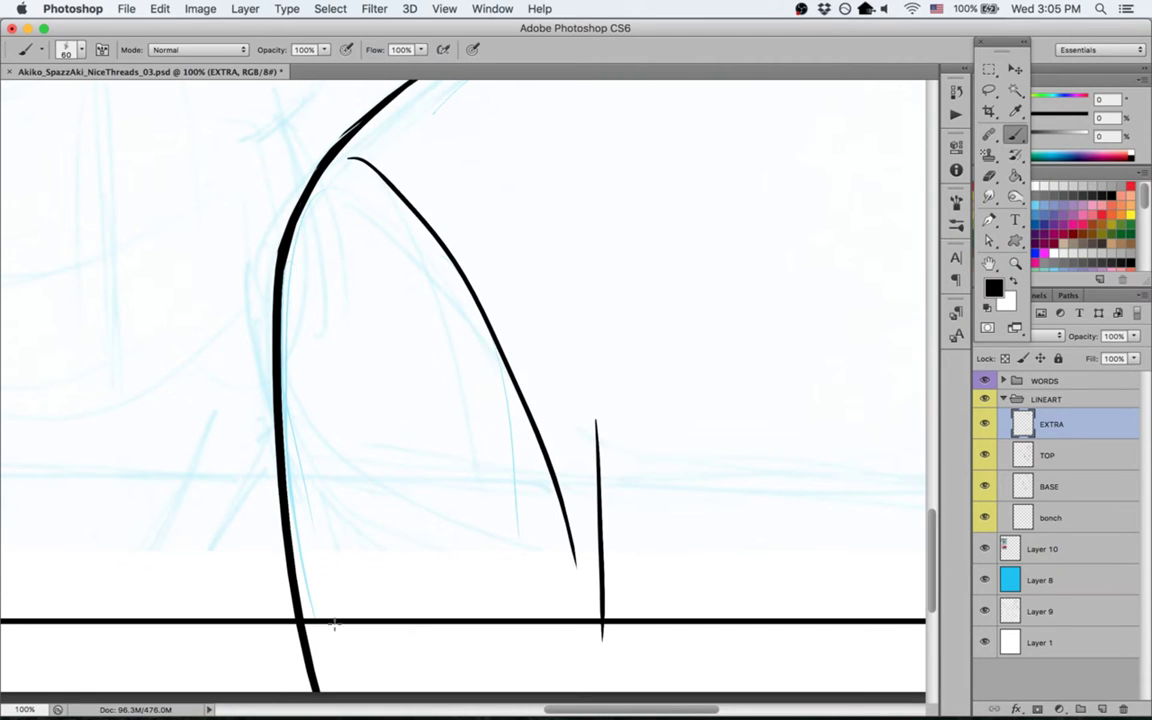
# Step: Erase the left arm line below the panel border and delete the right arm line outside the panel's lower and right borders
pyautogui.press('e')
pyautogui.moveTo(300, 634); pyautogui.dragTo(314, 689)
pyautogui.press('h')
pyautogui.moveTo(766, 334); pyautogui.dragTo(389, 391)
pyautogui.moveTo(717, 429); pyautogui.dragTo(778, 251)
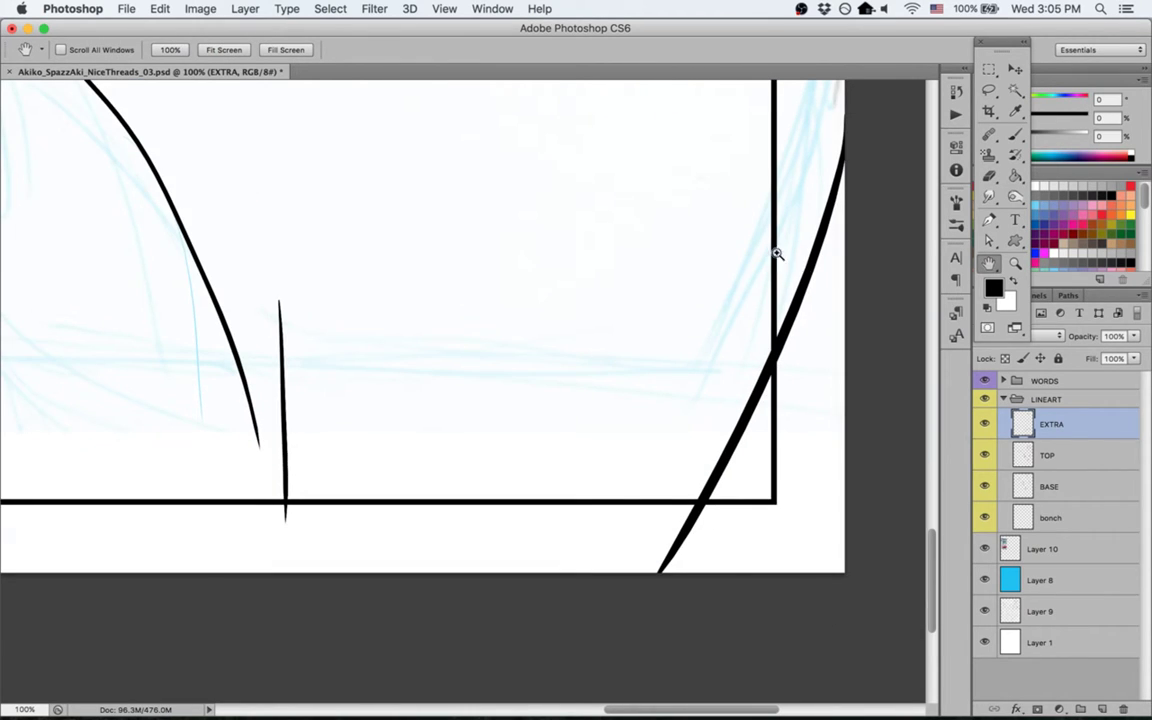
pyautogui.press('m')
pyautogui.moveTo(630, 500); pyautogui.dragTo(894, 634)
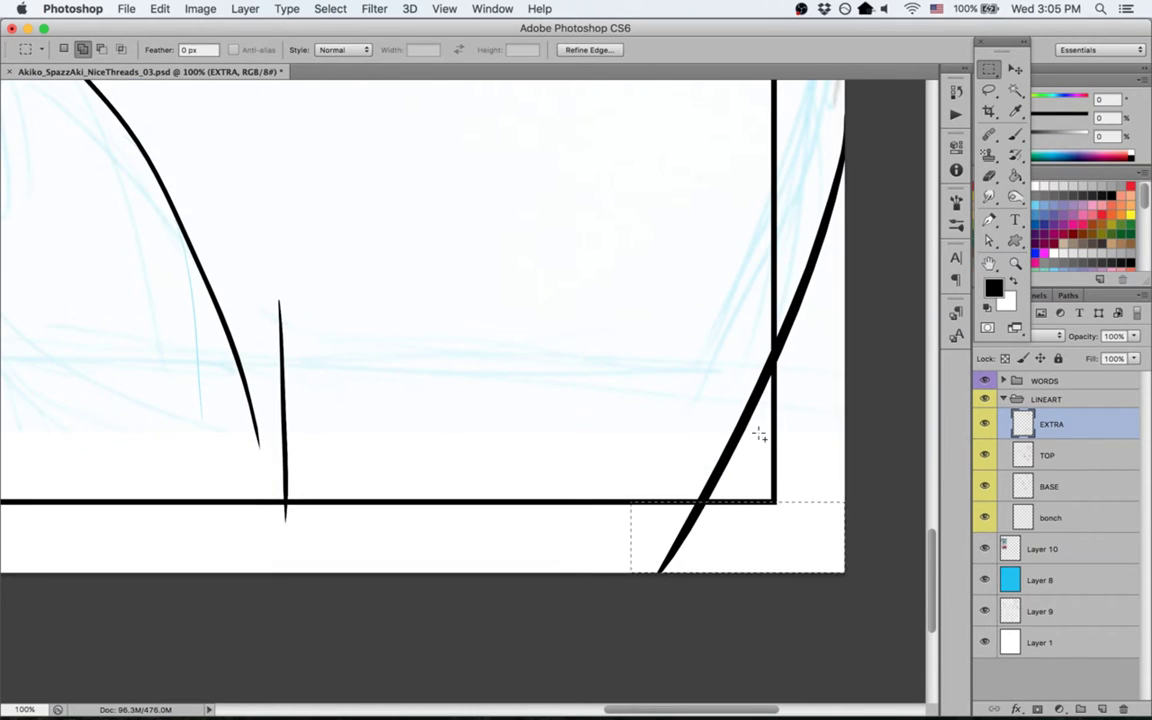
pyautogui.press('super+minus')
pyautogui.press('super+minus')
pyautogui.scroll(1, 643, 117)
pyautogui.scroll(2, 645, 118)
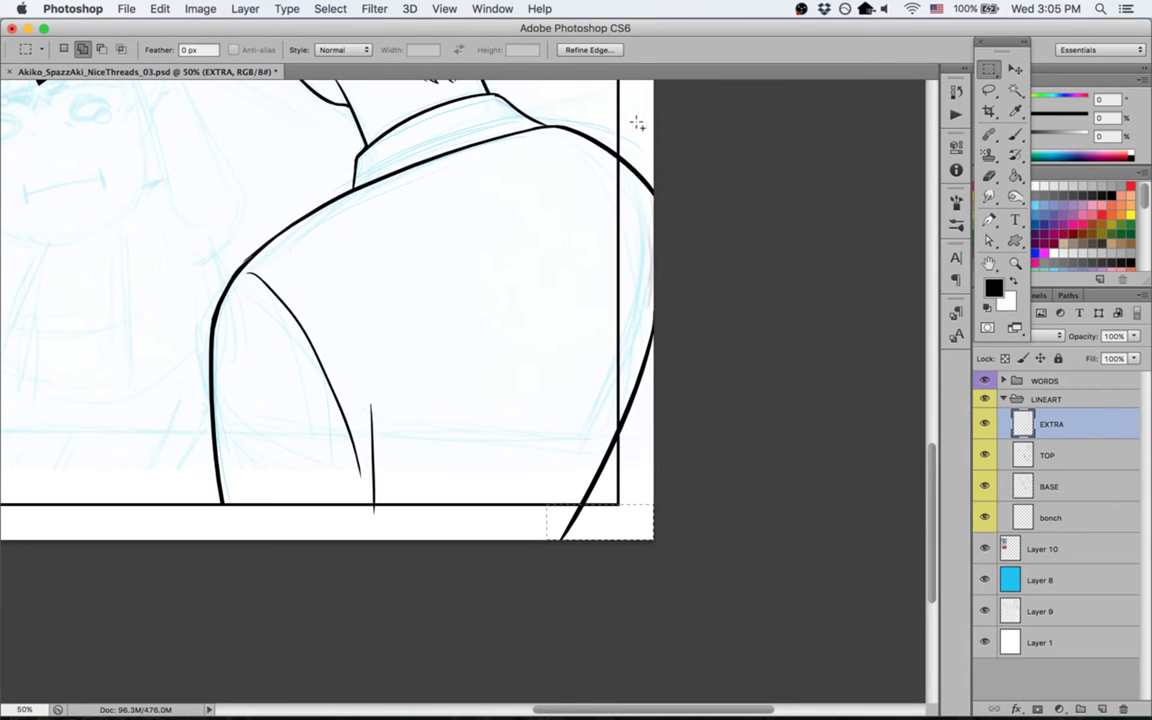
pyautogui.moveTo(620, 122); pyautogui.dragTo(695, 525)
pyautogui.press('Delete')
pyautogui.press('super+d')
# Step: Ink a new outer line for the left sleeve, running from below the shoulder to just past the panel's lower border
pyautogui.scroll(5, 763, 576)
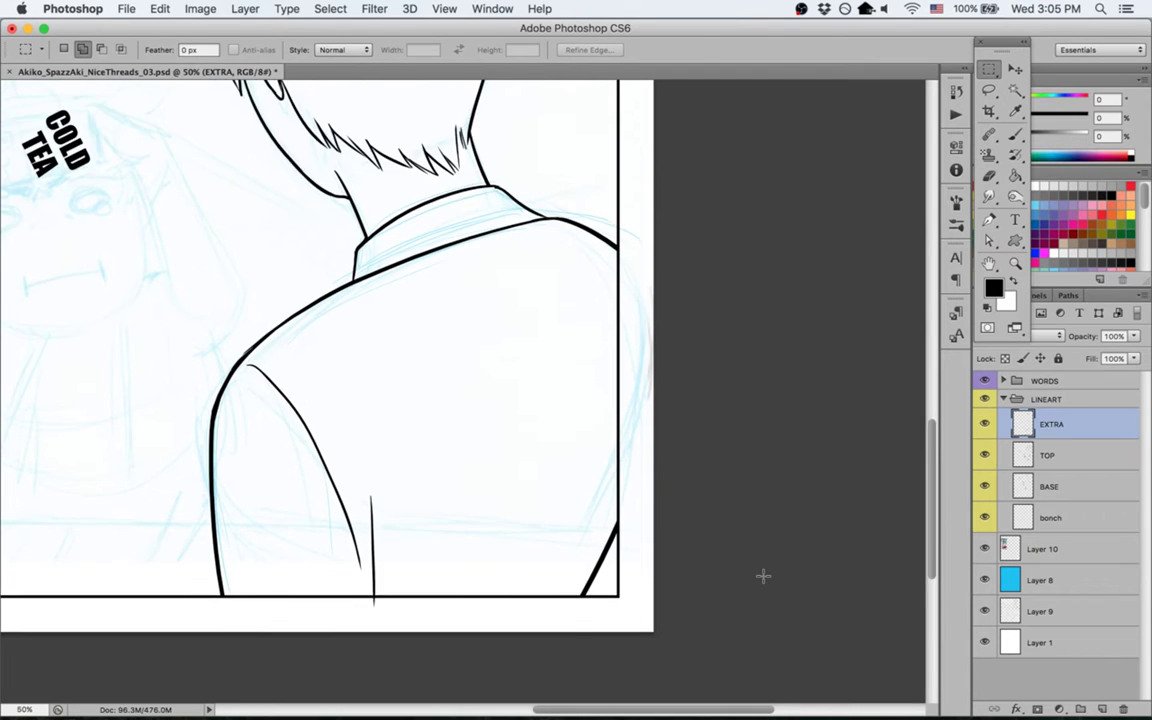
pyautogui.hscroll(-2, 763, 576)
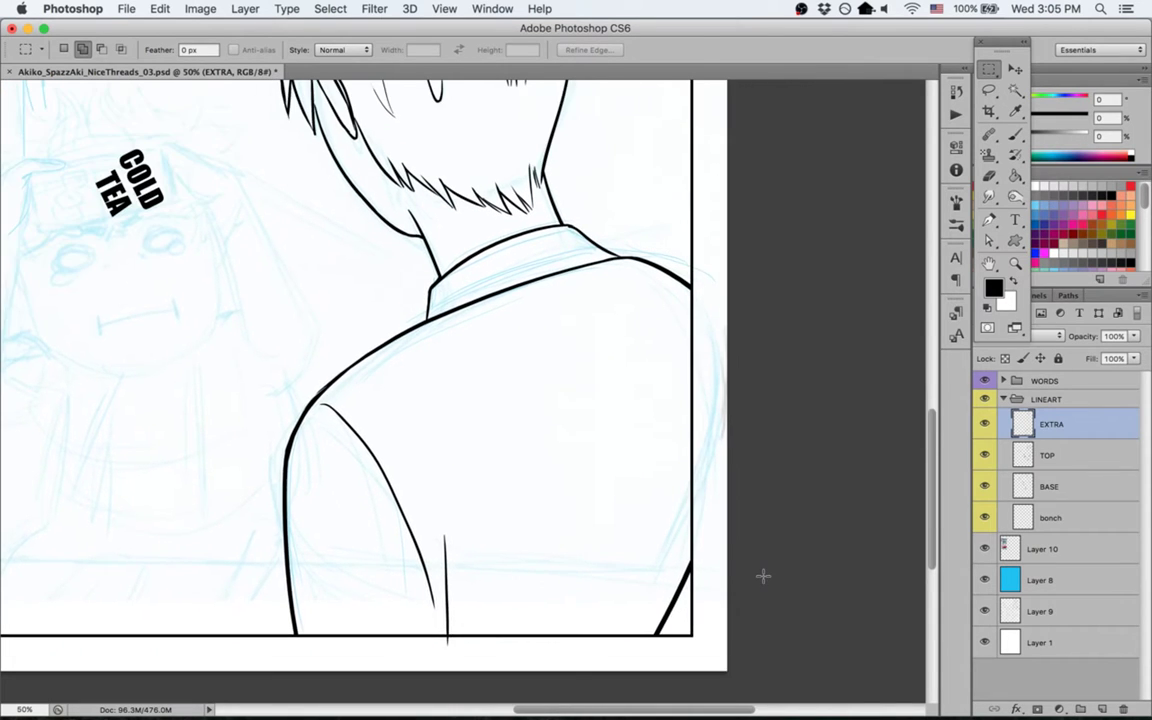
pyautogui.hscroll(-3, 763, 576)
pyautogui.hscroll(-1, 763, 576)
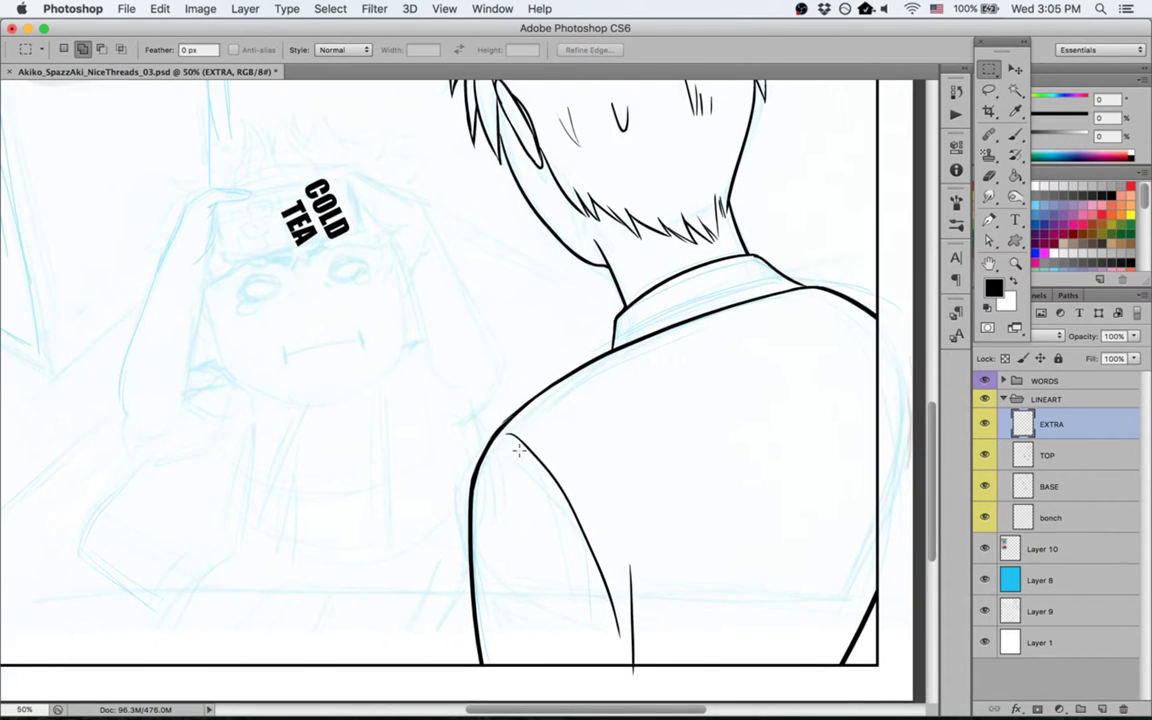
pyautogui.press('b')
pyautogui.moveTo(470, 510); pyautogui.dragTo(484, 685)
pyautogui.press('super+z')
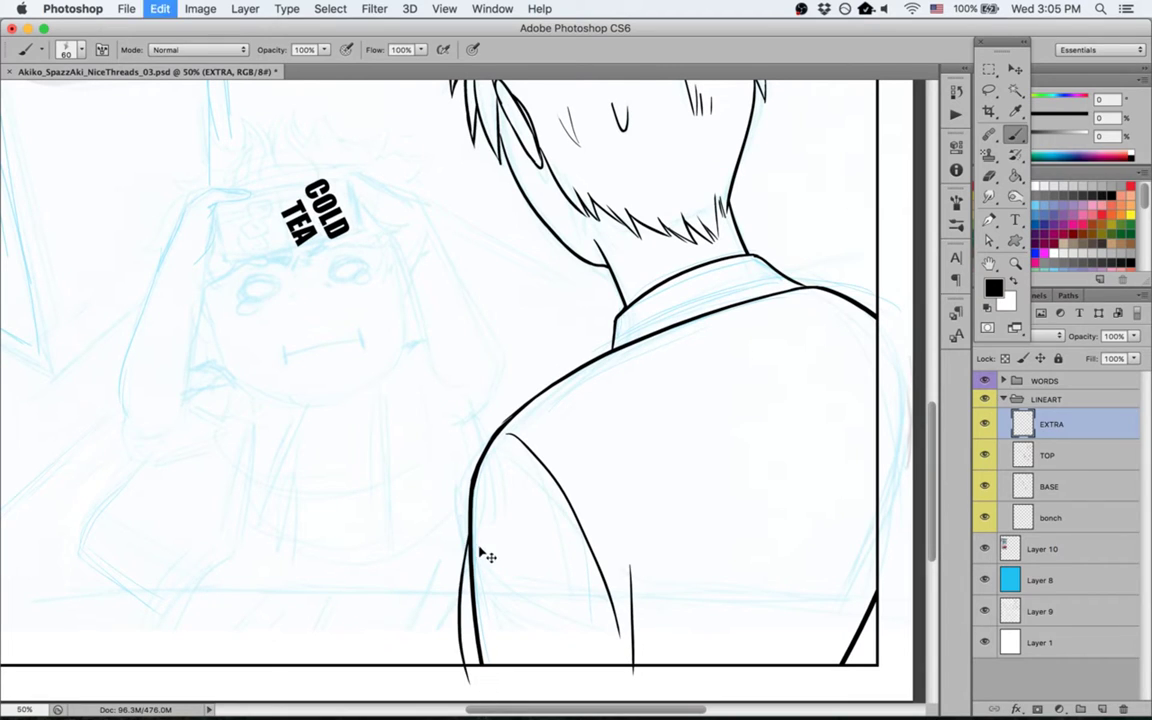
pyautogui.moveTo(470, 514); pyautogui.dragTo(466, 688)
pyautogui.press('super+z')
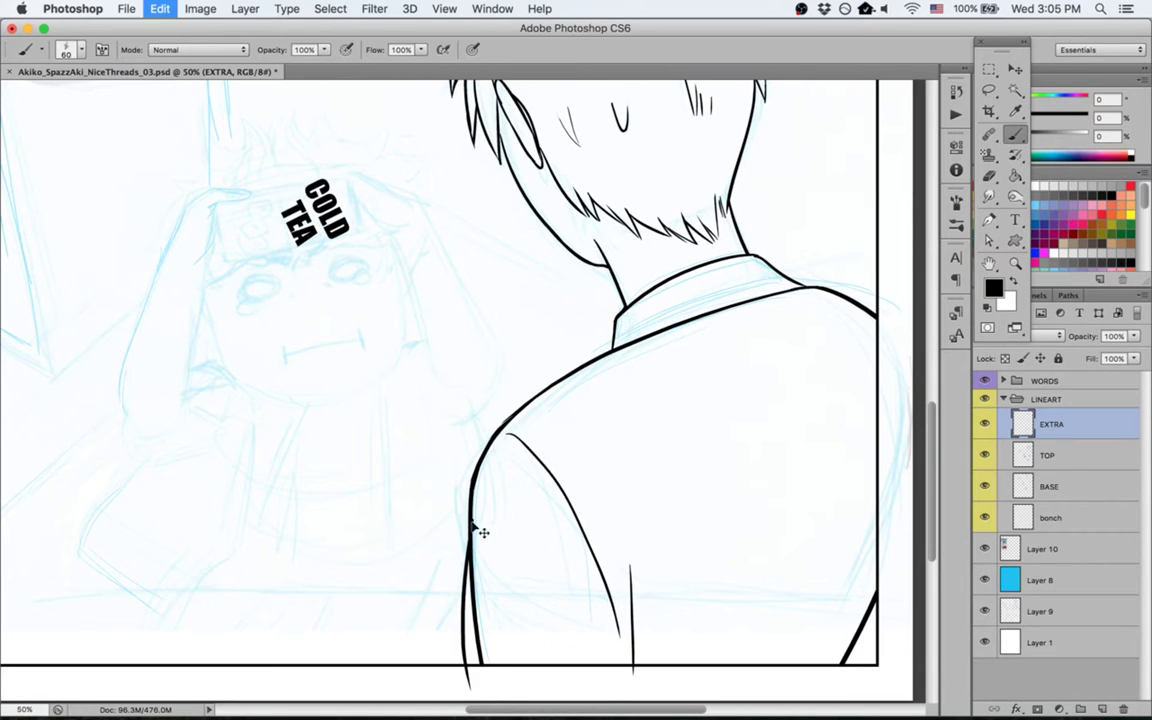
pyautogui.moveTo(477, 480); pyautogui.dragTo(470, 700)
# Step: Lasso the left sleeve's seam and fold lines, shift them slightly toward the arm and rotate them to suit the new sleeve outline
pyautogui.press('super+minus')
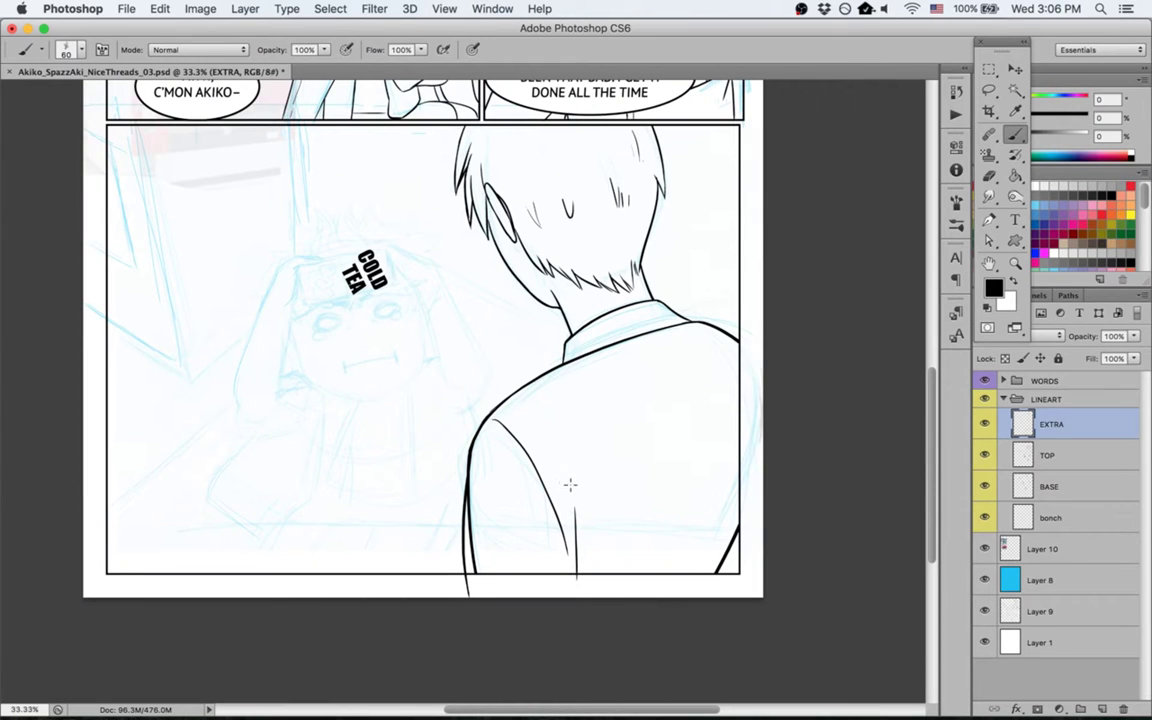
pyautogui.press('l')
pyautogui.moveTo(491, 420)
pyautogui.mouseDown()
pyautogui.moveTo(586, 522)
pyautogui.moveTo(548, 542)
pyautogui.moveTo(574, 565)
pyautogui.mouseUp()
pyautogui.press('v')
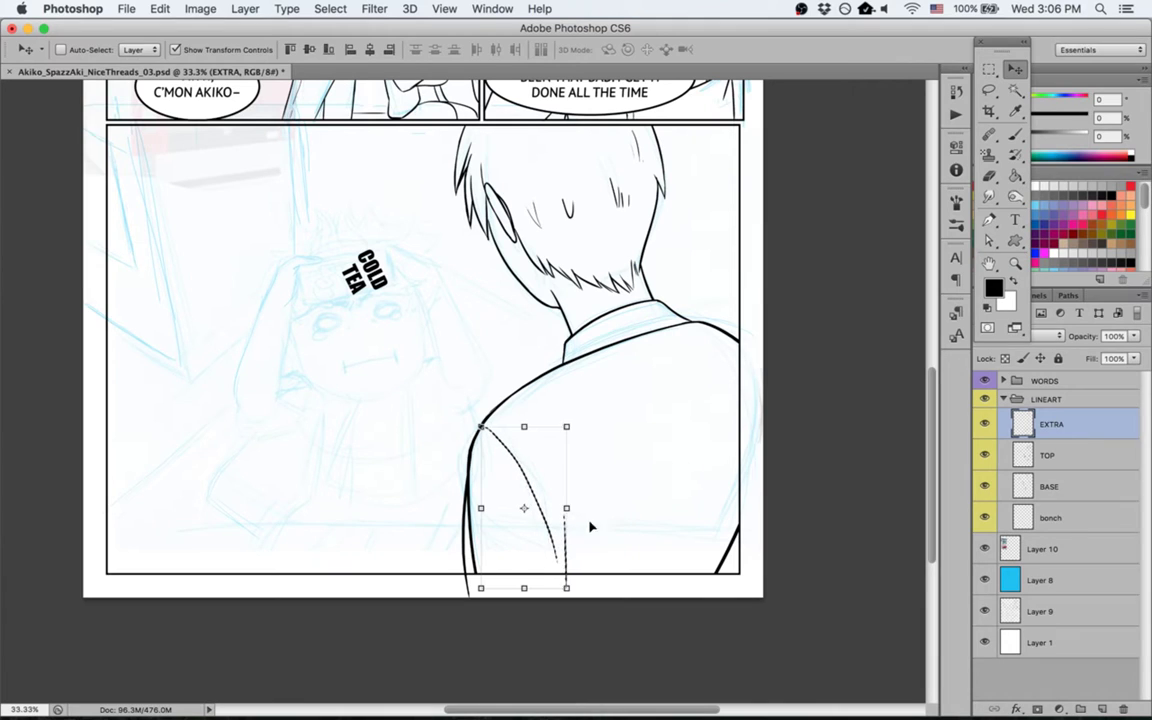
pyautogui.moveTo(586, 411); pyautogui.dragTo(596, 434)
pyautogui.press('Return')
pyautogui.press('super+d')
# Step: Erase the lower end of the old inner arm line, delete the strokes below the panel border and save the page
pyautogui.press('e')
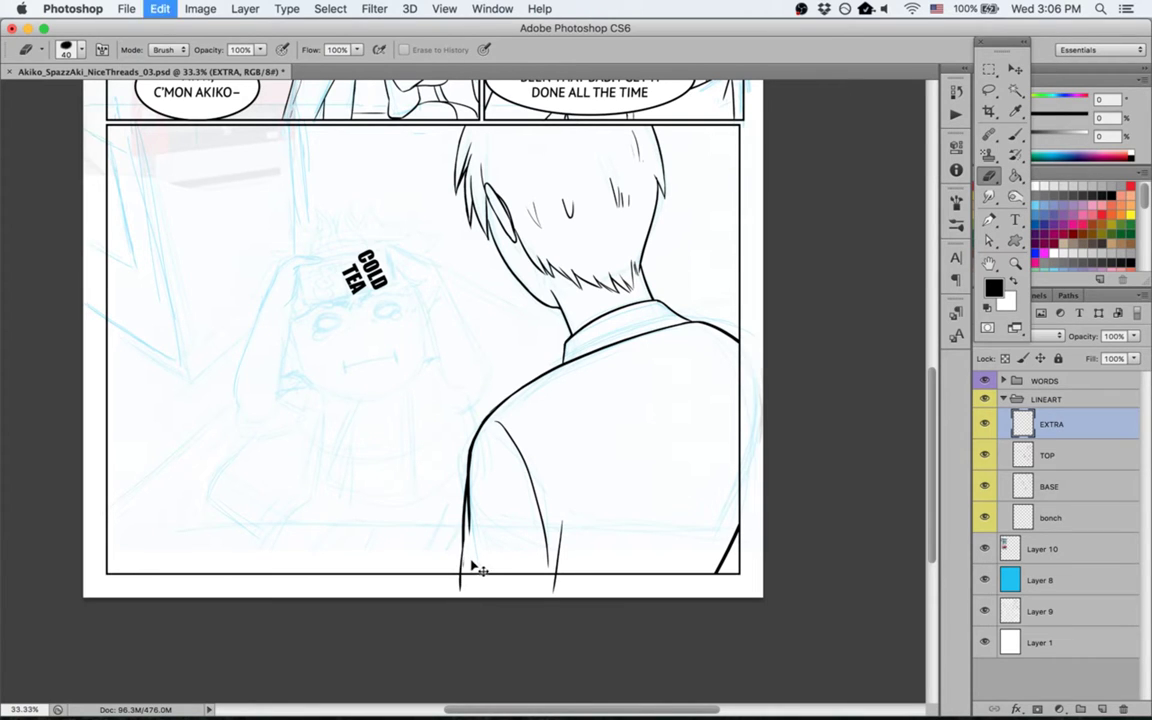
pyautogui.press('m')
pyautogui.moveTo(450, 577); pyautogui.dragTo(704, 630)
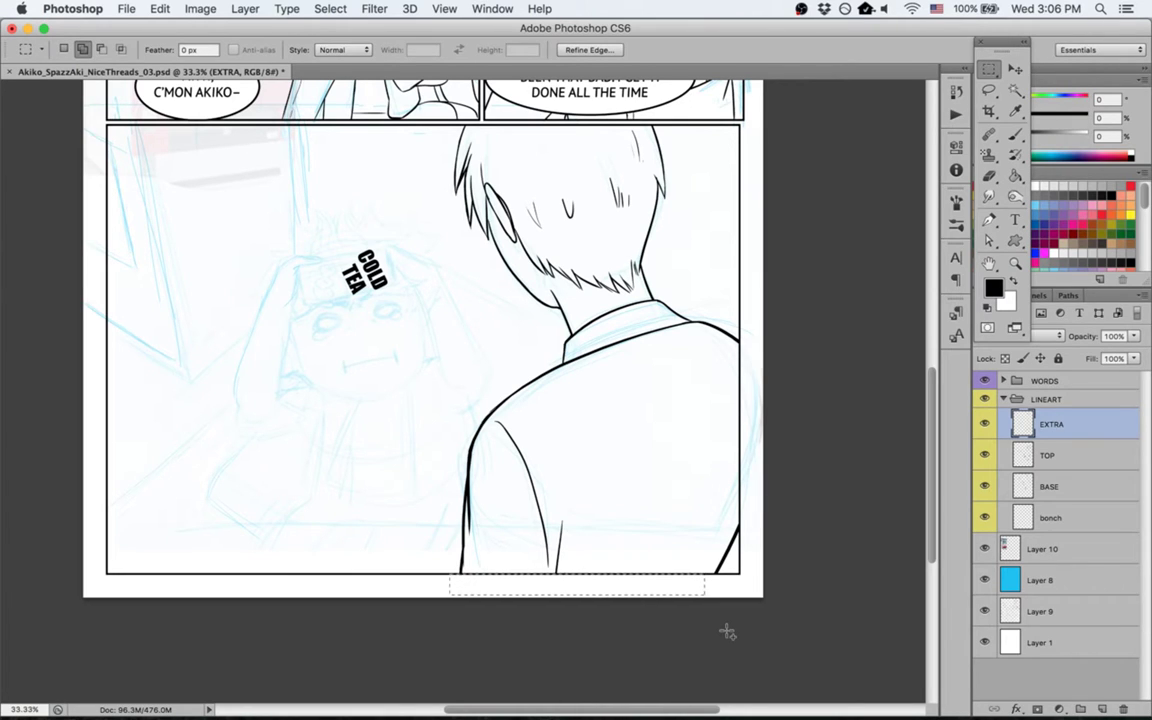
pyautogui.press('super+d')
pyautogui.press('super+s')
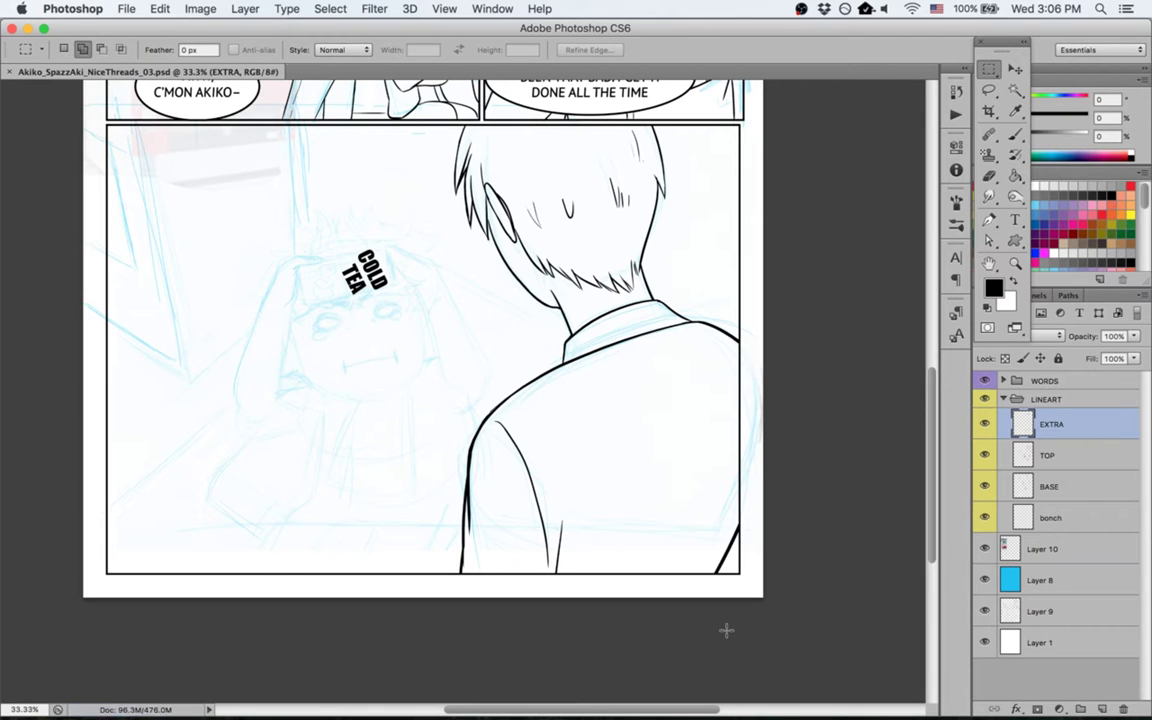
# Step: Delete the blue sketch on Layer 9 behind the finished upper-right panel and save the page
pyautogui.scroll(10, 726, 630)
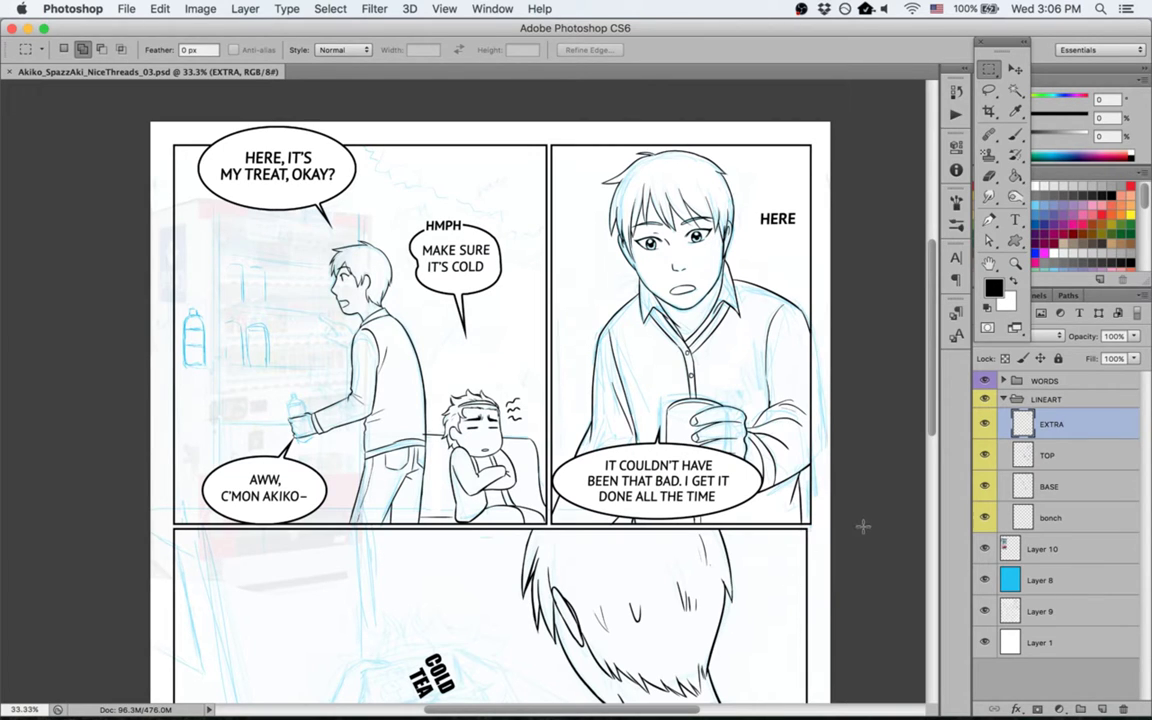
pyautogui.click(1029, 617)
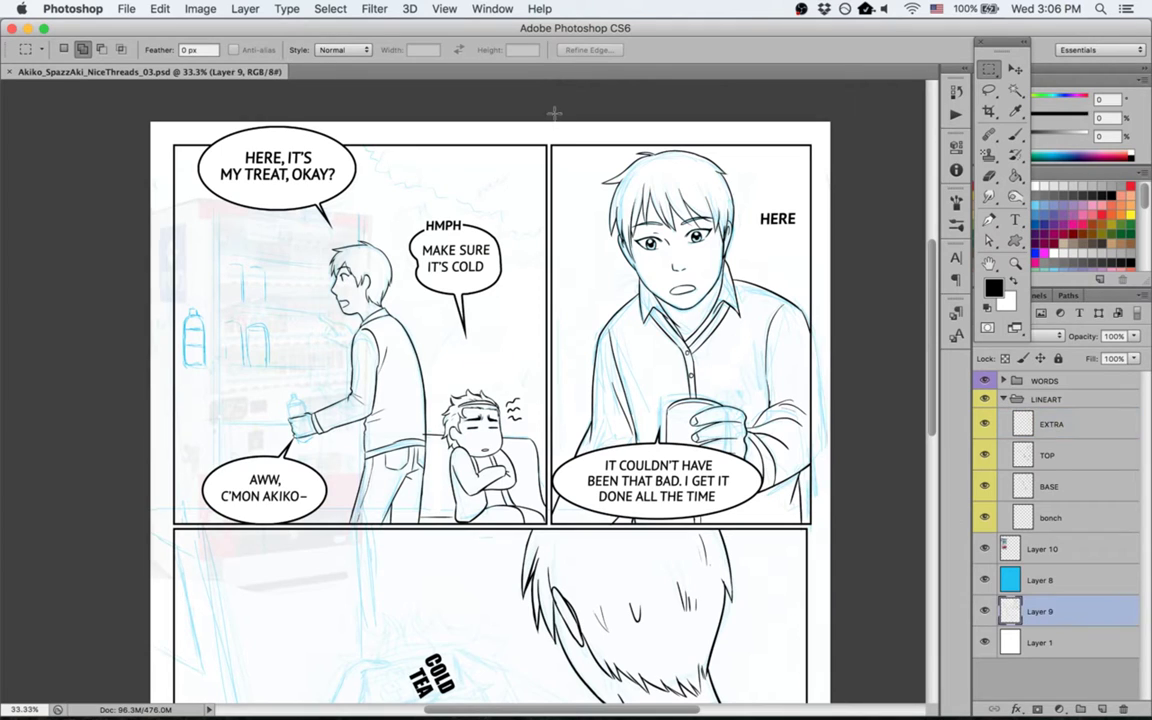
pyautogui.moveTo(547, 118)
pyautogui.mouseDown()
pyautogui.moveTo(849, 447)
pyautogui.moveTo(889, 530)
pyautogui.mouseUp()
pyautogui.press('Delete')
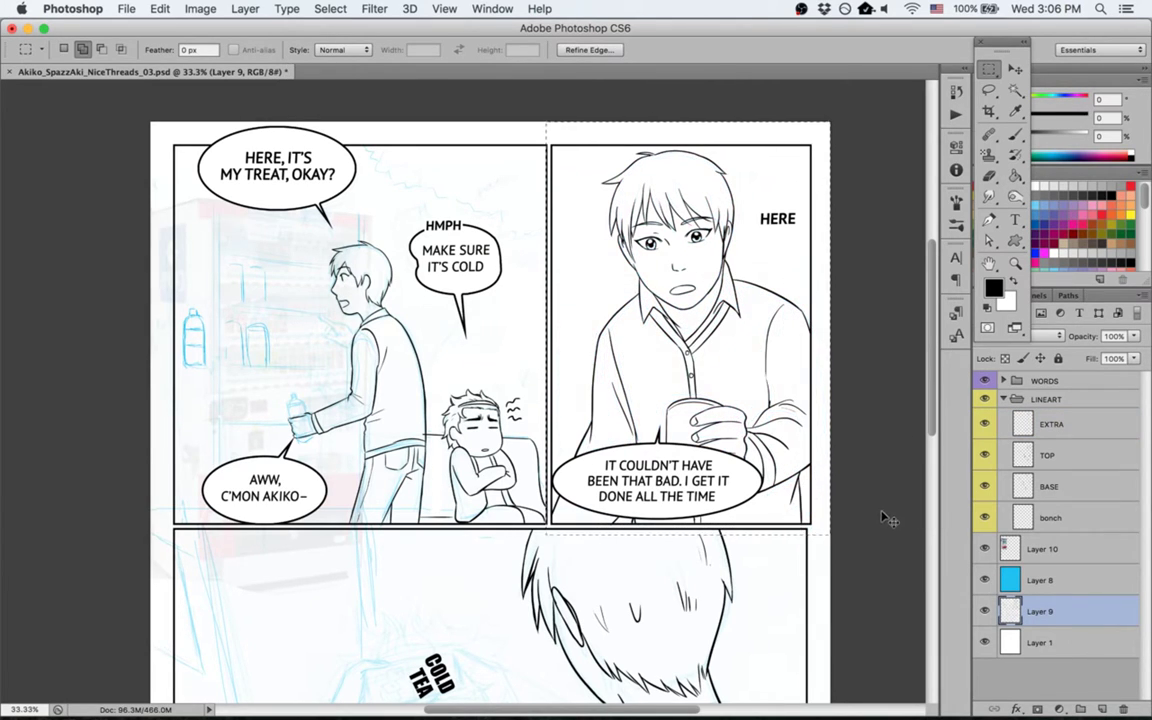
pyautogui.press('super+d')
pyautogui.press('super+s')
# Step: Ink a second curved line just below the collar along the back on the bonch layer and save the page
pyautogui.scroll(-10, 868, 494)
pyautogui.scroll(10, 868, 494)
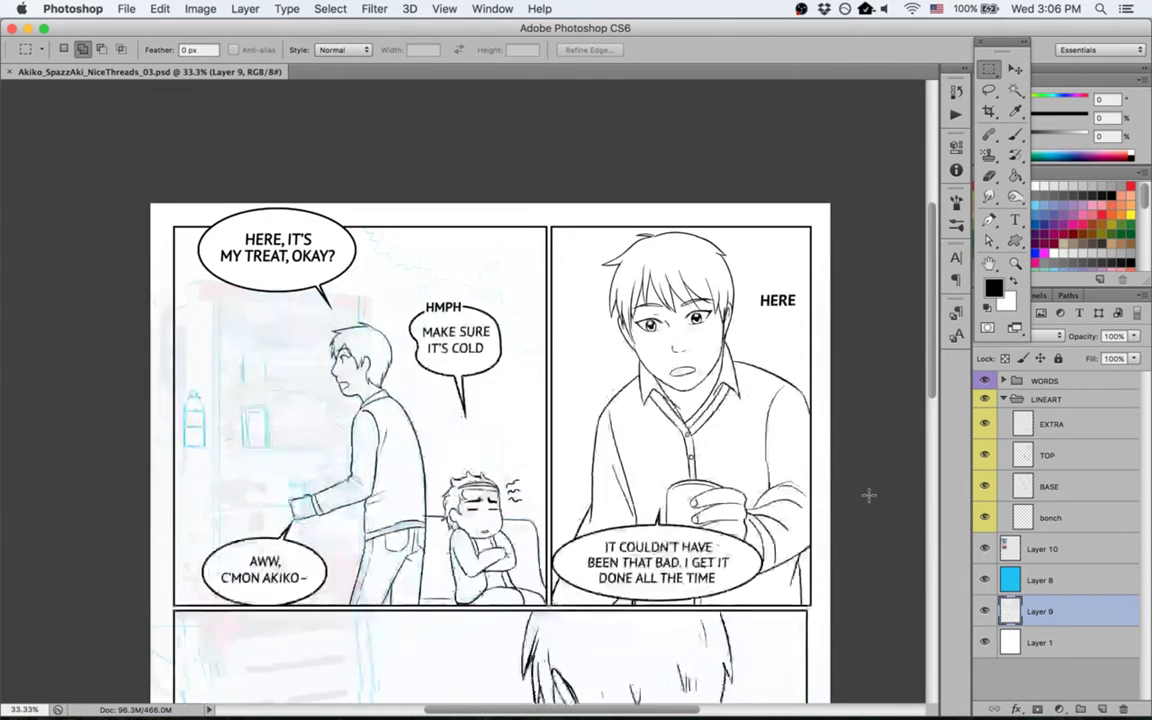
pyautogui.scroll(-8, 868, 494)
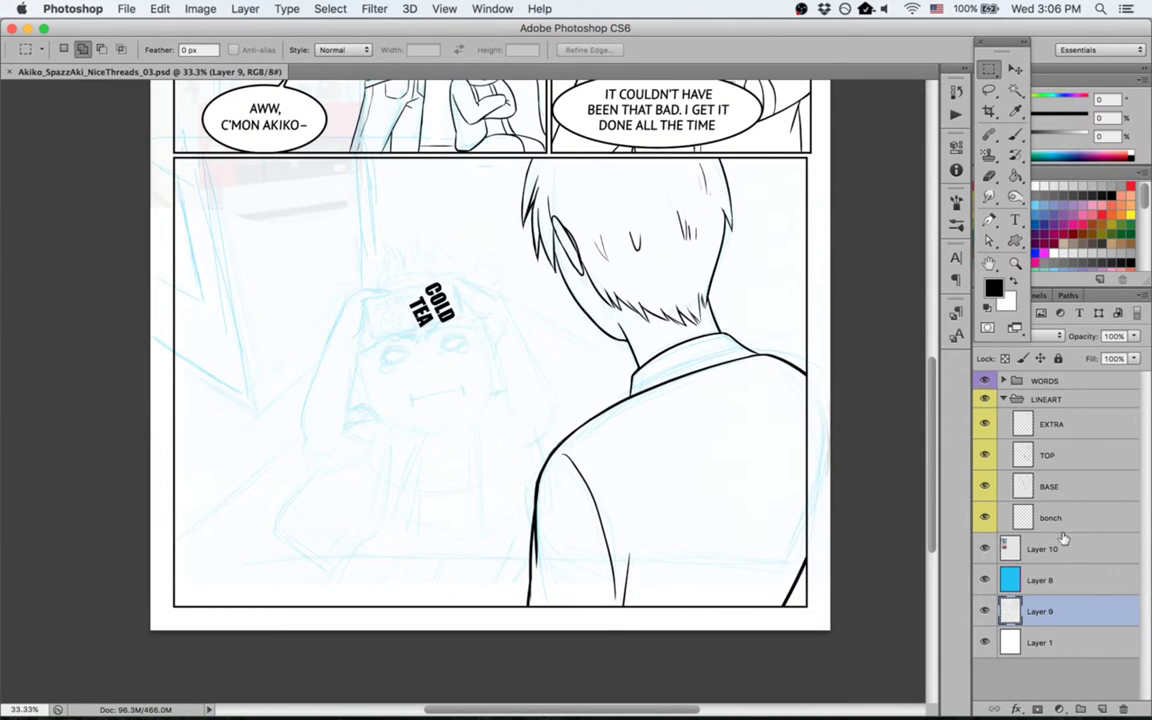
pyautogui.press('r')
pyautogui.moveTo(488, 523); pyautogui.dragTo(745, 430)
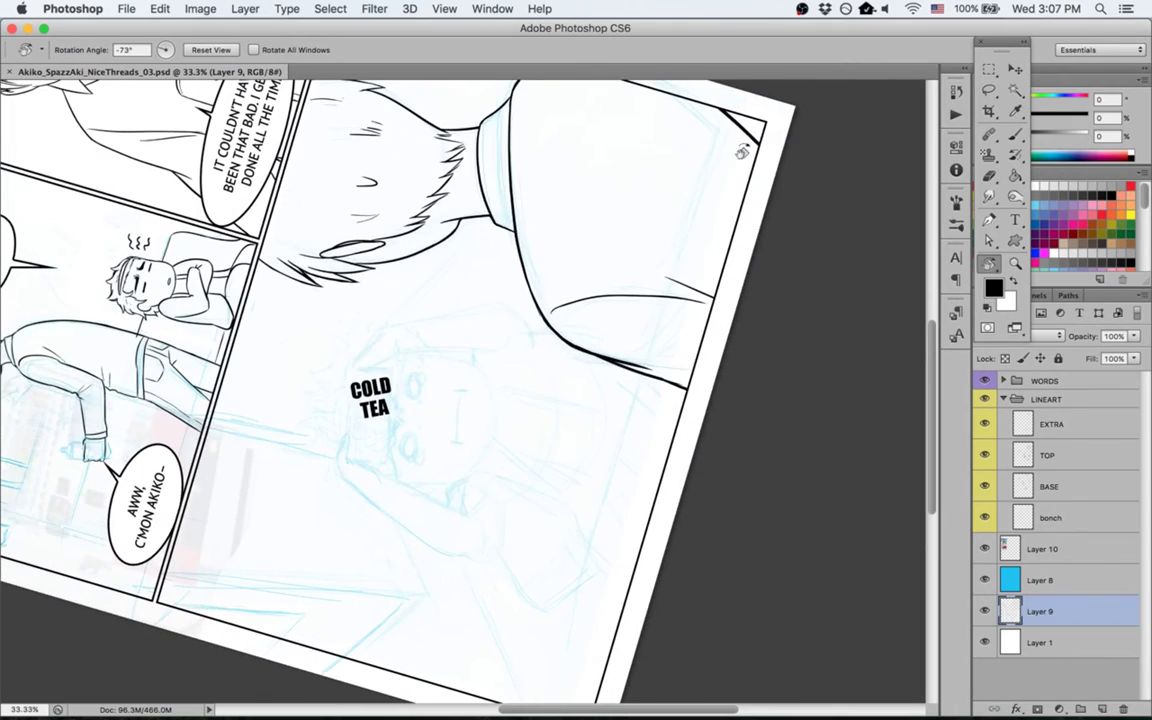
pyautogui.press('space')
pyautogui.moveTo(738, 185); pyautogui.dragTo(703, 334)
pyautogui.click(984, 455)
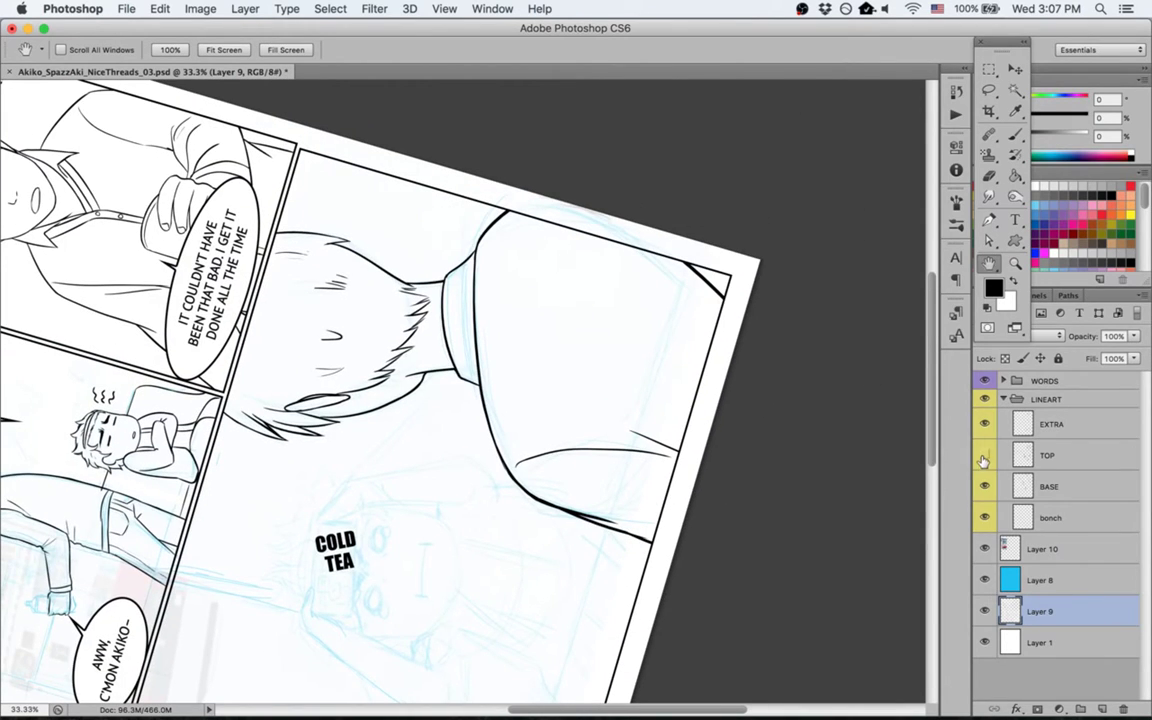
pyautogui.click(984, 457)
pyautogui.click(1041, 517)
pyautogui.press('b')
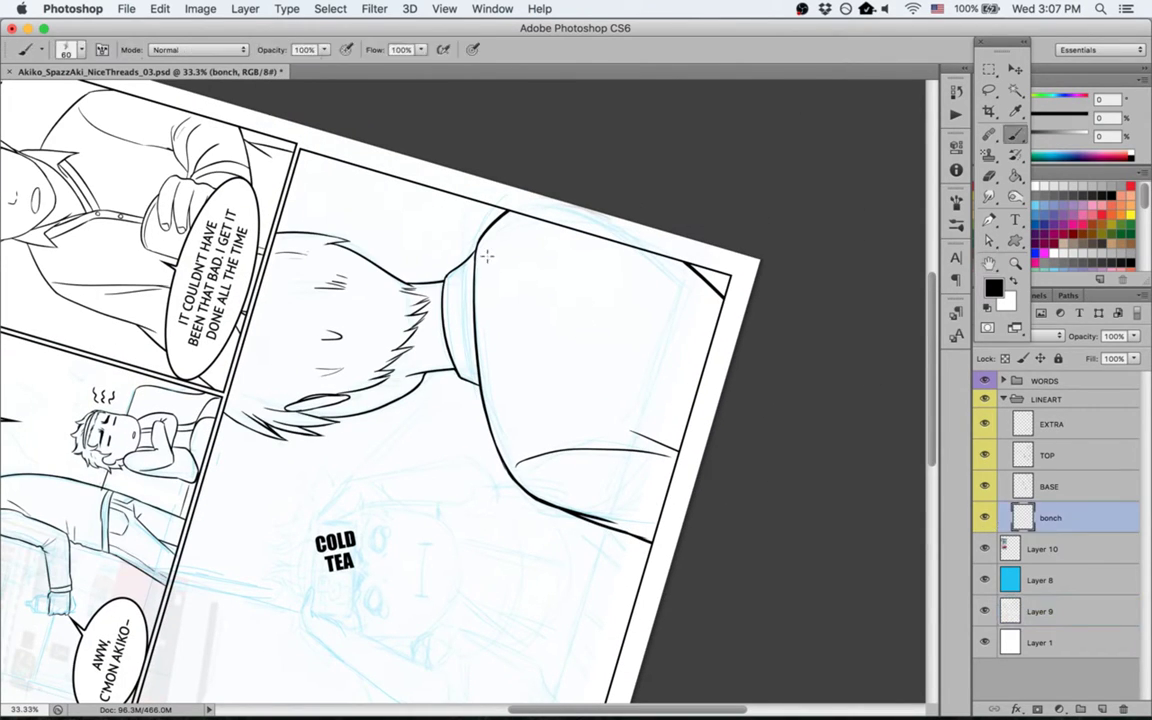
pyautogui.moveTo(478, 237); pyautogui.dragTo(494, 427)
pyautogui.press('super+z')
pyautogui.moveTo(486, 300); pyautogui.dragTo(496, 432)
pyautogui.press('Escape')
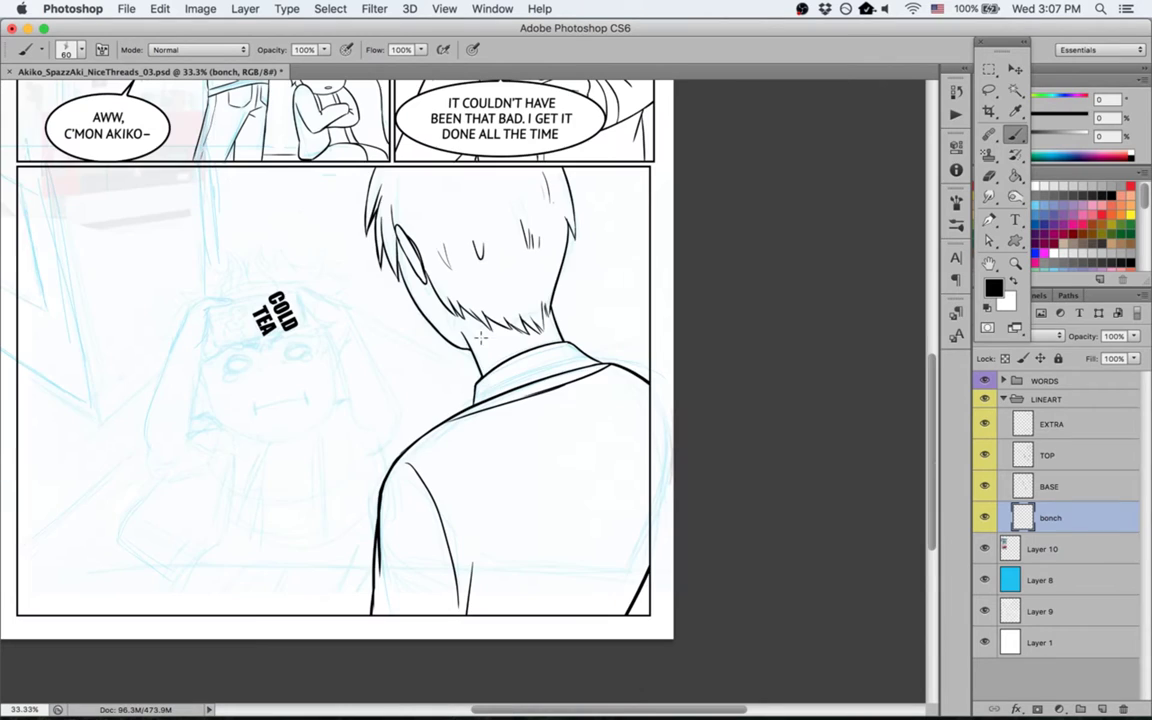
pyautogui.press('space')
pyautogui.moveTo(501, 303); pyautogui.dragTo(645, 293)
pyautogui.press('super+s')
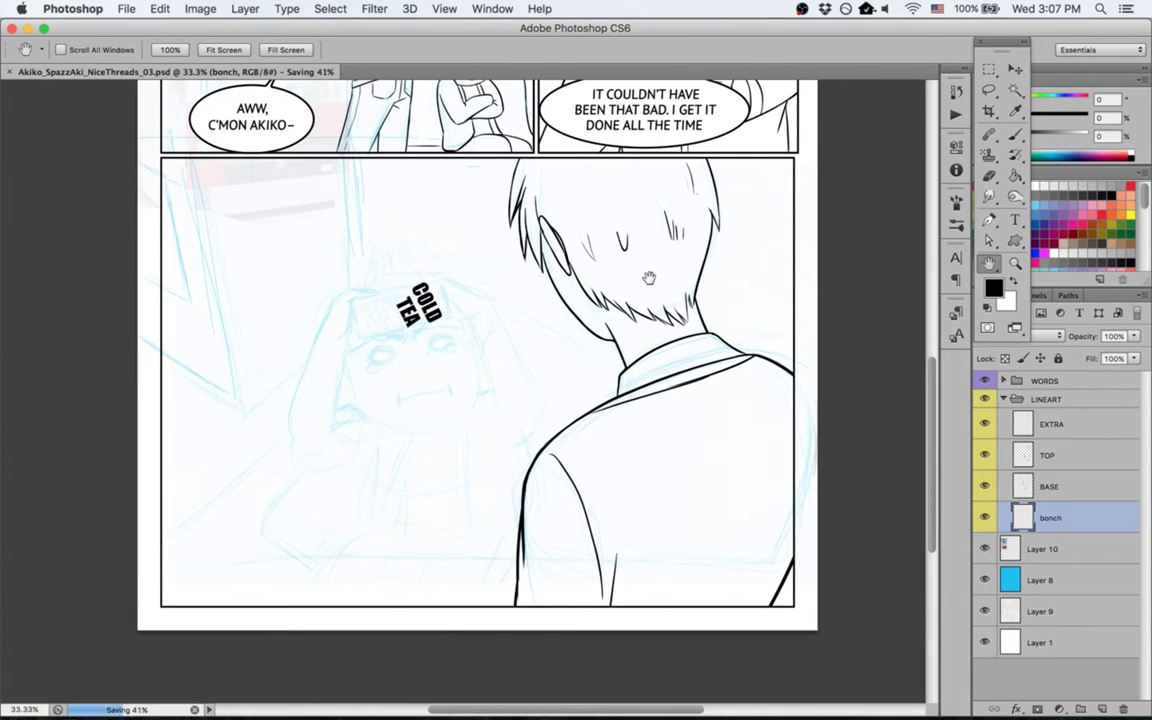
pyautogui.hscroll(-1, 649, 278)
pyautogui.scroll(1, 649, 278)
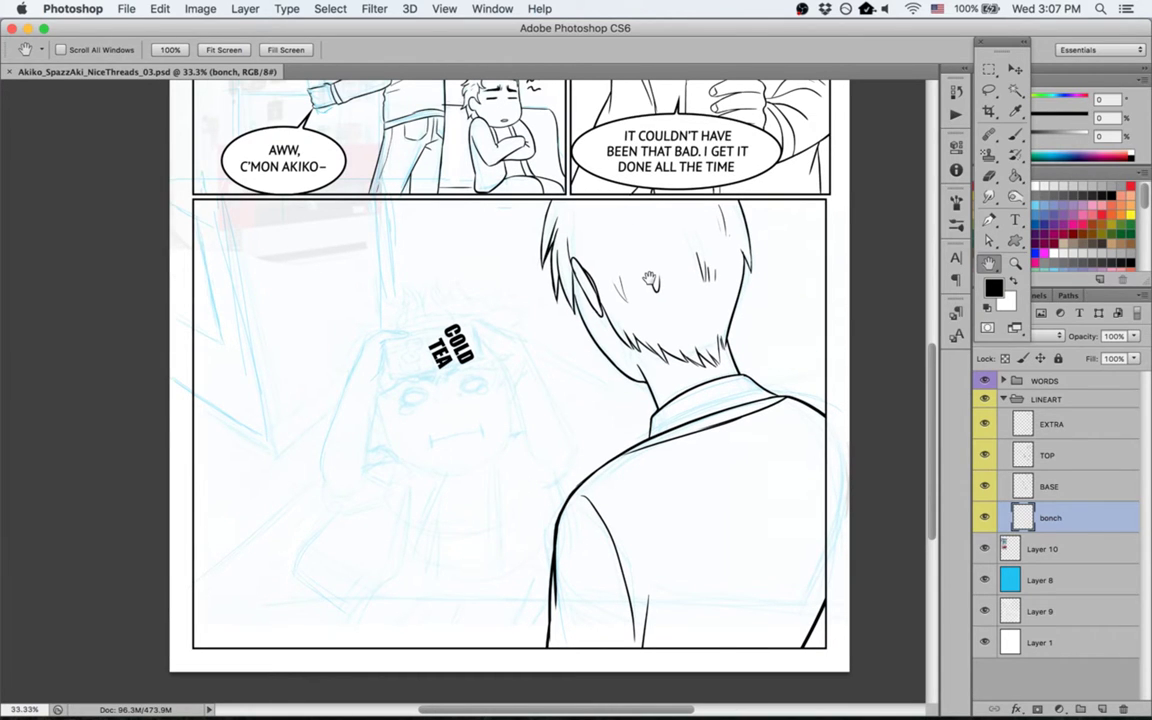
pyautogui.hotkey('alt', ']')
pyautogui.press('b')
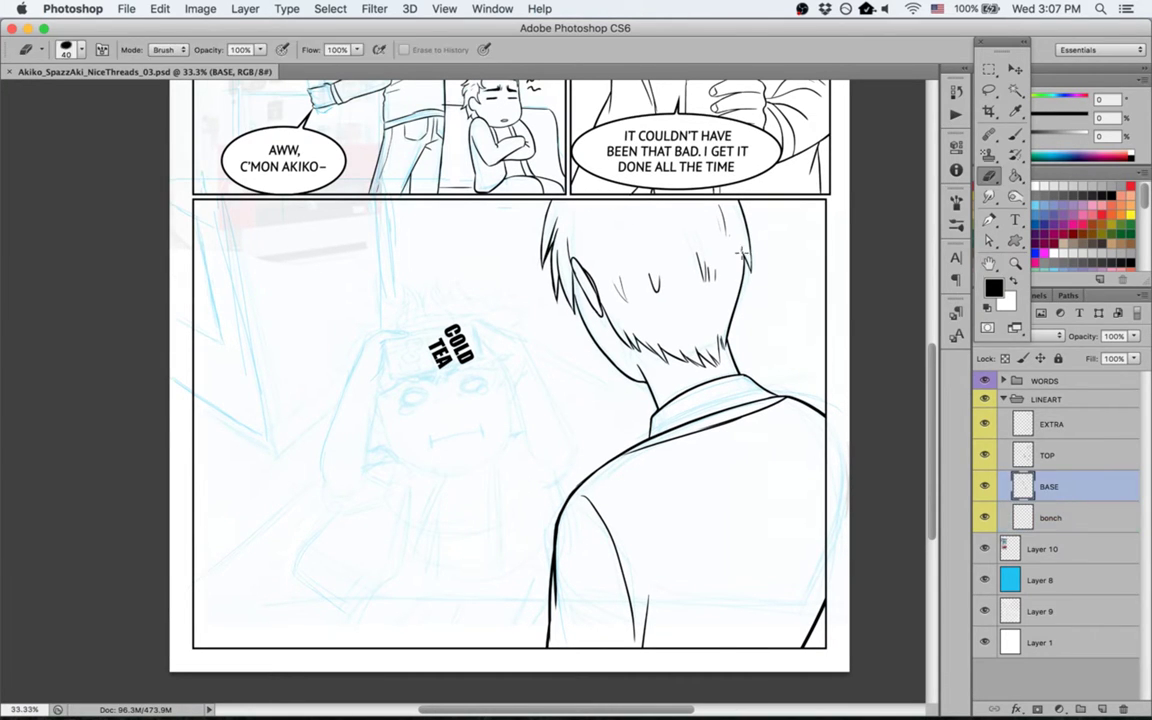
pyautogui.hotkey('alt', ']')
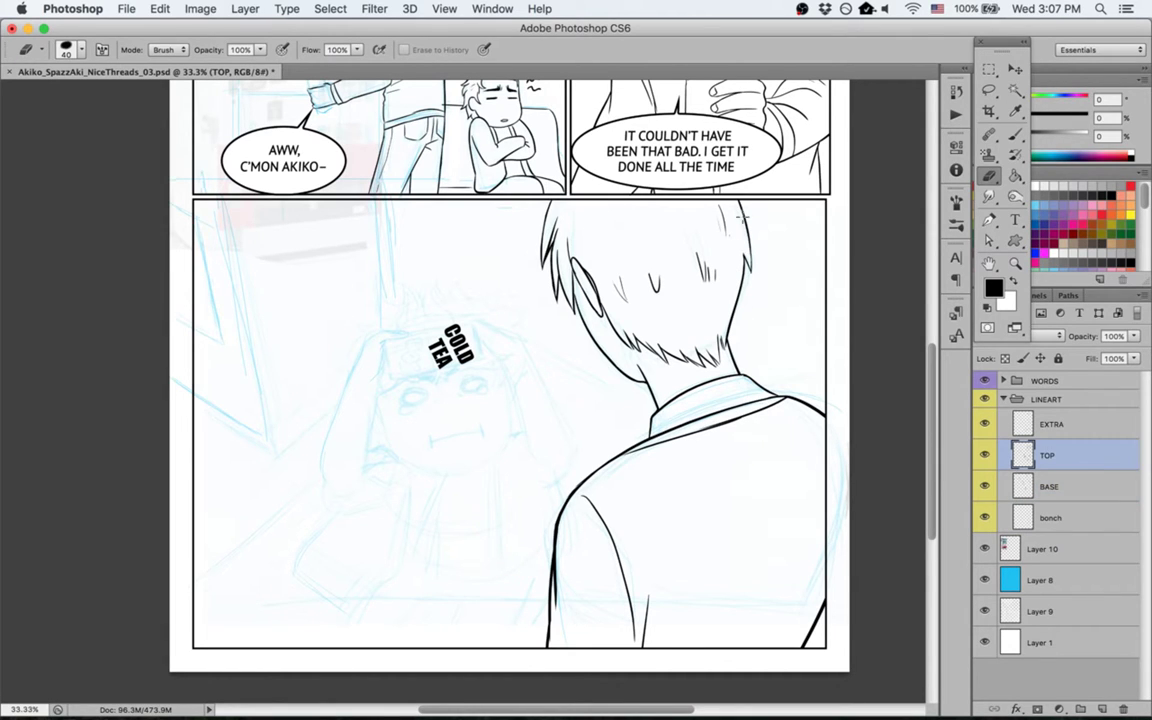
pyautogui.press('space')
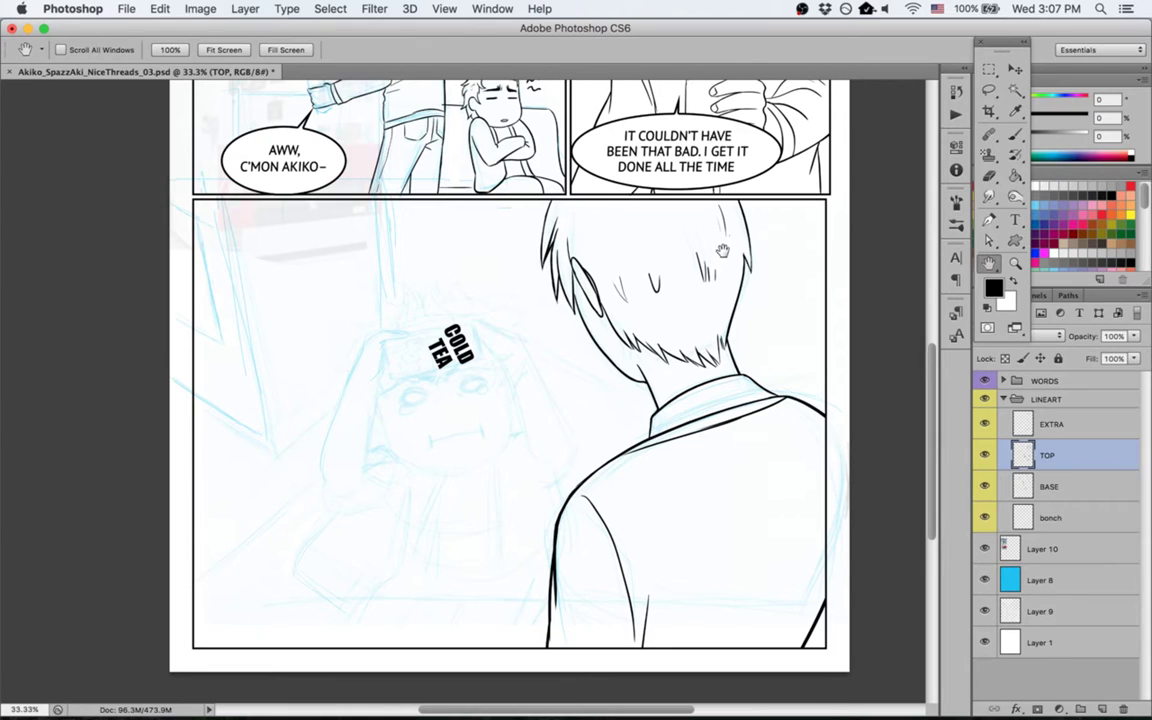
pyautogui.click(1055, 520)
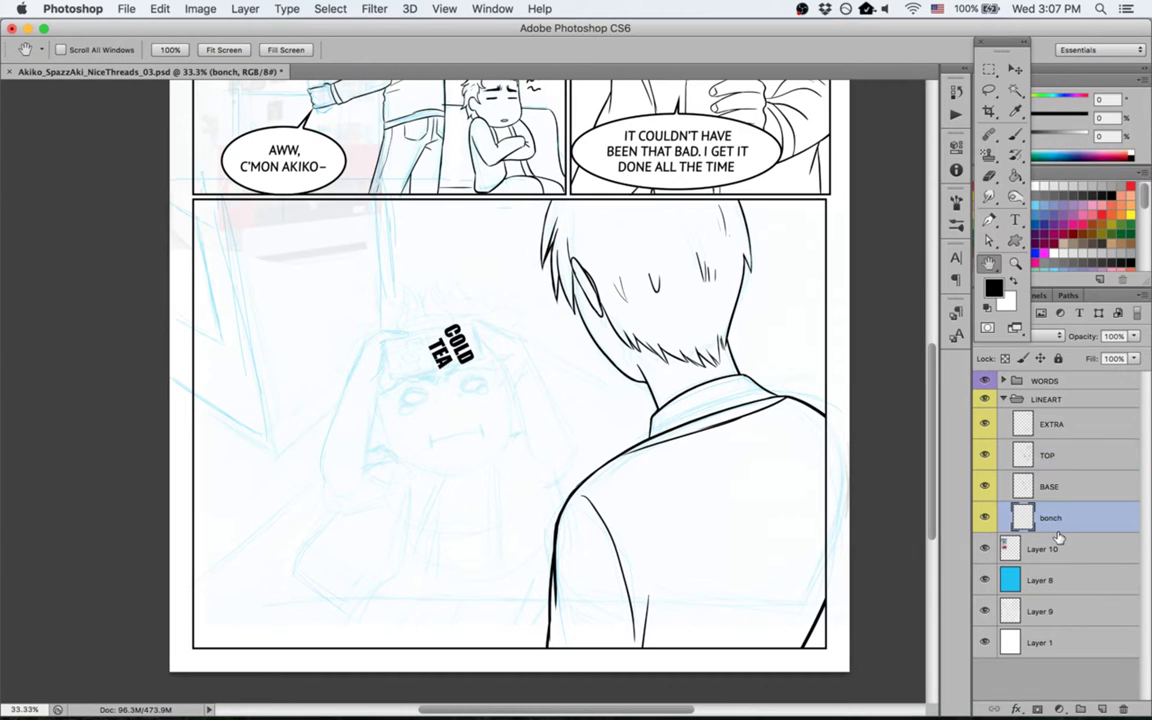
pyautogui.press('r')
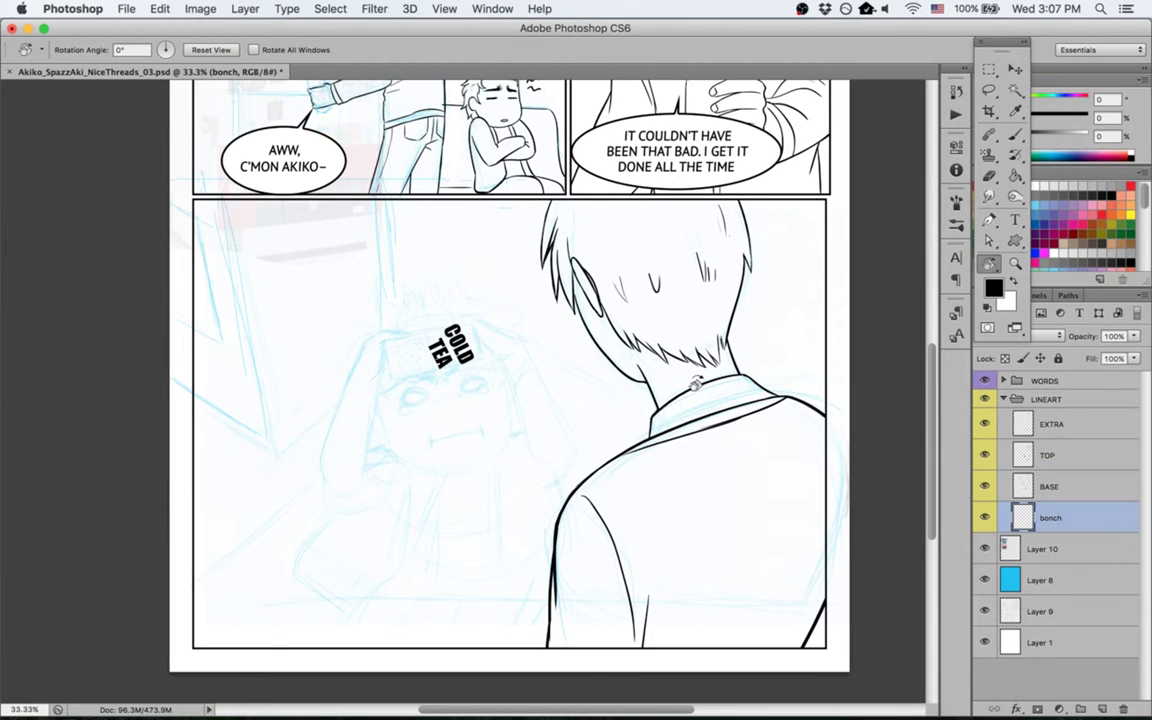
# Step: Save the page, switch to Finder and duplicate Akiko_SpazzAki_NiceThreads_03.psd in the 01_PSD_Pages folder
pyautogui.press('super+s')
pyautogui.press('super+Tab')
pyautogui.press('super+Tab')
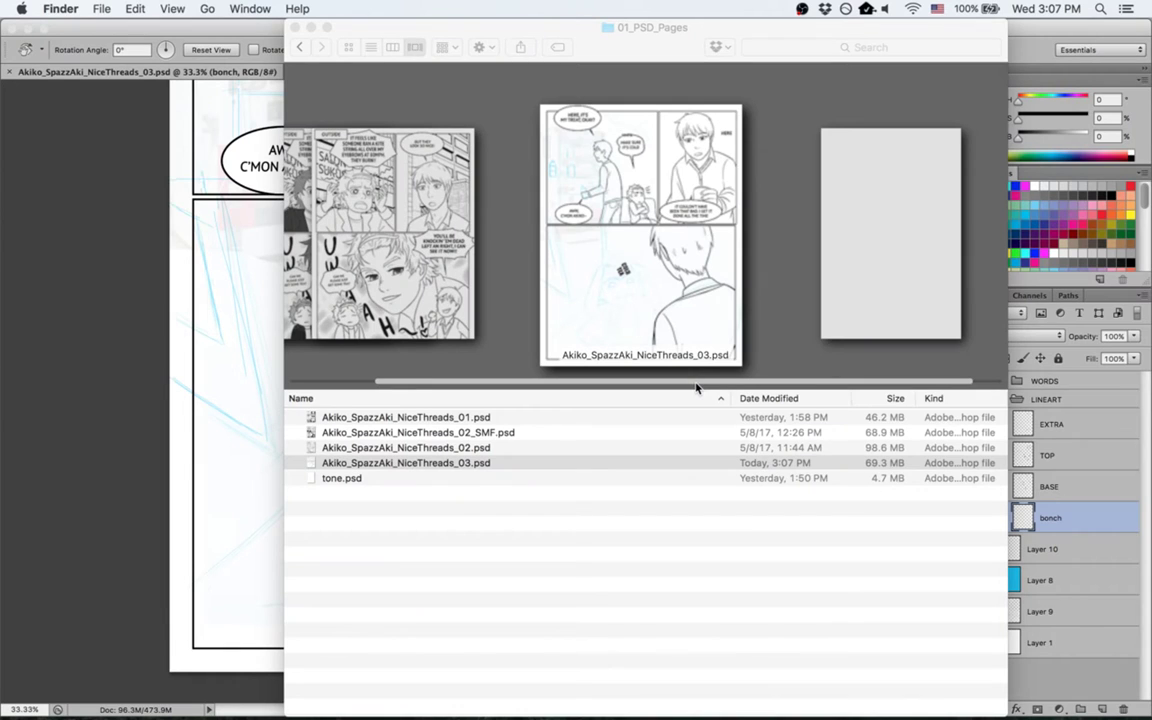
pyautogui.click(644, 517)
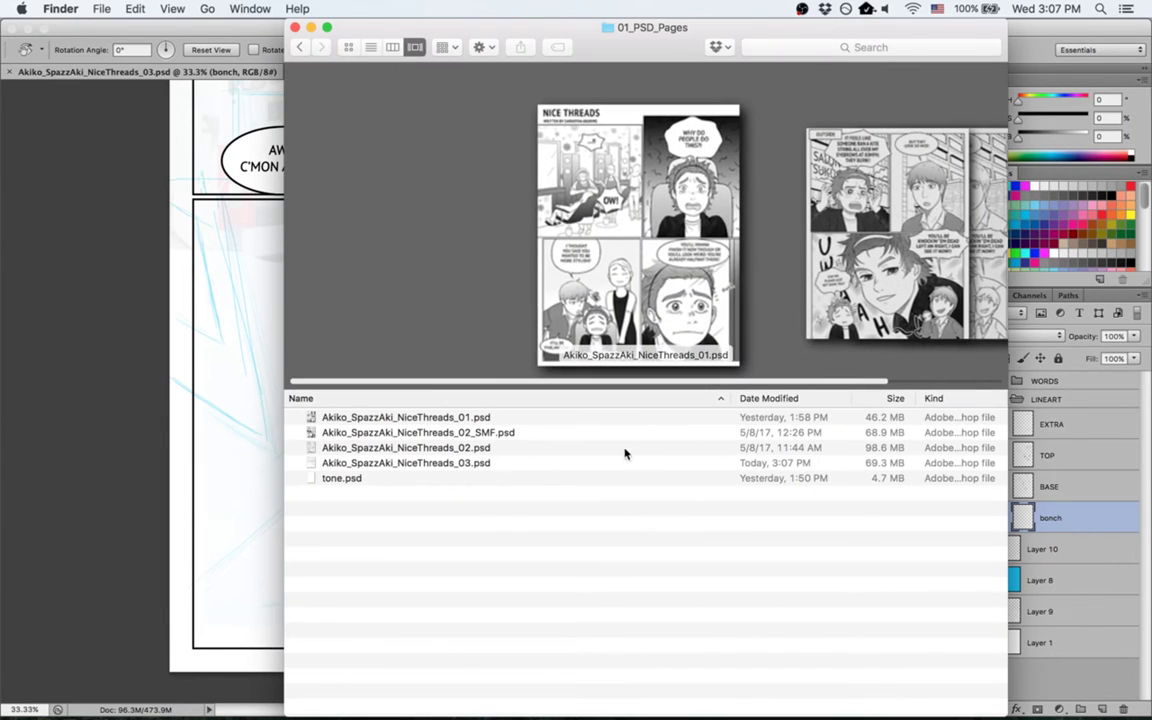
pyautogui.click(621, 464)
pyautogui.press('super+d')
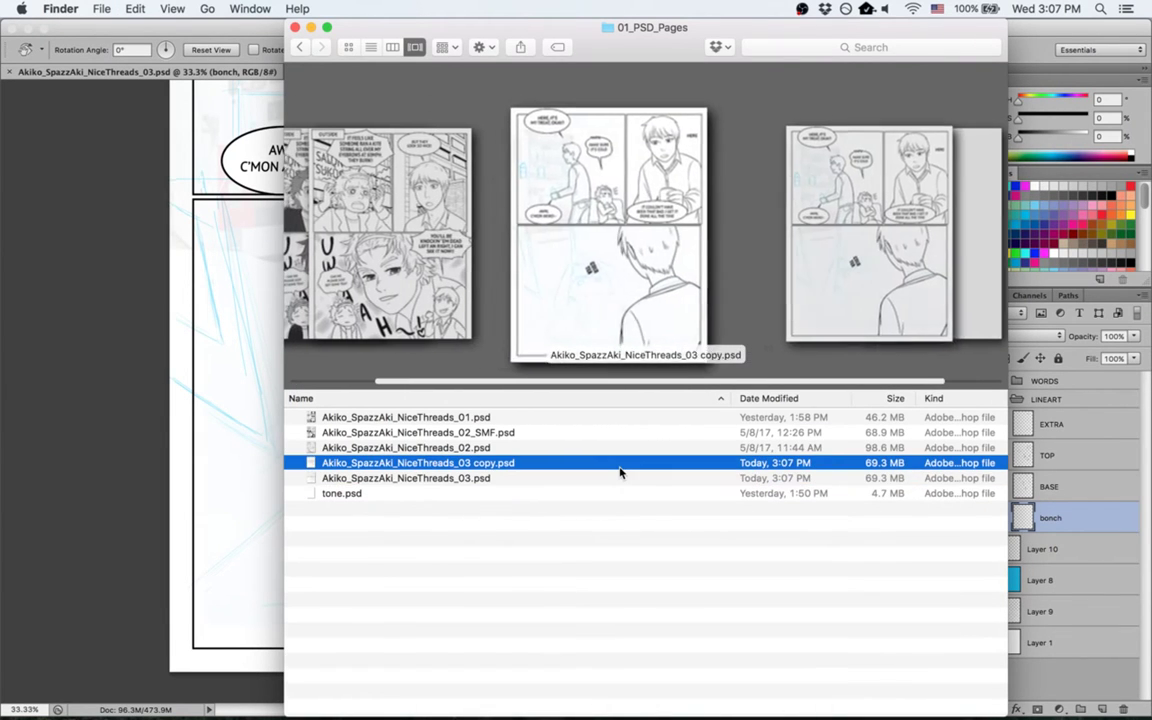
# Step: Rename the duplicated page file as Akiko_SpazzAki_NiceThreads_03BG.psd
pyautogui.rightClick(607, 467)
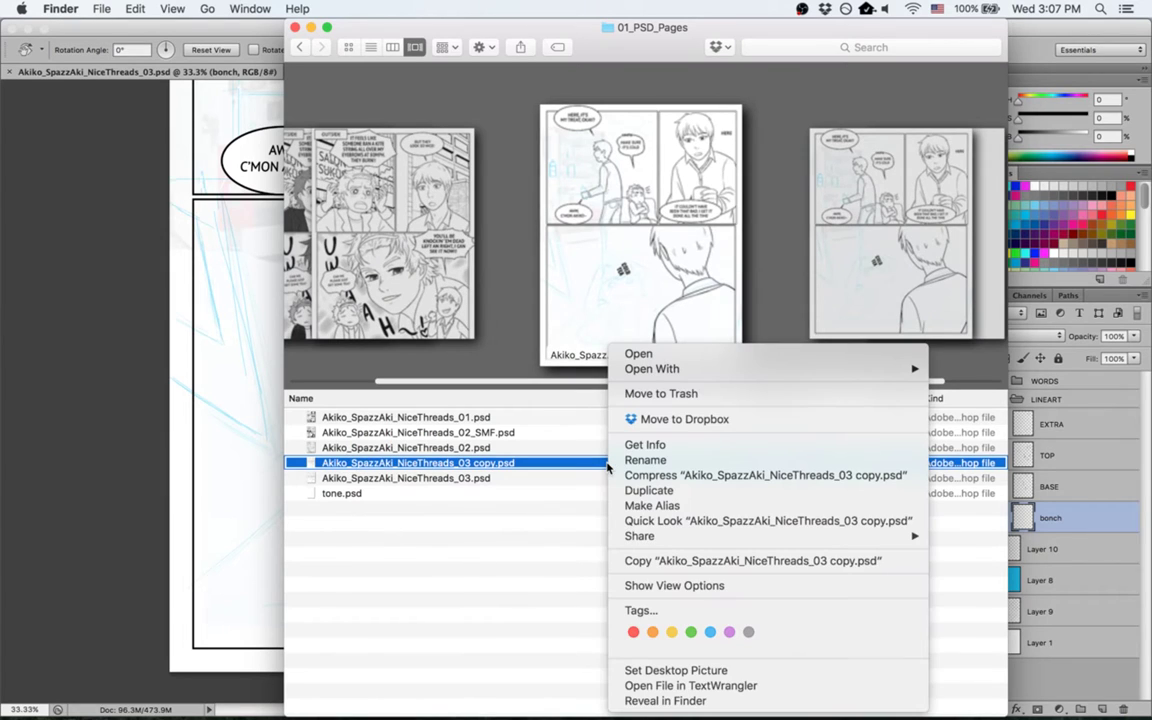
pyautogui.click(480, 467)
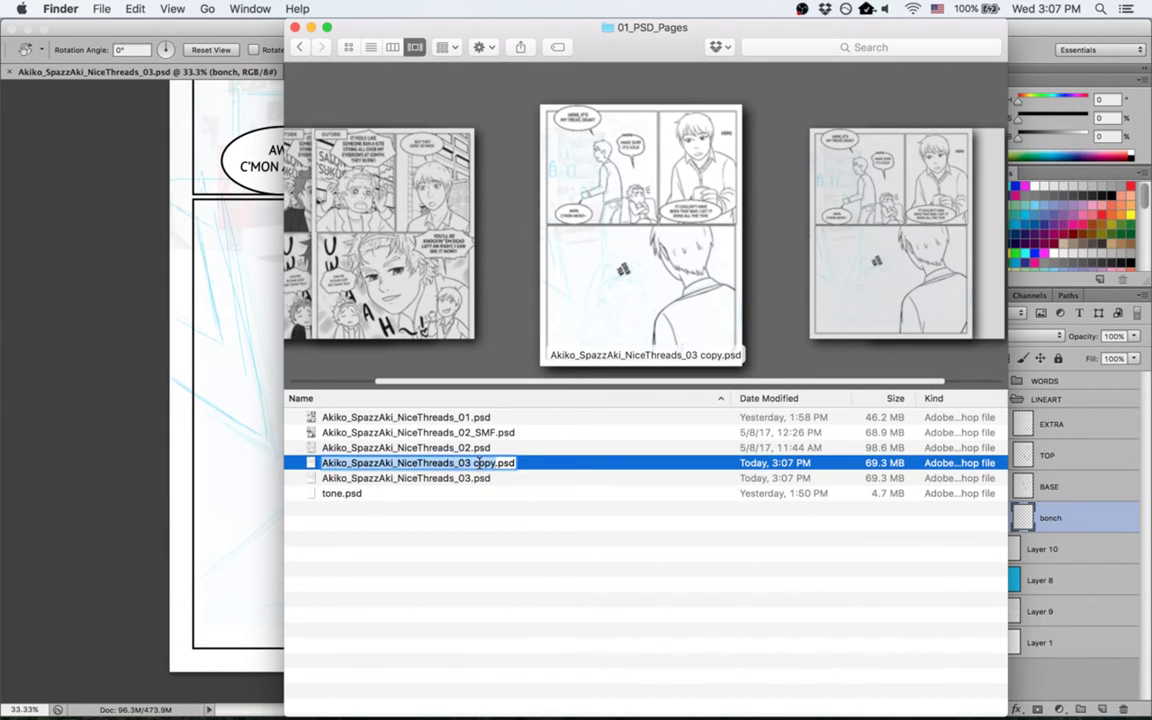
pyautogui.press('Return')
pyautogui.write('BG')
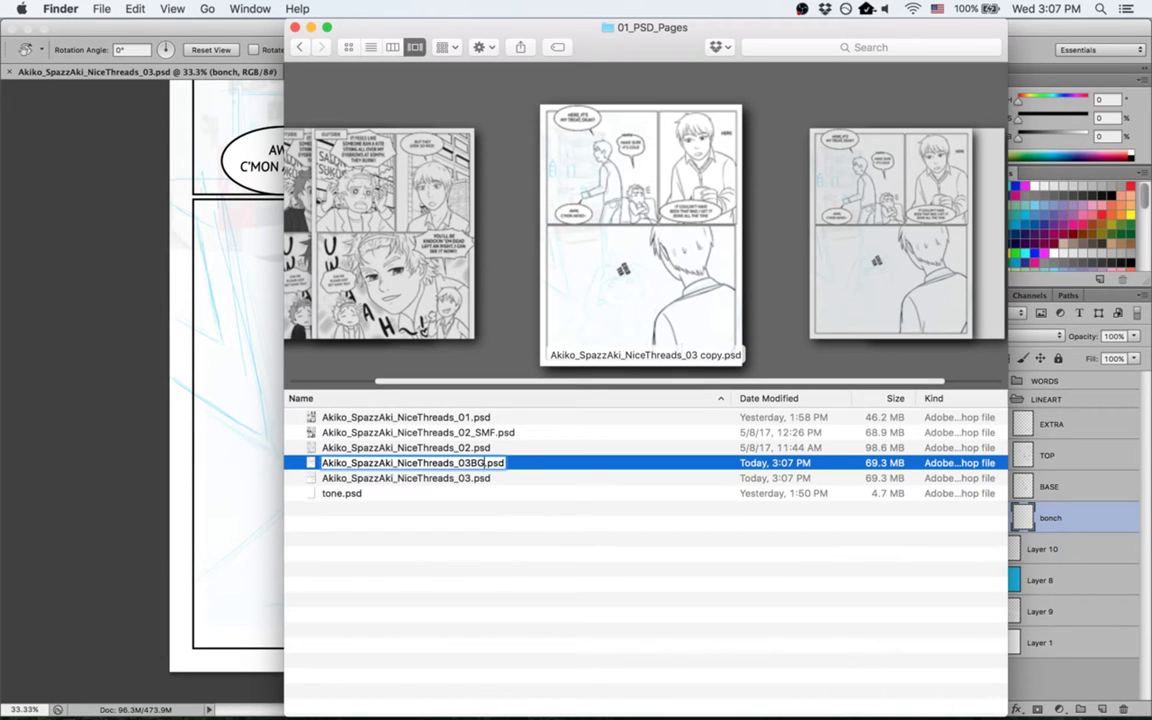
pyautogui.press('Return')
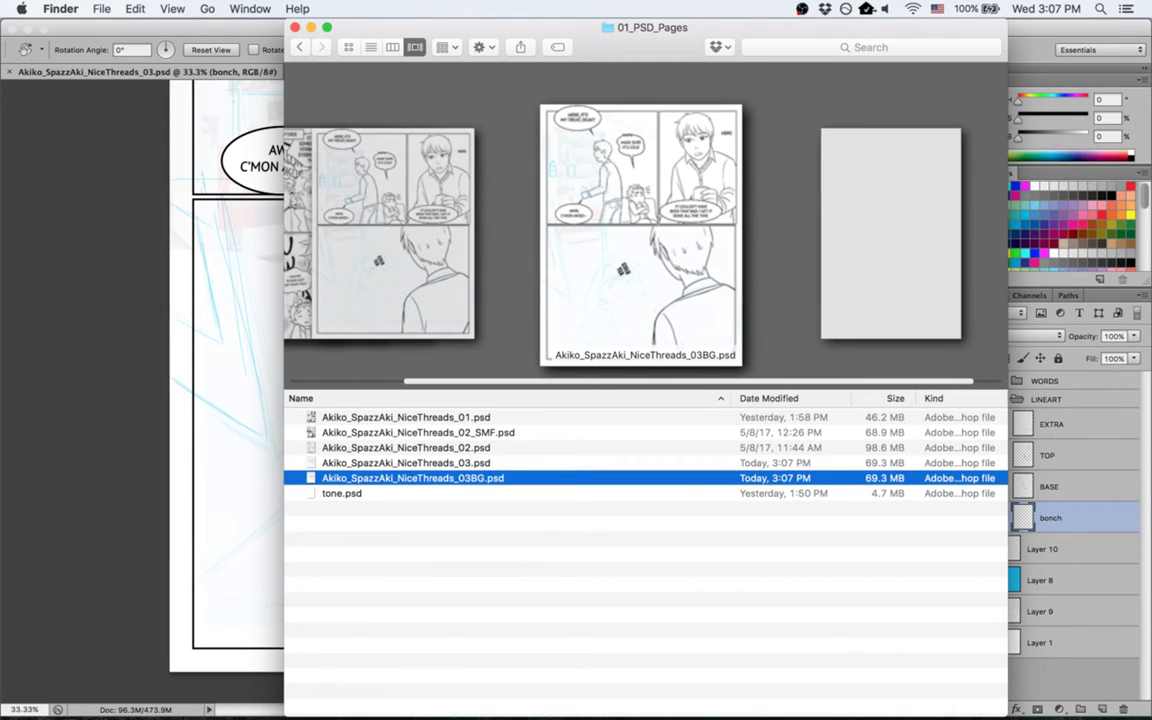
# Step: Open Akiko_SpazzAki_NiceThreads_03BG.psd with MediBang Paint Pro and dismiss the startup ad
pyautogui.rightClick(575, 487)
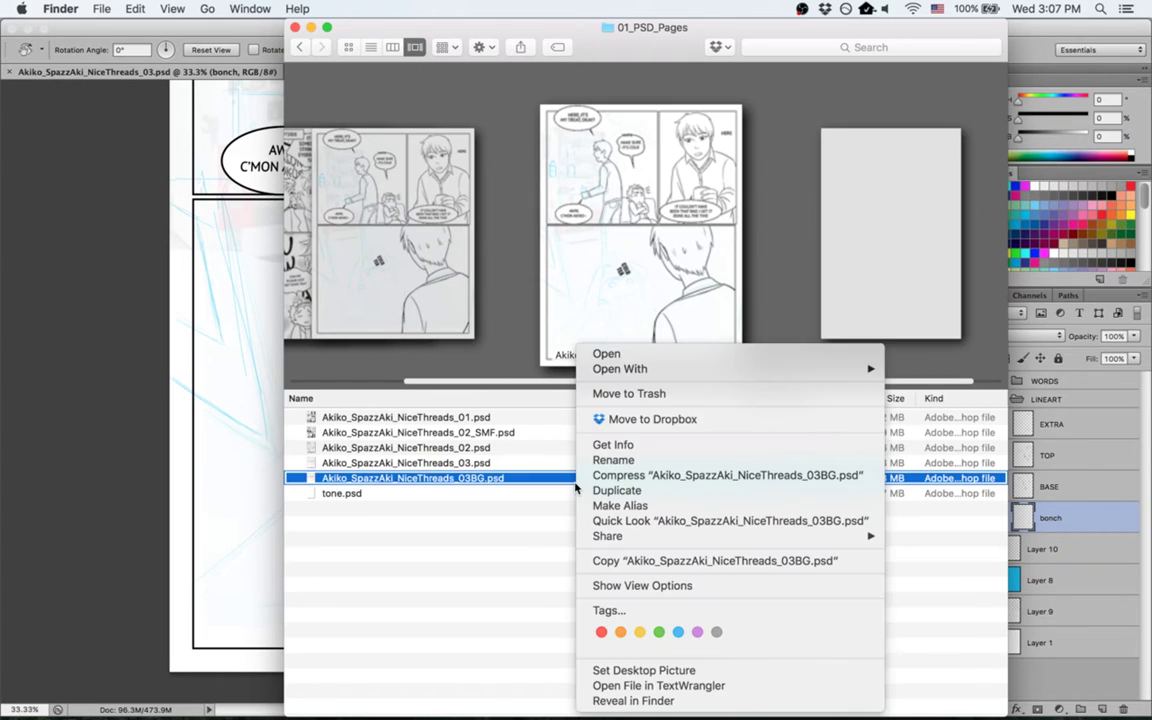
pyautogui.moveTo(620, 369)
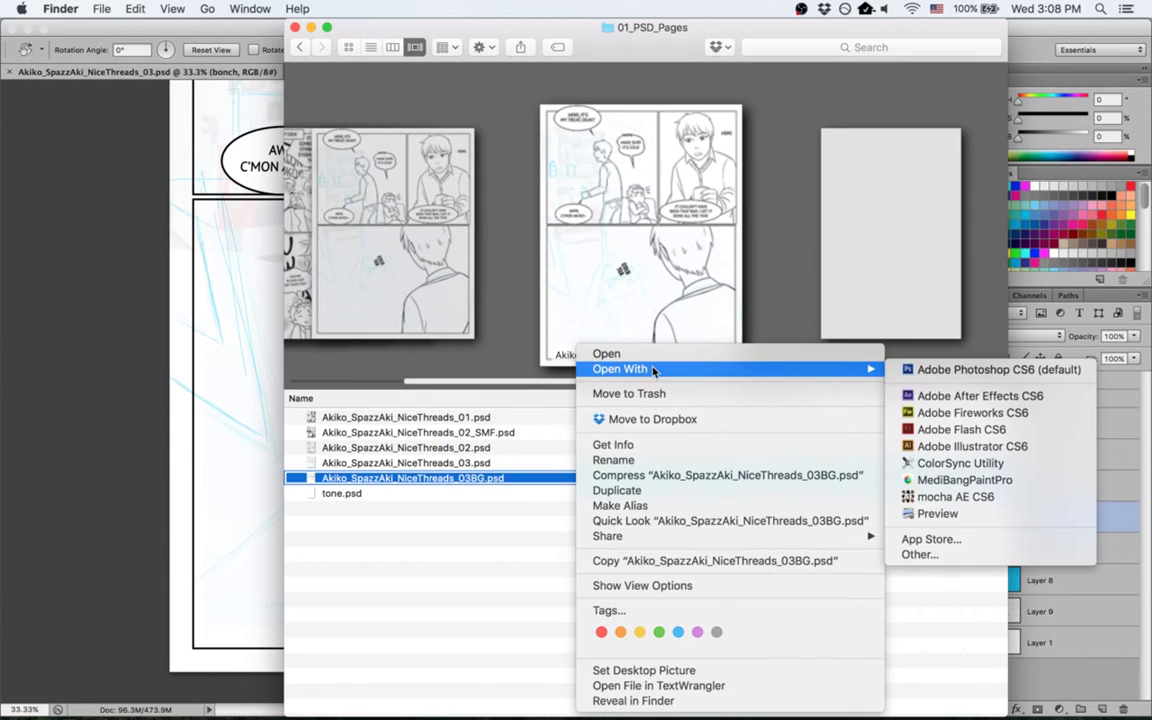
pyautogui.click(1050, 488)
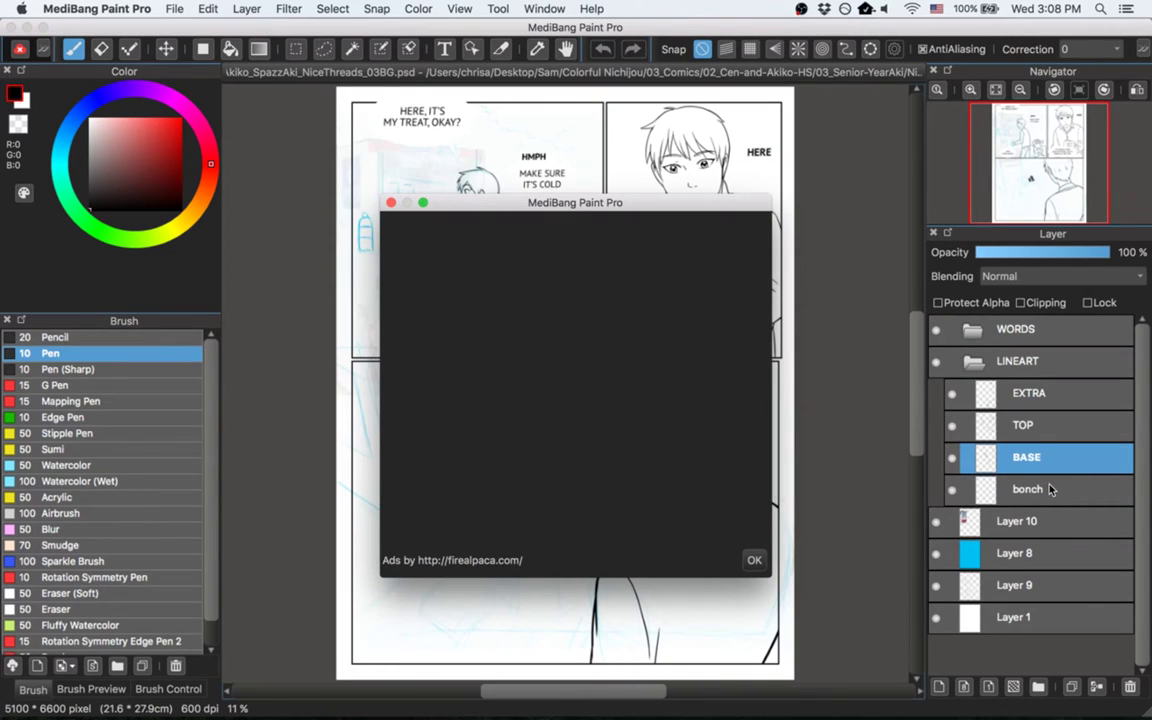
pyautogui.press('Return')
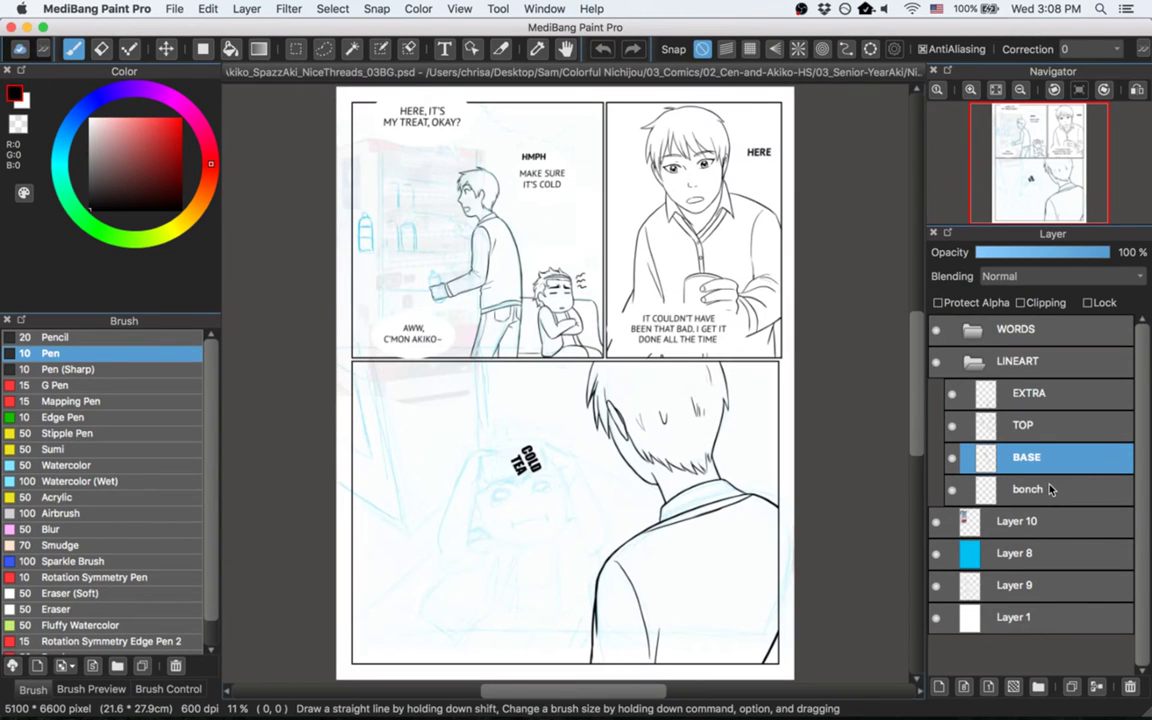
# Step: Duplicate the blue sketch layer, Layer 9, twice to strengthen the sketch
pyautogui.click(1034, 588)
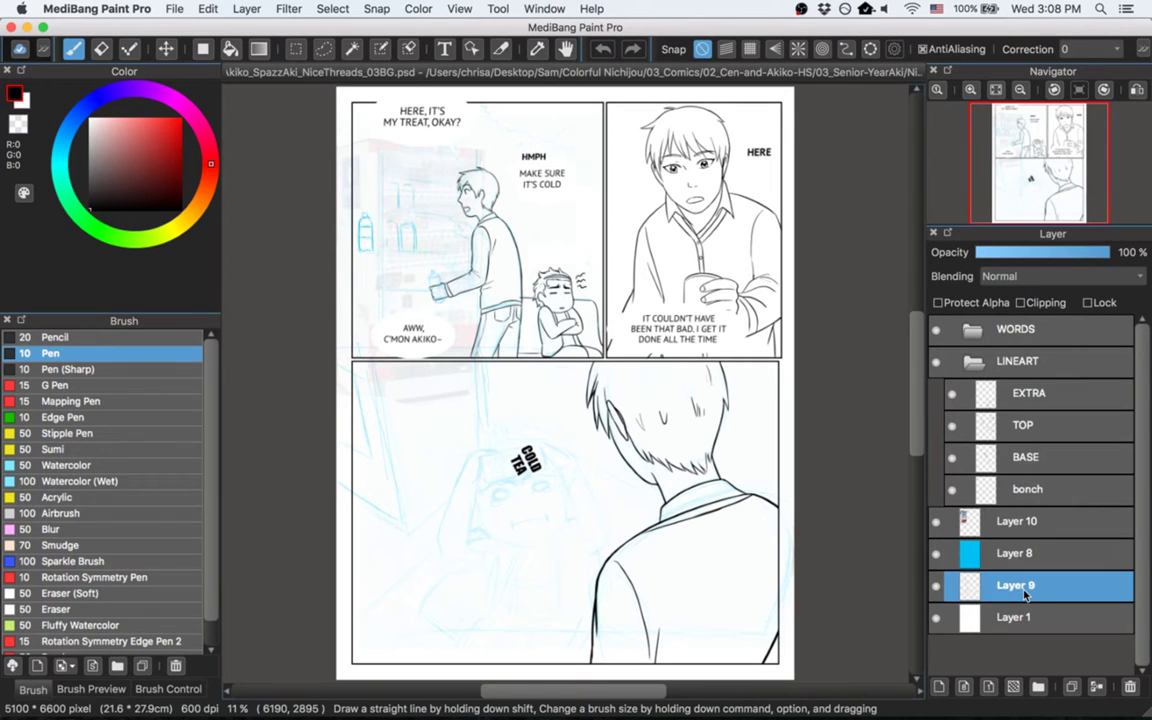
pyautogui.press('super+j')
pyautogui.press('super+j')
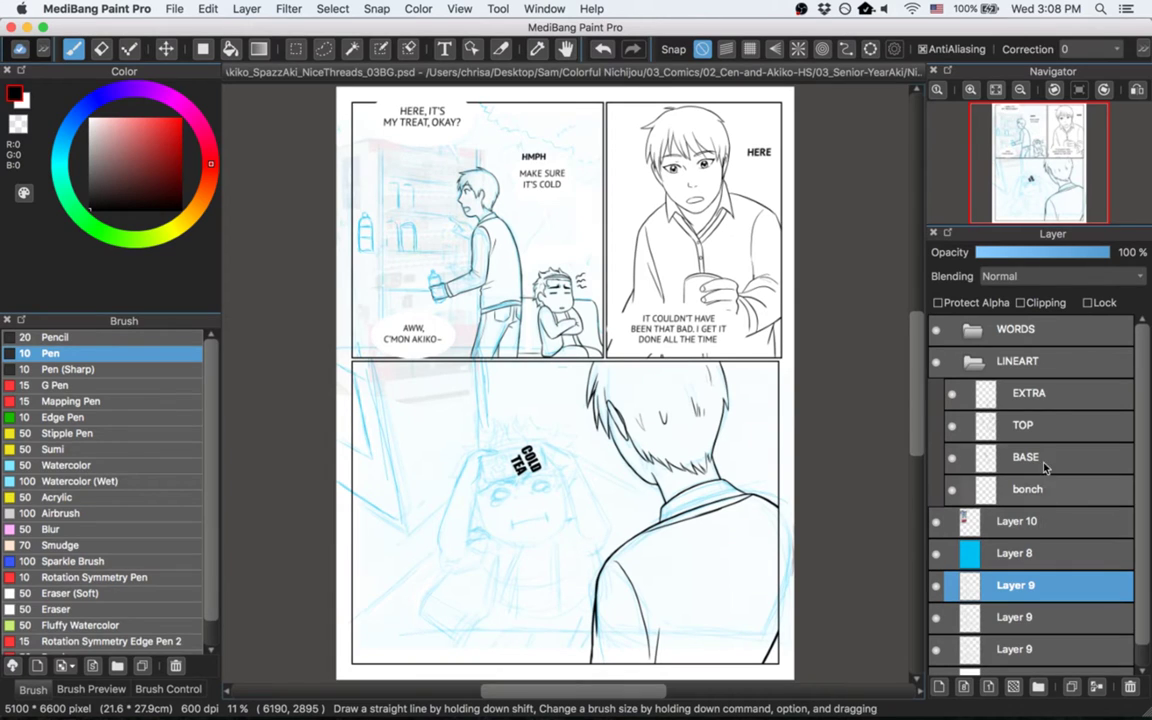
# Step: Add a new 8-bit layer above EXTRA in the LINEART folder and delete the WORDS folder
pyautogui.click(1060, 405)
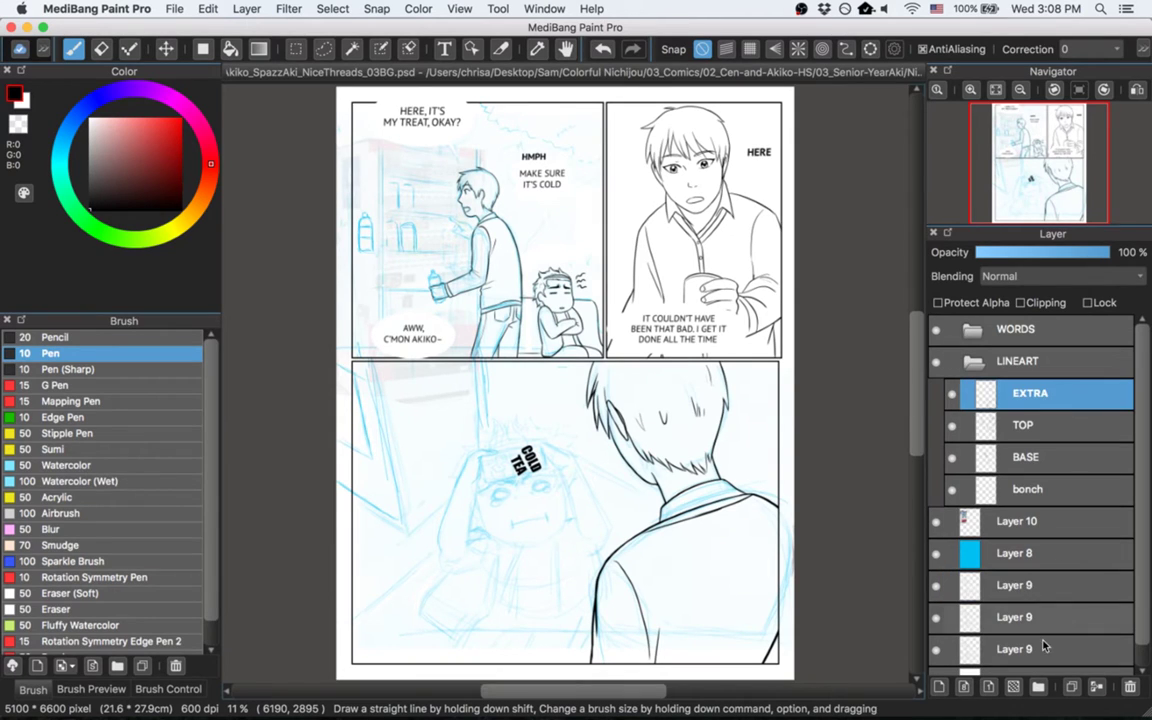
pyautogui.click(964, 687)
pyautogui.click(1040, 333)
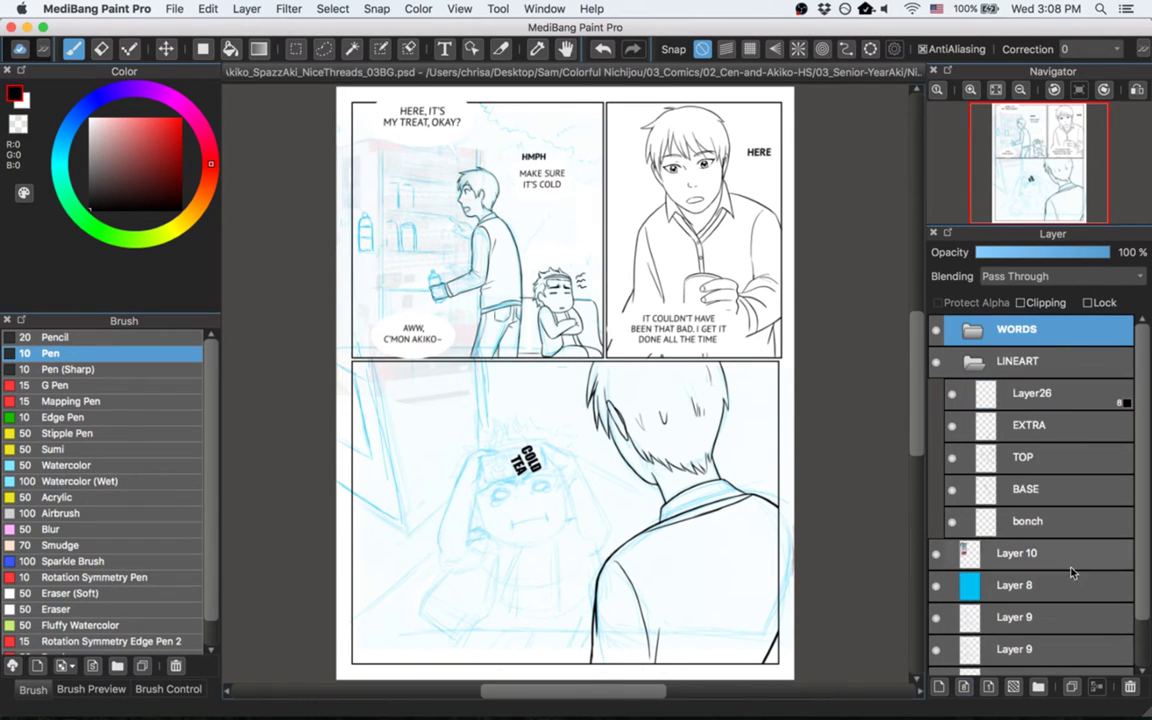
pyautogui.click(1130, 689)
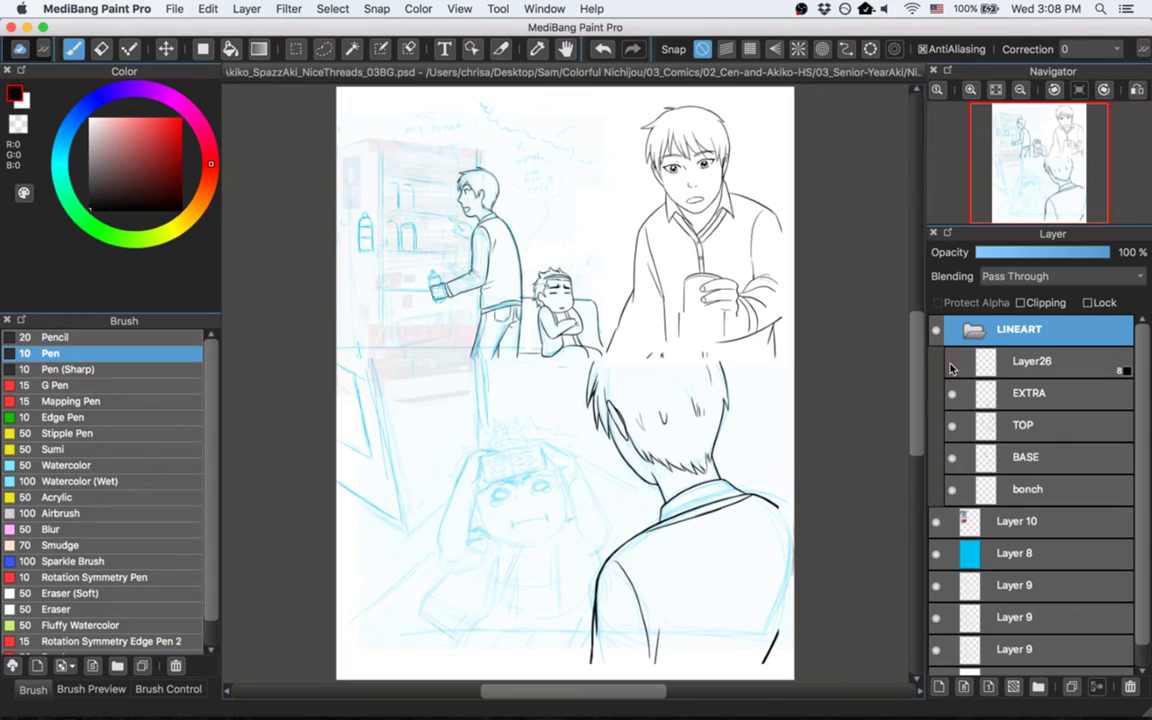
# Step: Rename the new layer above EXTRA as BG
pyautogui.click(1035, 369)
pyautogui.doubleClick(1035, 369)
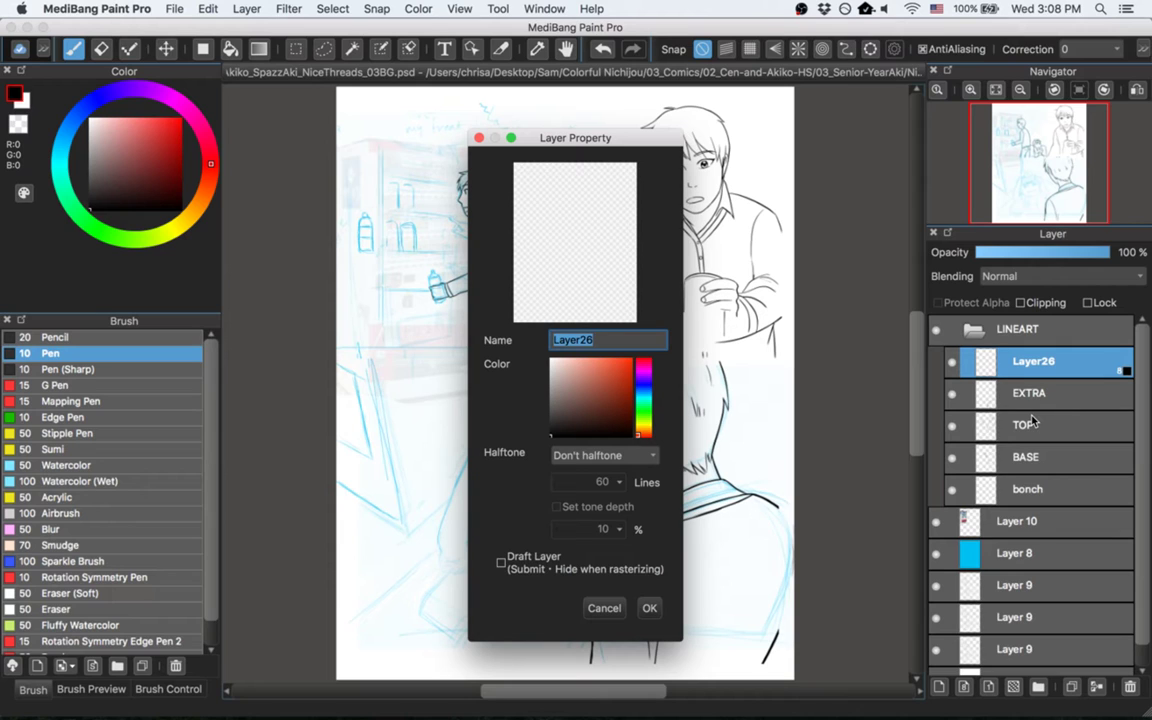
pyautogui.write('BG')
pyautogui.press('Return')
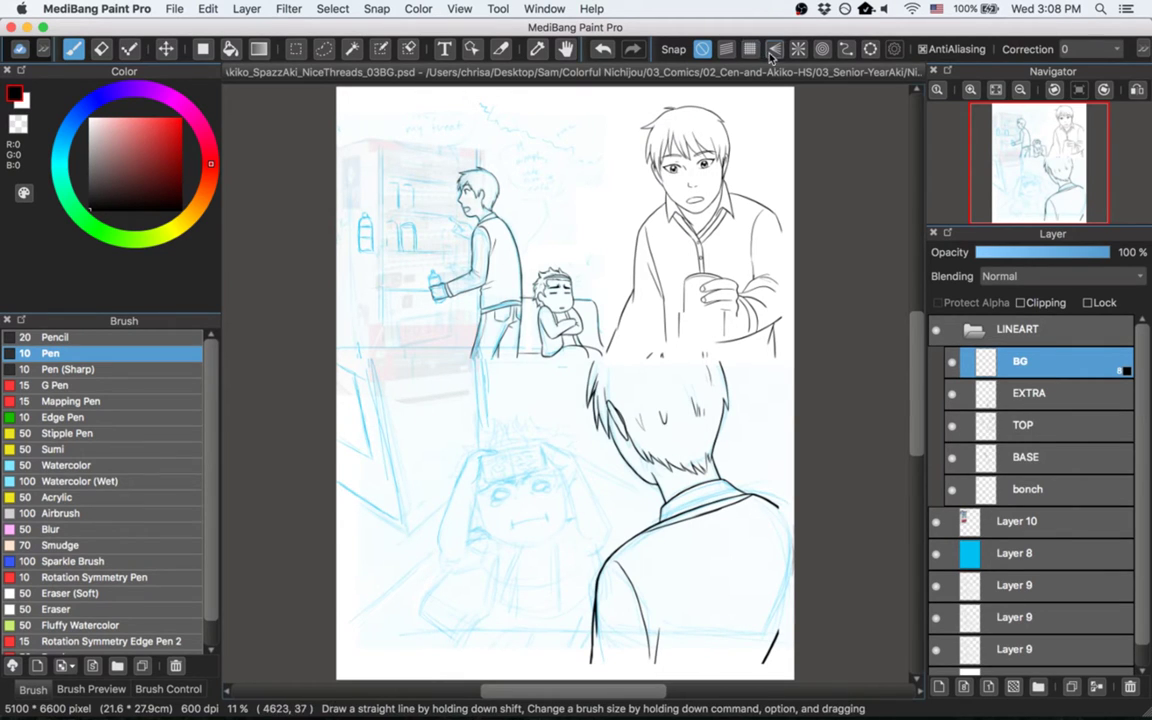
# Step: Turn on parallel snap slanting down to the right and ink two parallel background lines across the lower panel on the BG layer
pyautogui.click(726, 49)
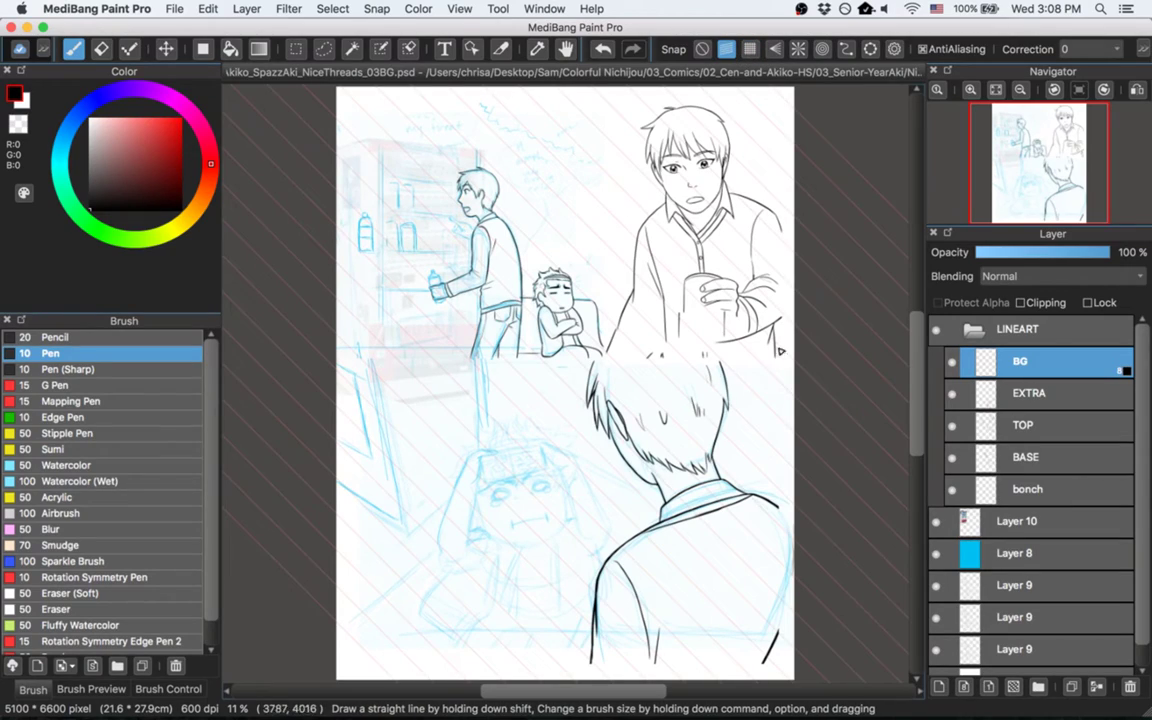
pyautogui.click(897, 50)
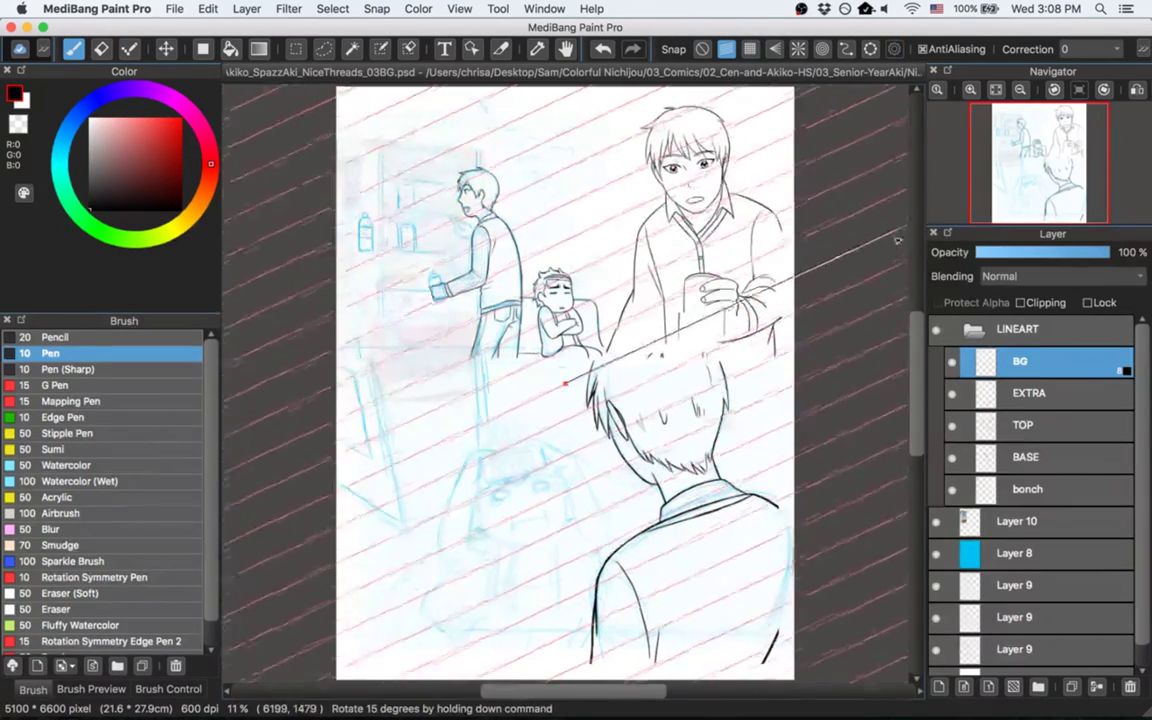
pyautogui.moveTo(853, 510); pyautogui.dragTo(861, 544)
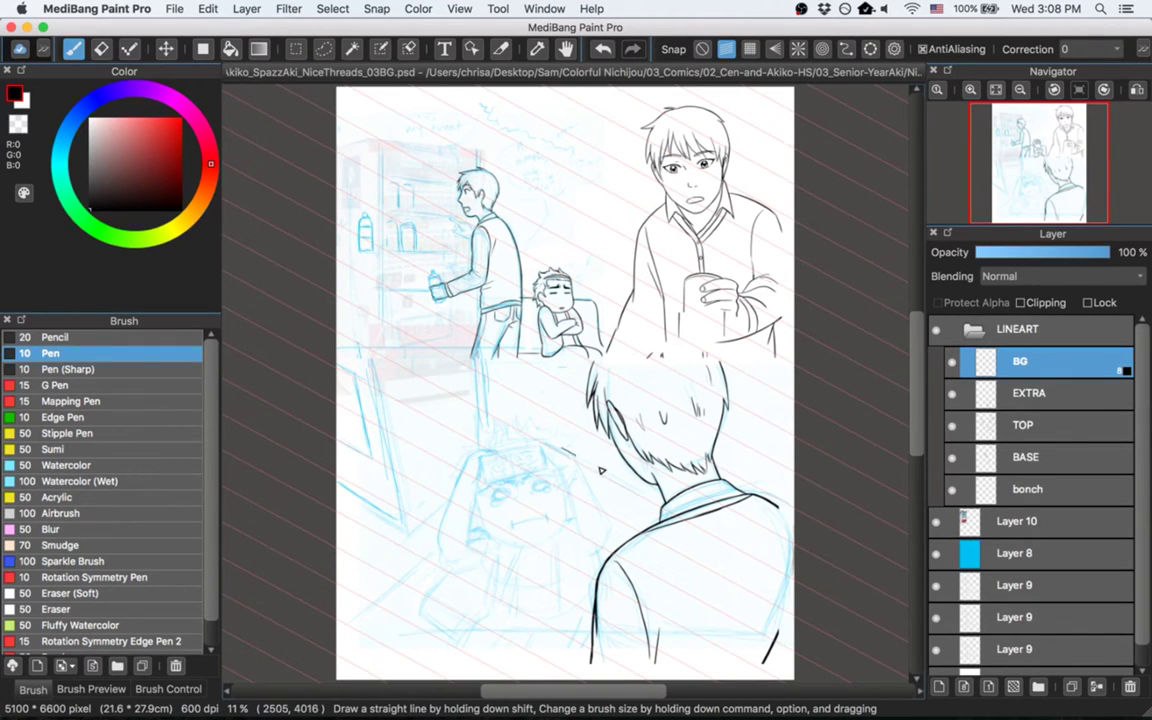
pyautogui.moveTo(518, 409); pyautogui.dragTo(697, 518)
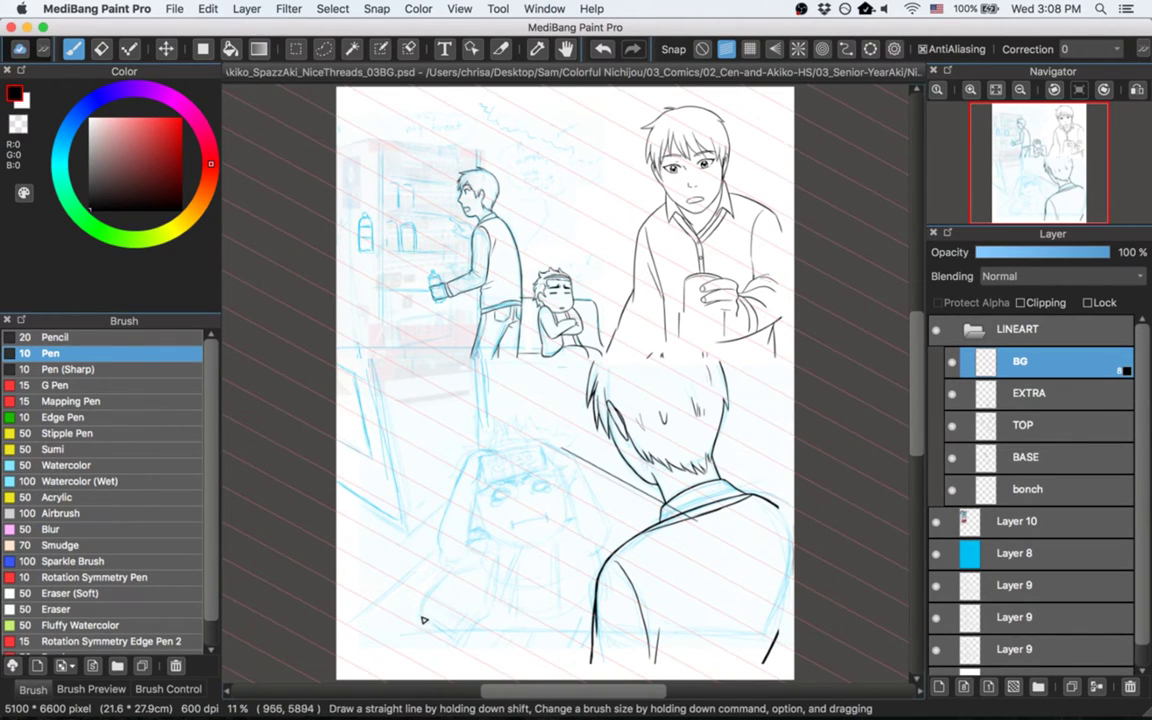
pyautogui.moveTo(421, 618); pyautogui.dragTo(500, 671)
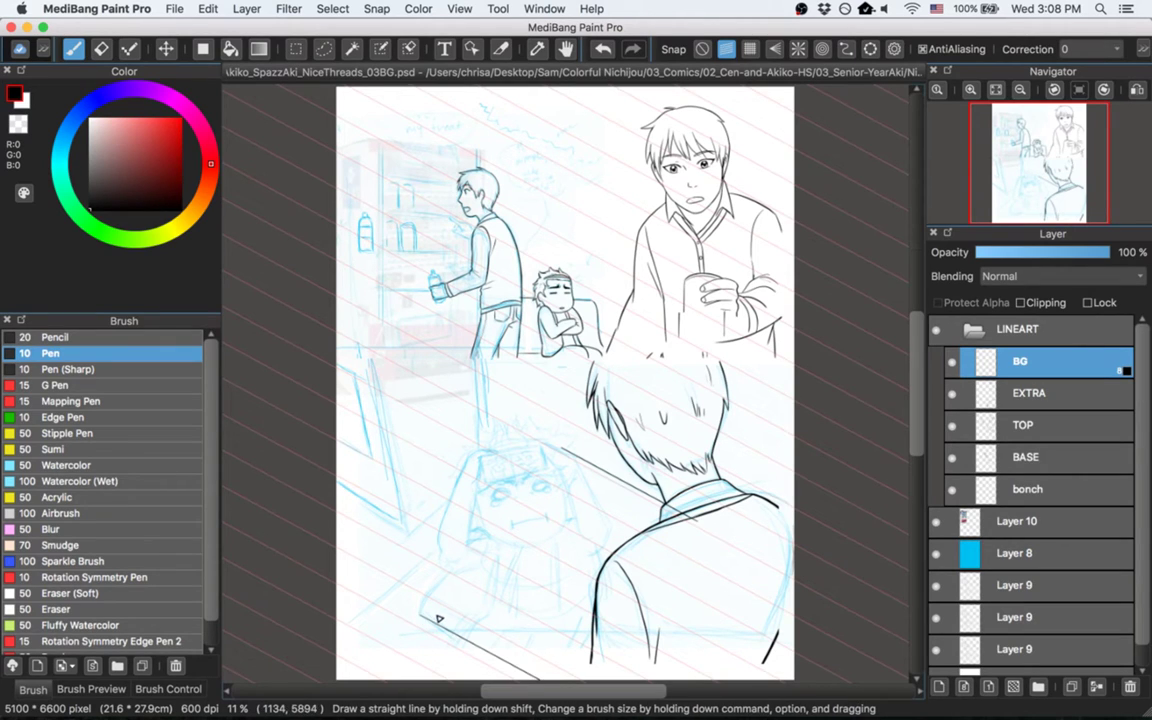
pyautogui.press('super+z')
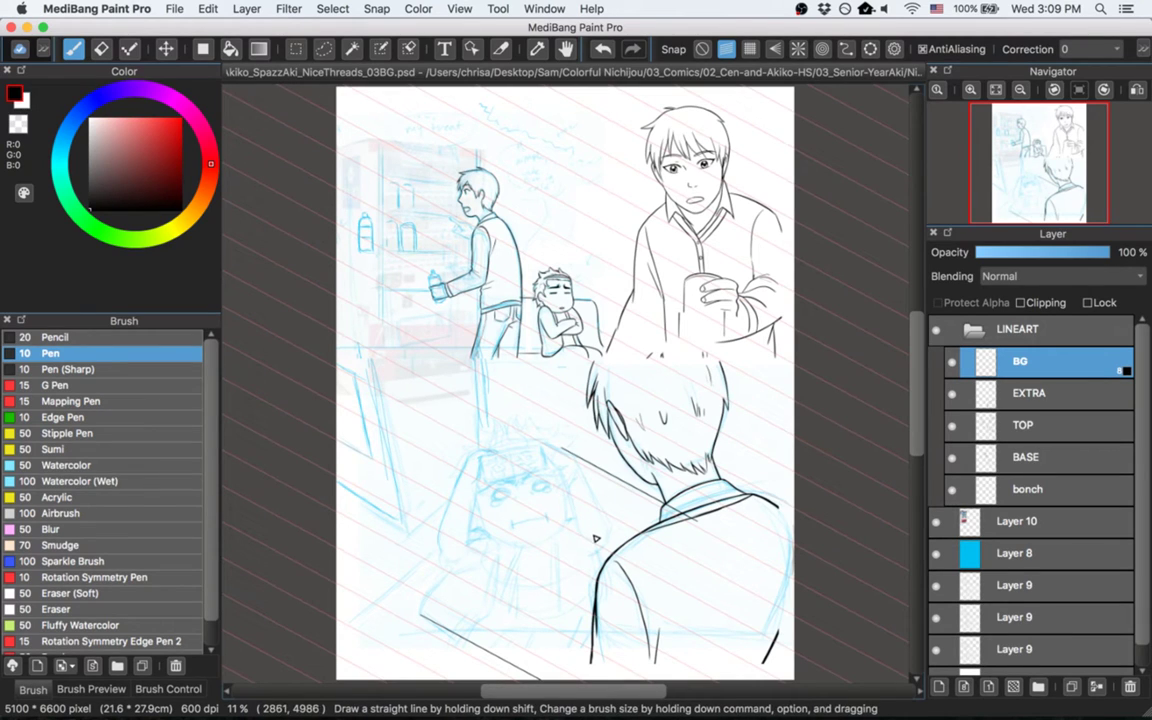
# Step: Reset the parallel snap to a steep, near-vertical slant and ink two upright background lines on the lower panel's left side
pyautogui.click(702, 49)
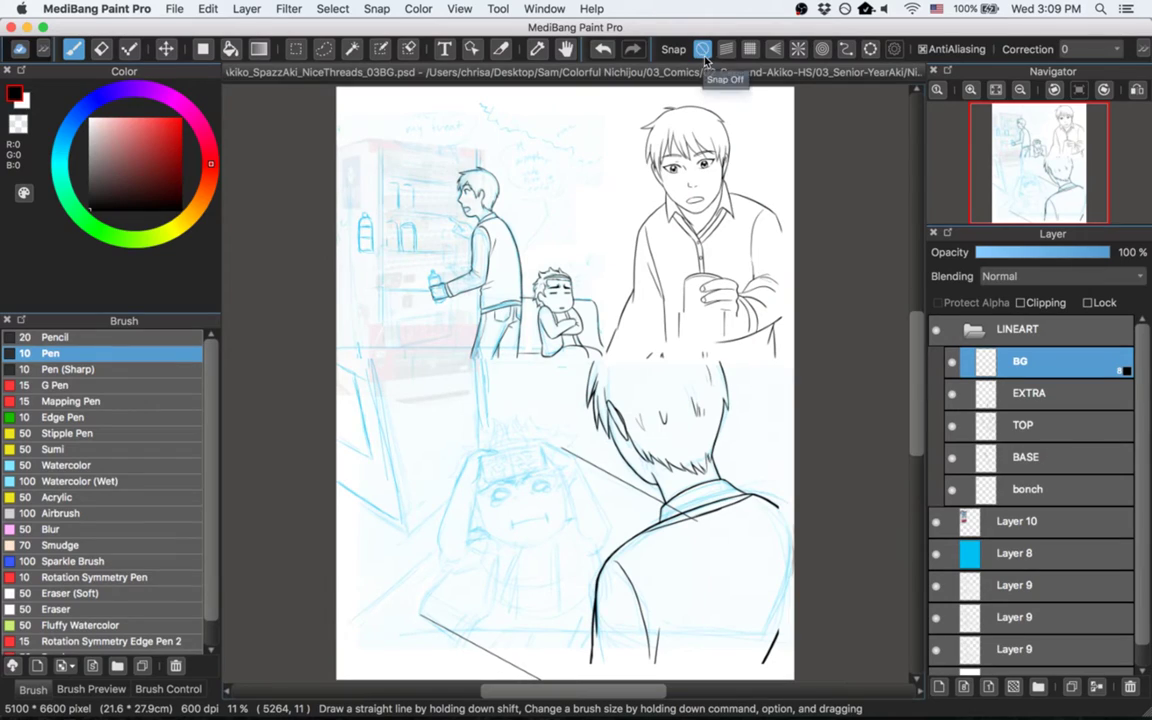
pyautogui.click(726, 49)
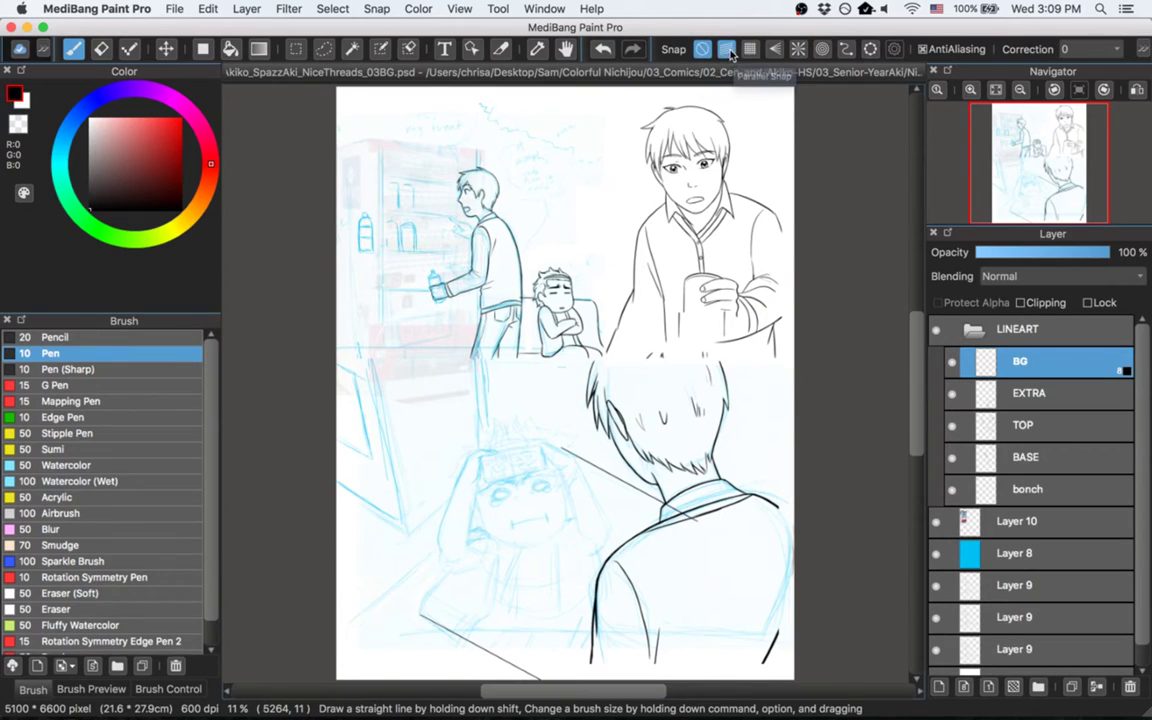
pyautogui.click(894, 49)
pyautogui.moveTo(555, 513)
pyautogui.mouseDown()
pyautogui.moveTo(612, 488)
pyautogui.moveTo(572, 522)
pyautogui.moveTo(592, 546)
pyautogui.mouseUp()
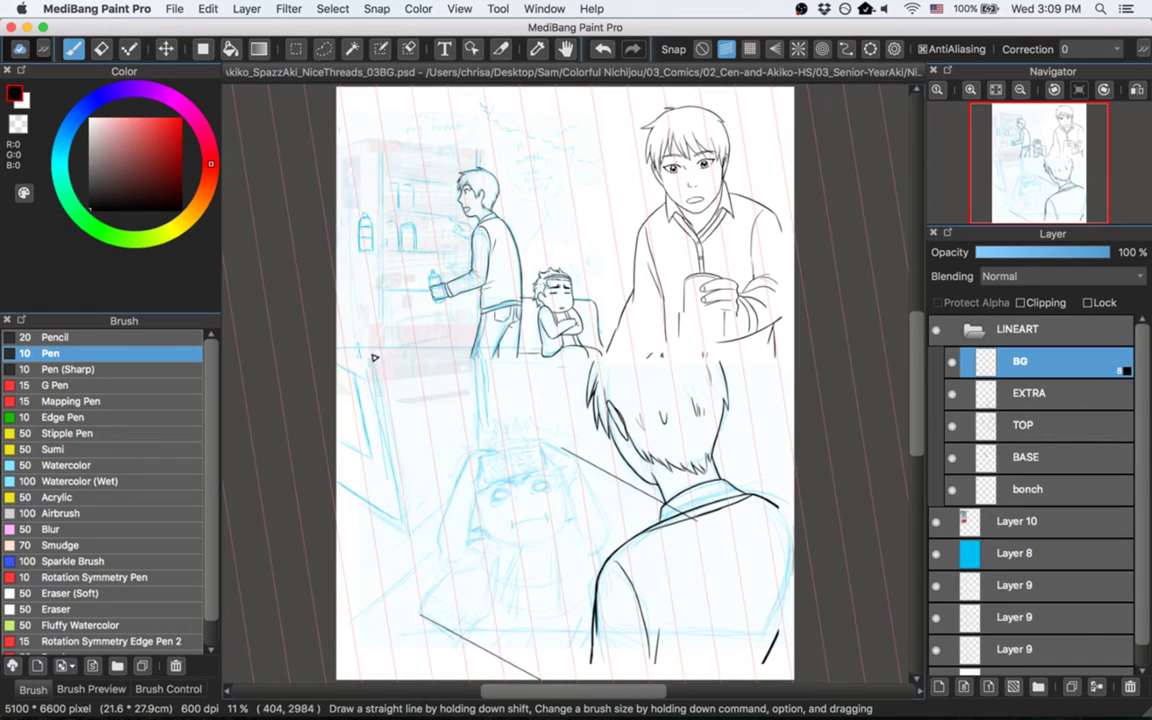
pyautogui.moveTo(373, 343); pyautogui.dragTo(408, 488)
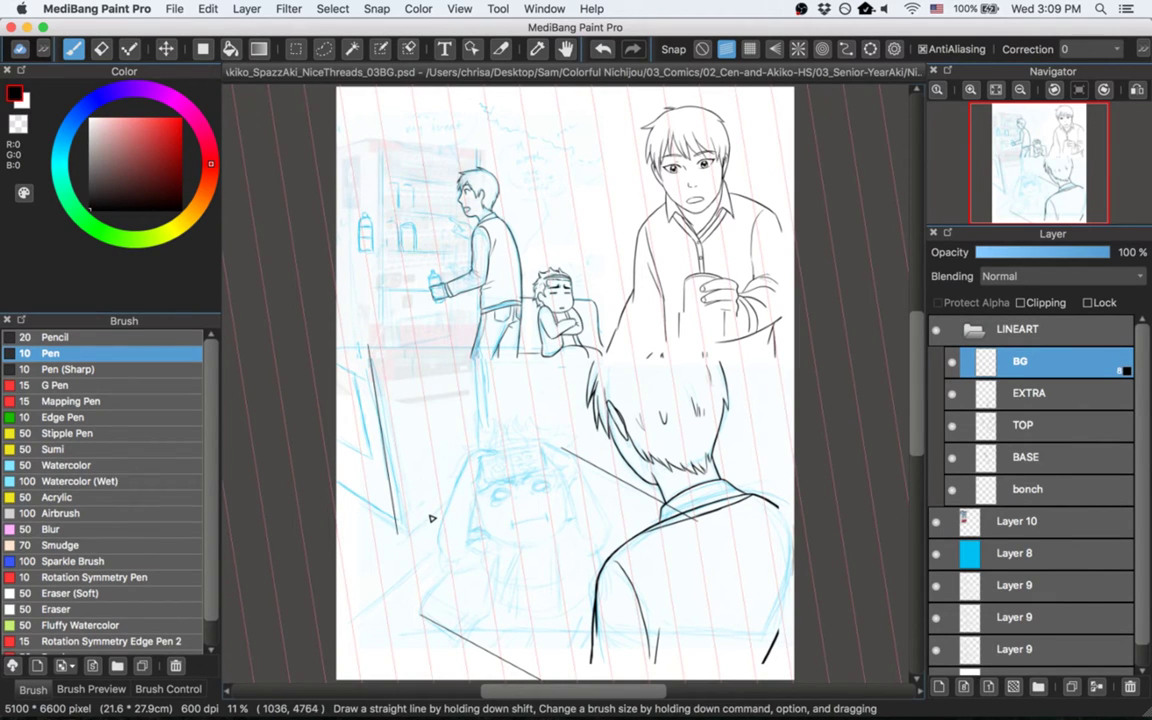
pyautogui.press('super+z')
pyautogui.moveTo(410, 534); pyautogui.dragTo(373, 342)
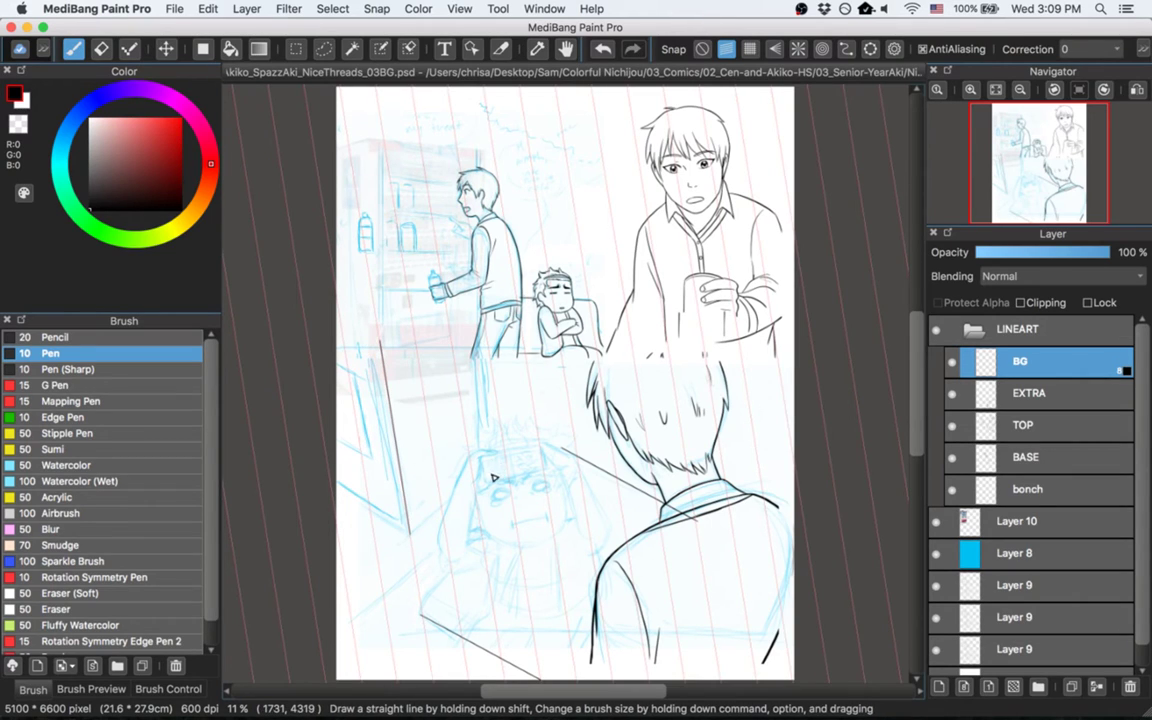
pyautogui.moveTo(483, 478); pyautogui.dragTo(476, 333)
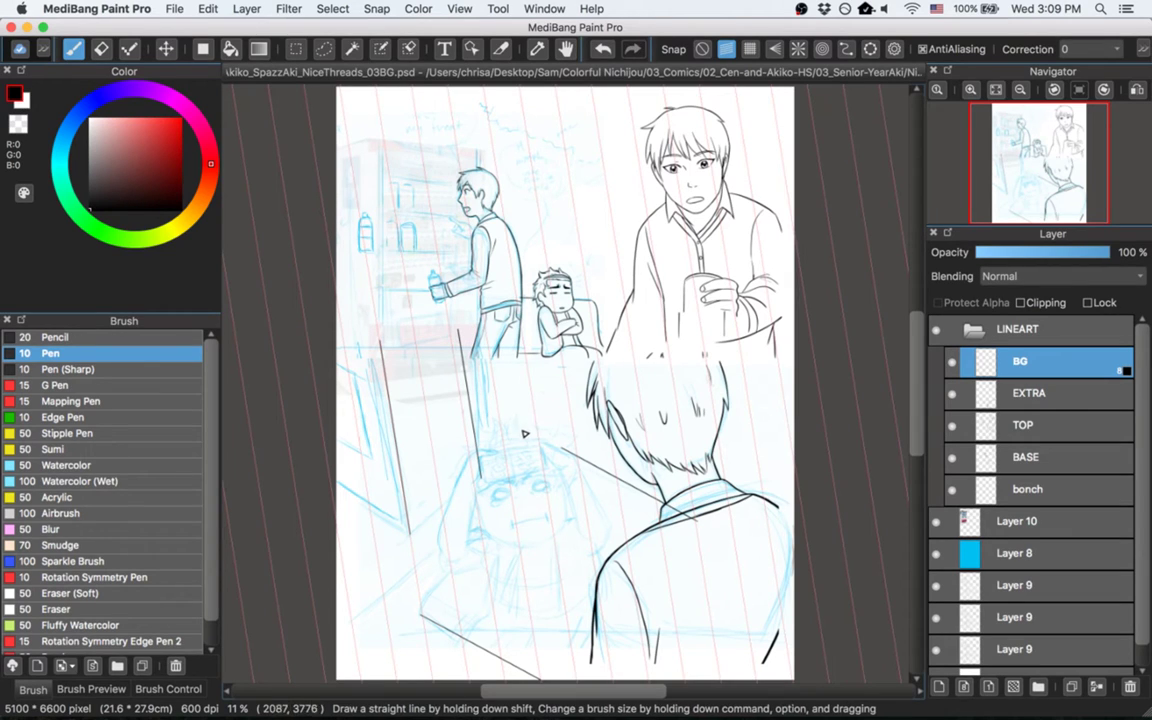
# Step: Add an 8-bit layer above BG, re-aim the parallel snap down to the right and ink the left background object's slanted bottom edge
pyautogui.click(964, 690)
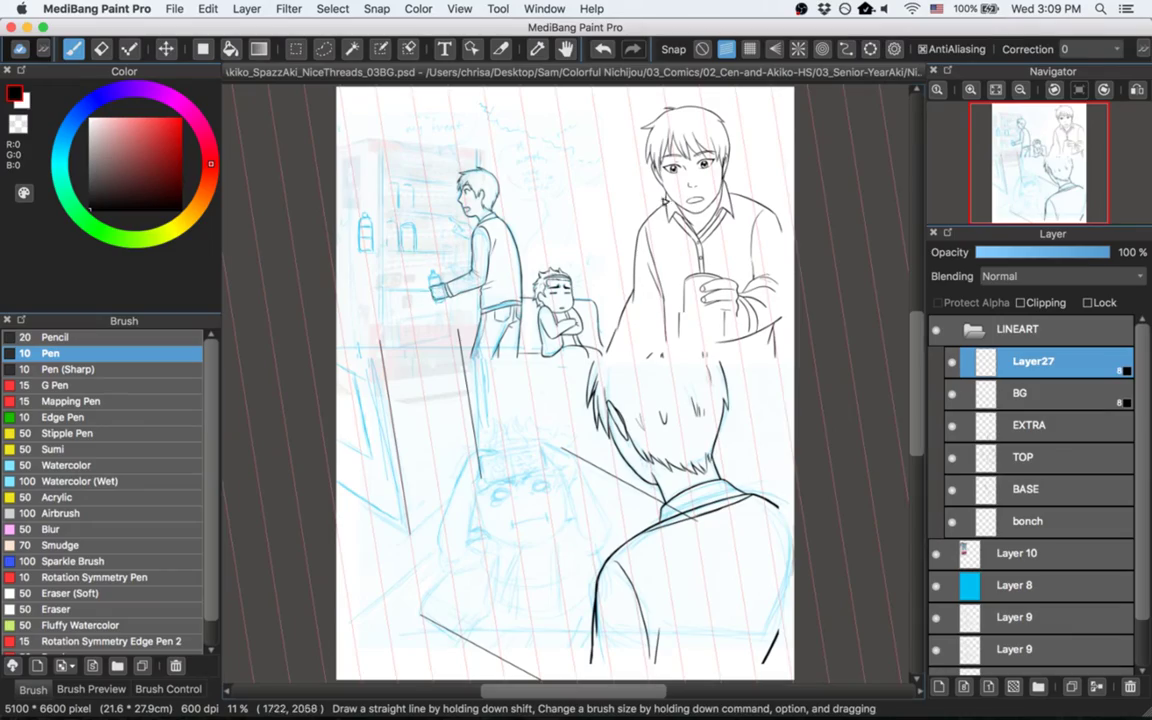
pyautogui.click(896, 50)
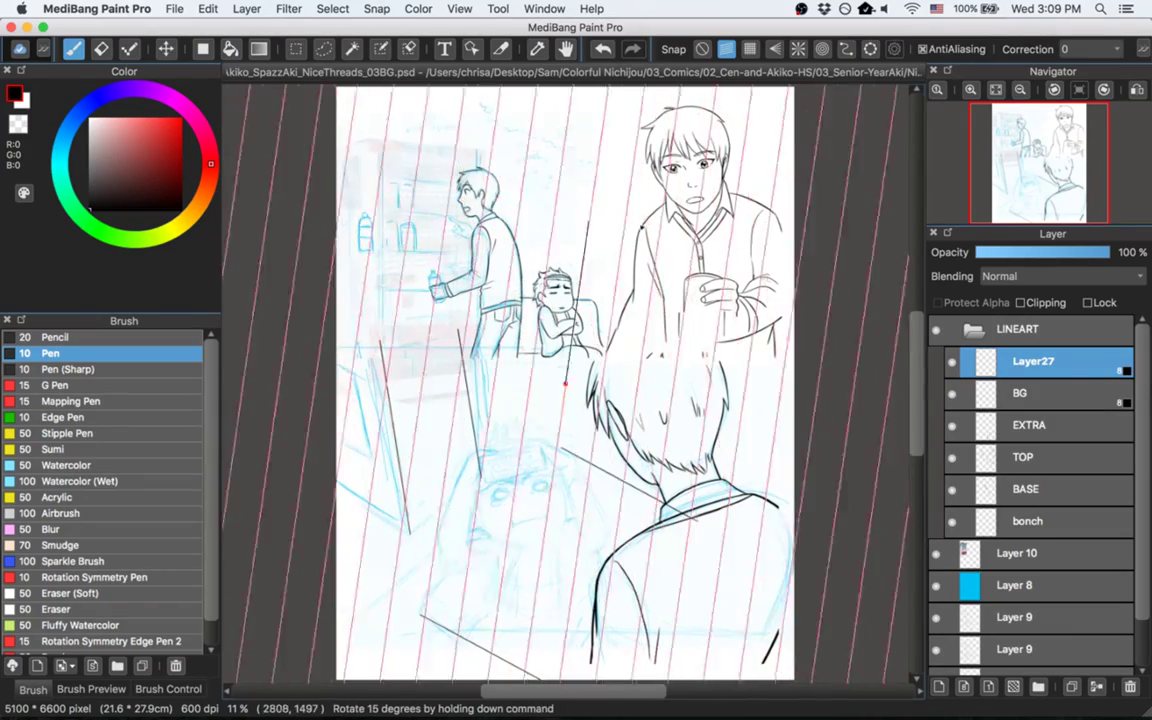
pyautogui.moveTo(715, 432); pyautogui.dragTo(716, 480)
pyautogui.click(726, 481)
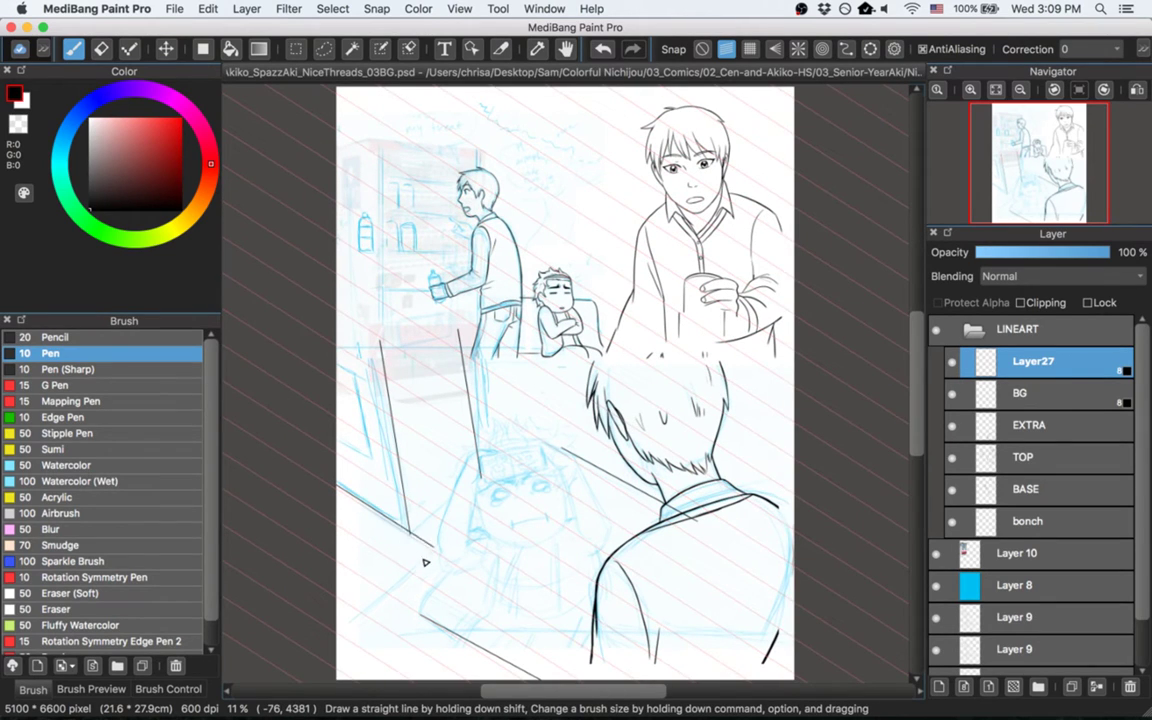
# Step: Redraw the straight diagonal floor line beside the shelf base along the parallel snap guides, and save the file
pyautogui.moveTo(342, 493); pyautogui.dragTo(419, 558)
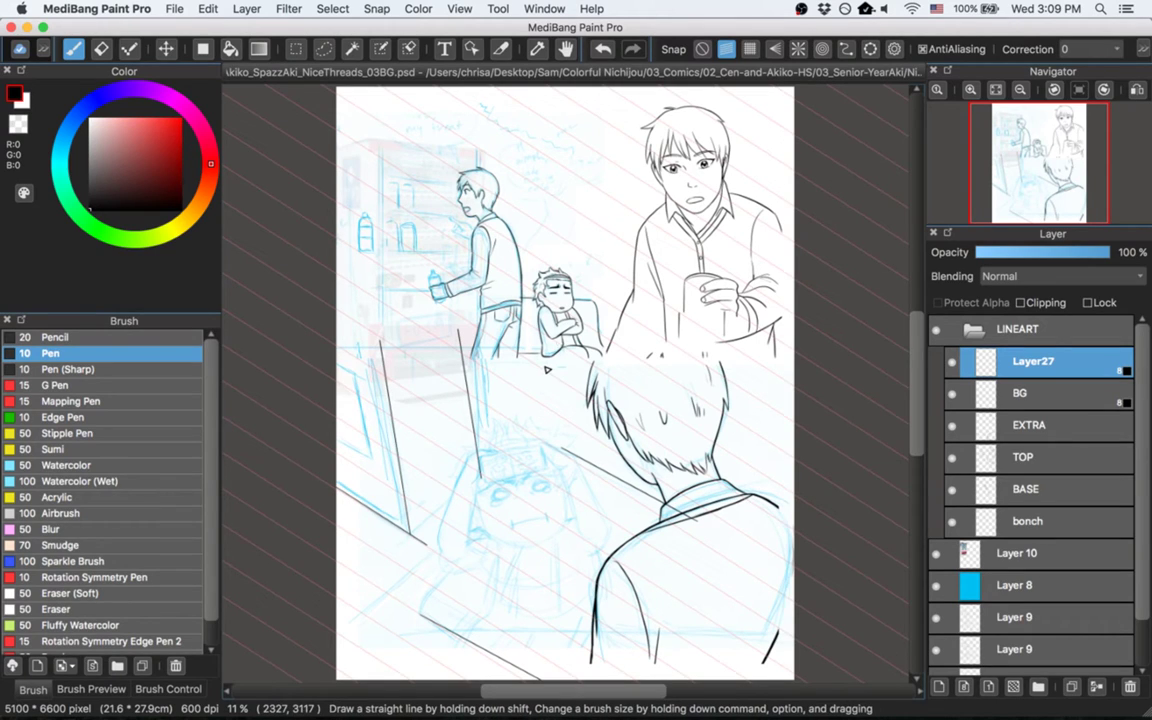
pyautogui.press('super+s')
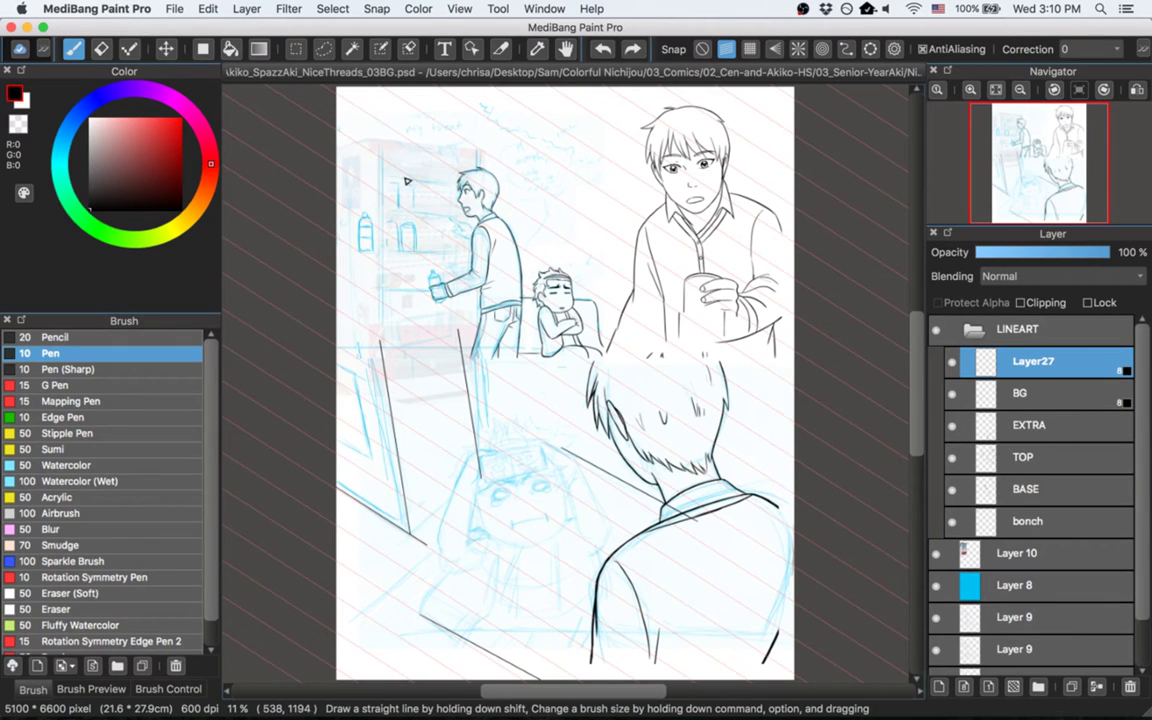
# Step: Switch to grid snapping and ink the two vertical edges of the shelf behind the standing boy on Layer27
pyautogui.click(892, 50)
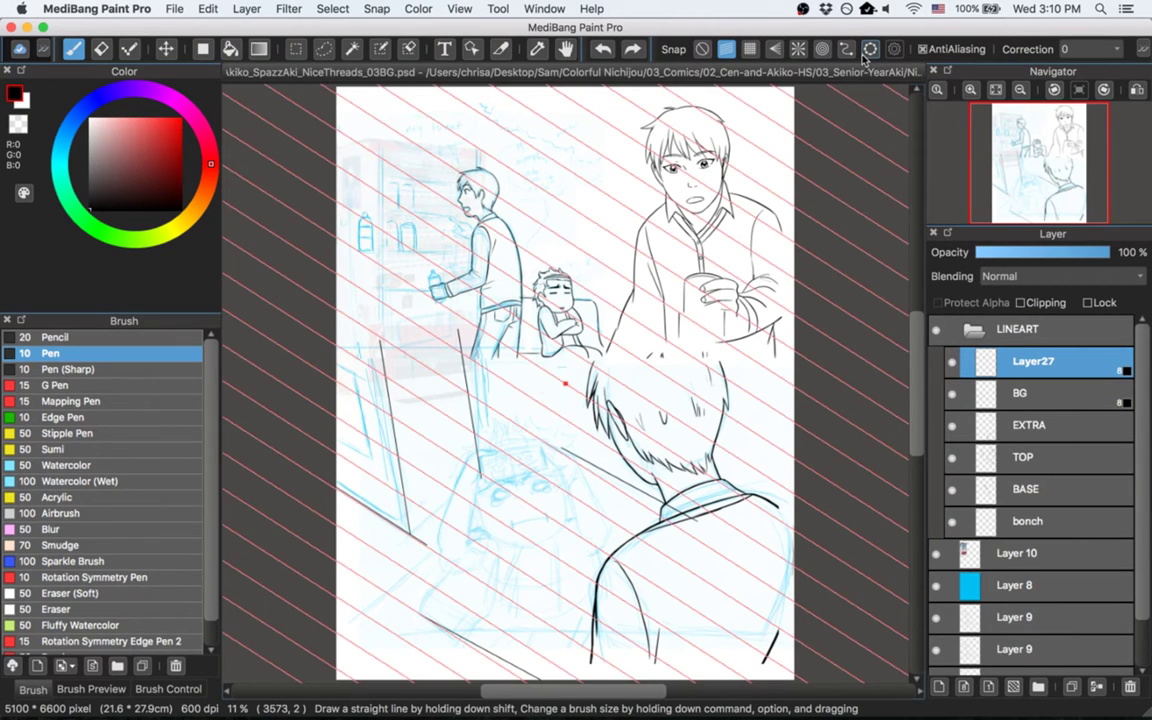
pyautogui.click(703, 50)
pyautogui.click(751, 52)
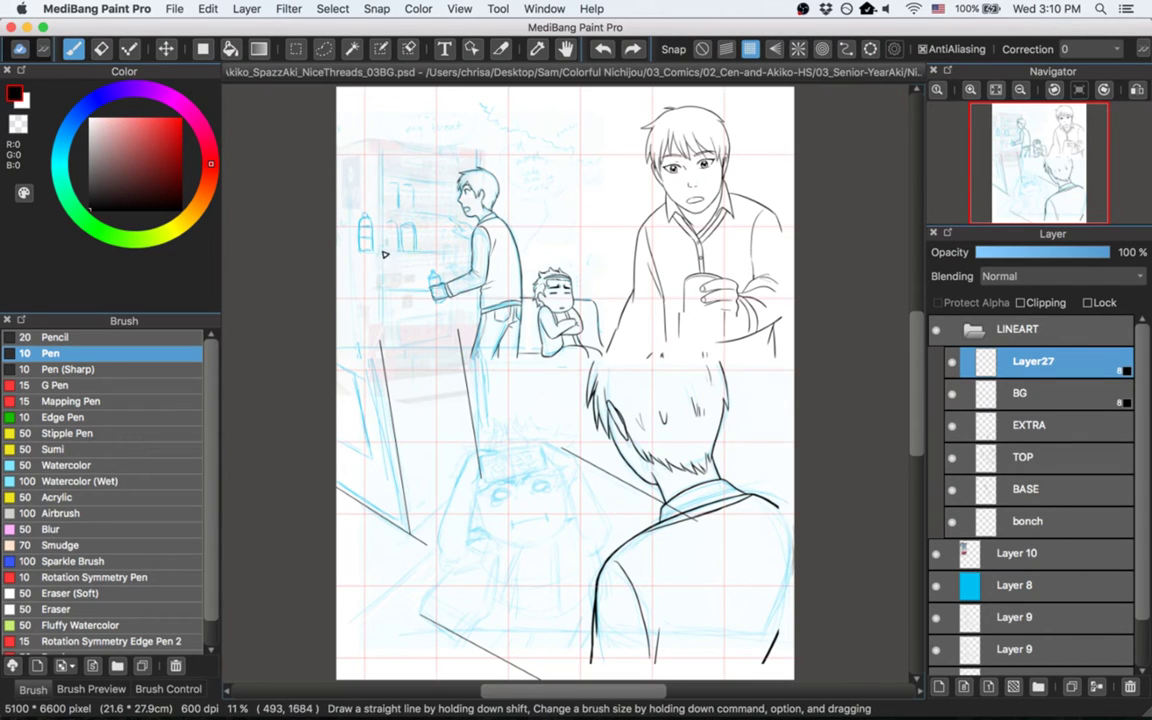
pyautogui.moveTo(385, 183); pyautogui.dragTo(386, 225)
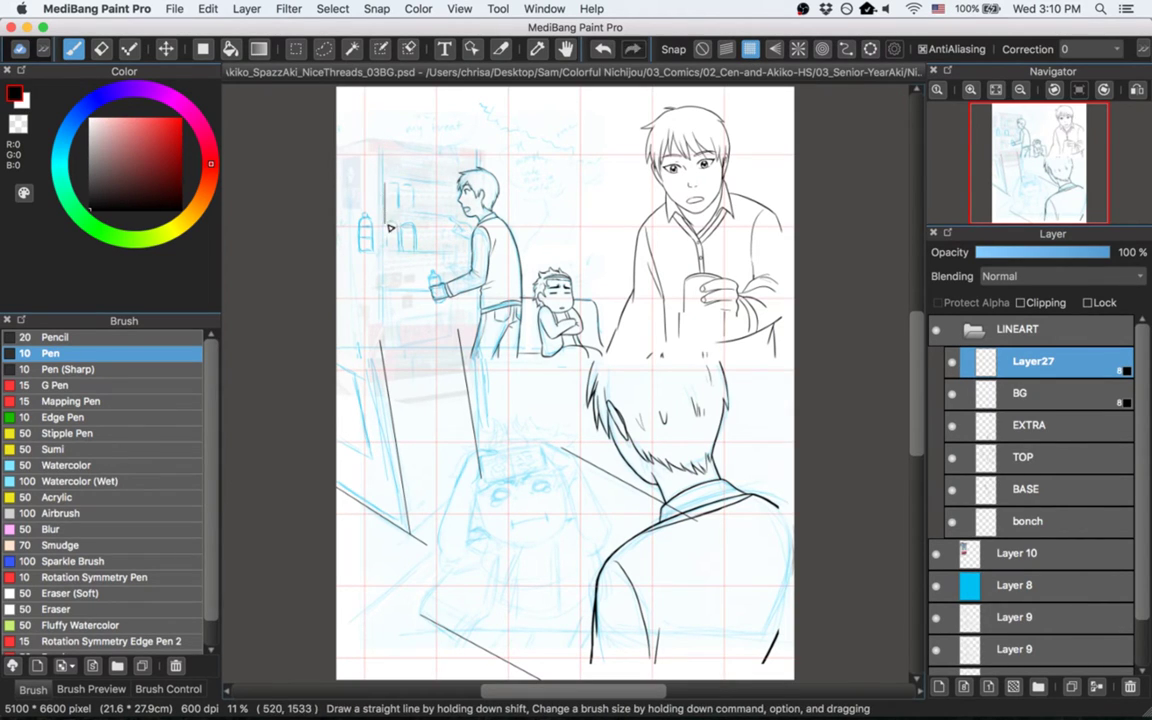
pyautogui.moveTo(381, 141); pyautogui.dragTo(395, 316)
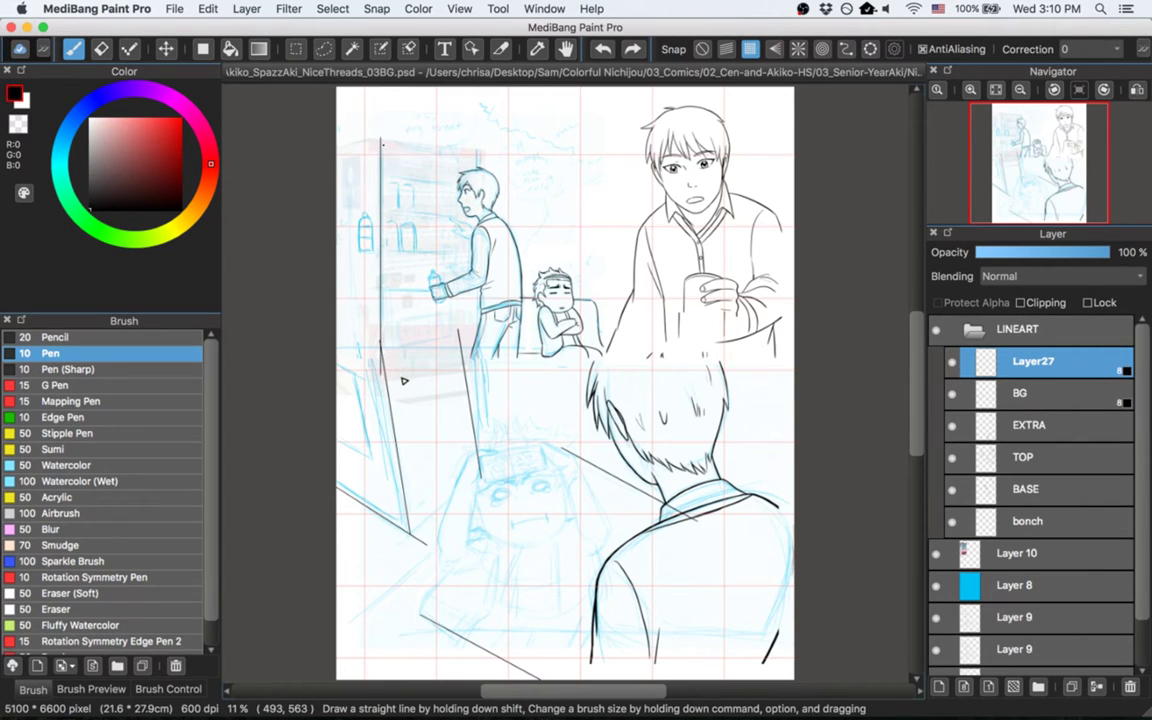
pyautogui.moveTo(433, 138); pyautogui.dragTo(446, 296)
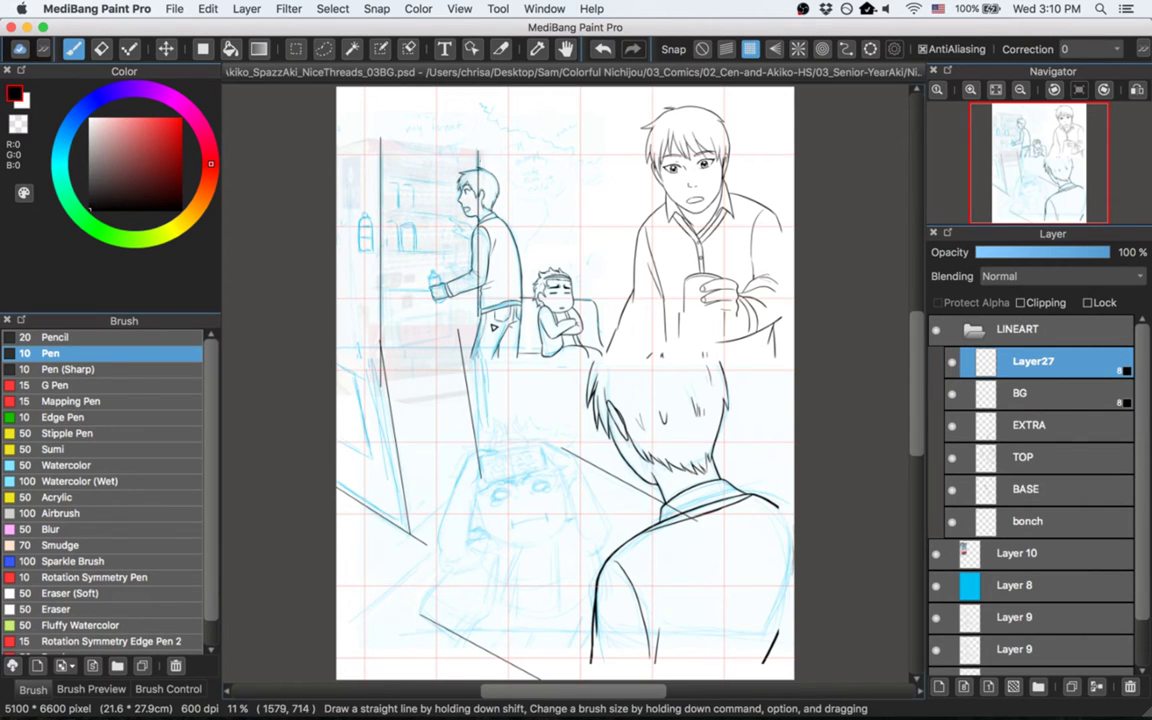
# Step: Add a new layer above Layer27 and set the parallel snap guides to a slight downward slope toward the right
pyautogui.click(726, 48)
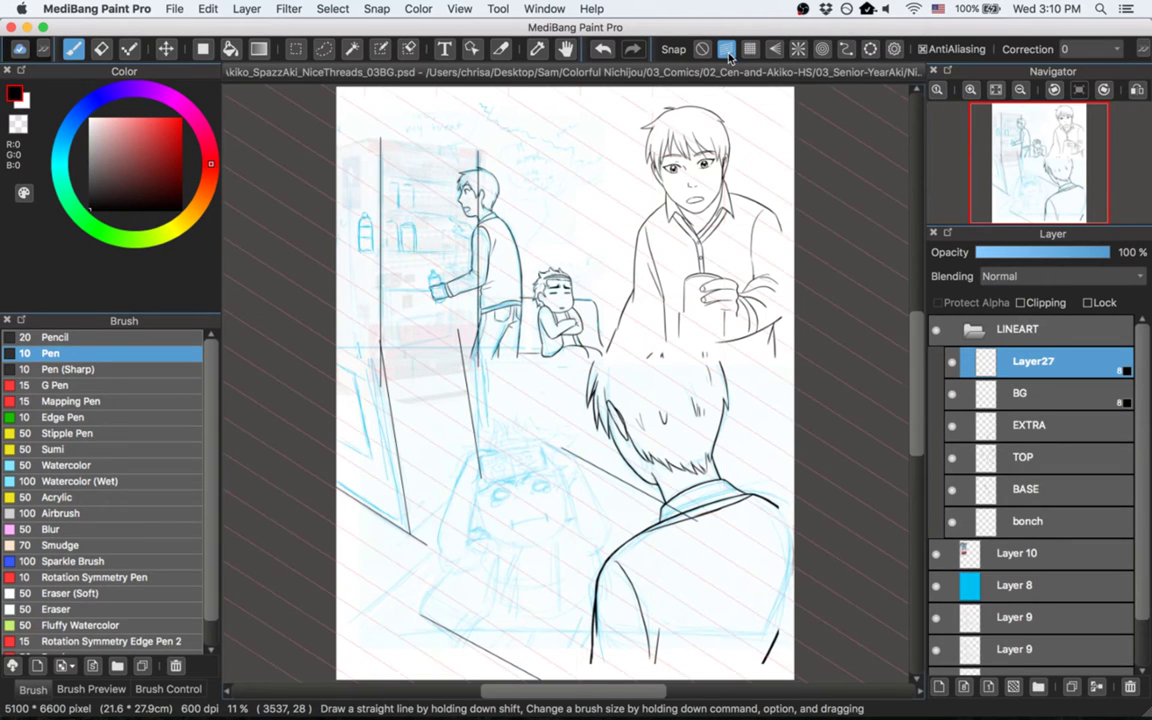
pyautogui.click(938, 687)
pyautogui.click(894, 49)
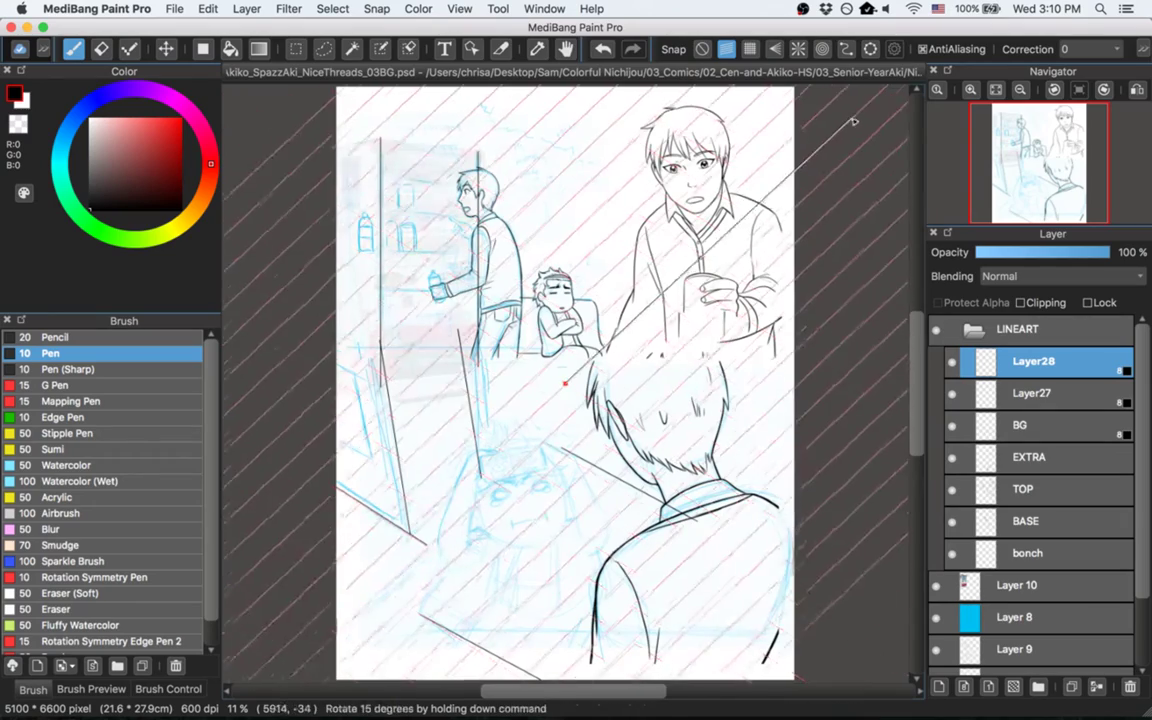
pyautogui.moveTo(872, 180); pyautogui.dragTo(842, 398)
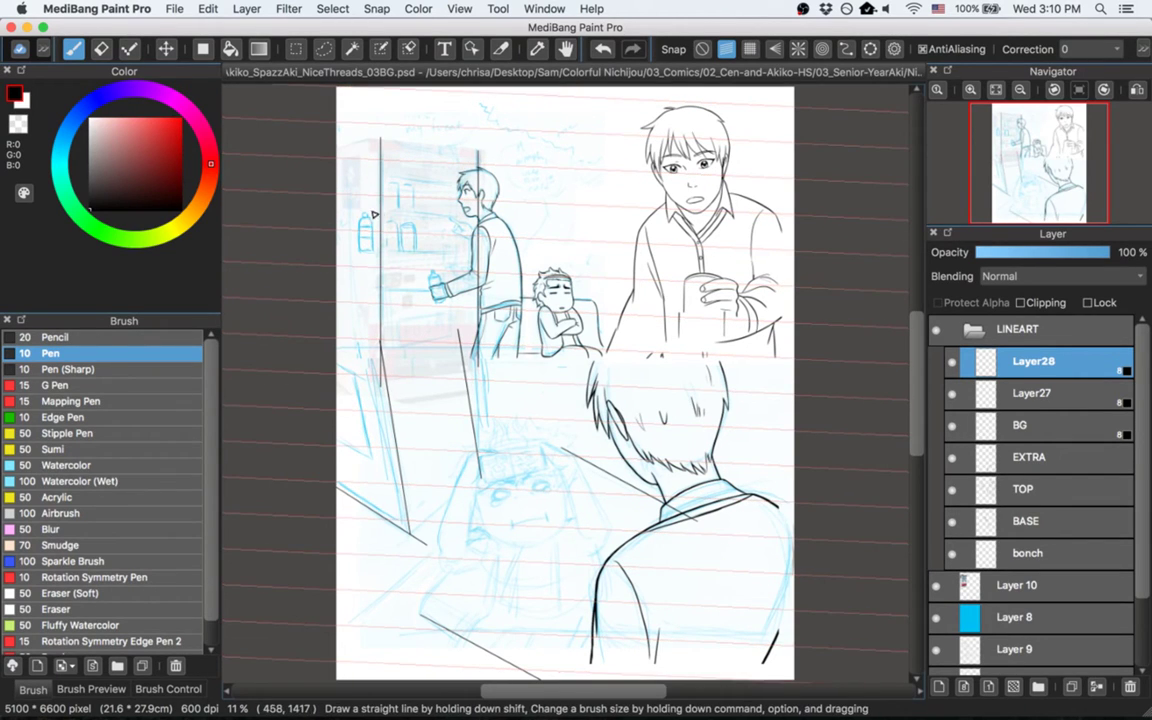
# Step: Ink the shelf's top edge and the lines of its shelf boards across the two vertical edges on Layer28
pyautogui.moveTo(381, 212); pyautogui.dragTo(477, 231)
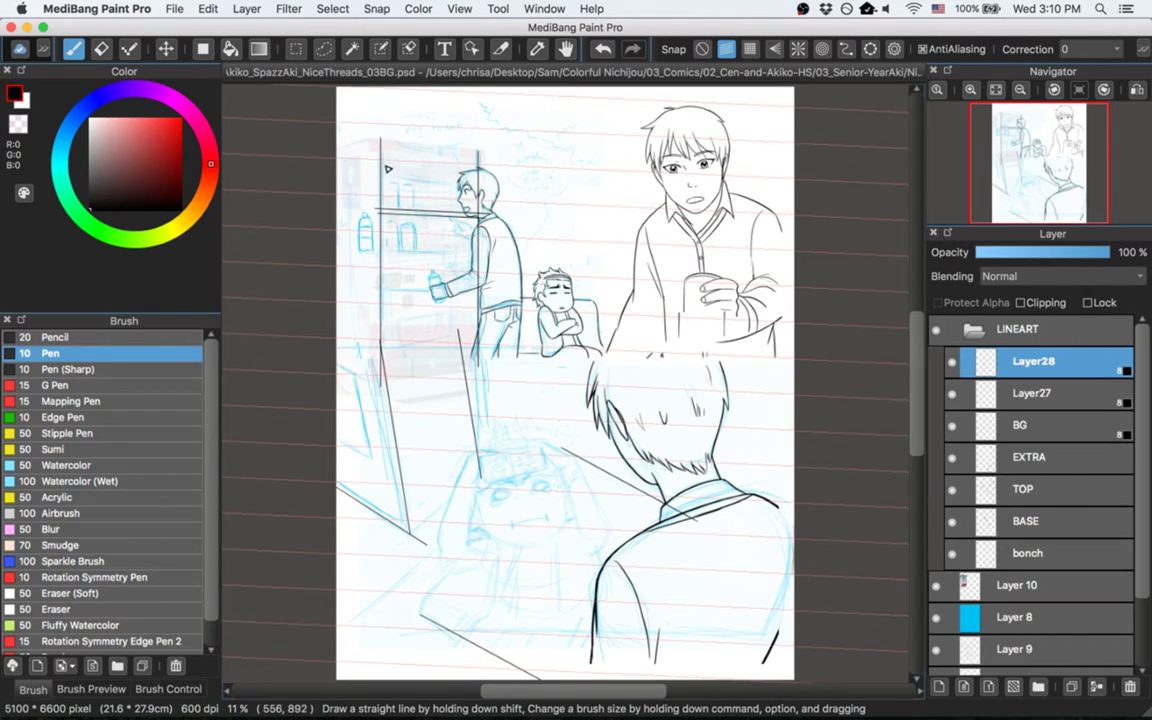
pyautogui.moveTo(382, 167); pyautogui.dragTo(497, 188)
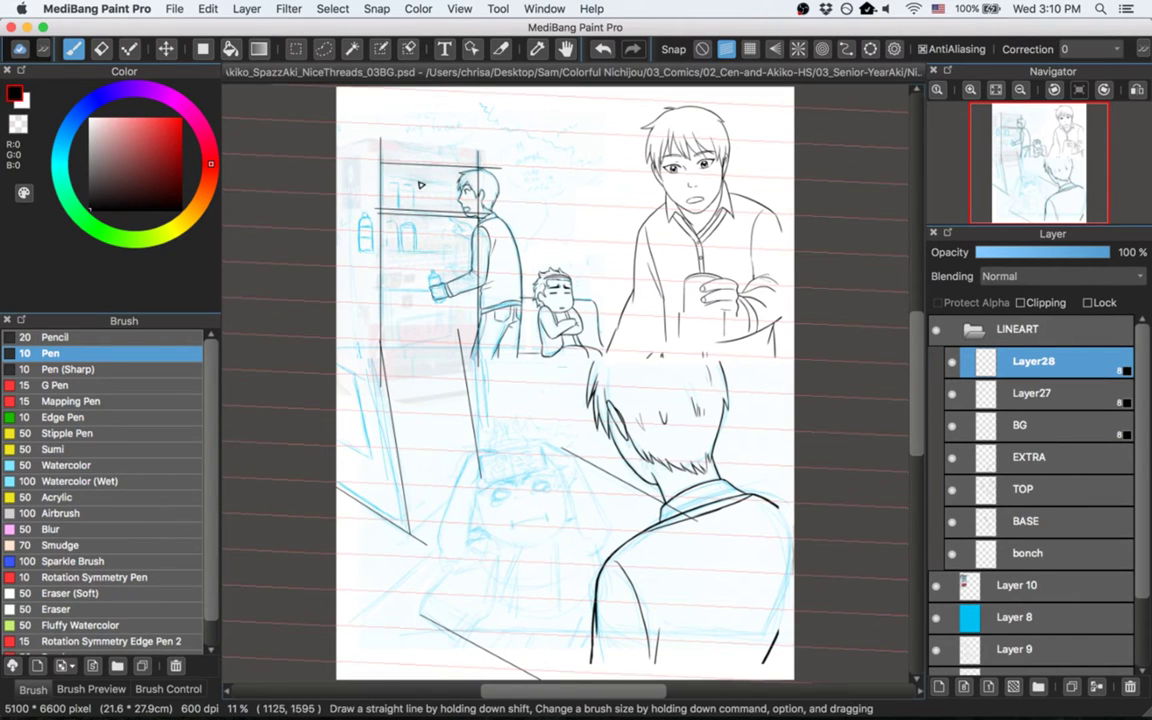
pyautogui.moveTo(378, 136); pyautogui.dragTo(493, 159)
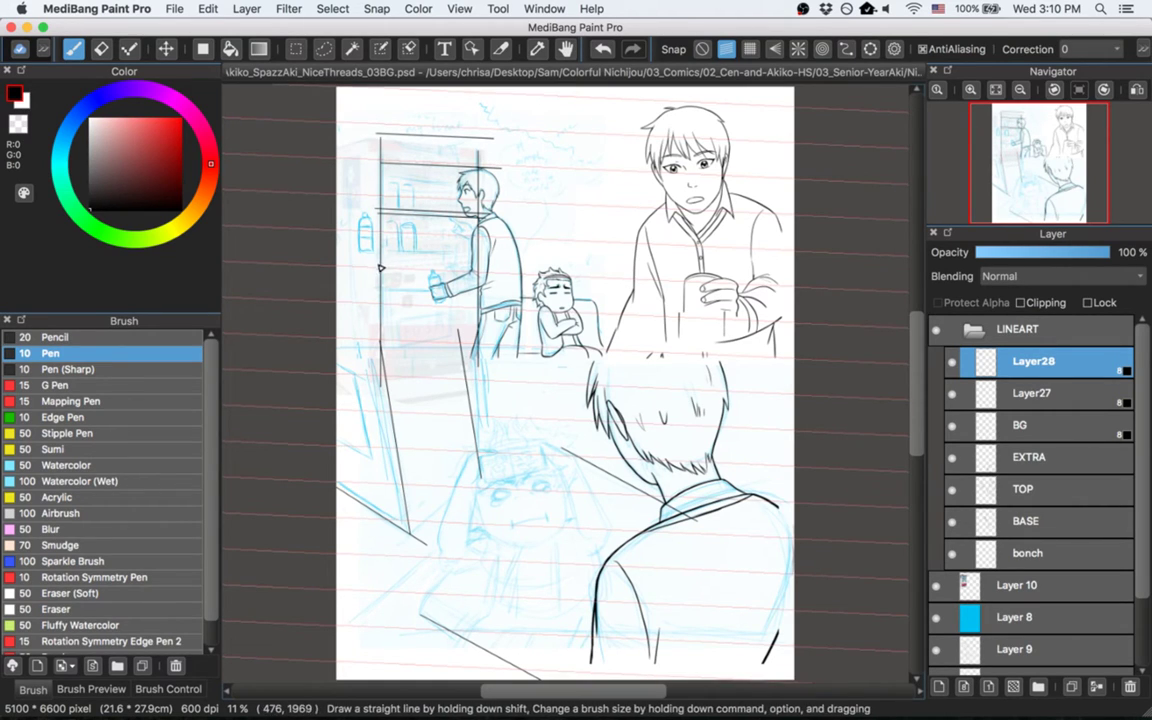
pyautogui.moveTo(382, 256); pyautogui.dragTo(487, 270)
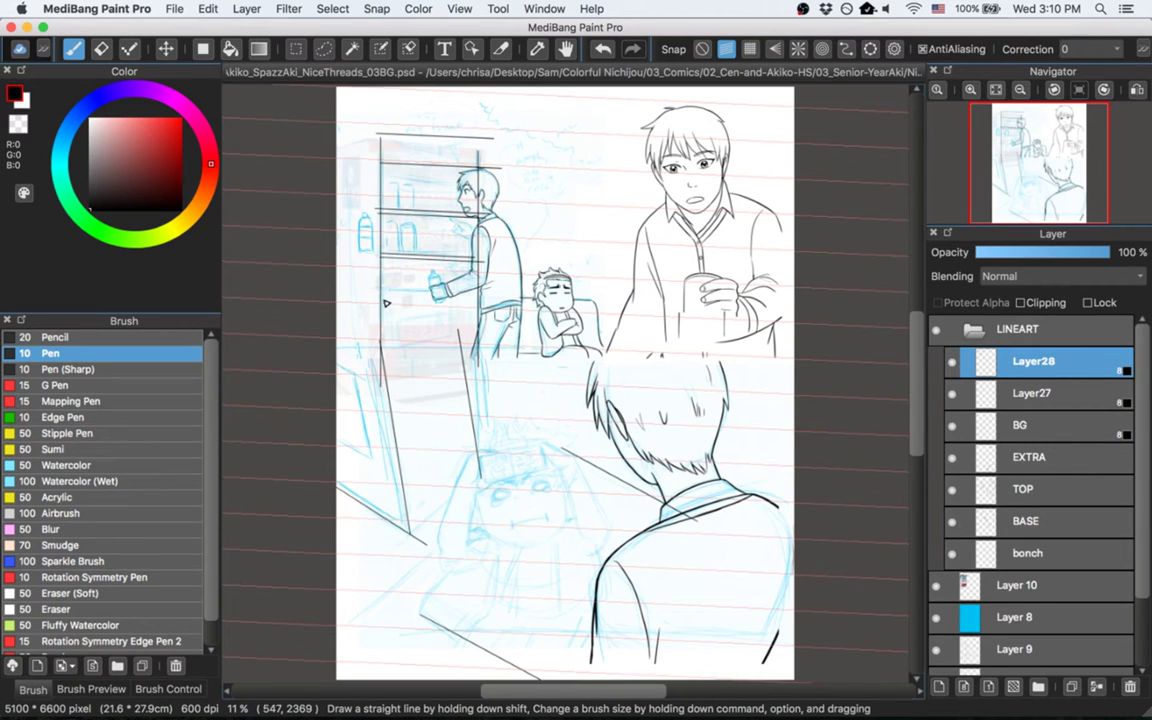
pyautogui.moveTo(382, 299); pyautogui.dragTo(480, 301)
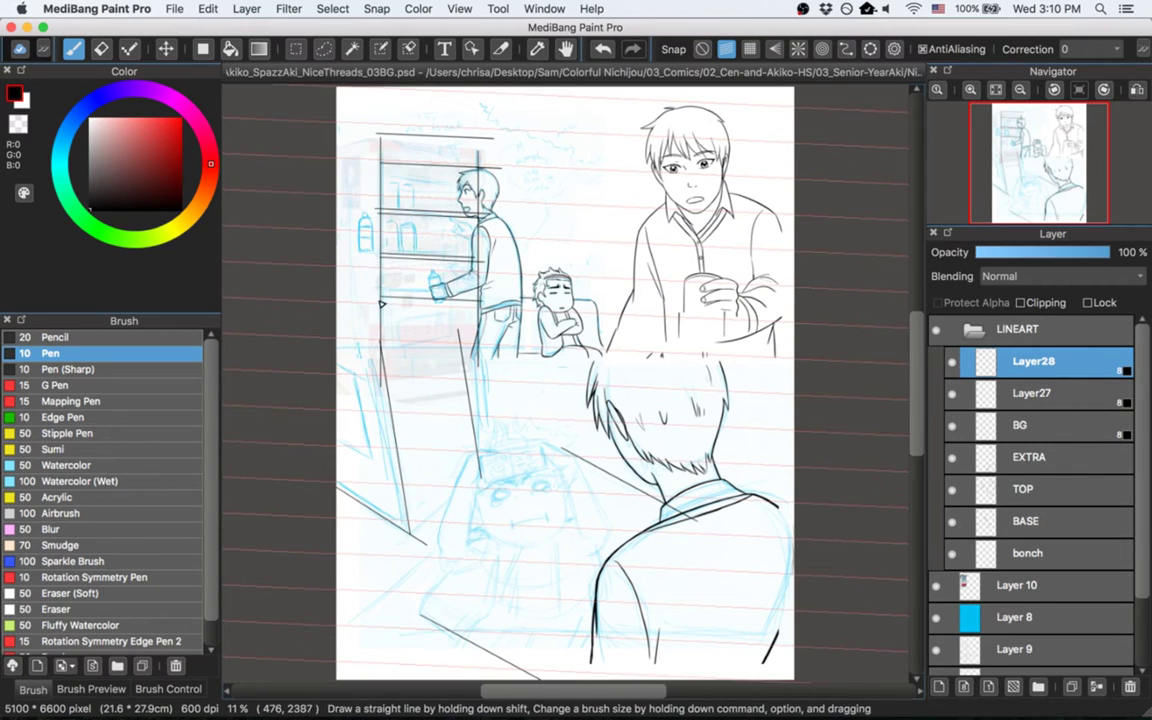
pyautogui.moveTo(381, 304); pyautogui.dragTo(484, 317)
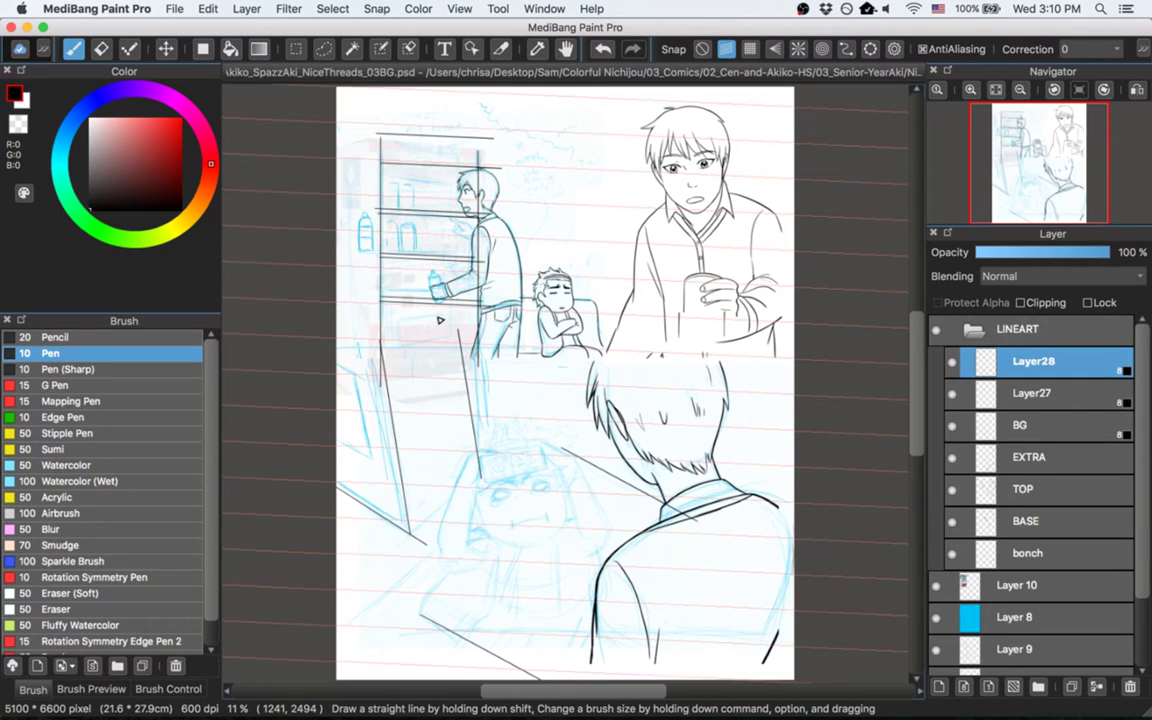
# Step: Ink the top and side lines of the rectangular opening below the lowest shelf board, undoing the misplaced left side
pyautogui.moveTo(404, 323)
pyautogui.mouseDown()
pyautogui.moveTo(467, 327)
pyautogui.moveTo(439, 338)
pyautogui.moveTo(397, 323)
pyautogui.moveTo(398, 390)
pyautogui.mouseUp()
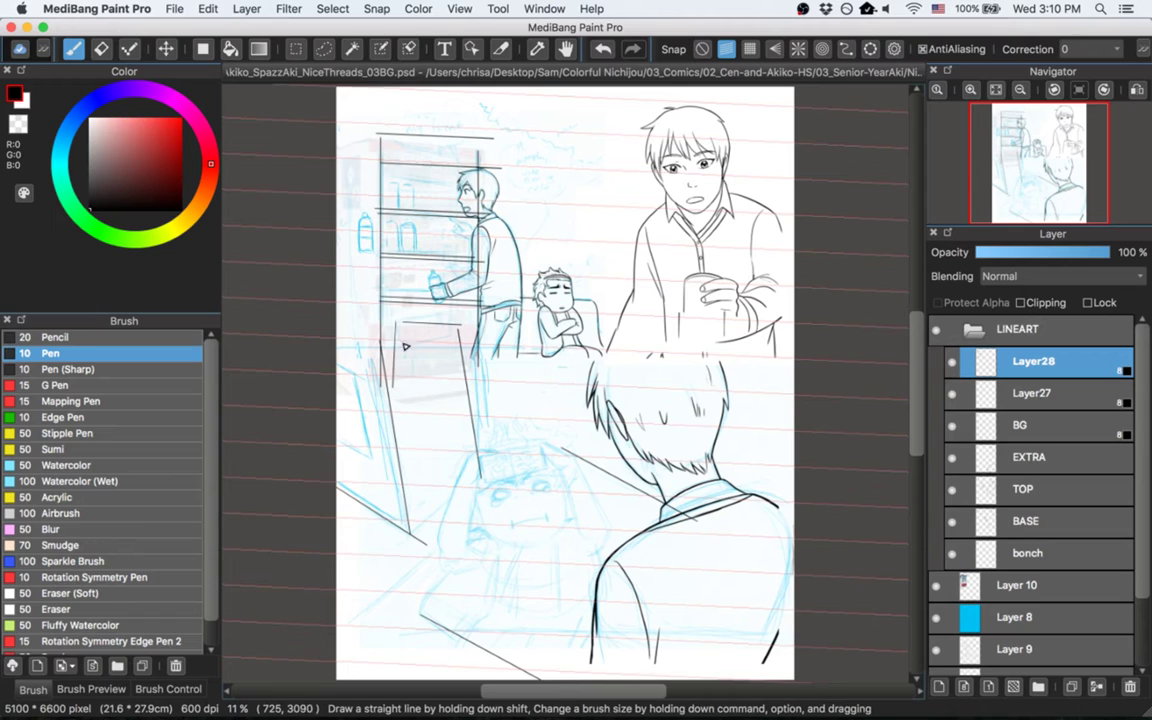
pyautogui.press('super+z')
pyautogui.moveTo(404, 323); pyautogui.dragTo(408, 359)
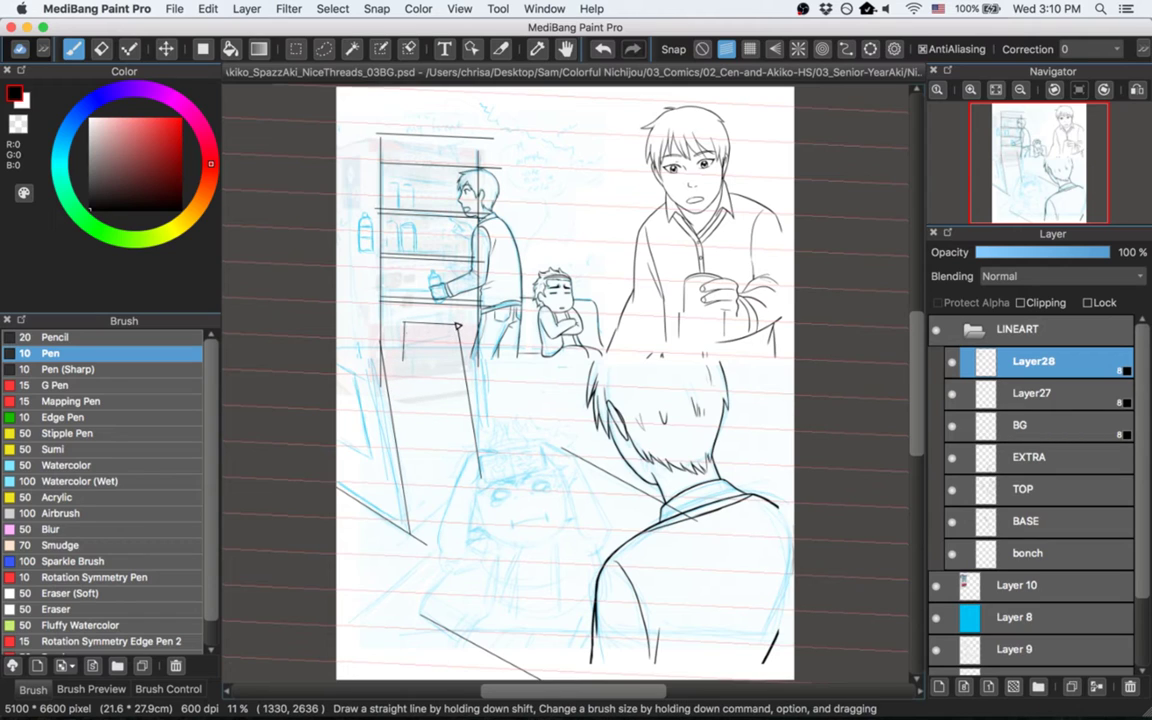
pyautogui.moveTo(456, 324); pyautogui.dragTo(455, 366)
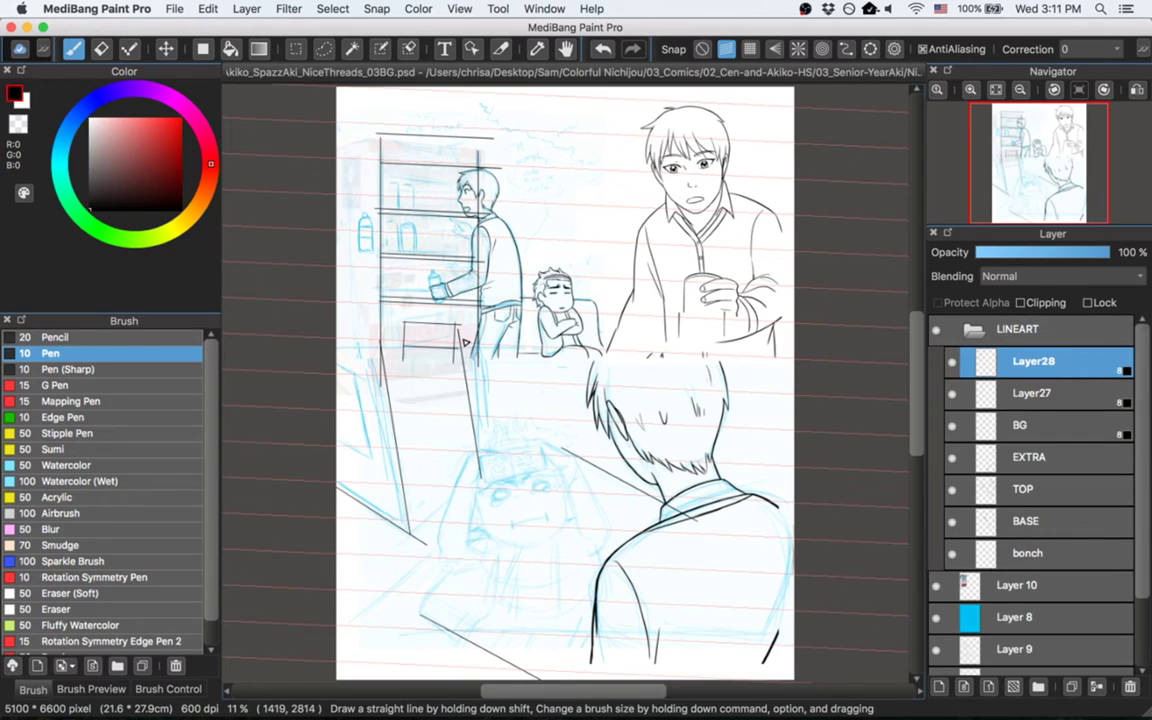
# Step: Angle the parallel snap guides upward toward the right, ink the top edge of the shelf's side face, and turn snapping off
pyautogui.click(702, 48)
pyautogui.click(727, 52)
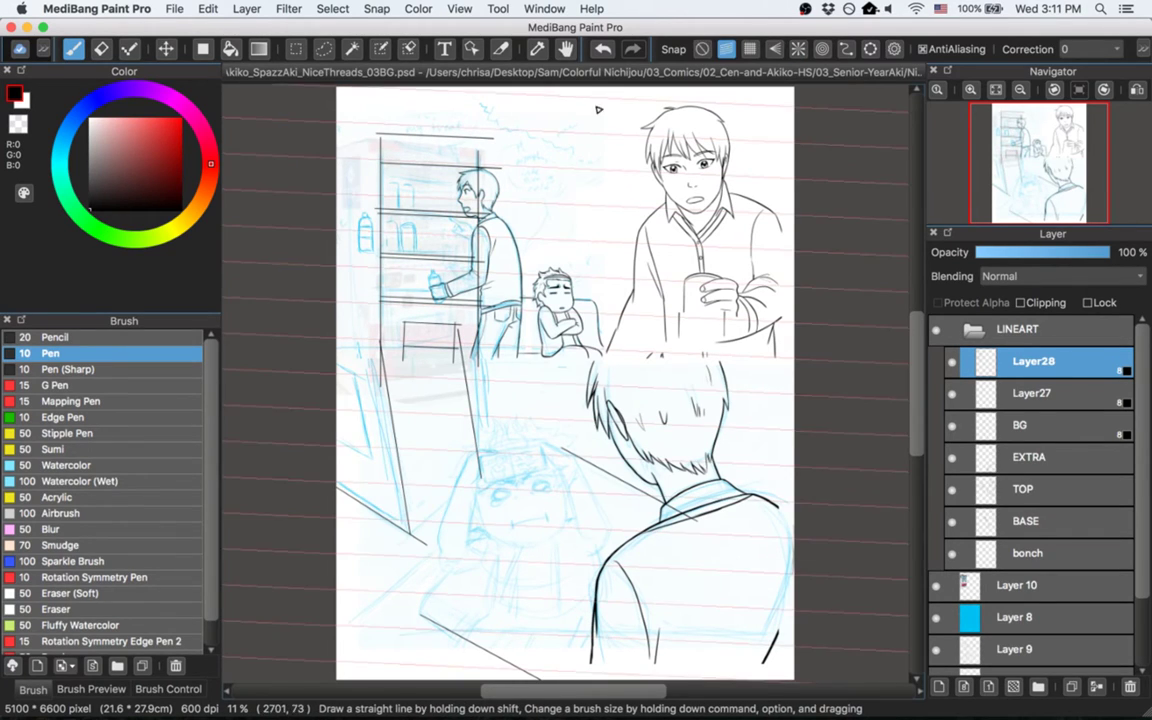
pyautogui.moveTo(790, 110); pyautogui.dragTo(823, 301)
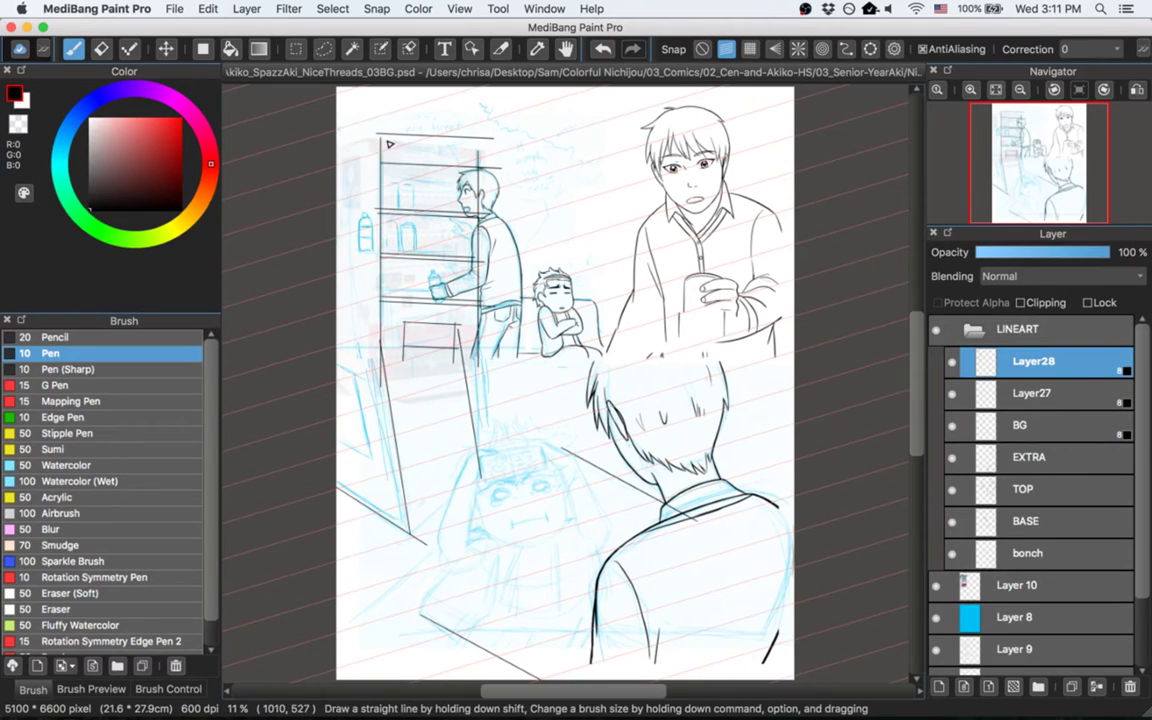
pyautogui.click(702, 49)
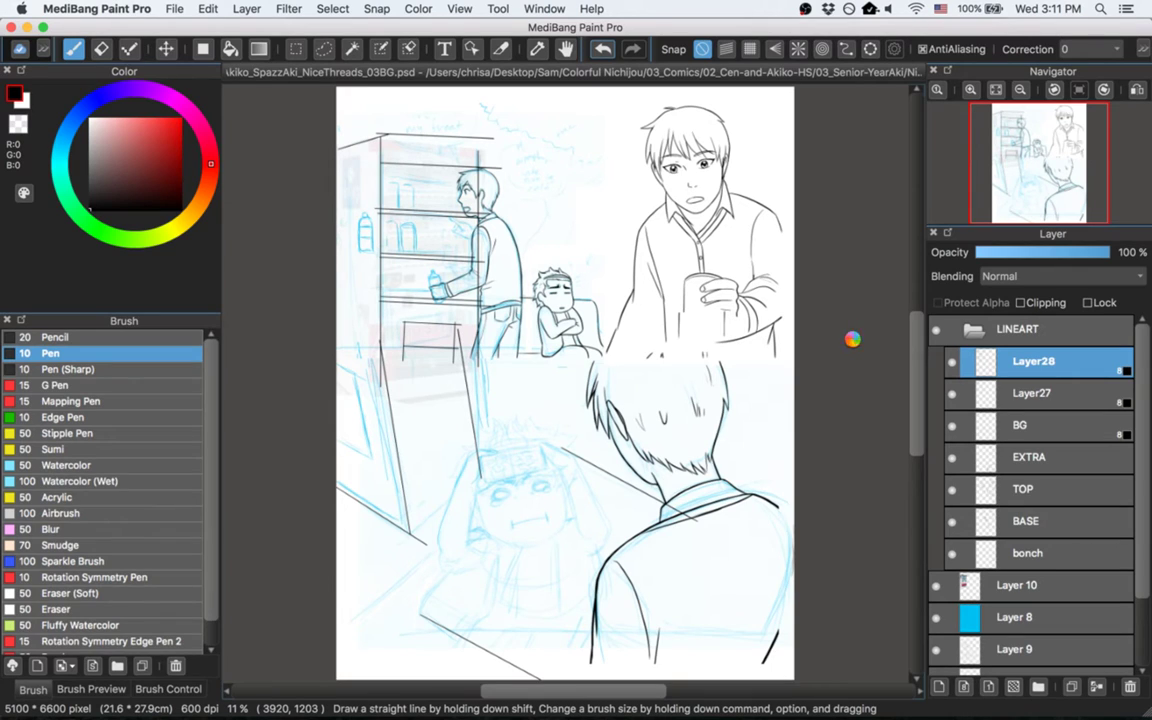
# Step: Add a layer above Layer28 and look through the "BGs / Trees / etc" tone materials for a background
pyautogui.click(964, 689)
pyautogui.click(42, 49)
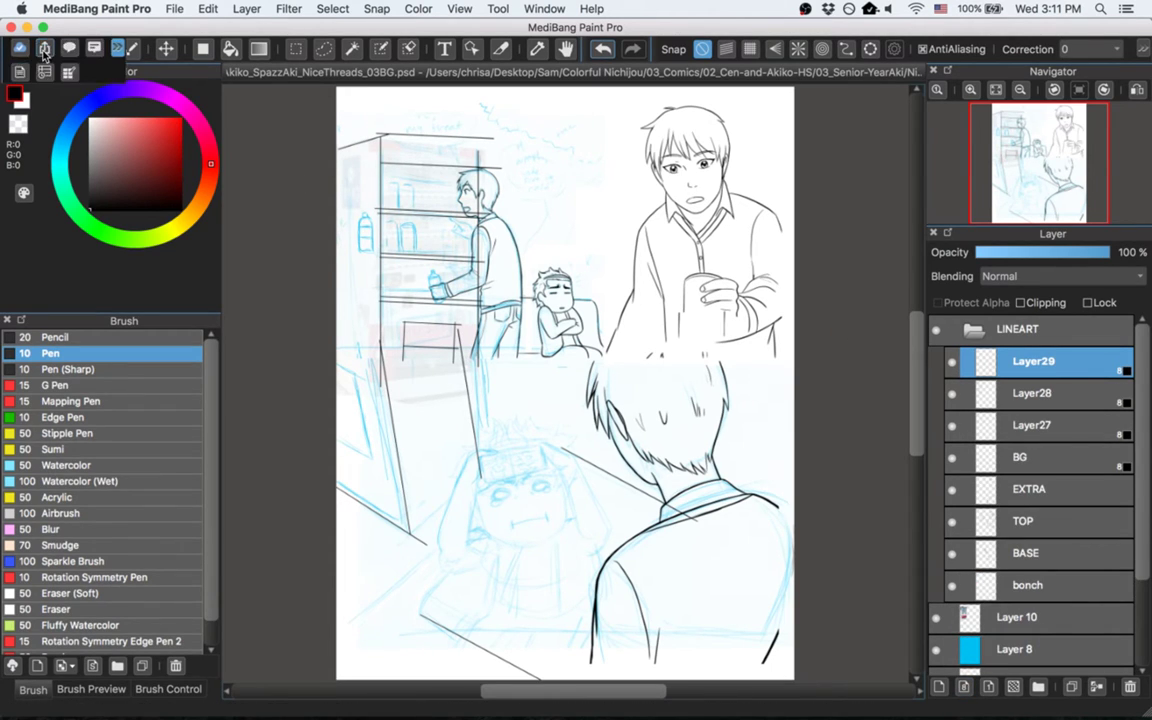
pyautogui.click(74, 51)
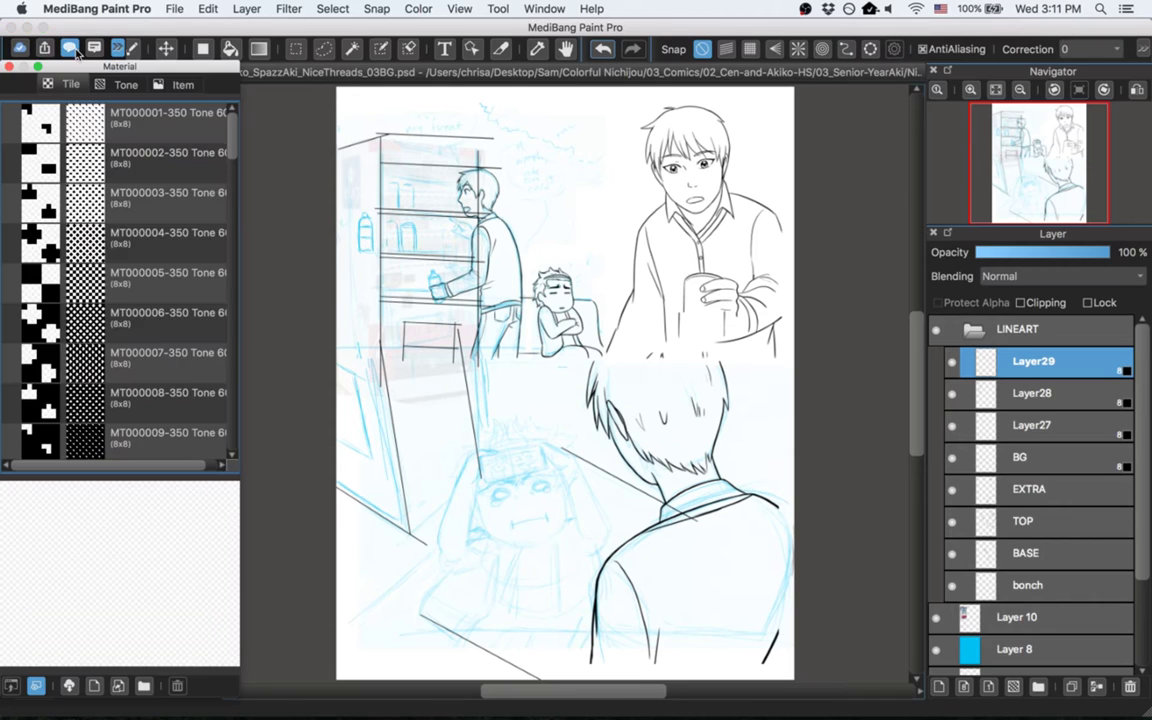
pyautogui.click(126, 85)
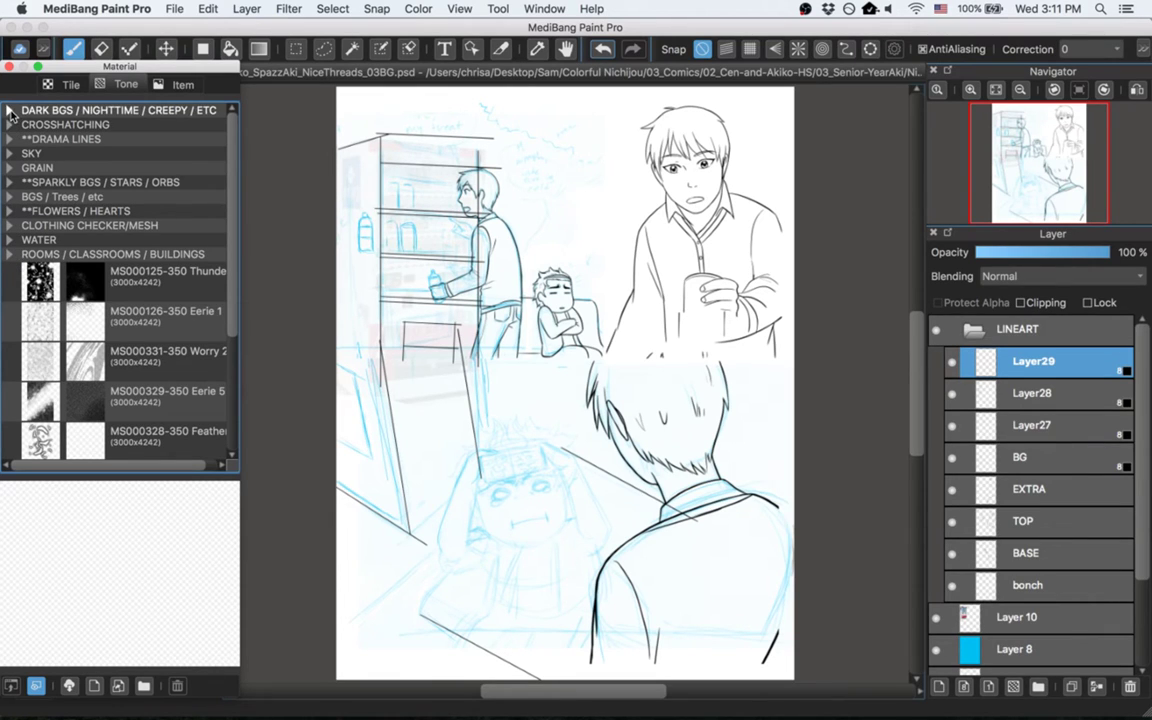
pyautogui.click(10, 197)
pyautogui.scroll(-15, 155, 320)
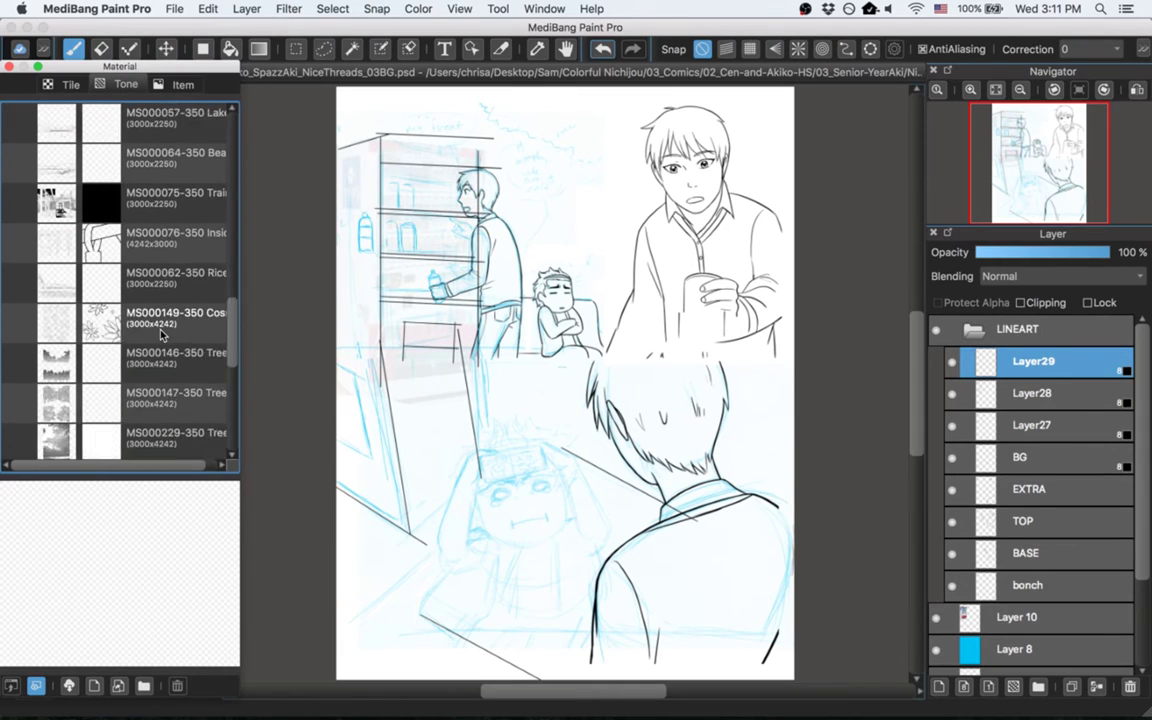
pyautogui.scroll(-5, 160, 335)
pyautogui.scroll(5, 160, 335)
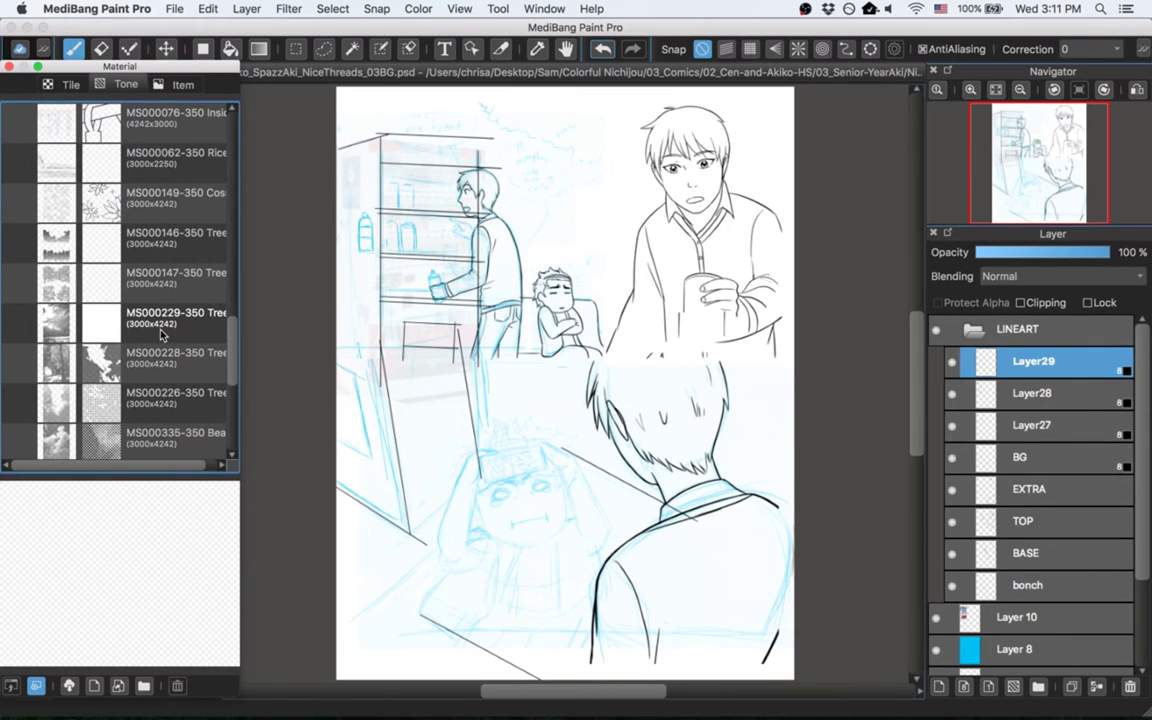
pyautogui.scroll(-3, 160, 335)
pyautogui.scroll(8, 160, 335)
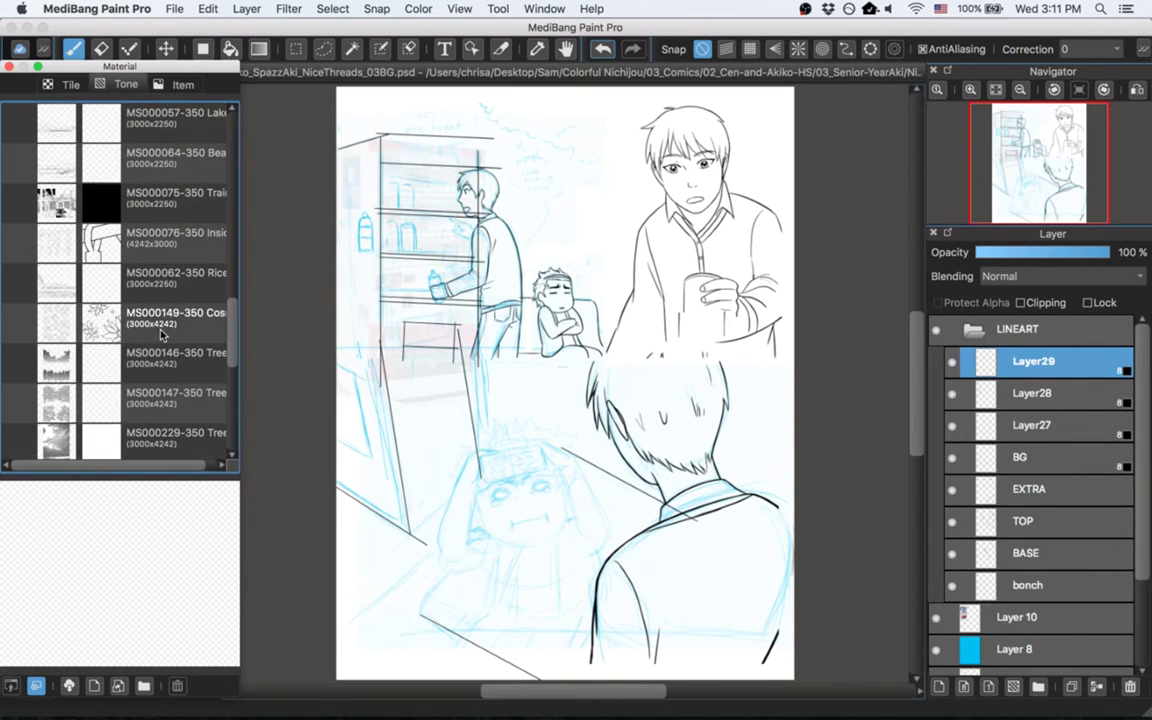
pyautogui.click(8, 67)
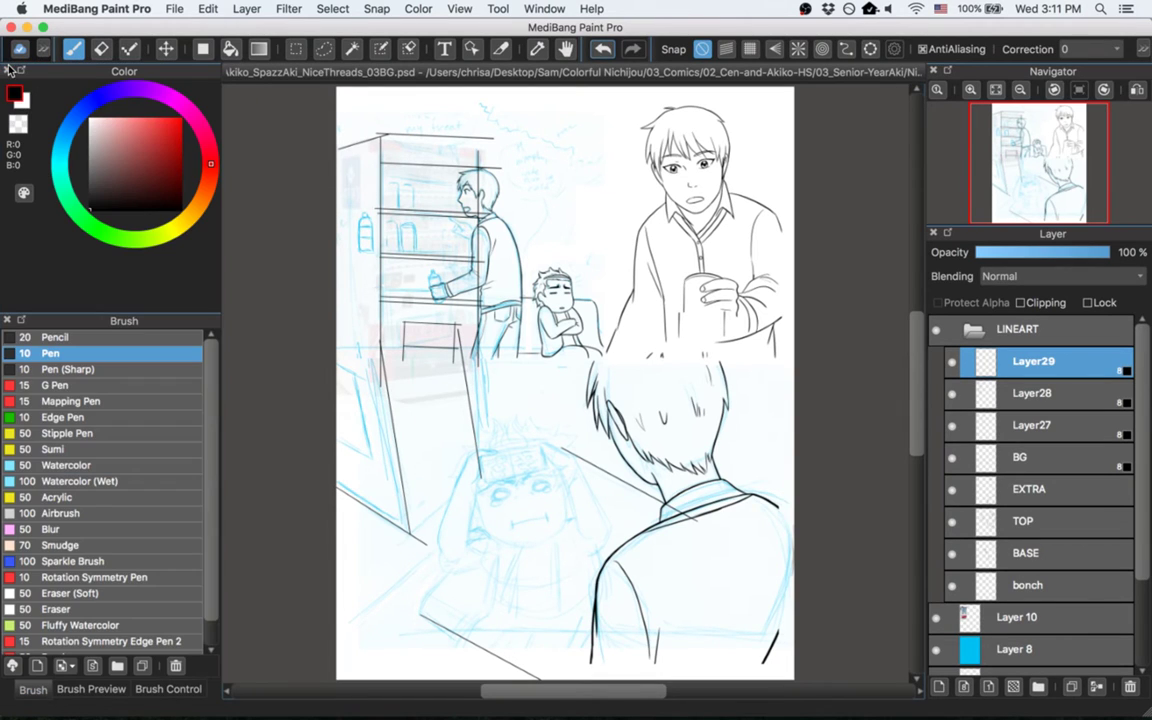
# Step: Close the page with its changes saved, and open Akiko_SpazzAki_NiceThreads_03BG.psd in Photoshop
pyautogui.press('super+w')
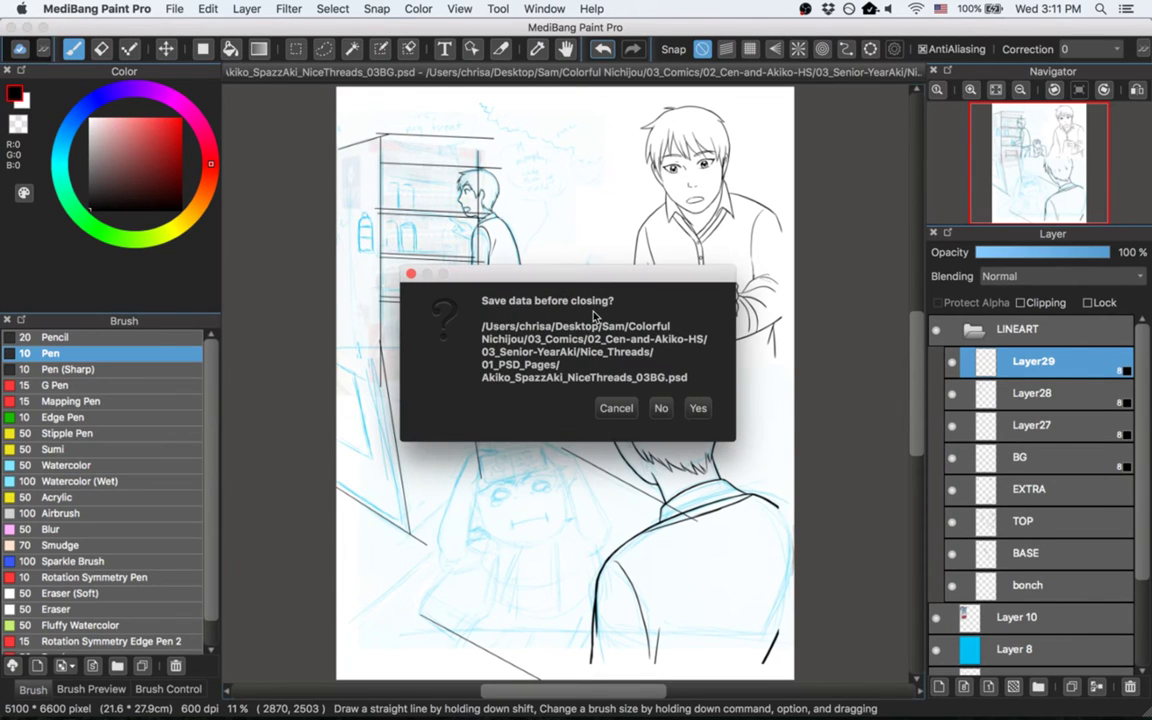
pyautogui.click(706, 412)
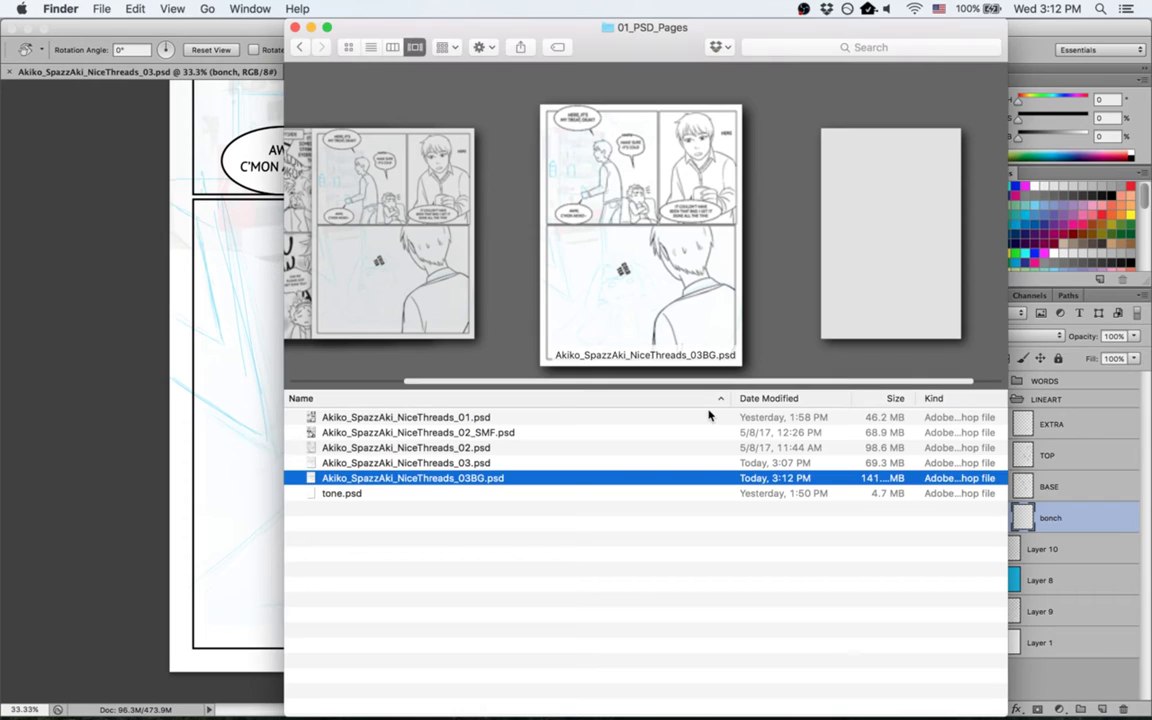
pyautogui.press('super+o')
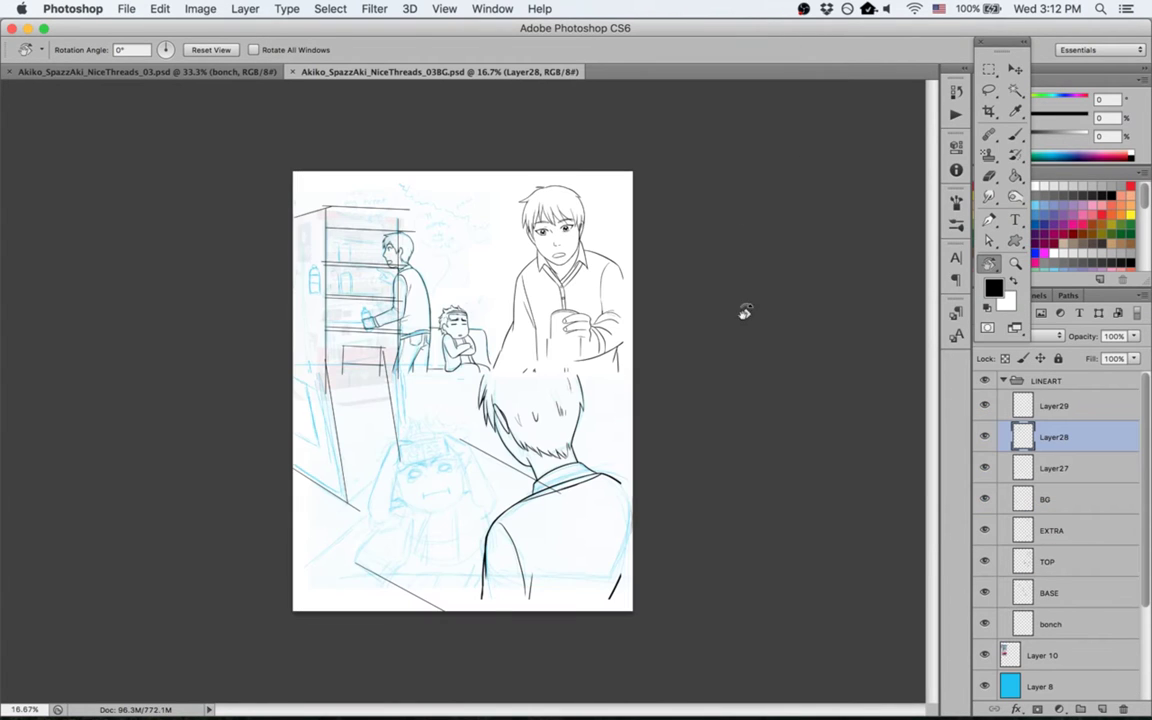
# Step: Fit the page to the window, merge Layer29 down into Layer28, and select the BG layer
pyautogui.press('super+0')
pyautogui.click(985, 407)
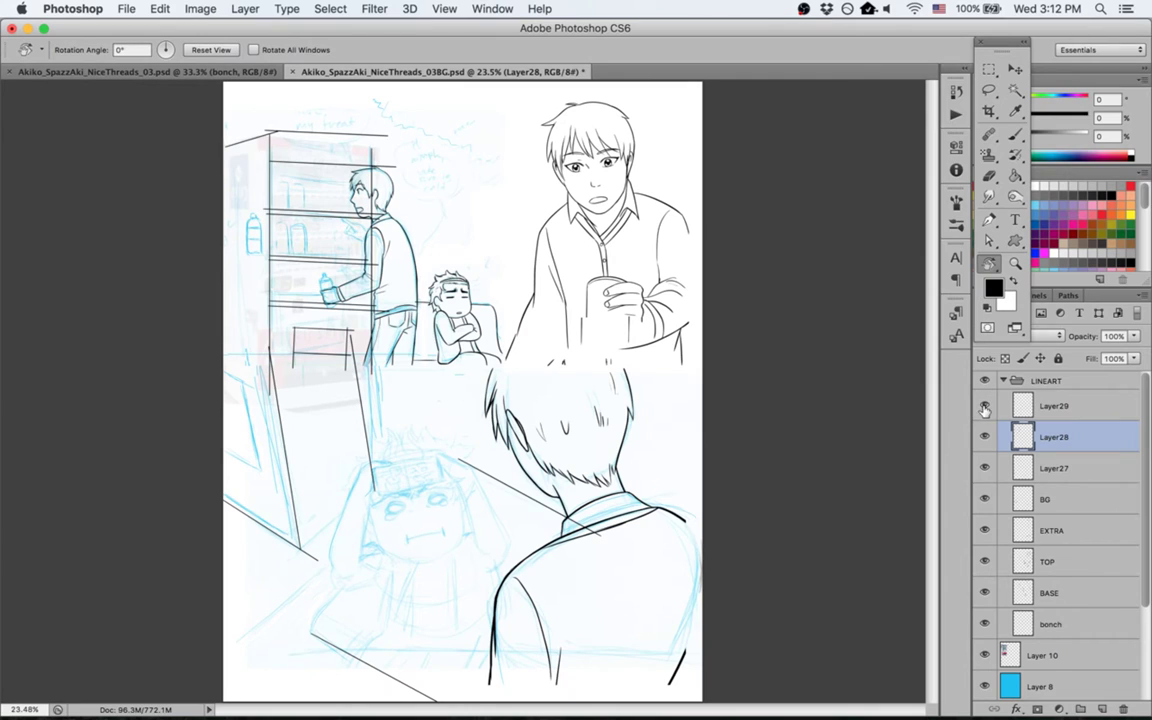
pyautogui.click(1073, 413)
pyautogui.press('super+e')
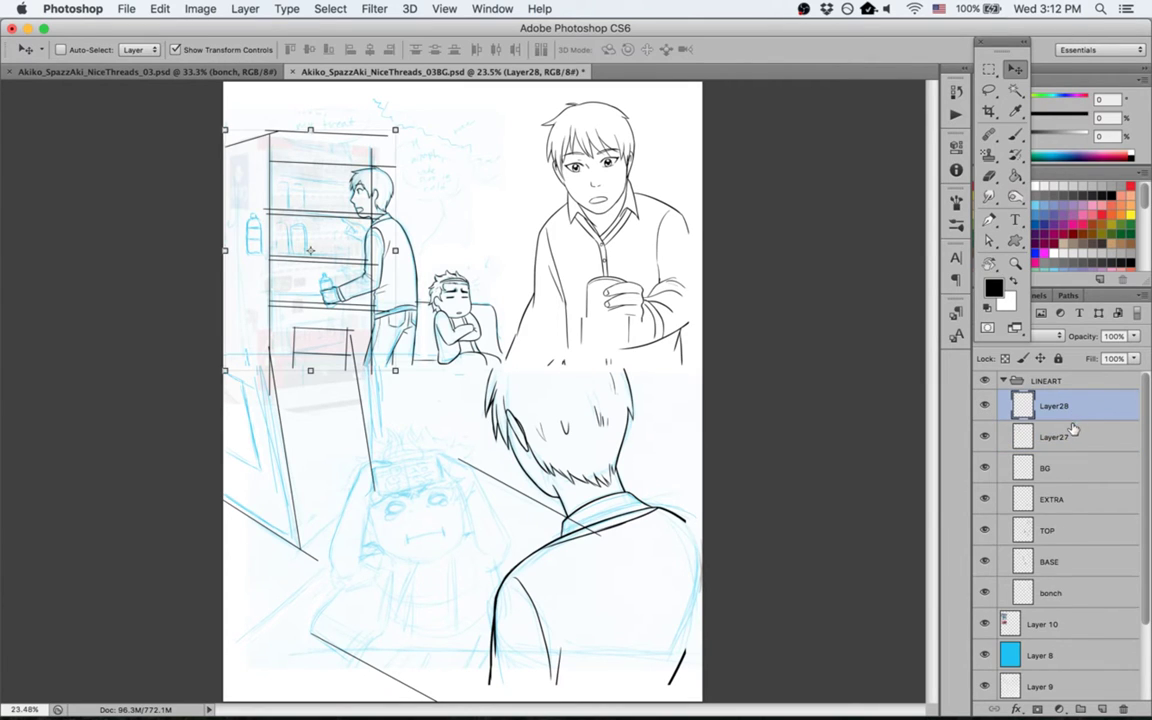
pyautogui.click(1068, 462)
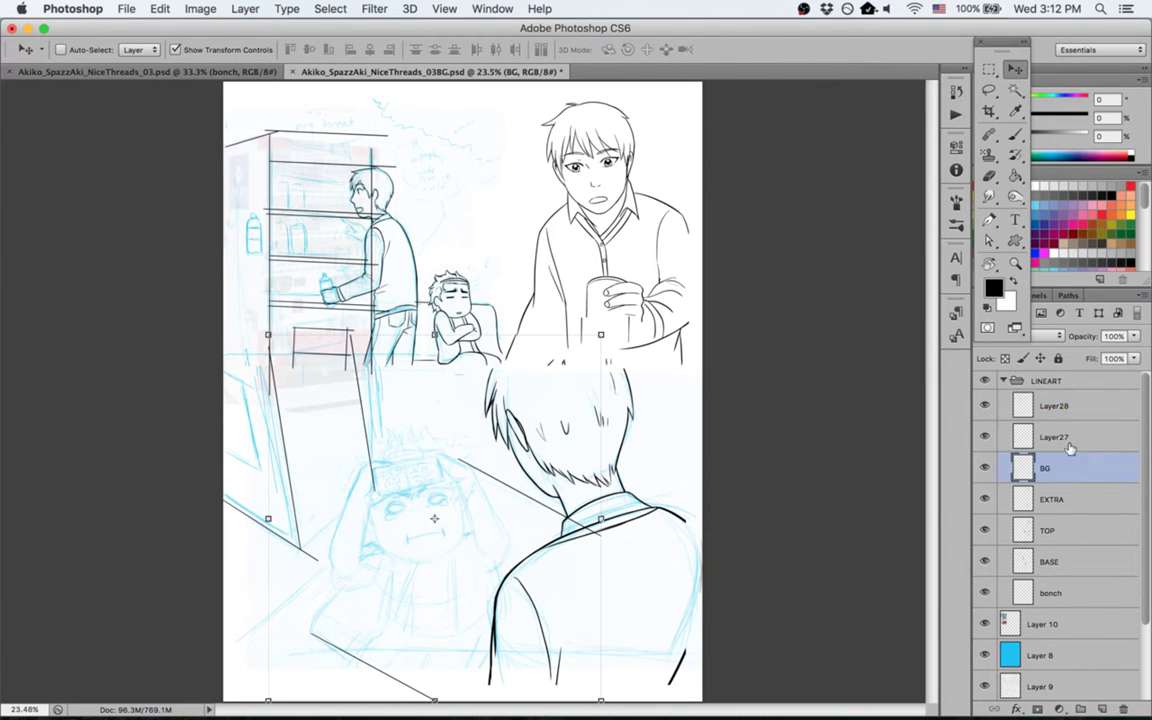
# Step: Duplicate Layer28, Layer27 and BG into Akiko_SpazzAki_NiceThreads_03.psd, and close the 03BG document without saving it
pyautogui.keyDown('shift'); pyautogui.click(1072, 407); pyautogui.keyUp('shift')
pyautogui.rightClick(1070, 413)
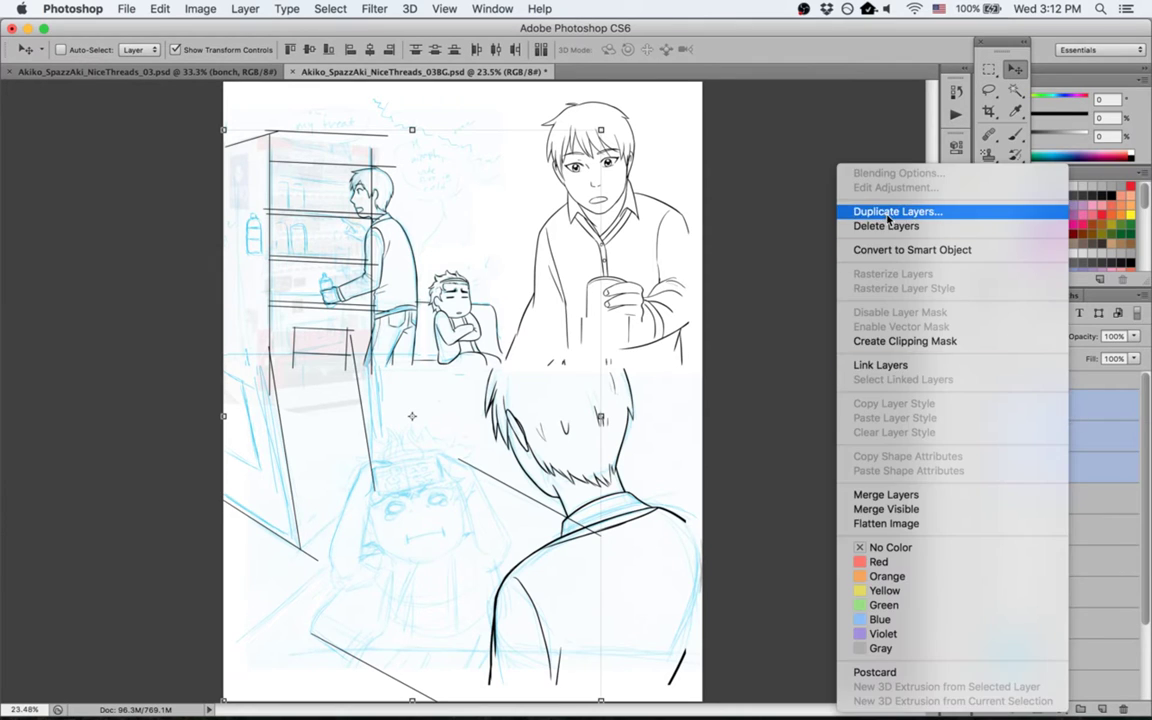
pyautogui.click(800, 196)
pyautogui.click(515, 349)
pyautogui.click(540, 332)
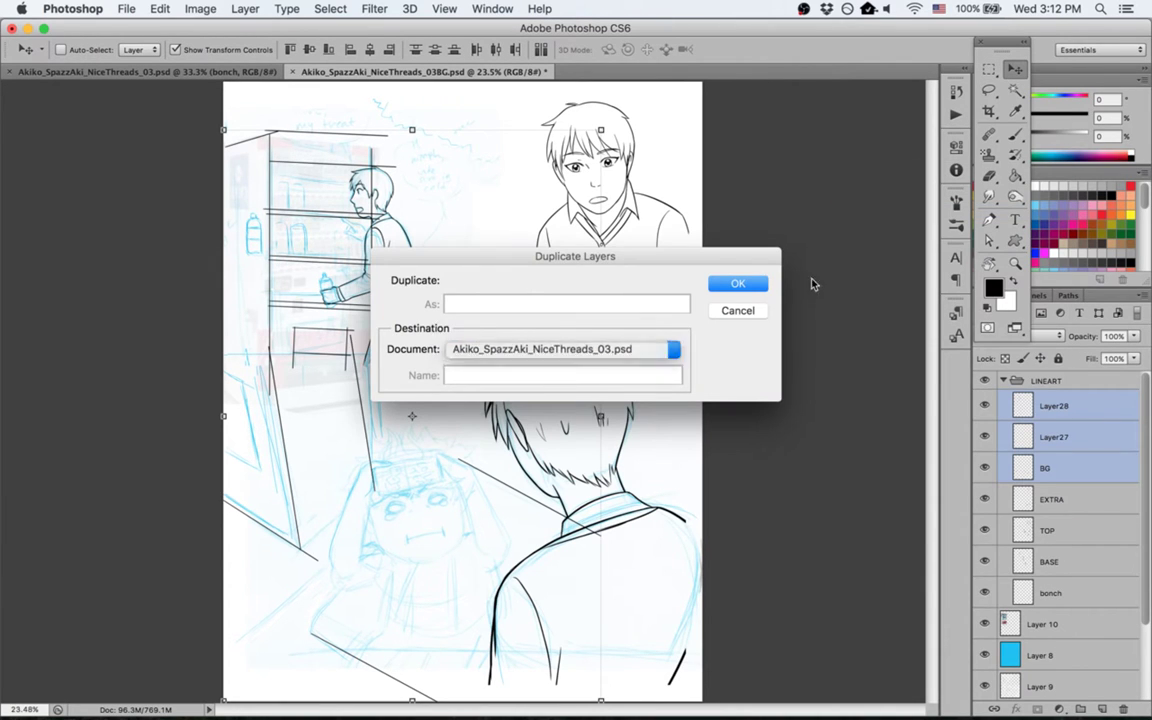
pyautogui.click(738, 283)
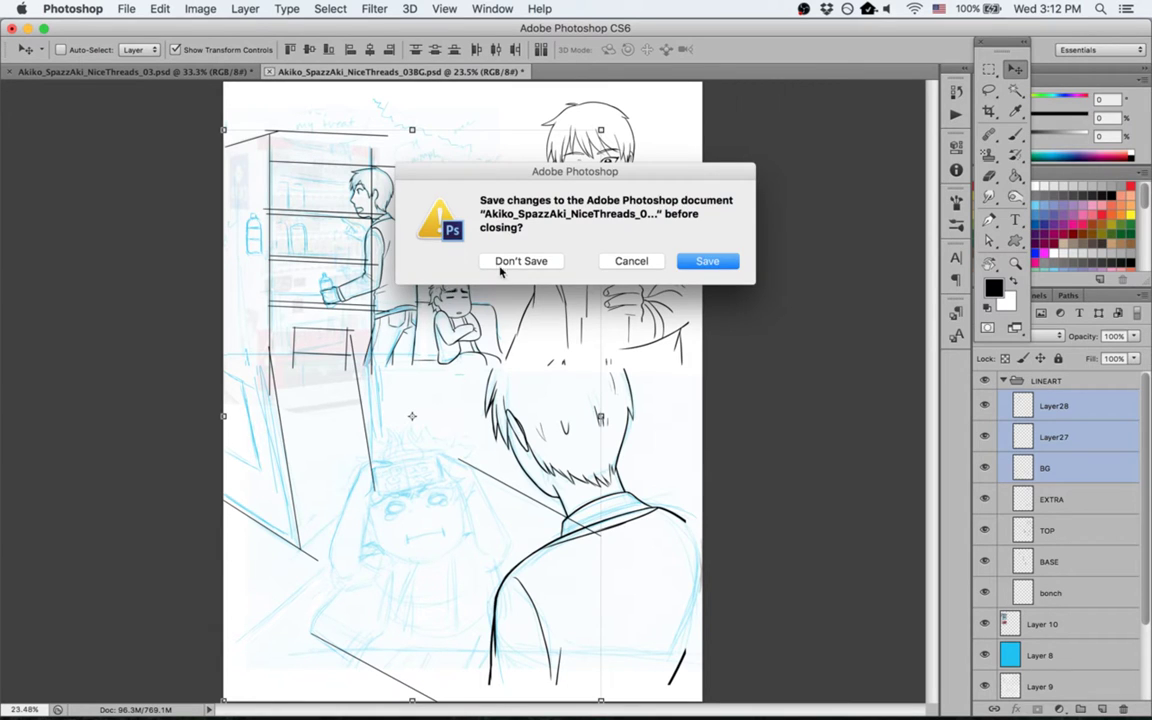
pyautogui.click(503, 263)
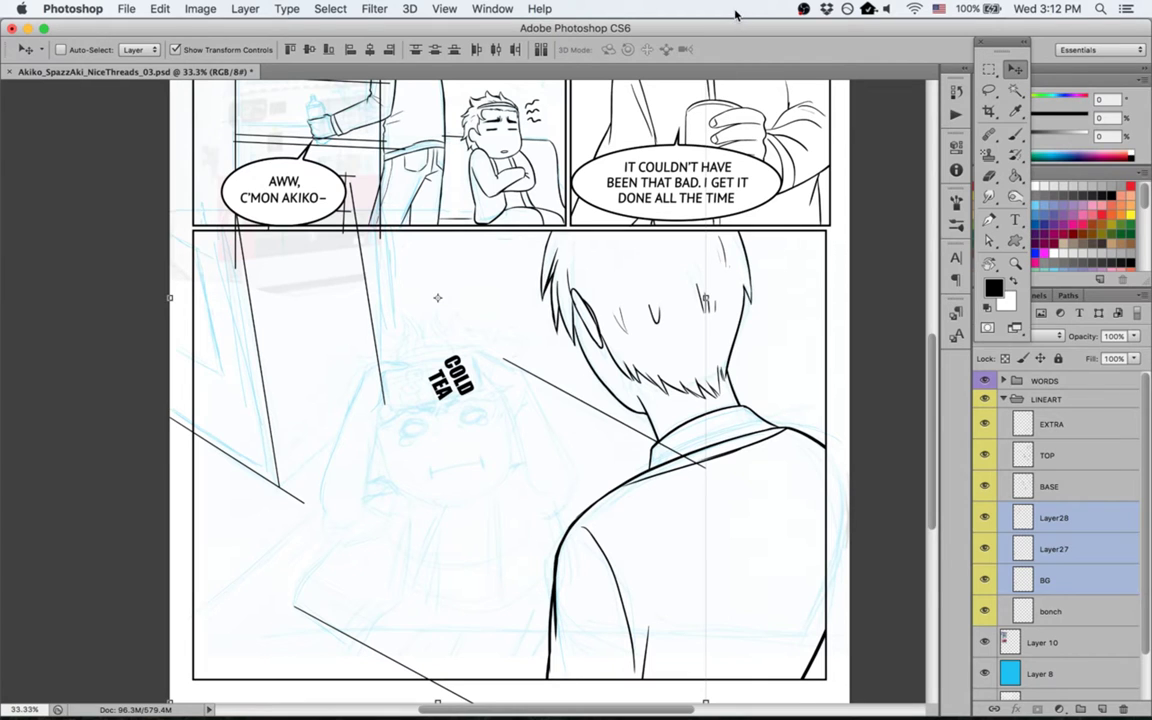
# Step: Move Akiko_SpazzAki_NiceThreads_03BG.psd to the trash in Finder and return to Photoshop
pyautogui.press('super+Tab')
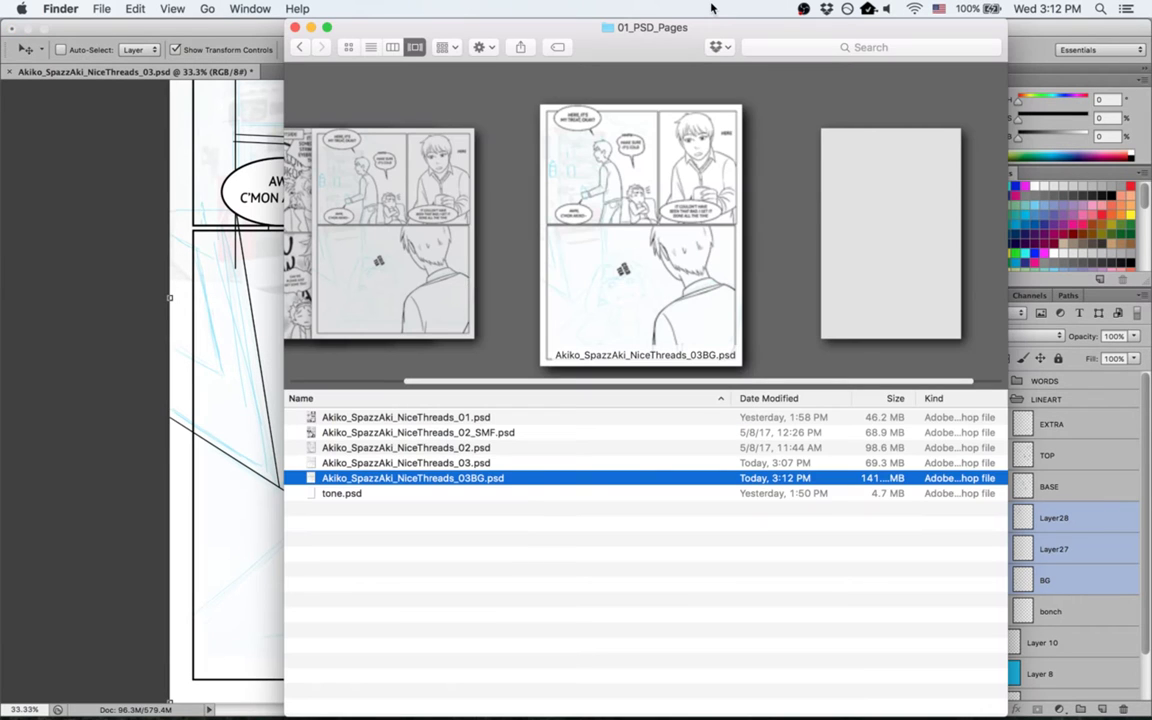
pyautogui.press('super+BackSpace')
pyautogui.press('super+Tab')
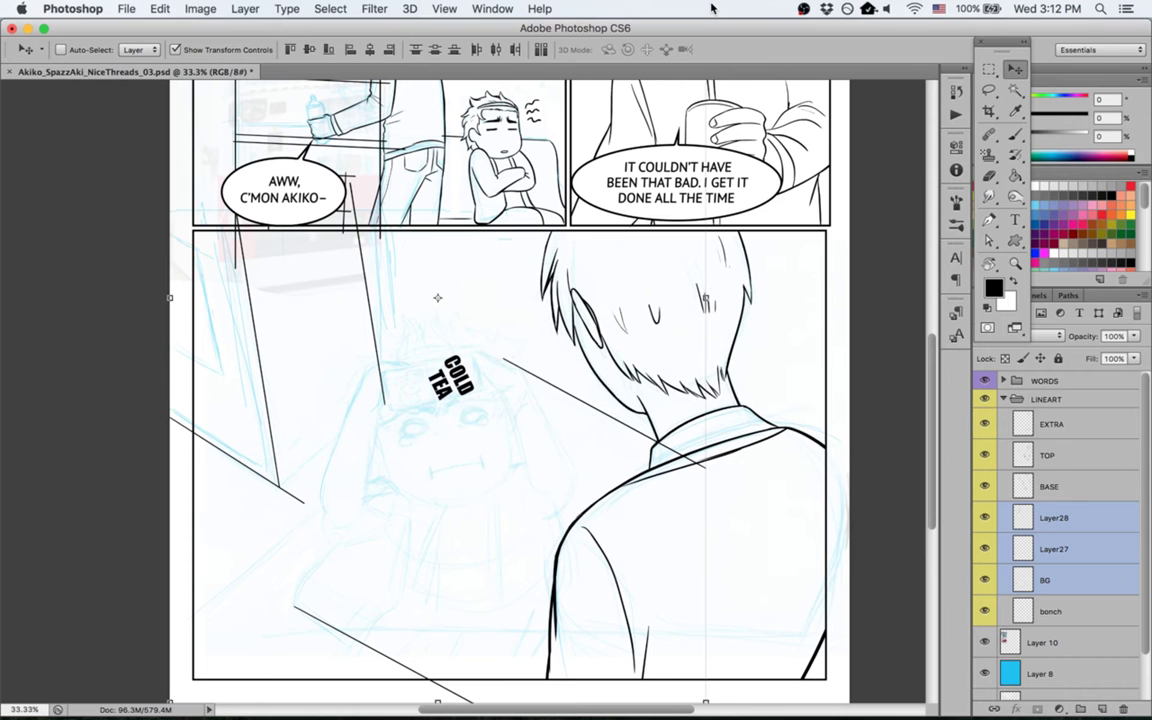
# Step: Hide Layer28 and Layer27, and move them together with BG below the bonch layer
pyautogui.click(985, 517)
pyautogui.click(985, 549)
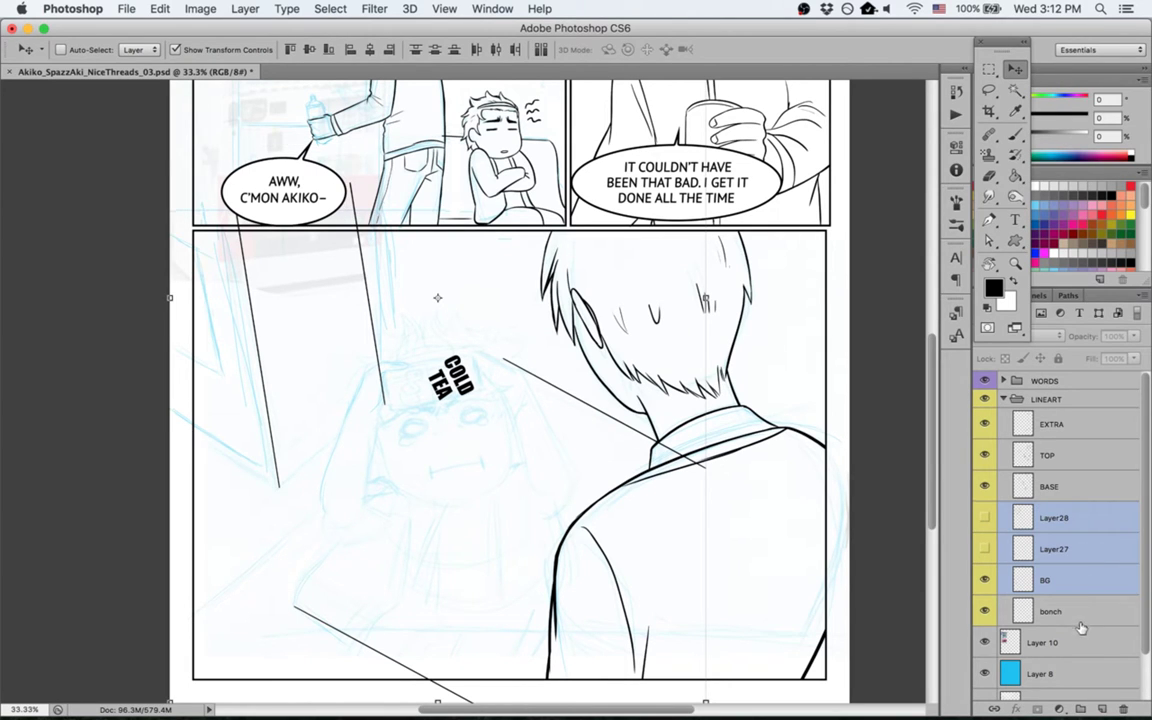
pyautogui.moveTo(1088, 556); pyautogui.dragTo(1082, 622)
# Step: Color-label the Layer28, Layer27, BG and bonch layers orange
pyautogui.rightClick(1078, 620)
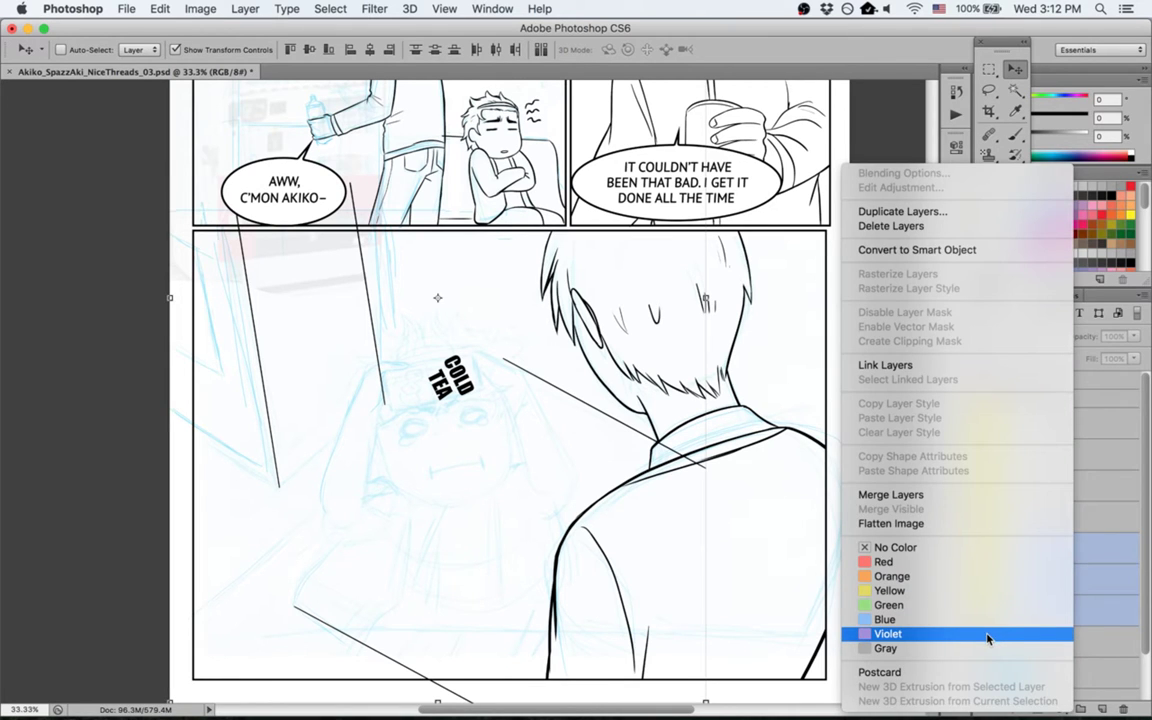
pyautogui.click(990, 577)
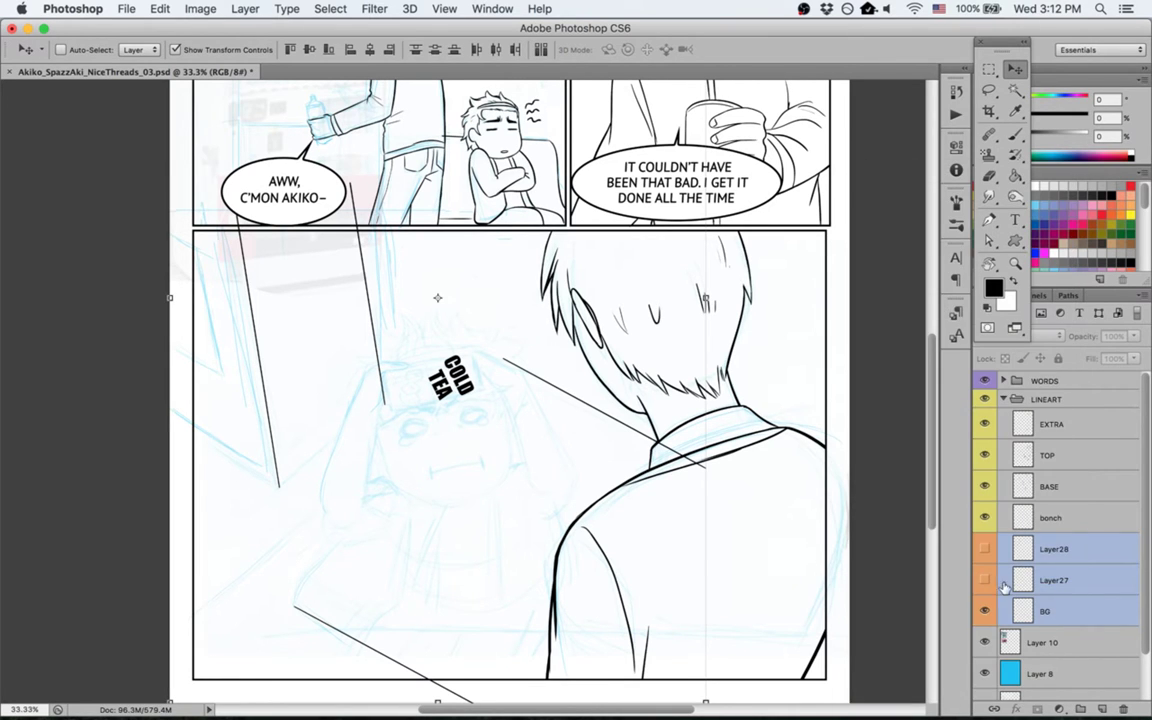
pyautogui.rightClick(1062, 517)
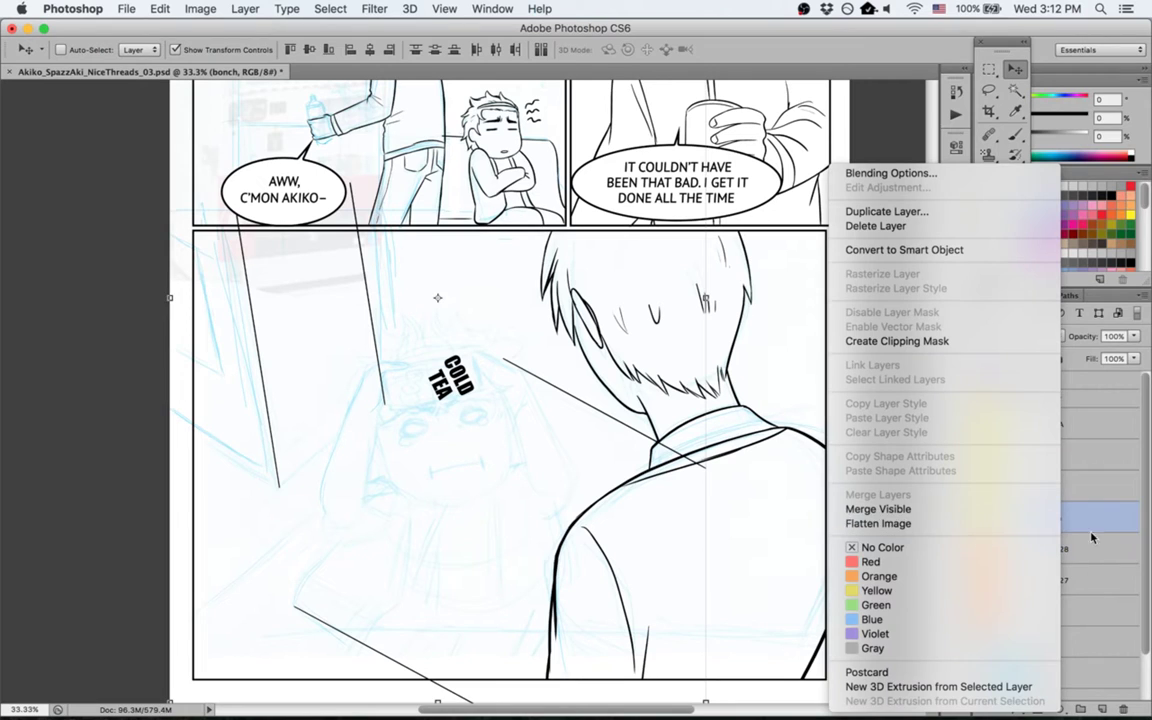
pyautogui.click(969, 578)
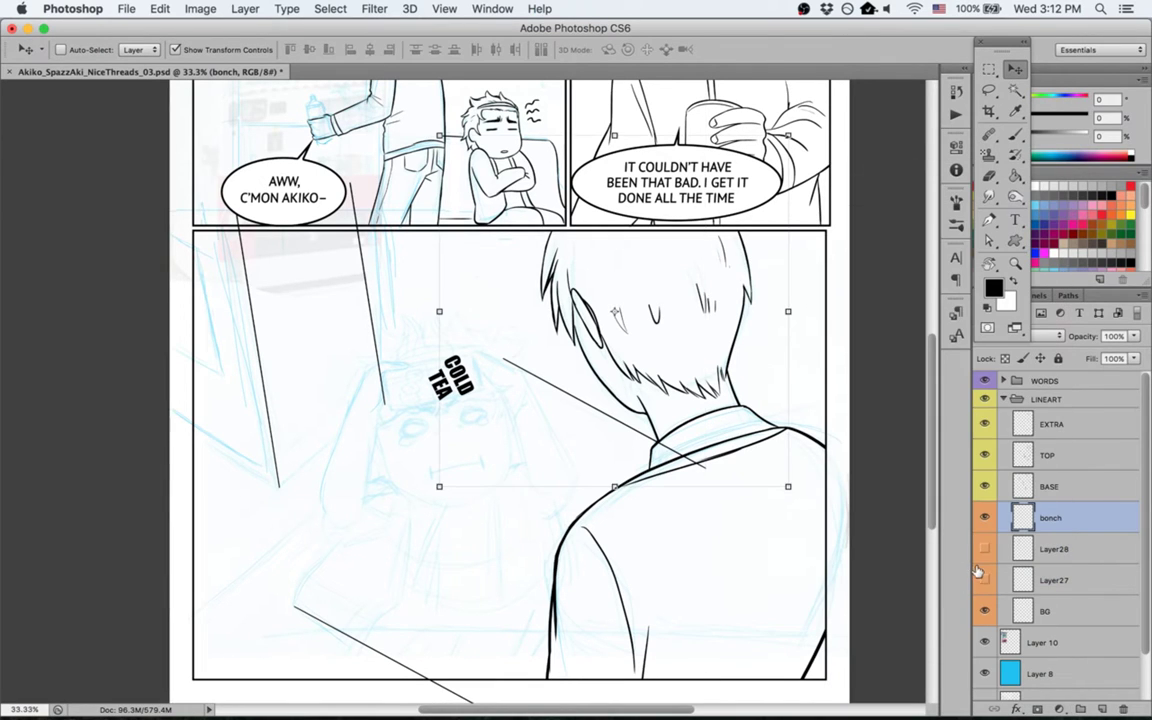
# Step: Rotate the short diagonal line at the large panel's lower edge on BG about 5.5° clockwise around its upper end
pyautogui.click(1045, 611)
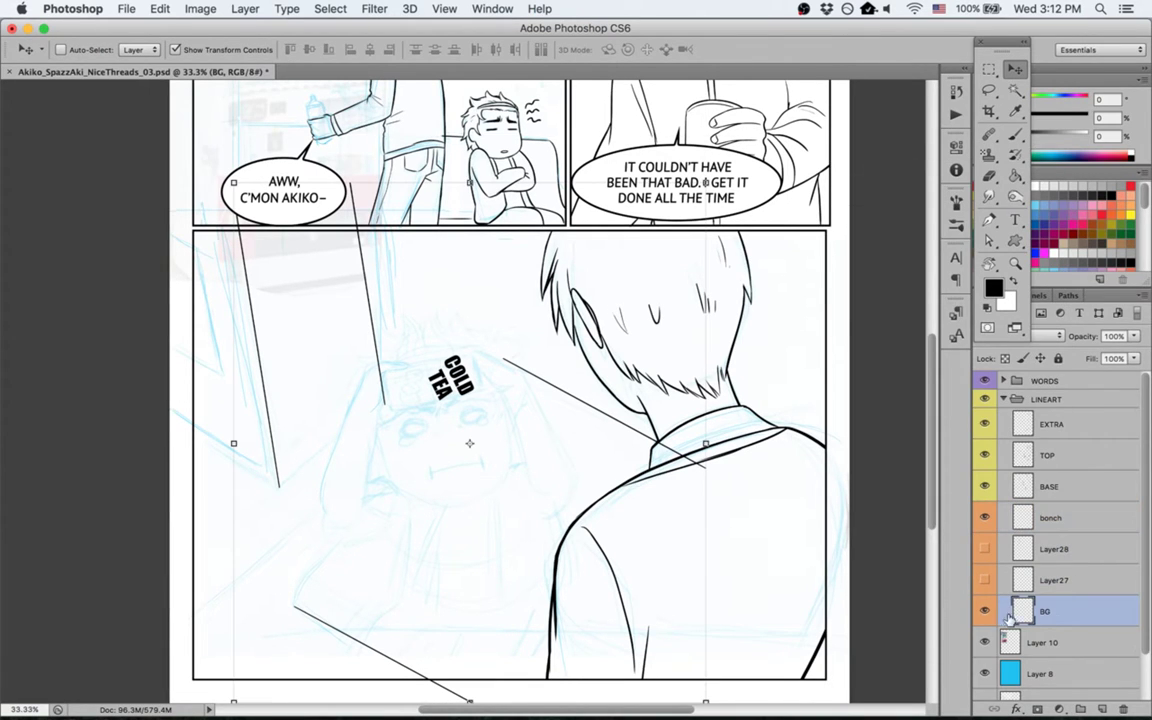
pyautogui.click(983, 612)
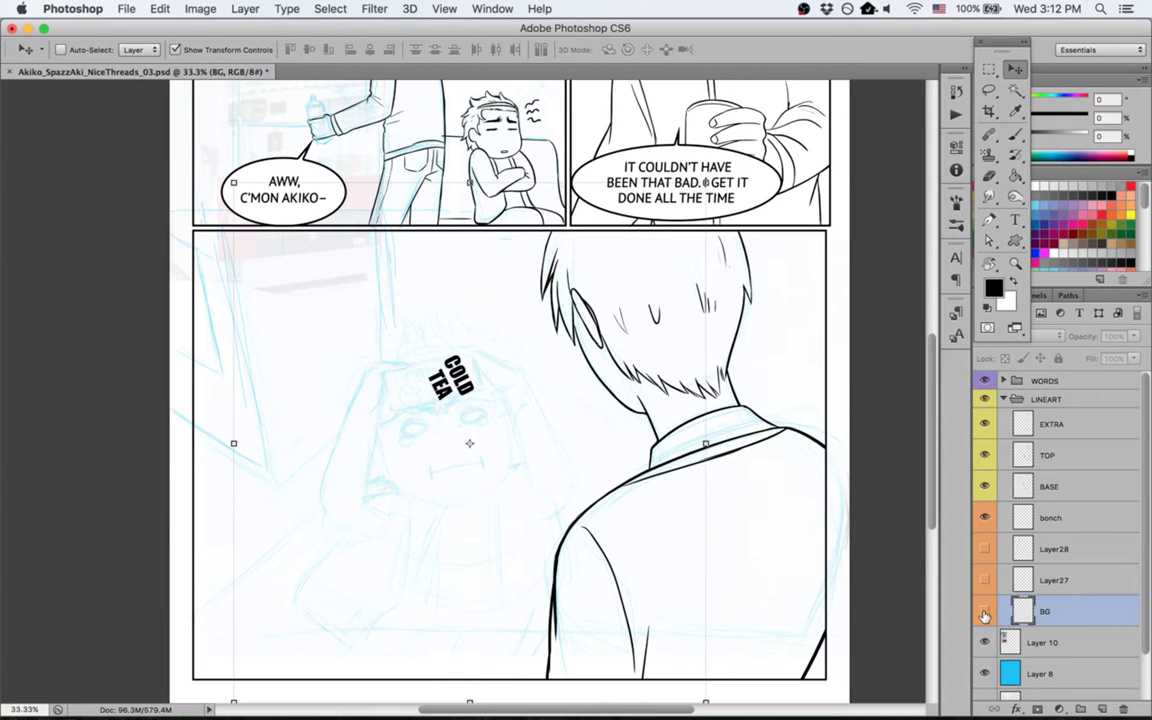
pyautogui.click(983, 614)
pyautogui.press('m')
pyautogui.moveTo(277, 584); pyautogui.dragTo(548, 648)
pyautogui.press('v')
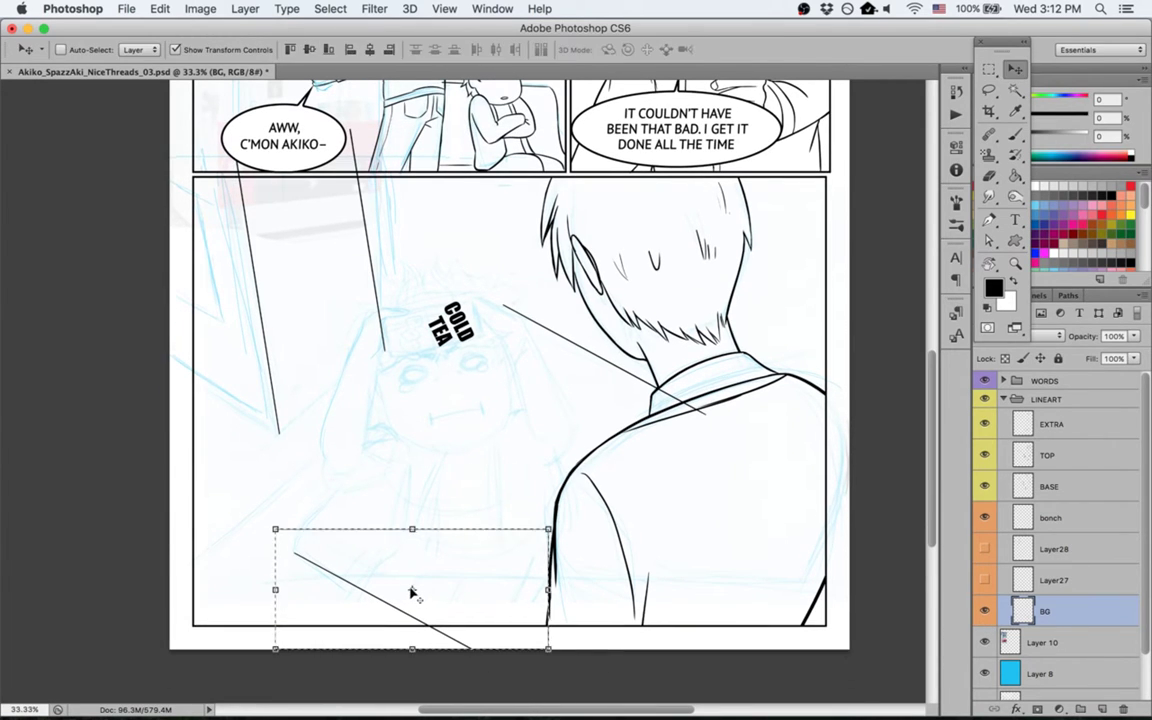
pyautogui.moveTo(412, 590); pyautogui.dragTo(295, 555)
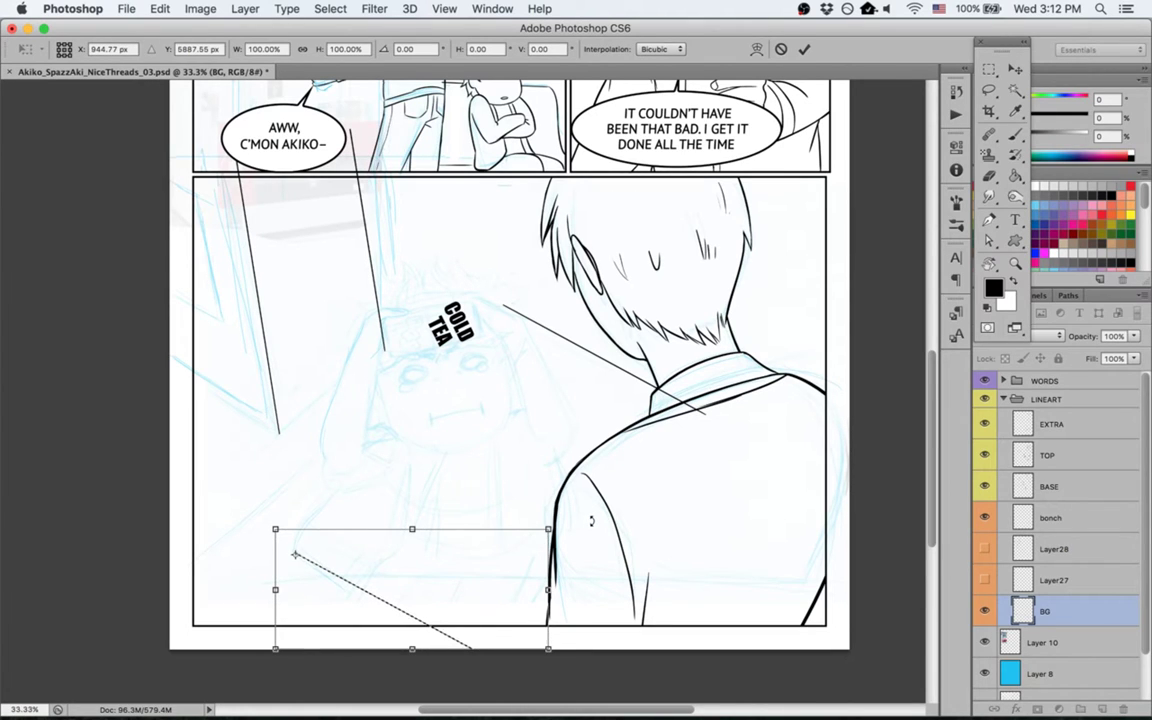
pyautogui.moveTo(591, 521); pyautogui.dragTo(590, 553)
pyautogui.press('Return')
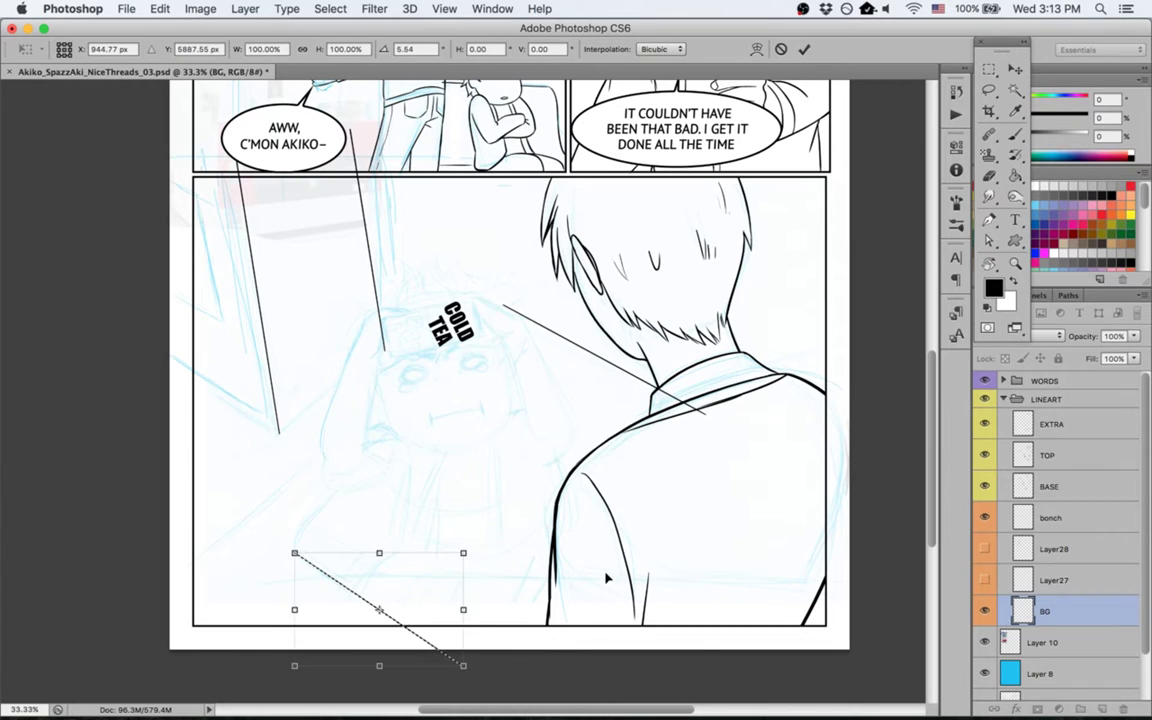
pyautogui.press('super+d')
# Step: Select the two steep shelf lines on BG and spread them toward the top with a Perspective transform to about 121.6% width
pyautogui.scroll(3, 579, 536)
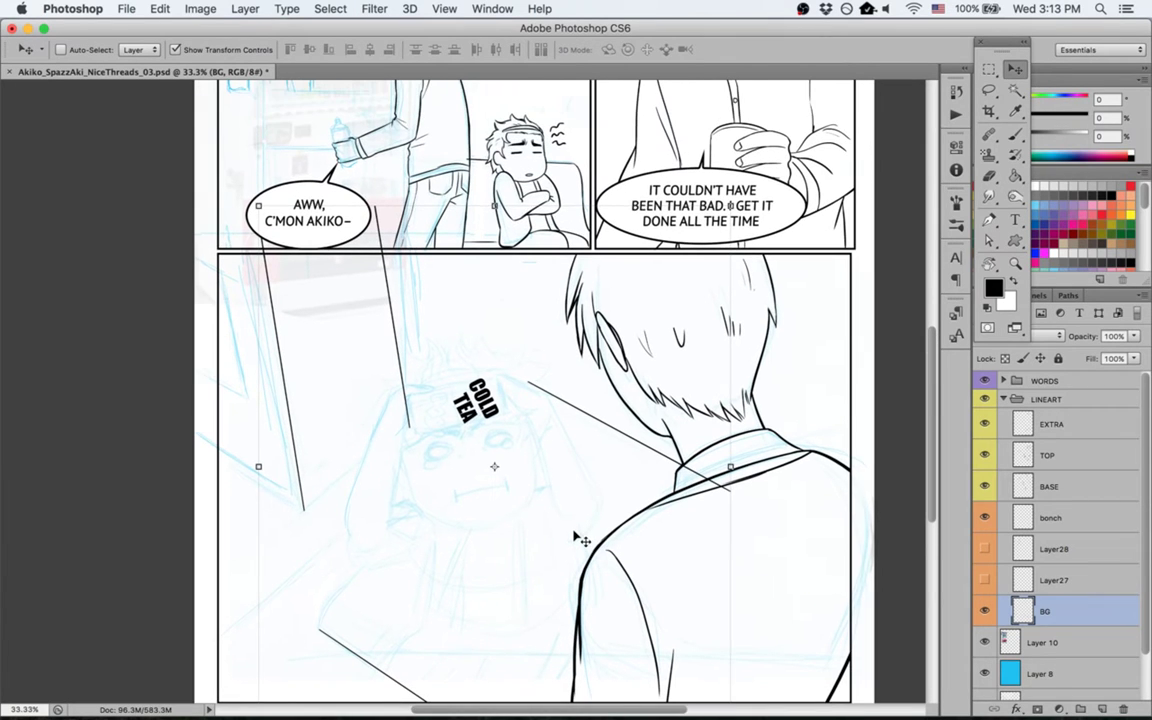
pyautogui.hscroll(-3, 577, 537)
pyautogui.scroll(2, 577, 537)
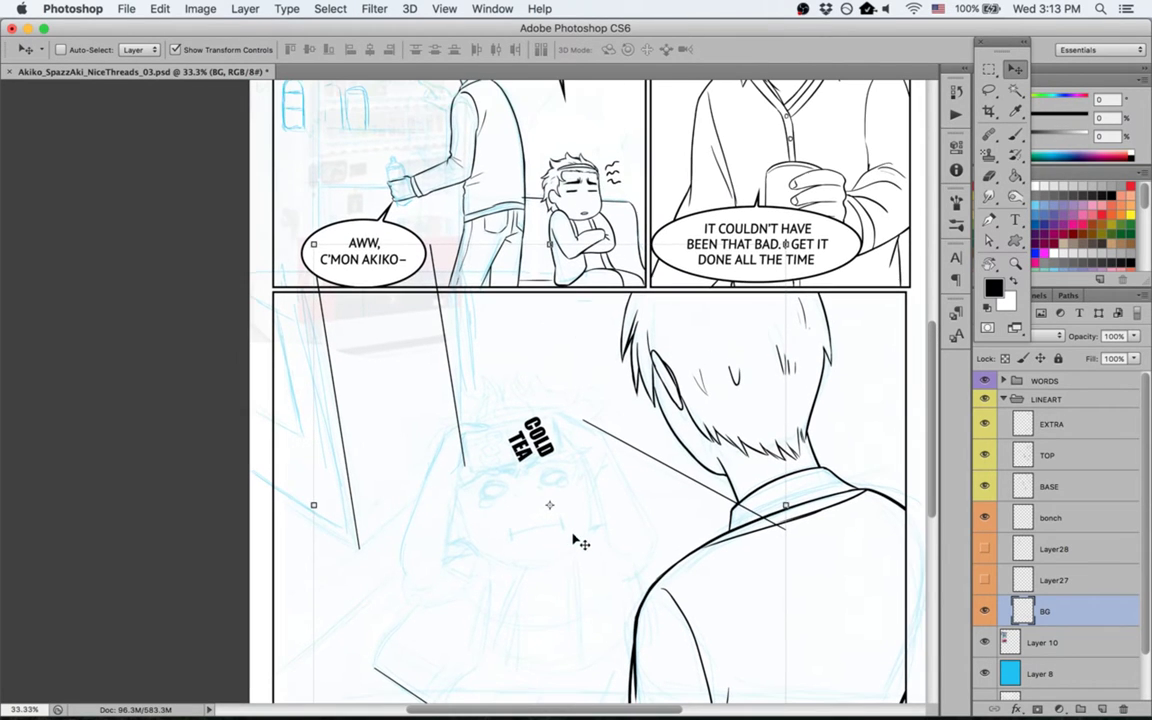
pyautogui.click(984, 613)
pyautogui.click(984, 613)
pyautogui.press('m')
pyautogui.moveTo(297, 228); pyautogui.dragTo(516, 567)
pyautogui.press('super+t')
pyautogui.rightClick(467, 260)
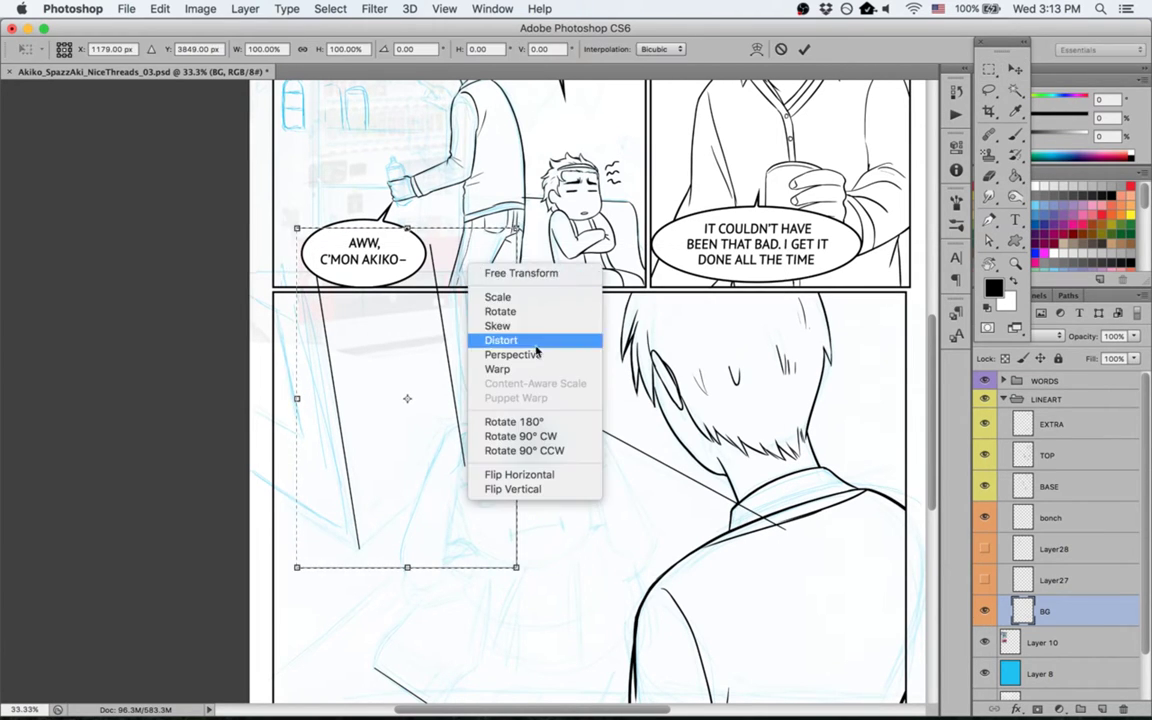
pyautogui.click(545, 356)
pyautogui.moveTo(516, 229); pyautogui.dragTo(540, 228)
pyautogui.press('Return')
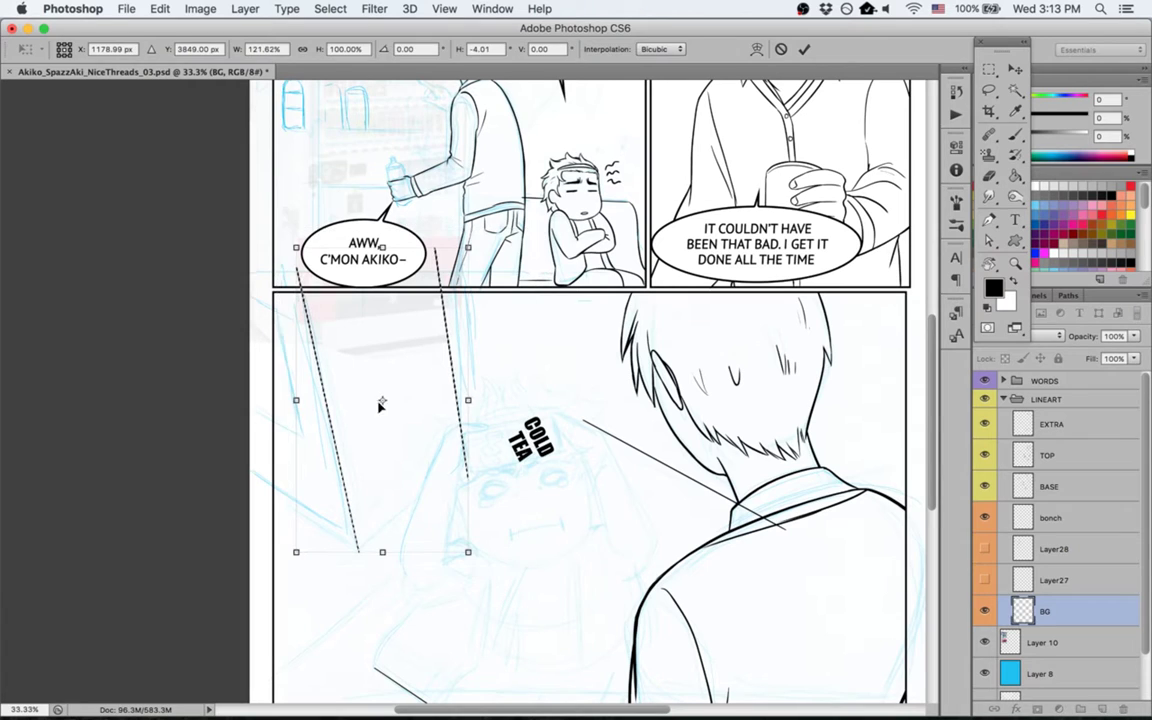
# Step: Rotate the two steep shelf lines slightly clockwise around the lower end of the outer line, and deselect them
pyautogui.moveTo(383, 400); pyautogui.dragTo(357, 554)
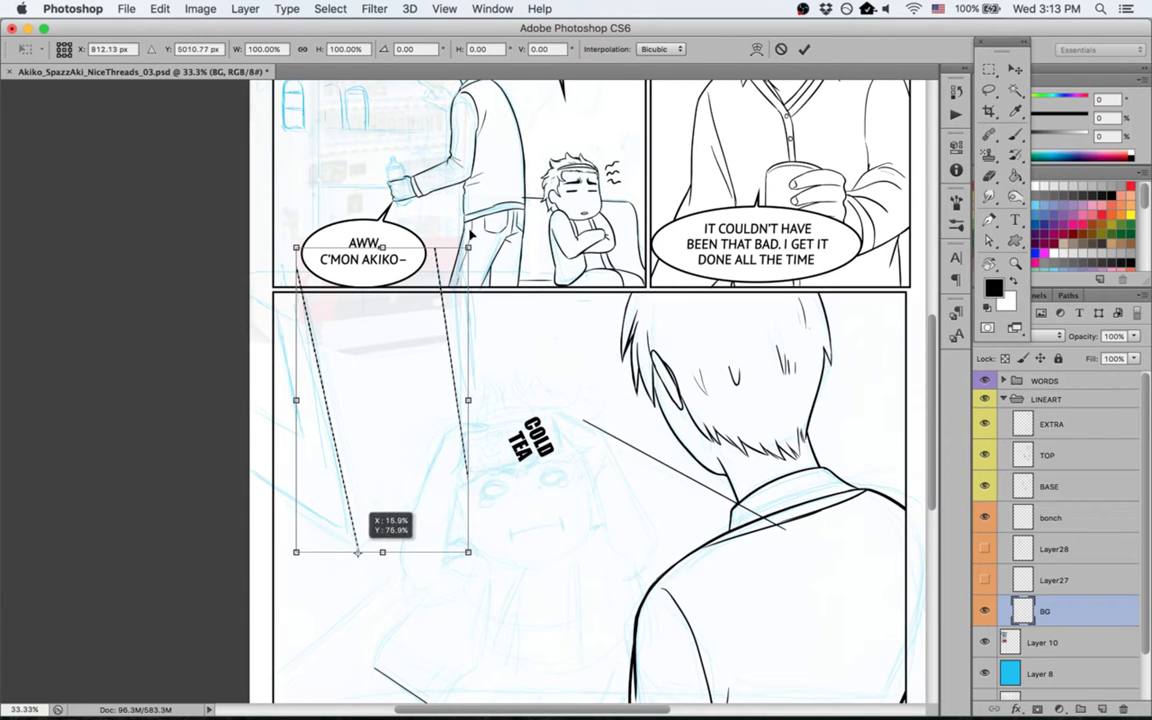
pyautogui.moveTo(482, 219); pyautogui.dragTo(487, 224)
pyautogui.press('Return')
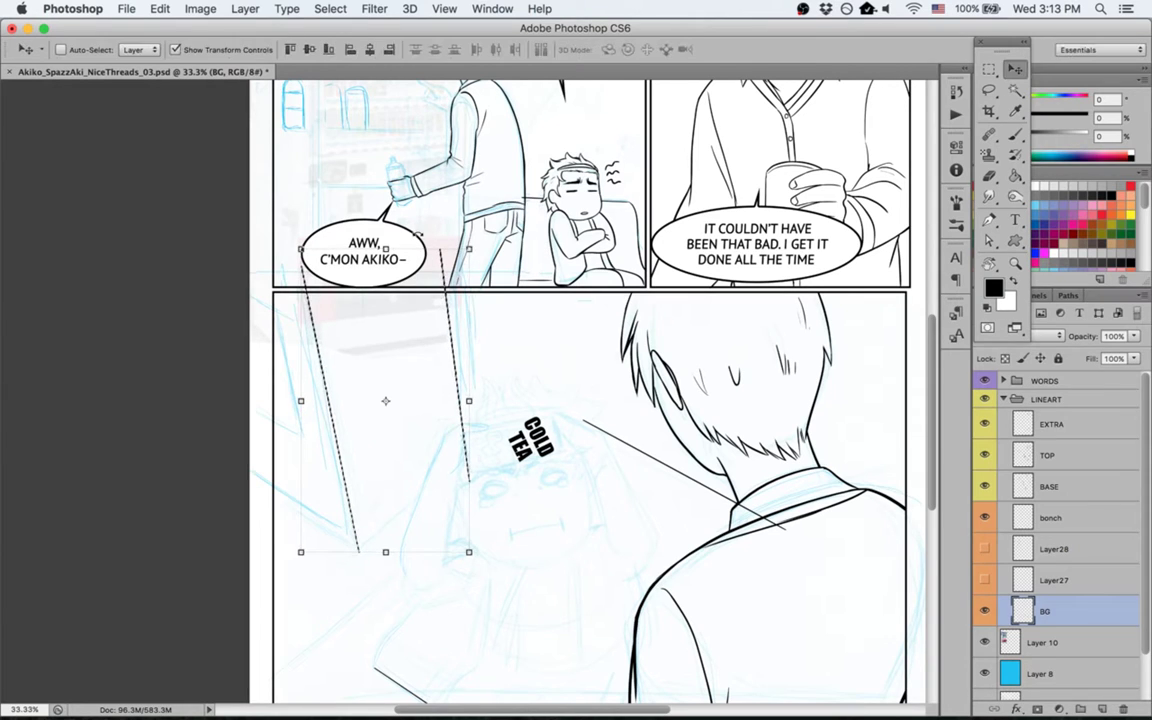
pyautogui.press('super+d')
# Step: Select only the steep shelf line nearest the COLD TEA lettering and rotate it slightly clockwise around its lower end
pyautogui.press('m')
pyautogui.moveTo(411, 221); pyautogui.dragTo(583, 531)
pyautogui.press('v')
pyautogui.moveTo(498, 377); pyautogui.dragTo(468, 476)
pyautogui.moveTo(593, 200); pyautogui.dragTo(624, 195)
pyautogui.press('Return')
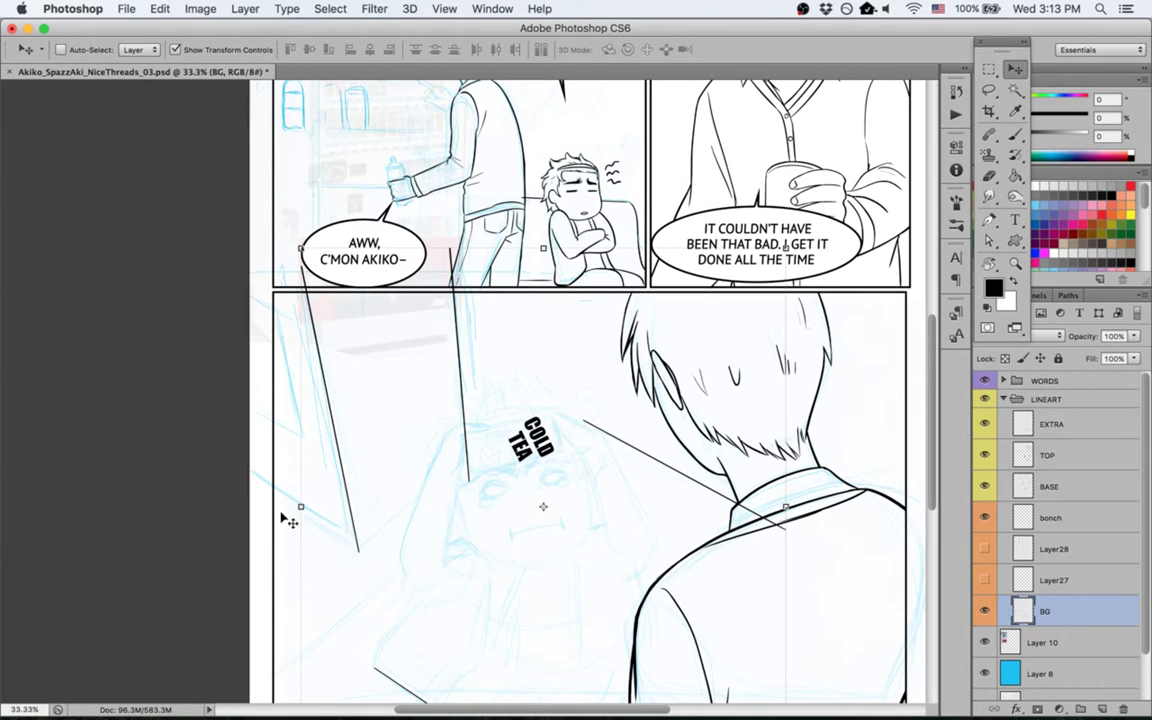
# Step: Show Layer27 and brush the shelf's receding bottom edge on the BG layer, from its lower corner toward the COLD TEA figure
pyautogui.click(985, 581)
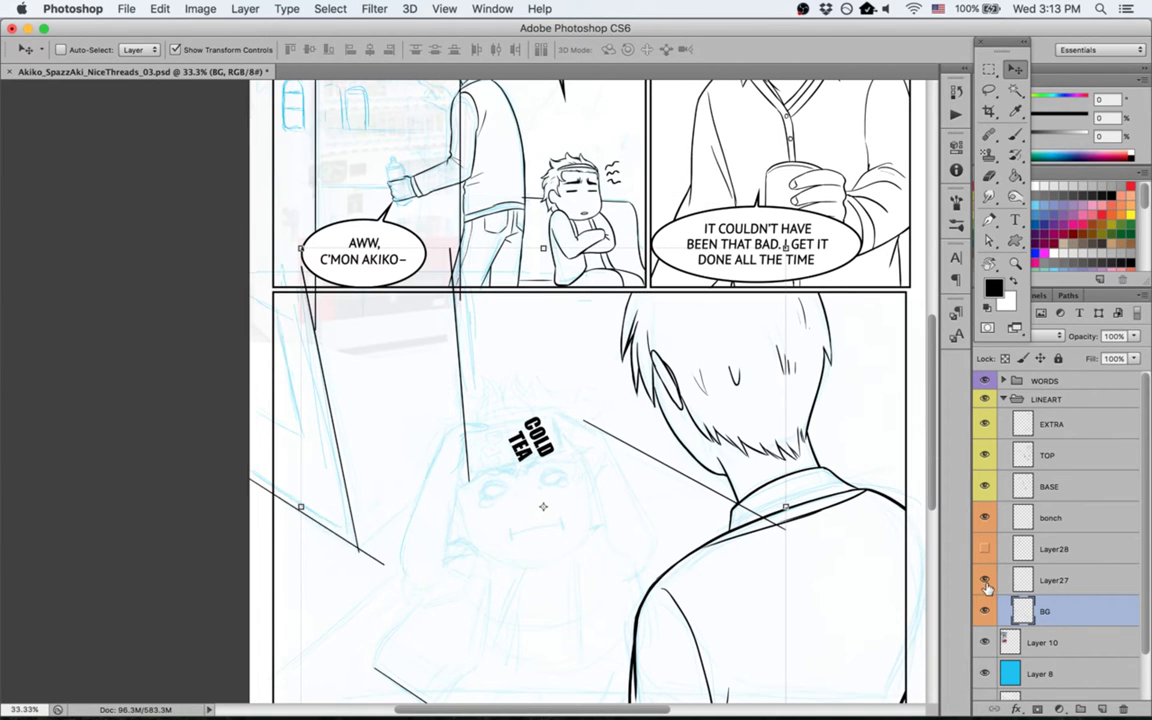
pyautogui.click(1037, 581)
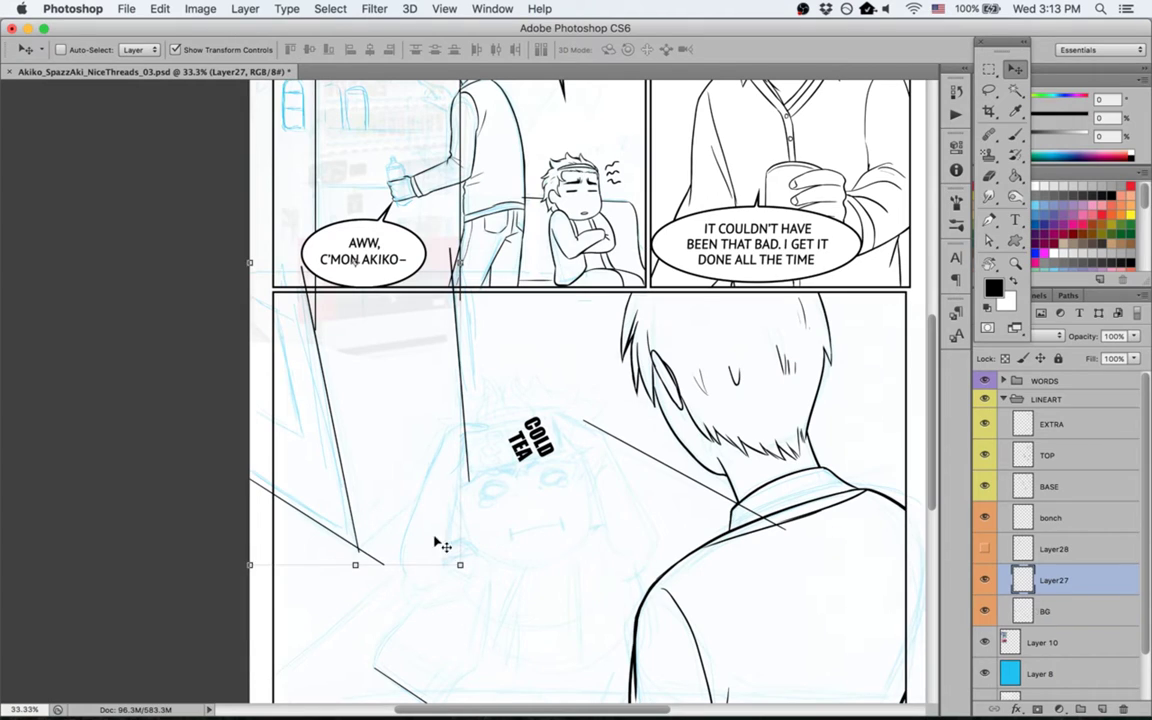
pyautogui.press('r')
pyautogui.moveTo(450, 622); pyautogui.dragTo(570, 487)
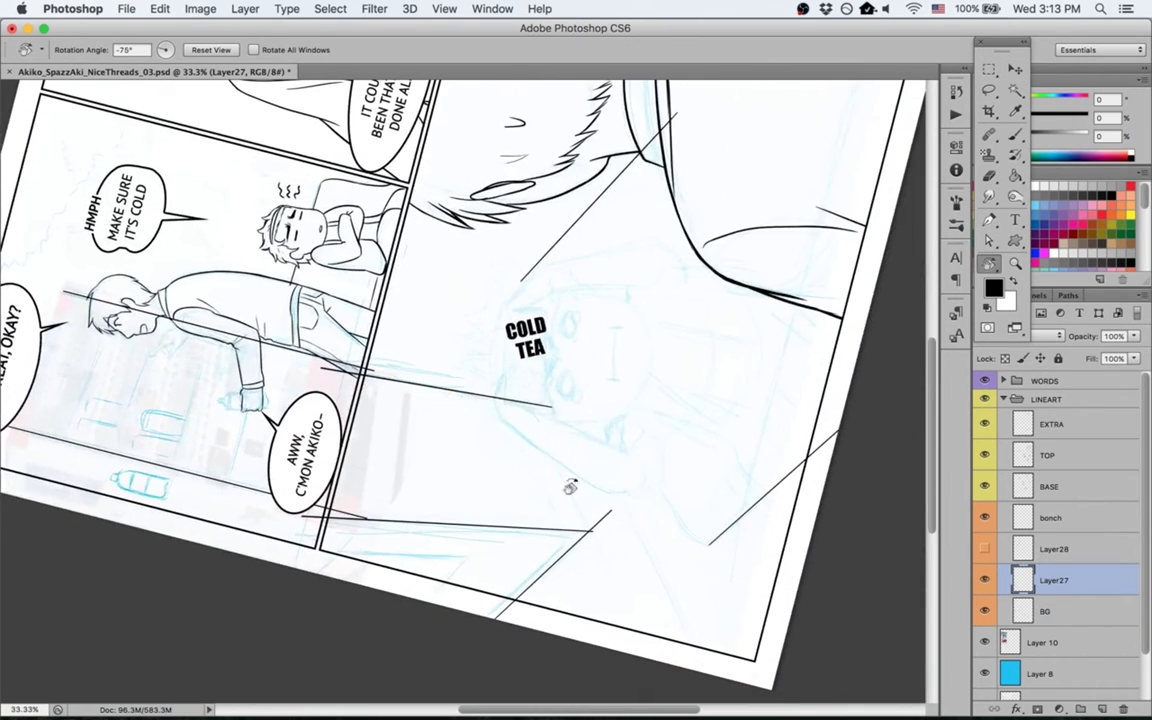
pyautogui.press('b')
pyautogui.moveTo(549, 423); pyautogui.dragTo(603, 563)
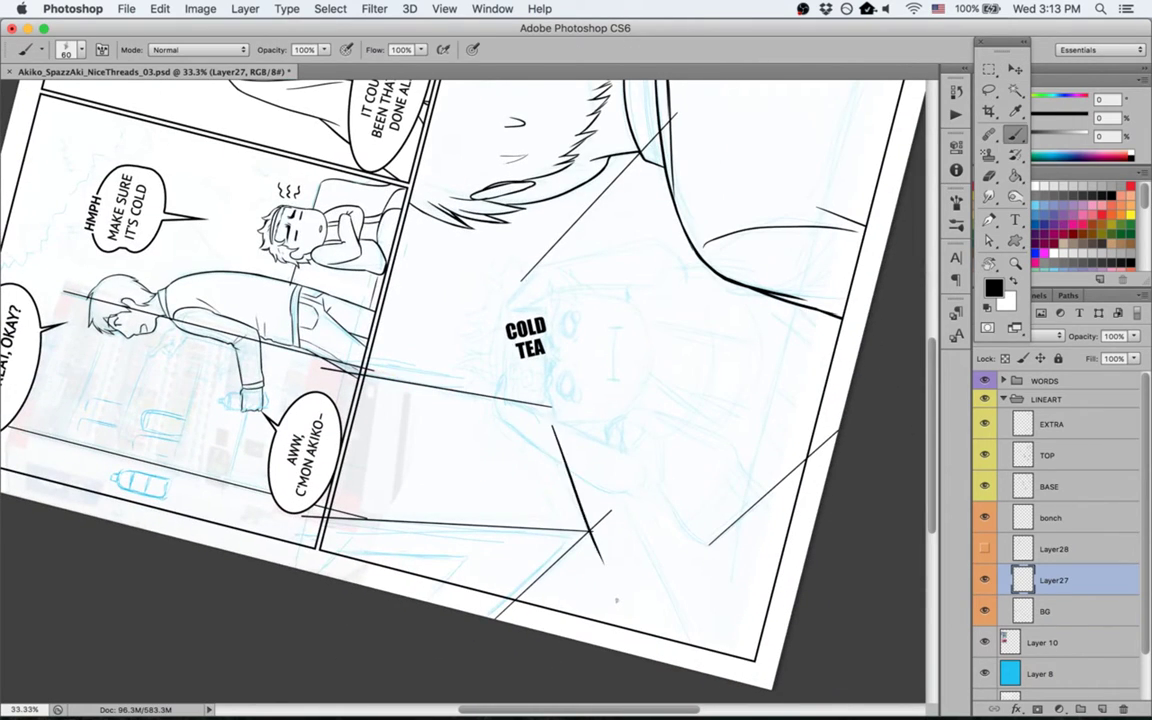
pyautogui.press('super+z')
pyautogui.moveTo(556, 430); pyautogui.dragTo(600, 554)
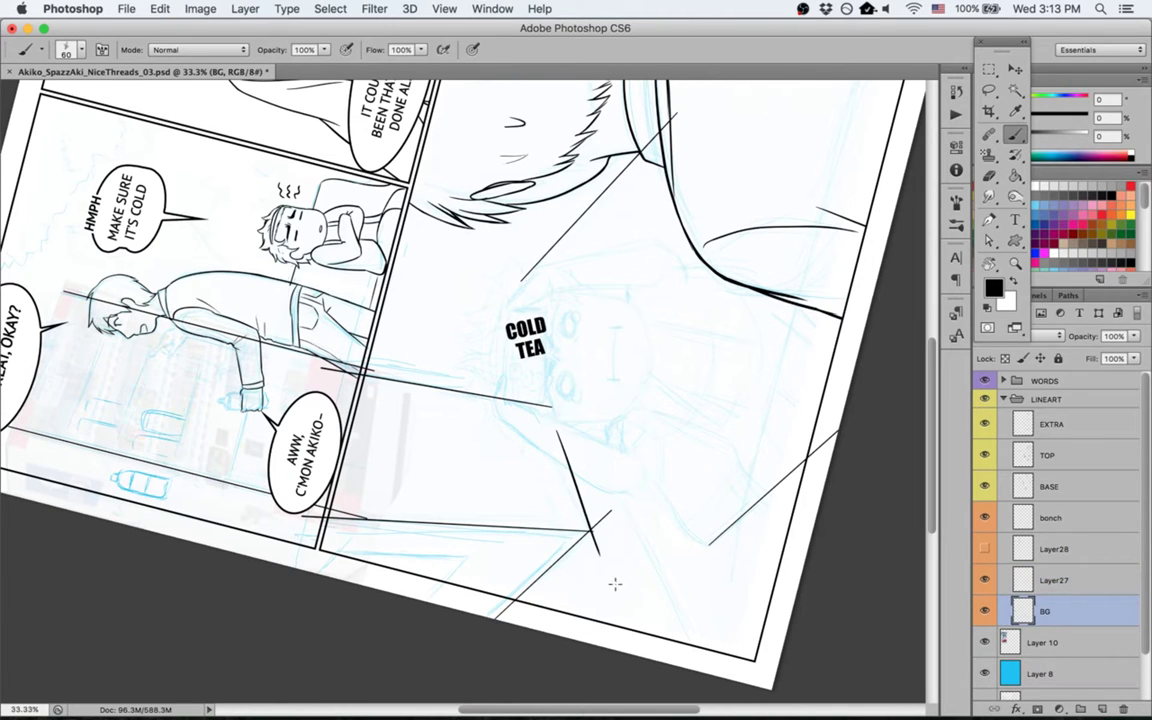
# Step: Erase the line ends overshooting the shelf's lower corner on BG and Layer27, and save the page
pyautogui.press('e')
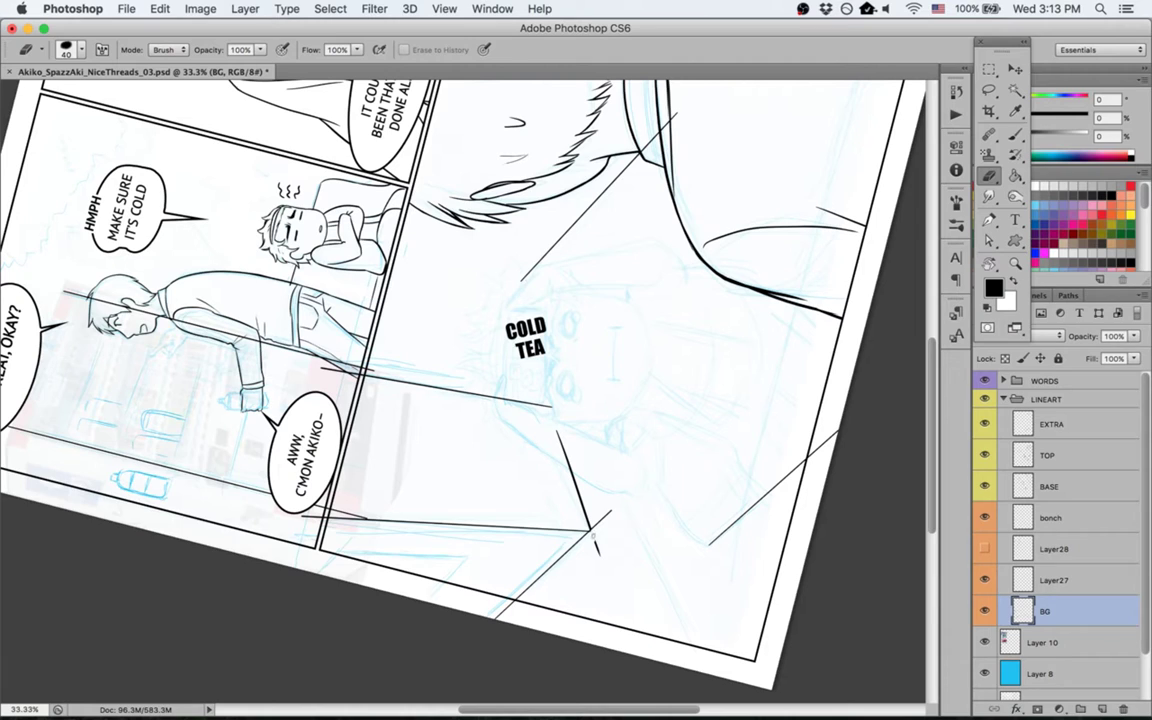
pyautogui.click(1022, 578)
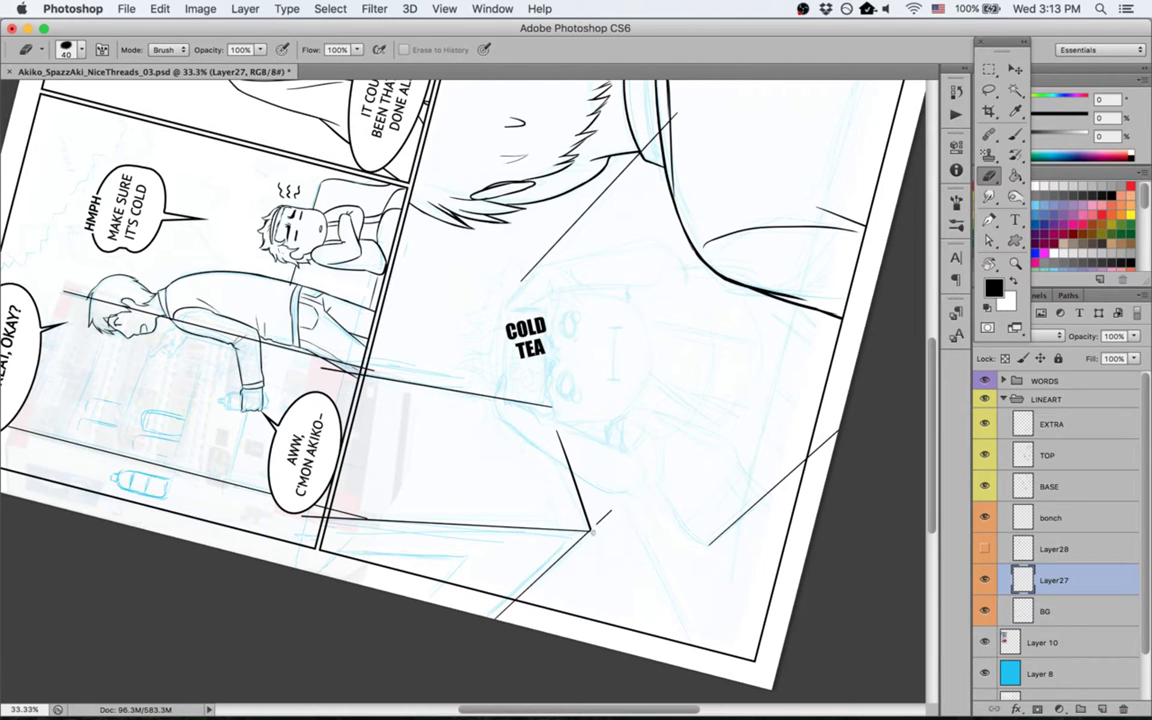
pyautogui.press('Escape')
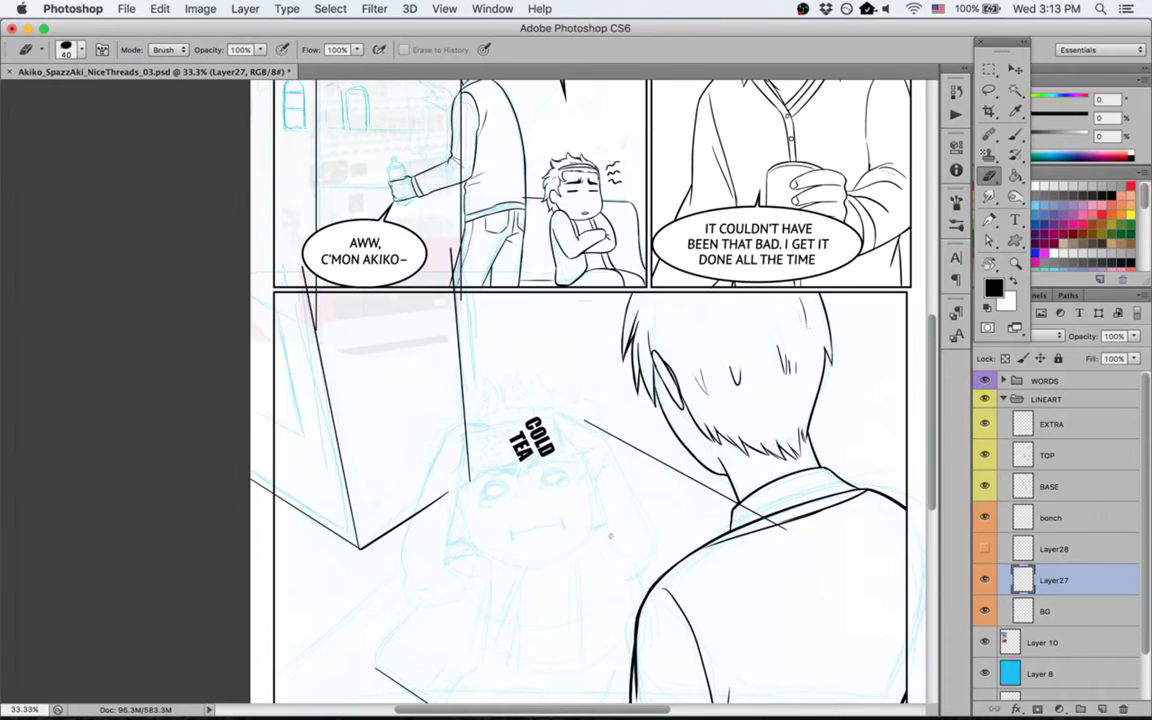
pyautogui.press('super+s')
# Step: Toggle the visibility of Layer27 and BG to tell their lines apart, and add a layer mask to BG
pyautogui.click(983, 580)
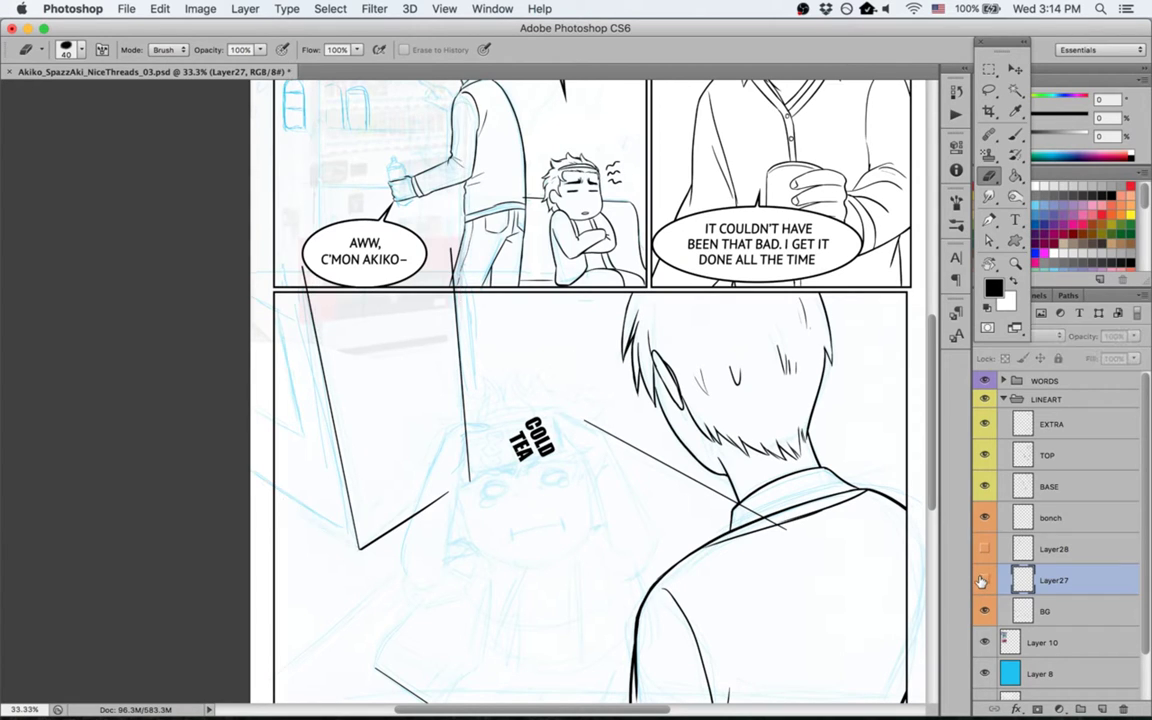
pyautogui.click(983, 580)
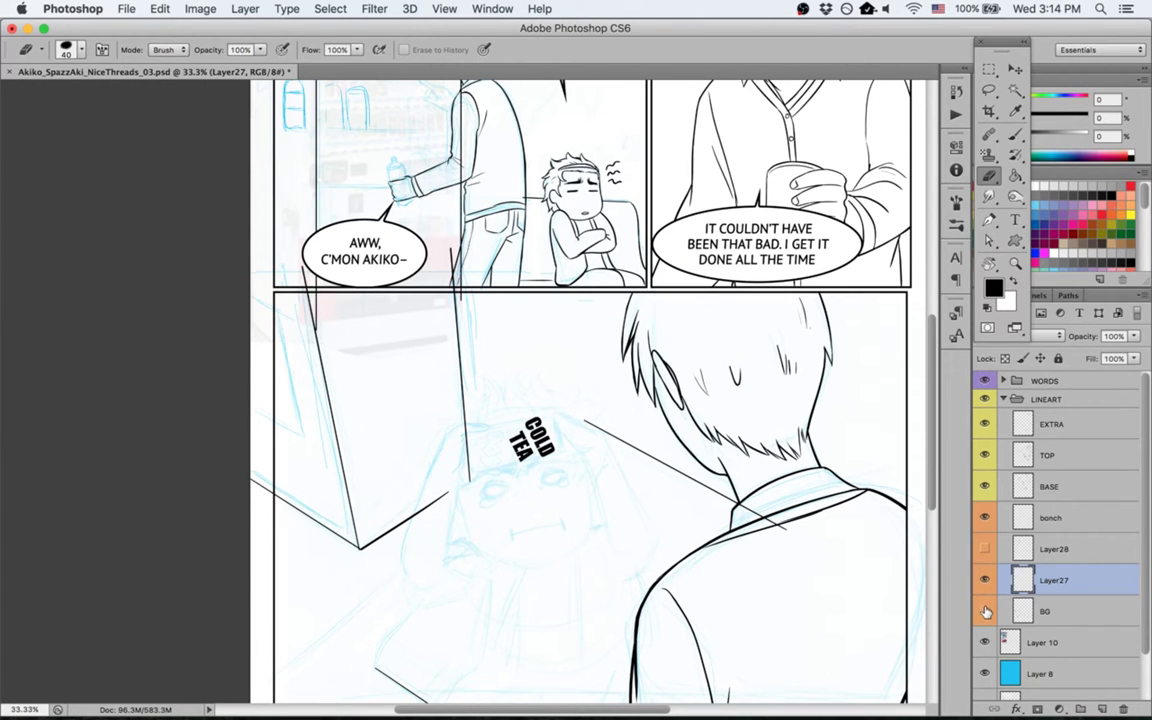
pyautogui.click(985, 609)
pyautogui.click(985, 609)
pyautogui.click(1057, 614)
pyautogui.click(1038, 708)
# Step: Mask out the end of the diagonal background line on BG where it crosses the foreground man's collar and shoulder
pyautogui.press('l')
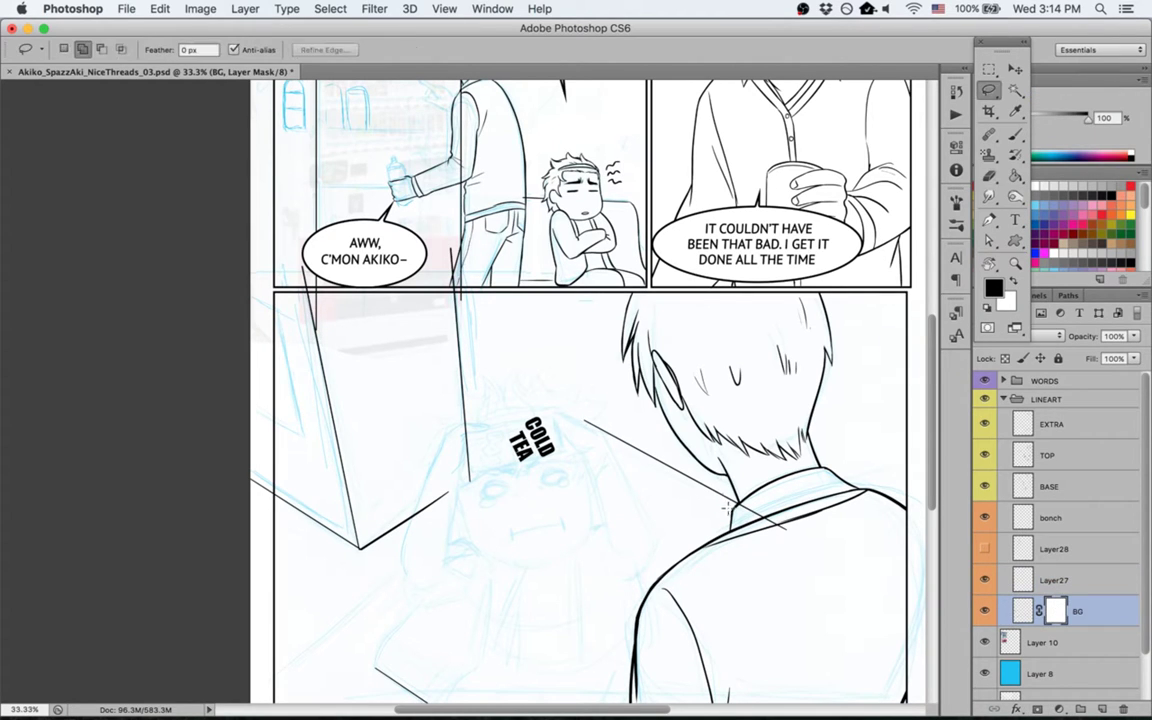
pyautogui.moveTo(763, 503)
pyautogui.mouseDown()
pyautogui.moveTo(800, 561)
pyautogui.moveTo(725, 545)
pyautogui.mouseUp()
pyautogui.press('g')
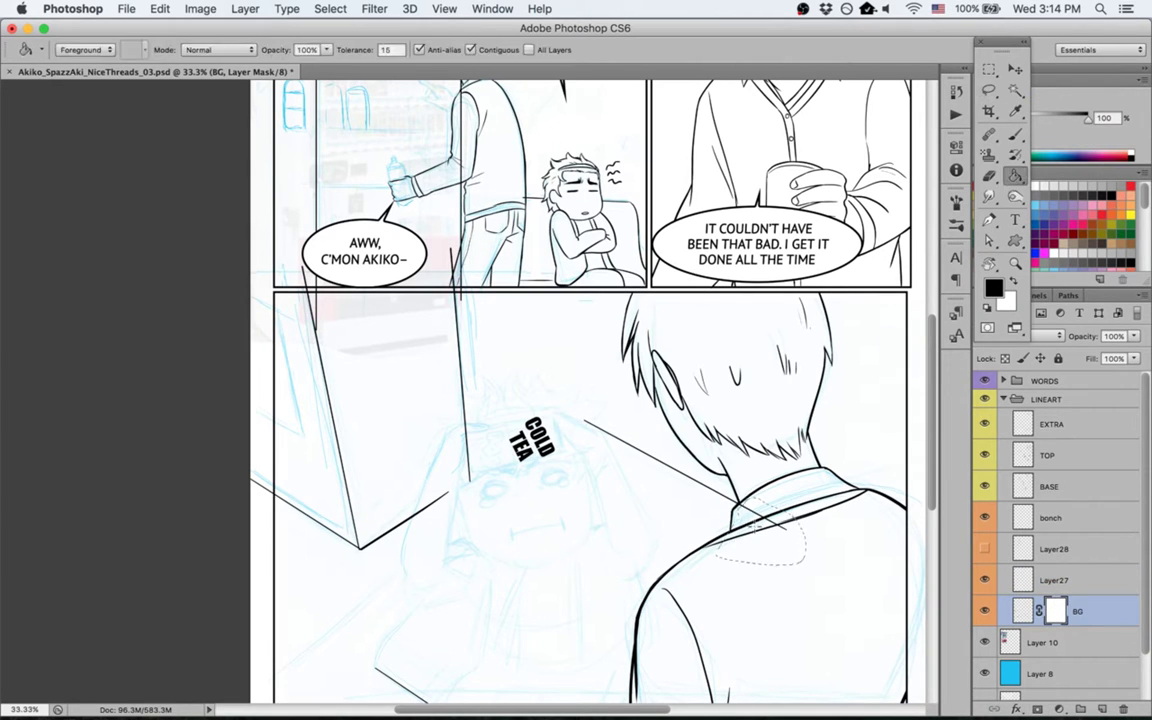
pyautogui.hotkey('ctrl', 'd')
pyautogui.press('e')
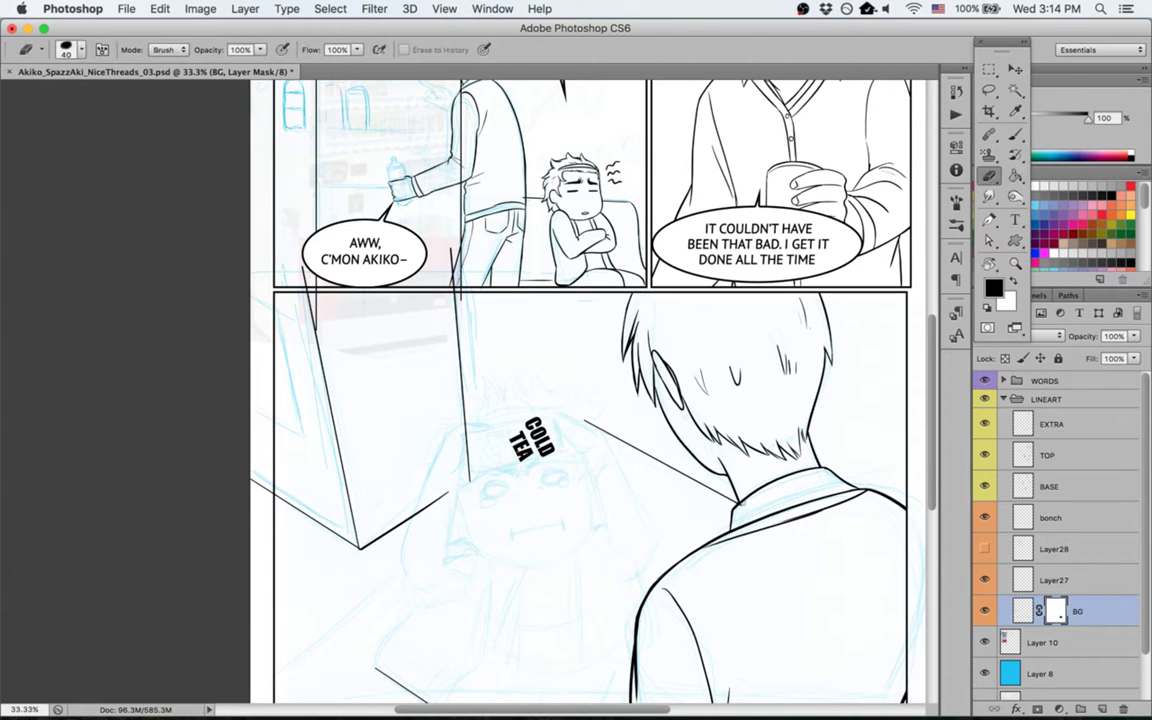
pyautogui.press('b')
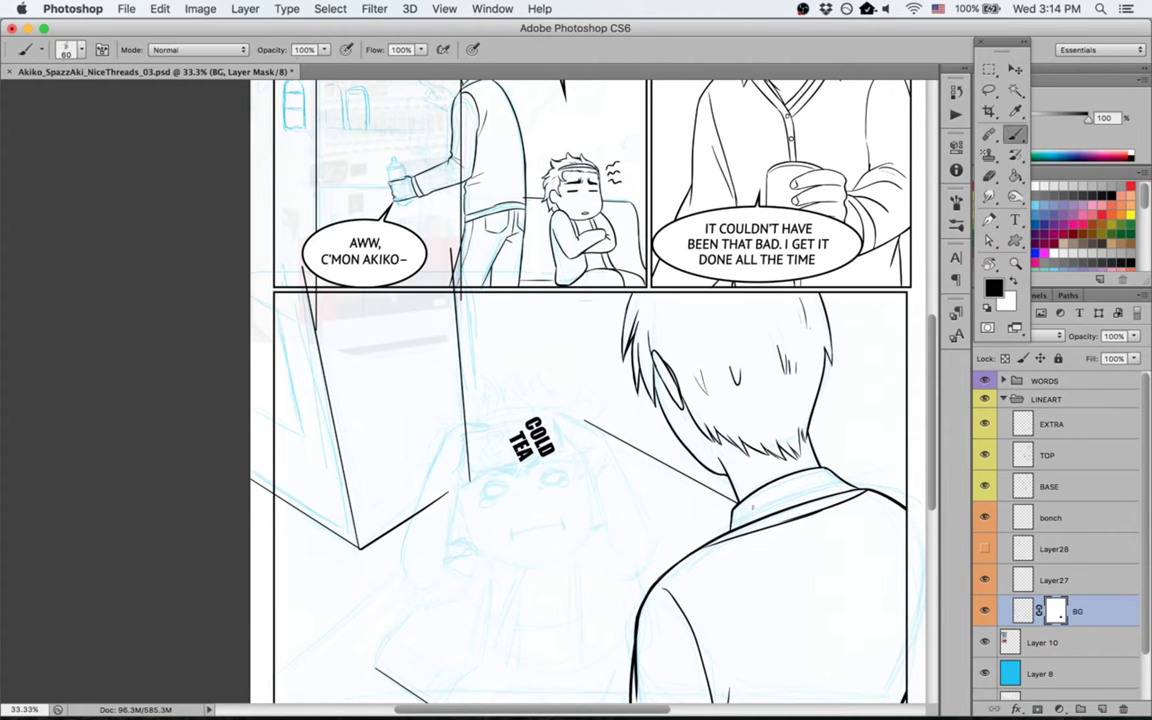
# Step: Mask out the part of BG's diagonal floor line that runs past the large panel's lower border, and deselect
pyautogui.press('h')
pyautogui.moveTo(700, 490); pyautogui.dragTo(694, 382)
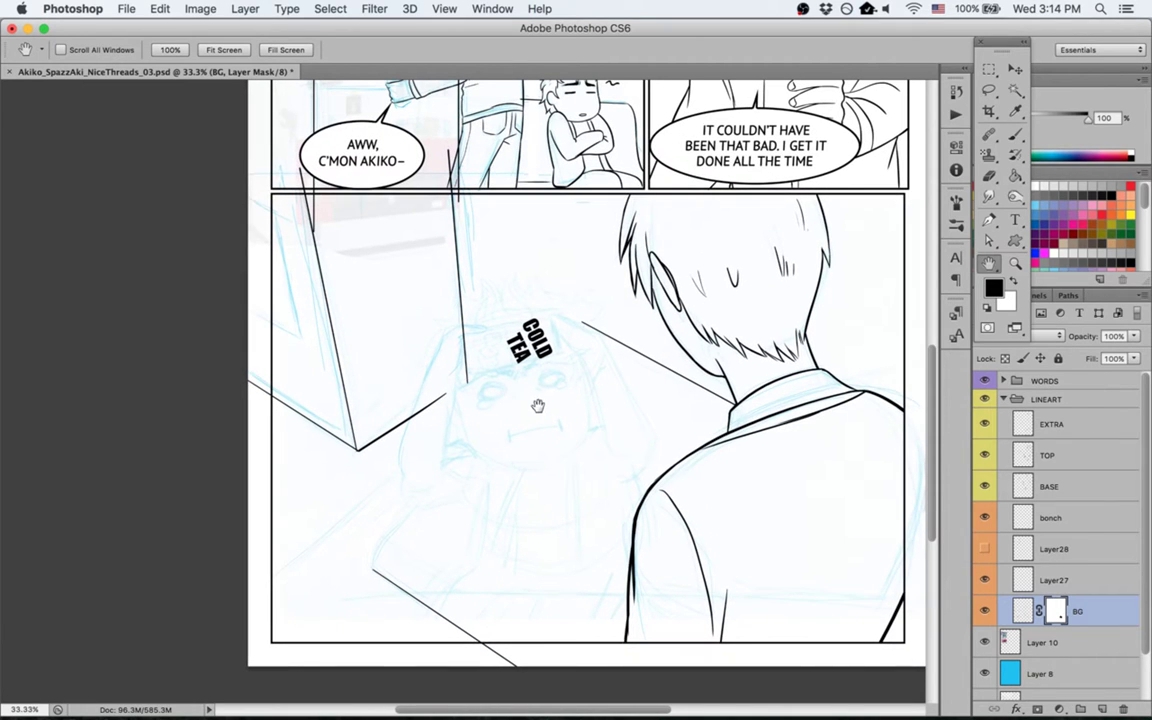
pyautogui.moveTo(503, 382); pyautogui.dragTo(503, 378)
pyautogui.press('m')
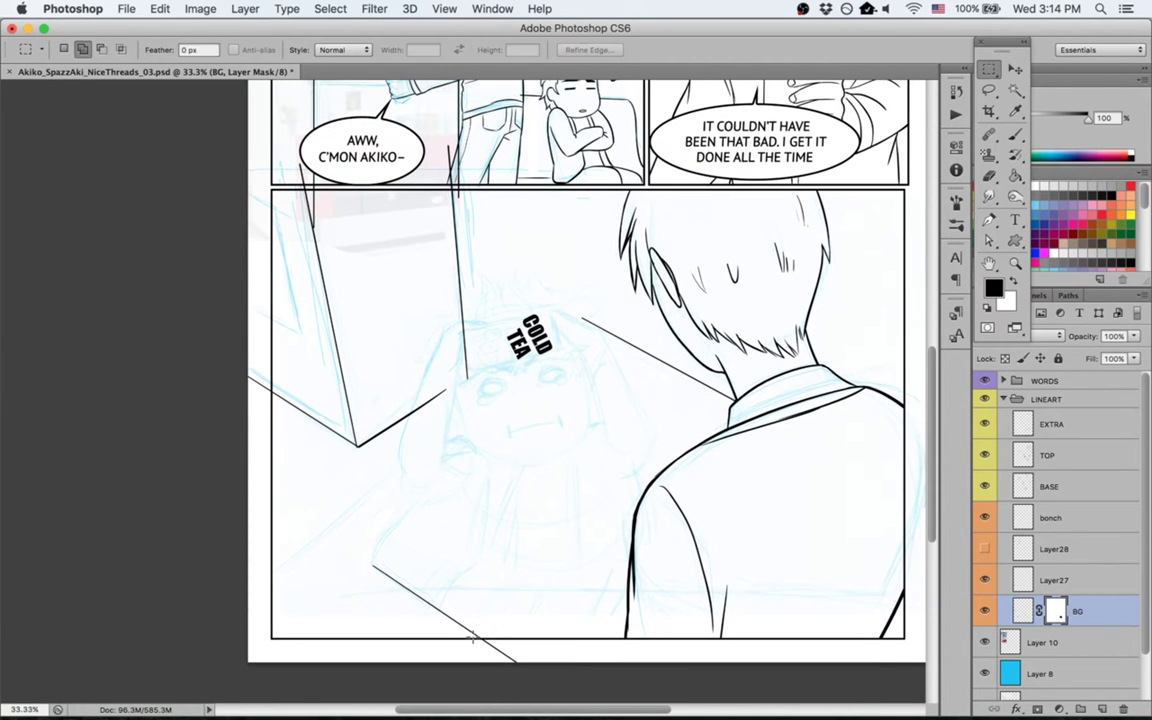
pyautogui.moveTo(470, 638); pyautogui.dragTo(577, 666)
pyautogui.press('g')
pyautogui.click(535, 653)
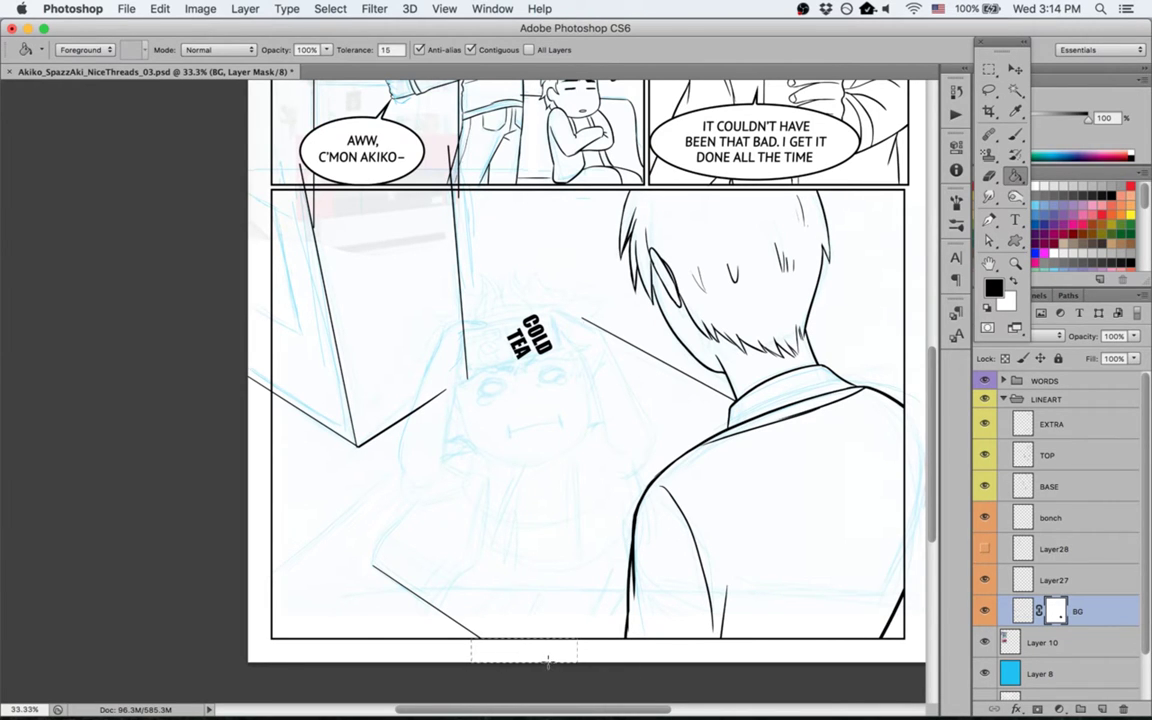
pyautogui.press('super+d')
# Step: Mask out the ends of BG's two steep shelf lines that stick up past the large panel's upper border, and deselect
pyautogui.moveTo(457, 274); pyautogui.dragTo(478, 366)
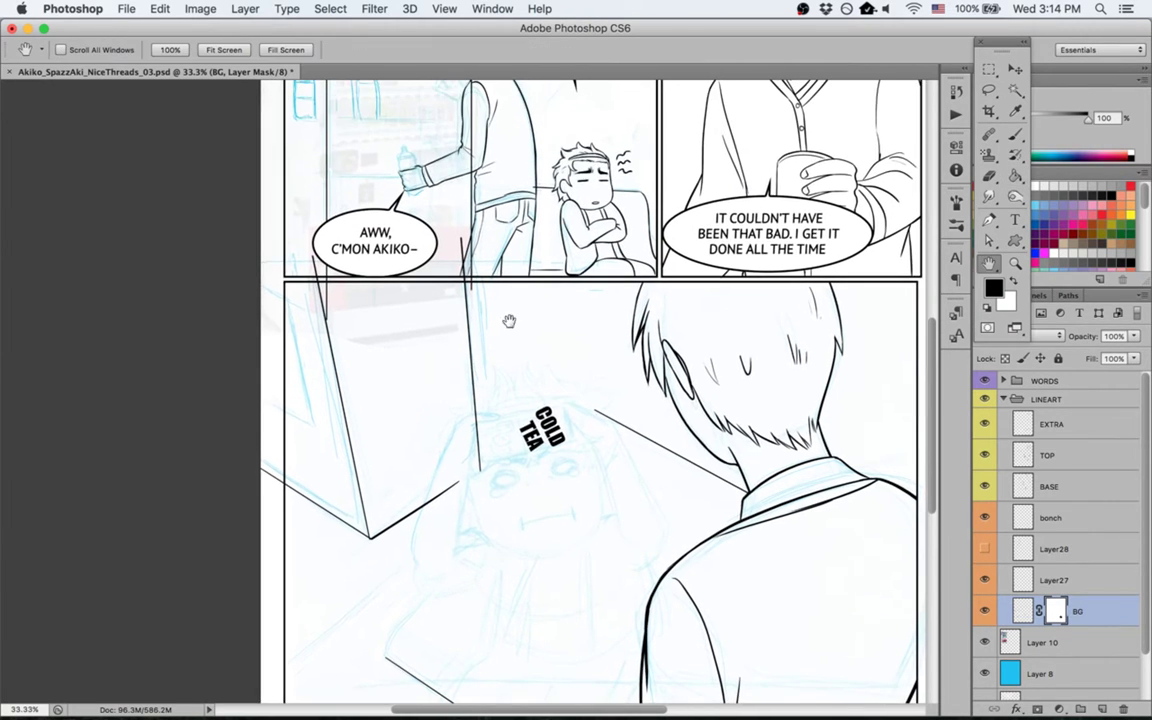
pyautogui.moveTo(510, 316); pyautogui.dragTo(522, 456)
pyautogui.scroll(-5, 522, 456)
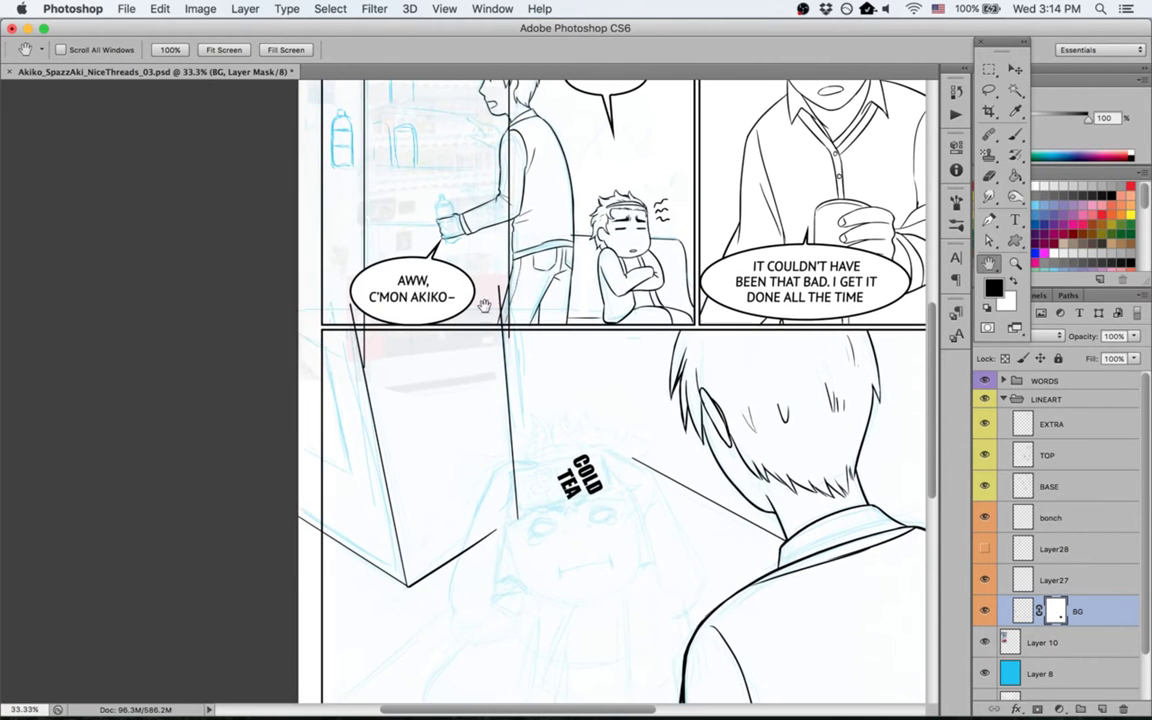
pyautogui.press('e')
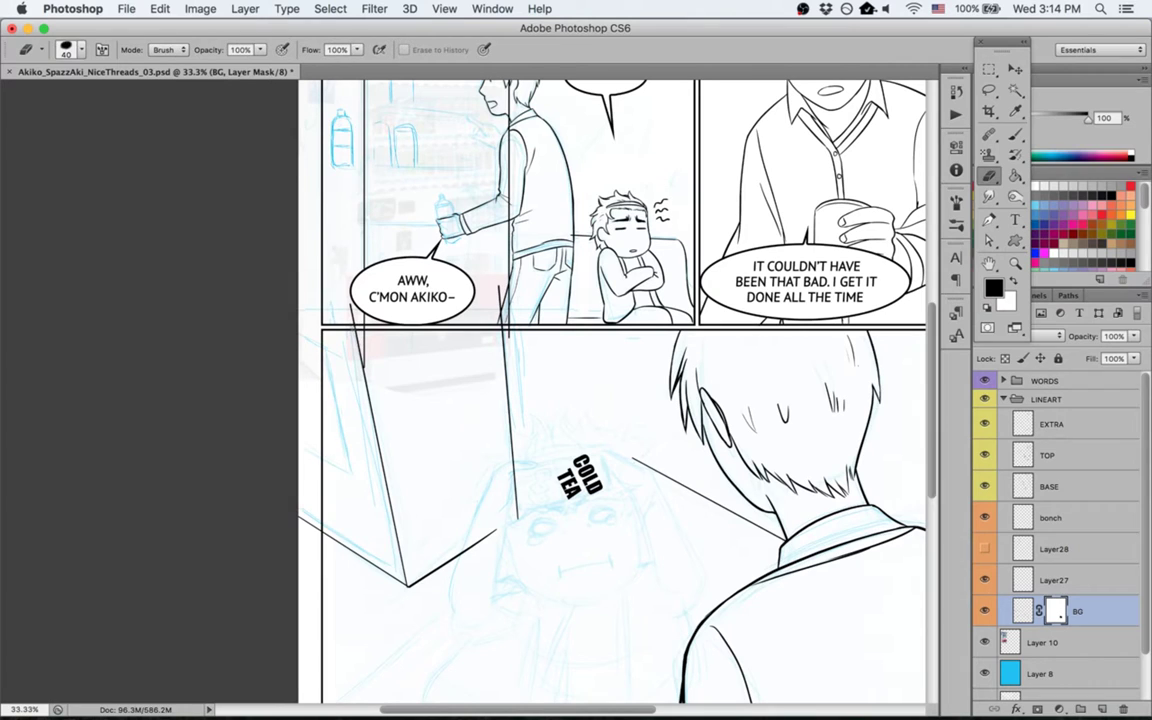
pyautogui.press('m')
pyautogui.moveTo(330, 286)
pyautogui.mouseDown()
pyautogui.moveTo(480, 300)
pyautogui.moveTo(540, 328)
pyautogui.mouseUp()
pyautogui.press('g')
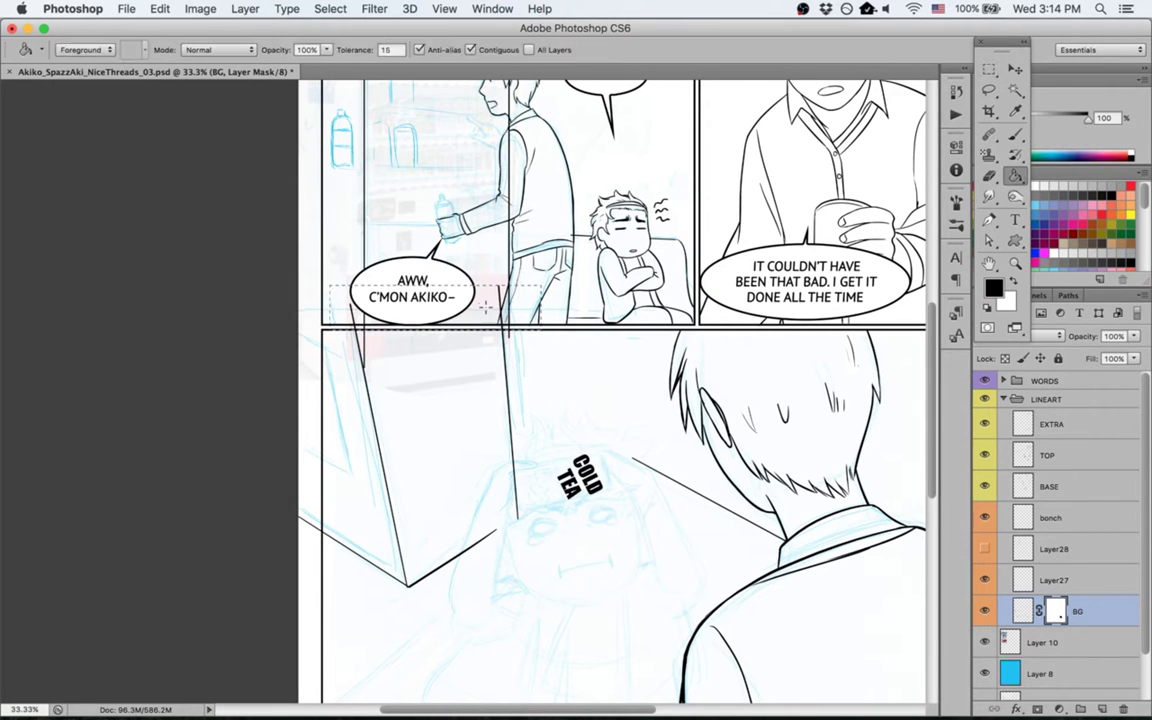
pyautogui.hotkey('ctrl', 'd')
# Step: Delete the ends of Layer27's vertical lines that run down into the large panel, and deselect
pyautogui.click(985, 582)
pyautogui.click(1055, 580)
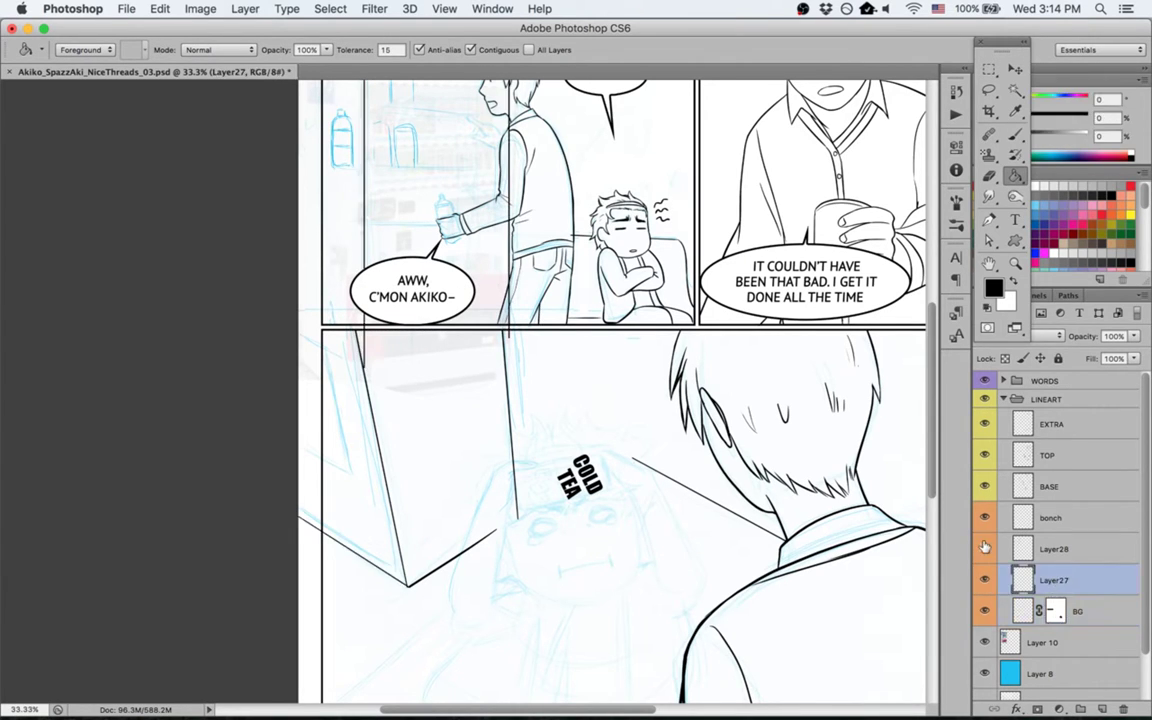
pyautogui.press('m')
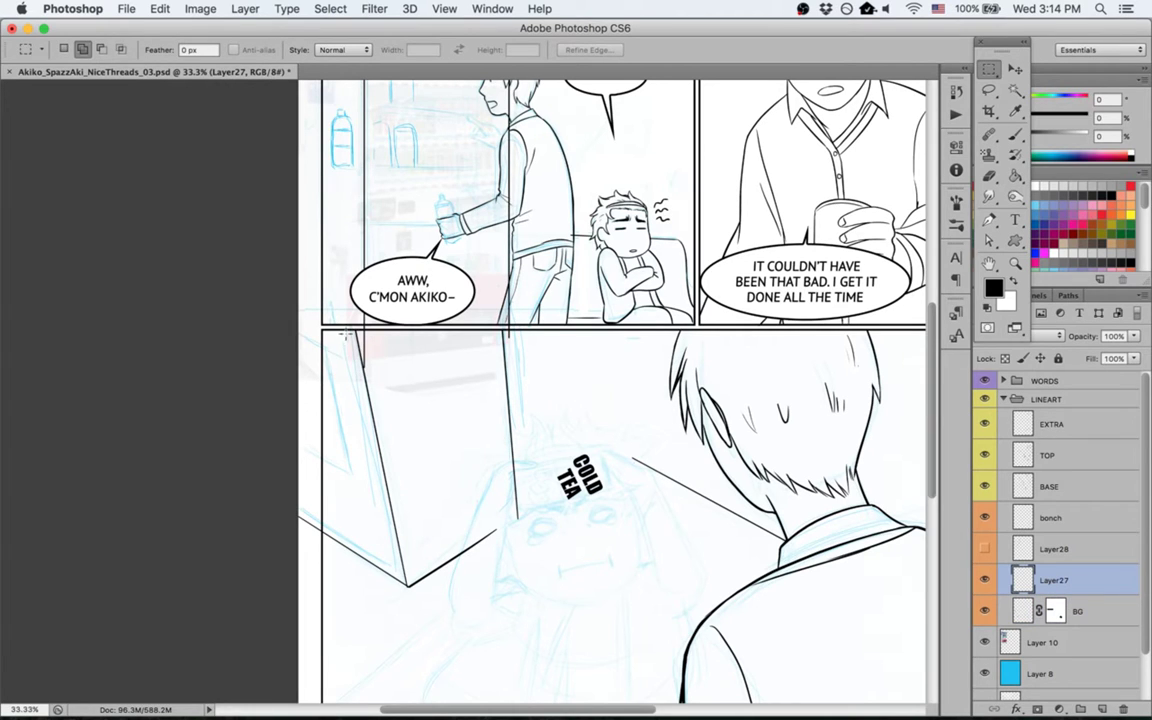
pyautogui.moveTo(346, 333); pyautogui.dragTo(540, 411)
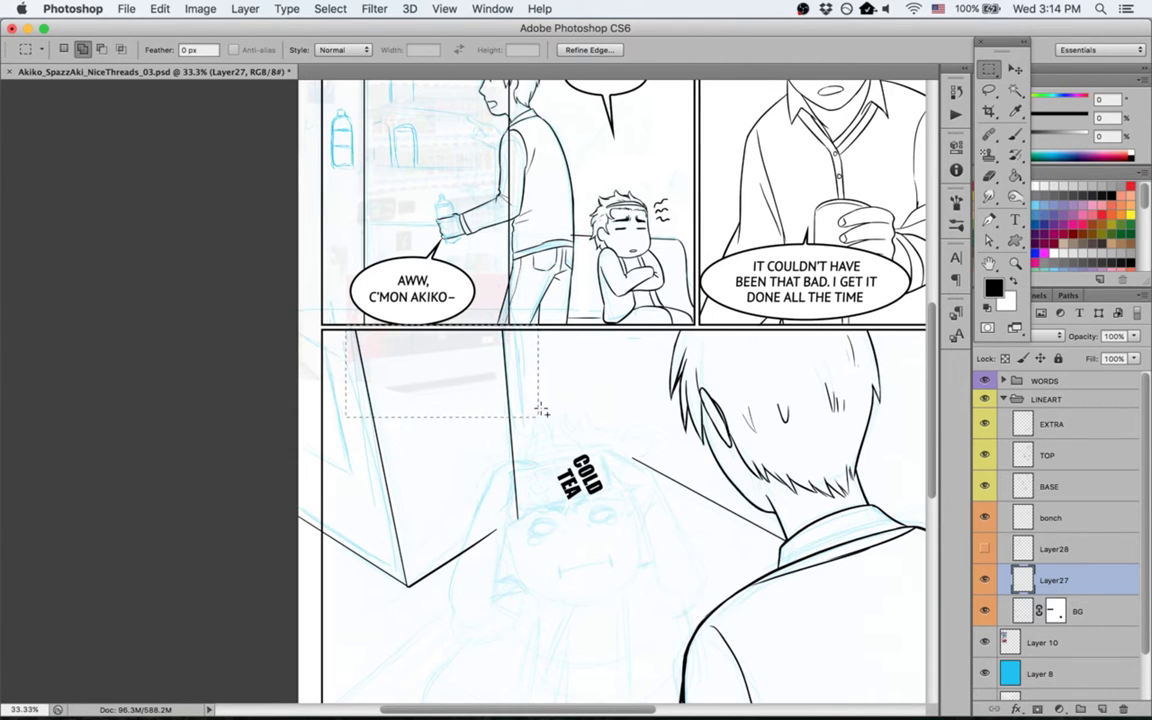
pyautogui.press('super+d')
# Step: Show Layer28 and make it the active layer, and hide the WORDS group over the first panel
pyautogui.scroll(5, 500, 400)
pyautogui.scroll(3, 509, 400)
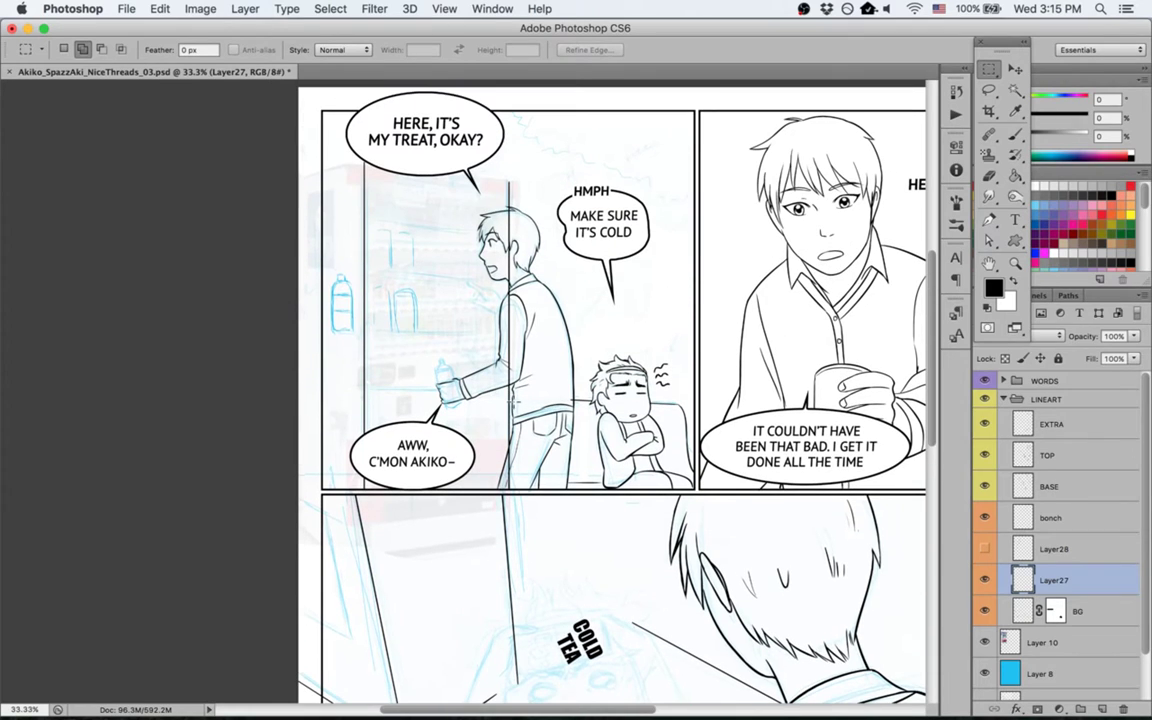
pyautogui.click(984, 548)
pyautogui.click(1052, 549)
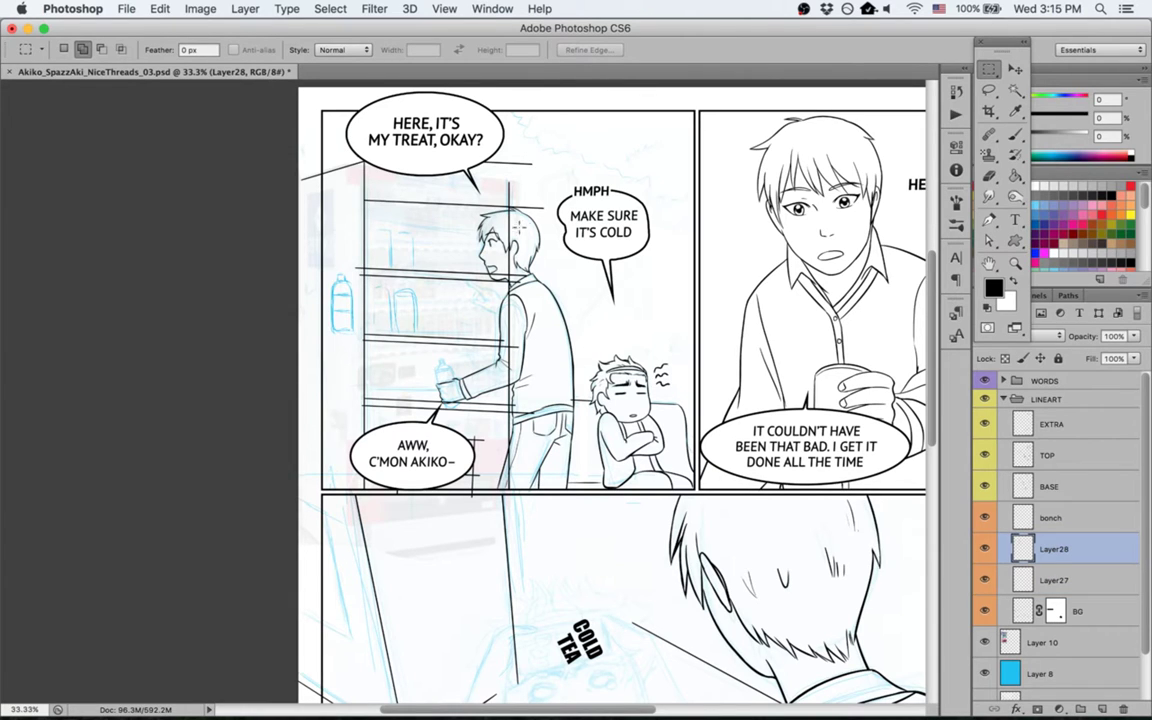
pyautogui.click(984, 380)
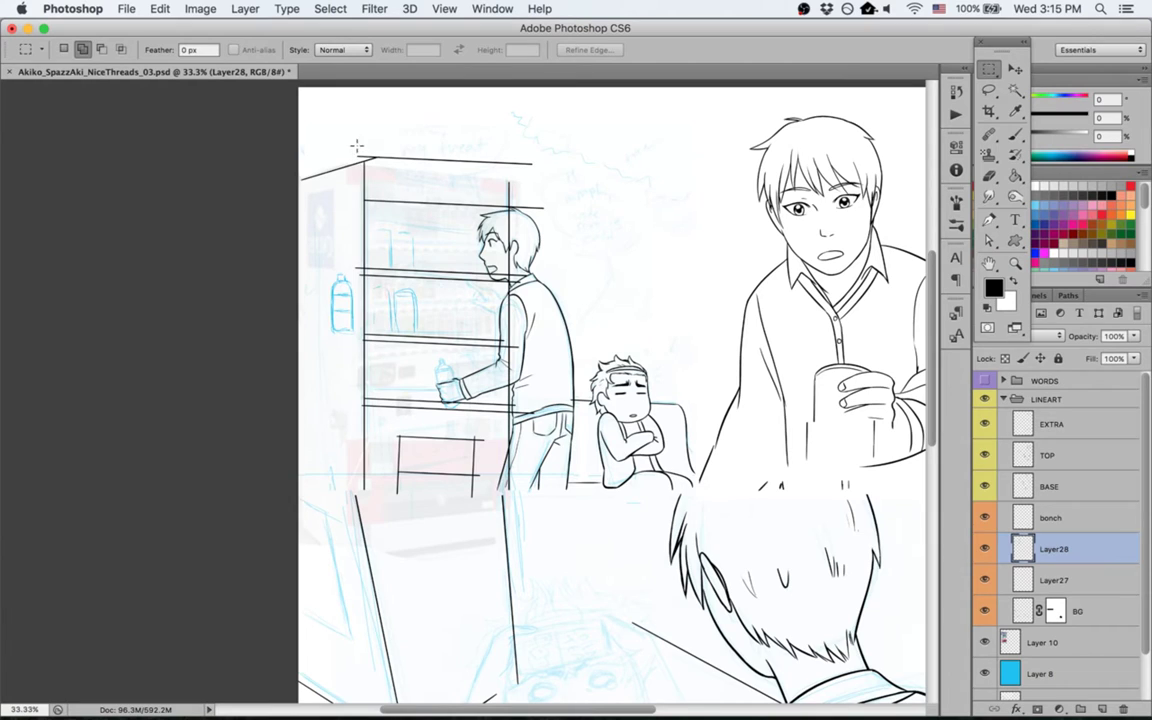
# Step: Lasso only the drinks shelf's front top edge on Layer28 and nudge it down to meet the shelf's upper corner
pyautogui.press('e')
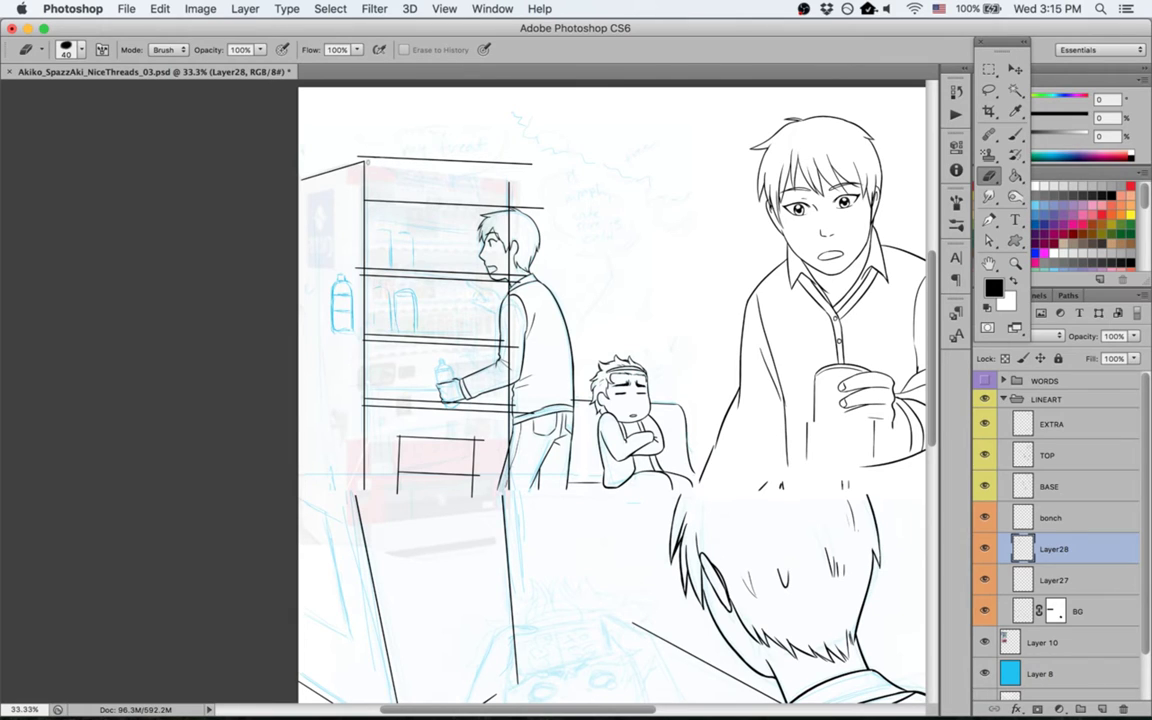
pyautogui.press('l')
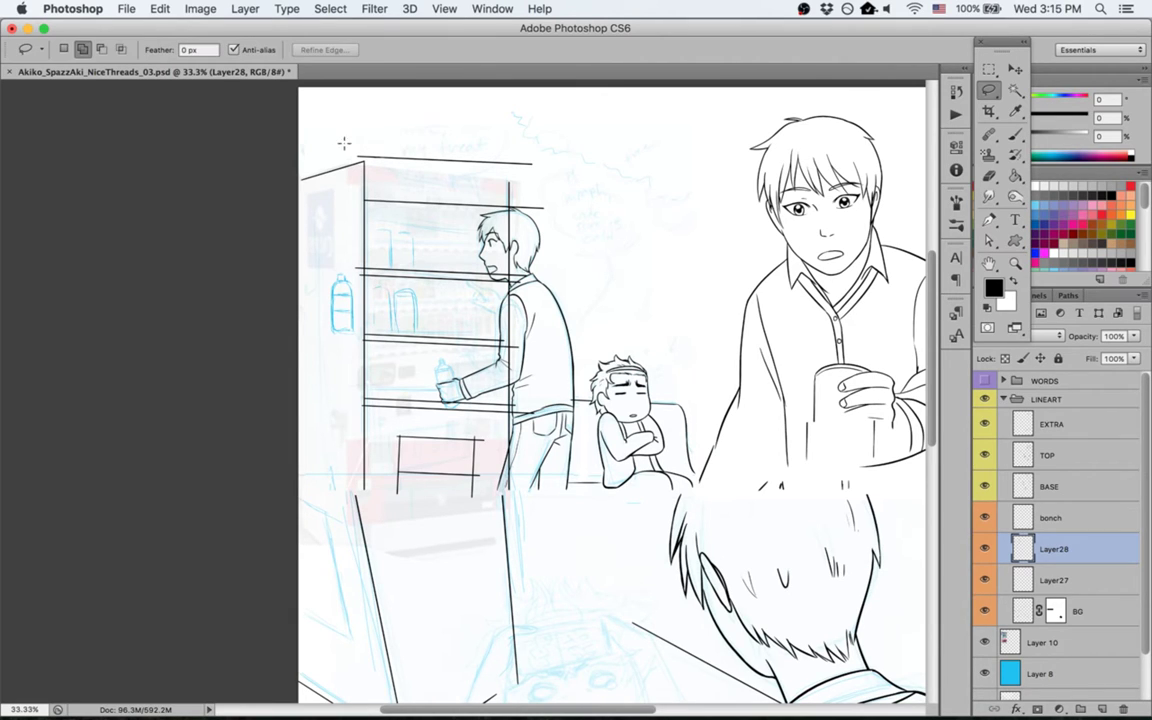
pyautogui.moveTo(415, 167)
pyautogui.mouseDown()
pyautogui.moveTo(562, 175)
pyautogui.moveTo(336, 101)
pyautogui.mouseUp()
pyautogui.press('shift')
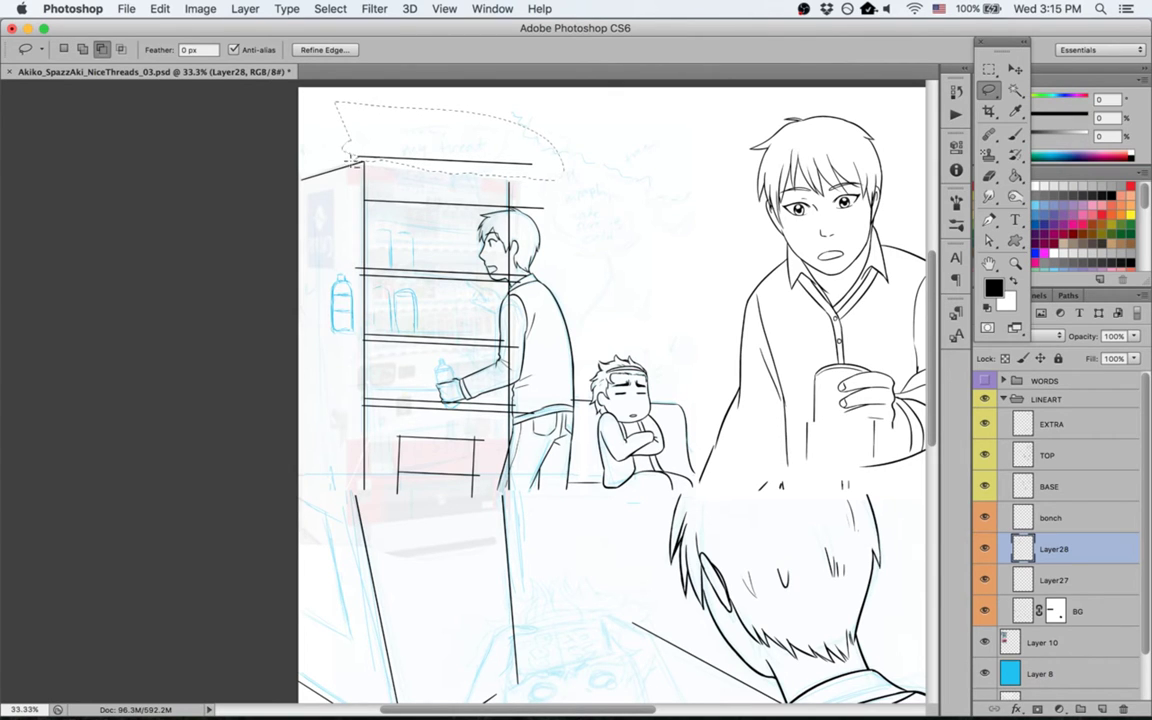
pyautogui.moveTo(356, 158); pyautogui.dragTo(344, 140)
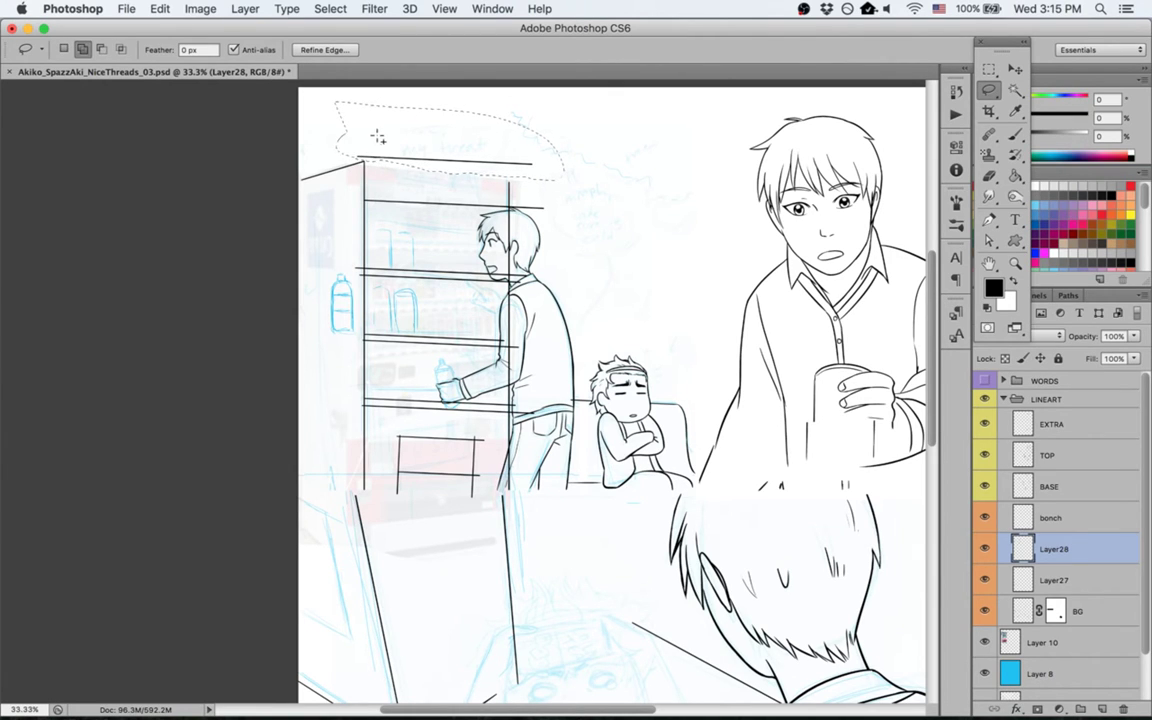
pyautogui.press('v')
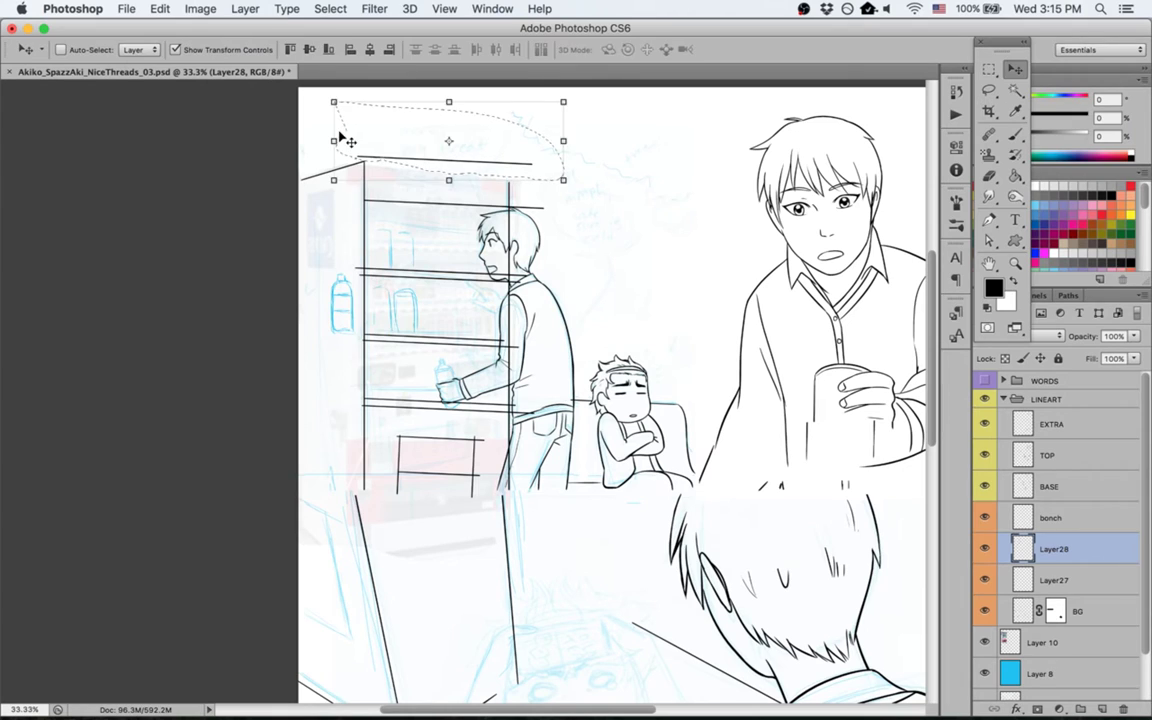
pyautogui.hotkey('ctrl', 'd')
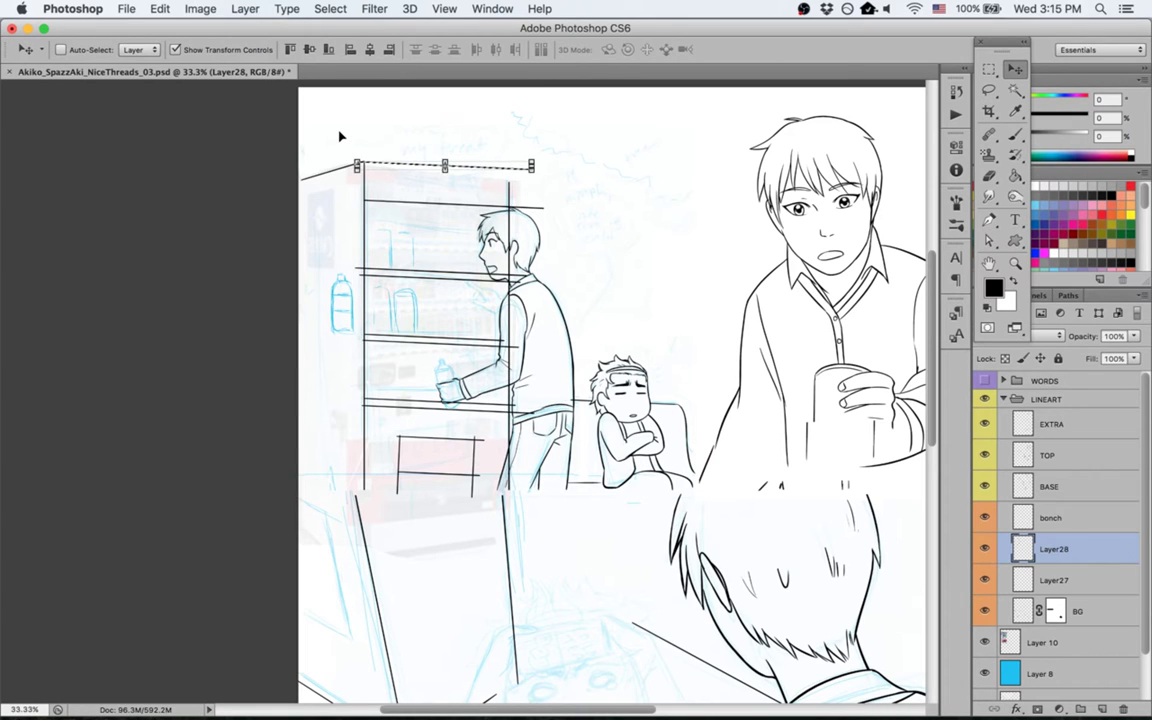
# Step: Skew the shelf's front top edge so that its far end drops slightly, and deselect it
pyautogui.rightClick(527, 167)
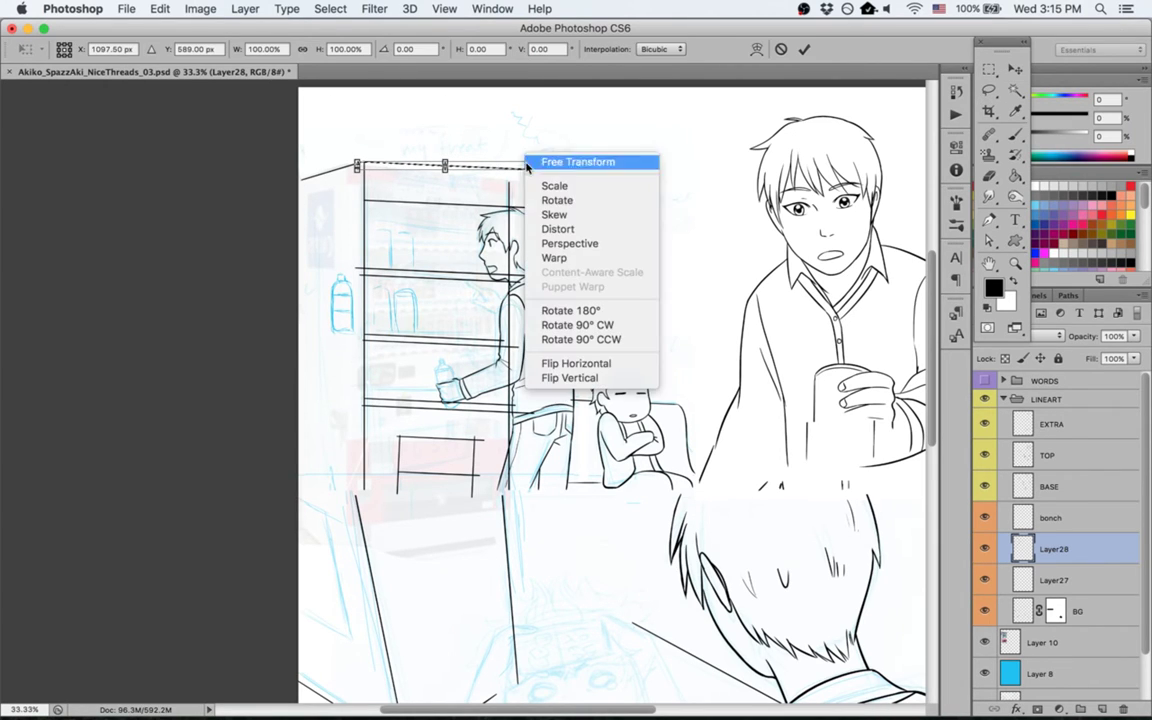
pyautogui.click(554, 214)
pyautogui.moveTo(537, 175); pyautogui.dragTo(540, 180)
pyautogui.press('Return')
pyautogui.press('super+d')
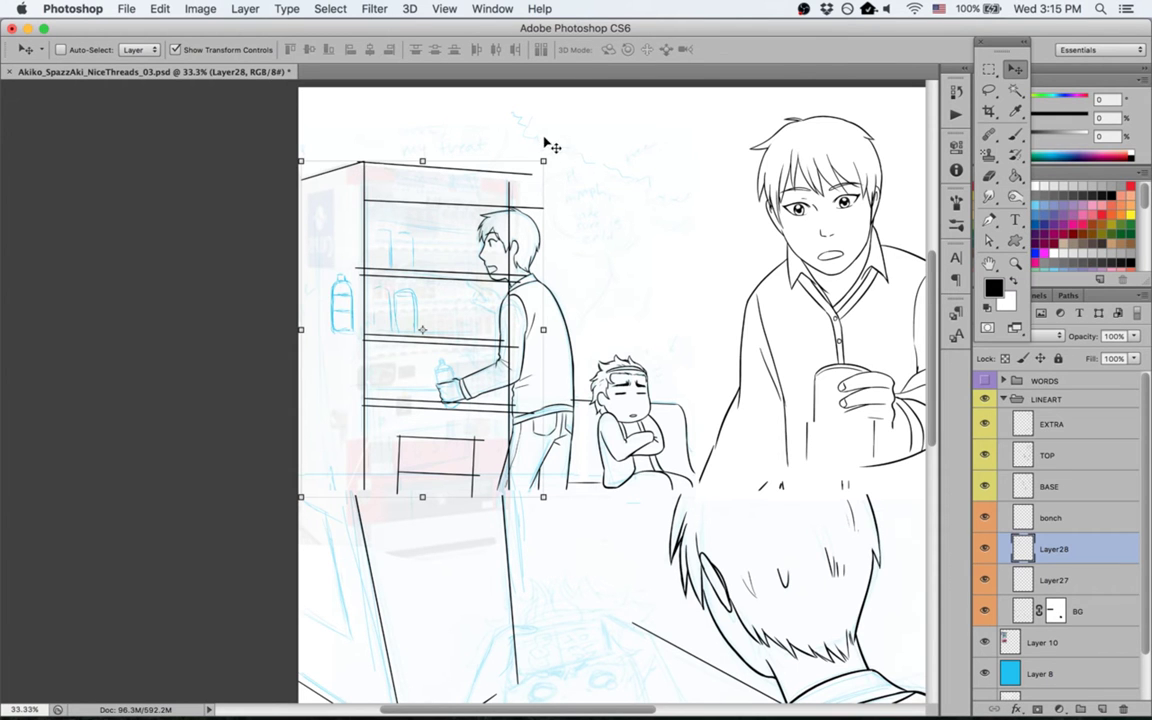
# Step: Erase the overshooting end of the top edge line at the shelf's upper corner on Layer28
pyautogui.press('z')
pyautogui.moveTo(337, 141); pyautogui.dragTo(470, 175)
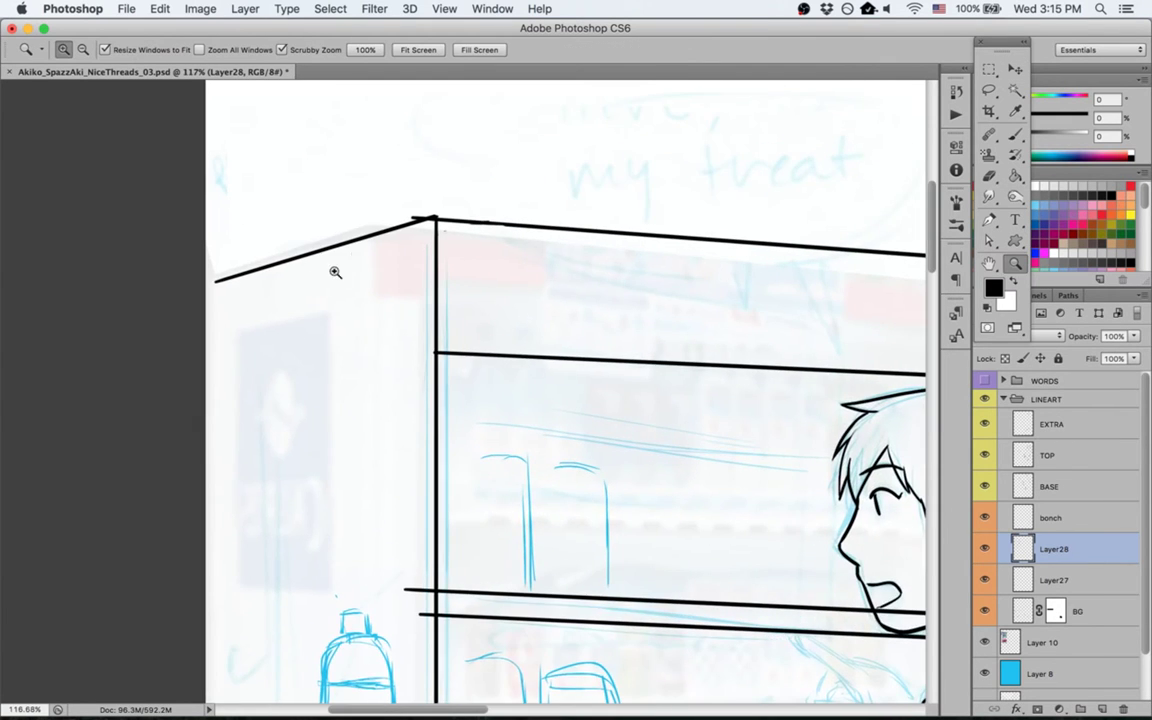
pyautogui.press('r')
pyautogui.moveTo(330, 505); pyautogui.dragTo(532, 571)
pyautogui.press('e')
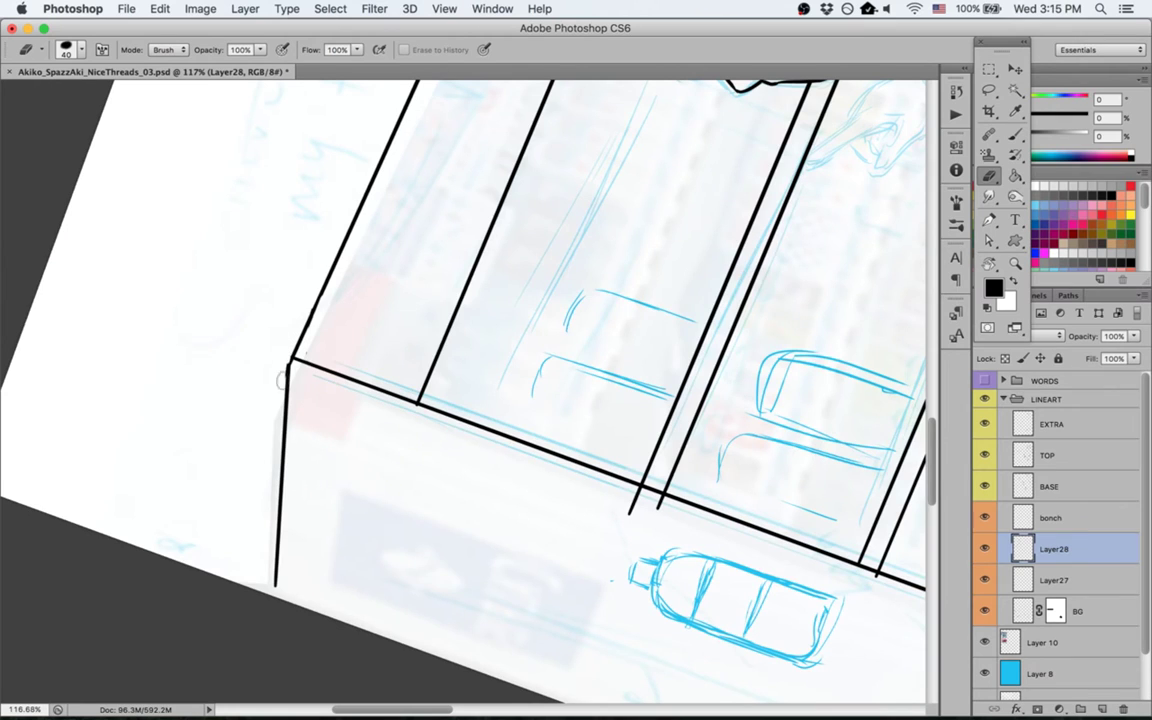
pyautogui.press('super+z')
pyautogui.press('Escape')
pyautogui.press('super+0')
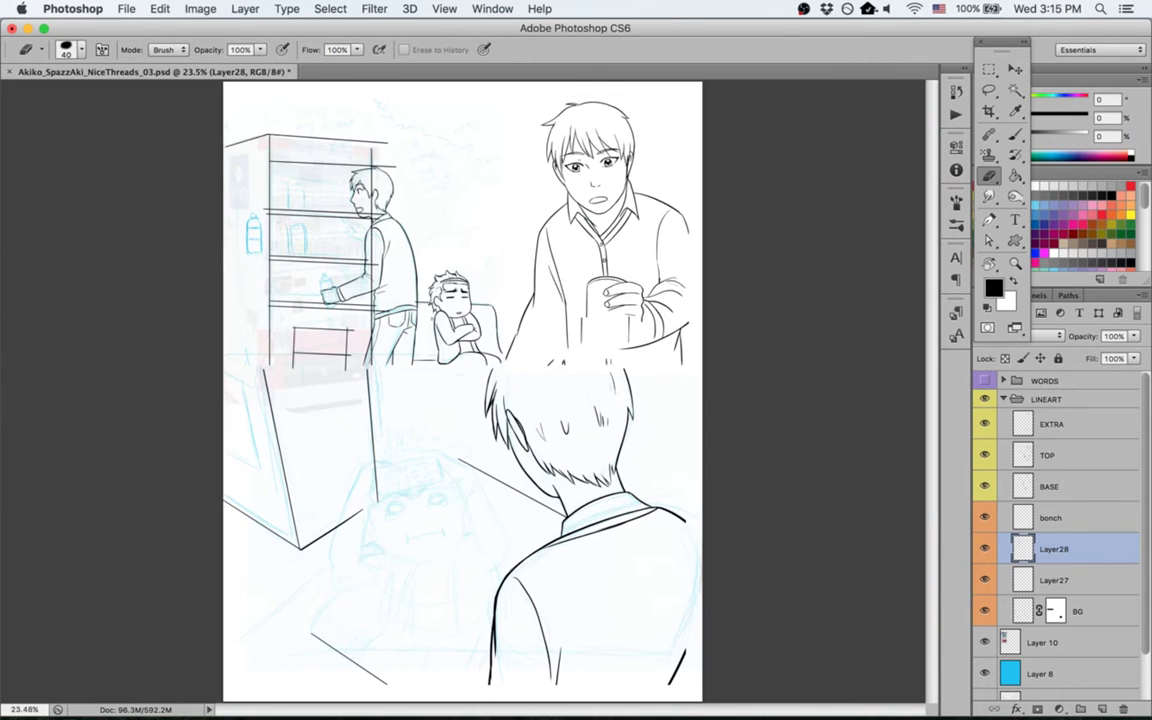
# Step: Select the shelf's top edges and uppermost shelf line on Layer28, nudge them down together, and deselect them
pyautogui.press('z')
pyautogui.moveTo(269, 147); pyautogui.dragTo(596, 240)
pyautogui.hscroll(-3, 430, 272)
pyautogui.press('m')
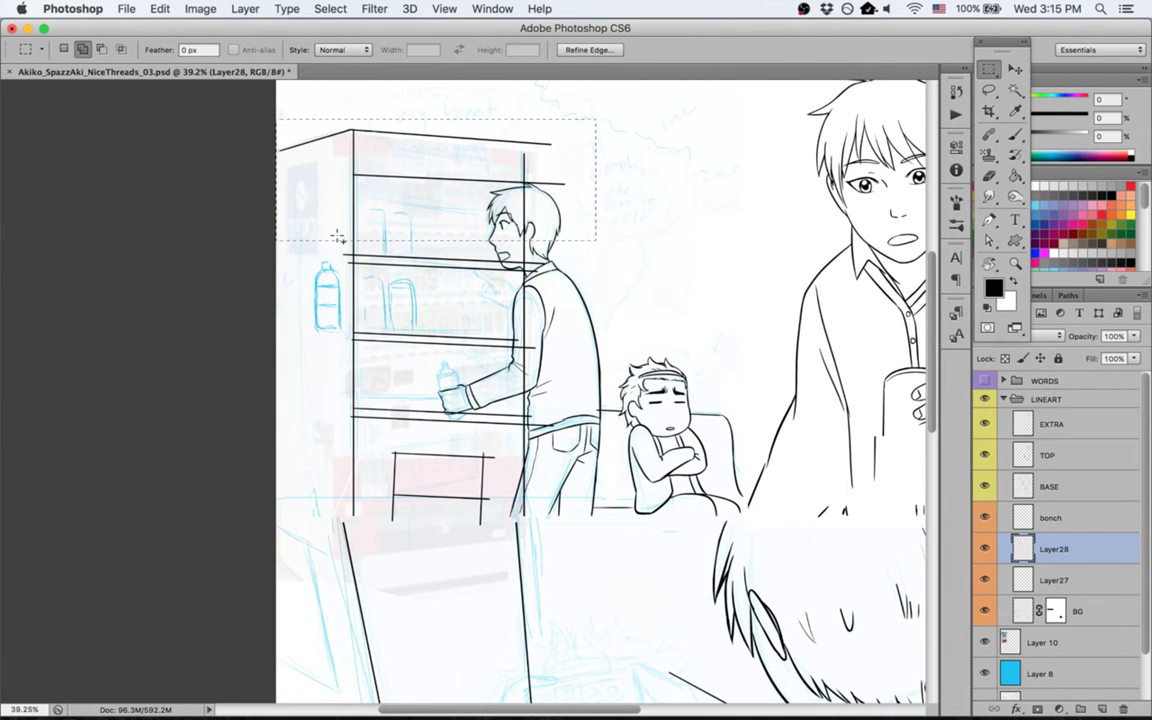
pyautogui.press('v')
pyautogui.press('Down')
pyautogui.press('Down')
pyautogui.press('Down')
pyautogui.press('Down')
pyautogui.press('Down')
pyautogui.press('Down')
pyautogui.press('Down')
pyautogui.press('Down')
pyautogui.press('Down')
pyautogui.press('Down')
pyautogui.press('Down')
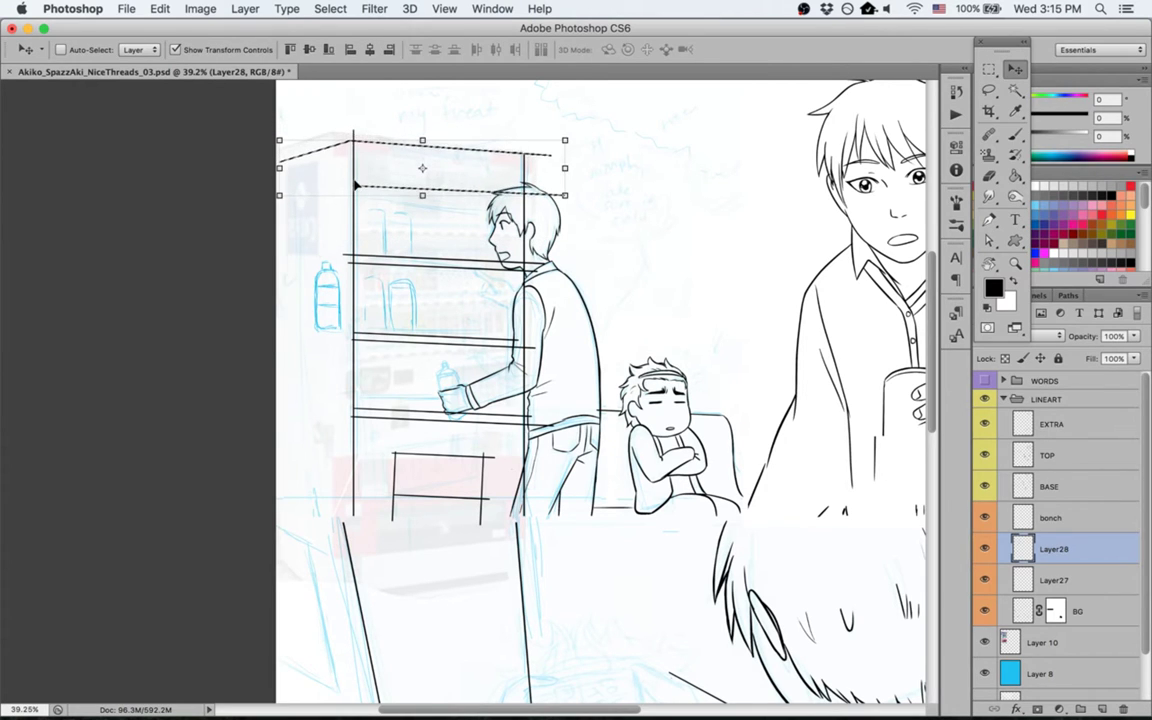
pyautogui.press('Down')
pyautogui.press('Down')
pyautogui.press('Down')
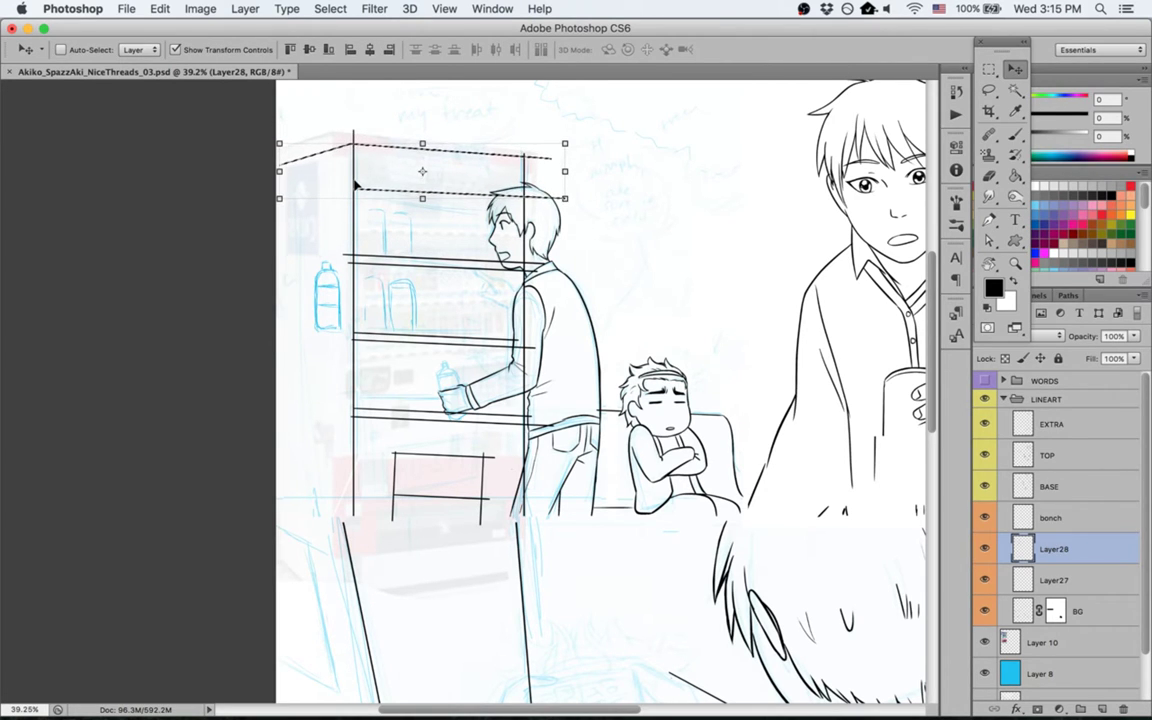
pyautogui.press('super+d')
# Step: Shorten the overshooting top end of the shelf's near vertical line on Layer27 to meet the corner, deselect it and save
pyautogui.click(1045, 582)
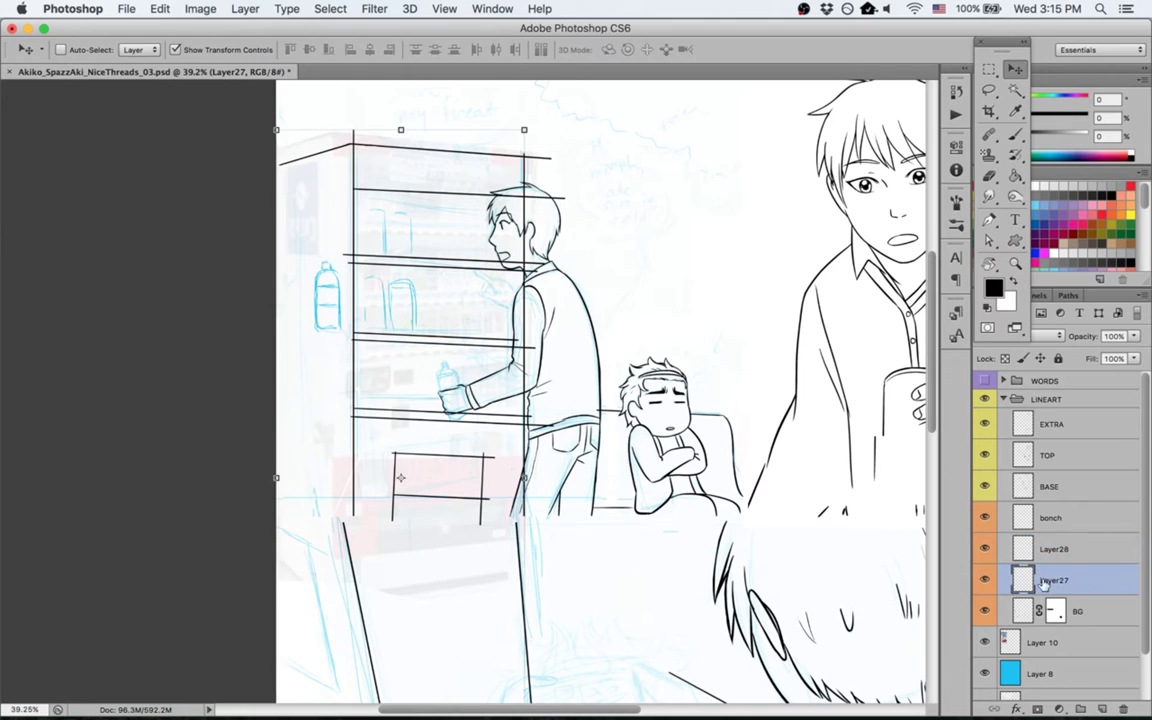
pyautogui.press('m')
pyautogui.moveTo(335, 113); pyautogui.dragTo(376, 217)
pyautogui.press('v')
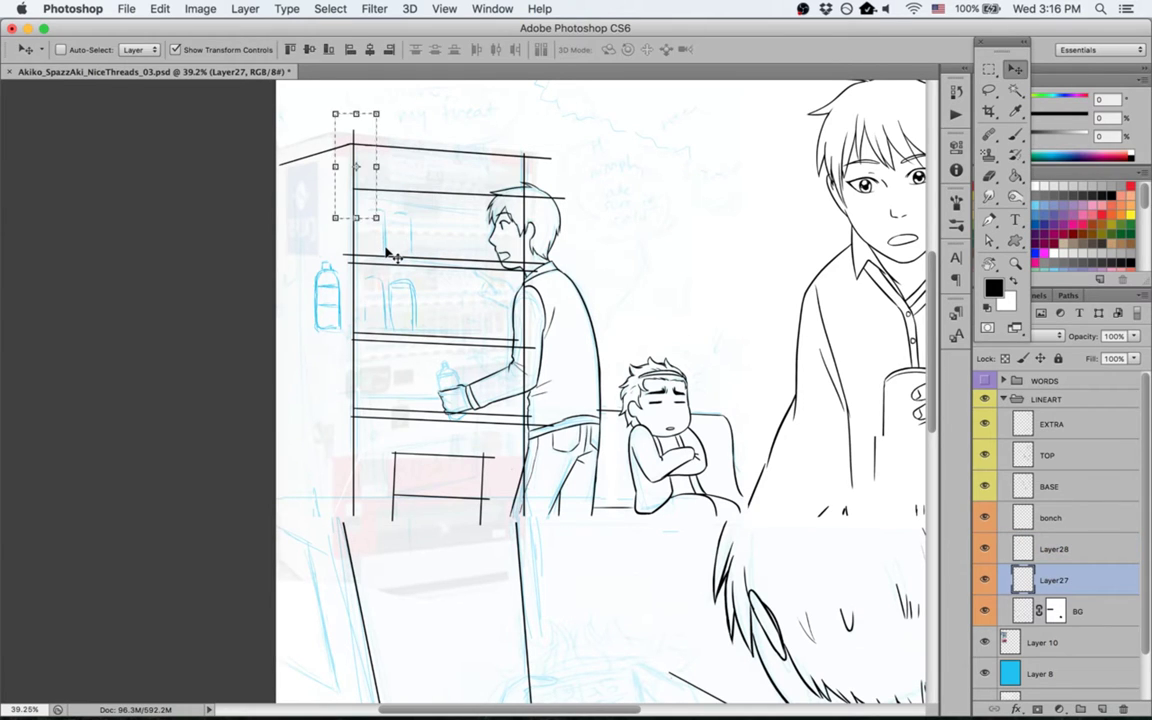
pyautogui.press('super+d')
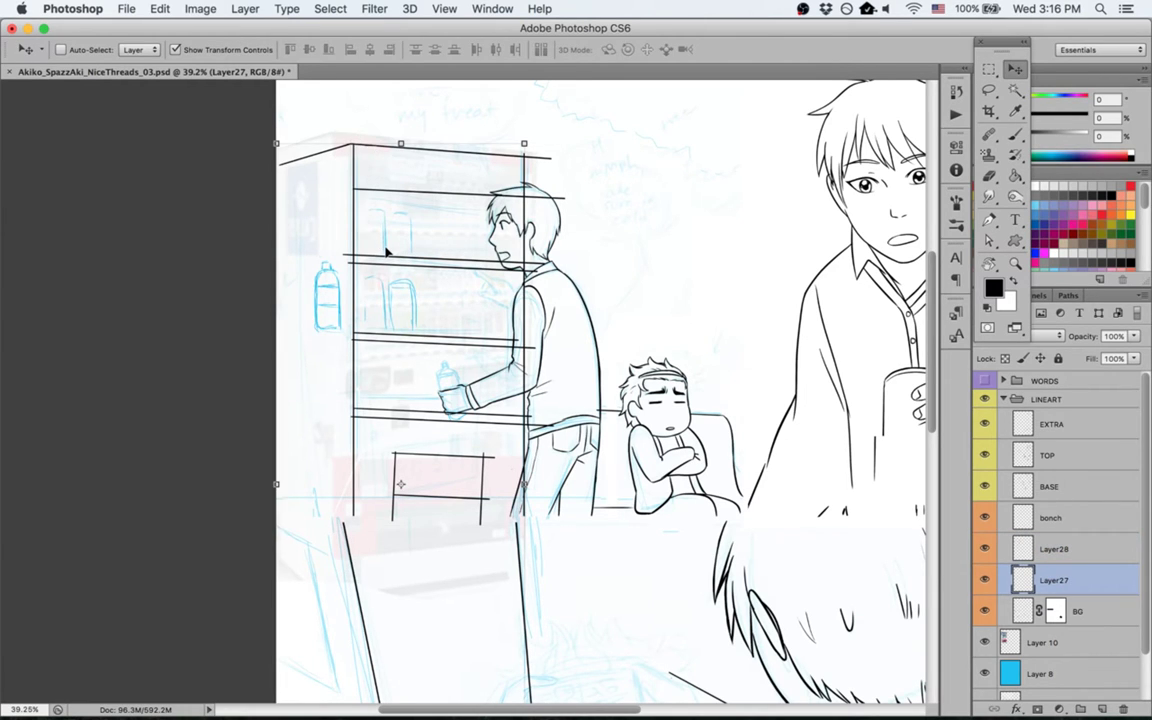
pyautogui.press('super+s')
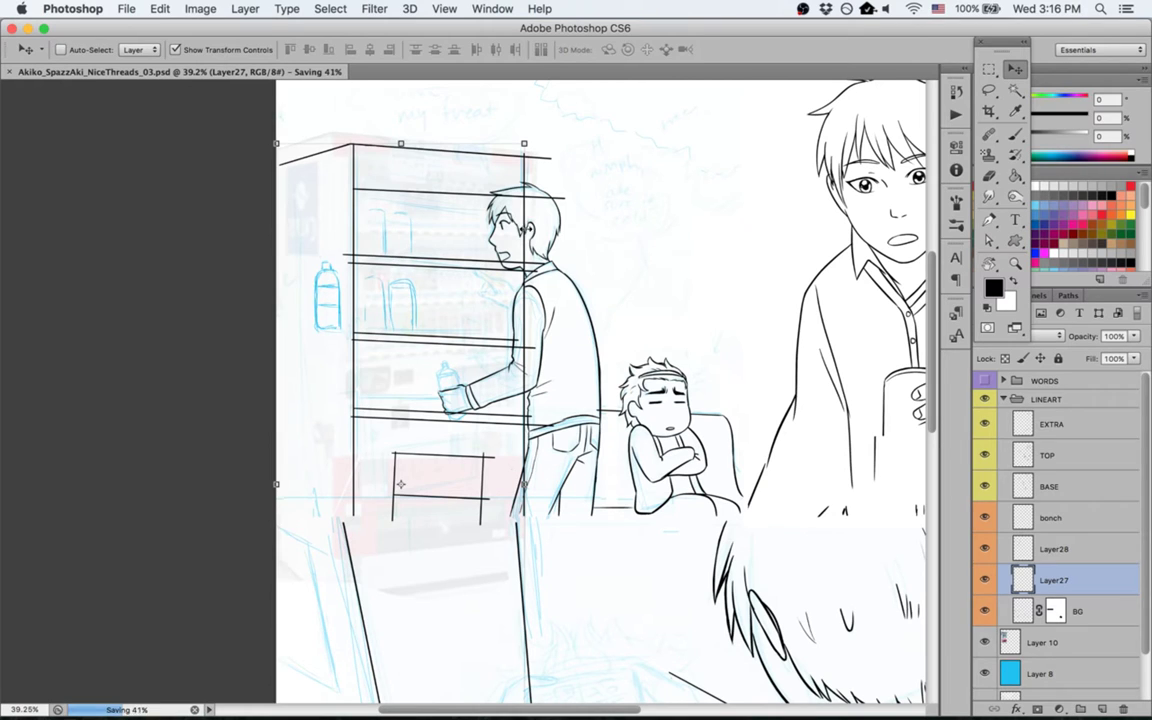
# Step: On Layer28, remove the upper horizontal line ends that overshoot the shelf's far vertical edge, and deselect the area
pyautogui.press('e')
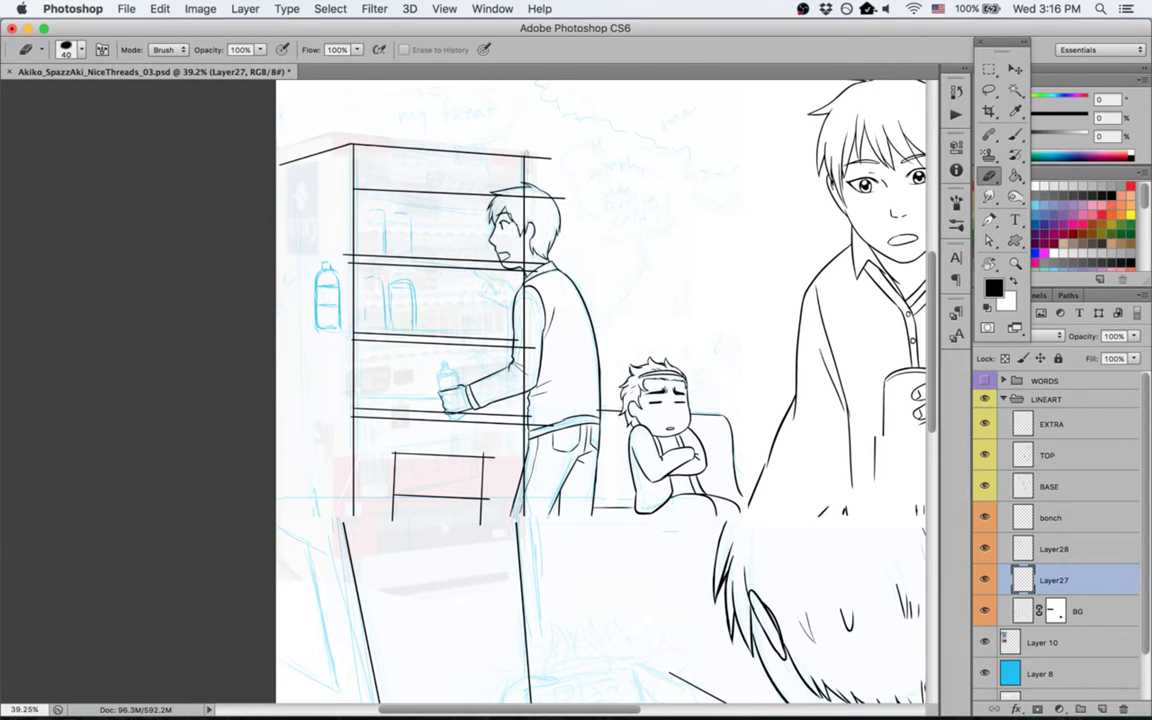
pyautogui.click(984, 550)
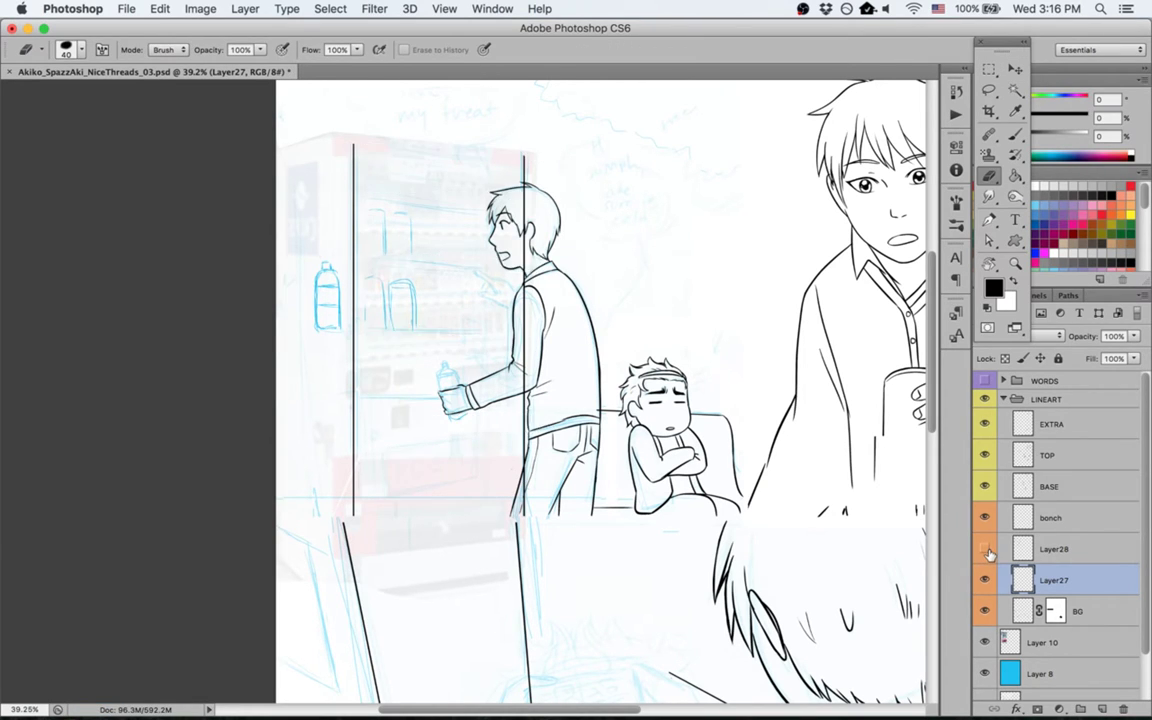
pyautogui.click(984, 550)
pyautogui.click(1052, 548)
pyautogui.press('m')
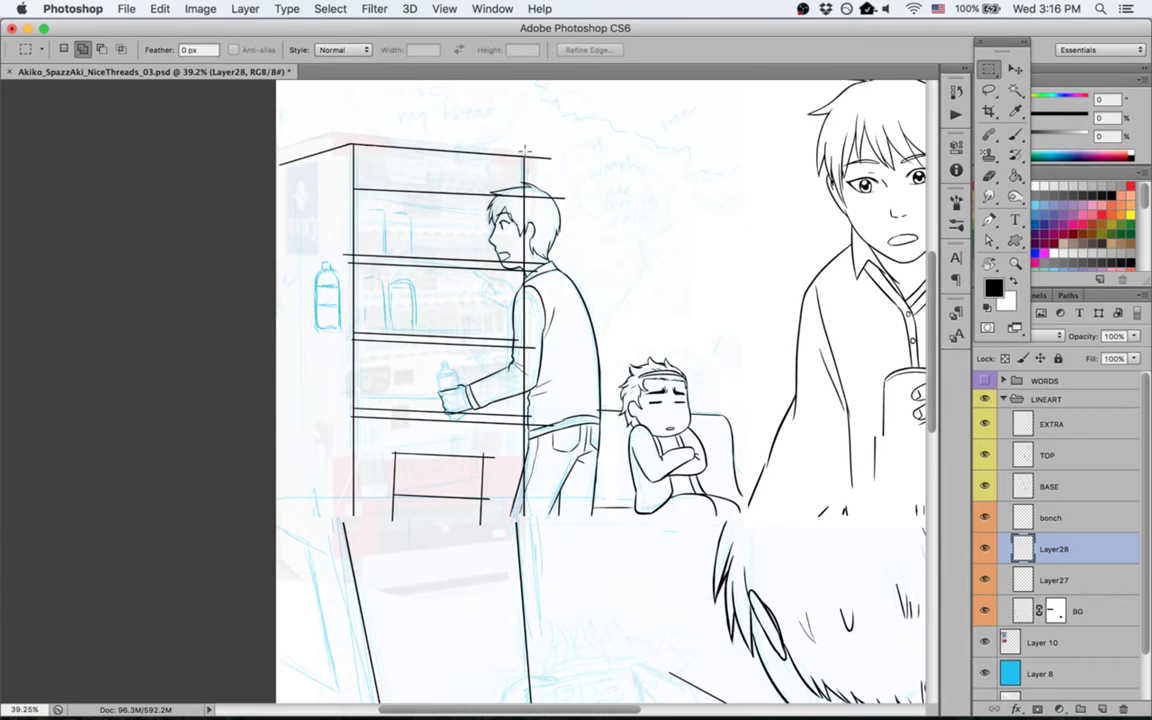
pyautogui.moveTo(524, 150); pyautogui.dragTo(631, 369)
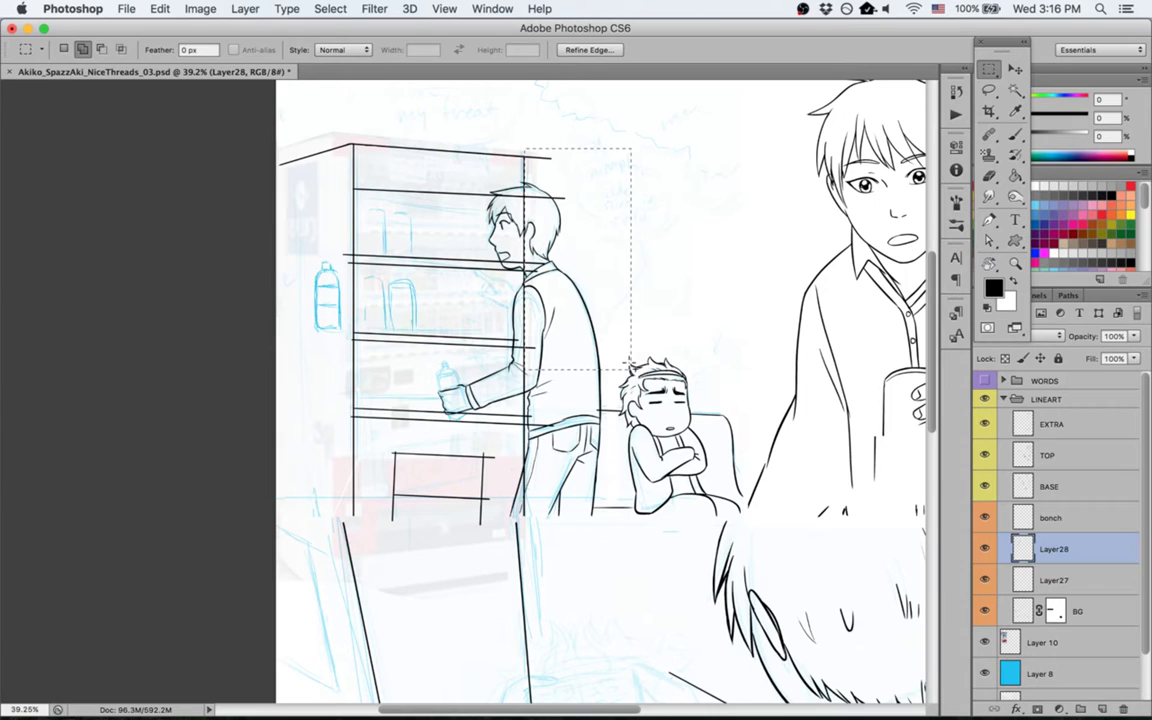
pyautogui.press('super+d')
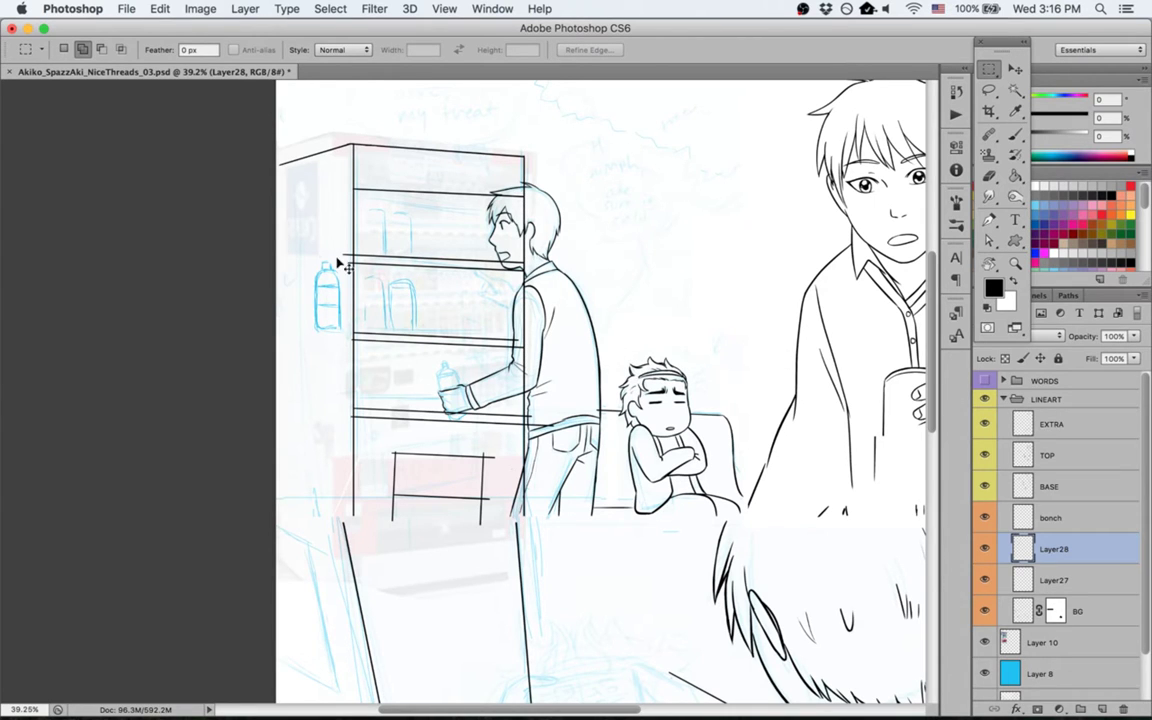
# Step: Trim the shelf lines overshooting the near vertical edge and the lower far edge on Layer28, deselect, and save the file
pyautogui.moveTo(326, 196); pyautogui.dragTo(352, 376)
pyautogui.press('super+d')
pyautogui.moveTo(526, 389); pyautogui.dragTo(569, 516)
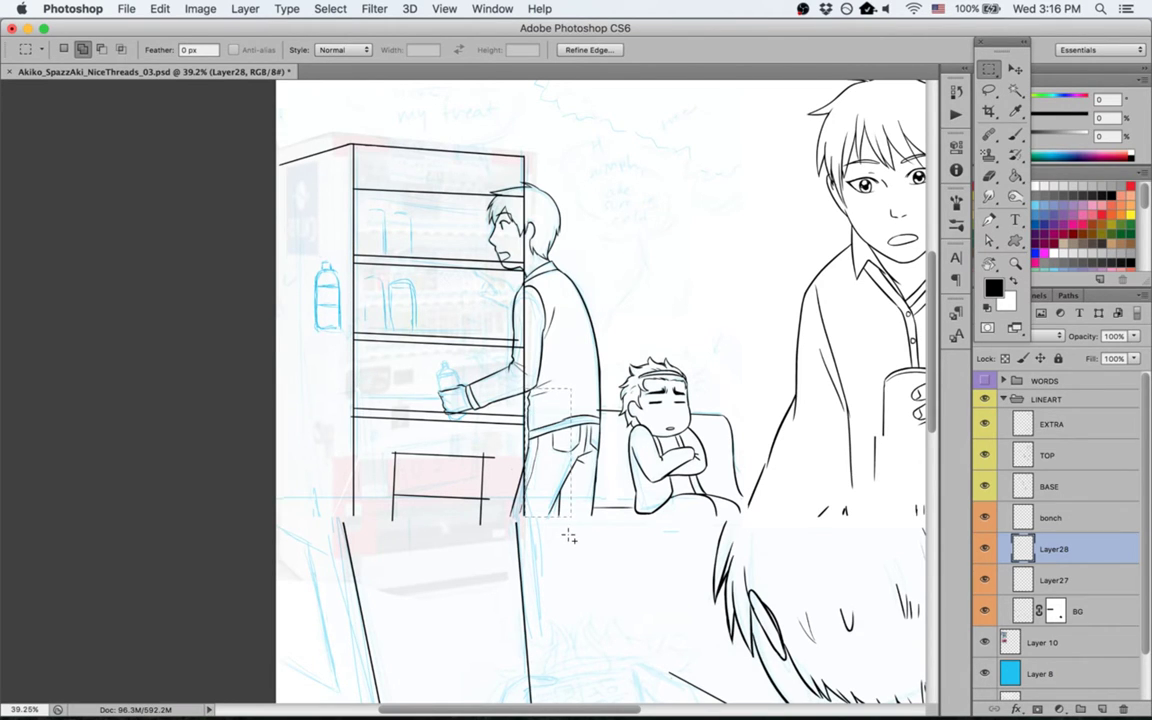
pyautogui.press('super+d')
pyautogui.press('super+s')
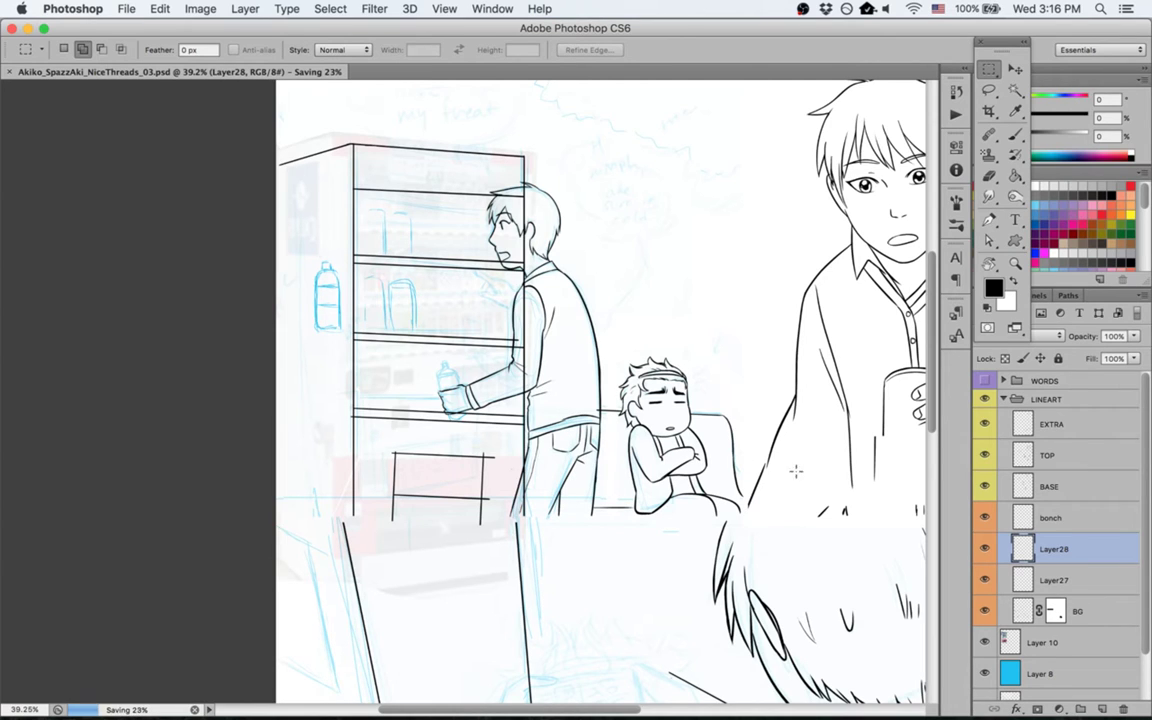
# Step: Toggle the visibility of Layer27 and BG to check which lines each layer holds, leaving Layer27 active
pyautogui.click(984, 582)
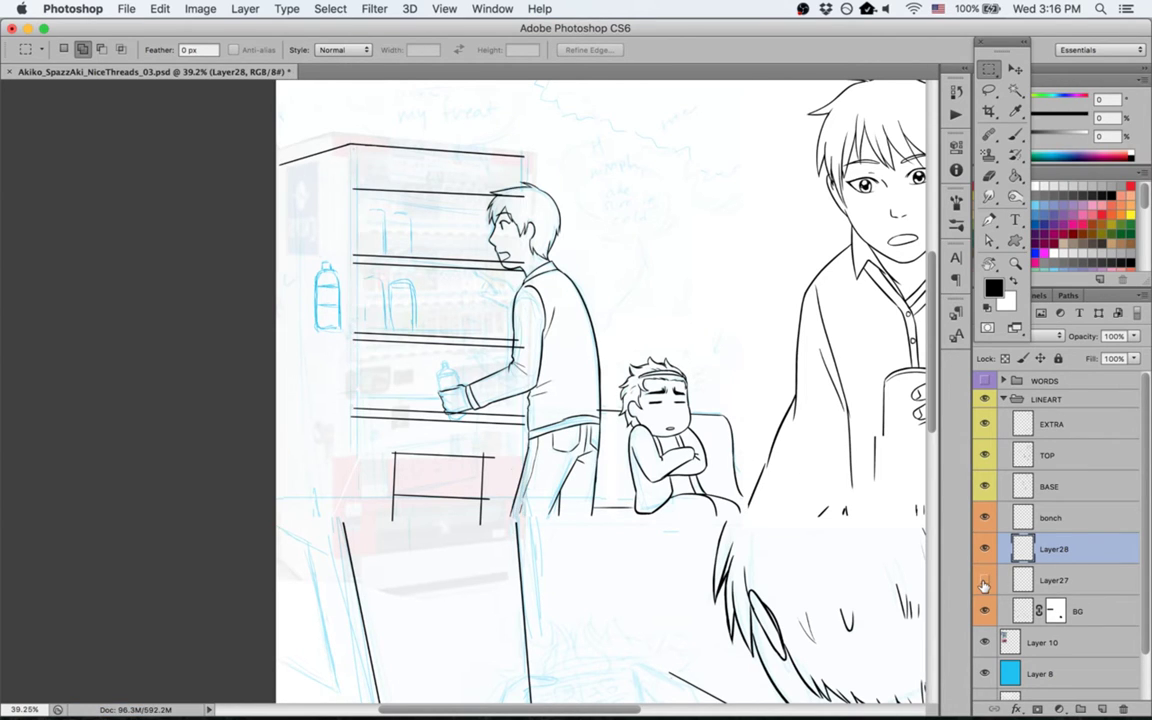
pyautogui.click(984, 581)
pyautogui.click(985, 612)
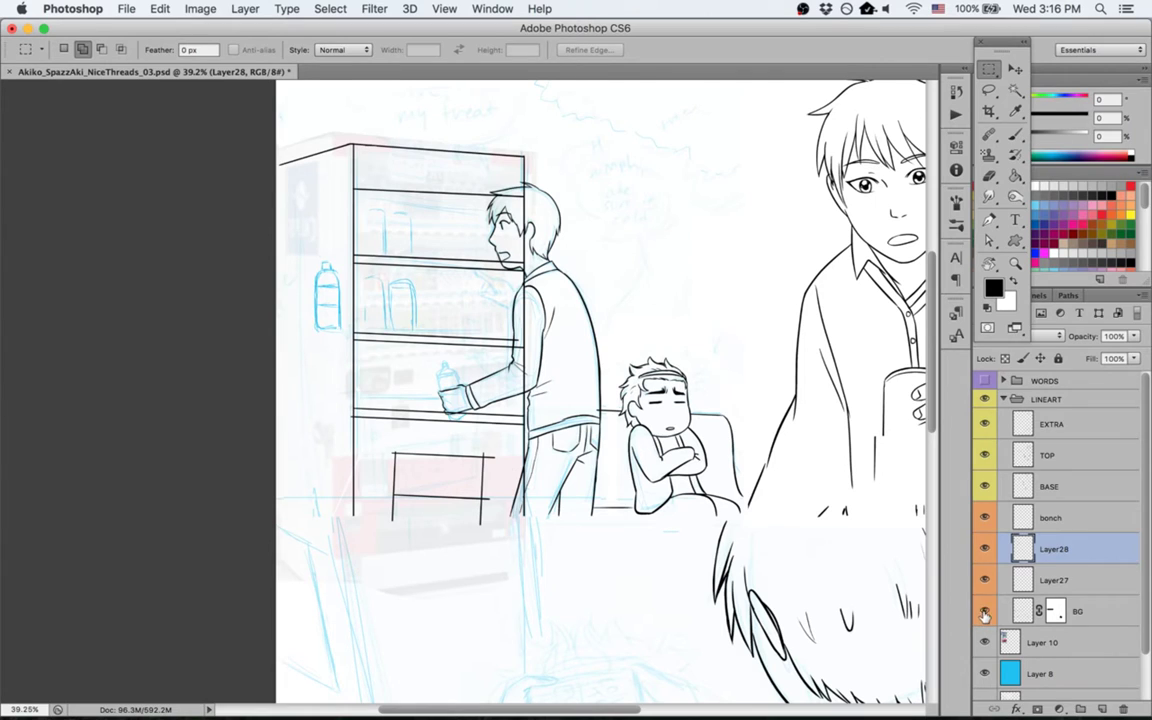
pyautogui.click(984, 612)
pyautogui.click(1052, 582)
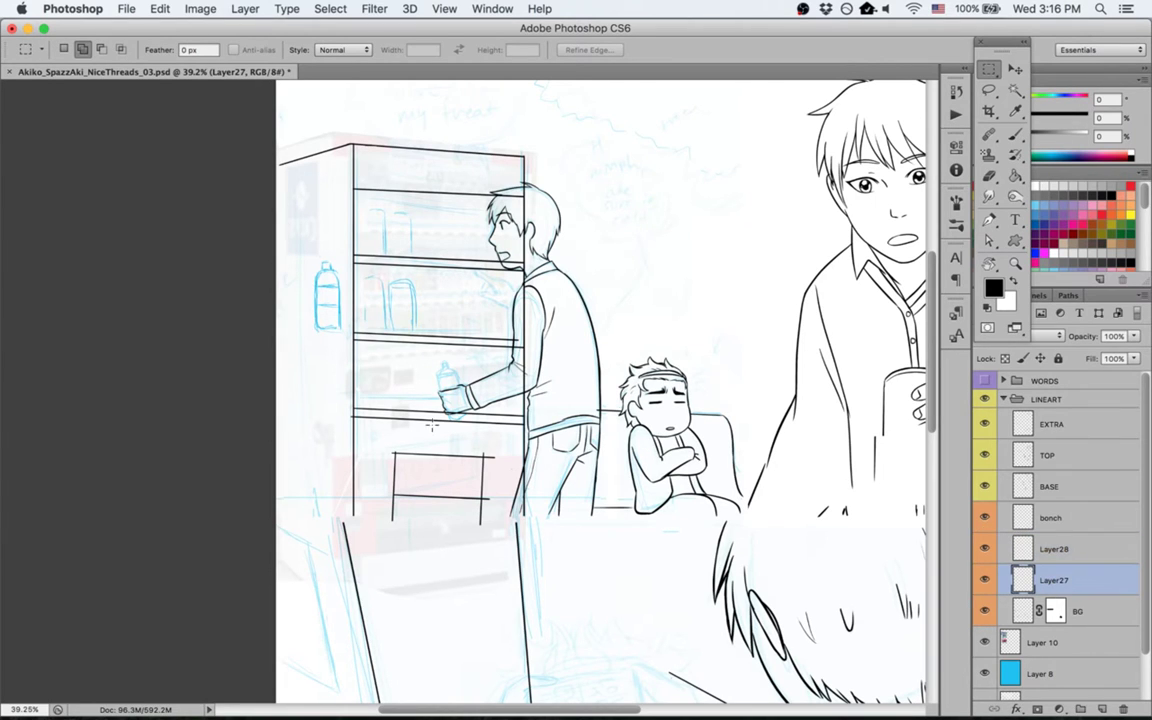
# Step: Marquee-select the small rectangle below the shelves, show the rulers, and place a horizontal guide near the rectangle's top edge
pyautogui.moveTo(372, 434); pyautogui.dragTo(498, 556)
pyautogui.hotkey('ctrl', 'r')
pyautogui.moveTo(508, 86); pyautogui.dragTo(575, 461)
pyautogui.moveTo(575, 465); pyautogui.dragTo(575, 465)
# Step: Try to transform the selected rectangle area on Layer27
pyautogui.press('v')
pyautogui.click(278, 485)
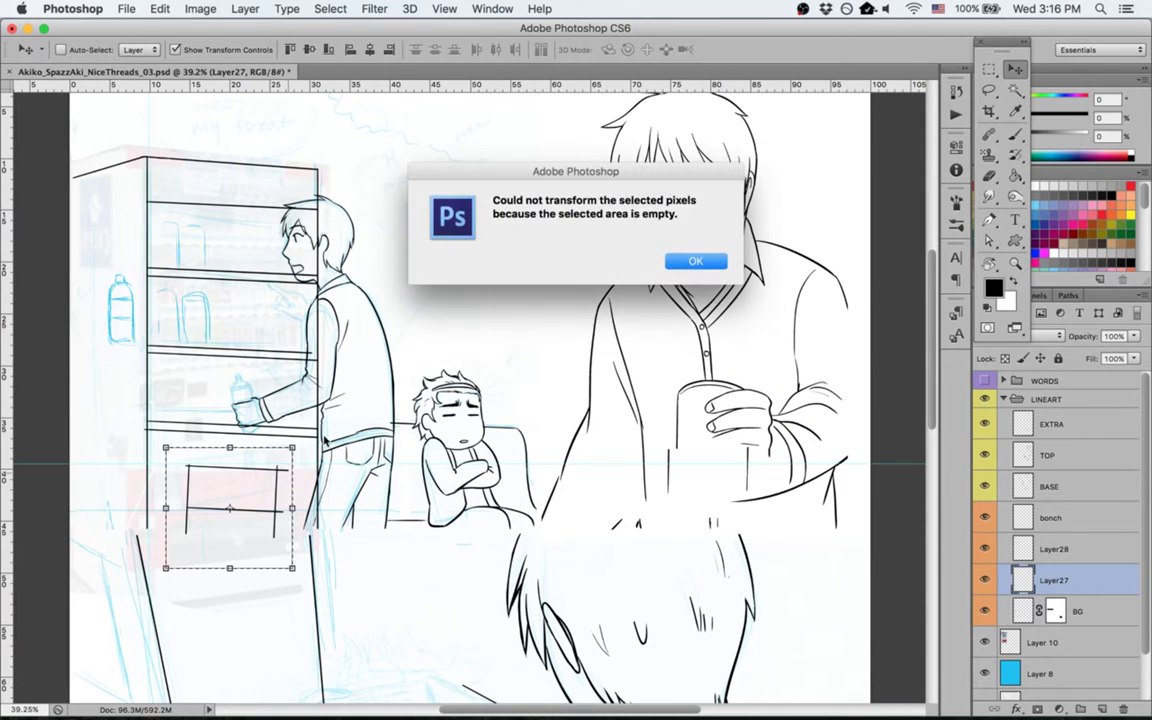
pyautogui.press('Return')
# Step: Toggle the visibility of Layer27, BG and Layer28 to find the rectangle's layer, and make Layer28 active
pyautogui.click(987, 581)
pyautogui.click(987, 581)
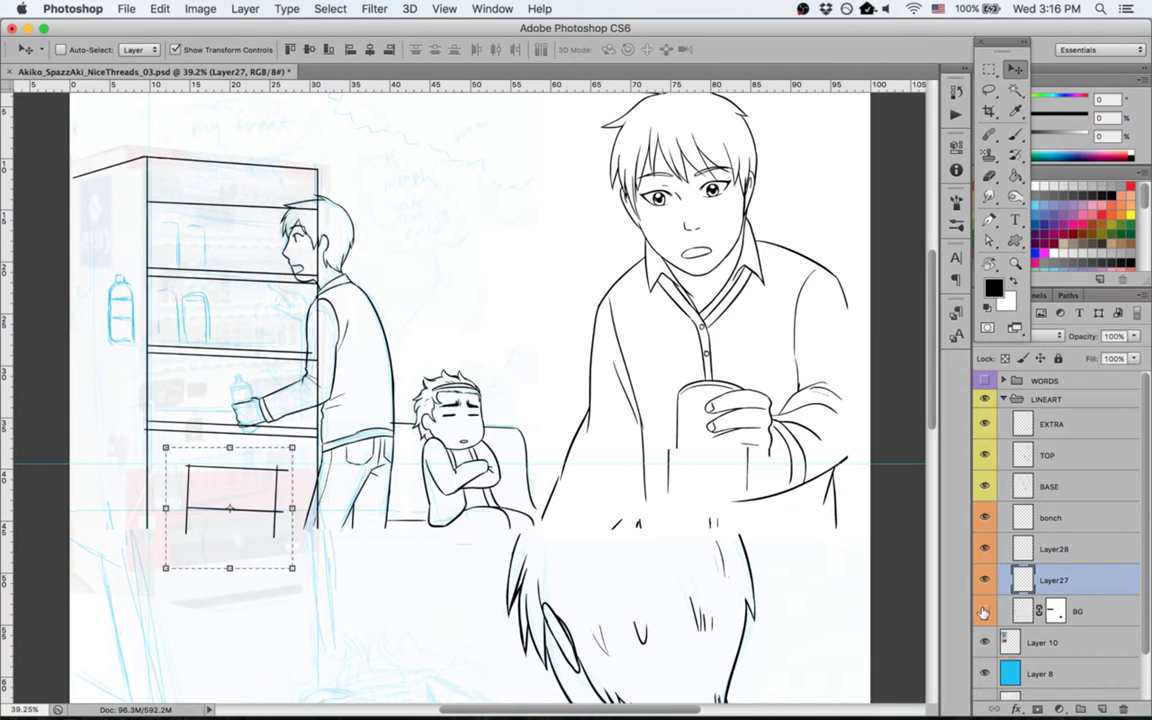
pyautogui.click(984, 609)
pyautogui.click(986, 548)
pyautogui.click(984, 549)
pyautogui.click(1054, 549)
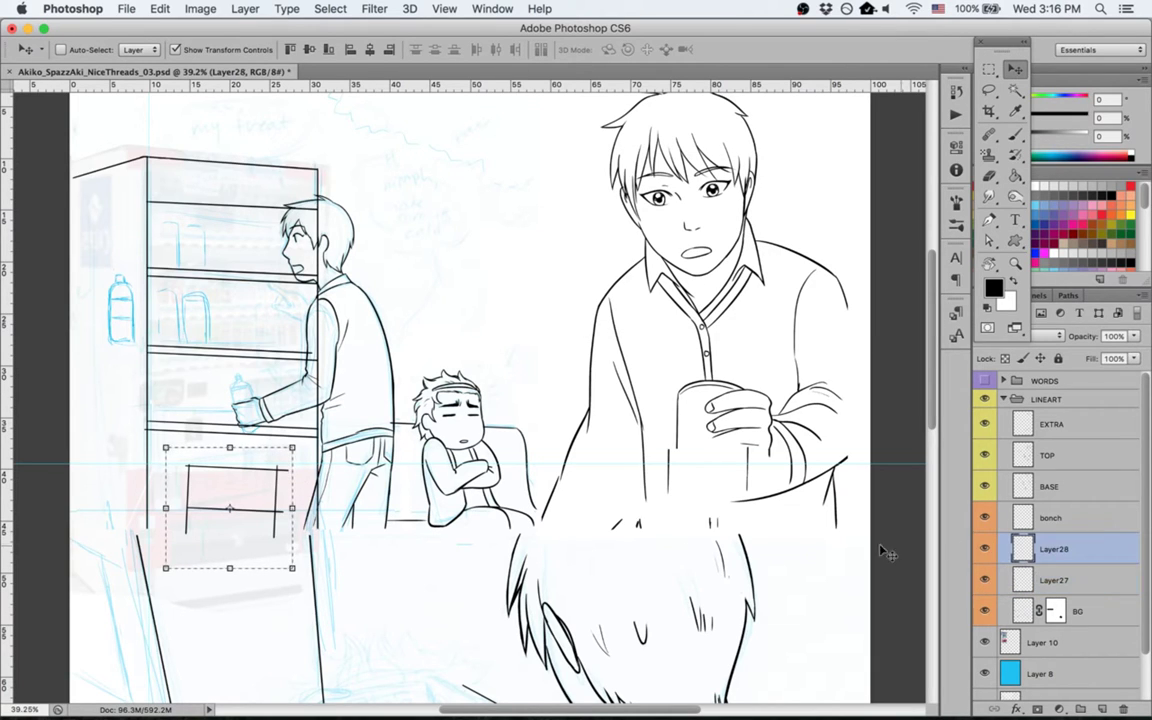
# Step: Skew the rectangle vertically by about -2.7° on Layer28 to level its horizontal lines, keeping it selected
pyautogui.press('super+t')
pyautogui.rightClick(286, 476)
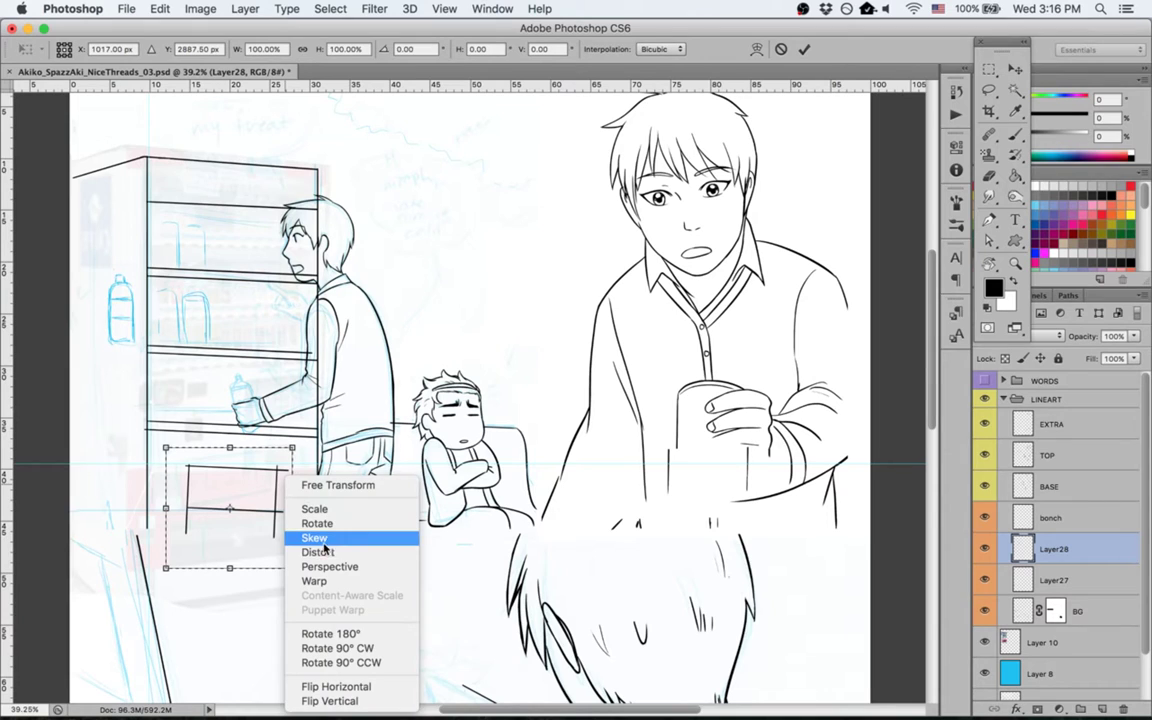
pyautogui.click(320, 539)
pyautogui.moveTo(292, 509); pyautogui.dragTo(295, 507)
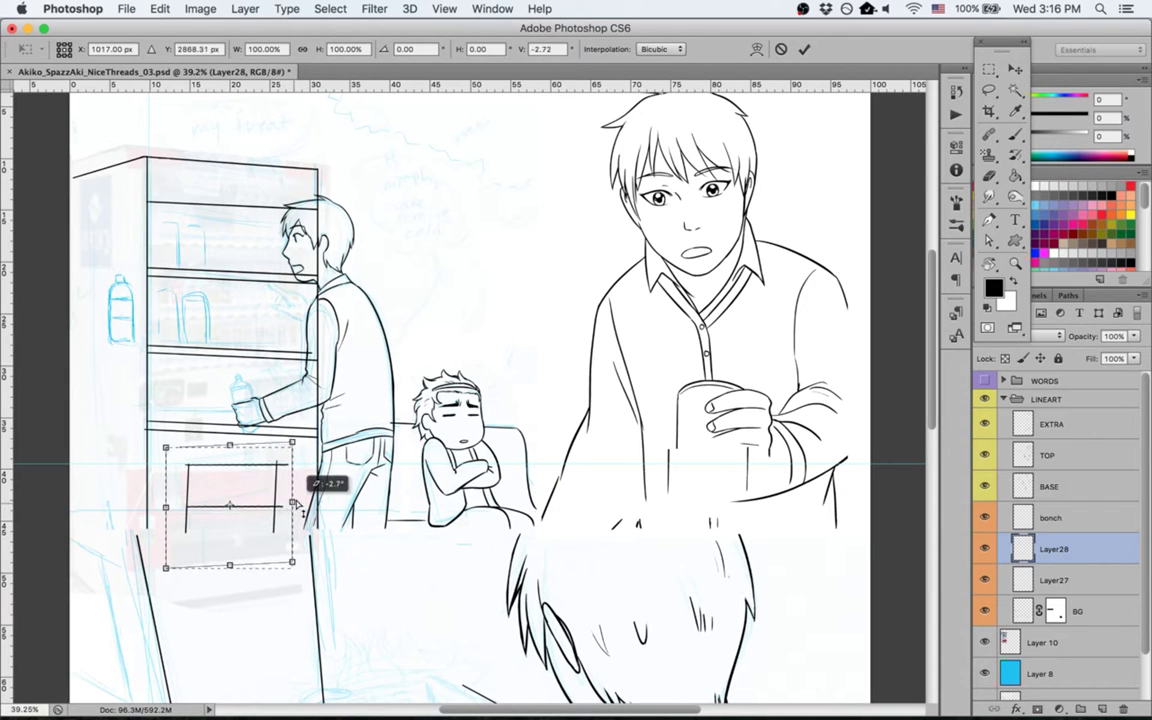
pyautogui.press('Return')
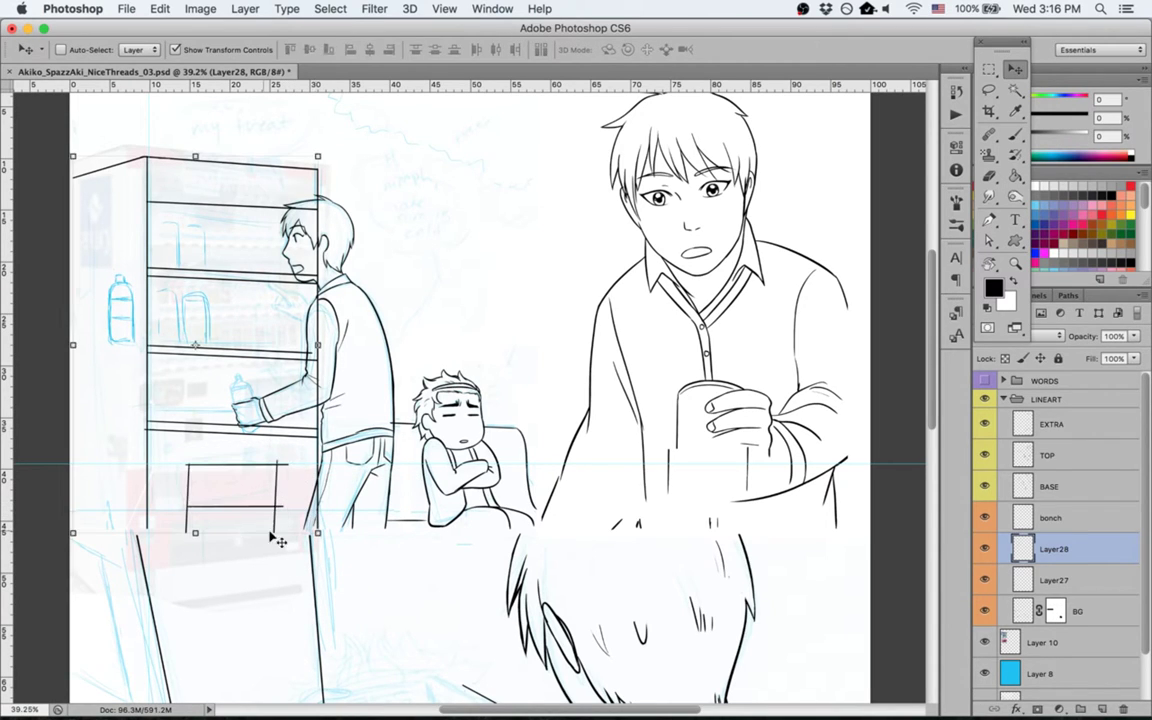
pyautogui.press('super+z')
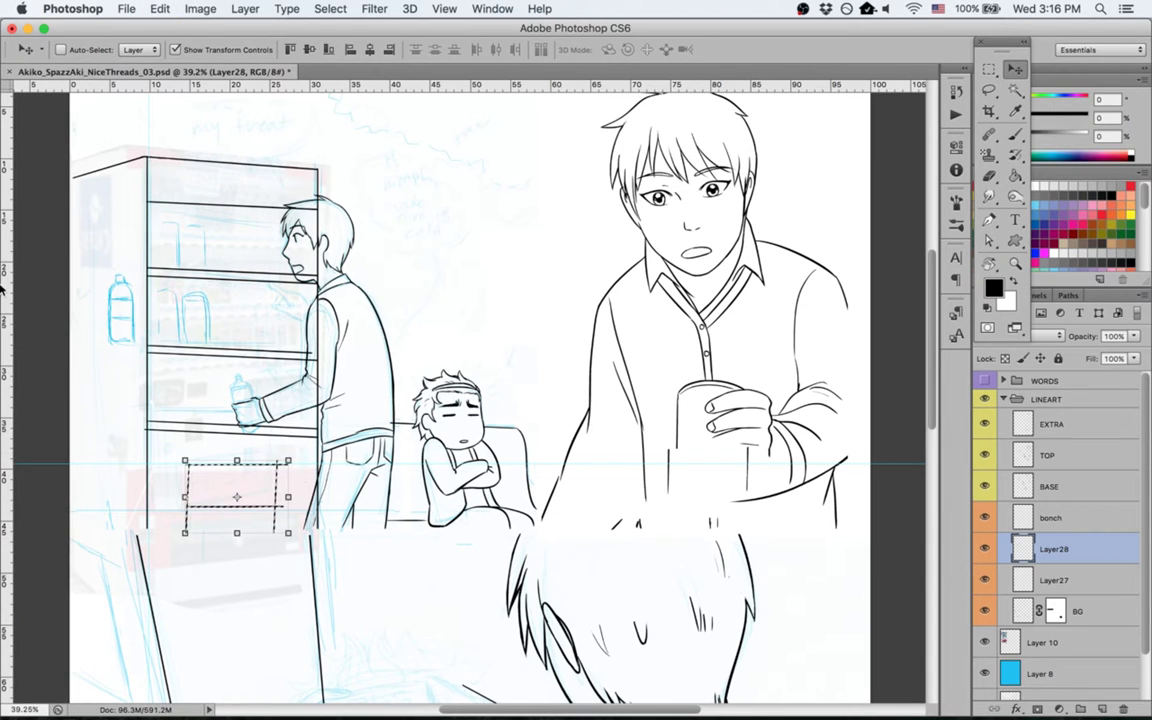
# Step: Skew the selected rectangle horizontally by about 2.9° so its sides stand upright, and deselect it
pyautogui.moveTo(14, 272); pyautogui.dragTo(190, 397)
pyautogui.hotkey('ctrl', 't')
pyautogui.rightClick(255, 470)
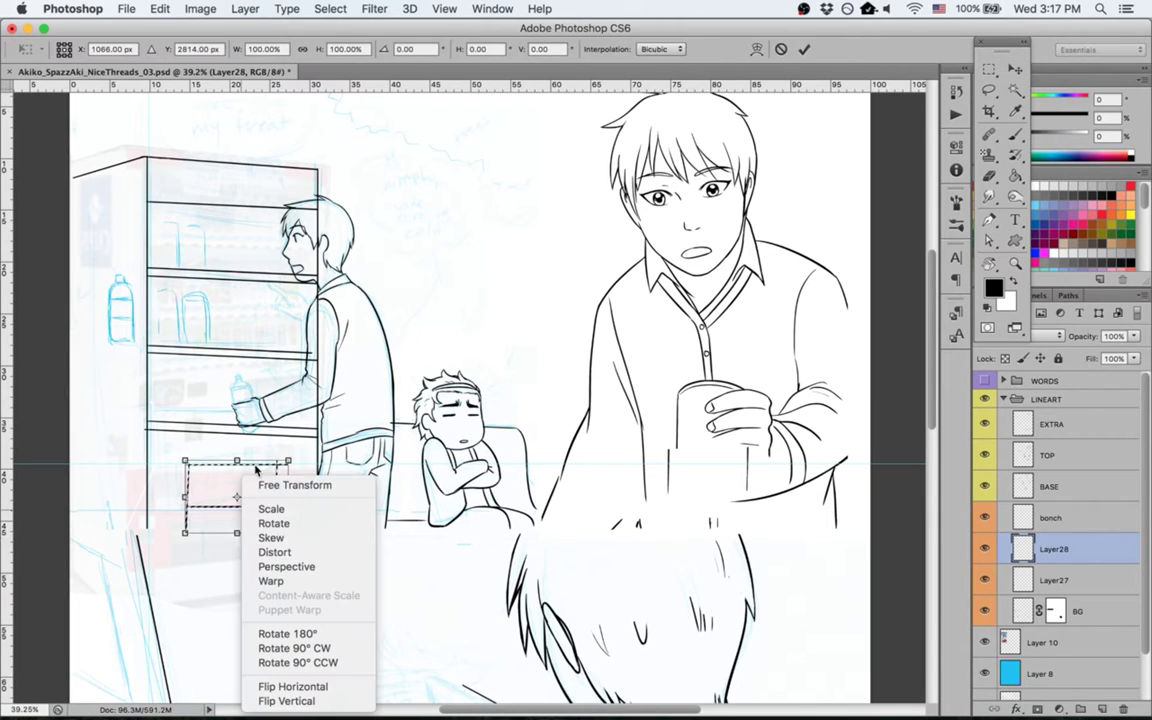
pyautogui.click(252, 537)
pyautogui.moveTo(237, 533); pyautogui.dragTo(236, 543)
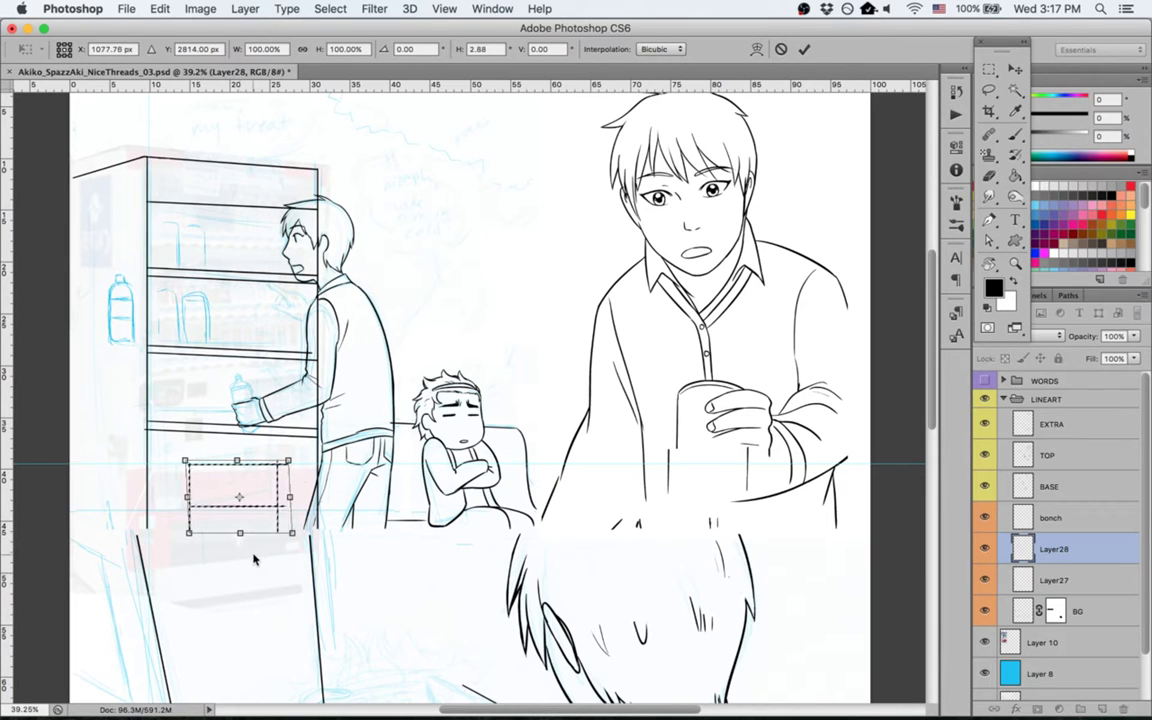
pyautogui.press('Return')
pyautogui.hotkey('ctrl', 'd')
# Step: Remove the line ends that overshoot the small rectangle's corners on Layer28
pyautogui.press('m')
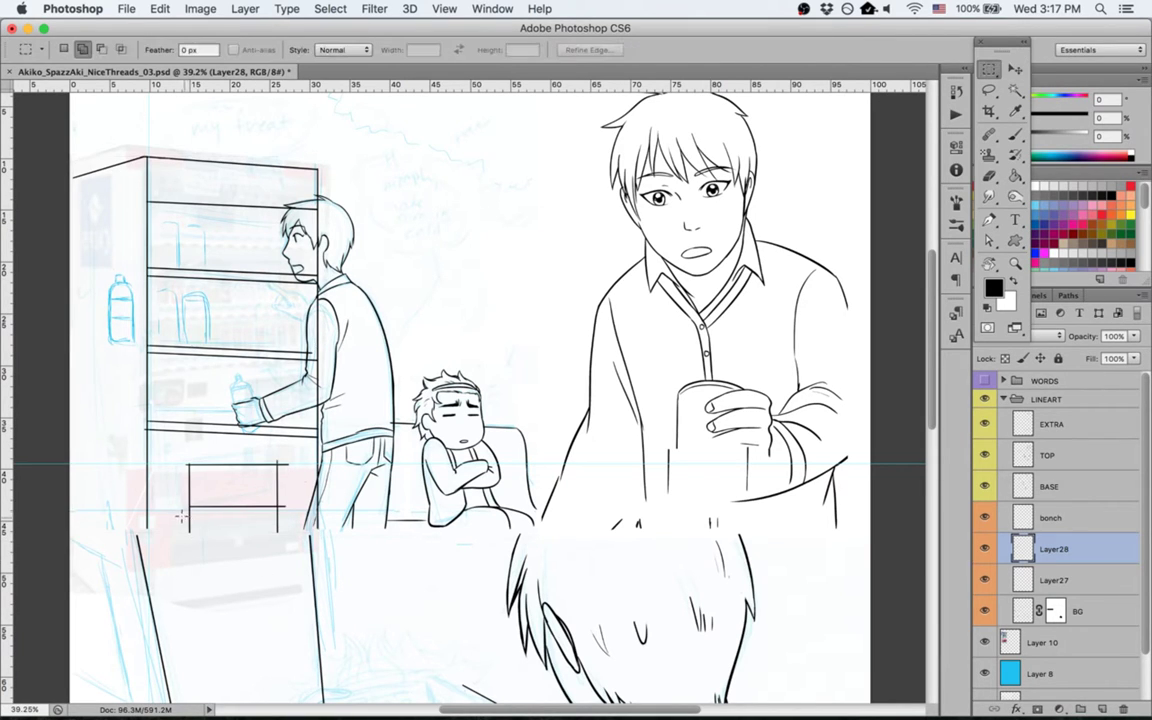
pyautogui.moveTo(180, 508); pyautogui.dragTo(315, 588)
pyautogui.press('Delete')
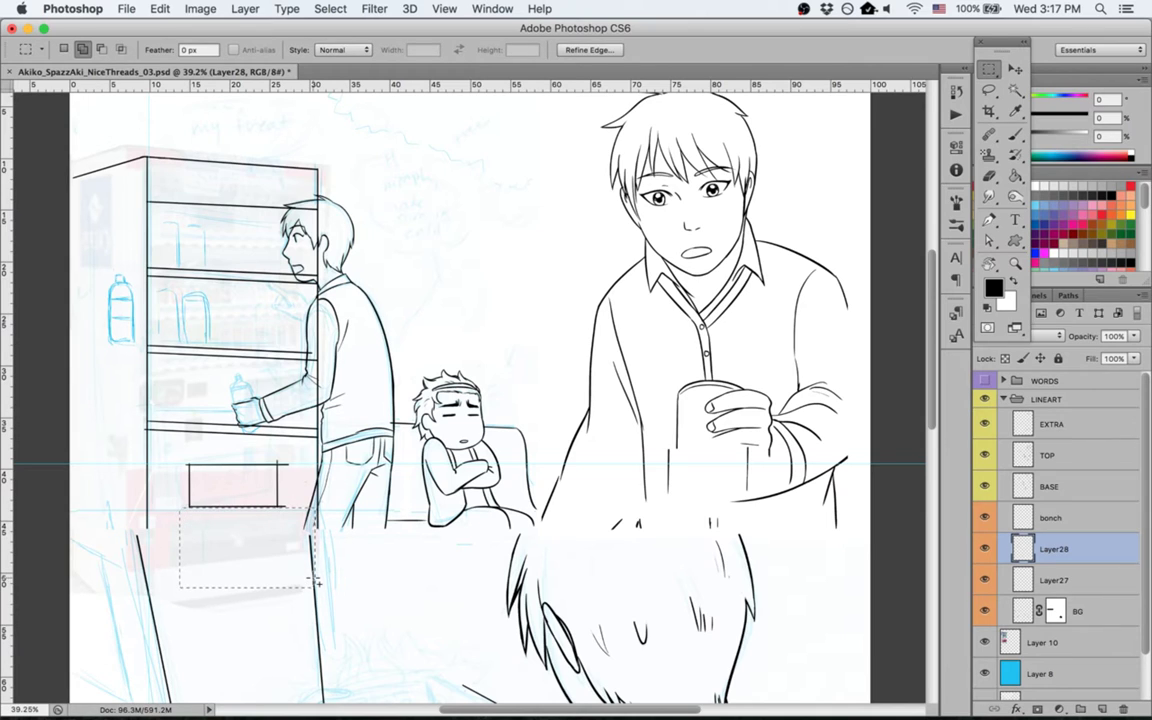
pyautogui.hotkey('ctrl', 'd')
pyautogui.moveTo(279, 450); pyautogui.dragTo(320, 550)
pyautogui.press('super+d')
pyautogui.press('b')
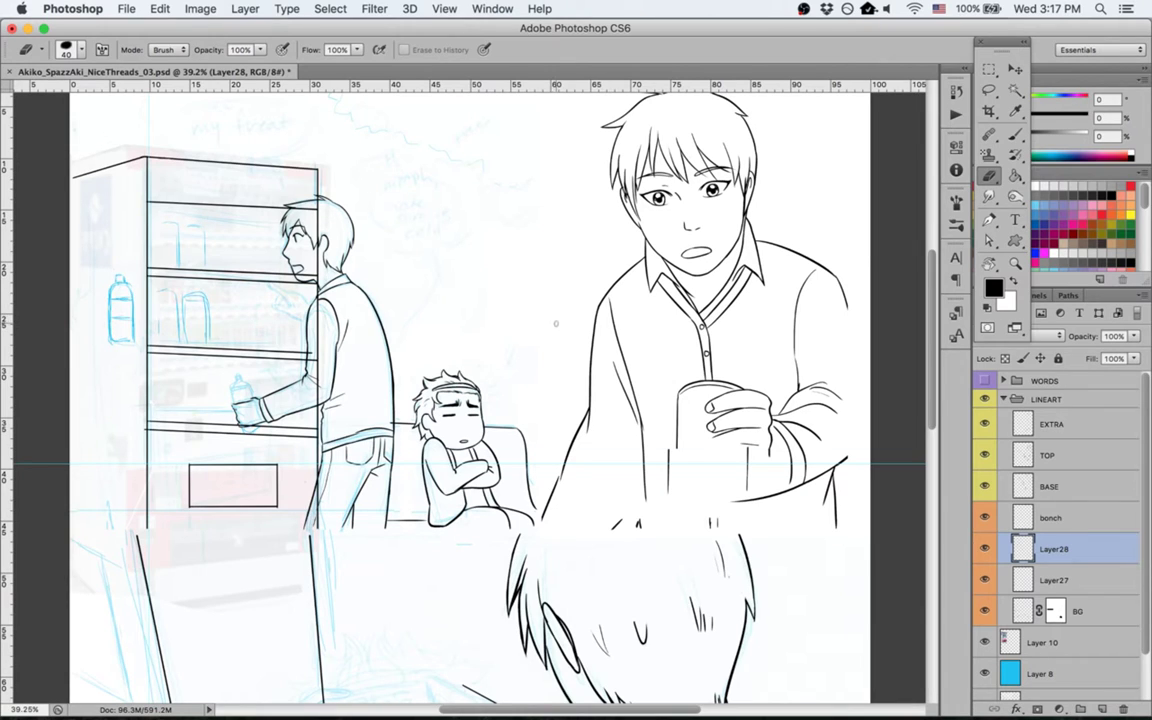
# Step: Group Layer28, Layer27 and BG together and add a layer mask to the group
pyautogui.click(1092, 610)
pyautogui.click(1076, 519)
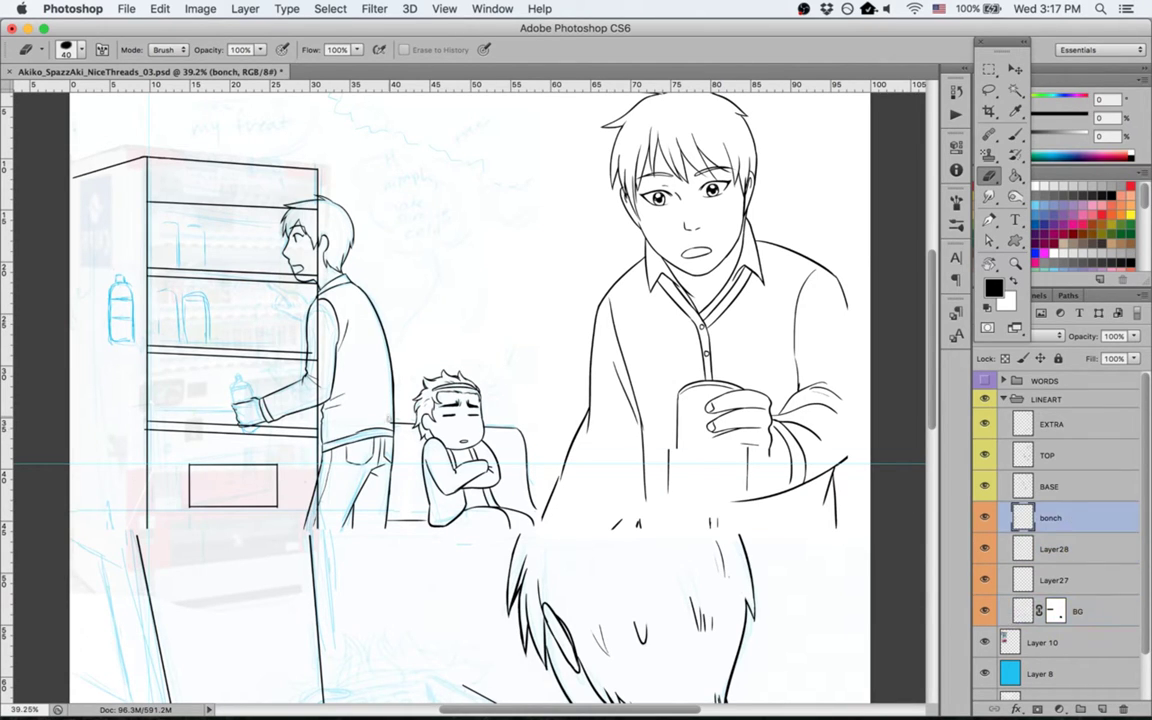
pyautogui.click(1070, 551)
pyautogui.keyDown('shift'); pyautogui.click(1085, 614); pyautogui.keyUp('shift')
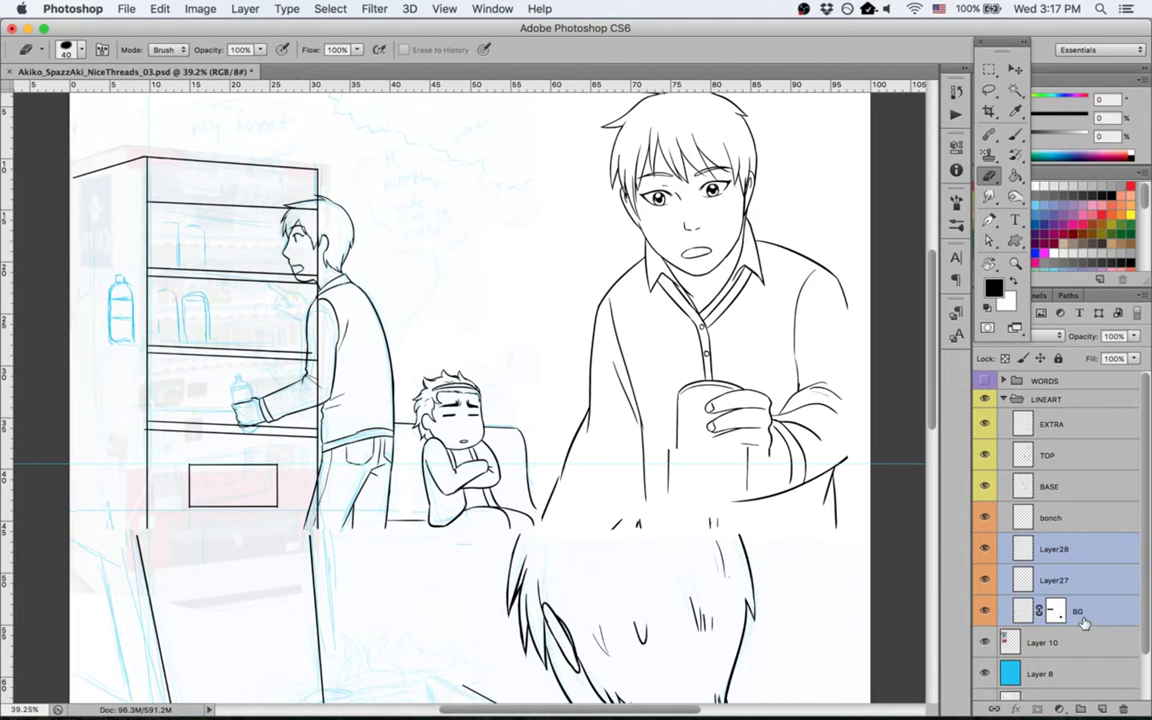
pyautogui.press('super+g')
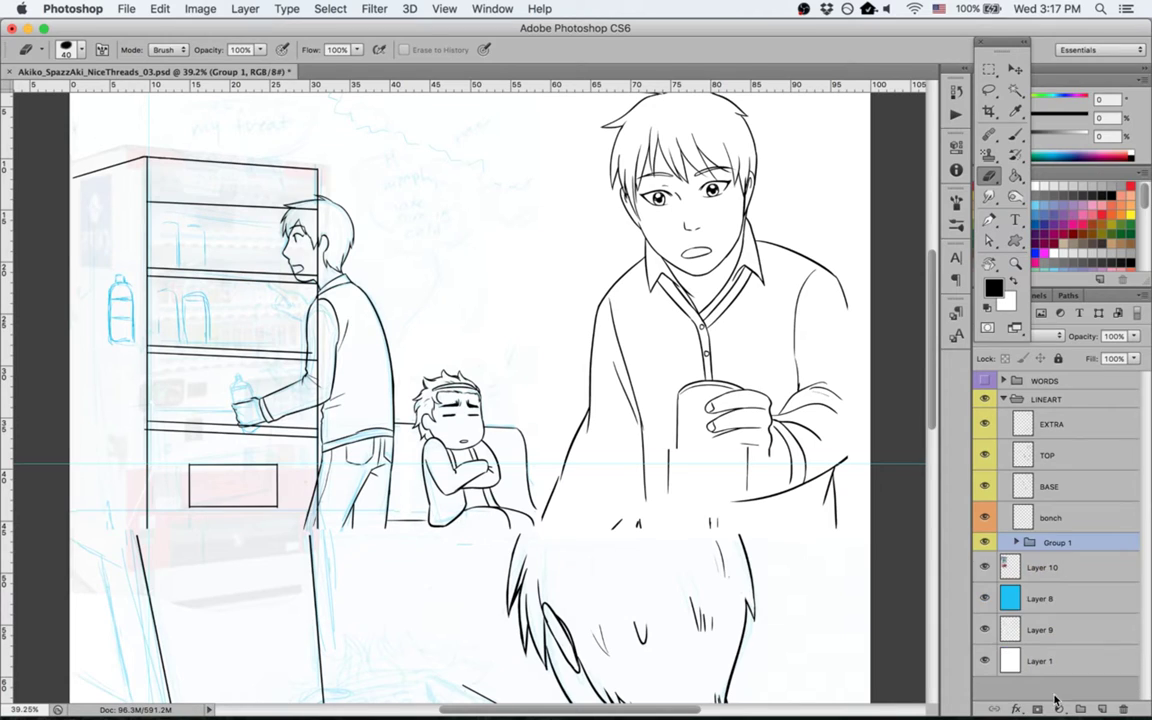
pyautogui.click(1037, 708)
# Step: Lasso the standing man's head, torso and arm and fill the area black on the group mask to hide overlapping shelf lines
pyautogui.press('l')
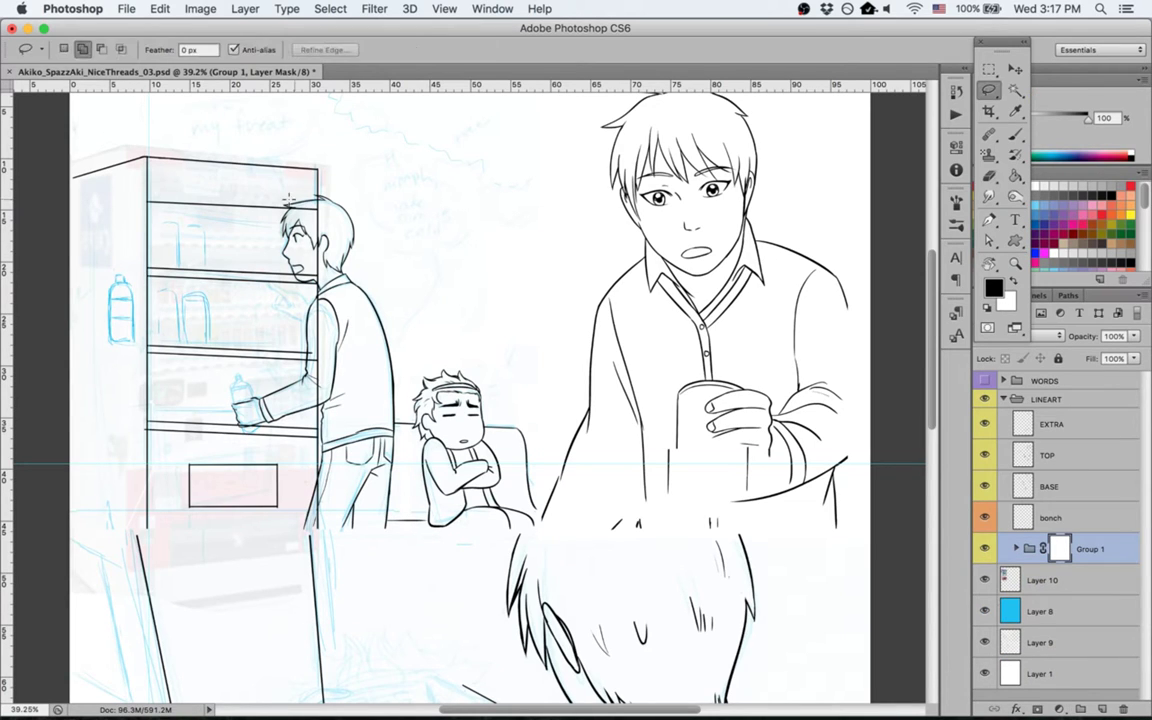
pyautogui.moveTo(295, 242)
pyautogui.mouseDown()
pyautogui.moveTo(300, 279)
pyautogui.moveTo(315, 286)
pyautogui.mouseUp()
pyautogui.moveTo(284, 362); pyautogui.dragTo(290, 362)
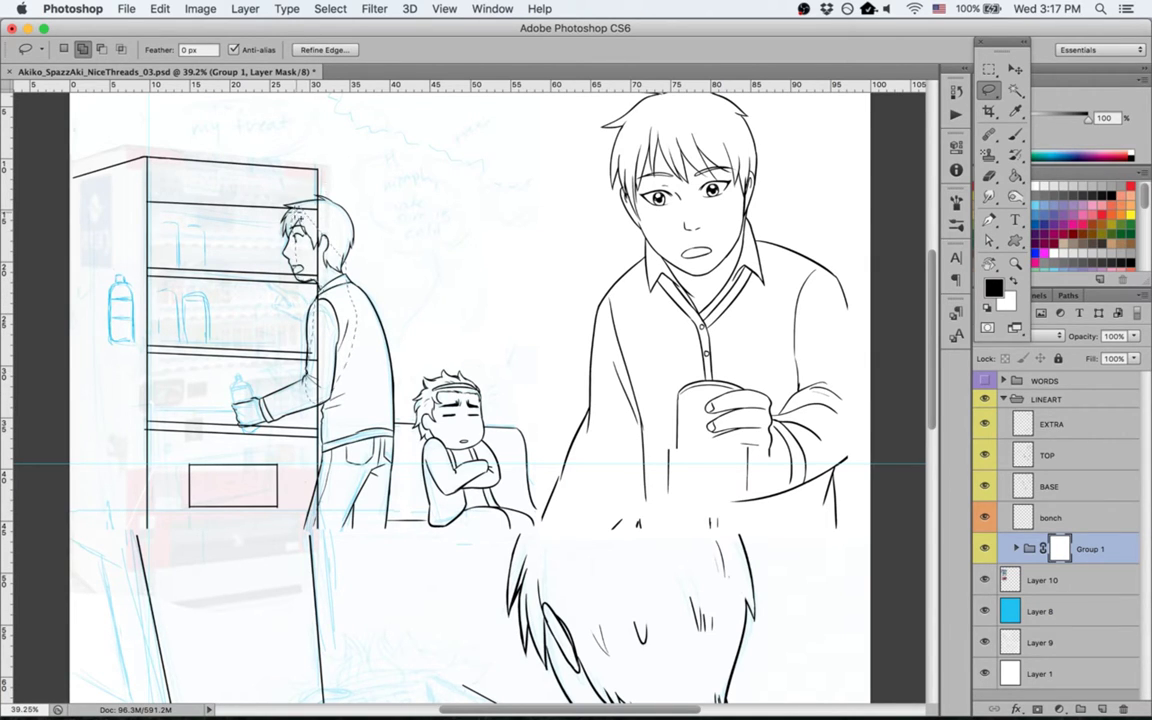
pyautogui.press('g')
pyautogui.click(328, 268)
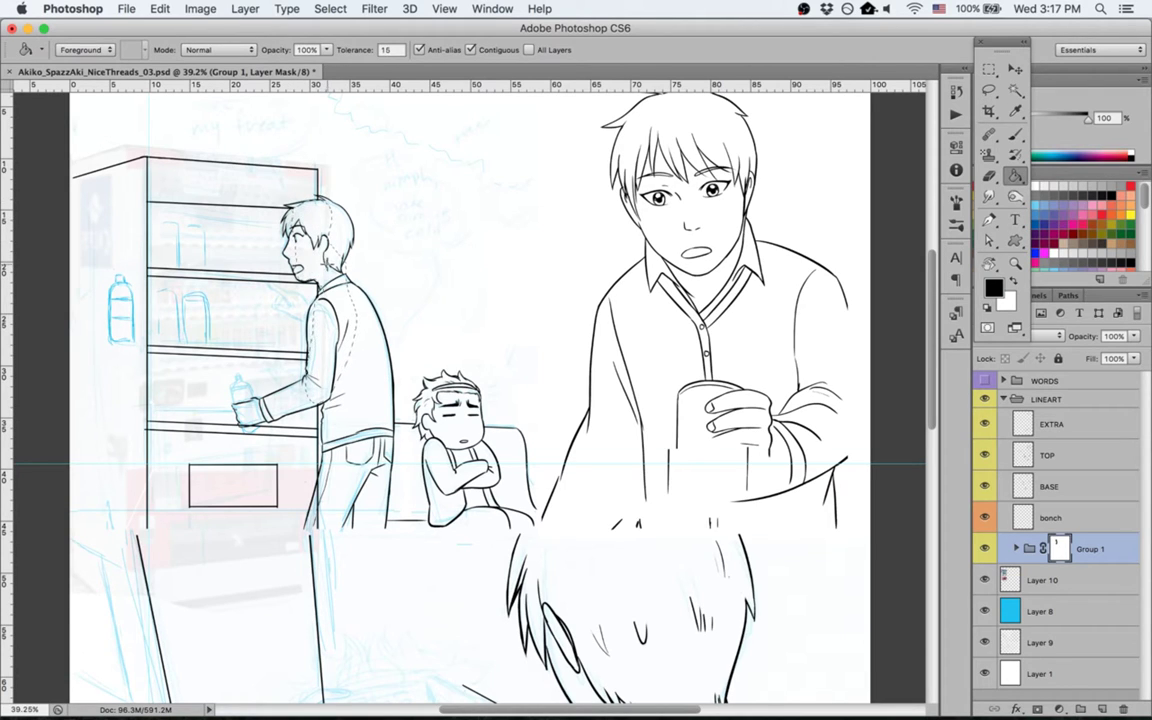
pyautogui.press('super+d')
pyautogui.press('b')
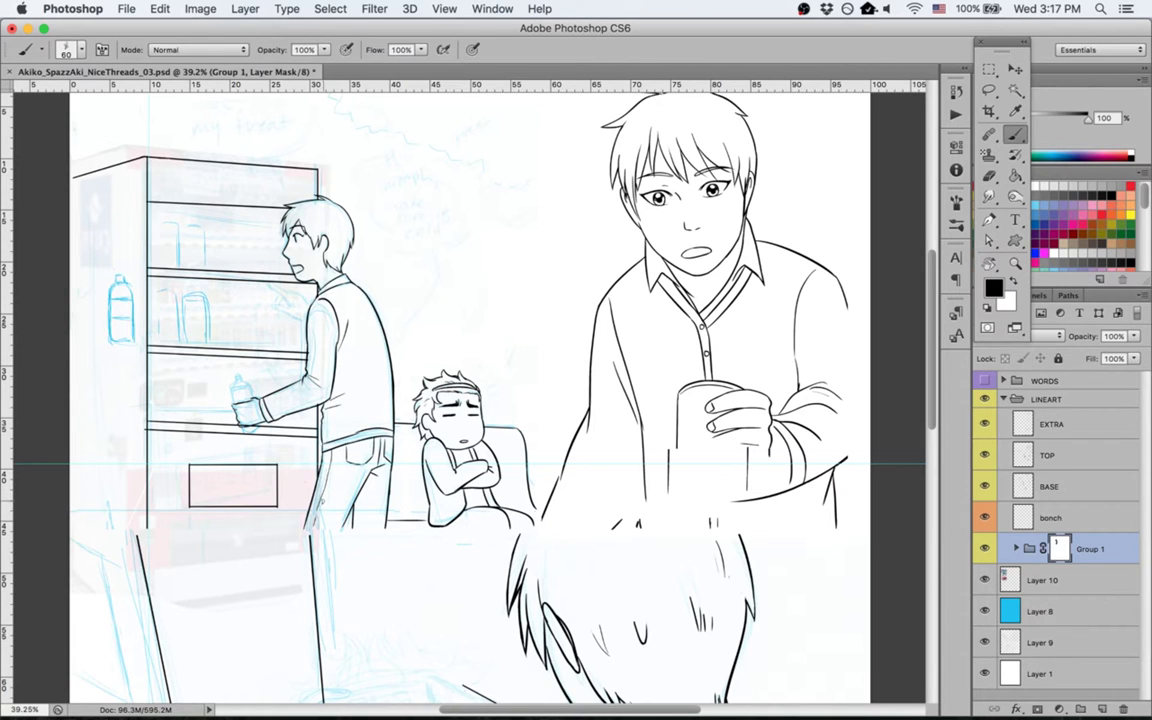
# Step: Add a new layer above Layer28 inside Group 1 for the box on the machine's side in the lower panel
pyautogui.press('h')
pyautogui.moveTo(353, 409); pyautogui.dragTo(485, 148)
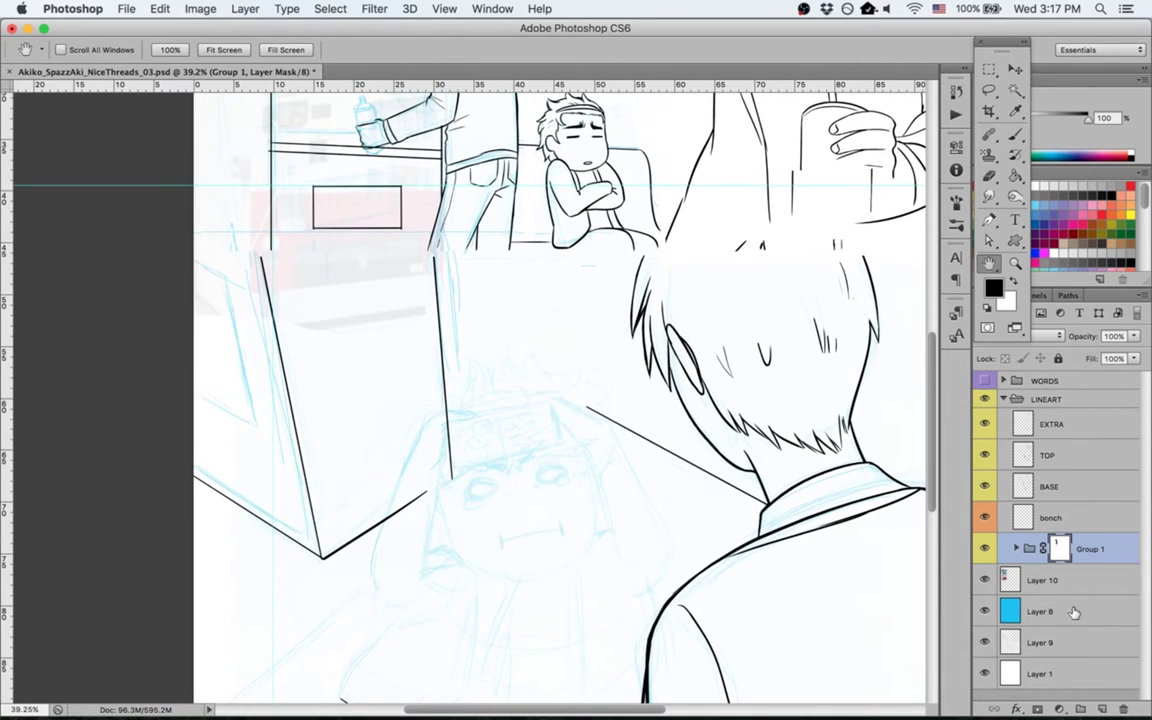
pyautogui.click(1016, 549)
pyautogui.click(1050, 582)
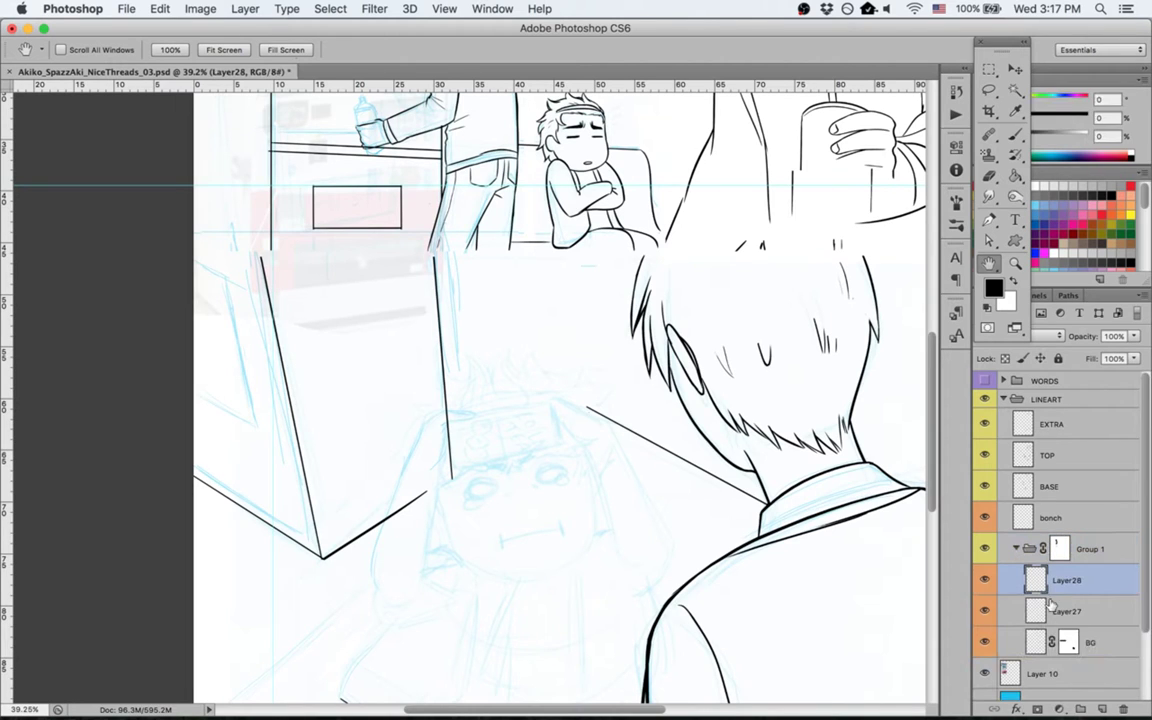
pyautogui.press('super+shift+n')
pyautogui.press('Return')
# Step: Fill a tall rectangular selection at the page's left edge, beside the slanted machine line in the lower panel, with white
pyautogui.press('m')
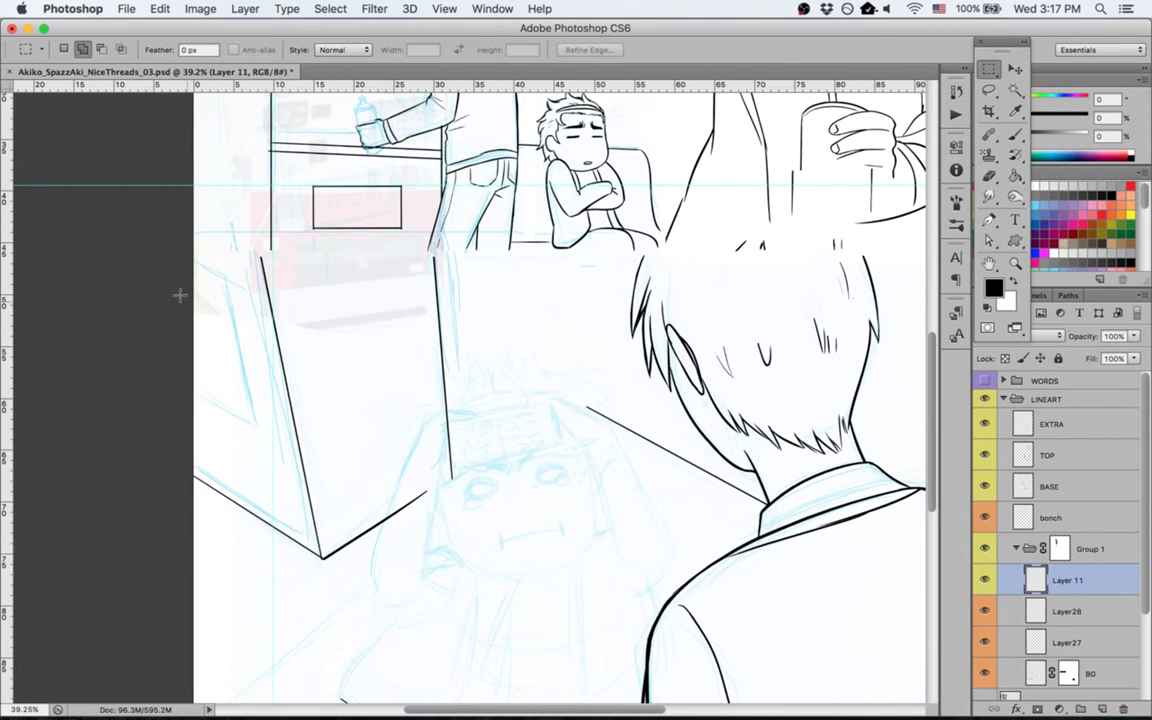
pyautogui.moveTo(167, 255); pyautogui.dragTo(233, 390)
pyautogui.press('super+z')
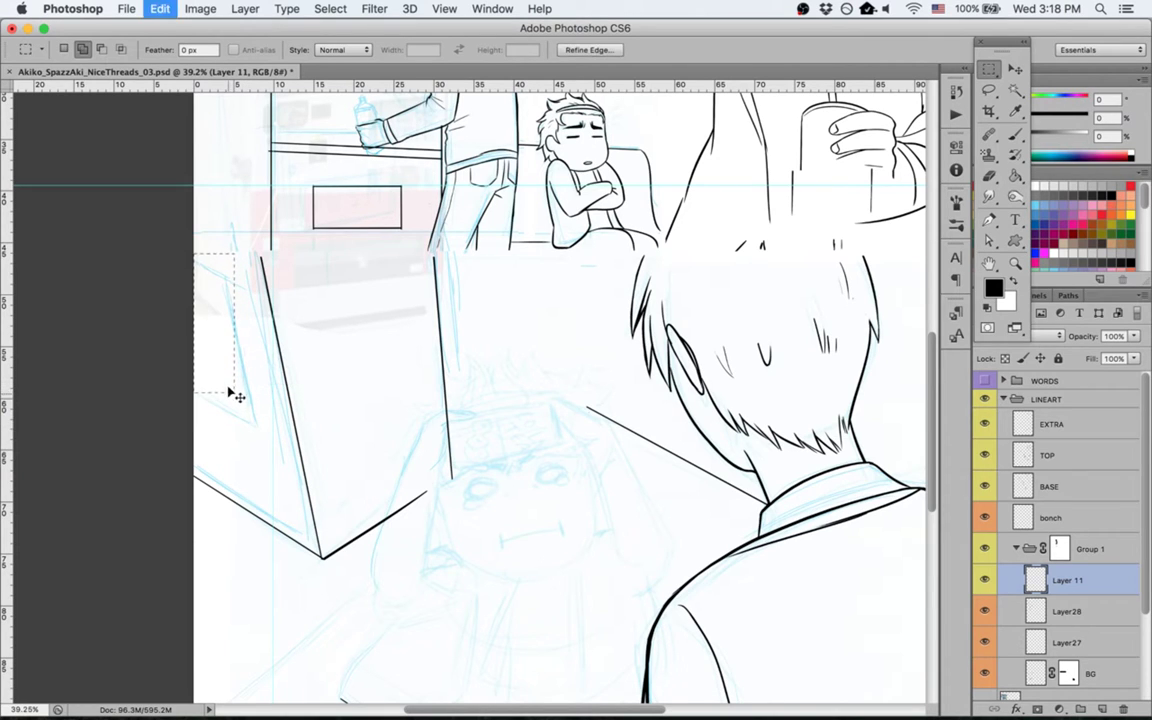
pyautogui.moveTo(170, 256)
pyautogui.mouseDown()
pyautogui.moveTo(205, 252)
pyautogui.moveTo(243, 335)
pyautogui.moveTo(245, 392)
pyautogui.mouseUp()
pyautogui.press('g')
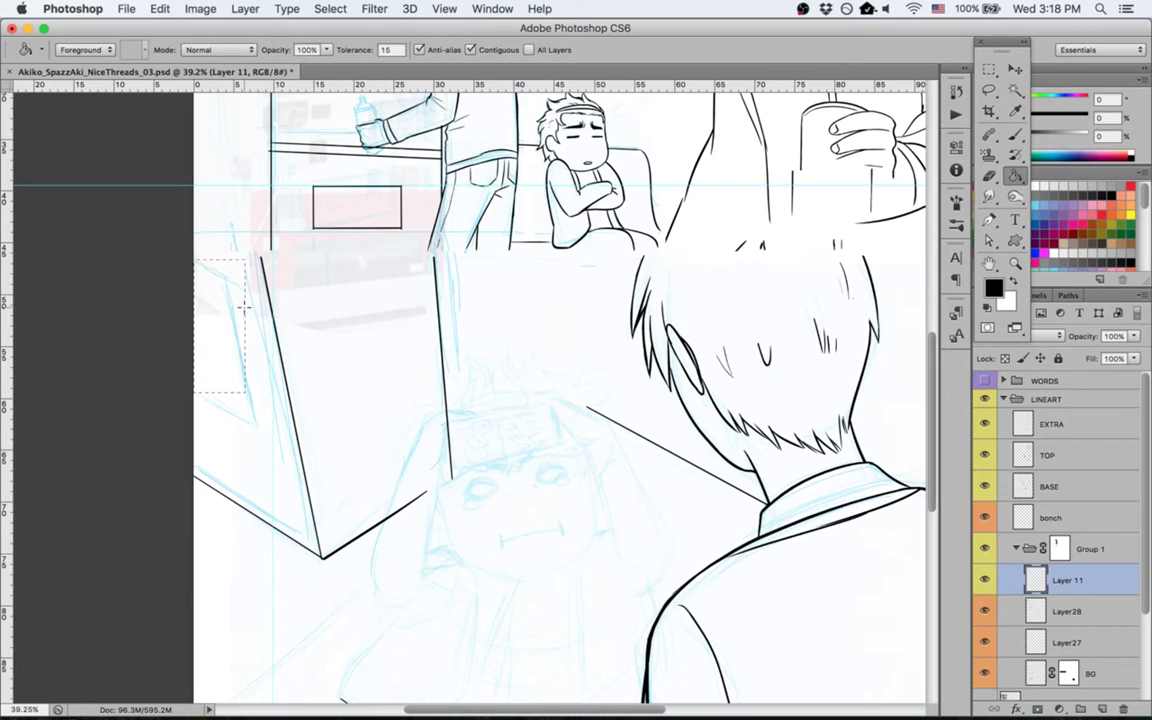
pyautogui.press('x')
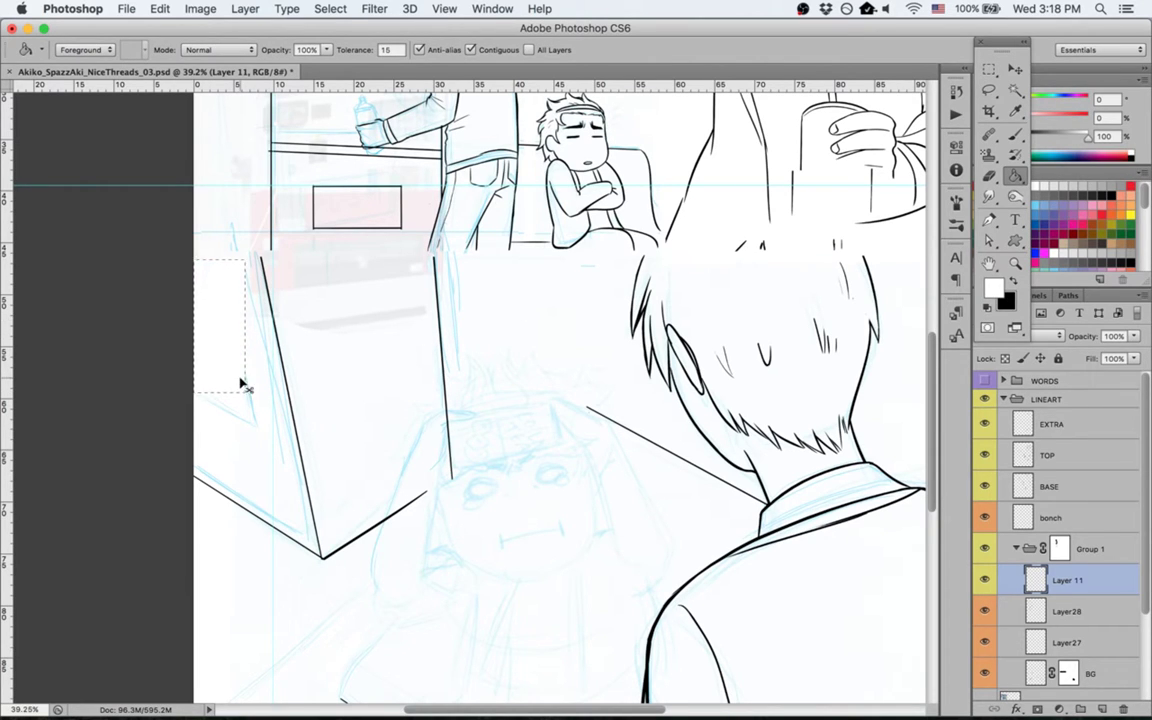
# Step: Give the white rectangle on Layer 11 a black 10 px stroke positioned inside
pyautogui.doubleClick(1110, 590)
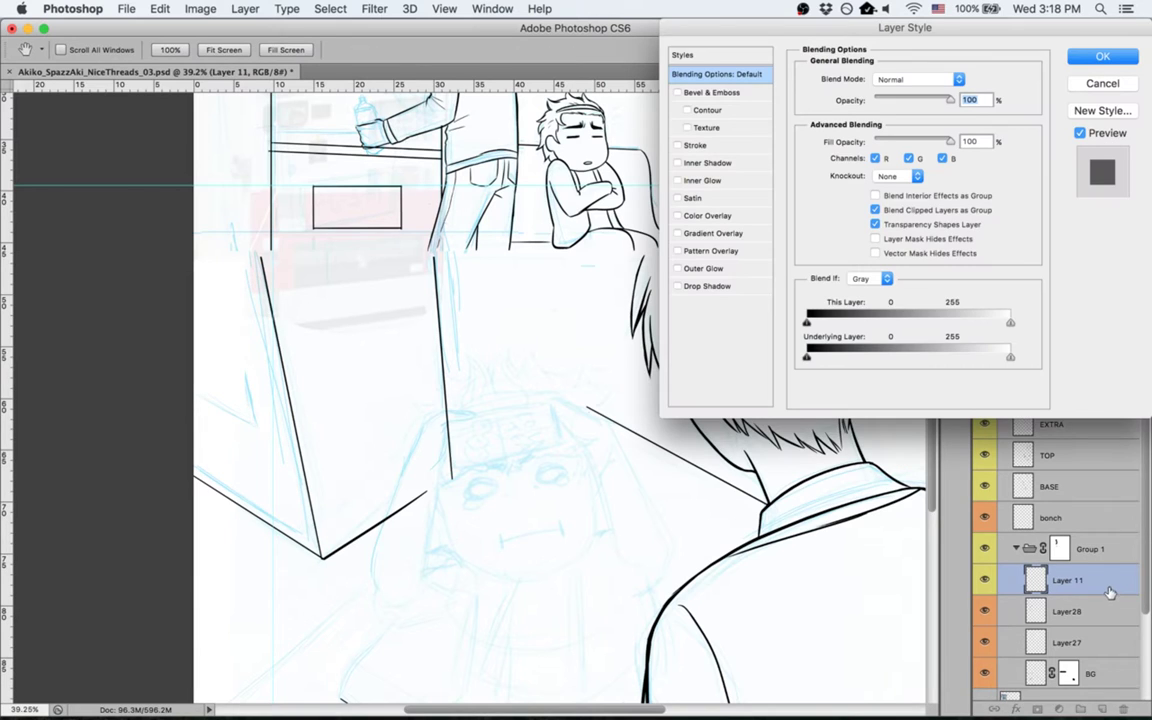
pyautogui.click(695, 145)
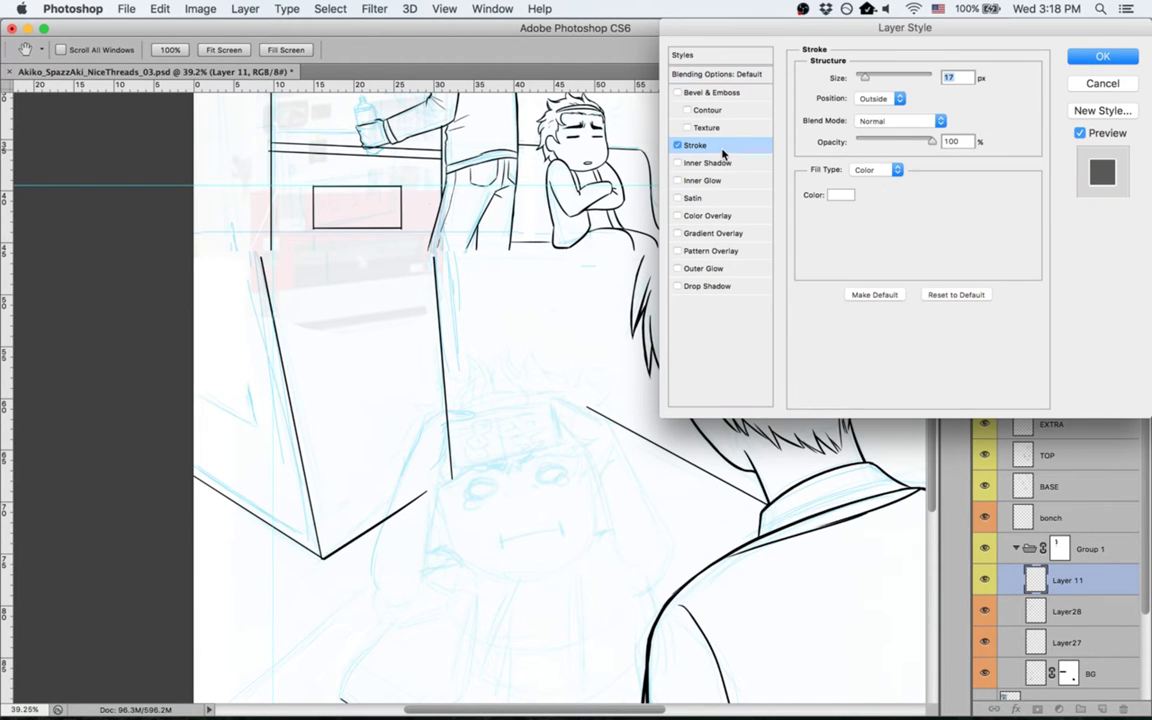
pyautogui.click(840, 195)
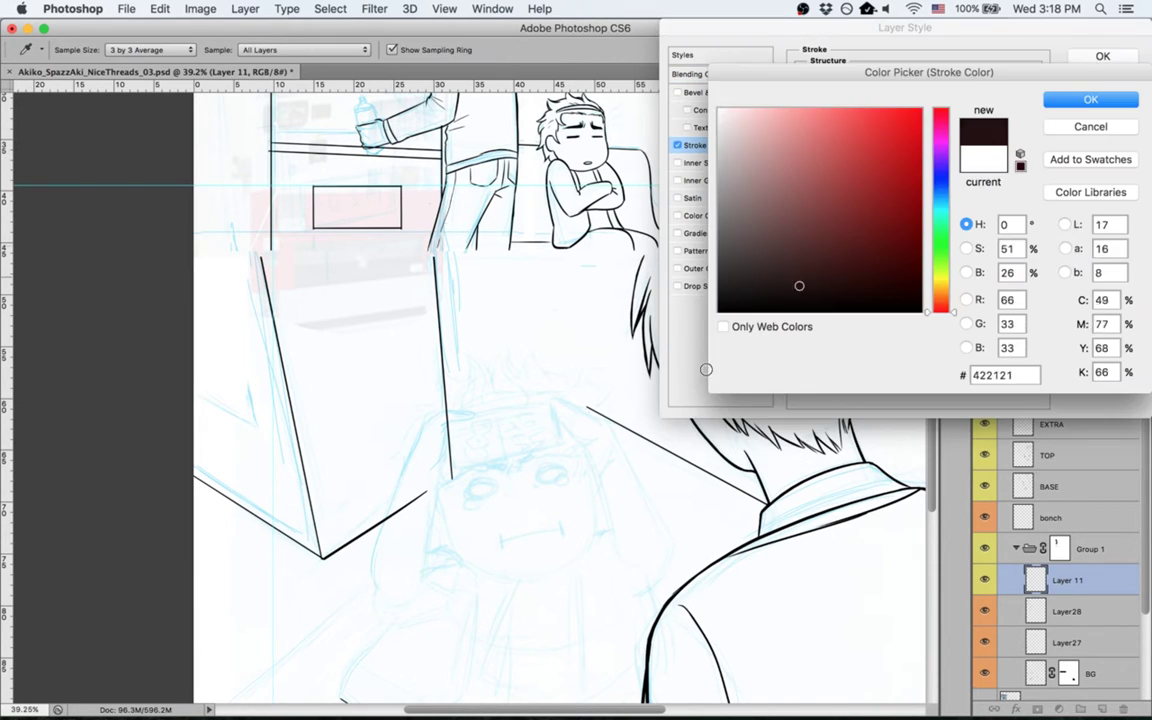
pyautogui.click(1090, 100)
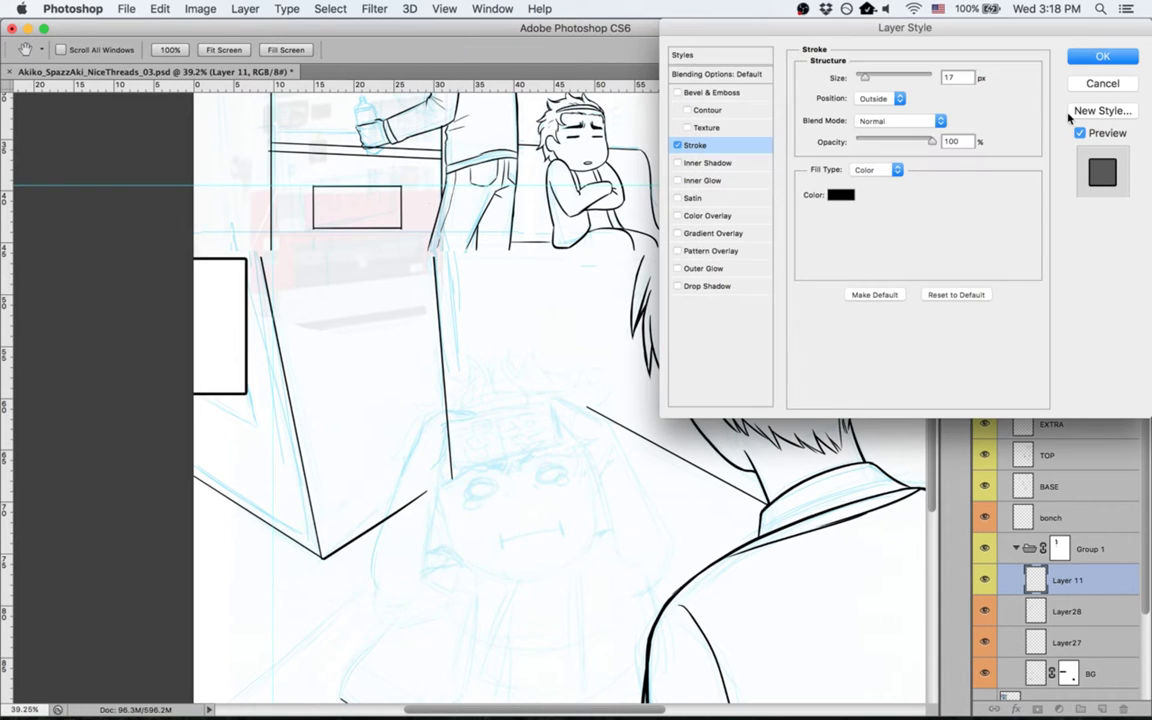
pyautogui.click(890, 99)
pyautogui.click(888, 109)
pyautogui.moveTo(865, 78); pyautogui.dragTo(855, 79)
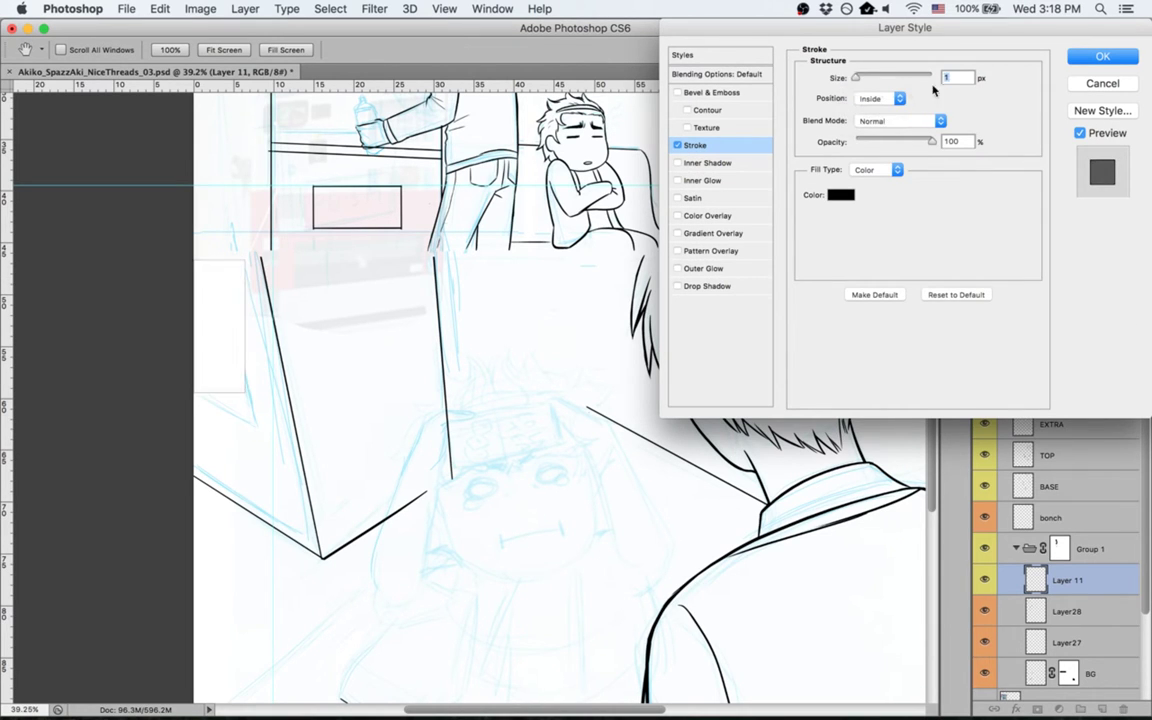
pyautogui.write('5')
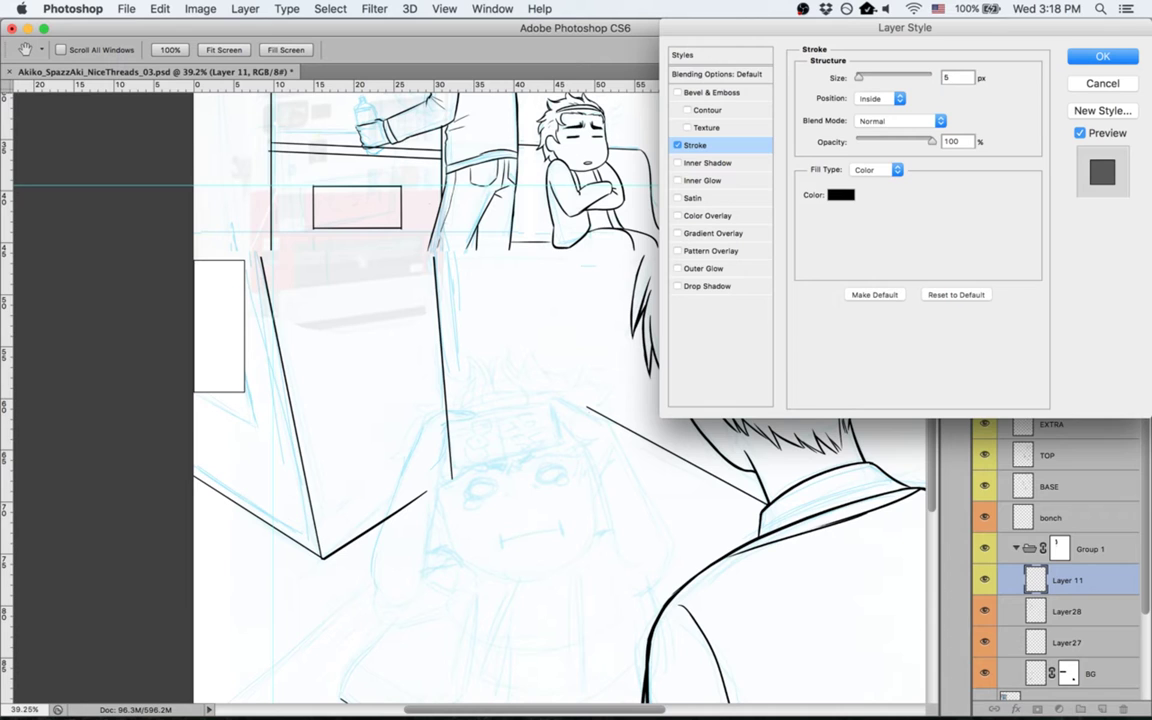
pyautogui.write('10')
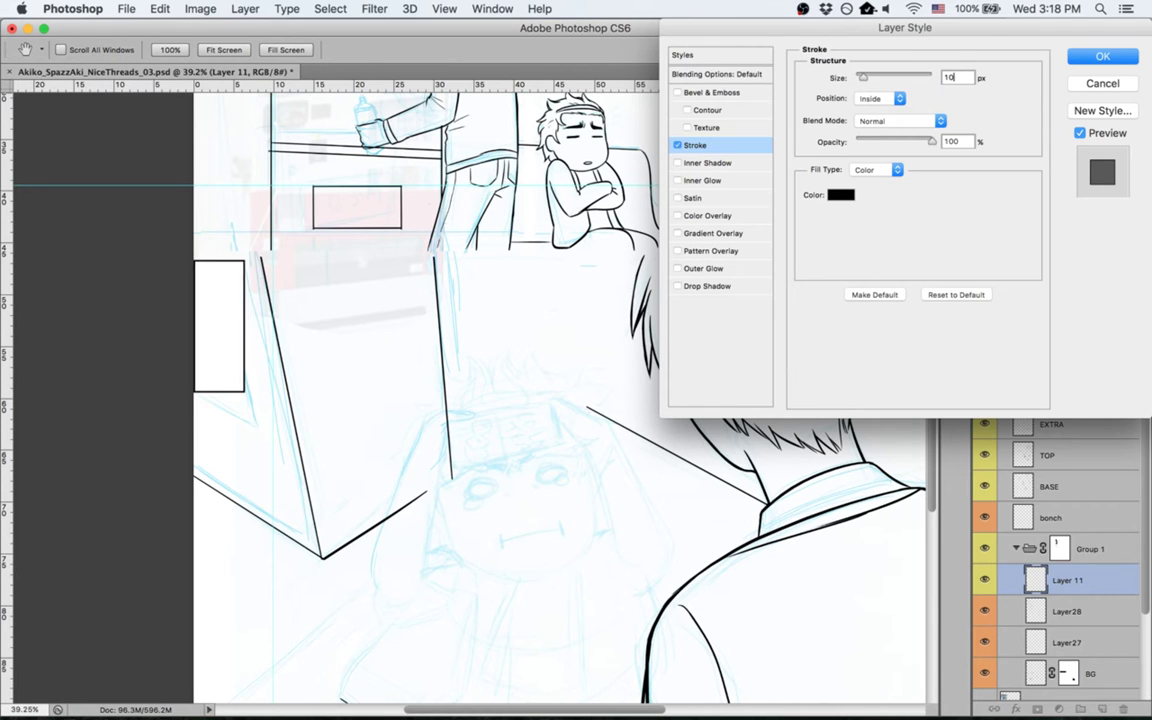
pyautogui.press('Return')
# Step: Skew the outlined rectangle downwards on its right side and slant that side inward at the top to match the machine's perspective
pyautogui.press('v')
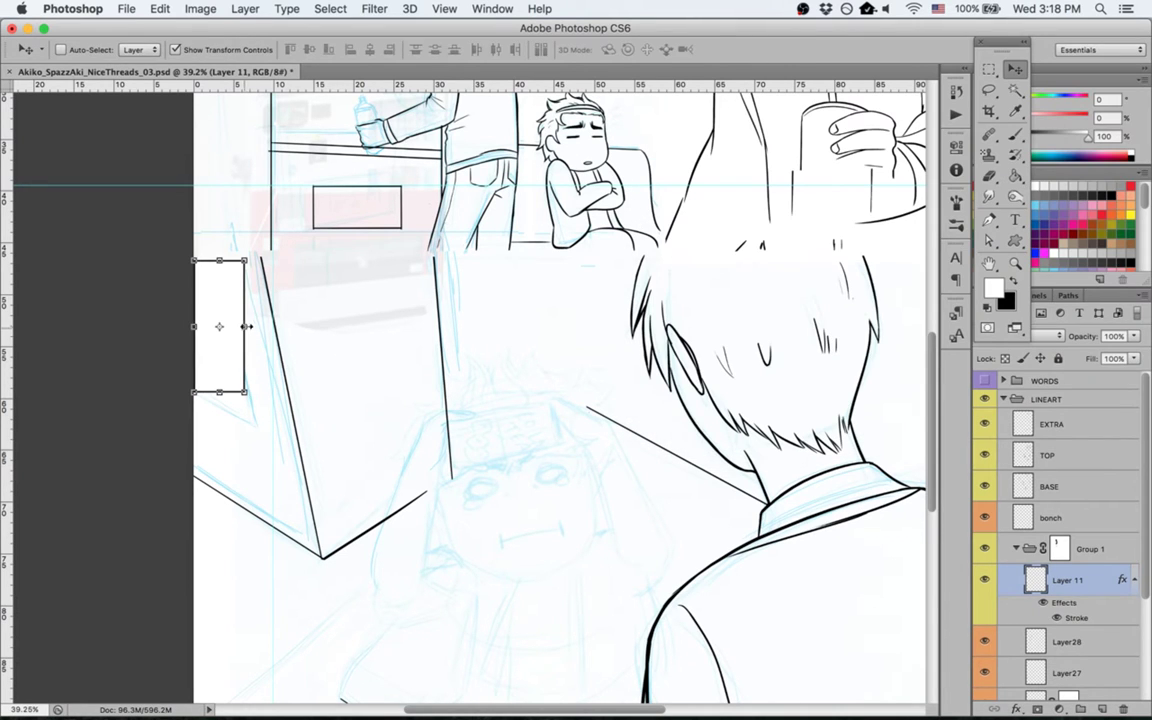
pyautogui.hotkey('ctrl', 't')
pyautogui.rightClick(240, 318)
pyautogui.click(292, 384)
pyautogui.moveTo(250, 327); pyautogui.dragTo(244, 419)
pyautogui.press('Return')
pyautogui.press('super+t')
pyautogui.moveTo(244, 241); pyautogui.dragTo(228, 242)
pyautogui.press('Return')
# Step: Select the on-page part of the skewed box with a rectangular marquee from the page edge to just past its right side
pyautogui.press('b')
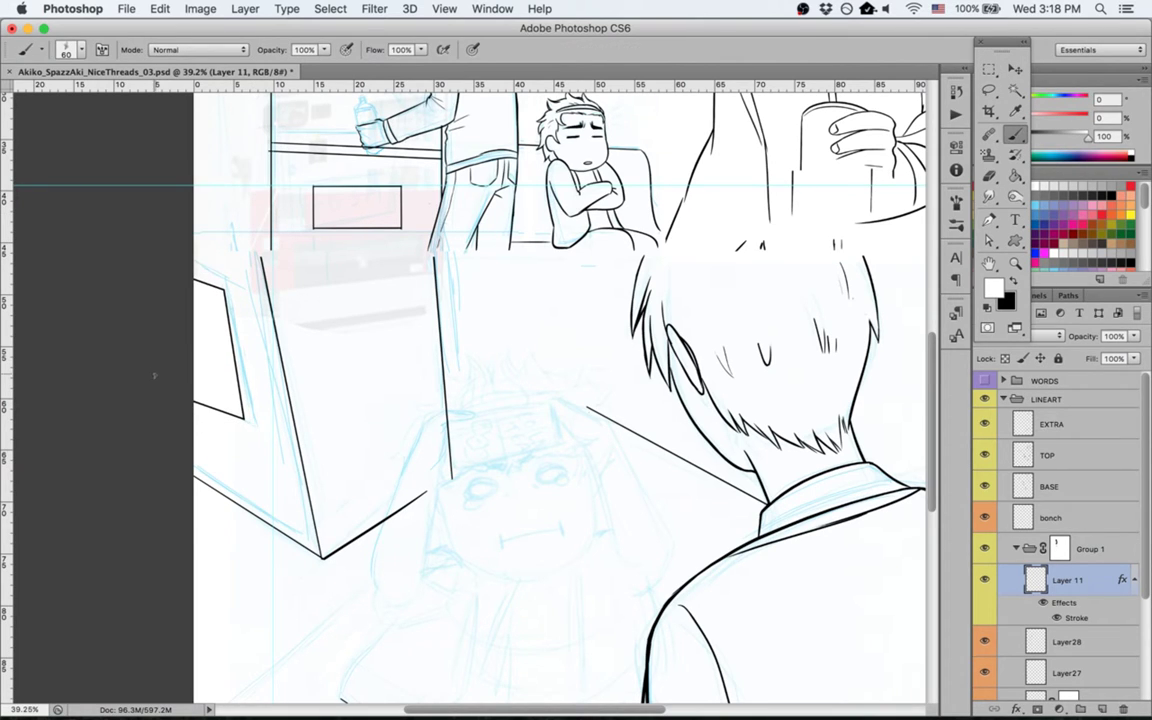
pyautogui.press('m')
pyautogui.moveTo(183, 267); pyautogui.dragTo(255, 443)
pyautogui.hotkey('ctrl', 't')
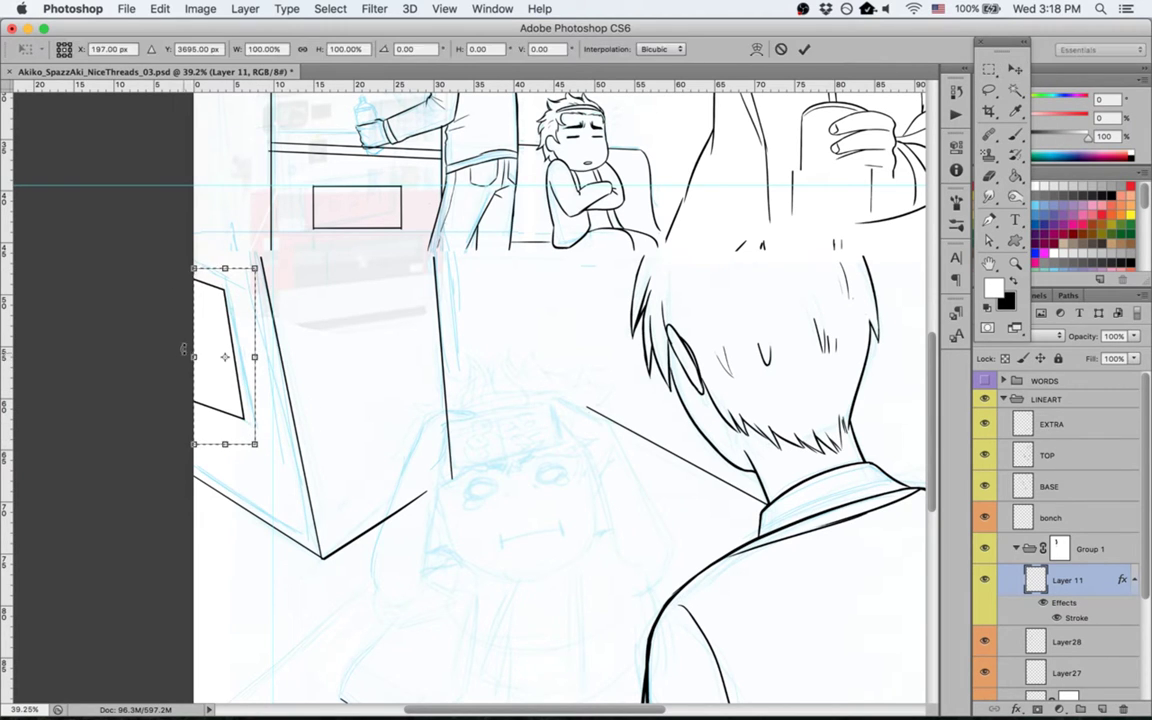
pyautogui.moveTo(222, 395); pyautogui.dragTo(216, 393)
pyautogui.press('Escape')
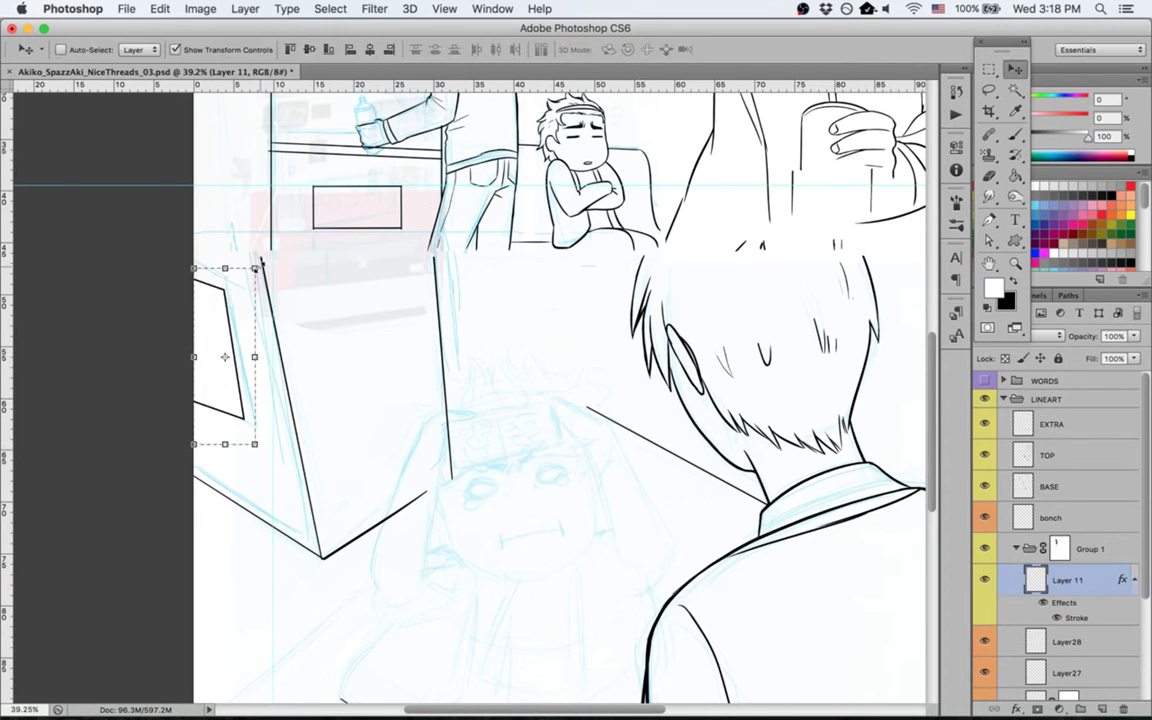
# Step: Skew the selected box vertically by about 11° so its lower edge slopes more steeply, deselect it and save the file
pyautogui.hotkey('ctrl', 't')
pyautogui.rightClick(240, 298)
pyautogui.click(272, 365)
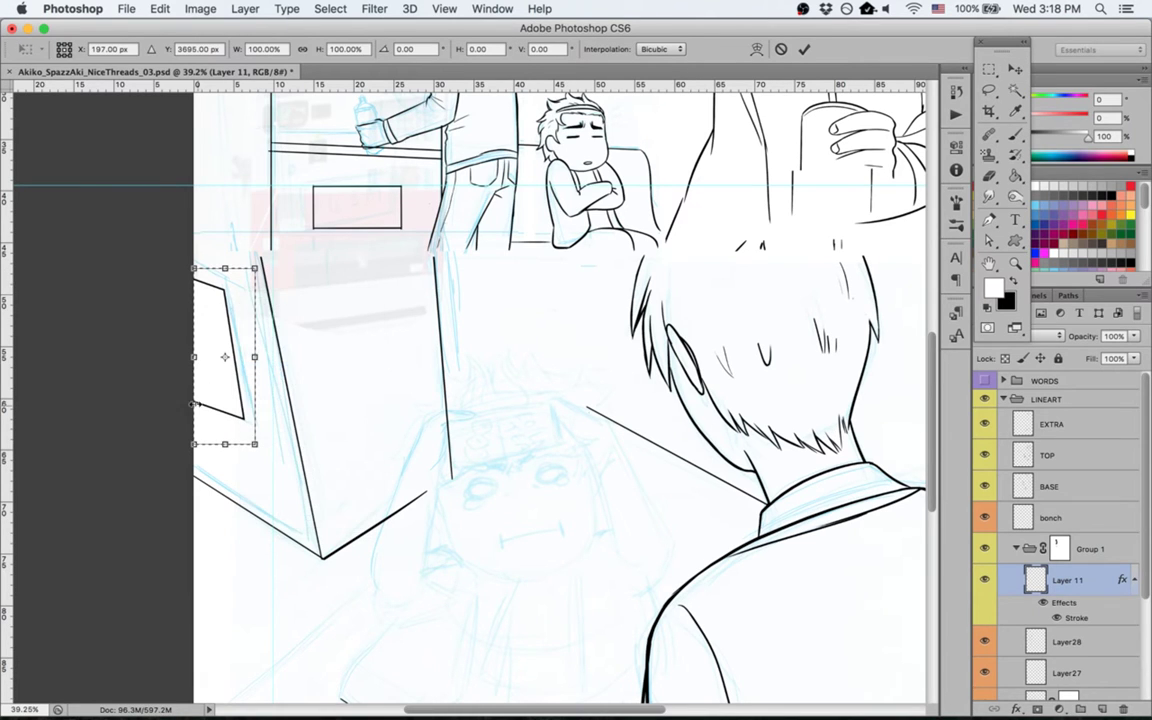
pyautogui.moveTo(197, 440); pyautogui.dragTo(194, 432)
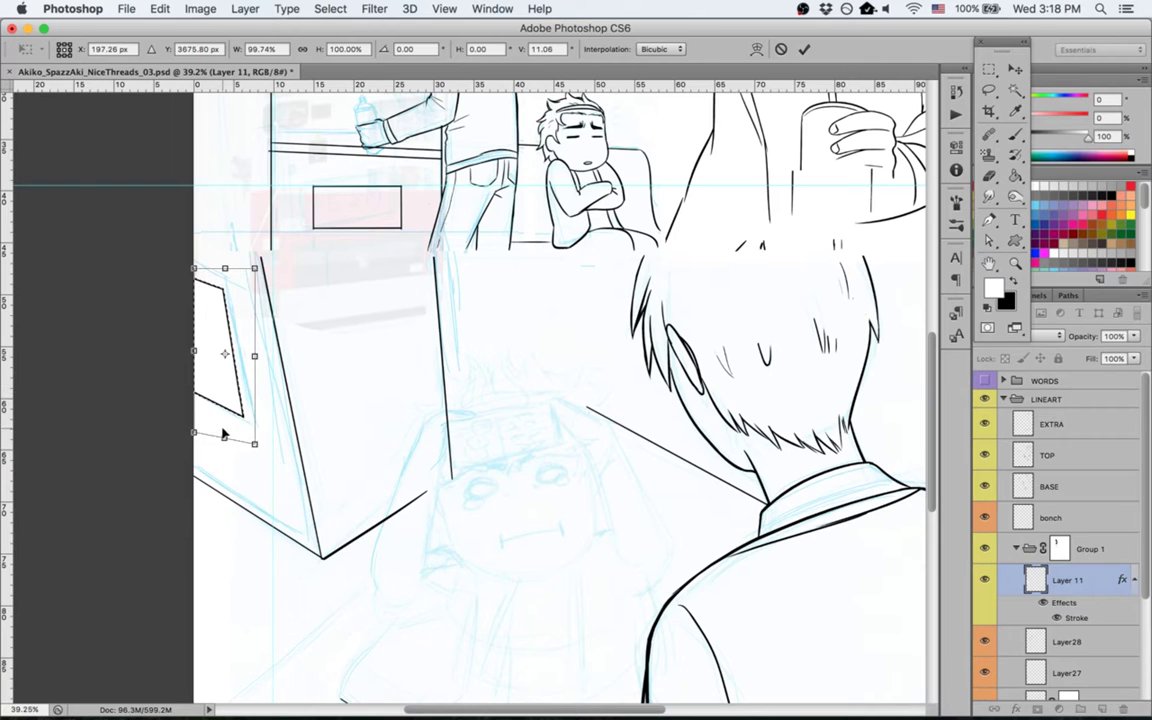
pyautogui.press('Return')
pyautogui.press('super+d')
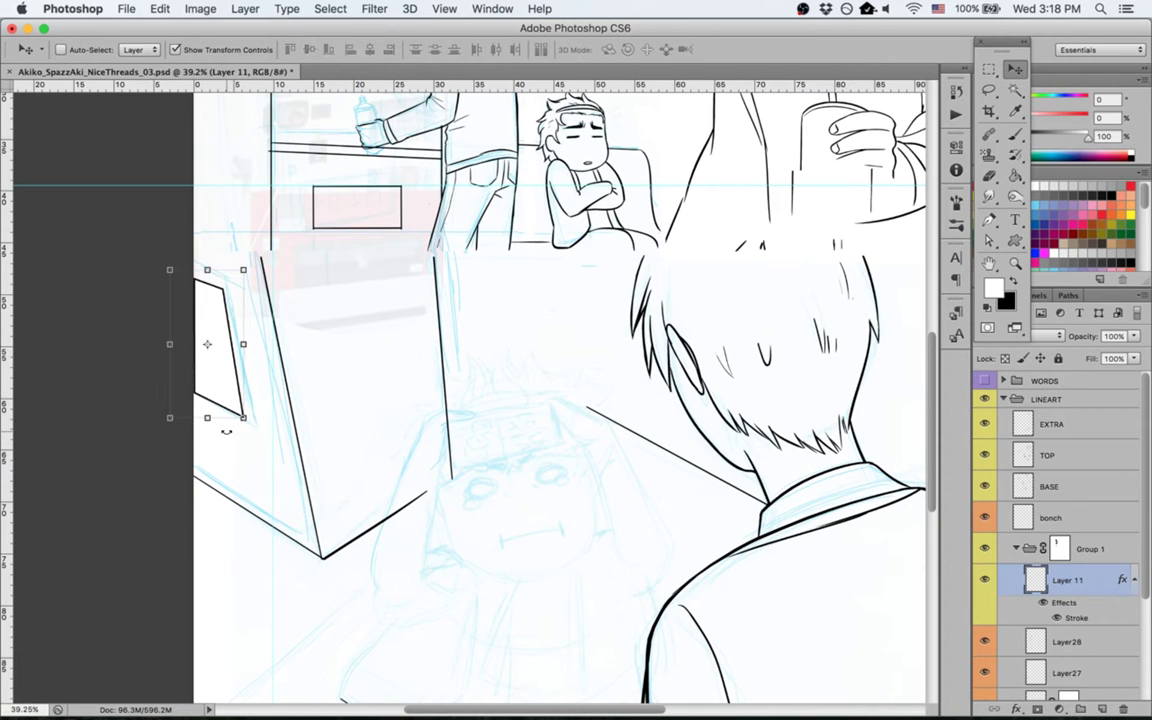
pyautogui.press('super+s')
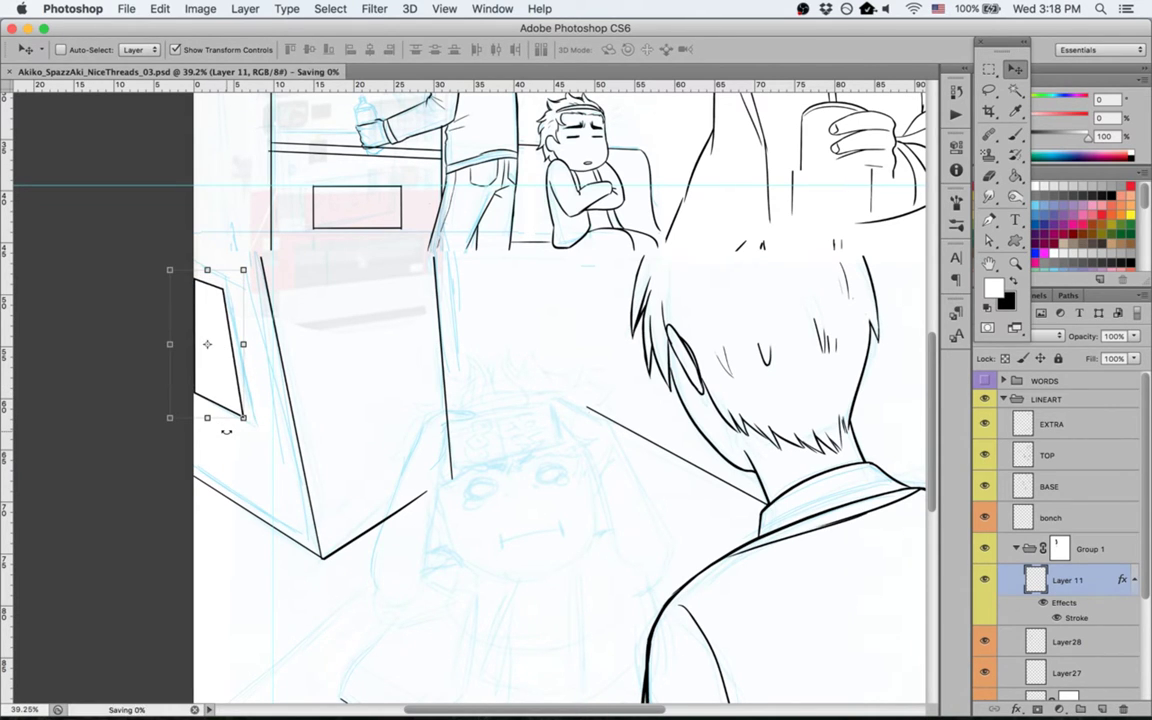
# Step: Look over the lower and upper panels and check which background lines belong to Layer28
pyautogui.hscroll(10, 426, 376)
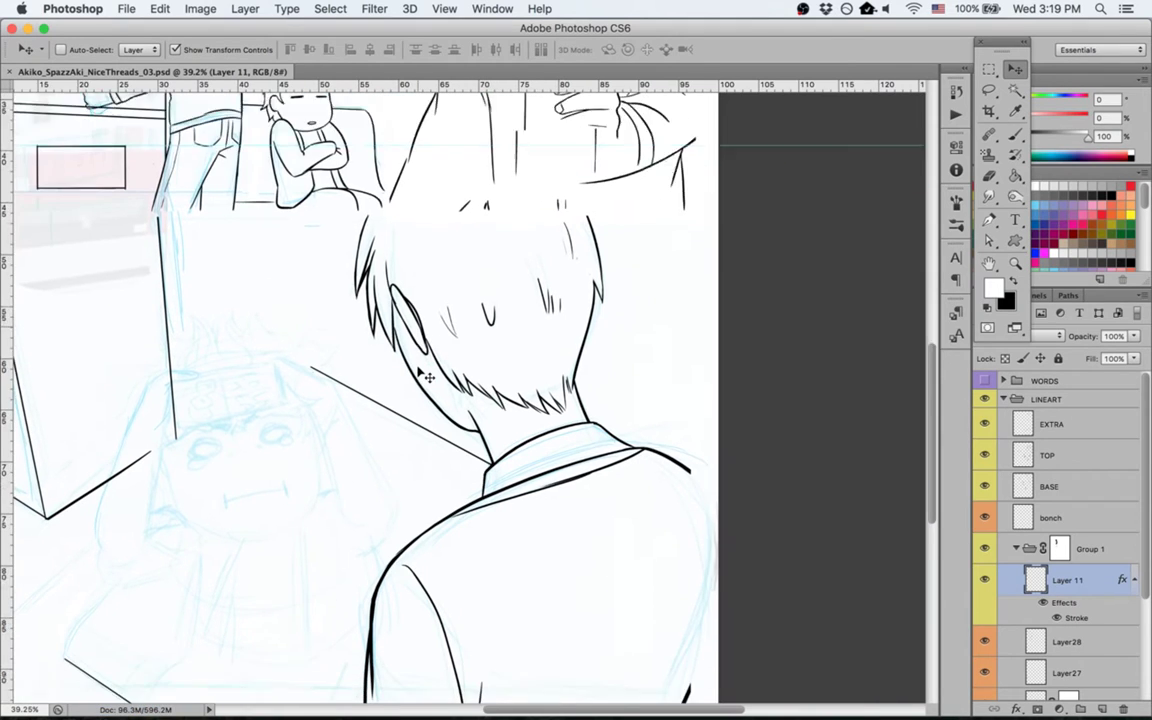
pyautogui.scroll(-10, 426, 376)
pyautogui.scroll(15, 426, 376)
pyautogui.hscroll(-6, 426, 376)
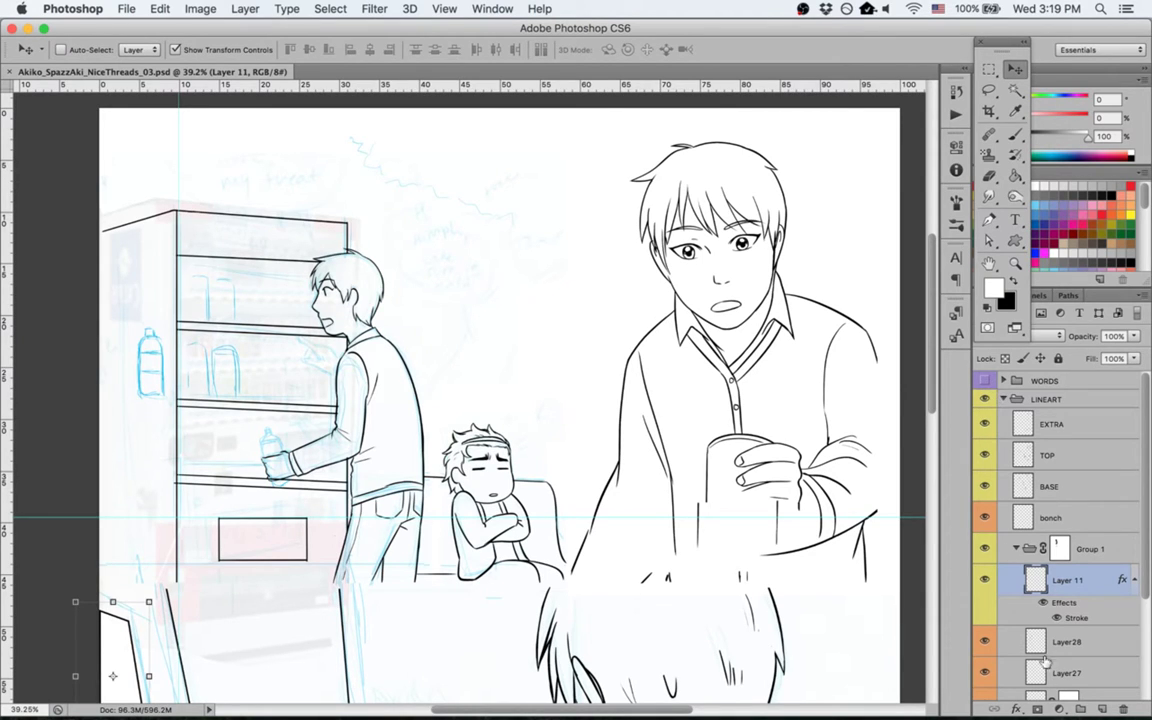
pyautogui.scroll(-3, 1040, 550)
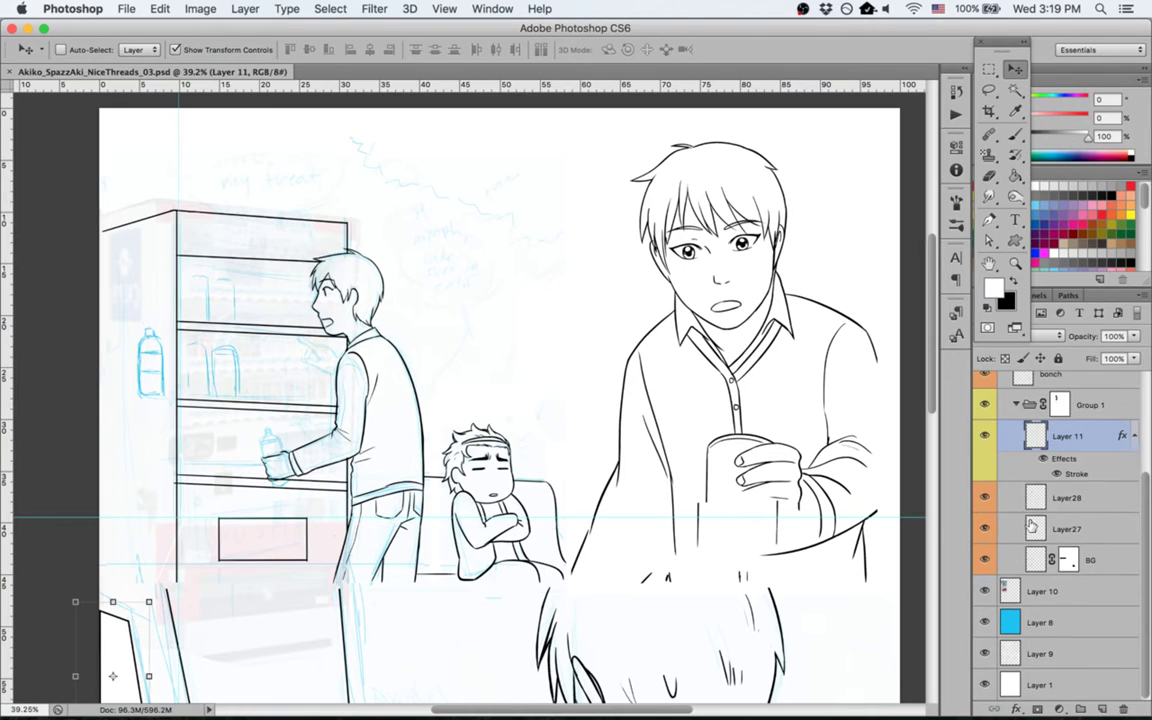
pyautogui.click(980, 498)
pyautogui.click(980, 498)
pyautogui.click(1048, 500)
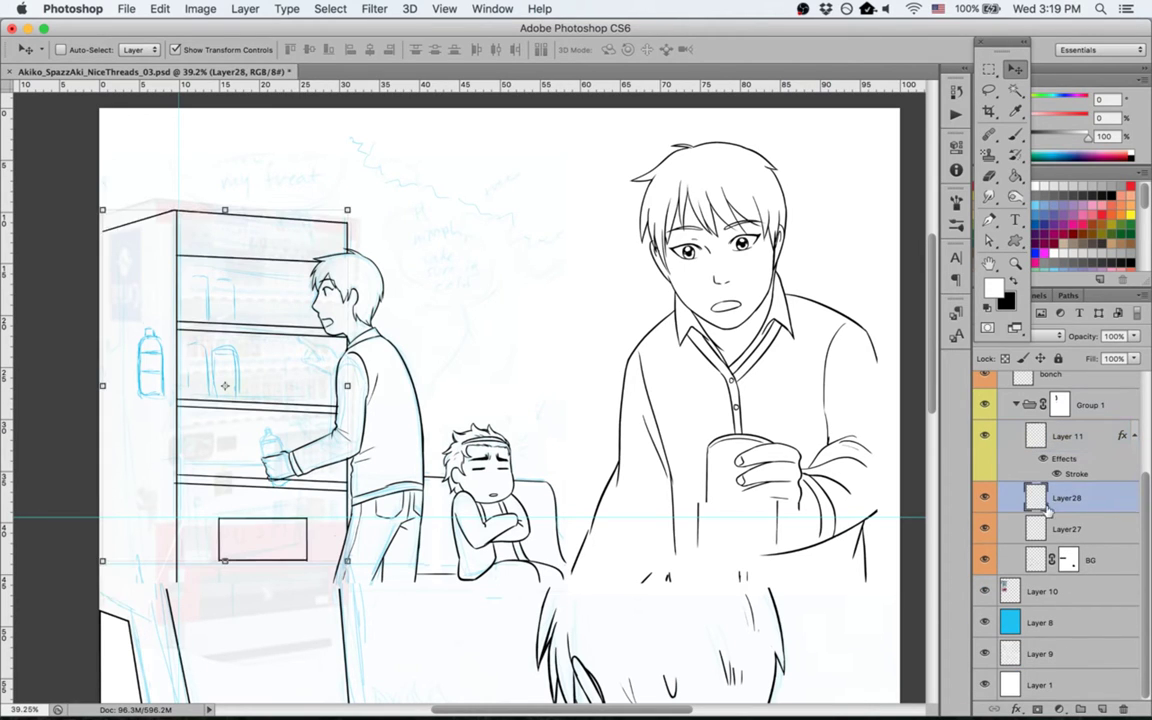
pyautogui.press('e')
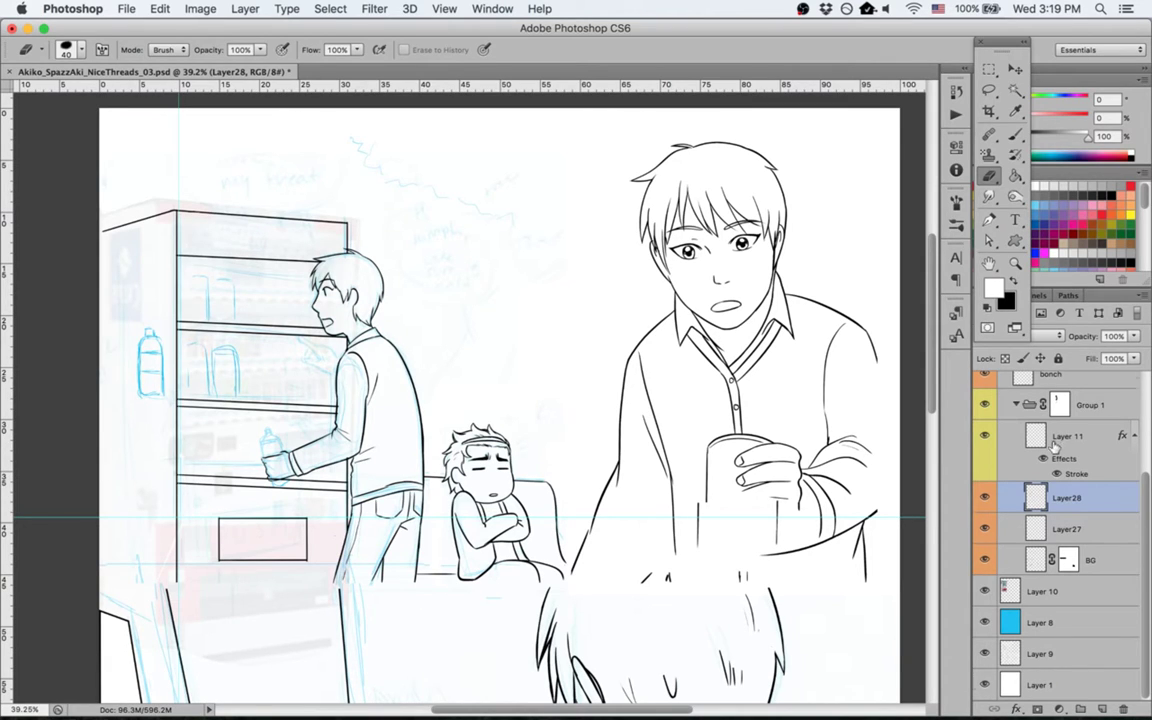
# Step: Show the WORDS group and expand it to list its text, speech and panel layers
pyautogui.scroll(5, 990, 390)
pyautogui.click(986, 381)
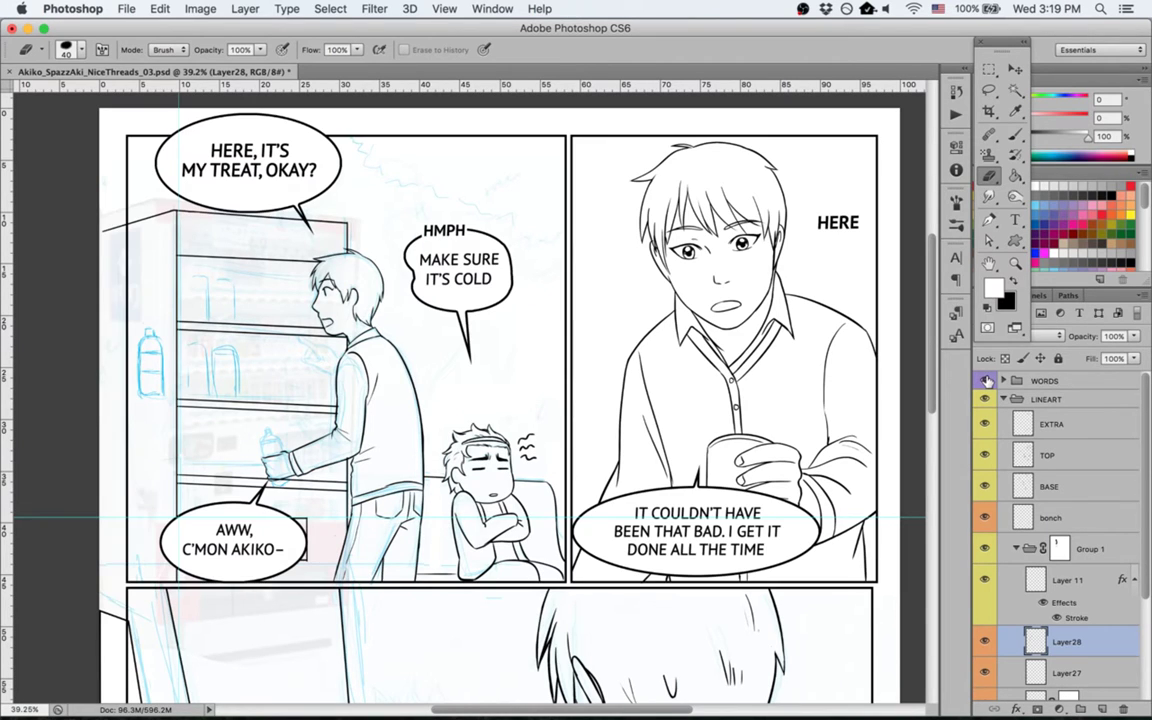
pyautogui.click(1003, 381)
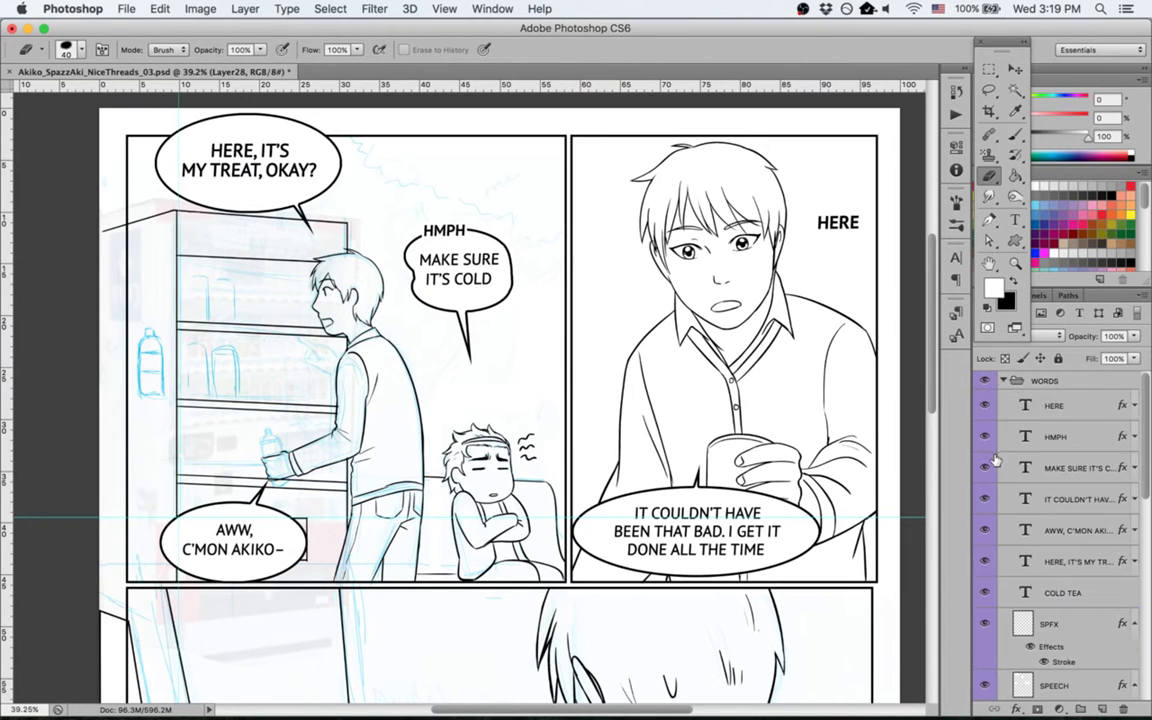
pyautogui.scroll(-5, 1000, 430)
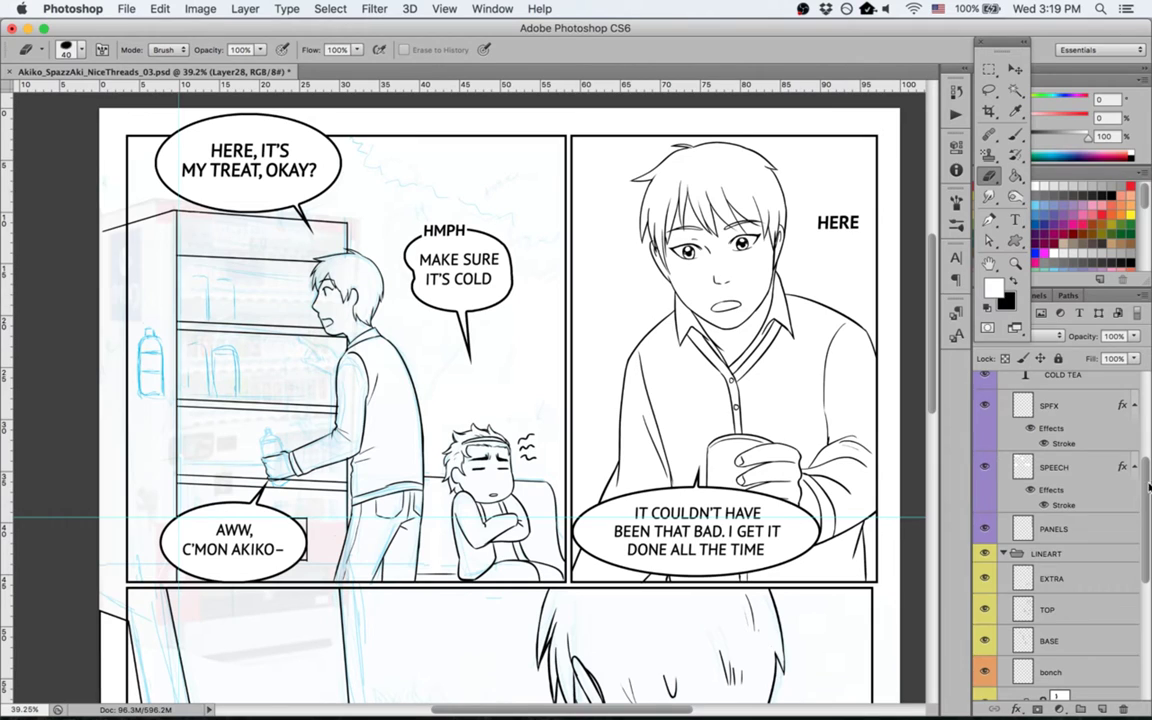
# Step: Group the text layers from HERE to COLD TEA, hide that new group and save the file
pyautogui.scroll(3, 1095, 440)
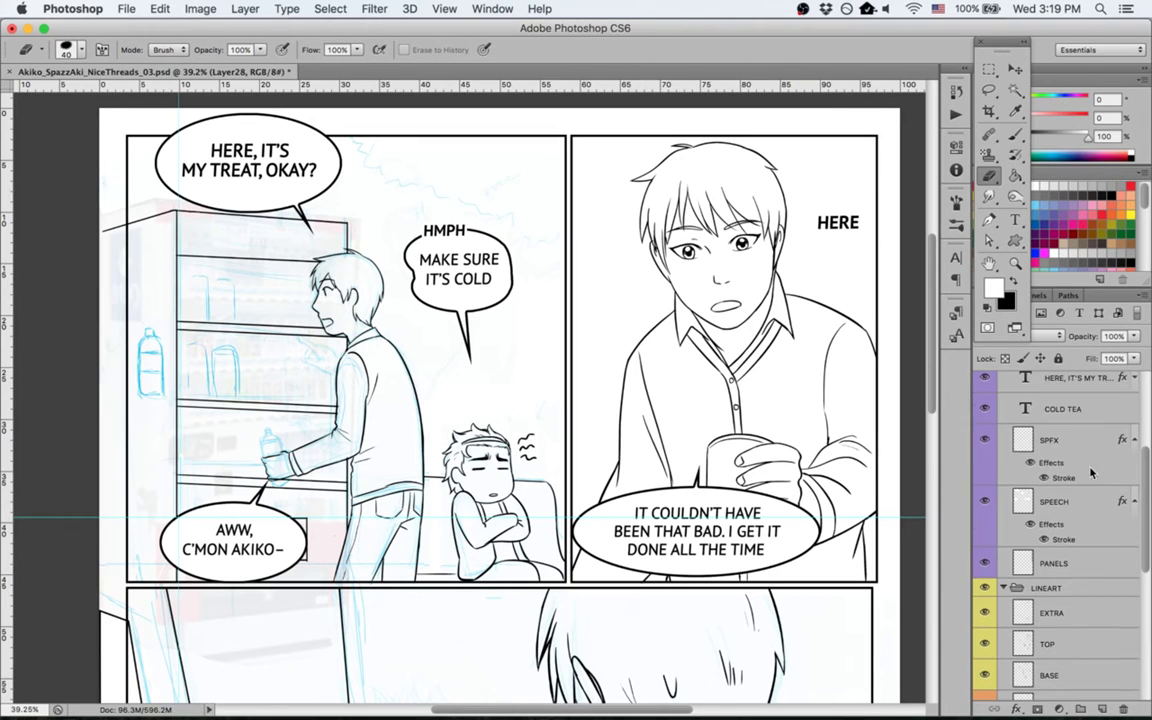
pyautogui.click(1066, 409)
pyautogui.scroll(5, 1068, 410)
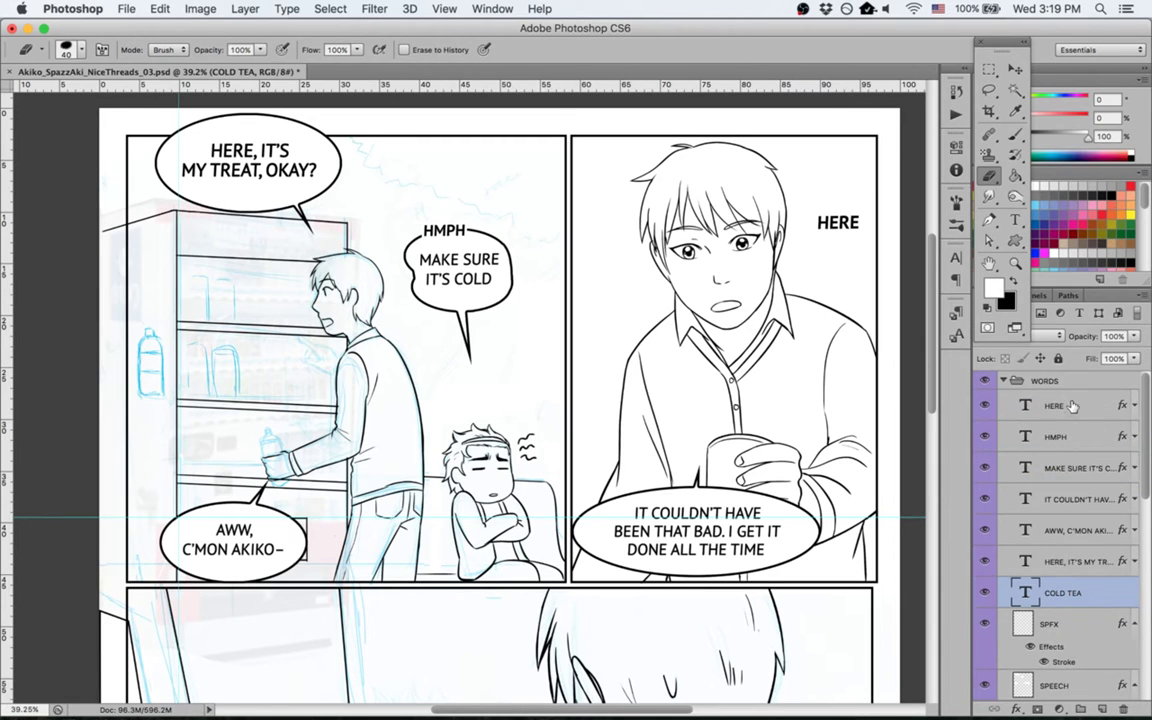
pyautogui.keyDown('shift'); pyautogui.click(1071, 405); pyautogui.keyUp('shift')
pyautogui.press('super+g')
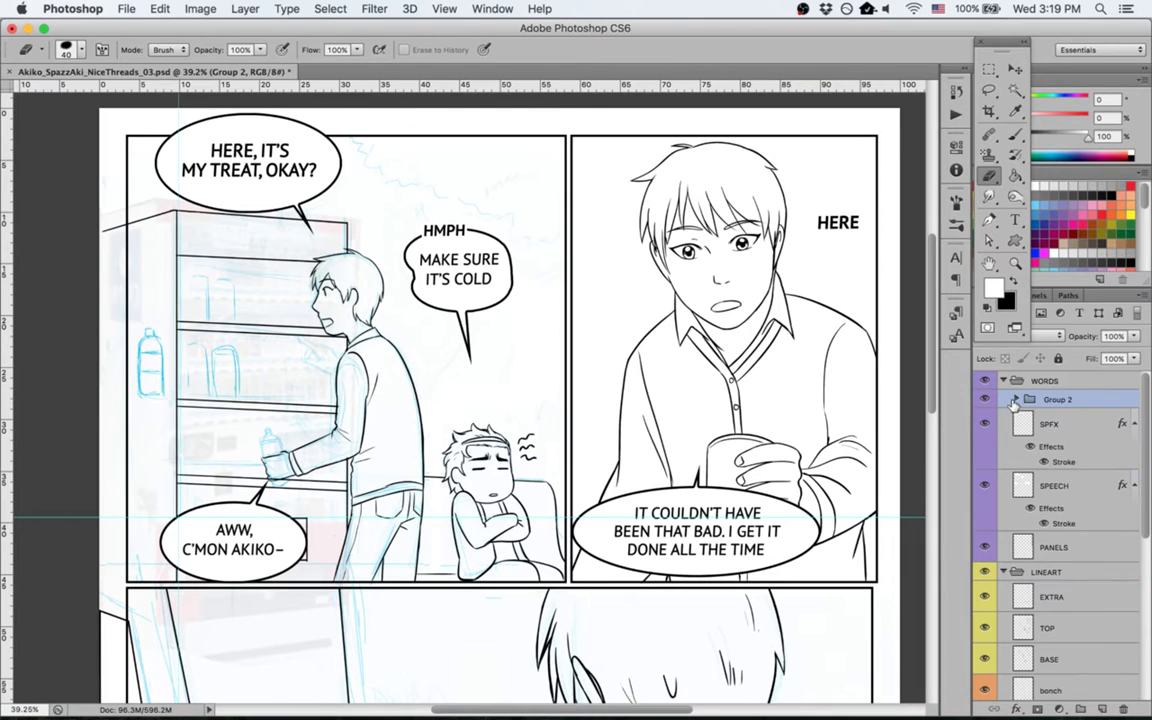
pyautogui.click(985, 400)
pyautogui.press('super+s')
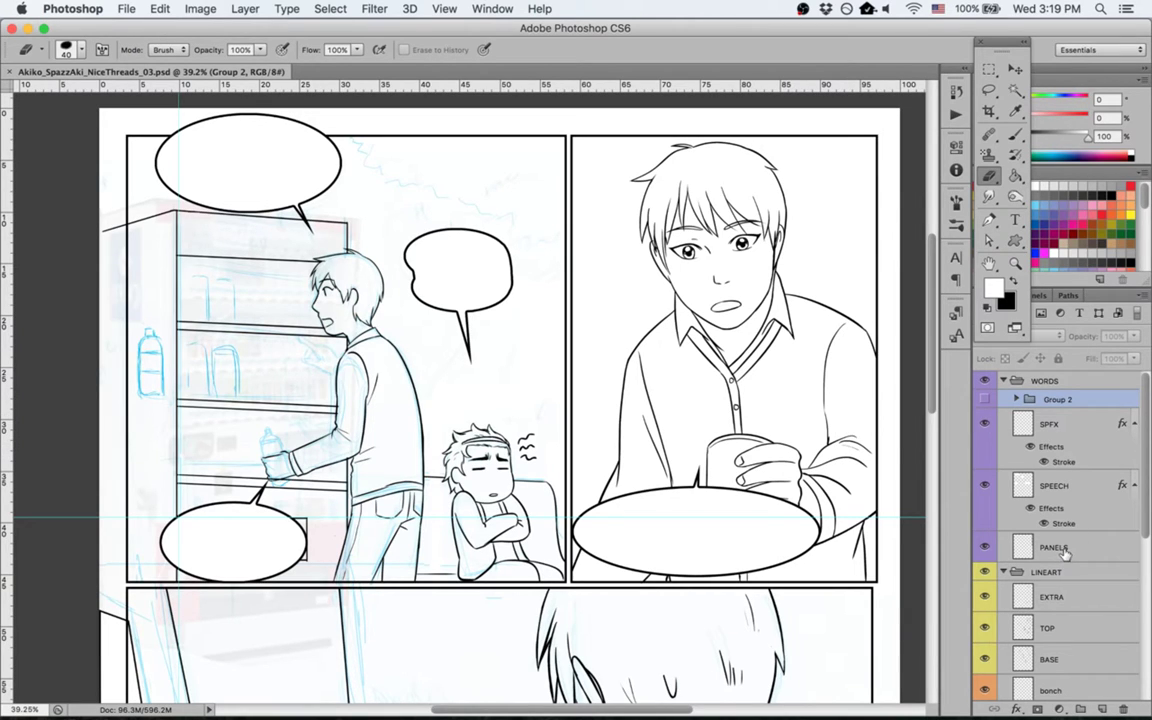
# Step: Select Layer 9 and hide Layer 10, the faded reference photos behind the lineart
pyautogui.scroll(-5, 1060, 550)
pyautogui.click(1045, 653)
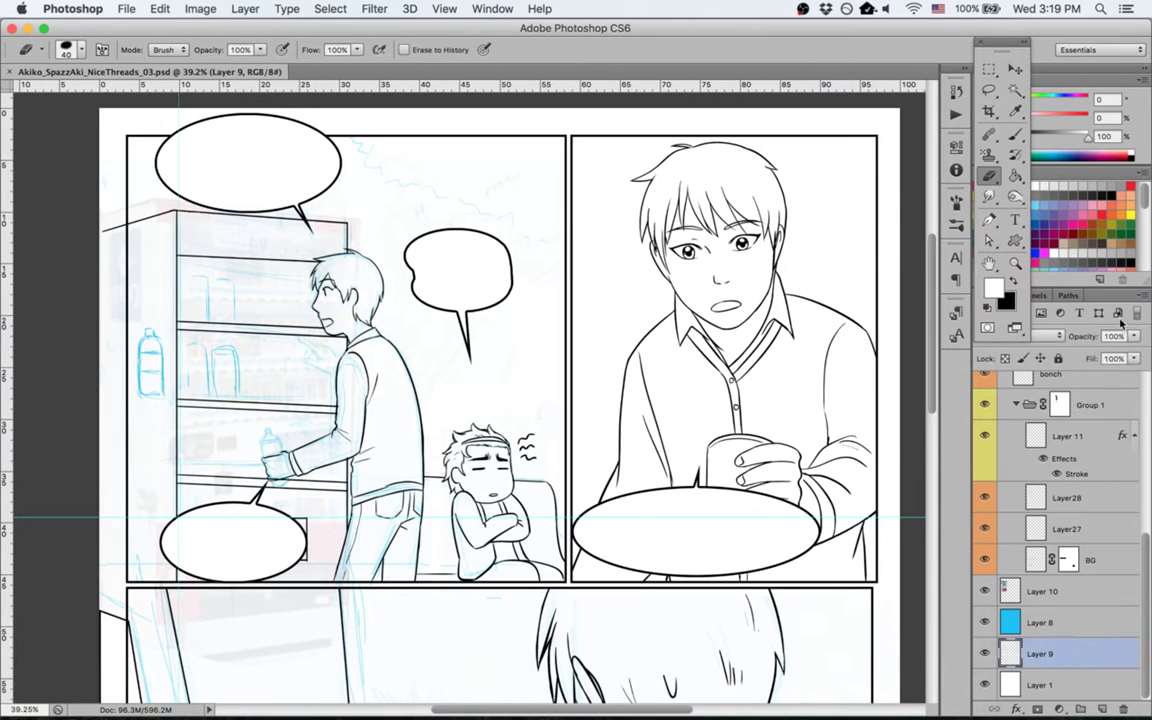
pyautogui.click(986, 595)
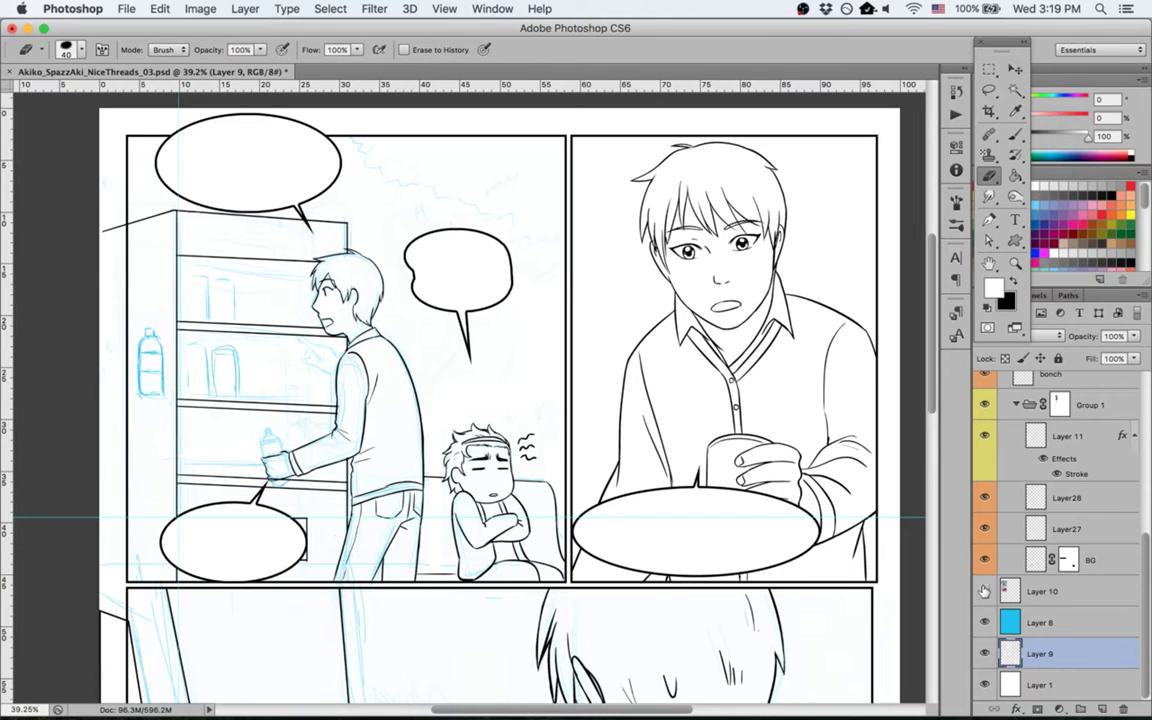
# Step: Check what Layer27 and Layer28 contain by toggling their visibility, and rename Layer28 as SHELVES
pyautogui.click(985, 528)
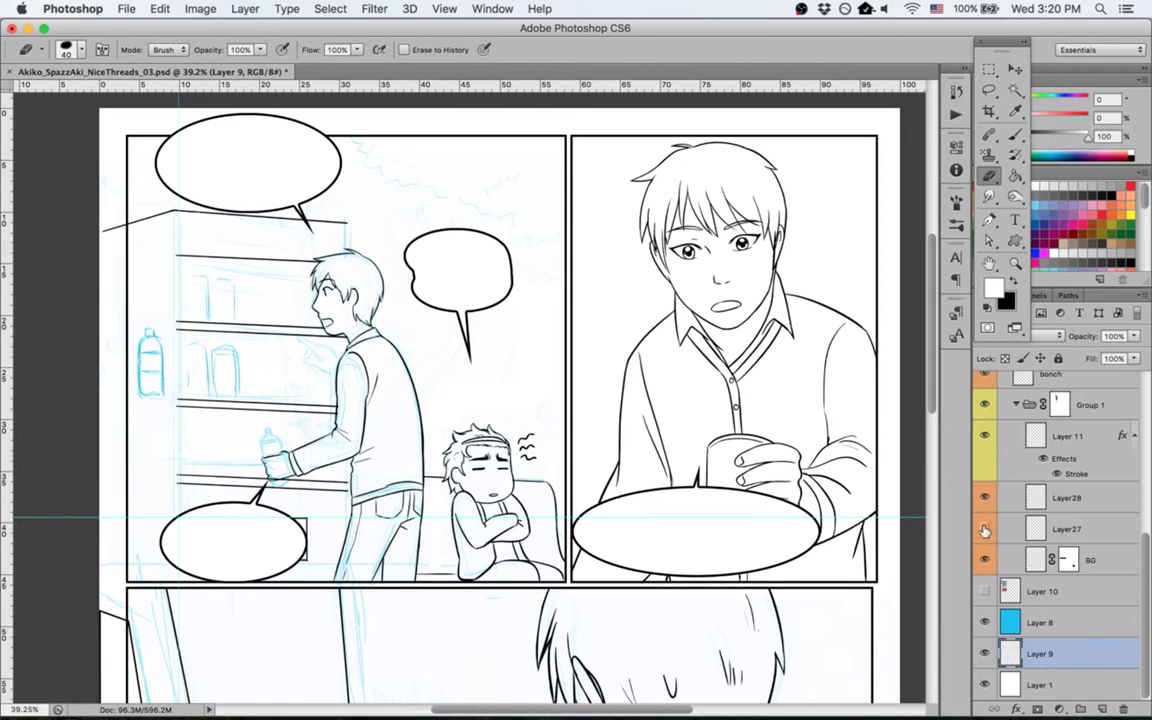
pyautogui.click(985, 528)
pyautogui.click(985, 497)
pyautogui.click(985, 497)
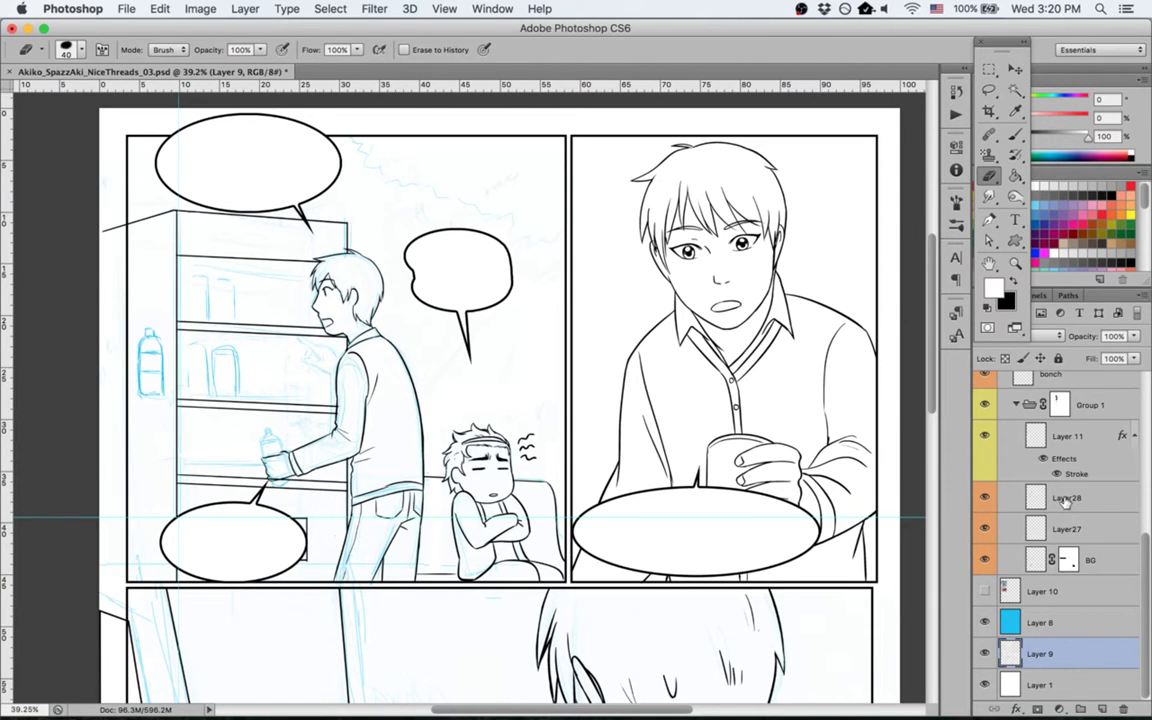
pyautogui.doubleClick(1062, 499)
pyautogui.write('SHELVES')
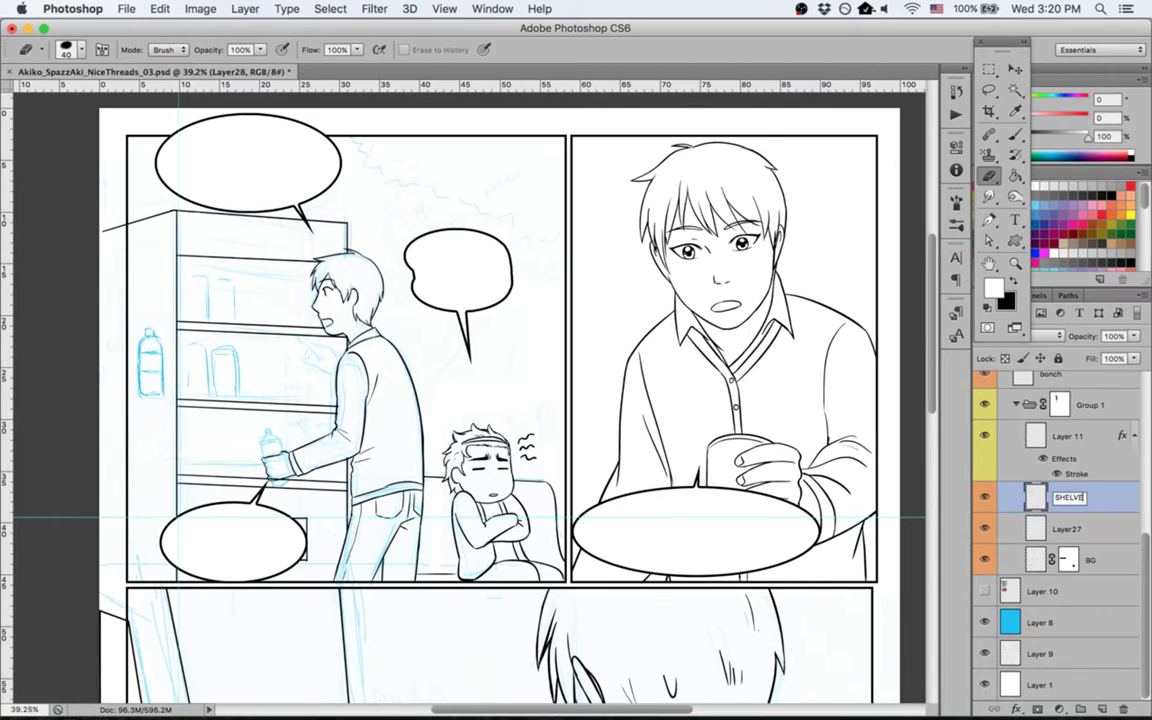
pyautogui.press('Return')
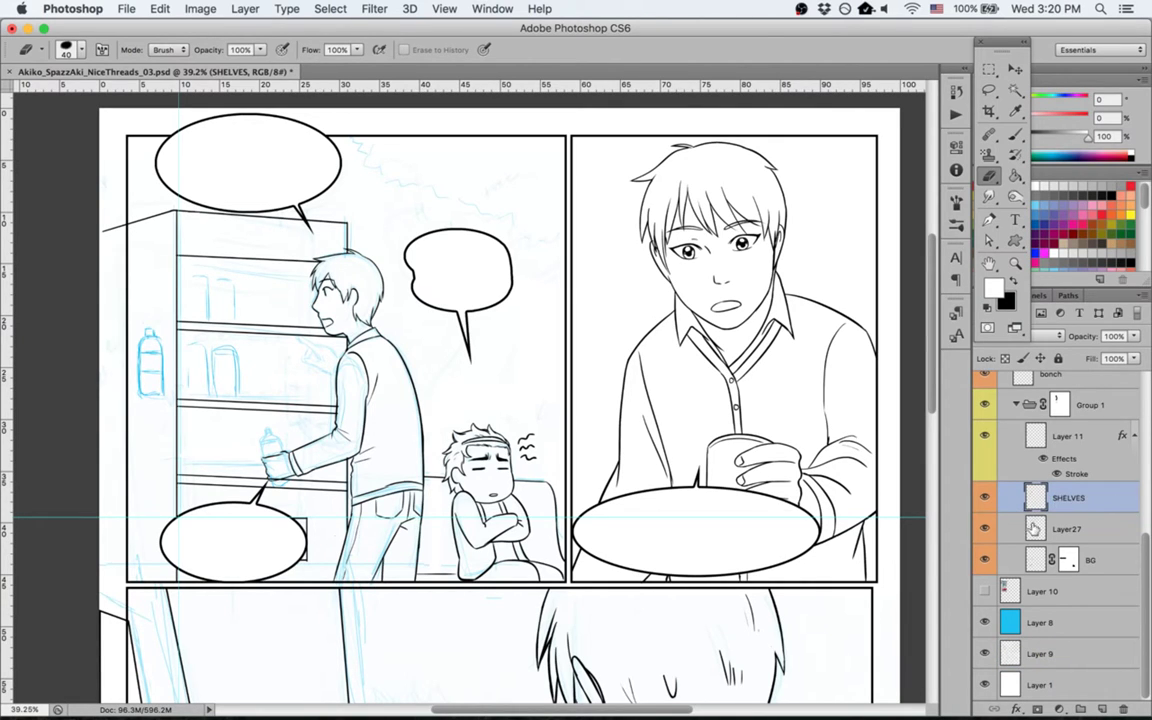
pyautogui.click(985, 529)
pyautogui.click(985, 531)
# Step: Select the lowest shelf's double line on the SHELVES layer and skew it vertically by about -1.20, lowering its left end
pyautogui.press('m')
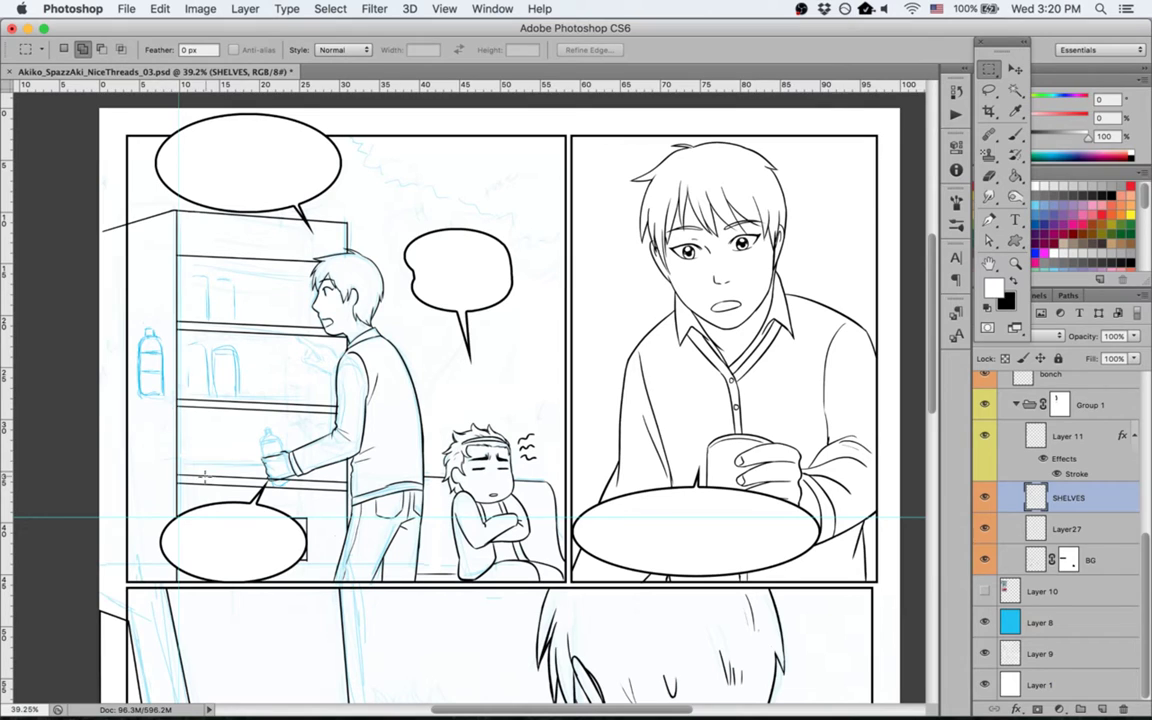
pyautogui.moveTo(163, 465); pyautogui.dragTo(350, 497)
pyautogui.press('super+t')
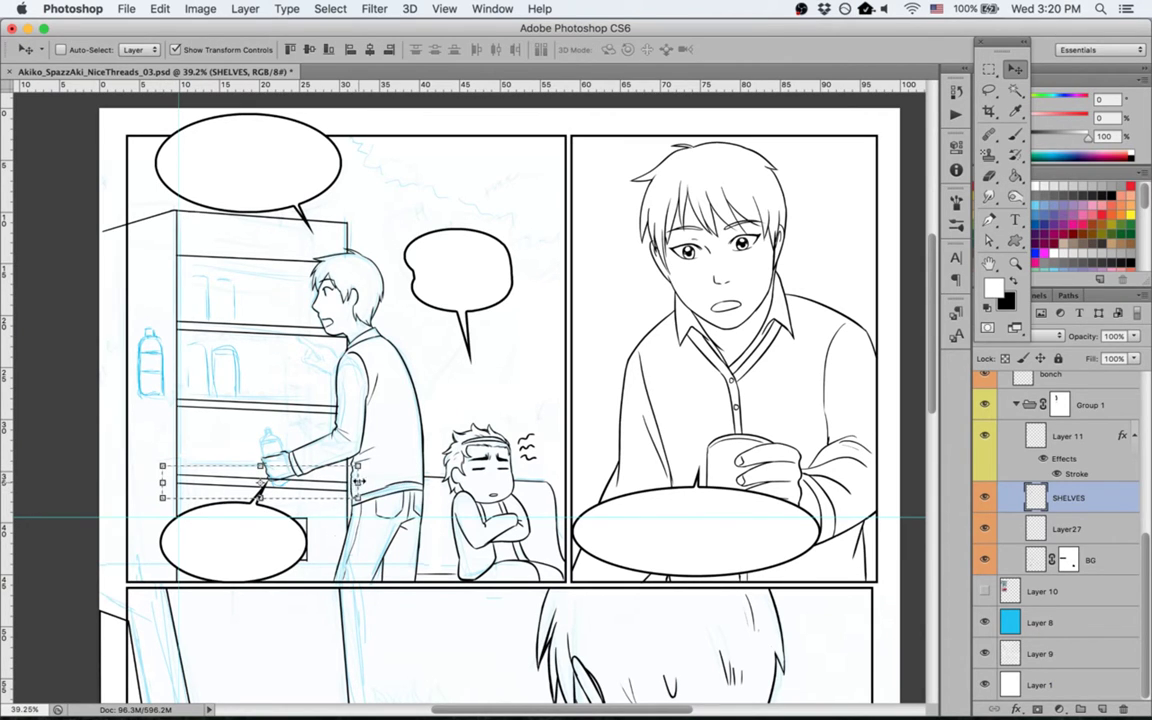
pyautogui.rightClick(342, 473)
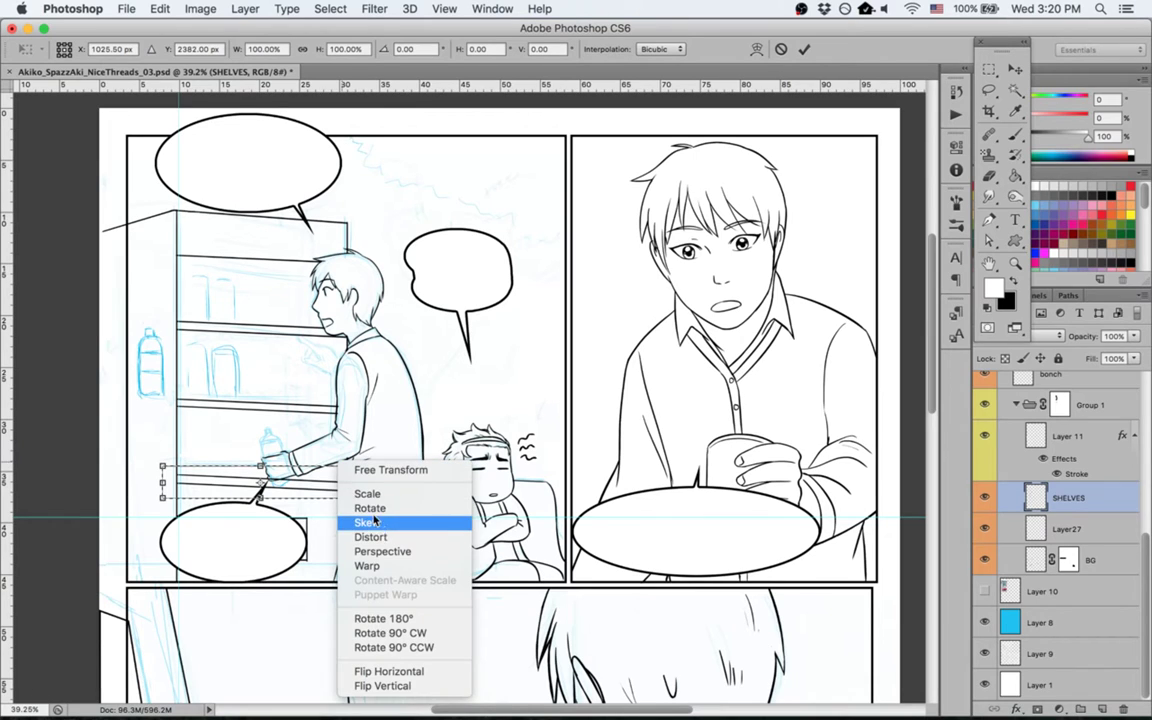
pyautogui.click(372, 522)
pyautogui.moveTo(162, 482); pyautogui.dragTo(165, 488)
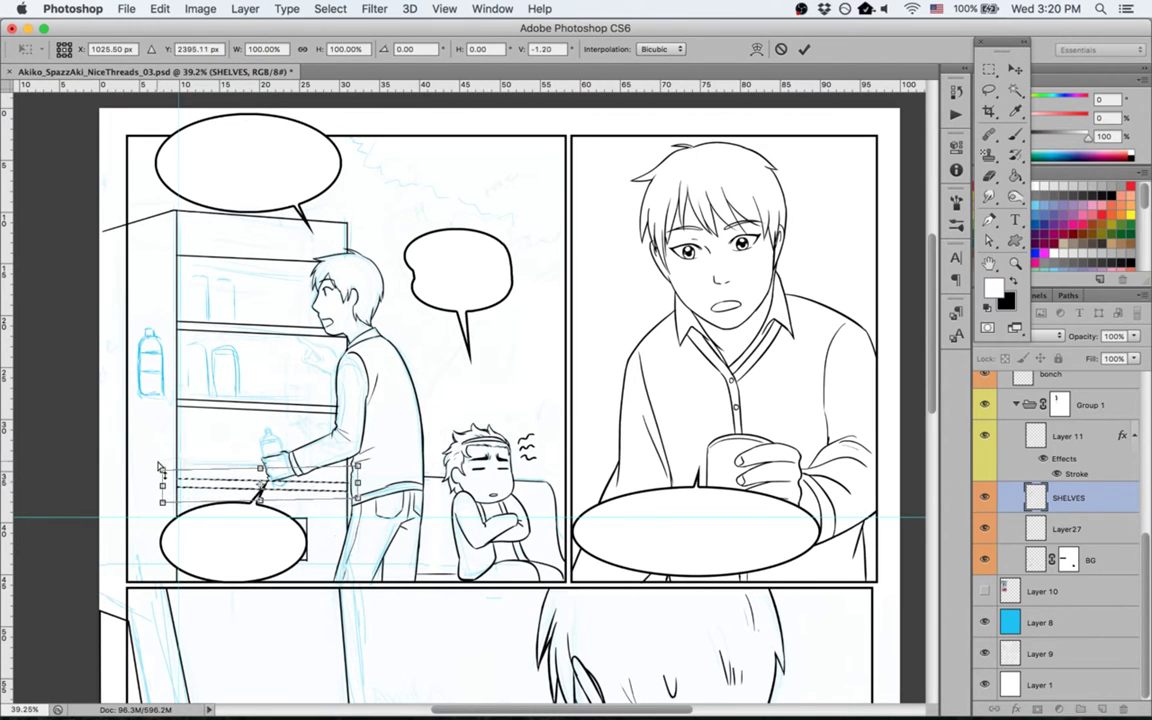
pyautogui.press('Return')
pyautogui.press('super+d')
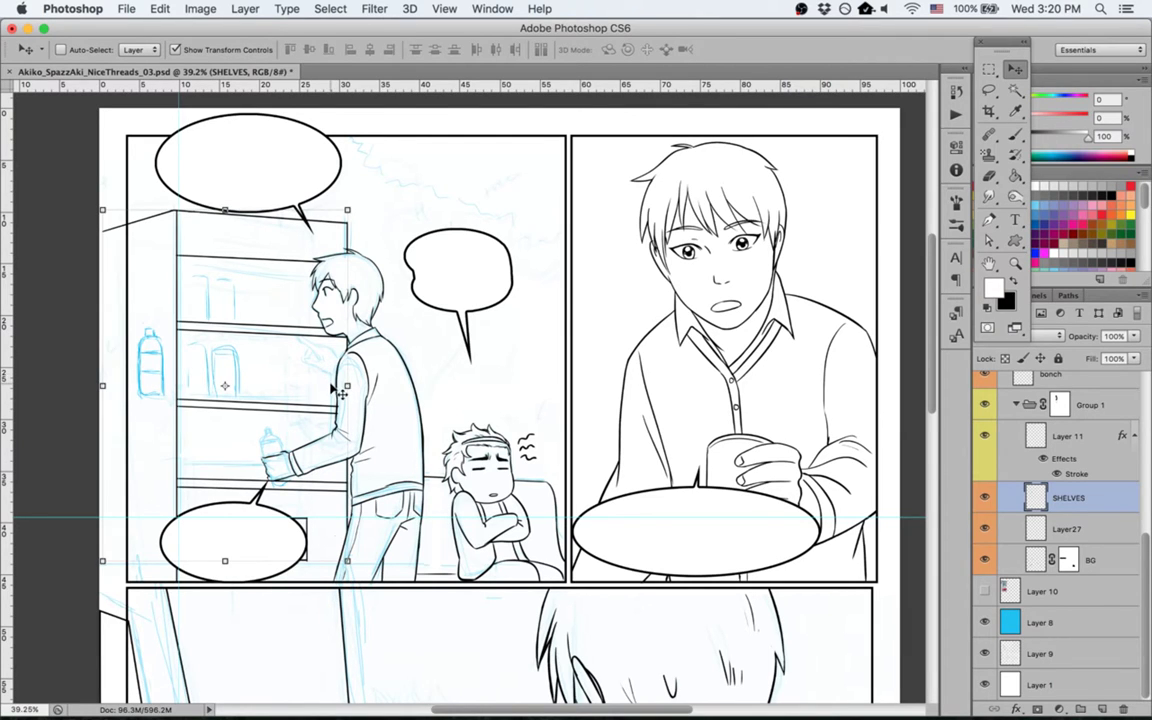
pyautogui.press('m')
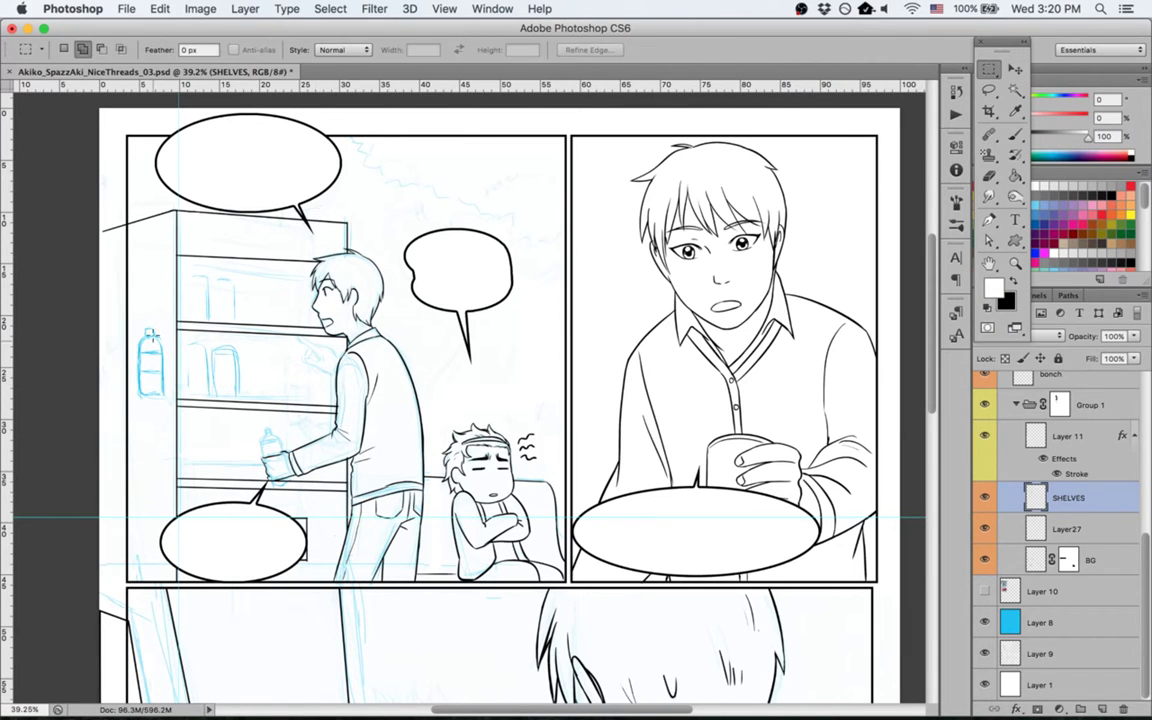
pyautogui.moveTo(161, 302); pyautogui.dragTo(378, 423)
pyautogui.press('super+d')
pyautogui.moveTo(222, 466); pyautogui.dragTo(283, 468)
pyautogui.press('super+z')
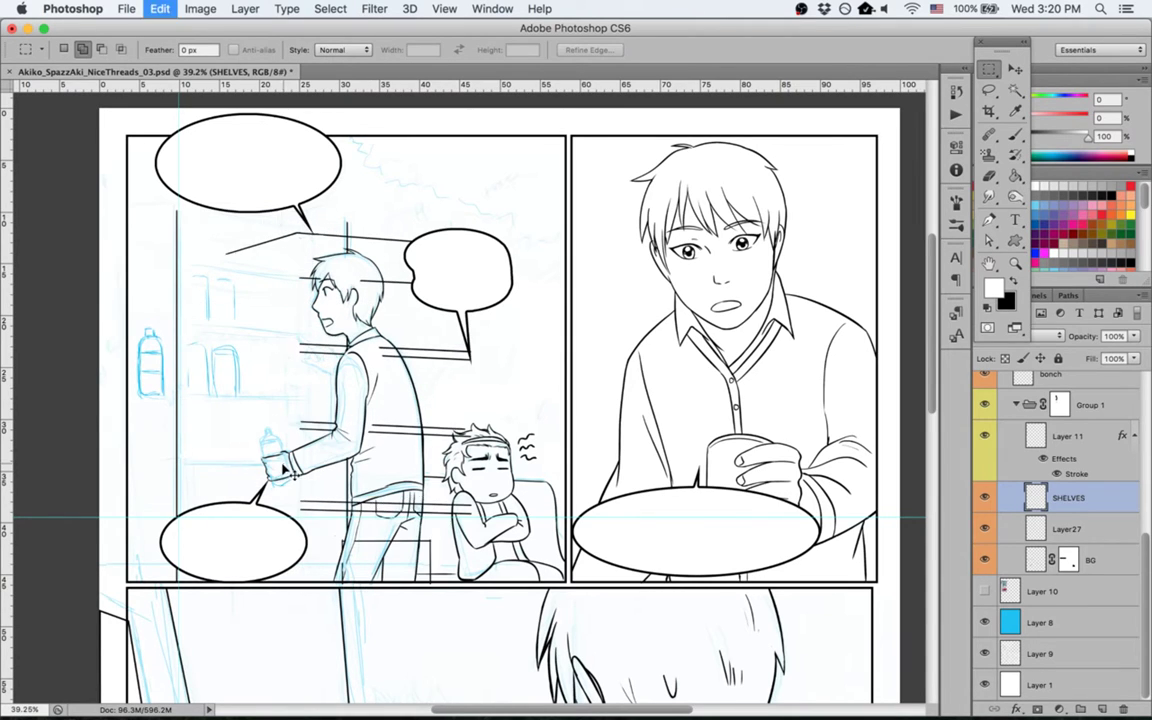
# Step: Select the lowest shelf's double line and nudge it slightly upward to even out the shelf spacing
pyautogui.moveTo(160, 451); pyautogui.dragTo(380, 513)
pyautogui.press('v')
pyautogui.hotkey('shift', 'Up')
pyautogui.hotkey('shift', 'Up')
pyautogui.hotkey('shift', 'Up')
pyautogui.hotkey('shift', 'Up')
pyautogui.hotkey('shift', 'Up')
pyautogui.hotkey('shift', 'Up')
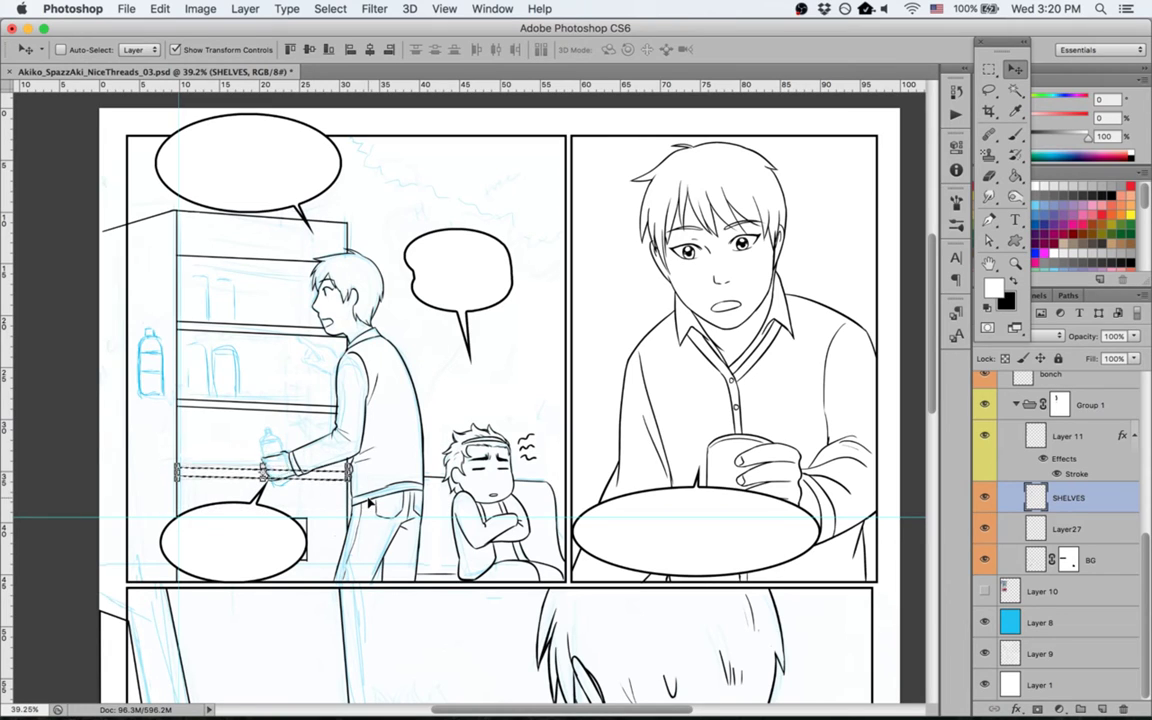
pyautogui.hotkey('shift', 'Down')
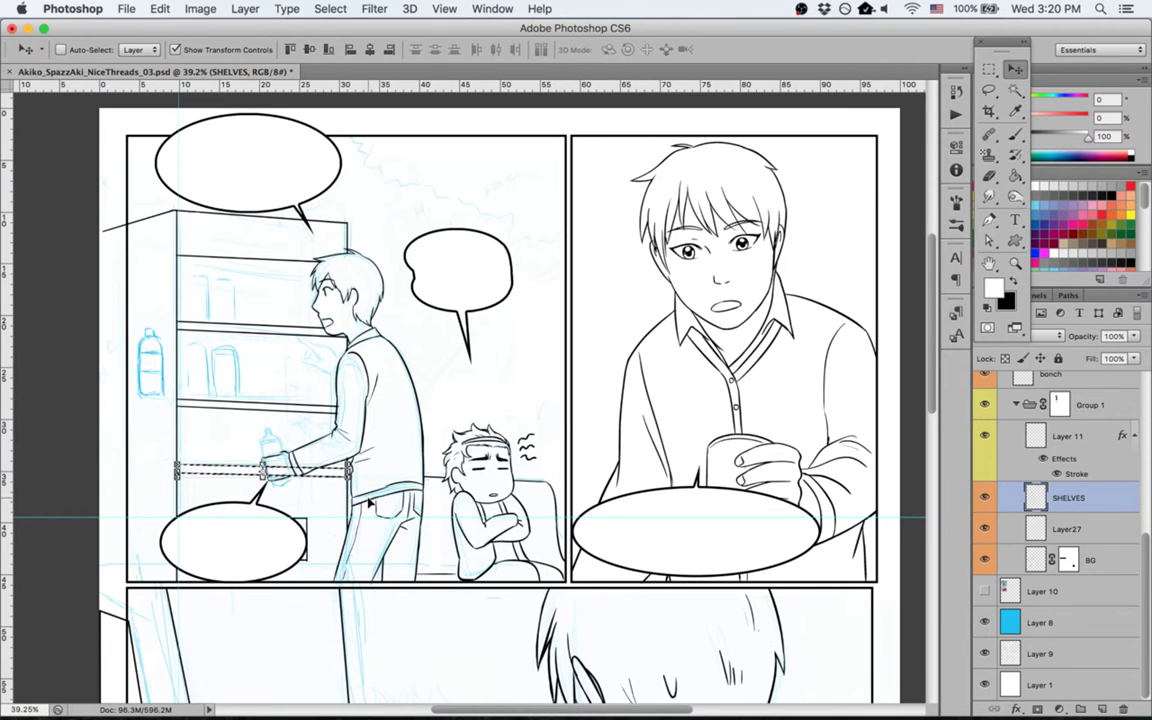
pyautogui.press('super+d')
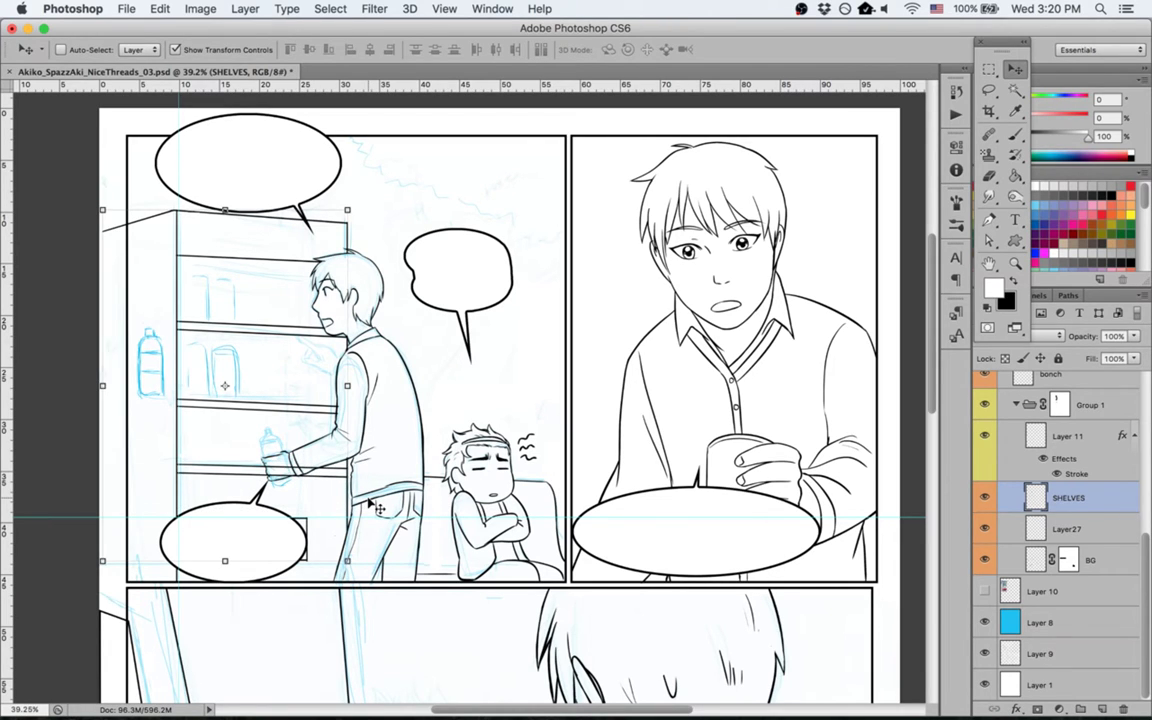
pyautogui.press('super+z')
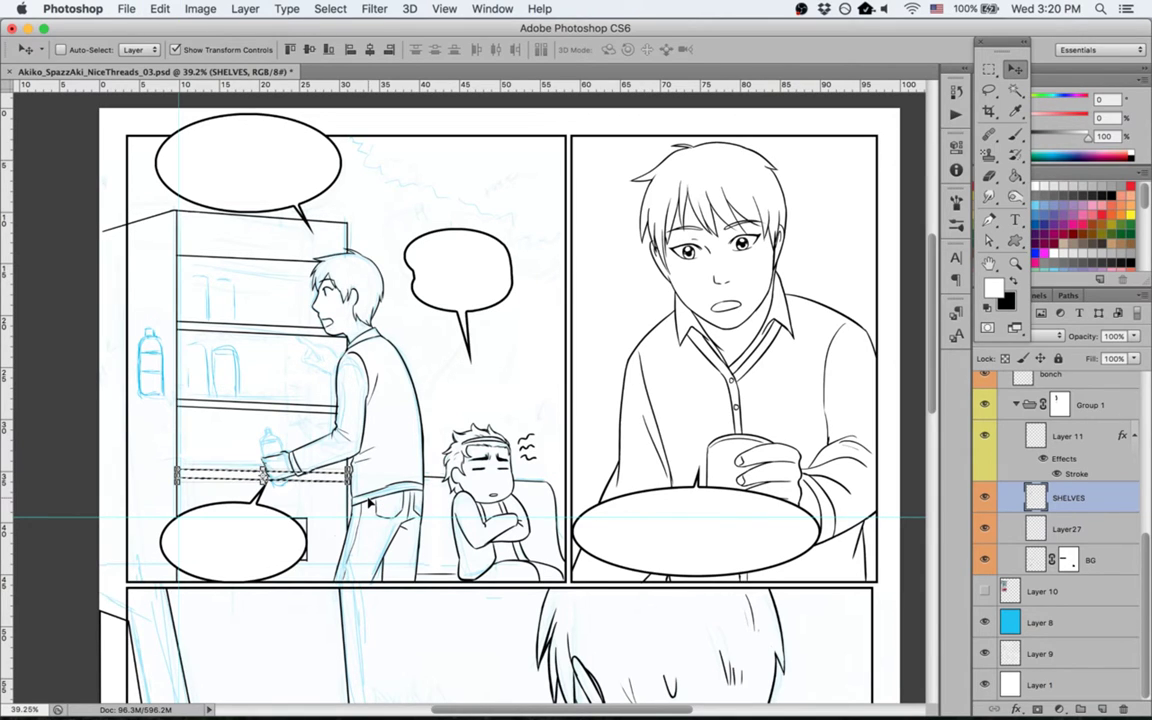
pyautogui.press('super+d')
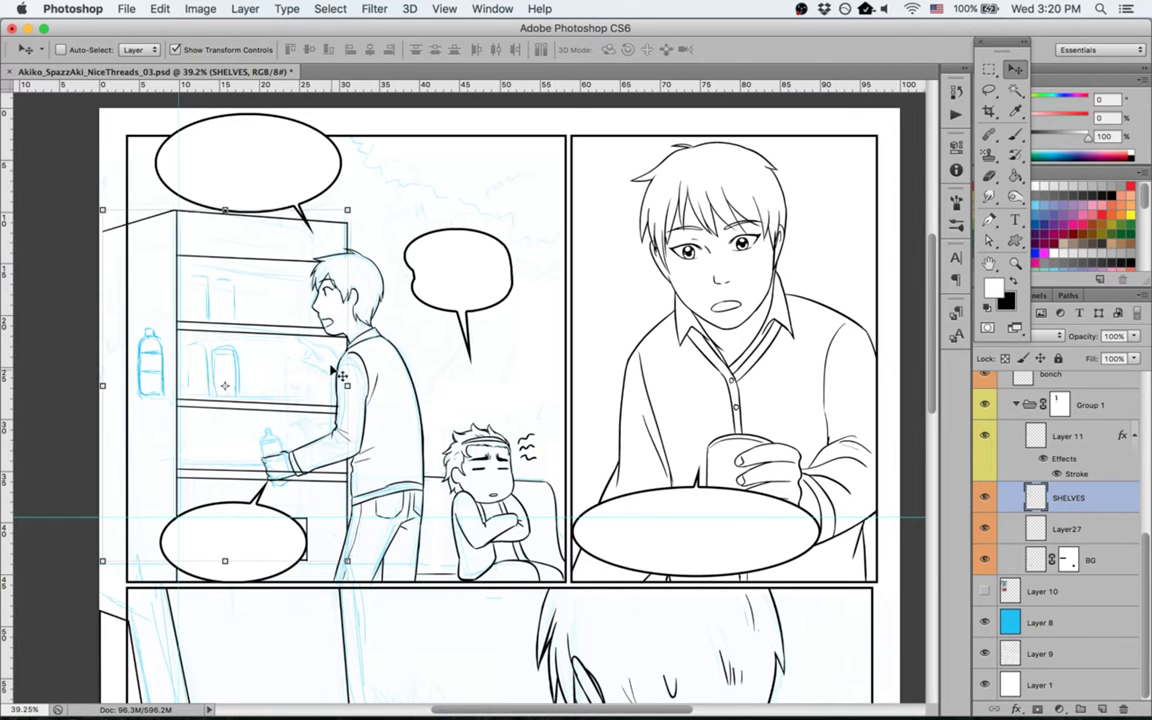
# Step: Copy the shelf unit's left vertical edge from Layer27 to a new layer and move the copy beside the standing character
pyautogui.click(986, 533)
pyautogui.click(1041, 533)
pyautogui.press('m')
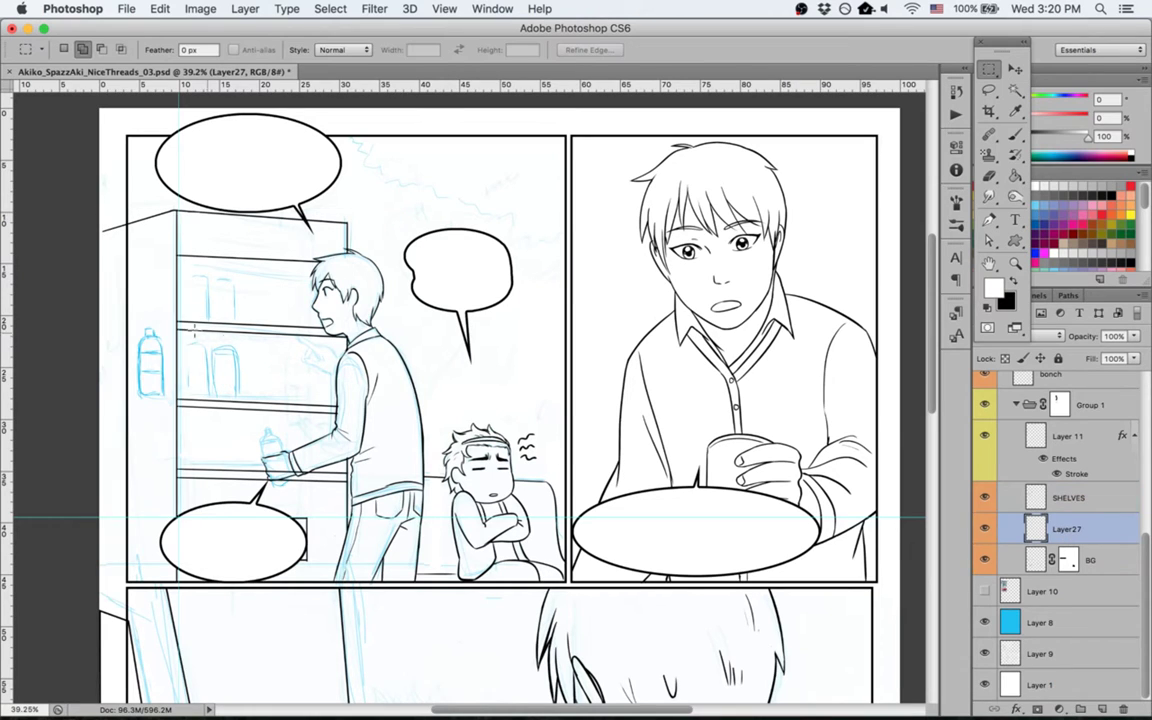
pyautogui.moveTo(152, 255); pyautogui.dragTo(178, 466)
pyautogui.press('super+j')
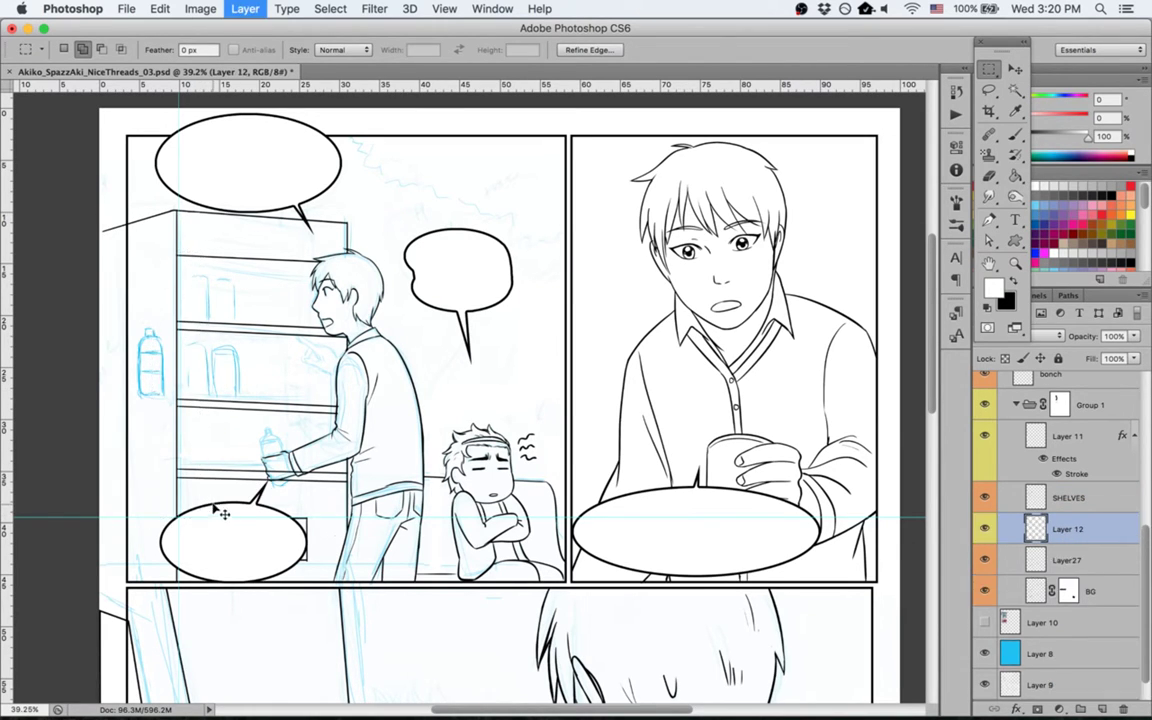
pyautogui.press('v')
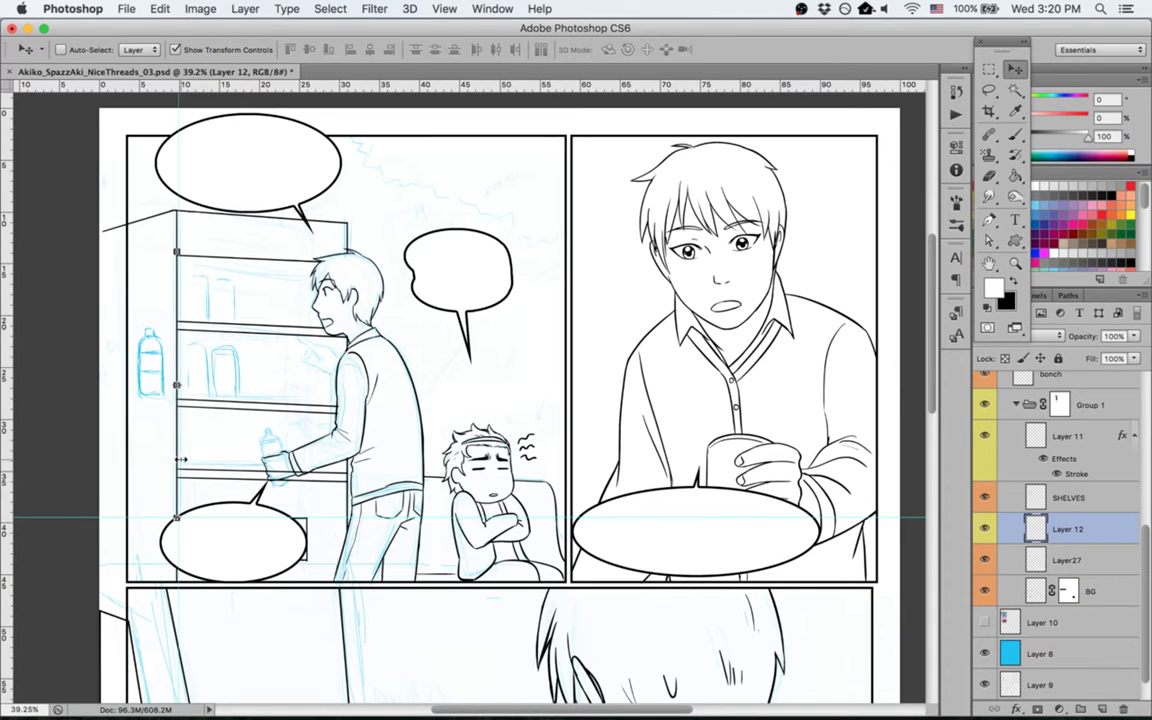
pyautogui.moveTo(212, 465); pyautogui.dragTo(355, 455)
# Step: Erase the copied vertical line over the character's face and below the lowest shelf on Layer 12, and save the file
pyautogui.click(1064, 406)
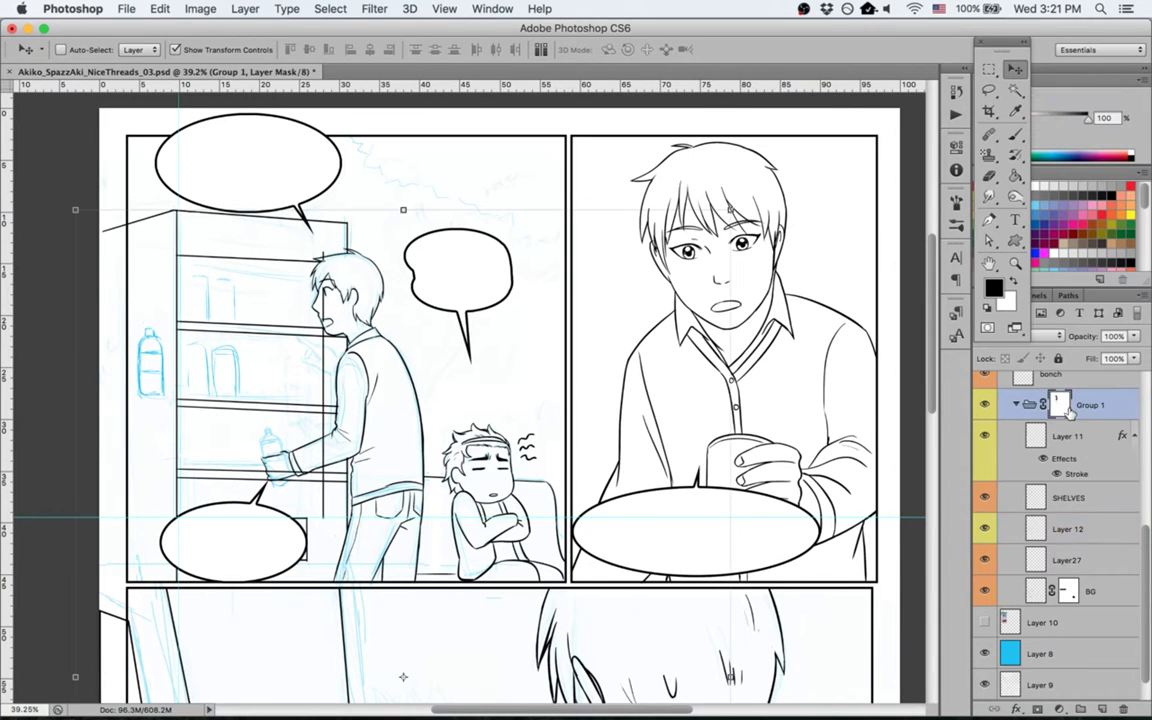
pyautogui.click(1073, 560)
pyautogui.press('e')
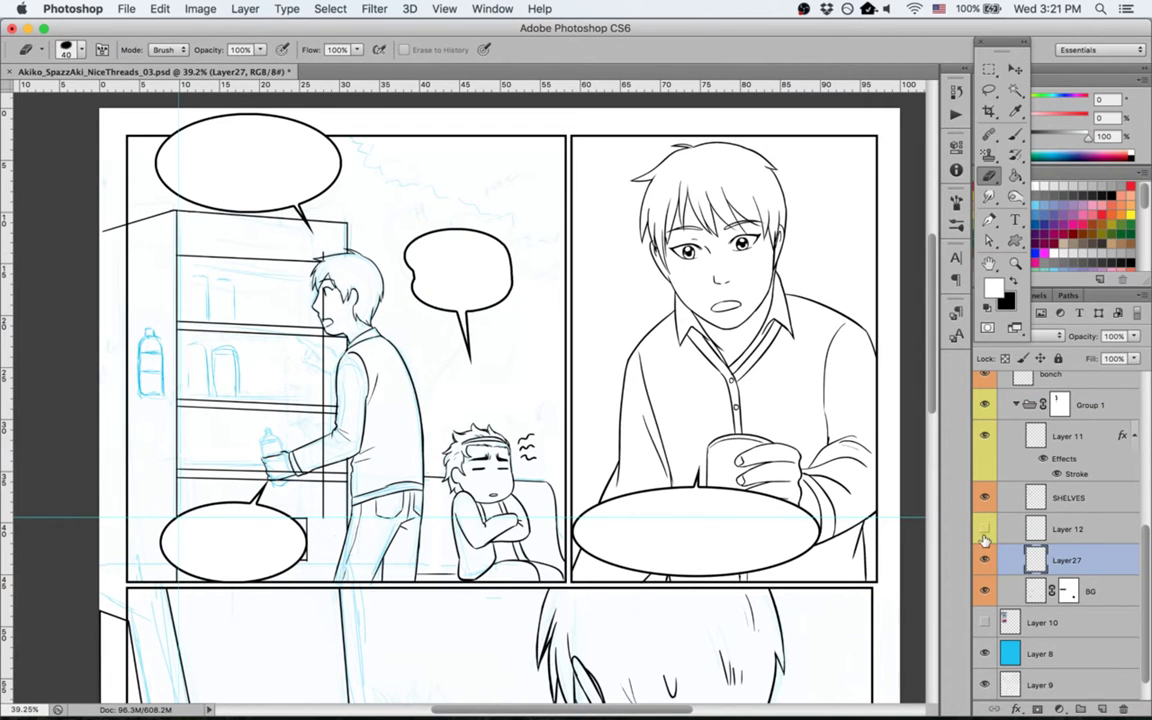
pyautogui.click(1035, 530)
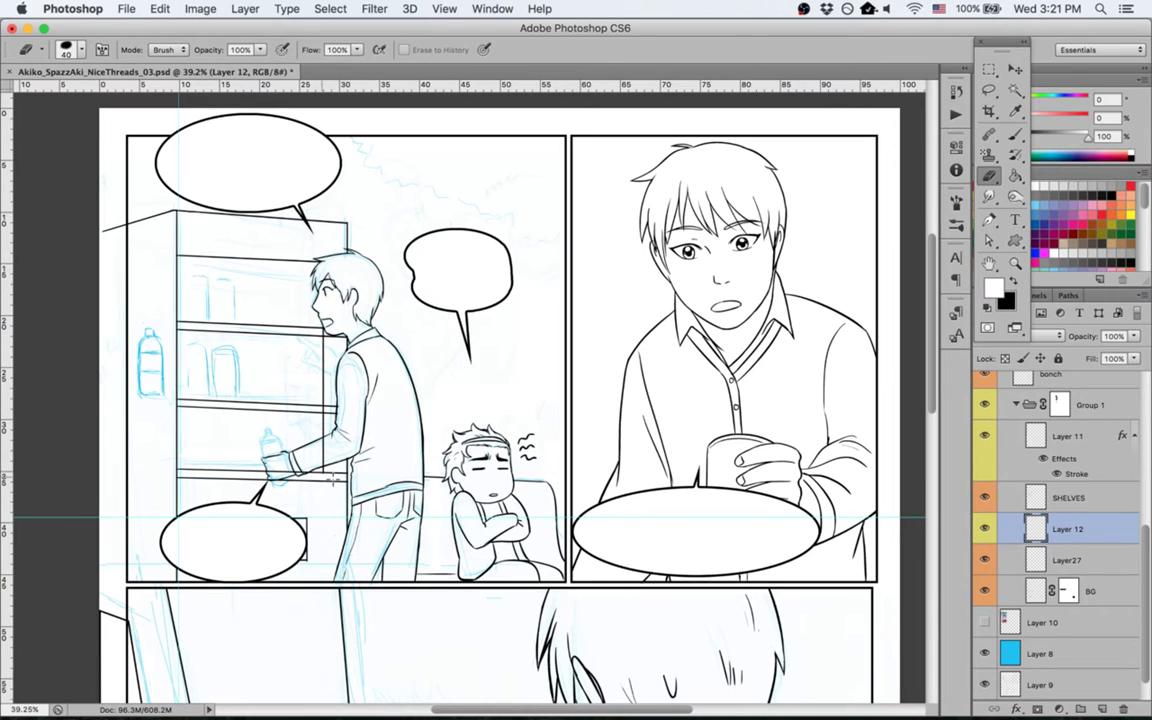
pyautogui.press('super+s')
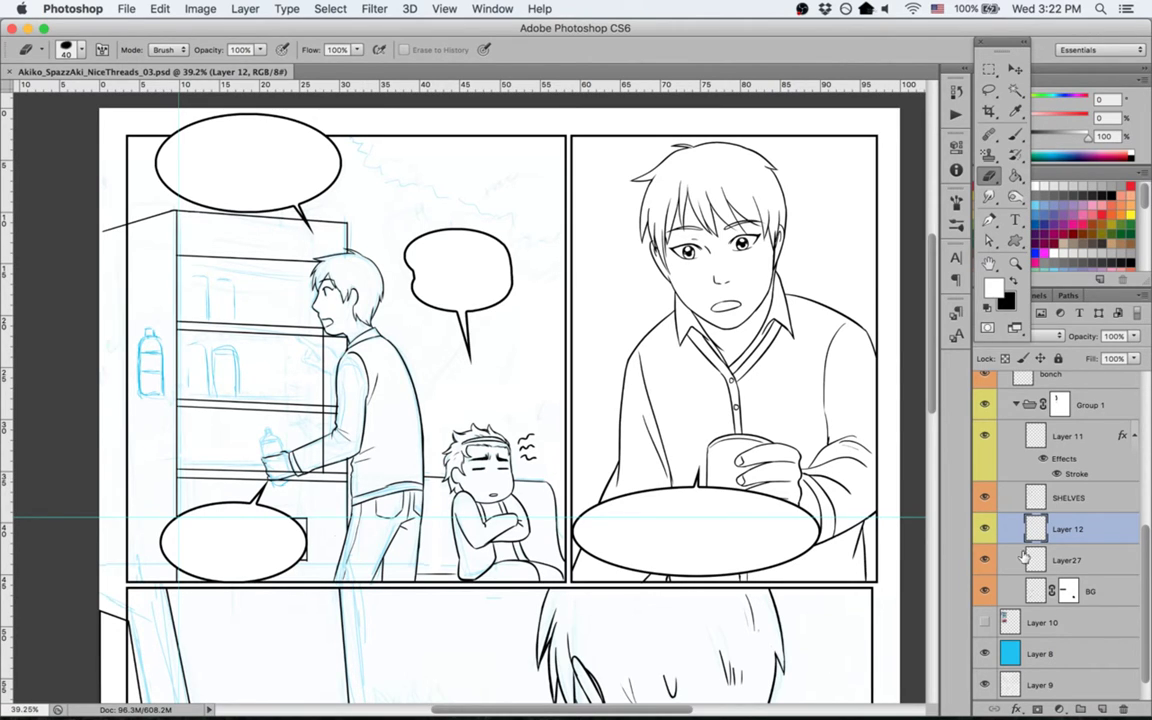
# Step: Delete the shelf line ends that extend past the copied vertical line on the SHELVES layer
pyautogui.click(985, 560)
pyautogui.click(985, 560)
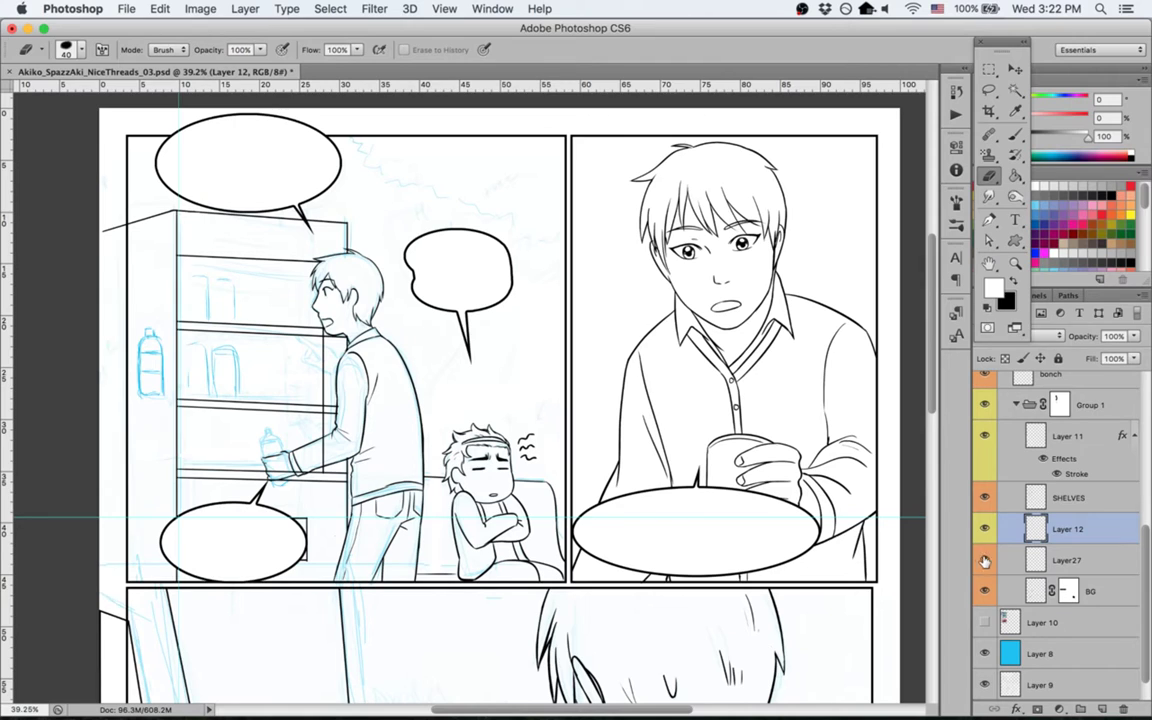
pyautogui.click(985, 498)
pyautogui.click(985, 500)
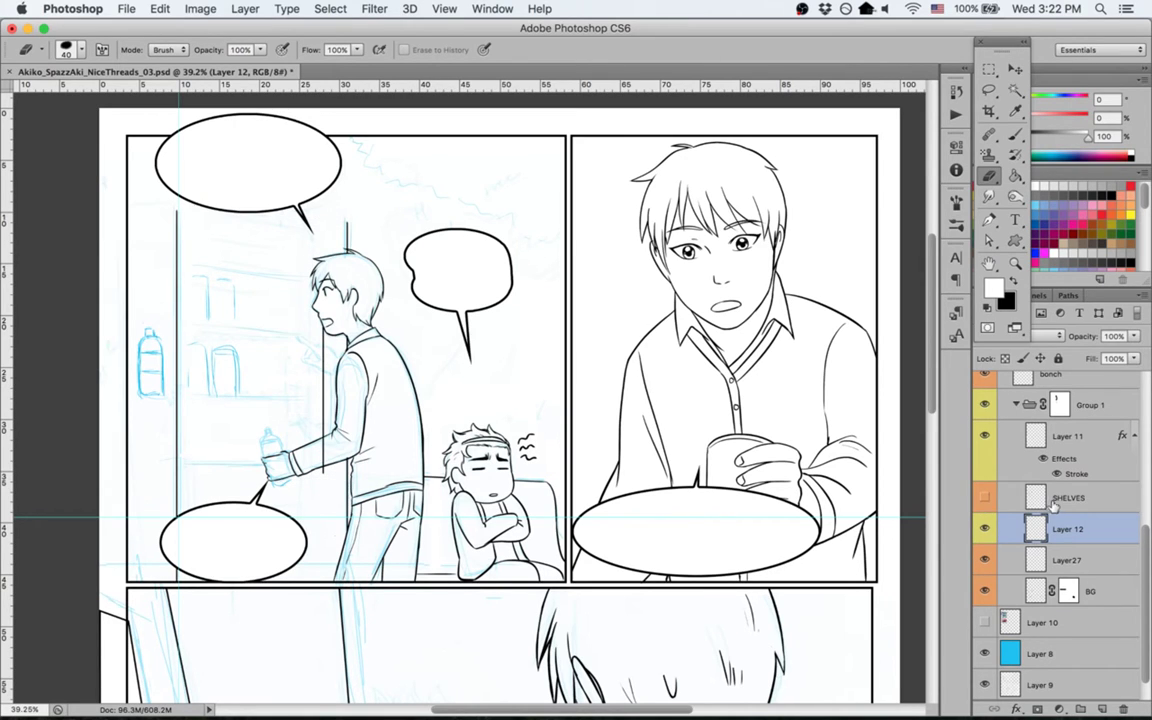
pyautogui.click(1050, 508)
pyautogui.click(988, 503)
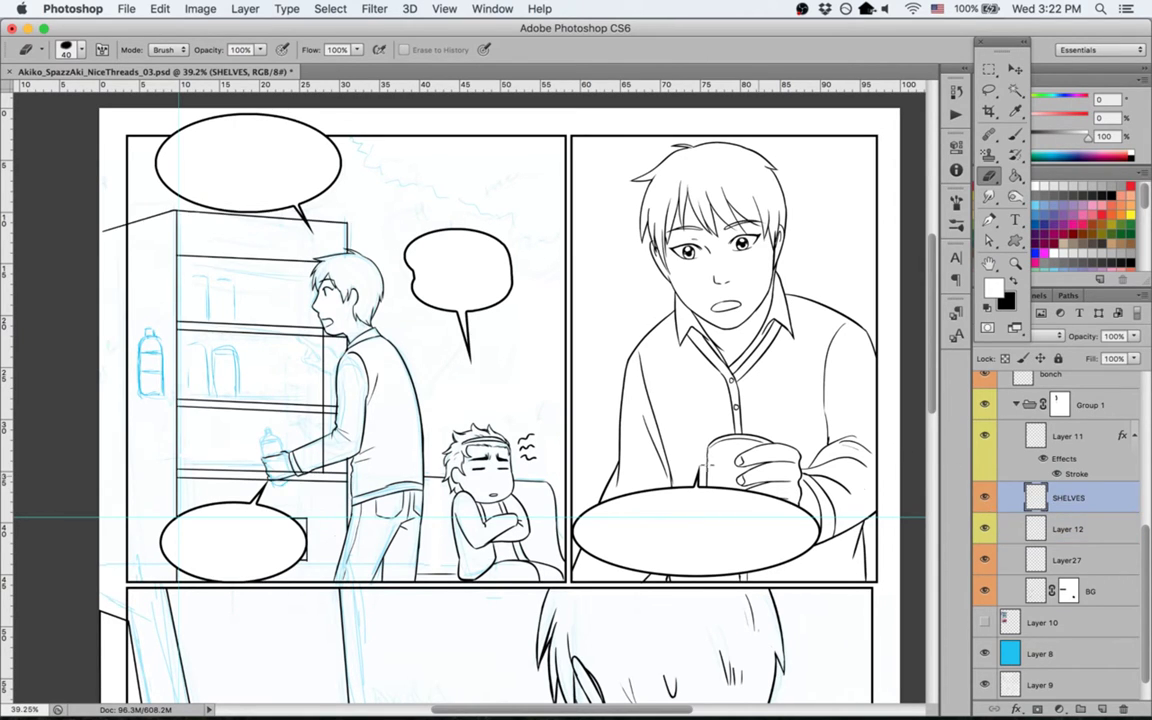
pyautogui.press('m')
pyautogui.moveTo(345, 372); pyautogui.dragTo(385, 440)
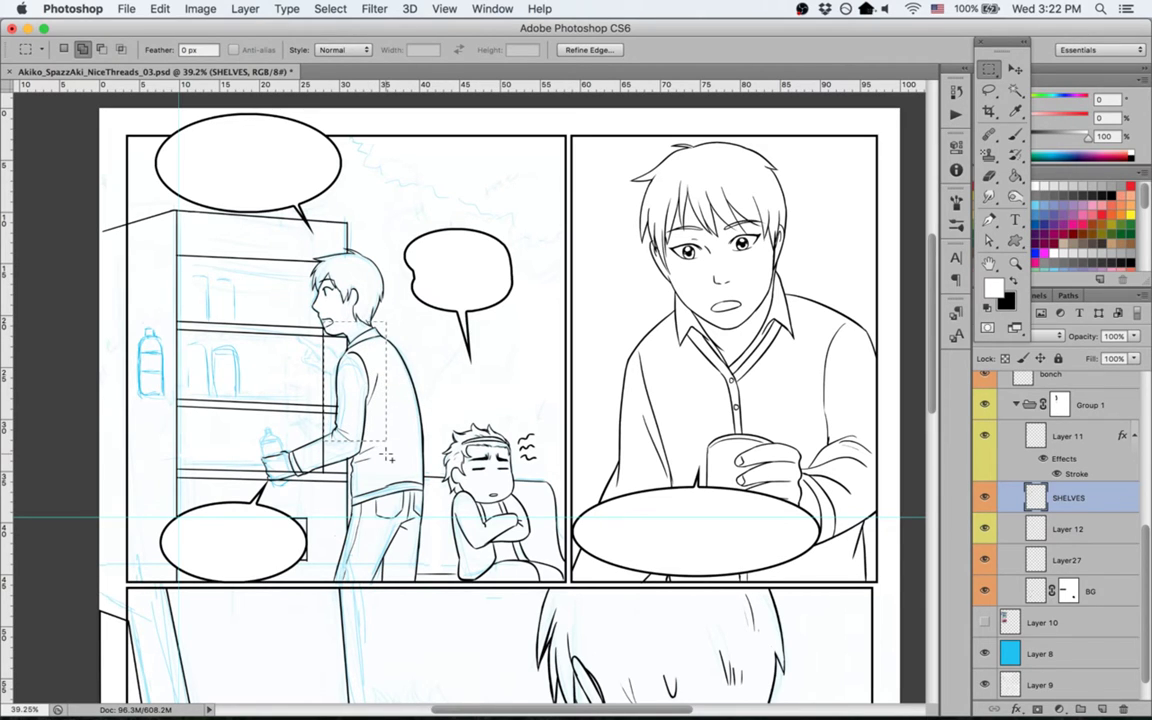
pyautogui.press('super+d')
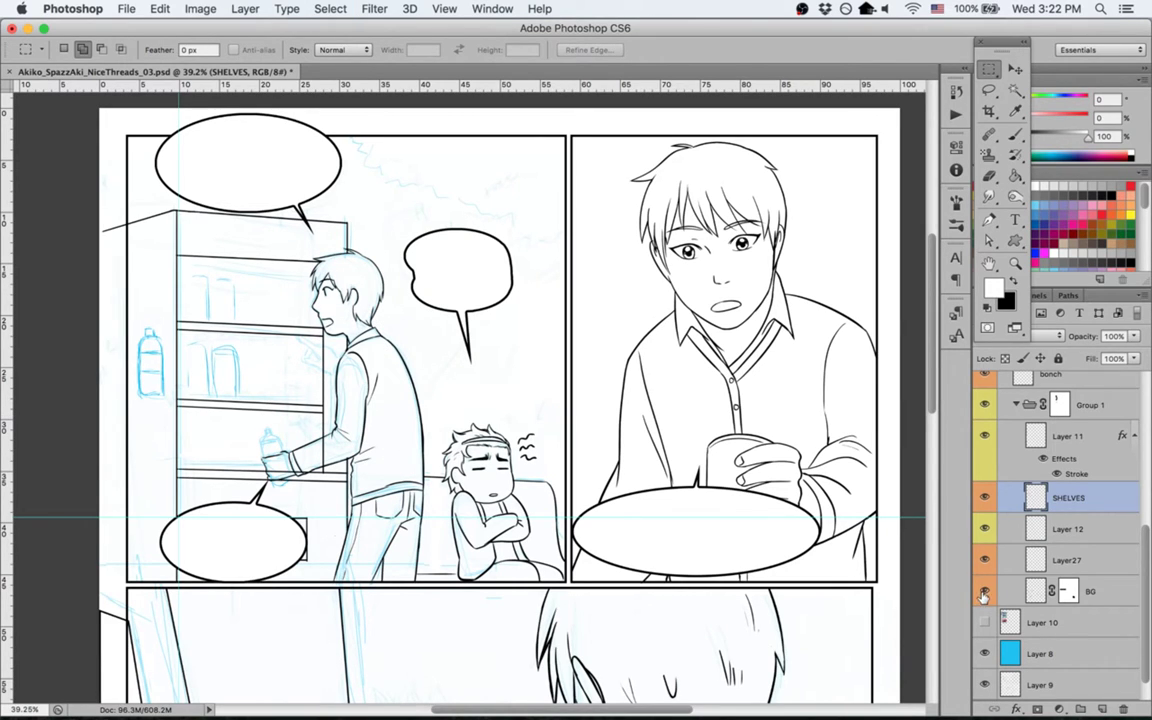
# Step: Load the BG layer's lines as a selection and try touching up the background lineart with the Brush
pyautogui.keyDown('super'); pyautogui.click(1036, 593); pyautogui.keyUp('super')
pyautogui.click(1036, 593)
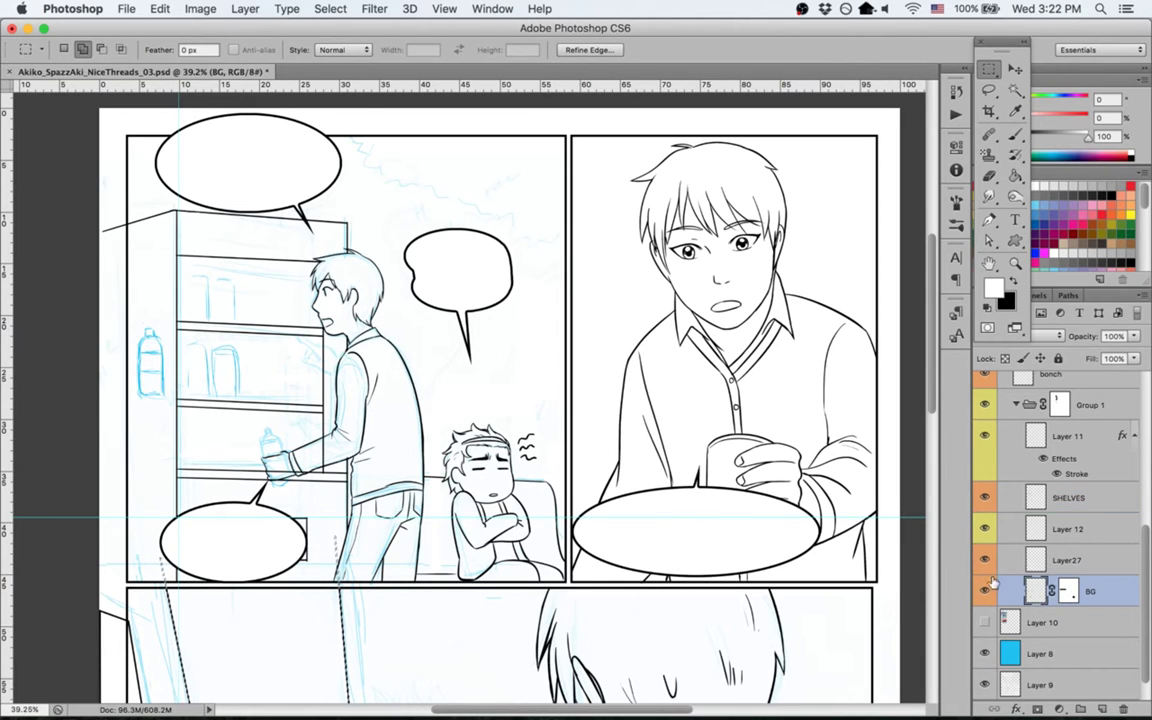
pyautogui.press('b')
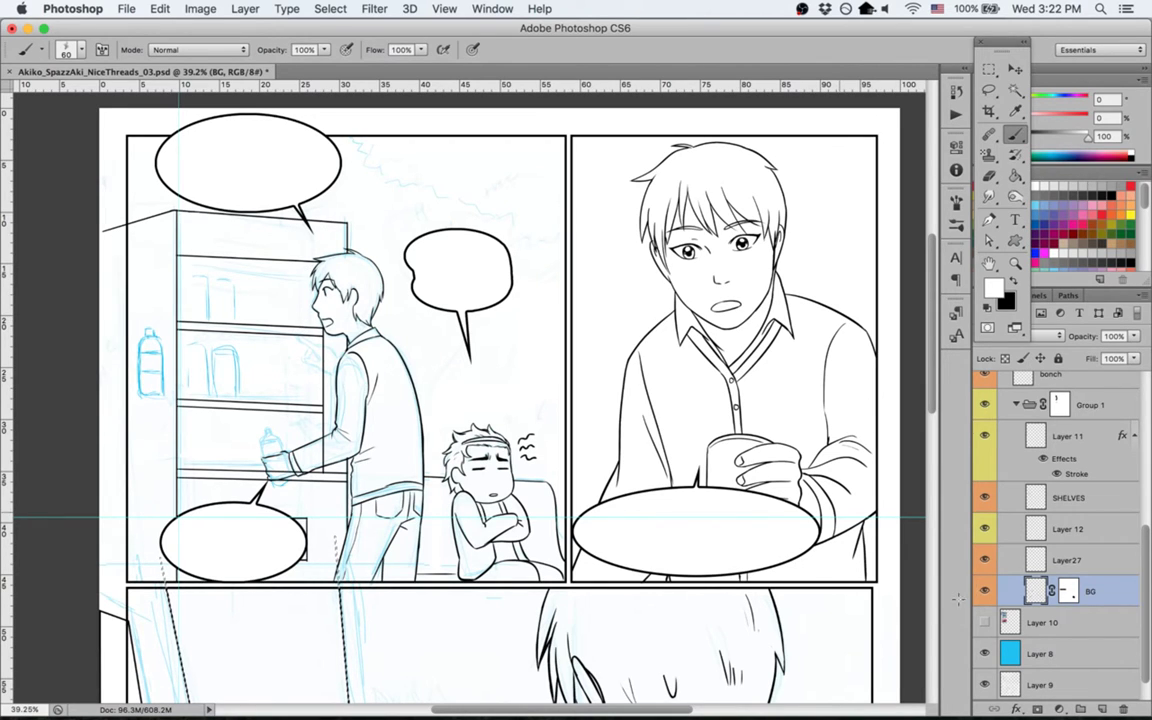
pyautogui.click(1066, 592)
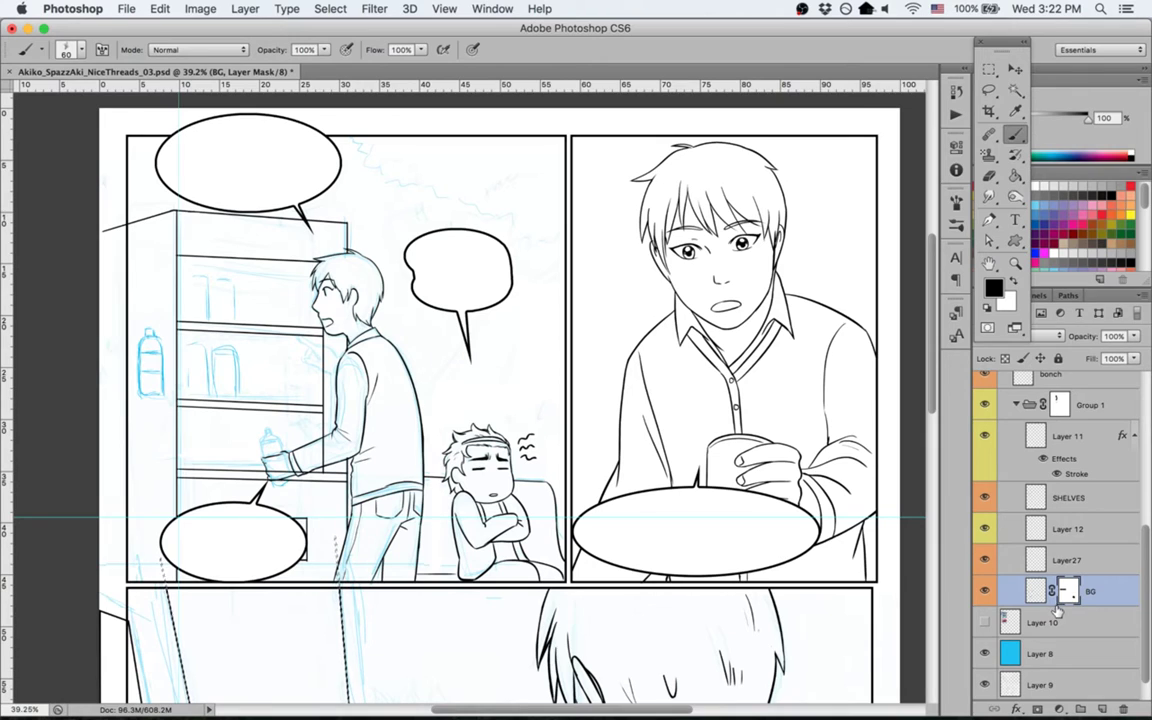
pyautogui.click(1064, 560)
pyautogui.press('x')
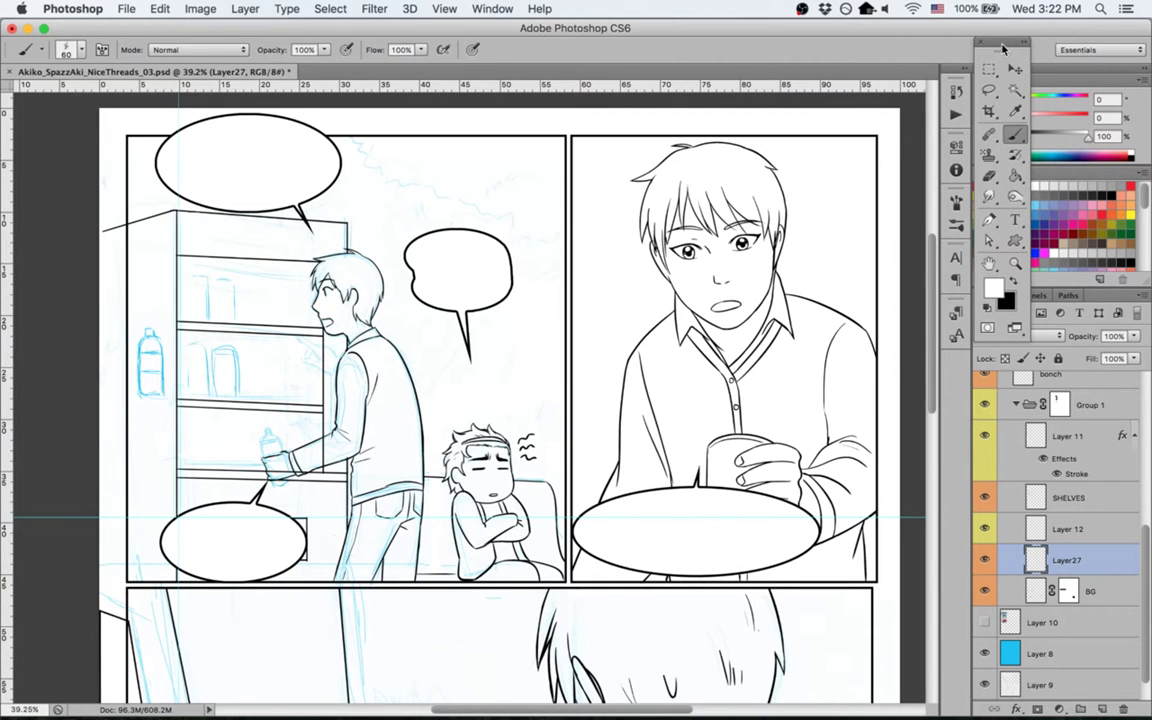
# Step: Revert the document through its history to the Load Selection state, before all the brush strokes
pyautogui.moveTo(1002, 47); pyautogui.dragTo(905, 71)
pyautogui.click(955, 92)
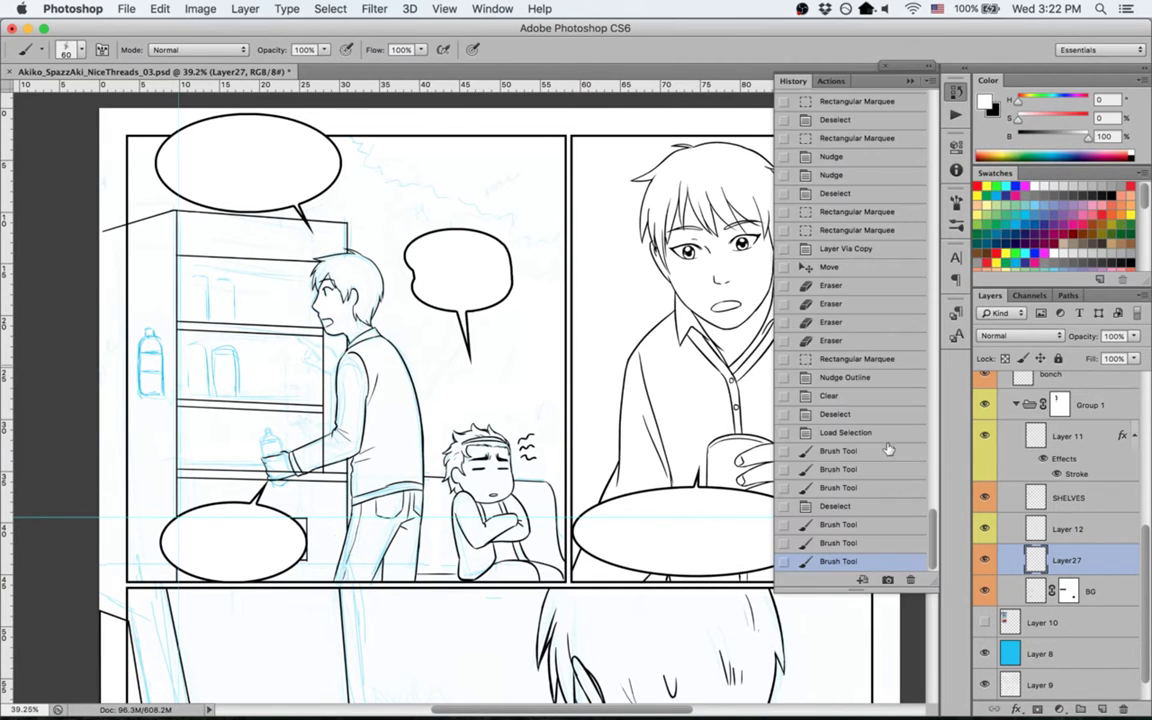
pyautogui.click(835, 506)
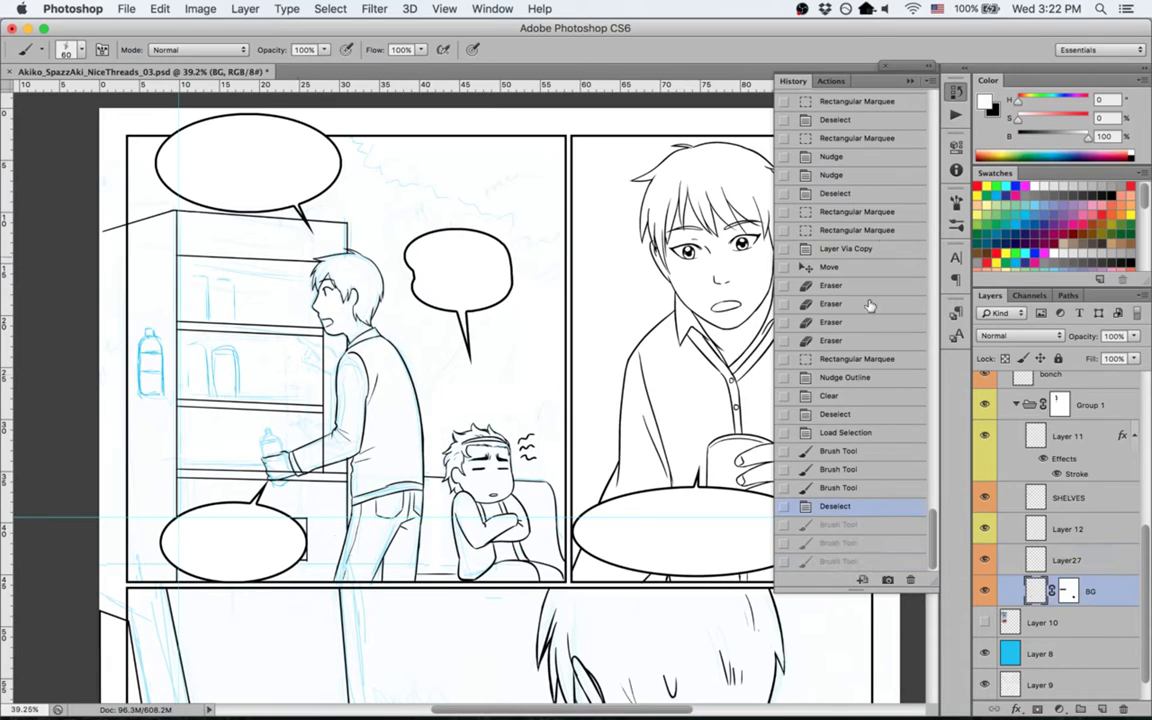
pyautogui.click(860, 433)
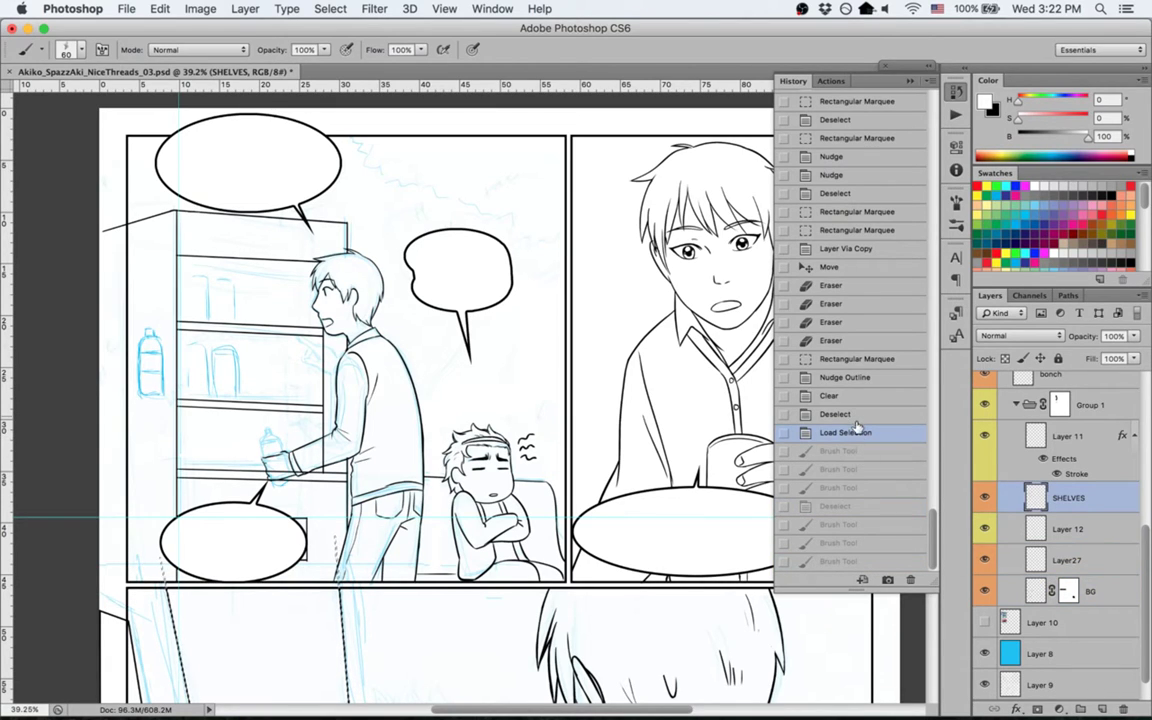
# Step: Draw short vertical lines between the shelves on the SHELVES layer with a black 15 px brush
pyautogui.click(955, 90)
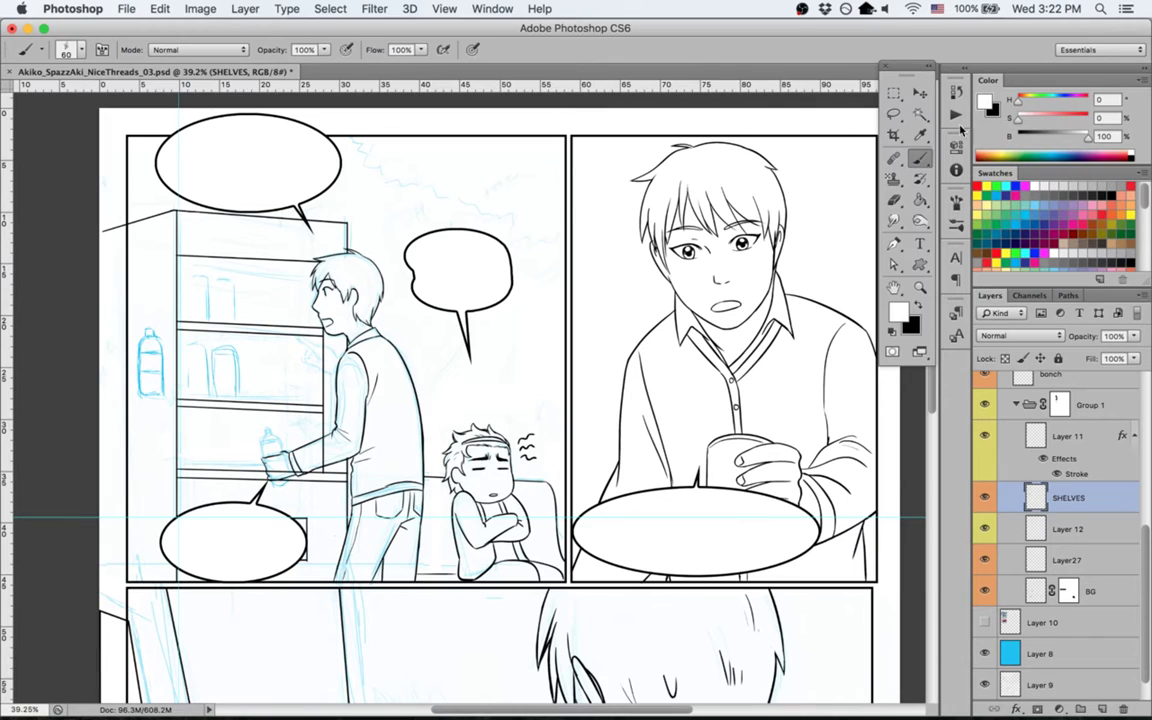
pyautogui.press('x')
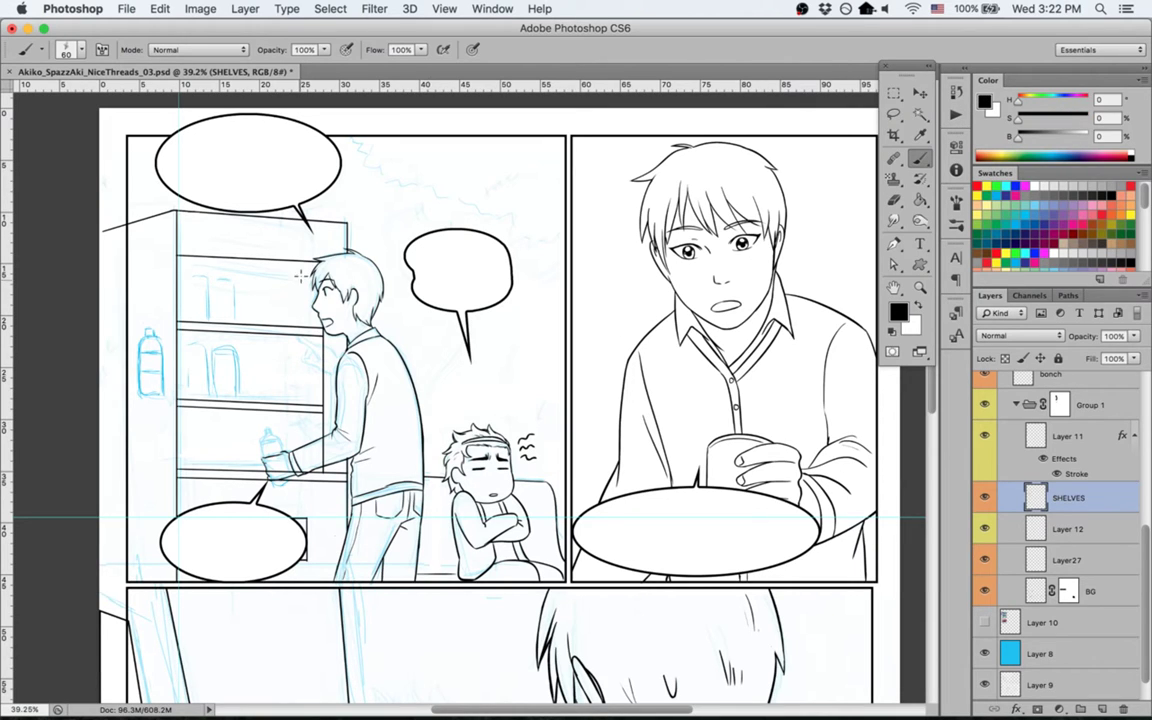
pyautogui.moveTo(301, 264); pyautogui.dragTo(306, 337)
pyautogui.press('super+z')
pyautogui.press('[')
pyautogui.press('[')
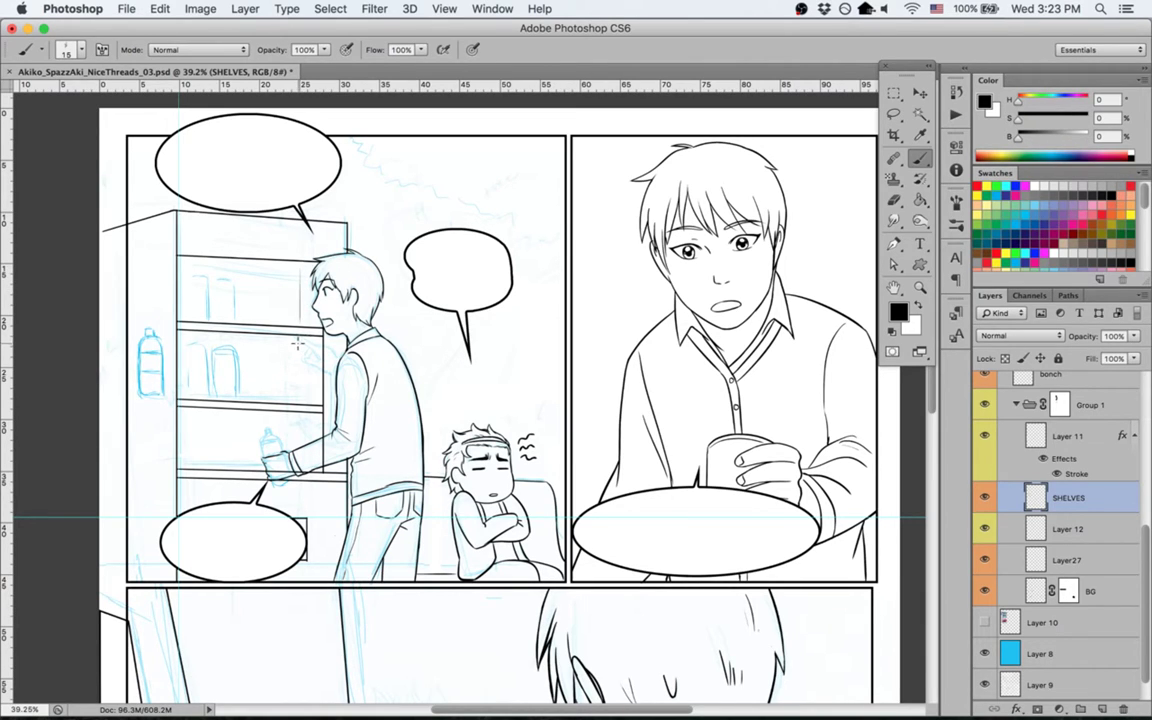
pyautogui.moveTo(299, 343); pyautogui.dragTo(298, 398)
# Step: Delete the cabinet's top line extending past the first panel's border on the BG layer, and save the file
pyautogui.press('m')
pyautogui.moveTo(100, 210); pyautogui.dragTo(126, 255)
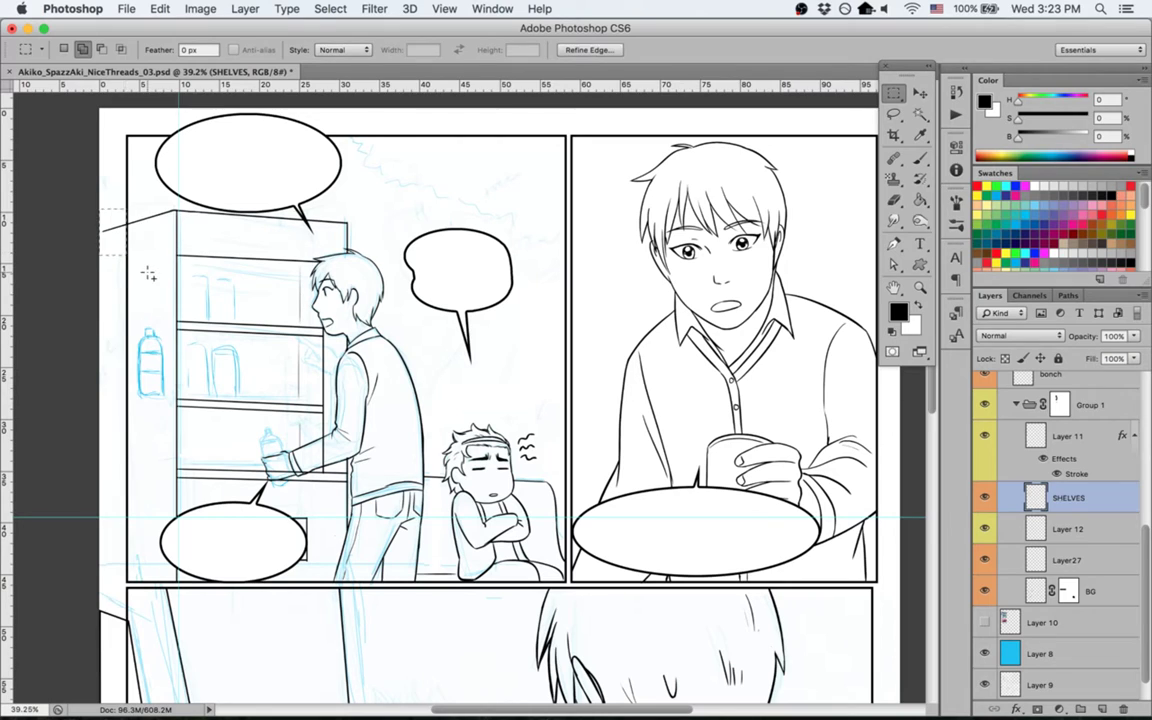
pyautogui.click(1066, 562)
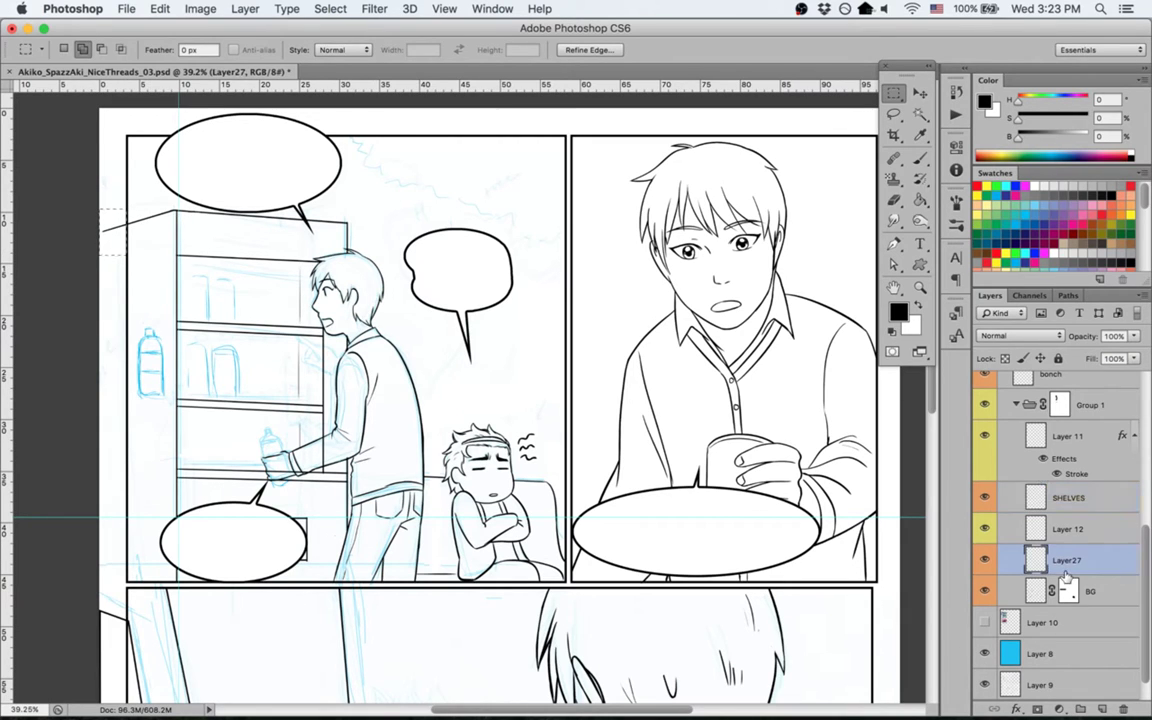
pyautogui.click(1076, 538)
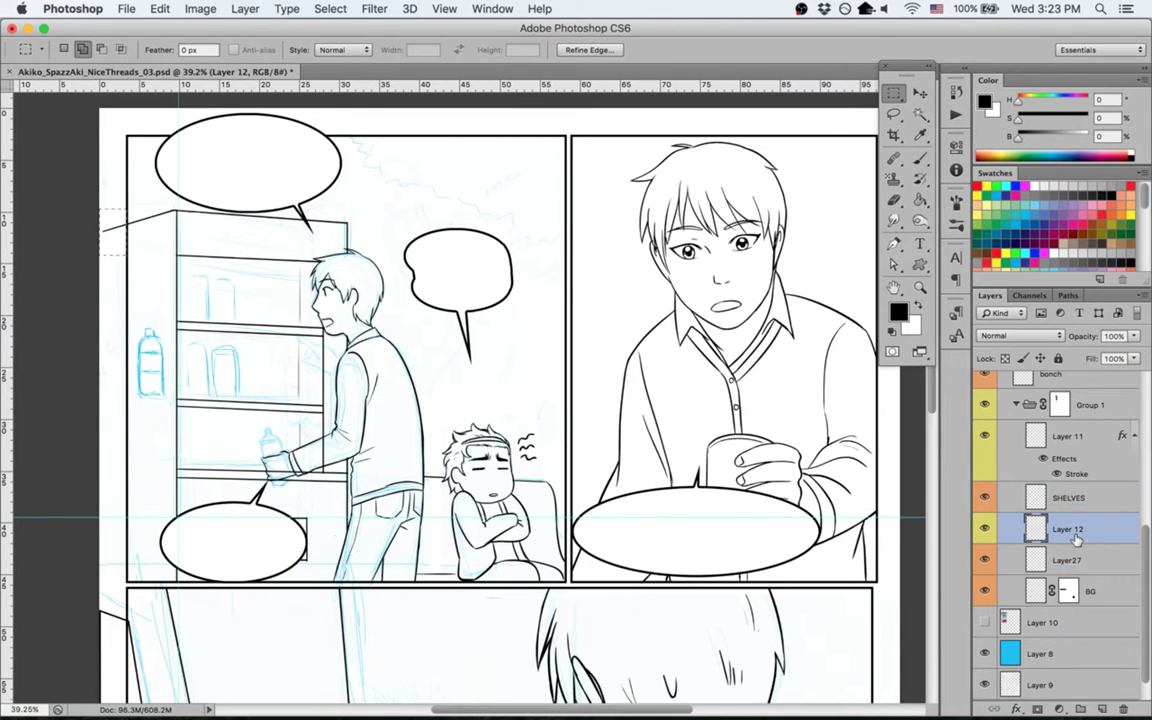
pyautogui.click(1078, 591)
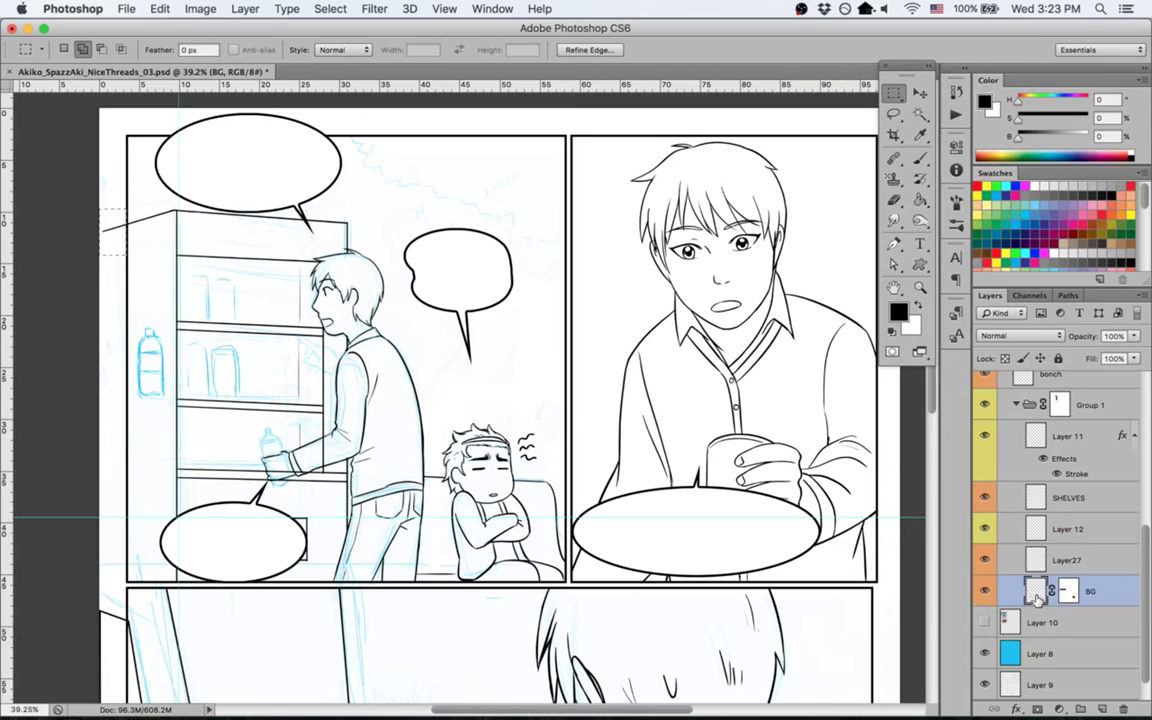
pyautogui.click(1067, 495)
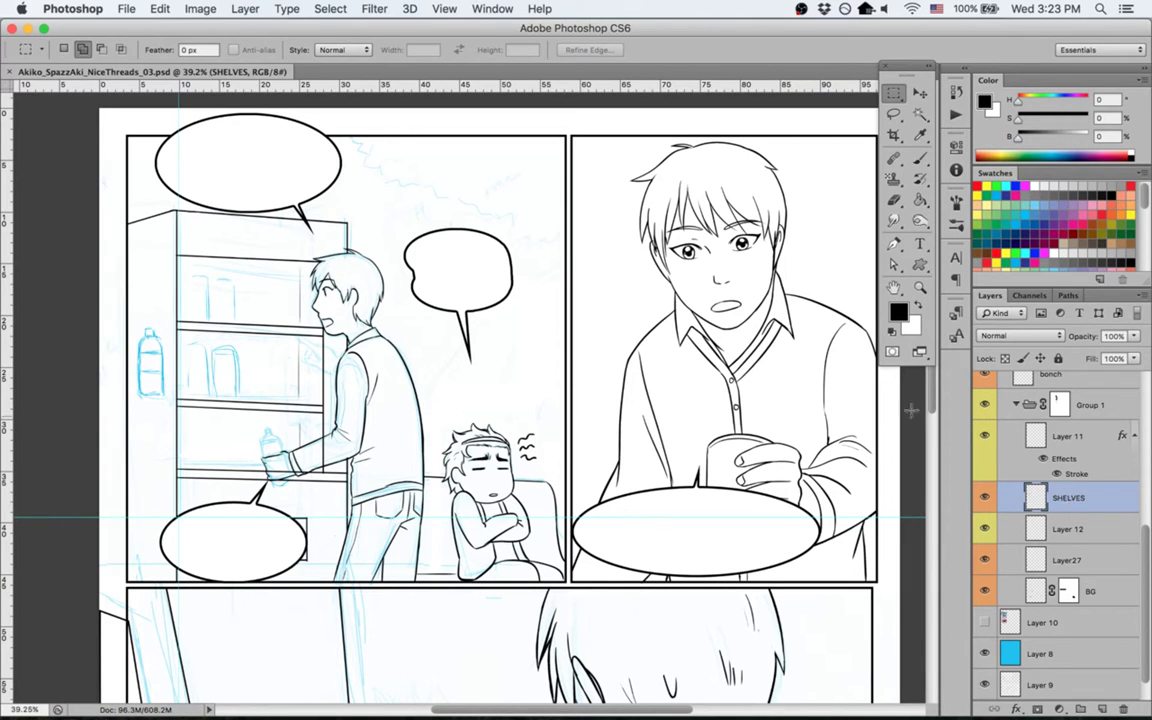
# Step: Paint black on Group 1's layer mask to hide the background lines over the standing character's forearm
pyautogui.click(1058, 404)
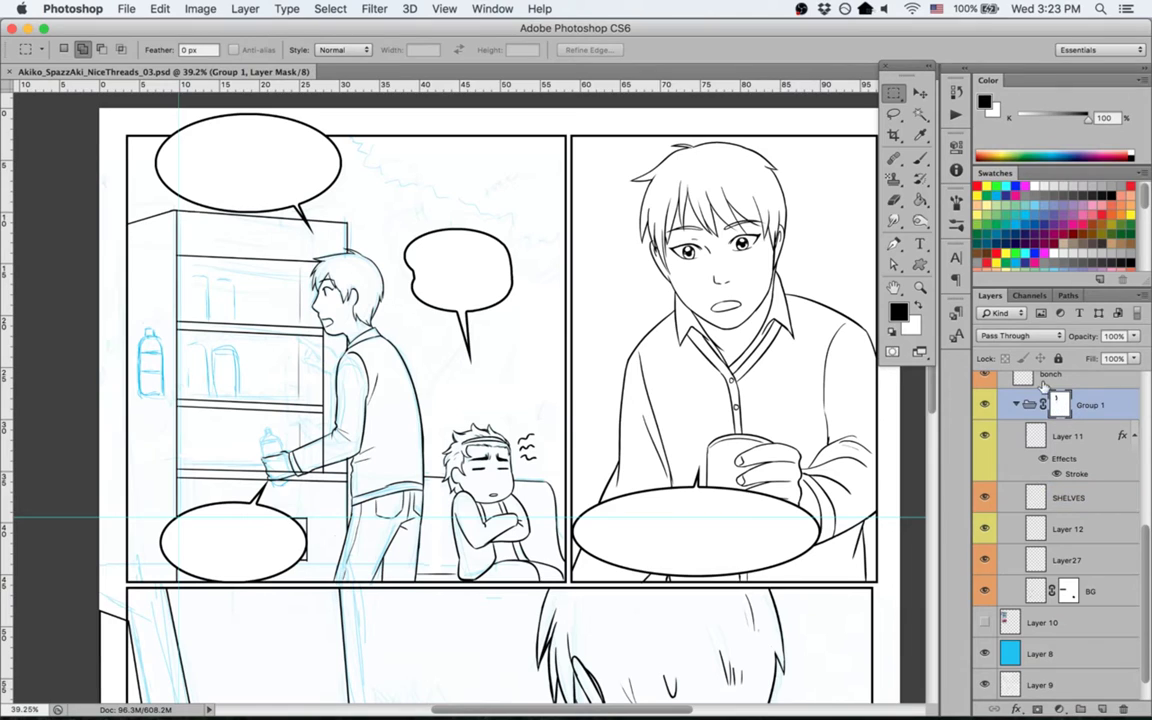
pyautogui.press('b')
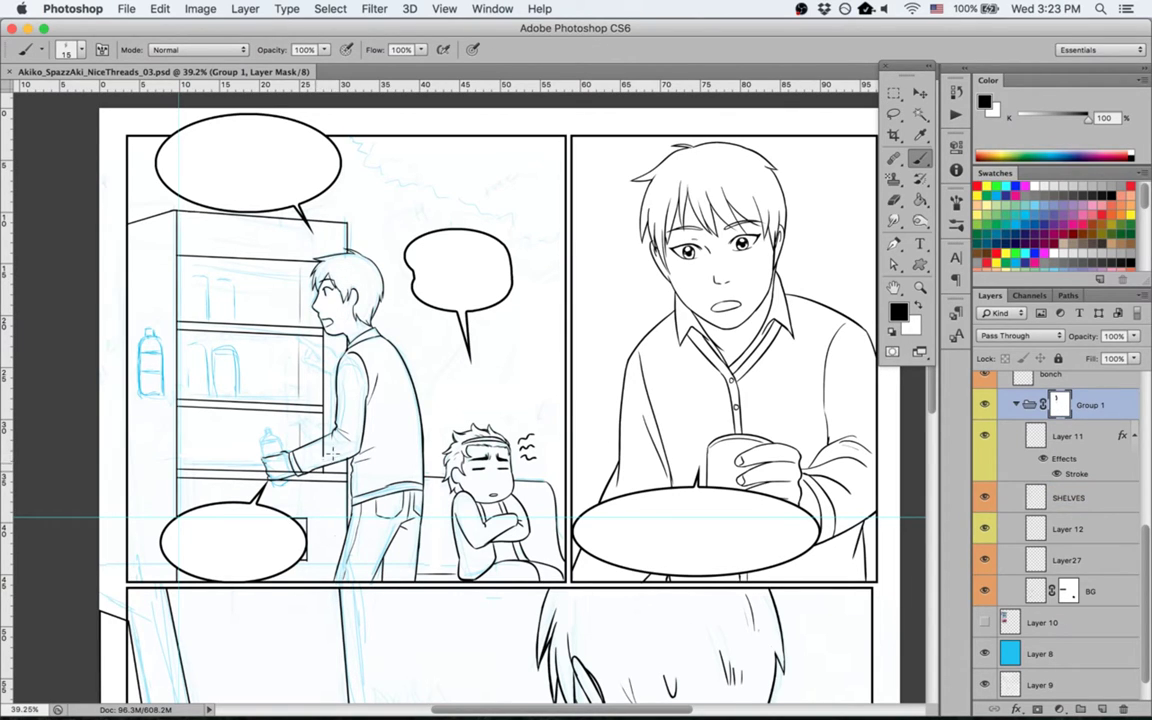
pyautogui.press(']')
pyautogui.moveTo(312, 463); pyautogui.dragTo(326, 444)
# Step: Draw partial brick outlines freehand on the wall beside the cabinet, on Layer27
pyautogui.click(986, 561)
pyautogui.click(986, 561)
pyautogui.click(1053, 563)
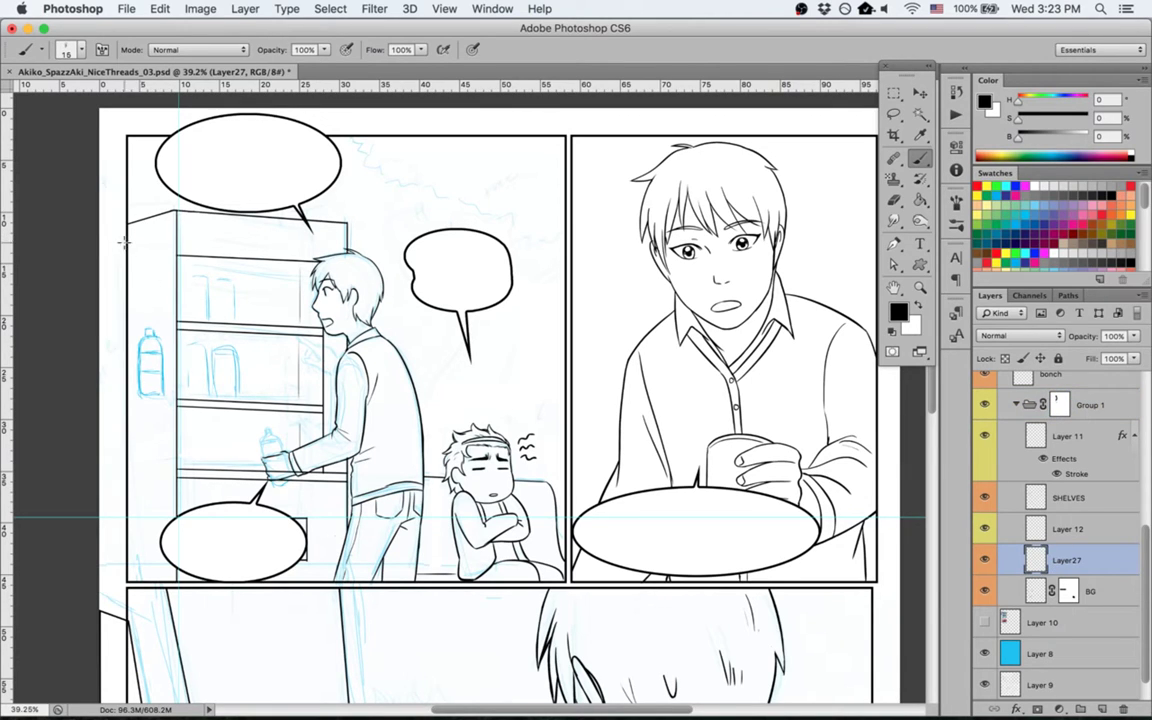
pyautogui.moveTo(147, 232)
pyautogui.mouseDown()
pyautogui.moveTo(149, 302)
pyautogui.moveTo(102, 317)
pyautogui.moveTo(138, 326)
pyautogui.mouseUp()
pyautogui.moveTo(148, 253)
pyautogui.mouseDown()
pyautogui.moveTo(149, 302)
pyautogui.moveTo(117, 305)
pyautogui.mouseUp()
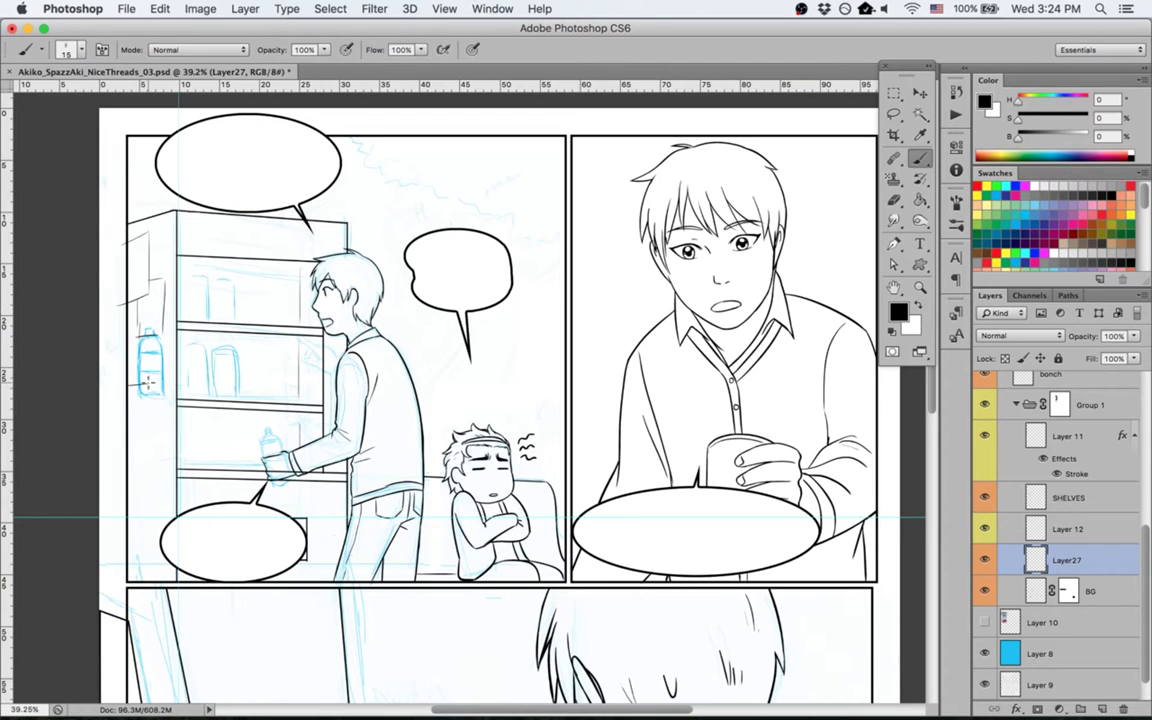
pyautogui.moveTo(147, 382); pyautogui.dragTo(146, 456)
# Step: Delete the parts of the brick lines outside the first panel's border, deselect, and save the file
pyautogui.press('m')
pyautogui.moveTo(88, 225); pyautogui.dragTo(134, 450)
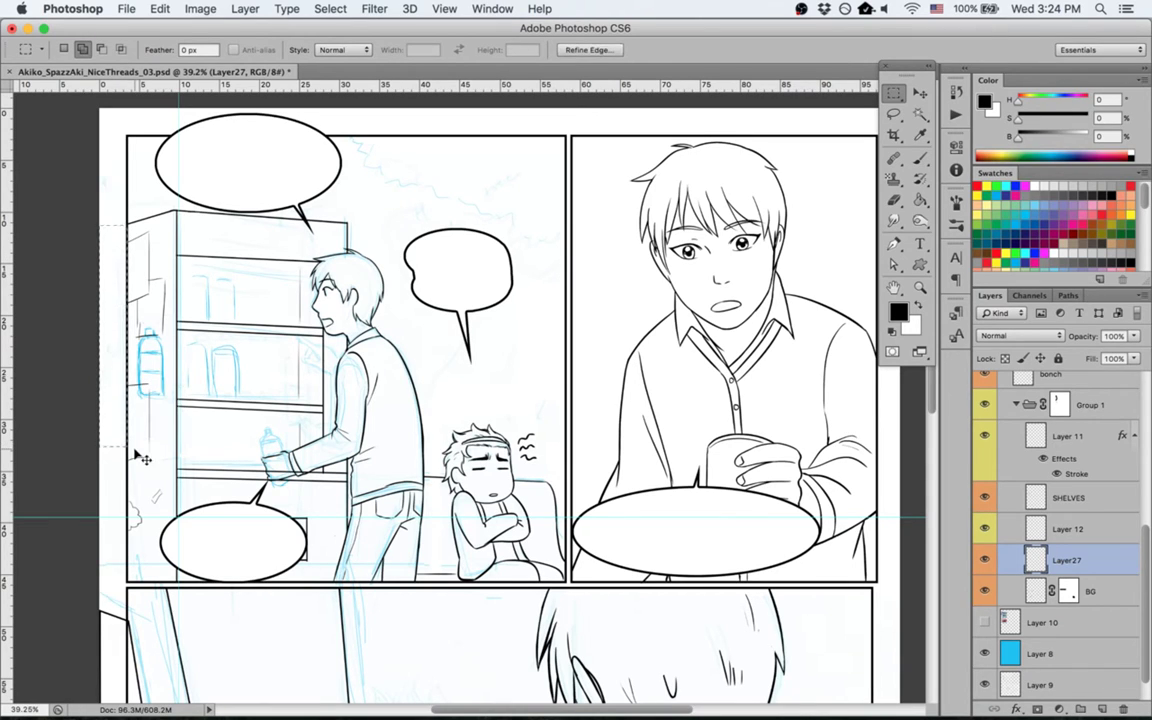
pyautogui.press('super+d')
pyautogui.press('super+s')
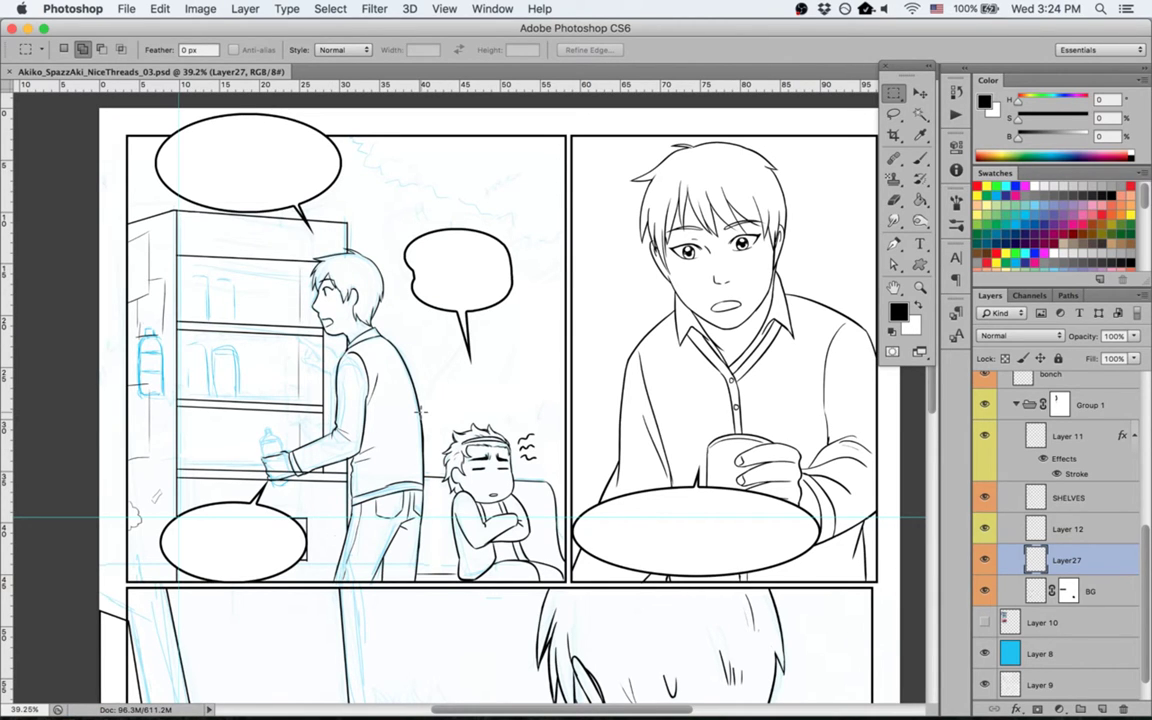
# Step: Touch up Group 1's layer mask around the hand holding the bottle, and save the file
pyautogui.click(1059, 407)
pyautogui.press('z')
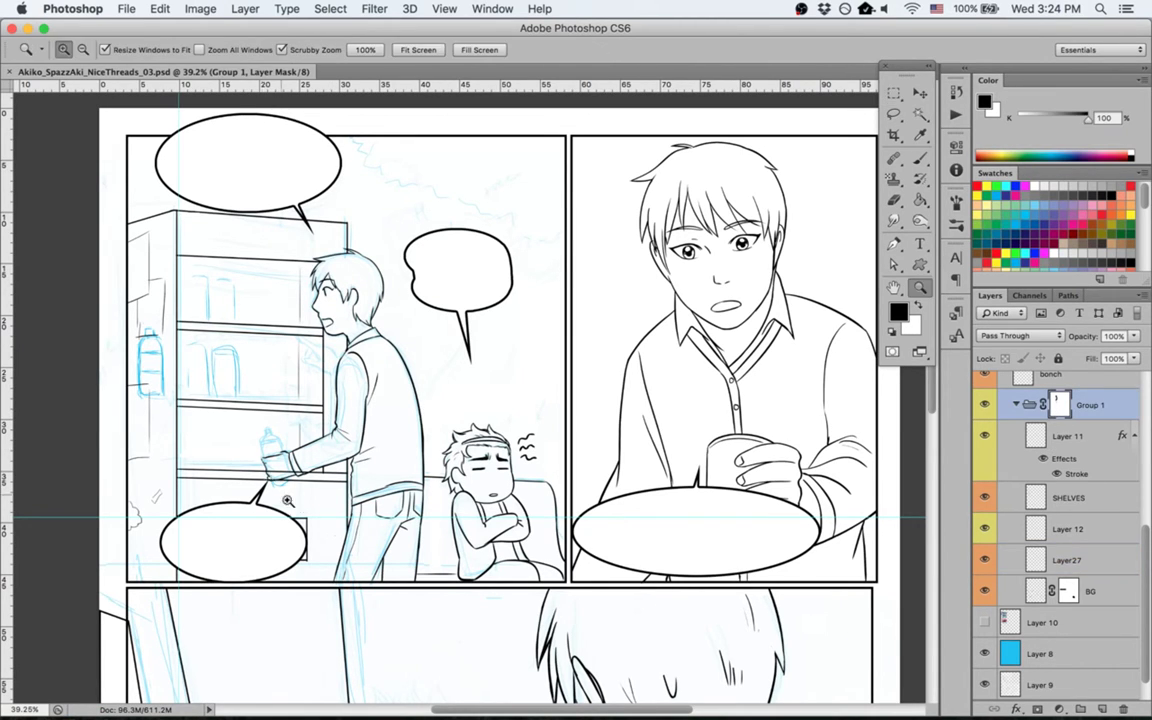
pyautogui.moveTo(287, 500)
pyautogui.mouseDown()
pyautogui.moveTo(329, 465)
pyautogui.moveTo(298, 447)
pyautogui.moveTo(311, 460)
pyautogui.moveTo(432, 449)
pyautogui.moveTo(349, 452)
pyautogui.mouseUp()
pyautogui.press('b')
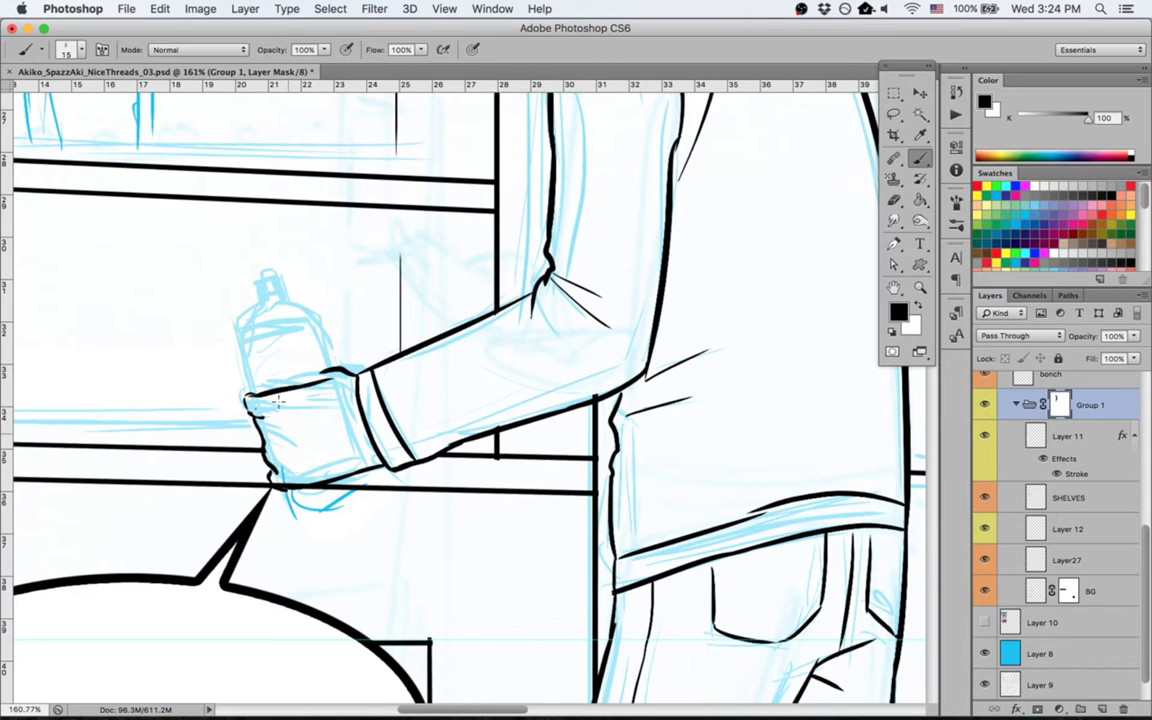
pyautogui.click(1008, 623)
pyautogui.press('super+0')
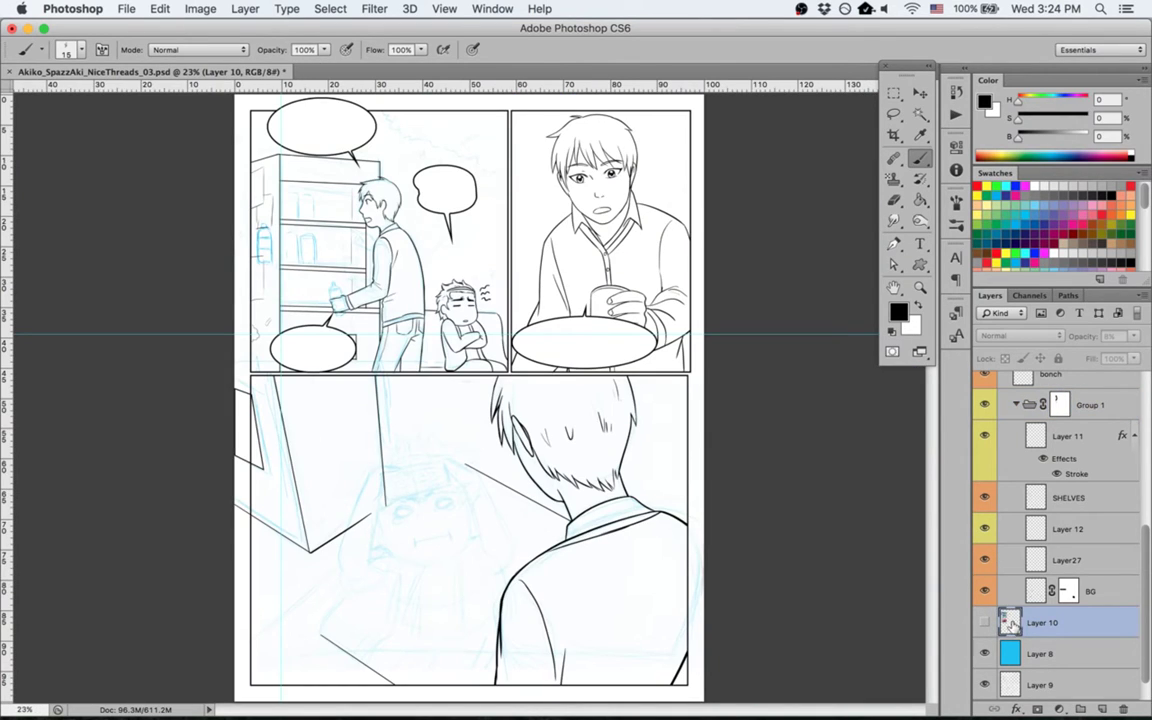
pyautogui.press('super+s')
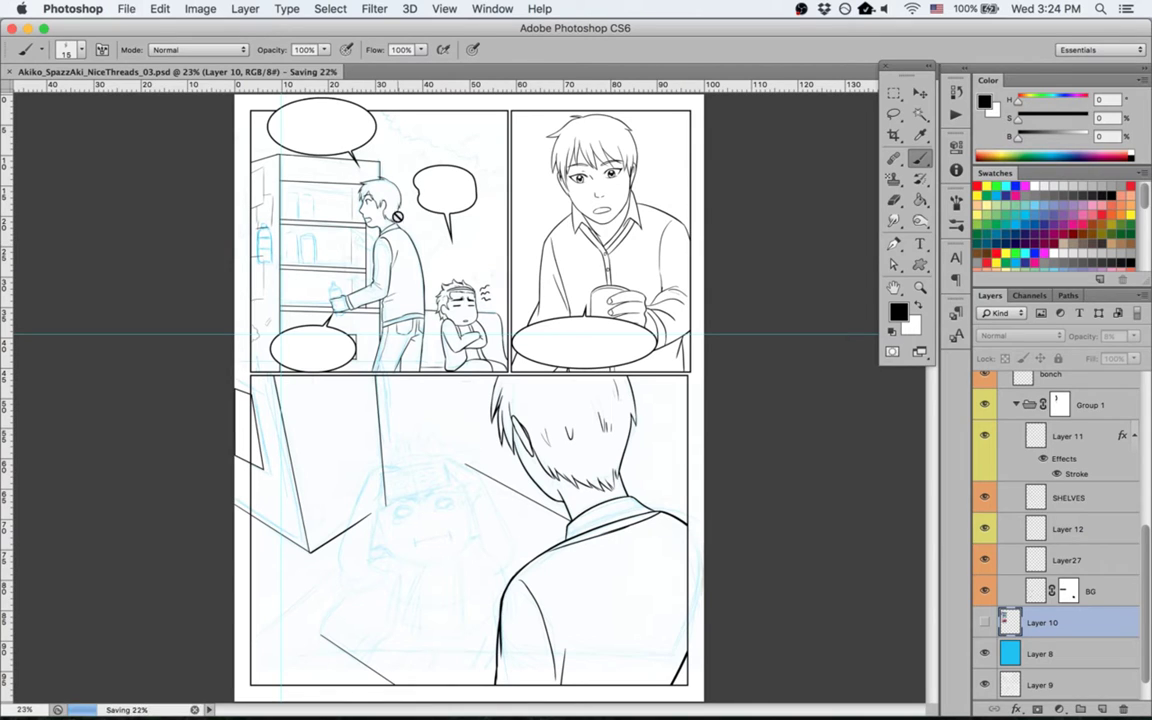
# Step: Move the bottle sketch on Layer 9 from the wall to the empty area below the second speech bubble, and make it narrower
pyautogui.click(1022, 675)
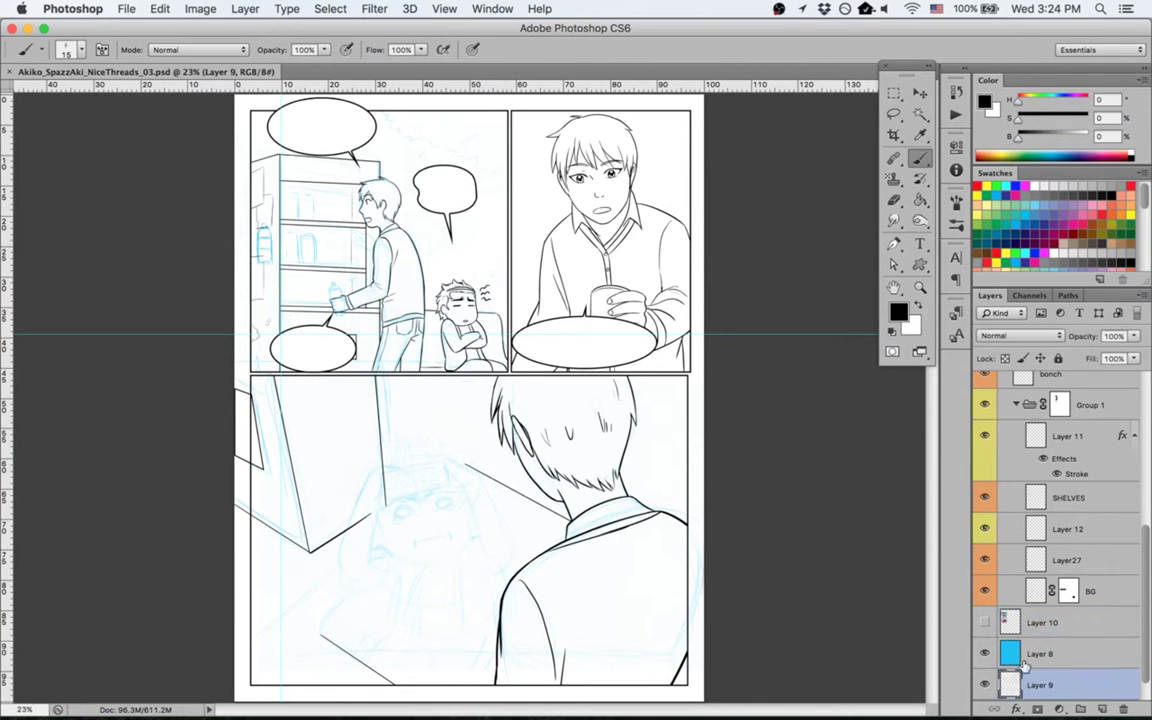
pyautogui.press('v')
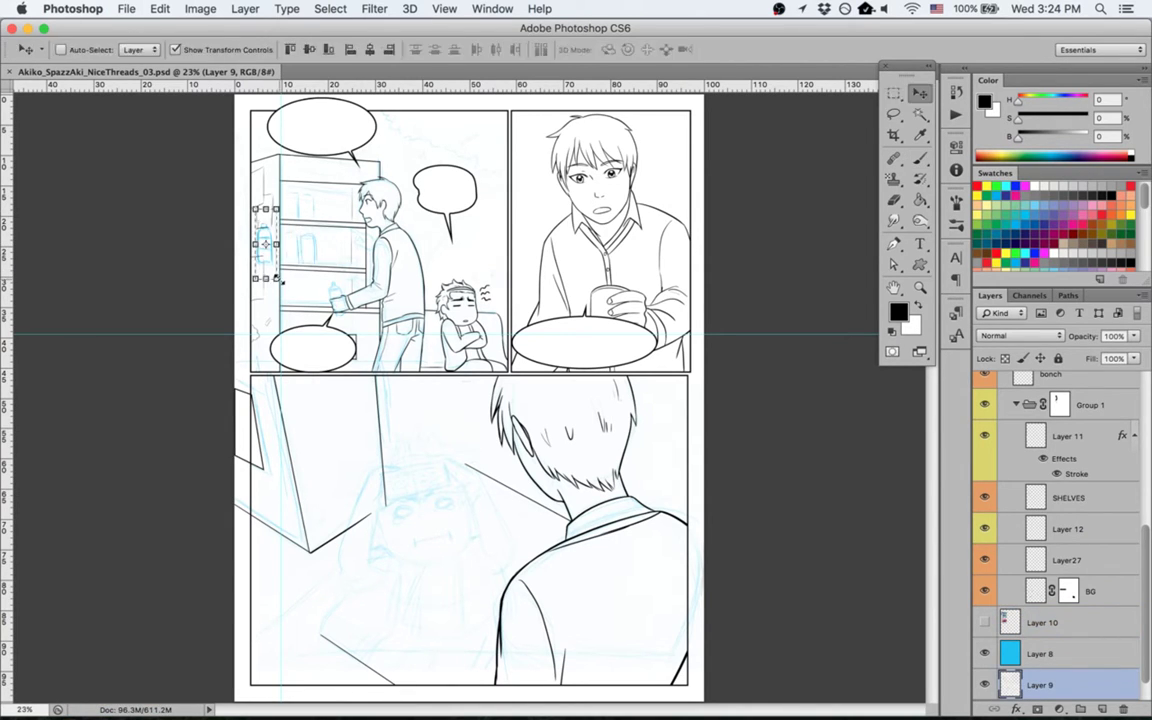
pyautogui.moveTo(304, 272); pyautogui.dragTo(446, 240)
pyautogui.press('super+z')
pyautogui.press('super+t')
pyautogui.press('Return')
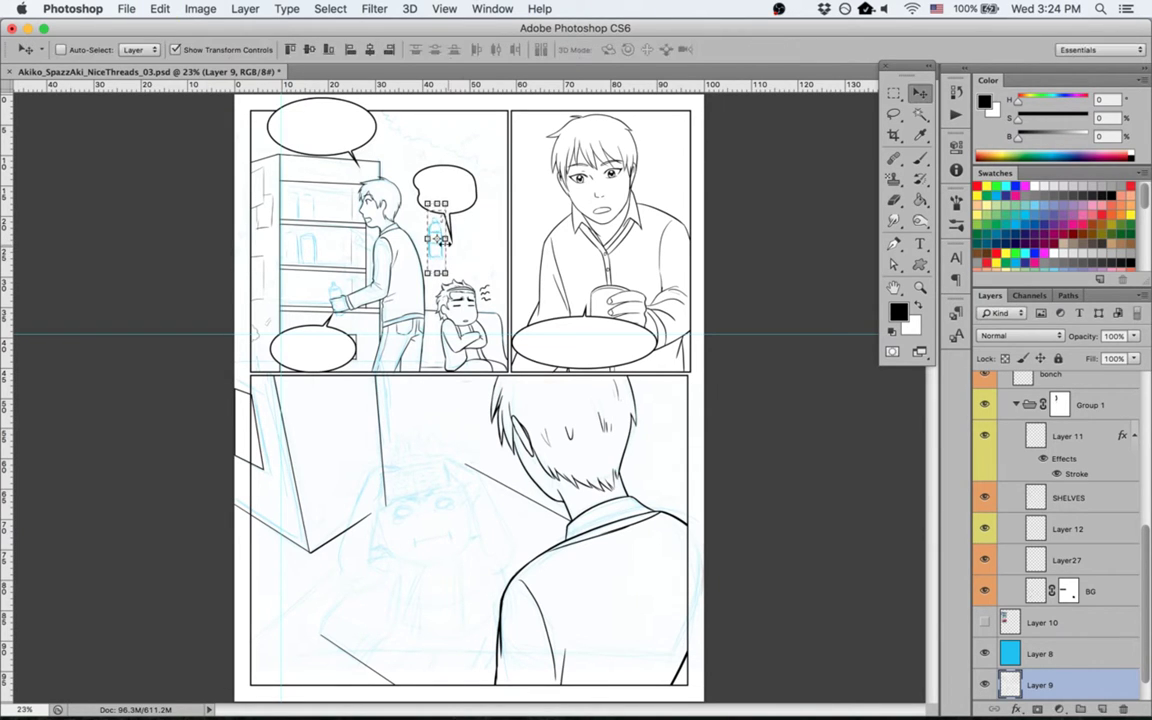
# Step: Copy the bottle sketch to its own layer and place the copy beside the original
pyautogui.press('z')
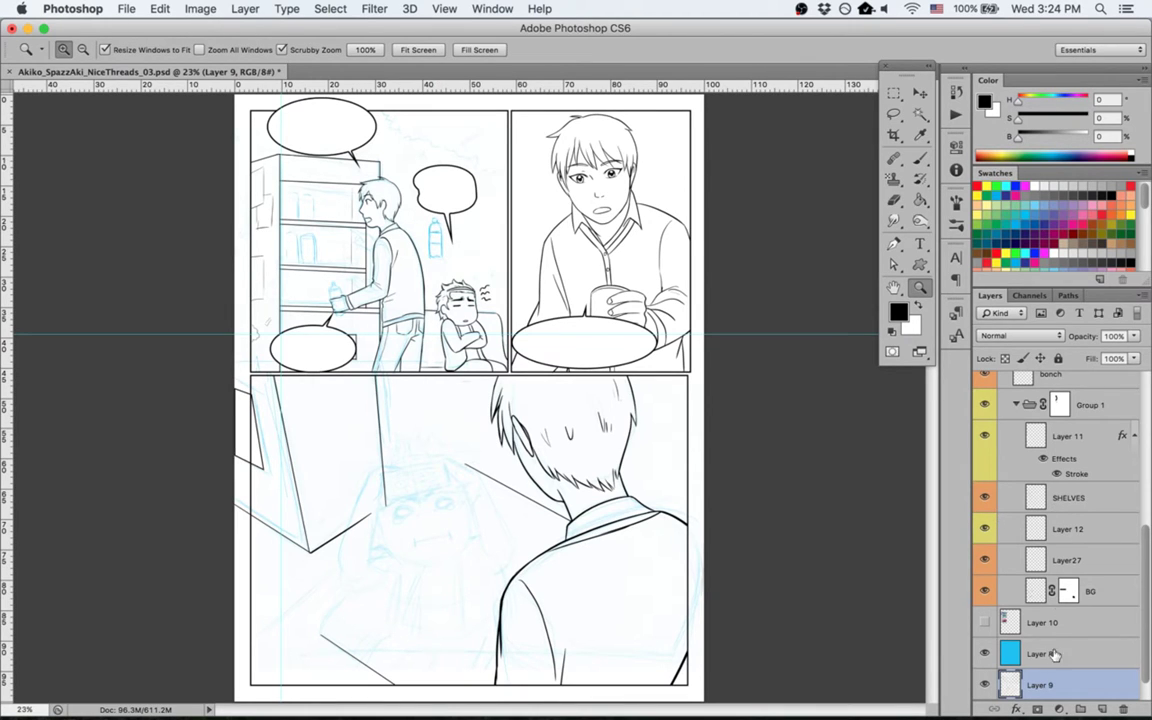
pyautogui.press('m')
pyautogui.press('super+z')
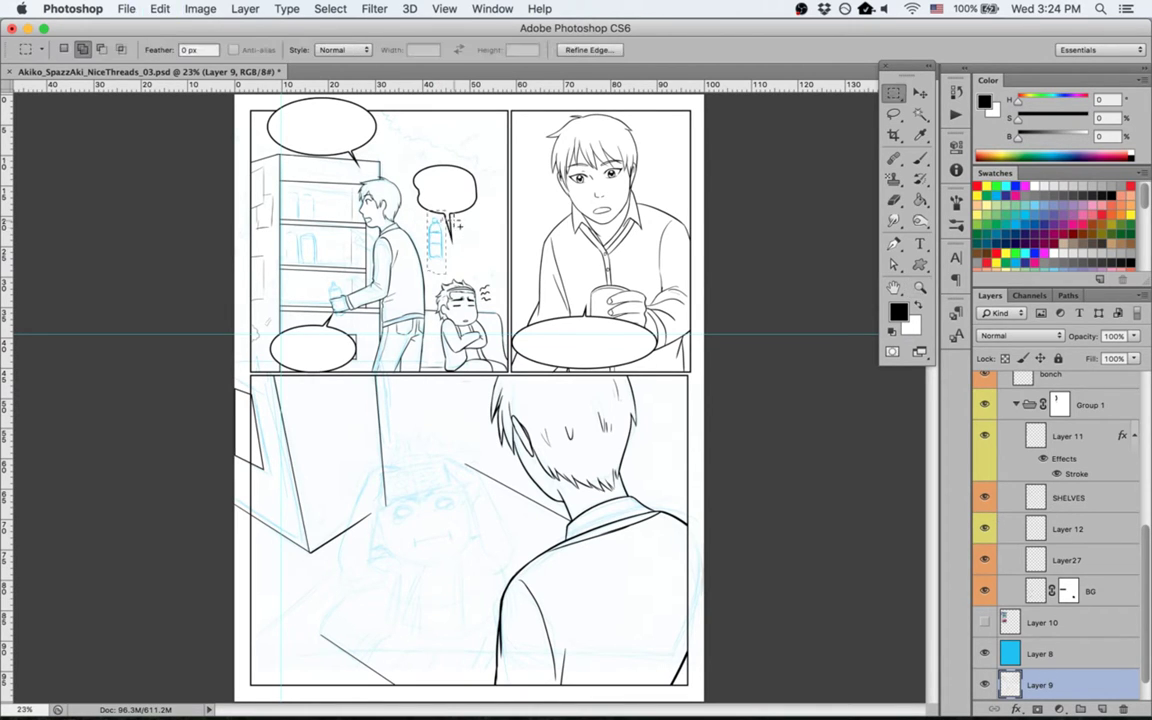
pyautogui.press('super+j')
pyautogui.press('super+j')
pyautogui.press('v')
pyautogui.moveTo(446, 248); pyautogui.dragTo(660, 310)
# Step: Rotate the view by -90° and draw straight lines across the copied bottle's shoulder and base
pyautogui.press('z')
pyautogui.press('r')
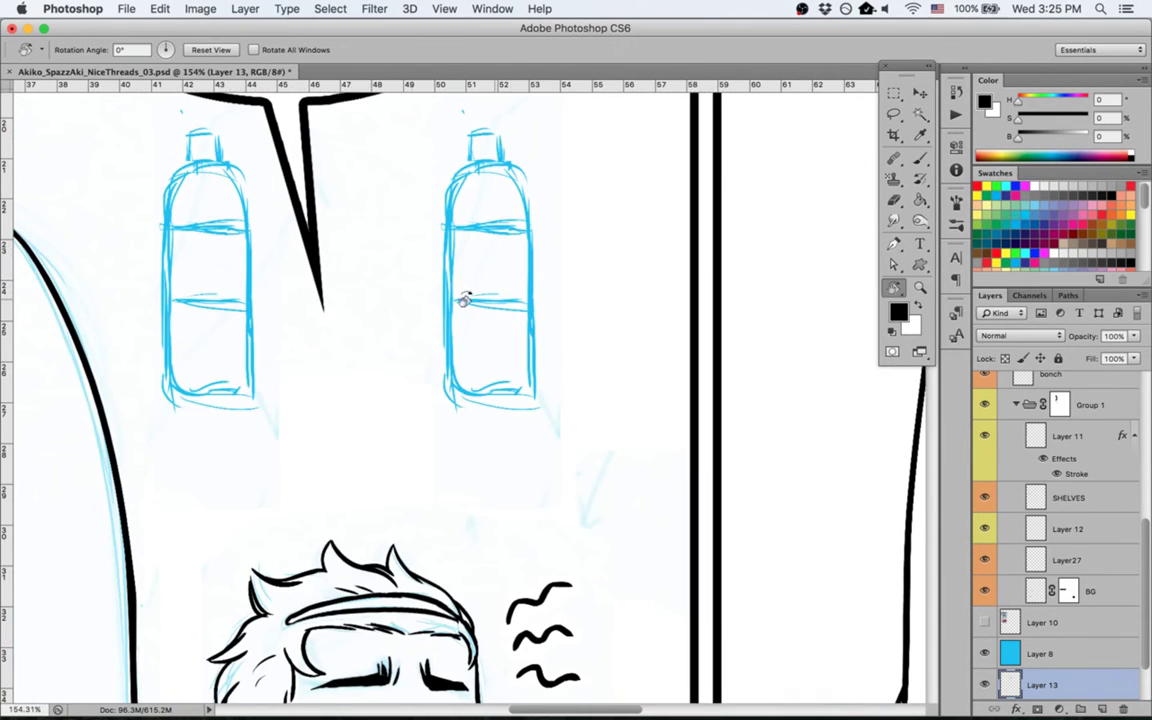
pyautogui.moveTo(283, 445)
pyautogui.mouseDown()
pyautogui.moveTo(500, 484)
pyautogui.moveTo(548, 512)
pyautogui.mouseUp()
pyautogui.press('Escape')
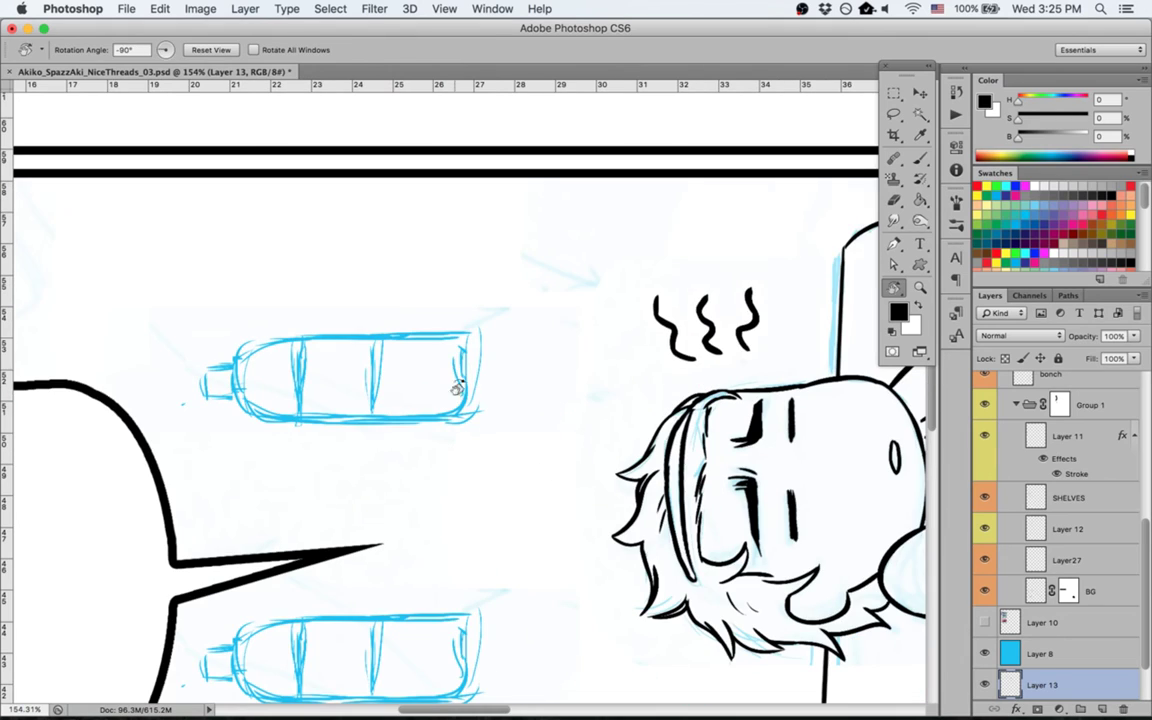
pyautogui.press('b')
pyautogui.moveTo(450, 340); pyautogui.dragTo(450, 425)
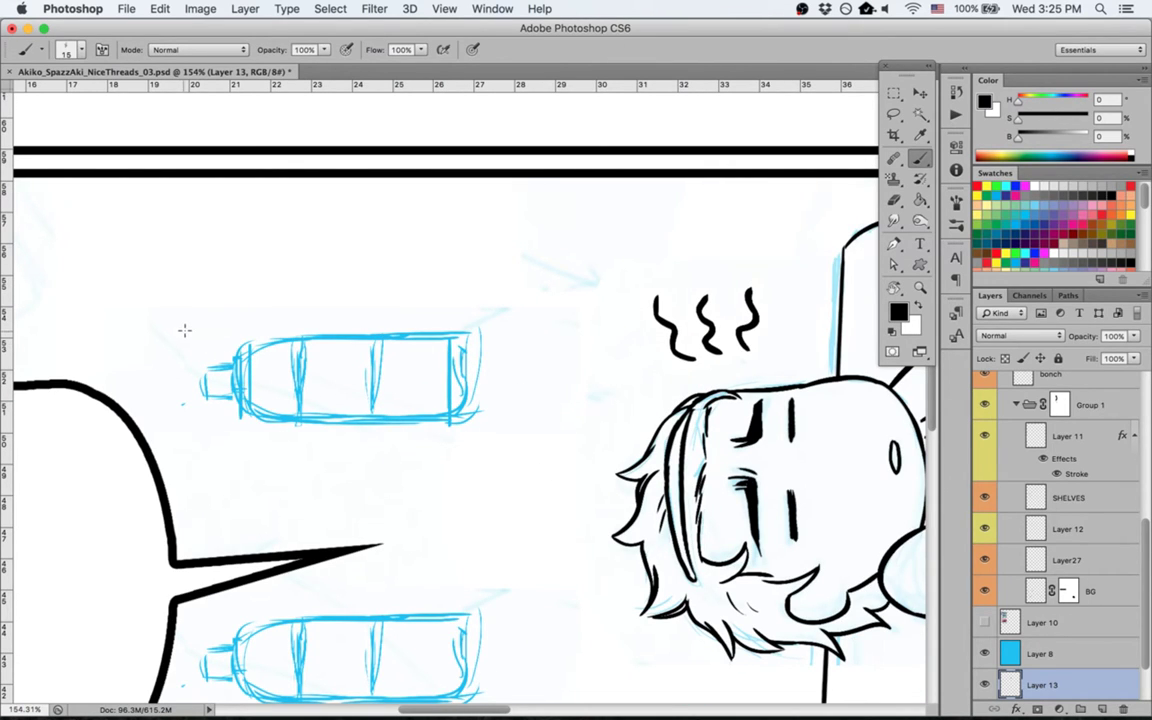
# Step: Delete the copied bottle's cap and the part below its new base line, then return the view to upright
pyautogui.press('m')
pyautogui.moveTo(178, 307)
pyautogui.mouseDown()
pyautogui.moveTo(244, 416)
pyautogui.moveTo(247, 463)
pyautogui.mouseUp()
pyautogui.keyDown('shift'); pyautogui.moveTo(450, 305); pyautogui.dragTo(526, 505); pyautogui.keyUp('shift')
pyautogui.press('Delete')
pyautogui.press('Escape')
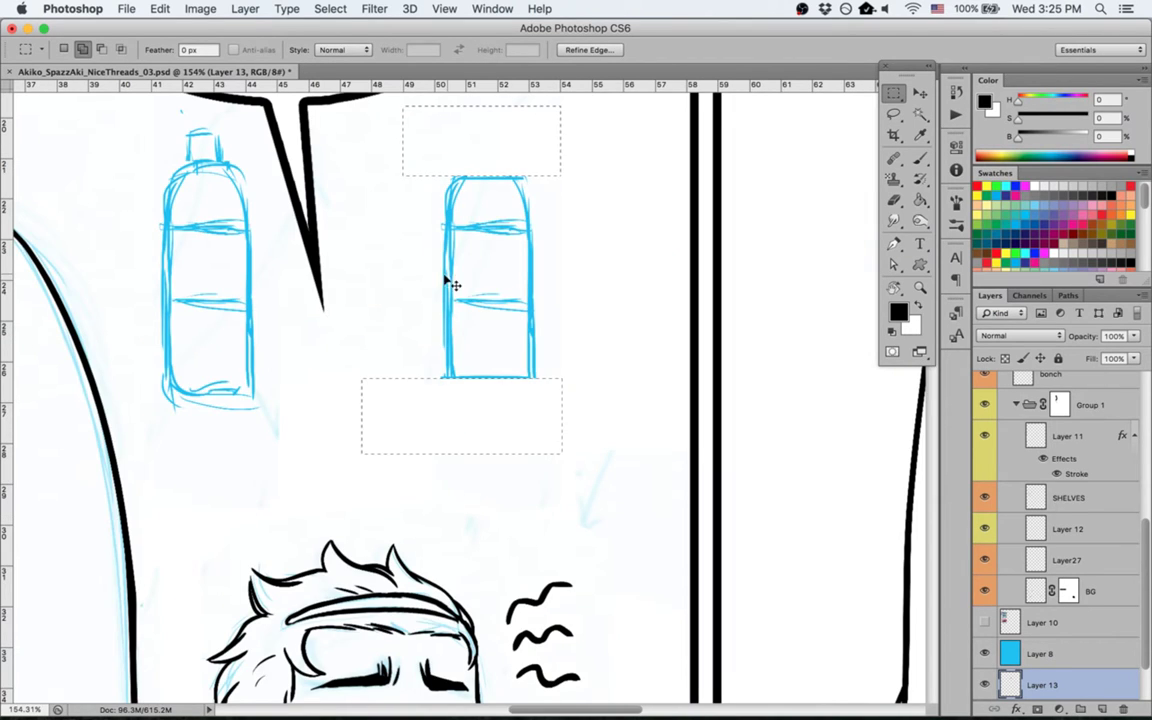
pyautogui.hotkey('ctrl', 'd')
# Step: Redraw the container sketch's side edges as straight lines, and erase the stray edge and the label lines inside it
pyautogui.press('b')
pyautogui.moveTo(451, 269); pyautogui.dragTo(454, 376)
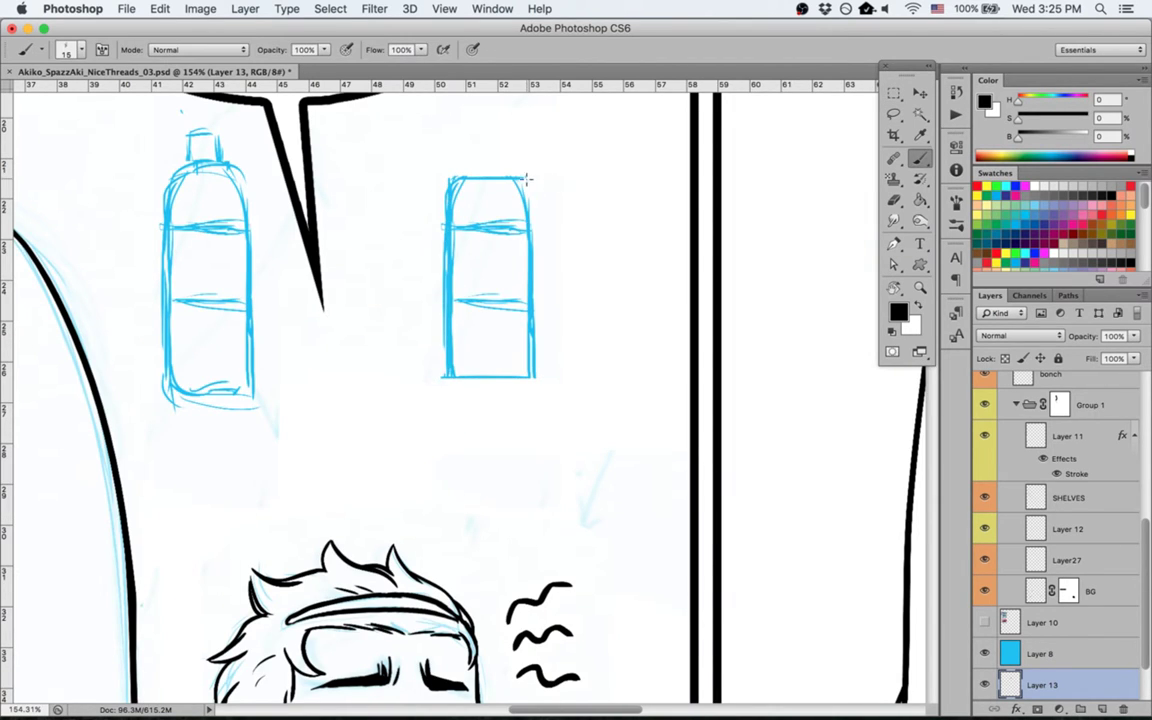
pyautogui.moveTo(528, 179); pyautogui.dragTo(530, 356)
pyautogui.press('e')
pyautogui.moveTo(530, 195)
pyautogui.mouseDown()
pyautogui.moveTo(541, 351)
pyautogui.moveTo(537, 240)
pyautogui.mouseUp()
pyautogui.press('super+z')
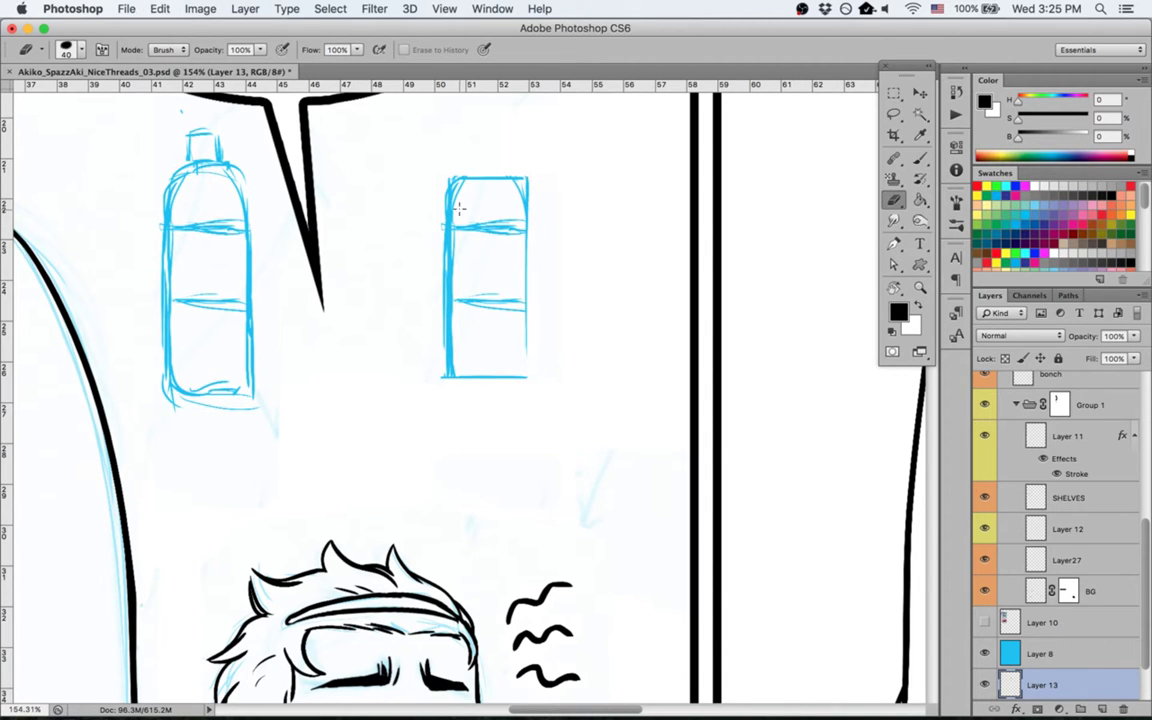
pyautogui.moveTo(459, 209)
pyautogui.mouseDown()
pyautogui.moveTo(463, 228)
pyautogui.moveTo(488, 211)
pyautogui.moveTo(507, 226)
pyautogui.moveTo(518, 219)
pyautogui.mouseUp()
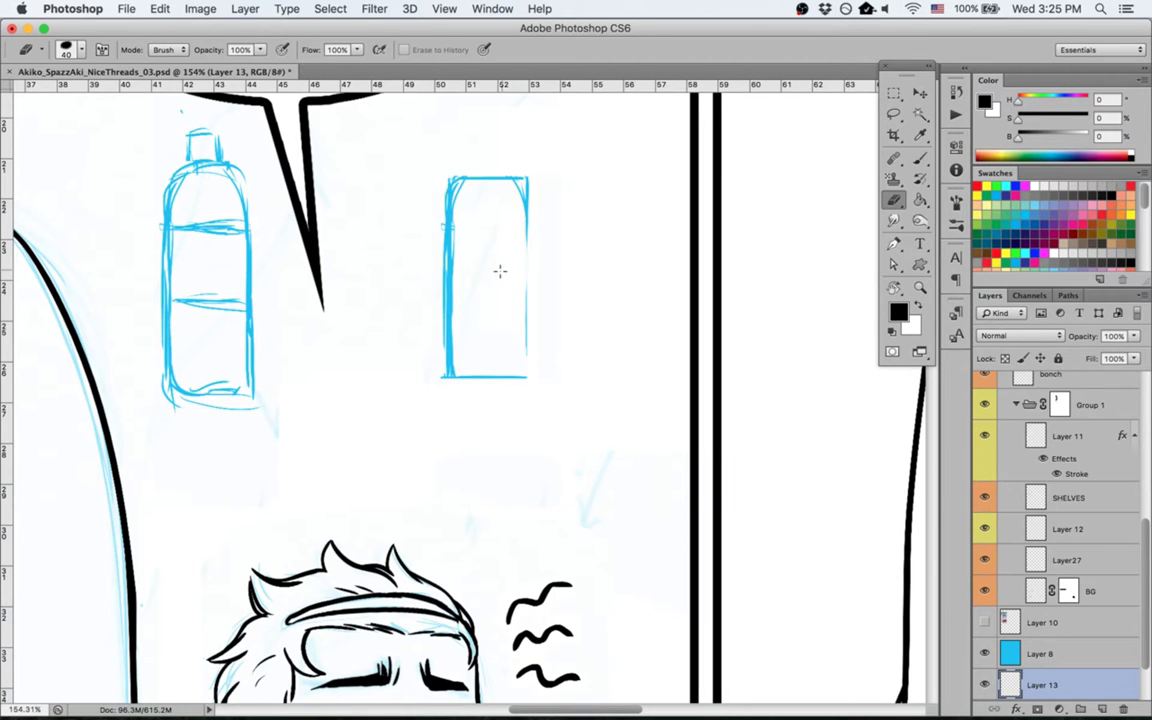
pyautogui.press('b')
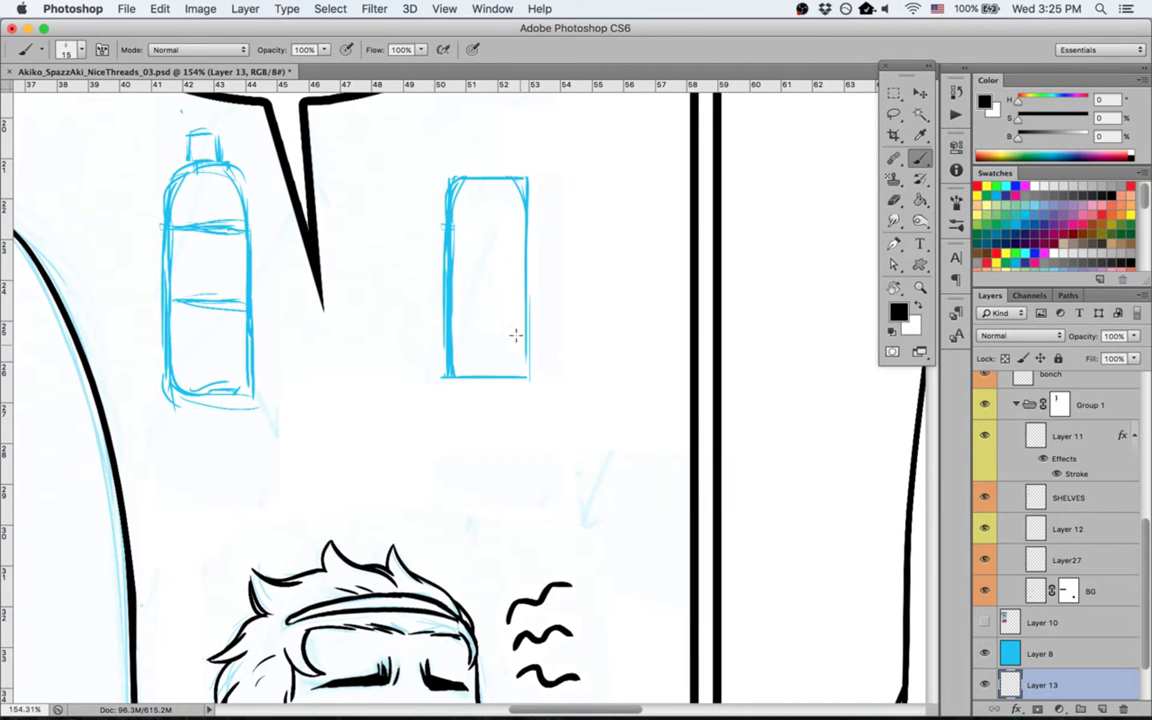
# Step: Squash the container sketch to a shorter height and set its base level with the bottle's base
pyautogui.press('v')
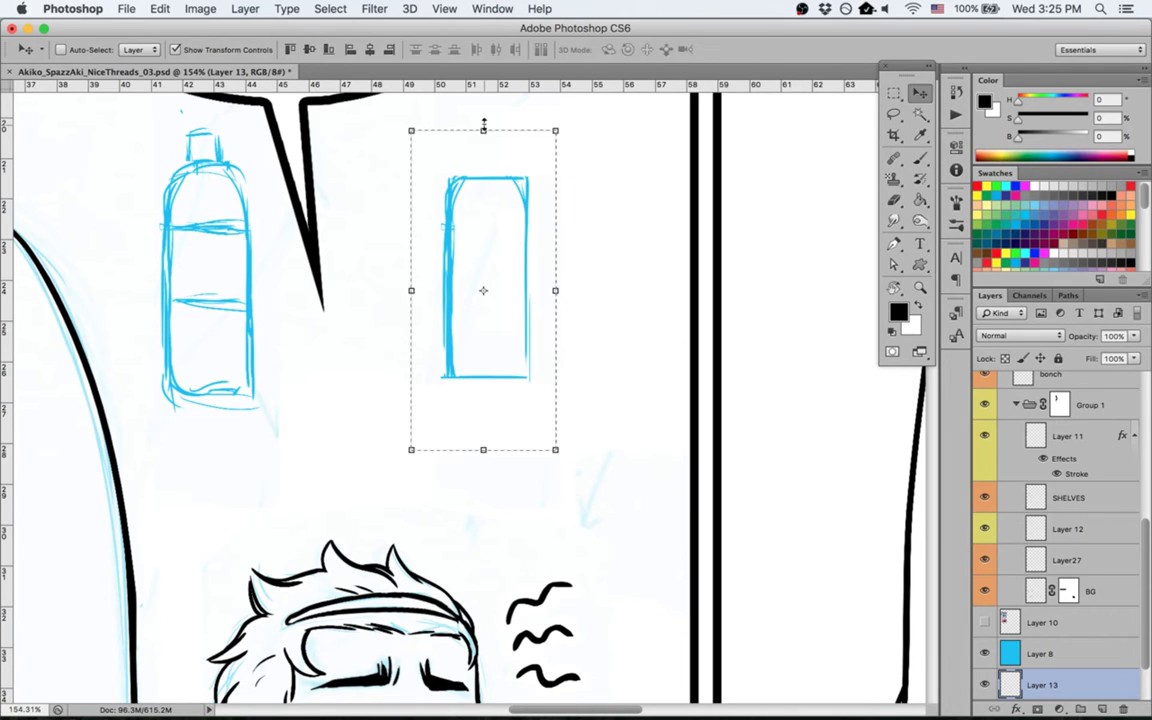
pyautogui.moveTo(483, 130); pyautogui.dragTo(497, 288)
pyautogui.press('Return')
pyautogui.press('Return')
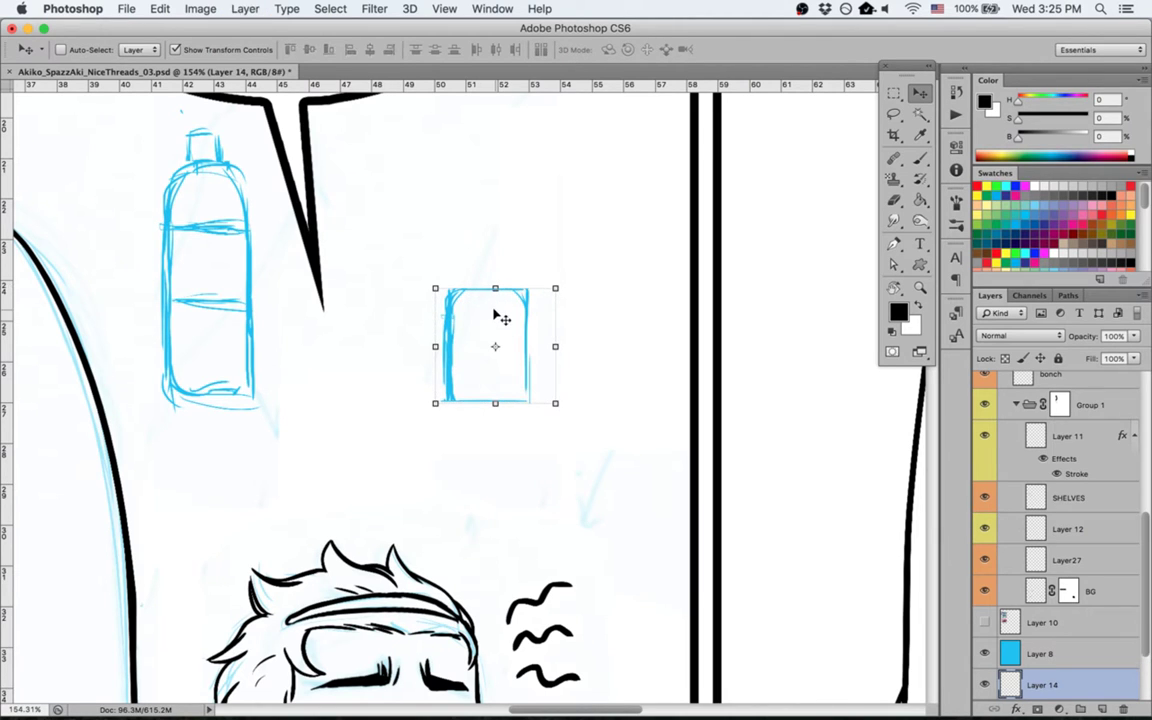
# Step: Place a taller copy of the container sketch between the bottle and the short container, and save the file
pyautogui.moveTo(512, 327); pyautogui.dragTo(371, 217)
pyautogui.hotkey('ctrl', 't')
pyautogui.press('Return')
pyautogui.hotkey('ctrl', 's')
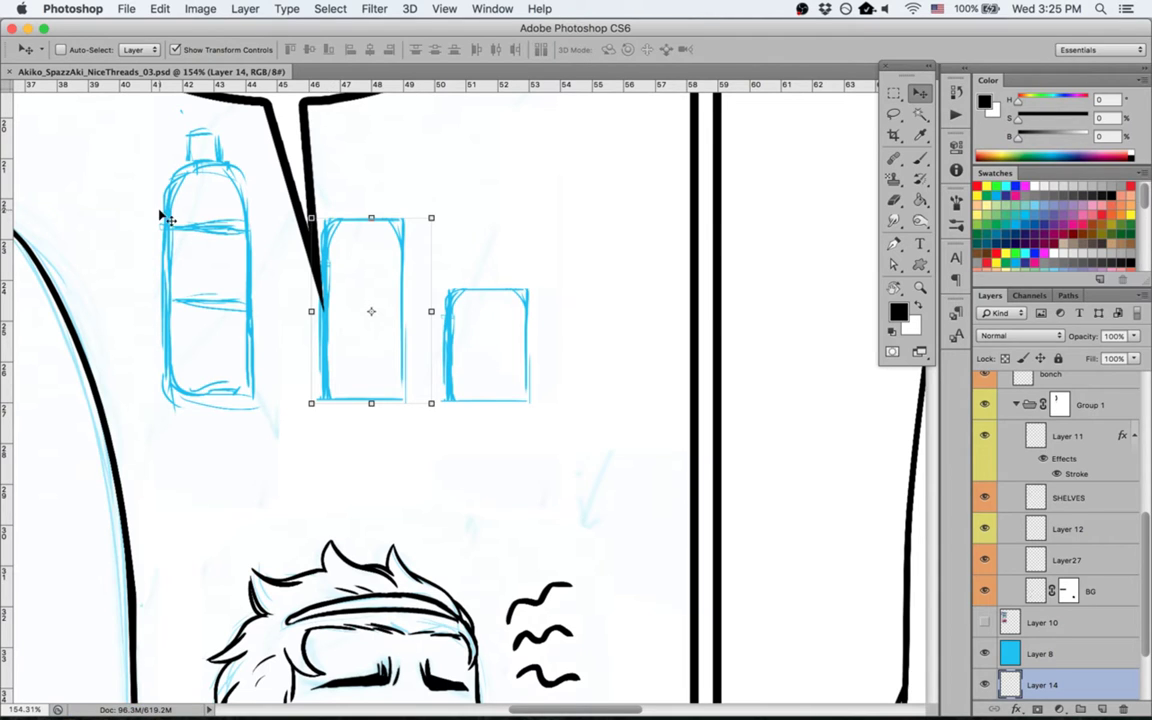
pyautogui.hscroll(-5, 599, 478)
pyautogui.scroll(1, 599, 478)
pyautogui.scroll(2, 599, 478)
pyautogui.hscroll(1, 599, 478)
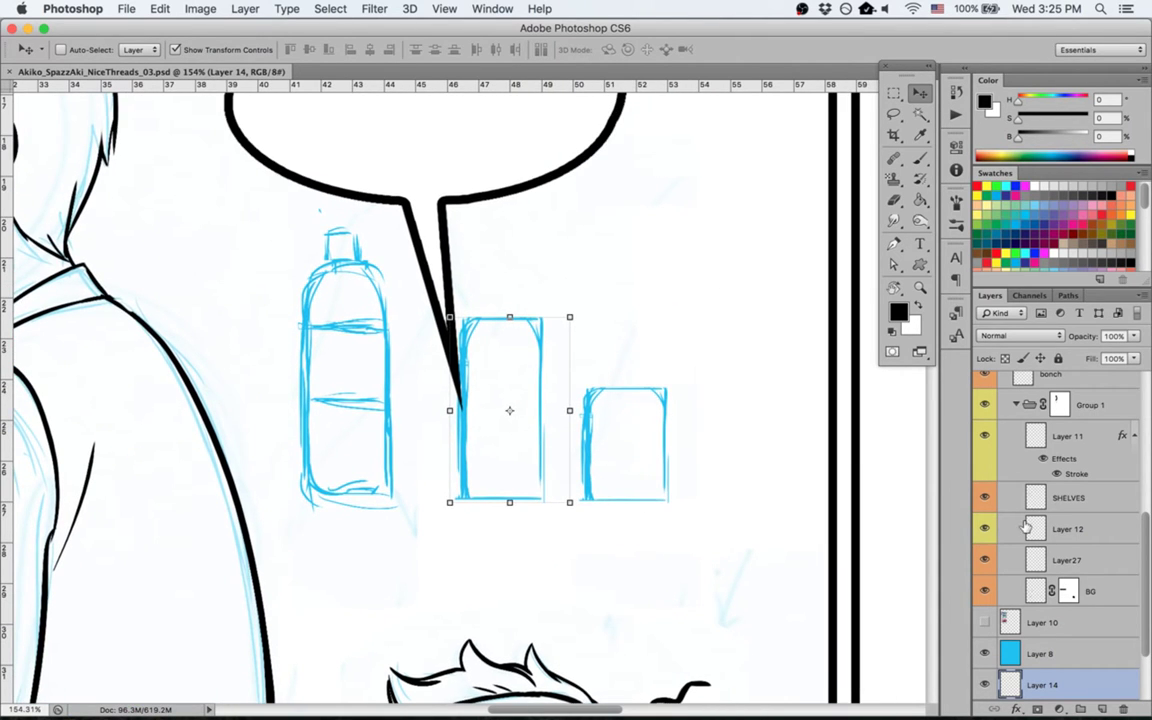
pyautogui.press('c')
pyautogui.moveTo(291, 200)
pyautogui.mouseDown()
pyautogui.moveTo(617, 527)
pyautogui.moveTo(679, 556)
pyautogui.mouseUp()
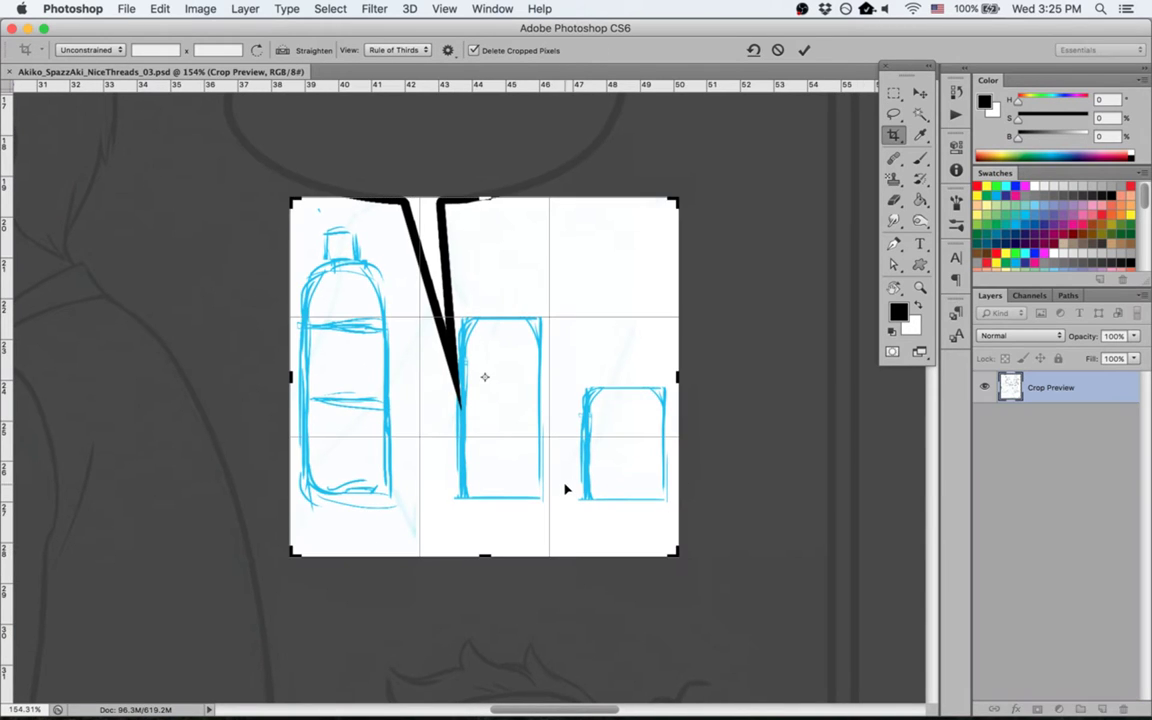
pyautogui.press('Escape')
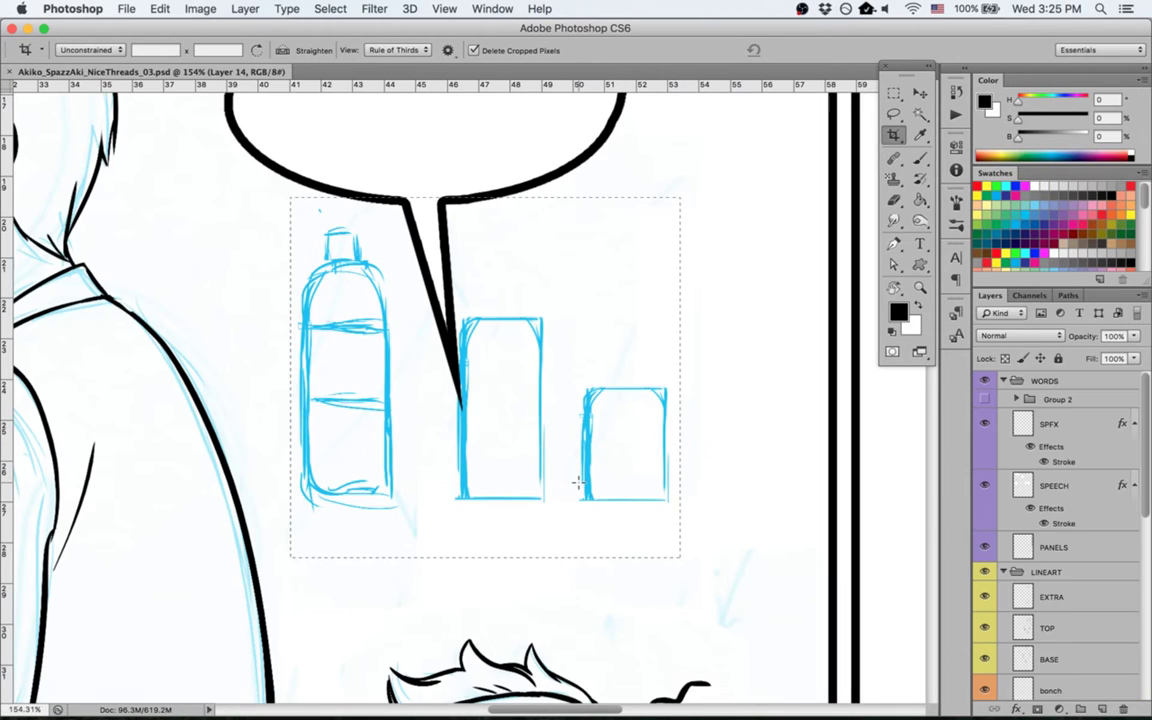
pyautogui.press('v')
pyautogui.moveTo(537, 450)
pyautogui.mouseDown()
pyautogui.moveTo(568, 452)
pyautogui.moveTo(546, 454)
pyautogui.mouseUp()
pyautogui.press('super+z')
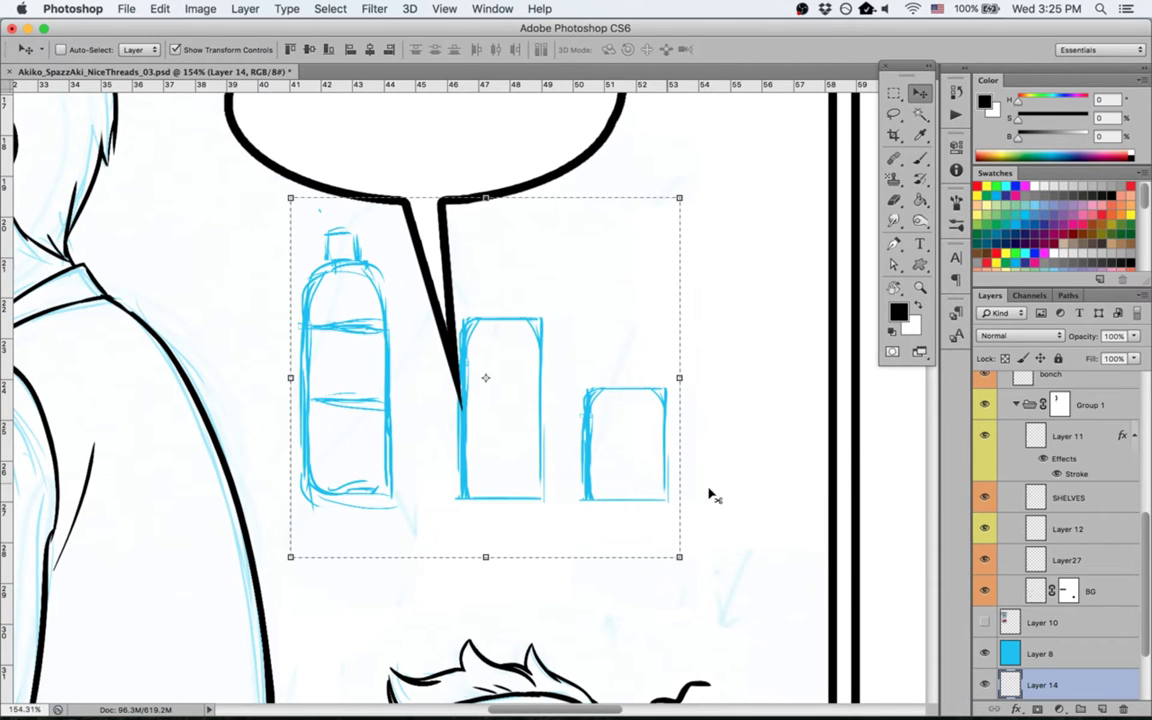
# Step: Merge the sketch layers Layer 14, Layer 13 and Layer 9 into one layer
pyautogui.scroll(-3, 988, 580)
pyautogui.keyDown('shift'); pyautogui.click(1048, 651); pyautogui.keyUp('shift')
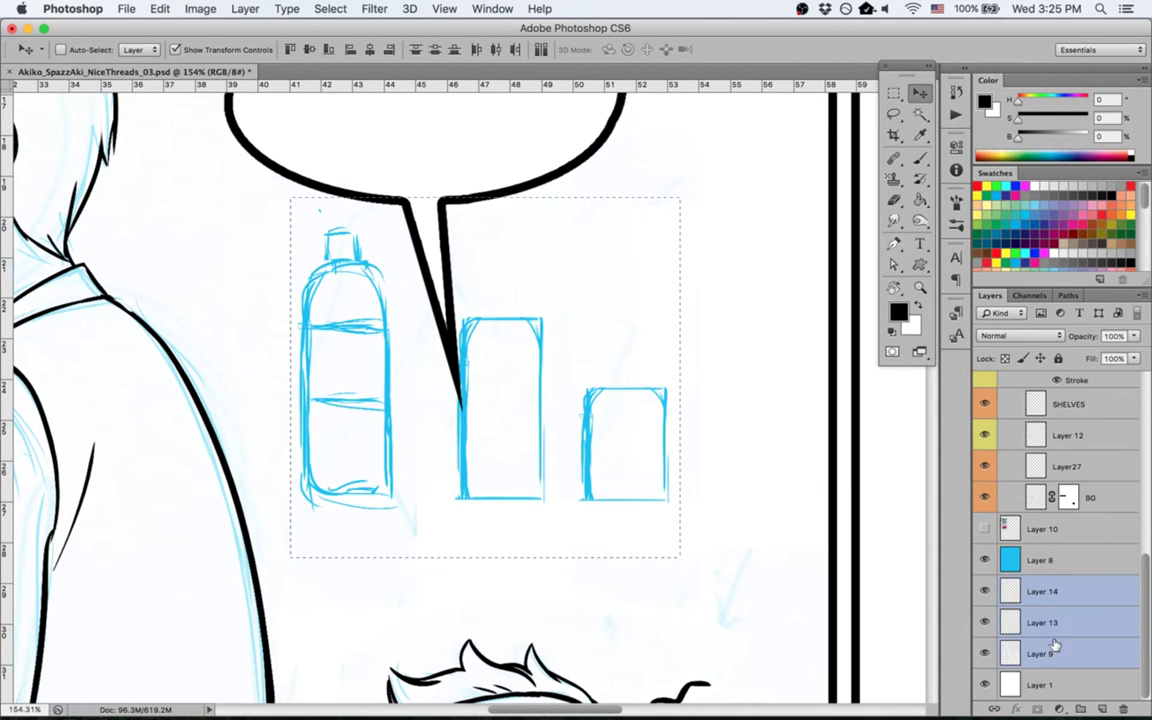
pyautogui.rightClick(1048, 651)
pyautogui.click(928, 502)
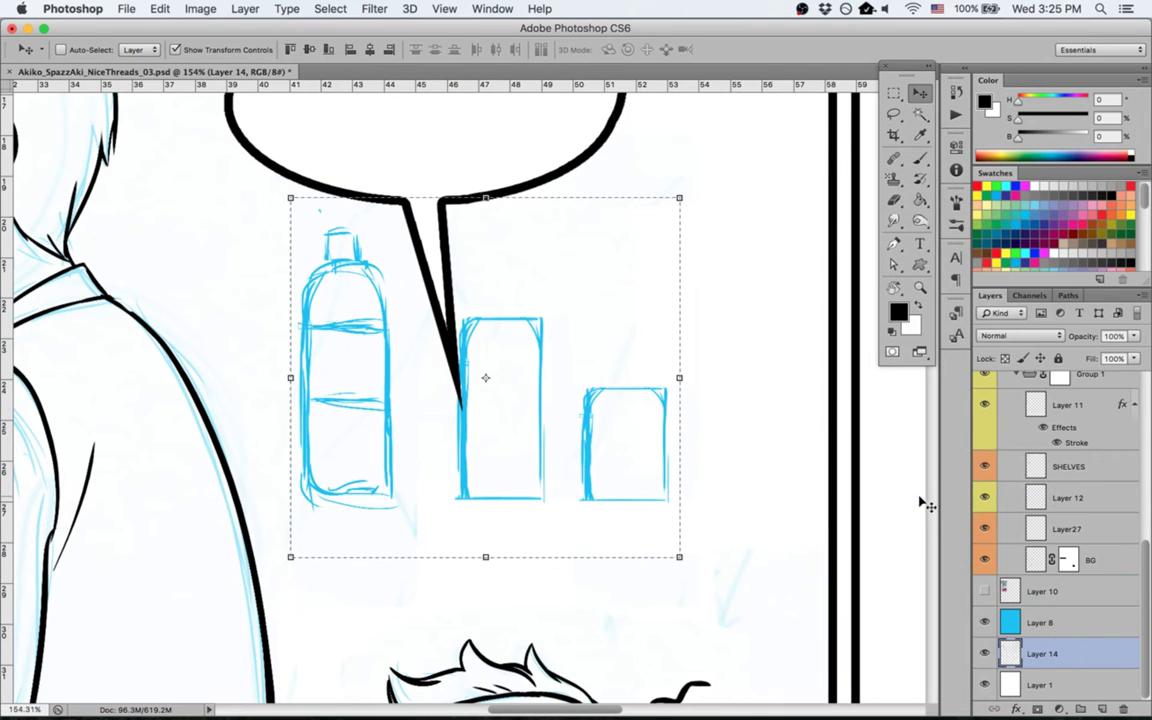
# Step: Shift the selected bottle and container sketches slightly right, lower the merged layer's opacity to 15%, and clear the selection
pyautogui.moveTo(547, 365); pyautogui.dragTo(562, 368)
pyautogui.moveTo(1075, 350); pyautogui.dragTo(1070, 357)
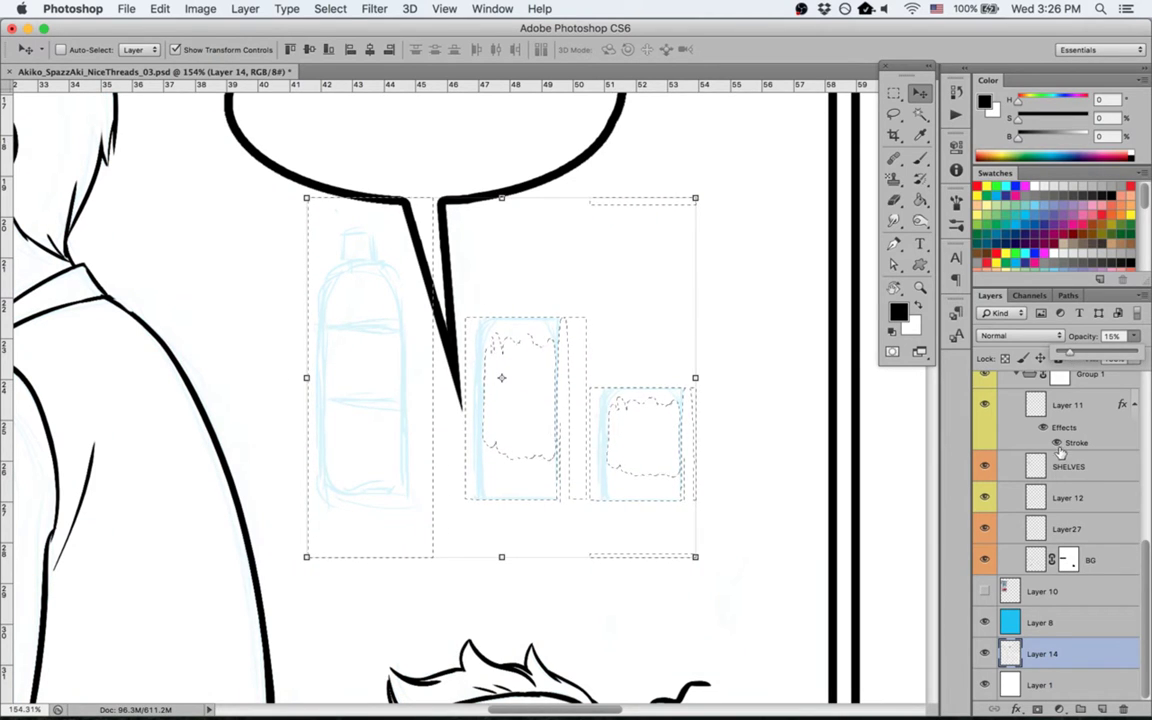
pyautogui.hotkey('ctrl', 'd')
# Step: Add a new empty layer directly above Layer 11 inside Group 1
pyautogui.click(1088, 566)
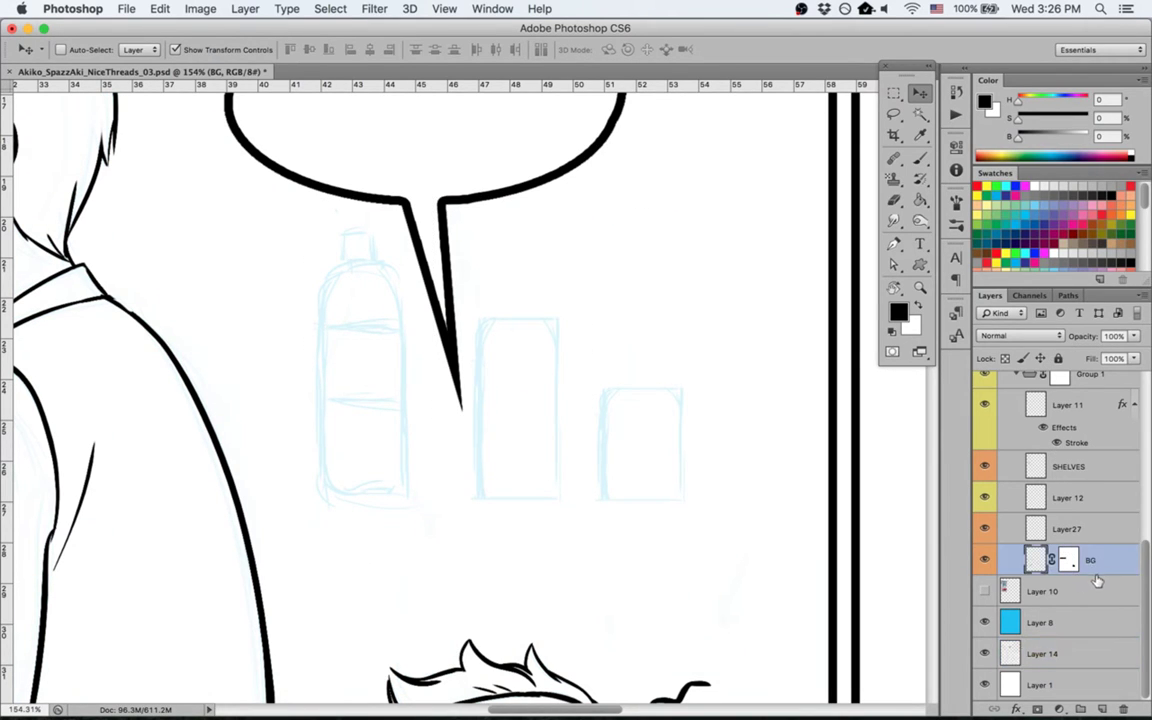
pyautogui.scroll(2, 1093, 580)
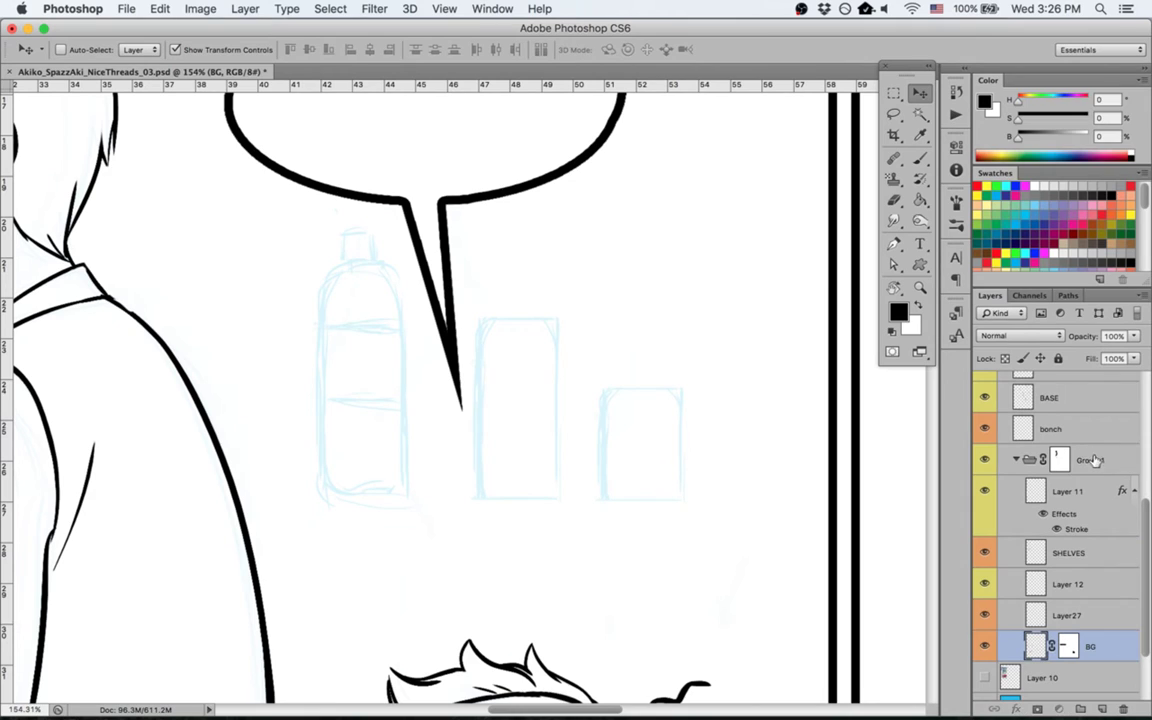
pyautogui.click(1059, 460)
pyautogui.click(1016, 462)
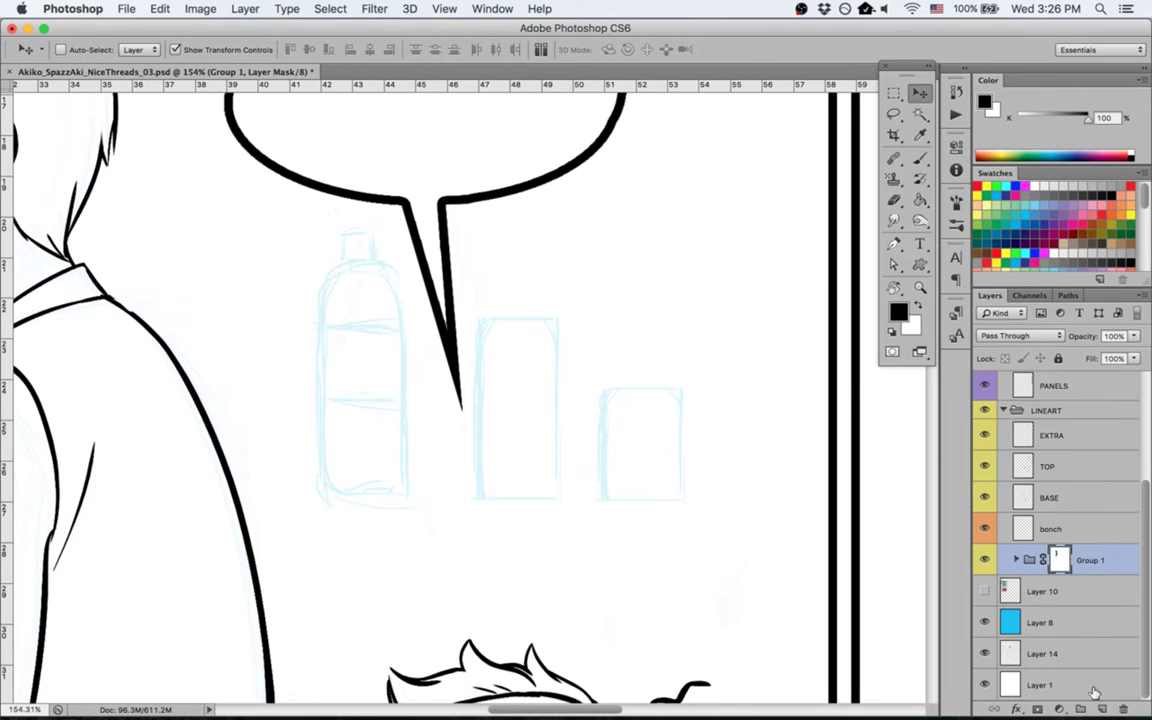
pyautogui.click(1016, 562)
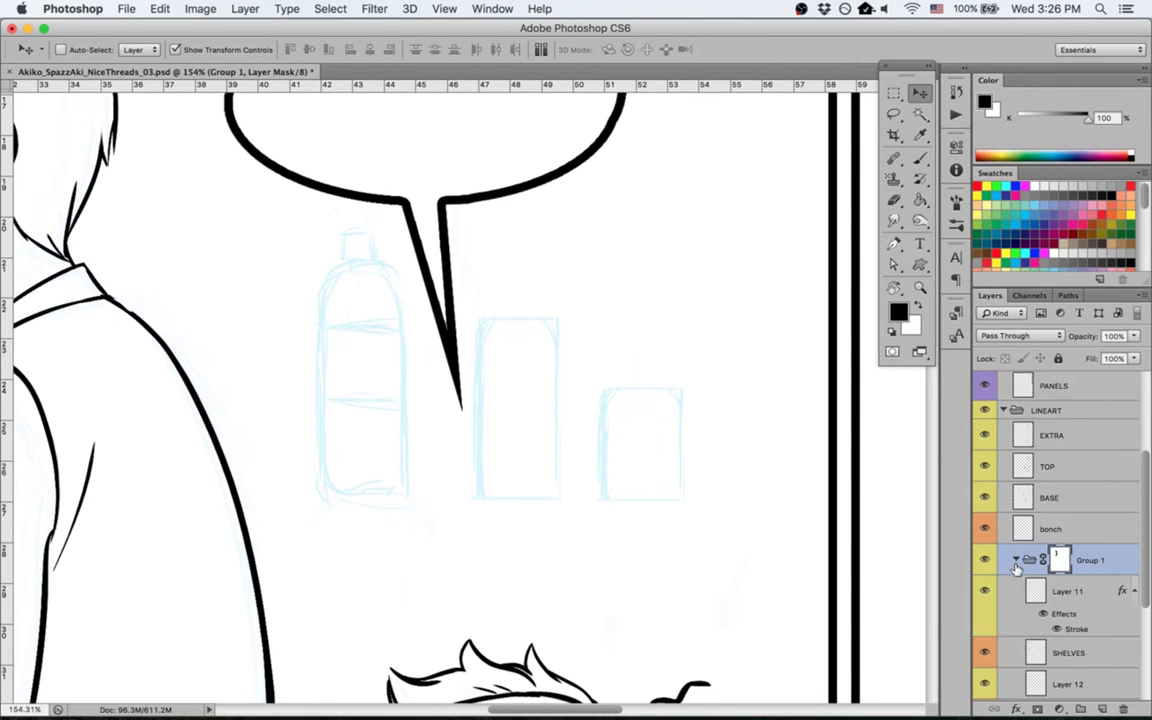
pyautogui.click(1066, 592)
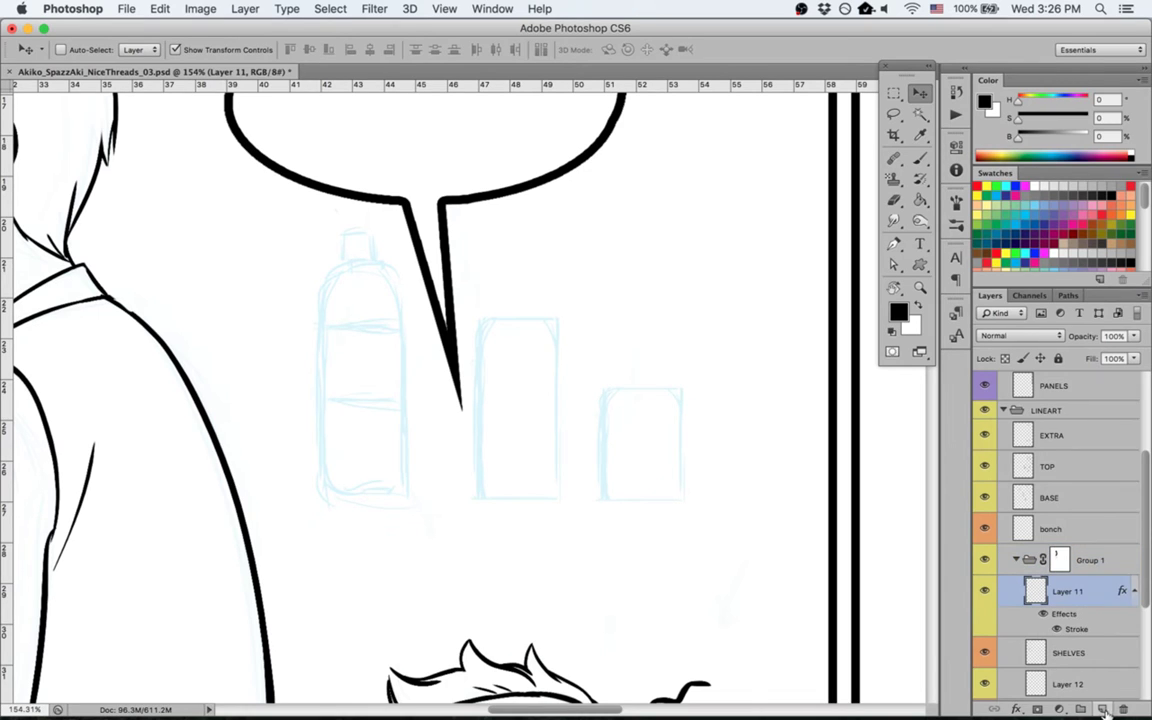
pyautogui.press('alt+shift+super+n')
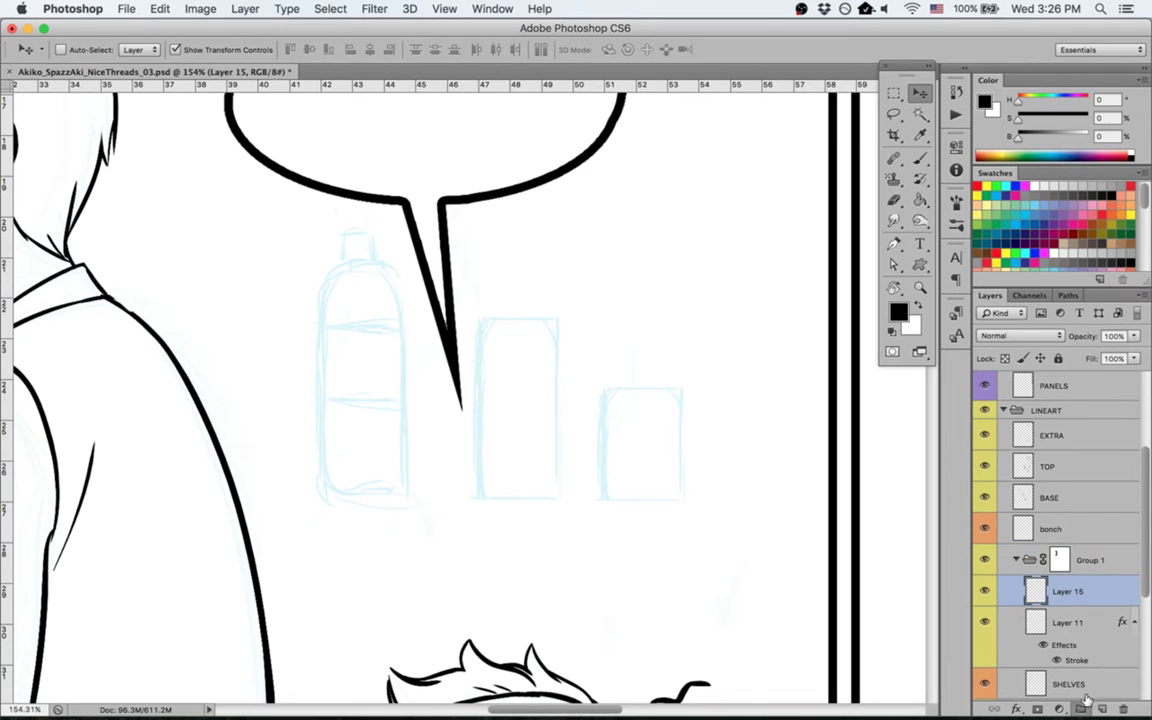
# Step: Create a layer group named drinks inside Group 1 and place the new empty layer in it
pyautogui.press('super+g')
pyautogui.doubleClick(1070, 585)
pyautogui.write('dr')
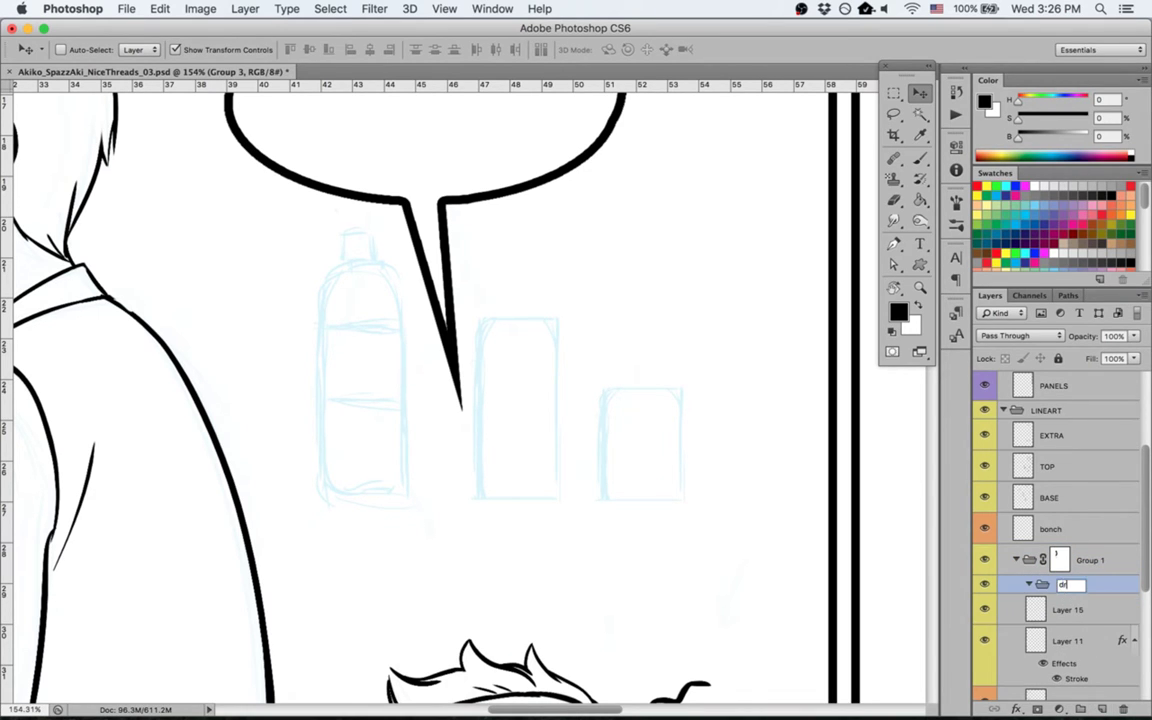
pyautogui.write('inks')
pyautogui.press('Return')
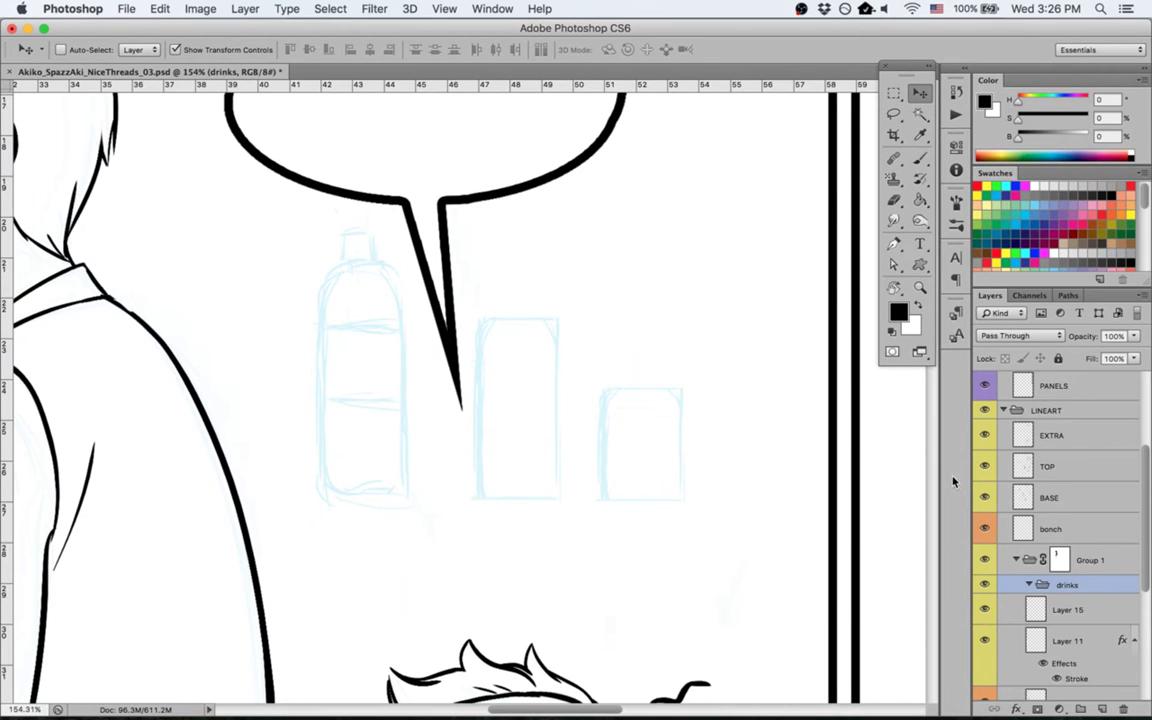
pyautogui.click(1050, 610)
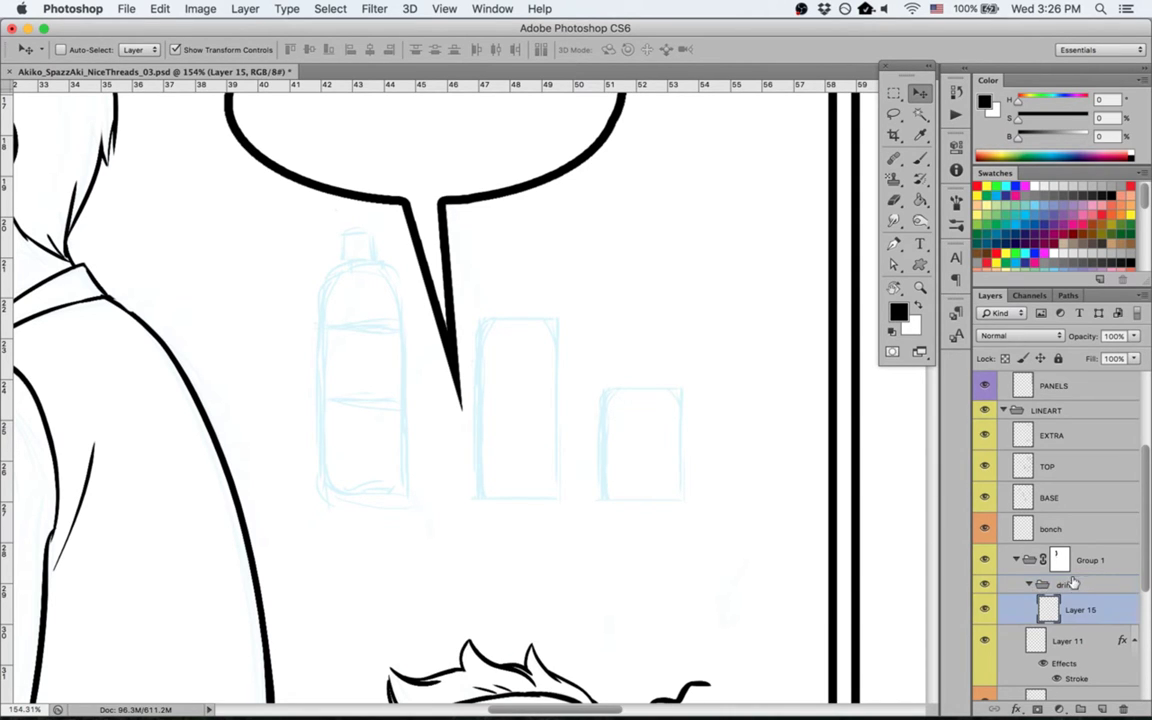
# Step: Save the comic page file with its new drinks group
pyautogui.press('b')
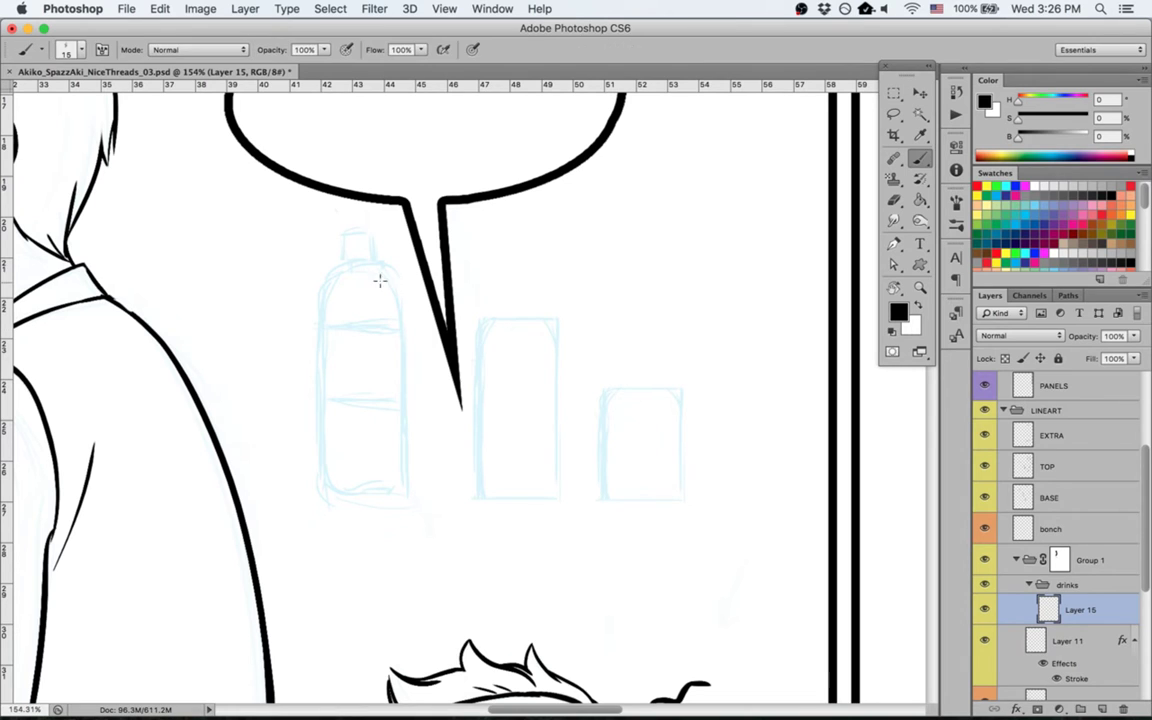
pyautogui.press('z')
pyautogui.moveTo(321, 309)
pyautogui.mouseDown()
pyautogui.moveTo(391, 345)
pyautogui.moveTo(447, 261)
pyautogui.mouseUp()
pyautogui.press('space')
pyautogui.moveTo(518, 180); pyautogui.dragTo(608, 161)
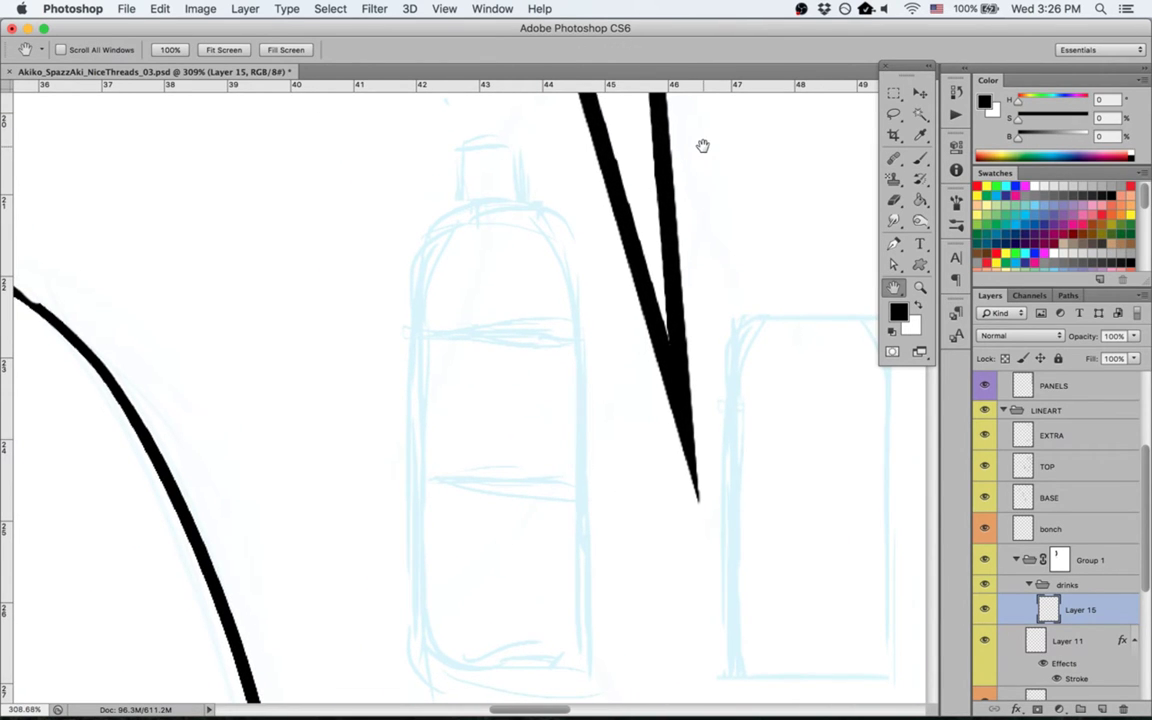
pyautogui.press('super+s')
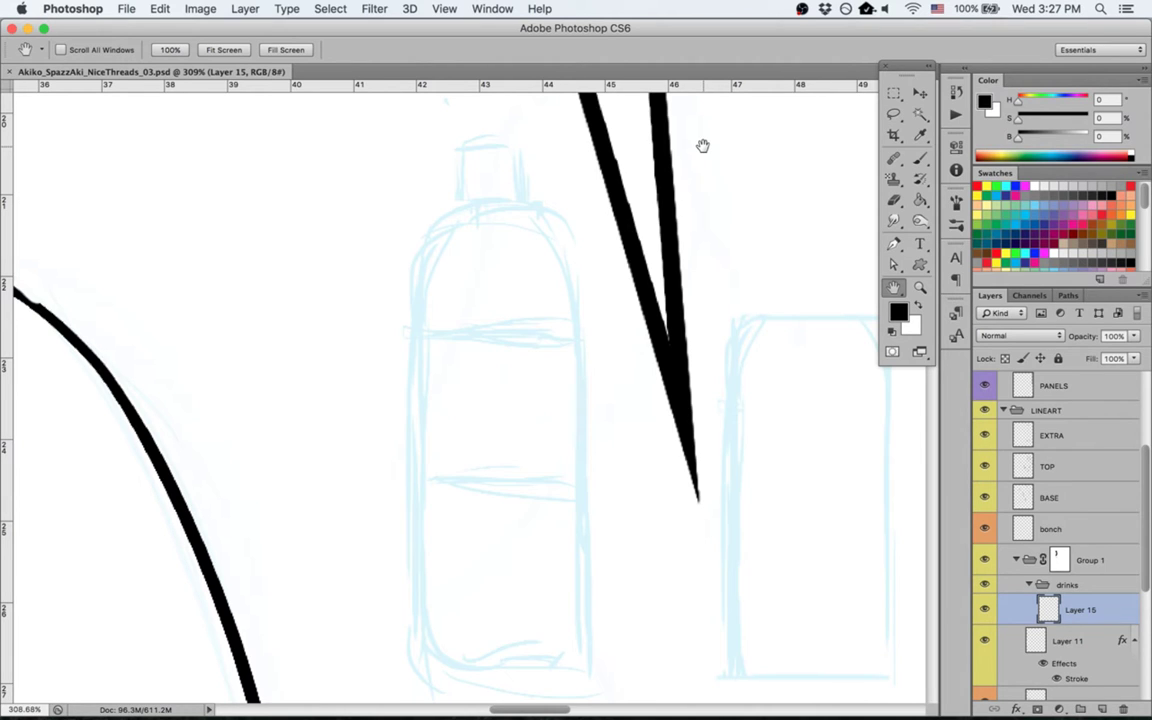
# Step: On the sketch layer Layer 14, sketch sloping shoulders and slightly pinched lower sides on the bottle
pyautogui.press('b')
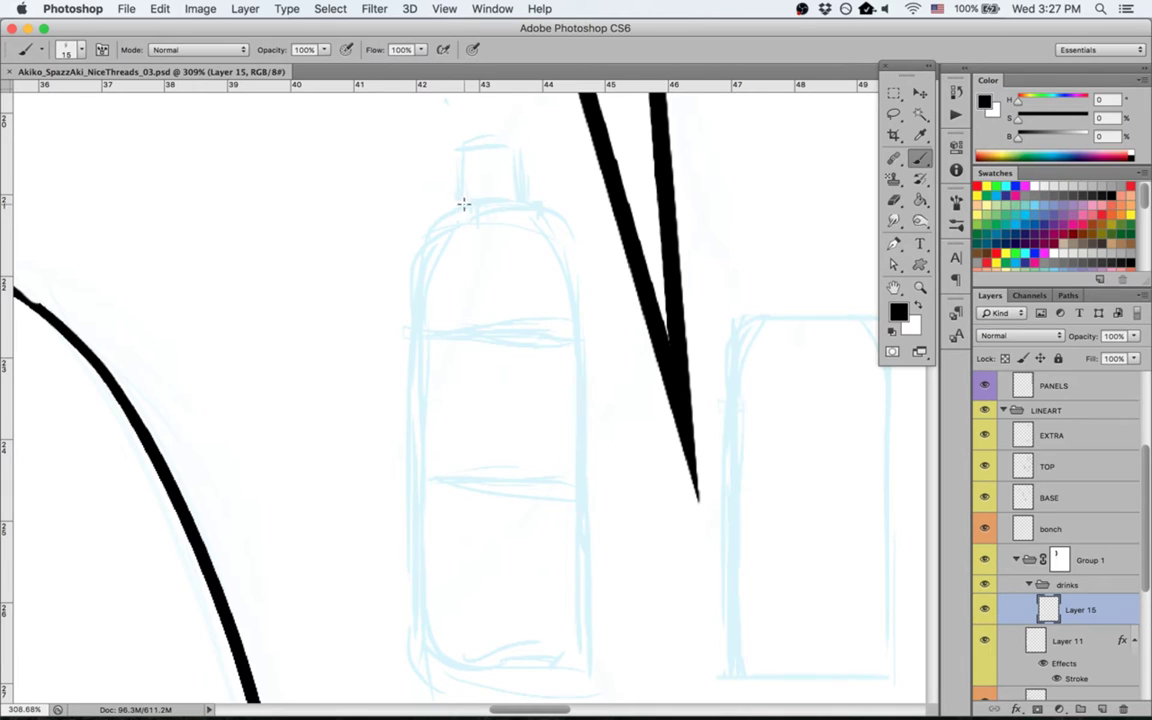
pyautogui.scroll(-5, 1106, 612)
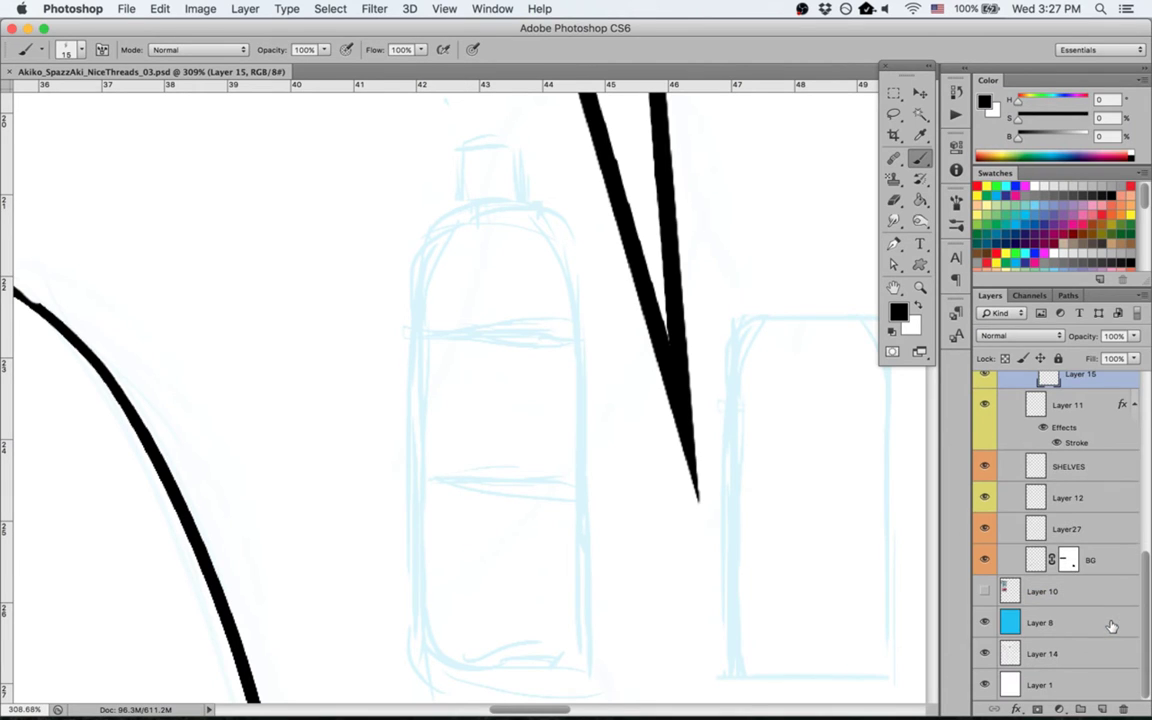
pyautogui.click(1046, 658)
pyautogui.moveTo(465, 205); pyautogui.dragTo(450, 260)
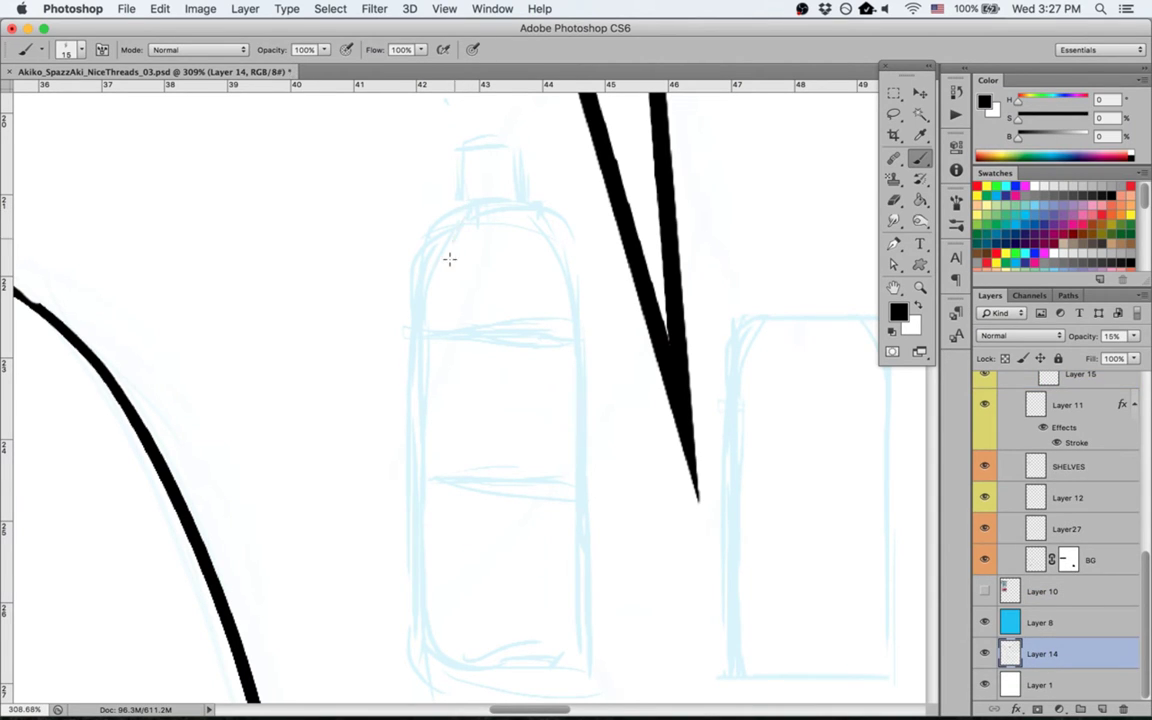
pyautogui.moveTo(465, 216)
pyautogui.mouseDown()
pyautogui.moveTo(437, 267)
pyautogui.moveTo(428, 326)
pyautogui.mouseUp()
pyautogui.moveTo(454, 241)
pyautogui.mouseDown()
pyautogui.moveTo(424, 314)
pyautogui.moveTo(428, 340)
pyautogui.mouseUp()
pyautogui.moveTo(525, 212); pyautogui.dragTo(573, 366)
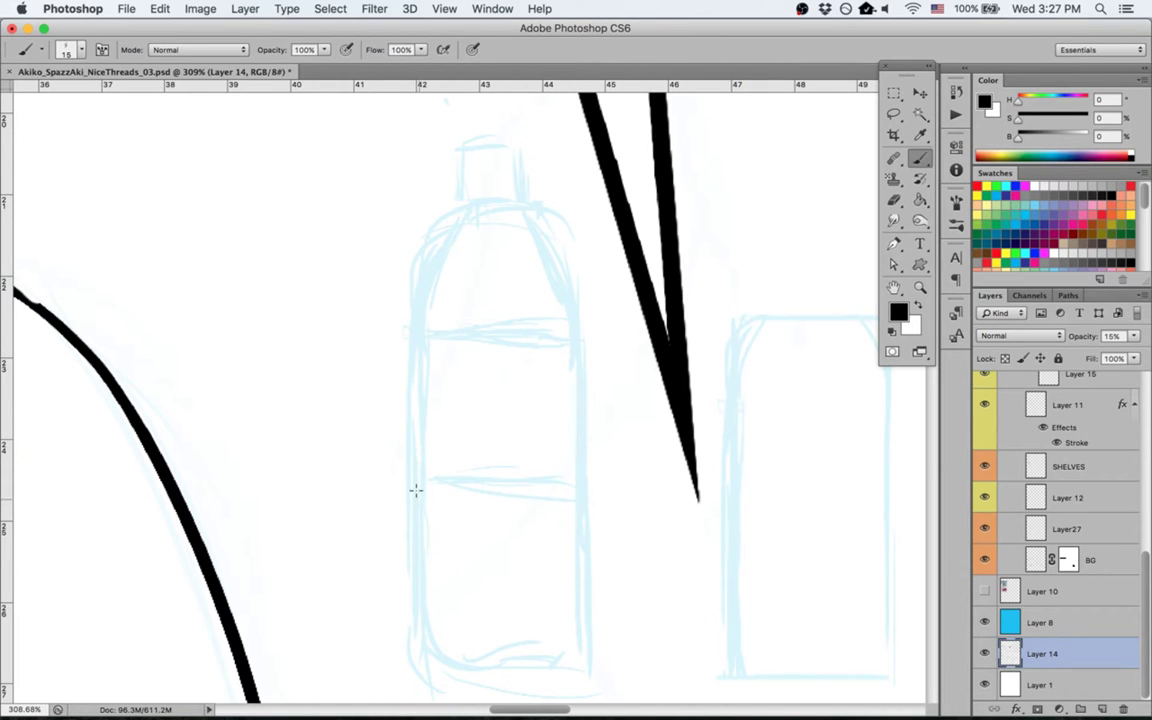
pyautogui.moveTo(423, 530); pyautogui.dragTo(420, 648)
pyautogui.moveTo(583, 499); pyautogui.dragTo(576, 583)
# Step: Erase the old rounded shoulder and outer side lines outside the bottle's new contour
pyautogui.press('e')
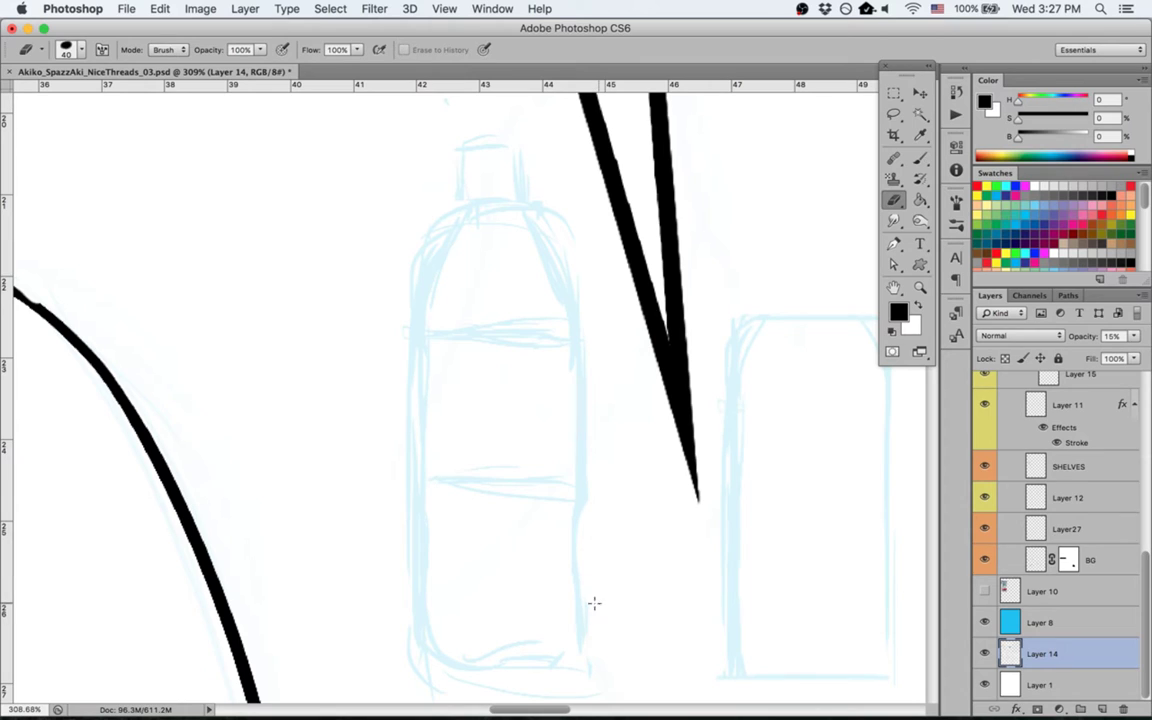
pyautogui.moveTo(408, 450); pyautogui.dragTo(397, 613)
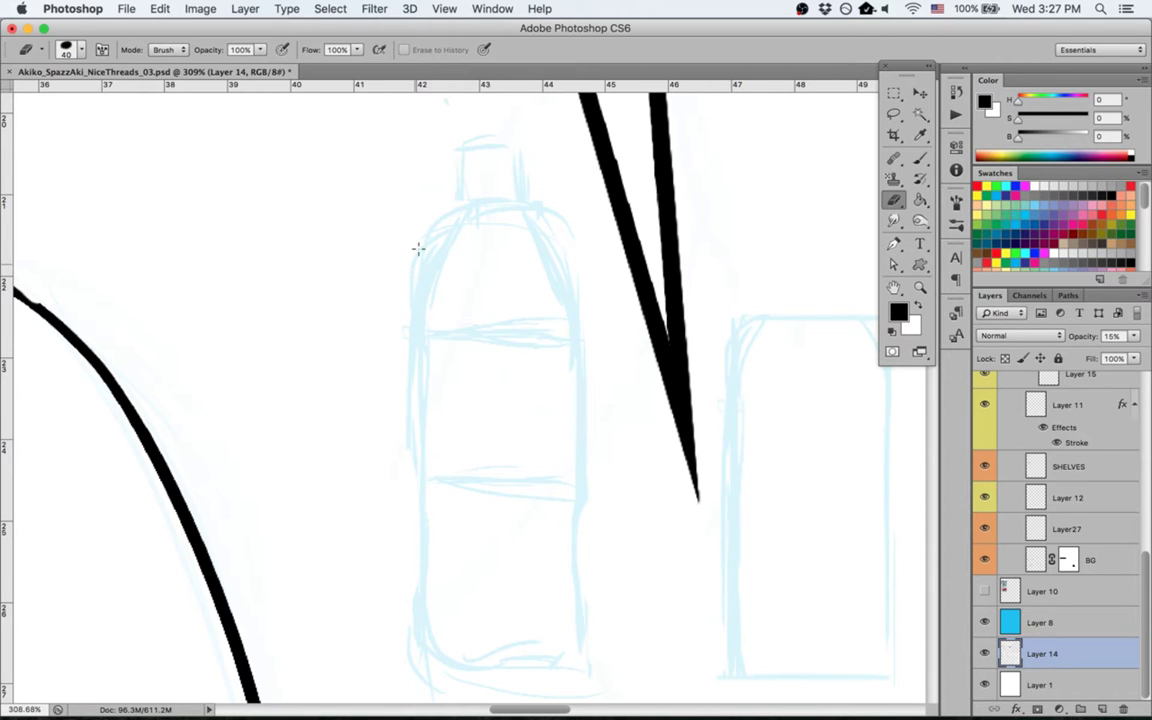
pyautogui.moveTo(440, 220); pyautogui.dragTo(406, 404)
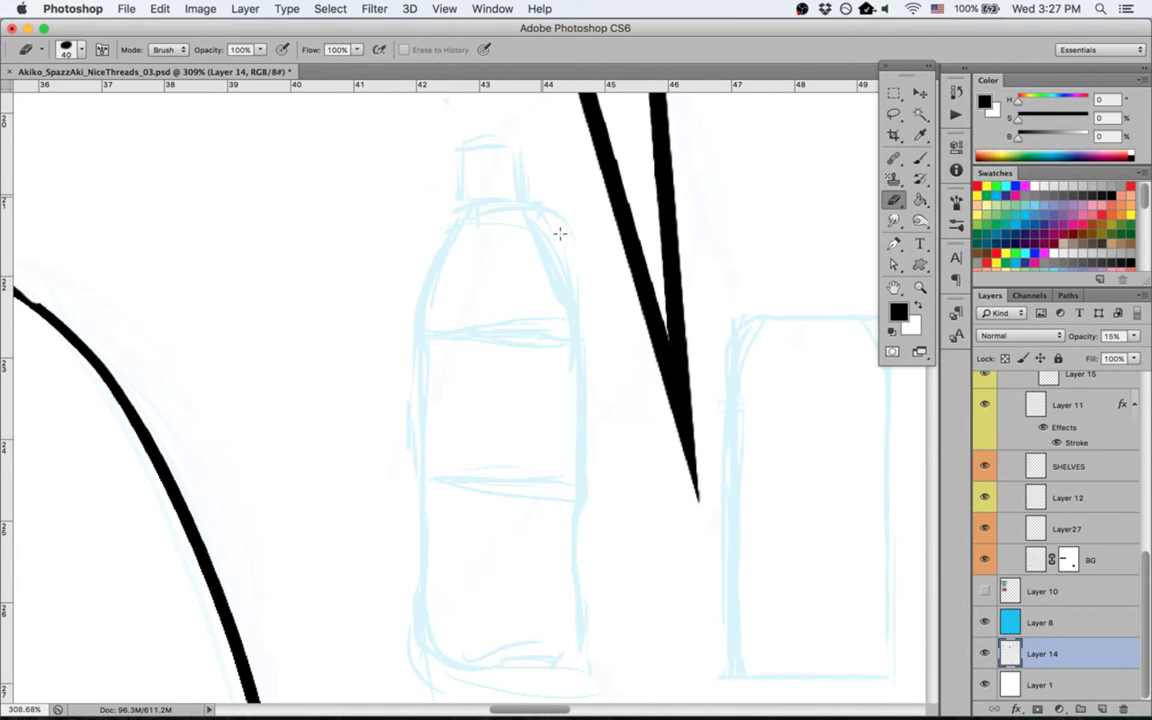
# Step: Redraw the bottle's cap as a squarer shape, erase the stray strokes above it, and add ridge lines
pyautogui.press('b')
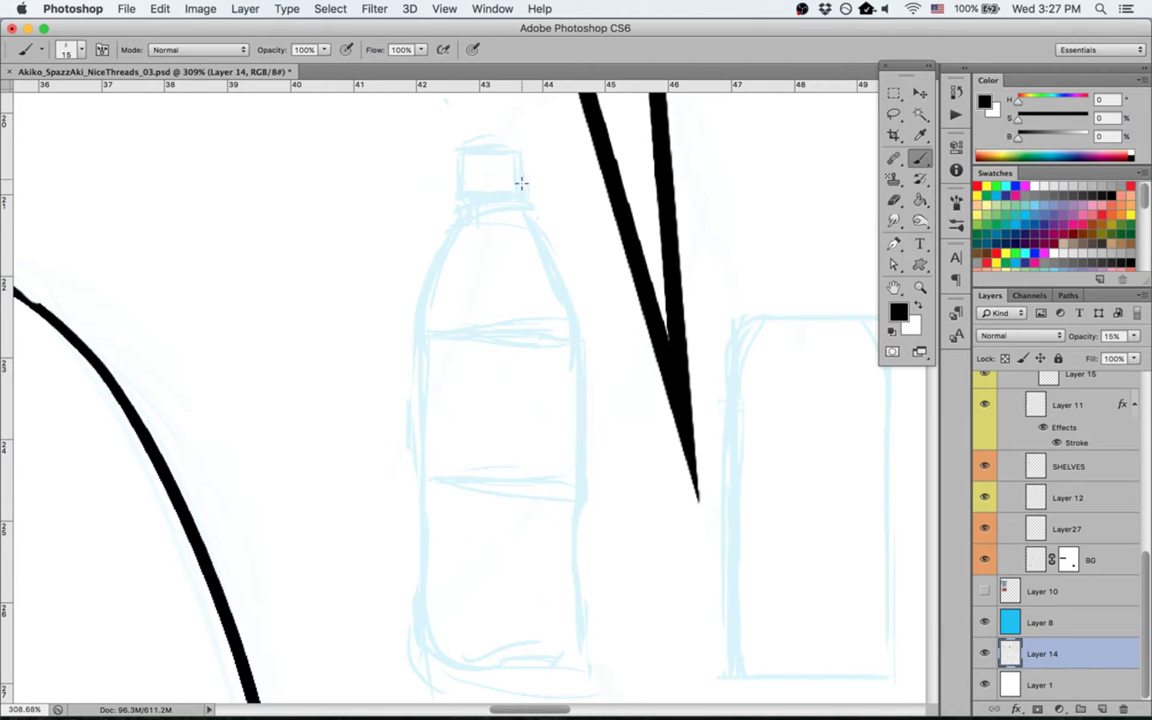
pyautogui.press('e')
pyautogui.moveTo(464, 144); pyautogui.dragTo(532, 137)
pyautogui.press('b')
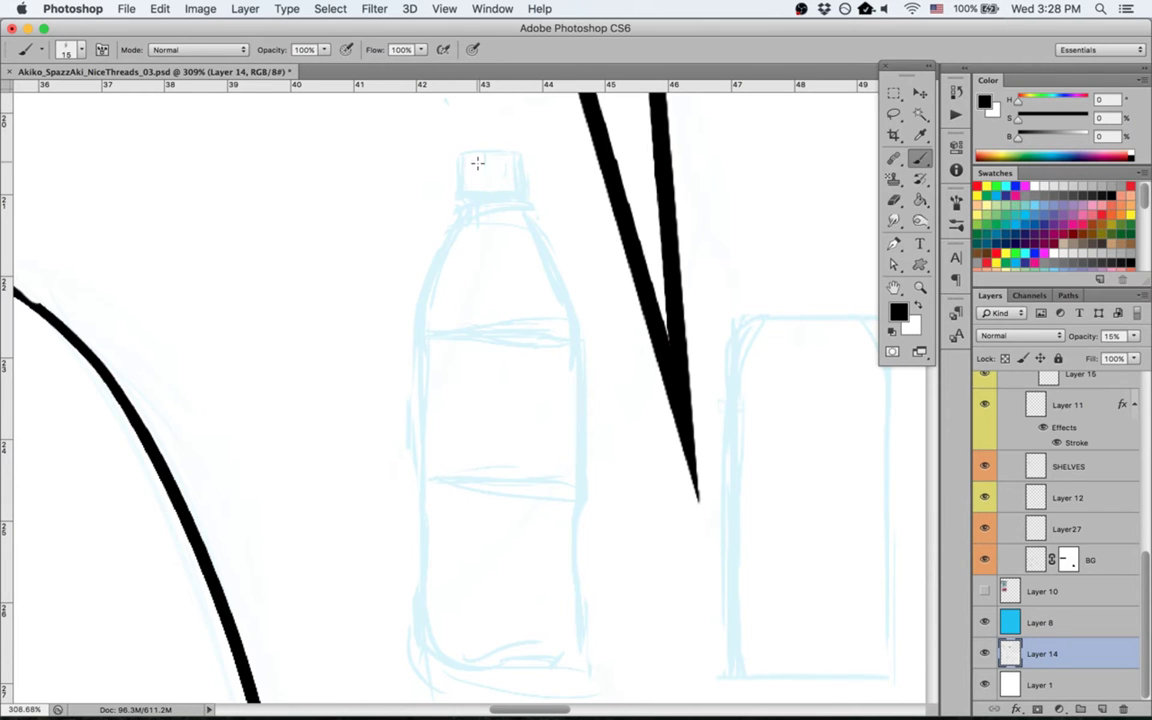
# Step: With the view turned upside down, redraw the bottle's edge facing the tall container with a pinched waist and bulging base
pyautogui.press('r')
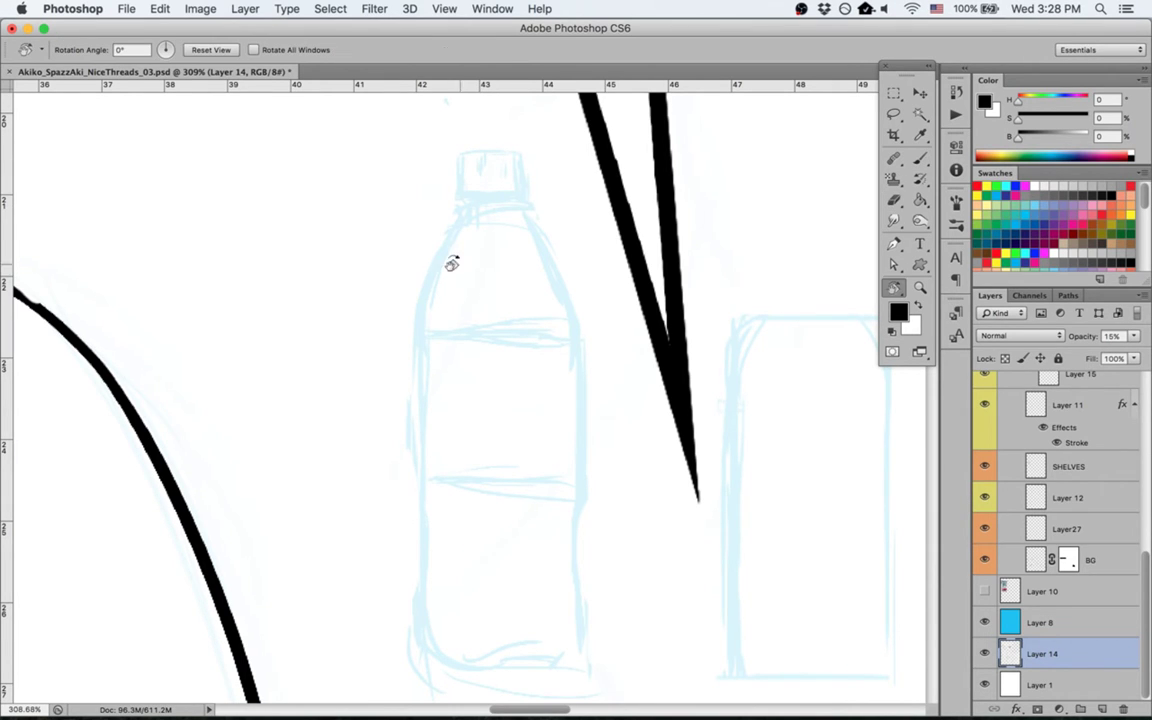
pyautogui.moveTo(450, 259)
pyautogui.mouseDown()
pyautogui.moveTo(496, 530)
pyautogui.moveTo(517, 547)
pyautogui.mouseUp()
pyautogui.press('e')
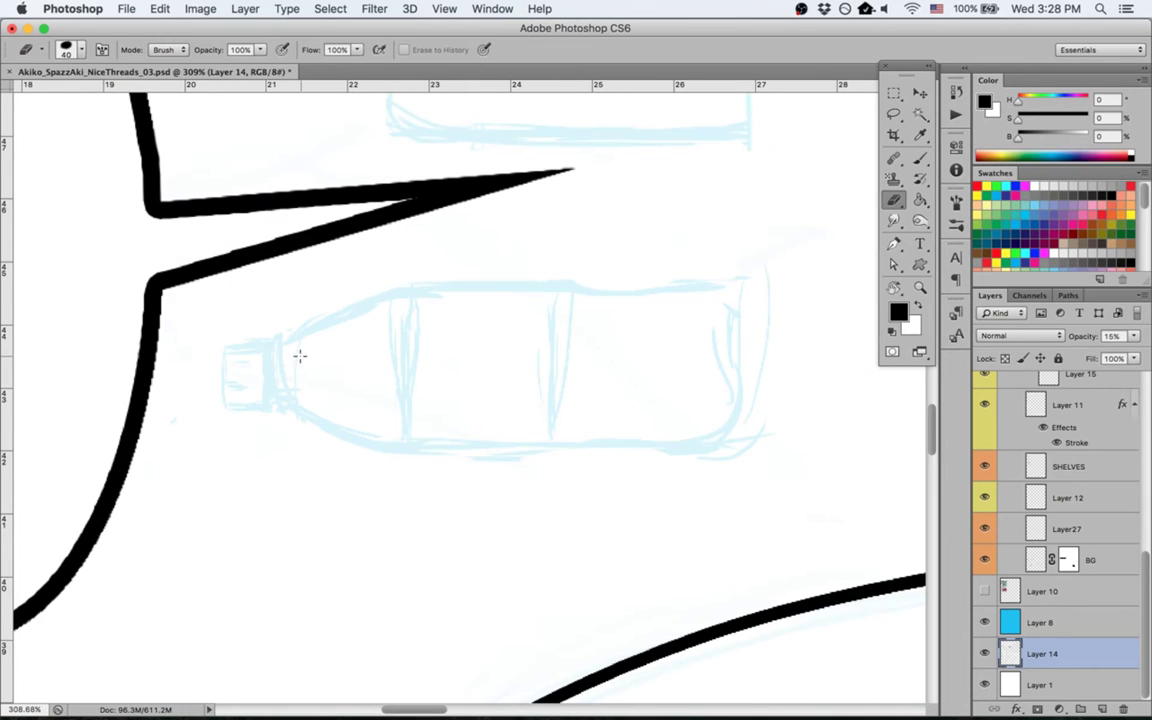
pyautogui.press('r')
pyautogui.moveTo(386, 442)
pyautogui.mouseDown()
pyautogui.moveTo(666, 424)
pyautogui.moveTo(675, 439)
pyautogui.mouseUp()
pyautogui.press('e')
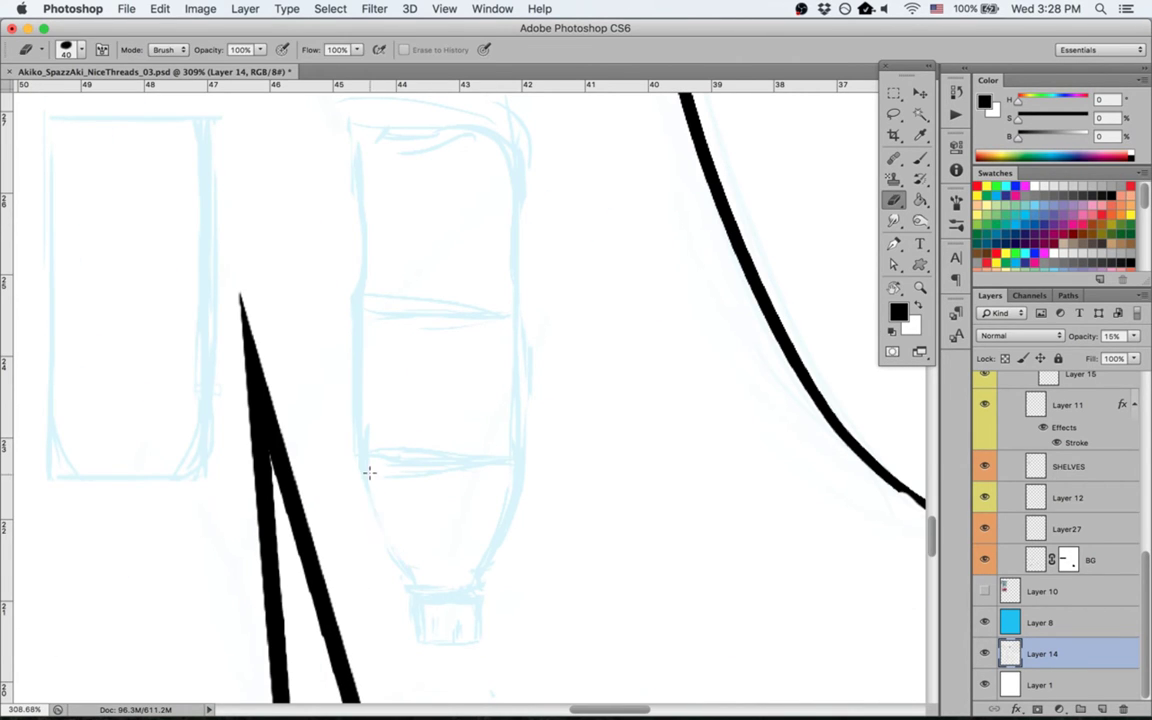
pyautogui.press('b')
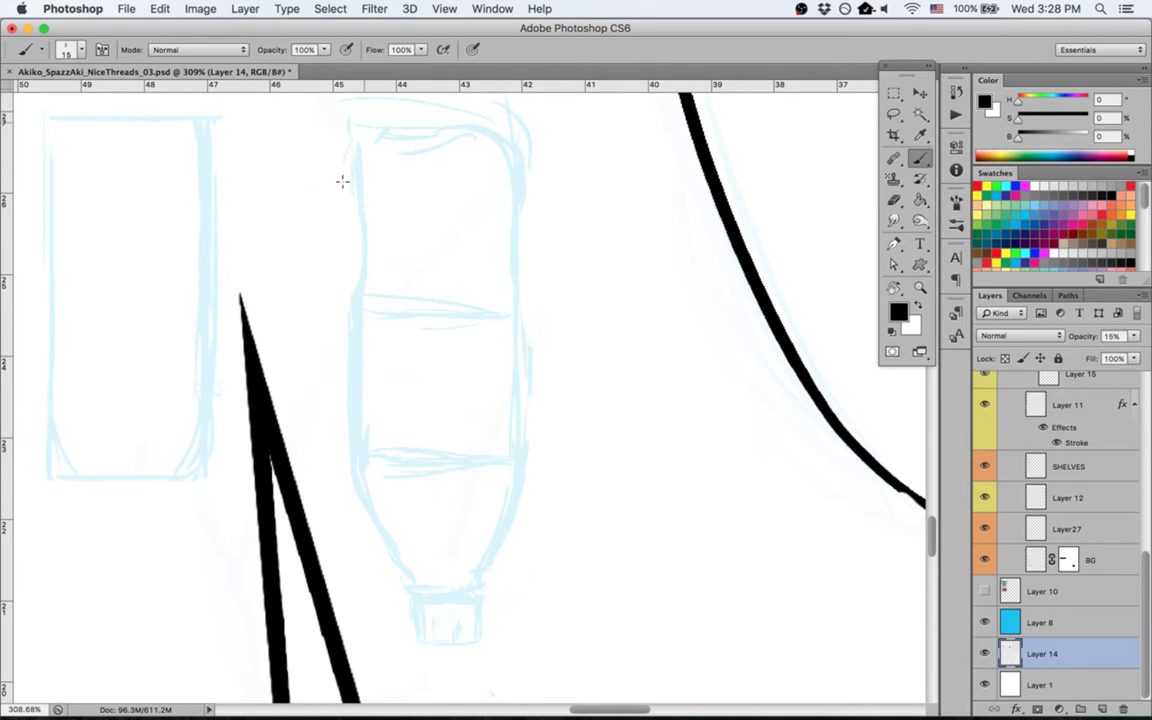
pyautogui.moveTo(358, 128); pyautogui.dragTo(346, 189)
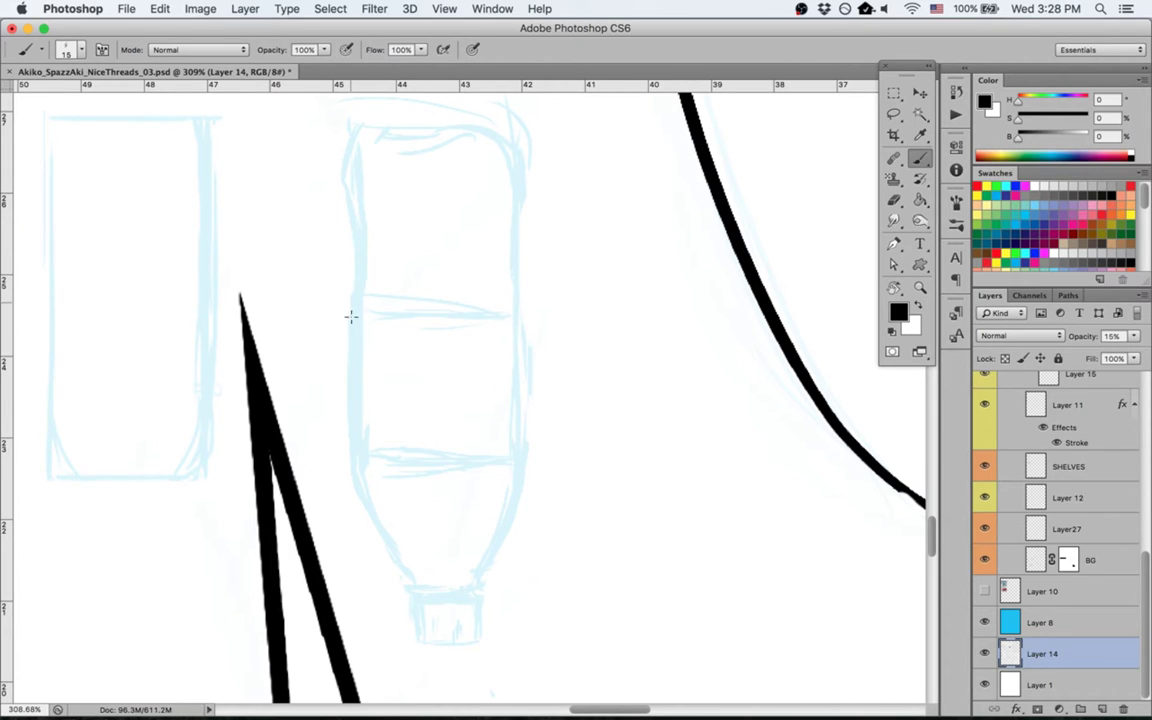
# Step: Erase the old inner line along the bottle's redrawn edge and the stray strokes beyond its base
pyautogui.press('e')
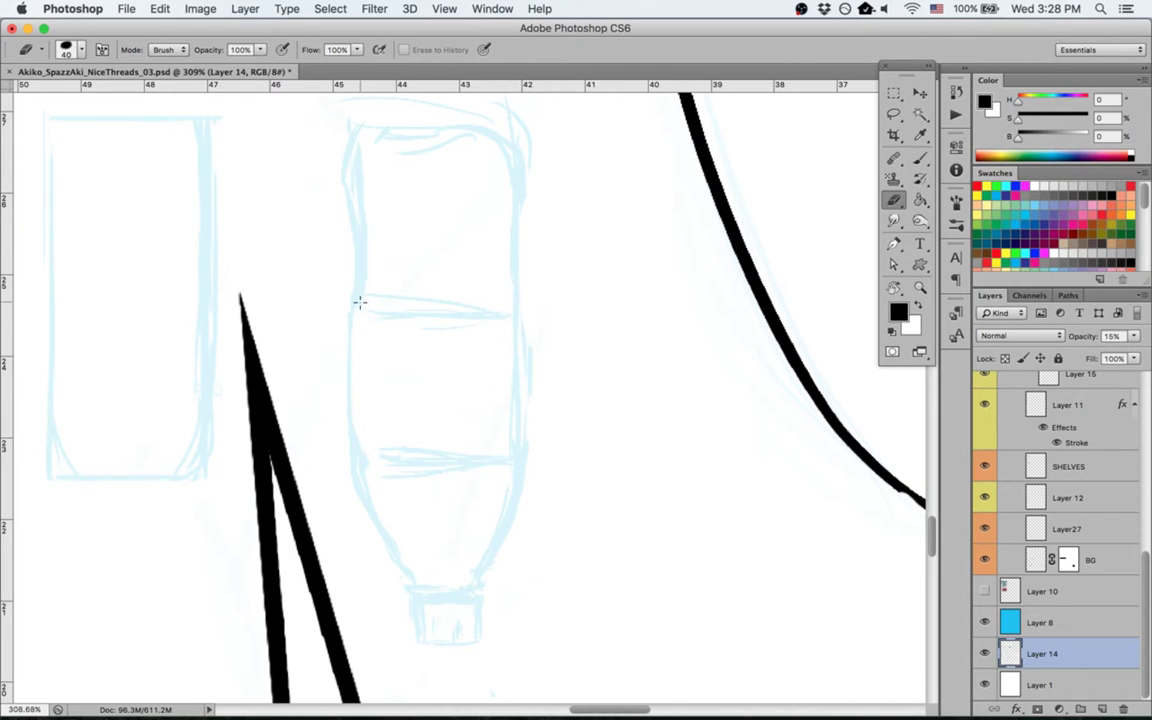
pyautogui.moveTo(366, 236); pyautogui.dragTo(363, 158)
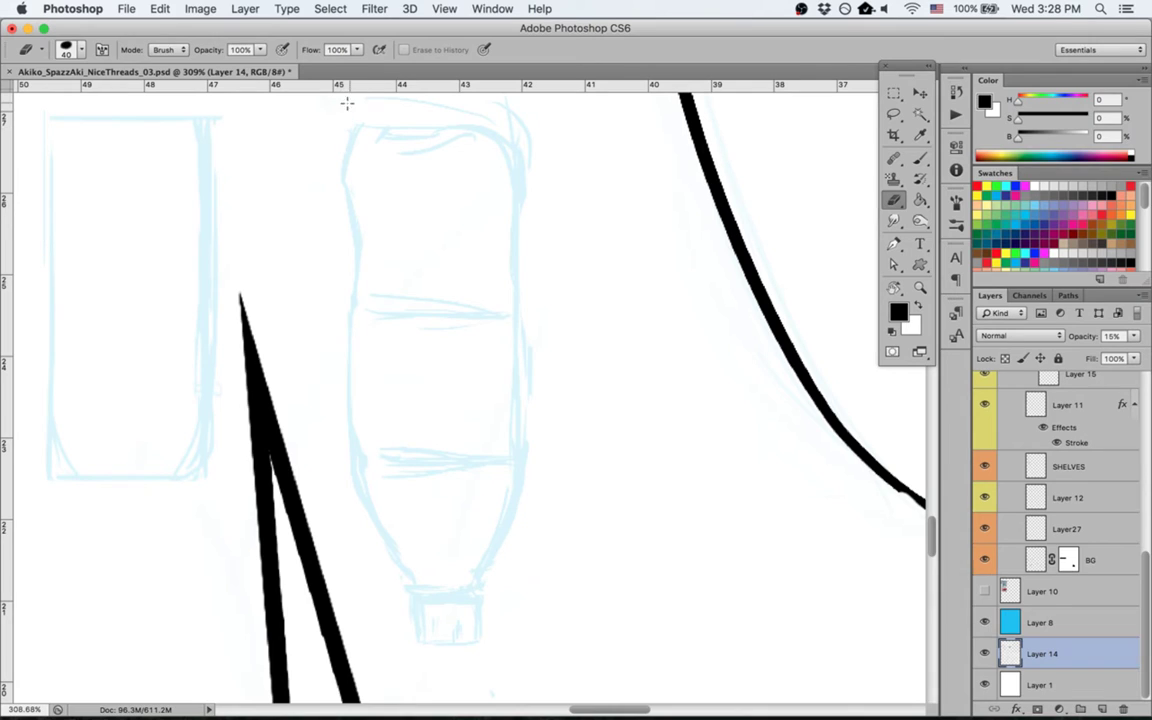
pyautogui.moveTo(313, 96); pyautogui.dragTo(465, 97)
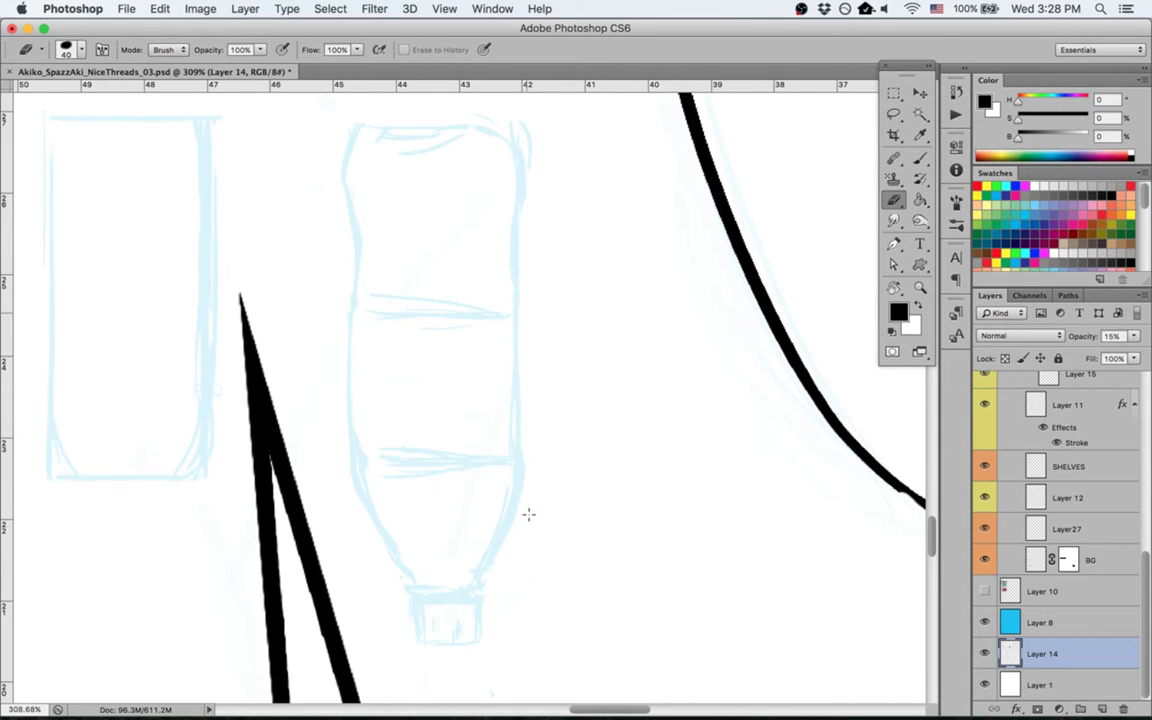
# Step: Turn the canvas view upright and slightly narrow the half of the bottle sketch facing the tall container, below its cap
pyautogui.press('b')
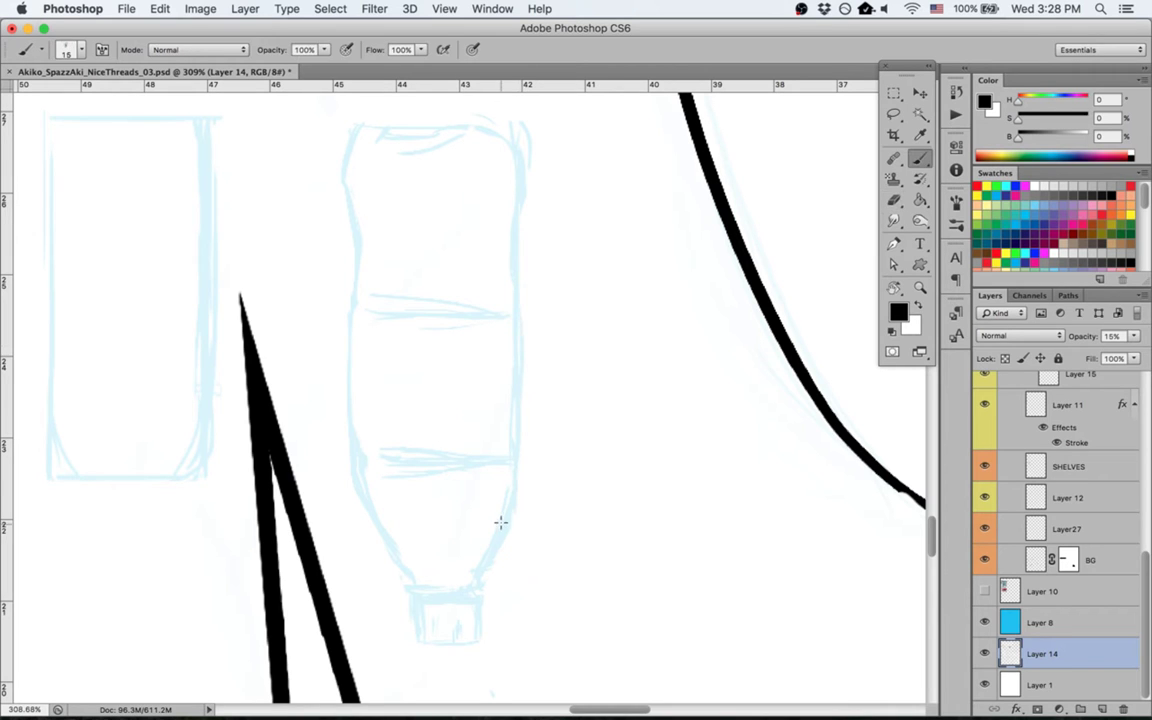
pyautogui.press('r')
pyautogui.press('Escape')
pyautogui.moveTo(517, 368); pyautogui.dragTo(352, 481)
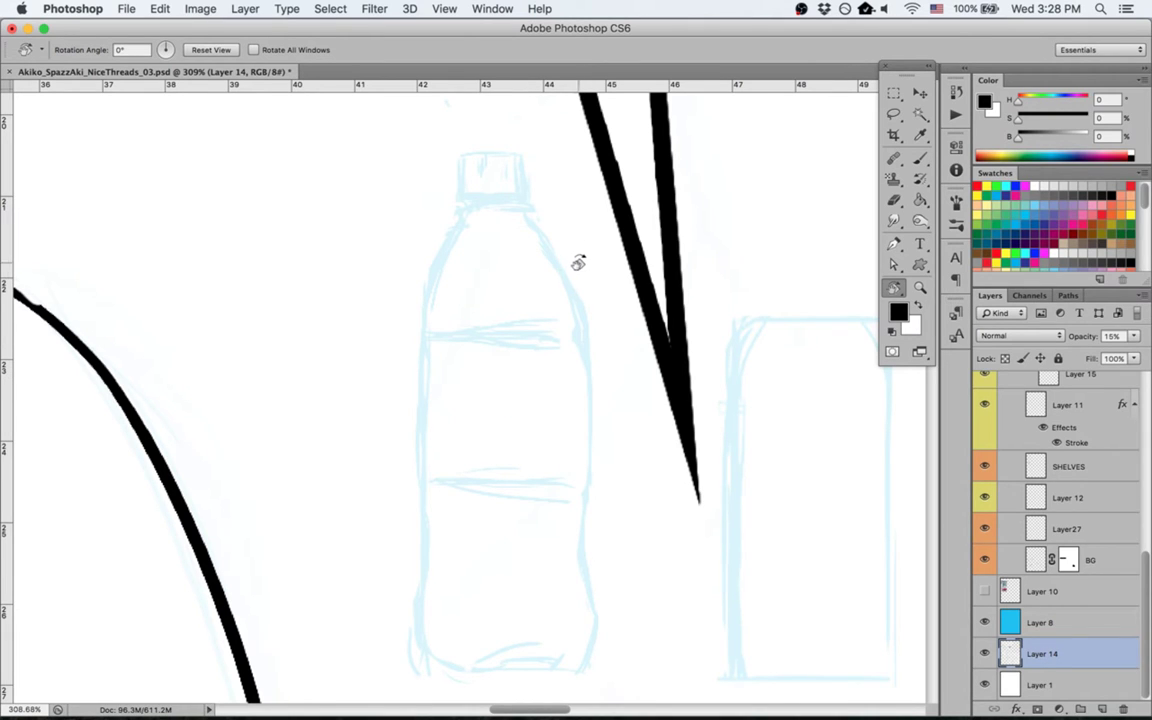
pyautogui.press('m')
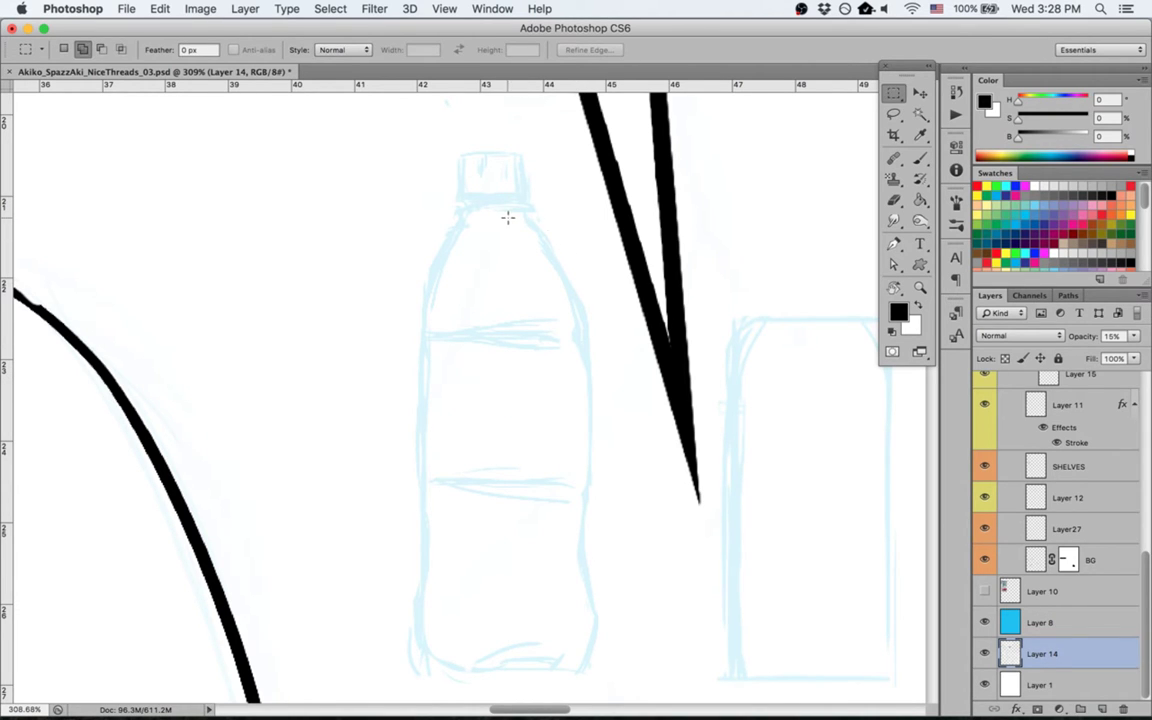
pyautogui.moveTo(507, 215); pyautogui.dragTo(666, 693)
pyautogui.press('v')
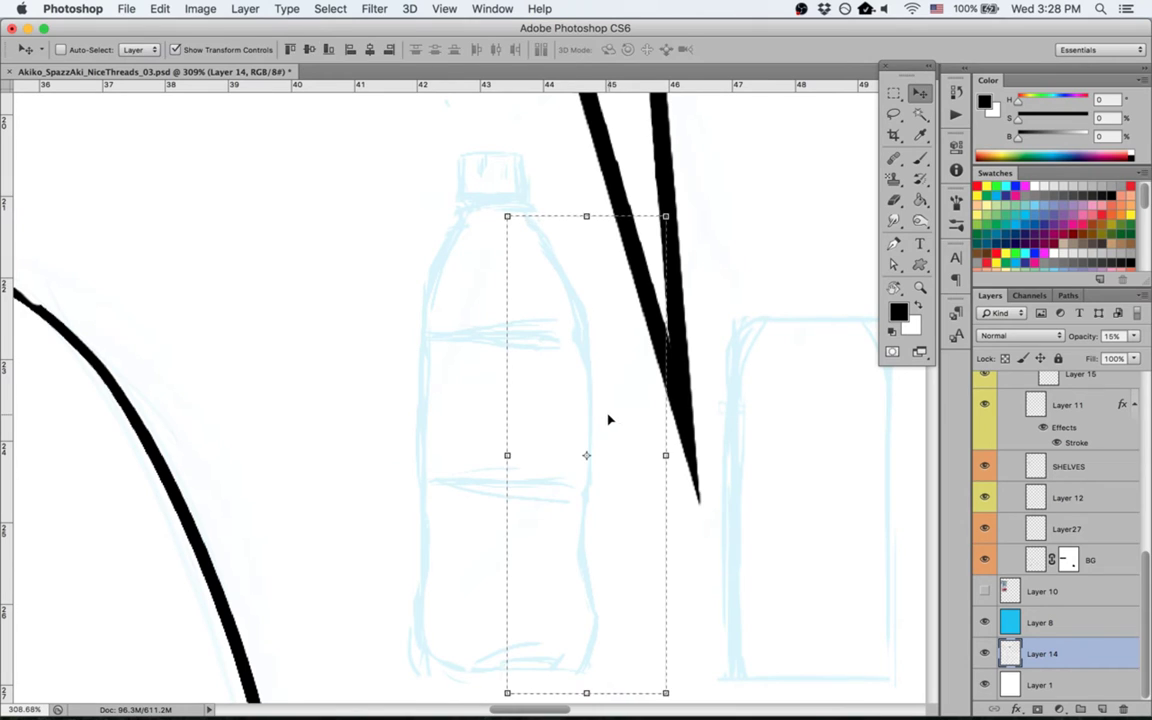
pyautogui.moveTo(610, 419); pyautogui.dragTo(600, 418)
pyautogui.press('super+z')
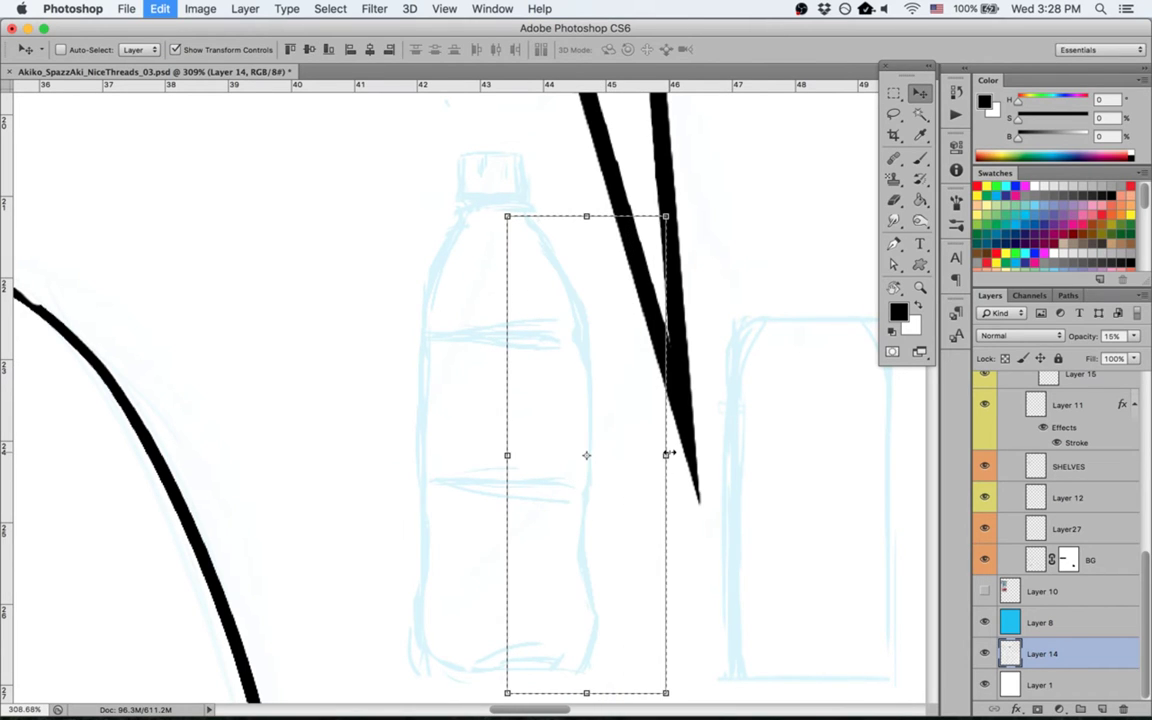
pyautogui.moveTo(666, 455); pyautogui.dragTo(652, 455)
pyautogui.press('Return')
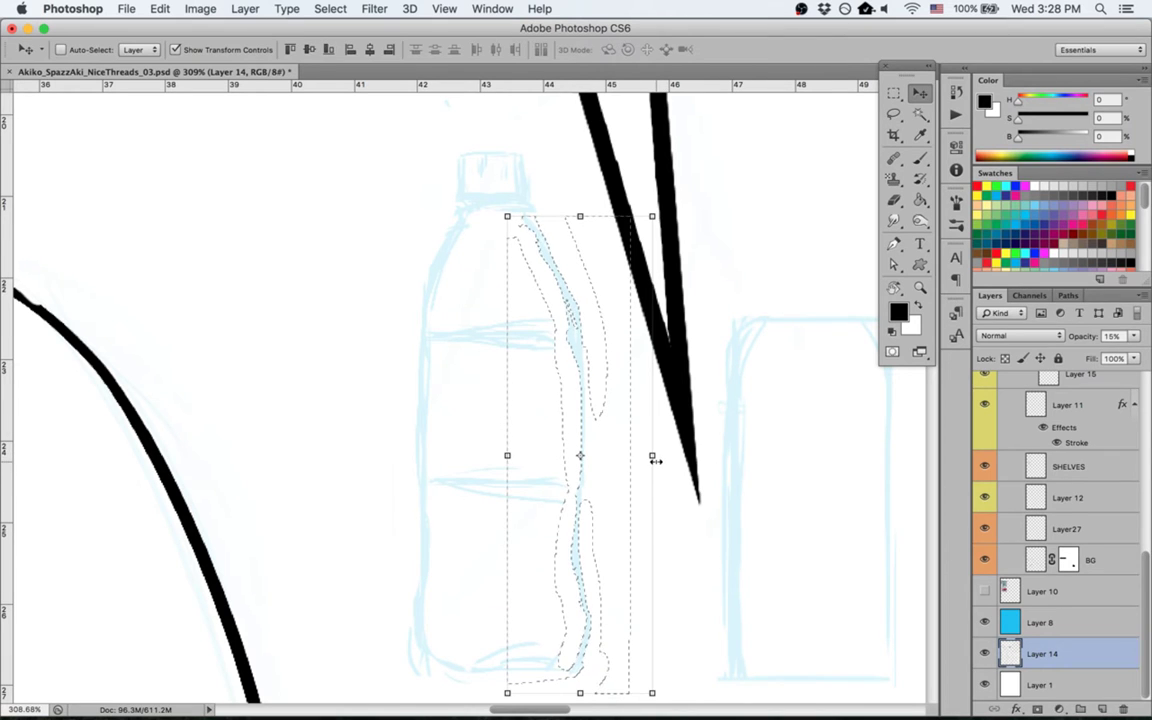
# Step: Duplicate the narrowed bottle half onto its own layer, flip it horizontally, and place it over the opposite half
pyautogui.press('super+j')
pyautogui.press('super+t')
pyautogui.rightClick(611, 440)
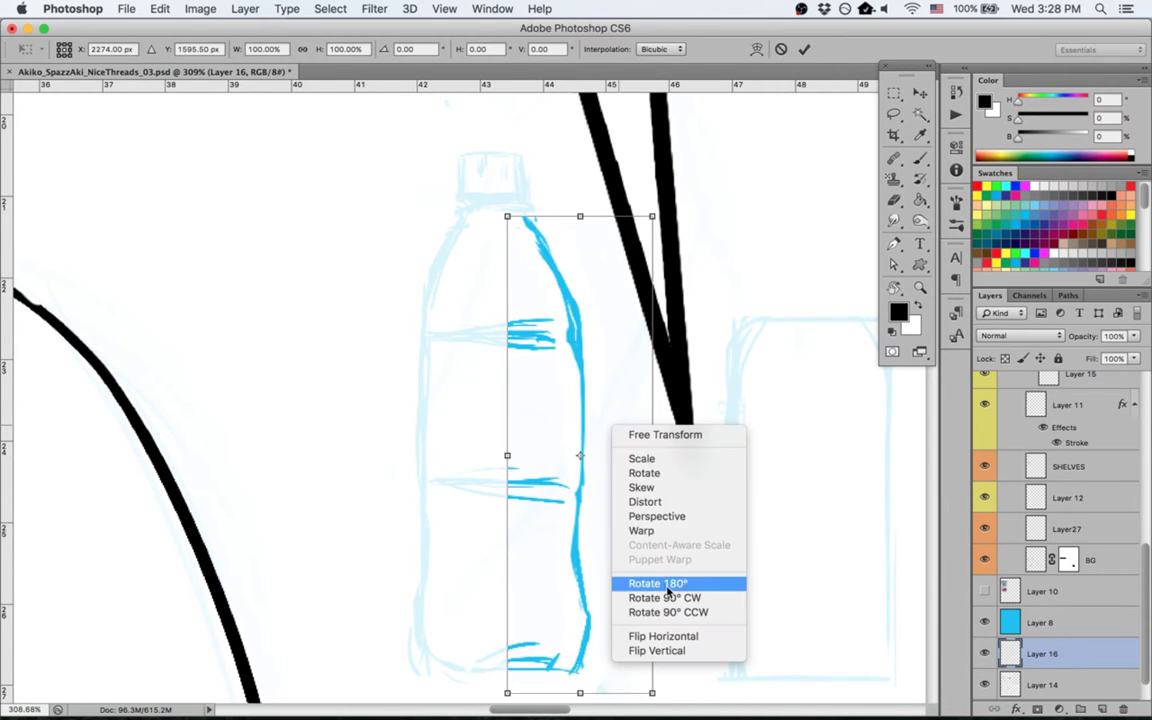
pyautogui.click(654, 632)
pyautogui.moveTo(580, 400); pyautogui.dragTo(429, 392)
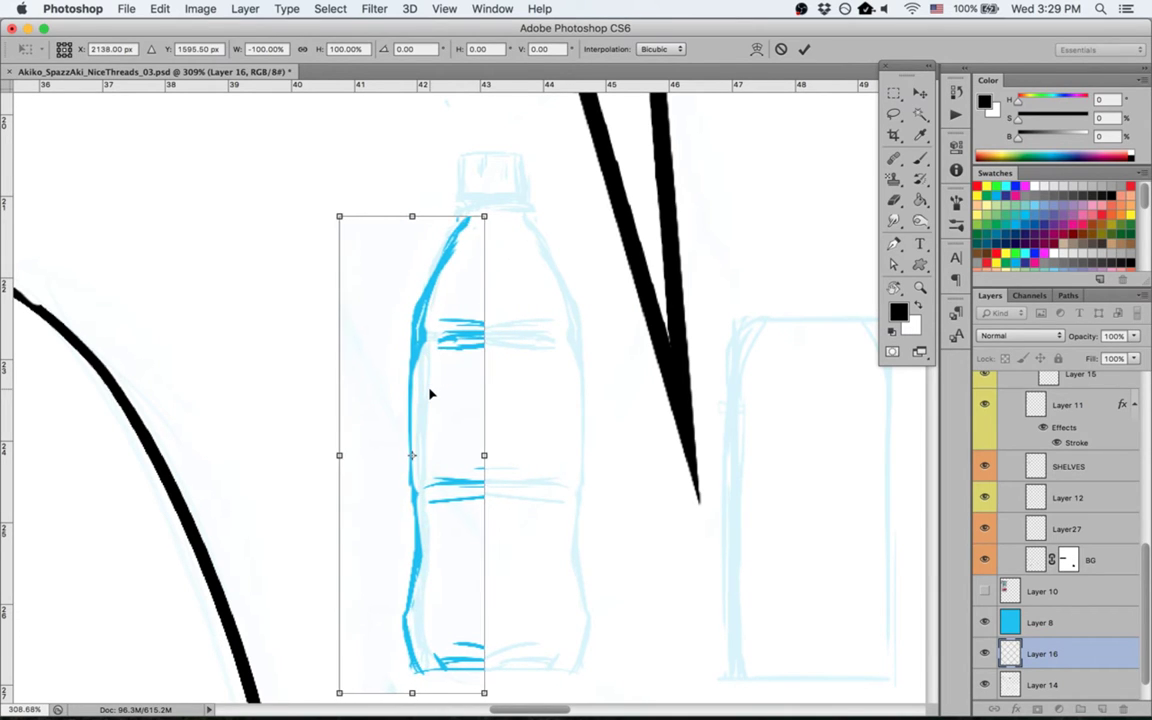
pyautogui.press('Return')
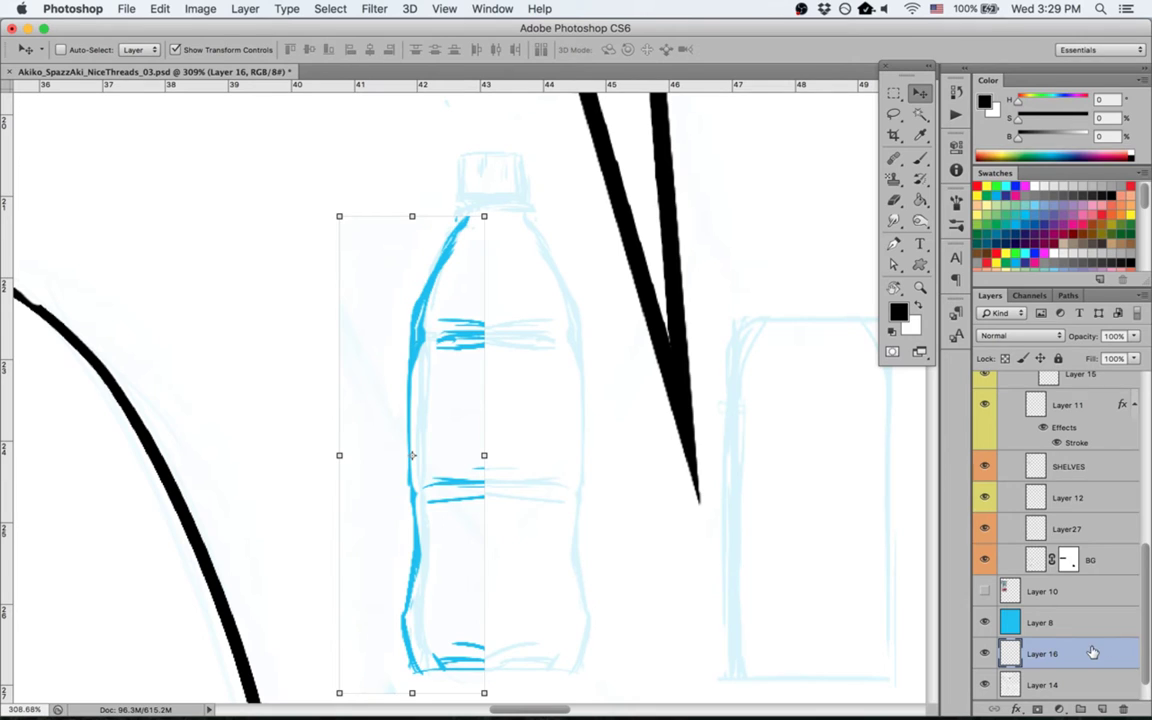
# Step: Lower the mirrored half's layer opacity to 32% and merge it down into the sketch layer
pyautogui.moveTo(1134, 336); pyautogui.dragTo(1083, 357)
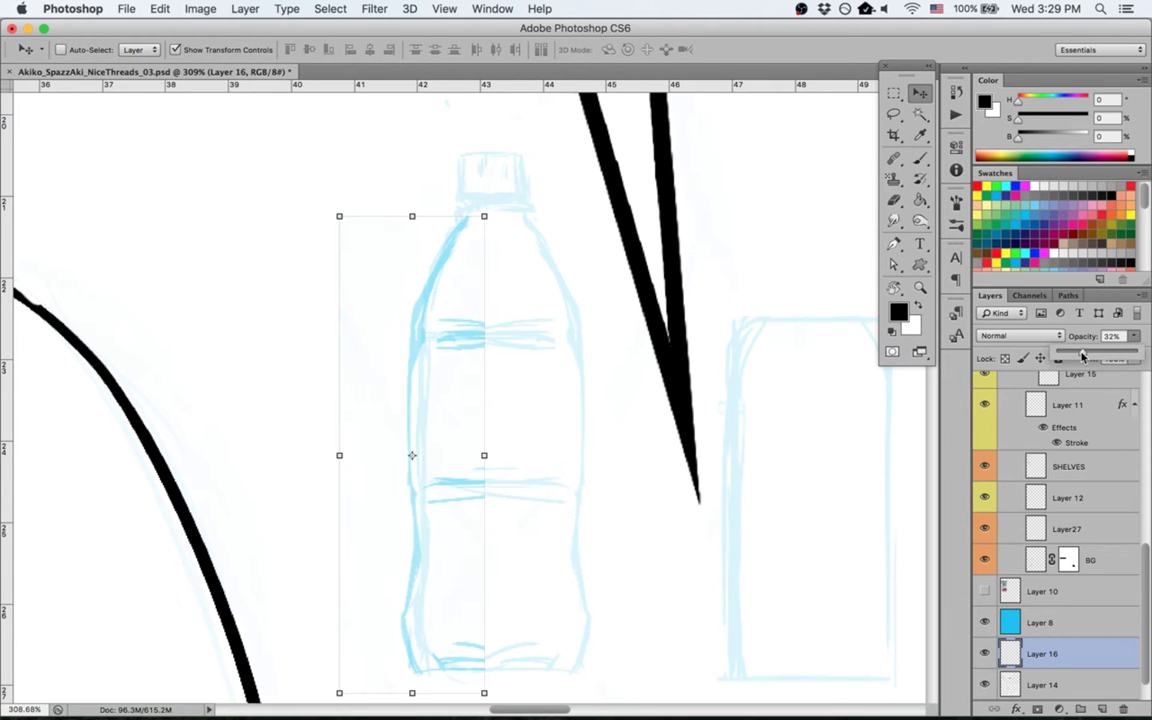
pyautogui.rightClick(1085, 655)
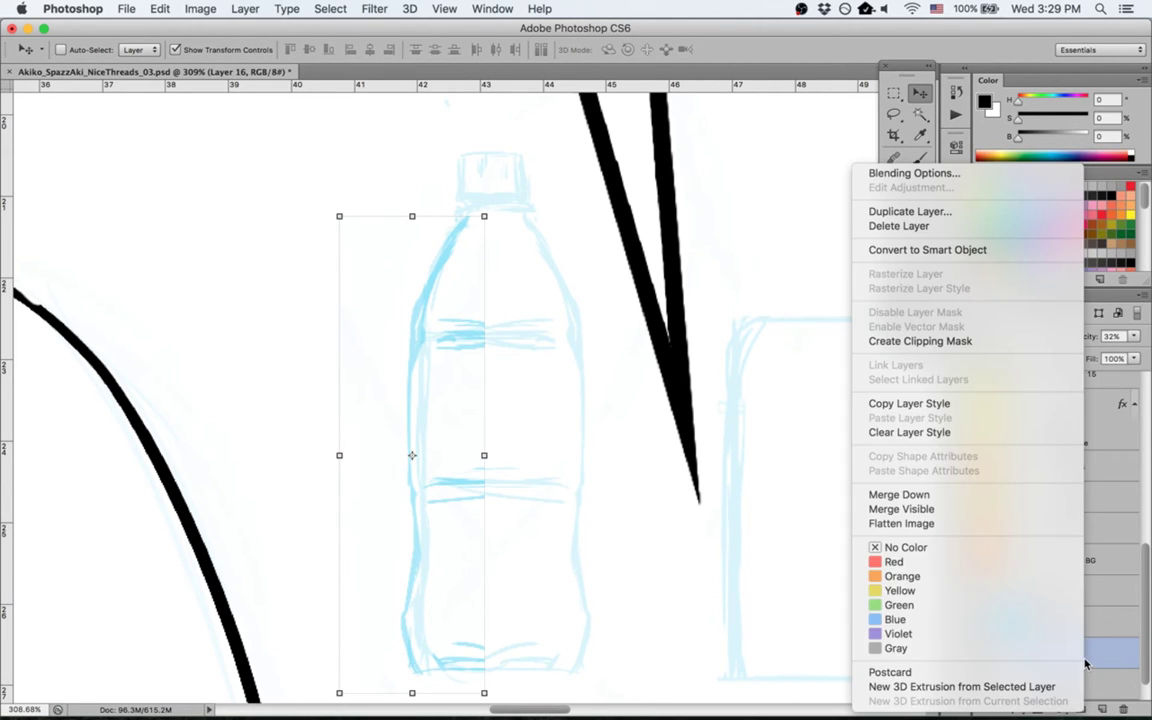
pyautogui.click(1040, 496)
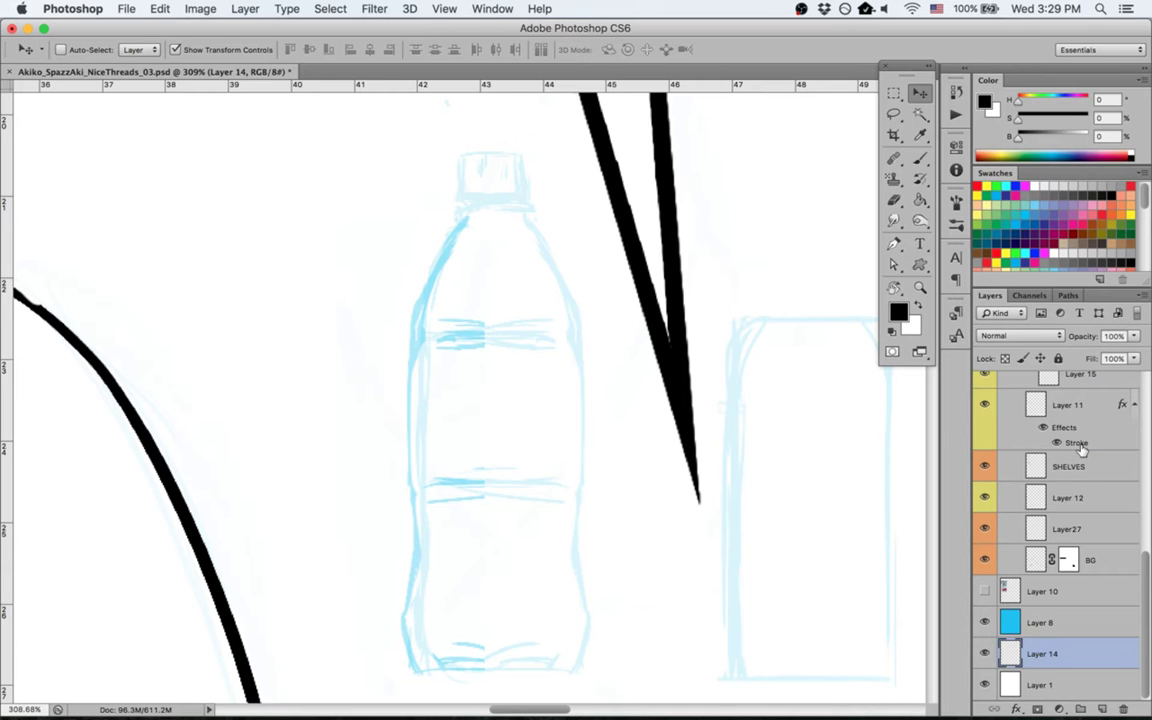
# Step: Draw two straight horizontal lines across the bottle at its label edges and erase the rough strokes above the upper one
pyautogui.press('b')
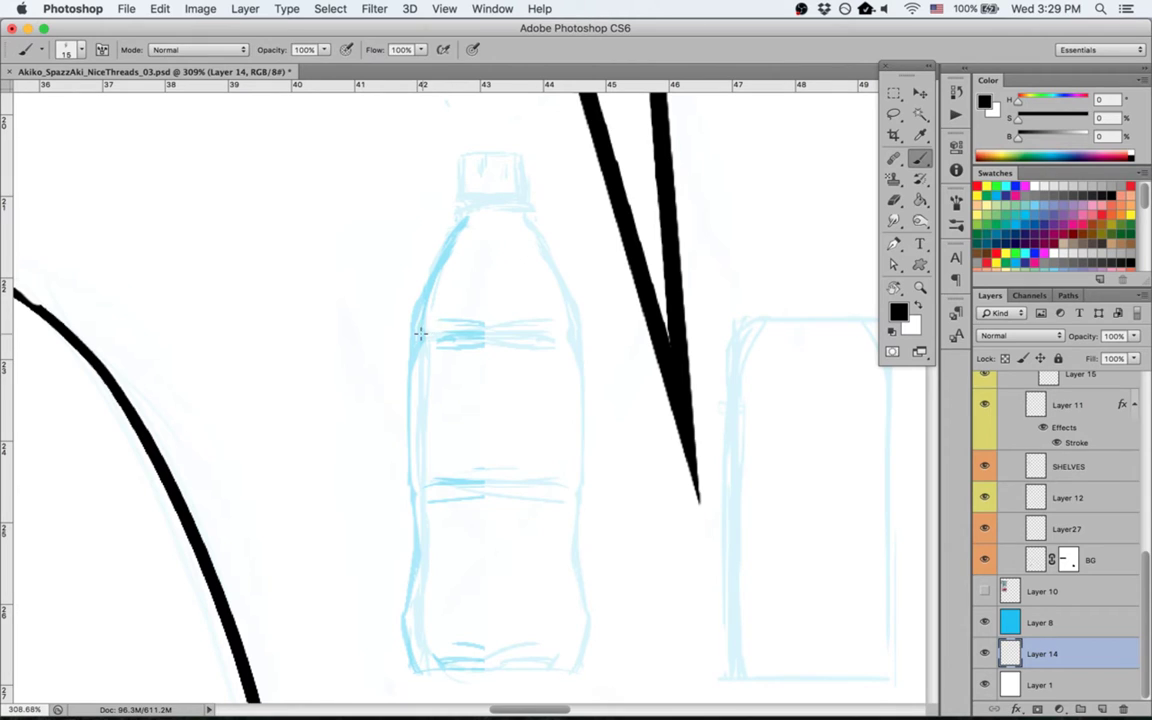
pyautogui.moveTo(420, 335); pyautogui.dragTo(565, 357)
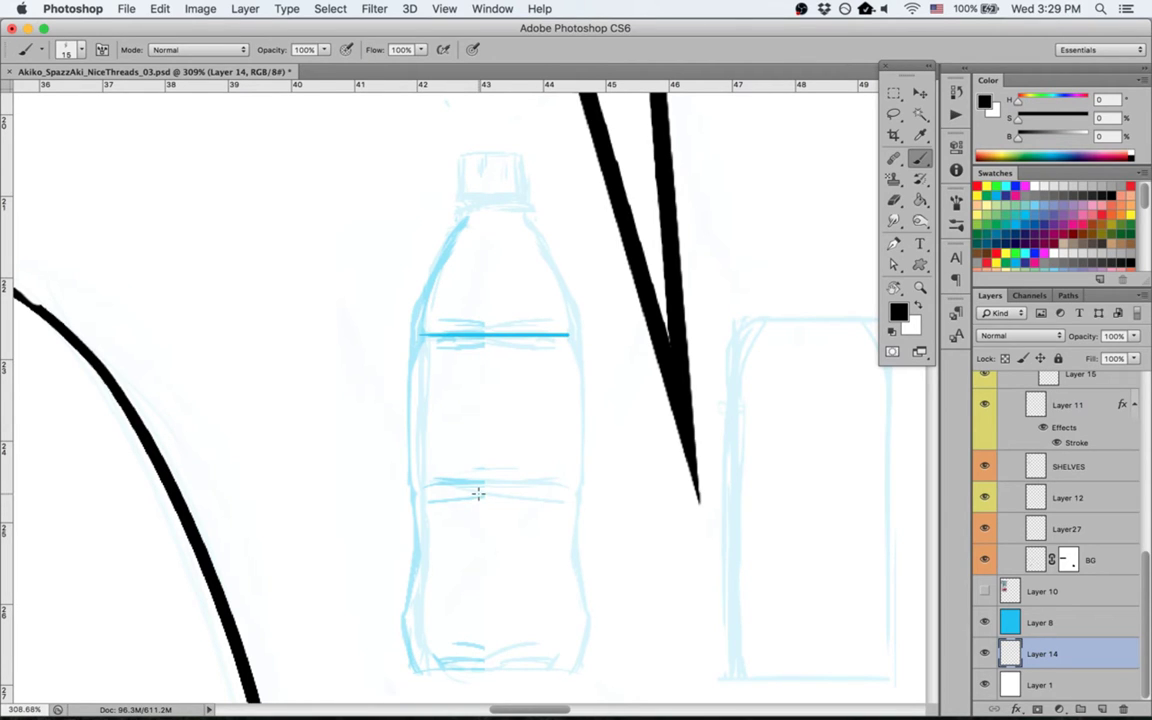
pyautogui.moveTo(417, 487); pyautogui.dragTo(578, 504)
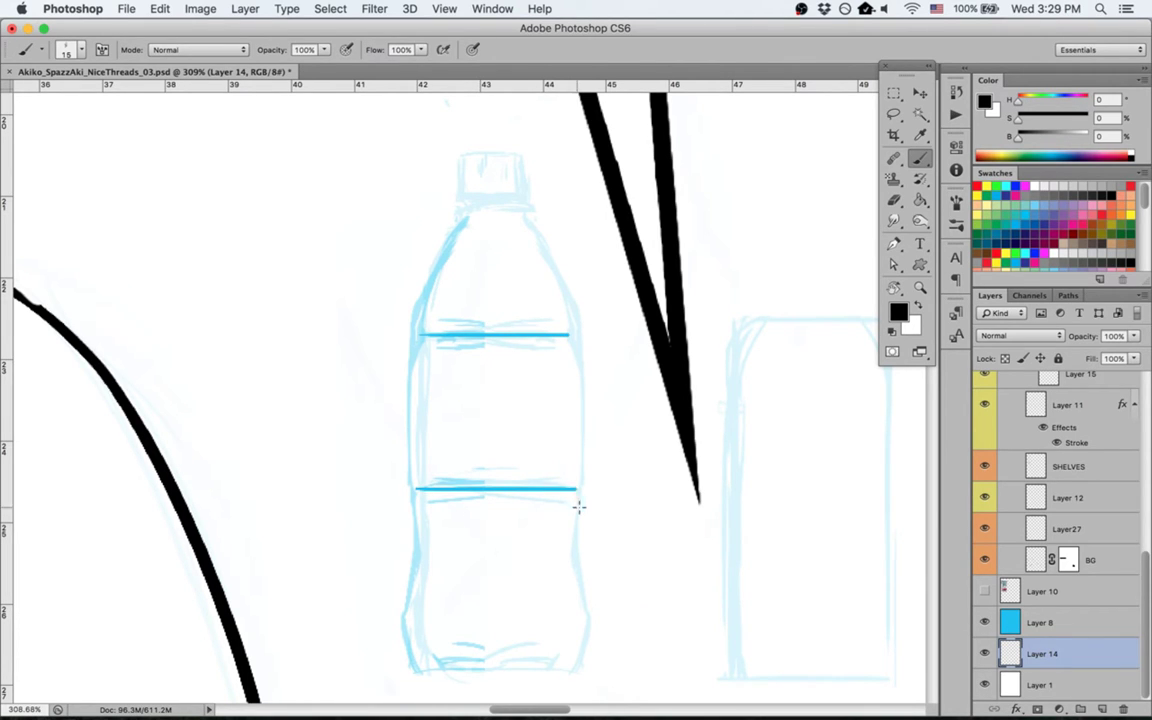
pyautogui.press('e')
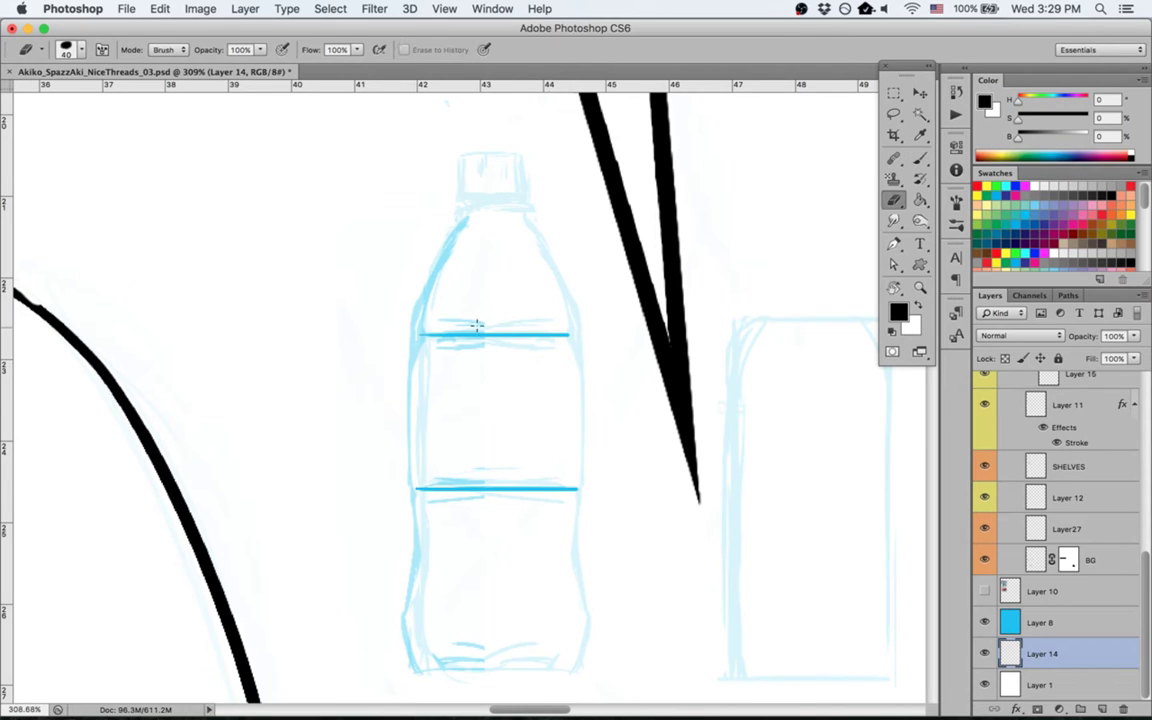
# Step: Redraw the bottle's neck line plus the shoulder and side facing the tall container with cleaner strokes
pyautogui.press('b')
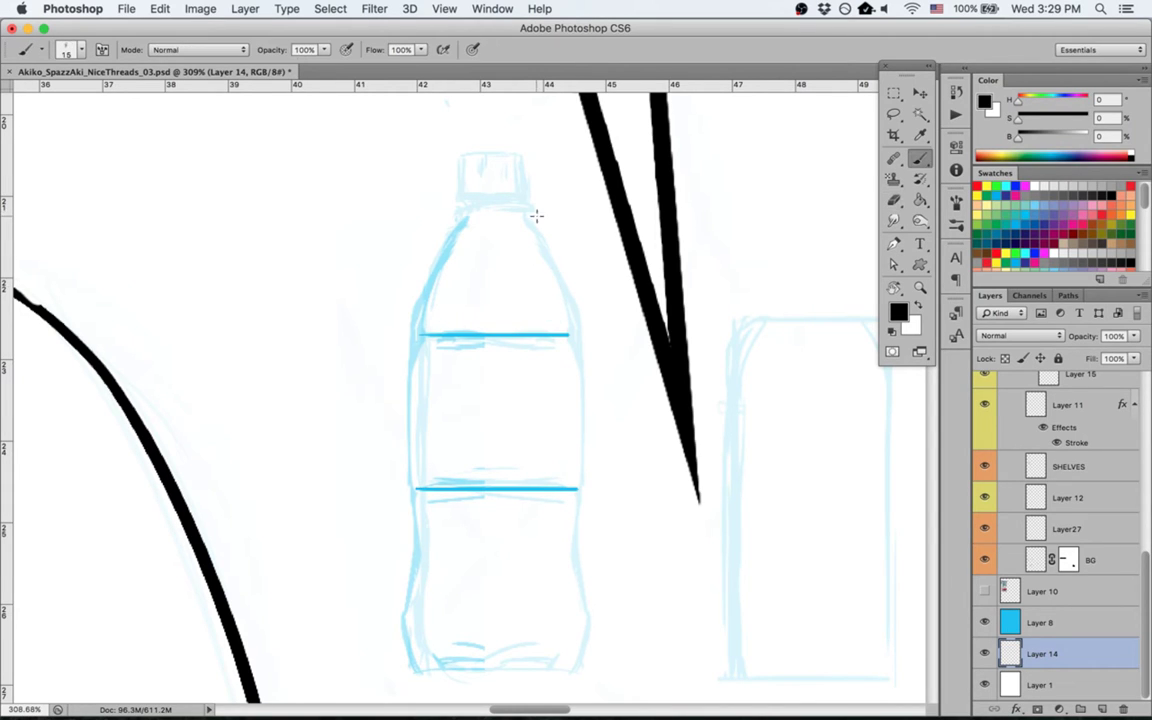
pyautogui.moveTo(471, 227)
pyautogui.mouseDown()
pyautogui.moveTo(538, 231)
pyautogui.moveTo(569, 314)
pyautogui.moveTo(565, 293)
pyautogui.moveTo(580, 352)
pyautogui.mouseUp()
pyautogui.press('super+z')
pyautogui.moveTo(570, 308)
pyautogui.mouseDown()
pyautogui.moveTo(584, 355)
pyautogui.moveTo(579, 594)
pyautogui.mouseUp()
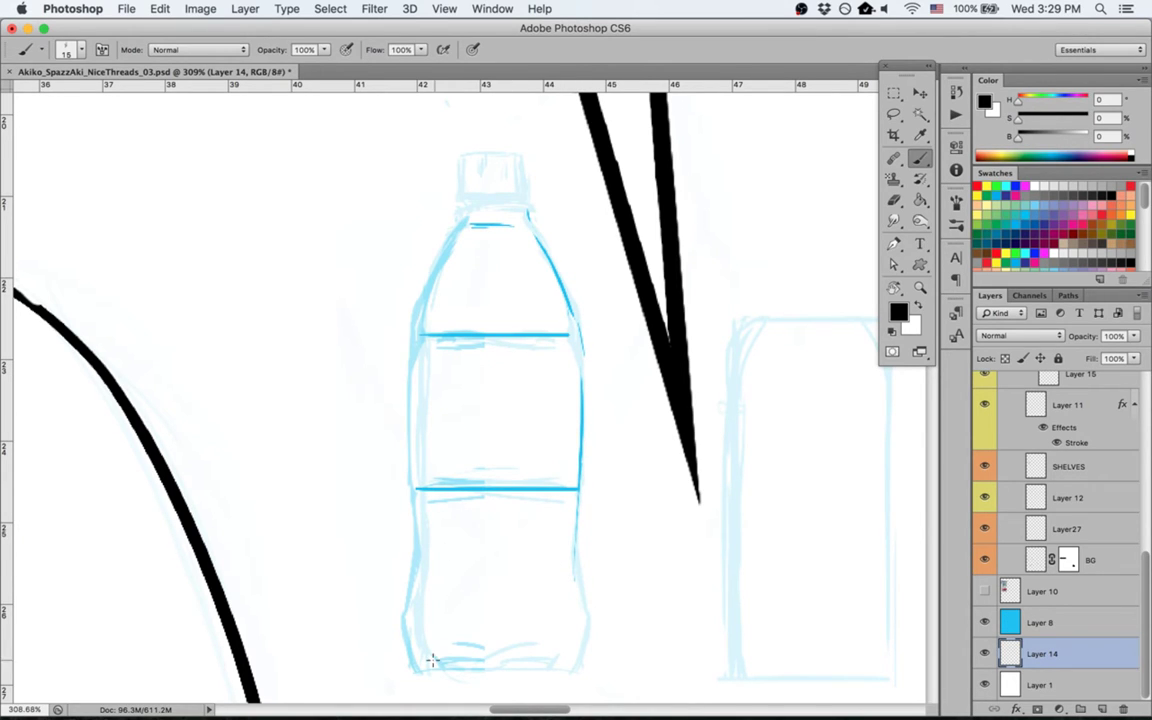
# Step: Redraw the bottle's flat base line and both lower sides with bulging curves and angled bottom corners
pyautogui.moveTo(424, 643)
pyautogui.mouseDown()
pyautogui.moveTo(432, 661)
pyautogui.moveTo(451, 662)
pyautogui.mouseUp()
pyautogui.moveTo(403, 614)
pyautogui.mouseDown()
pyautogui.moveTo(422, 667)
pyautogui.moveTo(577, 669)
pyautogui.mouseUp()
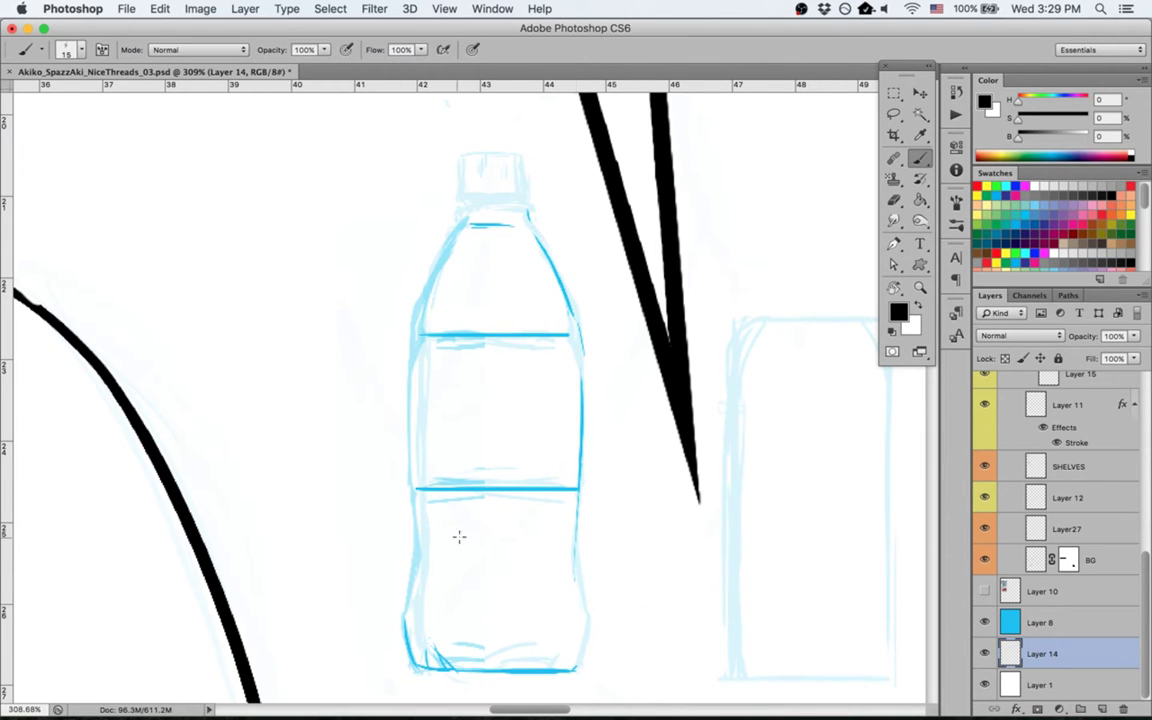
pyautogui.moveTo(575, 562)
pyautogui.mouseDown()
pyautogui.moveTo(584, 604)
pyautogui.moveTo(571, 672)
pyautogui.mouseUp()
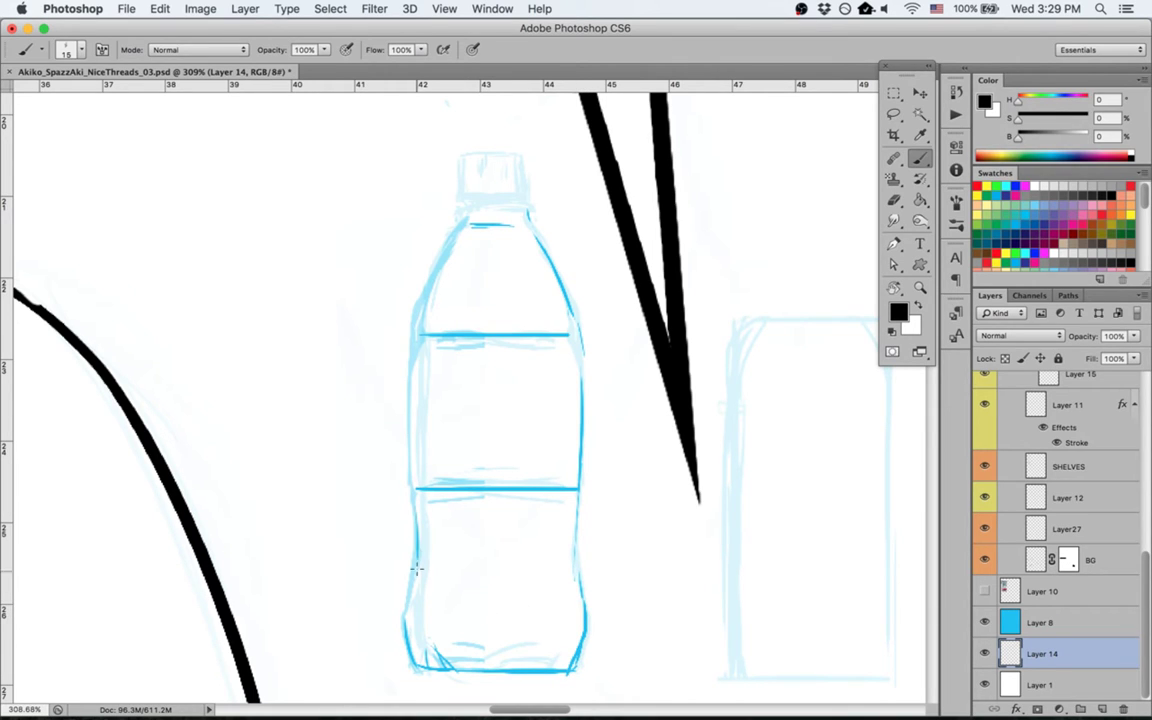
pyautogui.moveTo(414, 563)
pyautogui.mouseDown()
pyautogui.moveTo(430, 659)
pyautogui.moveTo(413, 632)
pyautogui.moveTo(424, 667)
pyautogui.mouseUp()
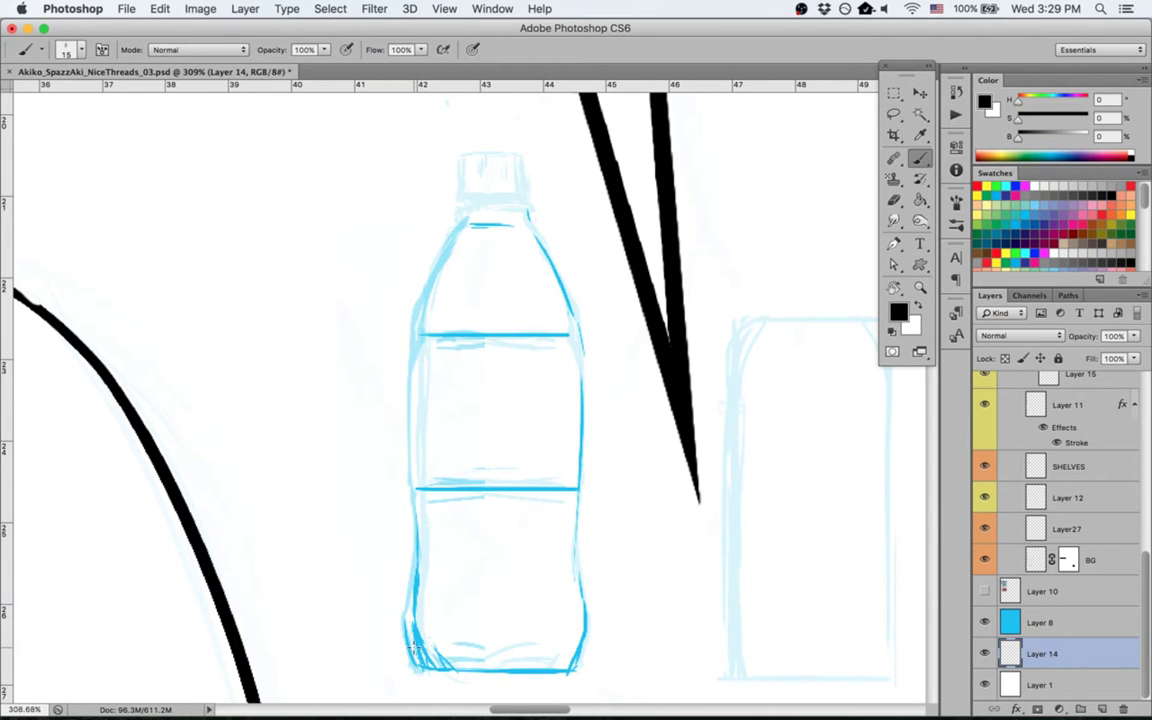
# Step: Erase the stray strokes outside the bottle's lower side away from the container, keeping the redrawn contour
pyautogui.press('e')
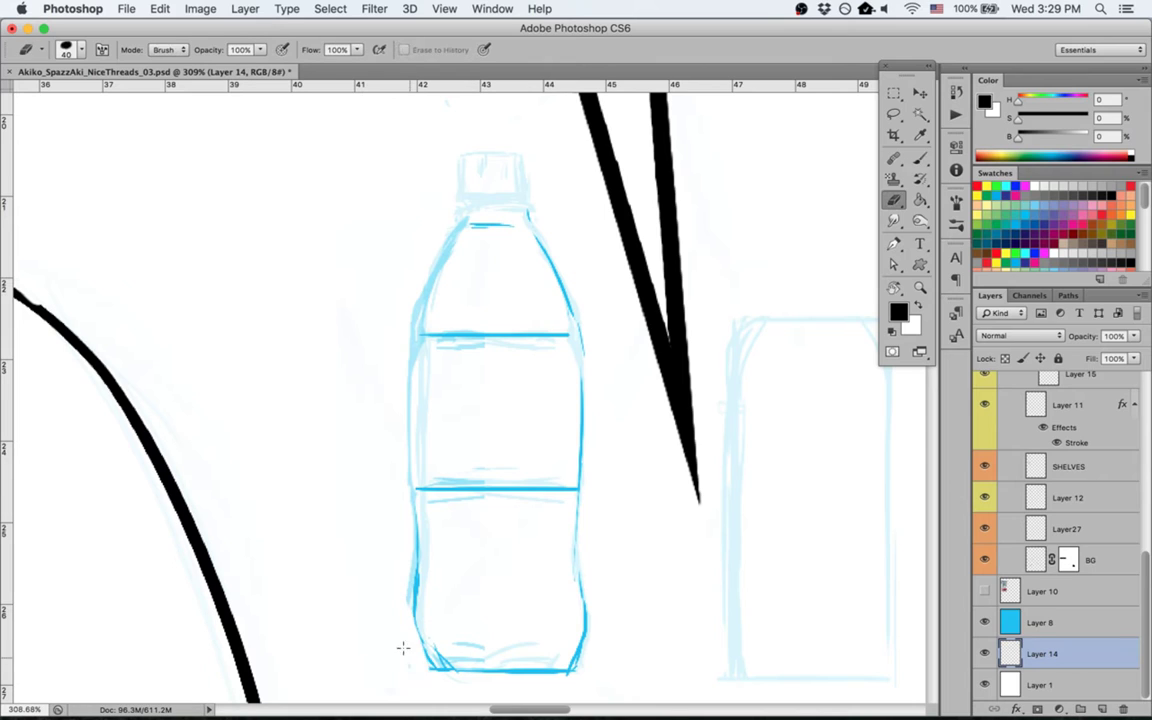
pyautogui.press('super+z')
pyautogui.moveTo(399, 570); pyautogui.dragTo(393, 651)
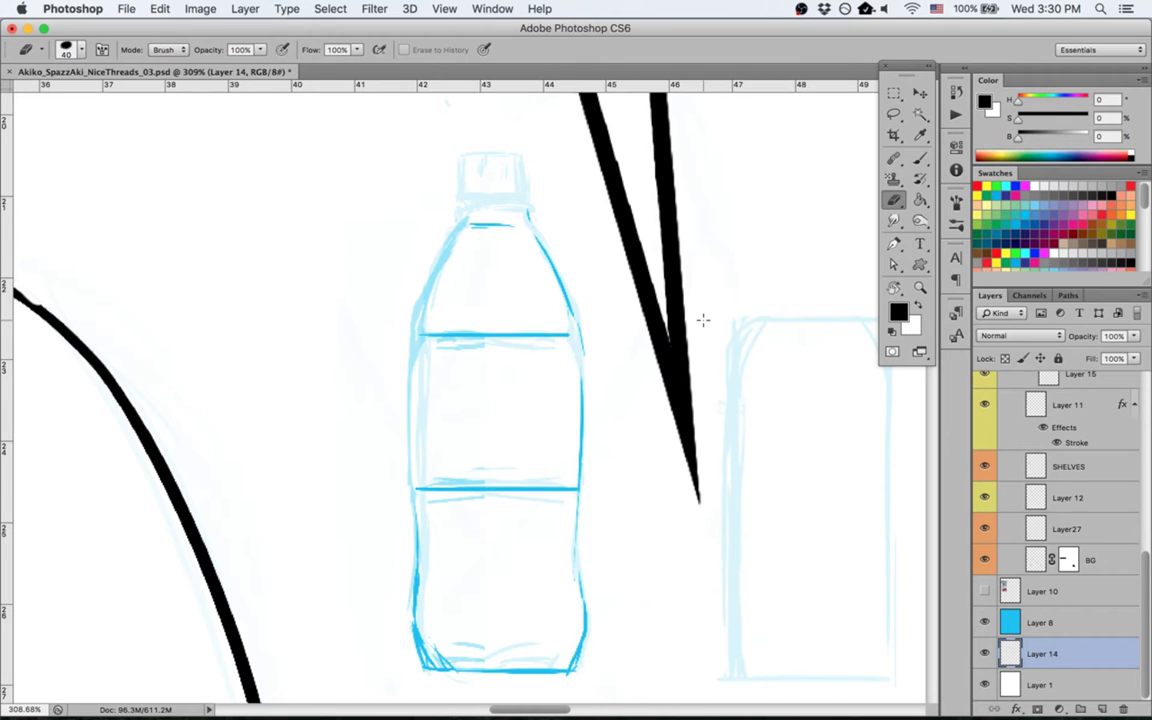
# Step: Examine the two container sketches beside the bottle and check the props against the whole page
pyautogui.hscroll(5, 730, 300)
pyautogui.scroll(-2, 723, 295)
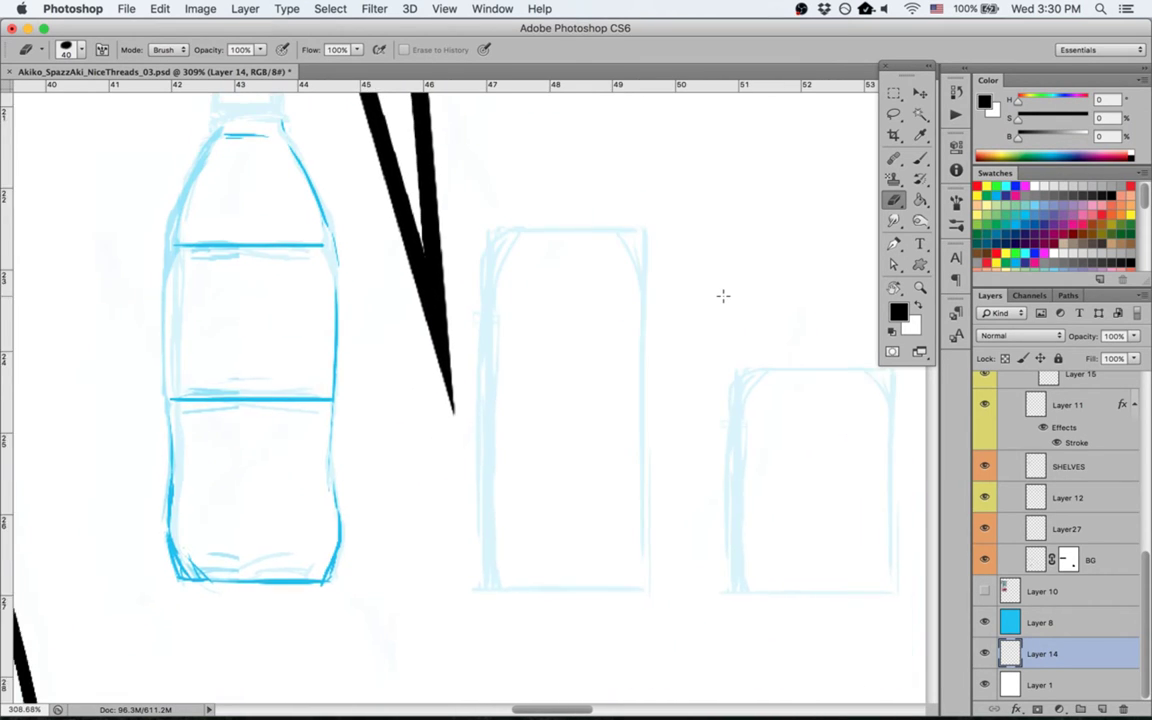
pyautogui.scroll(2, 723, 295)
pyautogui.scroll(-1, 723, 299)
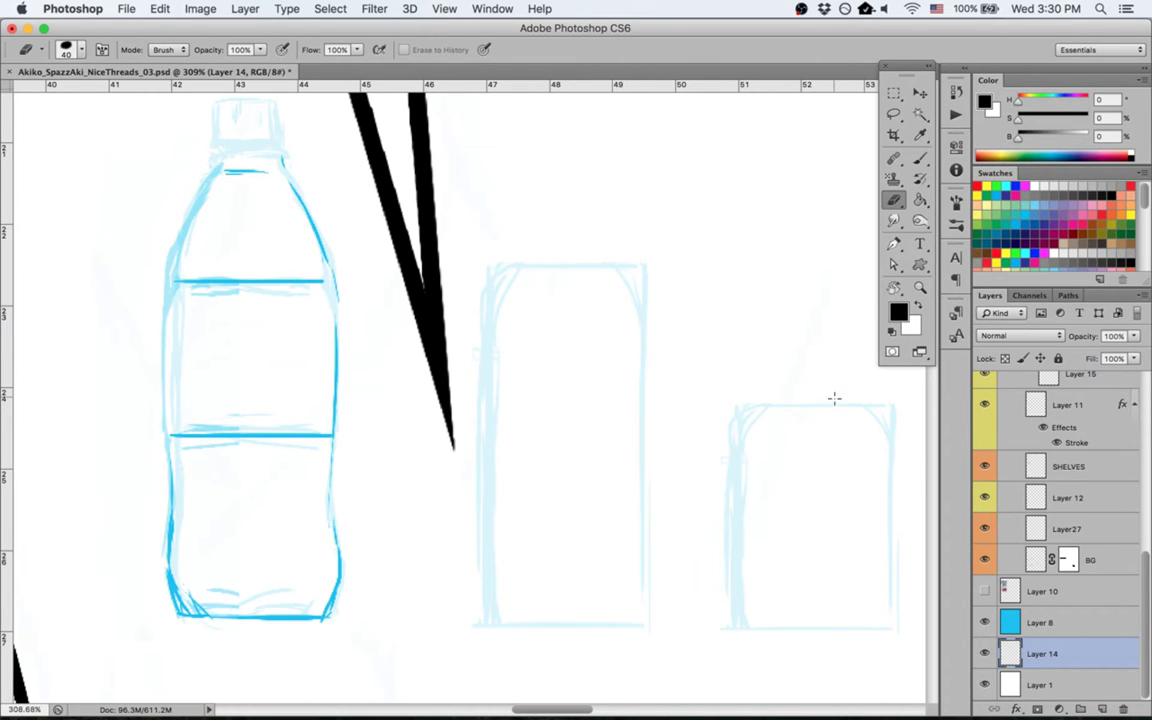
pyautogui.press('m')
pyautogui.scroll(-5, 828, 405)
pyautogui.scroll(5, 828, 405)
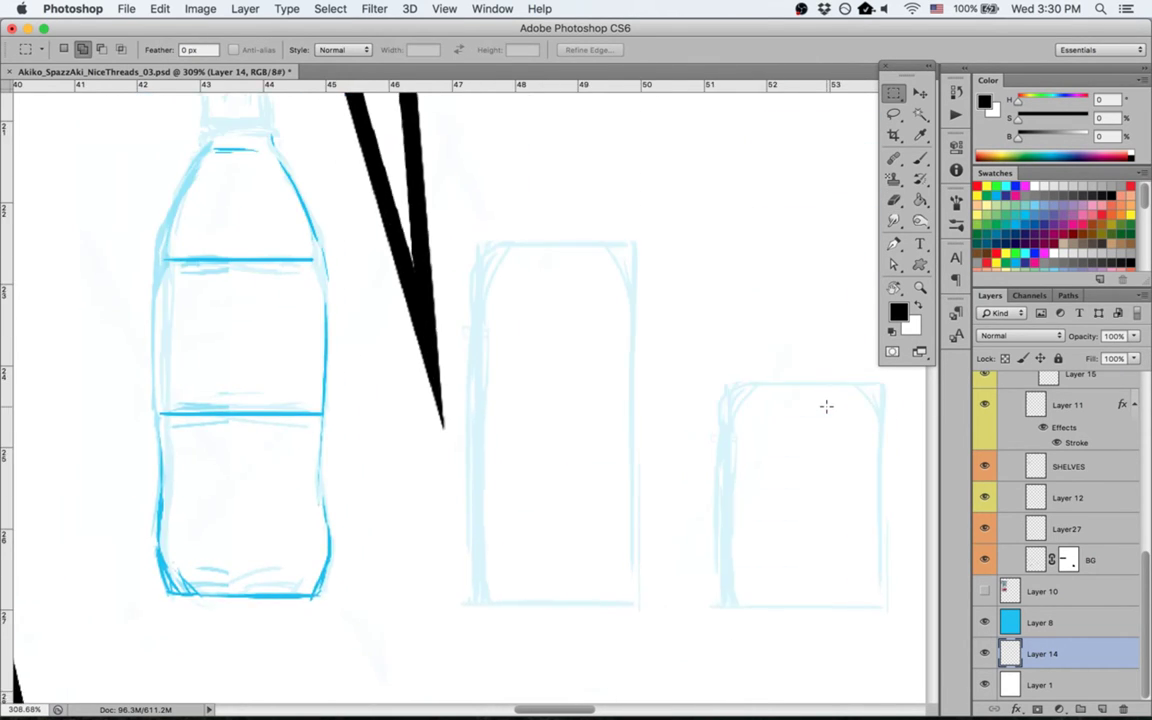
pyautogui.scroll(2, 826, 405)
pyautogui.press('super+0')
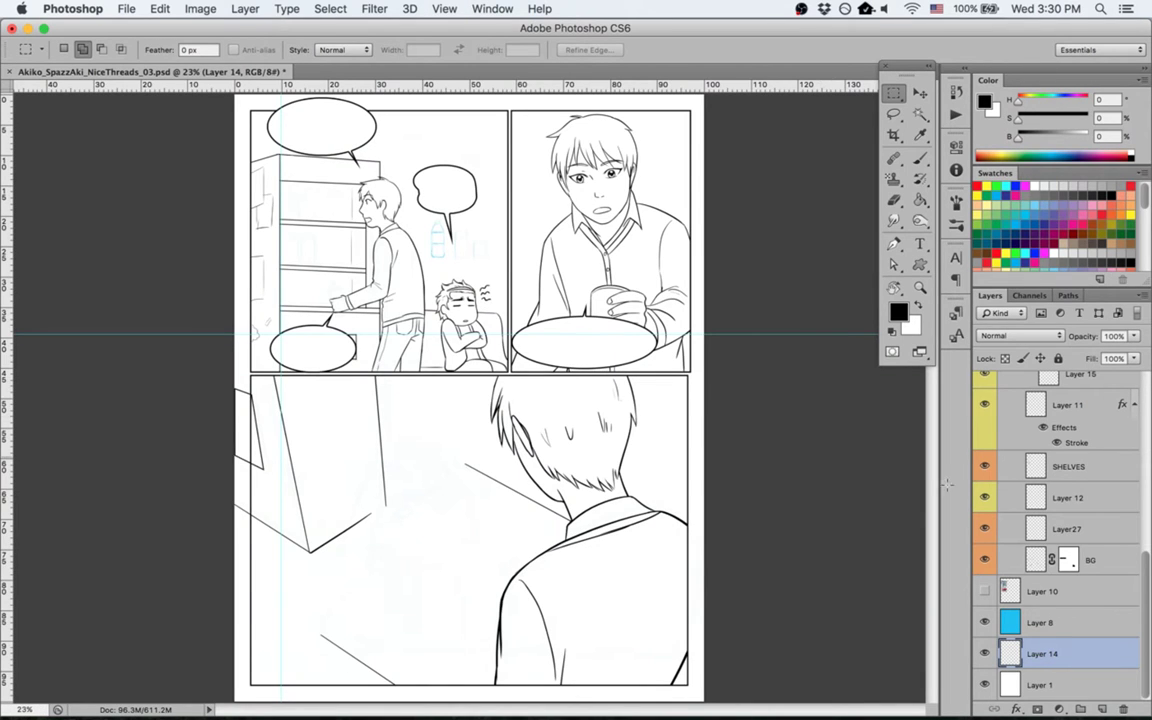
# Step: Rename Layer 15 in the drinks group as 1
pyautogui.scroll(3, 1097, 425)
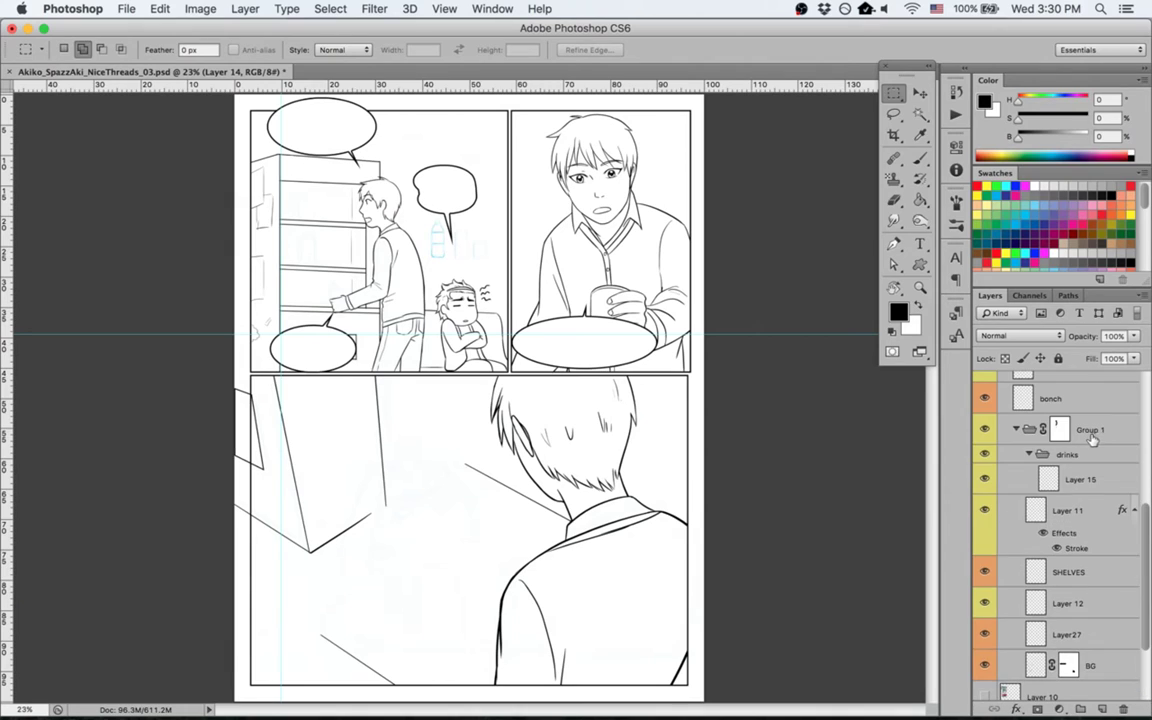
pyautogui.doubleClick(1080, 479)
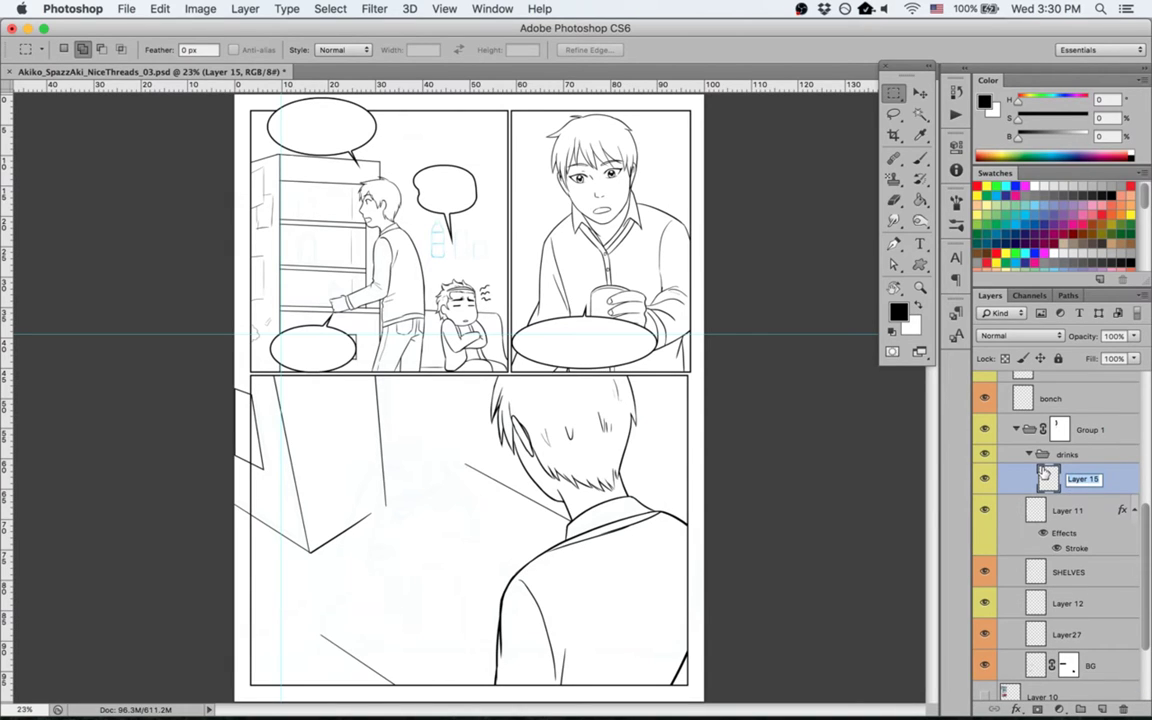
pyautogui.write('12')
pyautogui.press('Return')
pyautogui.press('z')
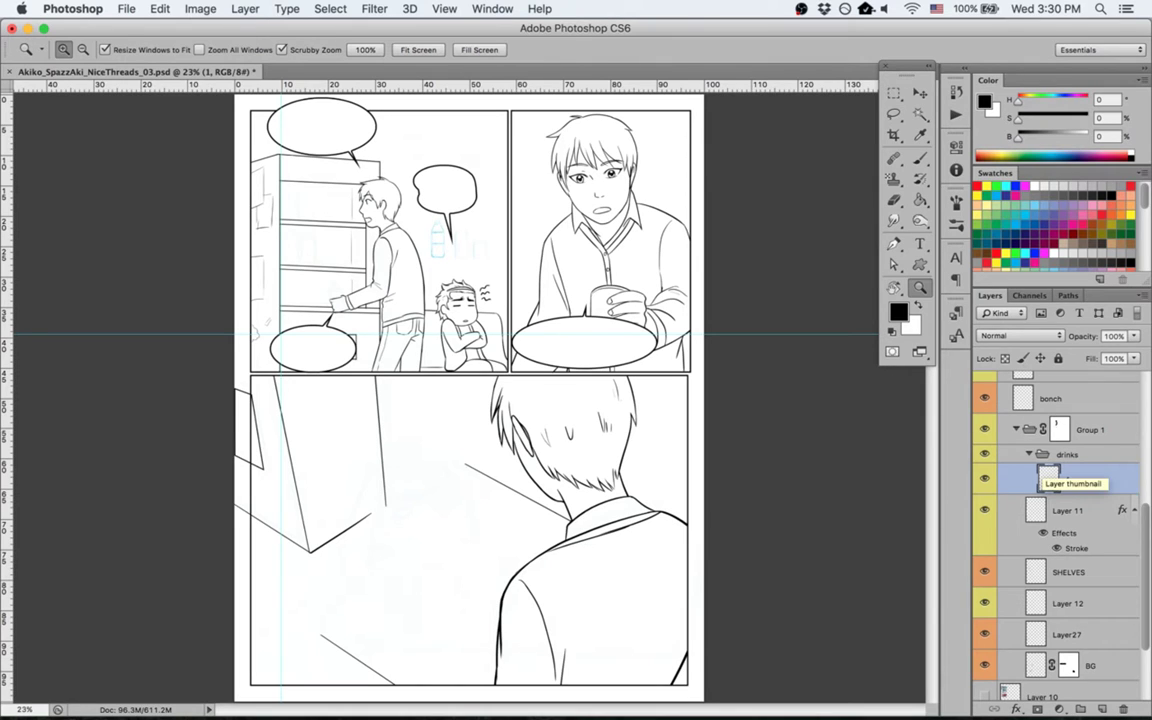
# Step: Add two new layers named 2 and 3 above layer 1 in the drinks group
pyautogui.press('super+shift+n')
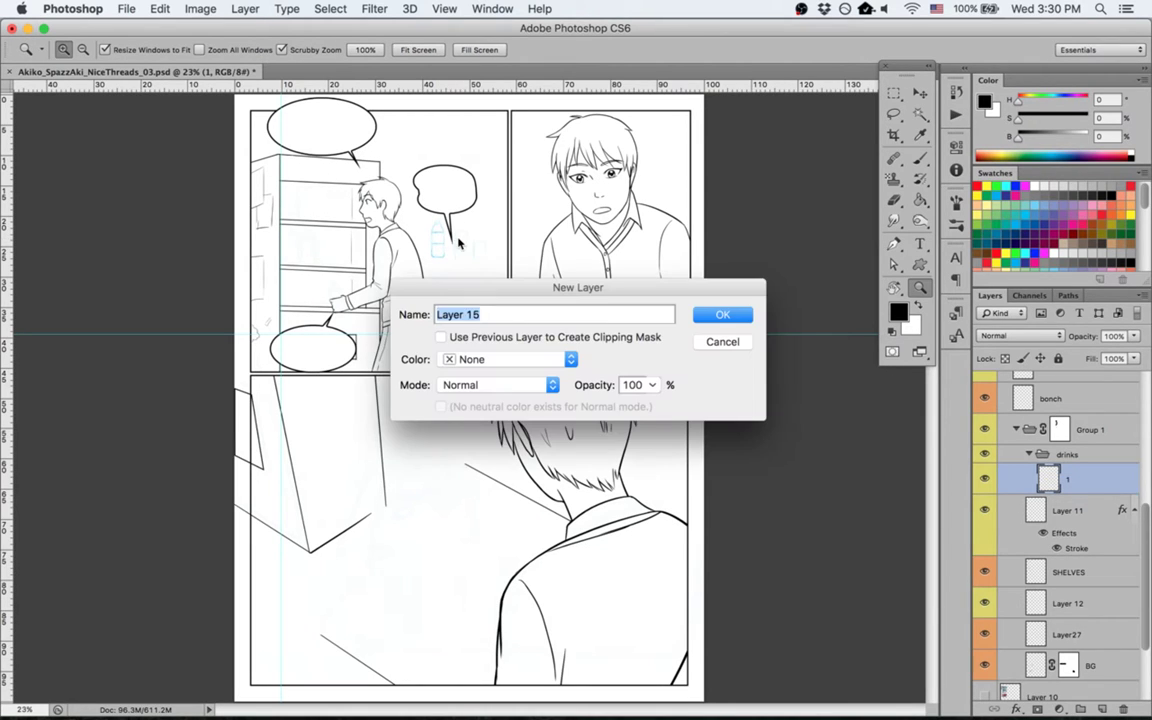
pyautogui.write('2')
pyautogui.press('Return')
pyautogui.press('super+shift+n')
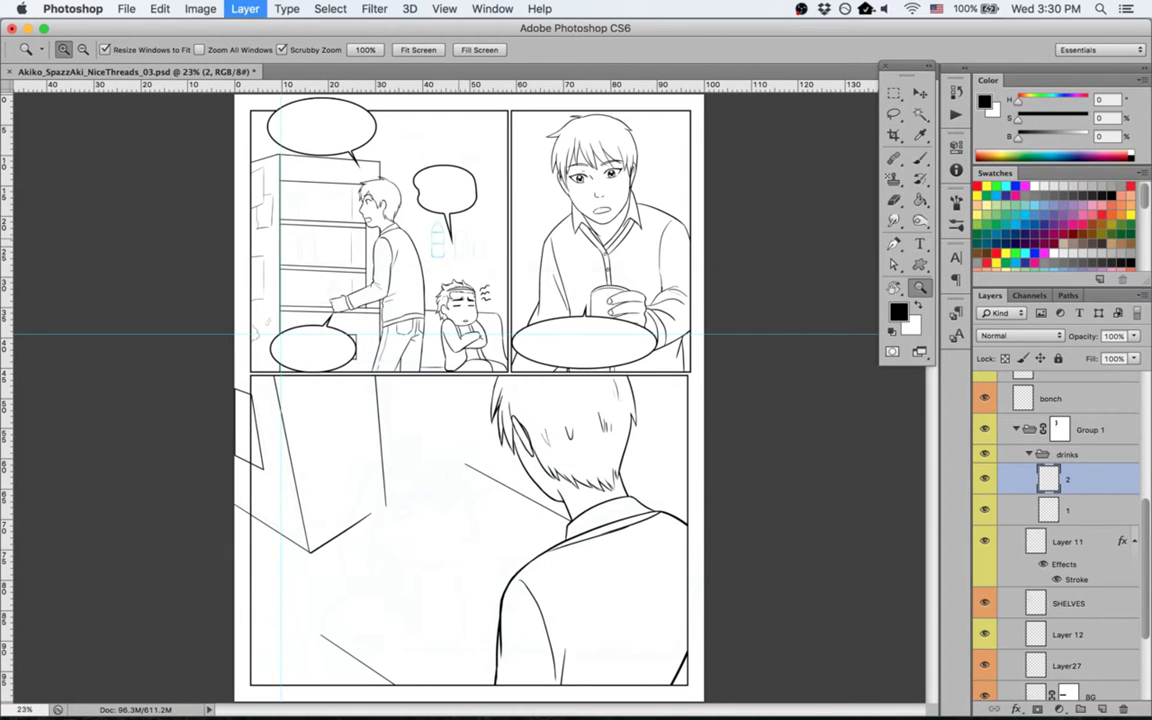
pyautogui.write('3')
pyautogui.press('Return')
# Step: Make layer 1 in the drinks group active and frame the bottle sketch for inking
pyautogui.click(1090, 550)
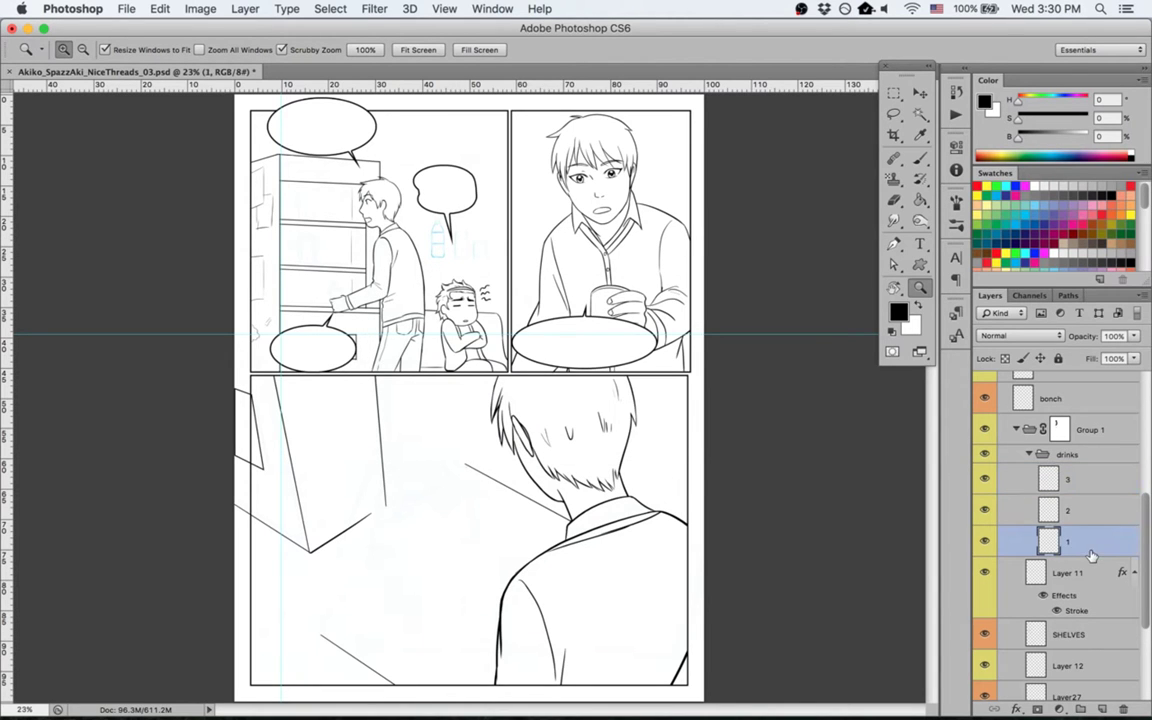
pyautogui.moveTo(426, 228)
pyautogui.mouseDown()
pyautogui.moveTo(586, 319)
pyautogui.moveTo(707, 322)
pyautogui.mouseUp()
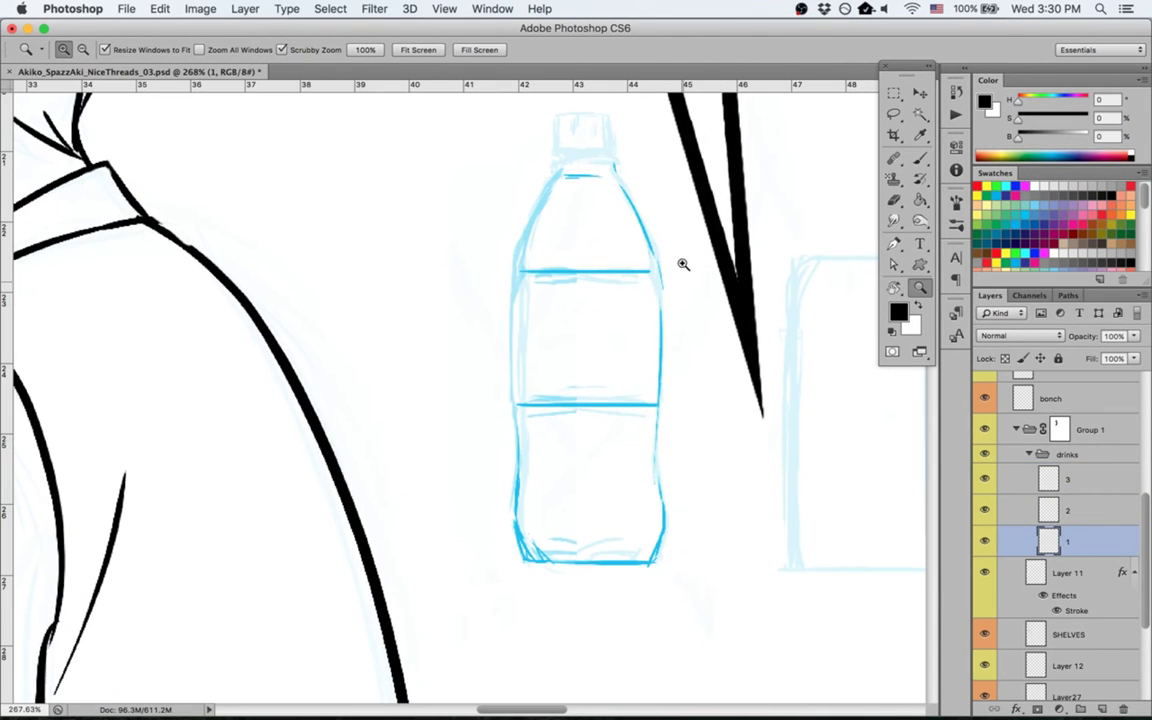
pyautogui.moveTo(681, 224); pyautogui.dragTo(557, 240)
pyautogui.scroll(-5, 1110, 652)
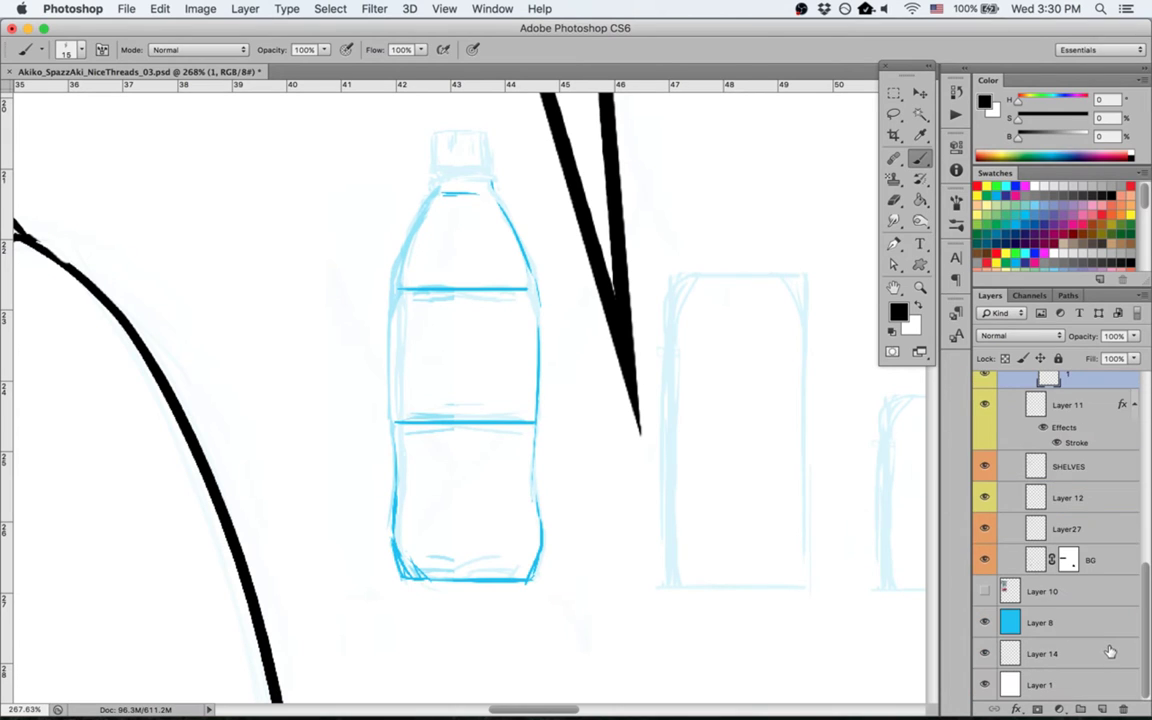
# Step: Ink the two sides and top edge of the bottle's cap in black on layer 1, following the blue sketch
pyautogui.press('z')
pyautogui.moveTo(462, 143); pyautogui.dragTo(495, 163)
pyautogui.press('r')
pyautogui.moveTo(399, 228); pyautogui.dragTo(715, 242)
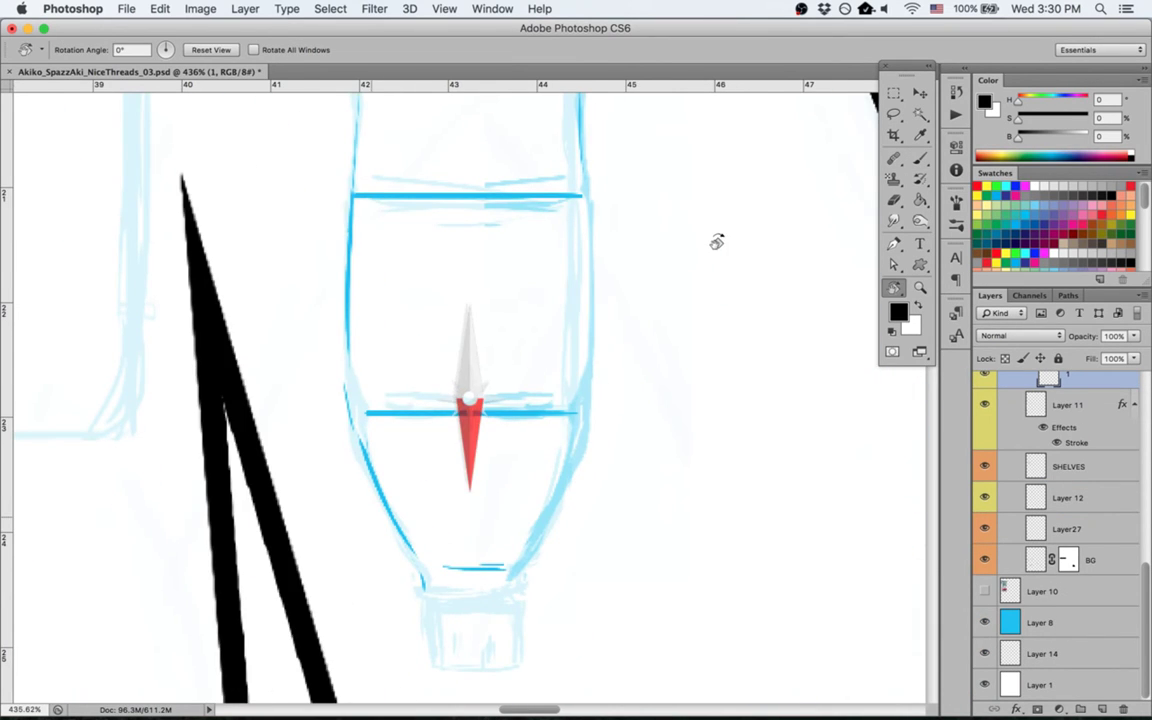
pyautogui.press('h')
pyautogui.moveTo(443, 447); pyautogui.dragTo(405, 346)
pyautogui.press('b')
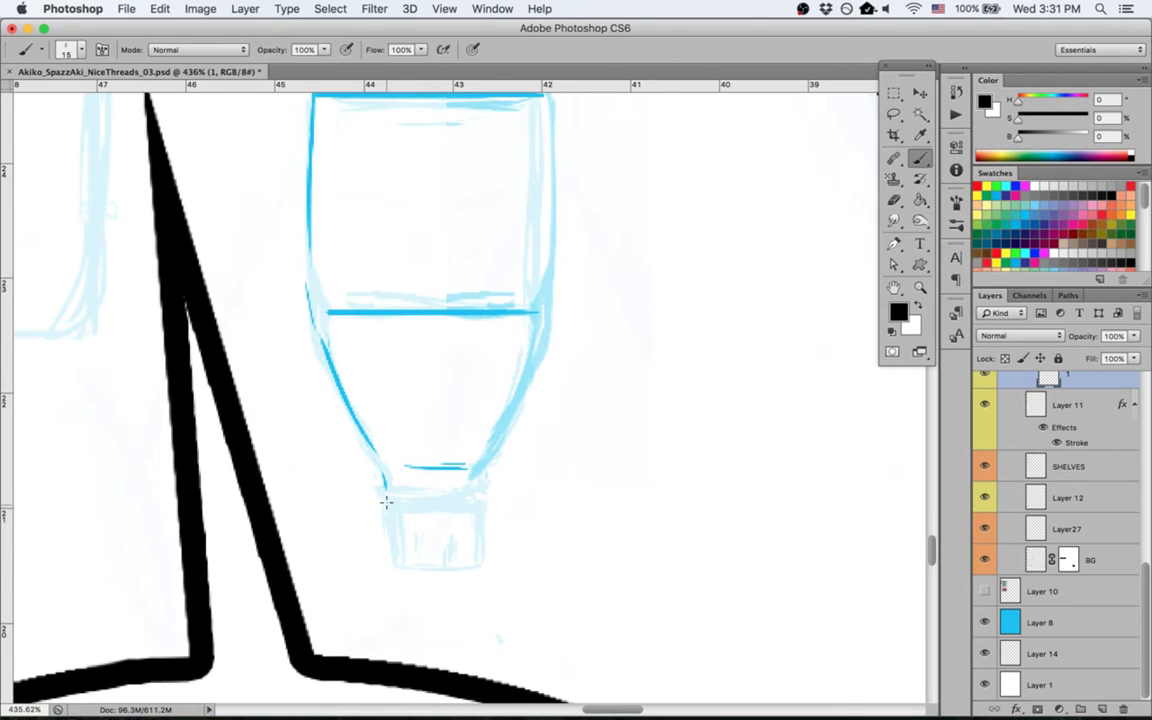
pyautogui.moveTo(386, 502); pyautogui.dragTo(386, 556)
pyautogui.moveTo(478, 505); pyautogui.dragTo(478, 562)
# Step: Close the bottle cap's outline with a straight black line along its base
pyautogui.press('r')
pyautogui.moveTo(386, 586)
pyautogui.mouseDown()
pyautogui.moveTo(681, 399)
pyautogui.moveTo(689, 411)
pyautogui.moveTo(638, 480)
pyautogui.mouseUp()
pyautogui.press('b')
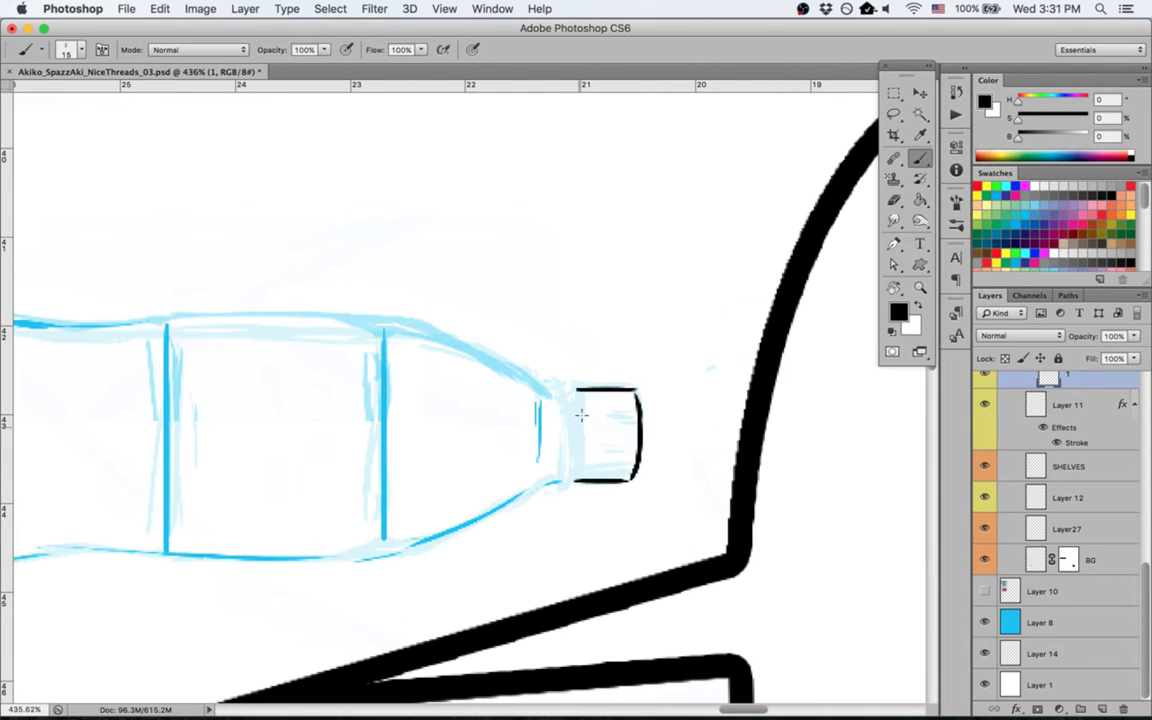
pyautogui.moveTo(575, 392); pyautogui.dragTo(576, 481)
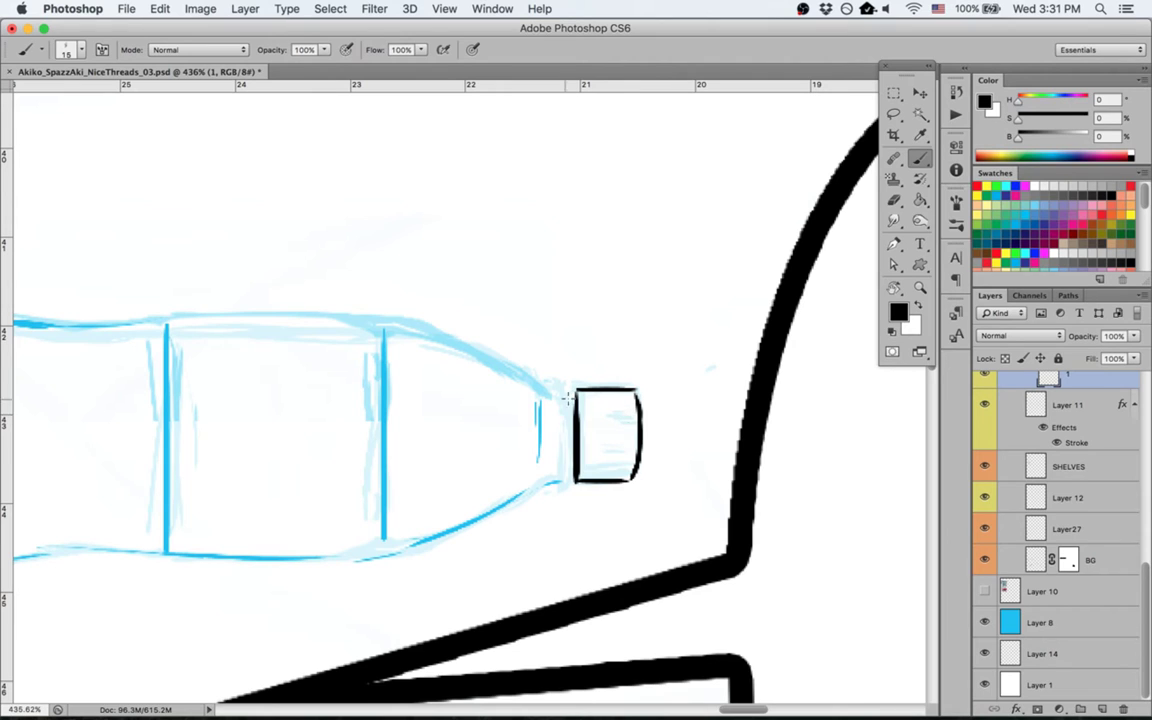
# Step: Ink the short bottle neck below the cap, with its two sides and a thin ring line
pyautogui.press('Escape')
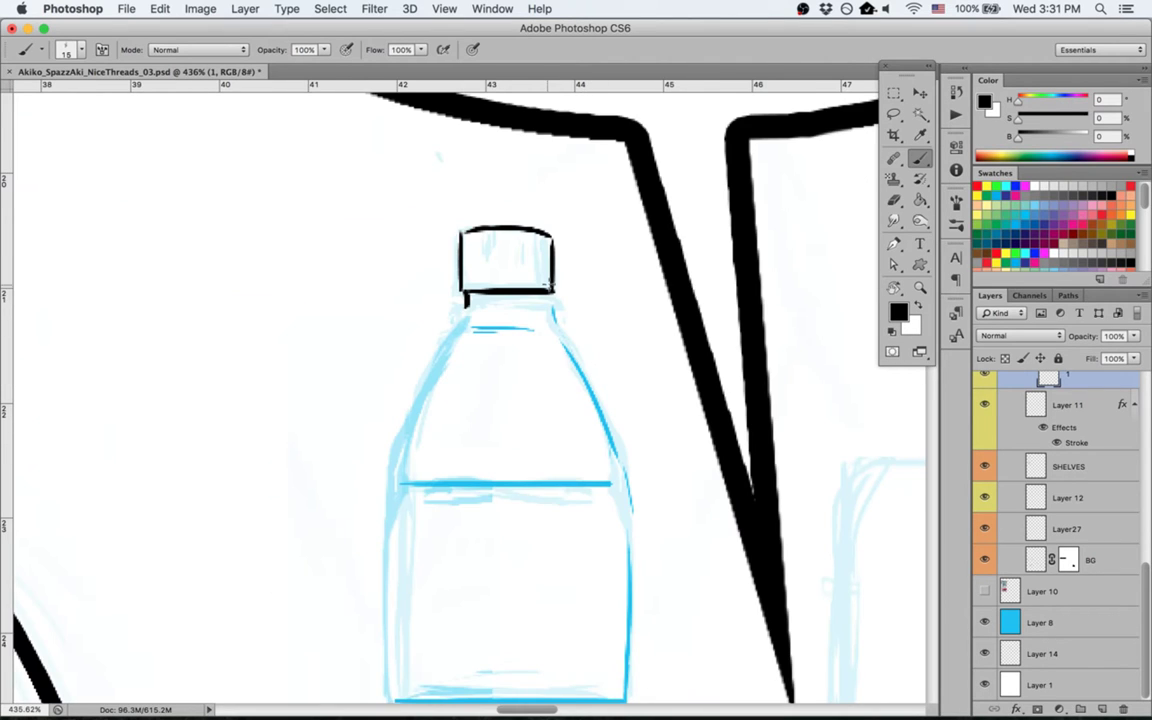
pyautogui.press('r')
pyautogui.moveTo(258, 429); pyautogui.dragTo(384, 316)
pyautogui.press('b')
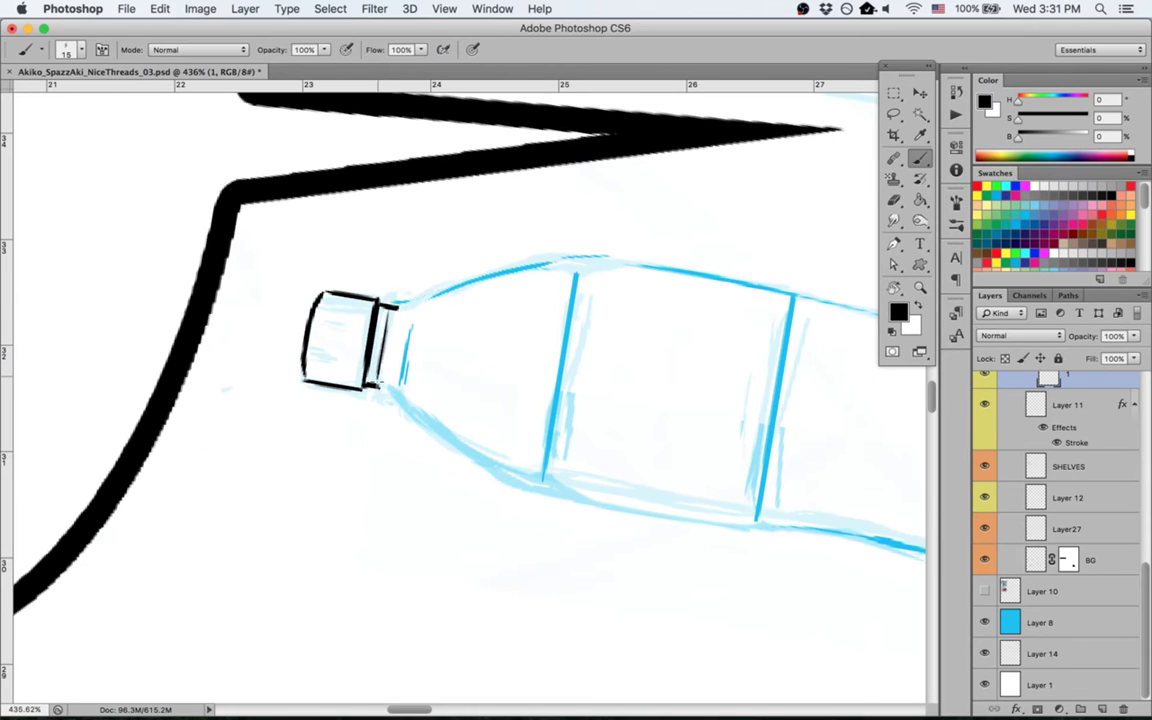
# Step: Add short vertical ridge strokes across the face of the bottle cap
pyautogui.press('Escape')
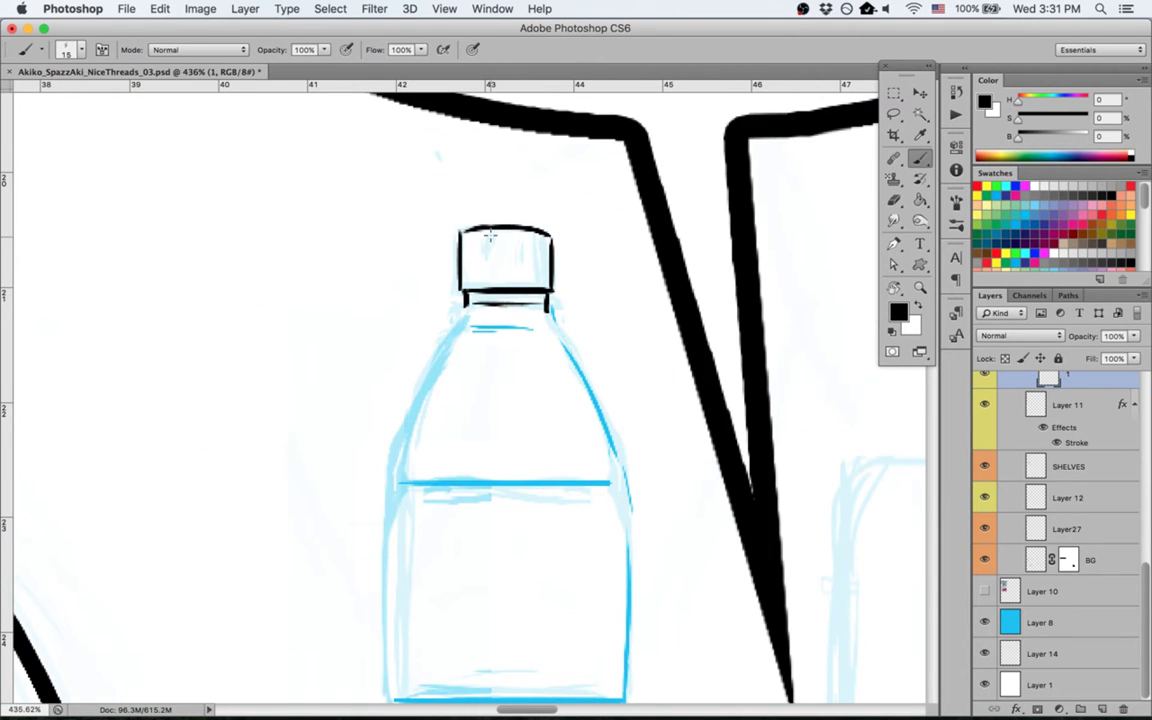
pyautogui.moveTo(504, 231)
pyautogui.mouseDown()
pyautogui.moveTo(499, 261)
pyautogui.moveTo(522, 272)
pyautogui.mouseUp()
pyautogui.moveTo(530, 249)
pyautogui.mouseDown()
pyautogui.moveTo(528, 277)
pyautogui.moveTo(469, 280)
pyautogui.mouseUp()
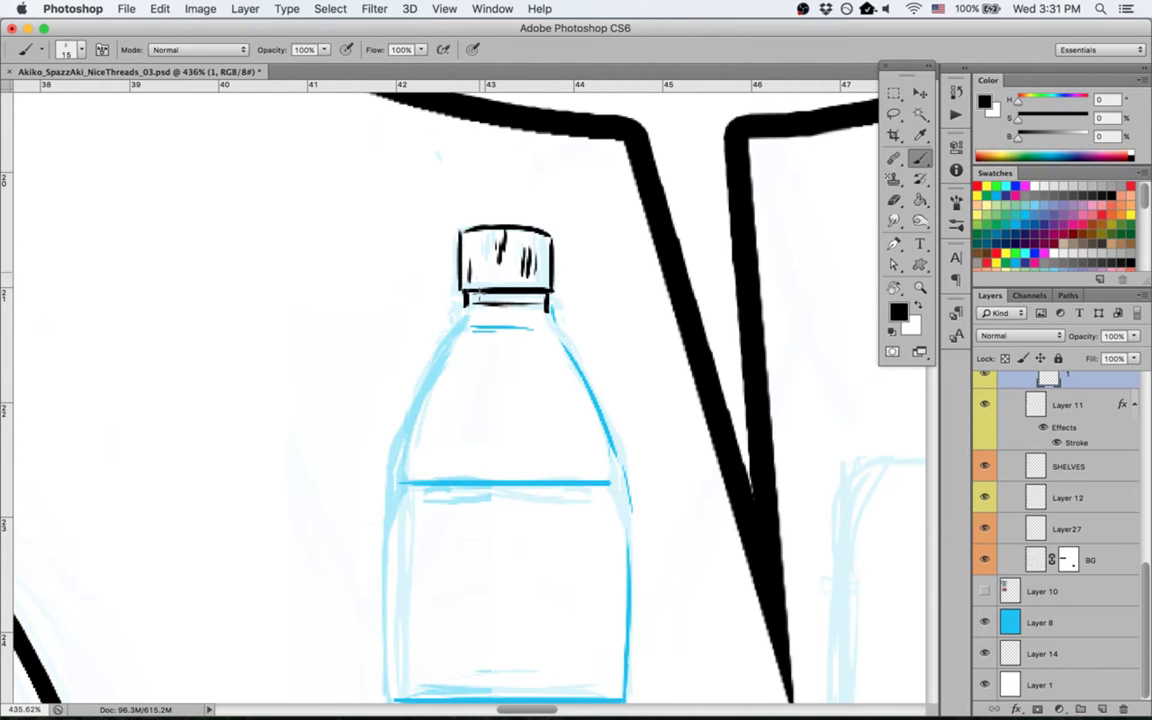
# Step: Ink the bottle's curved shoulder on the side facing the container sketches, from the neck to just below the upper label line
pyautogui.moveTo(548, 308); pyautogui.dragTo(614, 458)
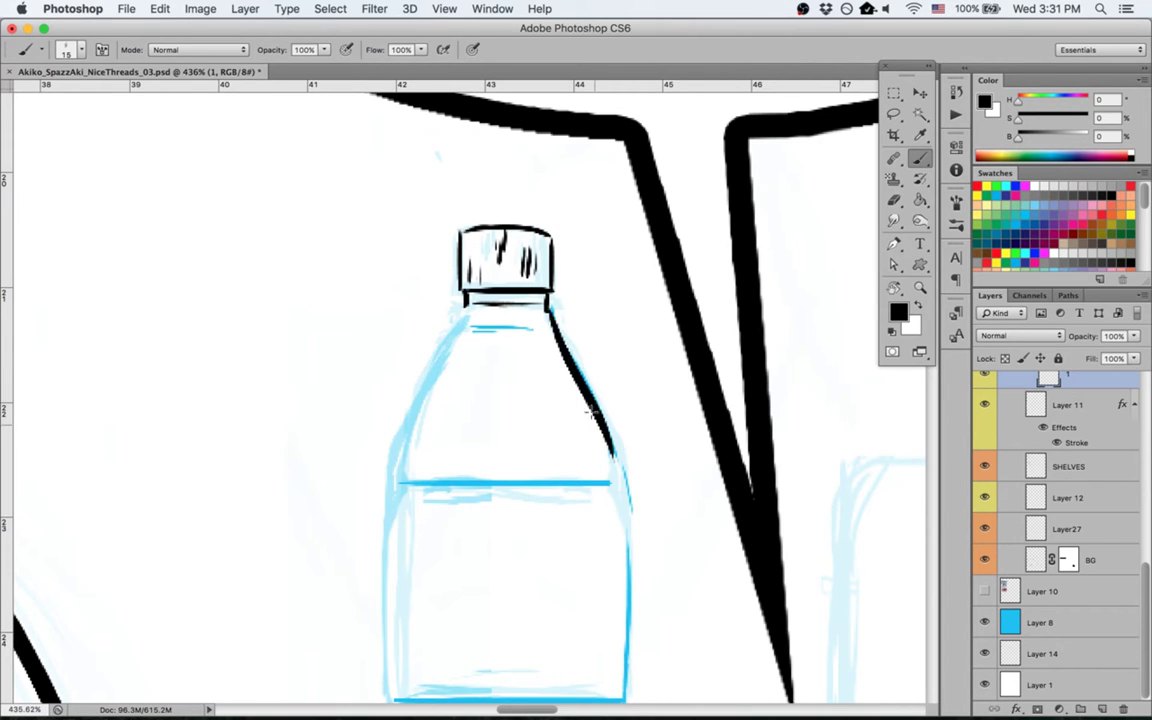
pyautogui.press('super+z')
pyautogui.moveTo(549, 309); pyautogui.dragTo(618, 507)
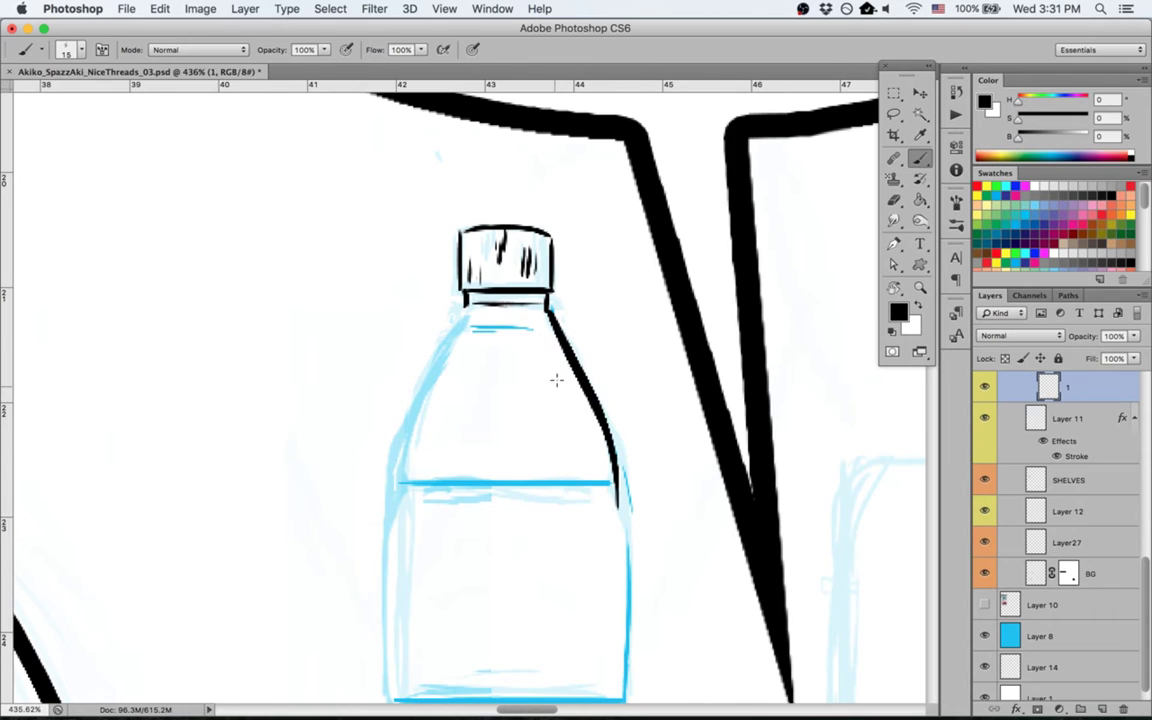
# Step: Ink the bottle's opposite shoulder as a matching curve running from the neck toward the upper label line
pyautogui.press('space')
pyautogui.moveTo(557, 380); pyautogui.dragTo(531, 273)
pyautogui.press('r')
pyautogui.moveTo(296, 548); pyautogui.dragTo(443, 625)
pyautogui.press('b')
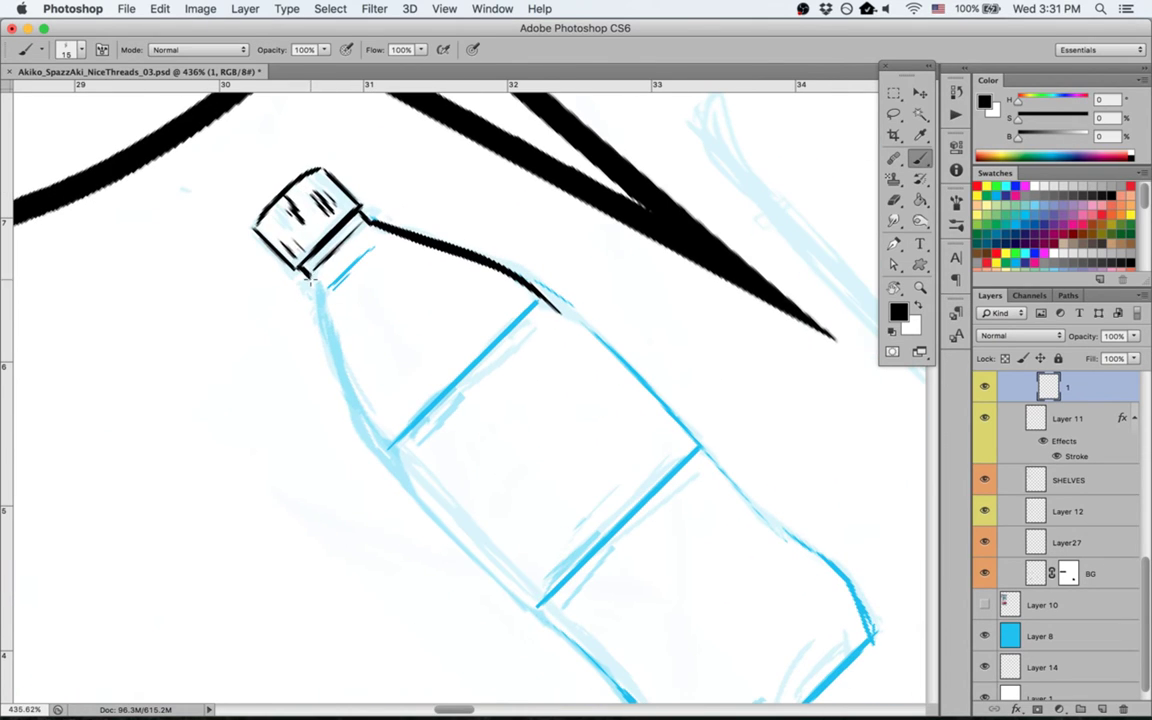
pyautogui.moveTo(310, 284); pyautogui.dragTo(350, 410)
pyautogui.press('super+z')
pyautogui.moveTo(308, 282); pyautogui.dragTo(357, 424)
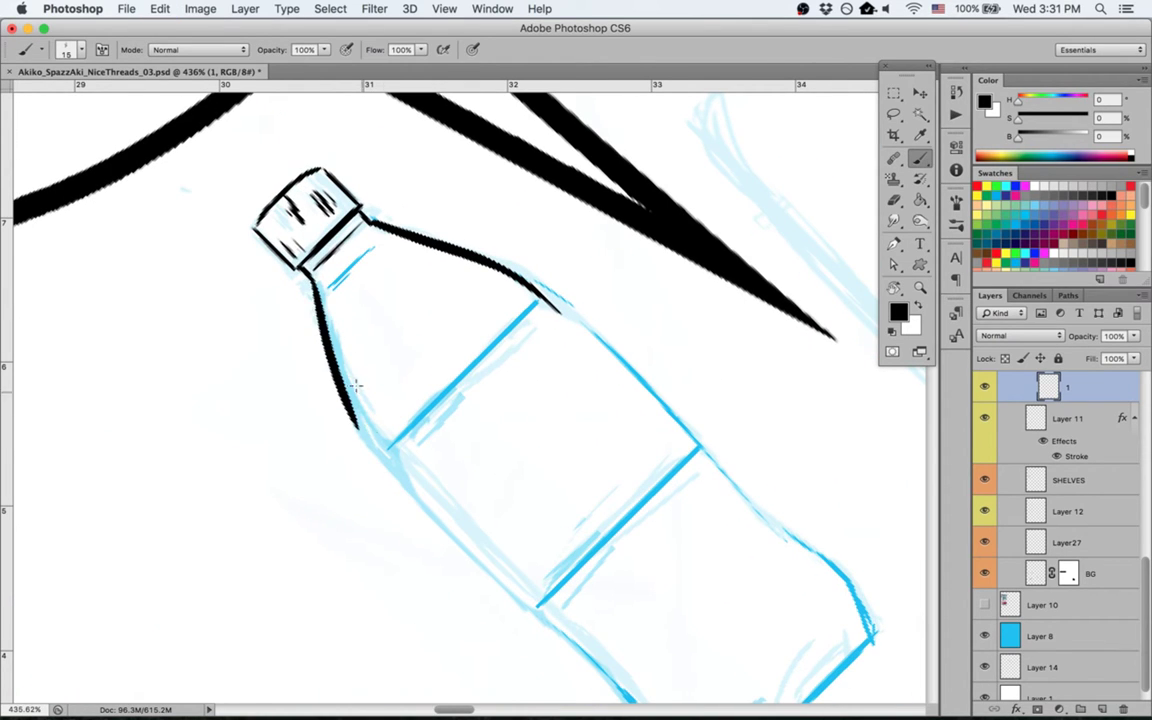
# Step: Rework the lower end of the shoulder facing the container sketches, erasing the overlapping line and inking a smooth transition into the body
pyautogui.press('r')
pyautogui.moveTo(191, 400); pyautogui.dragTo(632, 453)
pyautogui.press('b')
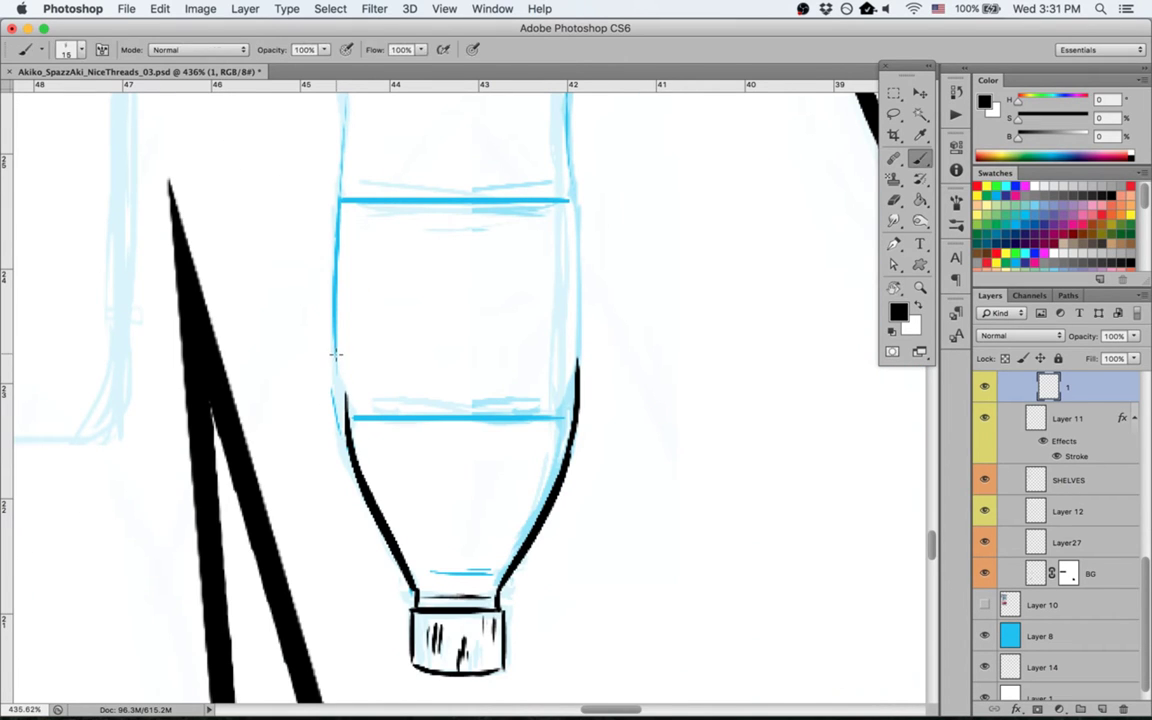
pyautogui.moveTo(334, 362); pyautogui.dragTo(346, 430)
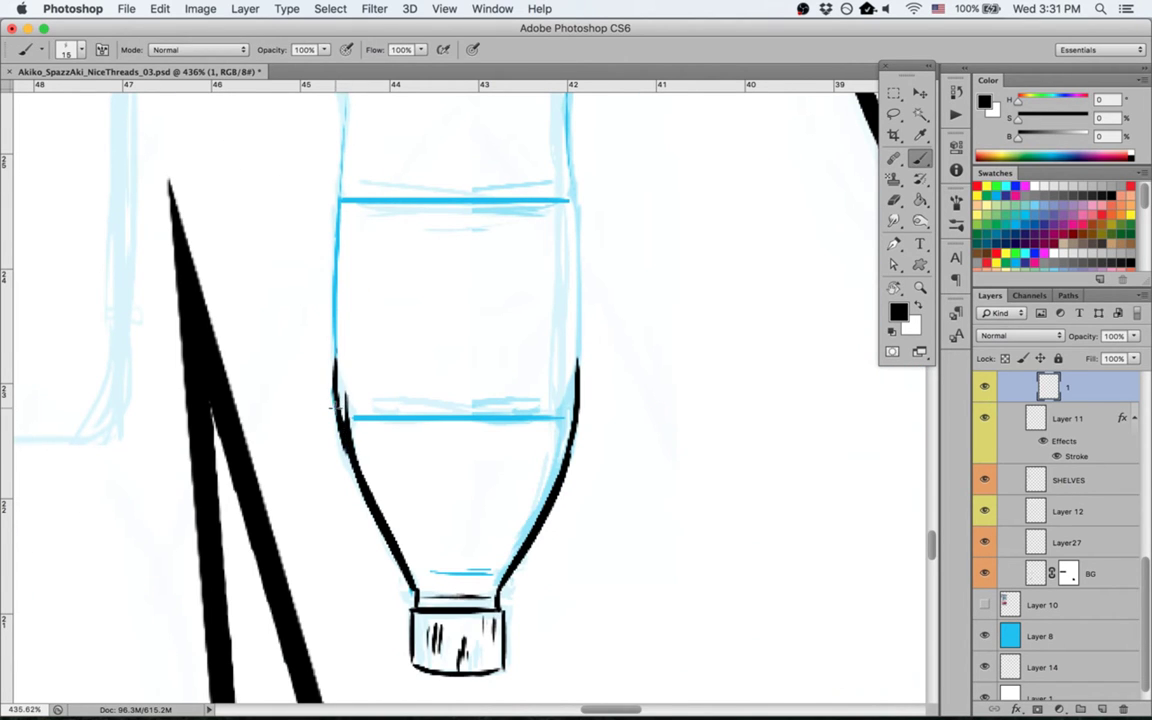
pyautogui.press('e')
pyautogui.moveTo(334, 345)
pyautogui.mouseDown()
pyautogui.moveTo(340, 428)
pyautogui.moveTo(386, 504)
pyautogui.mouseUp()
pyautogui.press('b')
pyautogui.moveTo(336, 358); pyautogui.dragTo(346, 425)
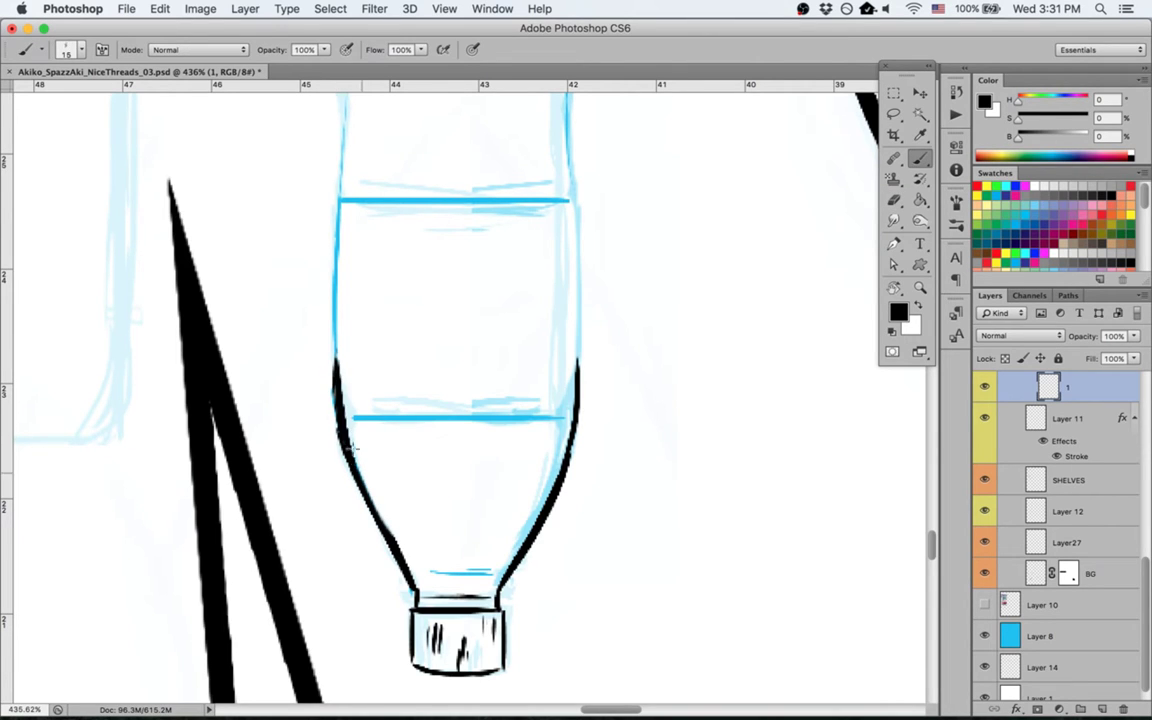
# Step: Ink the bottle's body side facing the container sketches, following its curve from the base to the inked shoulder
pyautogui.press('space')
pyautogui.moveTo(451, 191); pyautogui.dragTo(450, 337)
pyautogui.moveTo(379, 188); pyautogui.dragTo(379, 275)
pyautogui.moveTo(345, 172)
pyautogui.mouseDown()
pyautogui.moveTo(331, 296)
pyautogui.moveTo(324, 235)
pyautogui.moveTo(339, 380)
pyautogui.moveTo(323, 385)
pyautogui.moveTo(338, 345)
pyautogui.moveTo(332, 600)
pyautogui.mouseUp()
pyautogui.hotkey('ctrl', 'z')
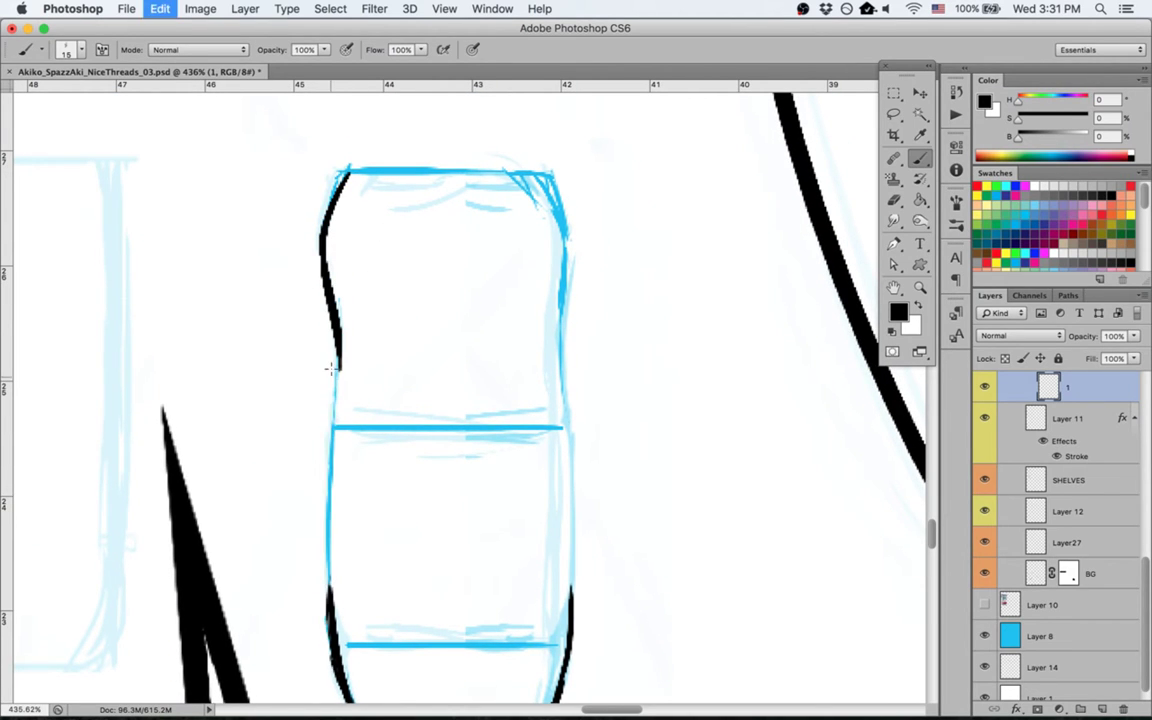
pyautogui.moveTo(338, 365); pyautogui.dragTo(345, 646)
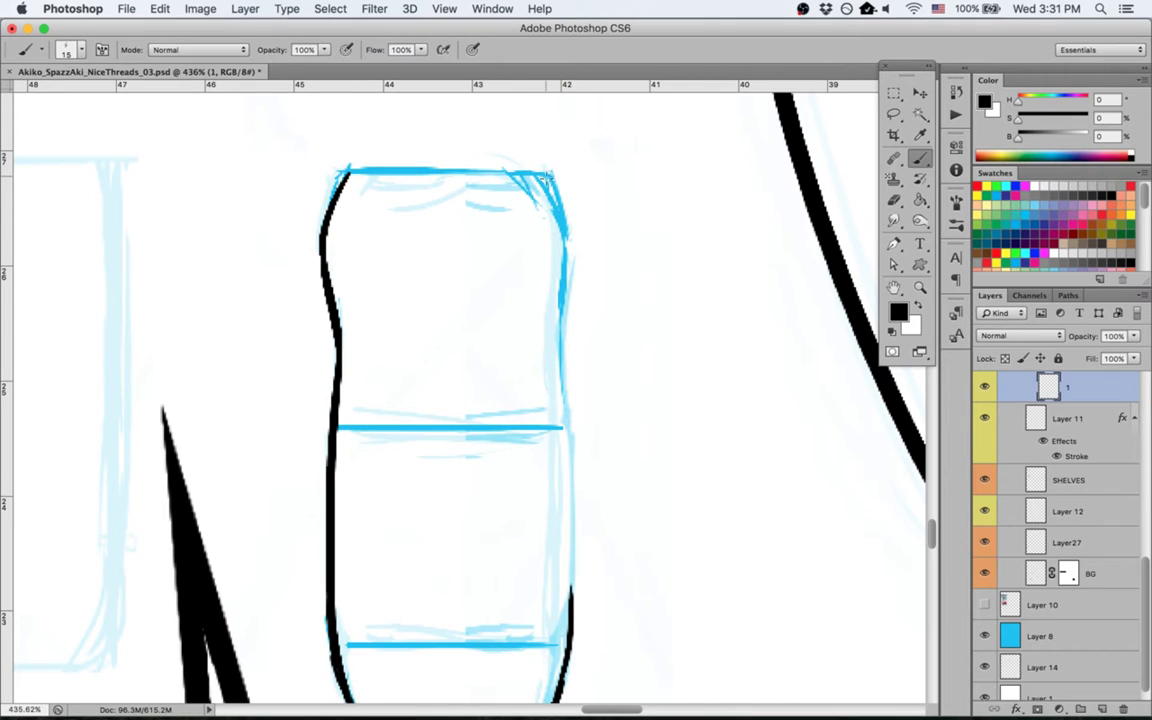
# Step: Ink the bottle's opposite body side from the base to the shoulder, redoing the middle stretch to join both curves
pyautogui.moveTo(546, 177)
pyautogui.mouseDown()
pyautogui.moveTo(566, 255)
pyautogui.moveTo(565, 695)
pyautogui.mouseUp()
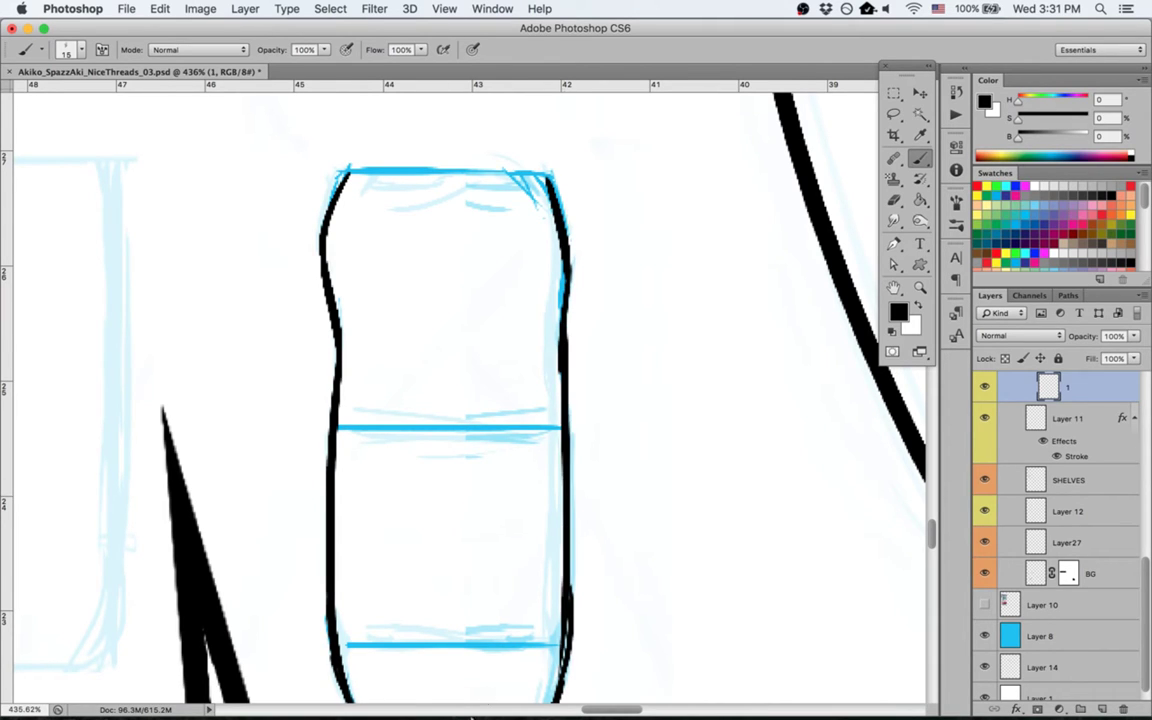
pyautogui.hotkey('ctrl', 'z')
pyautogui.hotkey('ctrl', 'z')
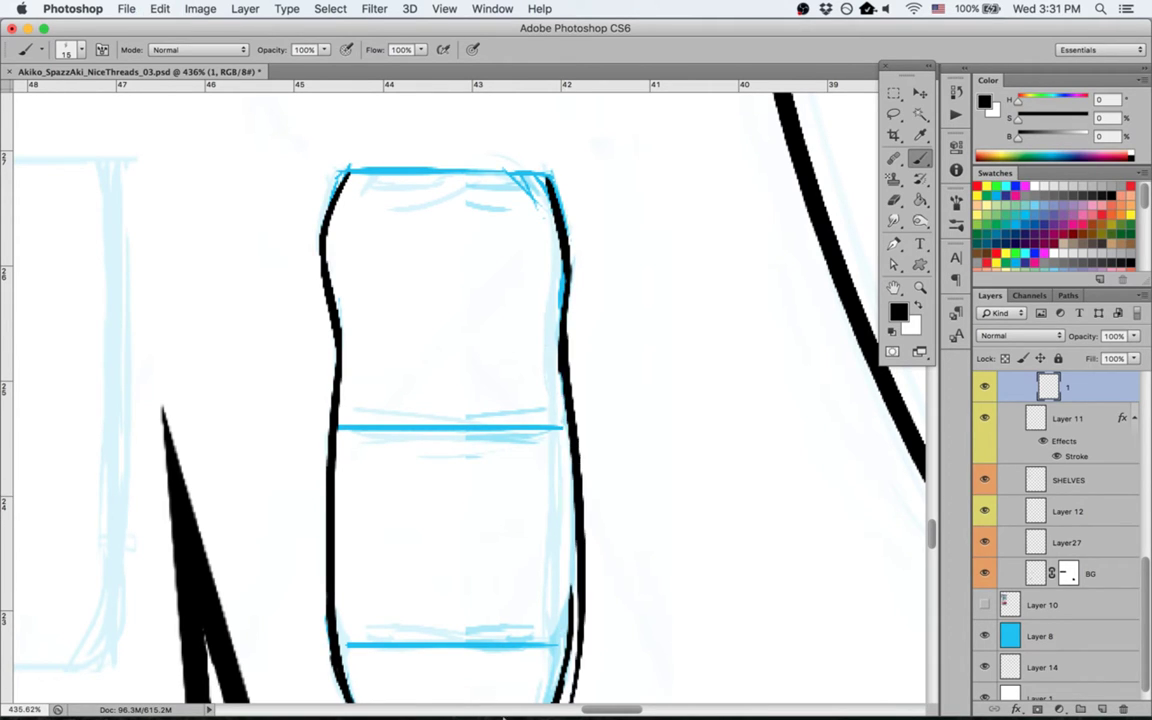
pyautogui.hotkey('ctrl', 'z')
pyautogui.moveTo(561, 355); pyautogui.dragTo(567, 595)
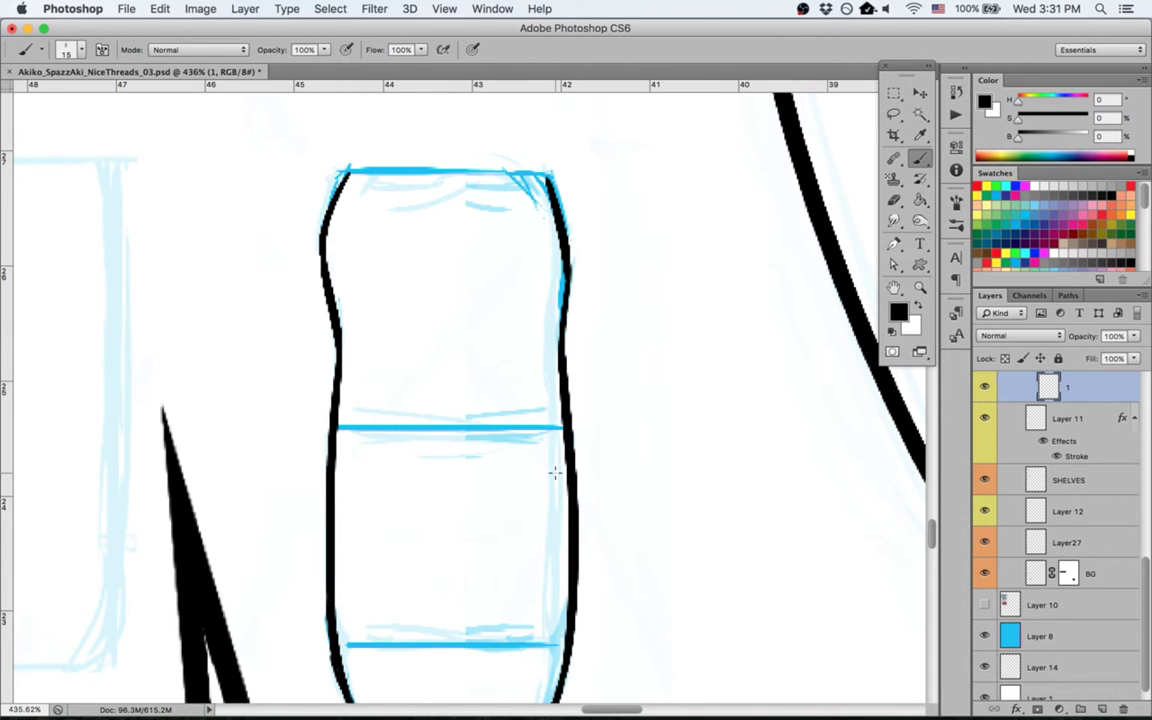
# Step: Reposition the canvas view around the bottle's body and get ready to rotate it for further inking
pyautogui.press('h')
pyautogui.moveTo(236, 241)
pyautogui.mouseDown()
pyautogui.moveTo(262, 329)
pyautogui.moveTo(241, 254)
pyautogui.mouseUp()
pyautogui.press('r')
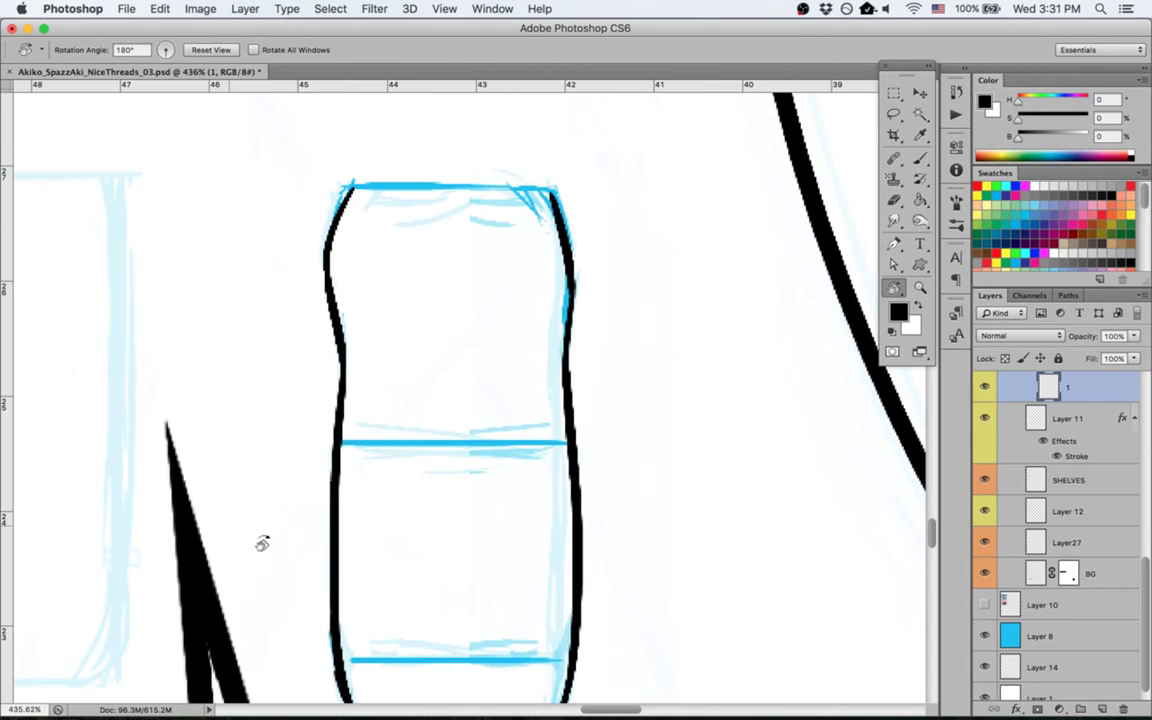
# Step: Ink the bottle's base edge and its two label lines in black with the 15 px brush over the blue sketch
pyautogui.moveTo(262, 543)
pyautogui.mouseDown()
pyautogui.moveTo(504, 522)
pyautogui.moveTo(553, 501)
pyautogui.moveTo(512, 521)
pyautogui.mouseUp()
pyautogui.press('b')
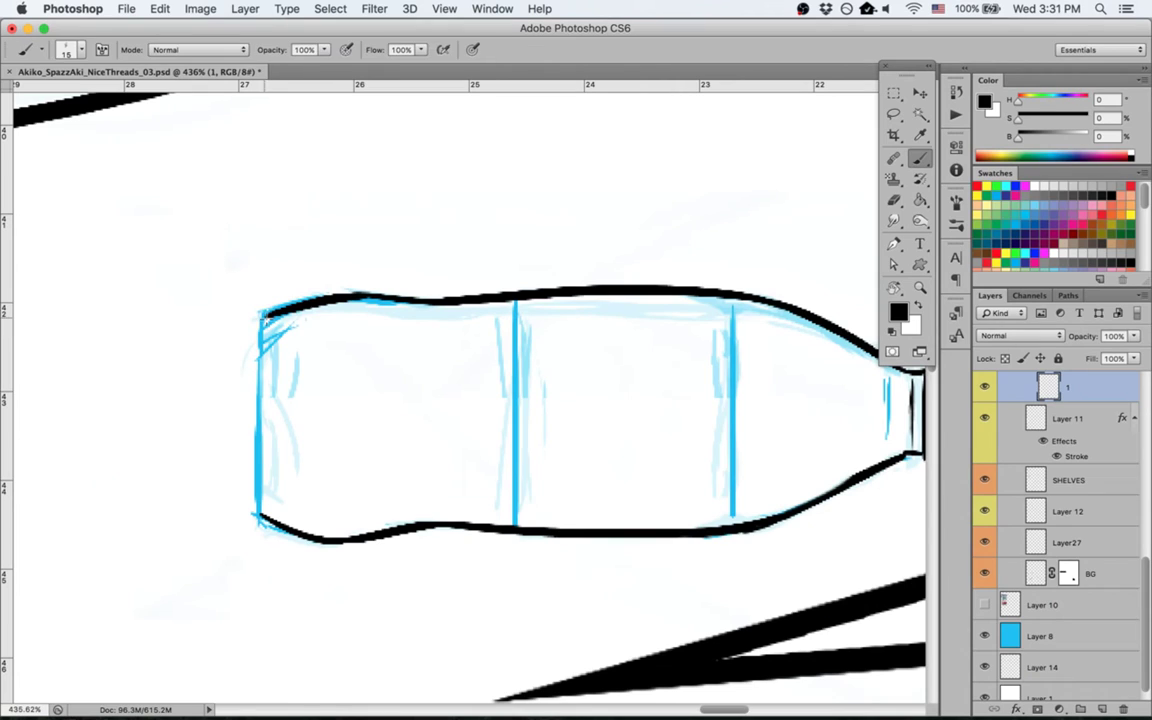
pyautogui.moveTo(276, 312)
pyautogui.mouseDown()
pyautogui.moveTo(261, 351)
pyautogui.moveTo(257, 516)
pyautogui.mouseUp()
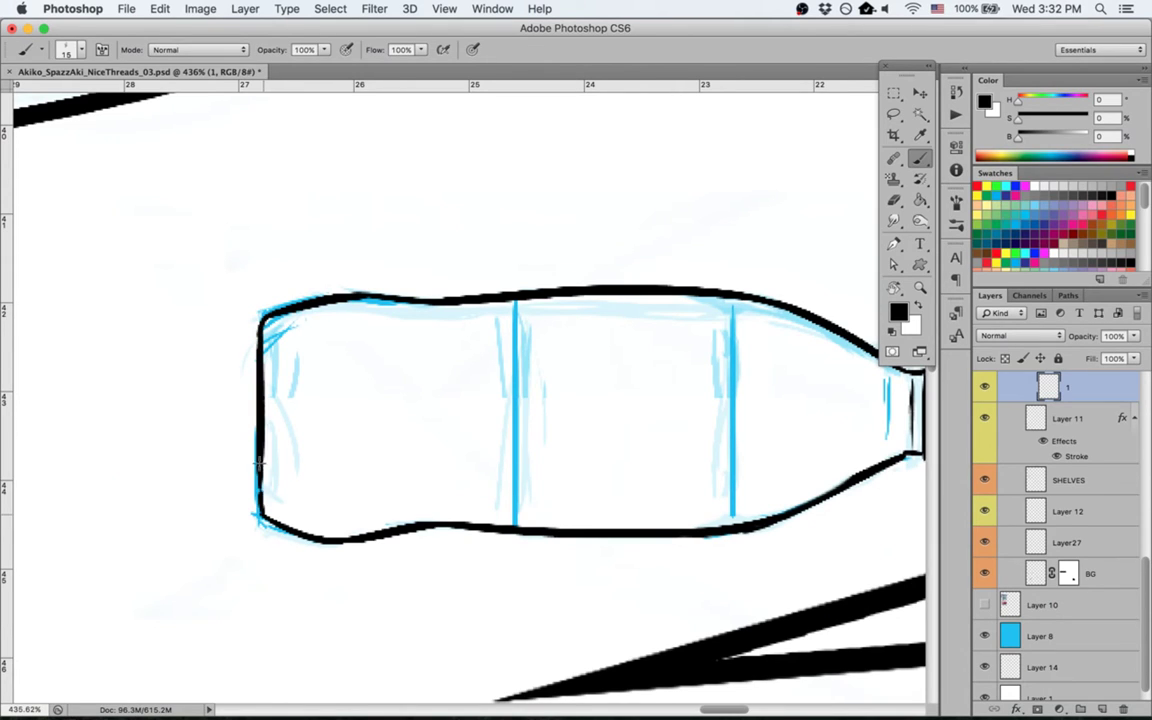
pyautogui.moveTo(515, 299); pyautogui.dragTo(515, 524)
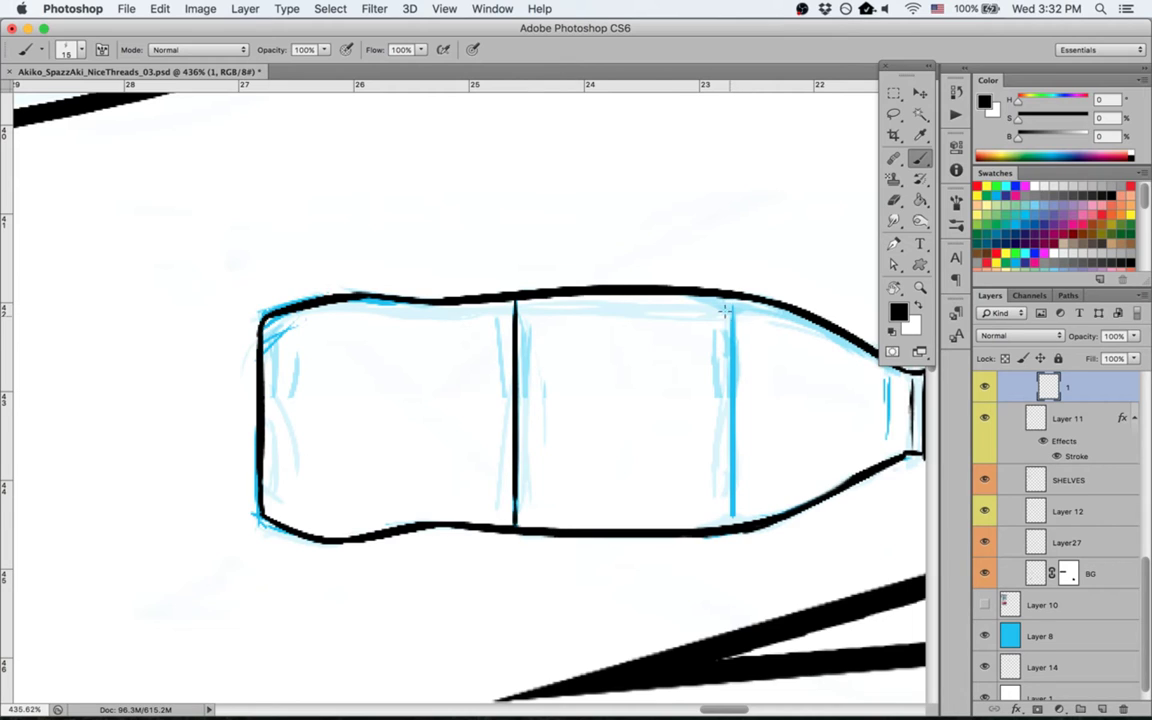
pyautogui.moveTo(726, 311); pyautogui.dragTo(732, 512)
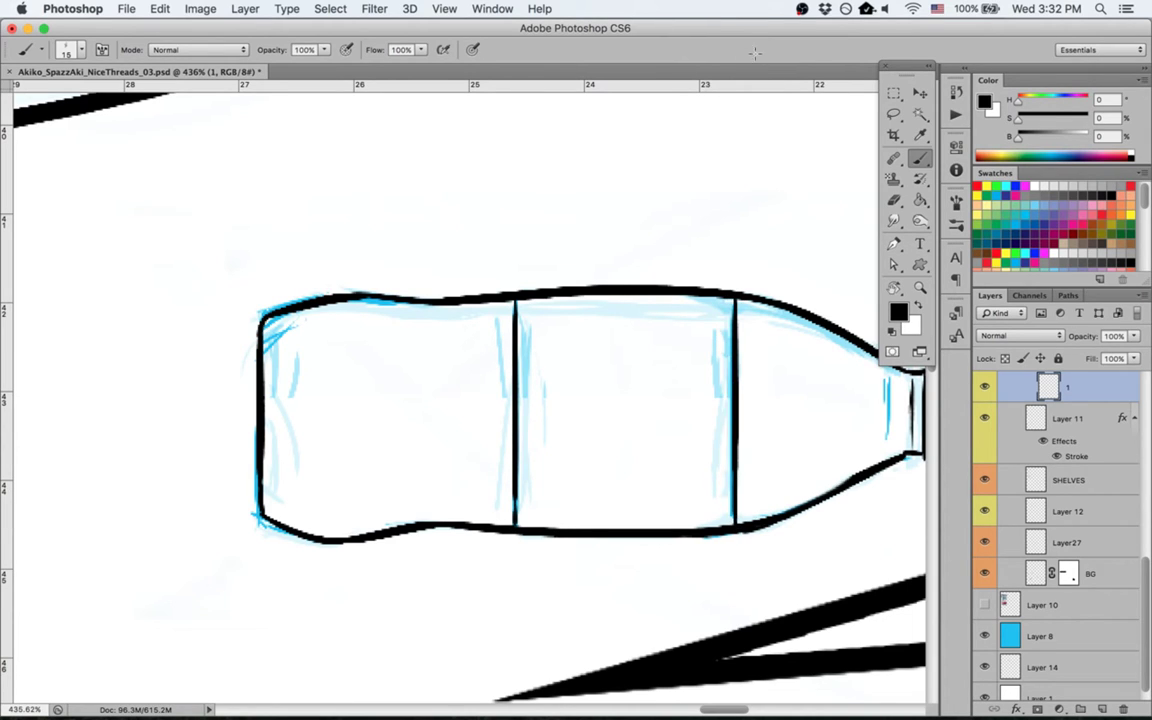
pyautogui.press('Escape')
# Step: On layer 2, ink the two long sides of the tall can in black over the blue sketch
pyautogui.press('space')
pyautogui.moveTo(795, 343)
pyautogui.mouseDown()
pyautogui.moveTo(595, 381)
pyautogui.moveTo(501, 364)
pyautogui.mouseUp()
pyautogui.moveTo(652, 400)
pyautogui.mouseDown()
pyautogui.moveTo(645, 378)
pyautogui.moveTo(566, 373)
pyautogui.mouseUp()
pyautogui.scroll(4, 1069, 466)
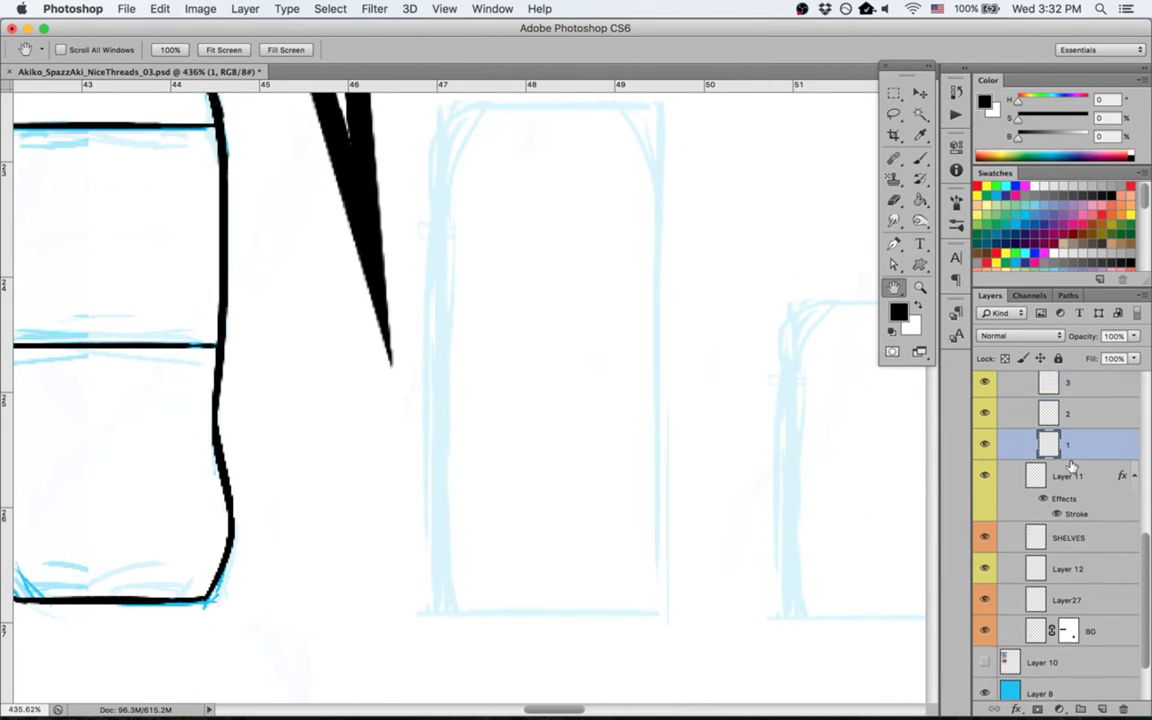
pyautogui.click(1078, 484)
pyautogui.press('b')
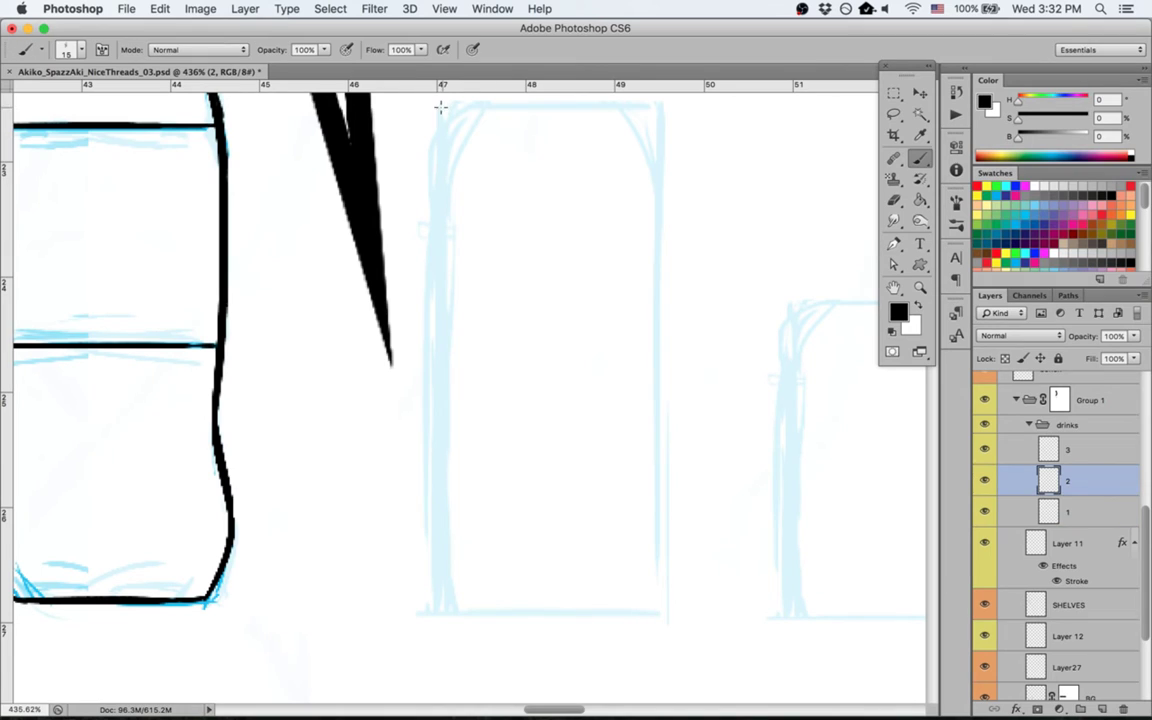
pyautogui.moveTo(440, 117); pyautogui.dragTo(440, 131)
pyautogui.moveTo(436, 192); pyautogui.dragTo(440, 598)
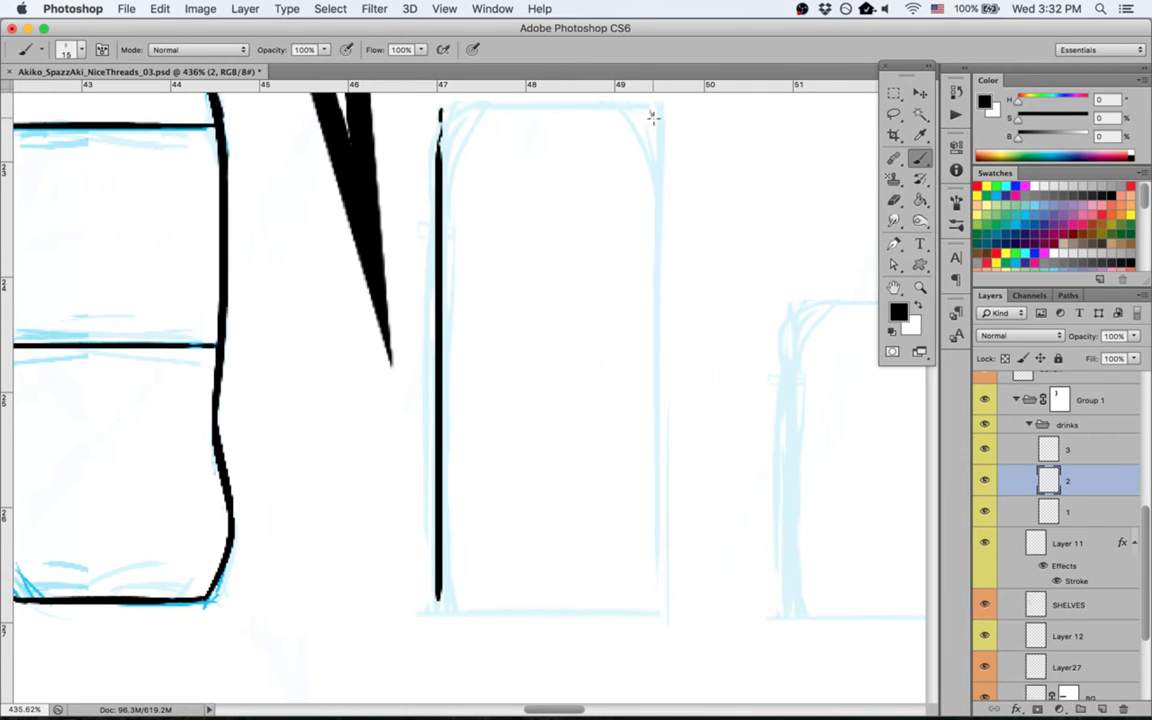
pyautogui.moveTo(653, 122); pyautogui.dragTo(670, 593)
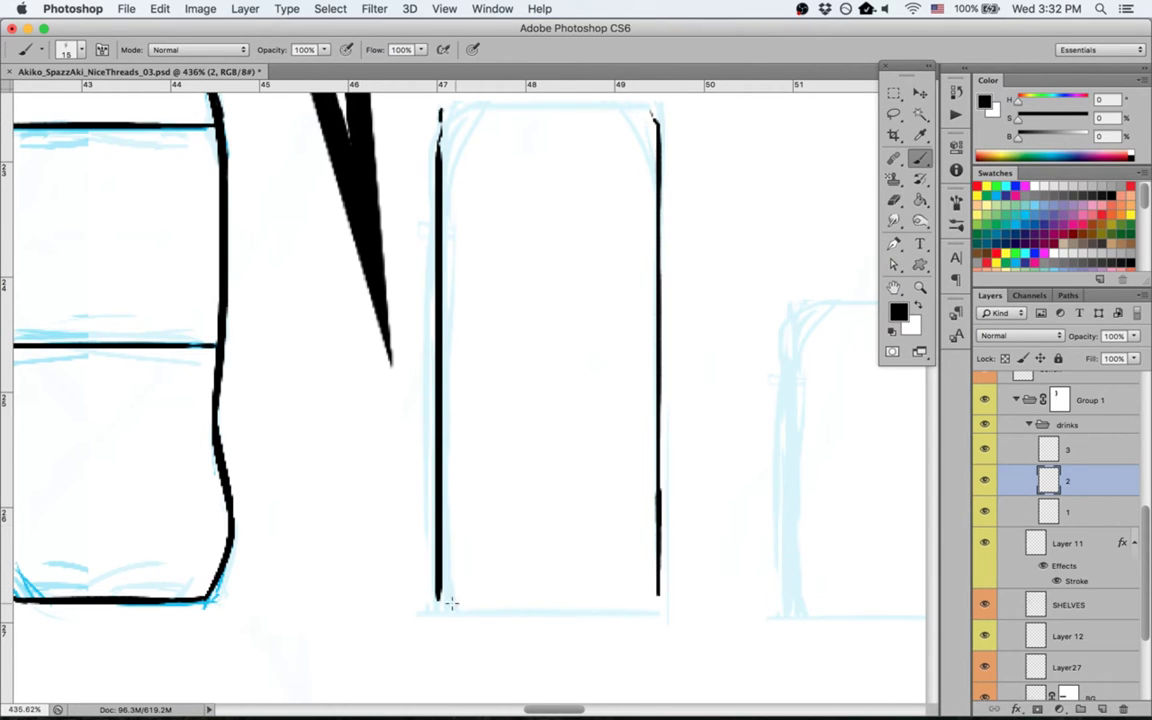
# Step: Ink the tall can's bottom edge with beveled corners and a parallel rim line just above it
pyautogui.moveTo(436, 597)
pyautogui.mouseDown()
pyautogui.moveTo(500, 613)
pyautogui.moveTo(454, 614)
pyautogui.moveTo(636, 631)
pyautogui.moveTo(603, 604)
pyautogui.mouseUp()
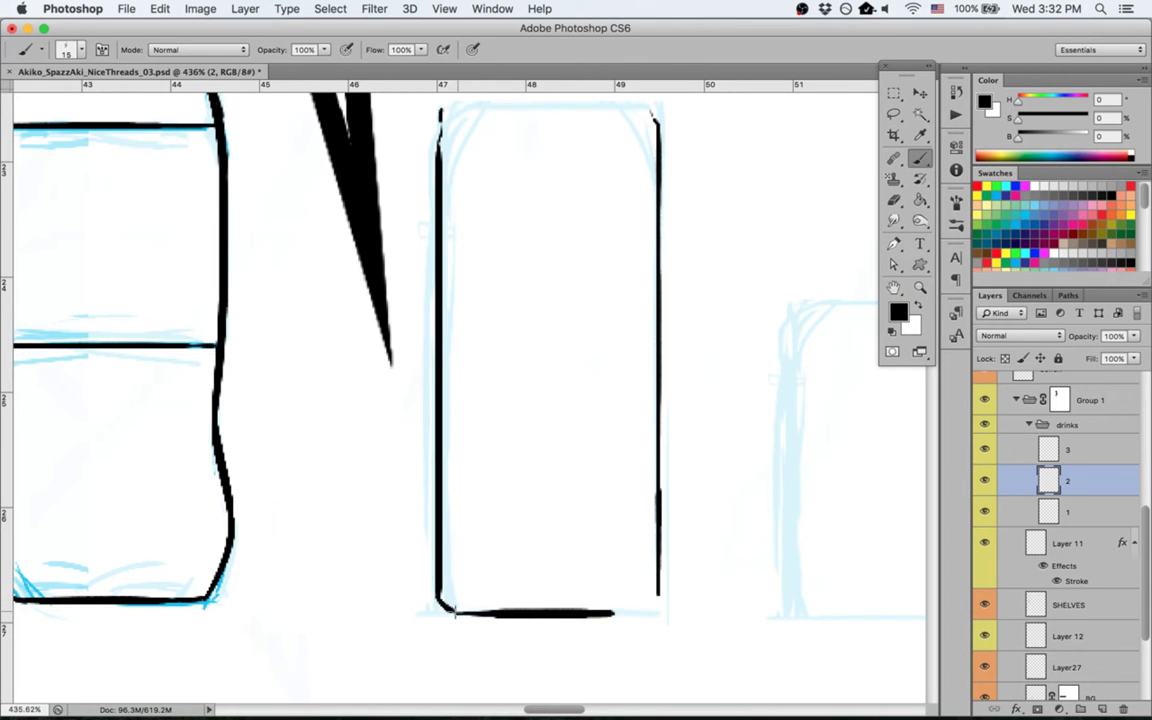
pyautogui.press('super+z')
pyautogui.moveTo(452, 611)
pyautogui.mouseDown()
pyautogui.moveTo(655, 614)
pyautogui.moveTo(663, 582)
pyautogui.moveTo(656, 612)
pyautogui.mouseUp()
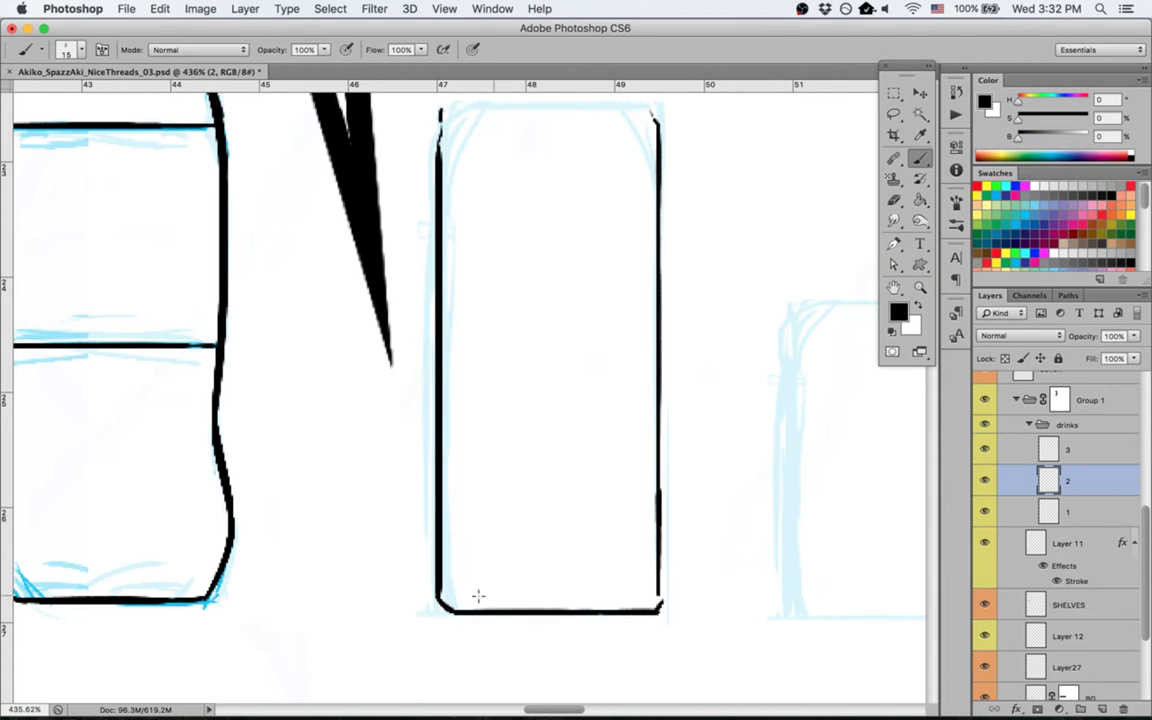
pyautogui.moveTo(447, 596); pyautogui.dragTo(656, 597)
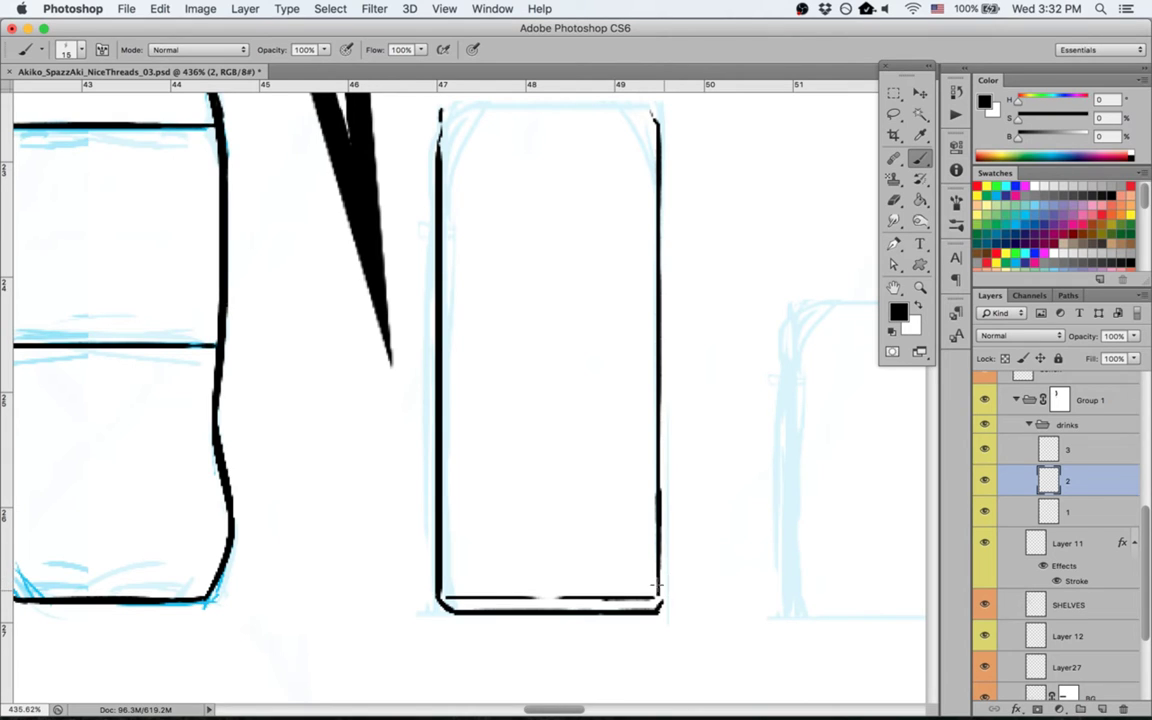
pyautogui.moveTo(588, 600); pyautogui.dragTo(680, 642)
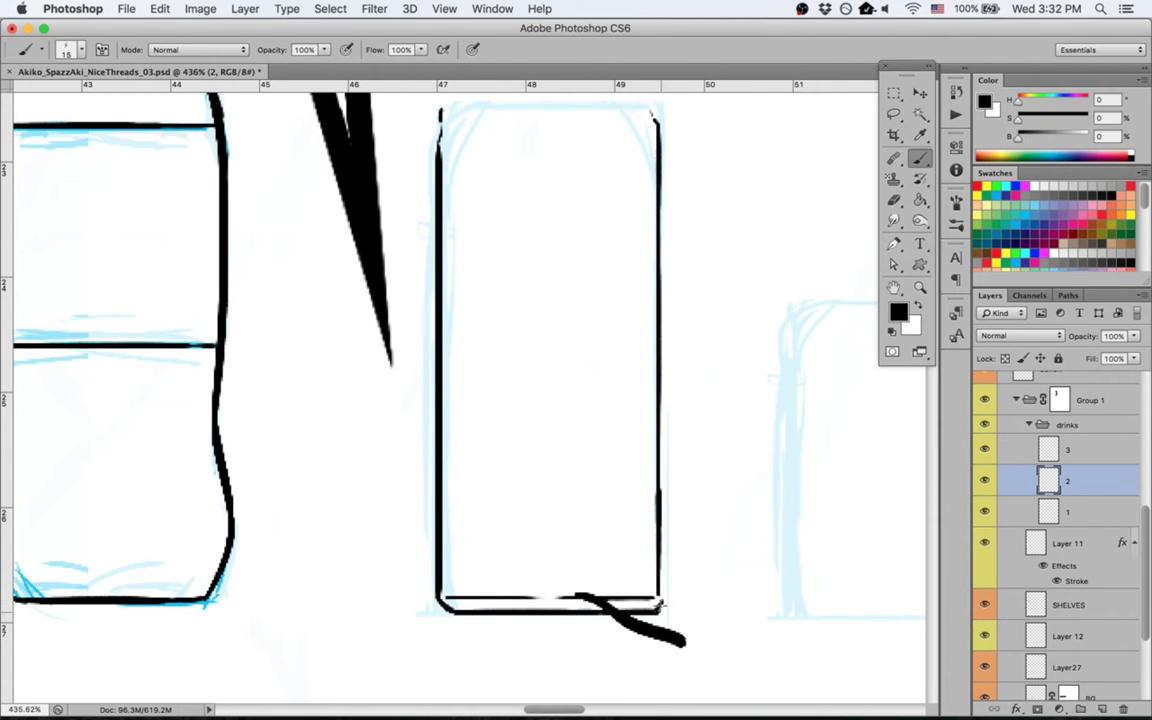
pyautogui.press('super+z')
# Step: Select the tall can's lower right corner and narrow it slightly with Free Transform to line up with the side
pyautogui.press('m')
pyautogui.moveTo(548, 596); pyautogui.dragTo(686, 652)
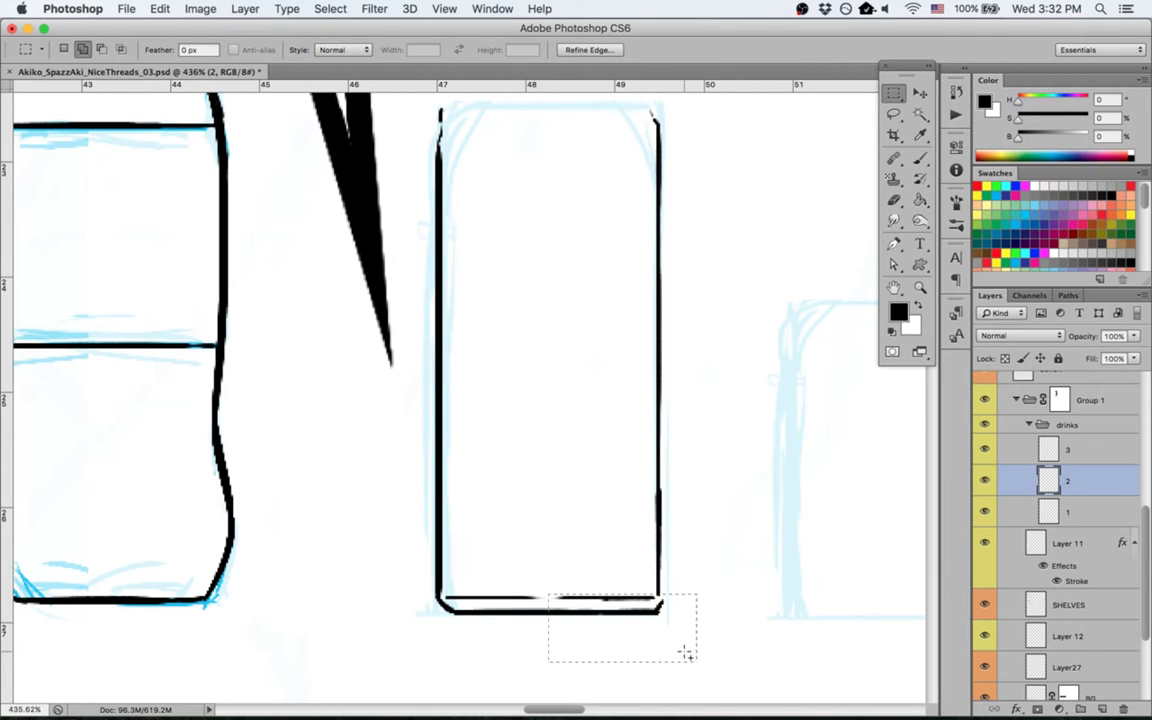
pyautogui.press('super+t')
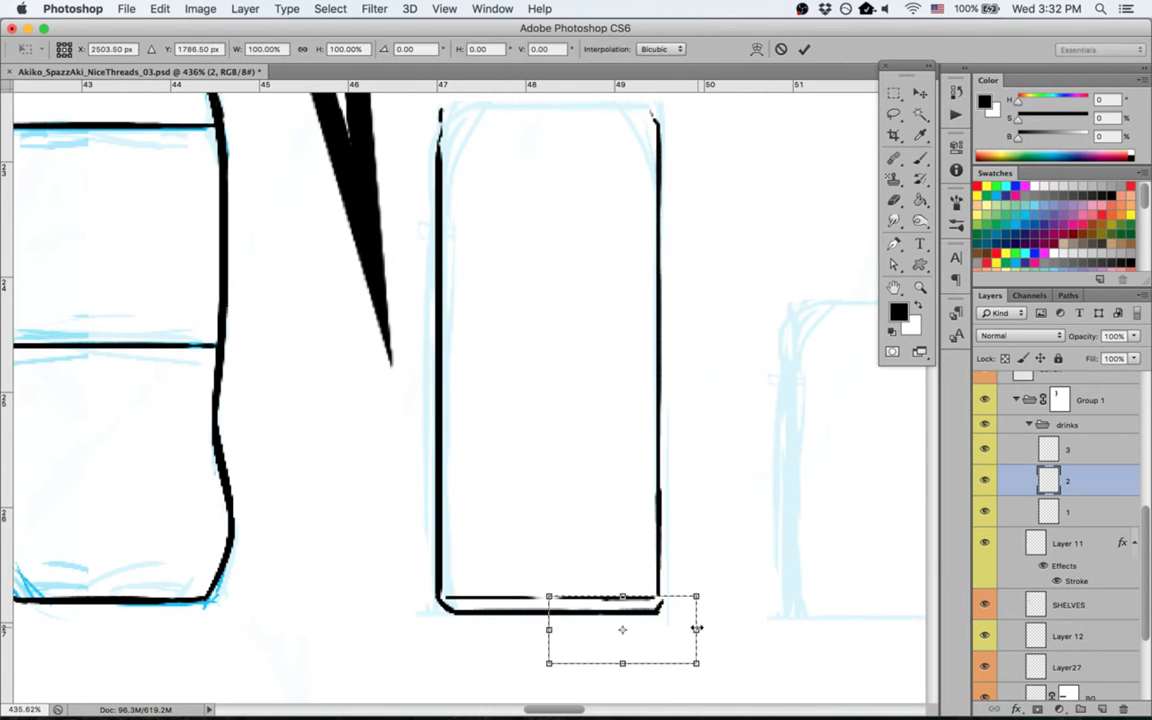
pyautogui.moveTo(697, 629); pyautogui.dragTo(697, 628)
pyautogui.press('Return')
pyautogui.press('v')
pyautogui.press('super+d')
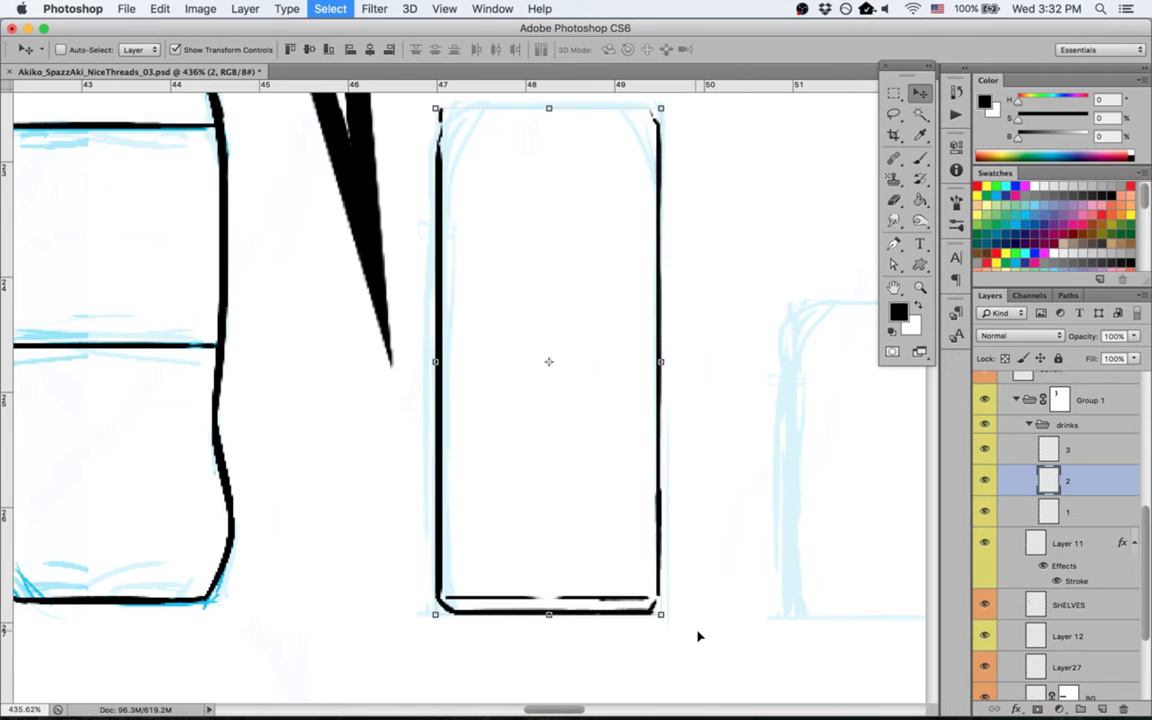
# Step: Ink the tall can's top edge and a parallel rim line just below it
pyautogui.press('space')
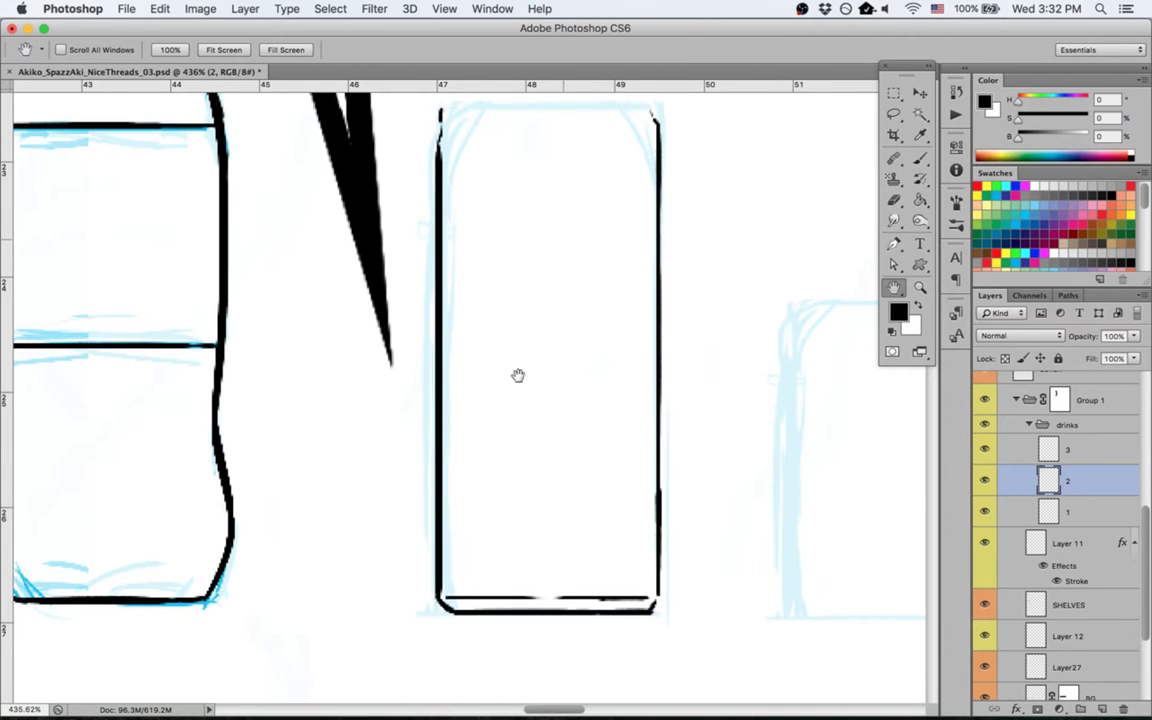
pyautogui.scroll(5, 500, 340)
pyautogui.hscroll(2, 500, 340)
pyautogui.press('b')
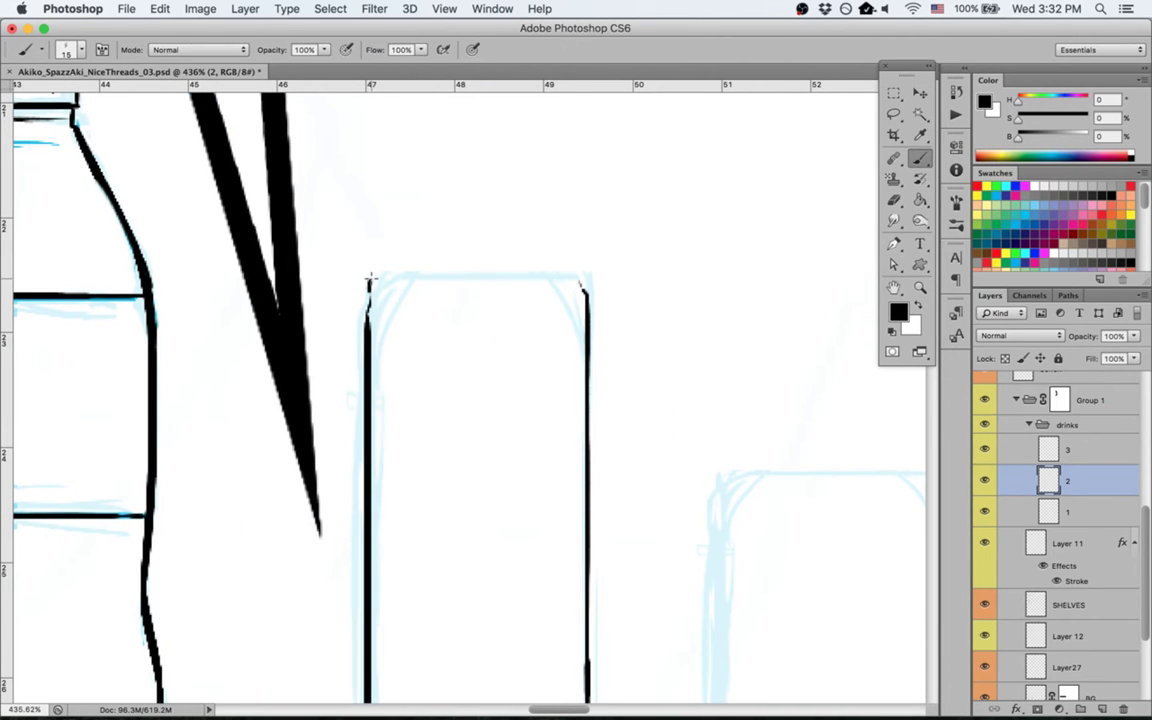
pyautogui.moveTo(370, 281)
pyautogui.mouseDown()
pyautogui.moveTo(578, 309)
pyautogui.moveTo(366, 287)
pyautogui.moveTo(371, 296)
pyautogui.moveTo(576, 298)
pyautogui.mouseUp()
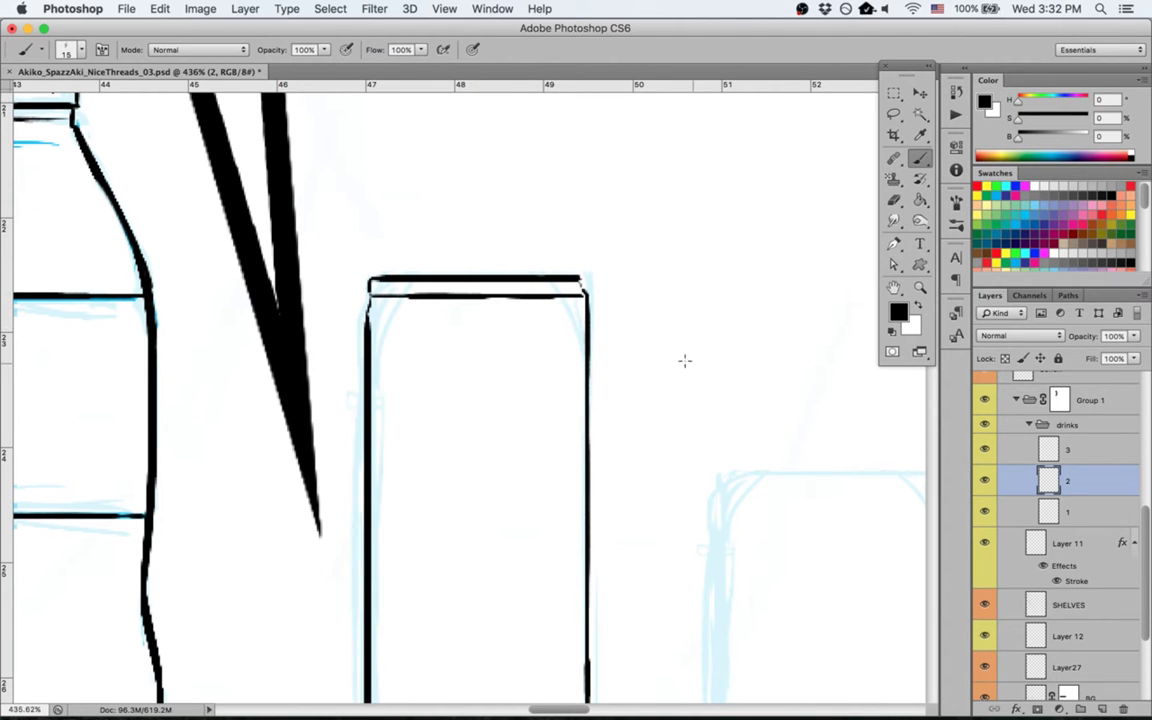
pyautogui.press('space')
pyautogui.moveTo(694, 370)
pyautogui.mouseDown()
pyautogui.moveTo(656, 316)
pyautogui.moveTo(620, 300)
pyautogui.mouseUp()
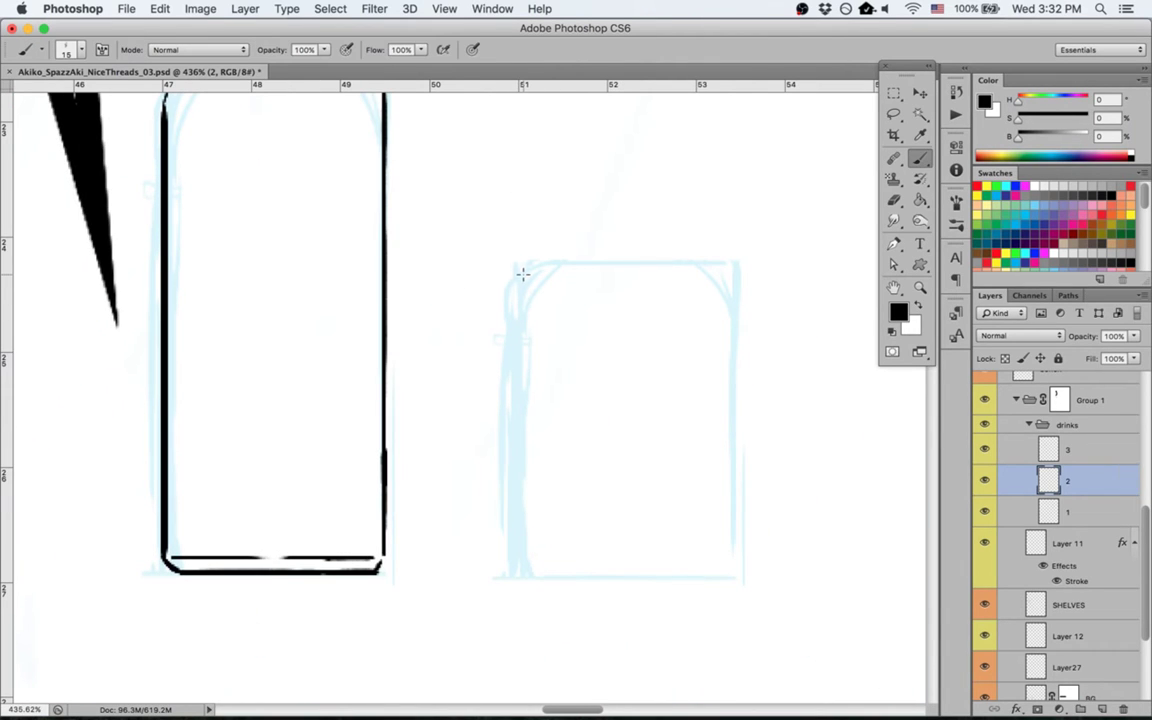
pyautogui.moveTo(510, 270); pyautogui.dragTo(528, 576)
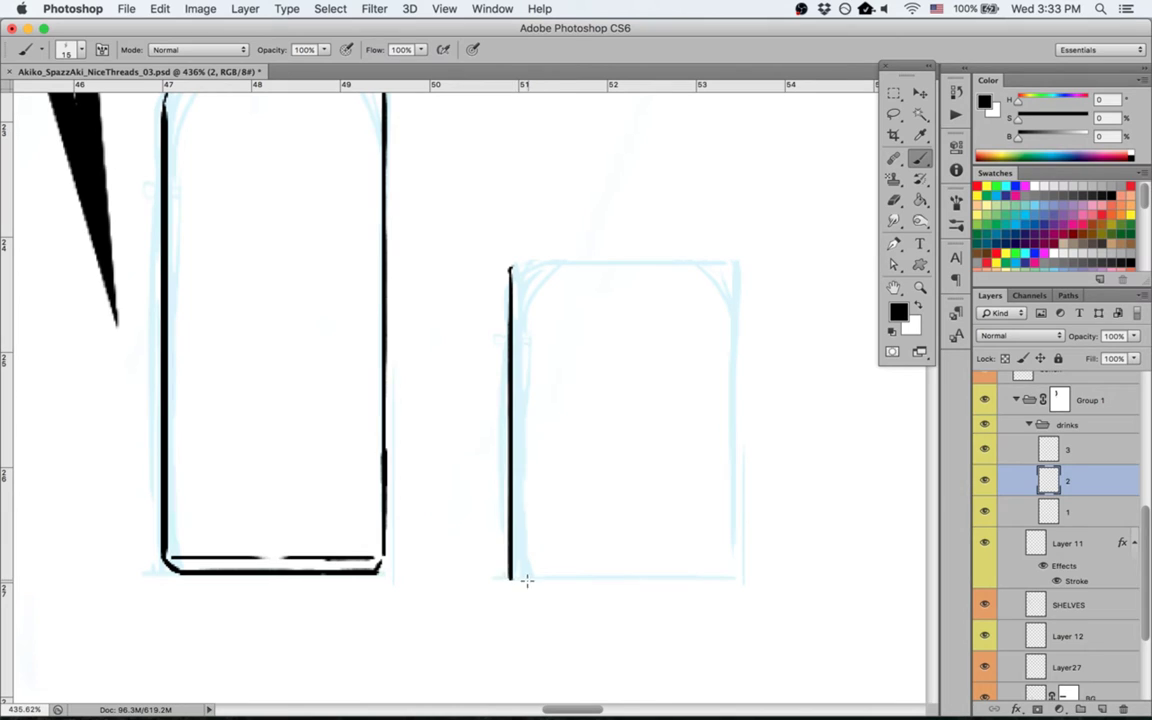
pyautogui.press('super+alt+z')
pyautogui.press('super+alt+z')
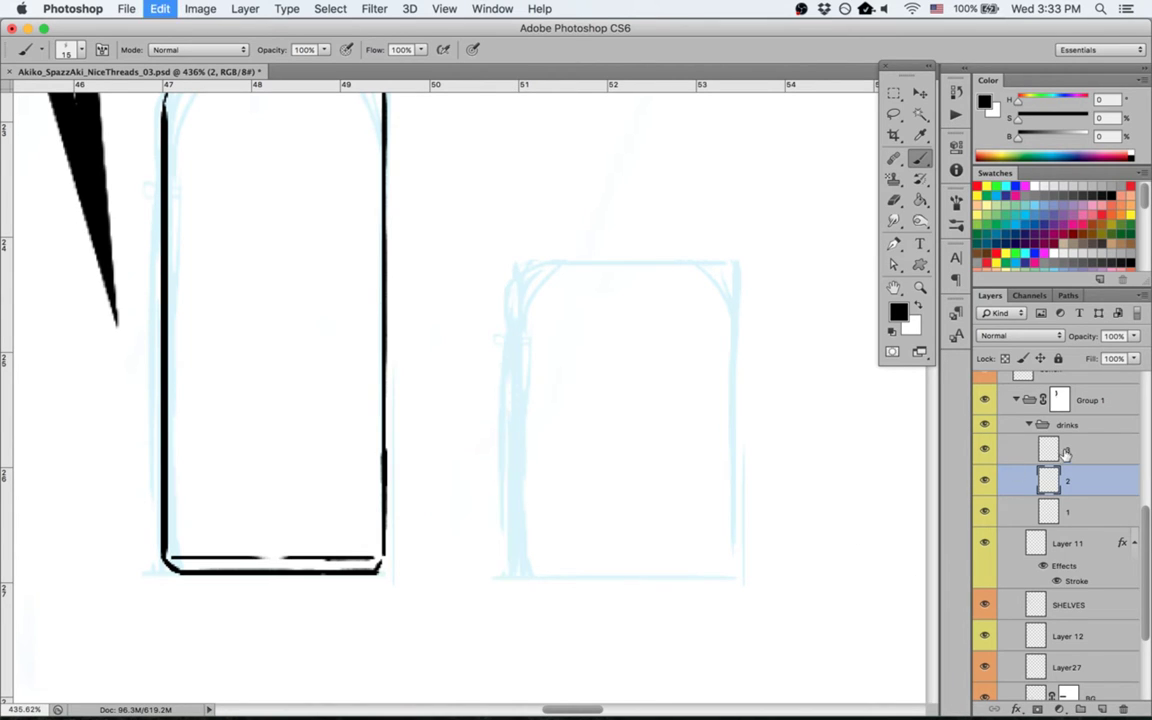
# Step: On layer 3, ink the short can's rectangular outline in black and erase the overshoot at its lower right corner
pyautogui.click(1066, 453)
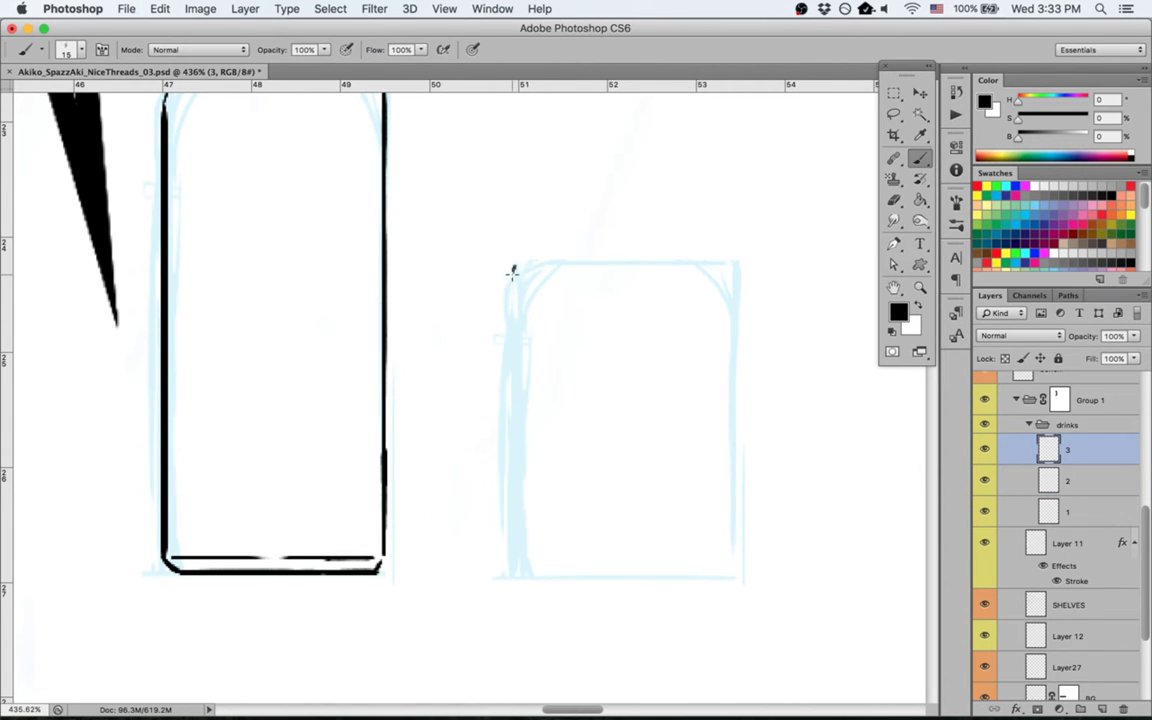
pyautogui.moveTo(512, 267)
pyautogui.mouseDown()
pyautogui.moveTo(514, 576)
pyautogui.moveTo(710, 600)
pyautogui.moveTo(744, 585)
pyautogui.mouseUp()
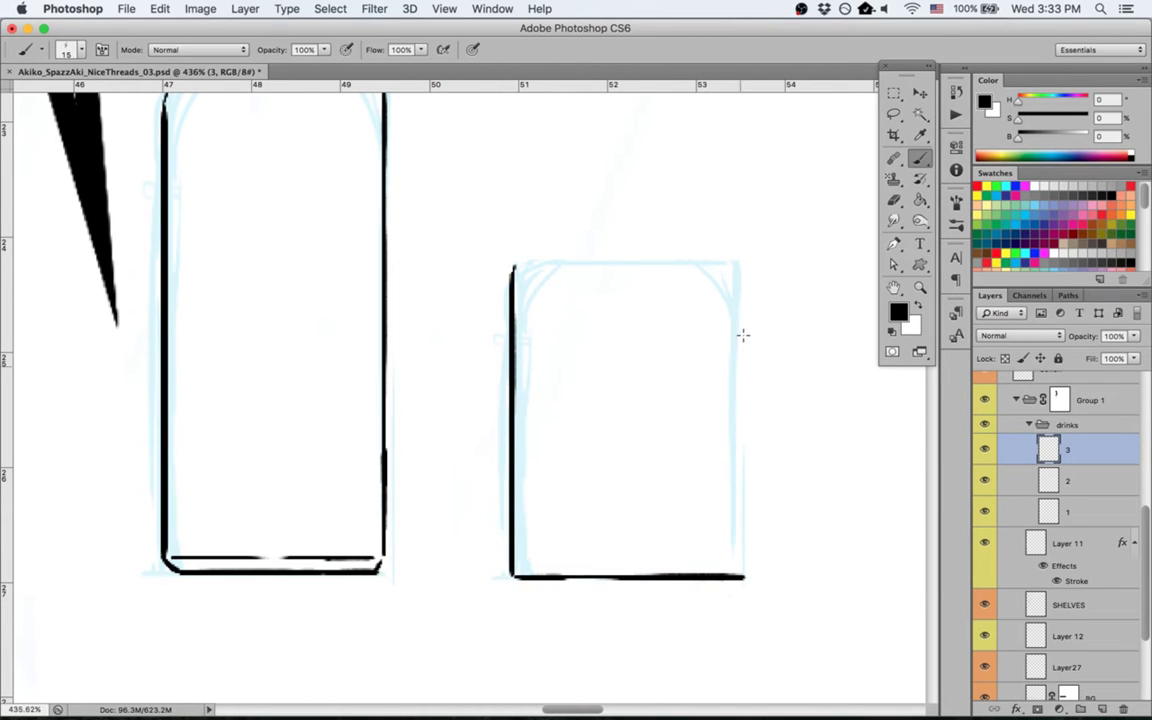
pyautogui.moveTo(735, 268); pyautogui.dragTo(740, 573)
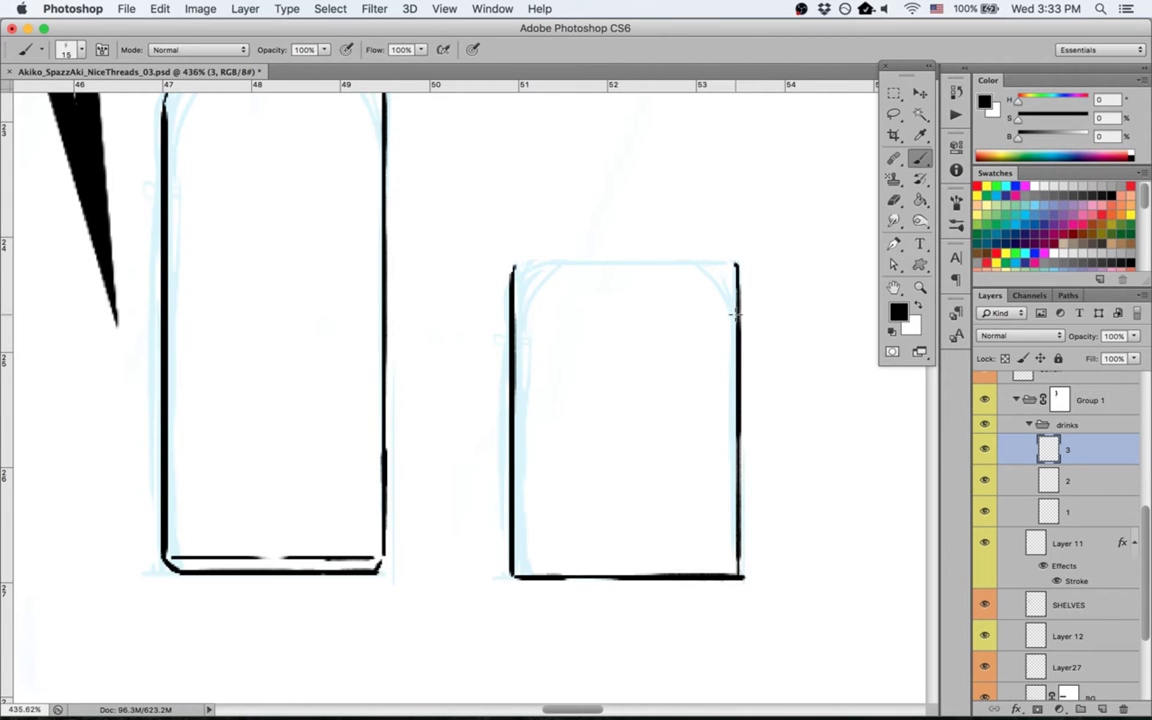
pyautogui.moveTo(513, 265); pyautogui.dragTo(680, 266)
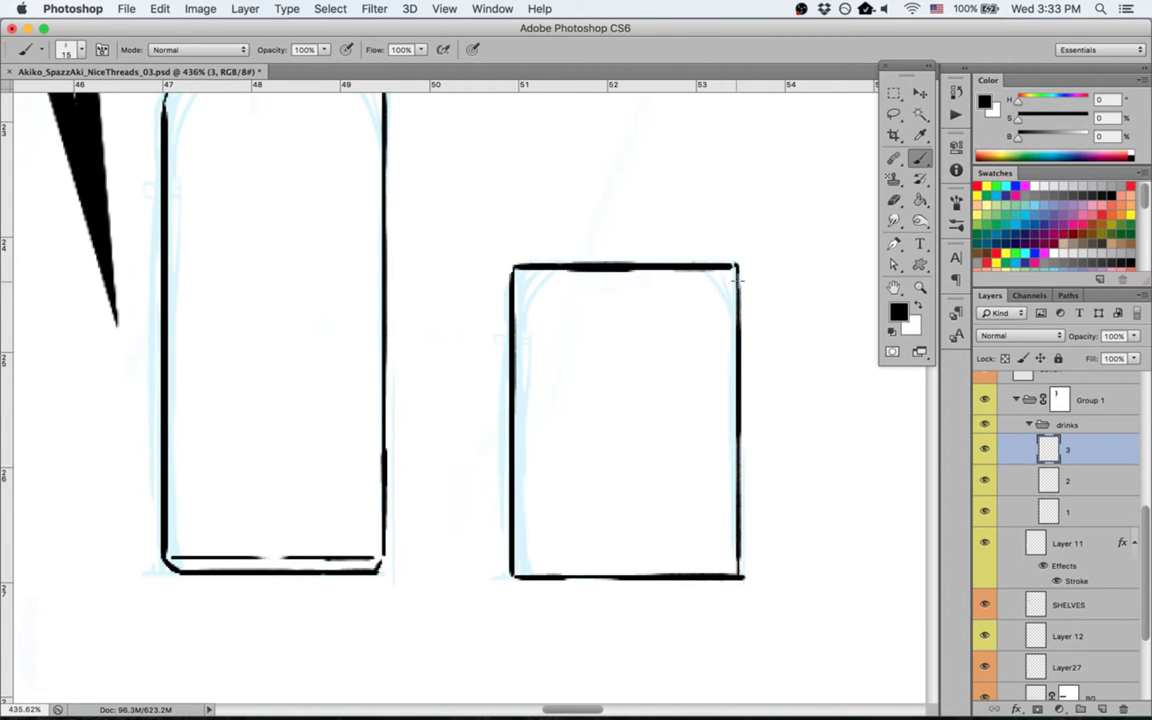
pyautogui.press('super+z')
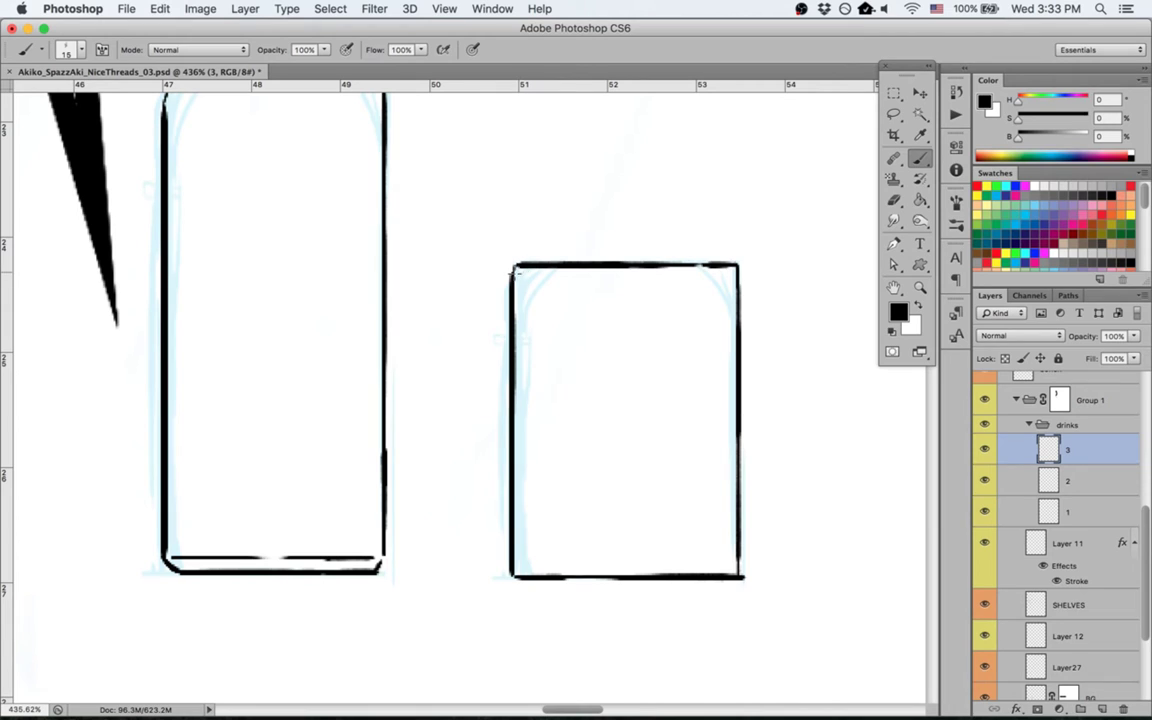
pyautogui.press('e')
pyautogui.press('super+z')
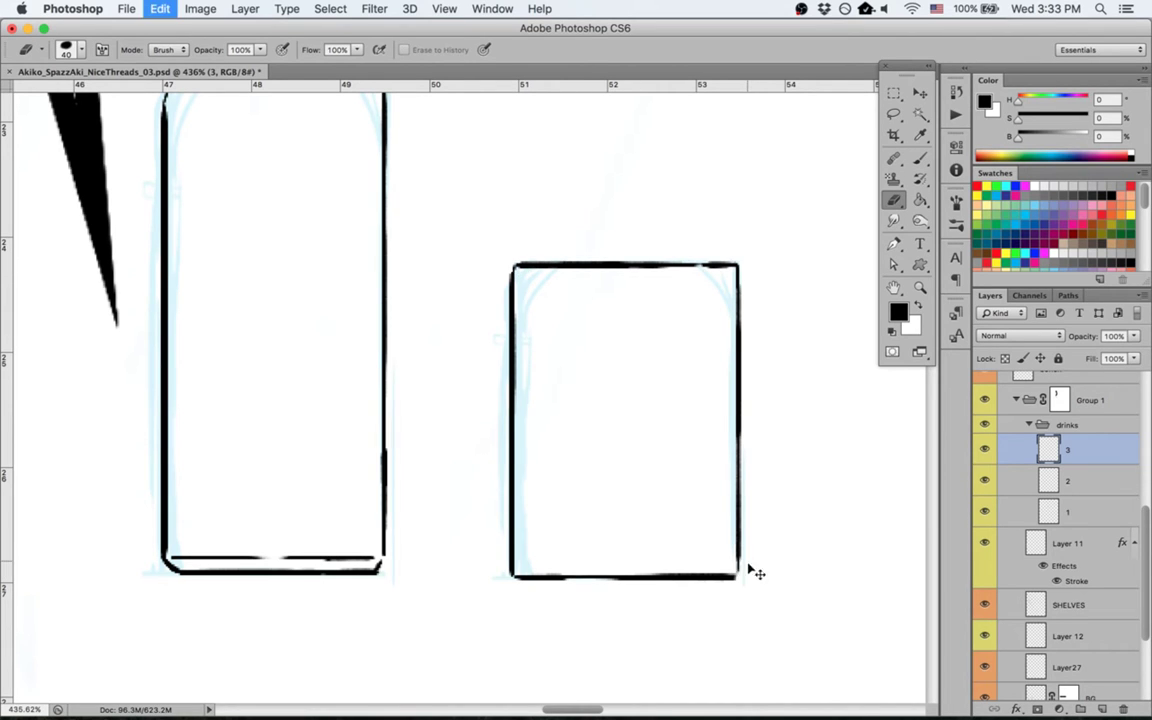
pyautogui.click(744, 573)
# Step: Move the finished bottle on layer 1 onto the far left of the upper shelf behind the standing man
pyautogui.press('super+0')
pyautogui.press('z')
pyautogui.moveTo(304, 162); pyautogui.dragTo(378, 180)
pyautogui.scroll(-5, 627, 328)
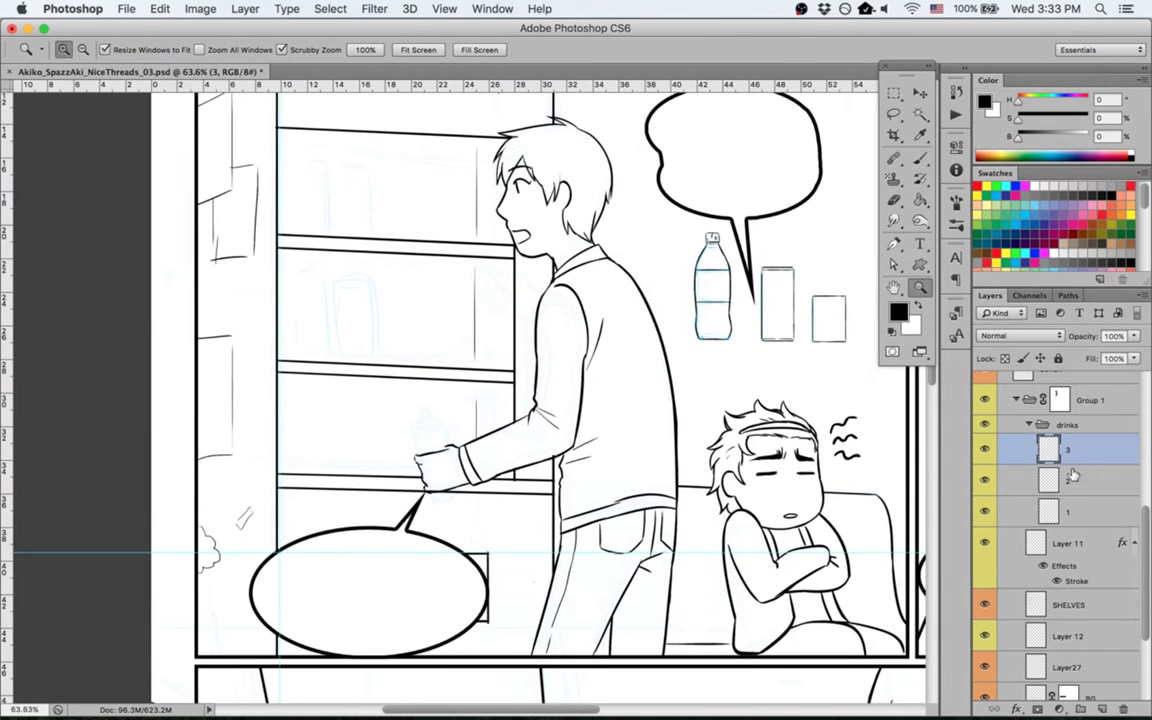
pyautogui.click(1082, 513)
pyautogui.scroll(1, 1082, 513)
pyautogui.scroll(2, 841, 483)
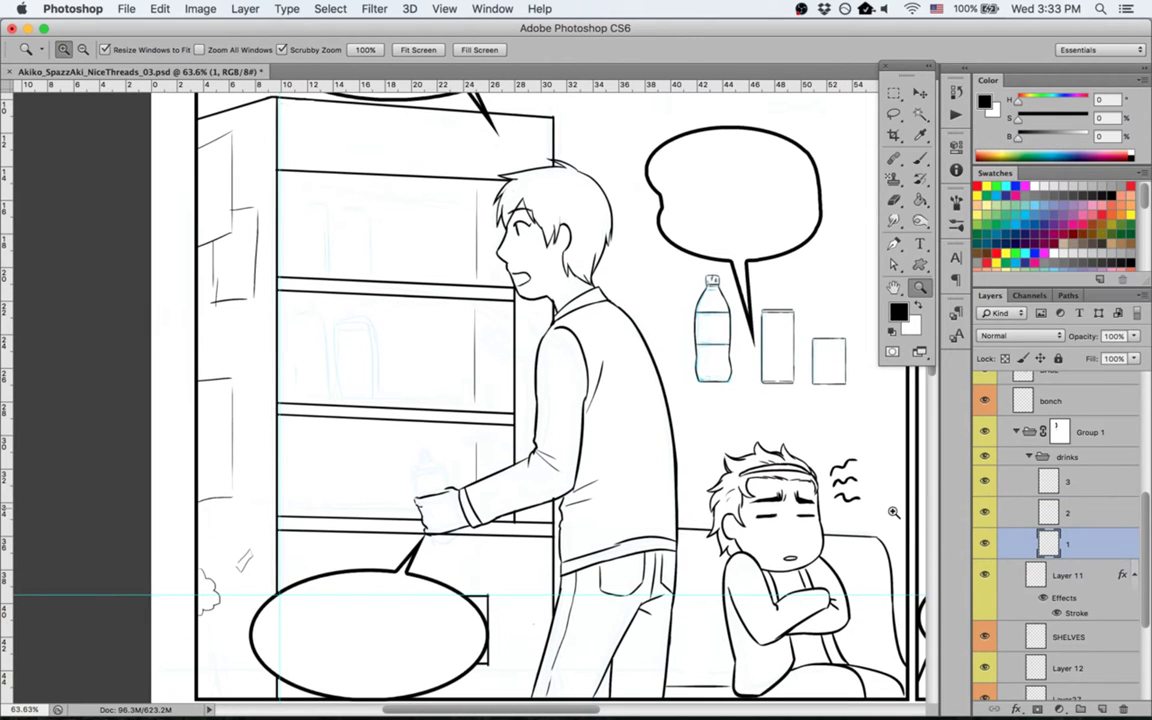
pyautogui.press('v')
pyautogui.moveTo(723, 443); pyautogui.dragTo(317, 342)
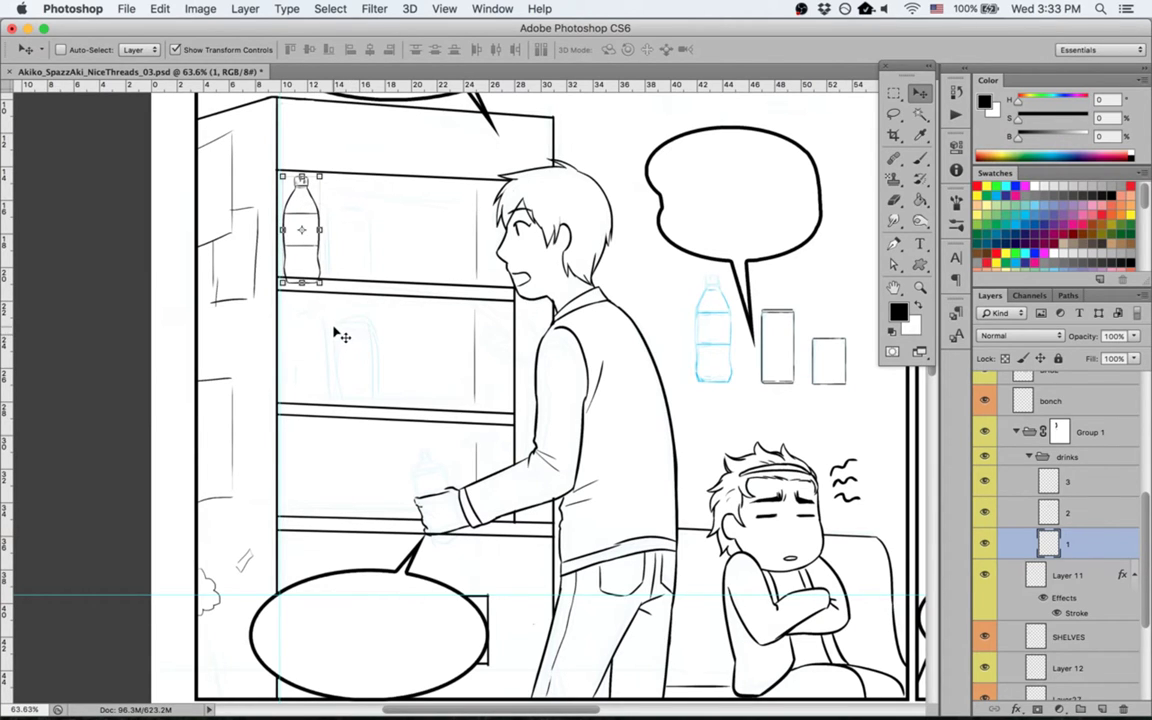
# Step: Set the foreground color to white at 100% brightness and fill the shelved bottle's interior with the Paint Bucket
pyautogui.press('super+j')
pyautogui.press('super+z')
pyautogui.press('z')
pyautogui.moveTo(275, 166); pyautogui.dragTo(663, 249)
pyautogui.press('g')
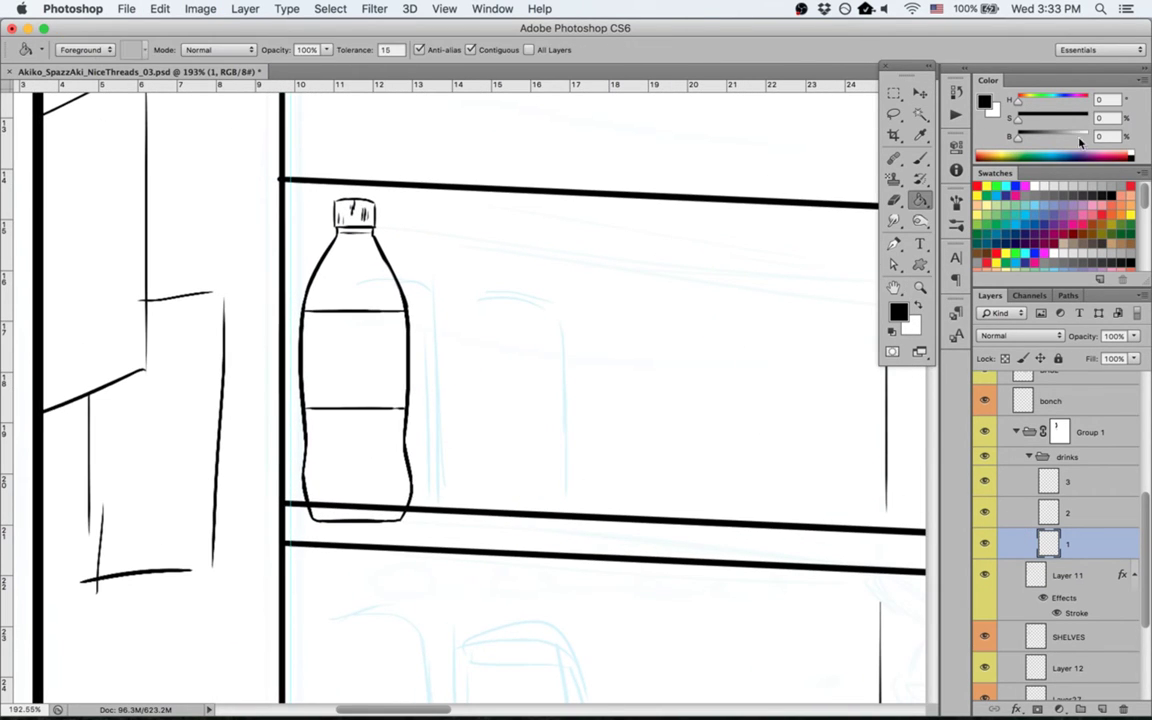
pyautogui.moveTo(1083, 137); pyautogui.dragTo(1113, 143)
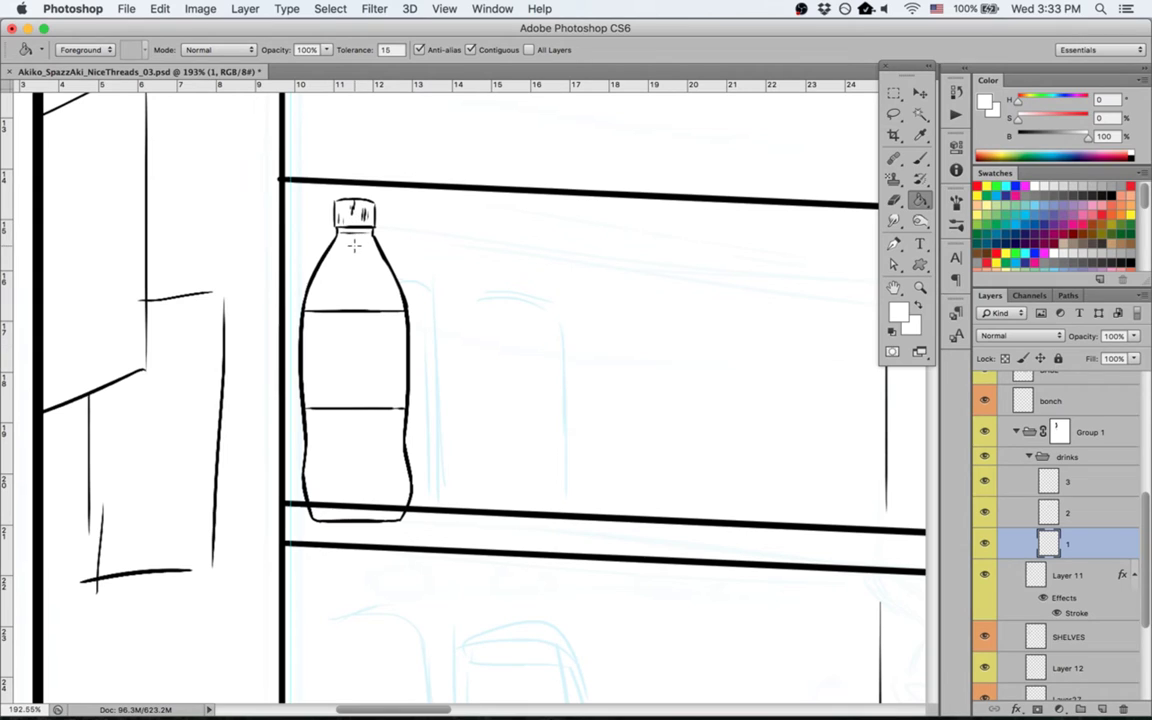
pyautogui.click(367, 457)
pyautogui.press('super+1')
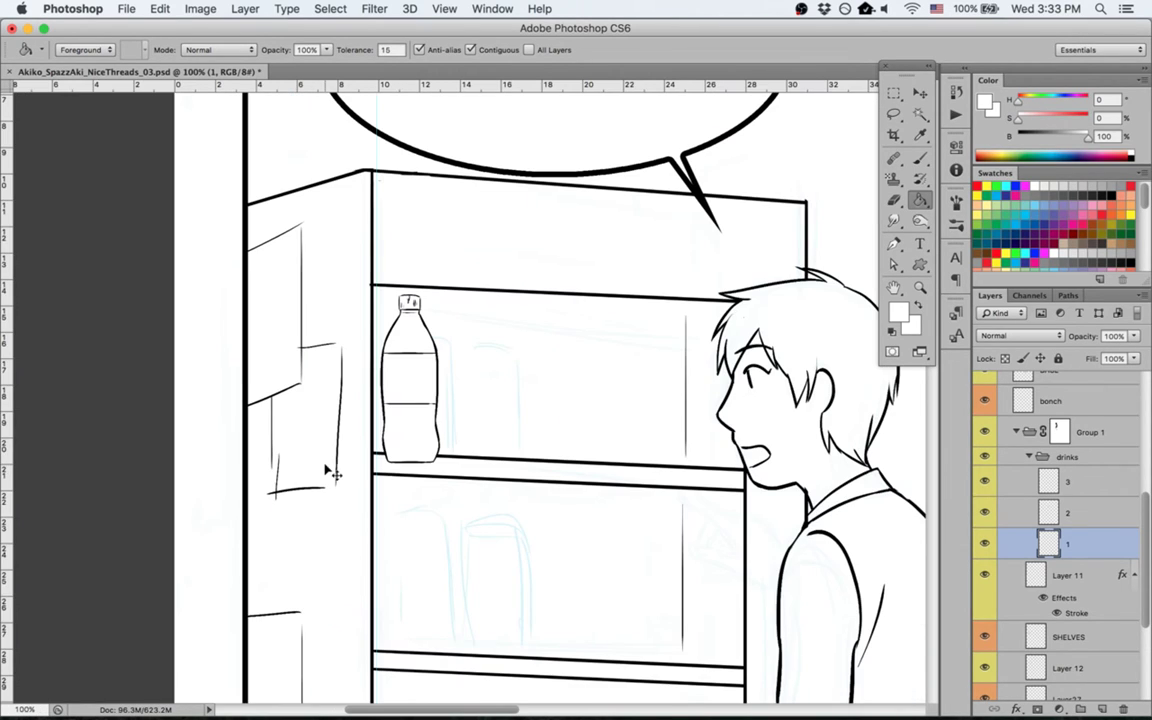
# Step: Duplicate the bottle layer, send the copy beneath layer 1, and shift it left so it sits partly behind the original
pyautogui.press('super+j')
pyautogui.press('super+bracketleft')
pyautogui.press('v')
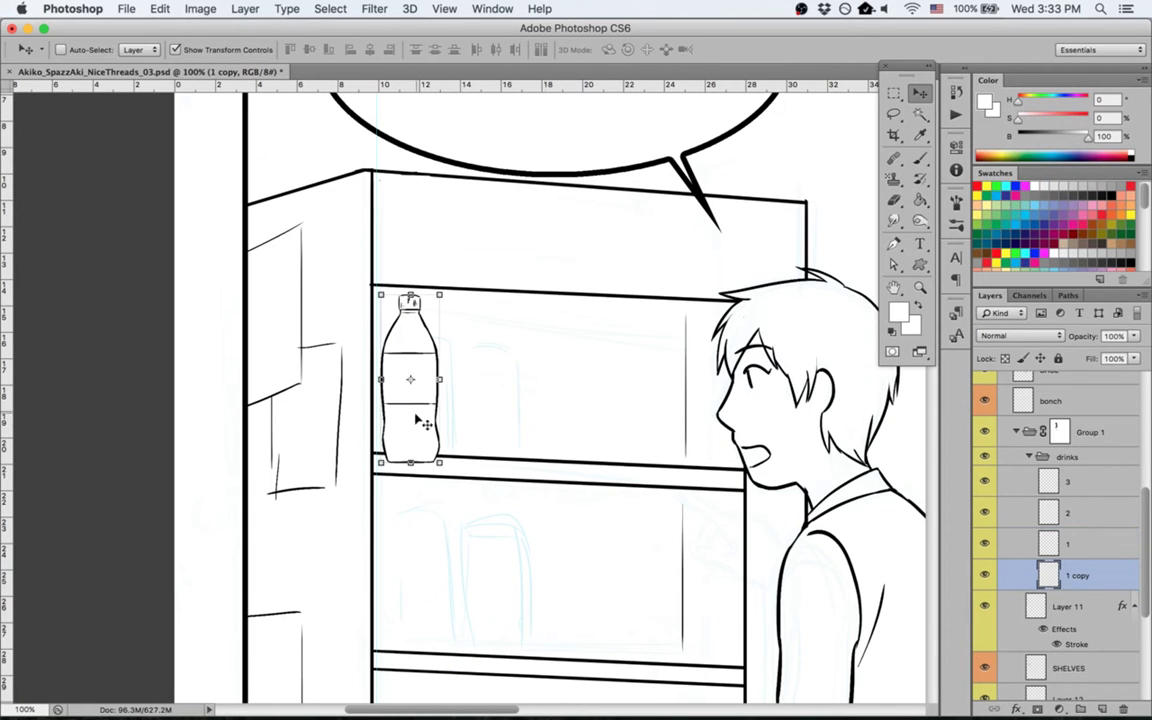
pyautogui.moveTo(415, 380)
pyautogui.mouseDown()
pyautogui.moveTo(381, 423)
pyautogui.moveTo(386, 413)
pyautogui.mouseUp()
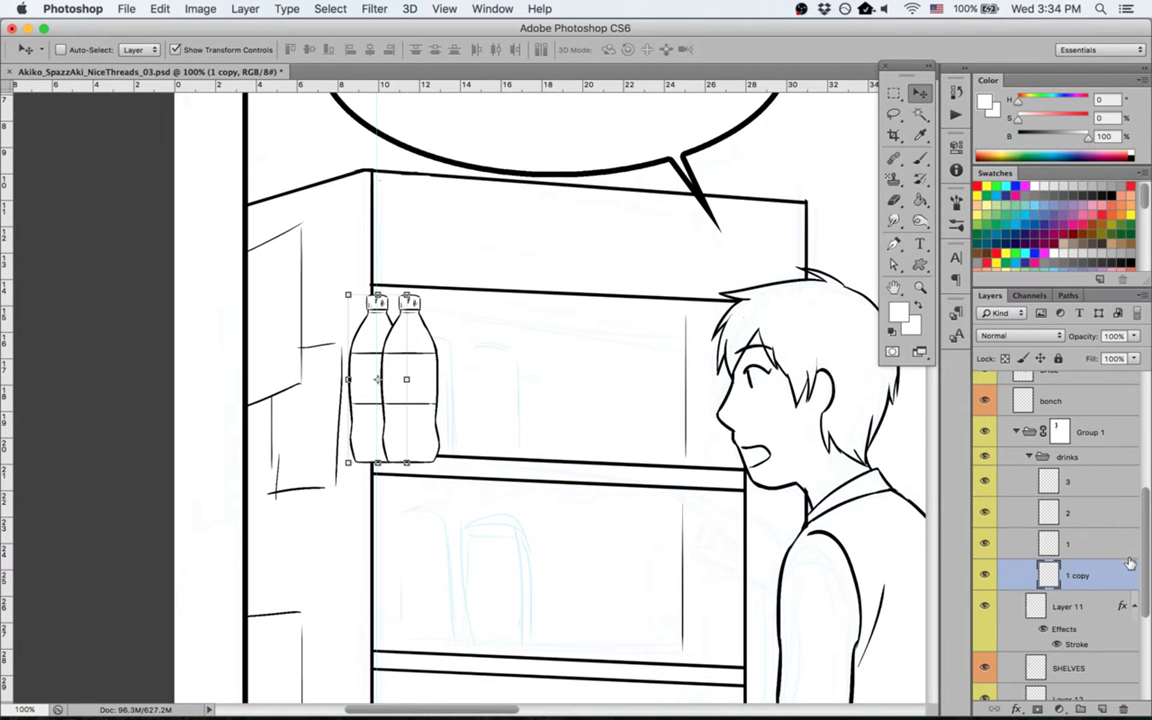
# Step: With the drinks group active, select tall rectangular areas along the shelf unit's left side wall and right inner edge
pyautogui.scroll(-1, 1128, 560)
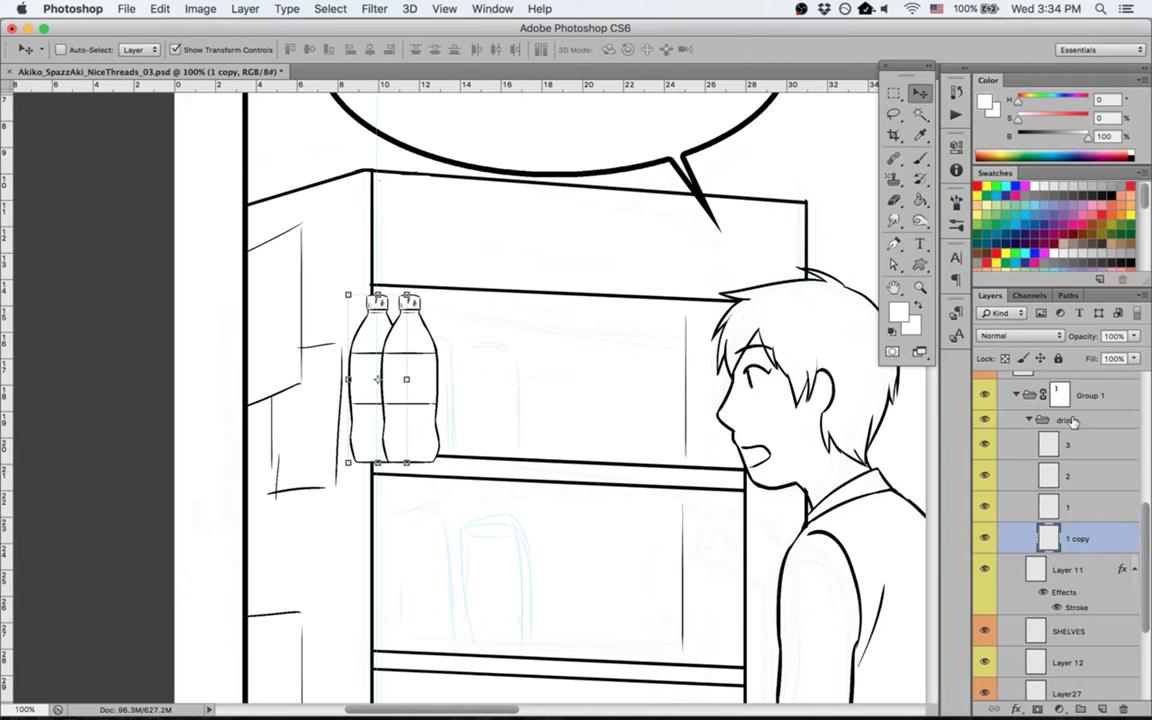
pyautogui.click(1068, 420)
pyautogui.press('m')
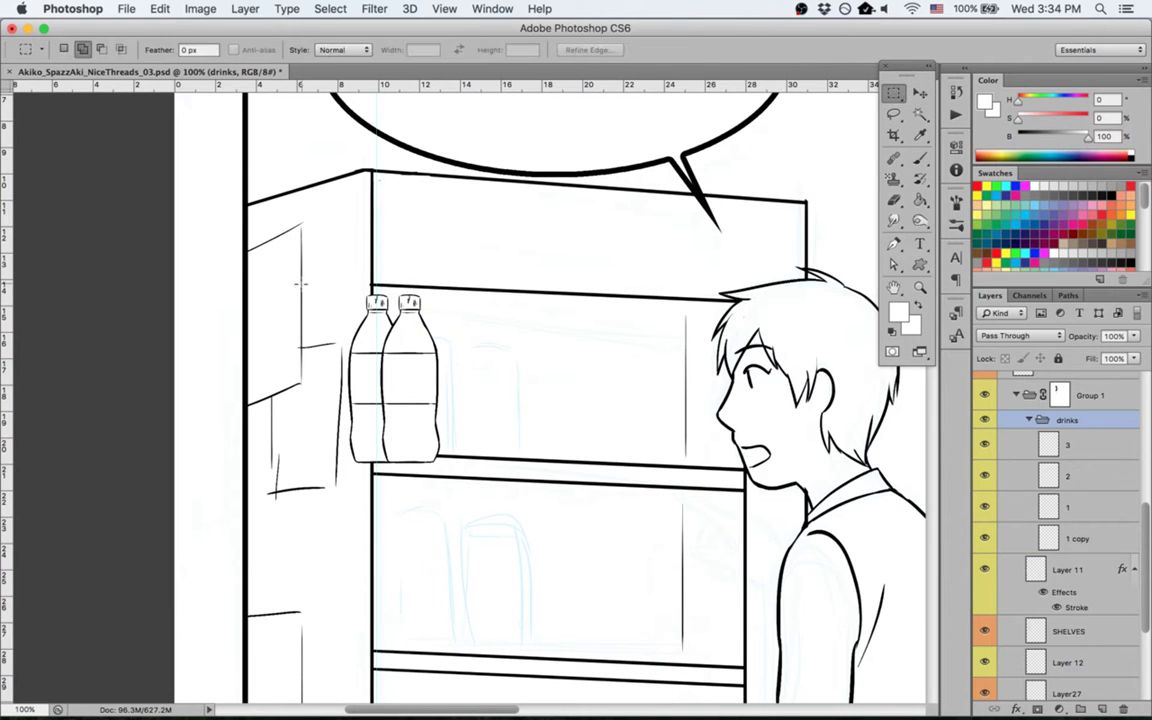
pyautogui.moveTo(332, 318); pyautogui.dragTo(372, 576)
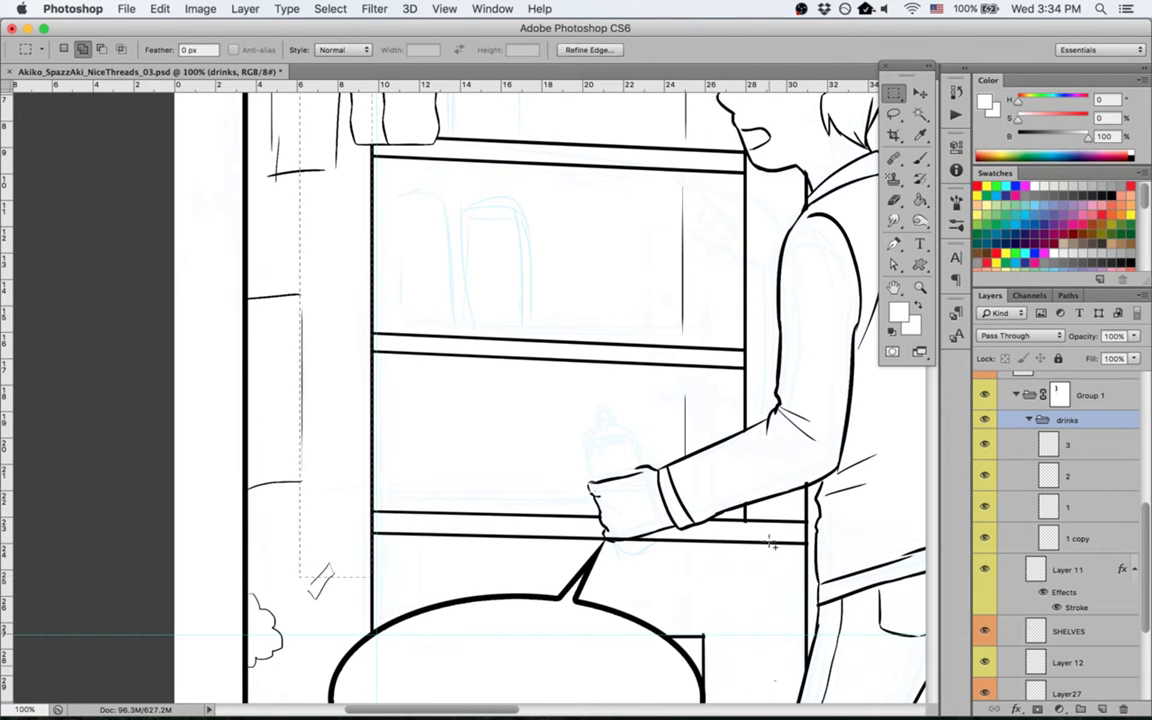
pyautogui.press('super+minus')
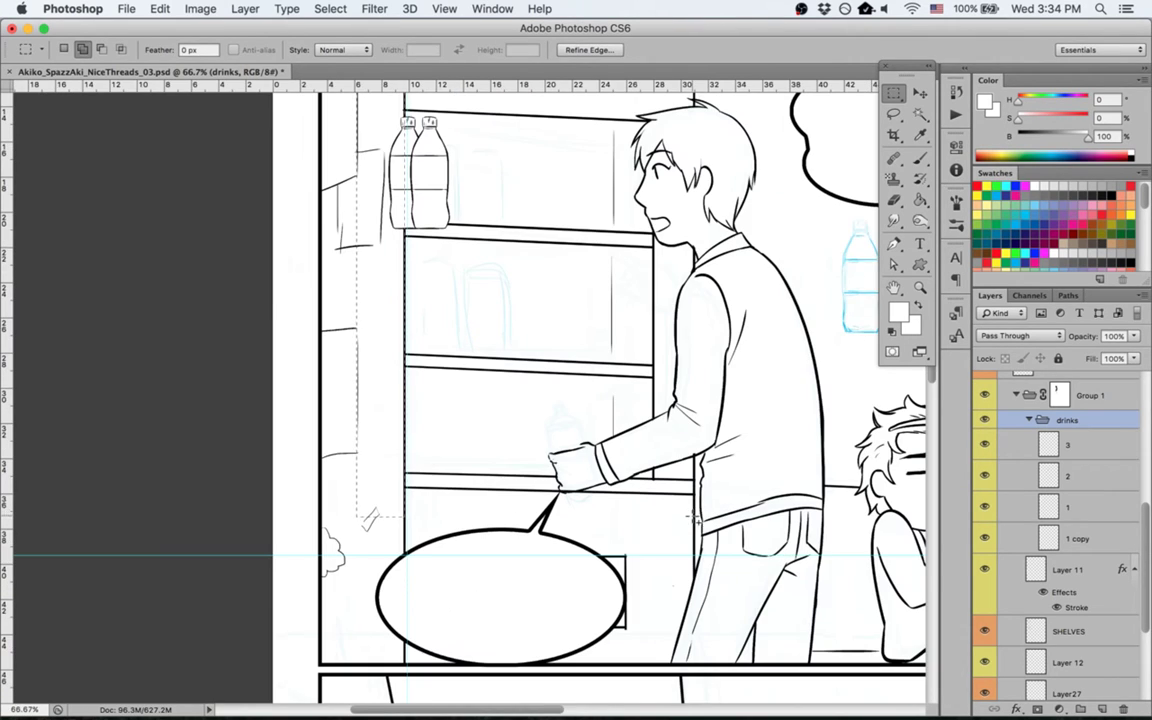
pyautogui.moveTo(693, 519); pyautogui.dragTo(654, 100)
pyautogui.scroll(3, 507, 410)
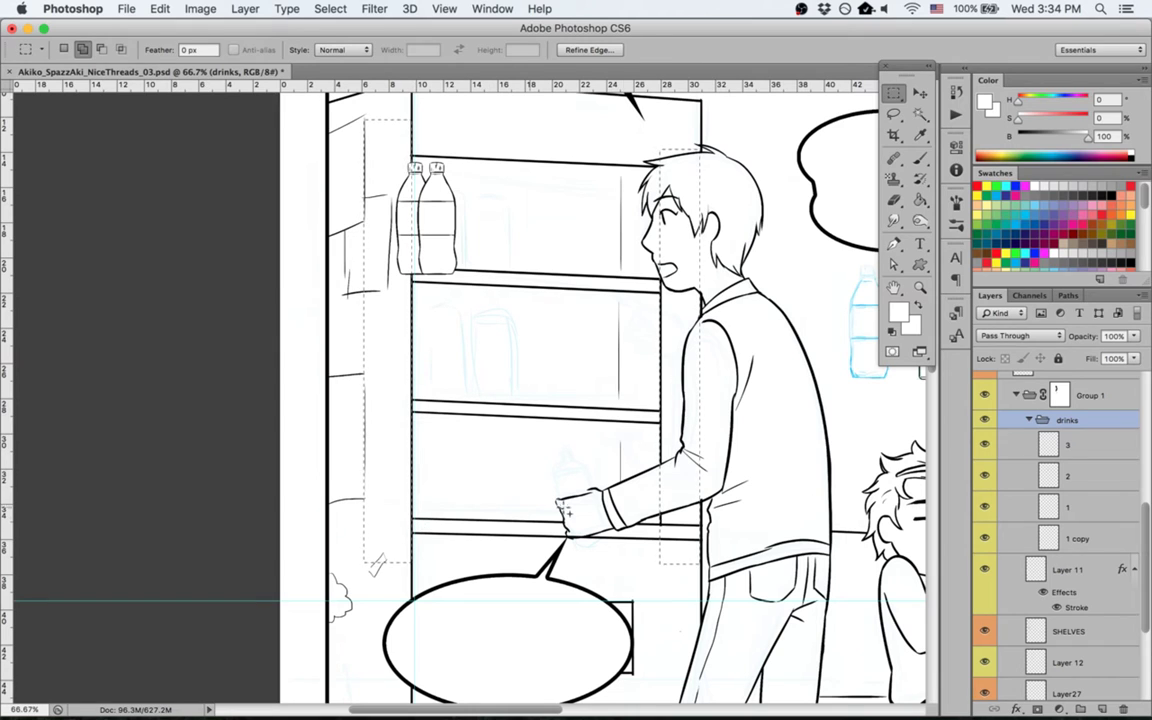
# Step: Add the shelf unit's top panel and shelf fronts to the selection with the Magic Wand, hiding the drinks group while selecting behind the bottles
pyautogui.press('w')
pyautogui.scroll(-5, 1050, 500)
pyautogui.scroll(-3, 908, 556)
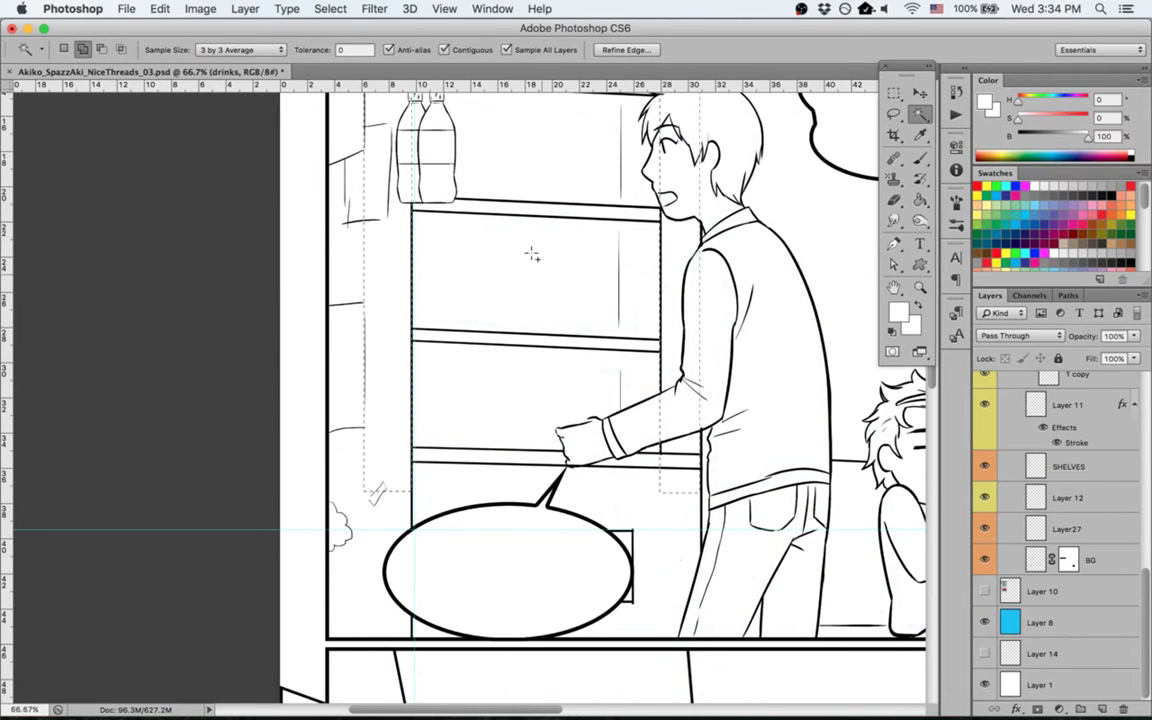
pyautogui.scroll(4, 532, 249)
pyautogui.scroll(2, 507, 247)
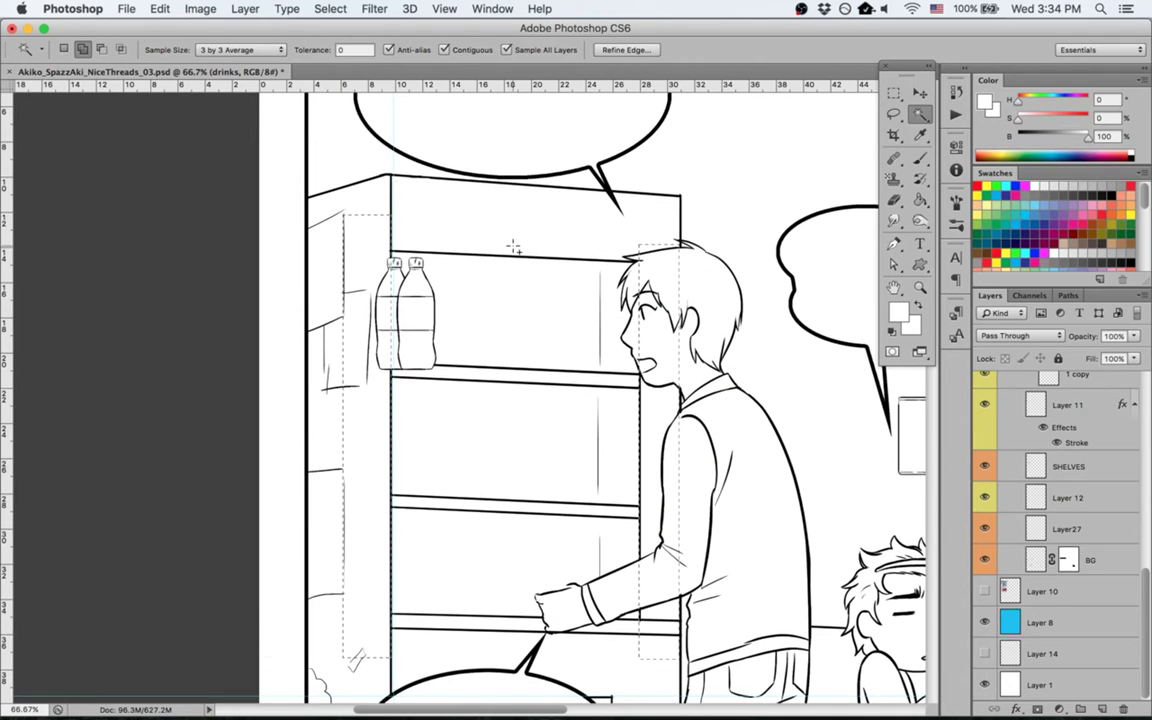
pyautogui.click(513, 240)
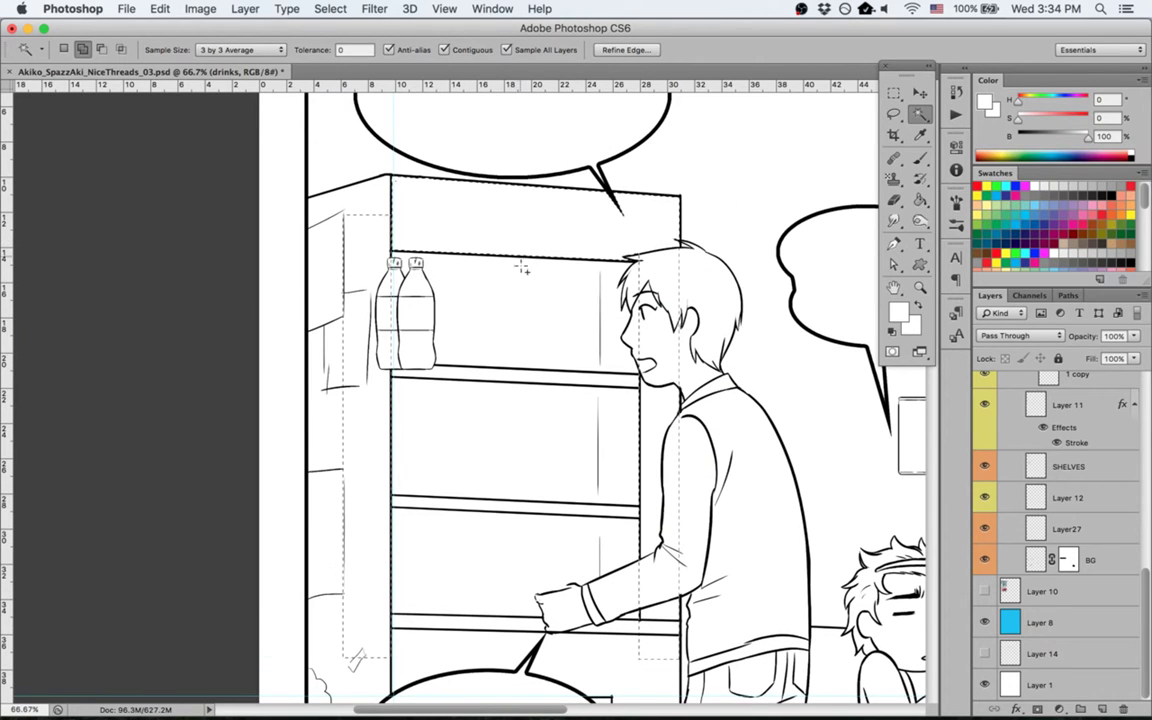
pyautogui.scroll(5, 985, 450)
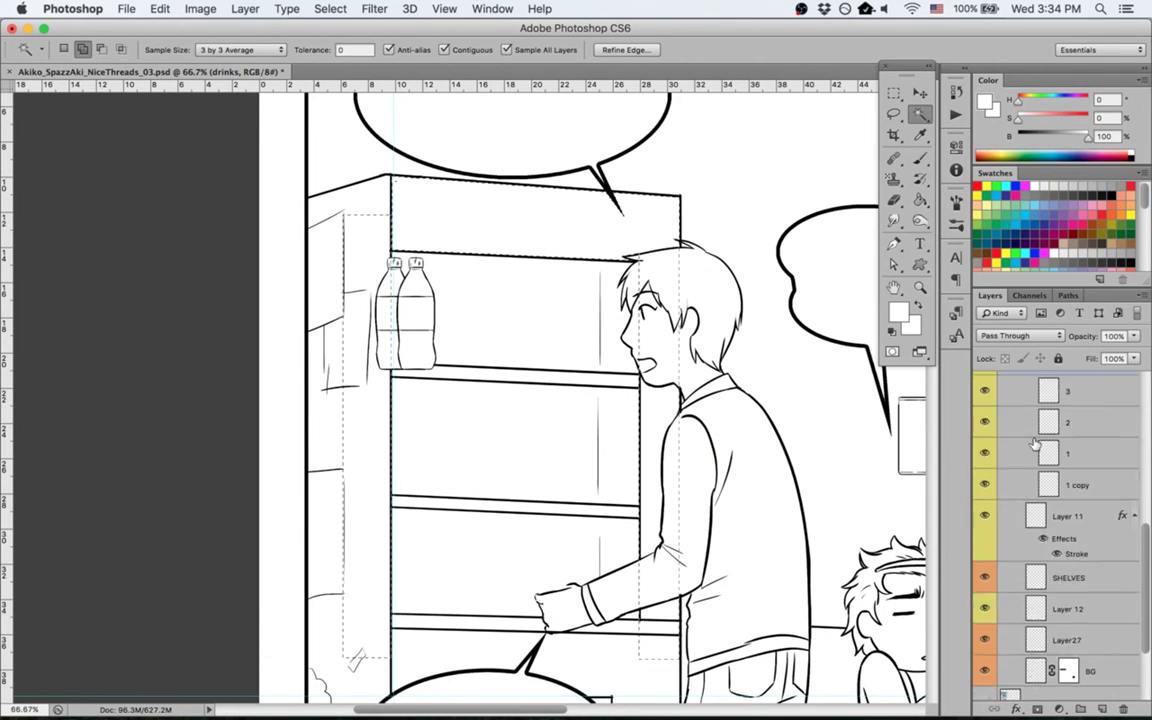
pyautogui.click(985, 456)
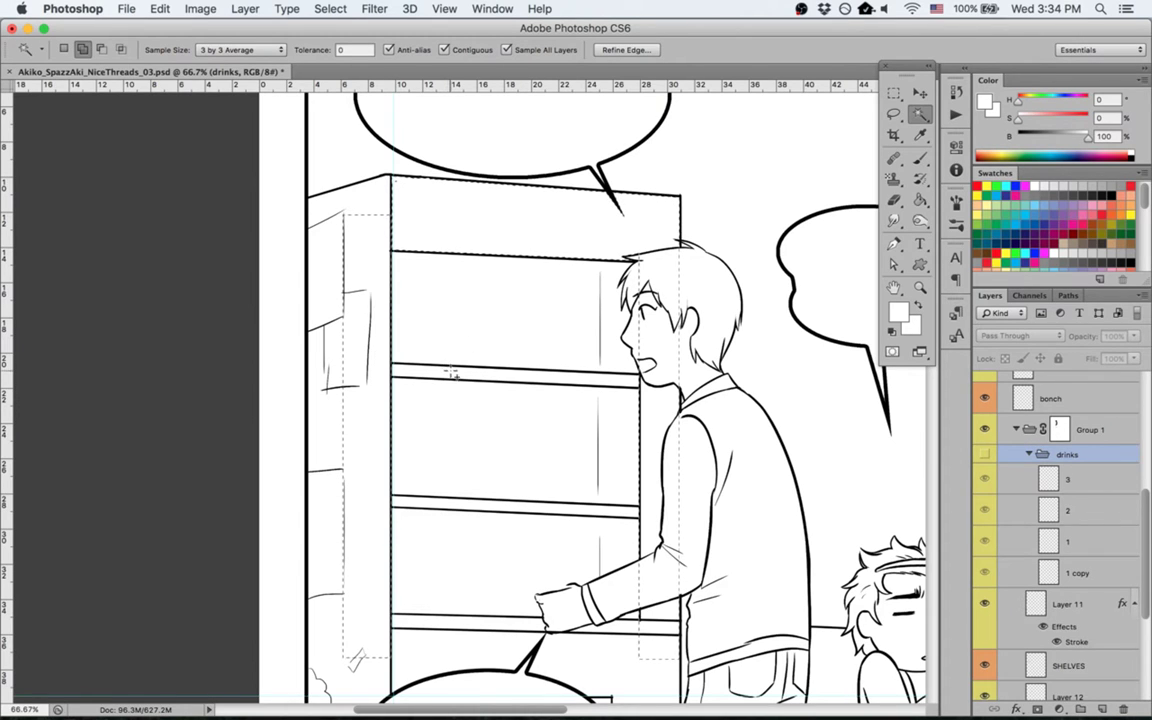
pyautogui.click(486, 506)
pyautogui.click(985, 456)
# Step: Invert the selection and add it as a layer mask on the drinks group, undoing the mask made from the uninverted selection
pyautogui.click(1041, 708)
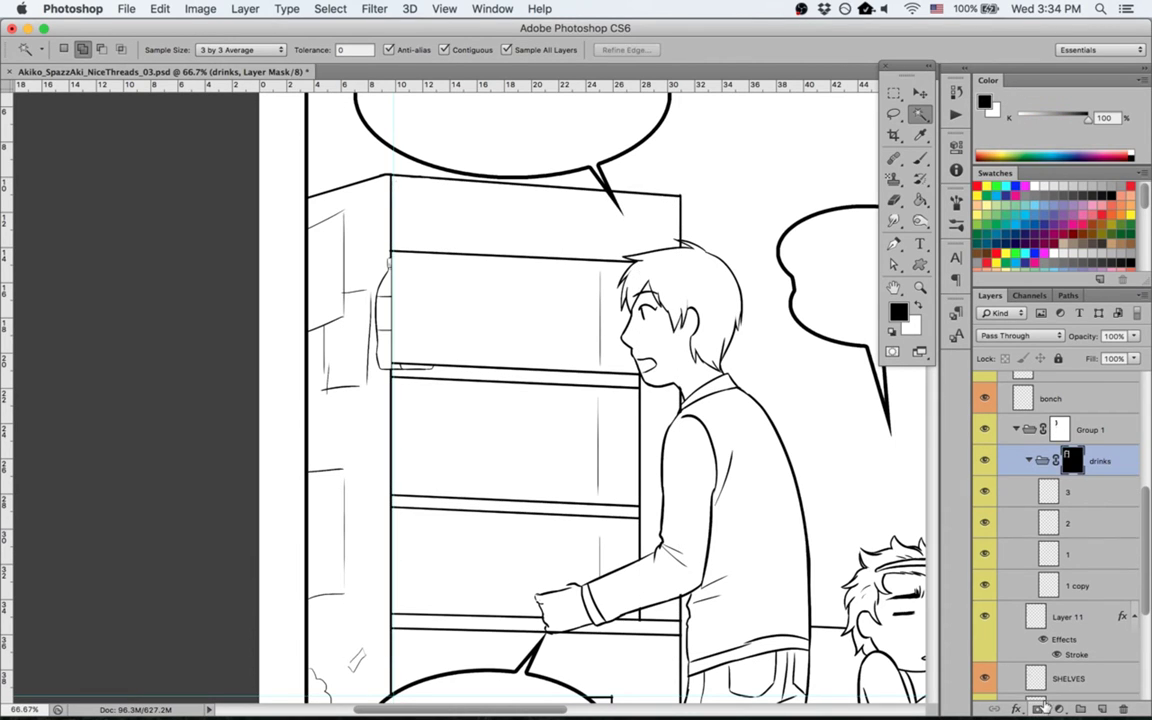
pyautogui.press('super+z')
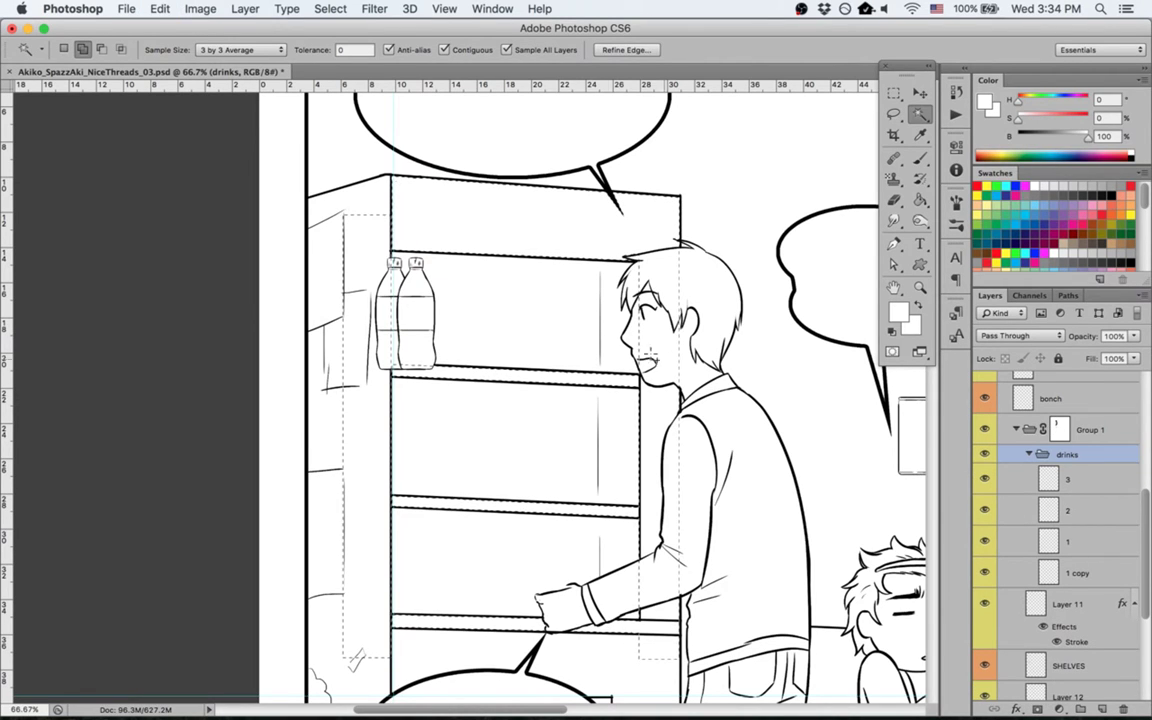
pyautogui.press('l')
pyautogui.rightClick(540, 301)
pyautogui.click(566, 325)
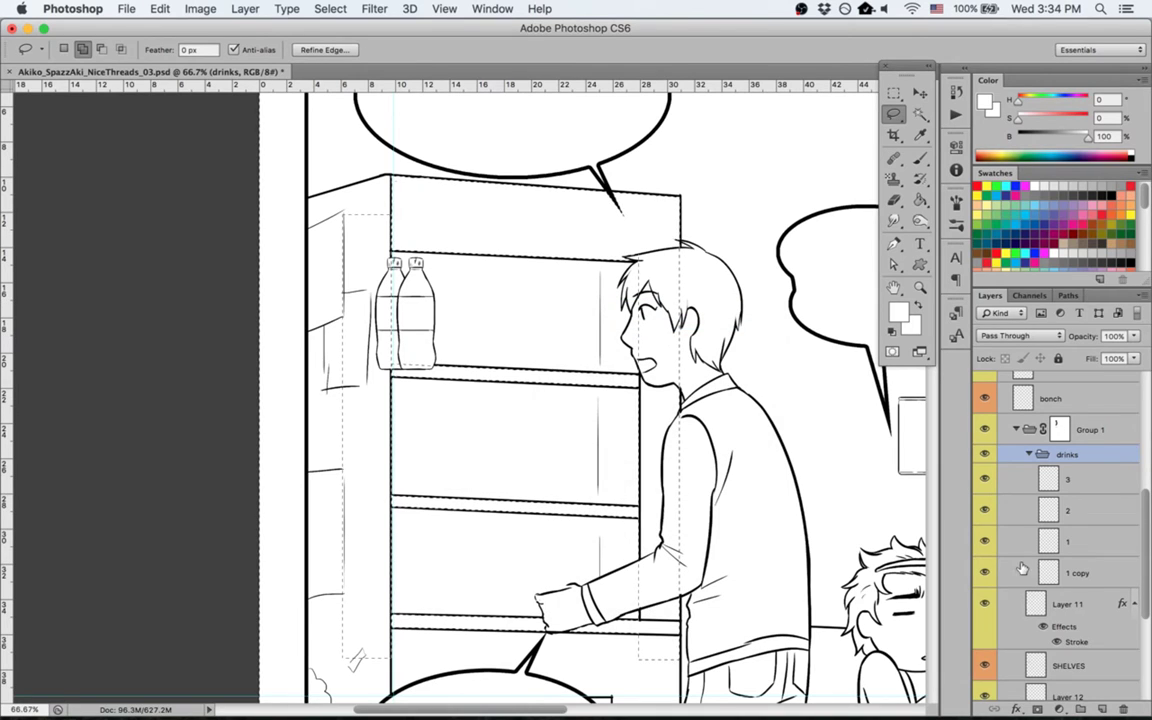
pyautogui.click(1041, 708)
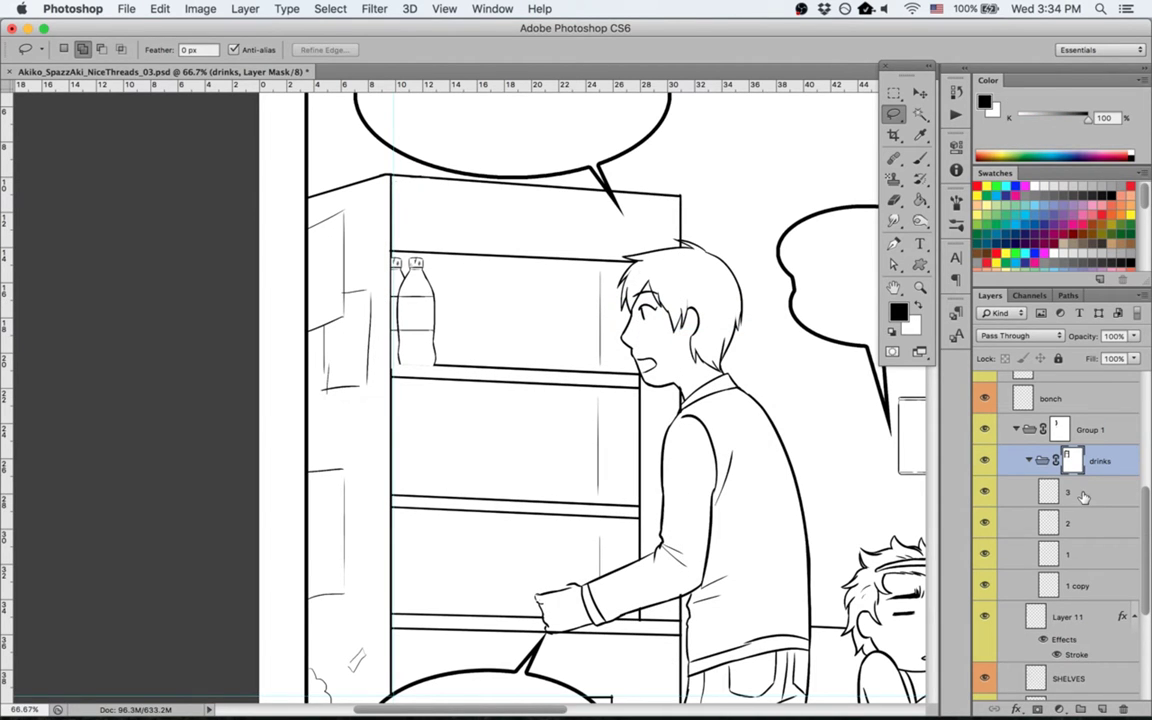
# Step: Paint black on the drinks mask along the bottle bases, using a rotated view, to uncover the upper shelf's edge line
pyautogui.press('z')
pyautogui.moveTo(399, 344); pyautogui.dragTo(463, 378)
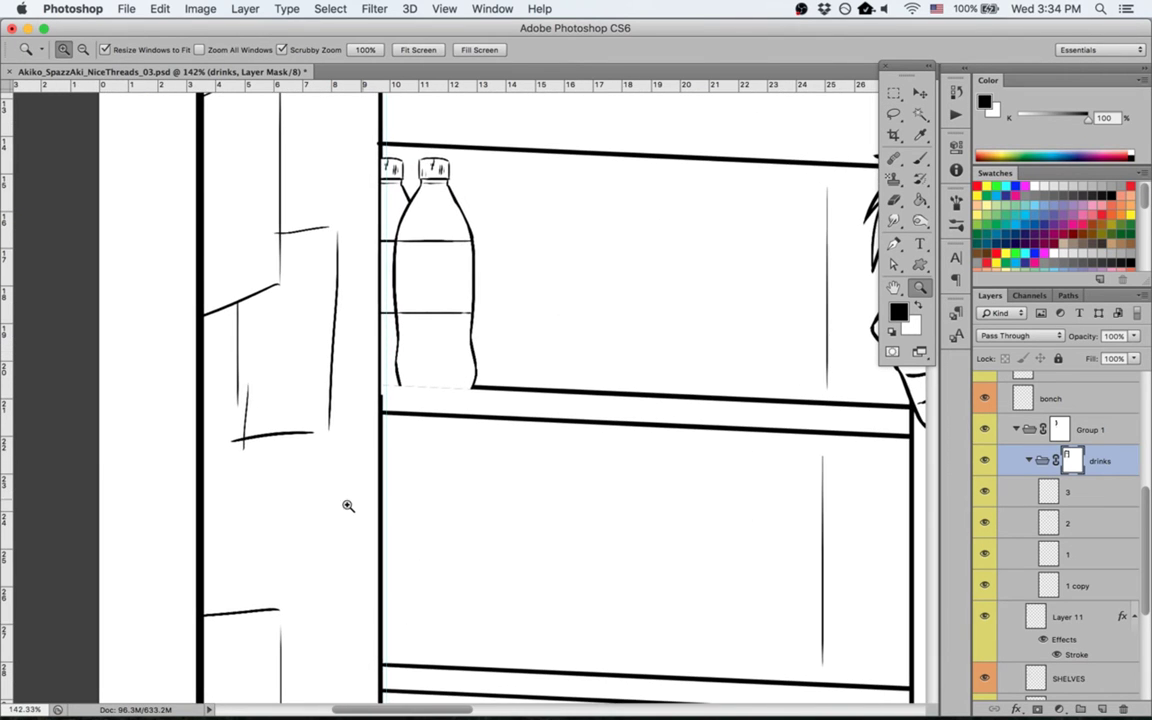
pyautogui.press('r')
pyautogui.moveTo(348, 506)
pyautogui.mouseDown()
pyautogui.moveTo(586, 581)
pyautogui.moveTo(630, 506)
pyautogui.mouseUp()
pyautogui.press('e')
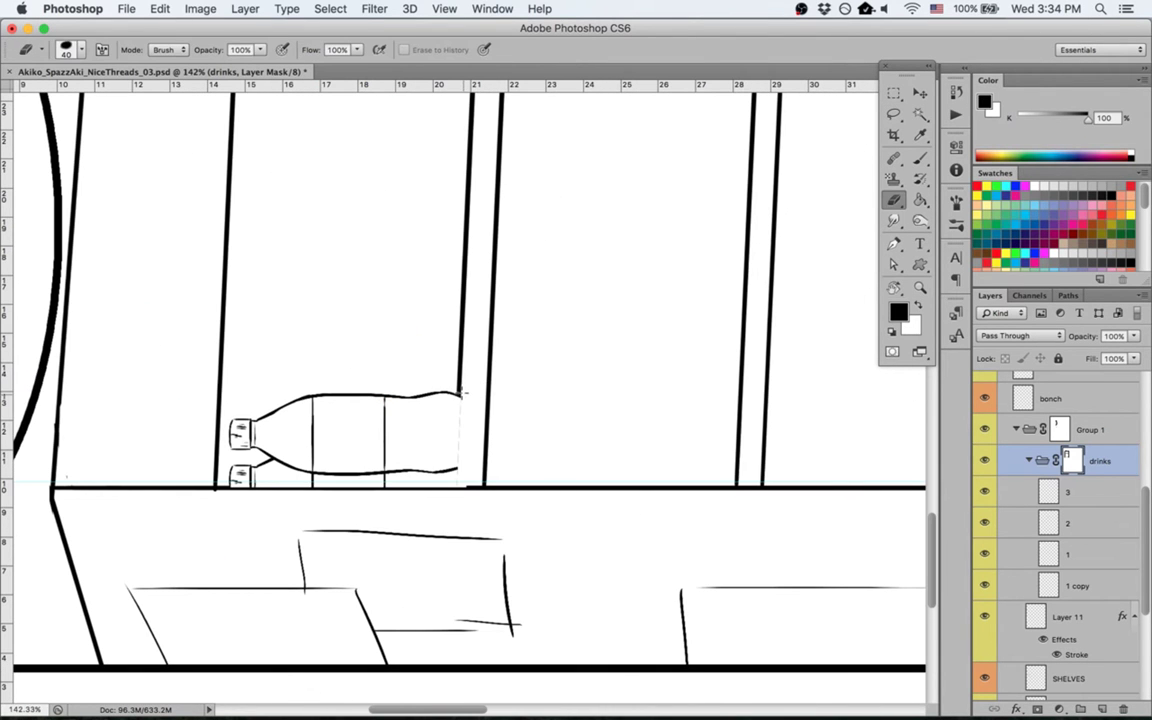
pyautogui.press('b')
pyautogui.moveTo(460, 393); pyautogui.dragTo(459, 456)
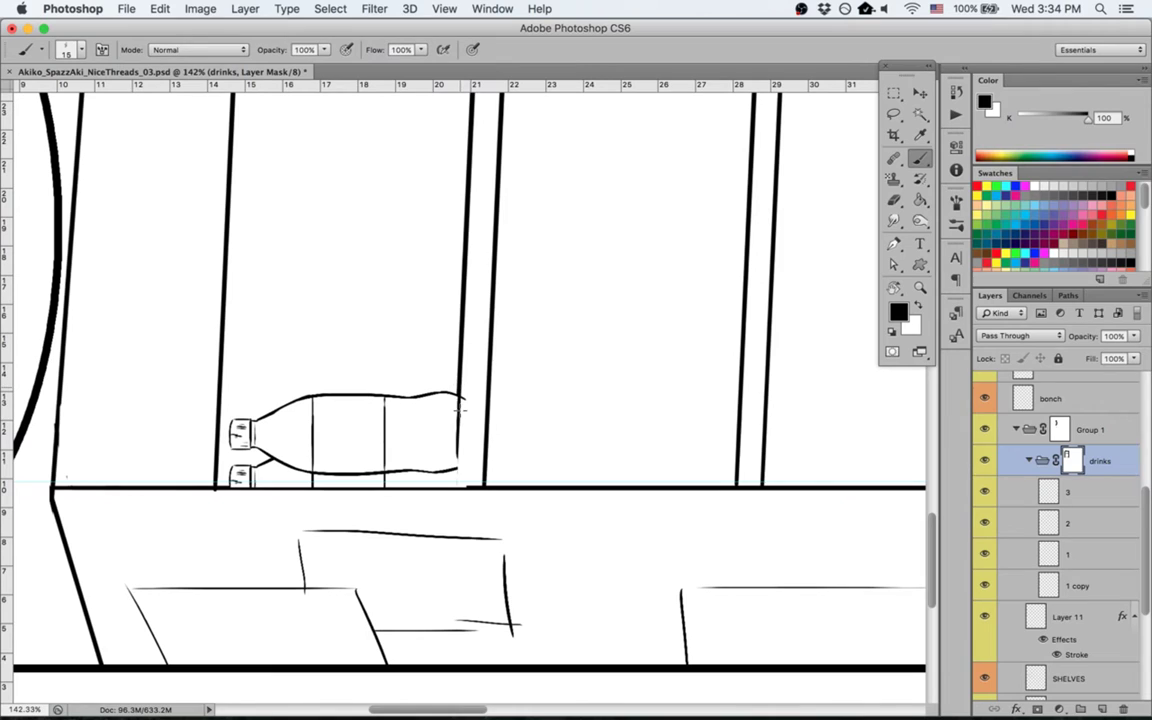
pyautogui.moveTo(459, 386); pyautogui.dragTo(459, 490)
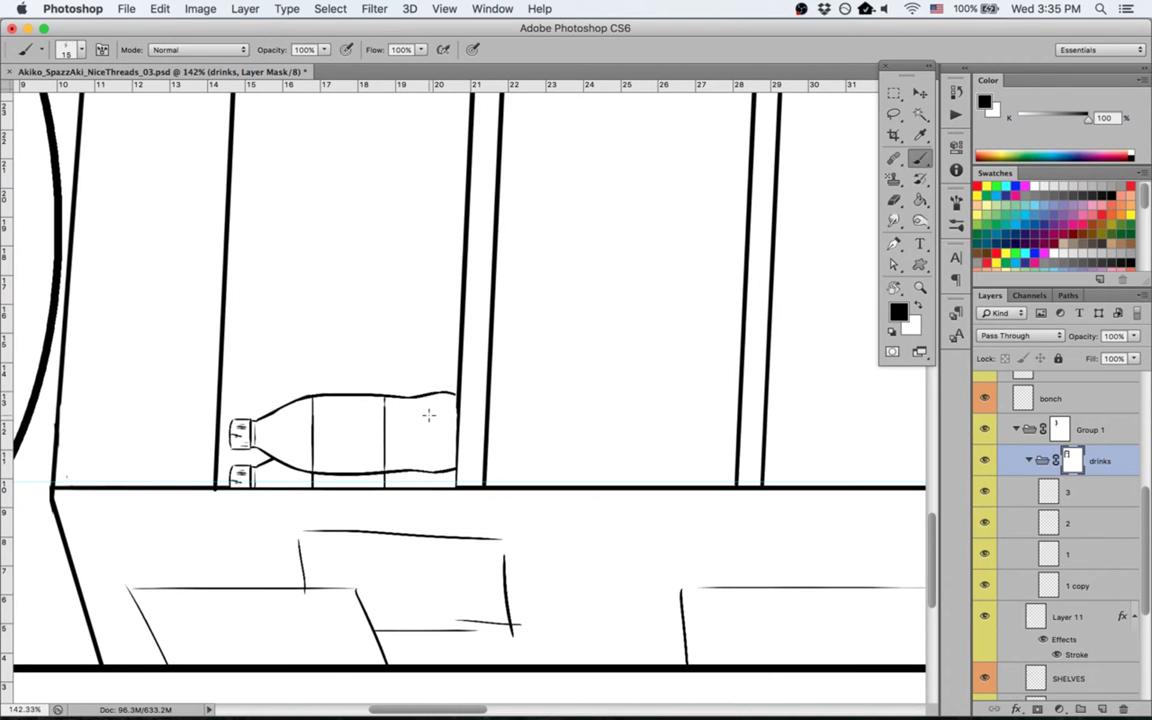
pyautogui.press('Escape')
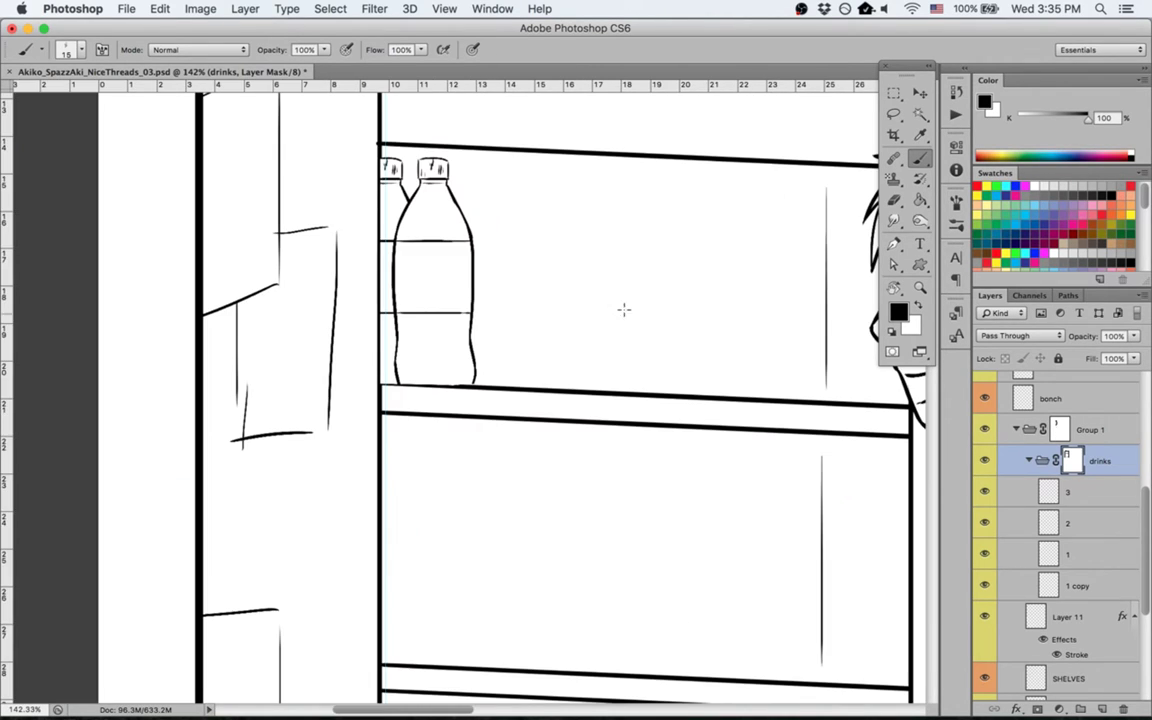
# Step: Try painting the drinks mask along the shelf unit's left upright beside the bottles, and undo it
pyautogui.moveTo(381, 147); pyautogui.dragTo(393, 409)
pyautogui.press('super+z')
pyautogui.press('super+z')
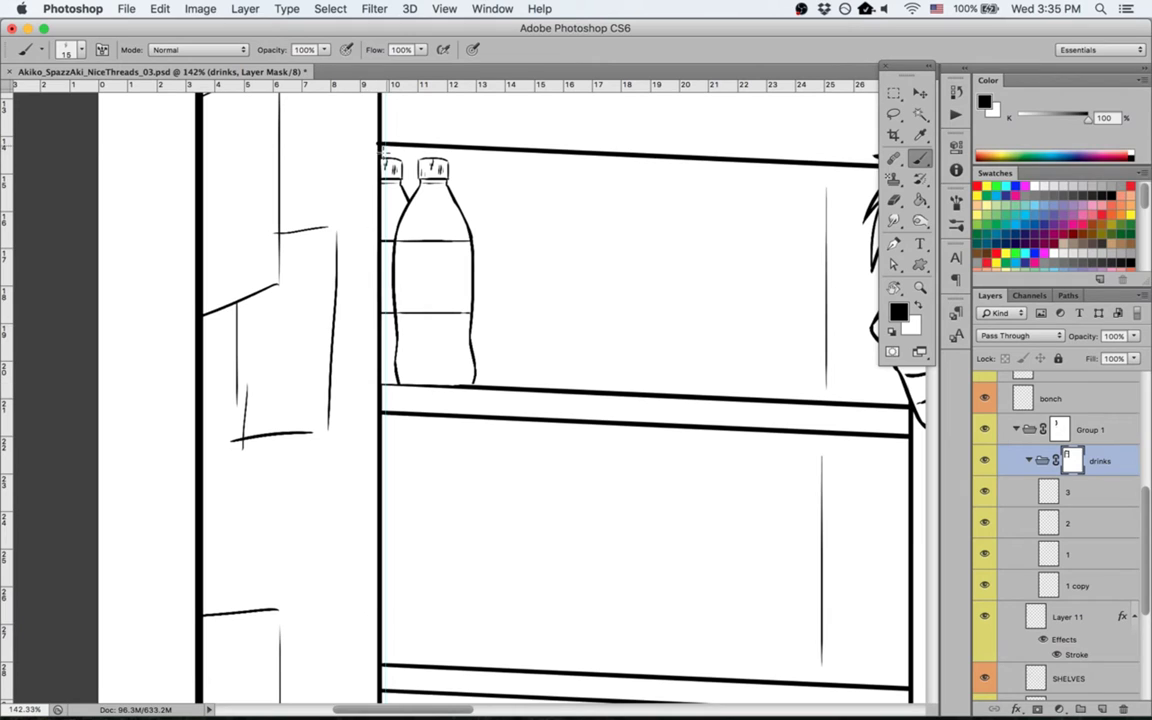
# Step: Duplicate layers 1 and 1 copy together, shift the new bottle pair right along the upper shelf, and send them beneath 1 copy
pyautogui.press('super+minus')
pyautogui.press('super+minus')
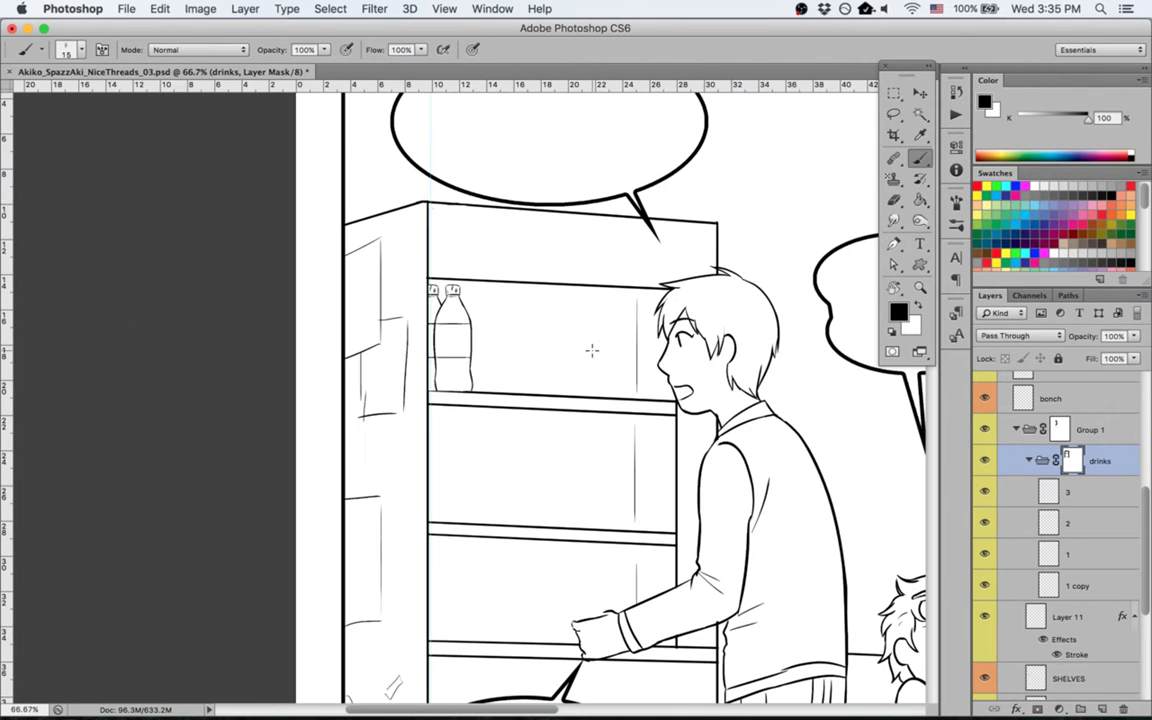
pyautogui.hscroll(3, 594, 340)
pyautogui.scroll(-2, 597, 335)
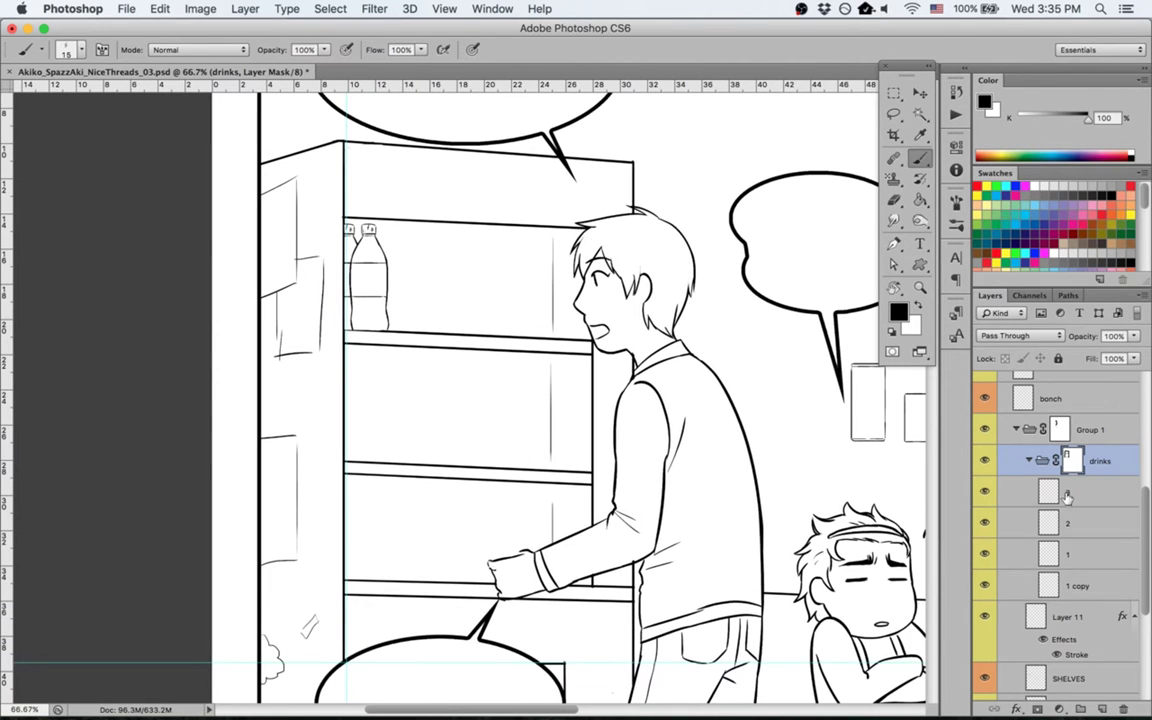
pyautogui.click(1063, 592)
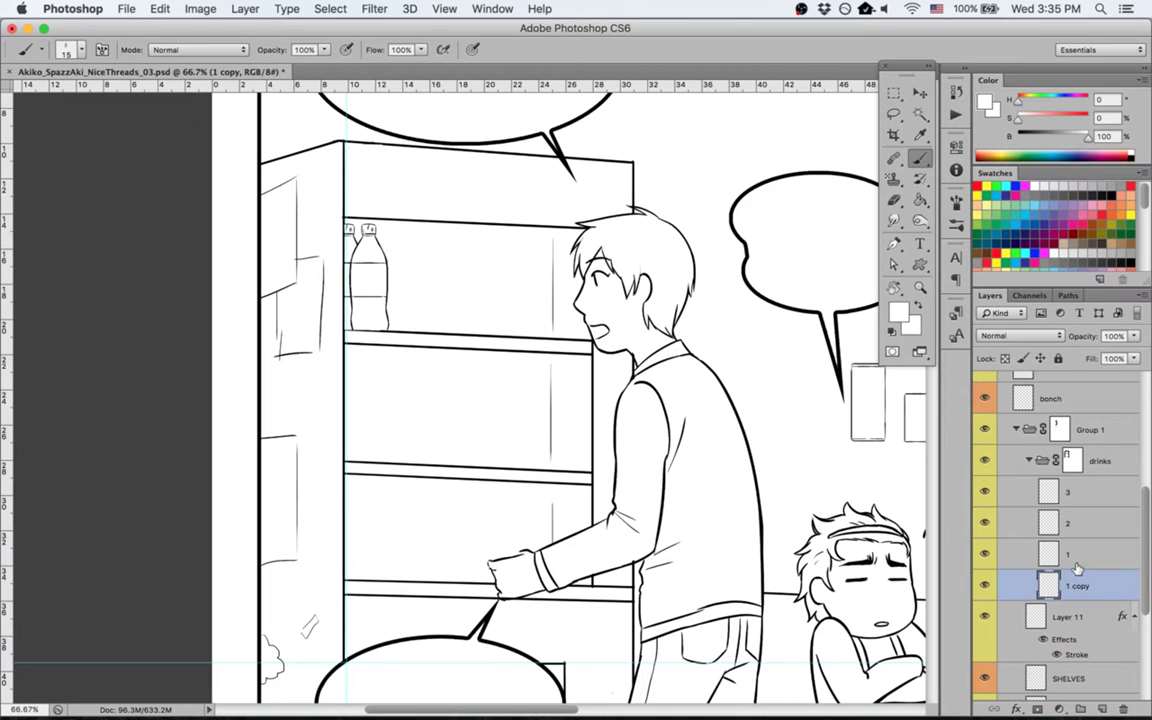
pyautogui.keyDown('shift'); pyautogui.click(1075, 567); pyautogui.keyUp('shift')
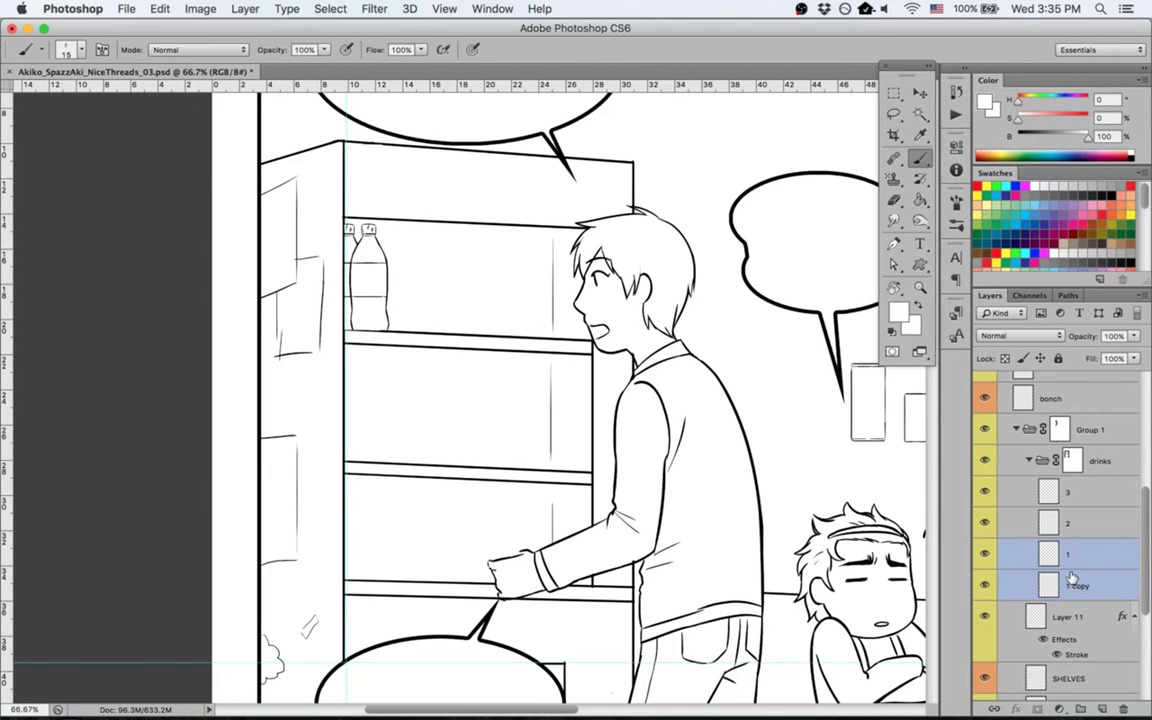
pyautogui.press('cmd+j')
pyautogui.press('v')
pyautogui.moveTo(375, 311); pyautogui.dragTo(420, 320)
pyautogui.moveTo(1100, 597); pyautogui.dragTo(1092, 666)
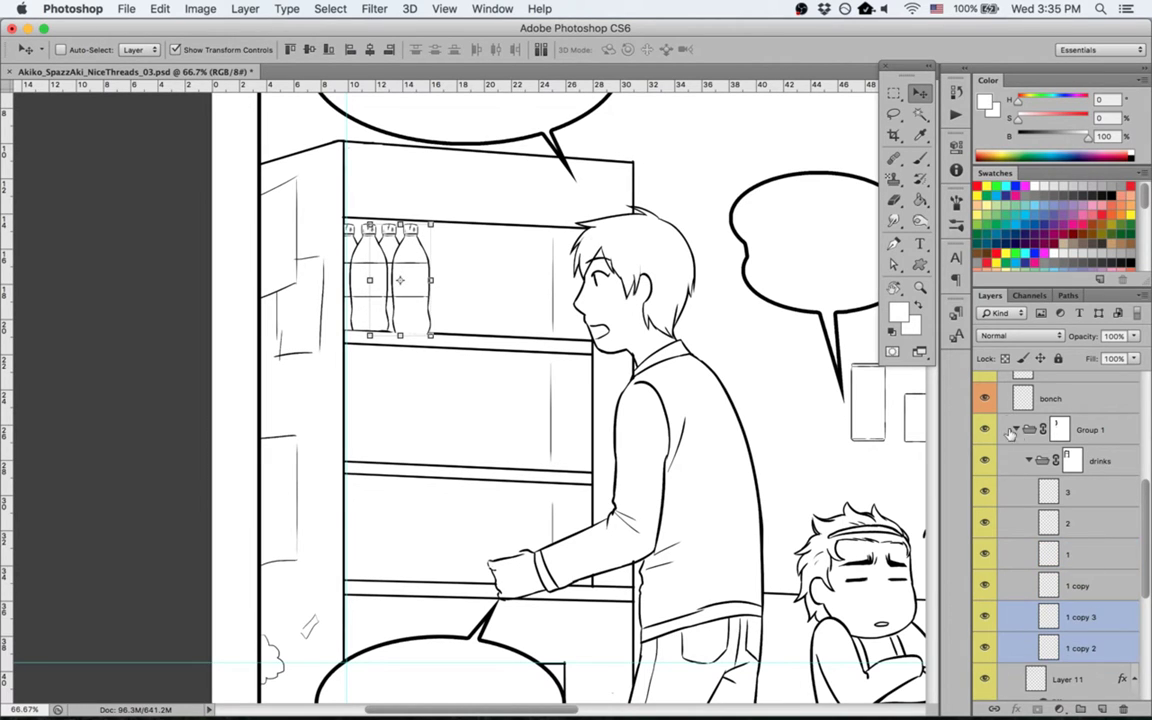
# Step: Disable the drinks group's layer mask and undo that change
pyautogui.rightClick(1072, 463)
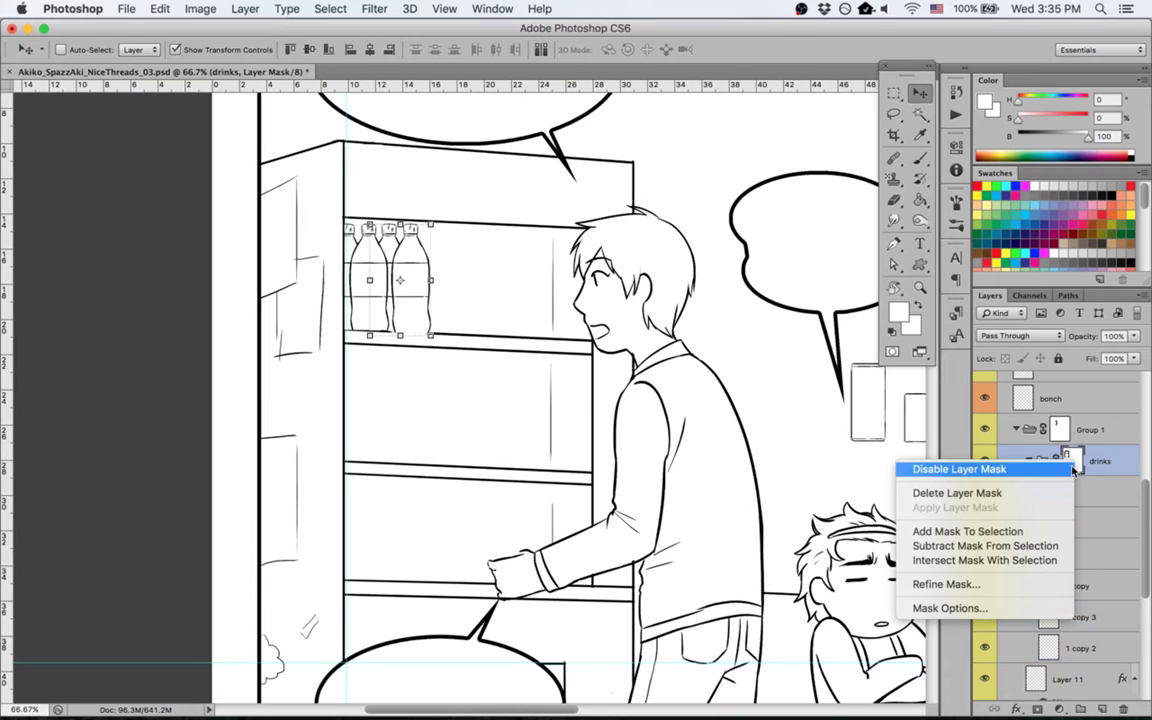
pyautogui.click(1058, 472)
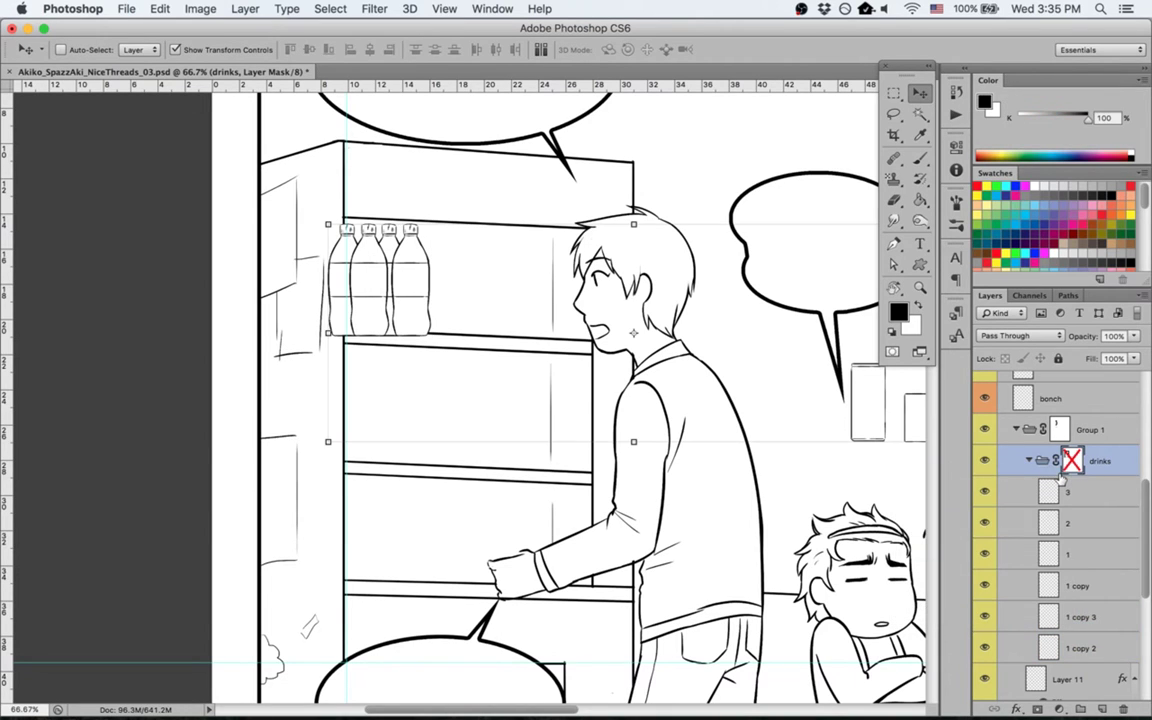
pyautogui.press('super+z')
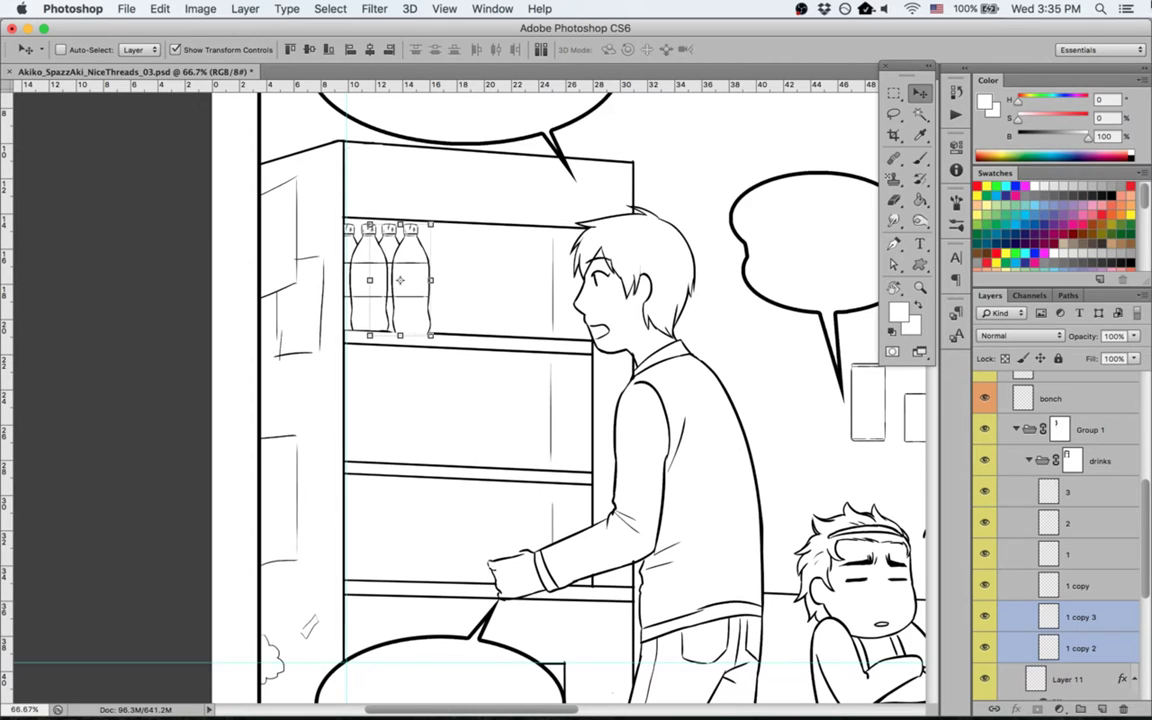
# Step: Nudge the duplicated bottle pair down and slightly right to follow the slant of the upper shelf
pyautogui.press('Down')
pyautogui.press('Down')
pyautogui.press('Down')
pyautogui.press('Down')
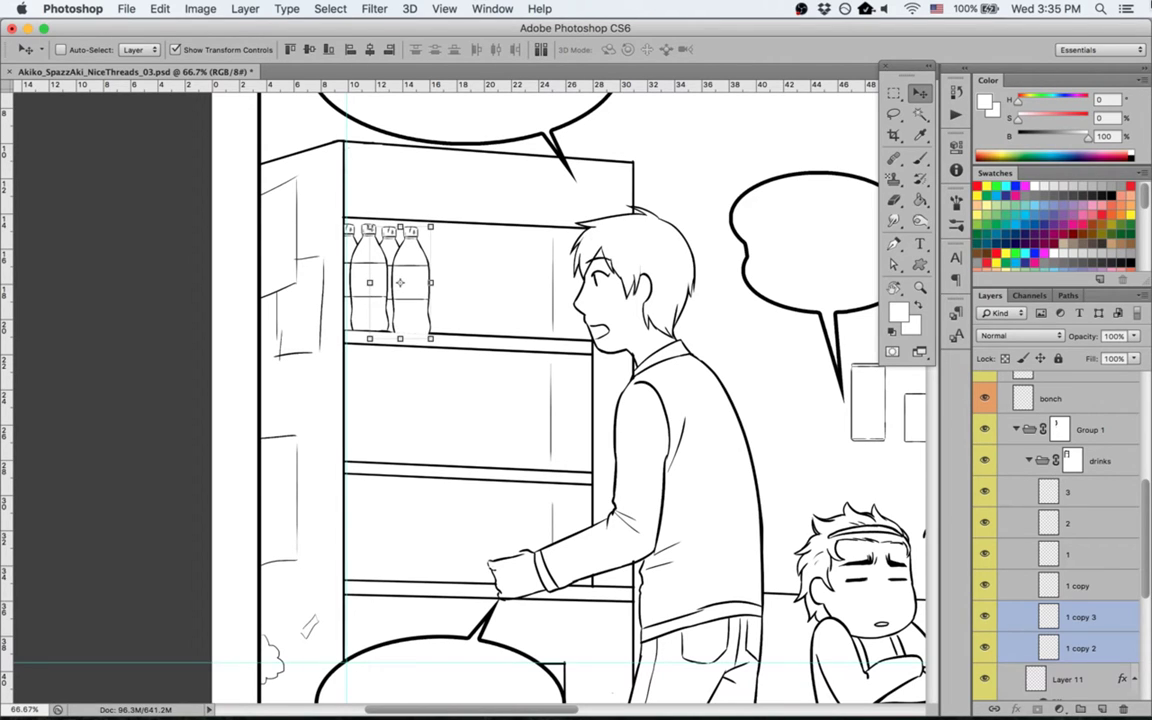
pyautogui.press('Right')
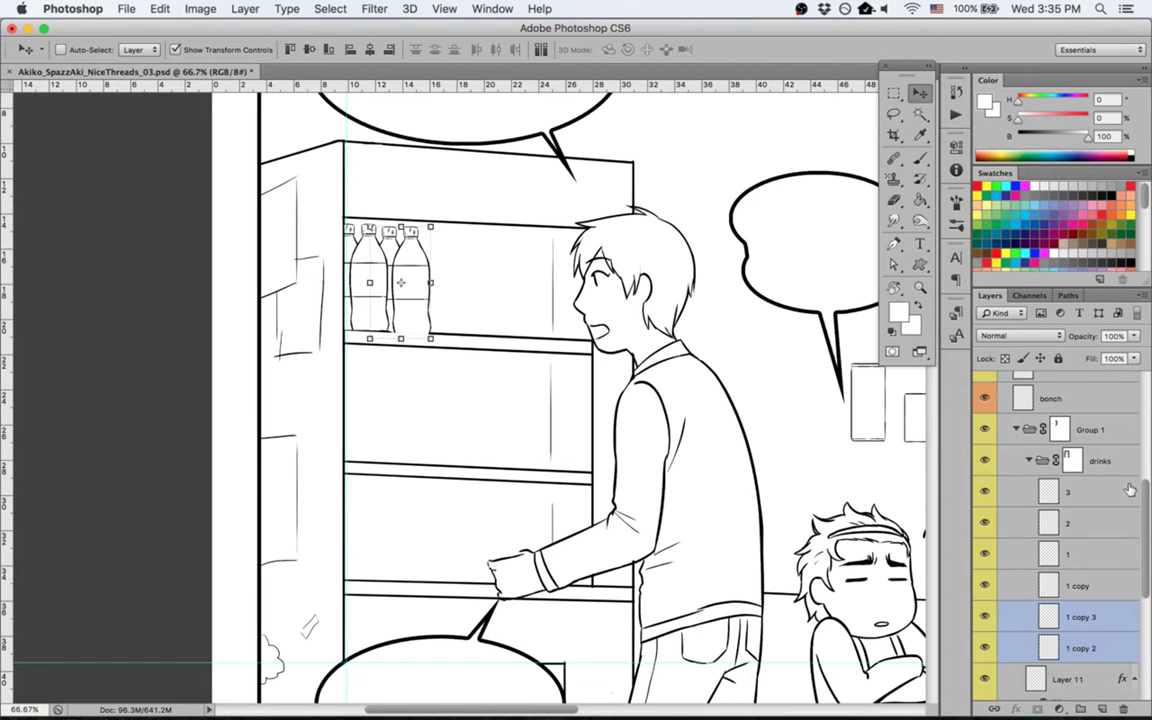
# Step: Select Layer 11 below the drinks group and examine the whole page and the shelved bottles up close
pyautogui.scroll(-1, 1146, 503)
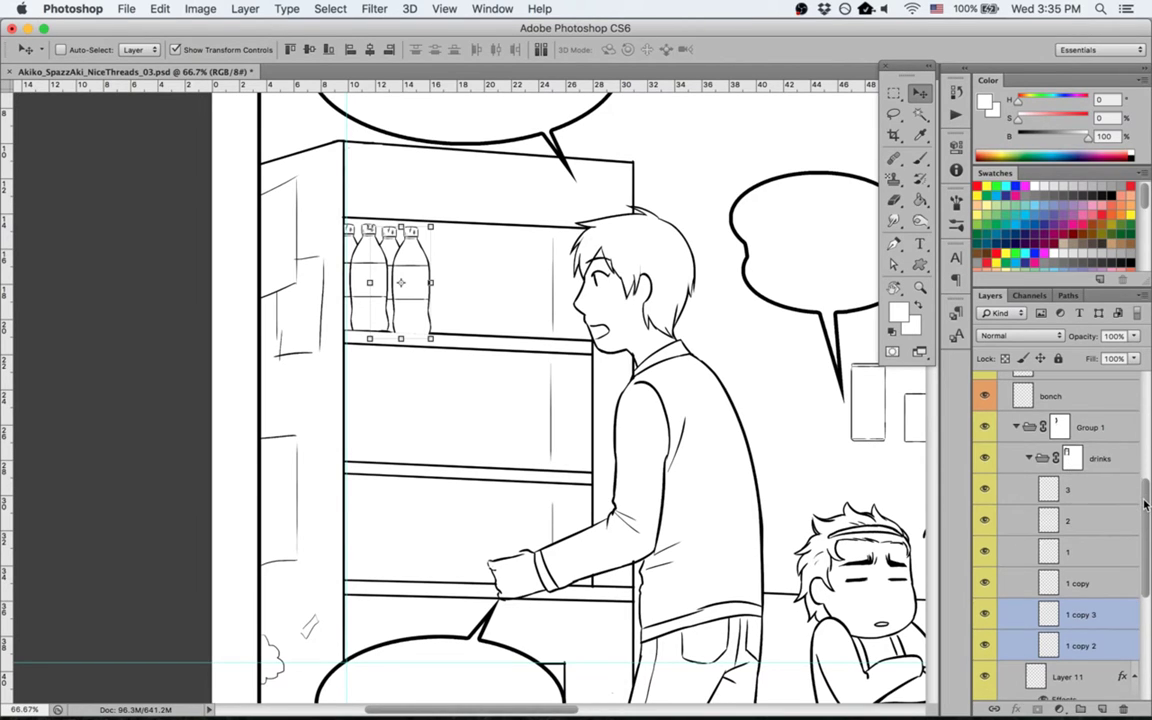
pyautogui.moveTo(1146, 503); pyautogui.dragTo(1093, 601)
pyautogui.click(1097, 495)
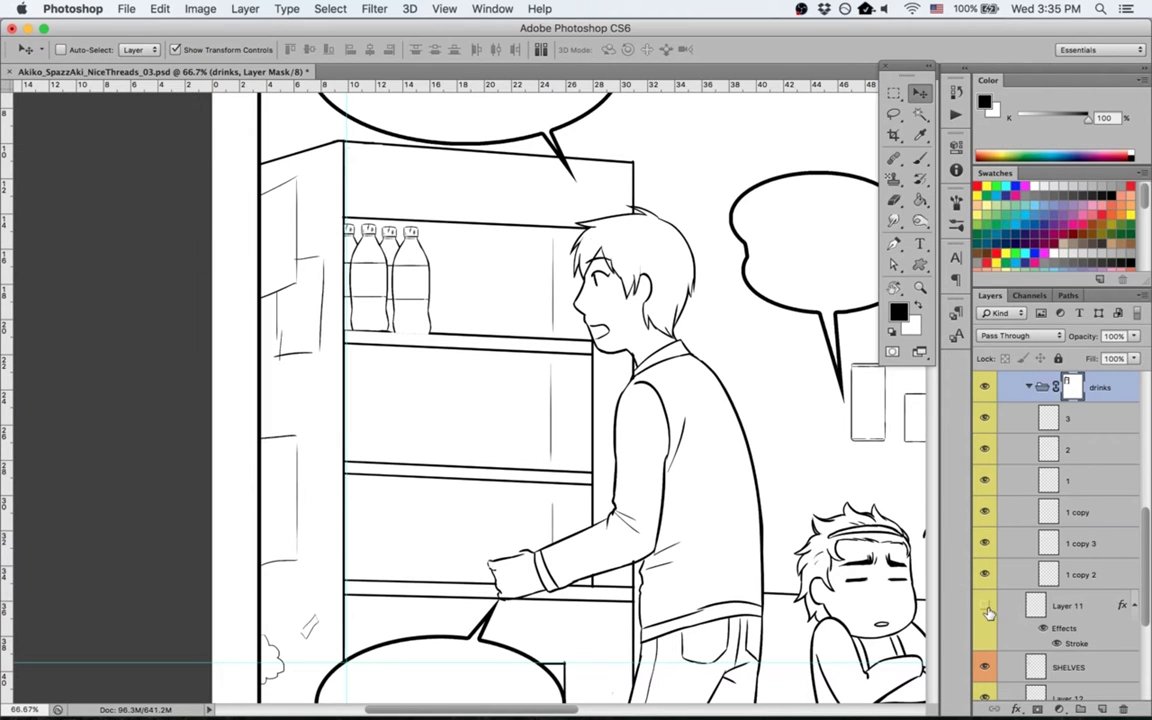
pyautogui.click(1068, 614)
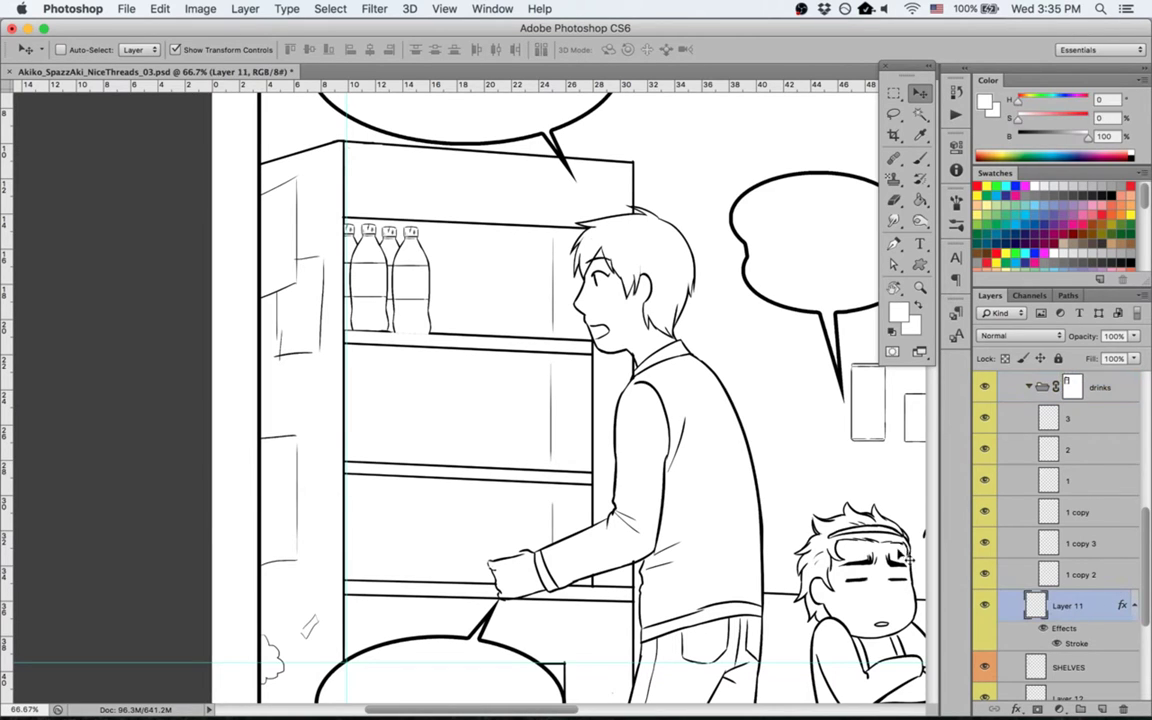
pyautogui.press('super+0')
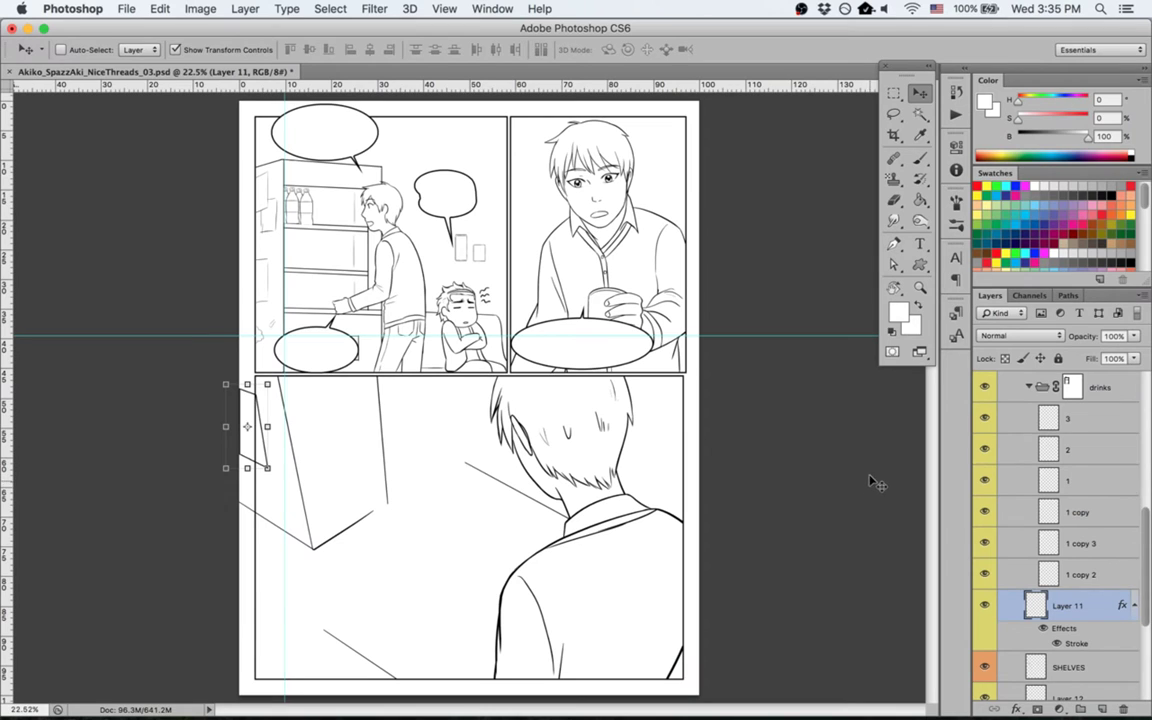
pyautogui.press('z')
pyautogui.moveTo(323, 218); pyautogui.dragTo(418, 230)
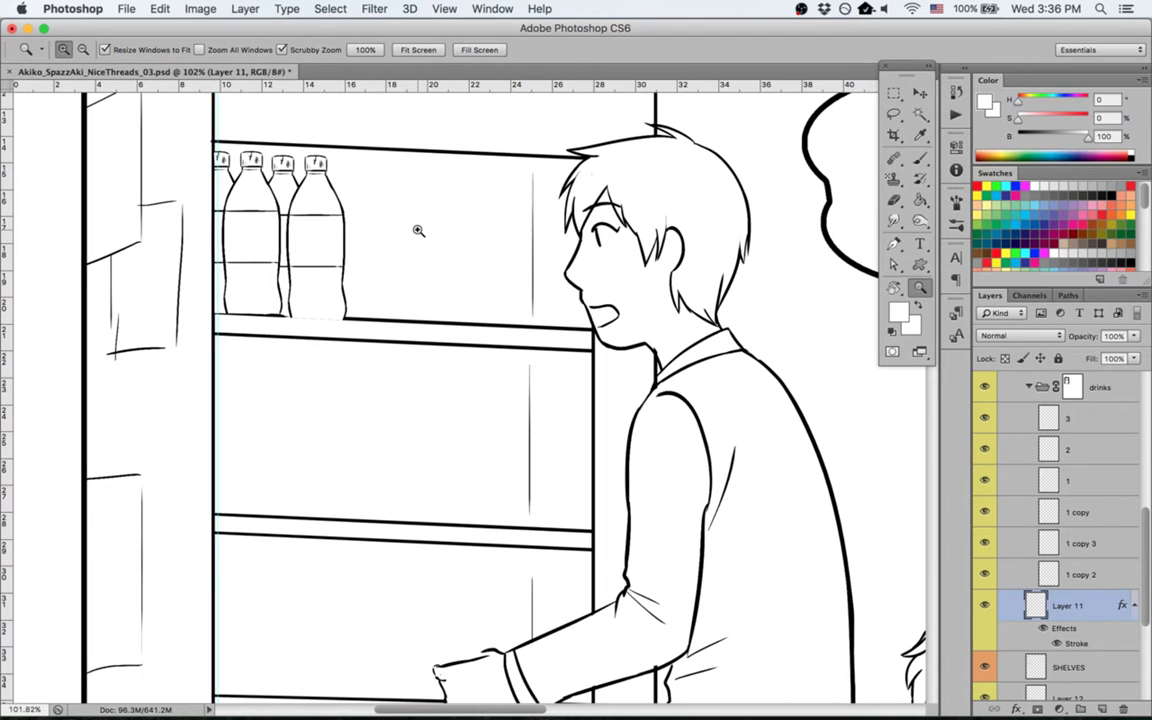
# Step: On the drinks group's layer mask, hide the bottle bases overlapping the upper shelf edge, rotating the canvas view to -90° for the work
pyautogui.click(1083, 575)
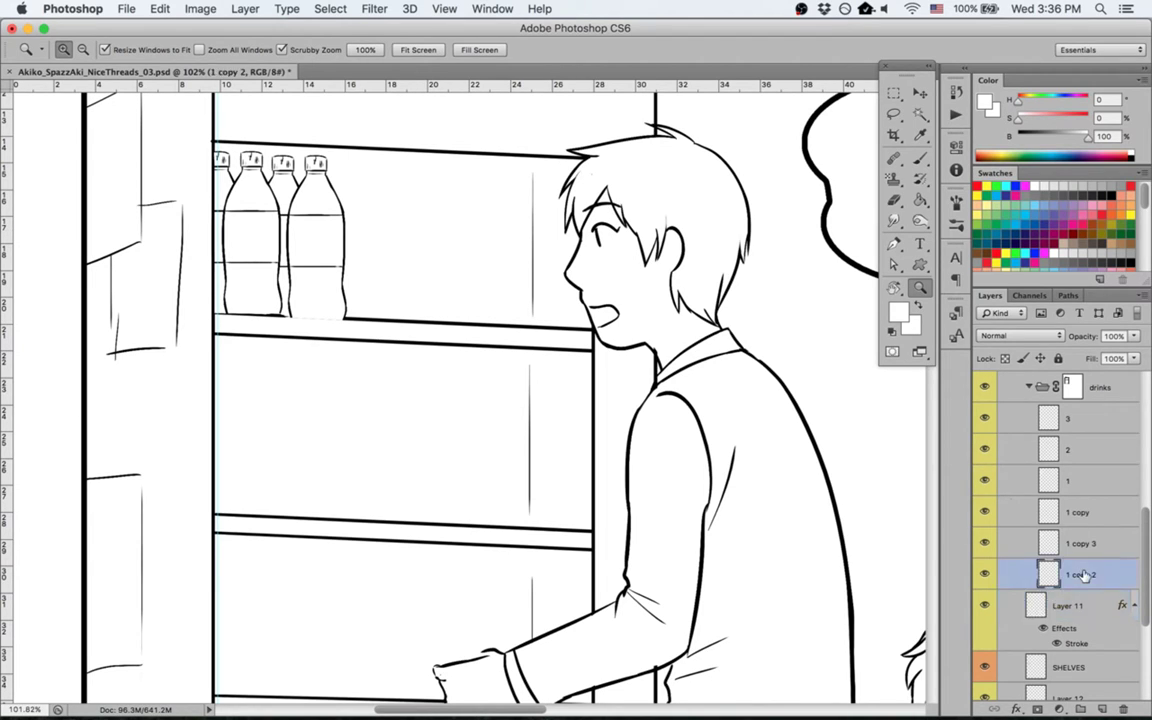
pyautogui.click(1071, 387)
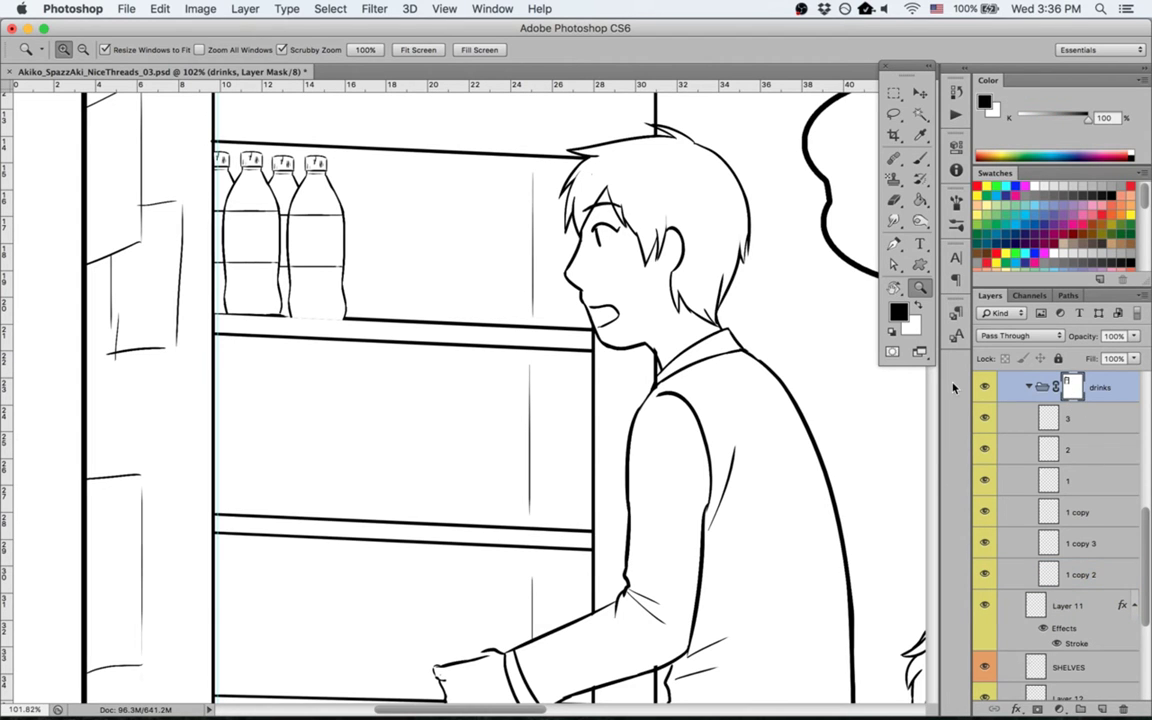
pyautogui.press('r')
pyautogui.moveTo(345, 591); pyautogui.dragTo(597, 519)
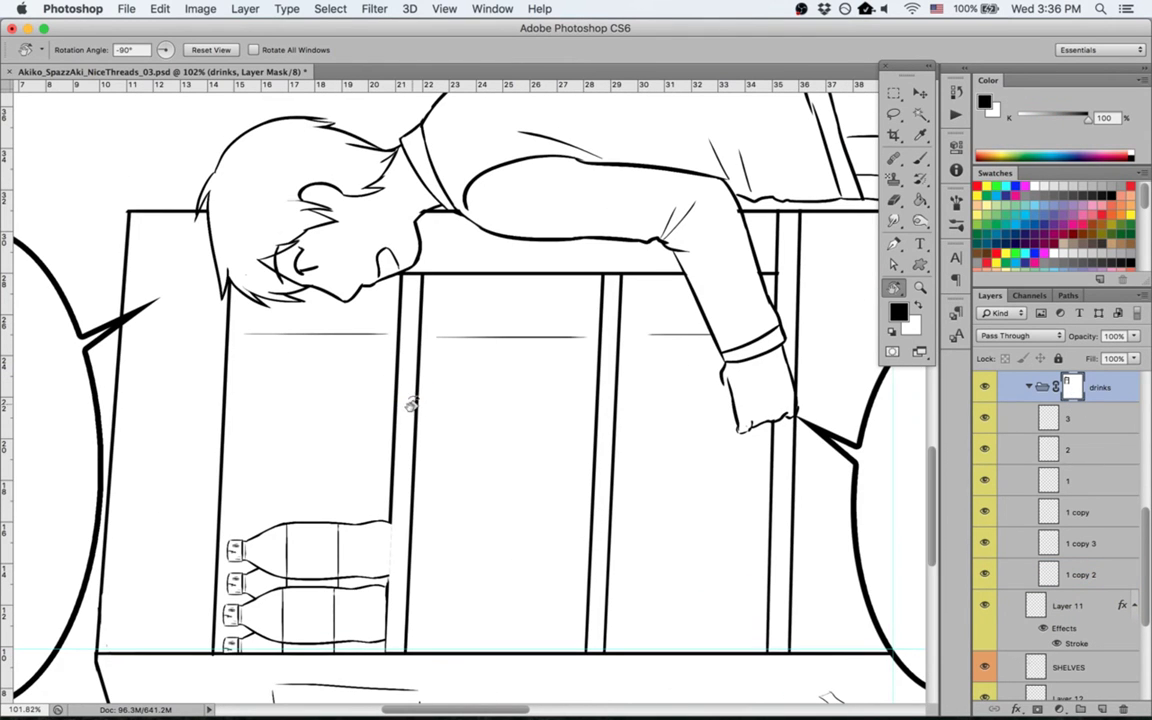
pyautogui.press('m')
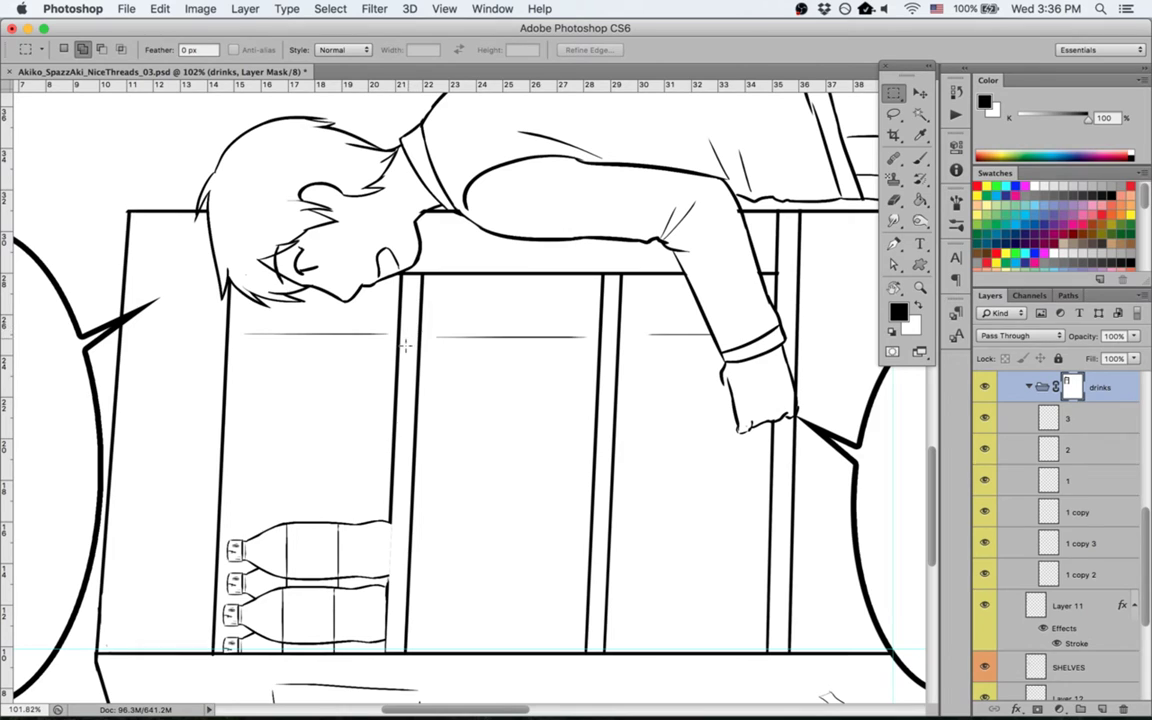
pyautogui.press('b')
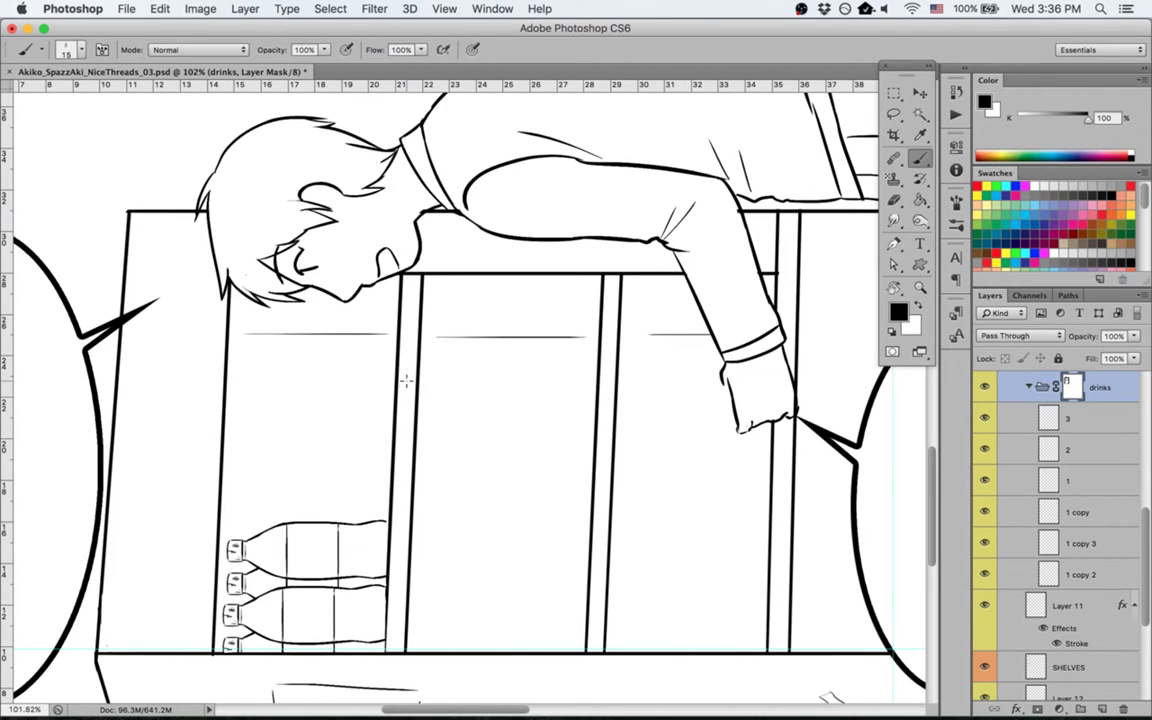
# Step: Try a black Paint Bucket fill along the upper shelf on the drinks mask, undo it, and reset the canvas rotation
pyautogui.press('g')
pyautogui.click(529, 50)
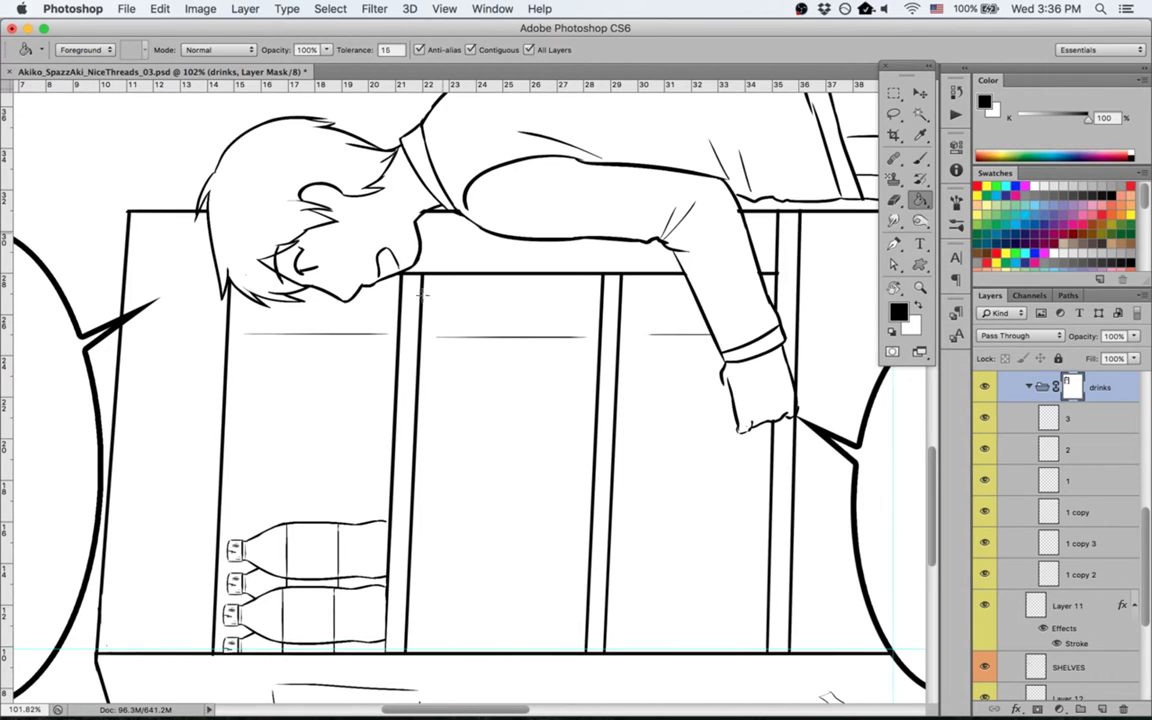
pyautogui.click(396, 362)
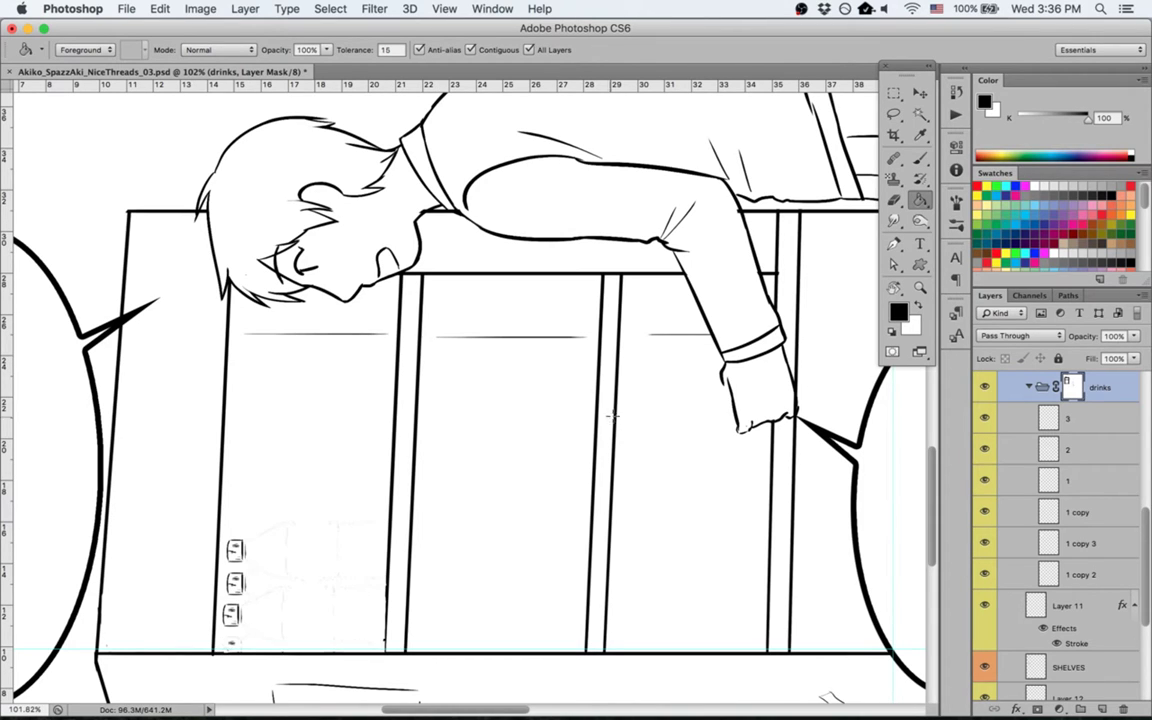
pyautogui.press('super+z')
pyautogui.press('Escape')
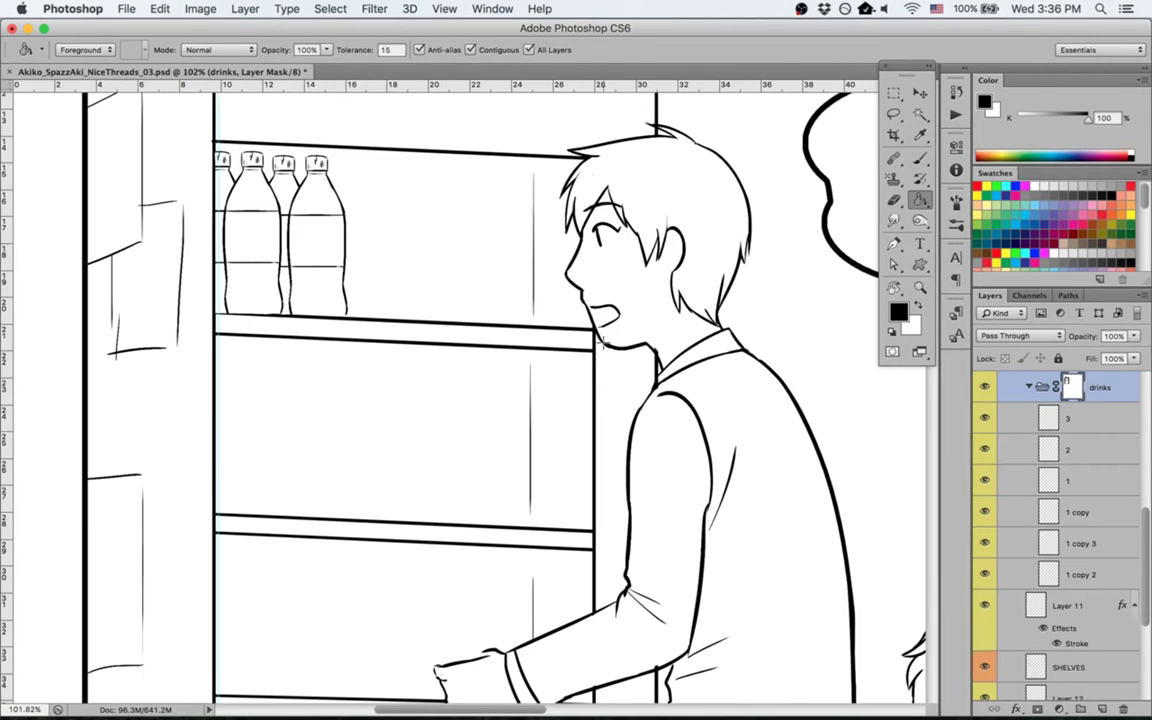
# Step: Duplicate layers 1 copy 2 and 1 copy 3, shift the new bottle pair right along the upper shelf, and send them beneath 1 copy 2
pyautogui.click(1078, 580)
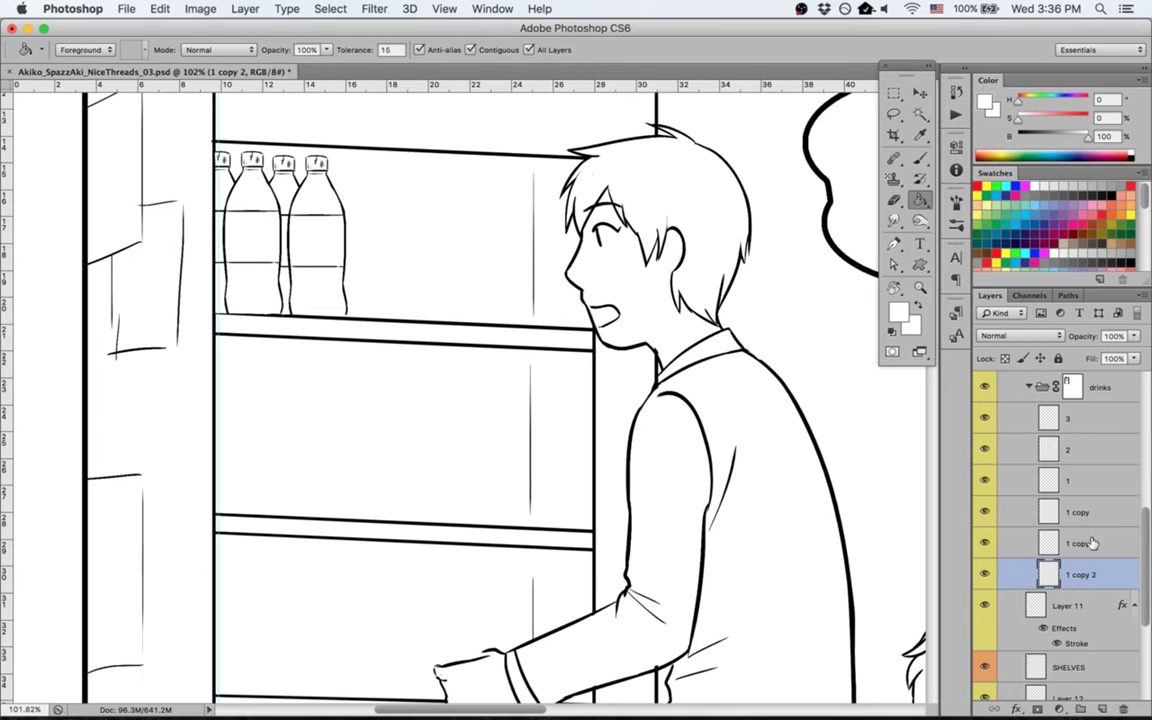
pyautogui.keyDown('shift'); pyautogui.click(1090, 545); pyautogui.keyUp('shift')
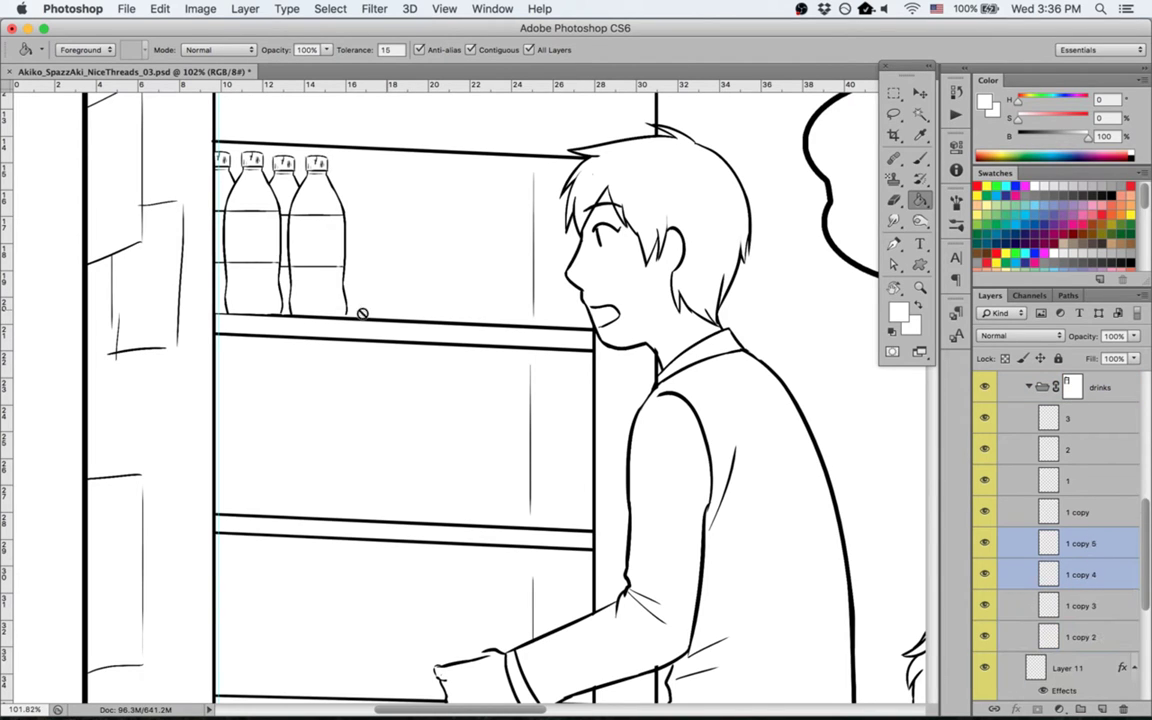
pyautogui.press('v')
pyautogui.moveTo(329, 296)
pyautogui.mouseDown()
pyautogui.moveTo(403, 305)
pyautogui.moveTo(393, 305)
pyautogui.mouseUp()
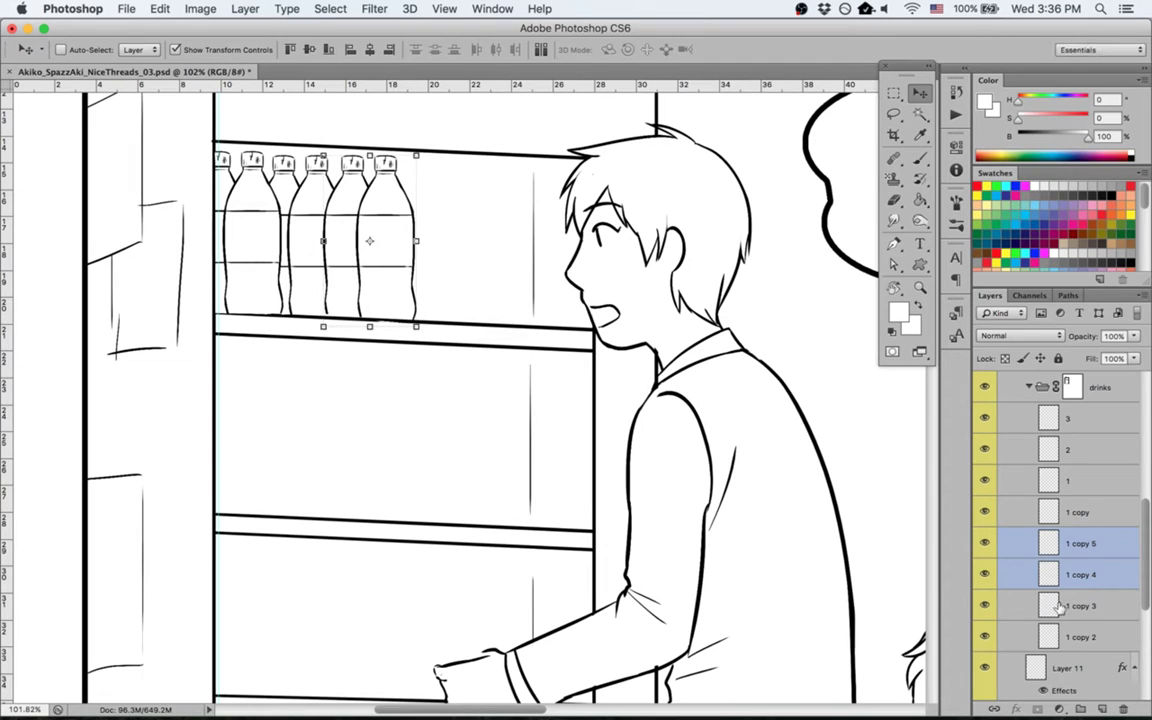
pyautogui.moveTo(1100, 577); pyautogui.dragTo(1092, 645)
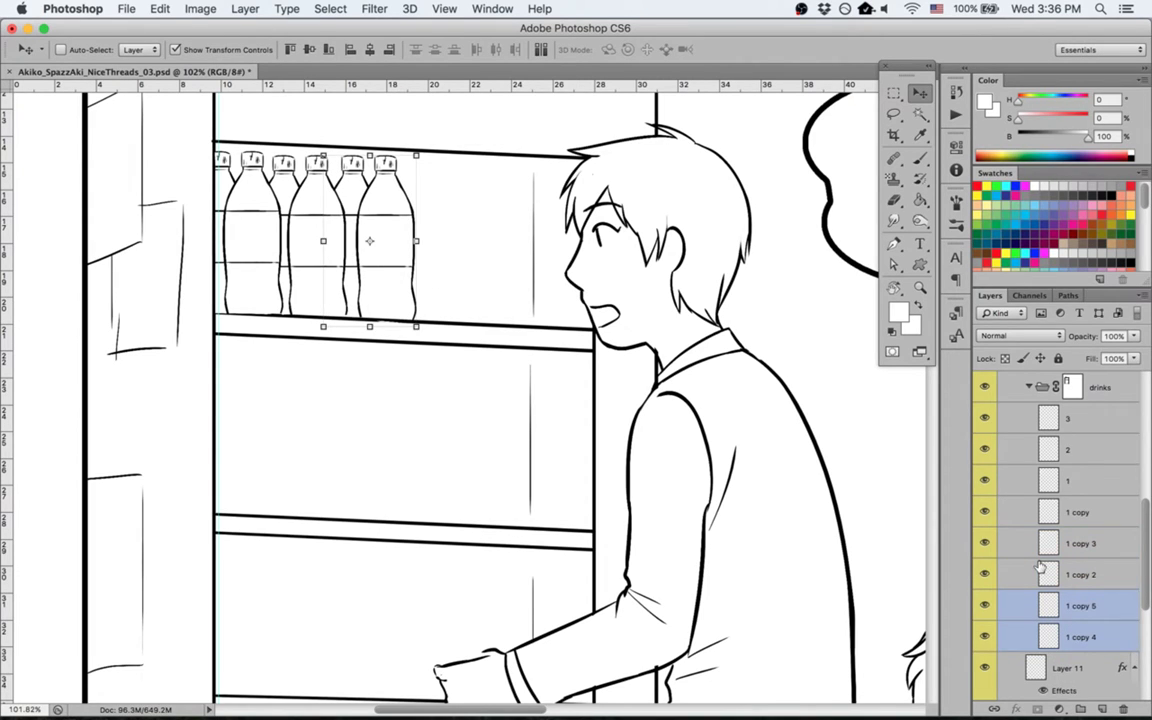
# Step: Nudge the new bottle pair slightly down to follow the slant of the upper shelf
pyautogui.press('Down')
pyautogui.press('Down')
pyautogui.press('Down')
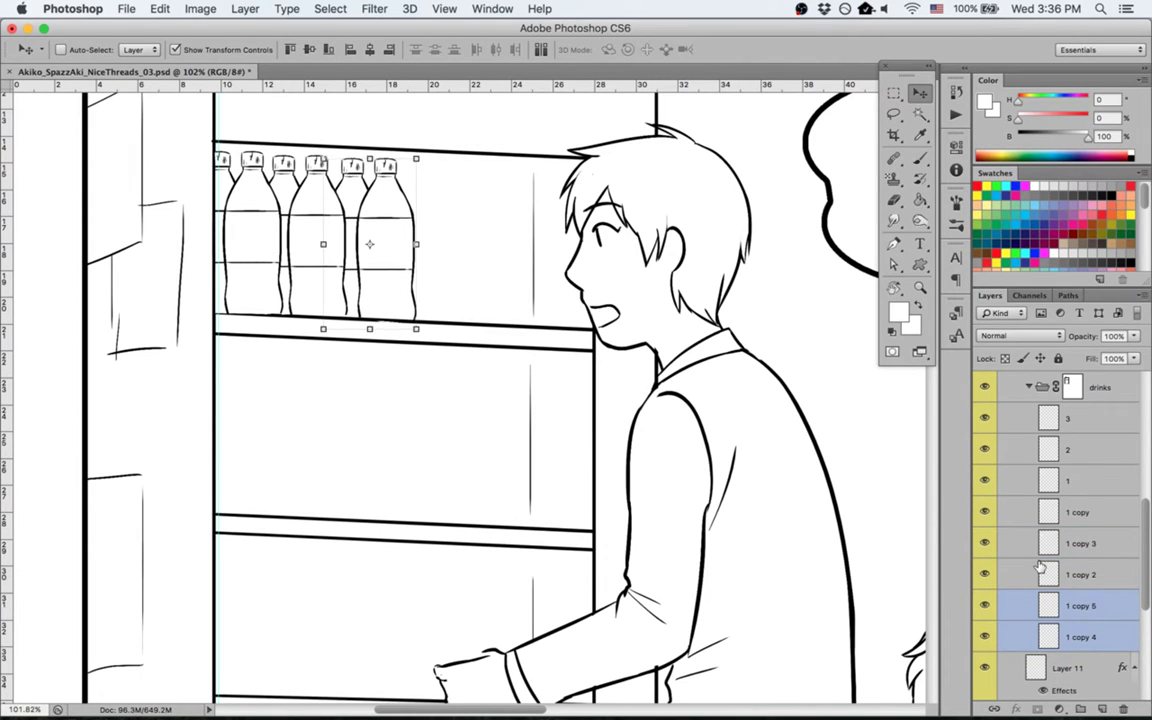
pyautogui.press('Up')
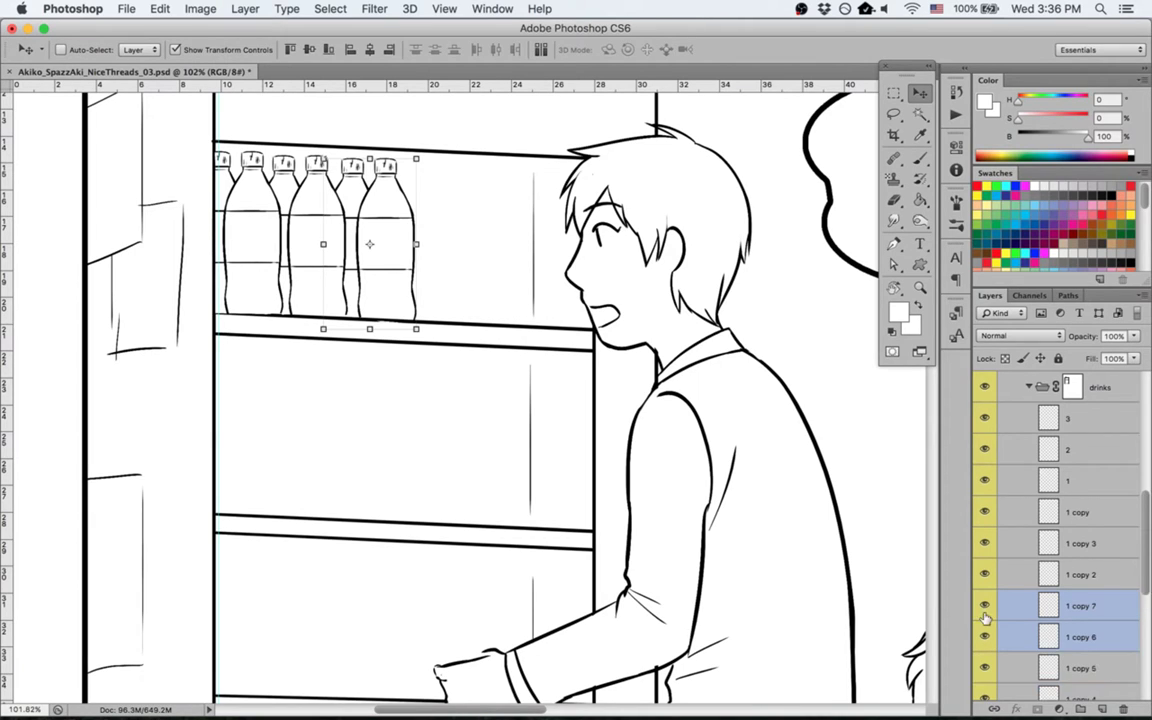
# Step: Move the next duplicated pair, 1 copy 6 and 1 copy 7, right along the upper shelf and stack it beneath 1 copy 4
pyautogui.moveTo(385, 240); pyautogui.dragTo(457, 280)
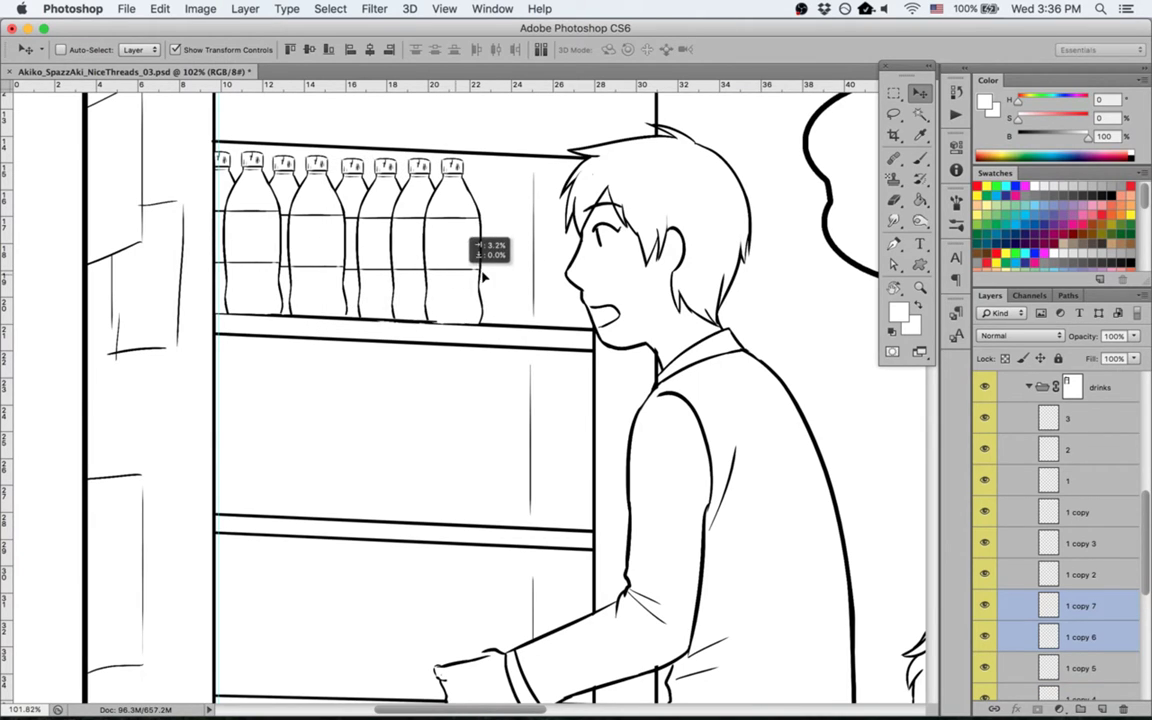
pyautogui.scroll(-3, 1010, 600)
pyautogui.moveTo(1093, 494); pyautogui.dragTo(1093, 566)
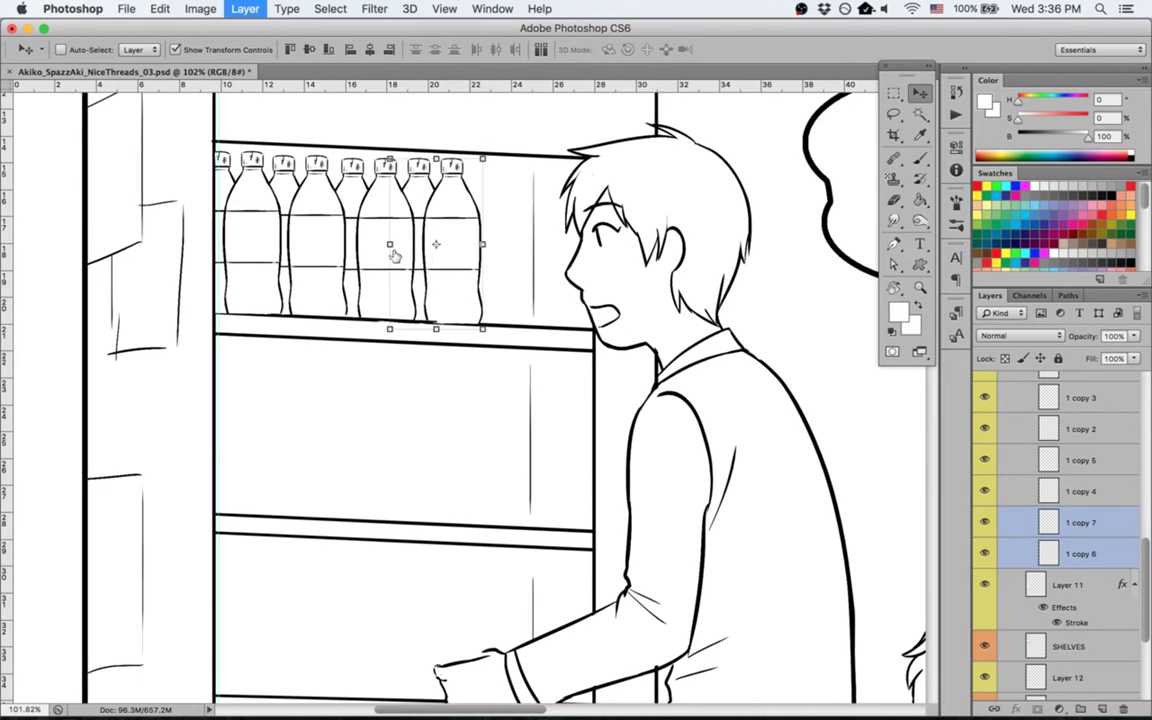
# Step: Try to nudge 1 copy 6 and 1 copy 7 upward, and step back to before the extra duplicates were made
pyautogui.click(1090, 586)
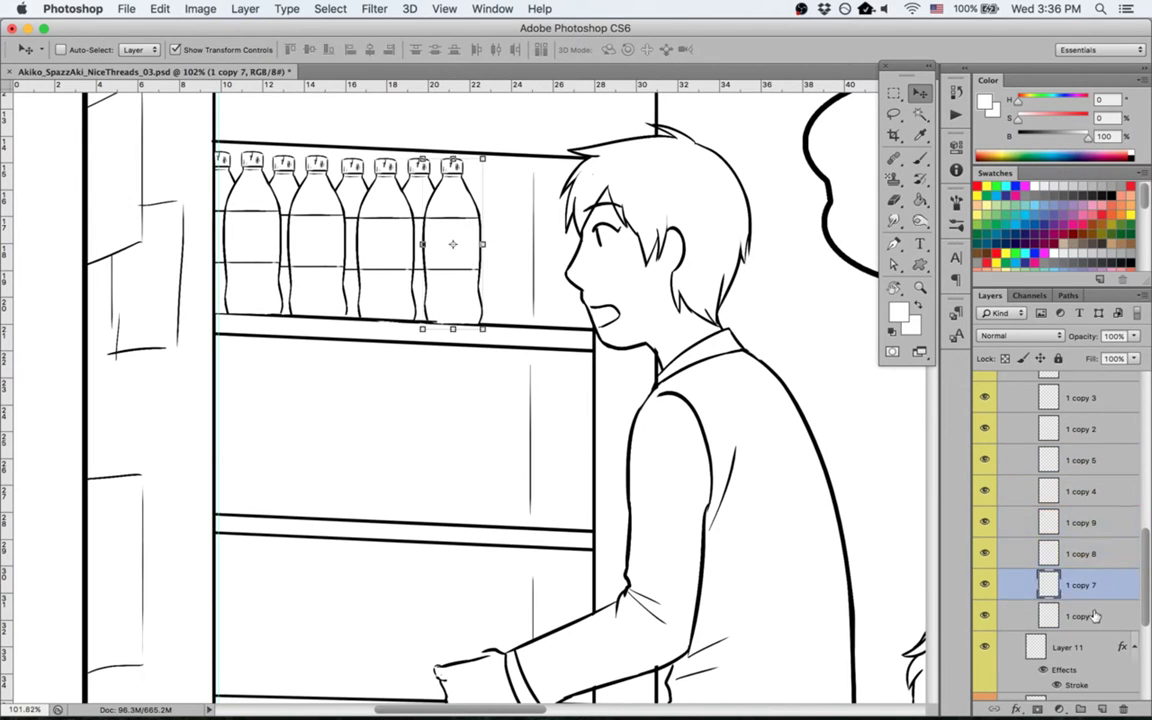
pyautogui.keyDown('shift'); pyautogui.click(1090, 616); pyautogui.keyUp('shift')
pyautogui.press('Up')
pyautogui.press('Up')
pyautogui.press('Up')
pyautogui.press('Up')
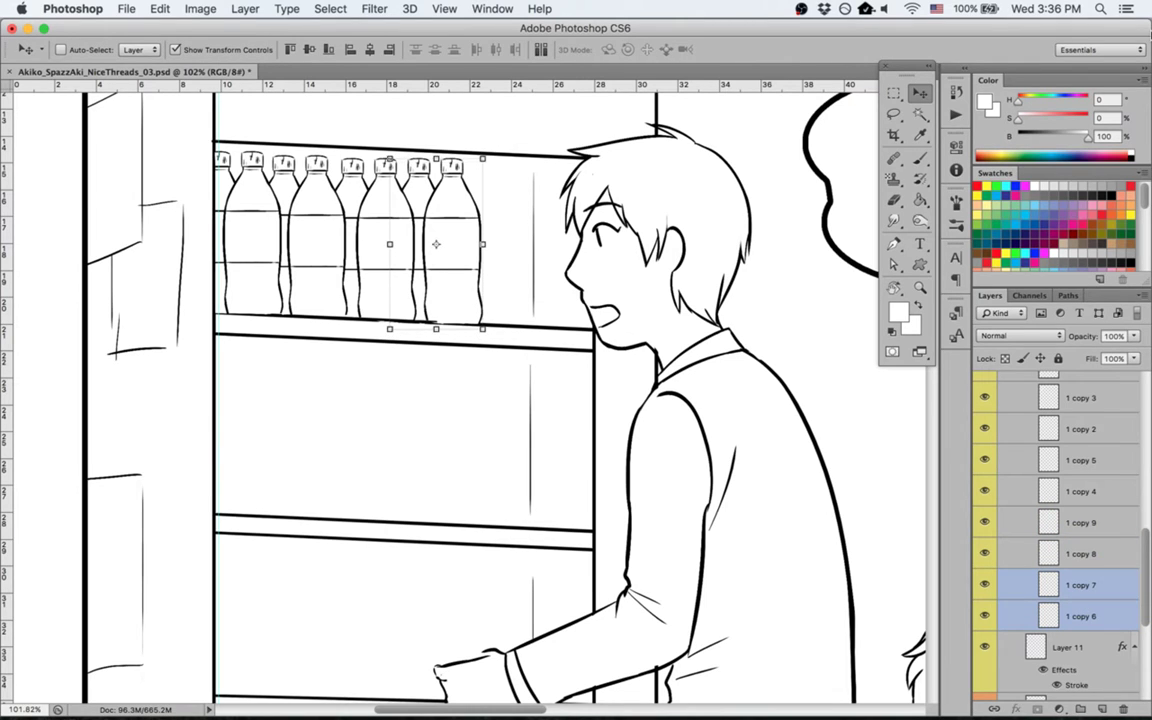
pyautogui.press('alt+super+z')
pyautogui.press('alt+super+z')
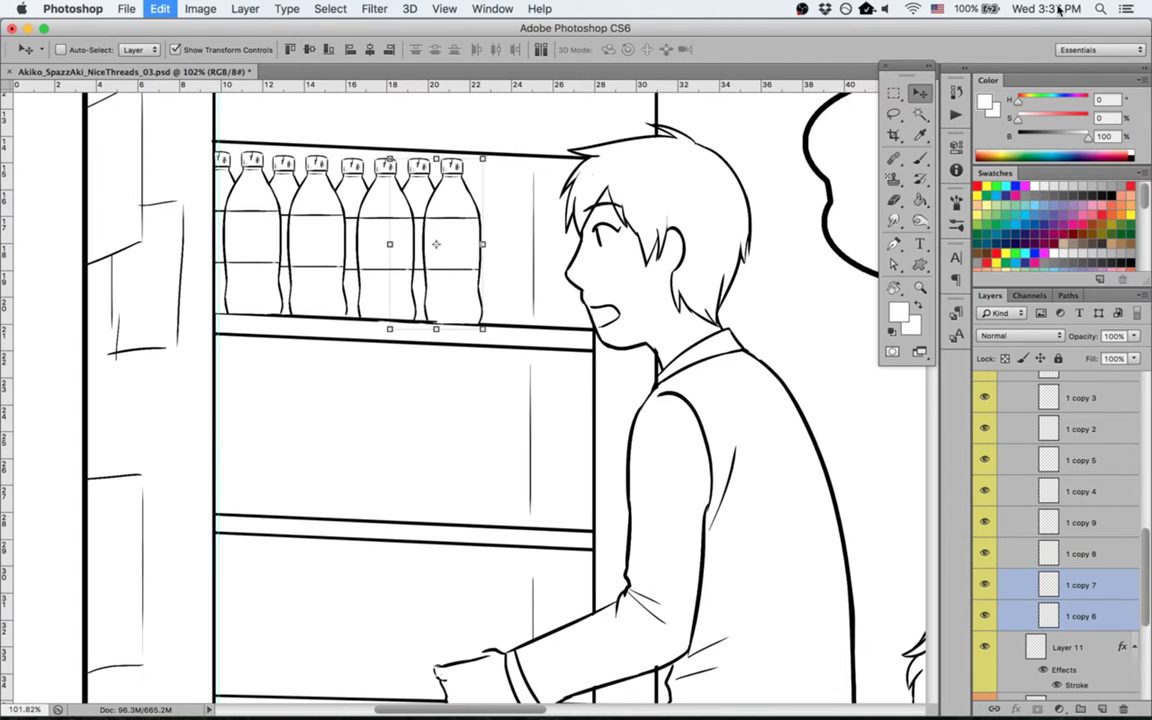
pyautogui.press('super+alt+z')
pyautogui.press('super+alt+z')
pyautogui.press('super+alt+z')
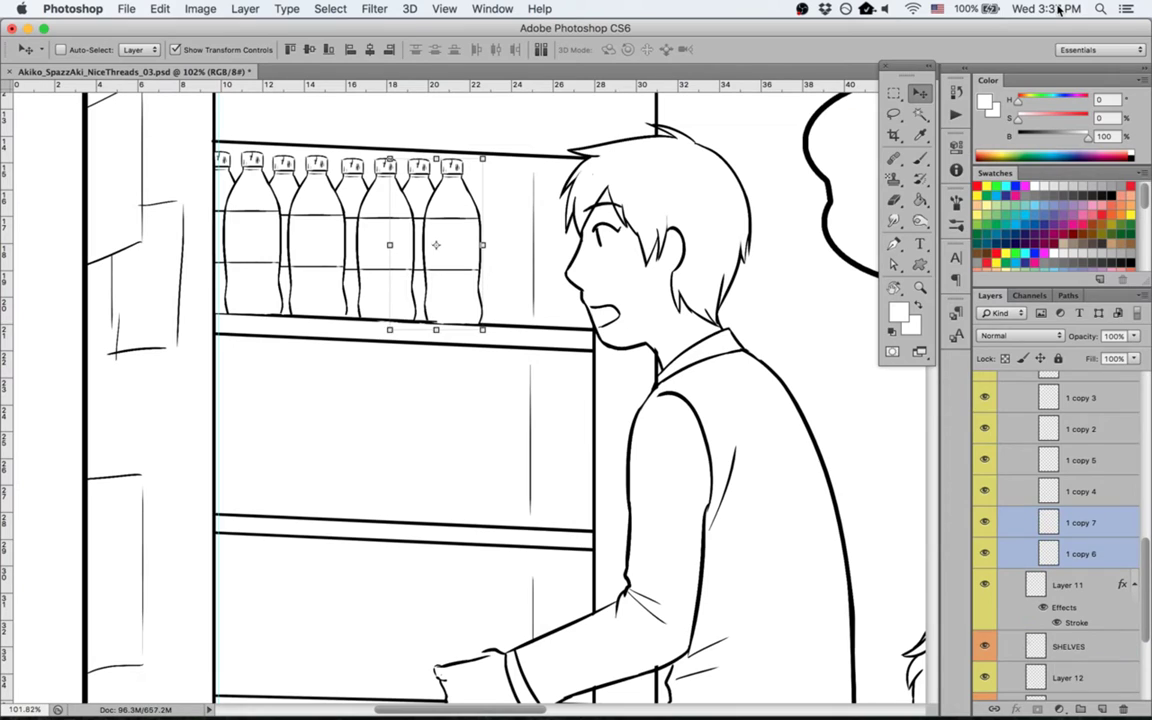
# Step: Duplicate 1 copy 6 and 1 copy 7, move the new pair right beside the man's face, and send it beneath 1 copy 6
pyautogui.press('super+j')
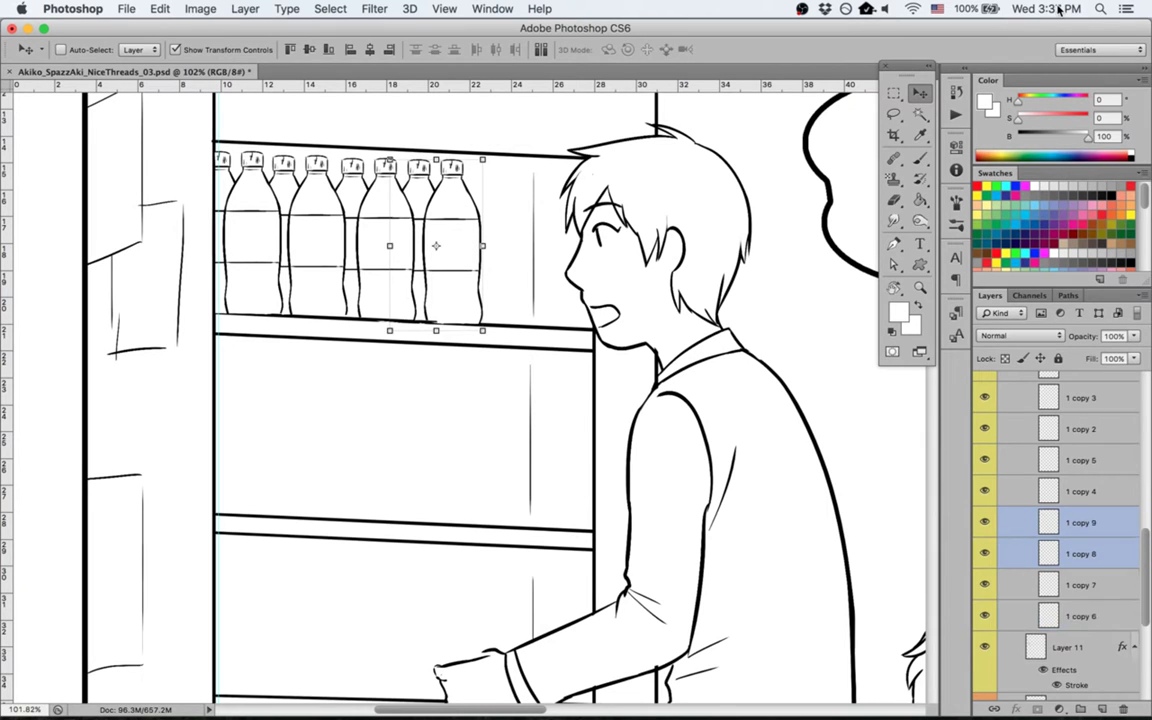
pyautogui.moveTo(420, 241); pyautogui.dragTo(527, 283)
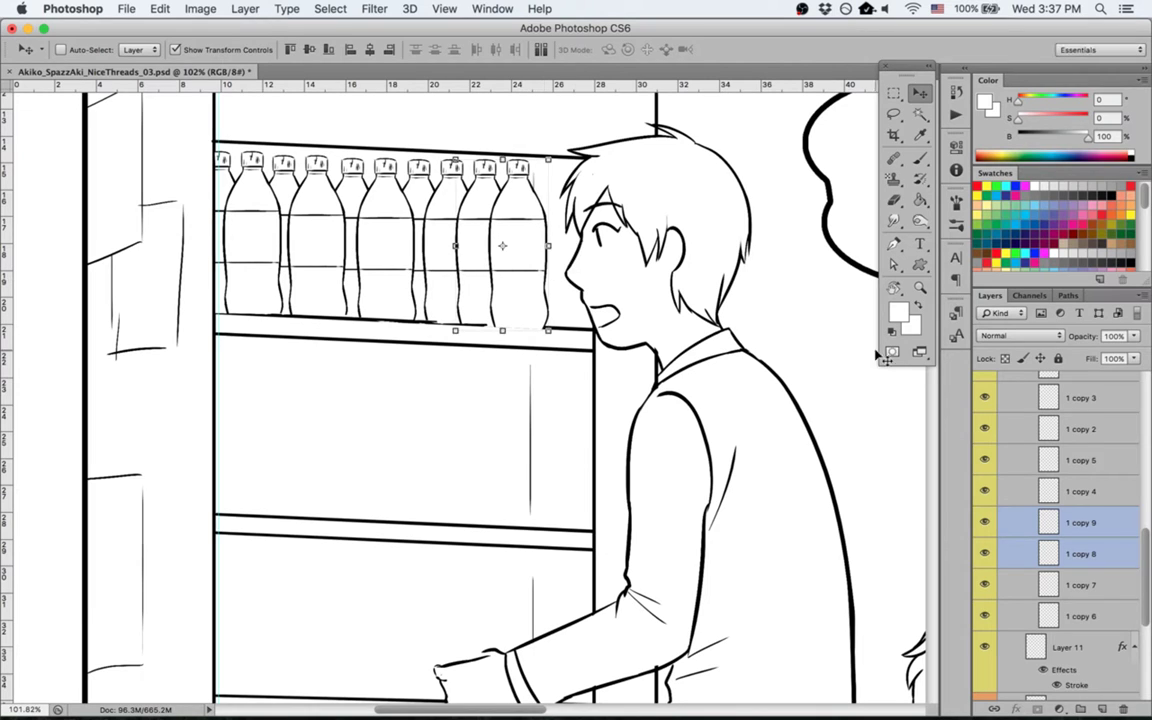
pyautogui.moveTo(978, 515); pyautogui.dragTo(1070, 617)
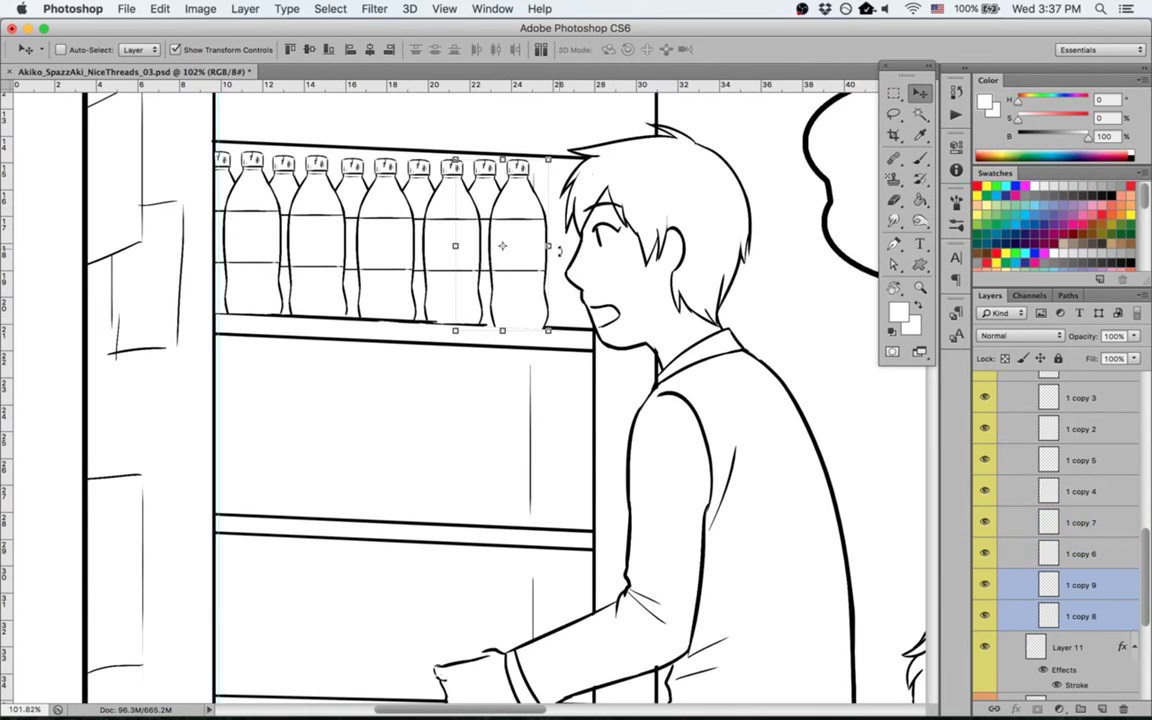
# Step: Duplicate 1 copy 8 and 1 copy 9, stack the new pair beneath 1 copy 8, and shift it right to overlap the man's face
pyautogui.press('super+j')
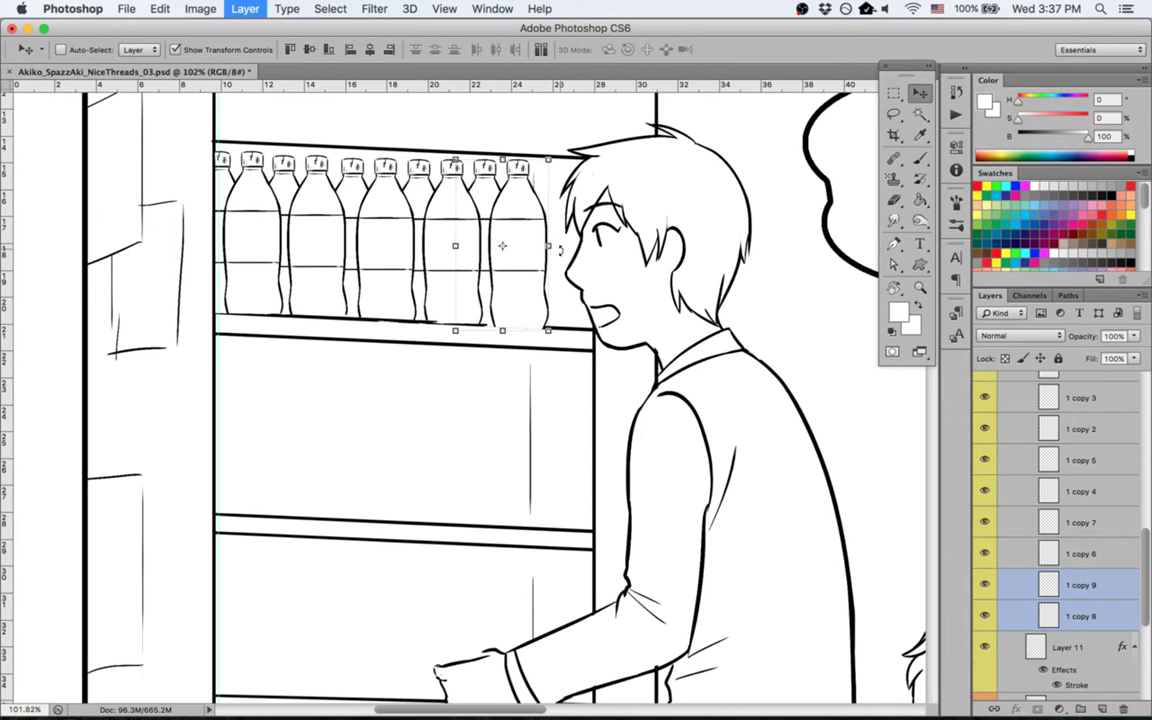
pyautogui.moveTo(1058, 614); pyautogui.dragTo(1040, 694)
pyautogui.moveTo(520, 260); pyautogui.dragTo(568, 234)
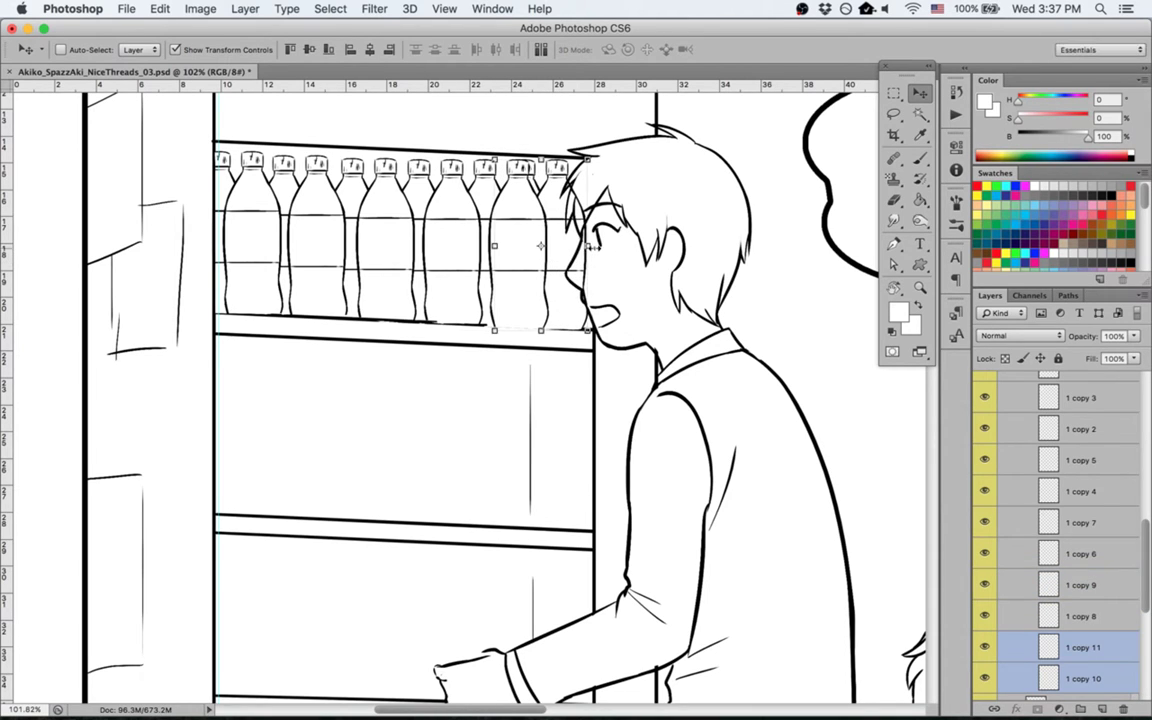
# Step: Nudge the front bottles on 1 copy 9 and 1 copy 7 slightly left to even out the spacing of the row
pyautogui.click(1085, 616)
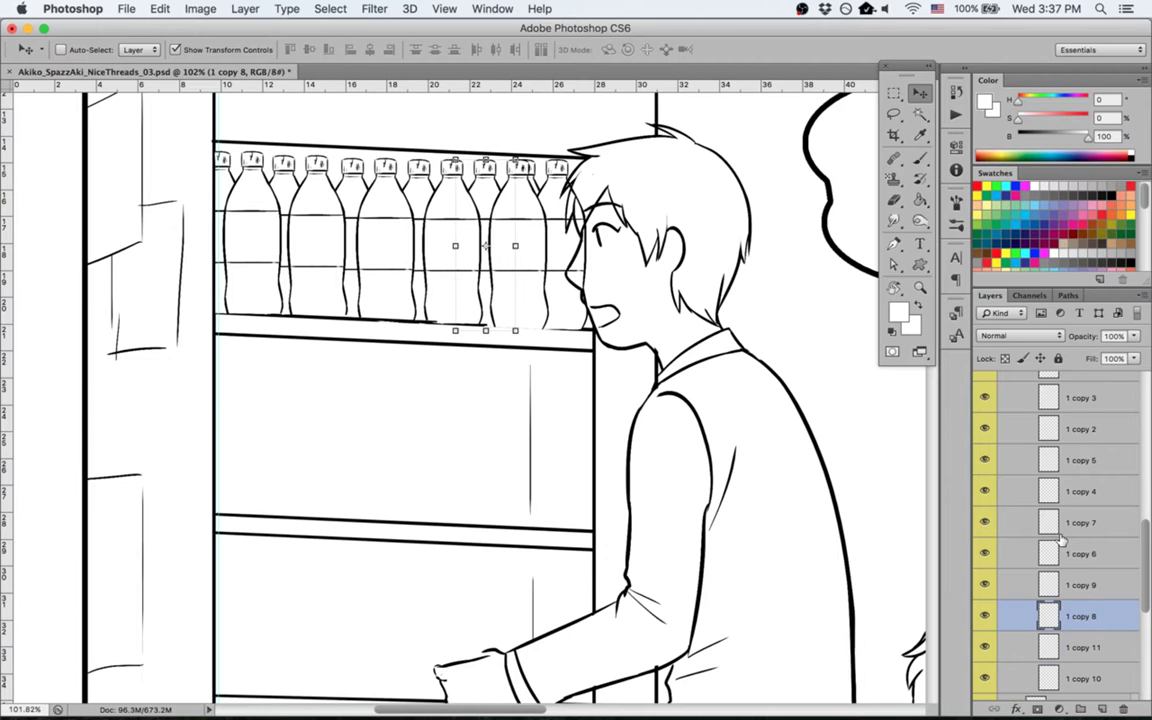
pyautogui.click(1077, 585)
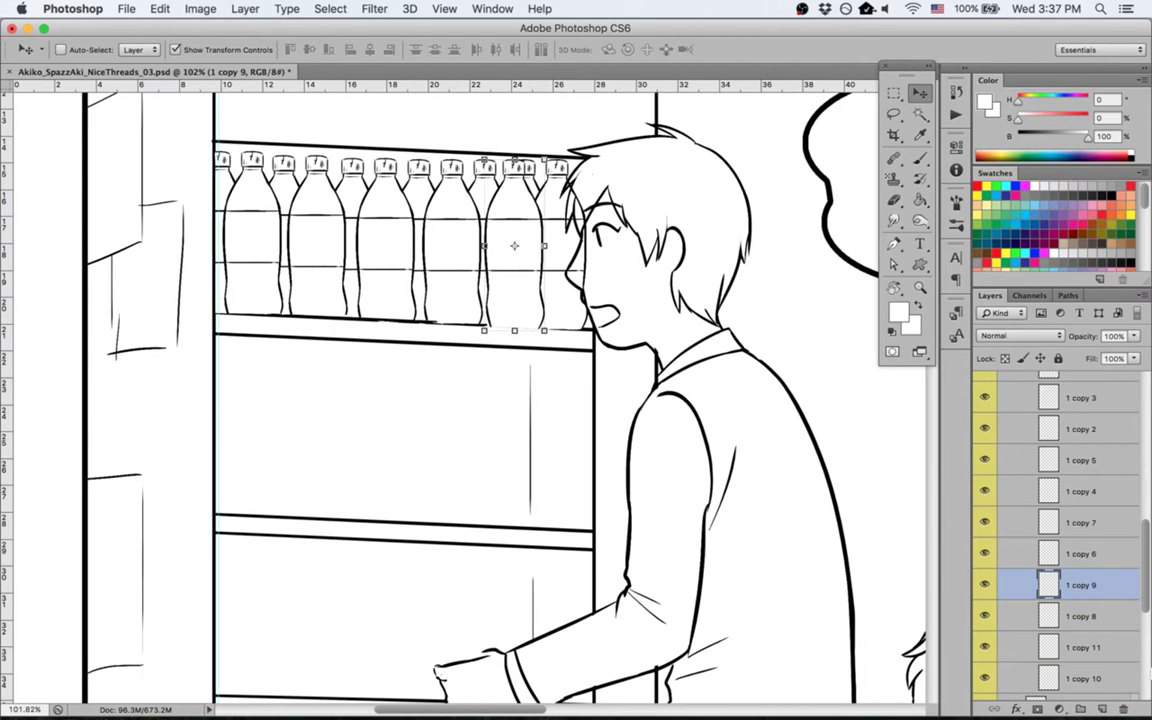
pyautogui.click(1082, 522)
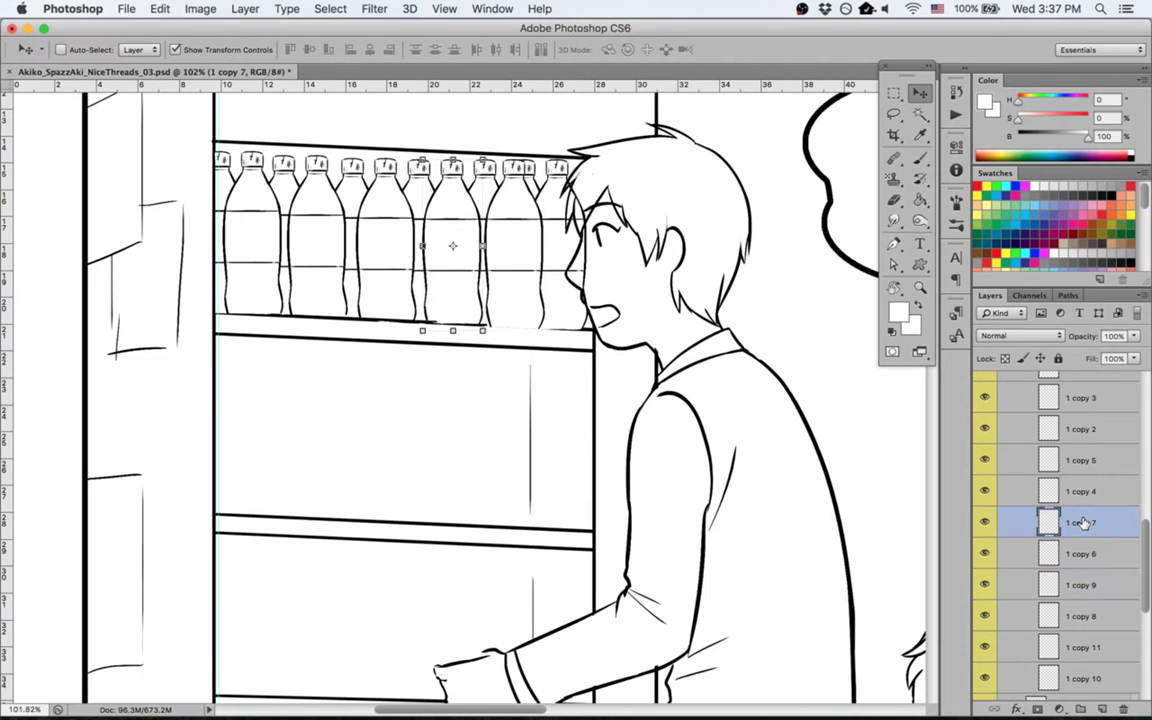
pyautogui.press('Right')
pyautogui.press('Right')
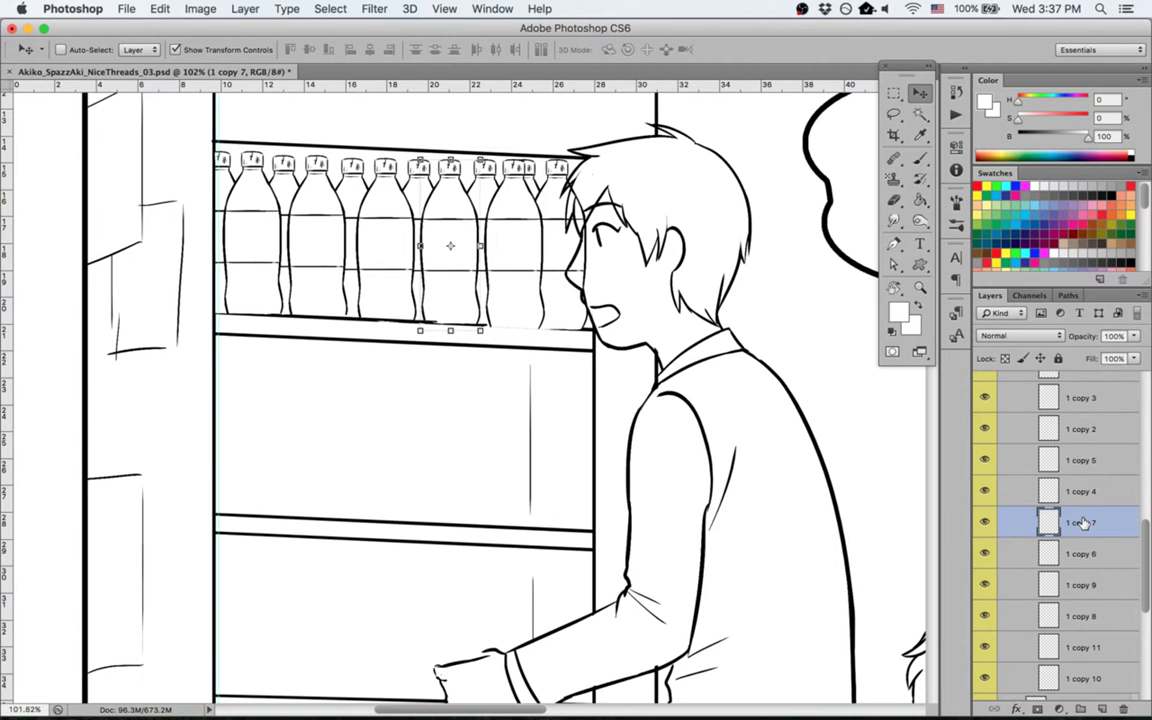
pyautogui.click(1086, 465)
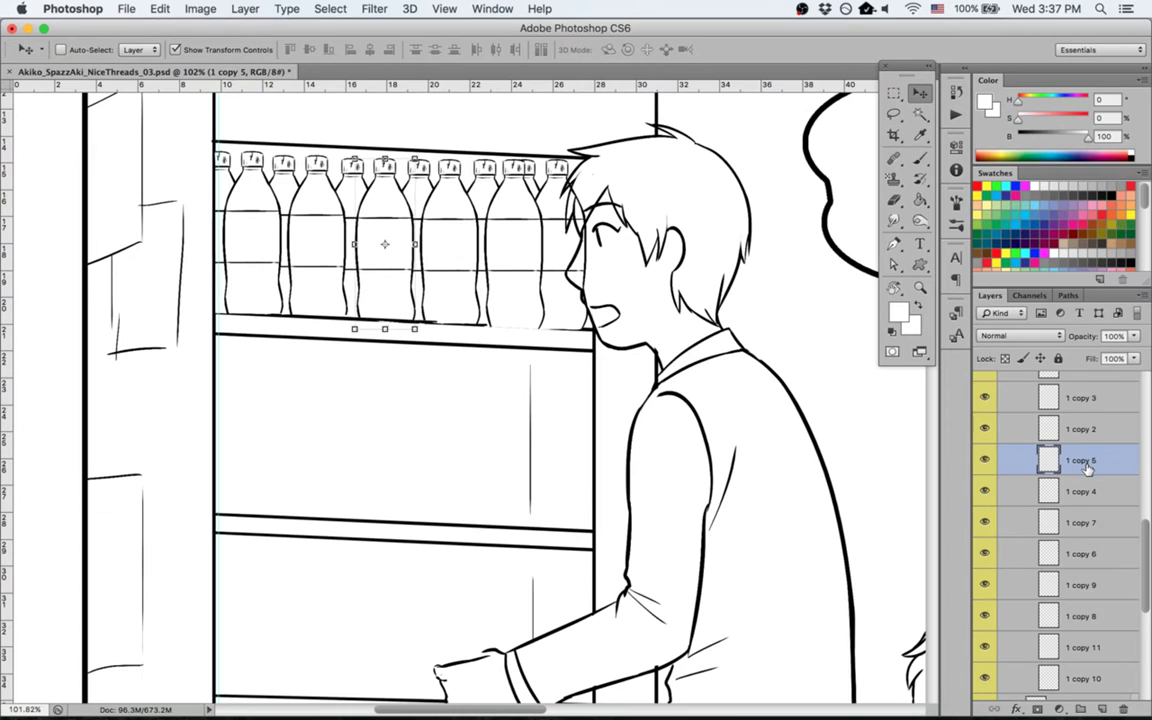
# Step: Select the run of bottle copy layers starting at 1 copy and merge them into one layer
pyautogui.scroll(1, 1038, 508)
pyautogui.scroll(3, 1038, 508)
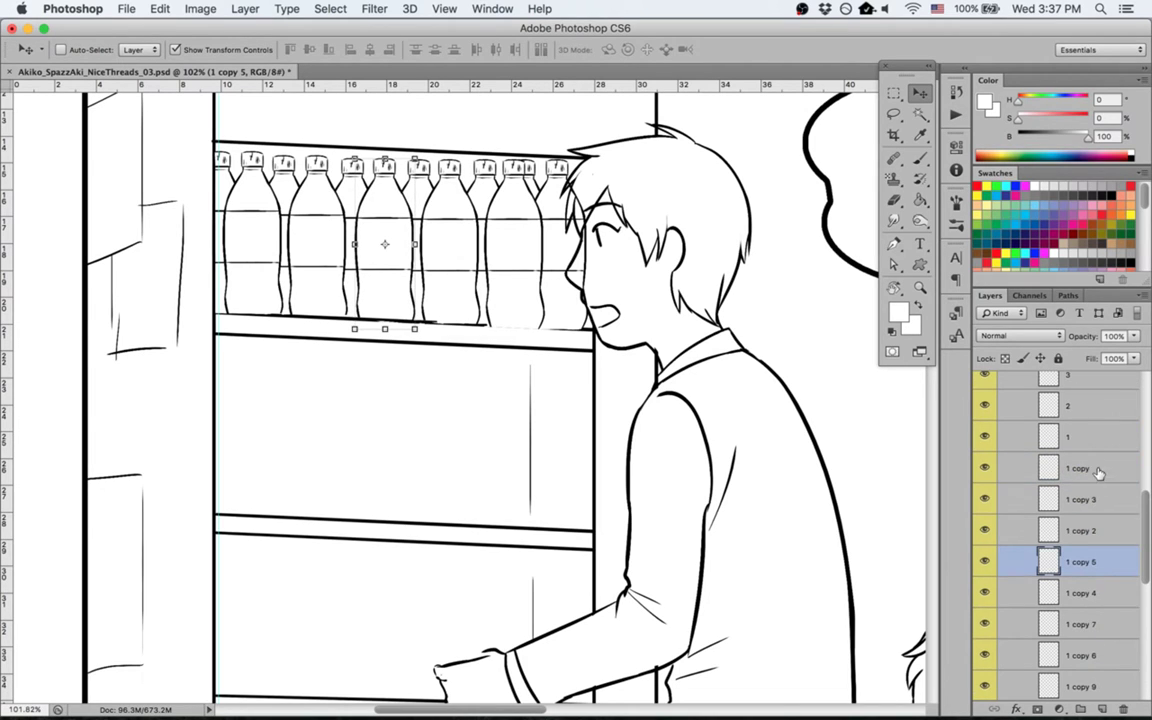
pyautogui.click(1099, 470)
pyautogui.scroll(-1, 1099, 495)
pyautogui.scroll(-6, 1100, 495)
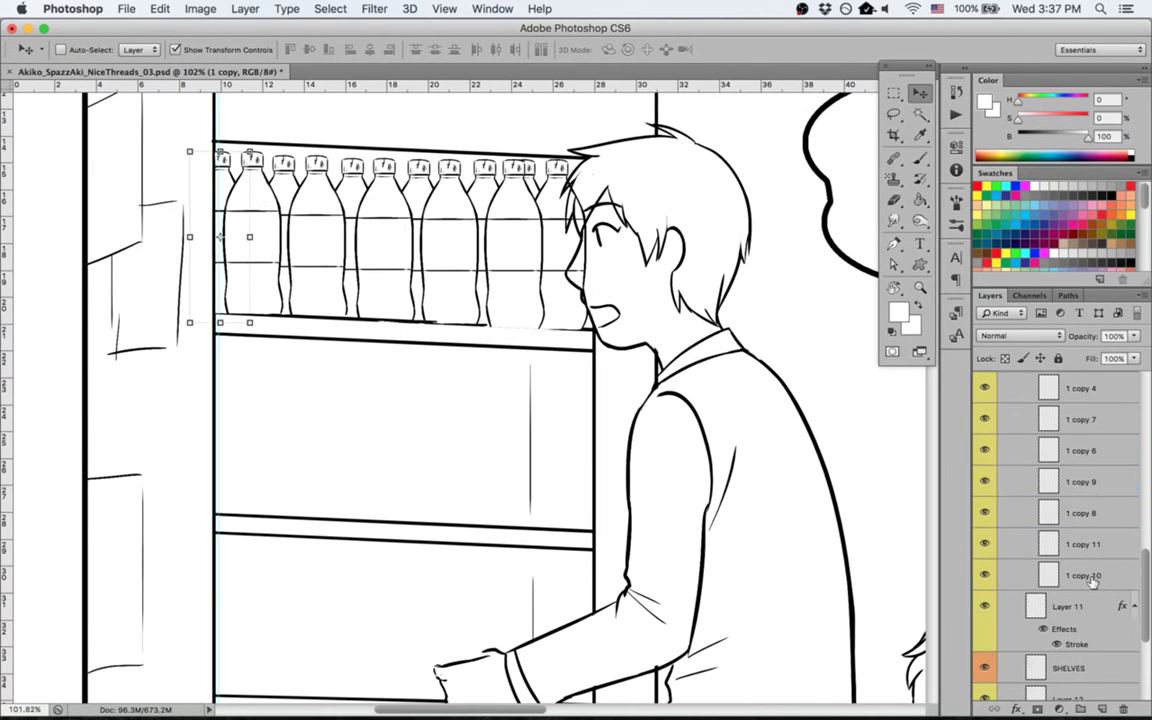
pyautogui.keyDown('shift'); pyautogui.click(1088, 535); pyautogui.keyUp('shift')
pyautogui.scroll(5, 1087, 517)
pyautogui.scroll(1, 1086, 517)
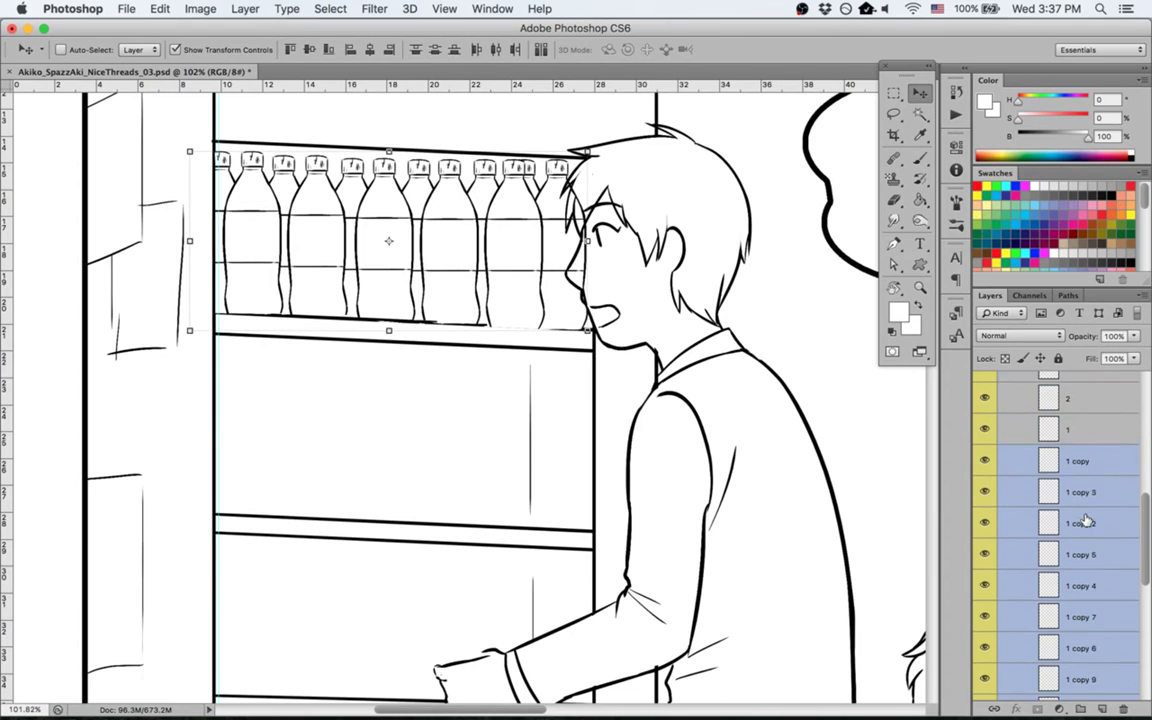
pyautogui.rightClick(1085, 460)
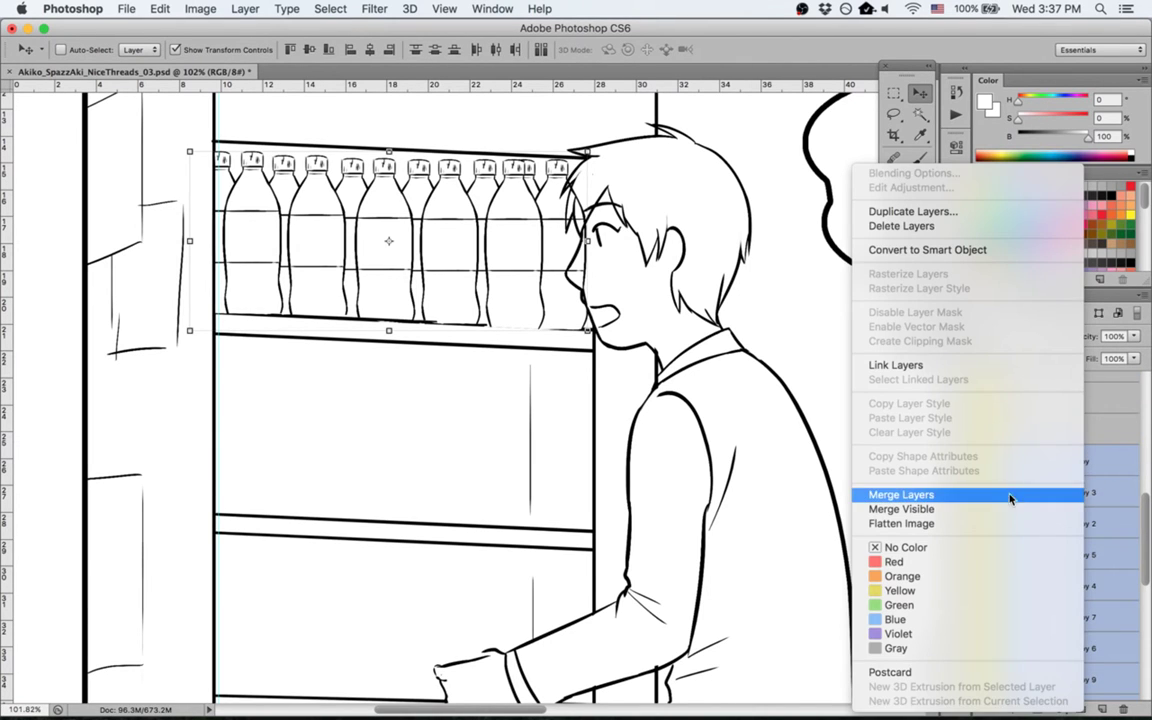
pyautogui.click(1008, 495)
pyautogui.rightClick(1105, 437)
pyautogui.press('Escape')
pyautogui.scroll(6, 1100, 450)
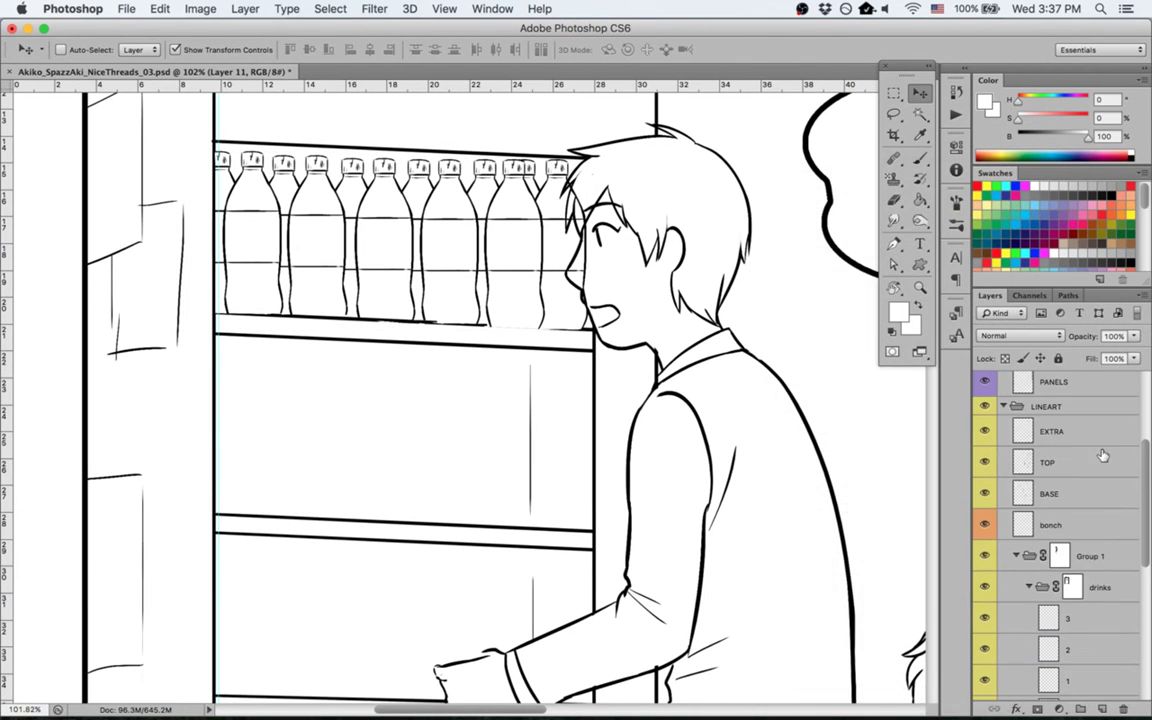
# Step: Paint out the bottle bottoms along the first shelf's edge on the drinks group's mask and save the file
pyautogui.scroll(-1, 1095, 480)
pyautogui.click(1071, 496)
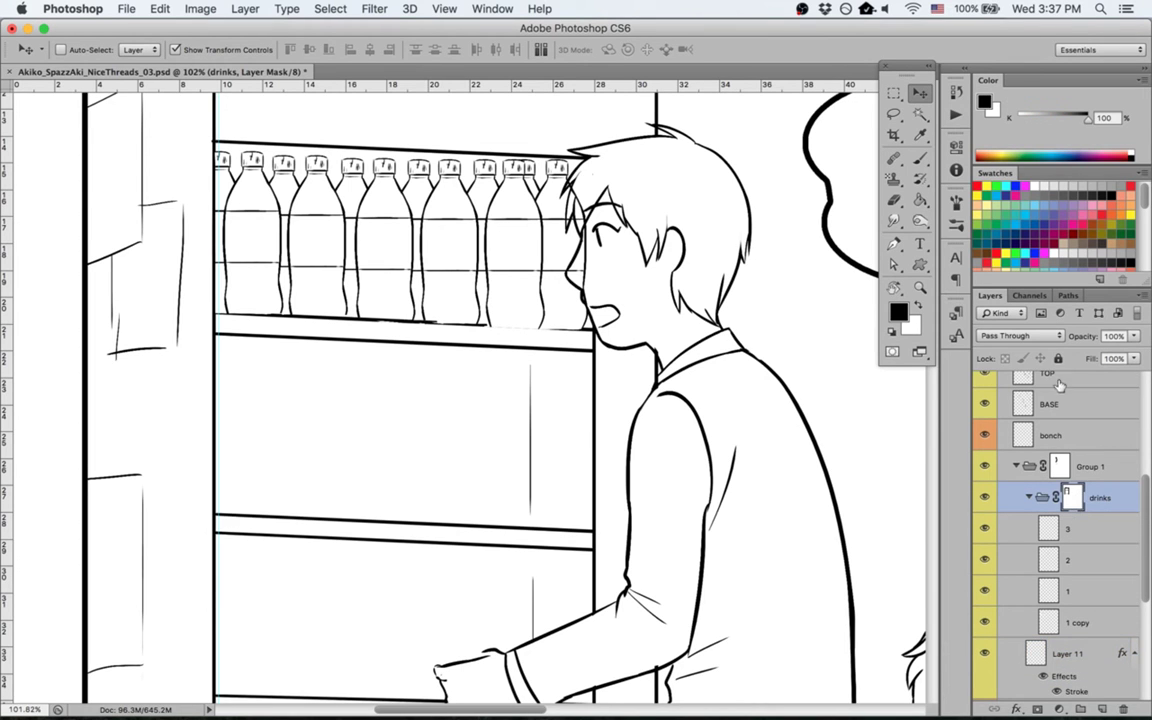
pyautogui.press('r')
pyautogui.moveTo(333, 530)
pyautogui.mouseDown()
pyautogui.moveTo(681, 527)
pyautogui.moveTo(694, 501)
pyautogui.mouseUp()
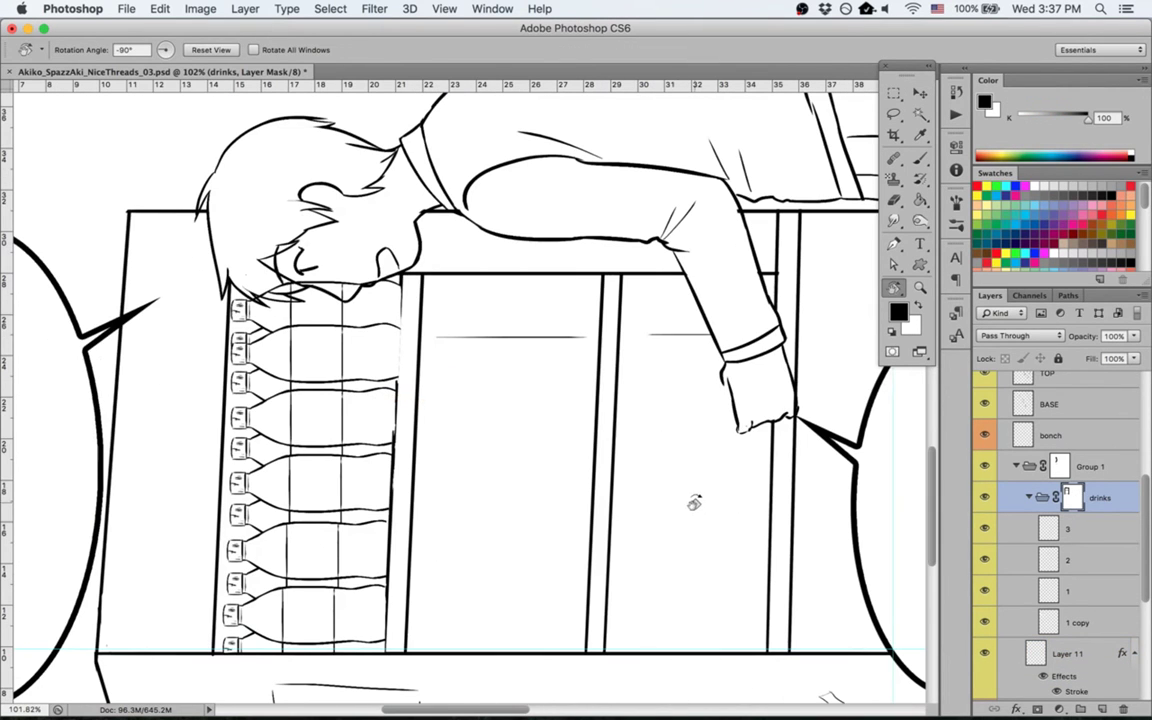
pyautogui.press('b')
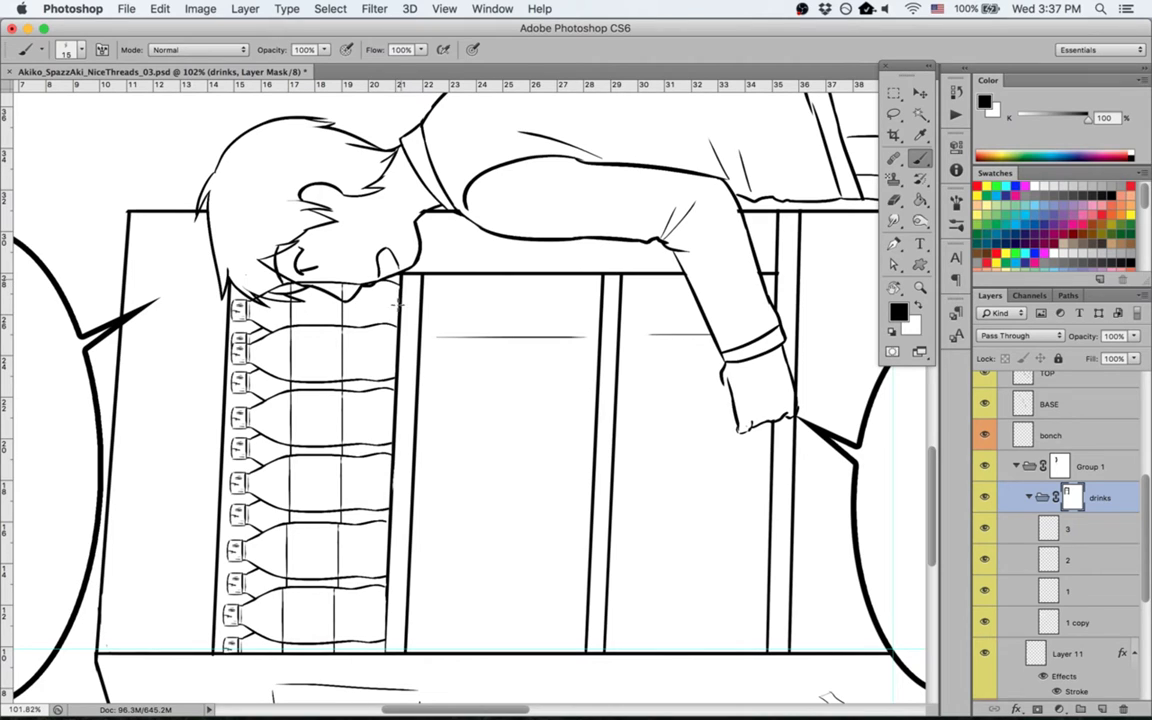
pyautogui.press('super+z')
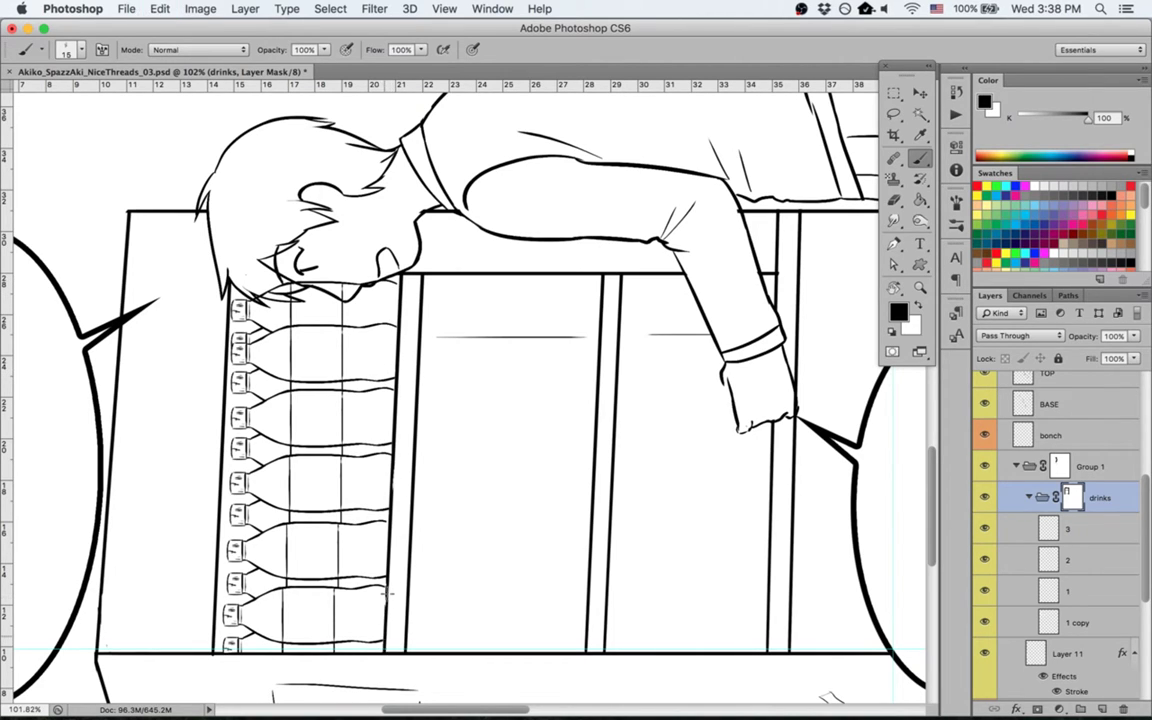
pyautogui.press('Escape')
pyautogui.press('super+s')
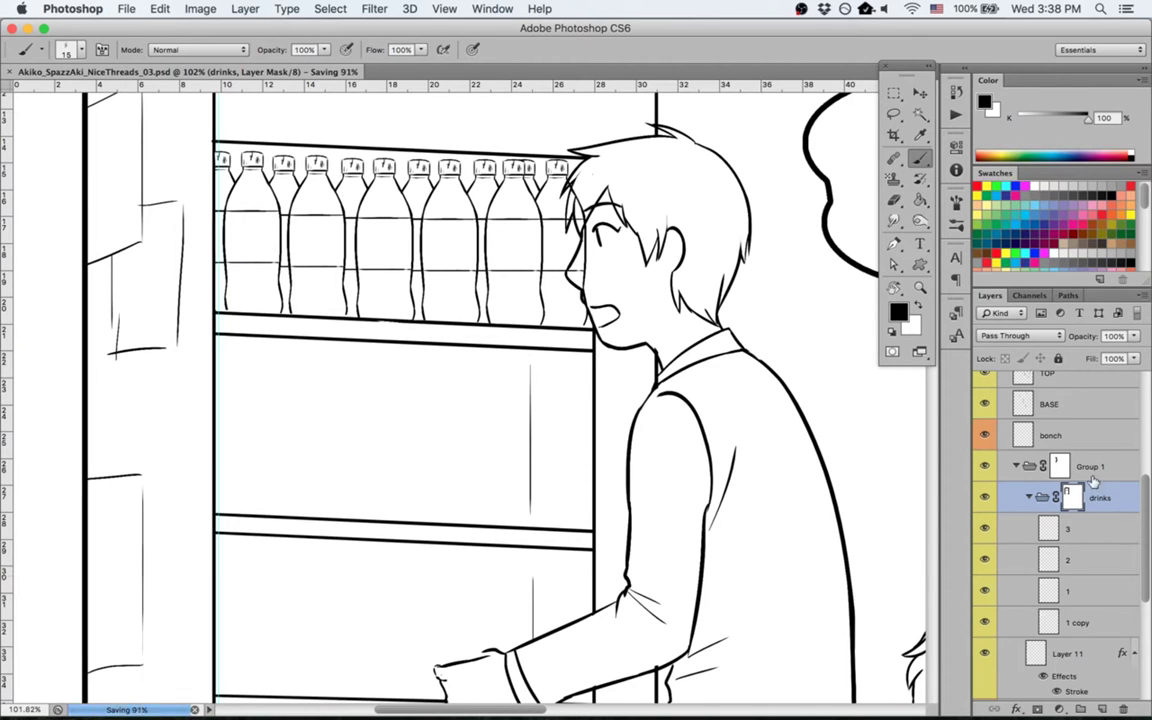
# Step: Paint out the stray bottle lines overlapping the man's hair and face on the Group 1 mask, and save the file
pyautogui.click(1055, 476)
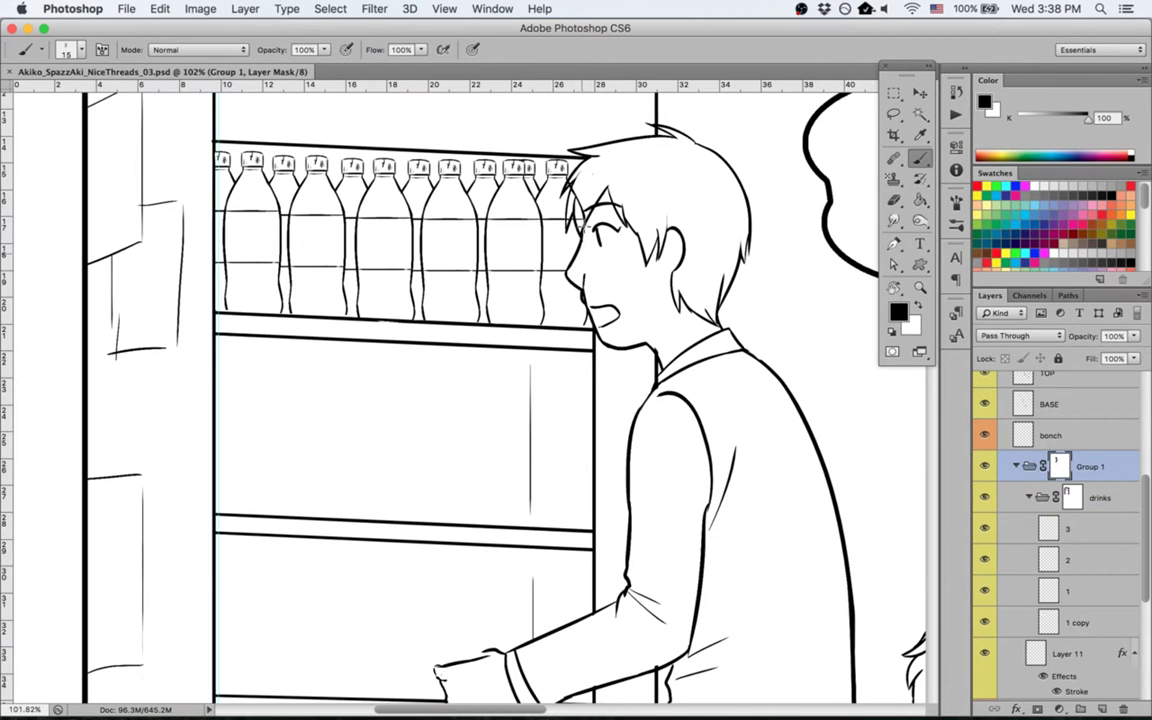
pyautogui.click(581, 204)
pyautogui.press('super+s')
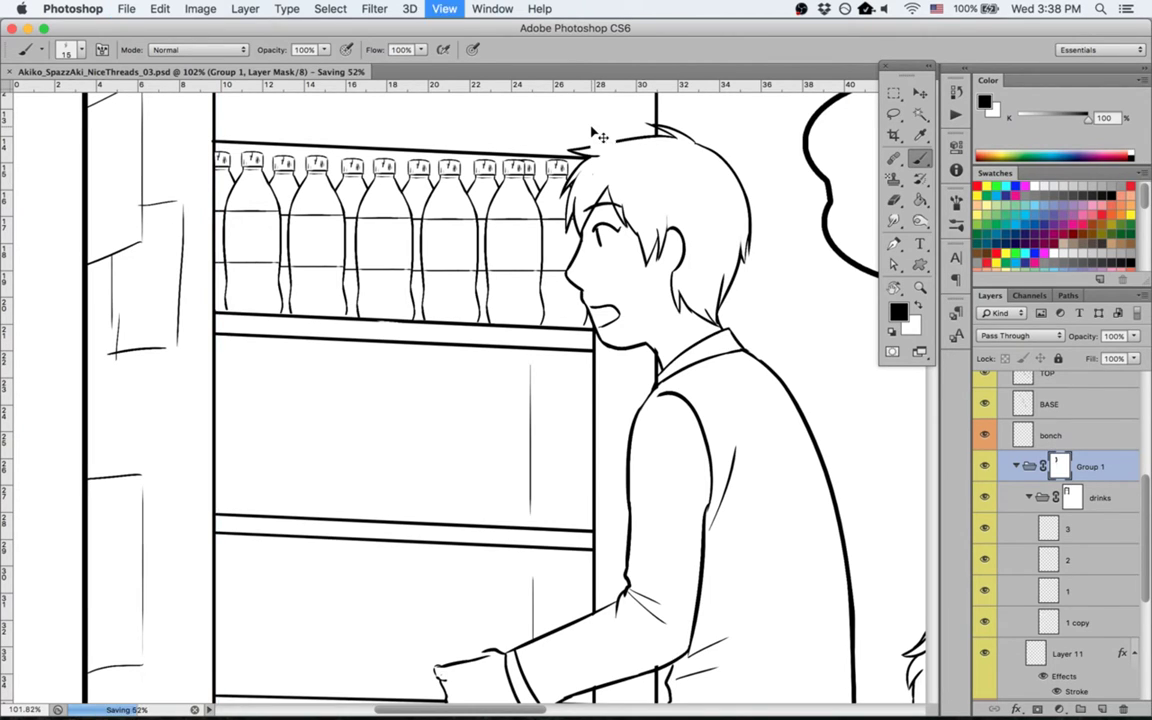
# Step: Select the bottles nearest the man's face on layer 1 copy and skew them vertically by 1.50° to follow the shelf
pyautogui.scroll(-1, 475, 333)
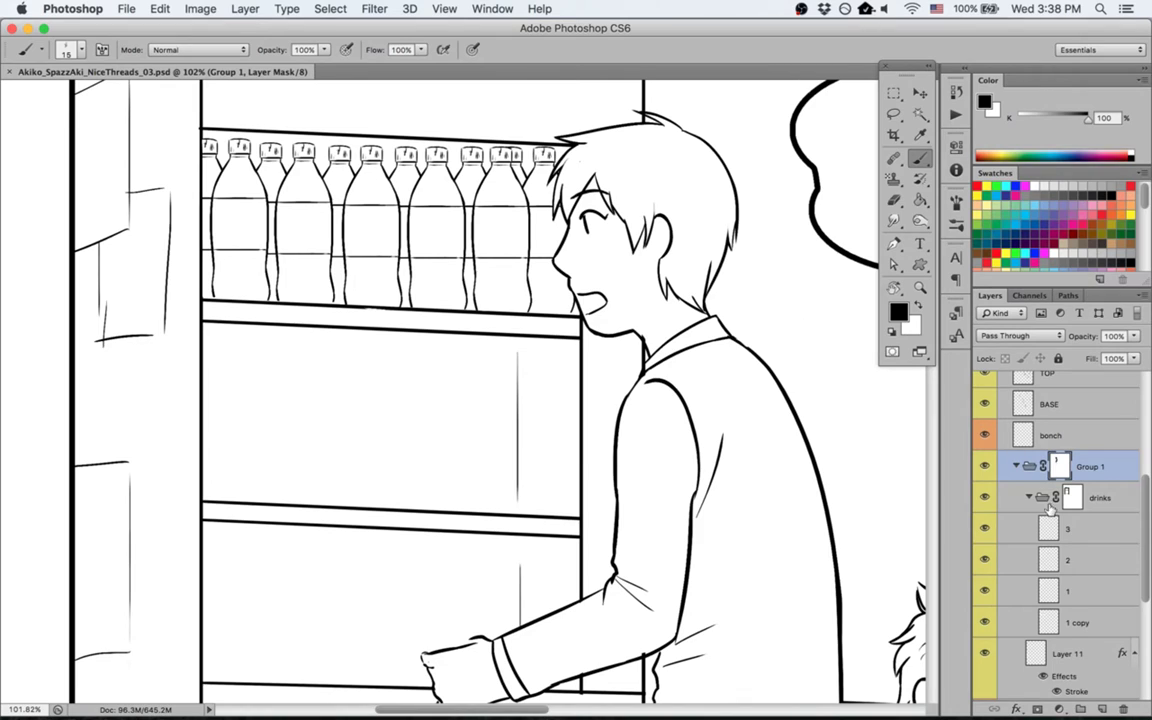
pyautogui.click(1063, 624)
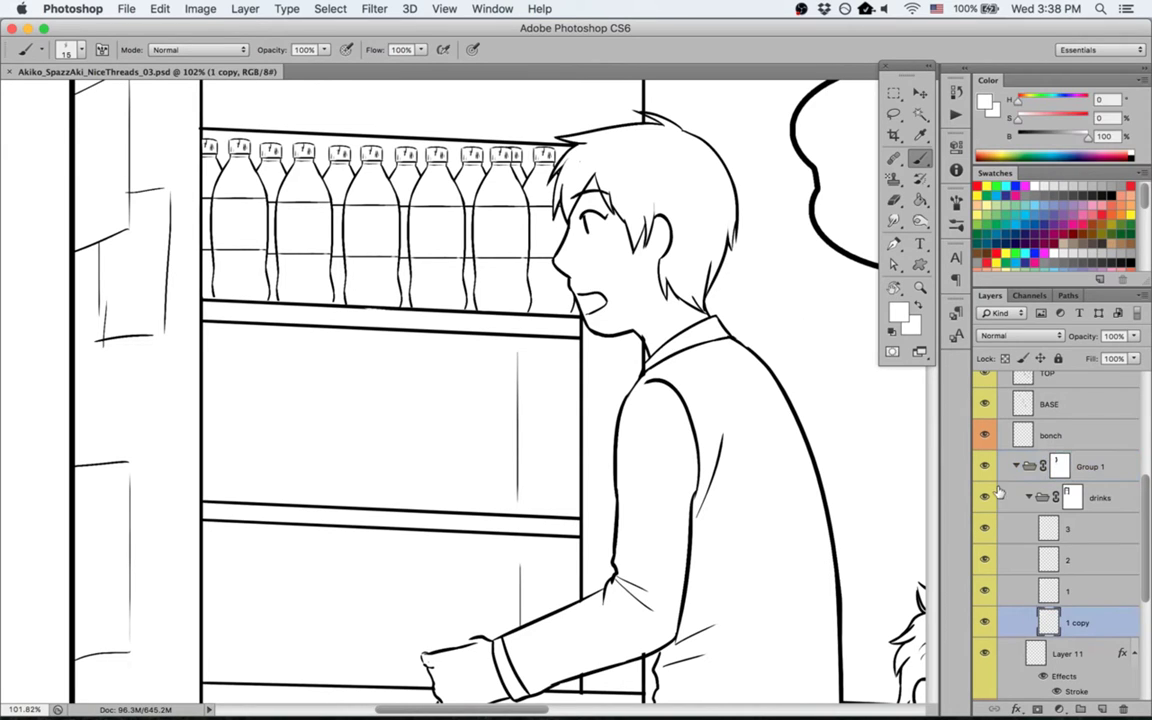
pyautogui.press('m')
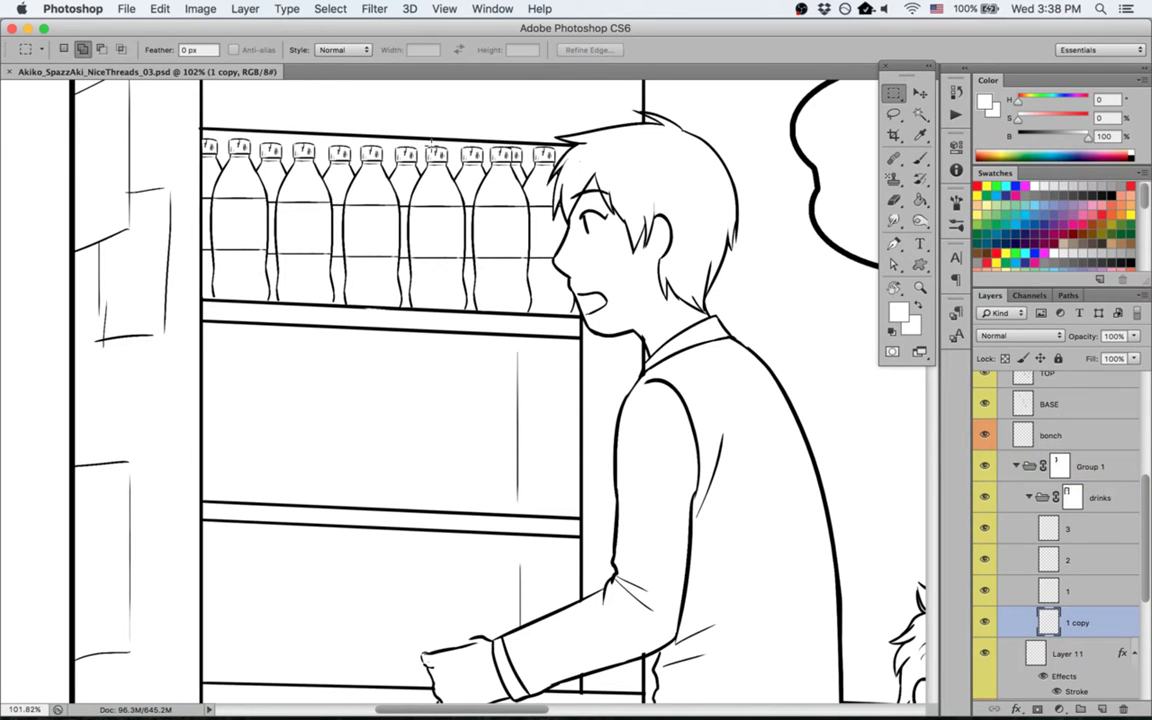
pyautogui.moveTo(437, 140); pyautogui.dragTo(624, 336)
pyautogui.press('v')
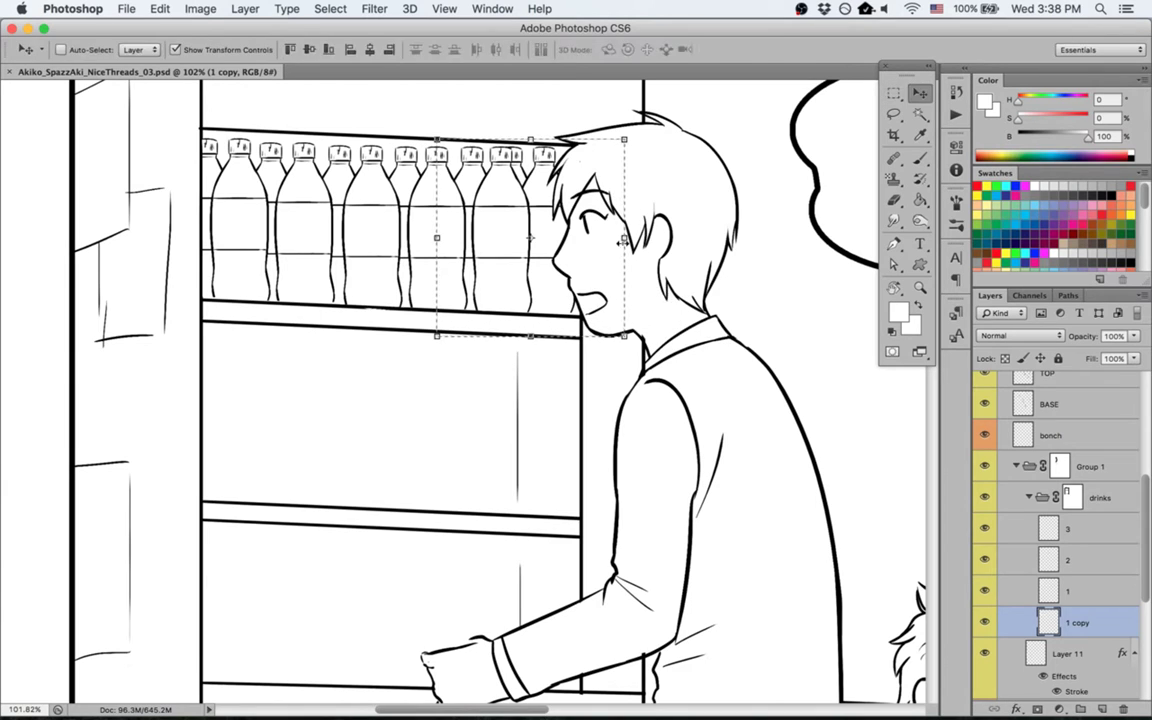
pyautogui.rightClick(622, 240)
pyautogui.click(632, 257)
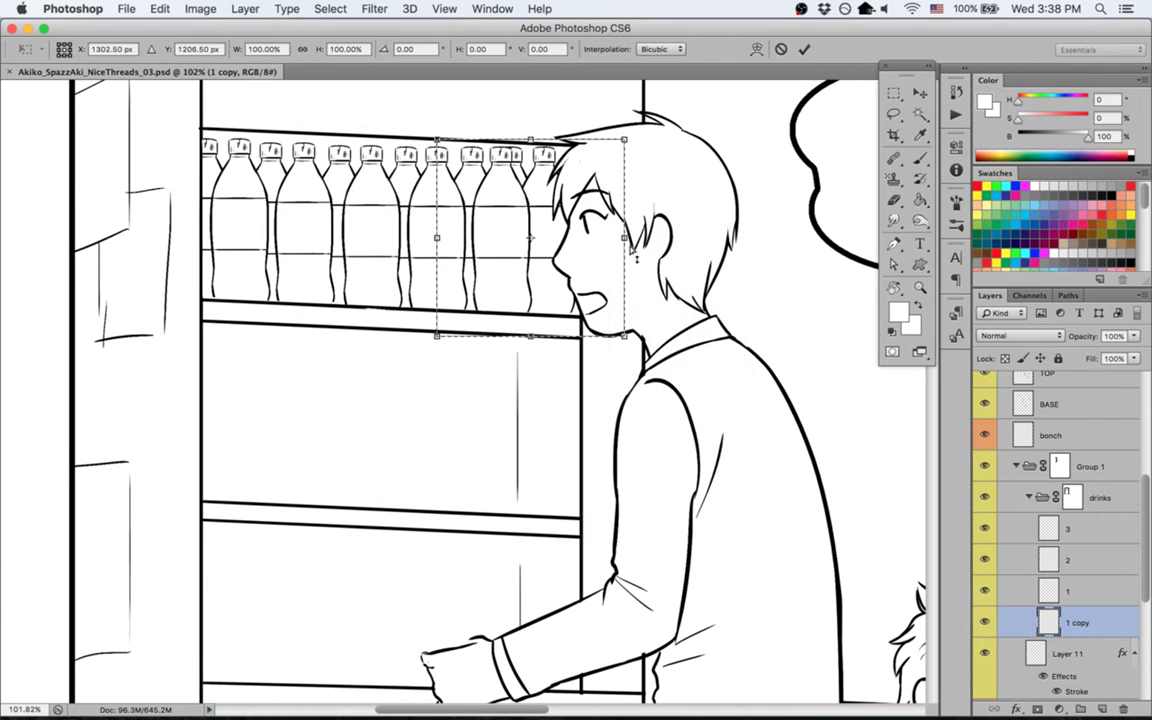
pyautogui.moveTo(634, 256)
pyautogui.mouseDown()
pyautogui.moveTo(636, 247)
pyautogui.moveTo(634, 256)
pyautogui.mouseUp()
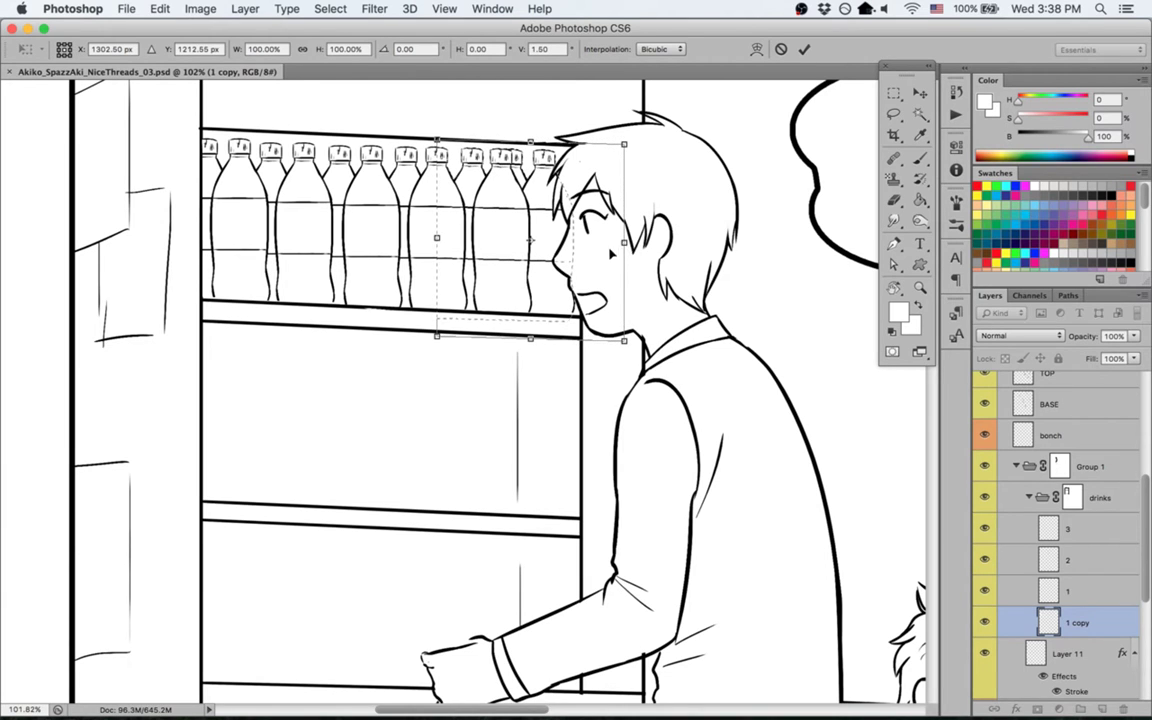
pyautogui.press('Return')
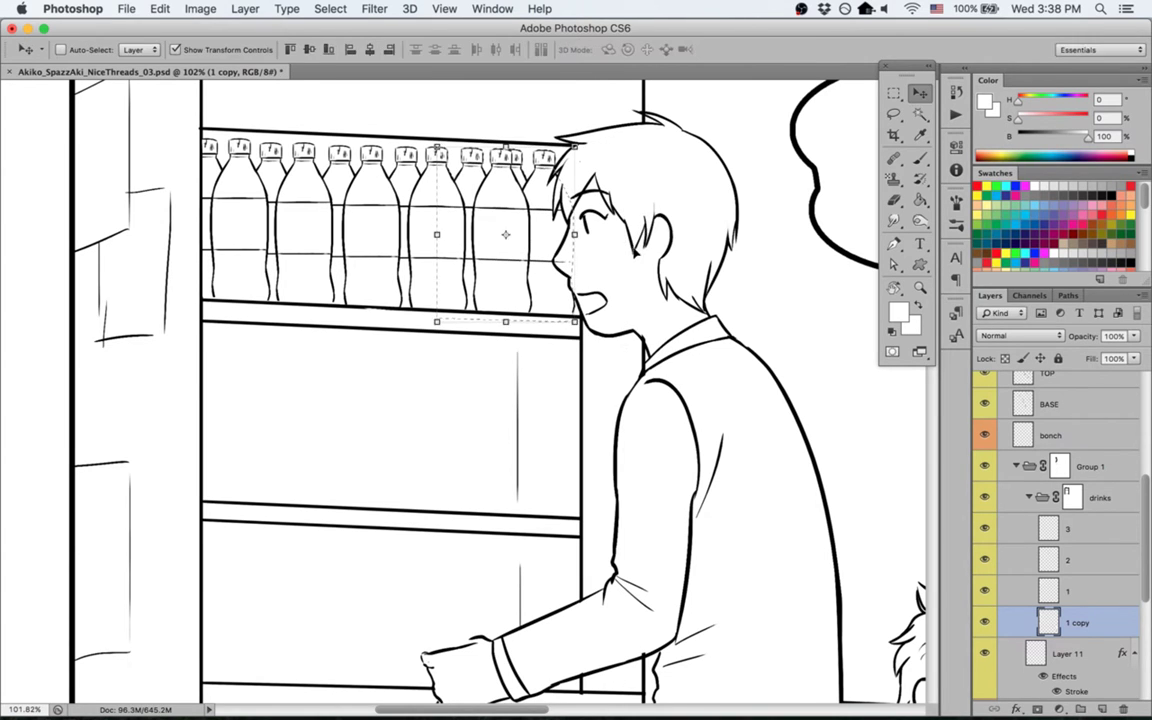
# Step: Paint out the bottle label line crossing the man's nose on the Group 1 mask
pyautogui.click(1059, 466)
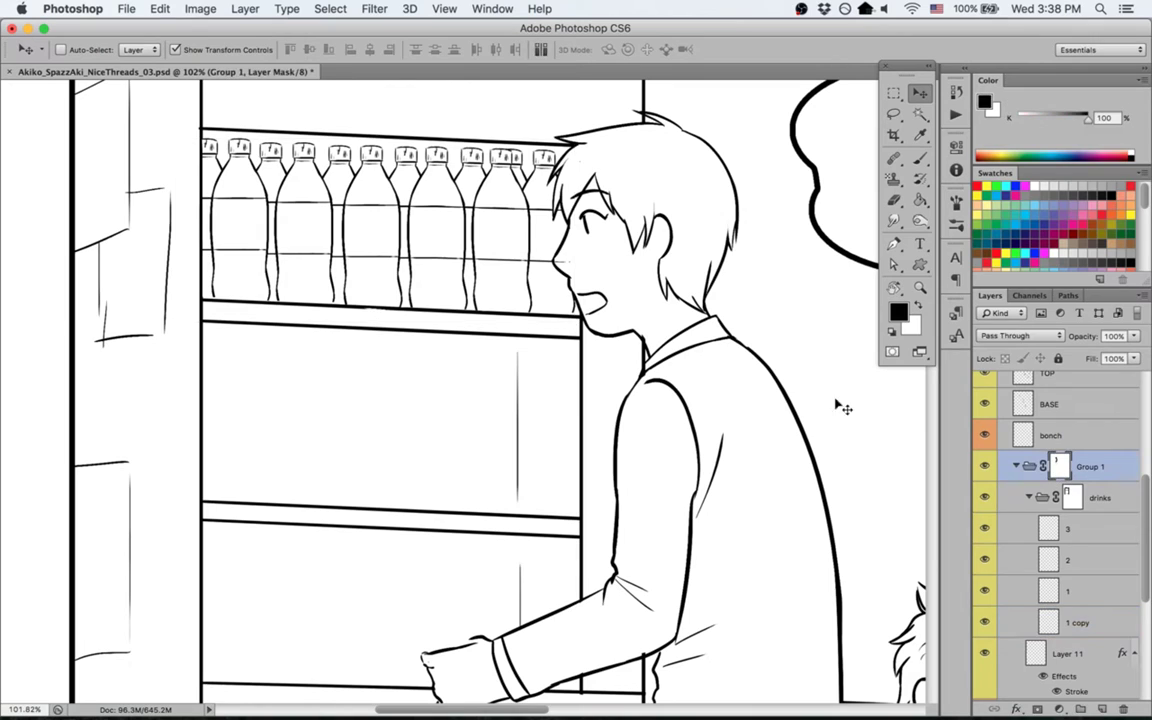
pyautogui.press('g')
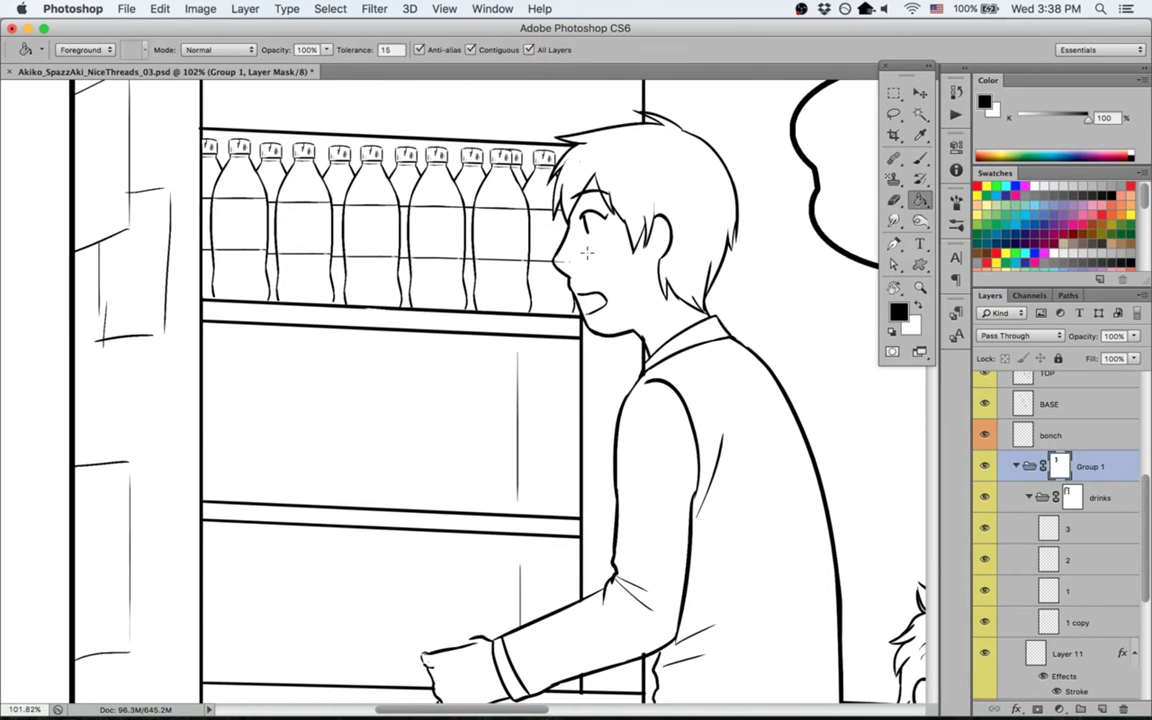
pyautogui.press('b')
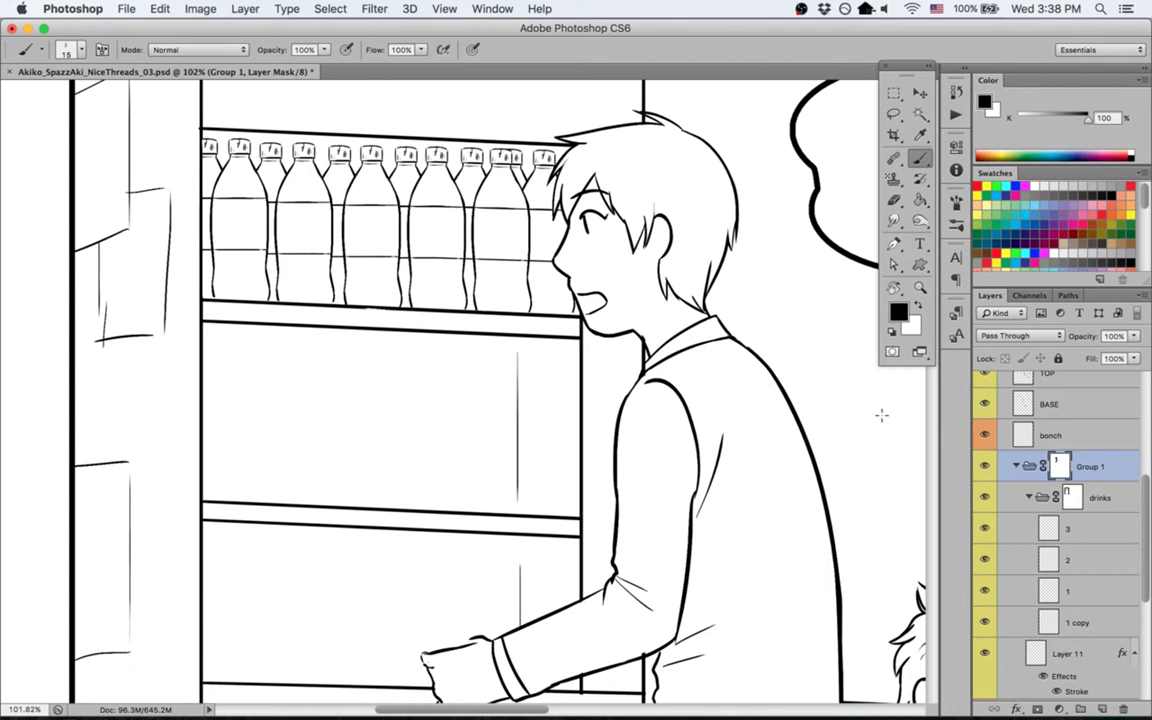
# Step: Move the can on layer 2 onto the left end of the second shelf and save the file
pyautogui.click(1092, 590)
pyautogui.click(1092, 559)
pyautogui.press('v')
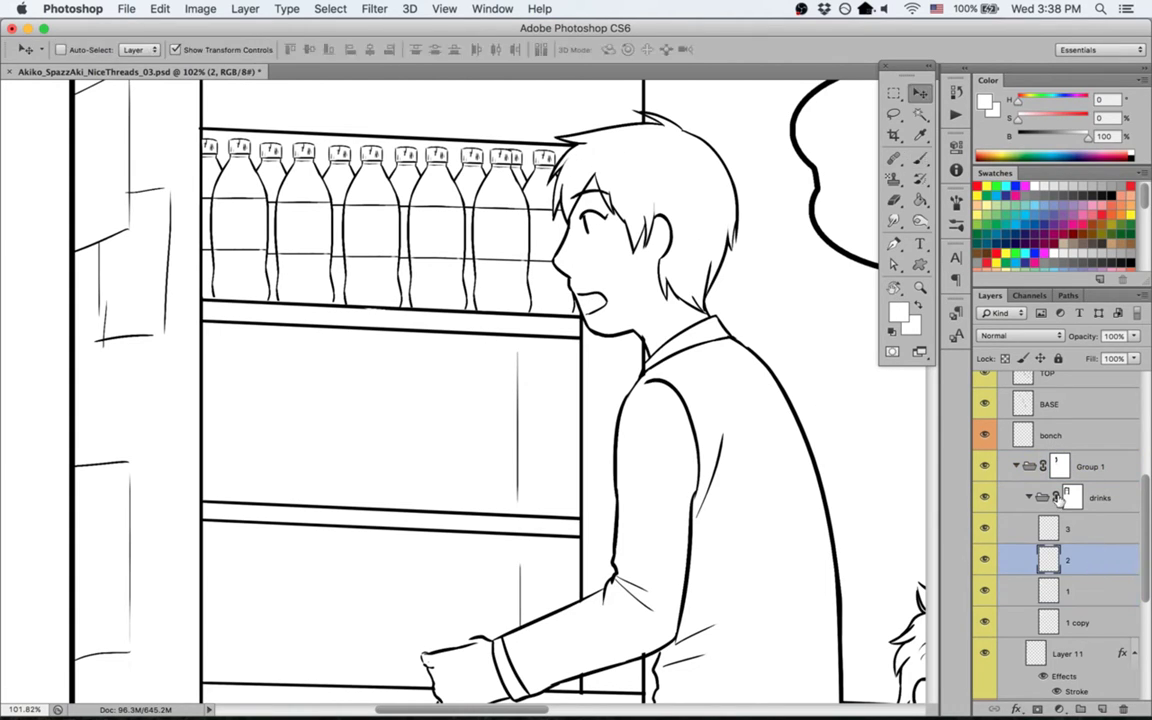
pyautogui.moveTo(856, 455); pyautogui.dragTo(462, 356)
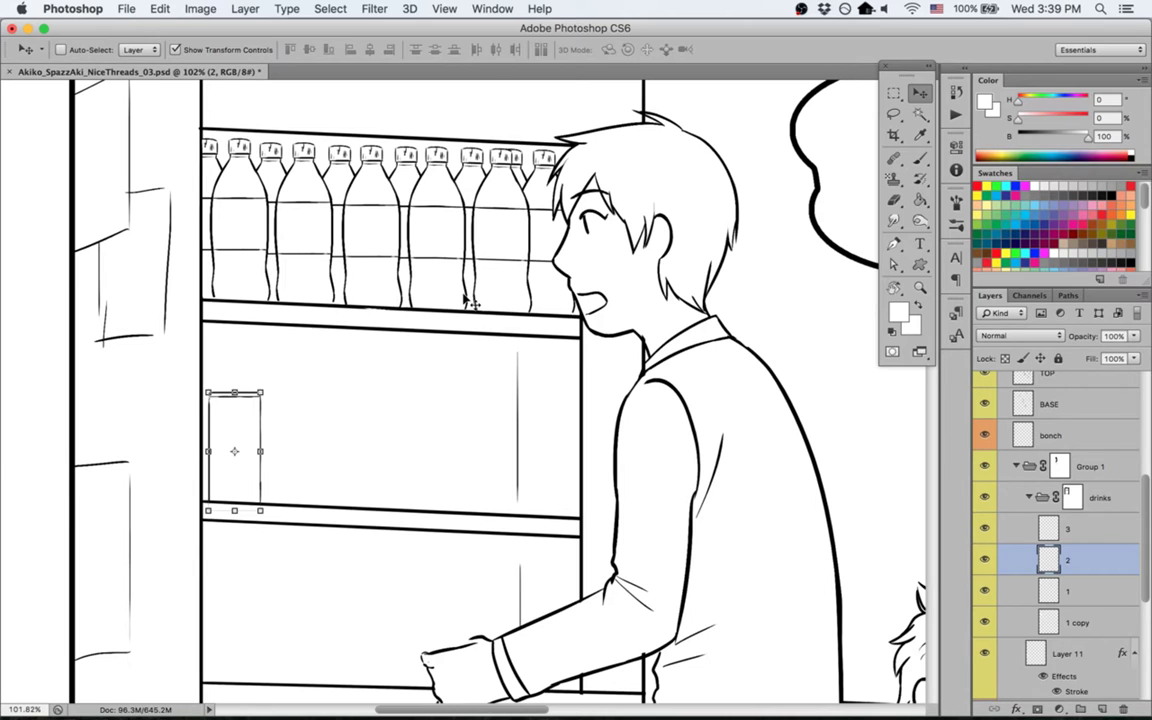
pyautogui.press('super+s')
pyautogui.press('b')
pyautogui.press('v')
pyautogui.moveTo(239, 498); pyautogui.dragTo(253, 498)
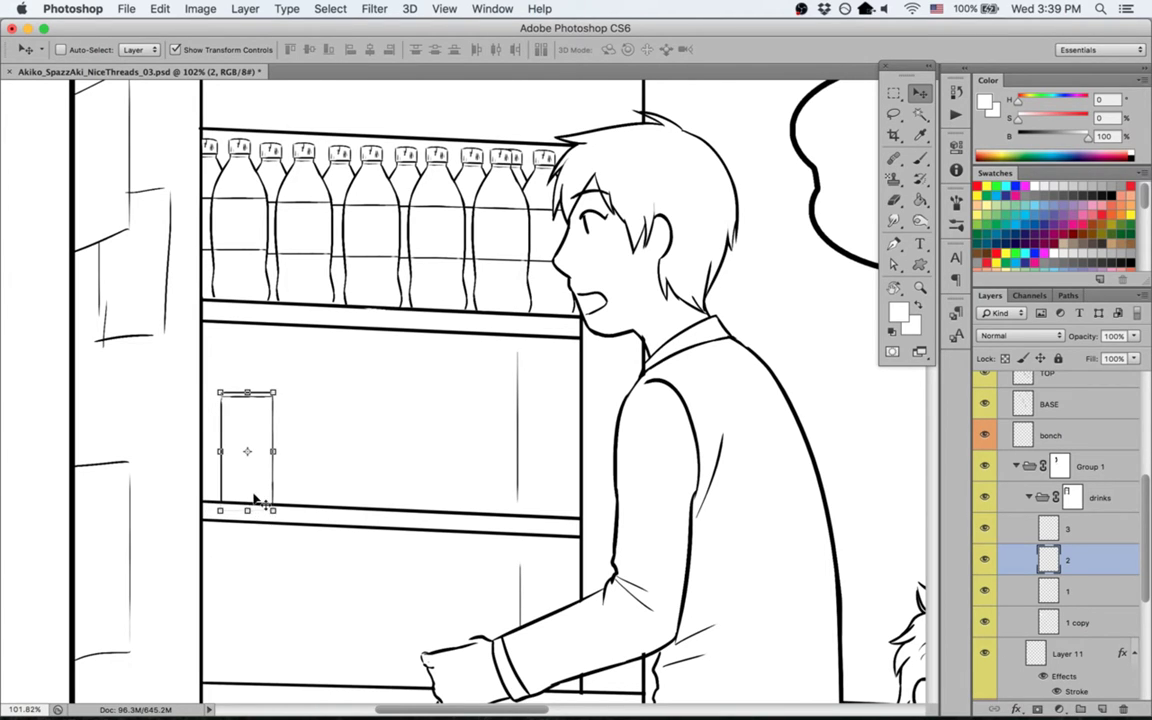
# Step: Move the can on layer 2 up into the clear space between the shelves, away from the shelf lines
pyautogui.press('super+j')
pyautogui.press('super+z')
pyautogui.moveTo(267, 462); pyautogui.dragTo(285, 414)
# Step: Try to fill the inside of the can on layer 2 with white
pyautogui.press('g')
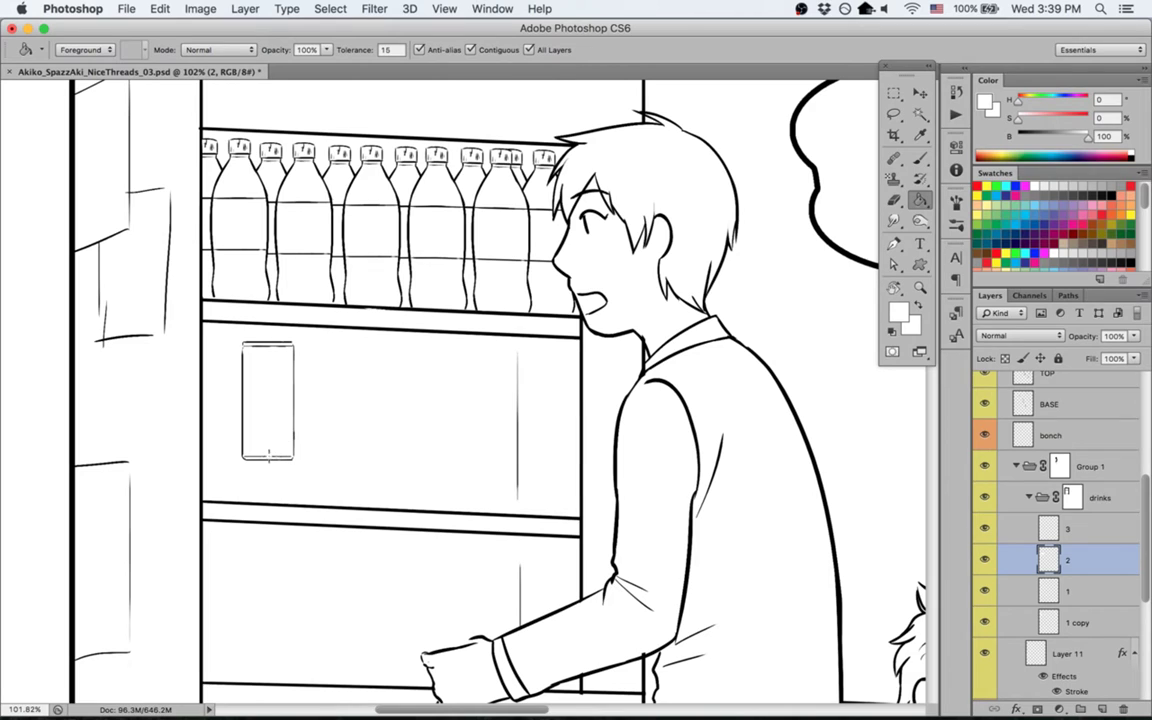
pyautogui.press('v')
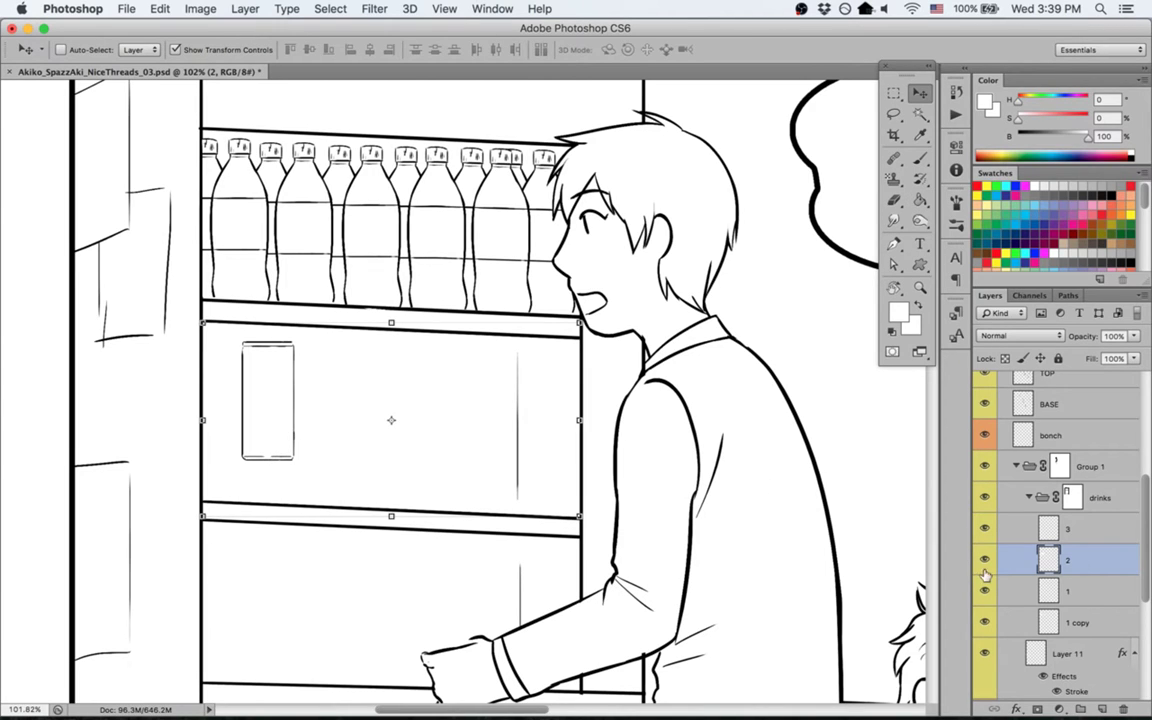
pyautogui.click(984, 562)
pyautogui.click(984, 562)
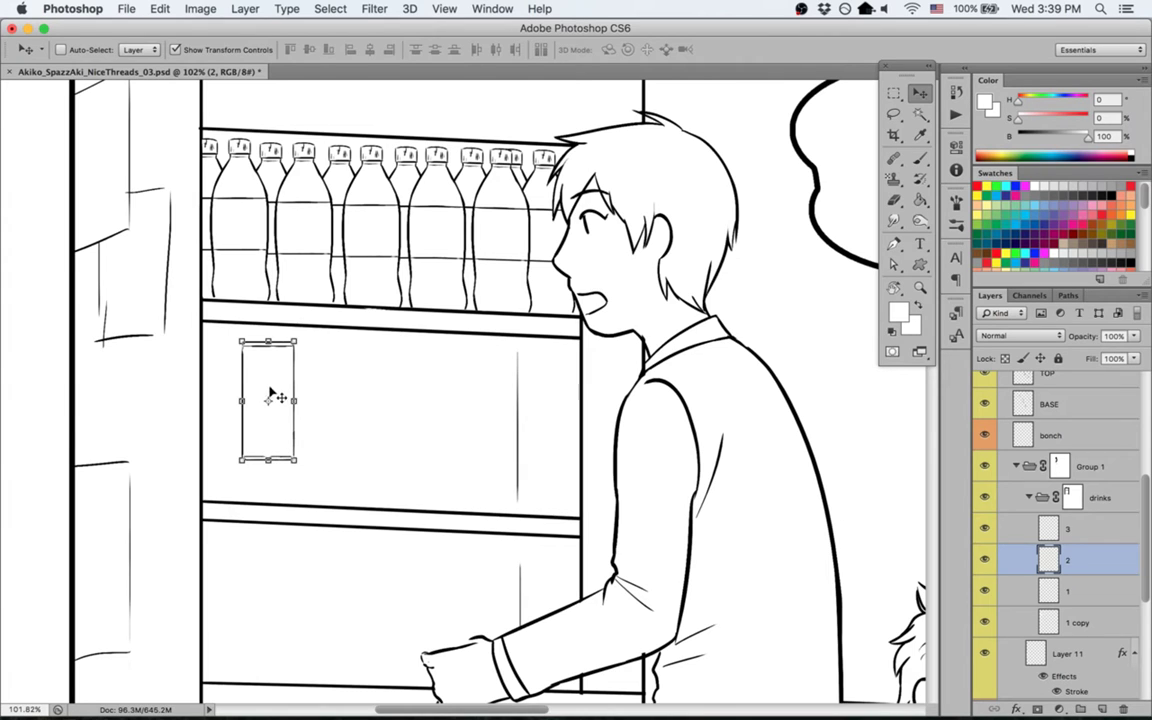
# Step: Close the gaps in the can's outline at its upper-right and lower-right corners with a black brush
pyautogui.press('z')
pyautogui.moveTo(250, 356); pyautogui.dragTo(360, 429)
pyautogui.press('b')
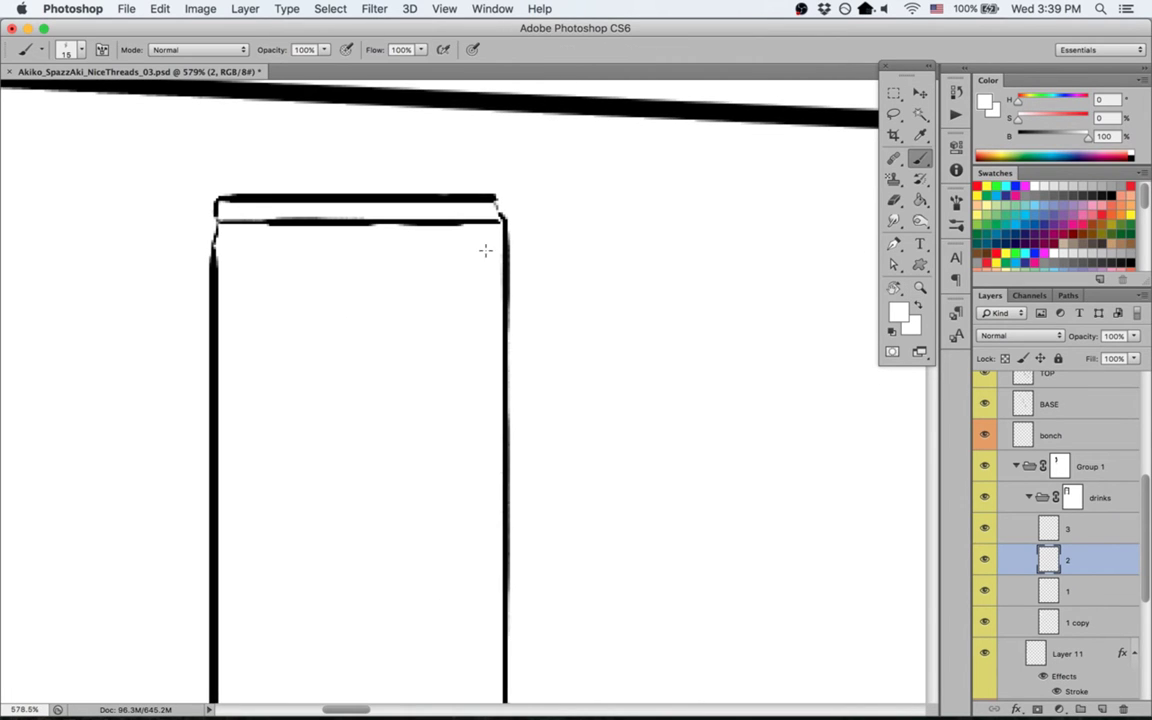
pyautogui.press('d')
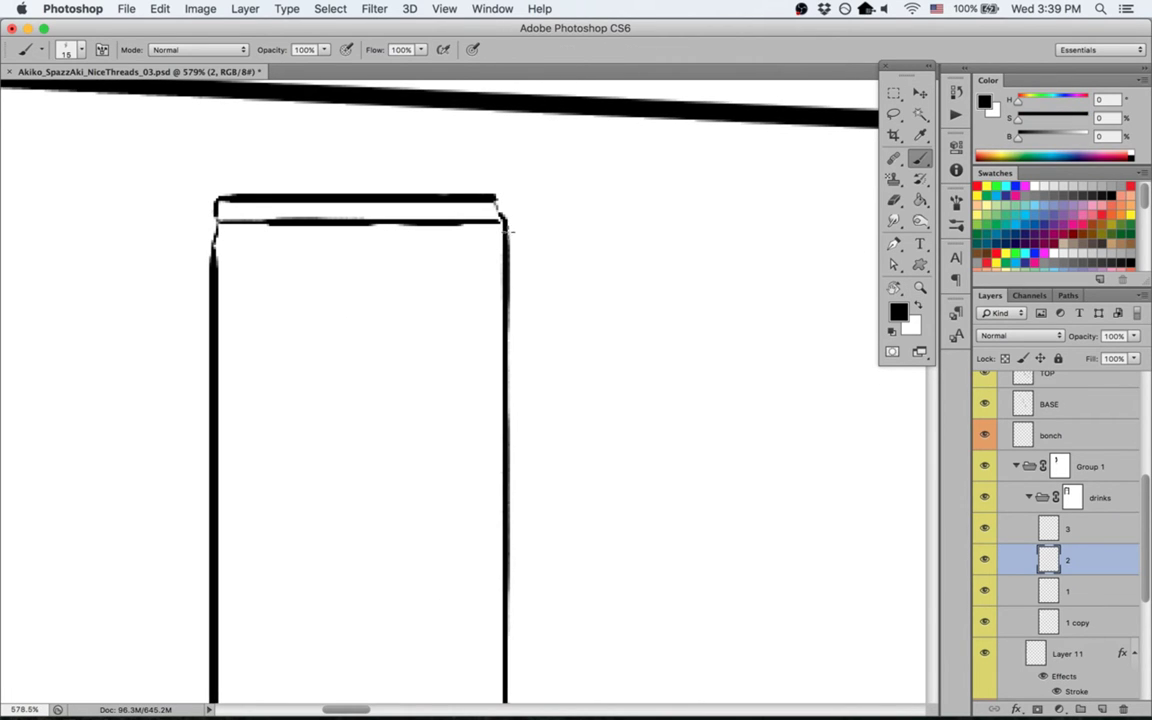
pyautogui.moveTo(499, 203); pyautogui.dragTo(509, 229)
pyautogui.press('space')
pyautogui.moveTo(384, 557); pyautogui.dragTo(420, 170)
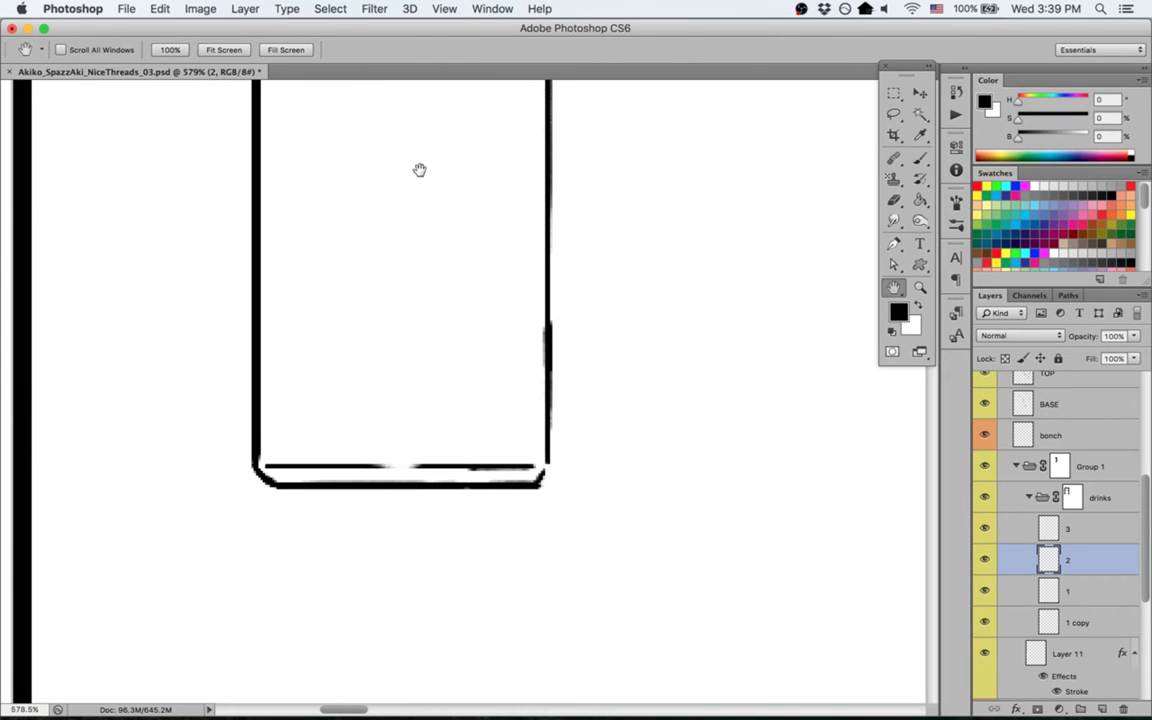
# Step: Fill the inside of the can on layer 2 with white, including its rim
pyautogui.press('g')
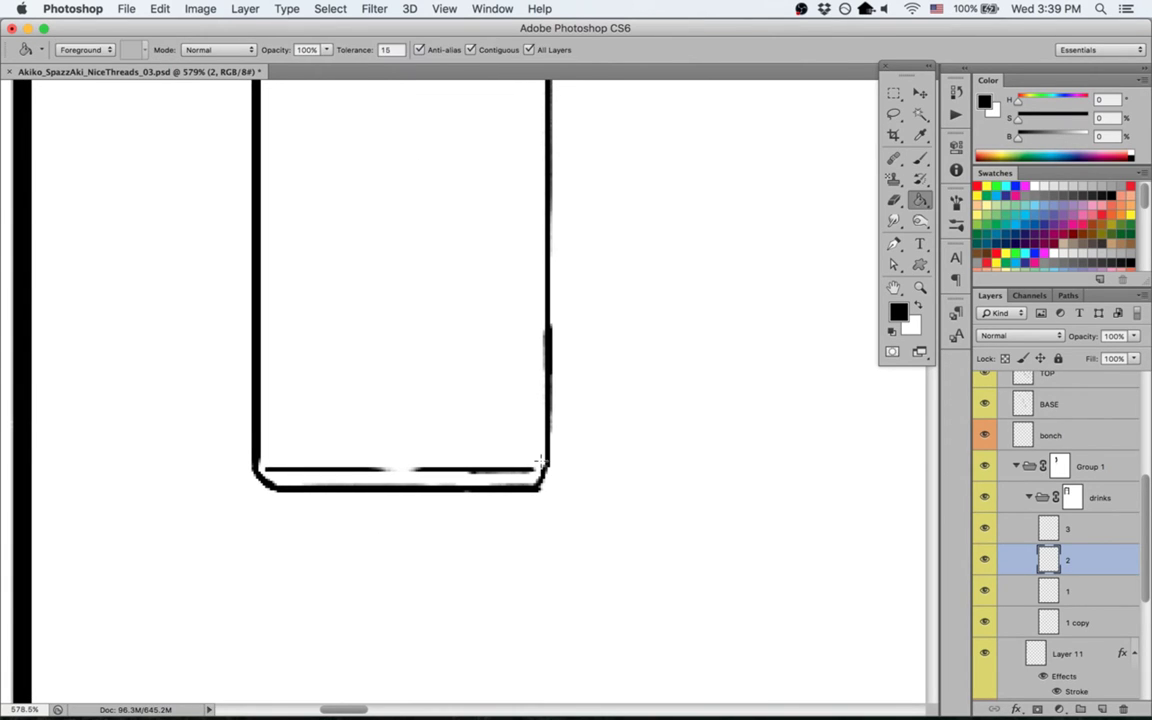
pyautogui.press('x')
pyautogui.scroll(10, 426, 367)
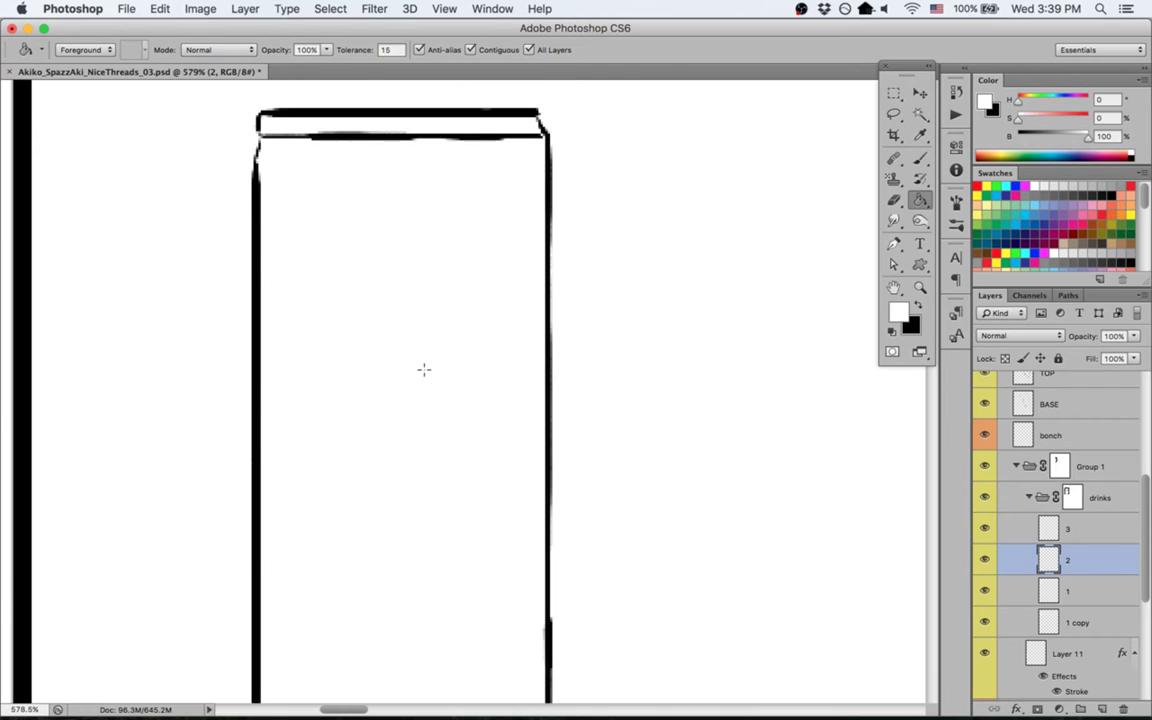
pyautogui.click(458, 133)
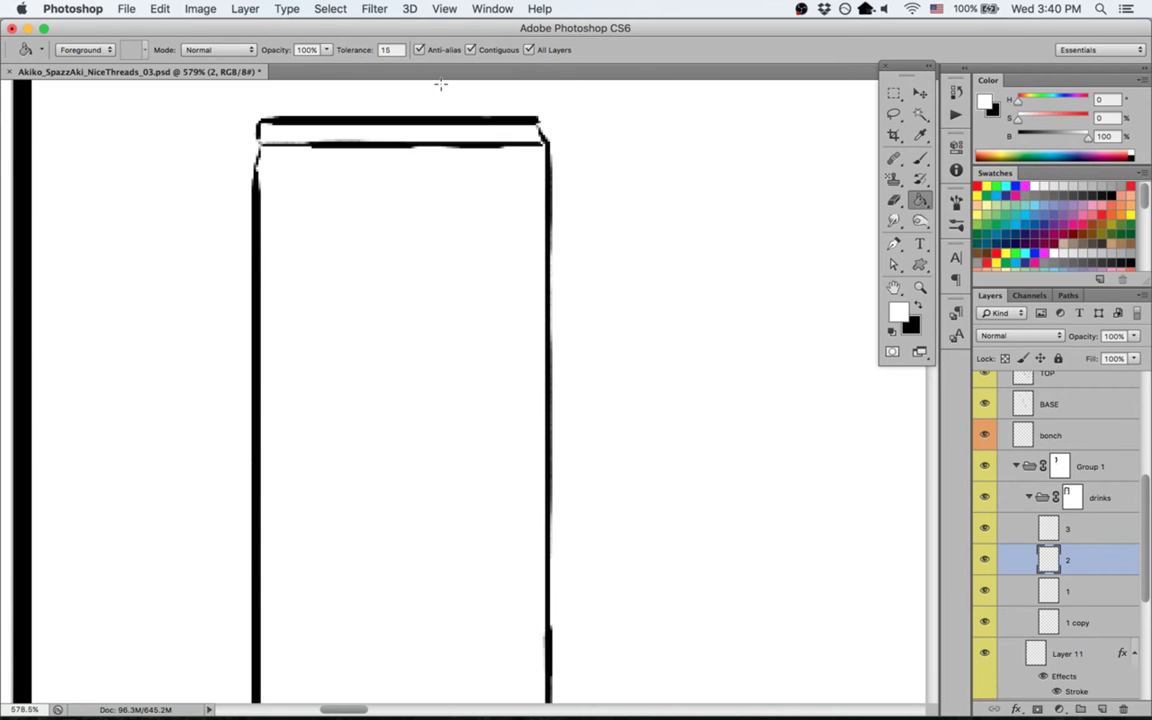
# Step: Move the white-filled can on layer 2 back down to the left end of the second shelf
pyautogui.press('super+minus')
pyautogui.press('super+minus')
pyautogui.press('super+minus')
pyautogui.press('super+minus')
pyautogui.press('super+minus')
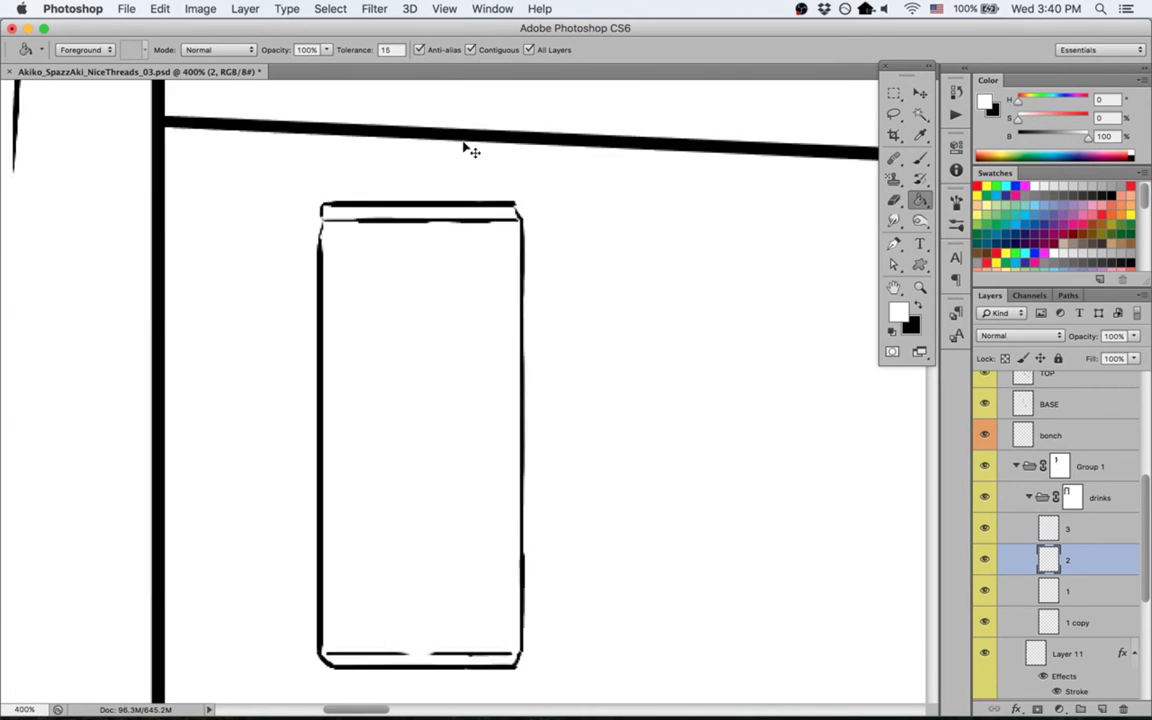
pyautogui.press('h')
pyautogui.moveTo(505, 343); pyautogui.dragTo(423, 251)
pyautogui.press('v')
pyautogui.moveTo(383, 332); pyautogui.dragTo(301, 395)
# Step: Duplicate the can, place 2 copy beneath layer 2 at the shelf's left end, and shift the front can left to overlap it
pyautogui.press('super+j')
pyautogui.moveTo(1082, 563); pyautogui.dragTo(1082, 600)
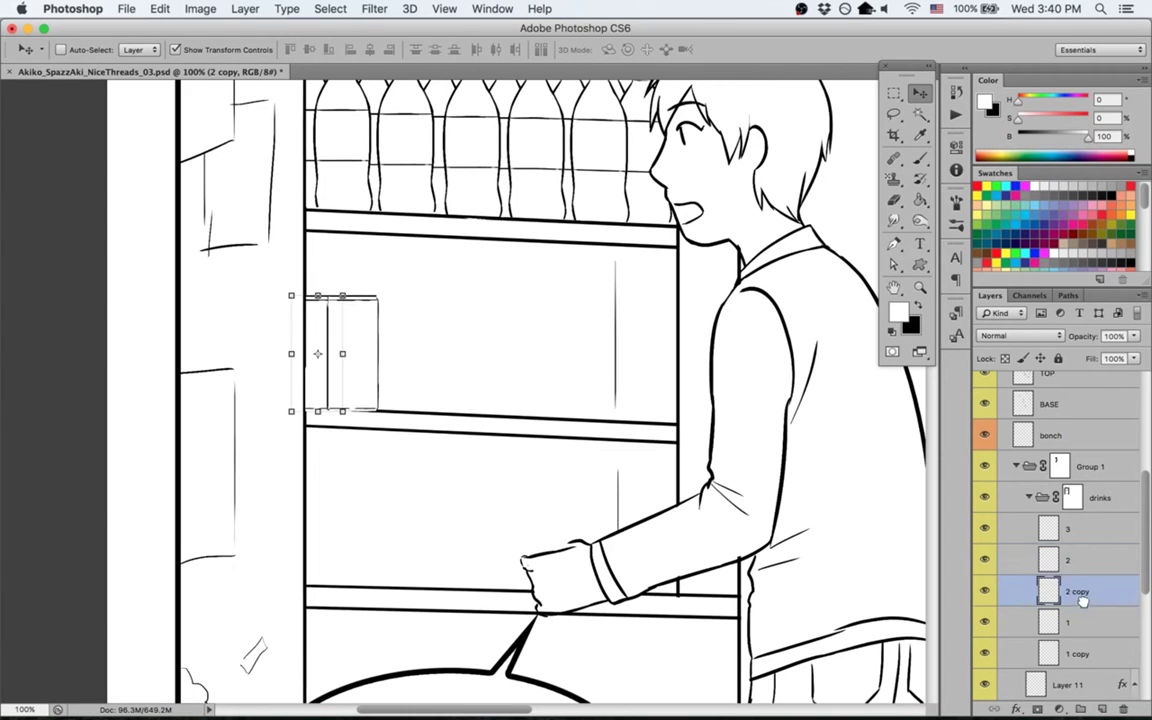
pyautogui.click(1082, 562)
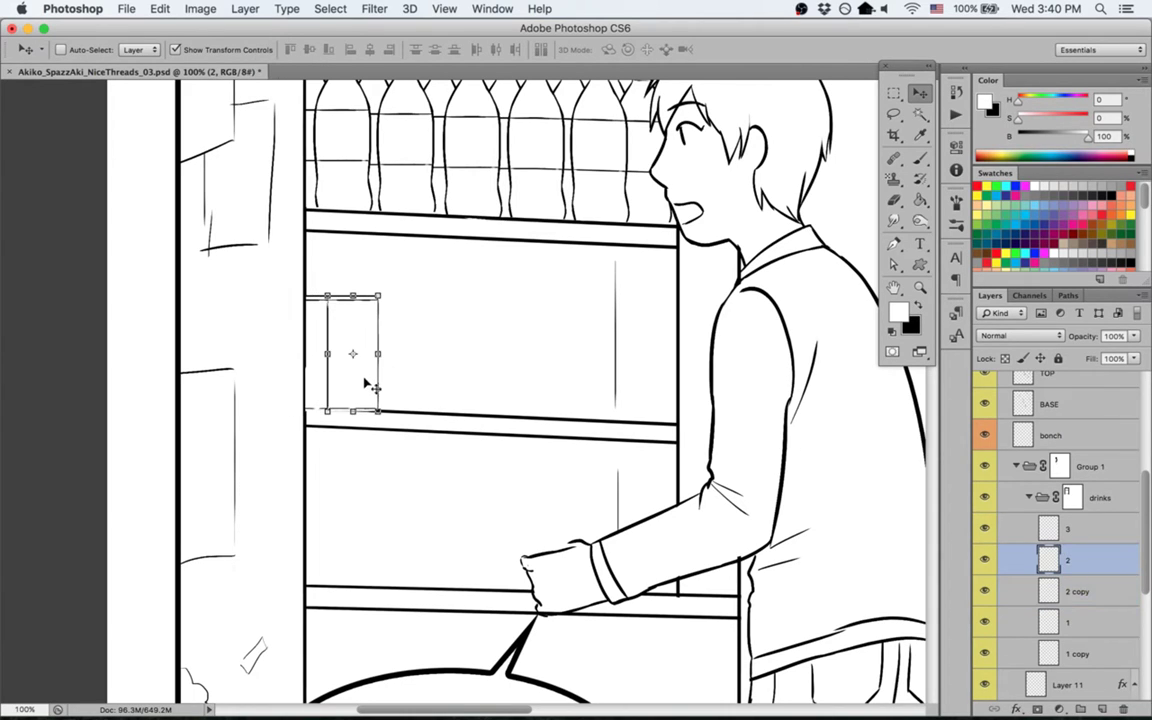
pyautogui.moveTo(365, 383)
pyautogui.mouseDown()
pyautogui.moveTo(349, 386)
pyautogui.moveTo(360, 393)
pyautogui.mouseUp()
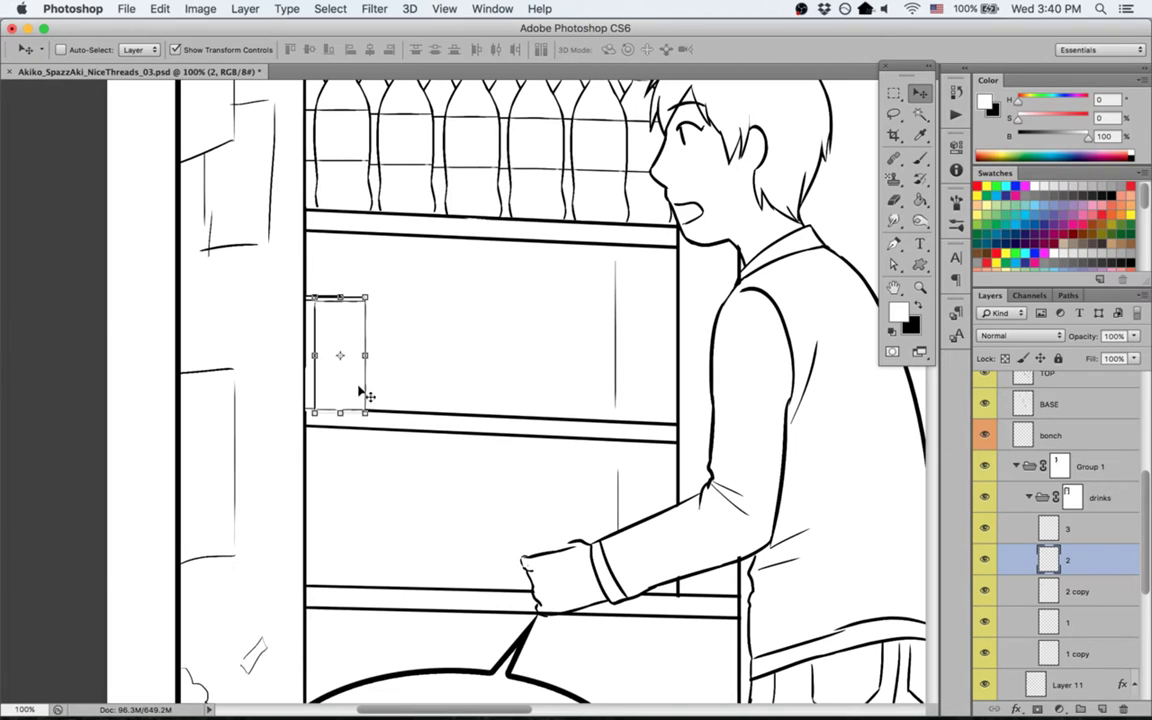
pyautogui.click(1082, 594)
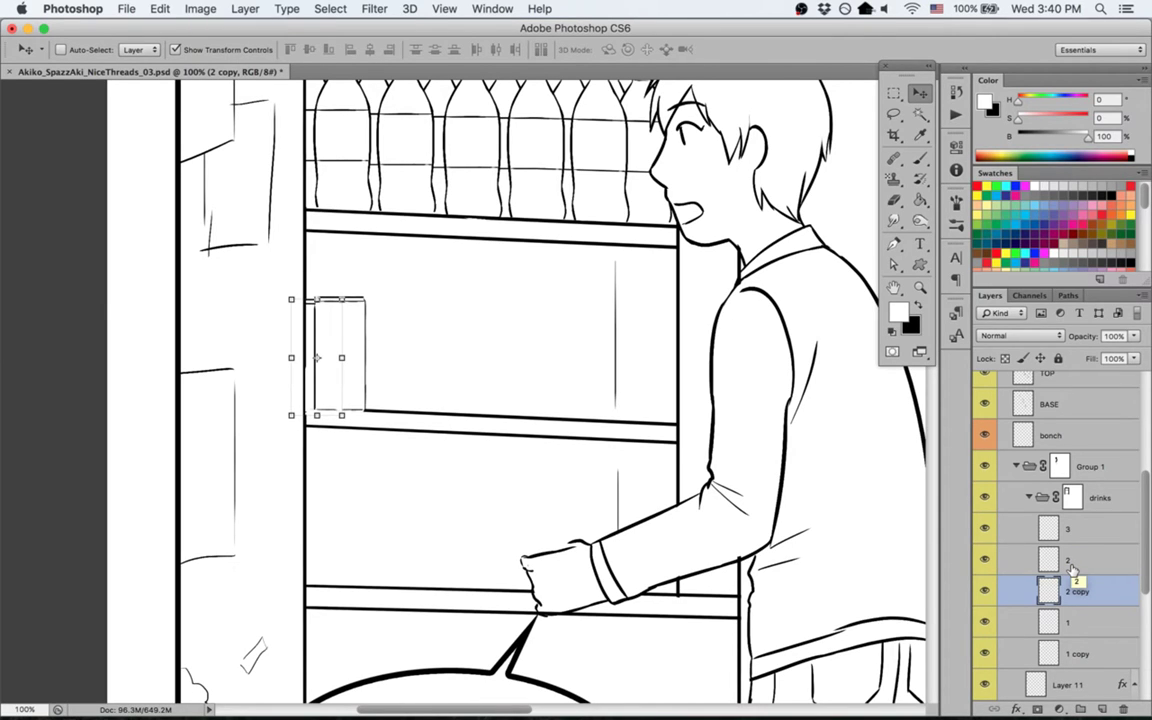
pyautogui.scroll(3, 600, 467)
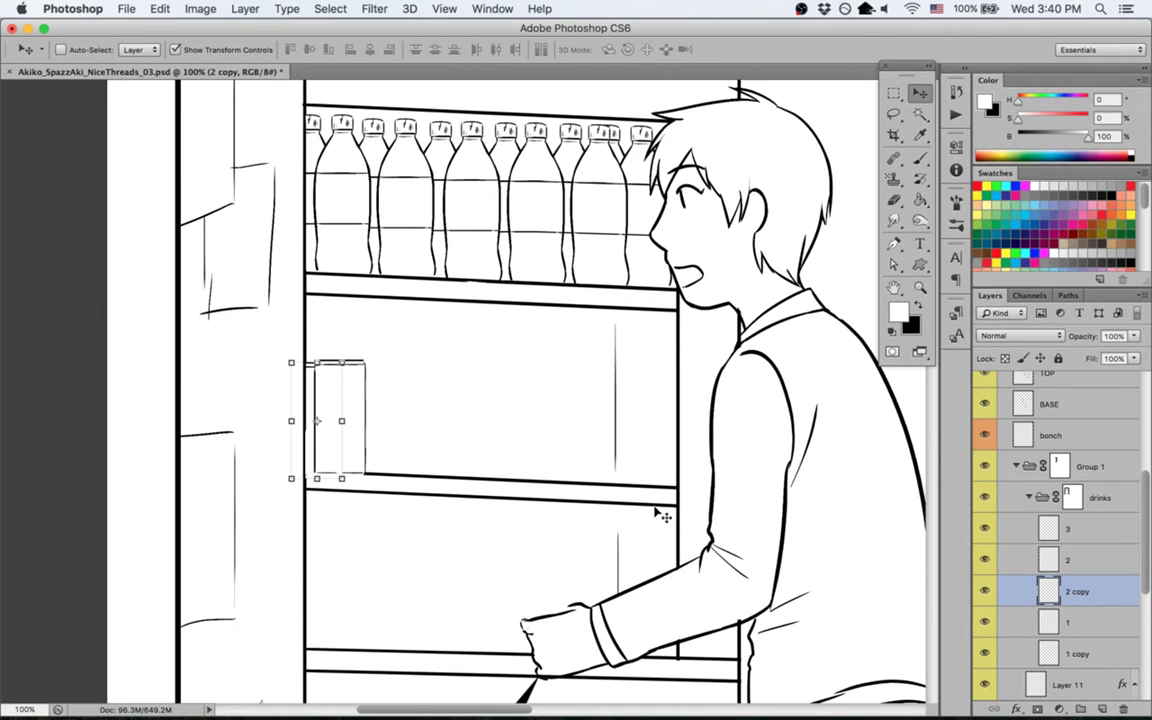
# Step: Duplicate the can layers 2 and 2 copy, placing the new pair beneath them and beside the first pair on the second shelf
pyautogui.scroll(-8, 740, 506)
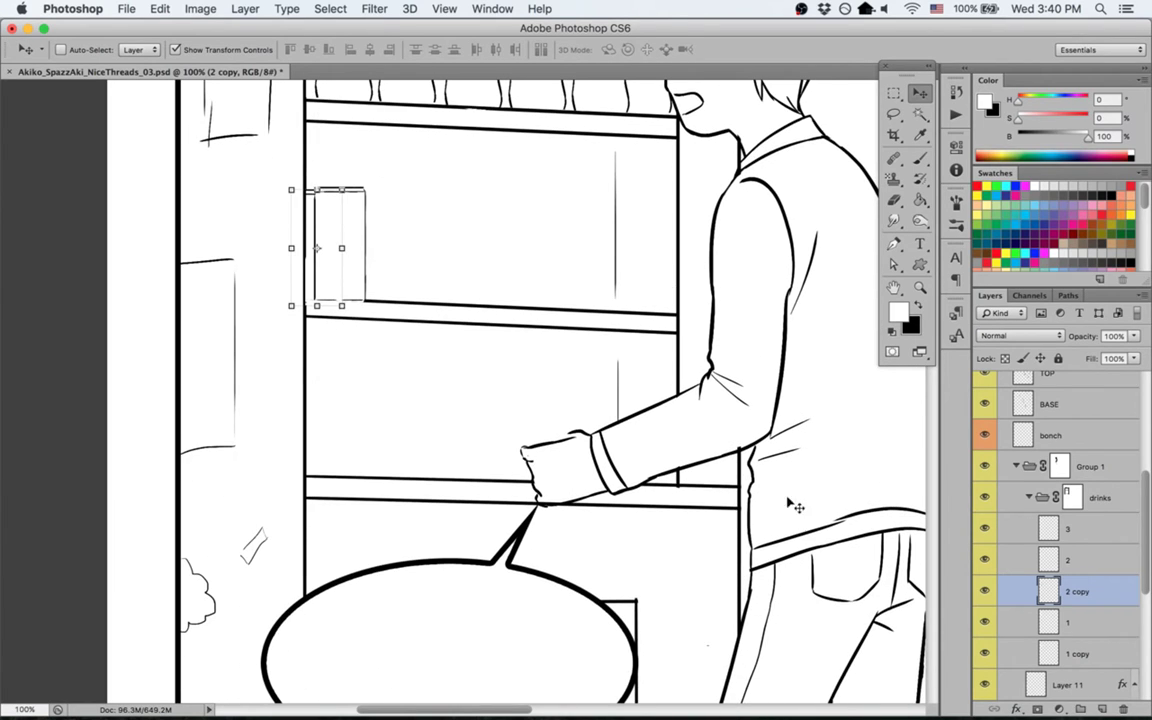
pyautogui.keyDown('shift'); pyautogui.click(1093, 568); pyautogui.keyUp('shift')
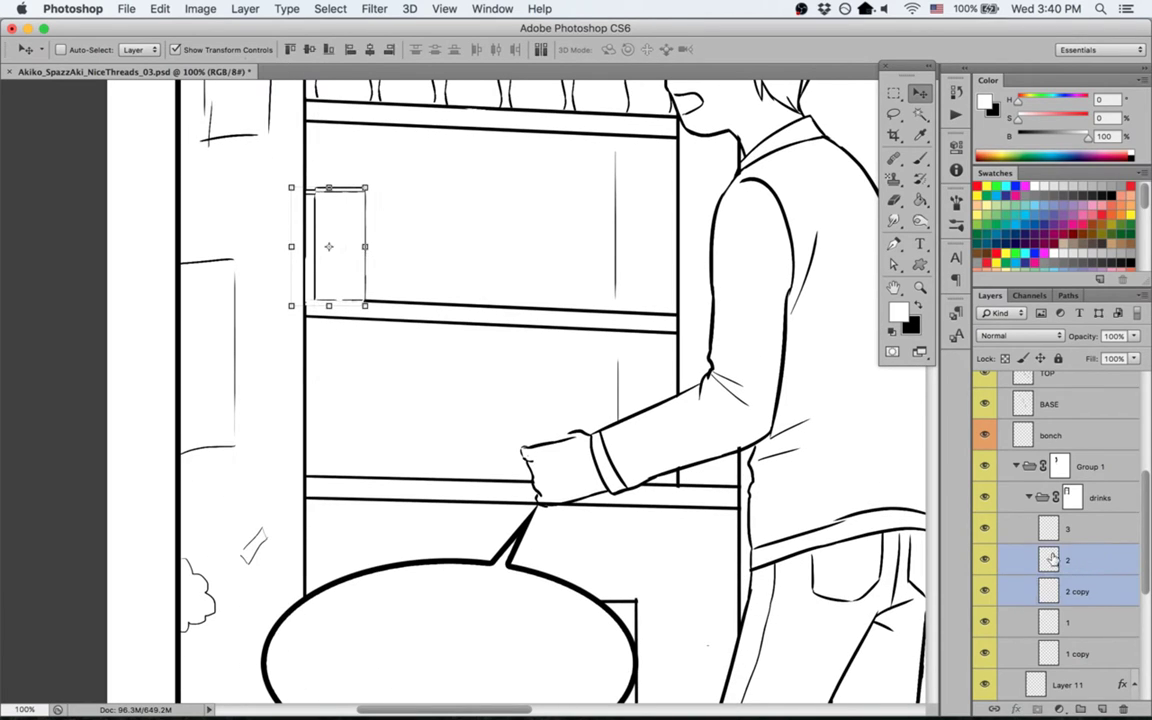
pyautogui.moveTo(368, 270); pyautogui.dragTo(410, 288)
pyautogui.moveTo(985, 596); pyautogui.dragTo(1082, 668)
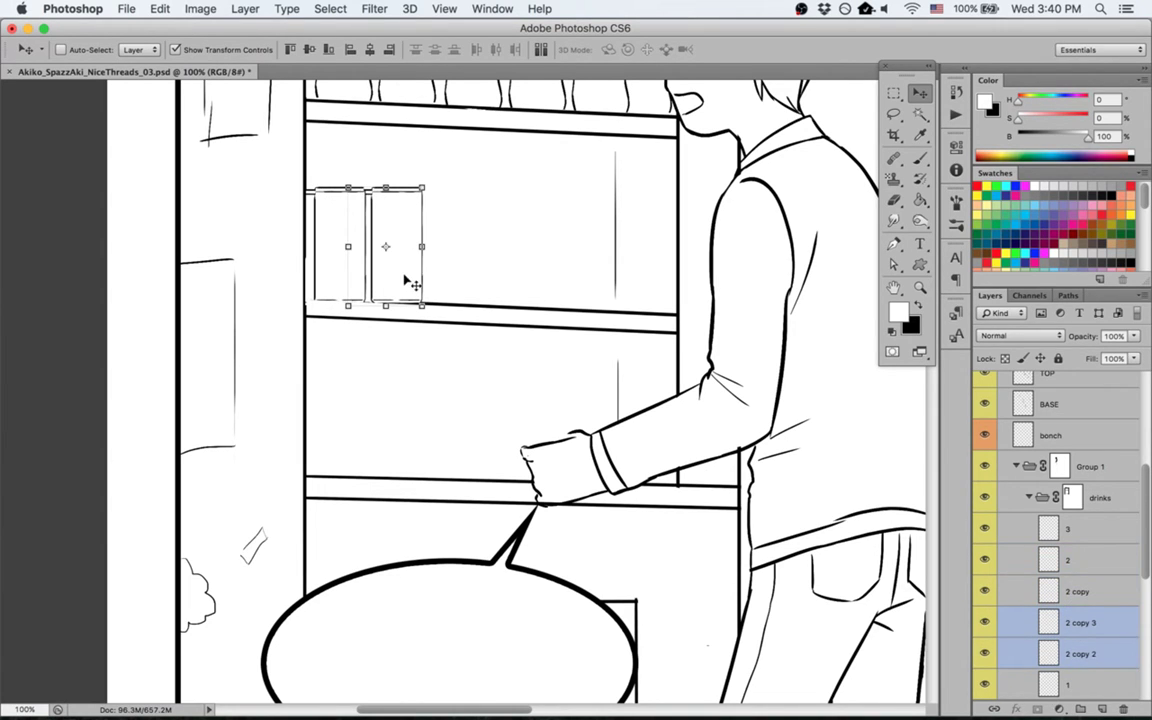
# Step: Try shifting the second can pair slightly right and down along the shelf, and undo the shift
pyautogui.moveTo(406, 278); pyautogui.dragTo(412, 276)
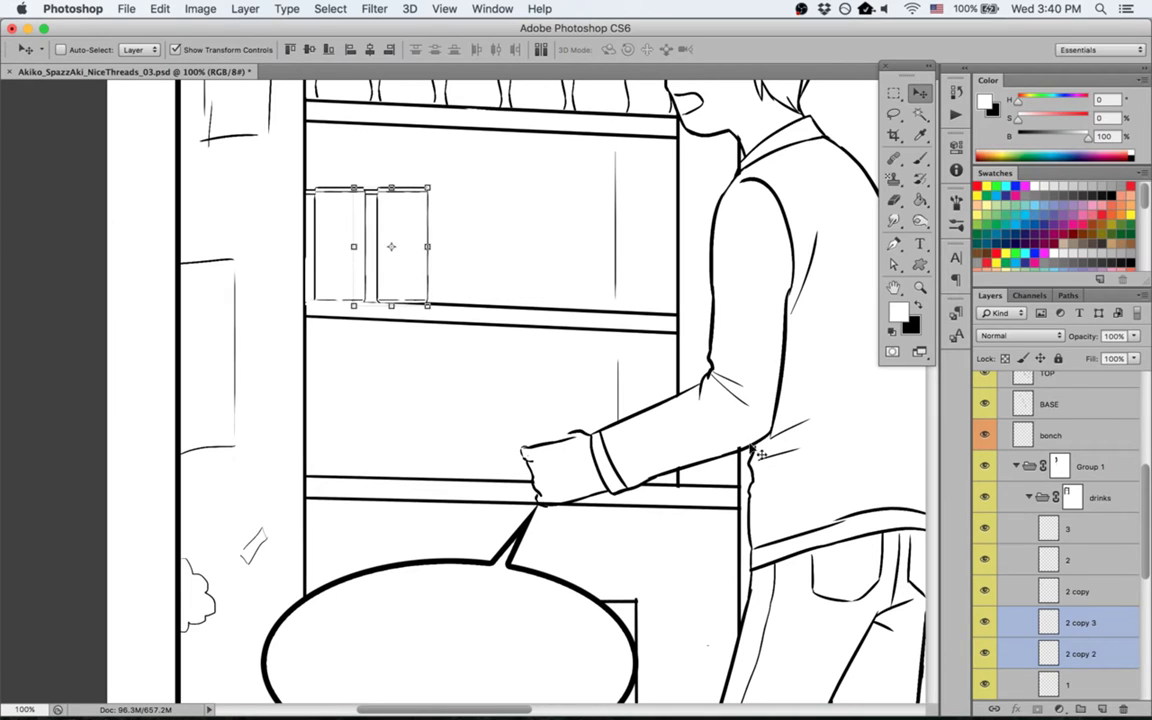
pyautogui.press('Down')
pyautogui.press('Down')
pyautogui.press('Down')
pyautogui.press('Down')
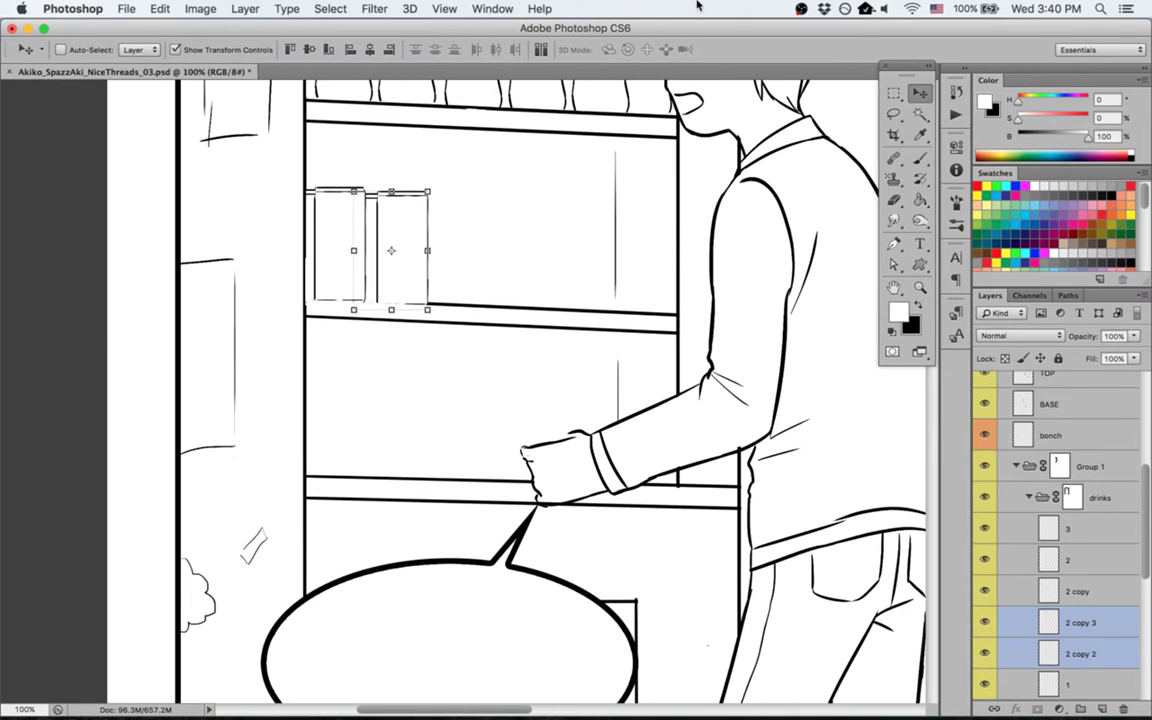
pyautogui.press('Up')
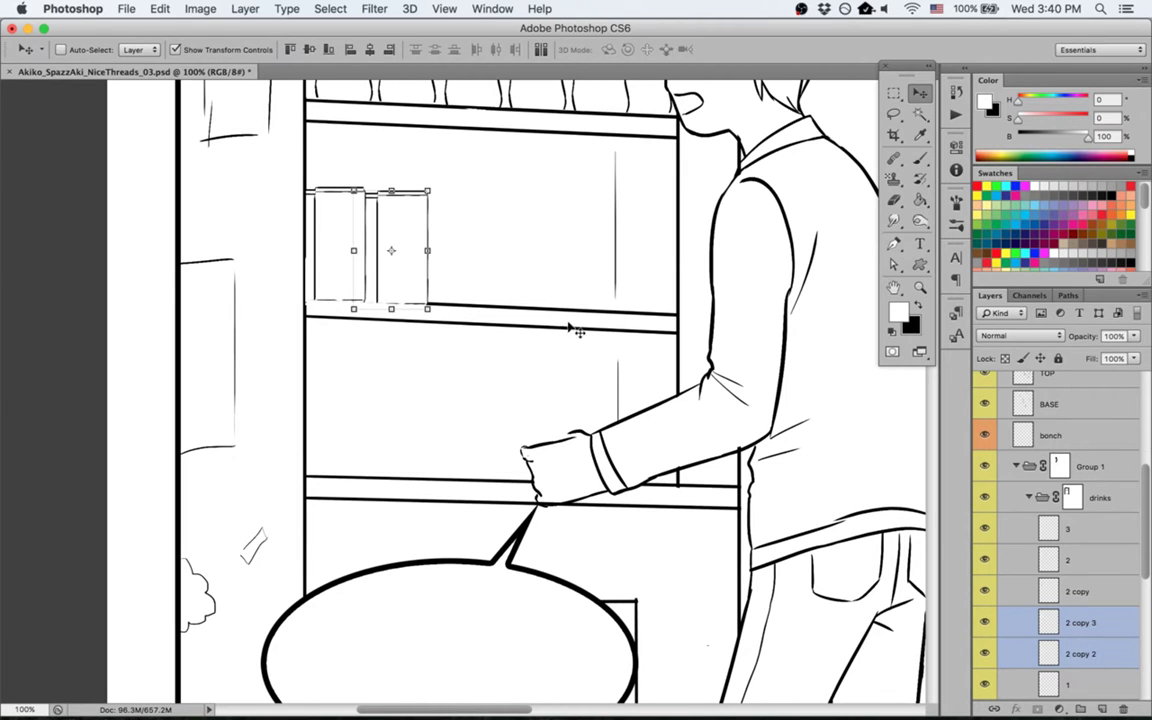
pyautogui.press('super+z')
# Step: Duplicate the second can pair, shift the copy right along the shelf, and stack its layers beneath the second pair's
pyautogui.press('super+j')
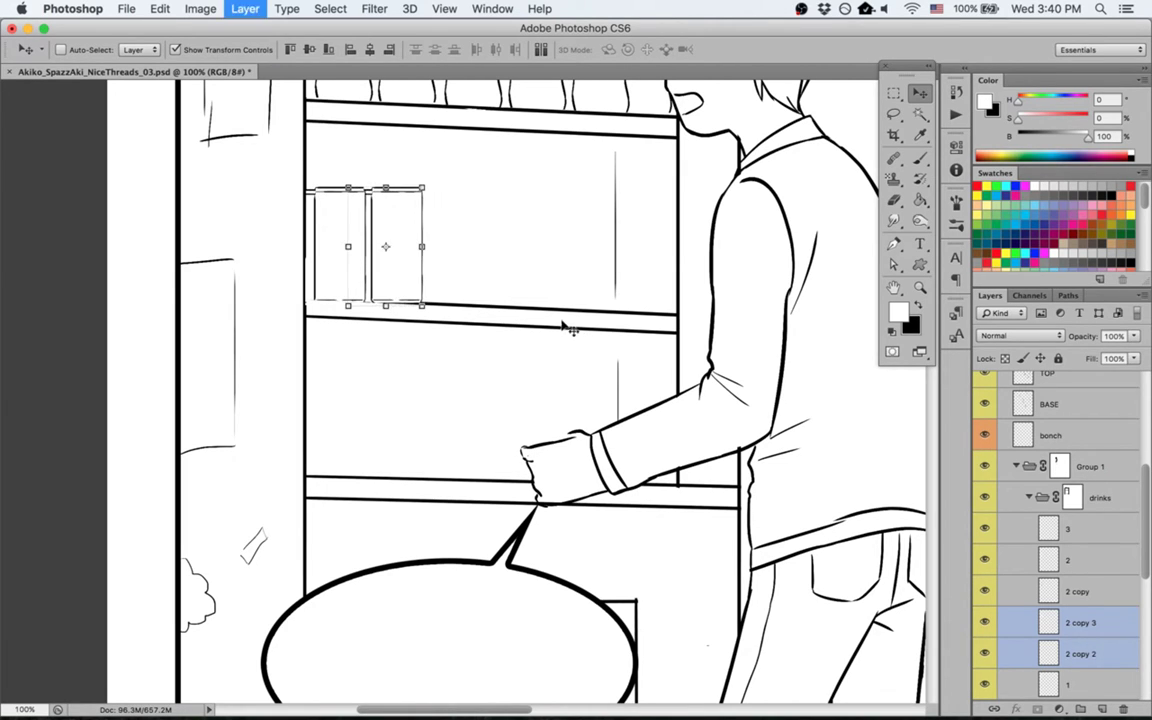
pyautogui.moveTo(398, 289); pyautogui.dragTo(472, 293)
pyautogui.scroll(-6, 1087, 622)
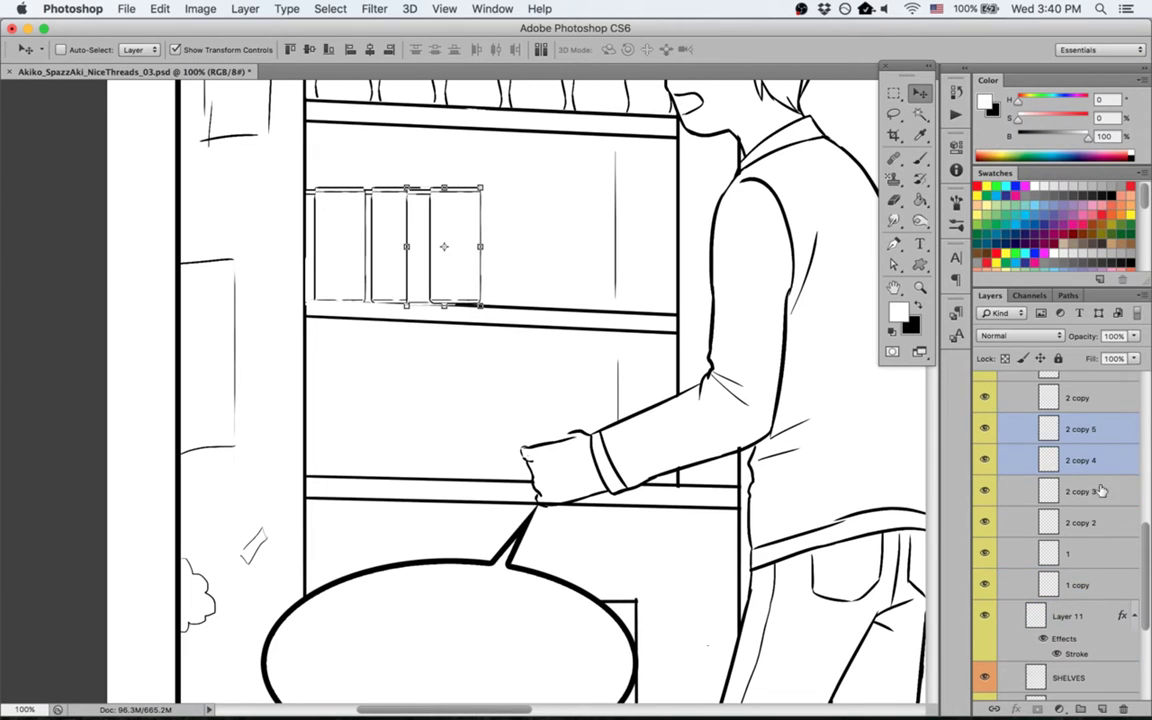
pyautogui.moveTo(1106, 466); pyautogui.dragTo(1103, 535)
# Step: Duplicate the third can pair in place, try shifting the copy right, and undo that shift
pyautogui.press('super+j')
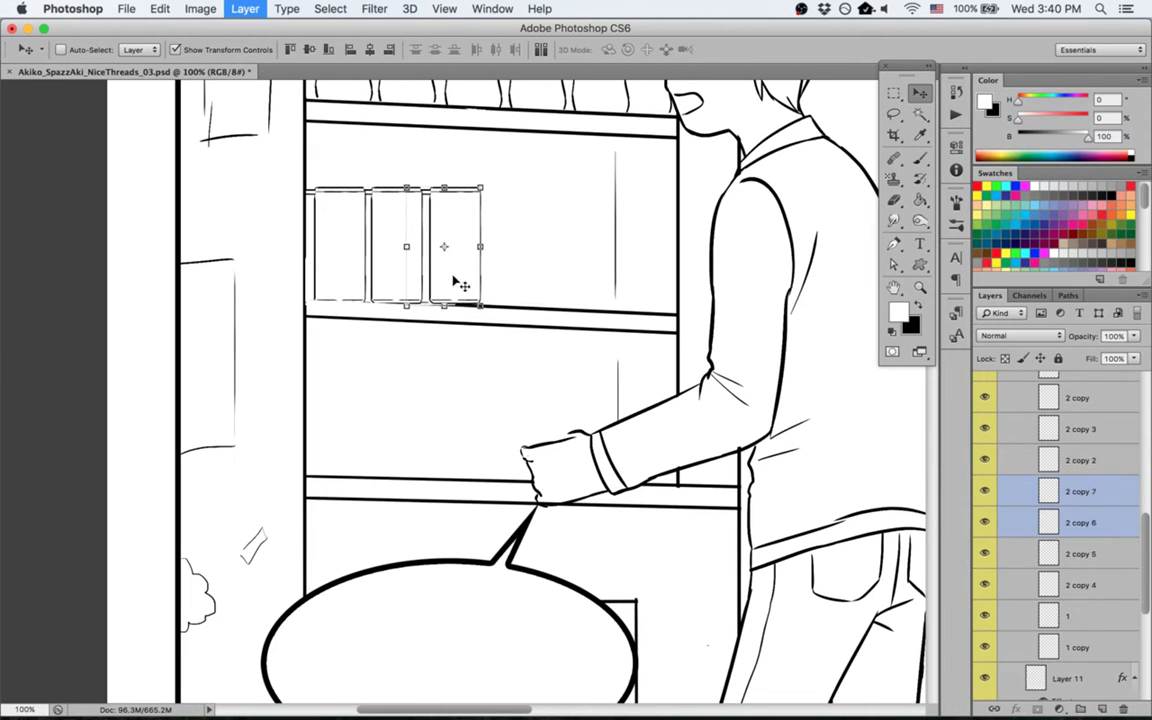
pyautogui.moveTo(455, 272); pyautogui.dragTo(518, 288)
pyautogui.press('super+z')
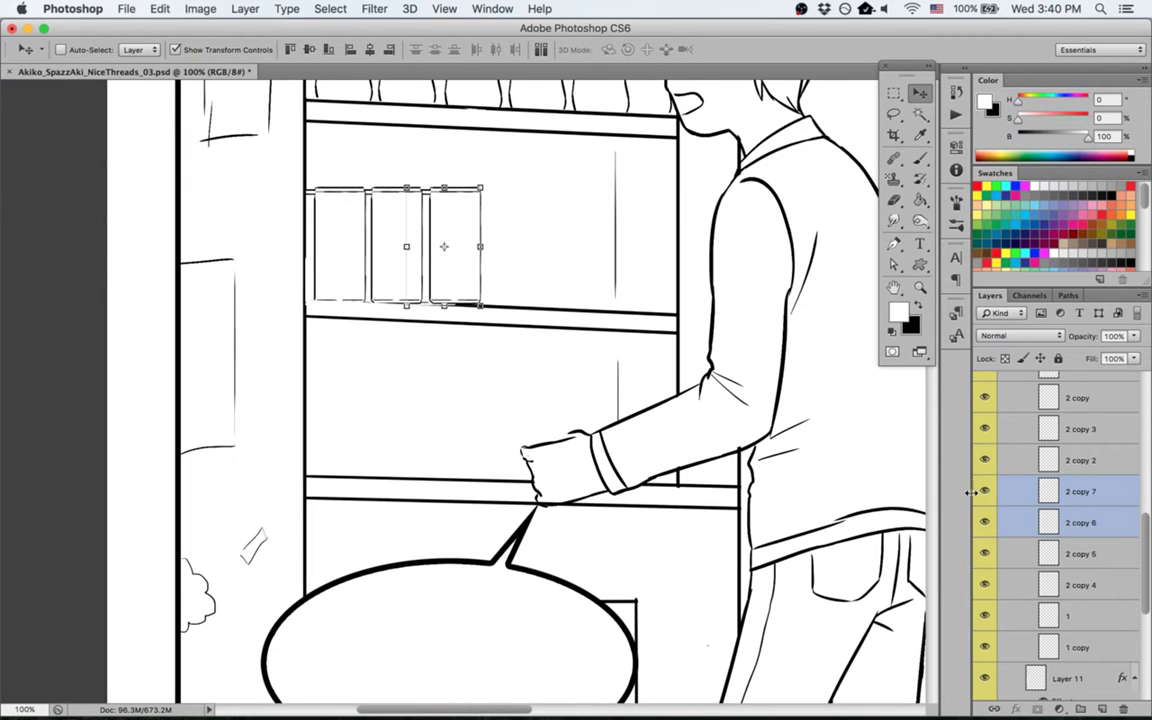
# Step: Duplicate all the can layers on the second shelf, stack the copies beneath the originals, and shift them right to fill the shelf
pyautogui.scroll(3, 1088, 428)
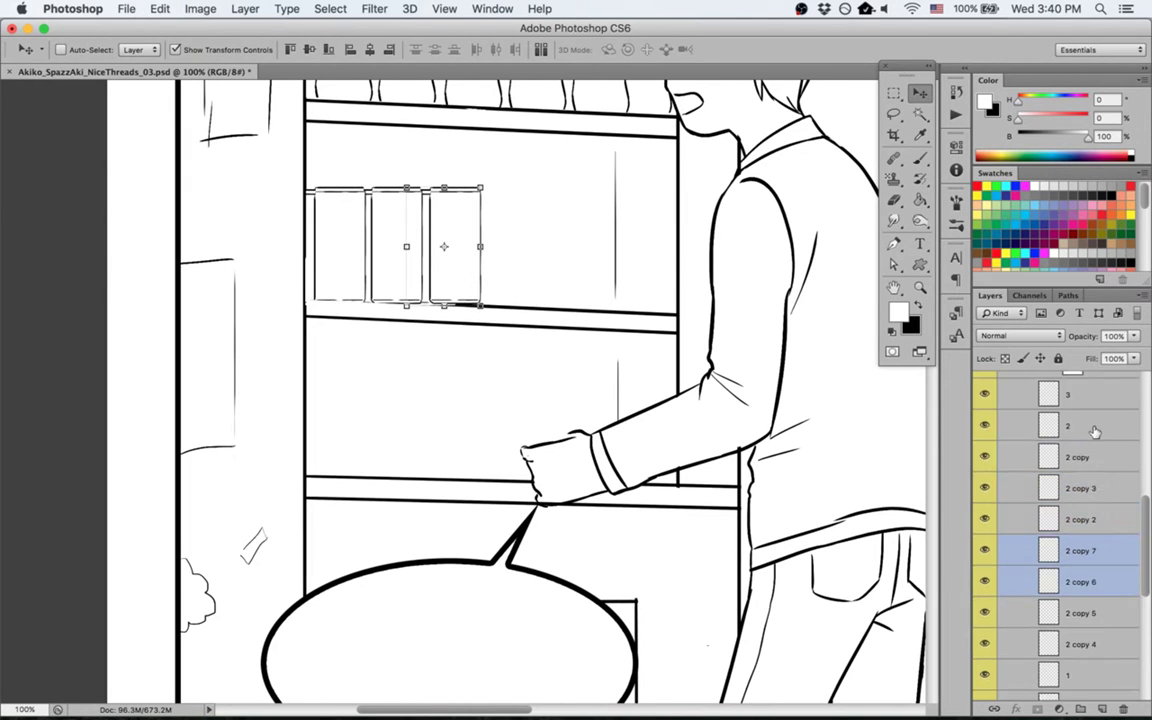
pyautogui.keyDown('shift'); pyautogui.click(1095, 430); pyautogui.keyUp('shift')
pyautogui.press('super+j')
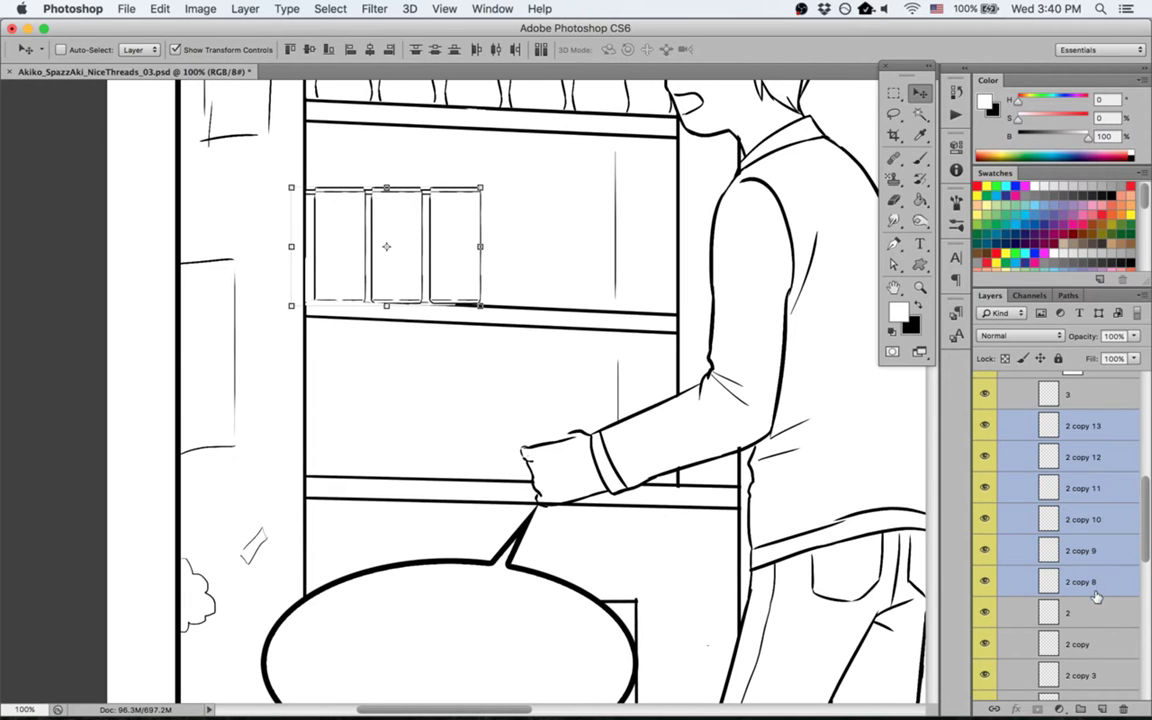
pyautogui.scroll(-4, 1097, 551)
pyautogui.moveTo(1090, 432); pyautogui.dragTo(1086, 660)
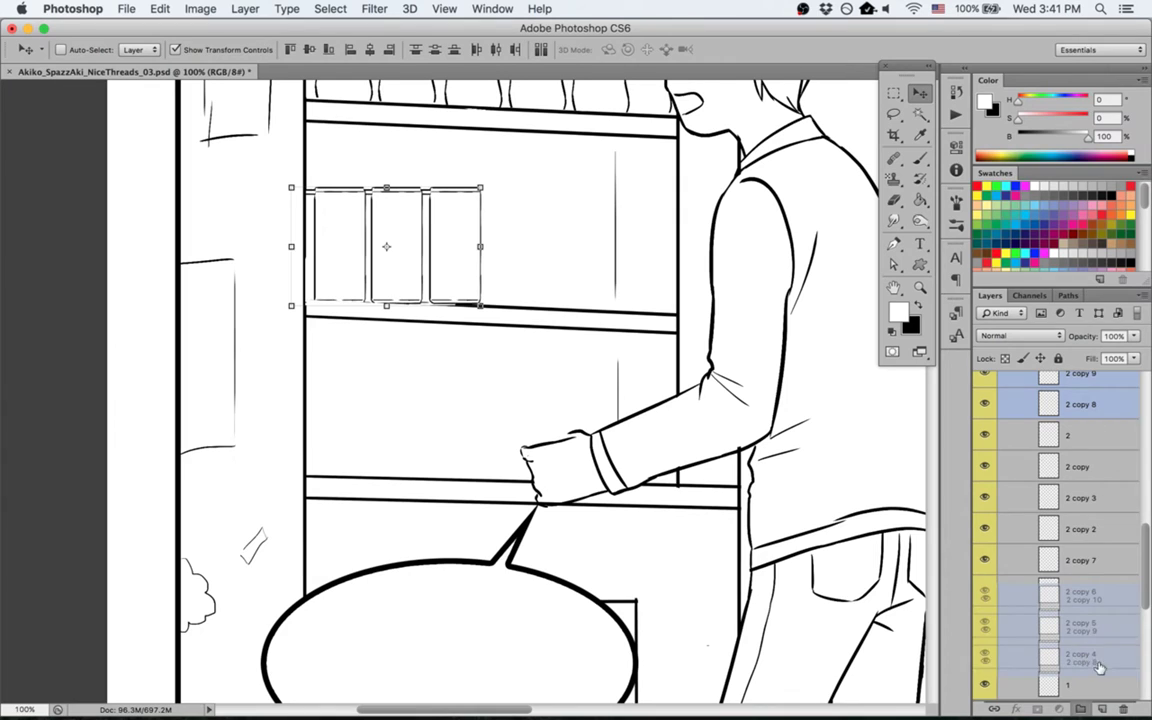
pyautogui.moveTo(458, 275); pyautogui.dragTo(635, 278)
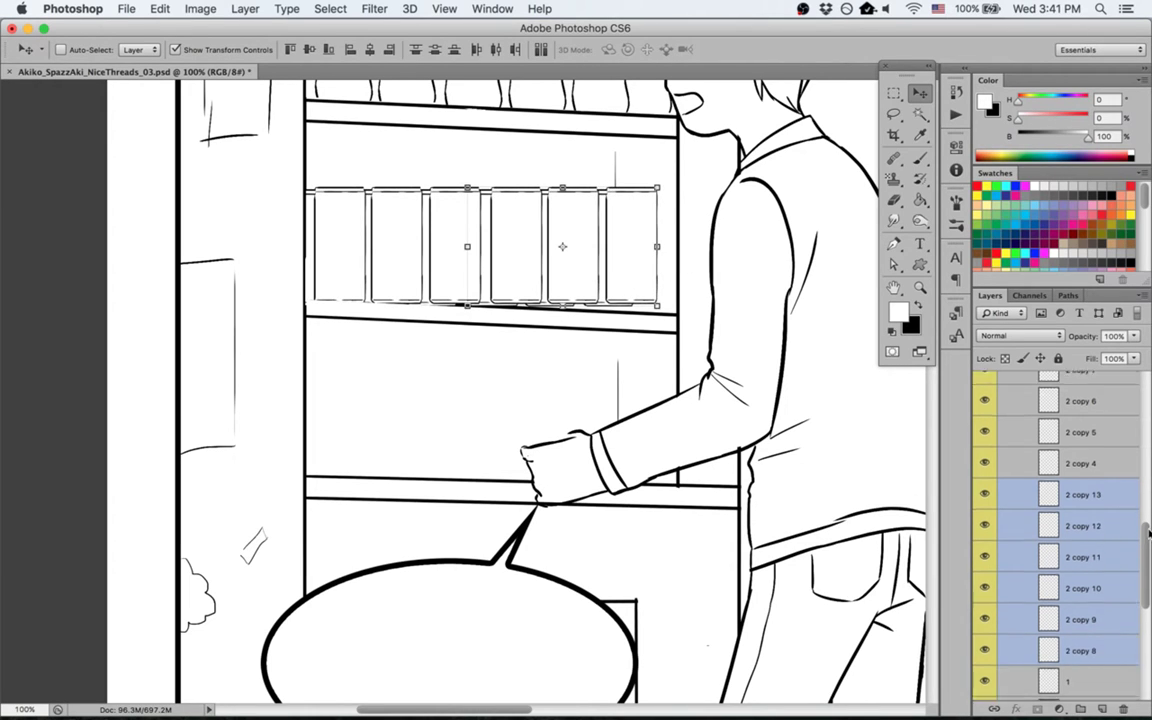
# Step: Merge 2 copy and all the can copies beneath it into one layer, leaving layer 2 separate
pyautogui.scroll(5, 1120, 480)
pyautogui.rightClick(990, 455)
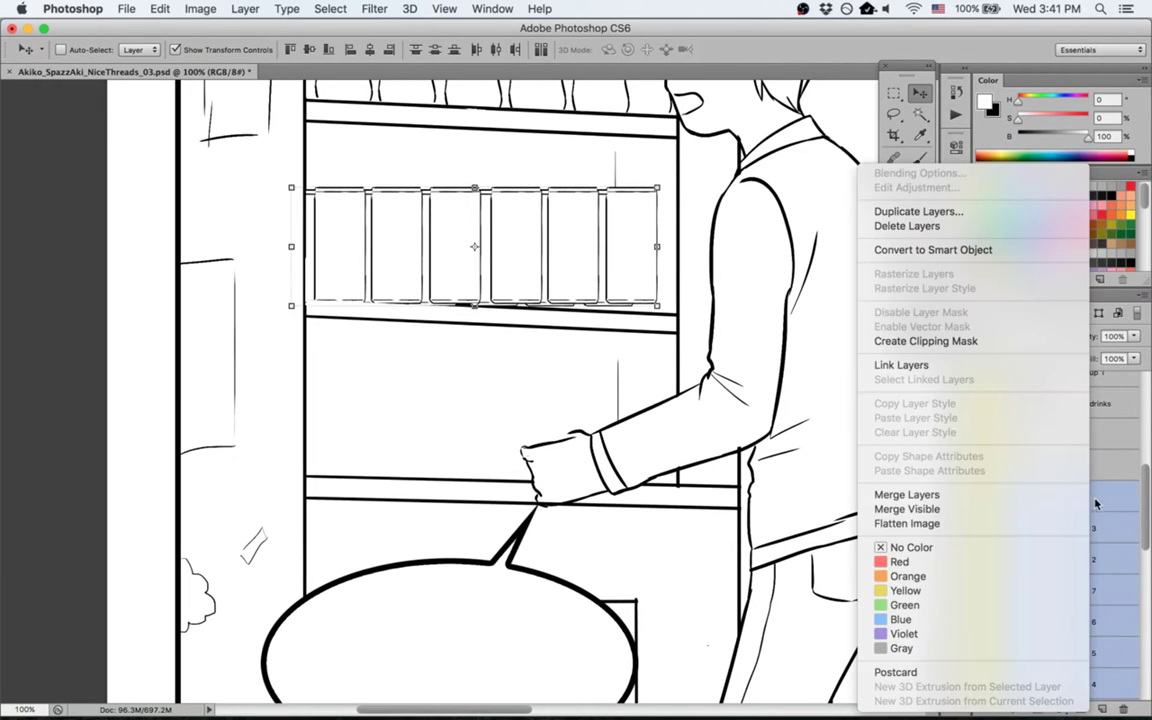
pyautogui.click(840, 472)
# Step: Try skewing the merged can row downward at its right end to match the shelf
pyautogui.rightClick(590, 216)
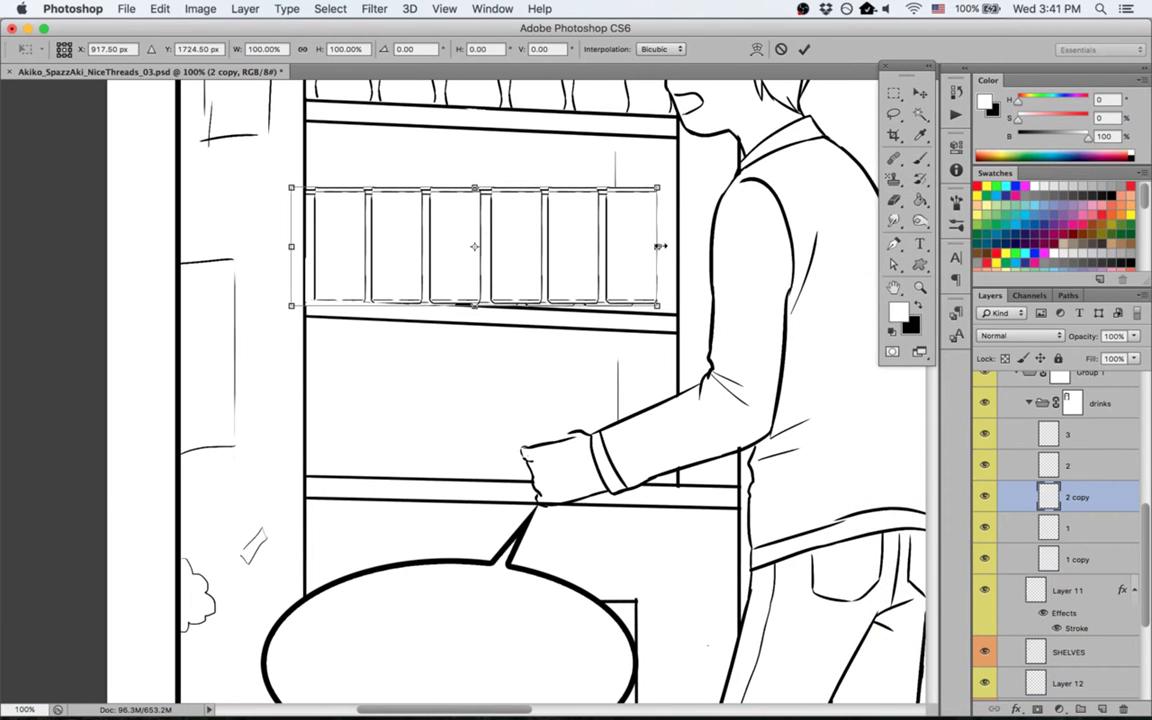
pyautogui.click(640, 274)
pyautogui.moveTo(660, 258); pyautogui.dragTo(667, 275)
pyautogui.press('Return')
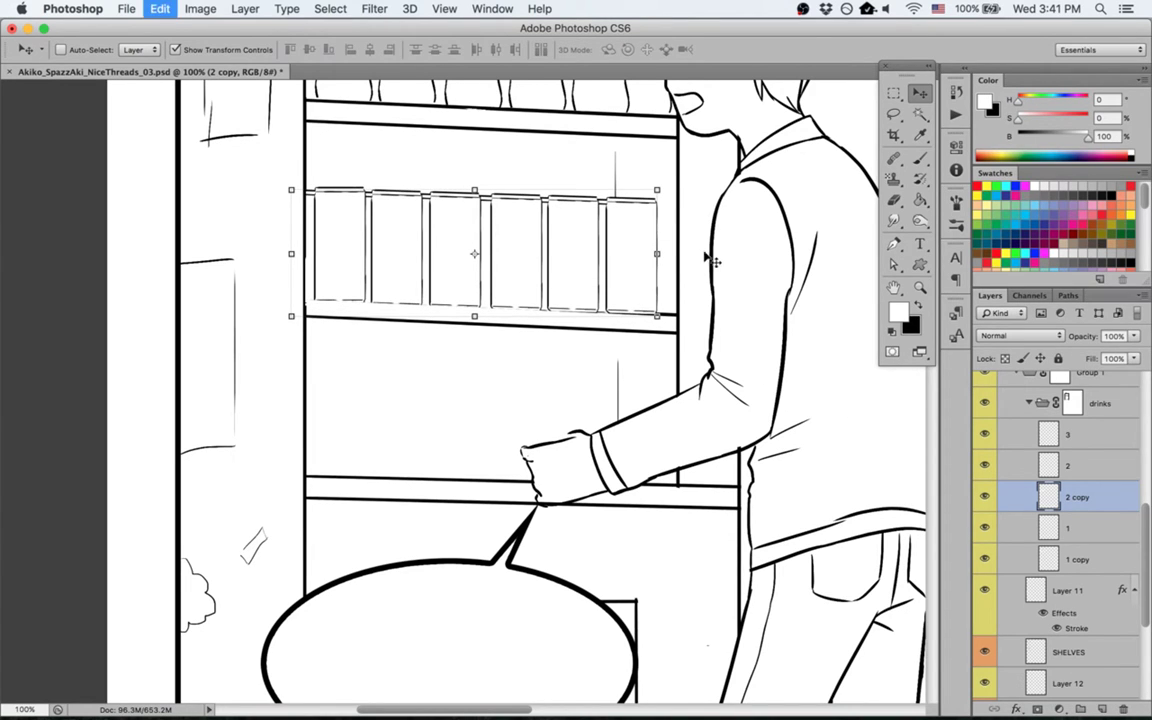
# Step: Skew the merged can row so its right end drops to follow the second shelf's slope
pyautogui.press('super+t')
pyautogui.rightClick(660, 244)
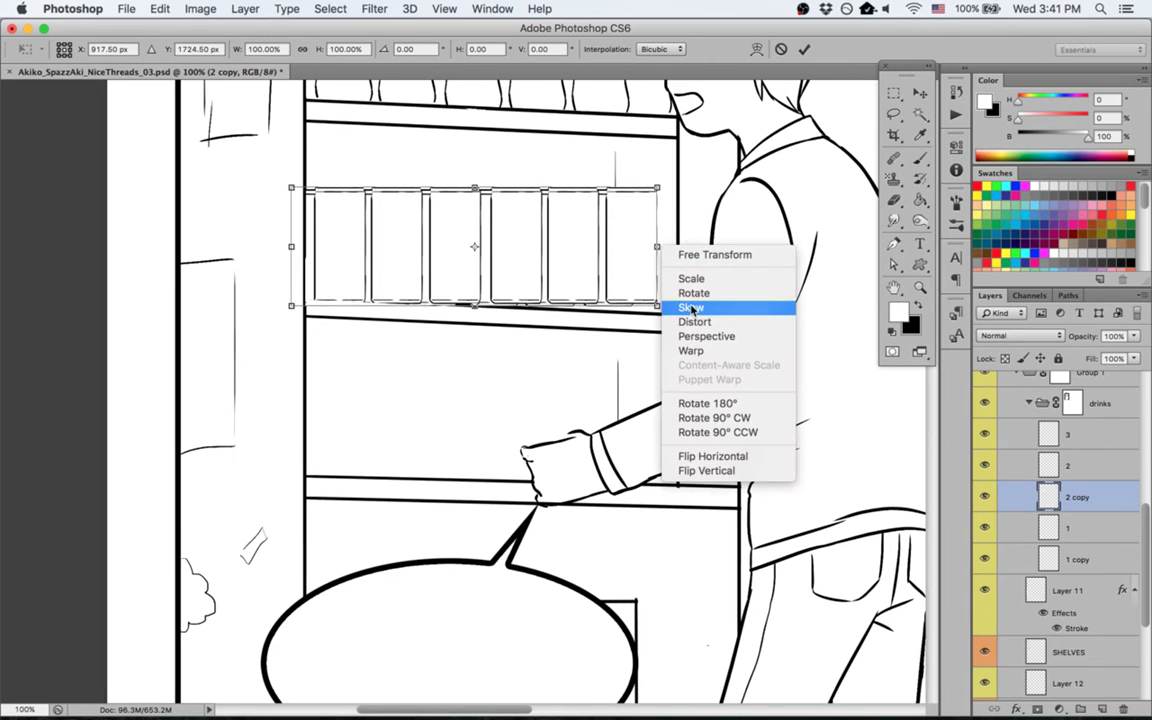
pyautogui.click(691, 307)
pyautogui.moveTo(660, 248); pyautogui.dragTo(664, 290)
pyautogui.press('Return')
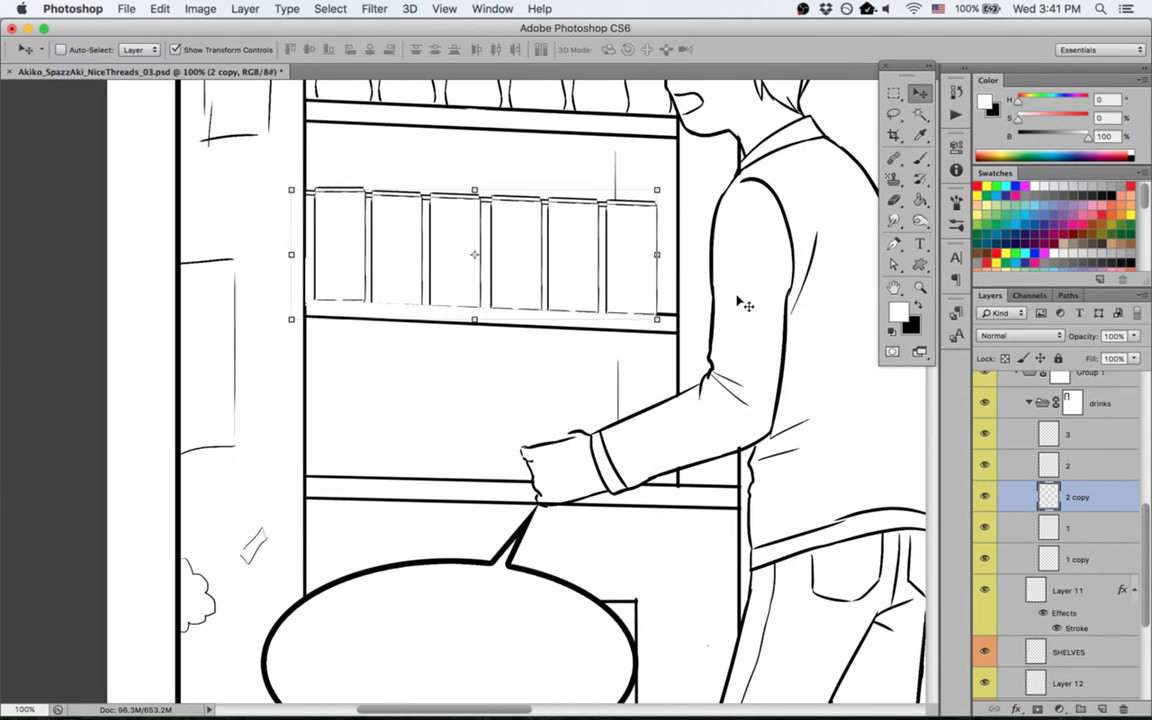
# Step: On the drinks group's mask, select the strip covering the second shelf board below the cans with the Polygonal Lasso
pyautogui.click(1013, 410)
pyautogui.press('l')
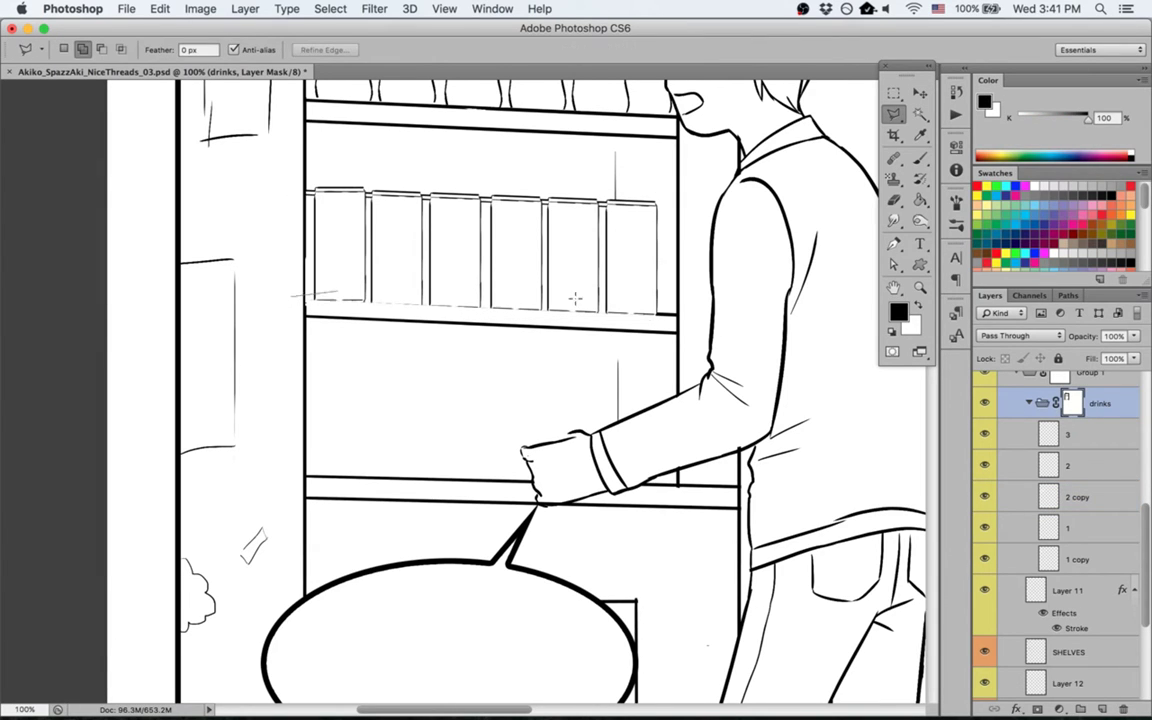
pyautogui.click(710, 333)
pyautogui.doubleClick(290, 313)
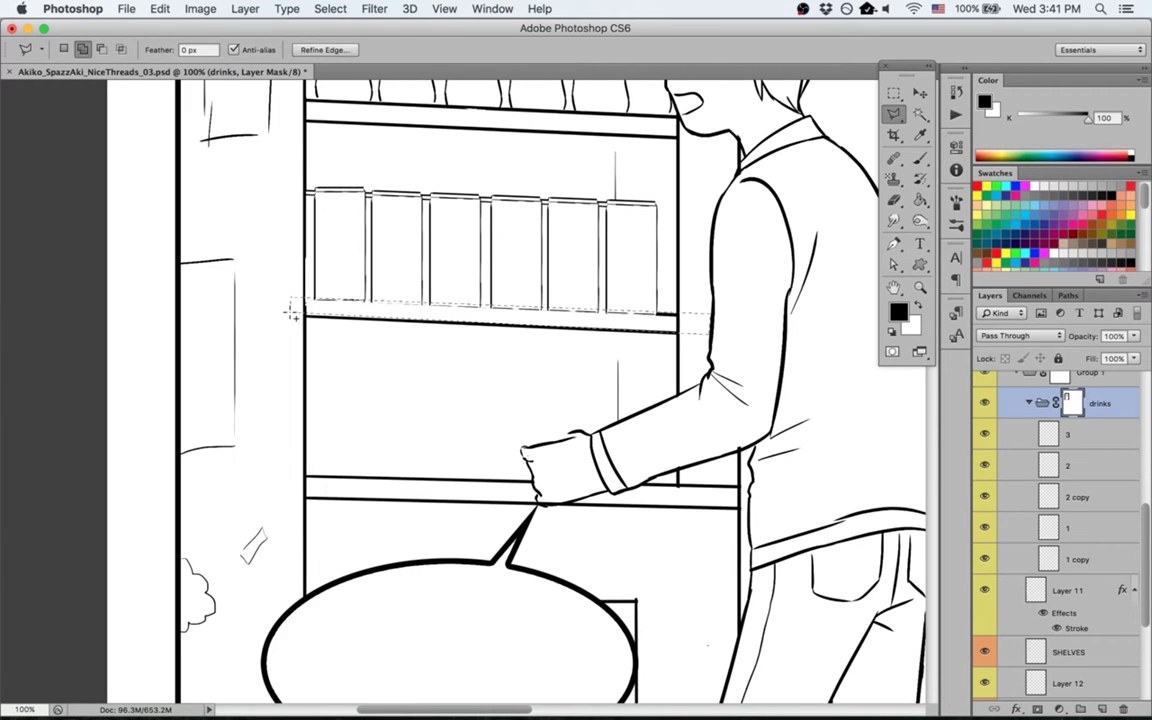
# Step: Fill the selected strip of the drinks mask with black, with All Layers turned off, deselect, and save the file
pyautogui.press('g')
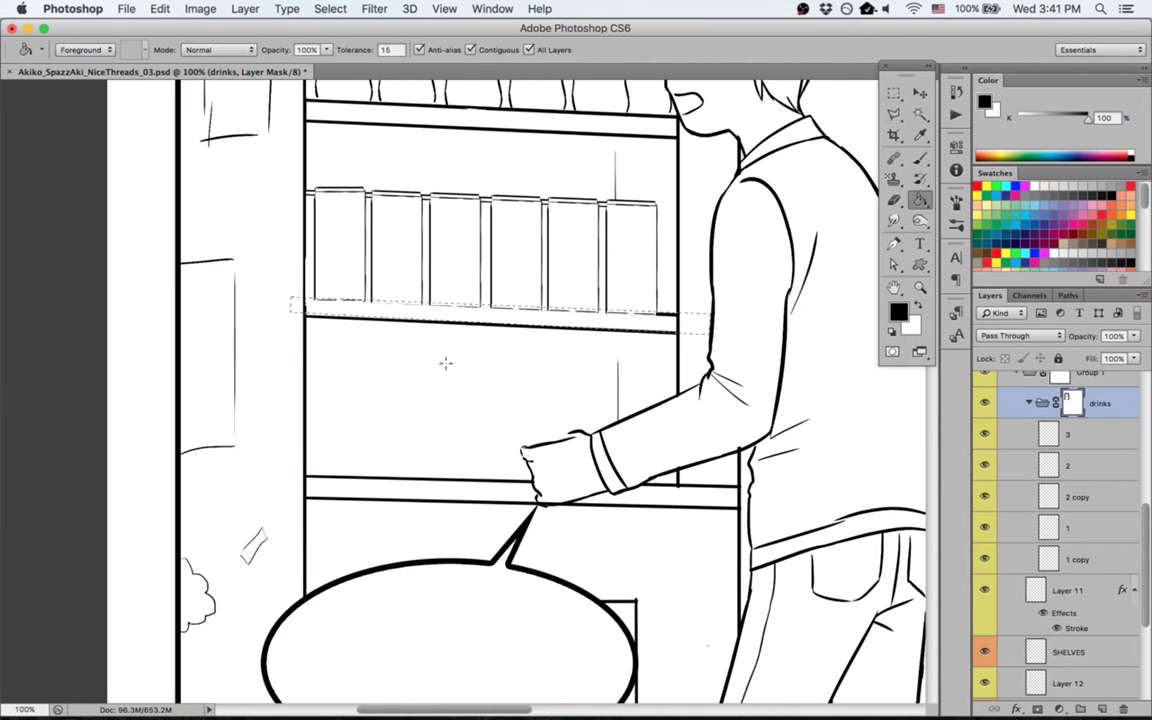
pyautogui.click(529, 50)
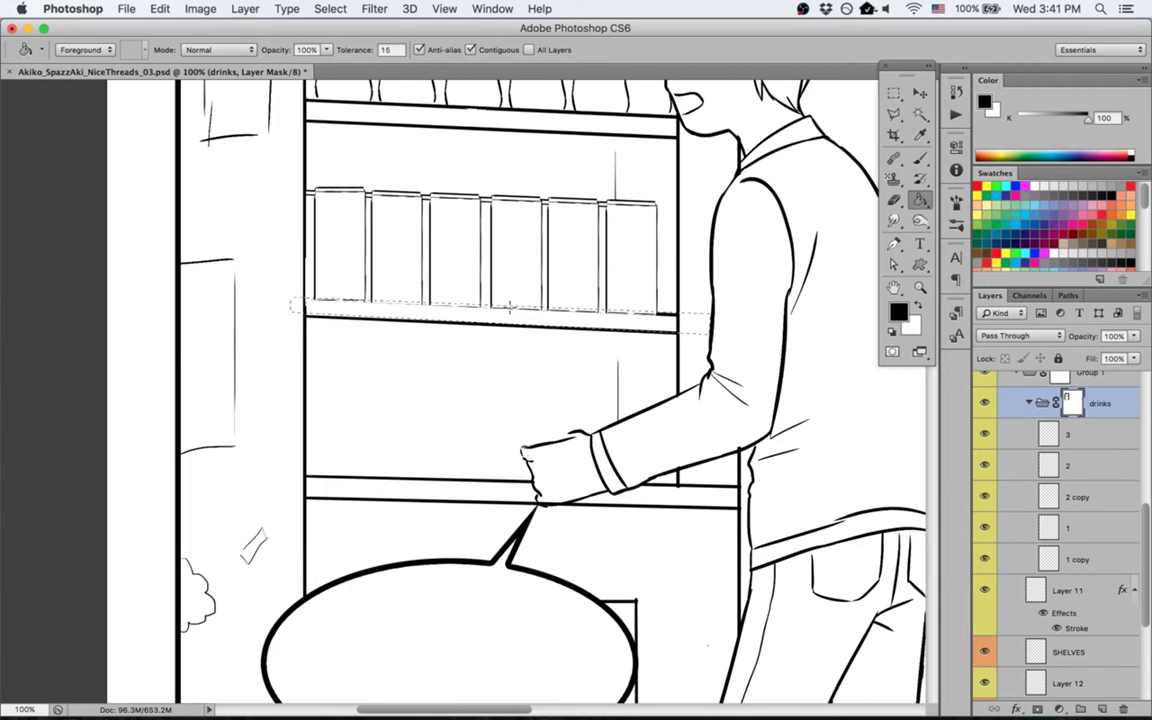
pyautogui.click(509, 308)
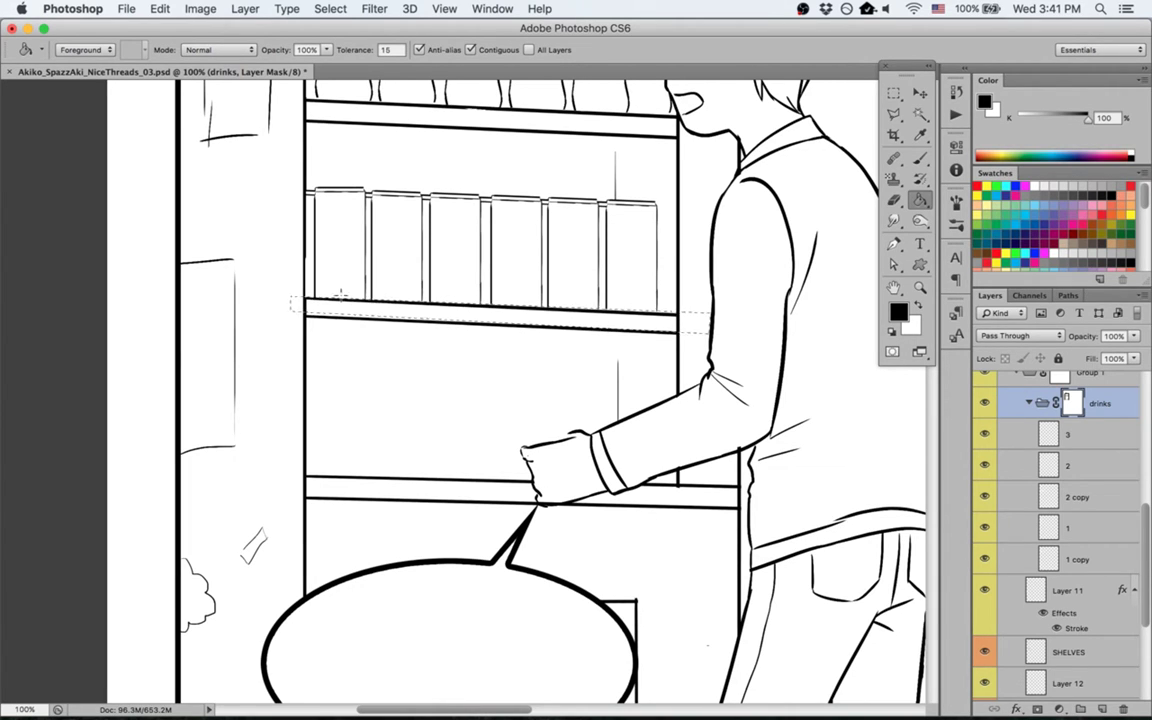
pyautogui.press('super+d')
pyautogui.press('super+s')
# Step: Duplicate layers 2 and 2 copy together to get a second row of cans for the third shelf
pyautogui.scroll(3, 457, 376)
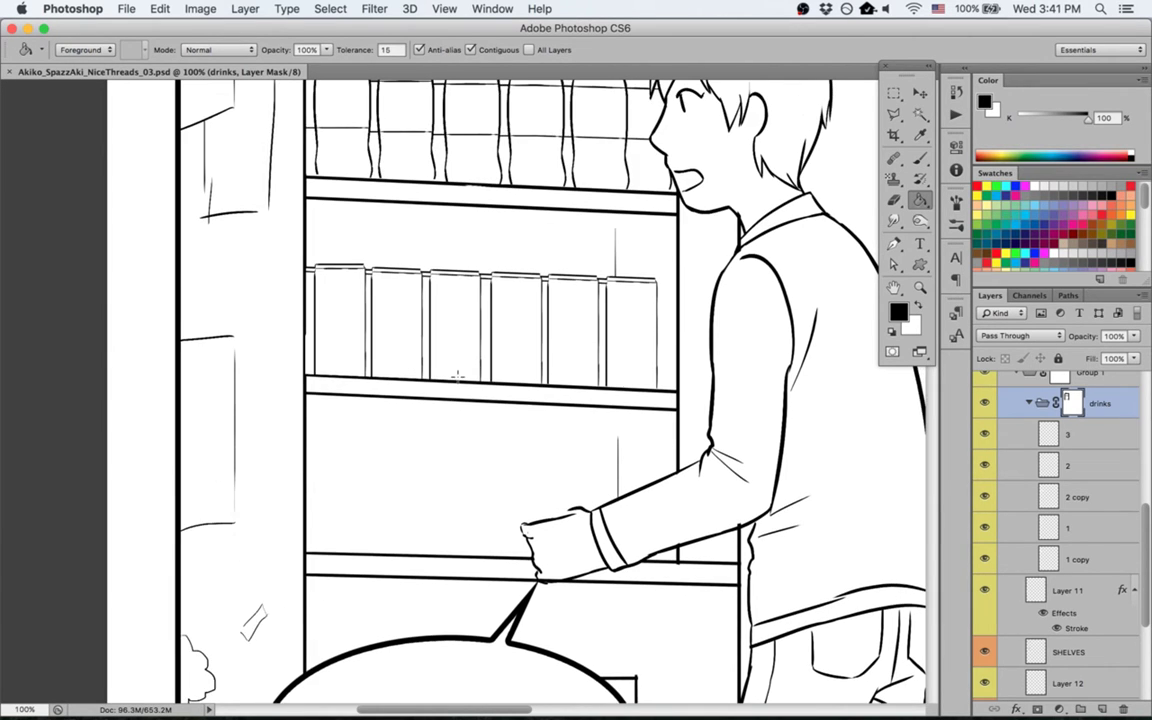
pyautogui.hscroll(10, 457, 376)
pyautogui.hscroll(-8, 457, 376)
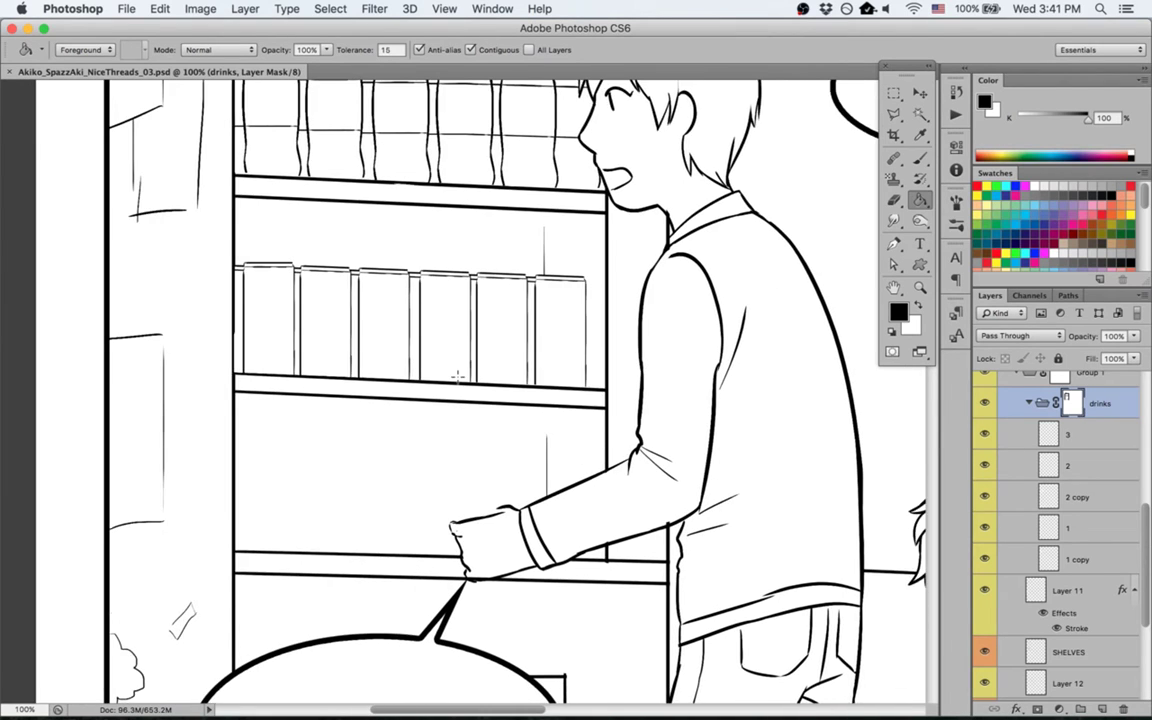
pyautogui.scroll(-4, 457, 376)
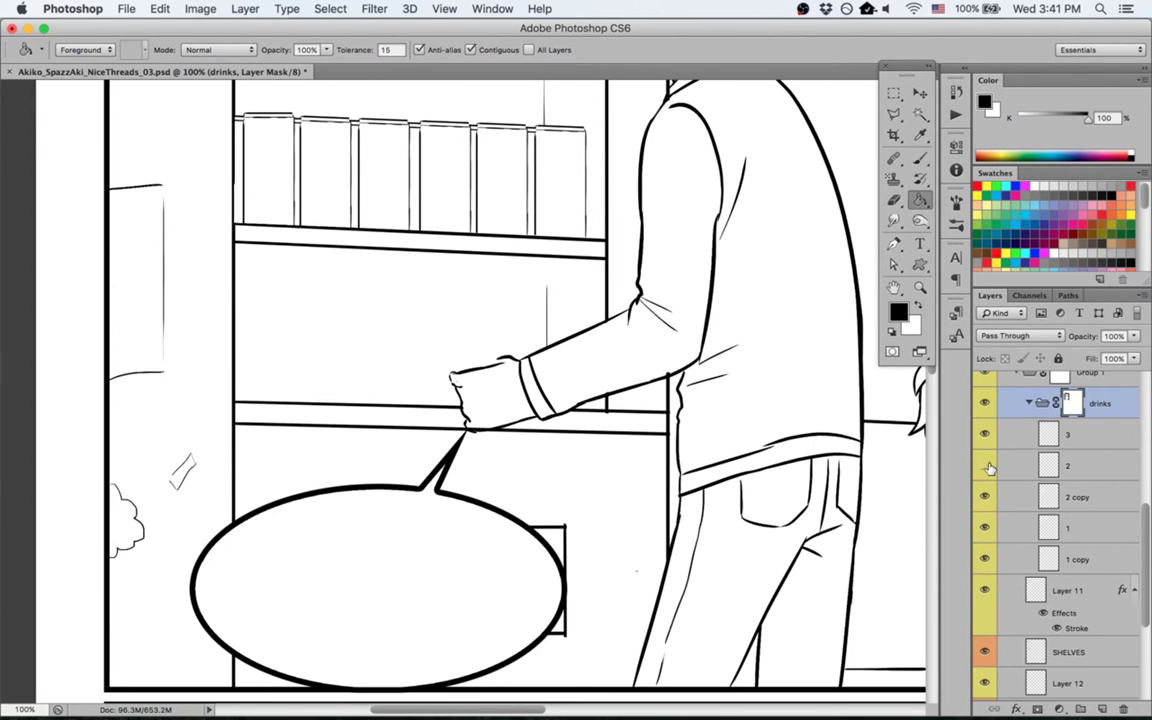
pyautogui.click(985, 466)
pyautogui.click(985, 466)
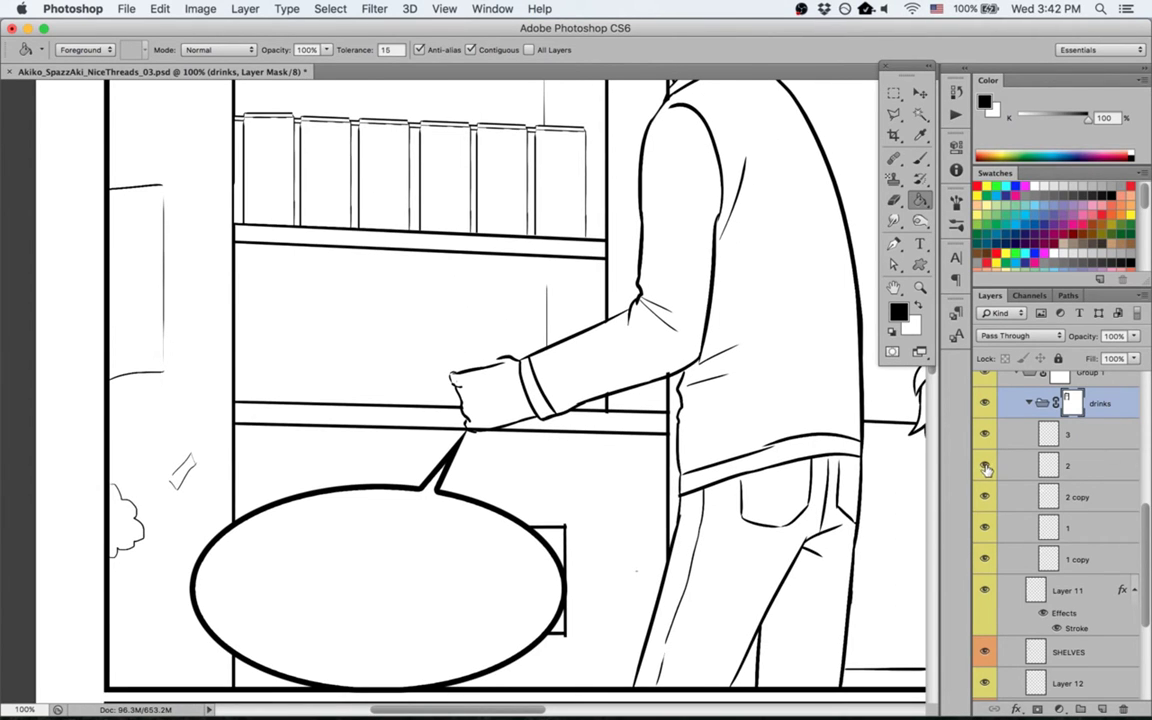
pyautogui.click(1077, 472)
pyautogui.keyDown('shift'); pyautogui.click(1083, 497); pyautogui.keyUp('shift')
pyautogui.press('super+j')
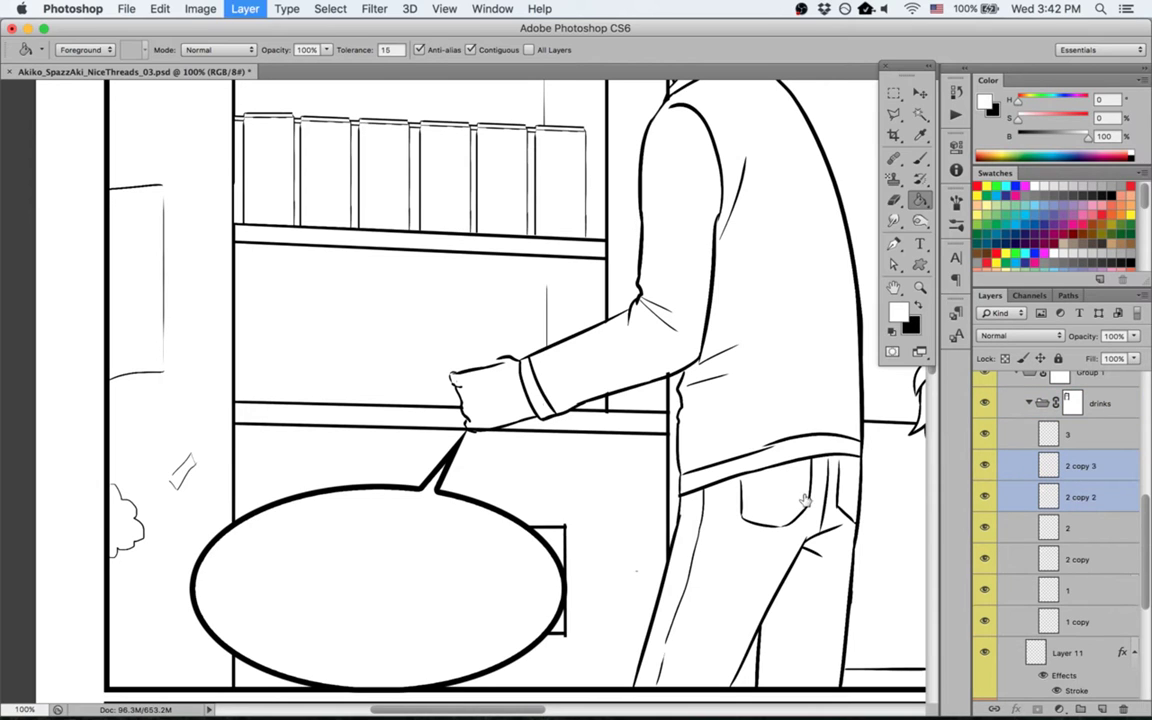
# Step: Move the duplicated can row straight down onto the third shelf and nudge it up slightly
pyautogui.press('v')
pyautogui.moveTo(512, 233); pyautogui.dragTo(487, 364)
pyautogui.press('Up')
pyautogui.press('Up')
pyautogui.press('Up')
pyautogui.press('Up')
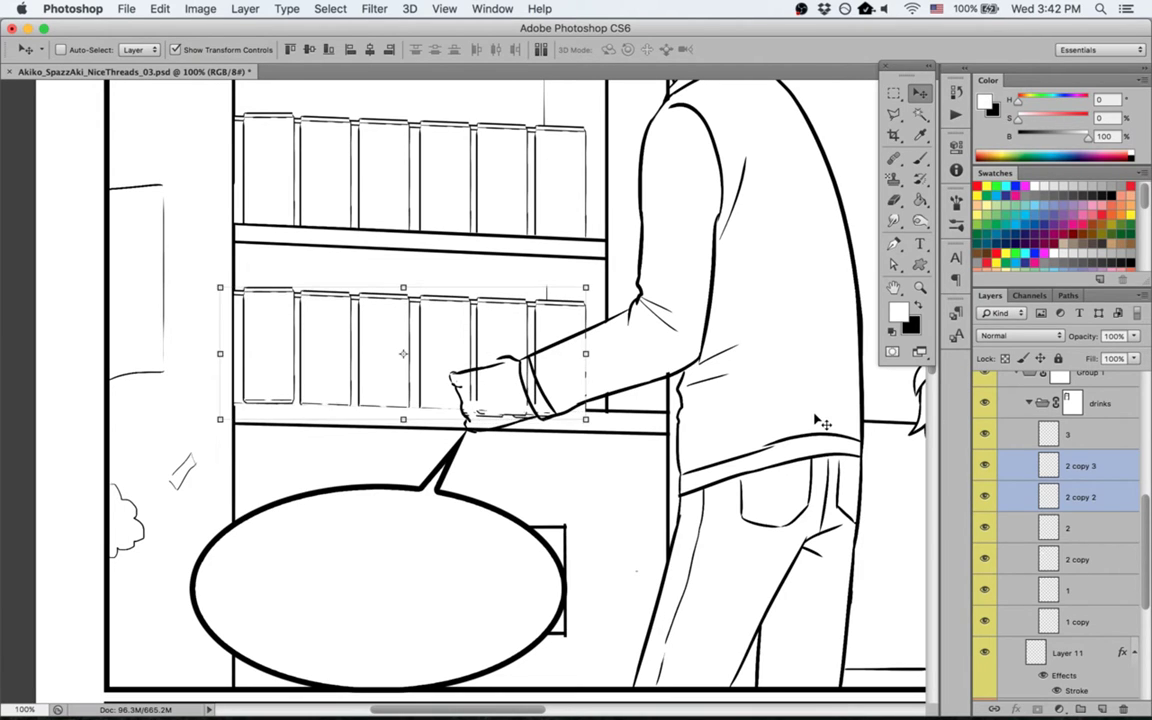
# Step: Skew the third shelf's can row vertically by about -0.4° to match the shelf's slope
pyautogui.rightClick(588, 353)
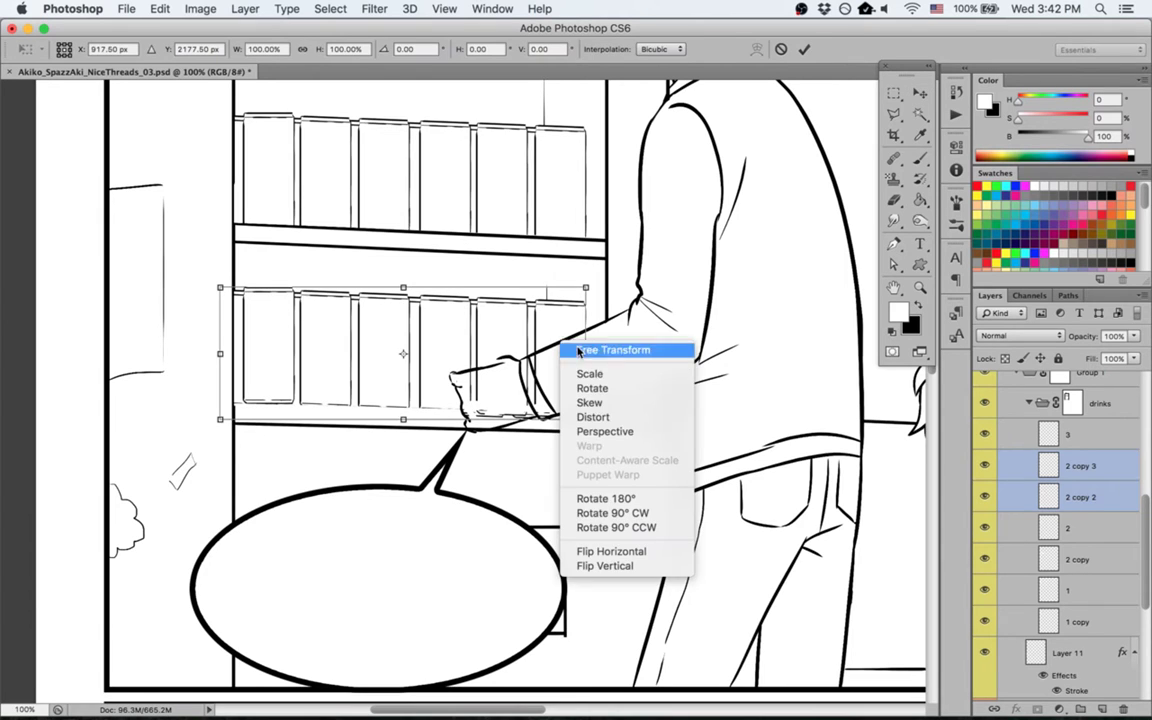
pyautogui.click(588, 352)
pyautogui.moveTo(588, 364); pyautogui.dragTo(589, 363)
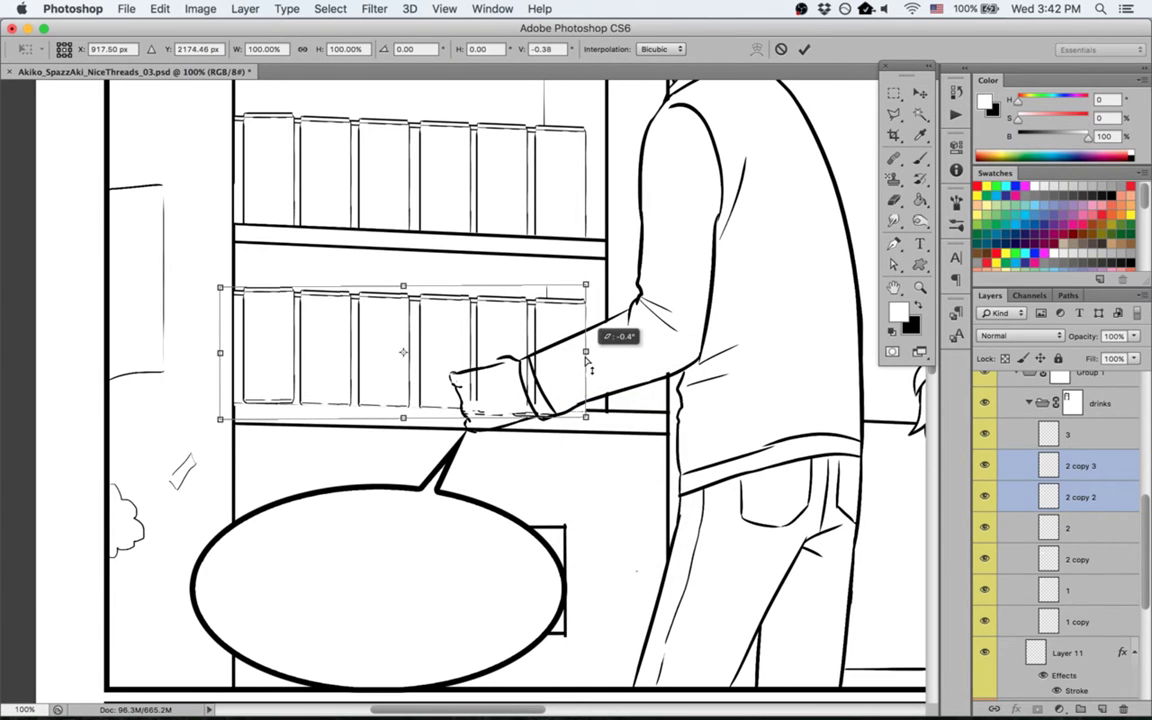
pyautogui.press('Return')
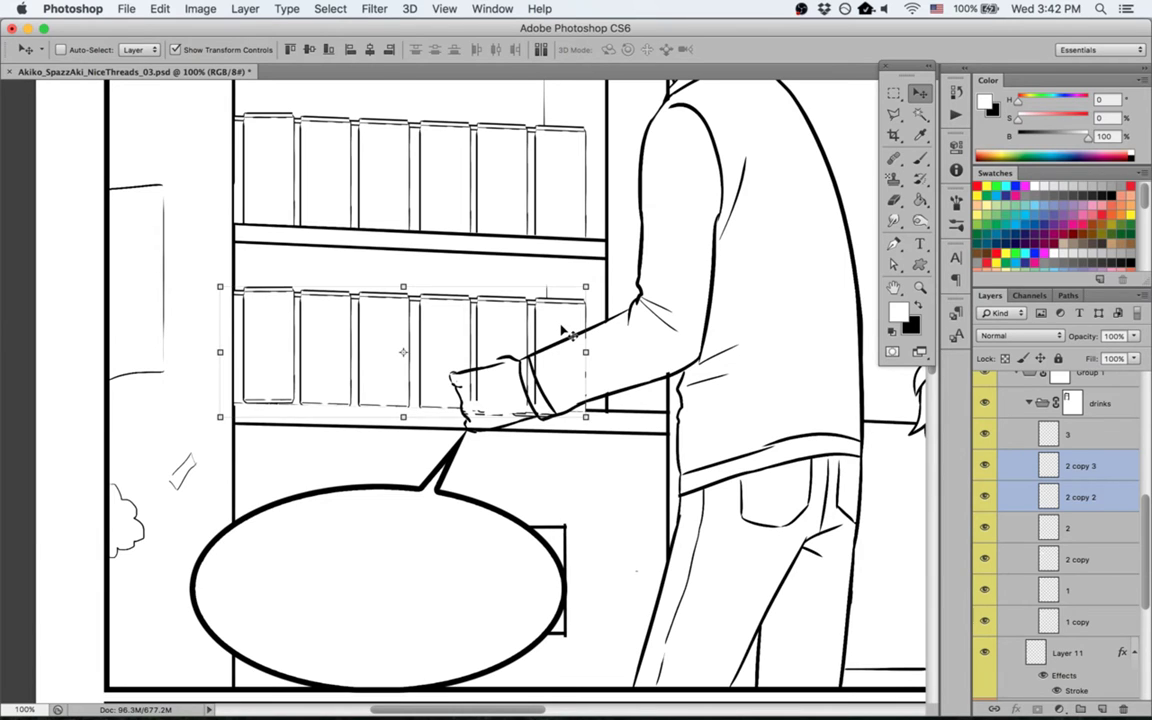
# Step: Merge the third shelf's two can layers into one, and target the drinks group's mask with the Rectangular Marquee tool
pyautogui.rightClick(1080, 484)
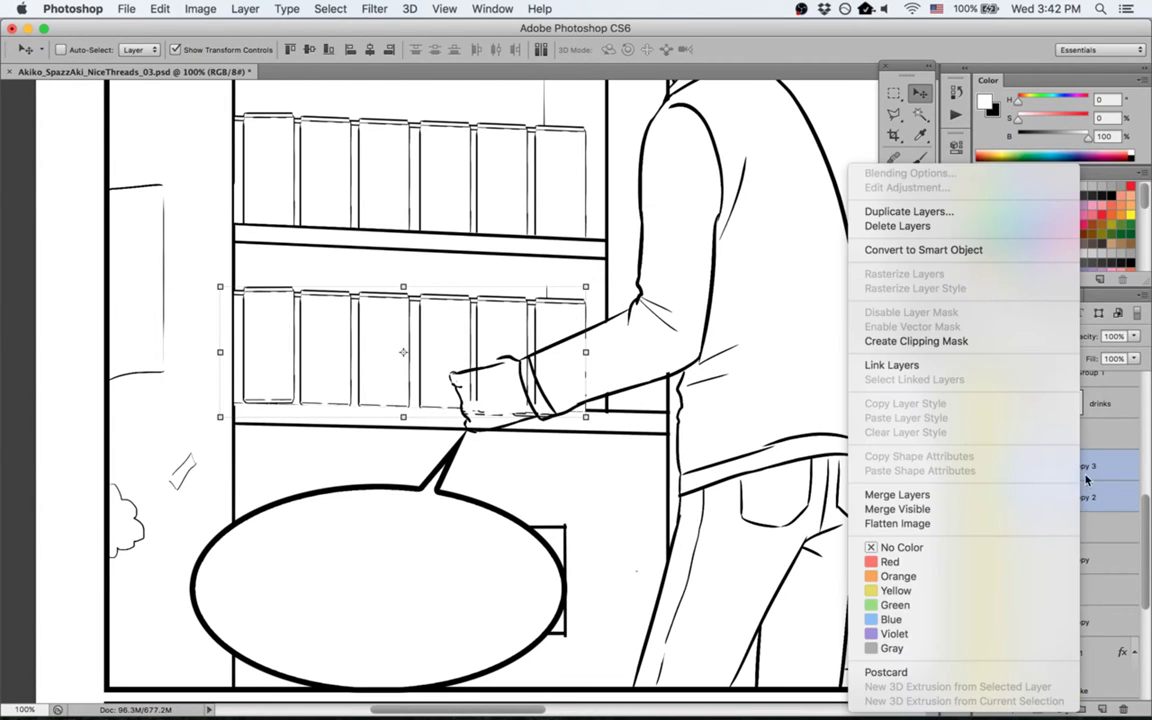
pyautogui.click(990, 494)
pyautogui.press('m')
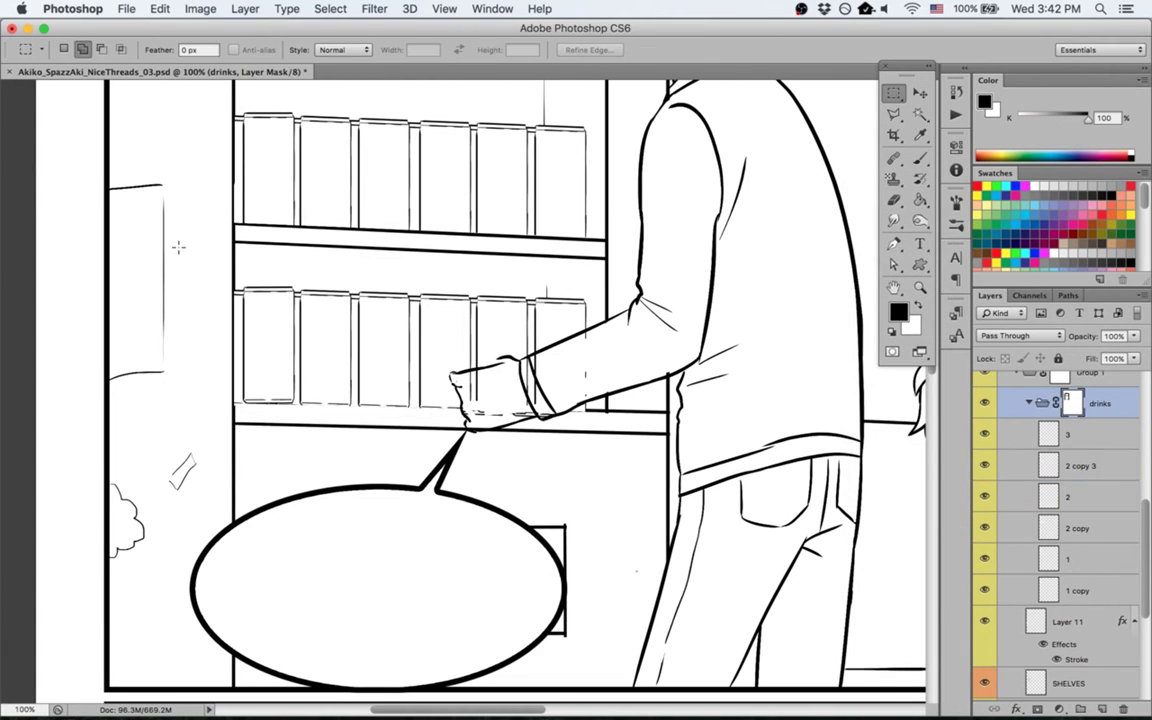
# Step: Mask out the can lines poking past the shelf's left upright by painting black on the drinks group's mask within a rectangular selection
pyautogui.moveTo(194, 238); pyautogui.dragTo(236, 461)
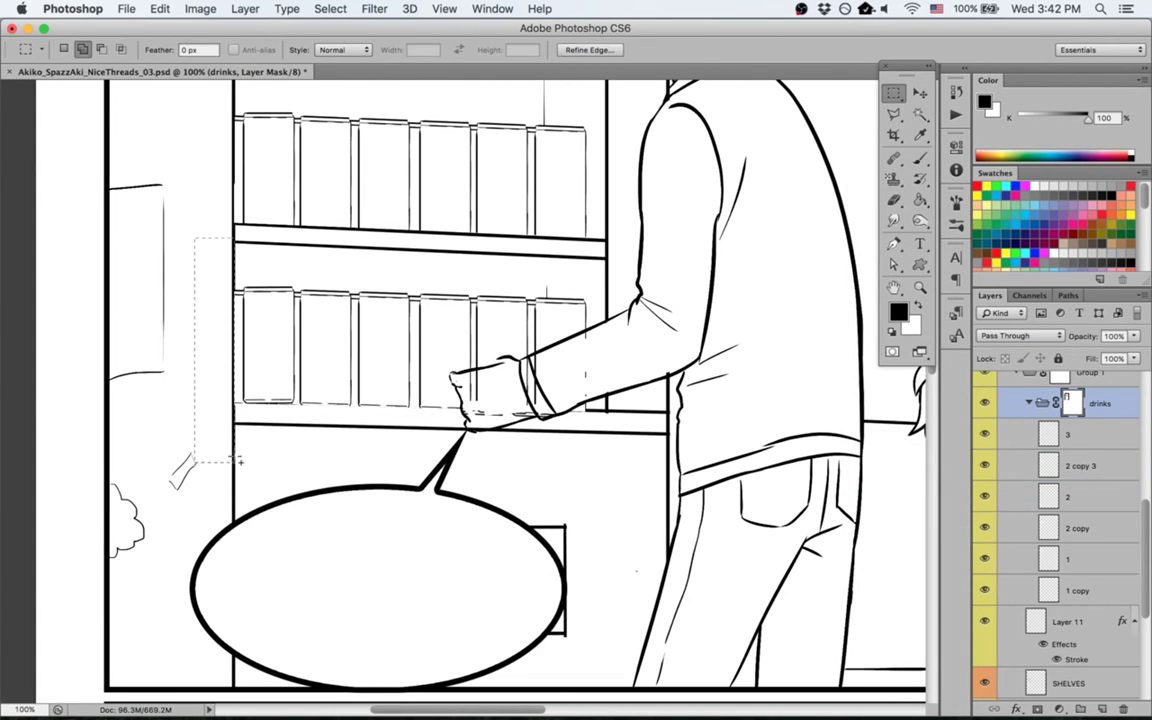
pyautogui.press('g')
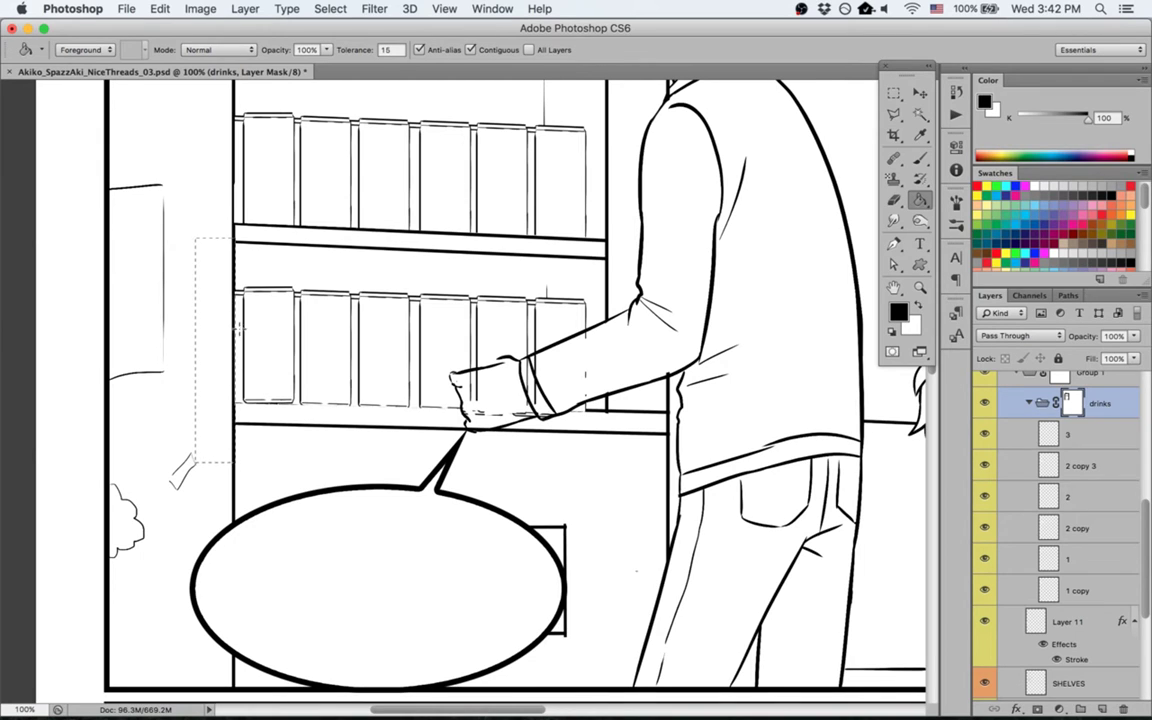
pyautogui.press('b')
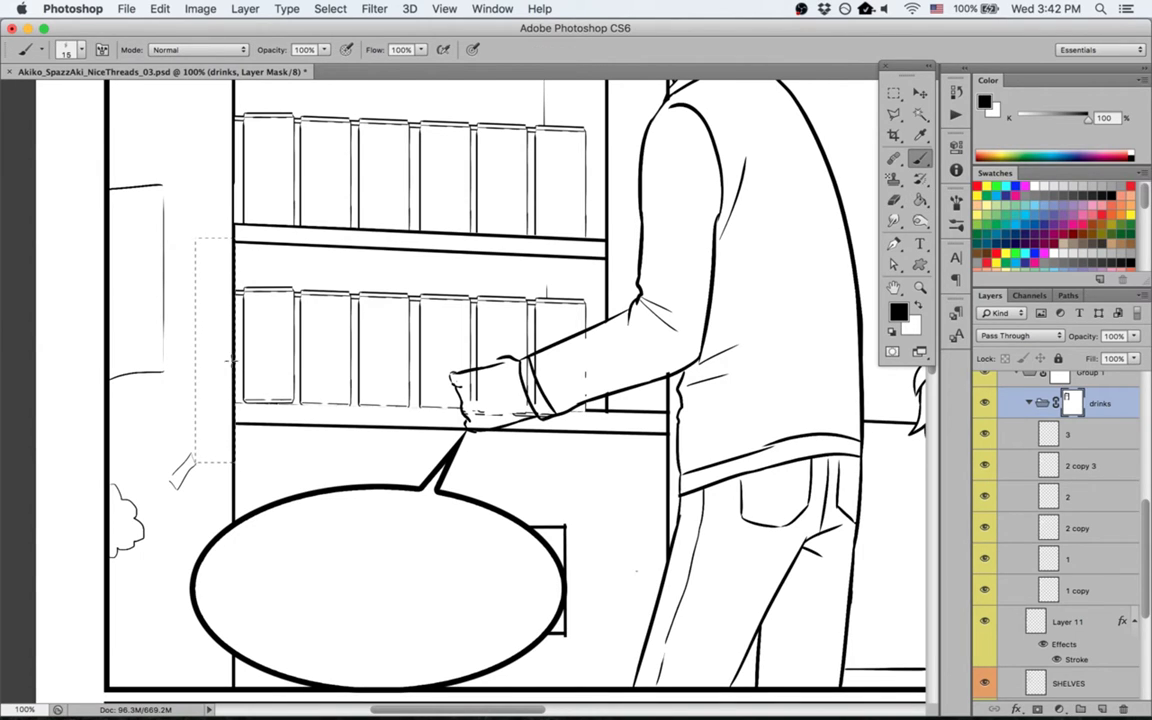
pyautogui.press(']')
pyautogui.press(']')
pyautogui.press(']')
pyautogui.press('m')
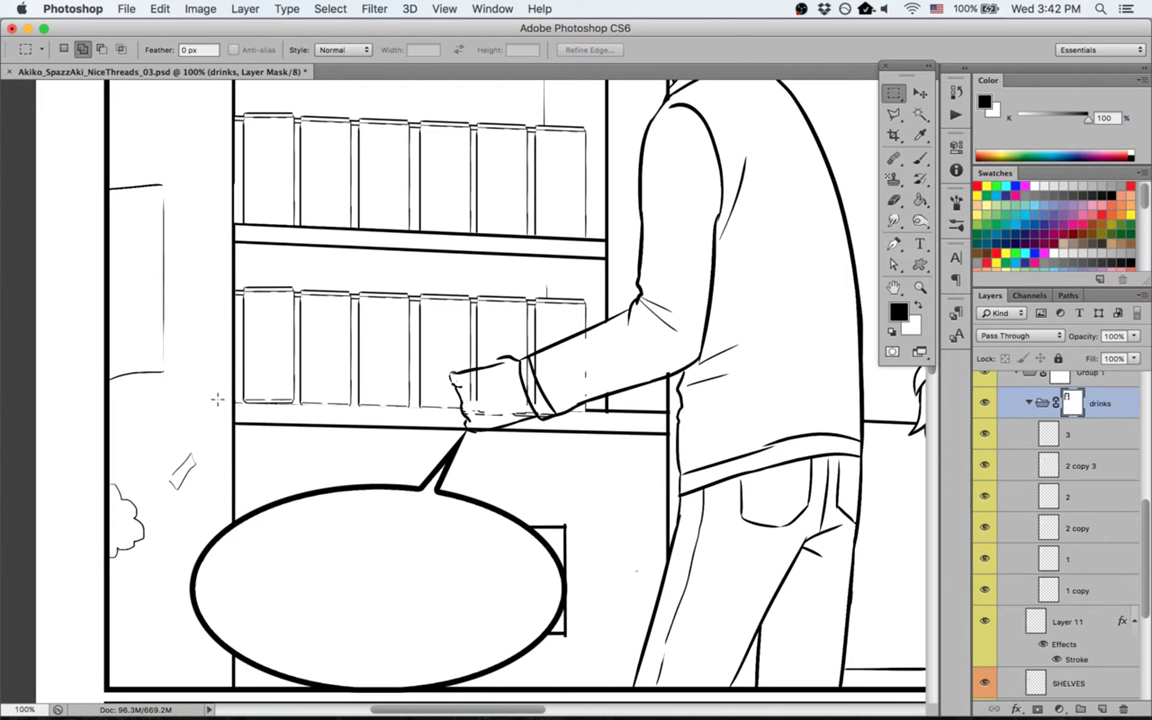
# Step: Hide the can bottoms overlapping the third shelf by filling a Polygonal Lasso selection along the shelf's upper edge on the drinks group's mask
pyautogui.moveTo(218, 402); pyautogui.dragTo(648, 485)
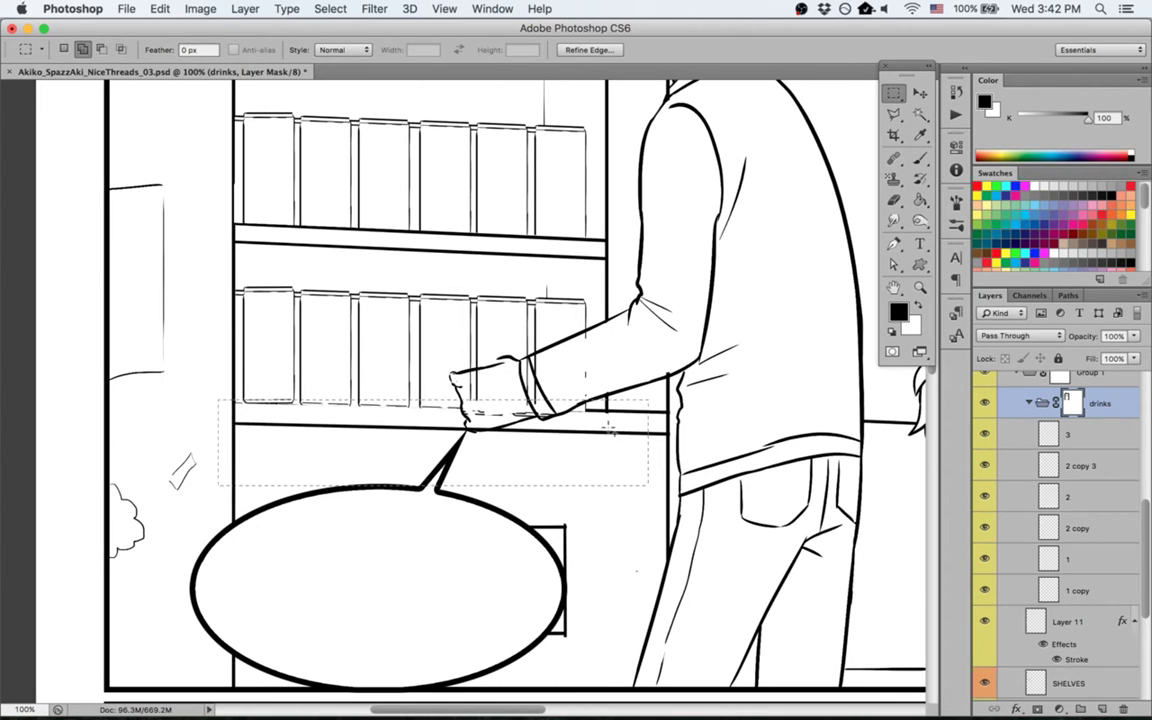
pyautogui.hotkey('ctrl', 'd')
pyautogui.press('l')
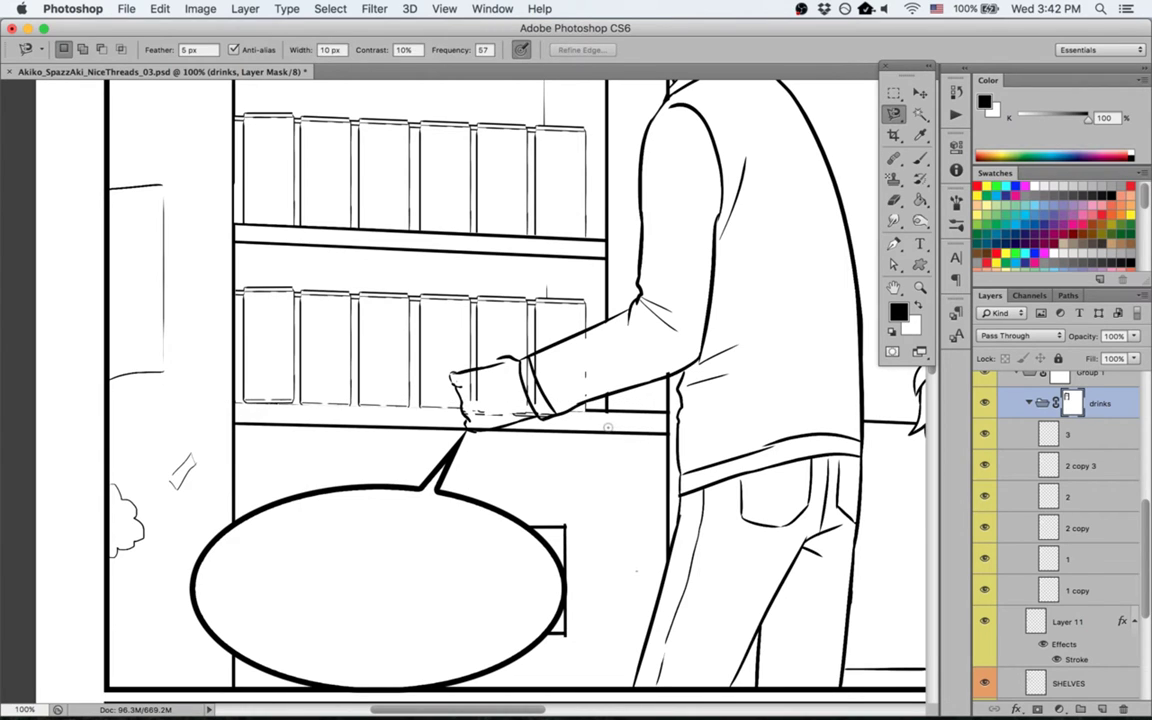
pyautogui.hotkey('shift', 'l')
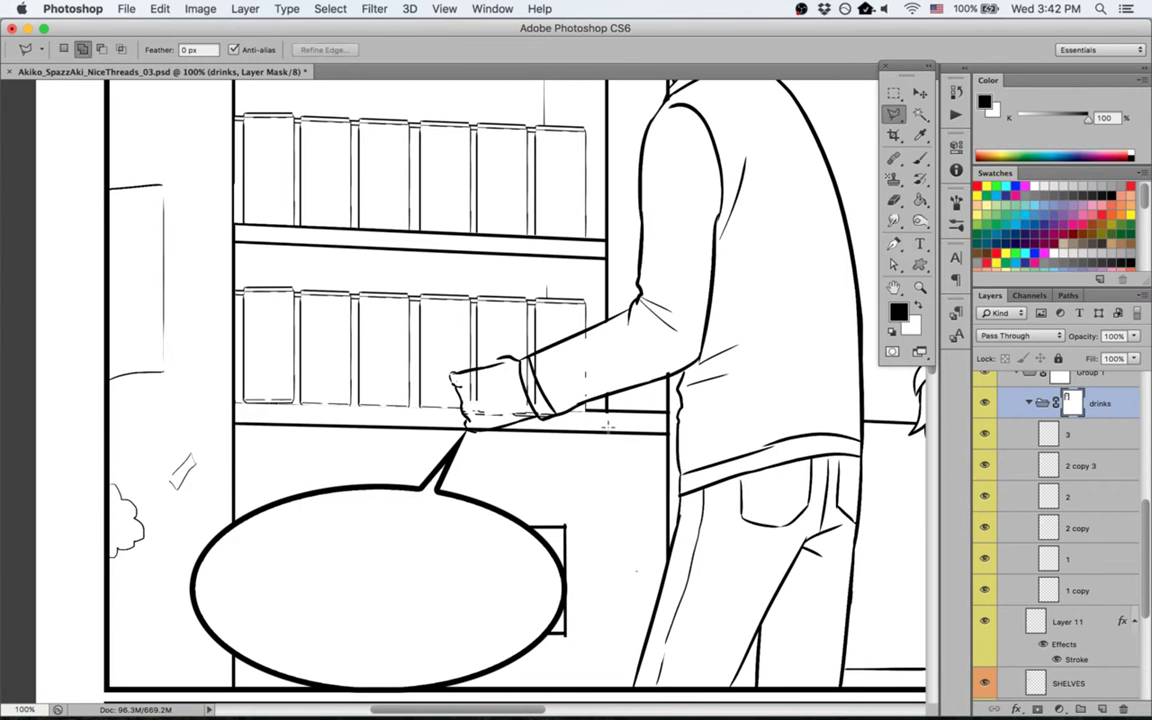
pyautogui.click(221, 403)
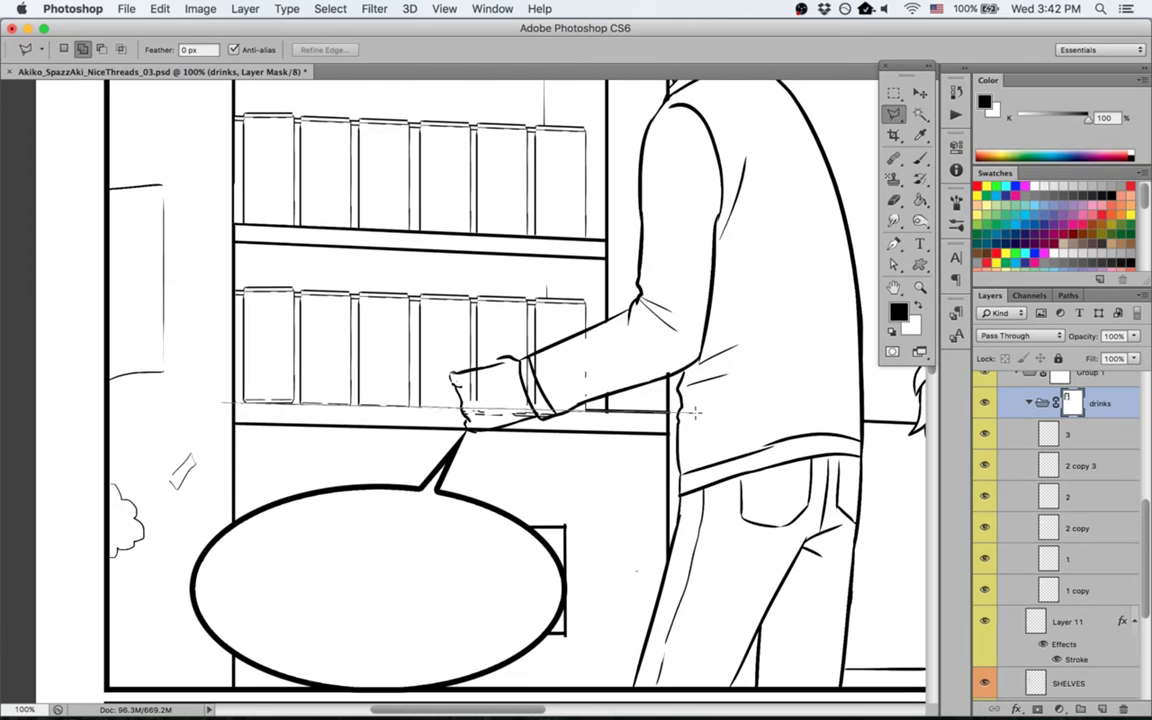
pyautogui.click(687, 463)
pyautogui.doubleClick(167, 456)
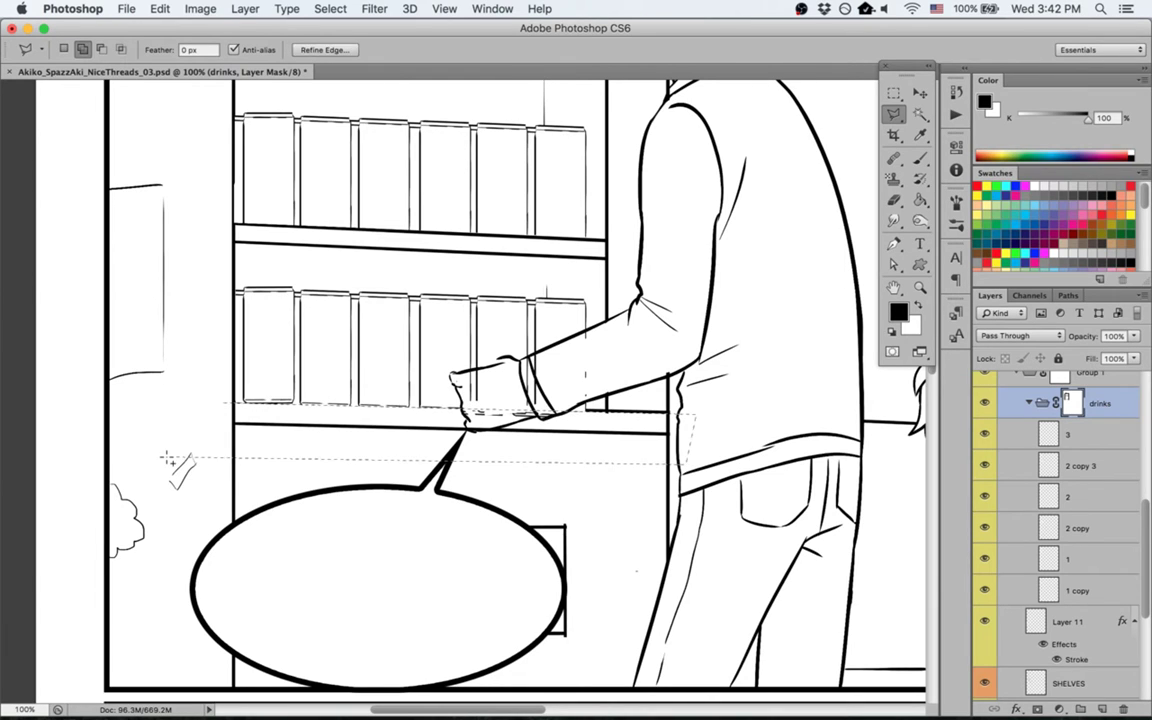
pyautogui.press('v')
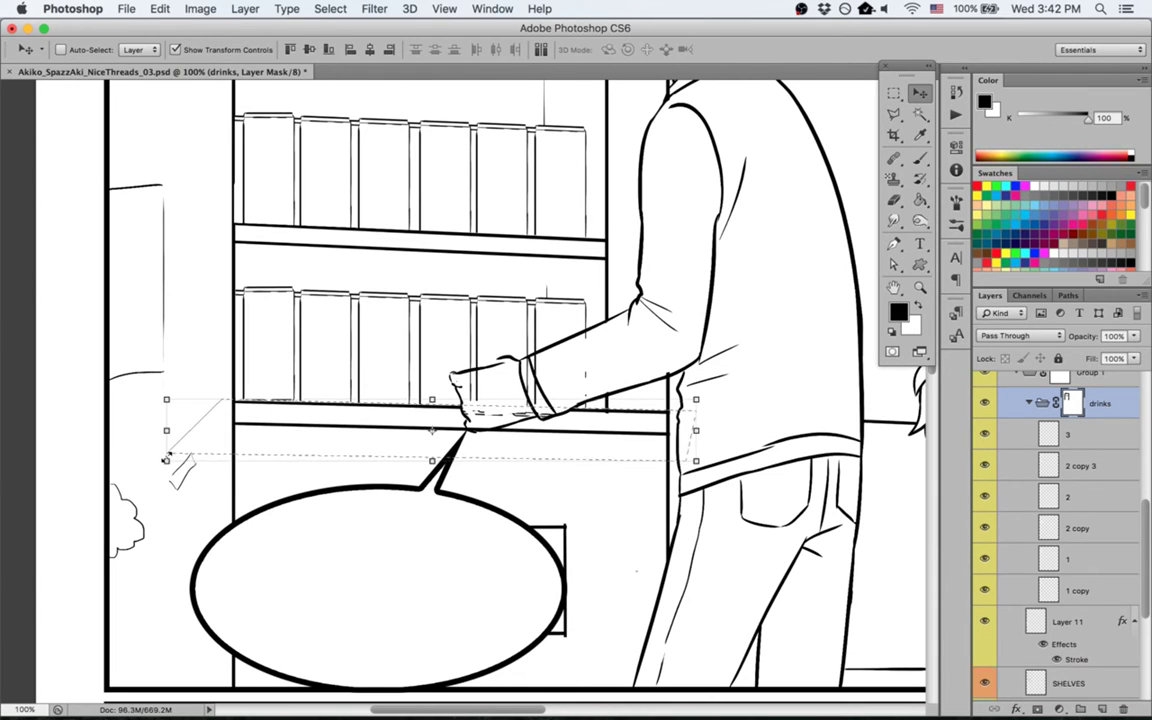
pyautogui.press('BackSpace')
pyautogui.press('super+d')
pyautogui.press('super+z')
pyautogui.press('g')
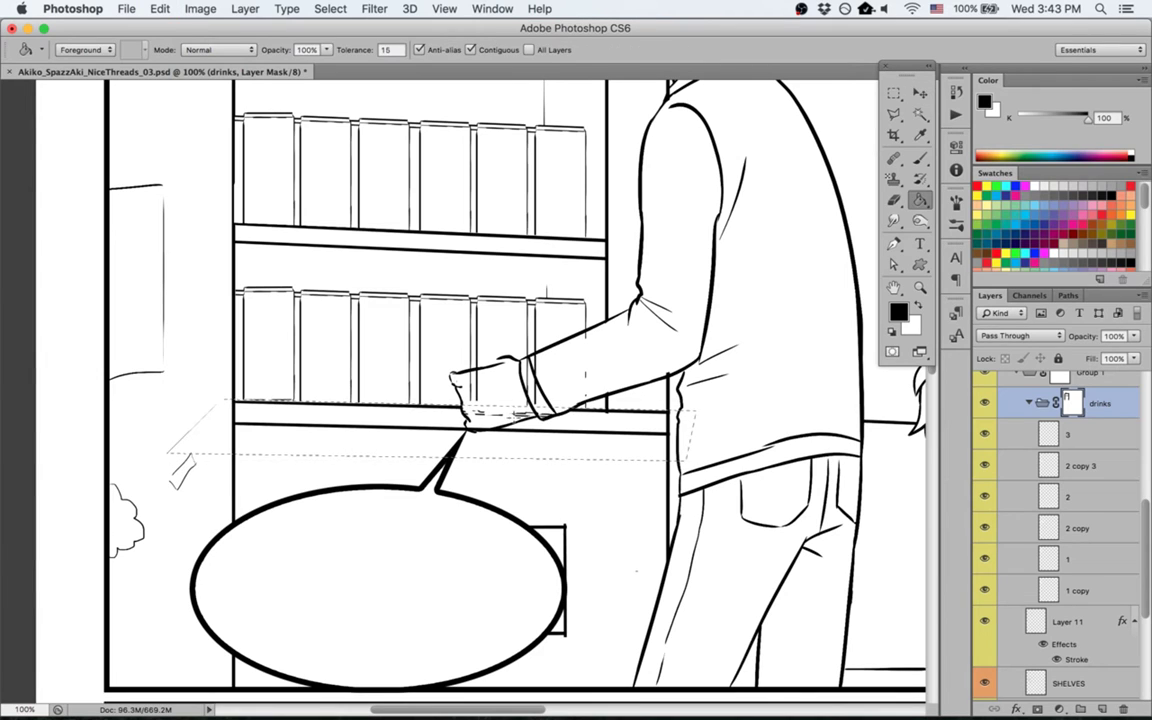
pyautogui.press('super+d')
# Step: Paint black on the drinks group's mask with a 50 px brush to hide can lines crossing the man's hand and sleeve
pyautogui.press('b')
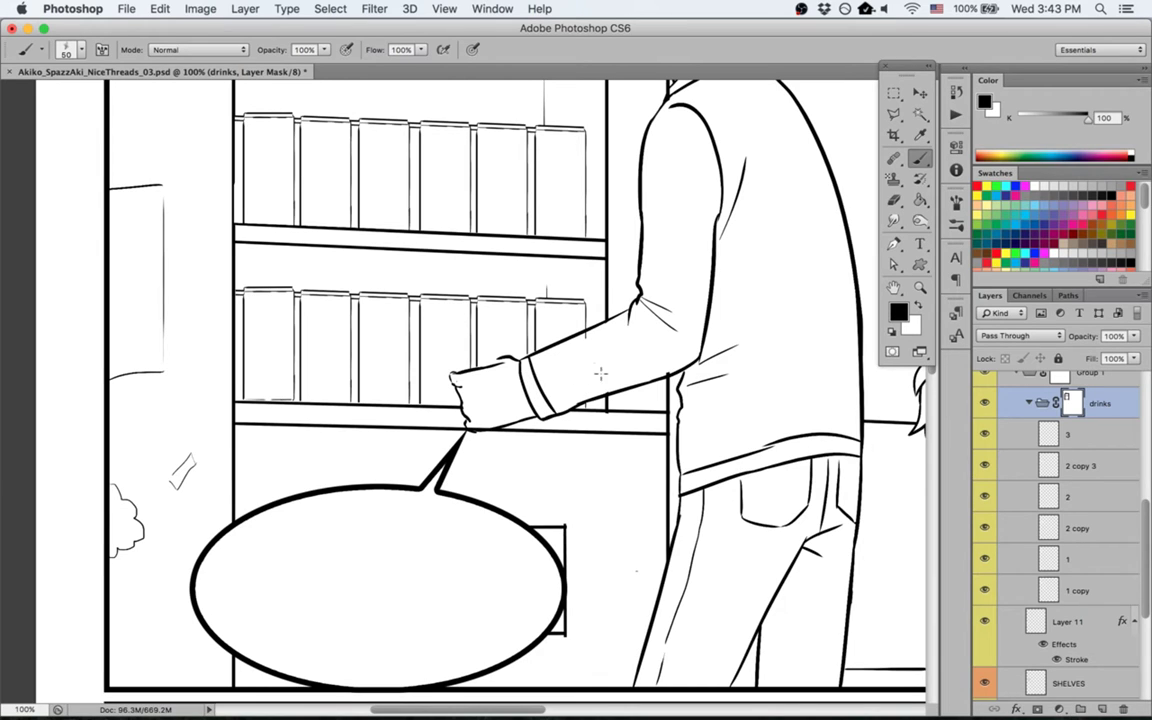
pyautogui.click(1064, 380)
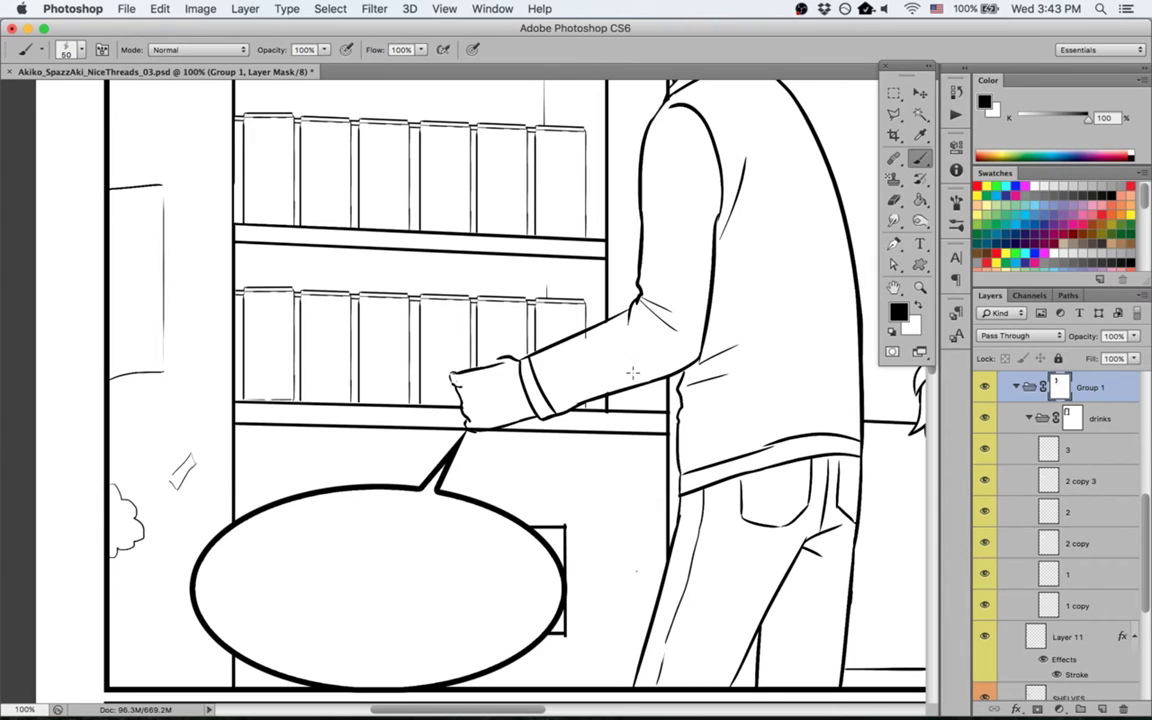
pyautogui.click(1128, 428)
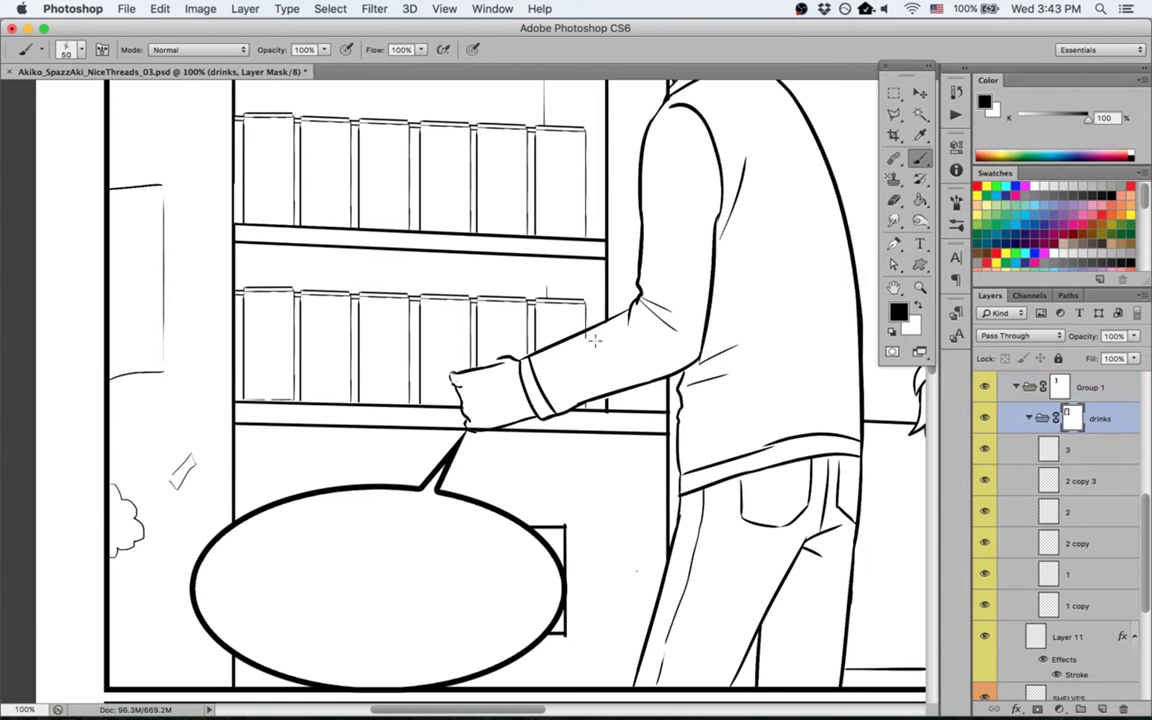
pyautogui.press('space')
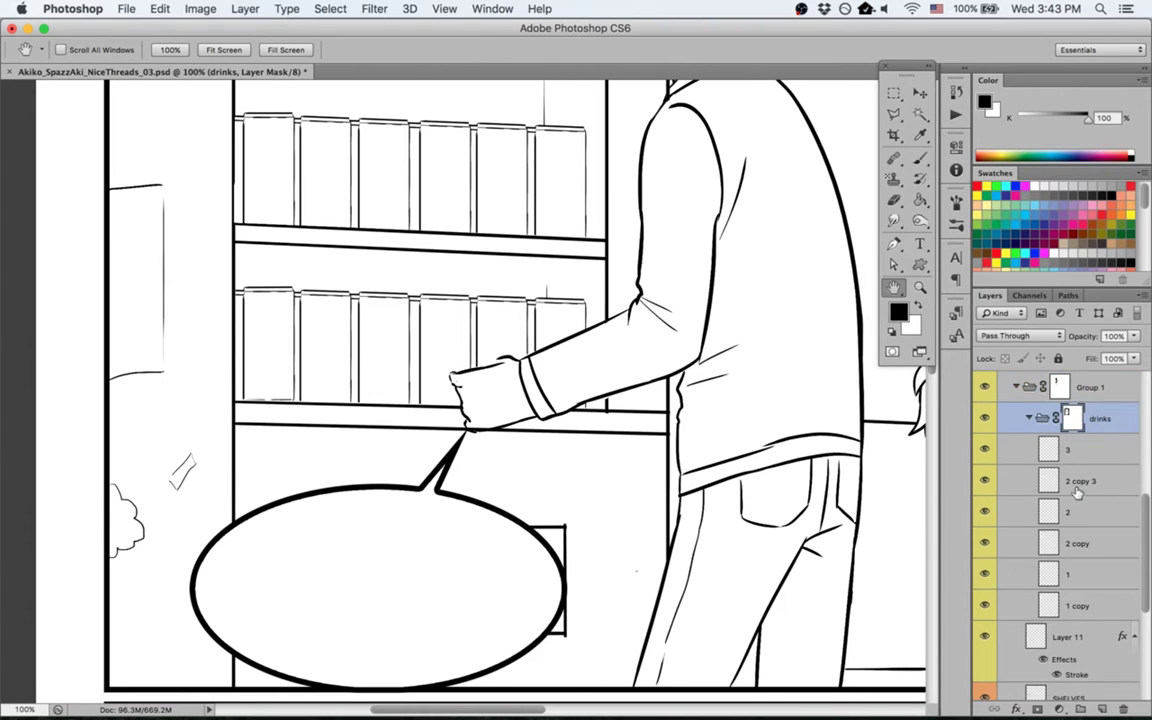
# Step: Duplicate bottle layer 1 and move the copy down below the man's outstretched hand
pyautogui.click(1072, 585)
pyautogui.press('super+j')
pyautogui.press('x')
pyautogui.press('v')
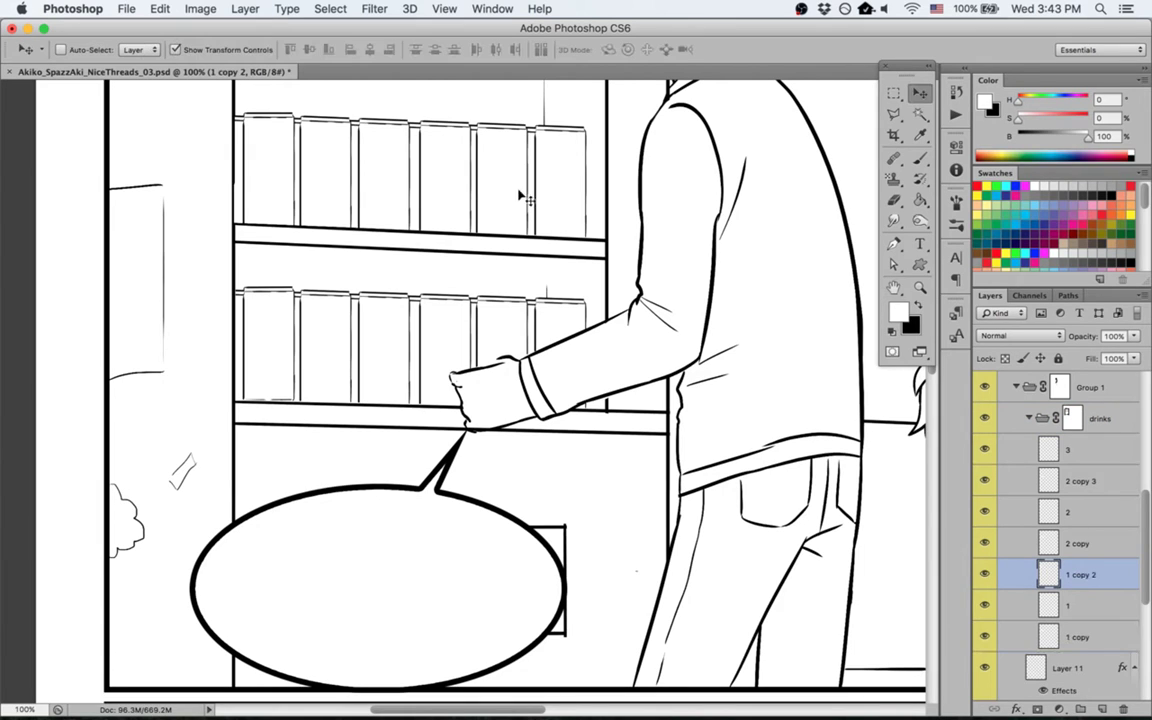
pyautogui.moveTo(522, 193); pyautogui.dragTo(648, 392)
pyautogui.moveTo(578, 455); pyautogui.dragTo(615, 499)
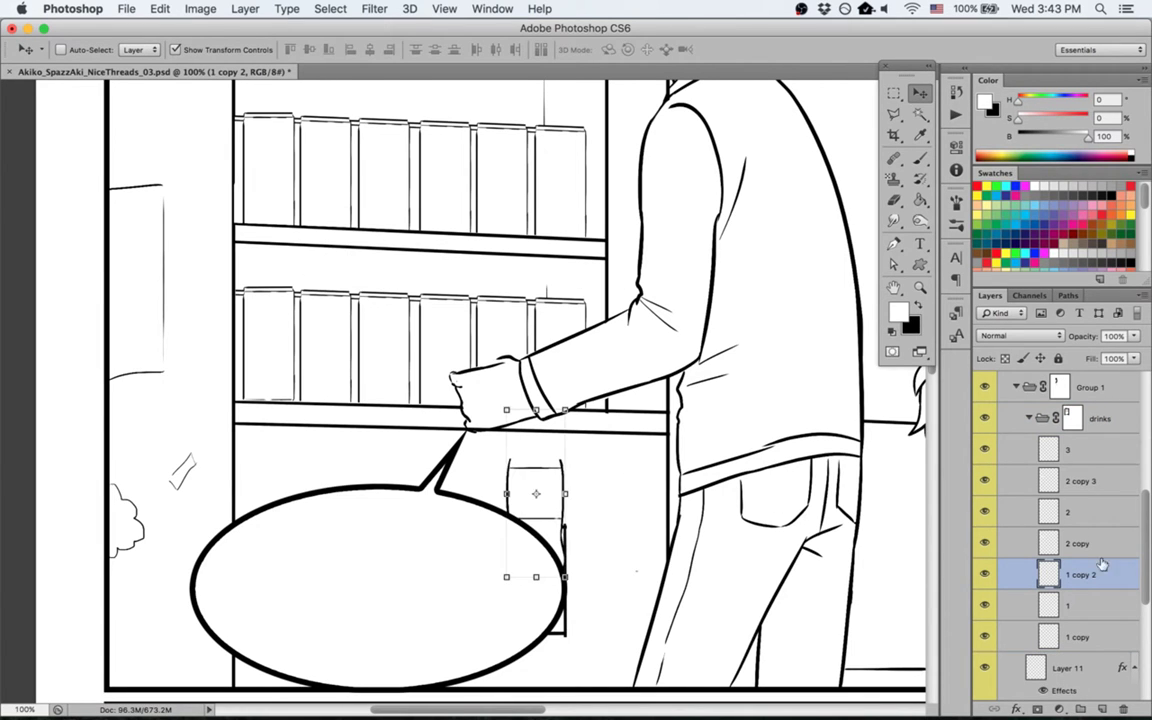
# Step: Move layer 1 copy 2 out of the drinks group to sit between the bonch layer and Group 1
pyautogui.moveTo(1103, 574); pyautogui.dragTo(1059, 674)
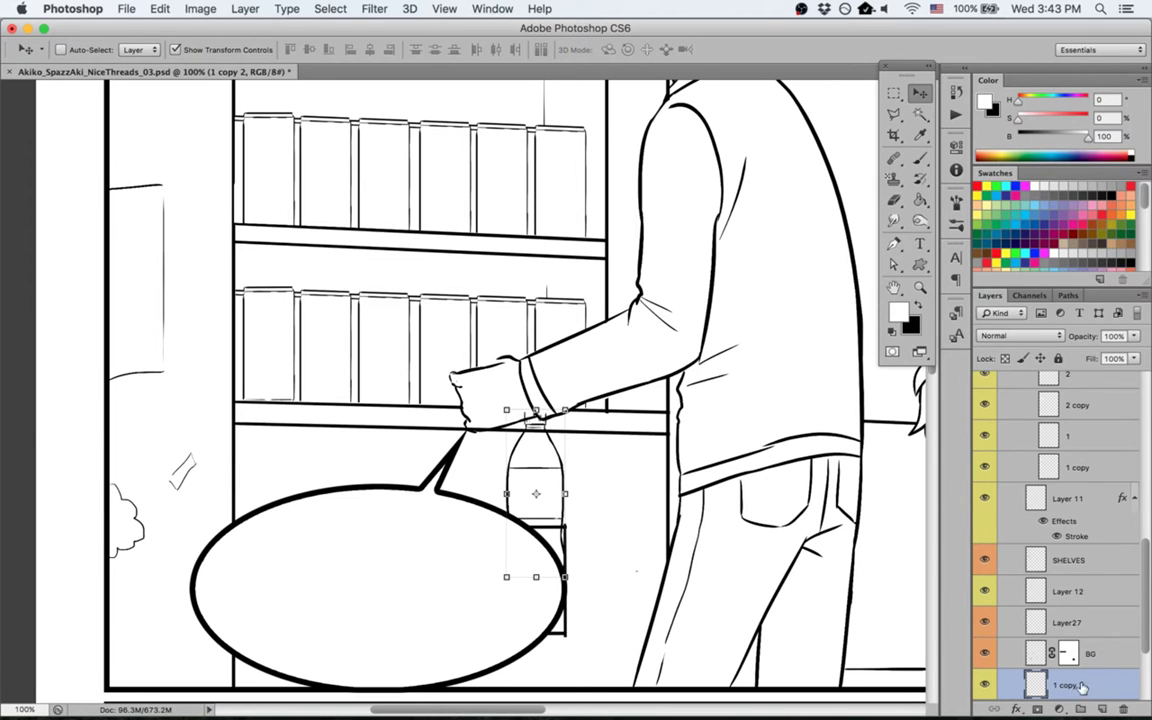
pyautogui.scroll(-3, 1092, 687)
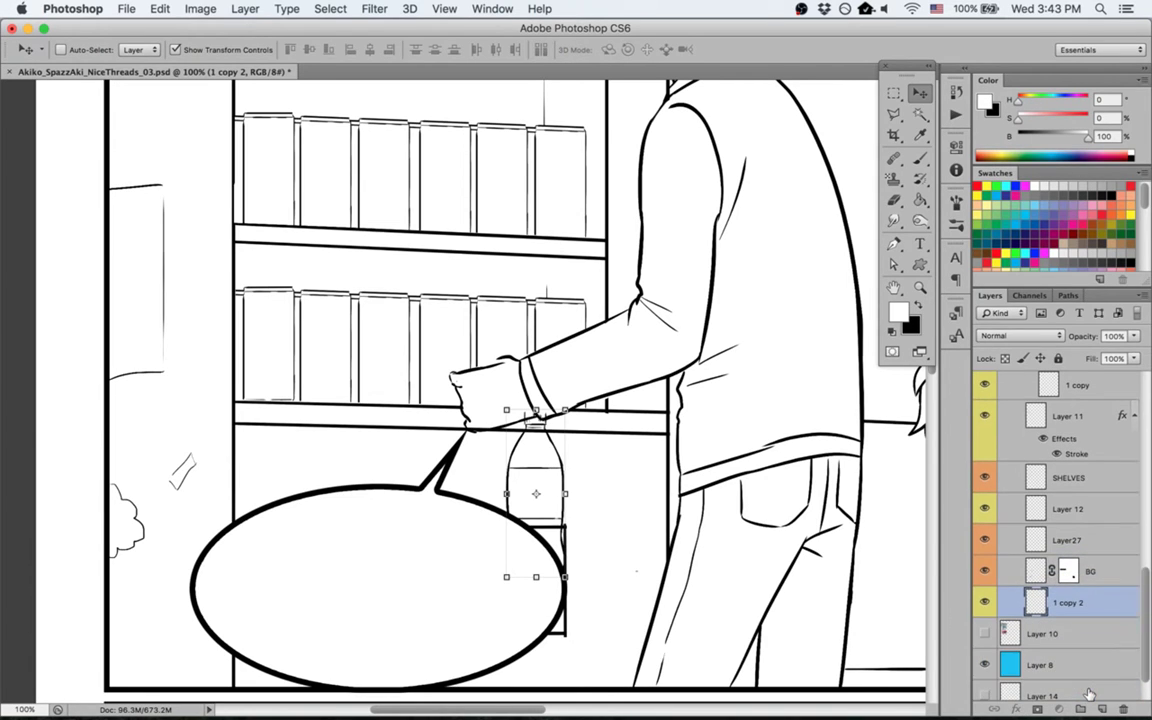
pyautogui.scroll(1, 1089, 681)
pyautogui.moveTo(1076, 628); pyautogui.dragTo(1059, 428)
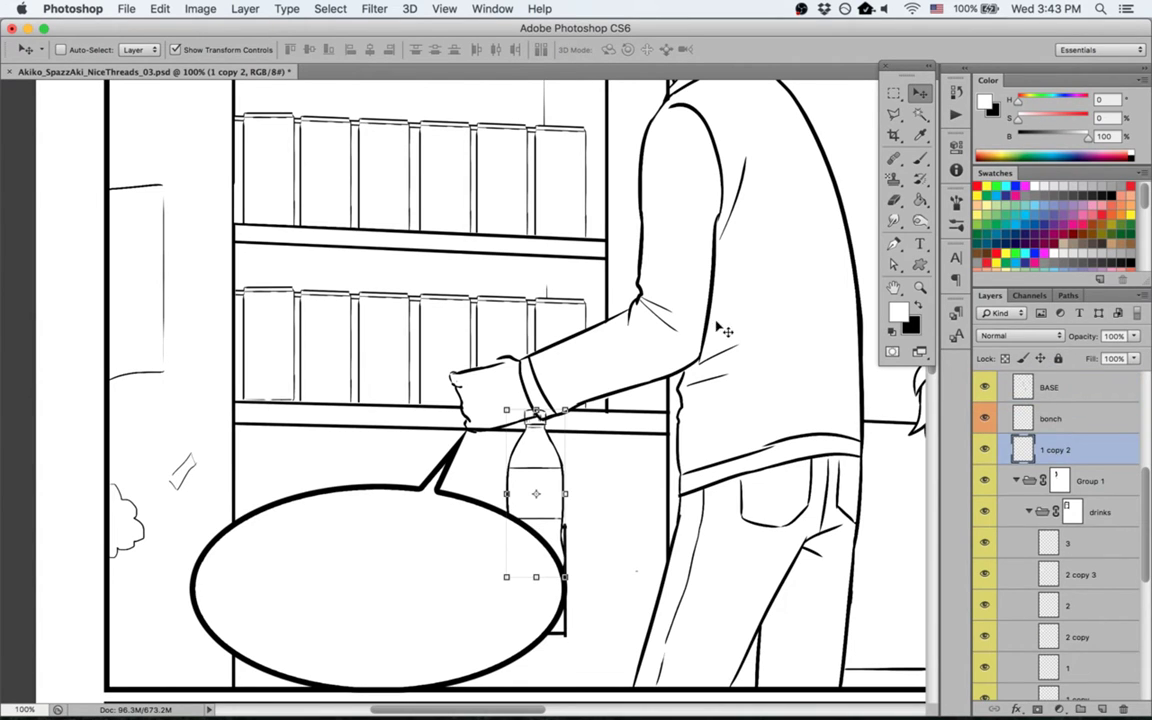
# Step: Tilt the duplicated bottle counterclockwise and position it in the man's hand
pyautogui.moveTo(585, 403); pyautogui.dragTo(543, 283)
pyautogui.press('Return')
pyautogui.moveTo(527, 433); pyautogui.dragTo(499, 436)
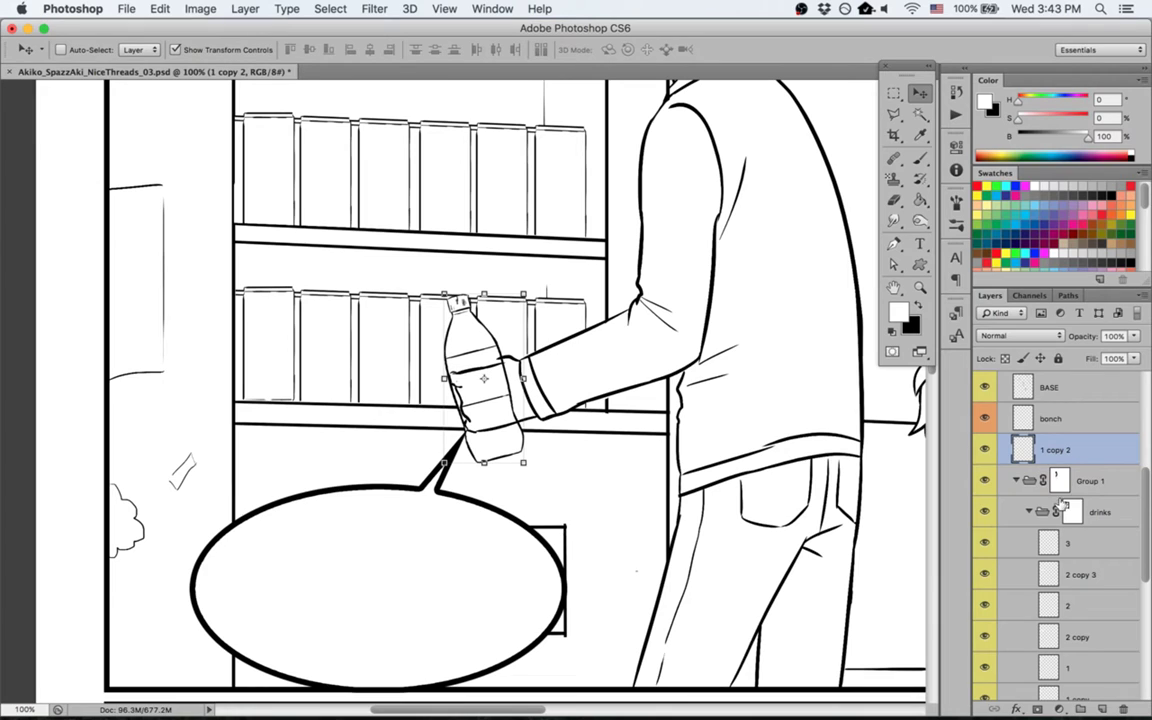
# Step: Collapse the drinks group, colour-label it and Group 1 orange, and save the document
pyautogui.click(1029, 512)
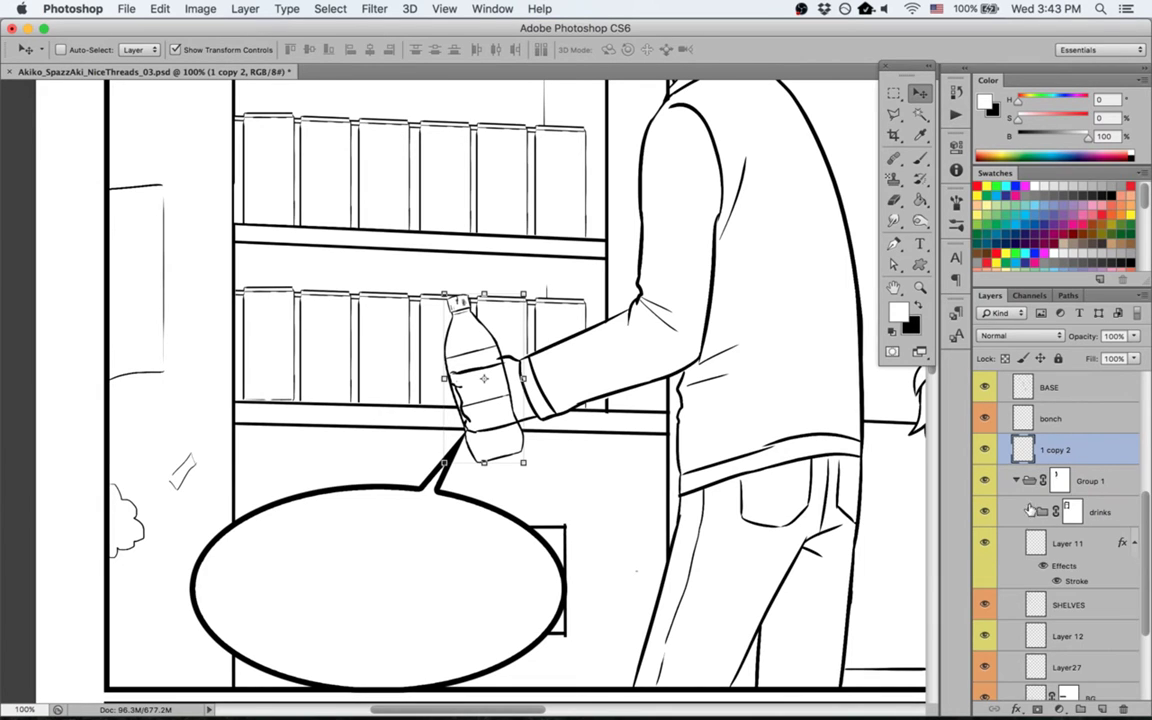
pyautogui.rightClick(1030, 514)
pyautogui.click(943, 637)
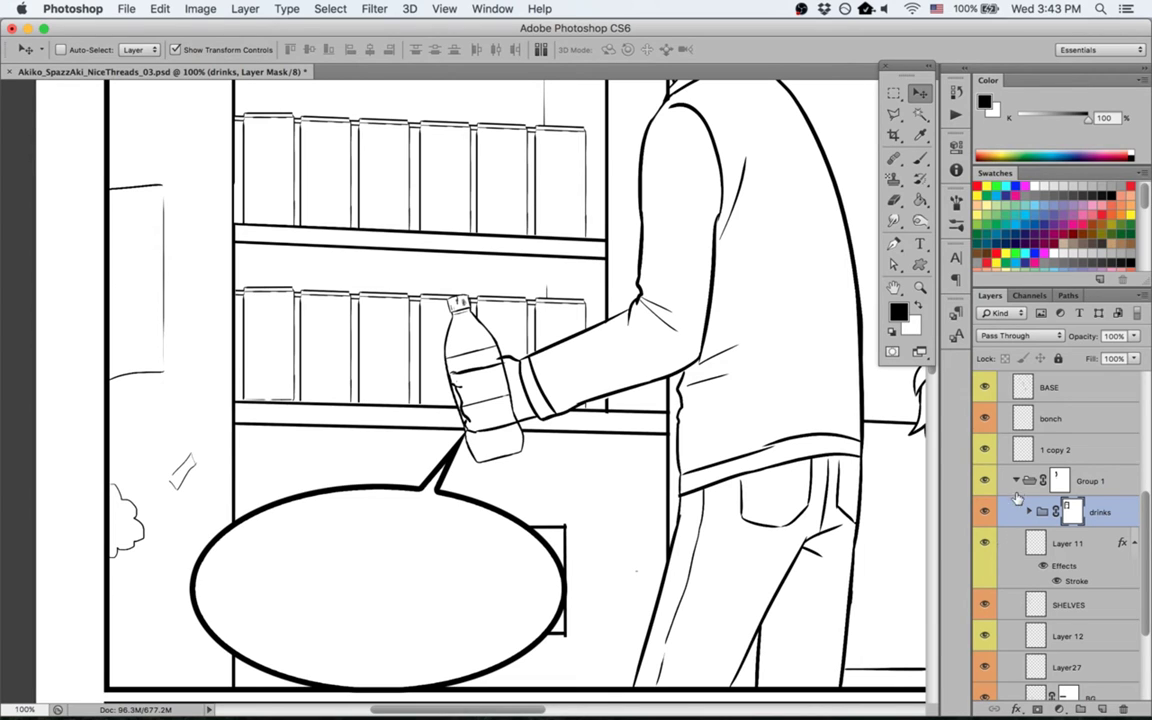
pyautogui.click(984, 481)
pyautogui.click(984, 481)
pyautogui.rightClick(1092, 485)
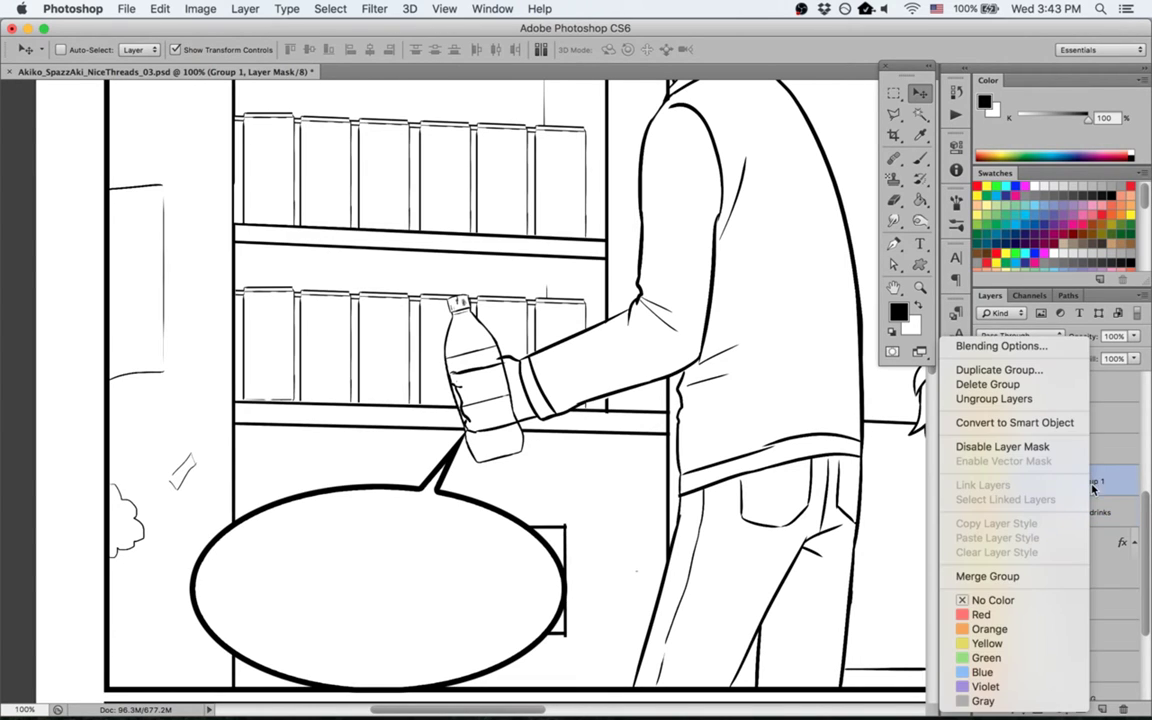
pyautogui.click(1003, 630)
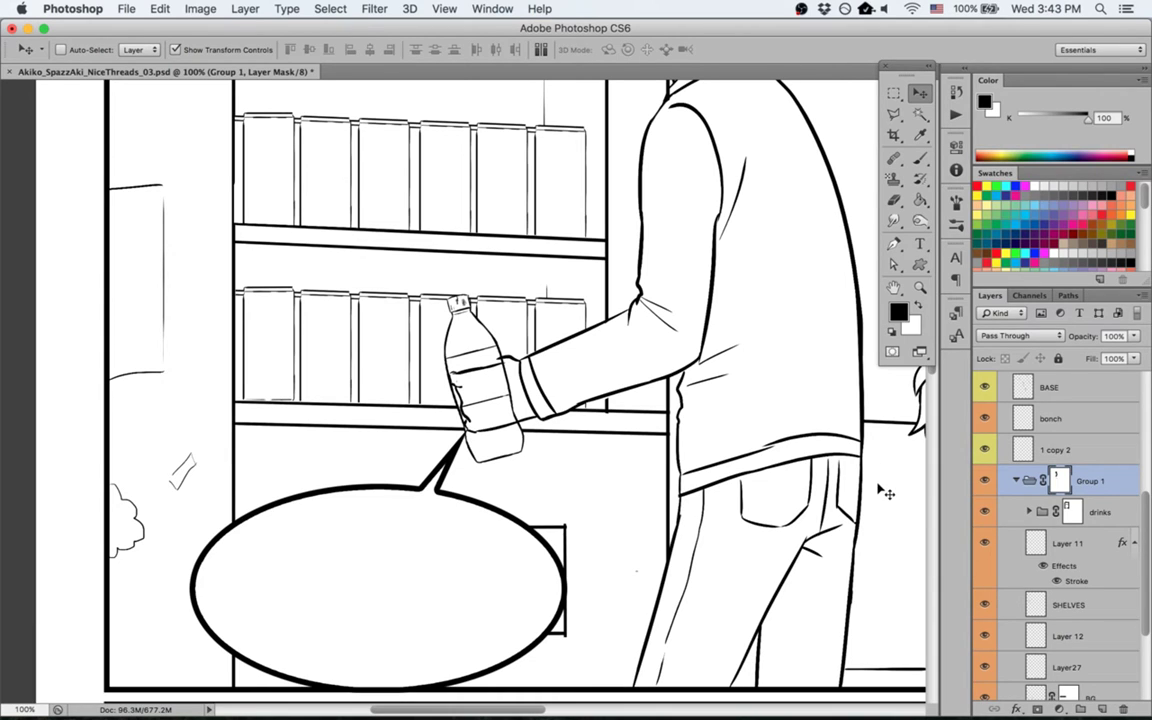
pyautogui.press('super+s')
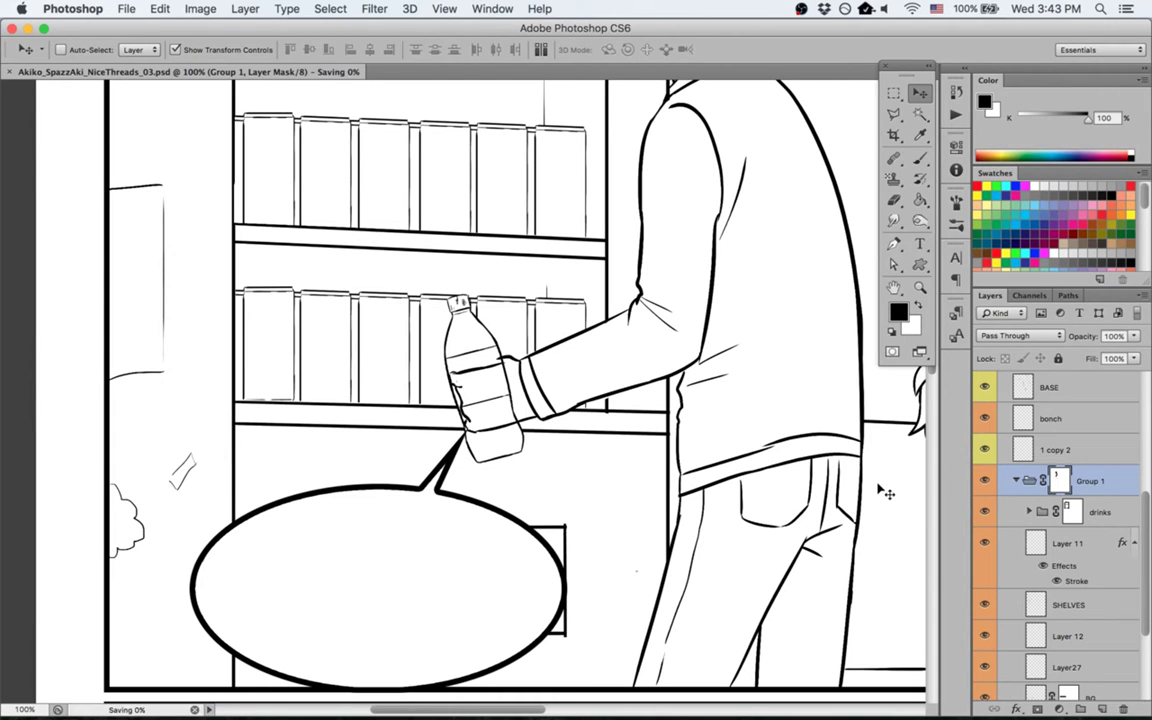
pyautogui.scroll(10, 740, 674)
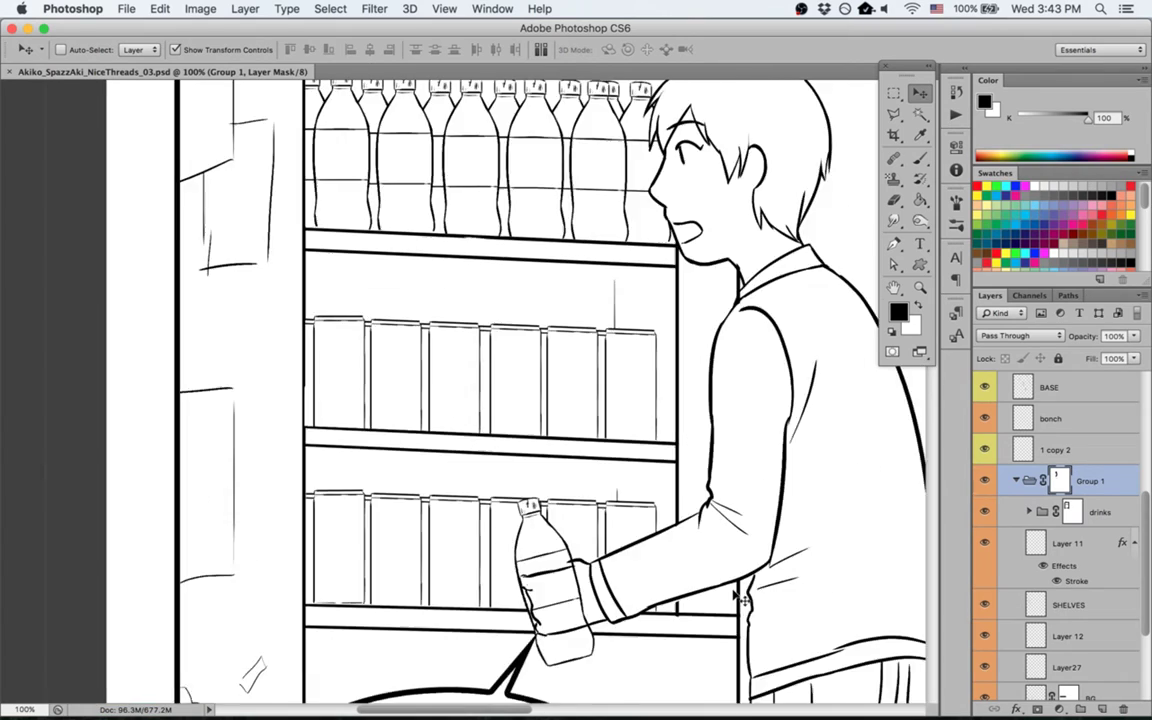
pyautogui.scroll(15, 740, 598)
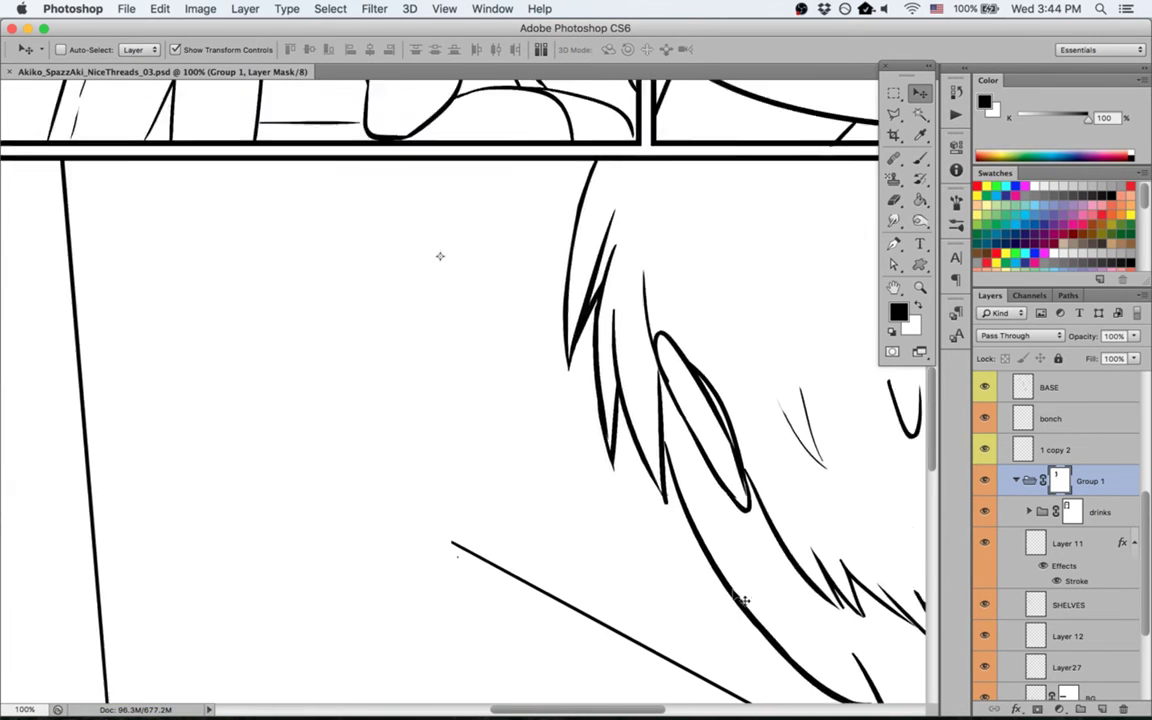
pyautogui.hscroll(-3, 740, 598)
pyautogui.scroll(-6, 740, 598)
pyautogui.hscroll(1, 740, 598)
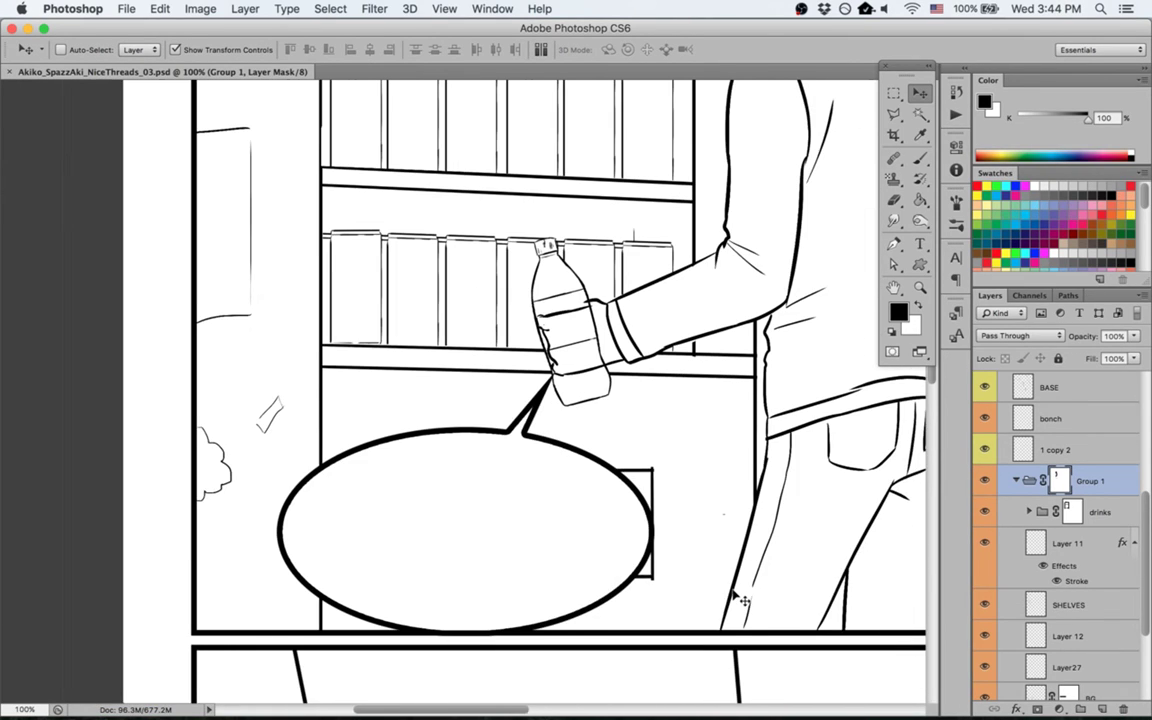
# Step: Make the TOP layer in the LINEART group active with black as the foreground colour, toggling its visibility to check its contents
pyautogui.click(995, 388)
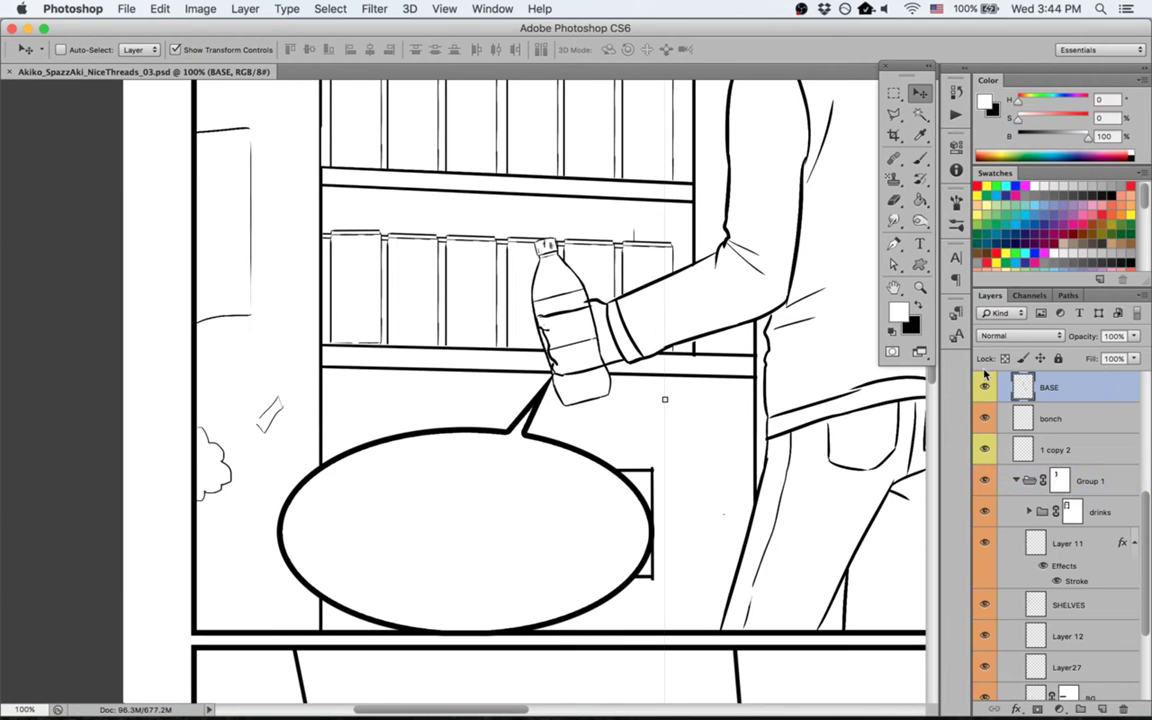
pyautogui.scroll(3, 1022, 425)
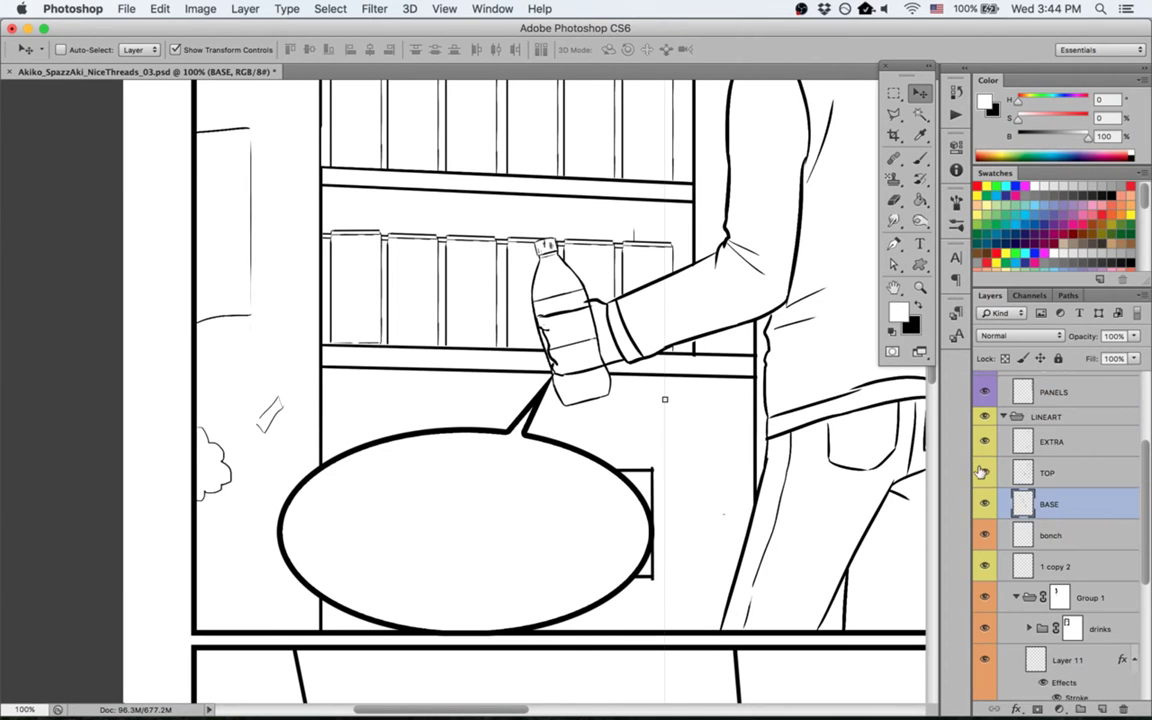
pyautogui.click(984, 473)
pyautogui.click(984, 473)
pyautogui.click(1065, 477)
pyautogui.press('x')
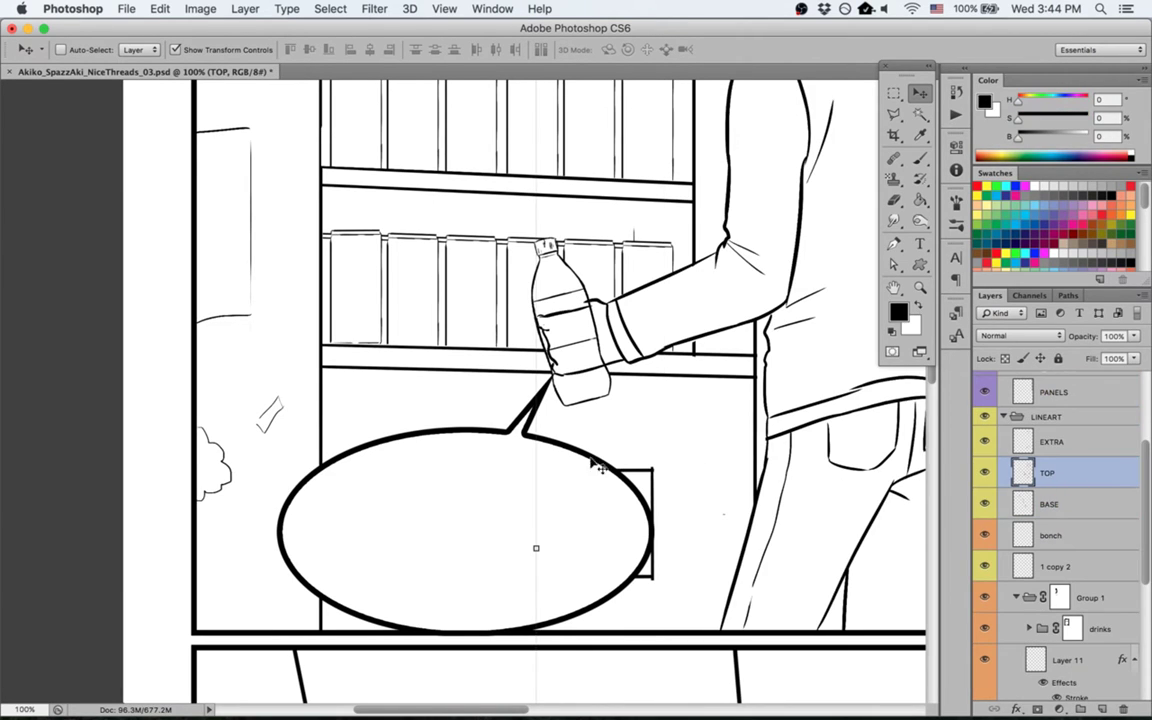
# Step: Ink the man's curled fingertips around the bottle's edge on the TOP layer with a size 30 black brush
pyautogui.press('z')
pyautogui.moveTo(545, 337); pyautogui.dragTo(632, 393)
pyautogui.press('r')
pyautogui.moveTo(463, 522); pyautogui.dragTo(572, 354)
pyautogui.press('h')
pyautogui.moveTo(571, 399); pyautogui.dragTo(679, 410)
pyautogui.press('b')
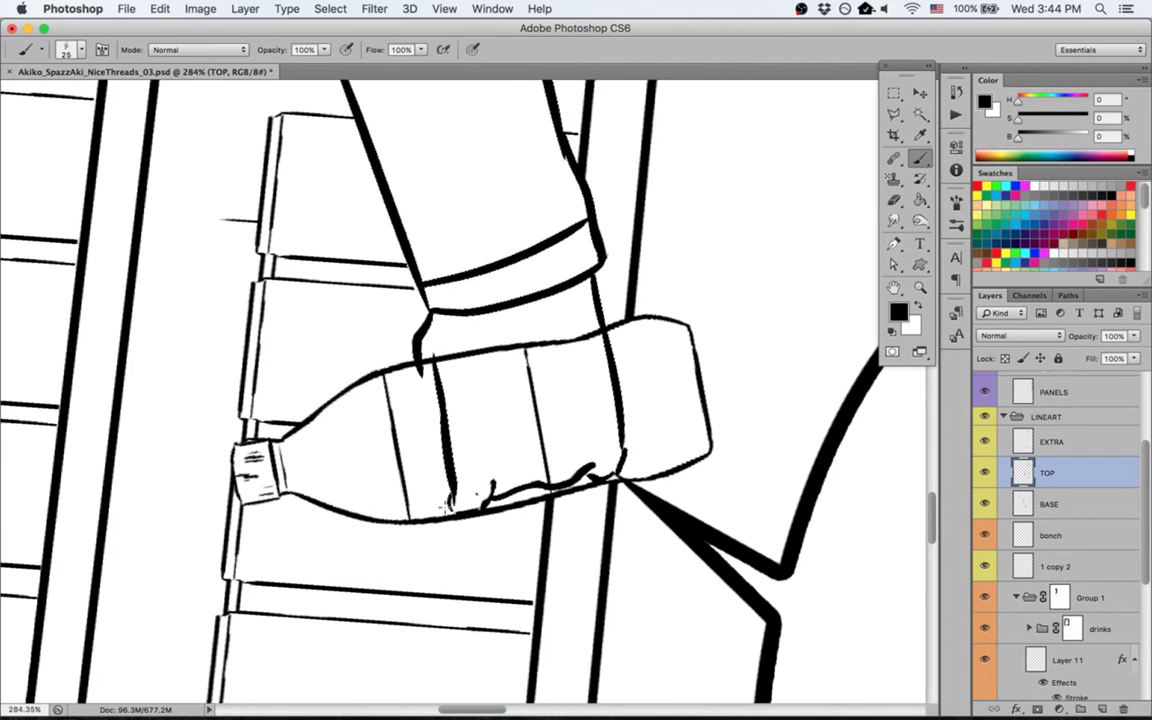
pyautogui.moveTo(453, 516)
pyautogui.mouseDown()
pyautogui.moveTo(493, 484)
pyautogui.moveTo(503, 517)
pyautogui.moveTo(546, 517)
pyautogui.moveTo(551, 500)
pyautogui.moveTo(543, 526)
pyautogui.moveTo(545, 505)
pyautogui.moveTo(548, 522)
pyautogui.moveTo(578, 517)
pyautogui.moveTo(593, 447)
pyautogui.moveTo(591, 504)
pyautogui.moveTo(618, 492)
pyautogui.moveTo(603, 508)
pyautogui.moveTo(621, 456)
pyautogui.mouseUp()
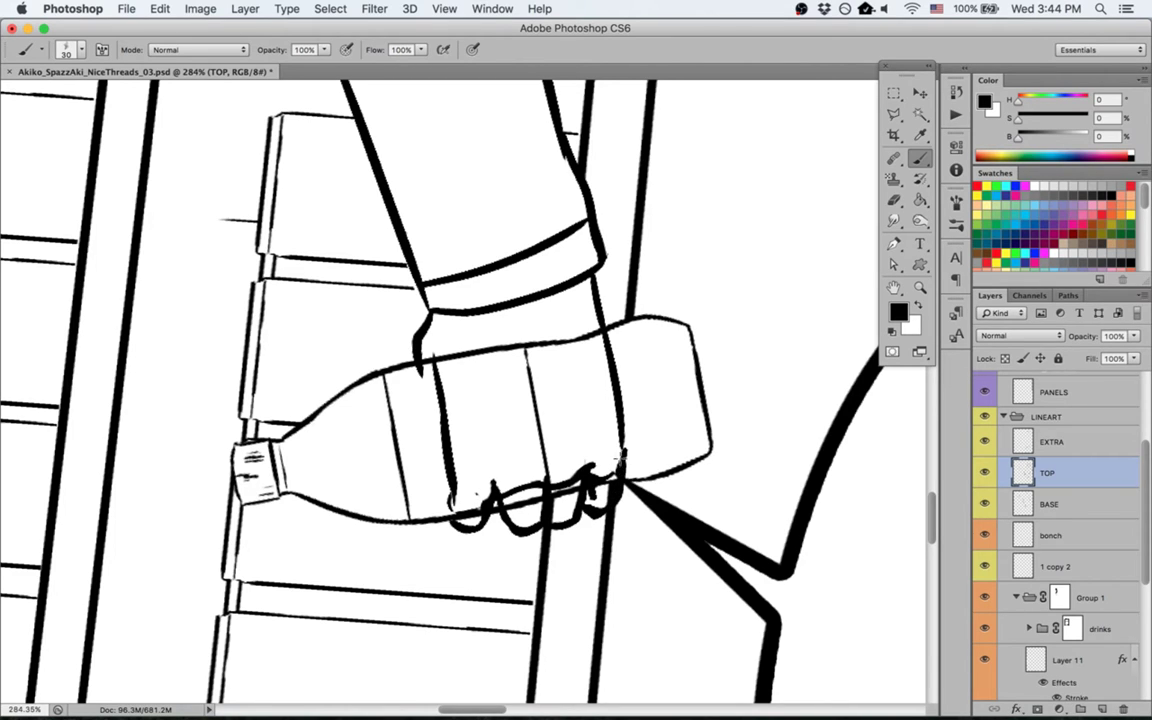
# Step: Erase the stray strokes between the fingers and the line overshooting the bottle at the base of the hand
pyautogui.press('e')
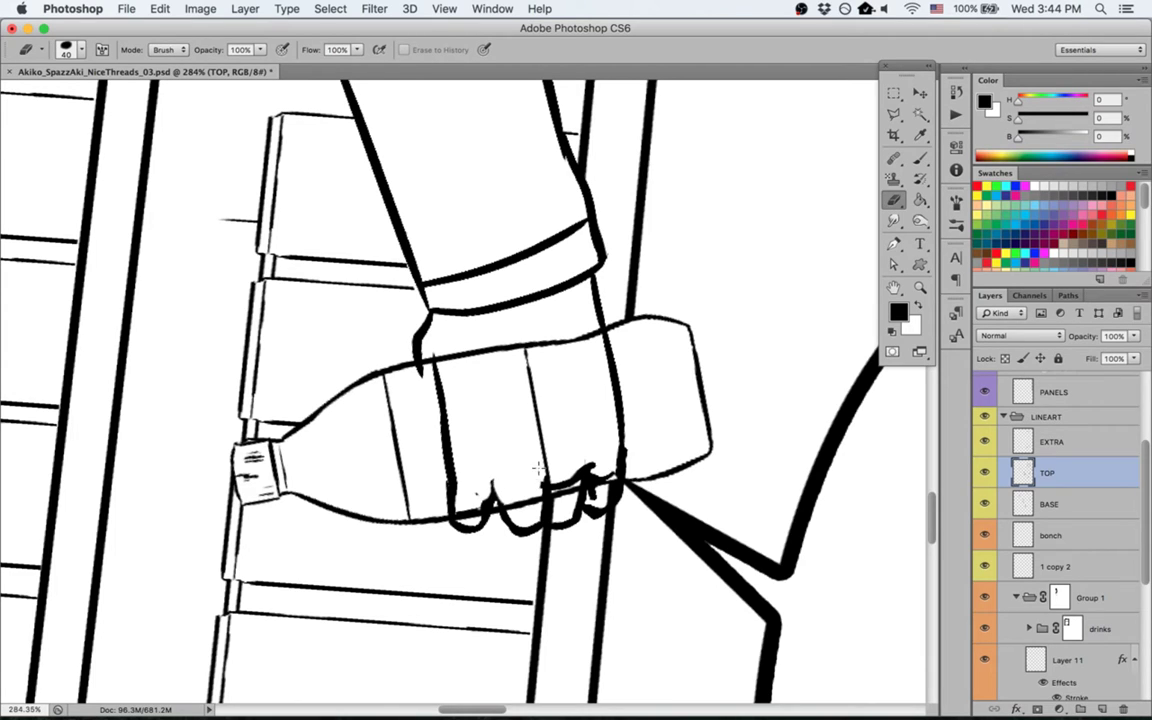
pyautogui.moveTo(564, 478)
pyautogui.mouseDown()
pyautogui.moveTo(569, 514)
pyautogui.moveTo(578, 475)
pyautogui.moveTo(604, 484)
pyautogui.moveTo(595, 492)
pyautogui.mouseUp()
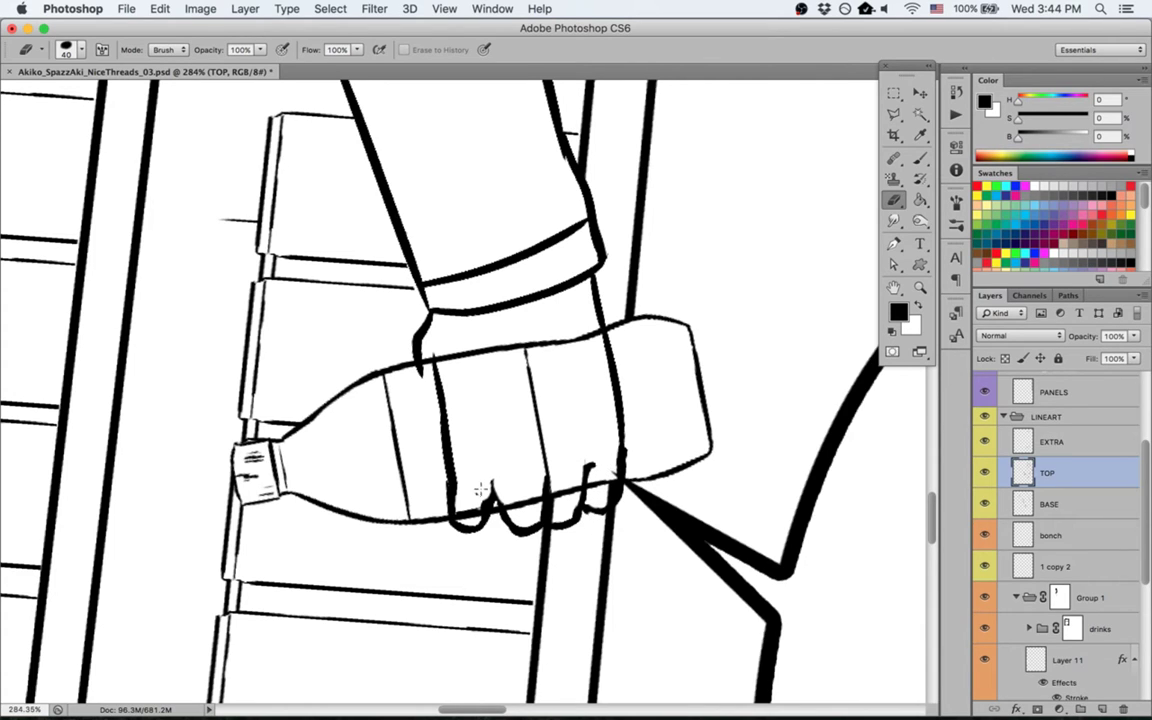
pyautogui.press('b')
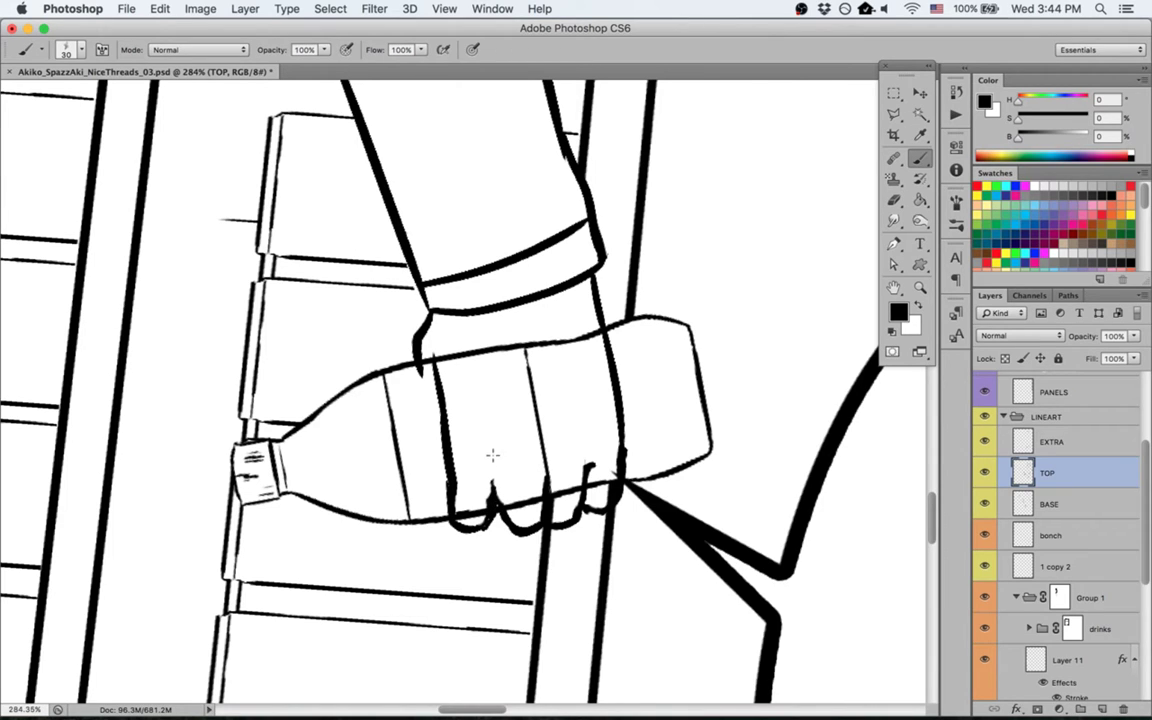
pyautogui.press('e')
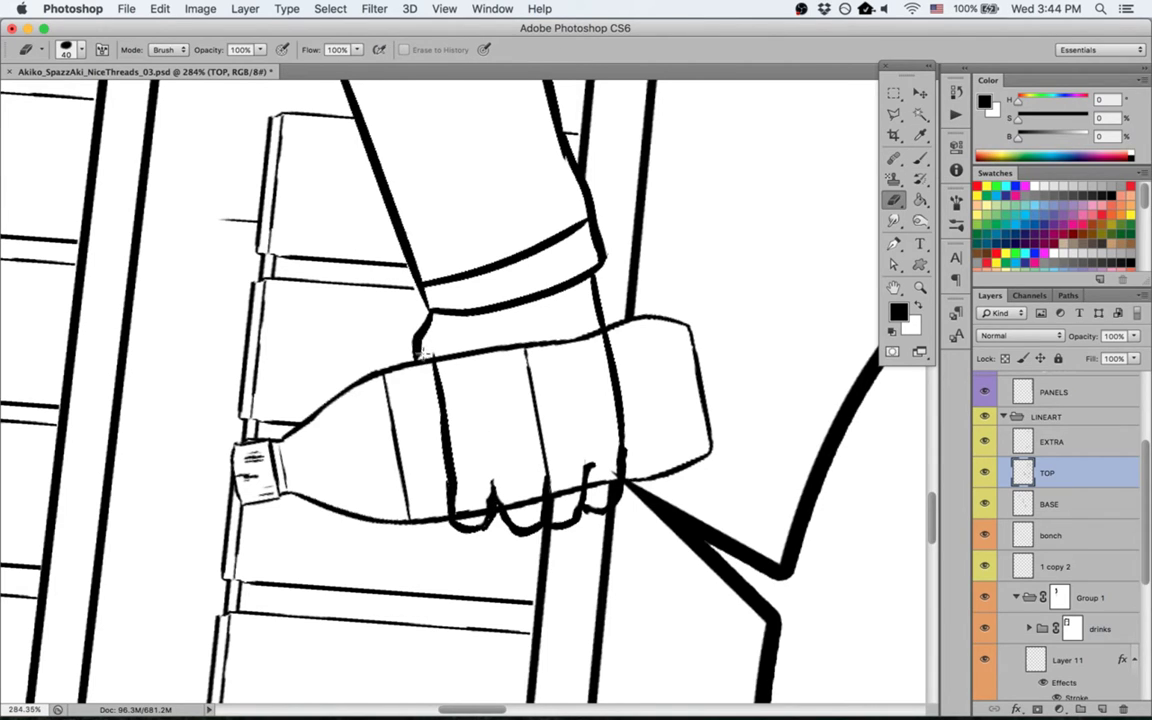
pyautogui.press('b')
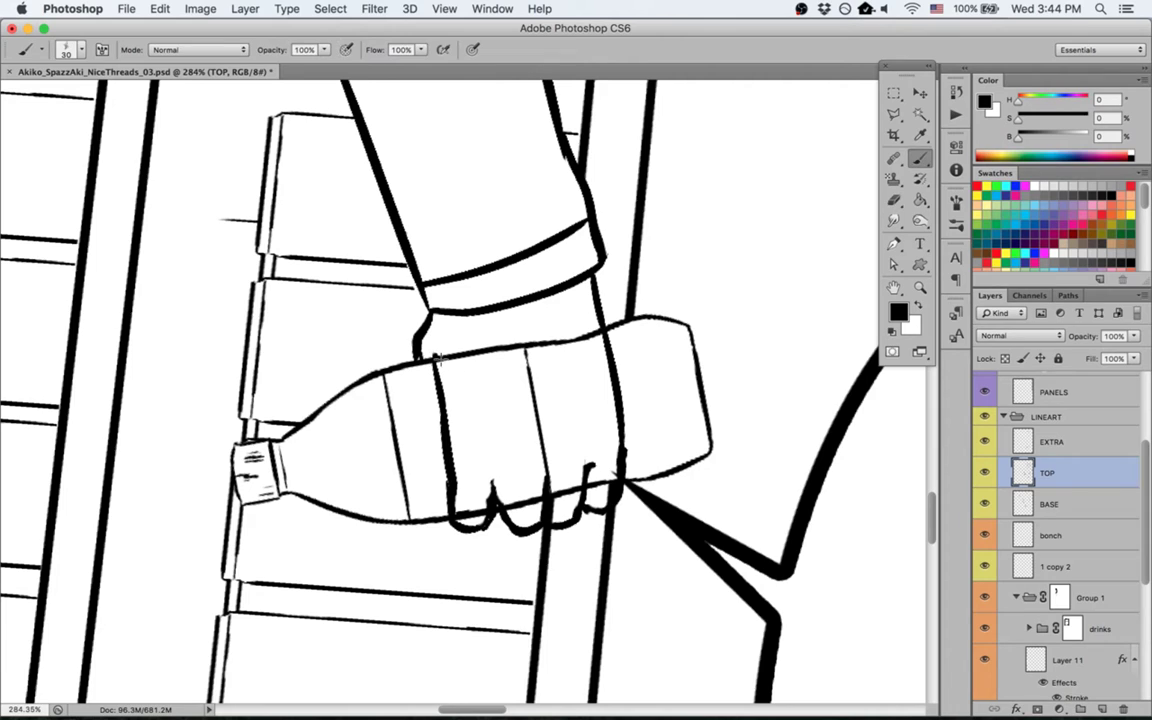
pyautogui.press('e')
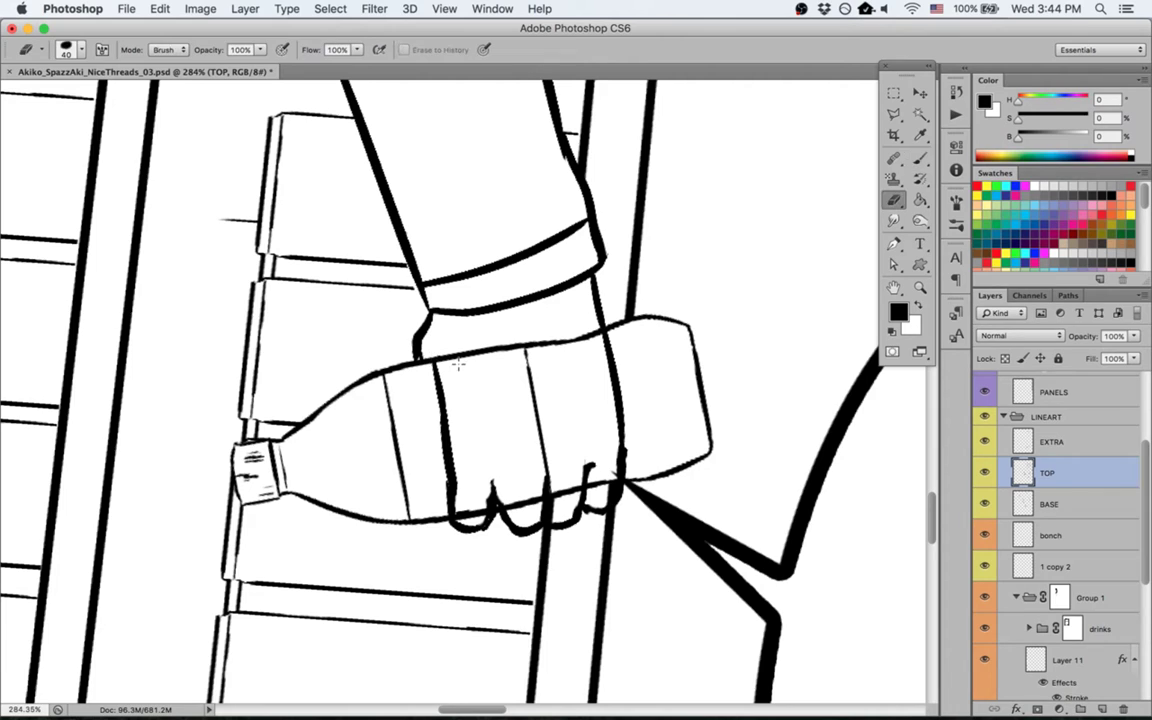
# Step: Add a mask to layer 1 copy 2 to hide bottle lines crossing the hand, and mask the shelf line between the fingers on Group 1
pyautogui.click(1048, 568)
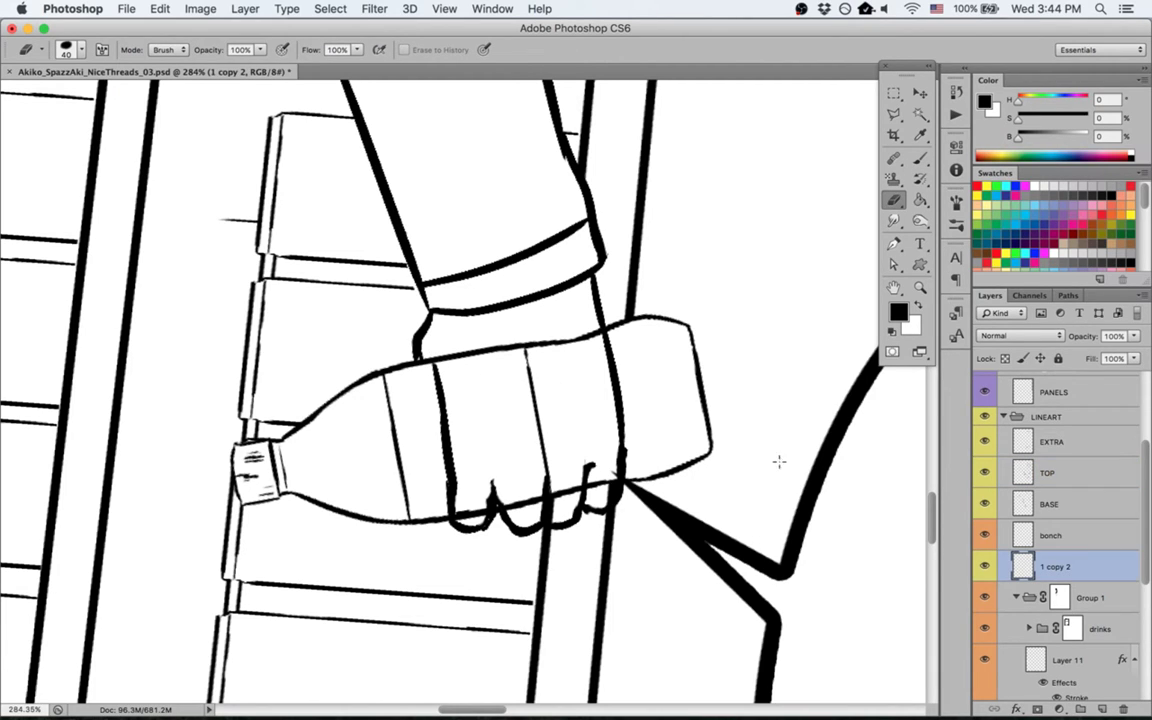
pyautogui.click(1037, 708)
pyautogui.press('b')
pyautogui.moveTo(458, 356)
pyautogui.mouseDown()
pyautogui.moveTo(438, 360)
pyautogui.moveTo(590, 351)
pyautogui.mouseUp()
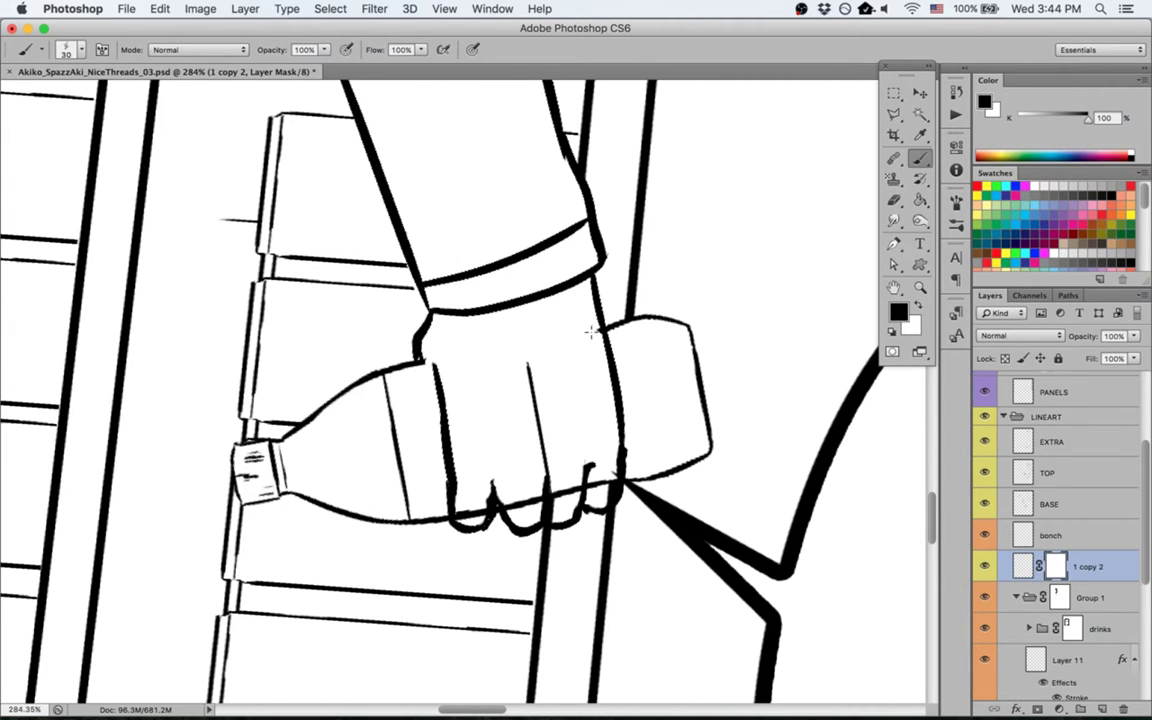
pyautogui.moveTo(612, 450)
pyautogui.mouseDown()
pyautogui.moveTo(612, 494)
pyautogui.moveTo(589, 483)
pyautogui.moveTo(514, 502)
pyautogui.mouseUp()
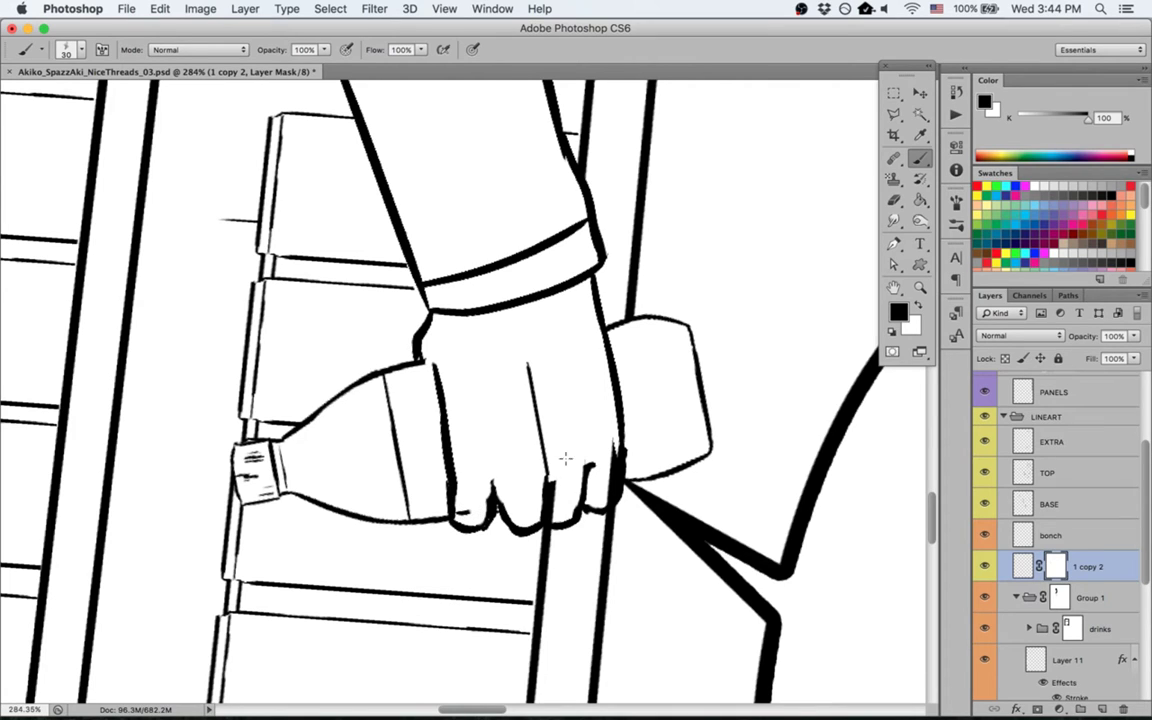
pyautogui.moveTo(565, 458)
pyautogui.mouseDown()
pyautogui.moveTo(540, 440)
pyautogui.moveTo(526, 380)
pyautogui.mouseUp()
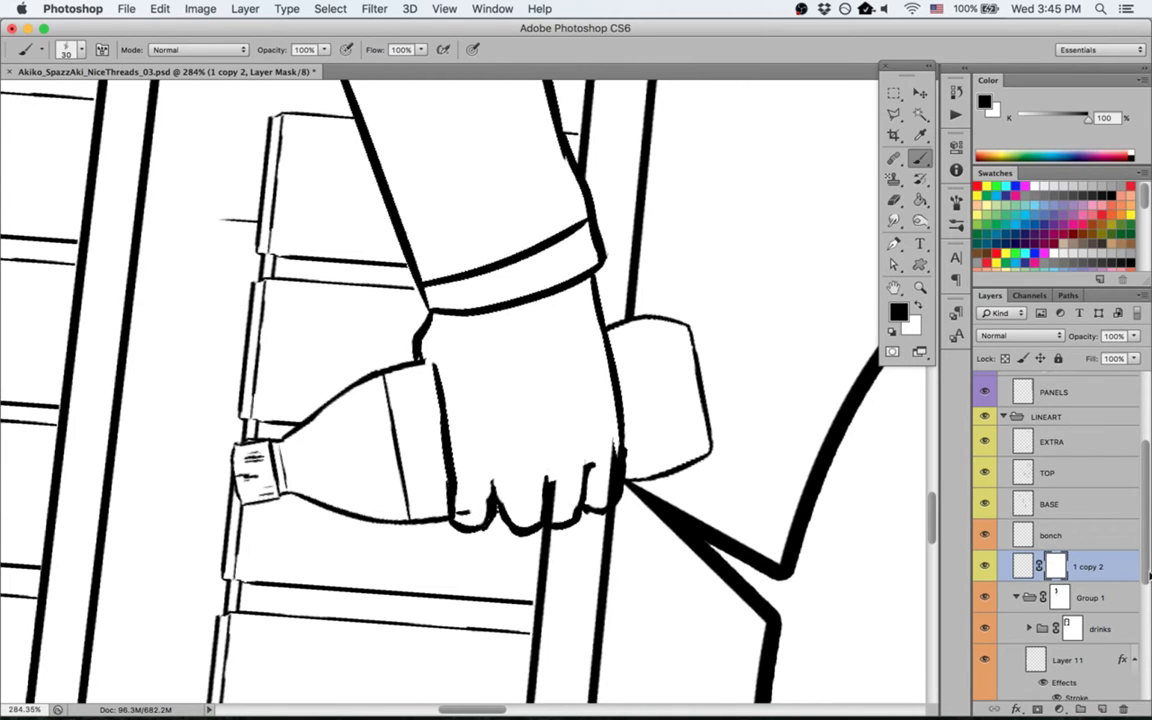
pyautogui.hotkey('alt', '[')
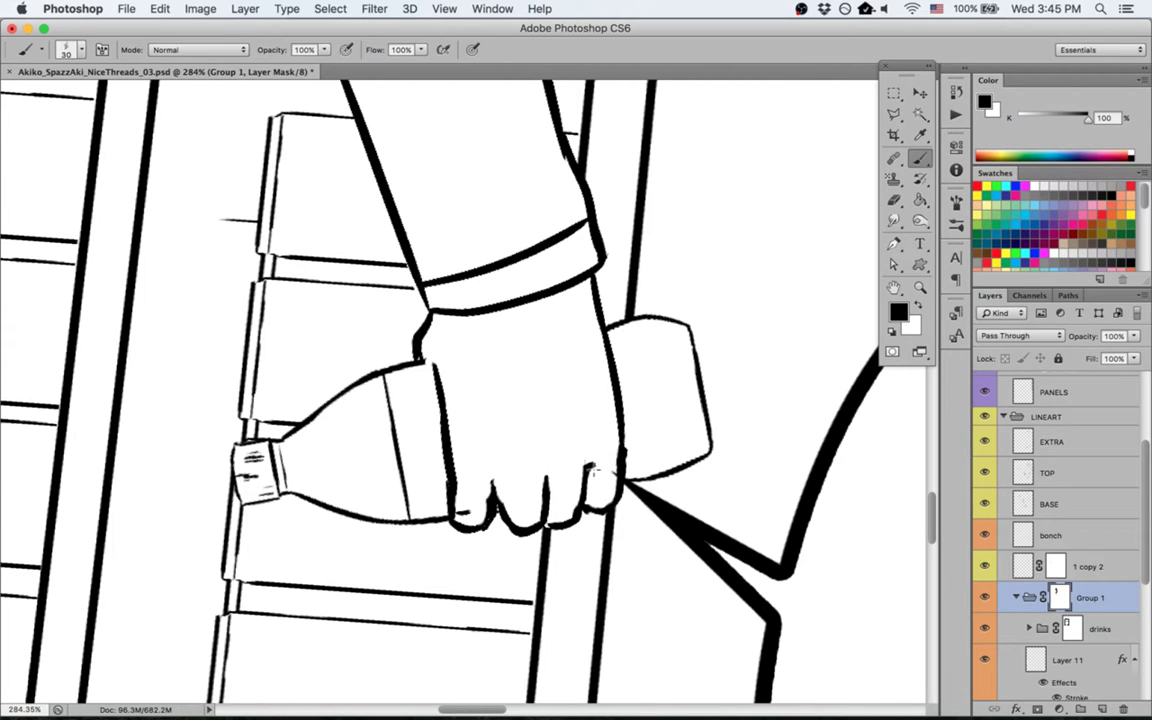
pyautogui.hscroll(-5, 592, 470)
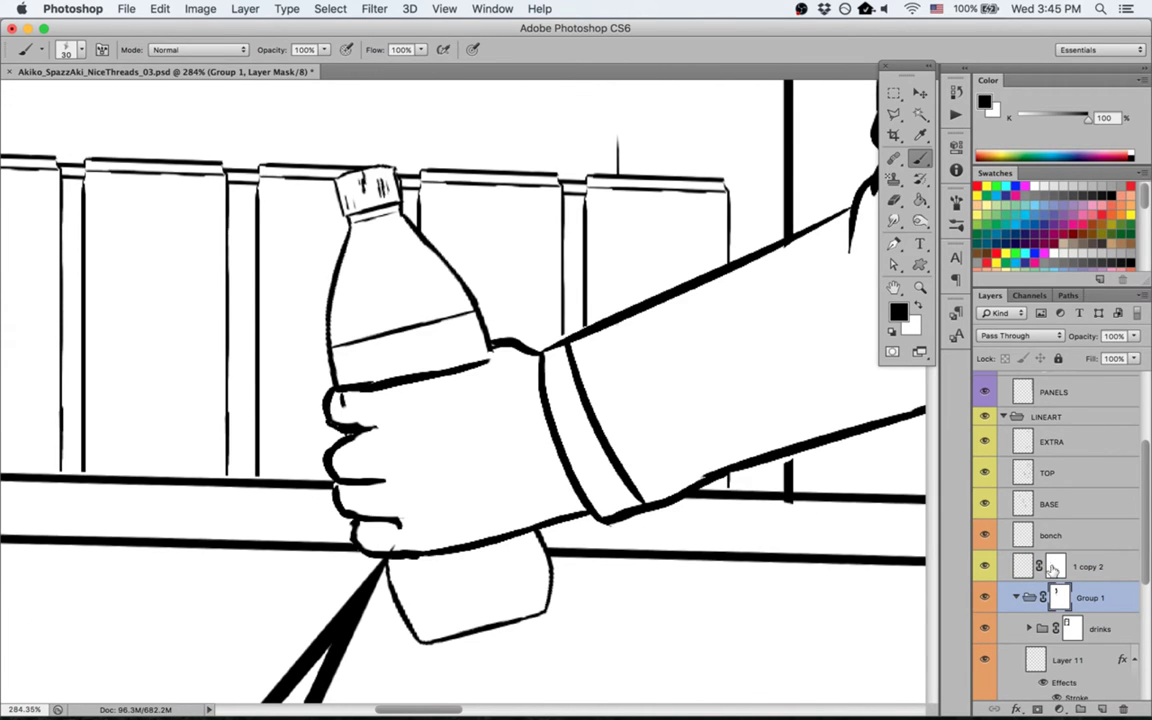
# Step: Erase the leftover line inside the uppermost fingertip on the TOP layer and save the document
pyautogui.hotkey('alt', ']')
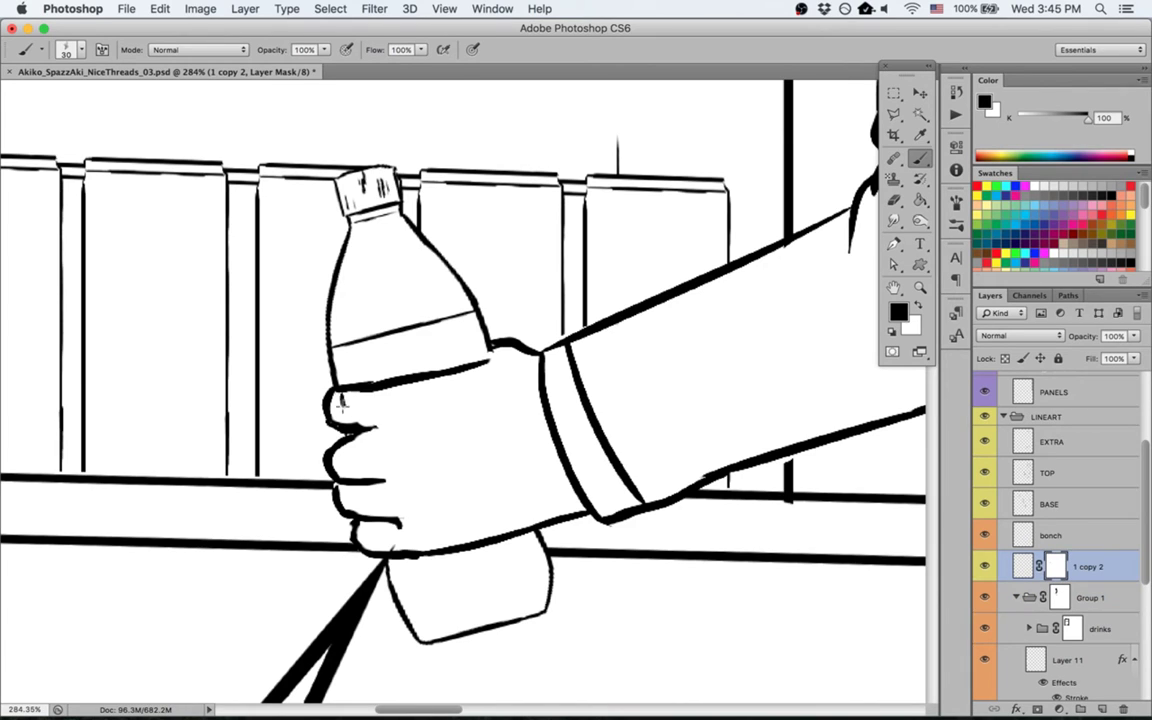
pyautogui.click(1060, 504)
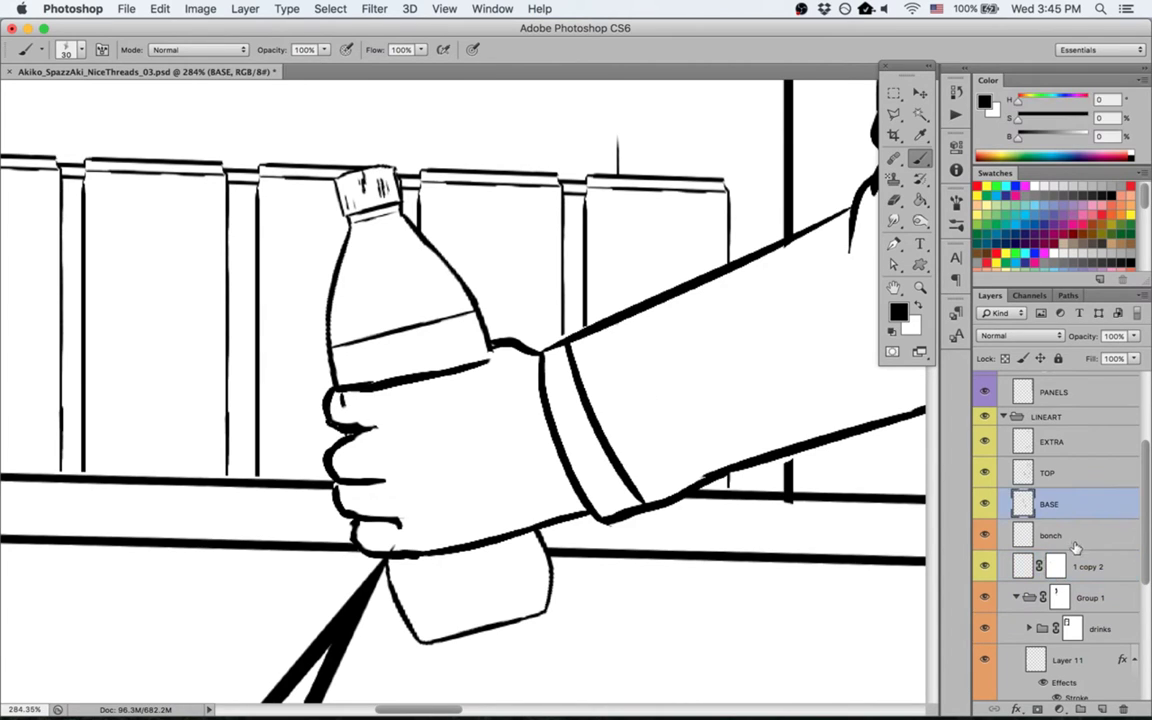
pyautogui.click(1047, 476)
pyautogui.press('e')
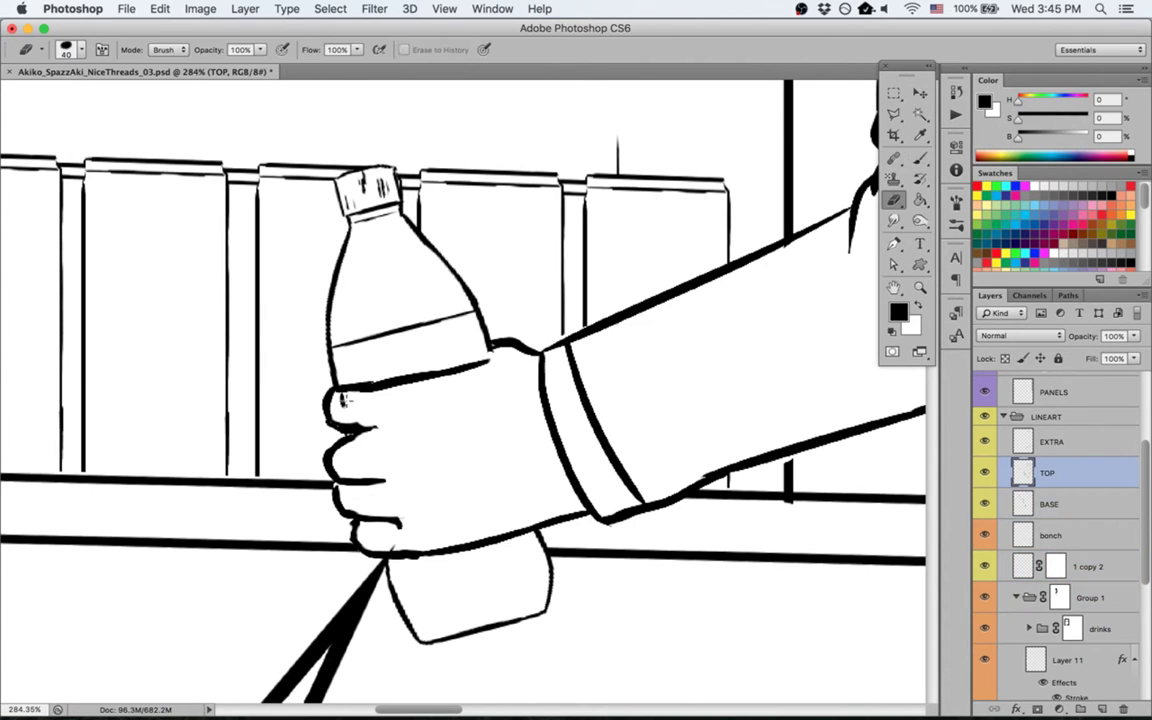
pyautogui.hotkey('ctrl', 's')
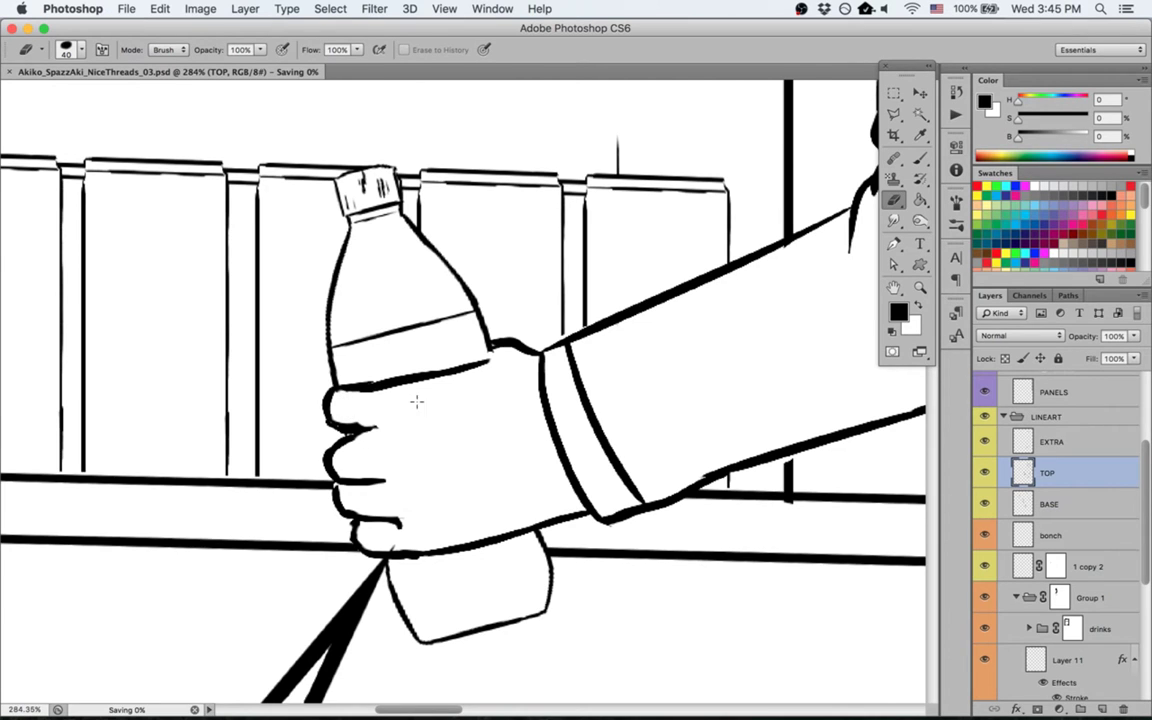
pyautogui.hscroll(5, 570, 388)
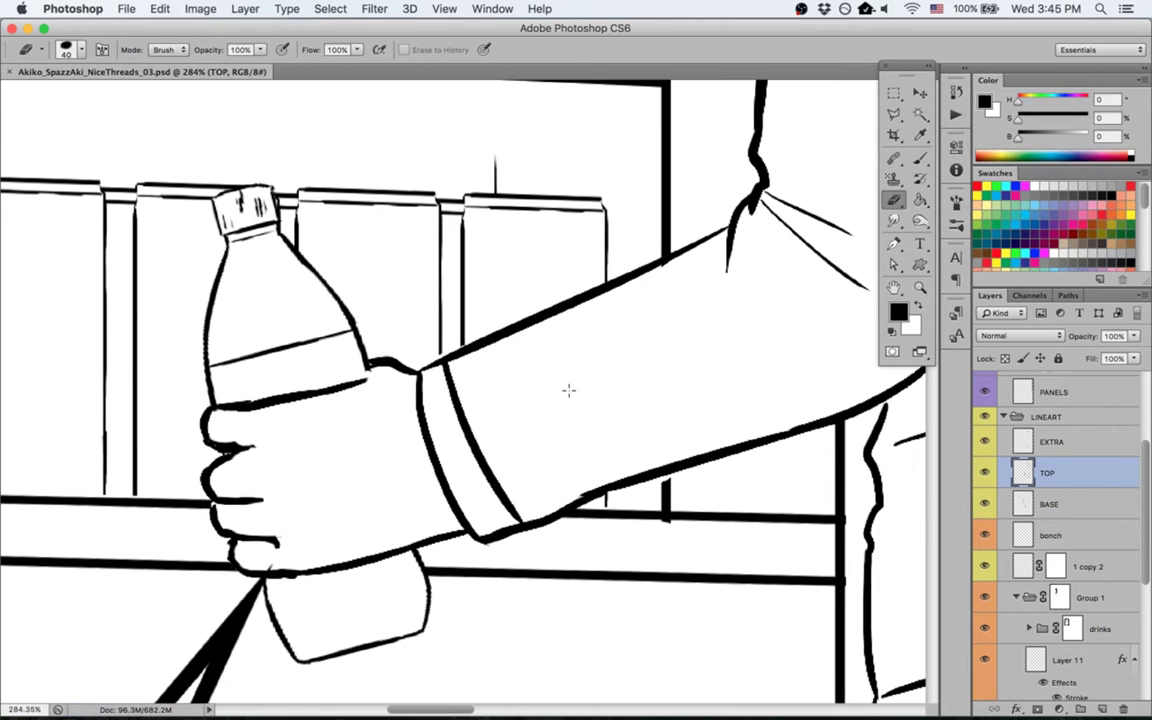
# Step: Look through the drinks group, collapse Group 1, and make the hidden Layer 14 visible and active
pyautogui.press('super+0')
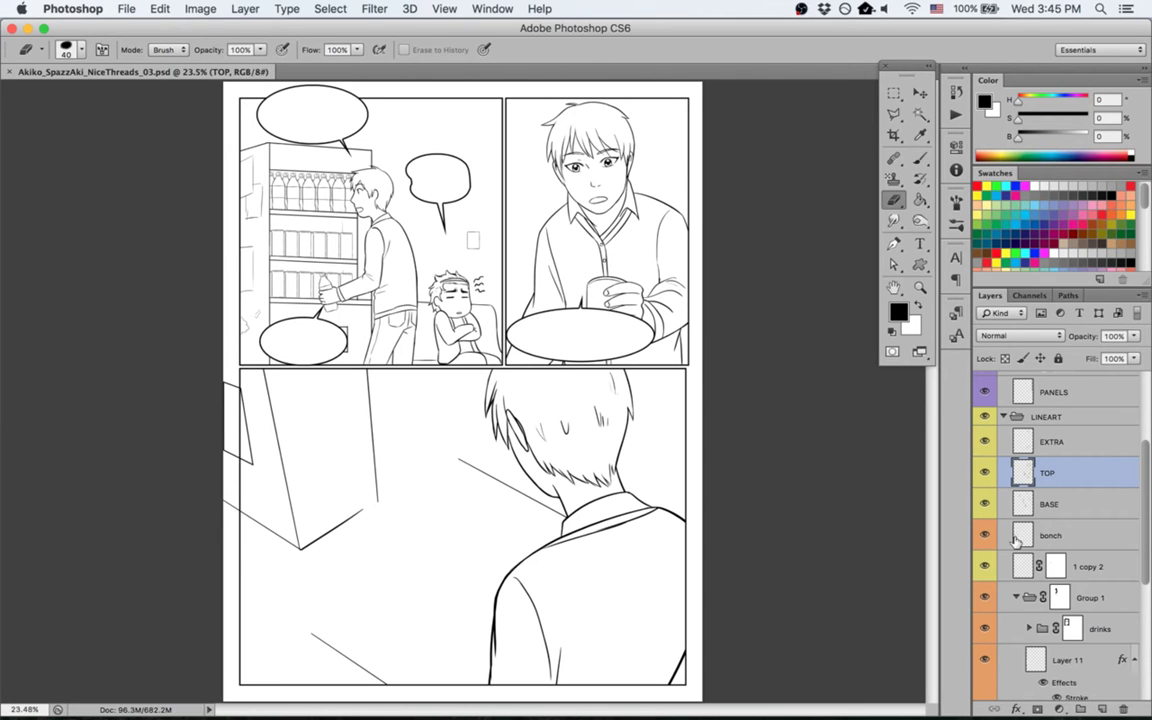
pyautogui.scroll(-5, 987, 620)
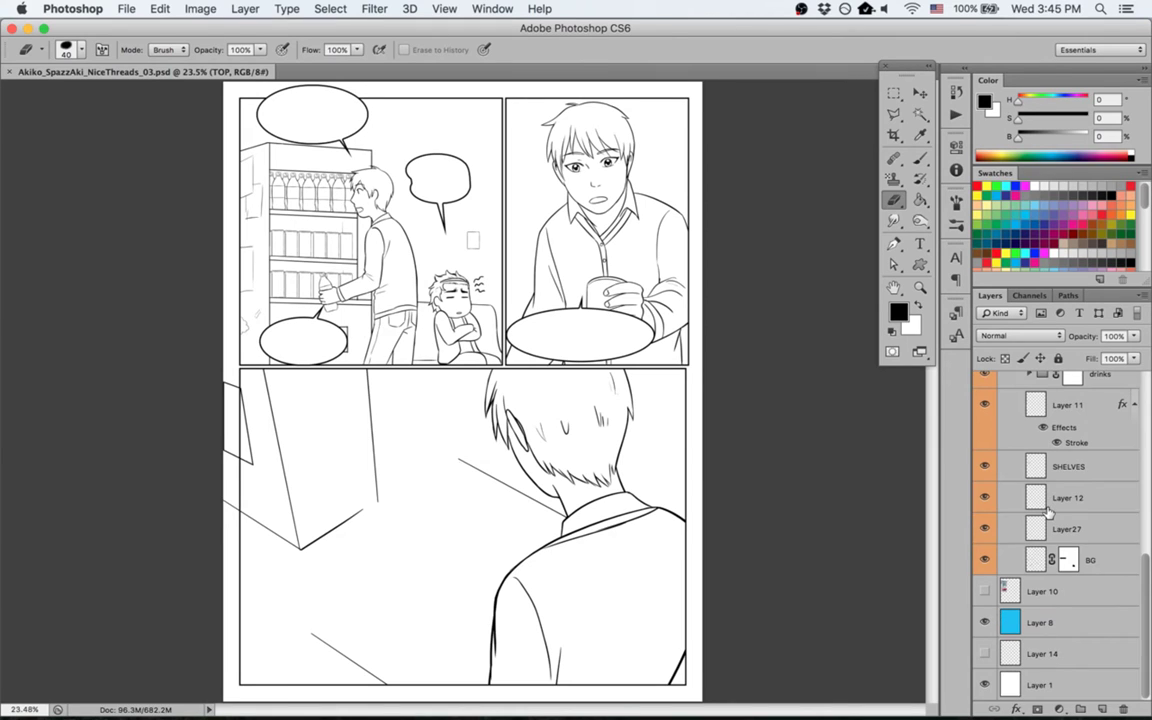
pyautogui.scroll(10, 1047, 512)
pyautogui.scroll(-3, 1047, 512)
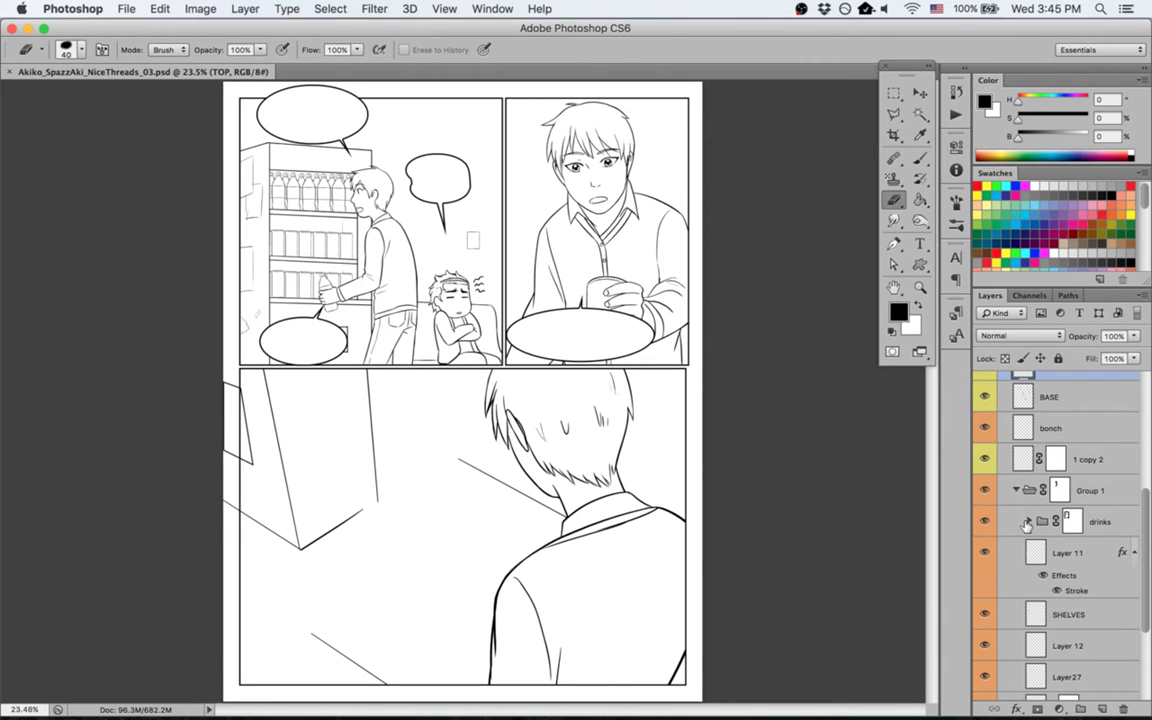
pyautogui.click(1029, 521)
pyautogui.click(1080, 561)
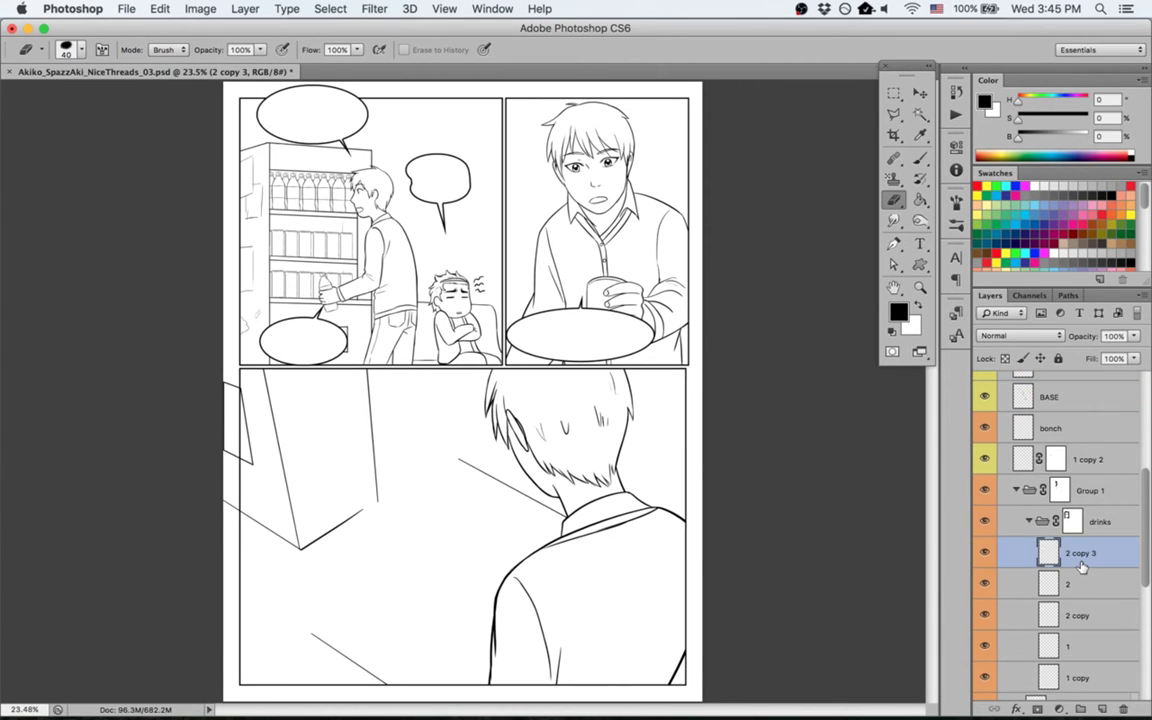
pyautogui.click(1016, 490)
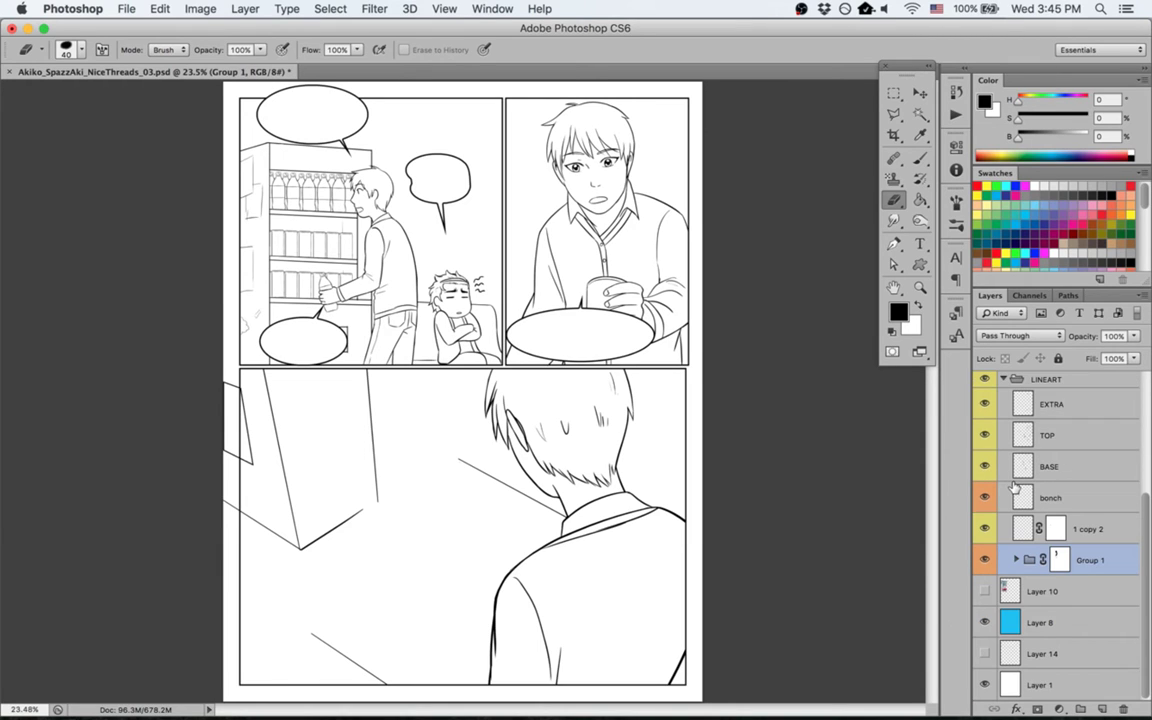
pyautogui.click(984, 655)
pyautogui.click(1045, 653)
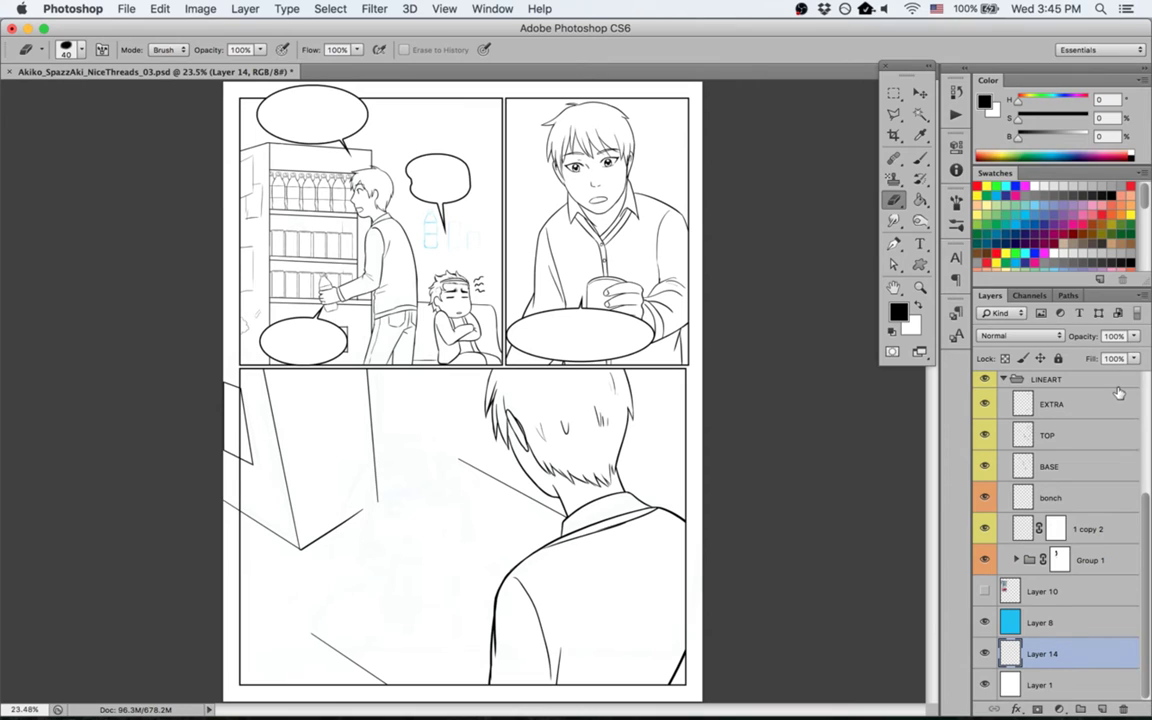
# Step: Check the contents of Layer 10 by toggling its visibility, and delete that layer
pyautogui.click(985, 592)
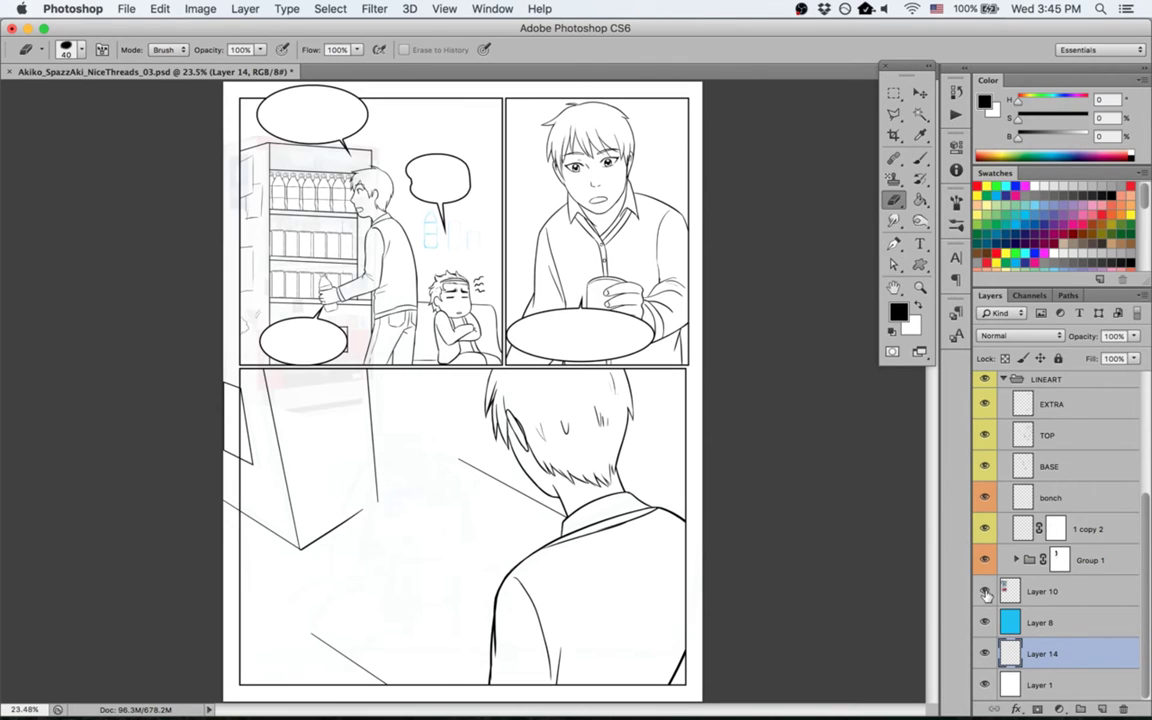
pyautogui.click(985, 591)
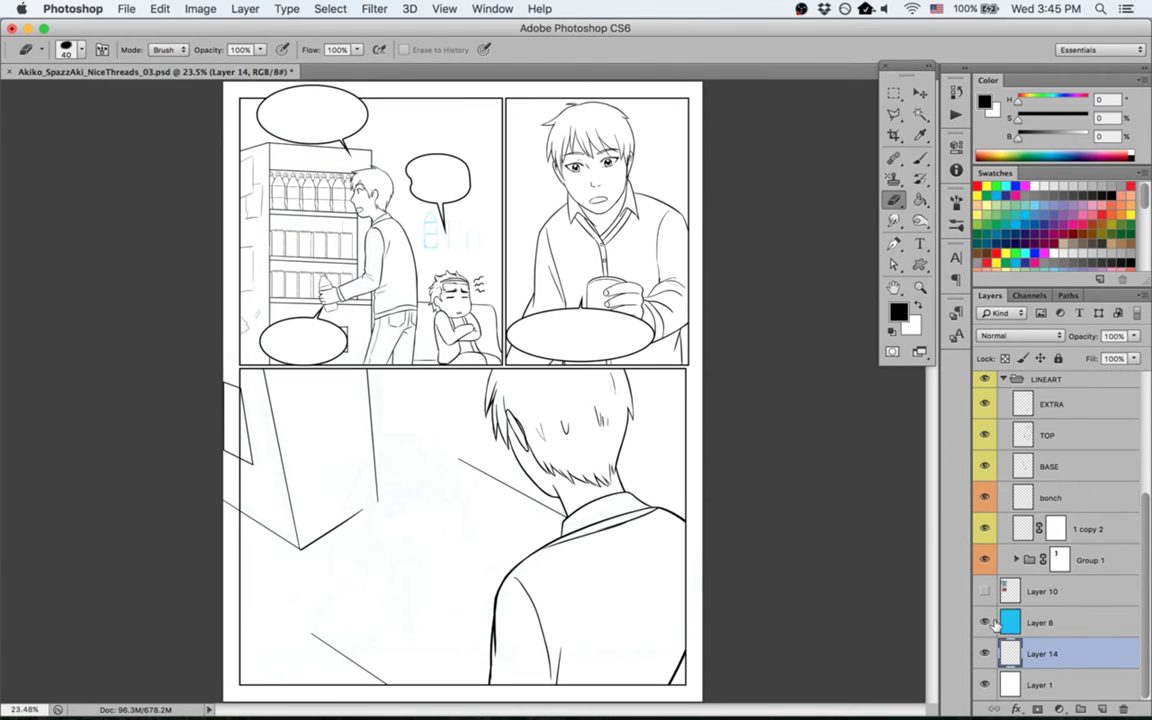
pyautogui.scroll(5, 995, 627)
pyautogui.scroll(-5, 995, 627)
pyautogui.click(1024, 595)
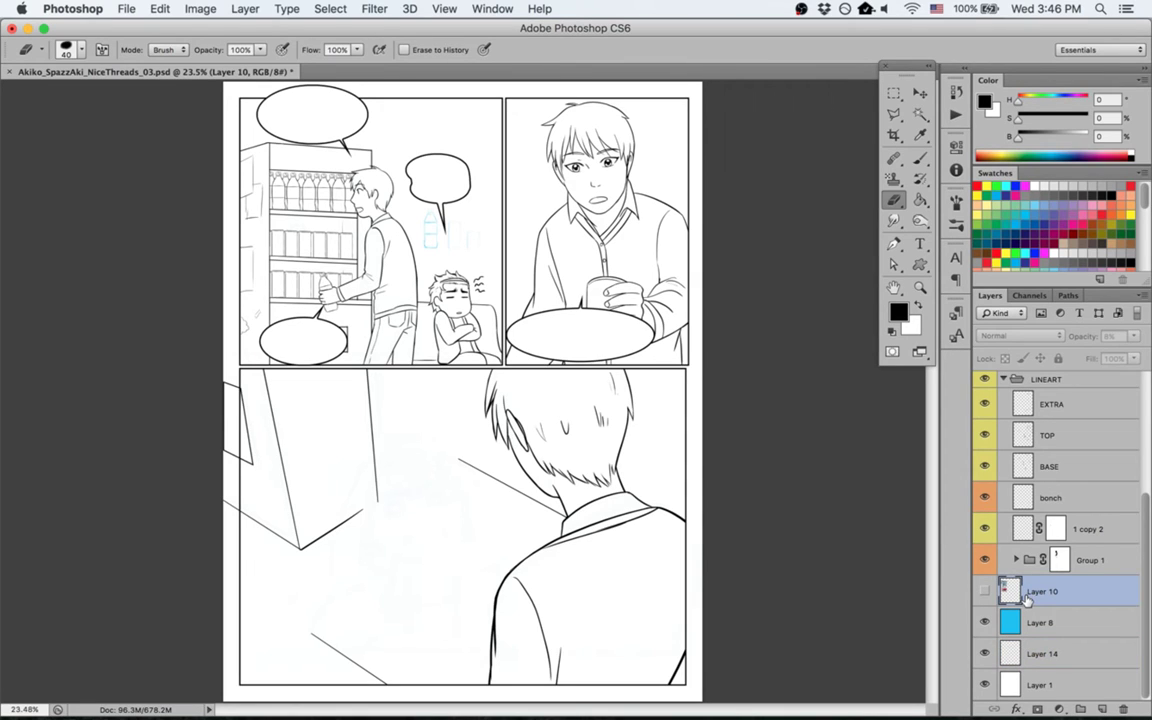
pyautogui.press('BackSpace')
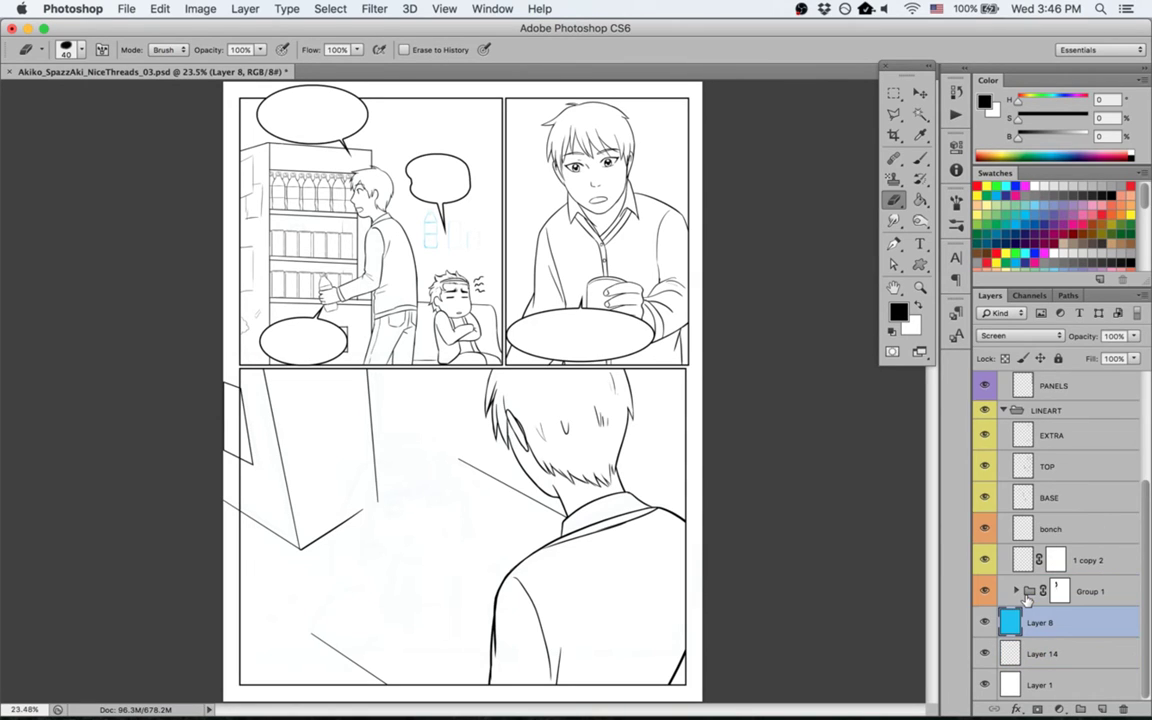
# Step: Make Layer 14 active, switch to Finder, and put Akiko_SpazzAki_NiceThreads_03BG.psd back from the Trash
pyautogui.click(1074, 662)
pyautogui.press('super+Tab')
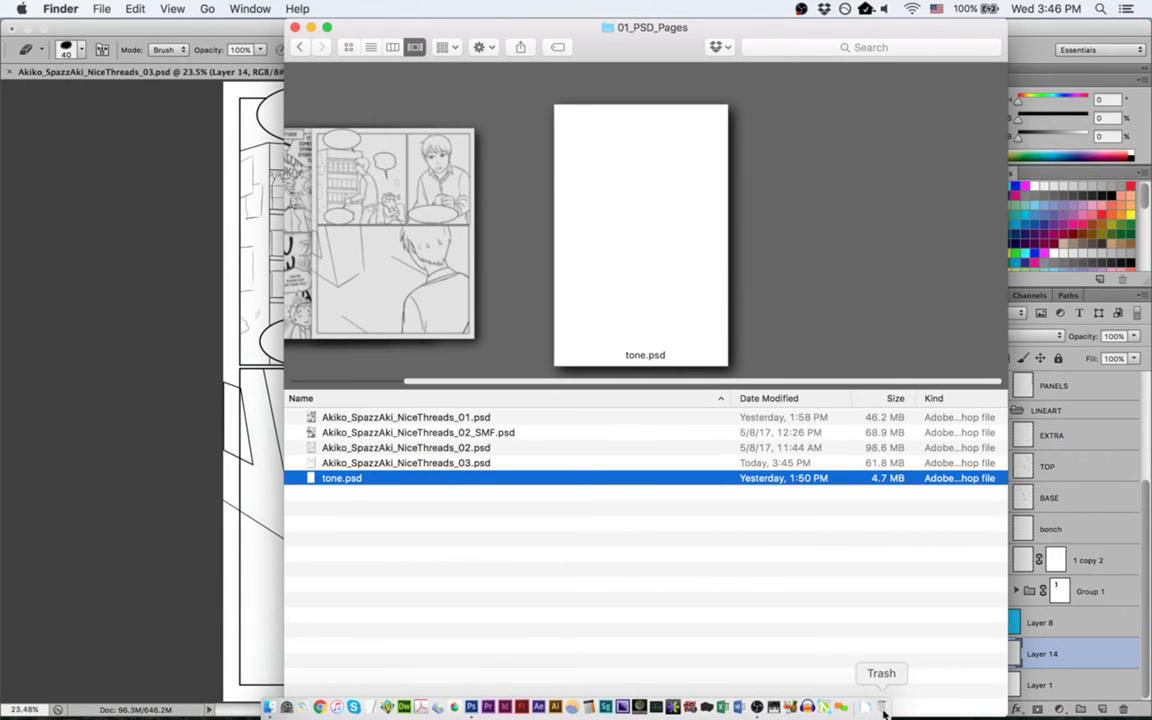
pyautogui.click(883, 709)
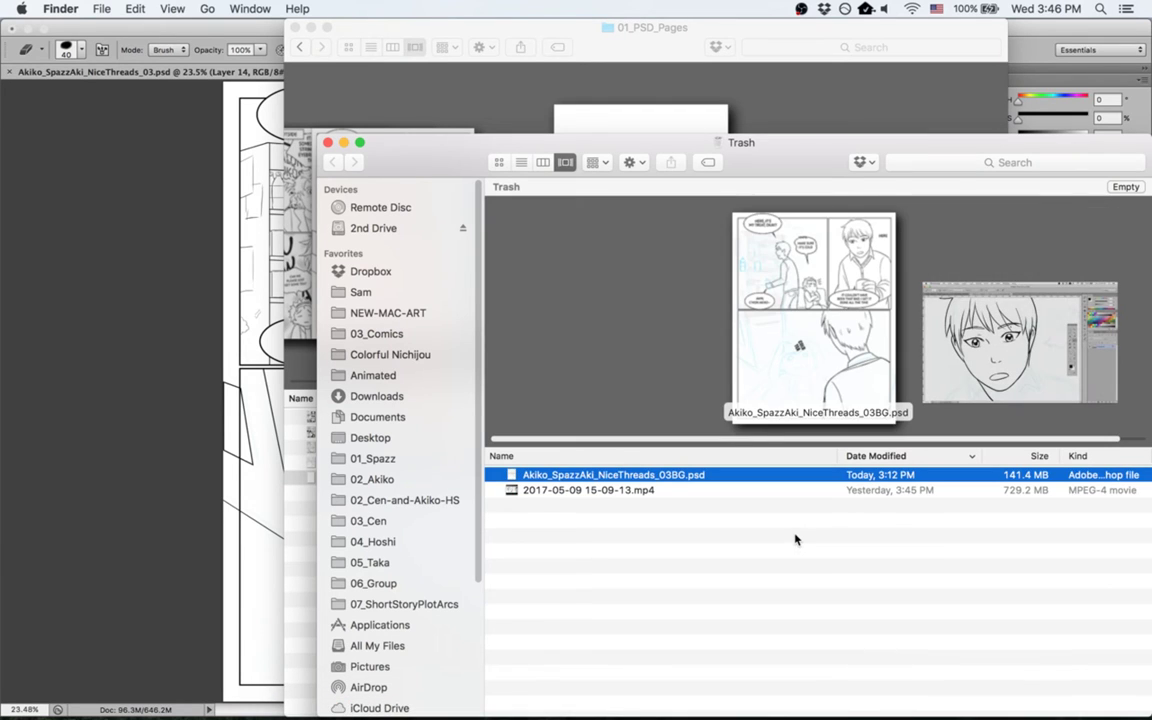
pyautogui.rightClick(787, 482)
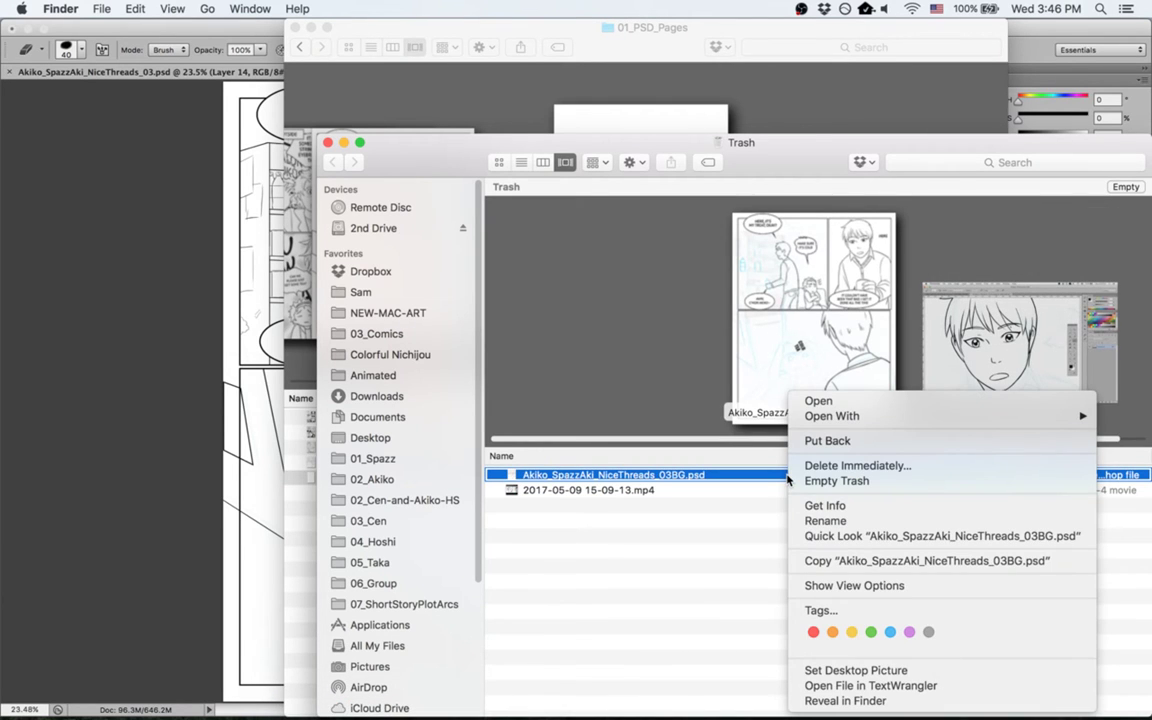
pyautogui.click(822, 441)
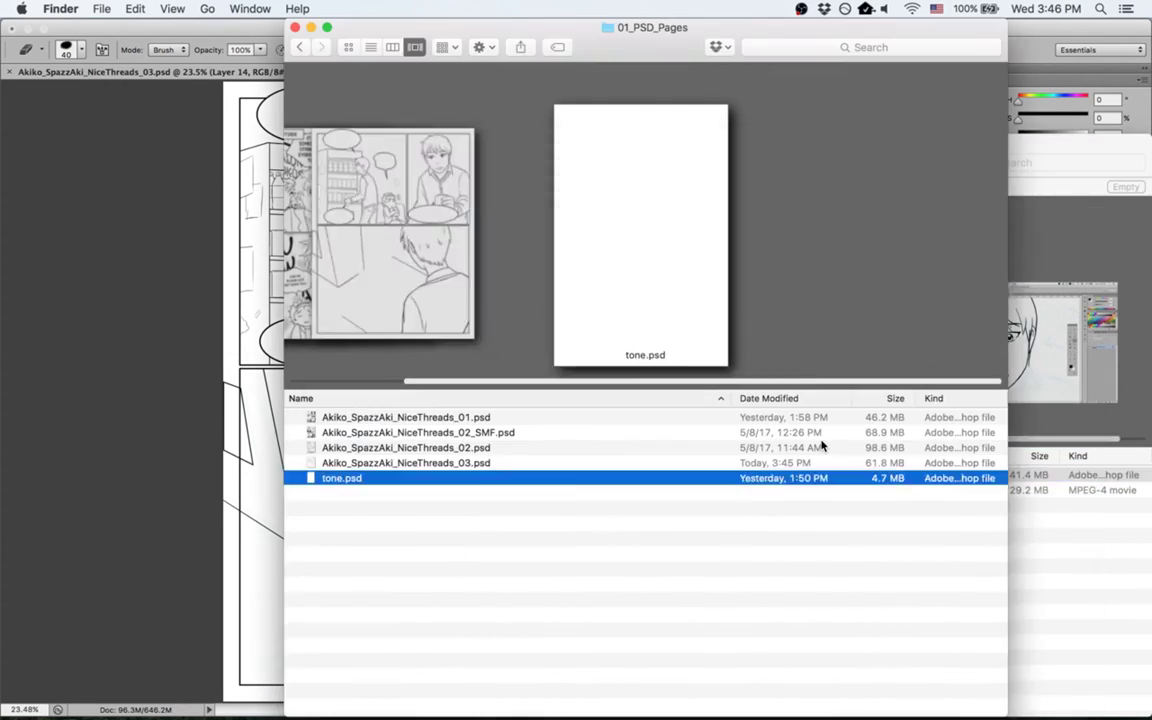
# Step: Switch to Photoshop and check the lowest Layer 9 of the 03BG document by toggling its visibility
pyautogui.press('super+Tab')
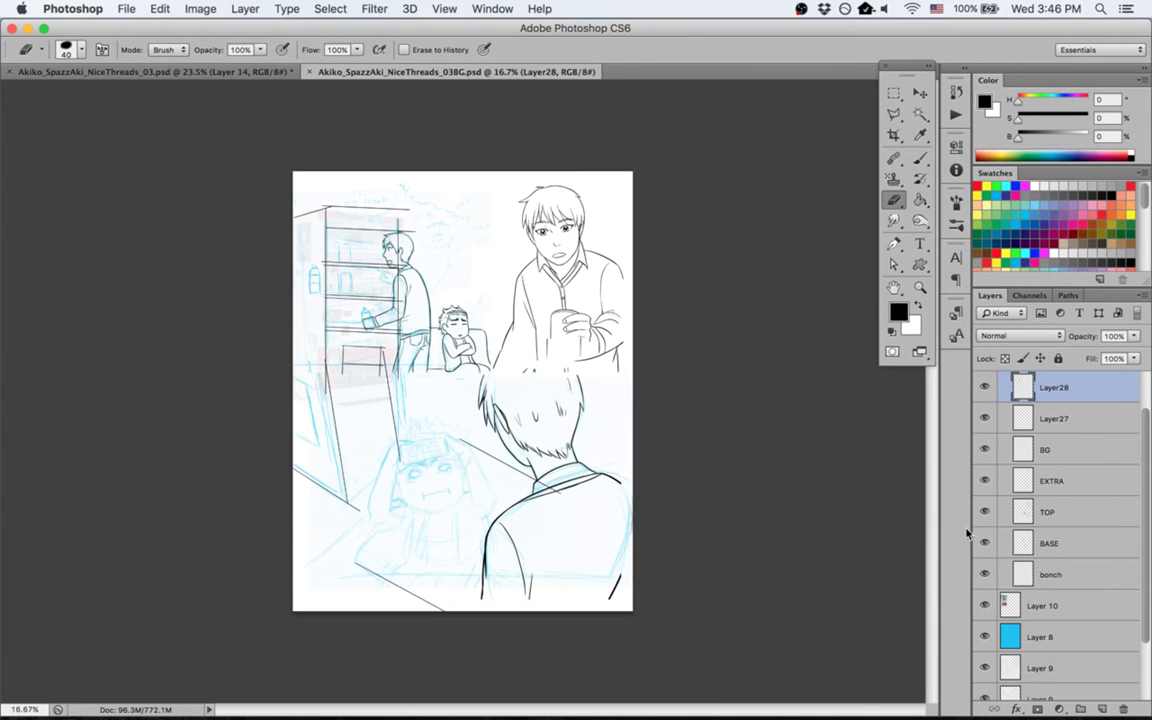
pyautogui.scroll(-3, 1058, 578)
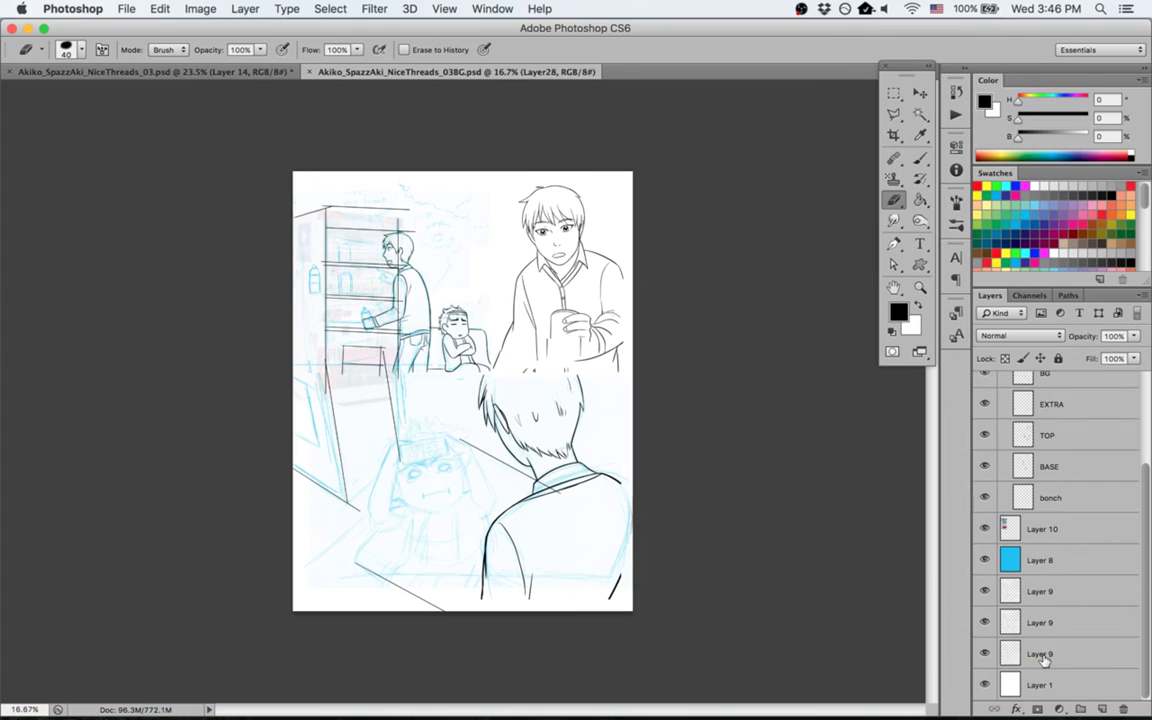
pyautogui.click(1040, 655)
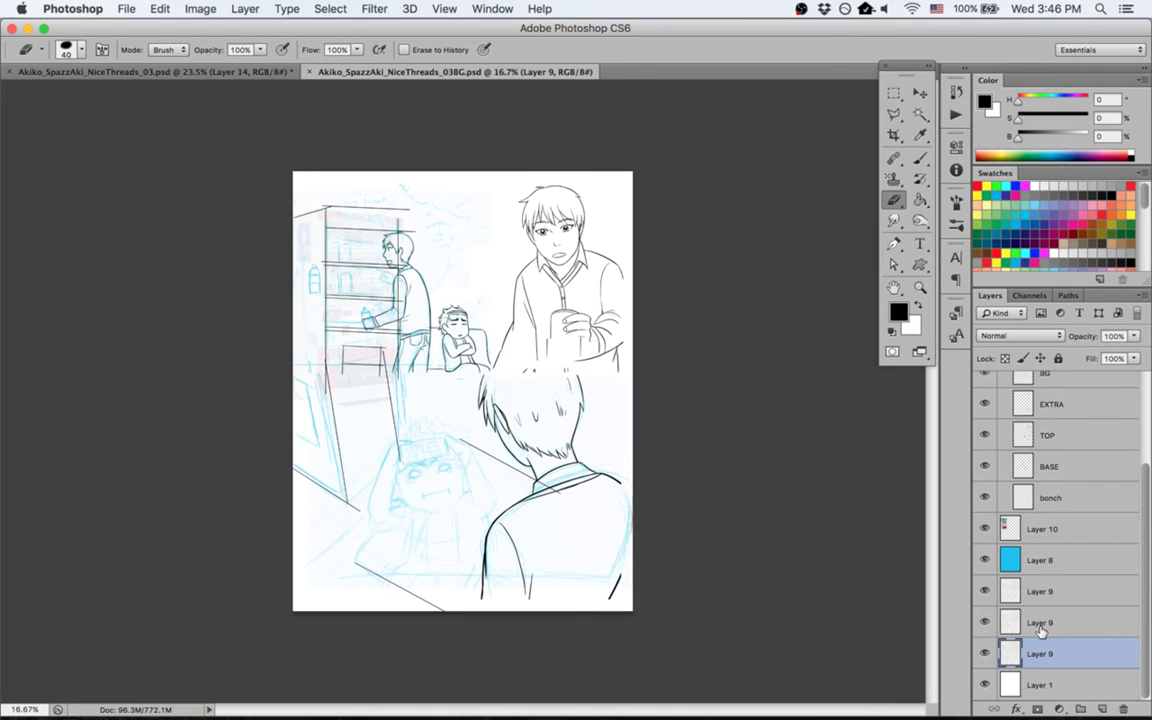
pyautogui.click(985, 655)
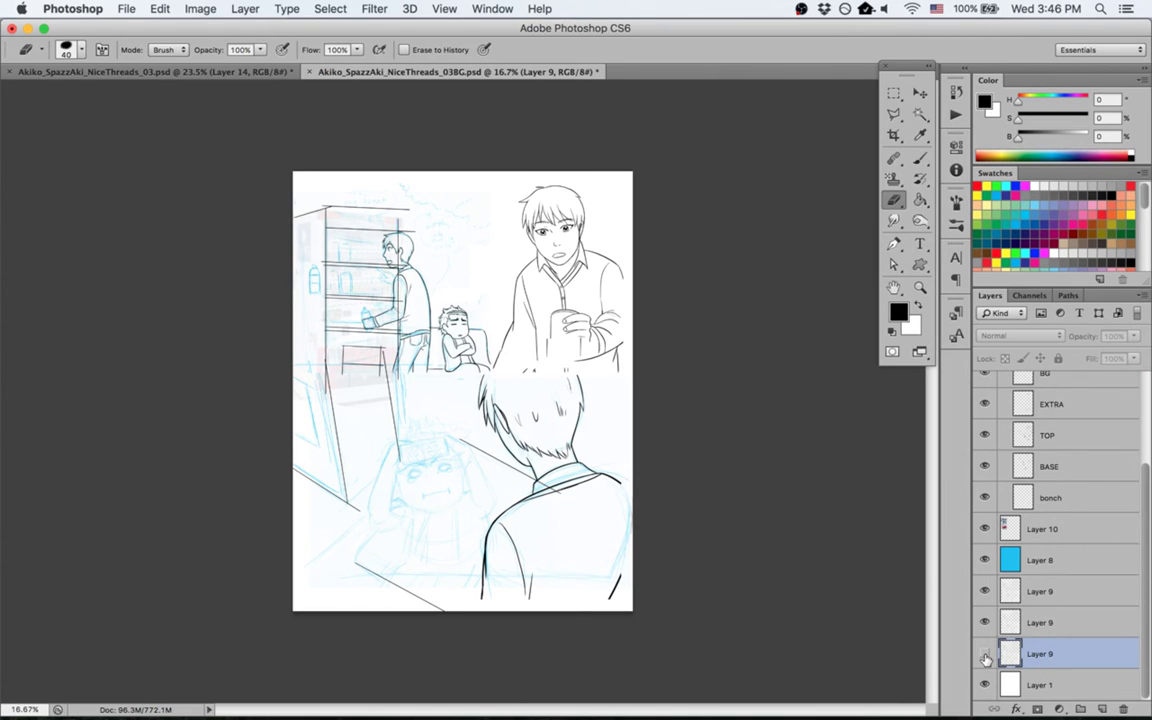
pyautogui.click(985, 655)
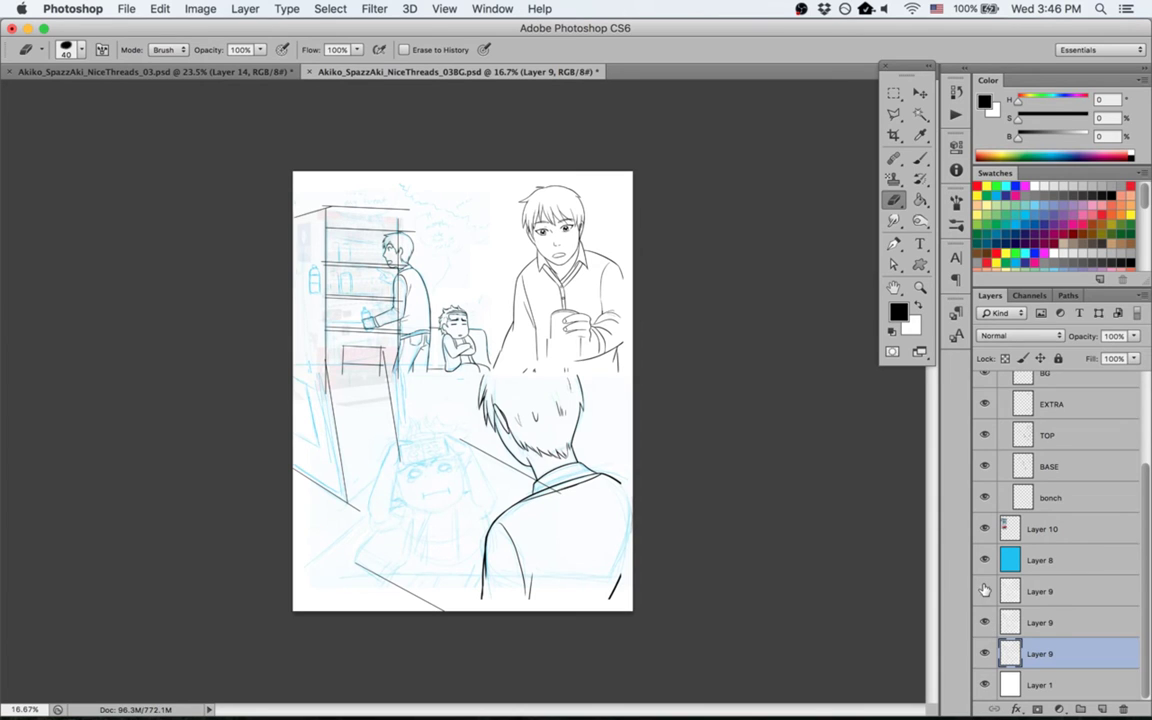
# Step: Duplicate the uppermost Layer 9 into Akiko_SpazzAki_NiceThreads_03.psd and bring that document to the front
pyautogui.rightClick(1047, 591)
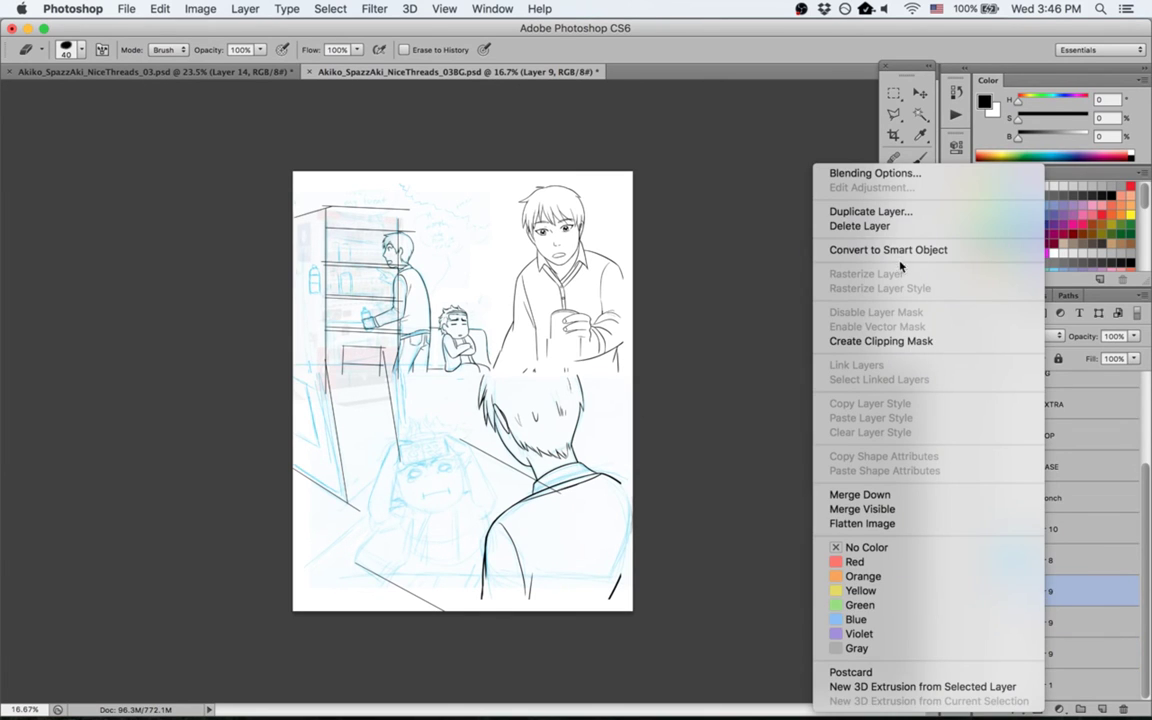
pyautogui.click(866, 212)
pyautogui.click(530, 349)
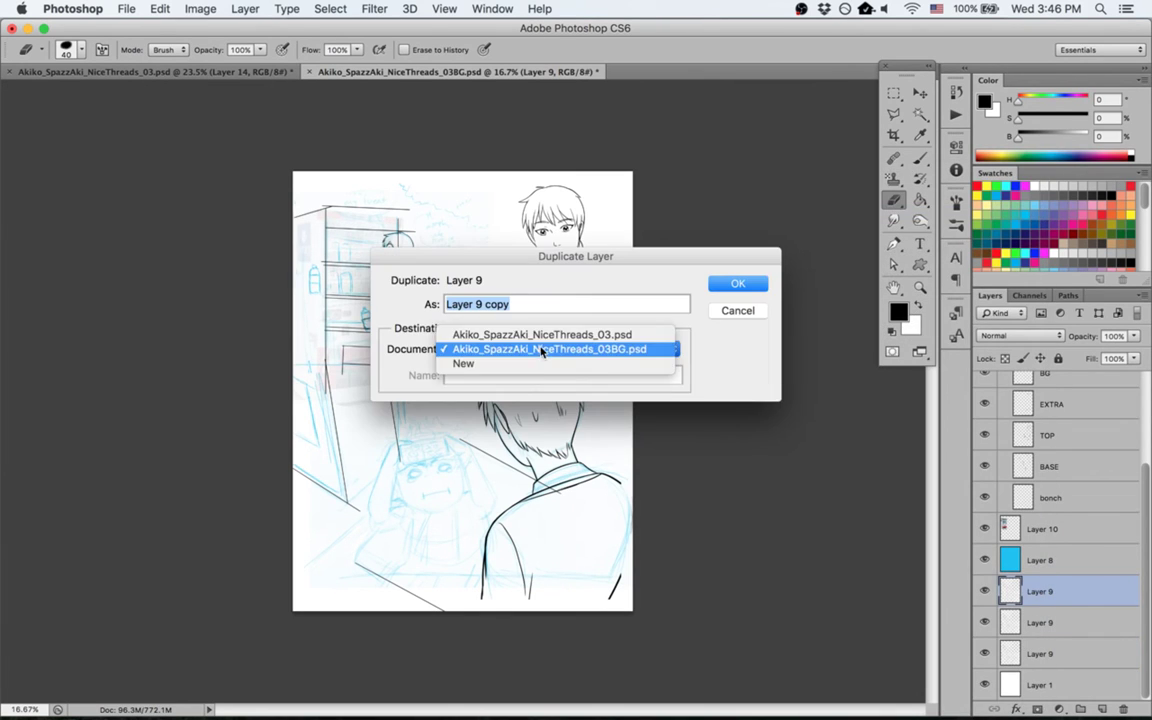
pyautogui.click(490, 329)
pyautogui.press('Return')
pyautogui.press('super+1')
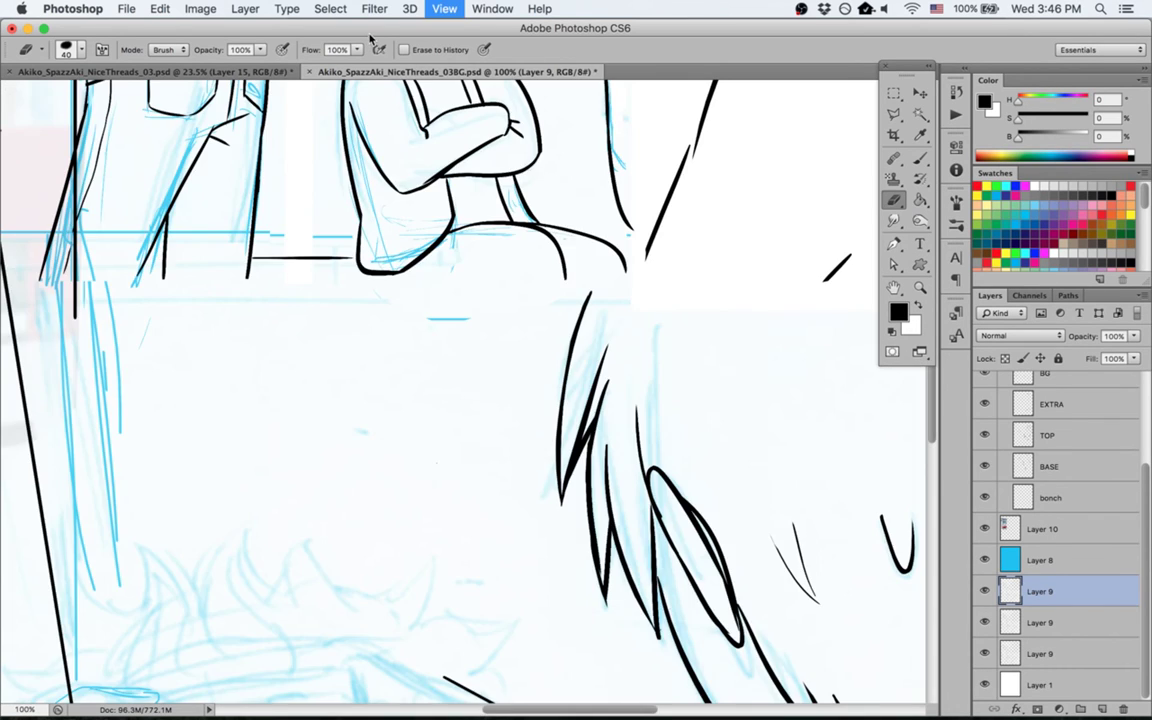
pyautogui.hotkey('ctrl', 'Tab')
pyautogui.scroll(-2, 1118, 630)
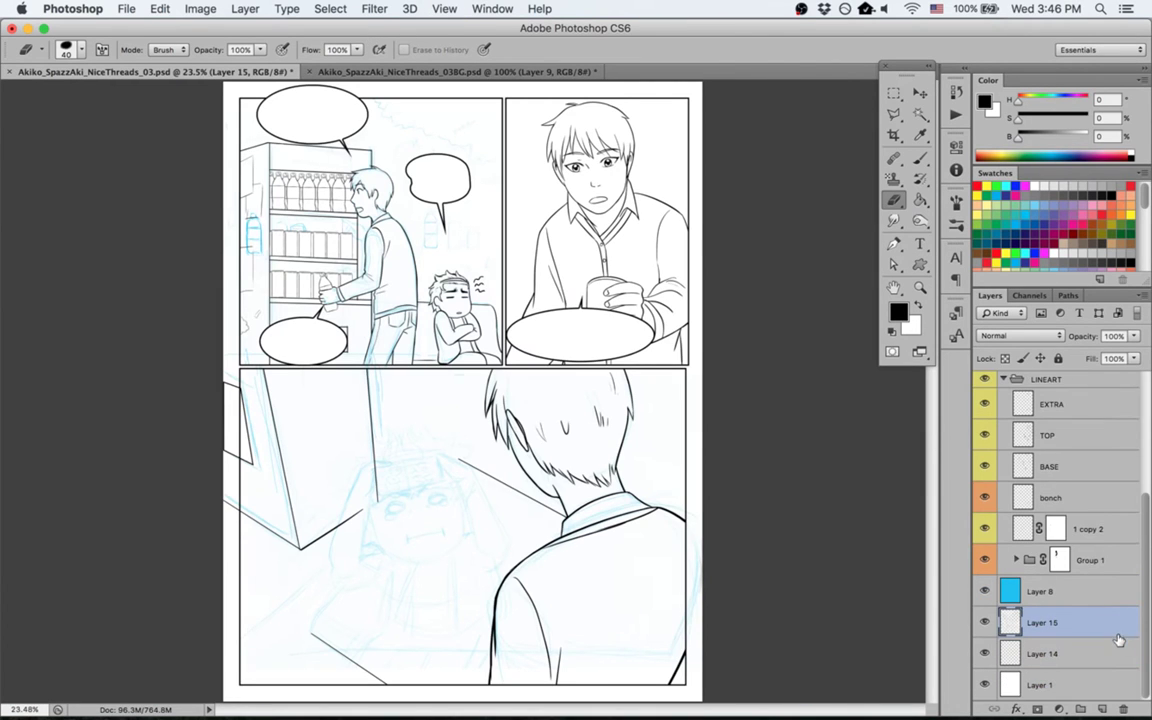
# Step: Compare the blue sketches on Layer 15 and Layer 14 by toggling Layer 15's visibility
pyautogui.click(1127, 655)
pyautogui.press('m')
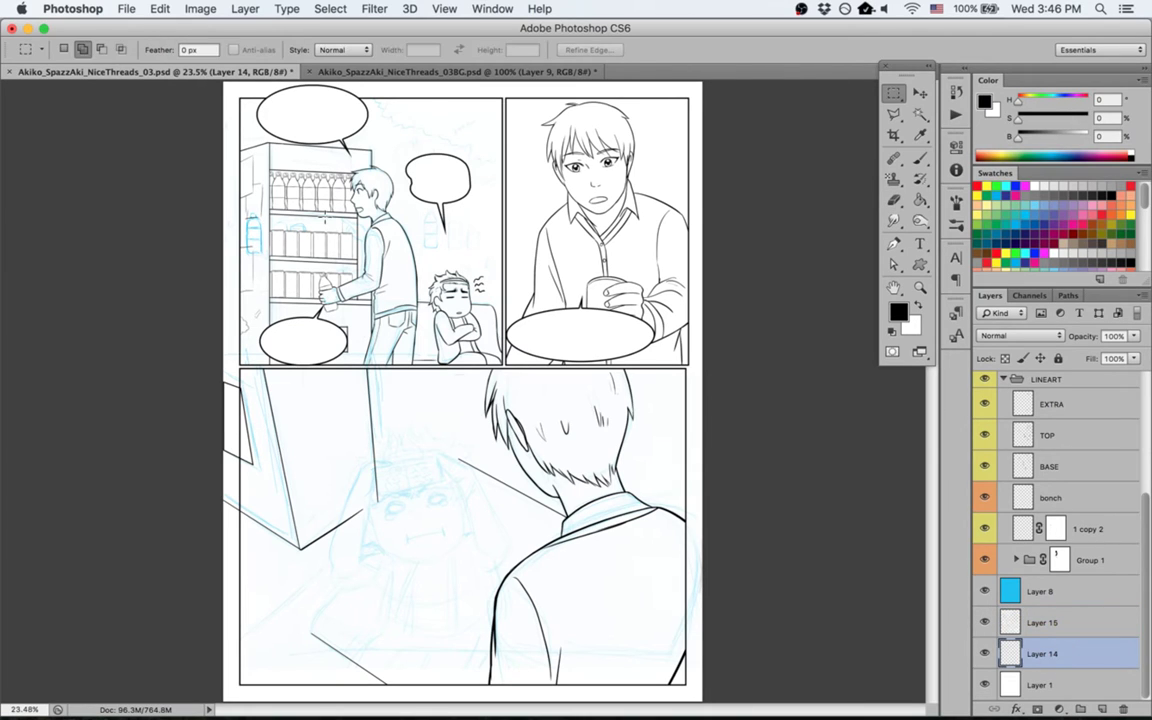
pyautogui.click(984, 623)
pyautogui.click(984, 623)
pyautogui.press('v')
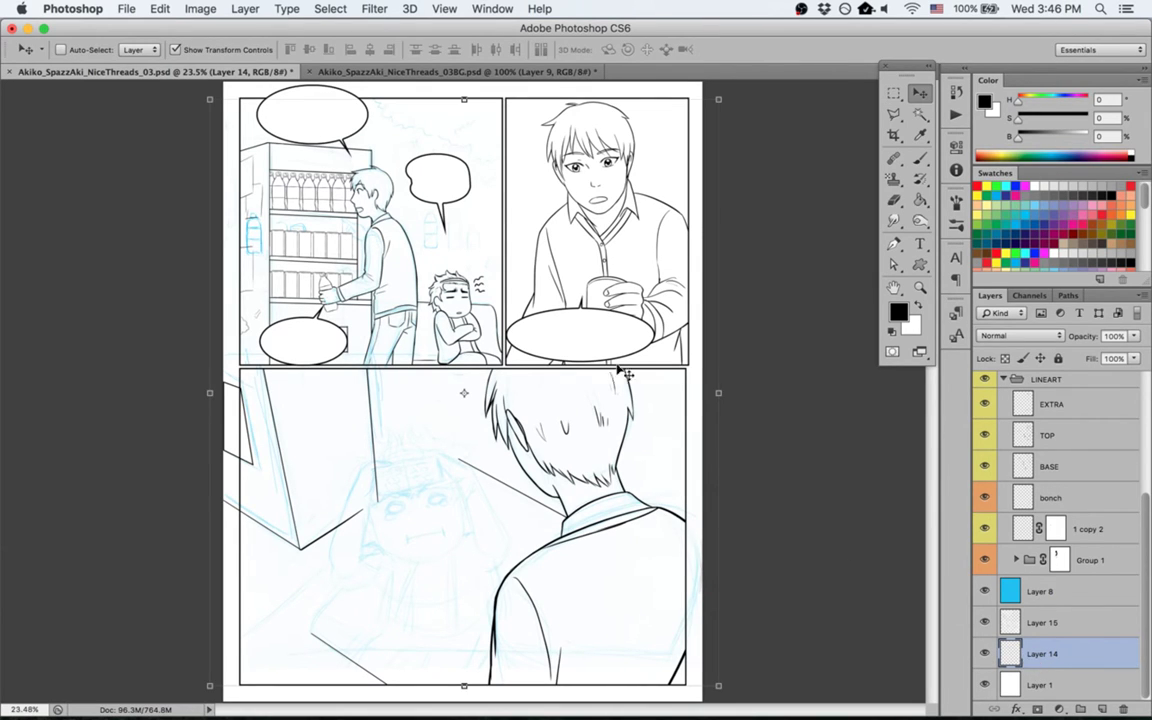
pyautogui.press('m')
pyautogui.moveTo(417, 201); pyautogui.dragTo(511, 266)
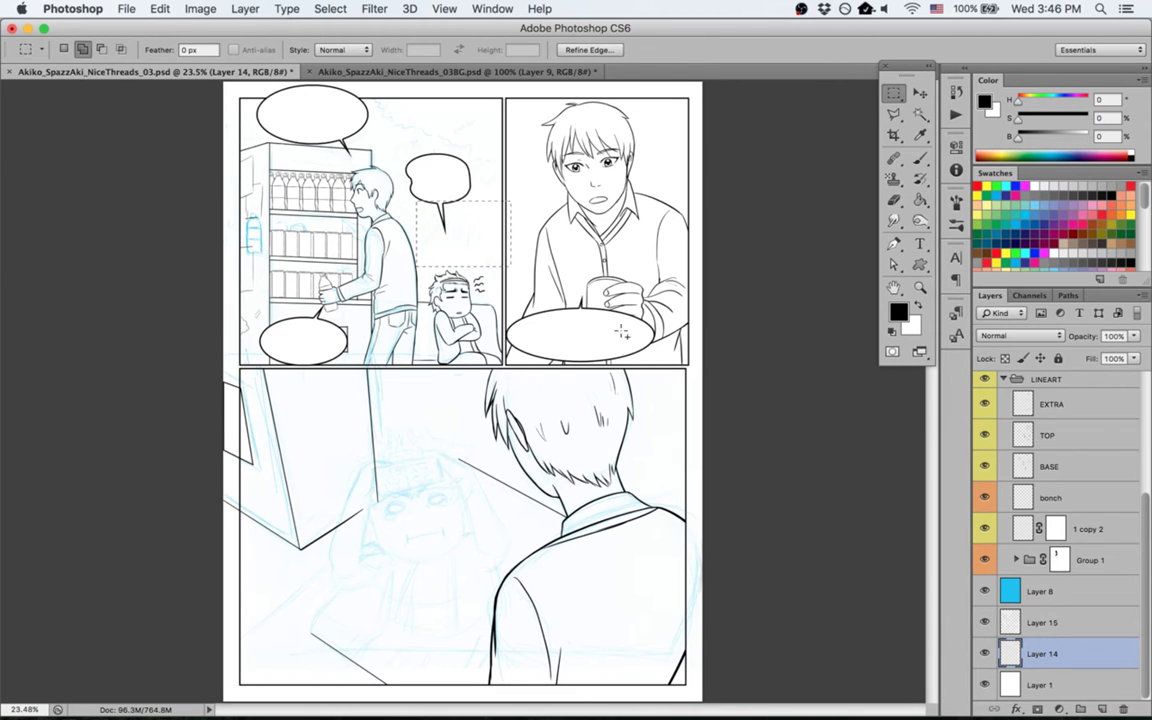
pyautogui.press('super+d')
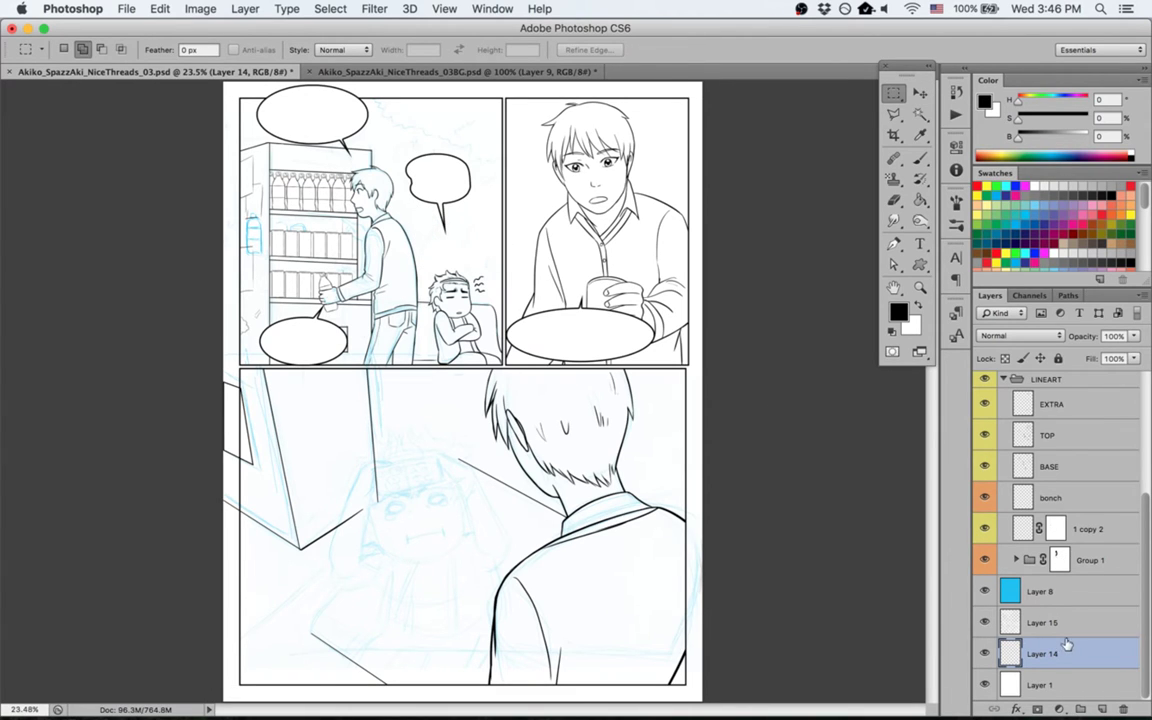
pyautogui.click(985, 623)
pyautogui.click(985, 623)
# Step: Darken the blue sketch on Layer 15 with Levels, setting the input black point to 42 and midtones to 0.30
pyautogui.click(1045, 622)
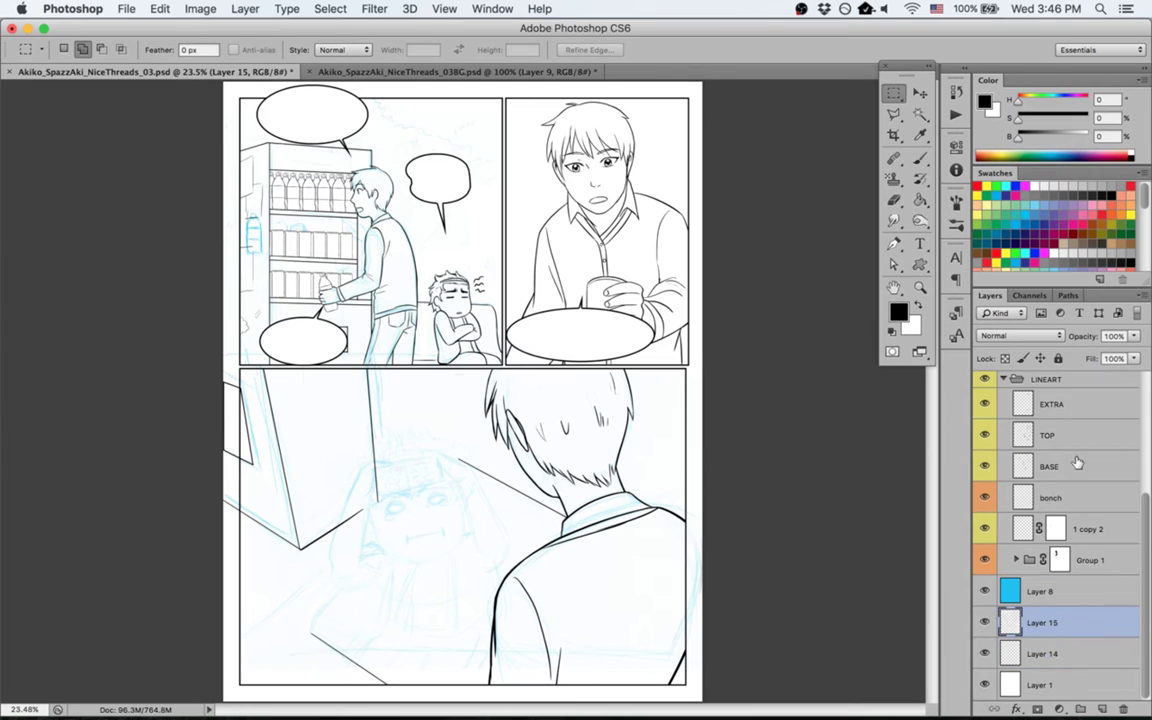
pyautogui.press('super+l')
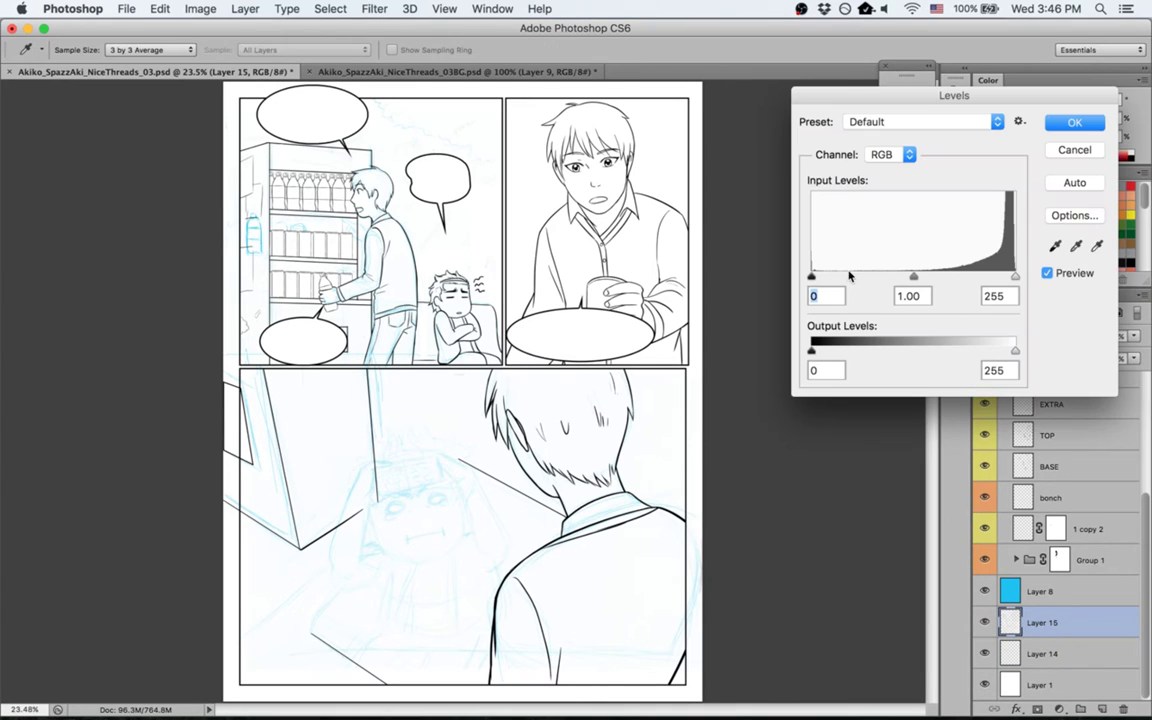
pyautogui.moveTo(811, 277); pyautogui.dragTo(845, 278)
pyautogui.moveTo(930, 277); pyautogui.dragTo(983, 278)
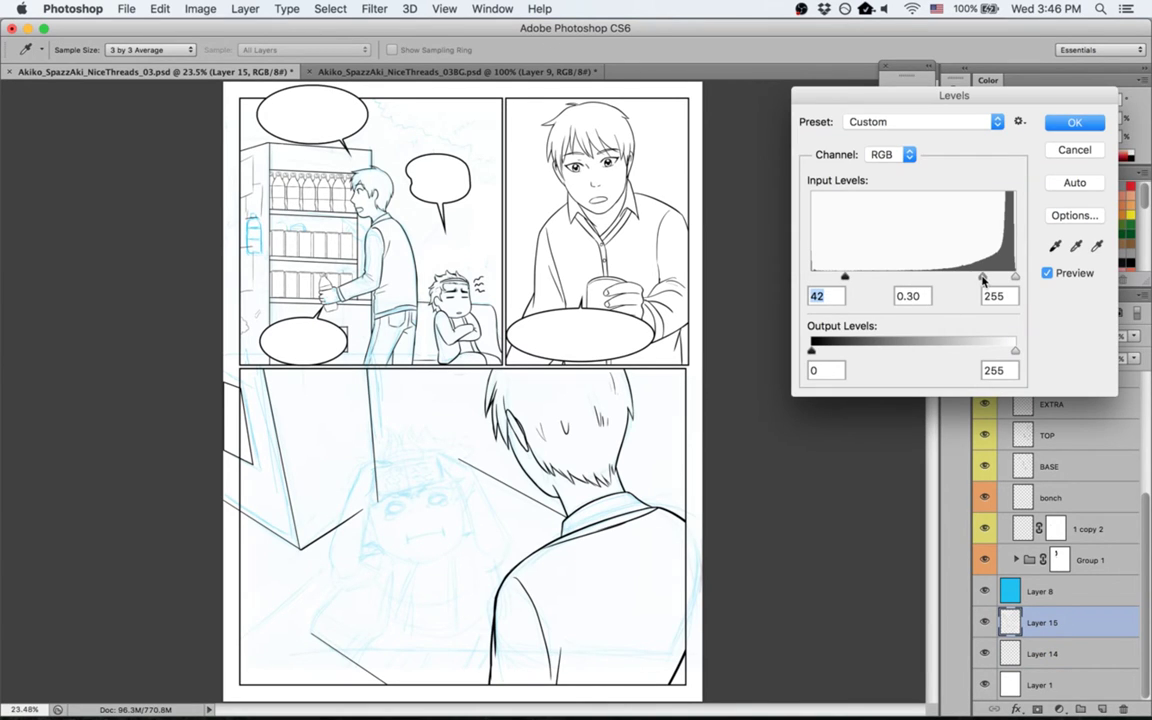
pyautogui.click(1074, 122)
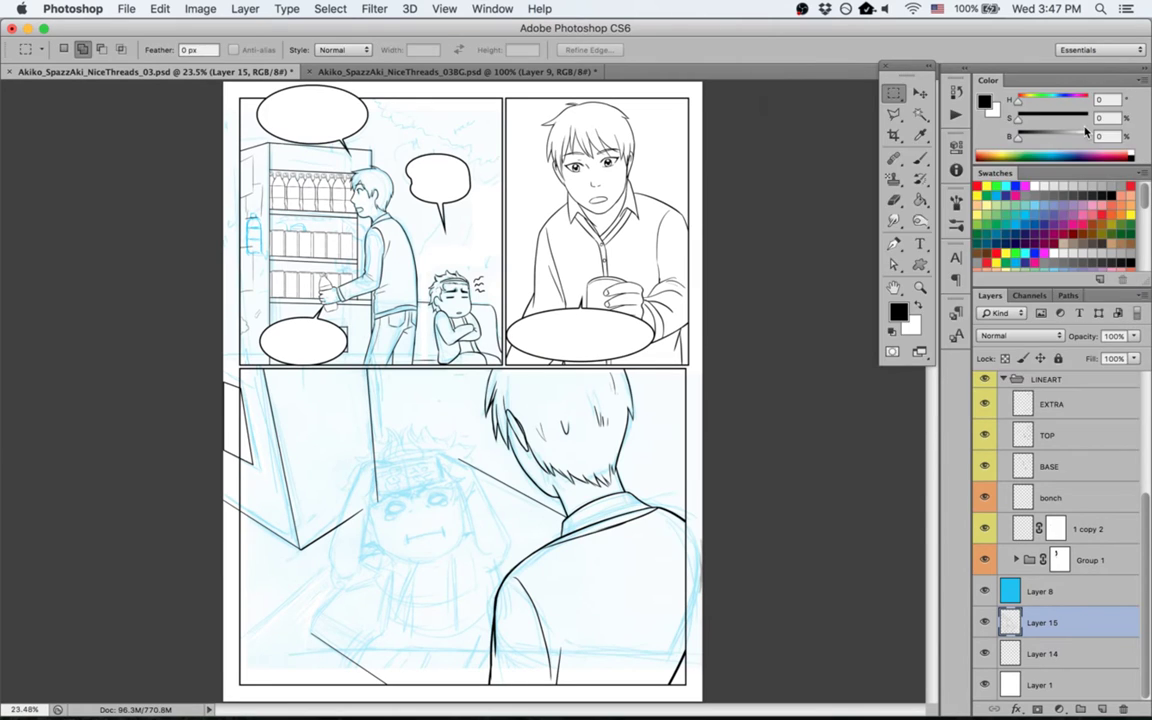
# Step: Clear the sketch's pale blue tint with Curves by sampling the third panel's background as the white point, and save the document
pyautogui.press('super+m')
pyautogui.click(900, 400)
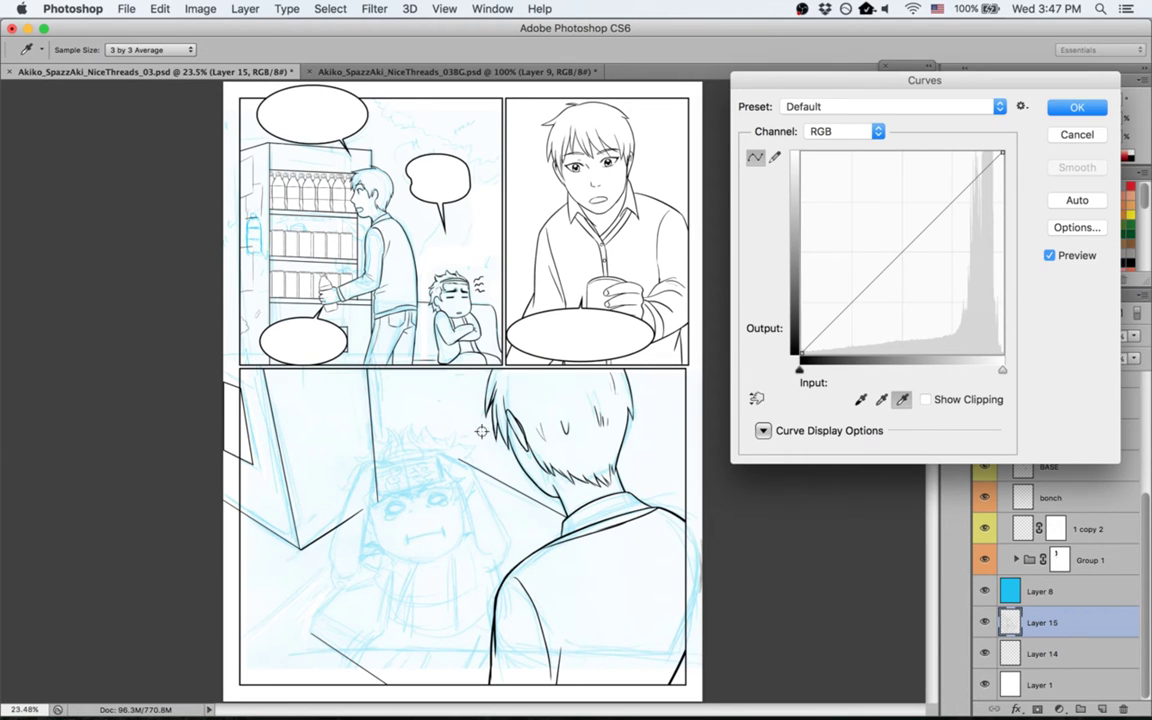
pyautogui.click(416, 374)
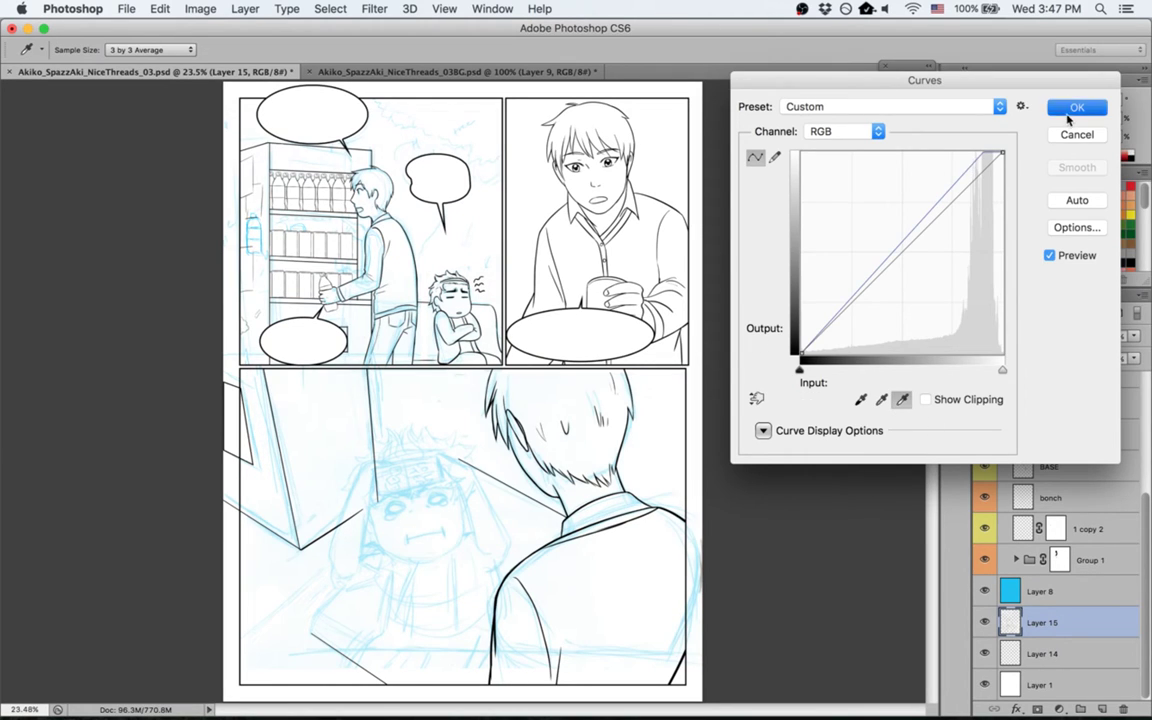
pyautogui.press('Return')
pyautogui.press('super+s')
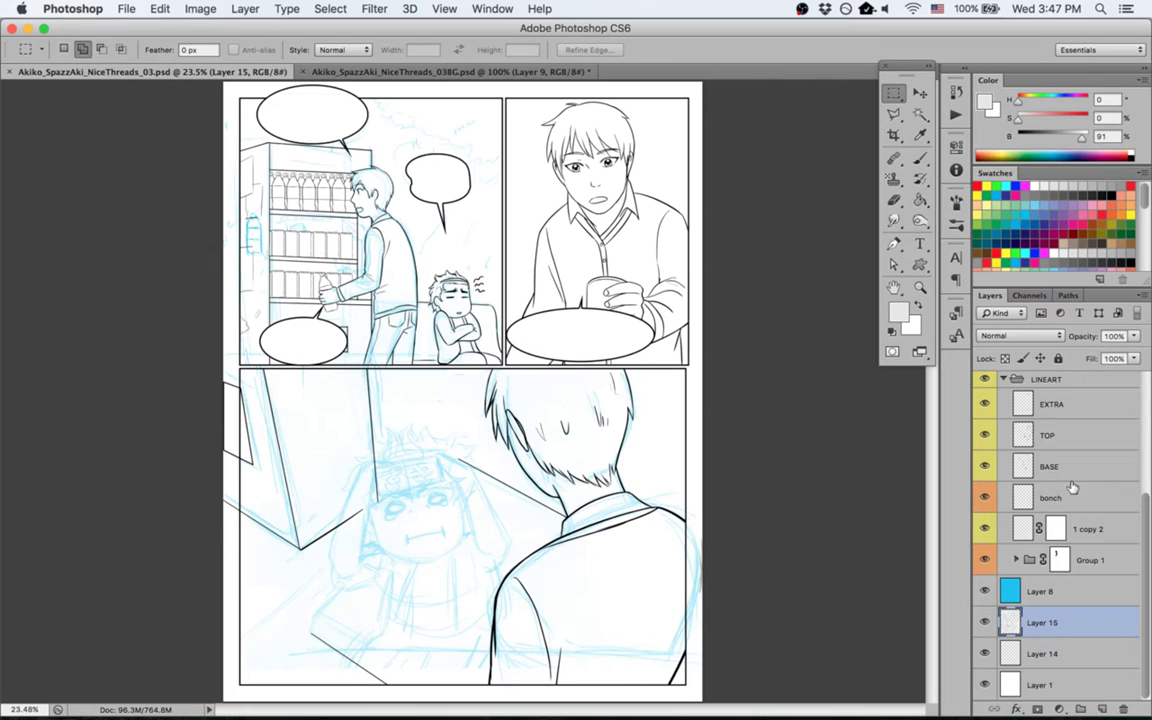
# Step: Check the contents of the BASE, TOP and EXTRA lineart layers by toggling their visibility
pyautogui.click(995, 467)
pyautogui.click(985, 467)
pyautogui.click(985, 467)
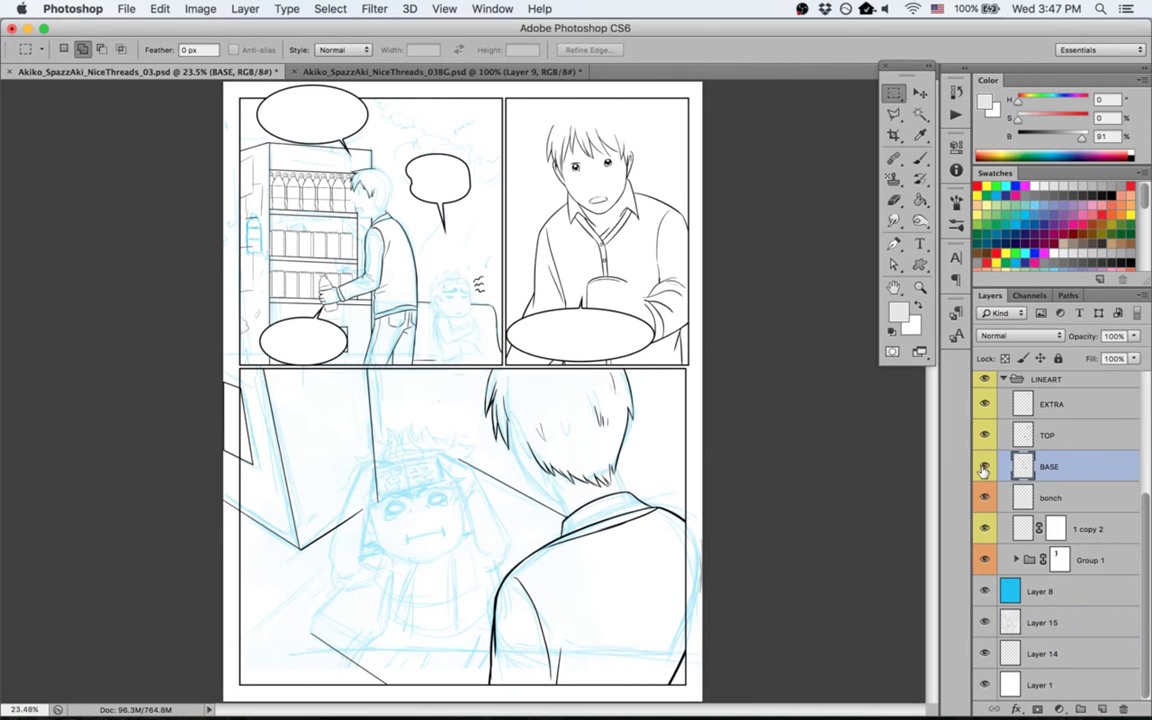
pyautogui.click(986, 435)
pyautogui.click(986, 435)
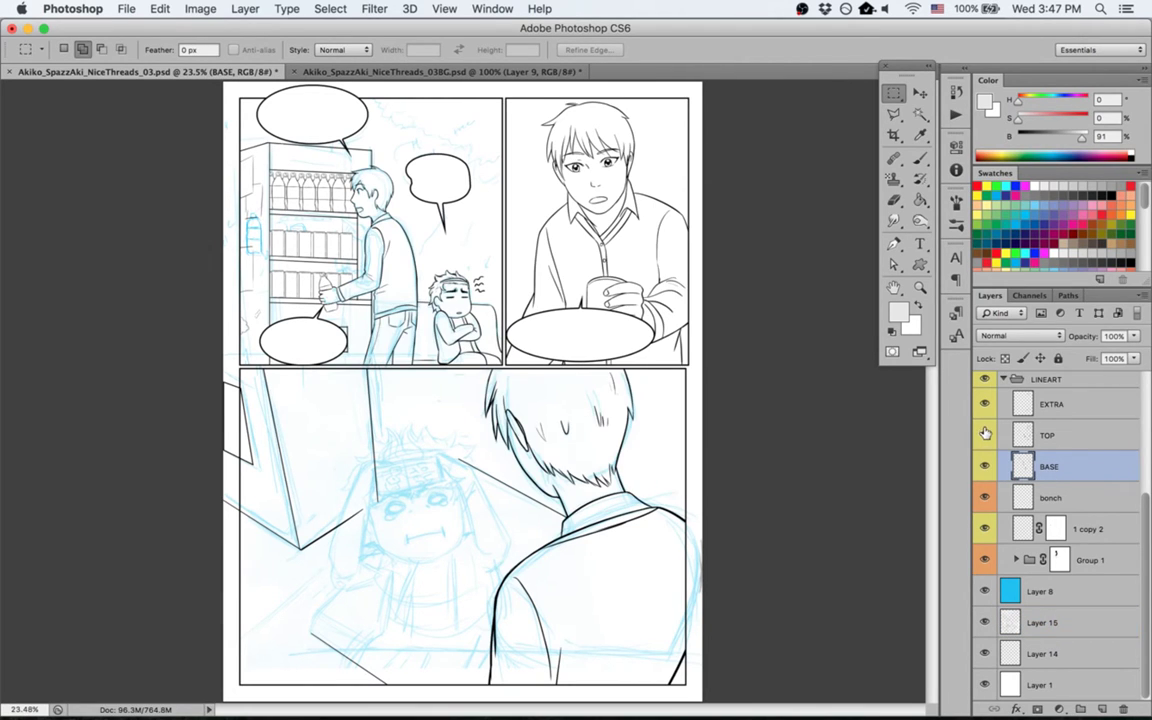
pyautogui.click(984, 404)
pyautogui.click(984, 404)
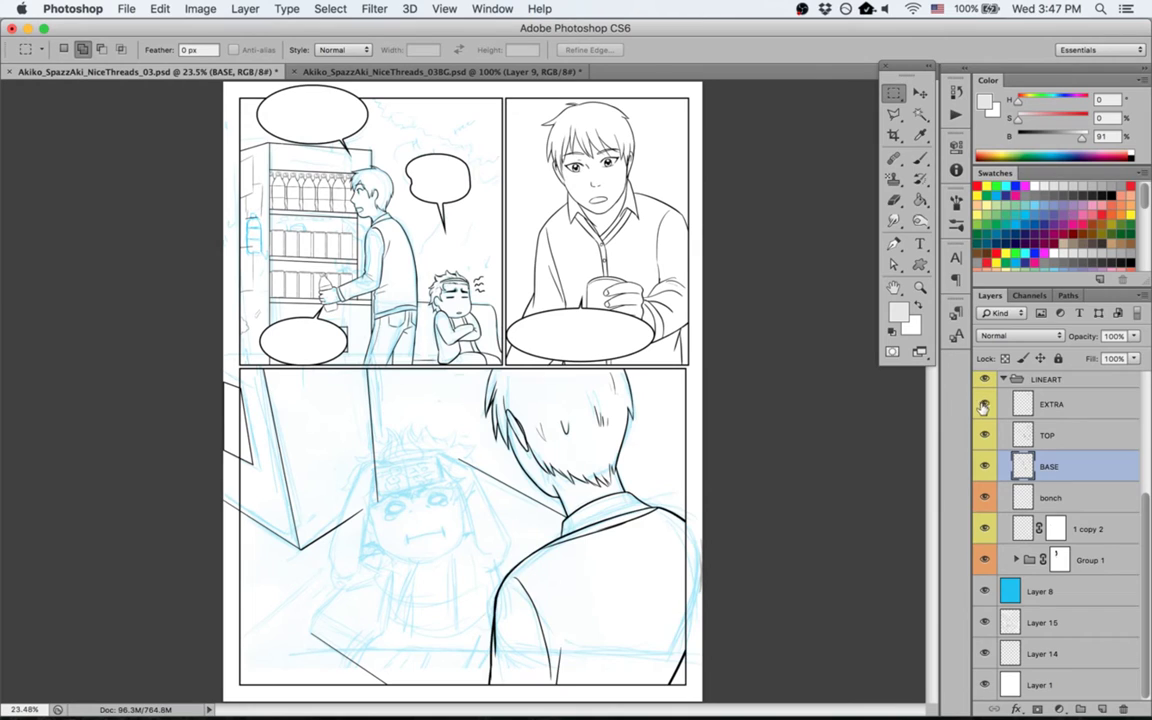
# Step: Try to ink the bench's curved edge in the third panel on the bonch layer with the light grey brush
pyautogui.click(1078, 505)
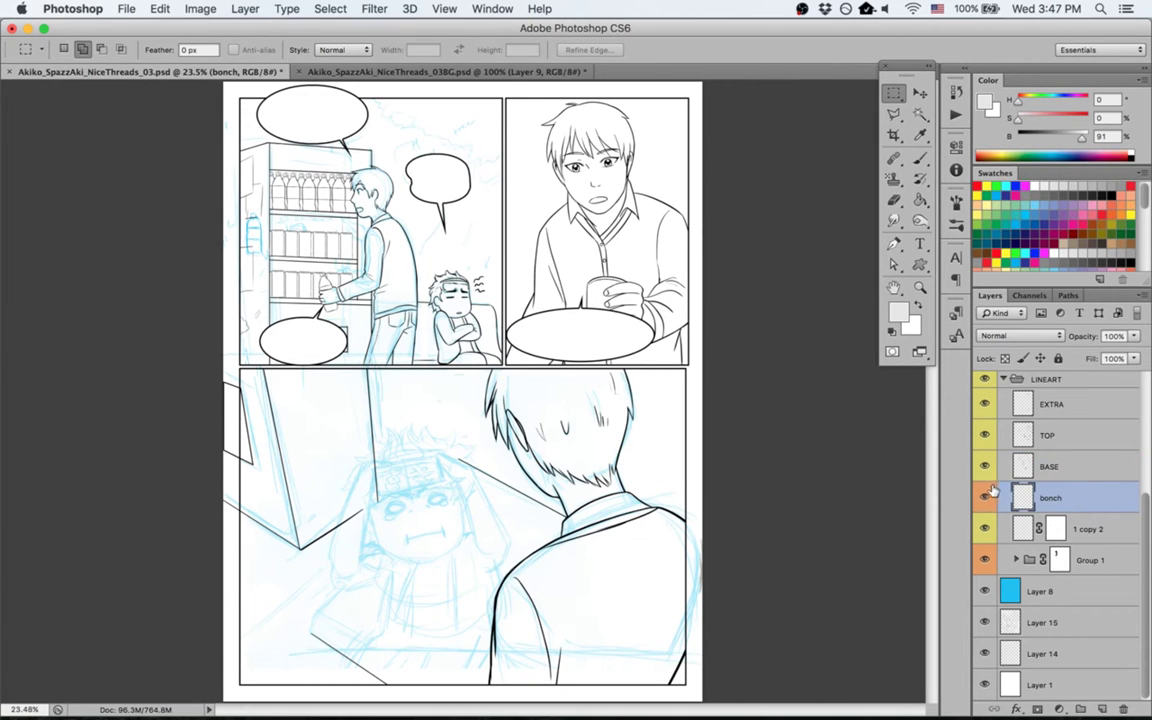
pyautogui.moveTo(322, 630)
pyautogui.mouseDown()
pyautogui.moveTo(411, 671)
pyautogui.moveTo(560, 301)
pyautogui.mouseUp()
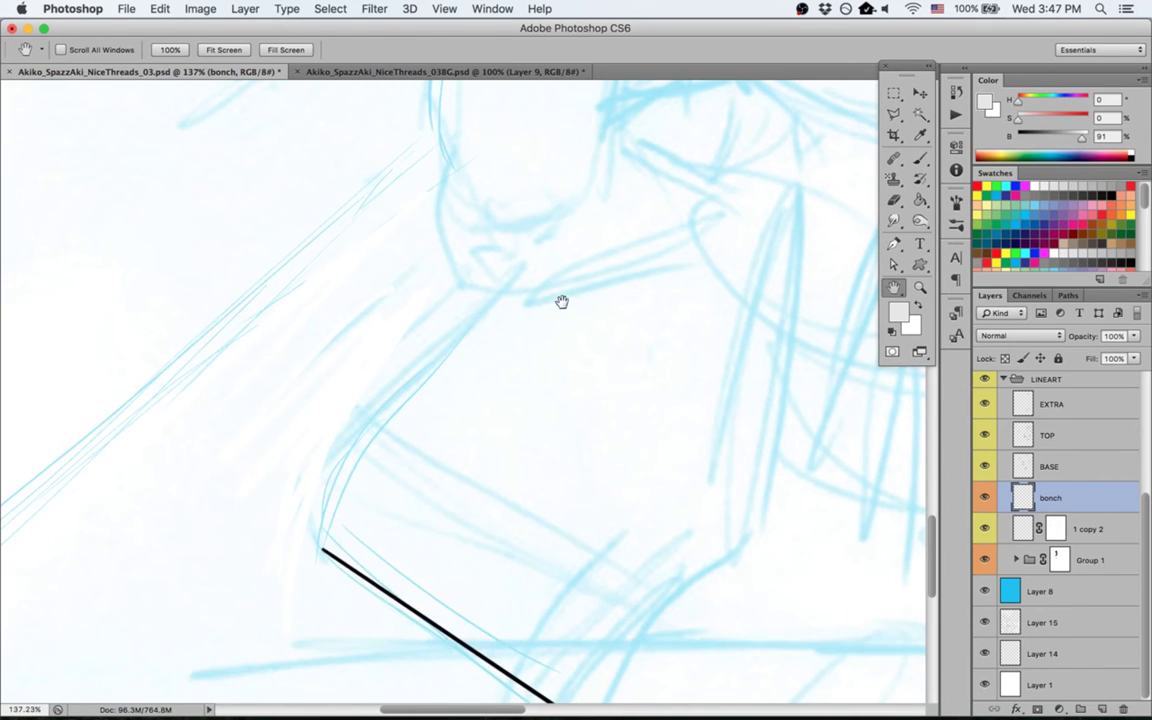
pyautogui.press('b')
pyautogui.moveTo(323, 551)
pyautogui.mouseDown()
pyautogui.moveTo(329, 499)
pyautogui.moveTo(369, 437)
pyautogui.mouseUp()
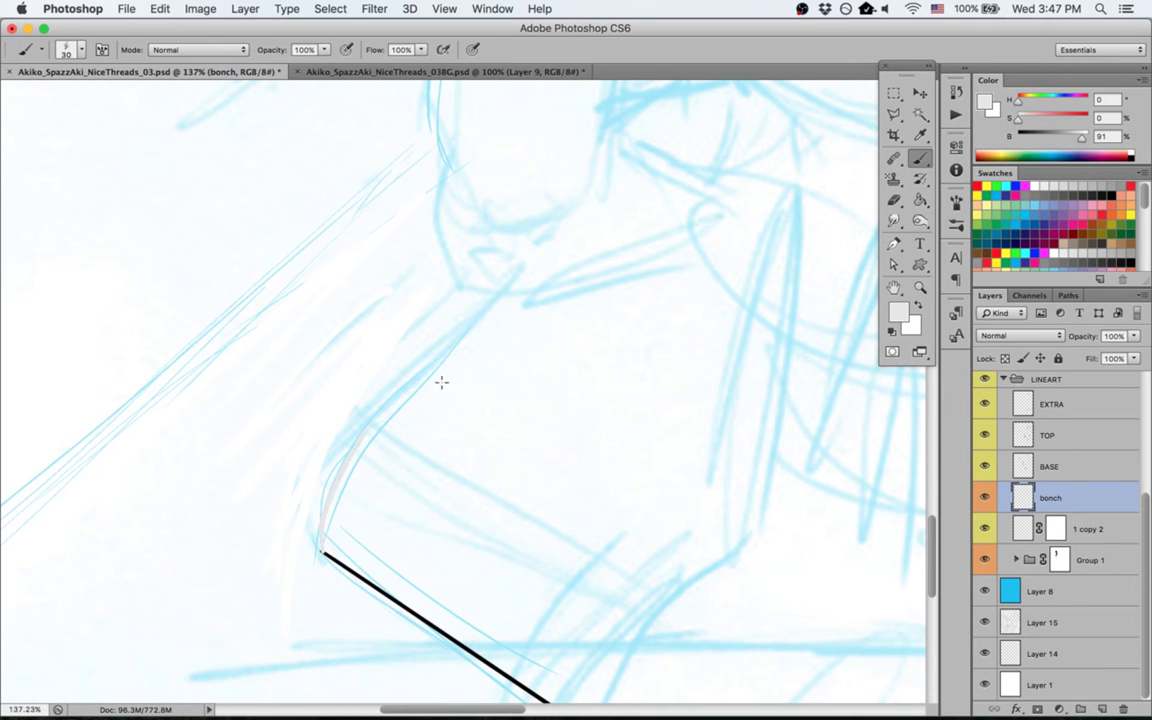
pyautogui.press('super+z')
# Step: Ink the bench's curved edge in black on the bonch layer, from the straight lower line's end up to the sketched character's ear
pyautogui.press('d')
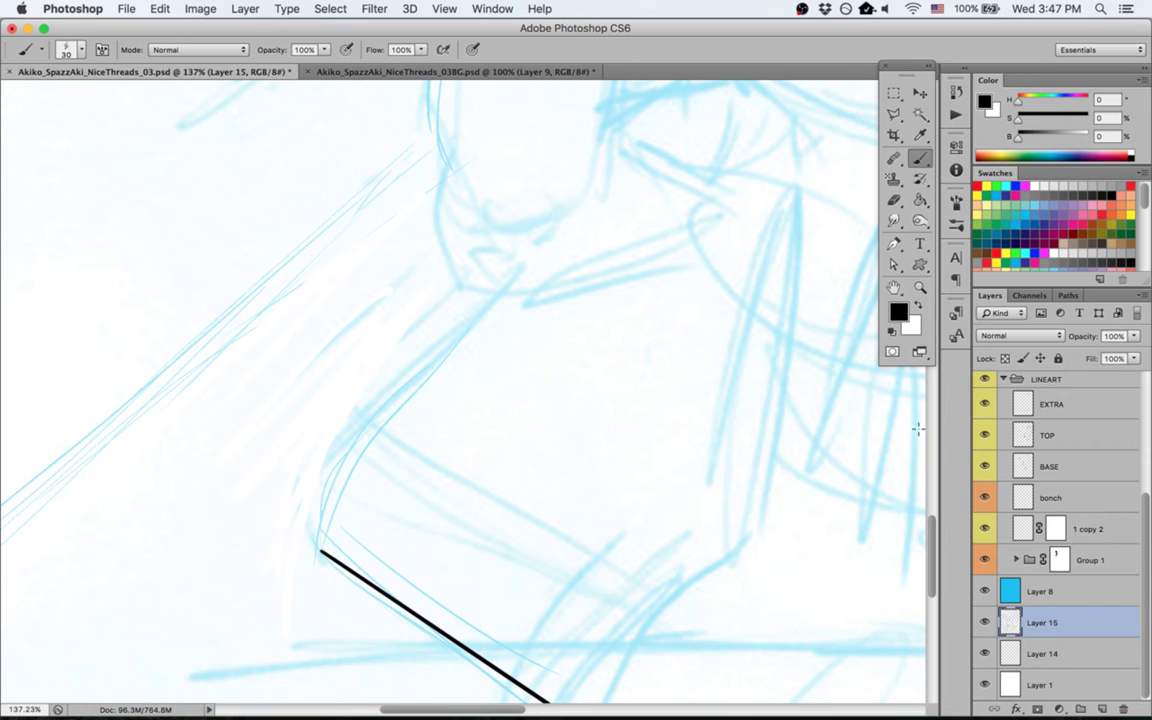
pyautogui.hotkey('alt', ']')
pyautogui.hotkey('alt', ']')
pyautogui.hotkey('alt', ']')
pyautogui.hotkey('alt', ']')
pyautogui.moveTo(321, 548)
pyautogui.mouseDown()
pyautogui.moveTo(320, 527)
pyautogui.moveTo(378, 429)
pyautogui.moveTo(450, 340)
pyautogui.moveTo(557, 243)
pyautogui.mouseUp()
pyautogui.hotkey('ctrl', 'z')
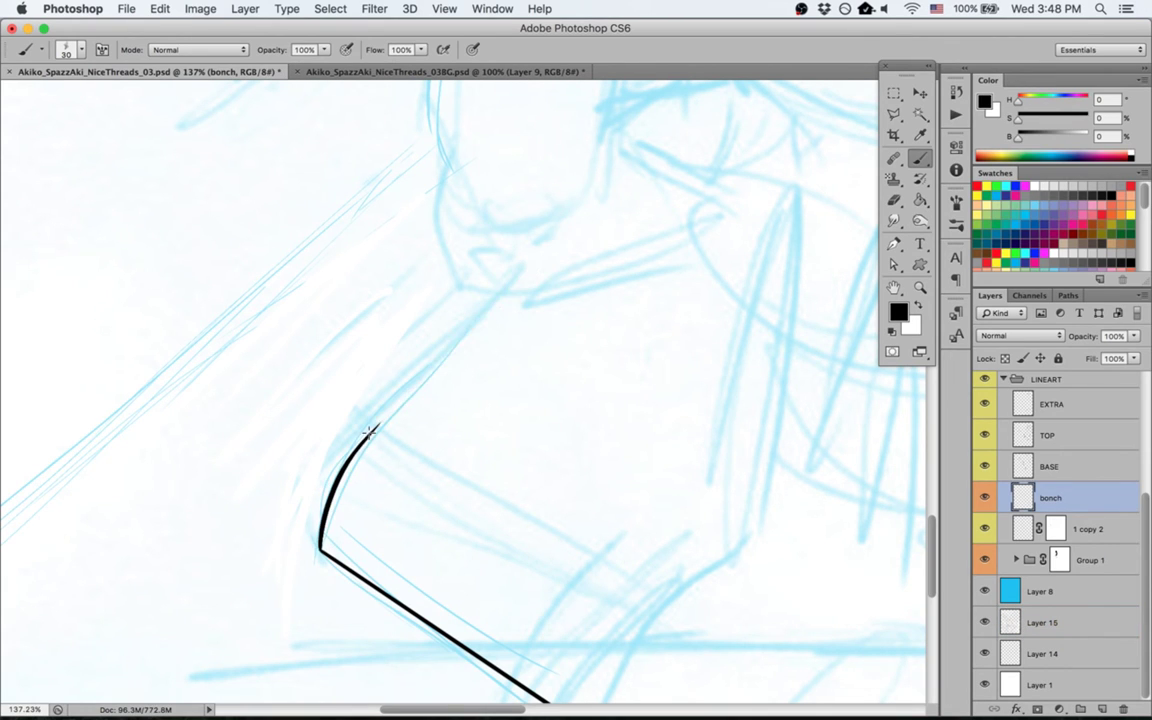
pyautogui.moveTo(373, 424); pyautogui.dragTo(545, 258)
pyautogui.press('e')
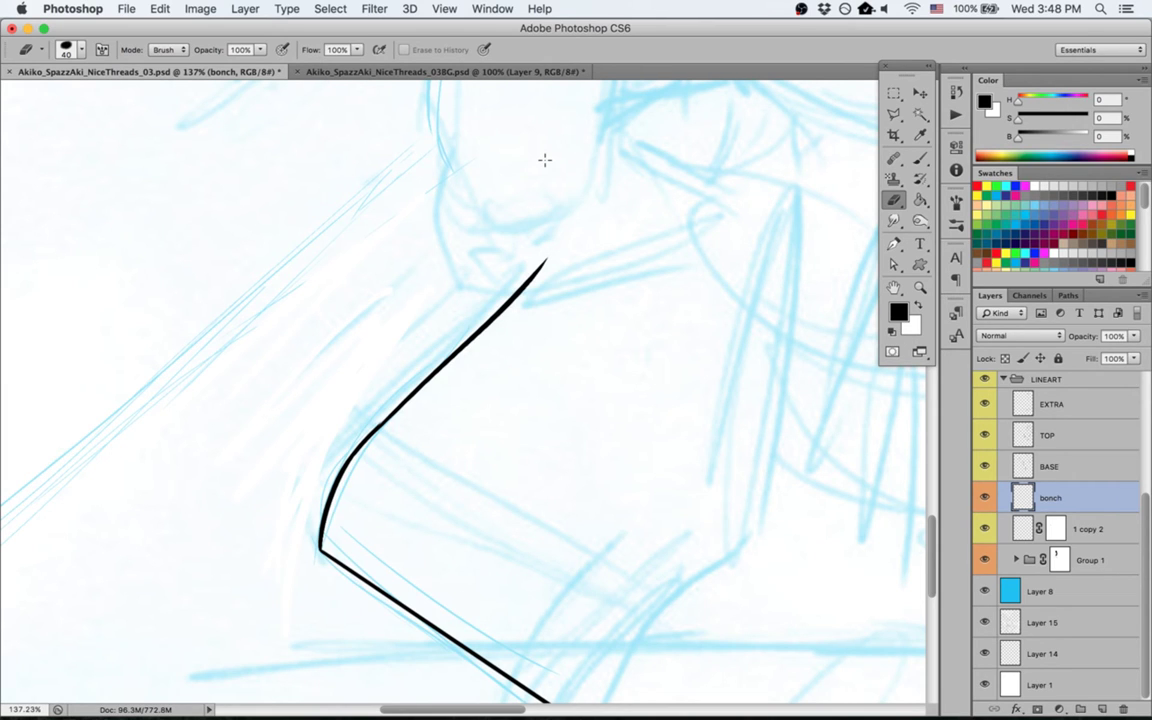
# Step: Add a new layer named "angery" above the bonch layer
pyautogui.press('super+minus')
pyautogui.press('super+minus')
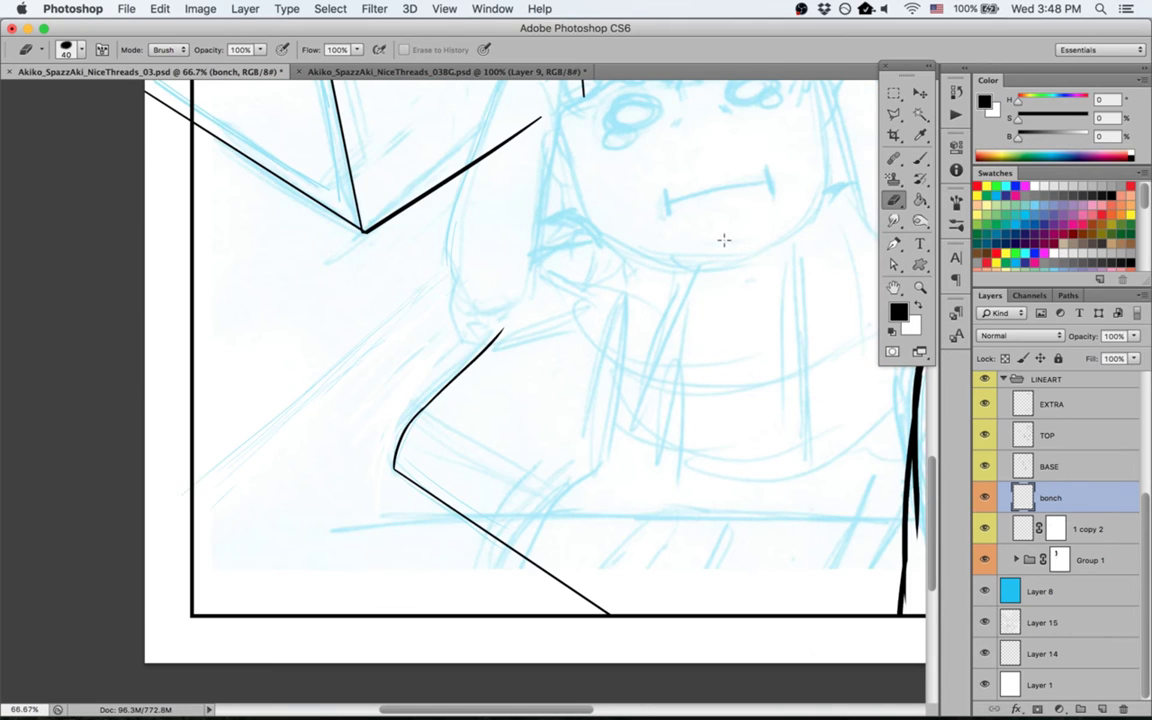
pyautogui.press('space')
pyautogui.moveTo(781, 156); pyautogui.dragTo(612, 387)
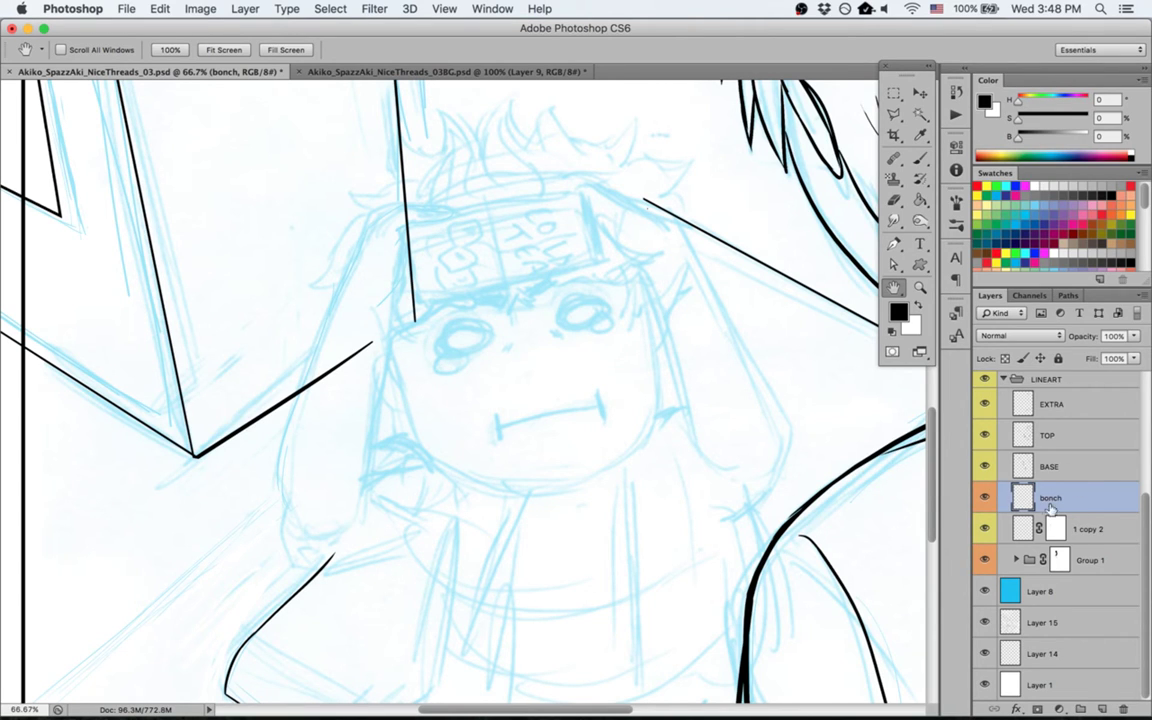
pyautogui.press('super+shift+n')
pyautogui.write('angery')
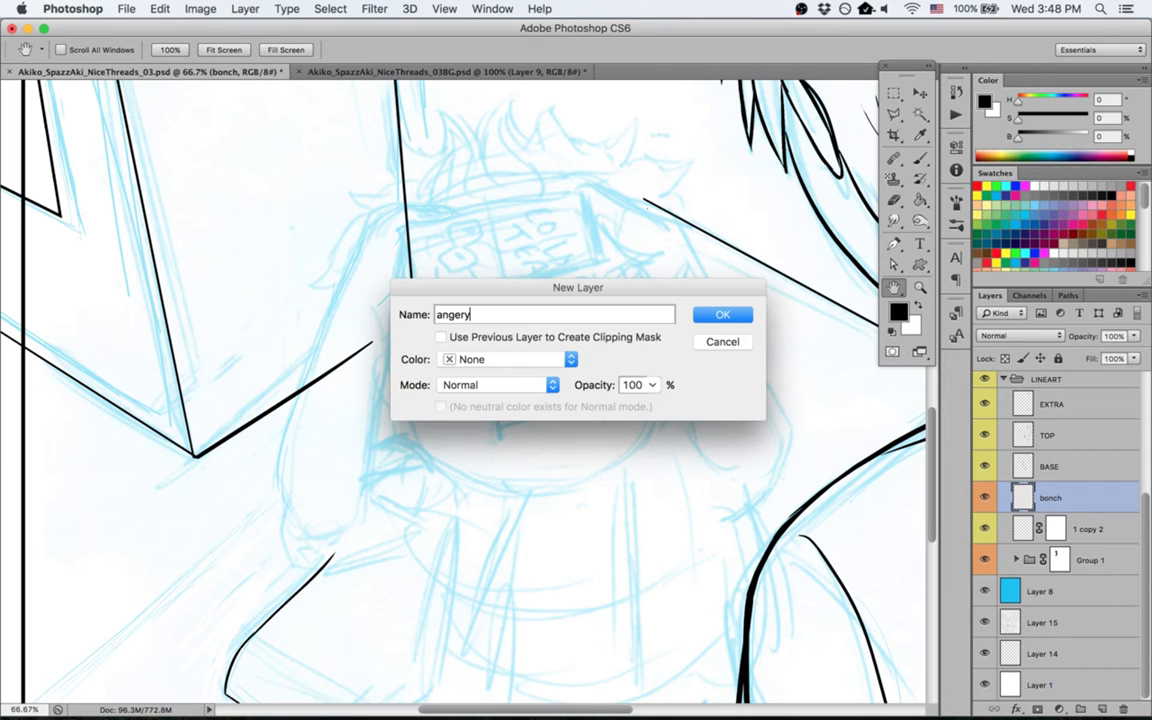
pyautogui.press('Return')
# Step: Ink both of the hooded character's eyes as thick black ovals on the angery layer, following the blue sketch
pyautogui.press('z')
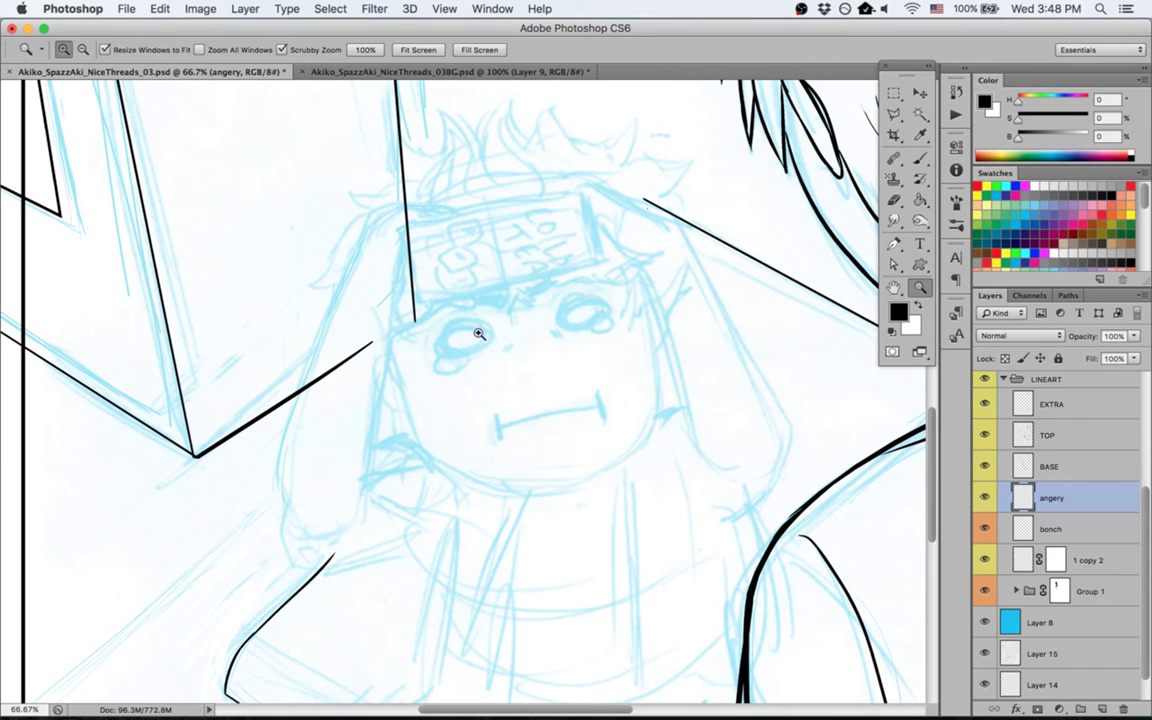
pyautogui.moveTo(478, 329); pyautogui.dragTo(556, 343)
pyautogui.press('r')
pyautogui.moveTo(550, 653); pyautogui.dragTo(692, 500)
pyautogui.press('super+minus')
pyautogui.press('super+minus')
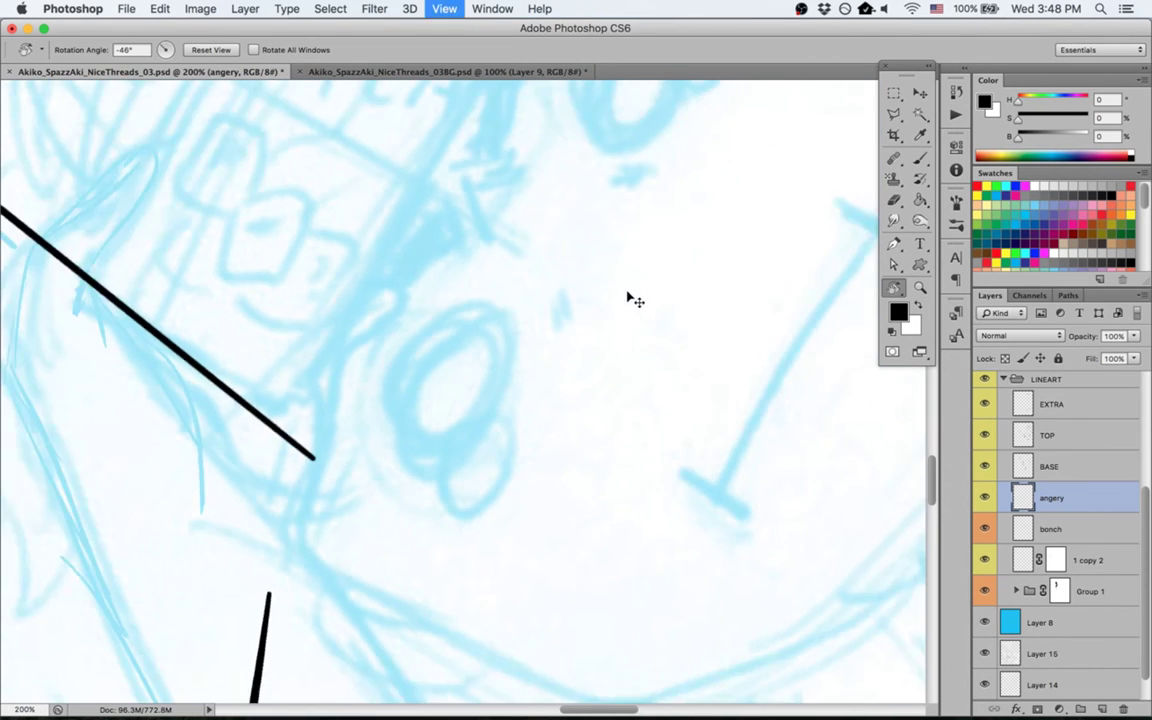
pyautogui.press('space')
pyautogui.moveTo(623, 259); pyautogui.dragTo(598, 344)
pyautogui.press('b')
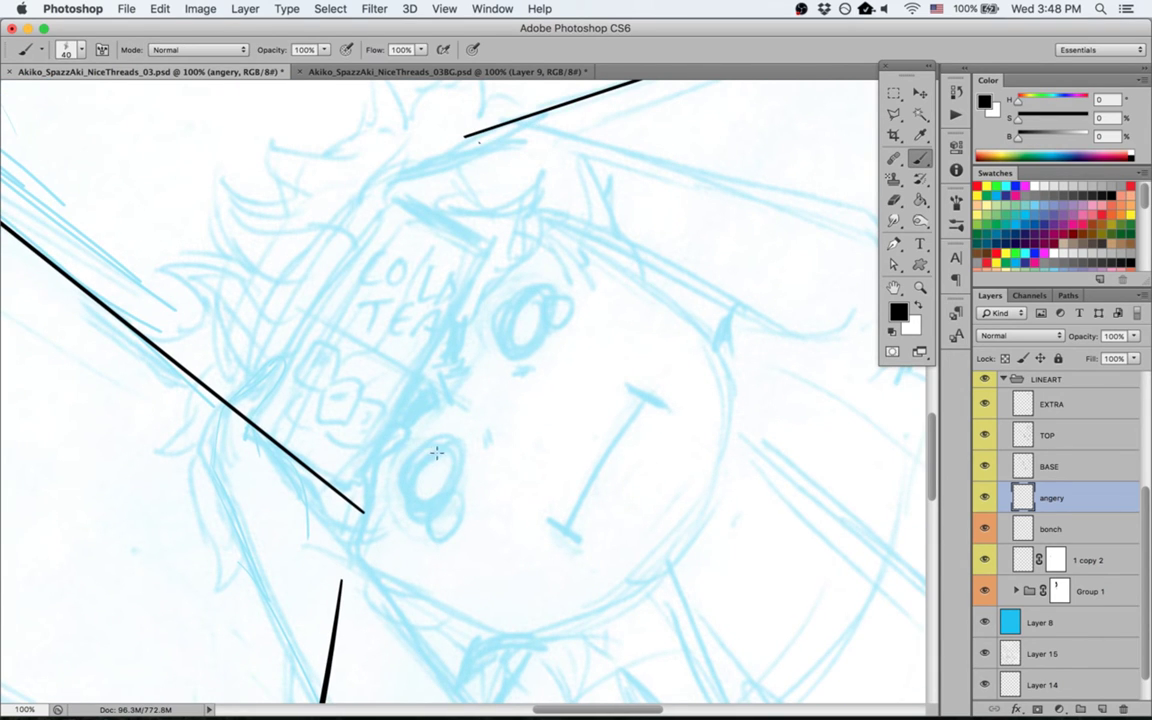
pyautogui.moveTo(433, 450)
pyautogui.mouseDown()
pyautogui.moveTo(418, 500)
pyautogui.moveTo(445, 455)
pyautogui.moveTo(456, 485)
pyautogui.moveTo(428, 440)
pyautogui.mouseUp()
pyautogui.moveTo(502, 308)
pyautogui.mouseDown()
pyautogui.moveTo(535, 345)
pyautogui.moveTo(545, 290)
pyautogui.moveTo(505, 330)
pyautogui.moveTo(530, 355)
pyautogui.mouseUp()
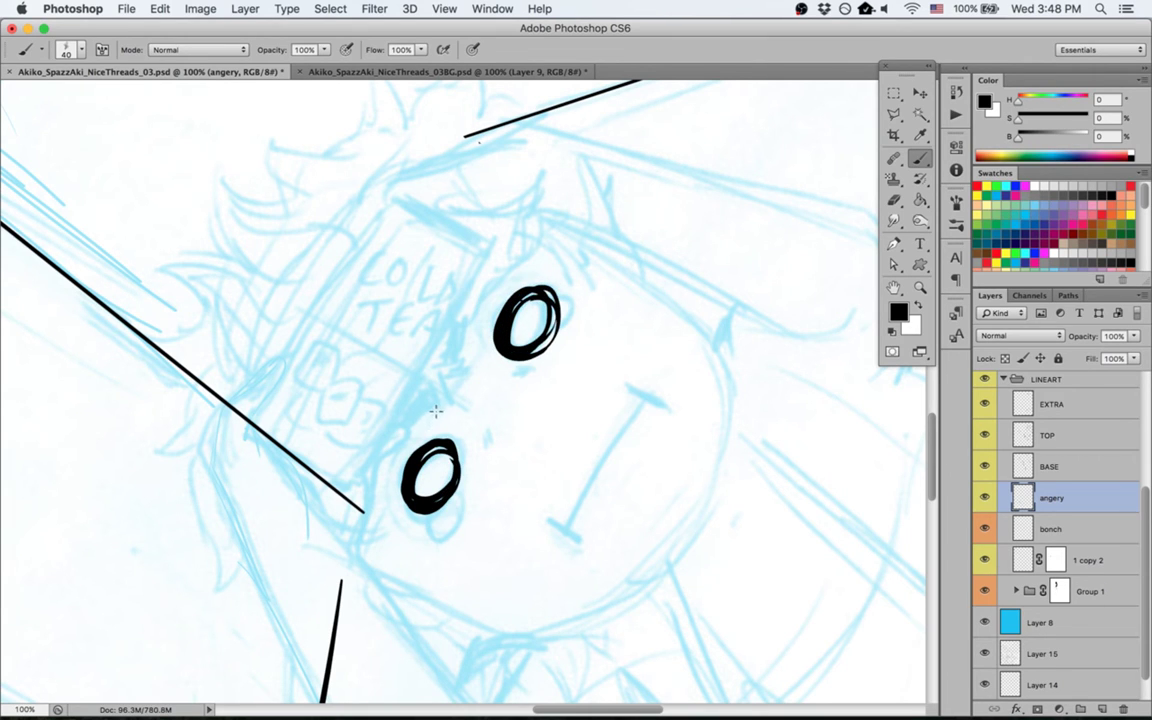
# Step: Select the character's left-hand inked eye, enlarge it to about 112.6%, reposition it over the sketch and deselect it
pyautogui.press('m')
pyautogui.press('Escape')
pyautogui.moveTo(330, 379); pyautogui.dragTo(472, 470)
pyautogui.press('v')
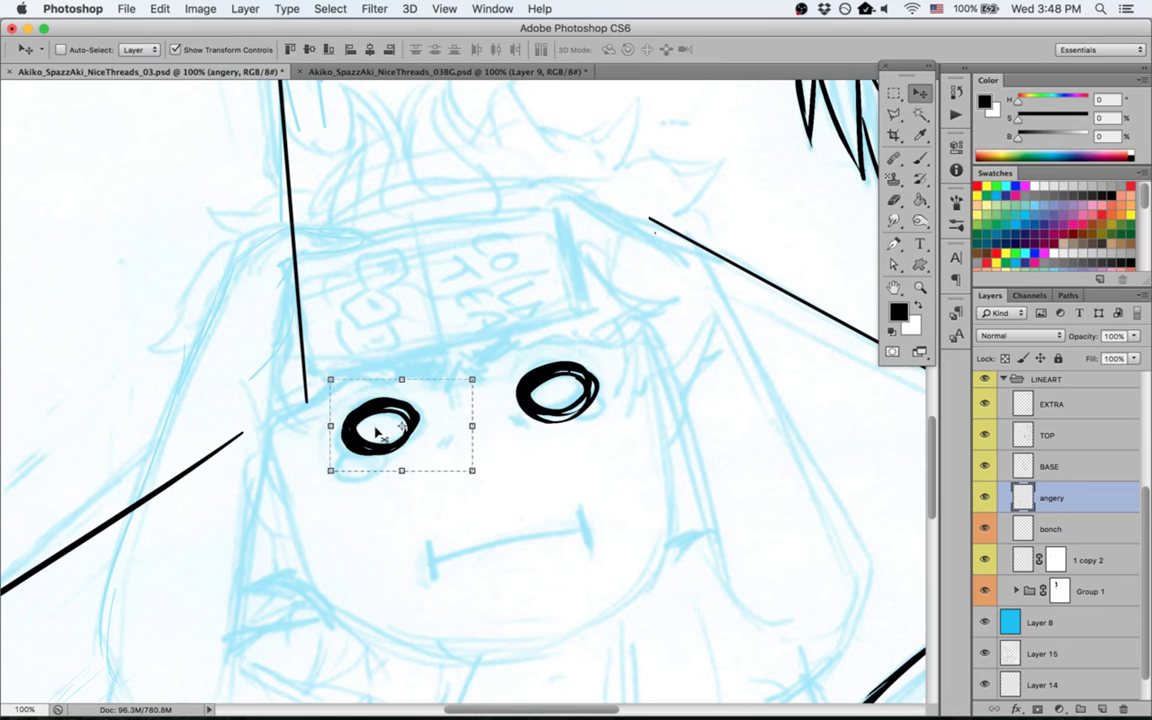
pyautogui.moveTo(330, 380); pyautogui.dragTo(312, 369)
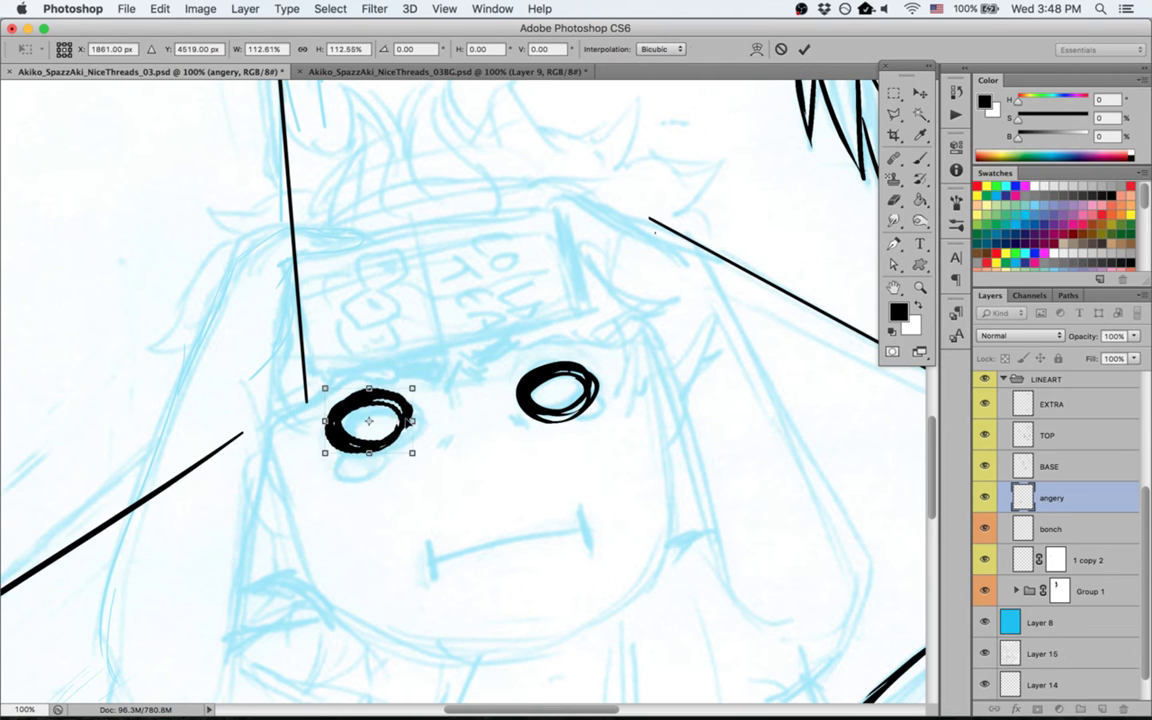
pyautogui.moveTo(409, 422)
pyautogui.mouseDown()
pyautogui.moveTo(422, 425)
pyautogui.moveTo(411, 434)
pyautogui.mouseUp()
pyautogui.press('Return')
pyautogui.press('F1')
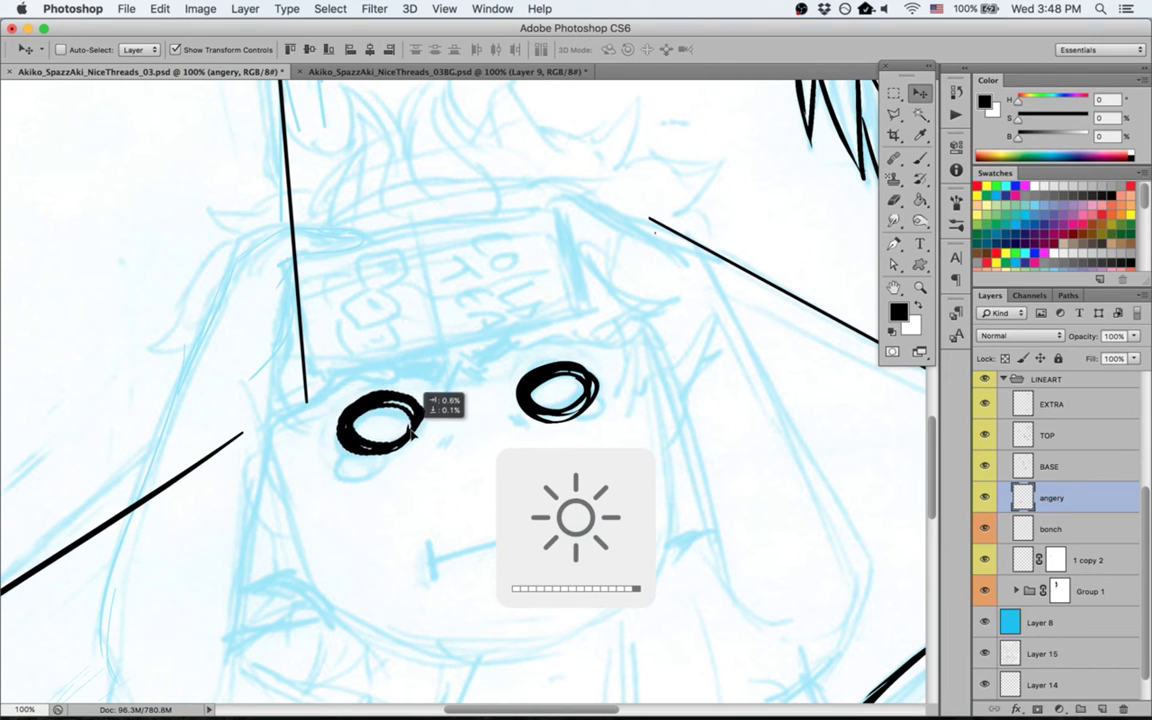
pyautogui.press('super+t')
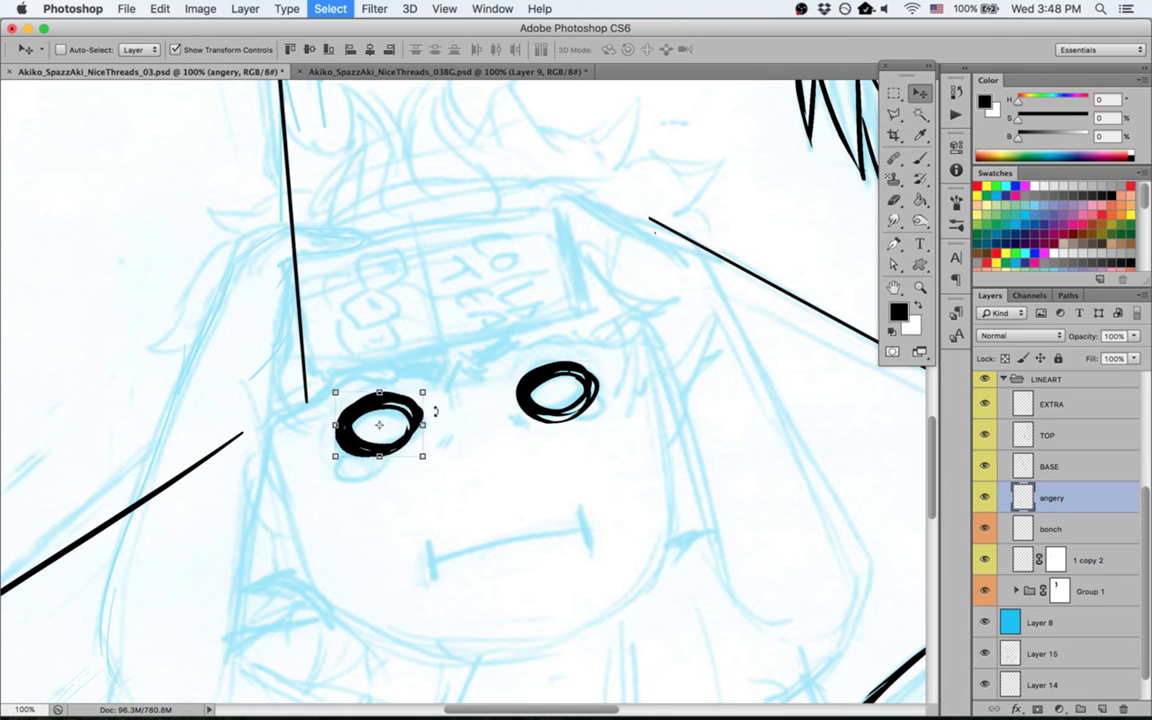
# Step: Ink a thick, slanted eyebrow above the enlarged eye
pyautogui.press('b')
pyautogui.press('r')
pyautogui.moveTo(280, 291); pyautogui.dragTo(463, 348)
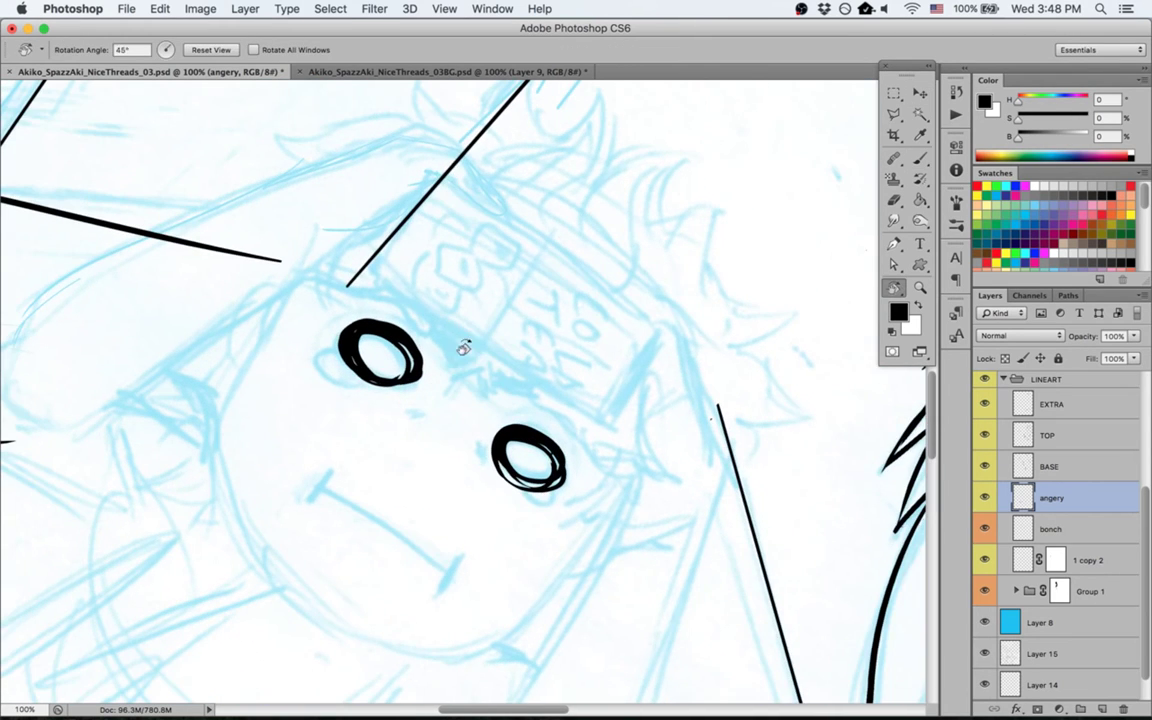
pyautogui.press('b')
pyautogui.moveTo(413, 315); pyautogui.dragTo(459, 351)
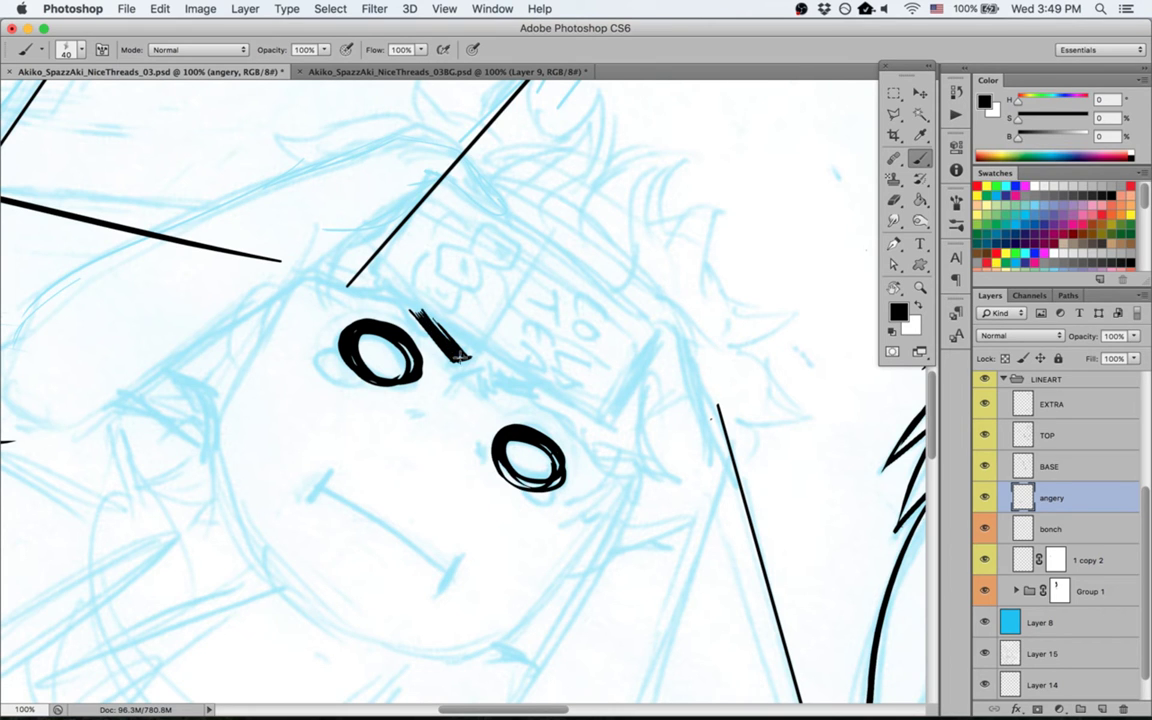
pyautogui.press('Escape')
pyautogui.press('r')
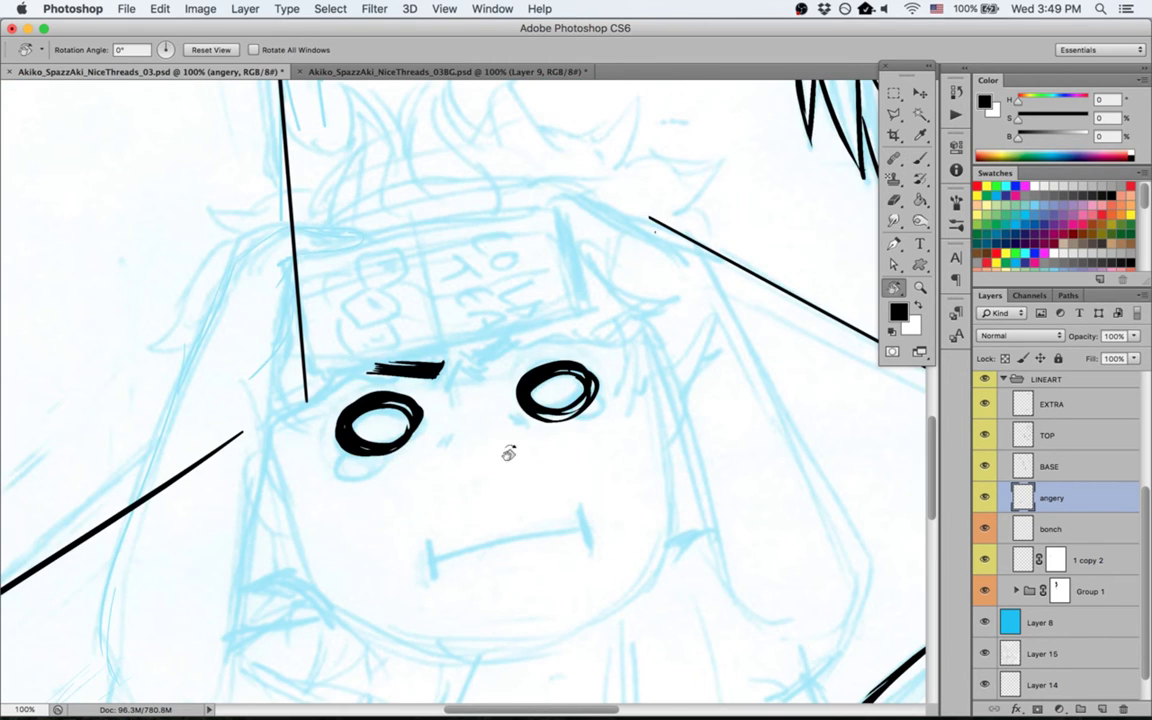
# Step: Ink the second angry eyebrow above the other eye, with frown creases between the two brows
pyautogui.moveTo(430, 525); pyautogui.dragTo(553, 566)
pyautogui.moveTo(444, 372)
pyautogui.mouseDown()
pyautogui.moveTo(440, 398)
pyautogui.moveTo(472, 362)
pyautogui.moveTo(471, 319)
pyautogui.moveTo(477, 328)
pyautogui.mouseUp()
pyautogui.moveTo(472, 437)
pyautogui.mouseDown()
pyautogui.moveTo(469, 461)
pyautogui.moveTo(479, 460)
pyautogui.mouseUp()
pyautogui.press('Escape')
pyautogui.press('super+alt+z')
pyautogui.press('super+alt+z')
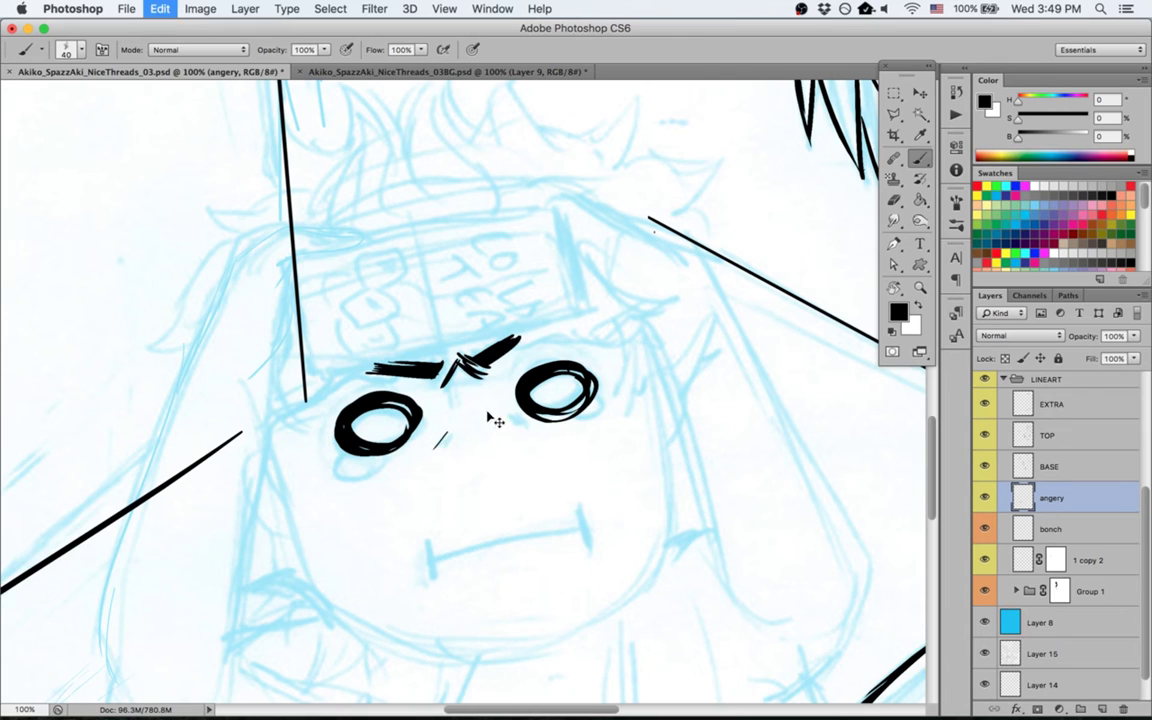
# Step: Ink pairs of short crease lines beneath the inner corners of both eyes
pyautogui.moveTo(516, 415); pyautogui.dragTo(532, 434)
pyautogui.press('r')
pyautogui.moveTo(375, 572); pyautogui.dragTo(598, 525)
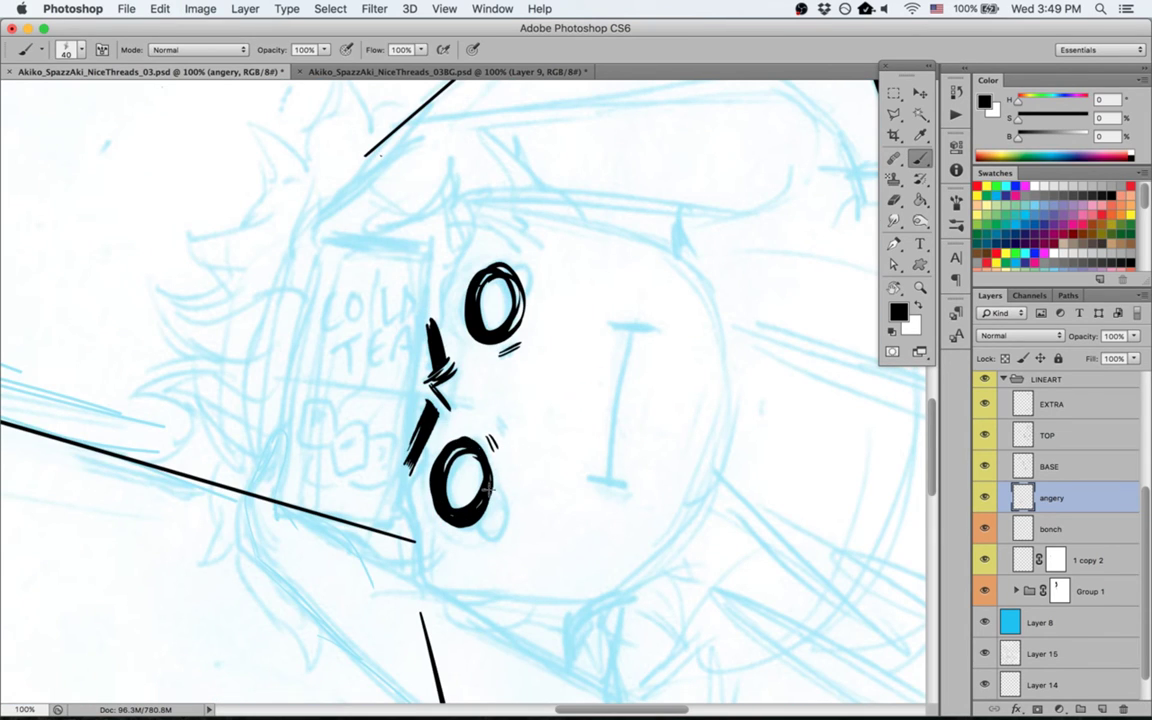
pyautogui.moveTo(488, 436); pyautogui.dragTo(490, 447)
pyautogui.moveTo(493, 435); pyautogui.dragTo(496, 446)
# Step: Clean up the insides of the eye rings and ink a thin oval teardrop at the lower outer edge of each eye
pyautogui.press('e')
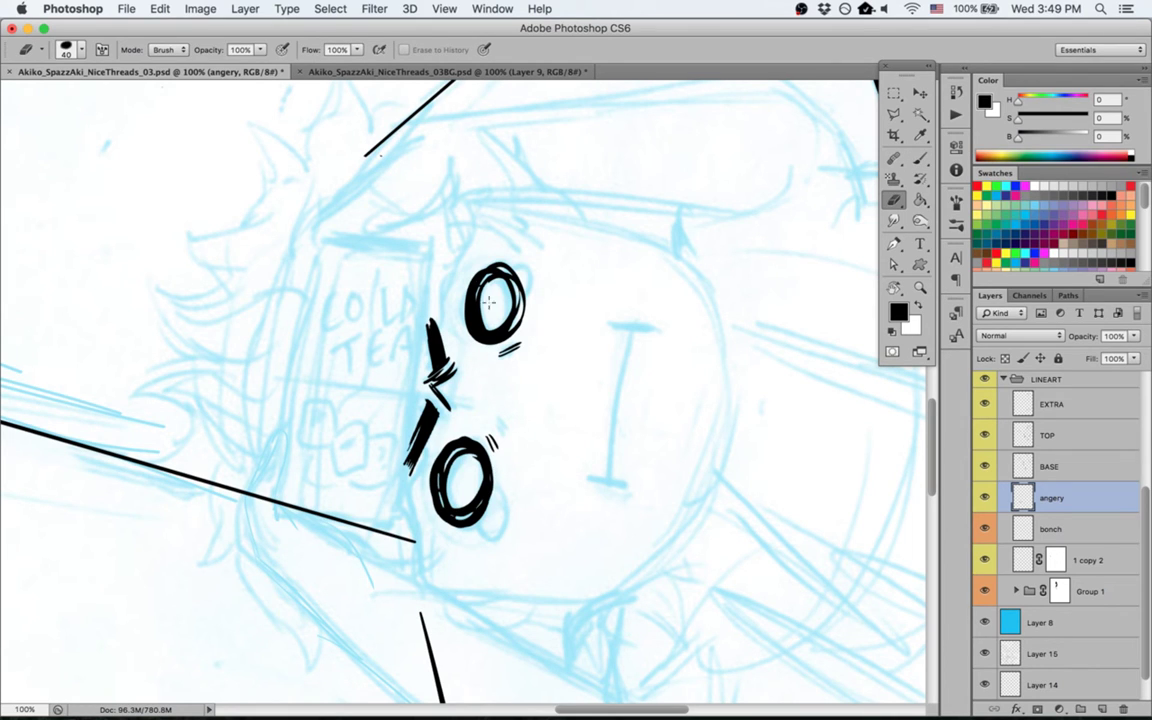
pyautogui.press('b')
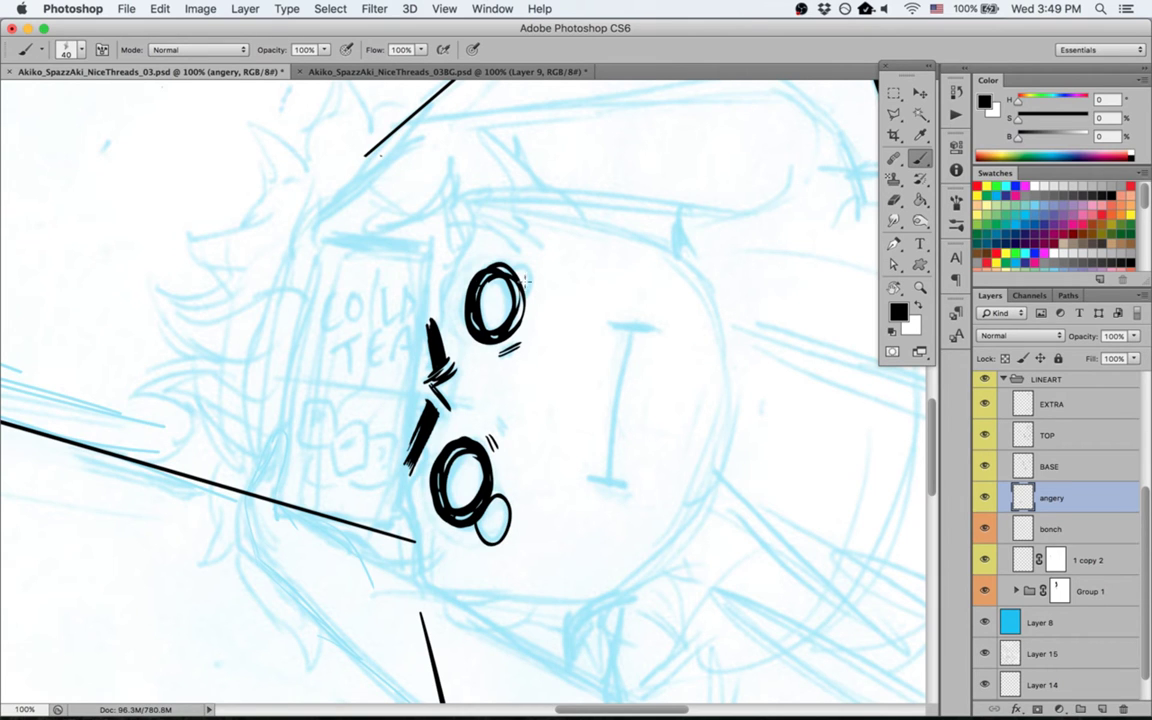
pyautogui.moveTo(517, 260); pyautogui.dragTo(520, 258)
pyautogui.press('Escape')
pyautogui.press('space')
pyautogui.moveTo(421, 427); pyautogui.dragTo(429, 335)
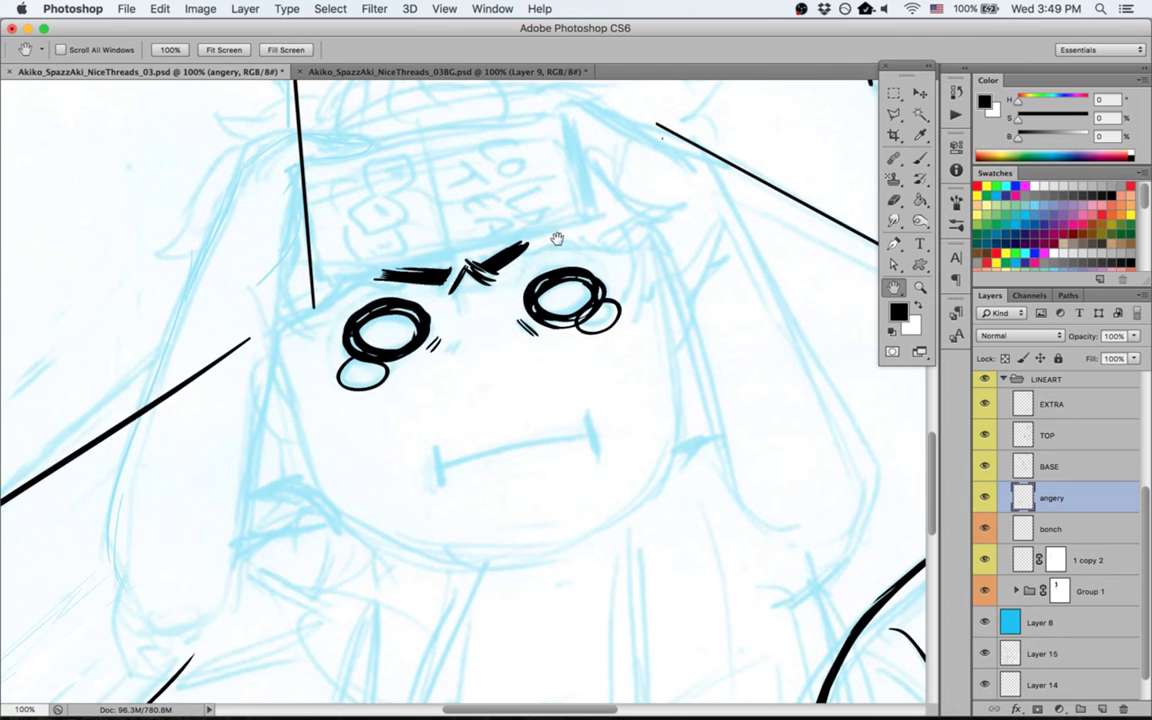
# Step: Lasso the right-hand eye and warp its upper part slightly upward to reshape it
pyautogui.press('m')
pyautogui.press('l')
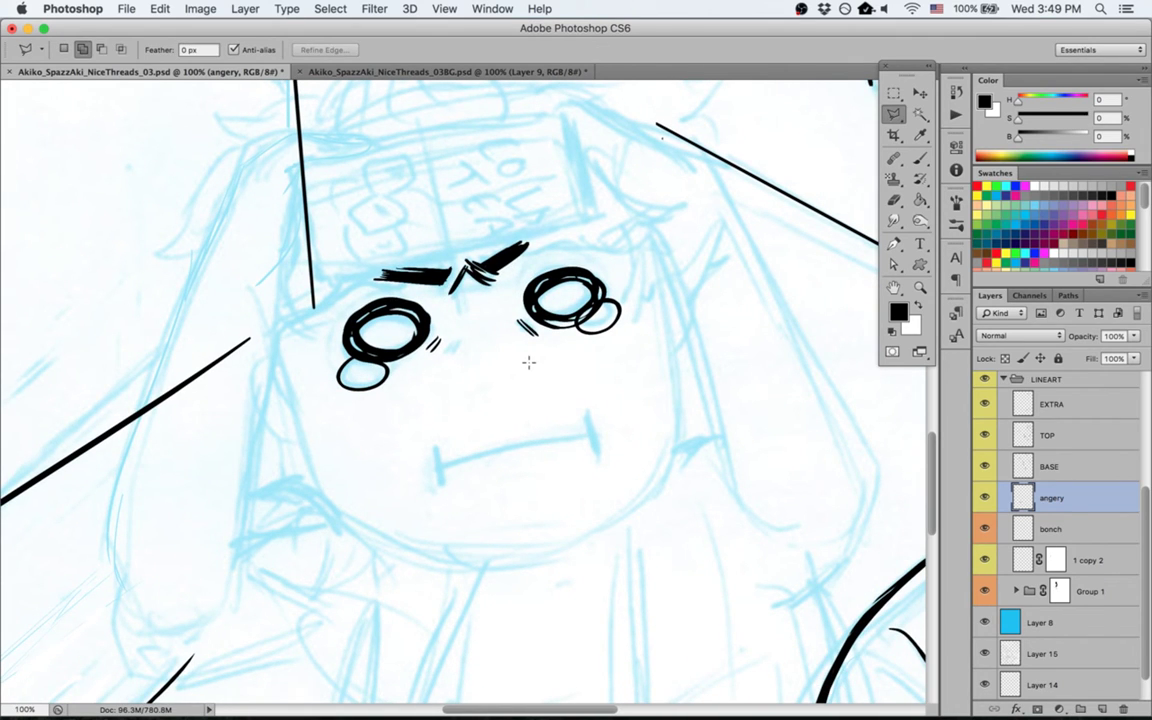
pyautogui.hotkey('shift', 'l')
pyautogui.hotkey('shift', 'l')
pyautogui.moveTo(571, 236); pyautogui.dragTo(565, 240)
pyautogui.press('v')
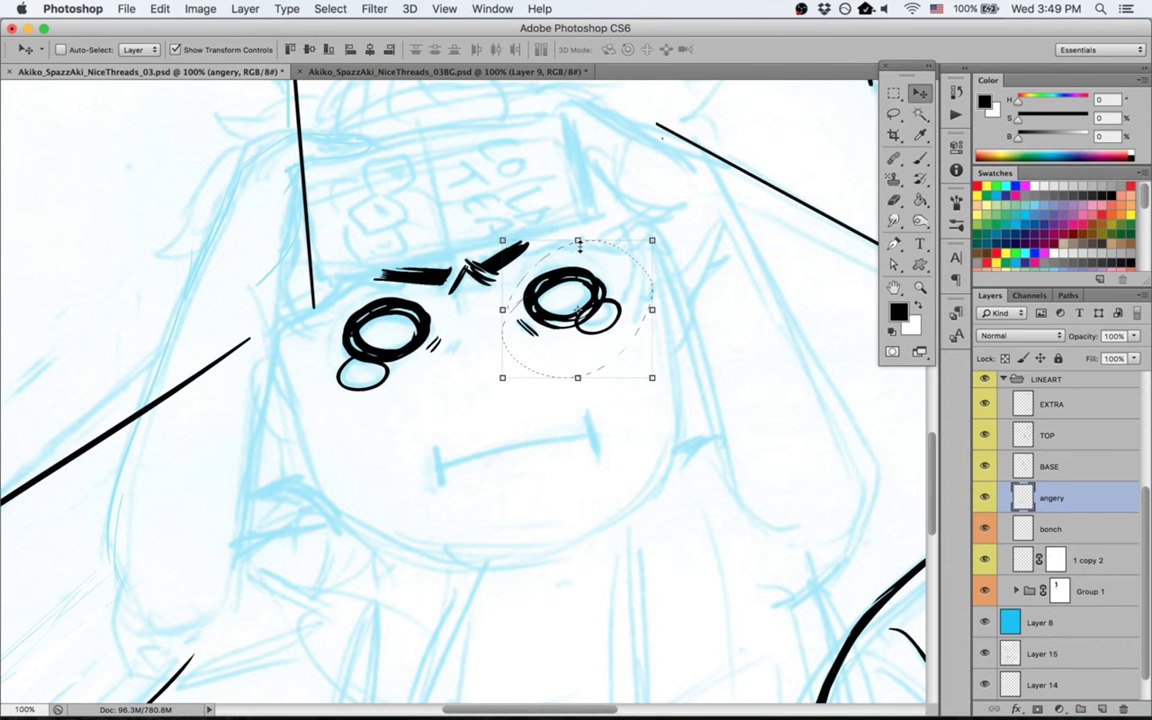
pyautogui.click(580, 247)
pyautogui.rightClick(569, 273)
pyautogui.click(591, 379)
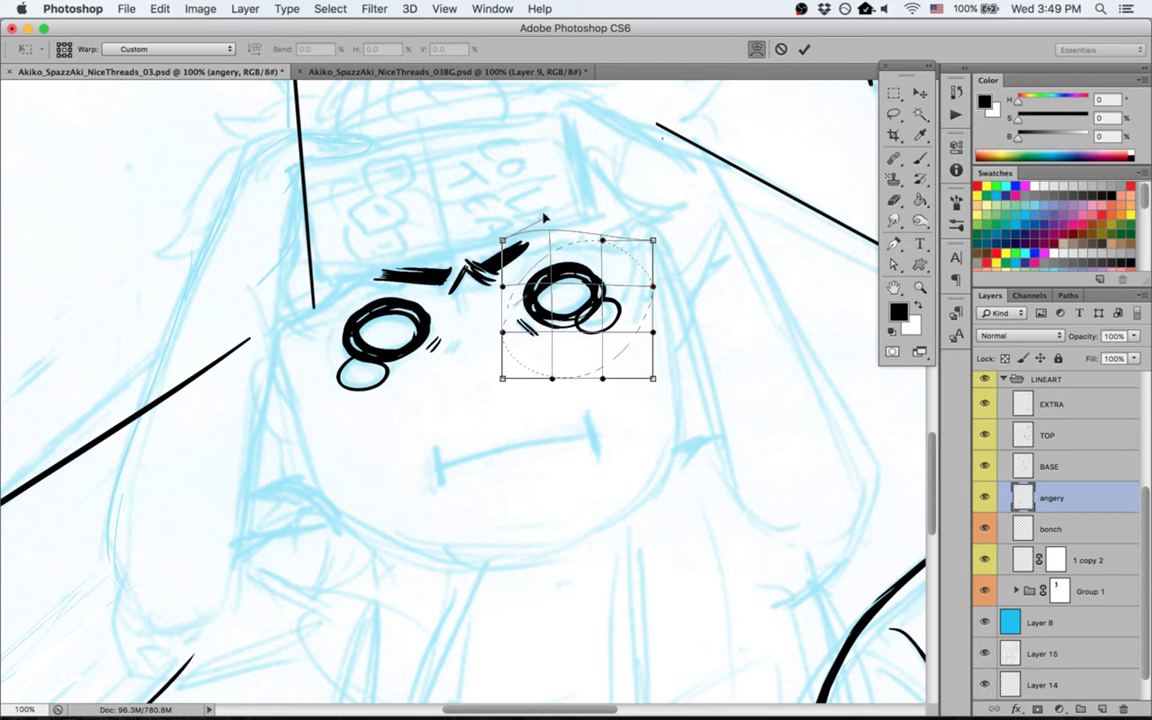
pyautogui.press('Return')
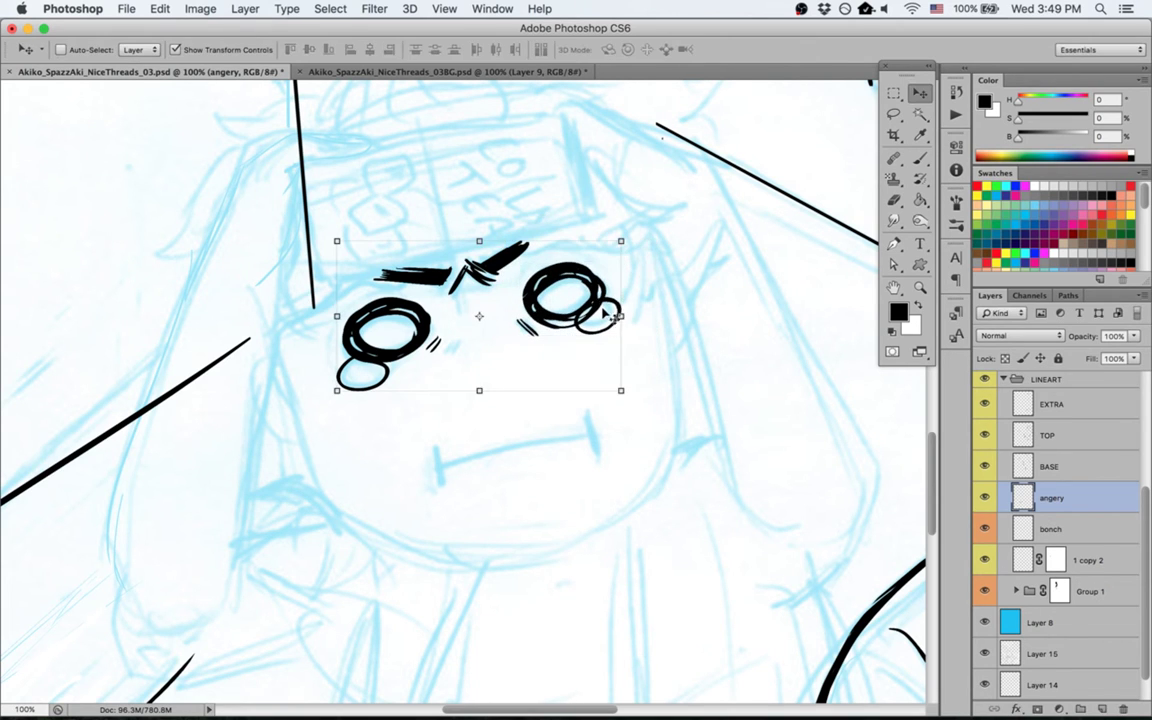
# Step: Ink the short vertical tick at the mouth's left end, replacing the first attempt
pyautogui.press('b')
pyautogui.moveTo(434, 448); pyautogui.dragTo(442, 494)
pyautogui.press('r')
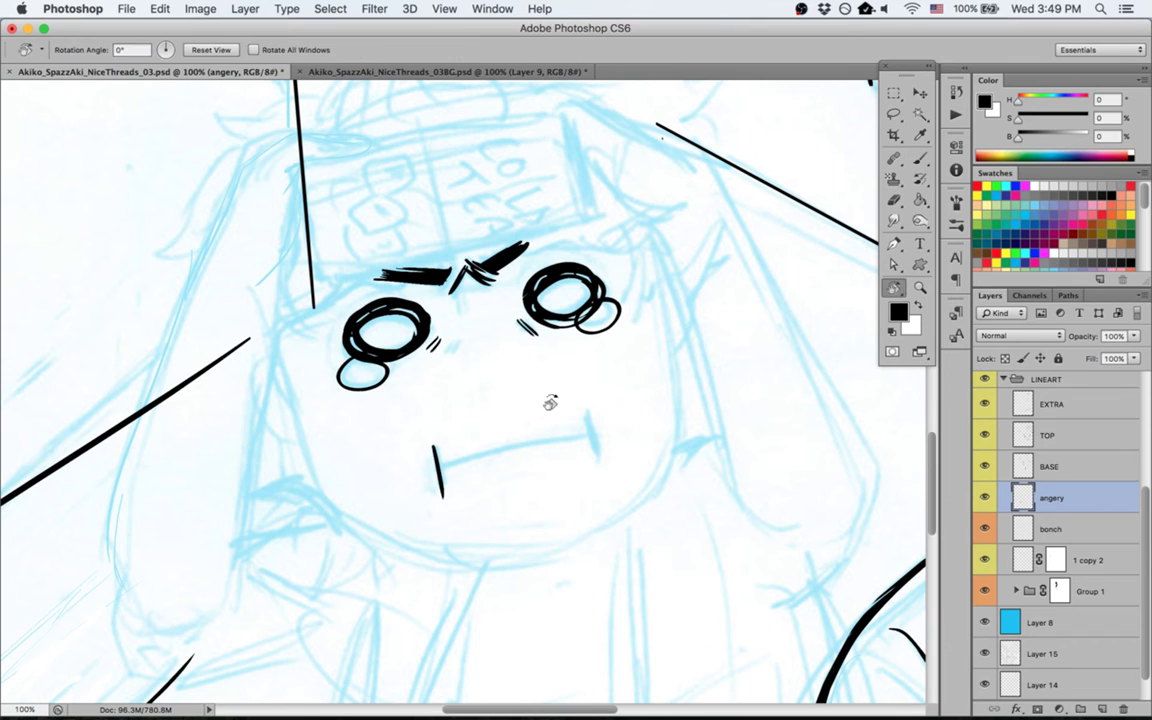
pyautogui.hotkey('ctrl', 'z')
pyautogui.press('b')
pyautogui.moveTo(437, 444); pyautogui.dragTo(440, 490)
# Step: Ink the mouth's curved line from the left tick along the sketch and close it with a tick at its right end
pyautogui.press('r')
pyautogui.moveTo(314, 538)
pyautogui.mouseDown()
pyautogui.moveTo(471, 442)
pyautogui.moveTo(618, 320)
pyautogui.mouseUp()
pyautogui.press('b')
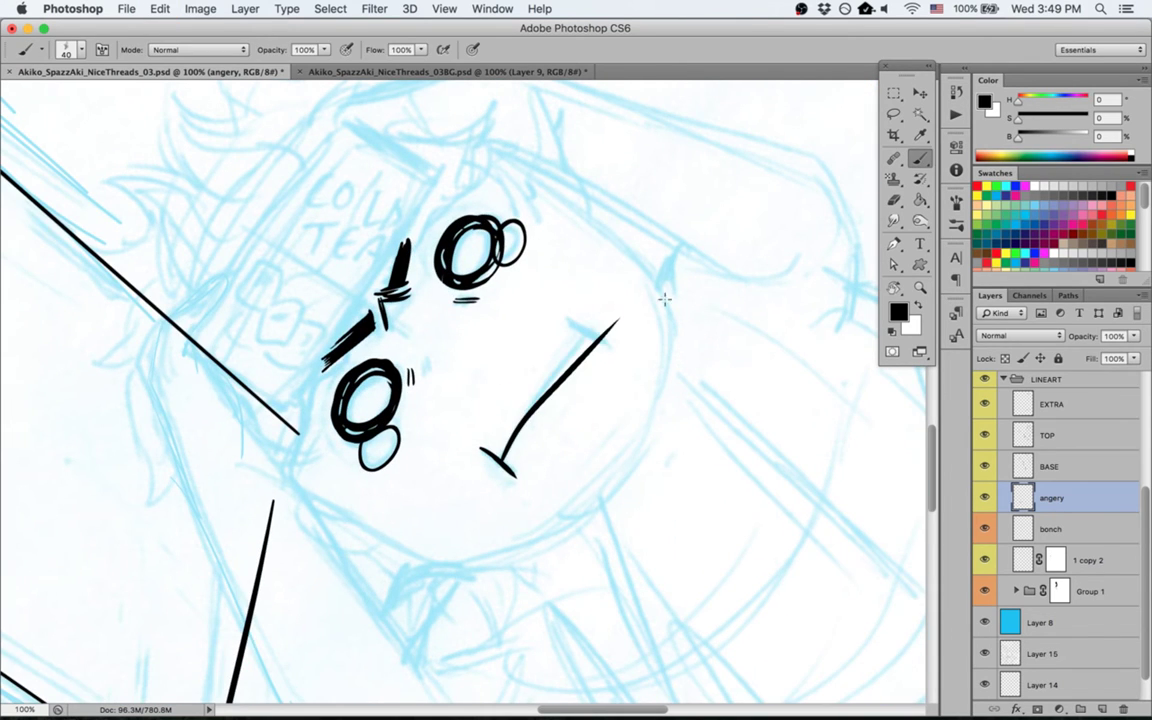
pyautogui.hotkey('ctrl', 'z')
pyautogui.moveTo(503, 462); pyautogui.dragTo(617, 312)
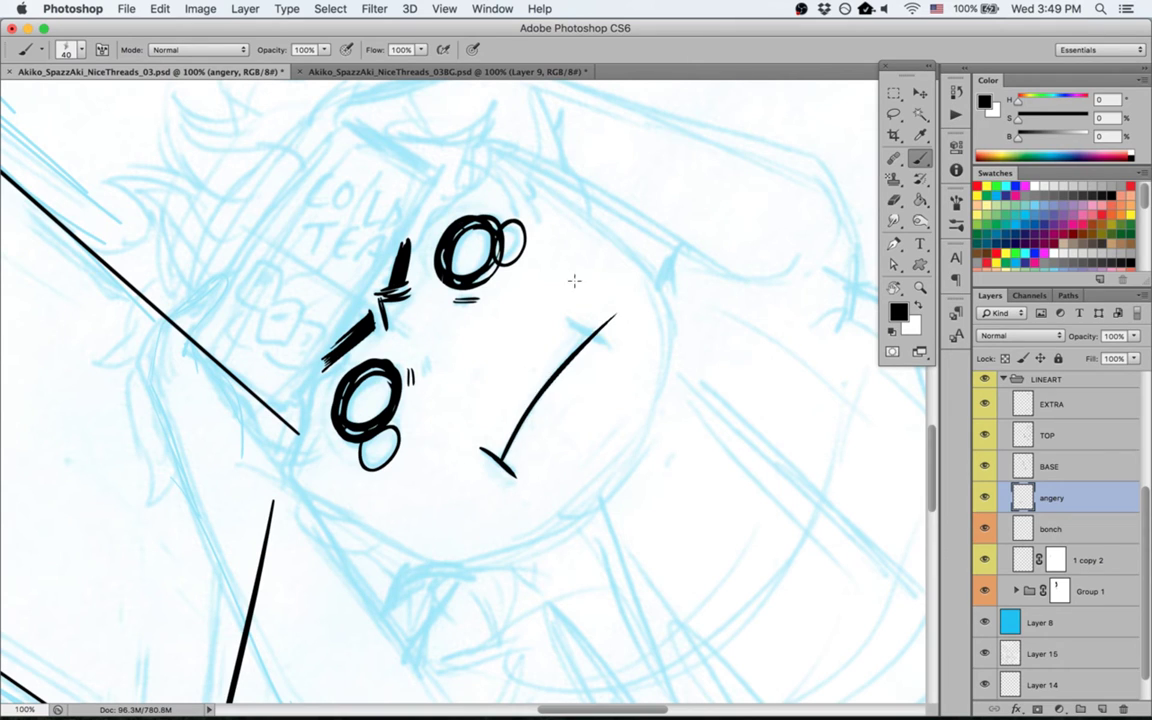
pyautogui.press('super+z')
pyautogui.press('super+z')
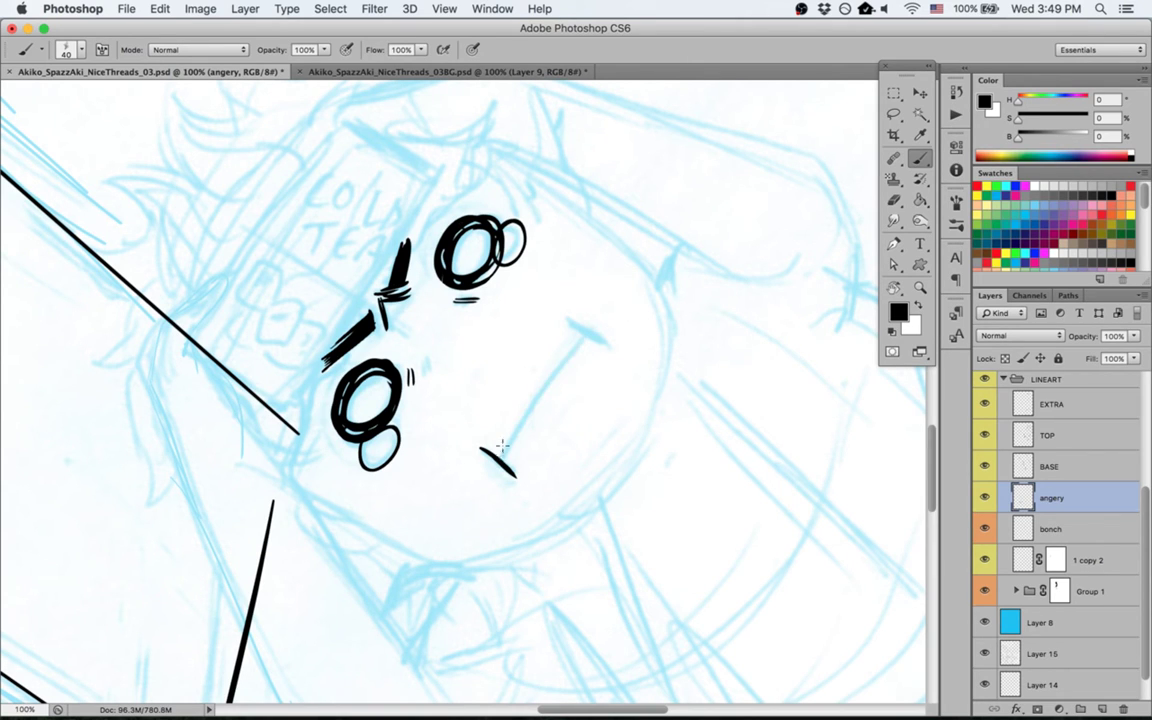
pyautogui.moveTo(505, 455)
pyautogui.mouseDown()
pyautogui.moveTo(593, 335)
pyautogui.moveTo(609, 346)
pyautogui.mouseUp()
pyautogui.press('e')
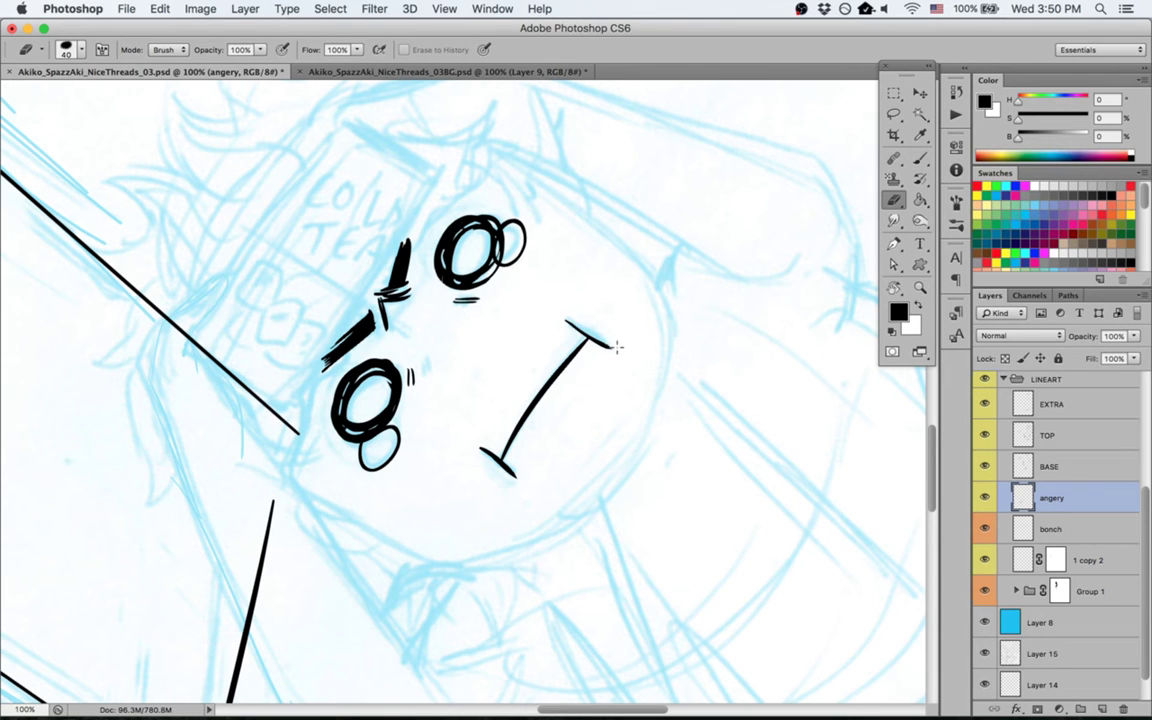
pyautogui.press('Escape')
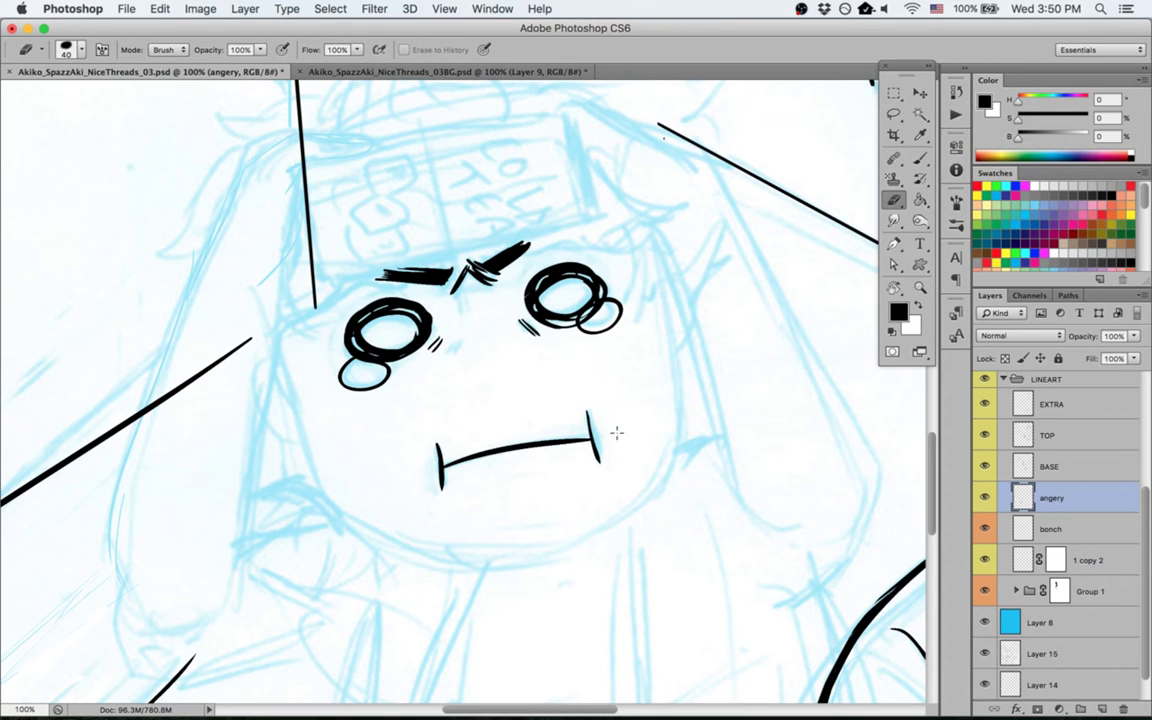
# Step: Thicken the mouth's right tick and the line where it joins that tick
pyautogui.press('b')
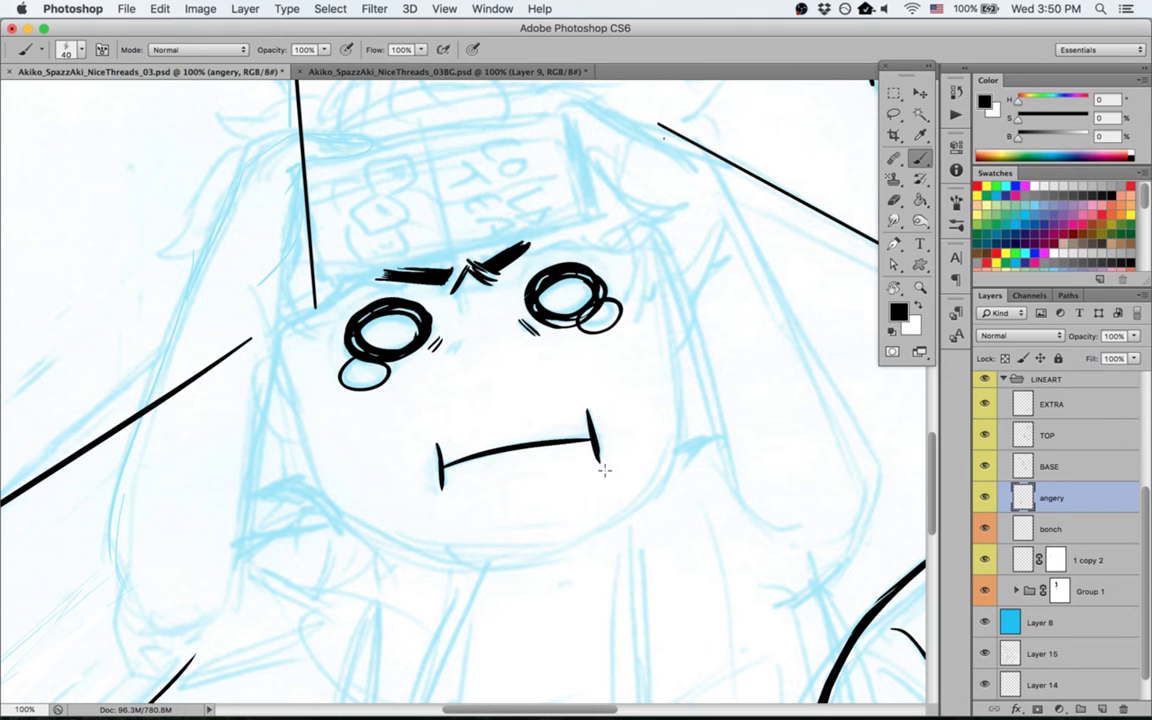
pyautogui.press('r')
pyautogui.moveTo(411, 576)
pyautogui.mouseDown()
pyautogui.moveTo(733, 440)
pyautogui.moveTo(740, 455)
pyautogui.mouseUp()
pyautogui.moveTo(527, 269); pyautogui.dragTo(530, 332)
pyautogui.press('super+z')
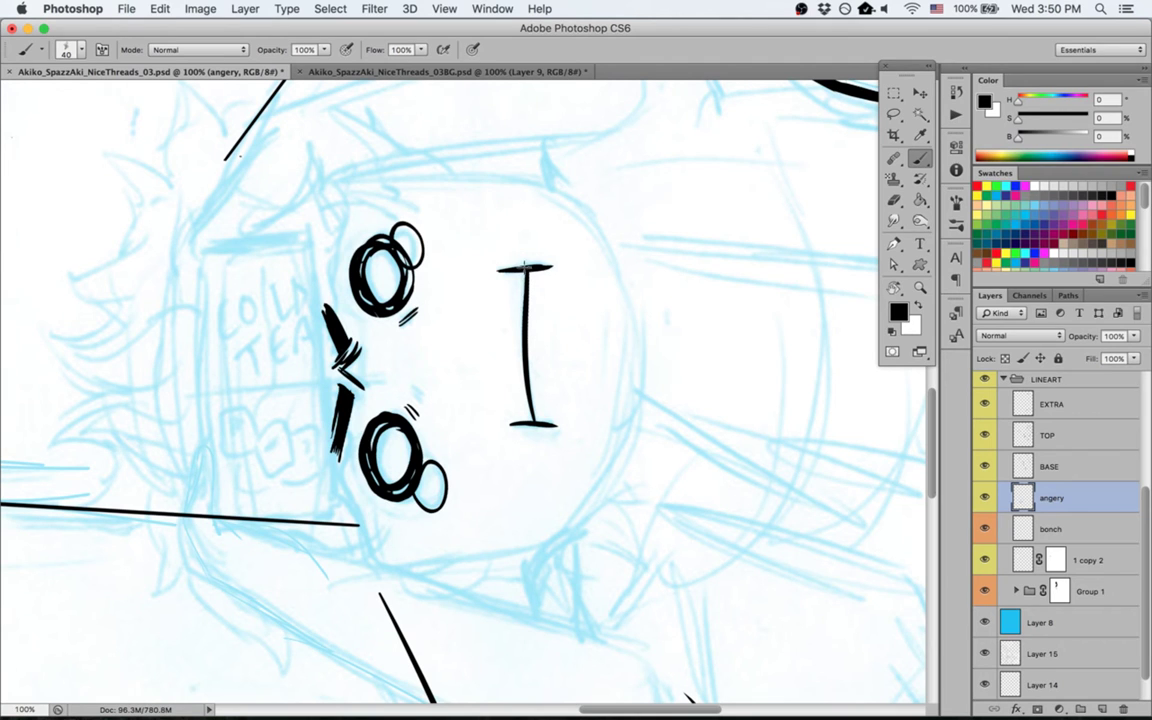
pyautogui.press('Escape')
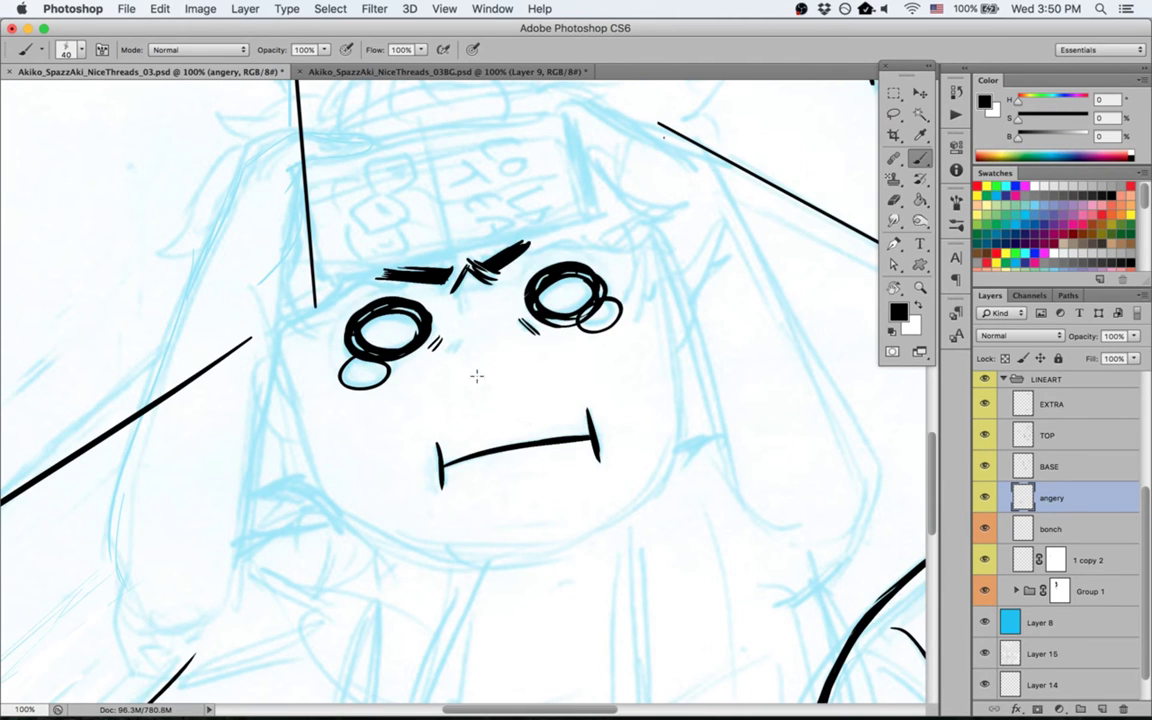
# Step: Select the inked mouth, and its right end separately, and shift them slightly to the left
pyautogui.press('m')
pyautogui.moveTo(413, 408); pyautogui.dragTo(692, 522)
pyautogui.press('v')
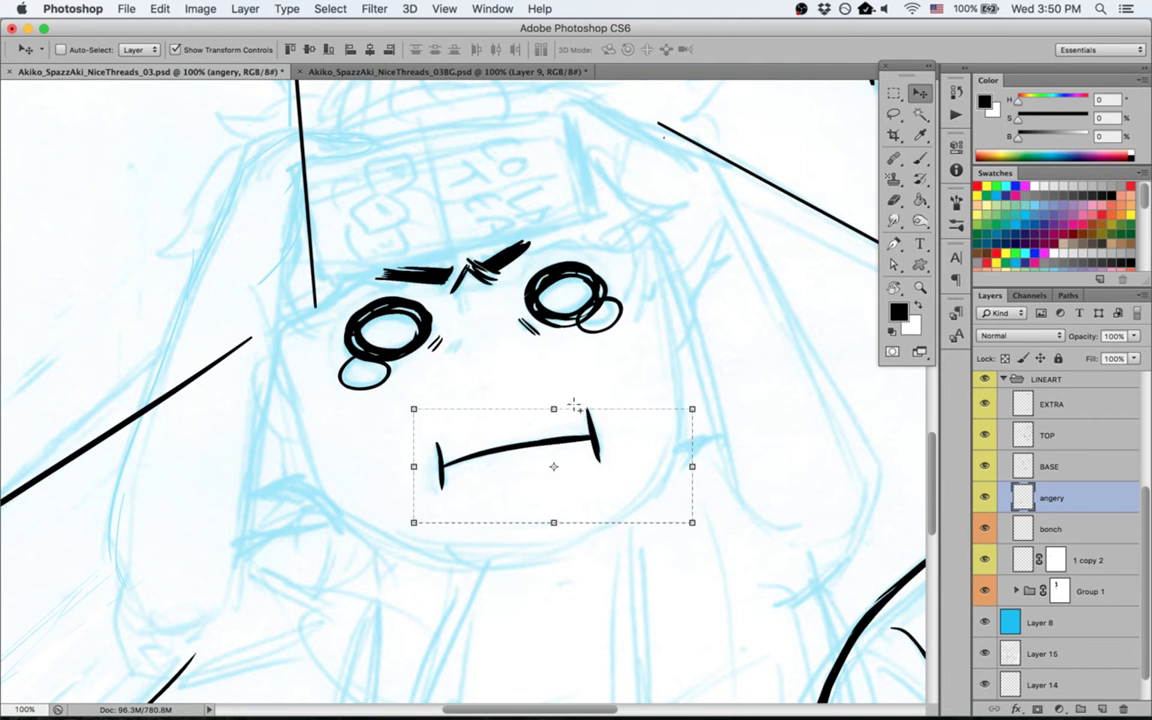
pyautogui.press('m')
pyautogui.moveTo(562, 391)
pyautogui.mouseDown()
pyautogui.moveTo(638, 450)
pyautogui.moveTo(629, 458)
pyautogui.moveTo(640, 458)
pyautogui.moveTo(635, 442)
pyautogui.mouseUp()
pyautogui.press('v')
pyautogui.press('b')
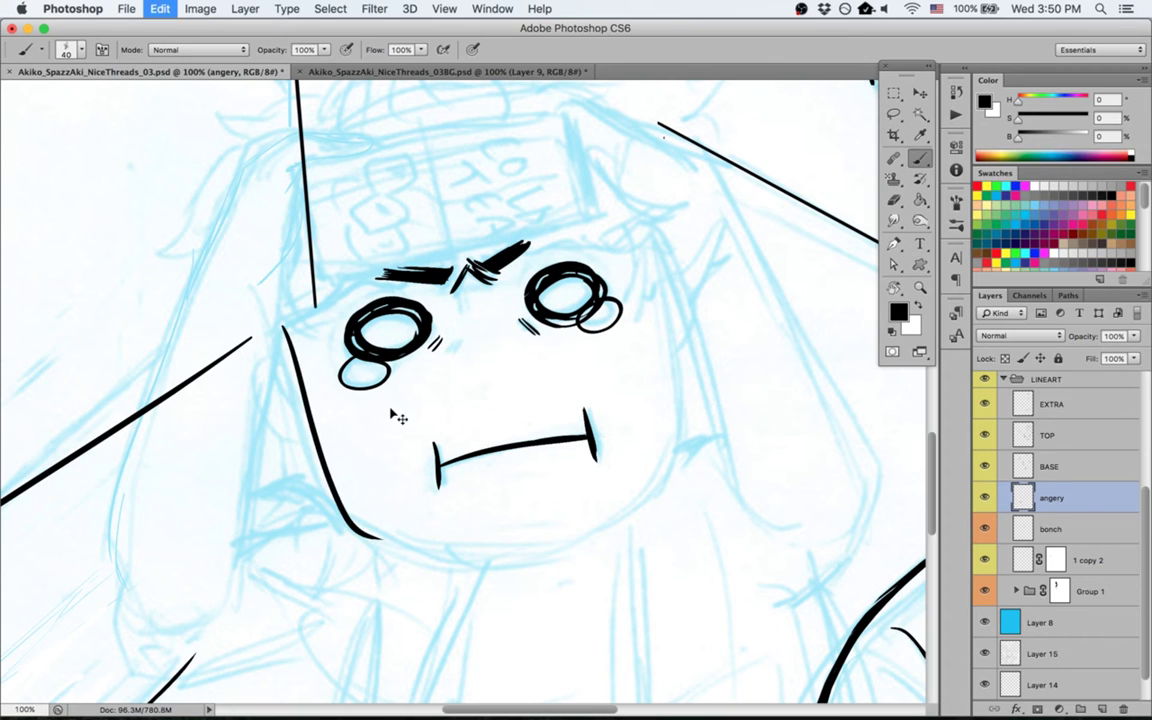
# Step: Ink the face's right contour from the temple down to the jaw along the sketch, replacing the first attempt
pyautogui.moveTo(650, 246); pyautogui.dragTo(682, 500)
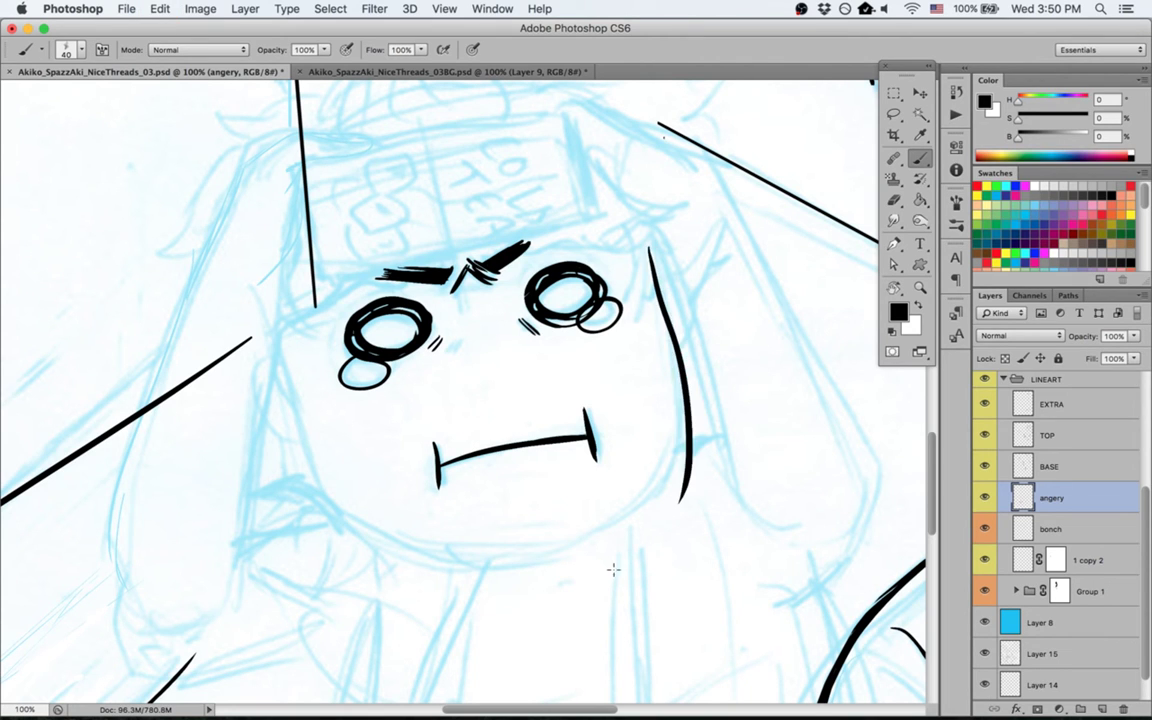
pyautogui.press('super+z')
pyautogui.moveTo(651, 243); pyautogui.dragTo(676, 412)
# Step: Ink the face's left contour from the temple down the cheek, redoing the stroke until it follows the sketch
pyautogui.press('r')
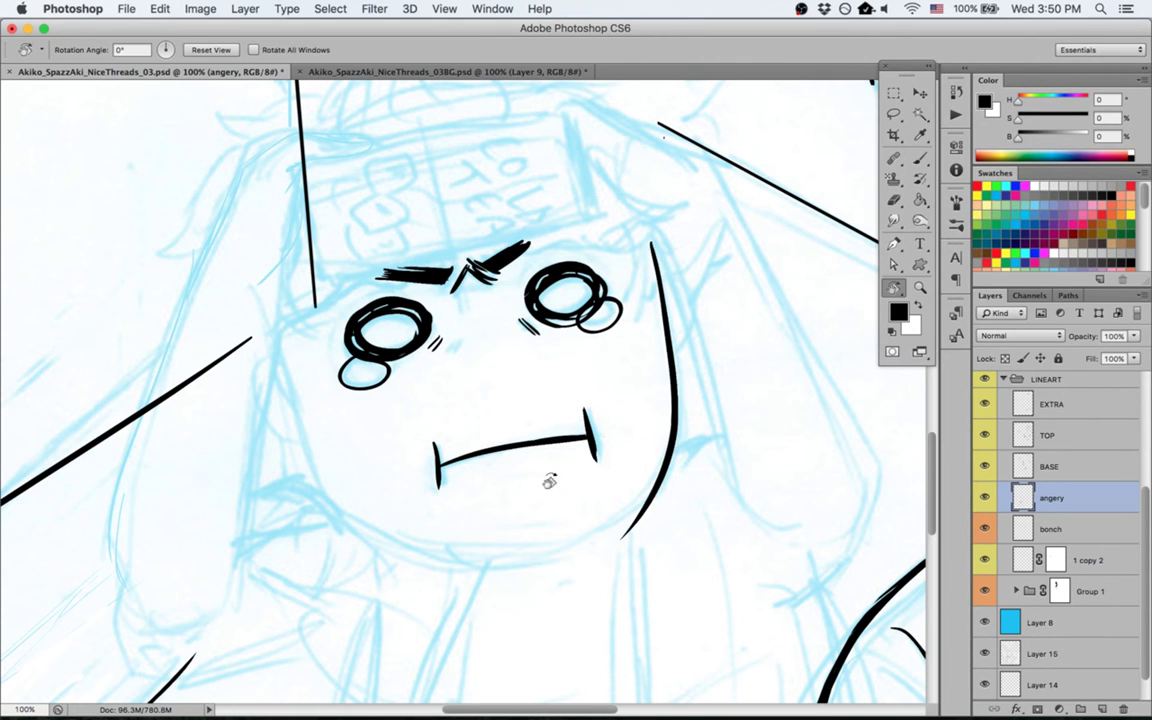
pyautogui.moveTo(185, 239)
pyautogui.mouseDown()
pyautogui.moveTo(362, 238)
pyautogui.moveTo(270, 400)
pyautogui.mouseUp()
pyautogui.press('super+z')
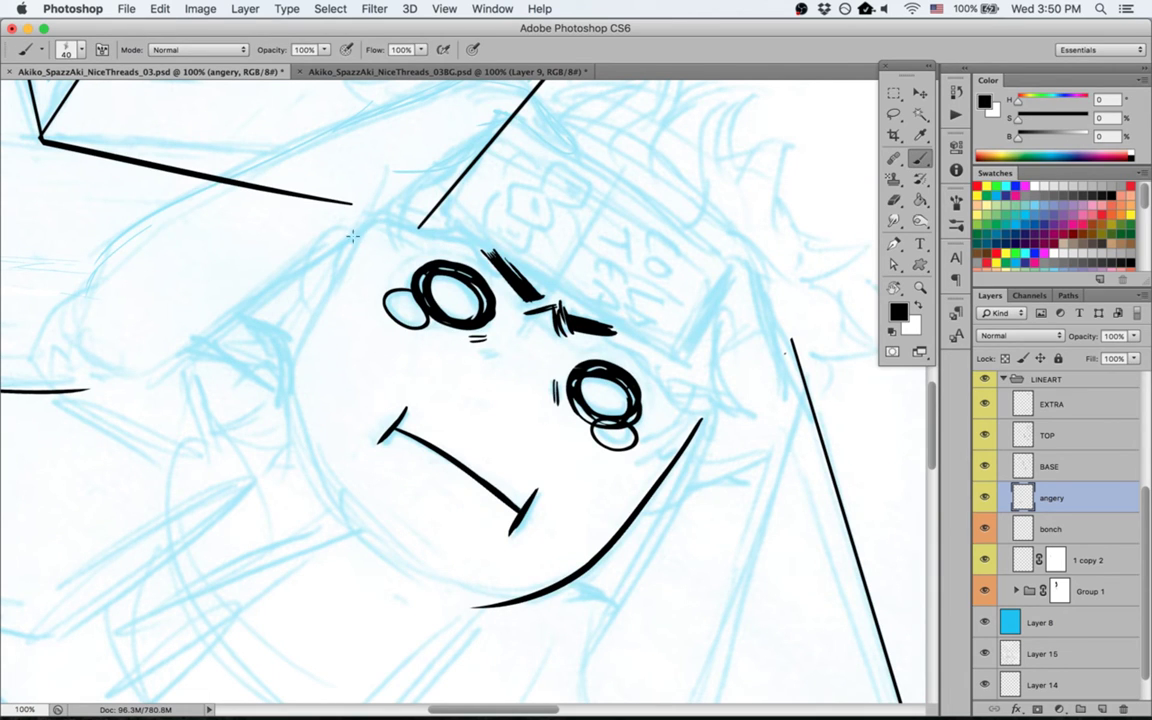
pyautogui.moveTo(340, 200); pyautogui.dragTo(270, 398)
pyautogui.press('super+z')
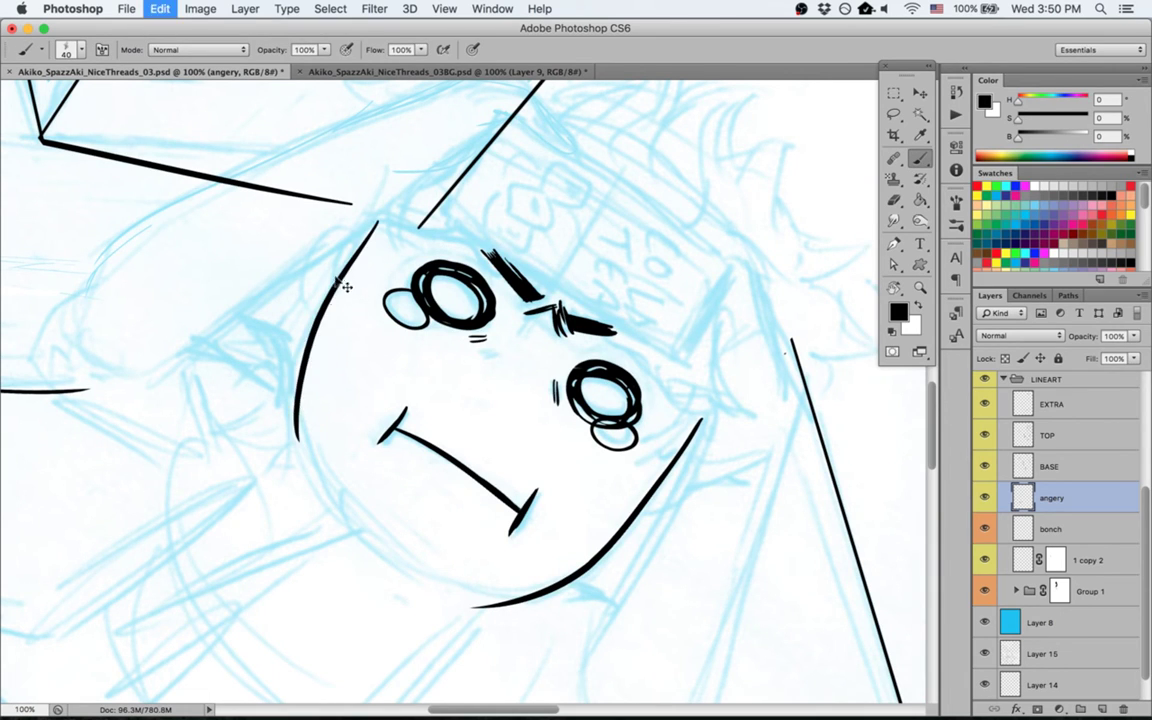
pyautogui.moveTo(378, 225); pyautogui.dragTo(290, 420)
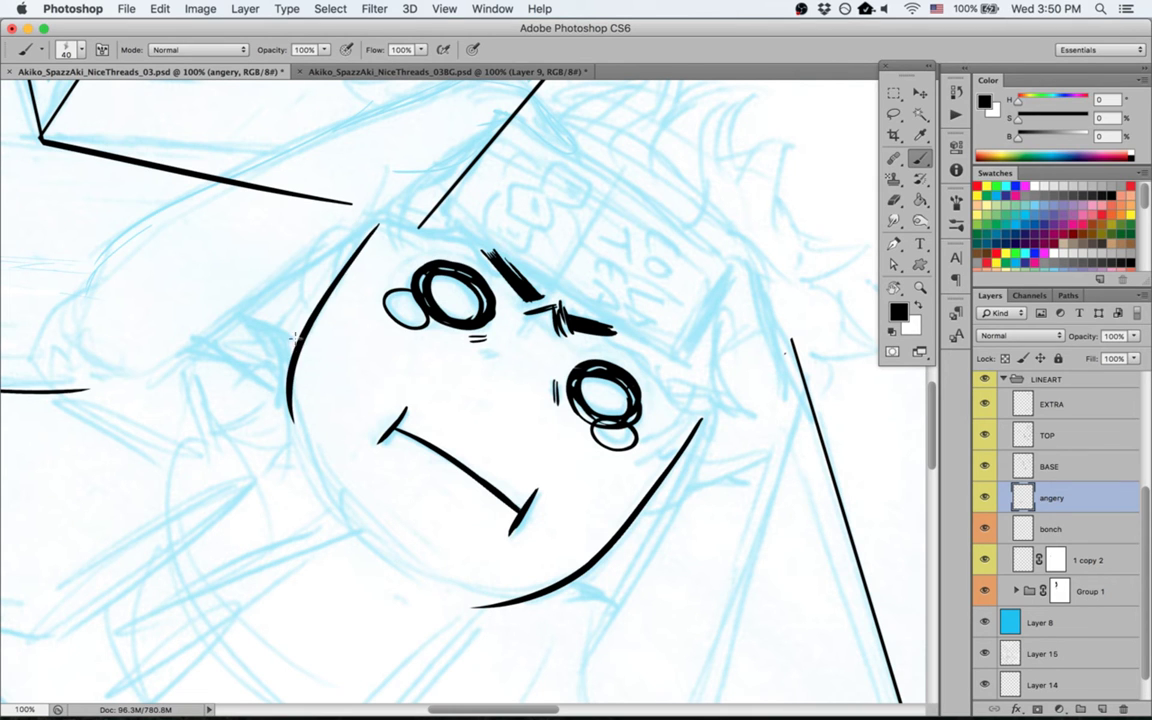
# Step: Ink the chin curve joining both sides of the face and clean up its junction with the right jaw line
pyautogui.press('r')
pyautogui.moveTo(357, 504)
pyautogui.mouseDown()
pyautogui.moveTo(303, 193)
pyautogui.moveTo(325, 351)
pyautogui.moveTo(308, 540)
pyautogui.mouseUp()
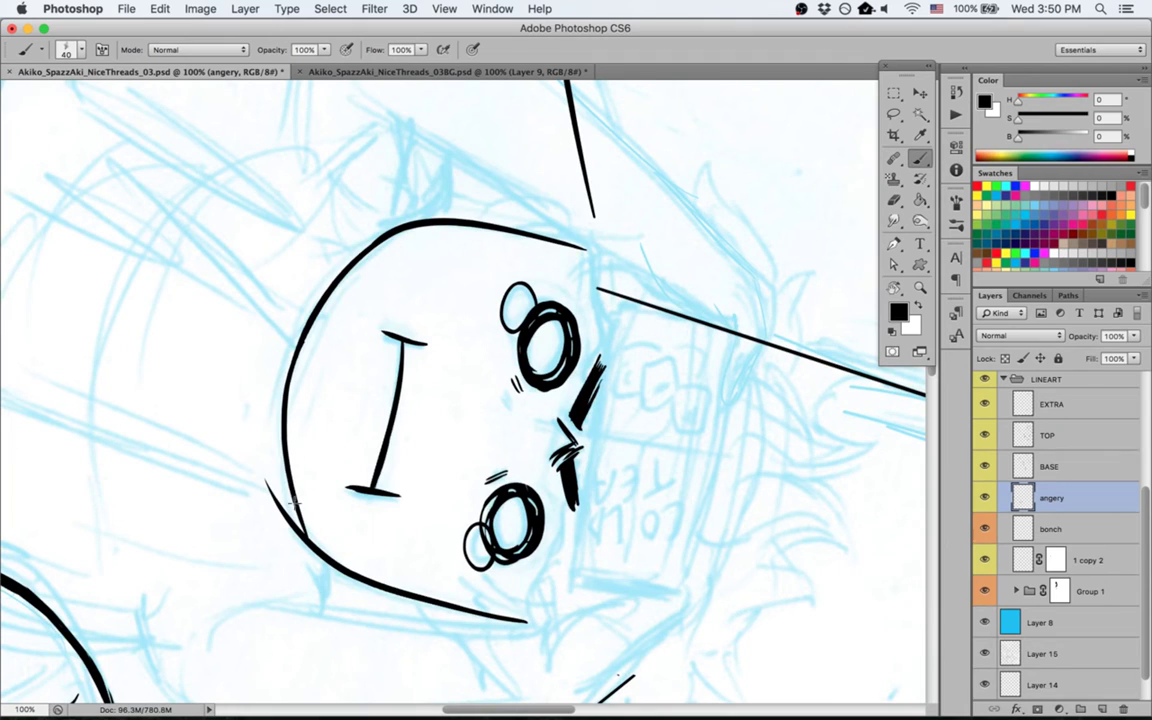
pyautogui.moveTo(290, 462); pyautogui.dragTo(338, 580)
pyautogui.press('super+z')
pyautogui.moveTo(284, 420); pyautogui.dragTo(314, 548)
pyautogui.press('e')
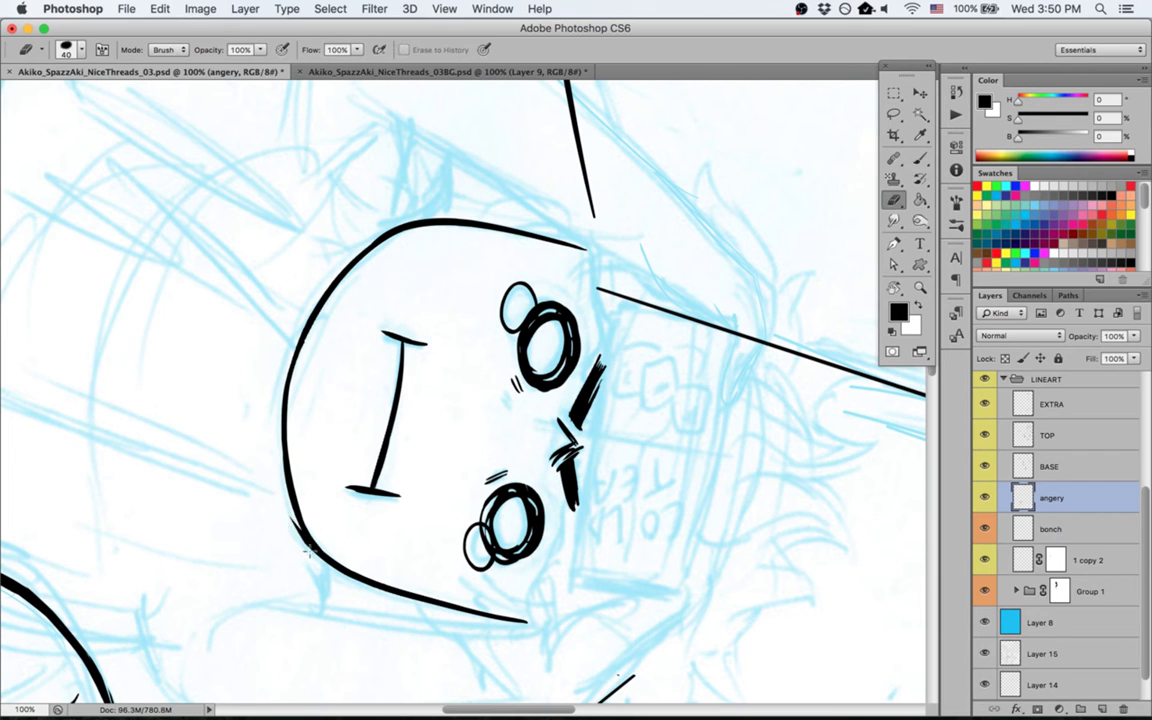
pyautogui.press('Escape')
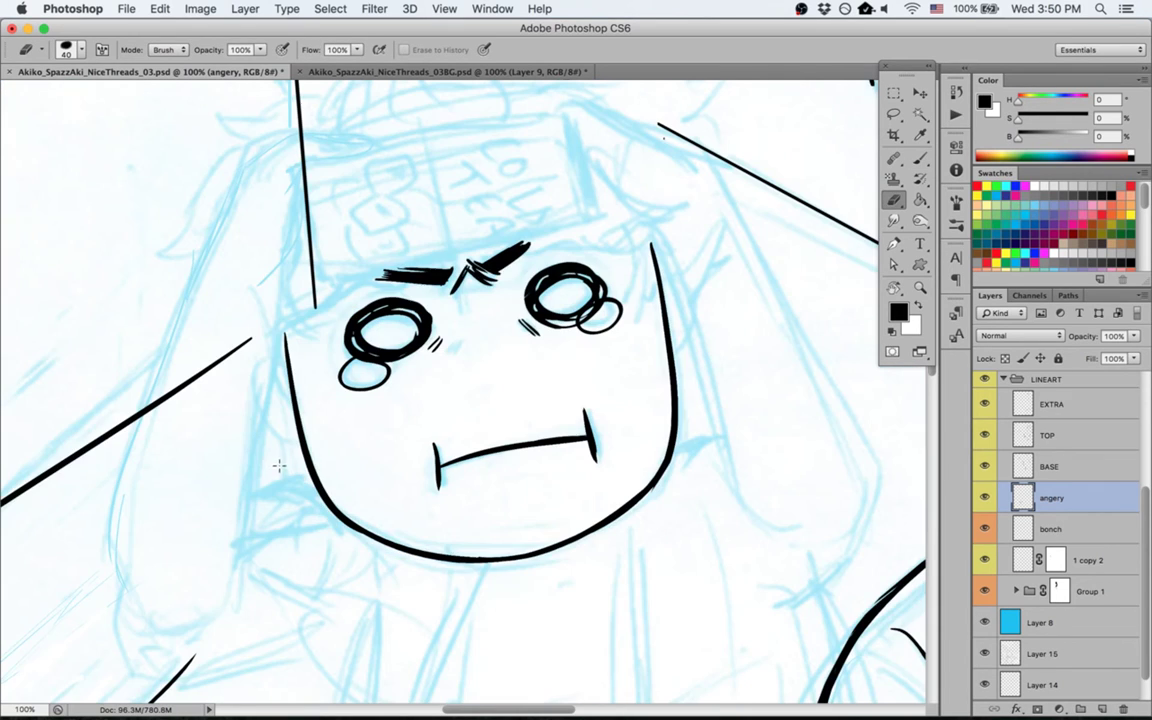
pyautogui.press('space')
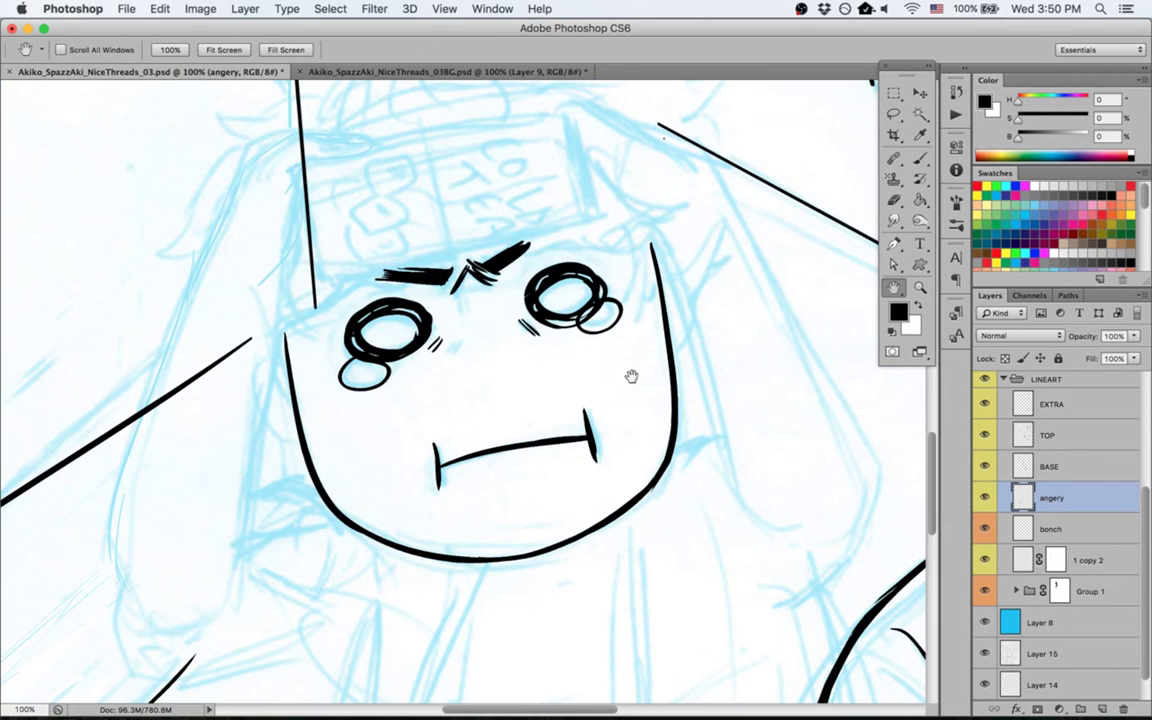
# Step: Select the right side of the face contour without the mouth and warp its lower jaw curve slightly outward
pyautogui.press('l')
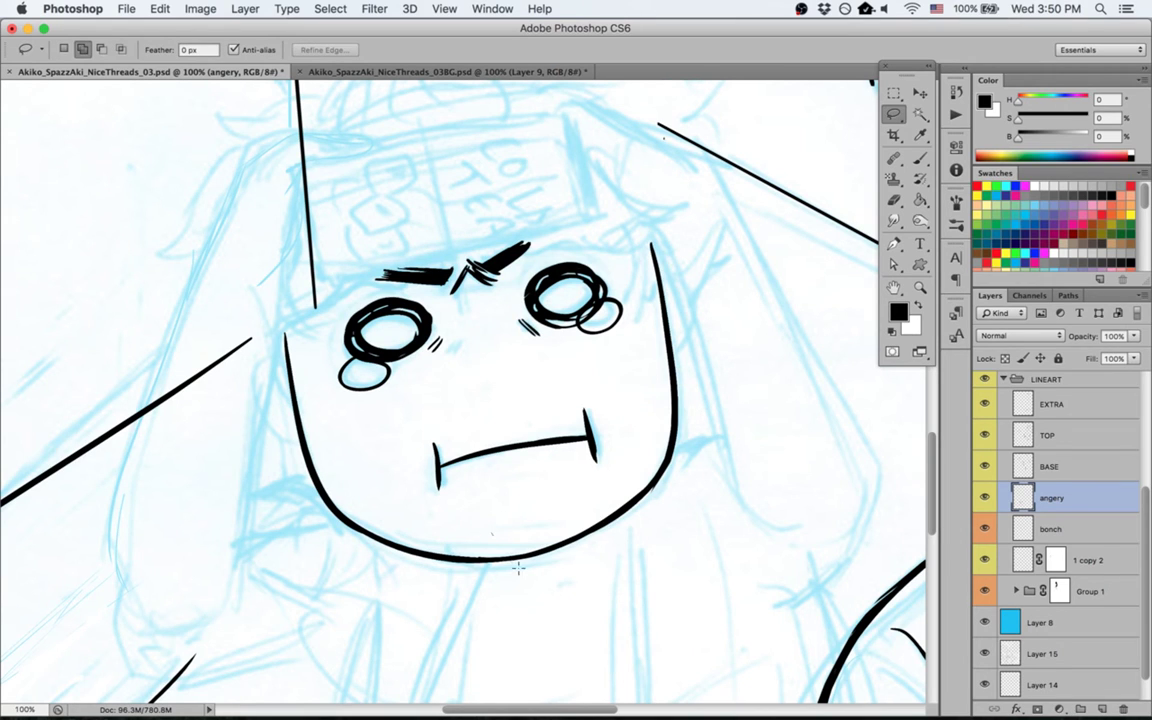
pyautogui.moveTo(518, 568)
pyautogui.mouseDown()
pyautogui.moveTo(715, 330)
pyautogui.moveTo(640, 250)
pyautogui.moveTo(640, 325)
pyautogui.mouseUp()
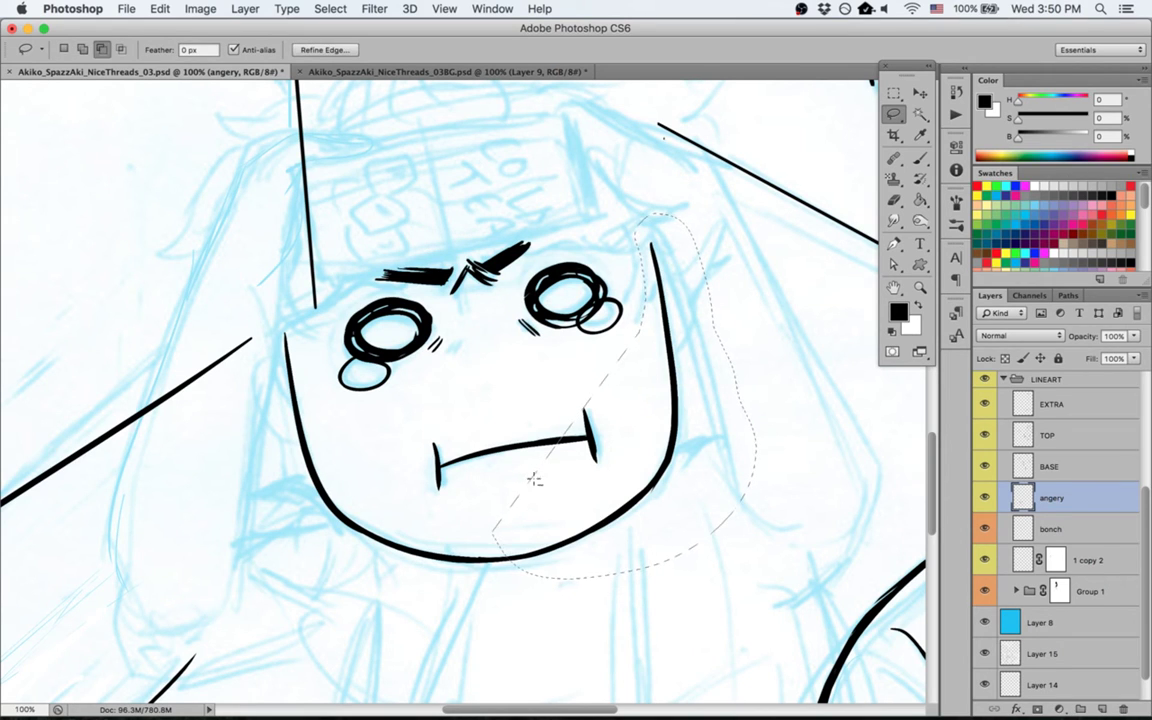
pyautogui.moveTo(500, 522)
pyautogui.mouseDown()
pyautogui.moveTo(608, 474)
pyautogui.moveTo(638, 364)
pyautogui.moveTo(599, 352)
pyautogui.moveTo(566, 421)
pyautogui.mouseUp()
pyautogui.press('v')
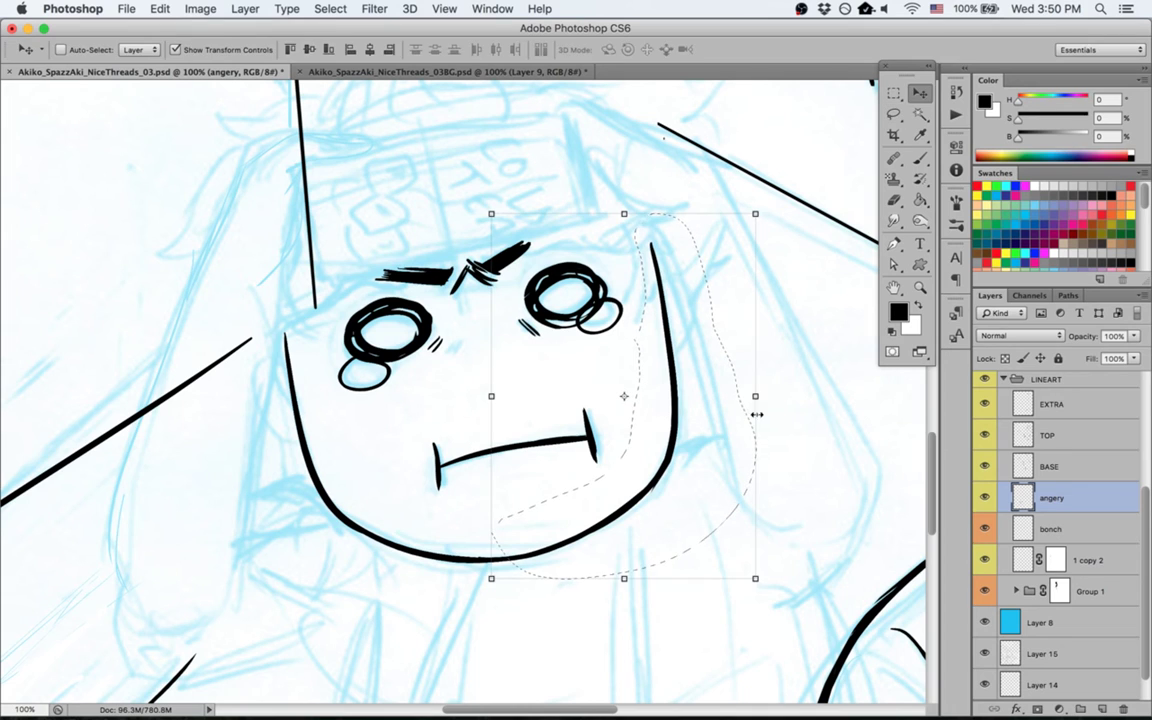
pyautogui.click(757, 392)
pyautogui.rightClick(686, 429)
pyautogui.click(724, 536)
pyautogui.moveTo(692, 505); pyautogui.dragTo(702, 513)
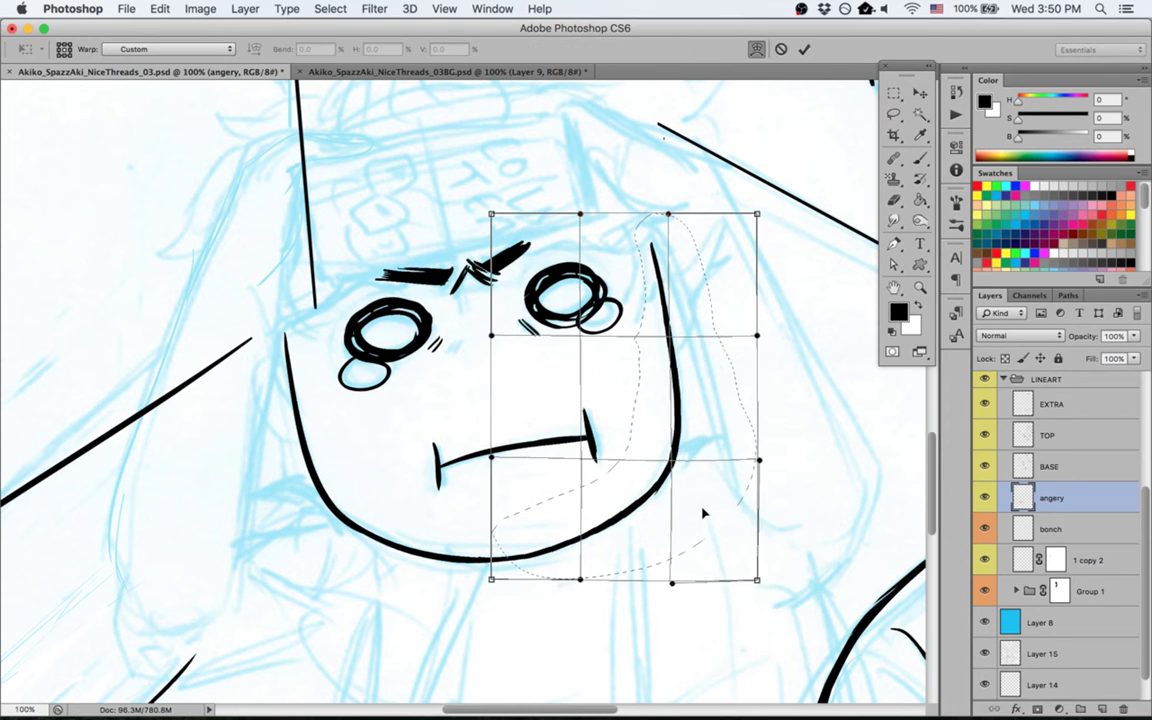
pyautogui.press('Return')
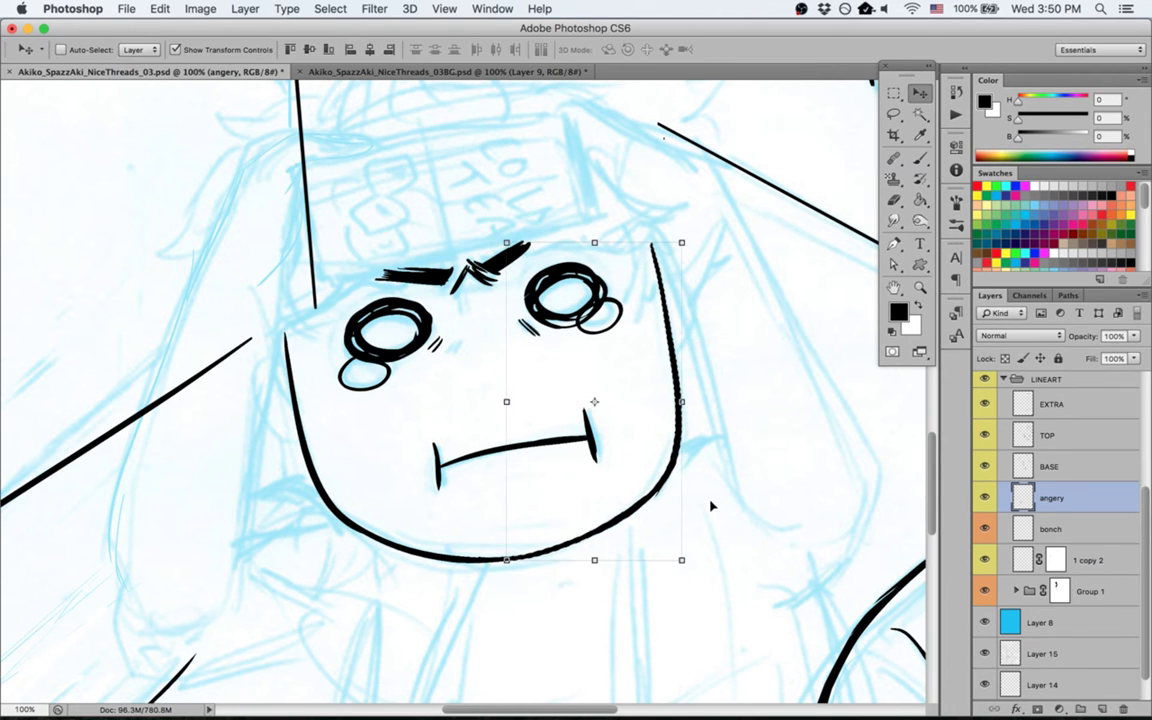
# Step: Clean up the mouth's left tick and erase the peak joining the crease lines between the eyebrows
pyautogui.press('e')
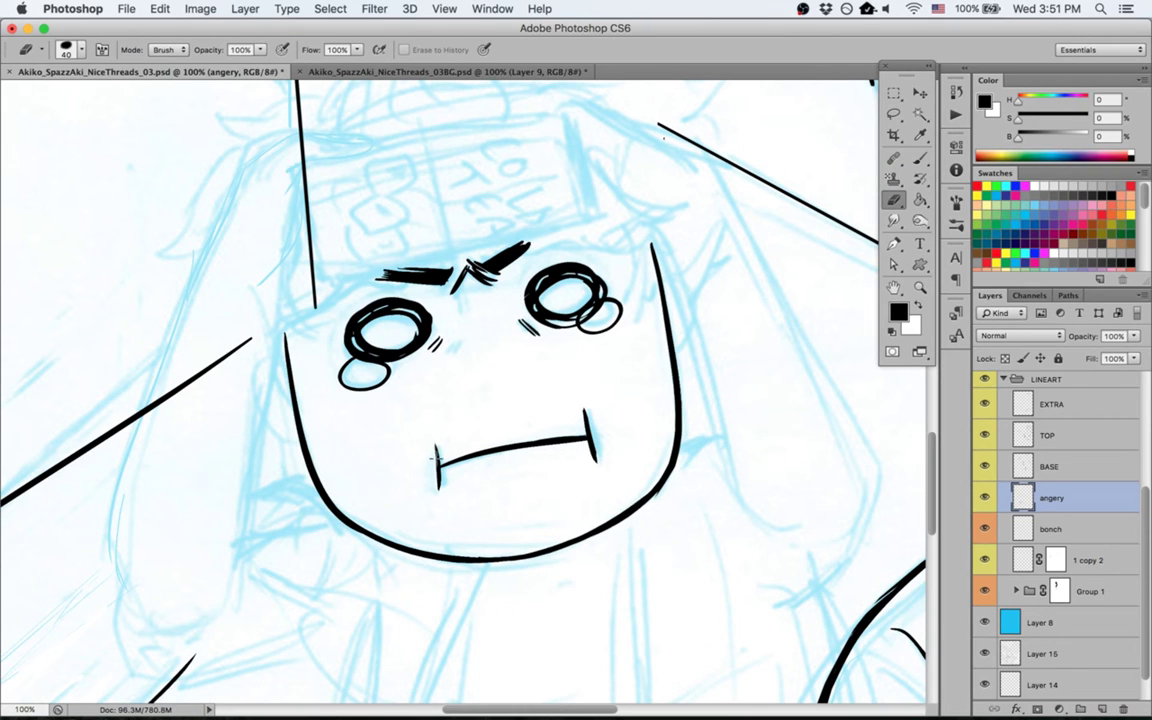
pyautogui.press('b')
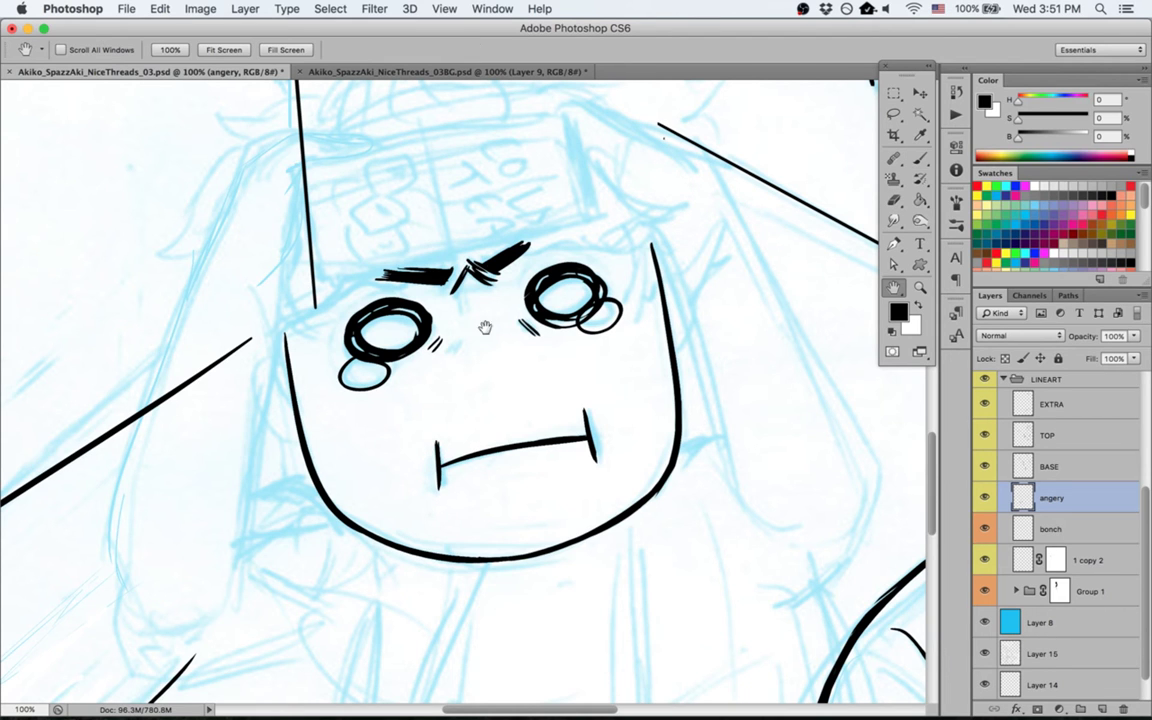
pyautogui.moveTo(488, 348); pyautogui.dragTo(514, 350)
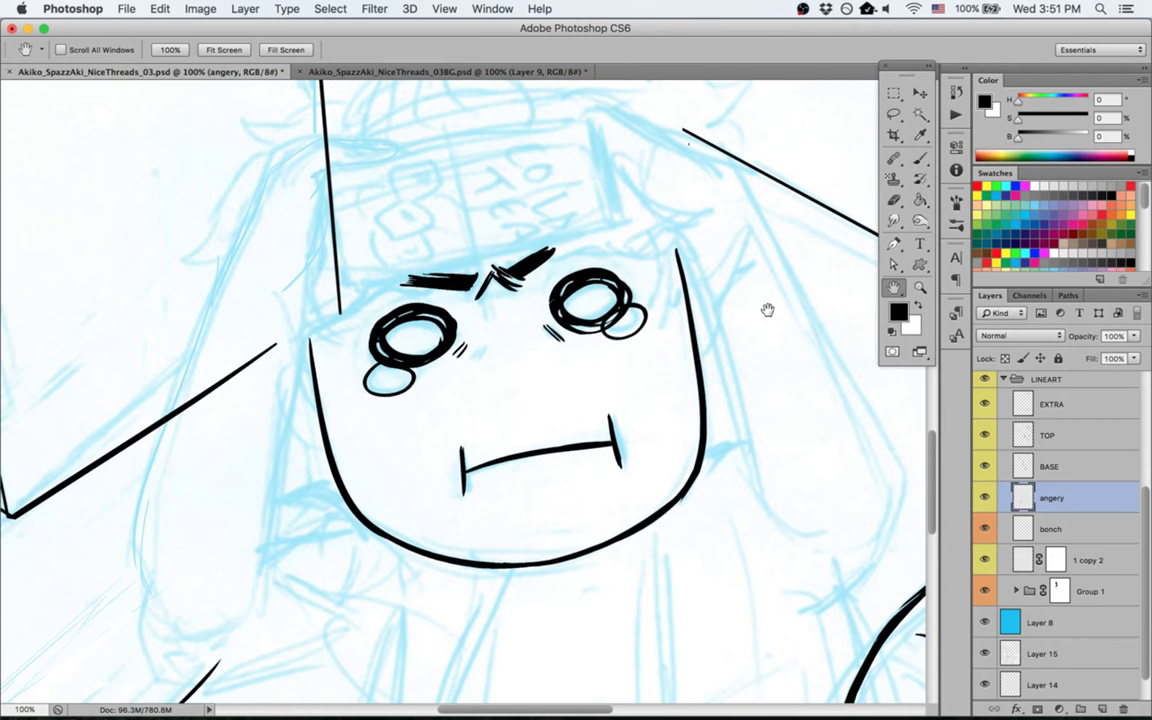
pyautogui.moveTo(759, 289); pyautogui.dragTo(684, 296)
pyautogui.moveTo(589, 224)
pyautogui.mouseDown()
pyautogui.moveTo(628, 275)
pyautogui.moveTo(685, 295)
pyautogui.mouseUp()
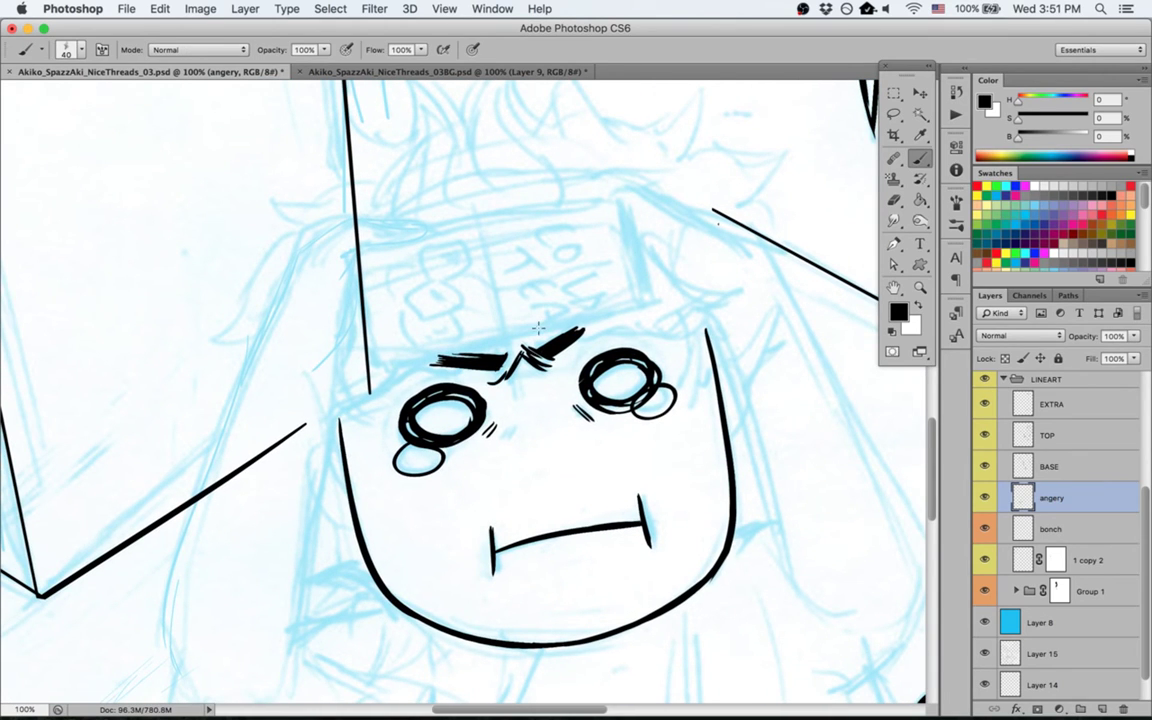
pyautogui.press('e')
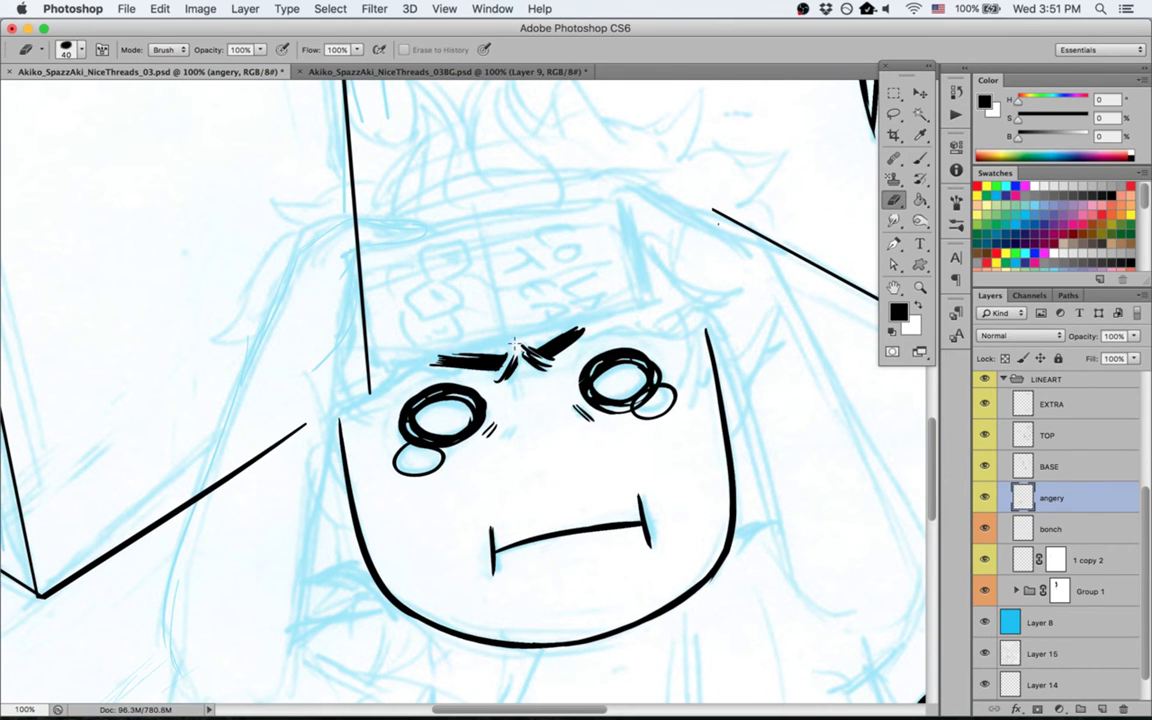
pyautogui.moveTo(656, 296); pyautogui.dragTo(817, 196)
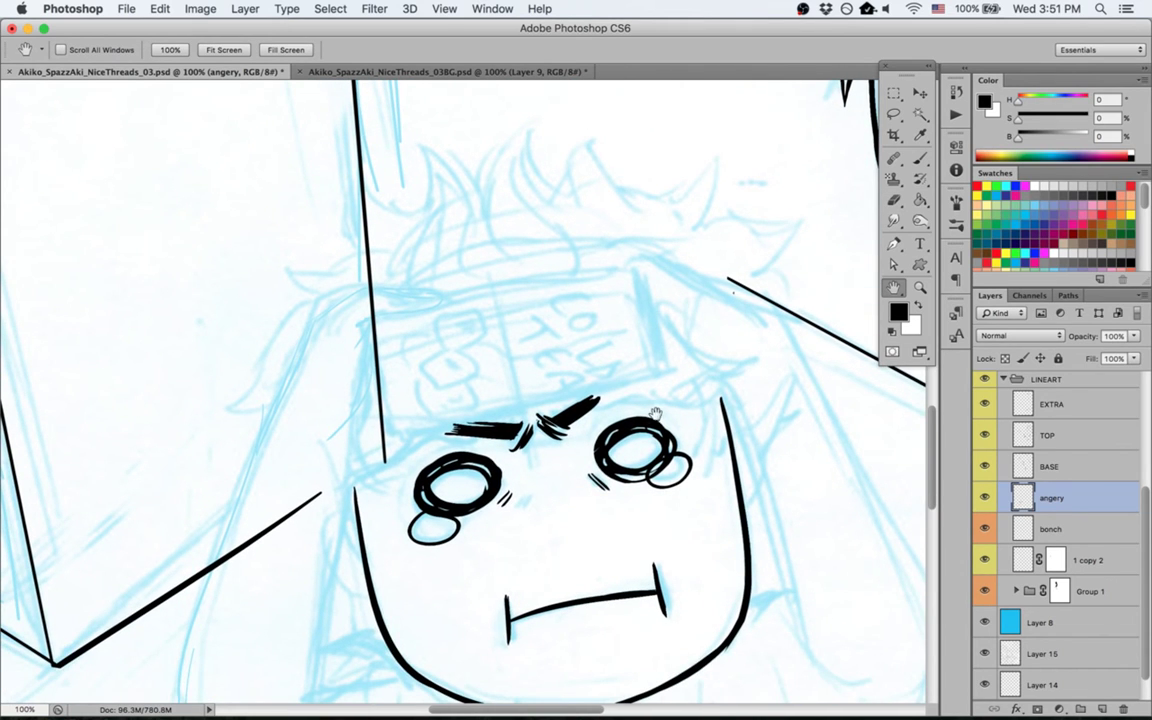
pyautogui.moveTo(619, 569); pyautogui.dragTo(620, 347)
# Step: Save the document and ink a short curved ear line outside each side of the face
pyautogui.press('b')
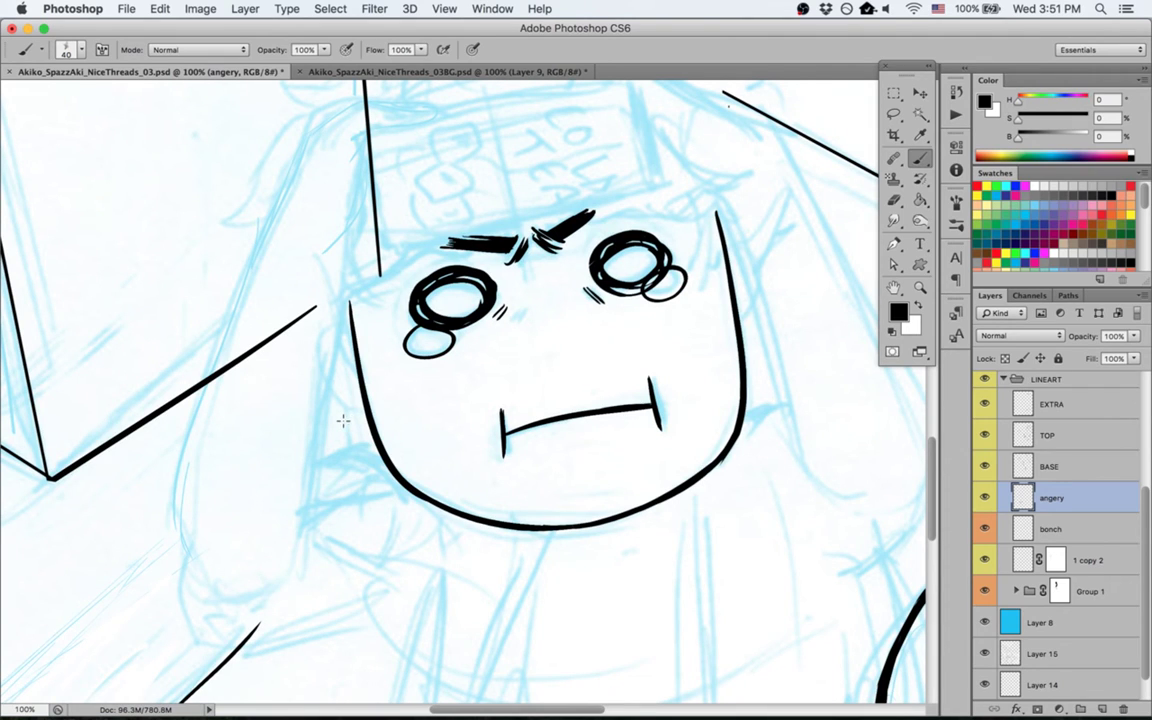
pyautogui.press('super+s')
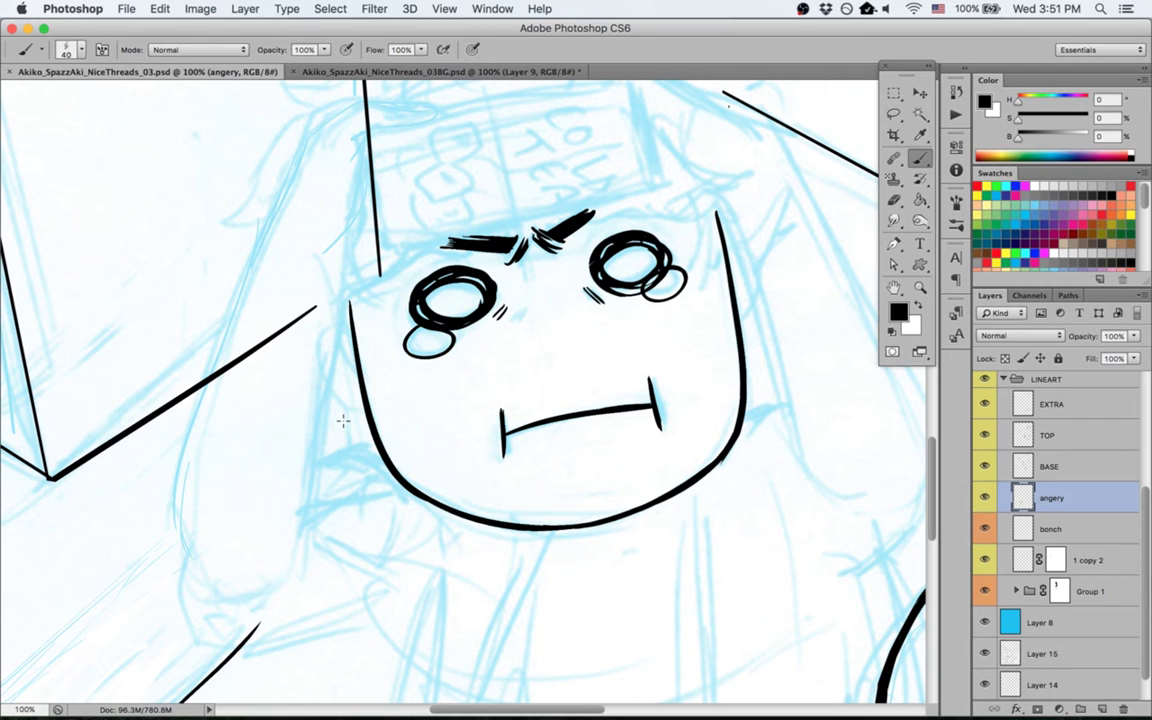
pyautogui.moveTo(331, 388); pyautogui.dragTo(370, 425)
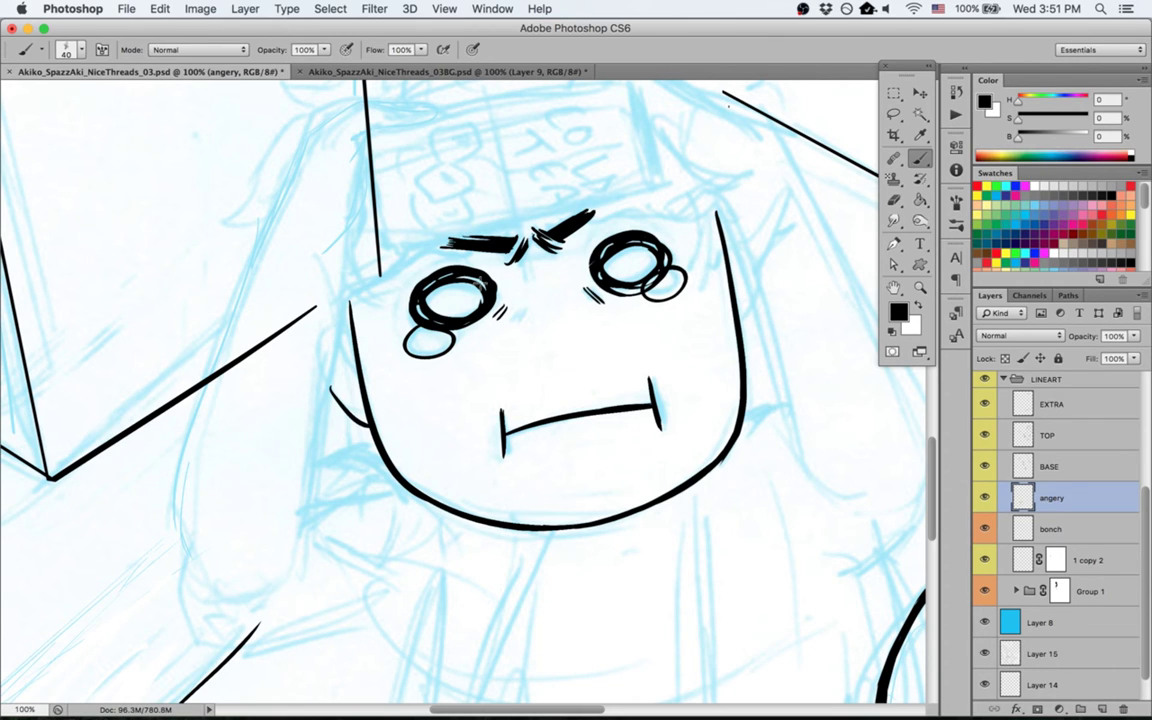
pyautogui.moveTo(760, 313); pyautogui.dragTo(746, 376)
pyautogui.press('h')
pyautogui.press('super+minus')
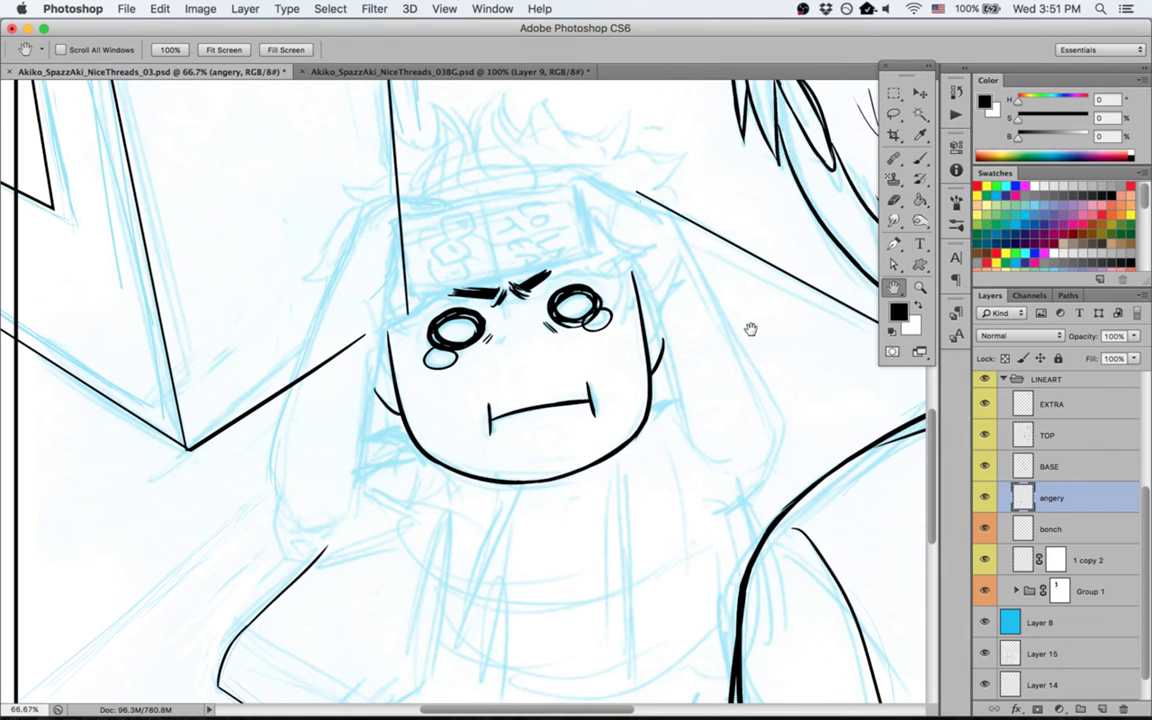
# Step: Look over the inked panels around the angry character and toggle the BASE layer's visibility to check its contents
pyautogui.moveTo(742, 326); pyautogui.dragTo(589, 386)
pyautogui.moveTo(674, 386); pyautogui.dragTo(550, 442)
pyautogui.moveTo(695, 280); pyautogui.dragTo(553, 471)
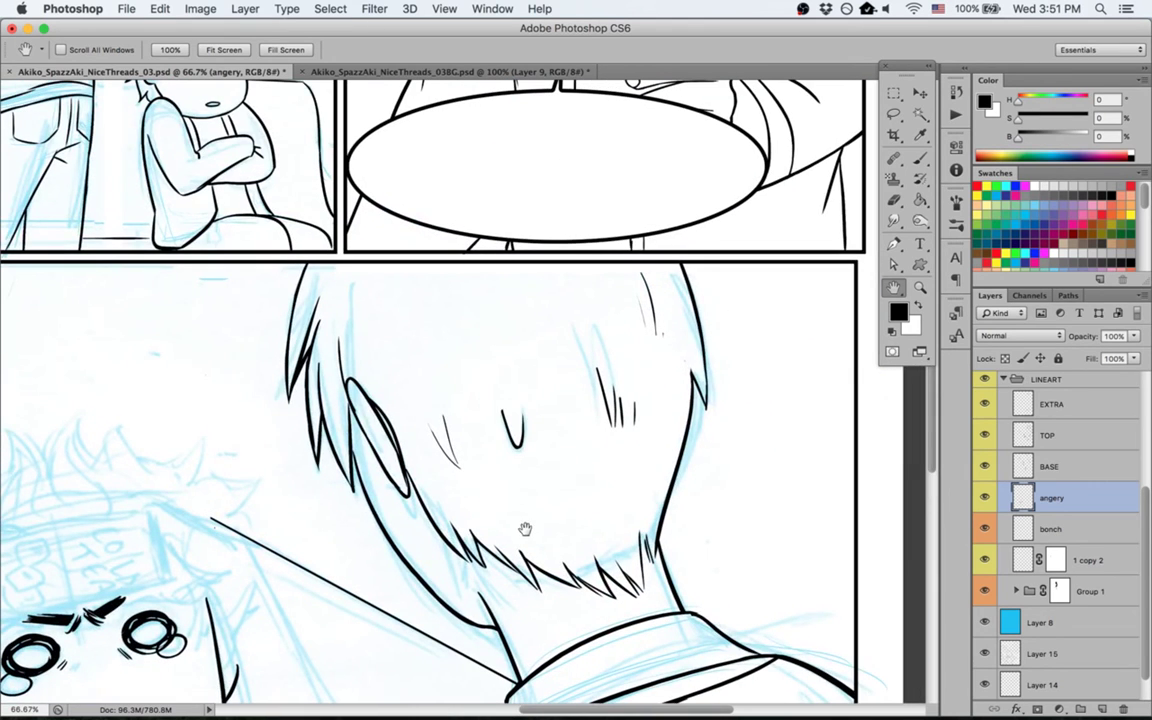
pyautogui.moveTo(524, 530); pyautogui.dragTo(681, 382)
pyautogui.moveTo(561, 476); pyautogui.dragTo(695, 369)
pyautogui.moveTo(609, 430); pyautogui.dragTo(690, 356)
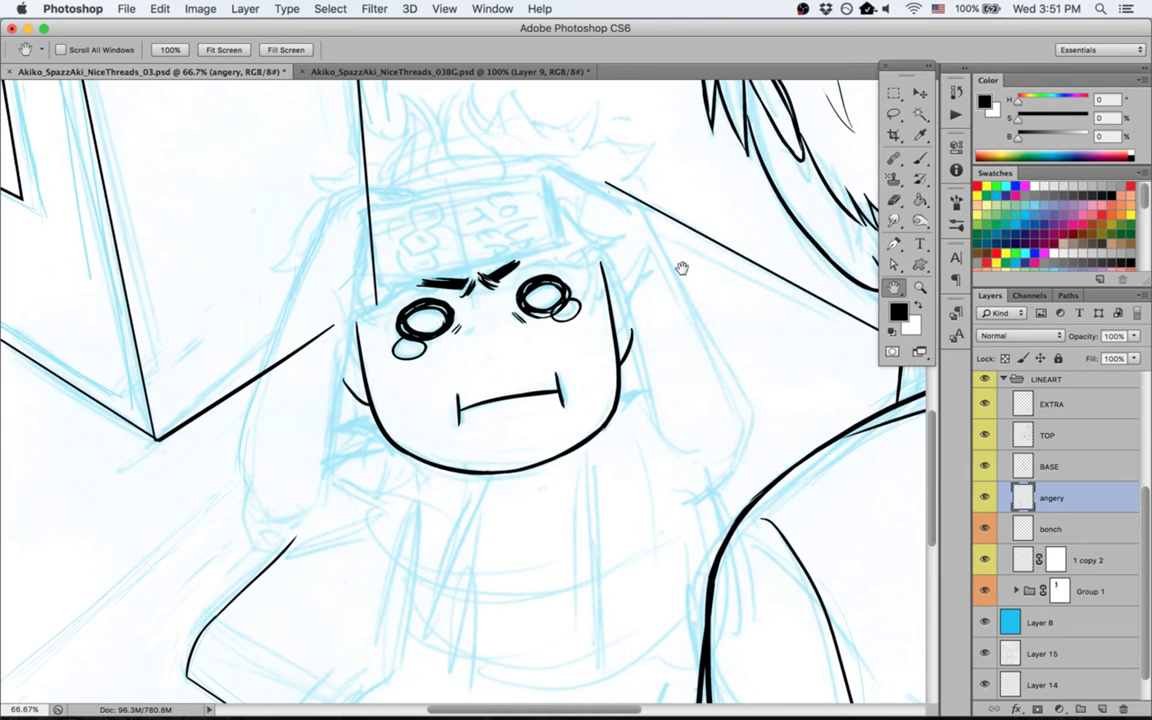
pyautogui.click(984, 467)
pyautogui.click(984, 467)
pyautogui.click(984, 467)
pyautogui.click(984, 467)
# Step: On the BASE layer, ink the outer contour of the raised arm on the drawing's right with the Brush
pyautogui.click(1062, 468)
pyautogui.press('b')
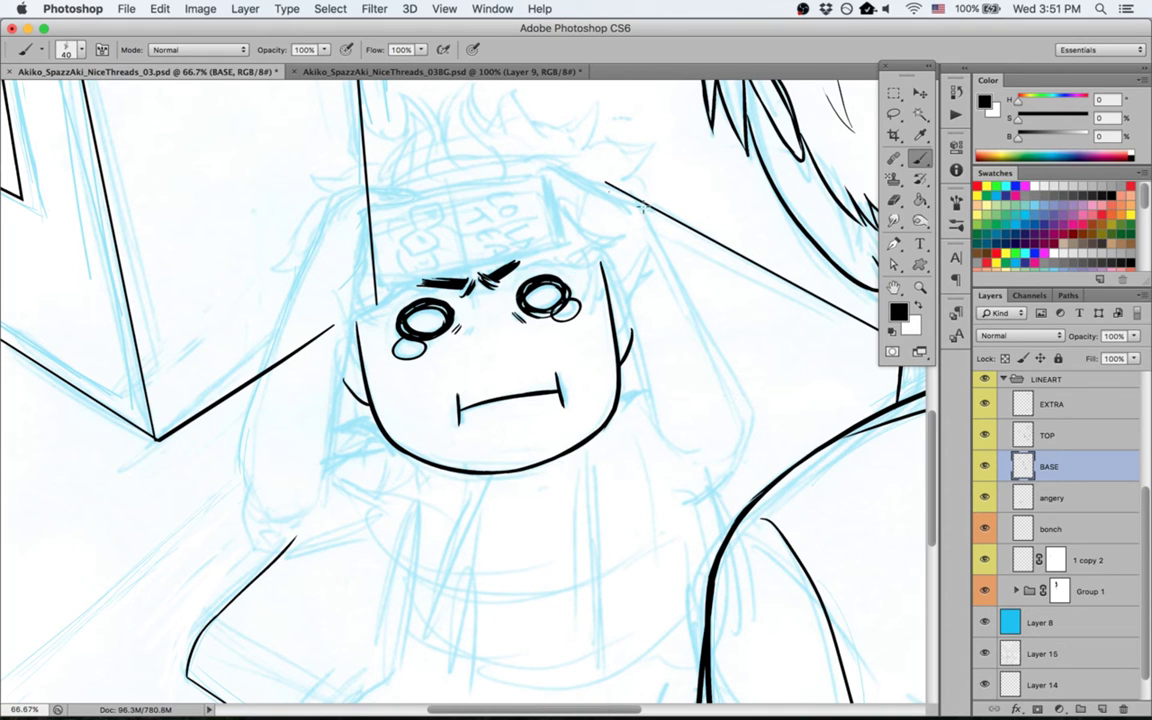
pyautogui.moveTo(642, 207); pyautogui.dragTo(752, 496)
pyautogui.press('e')
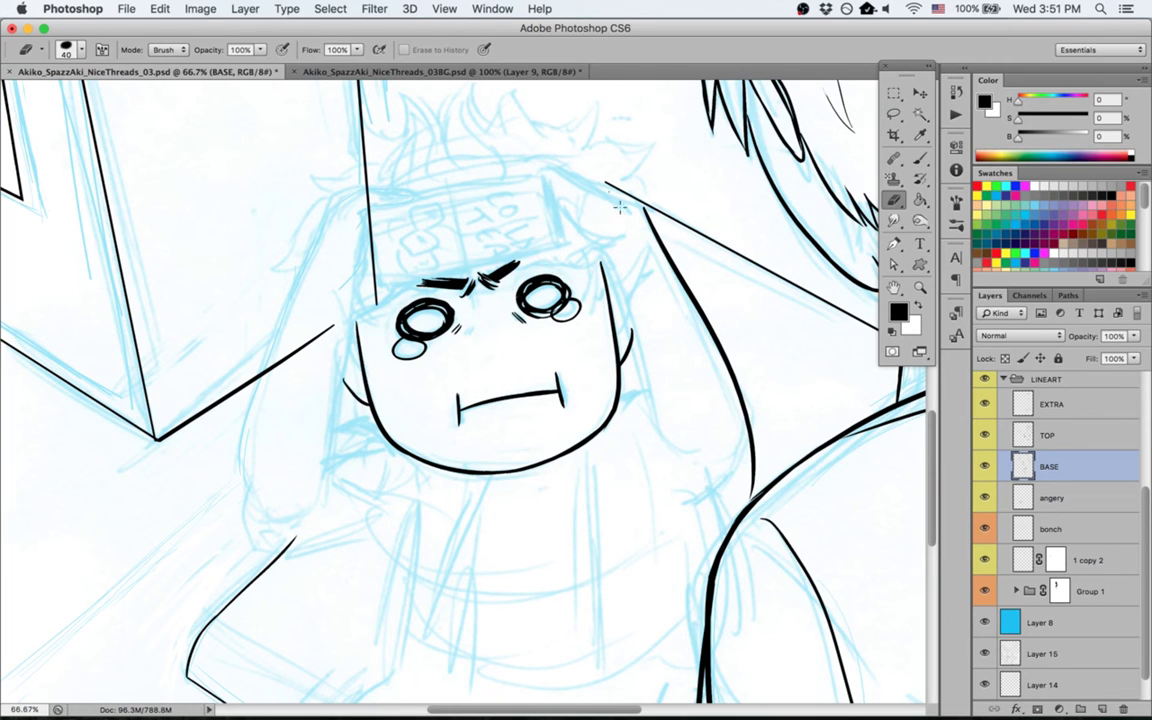
pyautogui.press('b')
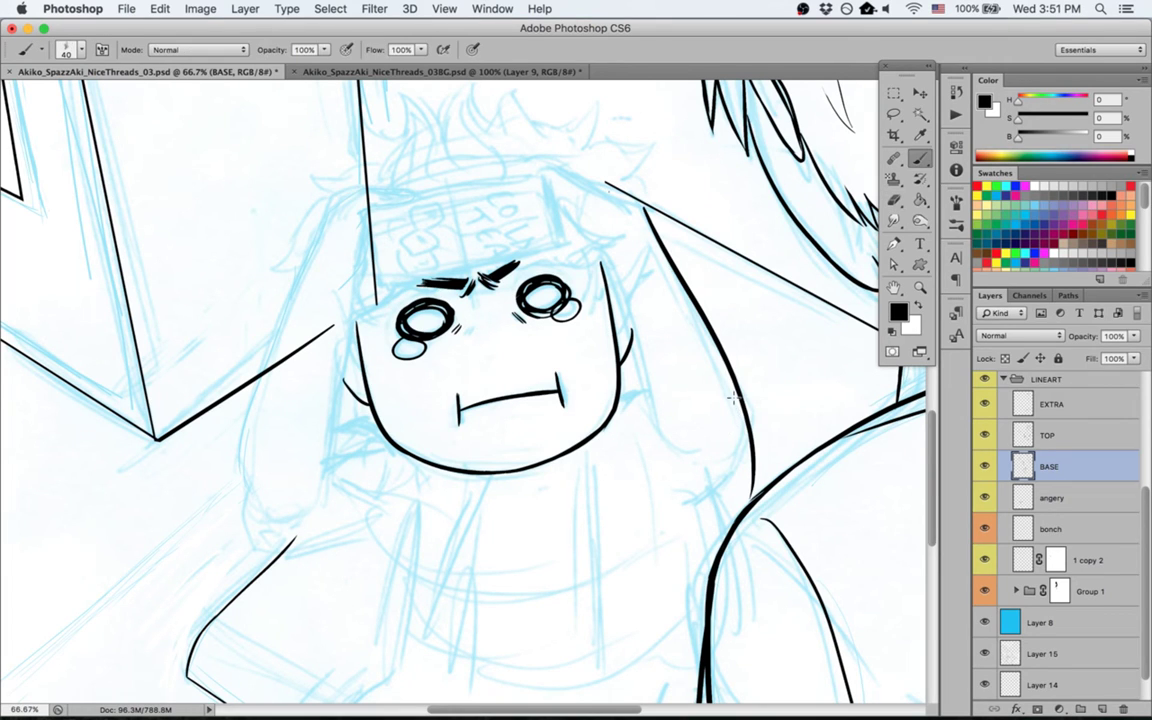
# Step: Lasso the new outer arm line, rotate it by about -2.15 degrees with Free Transform, and deselect it
pyautogui.press('l')
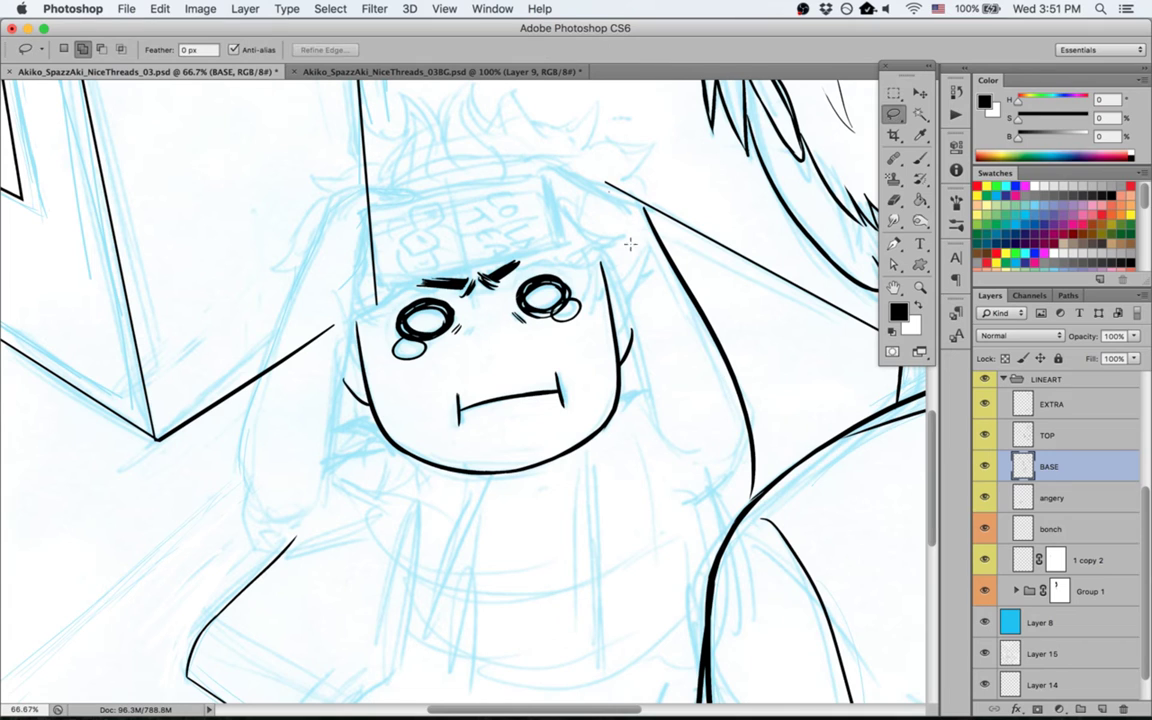
pyautogui.moveTo(625, 240)
pyautogui.mouseDown()
pyautogui.moveTo(756, 360)
pyautogui.moveTo(770, 433)
pyautogui.moveTo(754, 494)
pyautogui.moveTo(699, 424)
pyautogui.mouseUp()
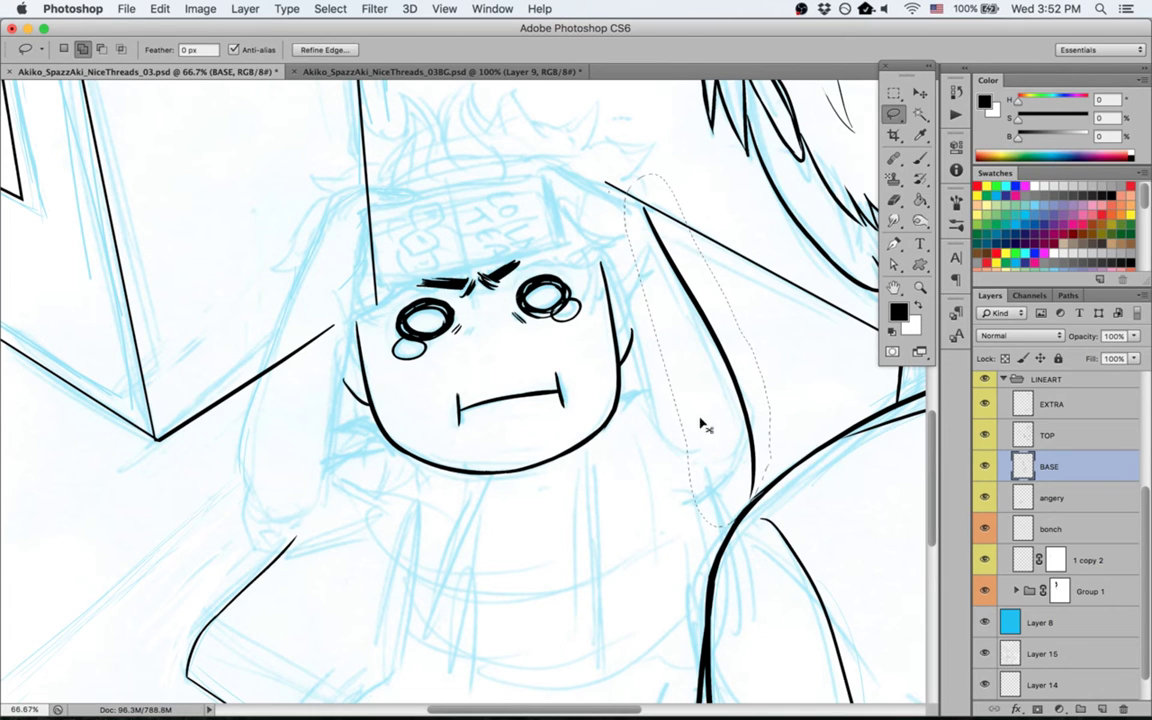
pyautogui.hotkey('ctrl', 't')
pyautogui.moveTo(656, 220); pyautogui.dragTo(643, 212)
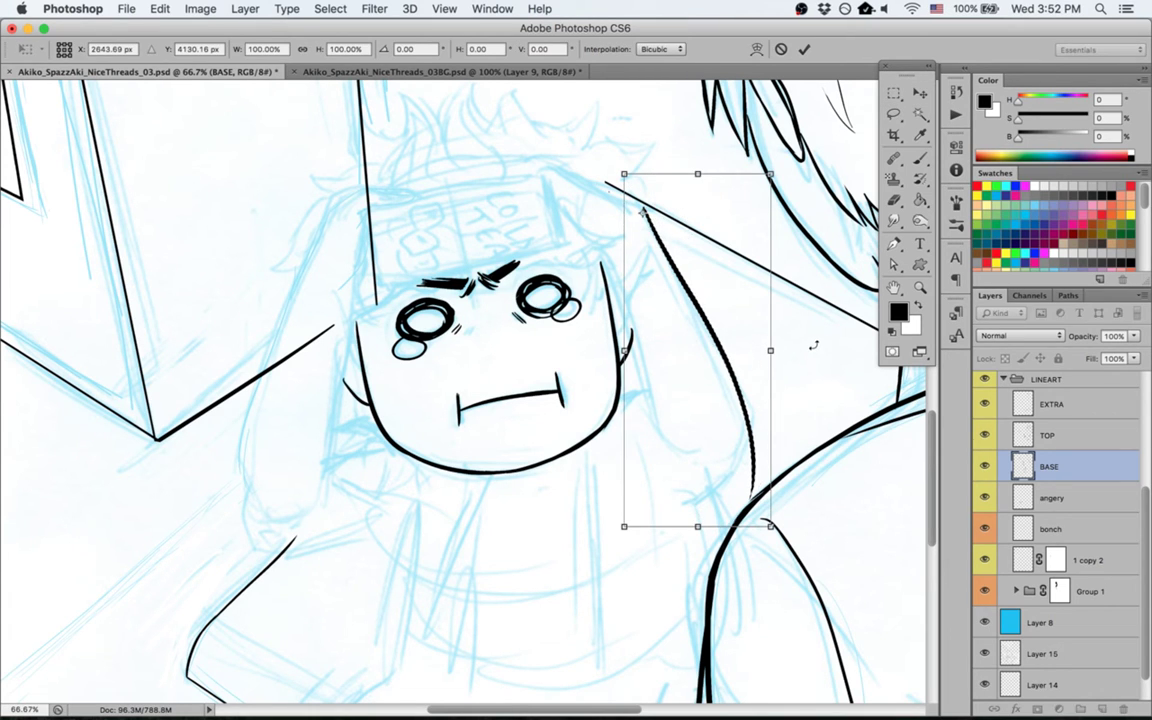
pyautogui.moveTo(813, 345); pyautogui.dragTo(815, 337)
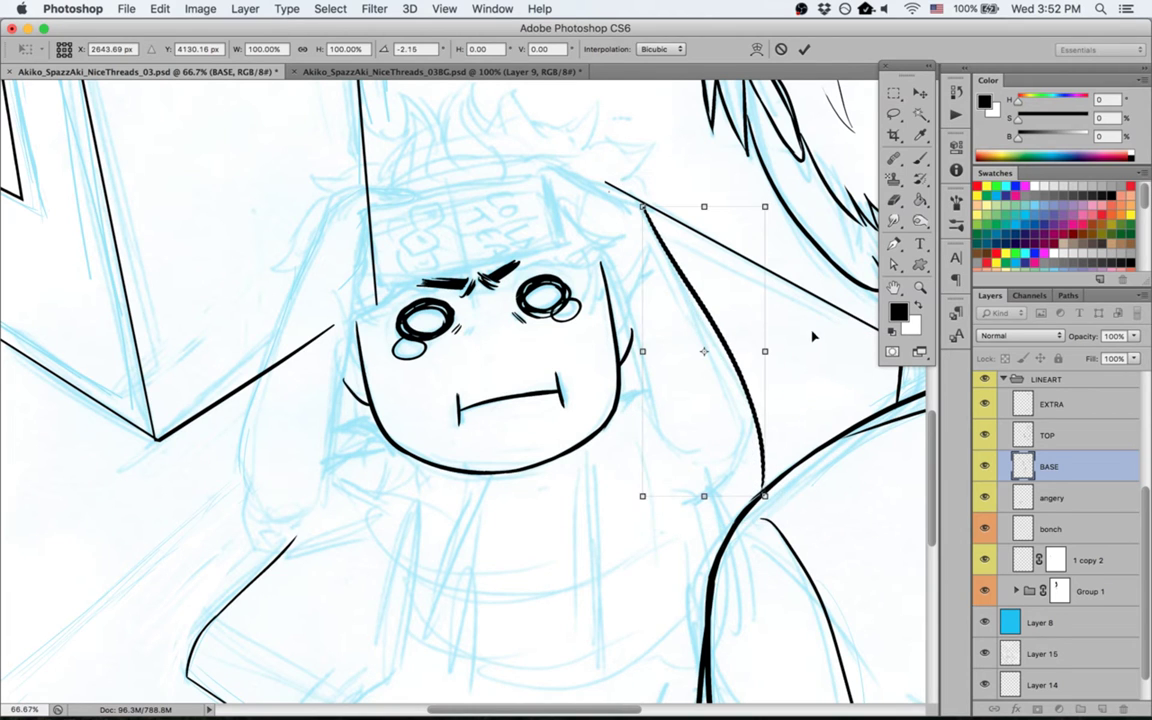
pyautogui.press('Return')
pyautogui.press('super+d')
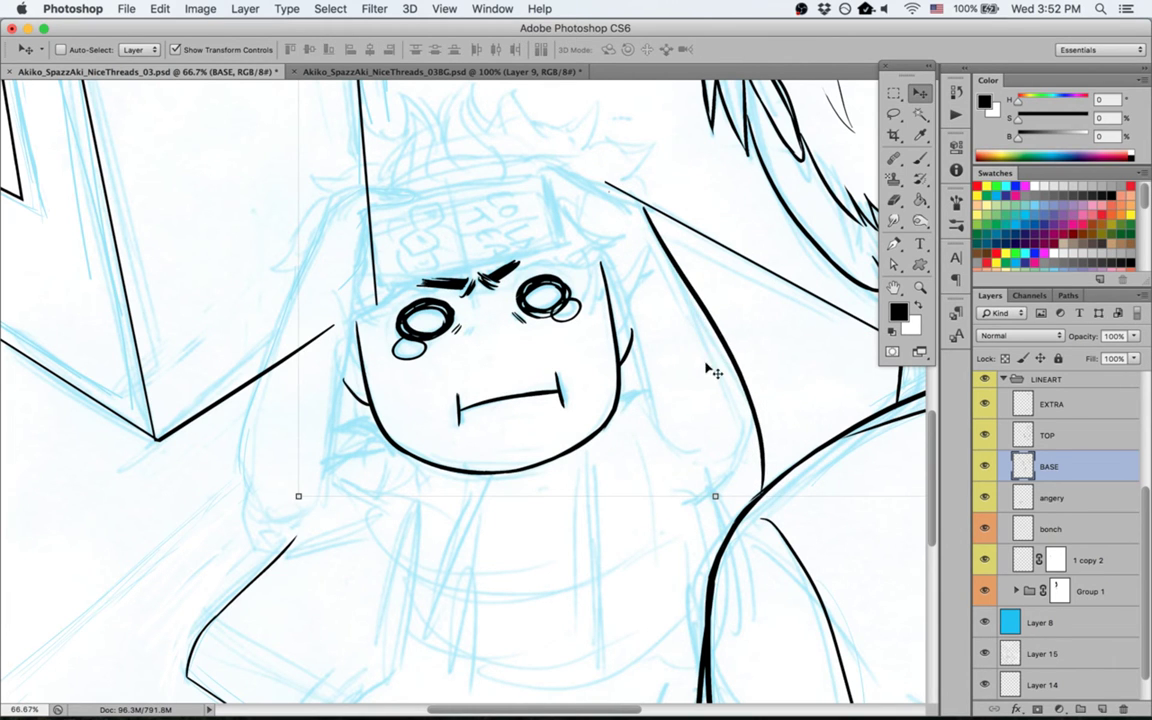
# Step: Ink the curved elbow line inward from the lower end of the outer contour of the right-hand arm
pyautogui.press('r')
pyautogui.moveTo(558, 617)
pyautogui.mouseDown()
pyautogui.moveTo(754, 543)
pyautogui.moveTo(721, 366)
pyautogui.mouseUp()
pyautogui.press('b')
pyautogui.moveTo(472, 183)
pyautogui.mouseDown()
pyautogui.moveTo(545, 266)
pyautogui.moveTo(628, 304)
pyautogui.mouseUp()
pyautogui.press('Escape')
pyautogui.press('super+z')
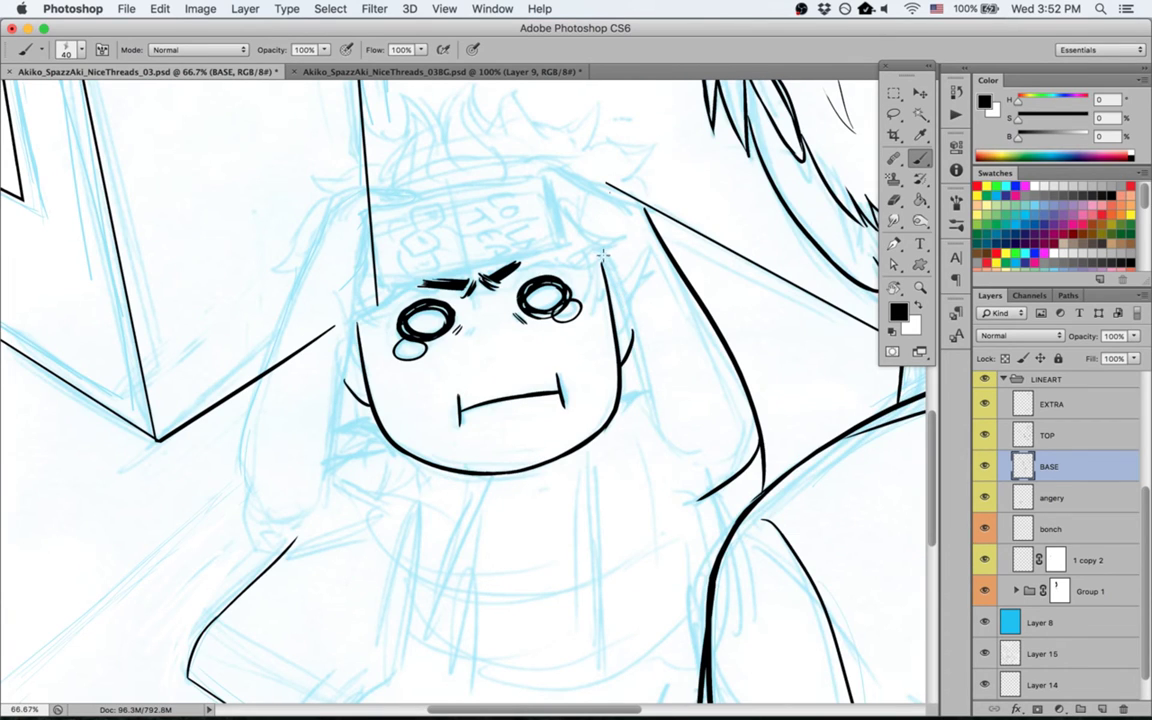
# Step: Ink the inner contour of the right-hand arm from beside the temple past the ear, redrawing it until it fits the sketch
pyautogui.moveTo(603, 255); pyautogui.dragTo(691, 447)
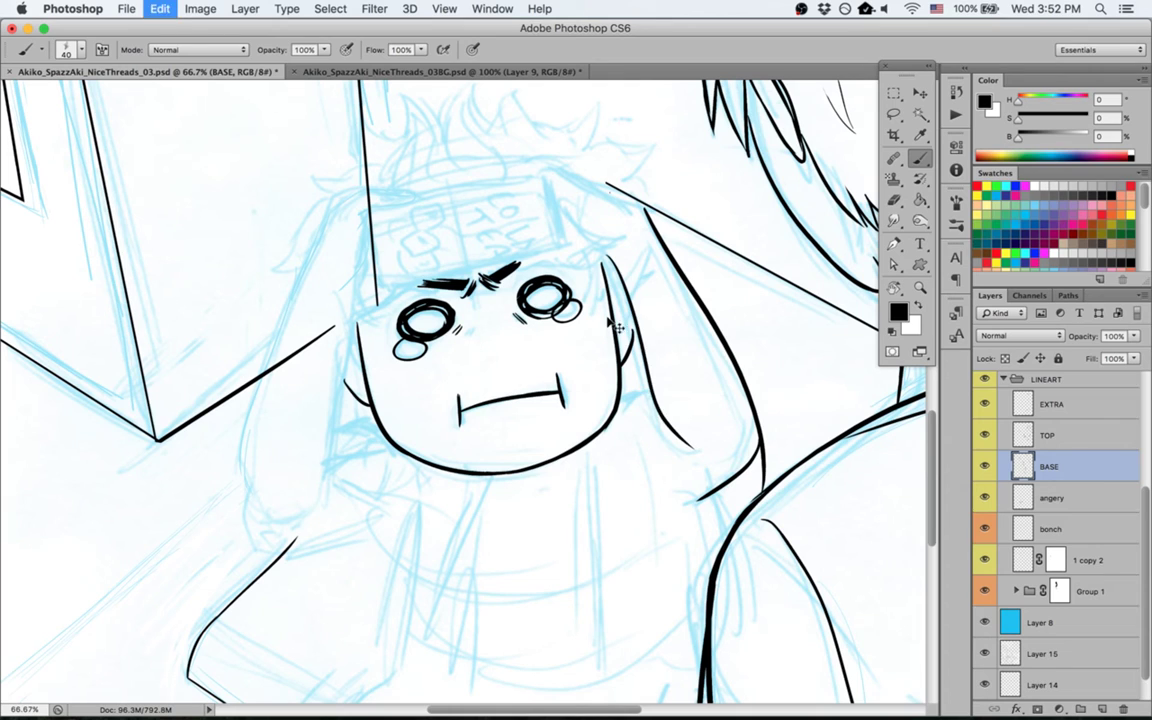
pyautogui.hotkey('ctrl', 'z')
pyautogui.moveTo(604, 256); pyautogui.dragTo(664, 451)
pyautogui.press('super+z')
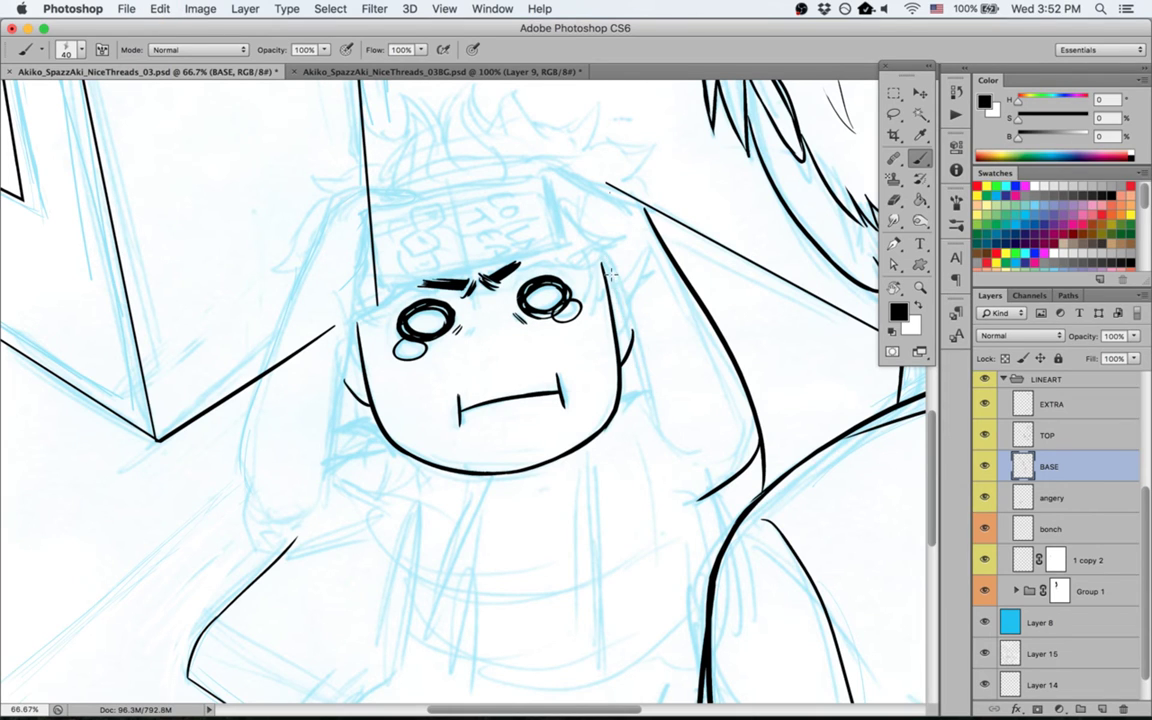
pyautogui.moveTo(606, 262); pyautogui.dragTo(674, 442)
pyautogui.moveTo(656, 389); pyautogui.dragTo(693, 456)
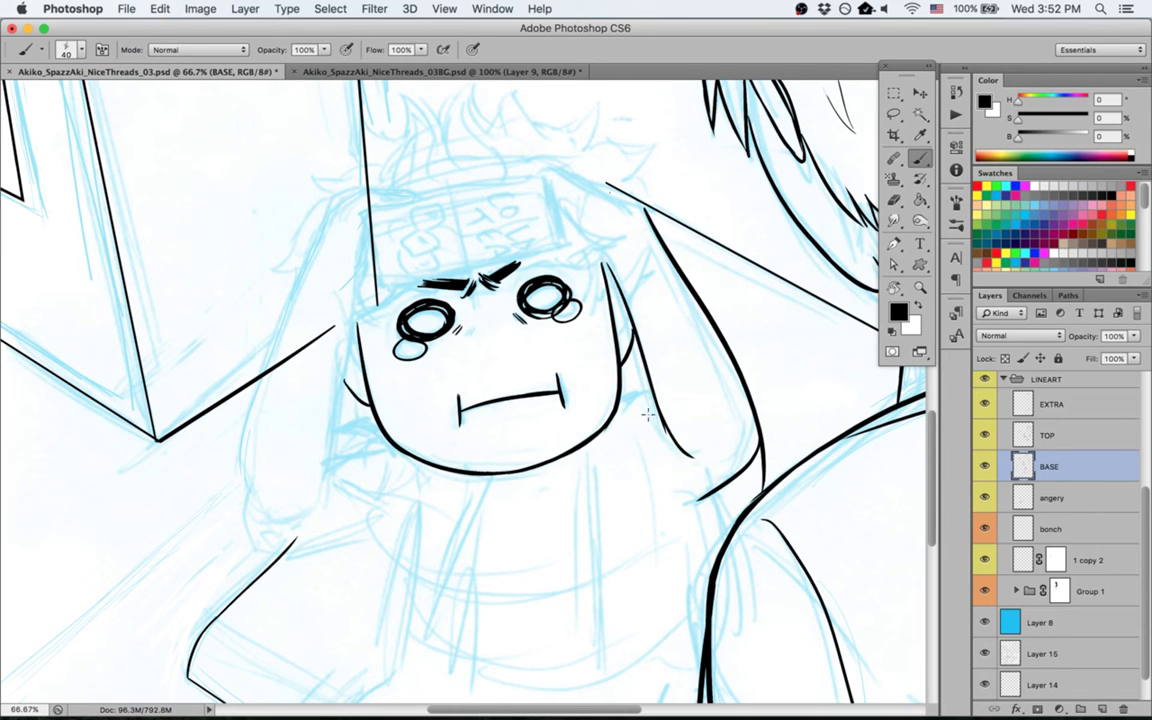
pyautogui.hotkey('ctrl', 'z')
pyautogui.moveTo(602, 262)
pyautogui.mouseDown()
pyautogui.moveTo(664, 432)
pyautogui.moveTo(690, 456)
pyautogui.mouseUp()
# Step: Rotate the canvas and ink the outer contour of the raised arm on the drawing's left, redoing the stroke until it fits
pyautogui.press('r')
pyautogui.moveTo(175, 476); pyautogui.dragTo(290, 476)
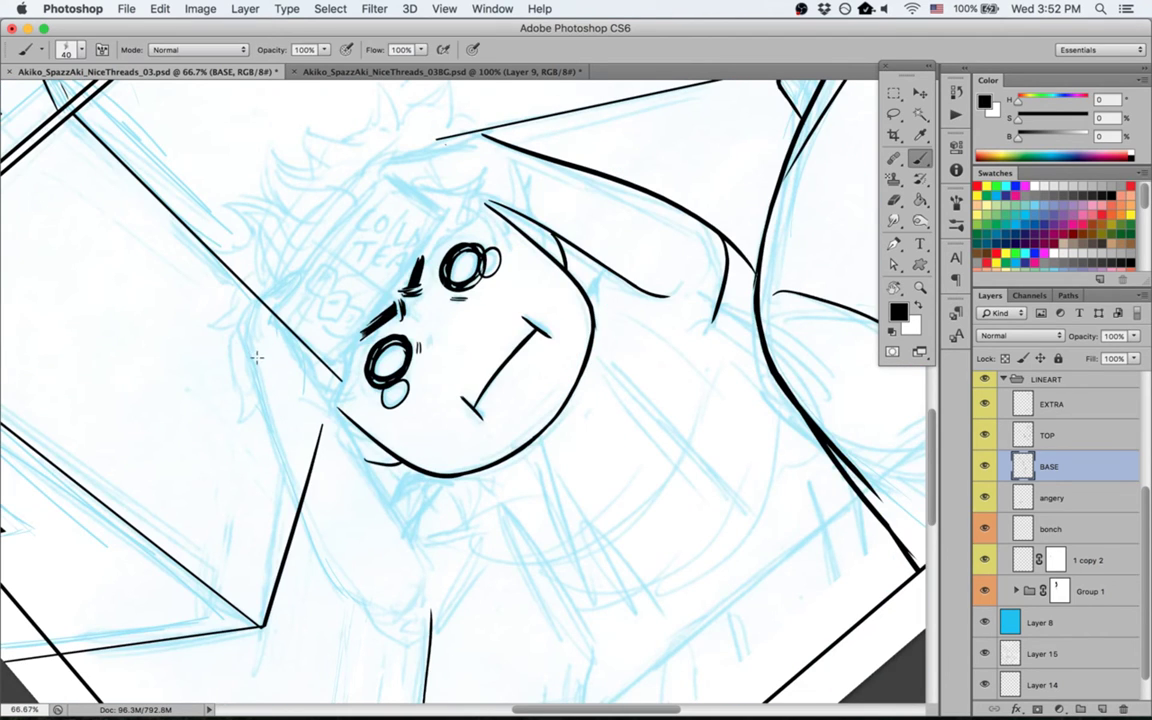
pyautogui.moveTo(243, 342); pyautogui.dragTo(284, 480)
pyautogui.moveTo(241, 380)
pyautogui.mouseDown()
pyautogui.moveTo(342, 594)
pyautogui.moveTo(372, 630)
pyautogui.mouseUp()
pyautogui.press('alt+super+z')
pyautogui.press('alt+super+z')
pyautogui.moveTo(247, 350)
pyautogui.mouseDown()
pyautogui.moveTo(296, 500)
pyautogui.moveTo(384, 615)
pyautogui.mouseUp()
pyautogui.press('alt+super+z')
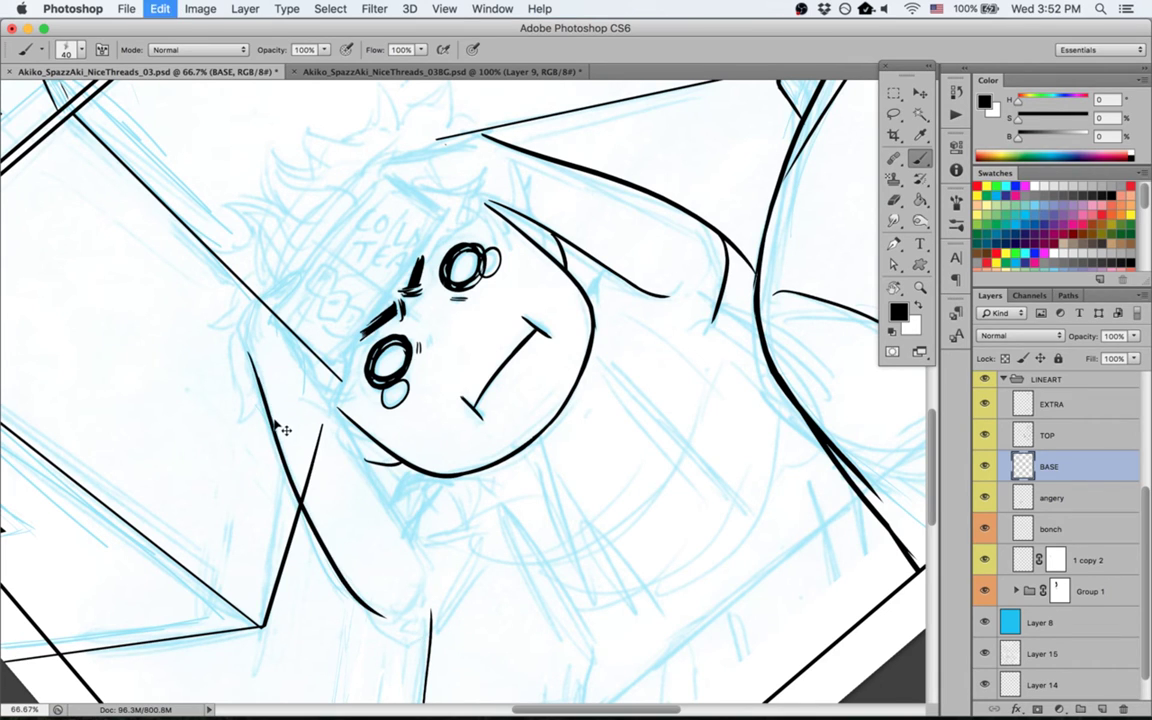
pyautogui.moveTo(250, 354)
pyautogui.mouseDown()
pyautogui.moveTo(283, 470)
pyautogui.moveTo(386, 640)
pyautogui.mouseUp()
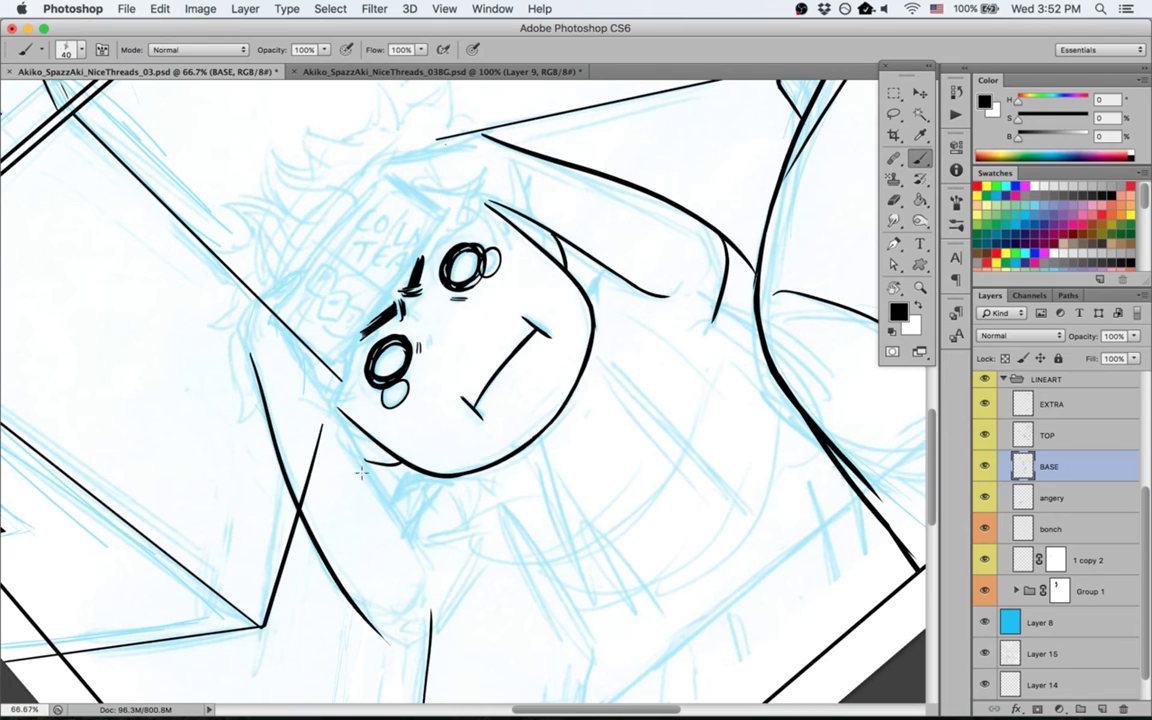
# Step: Ink the inner contour of the left-hand arm and short lines joining both arms to the jaw
pyautogui.moveTo(330, 400); pyautogui.dragTo(432, 578)
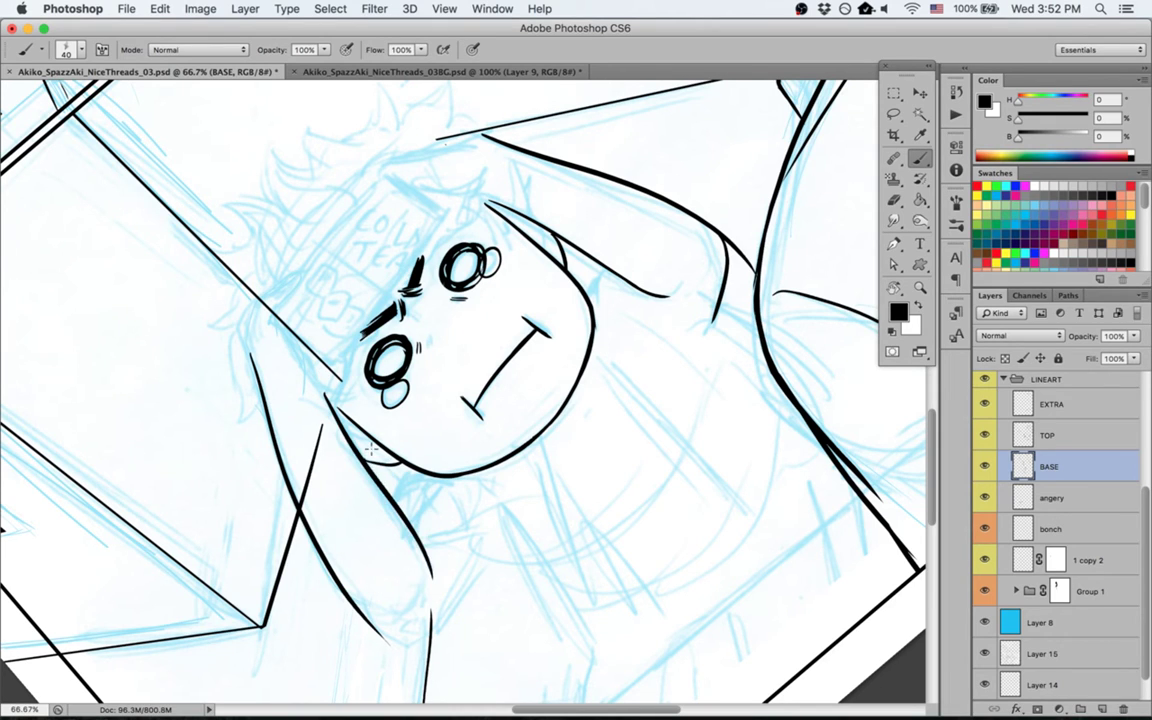
pyautogui.moveTo(600, 264); pyautogui.dragTo(587, 285)
pyautogui.moveTo(389, 494); pyautogui.dragTo(424, 468)
pyautogui.press('super+z')
# Step: Reset the canvas rotation and ink a curved line across the left-hand arm near the wrist, replacing the unsuitable strokes
pyautogui.moveTo(262, 437); pyautogui.dragTo(342, 417)
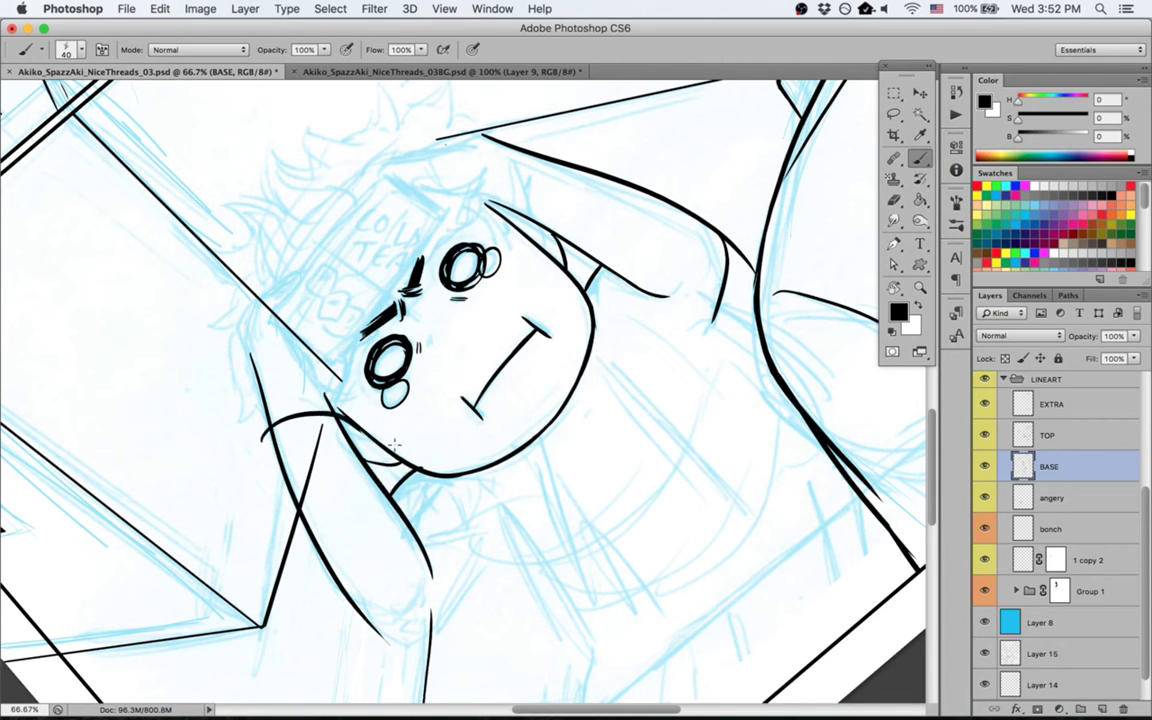
pyautogui.press('Escape')
pyautogui.press('super+z')
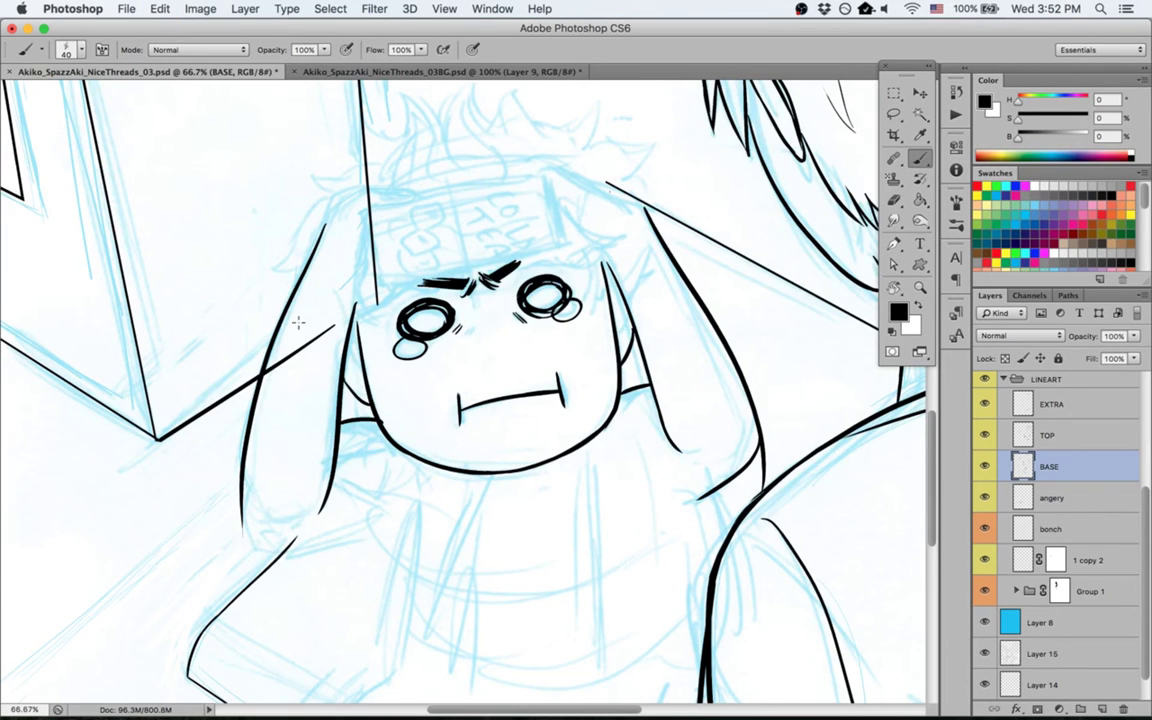
pyautogui.moveTo(283, 297); pyautogui.dragTo(360, 362)
pyautogui.press('super+z')
pyautogui.moveTo(292, 289)
pyautogui.mouseDown()
pyautogui.moveTo(352, 355)
pyautogui.moveTo(338, 425)
pyautogui.mouseUp()
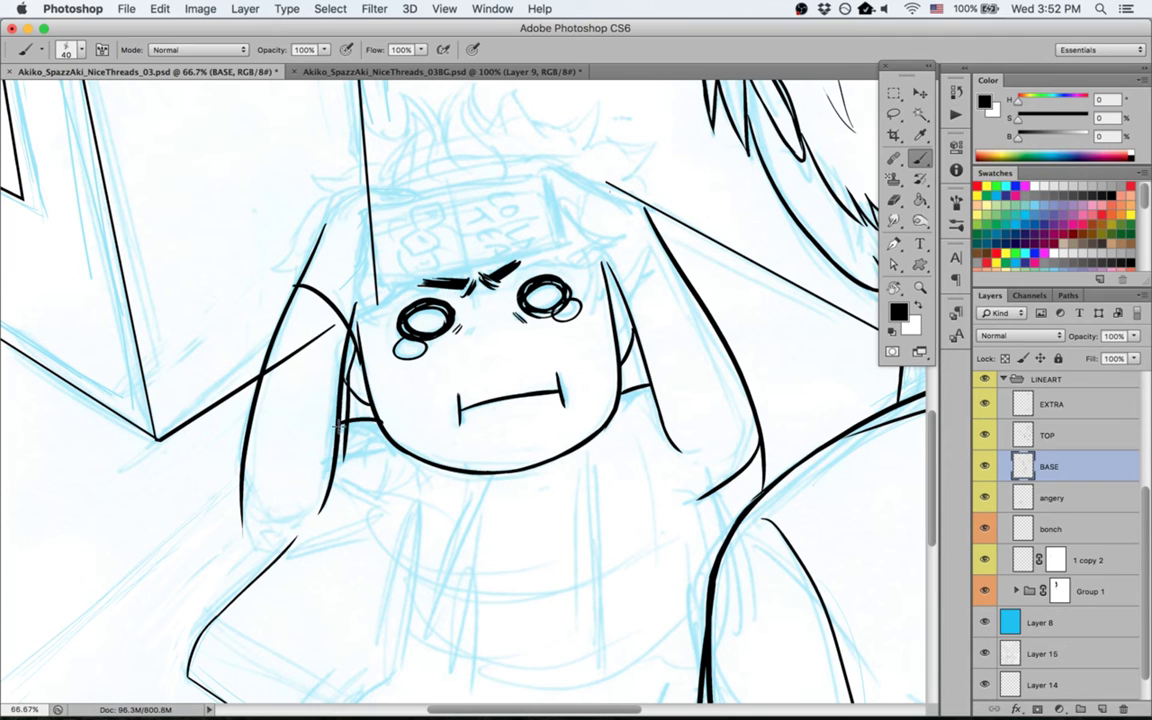
pyautogui.press('super+z')
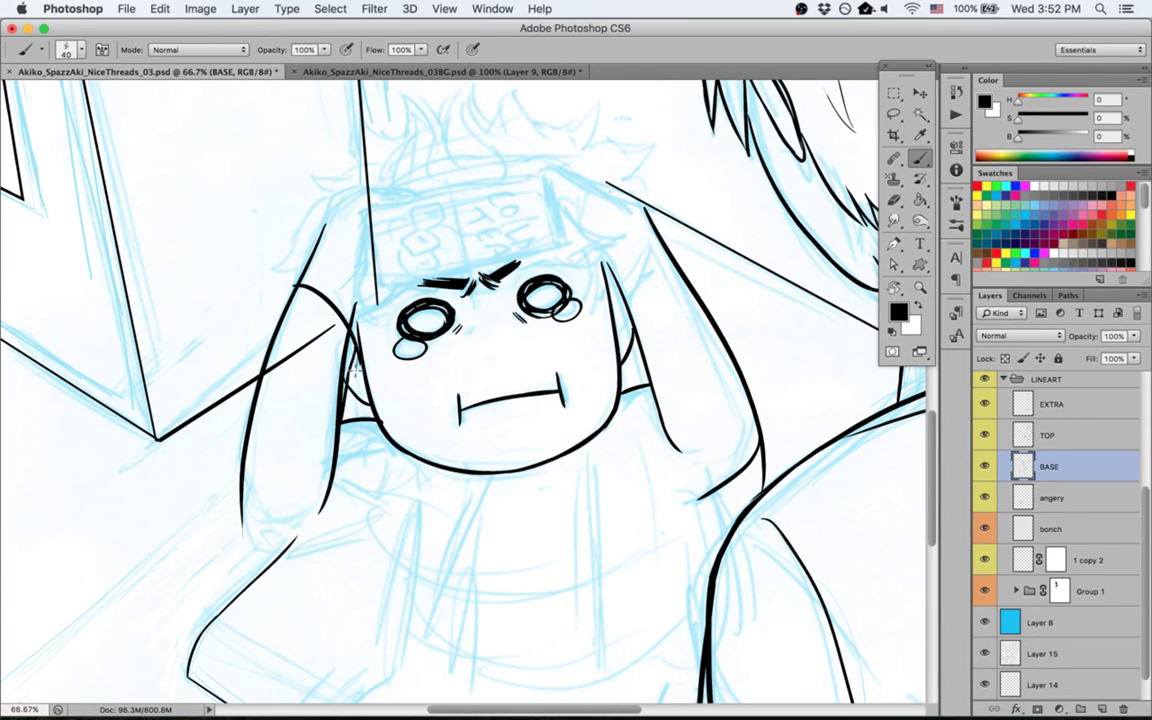
pyautogui.press('e')
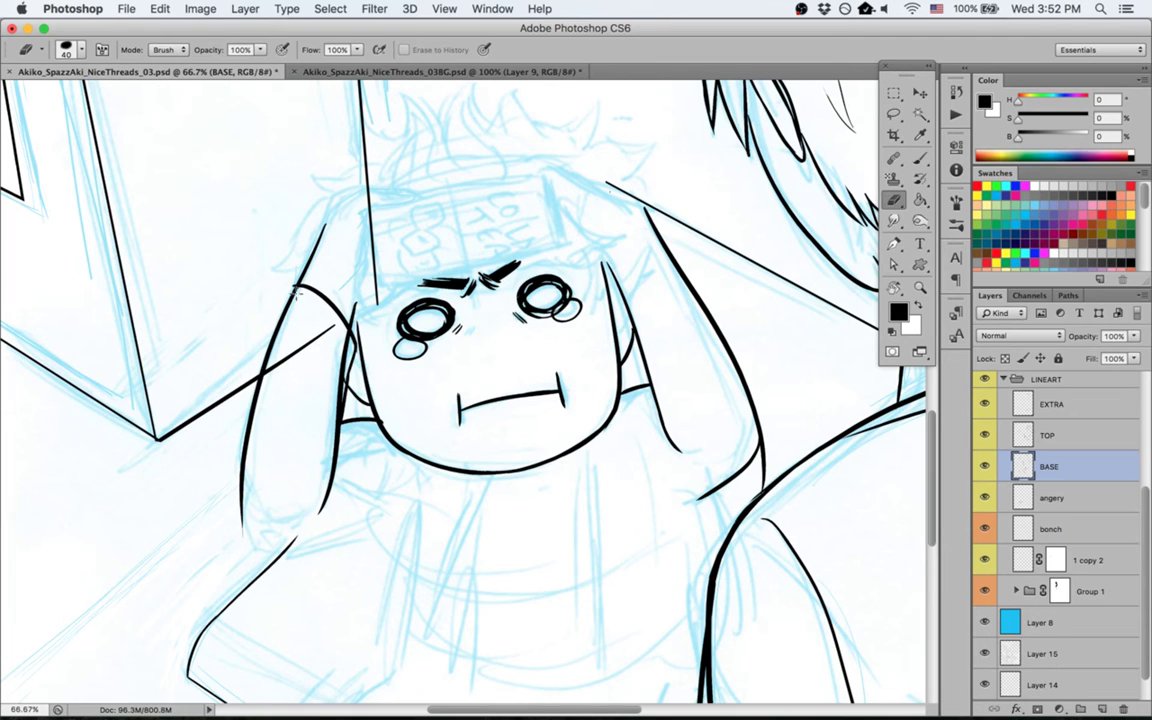
pyautogui.press('b')
pyautogui.press('super+z')
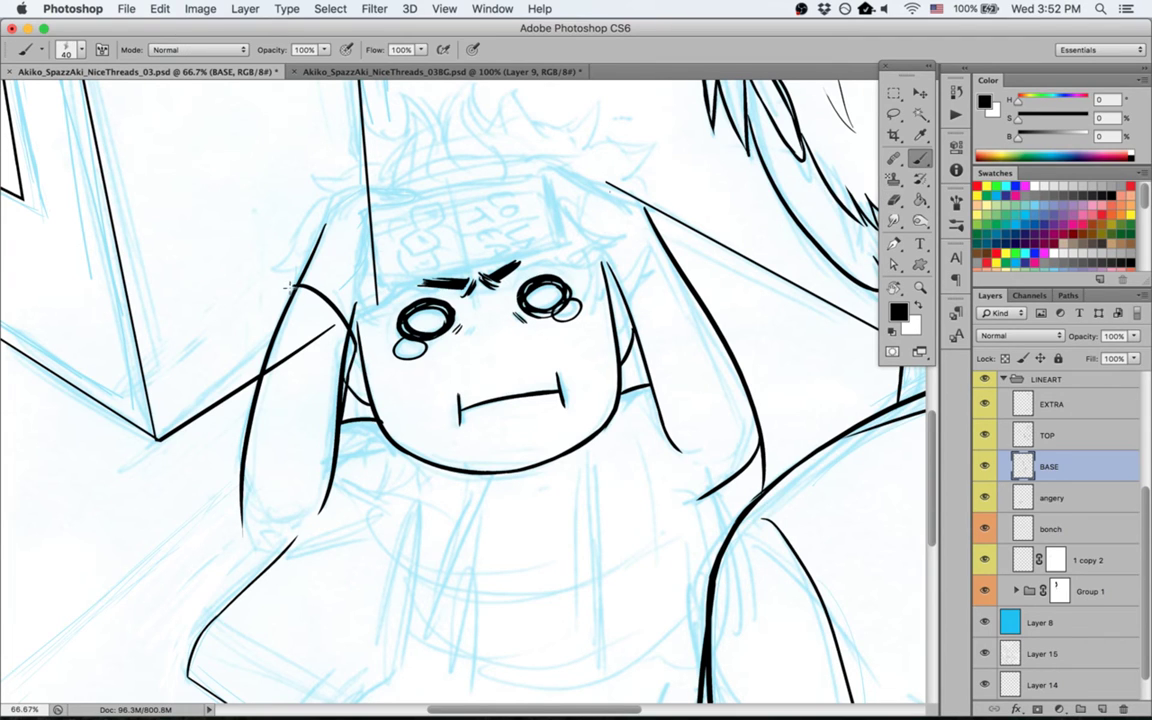
# Step: Thicken the outer line of the left-hand arm and ink the rounded elbow curving in beneath the forearm
pyautogui.moveTo(296, 287); pyautogui.dragTo(264, 386)
pyautogui.moveTo(240, 493)
pyautogui.mouseDown()
pyautogui.moveTo(288, 558)
pyautogui.moveTo(400, 534)
pyautogui.mouseUp()
pyautogui.press('super+z')
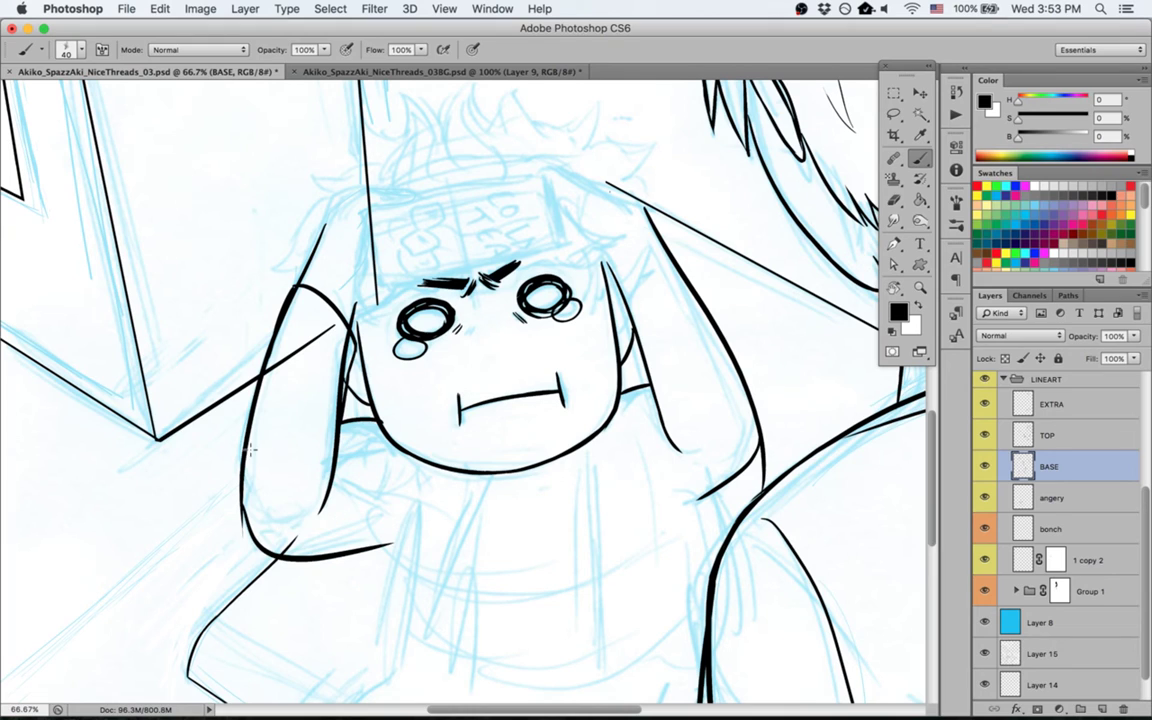
pyautogui.press('e')
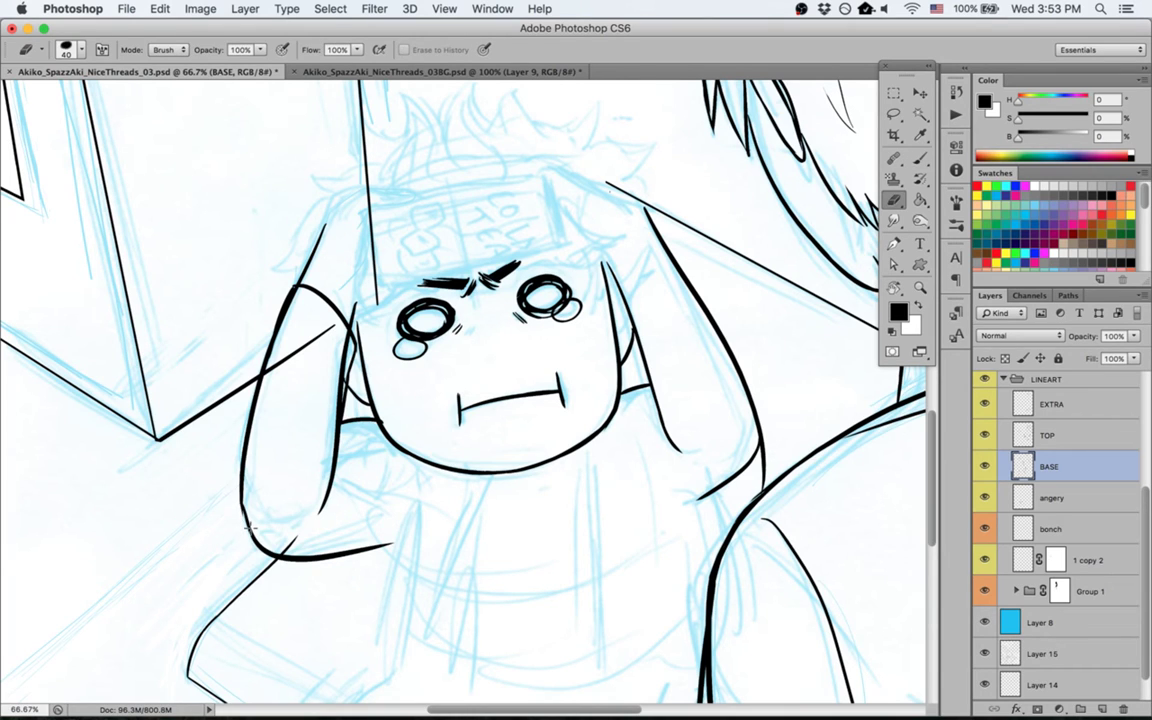
pyautogui.press('b')
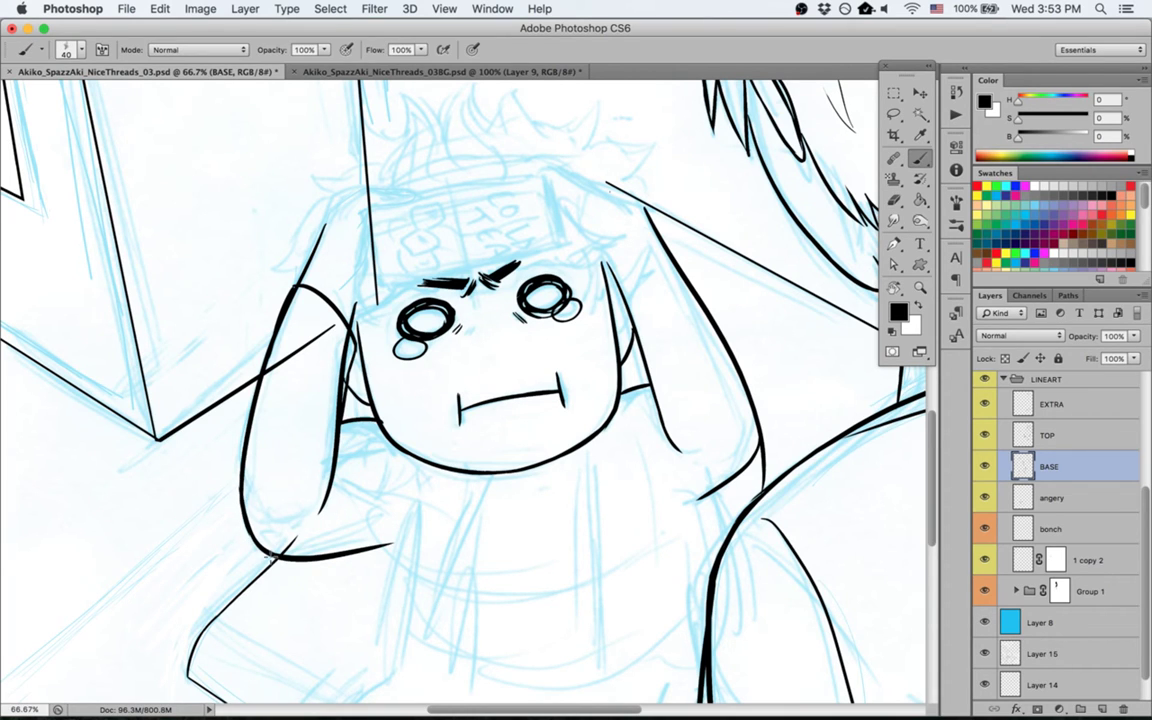
# Step: Ink the matching curved line across the right-hand arm near the wrist, running down along the ear
pyautogui.press('space')
pyautogui.moveTo(504, 355); pyautogui.dragTo(404, 375)
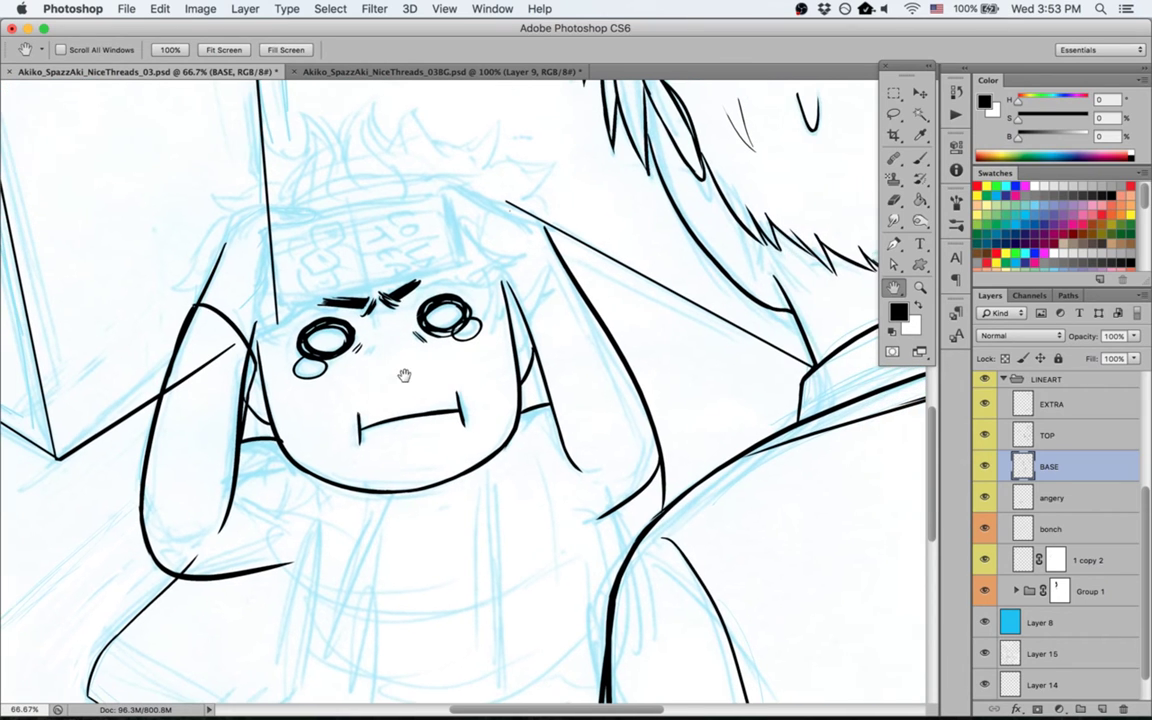
pyautogui.moveTo(524, 316); pyautogui.dragTo(570, 276)
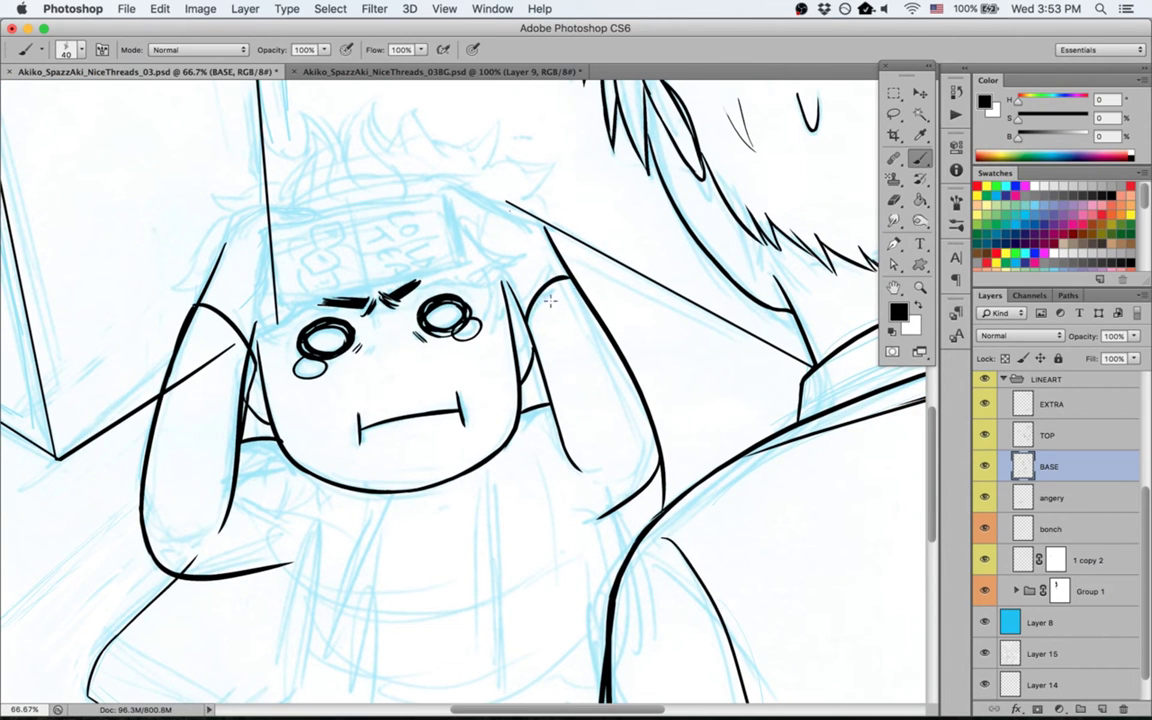
pyautogui.moveTo(522, 316); pyautogui.dragTo(540, 372)
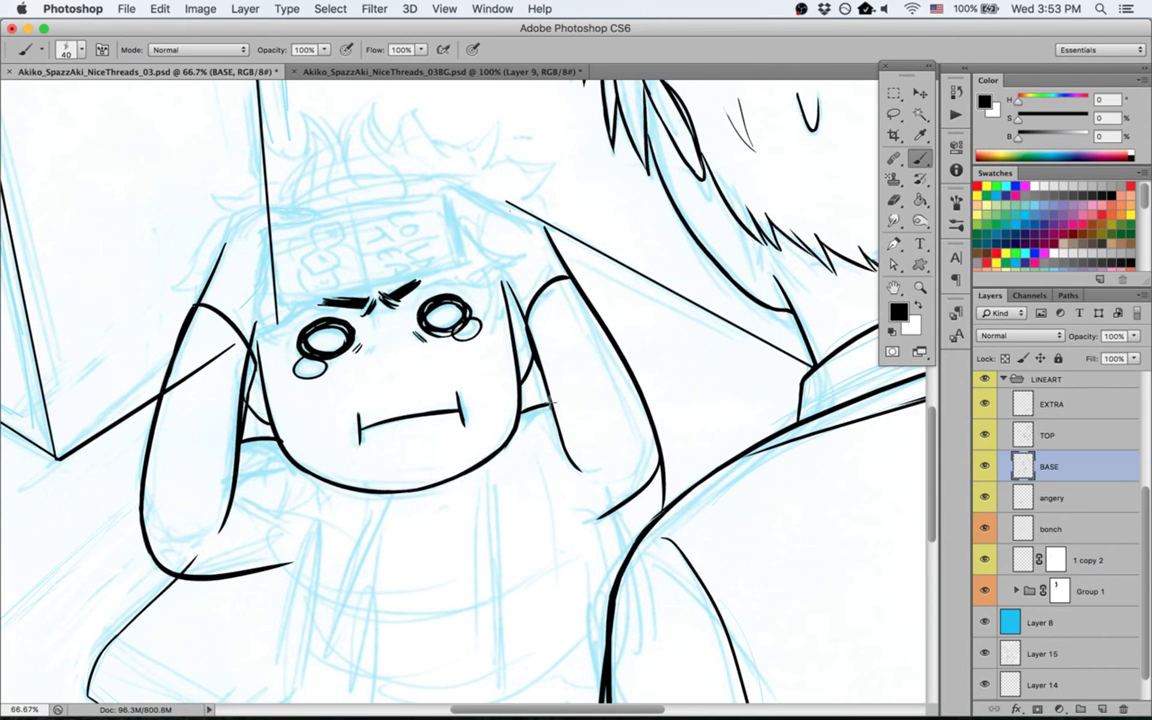
# Step: On the angery layer, ink small pointed hair strands at both temples of the face
pyautogui.click(1079, 491)
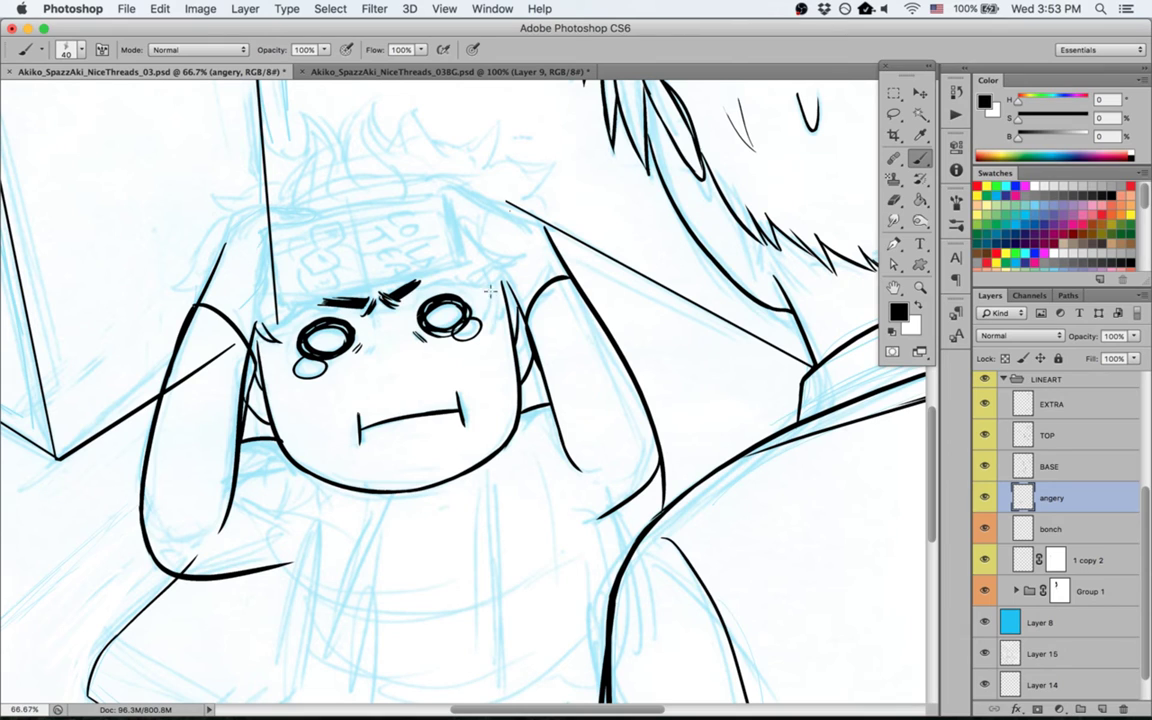
pyautogui.moveTo(489, 313)
pyautogui.mouseDown()
pyautogui.moveTo(504, 289)
pyautogui.moveTo(496, 317)
pyautogui.mouseUp()
pyautogui.press('space')
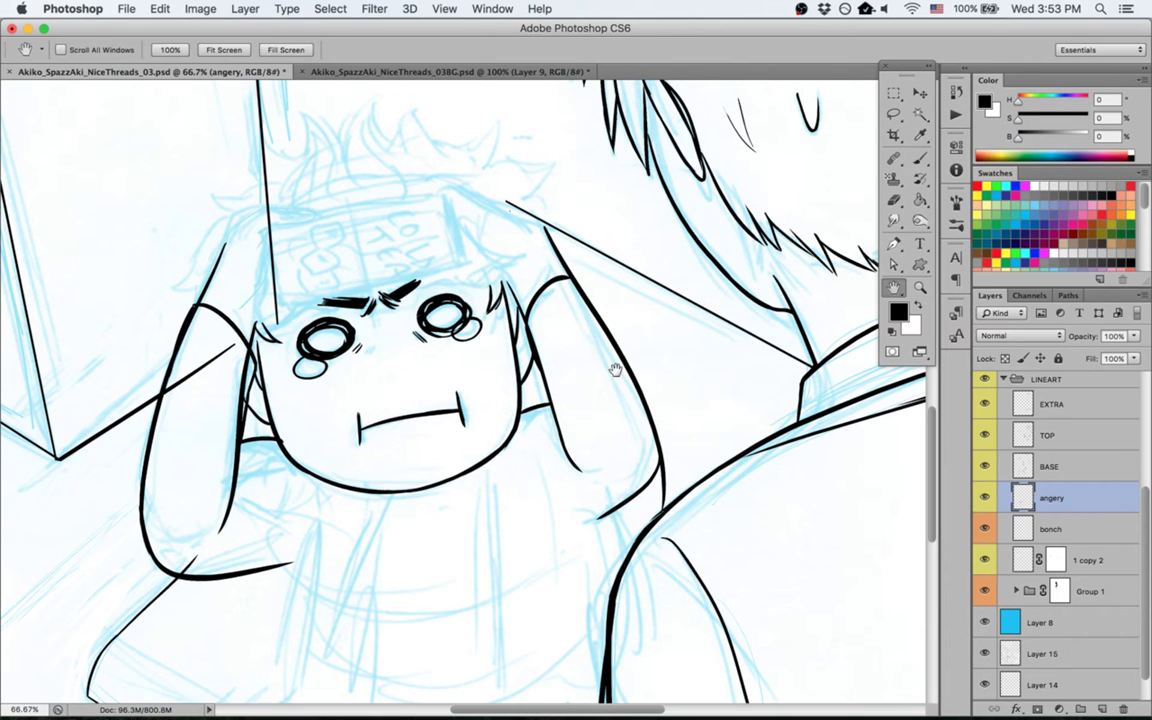
# Step: On the BASE layer, ink a second curved line across each forearm below the wrist curves
pyautogui.click(1000, 464)
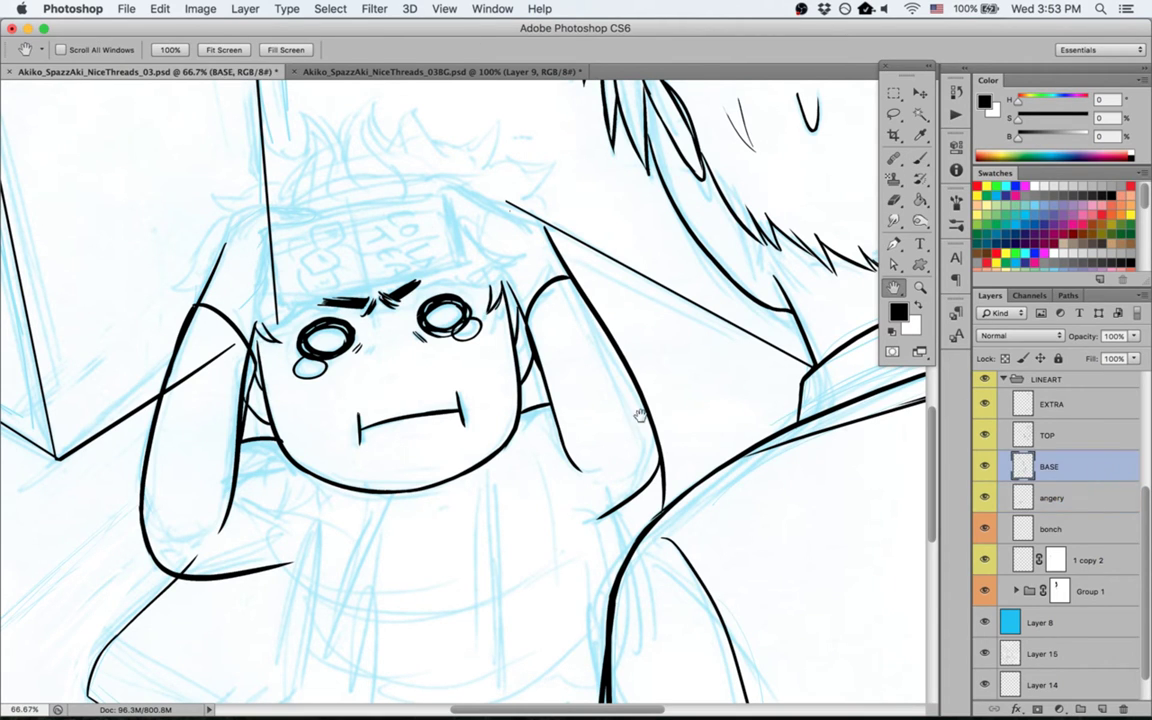
pyautogui.press('e')
pyautogui.press('b')
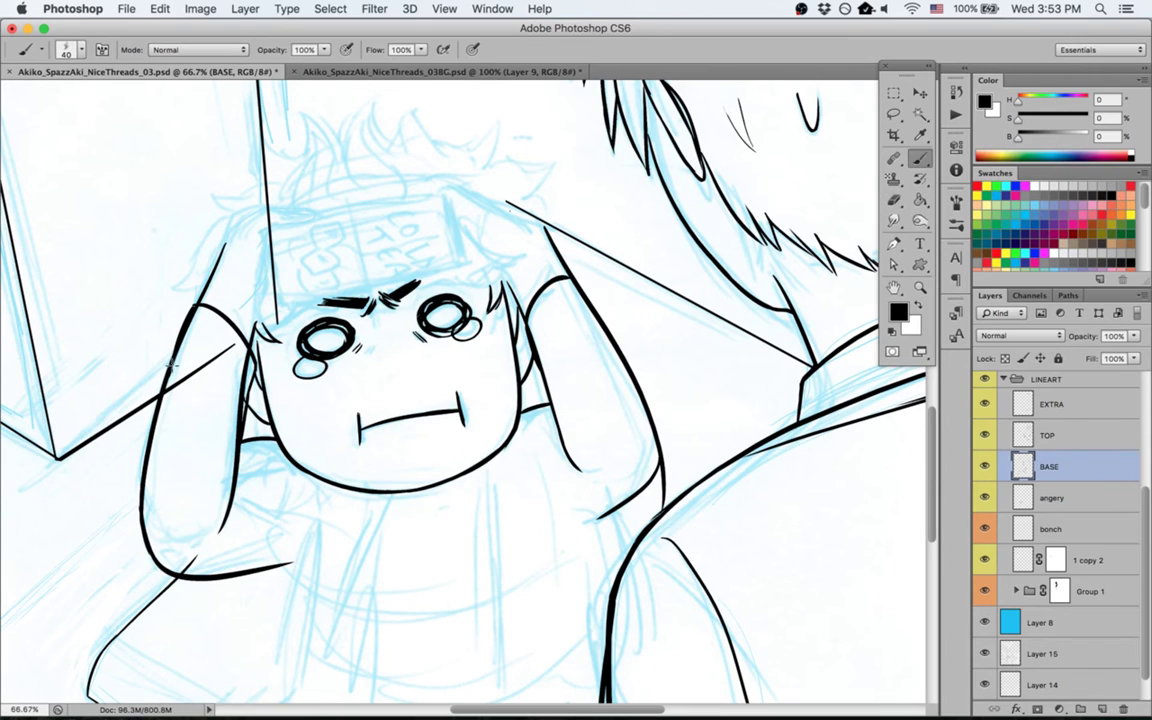
pyautogui.moveTo(172, 364); pyautogui.dragTo(236, 386)
pyautogui.press('super+z')
pyautogui.moveTo(174, 366); pyautogui.dragTo(240, 397)
pyautogui.moveTo(535, 336); pyautogui.dragTo(524, 296)
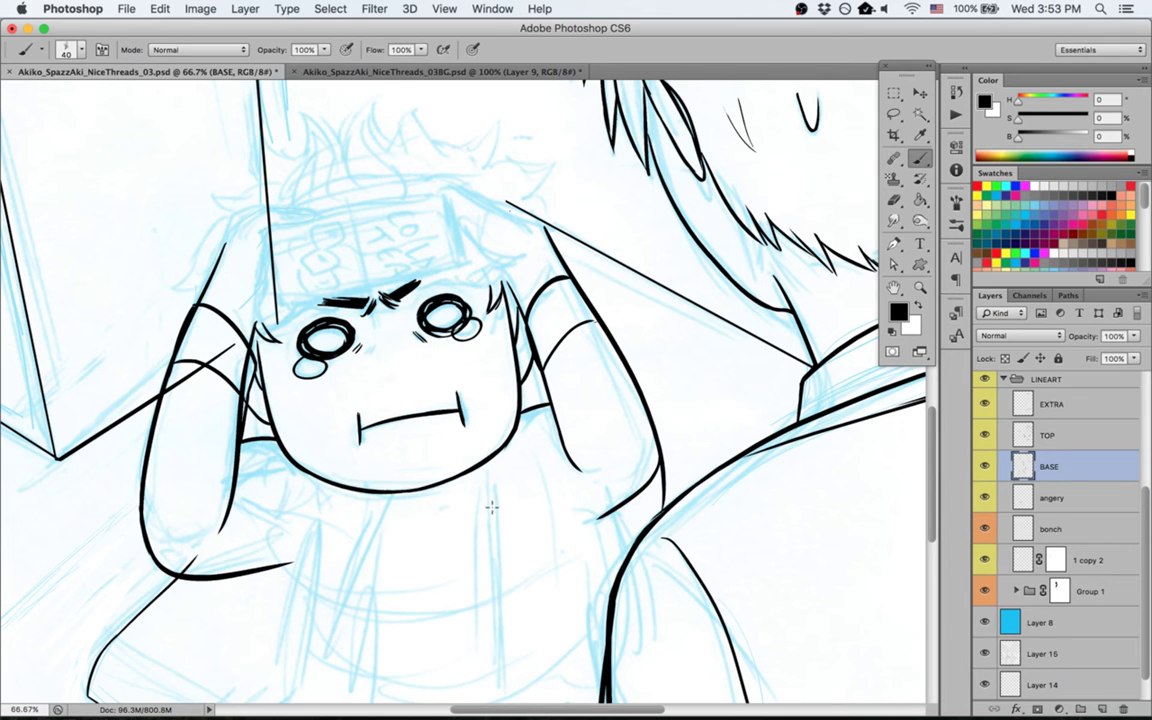
# Step: Erase the overshooting line at the right-hand elbow on the BASE layer and save the file
pyautogui.moveTo(519, 473)
pyautogui.mouseDown()
pyautogui.moveTo(548, 363)
pyautogui.moveTo(522, 319)
pyautogui.mouseUp()
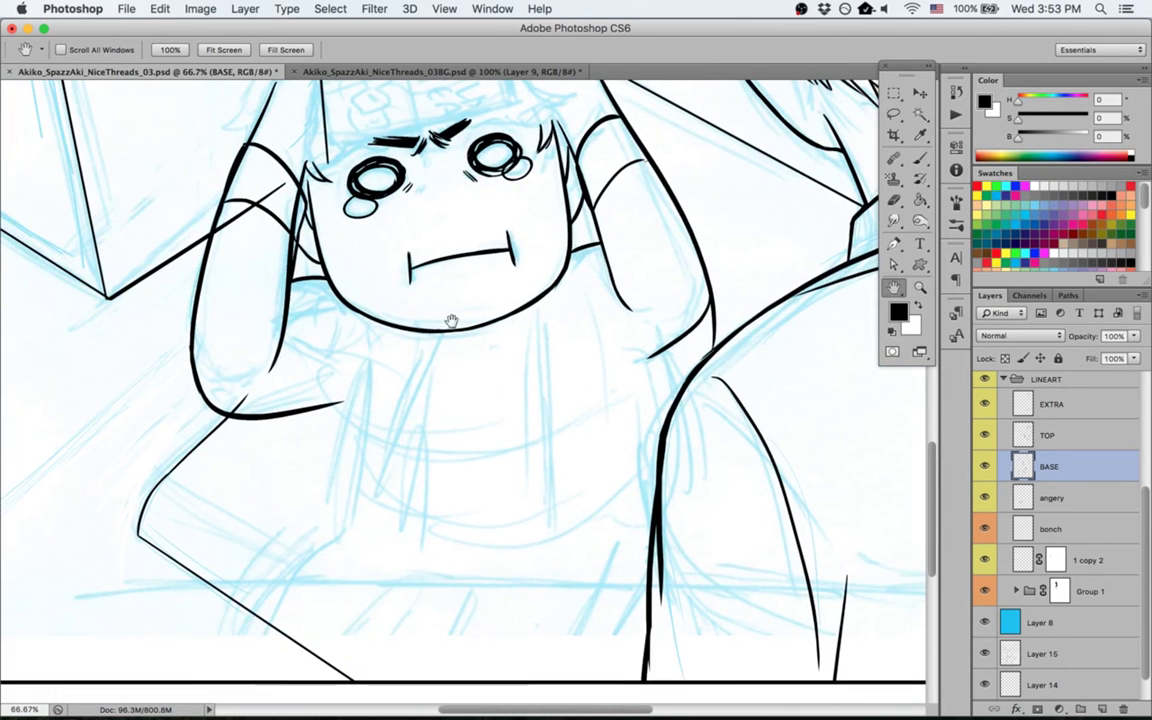
pyautogui.moveTo(573, 289); pyautogui.dragTo(562, 489)
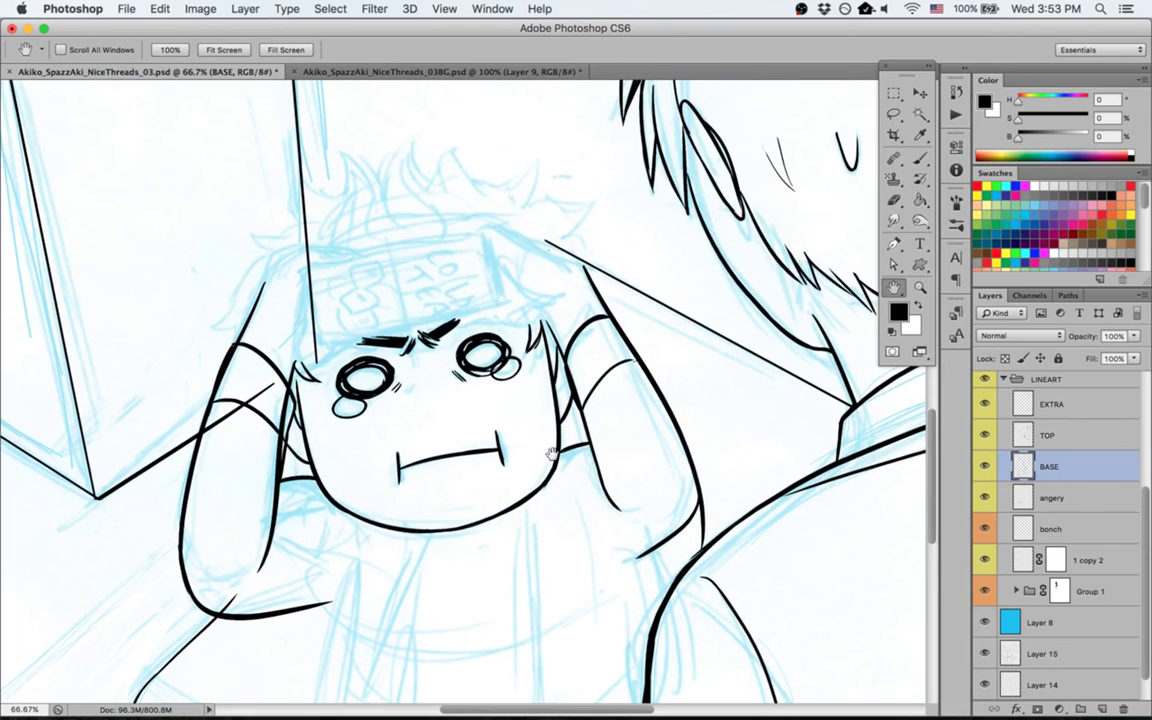
pyautogui.moveTo(700, 541)
pyautogui.mouseDown()
pyautogui.moveTo(704, 479)
pyautogui.moveTo(702, 518)
pyautogui.mouseUp()
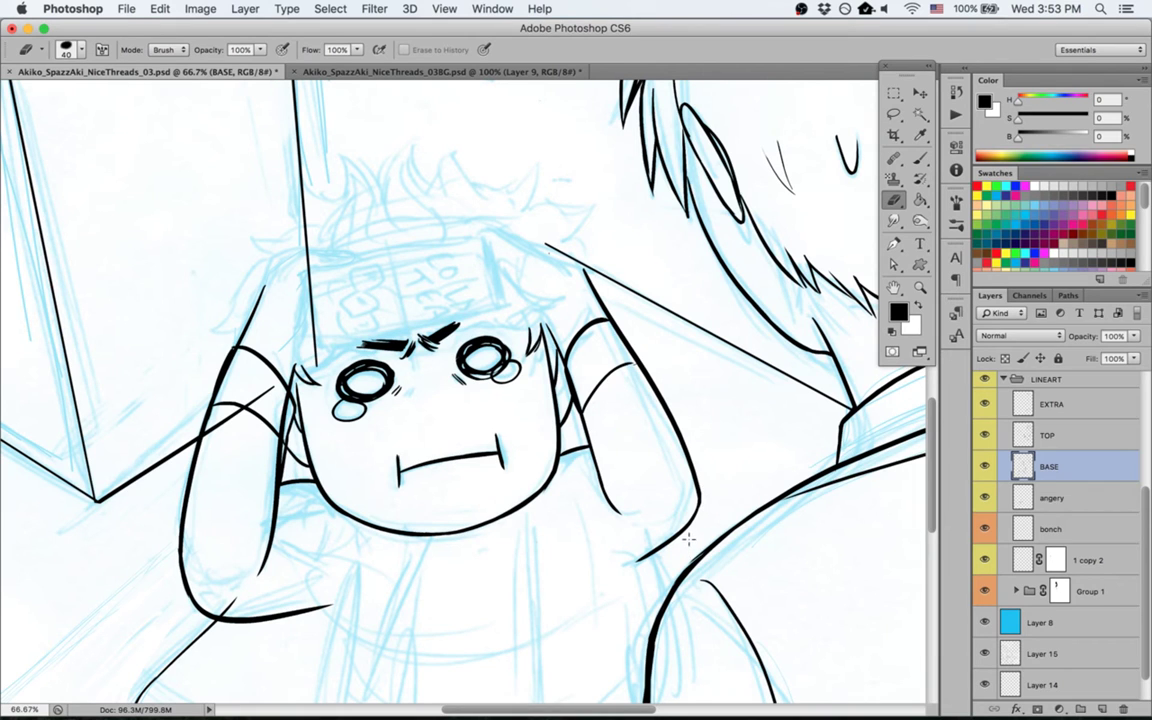
pyautogui.press('super+s')
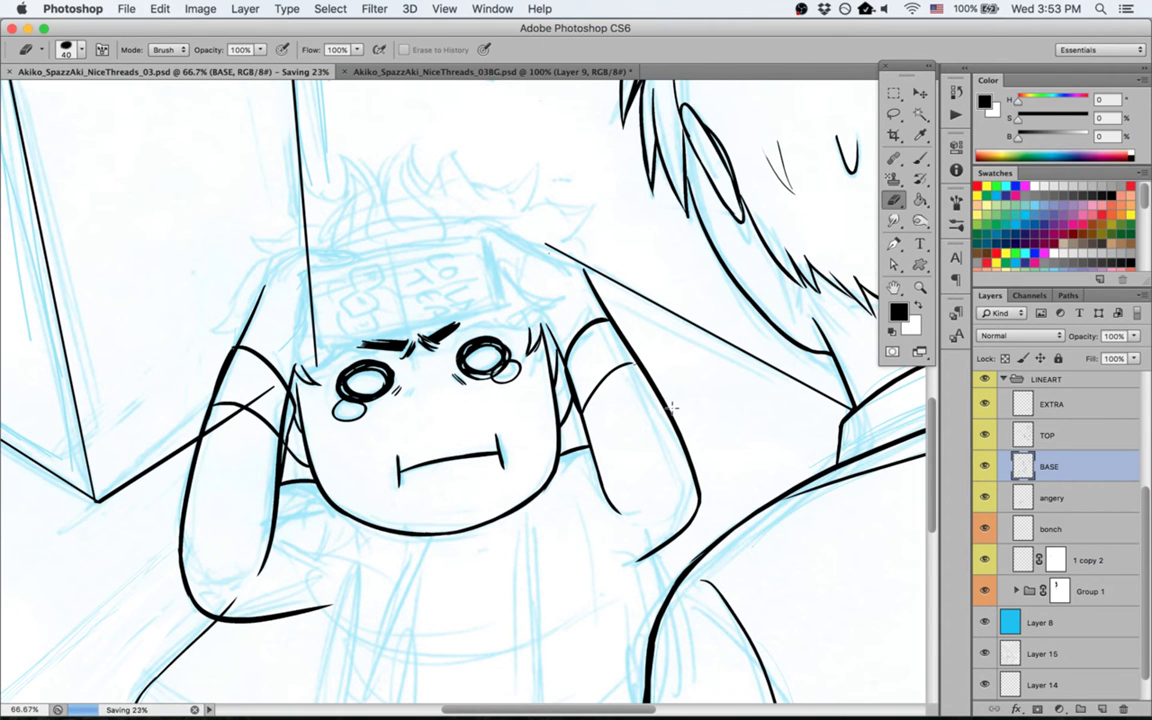
pyautogui.press('r')
pyautogui.moveTo(265, 507); pyautogui.dragTo(352, 481)
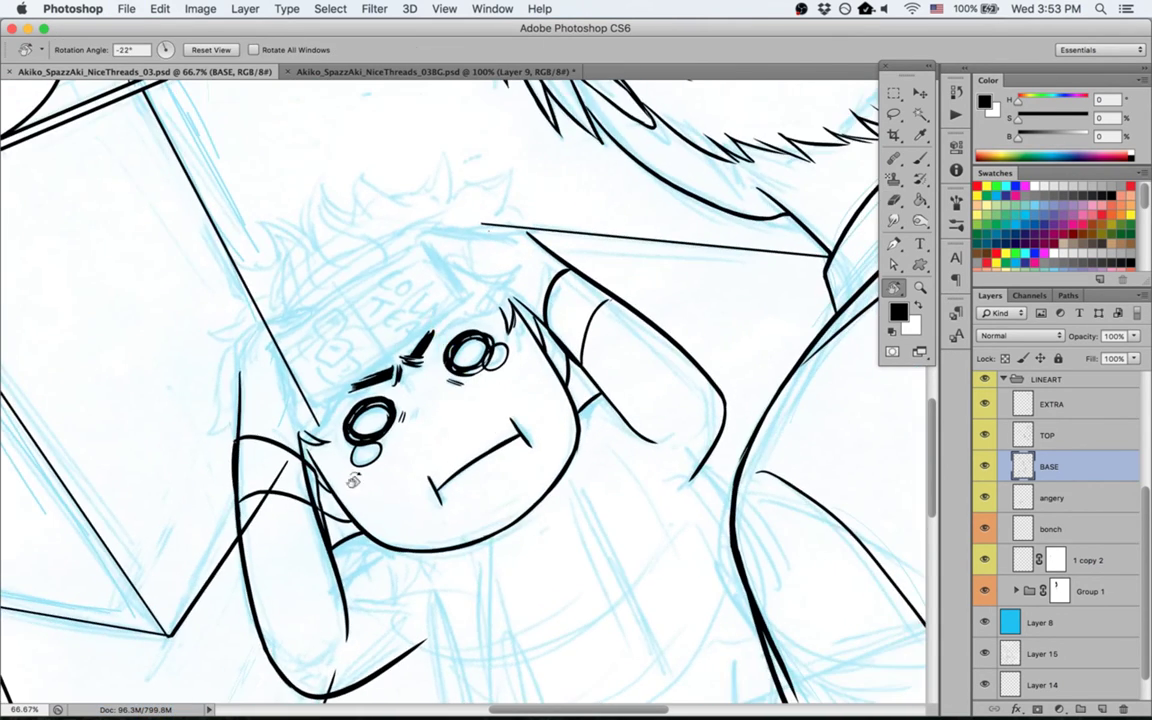
pyautogui.press('Escape')
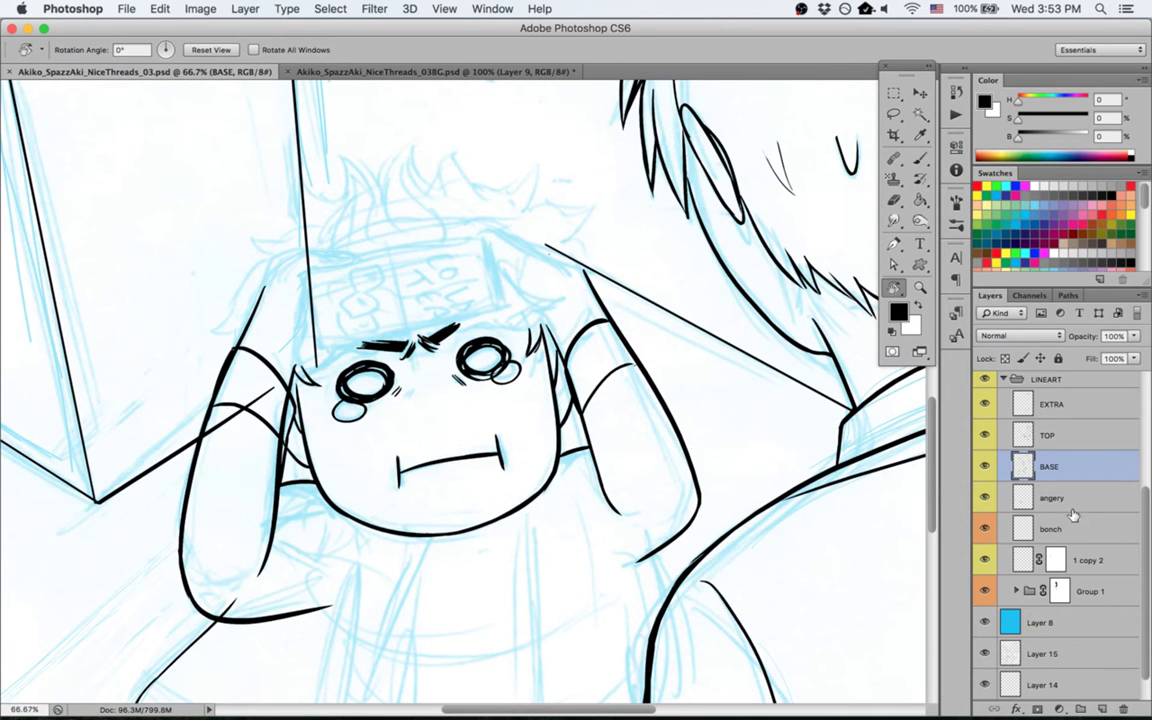
pyautogui.click(985, 498)
pyautogui.click(985, 498)
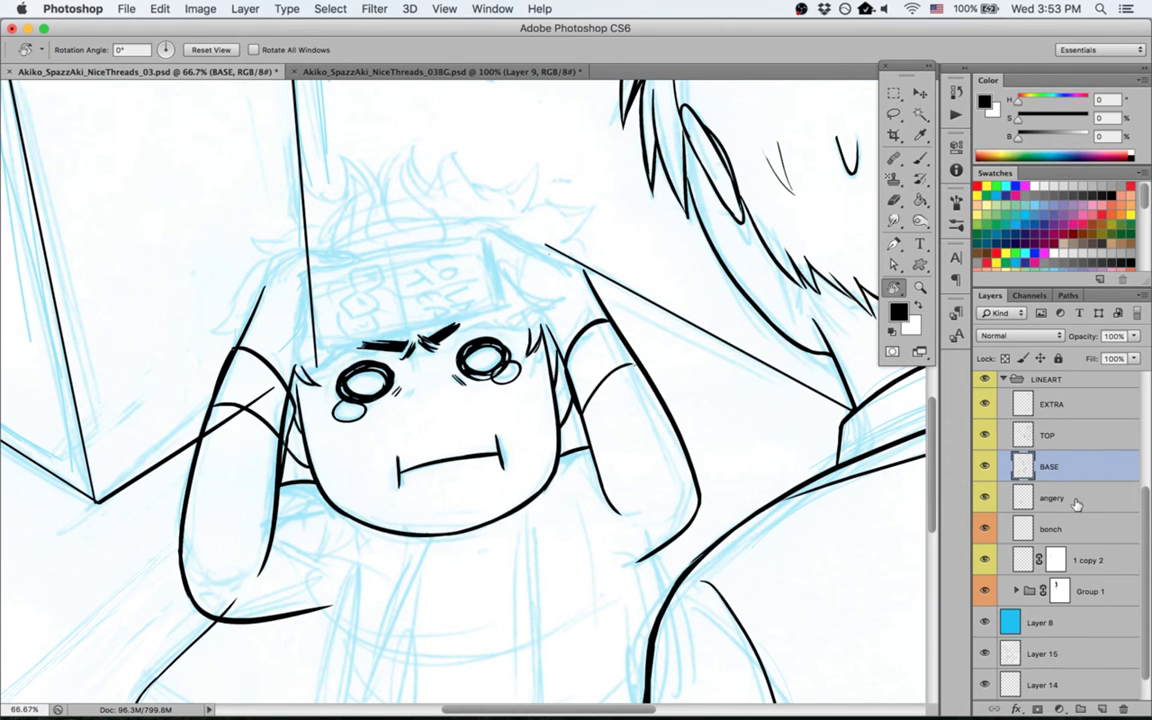
# Step: On Layer 15, sketch two long curved lines across the head just above the headband plate
pyautogui.hotkey('alt', '[')
pyautogui.press('h')
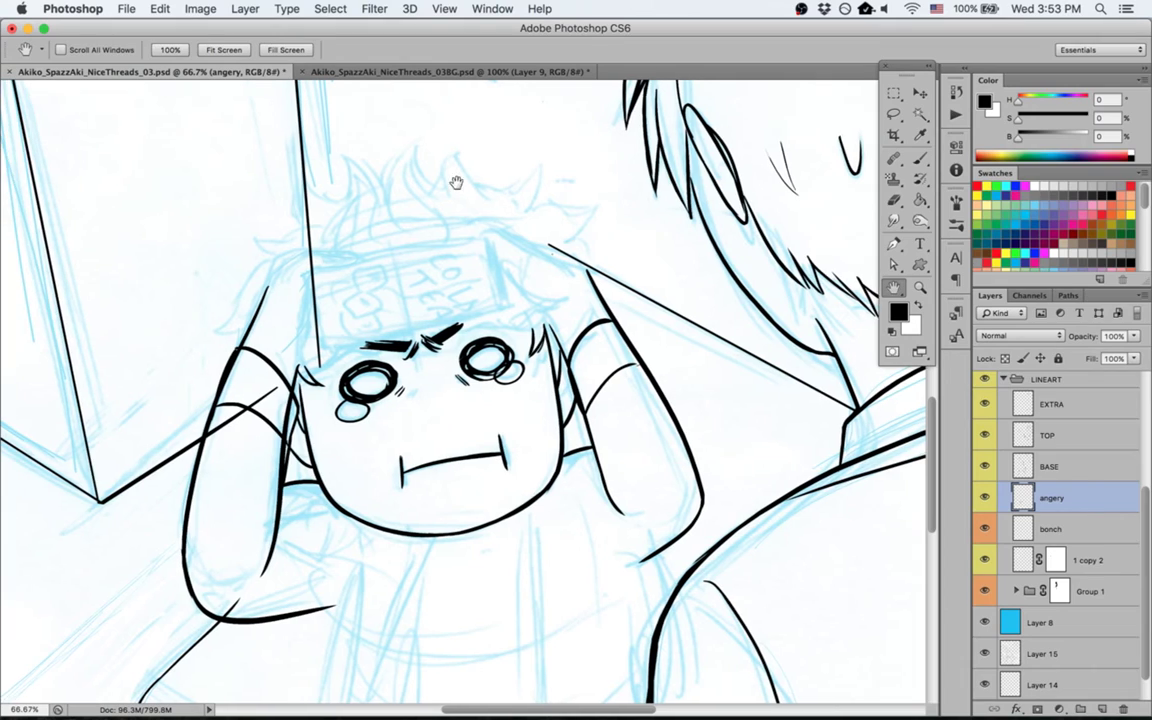
pyautogui.moveTo(455, 183); pyautogui.dragTo(466, 208)
pyautogui.press('r')
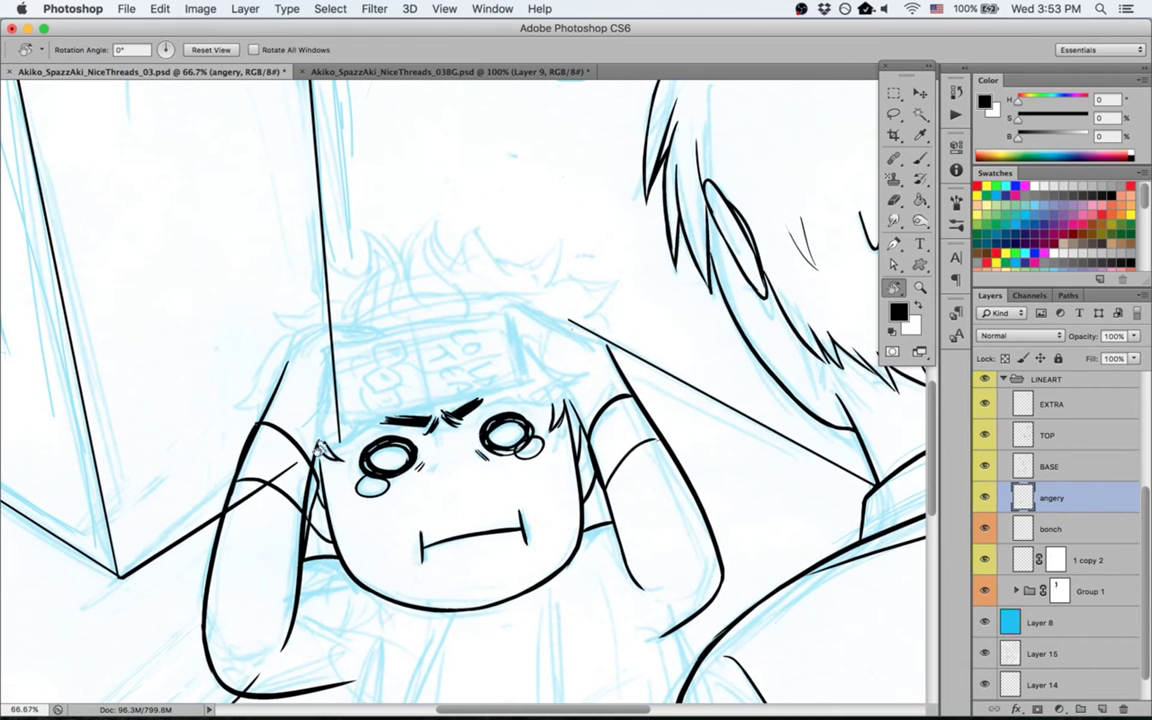
pyautogui.moveTo(334, 598); pyautogui.dragTo(616, 586)
pyautogui.hotkey('alt', '[')
pyautogui.hotkey('alt', '[')
pyautogui.hotkey('alt', '[')
pyautogui.hotkey('alt', '[')
pyautogui.hotkey('alt', '[')
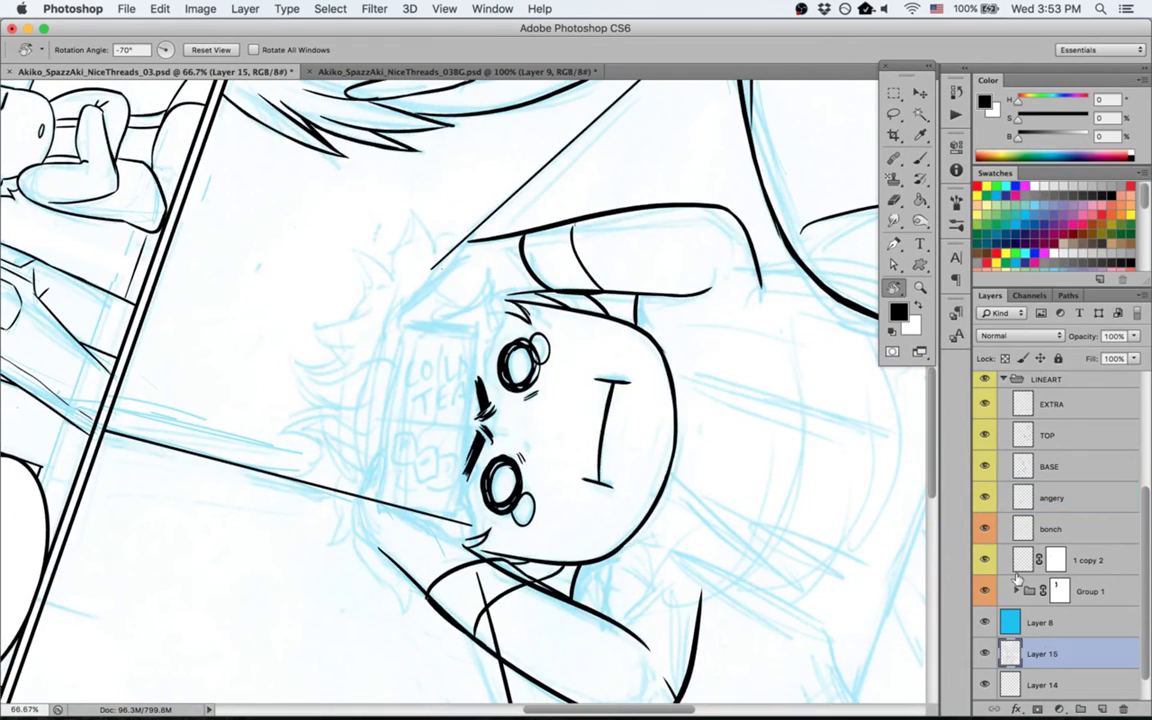
pyautogui.press('b')
pyautogui.moveTo(384, 326); pyautogui.dragTo(360, 402)
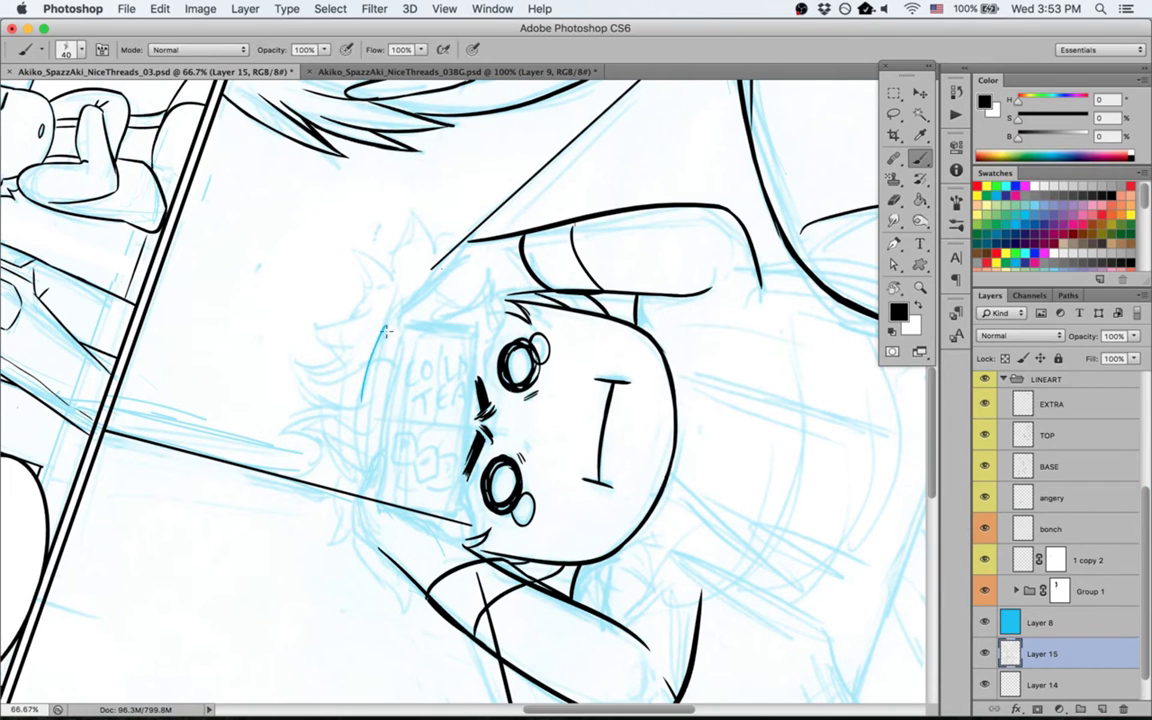
pyautogui.moveTo(372, 358); pyautogui.dragTo(365, 466)
pyautogui.moveTo(366, 412)
pyautogui.mouseDown()
pyautogui.moveTo(369, 470)
pyautogui.moveTo(388, 335)
pyautogui.mouseUp()
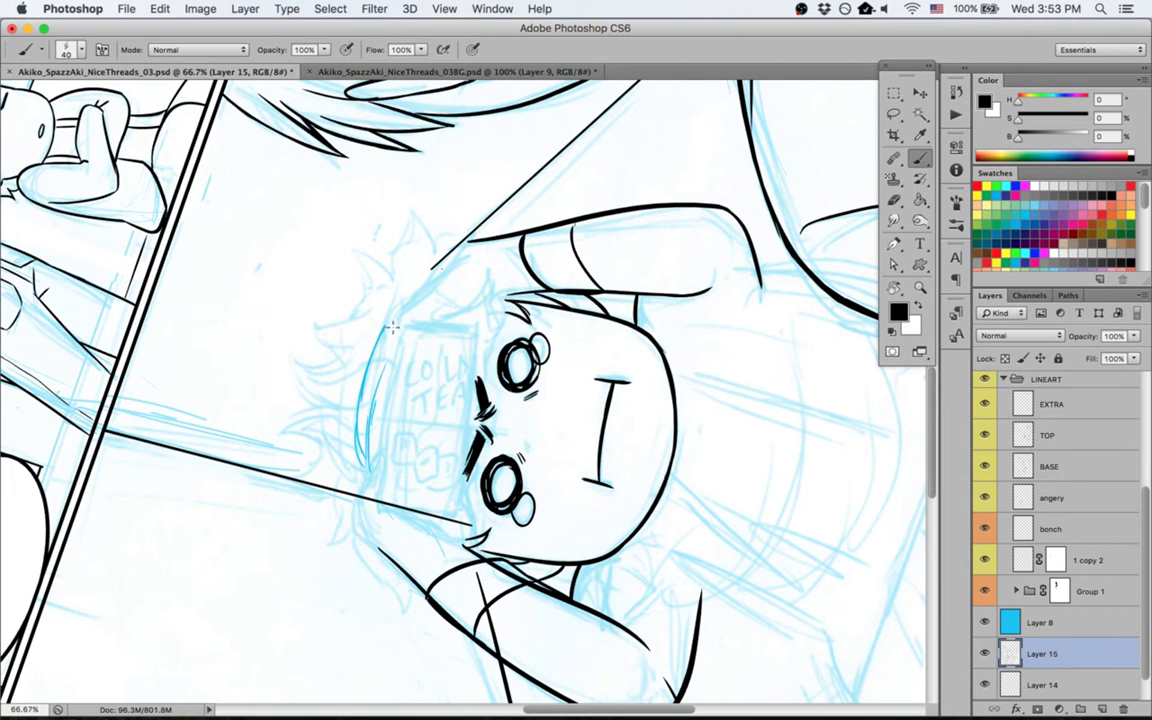
pyautogui.moveTo(366, 440); pyautogui.dragTo(393, 328)
pyautogui.press('Escape')
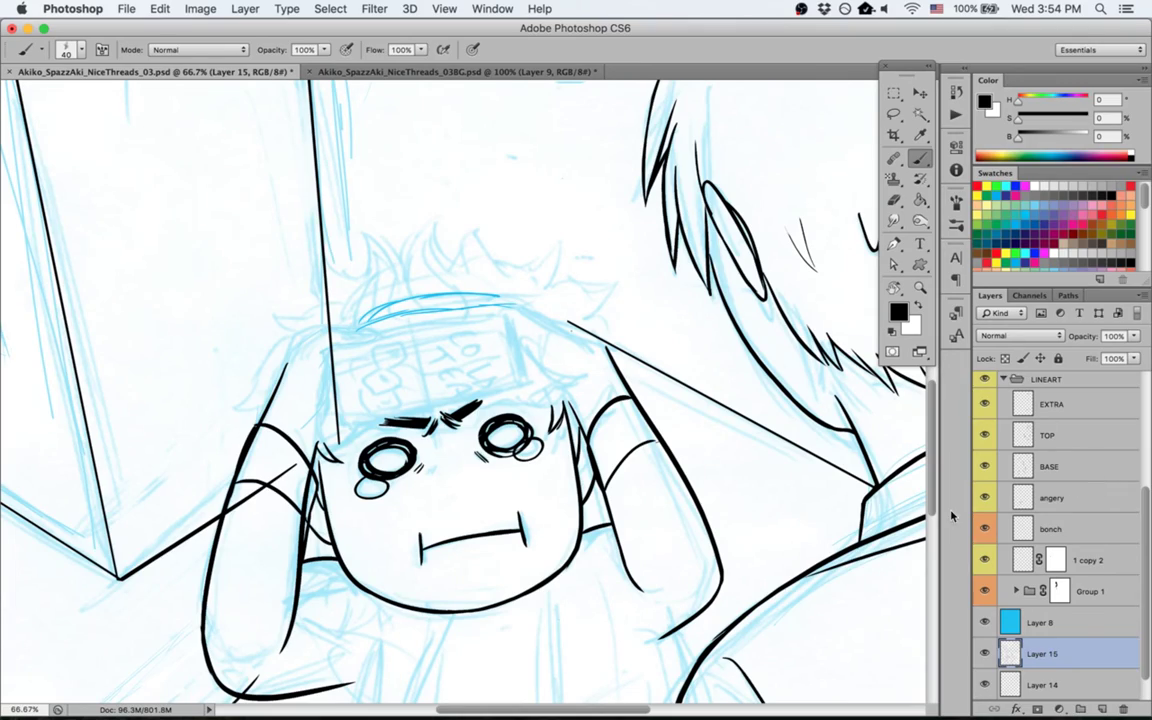
# Step: On the EXTRA layer, ink the two long straight edges of the headband plate over the sketch
pyautogui.press('r')
pyautogui.moveTo(265, 547); pyautogui.dragTo(590, 587)
pyautogui.press('z')
pyautogui.moveTo(431, 427); pyautogui.dragTo(478, 445)
pyautogui.press('r')
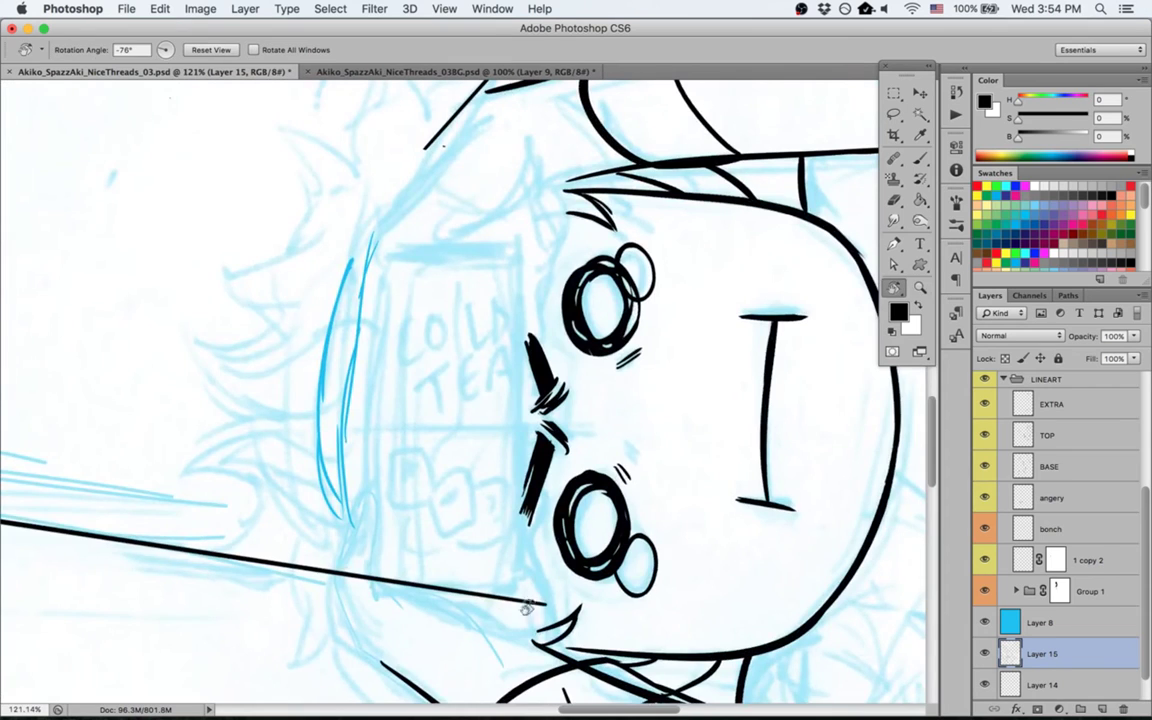
pyautogui.moveTo(527, 607); pyautogui.dragTo(550, 600)
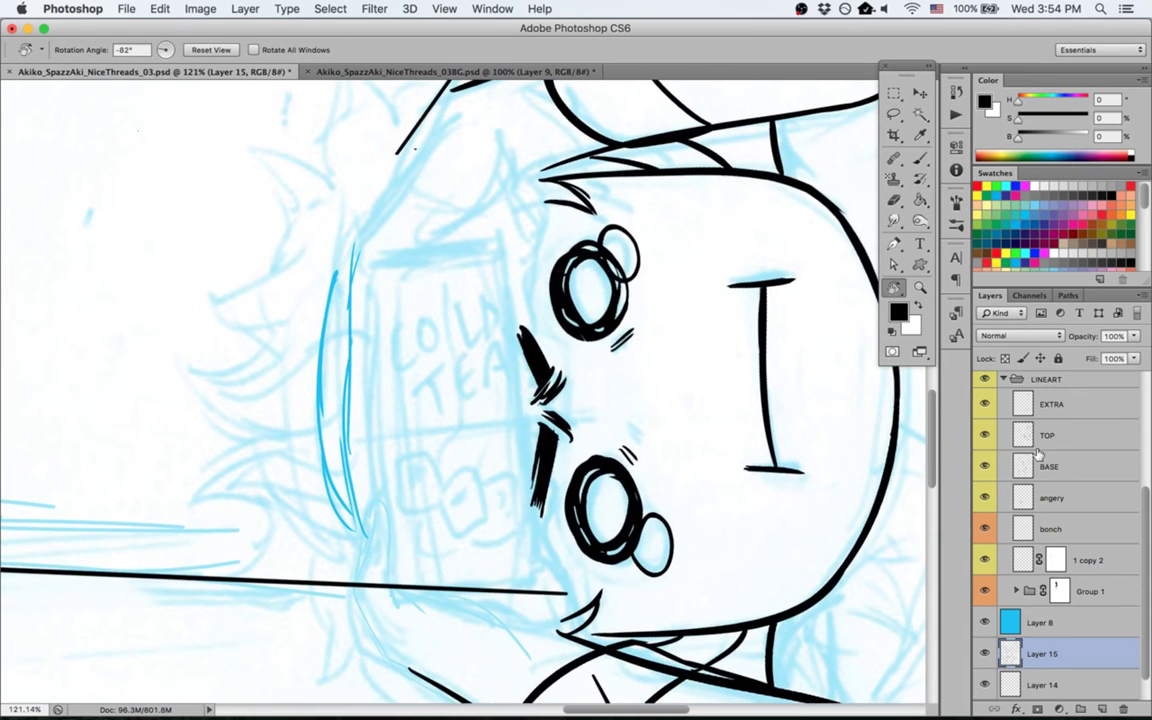
pyautogui.click(990, 404)
pyautogui.press('b')
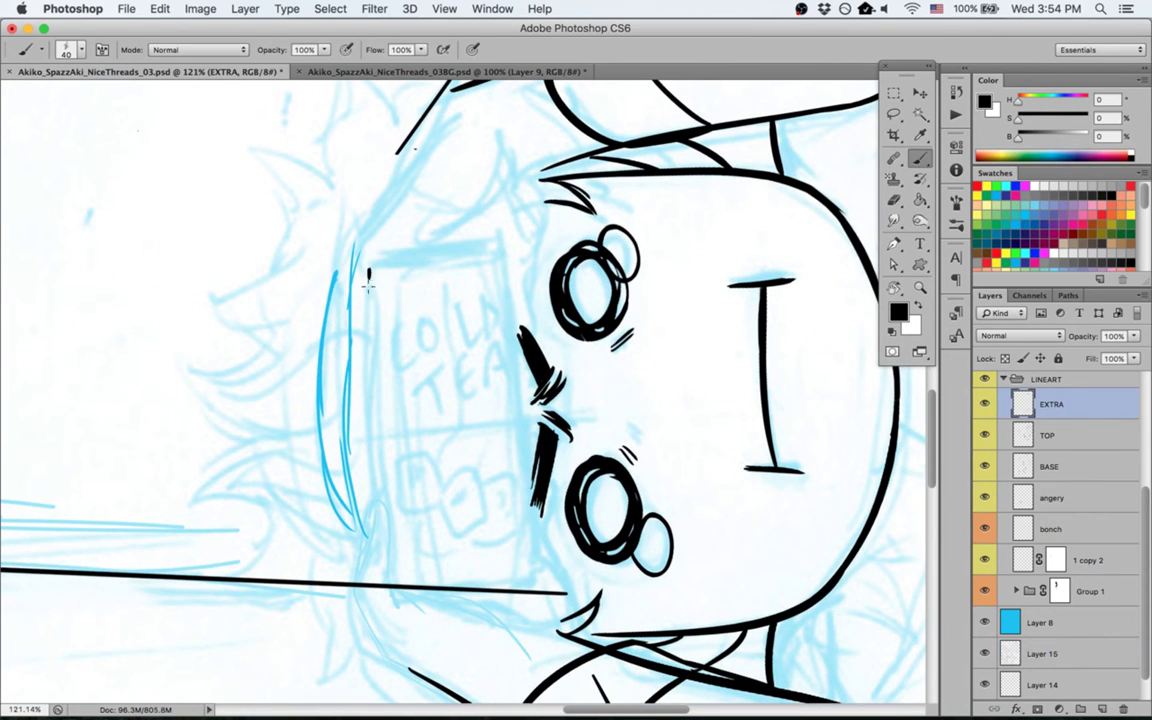
pyautogui.moveTo(369, 280); pyautogui.dragTo(391, 543)
pyautogui.press('super+z')
pyautogui.moveTo(368, 272); pyautogui.dragTo(386, 560)
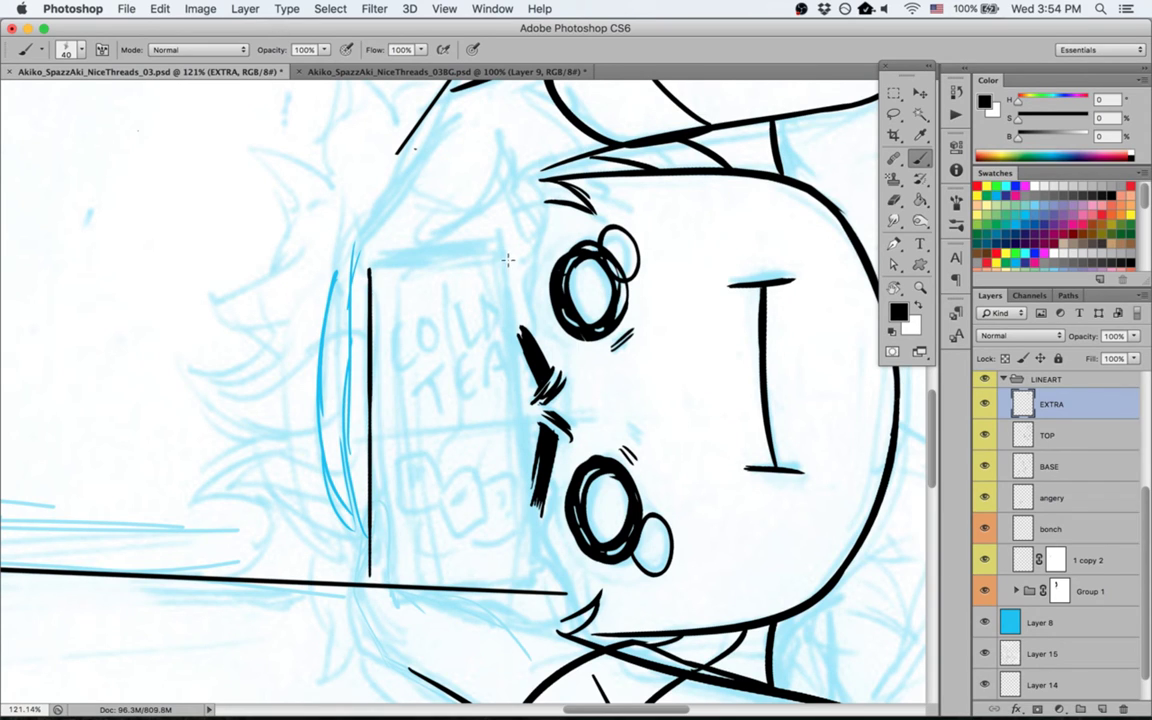
pyautogui.moveTo(465, 232); pyautogui.dragTo(392, 390)
pyautogui.press('super+z')
pyautogui.moveTo(516, 297); pyautogui.dragTo(511, 580)
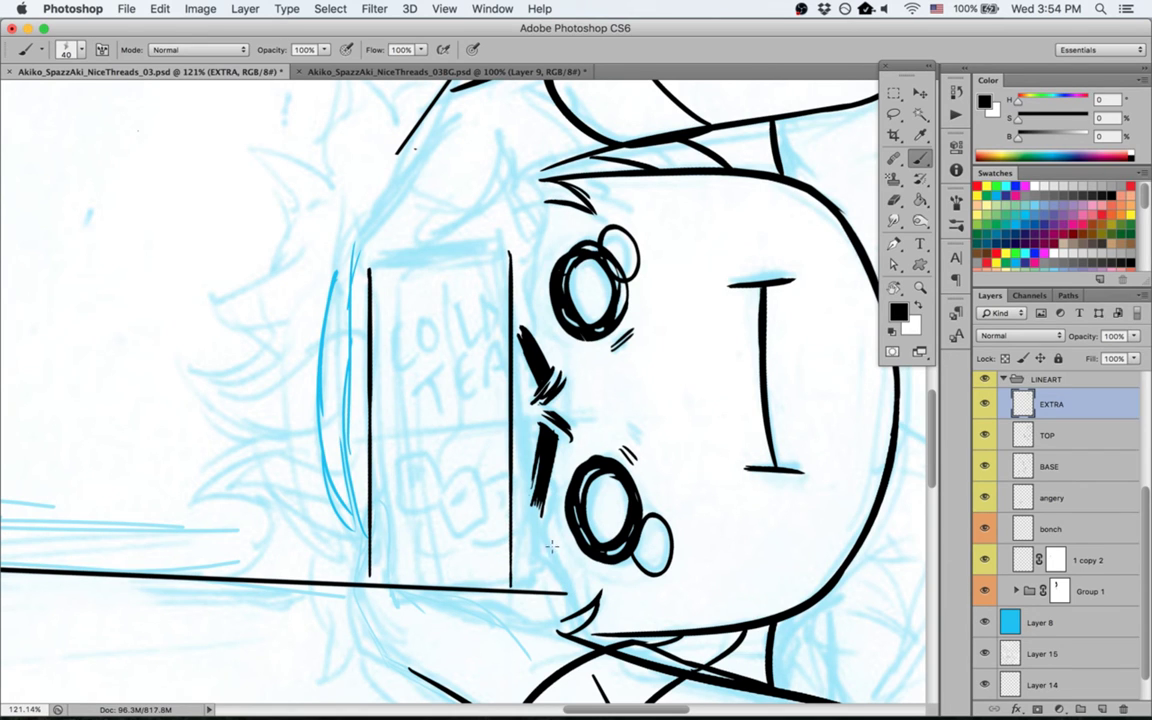
# Step: Select the two inked plate edges, rotate them slightly and shift them to match the sketched headband's tilt
pyautogui.press('m')
pyautogui.moveTo(331, 228)
pyautogui.mouseDown()
pyautogui.moveTo(527, 434)
pyautogui.moveTo(572, 635)
pyautogui.mouseUp()
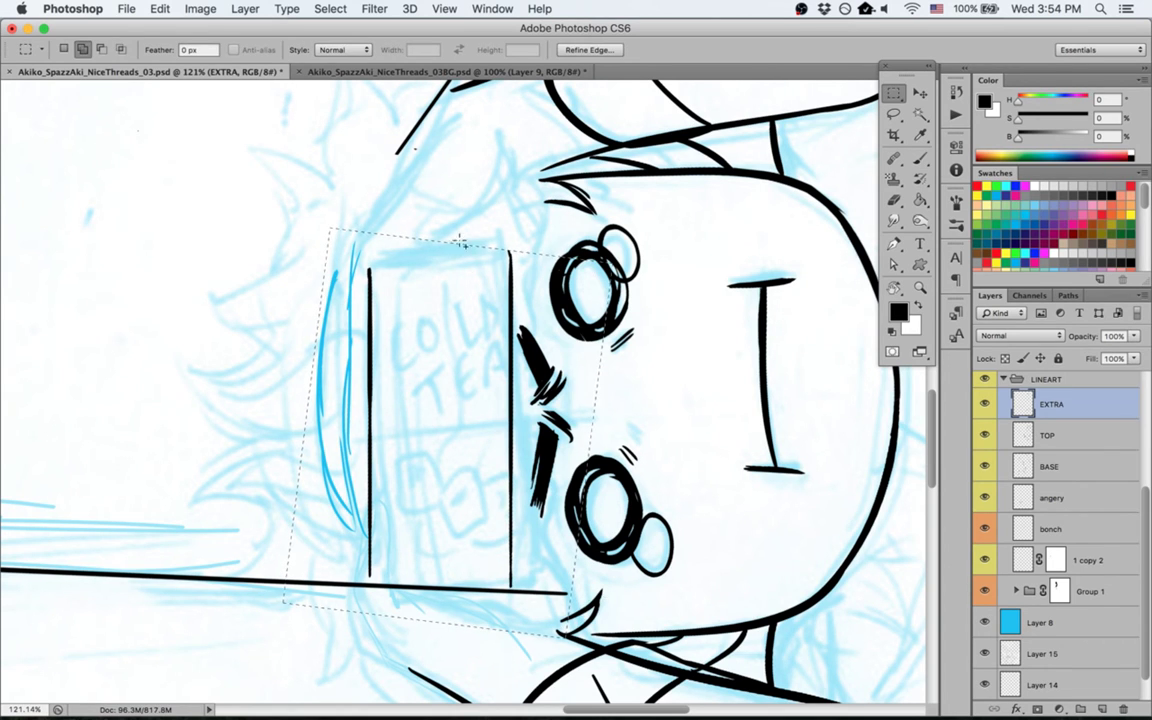
pyautogui.press('v')
pyautogui.moveTo(591, 440); pyautogui.dragTo(625, 440)
pyautogui.press('Return')
pyautogui.moveTo(586, 283); pyautogui.dragTo(582, 275)
pyautogui.press('Return')
pyautogui.moveTo(523, 400); pyautogui.dragTo(518, 398)
# Step: Ink the curved short edge of the headband plate at the end beside the TEA lettering
pyautogui.press('r')
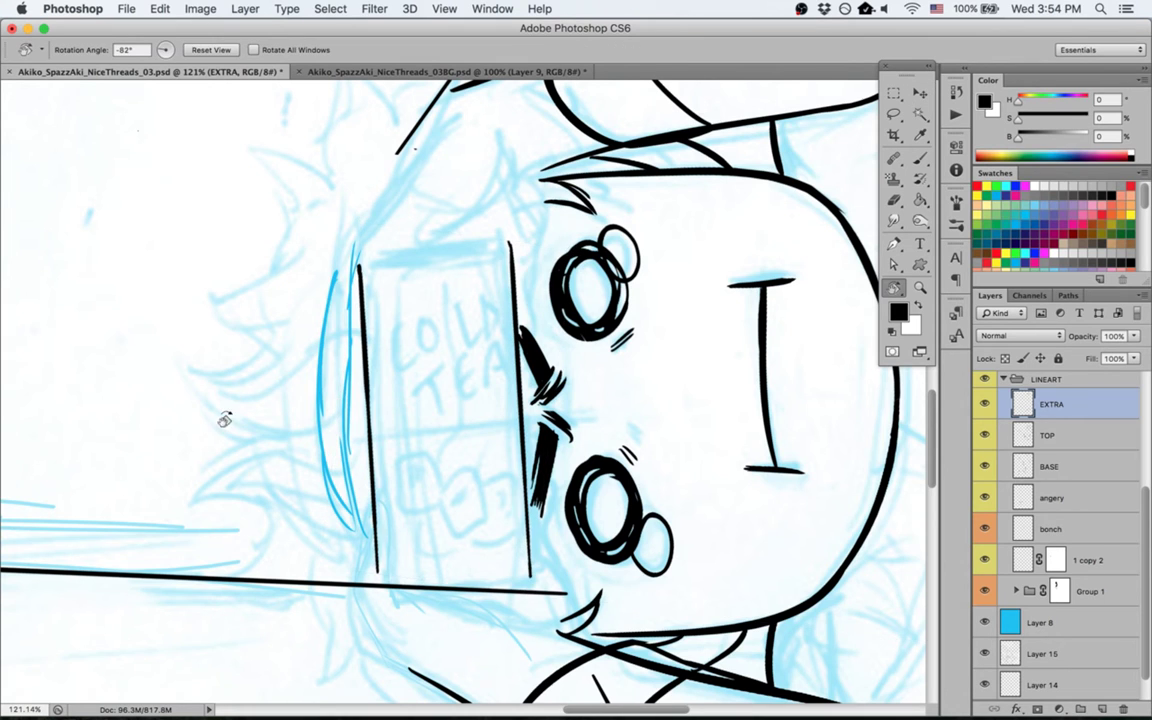
pyautogui.moveTo(224, 420)
pyautogui.mouseDown()
pyautogui.moveTo(509, 609)
pyautogui.moveTo(478, 548)
pyautogui.mouseUp()
pyautogui.press('b')
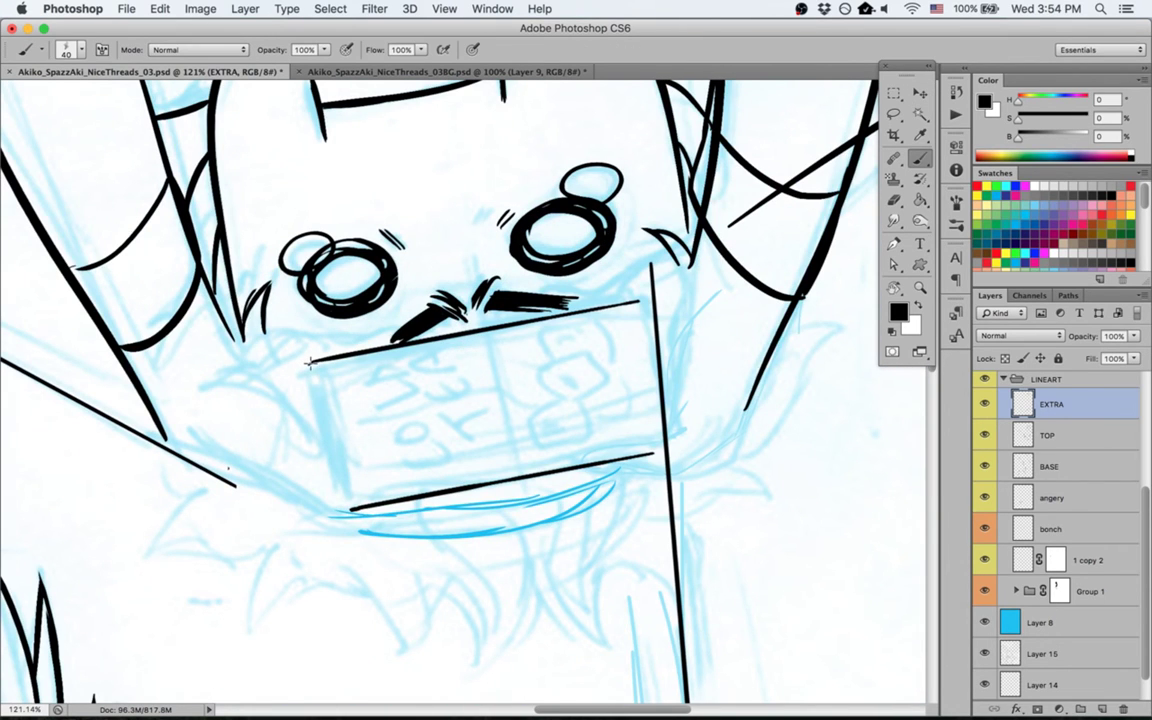
pyautogui.moveTo(310, 364)
pyautogui.mouseDown()
pyautogui.moveTo(337, 500)
pyautogui.moveTo(315, 376)
pyautogui.moveTo(327, 457)
pyautogui.mouseUp()
pyautogui.press('super+z')
pyautogui.moveTo(343, 510); pyautogui.dragTo(342, 517)
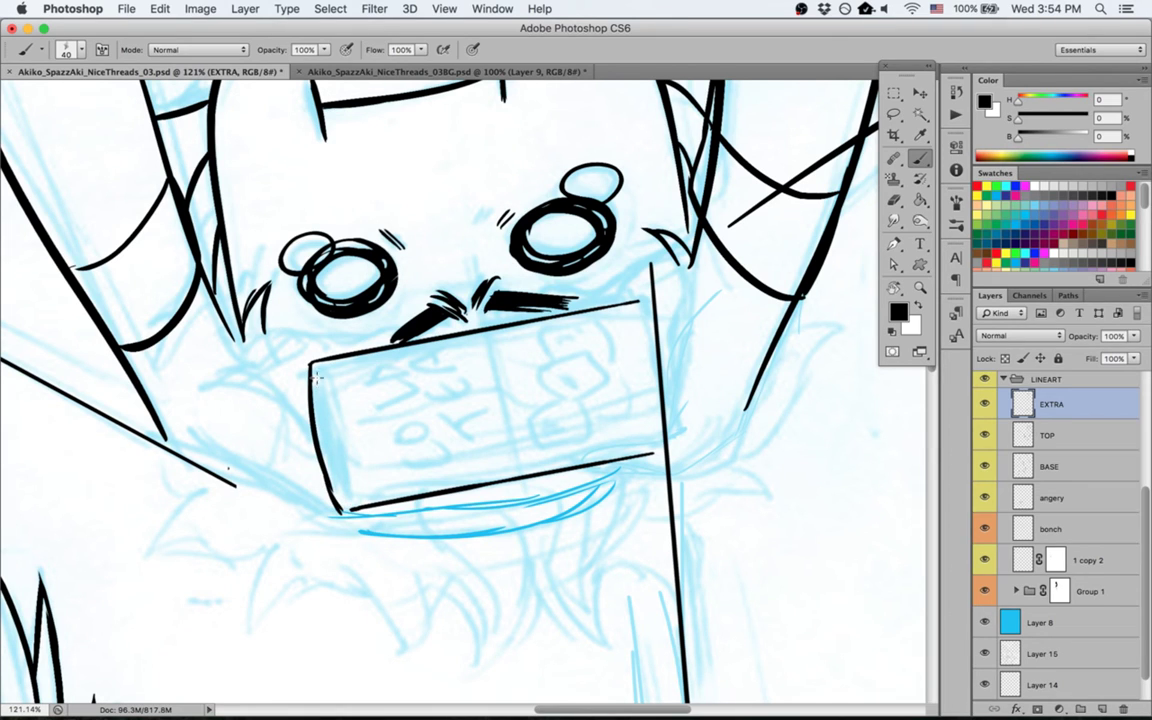
# Step: Ink a second curve just inside the plate's short edge beside the lettering, giving it thickness
pyautogui.moveTo(317, 371); pyautogui.dragTo(339, 475)
pyautogui.press('super+z')
pyautogui.moveTo(317, 364); pyautogui.dragTo(341, 467)
pyautogui.press('super+z')
pyautogui.moveTo(319, 362)
pyautogui.mouseDown()
pyautogui.moveTo(344, 496)
pyautogui.moveTo(317, 408)
pyautogui.moveTo(343, 505)
pyautogui.mouseUp()
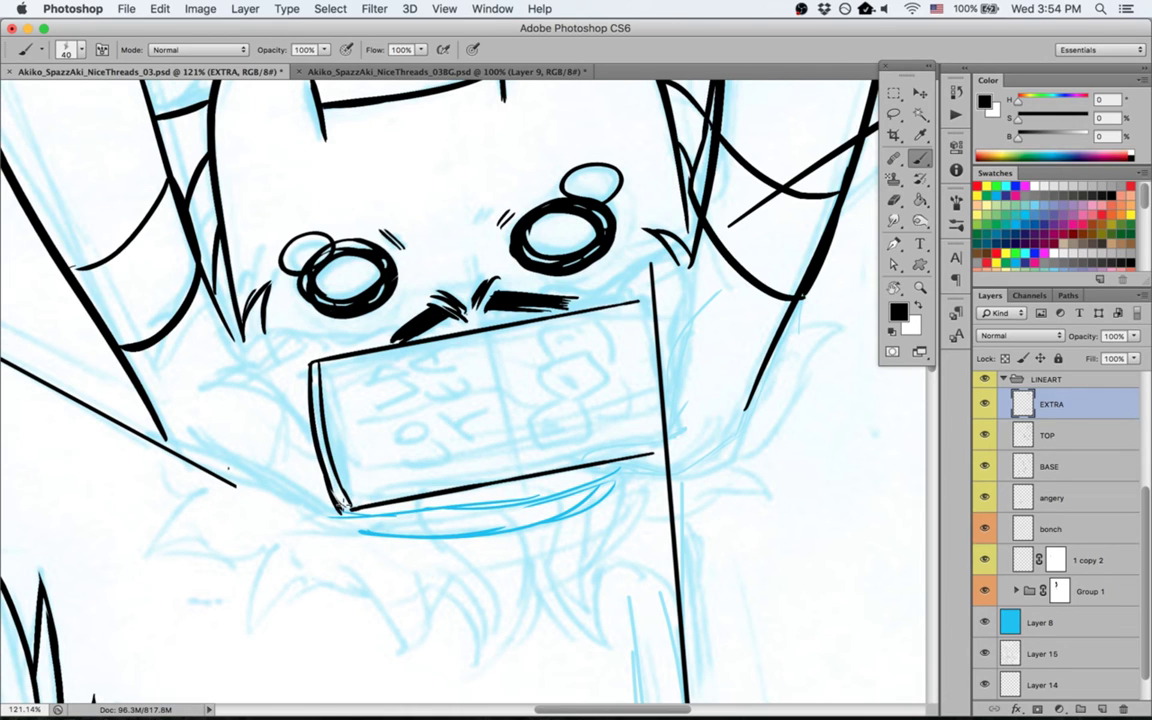
# Step: Ink the curved outer short edge at the plate's opposite end, beside the square symbols, joining both long edges
pyautogui.moveTo(637, 298); pyautogui.dragTo(668, 402)
pyautogui.moveTo(656, 321)
pyautogui.mouseDown()
pyautogui.moveTo(661, 352)
pyautogui.moveTo(666, 433)
pyautogui.mouseUp()
pyautogui.press('super+alt+z')
pyautogui.press('super+alt+z')
pyautogui.moveTo(643, 304); pyautogui.dragTo(673, 445)
# Step: Ink a parallel inner curve along the plate's short edge beside the square symbols
pyautogui.press('r')
pyautogui.moveTo(600, 380)
pyautogui.mouseDown()
pyautogui.moveTo(658, 540)
pyautogui.moveTo(697, 455)
pyautogui.moveTo(699, 374)
pyautogui.moveTo(556, 224)
pyautogui.mouseUp()
pyautogui.press('b')
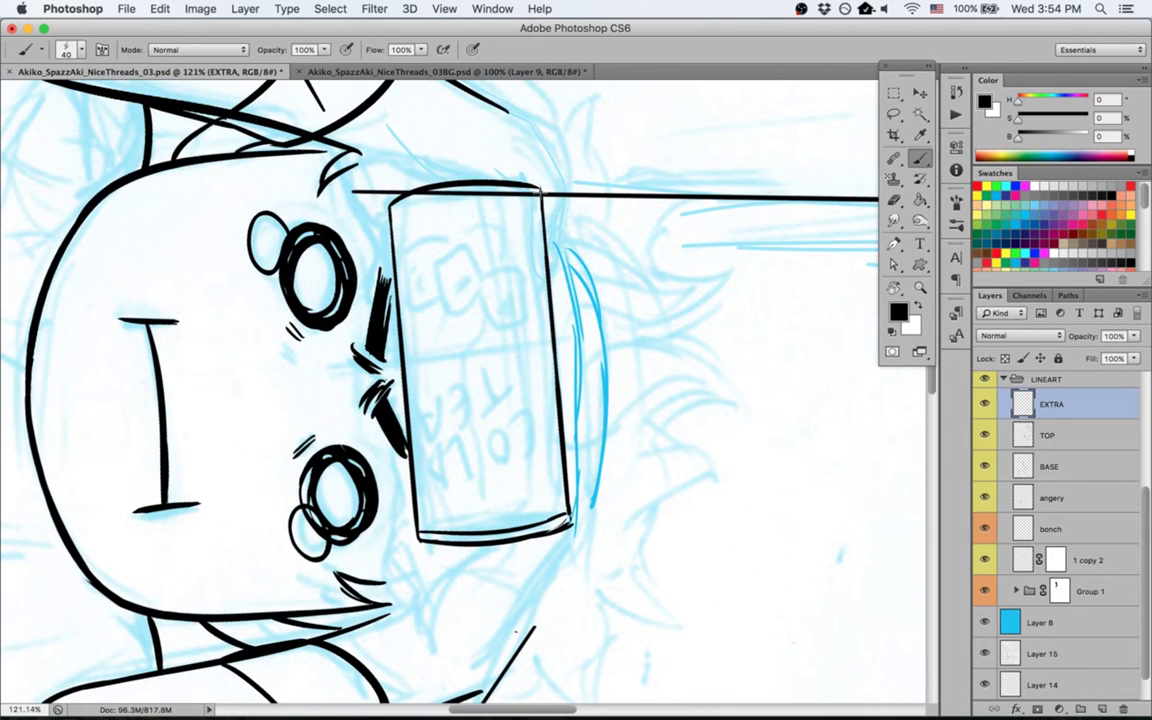
pyautogui.press('r')
pyautogui.moveTo(537, 262)
pyautogui.mouseDown()
pyautogui.moveTo(586, 522)
pyautogui.moveTo(625, 300)
pyautogui.mouseUp()
pyautogui.press('b')
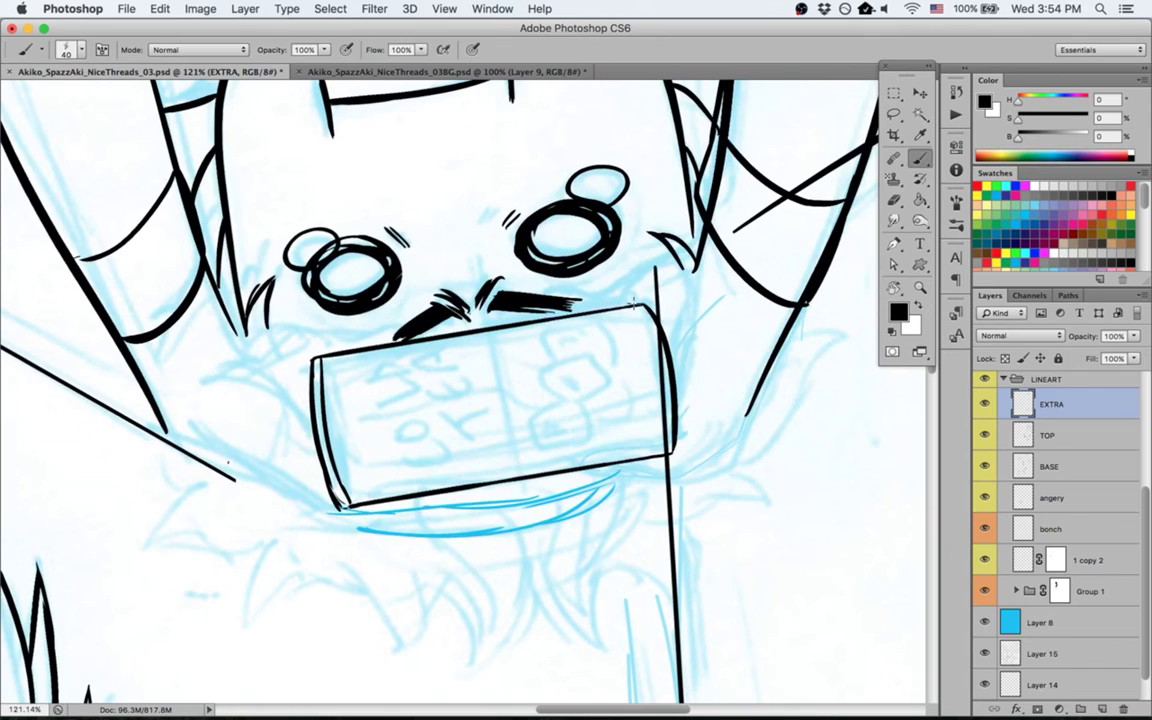
pyautogui.moveTo(663, 445); pyautogui.dragTo(667, 372)
pyautogui.press('Escape')
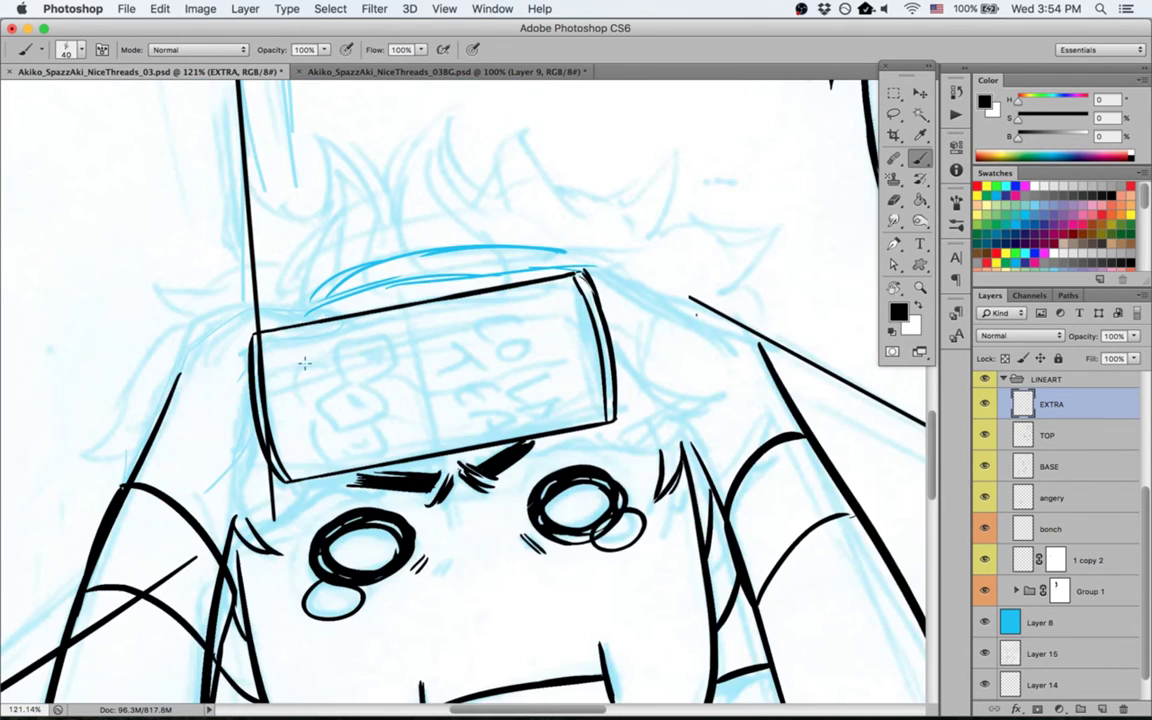
# Step: Select the inked headband plate, widen it slightly and shift it down a little, and save the file
pyautogui.press('m')
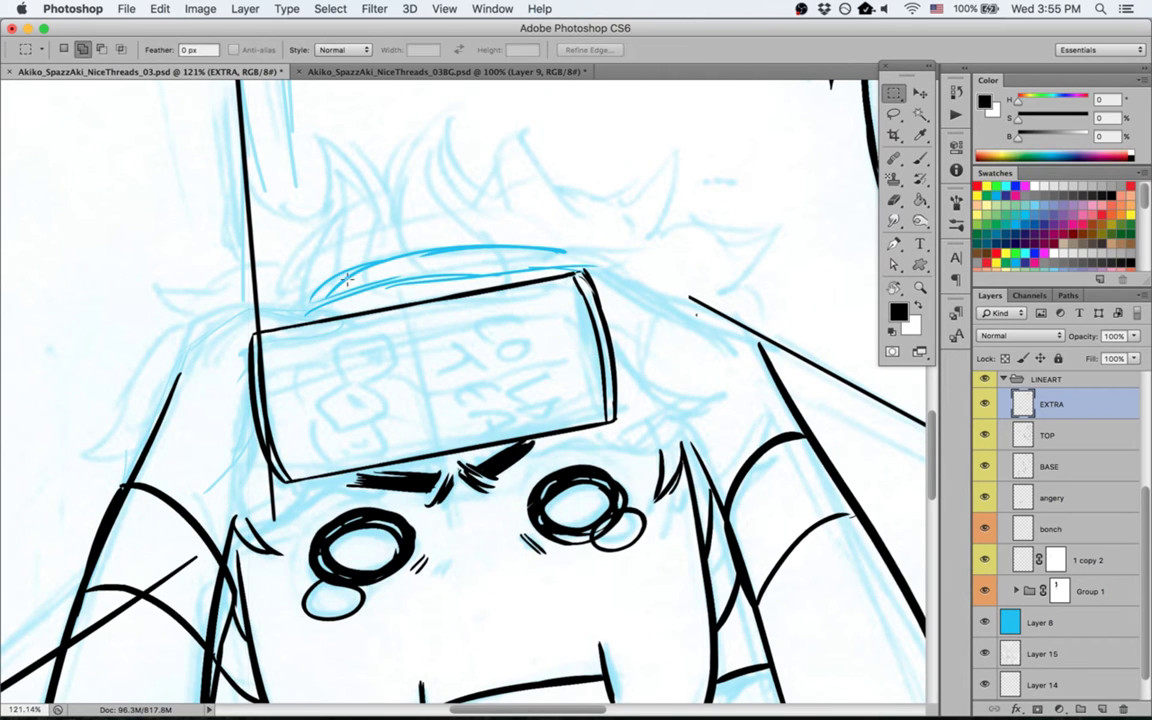
pyautogui.moveTo(238, 227); pyautogui.dragTo(661, 544)
pyautogui.press('v')
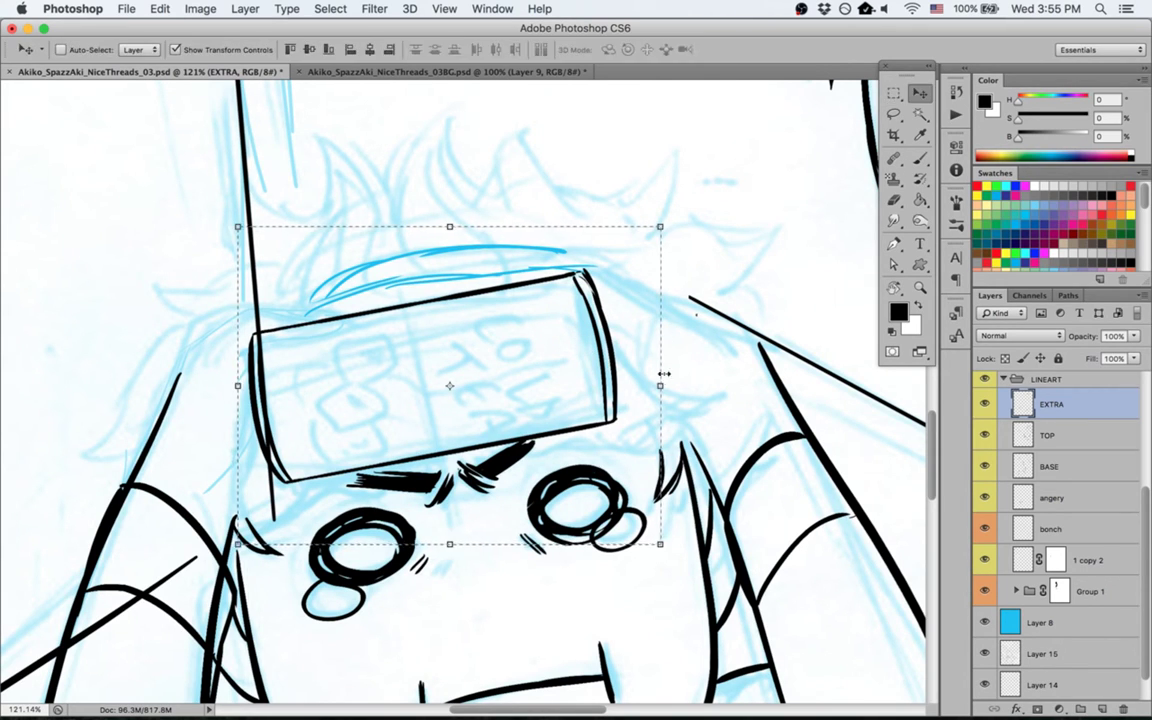
pyautogui.moveTo(662, 385); pyautogui.dragTo(621, 383)
pyautogui.press('Return')
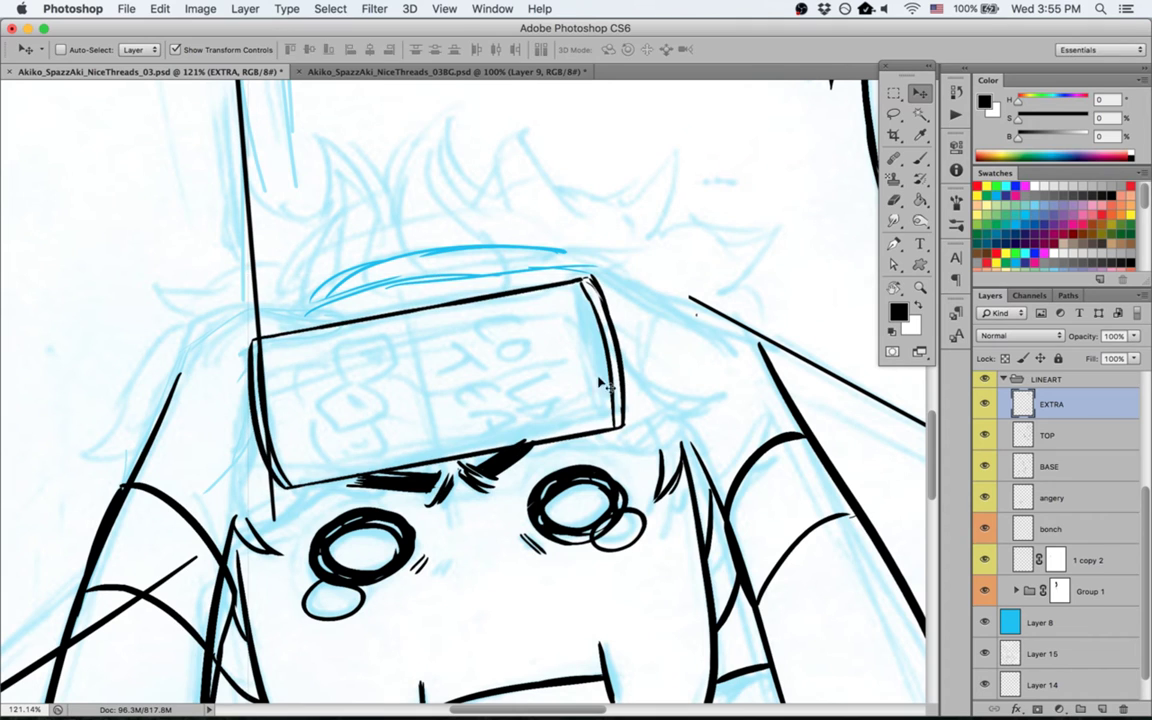
pyautogui.press('space')
pyautogui.moveTo(452, 388); pyautogui.dragTo(516, 183)
pyautogui.press('super+s')
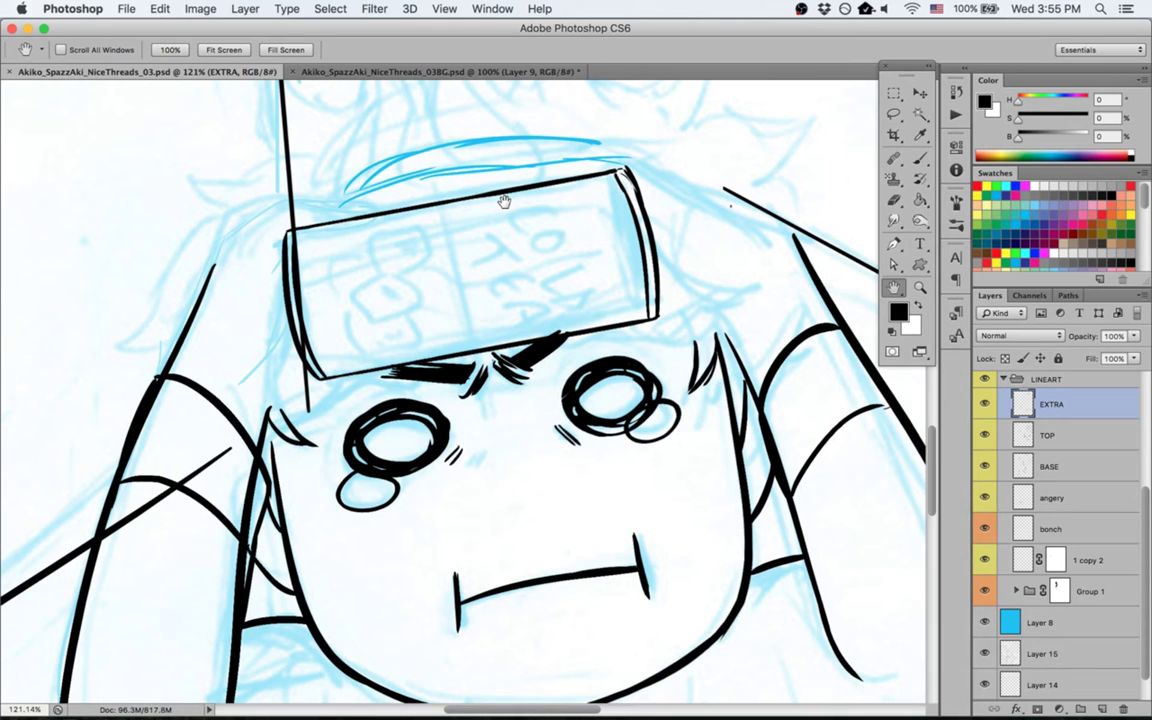
# Step: On Layer 15, sketch the left-hand hand and its wrist contour beside the headband plate
pyautogui.click(1040, 653)
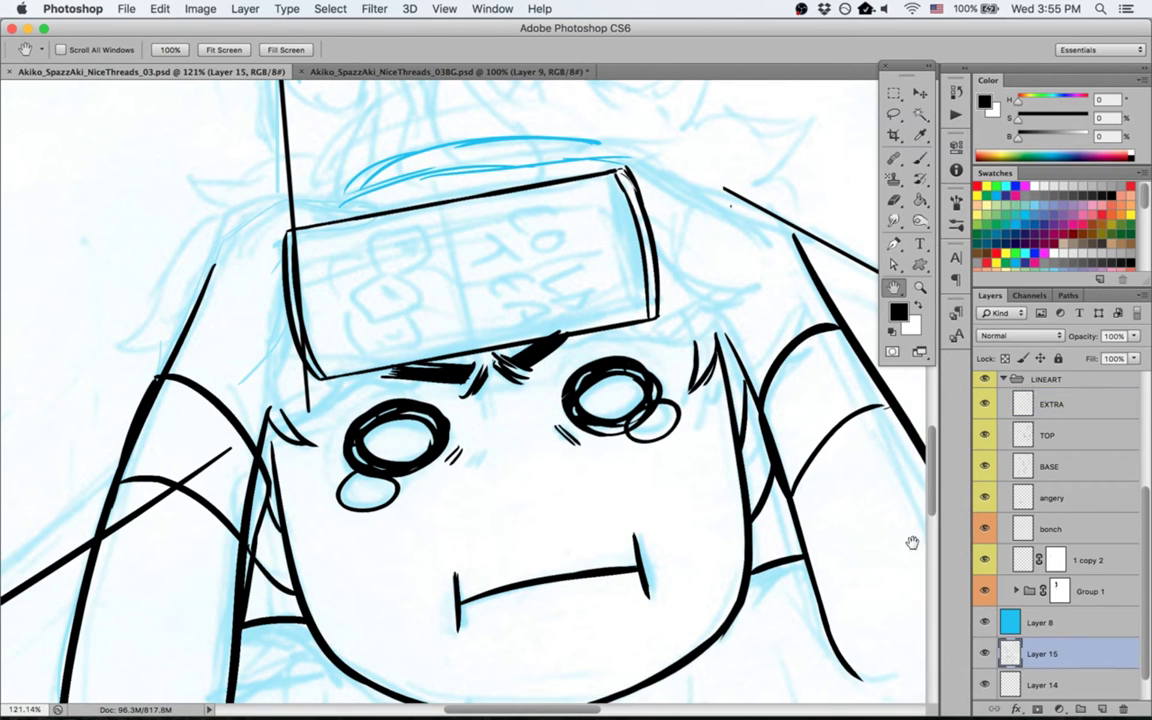
pyautogui.press('b')
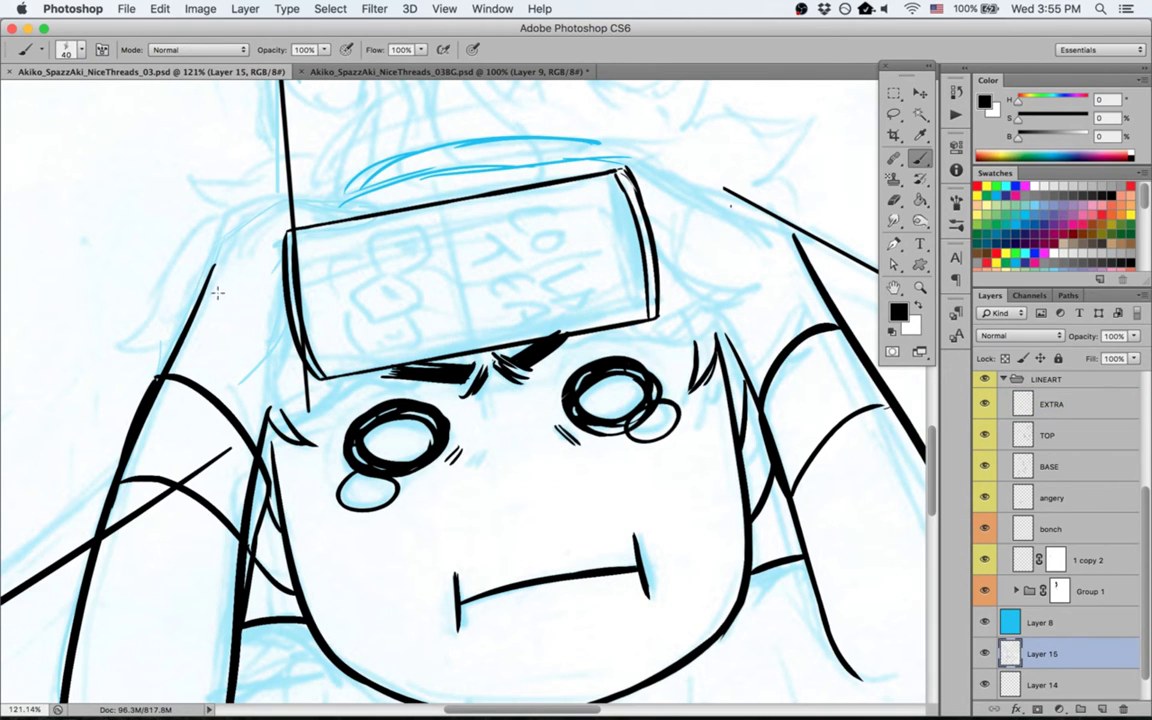
pyautogui.moveTo(172, 354)
pyautogui.mouseDown()
pyautogui.moveTo(216, 222)
pyautogui.moveTo(247, 200)
pyautogui.moveTo(296, 200)
pyautogui.moveTo(237, 212)
pyautogui.moveTo(270, 328)
pyautogui.mouseUp()
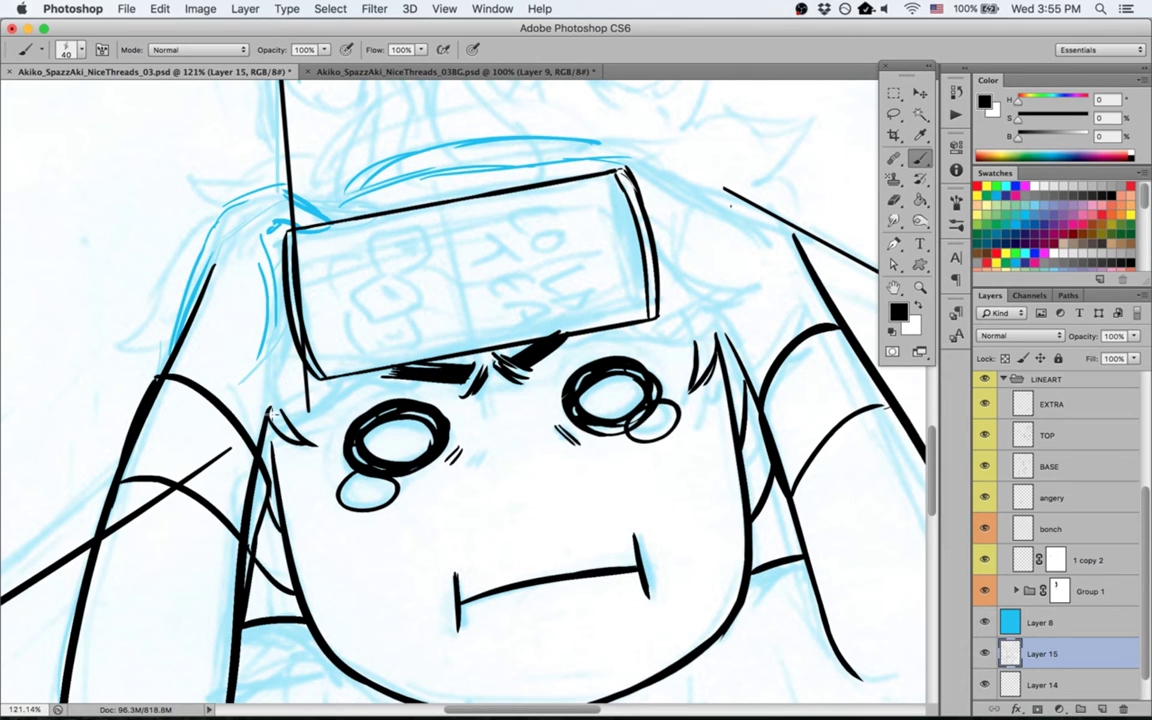
# Step: Sketch the headband's lower edge across the forehead on both sides of the plate, reaching the side hair tufts
pyautogui.moveTo(268, 439); pyautogui.dragTo(426, 356)
pyautogui.moveTo(566, 336)
pyautogui.mouseDown()
pyautogui.moveTo(678, 341)
pyautogui.moveTo(623, 342)
pyautogui.moveTo(723, 356)
pyautogui.moveTo(694, 345)
pyautogui.moveTo(729, 331)
pyautogui.mouseUp()
pyautogui.moveTo(698, 344); pyautogui.dragTo(726, 324)
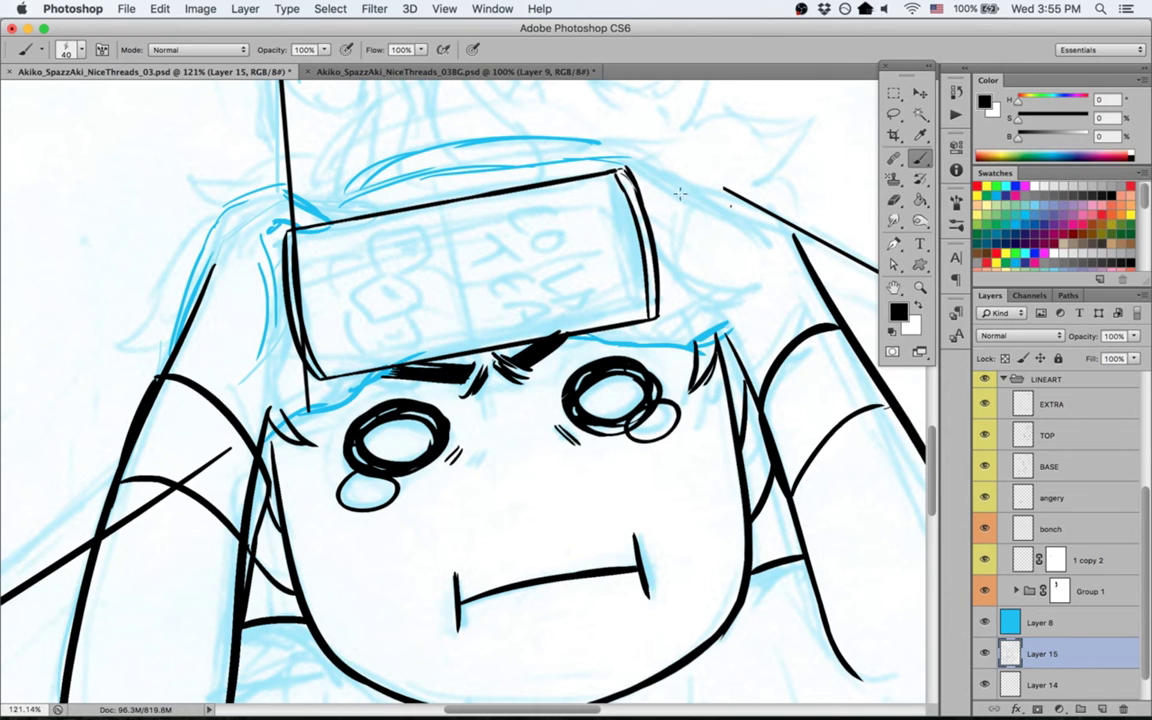
# Step: Sketch the right-hand hand's wrist, back and inner palm contours, reaching over the plate's upper corner
pyautogui.moveTo(710, 139)
pyautogui.mouseDown()
pyautogui.moveTo(774, 222)
pyautogui.moveTo(745, 203)
pyautogui.mouseUp()
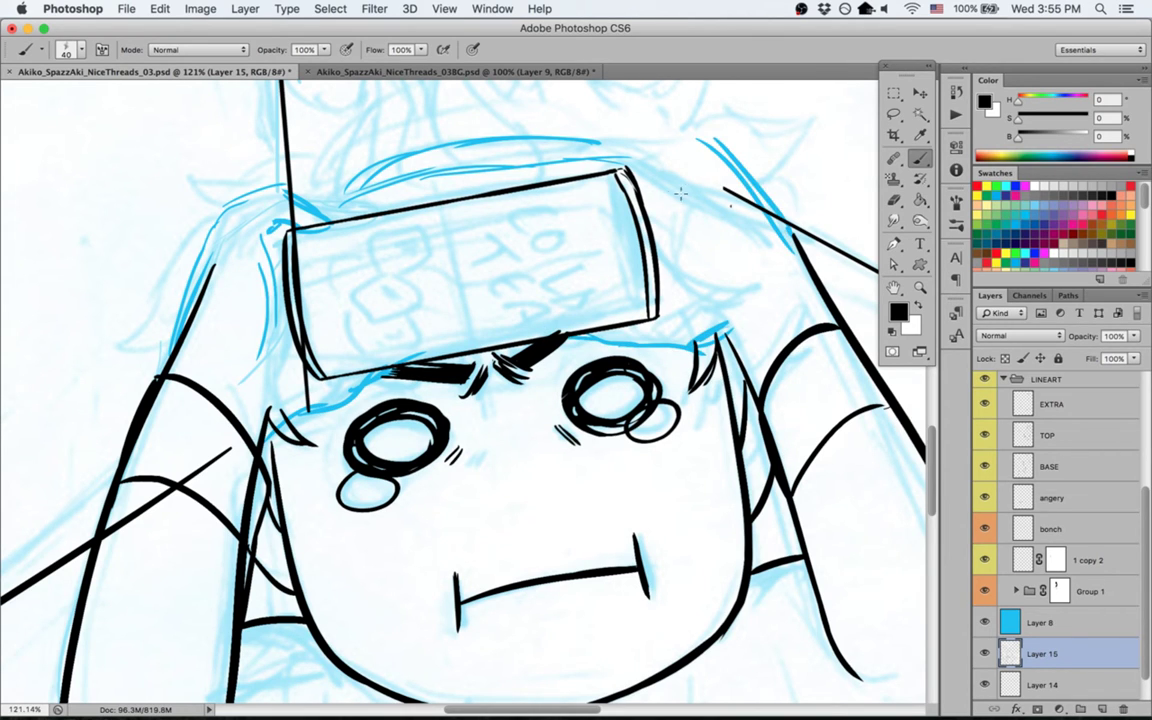
pyautogui.moveTo(712, 138)
pyautogui.mouseDown()
pyautogui.moveTo(683, 136)
pyautogui.moveTo(612, 168)
pyautogui.mouseUp()
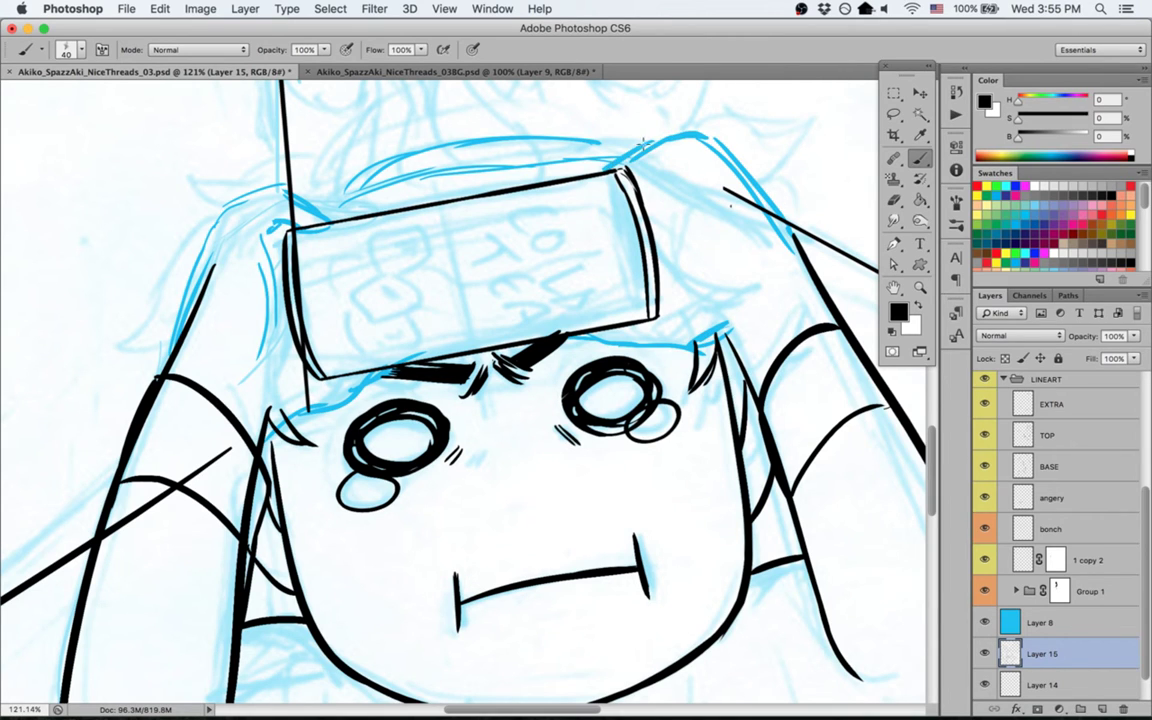
pyautogui.moveTo(682, 134)
pyautogui.mouseDown()
pyautogui.moveTo(637, 137)
pyautogui.moveTo(610, 165)
pyautogui.moveTo(677, 170)
pyautogui.moveTo(744, 267)
pyautogui.mouseUp()
pyautogui.moveTo(688, 200); pyautogui.dragTo(712, 250)
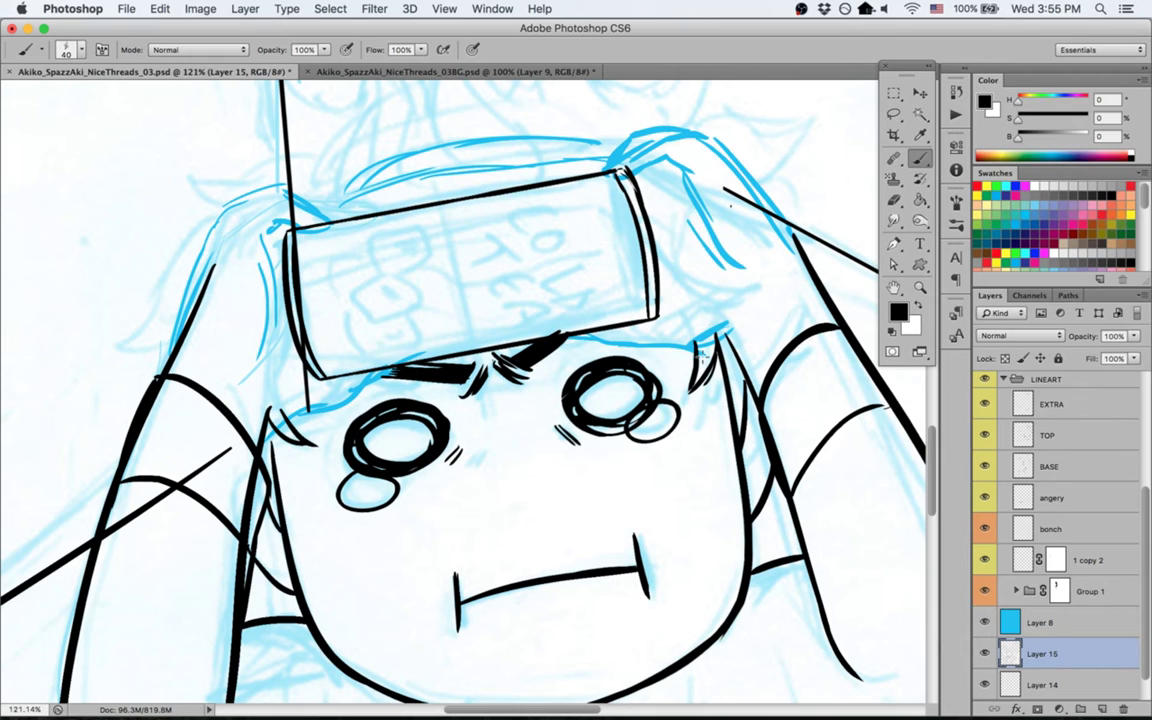
pyautogui.moveTo(656, 302); pyautogui.dragTo(545, 306)
pyautogui.moveTo(692, 127); pyautogui.dragTo(625, 118)
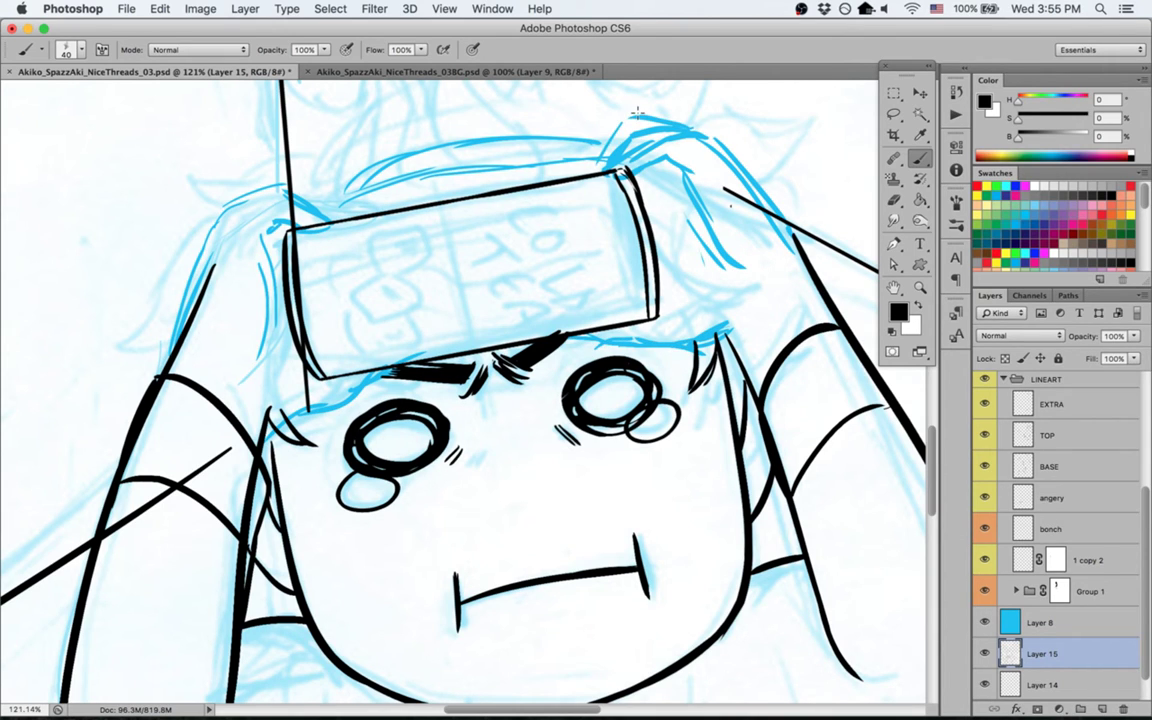
# Step: Sketch fingers curling over the plate's two upper corners and tidy the right-hand wrist contour
pyautogui.moveTo(348, 205)
pyautogui.mouseDown()
pyautogui.moveTo(310, 181)
pyautogui.moveTo(285, 205)
pyautogui.moveTo(291, 229)
pyautogui.mouseUp()
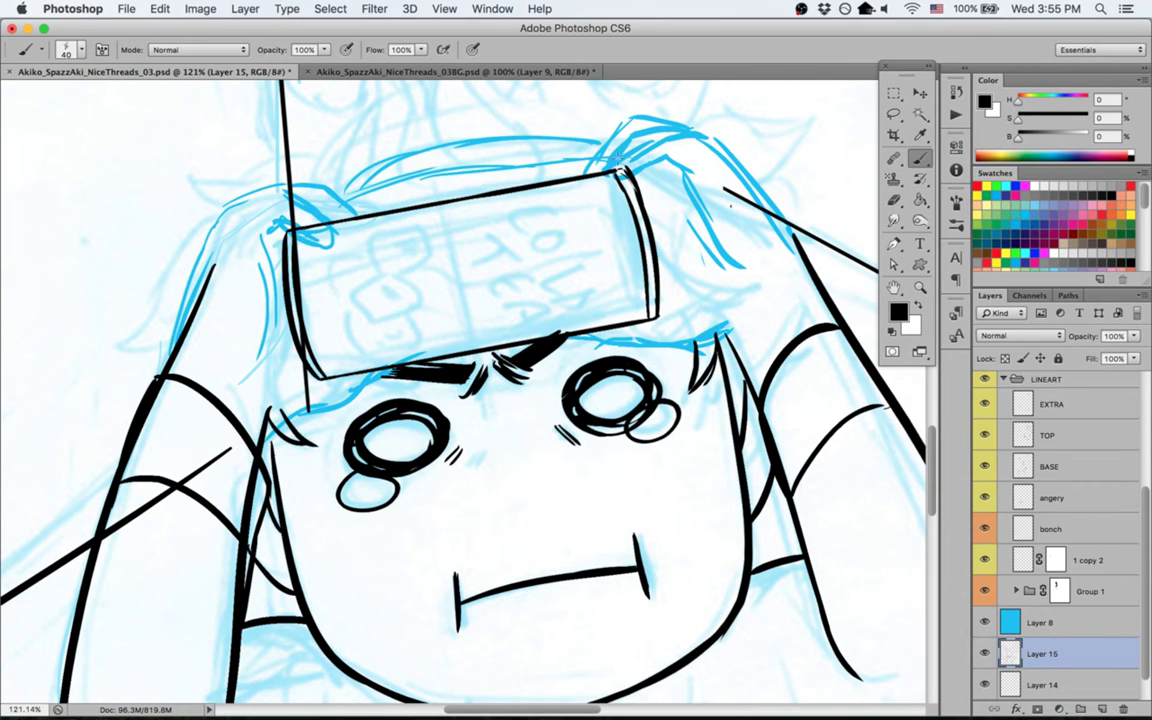
pyautogui.moveTo(609, 165)
pyautogui.mouseDown()
pyautogui.moveTo(598, 180)
pyautogui.moveTo(620, 182)
pyautogui.mouseUp()
pyautogui.moveTo(560, 134)
pyautogui.mouseDown()
pyautogui.moveTo(628, 124)
pyautogui.moveTo(712, 200)
pyautogui.mouseUp()
pyautogui.moveTo(610, 142)
pyautogui.mouseDown()
pyautogui.moveTo(600, 155)
pyautogui.moveTo(688, 171)
pyautogui.mouseUp()
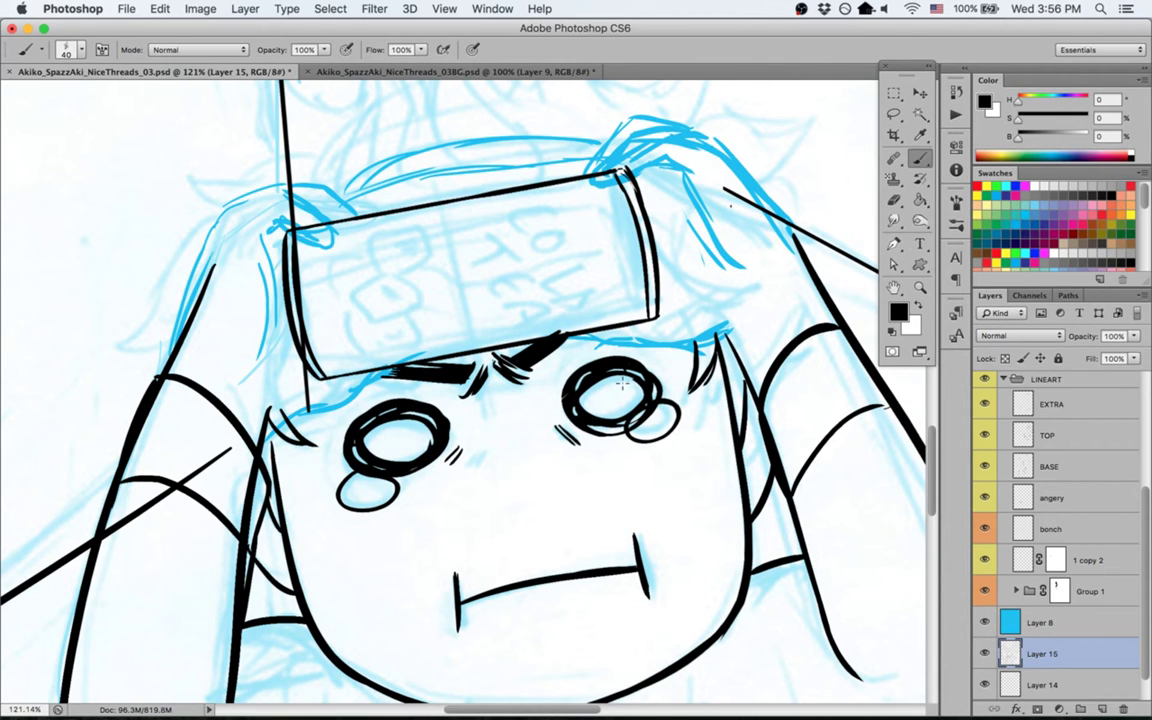
pyautogui.moveTo(745, 155)
pyautogui.mouseDown()
pyautogui.moveTo(793, 214)
pyautogui.moveTo(780, 198)
pyautogui.mouseUp()
pyautogui.press('alt+super+z')
pyautogui.press('alt+super+z')
pyautogui.press('e')
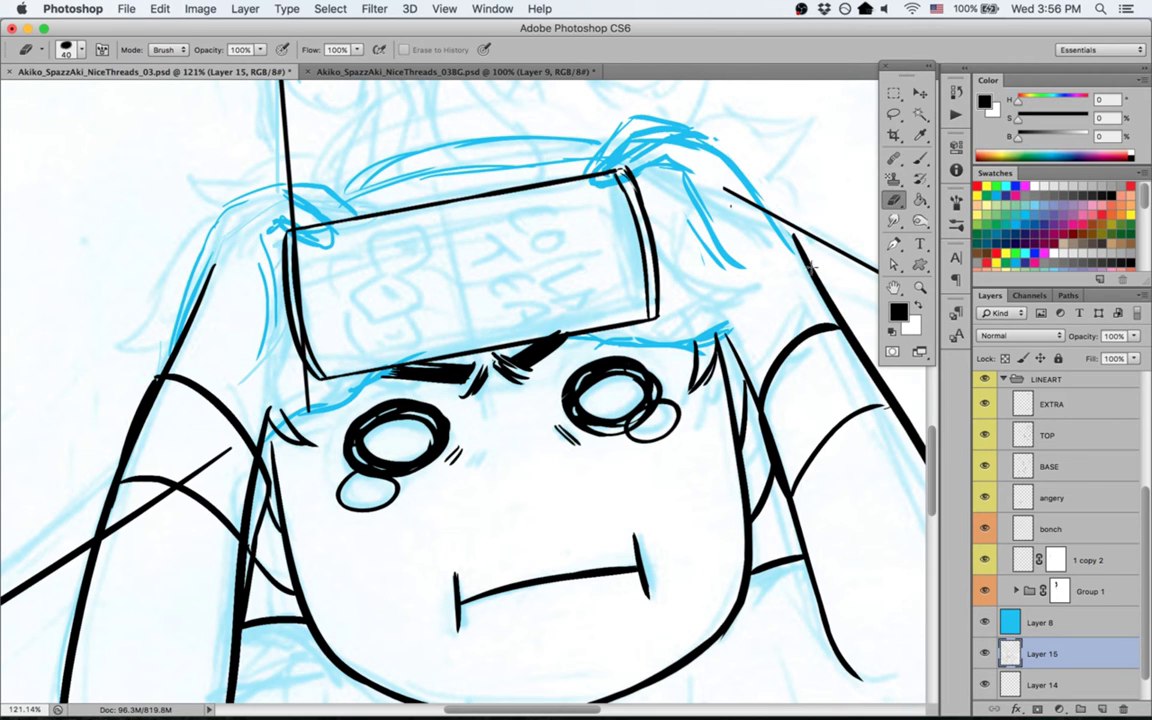
# Step: Add the remaining finger strokes of both hands along the plate's upper edge
pyautogui.moveTo(404, 204); pyautogui.dragTo(484, 249)
pyautogui.press('b')
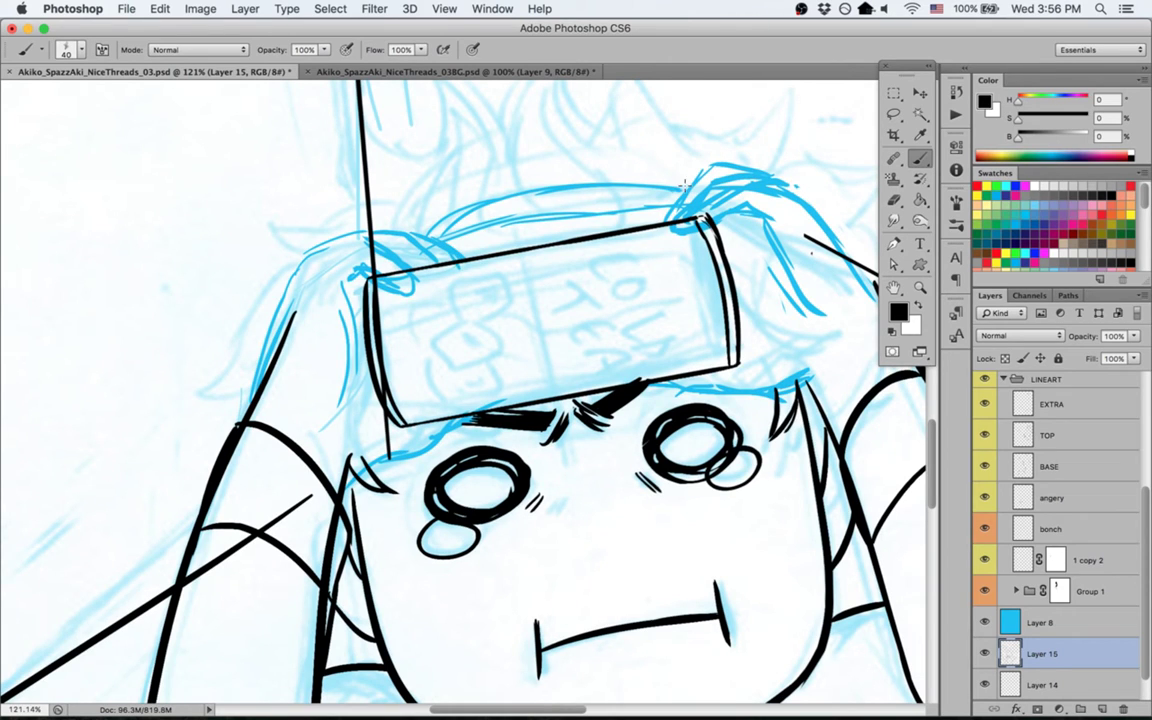
pyautogui.moveTo(684, 190); pyautogui.dragTo(640, 226)
pyautogui.press('e')
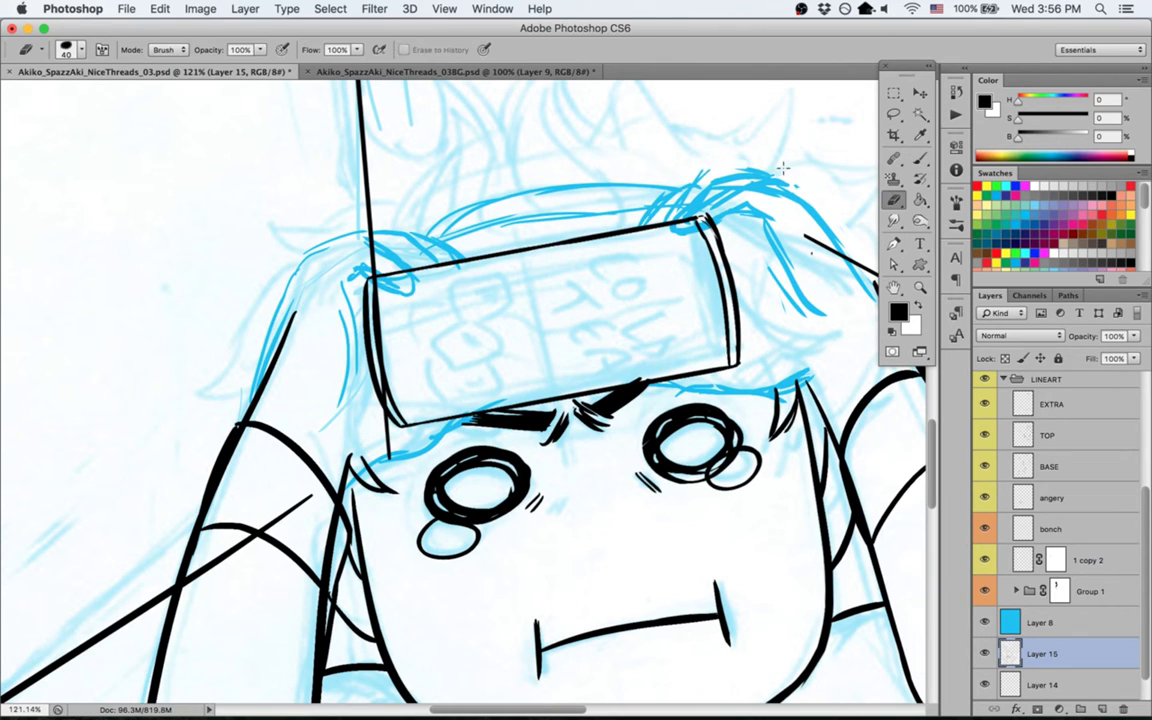
pyautogui.press('b')
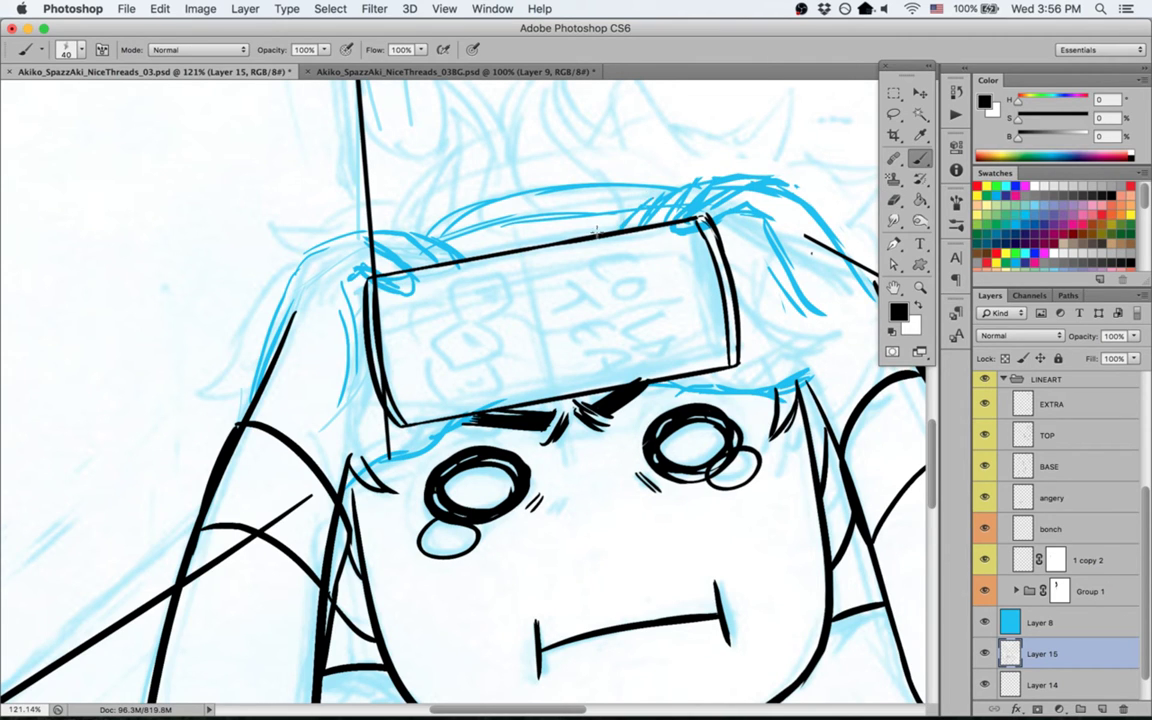
pyautogui.moveTo(445, 240); pyautogui.dragTo(486, 257)
# Step: On the BASE layer, erase the overshooting top end of the left-hand arm's inner line beside the hair tuft
pyautogui.press('r')
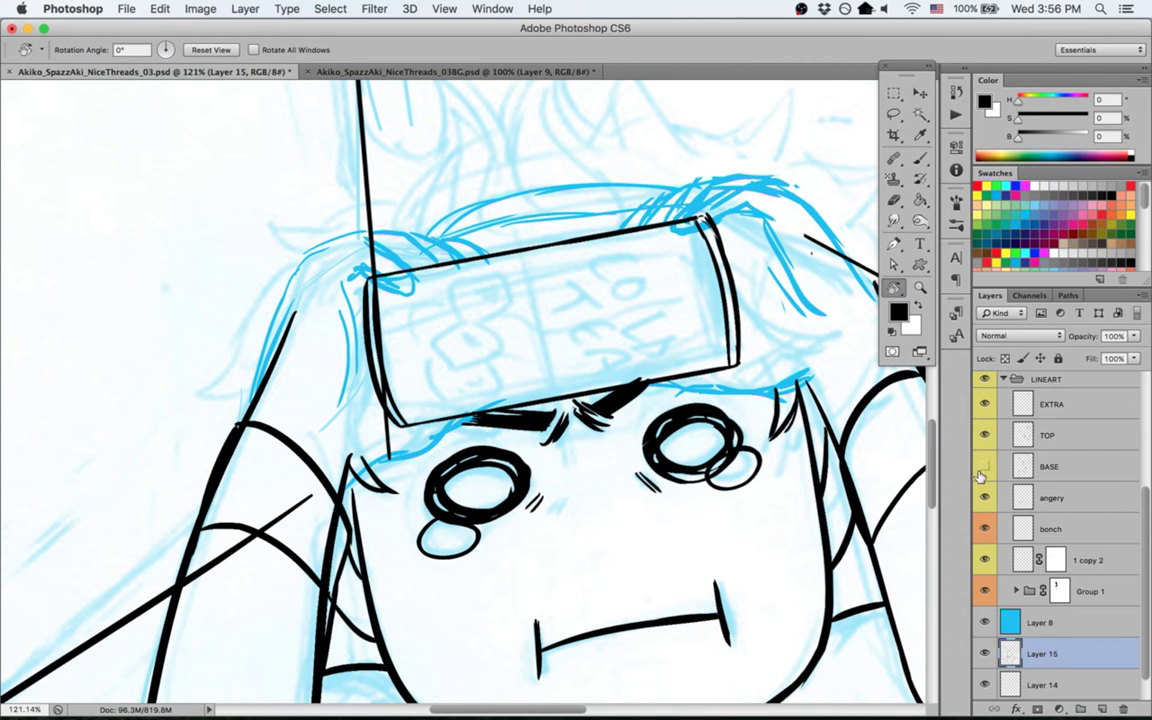
pyautogui.click(982, 468)
pyautogui.click(1053, 475)
pyautogui.moveTo(420, 590)
pyautogui.mouseDown()
pyautogui.moveTo(409, 602)
pyautogui.moveTo(660, 474)
pyautogui.mouseUp()
pyautogui.press('e')
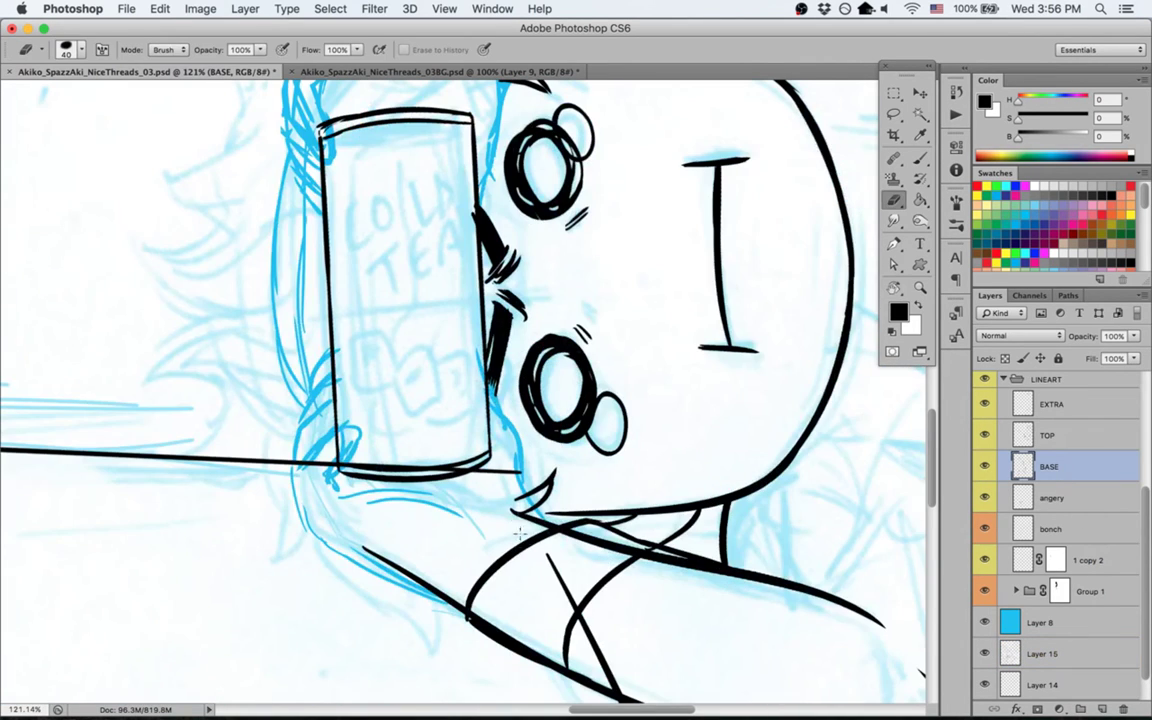
pyautogui.moveTo(533, 517); pyautogui.dragTo(522, 507)
pyautogui.press('Escape')
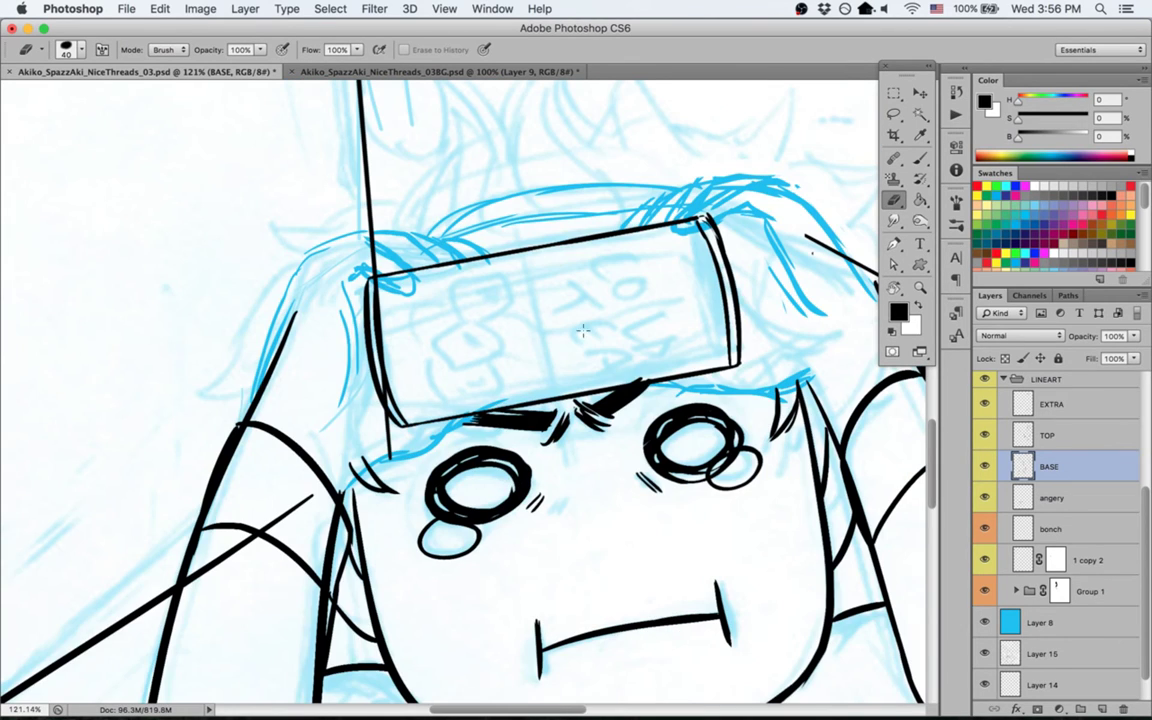
# Step: Fade the Layer 15 sketch to 32% opacity
pyautogui.press('space')
pyautogui.moveTo(681, 327); pyautogui.dragTo(667, 290)
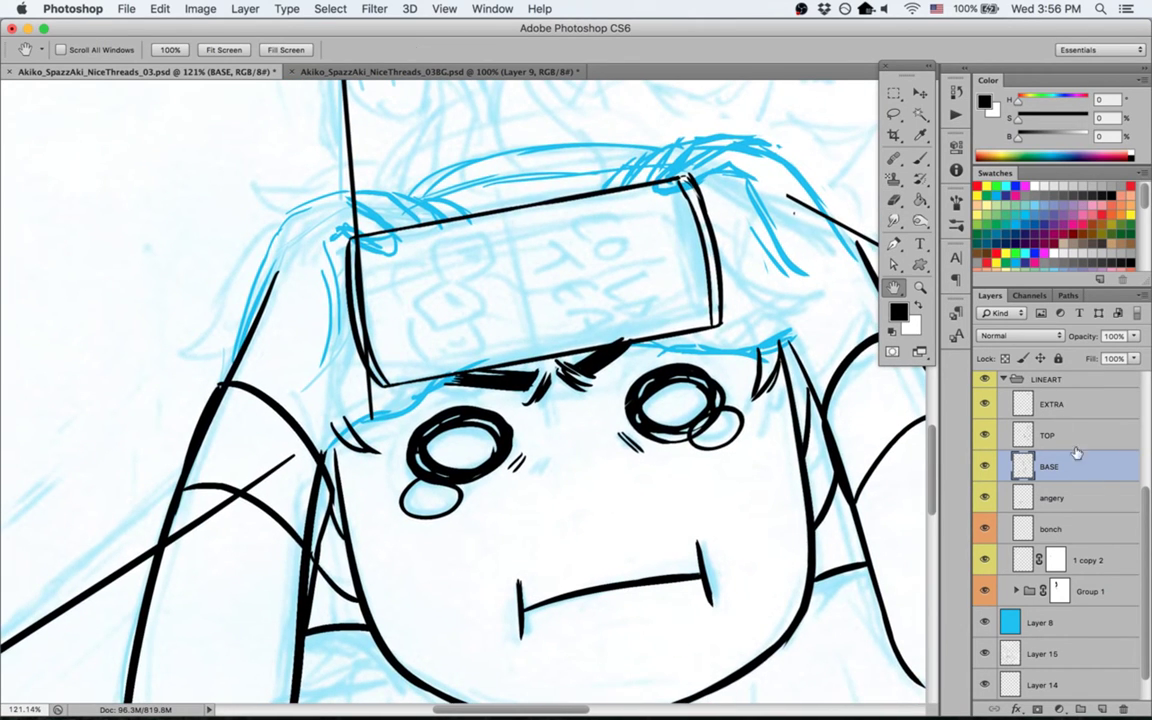
pyautogui.click(1045, 684)
pyautogui.scroll(-1, 1062, 622)
pyautogui.click(985, 622)
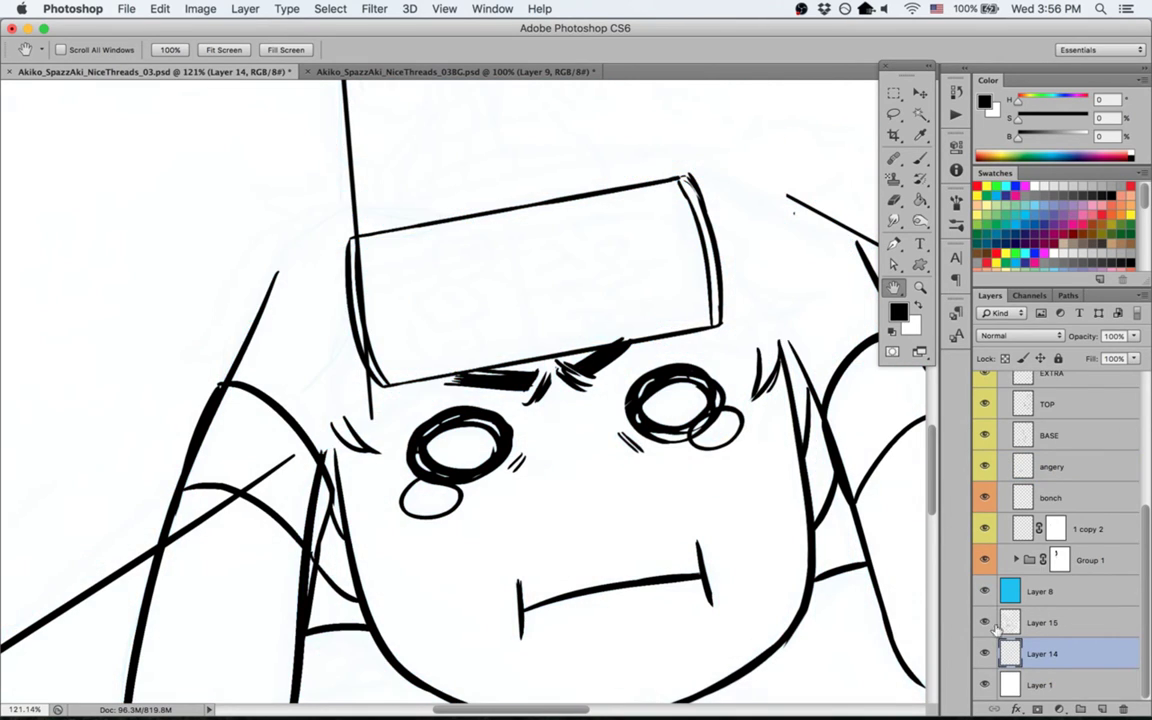
pyautogui.click(985, 622)
pyautogui.click(1042, 622)
pyautogui.moveTo(1134, 336)
pyautogui.mouseDown()
pyautogui.moveTo(1083, 353)
pyautogui.moveTo(1095, 354)
pyautogui.mouseUp()
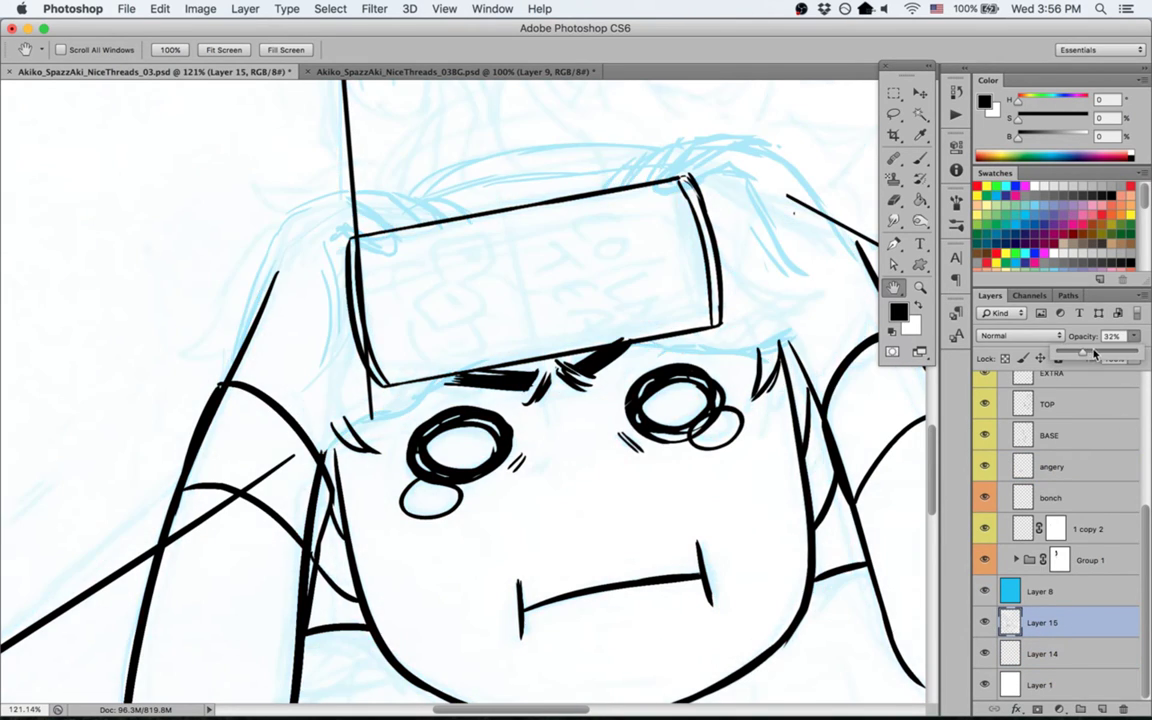
# Step: On the BASE layer, erase the left-hand arm outline above the glove cuff and thin the arm's inner contour
pyautogui.click(1068, 440)
pyautogui.click(984, 435)
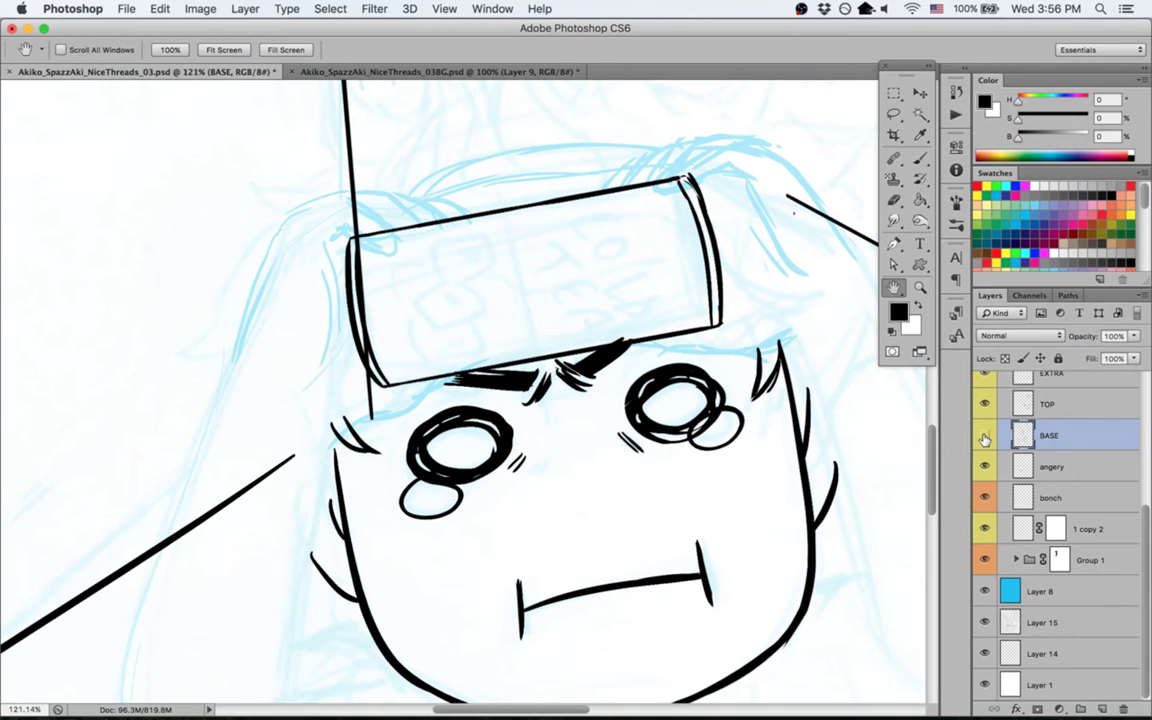
pyautogui.click(984, 435)
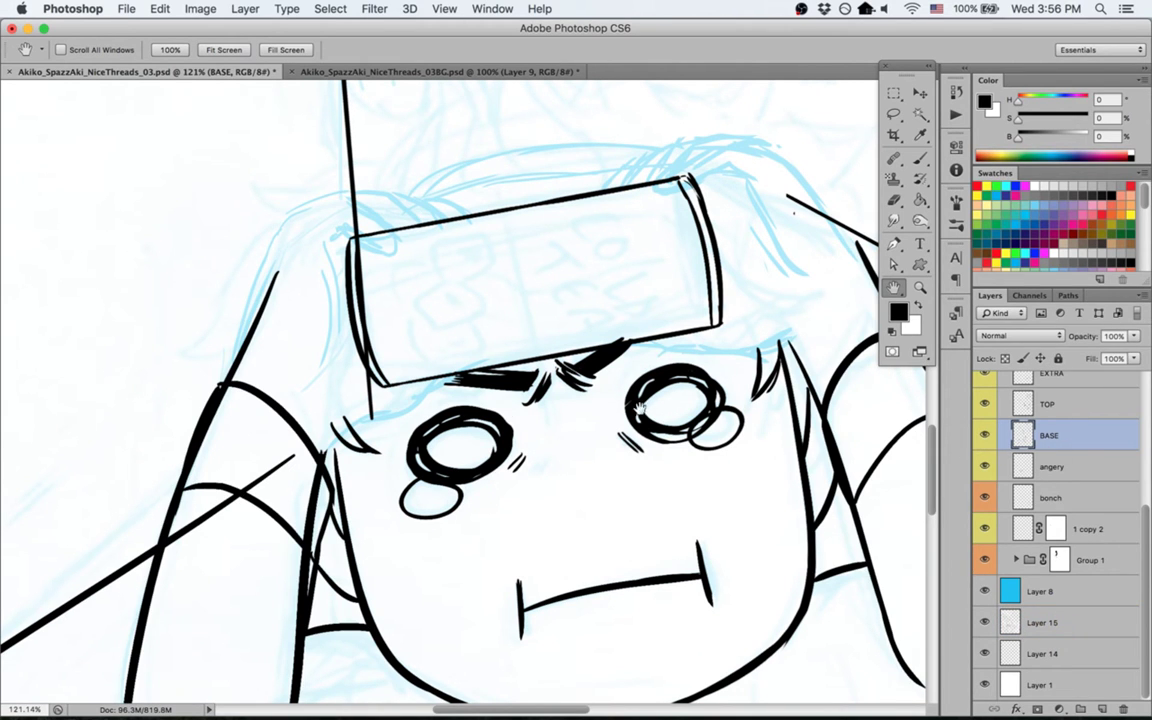
pyautogui.press('r')
pyautogui.moveTo(212, 437); pyautogui.dragTo(350, 550)
pyautogui.press('space')
pyautogui.moveTo(302, 471)
pyautogui.mouseDown()
pyautogui.moveTo(363, 473)
pyautogui.moveTo(298, 414)
pyautogui.mouseUp()
pyautogui.press('e')
pyautogui.moveTo(333, 496); pyautogui.dragTo(336, 530)
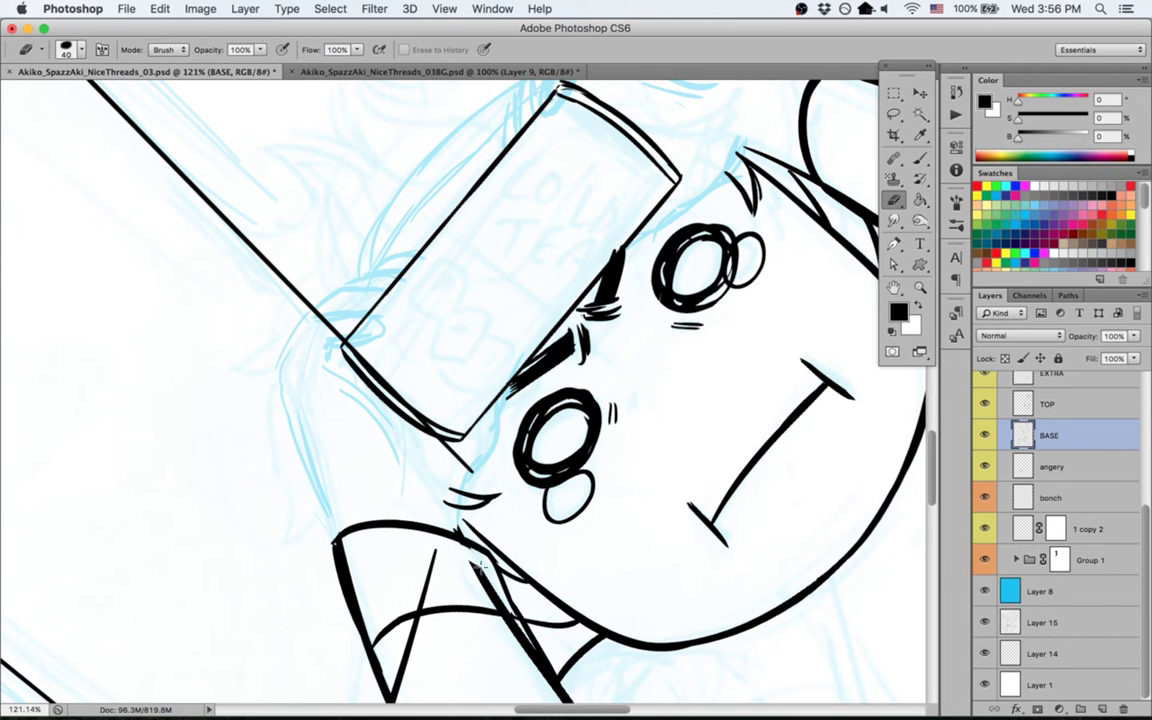
pyautogui.moveTo(481, 563)
pyautogui.mouseDown()
pyautogui.moveTo(546, 676)
pyautogui.moveTo(527, 667)
pyautogui.mouseUp()
# Step: Clean up the line crossings around the cuff bands and inner contours of both arms
pyautogui.press('r')
pyautogui.moveTo(367, 580); pyautogui.dragTo(637, 372)
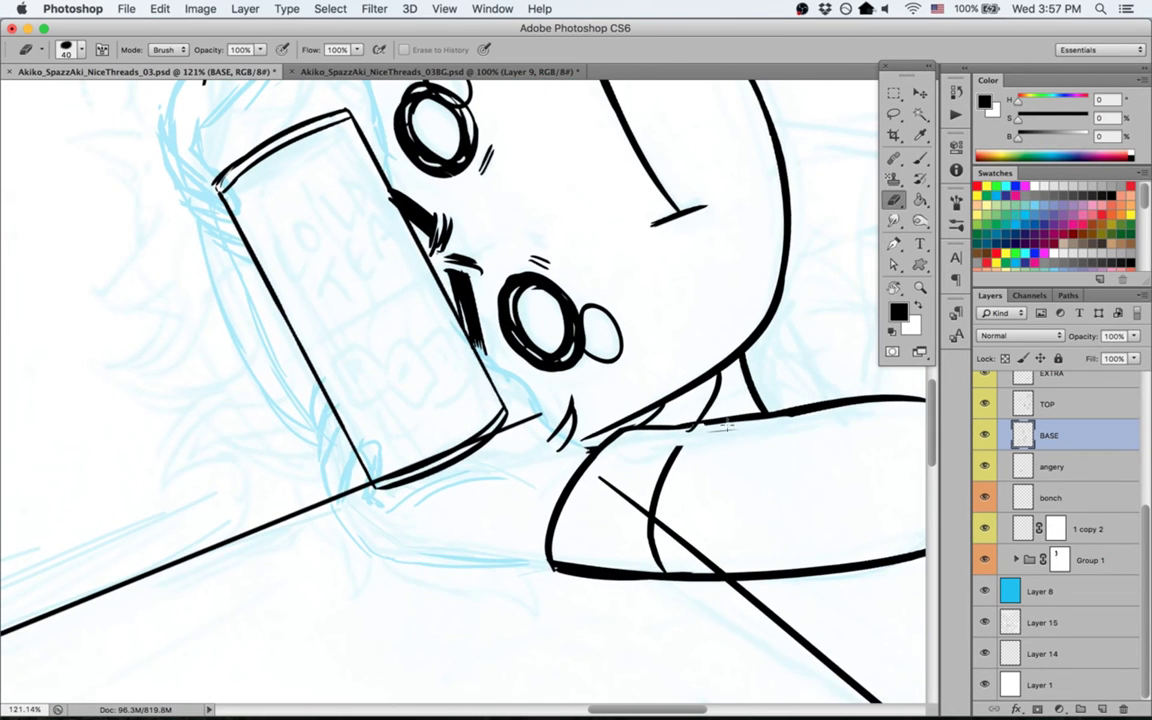
pyautogui.press('b')
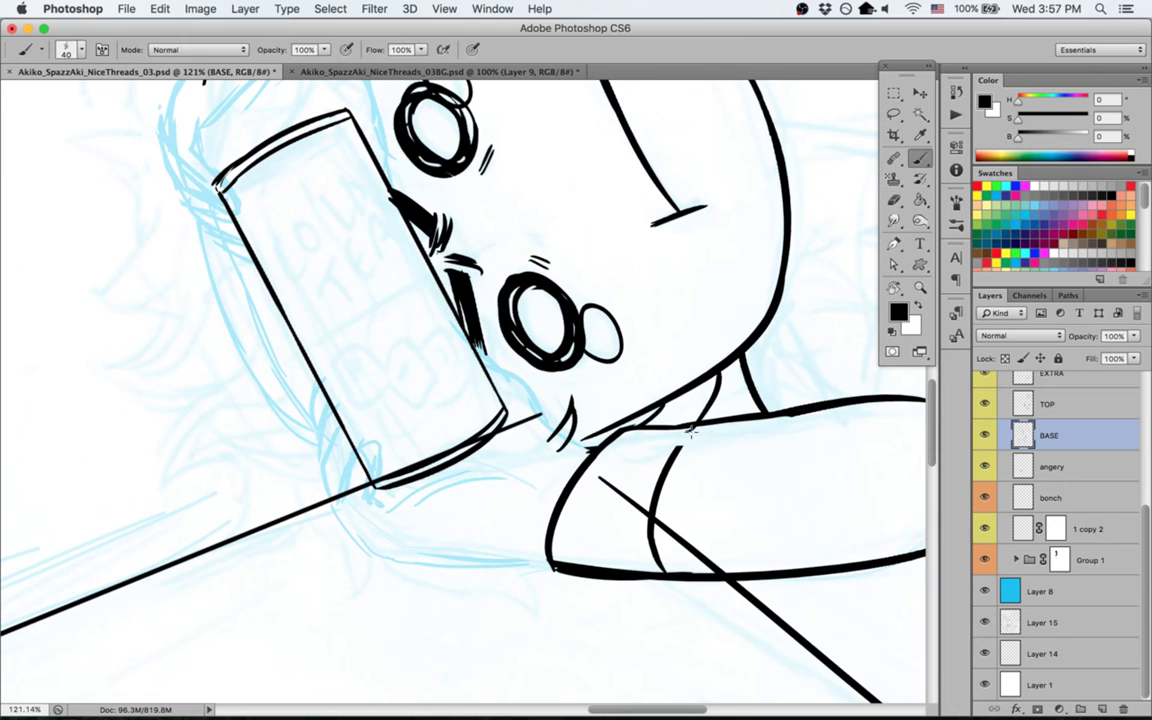
pyautogui.moveTo(704, 428); pyautogui.dragTo(682, 457)
pyautogui.press('super+z')
pyautogui.press('space')
pyautogui.moveTo(660, 340); pyautogui.dragTo(630, 507)
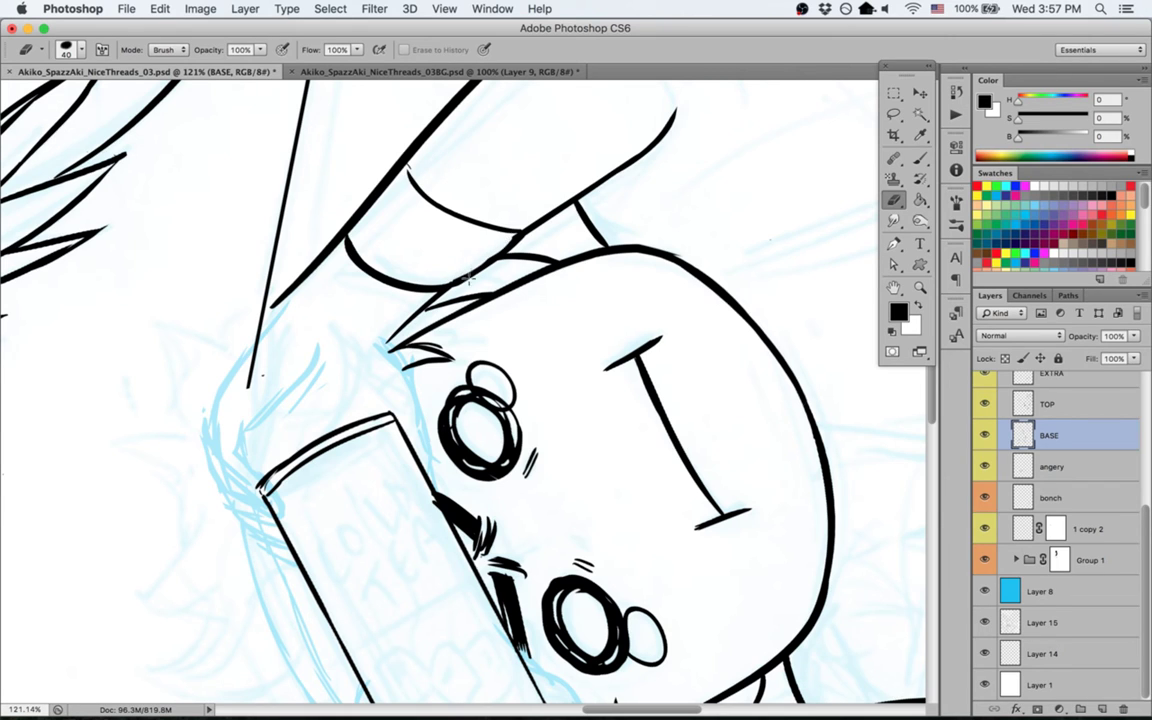
pyautogui.press('Escape')
pyautogui.press('space')
pyautogui.moveTo(222, 312); pyautogui.dragTo(504, 349)
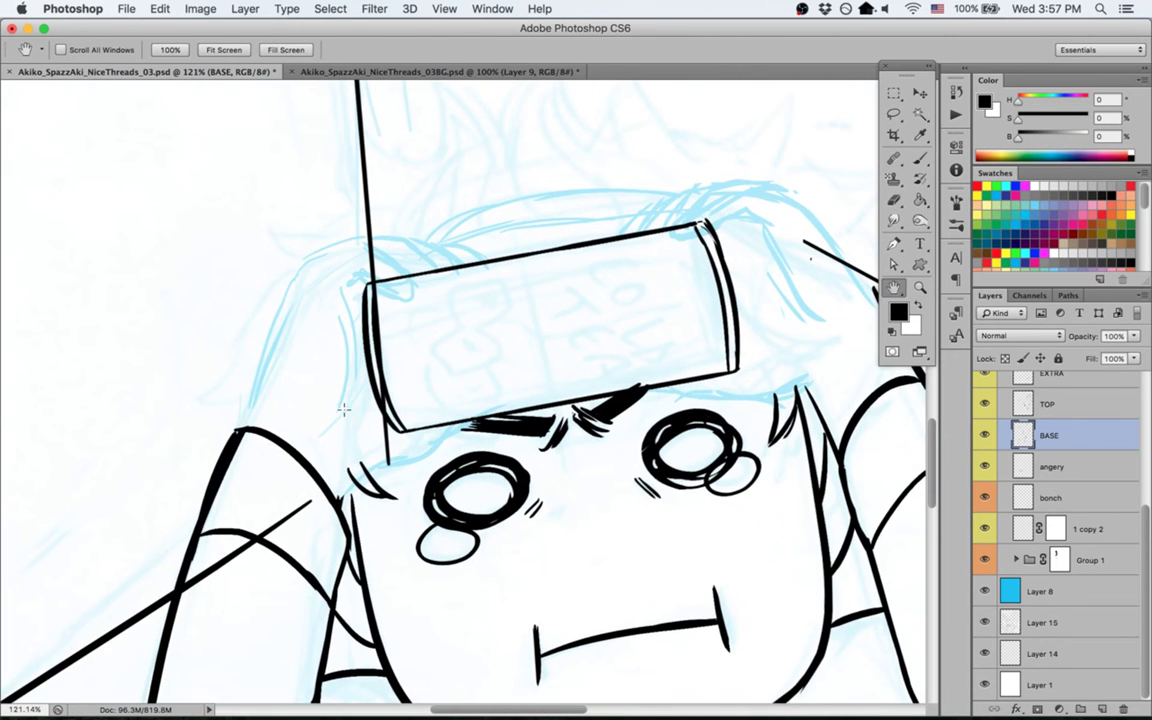
# Step: Ink the left-hand hand's outer contour from the cuff up toward the knuckles
pyautogui.press('b')
pyautogui.moveTo(240, 427); pyautogui.dragTo(296, 263)
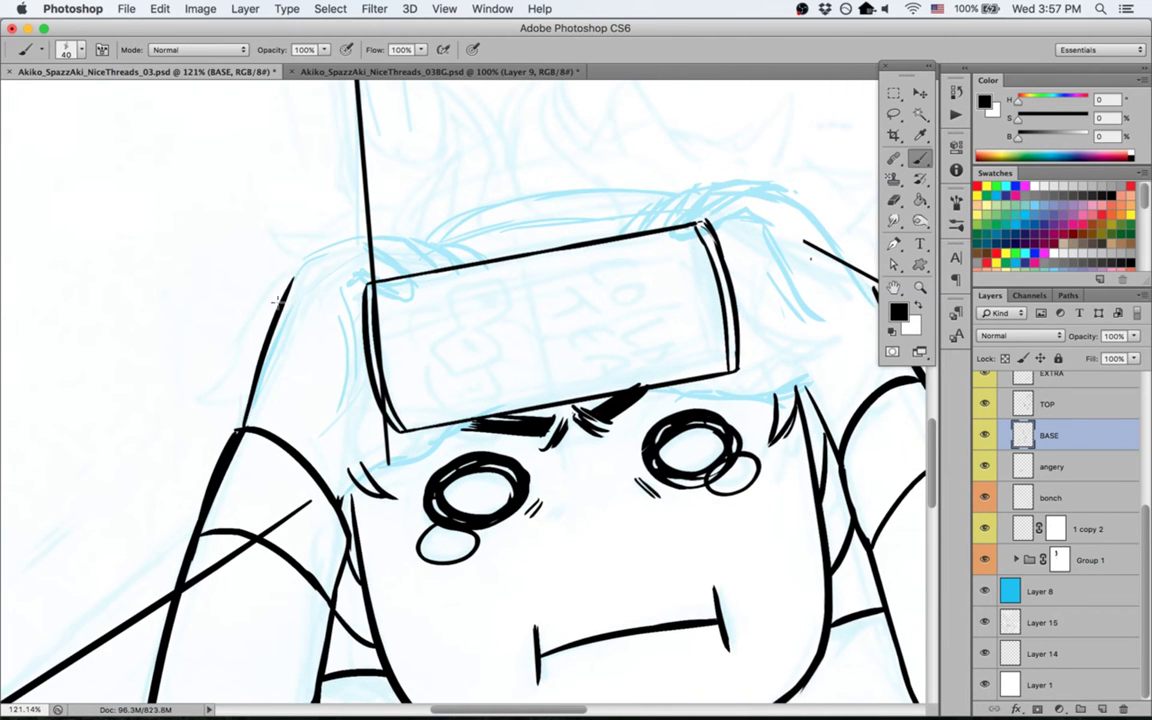
pyautogui.press('super+z')
pyautogui.moveTo(246, 409); pyautogui.dragTo(298, 236)
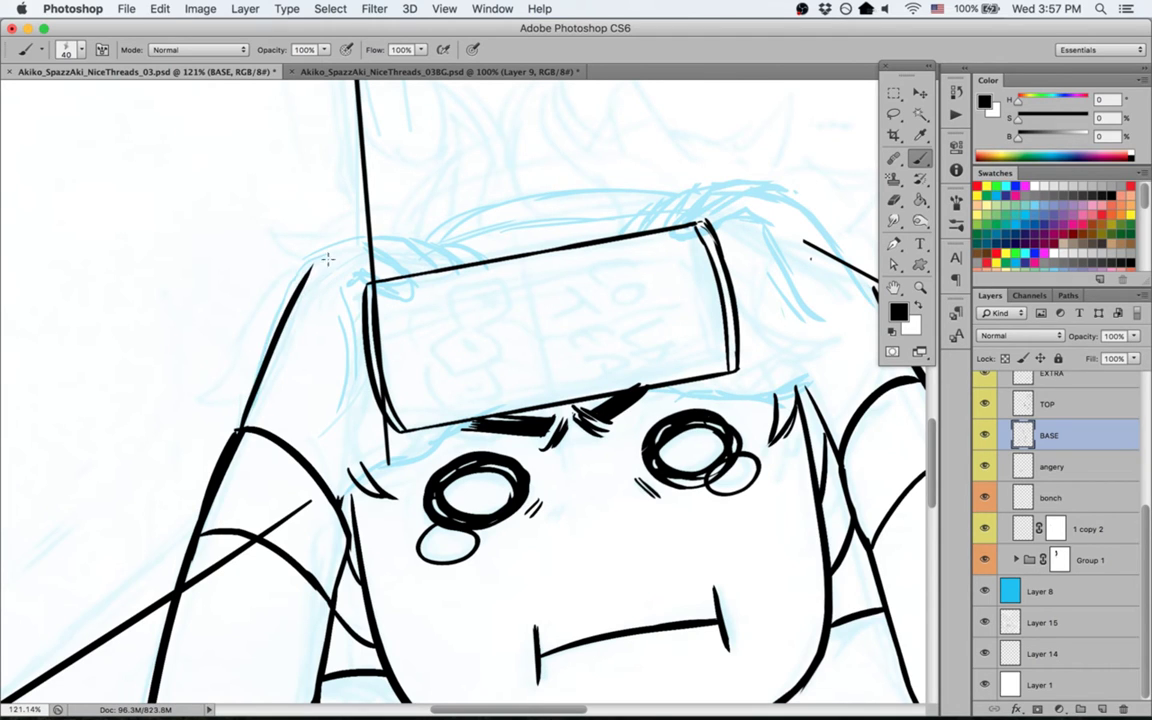
pyautogui.press('super+z')
pyautogui.moveTo(240, 429); pyautogui.dragTo(297, 275)
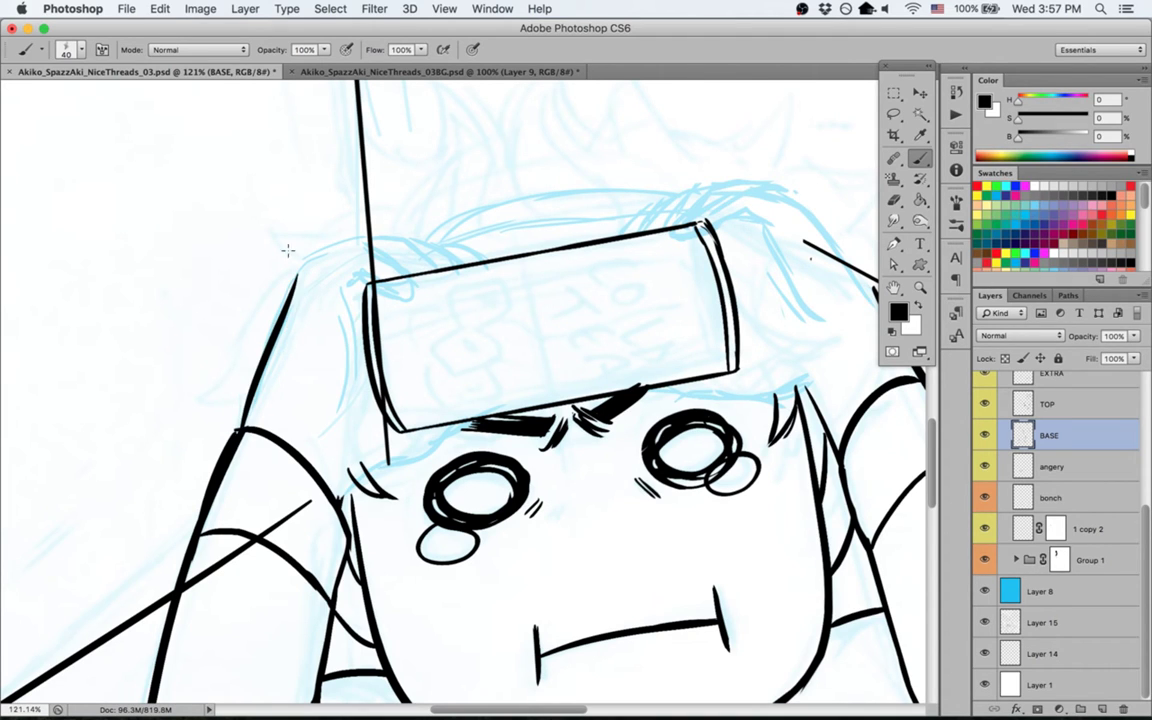
# Step: Ink the headband's lower edge from the left-hand eyebrow down to the side of the face
pyautogui.press('r')
pyautogui.moveTo(150, 355); pyautogui.dragTo(430, 350)
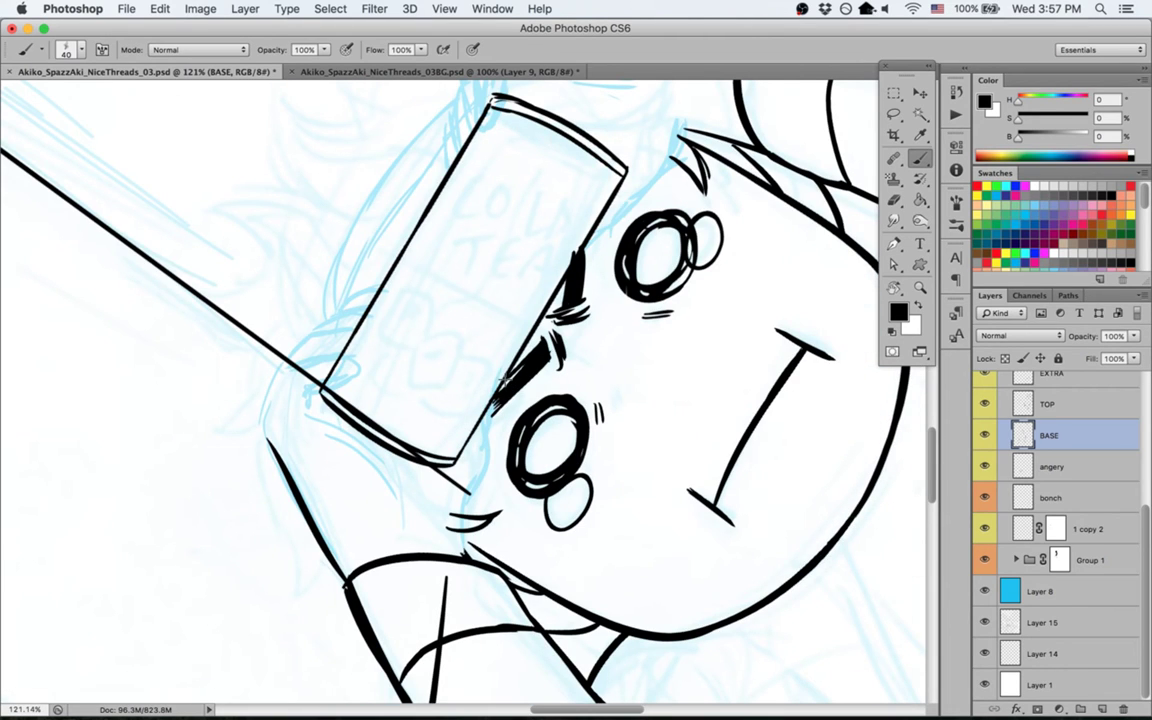
pyautogui.moveTo(495, 410)
pyautogui.mouseDown()
pyautogui.moveTo(460, 545)
pyautogui.moveTo(470, 559)
pyautogui.mouseUp()
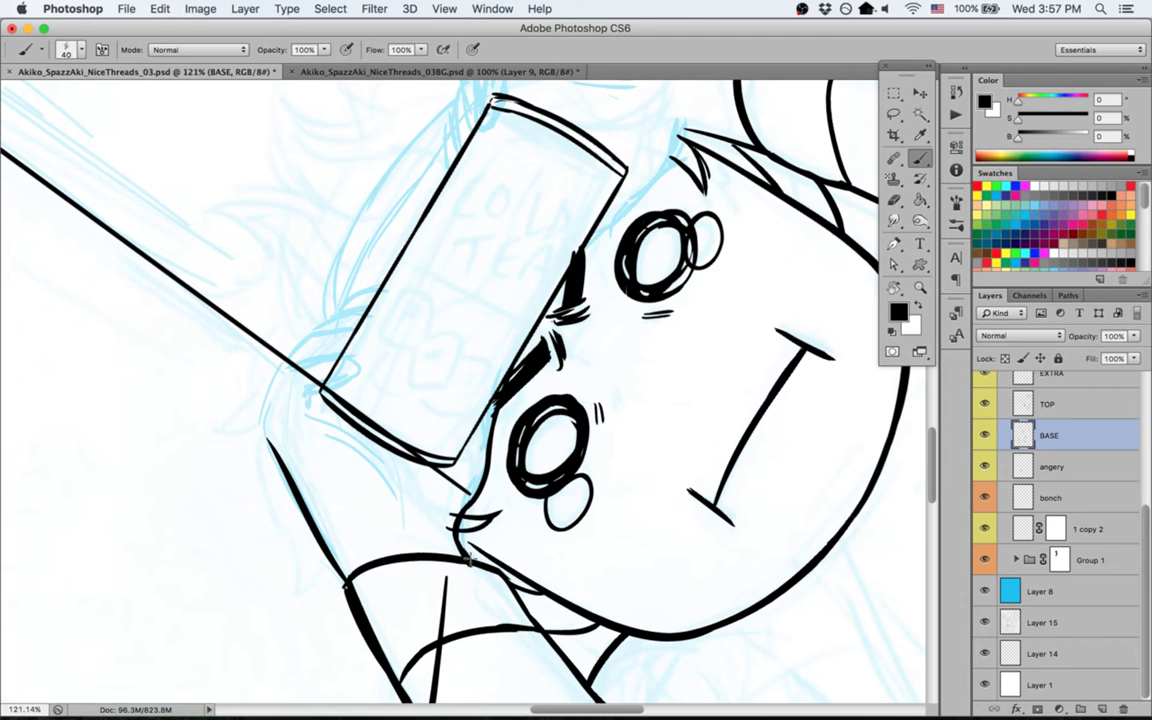
# Step: Ink the left-hand hand's inner palm curve beside the plate and extend its outer contour over the knuckles
pyautogui.moveTo(310, 393)
pyautogui.mouseDown()
pyautogui.moveTo(325, 426)
pyautogui.moveTo(310, 429)
pyautogui.moveTo(419, 514)
pyautogui.mouseUp()
pyautogui.press('super+z')
pyautogui.moveTo(327, 432); pyautogui.dragTo(406, 519)
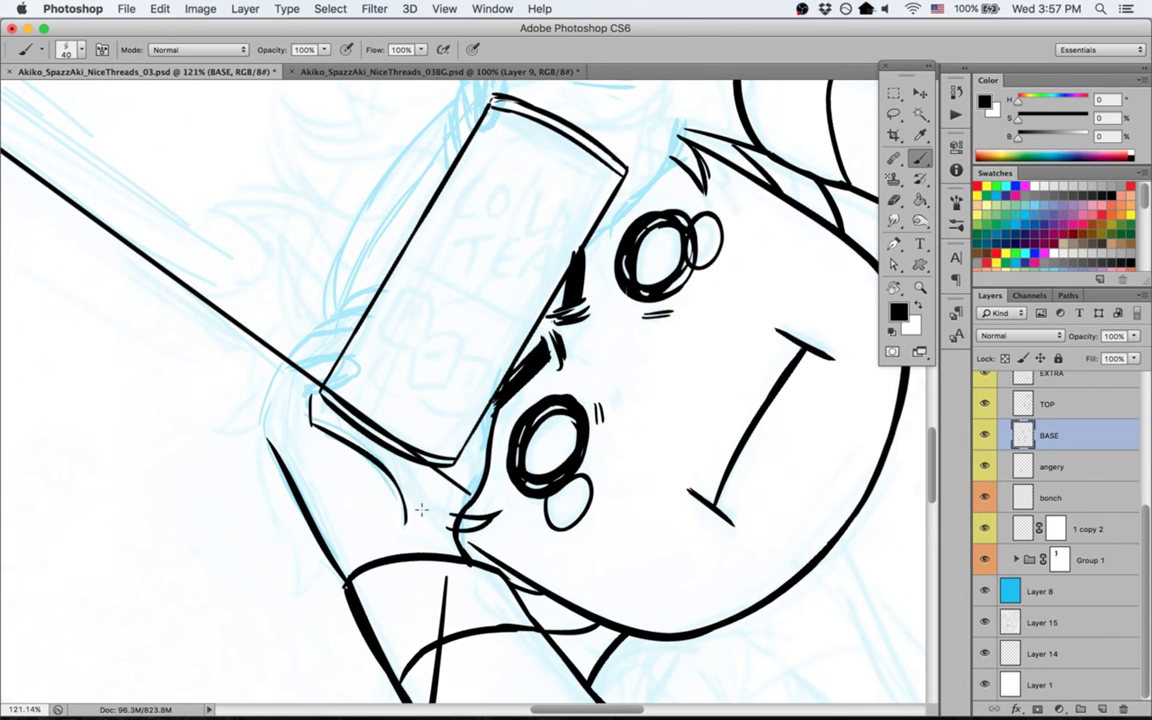
pyautogui.moveTo(263, 432)
pyautogui.mouseDown()
pyautogui.moveTo(308, 347)
pyautogui.moveTo(338, 349)
pyautogui.mouseUp()
# Step: Ink the left-hand hand's first finger curling over the plate's corner
pyautogui.press('r')
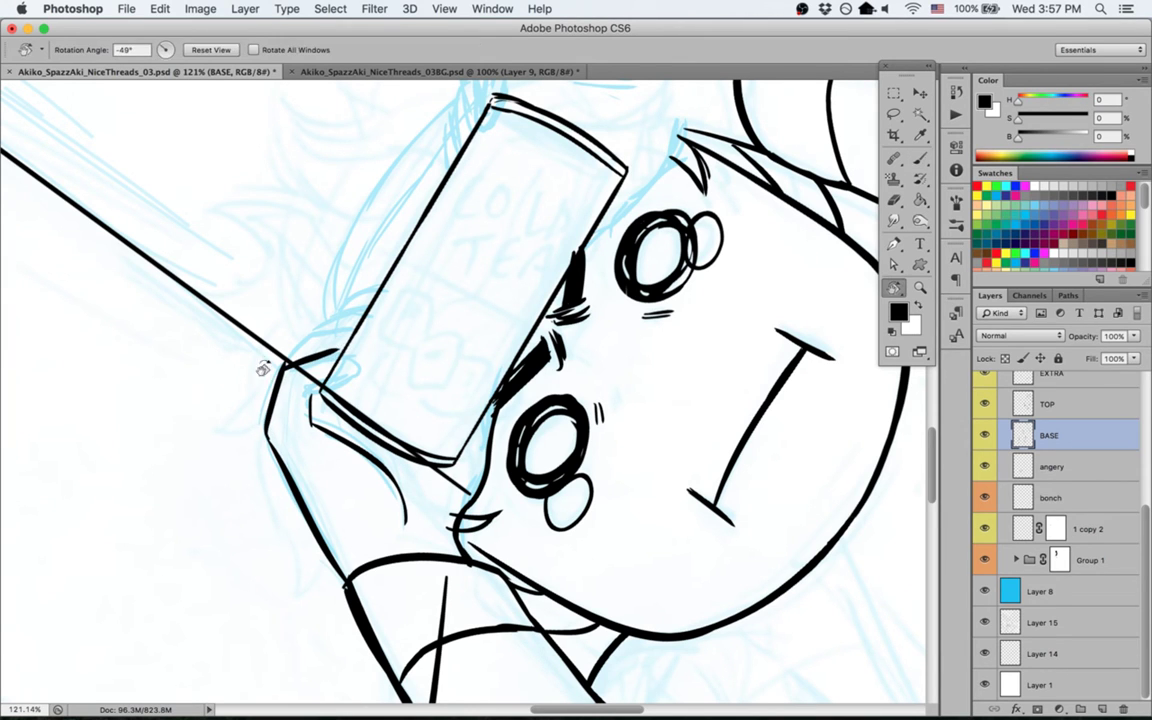
pyautogui.moveTo(265, 368); pyautogui.dragTo(345, 455)
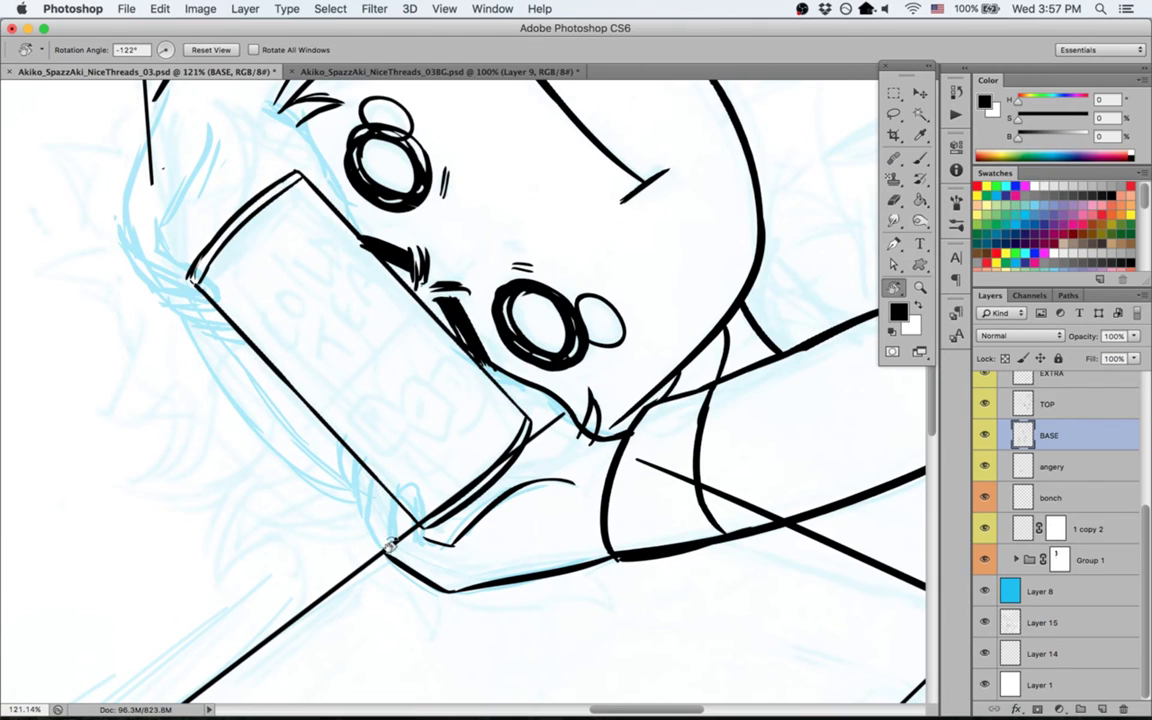
pyautogui.press('b')
pyautogui.moveTo(388, 545)
pyautogui.mouseDown()
pyautogui.moveTo(388, 483)
pyautogui.moveTo(420, 537)
pyautogui.mouseUp()
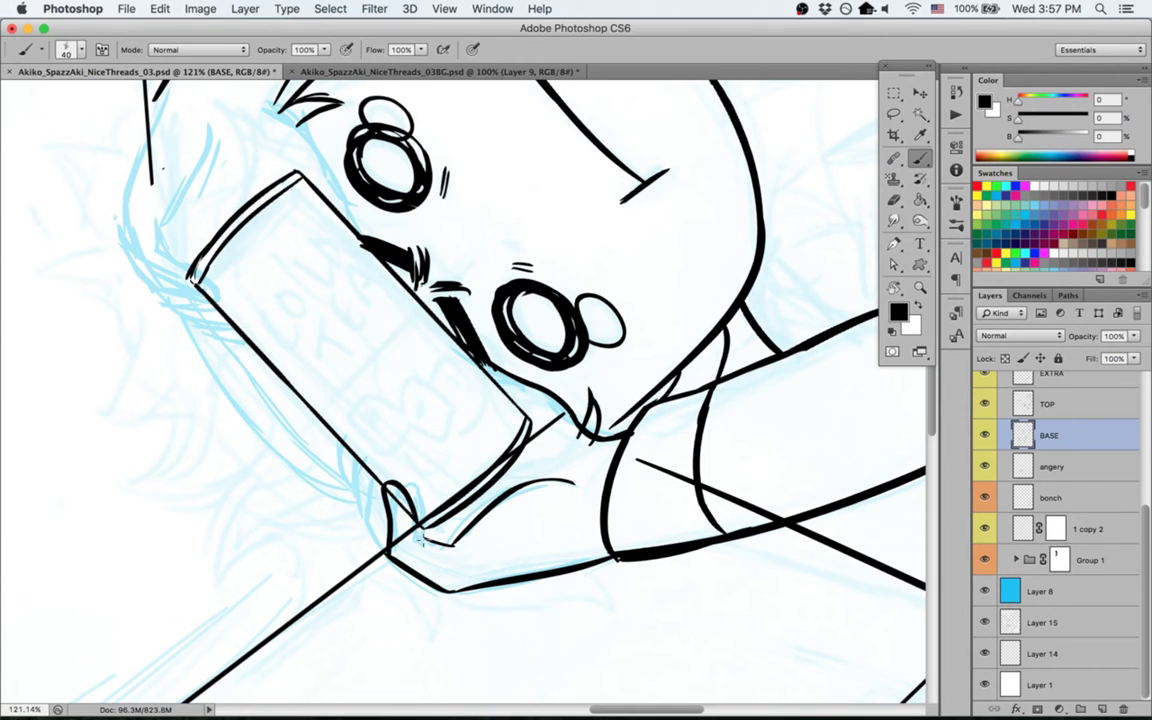
# Step: Ink the left-hand hand's remaining fingers side by side along the plate's upper edge
pyautogui.press('Escape')
pyautogui.press('space')
pyautogui.moveTo(664, 303); pyautogui.dragTo(563, 364)
pyautogui.moveTo(264, 301)
pyautogui.mouseDown()
pyautogui.moveTo(345, 320)
pyautogui.moveTo(313, 298)
pyautogui.moveTo(348, 323)
pyautogui.moveTo(311, 296)
pyautogui.moveTo(345, 318)
pyautogui.mouseUp()
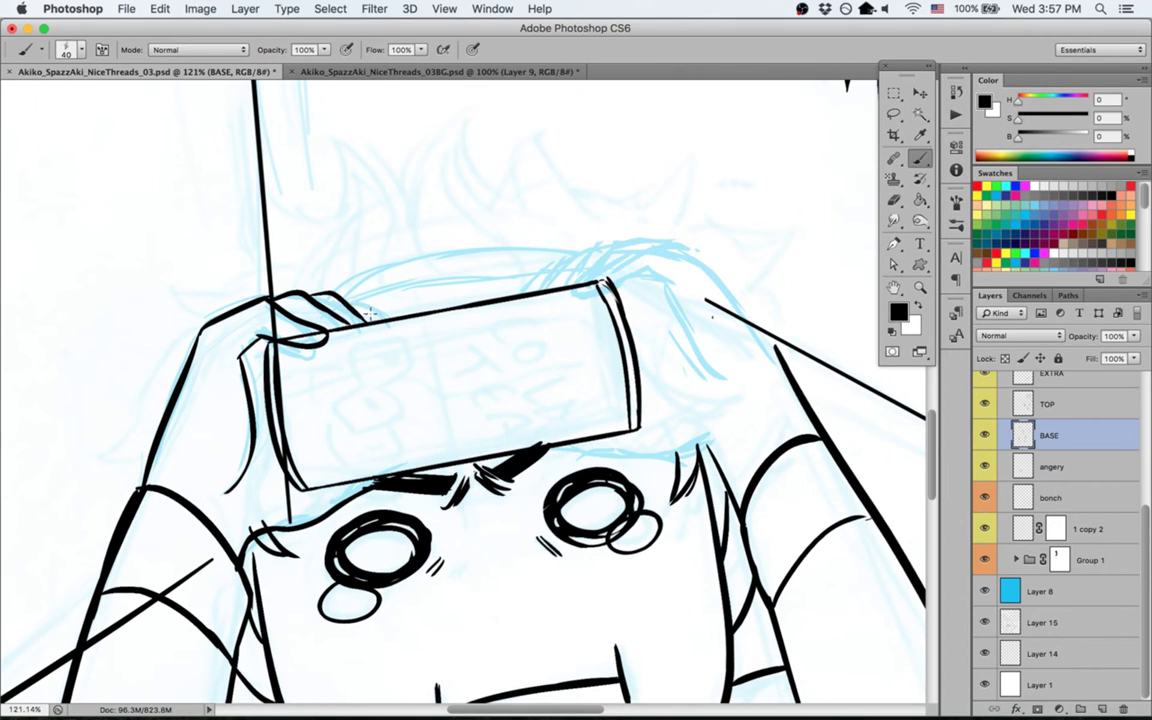
pyautogui.moveTo(351, 301); pyautogui.dragTo(393, 316)
pyautogui.press('r')
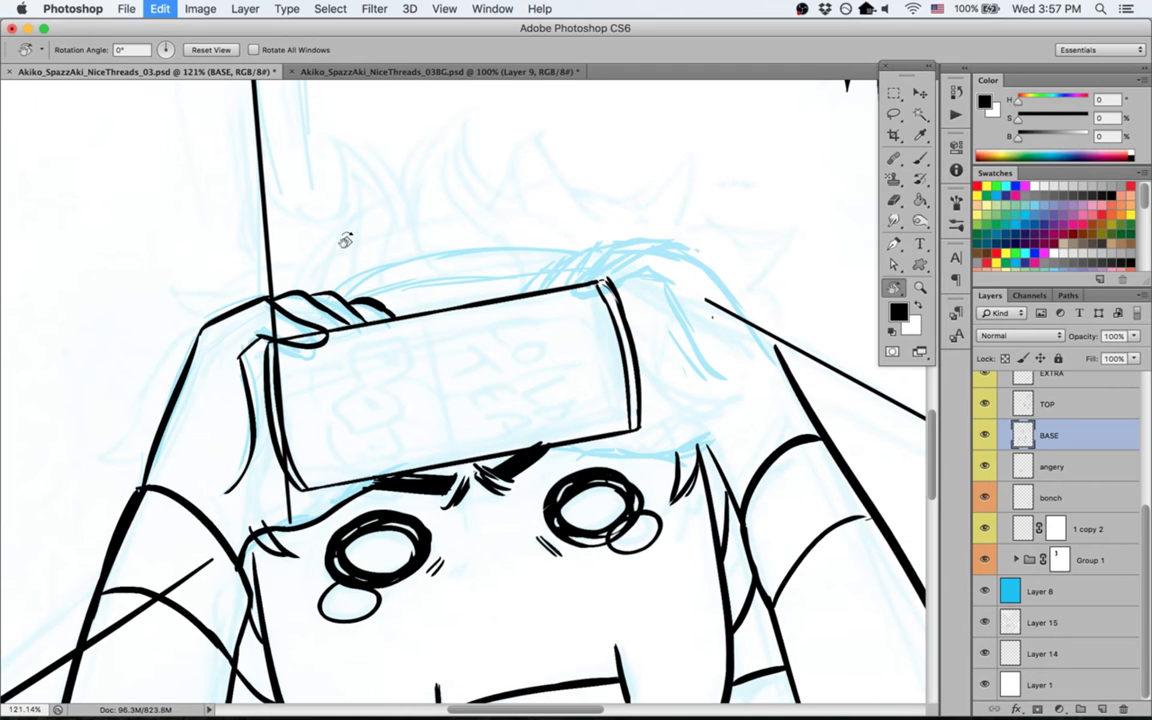
# Step: Redo the left-hand hand's last finger along the plate's upper edge
pyautogui.press('super+z')
pyautogui.press('b')
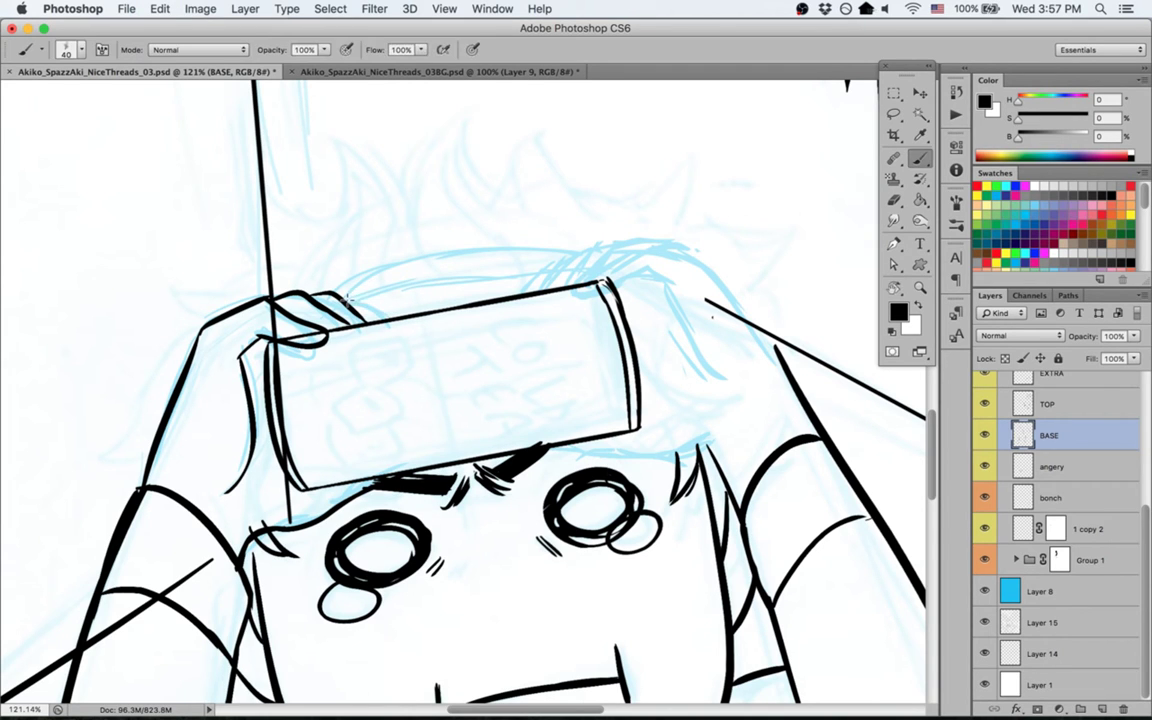
# Step: Ink the right-hand hand's outer contour from the end of the forearm line around to the knuckles
pyautogui.press('r')
pyautogui.moveTo(345, 486); pyautogui.dragTo(582, 537)
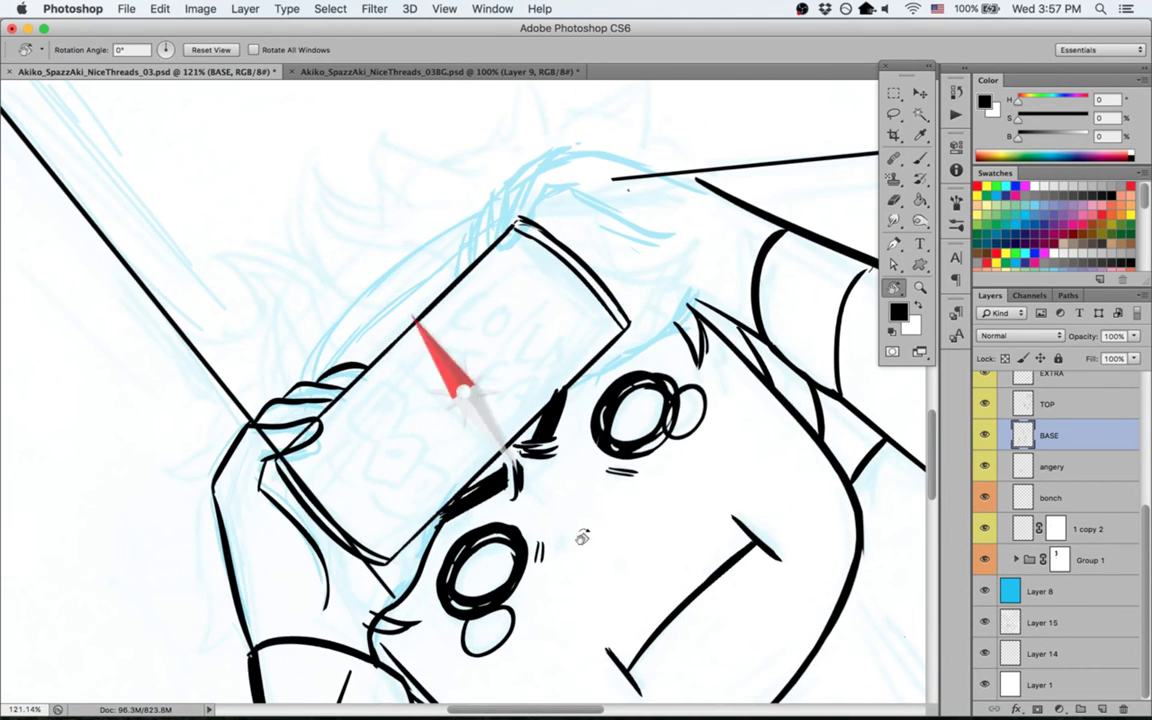
pyautogui.press('h')
pyautogui.moveTo(487, 222); pyautogui.dragTo(491, 468)
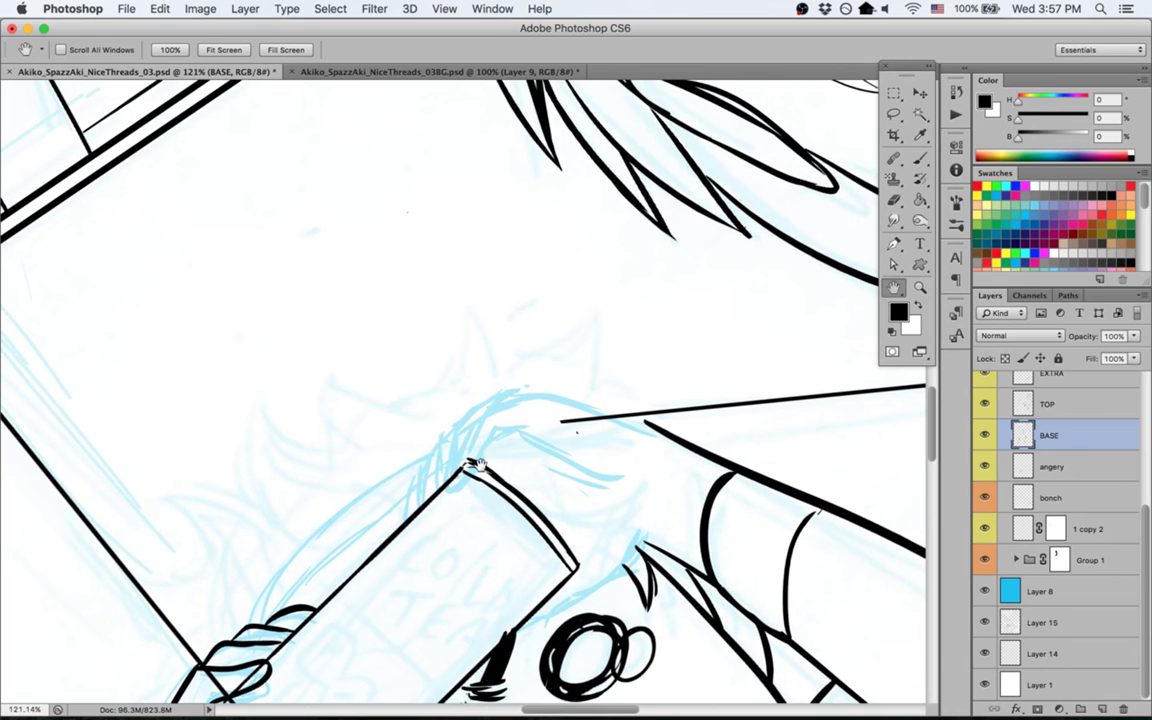
pyautogui.press('r')
pyautogui.moveTo(470, 627); pyautogui.dragTo(594, 573)
pyautogui.press('h')
pyautogui.moveTo(612, 365)
pyautogui.mouseDown()
pyautogui.moveTo(575, 234)
pyautogui.moveTo(430, 190)
pyautogui.moveTo(307, 322)
pyautogui.mouseUp()
pyautogui.press('r')
pyautogui.press('b')
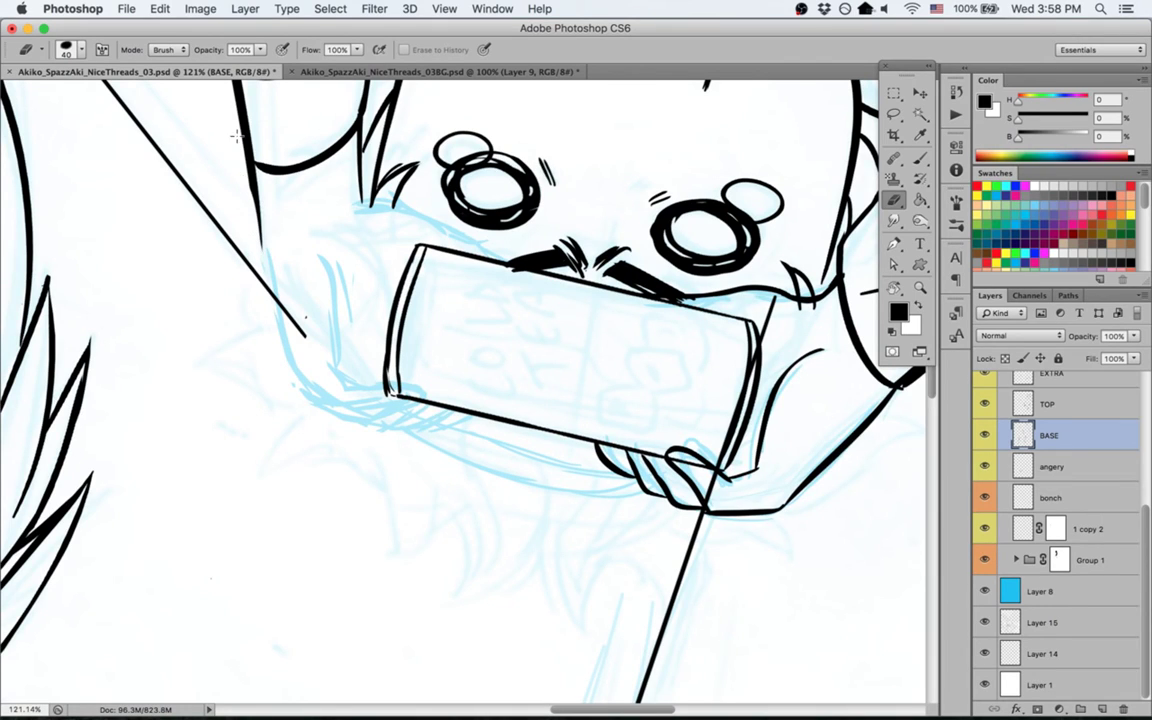
pyautogui.press('b')
pyautogui.moveTo(250, 168); pyautogui.dragTo(300, 335)
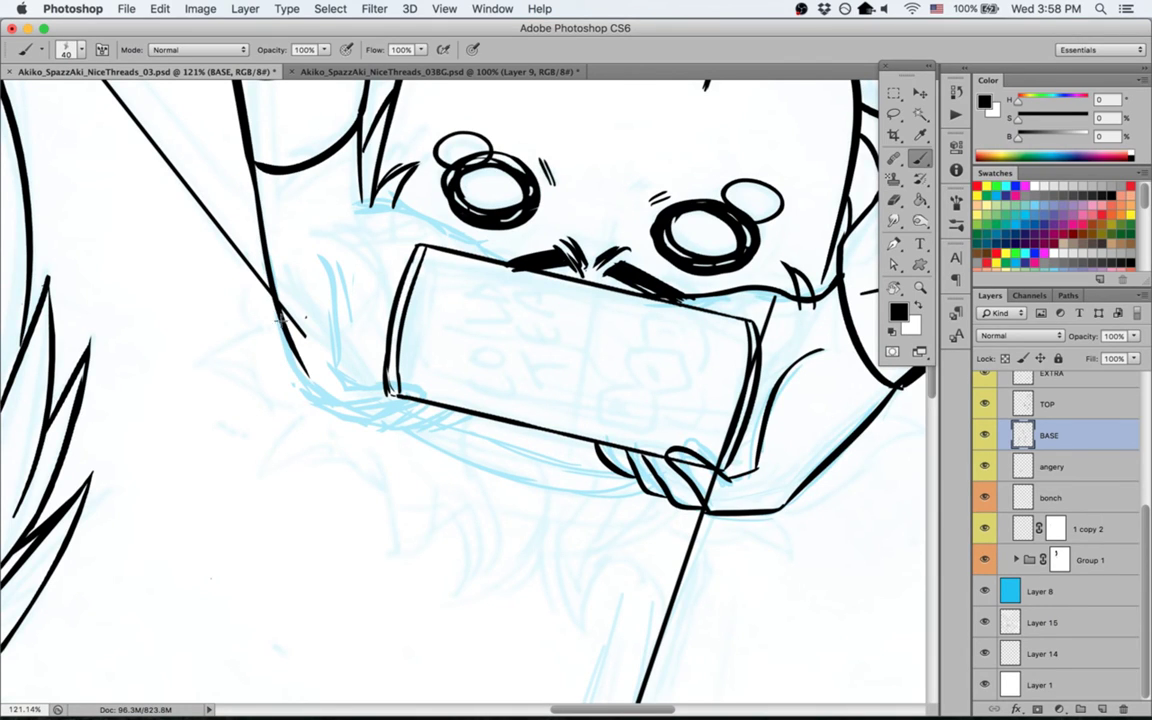
pyautogui.moveTo(230, 167); pyautogui.dragTo(241, 254)
pyautogui.press('super+alt+z')
pyautogui.press('super+alt+z')
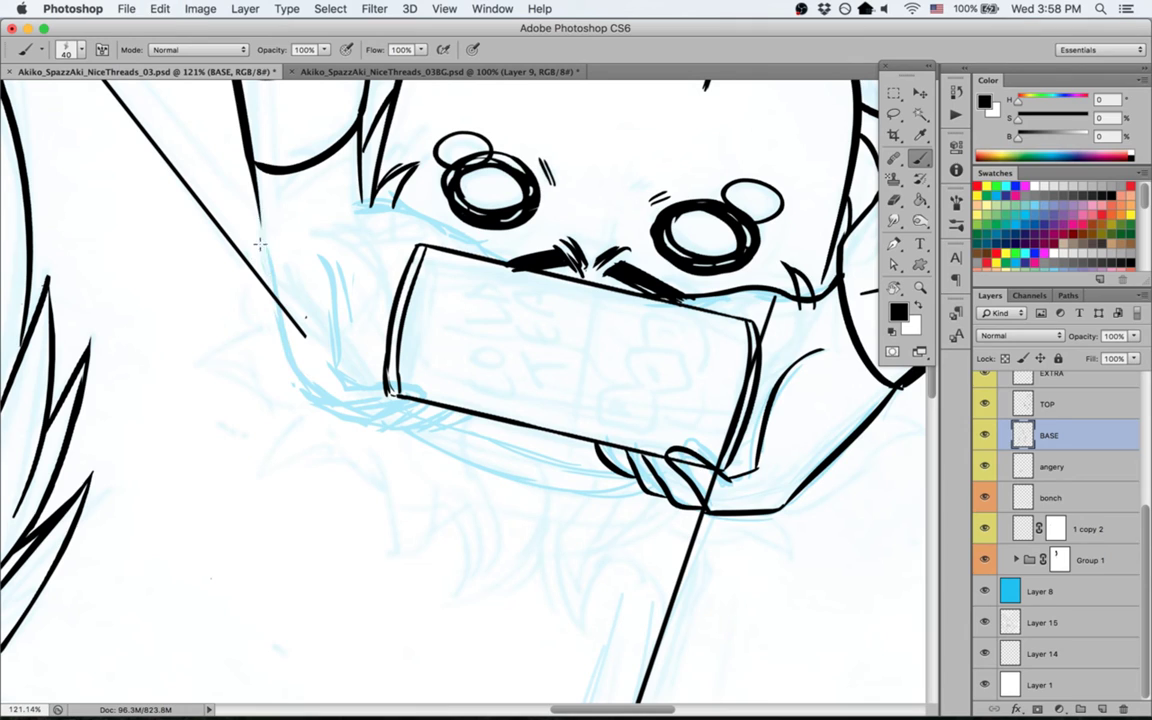
pyautogui.moveTo(256, 187); pyautogui.dragTo(328, 393)
pyautogui.moveTo(264, 322); pyautogui.dragTo(308, 360)
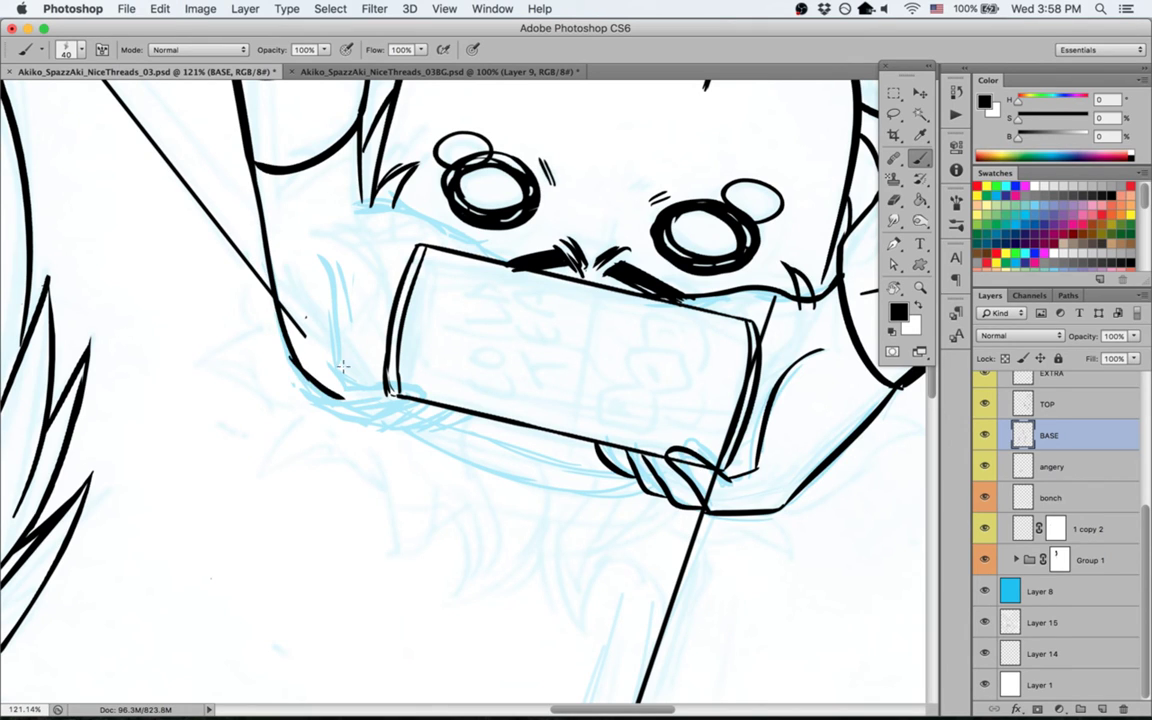
pyautogui.press('super+z')
pyautogui.moveTo(280, 320); pyautogui.dragTo(360, 407)
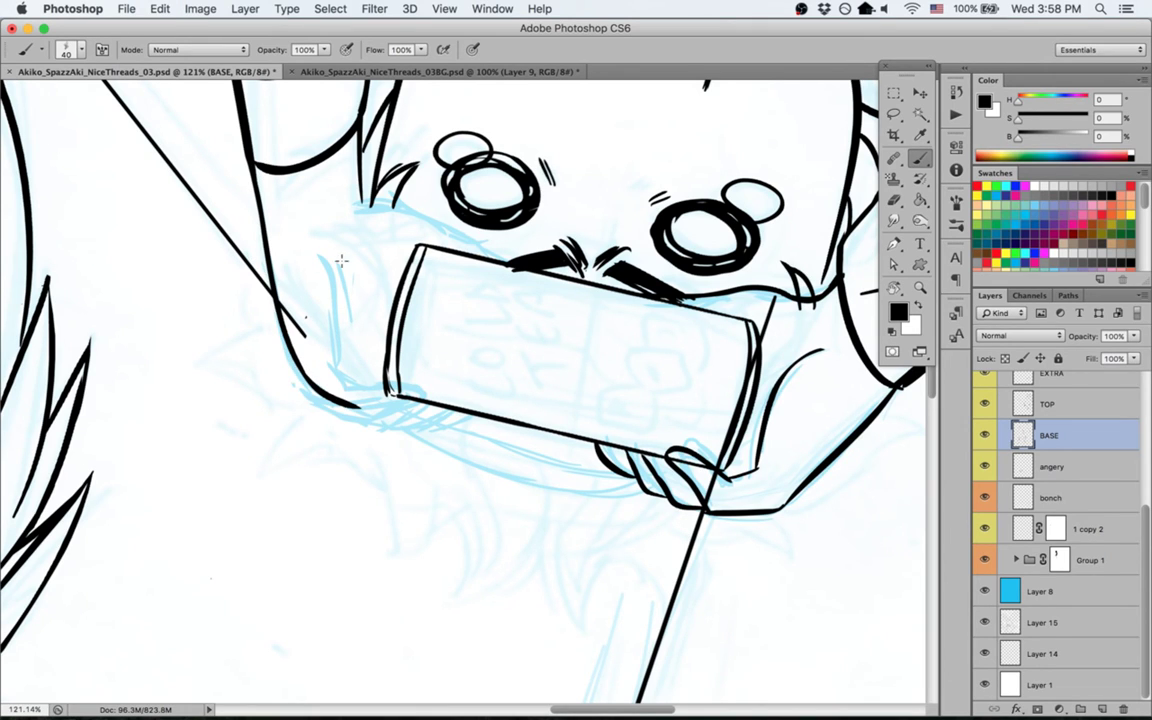
# Step: Ink the right-hand hand's inner palm curve onto the plate's corner and the headband's lower edge from the side hair to the plate
pyautogui.moveTo(341, 260)
pyautogui.mouseDown()
pyautogui.moveTo(353, 367)
pyautogui.moveTo(433, 413)
pyautogui.moveTo(362, 373)
pyautogui.moveTo(430, 410)
pyautogui.mouseUp()
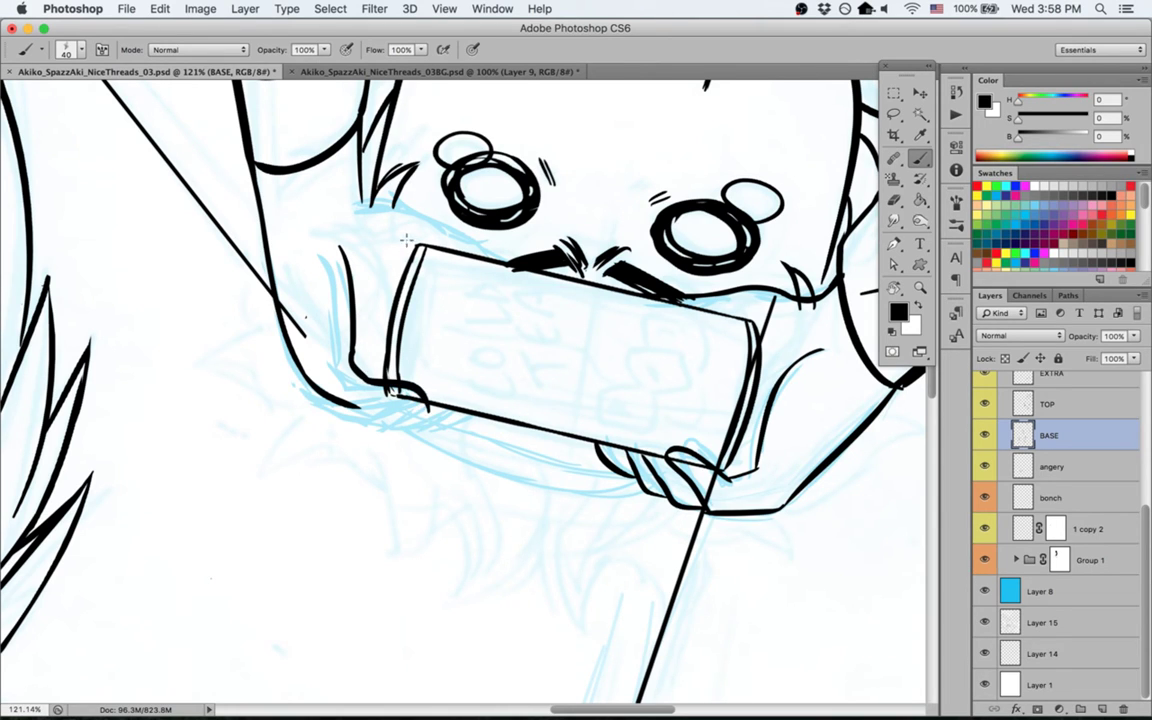
pyautogui.moveTo(361, 135)
pyautogui.mouseDown()
pyautogui.moveTo(383, 192)
pyautogui.moveTo(390, 172)
pyautogui.moveTo(389, 213)
pyautogui.moveTo(380, 191)
pyautogui.moveTo(466, 237)
pyautogui.mouseUp()
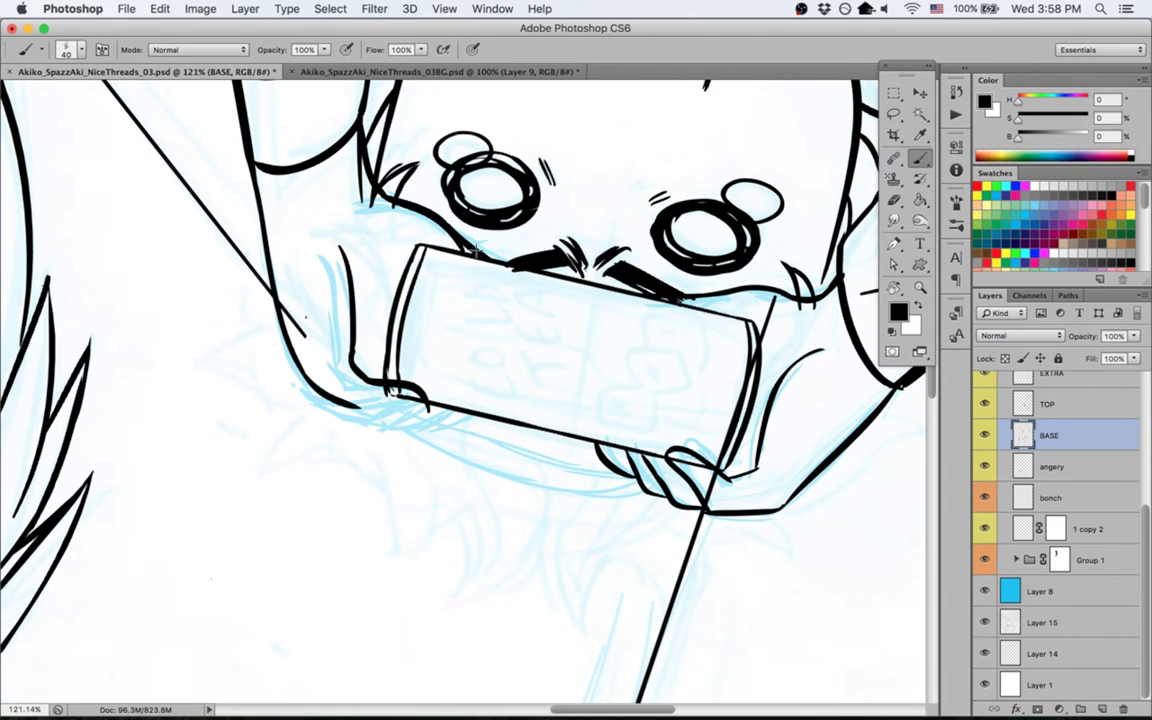
pyautogui.press('e')
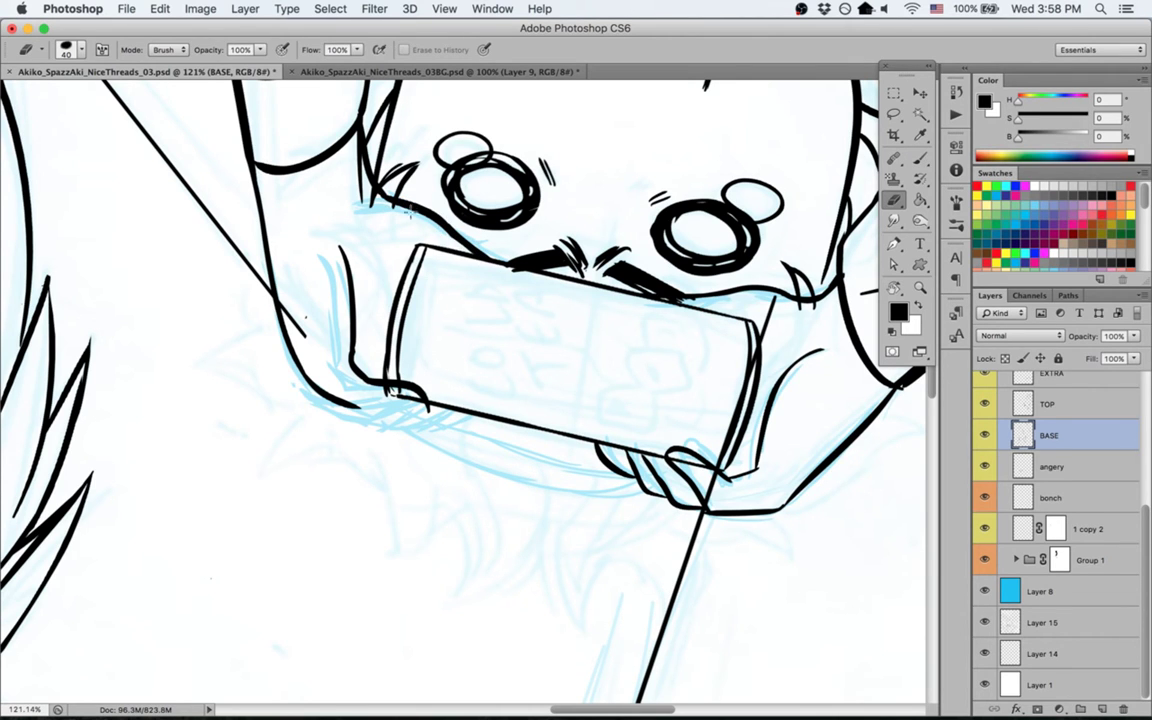
# Step: Ink the underside of the right-hand hand's first finger and close its tip over the plate's corner
pyautogui.press('r')
pyautogui.moveTo(147, 357); pyautogui.dragTo(398, 118)
pyautogui.press('b')
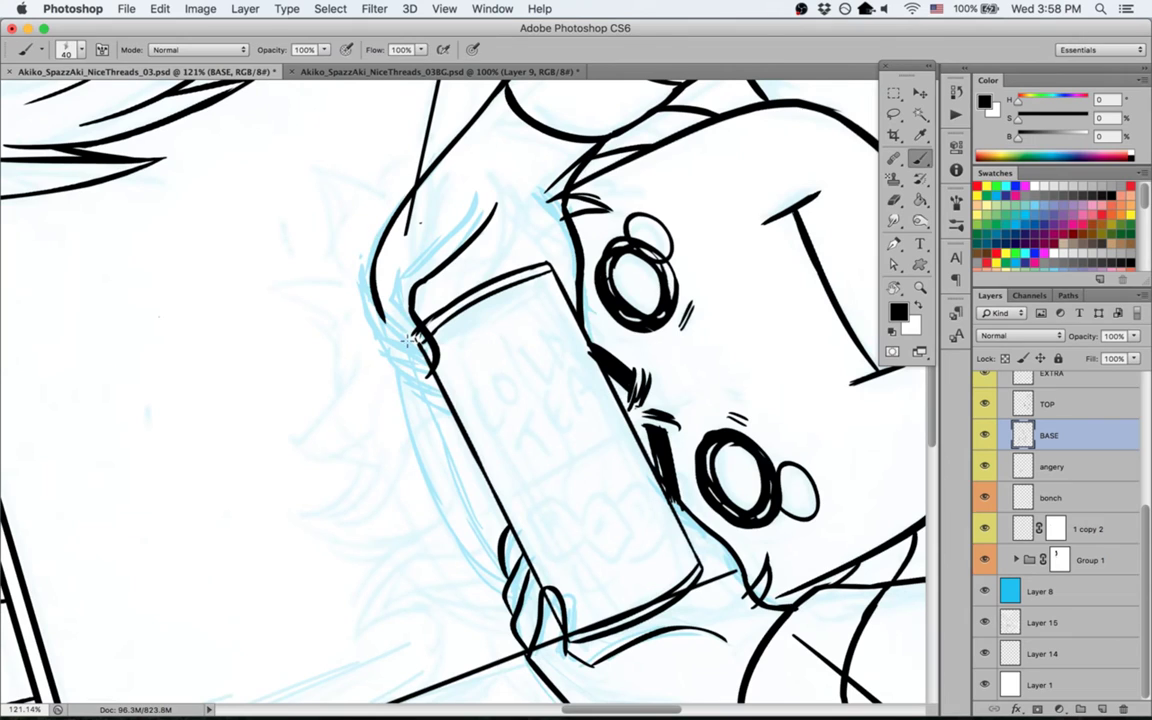
pyautogui.moveTo(381, 318); pyautogui.dragTo(421, 372)
pyautogui.moveTo(388, 330); pyautogui.dragTo(426, 374)
pyautogui.press('e')
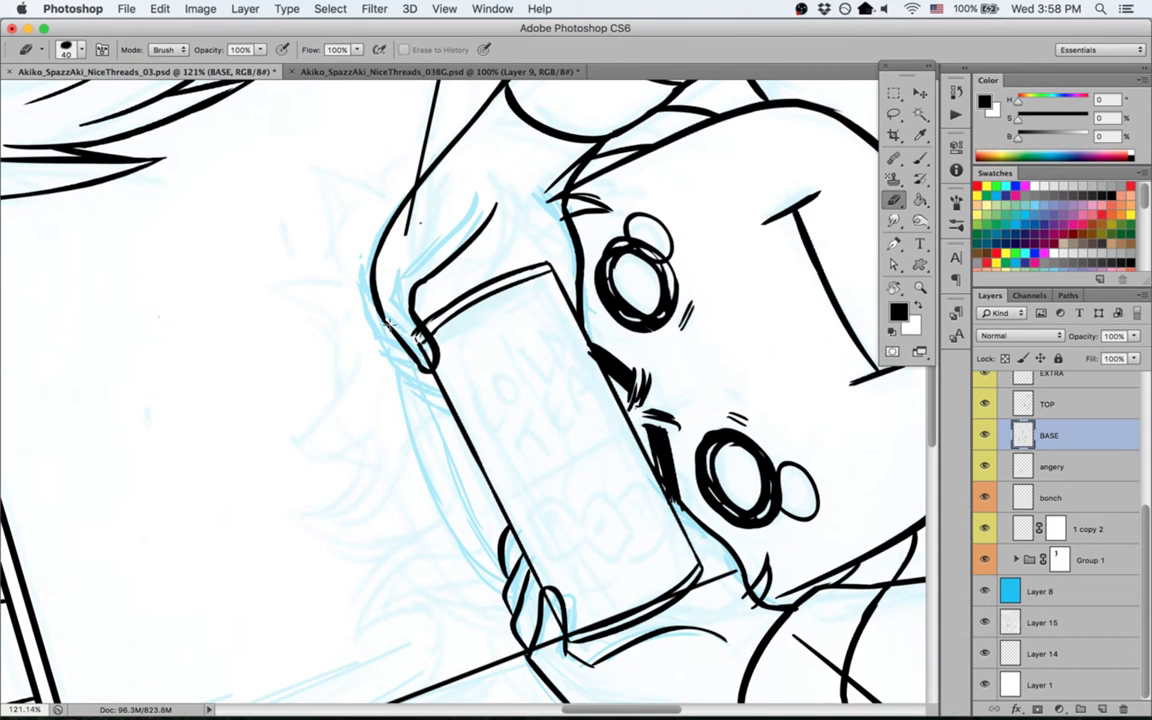
# Step: Ink the right-hand hand's remaining fingers side by side from the knuckles down to the plate's upper edge
pyautogui.press('b')
pyautogui.moveTo(369, 285); pyautogui.dragTo(389, 360)
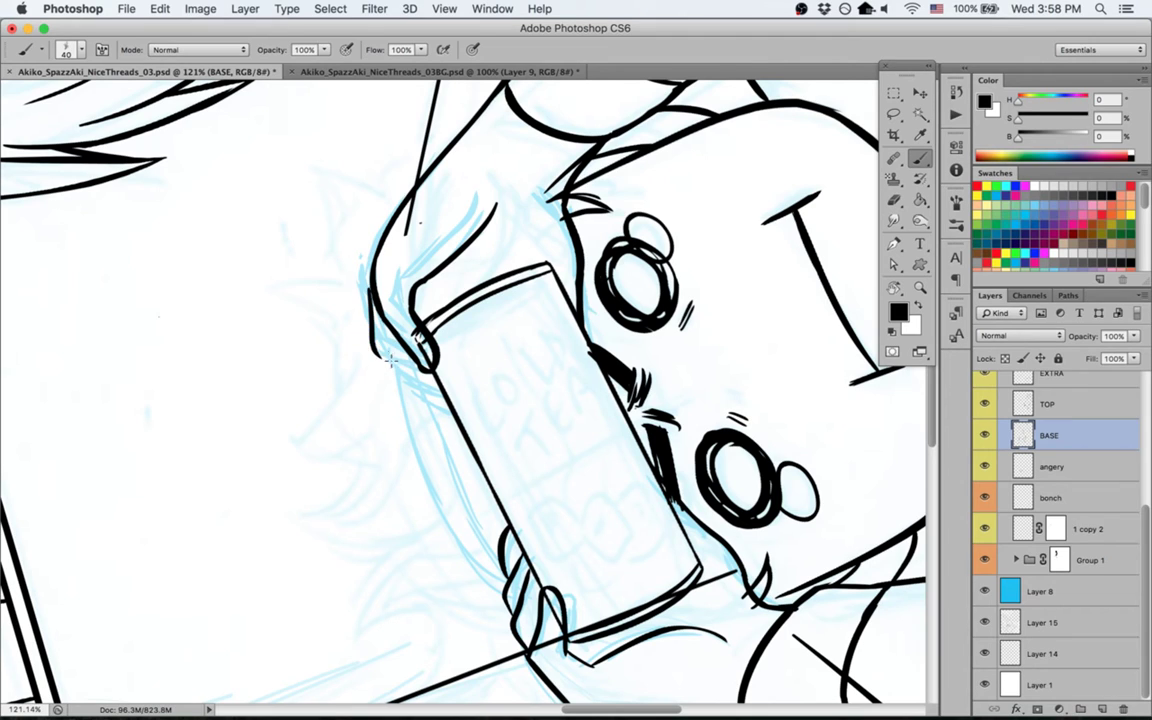
pyautogui.press('super+z')
pyautogui.moveTo(371, 280)
pyautogui.mouseDown()
pyautogui.moveTo(388, 360)
pyautogui.moveTo(442, 400)
pyautogui.moveTo(395, 382)
pyautogui.moveTo(450, 425)
pyautogui.mouseUp()
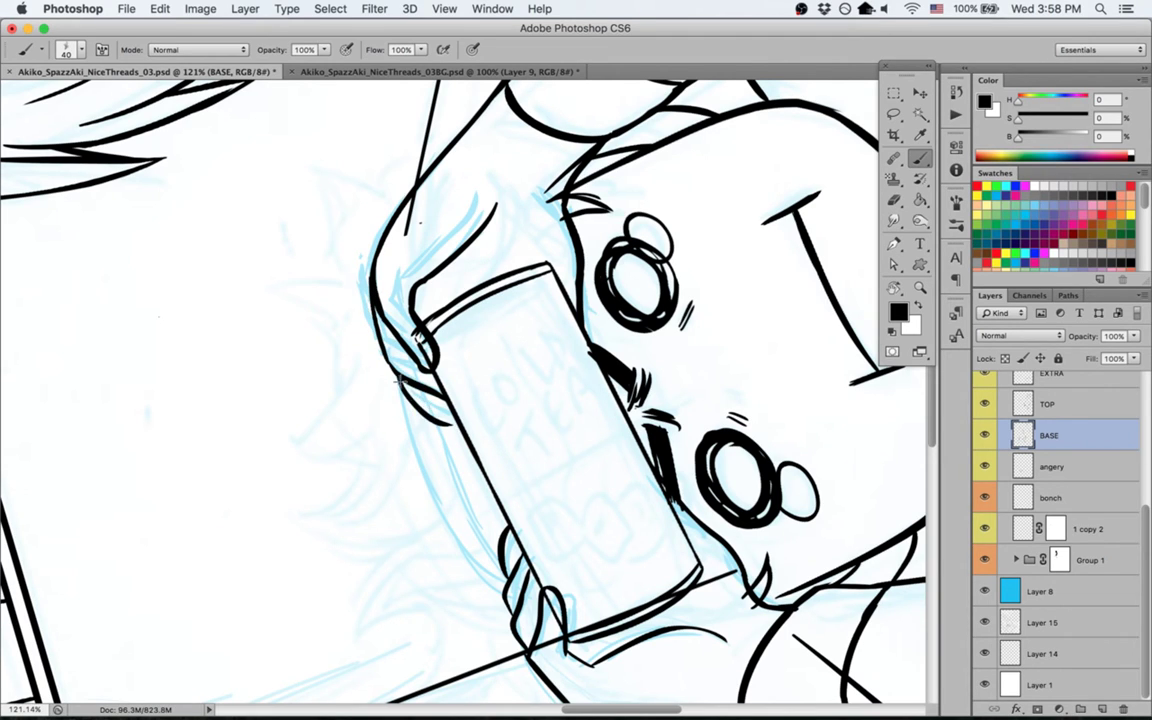
pyautogui.moveTo(398, 379); pyautogui.dragTo(436, 416)
pyautogui.press('super+z')
pyautogui.press('super+z')
pyautogui.moveTo(352, 337); pyautogui.dragTo(462, 426)
pyautogui.press('e')
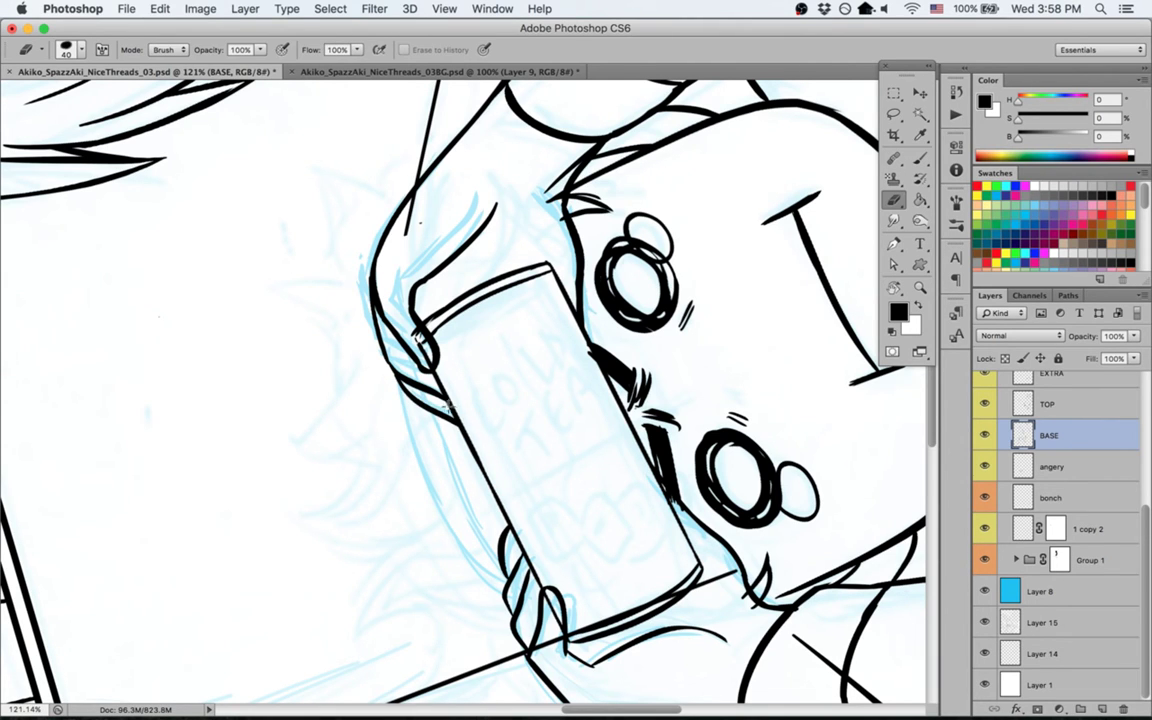
pyautogui.press('Escape')
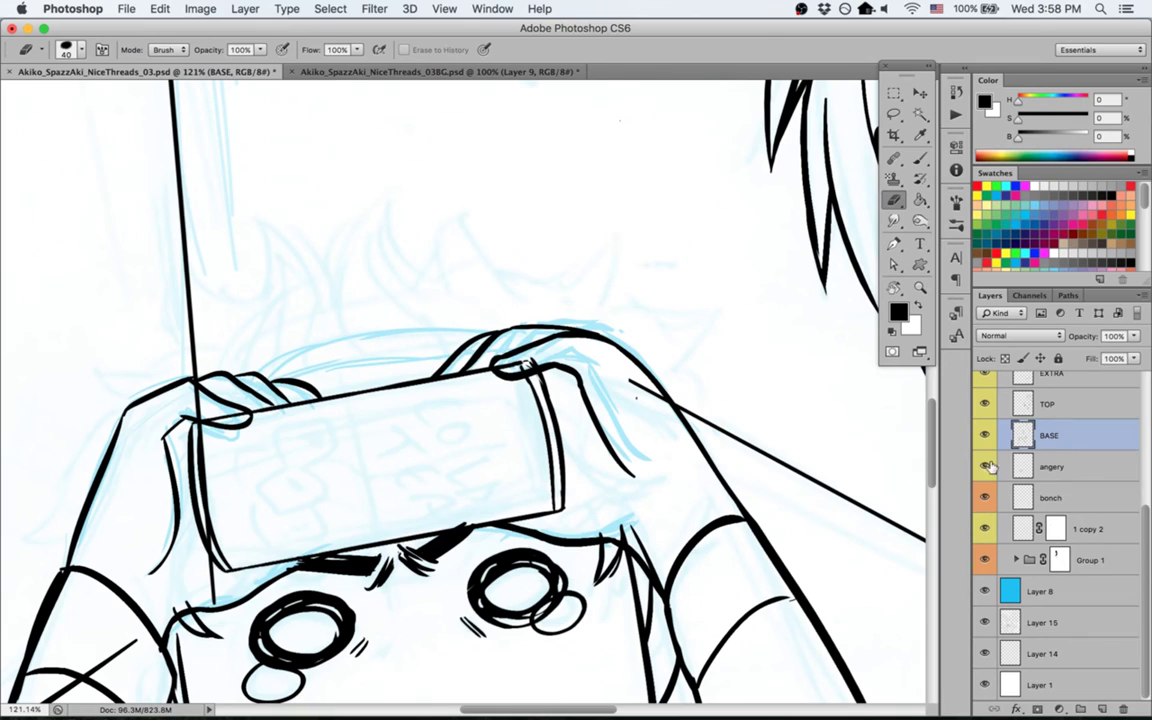
# Step: Paint black on the Group 1 layer mask to hide the panel border line running across the plate
pyautogui.click(1060, 402)
pyautogui.click(1060, 378)
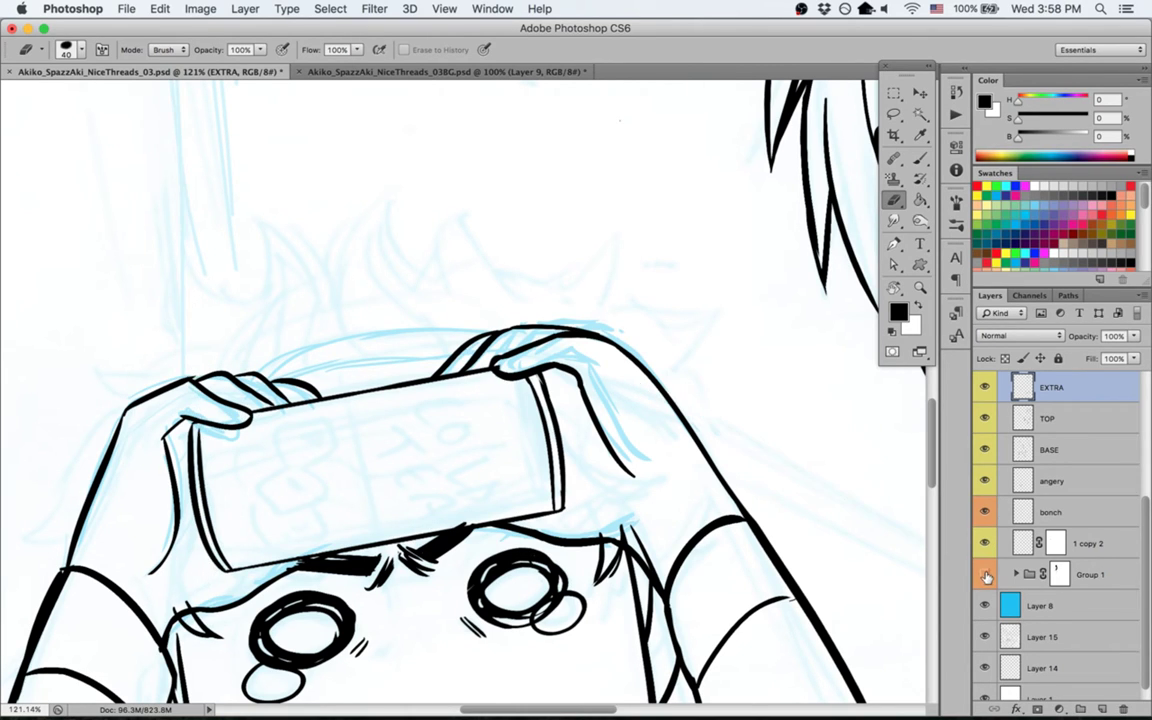
pyautogui.click(1058, 572)
pyautogui.press('b')
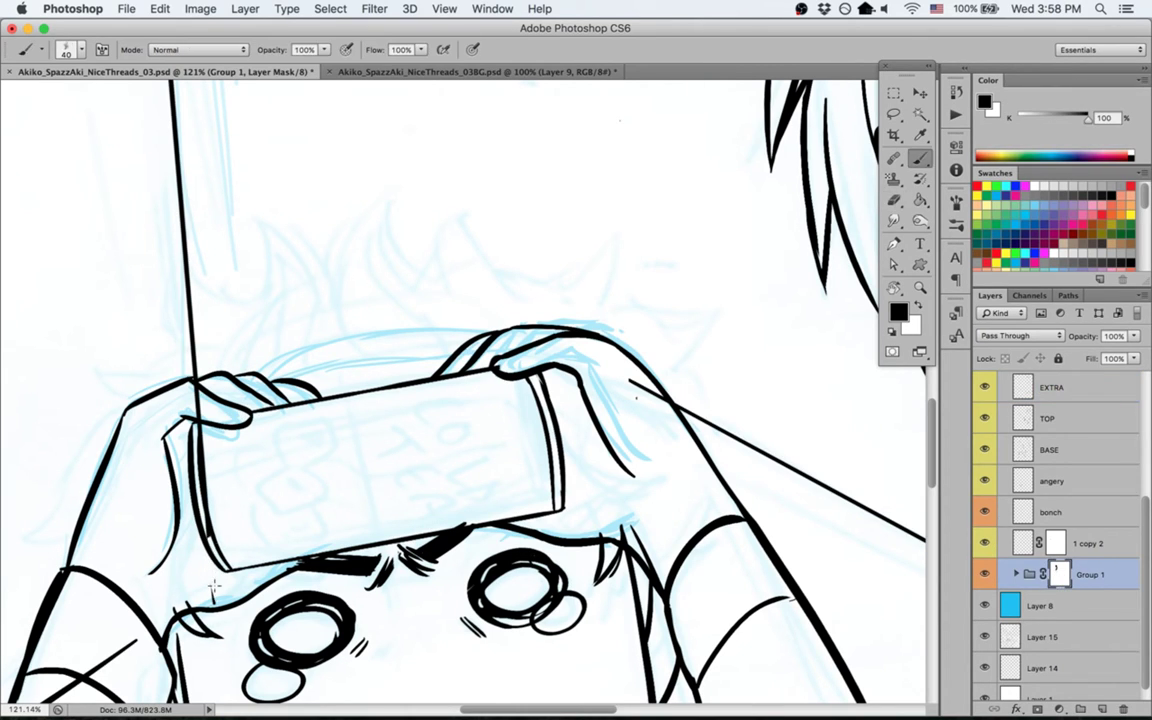
pyautogui.moveTo(201, 436); pyautogui.dragTo(218, 521)
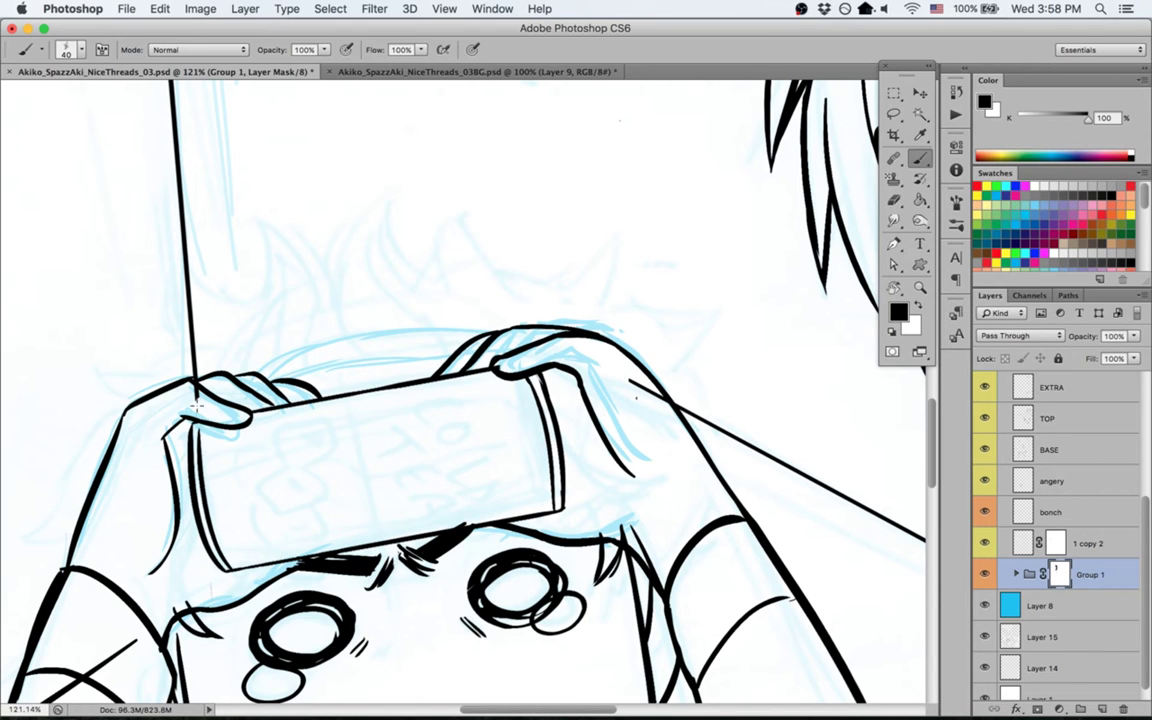
# Step: Mask out the slanted panel border line where it crosses the left-hand arm
pyautogui.press('space')
pyautogui.moveTo(264, 481); pyautogui.dragTo(464, 147)
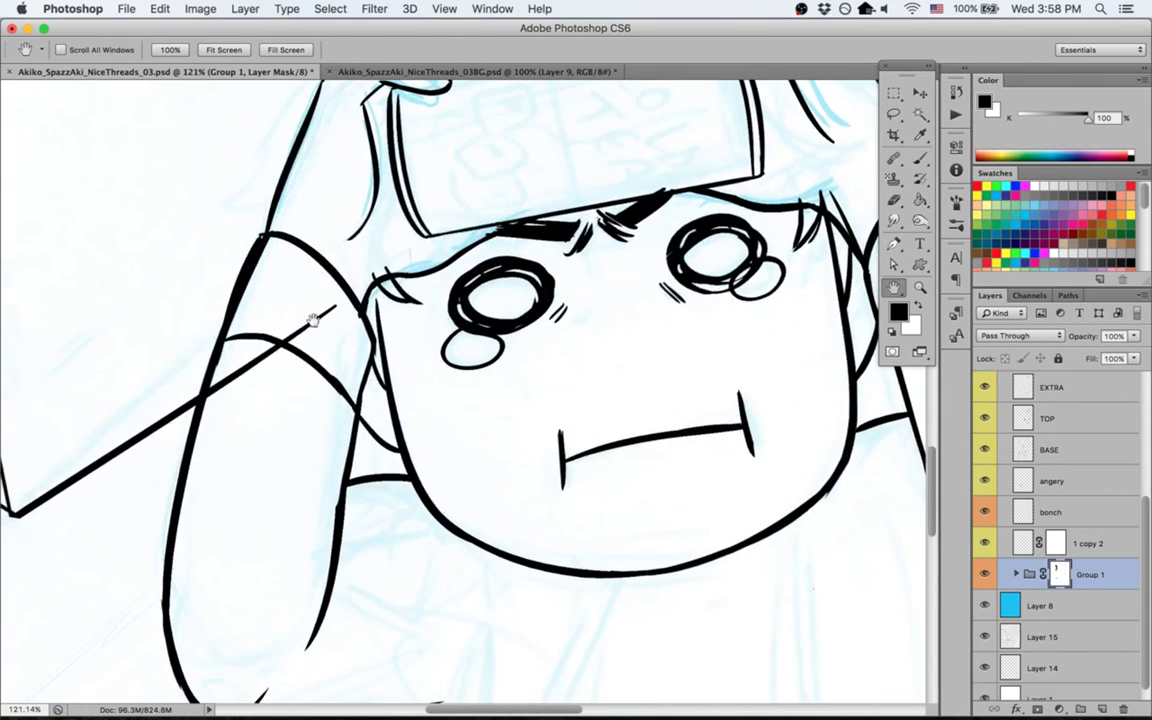
pyautogui.moveTo(212, 393)
pyautogui.mouseDown()
pyautogui.moveTo(232, 323)
pyautogui.moveTo(330, 252)
pyautogui.mouseUp()
# Step: Check the contents of TOP and Group 1, and hide the border line left over the left-hand fingers on Group 1's mask
pyautogui.click(1000, 418)
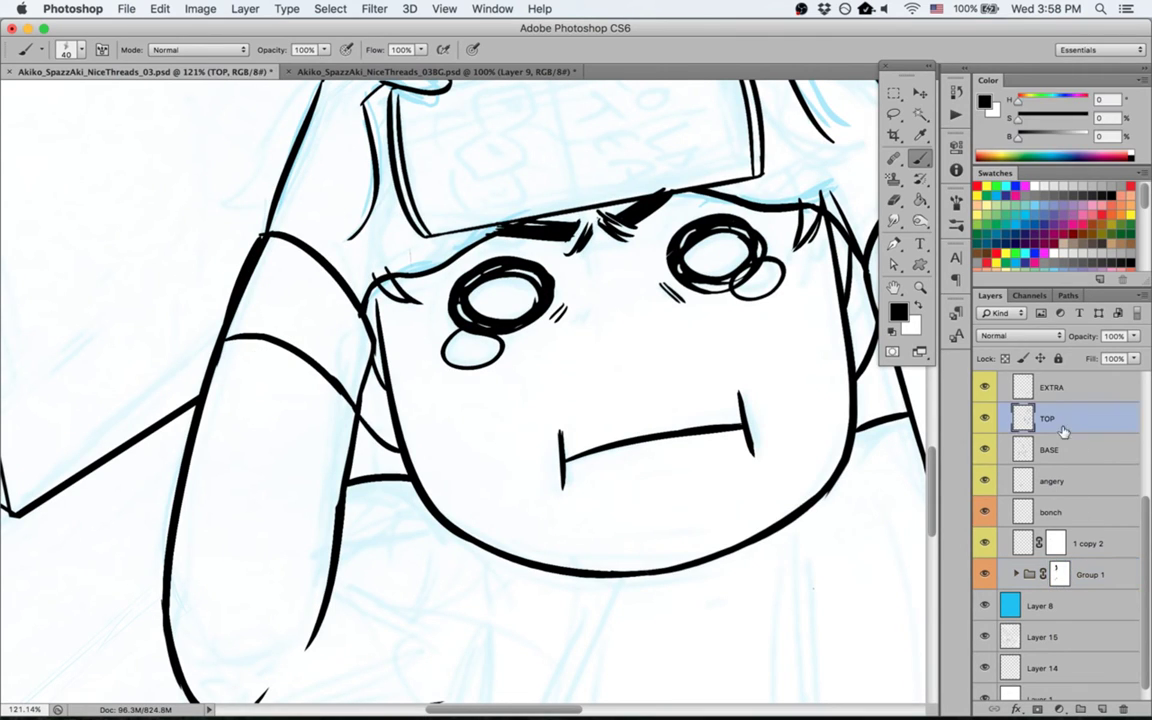
pyautogui.click(984, 418)
pyautogui.click(984, 418)
pyautogui.click(984, 574)
pyautogui.click(984, 574)
pyautogui.click(1056, 574)
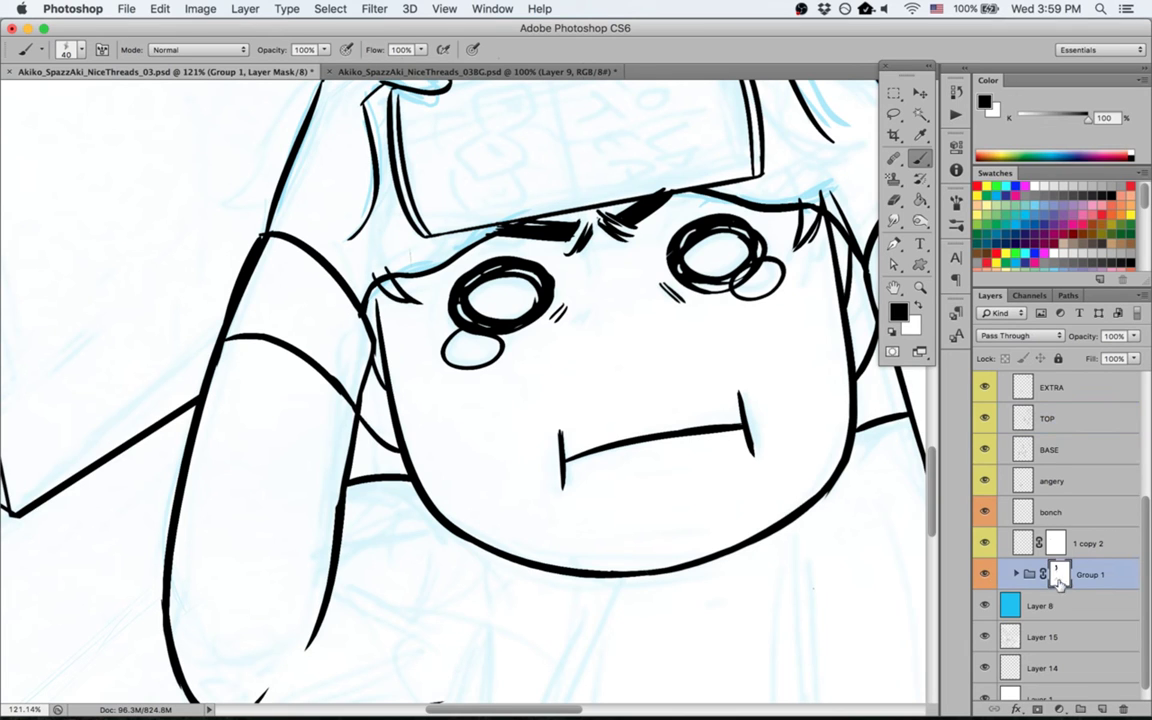
pyautogui.press('h')
pyautogui.moveTo(404, 254); pyautogui.dragTo(306, 446)
# Step: Ink a pointed hair strand beside the left-hand edge of the face on the angery layer
pyautogui.click(984, 481)
pyautogui.click(984, 481)
pyautogui.click(1050, 481)
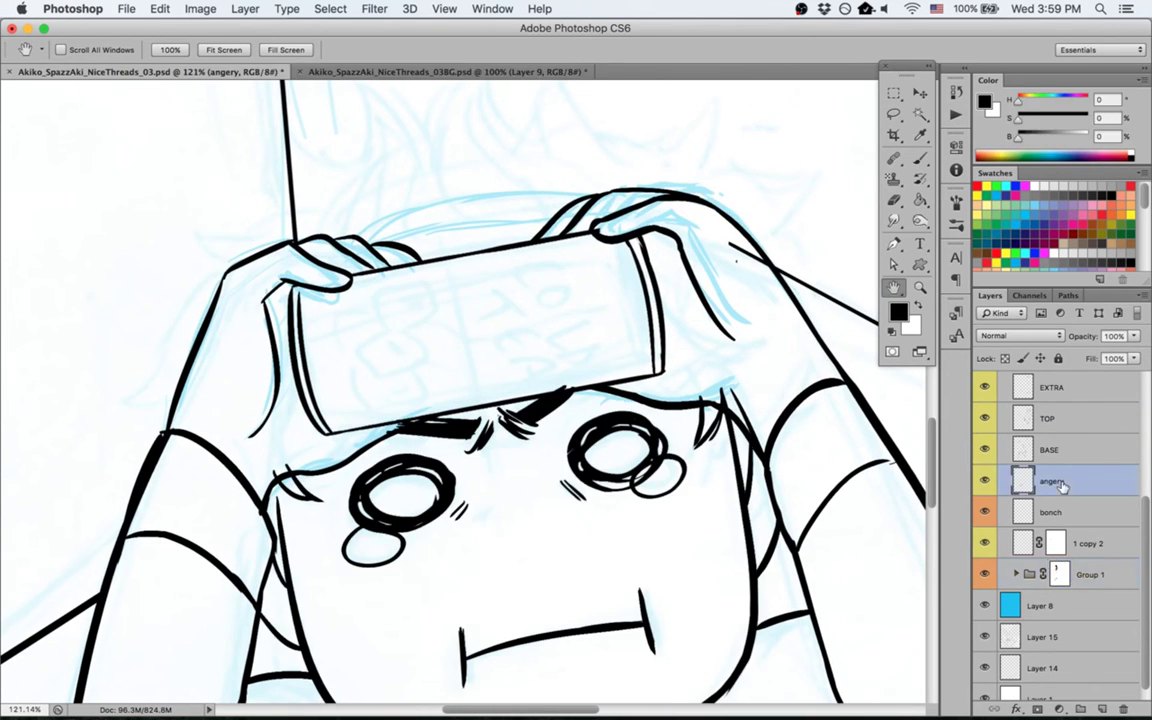
pyautogui.press('b')
pyautogui.press('space')
pyautogui.moveTo(290, 452); pyautogui.dragTo(355, 317)
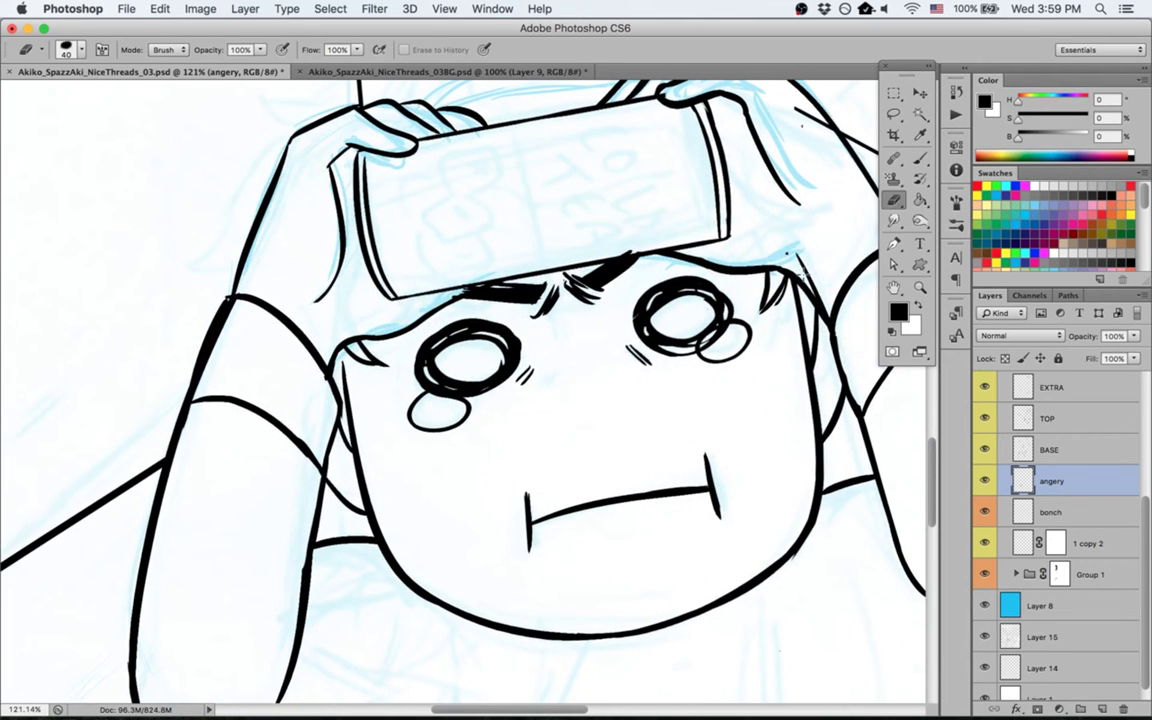
pyautogui.press('b')
pyautogui.moveTo(352, 362); pyautogui.dragTo(373, 464)
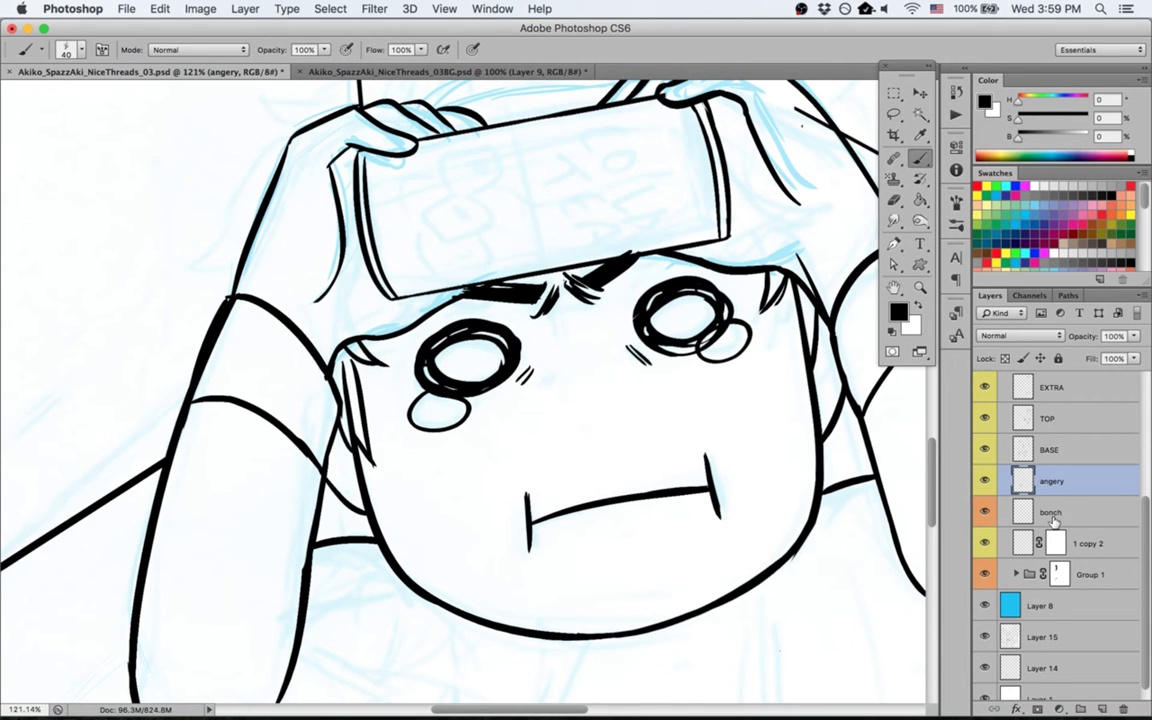
# Step: Erase the old line running beside the left-hand hair strand on the angery layer
pyautogui.click(1060, 450)
pyautogui.press('e')
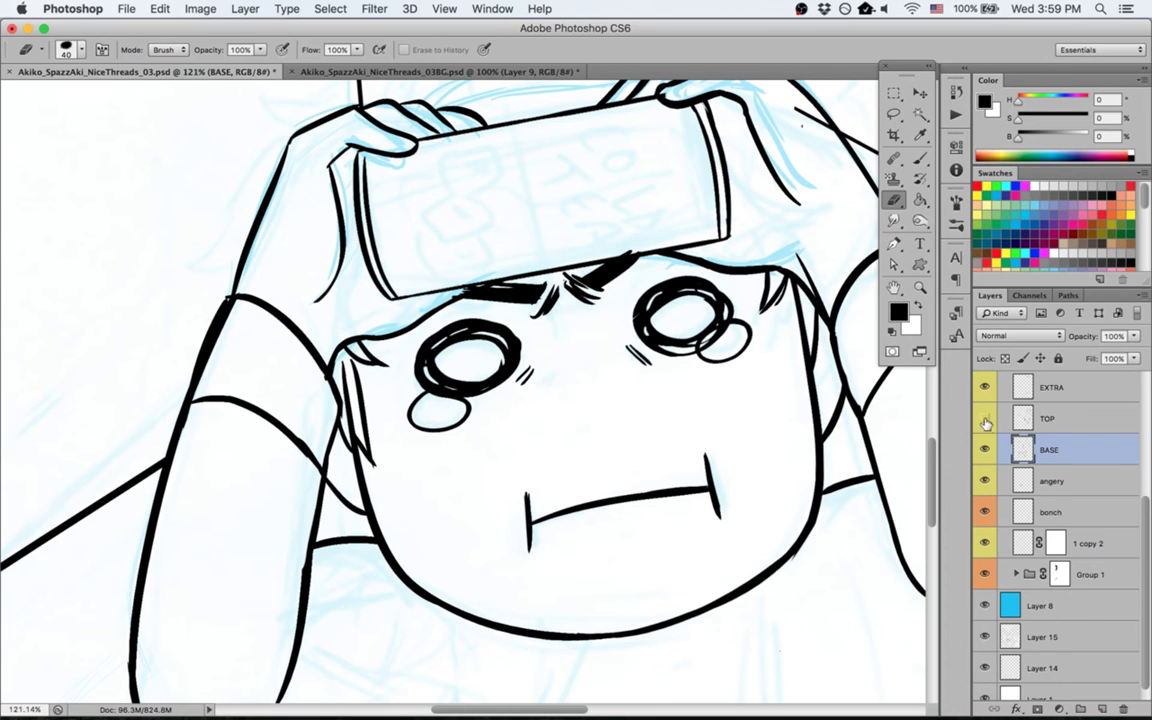
pyautogui.click(985, 481)
pyautogui.click(985, 481)
pyautogui.click(1050, 481)
pyautogui.moveTo(356, 432); pyautogui.dragTo(346, 380)
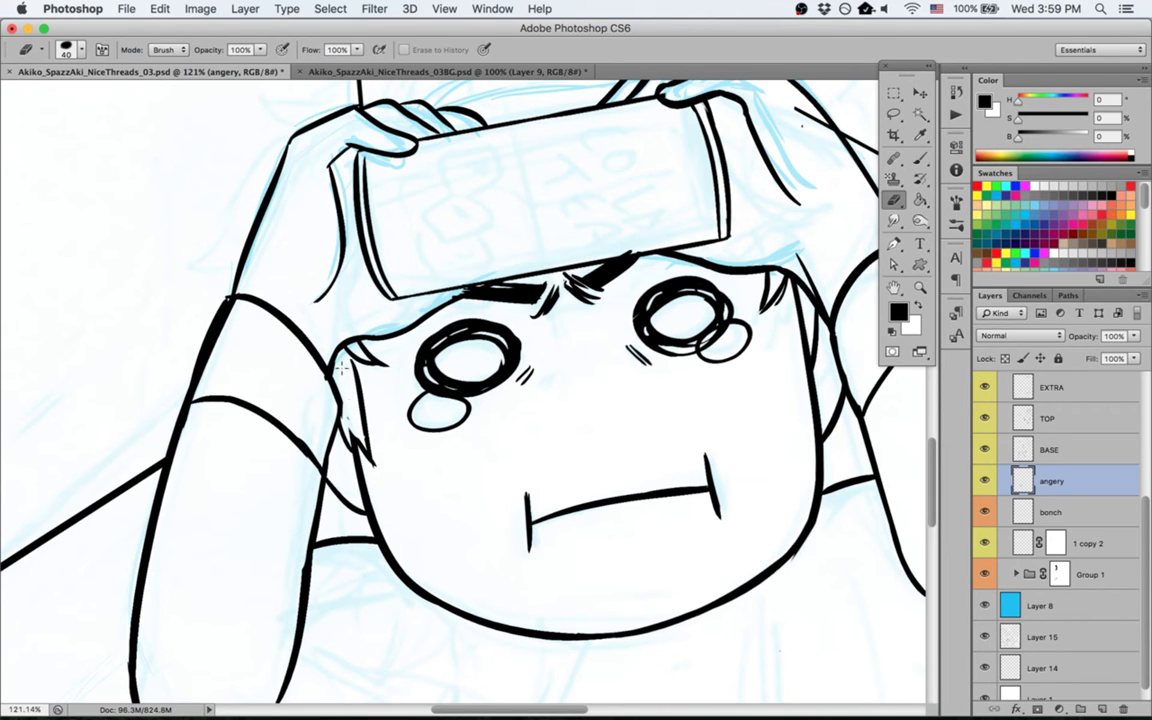
# Step: Ink a matching hair strand at the right-hand edge of the face and save the document
pyautogui.press('h')
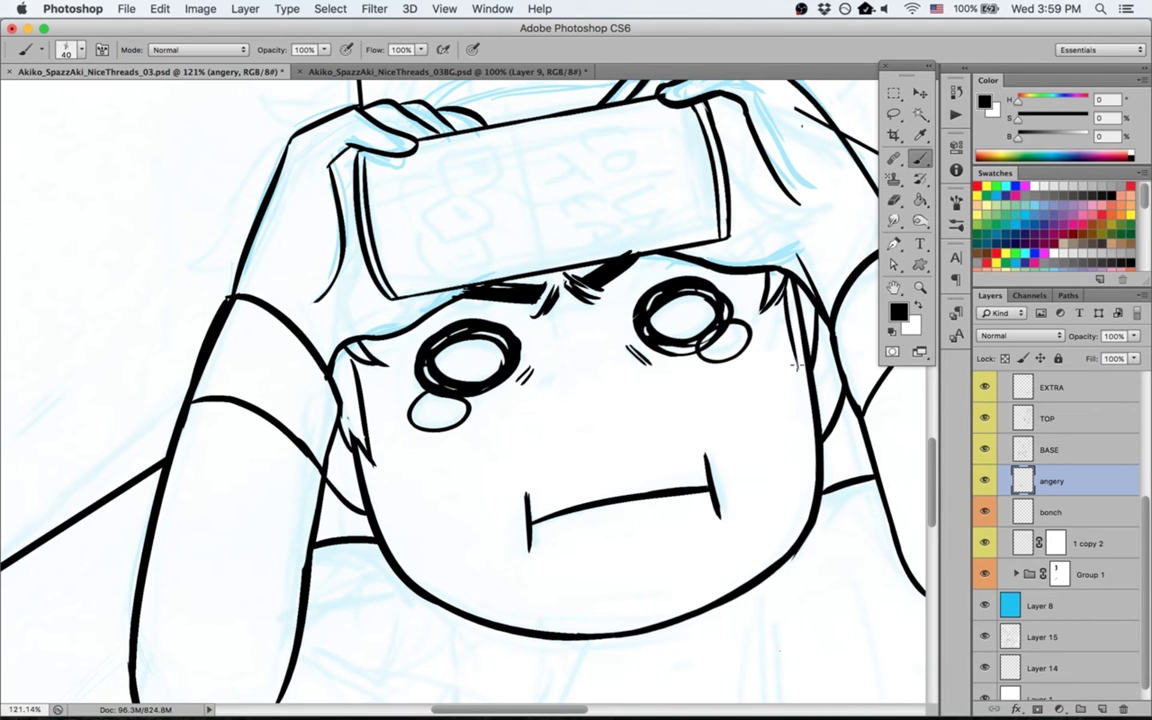
pyautogui.moveTo(755, 212); pyautogui.dragTo(761, 406)
pyautogui.moveTo(607, 330); pyautogui.dragTo(609, 350)
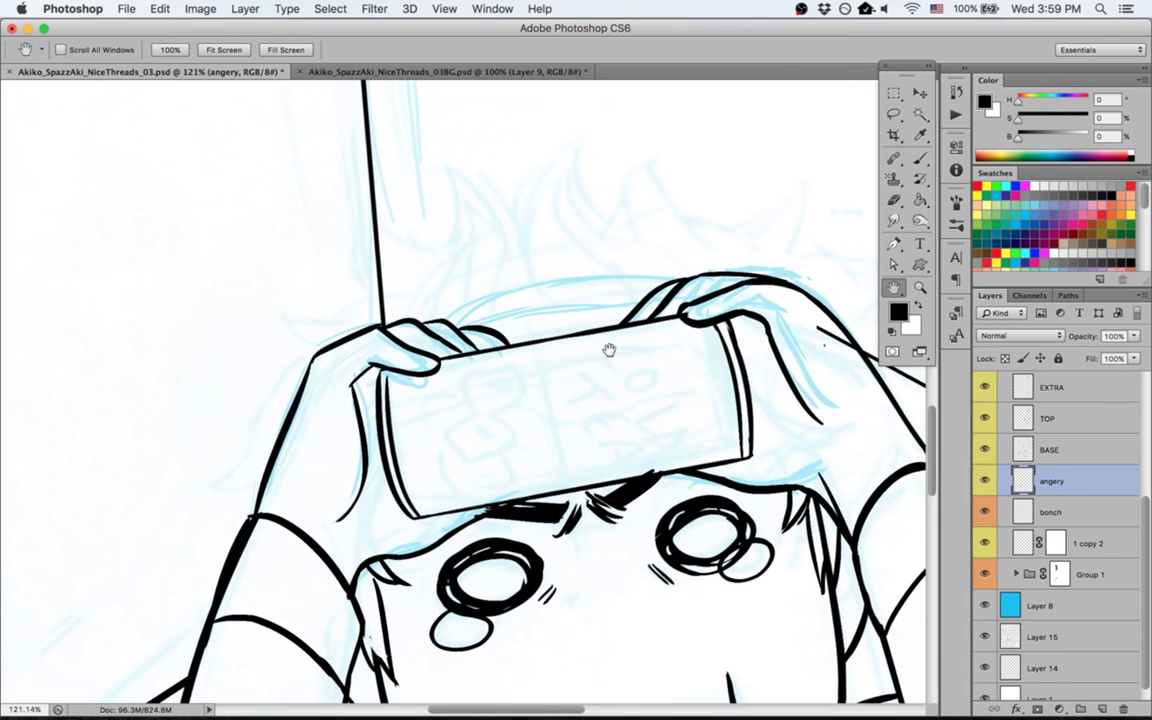
pyautogui.press('r')
pyautogui.moveTo(390, 590); pyautogui.dragTo(617, 532)
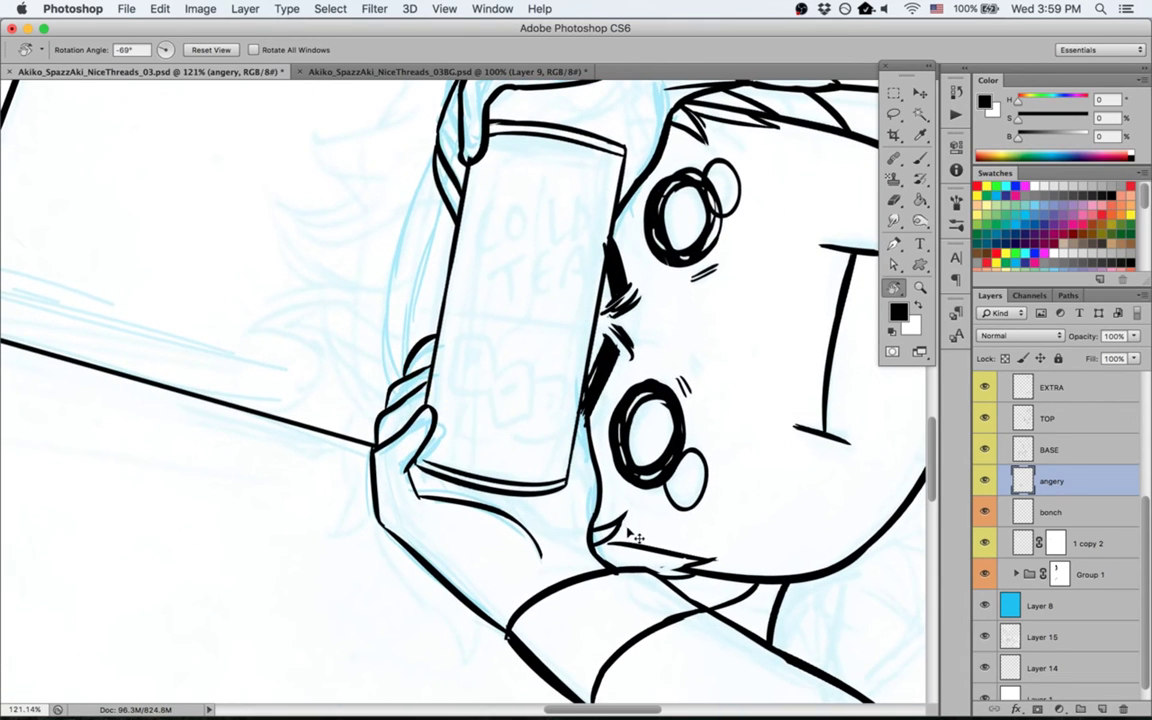
pyautogui.press('super+s')
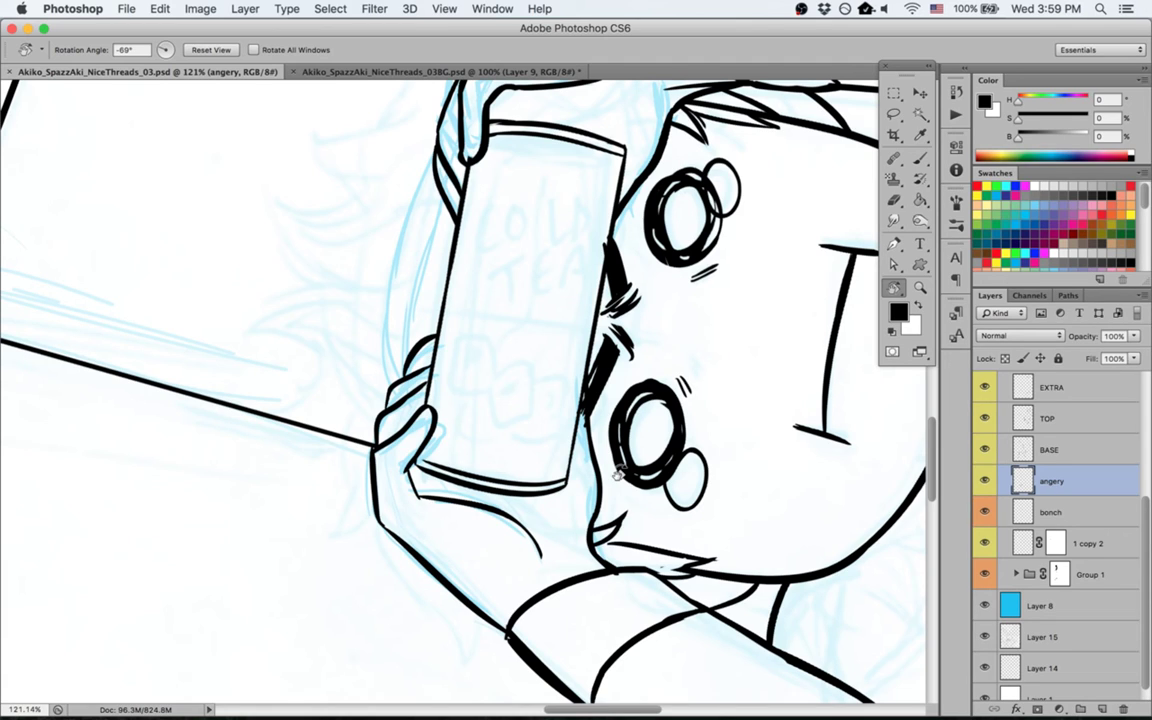
# Step: Ink the long curve above the plate from the right-hand fingers to the left-hand fingers on the angery layer
pyautogui.press('b')
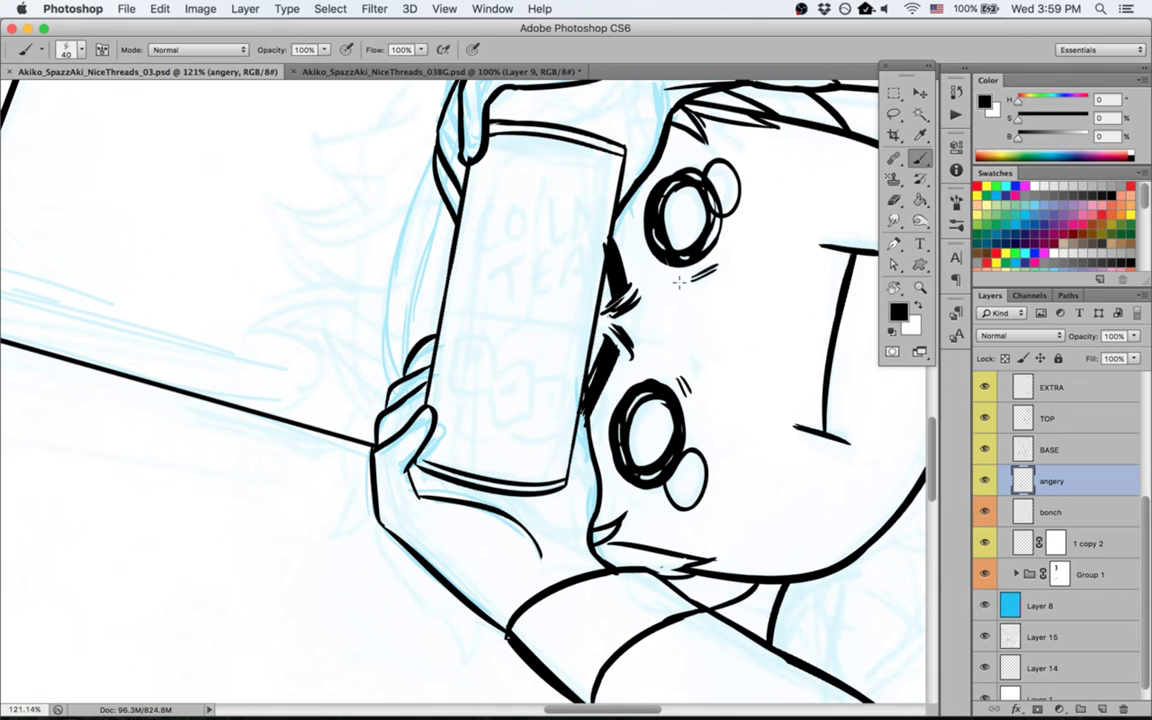
pyautogui.click(986, 480)
pyautogui.click(986, 480)
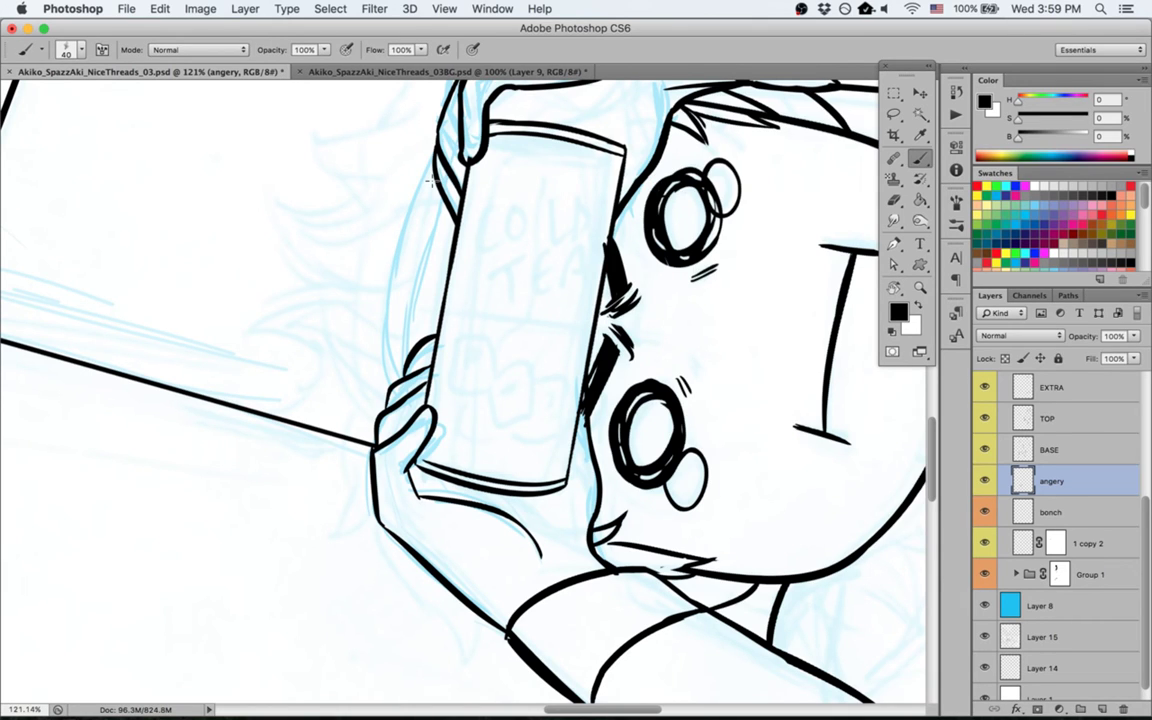
pyautogui.moveTo(432, 155); pyautogui.dragTo(416, 402)
pyautogui.press('super+z')
pyautogui.moveTo(428, 168); pyautogui.dragTo(411, 483)
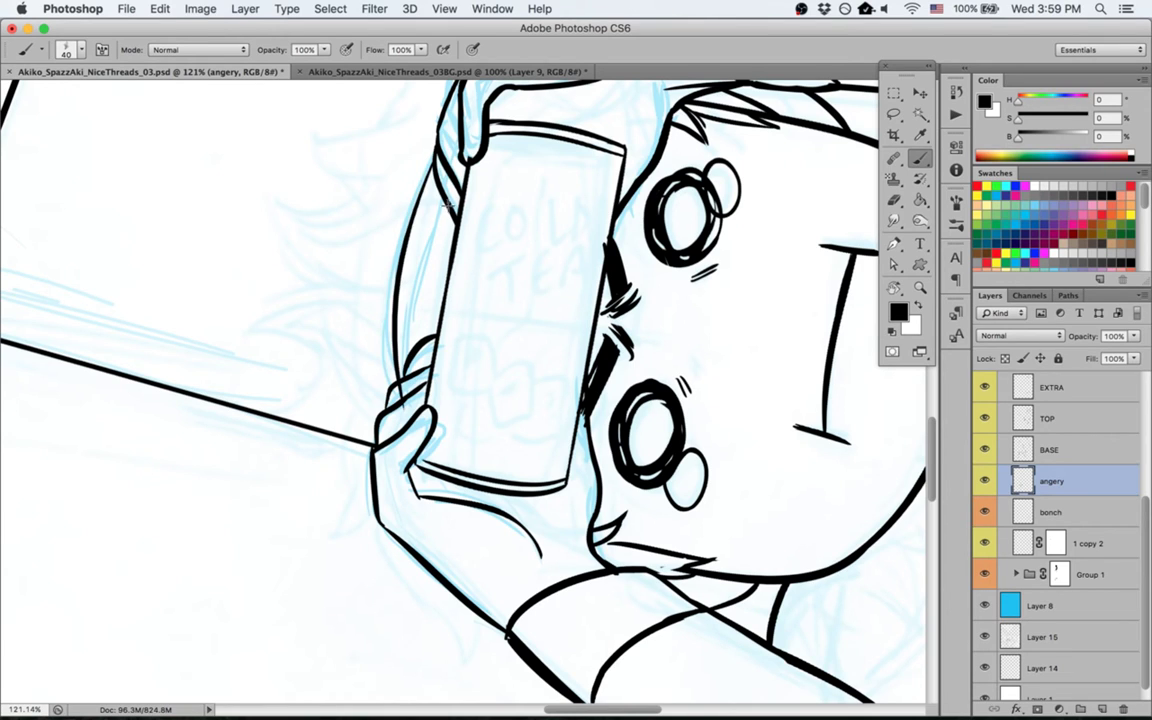
# Step: Redo the outer headband curve between the hands and ink a second, inner curve beneath it on the angery layer
pyautogui.press('super+z')
pyautogui.moveTo(436, 163); pyautogui.dragTo(399, 417)
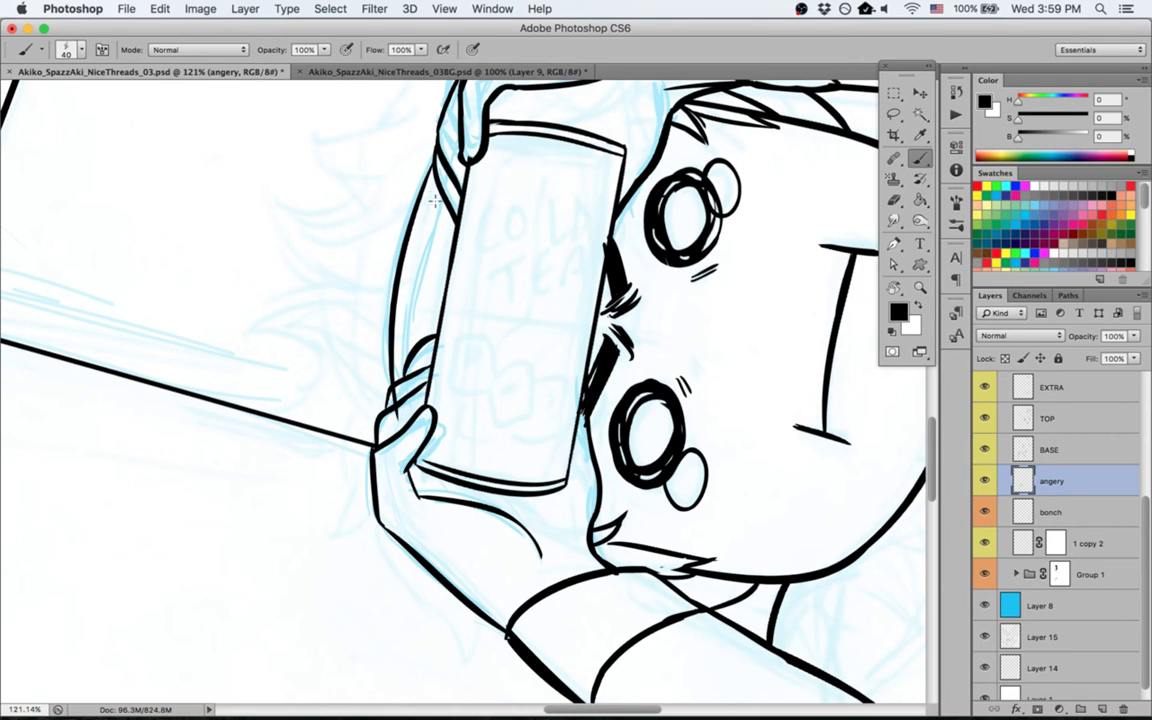
pyautogui.moveTo(446, 202)
pyautogui.mouseDown()
pyautogui.moveTo(410, 428)
pyautogui.moveTo(410, 370)
pyautogui.mouseUp()
pyautogui.press('e')
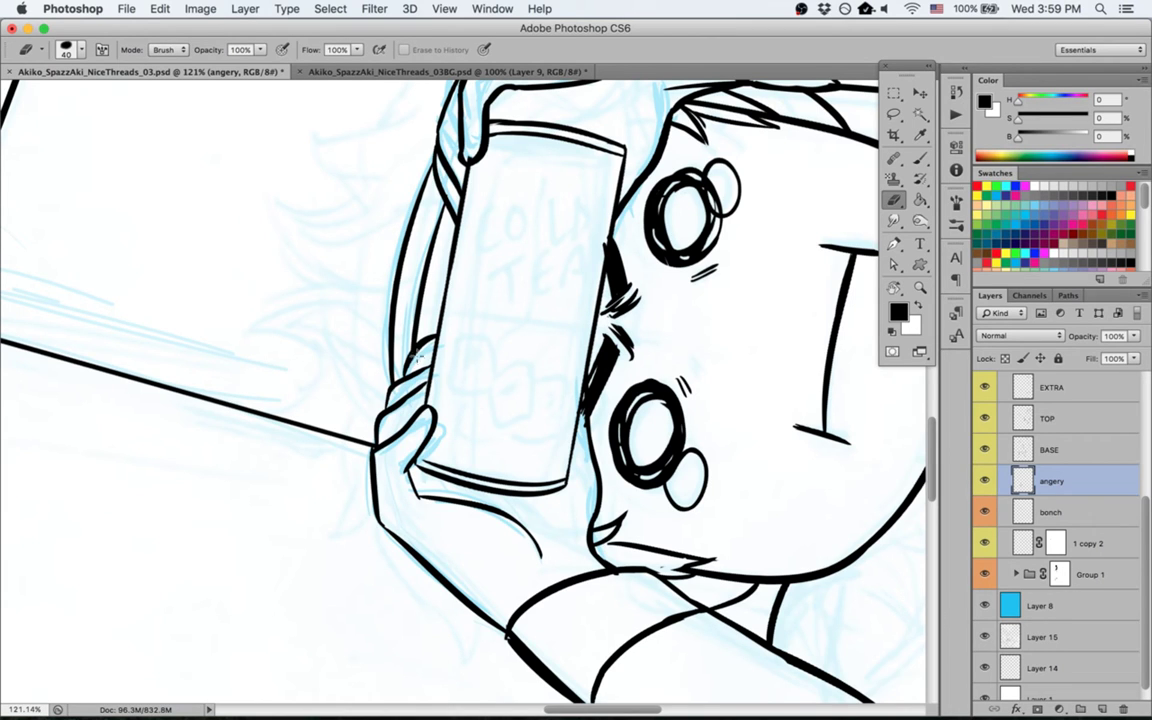
pyautogui.press('Escape')
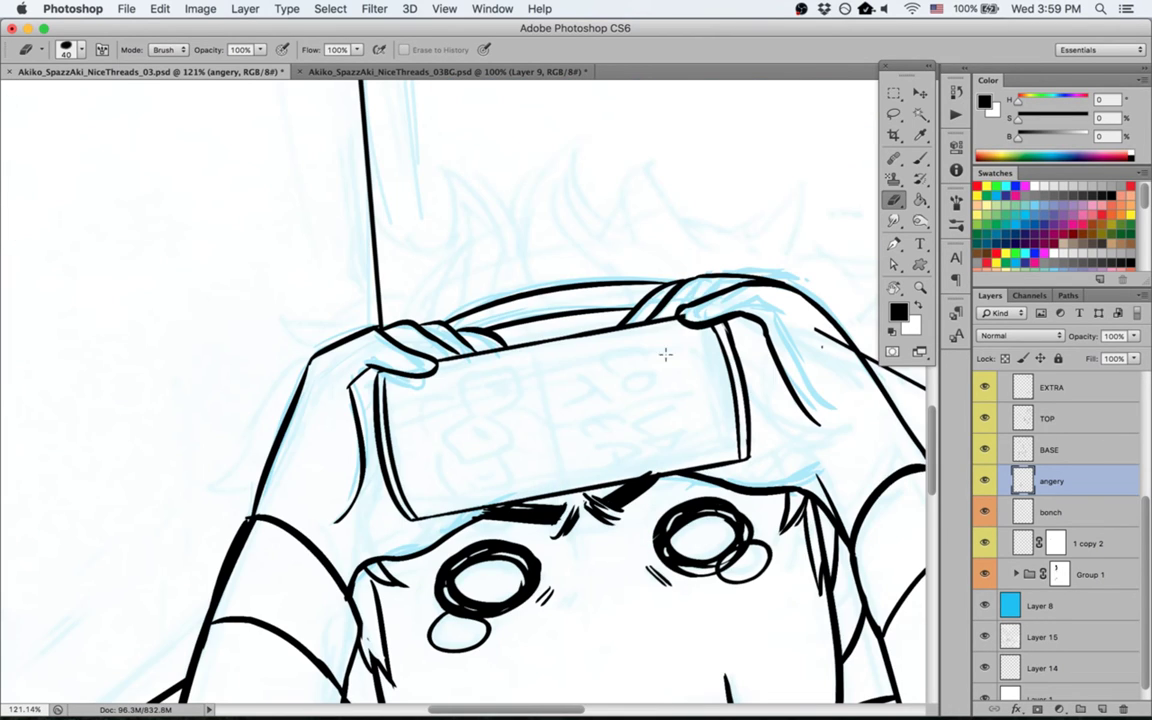
# Step: Ink the left-hand and middle pointed hair spikes above the headband, following the blue sketch
pyautogui.press('space')
pyautogui.moveTo(412, 222); pyautogui.dragTo(410, 298)
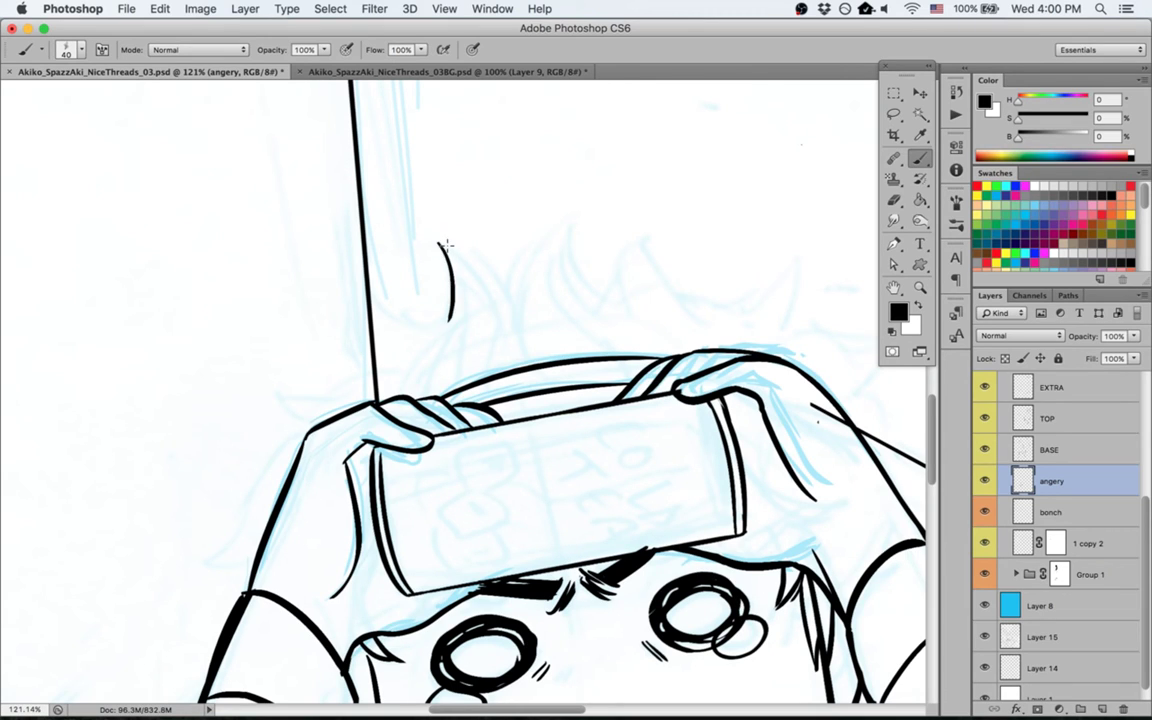
pyautogui.moveTo(438, 243)
pyautogui.mouseDown()
pyautogui.moveTo(492, 277)
pyautogui.moveTo(465, 253)
pyautogui.moveTo(513, 319)
pyautogui.mouseUp()
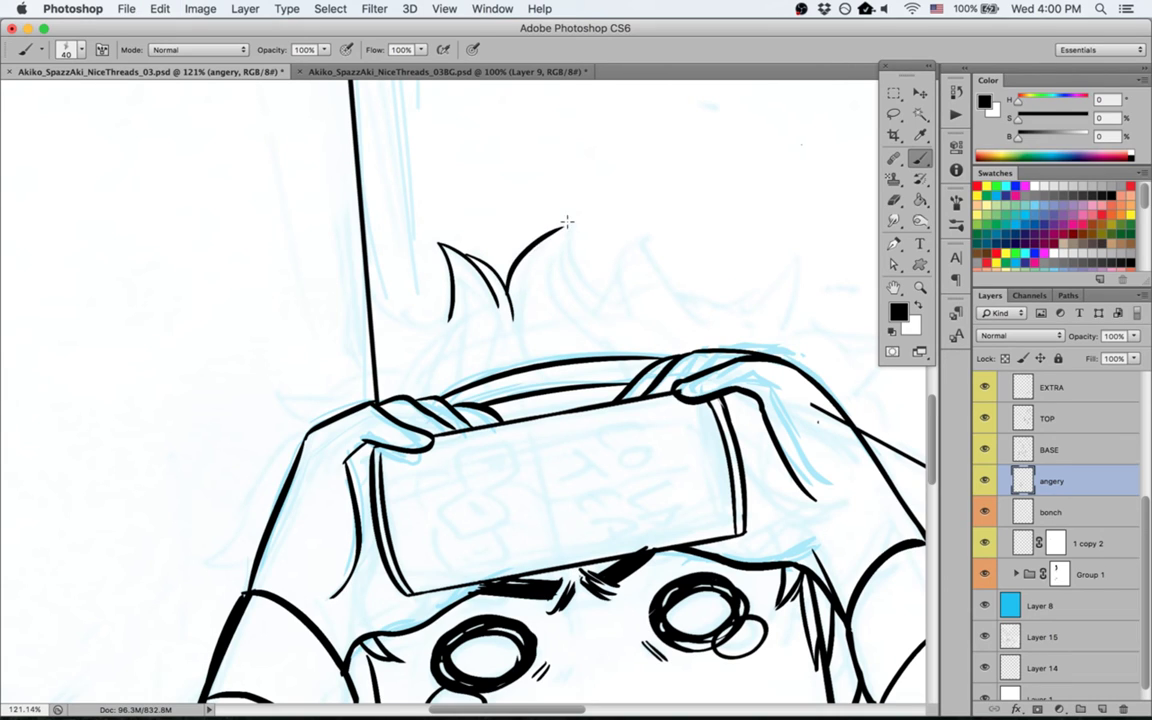
pyautogui.moveTo(506, 300); pyautogui.dragTo(566, 218)
pyautogui.moveTo(567, 220); pyautogui.dragTo(630, 315)
pyautogui.press('super+z')
pyautogui.moveTo(567, 222)
pyautogui.mouseDown()
pyautogui.moveTo(609, 303)
pyautogui.moveTo(645, 233)
pyautogui.mouseUp()
pyautogui.press('super+z')
# Step: Ink the right-hand hair spike sloping down to the right-hand fingers and erase the line overlapping the hand
pyautogui.moveTo(605, 299)
pyautogui.mouseDown()
pyautogui.moveTo(648, 239)
pyautogui.moveTo(718, 357)
pyautogui.mouseUp()
pyautogui.moveTo(612, 266); pyautogui.dragTo(692, 335)
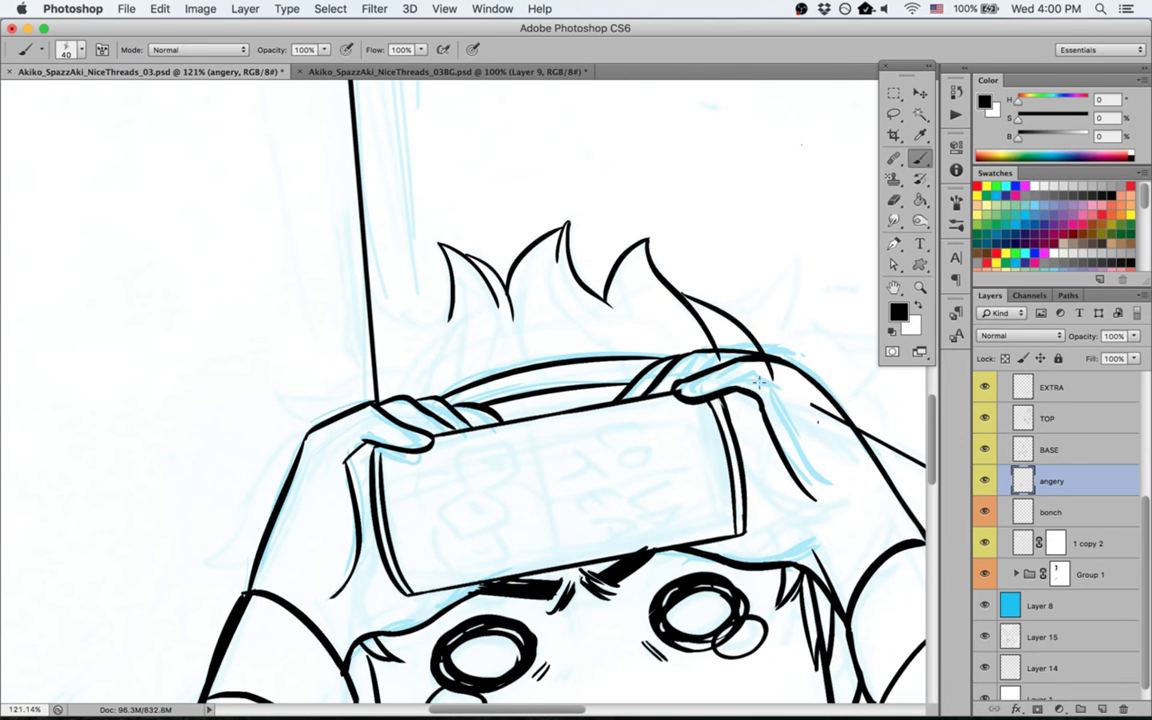
pyautogui.press('super+z')
pyautogui.press('e')
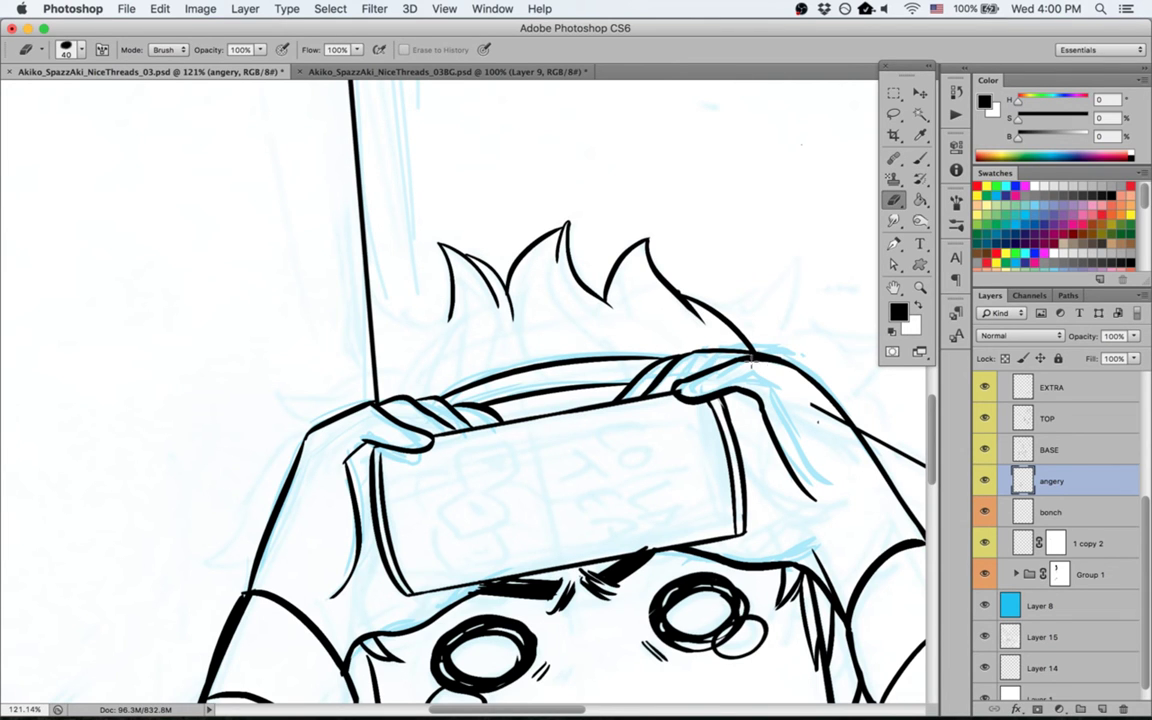
# Step: Ink short paired strand strokes inside the hair just above the headband
pyautogui.press('r')
pyautogui.moveTo(436, 320); pyautogui.dragTo(448, 361)
pyautogui.press('space')
pyautogui.moveTo(324, 364)
pyautogui.mouseDown()
pyautogui.moveTo(432, 417)
pyautogui.moveTo(452, 412)
pyautogui.mouseUp()
pyautogui.press('b')
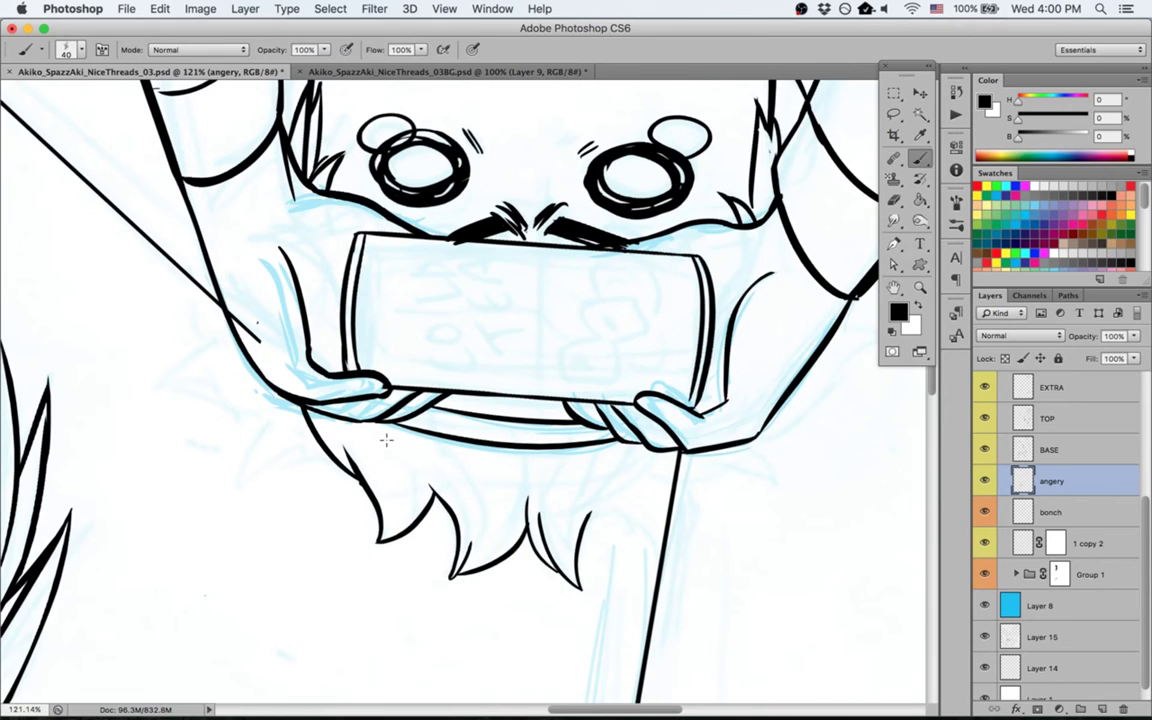
pyautogui.moveTo(375, 428); pyautogui.dragTo(401, 461)
pyautogui.moveTo(484, 446); pyautogui.dragTo(489, 478)
pyautogui.moveTo(487, 458); pyautogui.dragTo(497, 490)
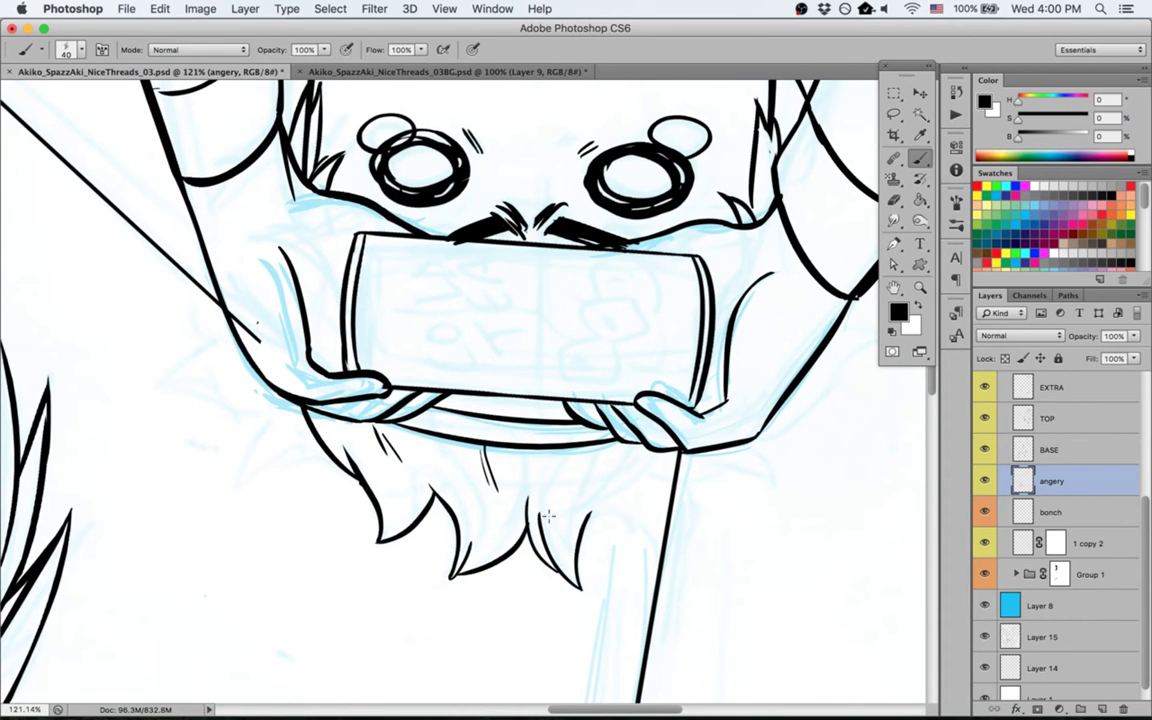
pyautogui.moveTo(566, 452); pyautogui.dragTo(568, 476)
pyautogui.moveTo(575, 456); pyautogui.dragTo(574, 472)
pyautogui.moveTo(508, 392); pyautogui.dragTo(509, 407)
pyautogui.press('super+z')
# Step: Hide the background line crossing the right-hand arm on the Group 1 layer mask and reselect the angery layer
pyautogui.click(1059, 577)
pyautogui.moveTo(255, 315); pyautogui.dragTo(233, 300)
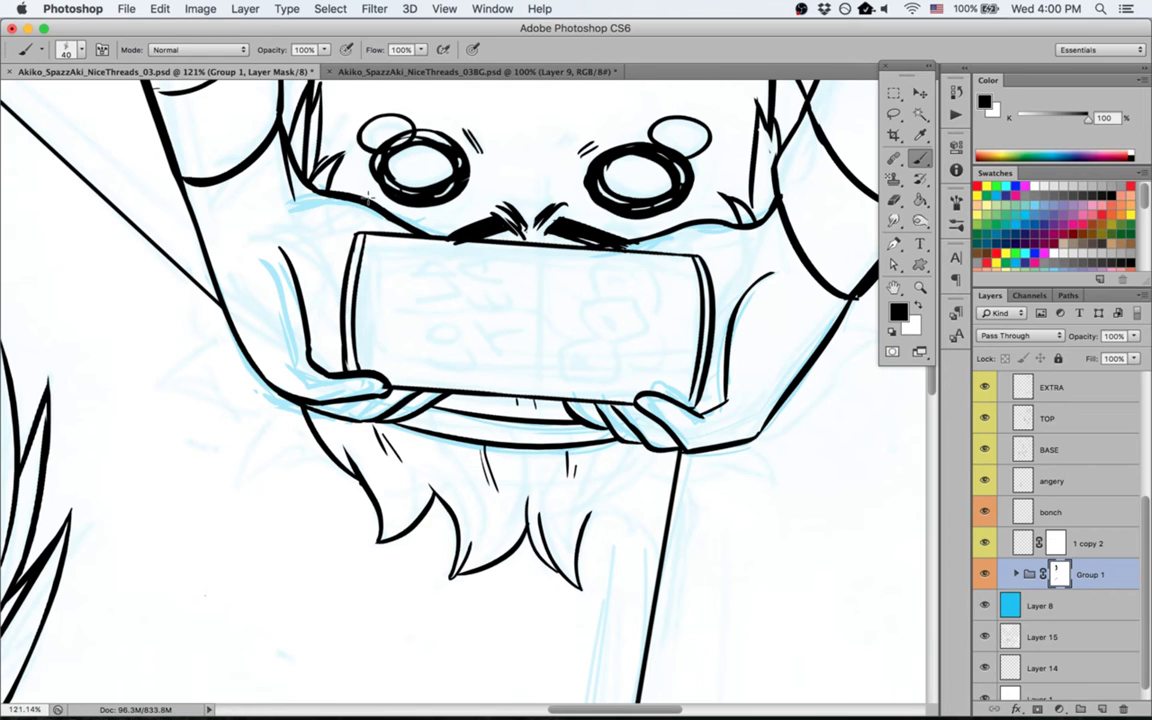
pyautogui.click(983, 483)
pyautogui.click(983, 483)
pyautogui.click(1049, 485)
# Step: Ink the hair strands connecting the first spike to the left-hand fingers, with detail strokes inside
pyautogui.press('space')
pyautogui.moveTo(737, 606); pyautogui.dragTo(746, 603)
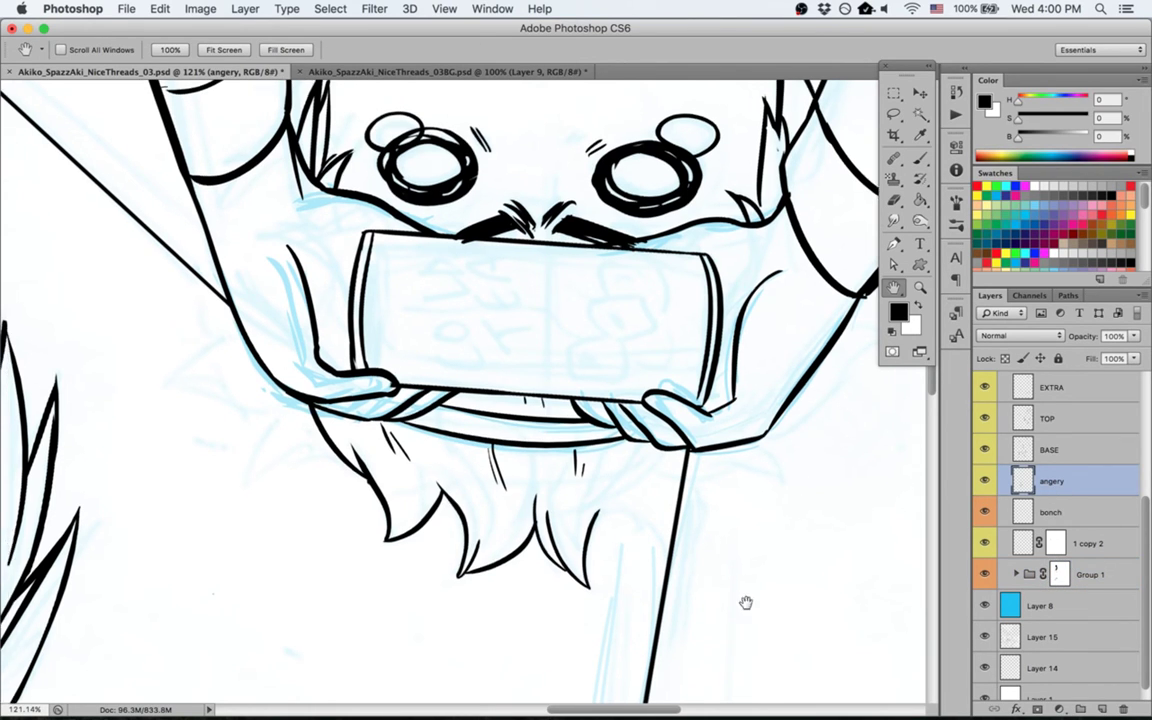
pyautogui.moveTo(606, 594)
pyautogui.mouseDown()
pyautogui.moveTo(656, 514)
pyautogui.moveTo(578, 524)
pyautogui.mouseUp()
pyautogui.press('r')
pyautogui.moveTo(632, 657)
pyautogui.mouseDown()
pyautogui.moveTo(689, 609)
pyautogui.moveTo(742, 529)
pyautogui.mouseUp()
pyautogui.press('b')
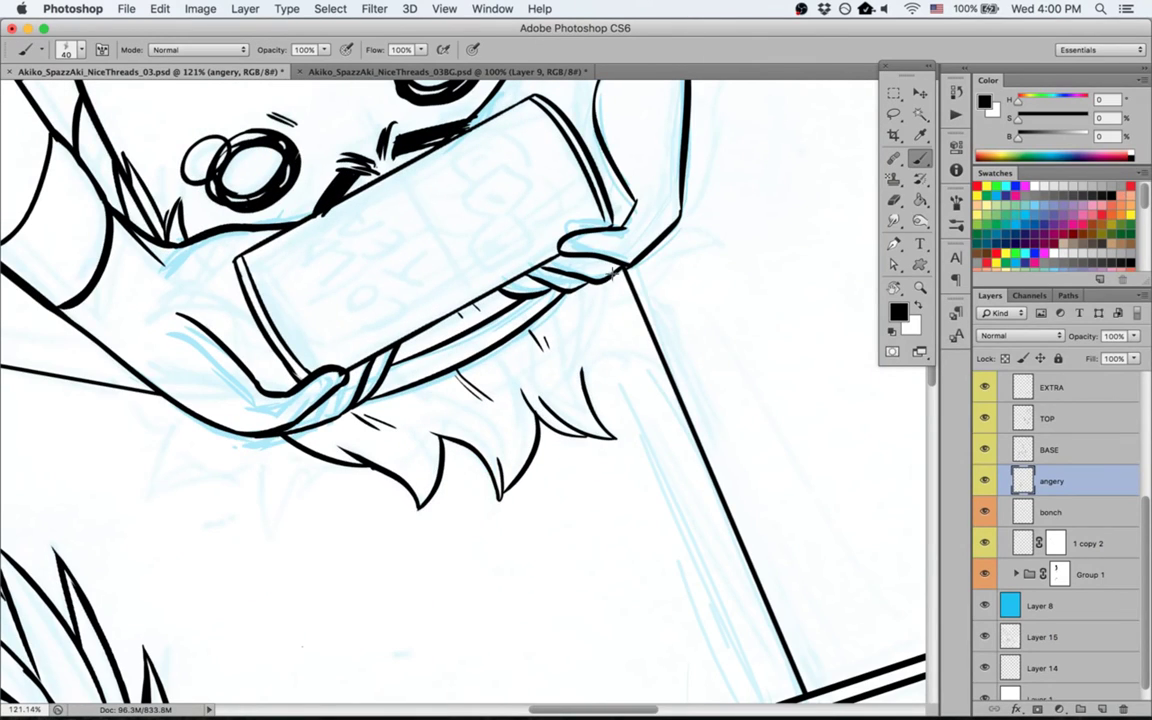
pyautogui.moveTo(613, 277); pyautogui.dragTo(592, 388)
pyautogui.moveTo(592, 292); pyautogui.dragTo(590, 340)
pyautogui.moveTo(598, 414); pyautogui.dragTo(621, 287)
# Step: Ink a small pointed hair tuft behind the left-hand fingers and undo the stray stroke beside it
pyautogui.scroll(5, 671, 166)
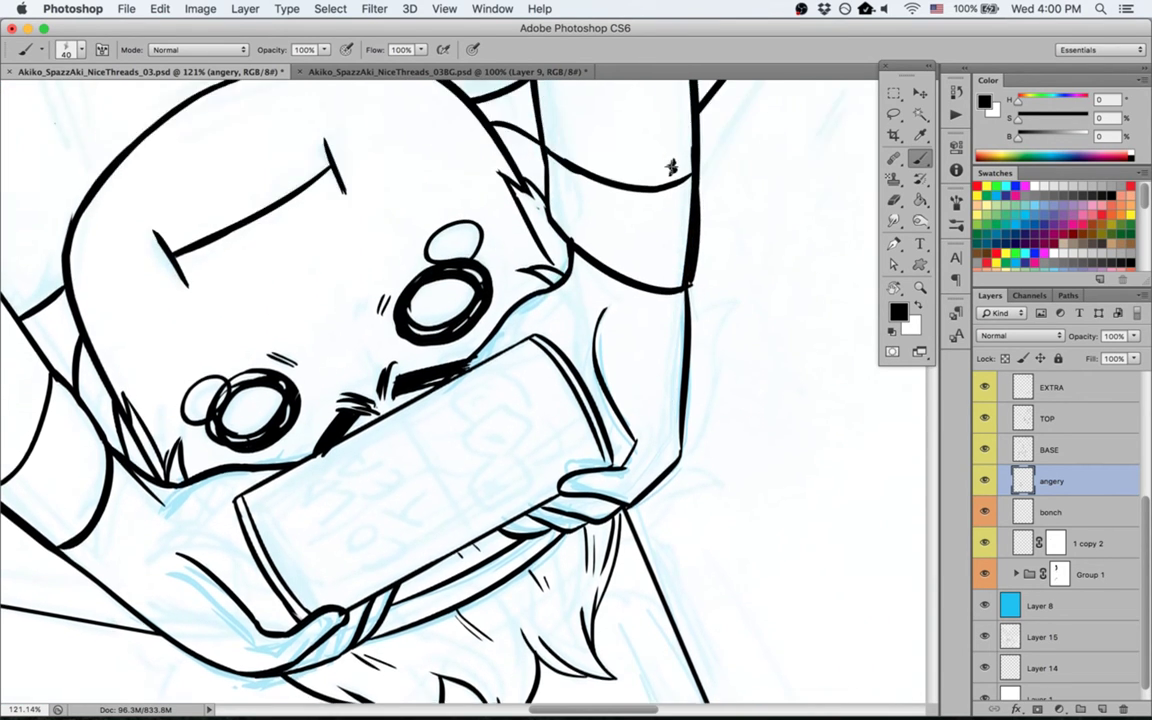
pyautogui.press('Escape')
pyautogui.press('space')
pyautogui.moveTo(267, 321); pyautogui.dragTo(417, 363)
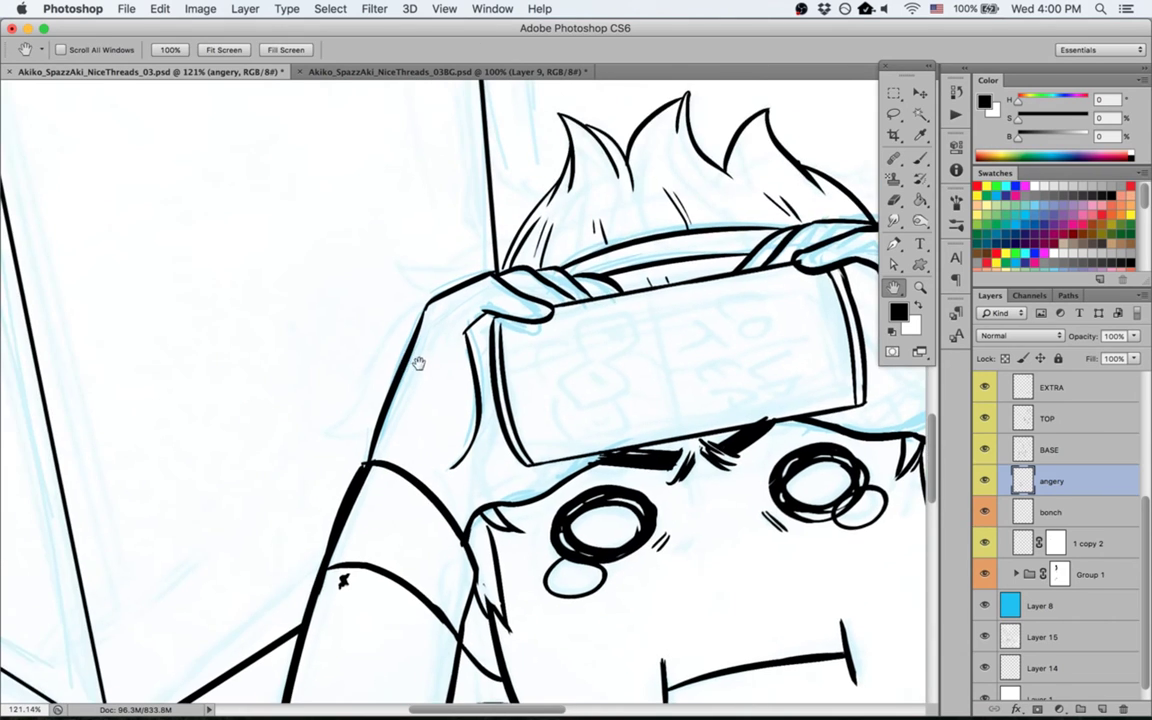
pyautogui.press('r')
pyautogui.moveTo(376, 517)
pyautogui.mouseDown()
pyautogui.moveTo(537, 525)
pyautogui.moveTo(587, 480)
pyautogui.mouseUp()
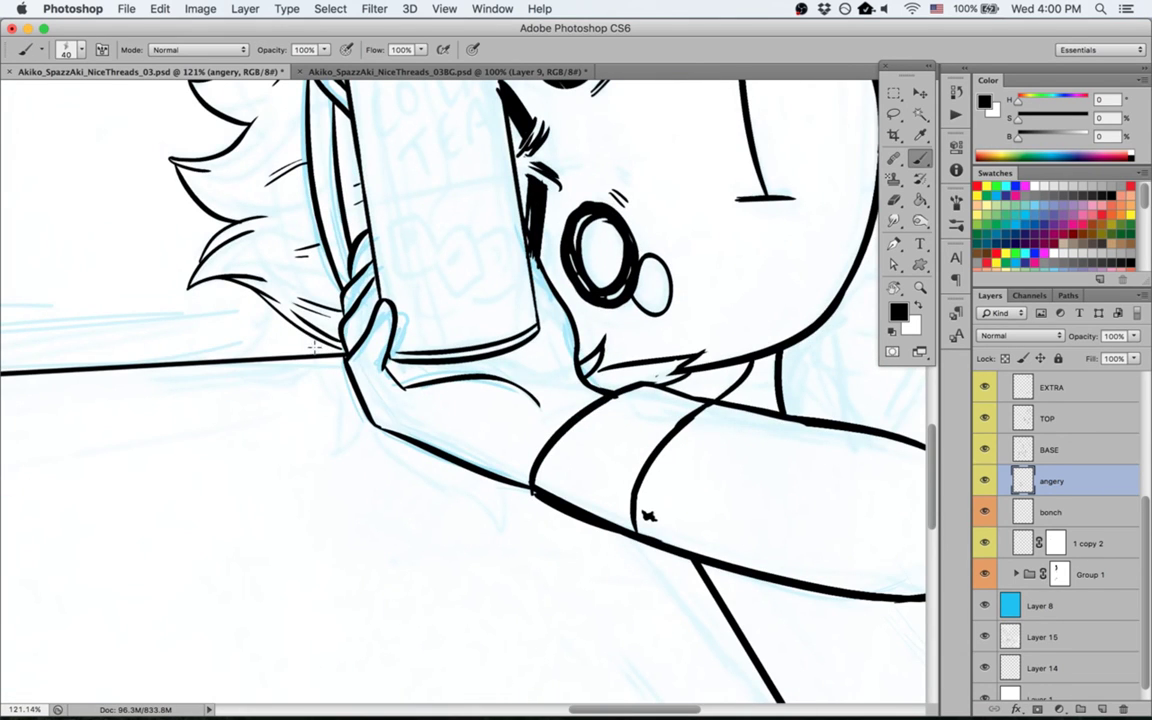
pyautogui.moveTo(287, 321)
pyautogui.mouseDown()
pyautogui.moveTo(263, 382)
pyautogui.moveTo(331, 362)
pyautogui.moveTo(328, 466)
pyautogui.moveTo(368, 419)
pyautogui.moveTo(352, 428)
pyautogui.mouseUp()
pyautogui.press('alt+super+z')
pyautogui.press('alt+super+z')
pyautogui.press('alt+super+z')
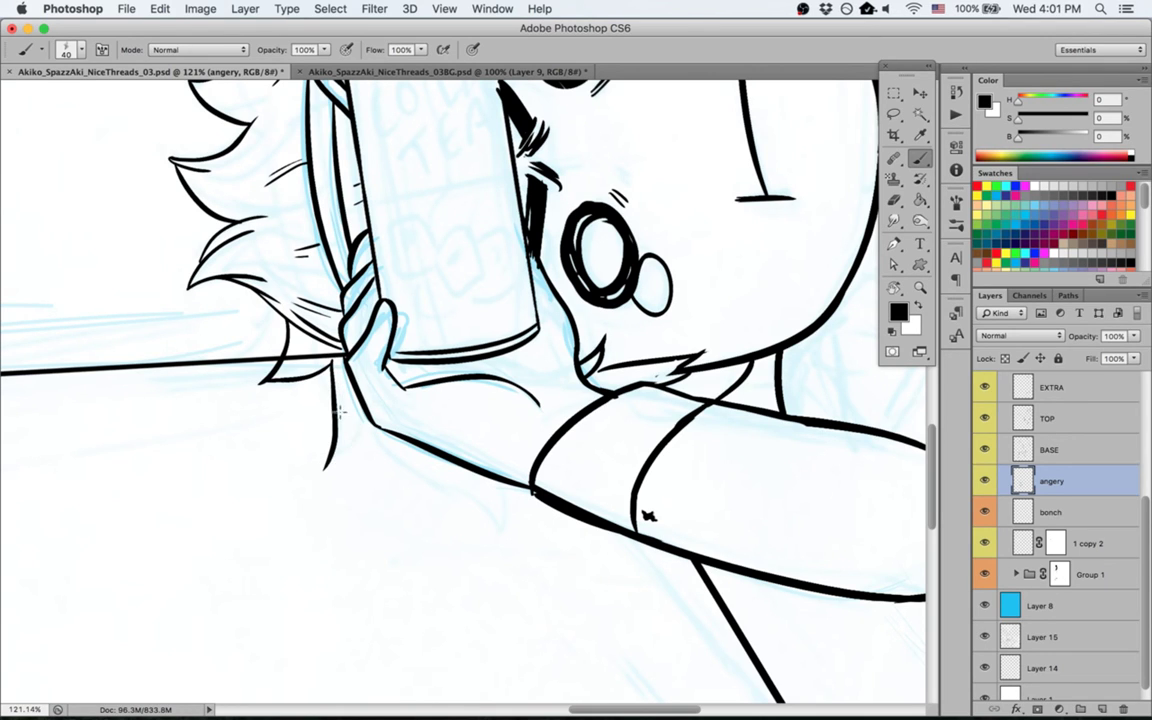
# Step: Save the current document and close Akiko_SpazzAki_NiceThreads_03BG.psd without saving its changes
pyautogui.press('super+s')
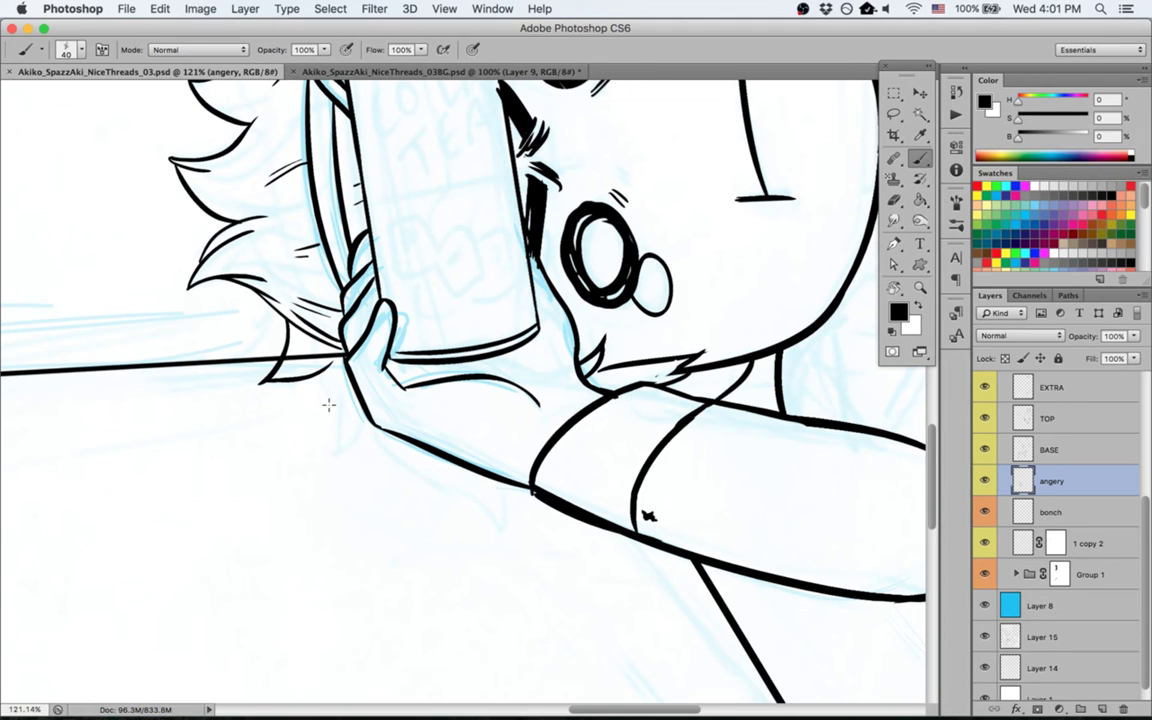
pyautogui.click(296, 73)
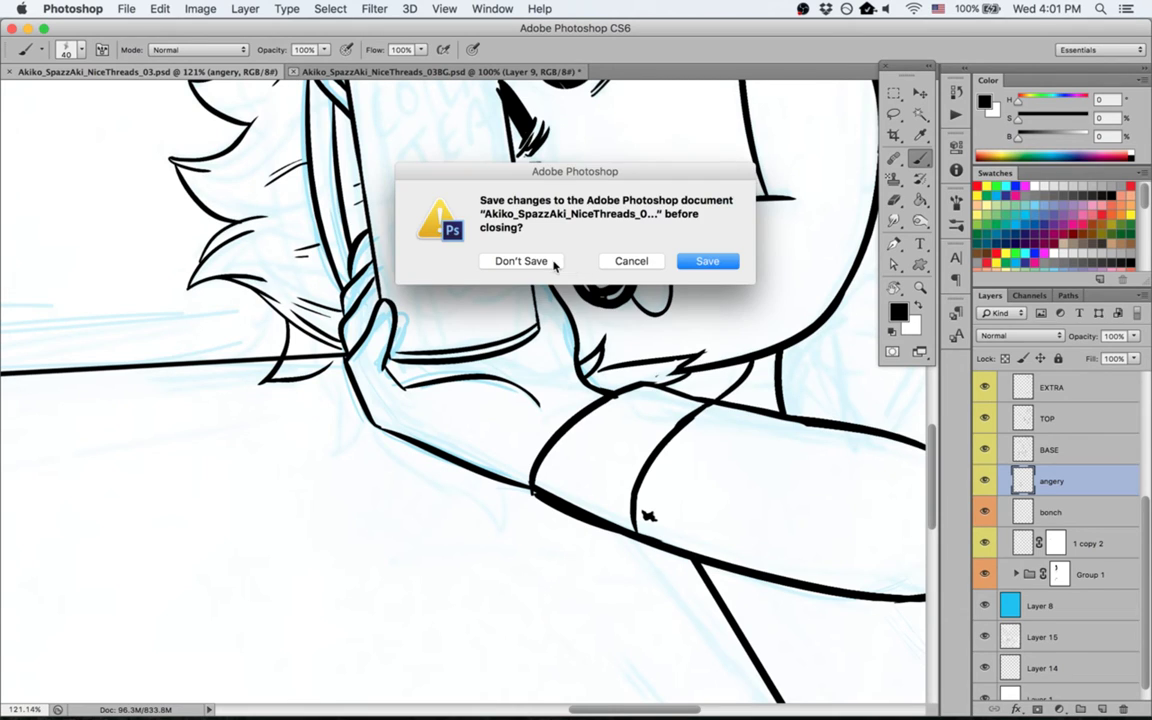
pyautogui.click(510, 258)
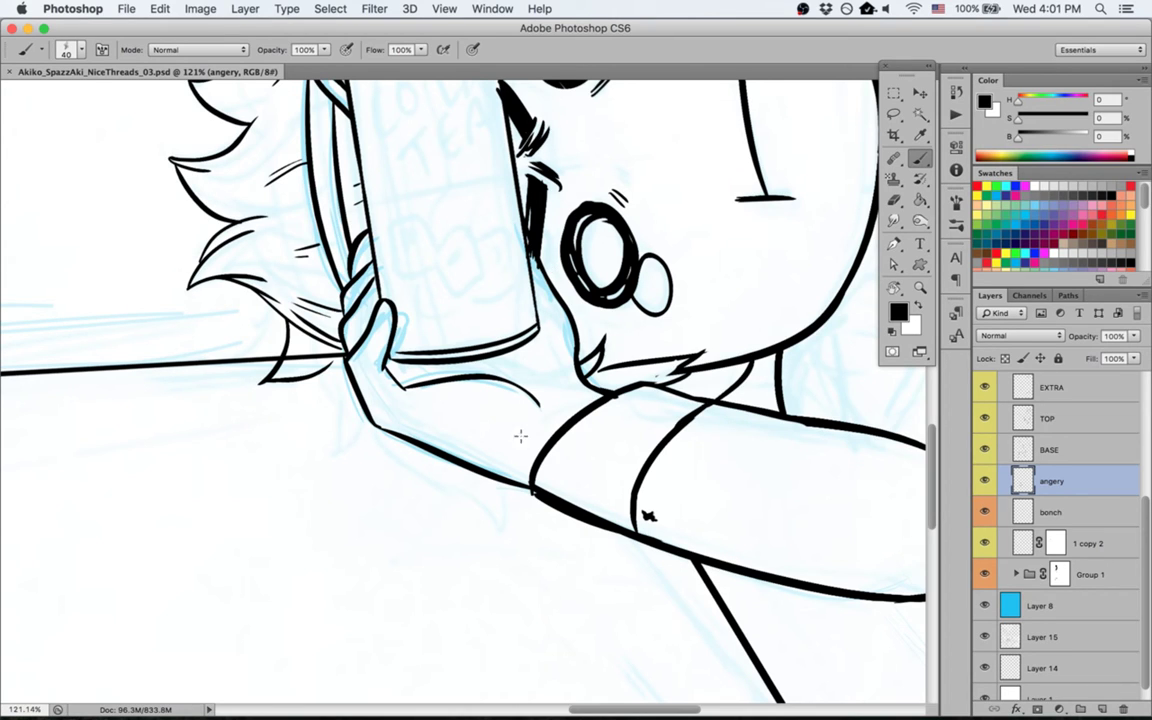
# Step: Ink a pointed hair tuft sticking out beside the left-hand wrist, undoing unsatisfactory strokes along the forearm
pyautogui.moveTo(334, 365); pyautogui.dragTo(345, 449)
pyautogui.moveTo(390, 434); pyautogui.dragTo(492, 503)
pyautogui.press('super+z')
pyautogui.press('super+z')
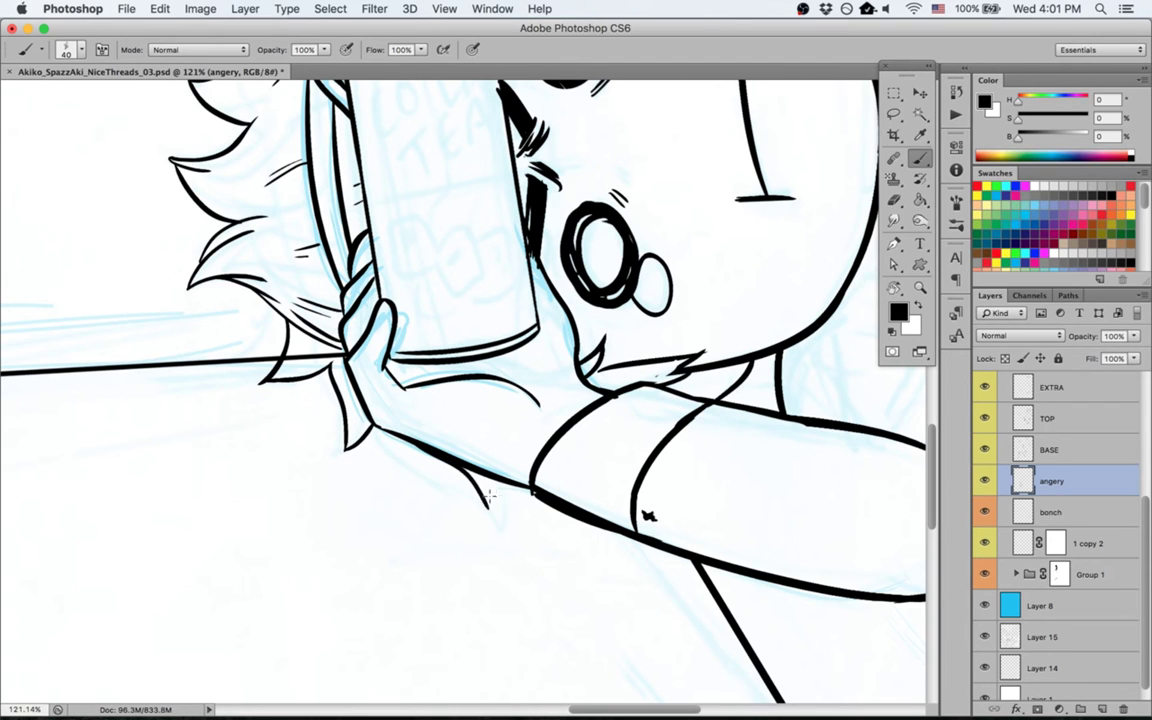
# Step: Ink a long pointed hair strand running down outside the left-hand forearm
pyautogui.press('Escape')
pyautogui.press('space')
pyautogui.moveTo(720, 462)
pyautogui.mouseDown()
pyautogui.moveTo(643, 342)
pyautogui.moveTo(550, 366)
pyautogui.mouseUp()
pyautogui.moveTo(742, 372); pyautogui.dragTo(642, 439)
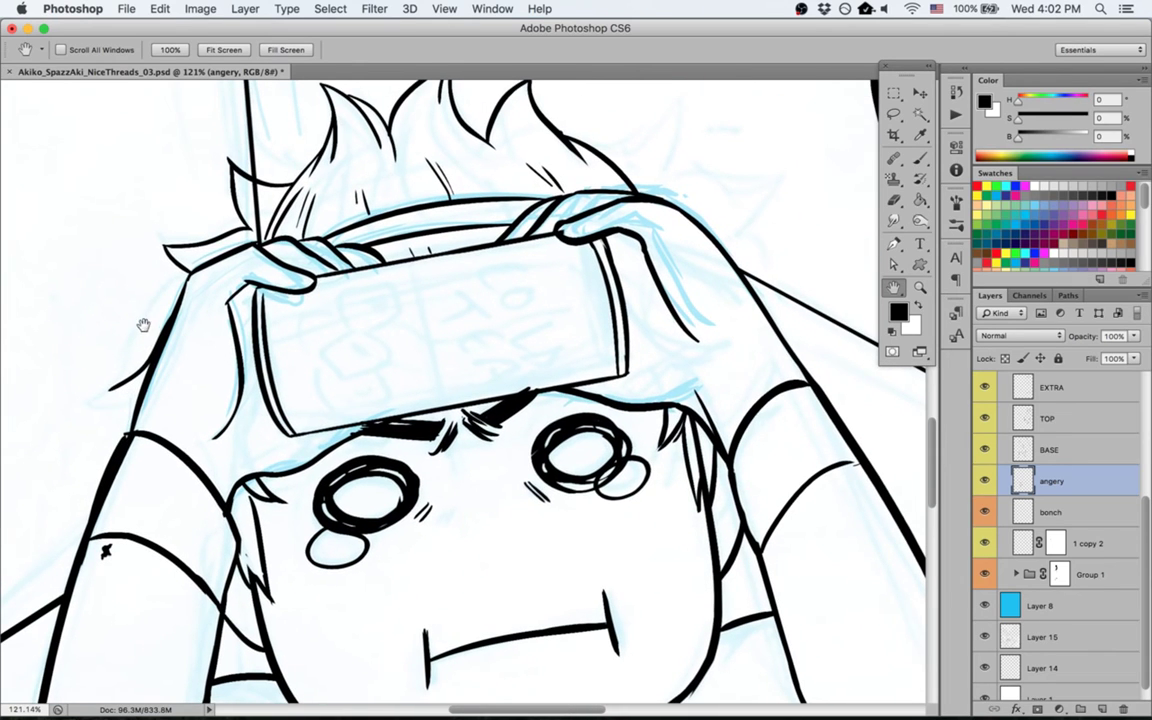
pyautogui.press('b')
pyautogui.moveTo(166, 250); pyautogui.dragTo(101, 354)
pyautogui.press('super+z')
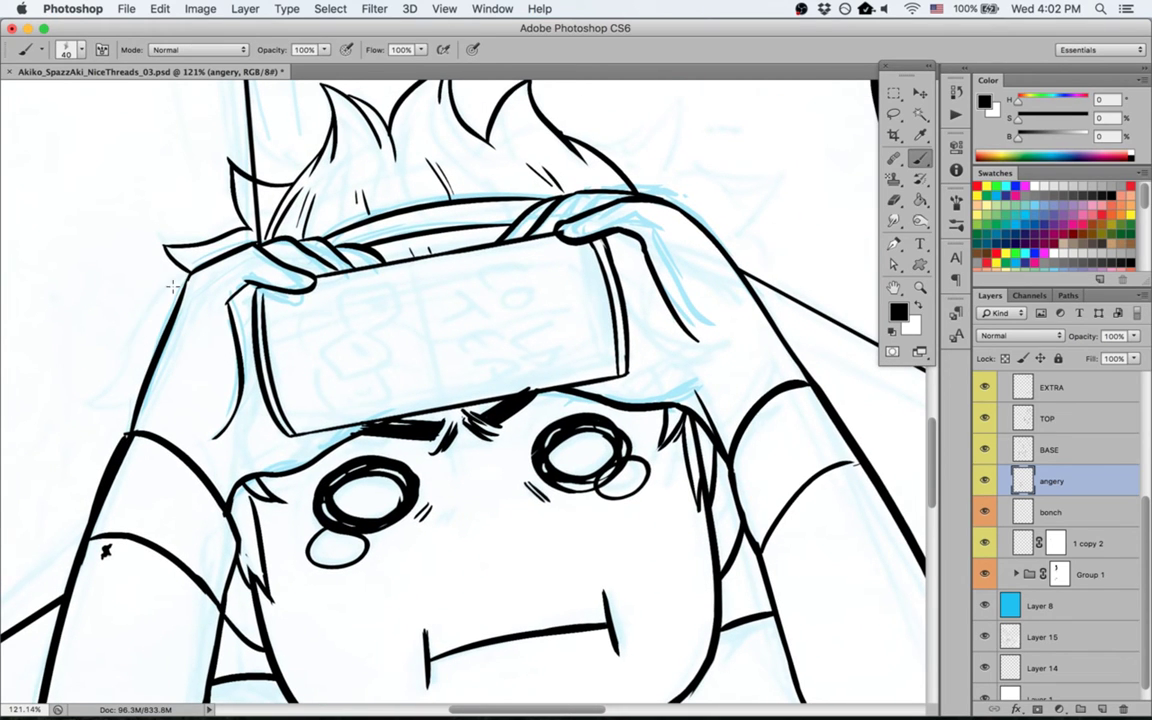
pyautogui.moveTo(179, 268); pyautogui.dragTo(78, 405)
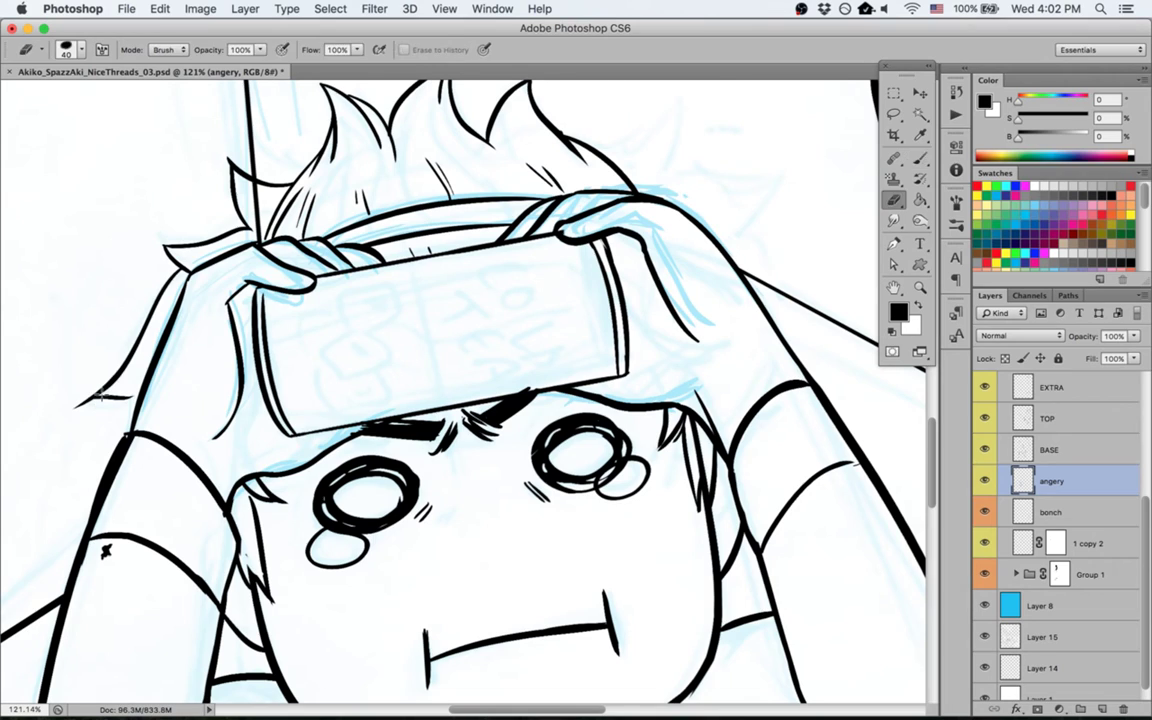
# Step: Erase the stray mark on the left-hand sleeve and undo the accidental erasure across the eye
pyautogui.press('e')
pyautogui.moveTo(110, 548); pyautogui.dragTo(101, 496)
pyautogui.press('r')
pyautogui.press('e')
pyautogui.moveTo(322, 470); pyautogui.dragTo(372, 536)
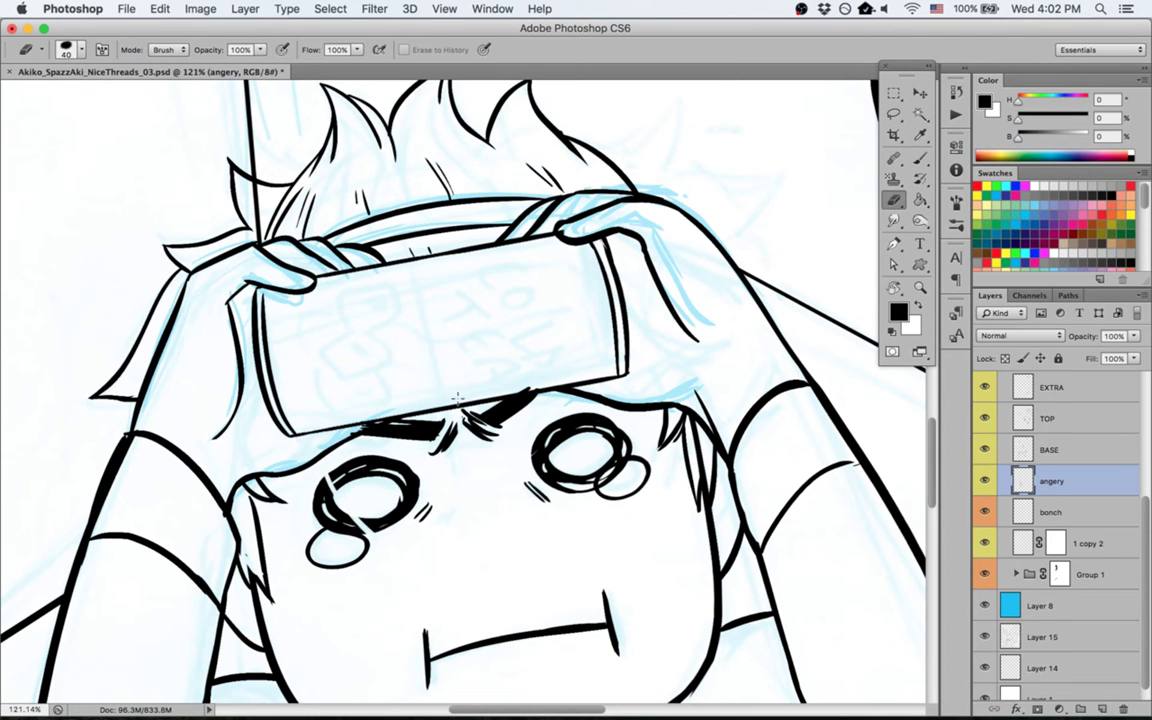
pyautogui.press('super+z')
# Step: Clean up and re-ink the arm outline where the hair tufts meet the left-hand wrist
pyautogui.press('r')
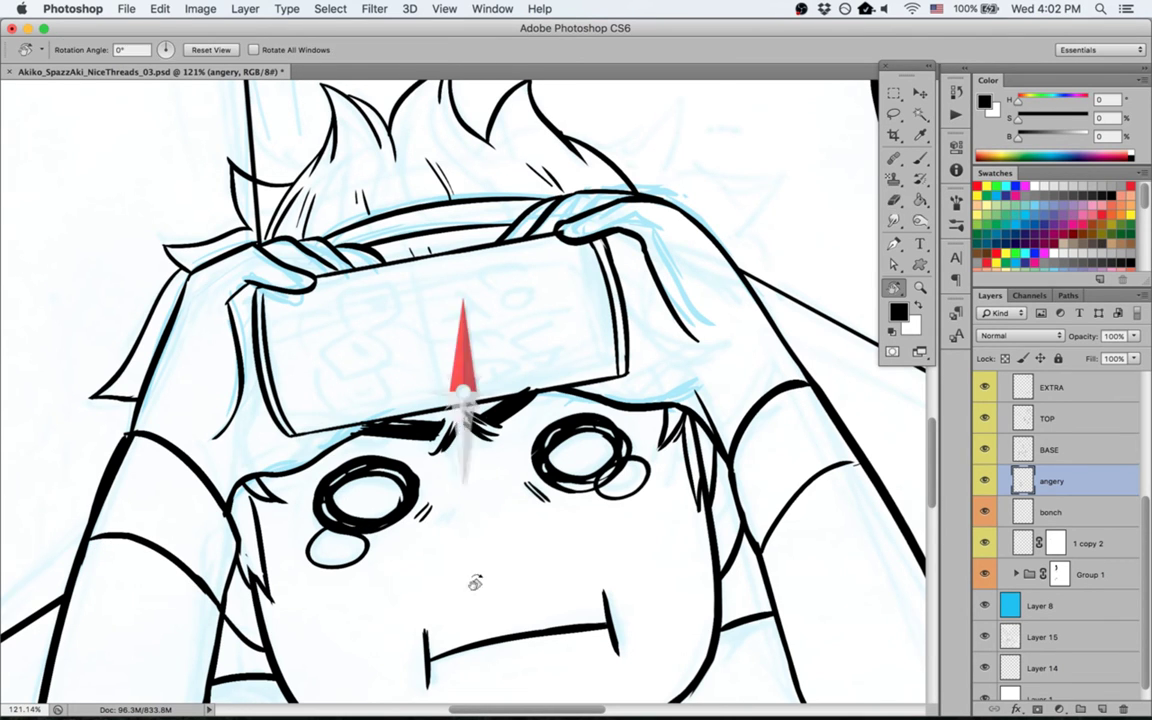
pyautogui.moveTo(476, 581); pyautogui.dragTo(630, 470)
pyautogui.press('space')
pyautogui.moveTo(391, 285); pyautogui.dragTo(370, 342)
pyautogui.press('e')
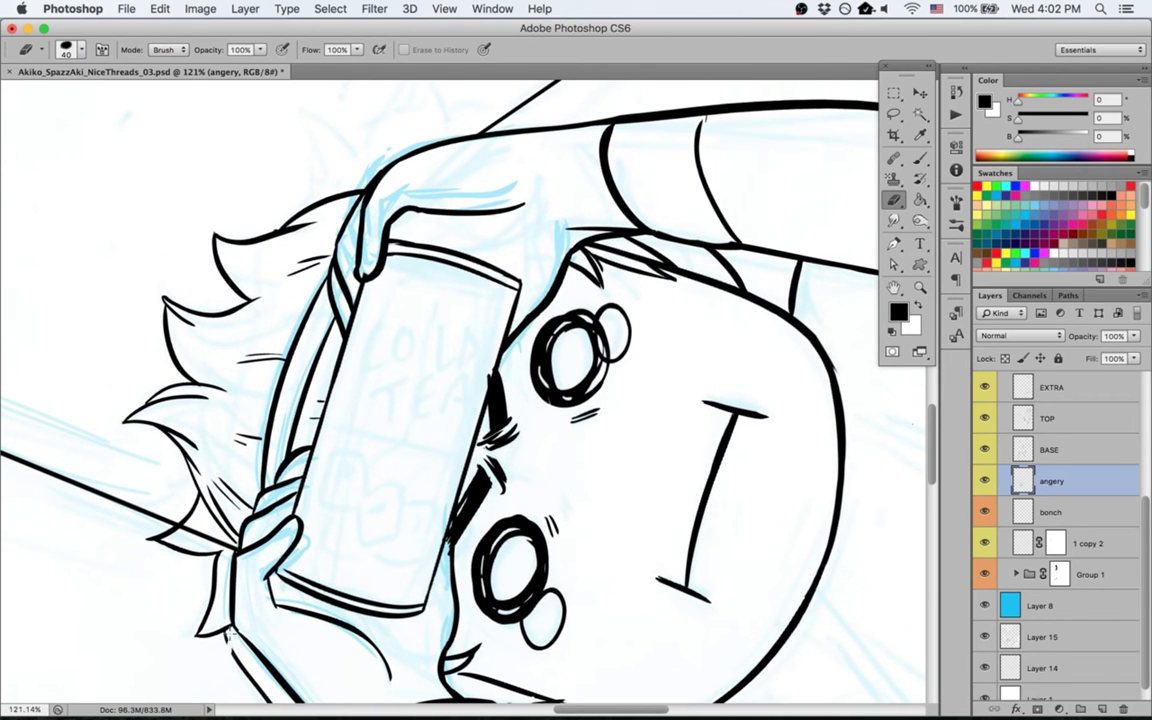
pyautogui.press('b')
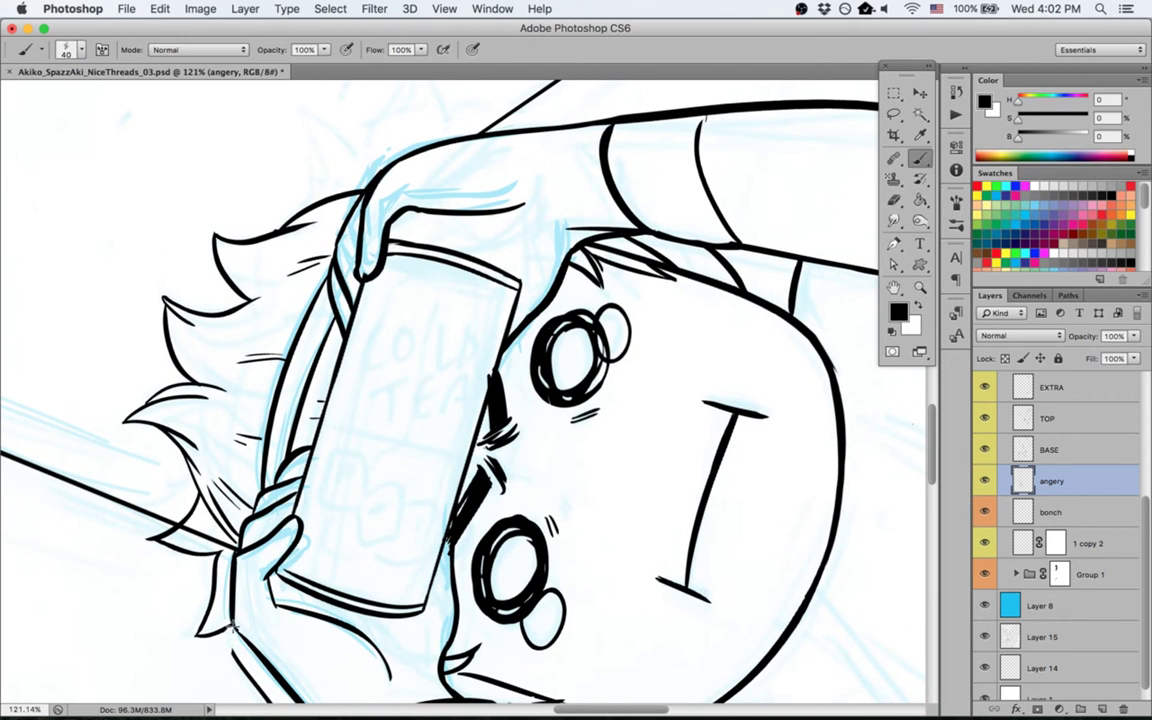
pyautogui.press('e')
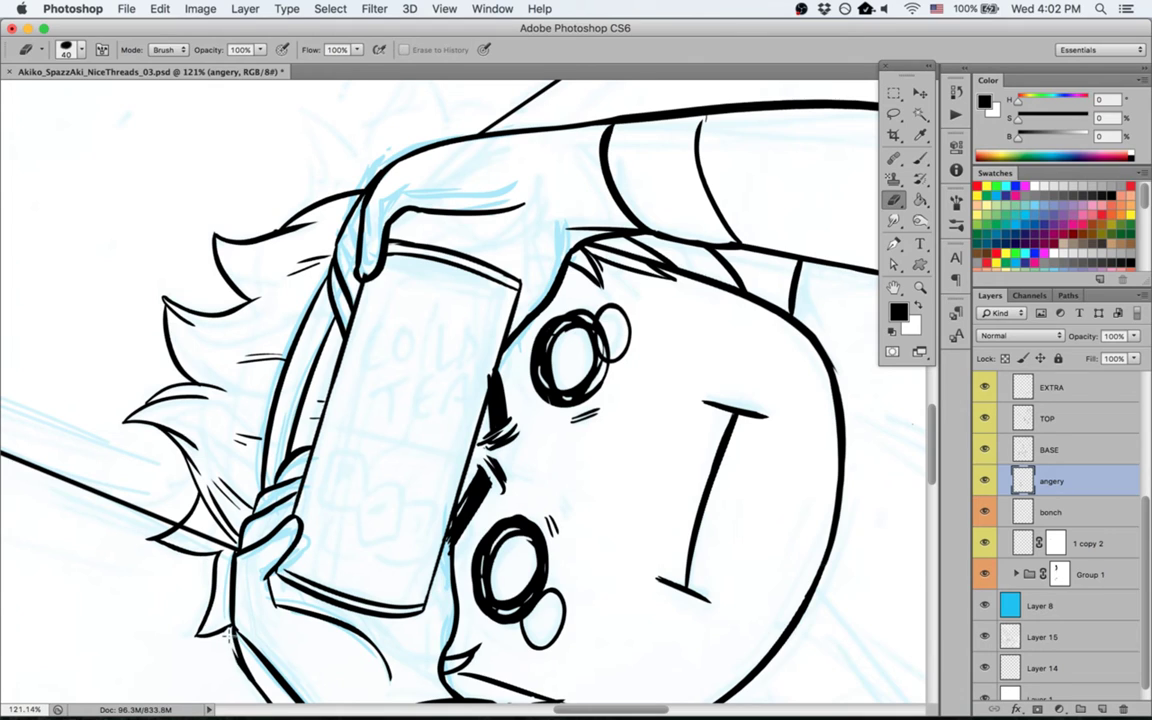
# Step: Ink two pointed hair tufts sticking out behind the right-hand hand and clean up their tips
pyautogui.press('h')
pyautogui.moveTo(316, 196)
pyautogui.mouseDown()
pyautogui.moveTo(336, 296)
pyautogui.moveTo(309, 217)
pyautogui.moveTo(384, 268)
pyautogui.moveTo(430, 175)
pyautogui.moveTo(455, 250)
pyautogui.mouseUp()
pyautogui.press('b')
pyautogui.press('e')
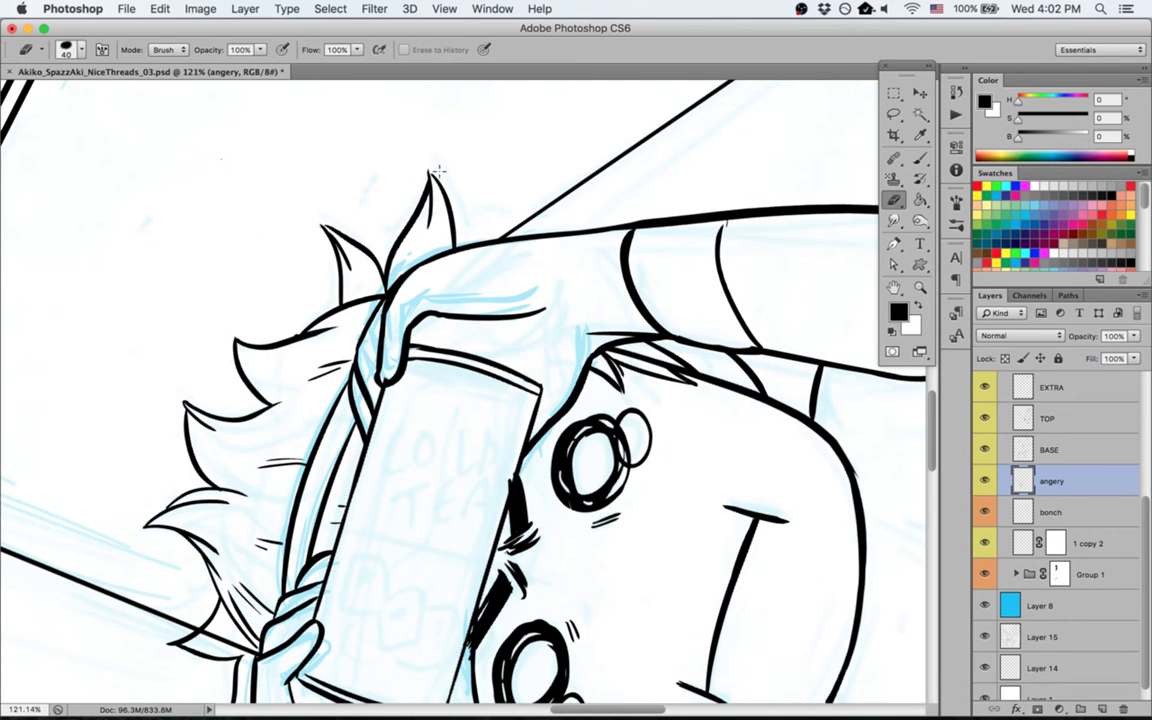
# Step: Hide the background line running through the left-hand hair tuft on the Group 1 layer mask
pyautogui.press('Escape')
pyautogui.press('space')
pyautogui.moveTo(612, 404); pyautogui.dragTo(672, 301)
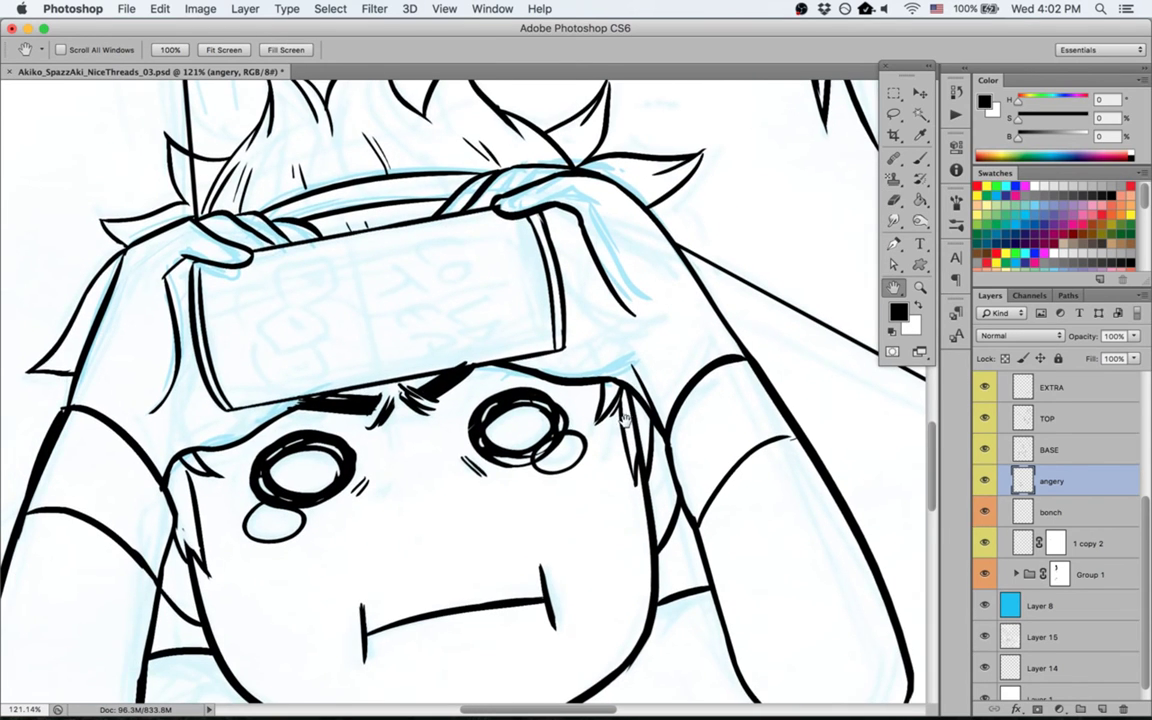
pyautogui.moveTo(562, 380); pyautogui.dragTo(589, 334)
pyautogui.moveTo(289, 214); pyautogui.dragTo(312, 315)
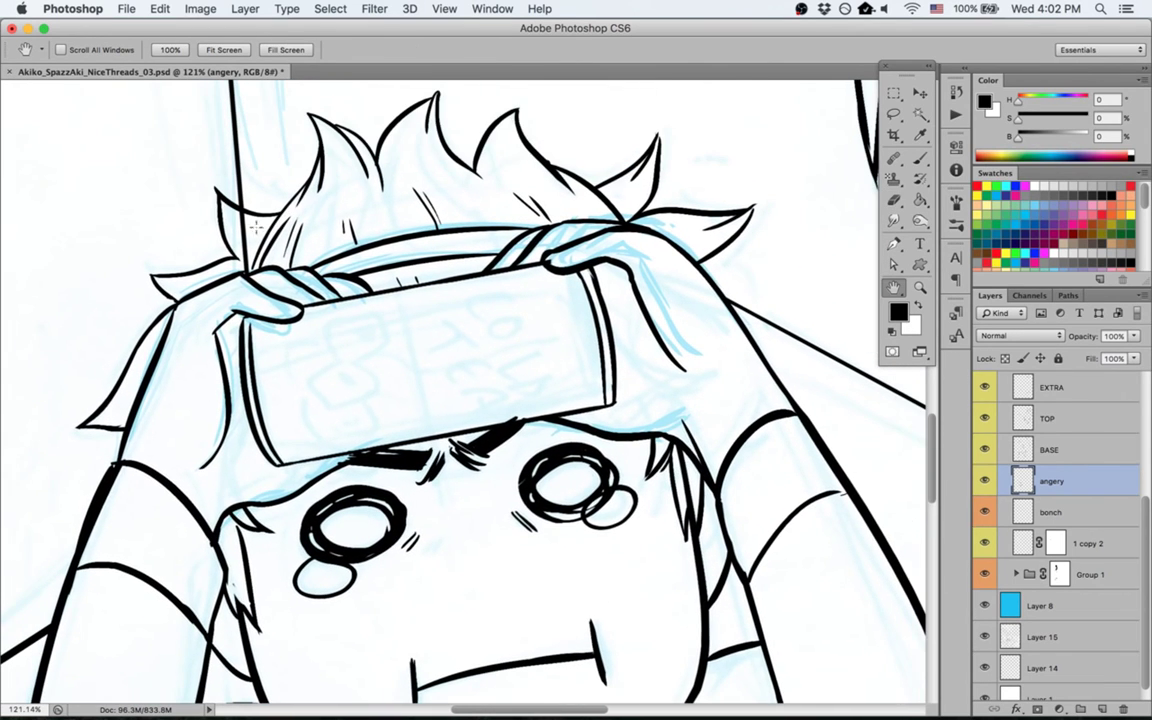
pyautogui.press('b')
pyautogui.click(1058, 573)
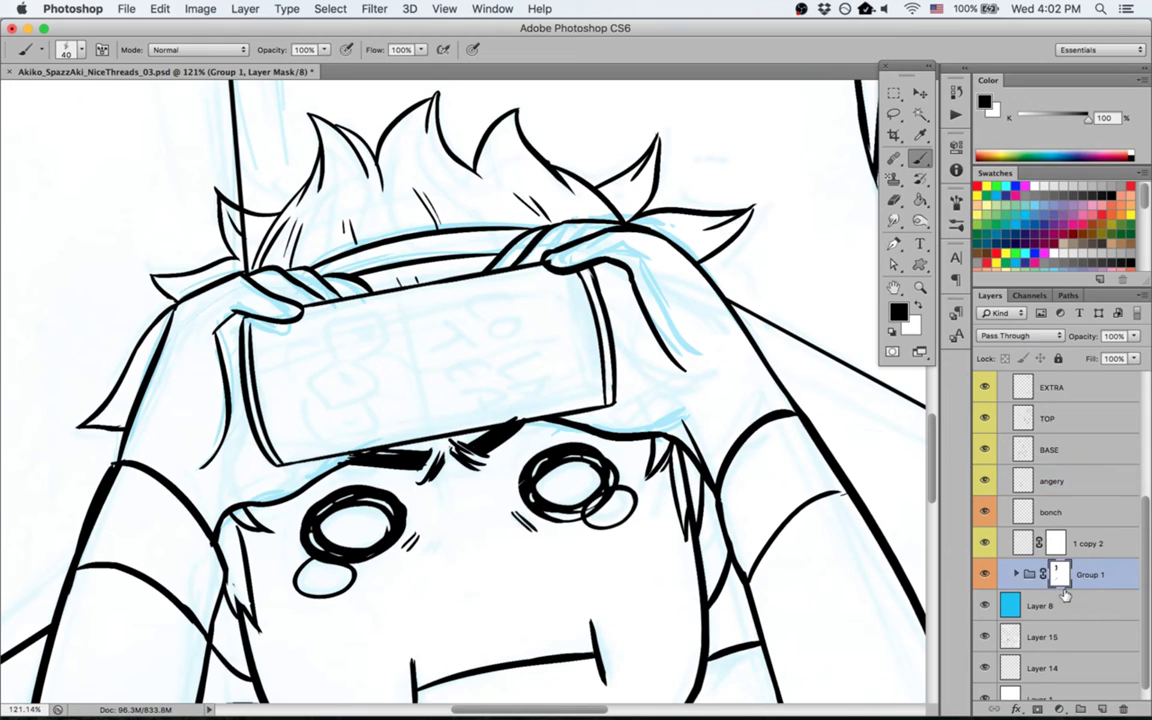
pyautogui.moveTo(238, 245); pyautogui.dragTo(220, 198)
# Step: Ink the outlines of the two outer ice cubes on the headband plate on the bonch layer with a size 30 brush
pyautogui.scroll(5, 1137, 403)
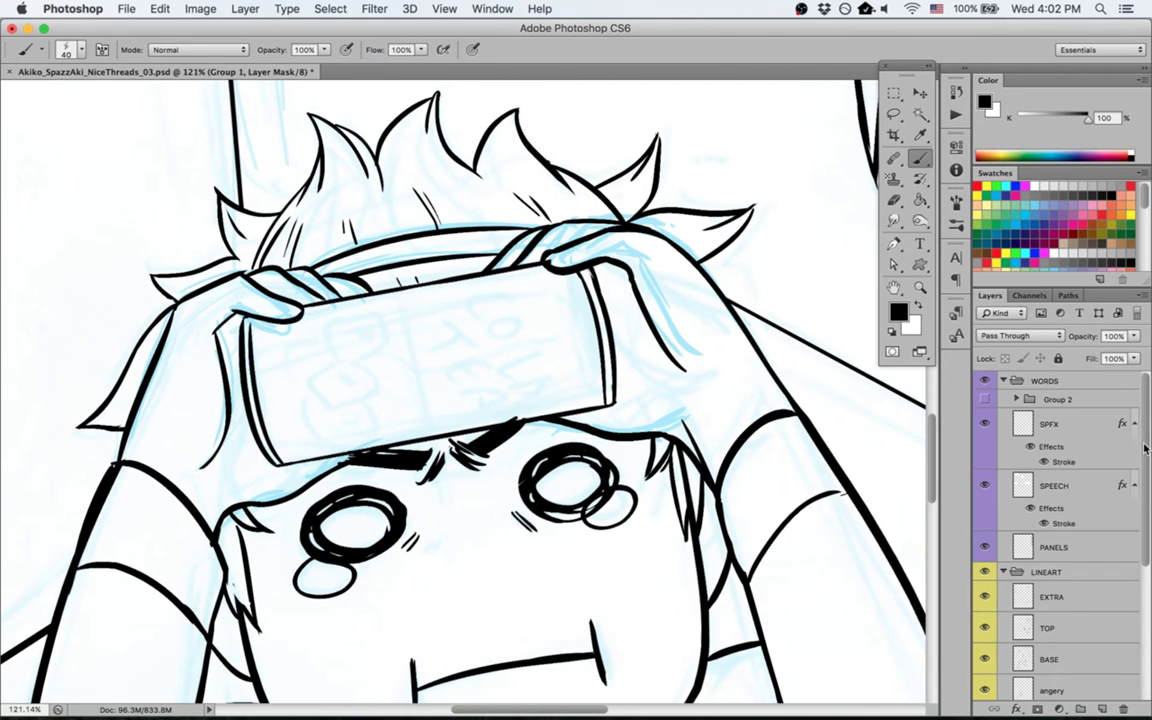
pyautogui.scroll(-5, 1145, 448)
pyautogui.click(1022, 497)
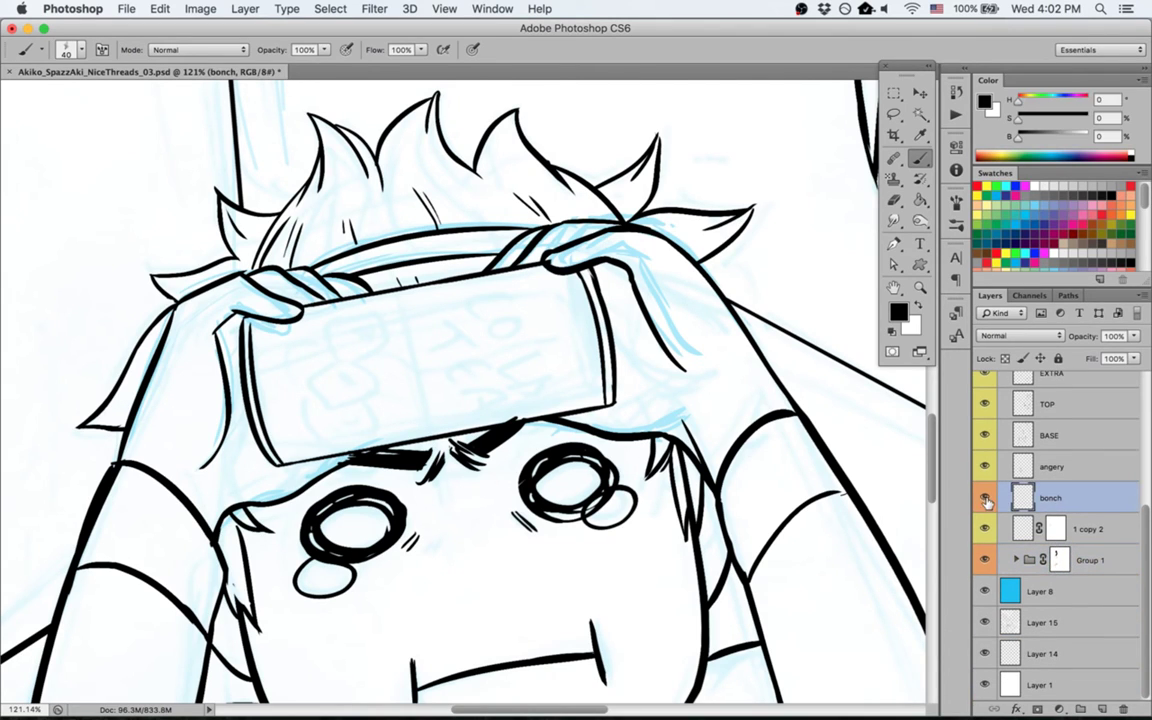
pyautogui.press('r')
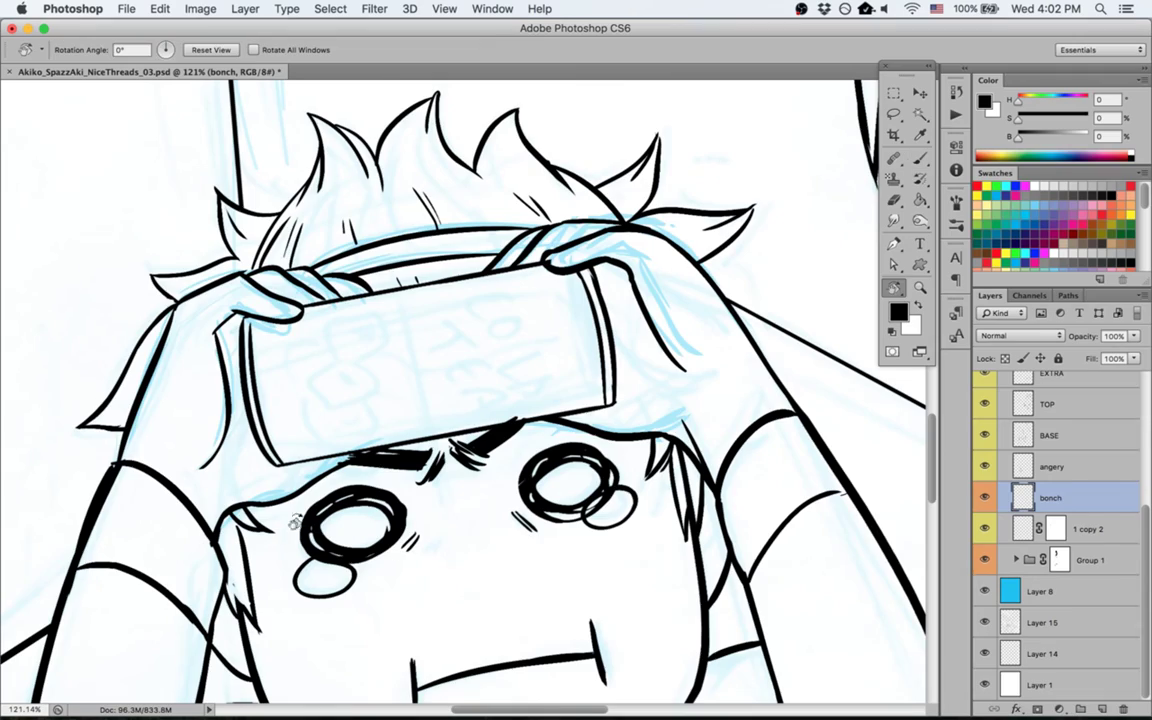
pyautogui.moveTo(295, 522); pyautogui.dragTo(614, 574)
pyautogui.press('z')
pyautogui.moveTo(440, 545); pyautogui.dragTo(530, 553)
pyautogui.press('space')
pyautogui.moveTo(559, 415); pyautogui.dragTo(648, 324)
pyautogui.press('[')
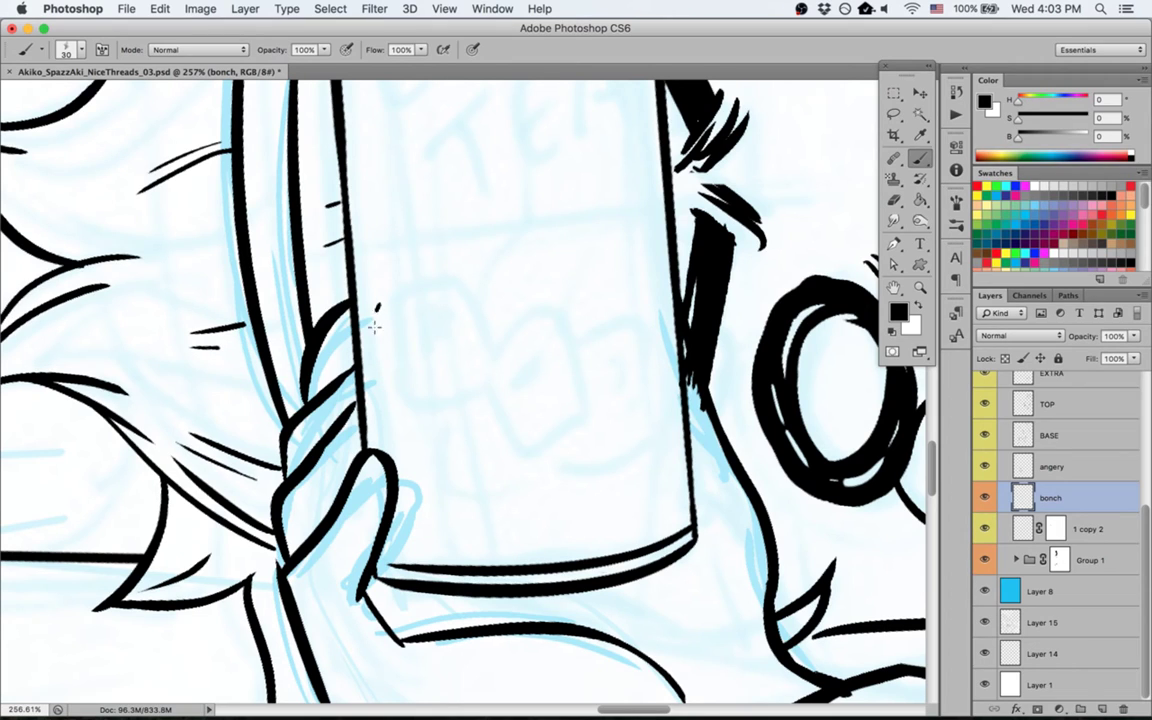
pyautogui.moveTo(374, 305); pyautogui.dragTo(476, 398)
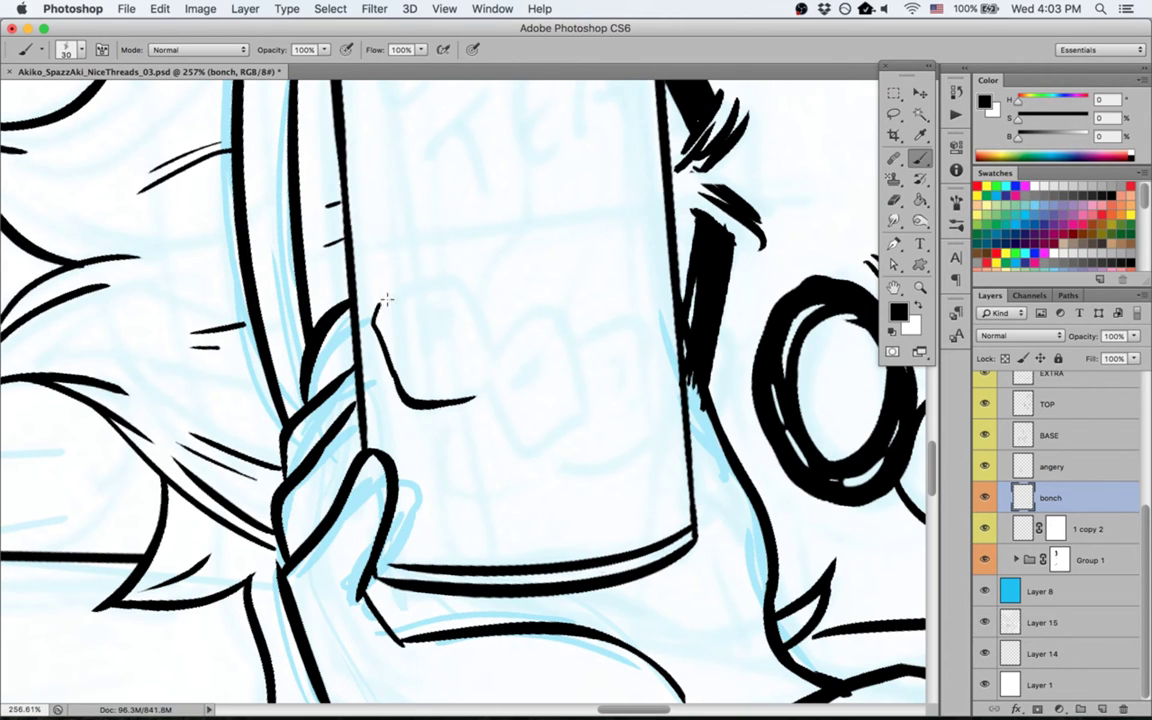
pyautogui.moveTo(376, 305)
pyautogui.mouseDown()
pyautogui.moveTo(471, 296)
pyautogui.moveTo(469, 276)
pyautogui.moveTo(504, 355)
pyautogui.mouseUp()
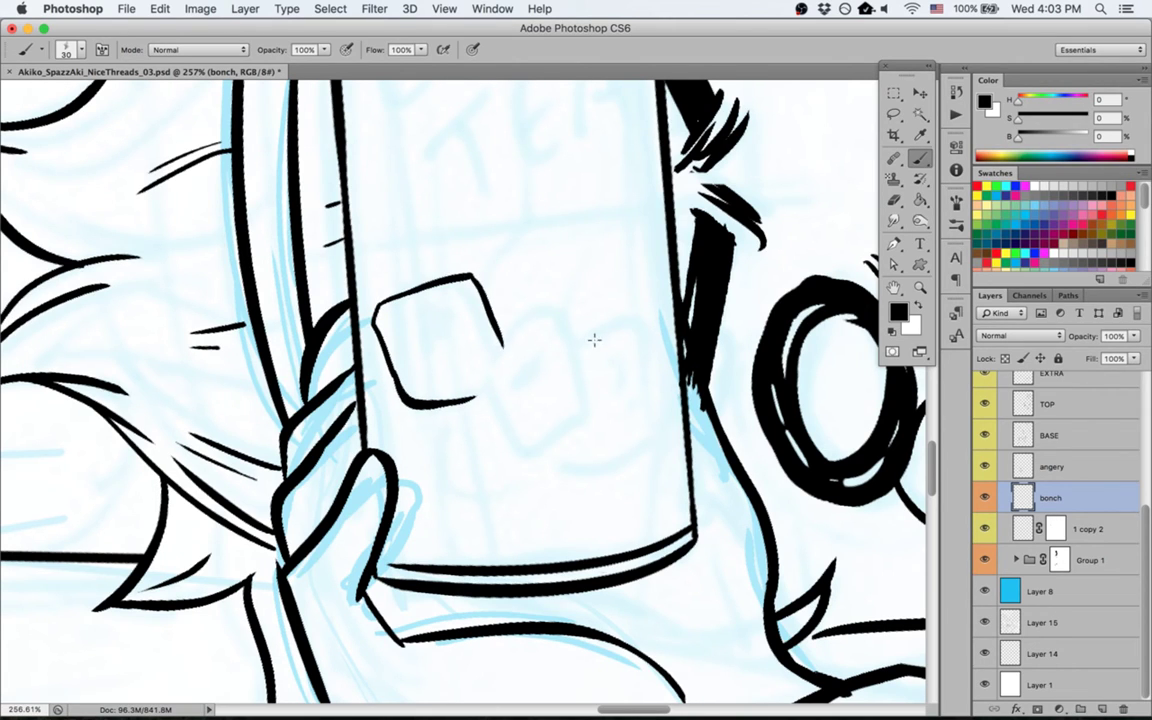
pyautogui.moveTo(576, 334)
pyautogui.mouseDown()
pyautogui.moveTo(667, 335)
pyautogui.moveTo(669, 425)
pyautogui.moveTo(582, 449)
pyautogui.mouseUp()
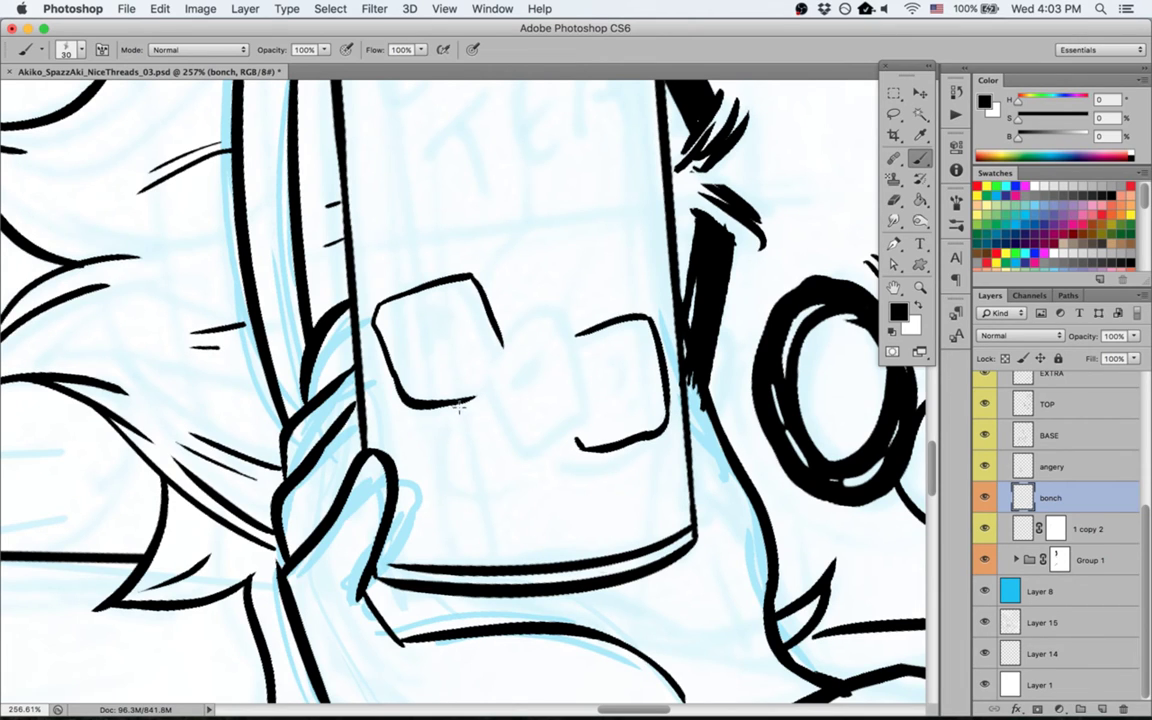
# Step: Ink the front ice cube between the two outer cubes and erase the lines overlapping it
pyautogui.moveTo(483, 368)
pyautogui.mouseDown()
pyautogui.moveTo(456, 430)
pyautogui.moveTo(473, 470)
pyautogui.moveTo(546, 493)
pyautogui.mouseUp()
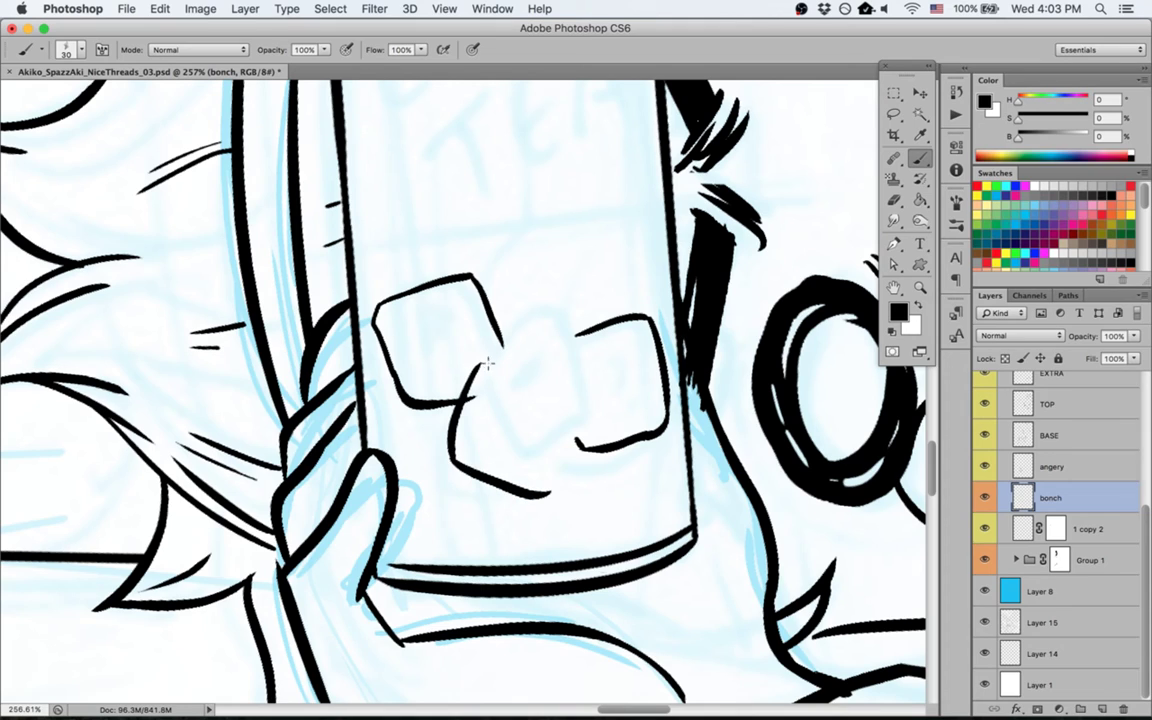
pyautogui.moveTo(474, 367)
pyautogui.mouseDown()
pyautogui.moveTo(579, 394)
pyautogui.moveTo(572, 387)
pyautogui.moveTo(564, 501)
pyautogui.mouseUp()
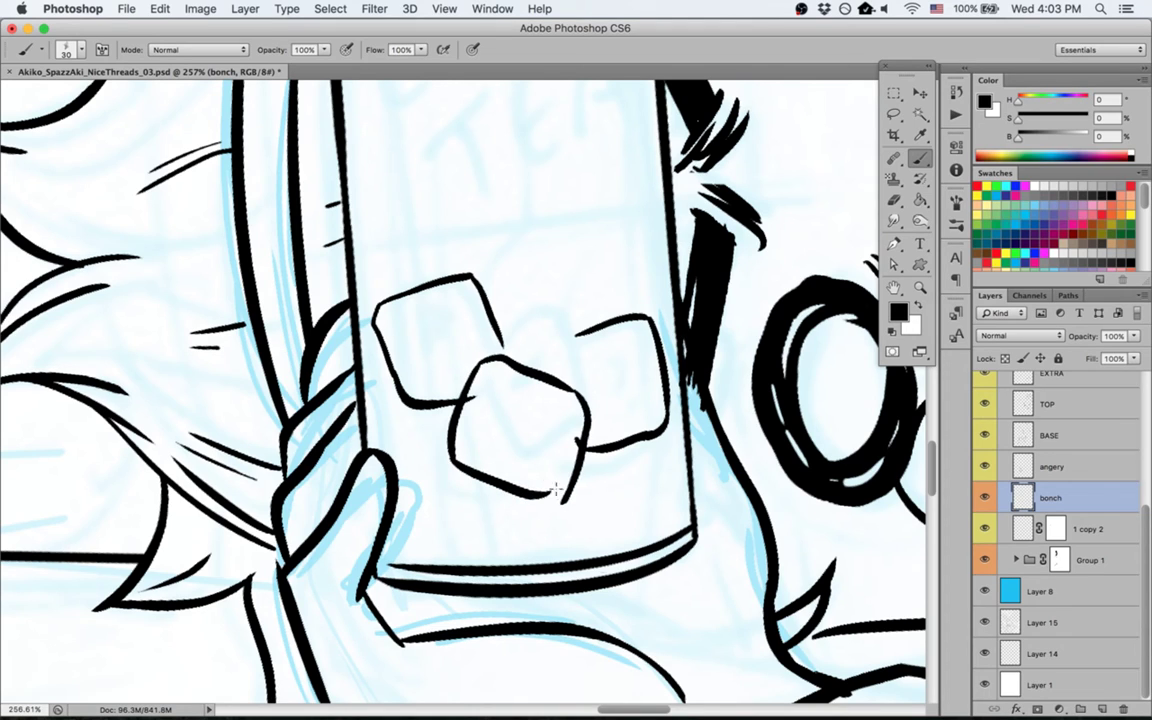
pyautogui.press('super+alt+z')
pyautogui.press('super+alt+z')
pyautogui.moveTo(575, 390)
pyautogui.mouseDown()
pyautogui.moveTo(568, 493)
pyautogui.moveTo(536, 496)
pyautogui.mouseUp()
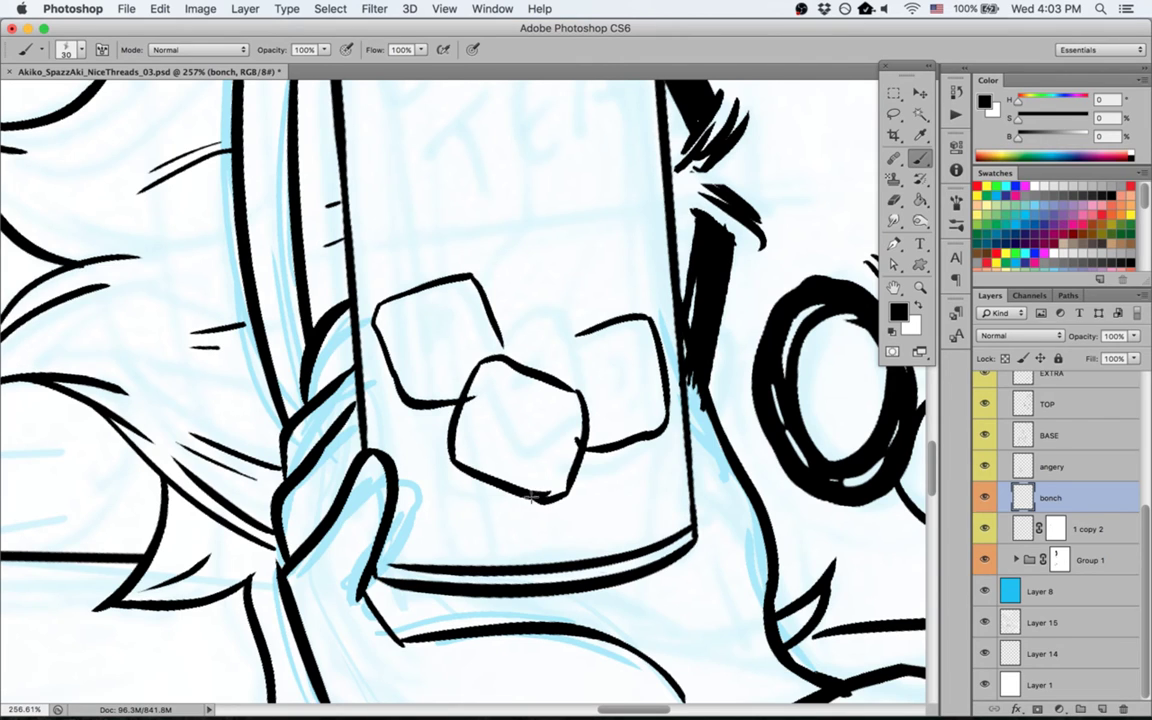
pyautogui.press('e')
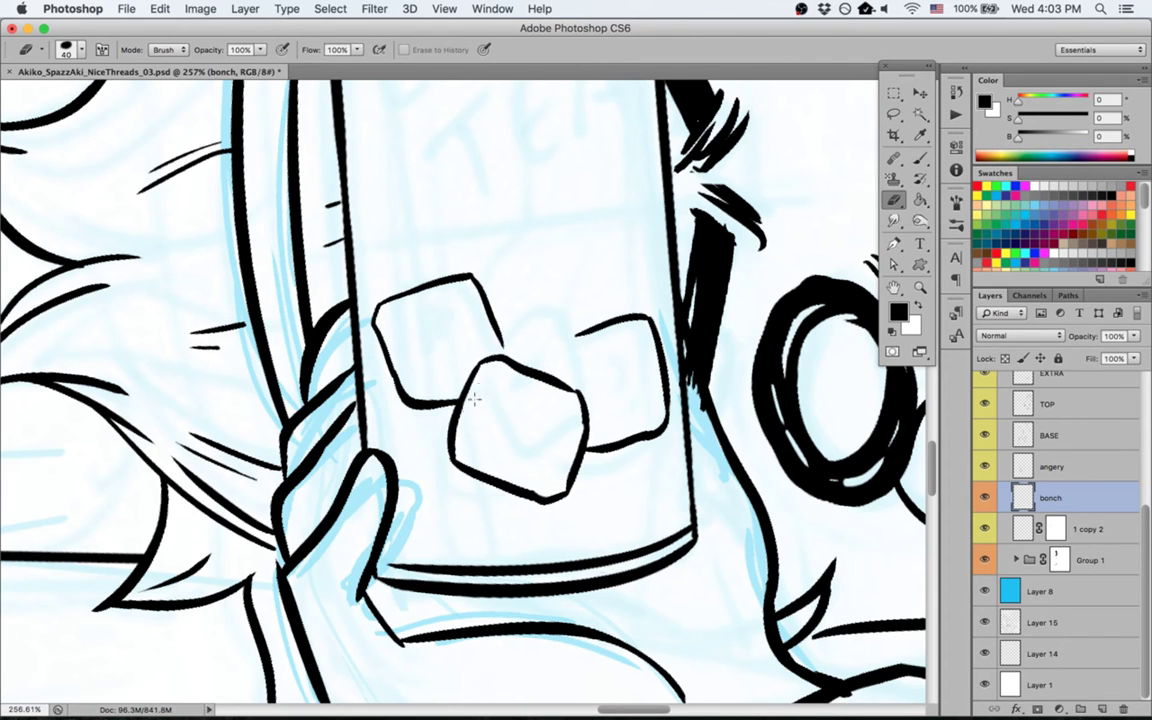
# Step: Add short highlight strokes to the ice cubes and ink a fourth cube peeking out behind them
pyautogui.press('b')
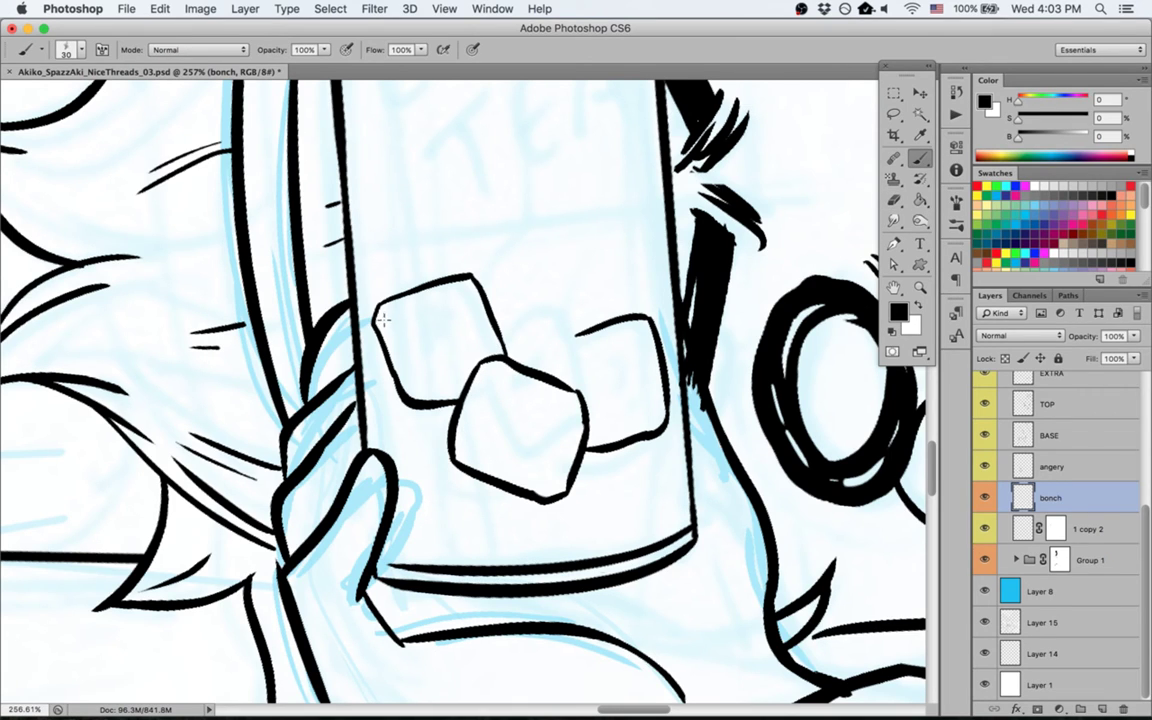
pyautogui.moveTo(383, 320)
pyautogui.mouseDown()
pyautogui.moveTo(451, 299)
pyautogui.moveTo(469, 308)
pyautogui.moveTo(480, 452)
pyautogui.mouseUp()
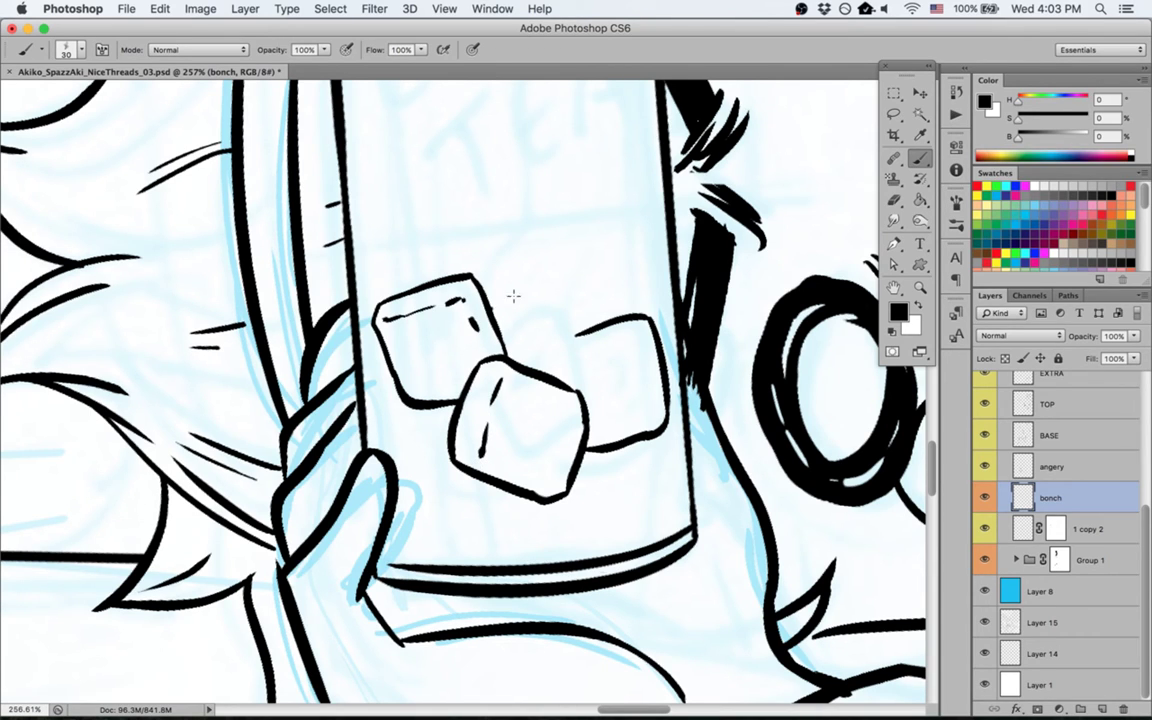
pyautogui.moveTo(492, 306)
pyautogui.mouseDown()
pyautogui.moveTo(548, 298)
pyautogui.moveTo(565, 326)
pyautogui.moveTo(533, 354)
pyautogui.moveTo(573, 357)
pyautogui.mouseUp()
pyautogui.moveTo(578, 354); pyautogui.dragTo(628, 341)
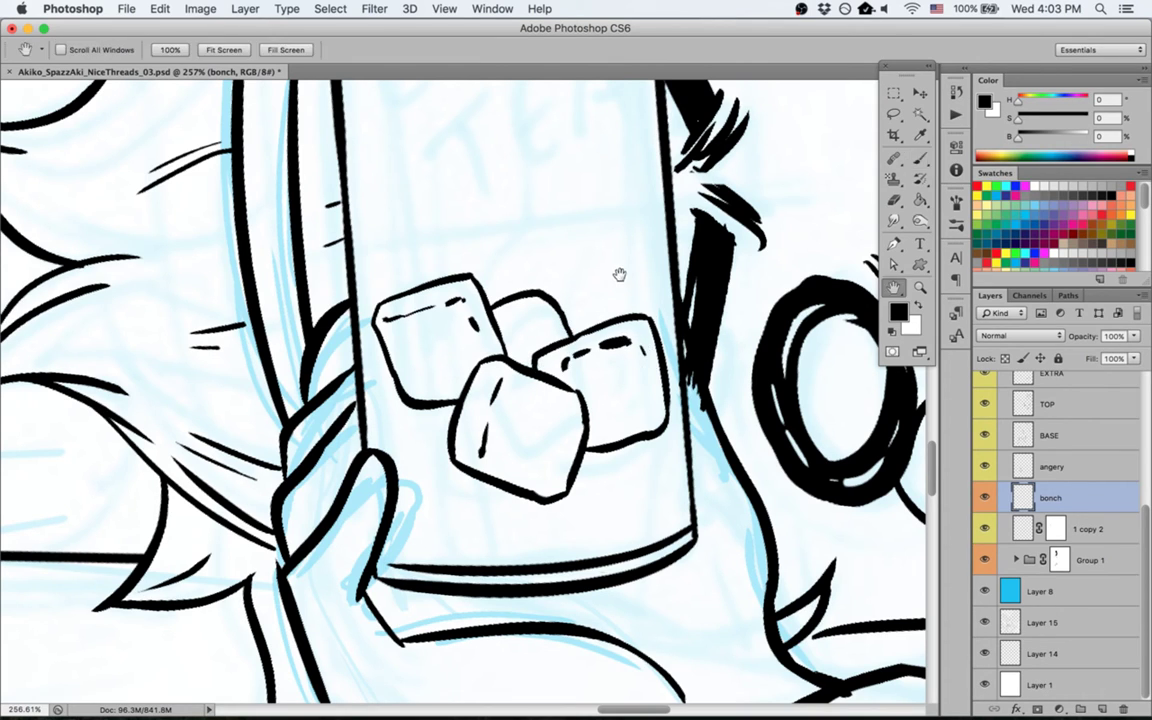
# Step: Ink a wavy liquid line from the plate's edge beside the thumb, running below the ice cubes to the plate's end
pyautogui.moveTo(620, 272)
pyautogui.mouseDown()
pyautogui.moveTo(625, 342)
pyautogui.moveTo(599, 357)
pyautogui.mouseUp()
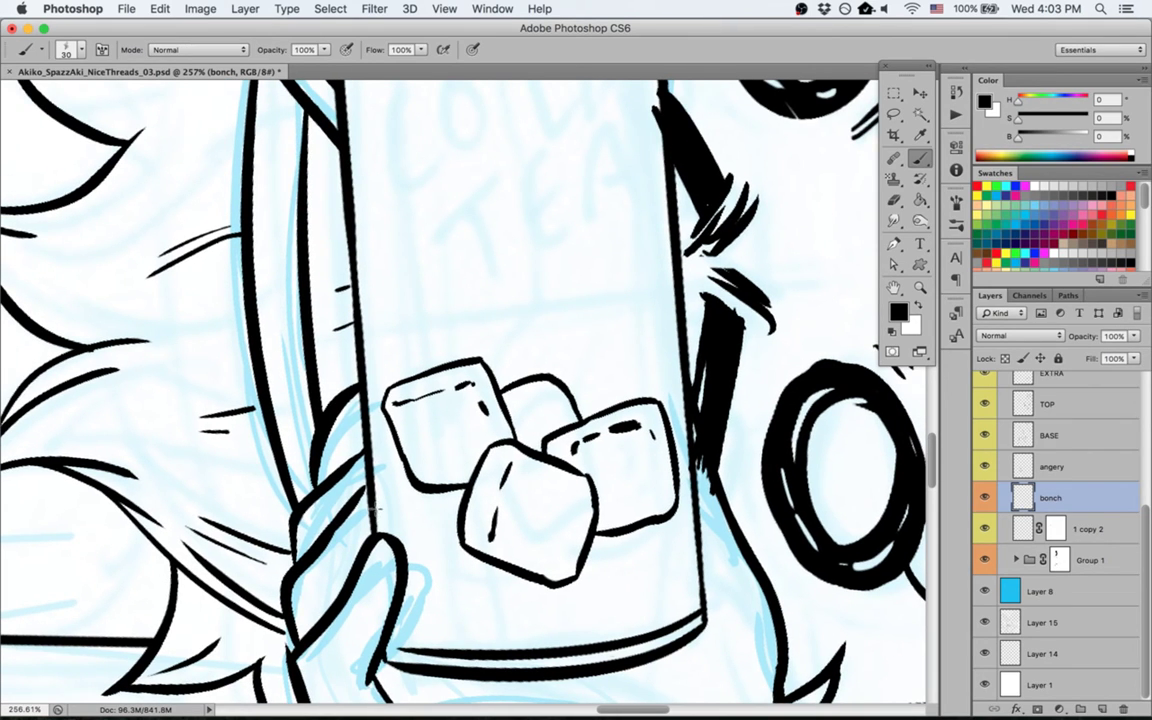
pyautogui.moveTo(376, 505)
pyautogui.mouseDown()
pyautogui.moveTo(405, 515)
pyautogui.moveTo(421, 553)
pyautogui.mouseUp()
pyautogui.moveTo(420, 566); pyautogui.dragTo(462, 604)
pyautogui.hotkey('ctrl', 'z')
pyautogui.moveTo(427, 558)
pyautogui.mouseDown()
pyautogui.moveTo(527, 630)
pyautogui.moveTo(510, 620)
pyautogui.moveTo(538, 640)
pyautogui.mouseUp()
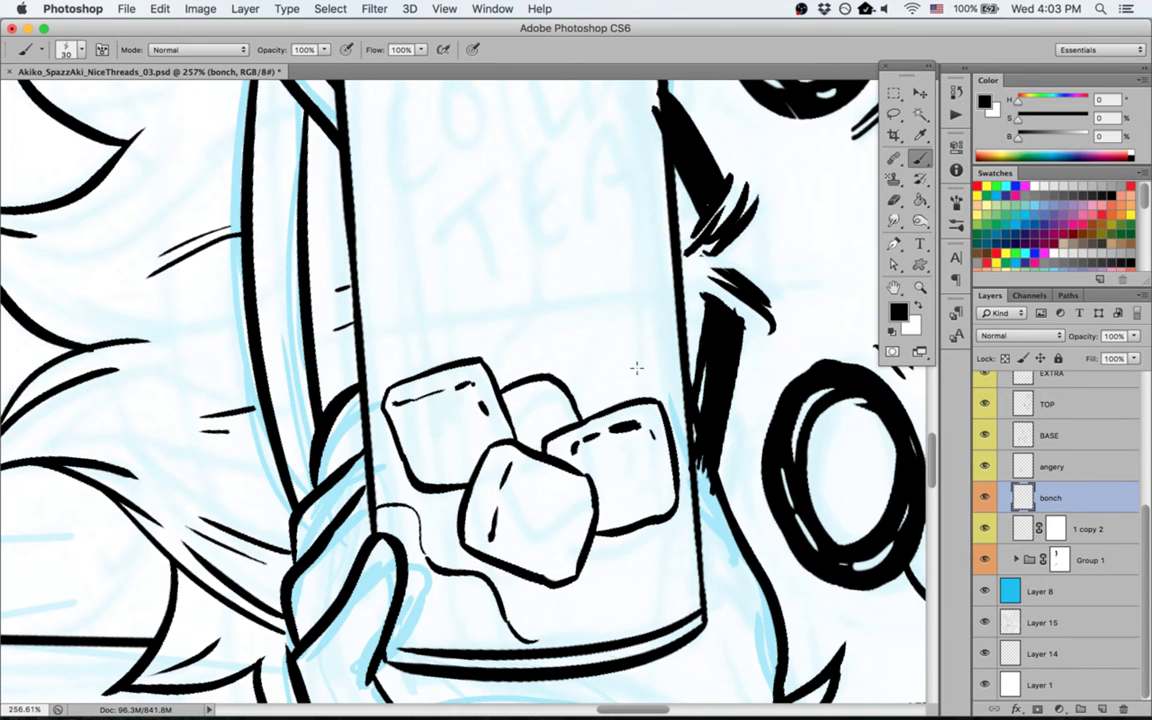
# Step: Ink a splash curl, small droplets above the ice cubes, and a short wavy liquid line on their other side
pyautogui.moveTo(576, 381)
pyautogui.mouseDown()
pyautogui.moveTo(596, 350)
pyautogui.moveTo(639, 331)
pyautogui.moveTo(634, 386)
pyautogui.mouseUp()
pyautogui.moveTo(572, 344); pyautogui.dragTo(575, 350)
pyautogui.moveTo(609, 299); pyautogui.dragTo(612, 302)
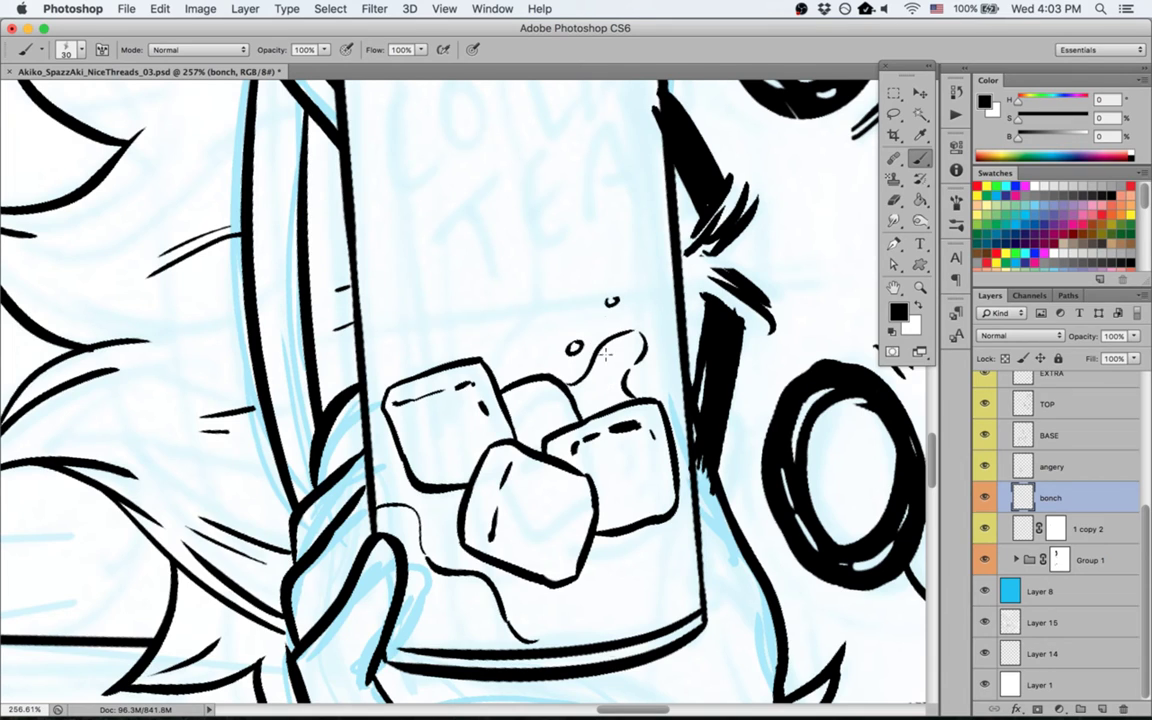
pyautogui.moveTo(636, 531); pyautogui.dragTo(672, 615)
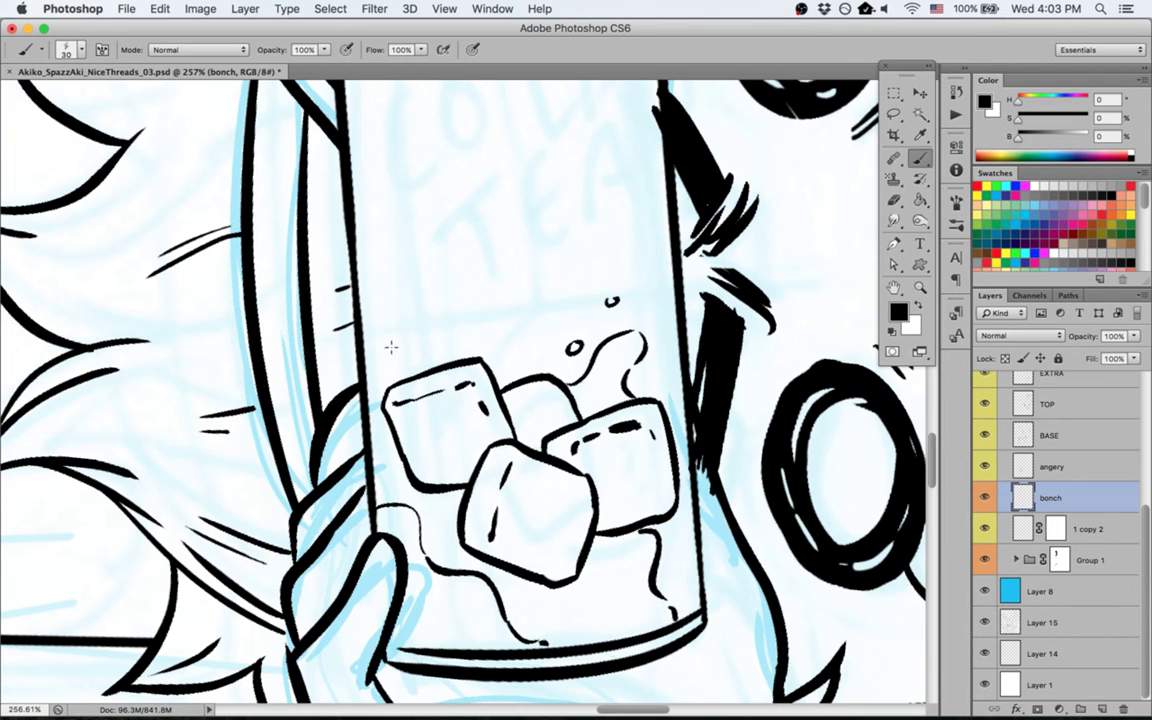
pyautogui.moveTo(390, 347); pyautogui.dragTo(392, 349)
# Step: Show the Group 2 lettering and select its COLD TEA text layer
pyautogui.scroll(3, 985, 375)
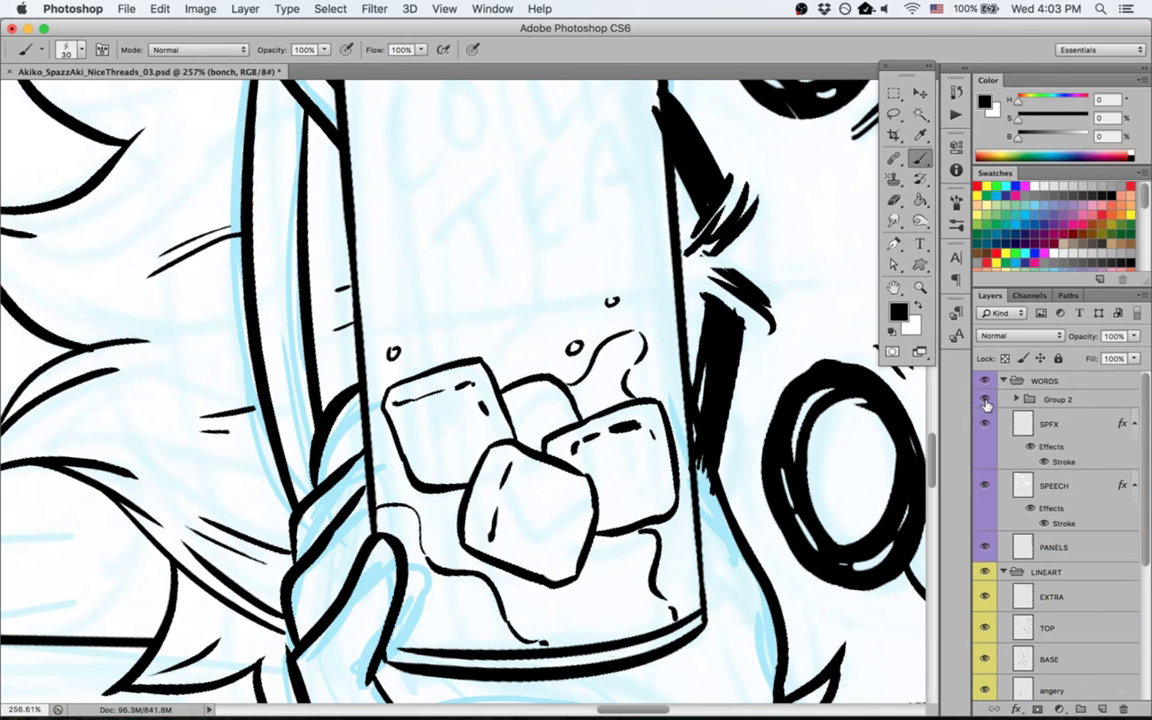
pyautogui.click(985, 400)
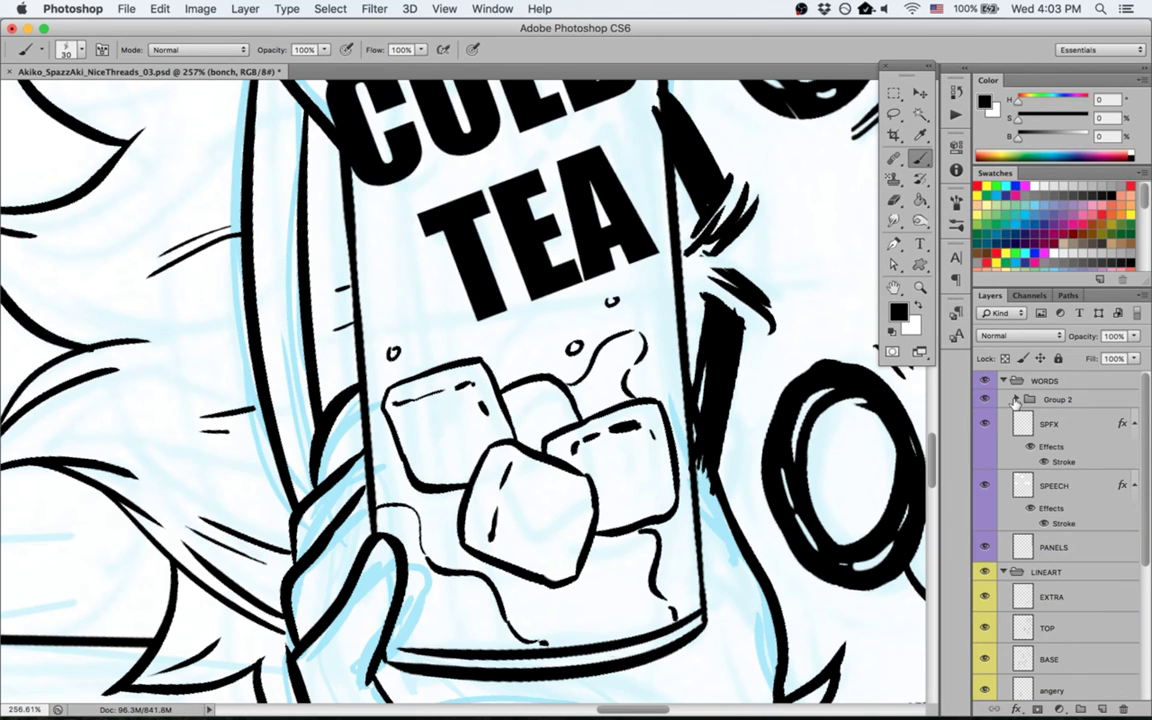
pyautogui.click(1015, 399)
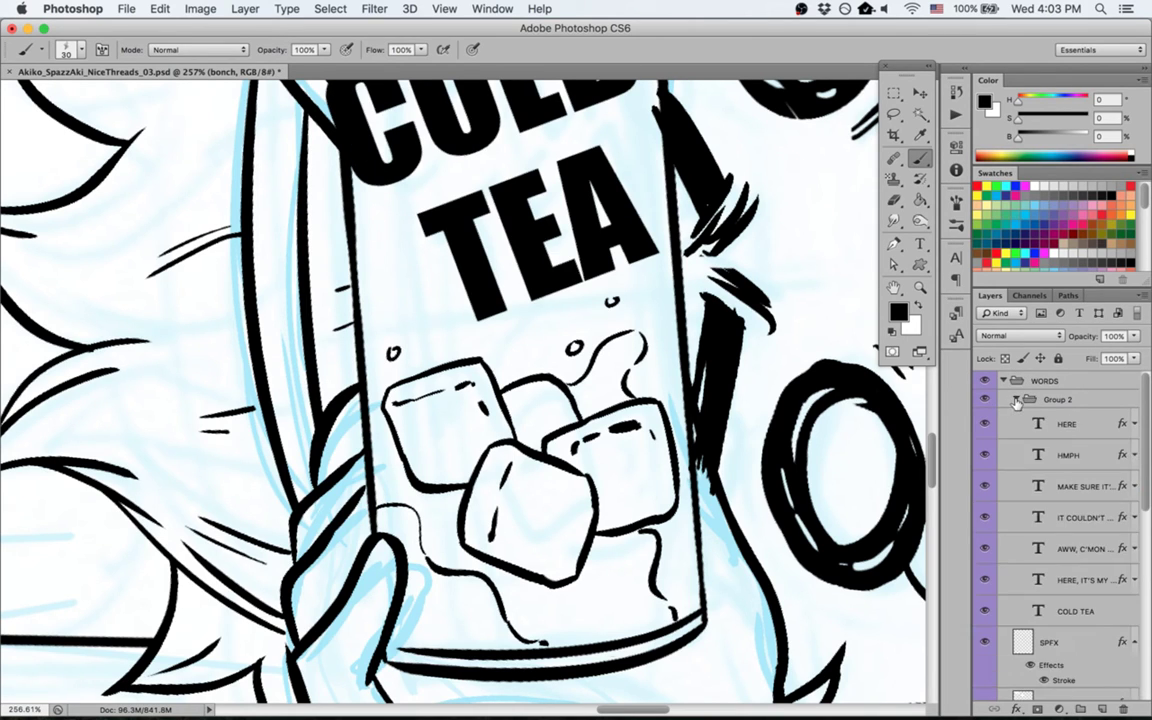
pyautogui.click(1072, 612)
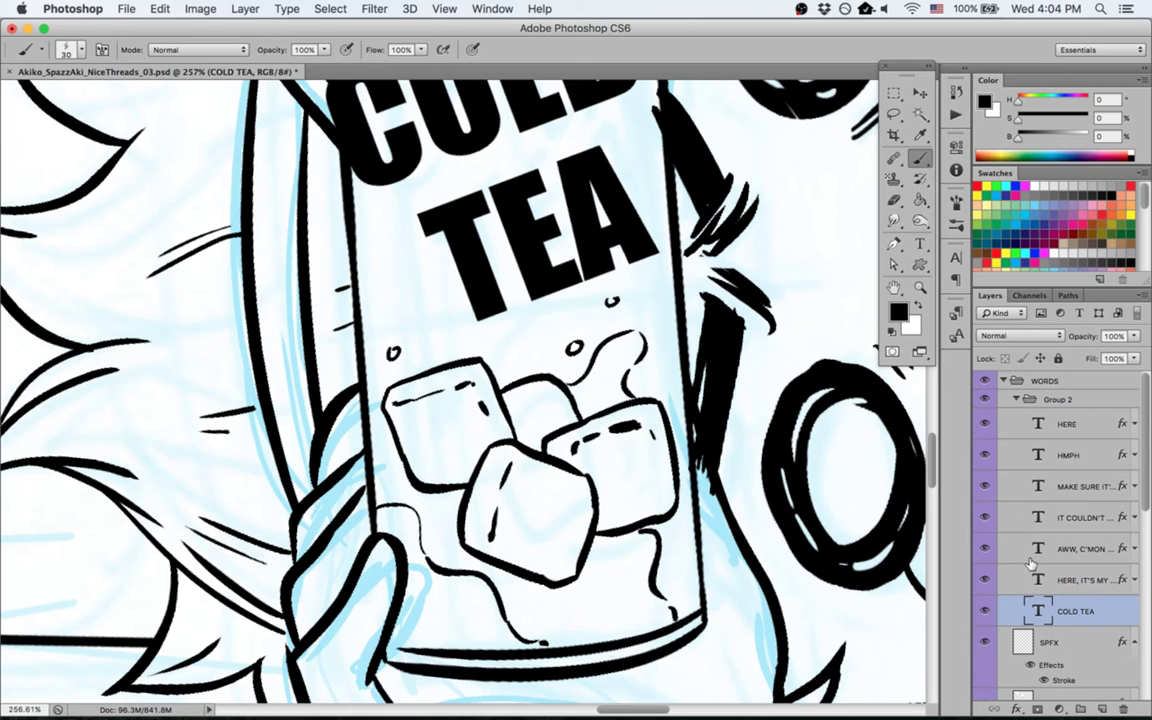
# Step: Try adding a layer mask to the COLD TEA text layer and undo it
pyautogui.click(1038, 709)
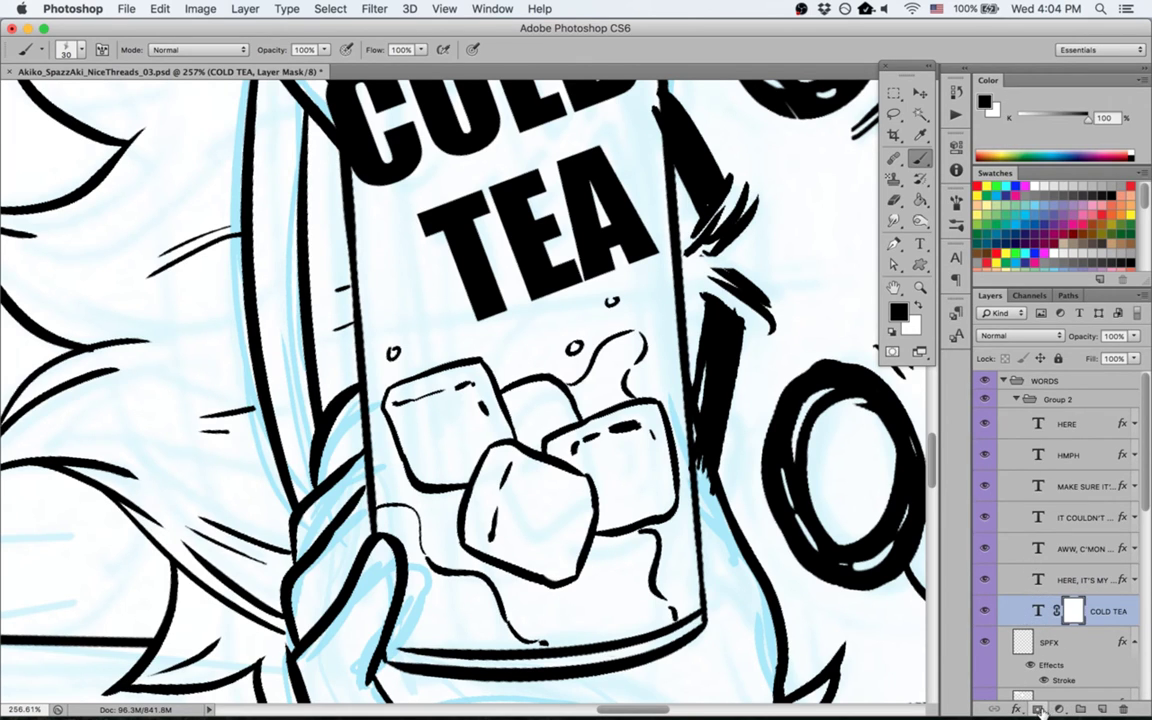
pyautogui.scroll(5, 665, 256)
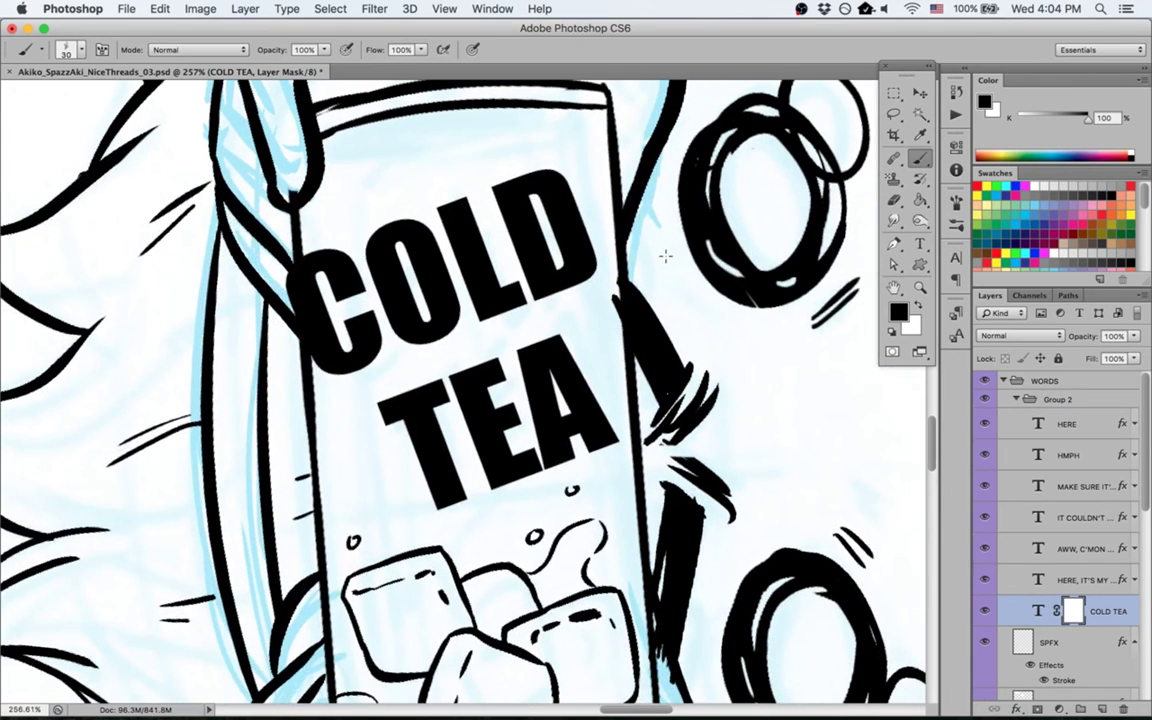
pyautogui.press('v')
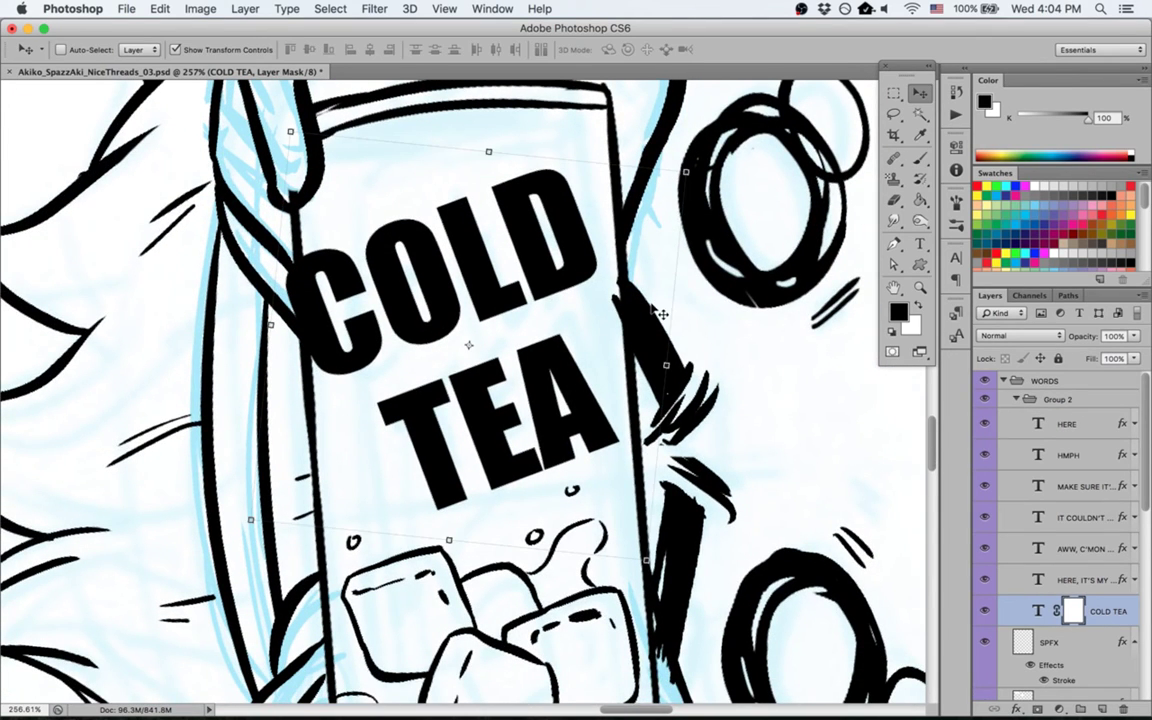
pyautogui.press('super+z')
pyautogui.scroll(5, 1095, 628)
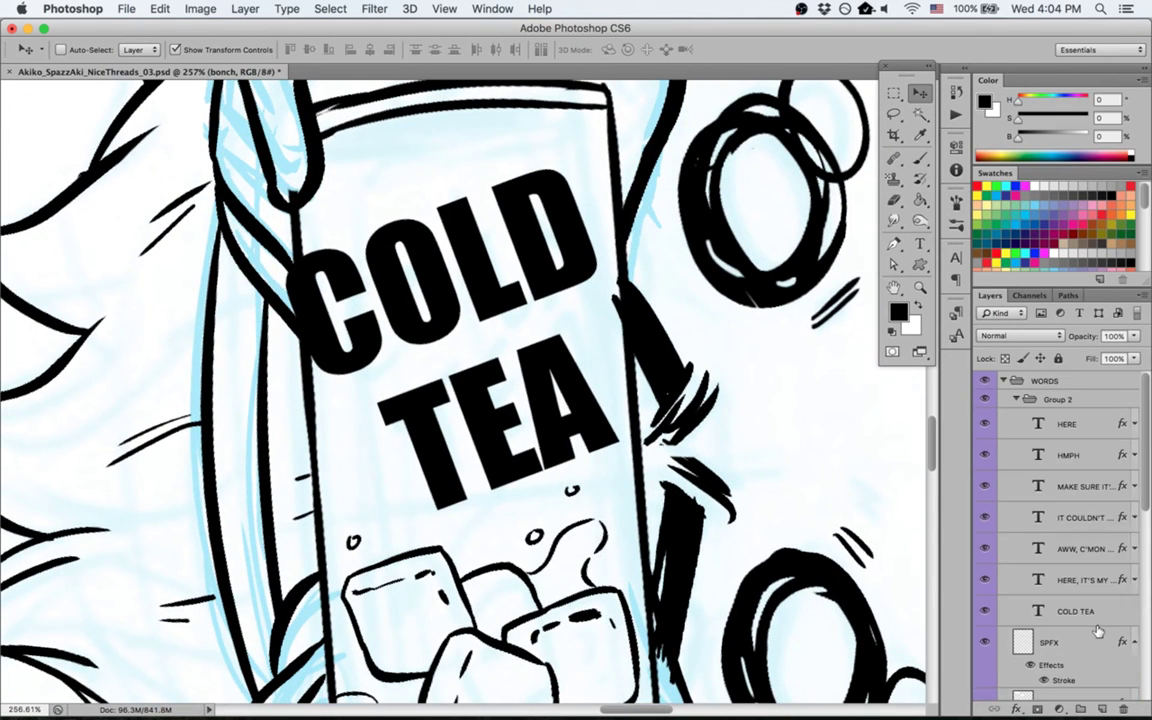
# Step: Try nudging the COLD TEA text upward and undo the move
pyautogui.click(1093, 609)
pyautogui.press('Up')
pyautogui.press('Up')
pyautogui.press('Up')
pyautogui.press('Up')
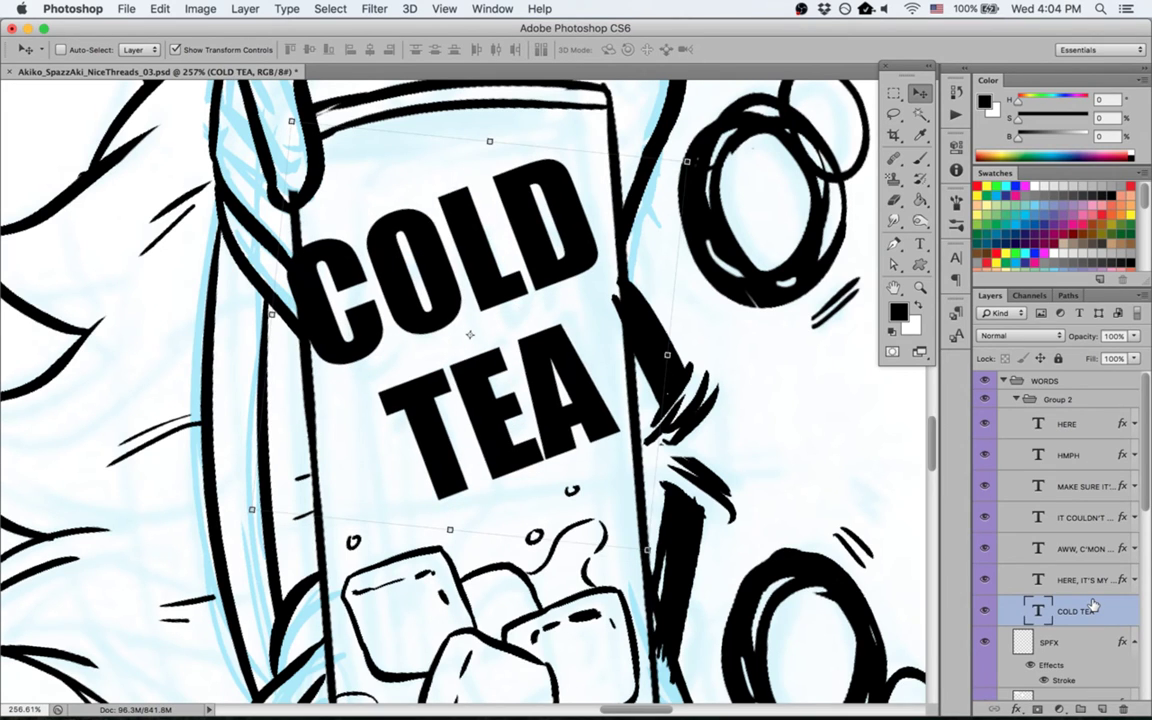
pyautogui.press('super+z')
pyautogui.scroll(5, 1093, 605)
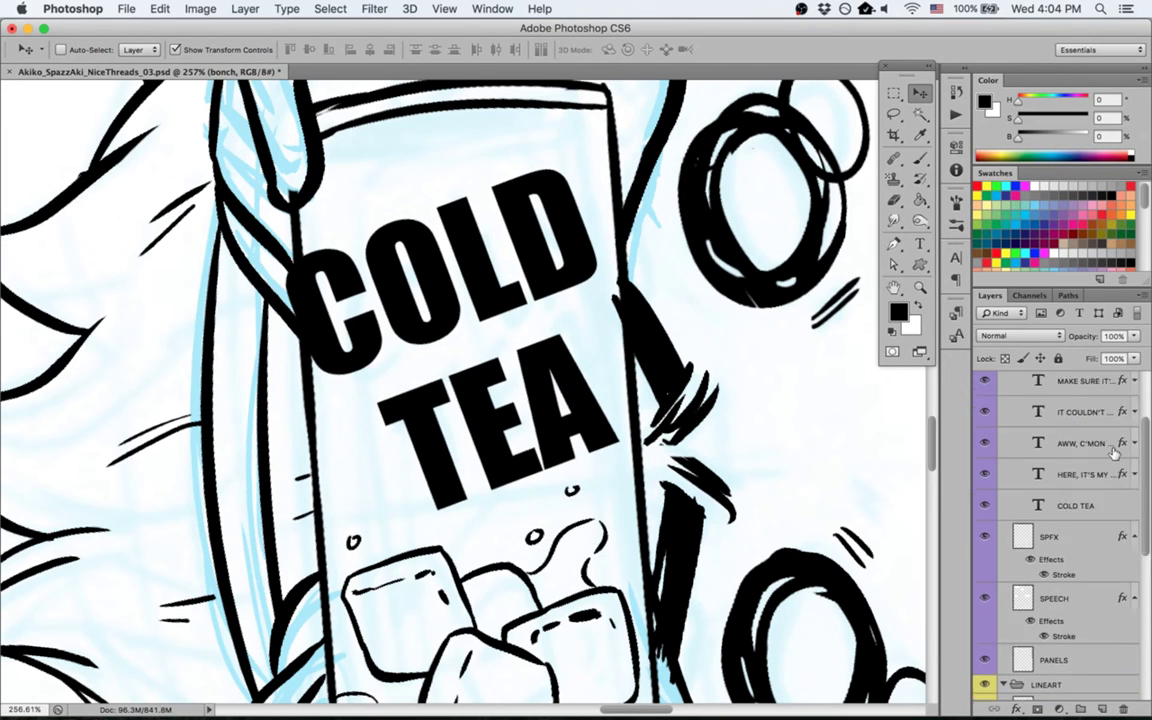
# Step: Nudge the COLD TEA text to the right and slightly up so it sits between the plate's long edges
pyautogui.click(1083, 617)
pyautogui.press('Down')
pyautogui.press('Right')
pyautogui.press('Right')
pyautogui.press('Right')
pyautogui.press('Right')
pyautogui.press('Right')
pyautogui.press('Right')
pyautogui.press('Right')
pyautogui.press('Right')
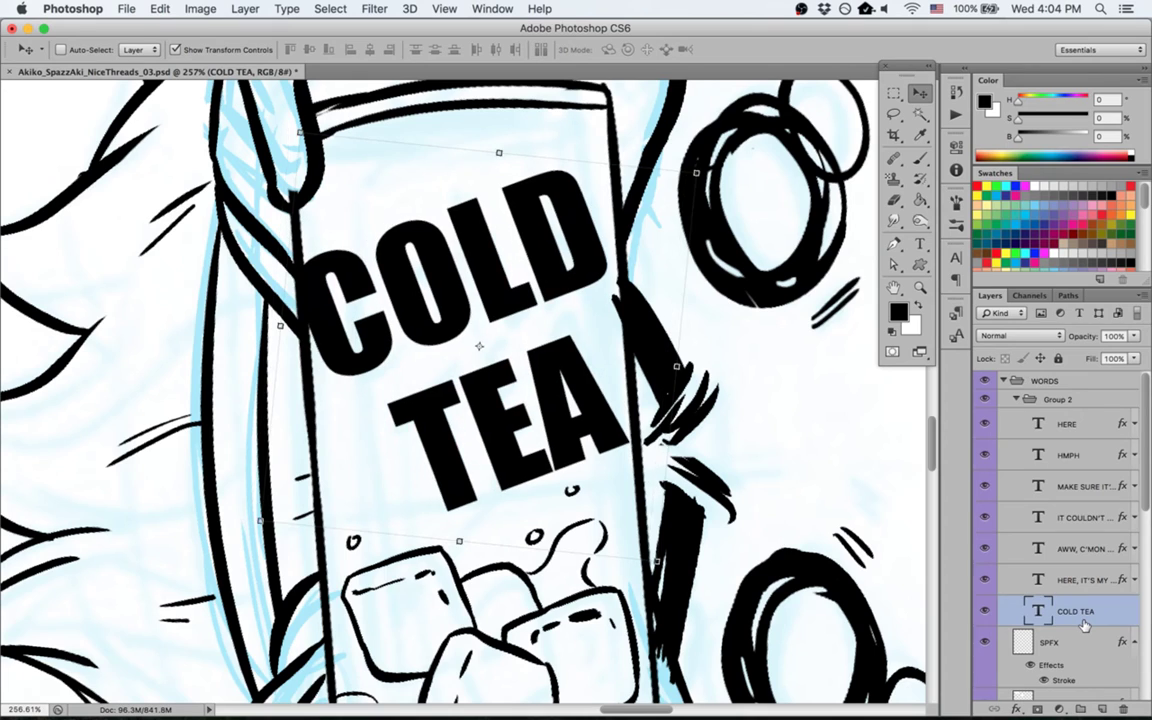
pyautogui.press('Left')
pyautogui.press('Left')
pyautogui.press('Left')
pyautogui.press('Left')
pyautogui.press('Up')
pyautogui.press('Up')
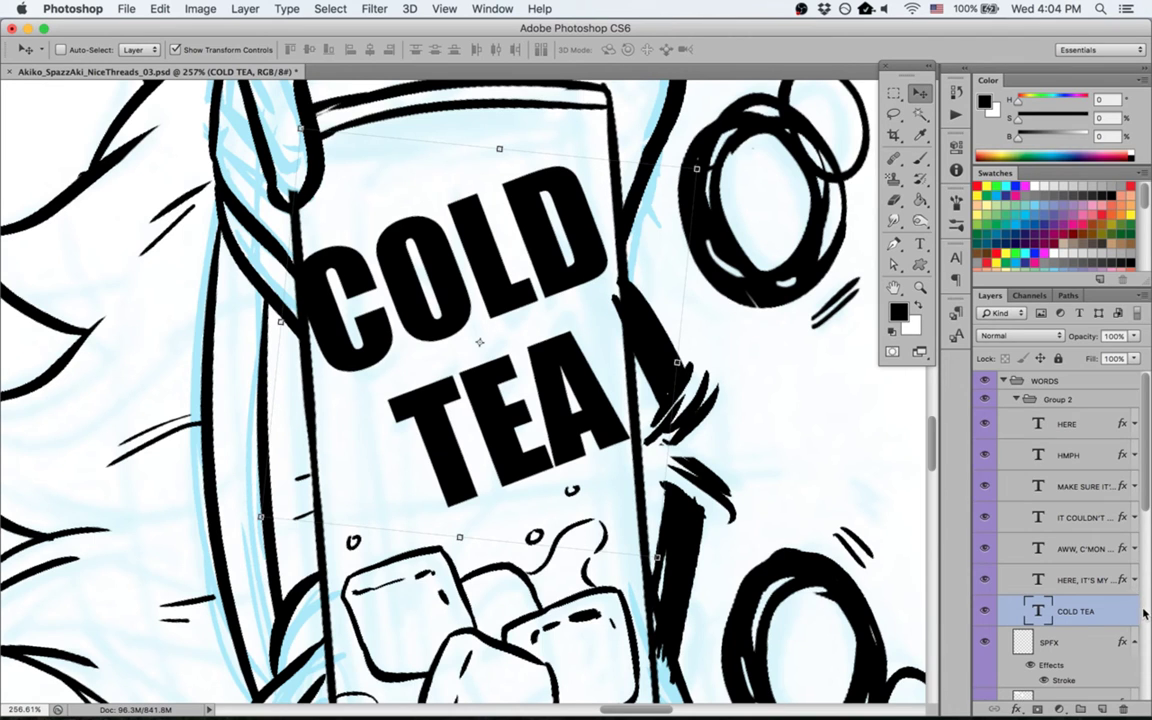
pyautogui.press('Escape')
pyautogui.scroll(-10, 1090, 558)
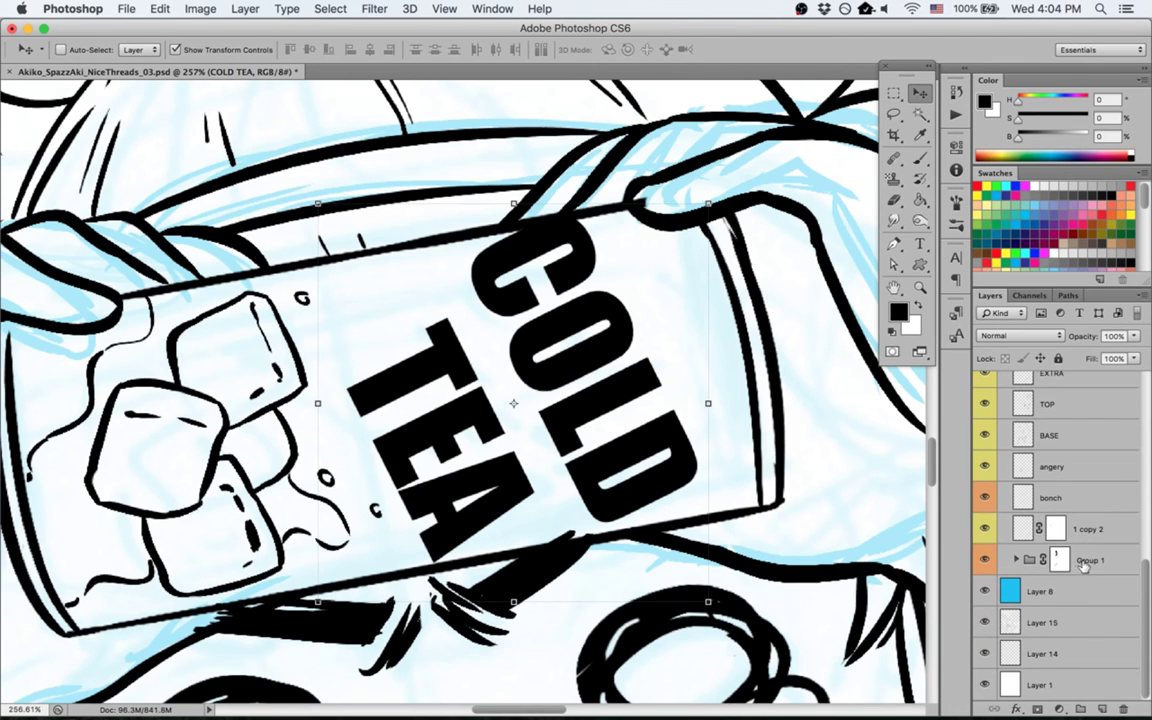
pyautogui.moveTo(708, 203); pyautogui.dragTo(737, 203)
pyautogui.press('Escape')
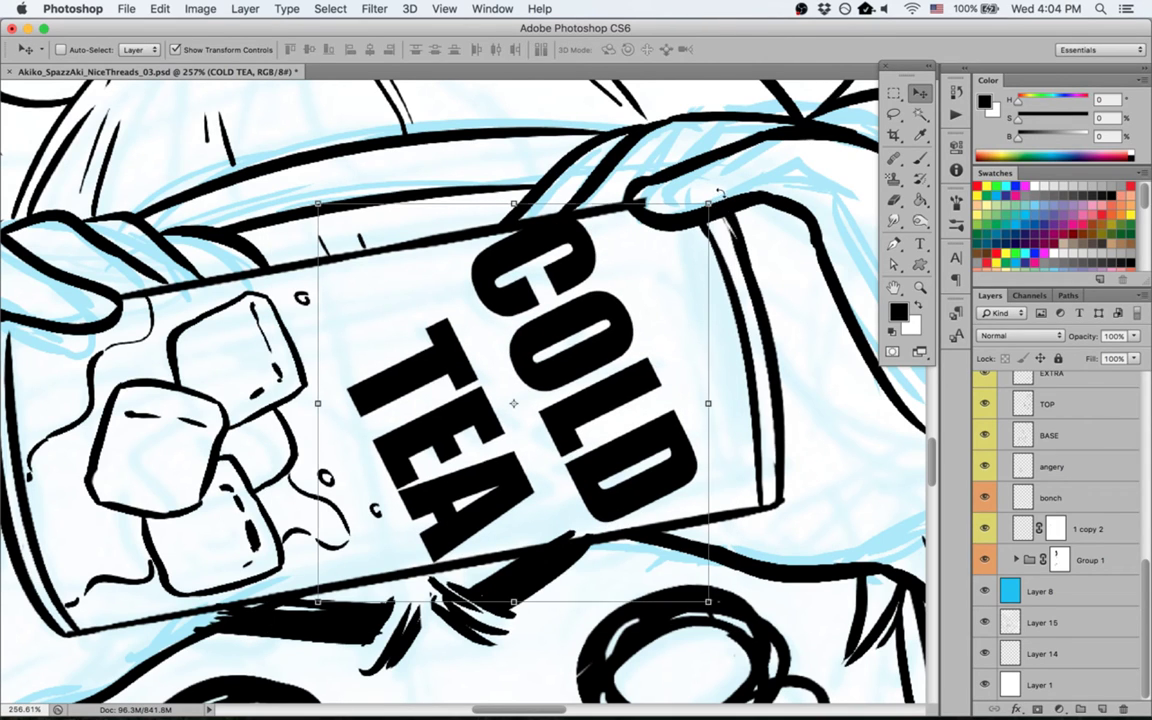
pyautogui.hotkey('ctrl', 't')
pyautogui.press('Escape')
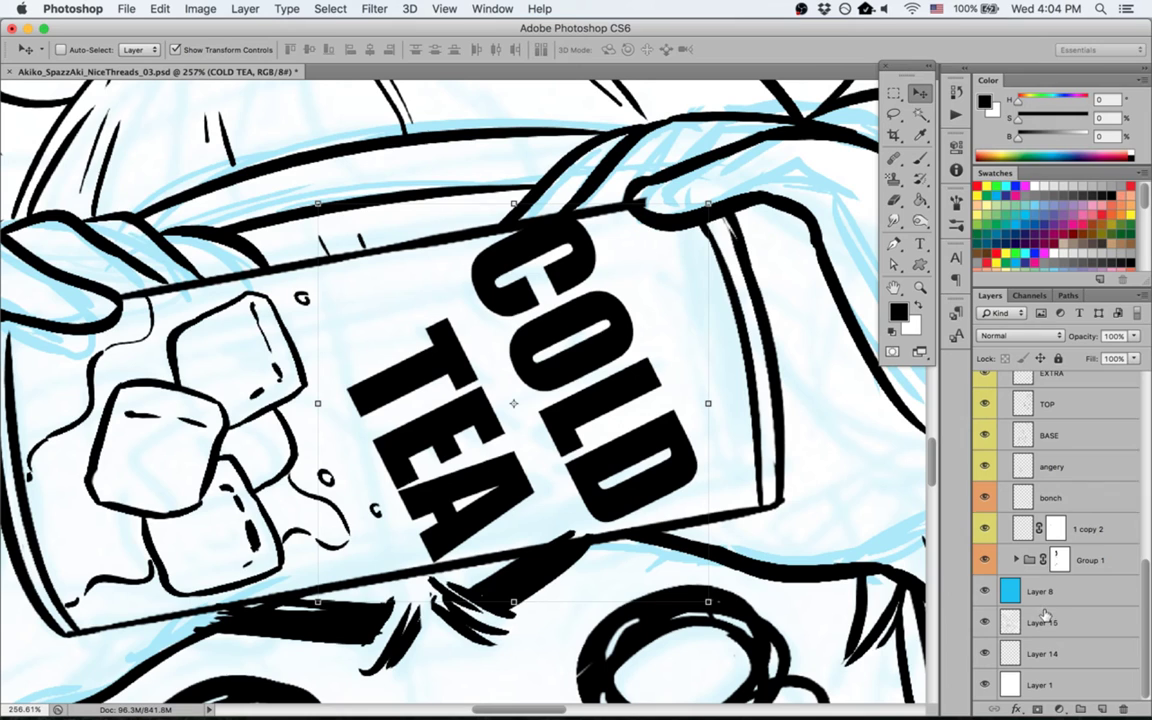
# Step: On the angery layer, erase the eyebrow stroke that overlaps the lower edge of the COLD TEA plate
pyautogui.scroll(3, 1045, 622)
pyautogui.click(1042, 574)
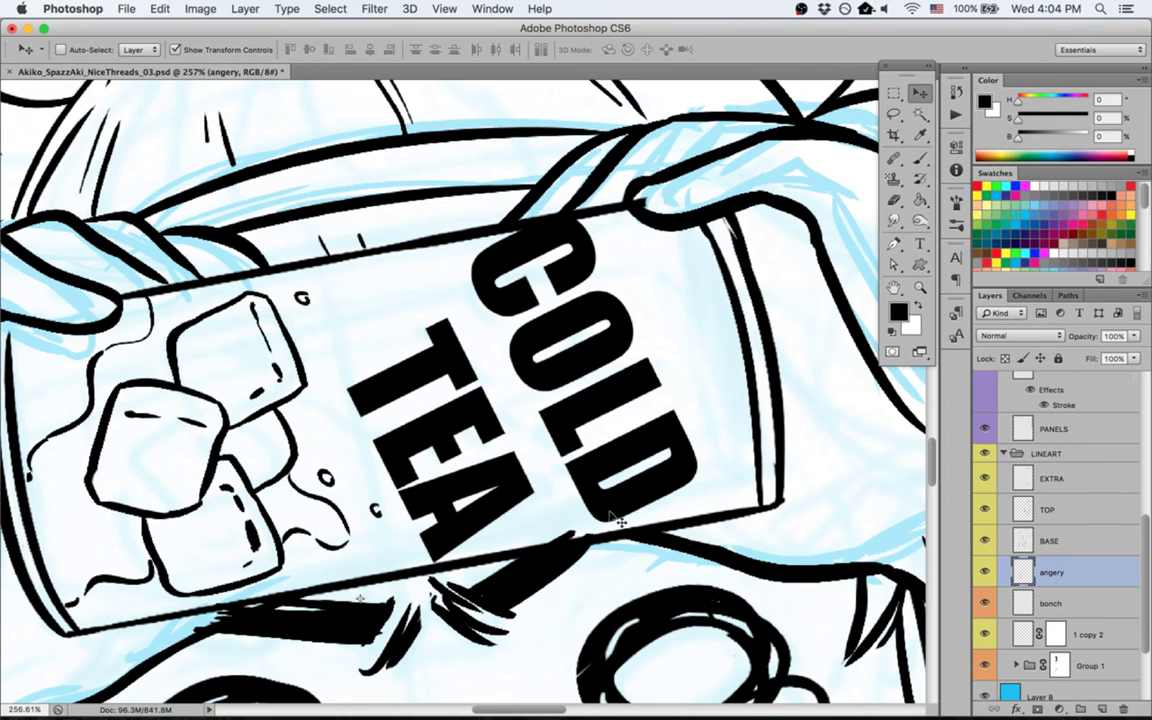
pyautogui.press('e')
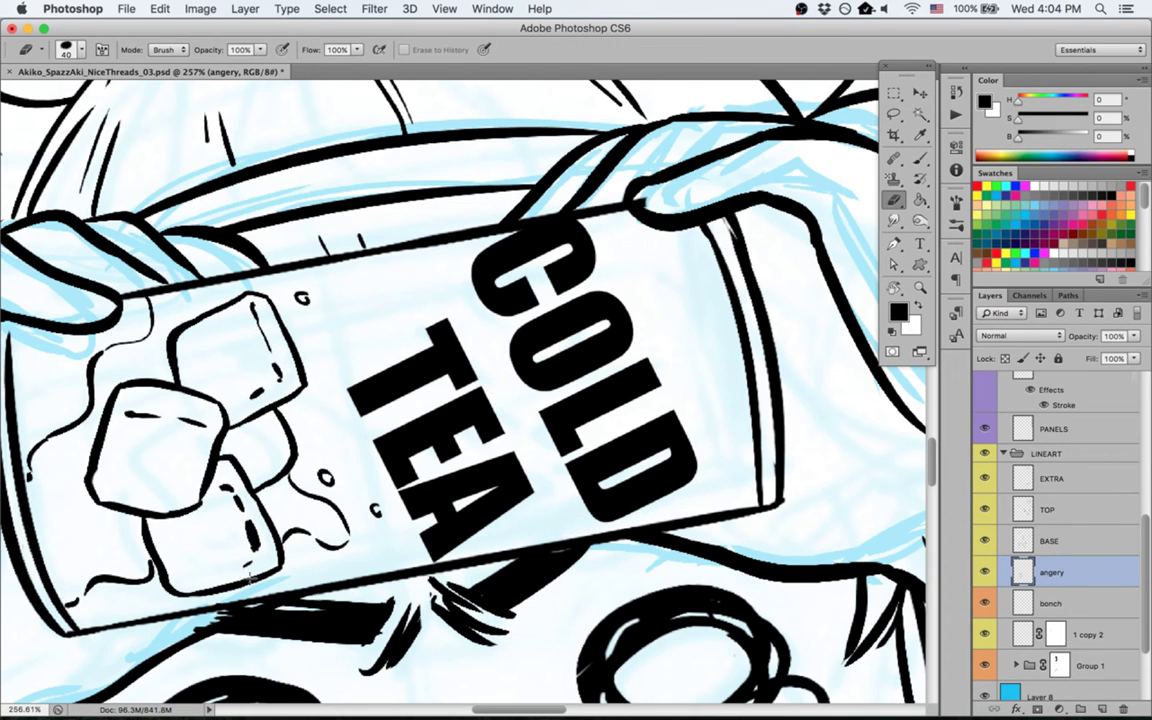
pyautogui.moveTo(229, 595); pyautogui.dragTo(494, 422)
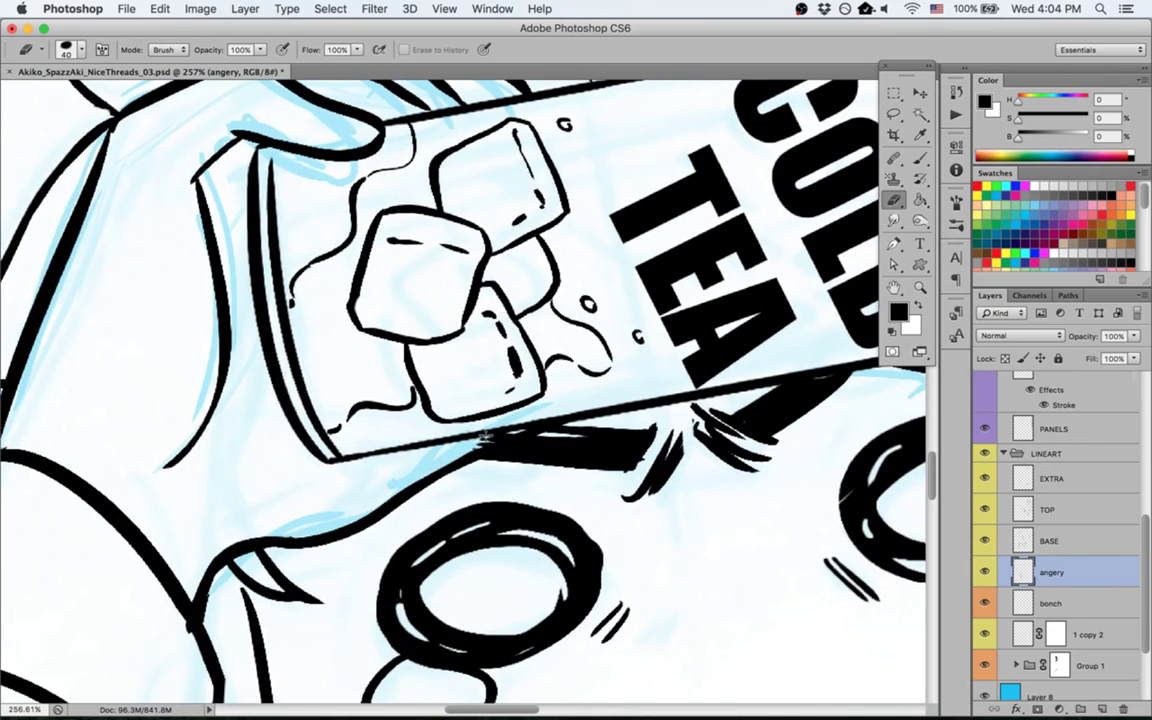
pyautogui.press('space')
pyautogui.moveTo(748, 383); pyautogui.dragTo(412, 450)
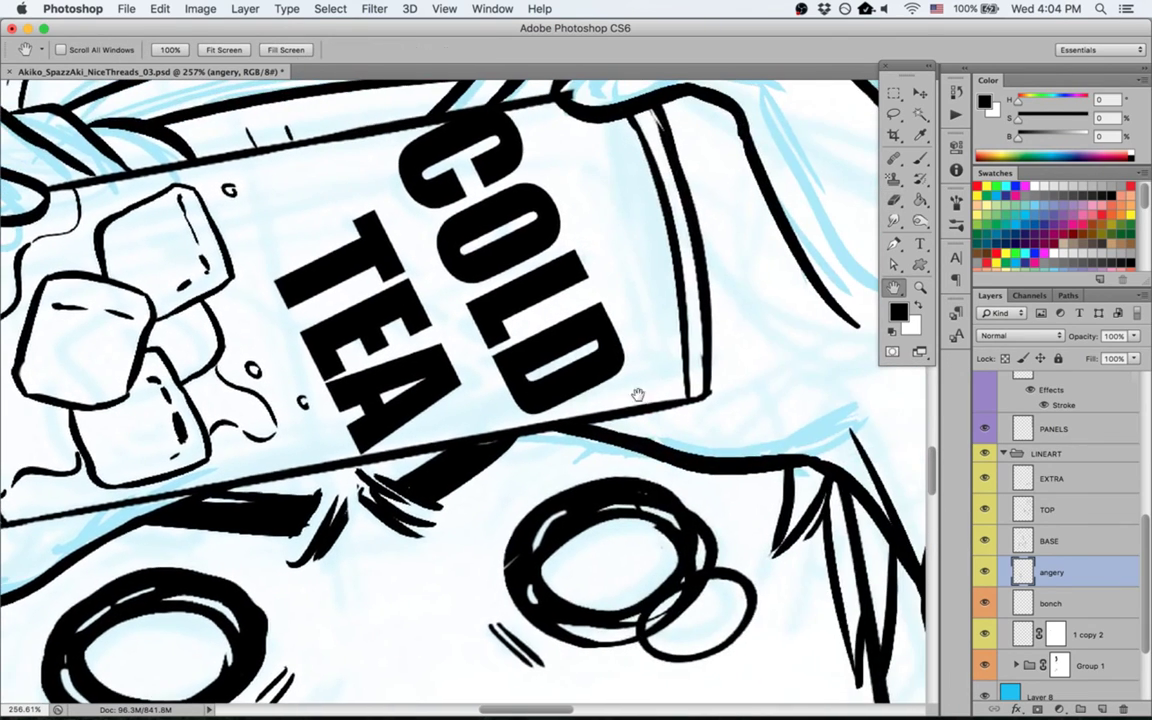
pyautogui.moveTo(733, 430); pyautogui.dragTo(465, 345)
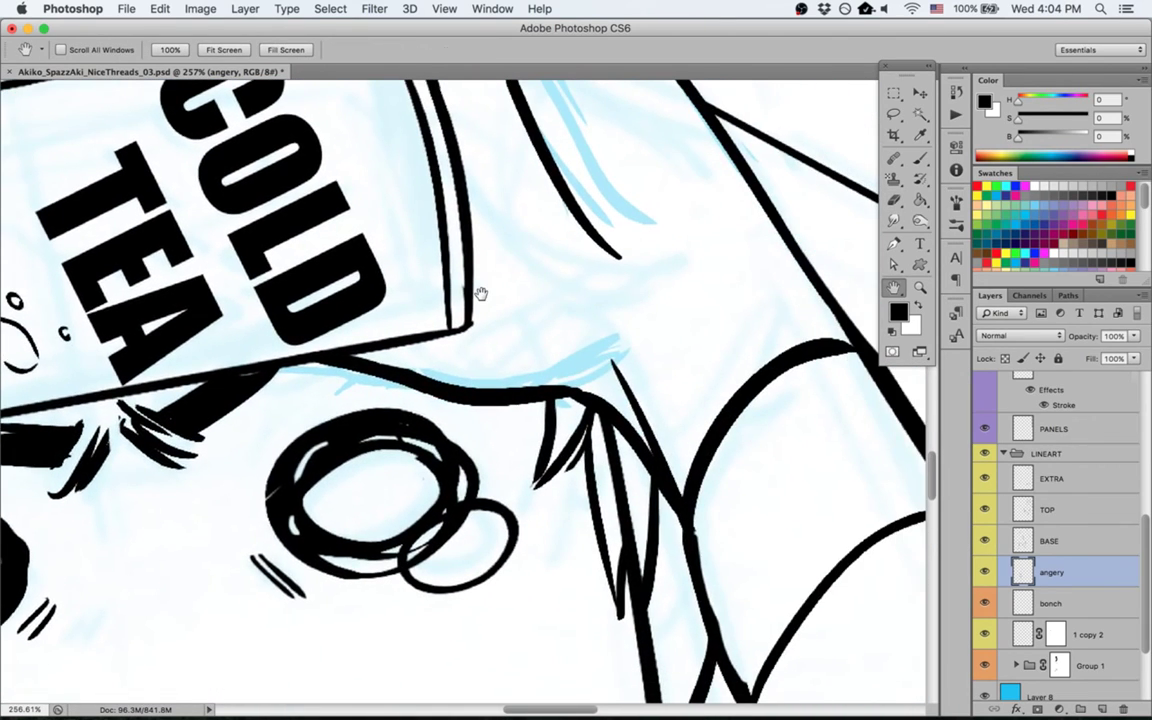
# Step: Check what the angery, TOP and BASE layers contain by toggling their visibility with the drawing turned sideways
pyautogui.press('super+minus')
pyautogui.press('super+minus')
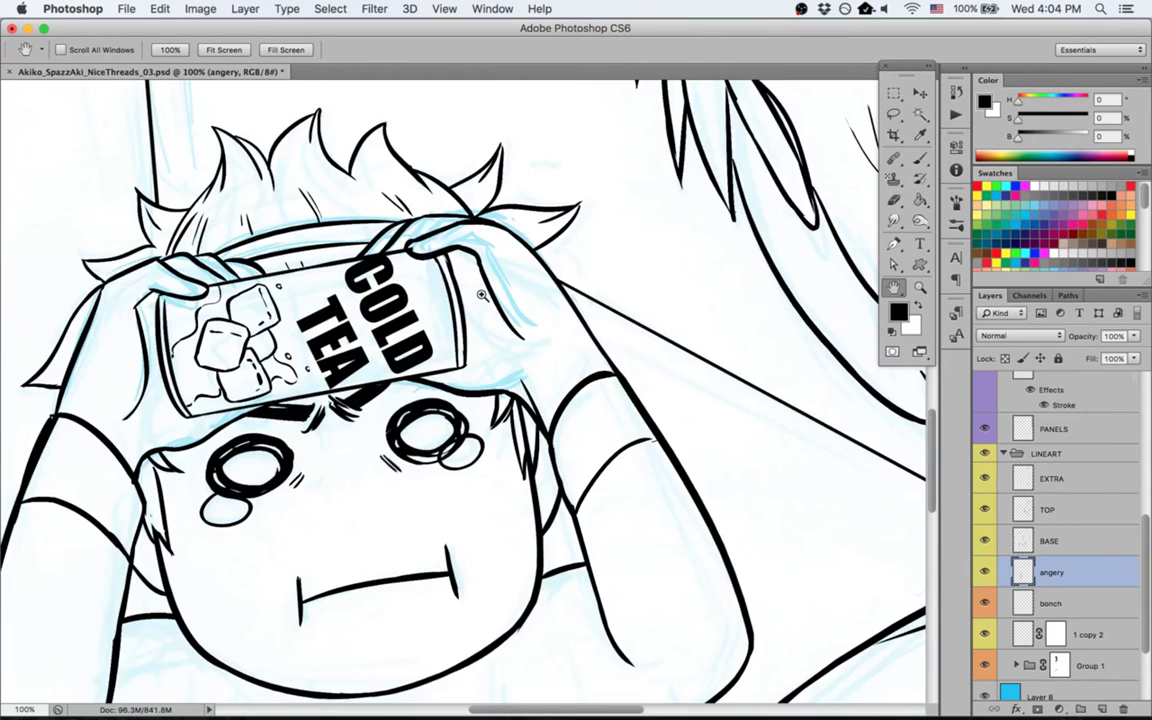
pyautogui.press('r')
pyautogui.moveTo(335, 612); pyautogui.dragTo(593, 383)
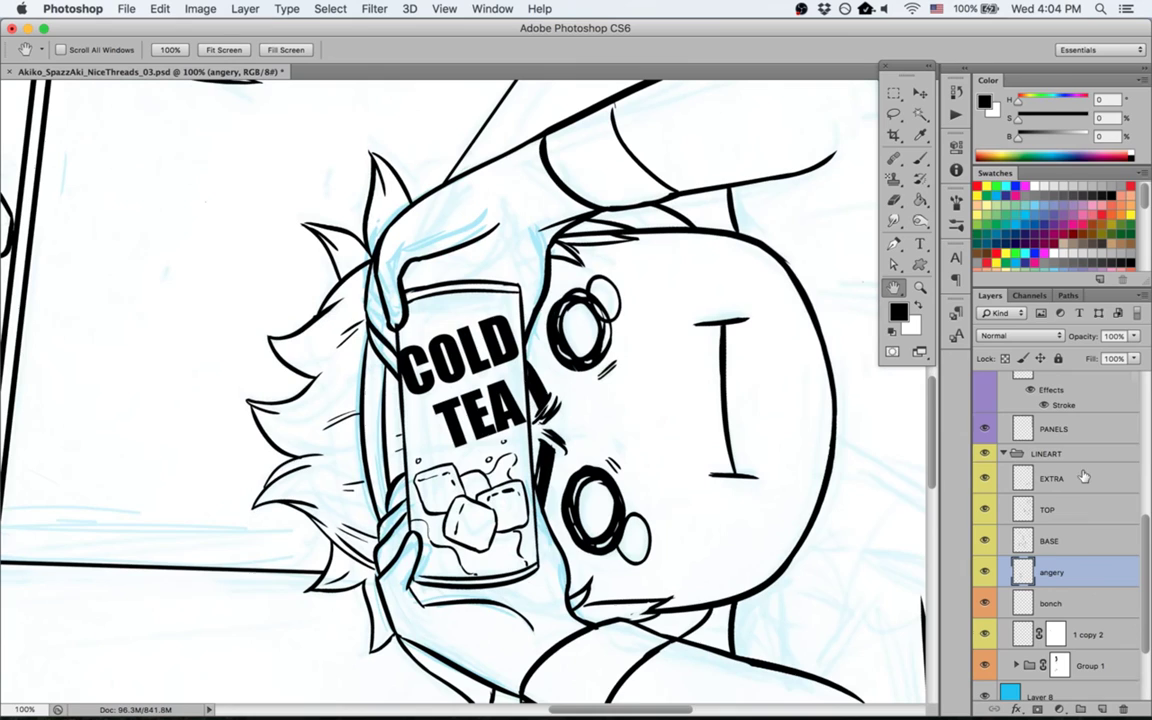
pyautogui.click(985, 572)
pyautogui.click(985, 572)
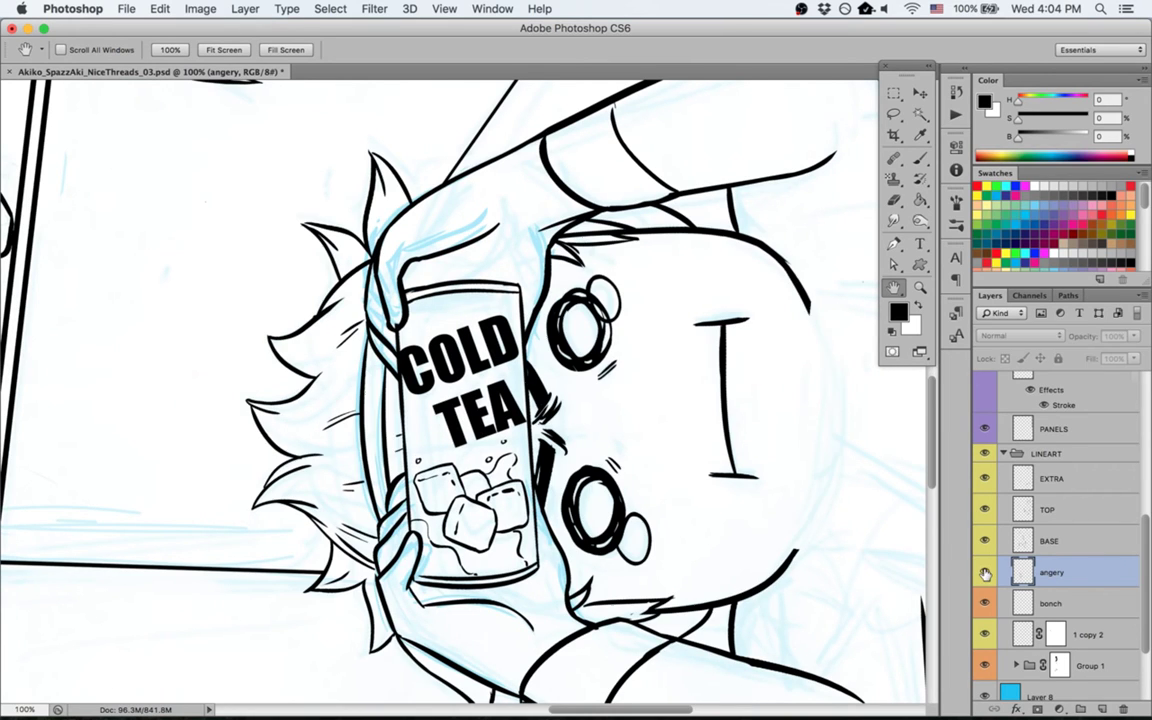
pyautogui.click(984, 509)
pyautogui.click(984, 509)
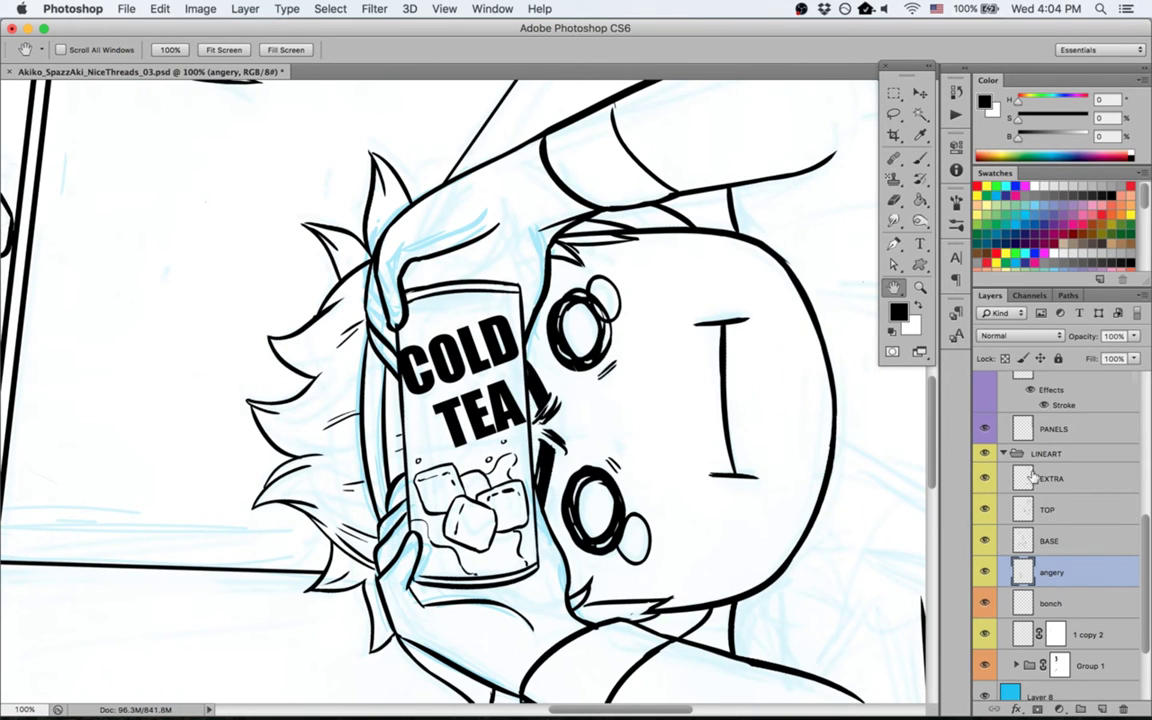
pyautogui.click(984, 541)
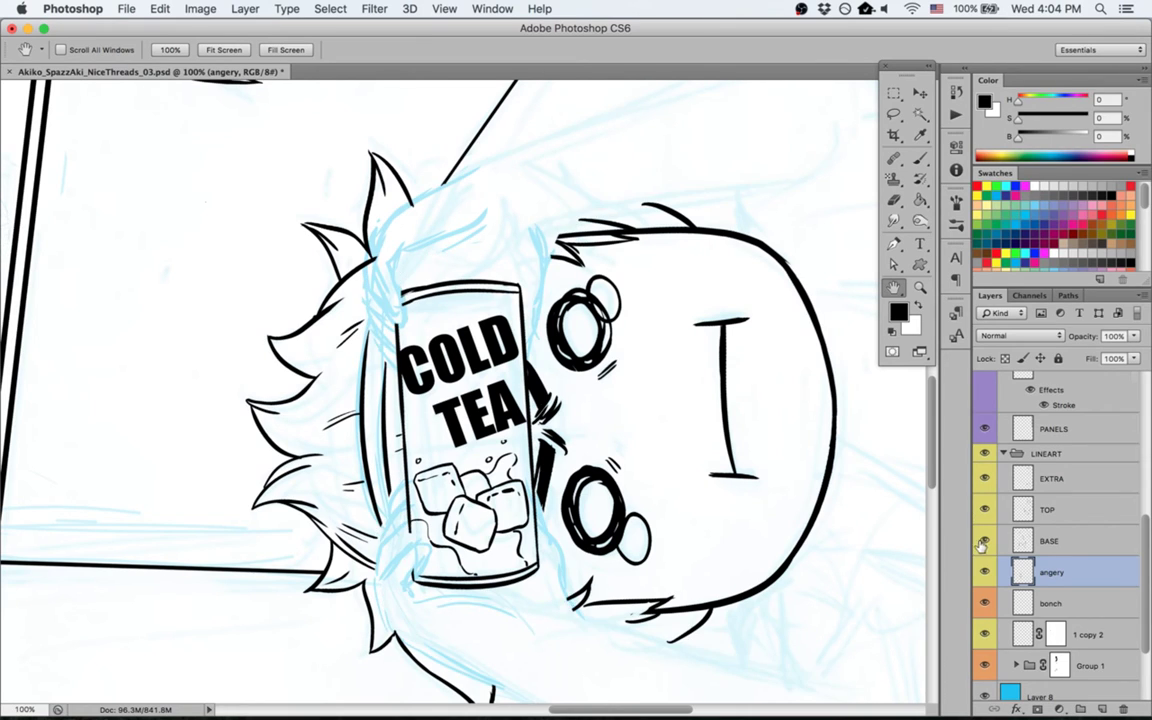
pyautogui.click(984, 541)
pyautogui.click(1048, 541)
pyautogui.press('b')
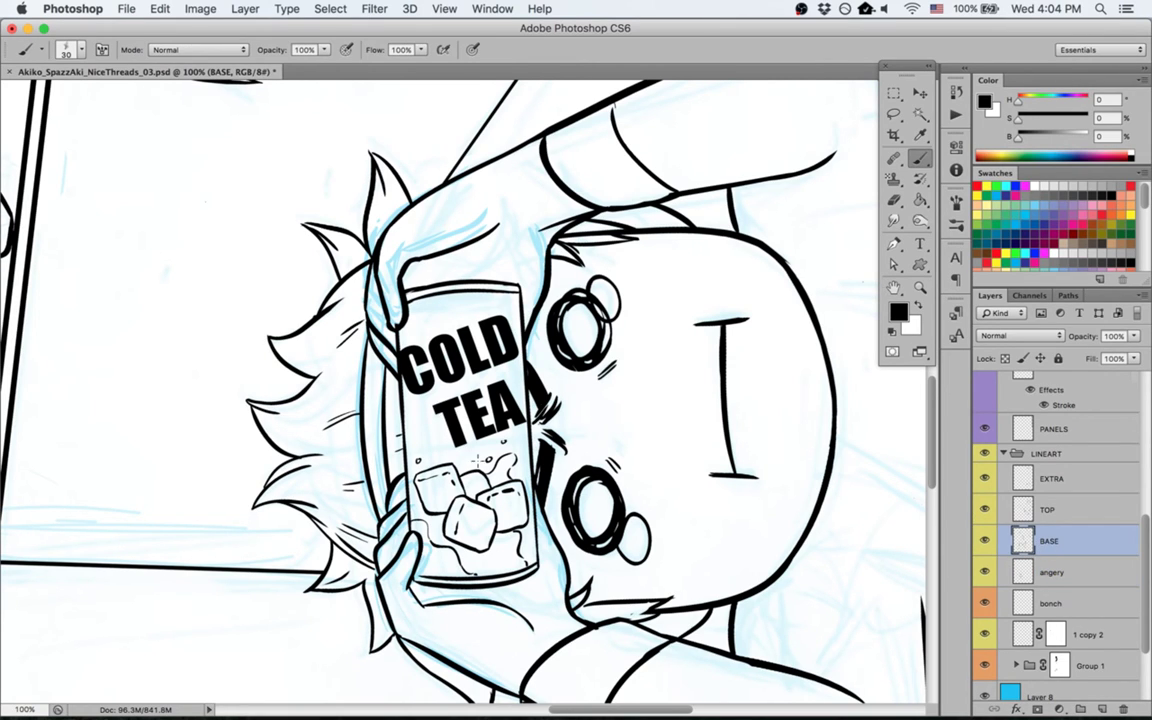
# Step: On the bonch layer, draw extra liquid and splash lines around the ice cubes and near the glass rim, and save the document
pyautogui.click(1082, 602)
pyautogui.click(984, 603)
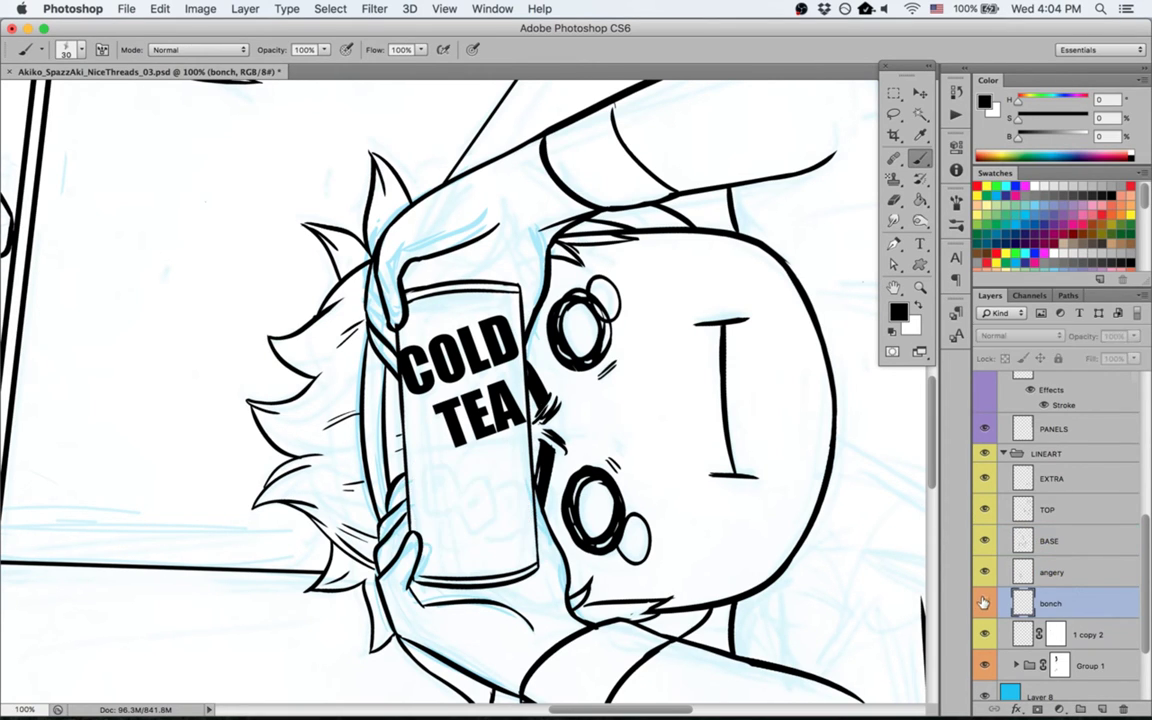
pyautogui.click(984, 603)
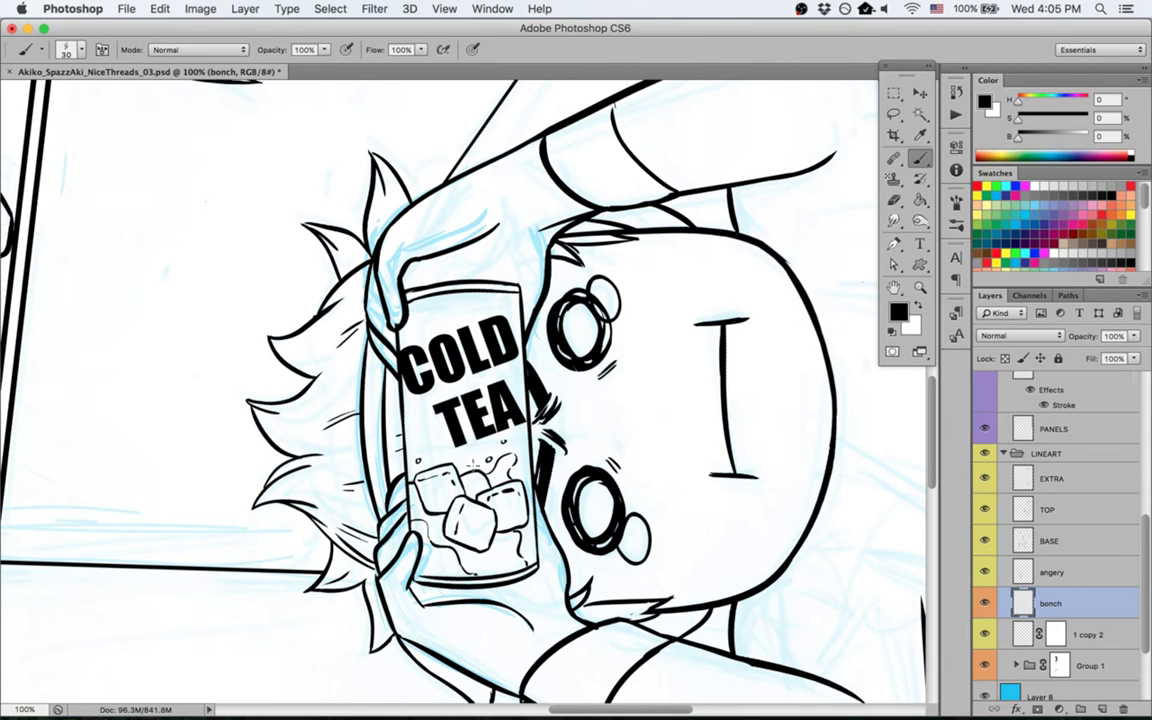
pyautogui.moveTo(473, 465)
pyautogui.mouseDown()
pyautogui.moveTo(409, 431)
pyautogui.moveTo(440, 474)
pyautogui.mouseUp()
pyautogui.moveTo(429, 436); pyautogui.dragTo(449, 456)
pyautogui.moveTo(507, 414)
pyautogui.mouseDown()
pyautogui.moveTo(515, 446)
pyautogui.moveTo(489, 443)
pyautogui.mouseUp()
pyautogui.press('Escape')
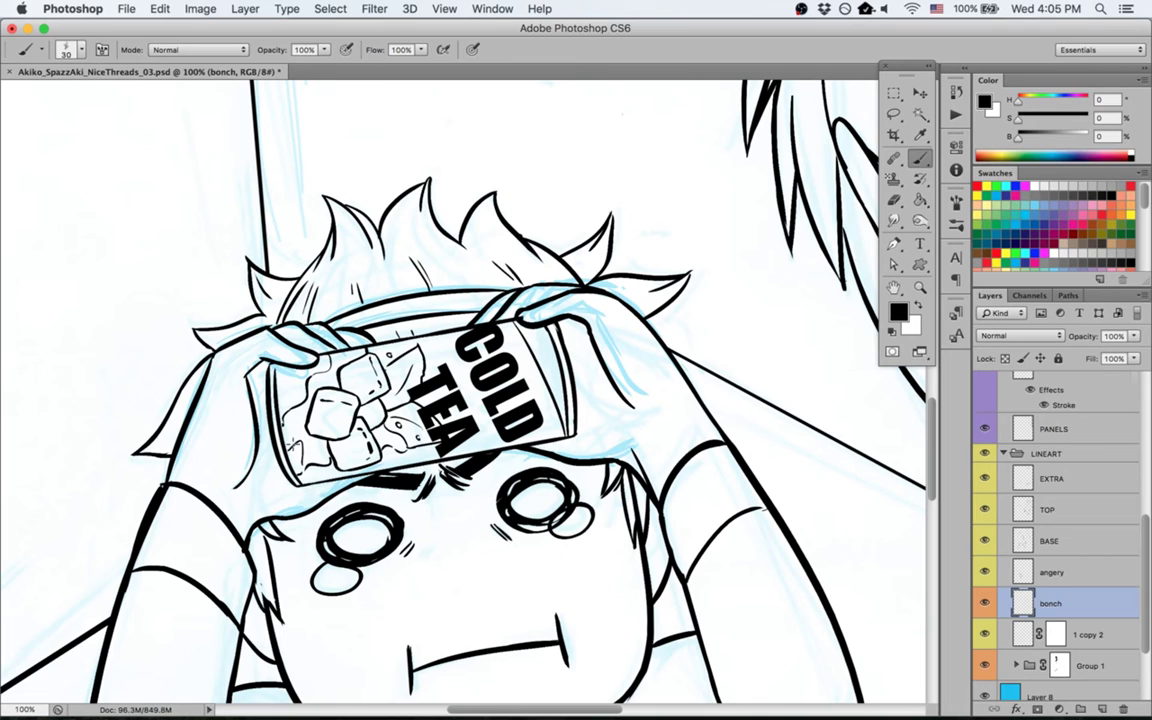
pyautogui.press('super+0')
pyautogui.press('super+s')
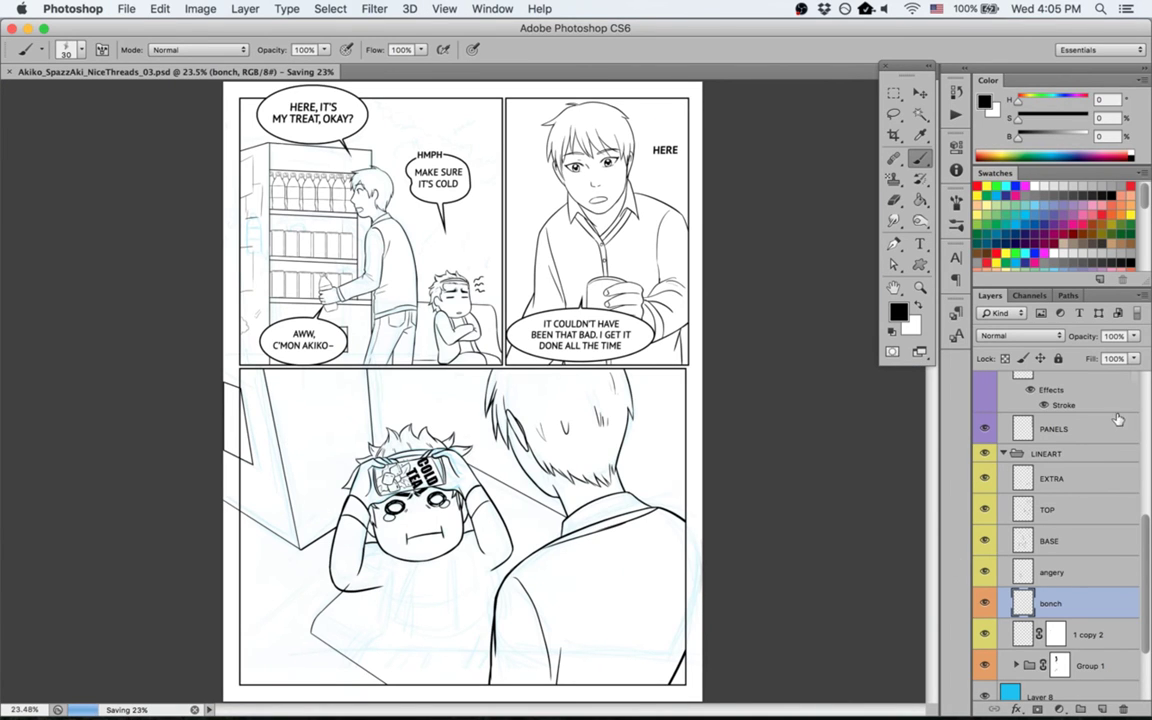
# Step: Add a 10 px white outside Stroke effect to the COLD TEA text layer
pyautogui.scroll(8, 1108, 459)
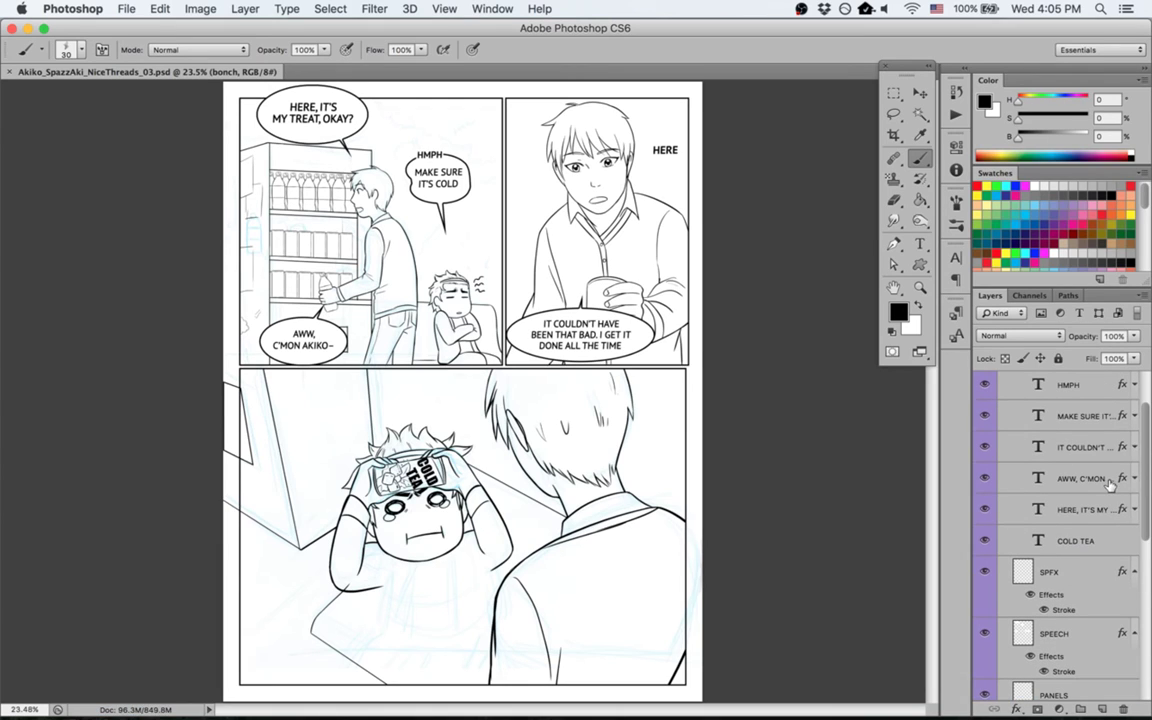
pyautogui.click(1080, 541)
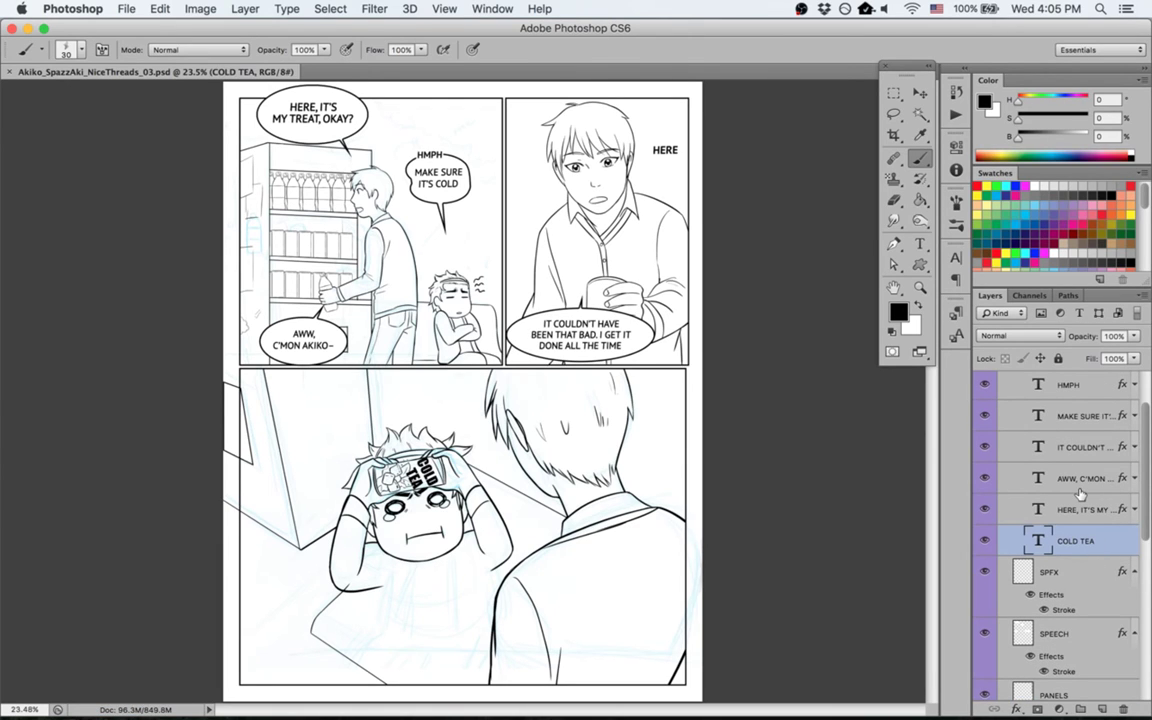
pyautogui.press('v')
pyautogui.press('b')
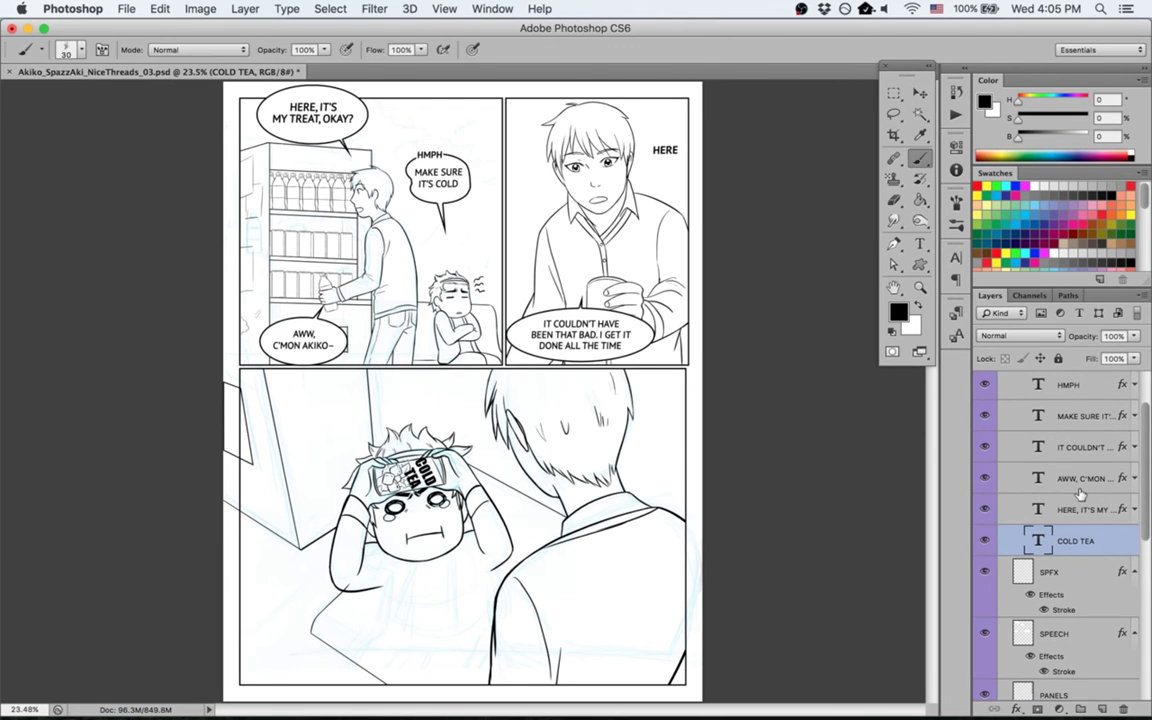
pyautogui.doubleClick(1117, 541)
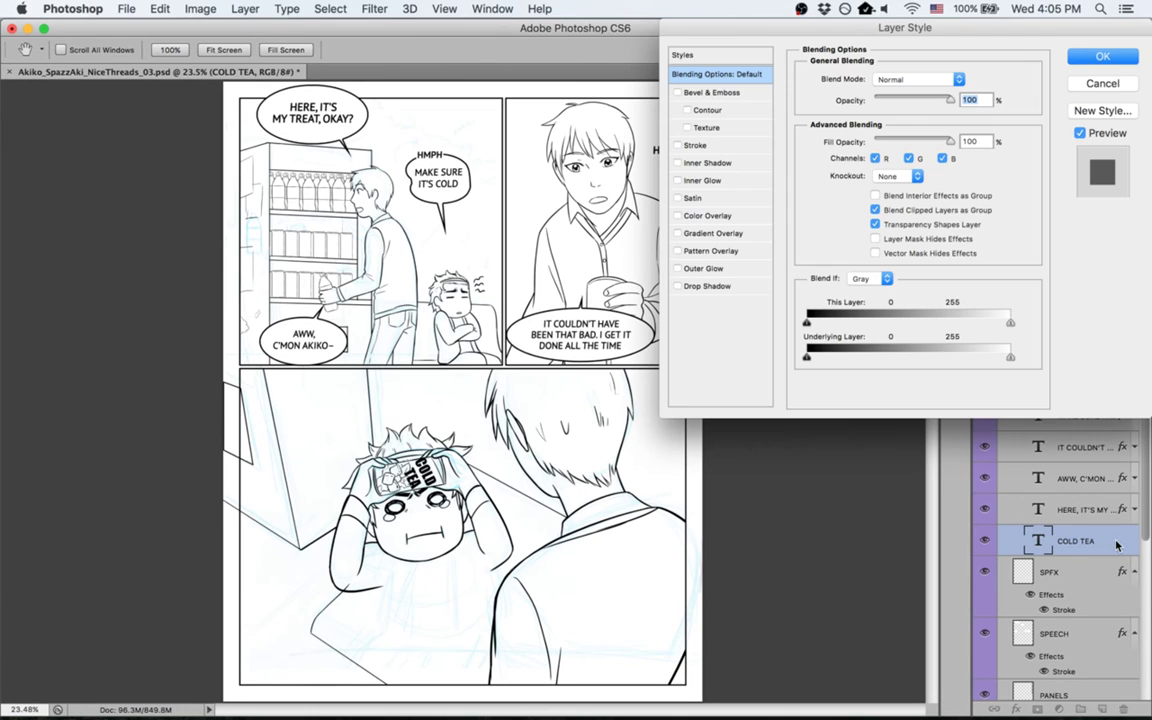
pyautogui.click(696, 146)
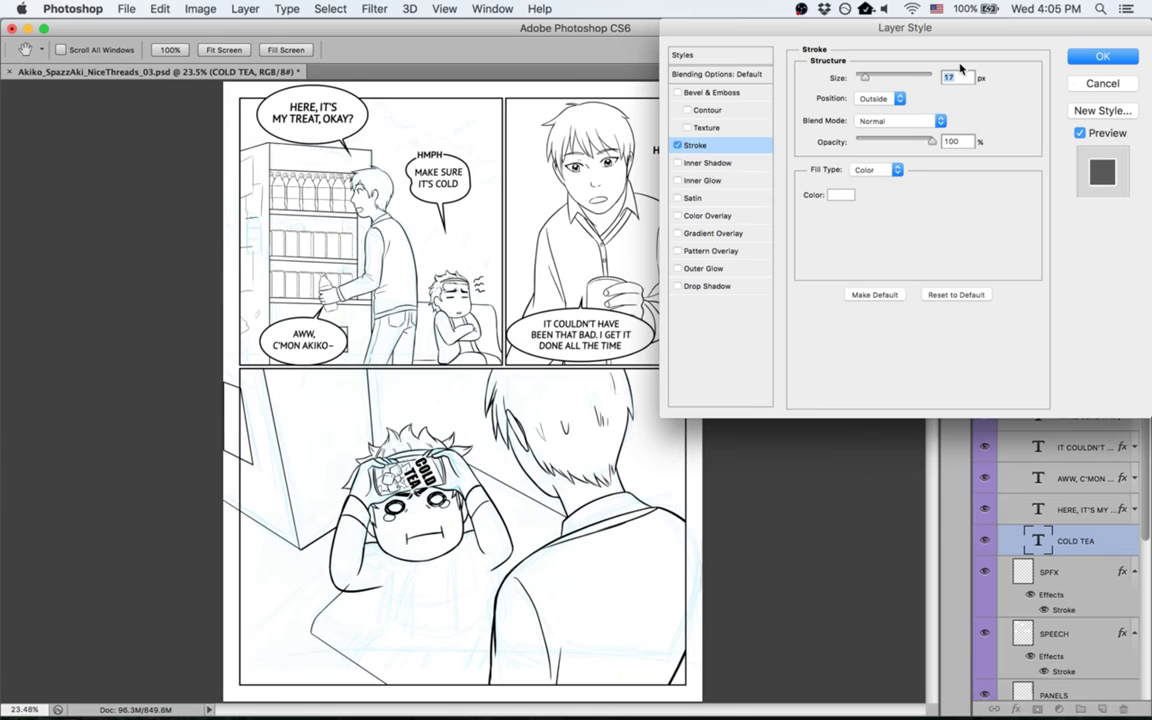
pyautogui.write('10')
pyautogui.press('Return')
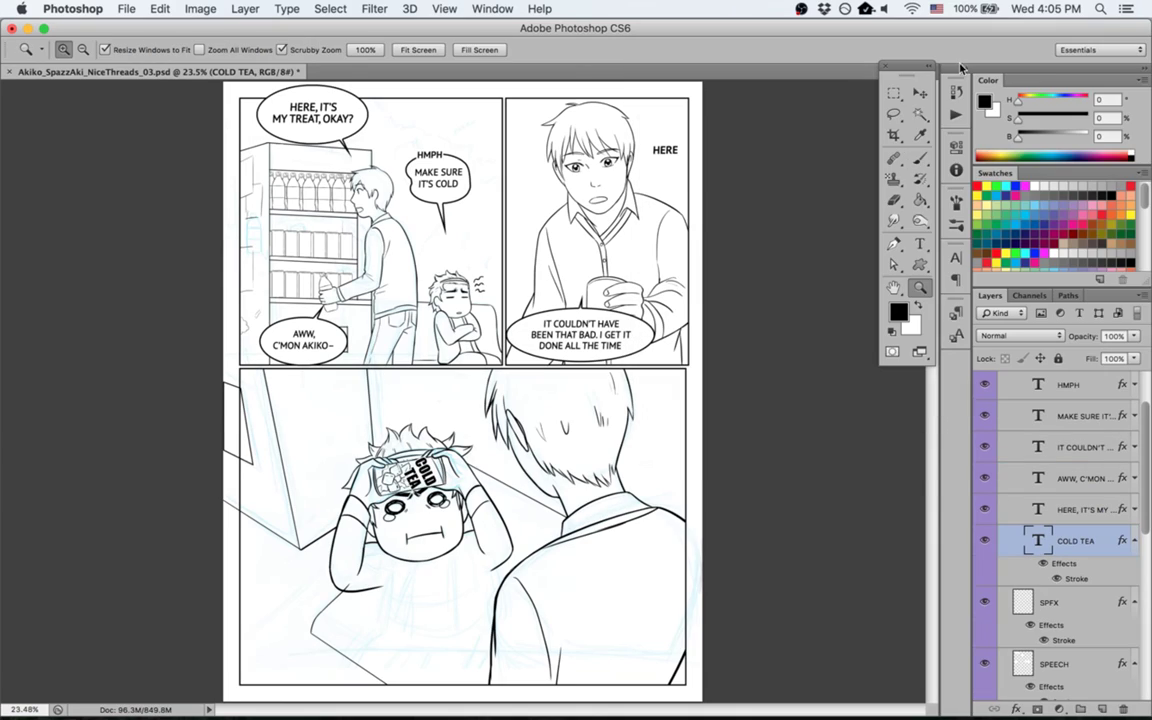
# Step: Duplicate the COLD TEA text layer, hide the original, and rasterize the copy's type
pyautogui.moveTo(380, 490)
pyautogui.mouseDown()
pyautogui.moveTo(575, 597)
pyautogui.moveTo(655, 430)
pyautogui.moveTo(672, 330)
pyautogui.mouseUp()
pyautogui.press('r')
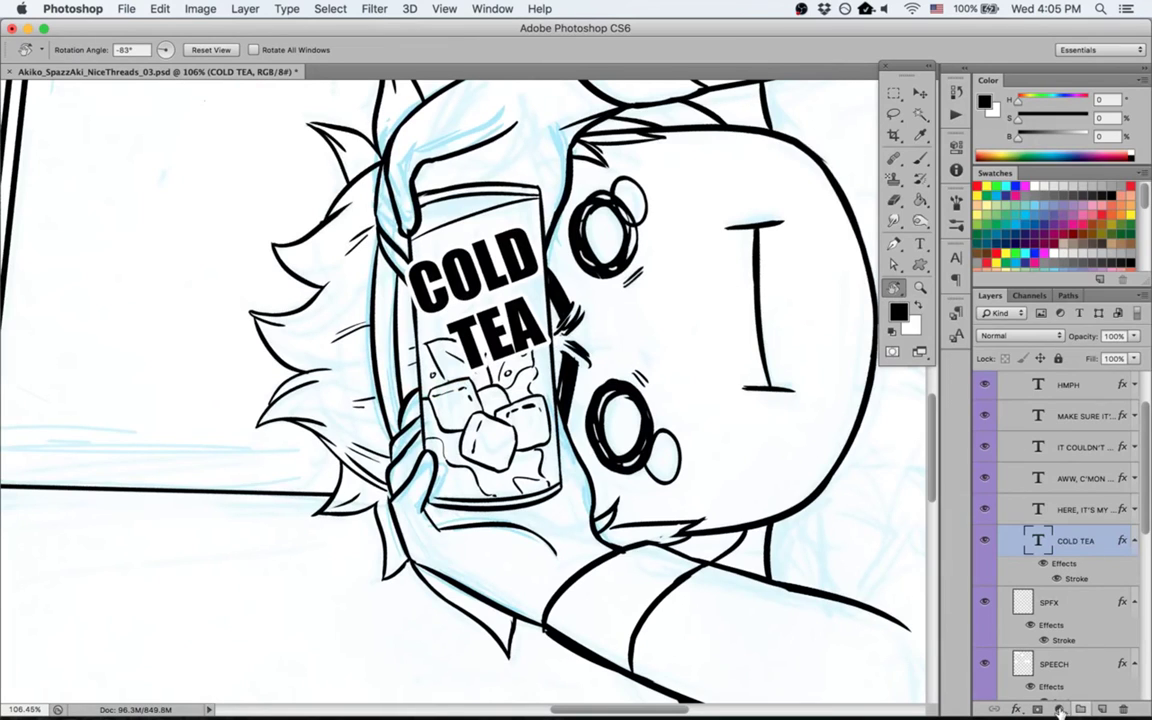
pyautogui.rightClick(1089, 541)
pyautogui.click(1100, 538)
pyautogui.press('super+j')
pyautogui.click(985, 602)
pyautogui.rightClick(1083, 541)
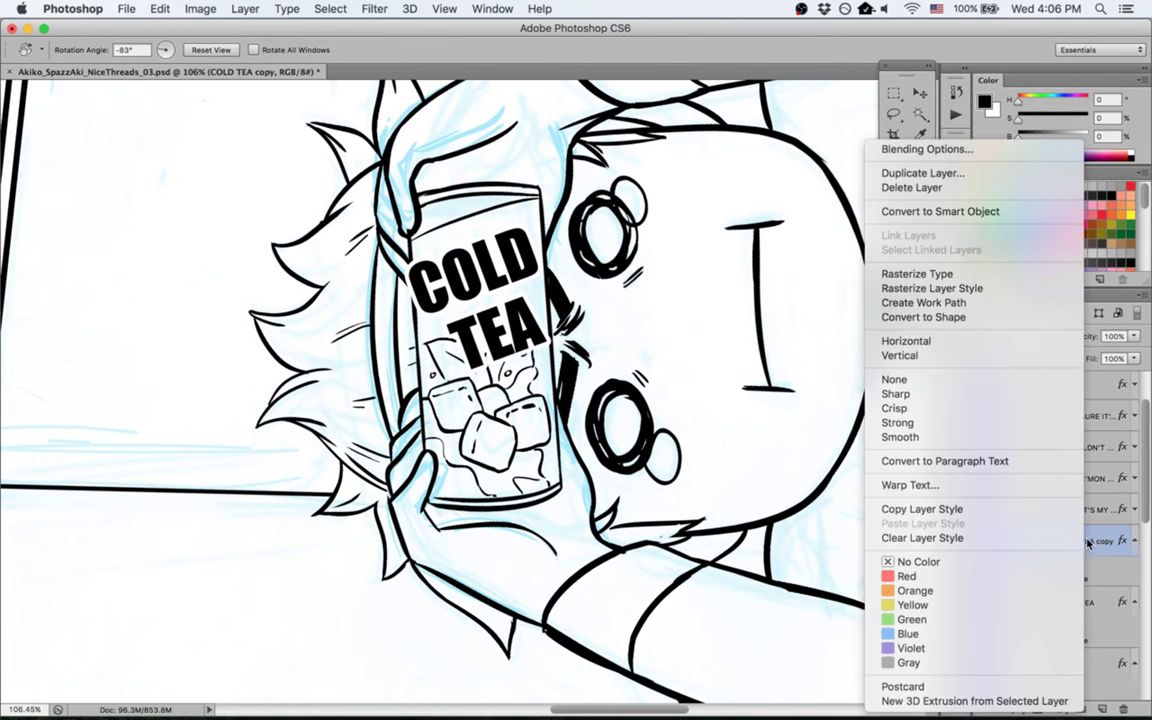
pyautogui.click(945, 273)
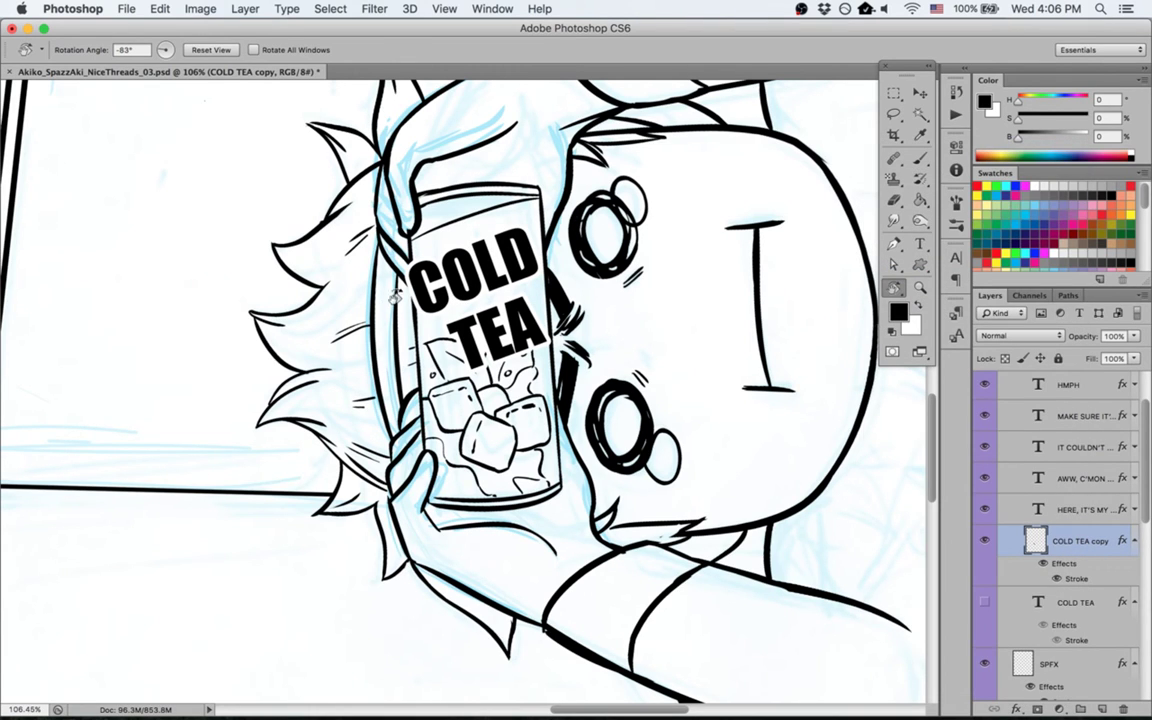
# Step: Try erasing the lettering's outline beside the letter C on the COLD TEA copy and undo it
pyautogui.press('e')
pyautogui.moveTo(404, 303)
pyautogui.mouseDown()
pyautogui.moveTo(412, 318)
pyautogui.moveTo(413, 260)
pyautogui.moveTo(414, 318)
pyautogui.mouseUp()
pyautogui.press('super+alt+z')
pyautogui.press('super+alt+z')
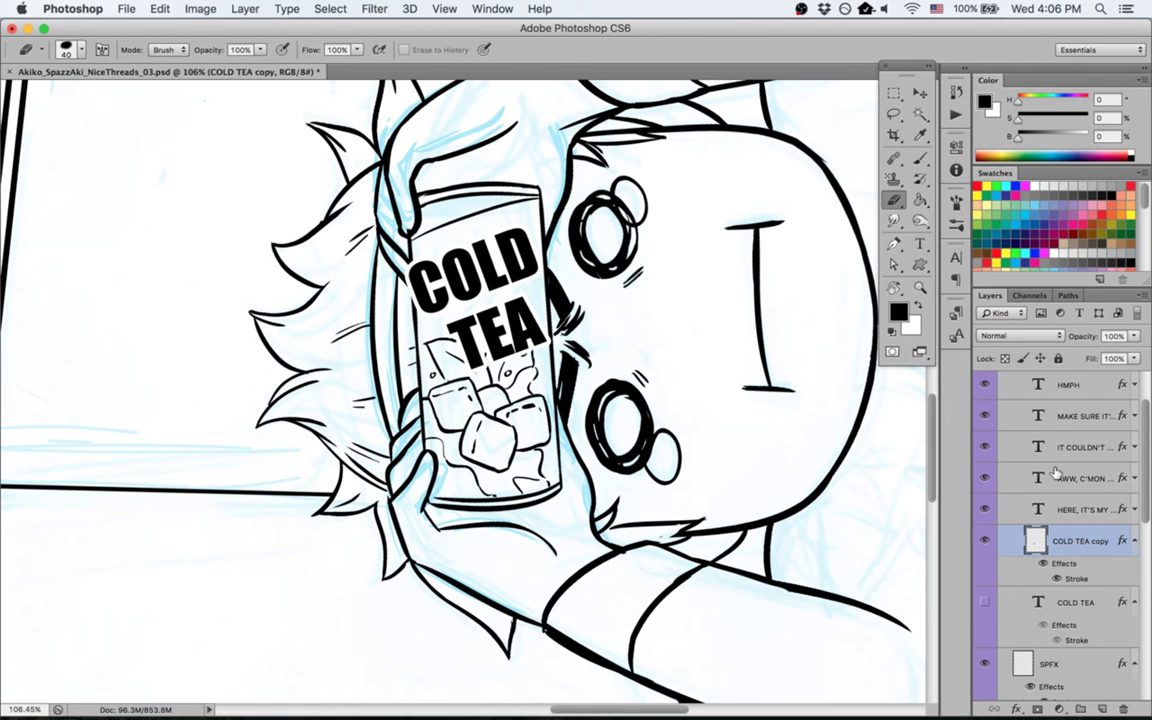
# Step: Rasterize the COLD TEA copy's layer style and erase the white outline covering the glass's edge beside the letter C
pyautogui.rightClick(1089, 541)
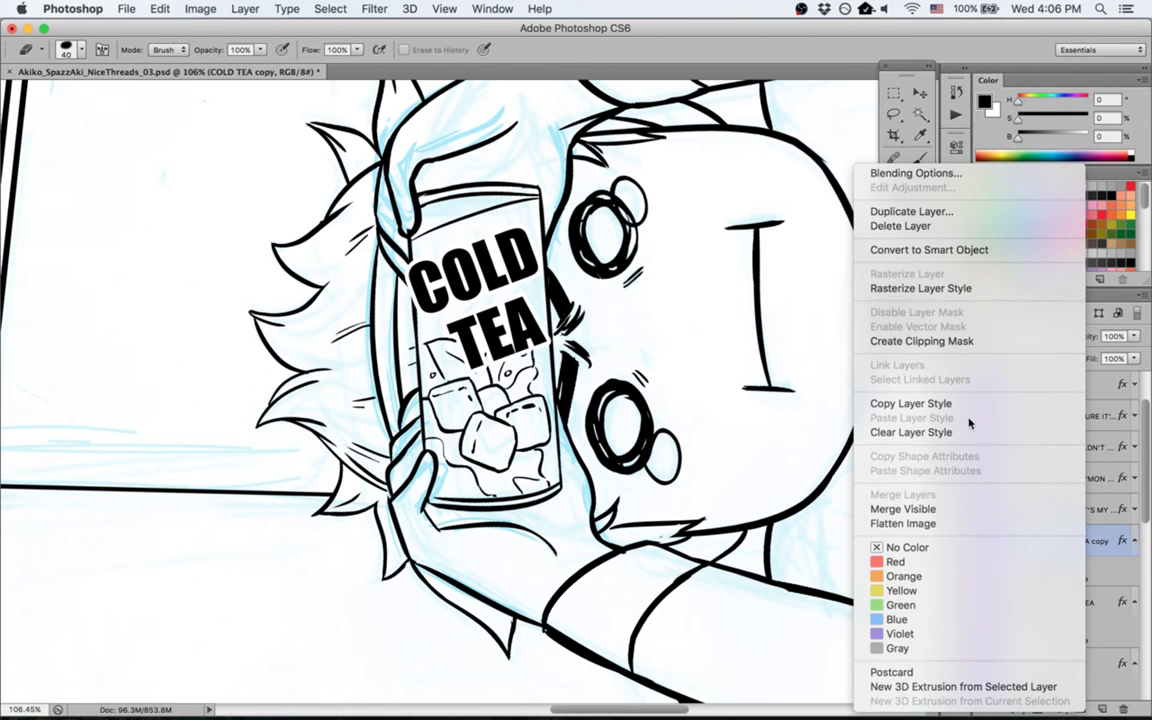
pyautogui.click(940, 288)
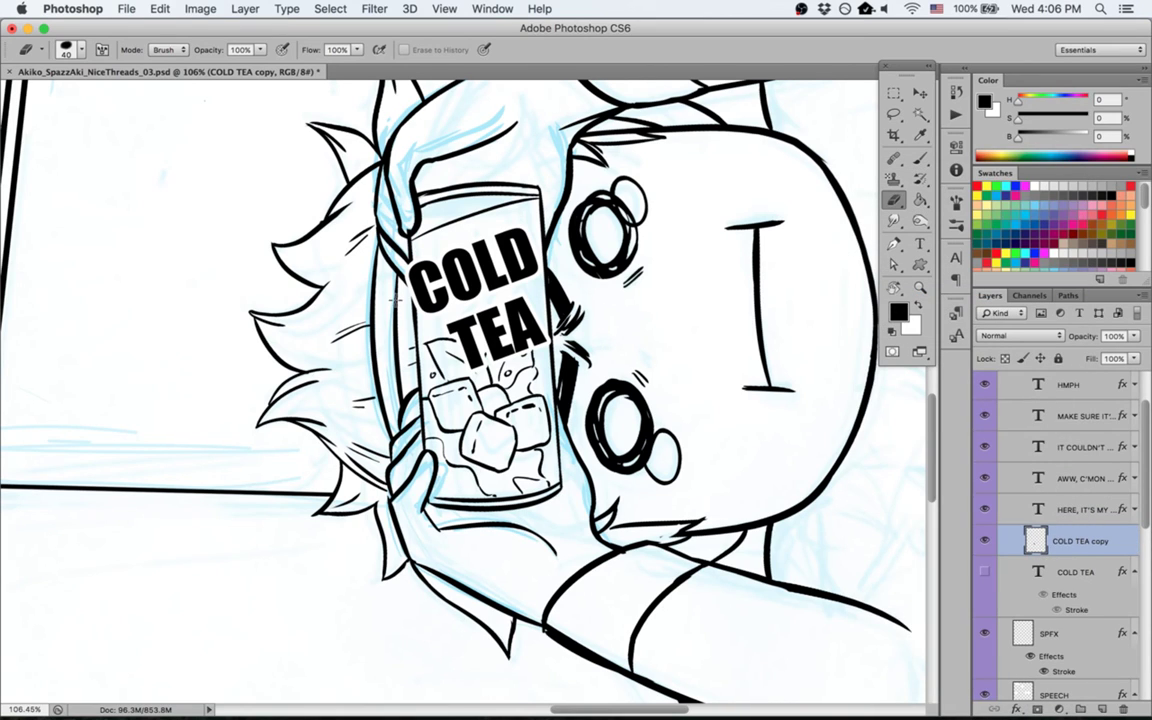
pyautogui.moveTo(402, 258)
pyautogui.mouseDown()
pyautogui.moveTo(411, 300)
pyautogui.moveTo(413, 265)
pyautogui.moveTo(414, 320)
pyautogui.mouseUp()
pyautogui.press('b')
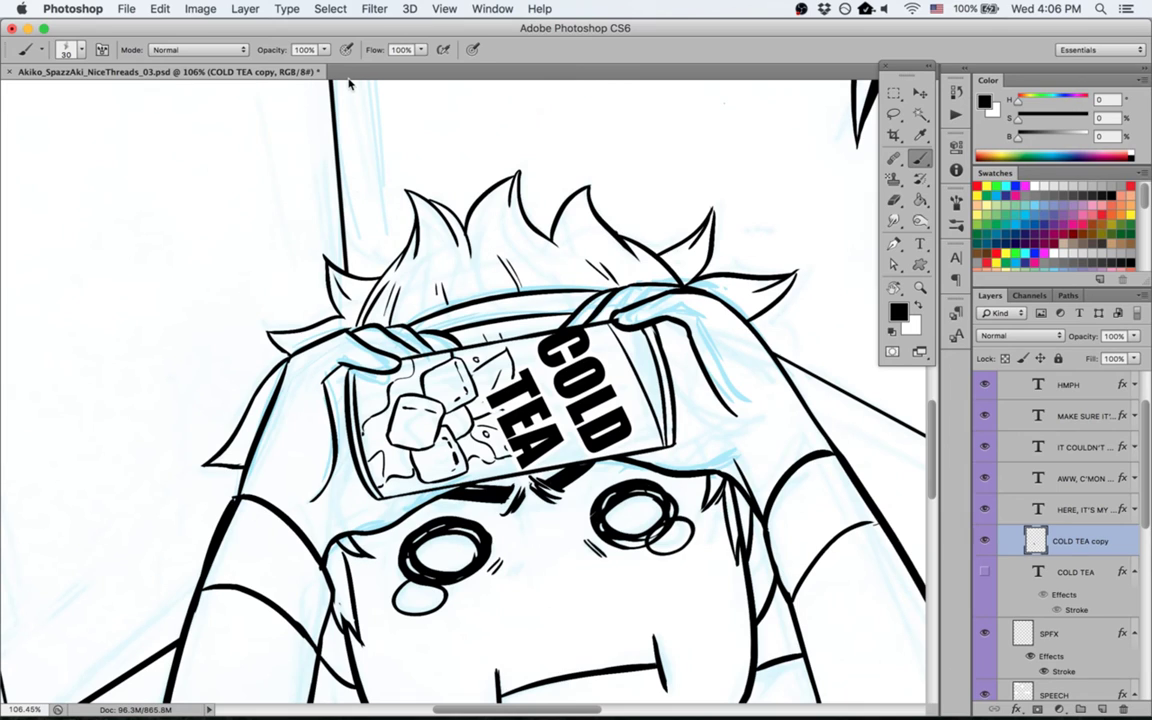
# Step: Fit the whole comic page in view and save the document
pyautogui.press('super+0')
pyautogui.press('super+s')
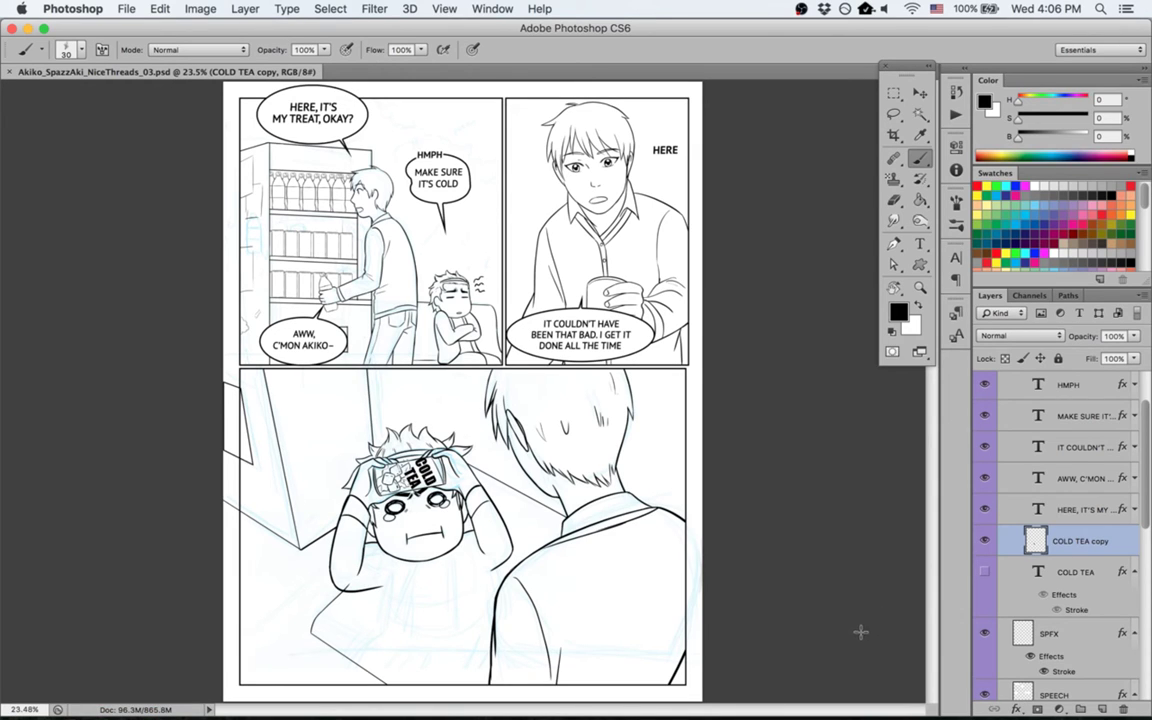
# Step: Try drawing a small hair tuft between the face and the raised arm on the angery layer and undo it
pyautogui.scroll(-5, 1106, 614)
pyautogui.scroll(-8, 1100, 560)
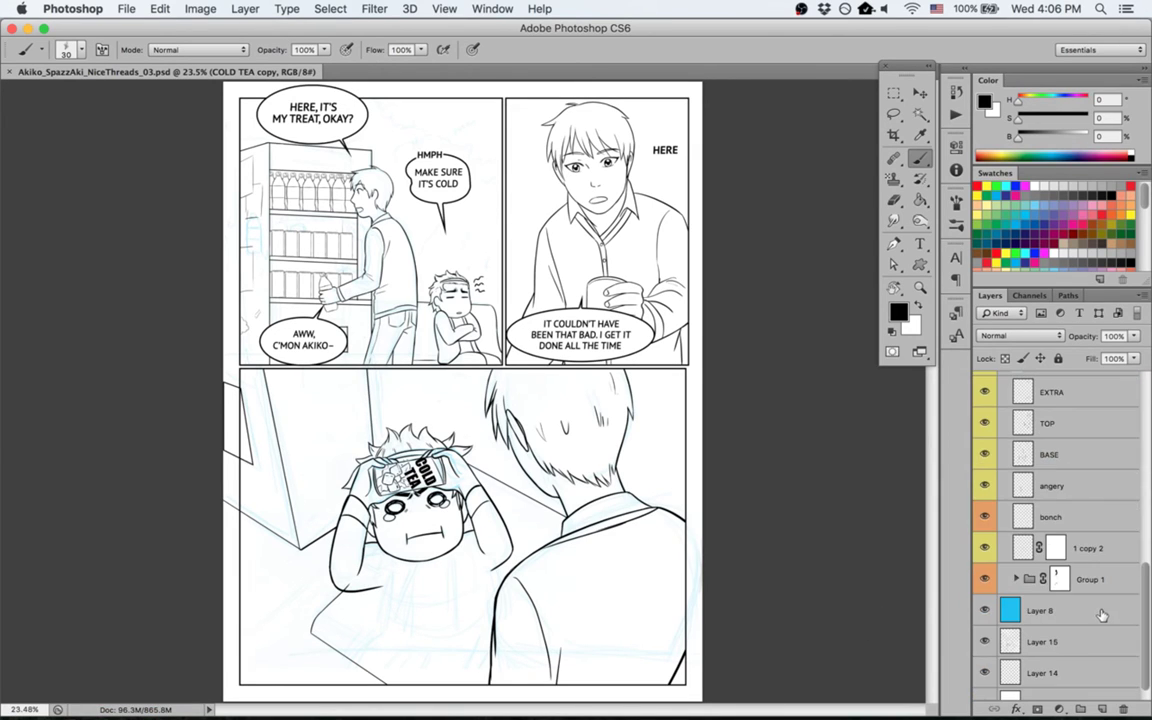
pyautogui.click(1055, 486)
pyautogui.press('z')
pyautogui.moveTo(421, 525); pyautogui.dragTo(505, 580)
pyautogui.press('space')
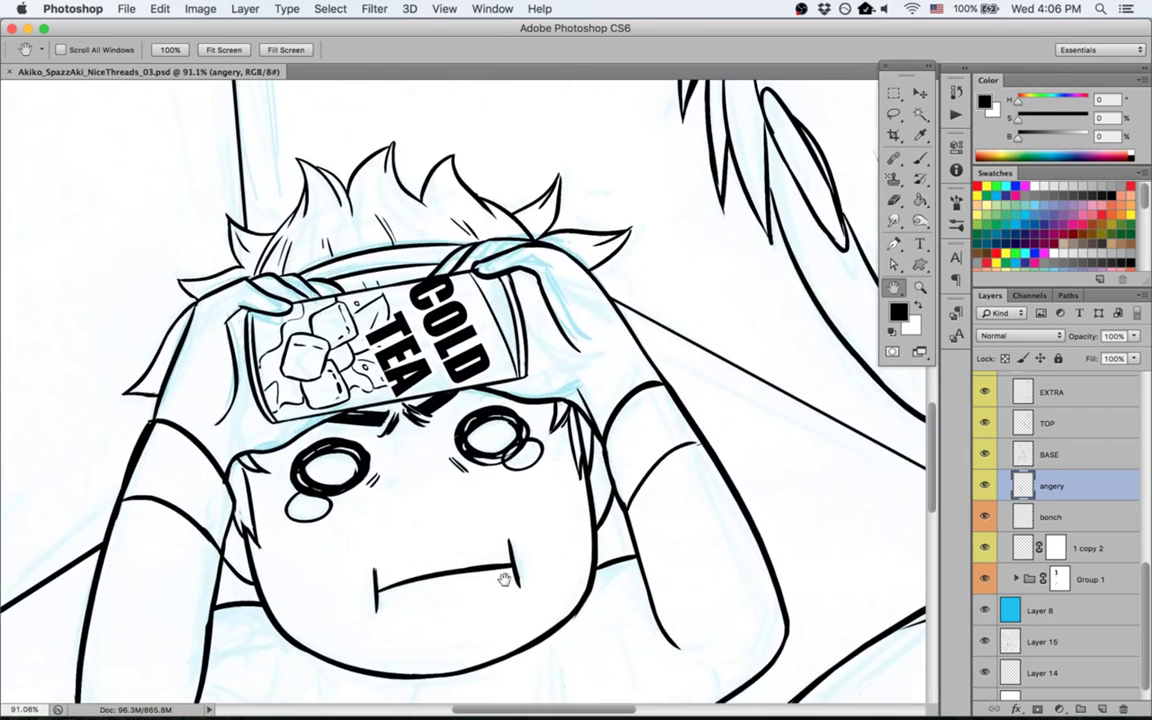
pyautogui.moveTo(514, 507)
pyautogui.mouseDown()
pyautogui.moveTo(679, 311)
pyautogui.moveTo(681, 320)
pyautogui.mouseUp()
pyautogui.moveTo(396, 377); pyautogui.dragTo(420, 366)
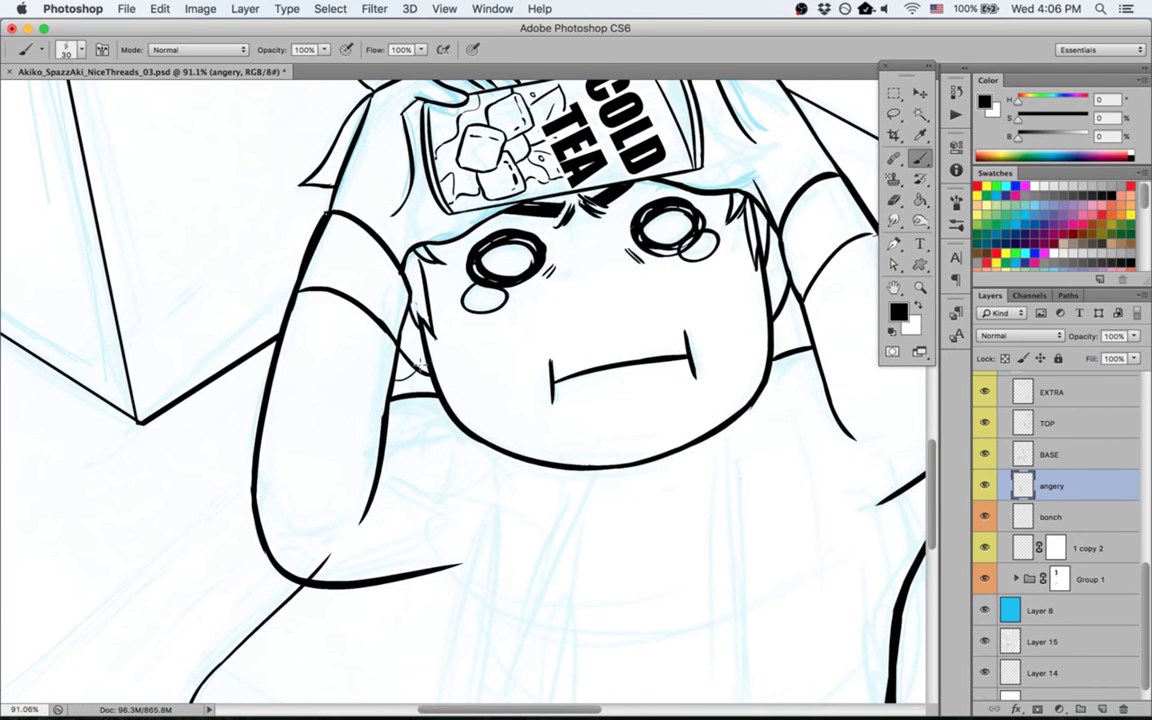
pyautogui.press('super+z')
pyautogui.press('super+z')
# Step: Ink small hair tufts between the face and both raised arms on the TOP layer with a size 40 brush
pyautogui.scroll(-5, 1101, 505)
pyautogui.scroll(1, 1100, 505)
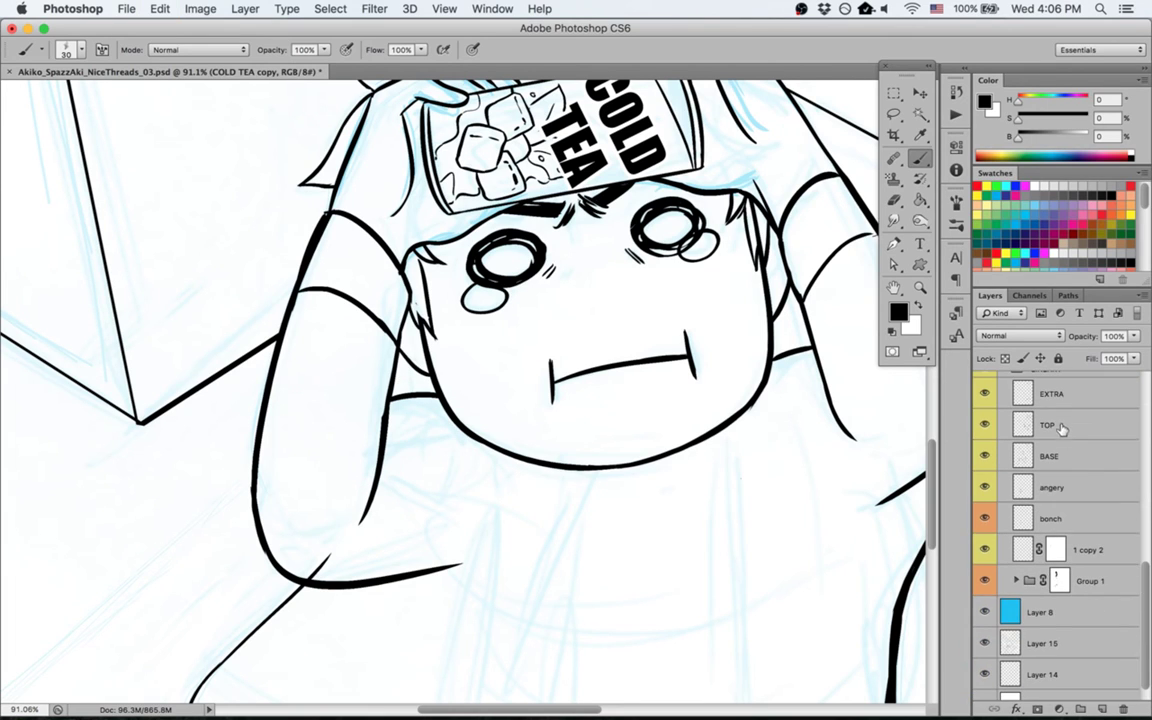
pyautogui.click(1045, 424)
pyautogui.press(']')
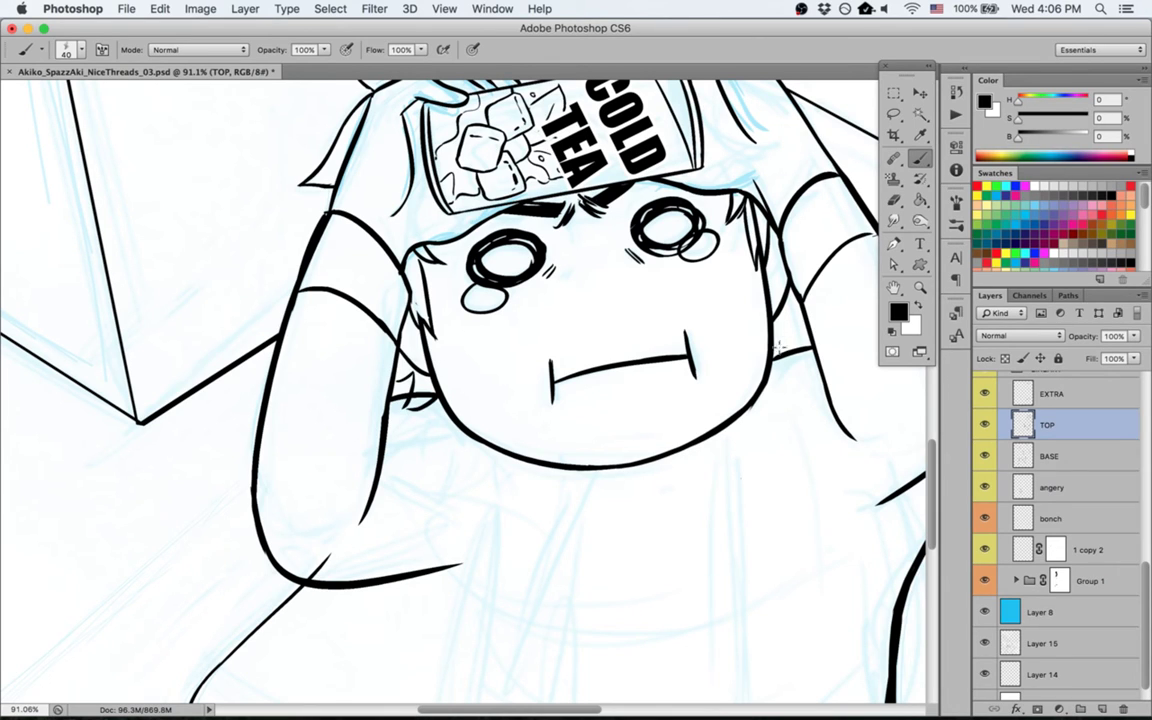
pyautogui.moveTo(772, 364)
pyautogui.mouseDown()
pyautogui.moveTo(804, 360)
pyautogui.moveTo(791, 365)
pyautogui.moveTo(805, 330)
pyautogui.mouseUp()
pyautogui.press('super+z')
pyautogui.press('e')
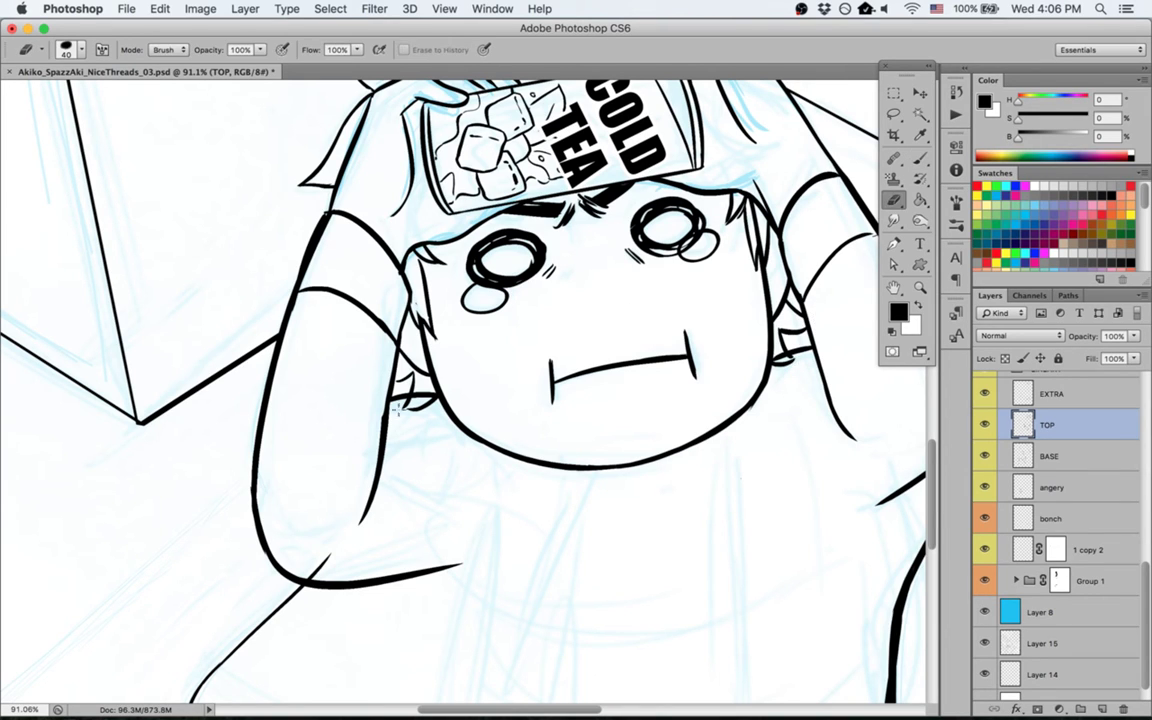
pyautogui.press('b')
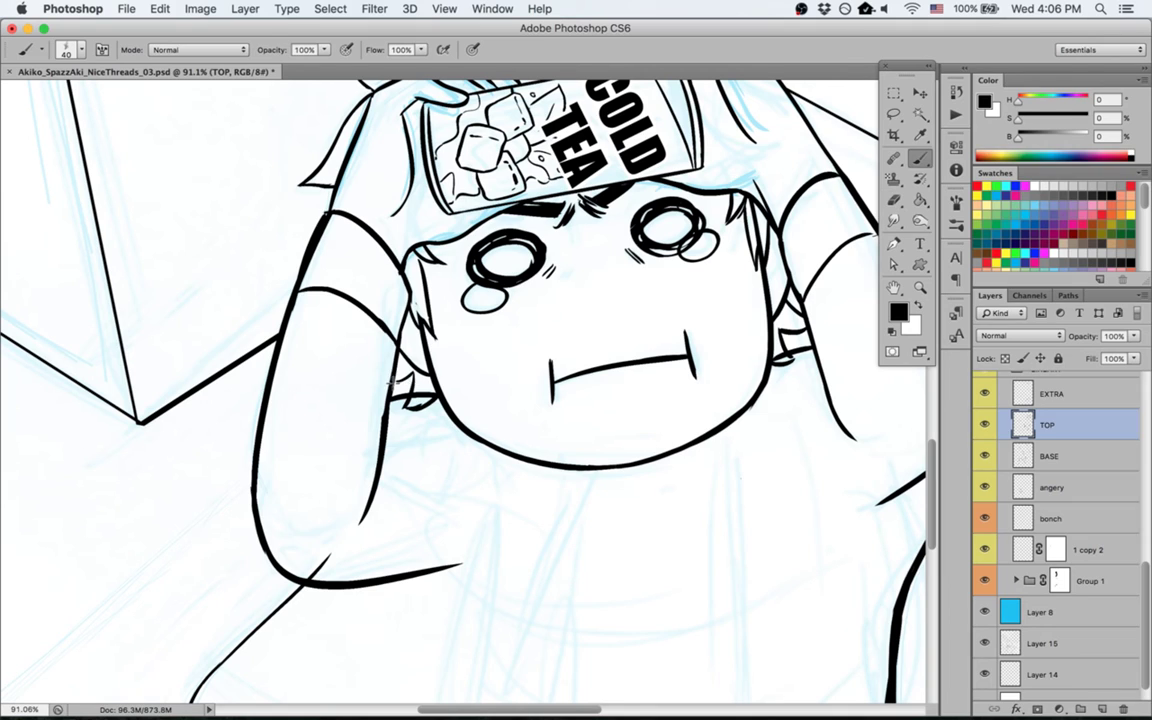
# Step: Erase the line running through the left hair tuft beside the jaw on the BASE layer
pyautogui.click(988, 457)
pyautogui.click(988, 457)
pyautogui.click(1005, 458)
pyautogui.press('e')
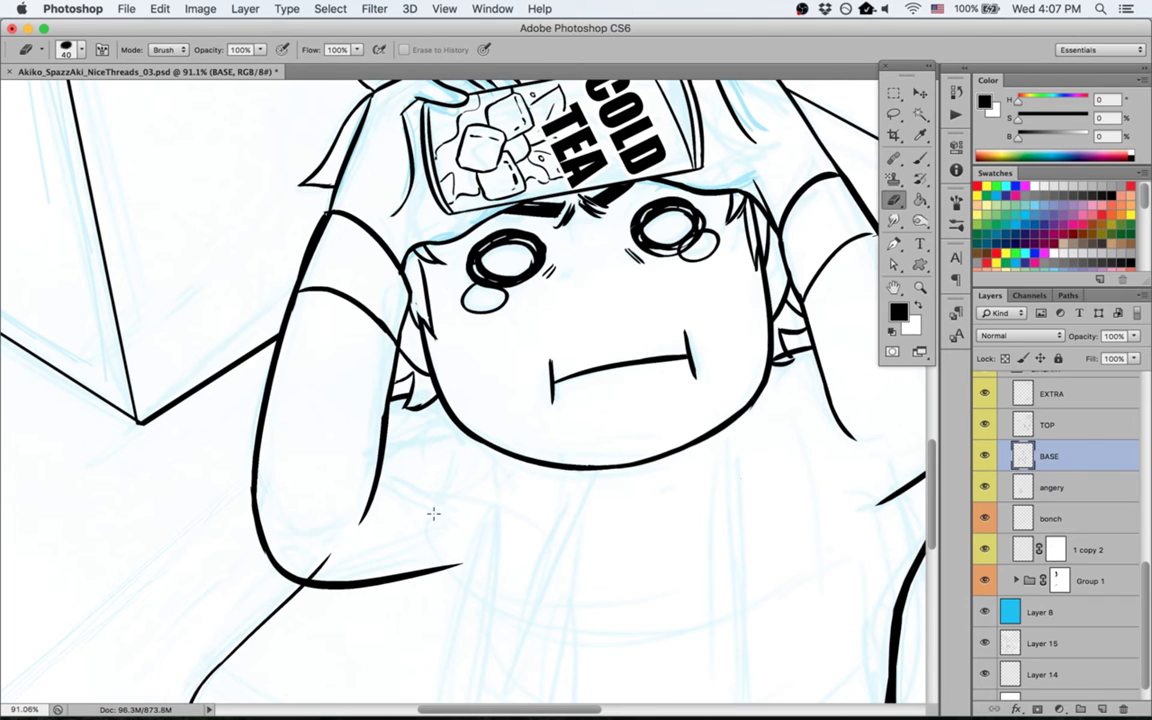
# Step: Erase the background line overlapping the left elbow on the bonch layer
pyautogui.press('space')
pyautogui.click(1088, 524)
pyautogui.moveTo(388, 357); pyautogui.dragTo(505, 171)
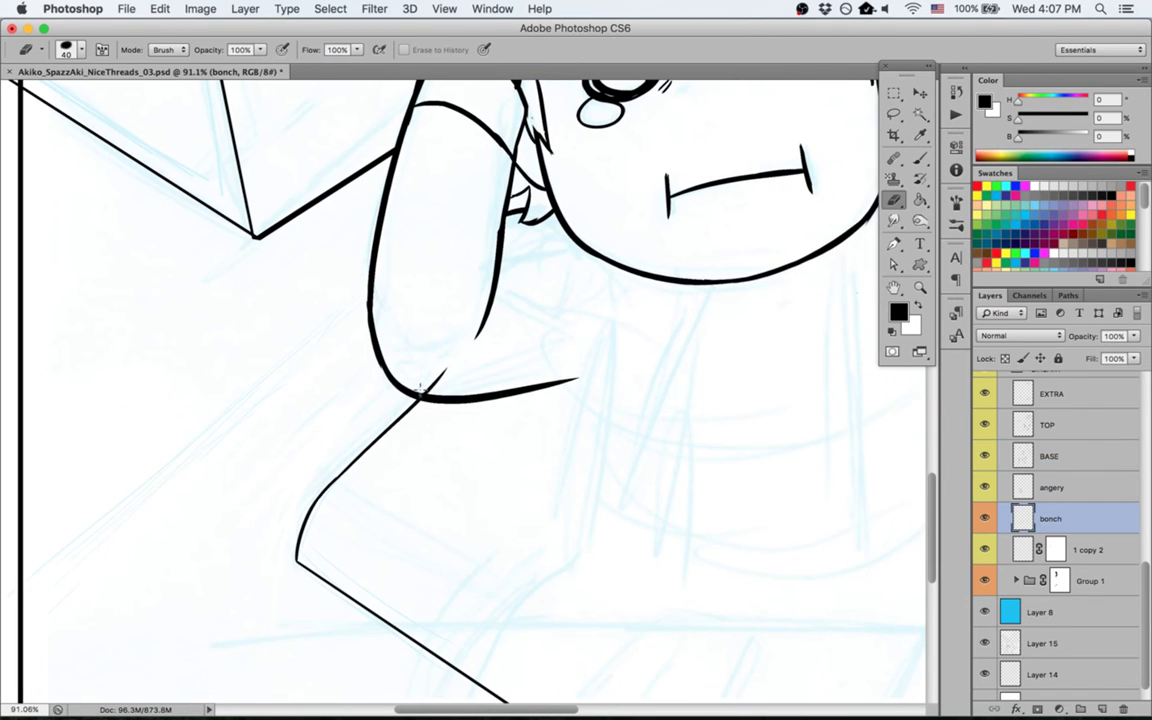
pyautogui.press('r')
pyautogui.moveTo(458, 442); pyautogui.dragTo(537, 524)
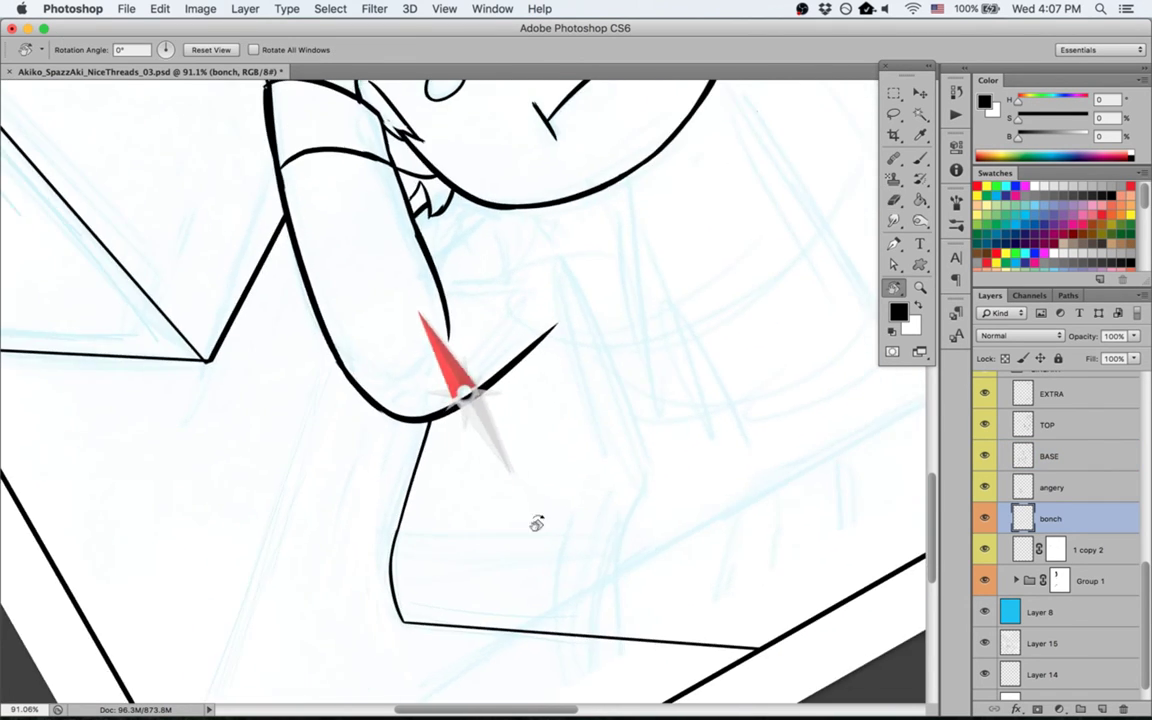
# Step: Clean up the overlapping line at the hair tuft on the right of the face on the BASE layer
pyautogui.press('space')
pyautogui.moveTo(540, 406); pyautogui.dragTo(324, 398)
pyautogui.moveTo(625, 333); pyautogui.dragTo(699, 599)
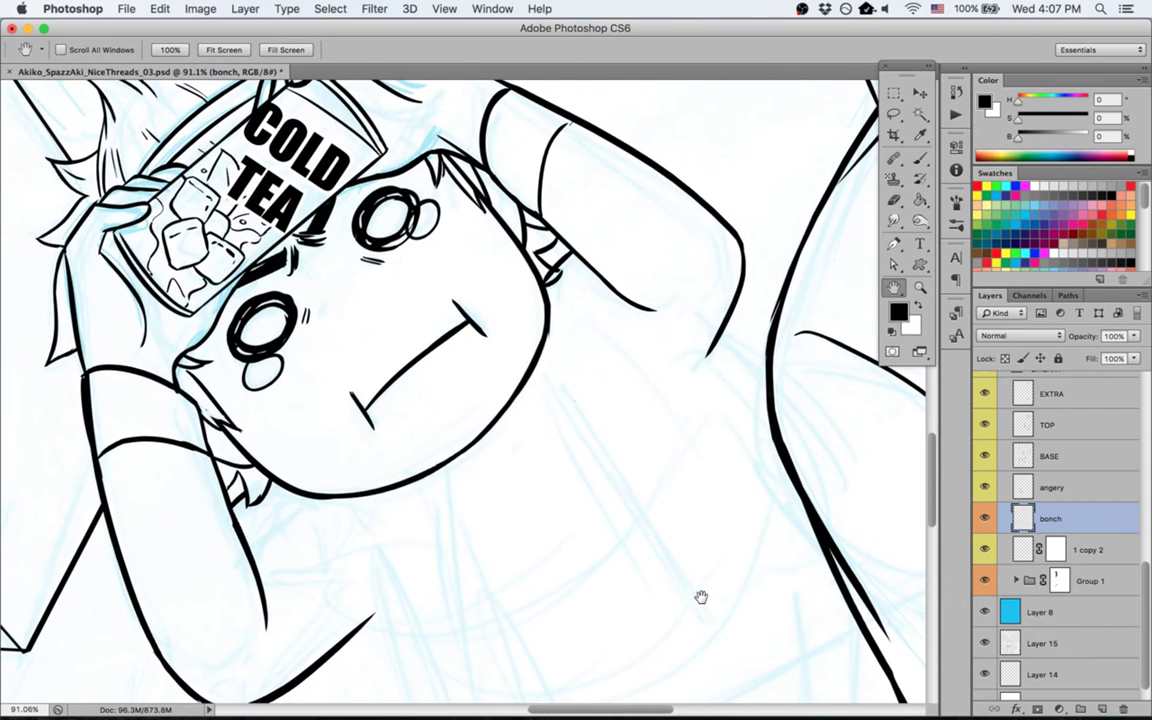
pyautogui.click(1070, 490)
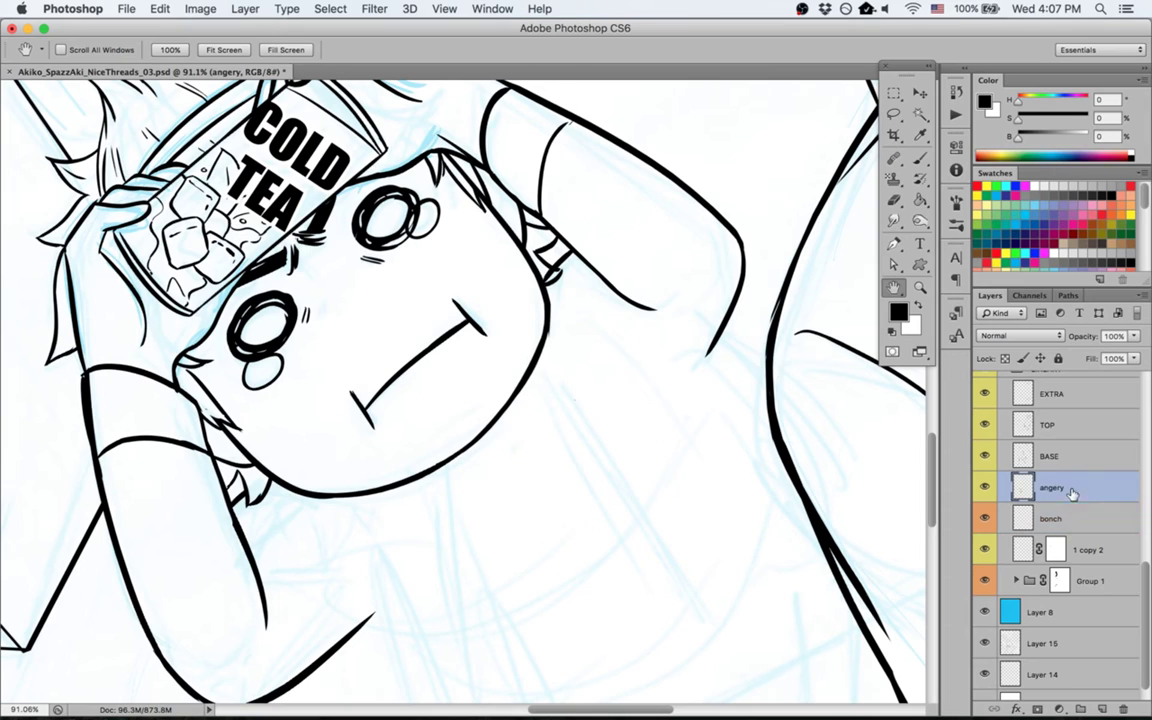
pyautogui.press('e')
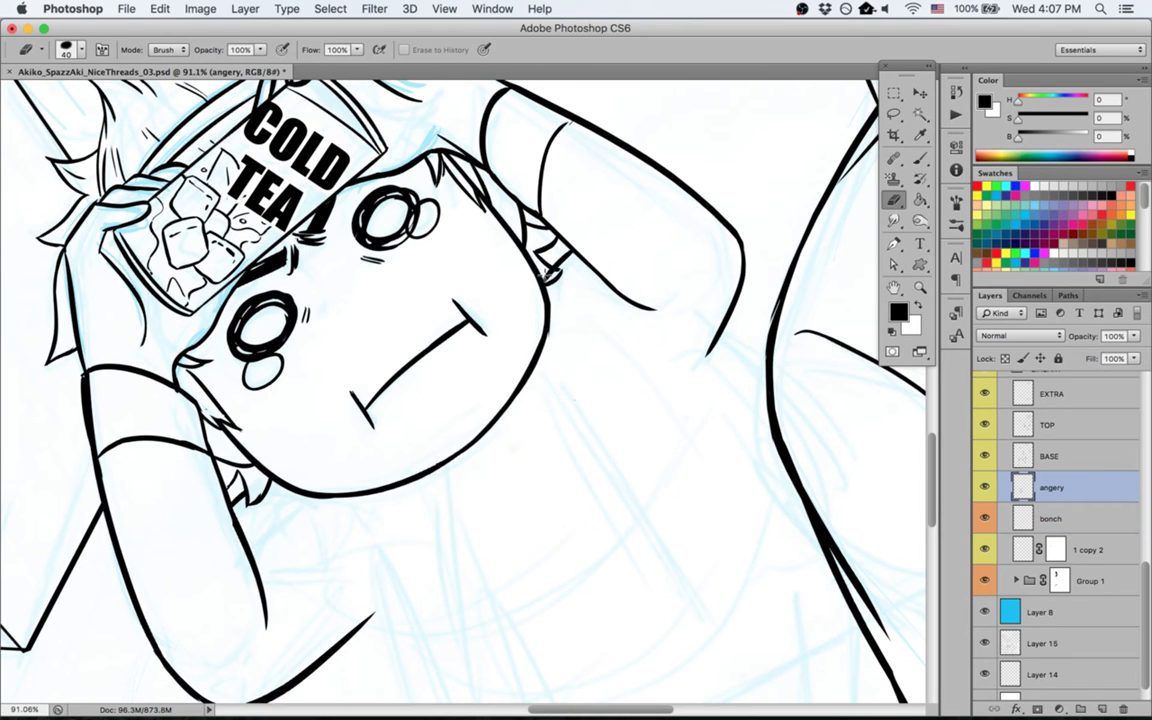
pyautogui.click(1074, 432)
pyautogui.moveTo(546, 284); pyautogui.dragTo(562, 281)
pyautogui.press('super+z')
pyautogui.click(1047, 455)
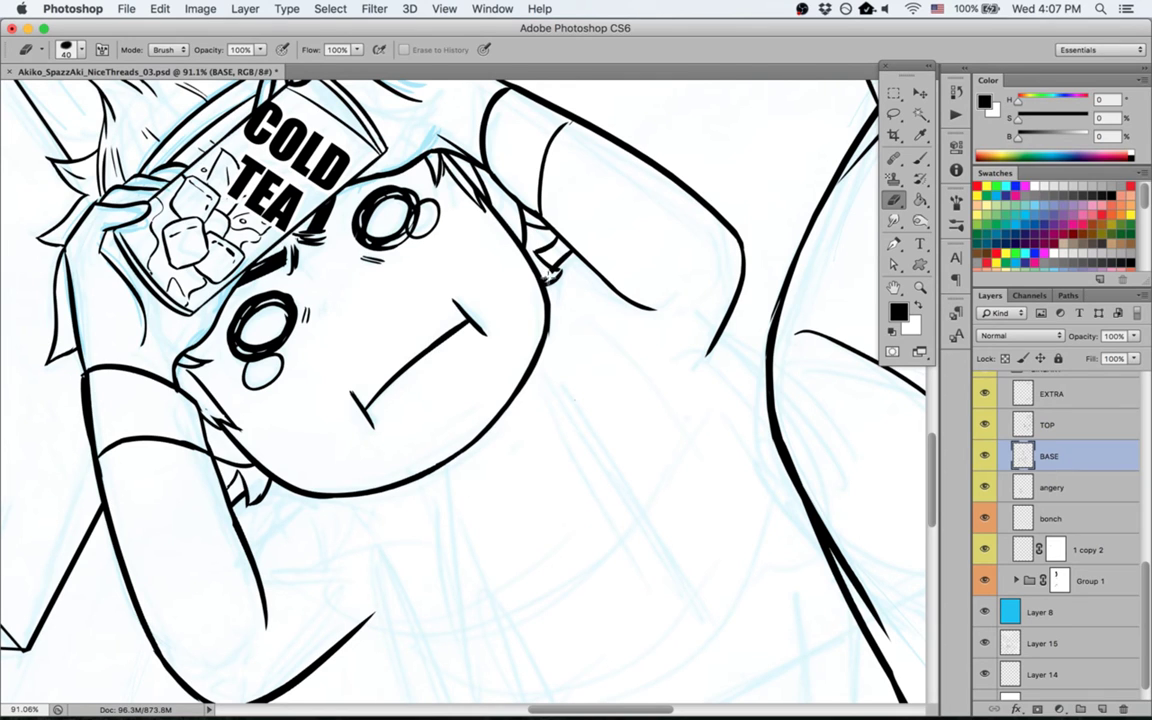
pyautogui.press('Escape')
# Step: Hide and reshow the angery and BASE layers in turn to check which lines each one holds
pyautogui.press('space')
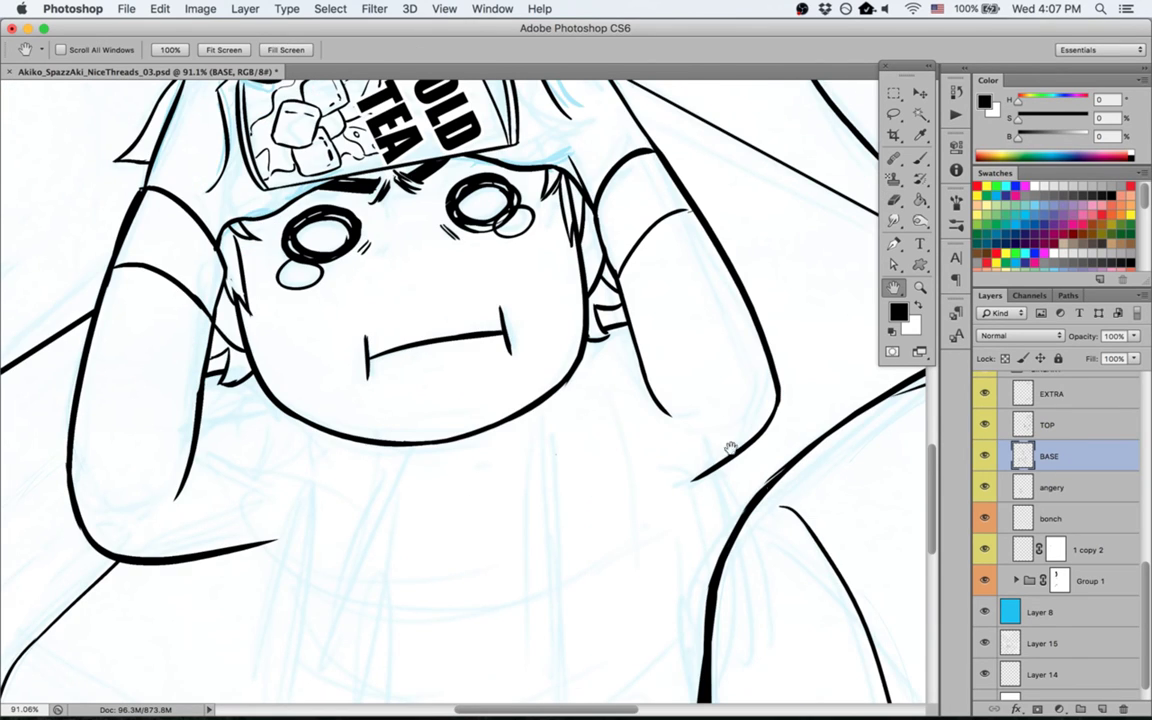
pyautogui.moveTo(731, 447); pyautogui.dragTo(821, 377)
pyautogui.click(985, 487)
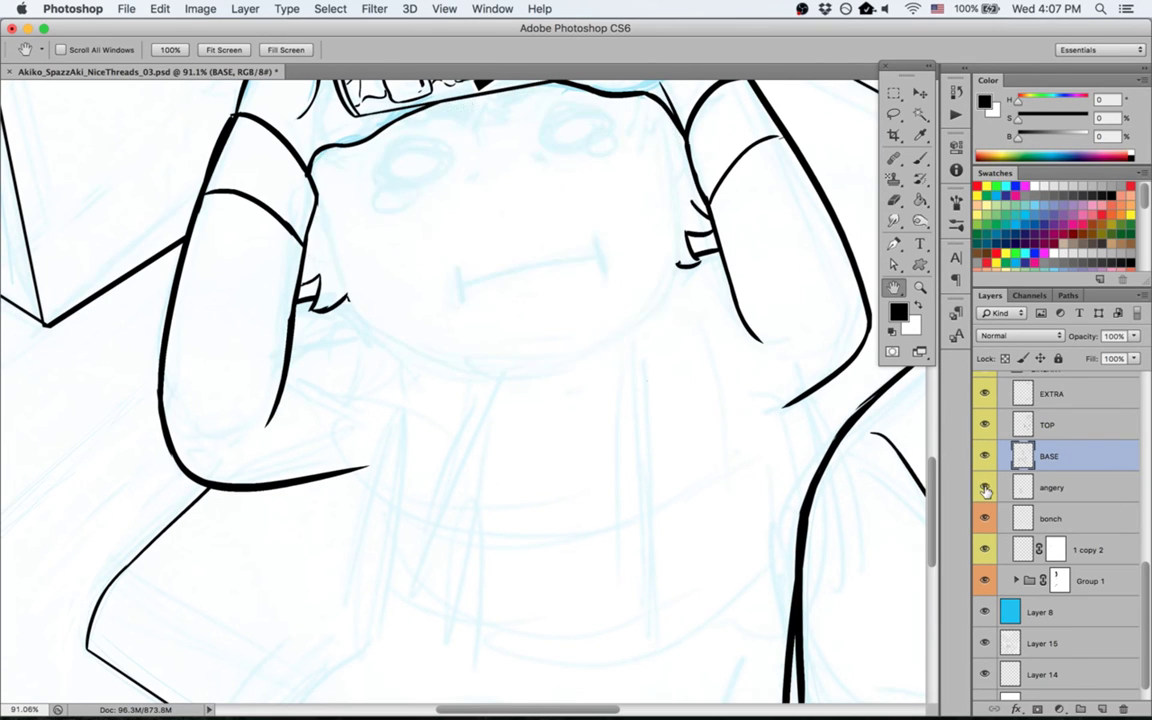
pyautogui.click(985, 487)
pyautogui.click(985, 455)
pyautogui.click(985, 455)
# Step: Ink the short body line below the right elbow and two vertical neck lines under the chin on the BASE layer
pyautogui.press('b')
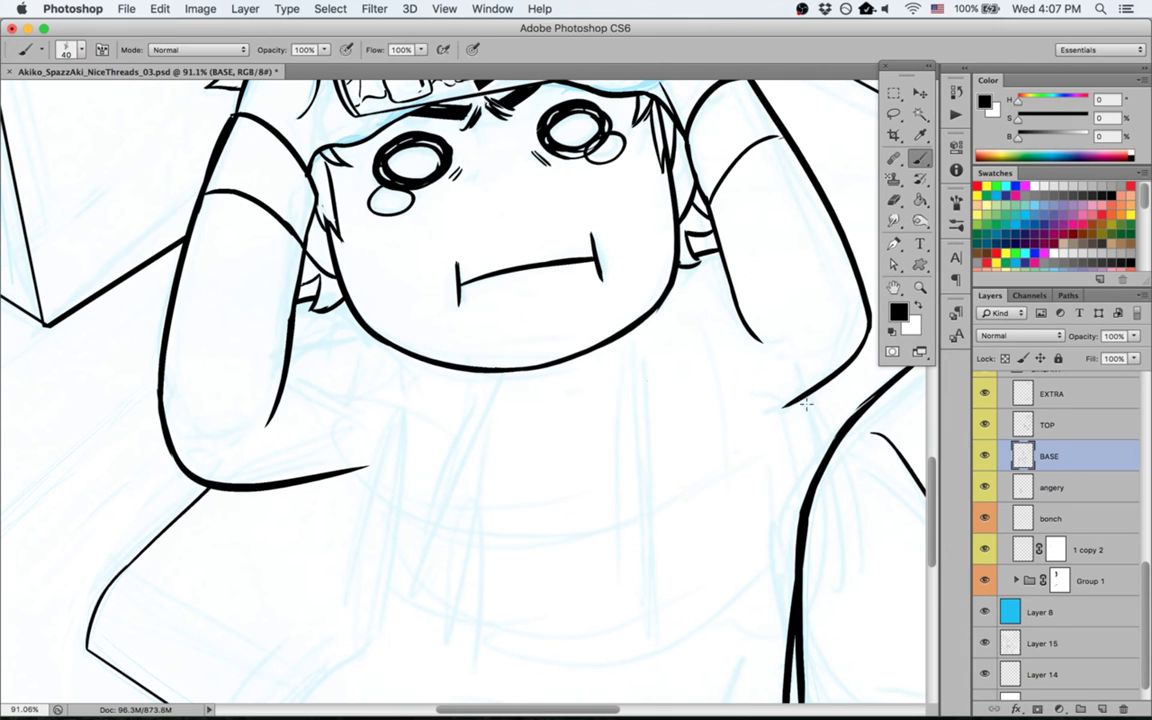
pyautogui.press('space')
pyautogui.moveTo(710, 437)
pyautogui.mouseDown()
pyautogui.moveTo(630, 311)
pyautogui.moveTo(635, 501)
pyautogui.moveTo(640, 465)
pyautogui.mouseUp()
pyautogui.press('super+minus')
pyautogui.press('space')
pyautogui.moveTo(616, 418); pyautogui.dragTo(616, 660)
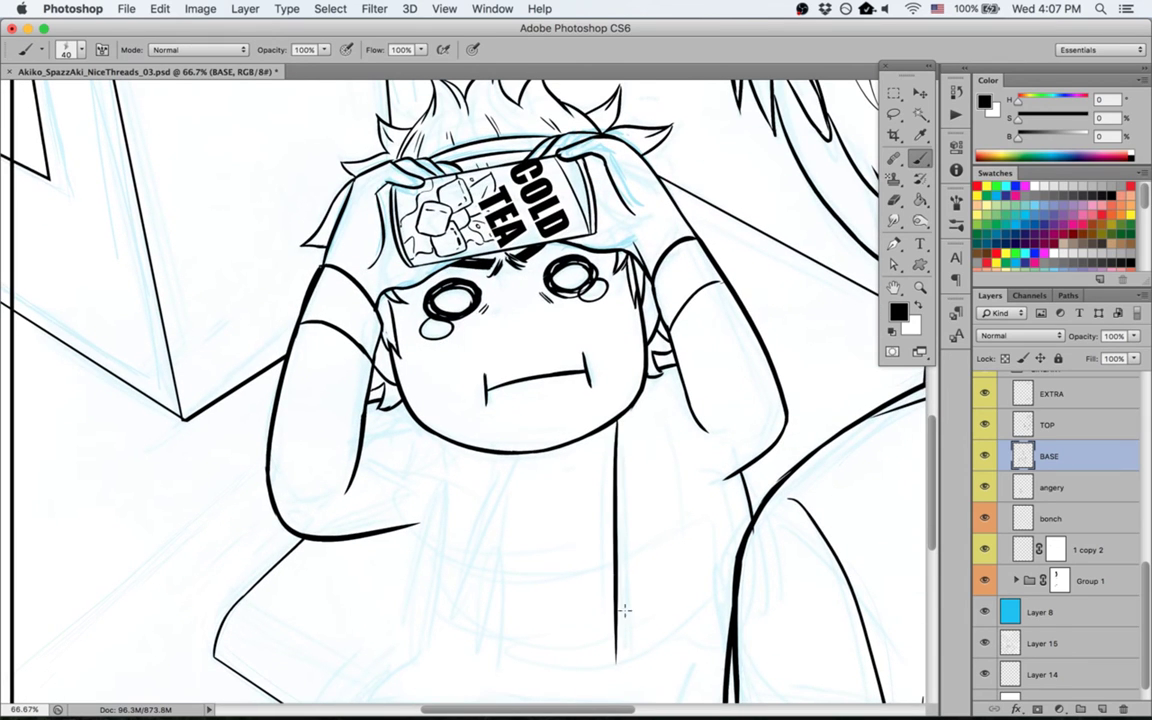
pyautogui.moveTo(484, 451); pyautogui.dragTo(489, 636)
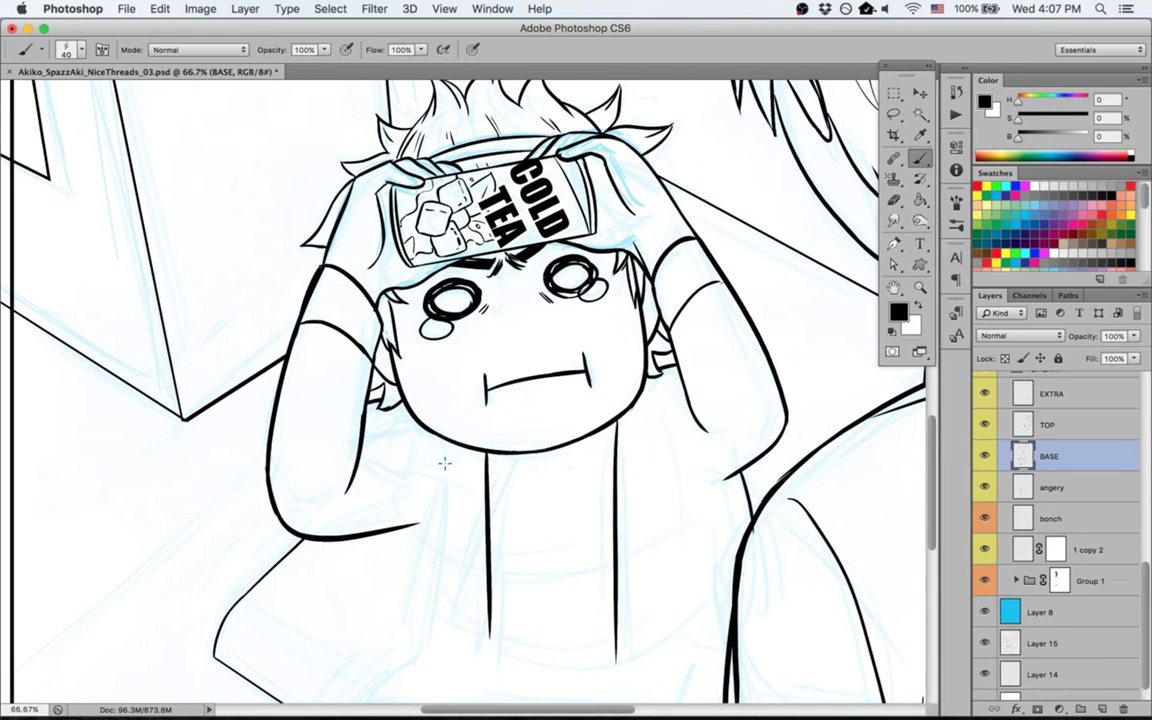
# Step: Ink the angular collar edges on both sides of the neck, running from the jaw down to the neck lines
pyautogui.moveTo(418, 424); pyautogui.dragTo(448, 502)
pyautogui.press('super+z')
pyautogui.moveTo(418, 426); pyautogui.dragTo(489, 592)
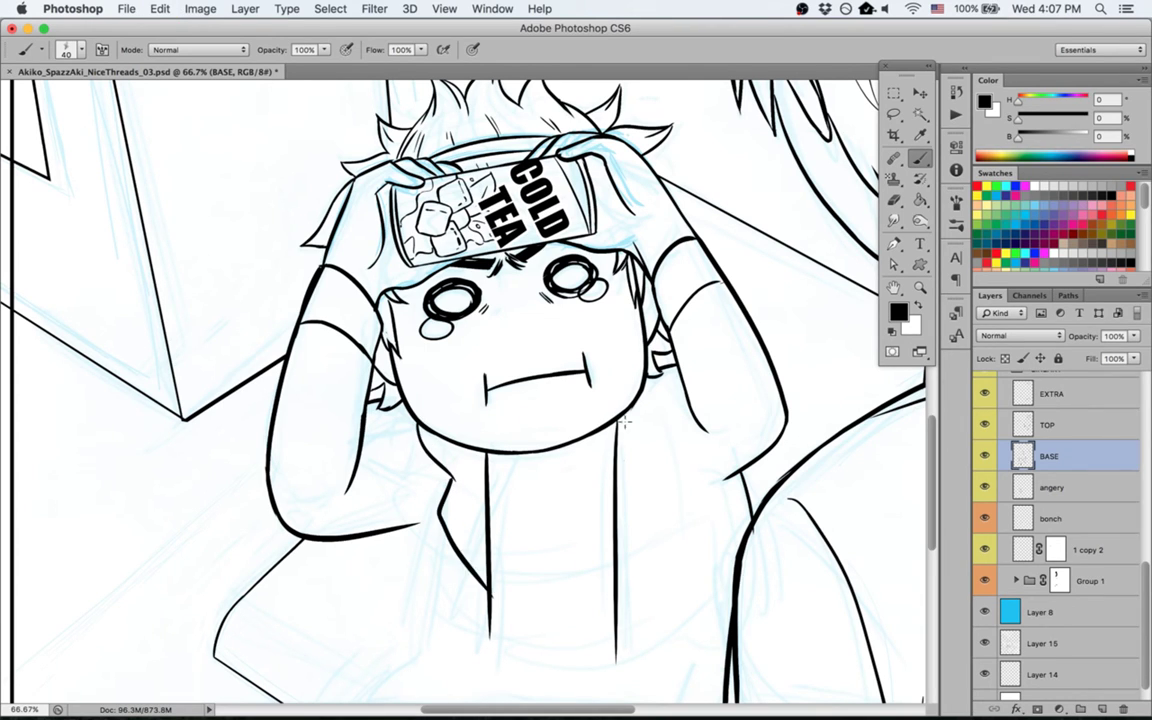
pyautogui.moveTo(654, 380)
pyautogui.mouseDown()
pyautogui.moveTo(630, 488)
pyautogui.moveTo(640, 469)
pyautogui.moveTo(650, 511)
pyautogui.moveTo(628, 621)
pyautogui.moveTo(617, 580)
pyautogui.moveTo(615, 610)
pyautogui.moveTo(644, 564)
pyautogui.mouseUp()
pyautogui.press('super+z')
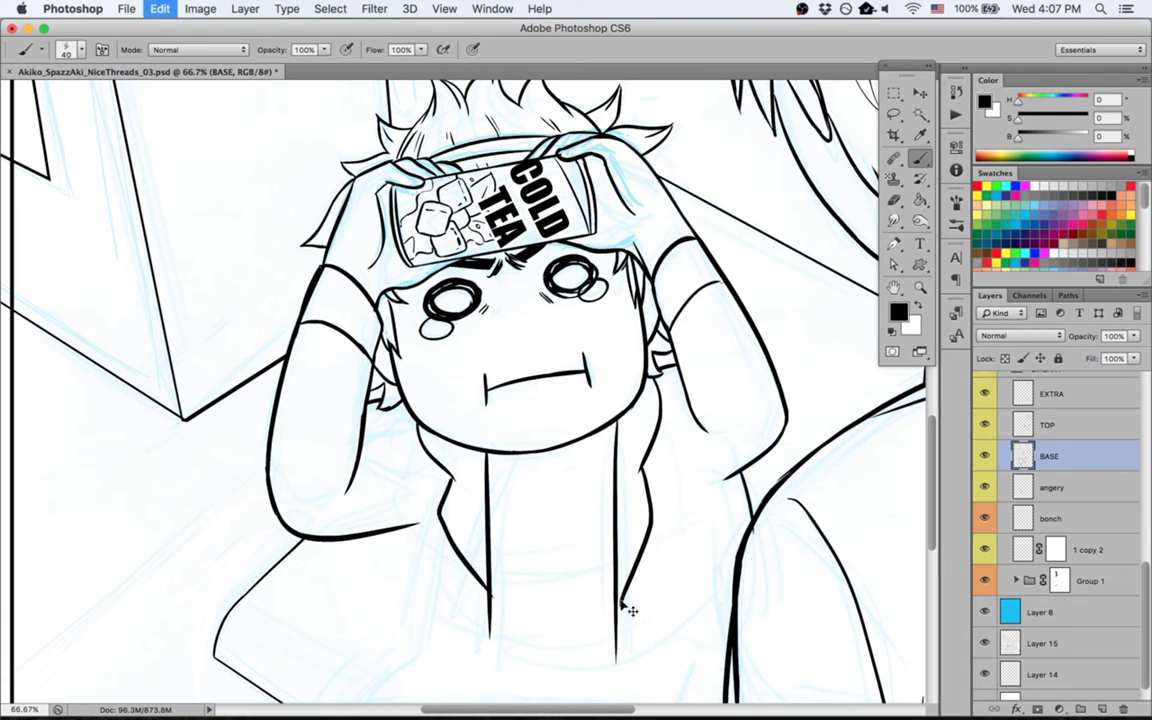
pyautogui.moveTo(617, 615); pyautogui.dragTo(646, 565)
pyautogui.press('super+z')
pyautogui.moveTo(618, 612); pyautogui.dragTo(648, 555)
pyautogui.press('e')
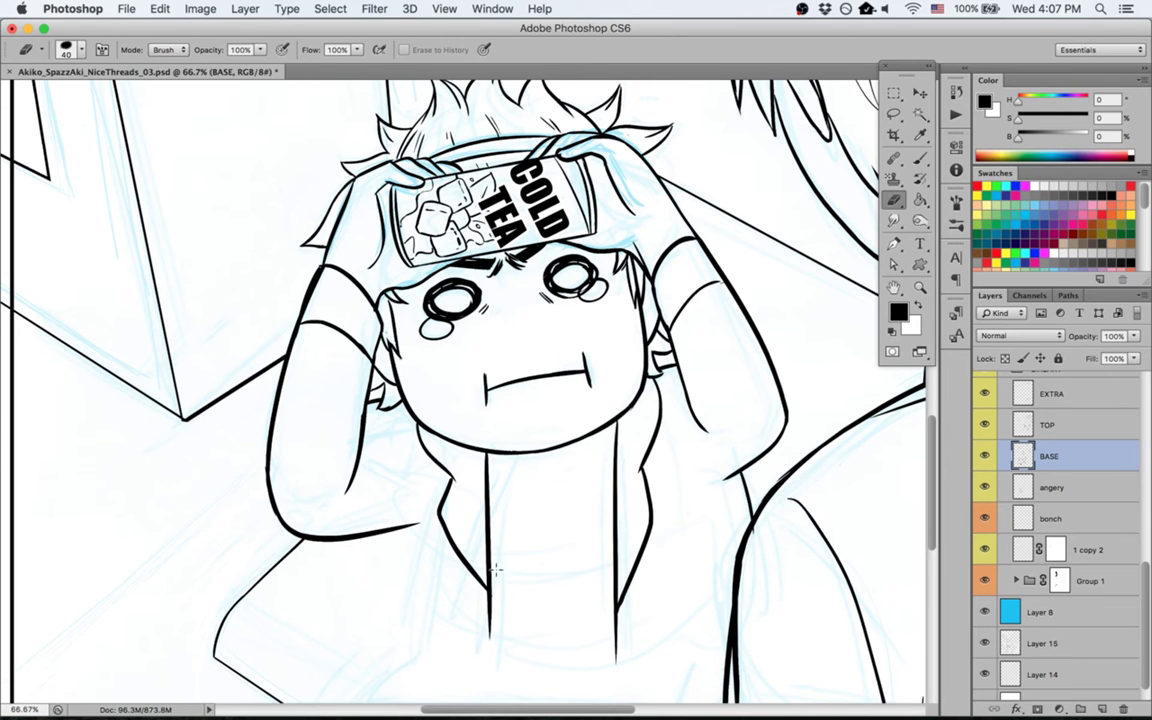
# Step: Ink the pointed lapel curving from the base of the right neck line to the neighbouring figure's outline
pyautogui.press('space')
pyautogui.moveTo(548, 483); pyautogui.dragTo(556, 510)
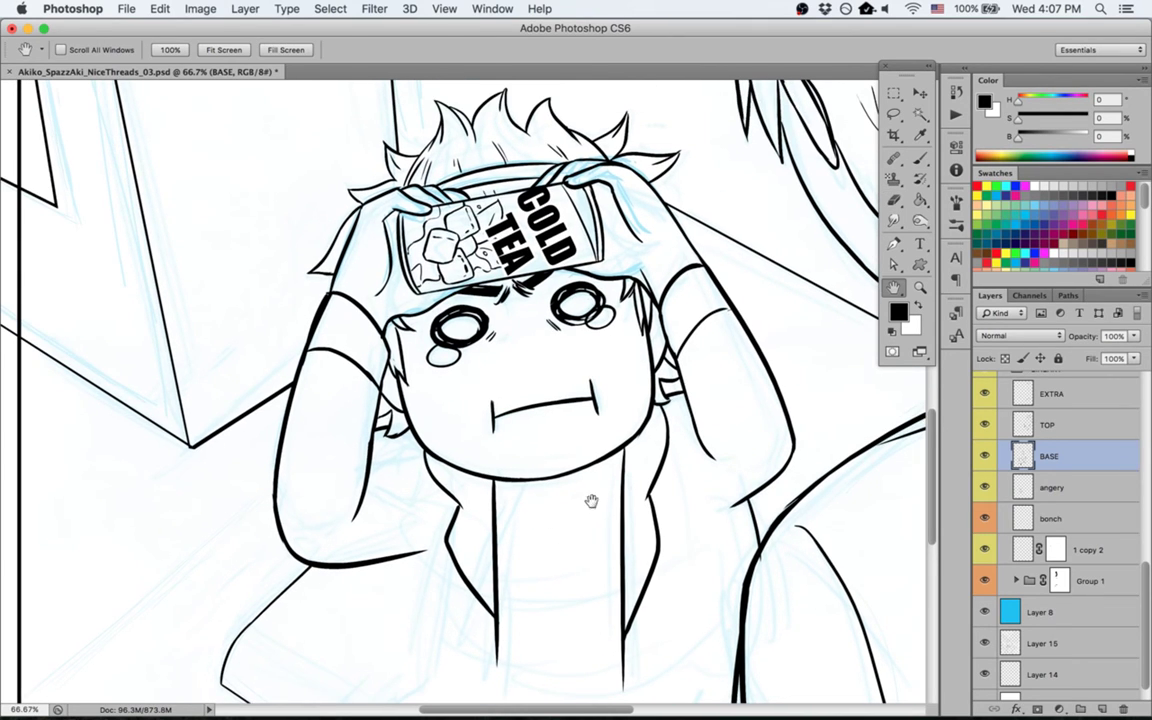
pyautogui.press('space')
pyautogui.moveTo(631, 673)
pyautogui.mouseDown()
pyautogui.moveTo(636, 458)
pyautogui.moveTo(658, 514)
pyautogui.moveTo(697, 560)
pyautogui.mouseUp()
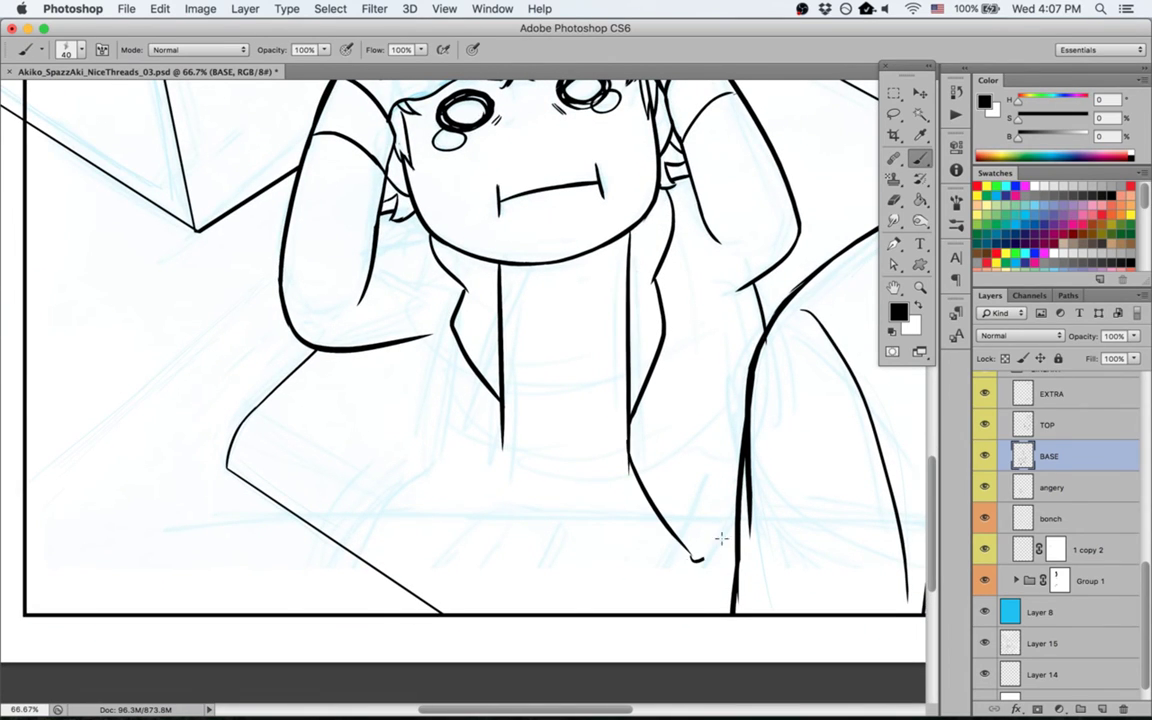
pyautogui.press('e')
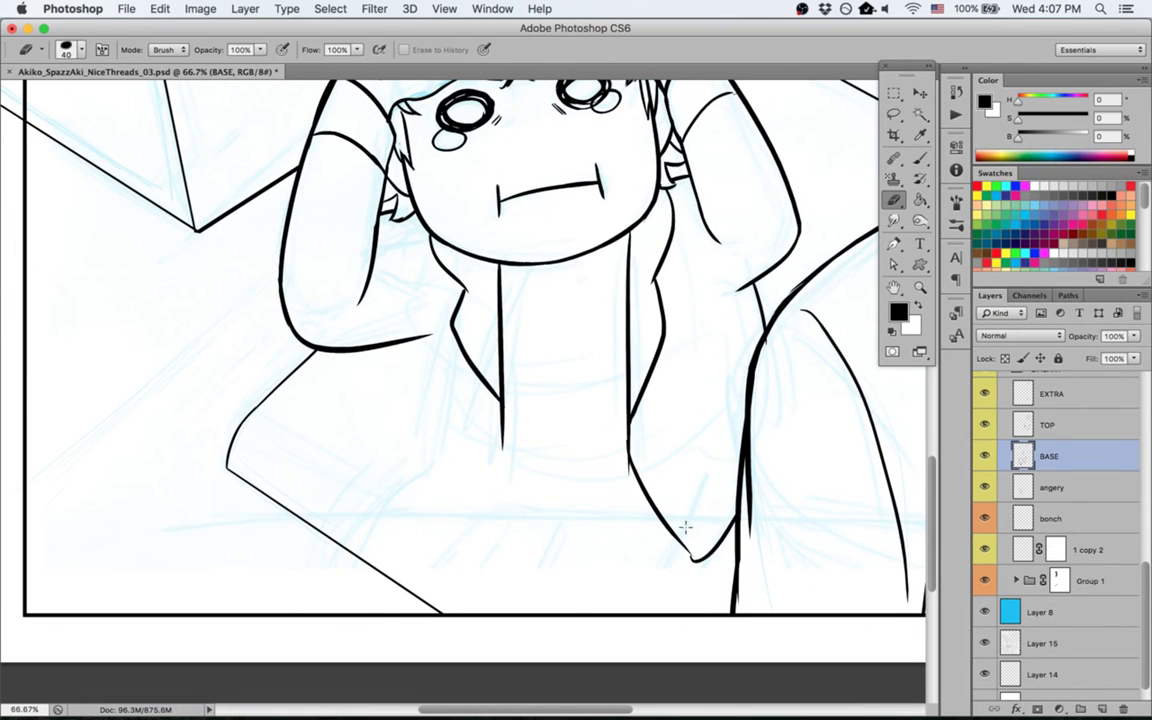
# Step: Ink the left lapel from the elbow to the base of the left neck line, closing it in a clean pointed corner
pyautogui.press('r')
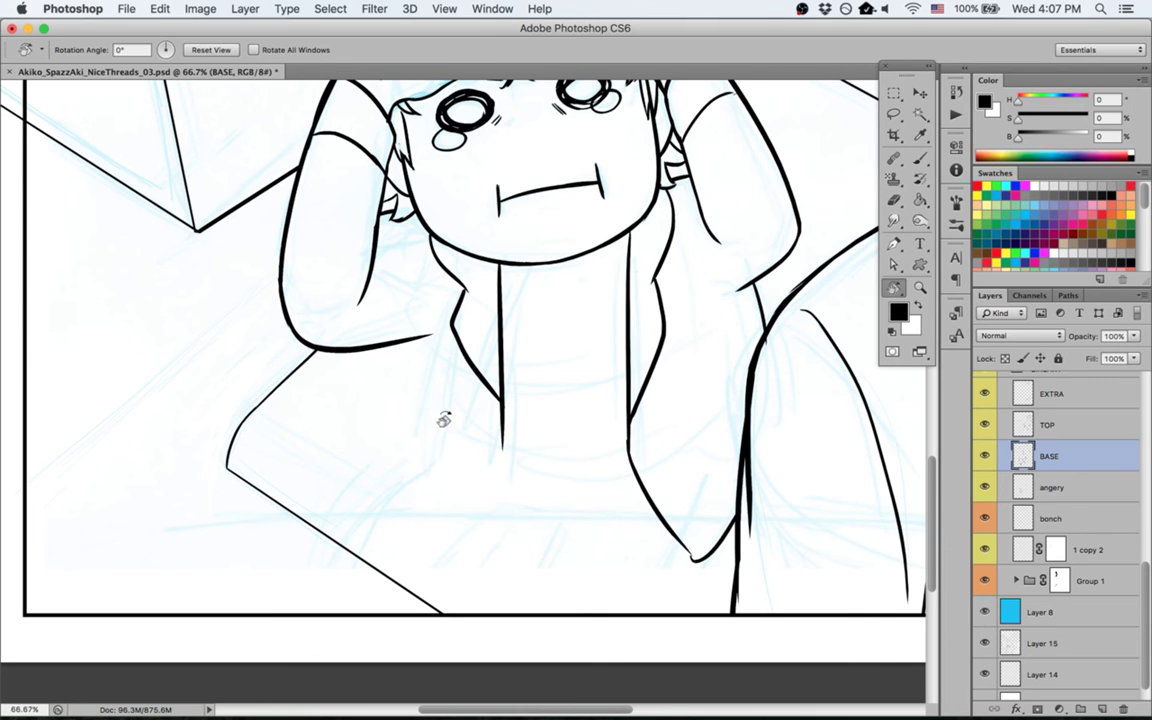
pyautogui.moveTo(442, 417)
pyautogui.mouseDown()
pyautogui.moveTo(486, 548)
pyautogui.moveTo(483, 452)
pyautogui.mouseUp()
pyautogui.press('b')
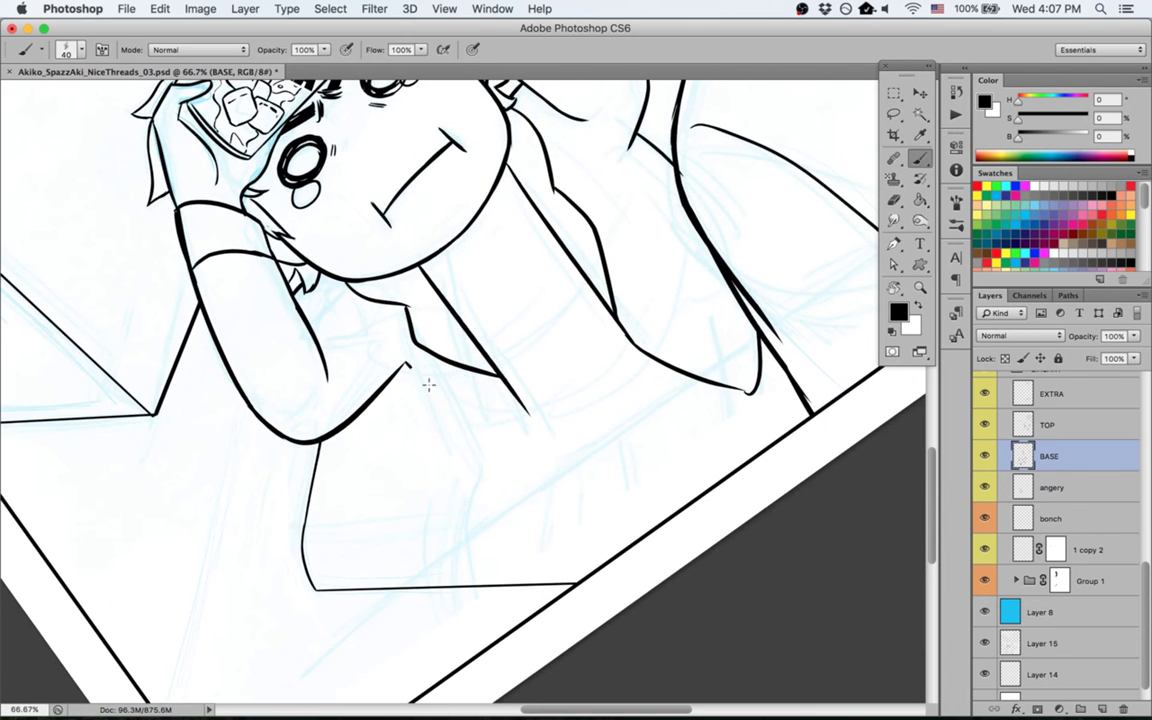
pyautogui.moveTo(405, 365); pyautogui.dragTo(447, 490)
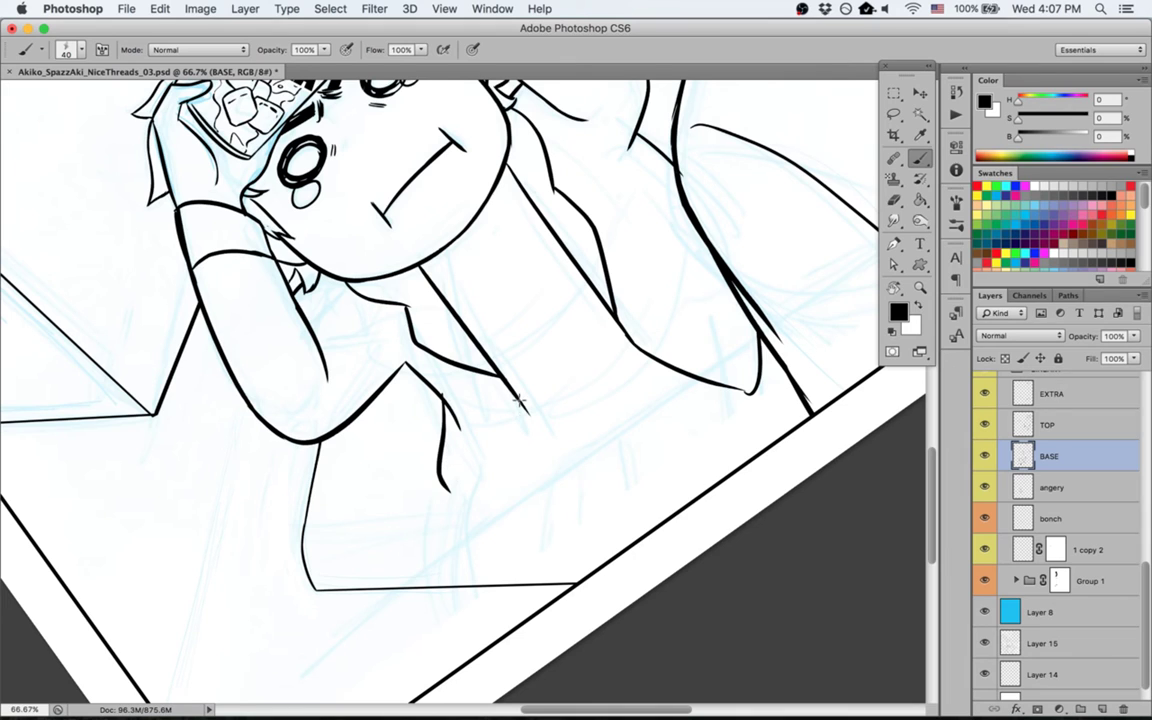
pyautogui.moveTo(508, 390); pyautogui.dragTo(486, 532)
pyautogui.press('super+z')
pyautogui.moveTo(512, 390); pyautogui.dragTo(470, 505)
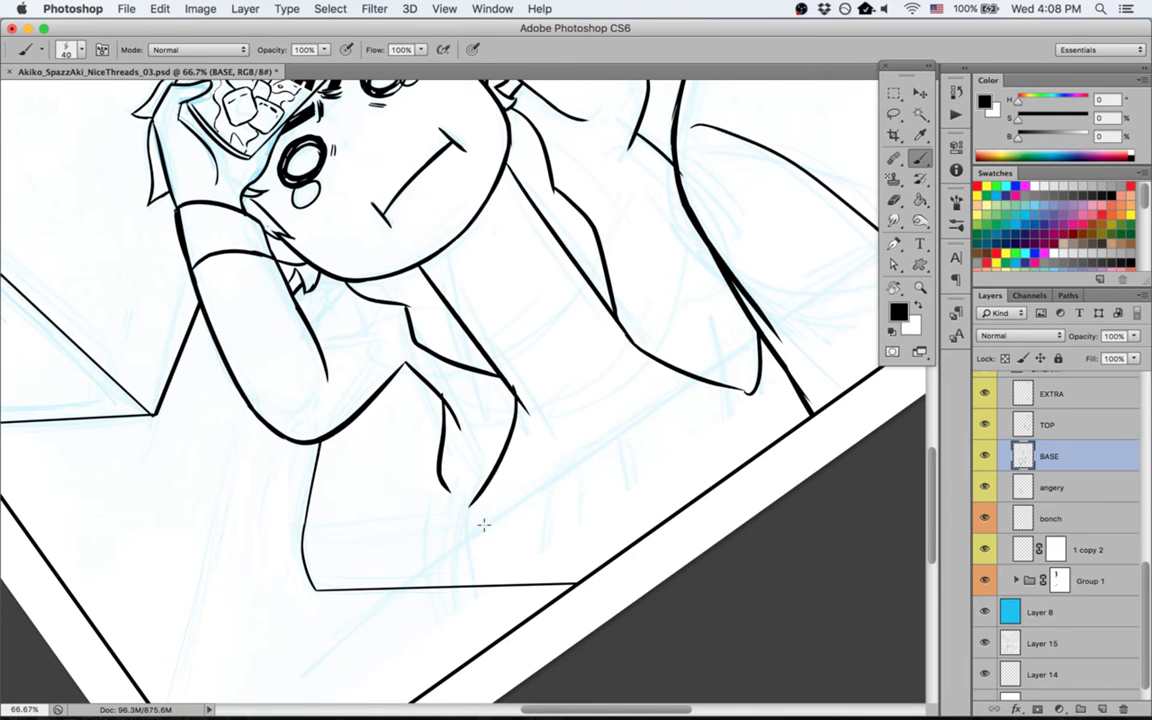
pyautogui.press('Escape')
pyautogui.press('space')
pyautogui.moveTo(550, 343); pyautogui.dragTo(525, 452)
pyautogui.press('b')
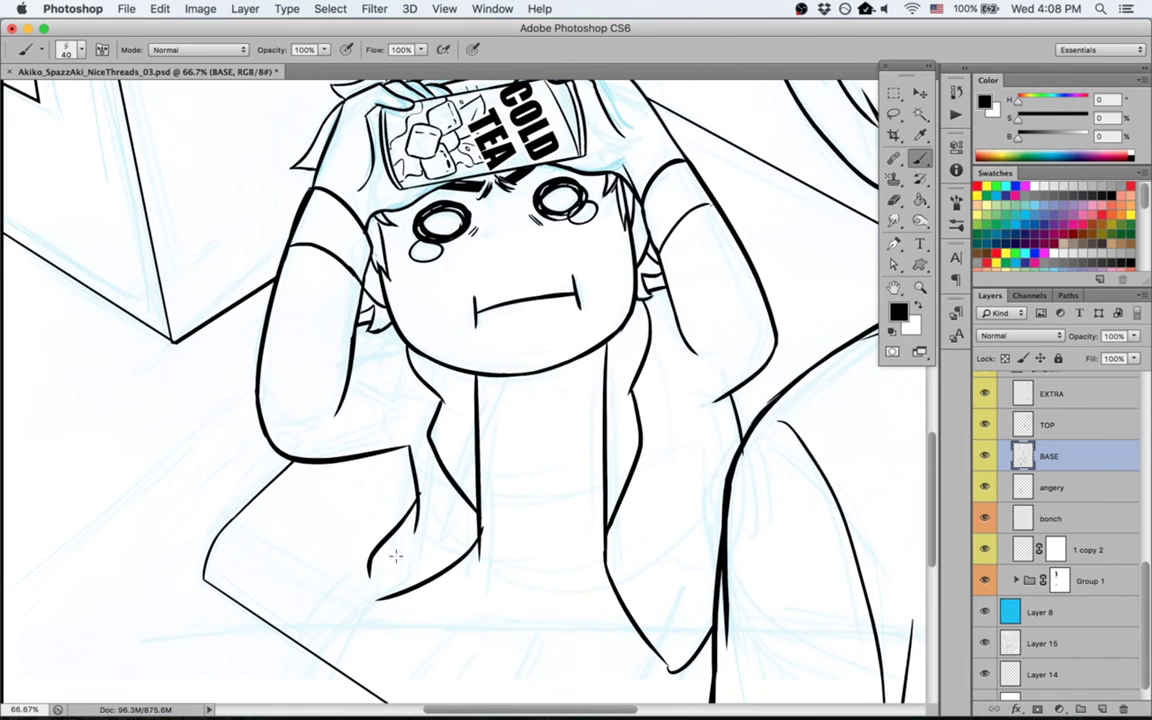
pyautogui.press('e')
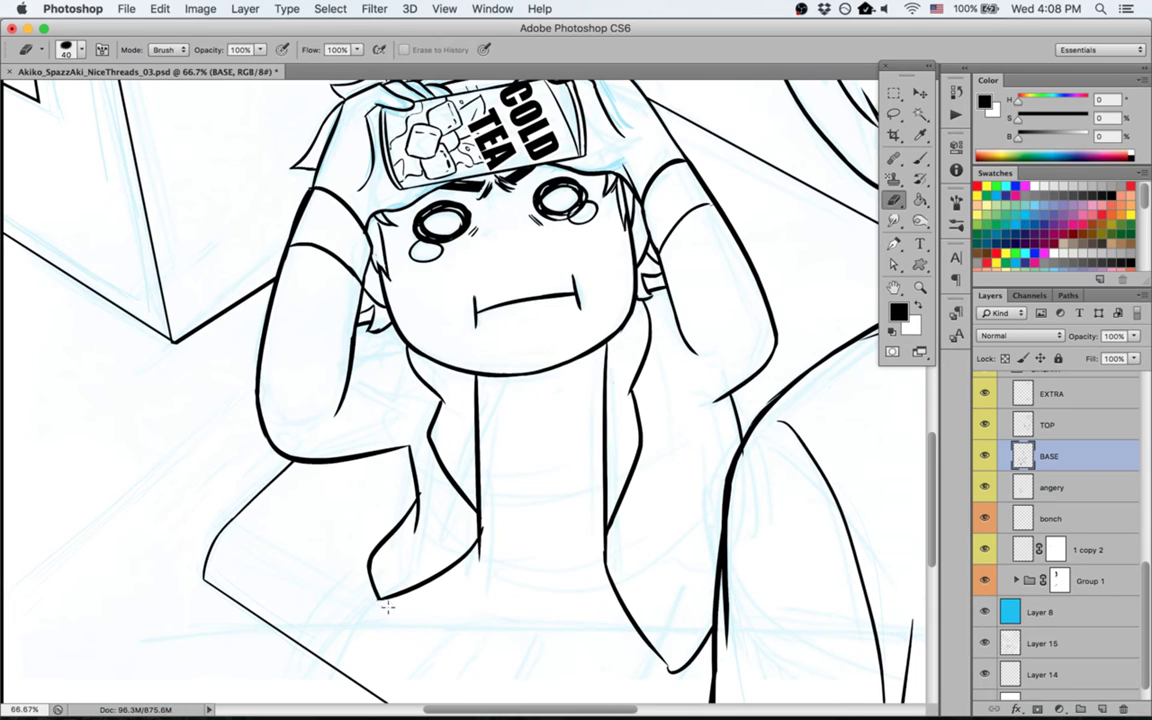
# Step: Add short fold lines beside the left collar and trim the left neck line where it extends past the lapel
pyautogui.press('b')
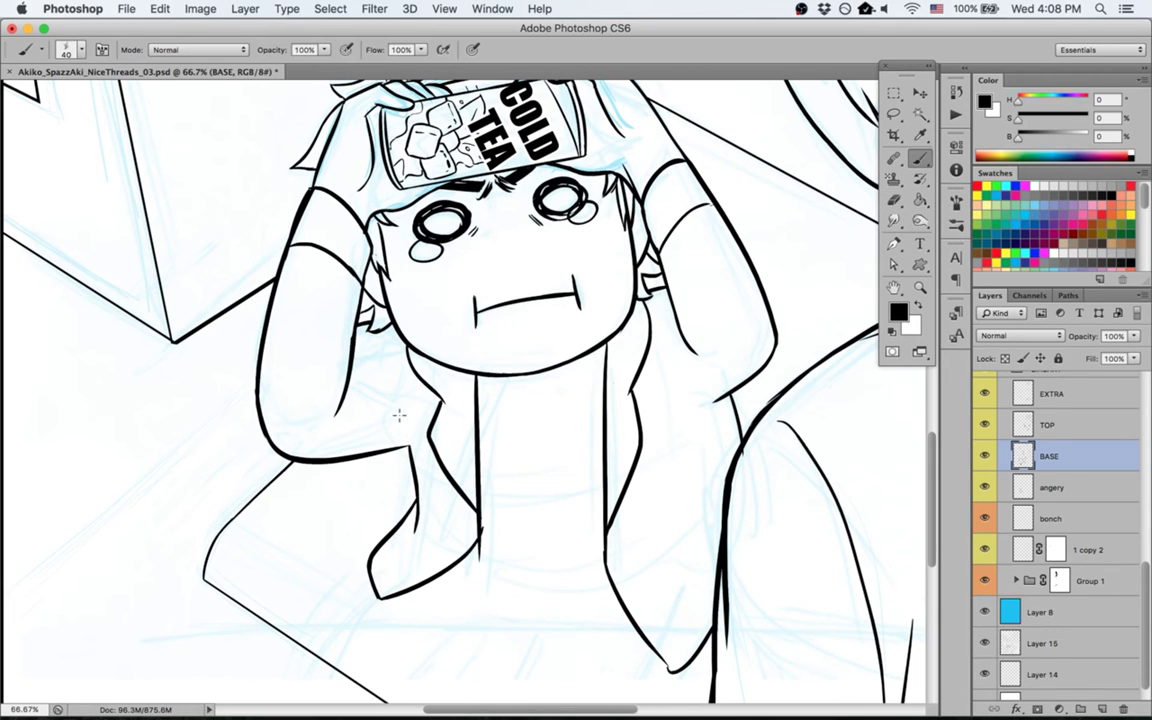
pyautogui.moveTo(396, 328); pyautogui.dragTo(392, 357)
pyautogui.press('e')
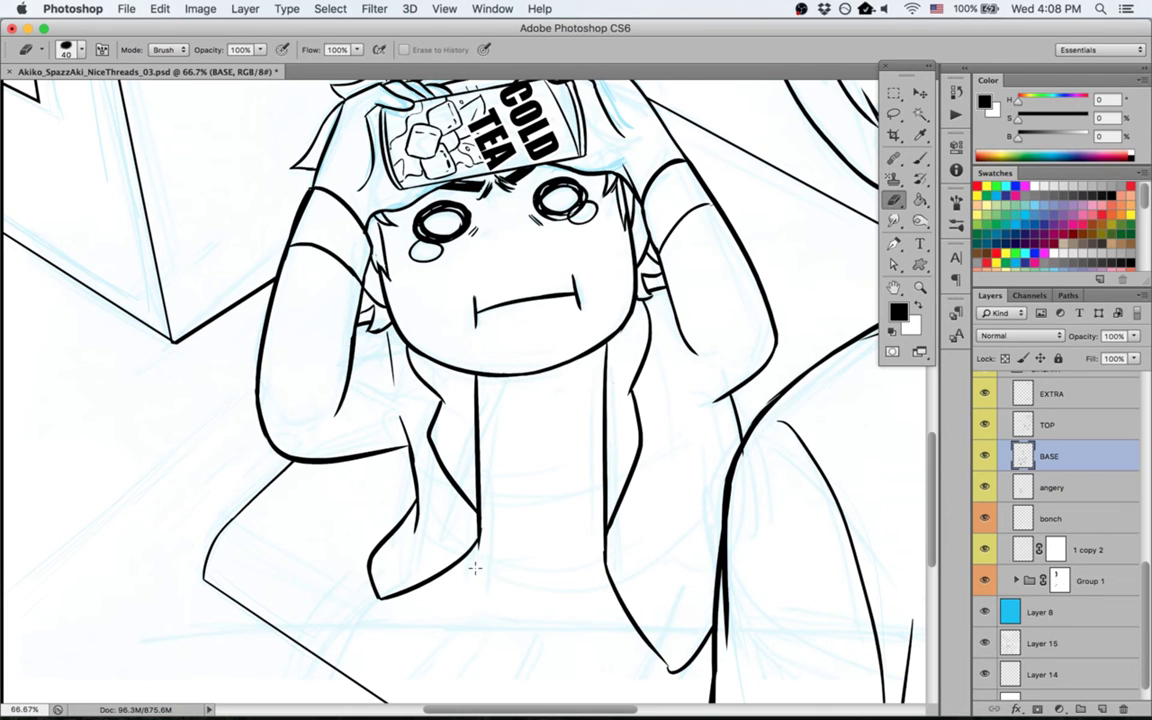
pyautogui.moveTo(486, 508); pyautogui.dragTo(474, 574)
pyautogui.press('b')
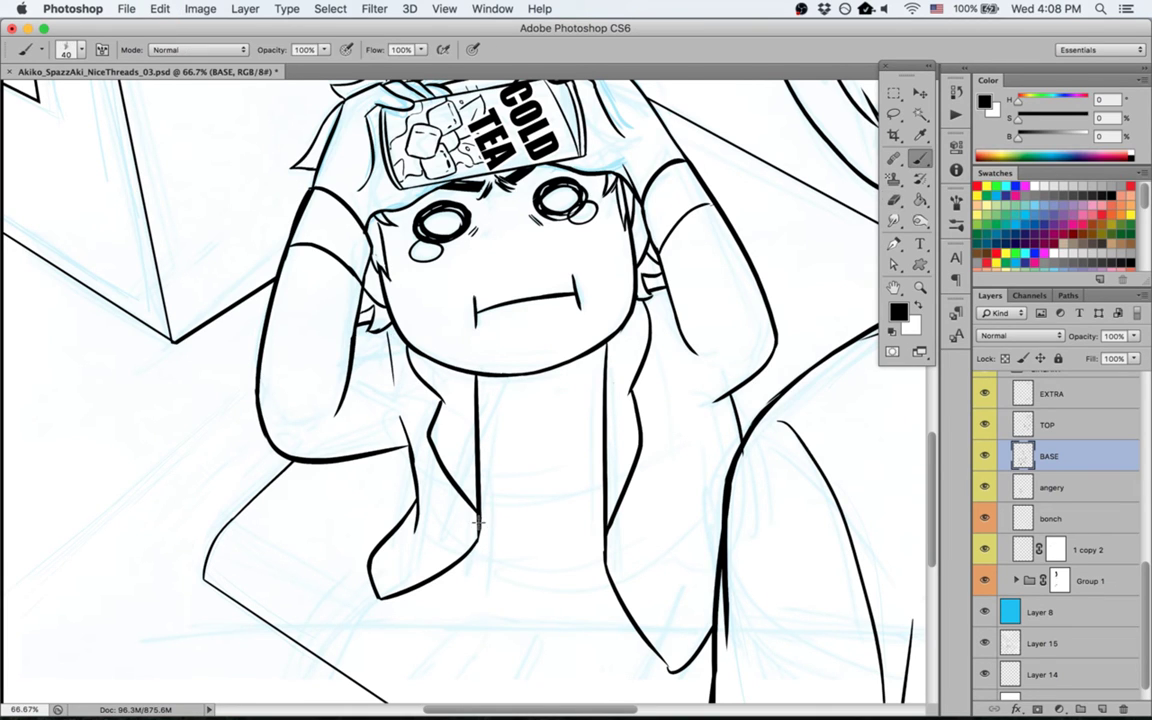
pyautogui.moveTo(485, 518); pyautogui.dragTo(462, 562)
# Step: Try drawing a curved neckline between the two lapels on the BASE layer, undo it and save the document
pyautogui.press('space')
pyautogui.moveTo(604, 538); pyautogui.dragTo(604, 558)
pyautogui.press('b')
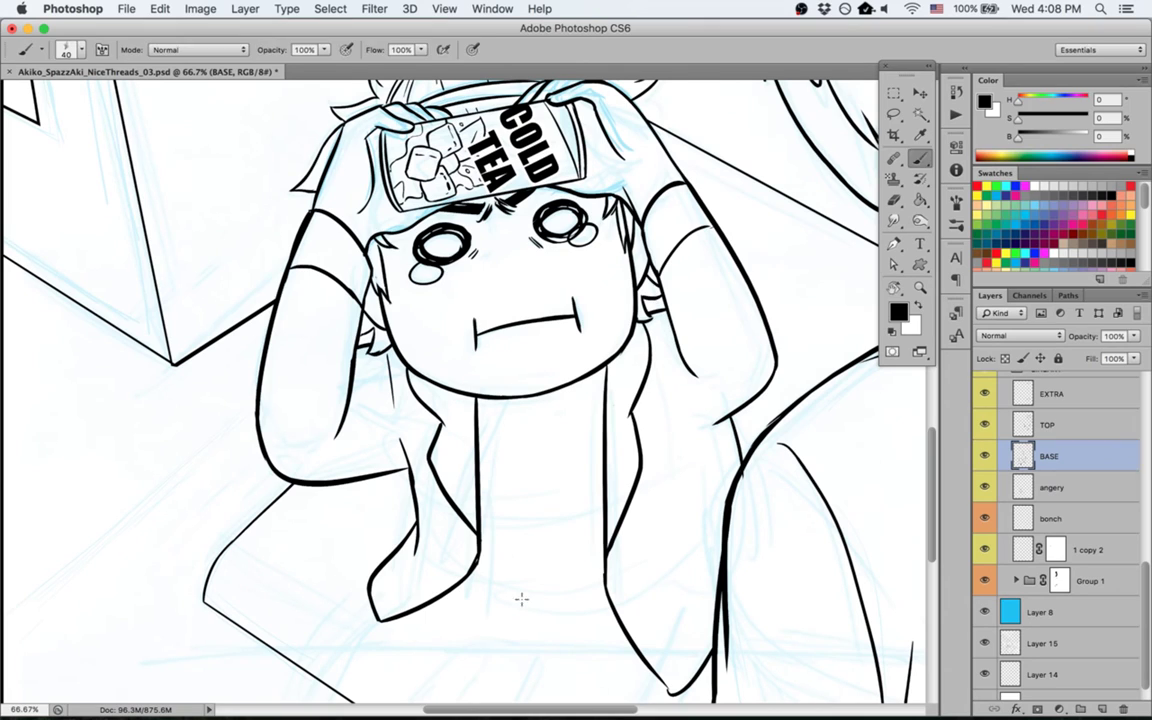
pyautogui.moveTo(478, 570); pyautogui.dragTo(630, 596)
pyautogui.press('super+z')
pyautogui.moveTo(474, 574); pyautogui.dragTo(608, 607)
pyautogui.press('super+s')
# Step: Try drawing the curved neckline between the lapels on the angery layer in a rotated view and undo it
pyautogui.click(1060, 490)
pyautogui.press('r')
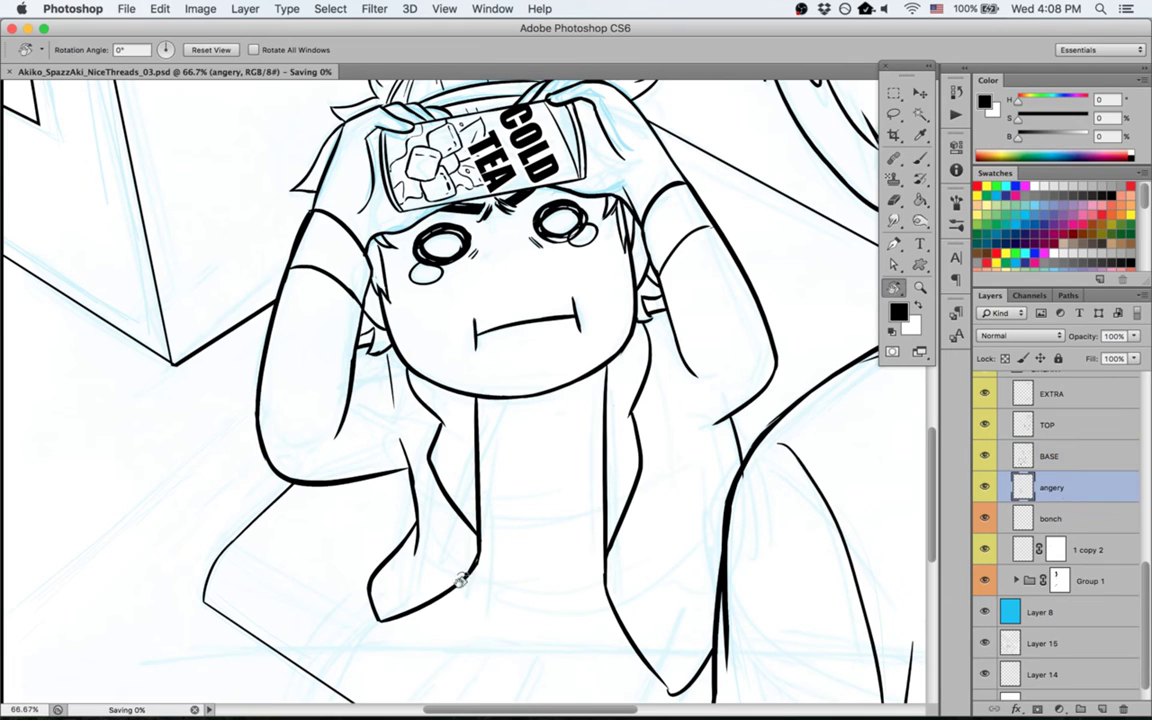
pyautogui.moveTo(458, 586); pyautogui.dragTo(725, 478)
pyautogui.press('b')
pyautogui.moveTo(630, 476); pyautogui.dragTo(718, 368)
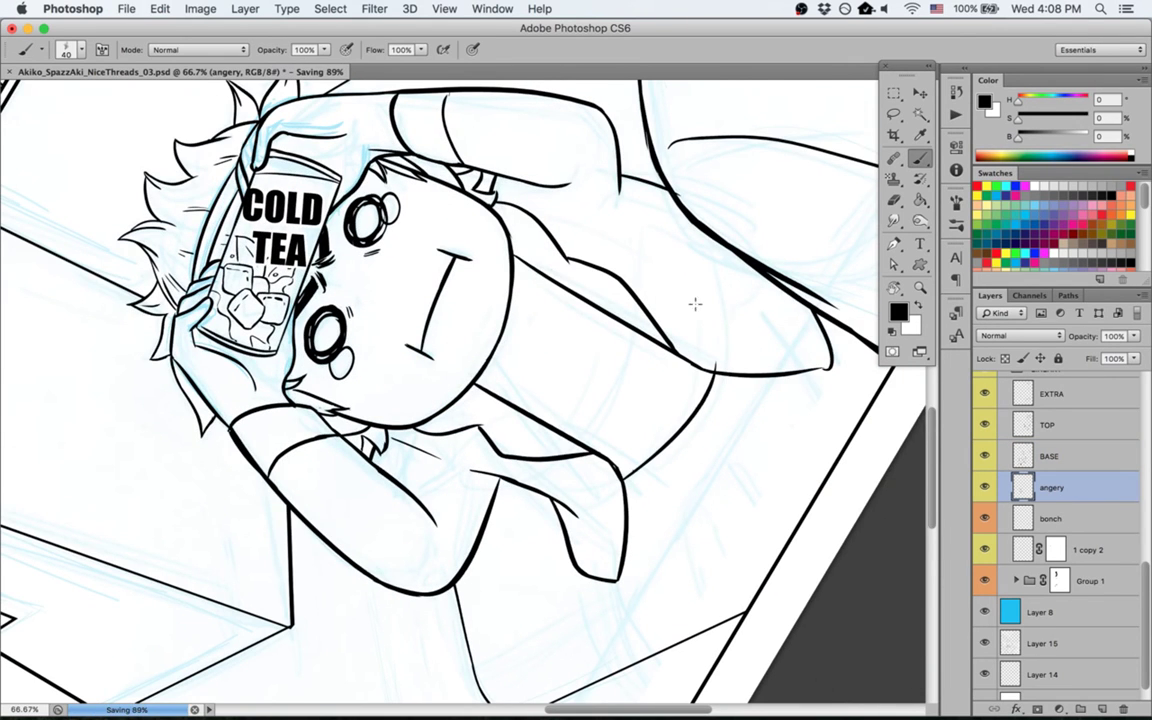
pyautogui.press('super+z')
pyautogui.press('super+alt+z')
pyautogui.click(1062, 490)
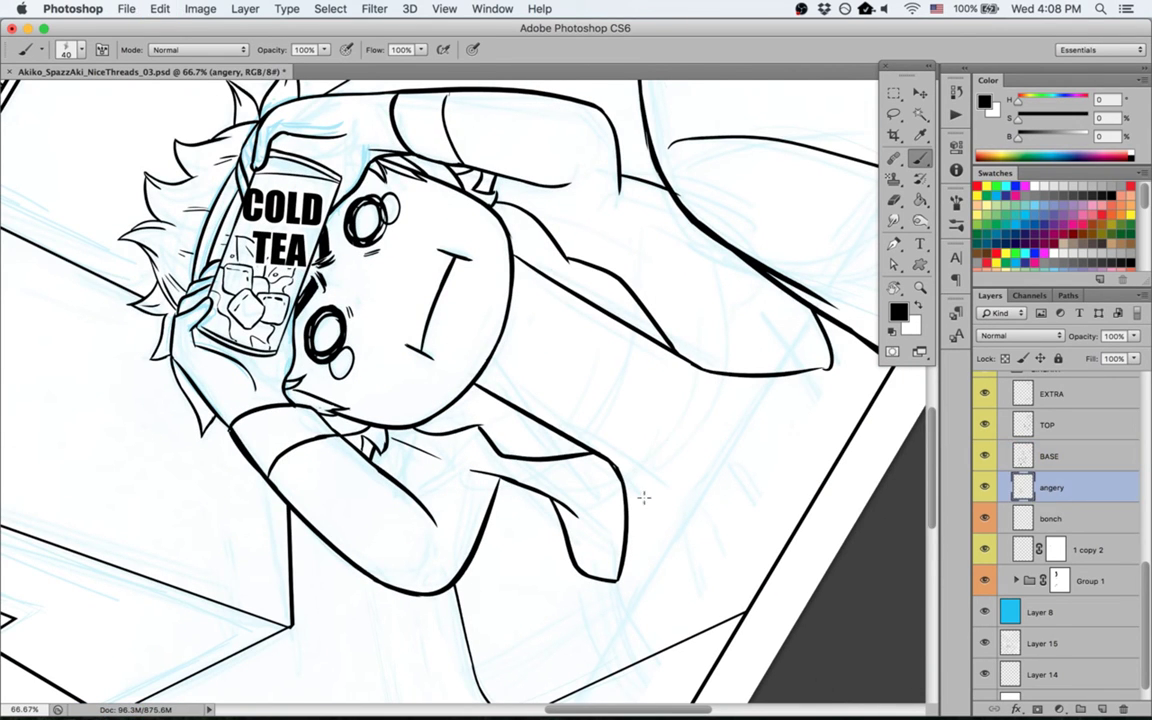
# Step: Ink the curved neckline between the two lapels on the angery layer and save the document
pyautogui.moveTo(614, 485)
pyautogui.mouseDown()
pyautogui.moveTo(683, 427)
pyautogui.moveTo(710, 352)
pyautogui.mouseUp()
pyautogui.press('e')
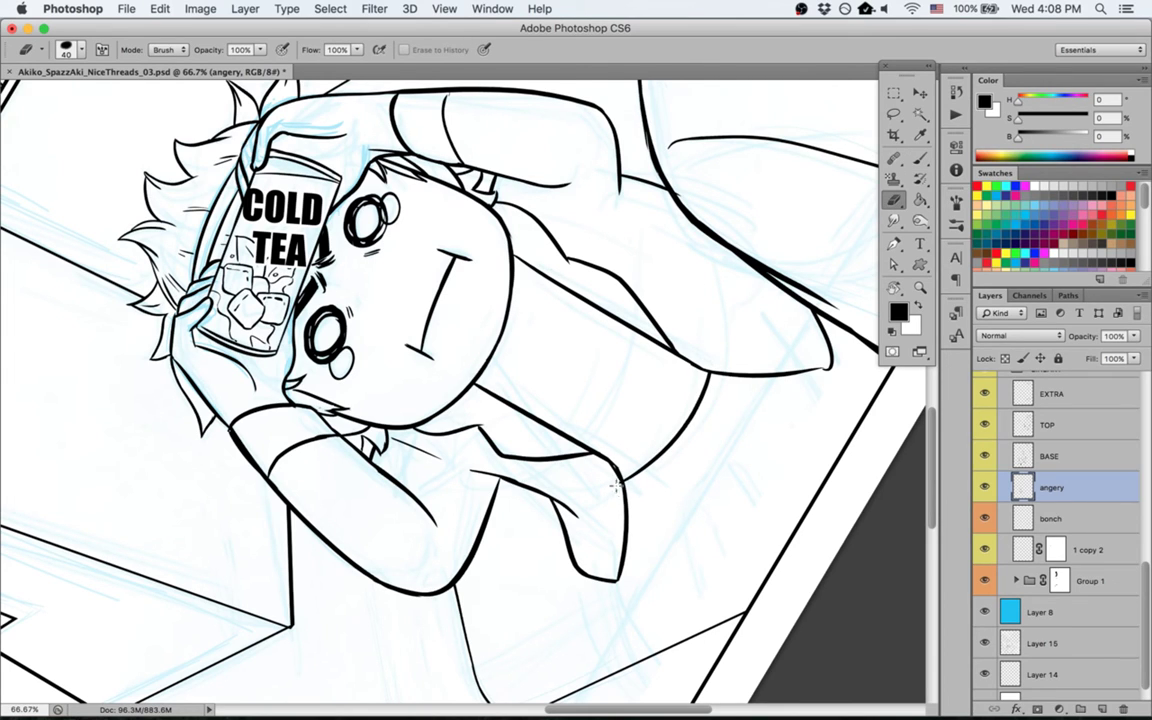
pyautogui.press('super+s')
pyautogui.press('Escape')
# Step: Ink two short diagonal tendon lines on the right side of the neck, just below the jaw
pyautogui.press('b')
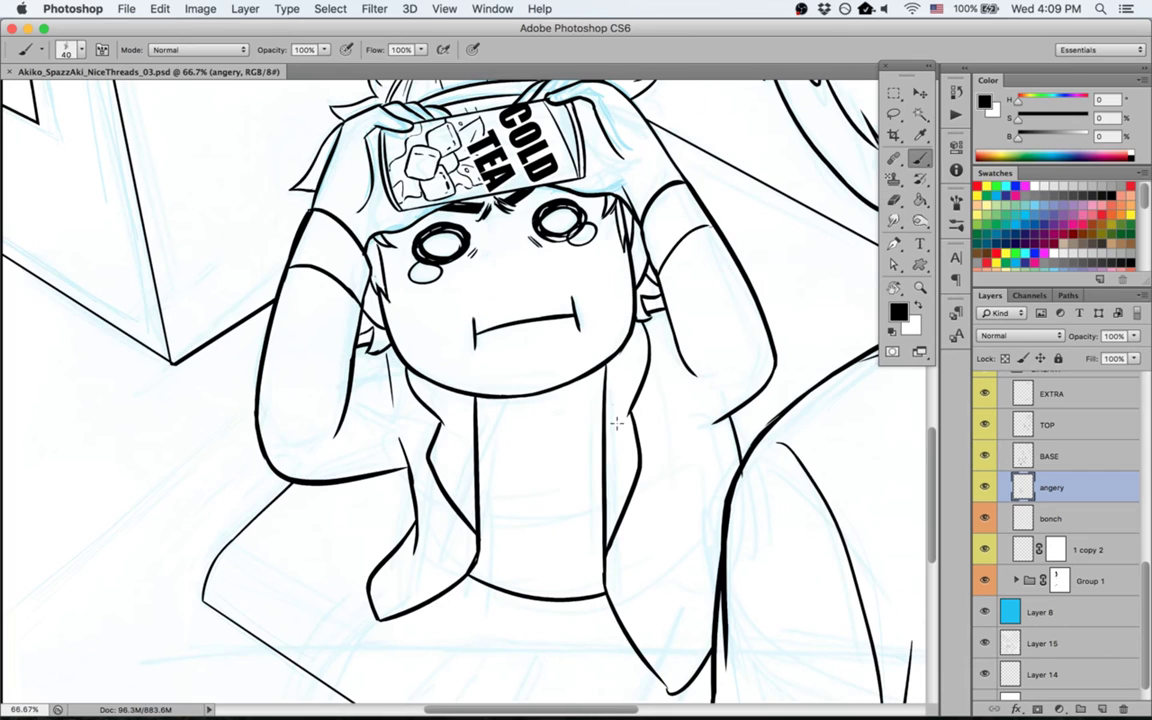
pyautogui.moveTo(553, 472)
pyautogui.mouseDown()
pyautogui.moveTo(603, 416)
pyautogui.moveTo(559, 431)
pyautogui.mouseUp()
pyautogui.press('super+z')
# Step: Try inking the left torso line straight down from the left lapel's tip in a rotated view, and undo it
pyautogui.press('space')
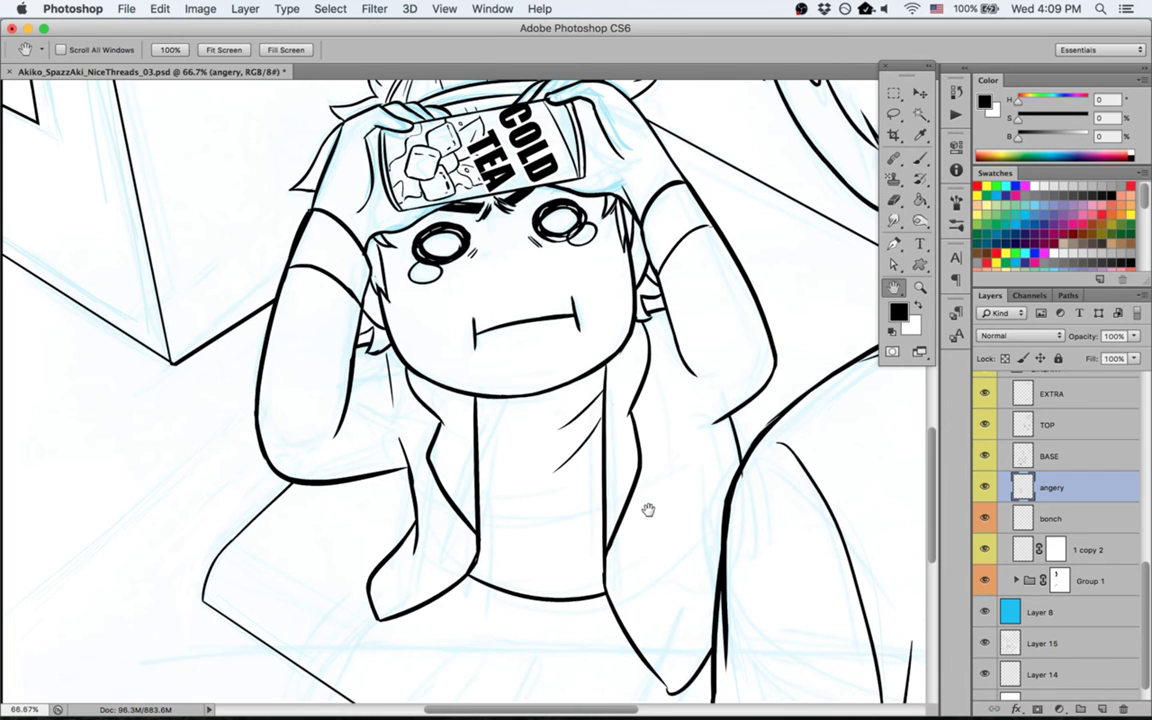
pyautogui.moveTo(648, 507); pyautogui.dragTo(532, 424)
pyautogui.press('r')
pyautogui.moveTo(447, 609); pyautogui.dragTo(521, 523)
pyautogui.press('b')
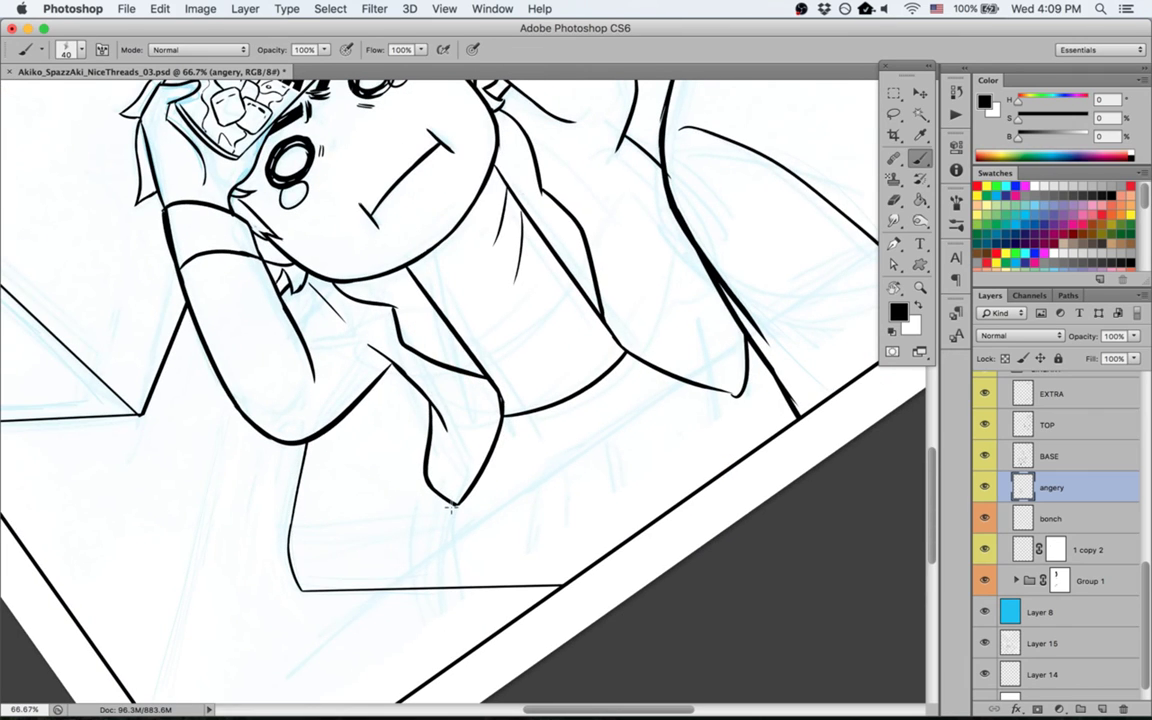
pyautogui.moveTo(456, 508); pyautogui.dragTo(466, 642)
pyautogui.press('super+z')
# Step: Check the angery layer against the sketch and ink the torso lines running down from beneath the left and right lapels
pyautogui.click(985, 488)
pyautogui.click(985, 488)
pyautogui.click(985, 488)
pyautogui.click(985, 490)
pyautogui.moveTo(430, 492); pyautogui.dragTo(448, 637)
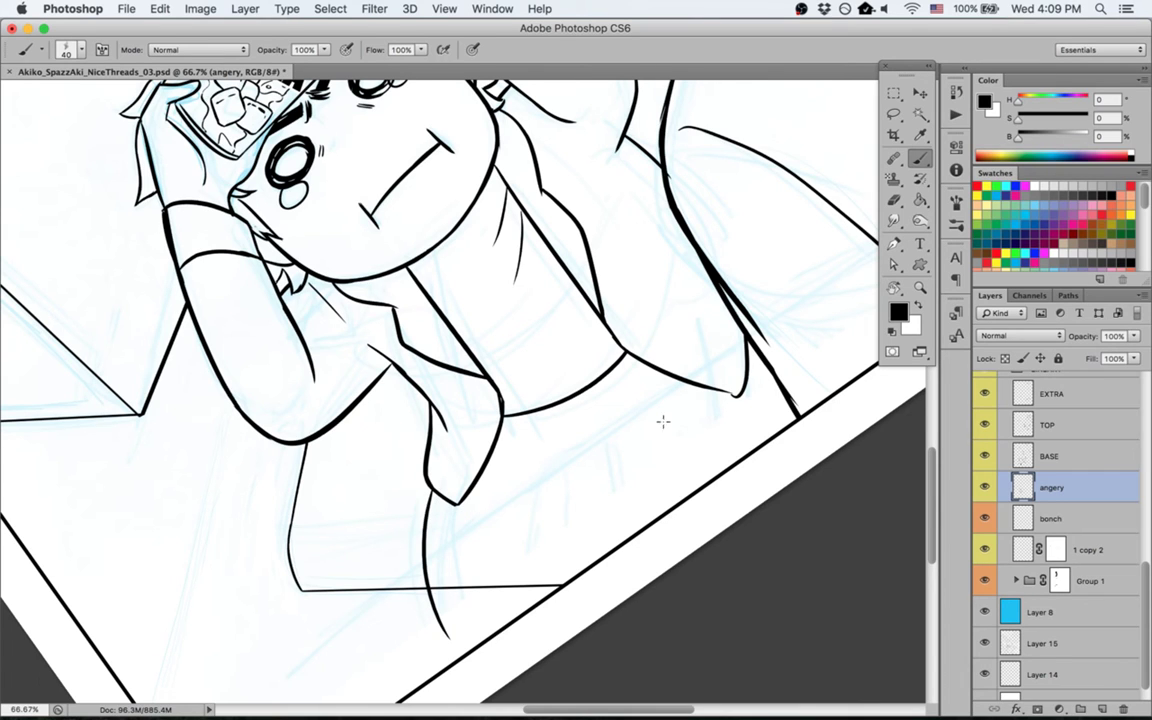
pyautogui.moveTo(747, 389); pyautogui.dragTo(759, 475)
pyautogui.press('Escape')
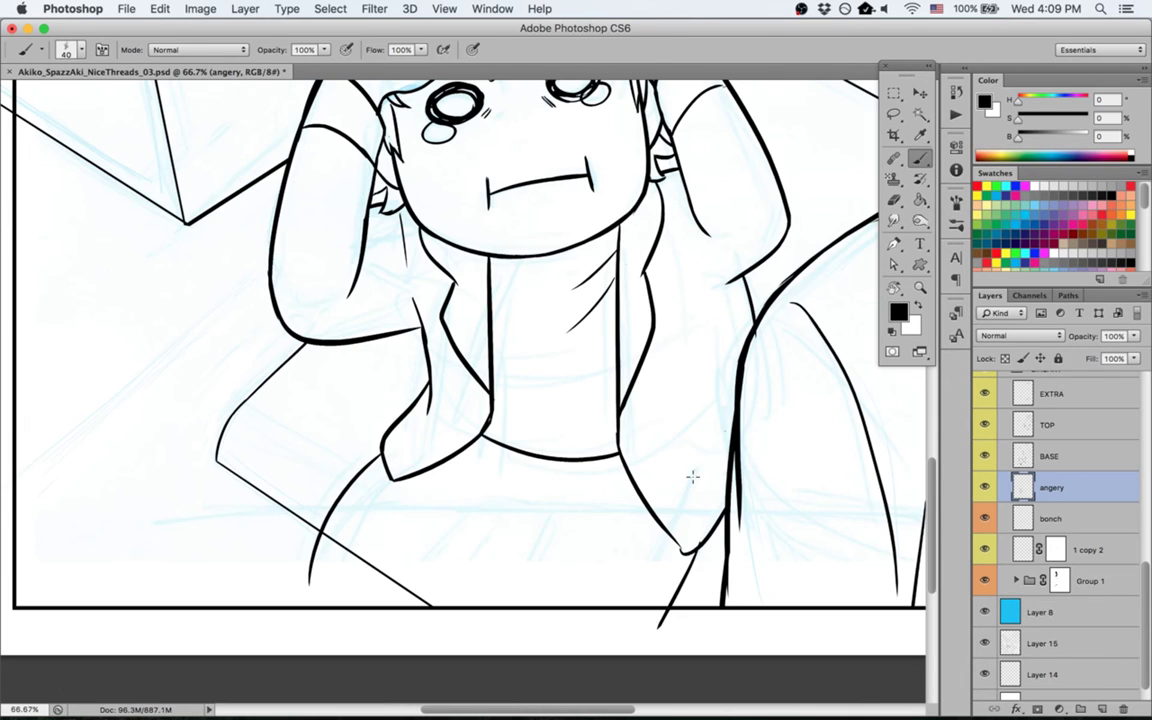
# Step: Extend the left torso line in a curve down past the panel's lower border
pyautogui.press('space')
pyautogui.moveTo(652, 460); pyautogui.dragTo(660, 570)
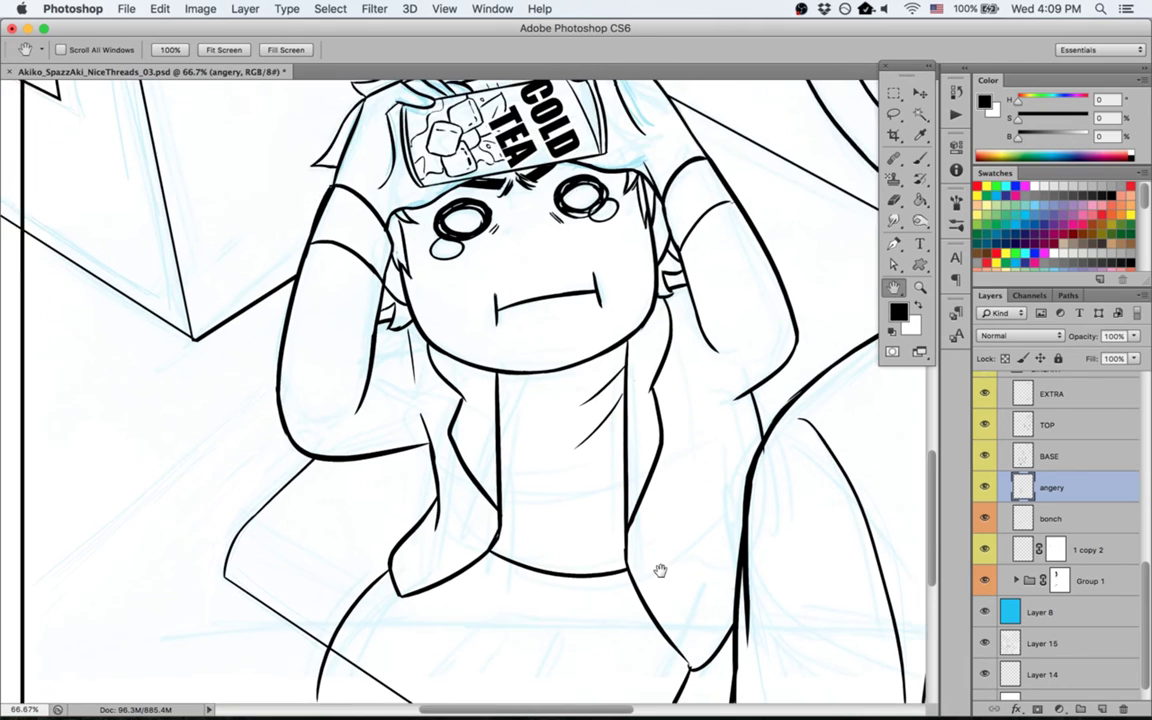
pyautogui.moveTo(619, 477); pyautogui.dragTo(620, 422)
pyautogui.press('super+minus')
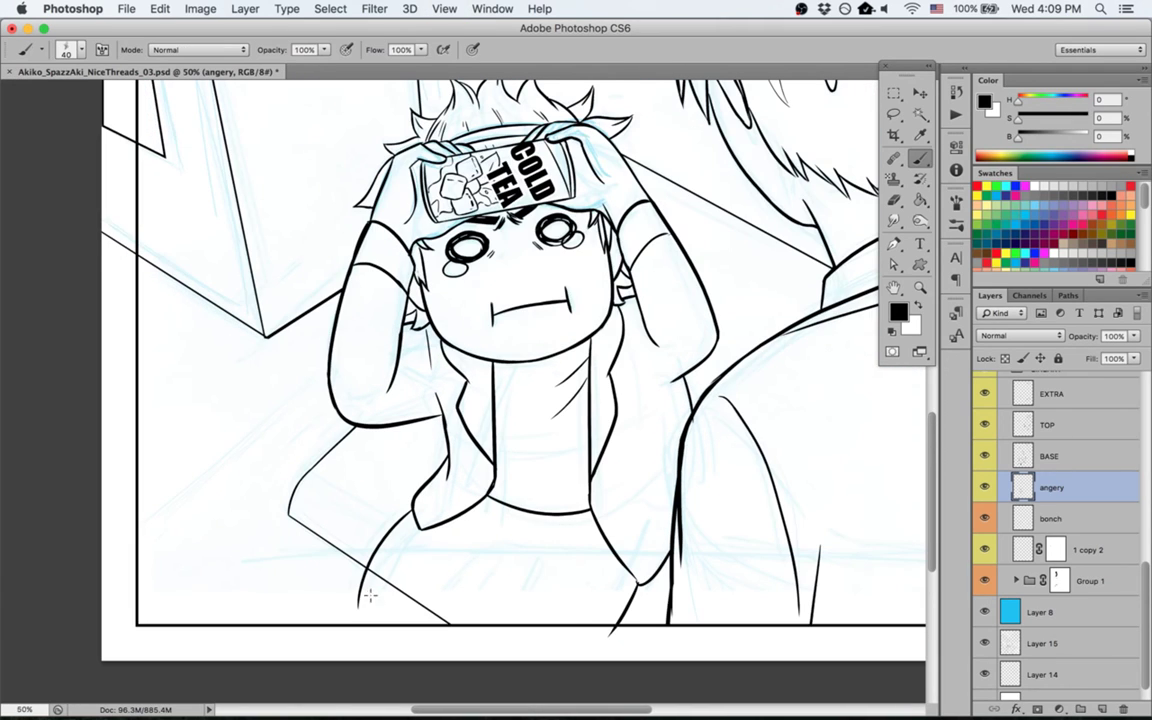
pyautogui.moveTo(358, 592); pyautogui.dragTo(397, 640)
pyautogui.press('super+z')
# Step: Select the left torso line and move it slightly outward, keeping its upper end attached to the lapel
pyautogui.press('m')
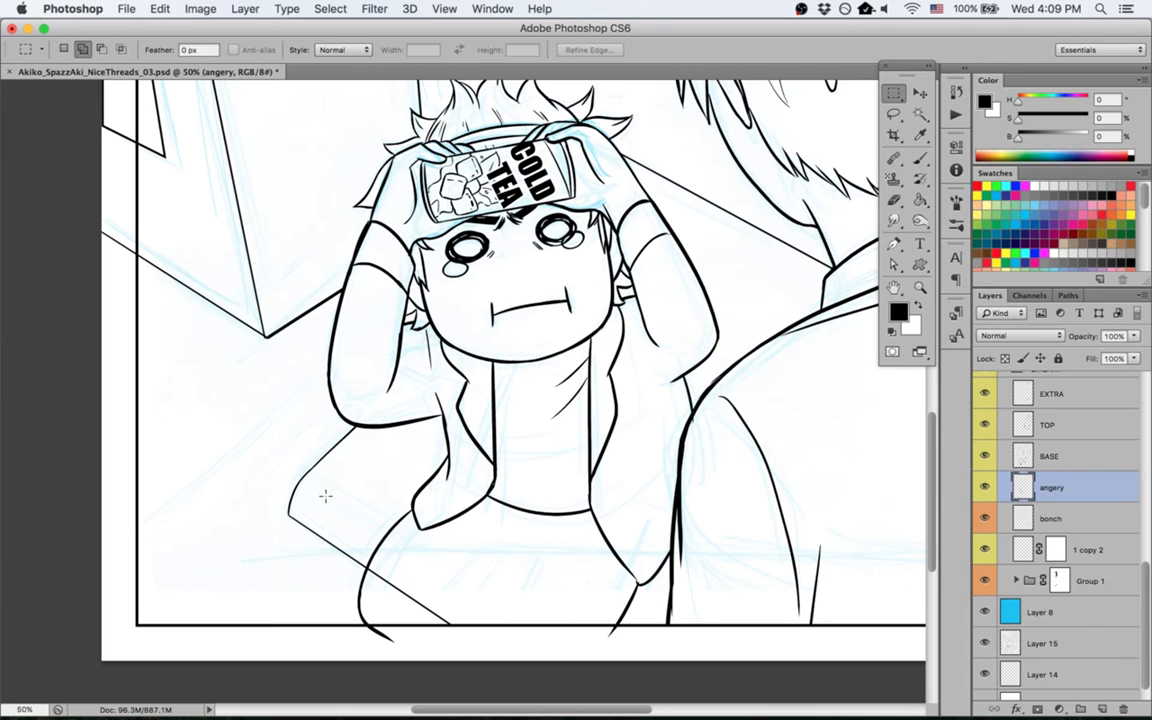
pyautogui.moveTo(326, 497); pyautogui.dragTo(434, 660)
pyautogui.press('v')
pyautogui.moveTo(385, 470)
pyautogui.mouseDown()
pyautogui.moveTo(380, 456)
pyautogui.moveTo(340, 445)
pyautogui.moveTo(328, 455)
pyautogui.moveTo(318, 415)
pyautogui.moveTo(325, 458)
pyautogui.mouseUp()
pyautogui.press('Return')
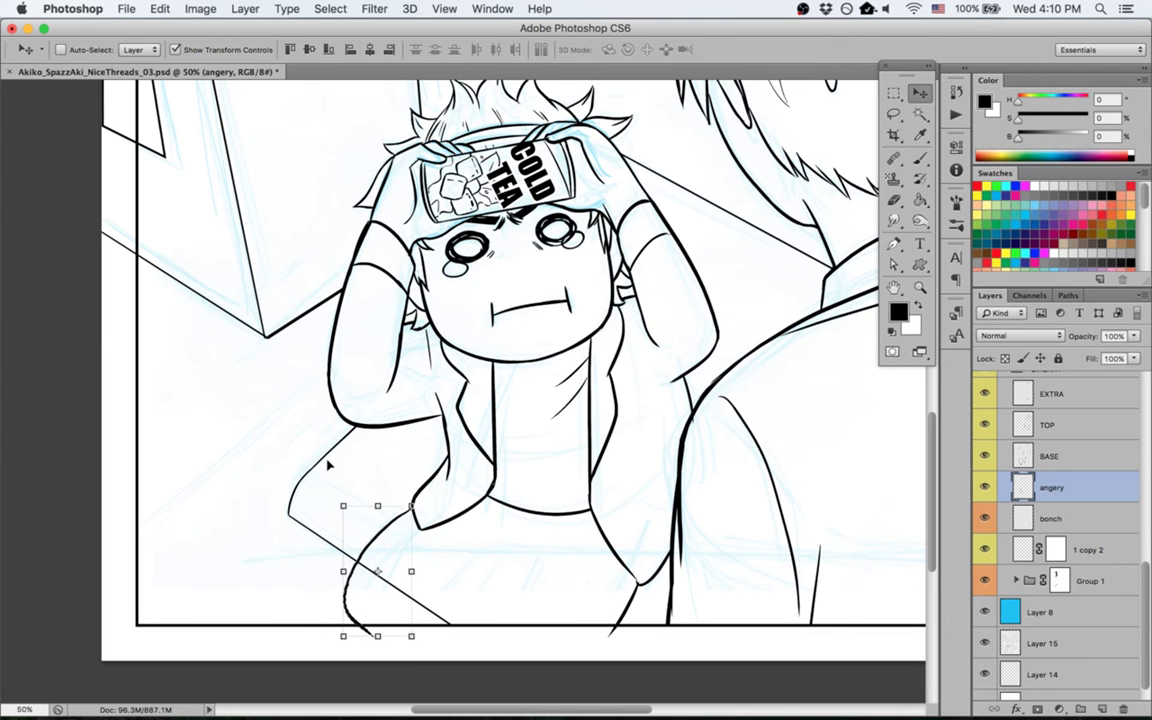
# Step: Ink two shirt fold lines on the chest that spread from a common point down to the panel's lower border
pyautogui.press('r')
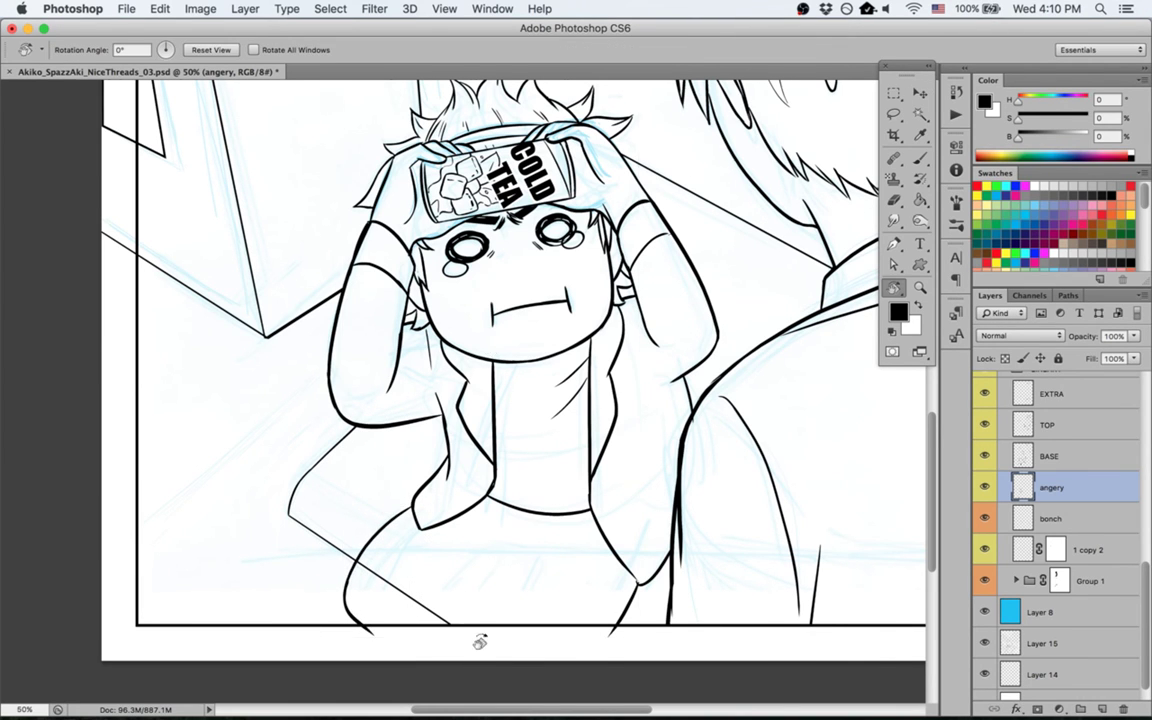
pyautogui.moveTo(481, 633)
pyautogui.mouseDown()
pyautogui.moveTo(612, 496)
pyautogui.moveTo(623, 457)
pyautogui.moveTo(670, 534)
pyautogui.mouseUp()
pyautogui.press('b')
pyautogui.press('Escape')
pyautogui.press('super+z')
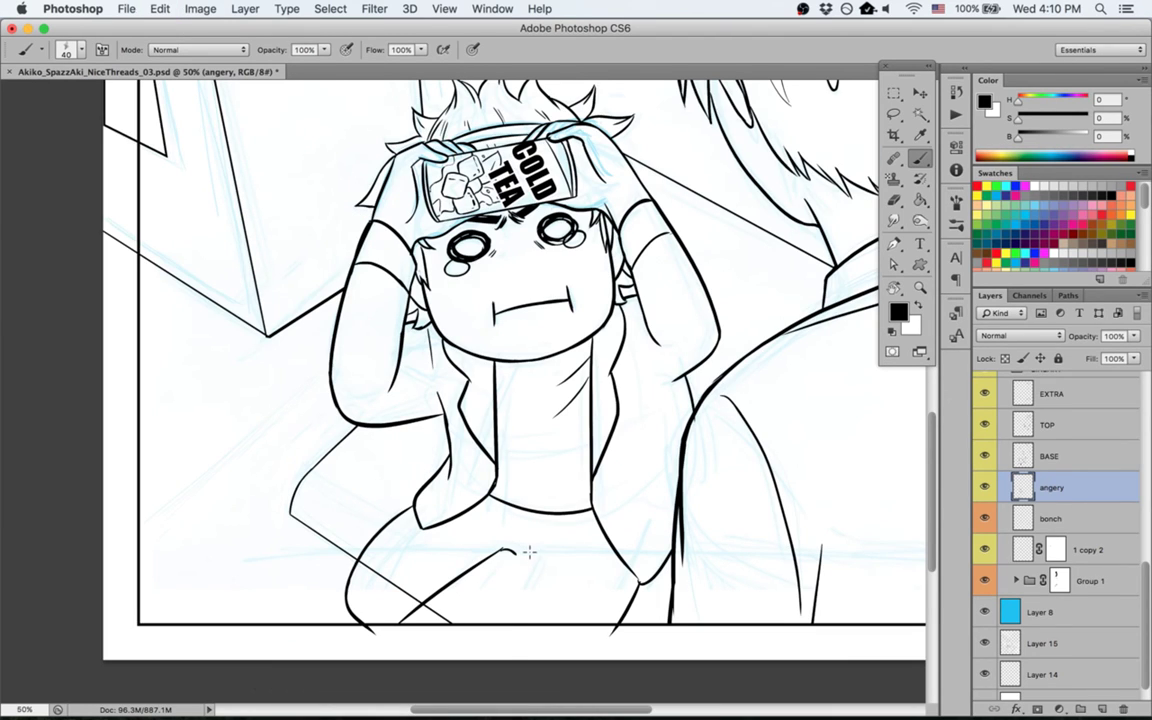
pyautogui.moveTo(530, 551); pyautogui.dragTo(505, 648)
# Step: Redraw the longer diagonal shirt fold from the tip of the other fold, and erase the superseded stroke
pyautogui.press('r')
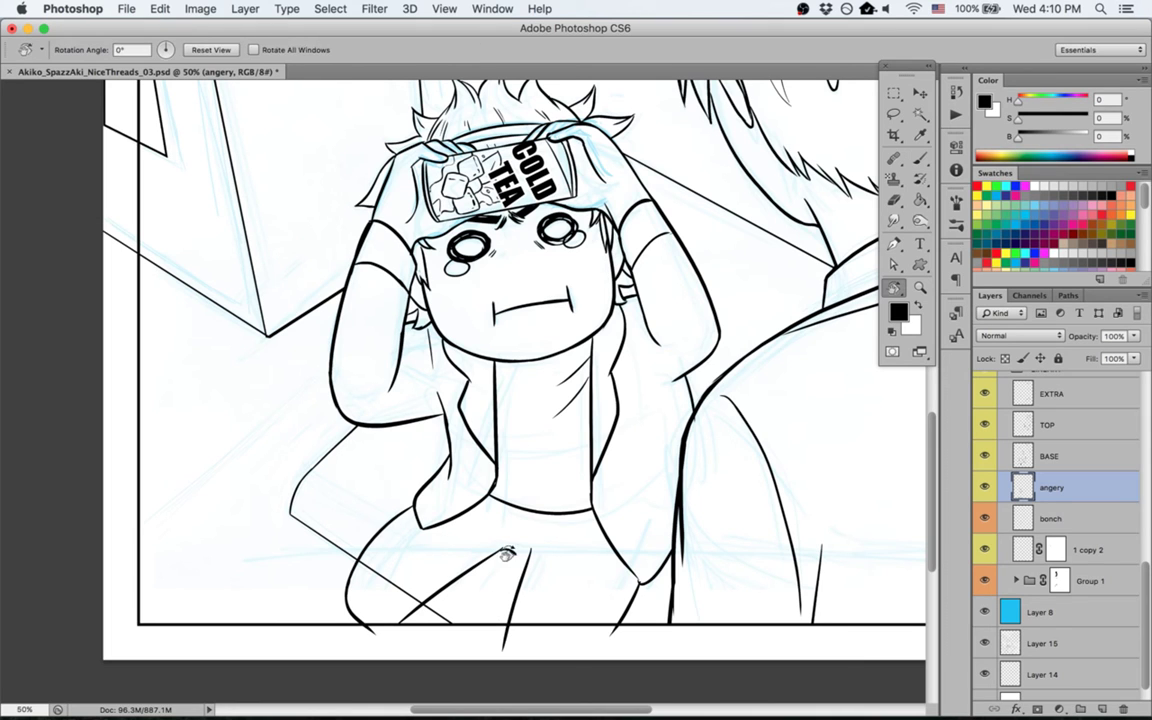
pyautogui.moveTo(376, 499)
pyautogui.mouseDown()
pyautogui.moveTo(581, 625)
pyautogui.moveTo(635, 404)
pyautogui.moveTo(682, 512)
pyautogui.mouseUp()
pyautogui.press('super+z')
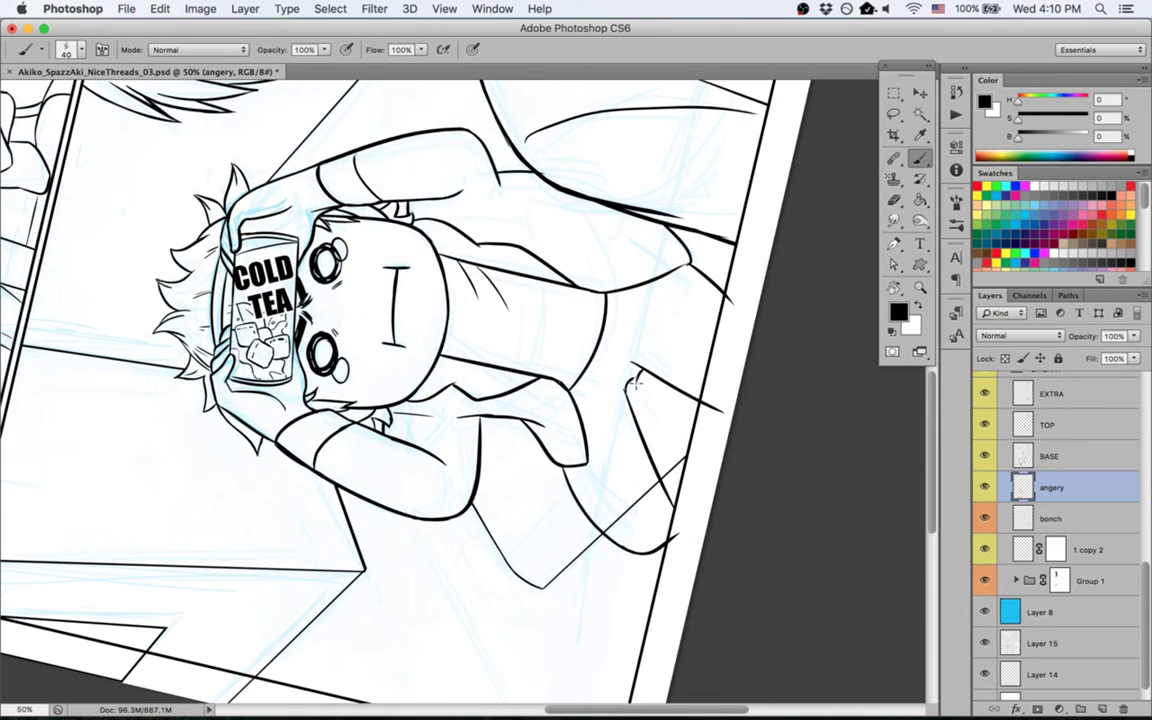
pyautogui.moveTo(636, 383); pyautogui.dragTo(675, 512)
pyautogui.moveTo(657, 457); pyautogui.dragTo(676, 506)
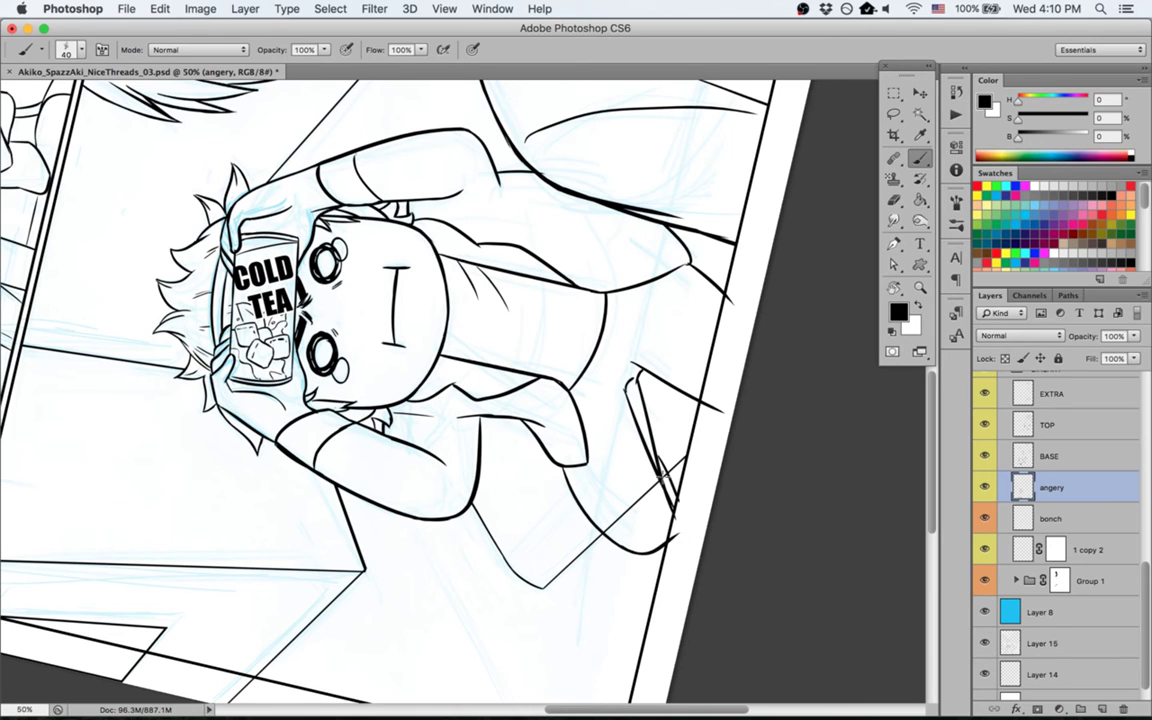
pyautogui.press('alt+super+z')
pyautogui.press('alt+super+z')
pyautogui.press('e')
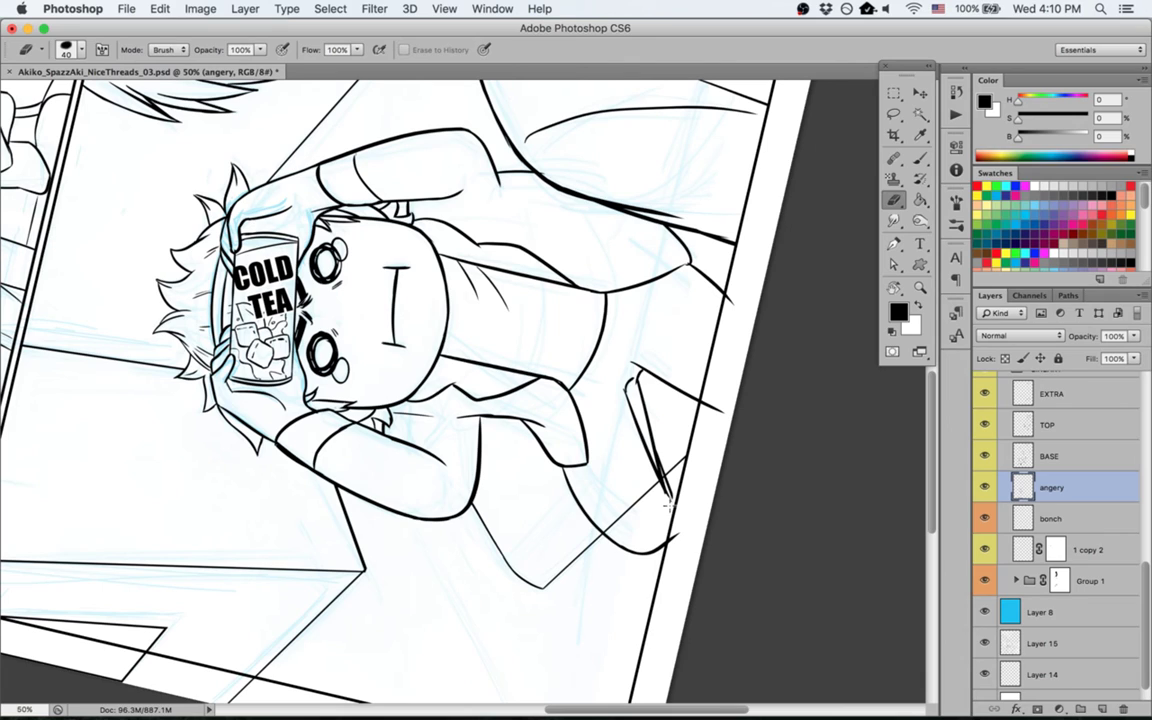
pyautogui.moveTo(669, 506); pyautogui.dragTo(652, 464)
pyautogui.moveTo(674, 512); pyautogui.dragTo(635, 425)
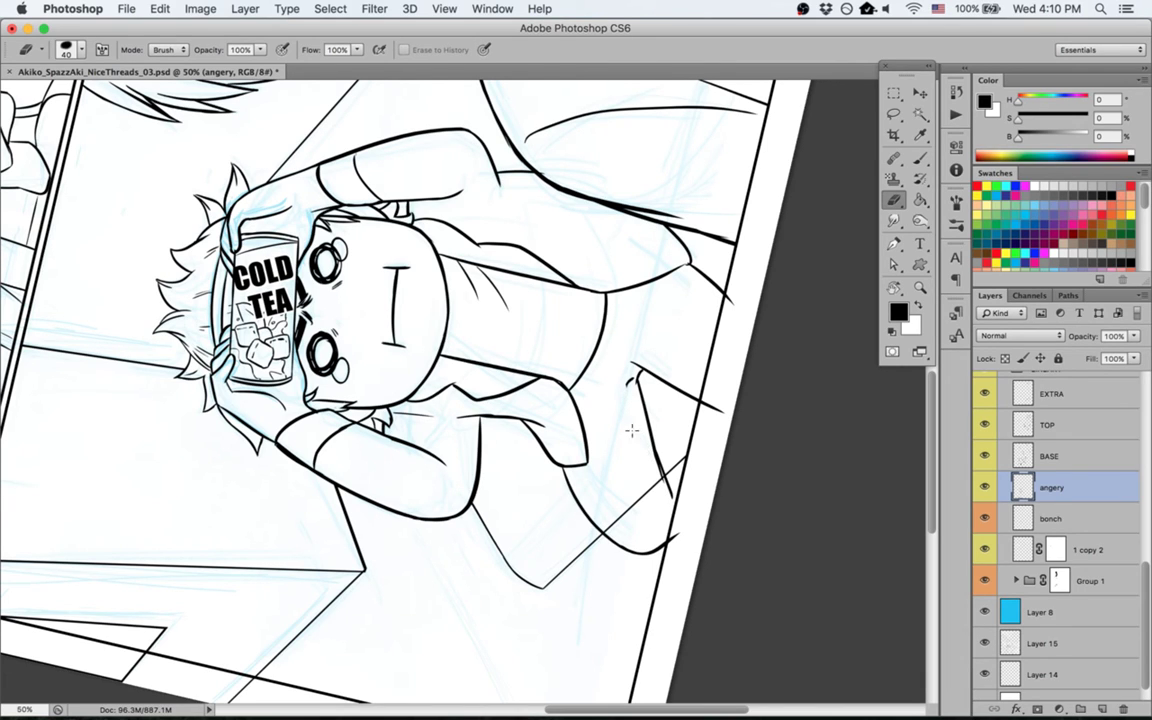
pyautogui.press('Escape')
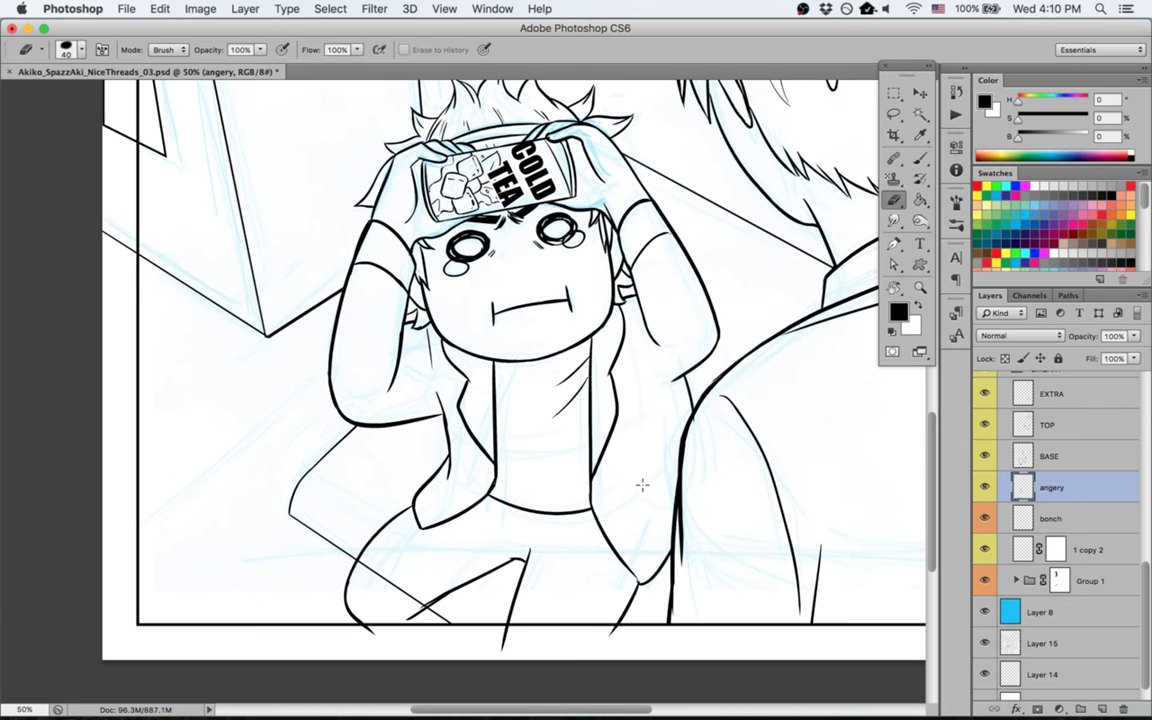
# Step: Remove the torso and fold lines that extend below the panel's lower border, and save the document
pyautogui.press('m')
pyautogui.moveTo(336, 627); pyautogui.dragTo(719, 668)
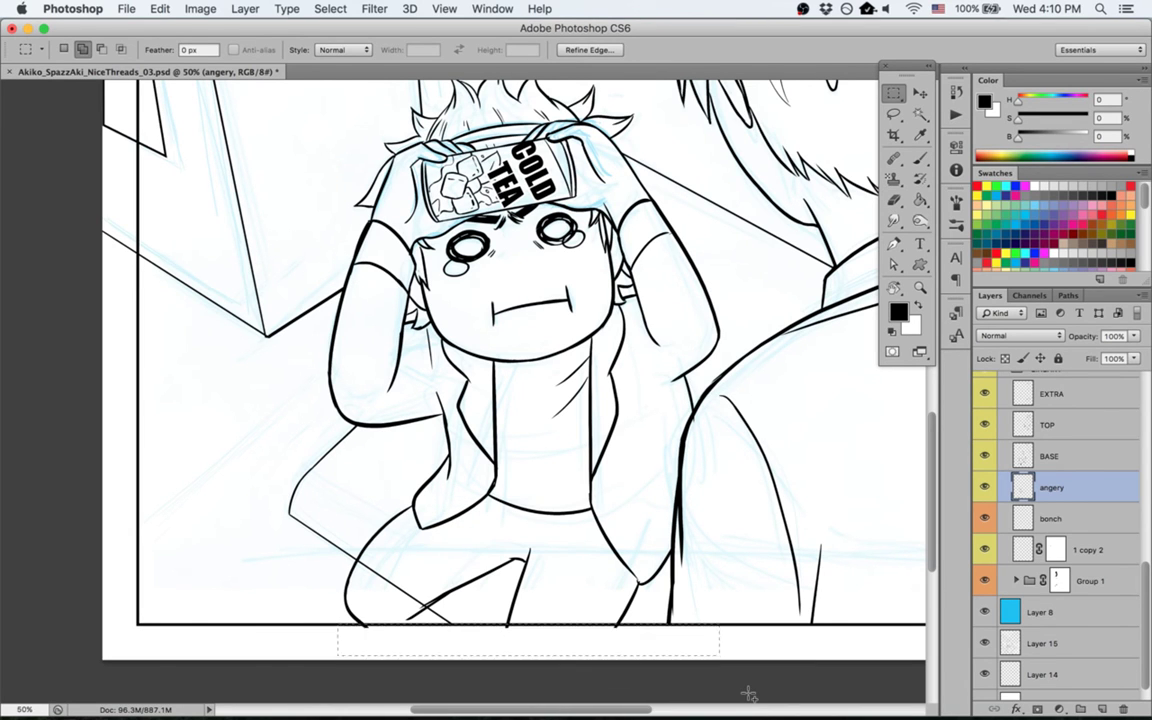
pyautogui.press('super+d')
pyautogui.press('super+s')
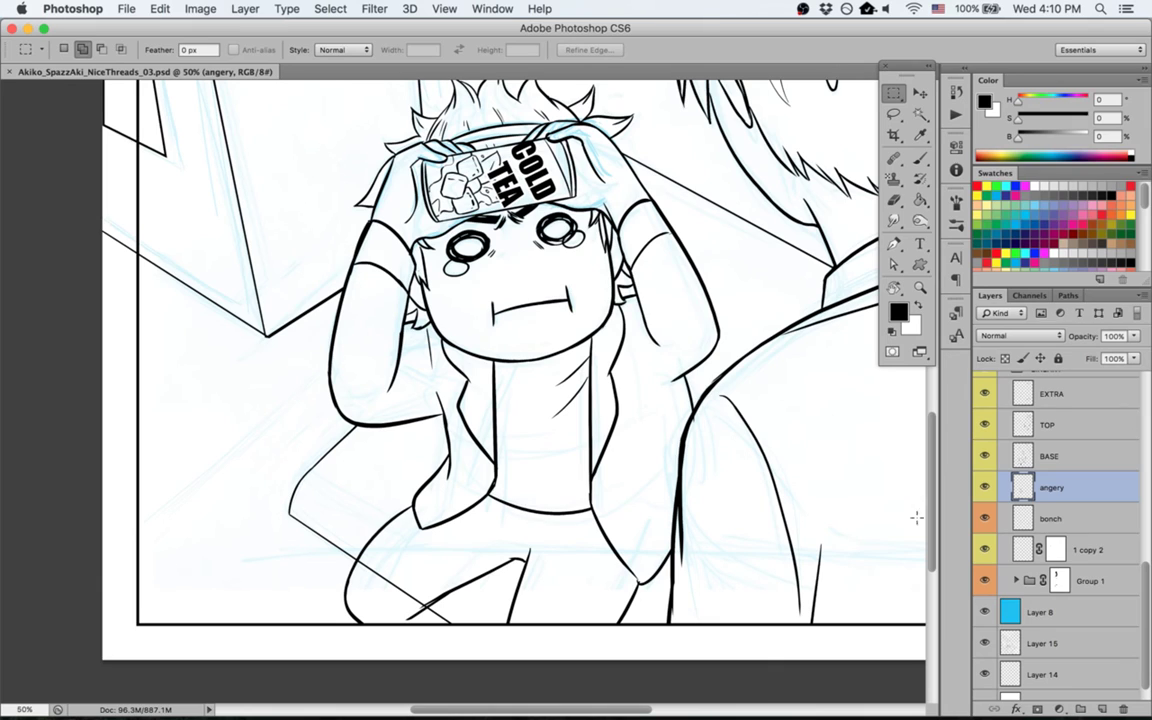
# Step: Rework the lower end of the left torso line where it meets the panel's lower border
pyautogui.press('b')
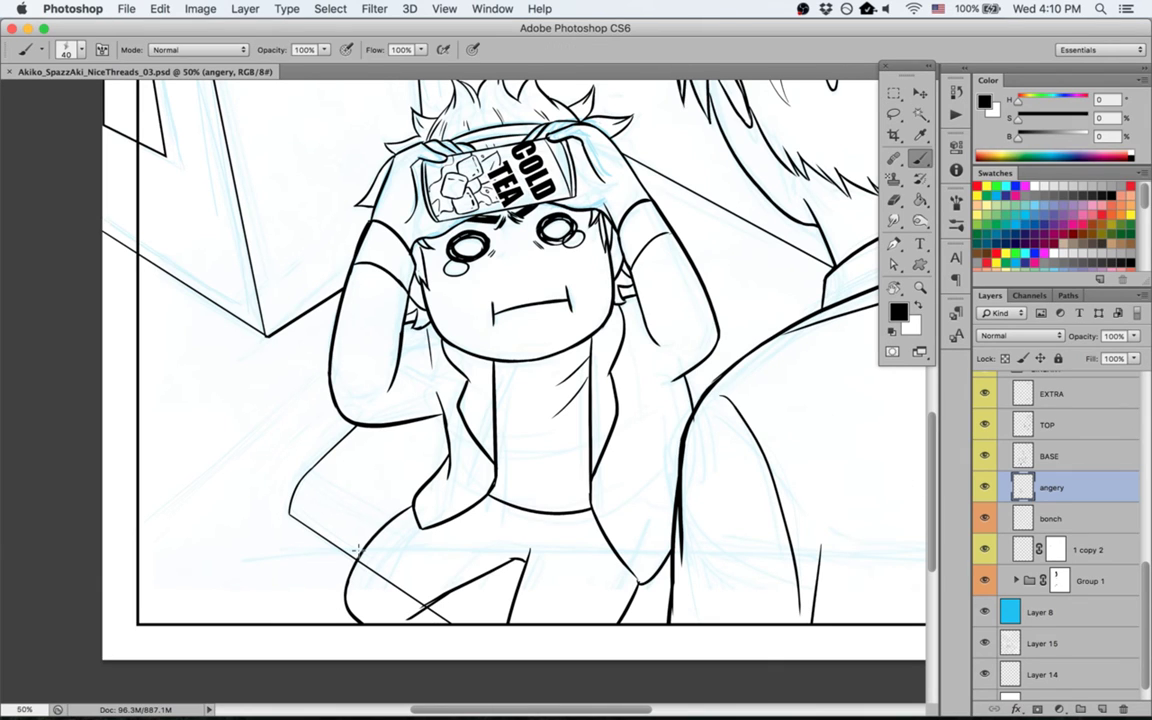
pyautogui.press('super+z')
pyautogui.moveTo(356, 556); pyautogui.dragTo(365, 656)
pyautogui.press('e')
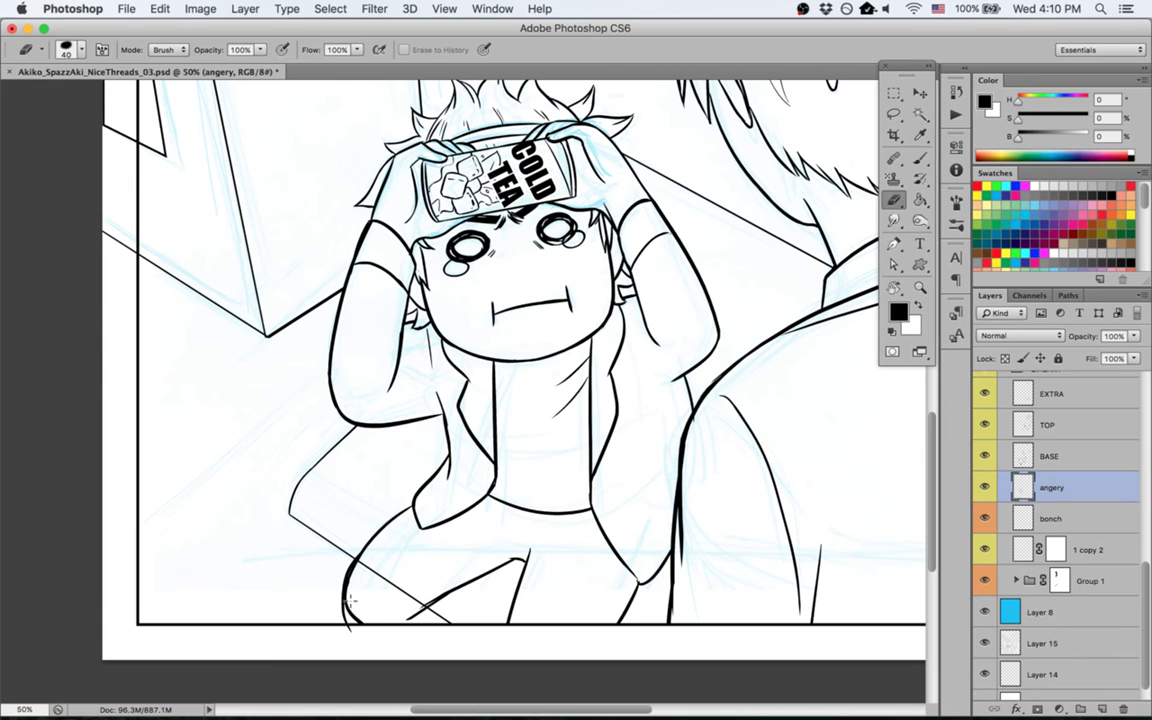
pyautogui.press('super+z')
# Step: Try adding a layer mask to the bonch layer and undo it
pyautogui.scroll(2, 362, 606)
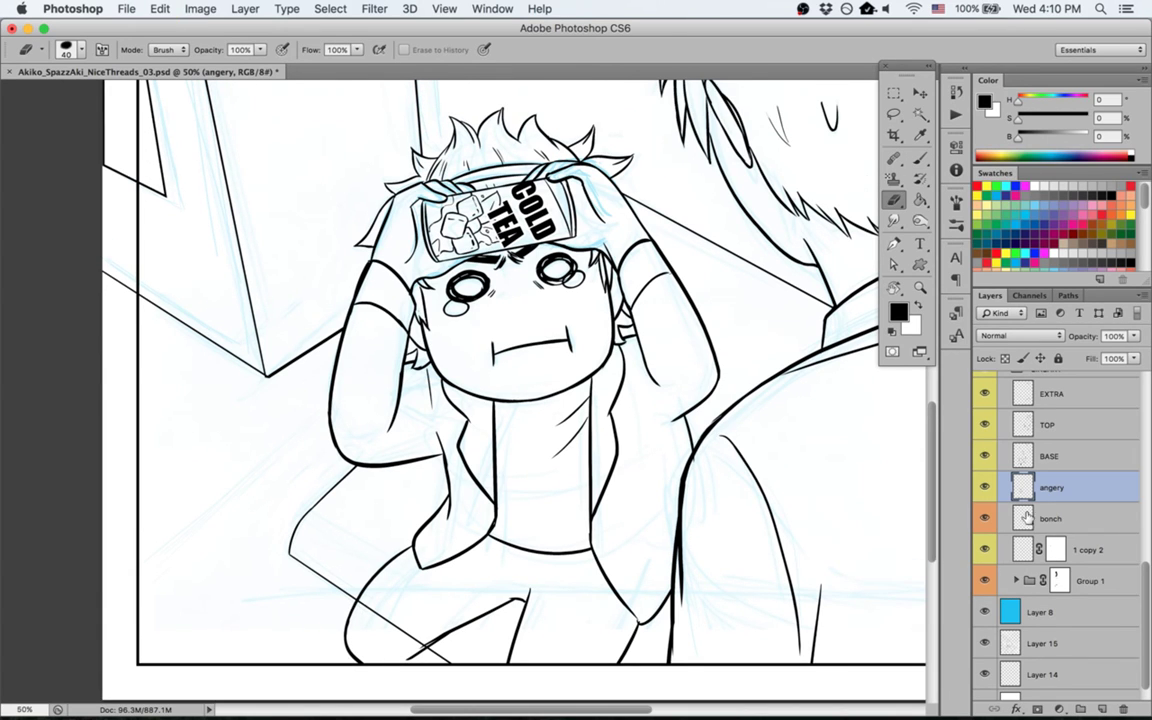
pyautogui.hotkey('alt', '[')
pyautogui.click(1037, 708)
pyautogui.press('b')
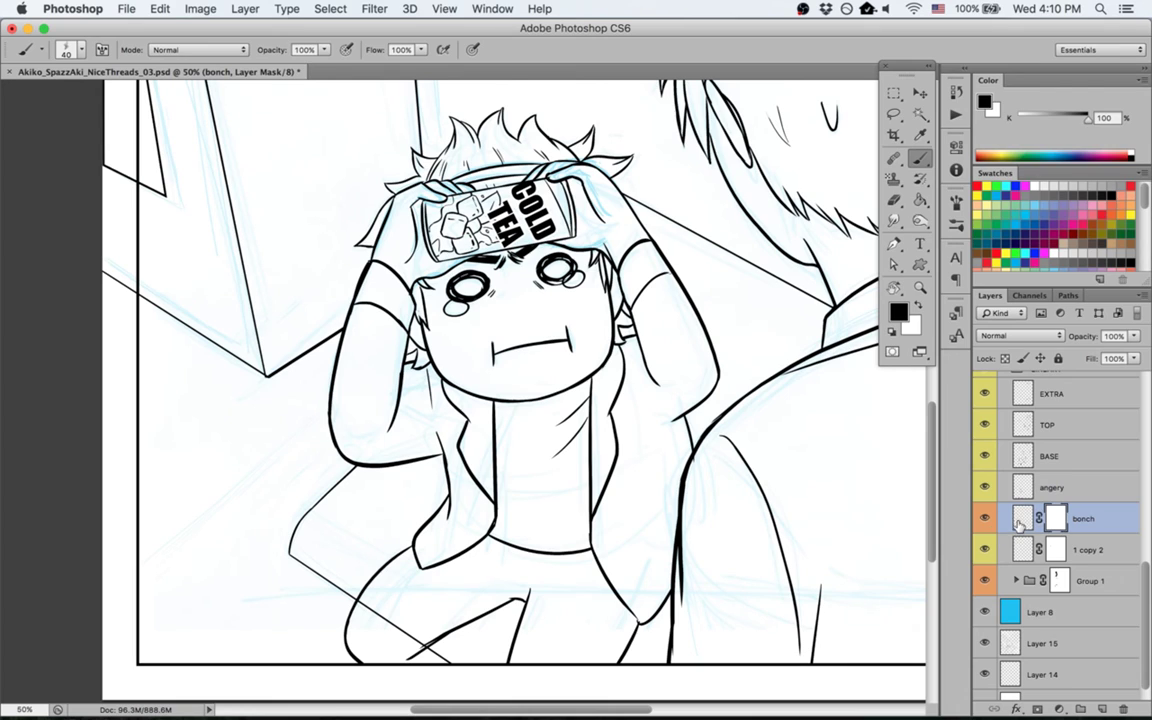
pyautogui.click(1022, 518)
pyautogui.press('super+z')
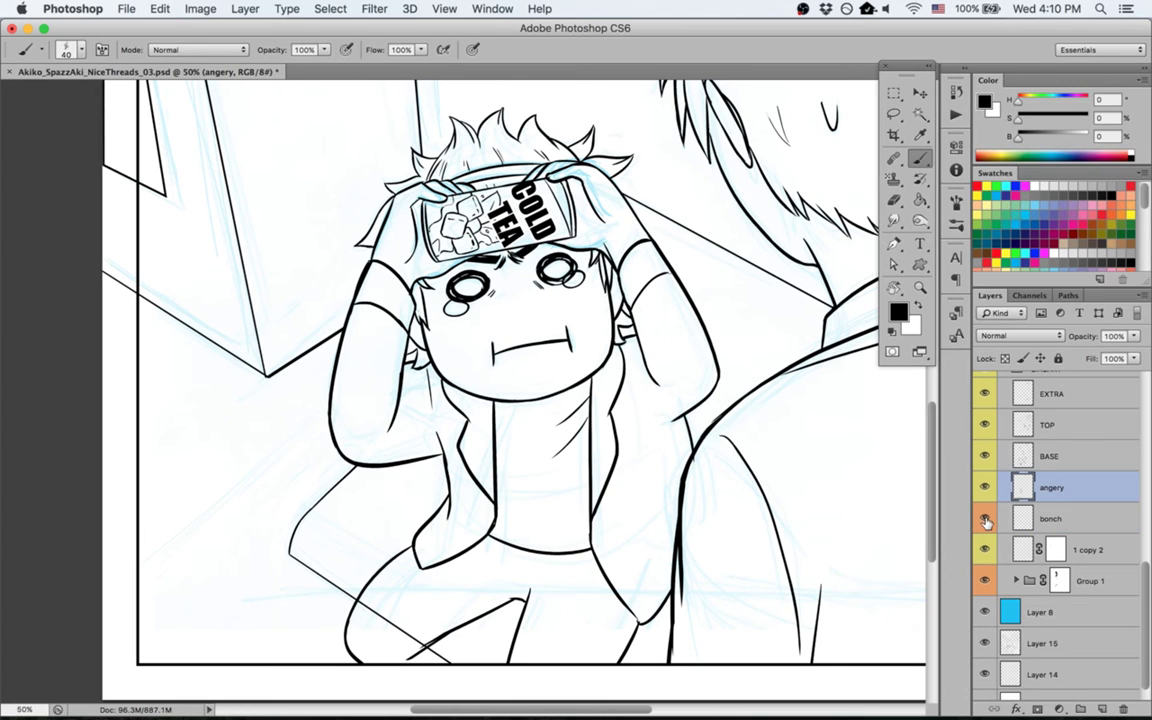
# Step: Identify the layer holding the background line that crosses the torso, and hide that stretch on Group 1's layer mask
pyautogui.click(985, 520)
pyautogui.click(985, 520)
pyautogui.click(985, 582)
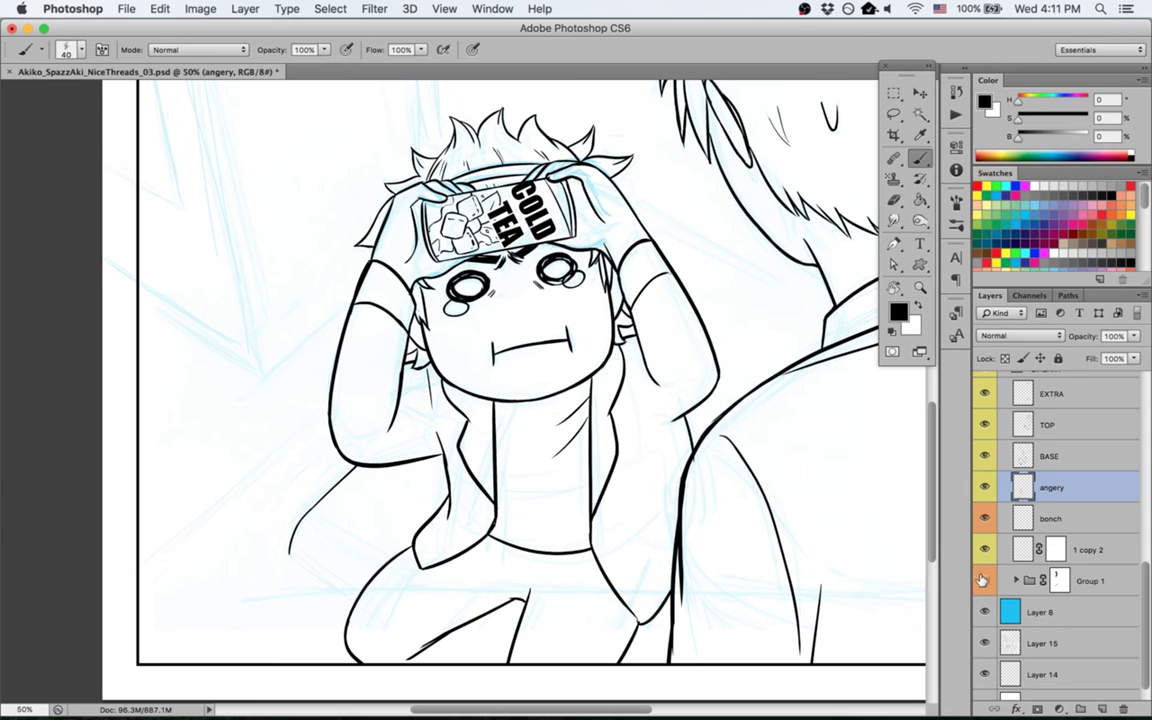
pyautogui.click(985, 582)
pyautogui.click(1059, 581)
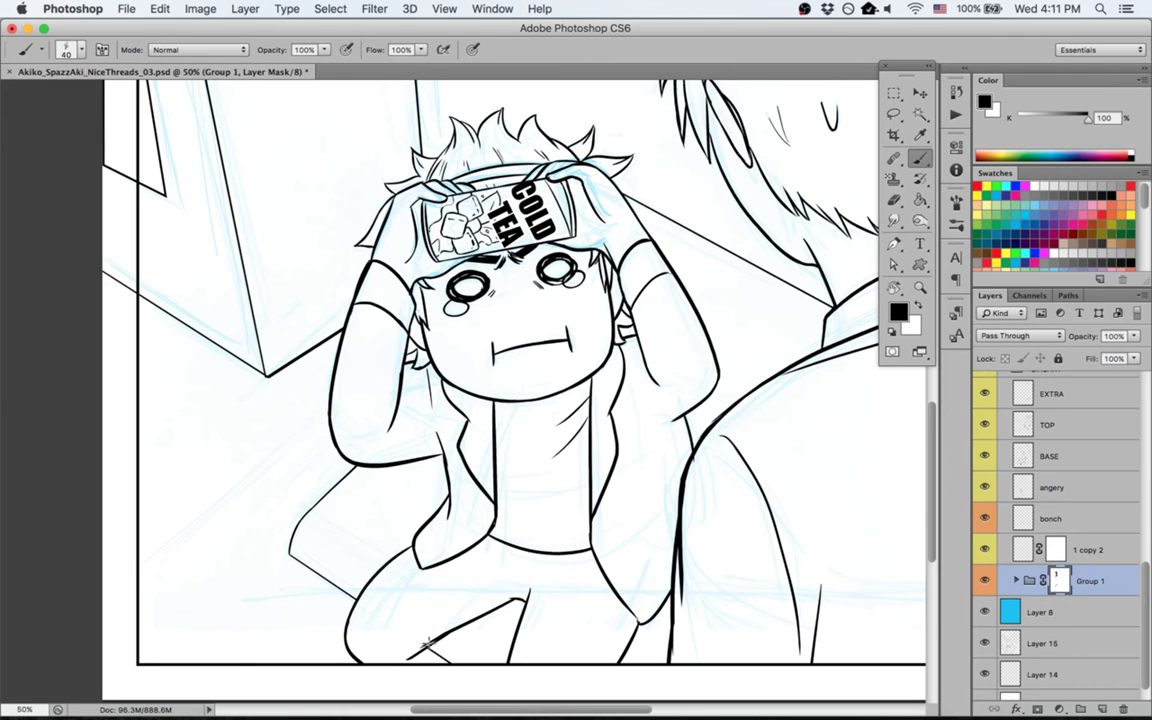
pyautogui.press('space')
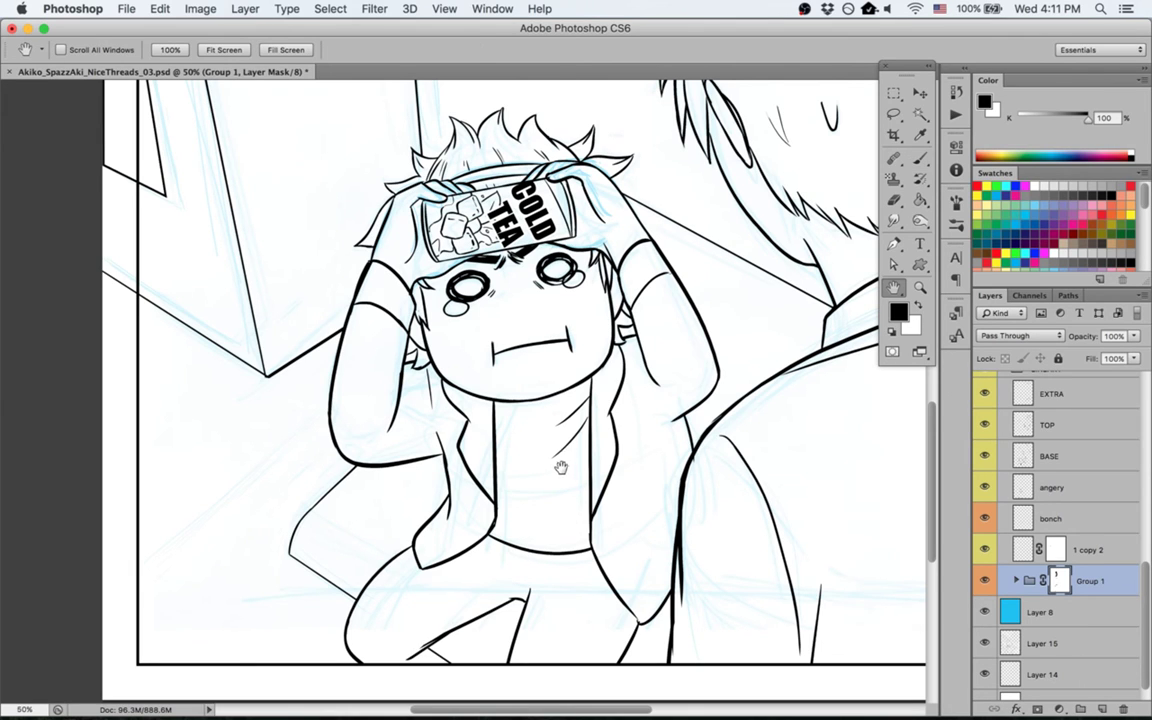
pyautogui.moveTo(507, 418); pyautogui.dragTo(495, 455)
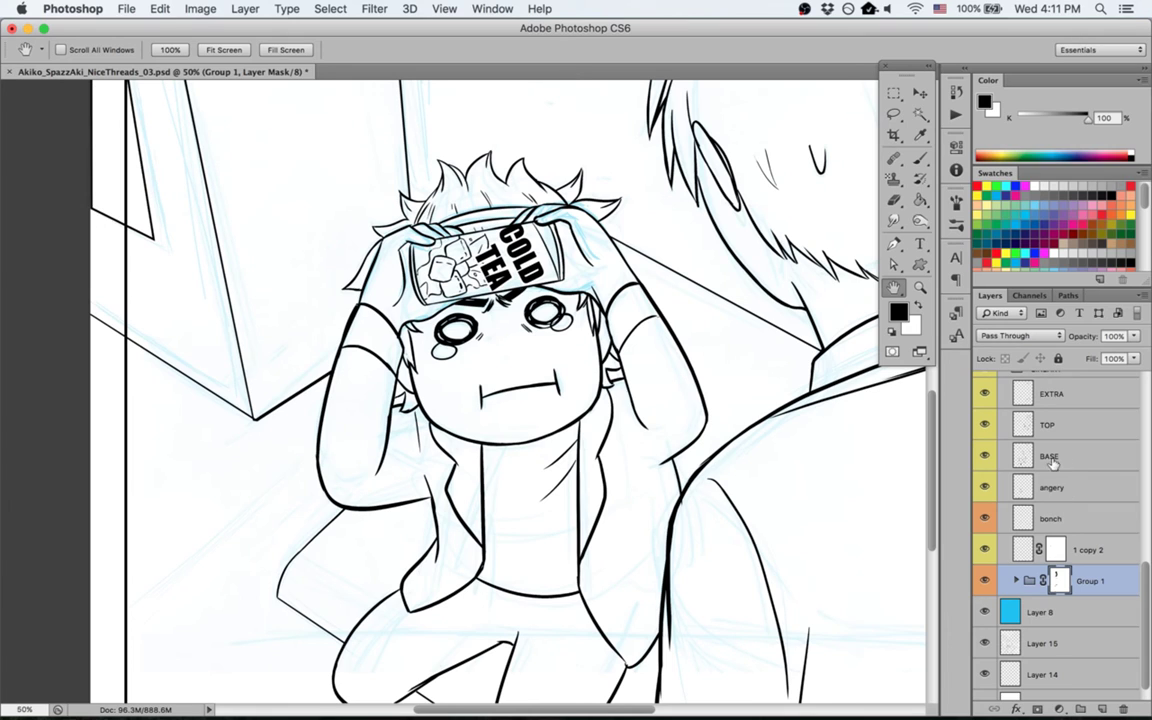
# Step: Toggle the angery layer to check its lines, switch to the BASE layer and save the document
pyautogui.click(1043, 494)
pyautogui.press('e')
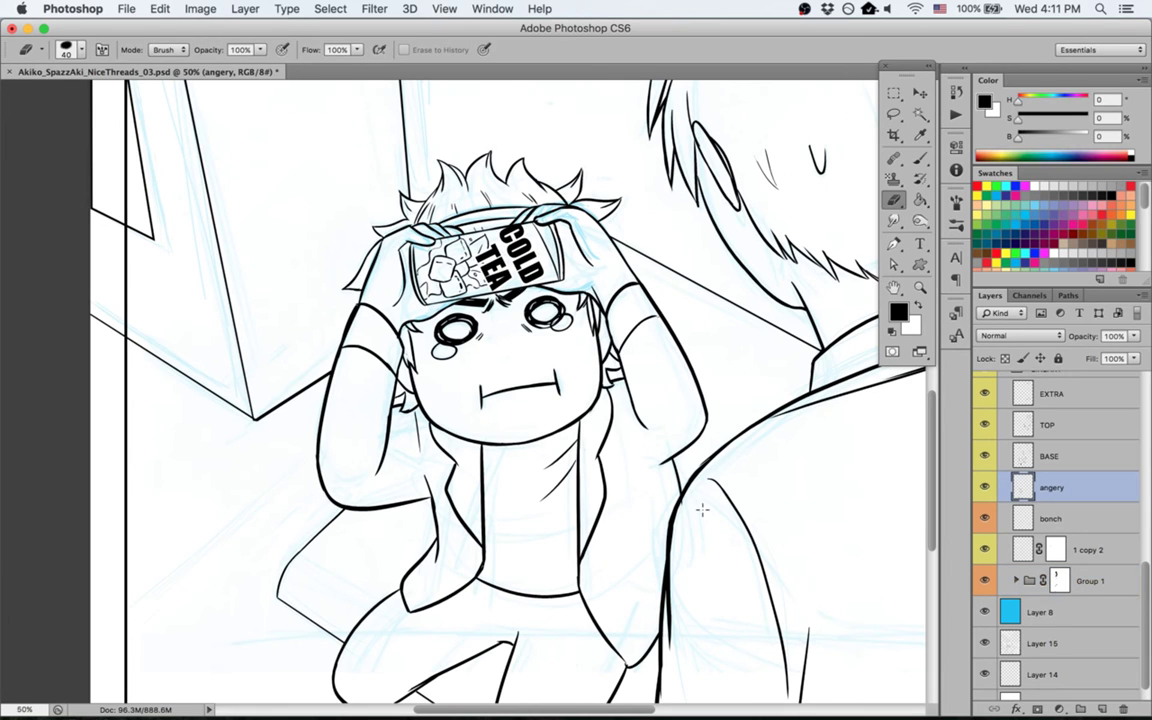
pyautogui.click(985, 487)
pyautogui.click(985, 487)
pyautogui.hotkey('alt', ']')
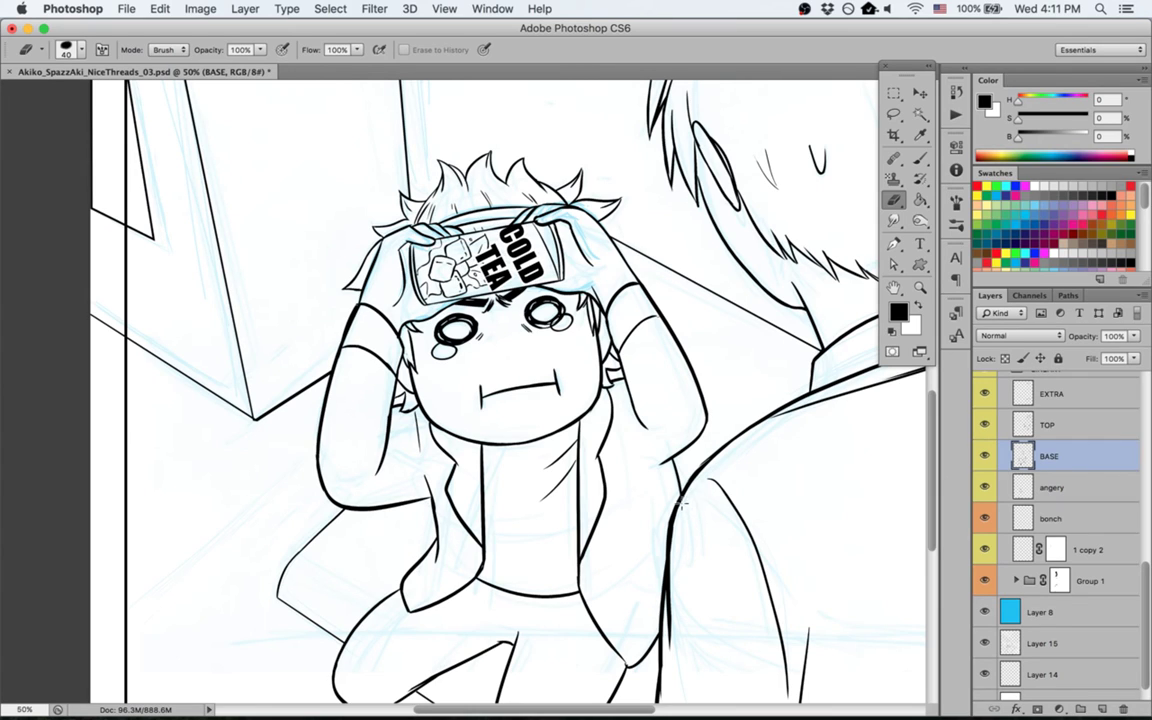
pyautogui.press('super+s')
# Step: Mask out the background lines past the panel's left border by filling a rectangular selection on Group 1's layer mask with black
pyautogui.click(1059, 580)
pyautogui.scroll(5, 361, 435)
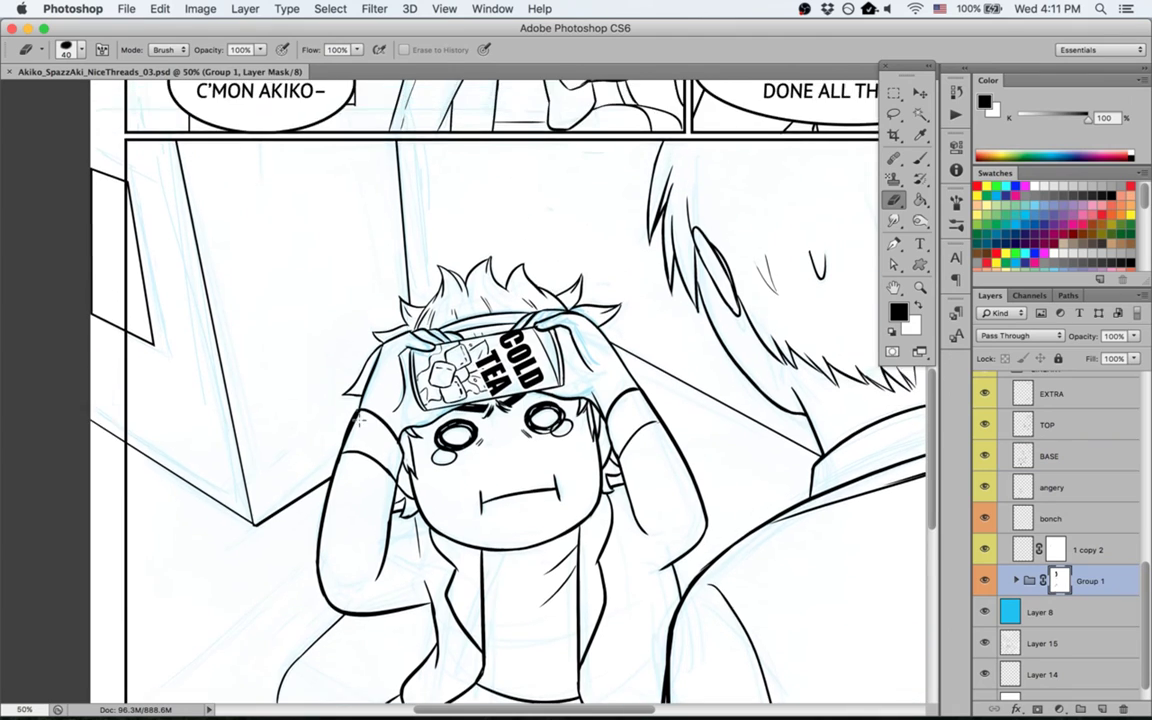
pyautogui.press('m')
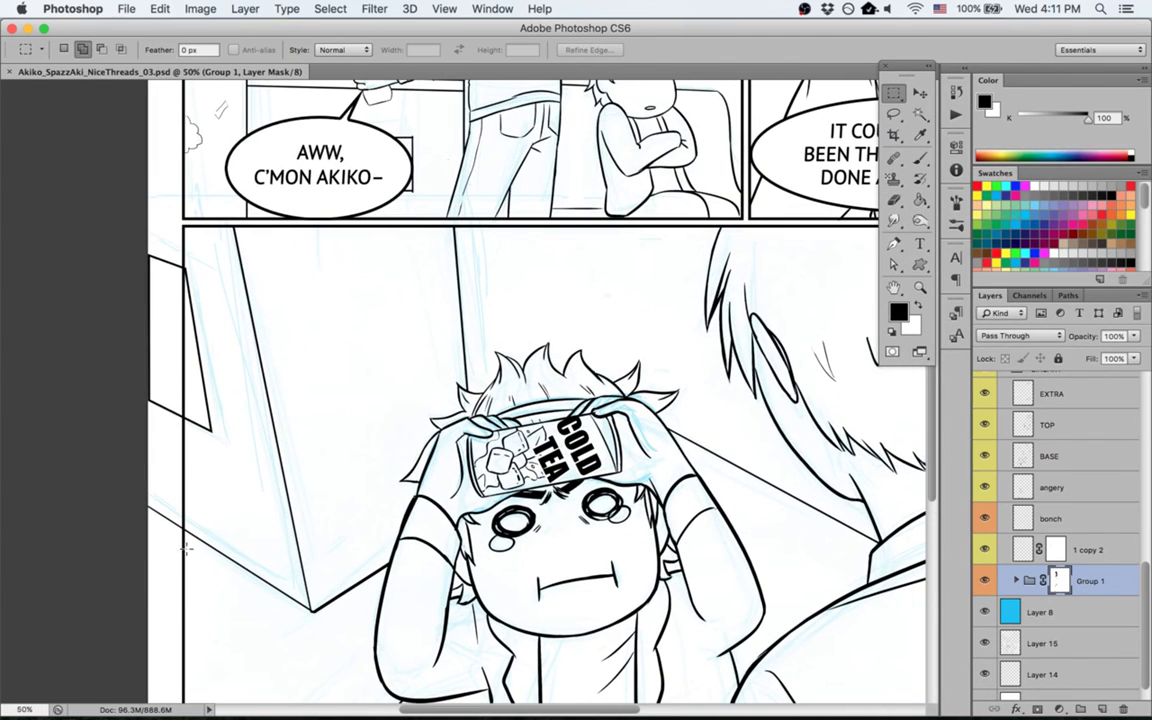
pyautogui.moveTo(185, 547); pyautogui.dragTo(95, 133)
pyautogui.press('super+shift+Left')
pyautogui.press('g')
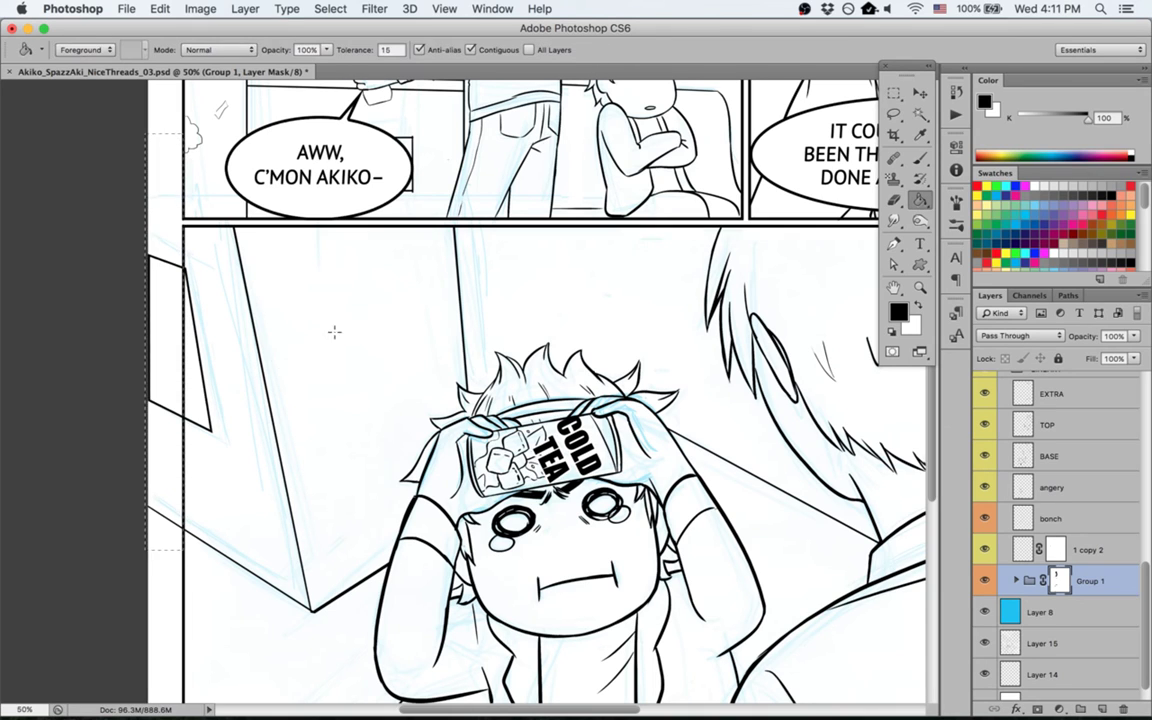
pyautogui.hotkey('ctrl', 'd')
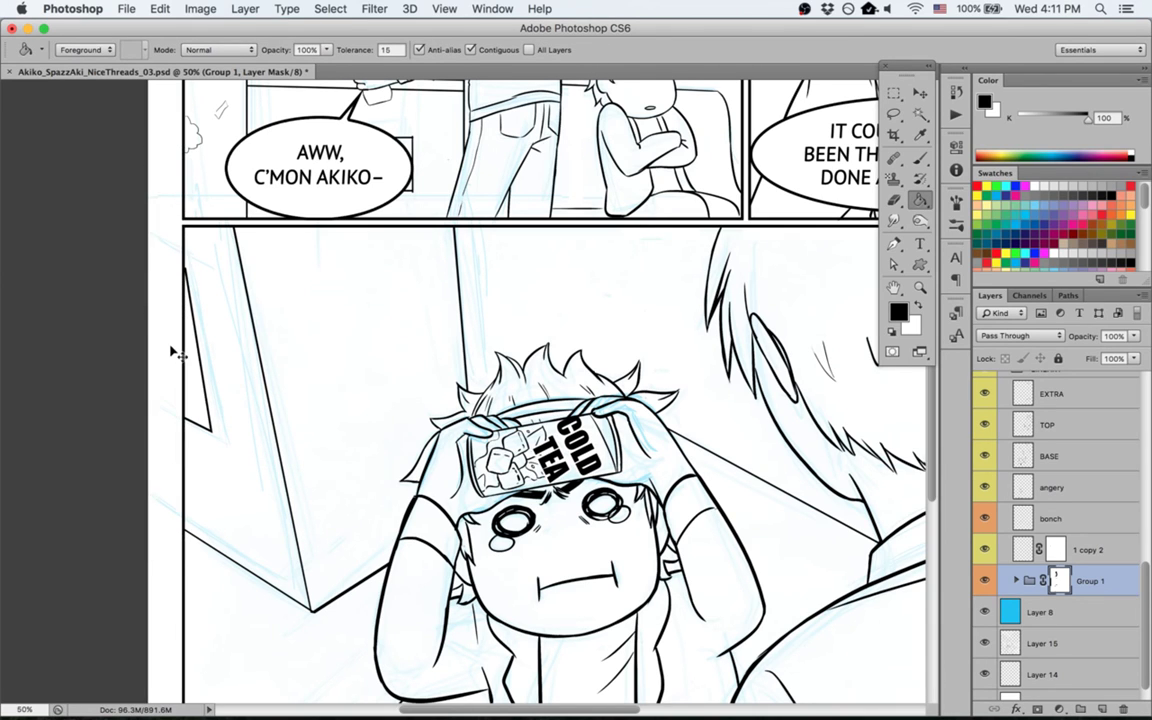
# Step: Save the document and raise the opacity of sketch Layer 15 to 100%
pyautogui.hotkey('ctrl', '0')
pyautogui.hotkey('ctrl', 's')
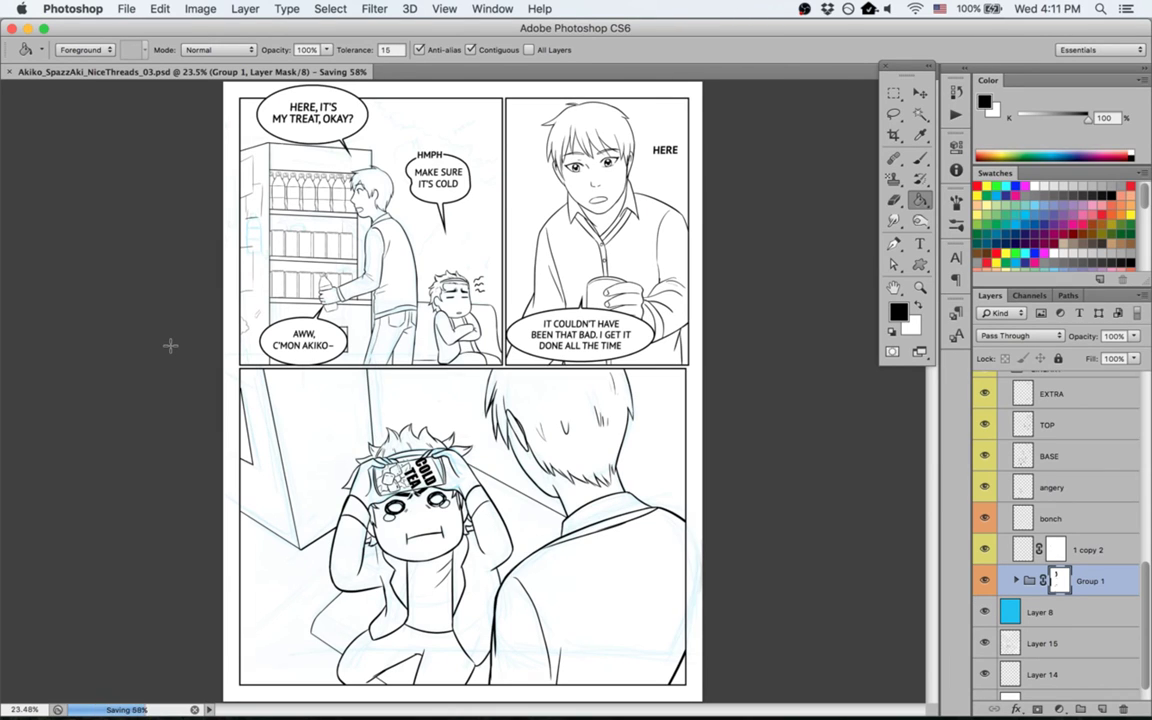
pyautogui.scroll(-1, 990, 575)
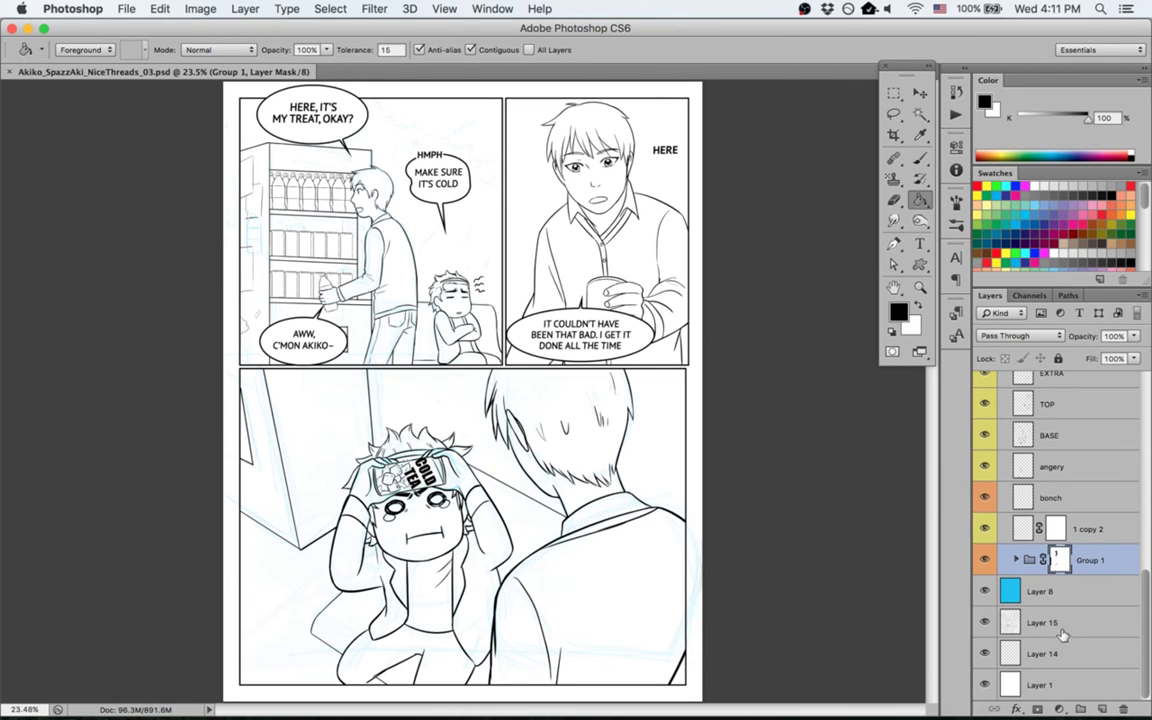
pyautogui.click(1053, 624)
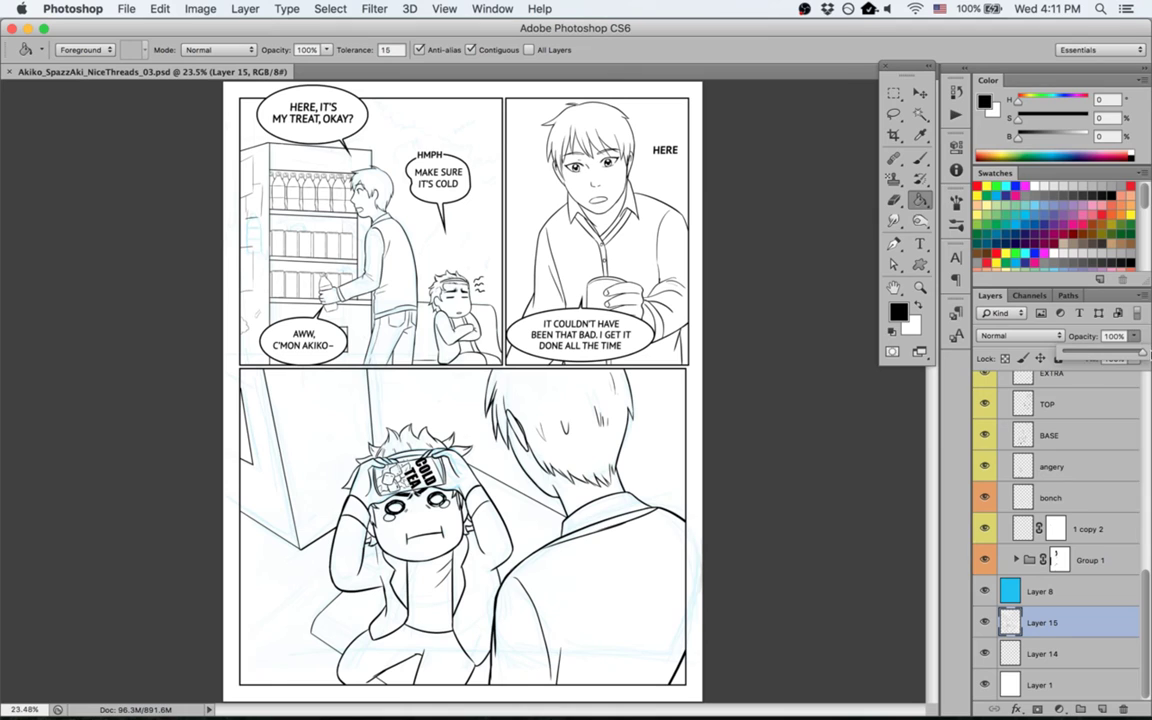
pyautogui.moveTo(1134, 336); pyautogui.dragTo(1145, 358)
# Step: Select parts of the first panel's sketch with rectangular marquees, put them on a new layer, and toggle Layer 15 to check the split
pyautogui.press('m')
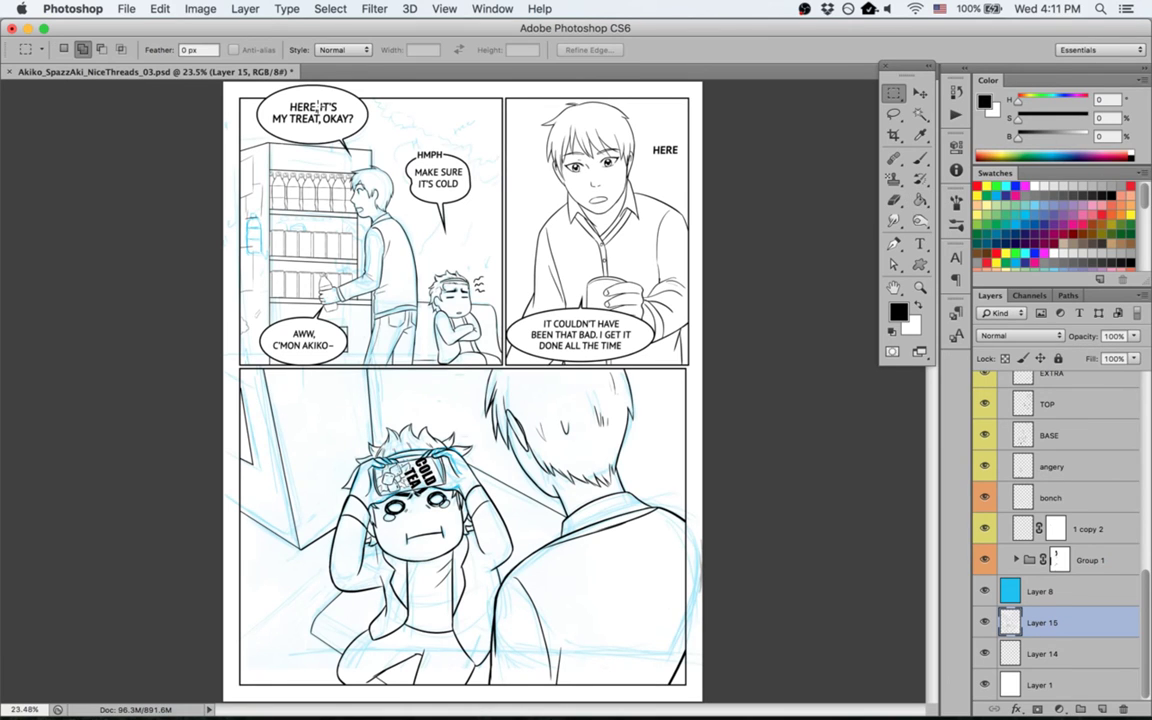
pyautogui.moveTo(233, 95); pyautogui.dragTo(516, 146)
pyautogui.moveTo(388, 127); pyautogui.dragTo(451, 298)
pyautogui.rightClick(449, 233)
pyautogui.click(512, 360)
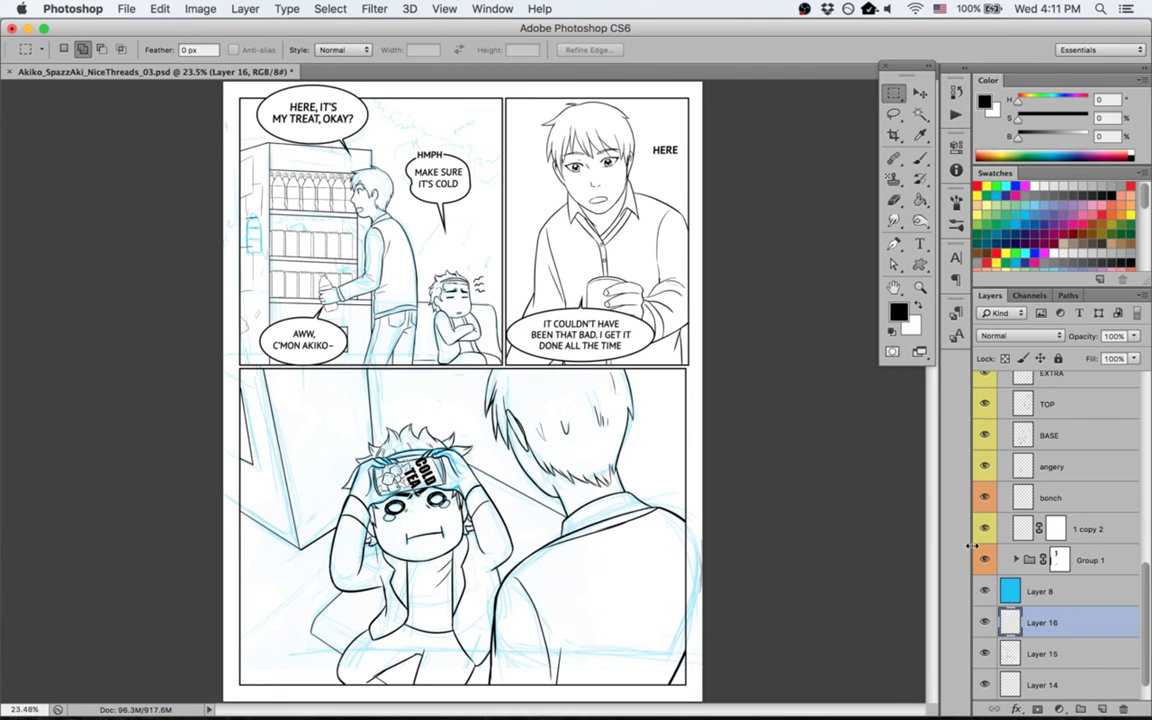
pyautogui.click(985, 655)
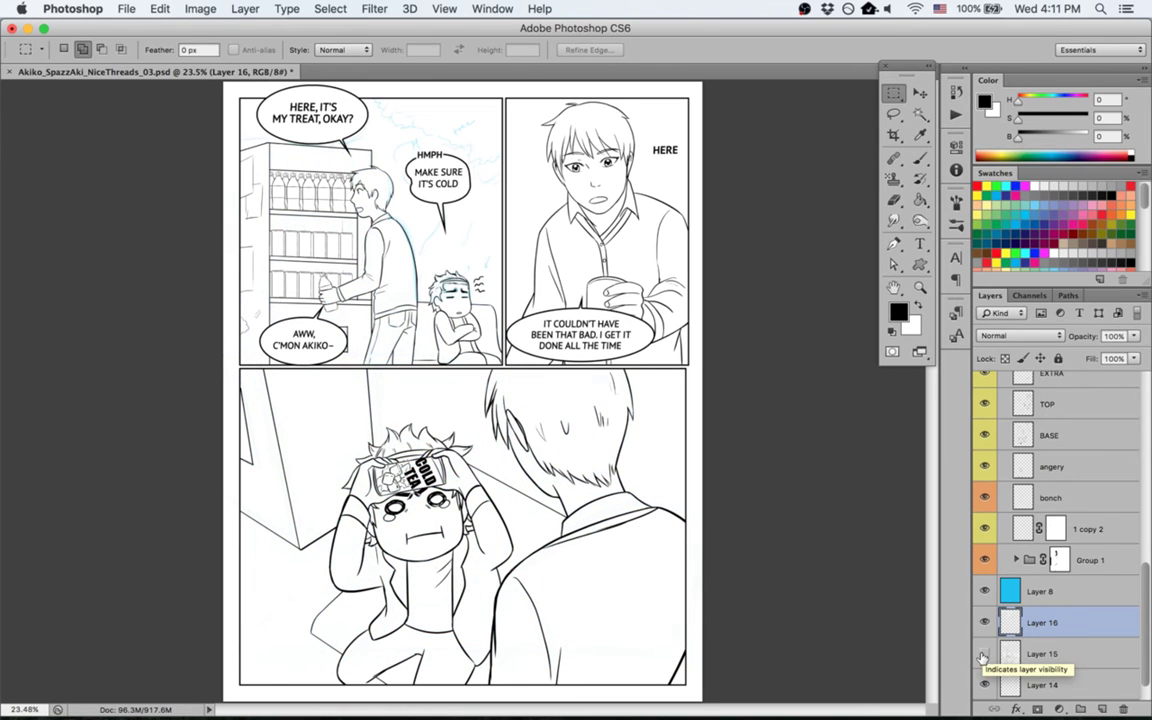
pyautogui.click(984, 655)
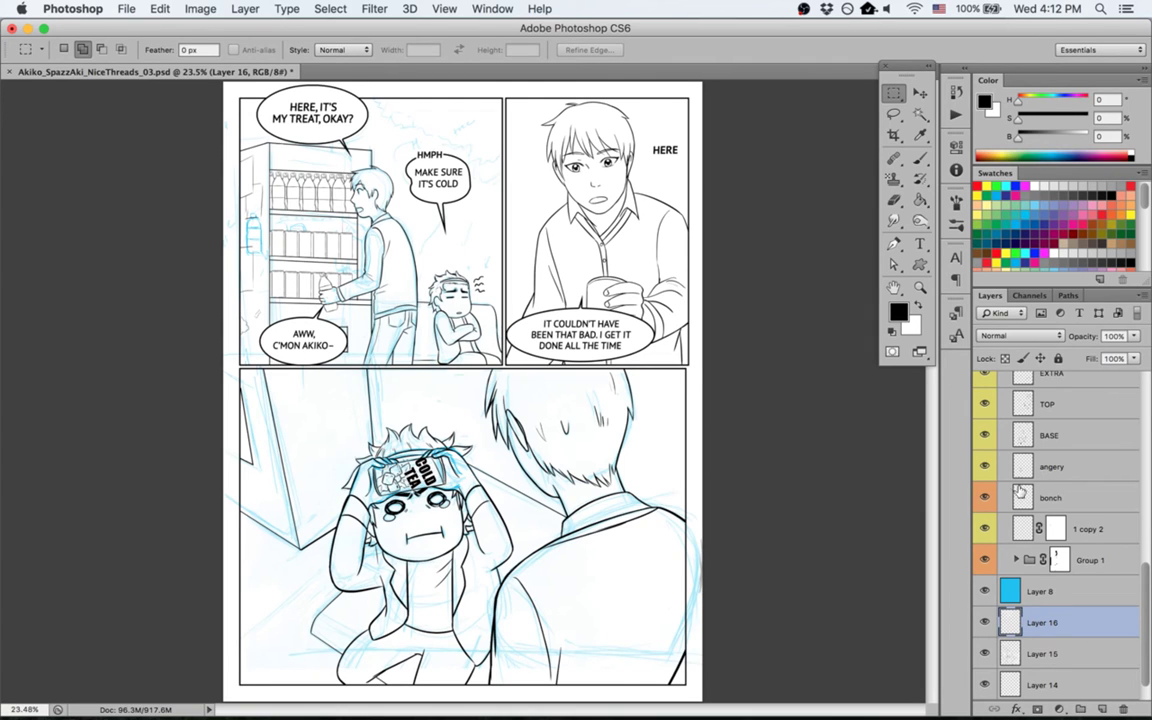
# Step: Ink a tilted poster outline with straight lines on the angery layer, hanging from the large panel's upper border between the two wall lines
pyautogui.click(1050, 466)
pyautogui.press('z')
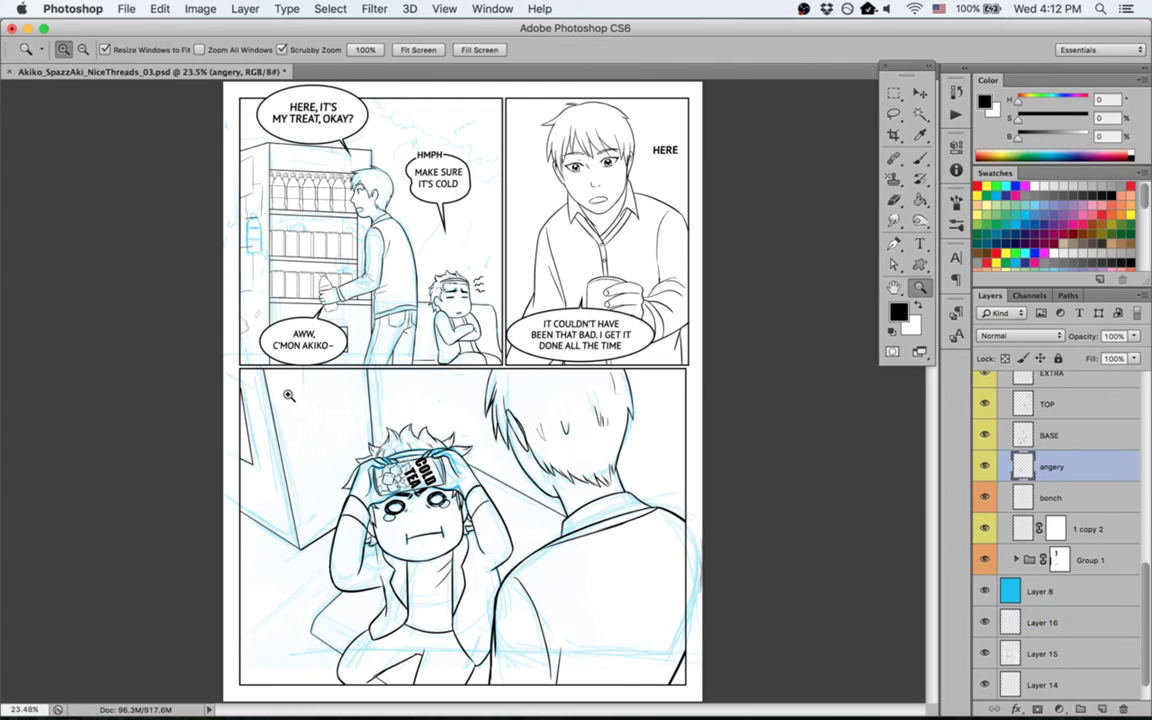
pyautogui.moveTo(290, 398)
pyautogui.mouseDown()
pyautogui.moveTo(396, 402)
pyautogui.moveTo(385, 391)
pyautogui.moveTo(499, 229)
pyautogui.mouseUp()
pyautogui.press('h')
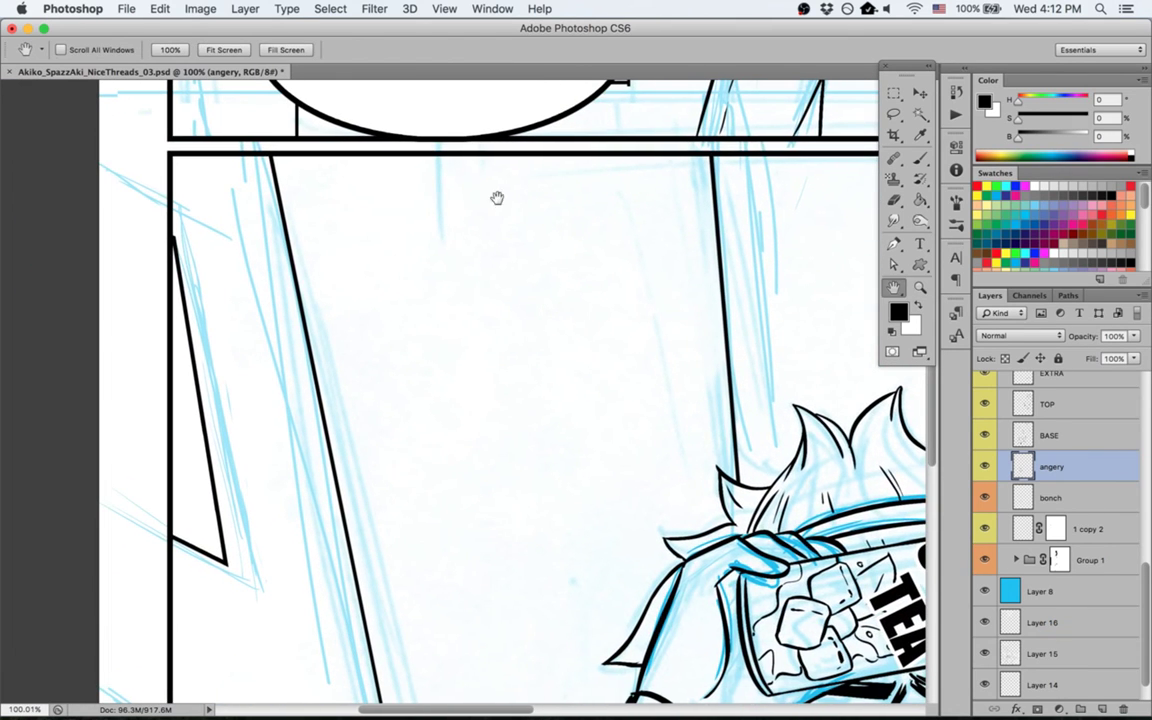
pyautogui.press('b')
pyautogui.moveTo(350, 156); pyautogui.dragTo(421, 368)
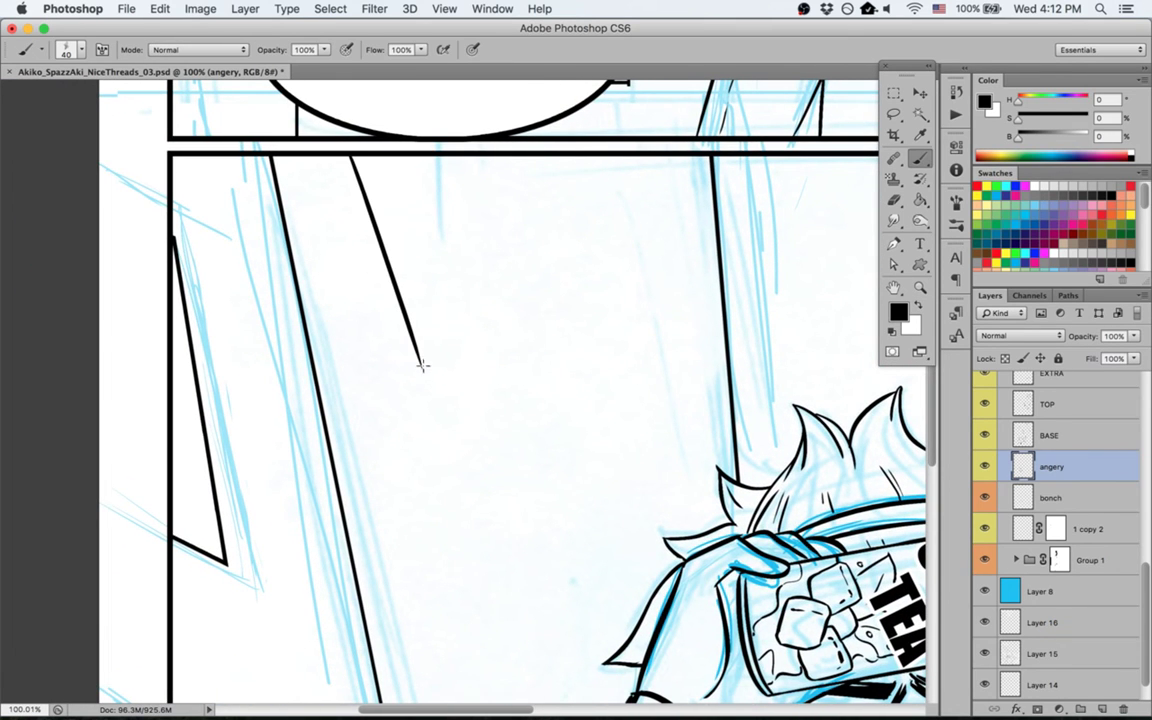
pyautogui.keyDown('shift'); pyautogui.click(641, 247); pyautogui.keyUp('shift')
pyautogui.moveTo(650, 248); pyautogui.dragTo(626, 157)
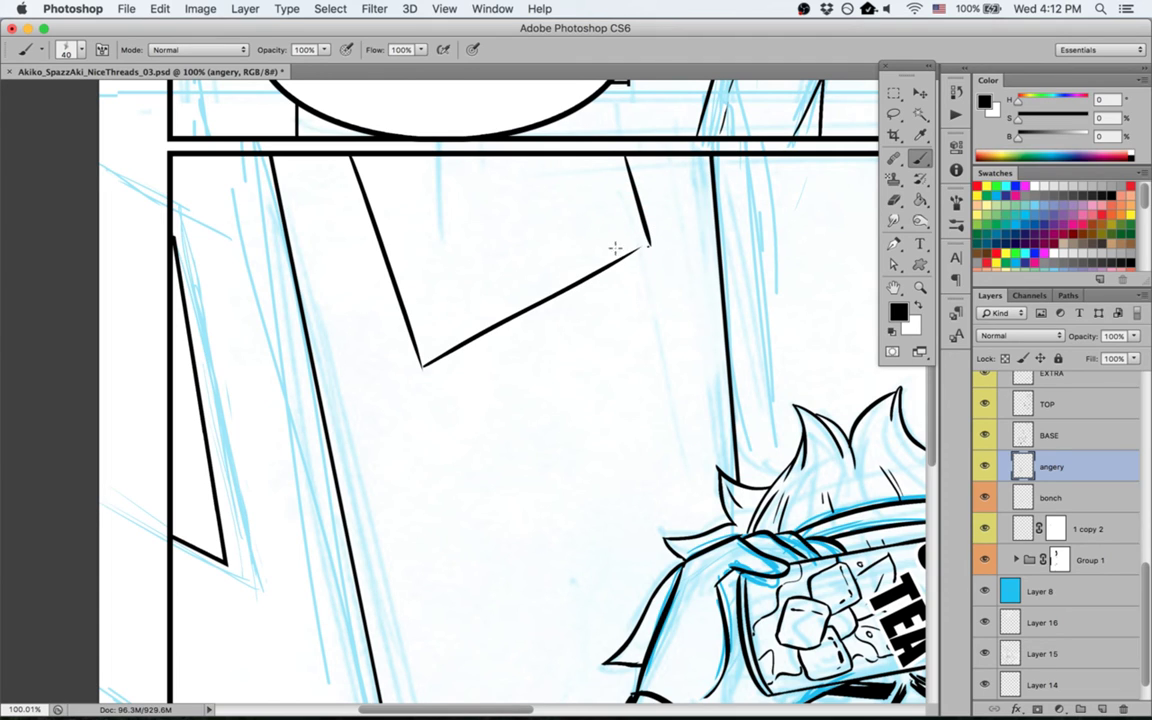
pyautogui.click(647, 243)
# Step: Ink small tape strips over the poster's two lower corners and save the document
pyautogui.moveTo(408, 355); pyautogui.dragTo(450, 376)
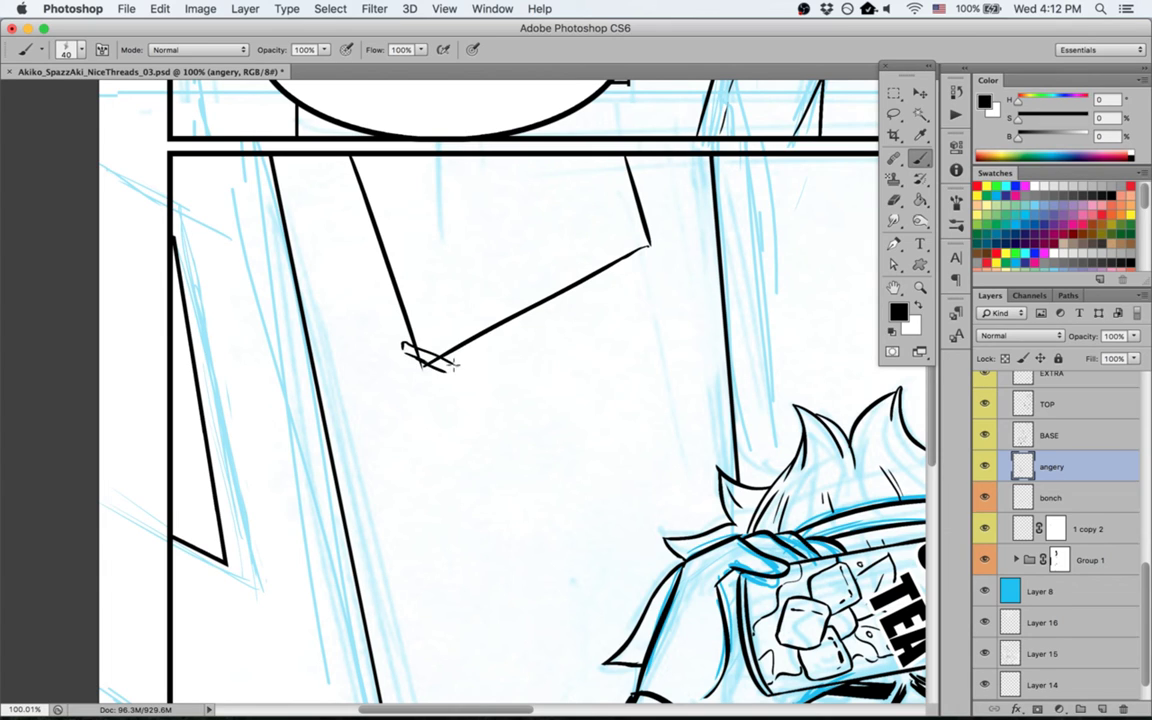
pyautogui.moveTo(648, 228); pyautogui.dragTo(650, 262)
pyautogui.press('e')
pyautogui.press('b')
pyautogui.moveTo(658, 215); pyautogui.dragTo(645, 250)
pyautogui.press('super+s')
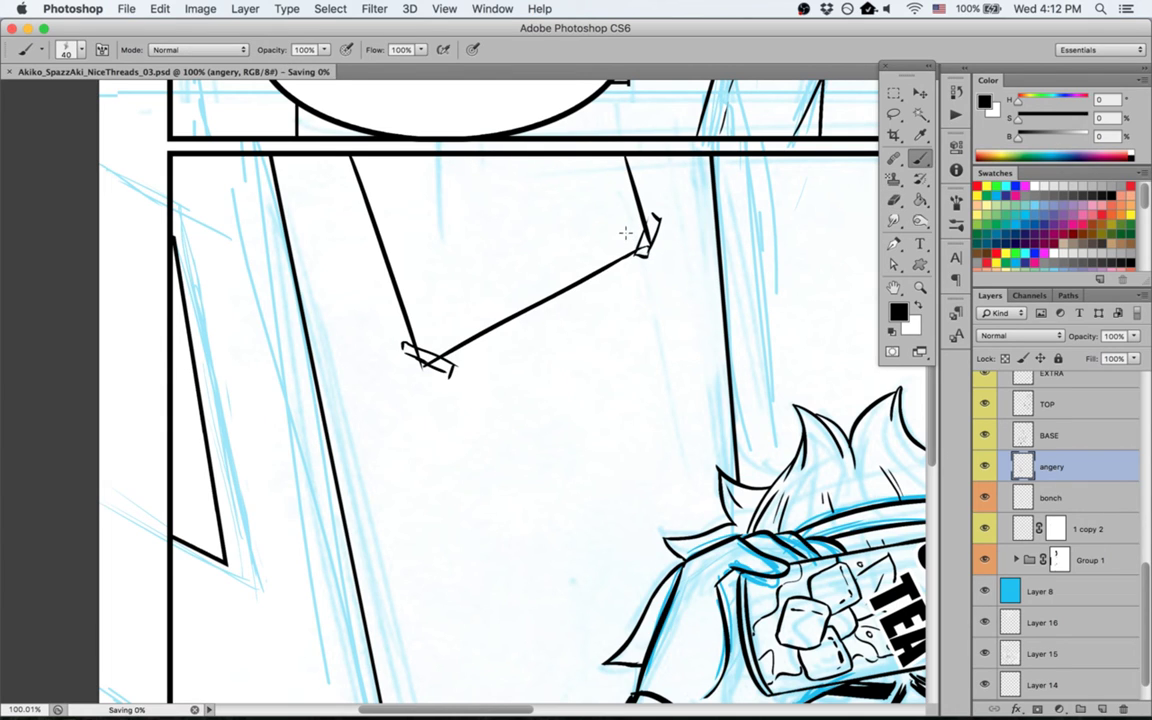
# Step: Add a small ink touch to the COLD TEA character's hair above the headband and save the document
pyautogui.press('super+minus')
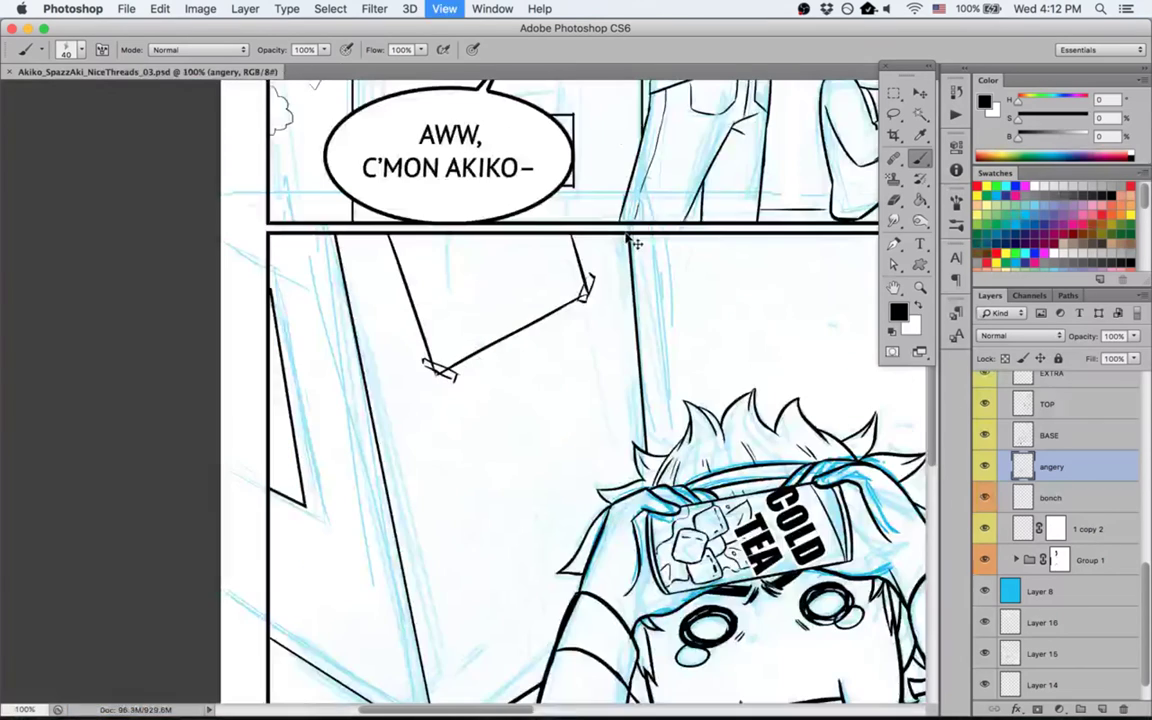
pyautogui.press('super+minus')
pyautogui.press('super+minus')
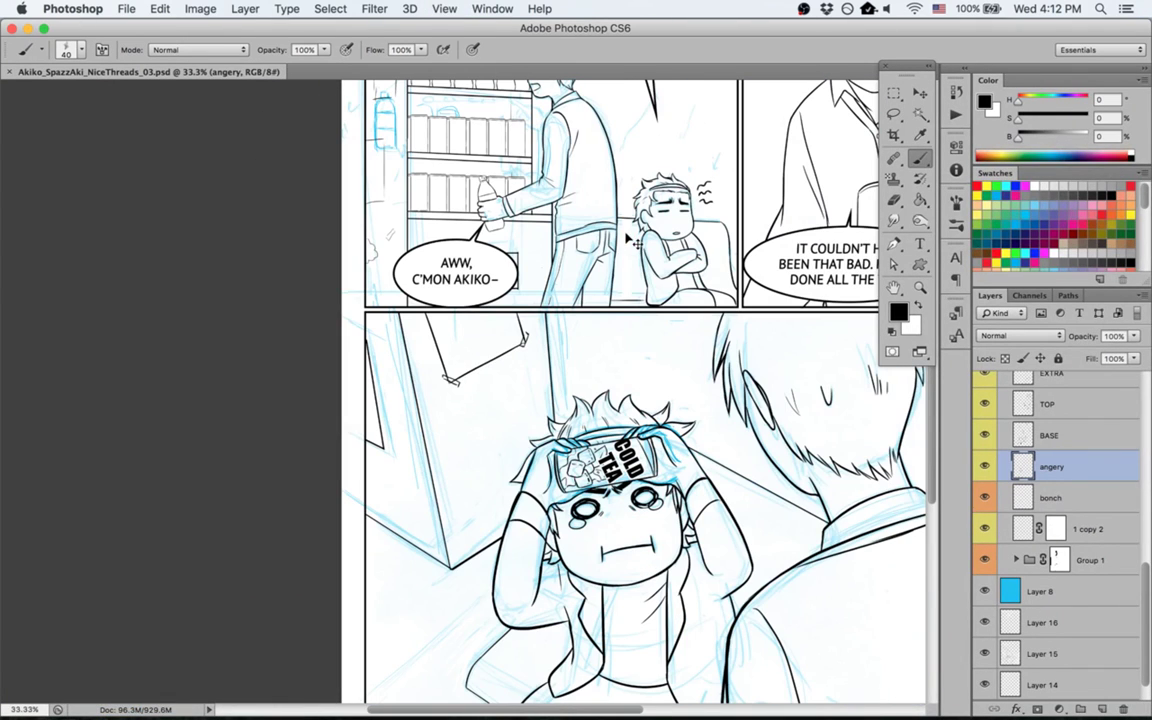
pyautogui.scroll(-2, 735, 448)
pyautogui.scroll(-1, 735, 448)
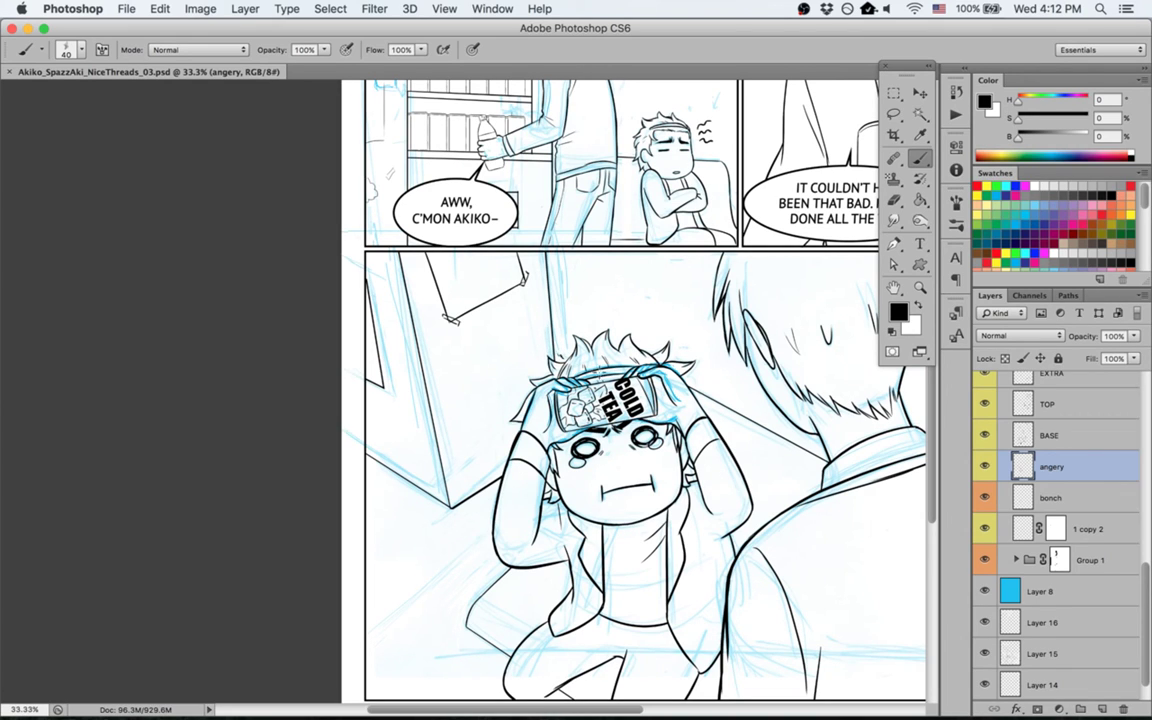
pyautogui.click(564, 357)
pyautogui.scroll(-1, 558, 367)
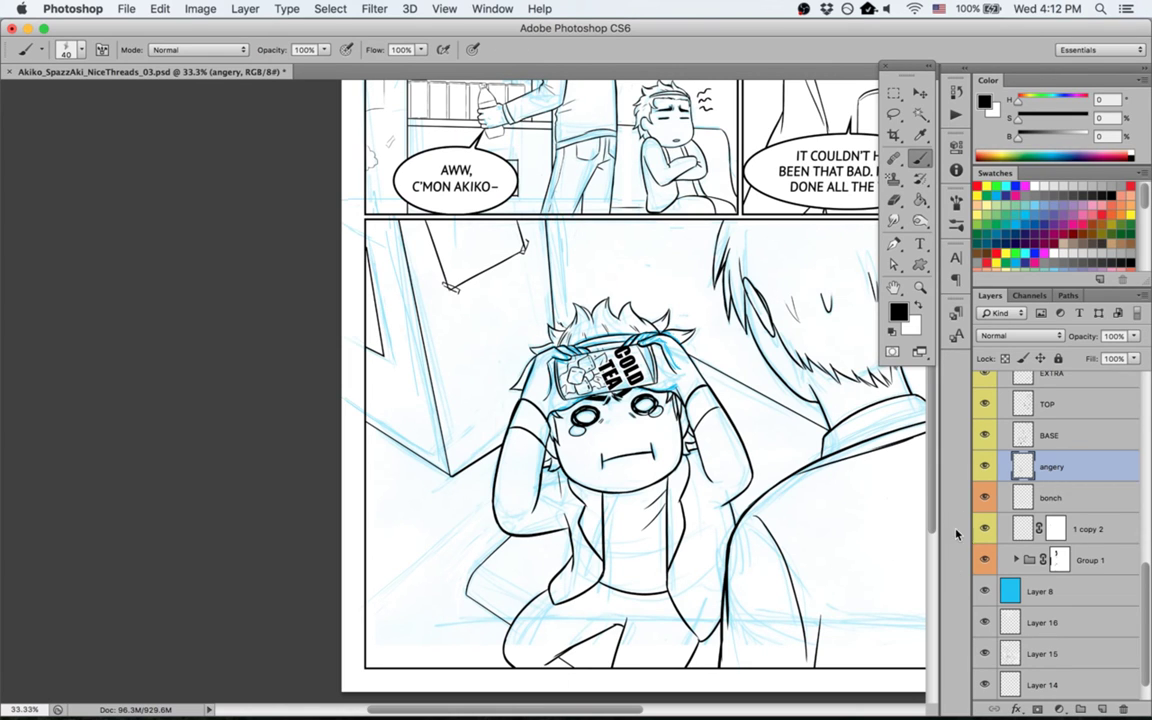
pyautogui.press('super+s')
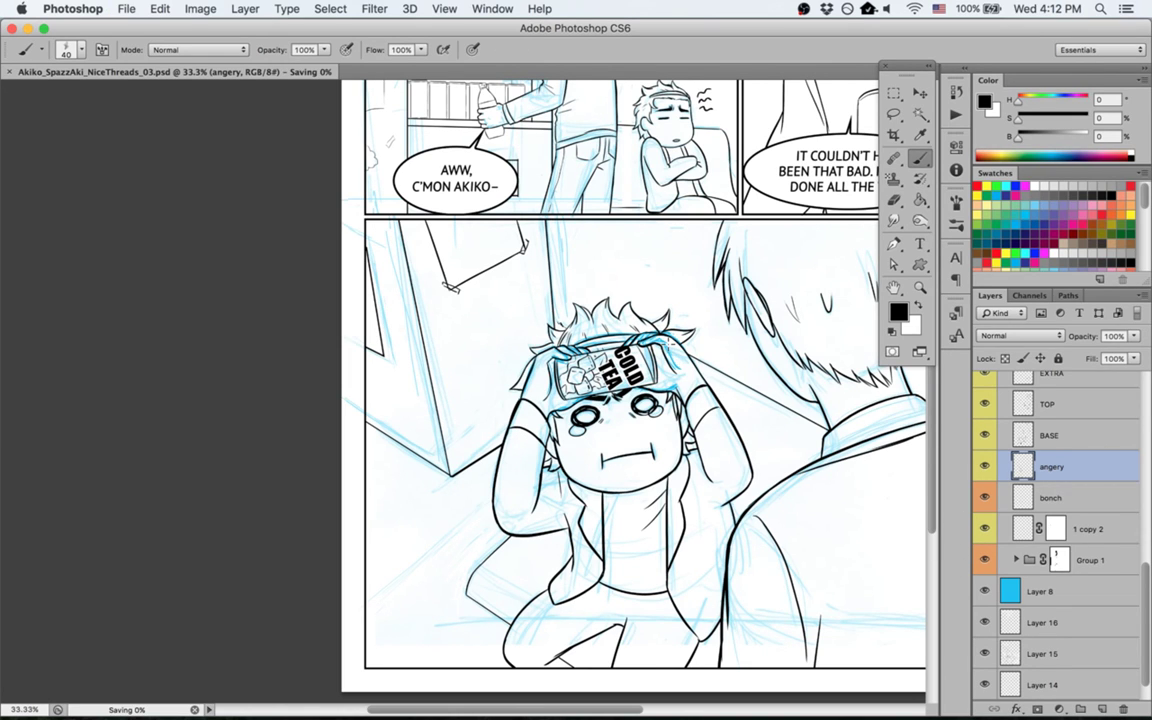
pyautogui.hscroll(3, 667, 344)
pyautogui.press('super+0')
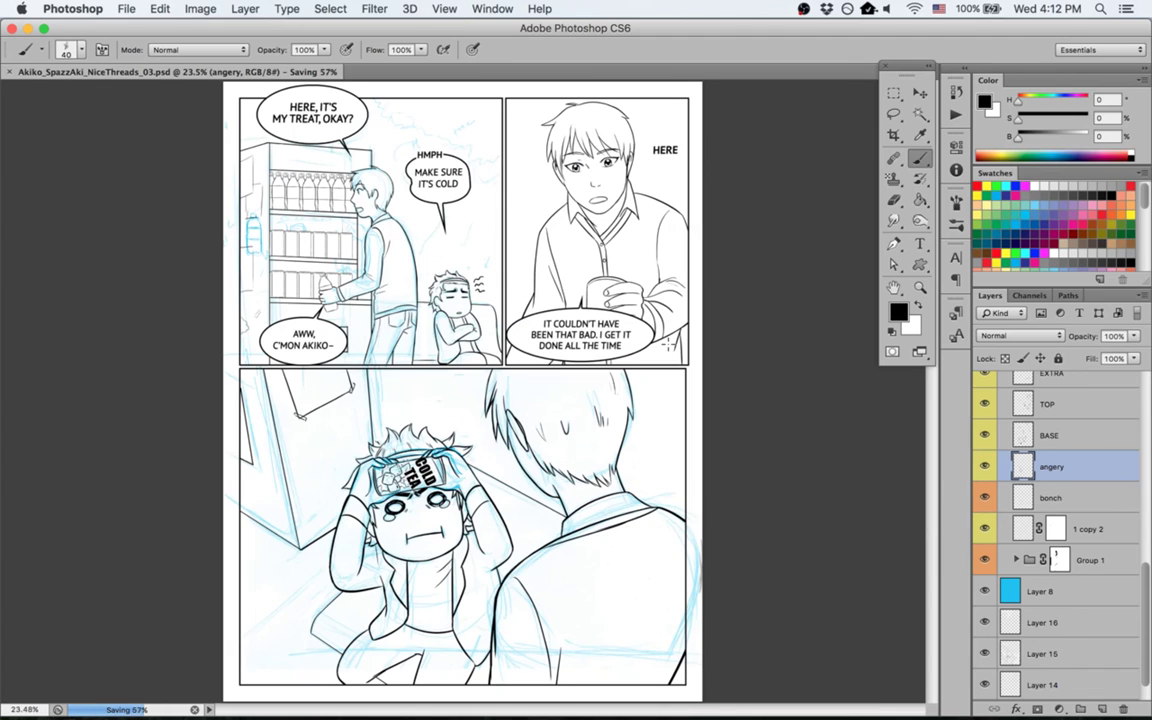
# Step: Hide the blue sketch on Layer 15, save the document and switch to Layer 8
pyautogui.click(984, 654)
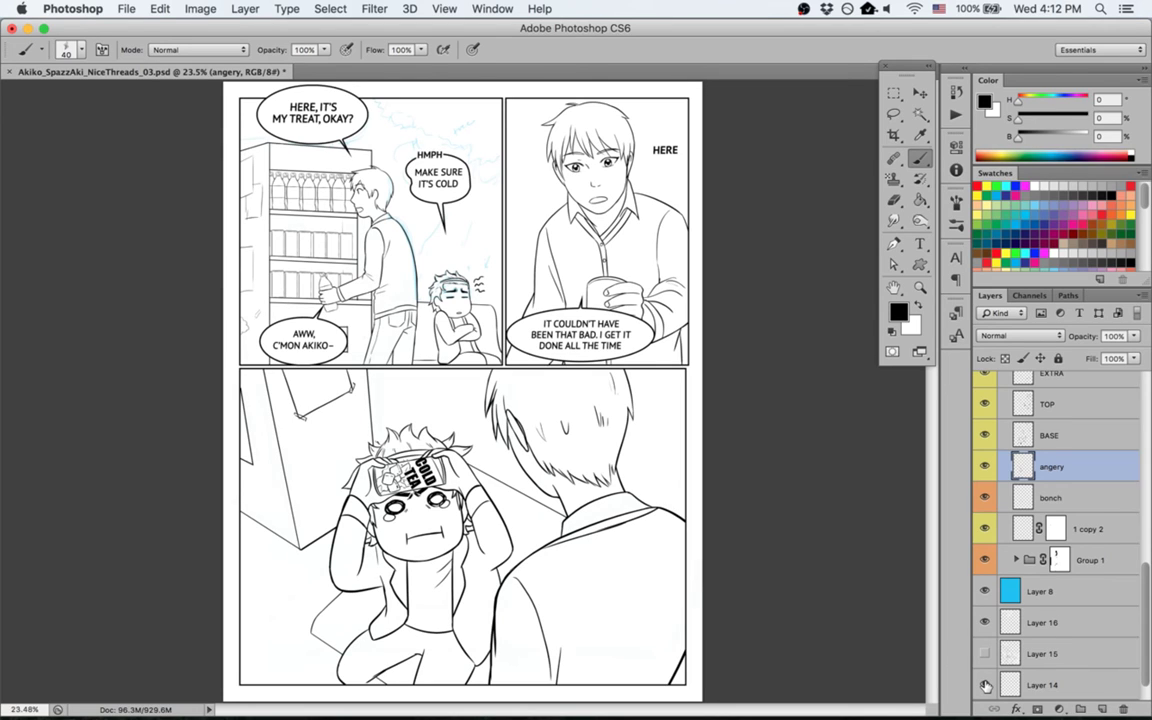
pyautogui.press('super+s')
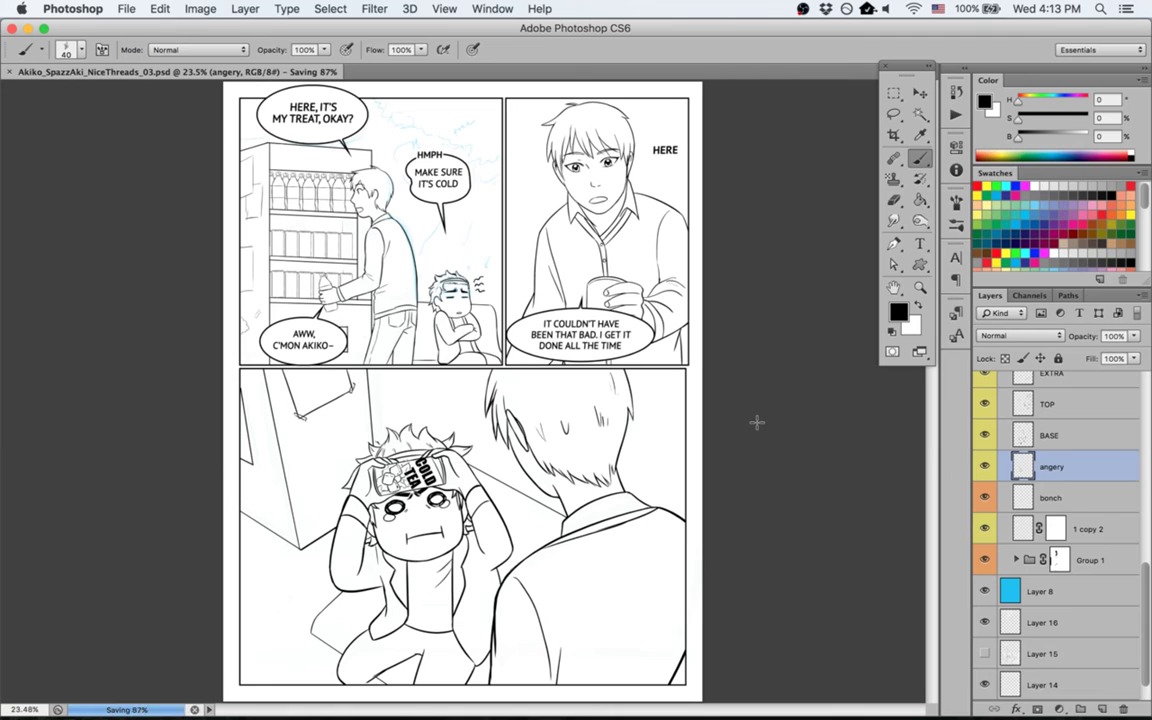
pyautogui.click(1041, 624)
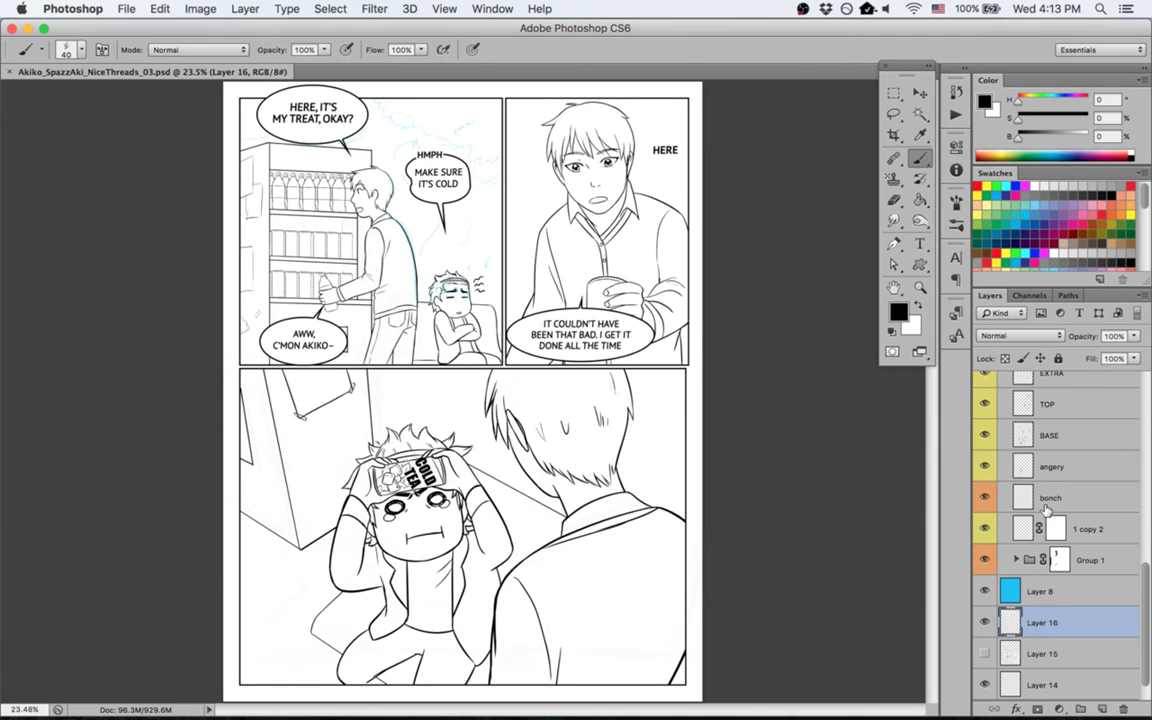
pyautogui.click(1040, 592)
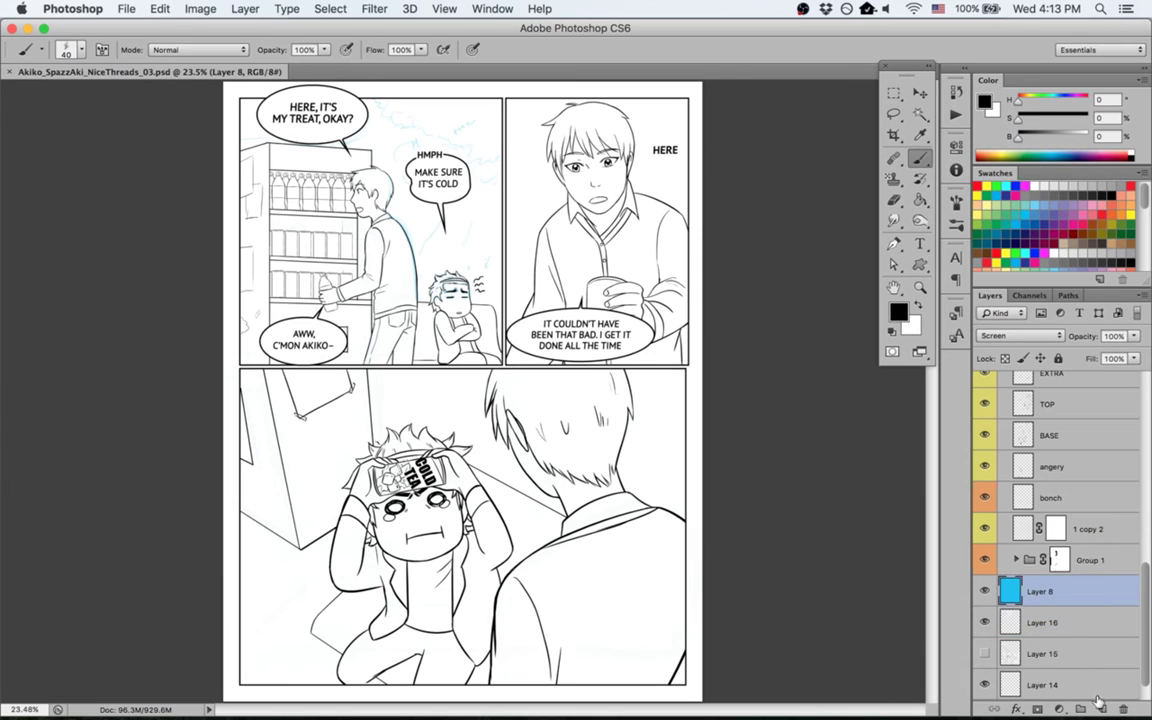
# Step: Add a new layer named TREE directly above Layer 8 and save the file
pyautogui.click(1099, 706)
pyautogui.doubleClick(1045, 591)
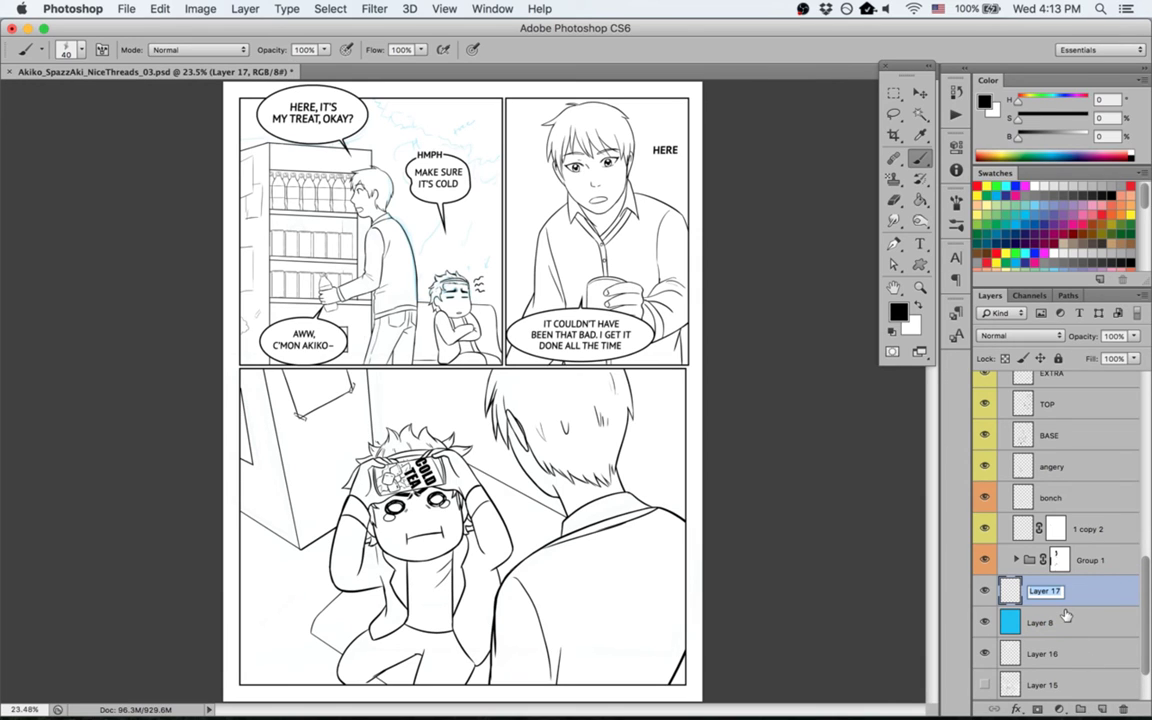
pyautogui.write('TREE')
pyautogui.press('Return')
pyautogui.press('super+s')
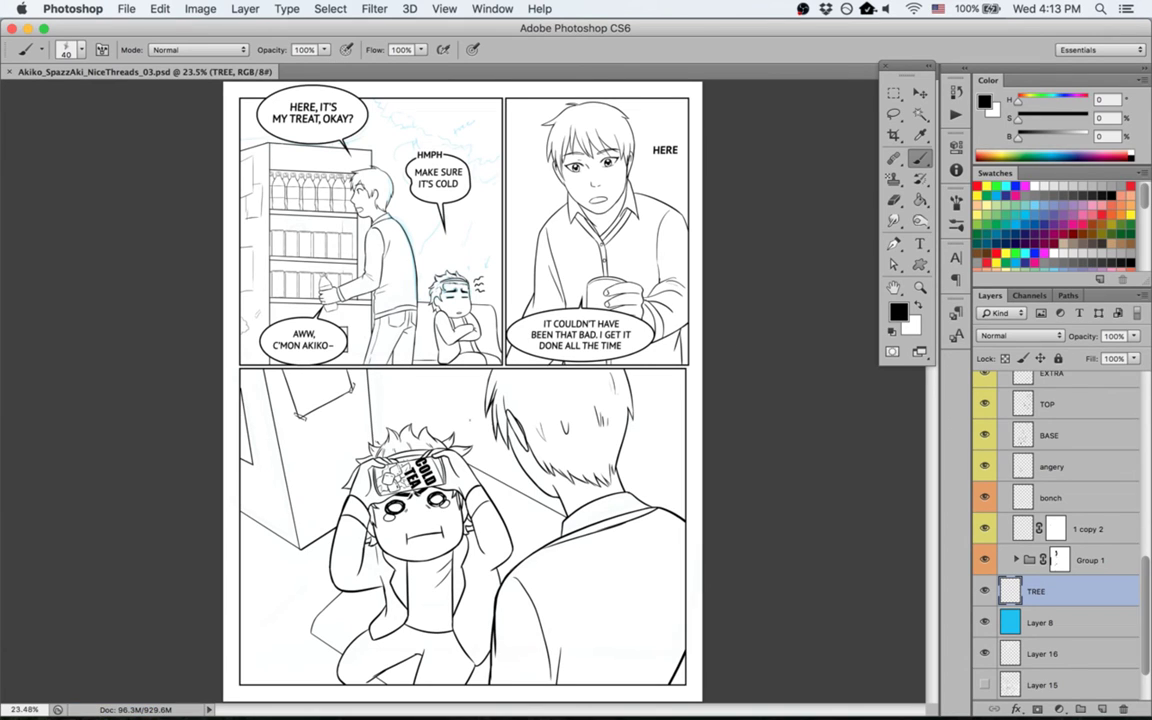
# Step: Hide the WORDS group to uncover the blue tree sketch in the first panel
pyautogui.moveTo(389, 109); pyautogui.dragTo(501, 135)
pyautogui.press('space')
pyautogui.moveTo(571, 273); pyautogui.dragTo(615, 296)
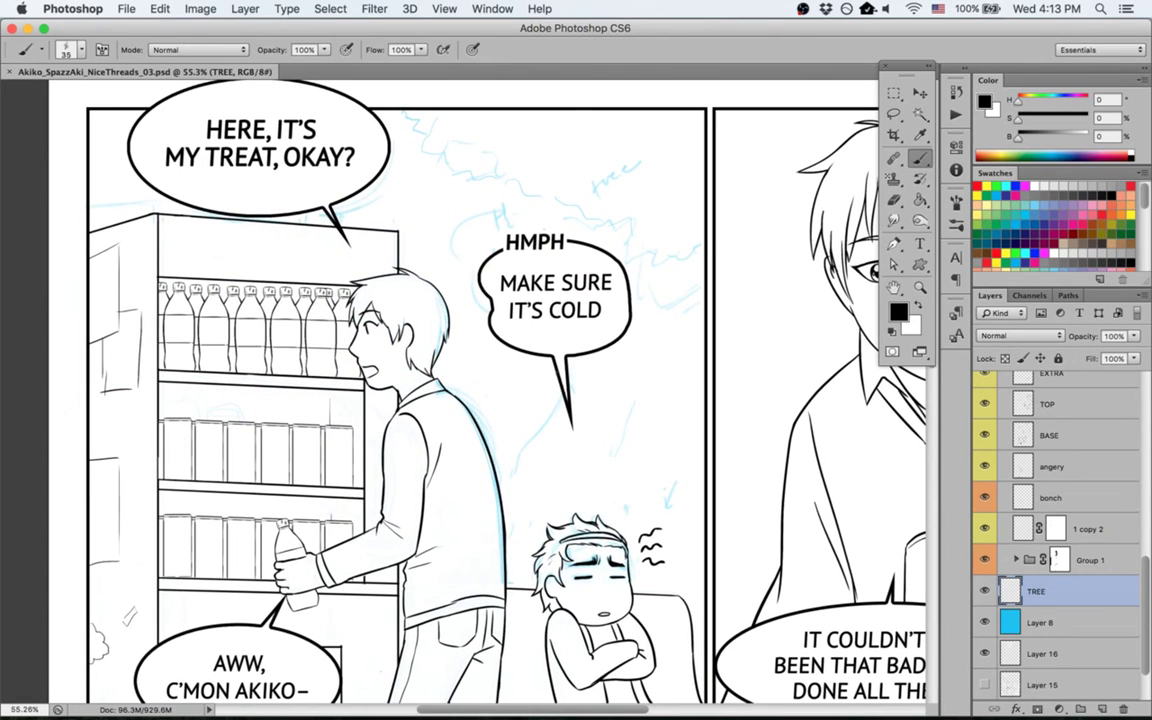
pyautogui.scroll(5, 985, 380)
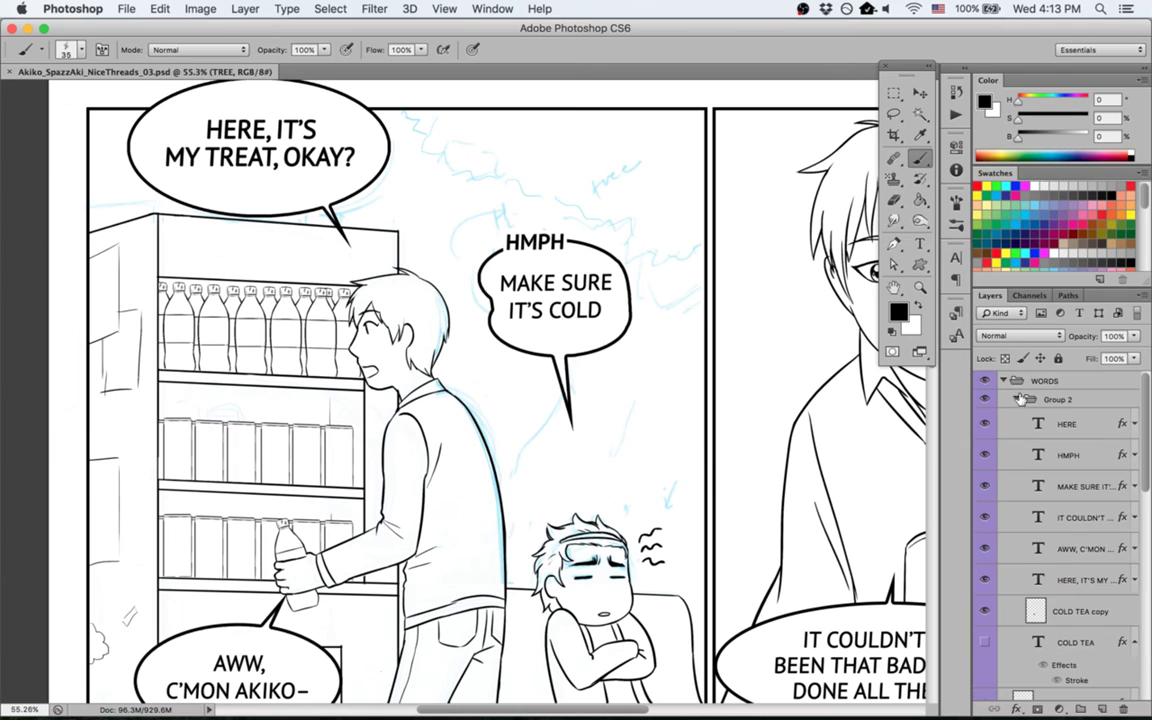
pyautogui.click(984, 383)
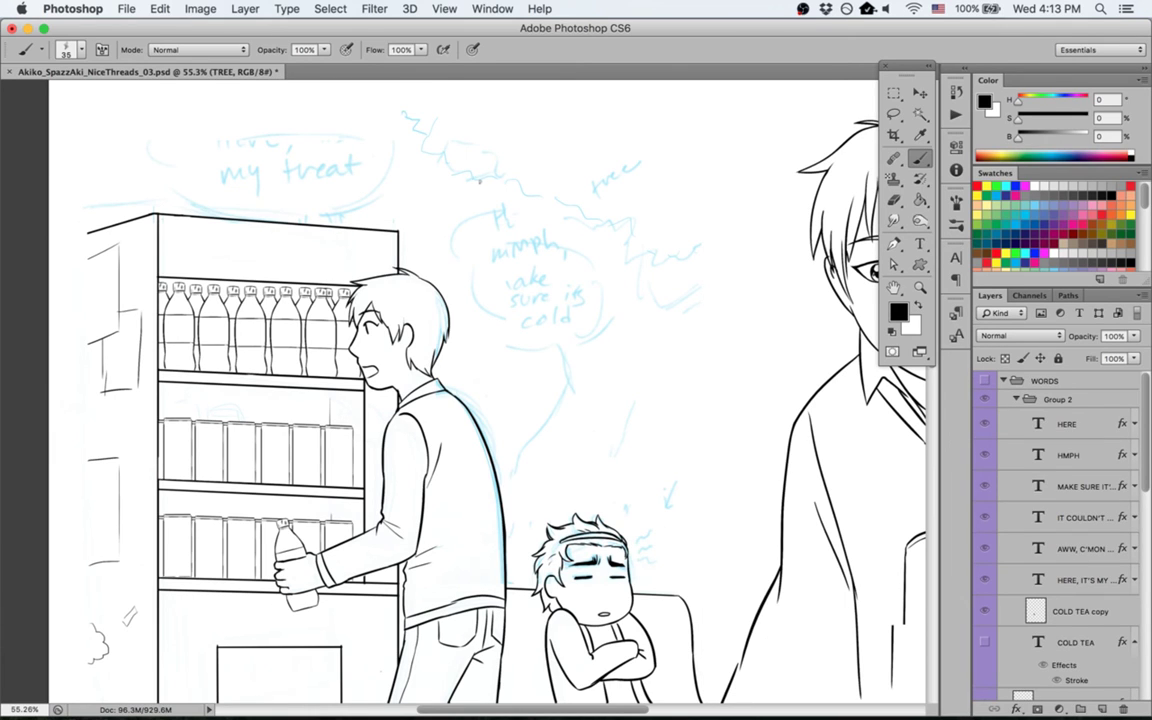
# Step: Ink the tree's trunk and forked branches in black over the blue sketch in the first panel on the TREE layer
pyautogui.moveTo(477, 180)
pyautogui.mouseDown()
pyautogui.moveTo(545, 340)
pyautogui.moveTo(546, 408)
pyautogui.moveTo(505, 490)
pyautogui.mouseUp()
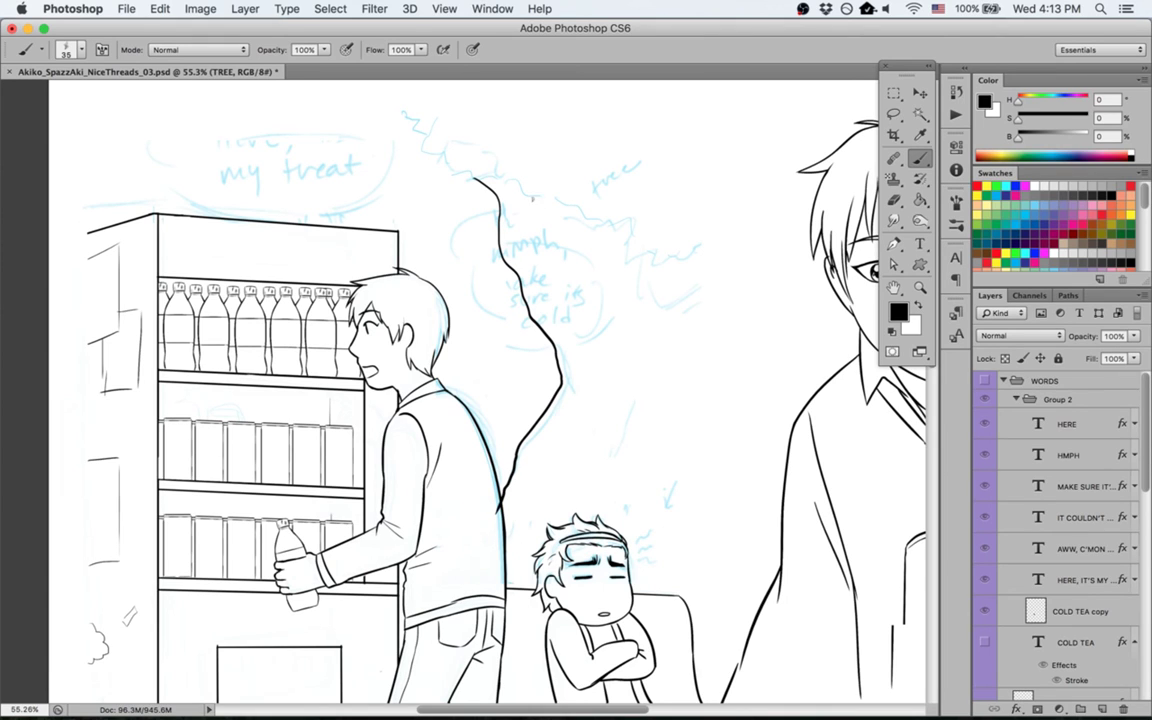
pyautogui.moveTo(528, 205)
pyautogui.mouseDown()
pyautogui.moveTo(538, 248)
pyautogui.moveTo(593, 325)
pyautogui.moveTo(606, 308)
pyautogui.moveTo(611, 218)
pyautogui.moveTo(655, 300)
pyautogui.moveTo(749, 279)
pyautogui.moveTo(689, 344)
pyautogui.moveTo(659, 422)
pyautogui.mouseUp()
pyautogui.press('super+alt+z')
pyautogui.press('super+alt+z')
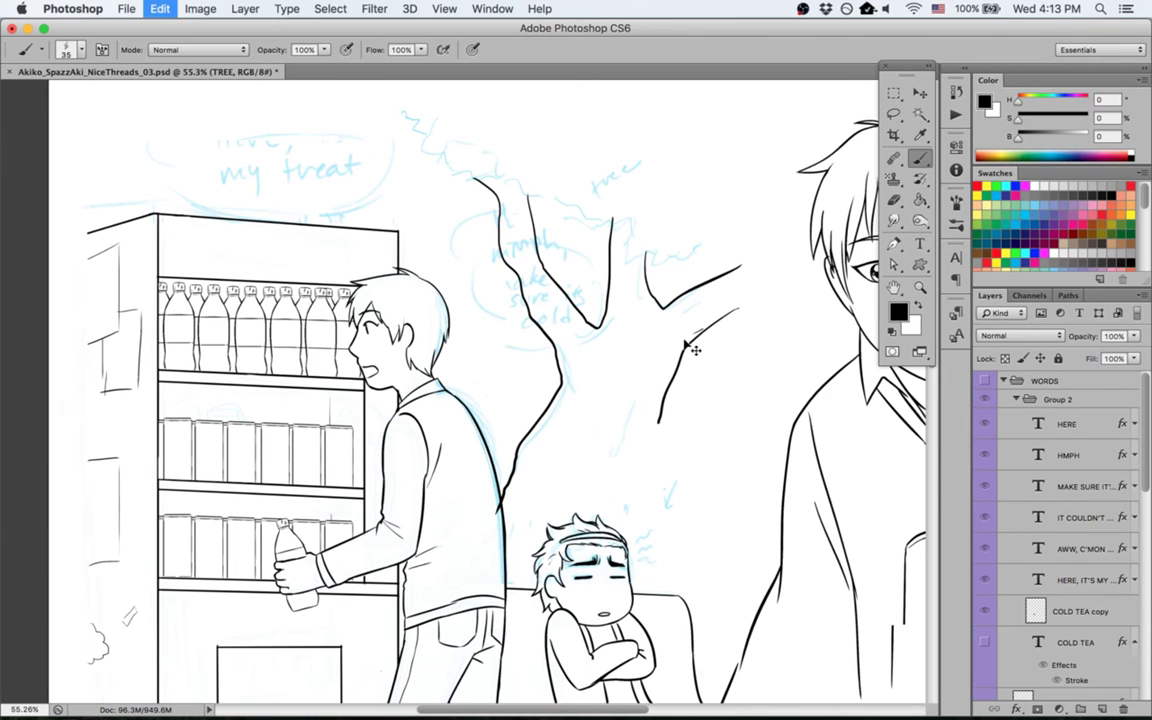
pyautogui.moveTo(749, 286)
pyautogui.mouseDown()
pyautogui.moveTo(668, 336)
pyautogui.moveTo(617, 395)
pyautogui.moveTo(590, 497)
pyautogui.moveTo(593, 543)
pyautogui.mouseUp()
pyautogui.press('super+alt+z')
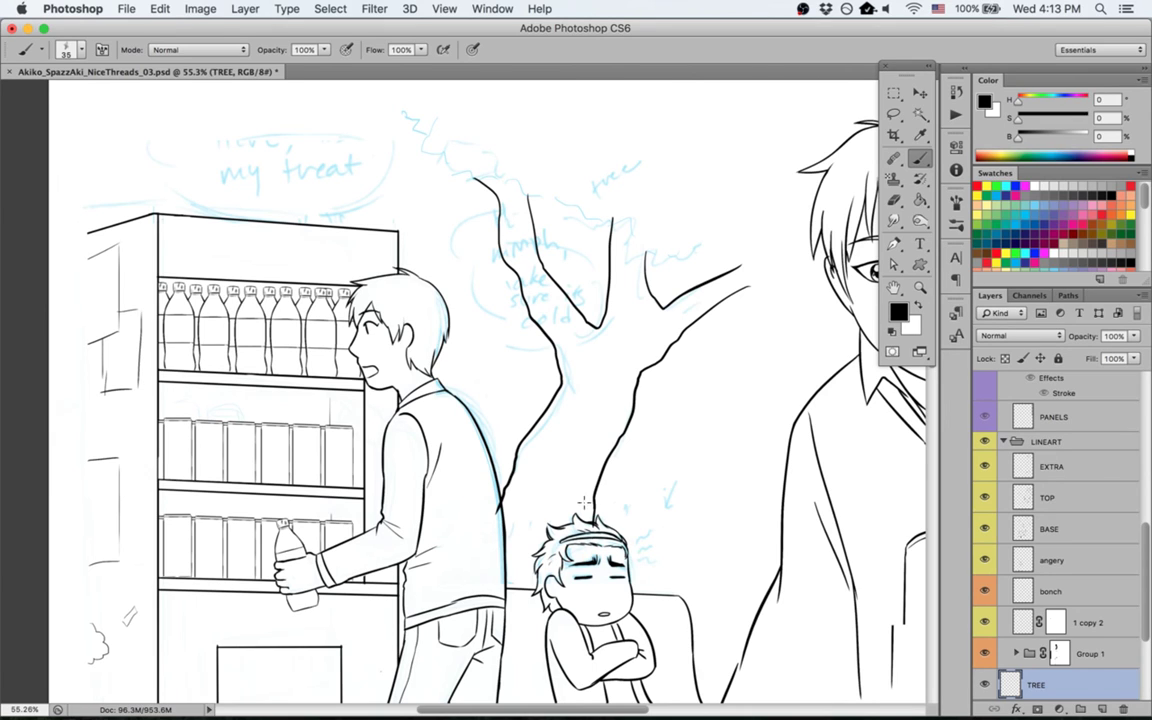
pyautogui.press('e')
# Step: Create a new layer named LEAVSDVSVSVSVSDSD above the TREE layer
pyautogui.press('h')
pyautogui.moveTo(458, 113)
pyautogui.mouseDown()
pyautogui.moveTo(442, 226)
pyautogui.moveTo(528, 201)
pyautogui.mouseUp()
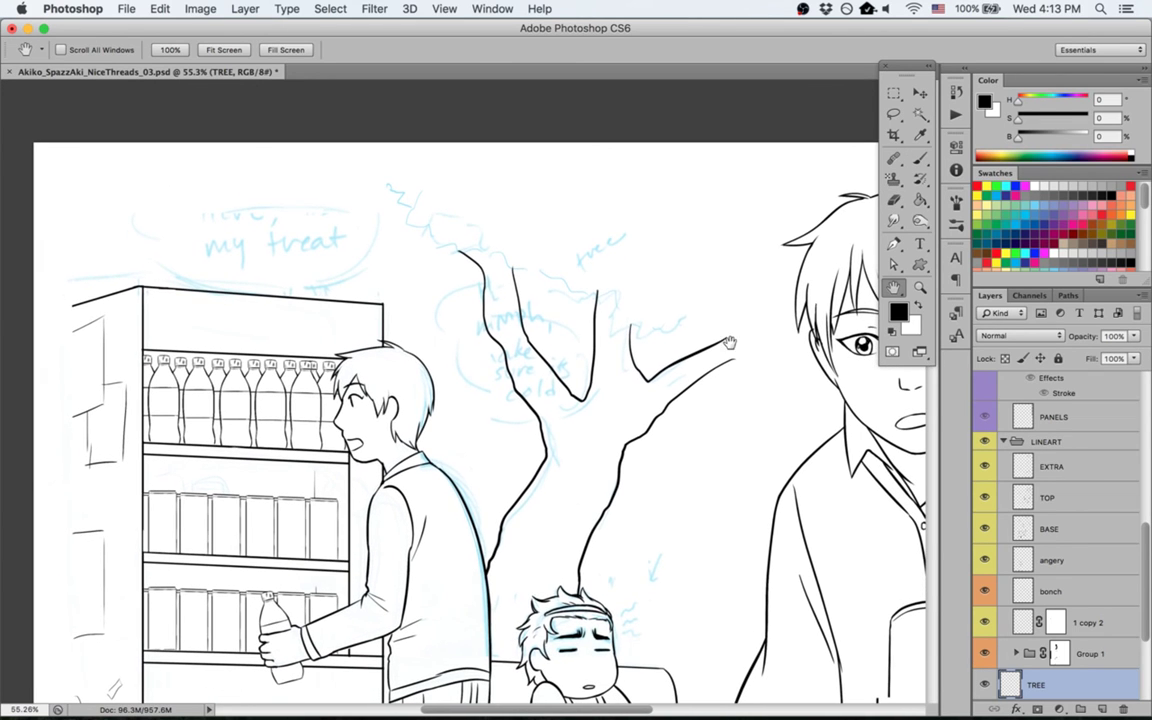
pyautogui.press('super+shift+n')
pyautogui.write('LEAVSDVSVSVSVSDSD')
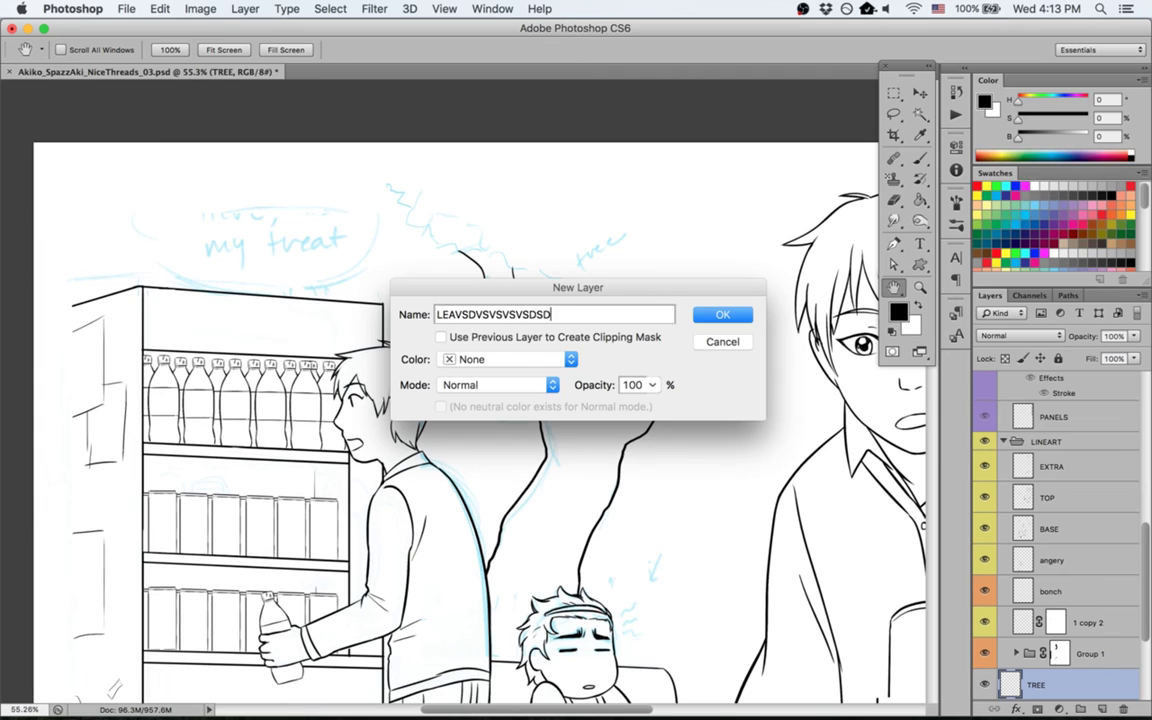
pyautogui.press('Return')
# Step: Show the WORDS group again and ink the jagged lower edge of the foliage from the first speech bubble to the panel's border
pyautogui.press('b')
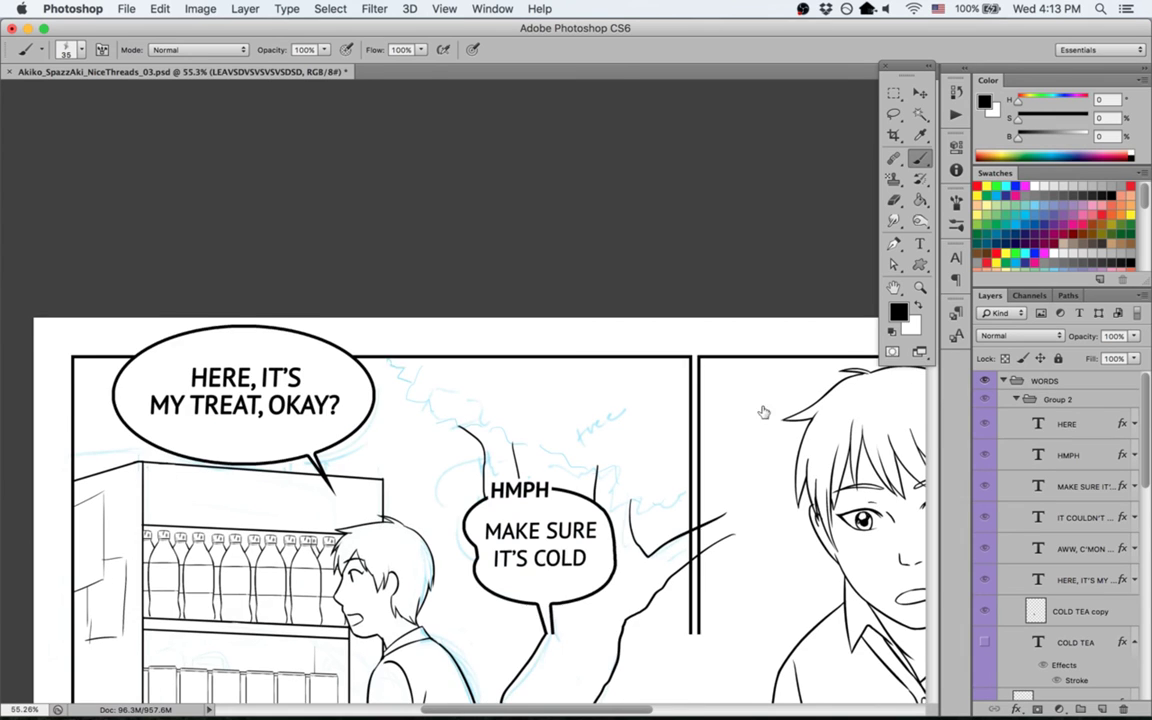
pyautogui.scroll(-5, 763, 412)
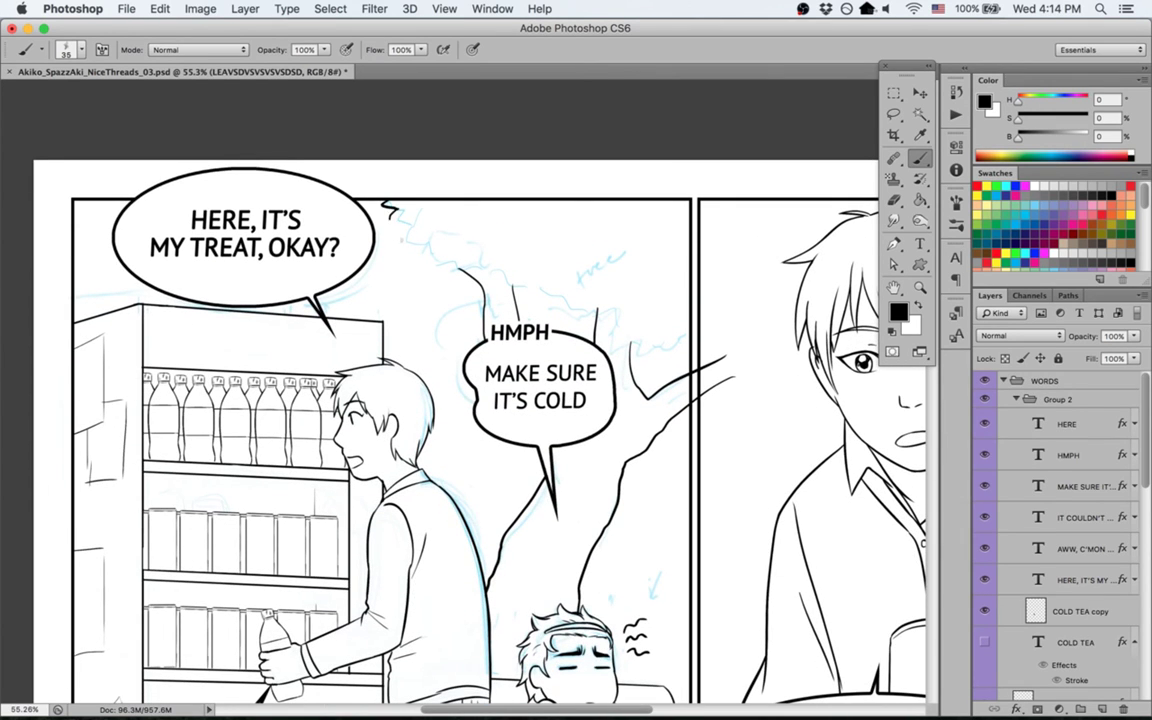
pyautogui.moveTo(396, 213)
pyautogui.mouseDown()
pyautogui.moveTo(456, 270)
pyautogui.moveTo(508, 273)
pyautogui.moveTo(593, 318)
pyautogui.moveTo(618, 310)
pyautogui.moveTo(622, 352)
pyautogui.moveTo(674, 352)
pyautogui.mouseUp()
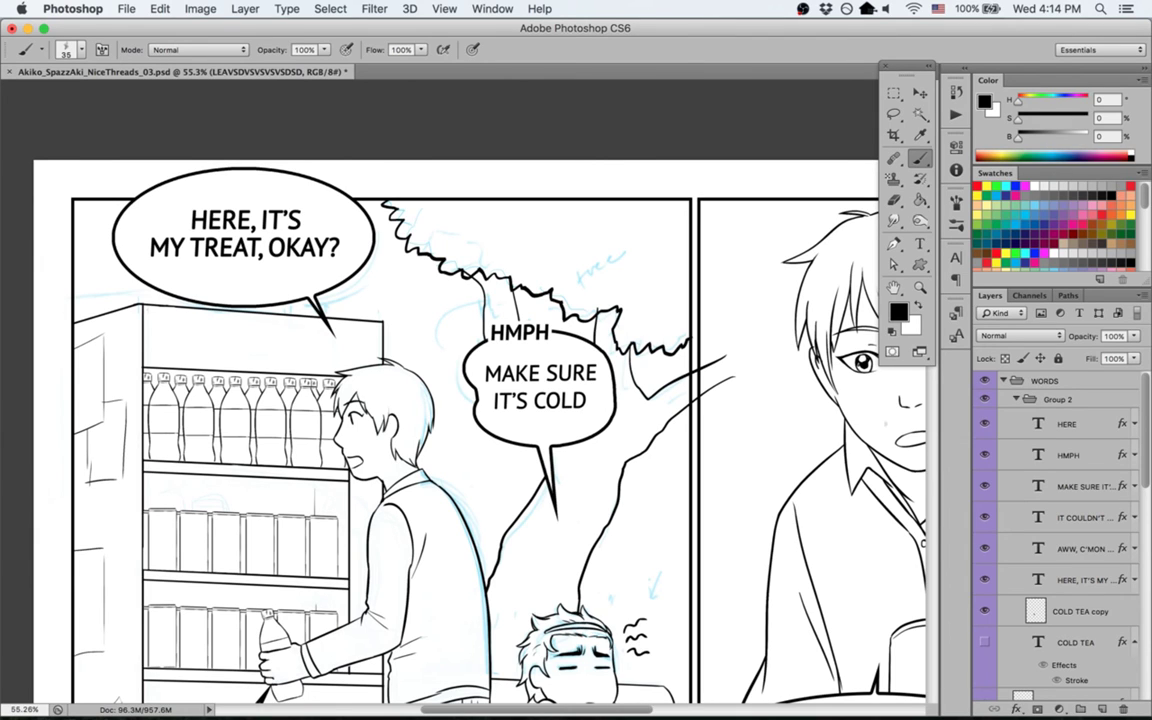
# Step: Remove the branch lines on the TREE layer that extend past the first panel's border, reselect the leaves layer and save the file
pyautogui.scroll(-10, 1014, 546)
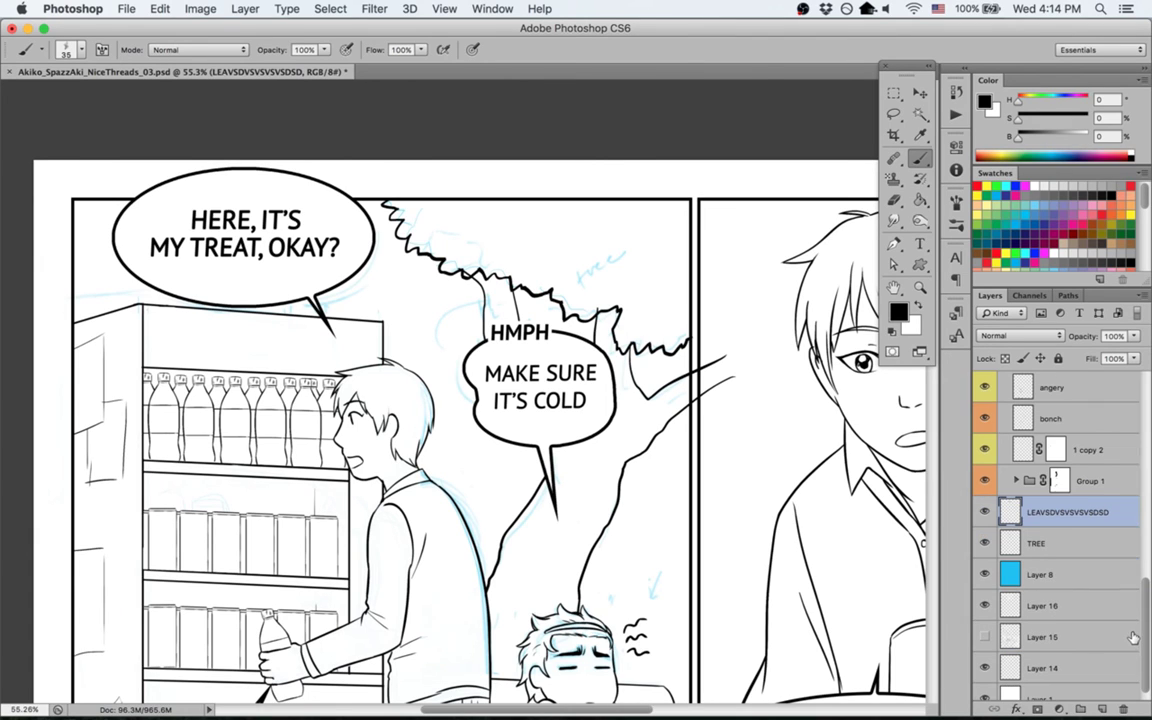
pyautogui.click(1088, 546)
pyautogui.press('m')
pyautogui.moveTo(697, 307); pyautogui.dragTo(783, 467)
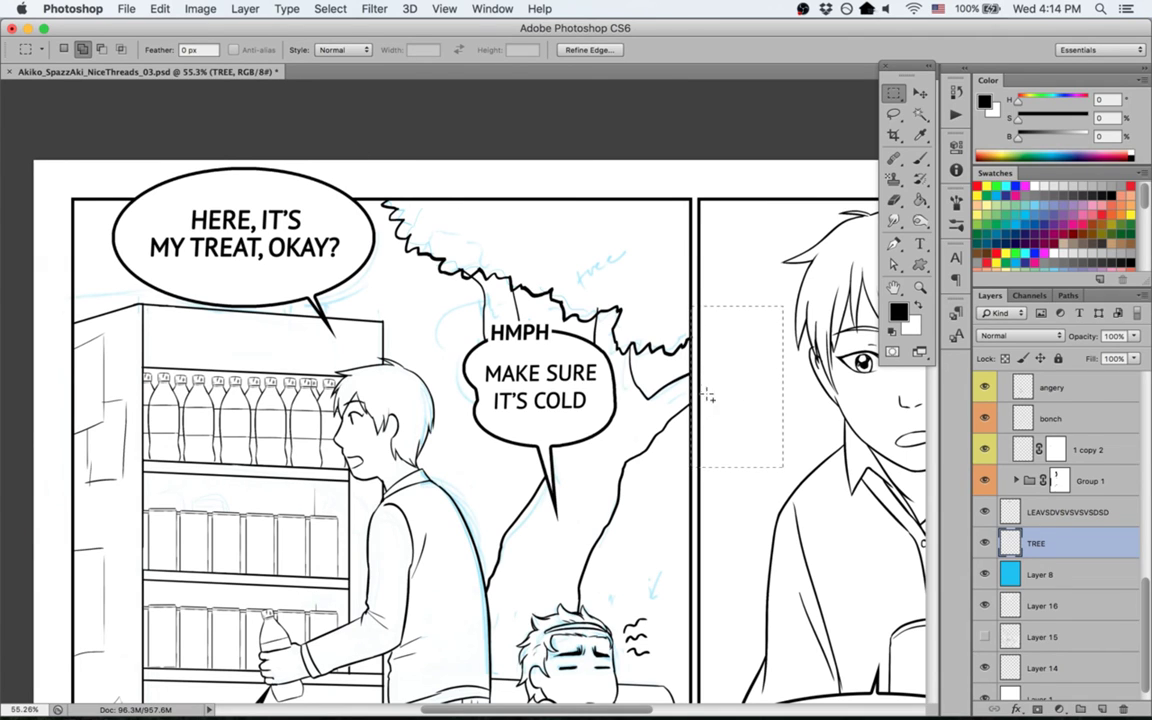
pyautogui.hotkey('ctrl', 'd')
pyautogui.press('e')
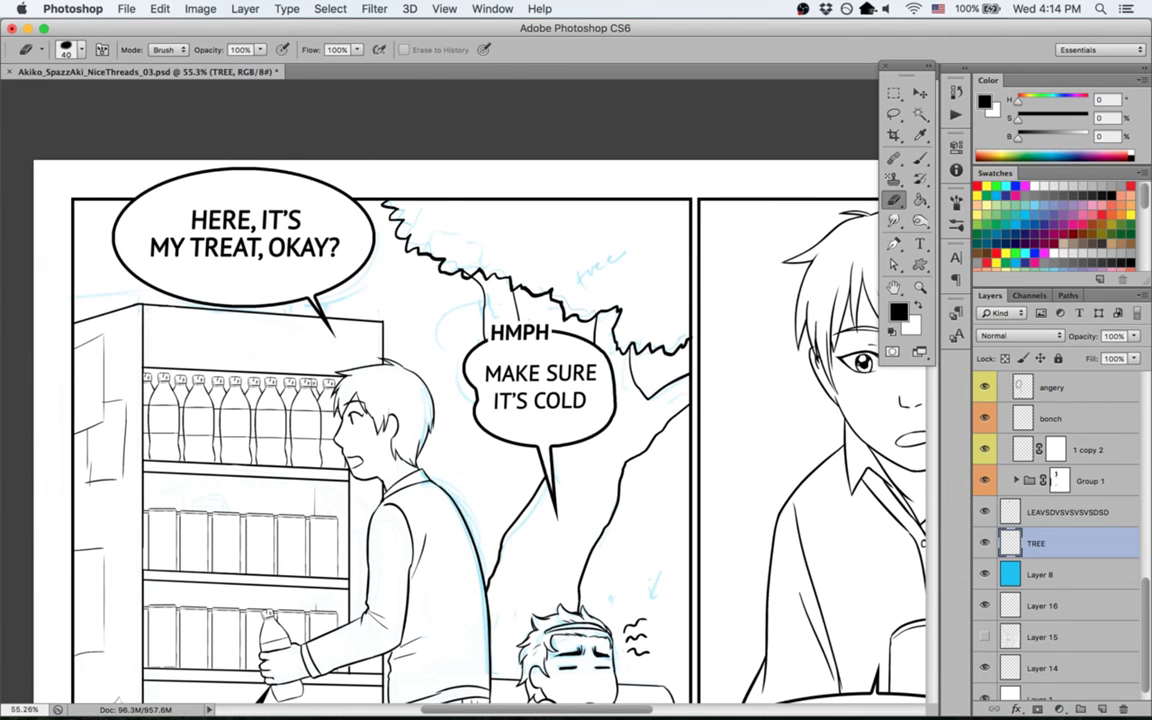
pyautogui.click(1106, 512)
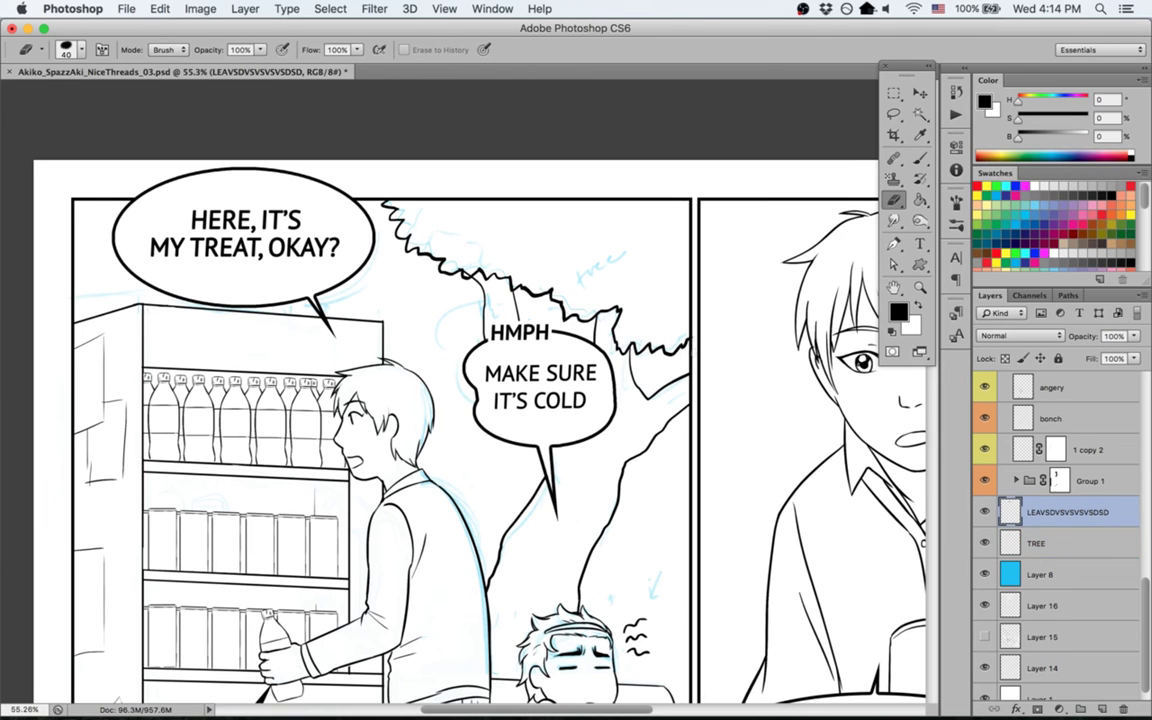
pyautogui.hotkey('ctrl', 's')
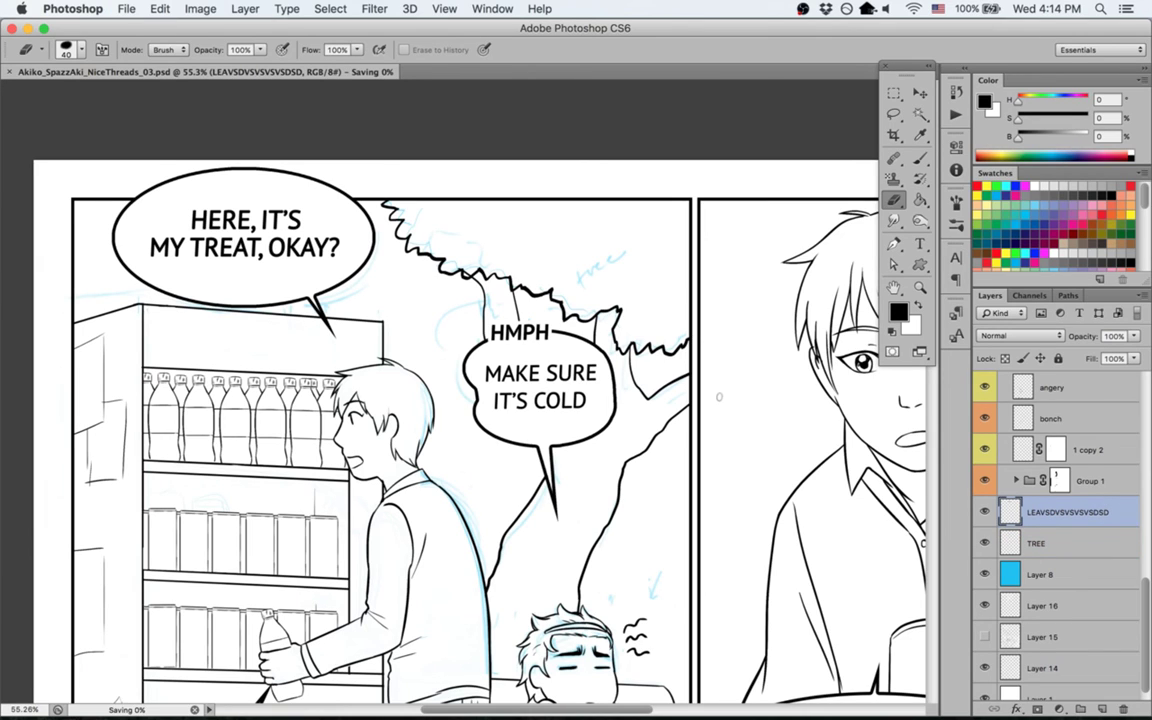
# Step: Hide the blue sketch on Layer 16, keep the TREE layer selected and save the file
pyautogui.hotkey('alt', '[')
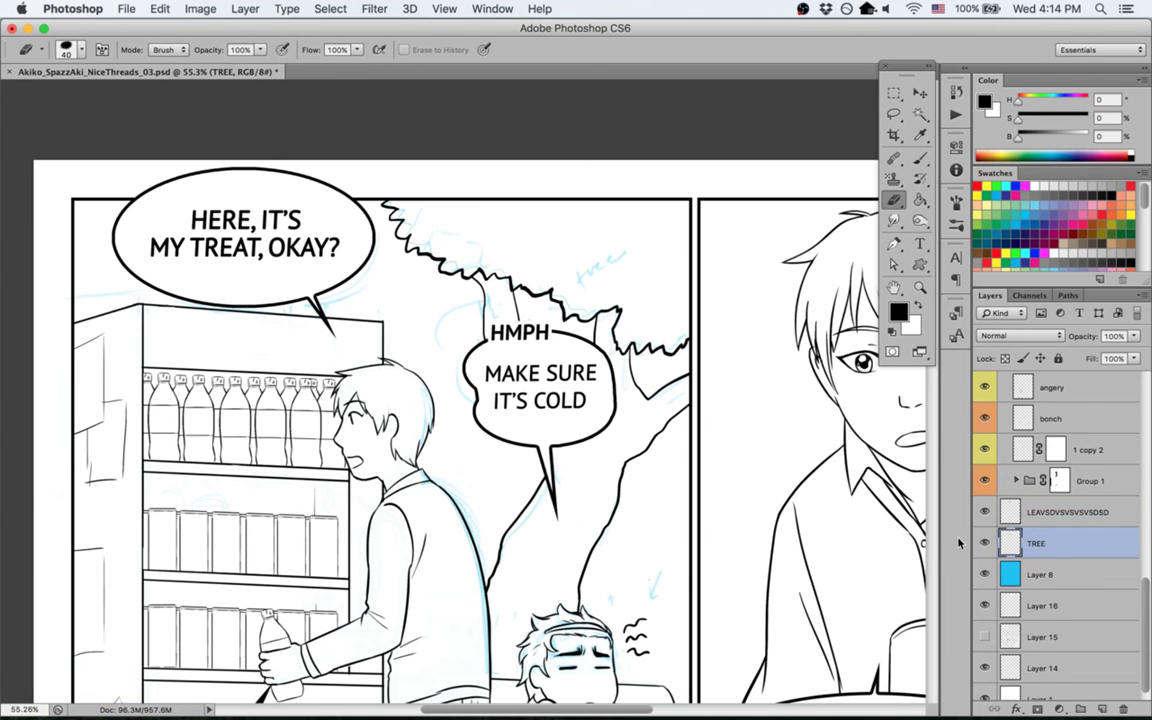
pyautogui.press('super+0')
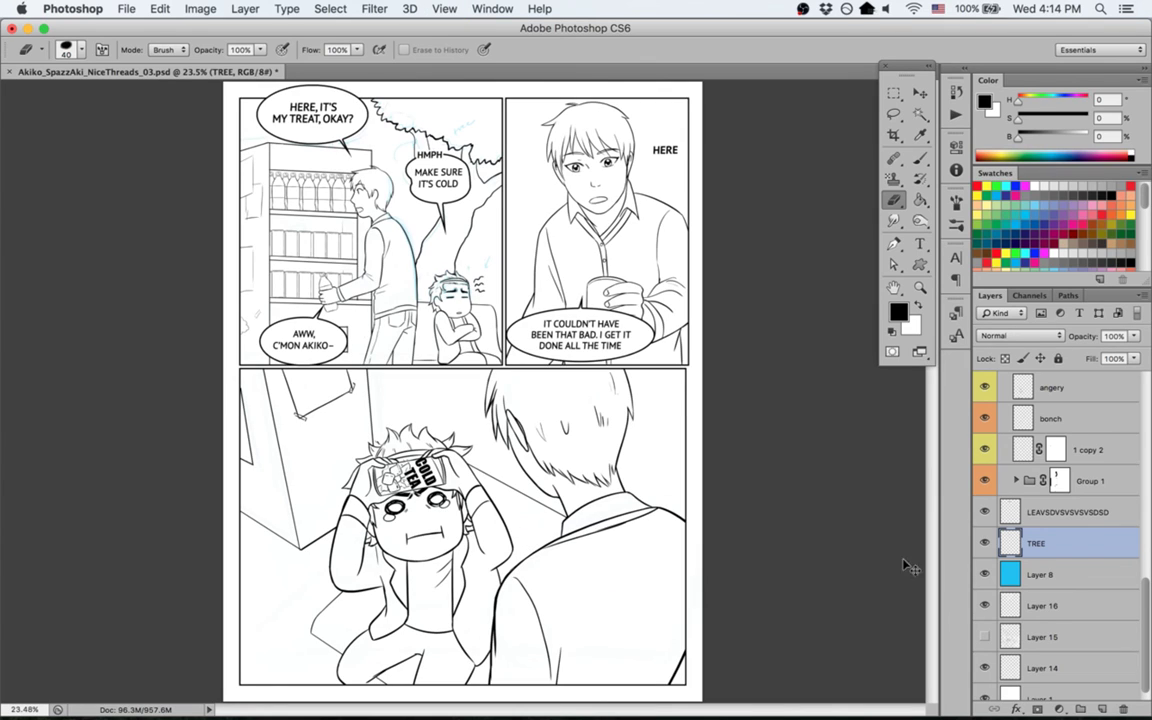
pyautogui.scroll(-1, 1051, 623)
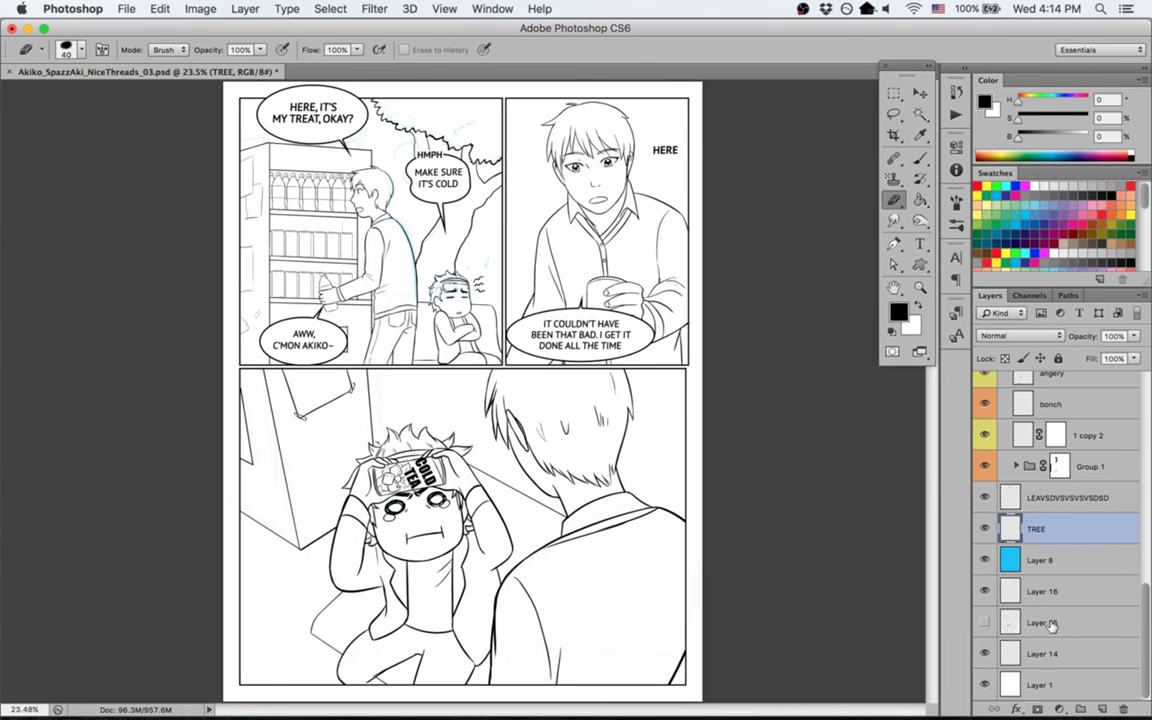
pyautogui.click(984, 591)
pyautogui.press('b')
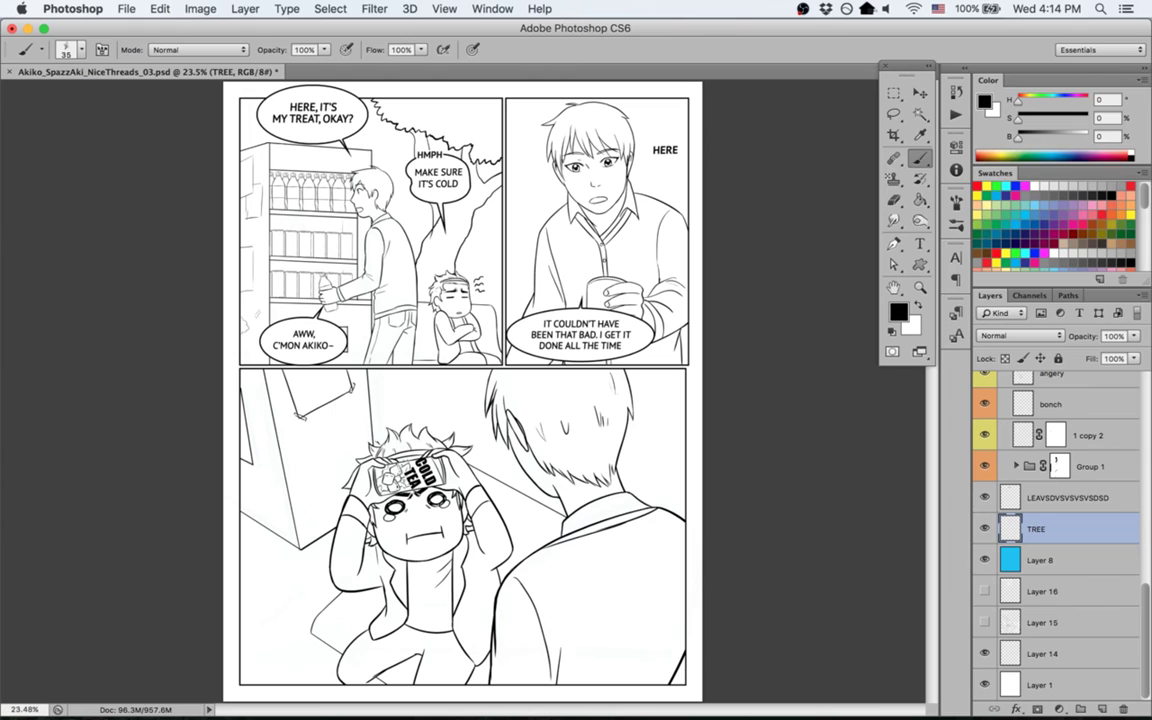
pyautogui.press('e')
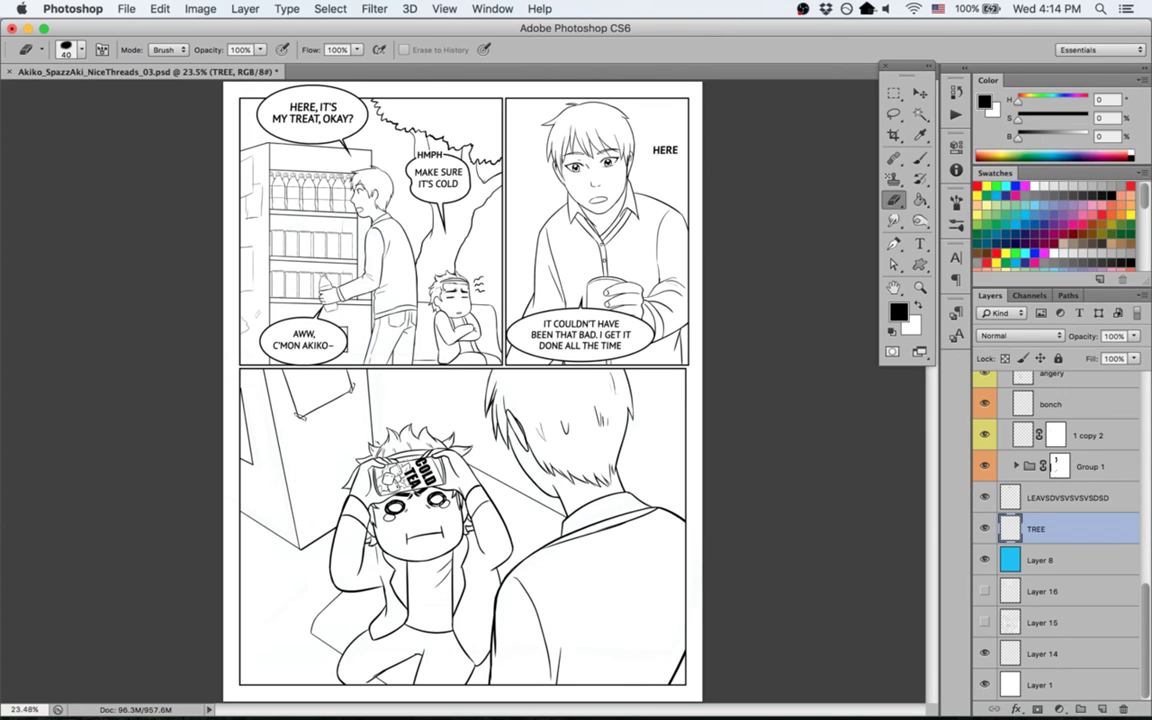
pyautogui.press('b')
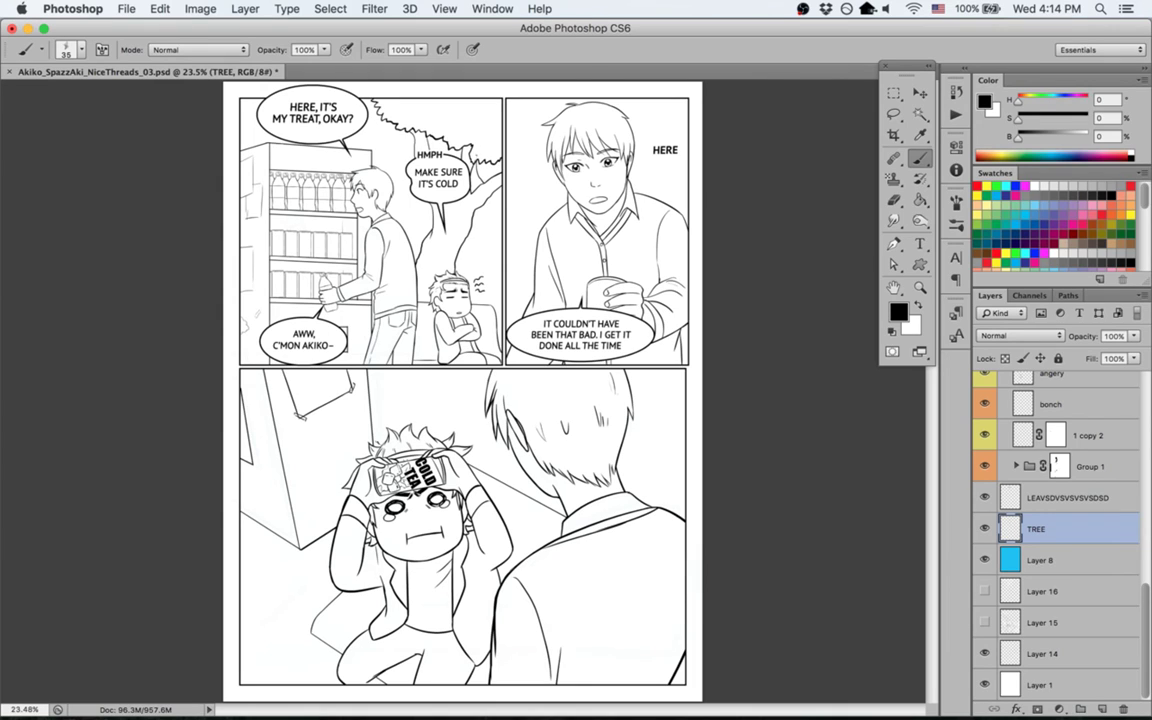
pyautogui.press('super+z')
pyautogui.press('super+z')
pyautogui.press('e')
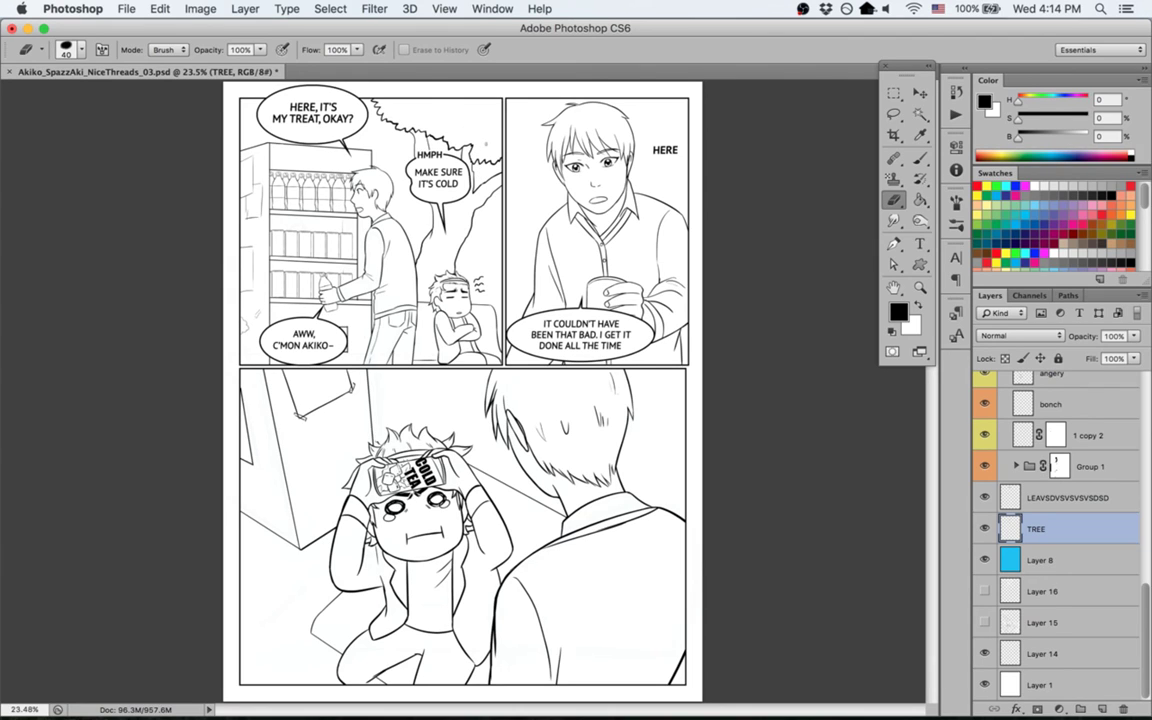
pyautogui.press('super+s')
# Step: Toggle the LINEART group and its EXTRA layer off and on to check which lines they hold
pyautogui.scroll(5, 975, 390)
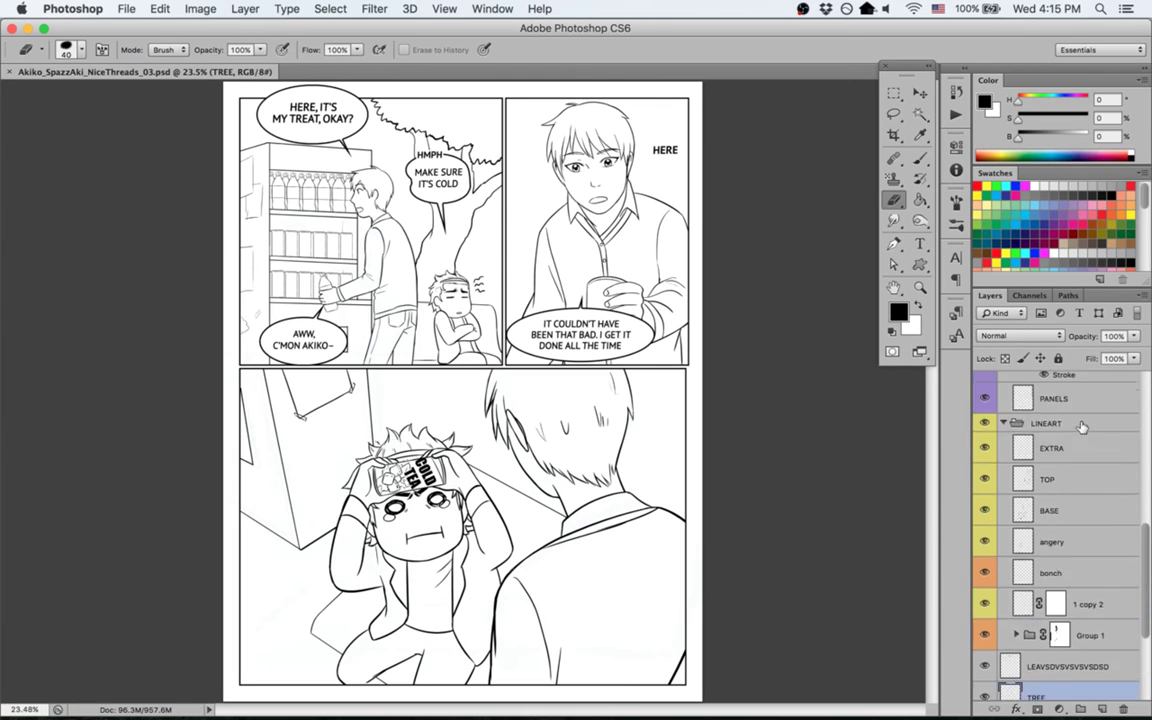
pyautogui.click(986, 424)
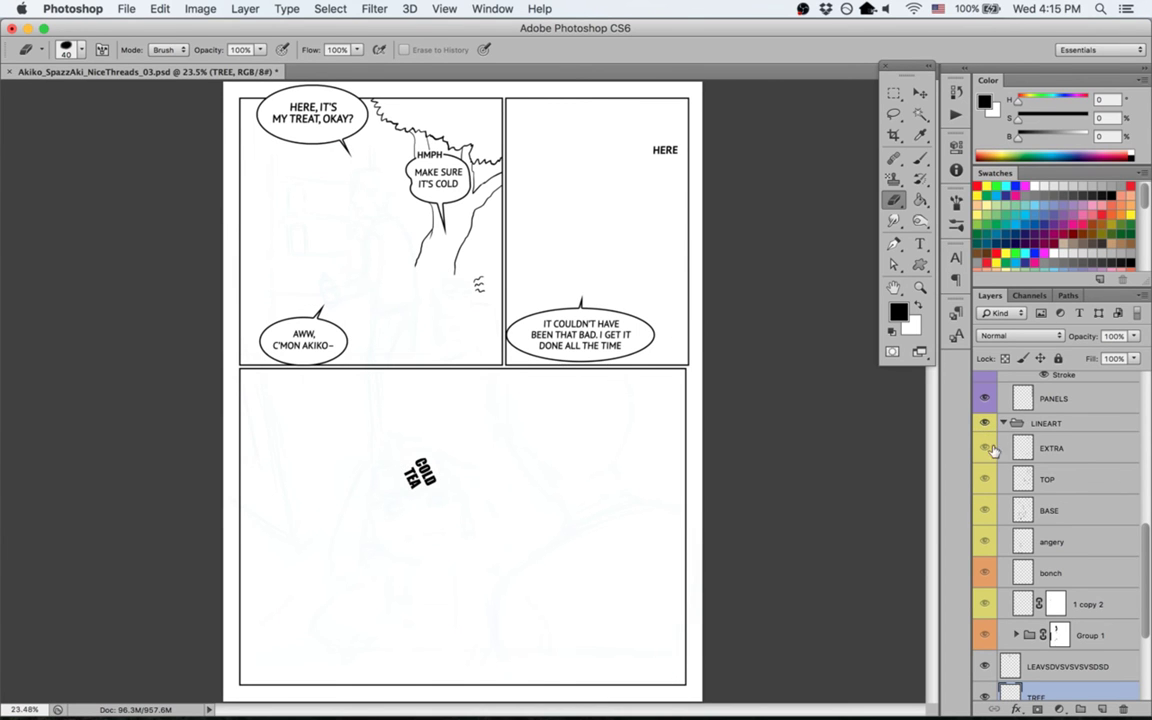
pyautogui.click(986, 424)
pyautogui.click(986, 448)
pyautogui.click(986, 448)
# Step: On the EXTRA layer, trim the overrunning end of the cup's rim line above the fingers in the second panel and save the file
pyautogui.click(1050, 450)
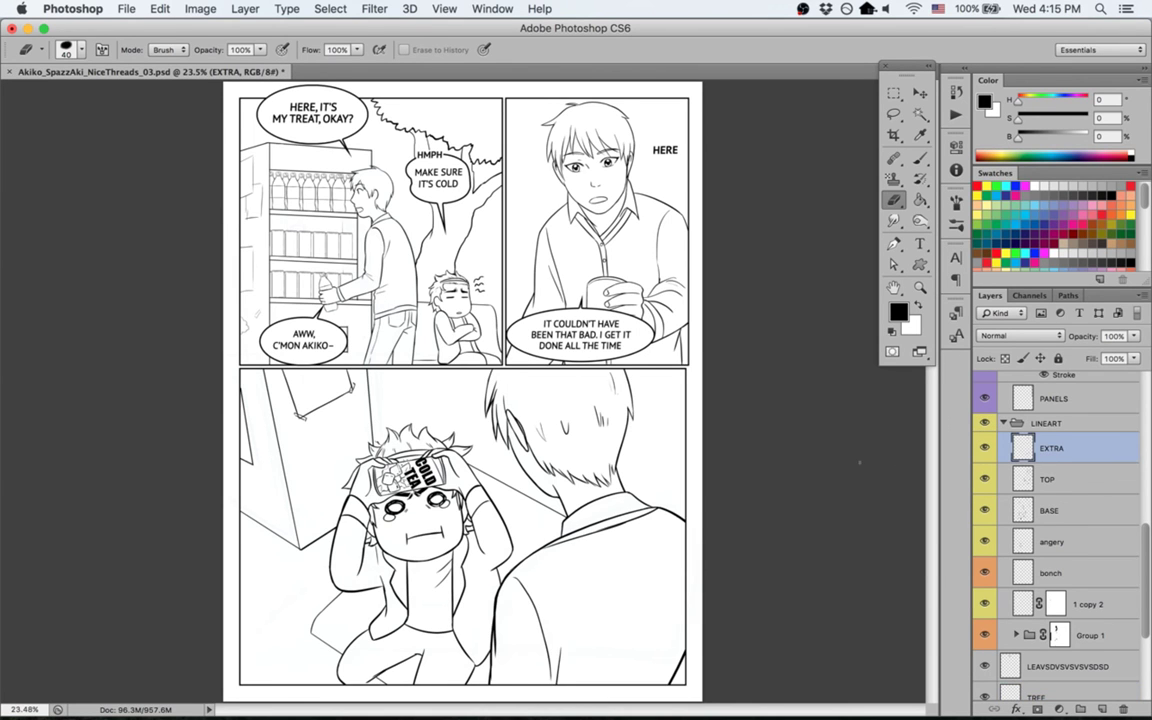
pyautogui.press('z')
pyautogui.moveTo(629, 280); pyautogui.dragTo(754, 385)
pyautogui.press('b')
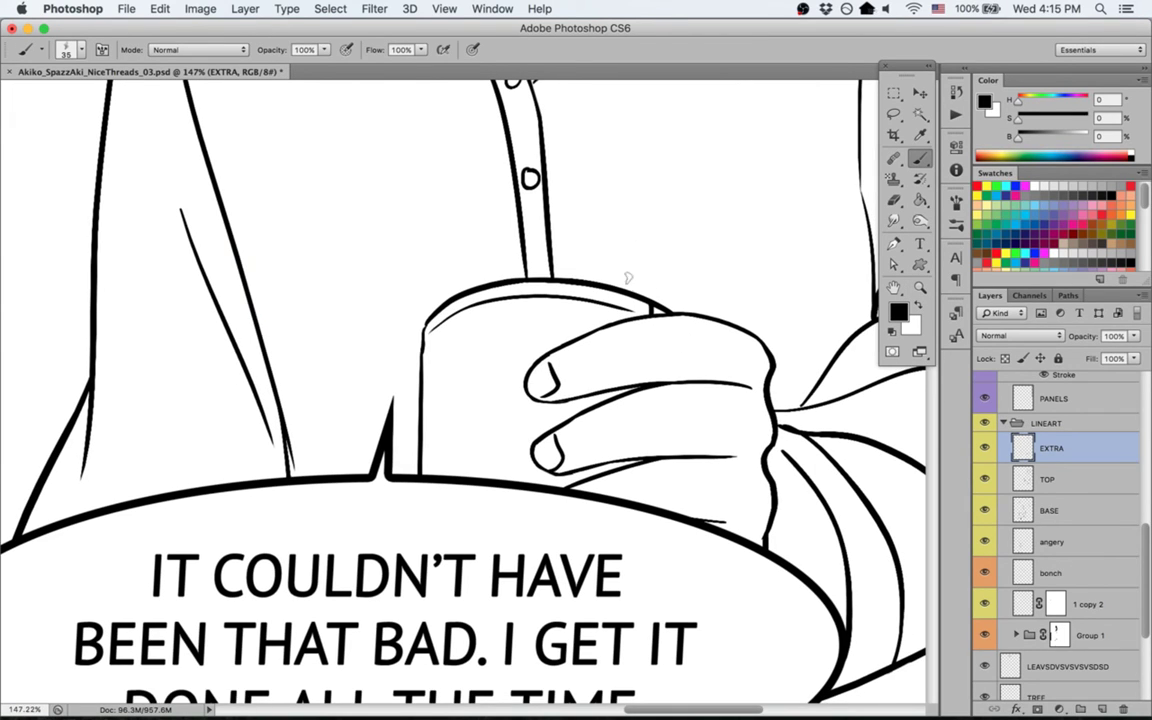
pyautogui.press('e')
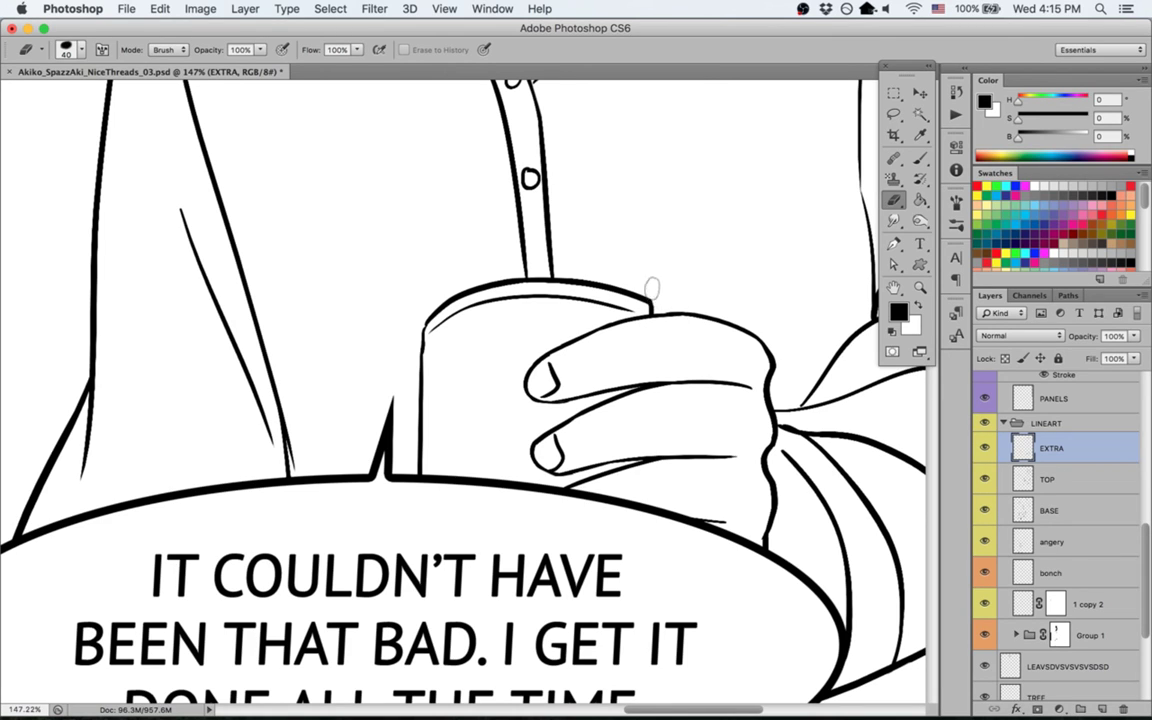
pyautogui.press('super+0')
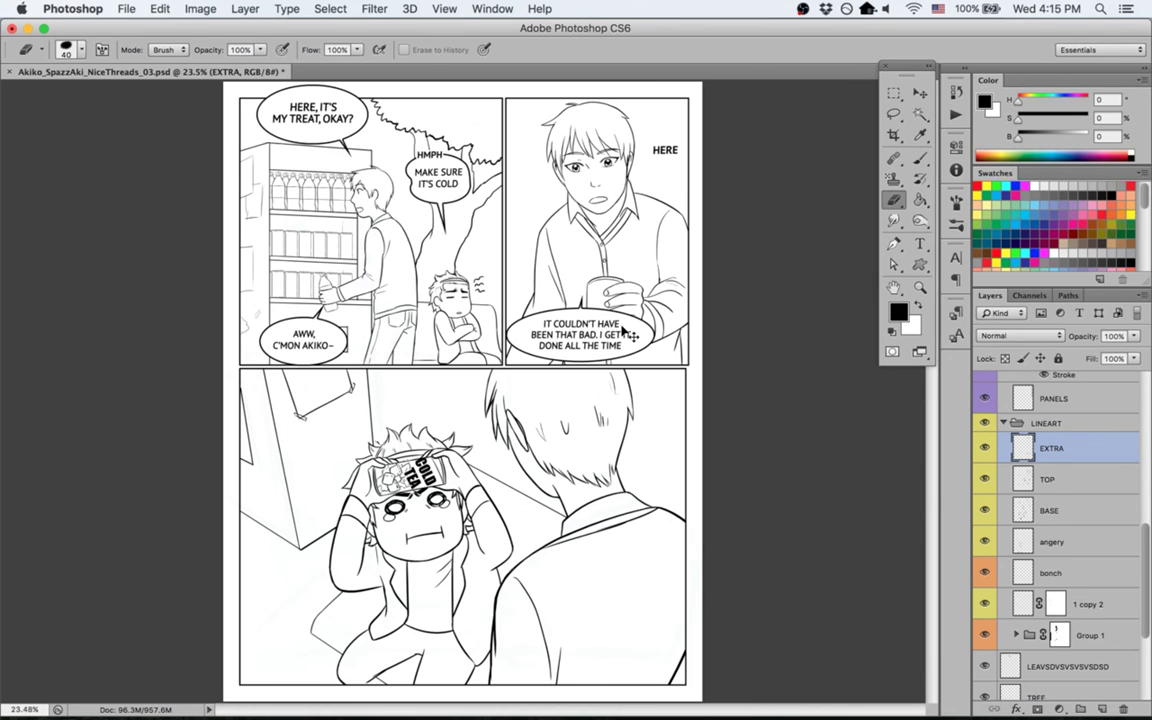
pyautogui.press('super+s')
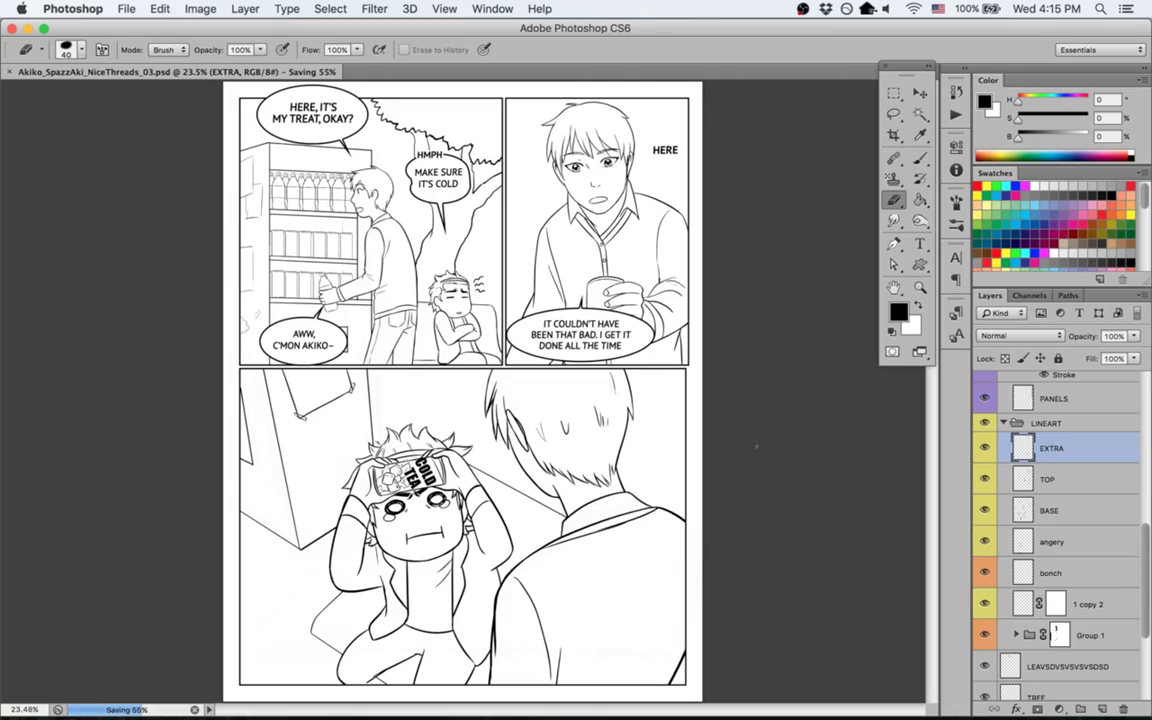
# Step: Thicken the end of the cup's rim line beside the fingers with the brush, working on a rotated canvas, and restore the upright view
pyautogui.press('z')
pyautogui.moveTo(617, 289); pyautogui.dragTo(785, 335)
pyautogui.press('r')
pyautogui.moveTo(505, 630); pyautogui.dragTo(636, 583)
pyautogui.moveTo(345, 509); pyautogui.dragTo(612, 420)
pyautogui.press('b')
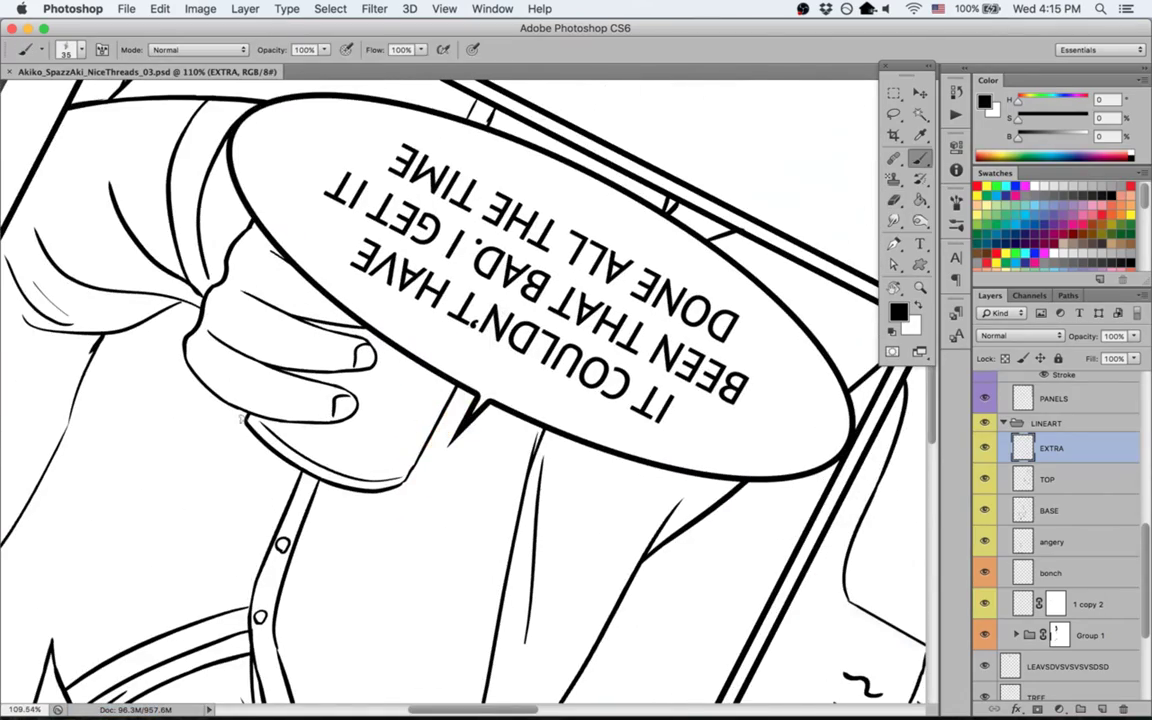
pyautogui.moveTo(221, 376); pyautogui.dragTo(234, 392)
pyautogui.press('e')
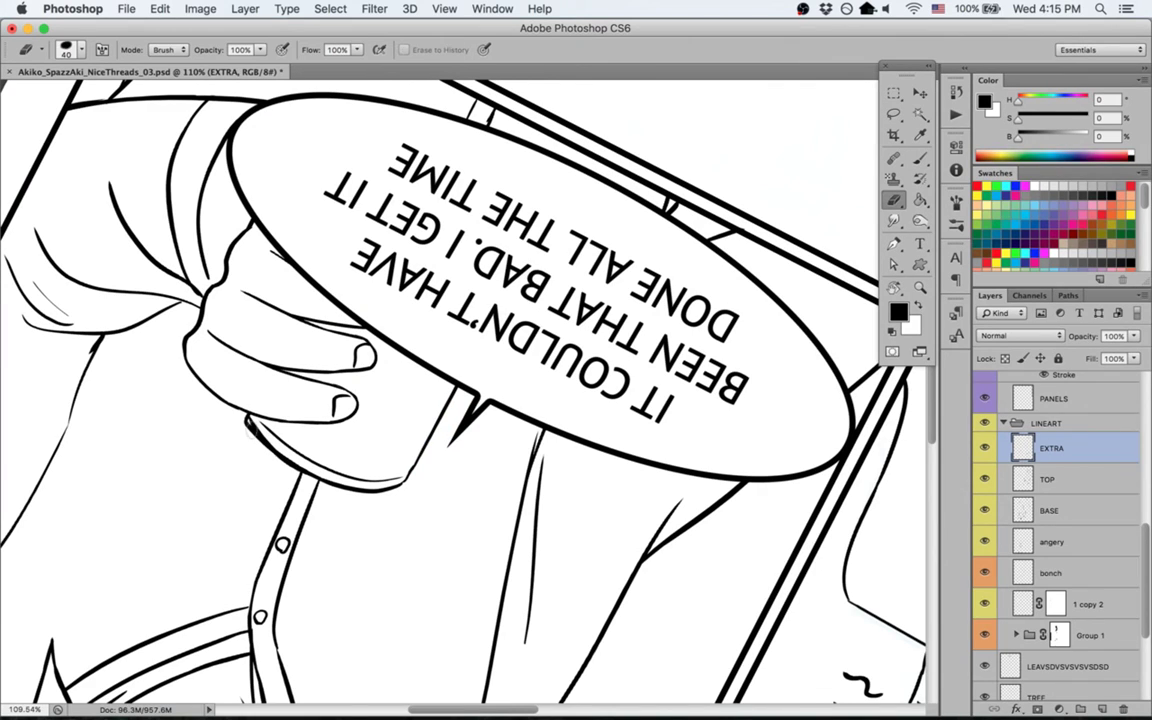
pyautogui.press('Escape')
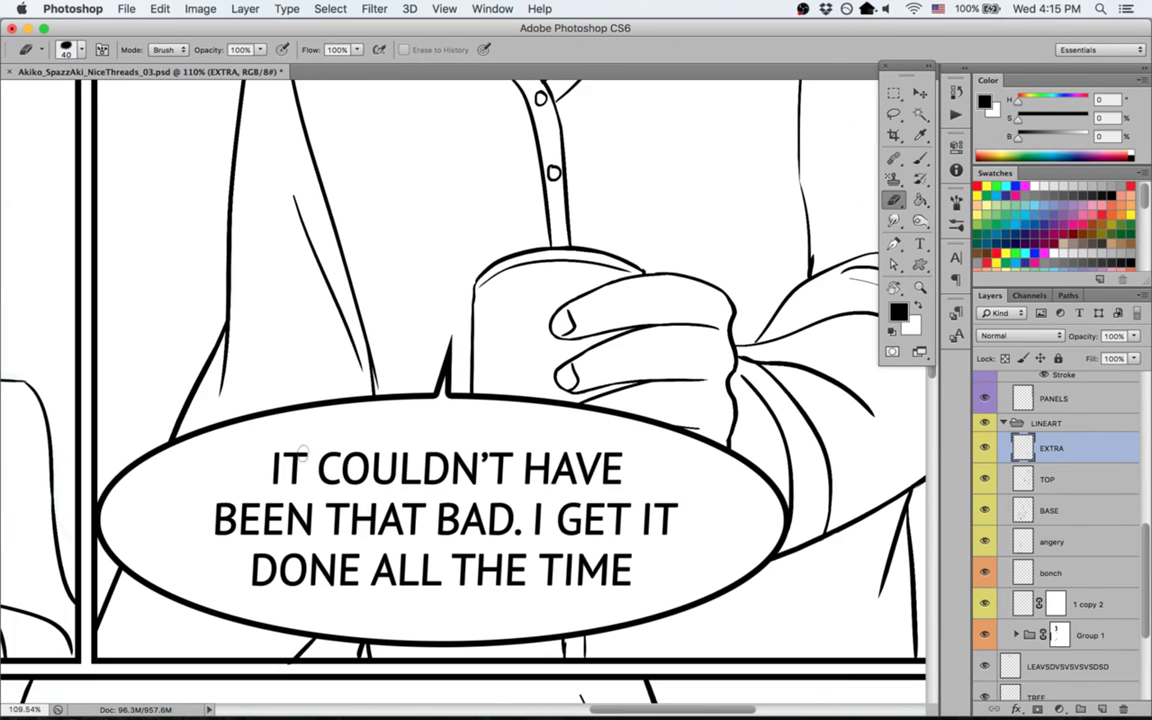
# Step: Draw the upper and side edges of a rectangular label on the cup in the second panel with the brush
pyautogui.press('b')
pyautogui.moveTo(477, 296)
pyautogui.mouseDown()
pyautogui.moveTo(552, 291)
pyautogui.moveTo(557, 457)
pyautogui.mouseUp()
pyautogui.press('super+z')
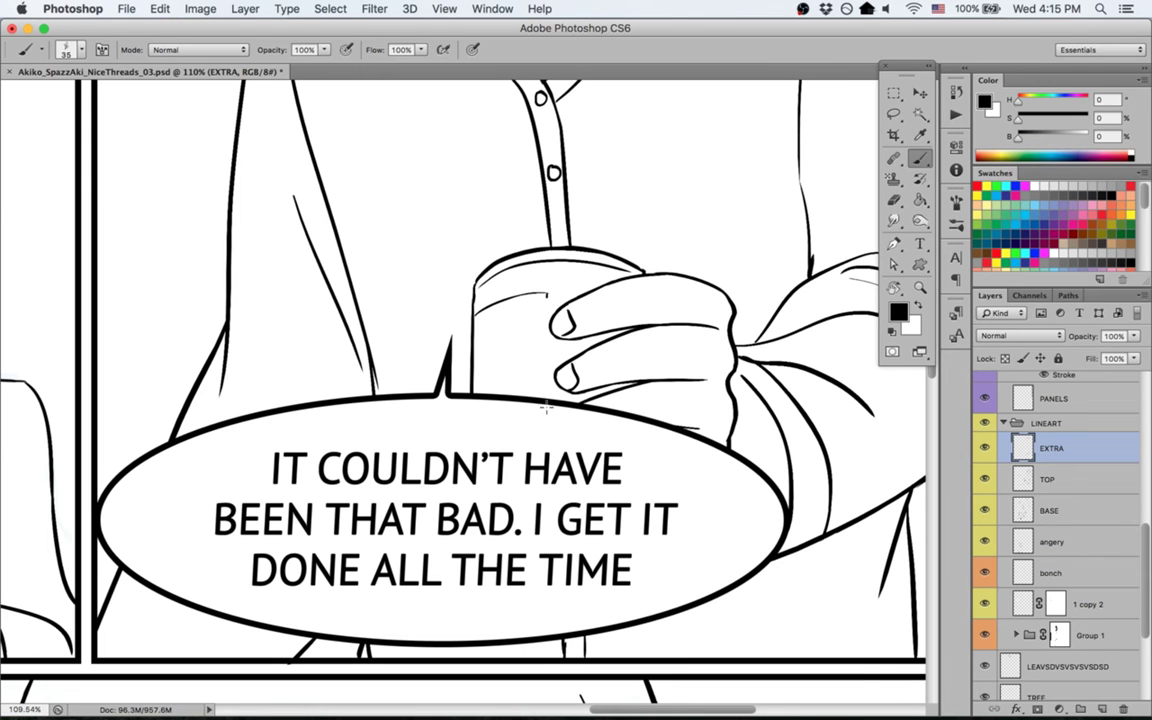
pyautogui.moveTo(546, 407); pyautogui.dragTo(550, 285)
pyautogui.press('e')
pyautogui.press('b')
# Step: Add short text-like lines inside the cup's label on a rotated canvas, restore the upright view and save the file
pyautogui.press('r')
pyautogui.moveTo(360, 474); pyautogui.dragTo(333, 307)
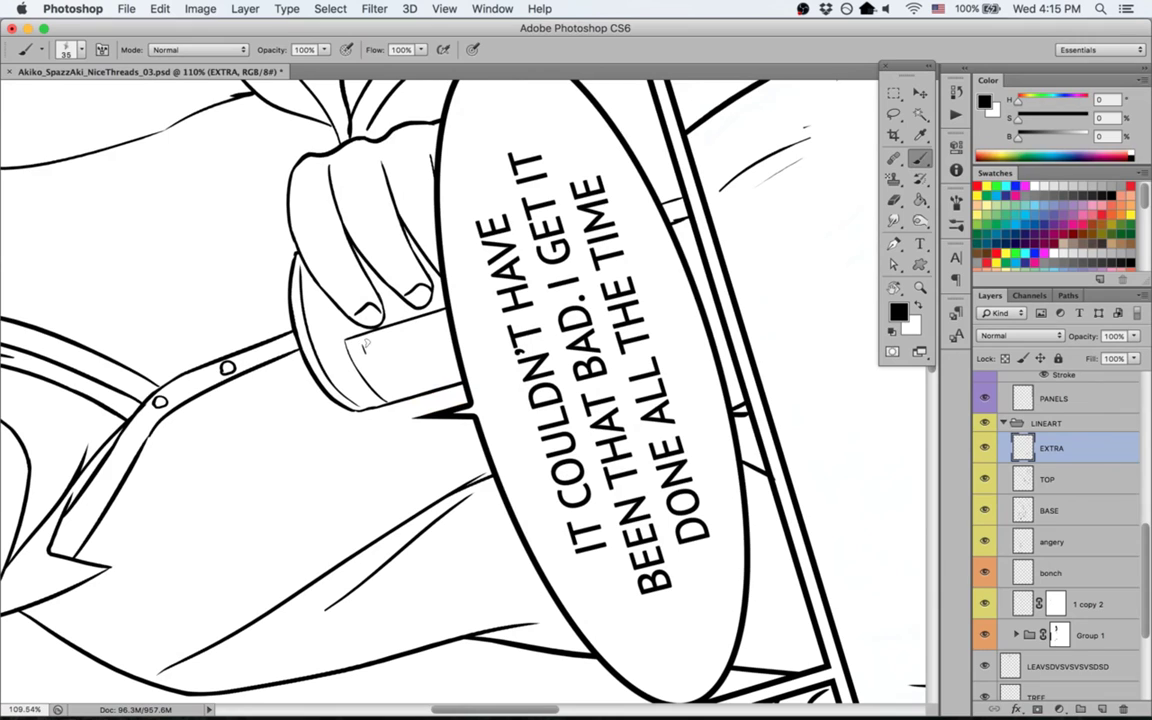
pyautogui.moveTo(371, 344)
pyautogui.mouseDown()
pyautogui.moveTo(390, 378)
pyautogui.moveTo(396, 335)
pyautogui.moveTo(383, 346)
pyautogui.moveTo(397, 359)
pyautogui.moveTo(395, 331)
pyautogui.moveTo(436, 348)
pyautogui.mouseUp()
pyautogui.press('Escape')
pyautogui.press('super+0')
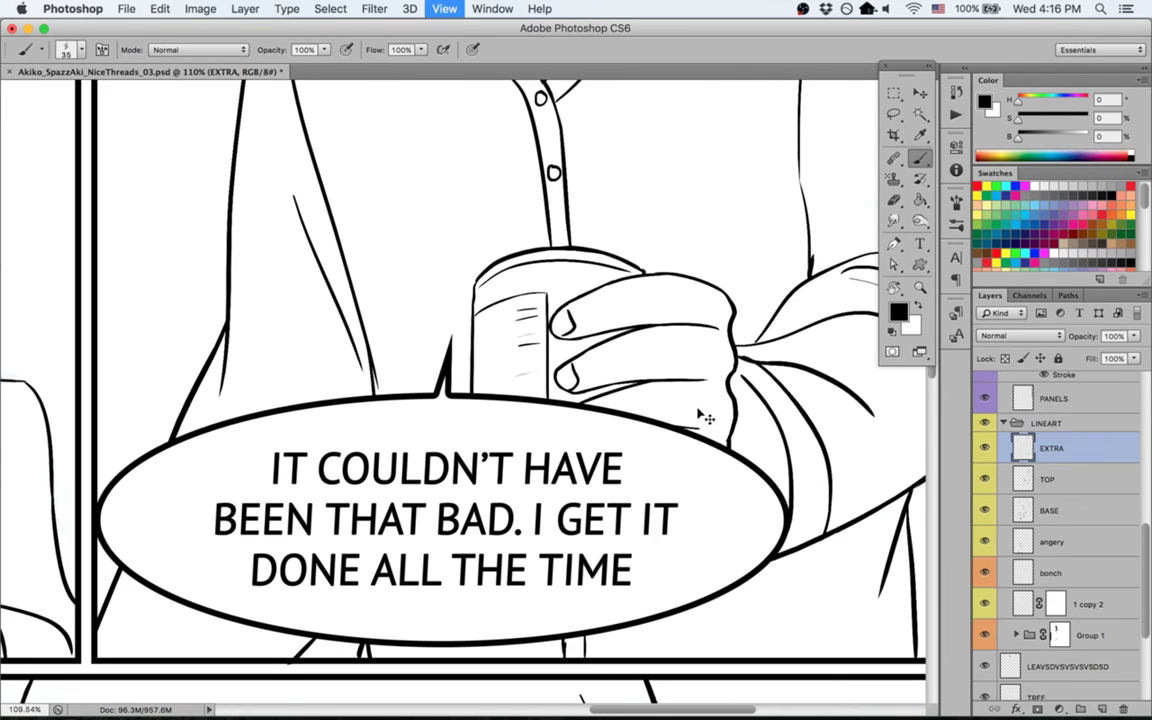
pyautogui.press('super+s')
pyautogui.press('z')
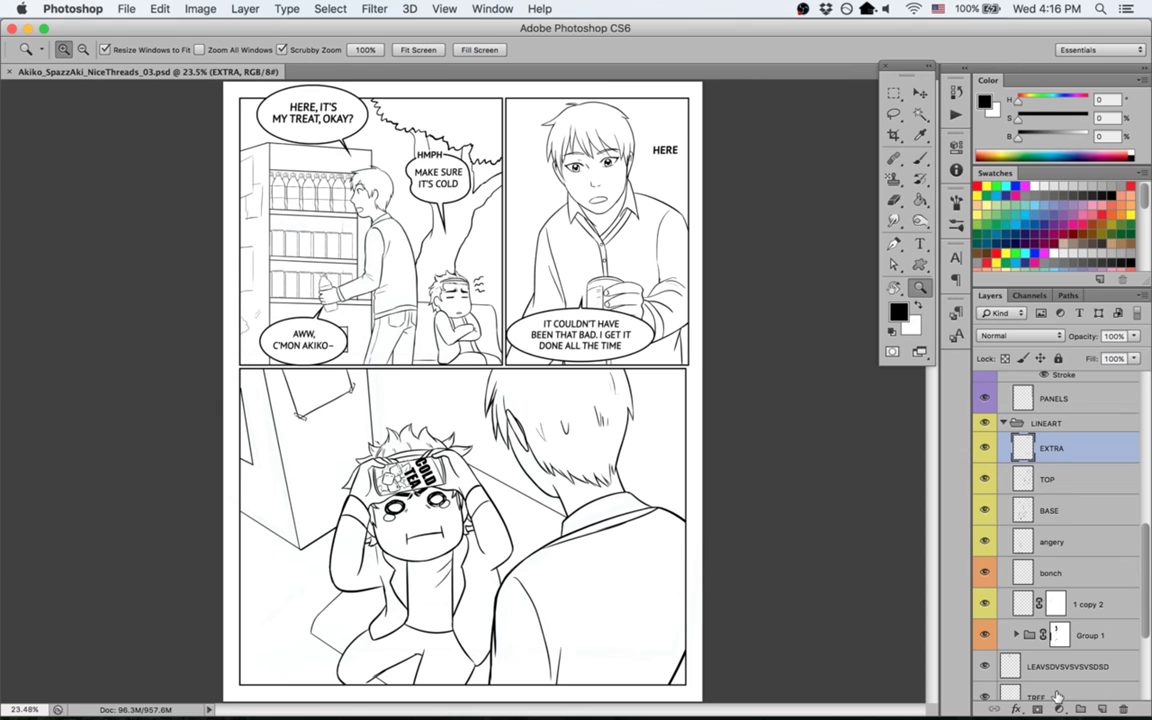
# Step: Switch to Finder and open Akiko_SpazzAki_NiceThreads_02_SMF.psd from the 01_PSD_Pages folder
pyautogui.press('super+Tab')
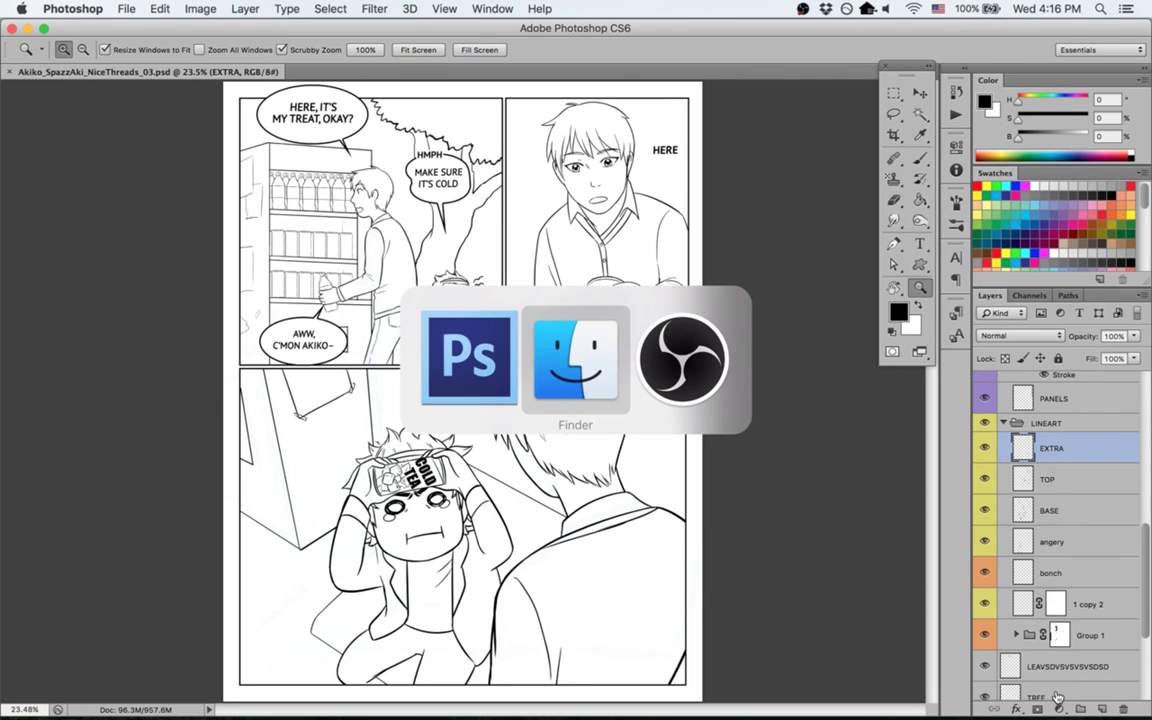
pyautogui.press('Up')
pyautogui.press('Up')
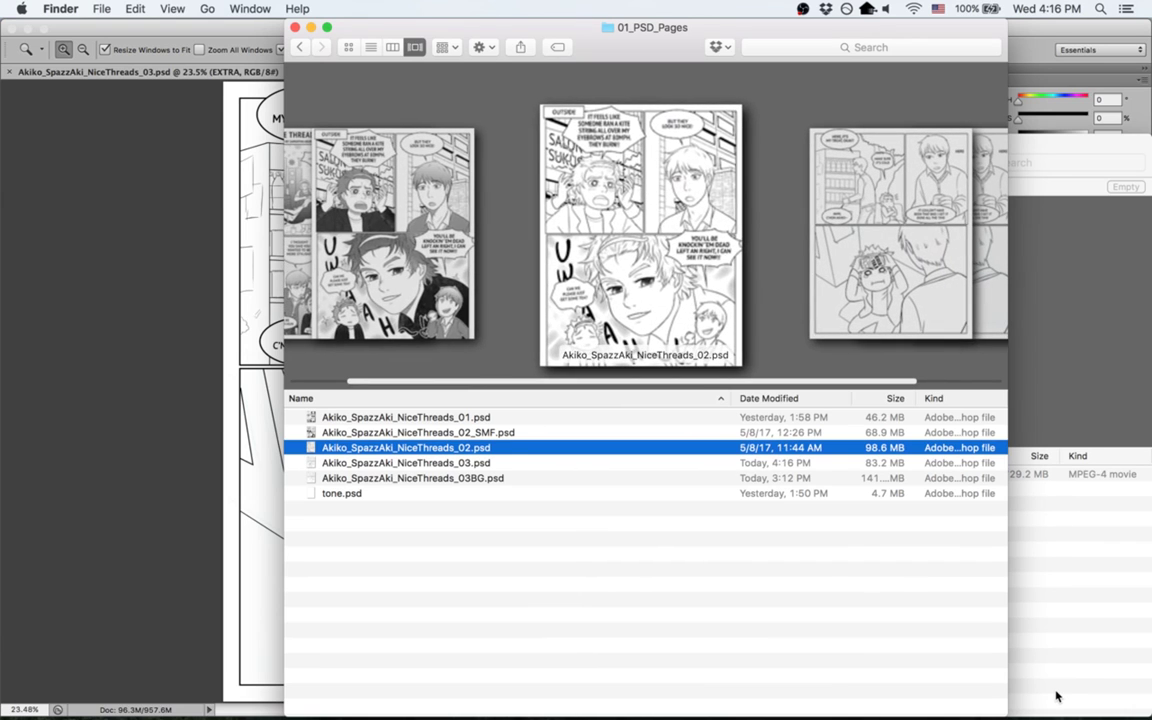
pyautogui.press('Up')
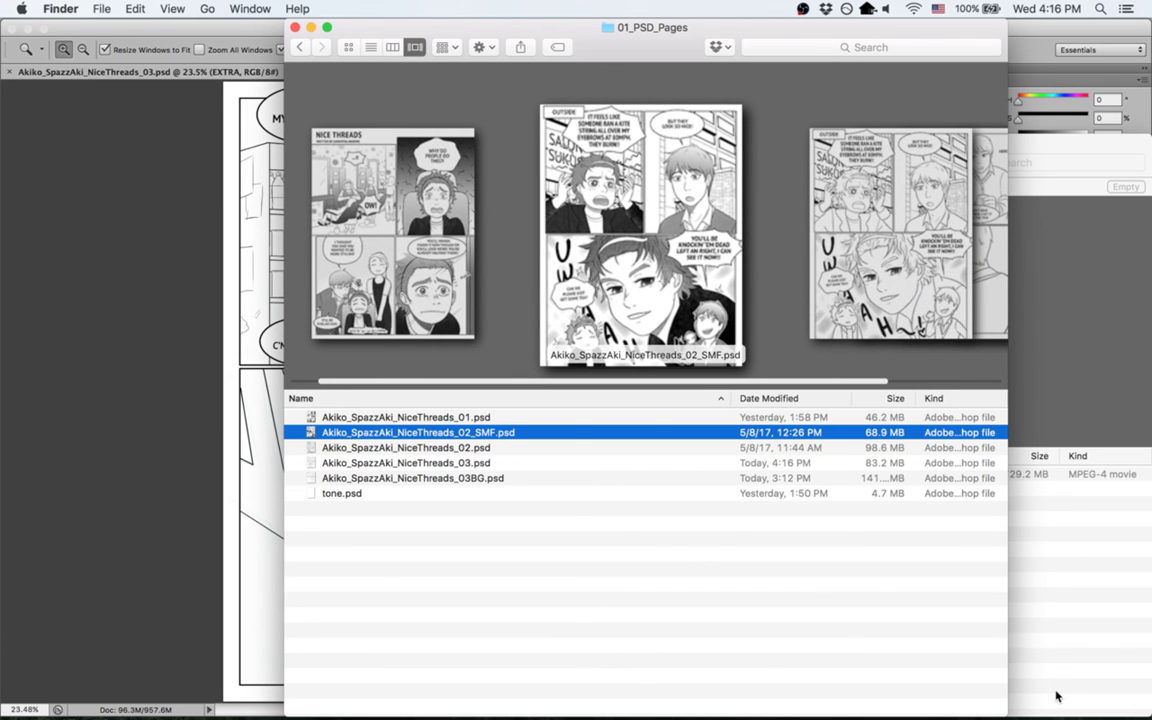
pyautogui.press('super+o')
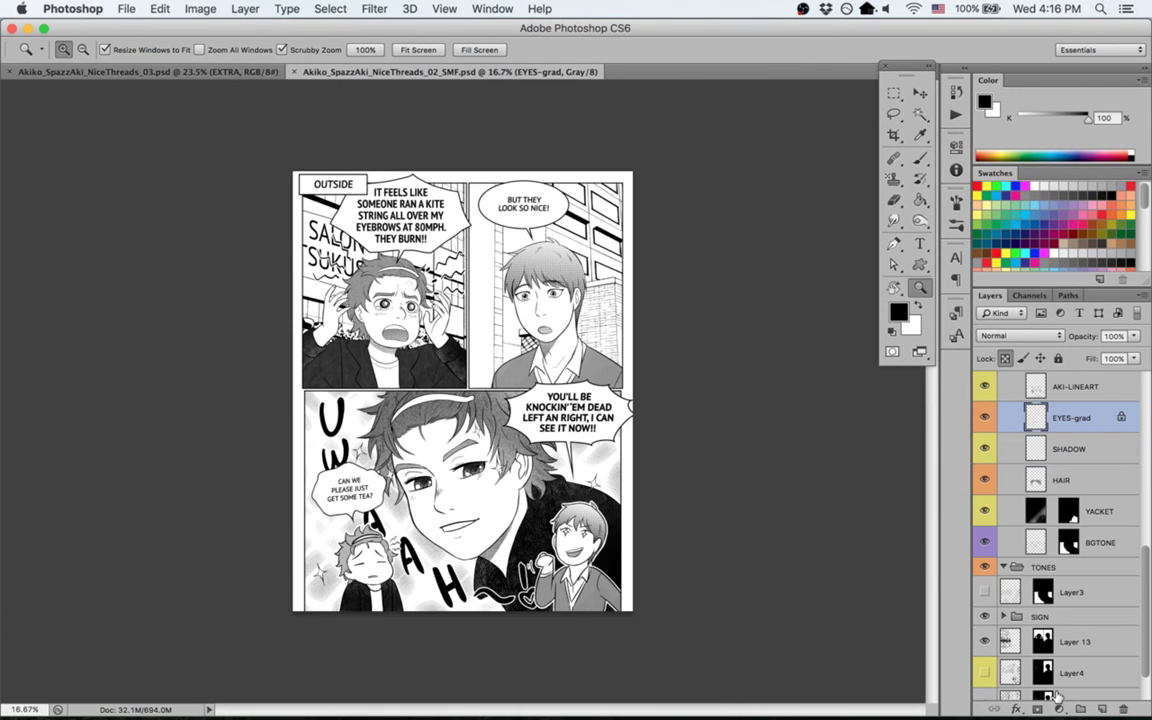
# Step: Toggle the lowest Layer4 to check its buildings, duplicate it into Akiko_SpazzAki_NiceThreads_03.psd and close the source file
pyautogui.scroll(-1, 1000, 600)
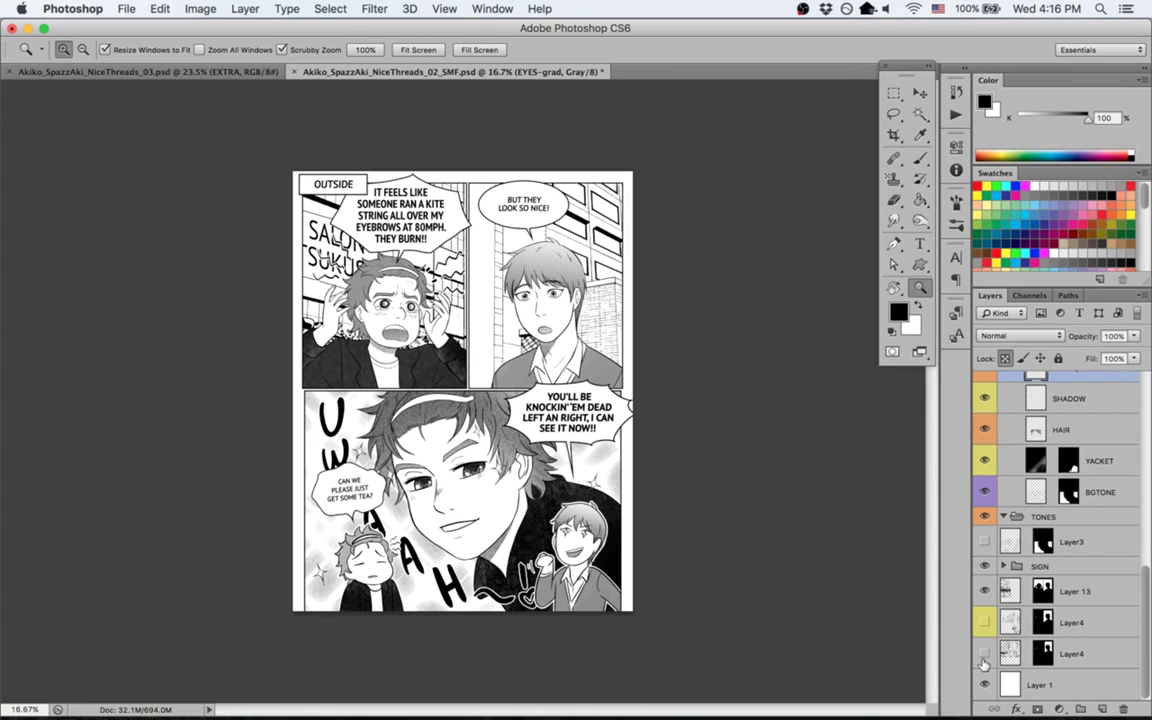
pyautogui.click(984, 656)
pyautogui.click(984, 656)
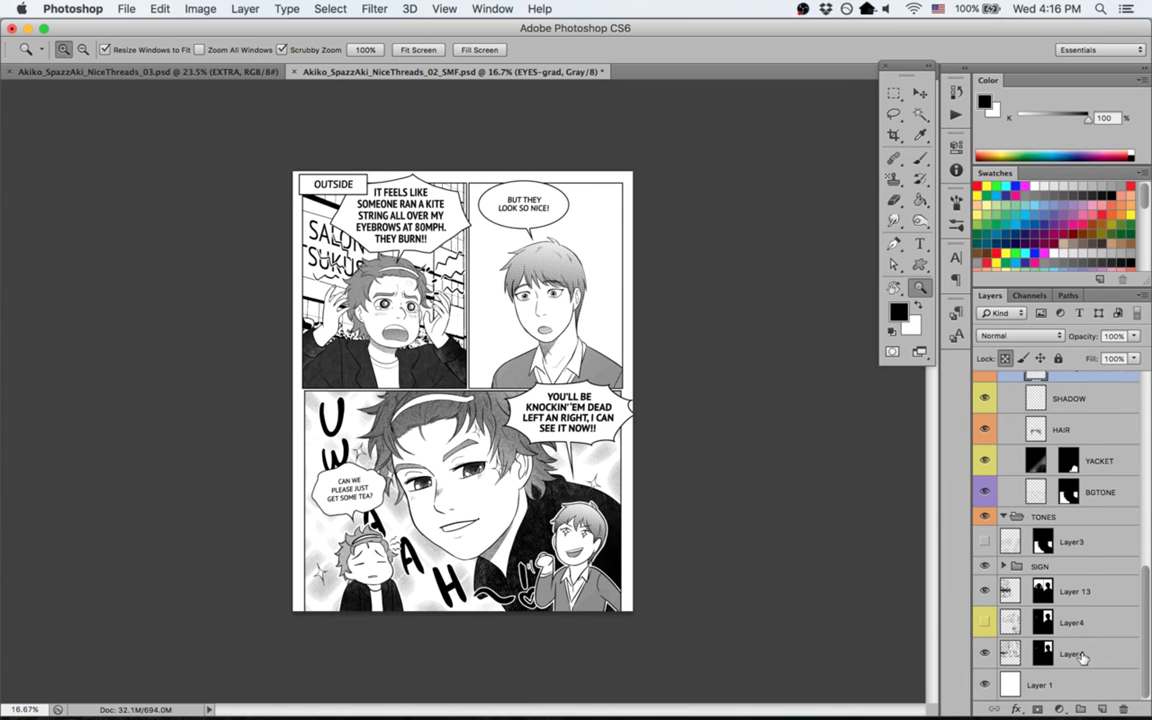
pyautogui.rightClick(1082, 655)
pyautogui.click(910, 212)
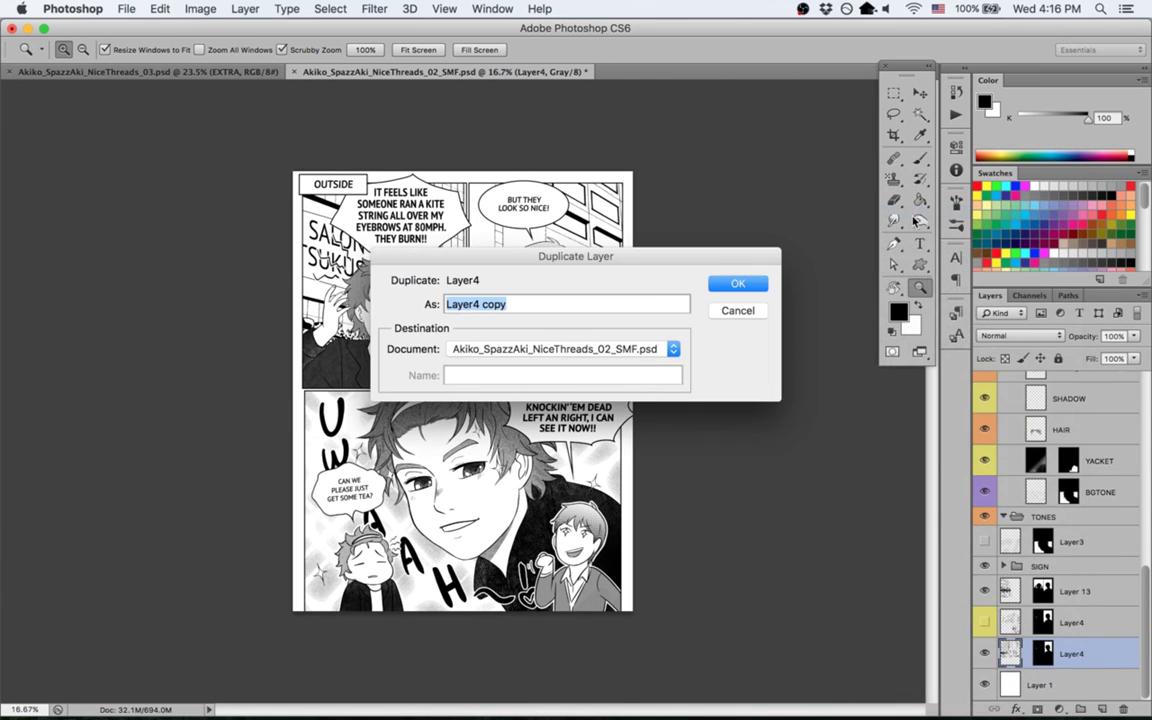
pyautogui.click(550, 354)
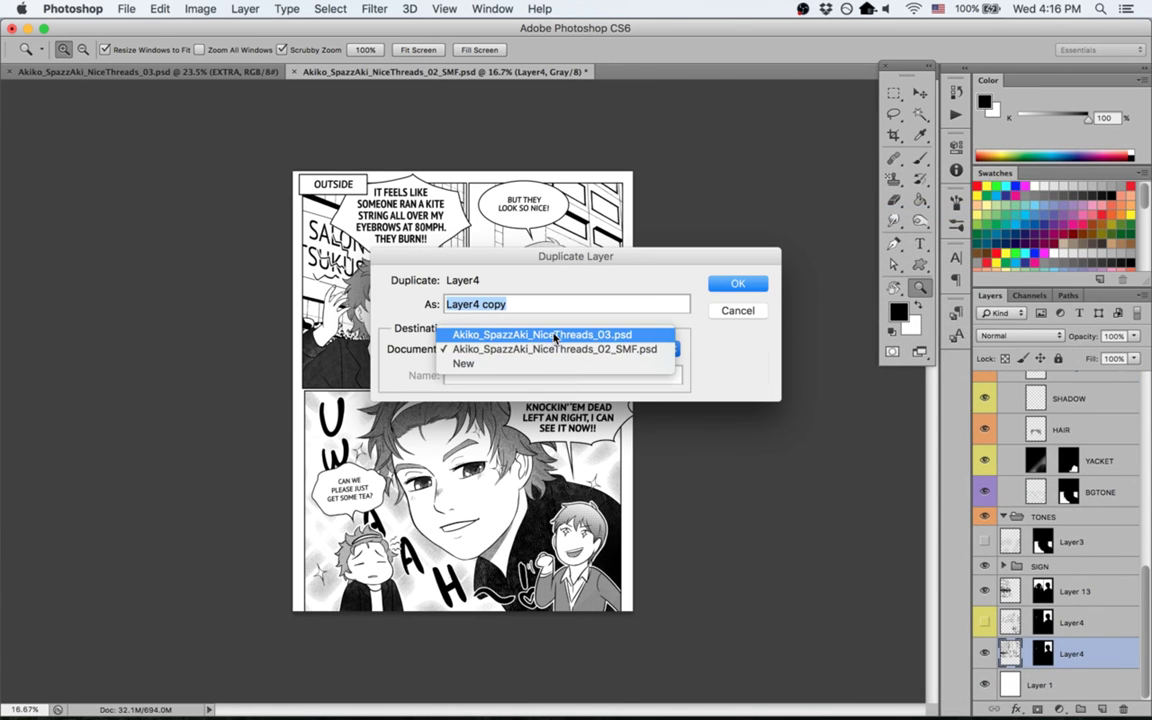
pyautogui.click(553, 333)
pyautogui.click(736, 284)
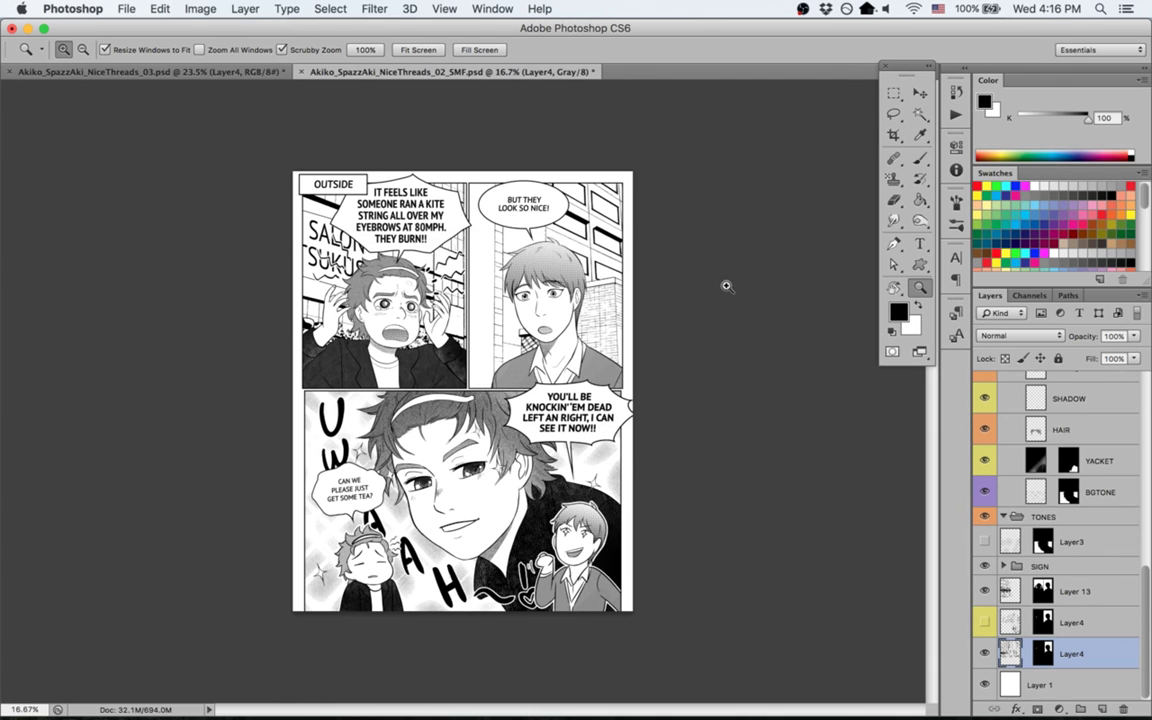
pyautogui.click(302, 72)
pyautogui.click(520, 260)
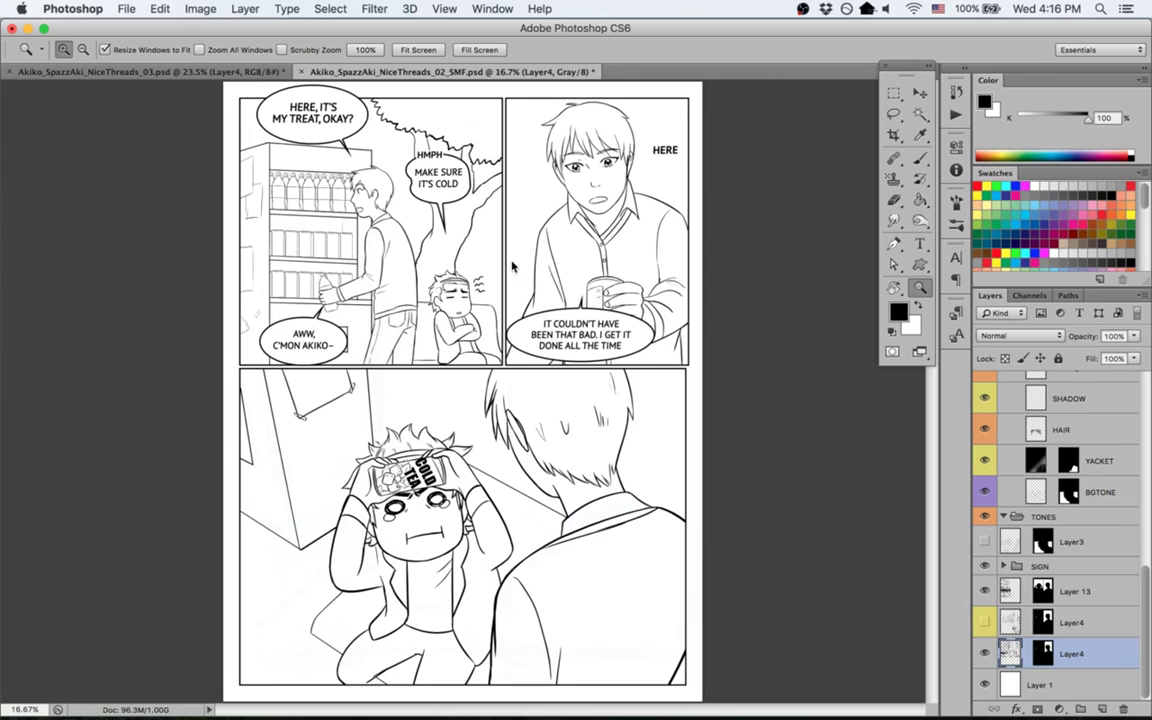
# Step: Move Layer4 out of the LINEART group to just below the TREE layer and delete its layer mask
pyautogui.press('v')
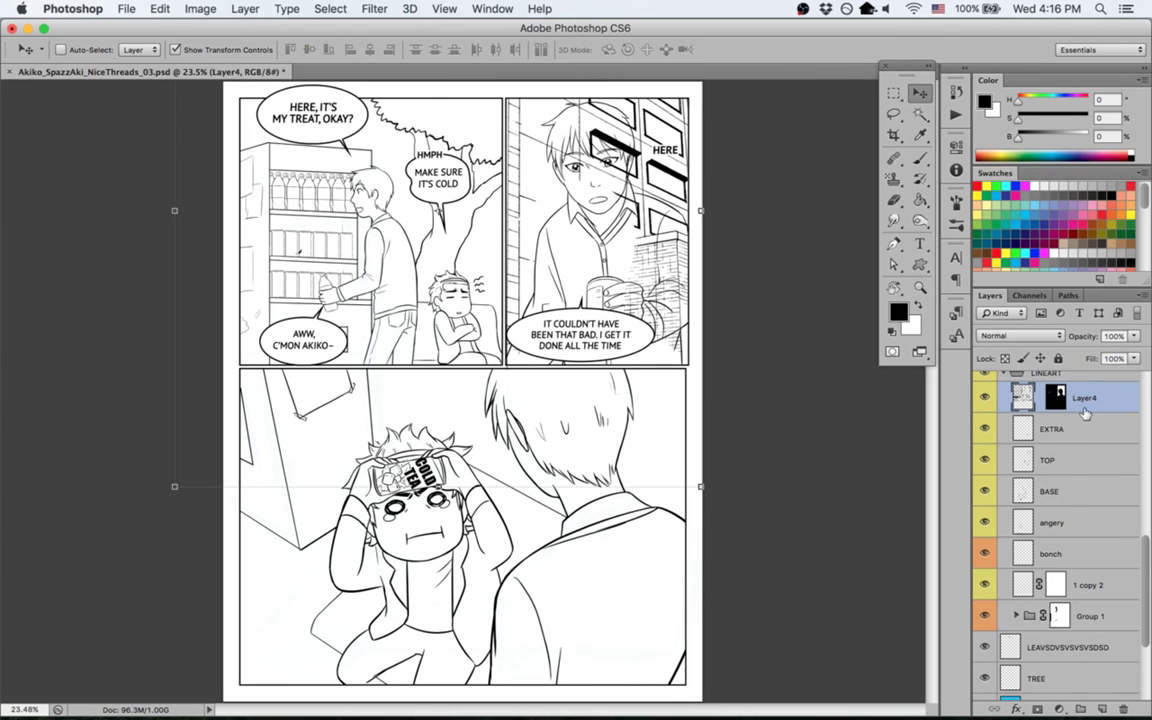
pyautogui.moveTo(1040, 398); pyautogui.dragTo(1077, 665)
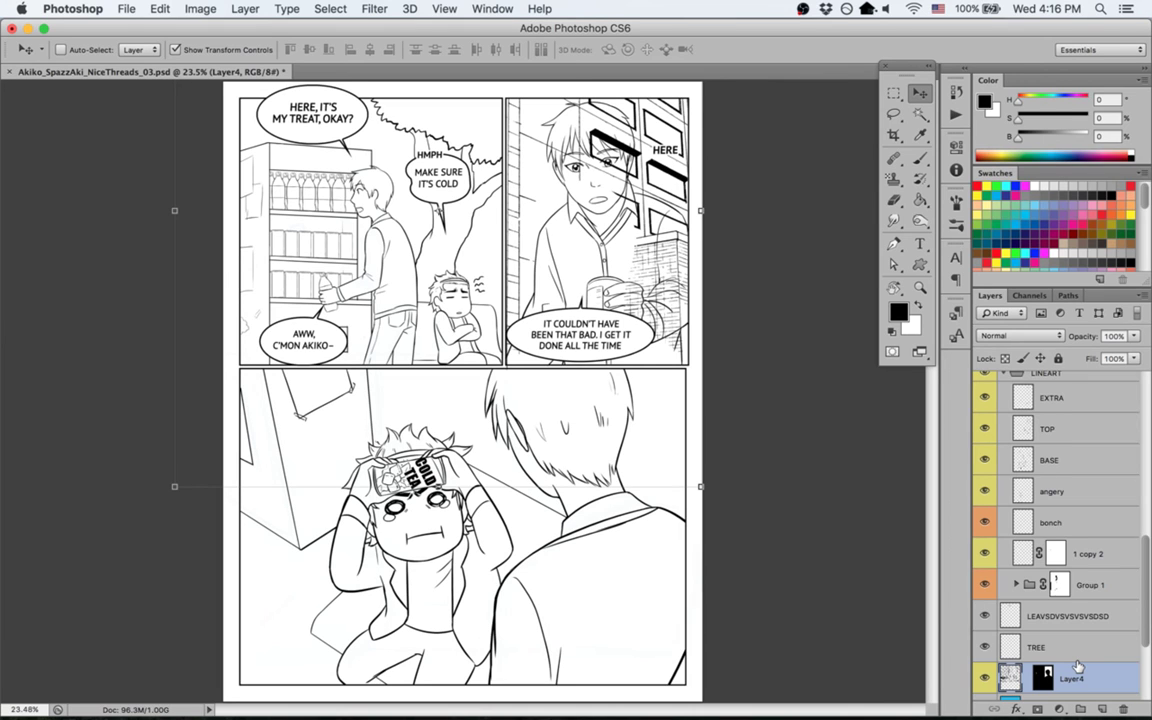
pyautogui.scroll(-5, 1060, 600)
pyautogui.rightClick(1043, 527)
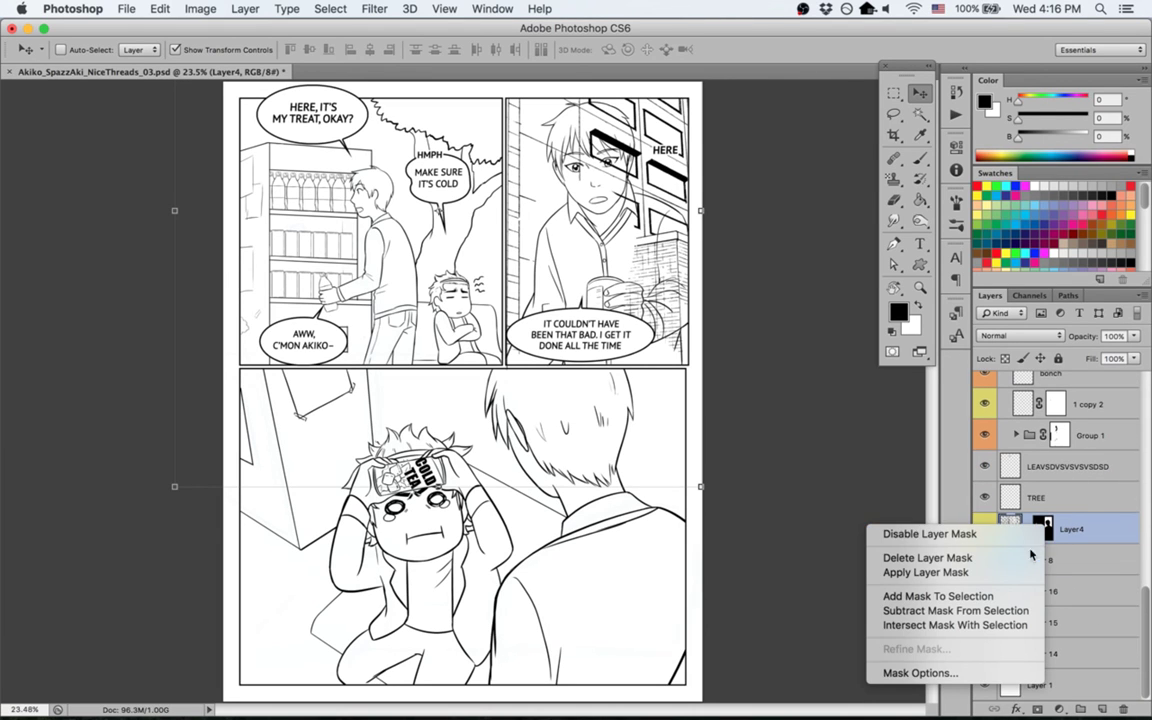
pyautogui.click(927, 557)
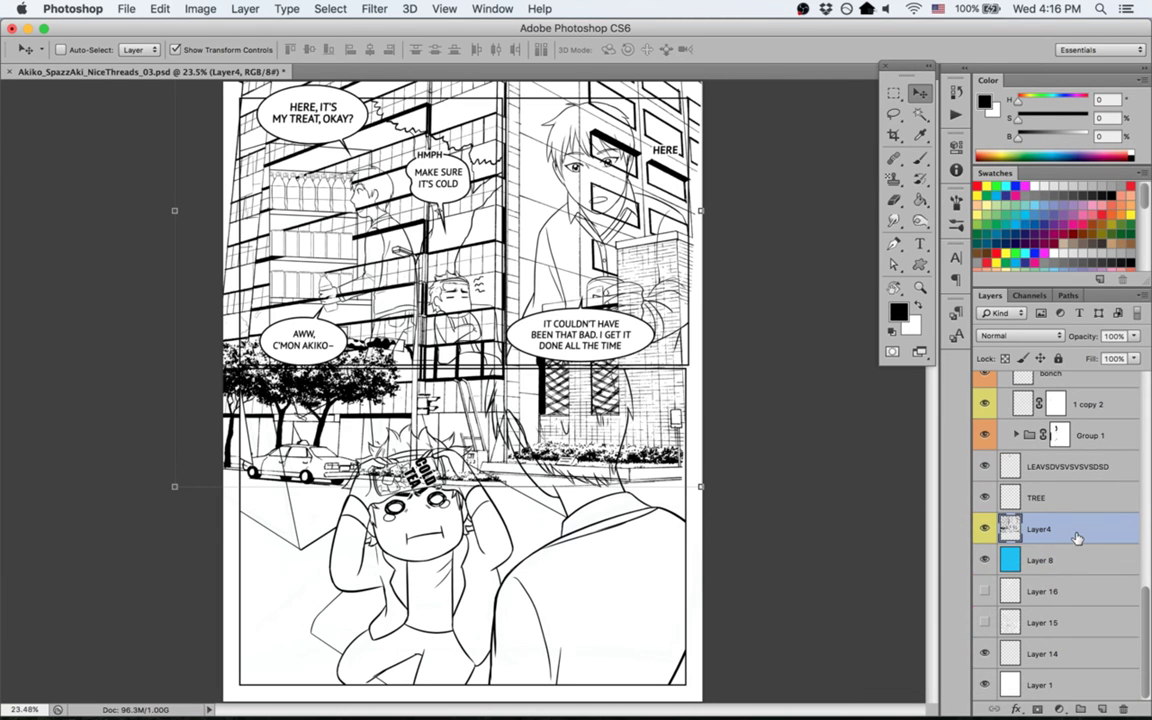
# Step: Move the building artwork over the second panel and rotate it slightly counterclockwise
pyautogui.moveTo(555, 351); pyautogui.dragTo(663, 346)
pyautogui.moveTo(720, 289); pyautogui.dragTo(738, 314)
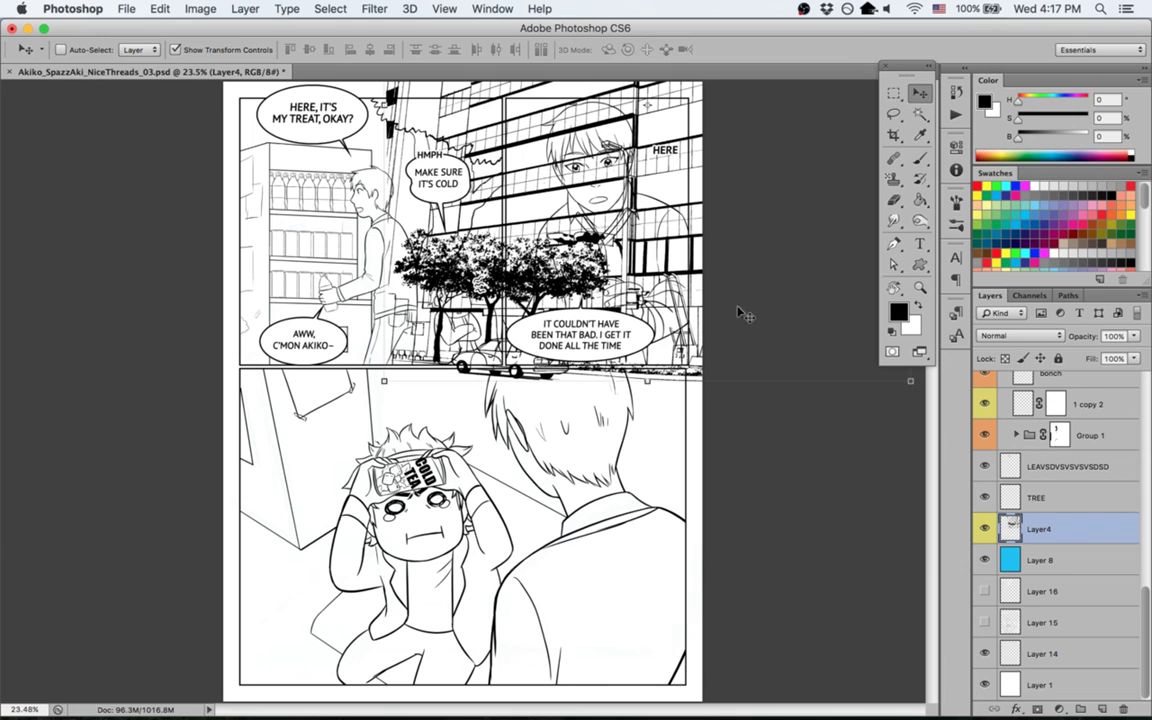
pyautogui.moveTo(658, 395); pyautogui.dragTo(681, 398)
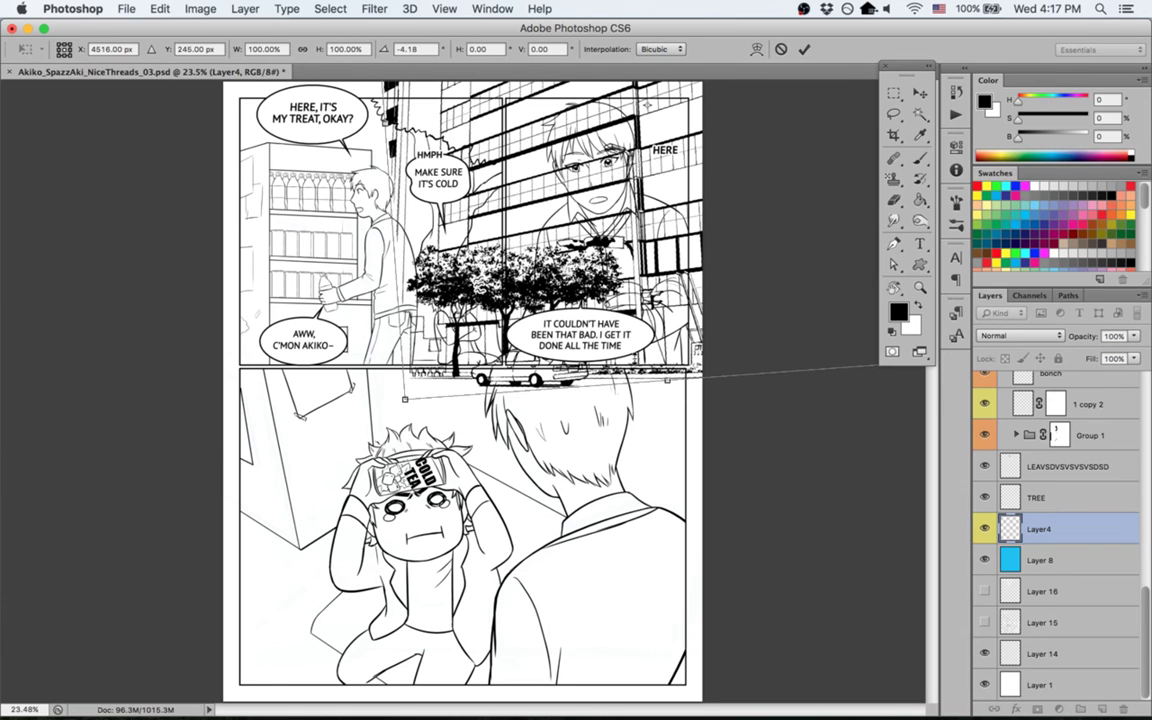
# Step: Hide Layer4, select the second panel's empty background with the Magic Wand, mask Layer4 to that selection and show it again
pyautogui.click(986, 530)
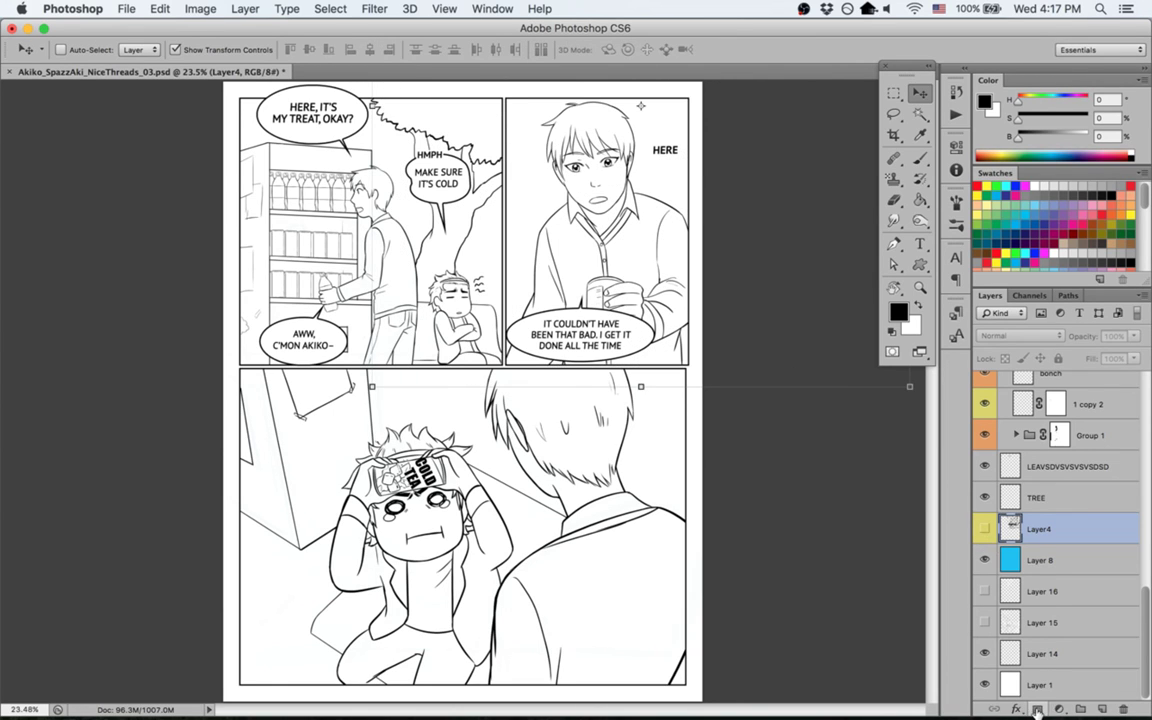
pyautogui.press('w')
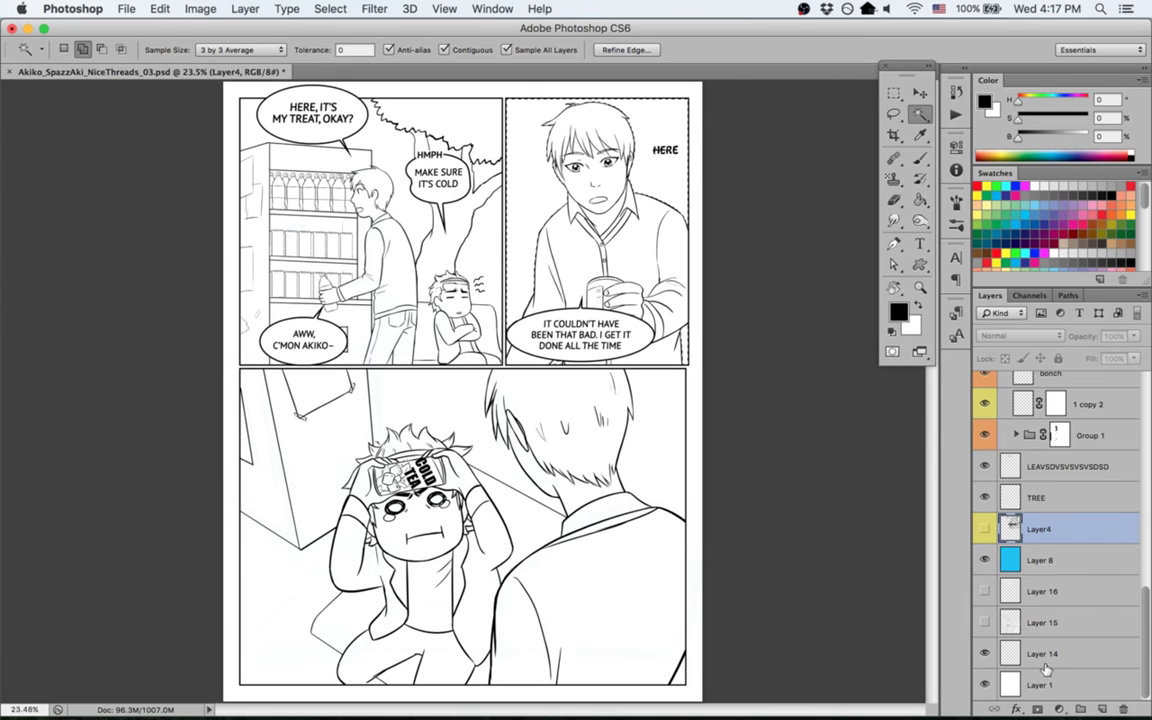
pyautogui.click(1038, 709)
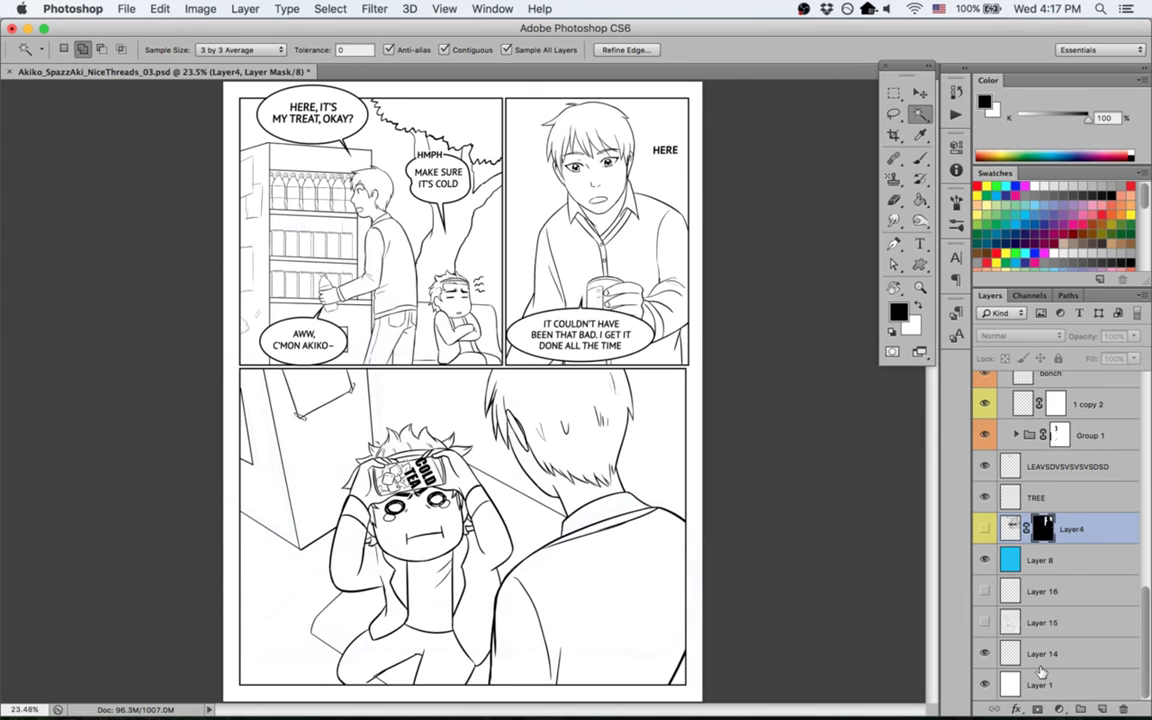
pyautogui.click(985, 529)
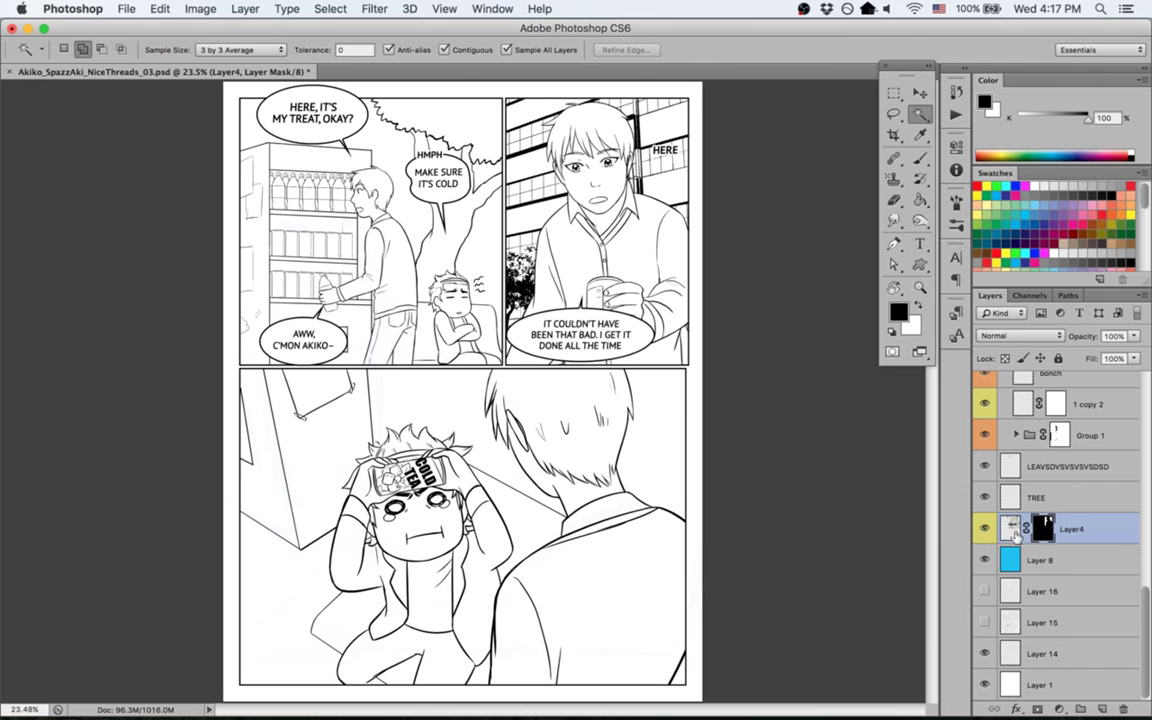
# Step: Unlink Layer4's artwork from its mask and shift the buildings behind the man in the second panel
pyautogui.hotkey('ctrl', '2')
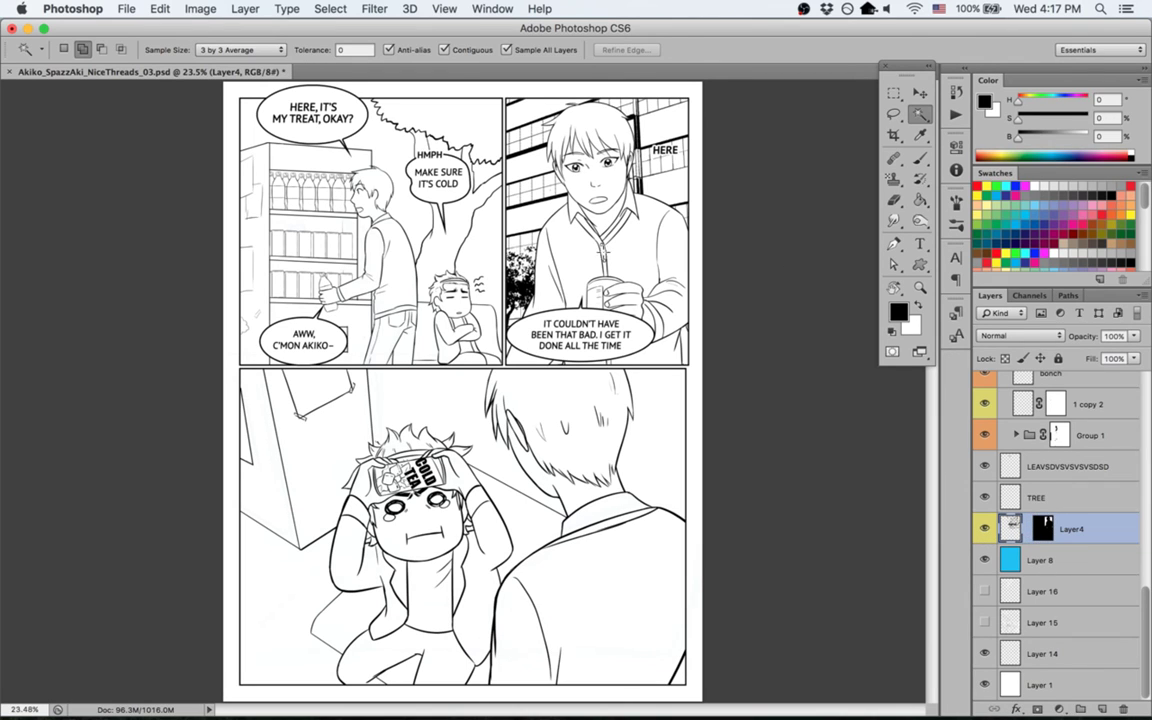
pyautogui.press('v')
pyautogui.moveTo(533, 213); pyautogui.dragTo(560, 178)
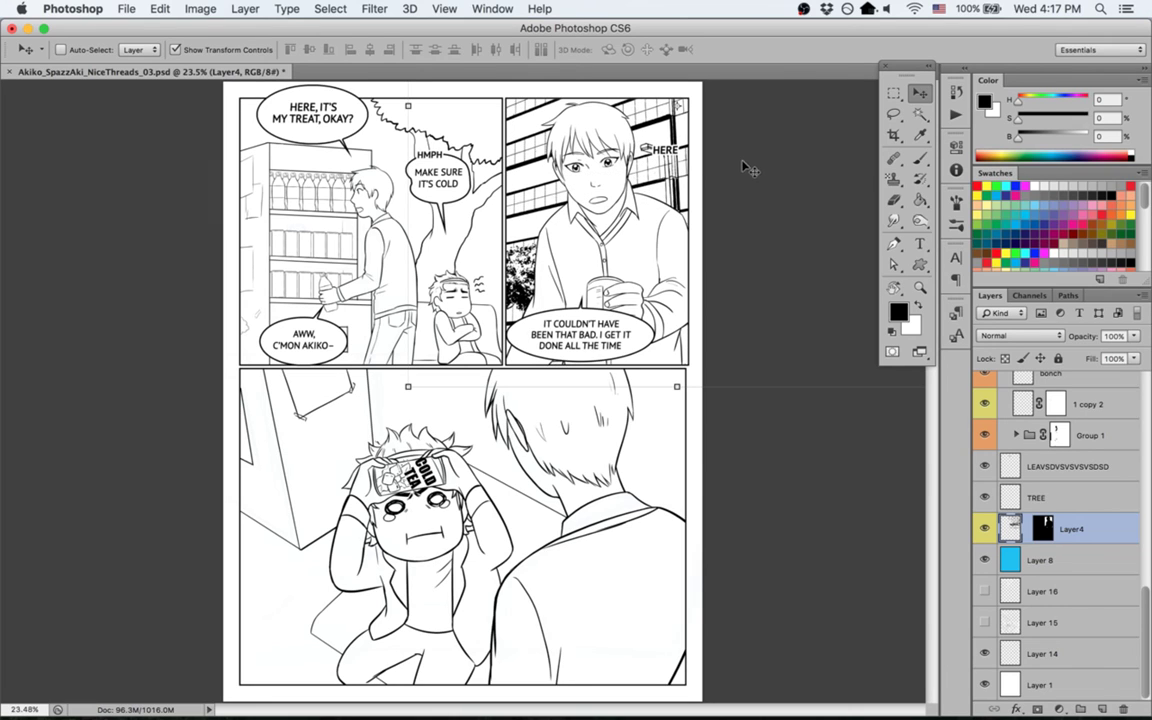
pyautogui.moveTo(676, 186)
pyautogui.mouseDown()
pyautogui.moveTo(686, 210)
pyautogui.moveTo(676, 182)
pyautogui.mouseUp()
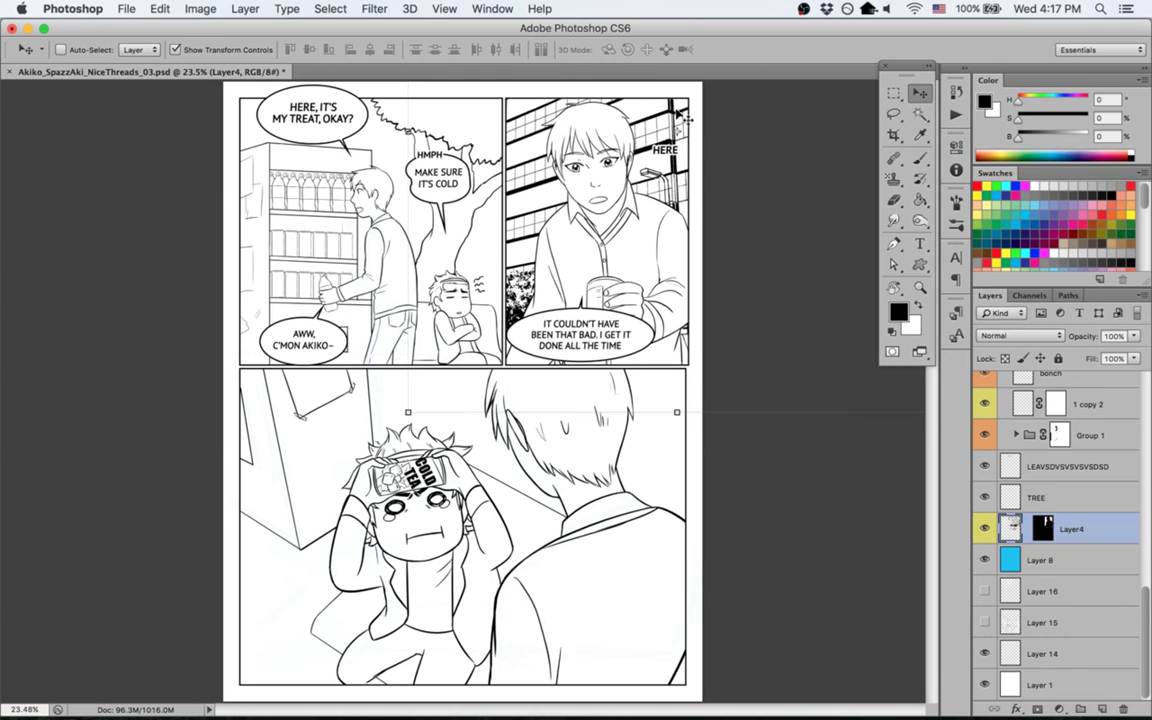
# Step: Scale the building artwork down and reposition it so that it fills the second panel's background
pyautogui.press('super+minus')
pyautogui.press('super+minus')
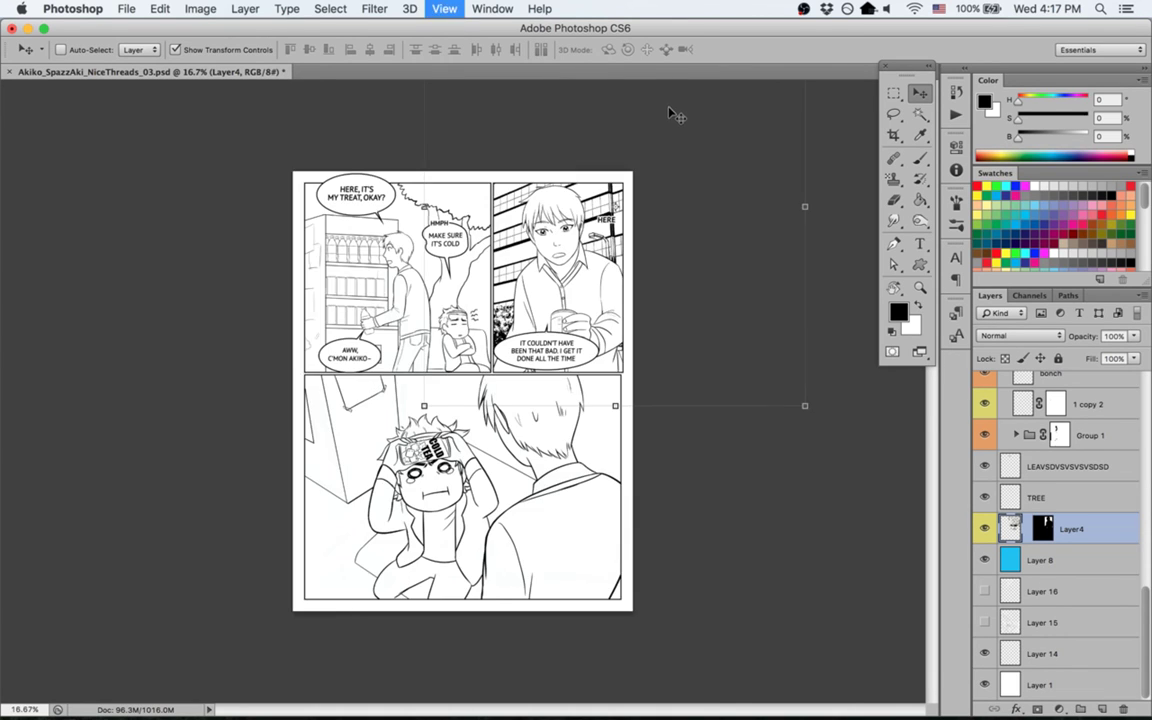
pyautogui.moveTo(433, 99); pyautogui.dragTo(482, 137)
pyautogui.press('Return')
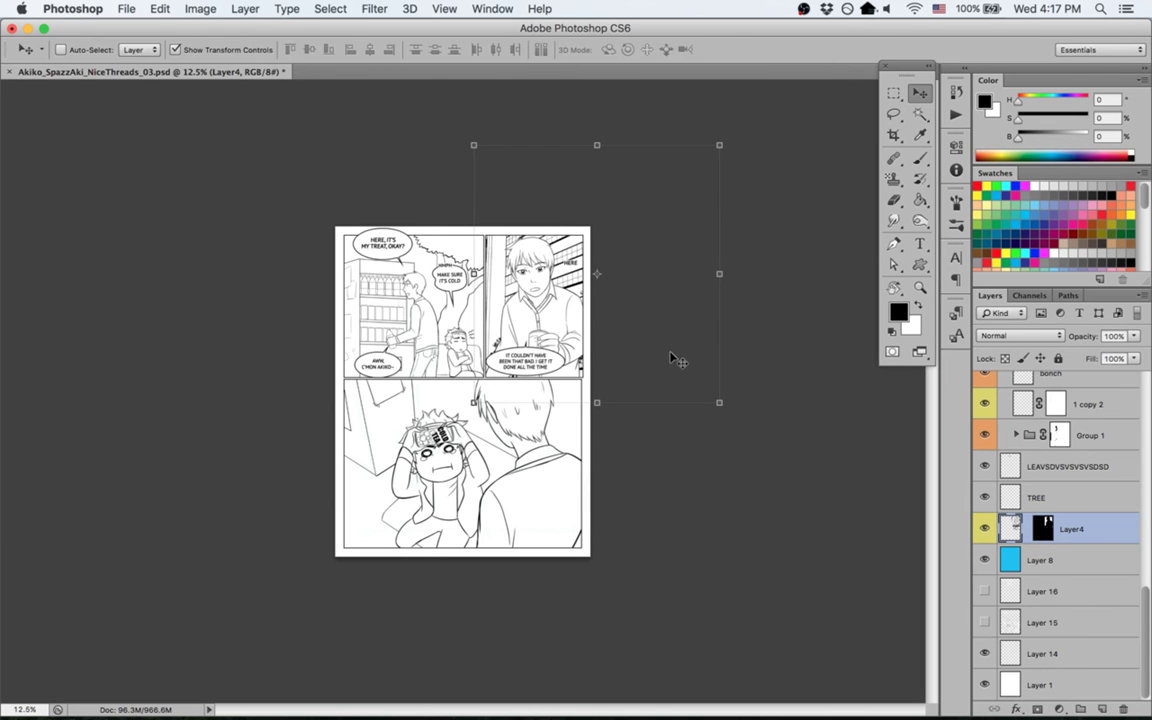
pyautogui.moveTo(674, 357); pyautogui.dragTo(665, 327)
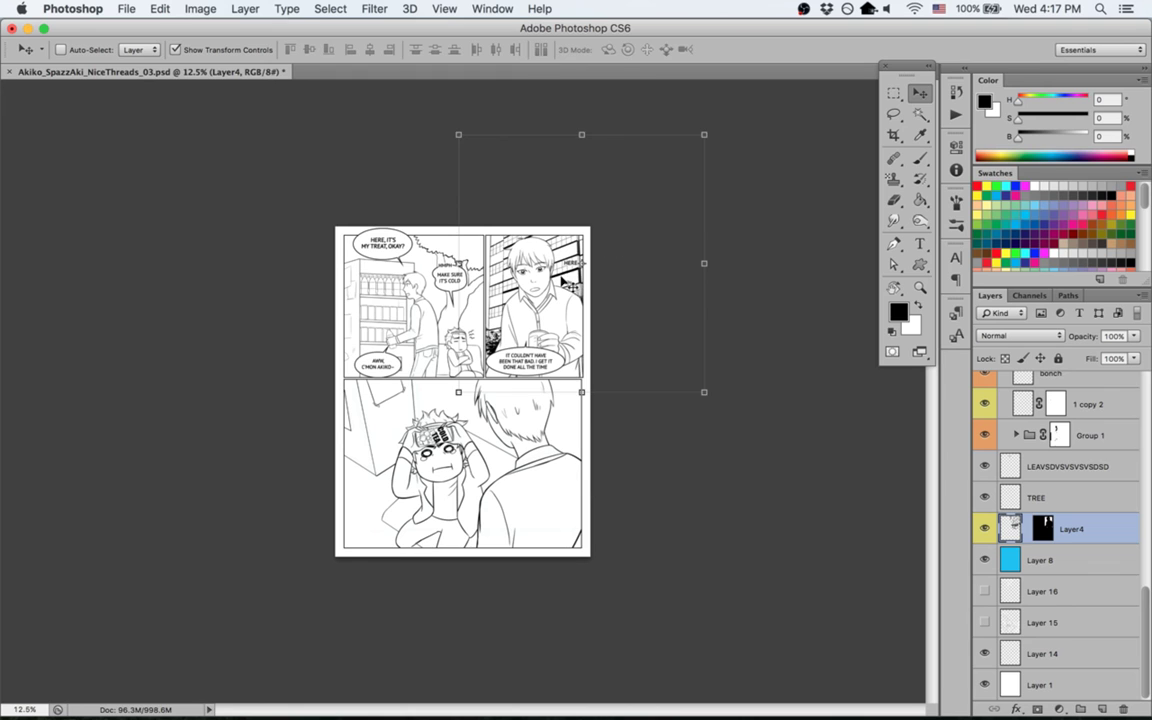
# Step: Nudge the building artwork slightly to refine its placement behind the man, checking it at 33.3% zoom
pyautogui.press('z')
pyautogui.click(510, 256)
pyautogui.click(563, 274)
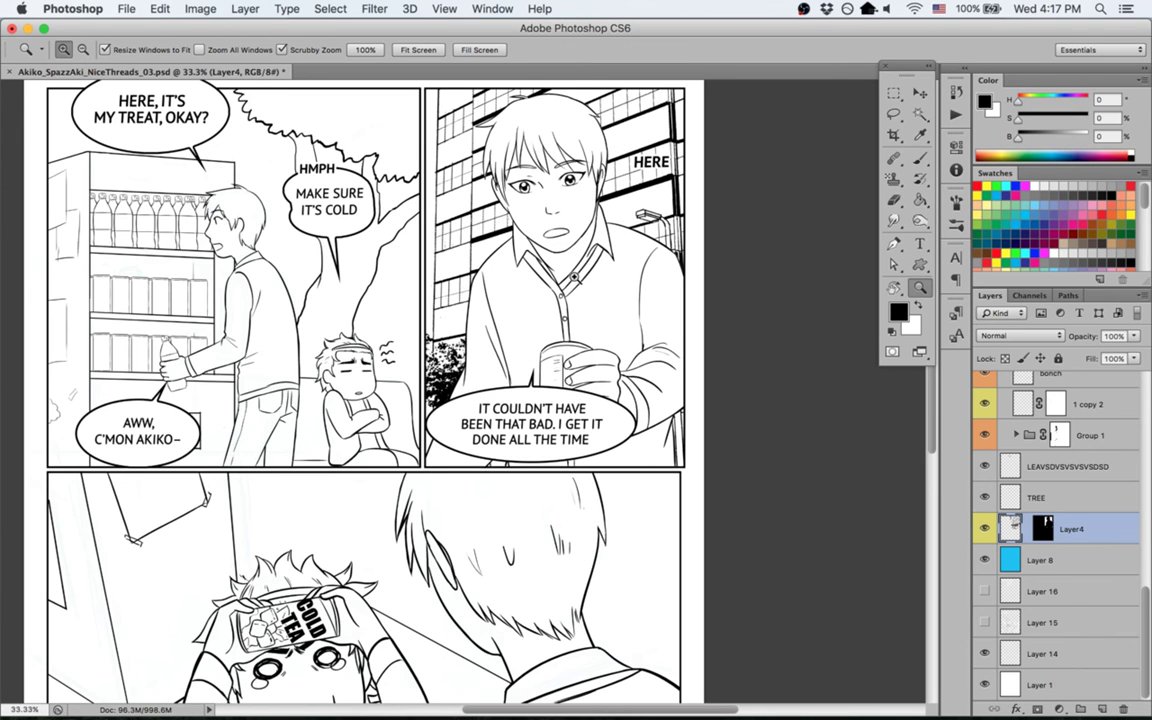
pyautogui.scroll(3, 600, 300)
pyautogui.press('v')
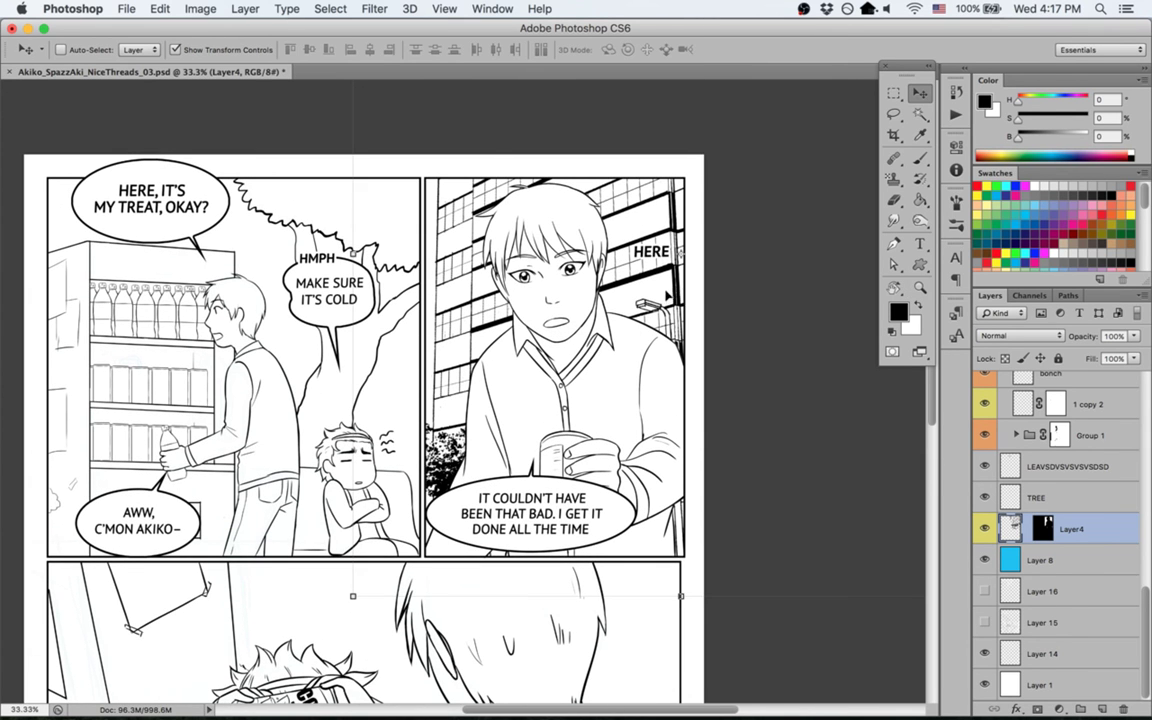
pyautogui.moveTo(585, 268); pyautogui.dragTo(800, 235)
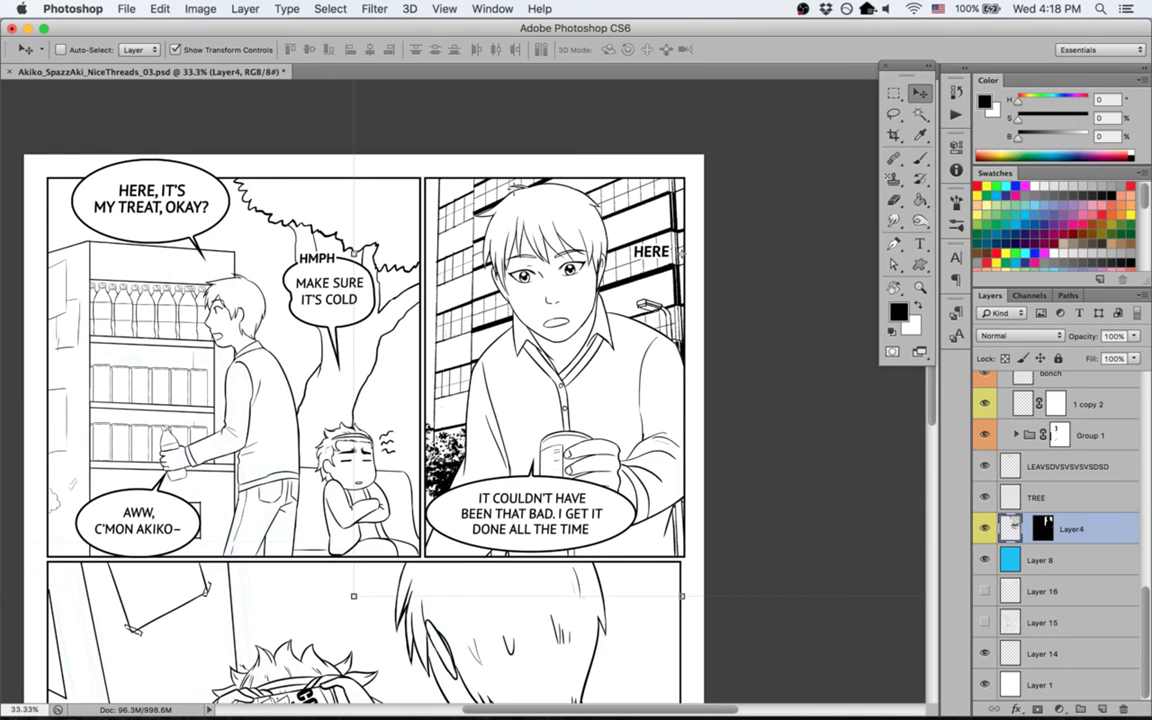
# Step: Try a perspective transform on the building artwork behind the man in the second panel
pyautogui.press('m')
pyautogui.moveTo(383, 123); pyautogui.dragTo(747, 557)
pyautogui.hotkey('ctrl', 't')
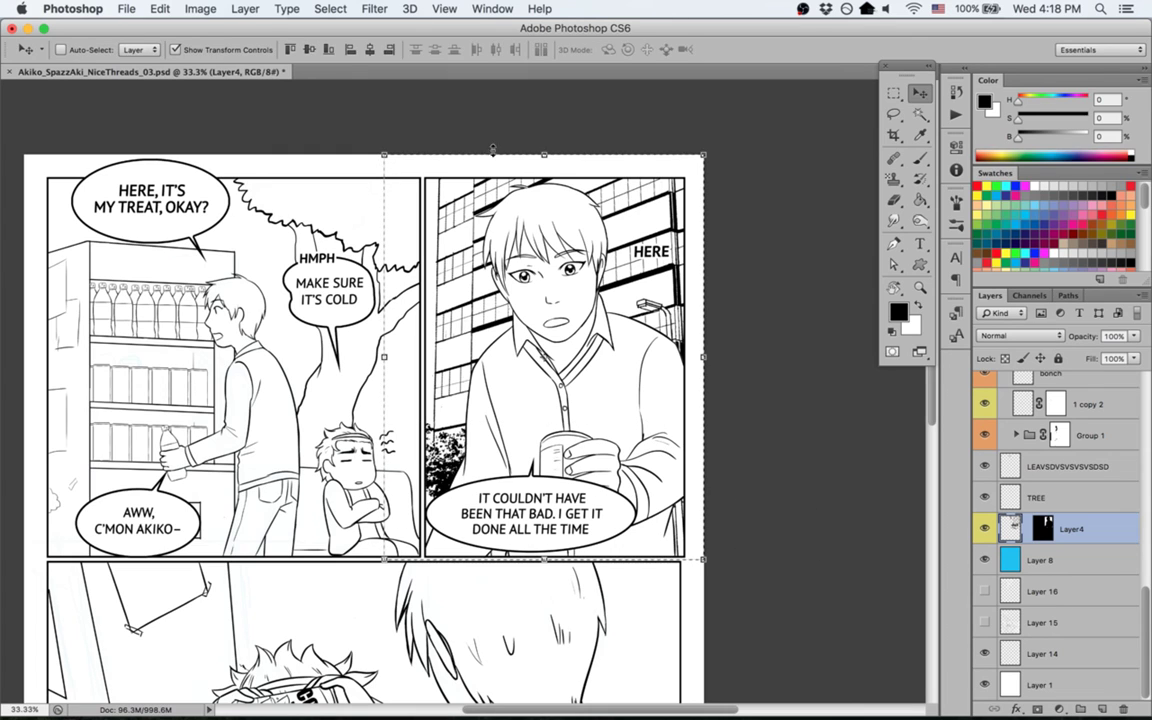
pyautogui.rightClick(540, 188)
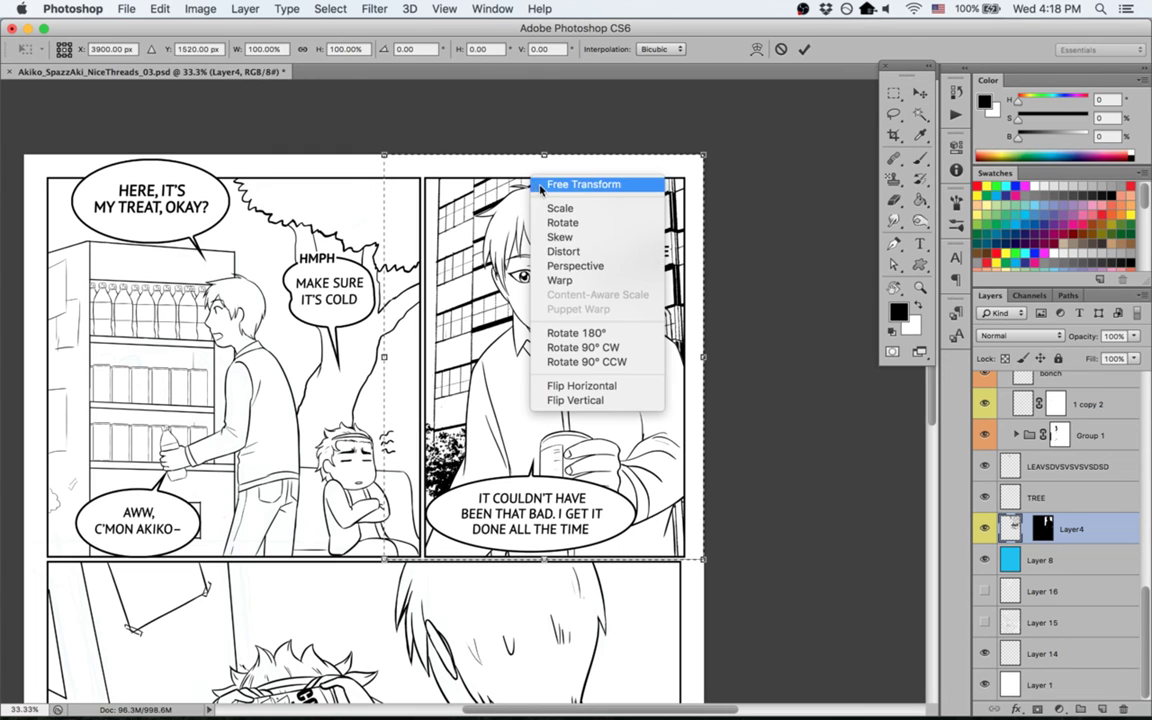
pyautogui.click(590, 265)
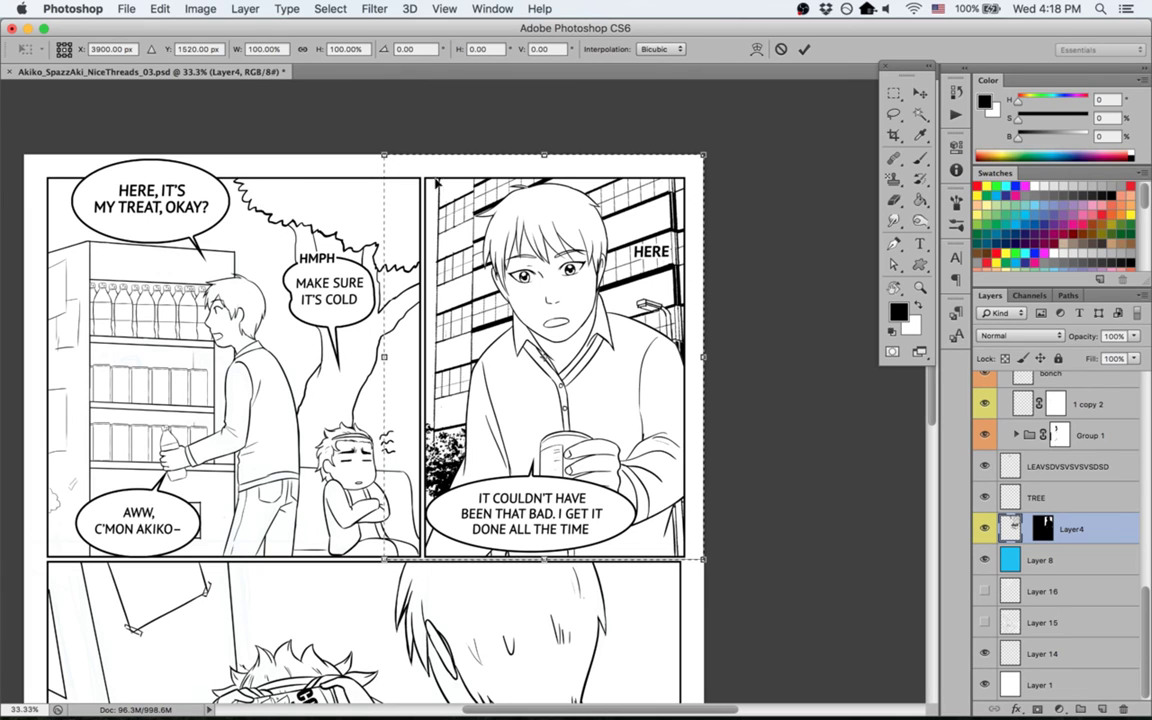
pyautogui.moveTo(386, 157)
pyautogui.mouseDown()
pyautogui.moveTo(344, 140)
pyautogui.moveTo(367, 157)
pyautogui.mouseUp()
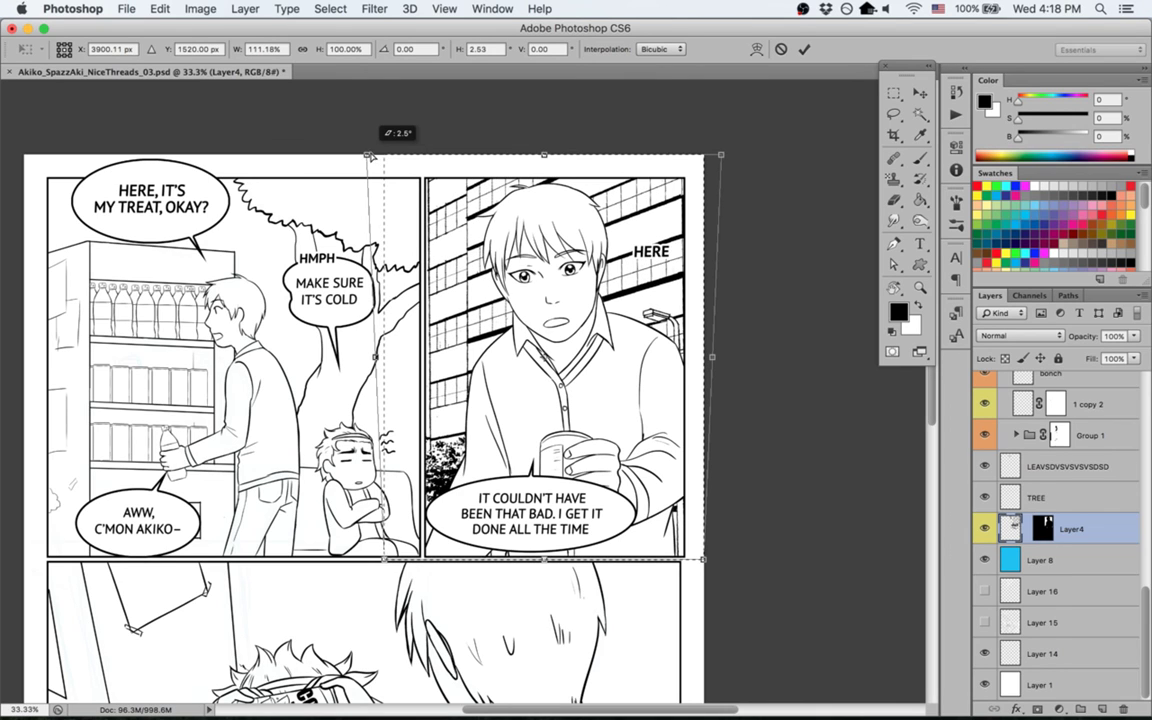
pyautogui.moveTo(368, 156); pyautogui.dragTo(384, 155)
pyautogui.press('Return')
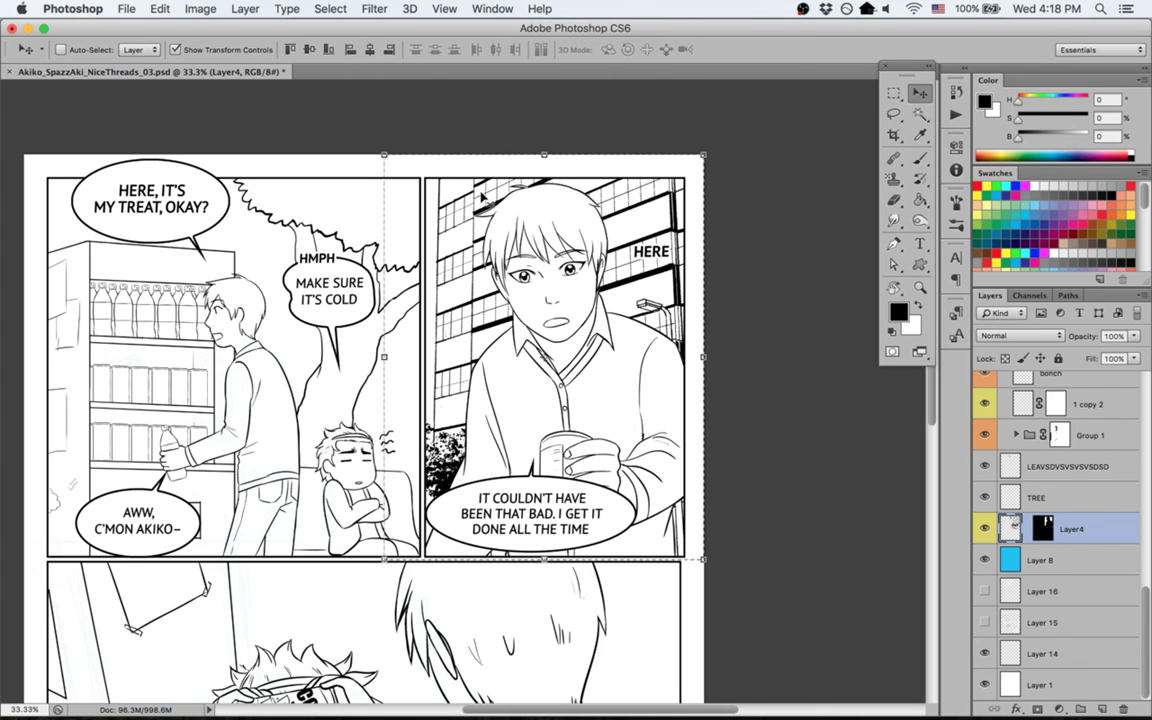
# Step: Marquee-select the left part of the second panel's building artwork, rotate it slightly against a vertical guide, and save the file
pyautogui.press('m')
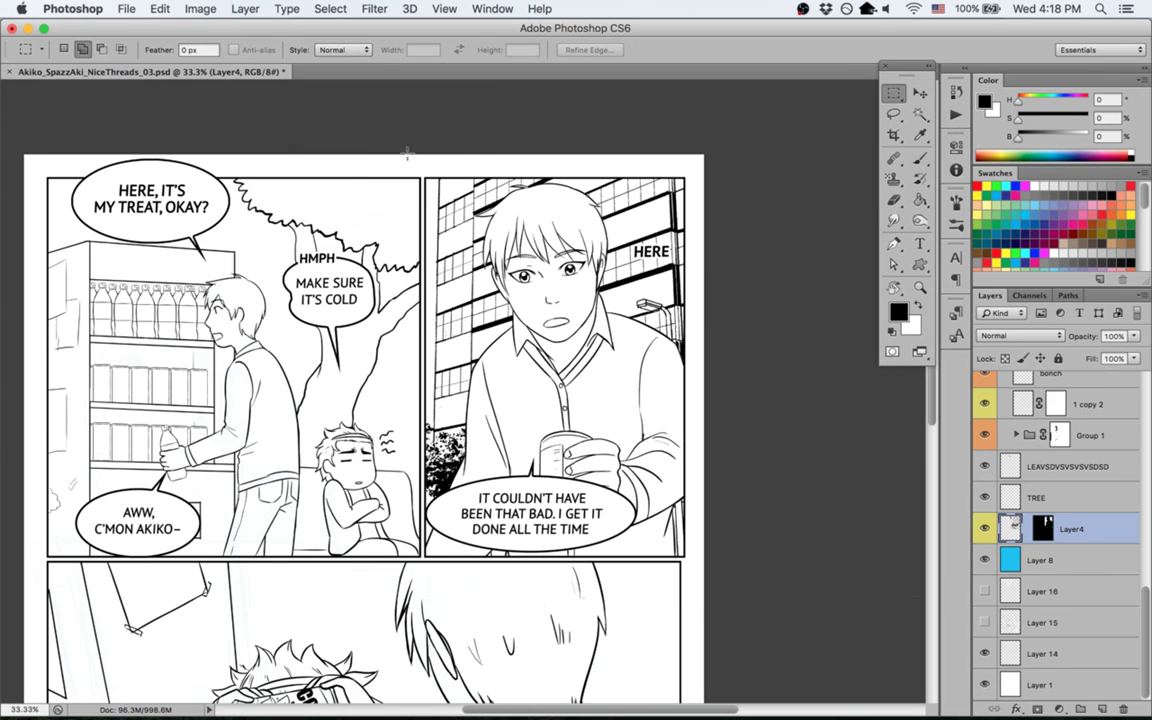
pyautogui.moveTo(406, 154); pyautogui.dragTo(567, 484)
pyautogui.press('v')
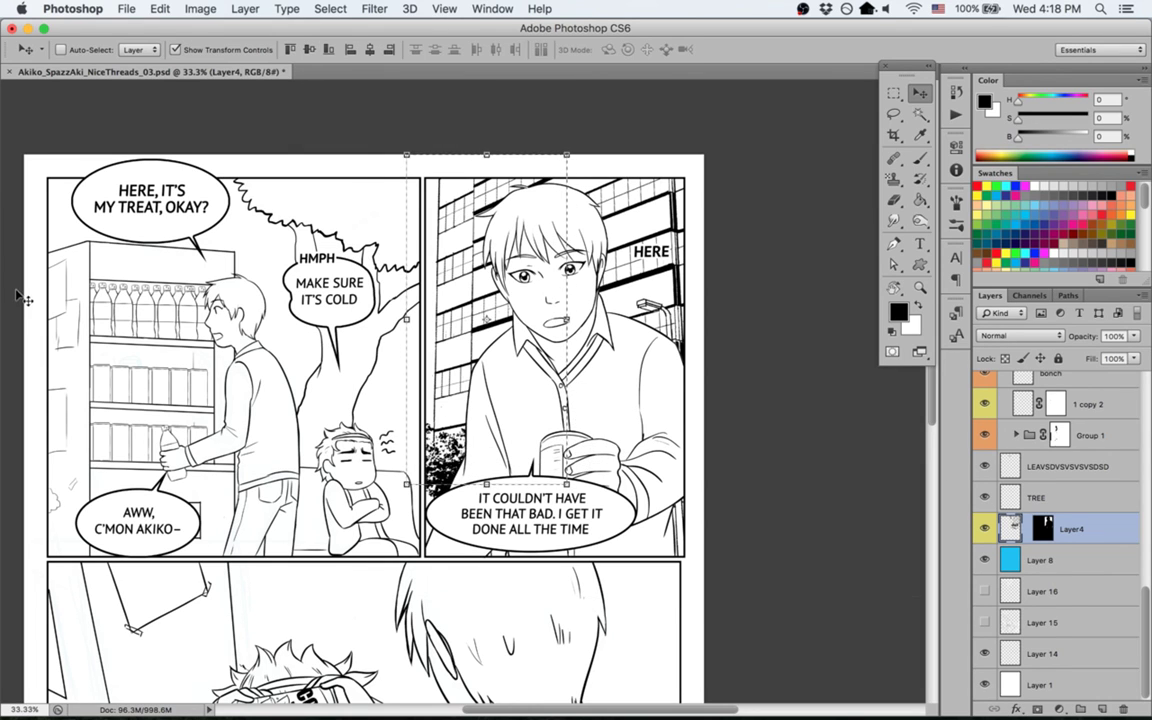
pyautogui.hotkey('ctrl', 'r')
pyautogui.moveTo(8, 255); pyautogui.dragTo(575, 394)
pyautogui.hotkey('ctrl', 't')
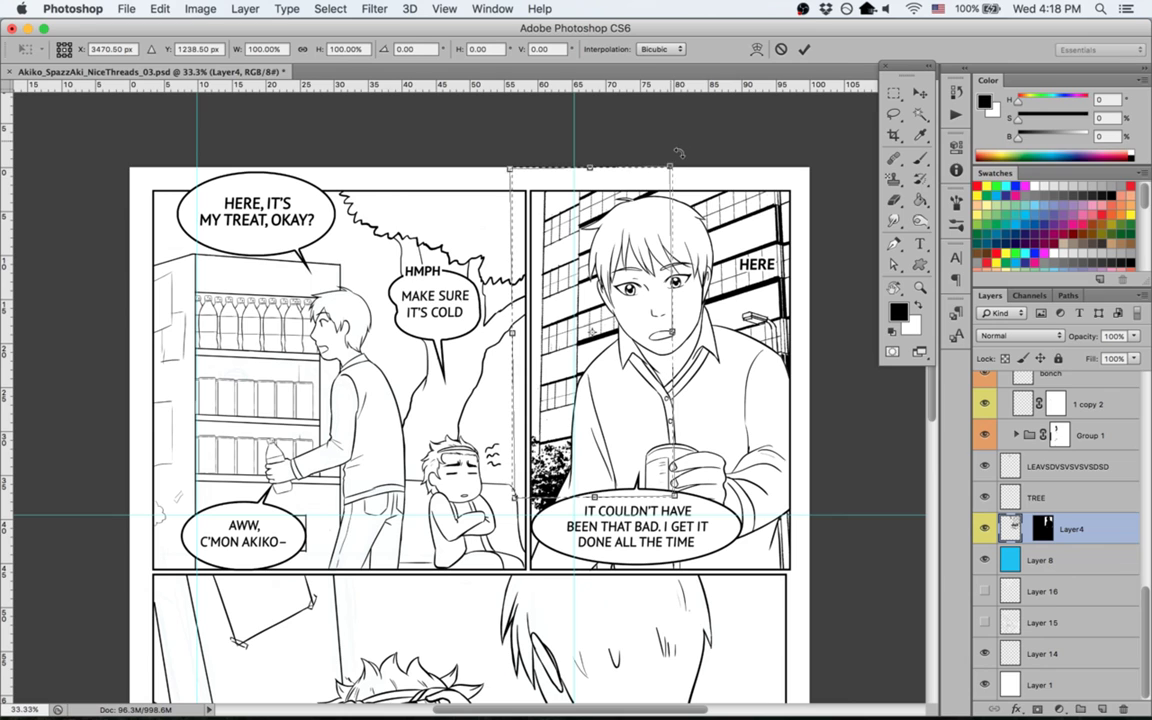
pyautogui.moveTo(679, 153); pyautogui.dragTo(700, 156)
pyautogui.press('Return')
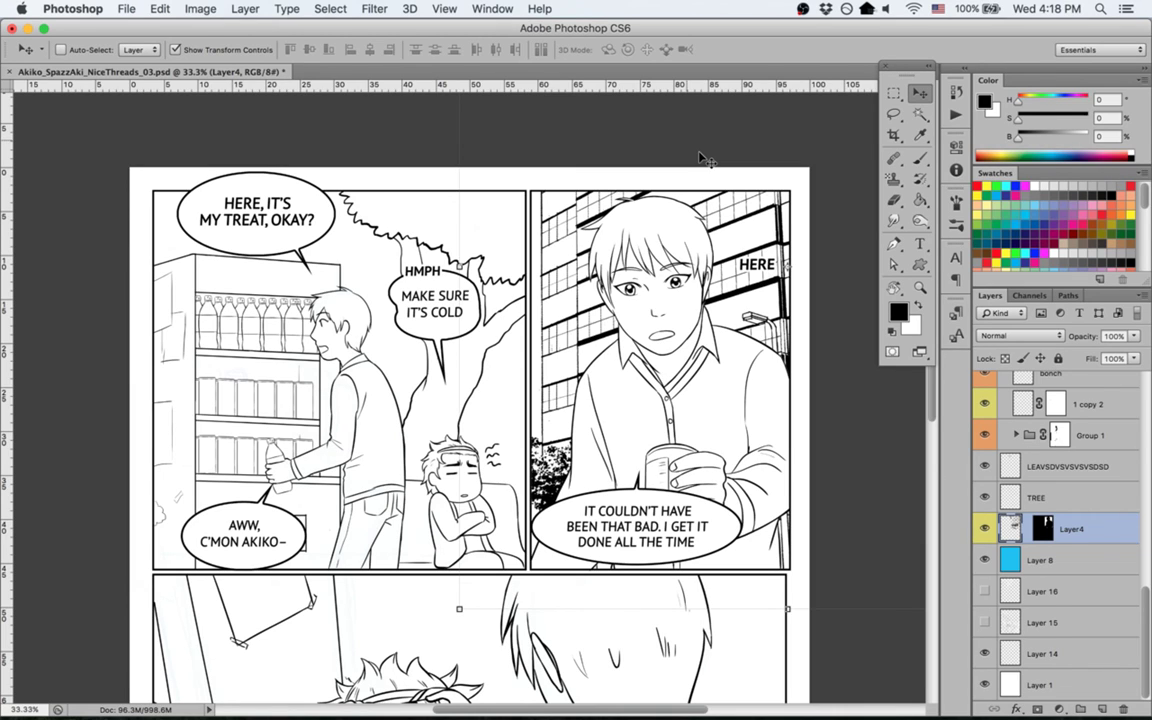
pyautogui.press('e')
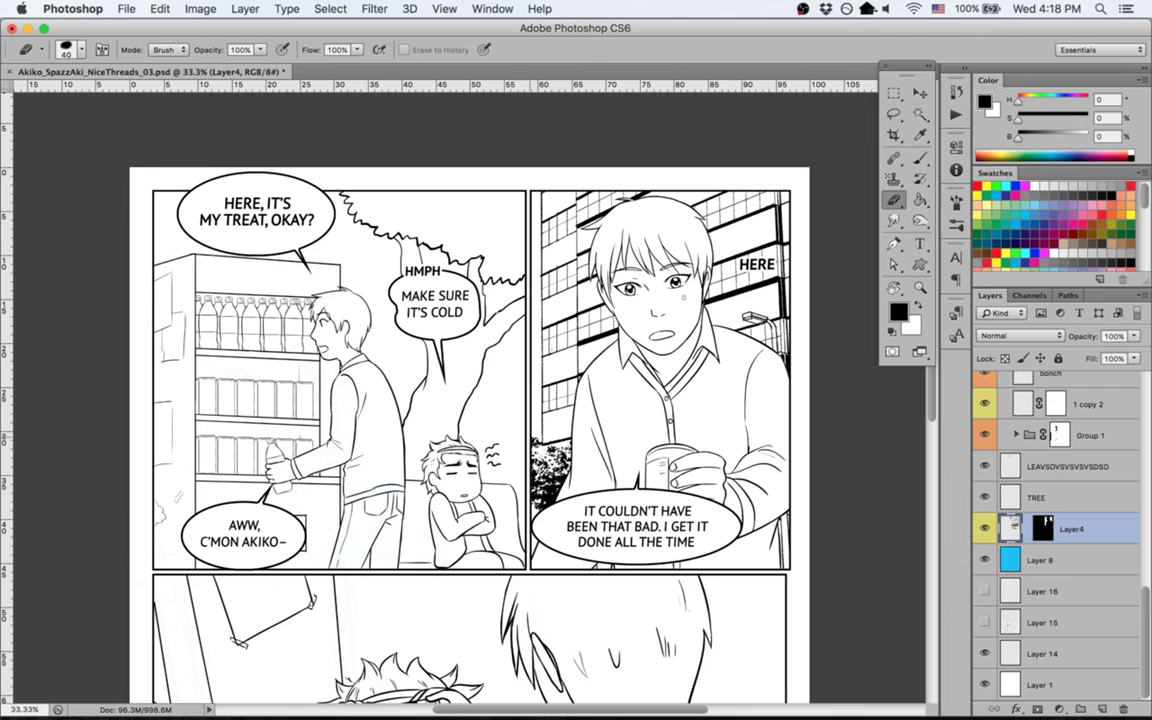
pyautogui.press('super+s')
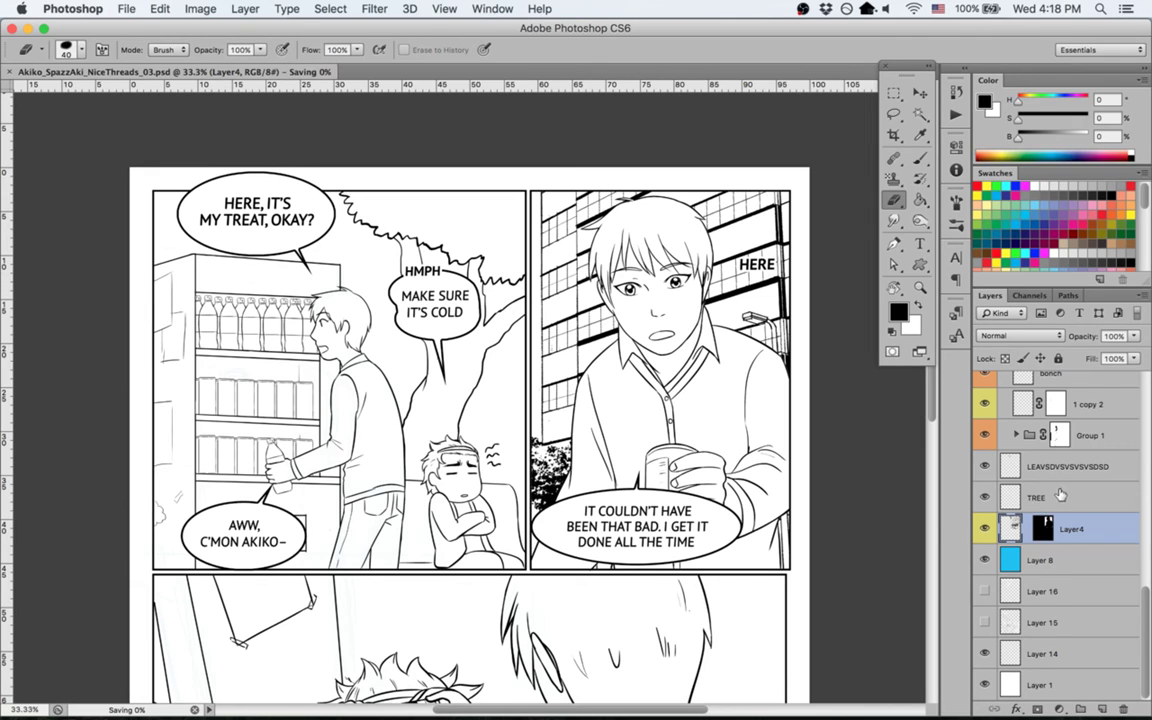
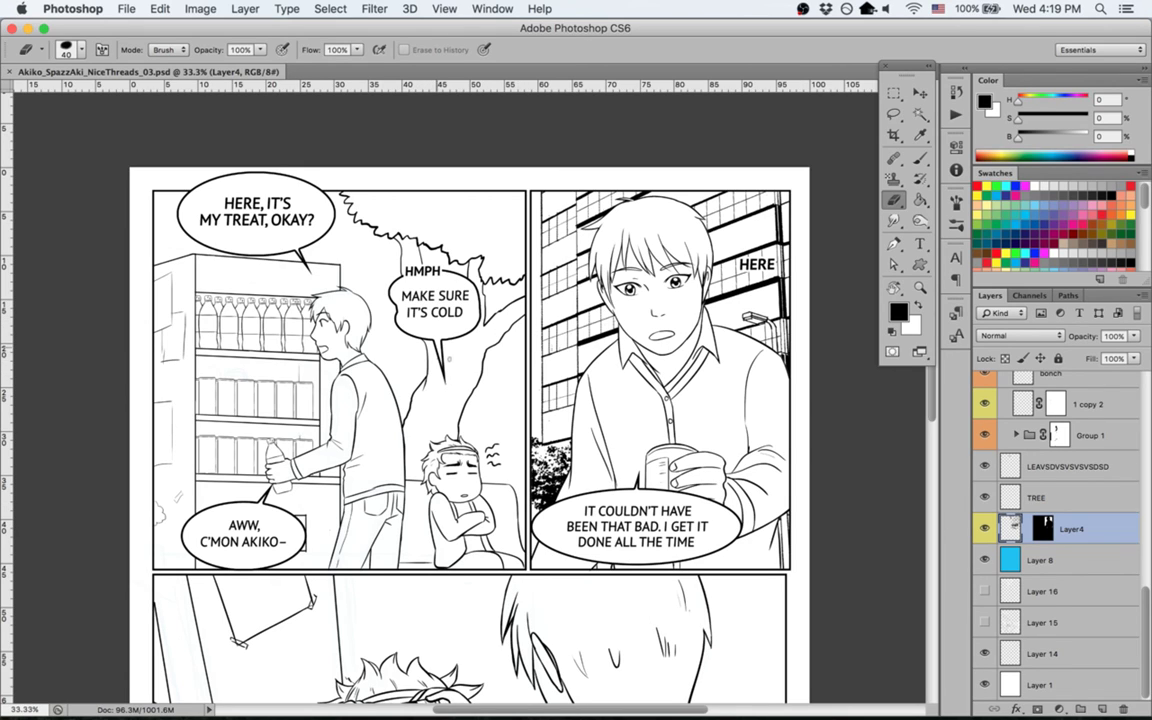
# Step: Check the page without the WORDS group, then hide only its lettering subgroup, Group 2, leaving the empty speech bubbles on
pyautogui.scroll(8, 1003, 432)
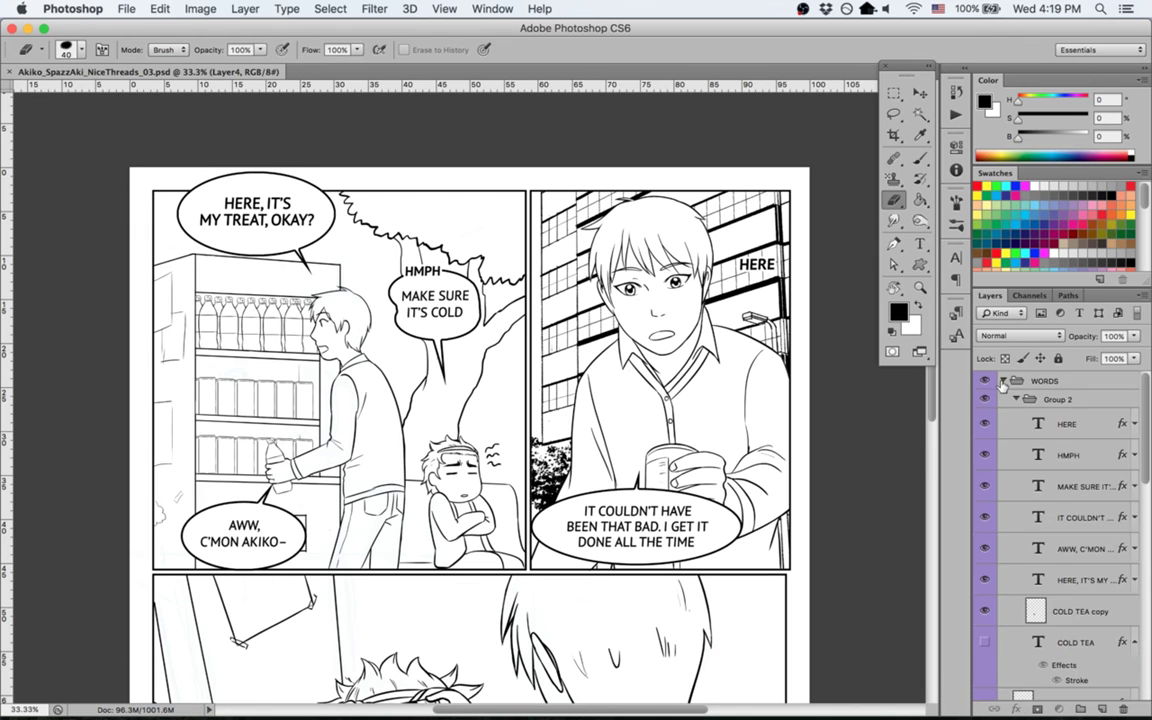
pyautogui.click(1003, 380)
pyautogui.click(986, 381)
pyautogui.click(987, 381)
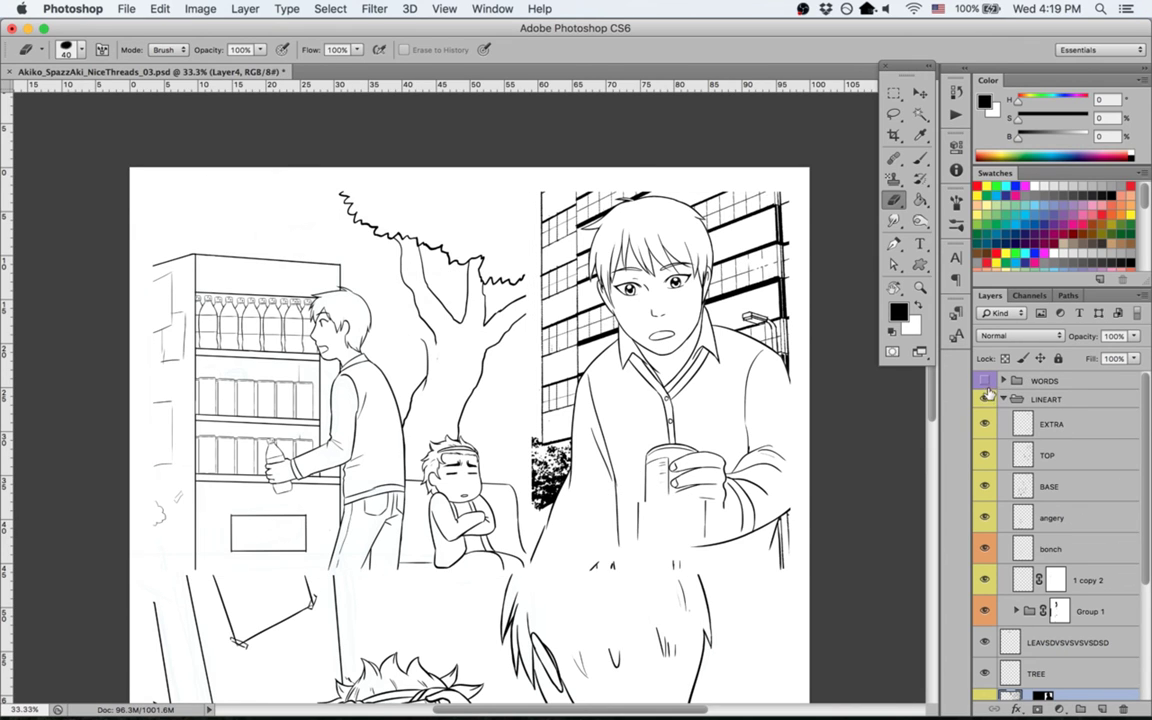
pyautogui.click(985, 381)
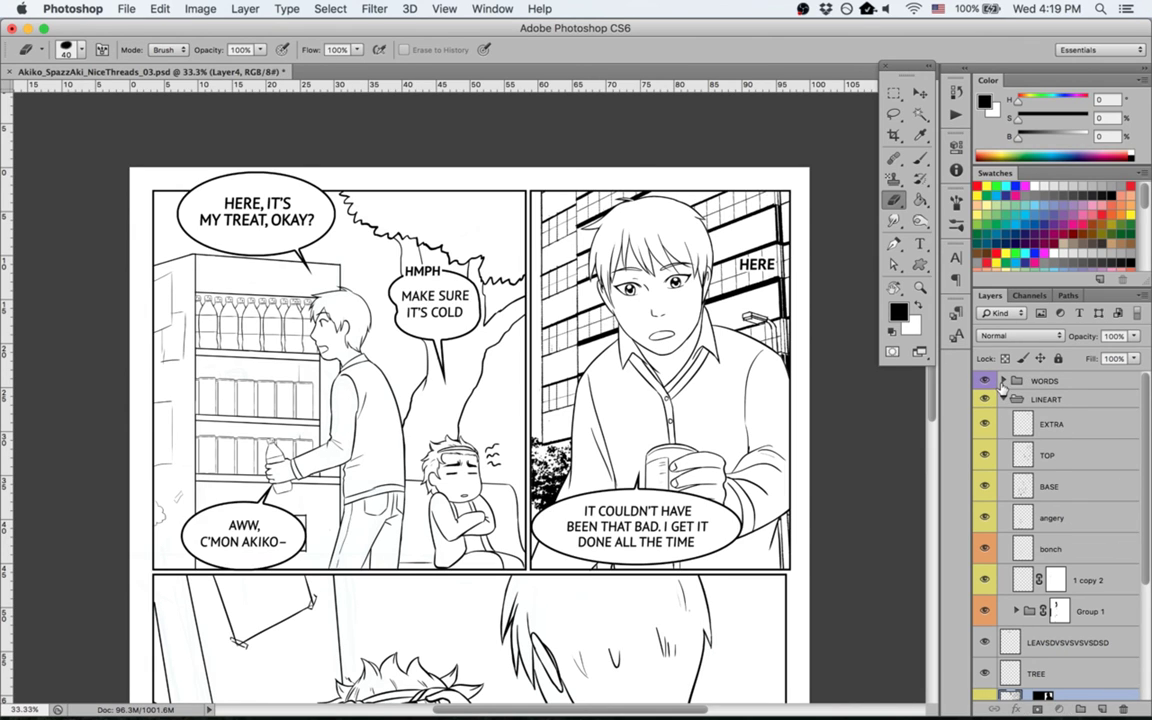
pyautogui.click(1003, 381)
pyautogui.click(1016, 399)
pyautogui.click(985, 399)
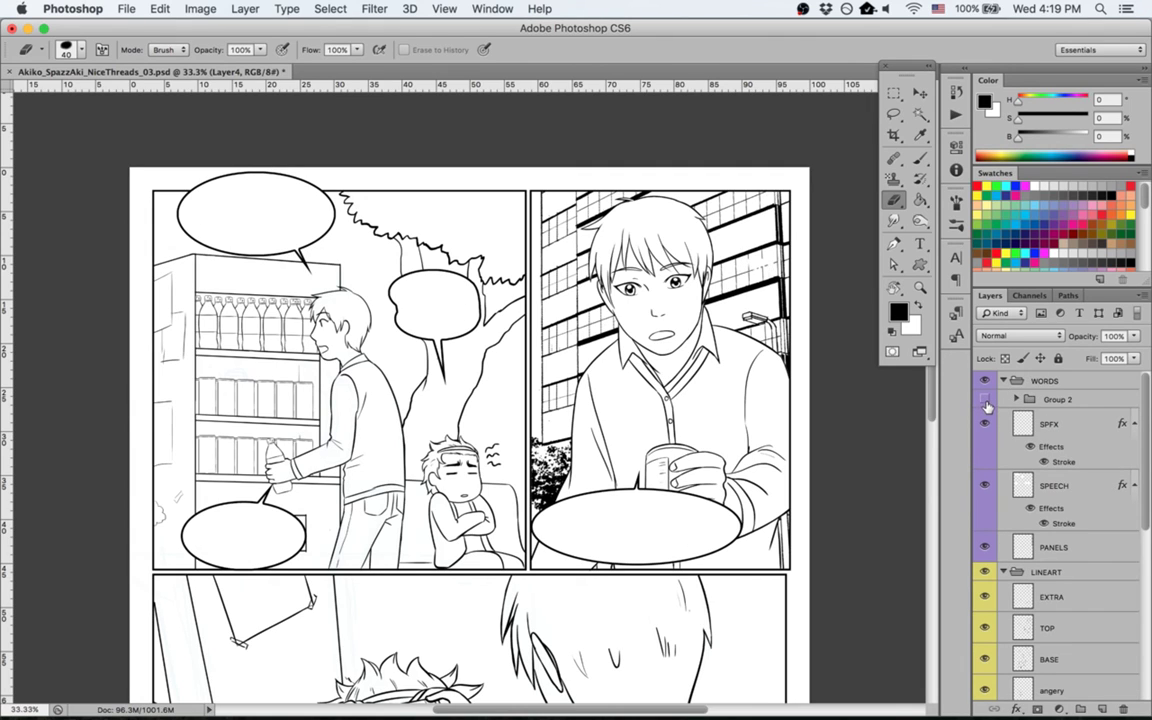
# Step: Identify the TREE layer by toggling it and create a new layer named TONES directly above Layer4
pyautogui.scroll(-10, 1010, 520)
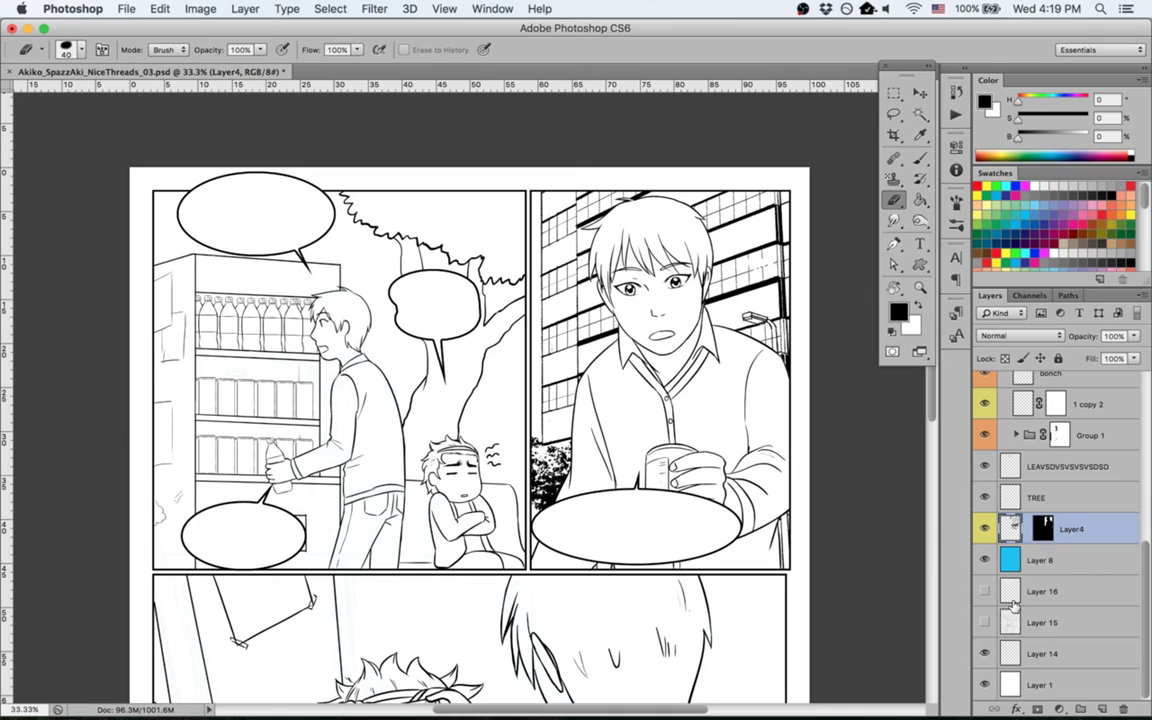
pyautogui.click(984, 497)
pyautogui.click(984, 497)
pyautogui.press('super+shift+n')
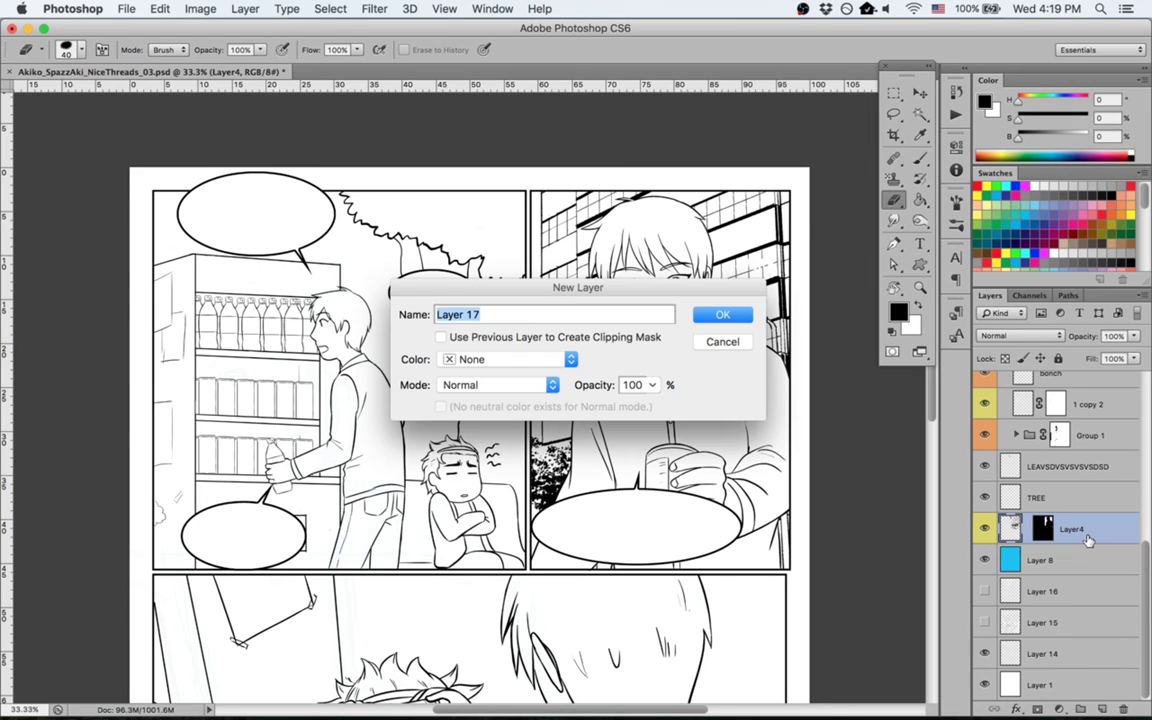
pyautogui.write('TONES')
pyautogui.press('Return')
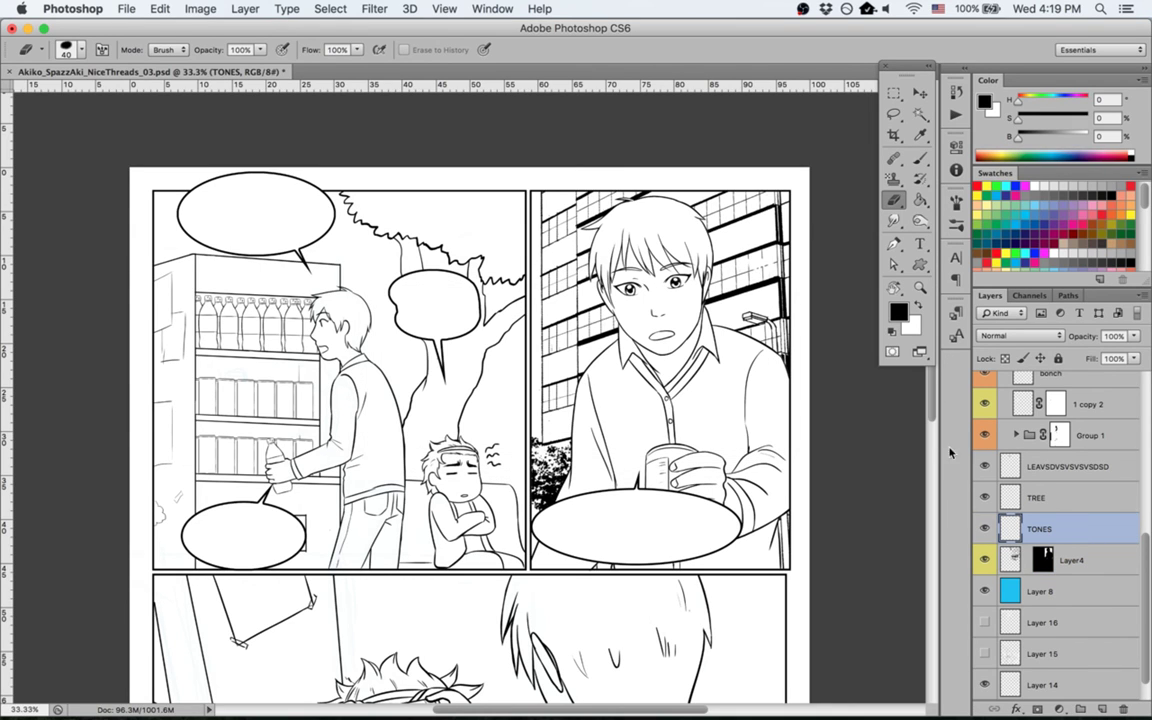
# Step: Hide Layer 14 and select the tree trunk and branches in the first panel with the Magic Wand
pyautogui.press('w')
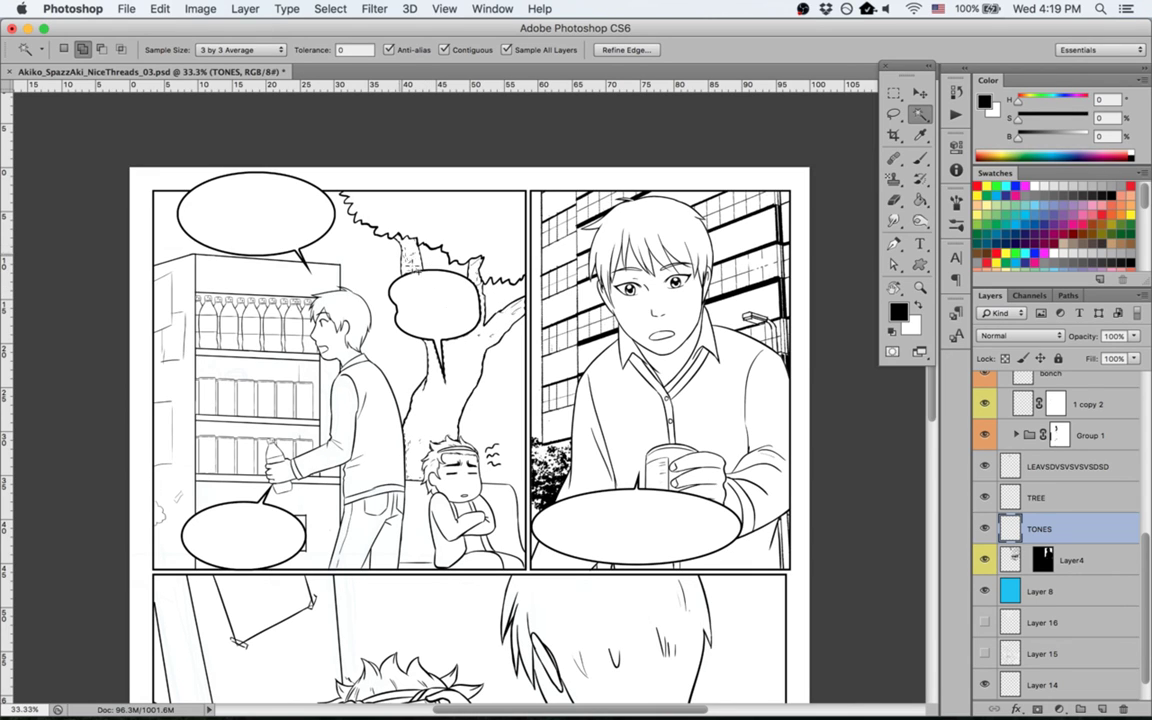
pyautogui.click(984, 654)
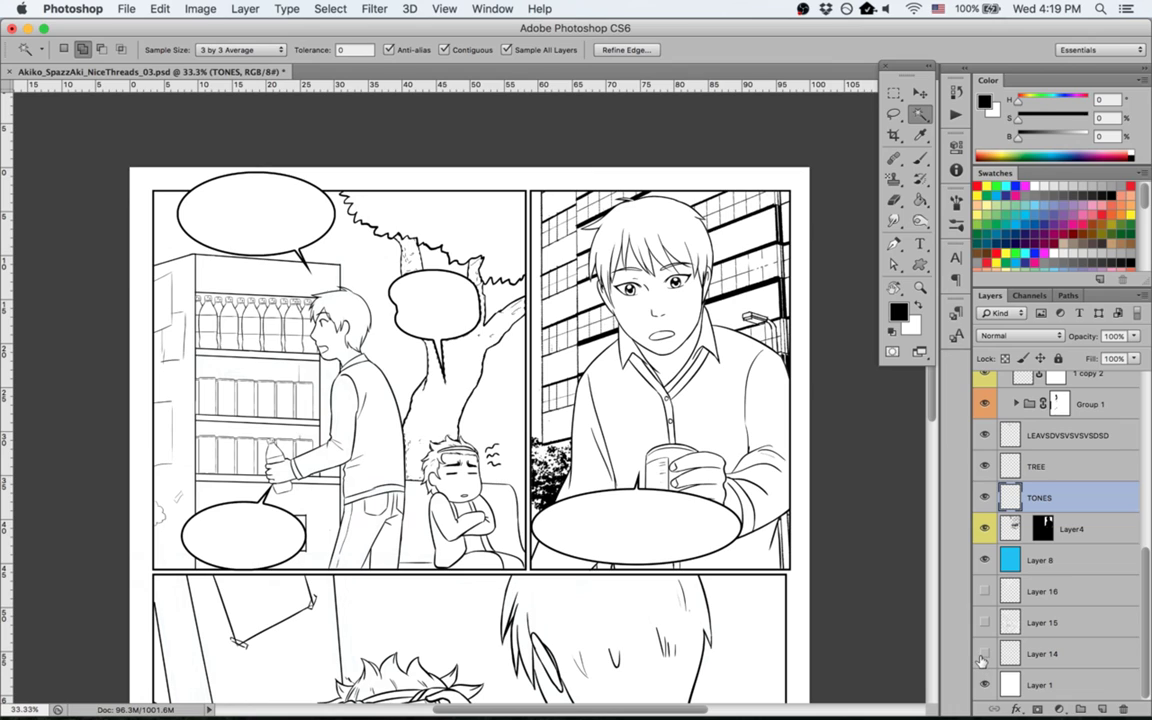
pyautogui.press('super+d')
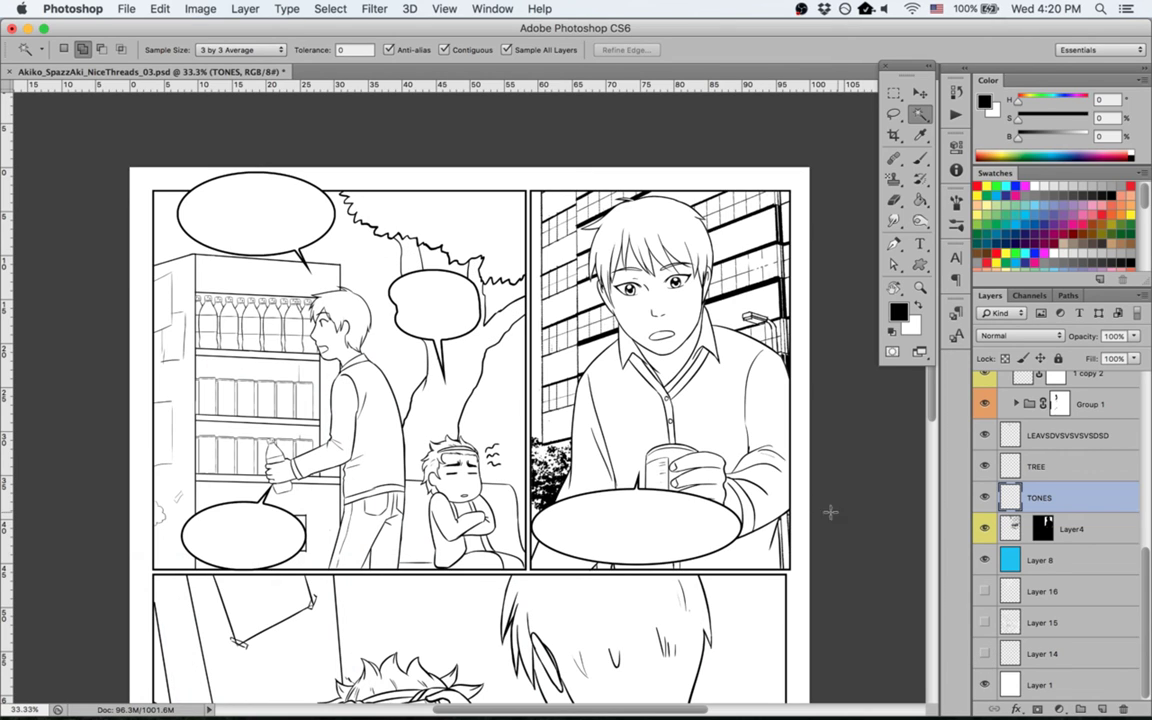
pyautogui.click(431, 256)
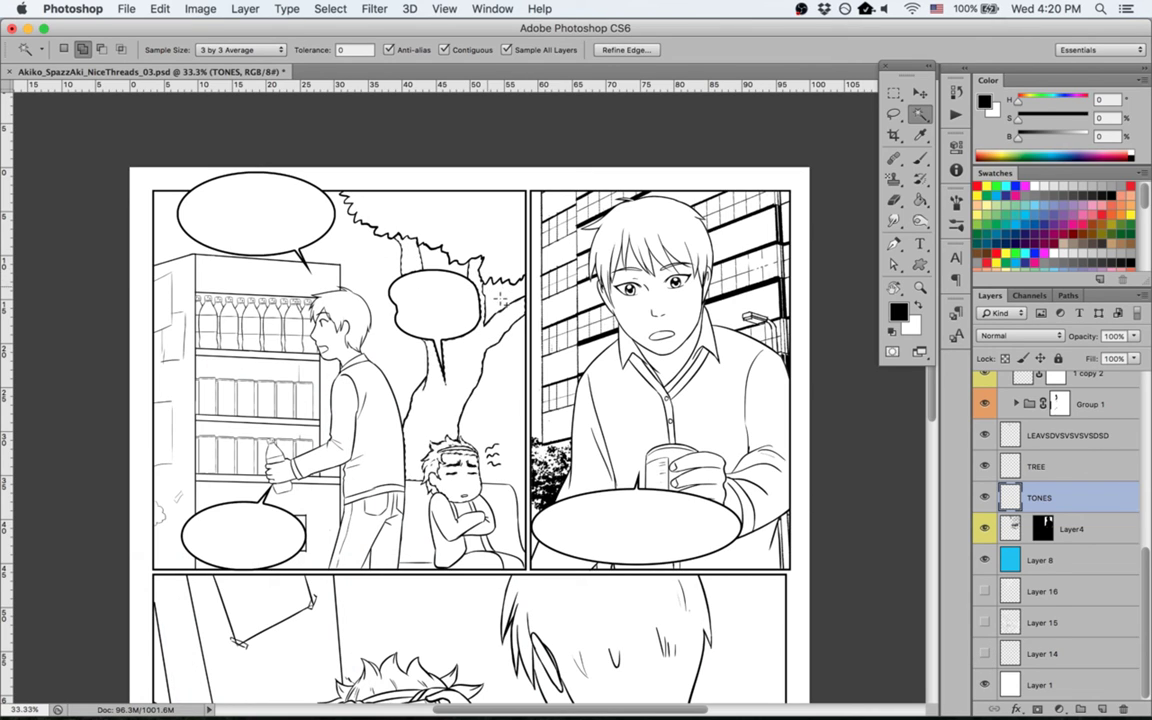
# Step: Clean up the trunk selection around the seated boy's hair, adding and subtracting areas with the Lasso
pyautogui.press('z')
pyautogui.moveTo(450, 477); pyautogui.dragTo(537, 522)
pyautogui.press('l')
pyautogui.press('alt')
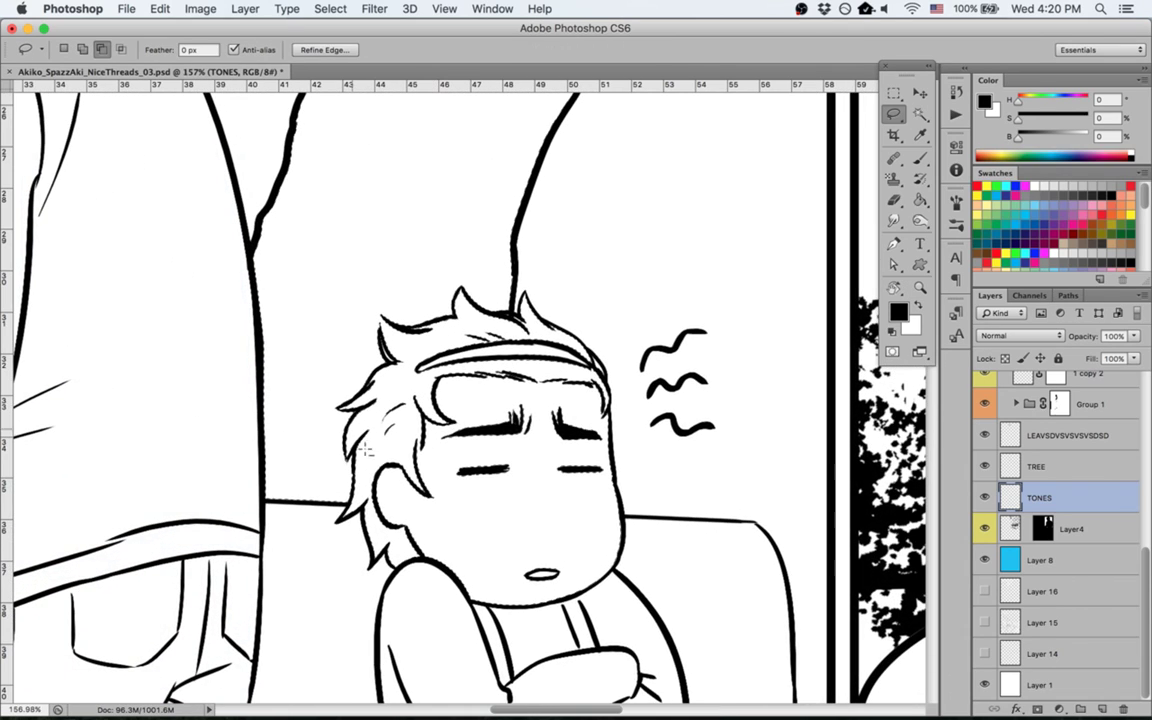
pyautogui.moveTo(345, 517)
pyautogui.mouseDown()
pyautogui.moveTo(311, 465)
pyautogui.moveTo(320, 411)
pyautogui.moveTo(300, 388)
pyautogui.moveTo(311, 362)
pyautogui.moveTo(343, 332)
pyautogui.moveTo(455, 315)
pyautogui.moveTo(550, 265)
pyautogui.moveTo(453, 609)
pyautogui.moveTo(392, 560)
pyautogui.mouseUp()
pyautogui.moveTo(369, 509)
pyautogui.mouseDown()
pyautogui.moveTo(548, 443)
pyautogui.moveTo(532, 437)
pyautogui.mouseUp()
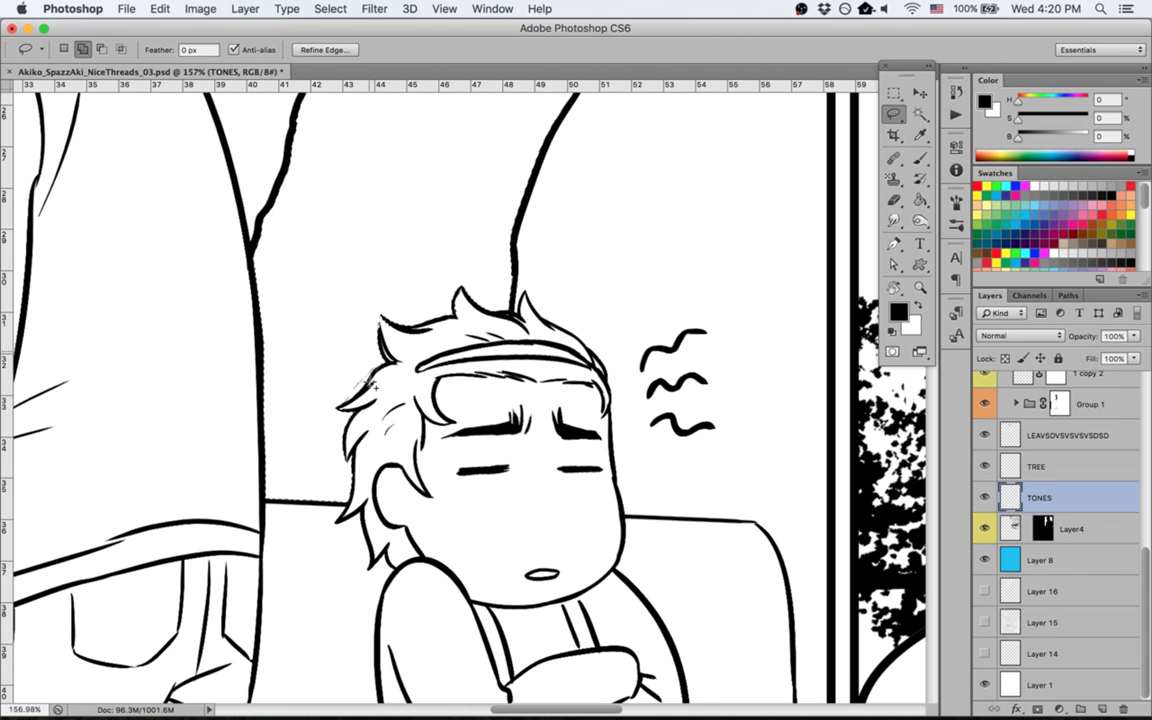
pyautogui.press('alt')
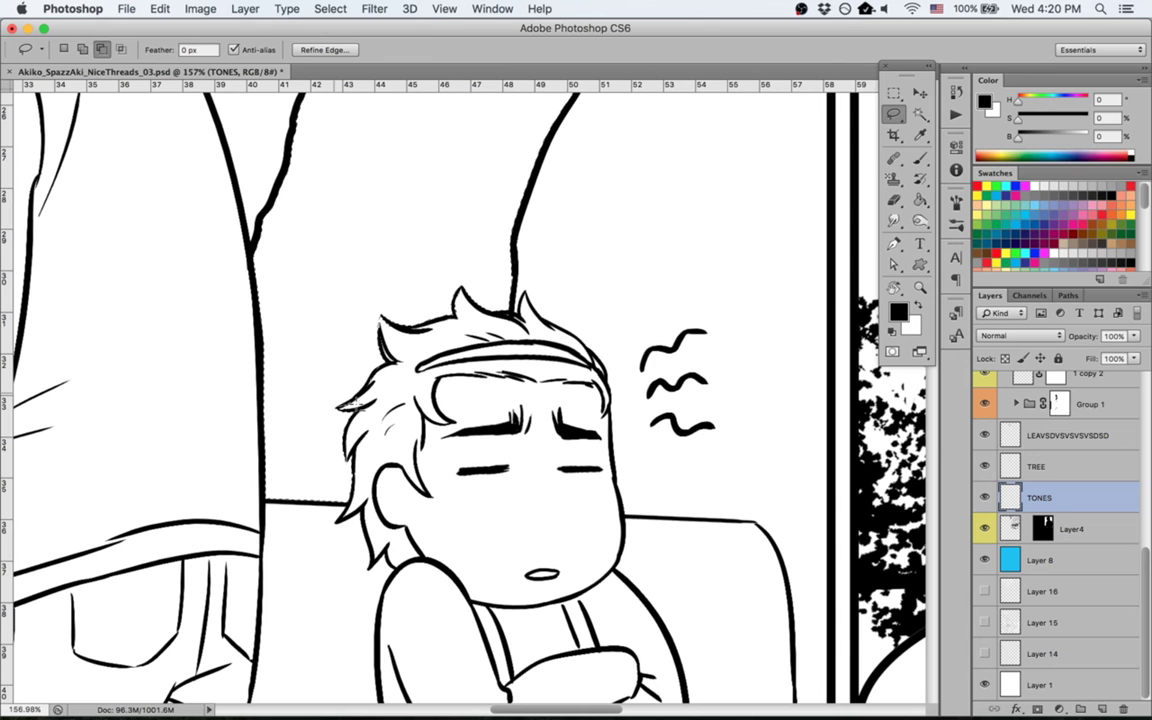
pyautogui.press('shift')
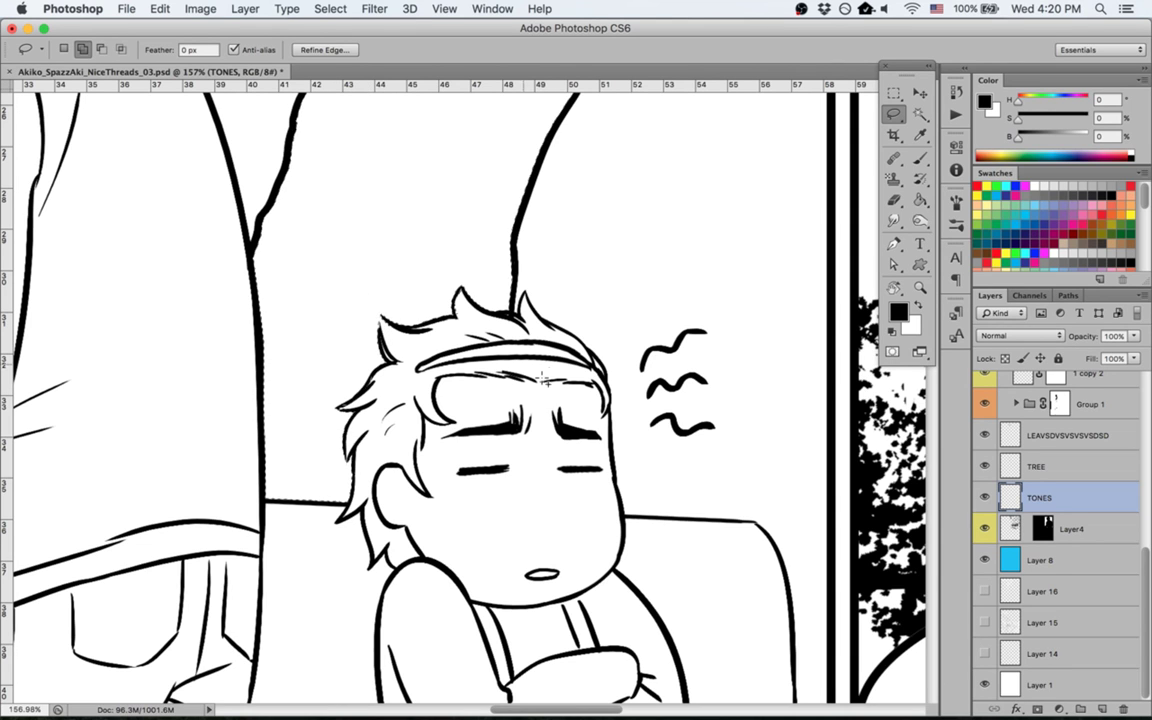
# Step: Choose the Paint Bucket and set the foreground colour to a neutral grey with 50% brightness
pyautogui.press('super+minus')
pyautogui.press('super+minus')
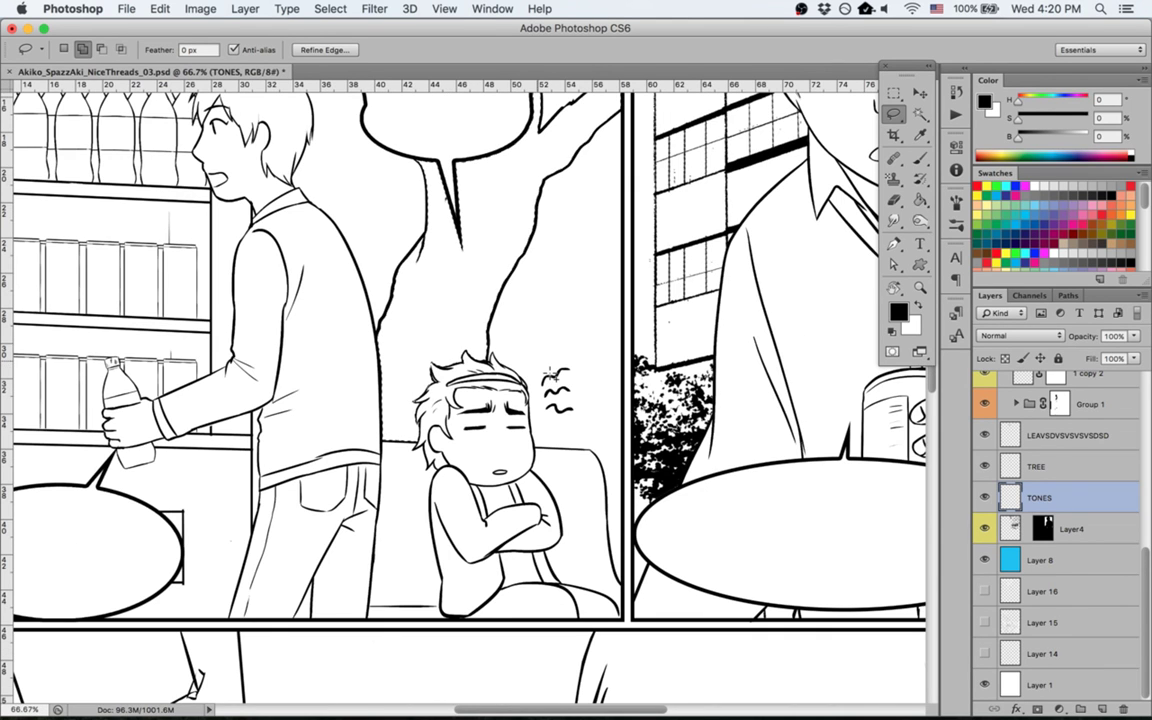
pyautogui.scroll(6, 598, 435)
pyautogui.hscroll(-2, 598, 438)
pyautogui.press('g')
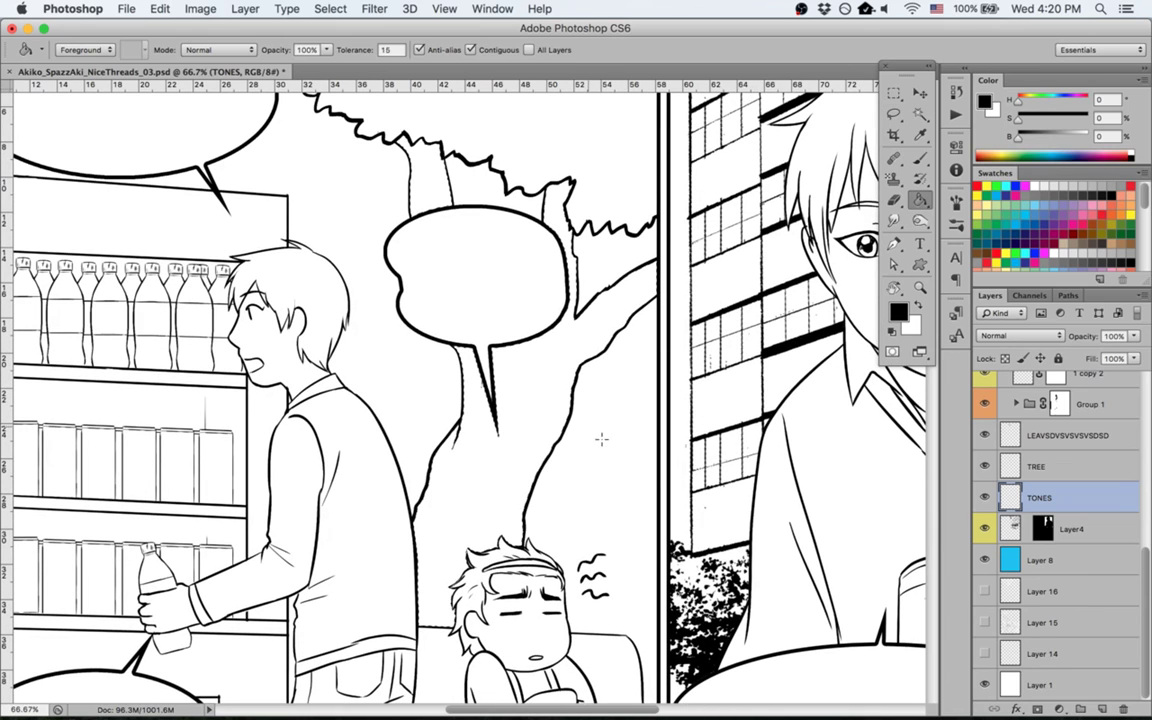
pyautogui.click(1044, 136)
pyautogui.moveTo(1044, 136); pyautogui.dragTo(1052, 136)
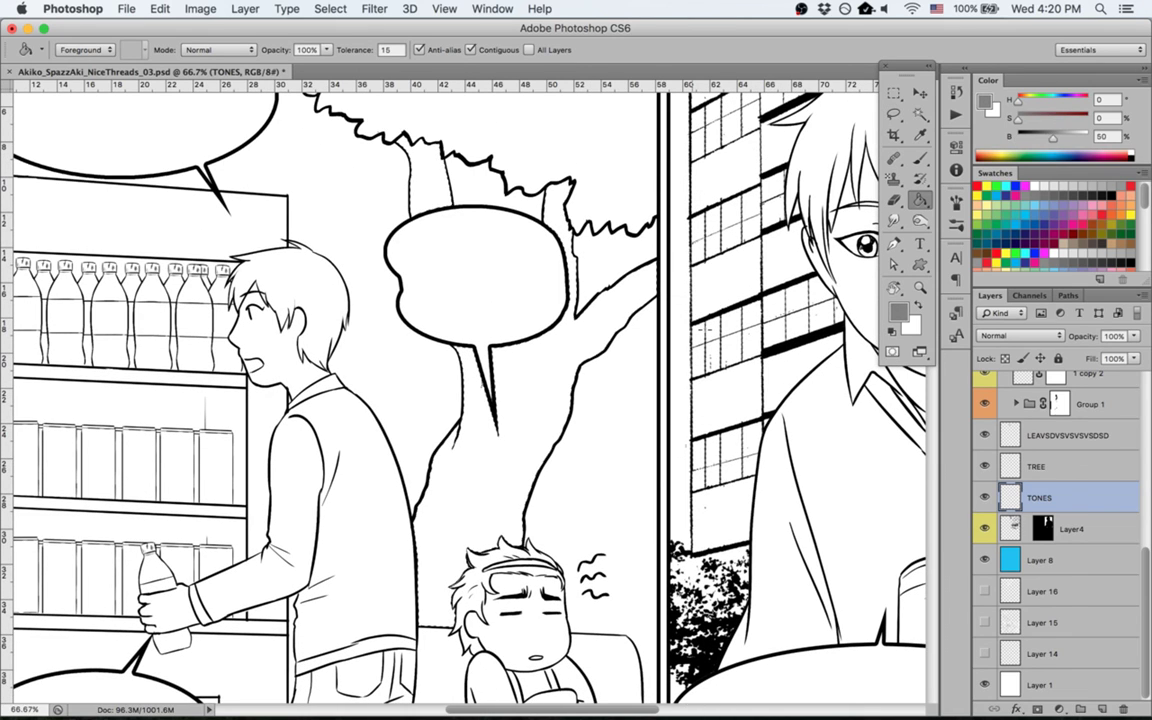
# Step: Expand the trunk selection by 3 pixels, fill it with the grey on the TONES layer and deselect
pyautogui.click(514, 396)
pyautogui.press('super+z')
pyautogui.click(330, 8)
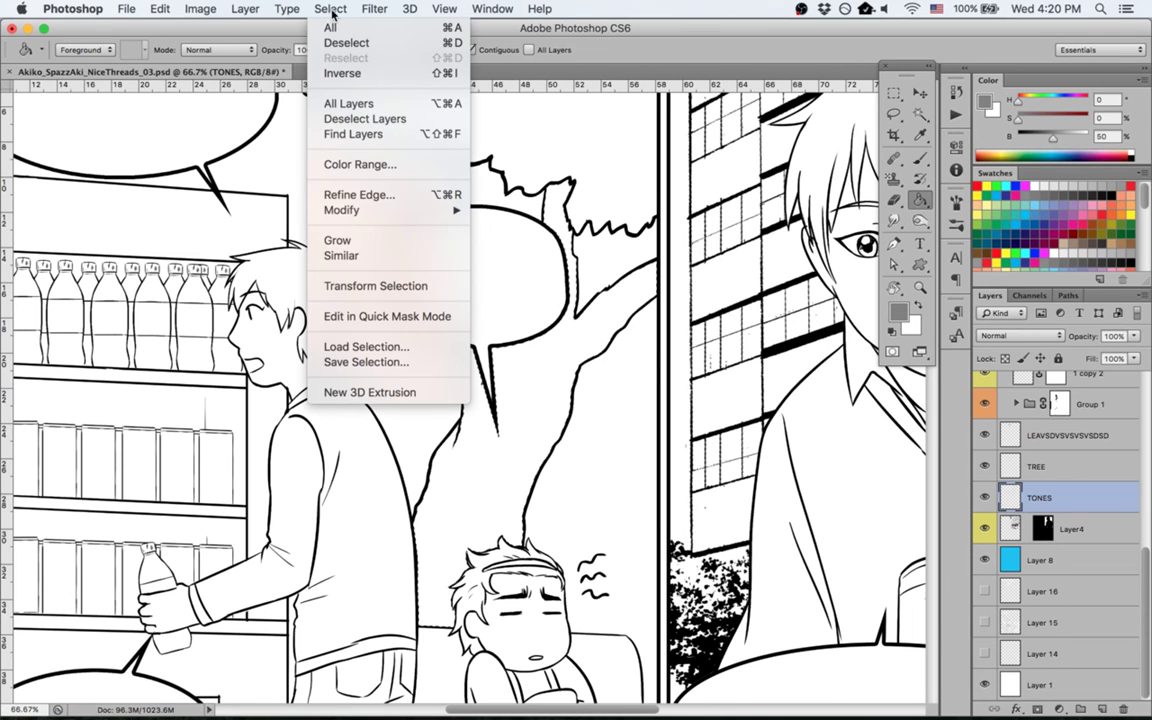
pyautogui.moveTo(392, 212)
pyautogui.click(520, 241)
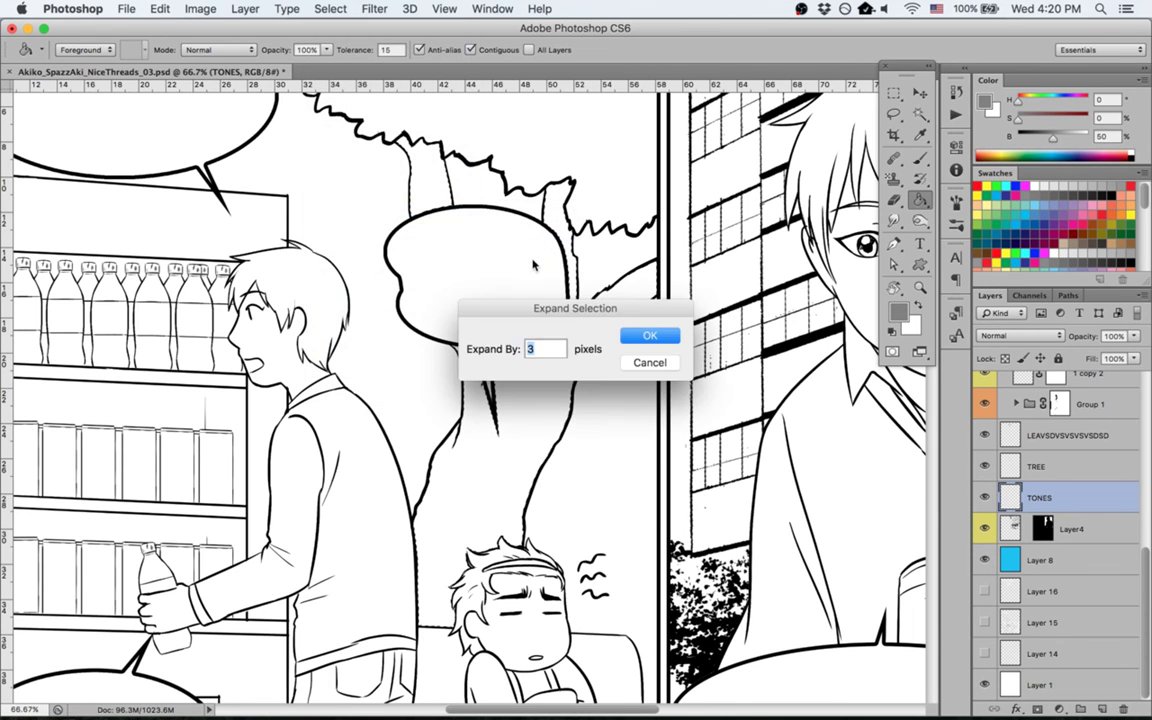
pyautogui.press('Return')
pyautogui.click(519, 418)
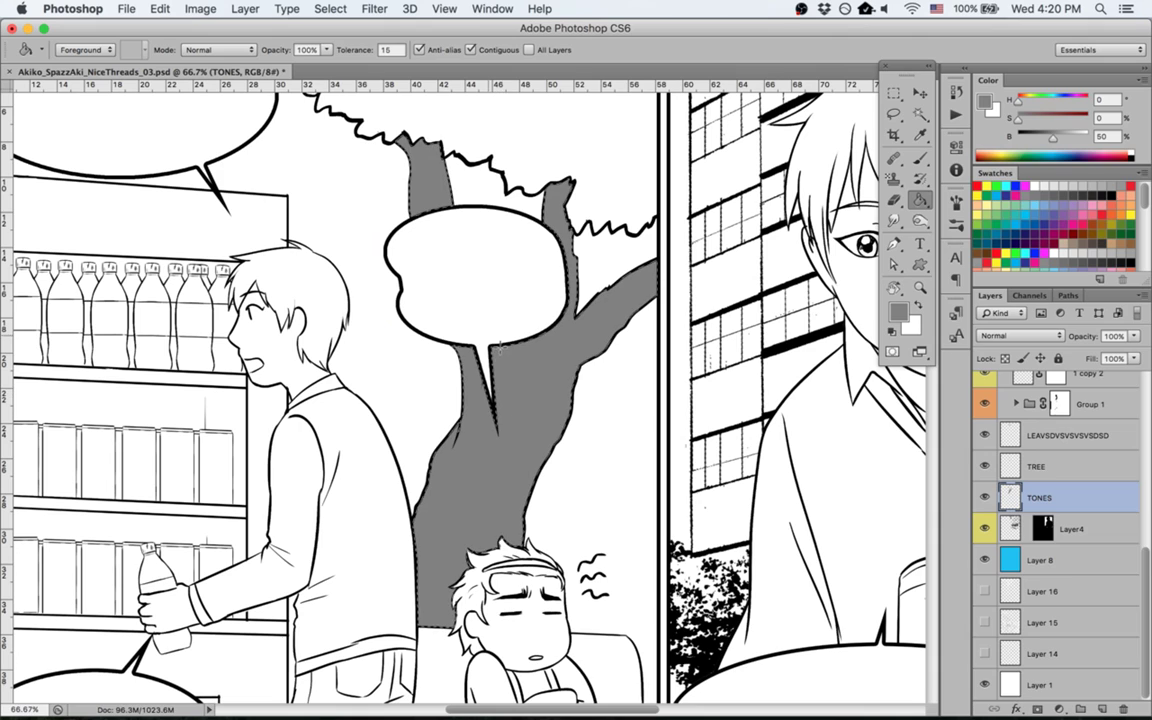
pyautogui.press('super+d')
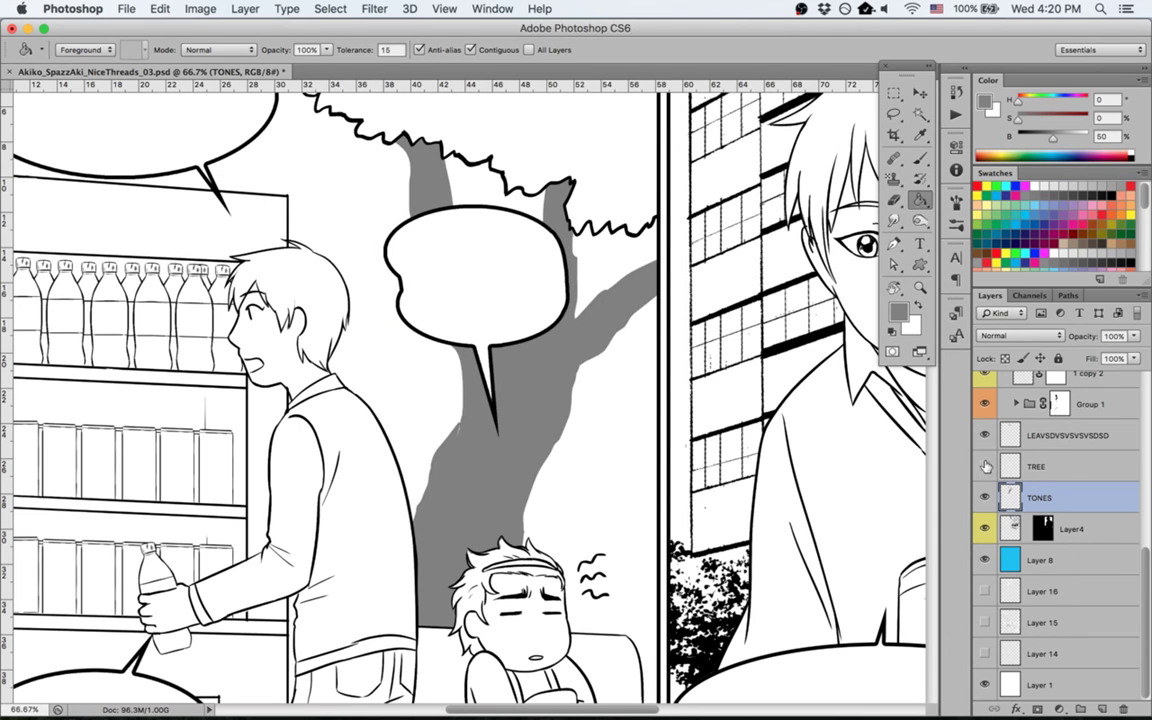
# Step: Create a new layer above TONES and name it leafs
pyautogui.click(1101, 708)
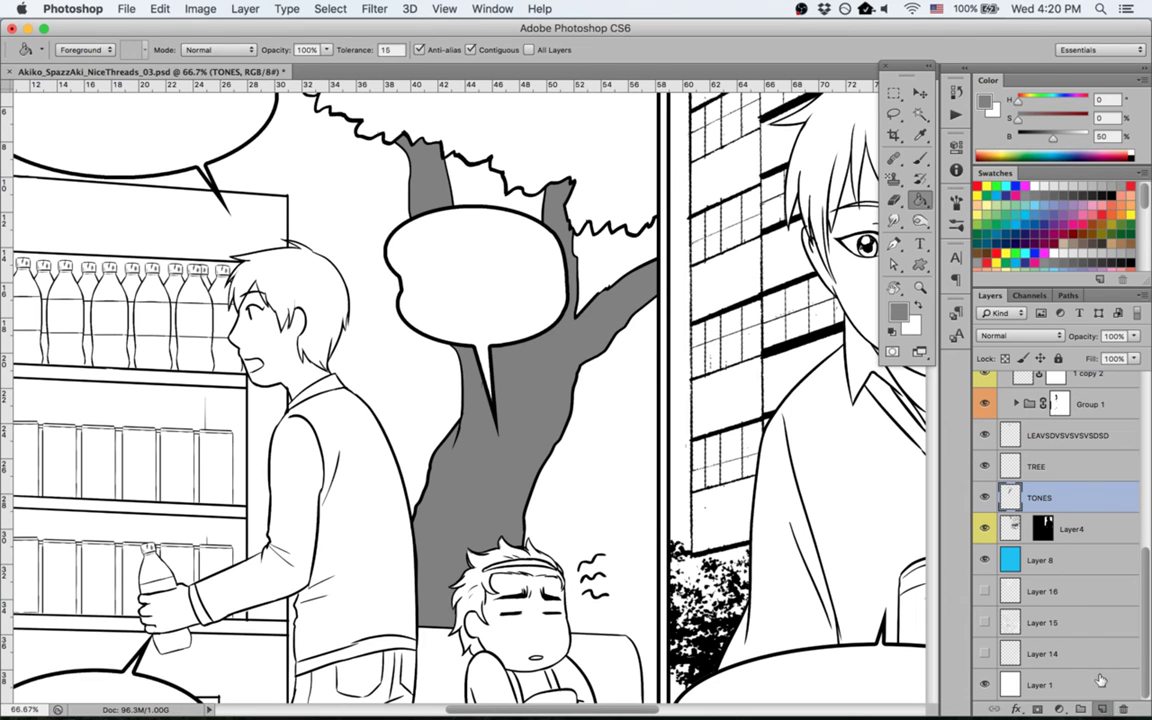
pyautogui.doubleClick(1039, 496)
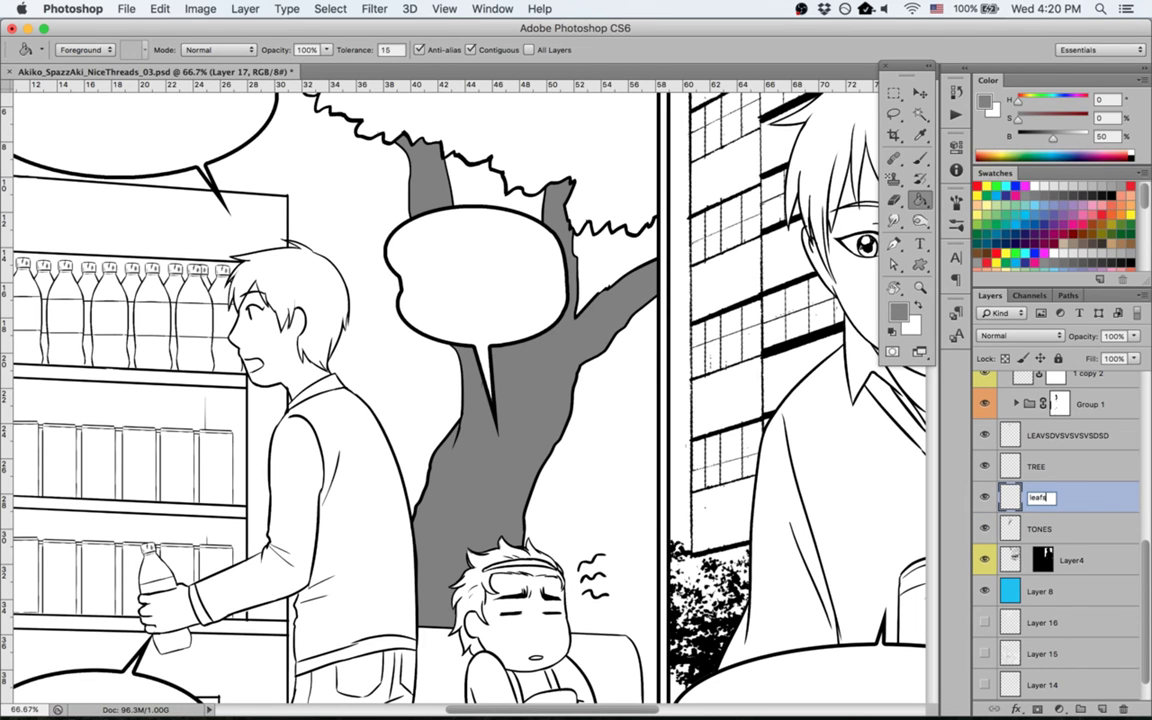
pyautogui.write('leafs')
pyautogui.press('Return')
# Step: Select the foliage area in the first panel with the Magic Wand and set the foreground to a dark grey with 34% brightness
pyautogui.scroll(5, 450, 400)
pyautogui.scroll(2, 570, 332)
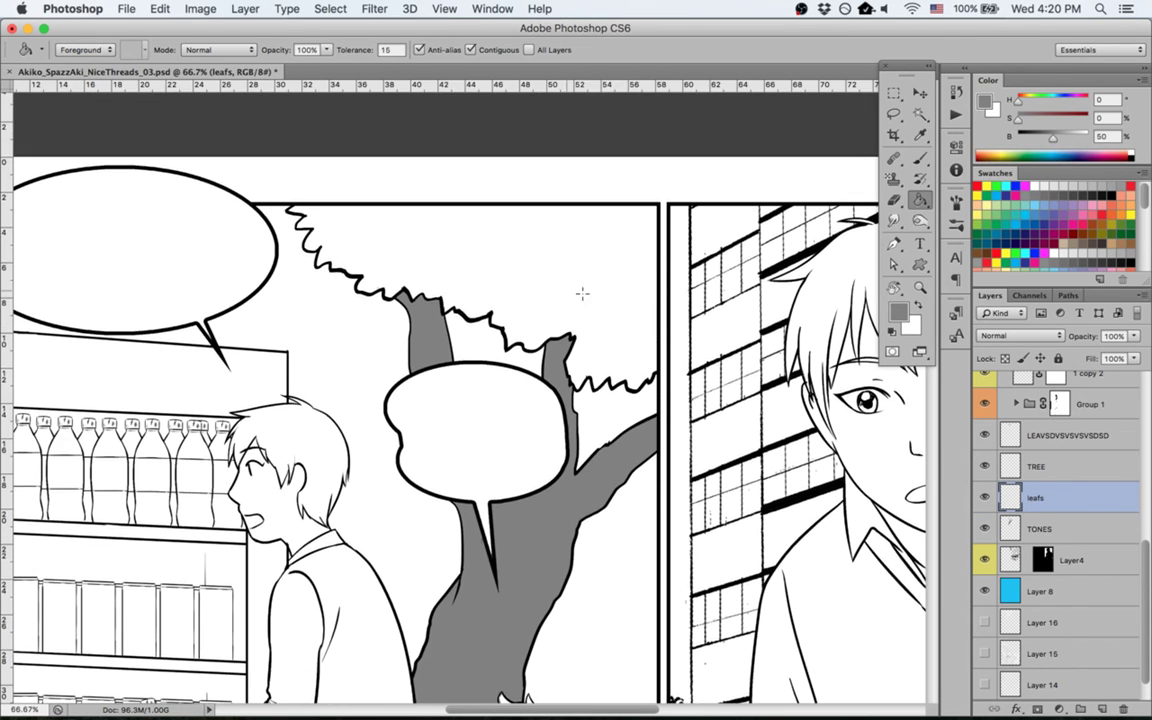
pyautogui.press('w')
pyautogui.click(1042, 136)
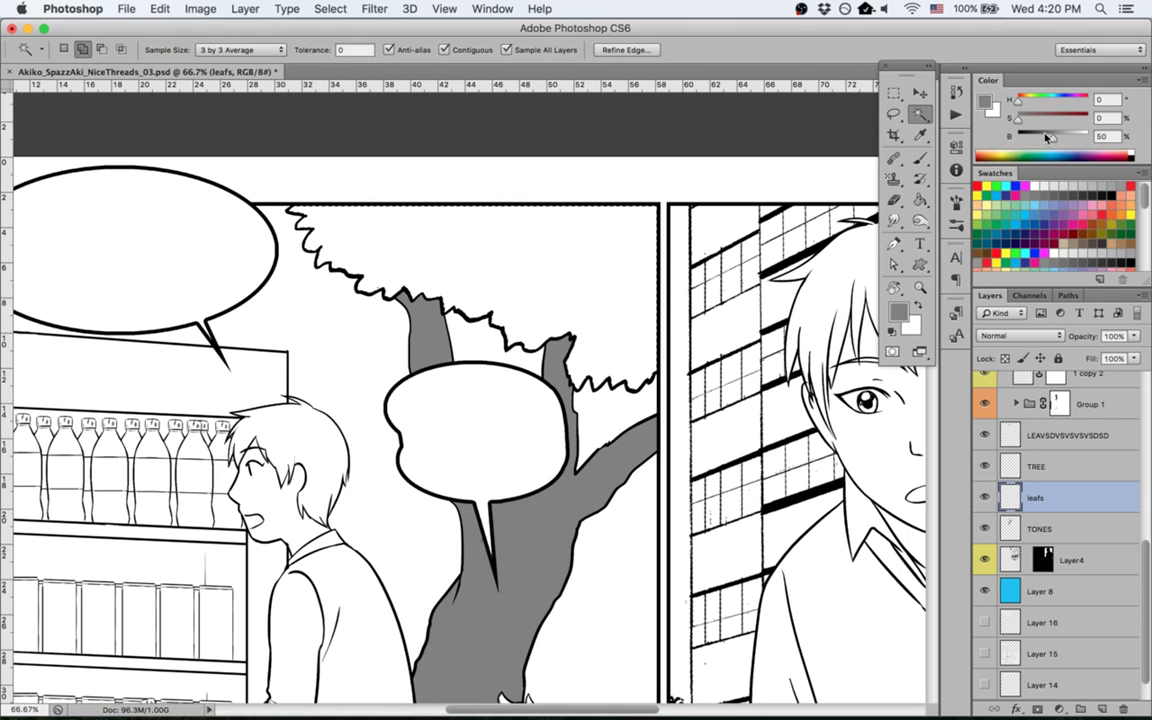
pyautogui.press('g')
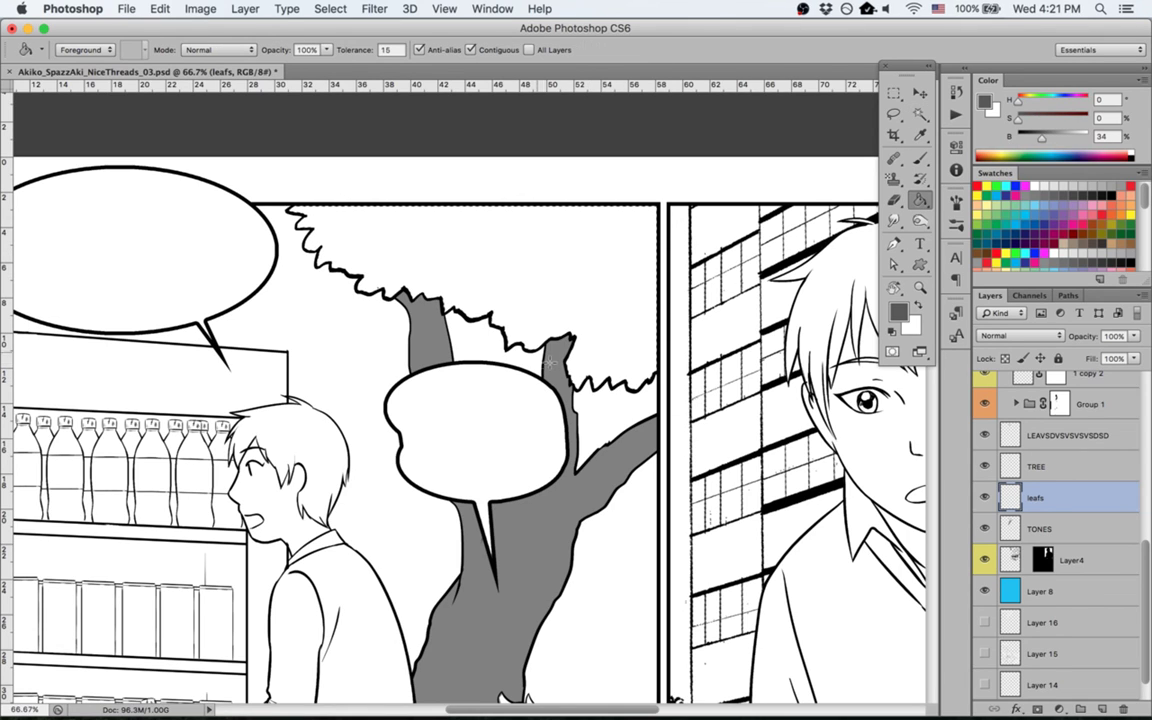
# Step: Fill the foliage selection with a linear dark grey-to-white gradient, darkest along the lower leaf edge and lighter towards the upper right
pyautogui.hotkey('shift', 'g')
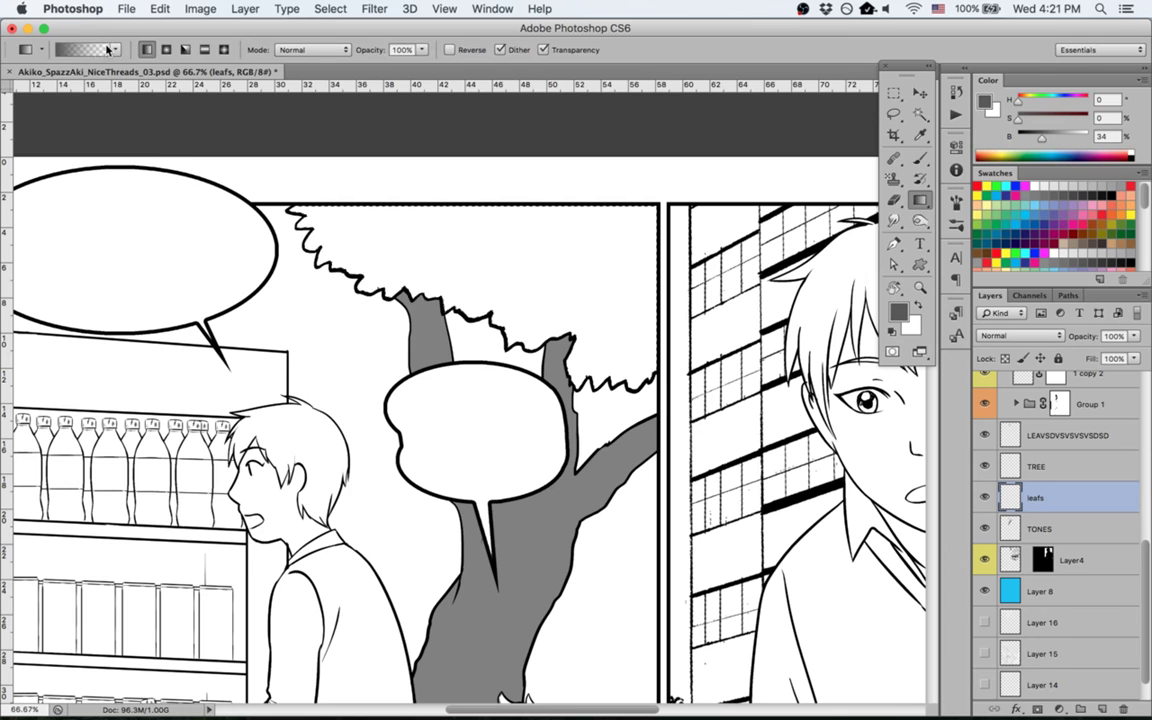
pyautogui.click(90, 49)
pyautogui.click(155, 197)
pyautogui.click(454, 182)
pyautogui.moveTo(560, 385); pyautogui.dragTo(618, 159)
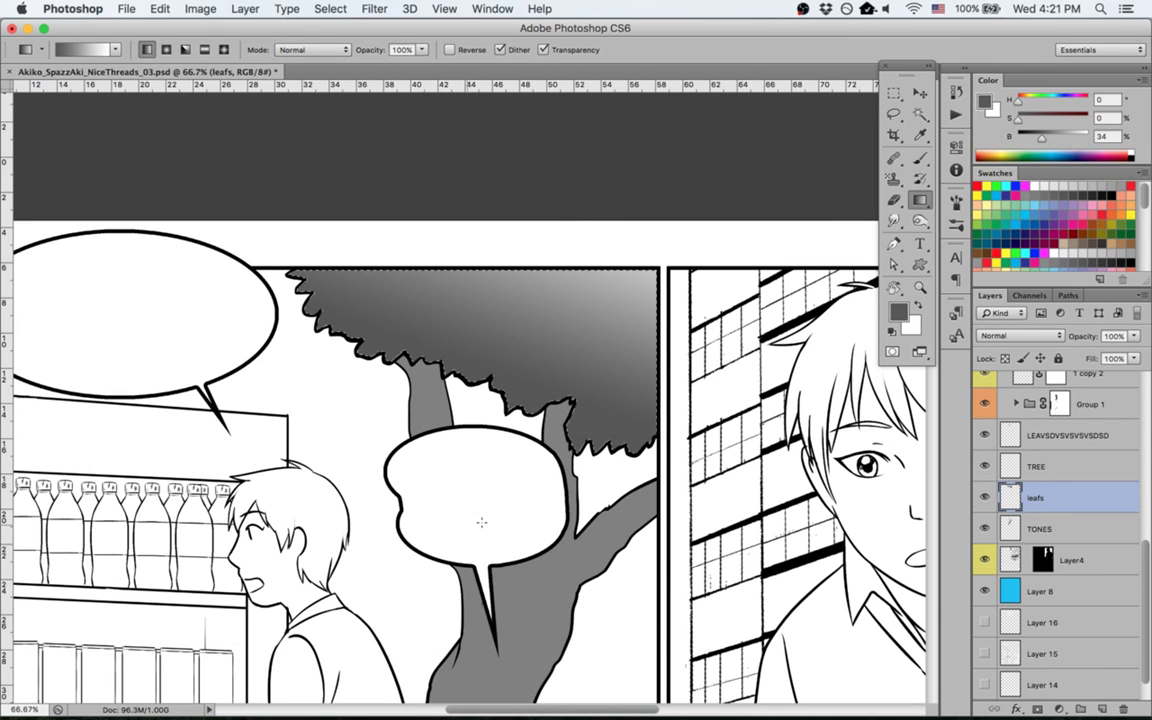
pyautogui.moveTo(481, 540); pyautogui.dragTo(616, 134)
pyautogui.press('super+z')
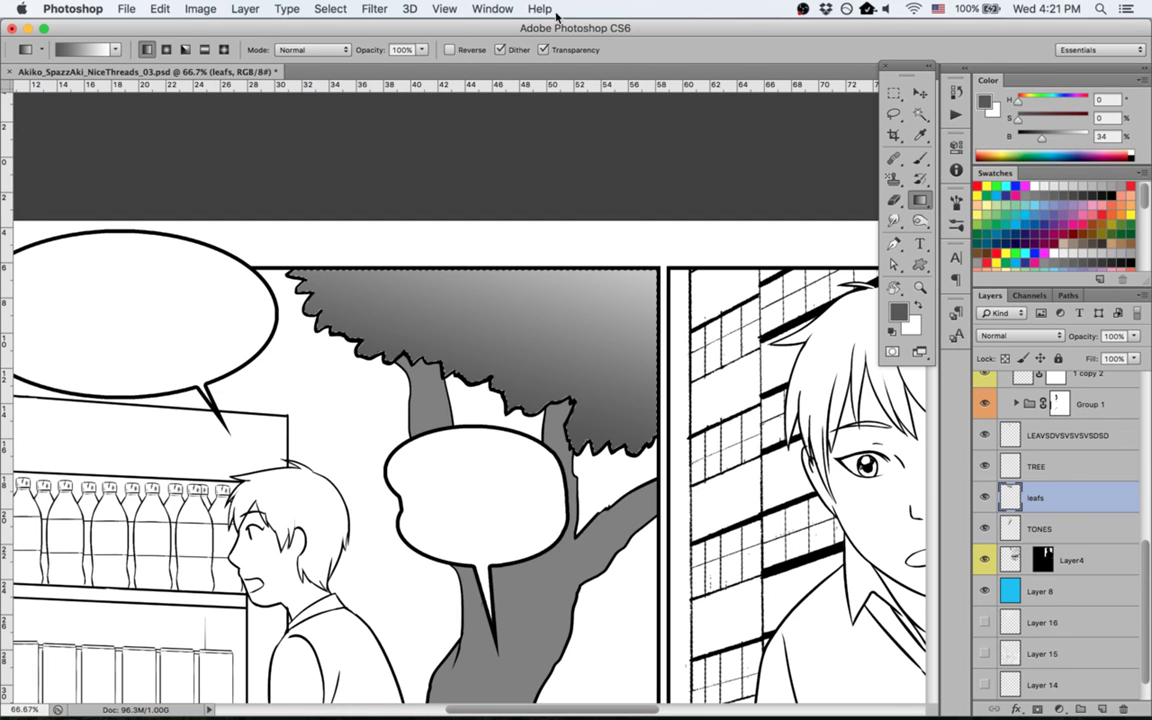
pyautogui.click(336, 6)
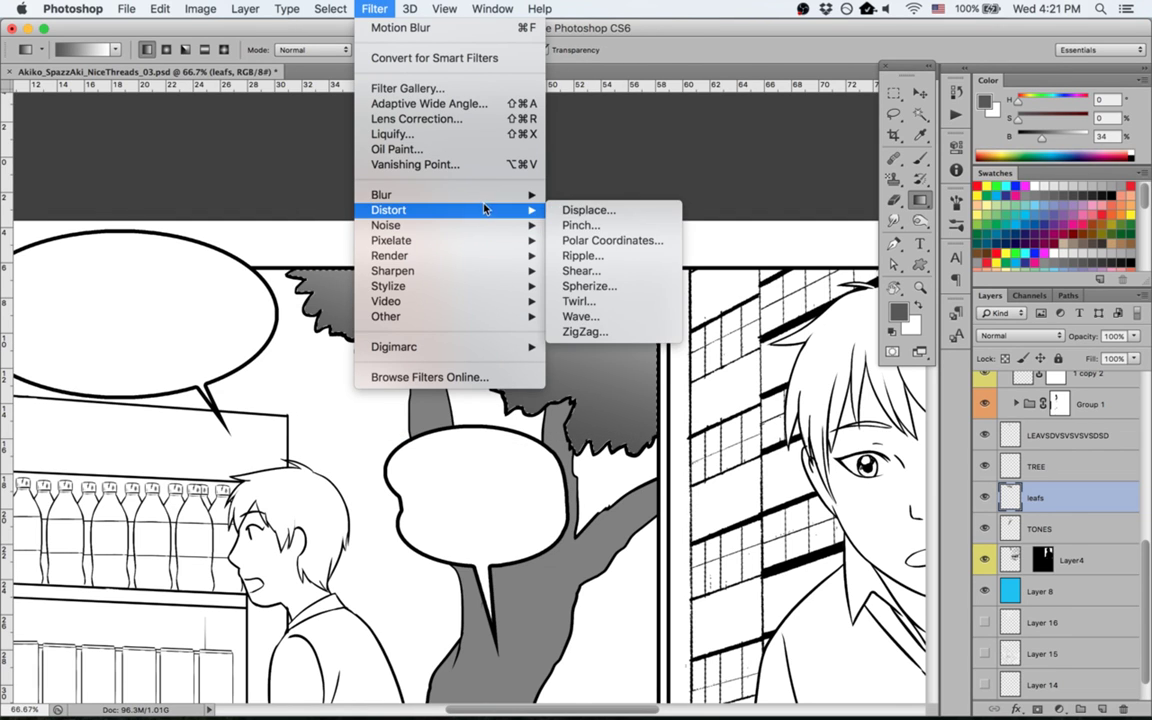
pyautogui.click(637, 143)
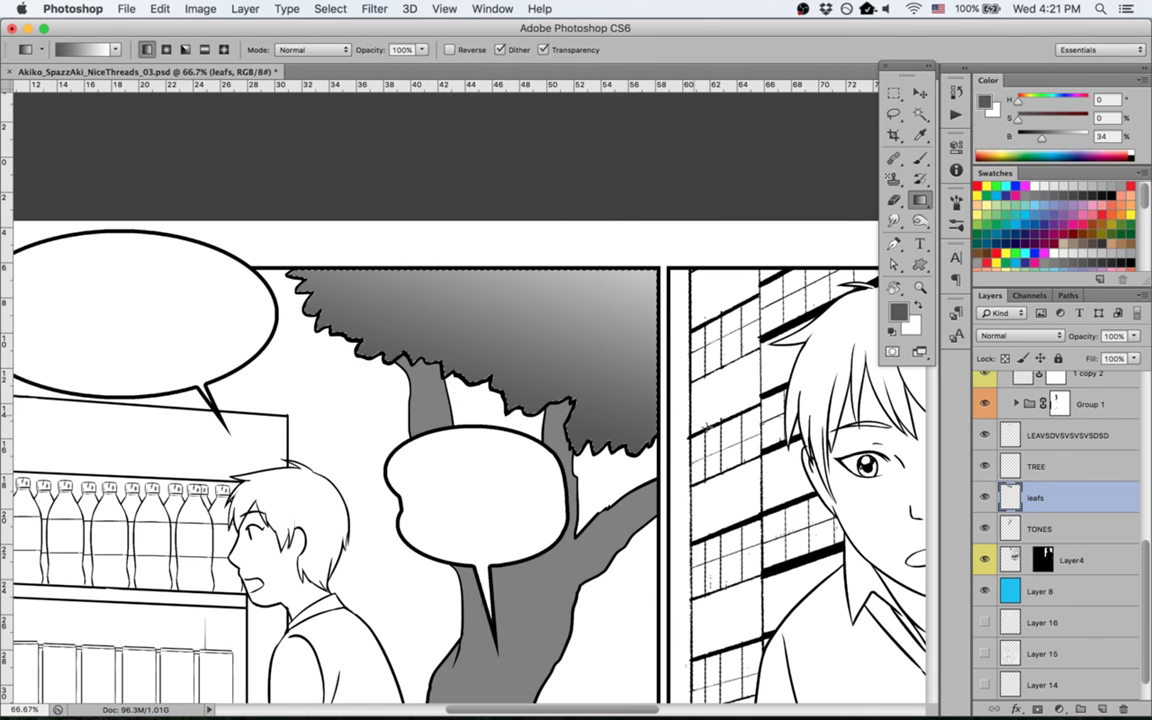
# Step: Deselect the foliage and convert the document to Grayscale mode, keeping the layers separate
pyautogui.hotkey('ctrl', '0')
pyautogui.hotkey('ctrl', 'd')
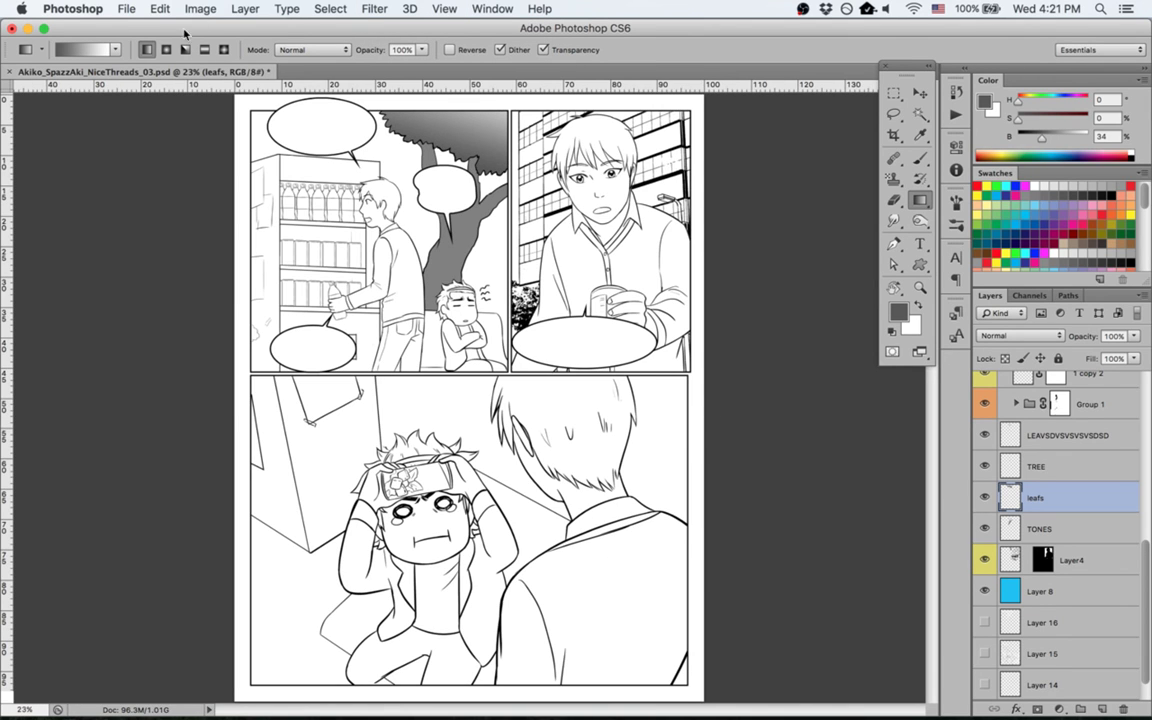
pyautogui.click(238, 8)
pyautogui.moveTo(200, 28)
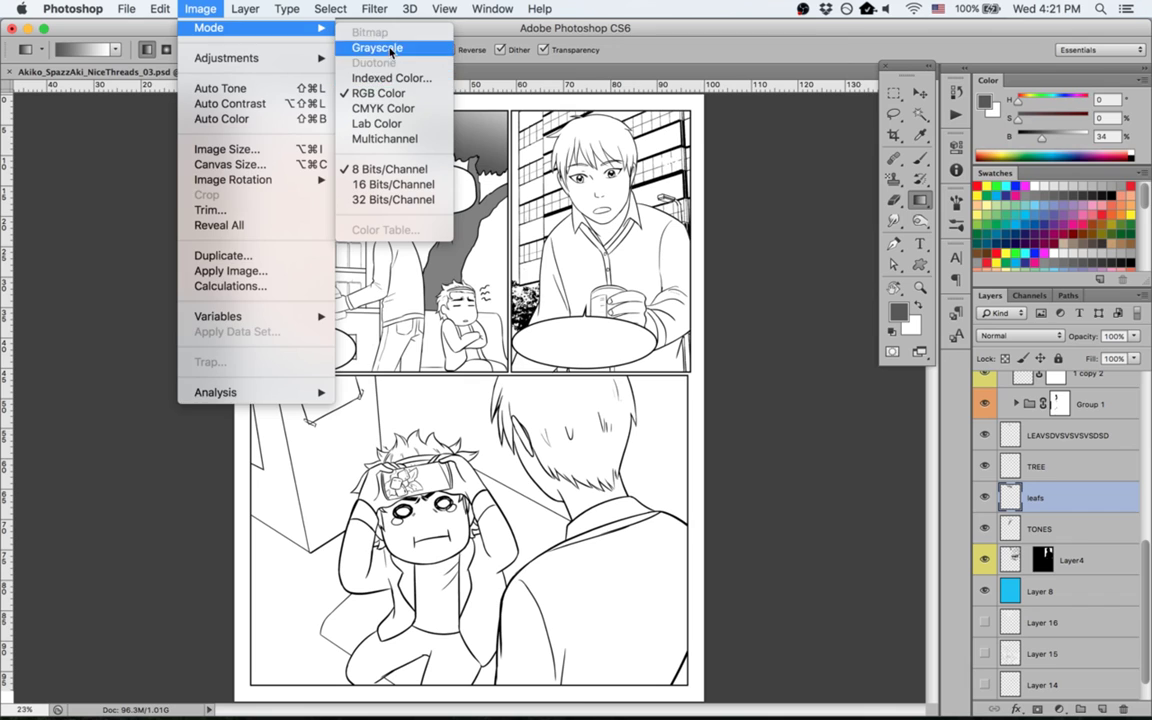
pyautogui.click(358, 47)
pyautogui.click(526, 263)
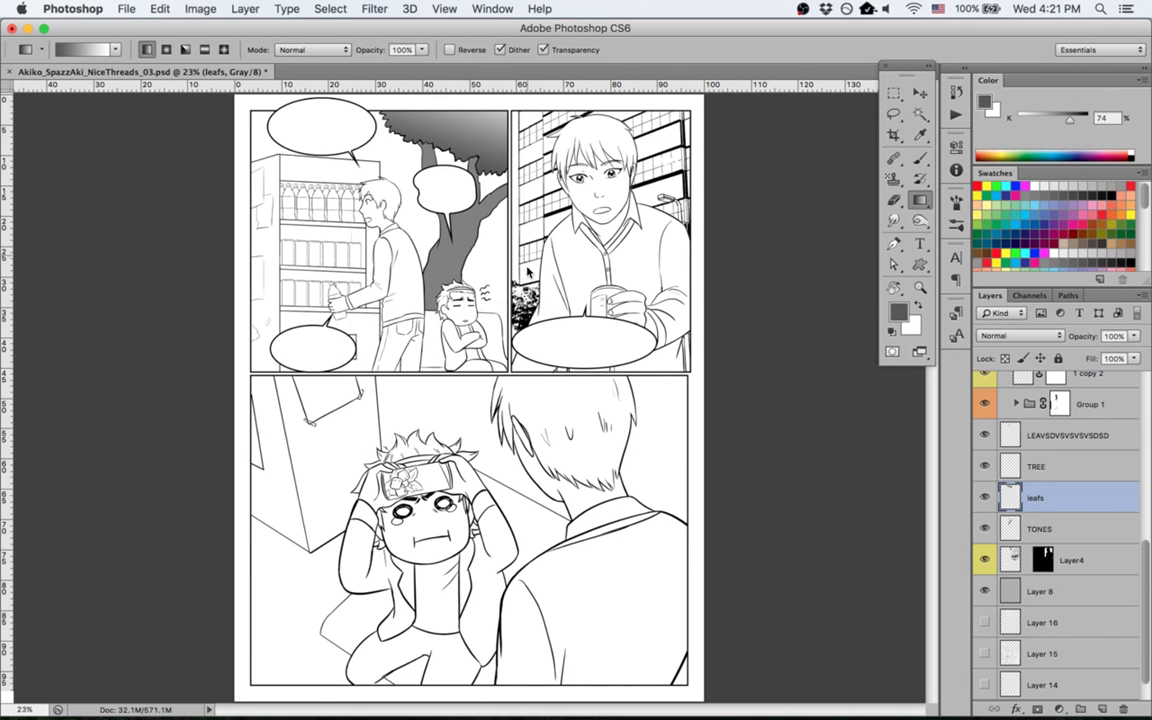
# Step: Save the grayscale document as a new file named Akiko_SpazzAki_NiceThreads_03_SMF.psd in the 01_PSD_Pages folder
pyautogui.press('super+shift+s')
pyautogui.write('_S')
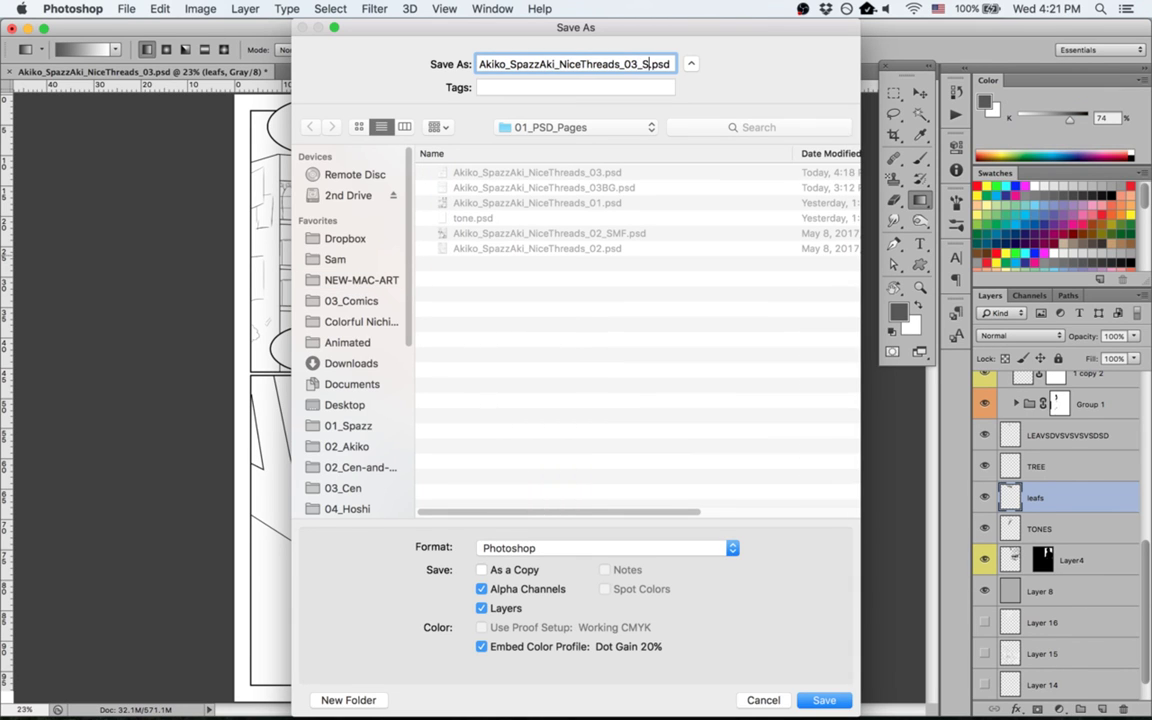
pyautogui.write('MF')
pyautogui.press('Return')
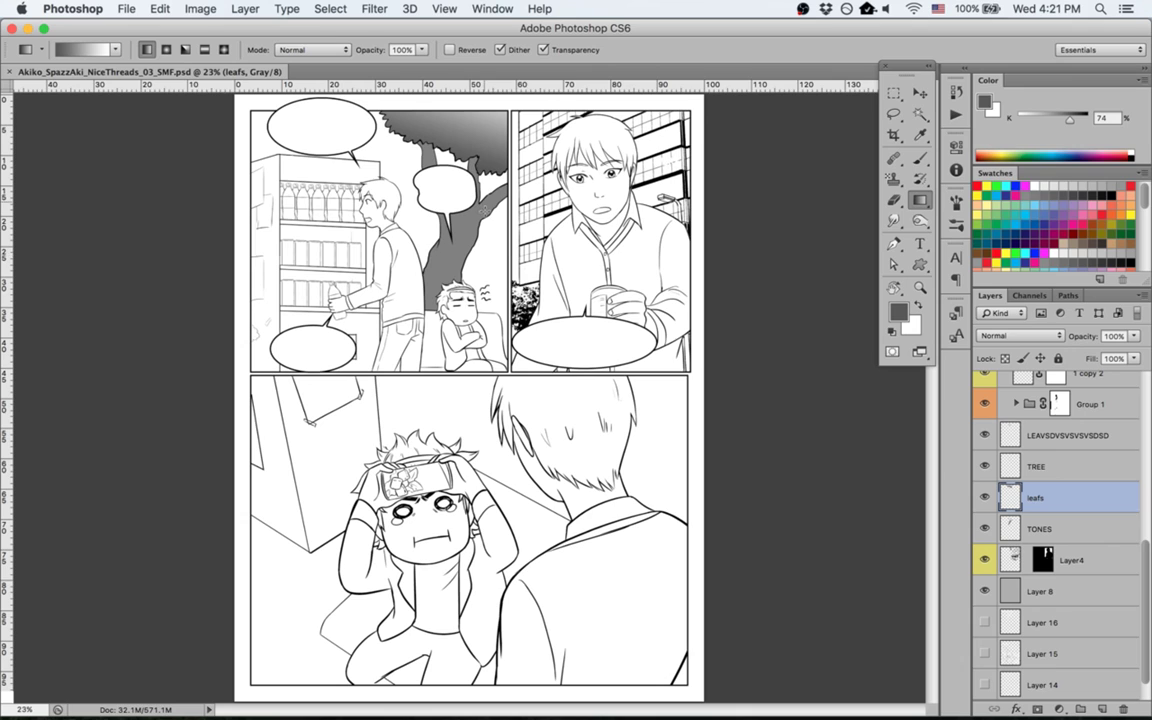
# Step: Apply the Crystallize filter to the leafs layer with a cell size of 79
pyautogui.press('m')
pyautogui.press('v')
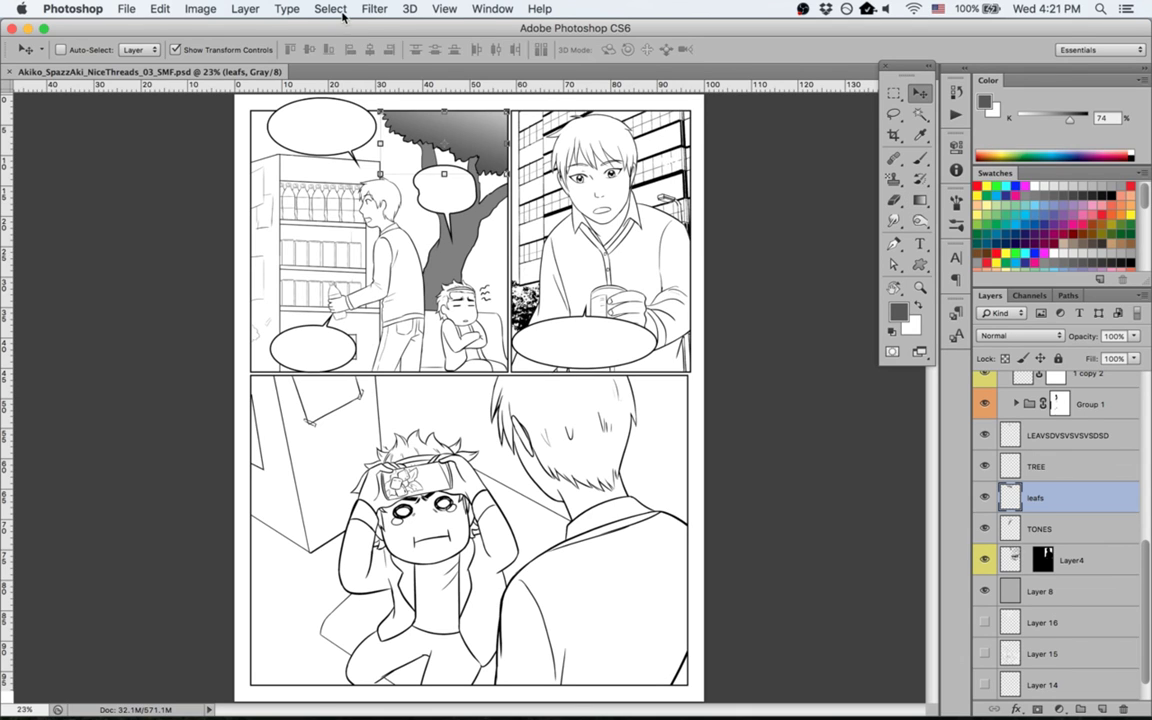
pyautogui.click(372, 8)
pyautogui.moveTo(495, 240)
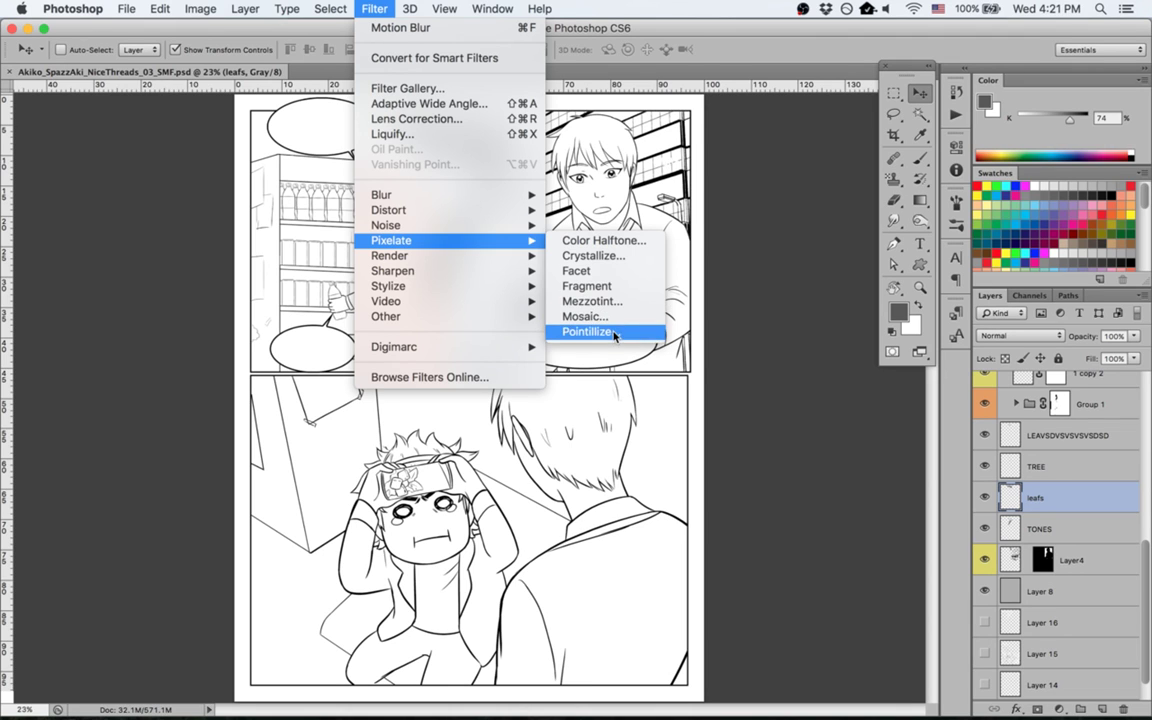
pyautogui.click(605, 255)
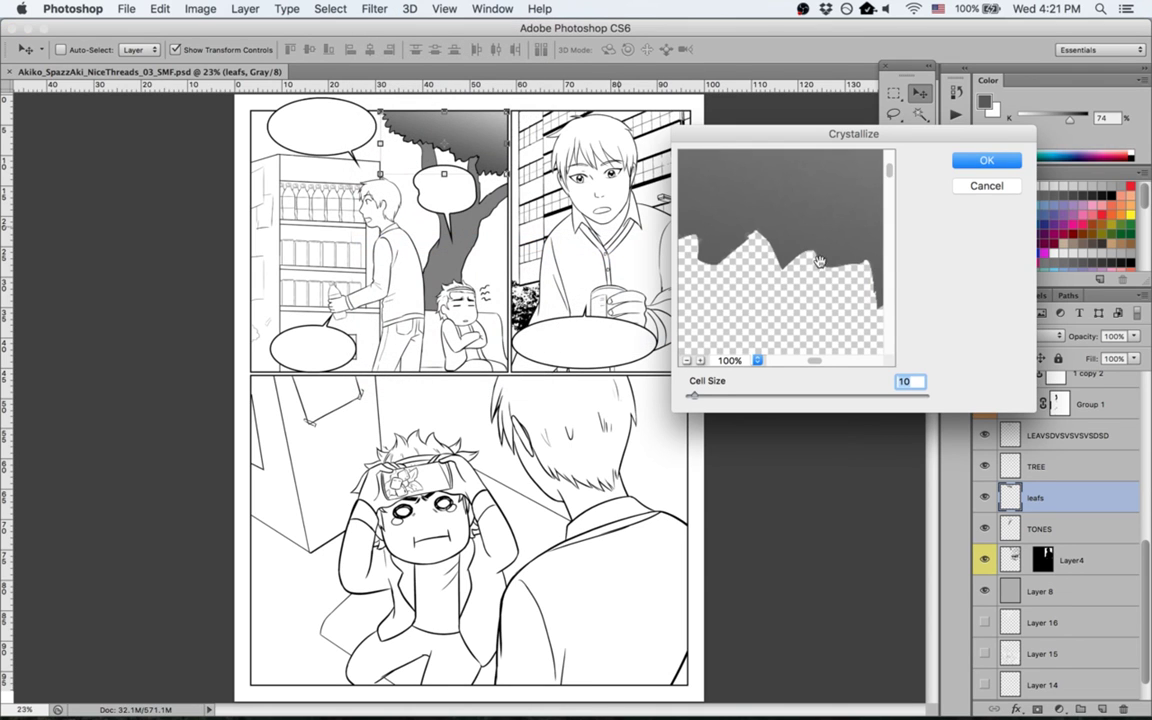
pyautogui.moveTo(777, 394); pyautogui.dragTo(750, 396)
pyautogui.moveTo(823, 298); pyautogui.dragTo(728, 375)
pyautogui.click(686, 361)
pyautogui.click(686, 361)
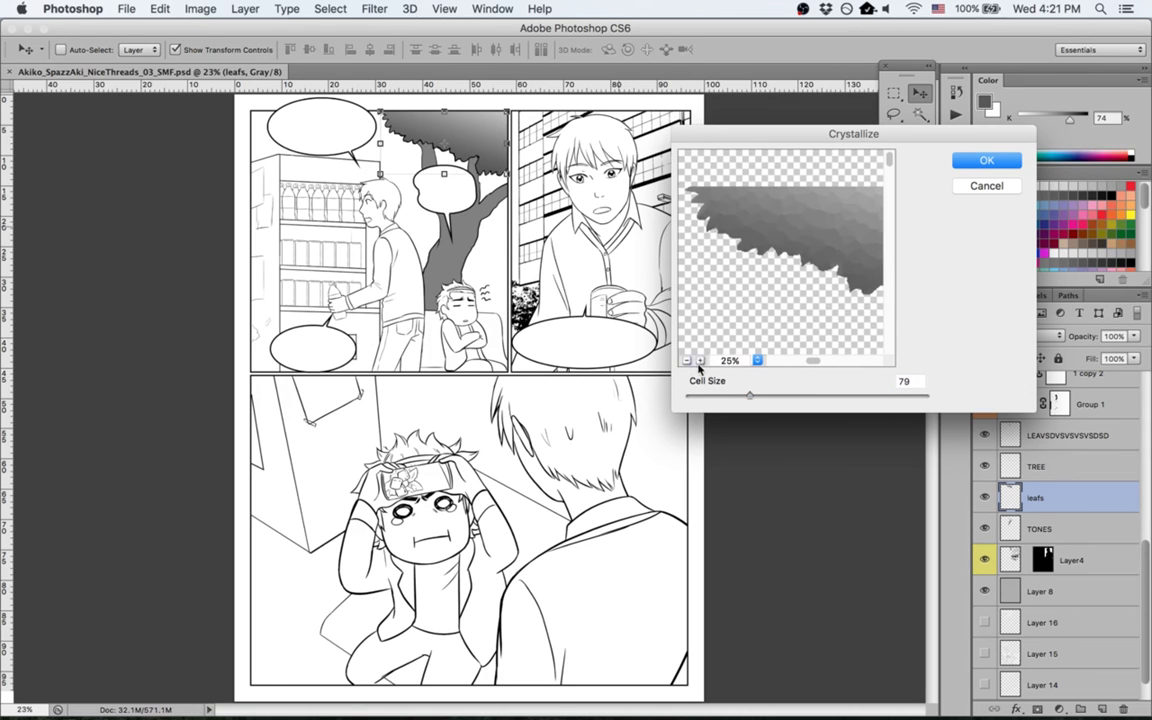
pyautogui.click(962, 160)
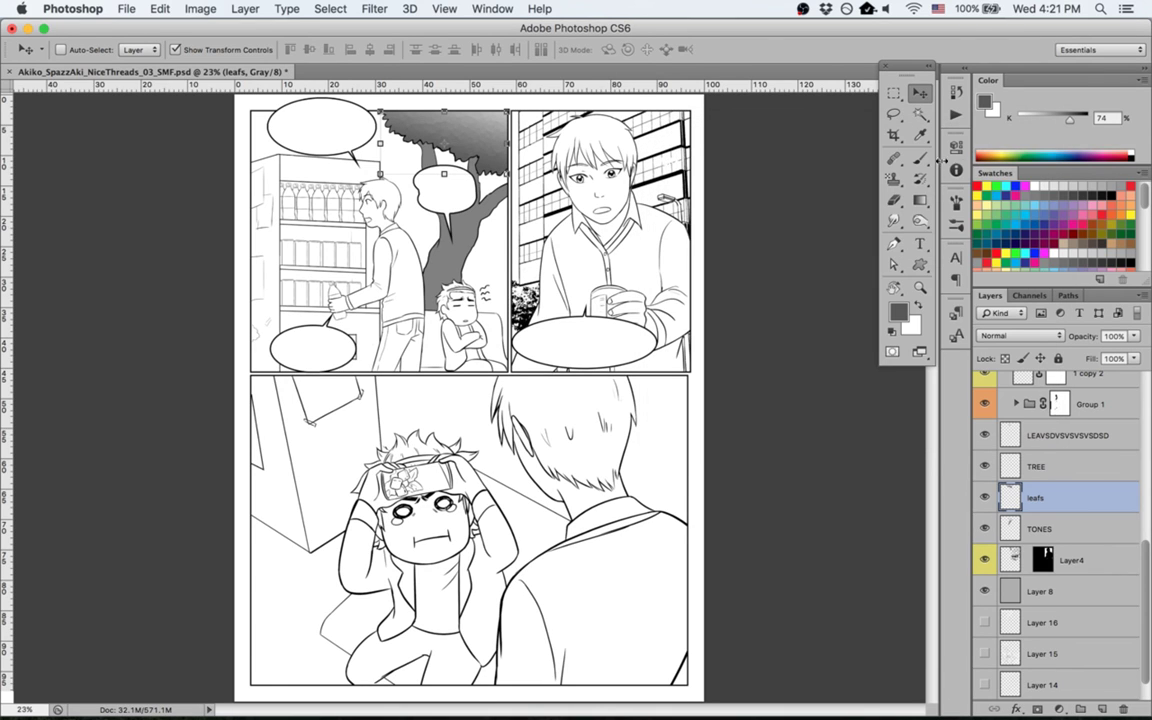
# Step: Darken the leafs layer with Levels, setting the shadow input to 38 and the midtones to 0.79
pyautogui.press('super+l')
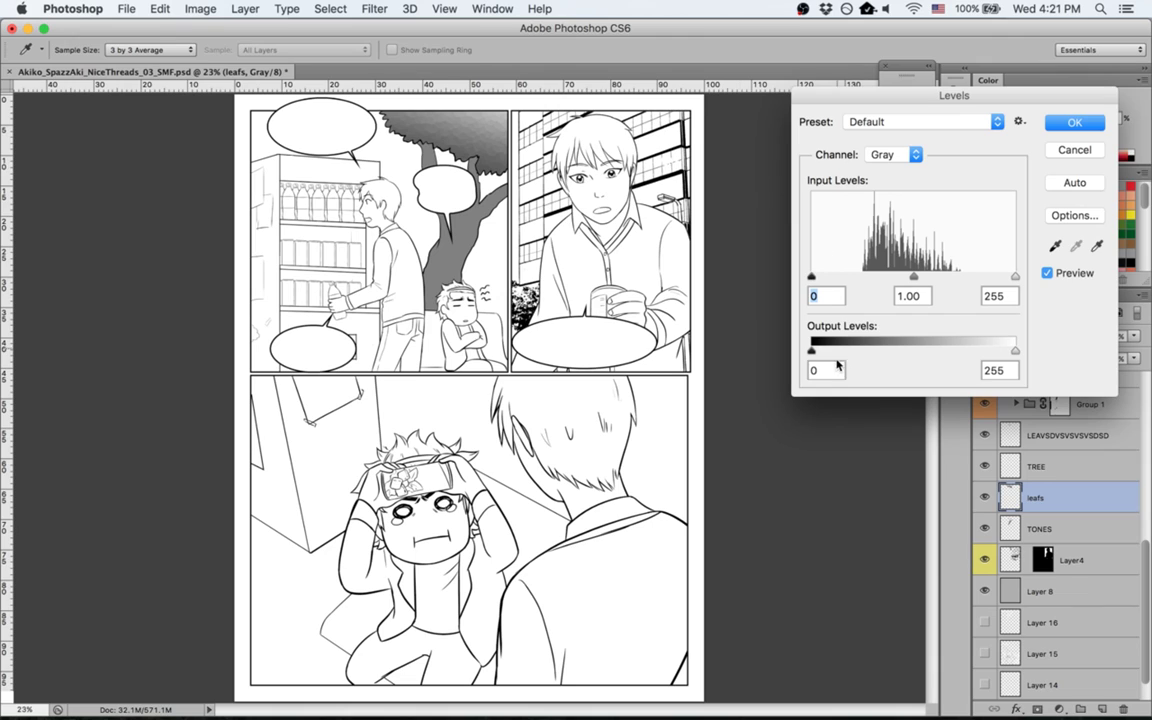
pyautogui.moveTo(820, 281); pyautogui.dragTo(843, 281)
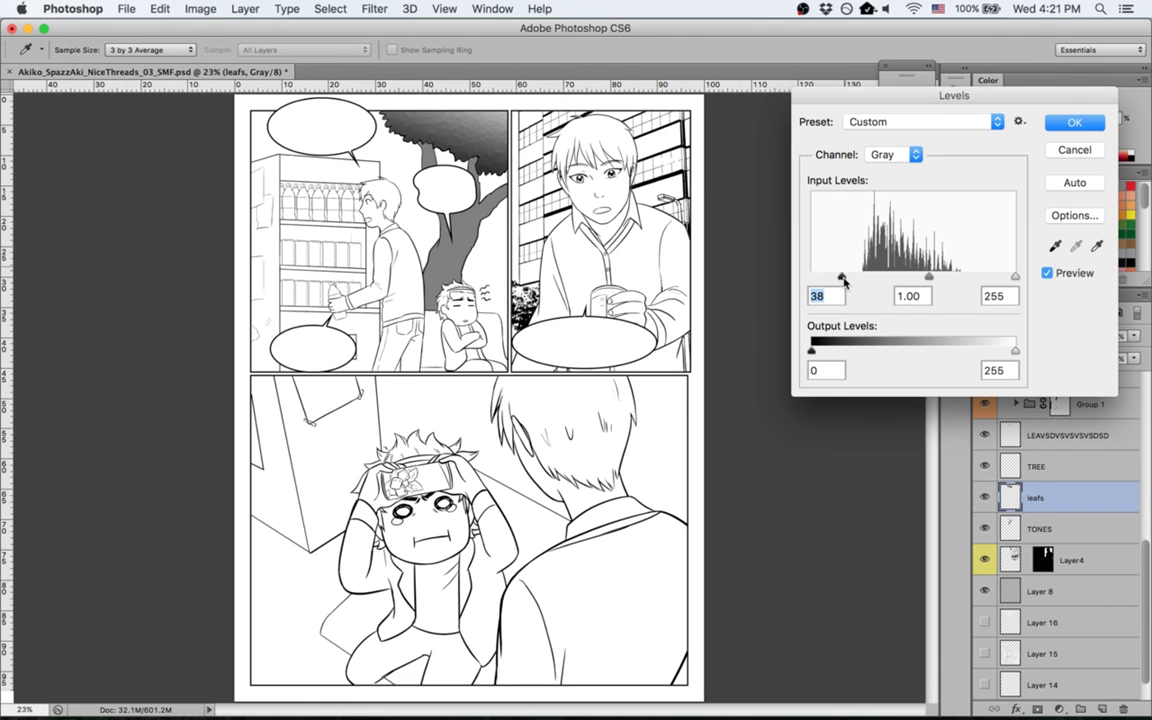
pyautogui.moveTo(929, 277)
pyautogui.mouseDown()
pyautogui.moveTo(991, 279)
pyautogui.moveTo(942, 282)
pyautogui.mouseUp()
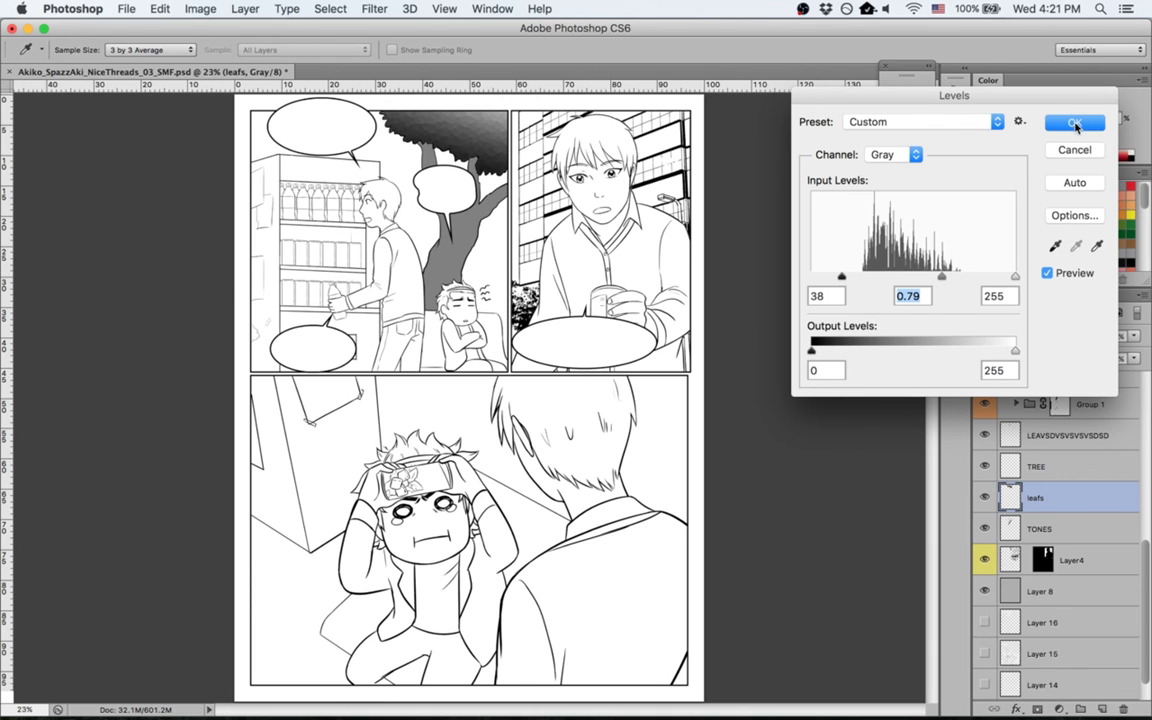
pyautogui.click(1073, 123)
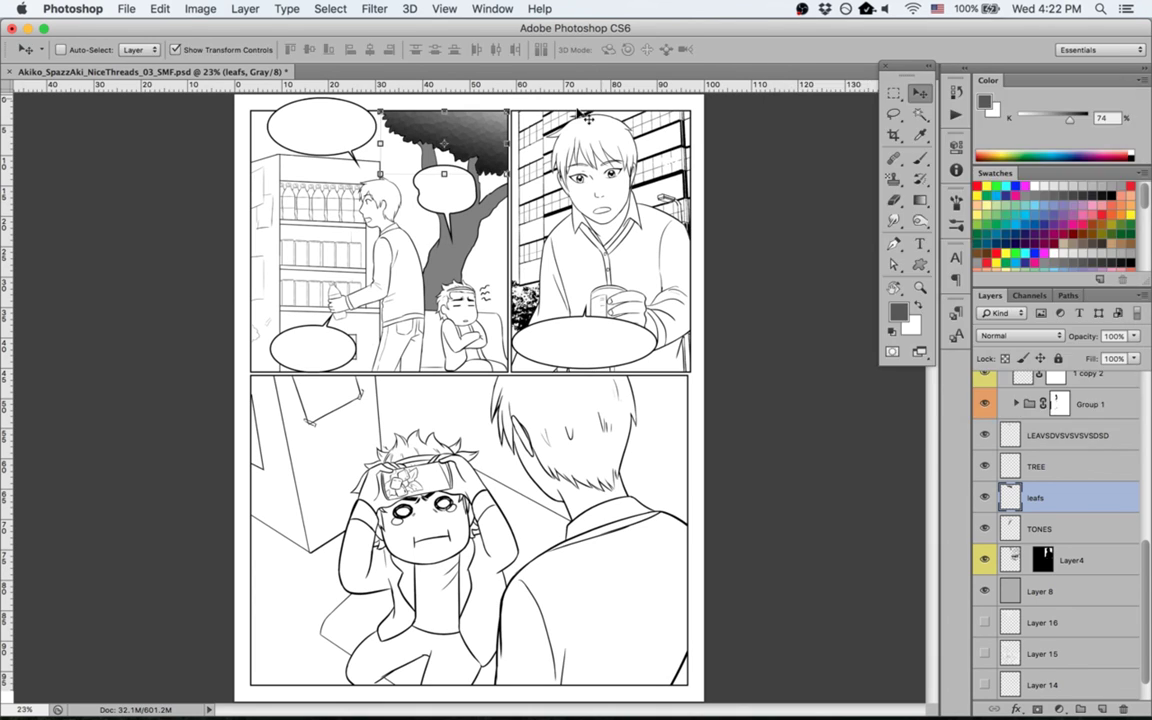
# Step: Try the Kyle's Inkbox - Brayer Control **** brush at 1400 px on the foliage and undo the strokes
pyautogui.press('b')
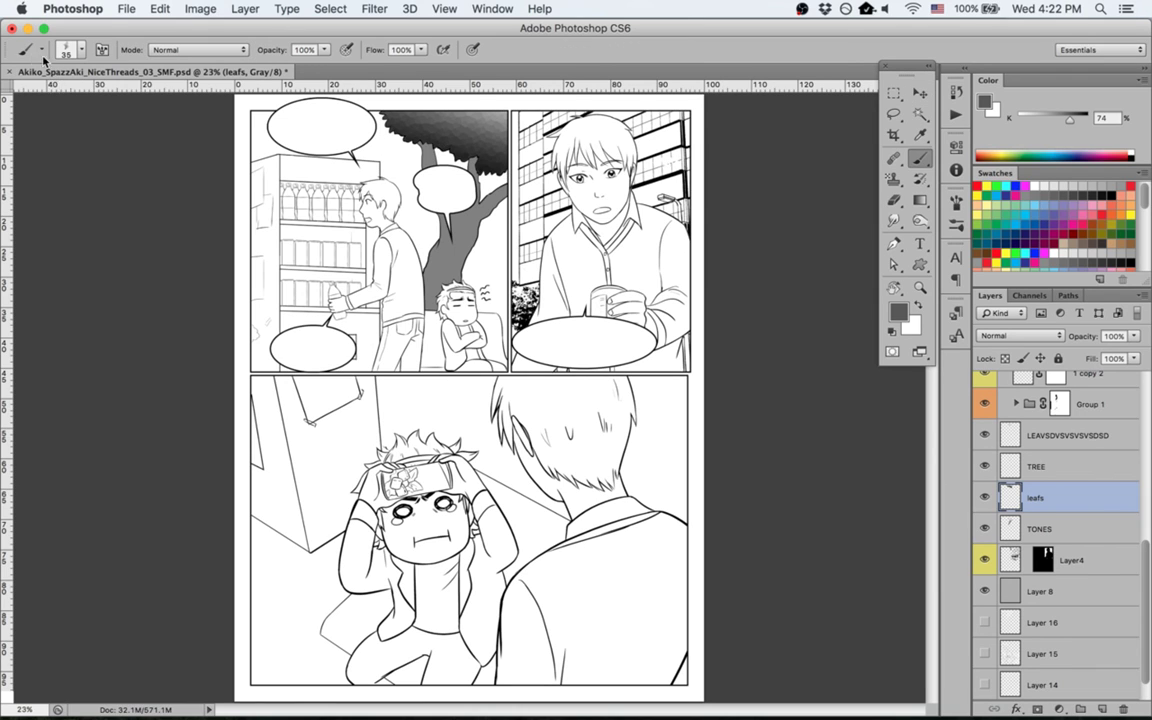
pyautogui.click(27, 50)
pyautogui.scroll(2, 95, 313)
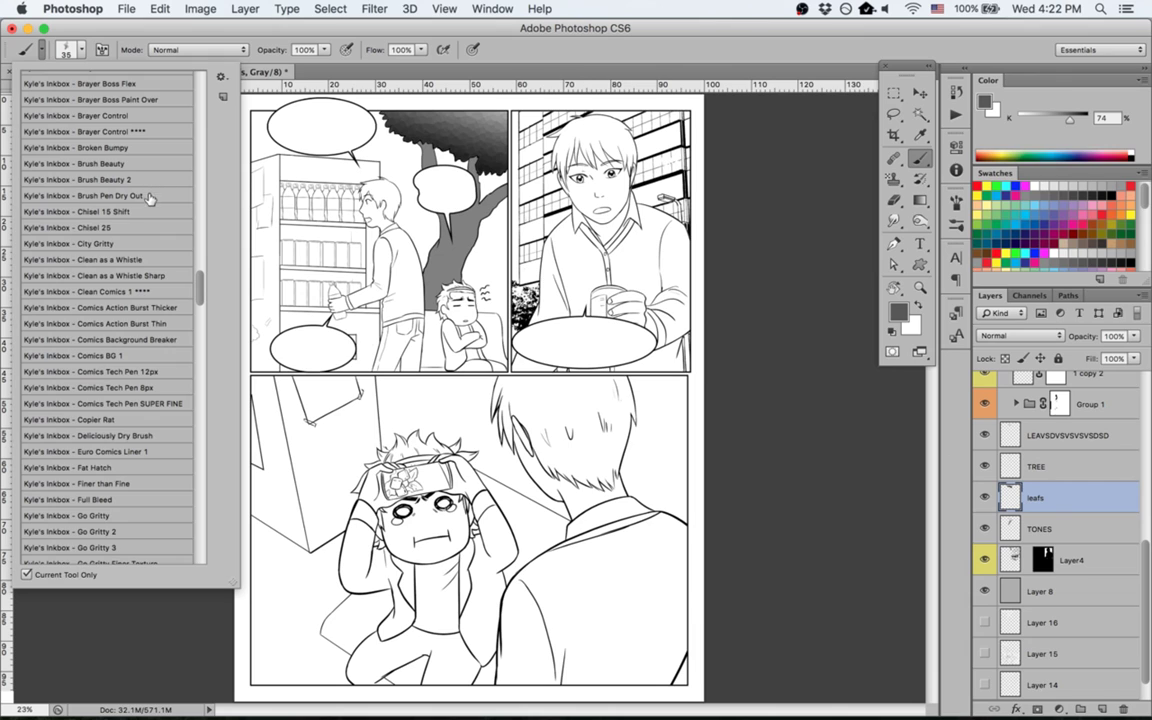
pyautogui.scroll(3, 148, 198)
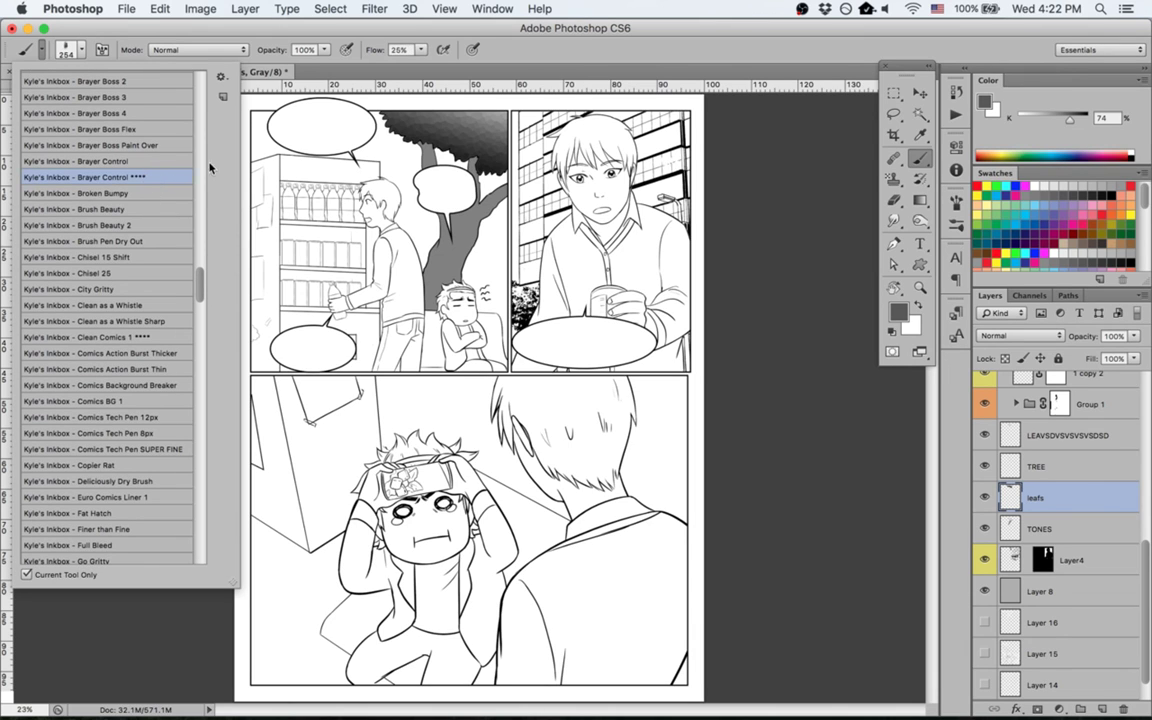
pyautogui.click(120, 36)
pyautogui.press(']')
pyautogui.press(']')
pyautogui.press(']')
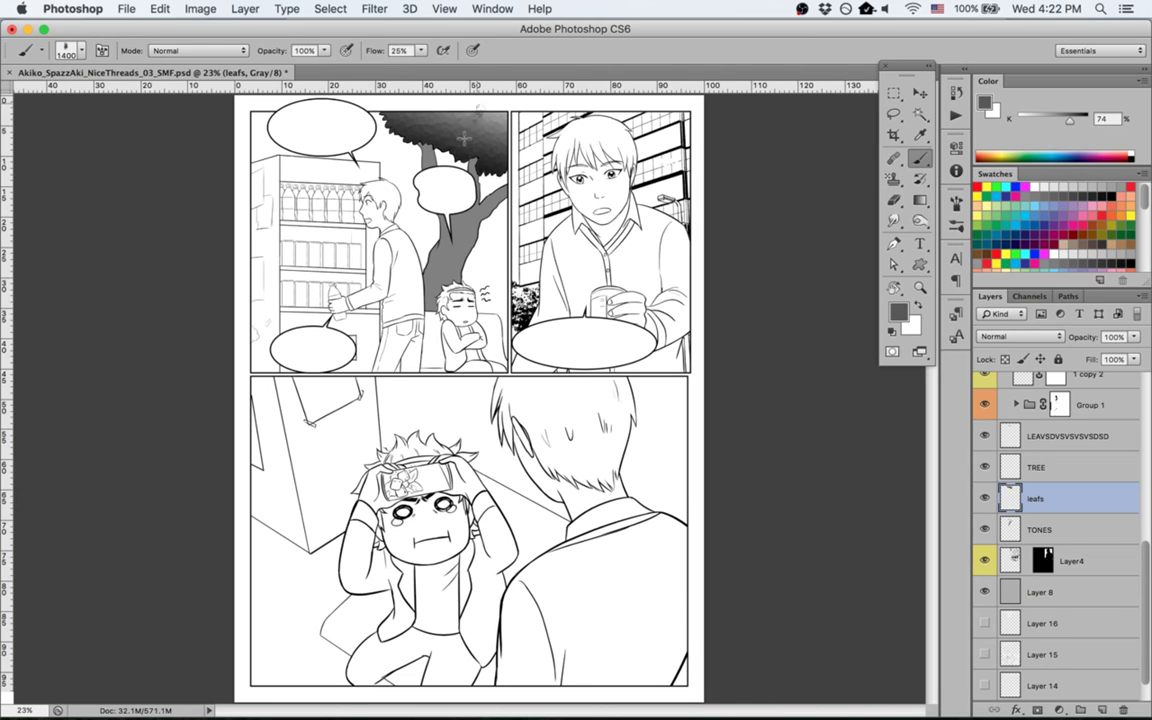
pyautogui.press('super+z')
pyautogui.press('super+alt+z')
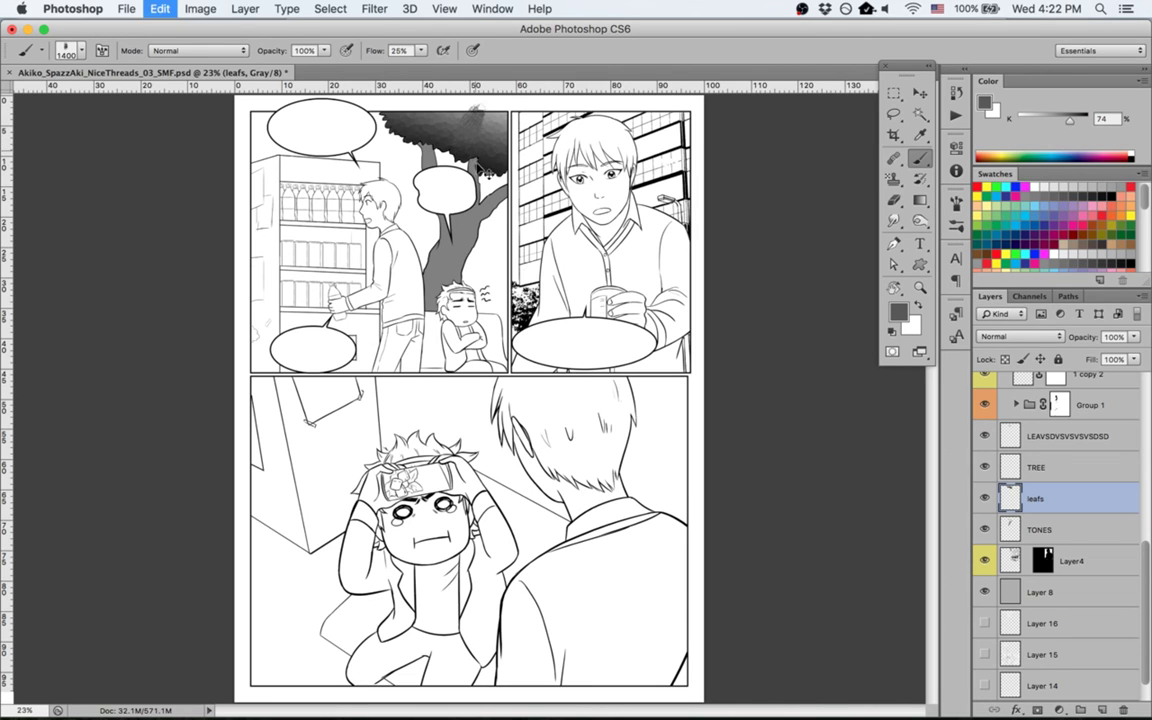
# Step: Reset the foreground to black, lock the leafs layer's transparent pixels and try a 300 px brush stroke on the foliage
pyautogui.press('d')
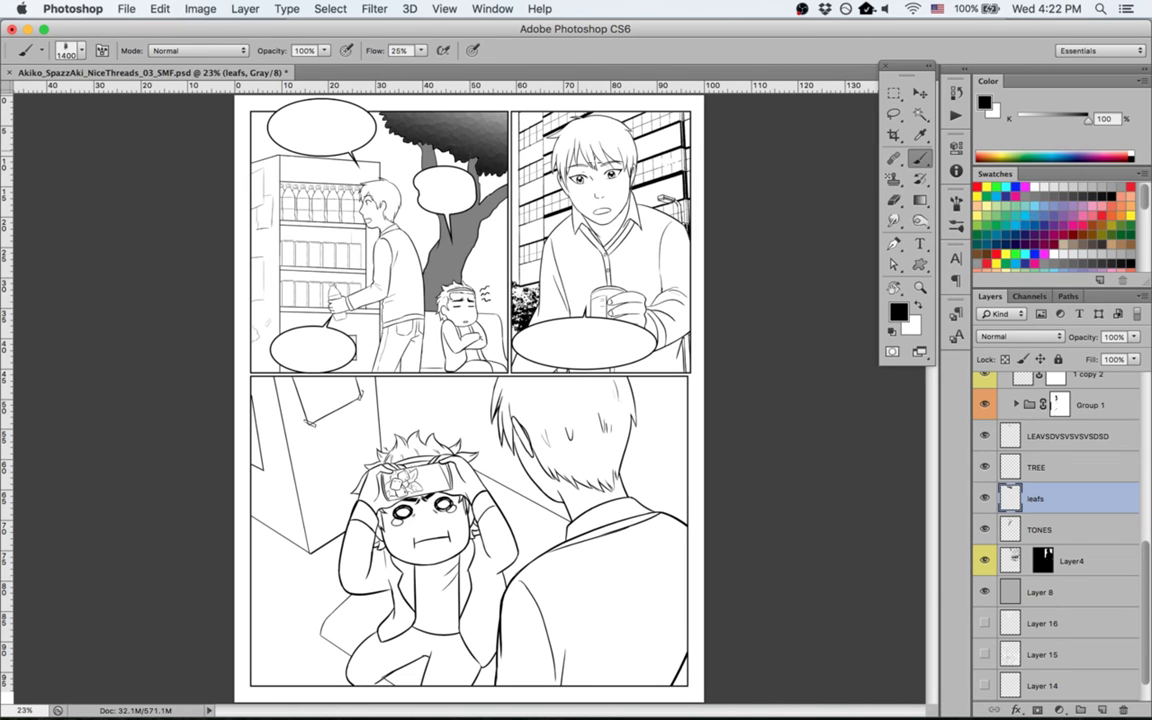
pyautogui.press('[')
pyautogui.press('[')
pyautogui.press('[')
pyautogui.press('[')
pyautogui.press('[')
pyautogui.click(1005, 360)
pyautogui.moveTo(483, 113); pyautogui.dragTo(484, 165)
pyautogui.press('super+z')
# Step: Try the Kyle's Inkbox - Brayer Boss Paint Over brush on the dark foliage and undo the strokes
pyautogui.click(40, 52)
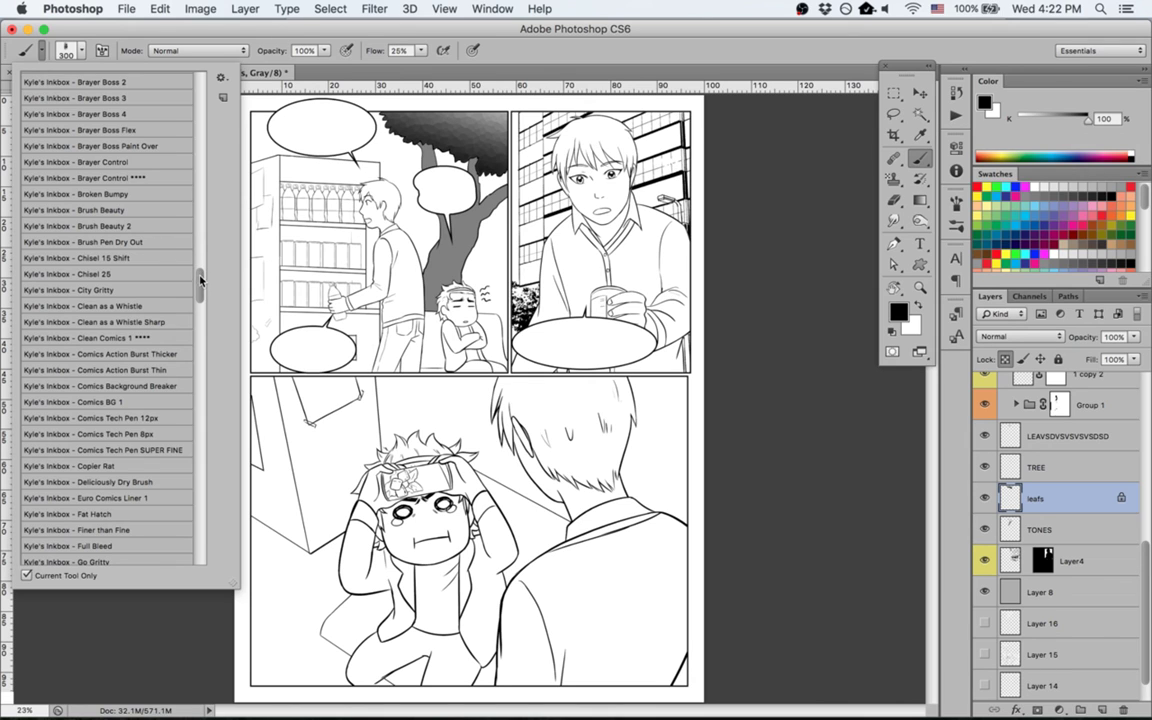
pyautogui.moveTo(200, 280); pyautogui.dragTo(200, 268)
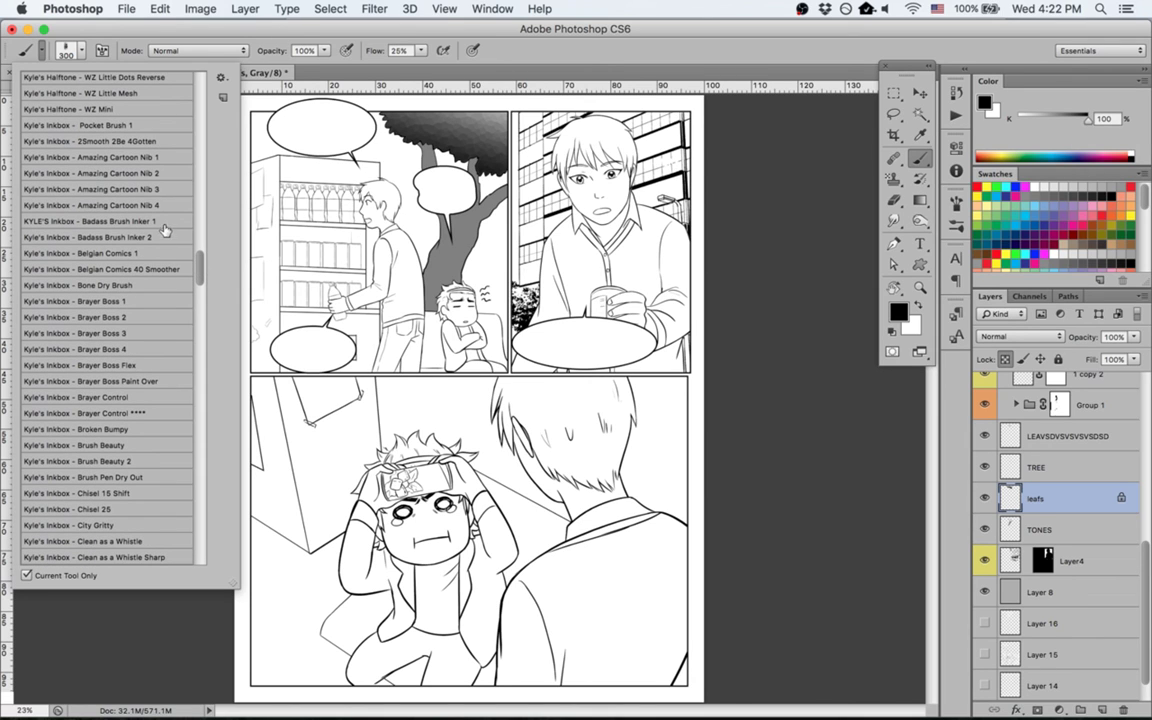
pyautogui.click(162, 301)
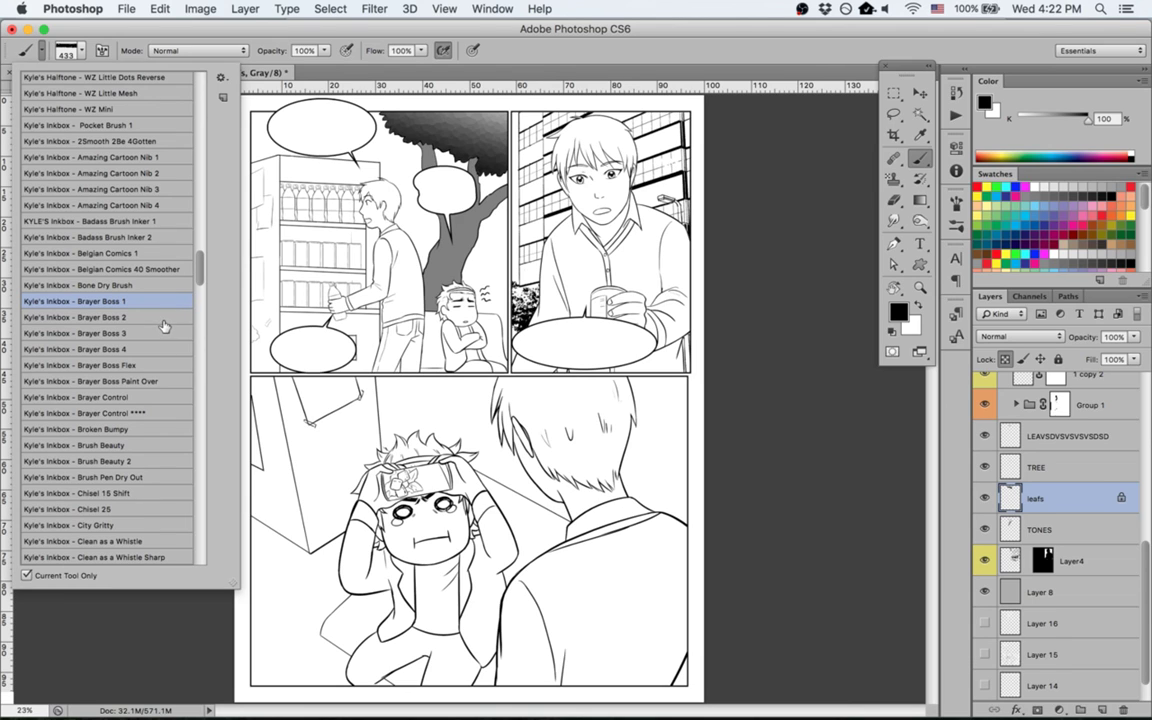
pyautogui.click(150, 382)
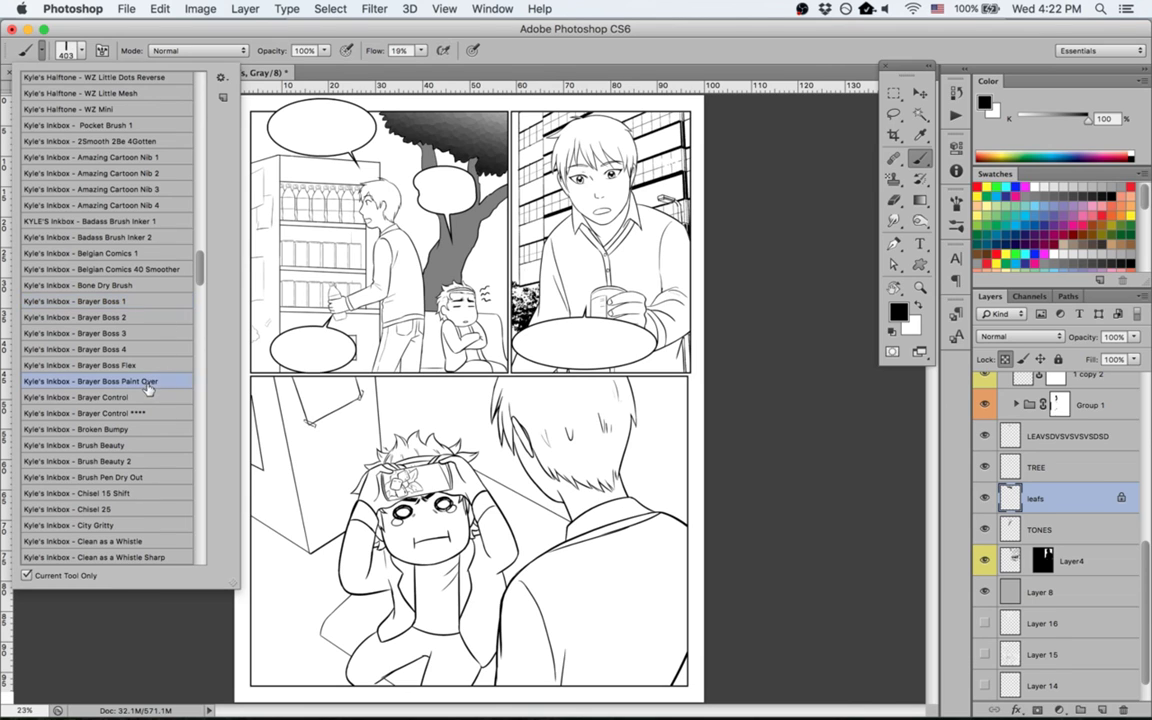
pyautogui.click(478, 130)
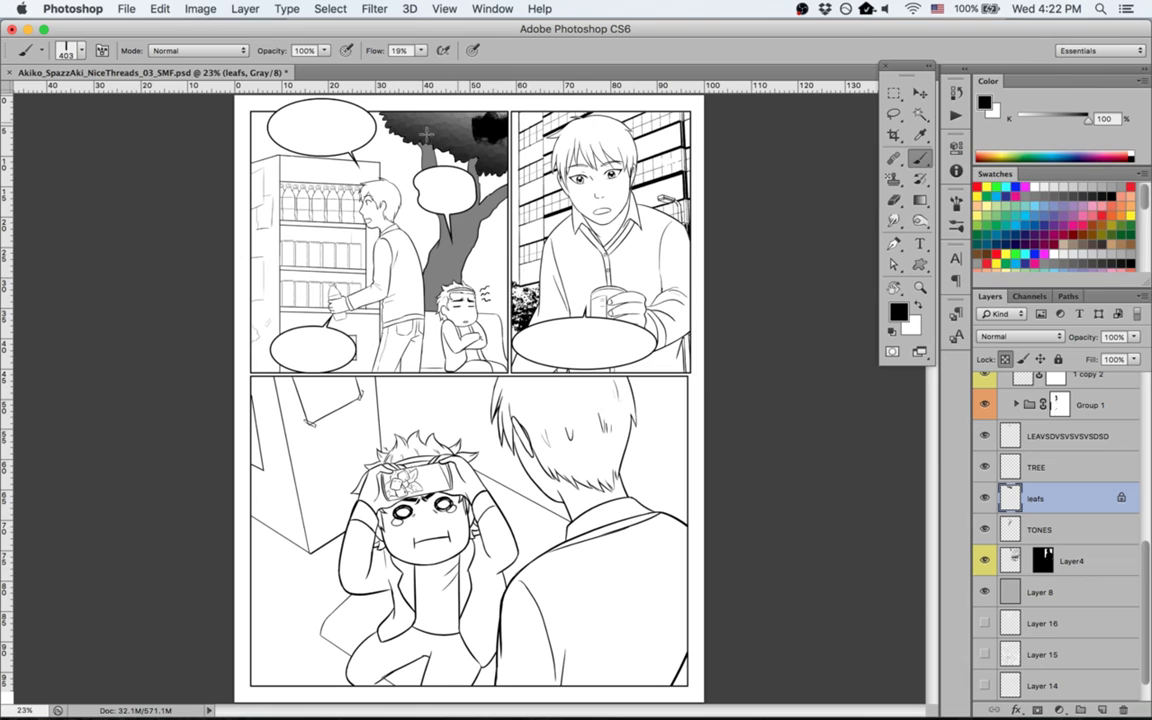
pyautogui.press('super+alt+z')
pyautogui.press('super+alt+z')
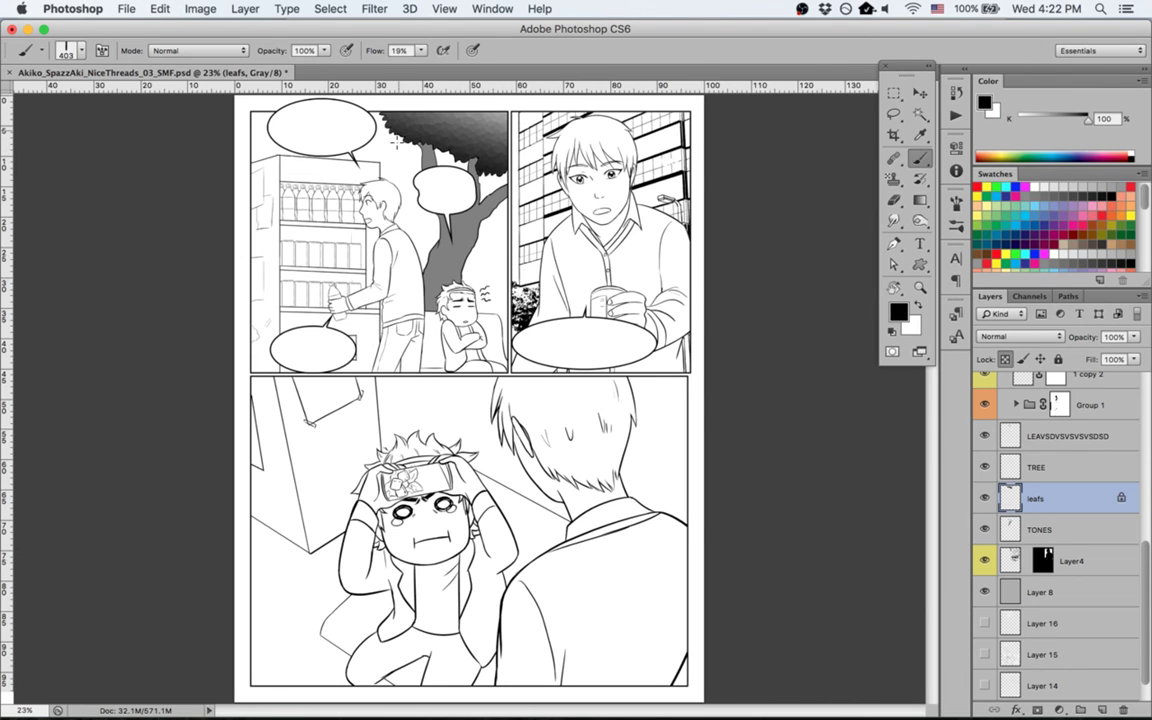
# Step: Try the Color Halftone filter on the leafs layer and undo it
pyautogui.click(330, 15)
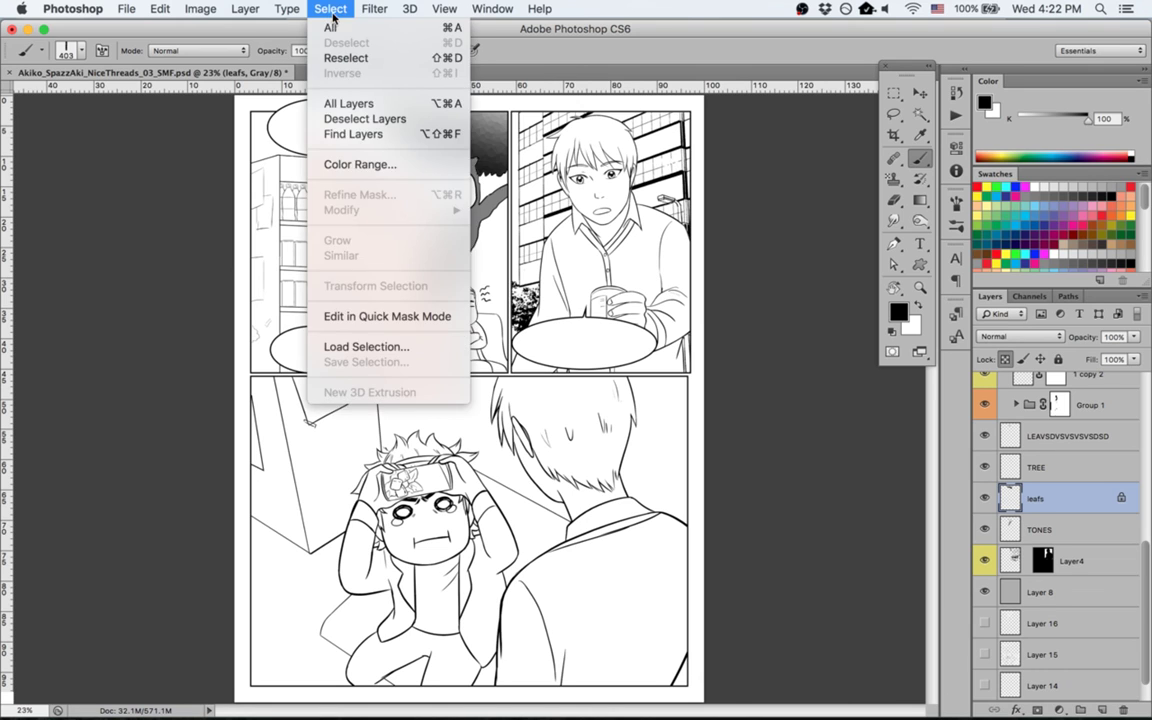
pyautogui.moveTo(370, 10)
pyautogui.moveTo(480, 240)
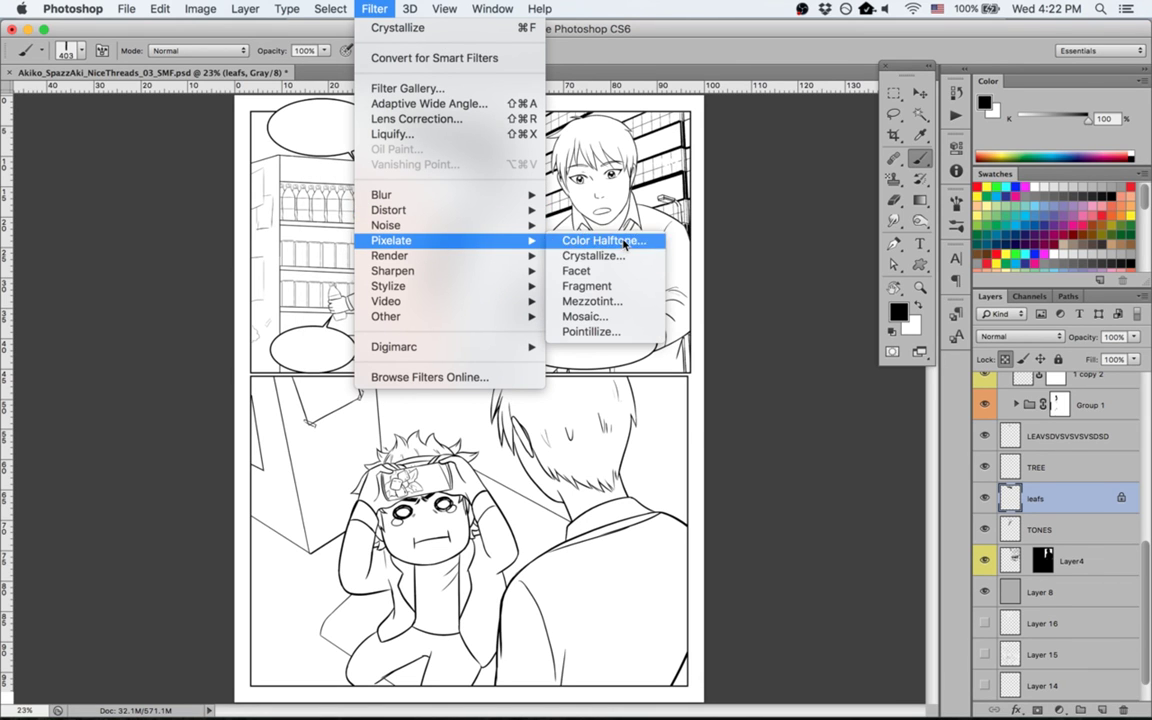
pyautogui.click(597, 241)
pyautogui.press('Return')
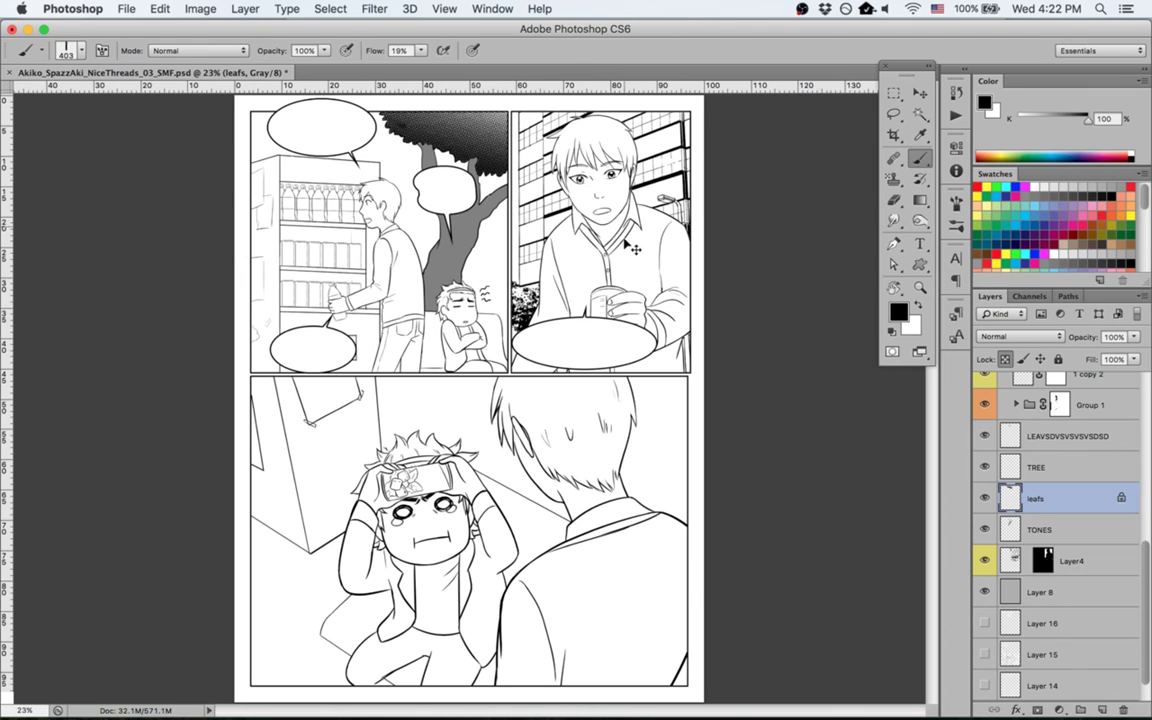
pyautogui.press('super+z')
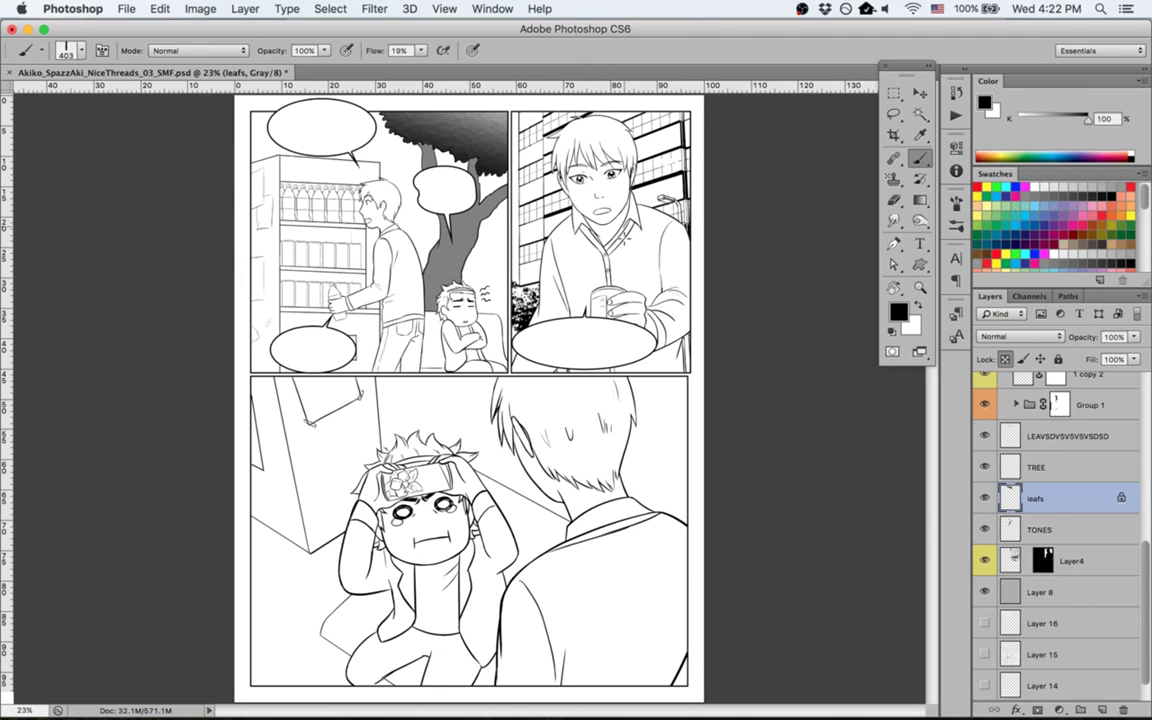
# Step: Apply the Color Halftone filter to the foliage on the leafs layer and inspect the dot pattern up close
pyautogui.click(374, 9)
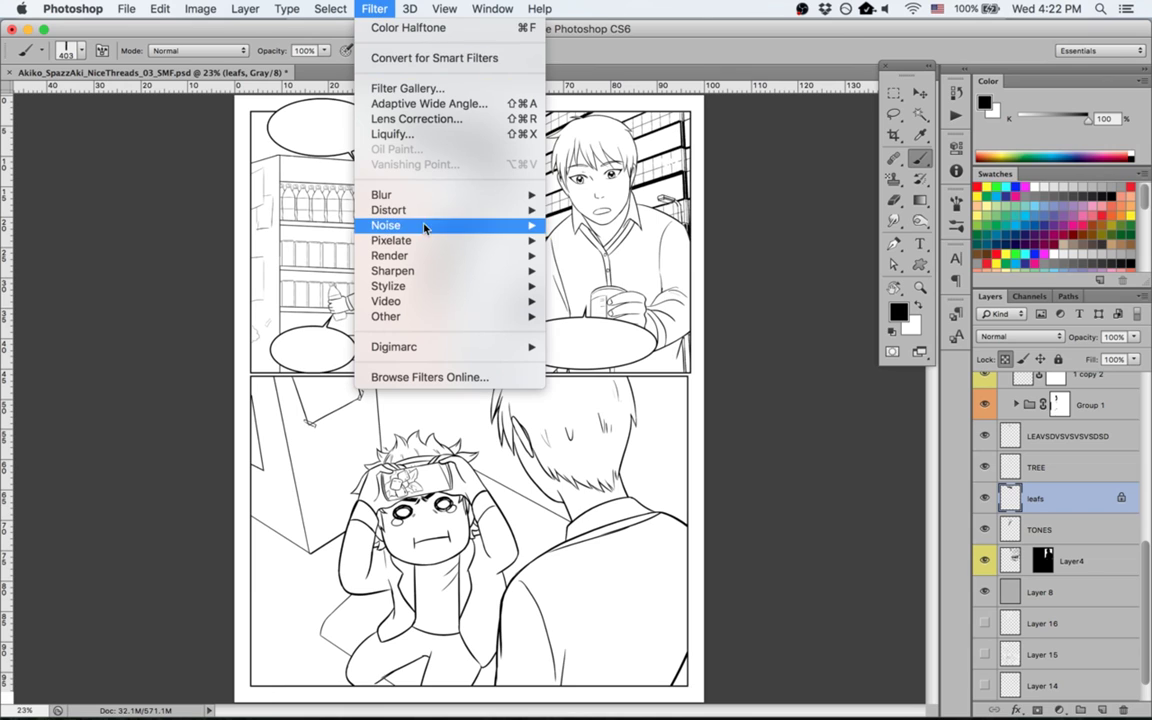
pyautogui.moveTo(428, 234)
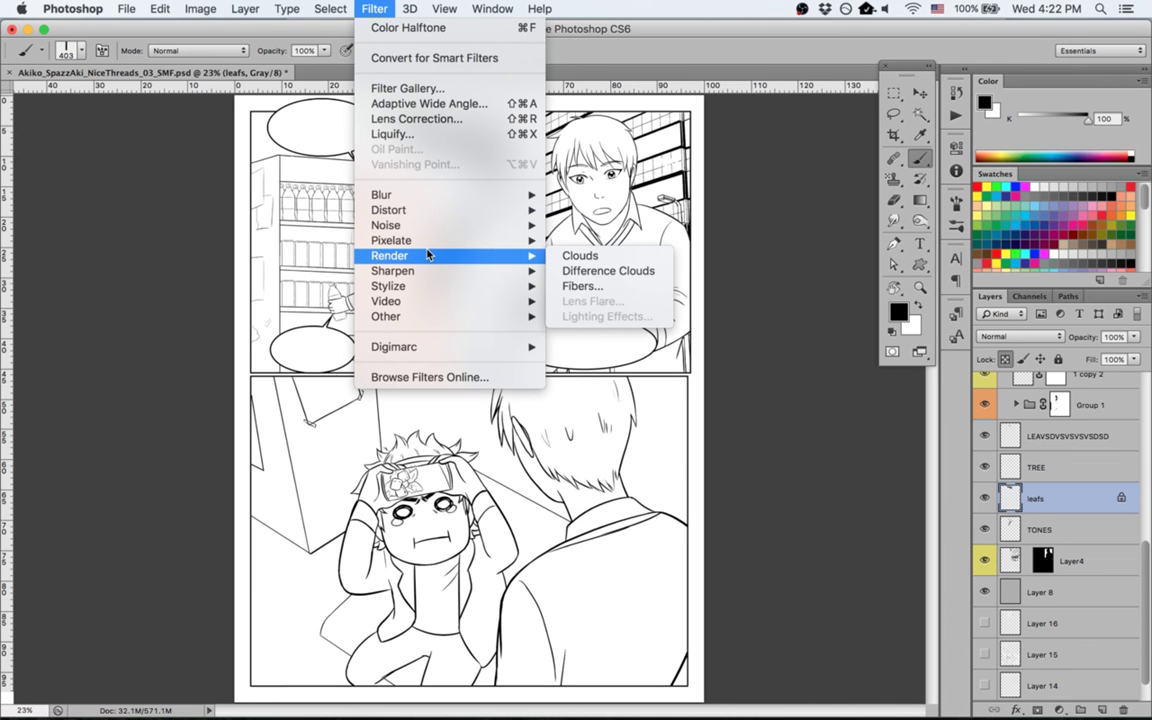
pyautogui.click(600, 240)
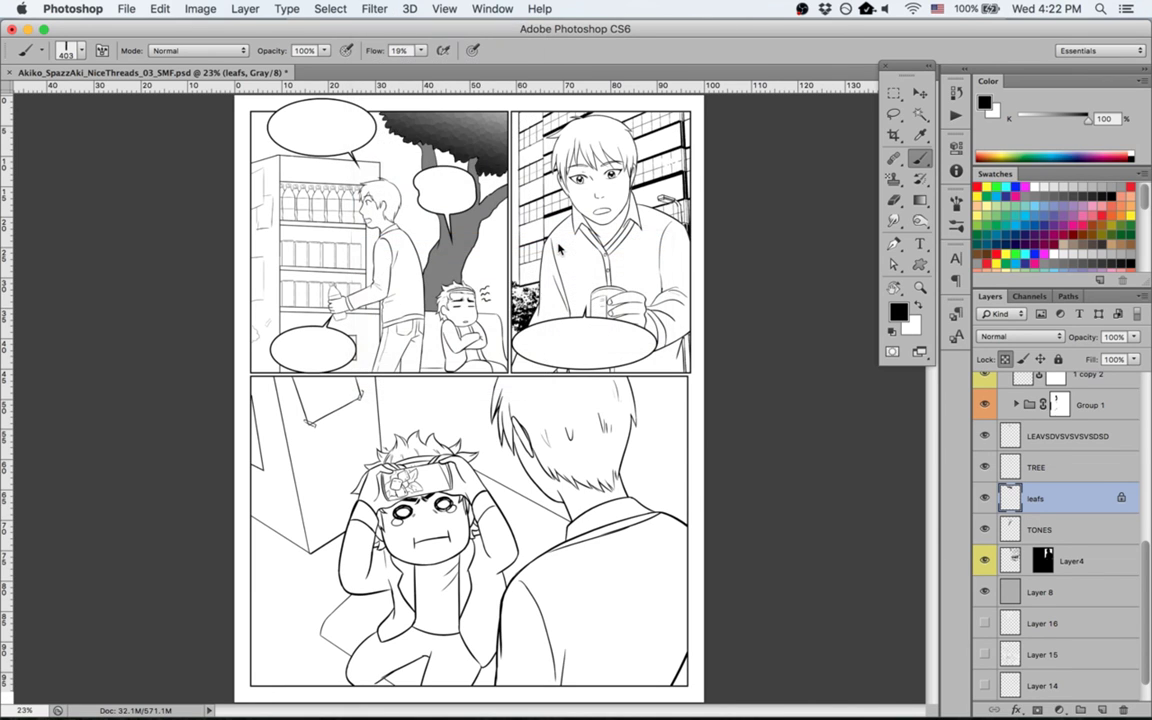
pyautogui.press('Return')
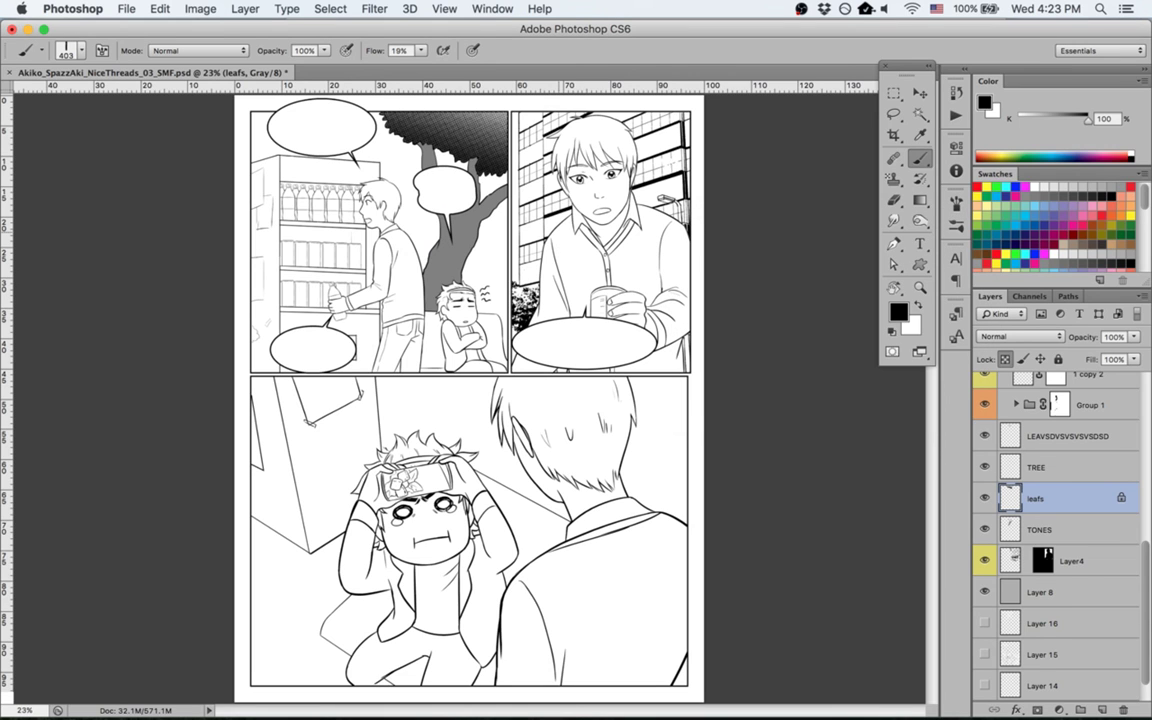
pyautogui.press('super+plus')
pyautogui.press('super+plus')
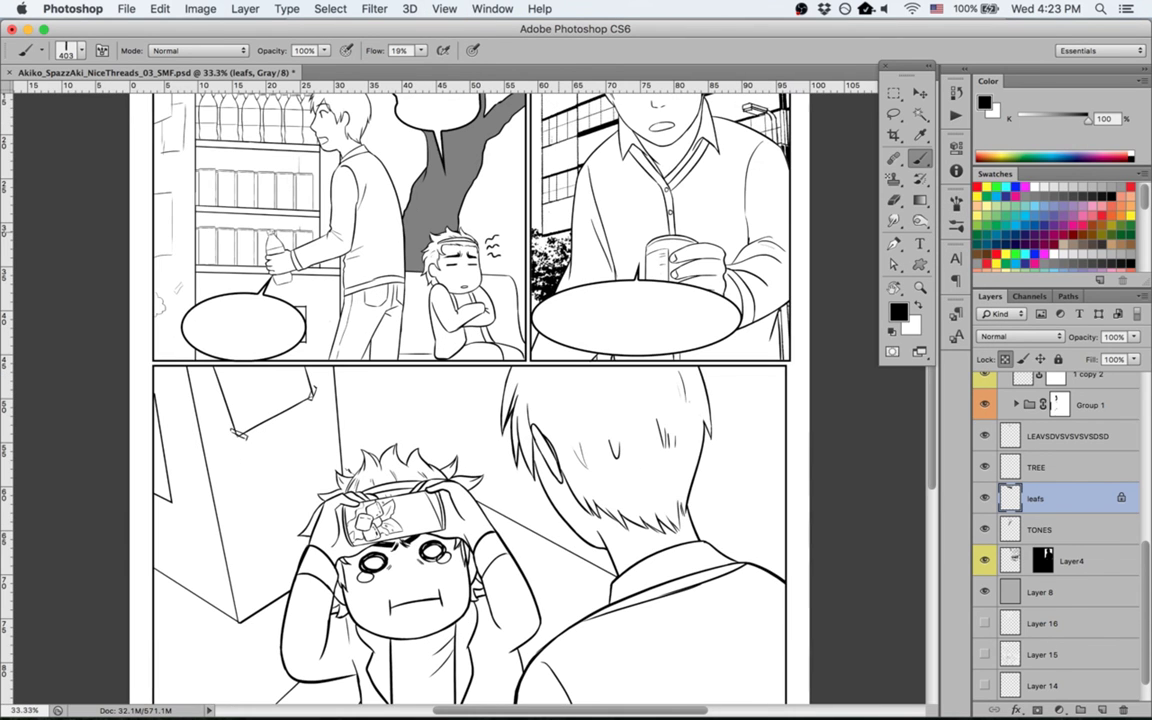
pyautogui.scroll(5, 342, 383)
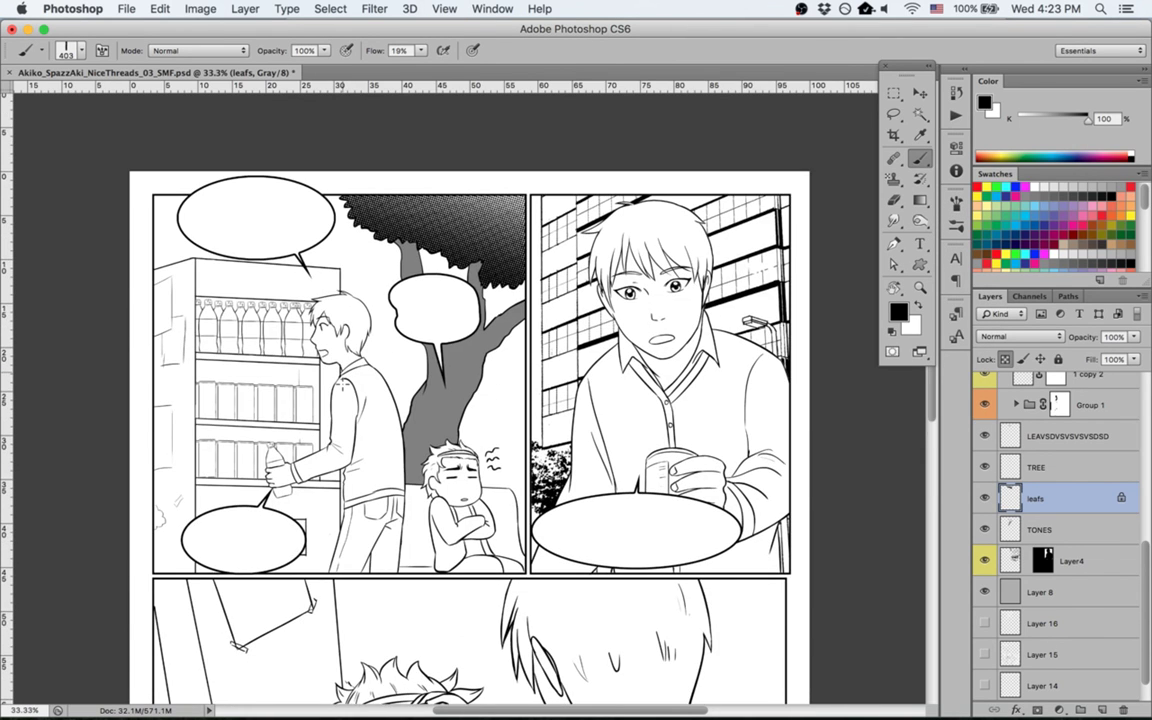
pyautogui.scroll(-2, 342, 383)
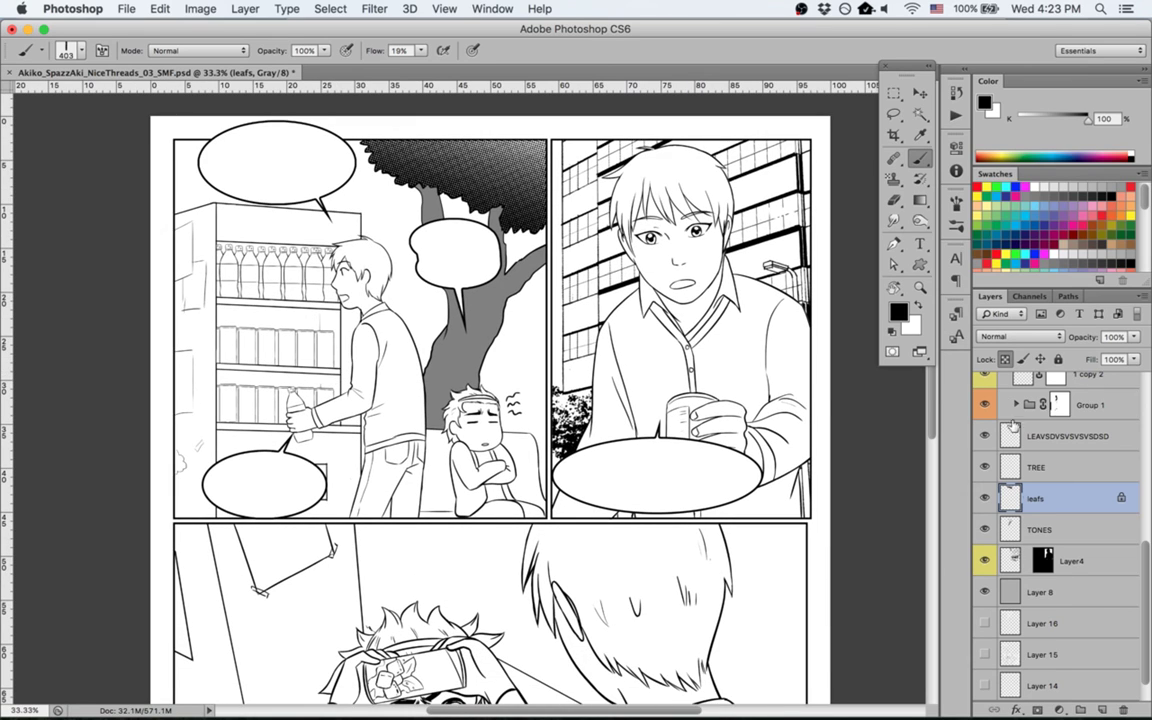
# Step: Create a new layer named HAIR directly above the TONES layer
pyautogui.click(1063, 541)
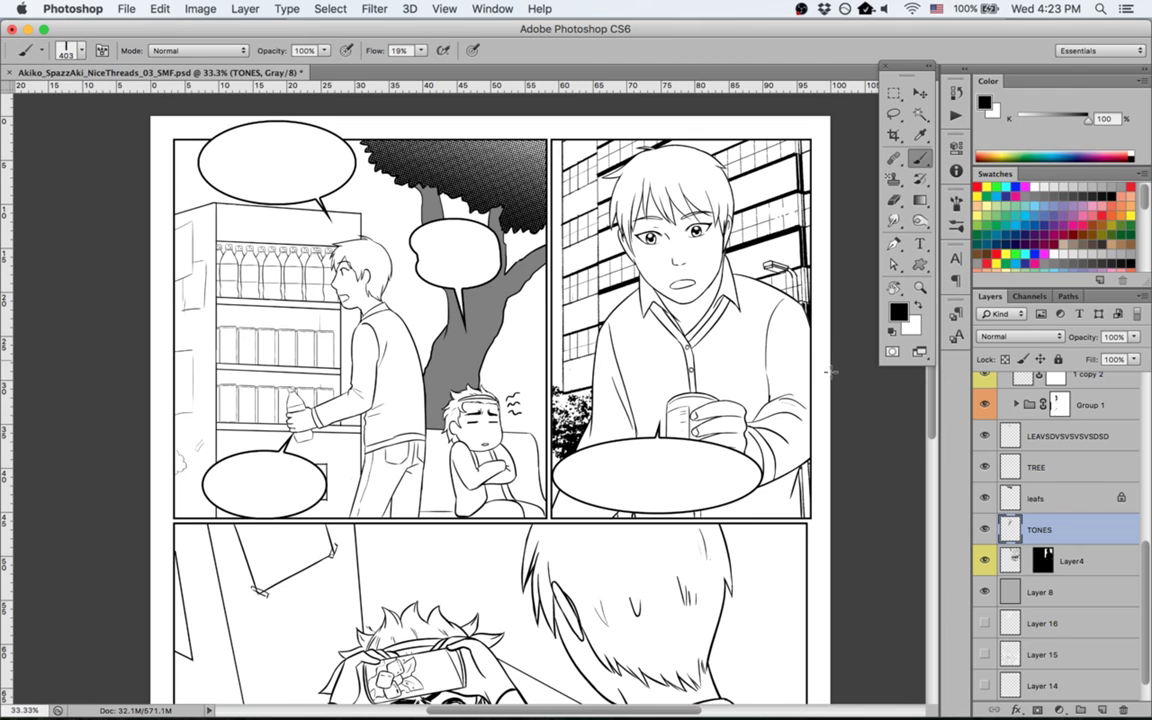
pyautogui.scroll(-6, 828, 372)
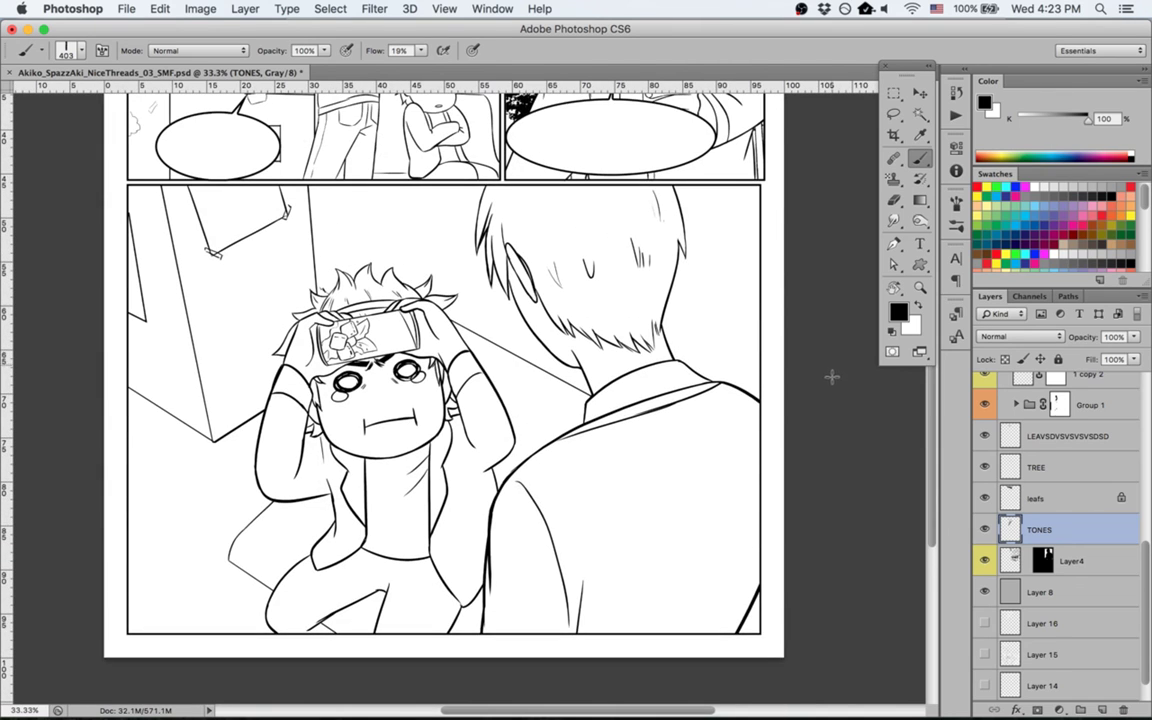
pyautogui.press('super+shift+n')
pyautogui.write('HAIR')
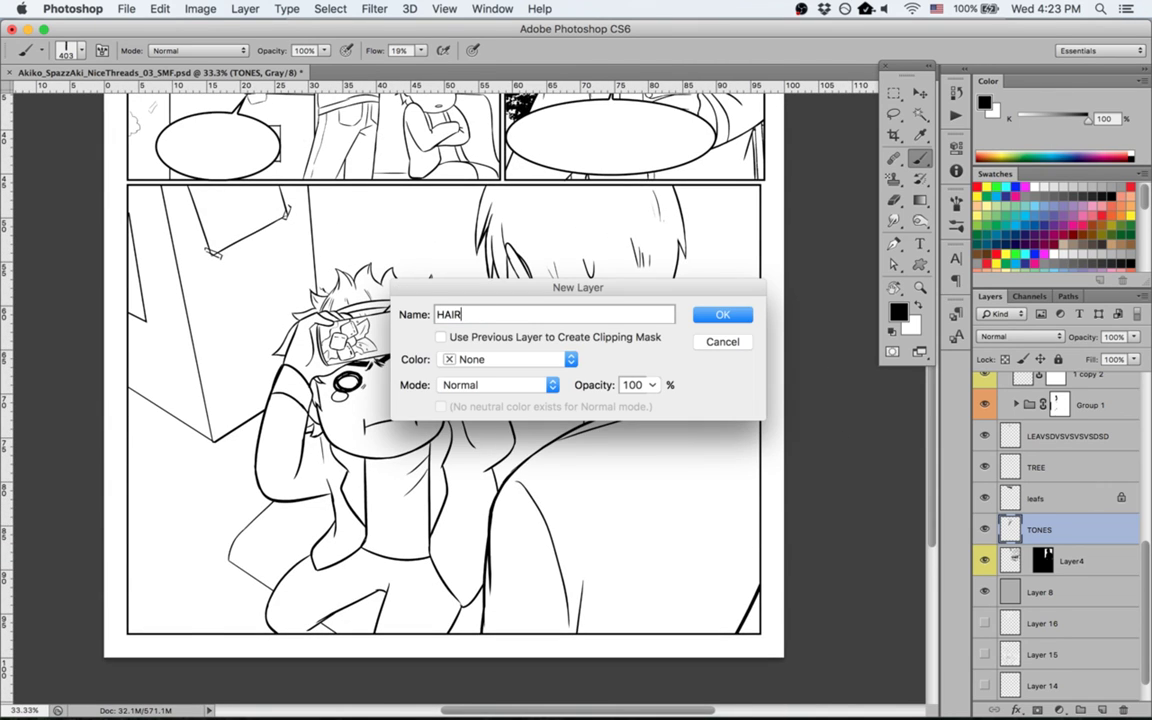
pyautogui.press('Return')
# Step: Label the leafs, HAIR and TONES layers with the violet color and make HAIR the active layer
pyautogui.keyDown('shift'); pyautogui.click(1068, 545); pyautogui.keyUp('shift')
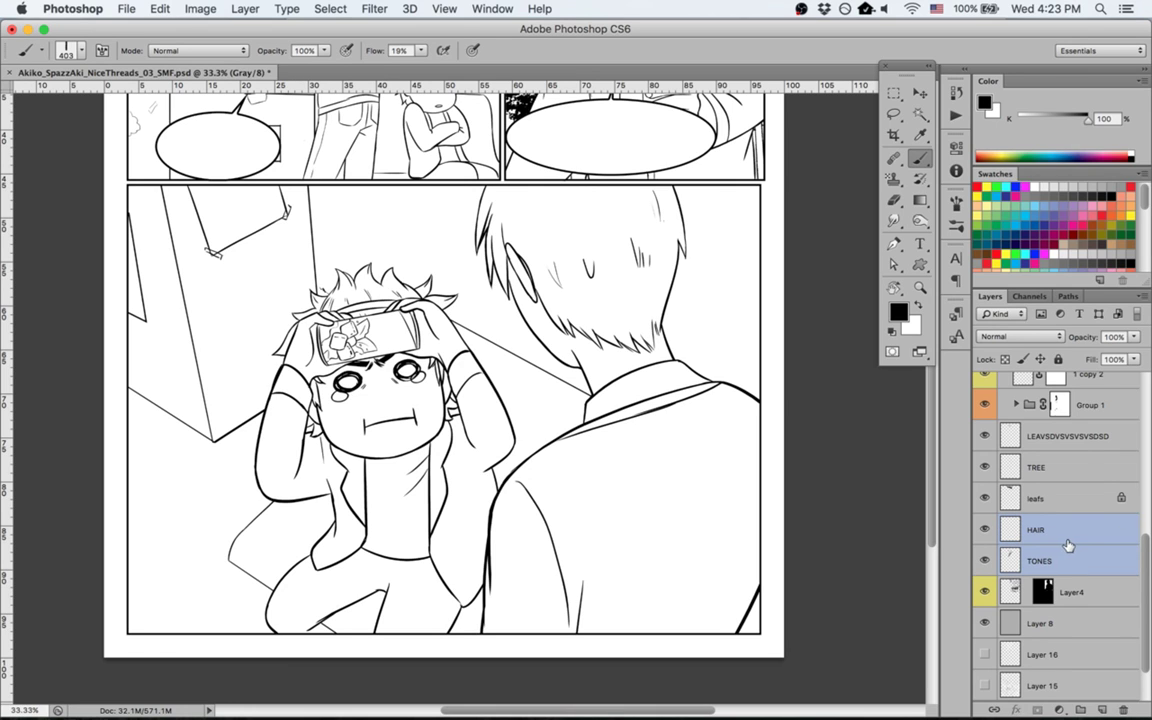
pyautogui.click(1064, 504)
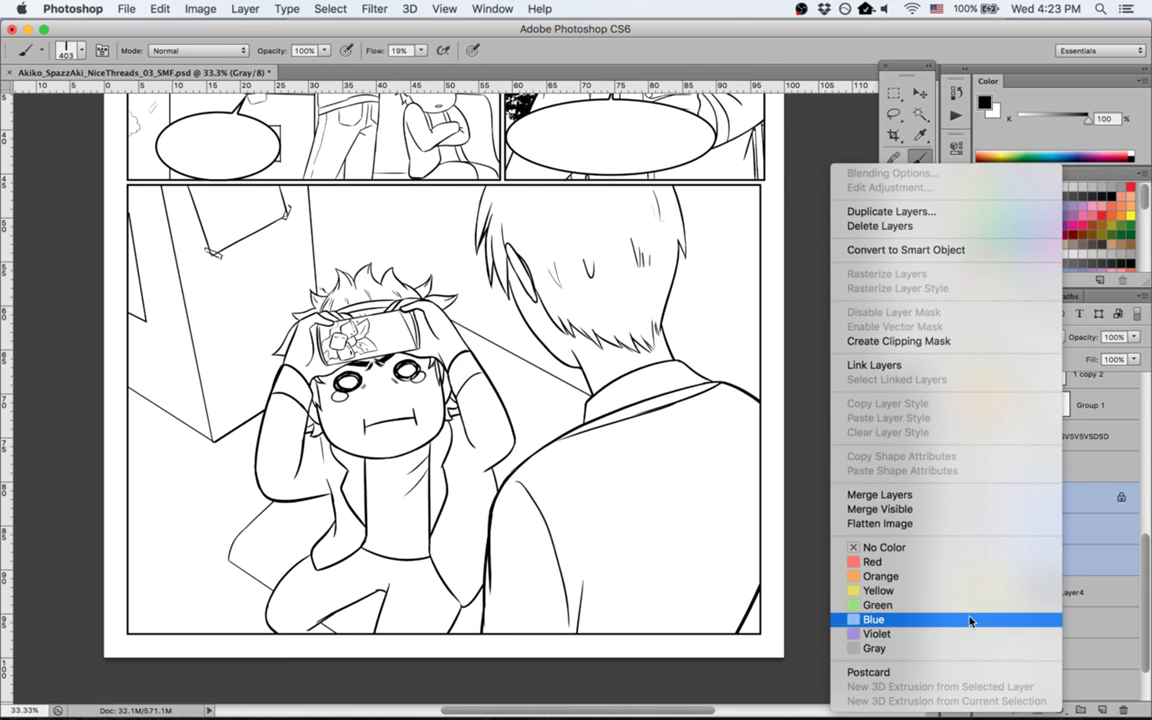
pyautogui.click(958, 634)
pyautogui.click(1069, 529)
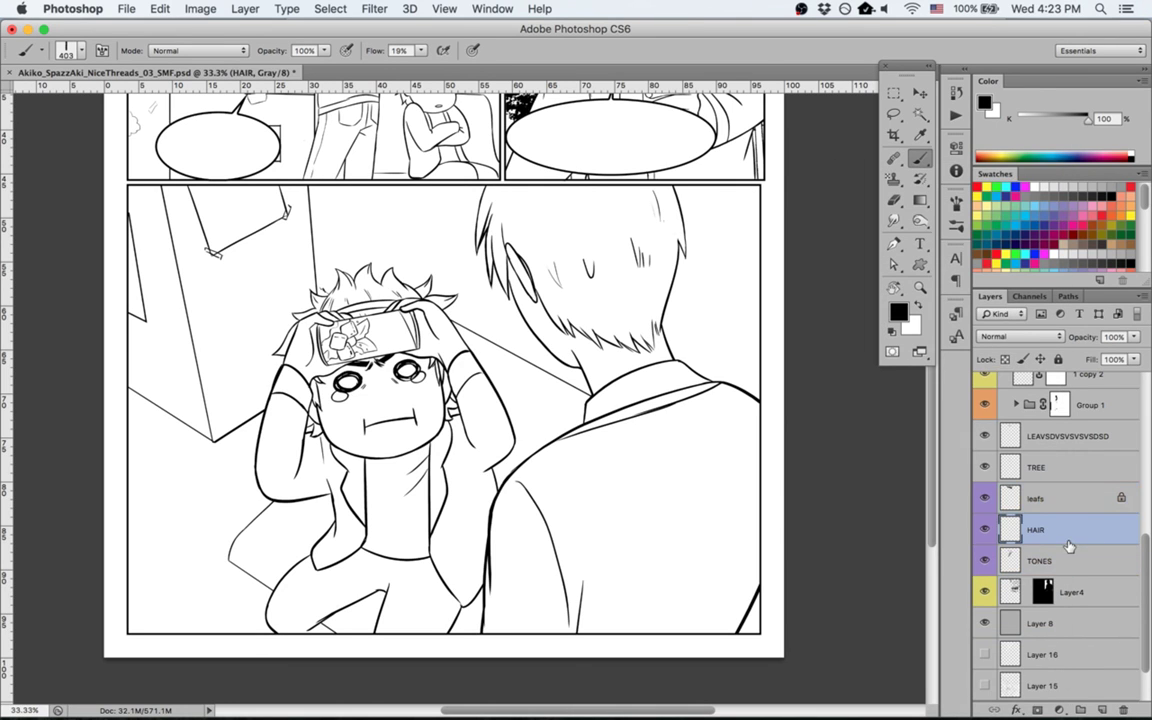
# Step: Shade the hair tips along the nape of the man seen from behind in 83% gray with the Kyle's Inkbox - Clean Comics 1 **** brush
pyautogui.press('z')
pyautogui.moveTo(630, 208); pyautogui.dragTo(702, 236)
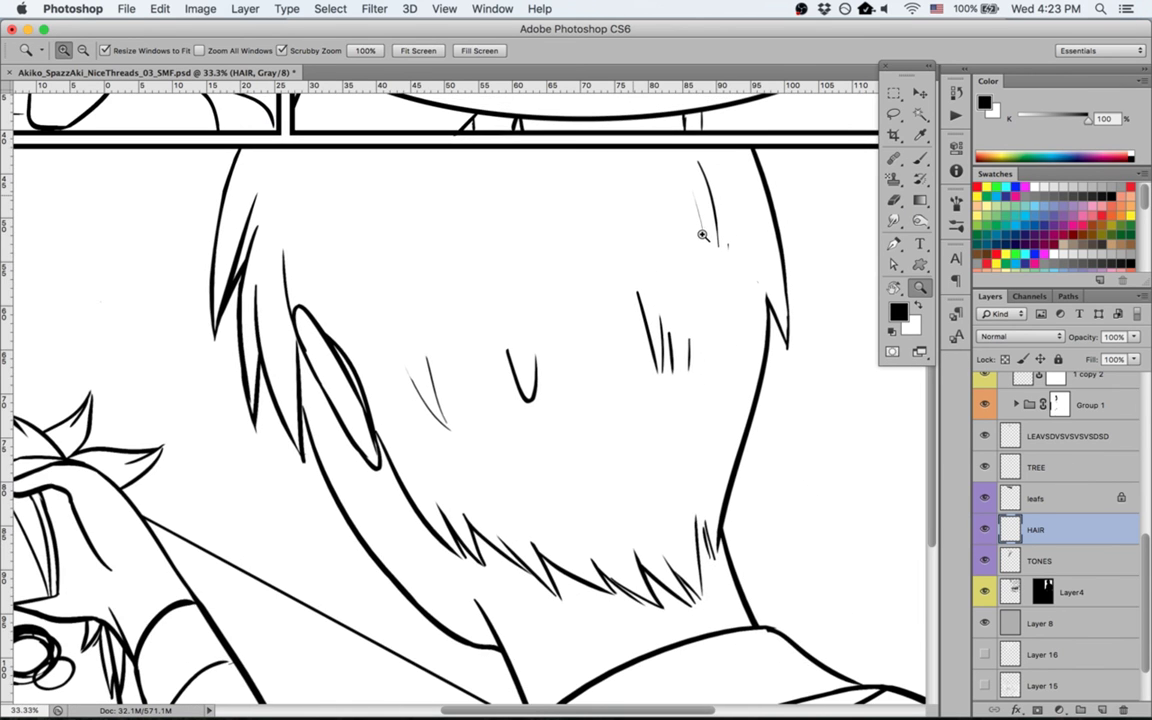
pyautogui.press('space')
pyautogui.moveTo(474, 223); pyautogui.dragTo(487, 179)
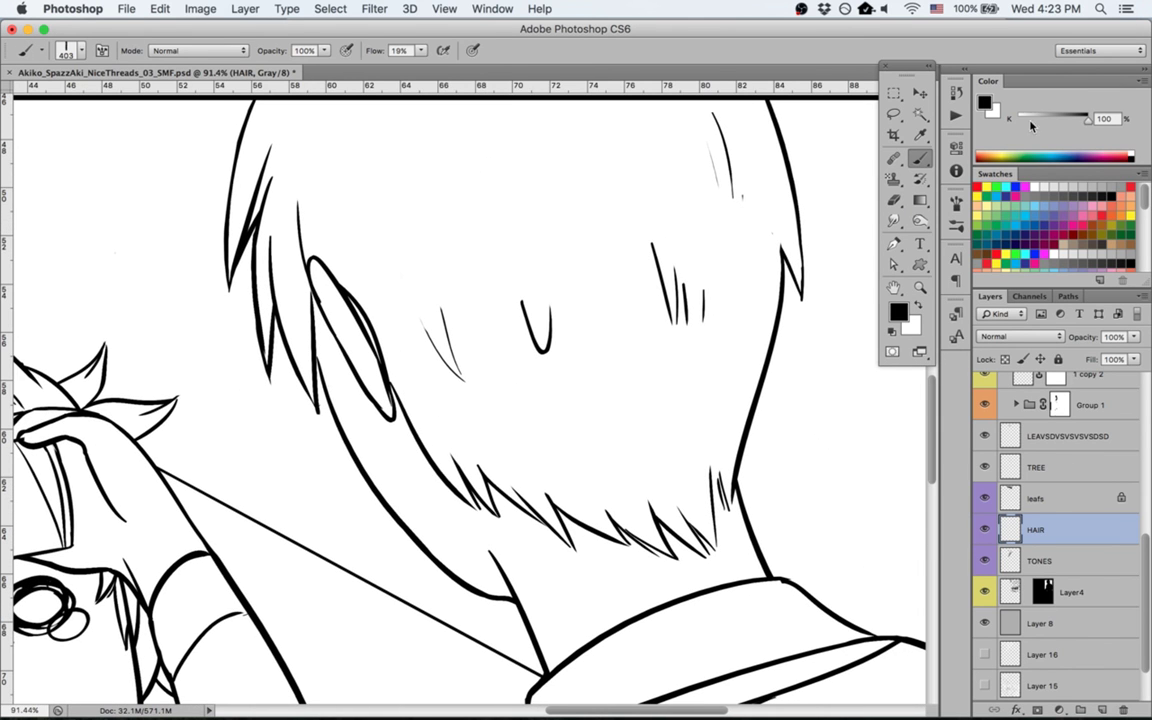
pyautogui.moveTo(1031, 125); pyautogui.dragTo(1077, 130)
pyautogui.click(24, 47)
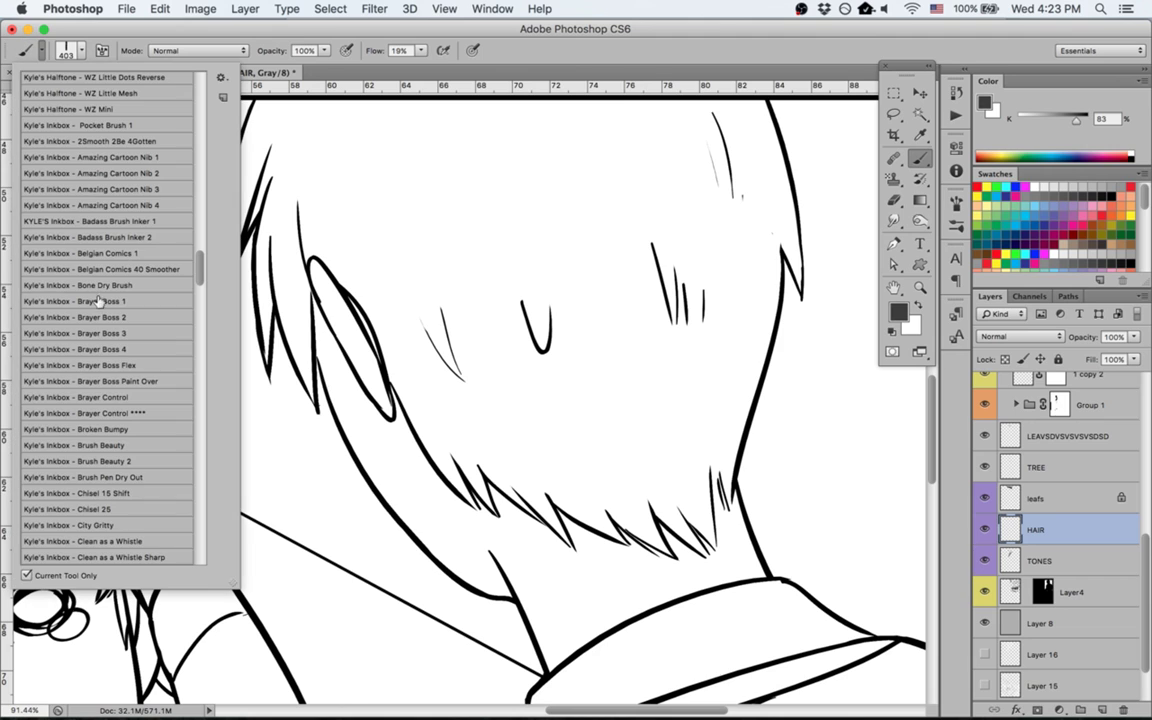
pyautogui.scroll(-3, 118, 543)
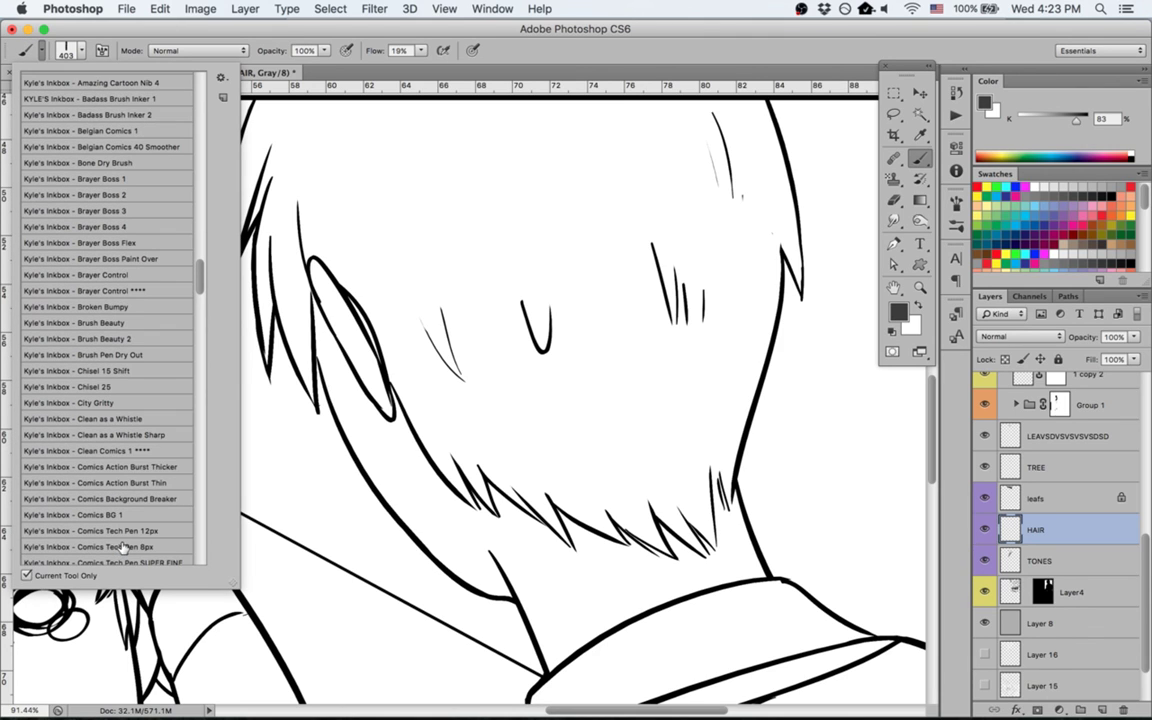
pyautogui.click(146, 456)
pyautogui.click(570, 53)
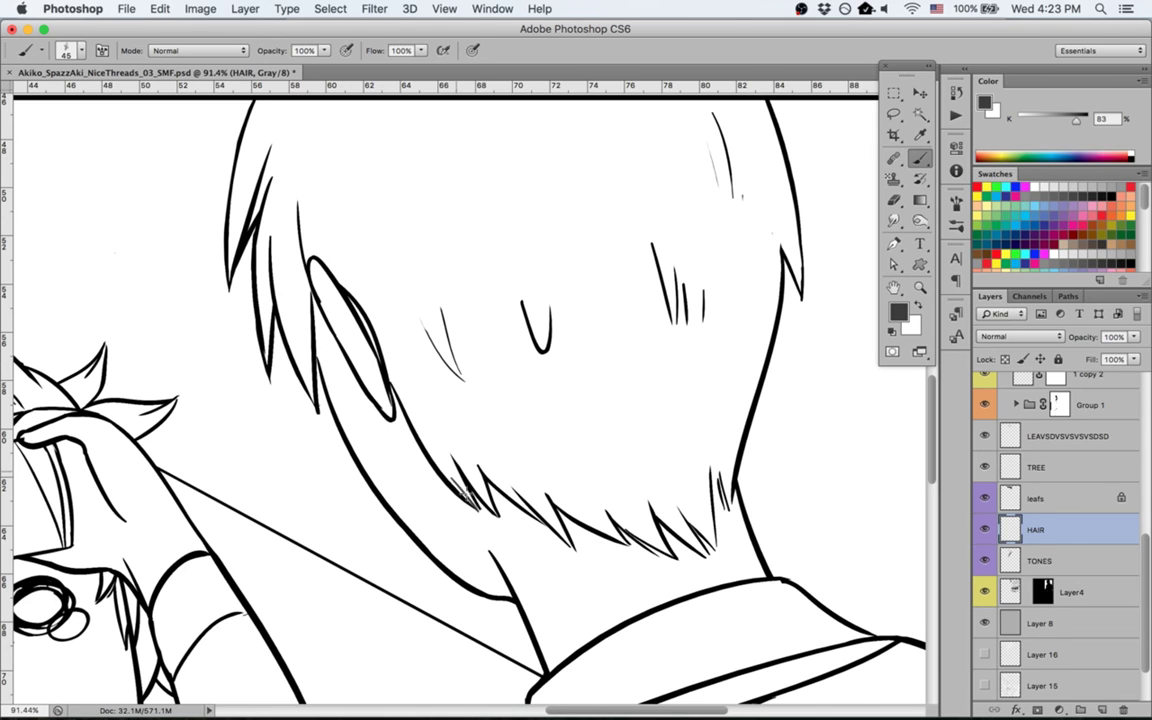
pyautogui.moveTo(451, 478)
pyautogui.mouseDown()
pyautogui.moveTo(480, 510)
pyautogui.moveTo(455, 477)
pyautogui.moveTo(468, 495)
pyautogui.moveTo(518, 503)
pyautogui.moveTo(571, 543)
pyautogui.moveTo(530, 513)
pyautogui.moveTo(560, 533)
pyautogui.mouseUp()
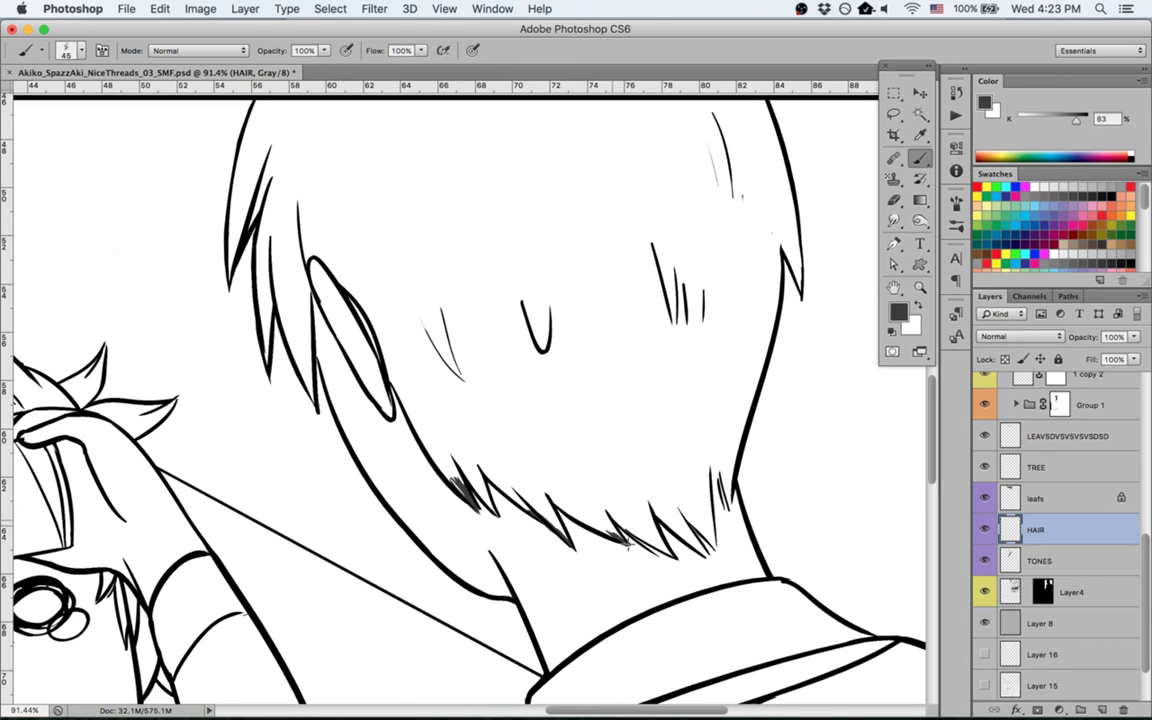
pyautogui.moveTo(602, 514)
pyautogui.mouseDown()
pyautogui.moveTo(624, 541)
pyautogui.moveTo(670, 540)
pyautogui.moveTo(697, 511)
pyautogui.mouseUp()
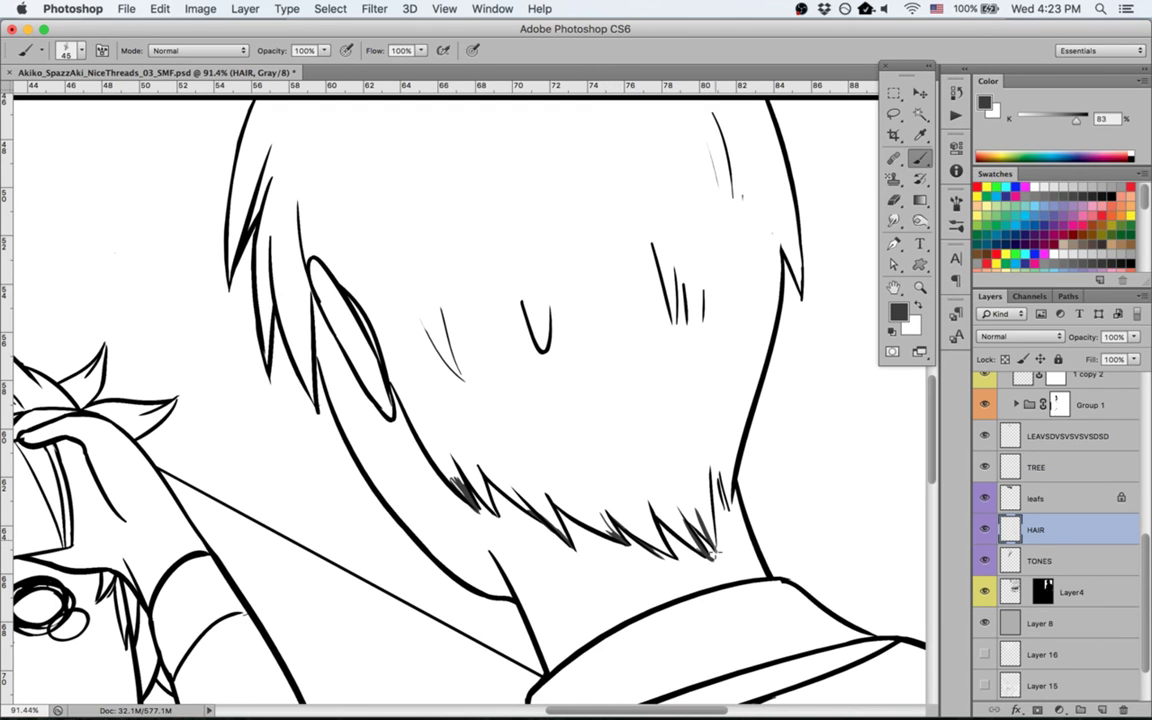
pyautogui.moveTo(713, 535)
pyautogui.mouseDown()
pyautogui.moveTo(720, 466)
pyautogui.moveTo(730, 475)
pyautogui.mouseUp()
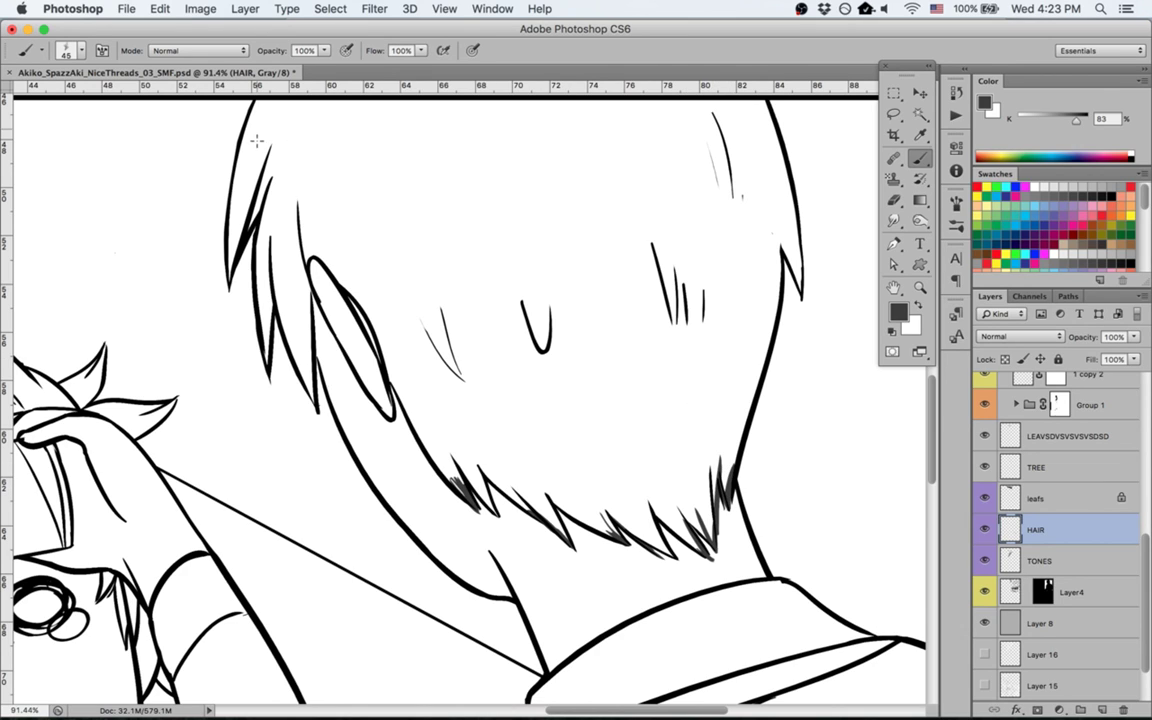
# Step: Select the inside of the same man's hair with the Magic Wand and expand the selection by 3 pixels
pyautogui.press('w')
pyautogui.click(445, 141)
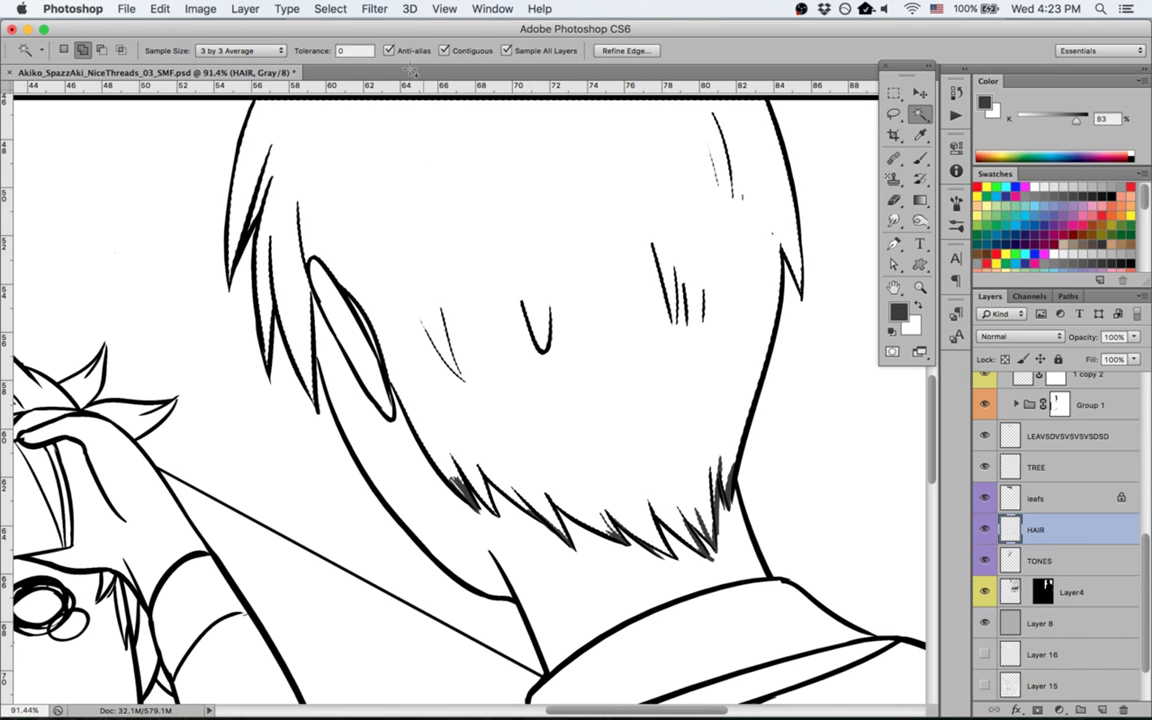
pyautogui.click(330, 9)
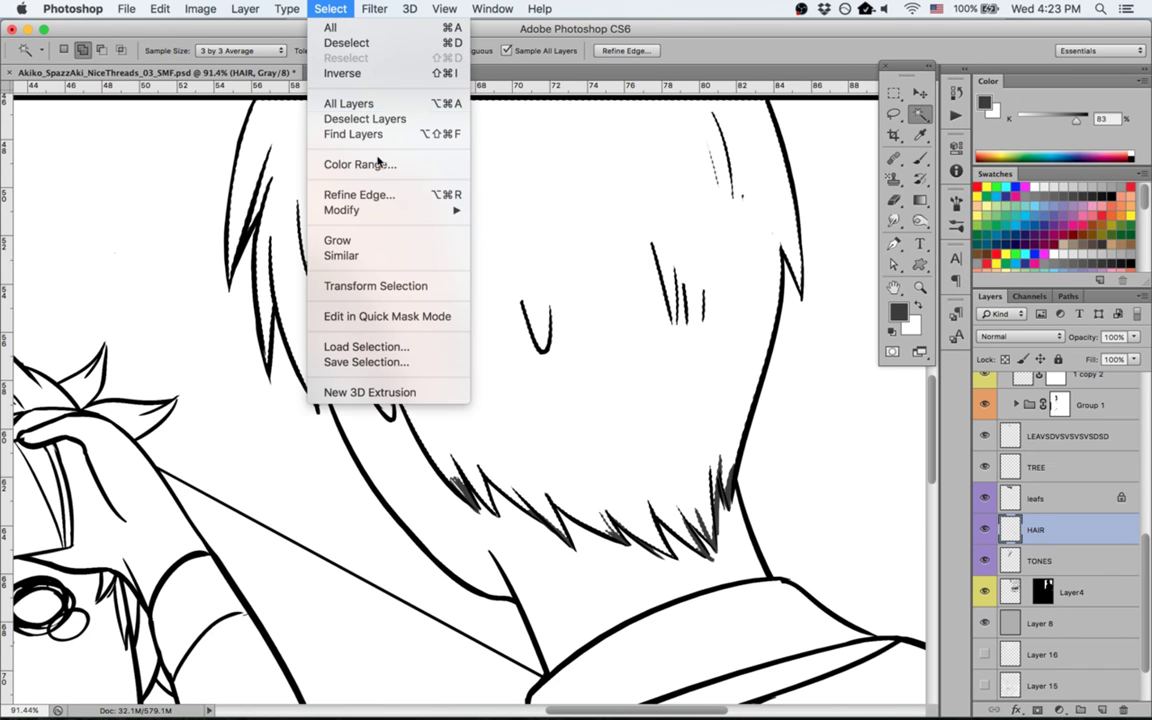
pyautogui.moveTo(368, 207)
pyautogui.click(502, 243)
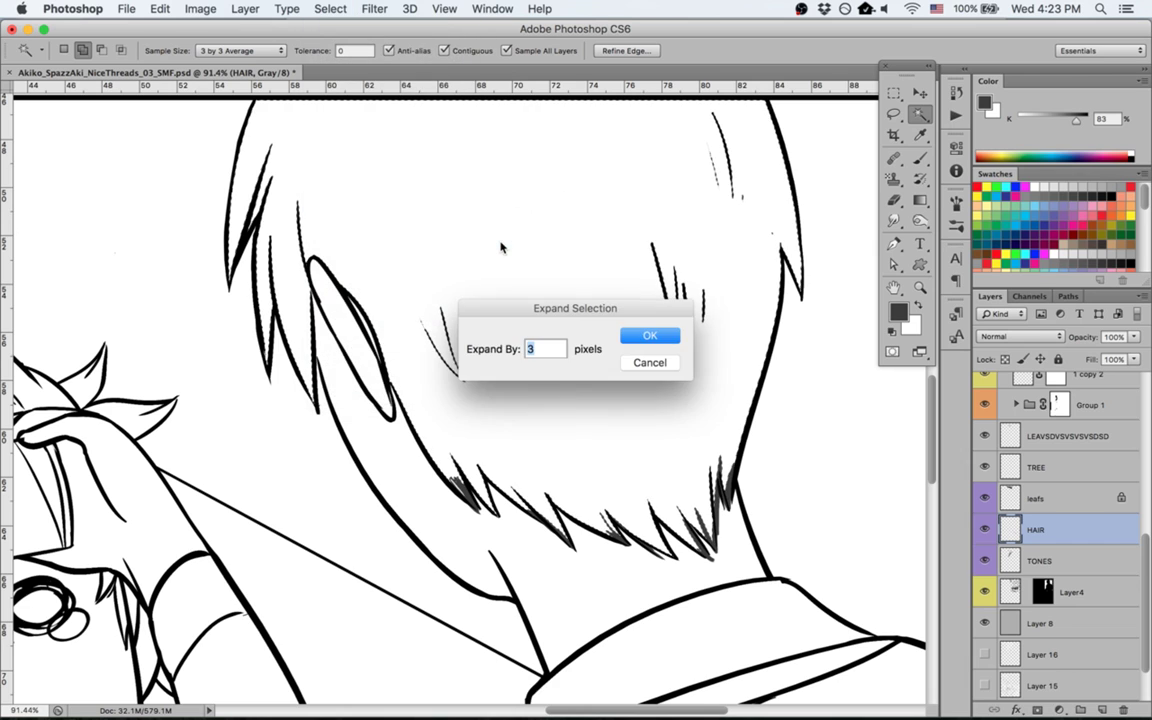
pyautogui.press('Return')
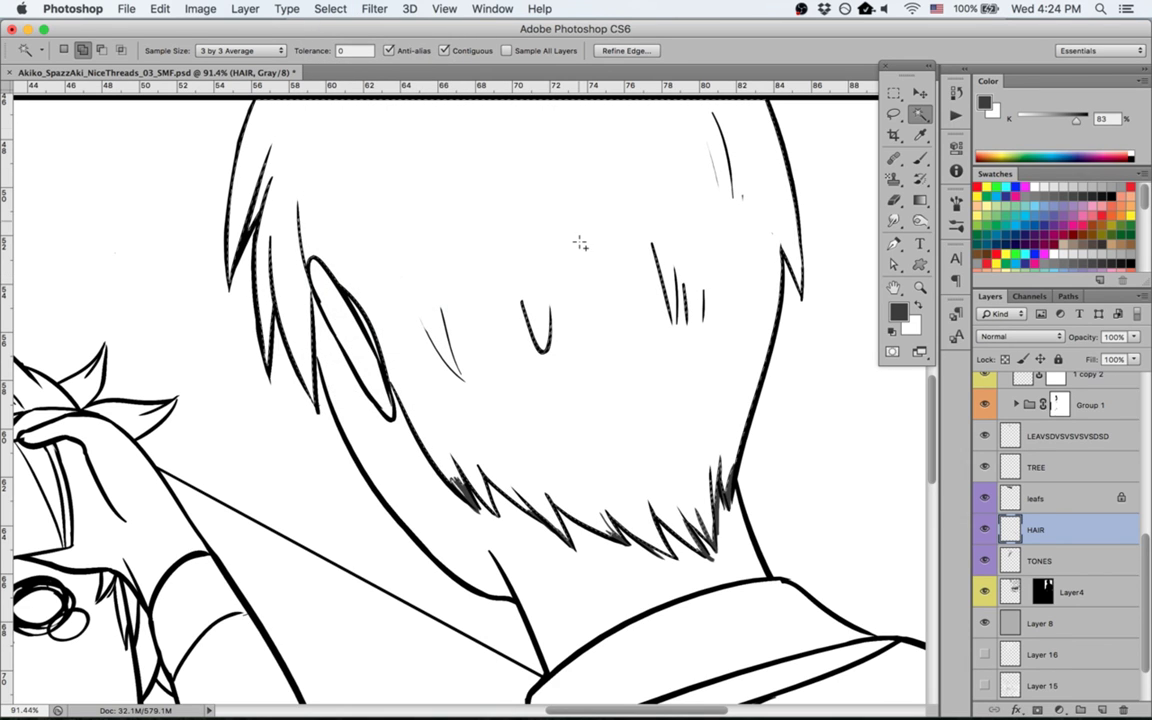
pyautogui.press('g')
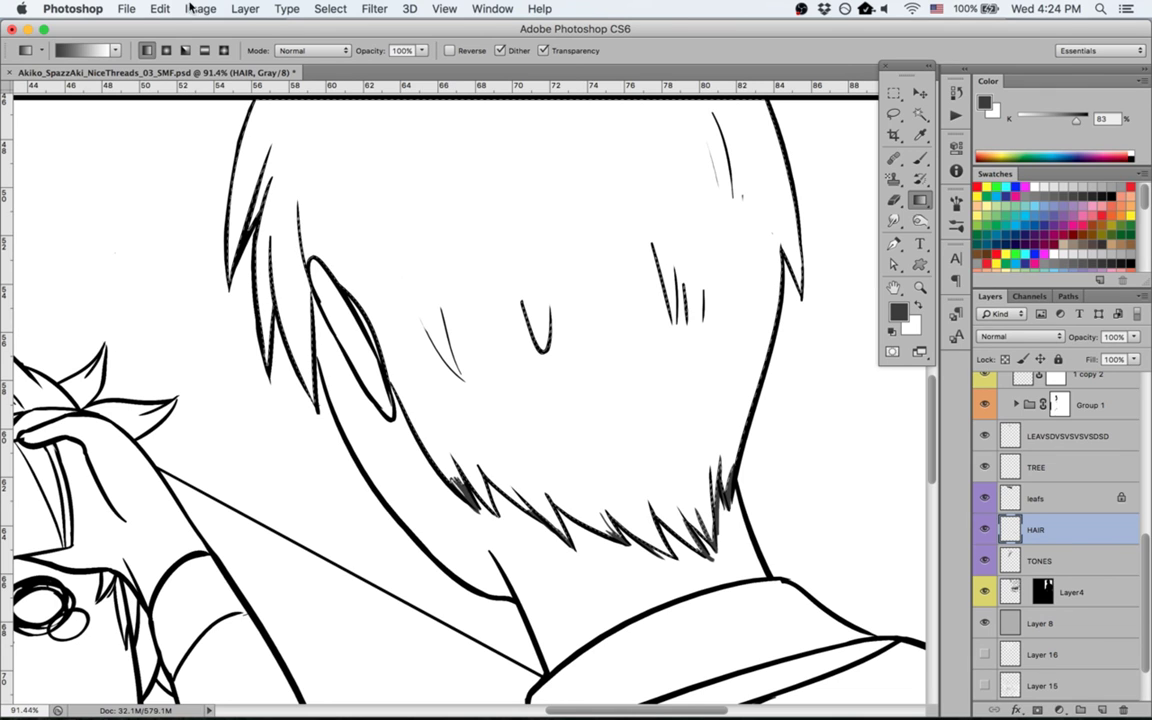
pyautogui.click(89, 51)
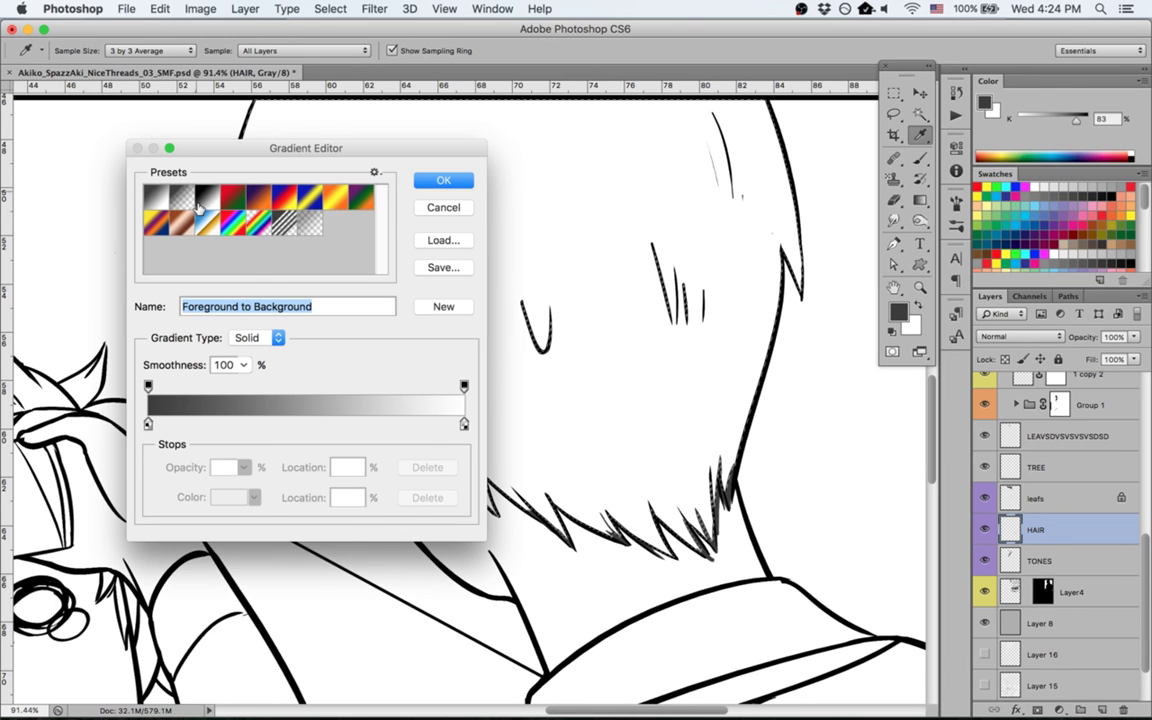
pyautogui.press('Return')
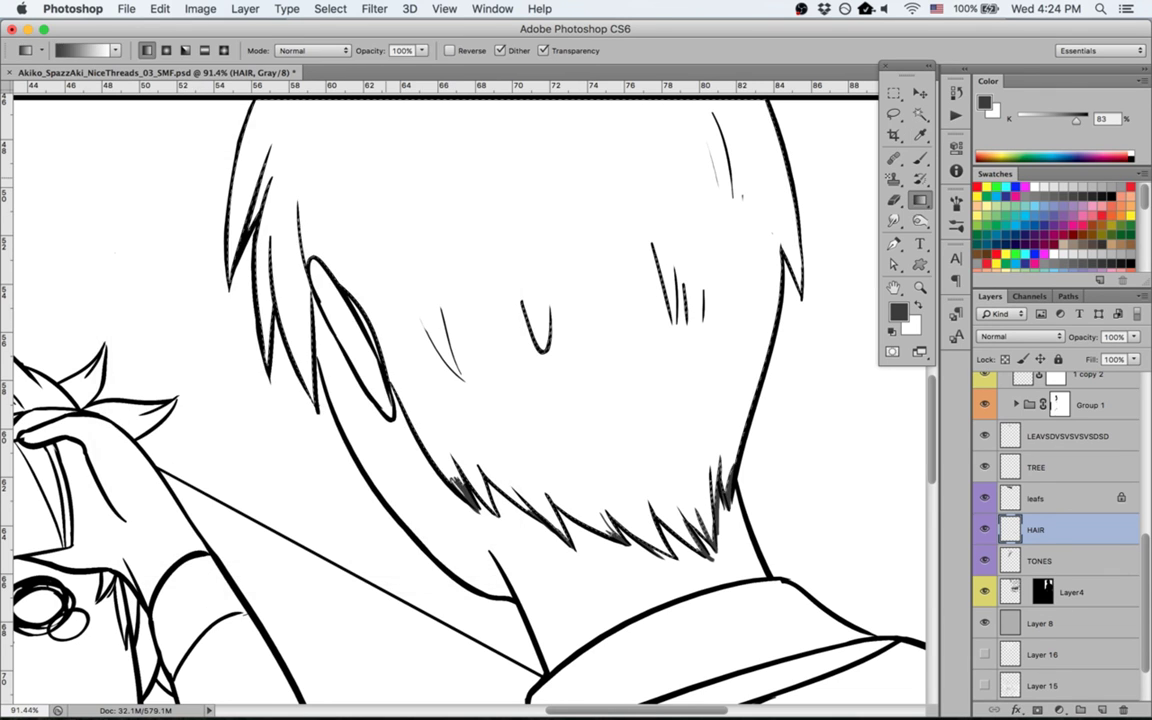
pyautogui.press('super+g')
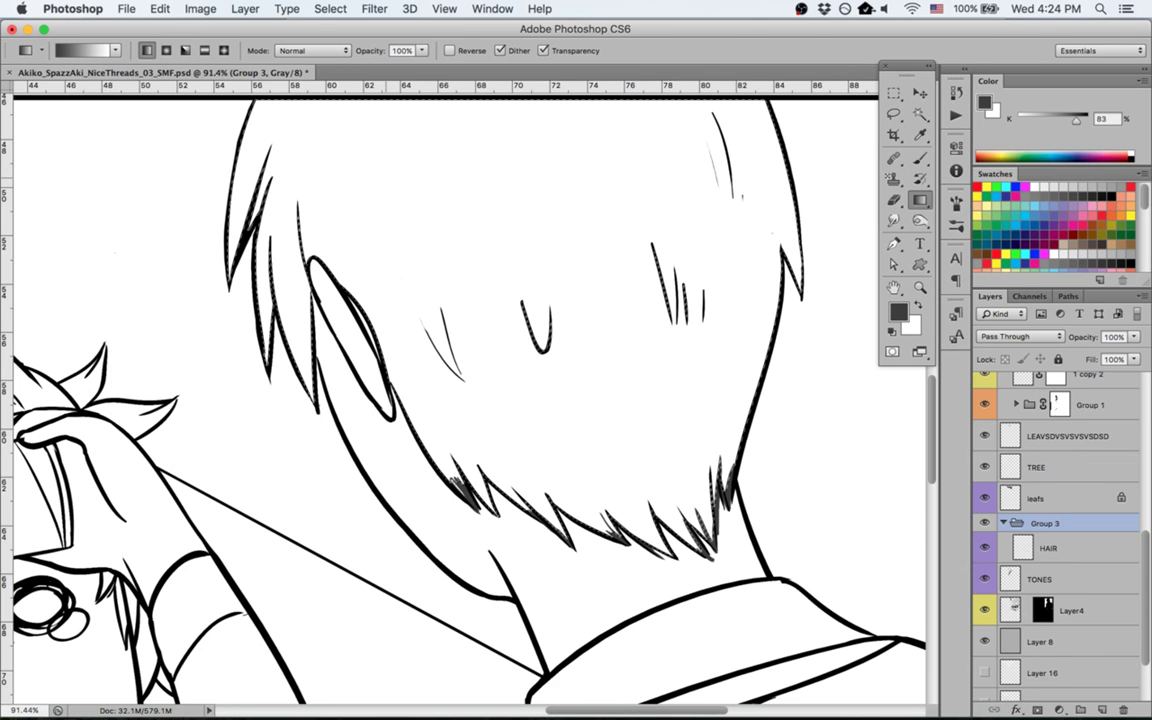
pyautogui.press('super+z')
# Step: Fill the selected hair of the man seen from behind with 83% gray using the Paint Bucket and deselect
pyautogui.hotkey('shift', 'g')
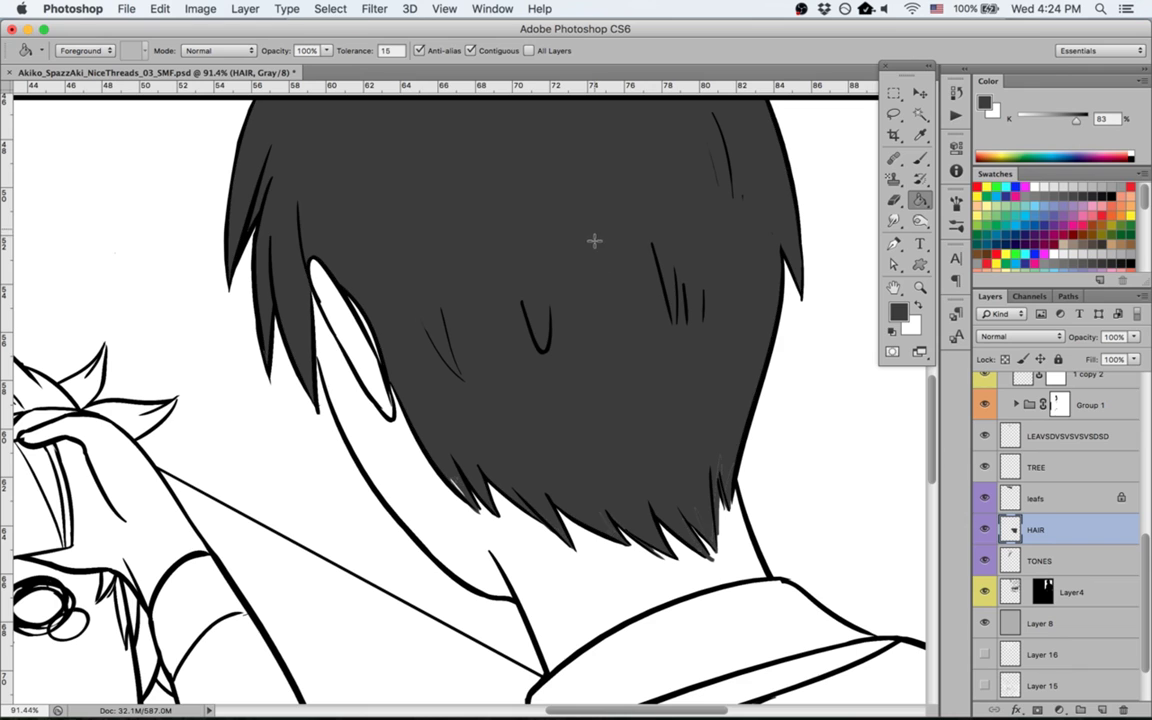
pyautogui.press('b')
pyautogui.press('alt+super+z')
pyautogui.press('g')
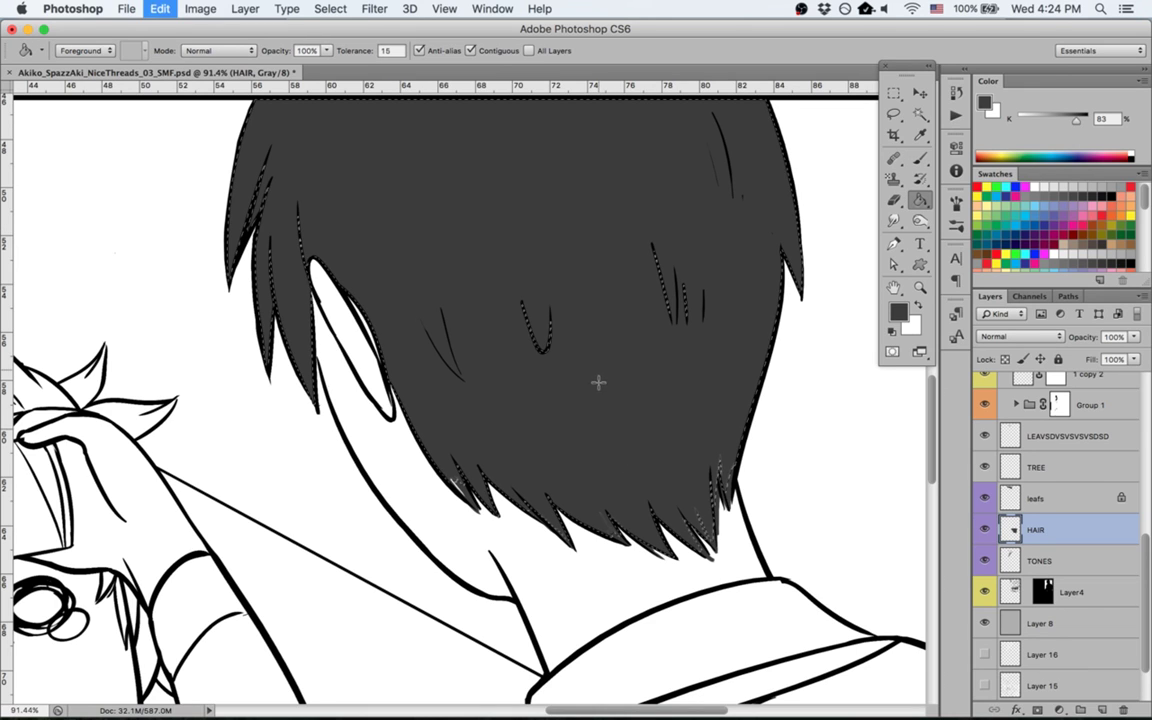
pyautogui.press('super+d')
pyautogui.press('b')
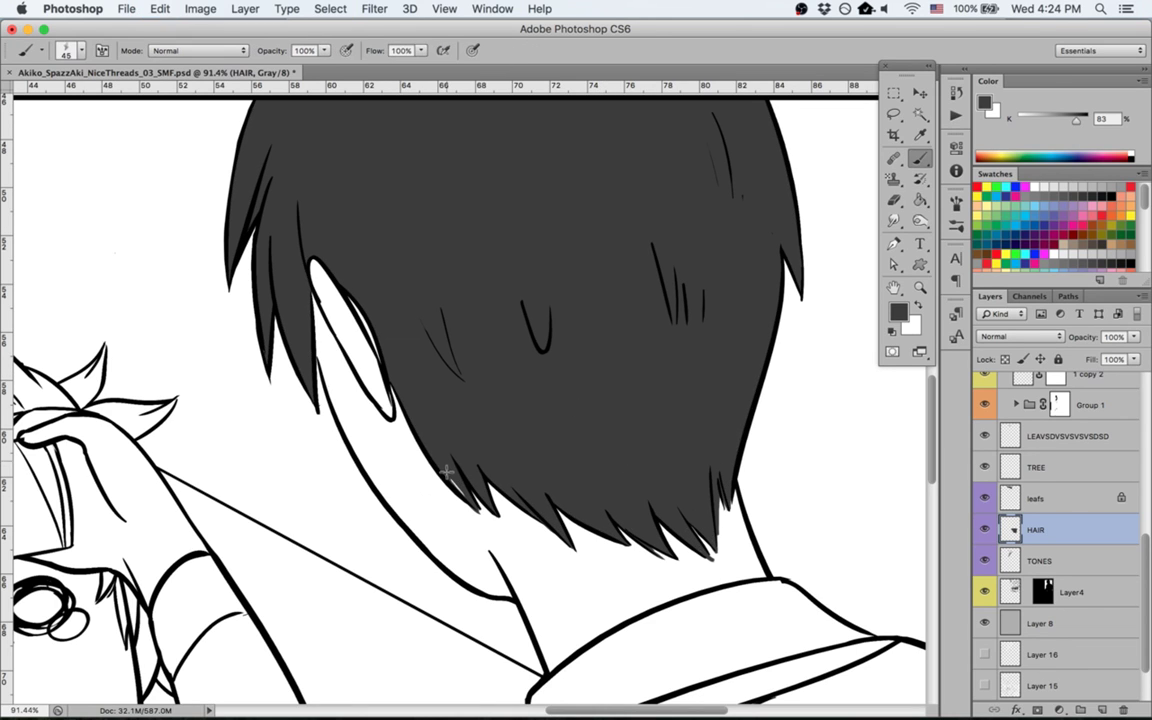
# Step: Close the open fringe outline above the eye of the man in front of the building with 83% gray brush strokes
pyautogui.press('space')
pyautogui.moveTo(488, 207); pyautogui.dragTo(488, 570)
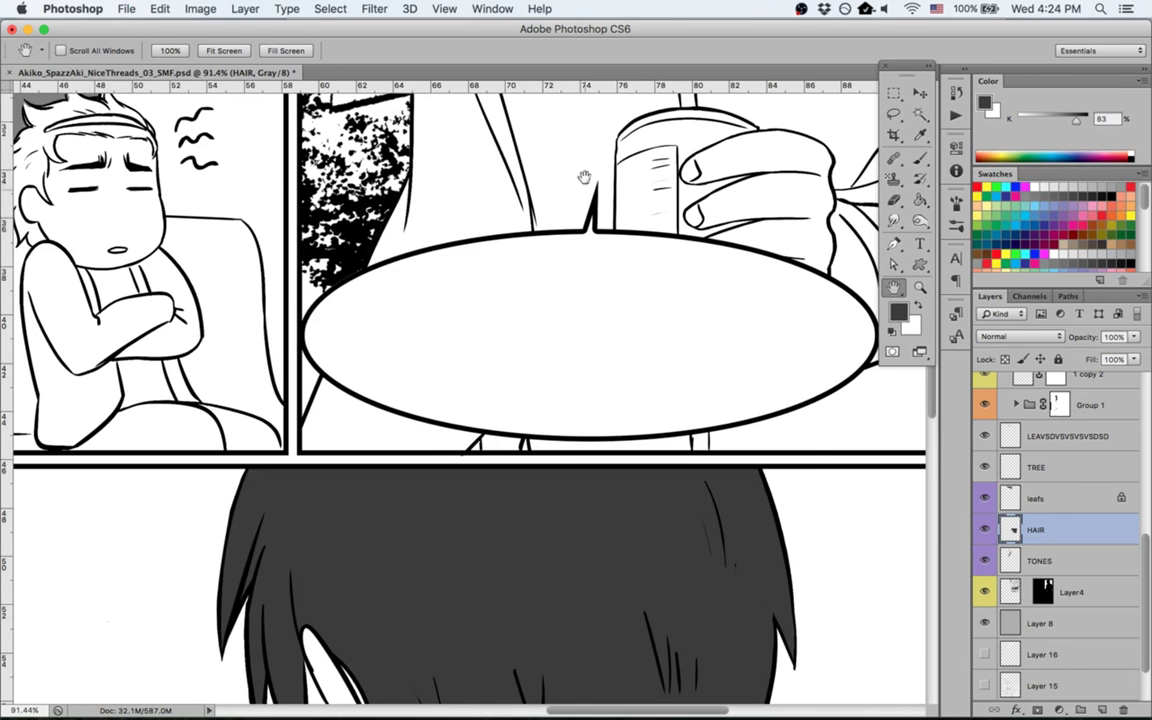
pyautogui.moveTo(586, 177); pyautogui.dragTo(501, 532)
pyautogui.moveTo(609, 211); pyautogui.dragTo(550, 566)
pyautogui.scroll(2, 579, 293)
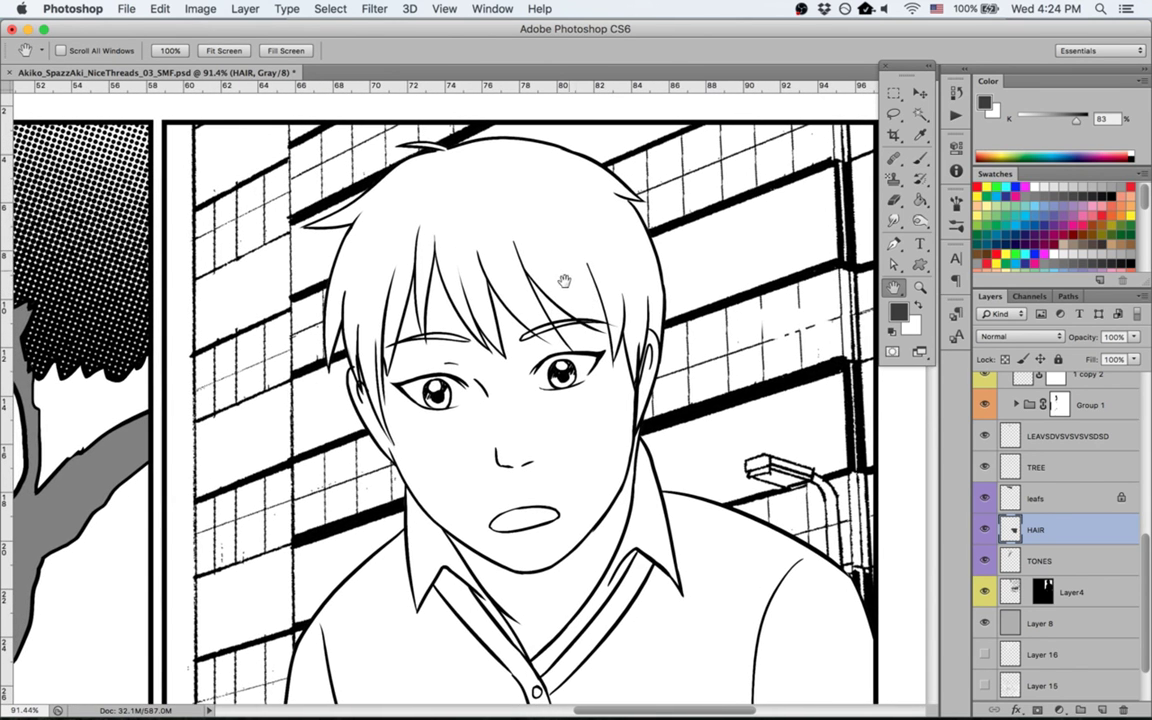
pyautogui.press('b')
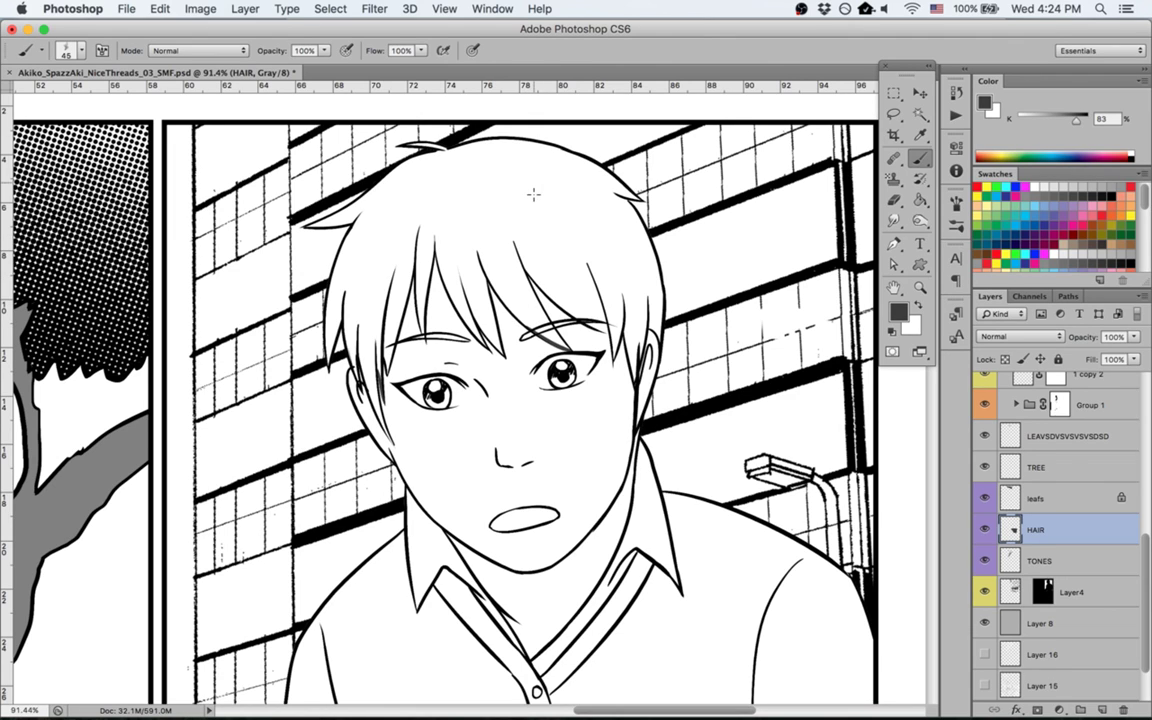
pyautogui.press('w')
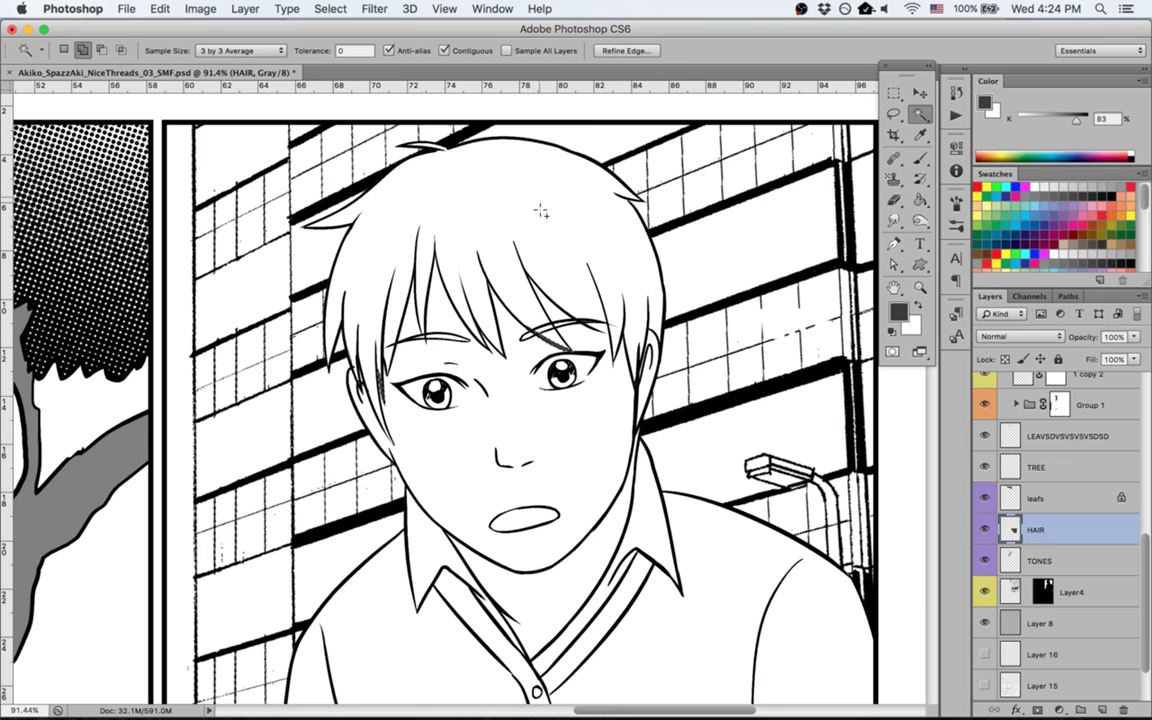
pyautogui.press('super+d')
pyautogui.press('b')
pyautogui.moveTo(588, 324); pyautogui.dragTo(619, 337)
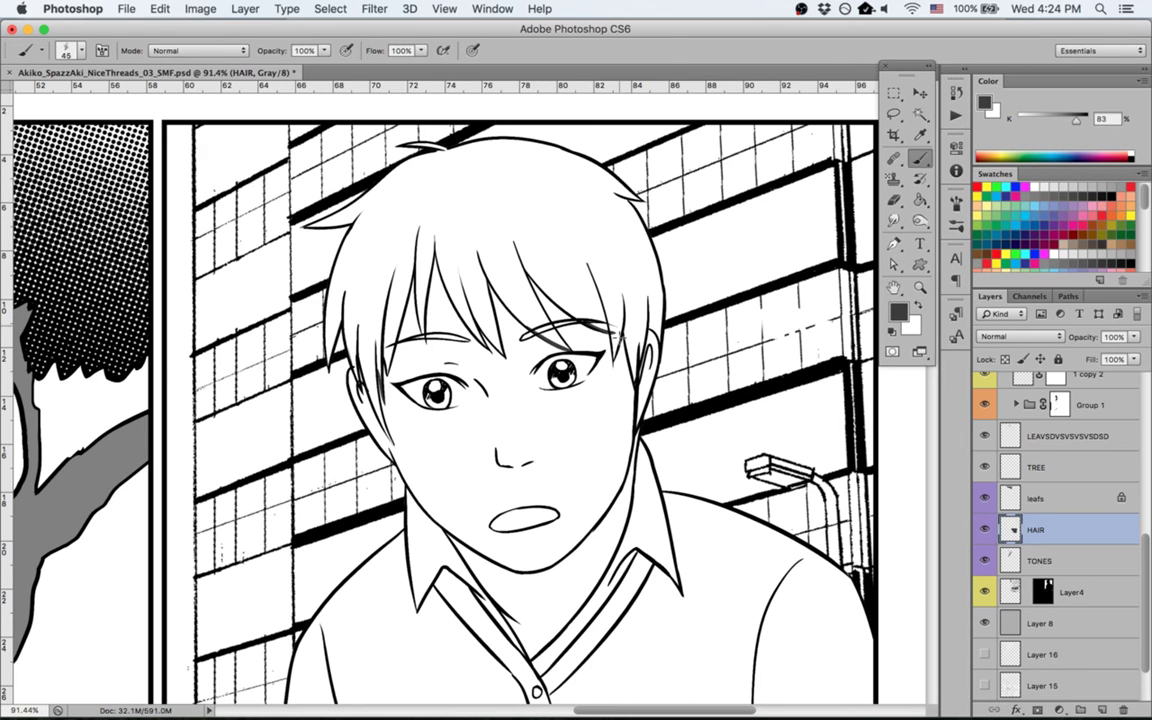
# Step: Select the same man's hair with the Magic Wand sampling all layers and expand the selection by 3 pixels
pyautogui.press('w')
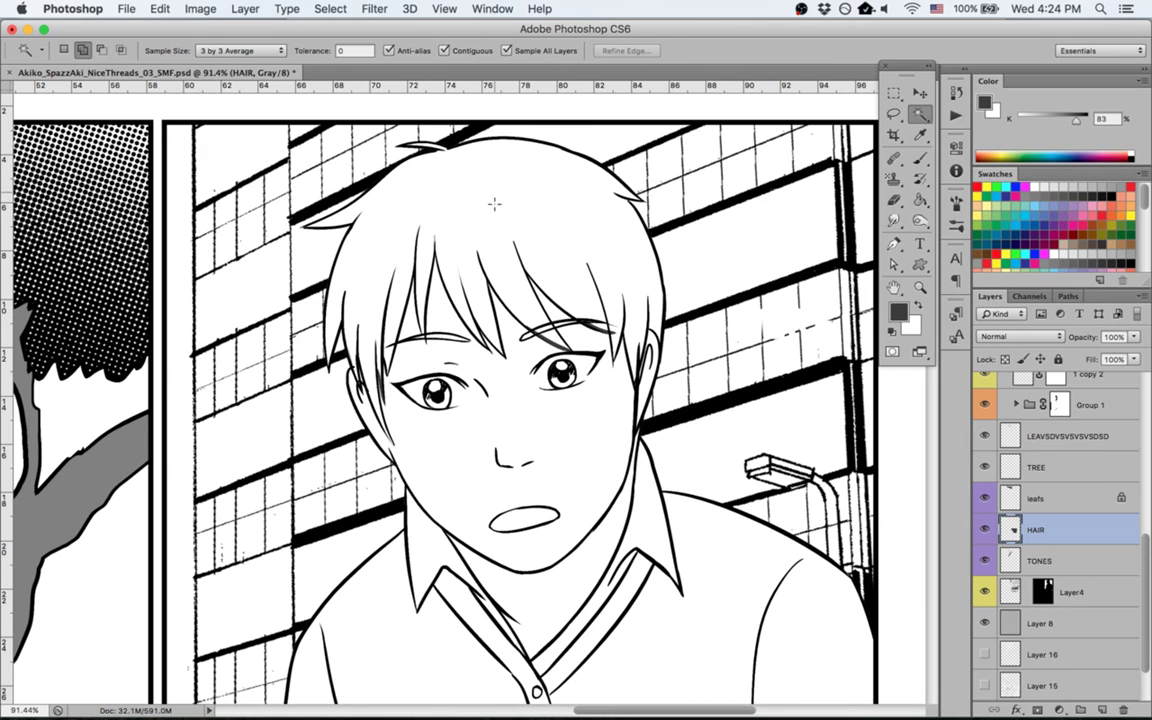
pyautogui.click(493, 204)
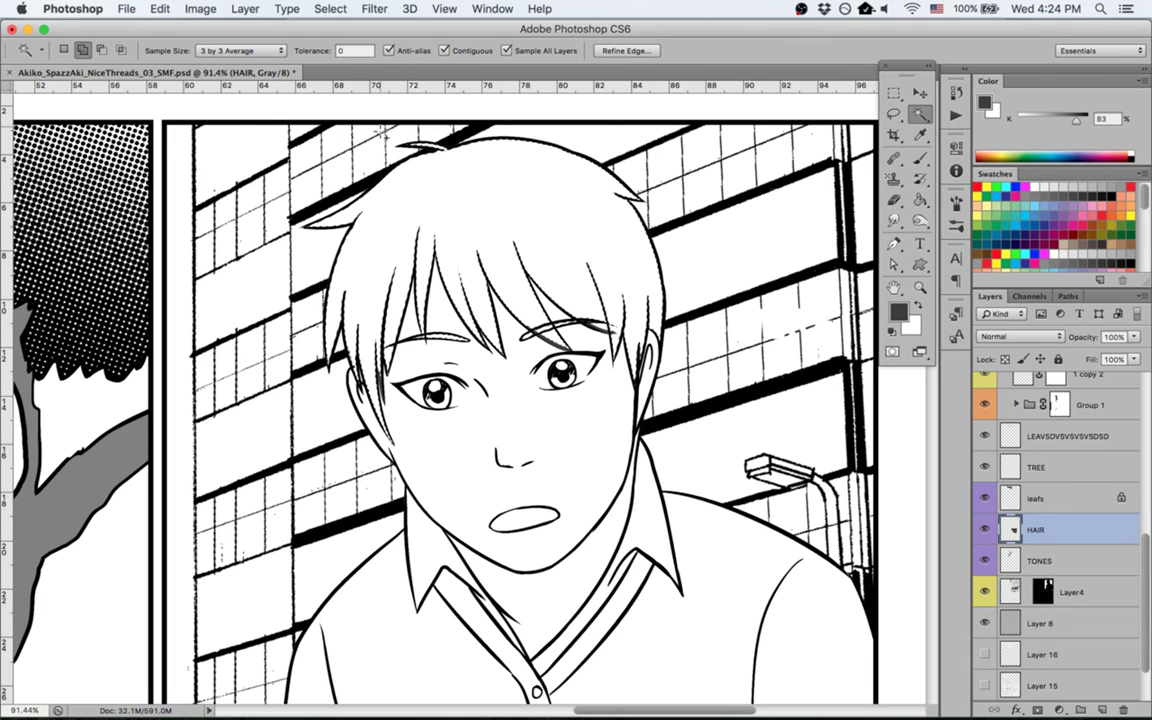
pyautogui.click(320, 12)
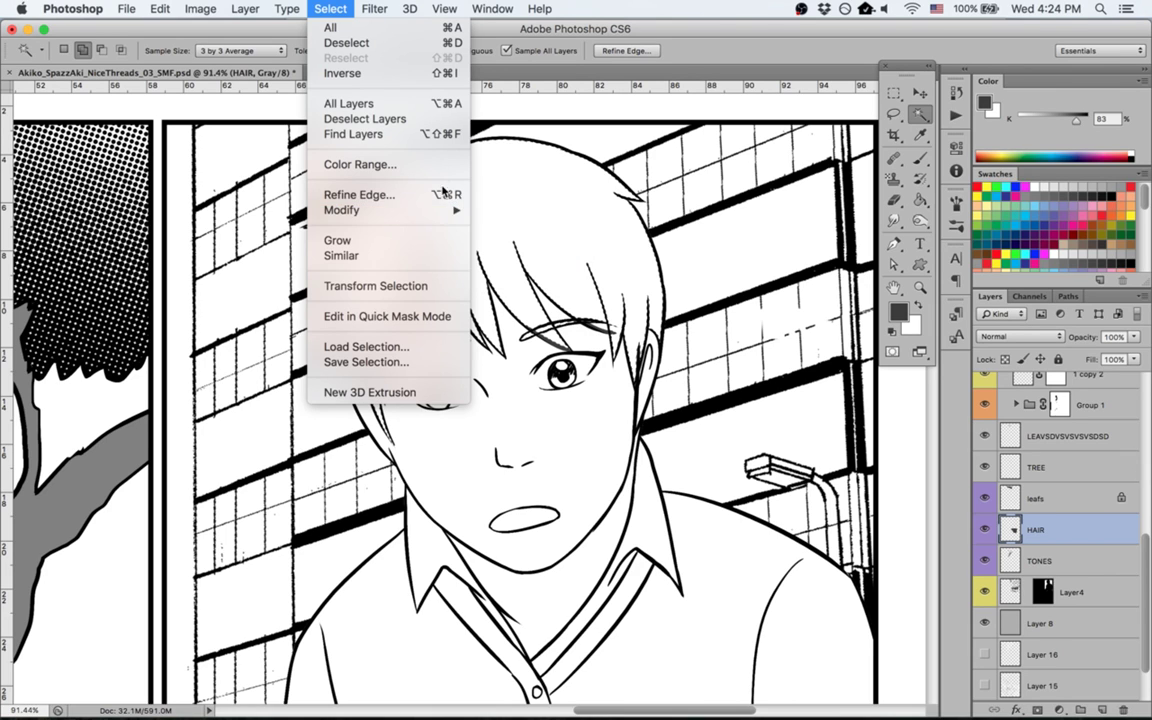
pyautogui.moveTo(455, 210)
pyautogui.click(505, 241)
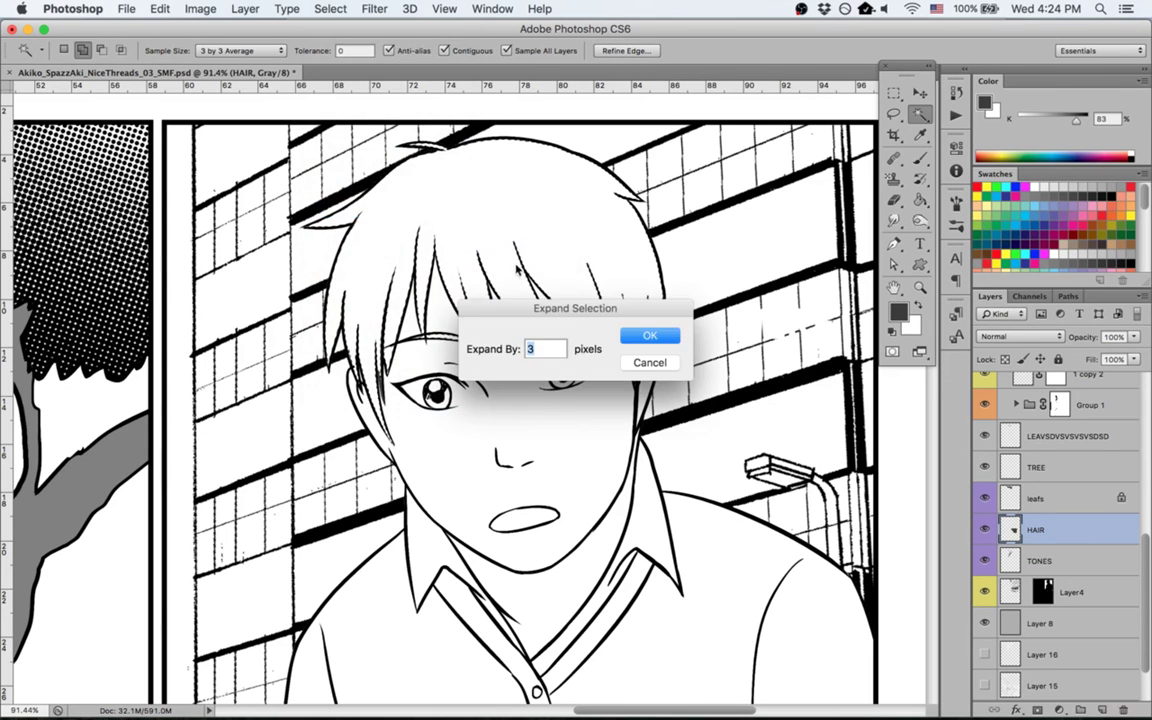
pyautogui.press('Return')
# Step: Fill the selected hair of the man in front of the building with 83% gray using the Paint Bucket
pyautogui.press('g')
pyautogui.click(514, 231)
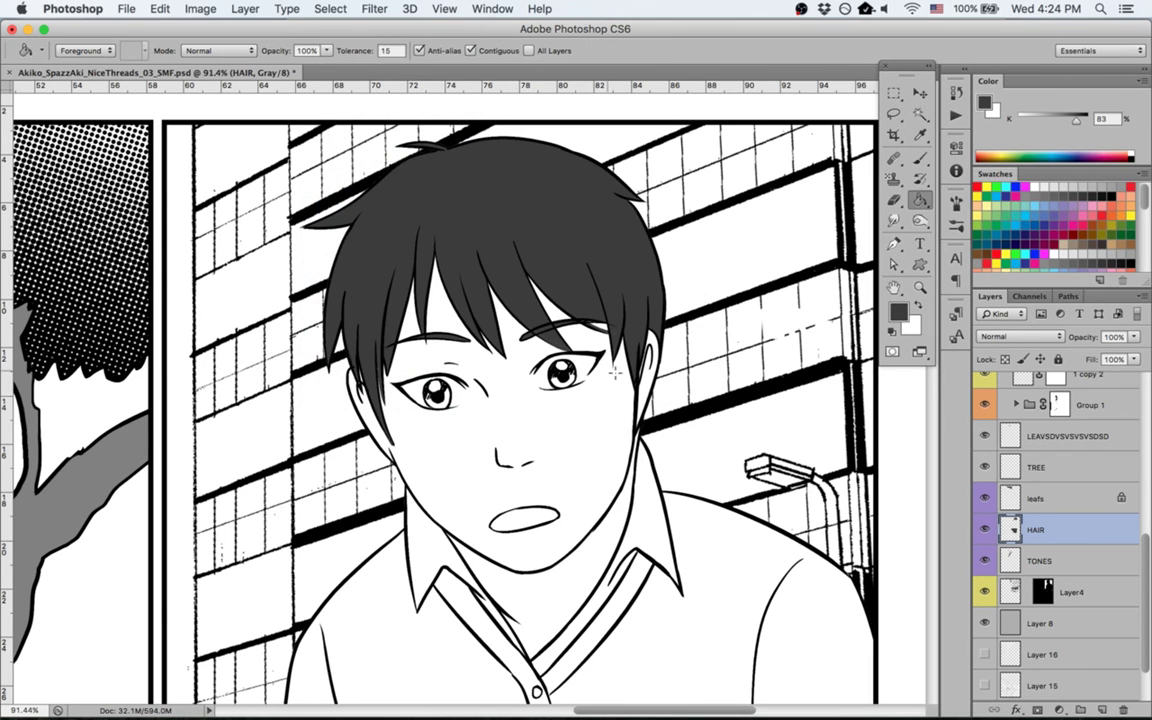
pyautogui.press('b')
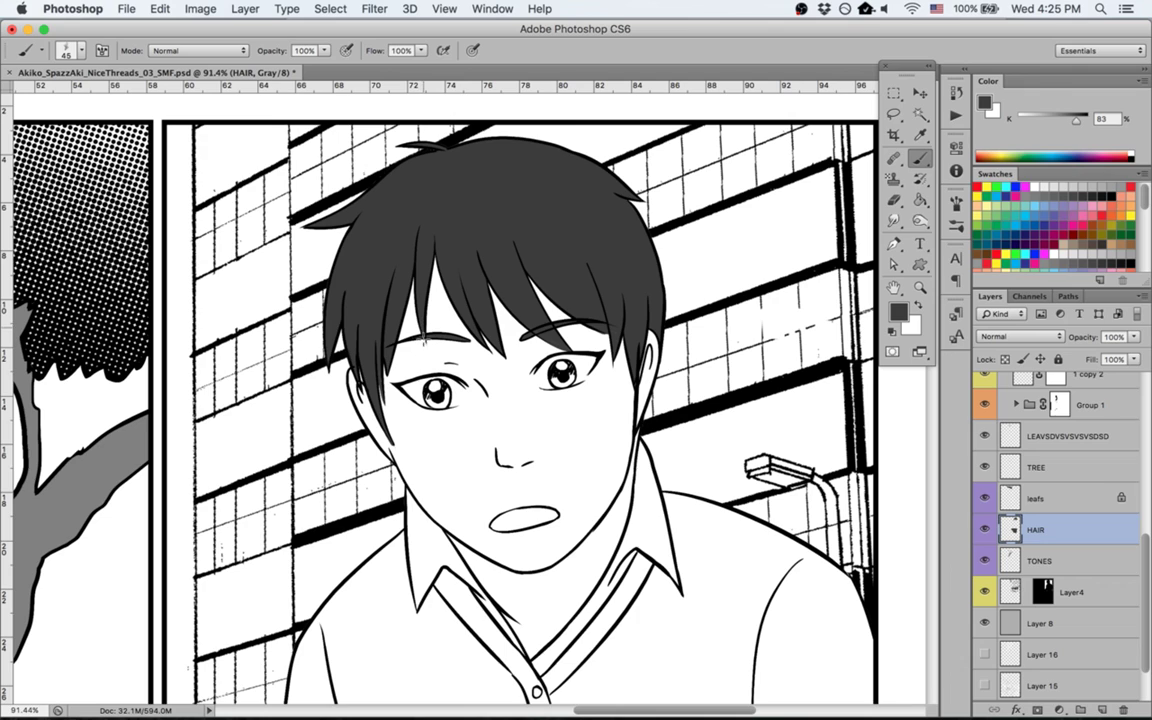
pyautogui.press('e')
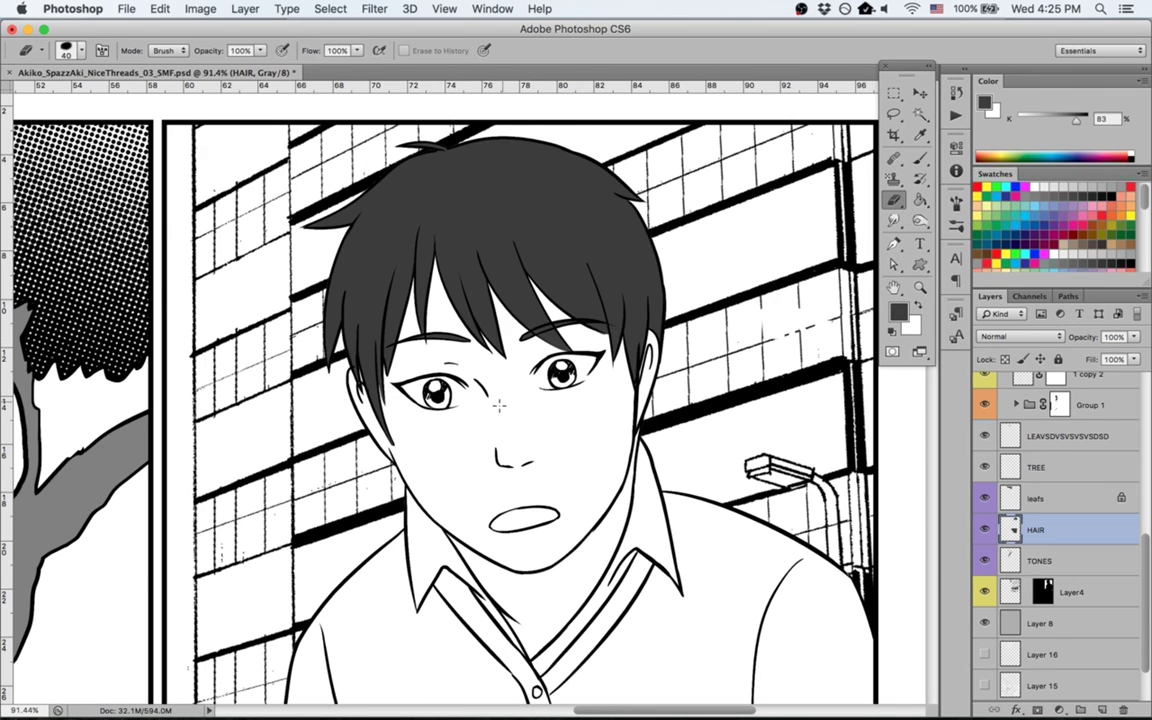
# Step: Close the gap in the back hair outline of the man in profile holding the bottle with the 83% gray brush
pyautogui.press('h')
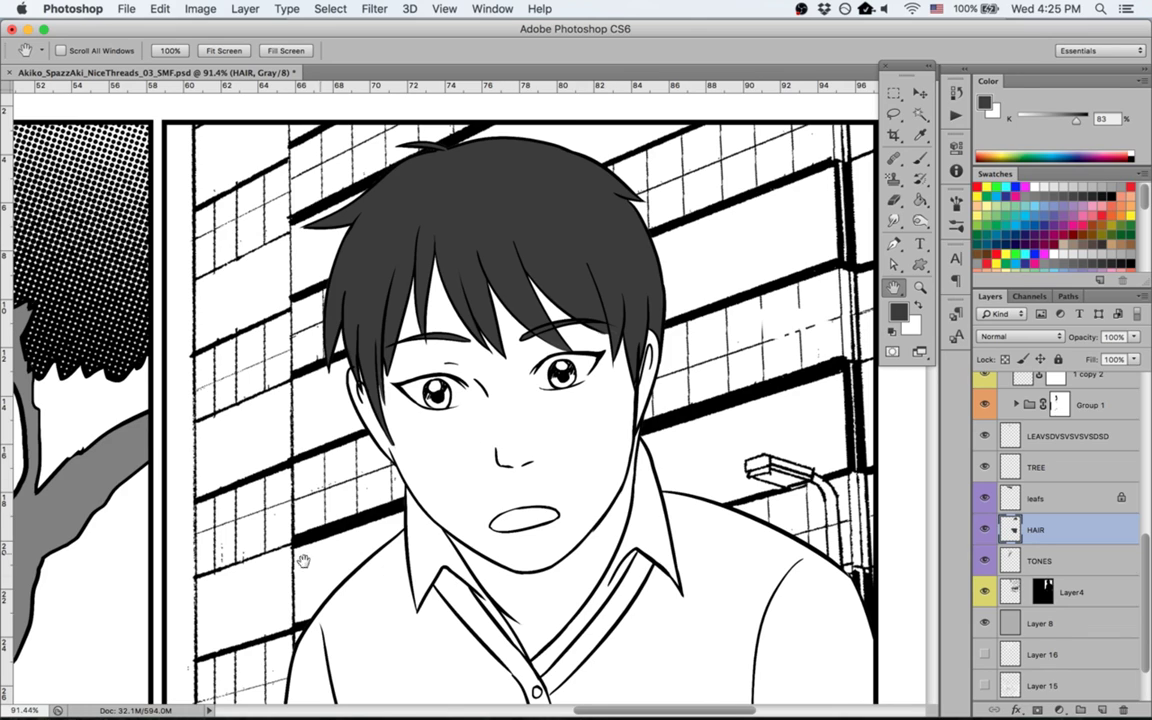
pyautogui.scroll(-10, 273, 505)
pyautogui.hscroll(-10, 273, 505)
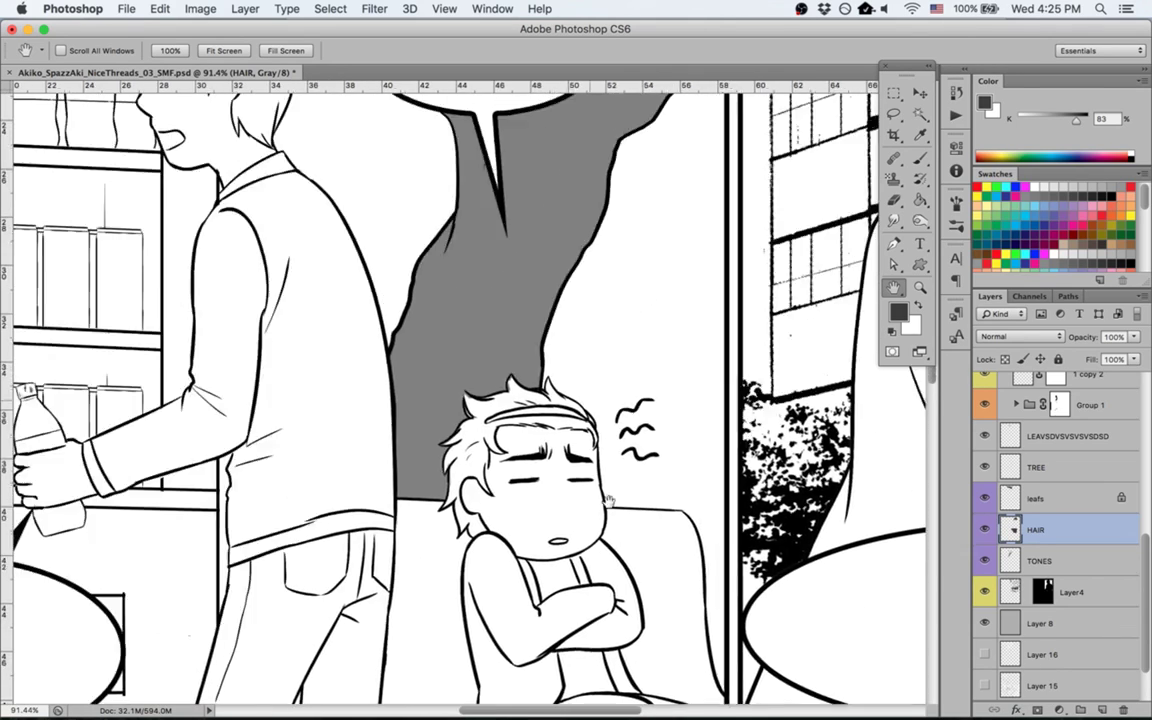
pyautogui.moveTo(609, 501); pyautogui.dragTo(655, 646)
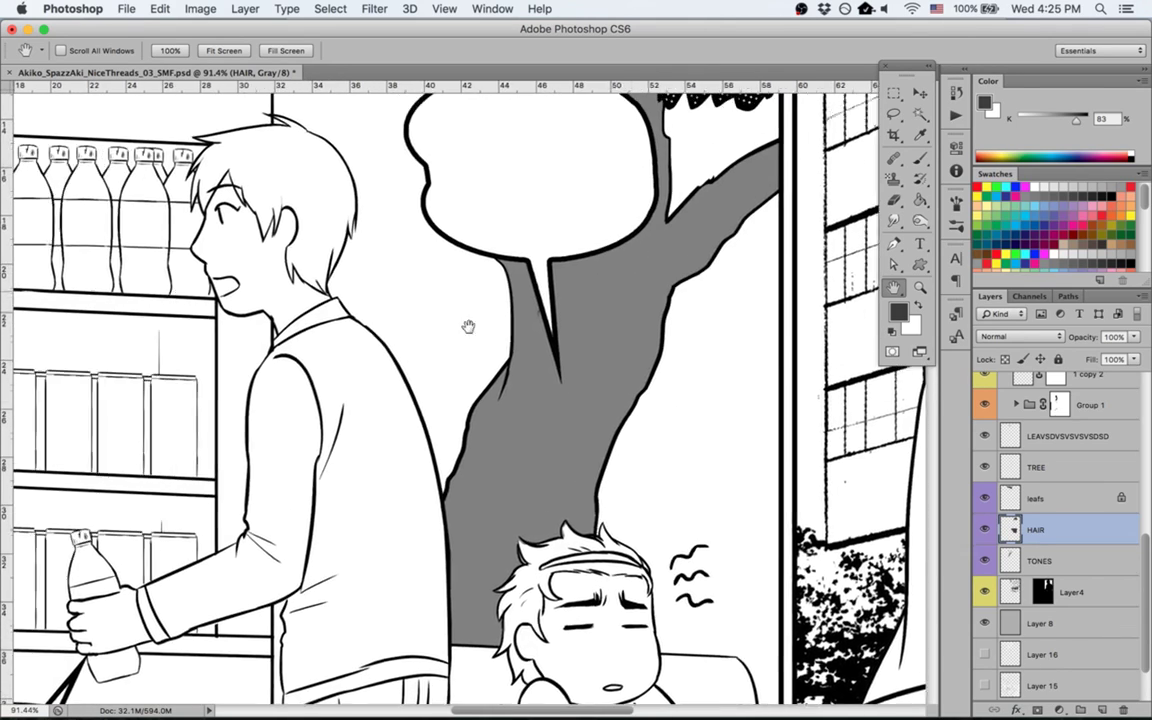
pyautogui.moveTo(468, 327); pyautogui.dragTo(613, 392)
pyautogui.press('z')
pyautogui.moveTo(422, 224); pyautogui.dragTo(486, 243)
pyautogui.press('b')
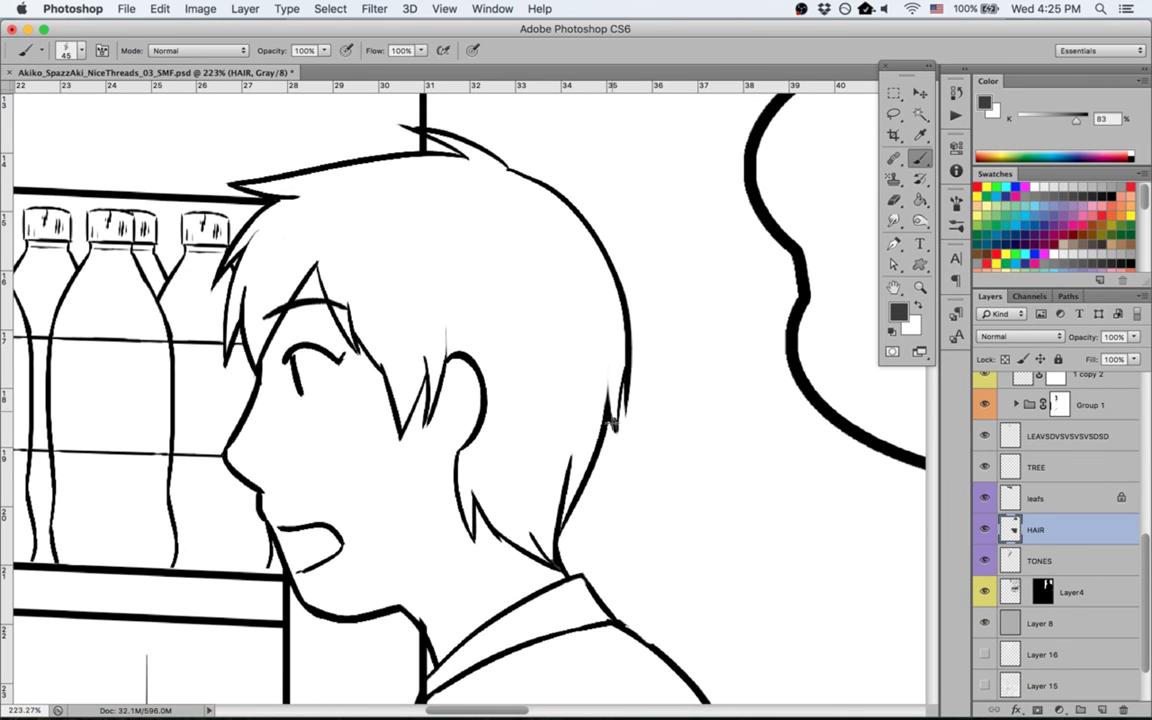
# Step: Select the hair of the man in profile with the Magic Wand and expand the selection
pyautogui.press('w')
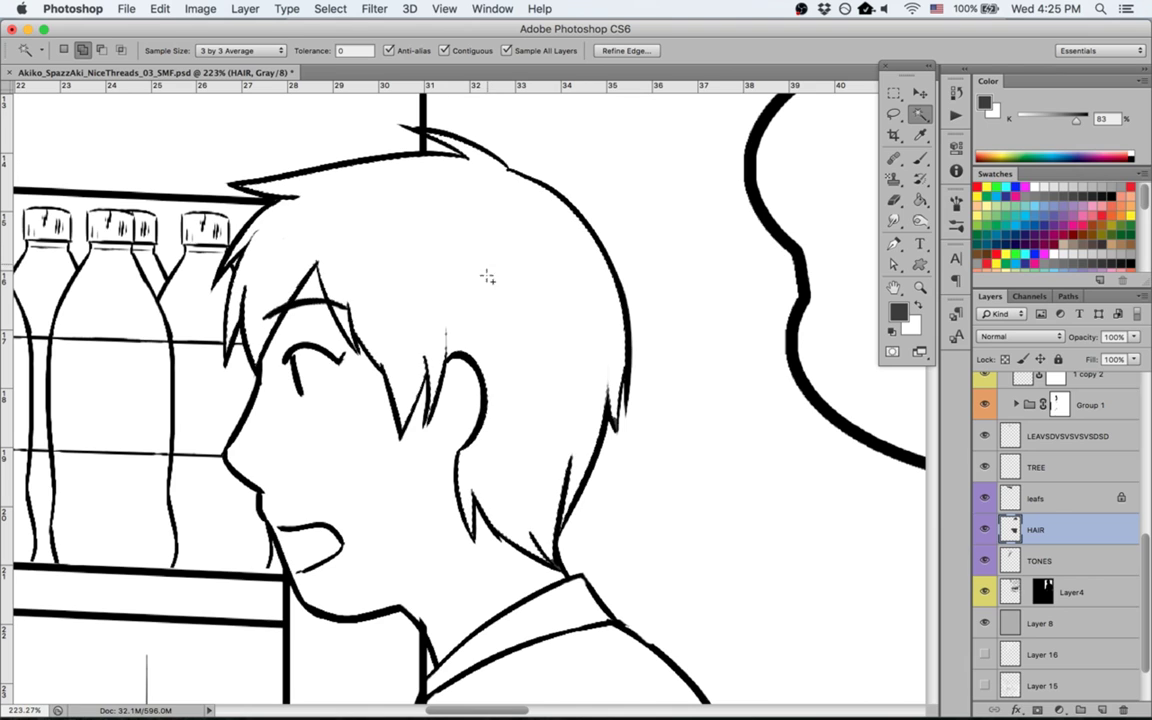
pyautogui.click(330, 9)
pyautogui.moveTo(442, 212)
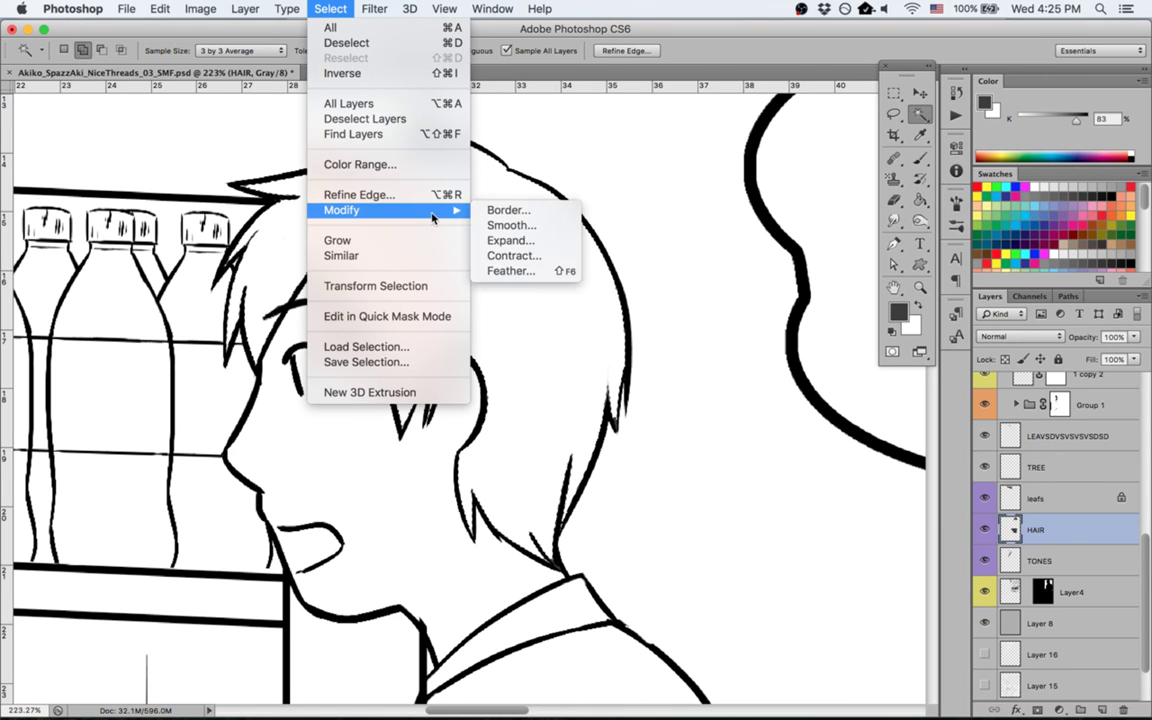
pyautogui.click(497, 243)
pyautogui.press('Return')
# Step: Fill the selected hair of the man in profile with 83% gray using the Paint Bucket
pyautogui.press('g')
pyautogui.click(488, 239)
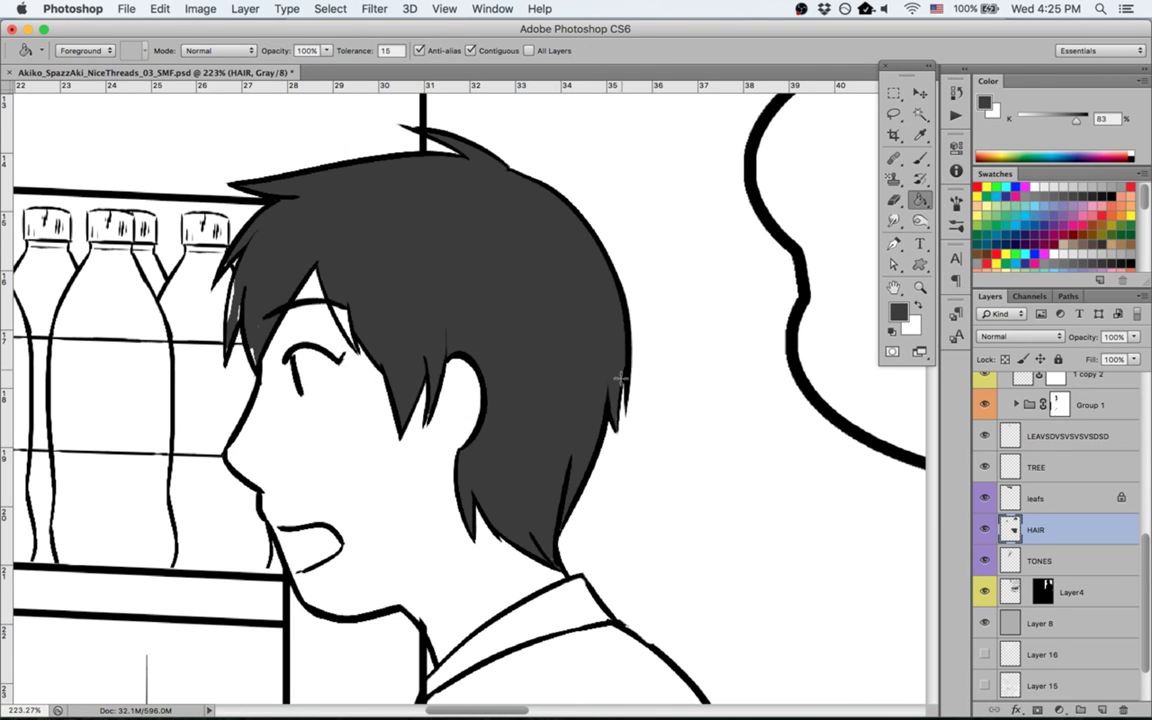
# Step: Move the HAIR layer directly below the bonch layer and brush over the remaining white gaps in the profile man's fringe
pyautogui.press('b')
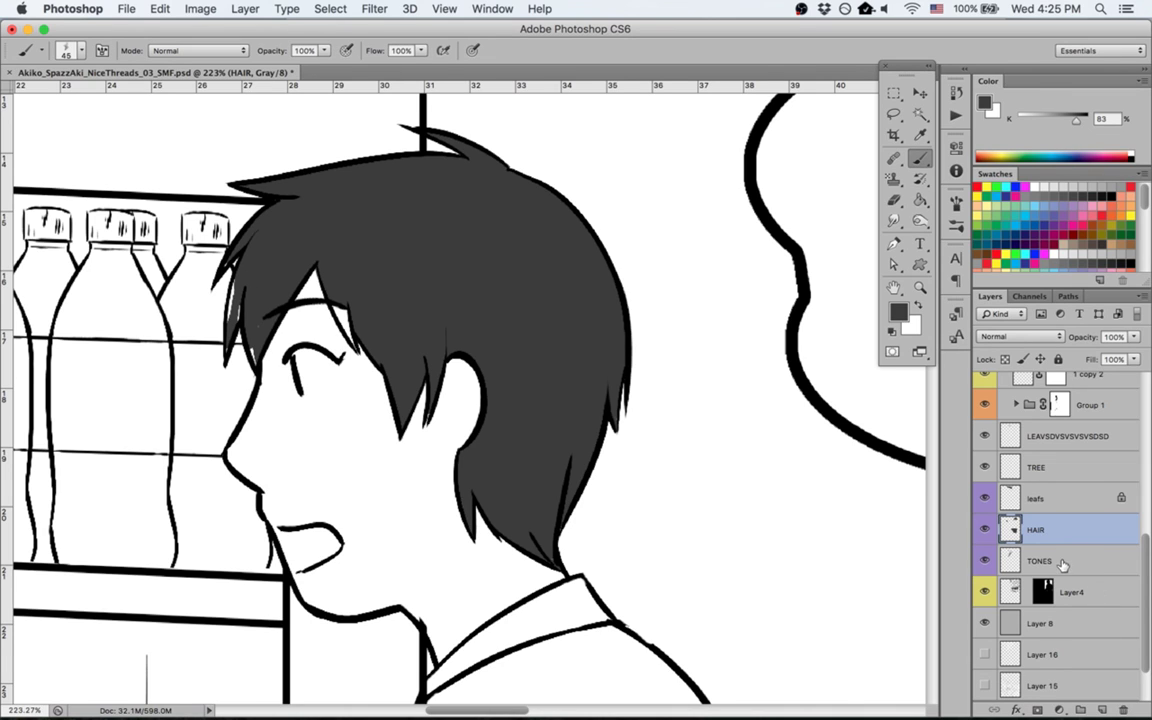
pyautogui.click(1063, 566)
pyautogui.moveTo(1063, 535); pyautogui.dragTo(1068, 440)
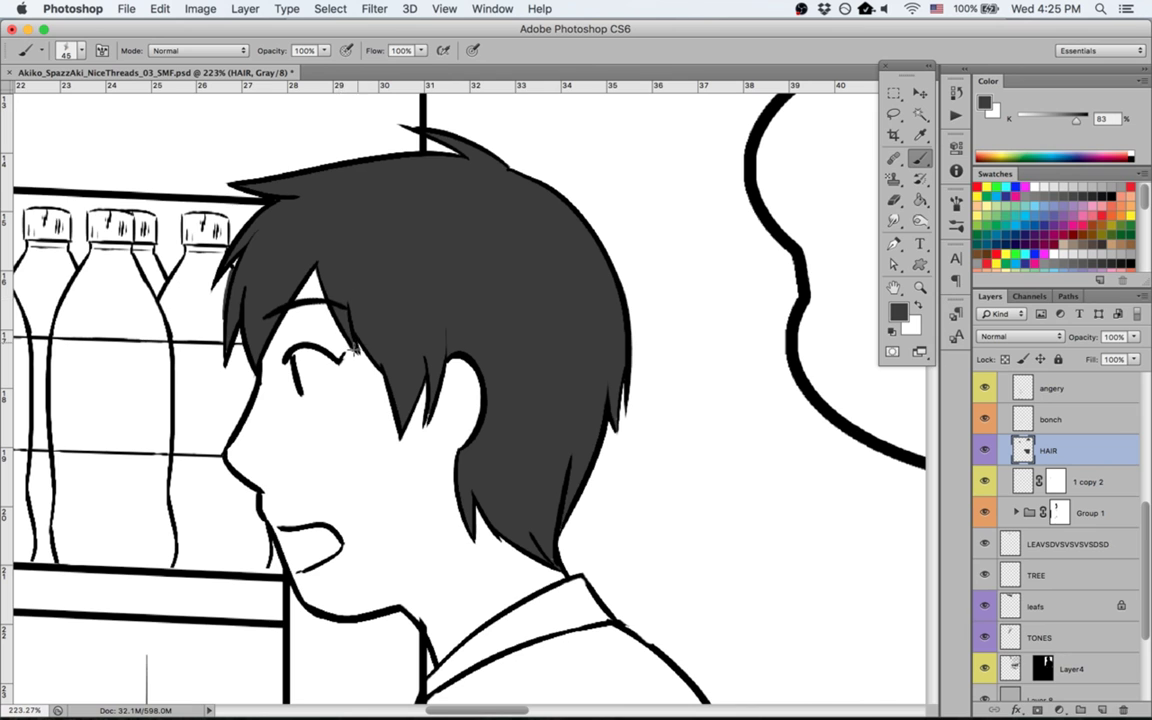
# Step: Close the broken hairline below the seated character's headband with 83% gray brush strokes
pyautogui.scroll(-20, 588, 342)
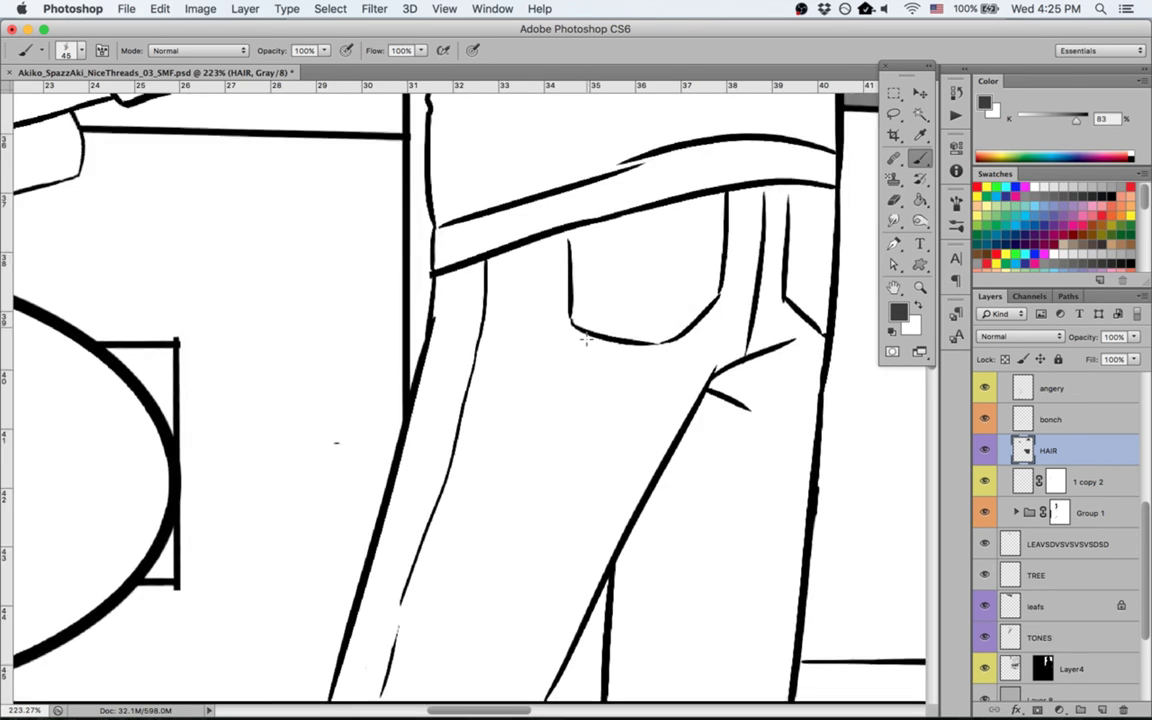
pyautogui.scroll(-6, 586, 340)
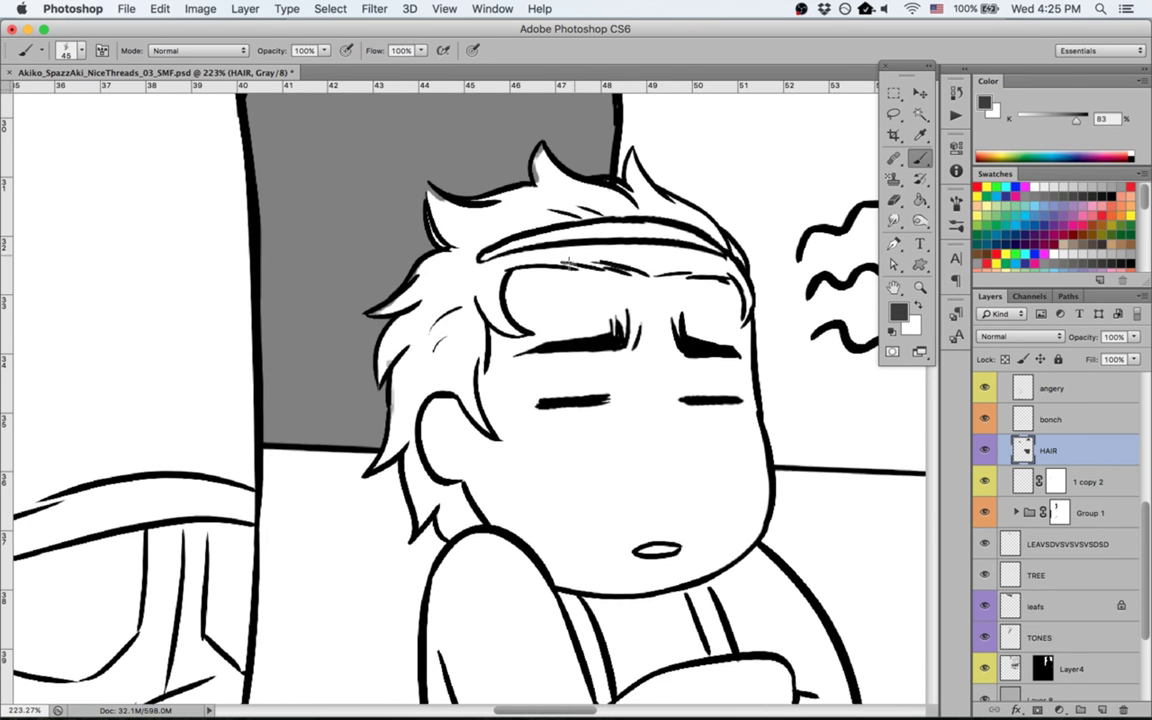
pyautogui.moveTo(571, 262); pyautogui.dragTo(723, 277)
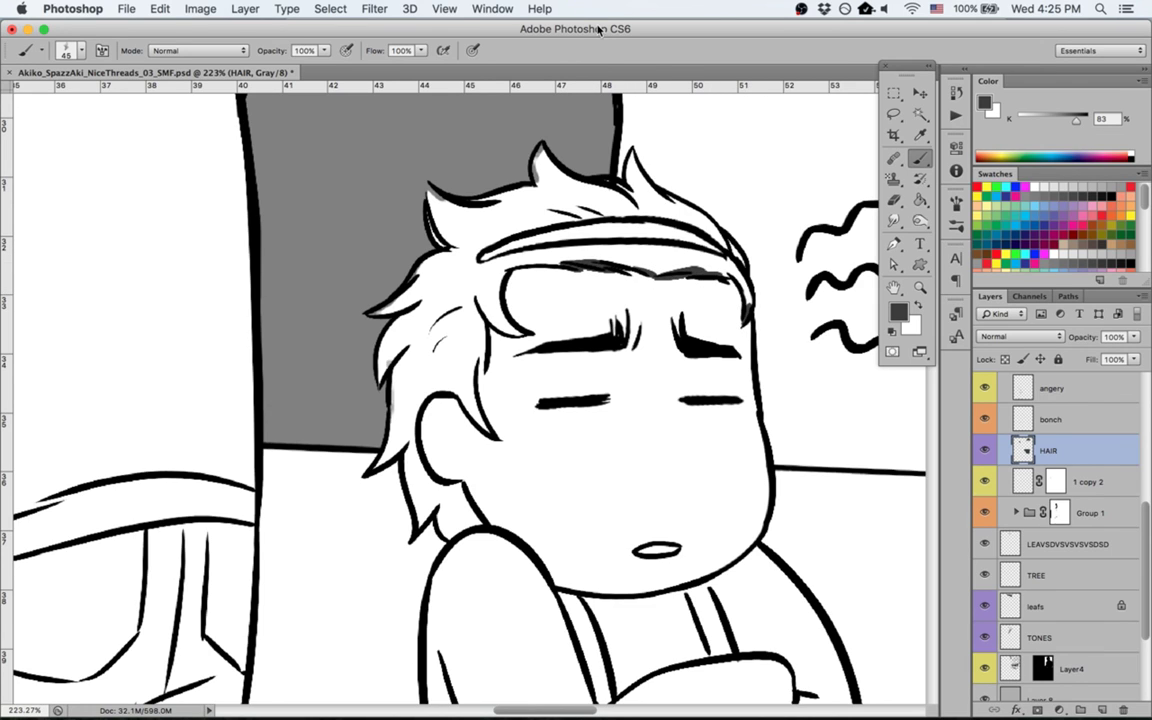
pyautogui.press('w')
pyautogui.click(479, 224)
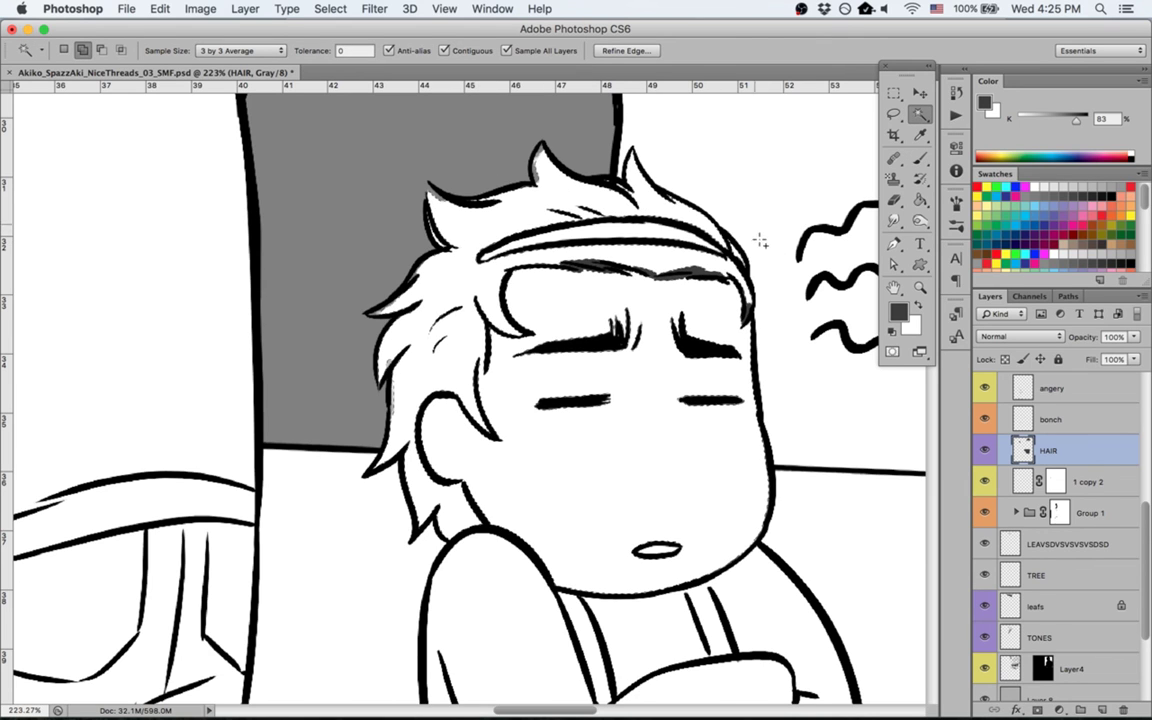
pyautogui.click(331, 9)
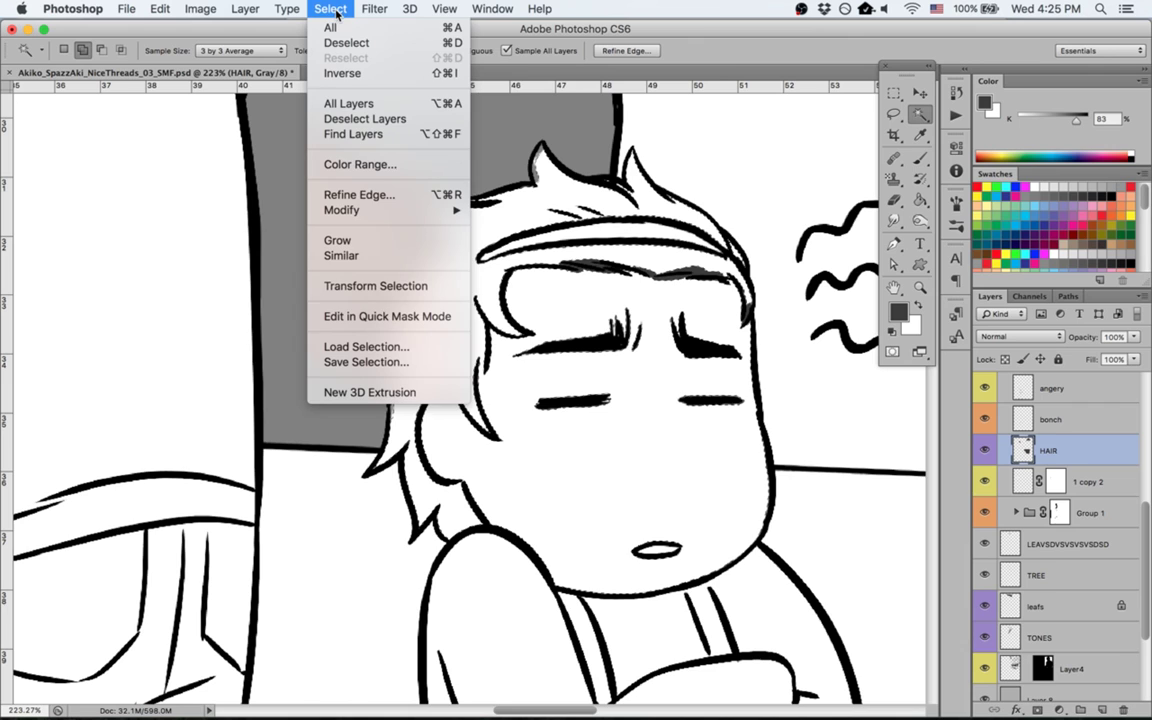
pyautogui.click(376, 8)
pyautogui.press('super+d')
# Step: Close the outline gap beside the seated character's ear with the brush, then Magic Wand-select his hair and expand the selection
pyautogui.press('b')
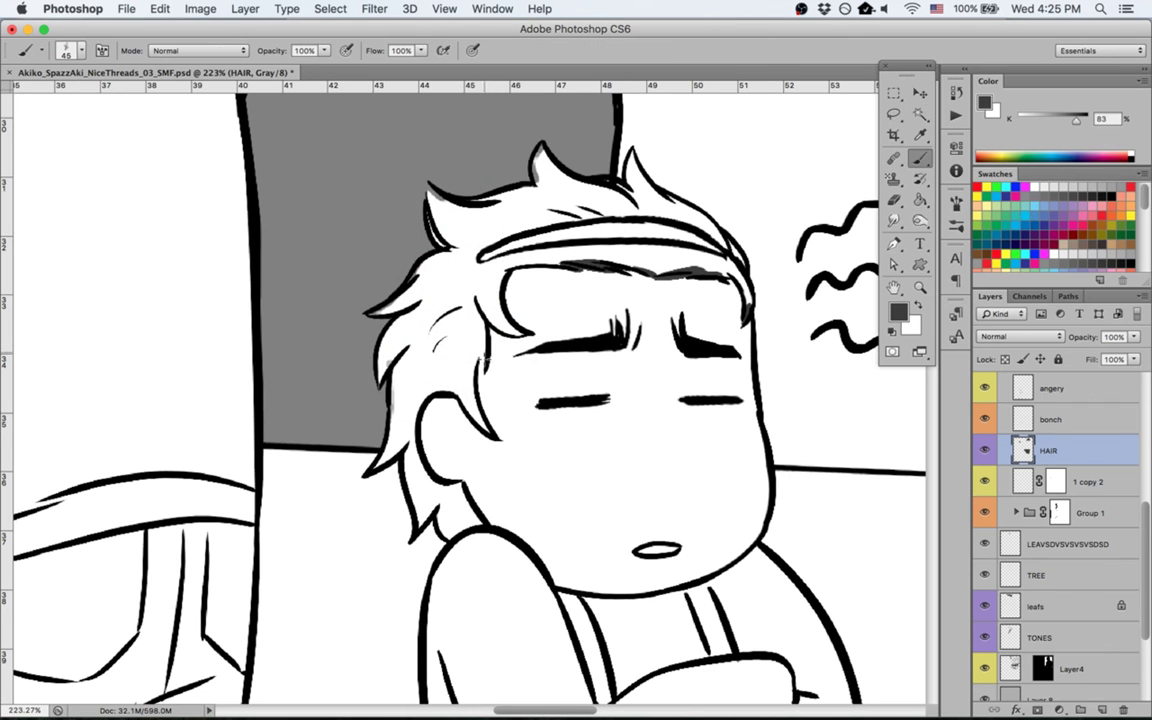
pyautogui.press('w')
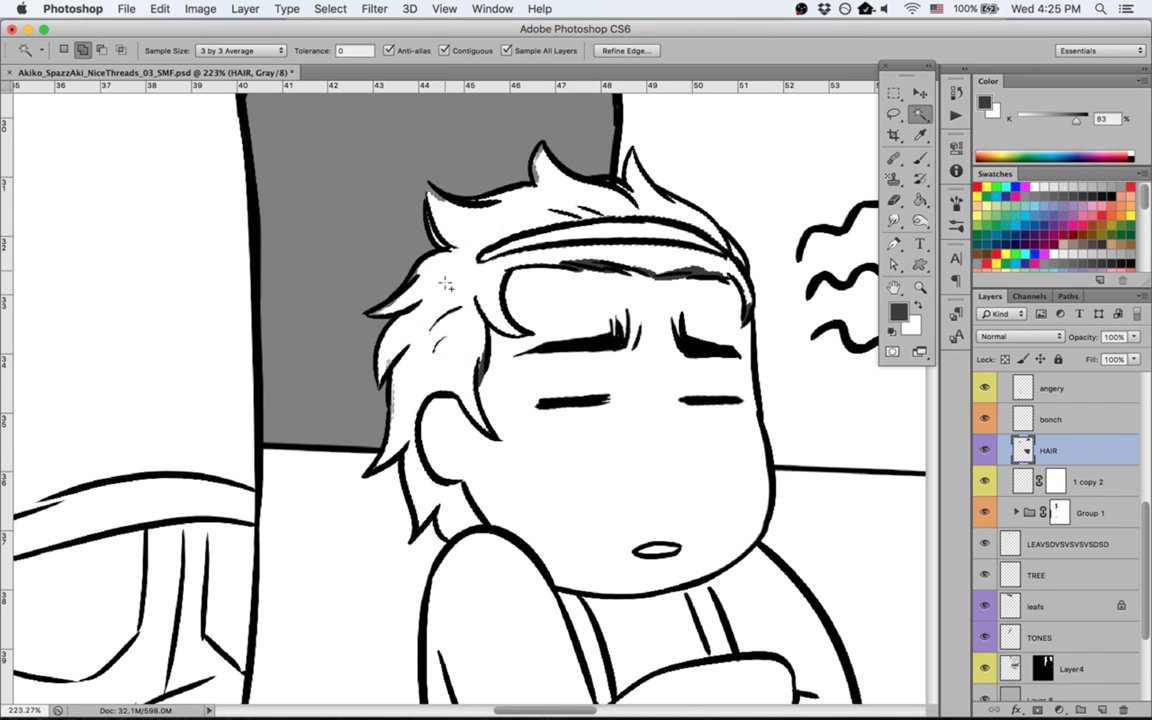
pyautogui.click(329, 9)
pyautogui.moveTo(440, 210)
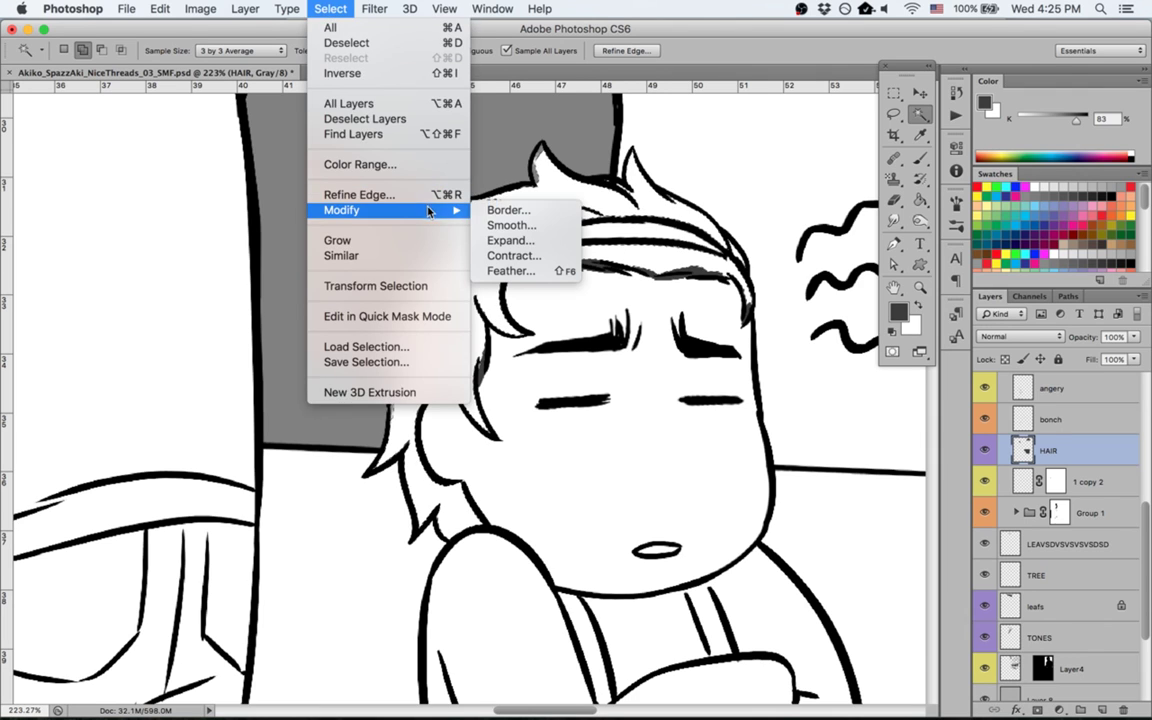
pyautogui.click(495, 242)
pyautogui.press('Return')
# Step: Fill the seated character's selected hair with 83% gray using the Paint Bucket and deselect
pyautogui.press('g')
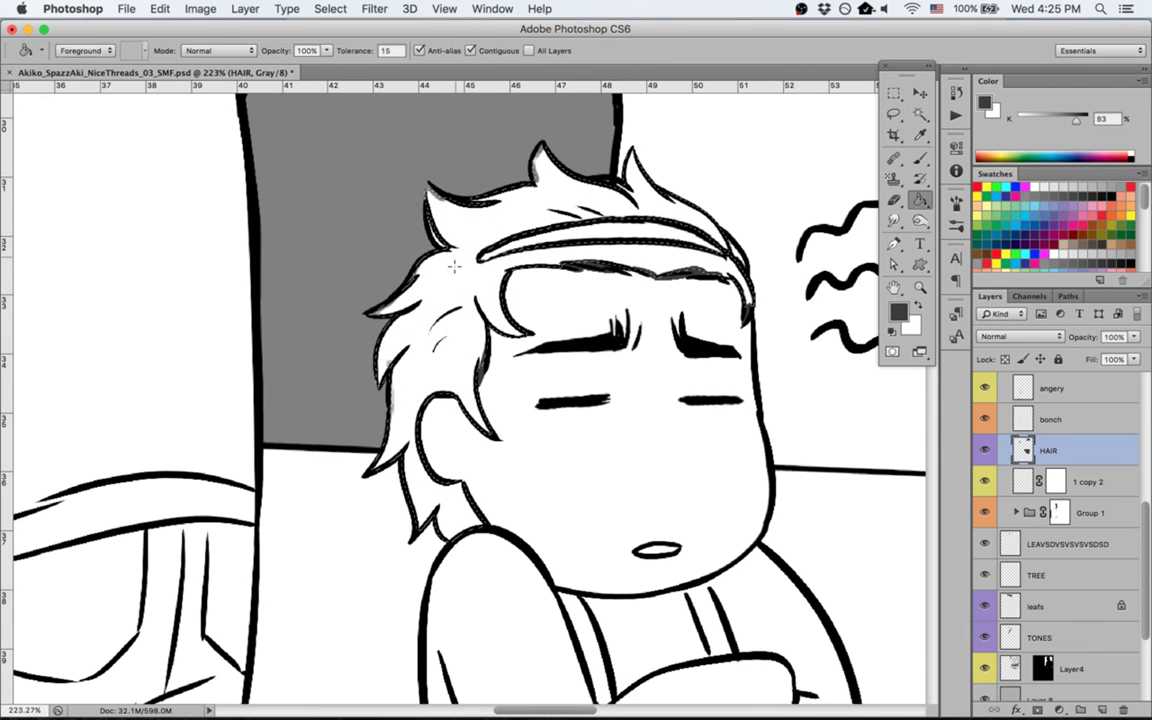
pyautogui.click(466, 269)
pyautogui.hotkey('ctrl', 'd')
# Step: Rotate the canvas as needed and touch up the edges of the seated character's hair with 83% gray brush strokes
pyautogui.press('b')
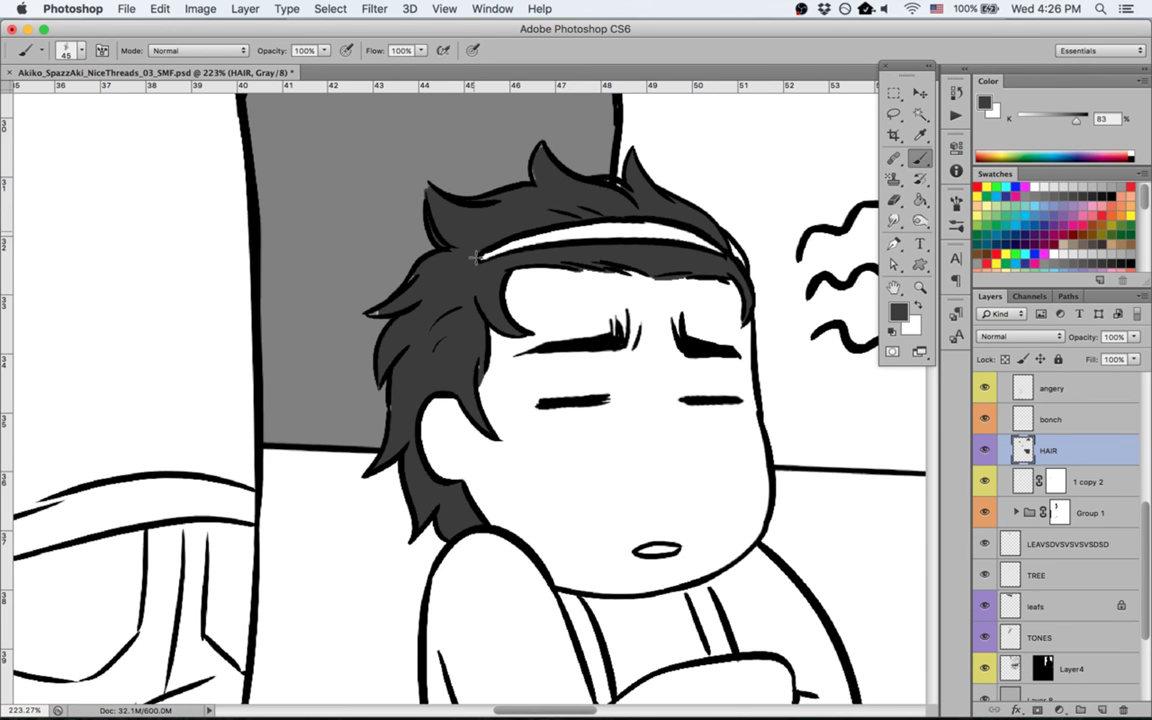
pyautogui.press('r')
pyautogui.moveTo(270, 442); pyautogui.dragTo(357, 386)
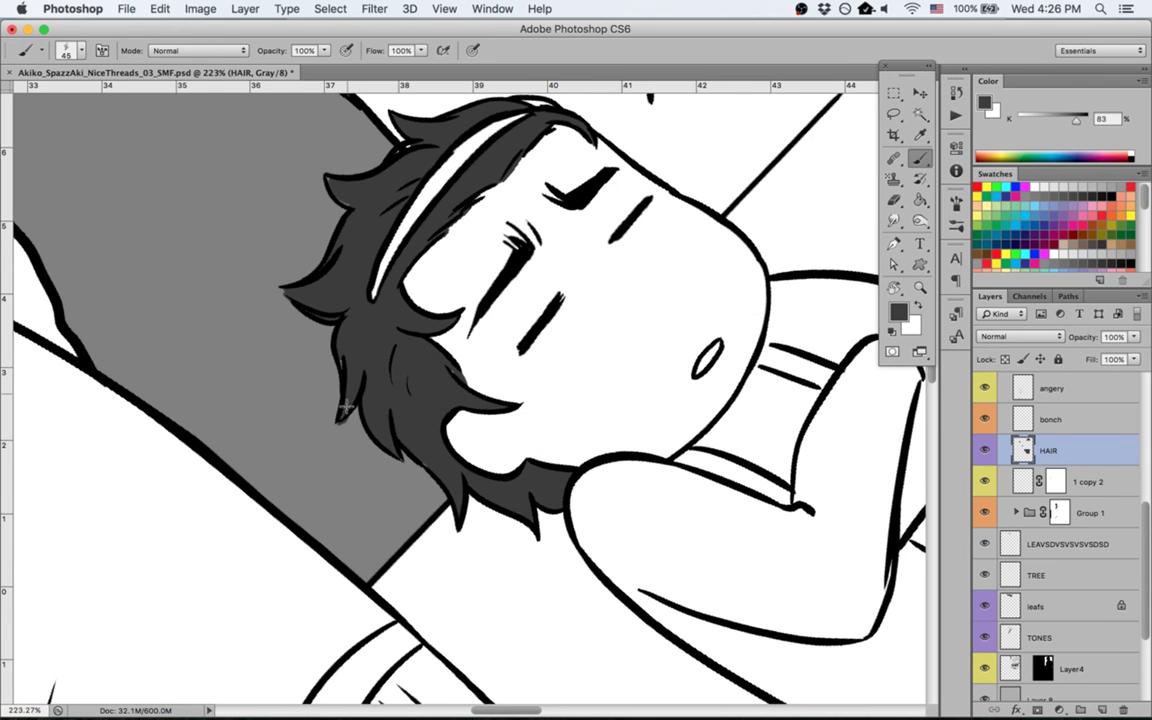
pyautogui.press('e')
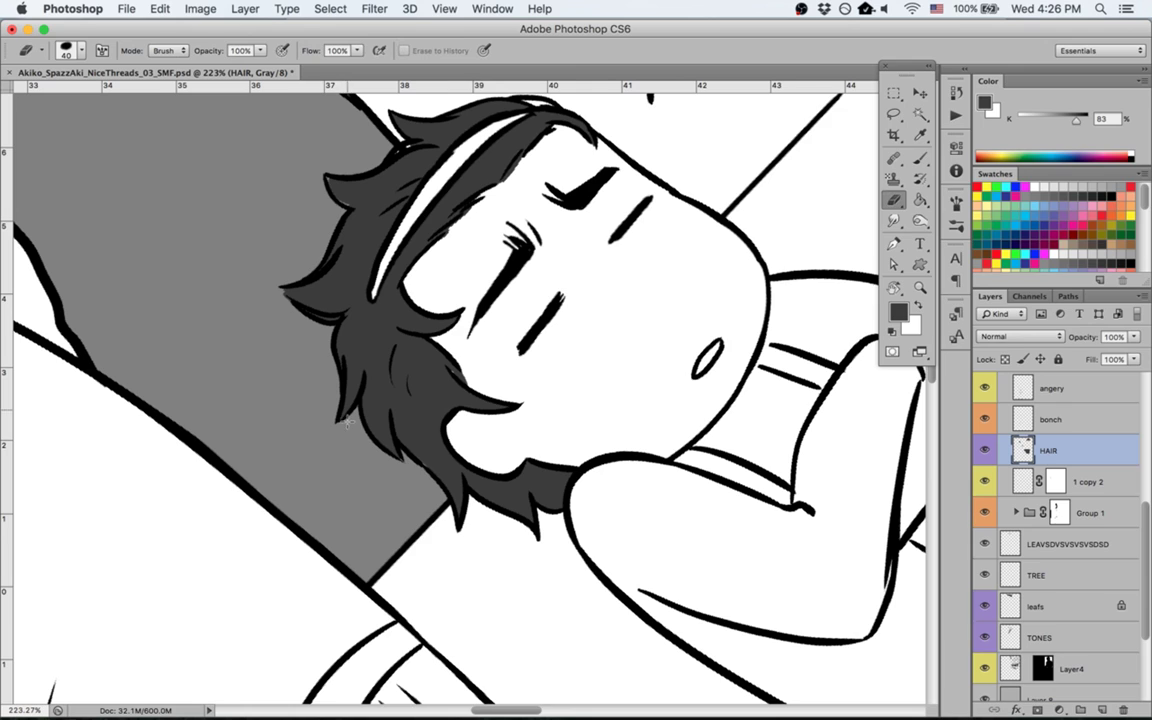
pyautogui.press('b')
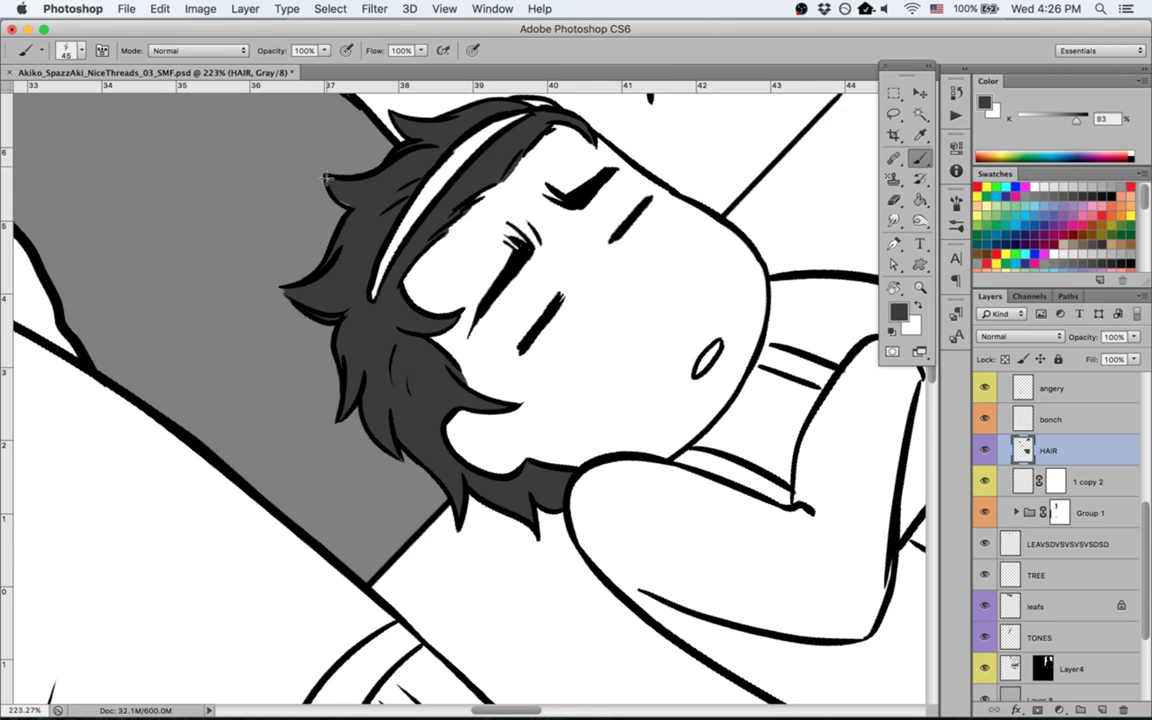
pyautogui.moveTo(486, 100); pyautogui.dragTo(481, 160)
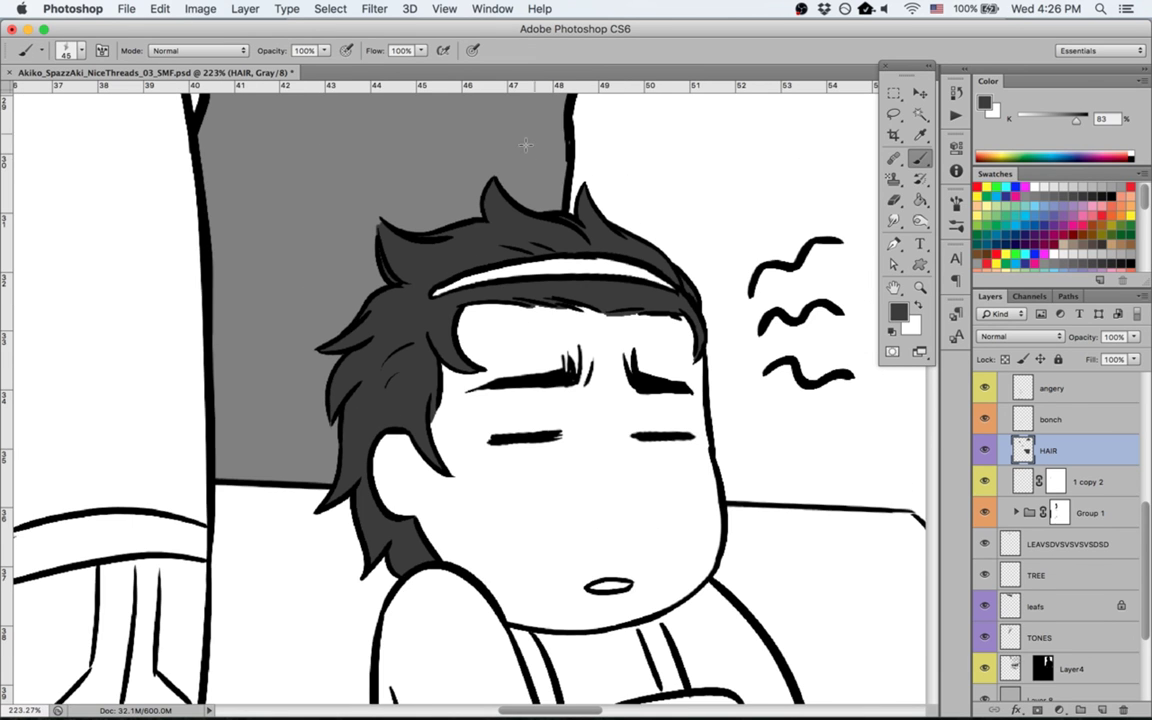
# Step: Select the hair sections of the character pressing the iced drink to his forehead in the lower panel with the Magic Wand
pyautogui.press('h')
pyautogui.scroll(-15, 491, 570)
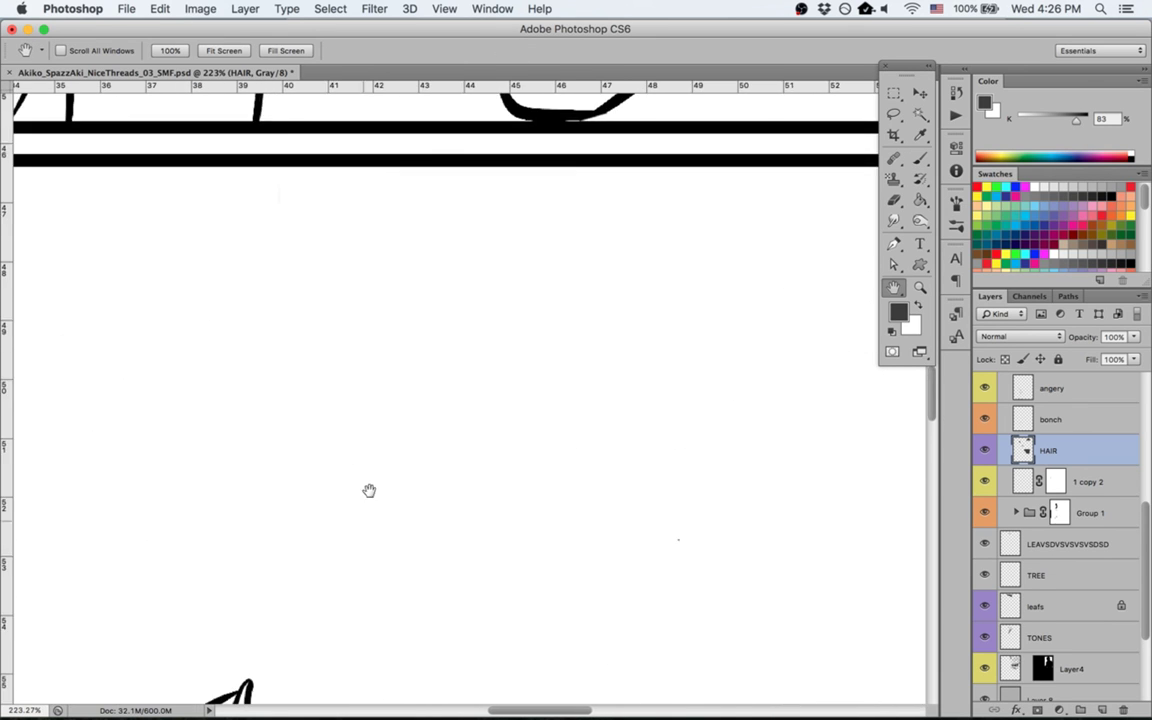
pyautogui.press('super+minus')
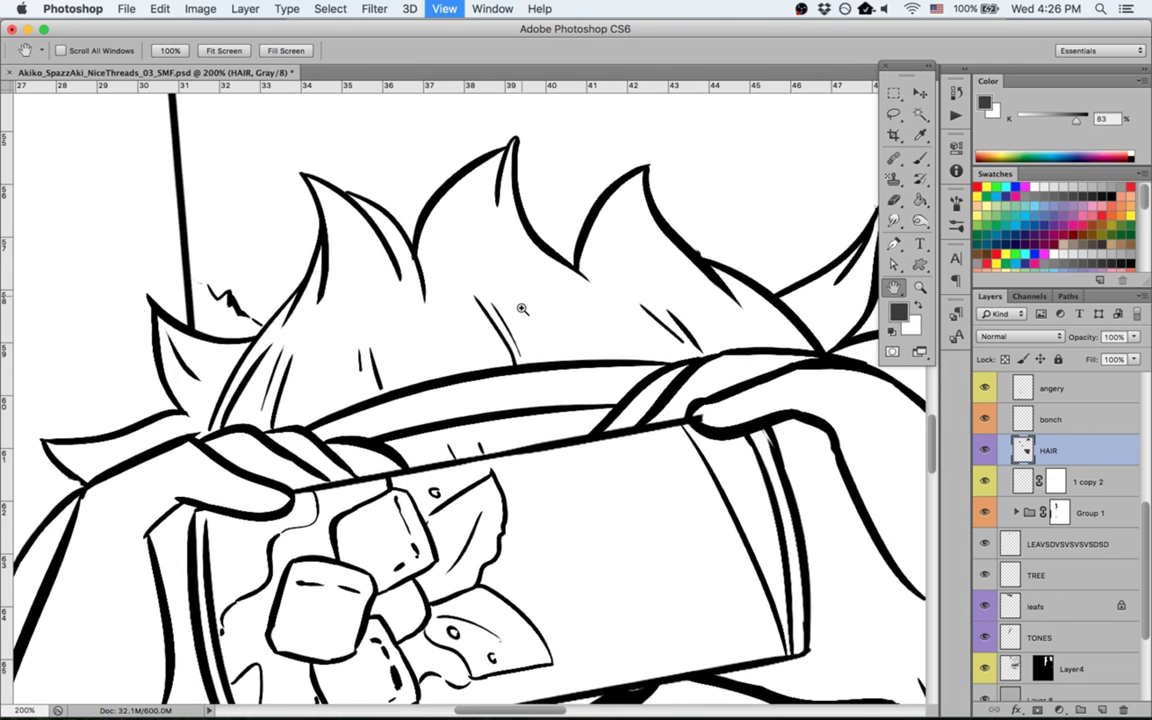
pyautogui.press('super+minus')
pyautogui.press('w')
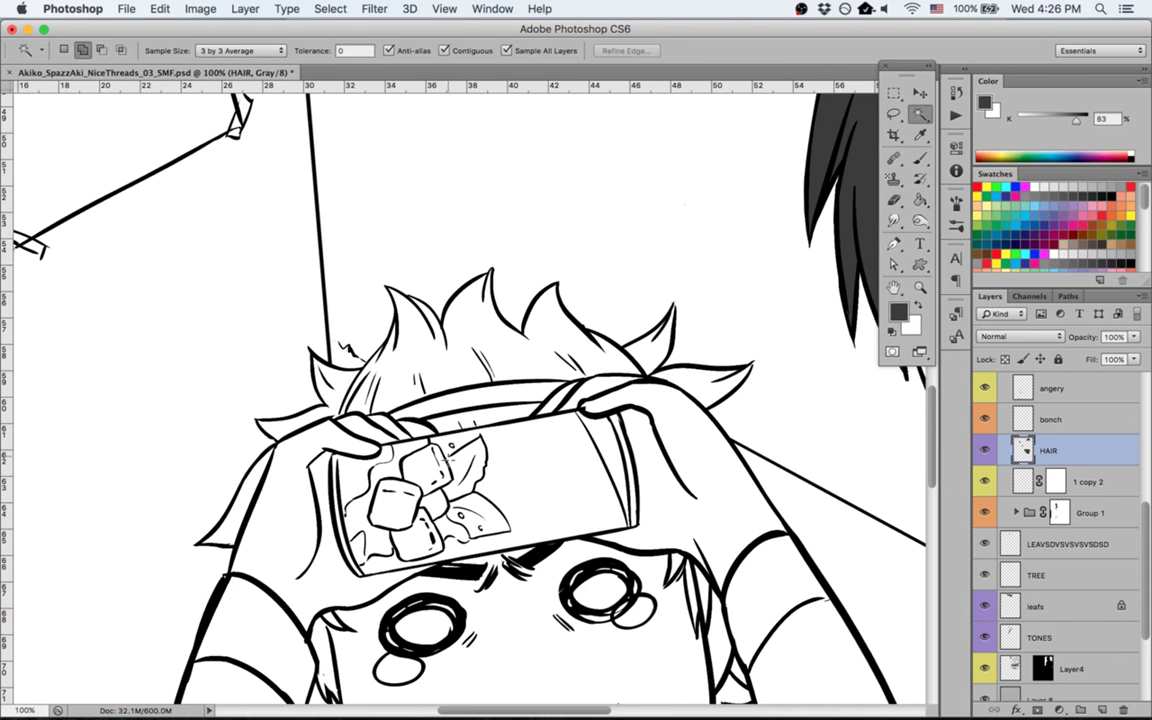
pyautogui.click(491, 414)
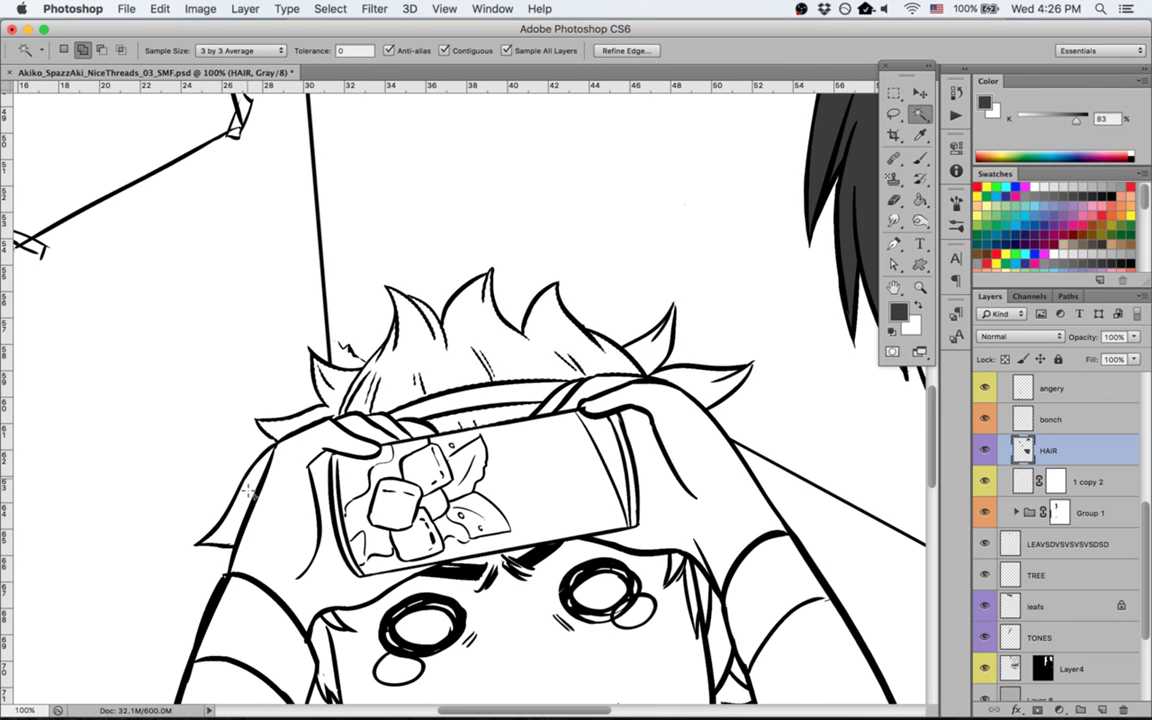
pyautogui.scroll(-5, 248, 460)
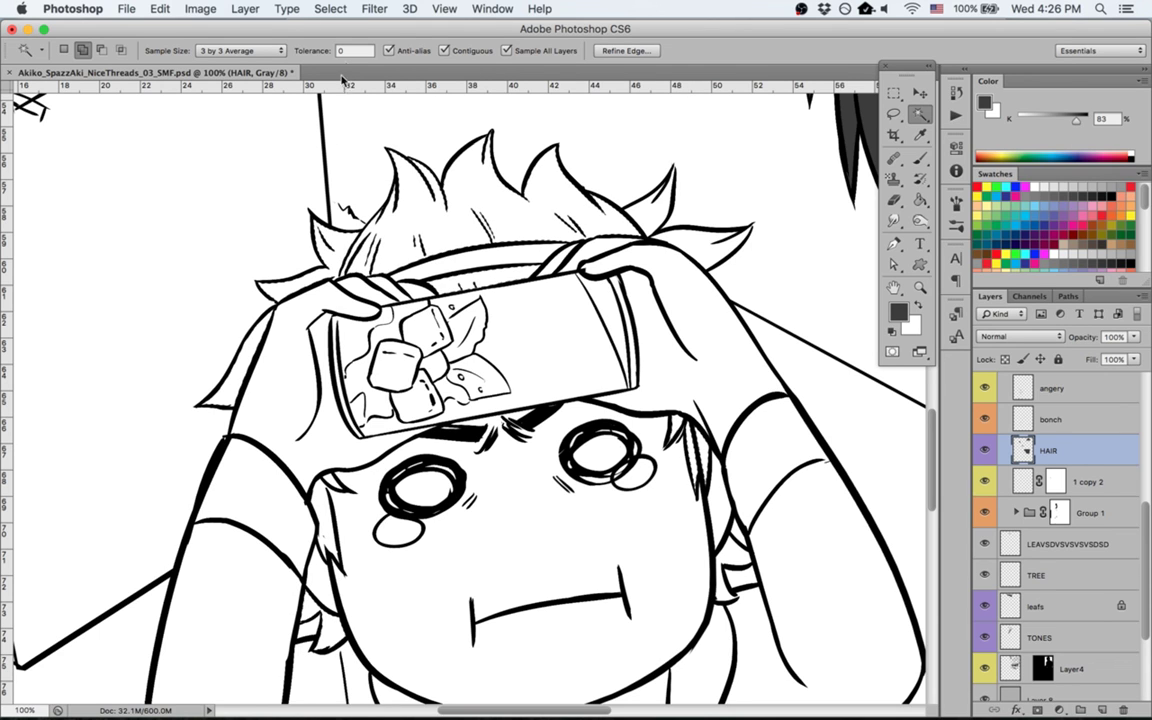
# Step: Expand the hair selection, fill it with 83% gray using the Paint Bucket, and deselect
pyautogui.click(322, 9)
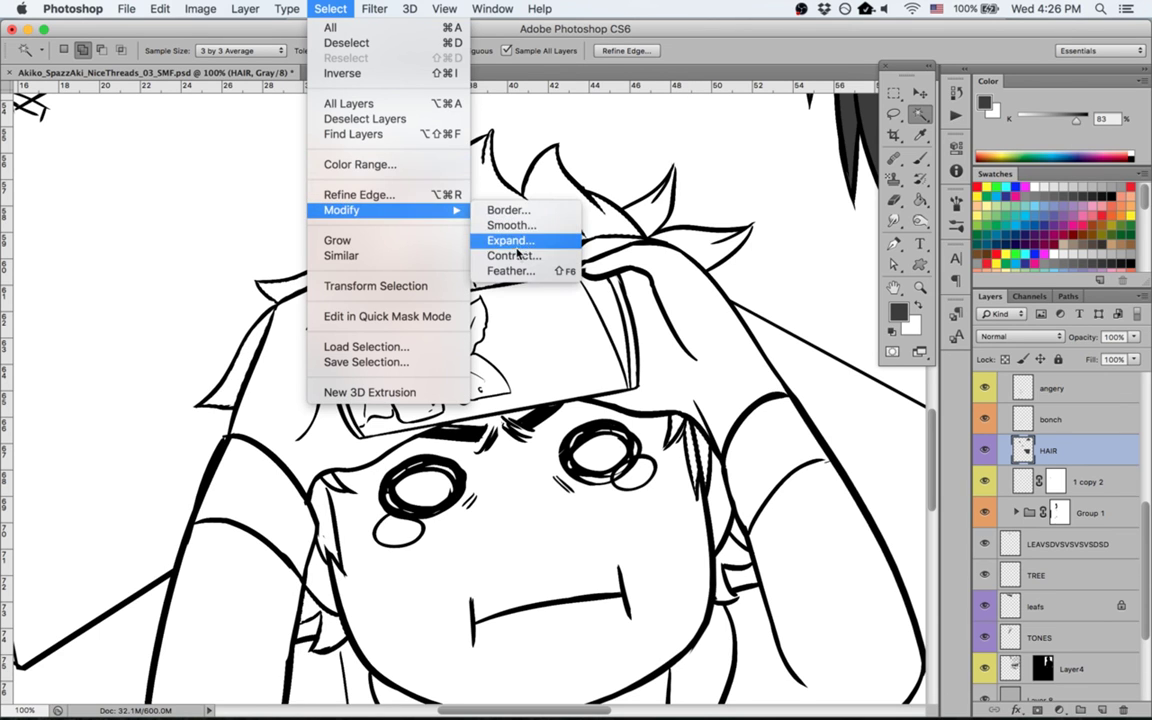
pyautogui.click(516, 247)
pyautogui.press('Return')
pyautogui.press('g')
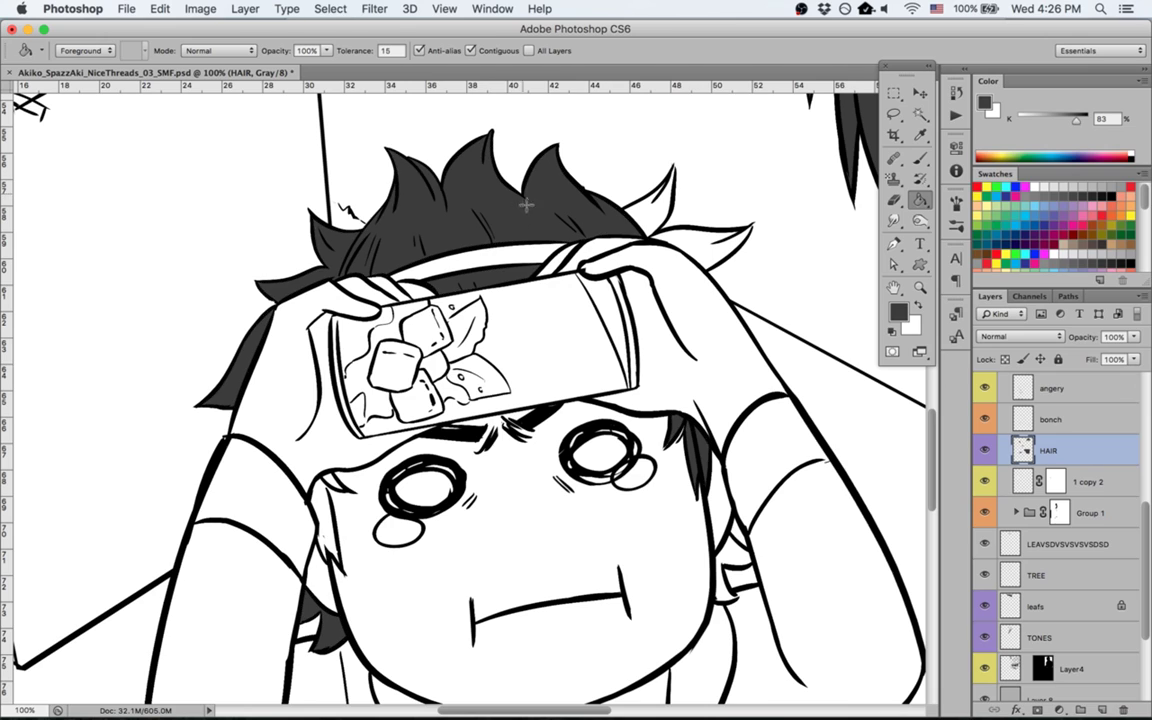
pyautogui.hotkey('ctrl', 'd')
# Step: Brush in the hair tips and fill the remaining tufts beside the raised hands and face with 83% gray, sampling all layers
pyautogui.press('b')
pyautogui.moveTo(671, 166); pyautogui.dragTo(673, 180)
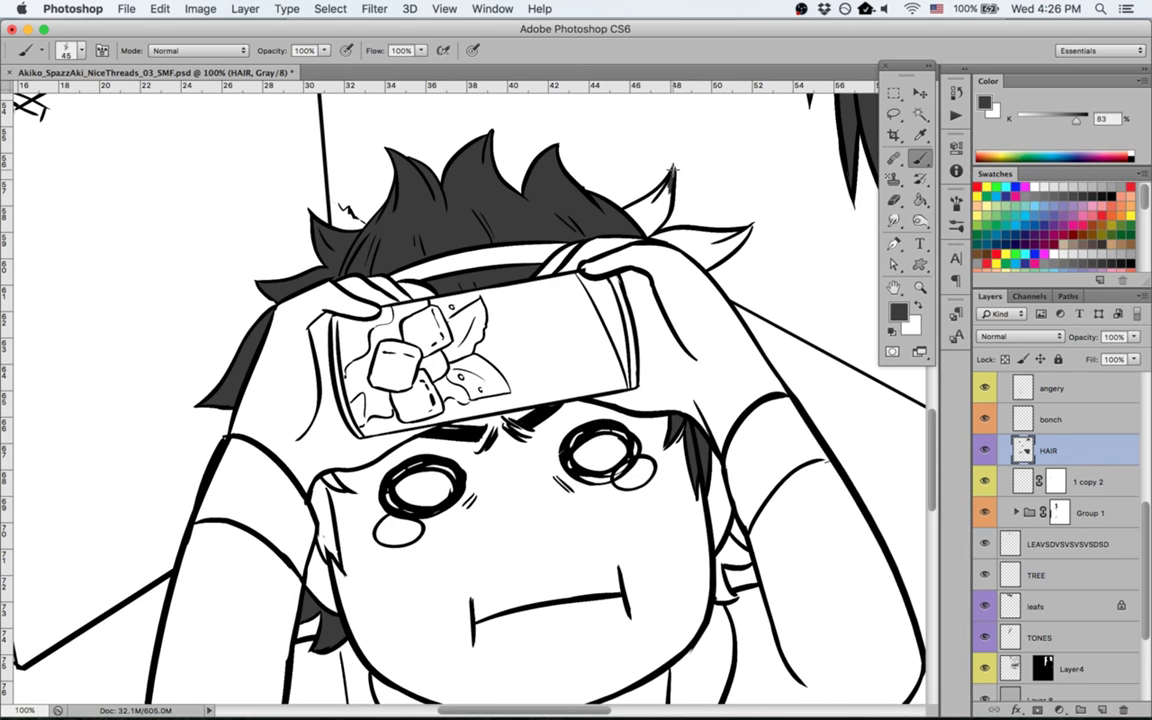
pyautogui.press('g')
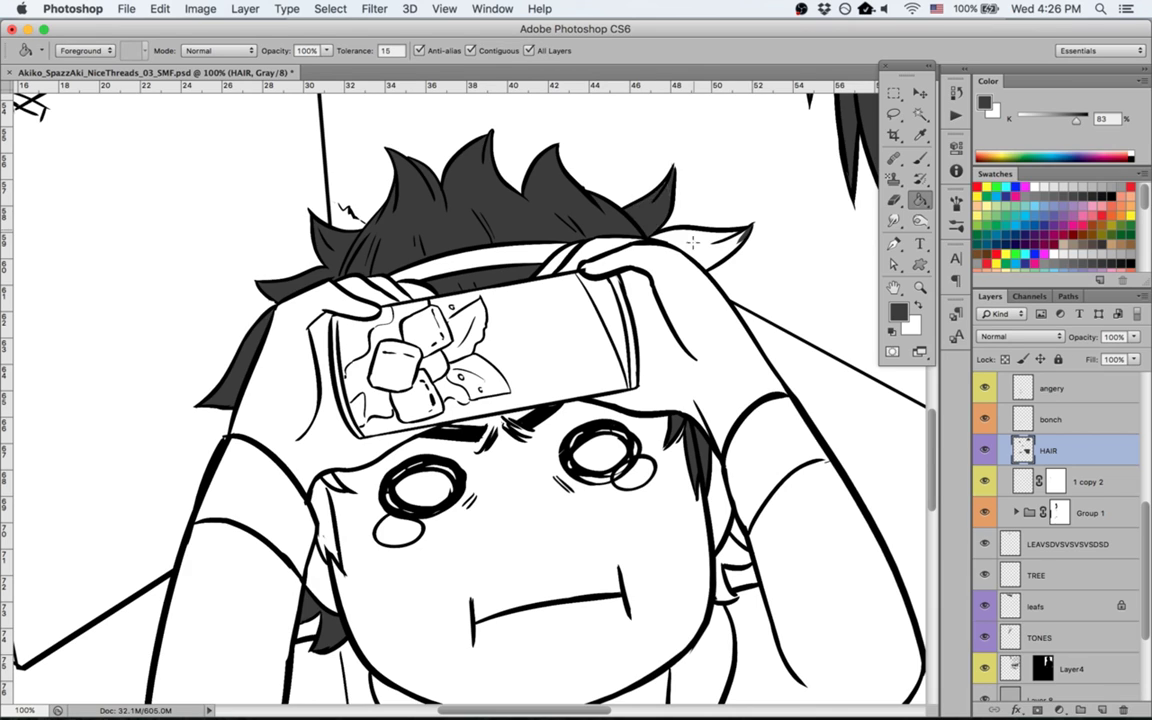
pyautogui.click(628, 220)
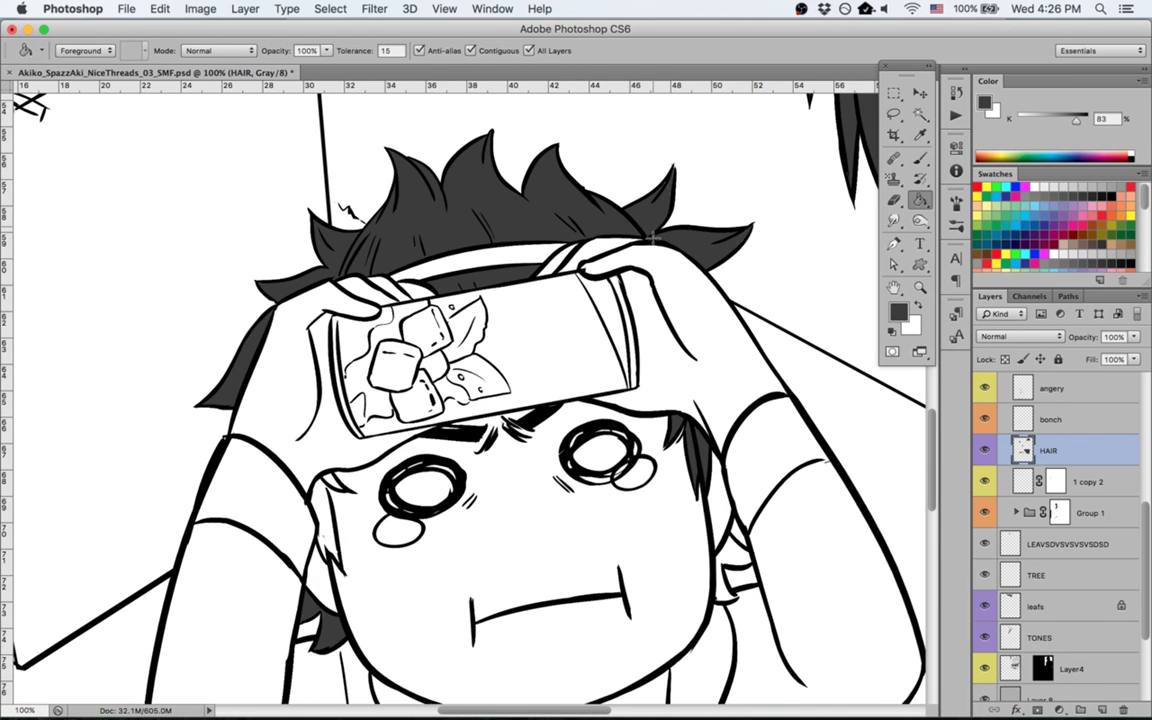
pyautogui.click(300, 472)
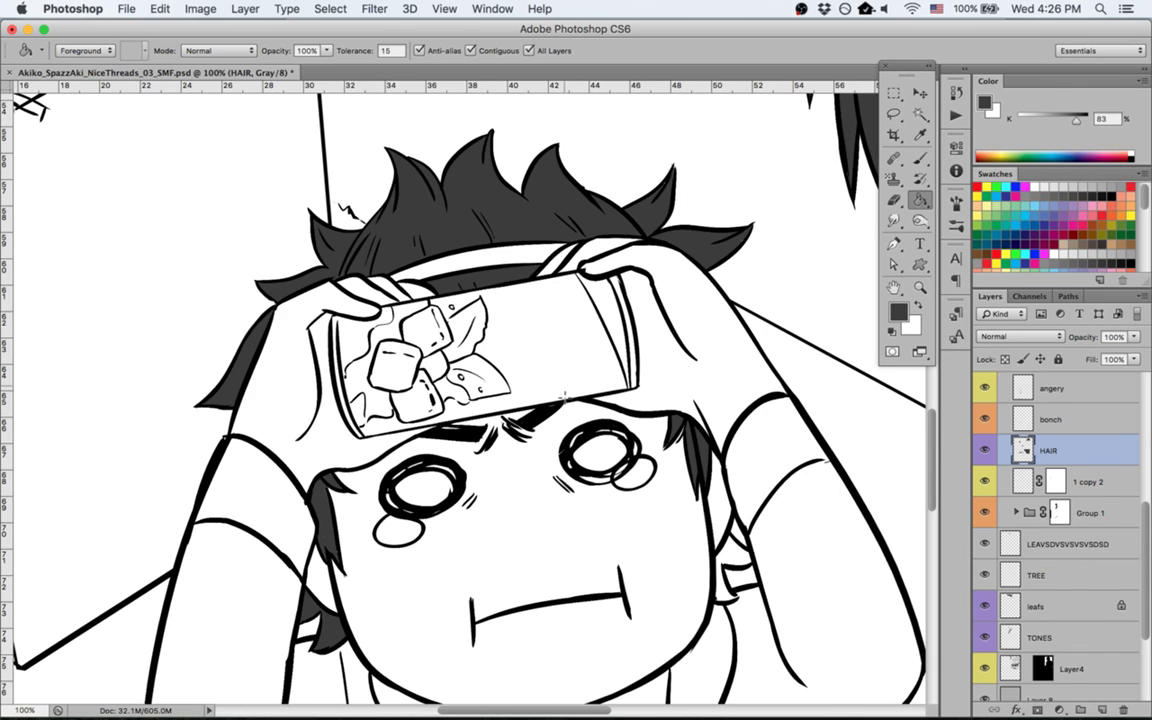
# Step: Clean up and fill the small hair tufts behind the lower-panel character's jaw with 83% gray
pyautogui.scroll(-2, 565, 398)
pyautogui.press('b')
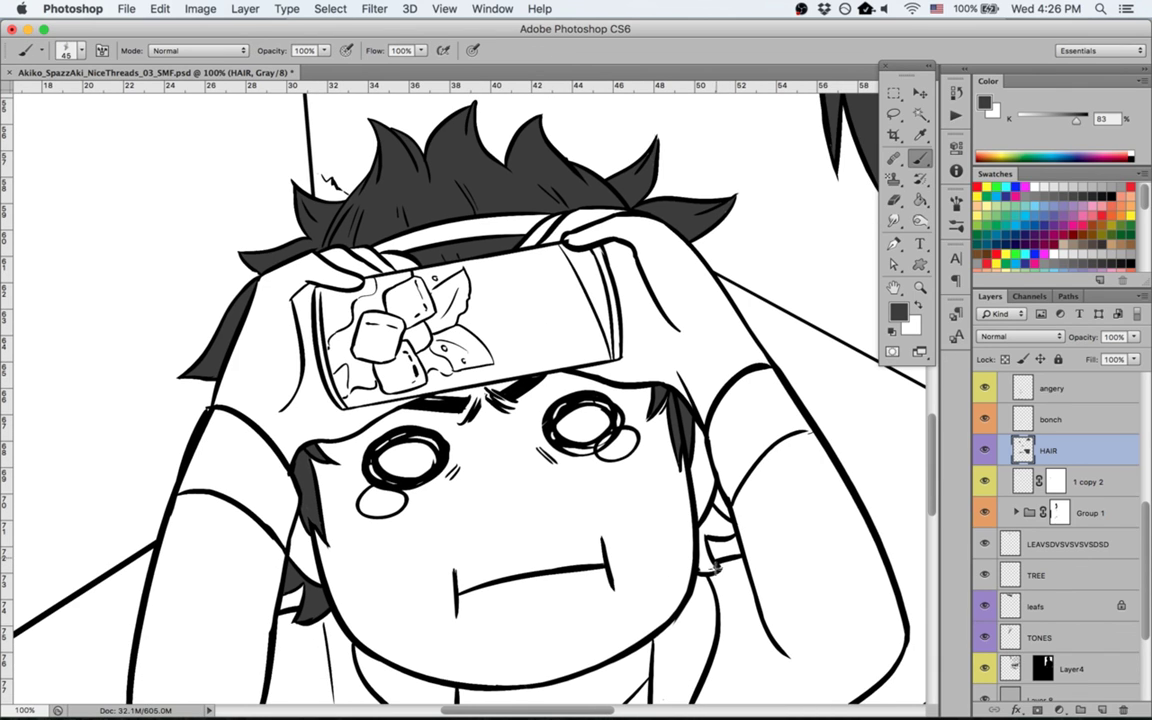
pyautogui.press('e')
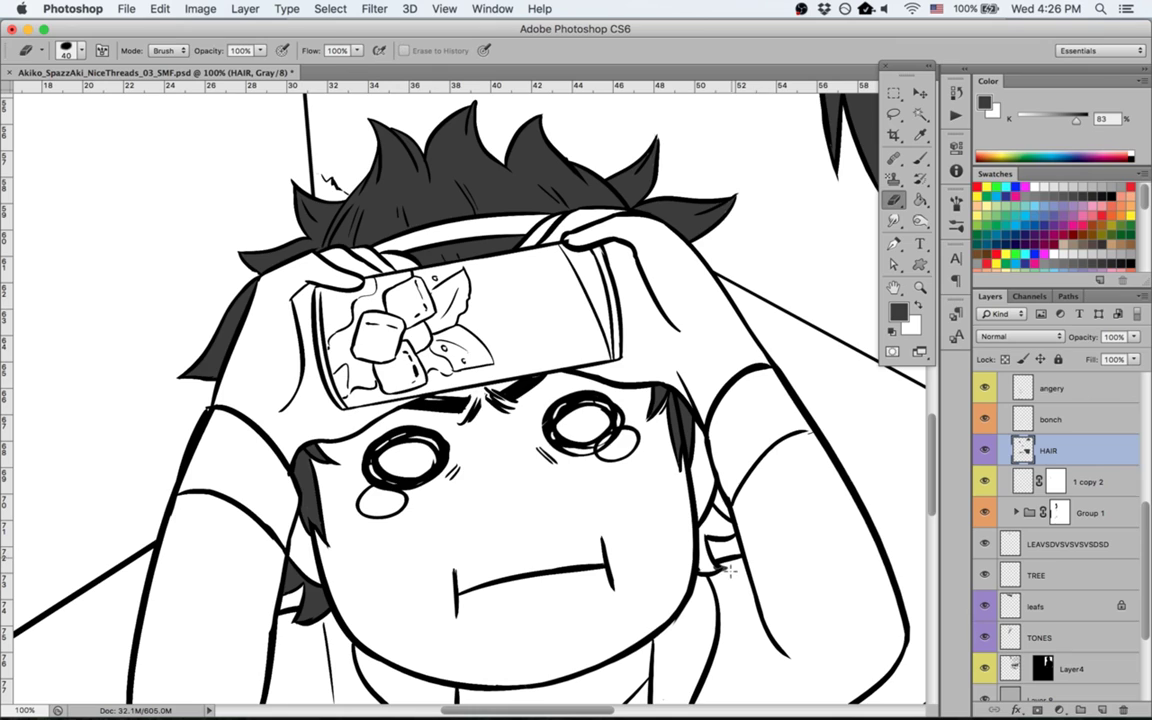
pyautogui.press('g')
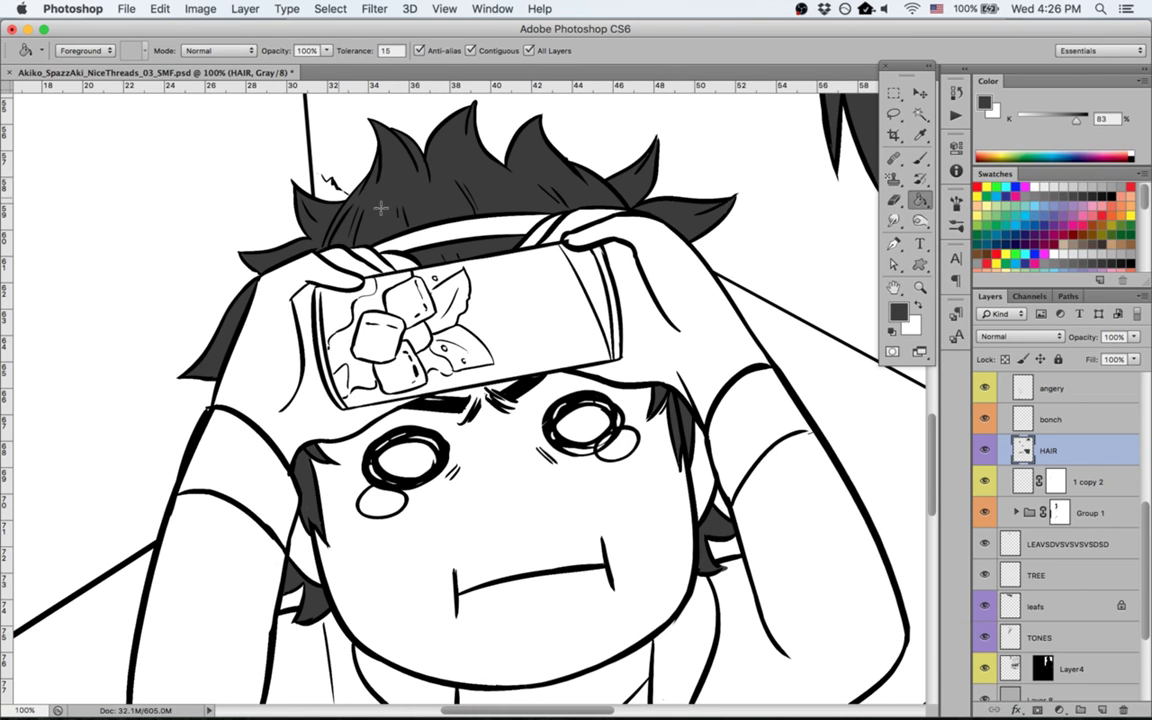
# Step: Lock the HAIR layer's transparent pixels and marquee the head of the man in the upper-right comic panel
pyautogui.press('super+0')
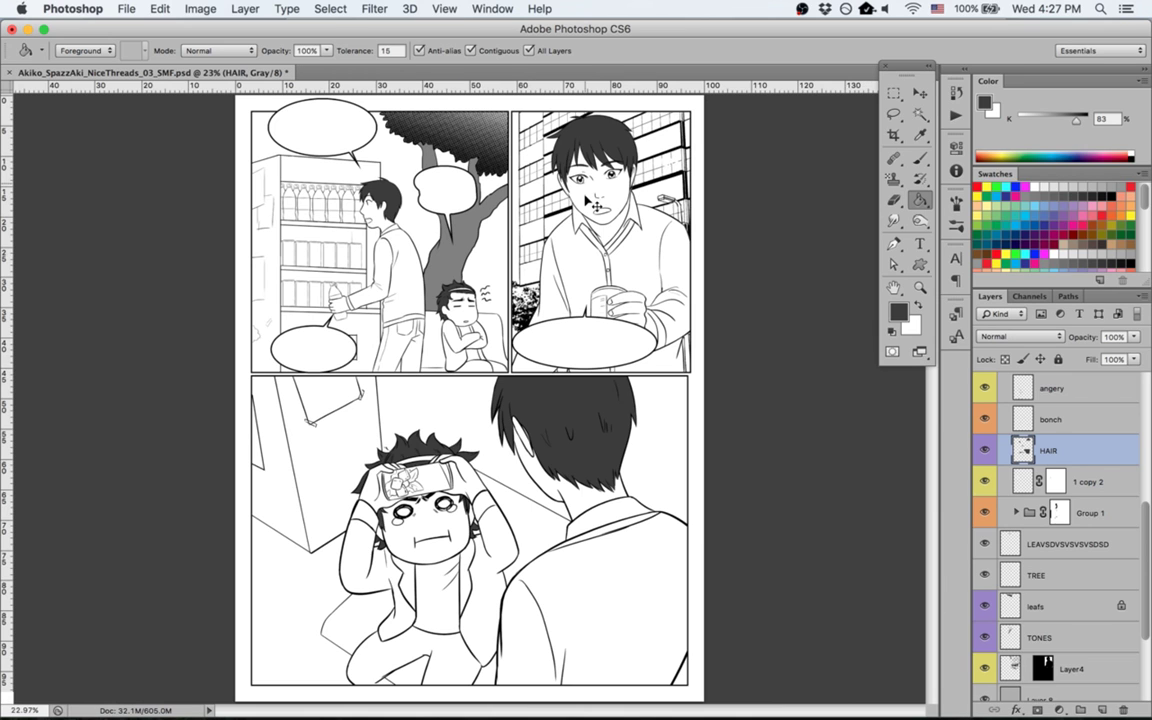
pyautogui.click(1005, 360)
pyautogui.press('m')
pyautogui.moveTo(535, 107); pyautogui.dragTo(678, 232)
# Step: Apply a linear gradient to the selected hair, from 83% gray at the fringe to white above the crown, and deselect
pyautogui.press('g')
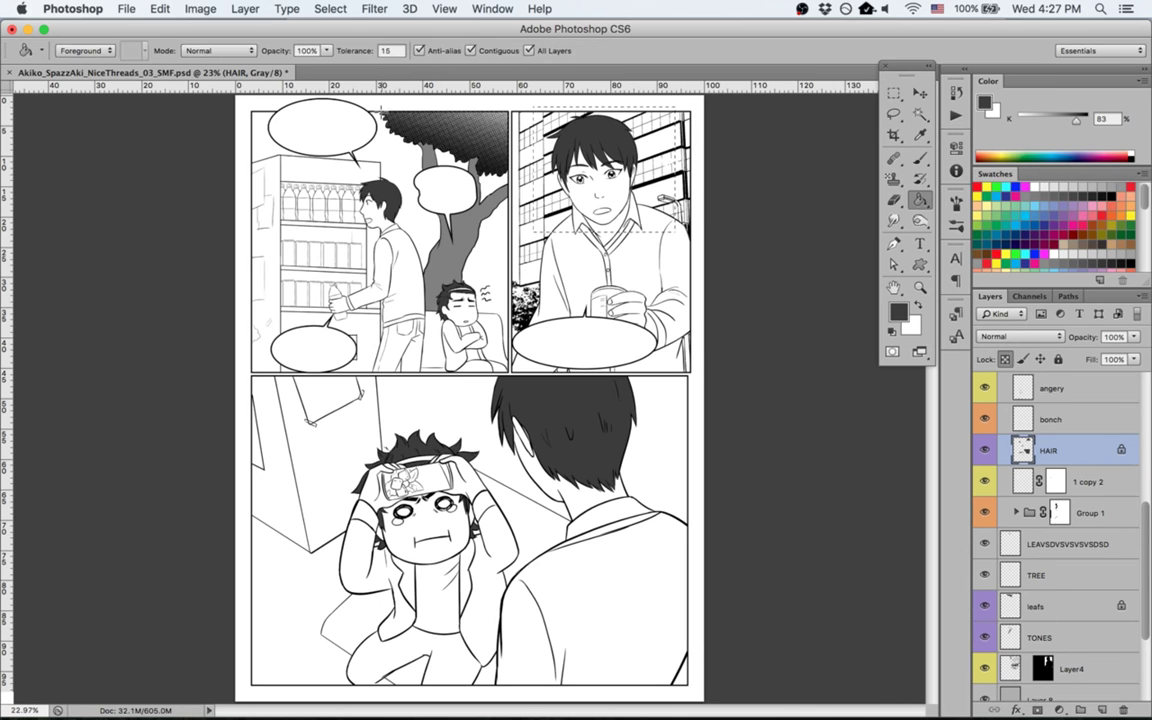
pyautogui.hotkey('shift', 'g')
pyautogui.moveTo(543, 184); pyautogui.dragTo(553, 84)
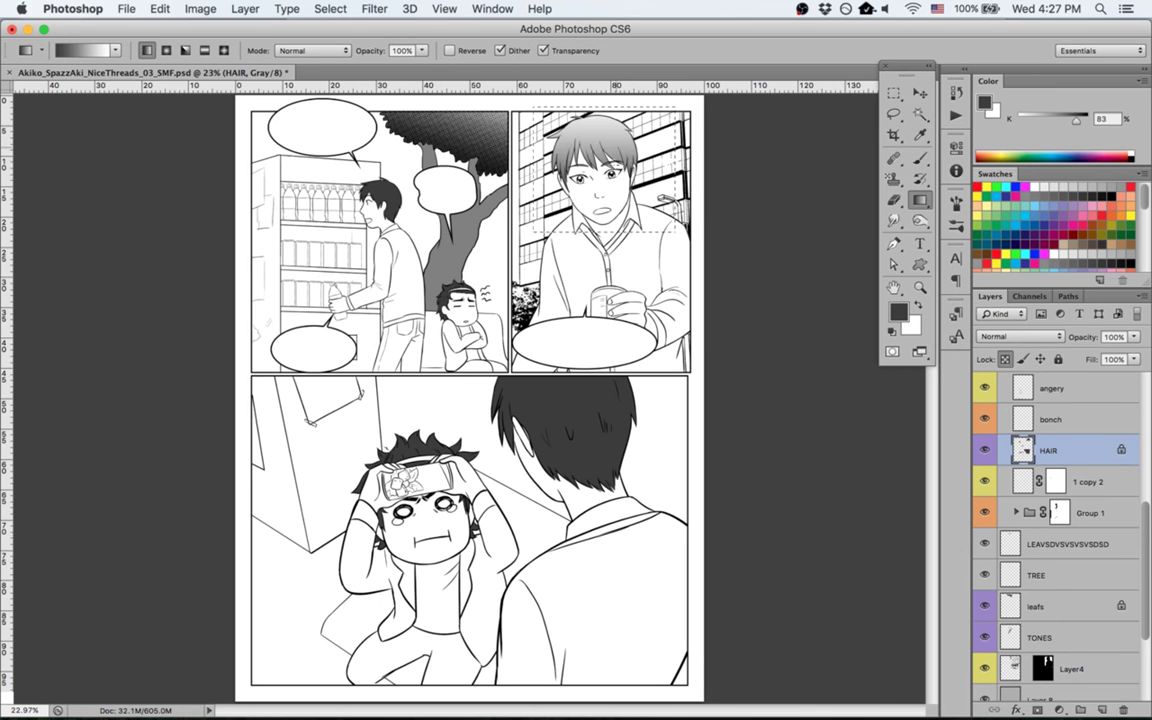
pyautogui.press('super+d')
# Step: Marquee the head of the man in profile and apply a vertical gray-to-white gradient to his hair
pyautogui.press('m')
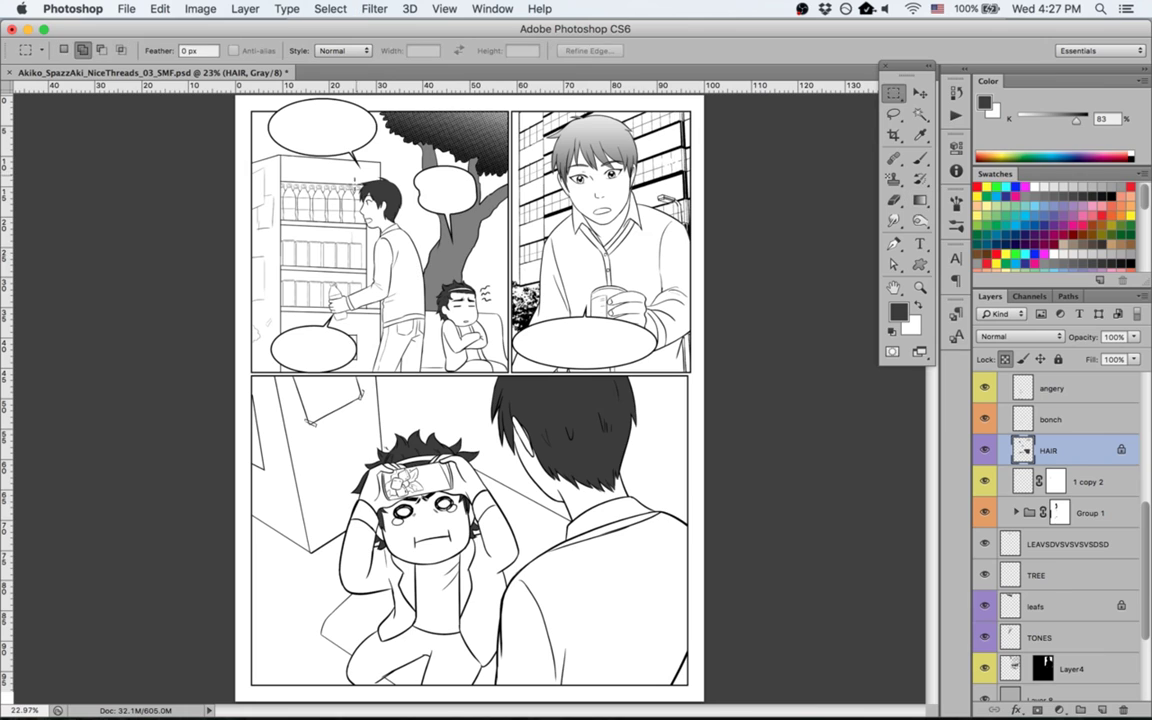
pyautogui.moveTo(333, 165); pyautogui.dragTo(428, 266)
pyautogui.press('g')
pyautogui.moveTo(400, 153); pyautogui.dragTo(394, 225)
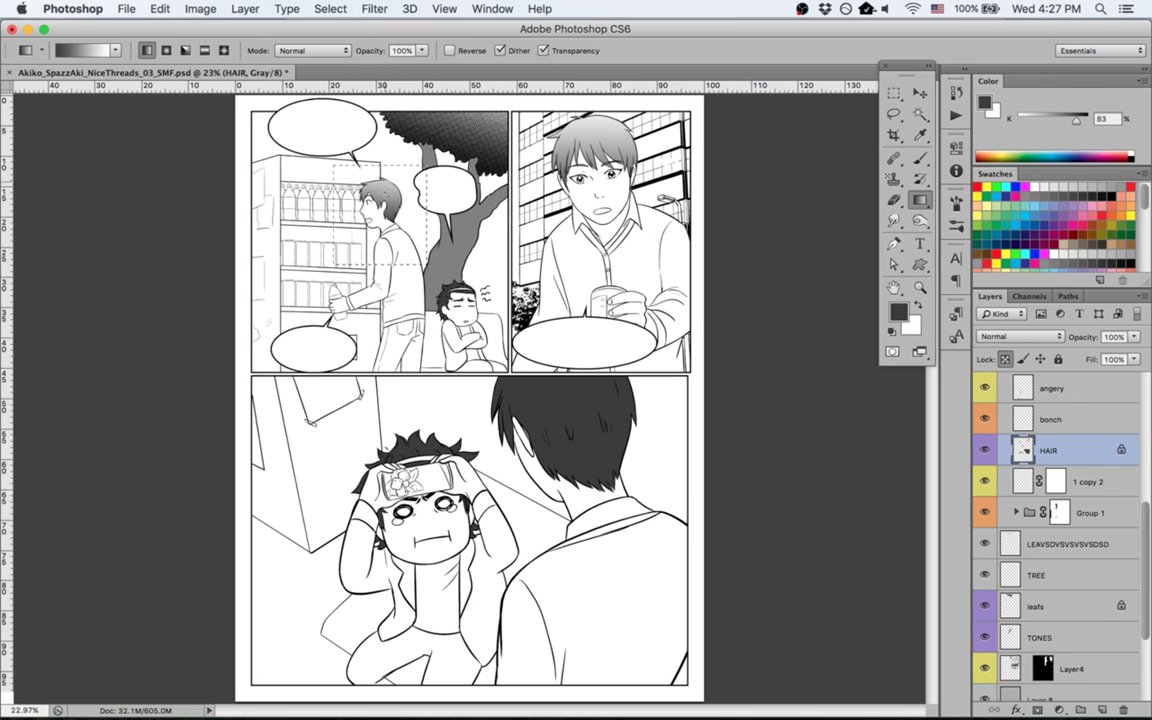
# Step: Undo the profile man's hair gradient and try other gradient directions and lengths, undoing these as well
pyautogui.press('super+z')
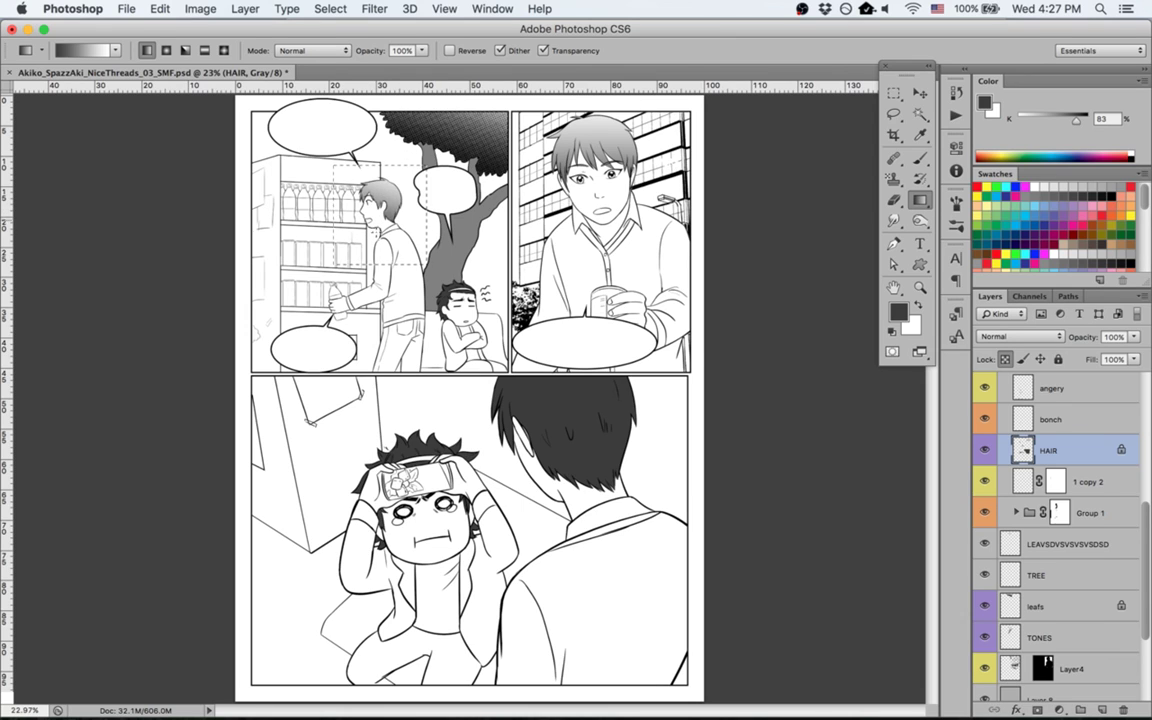
pyautogui.press('super+z')
pyautogui.moveTo(388, 160); pyautogui.dragTo(373, 246)
pyautogui.moveTo(383, 186); pyautogui.dragTo(402, 171)
pyautogui.press('super+z')
pyautogui.press('super+z')
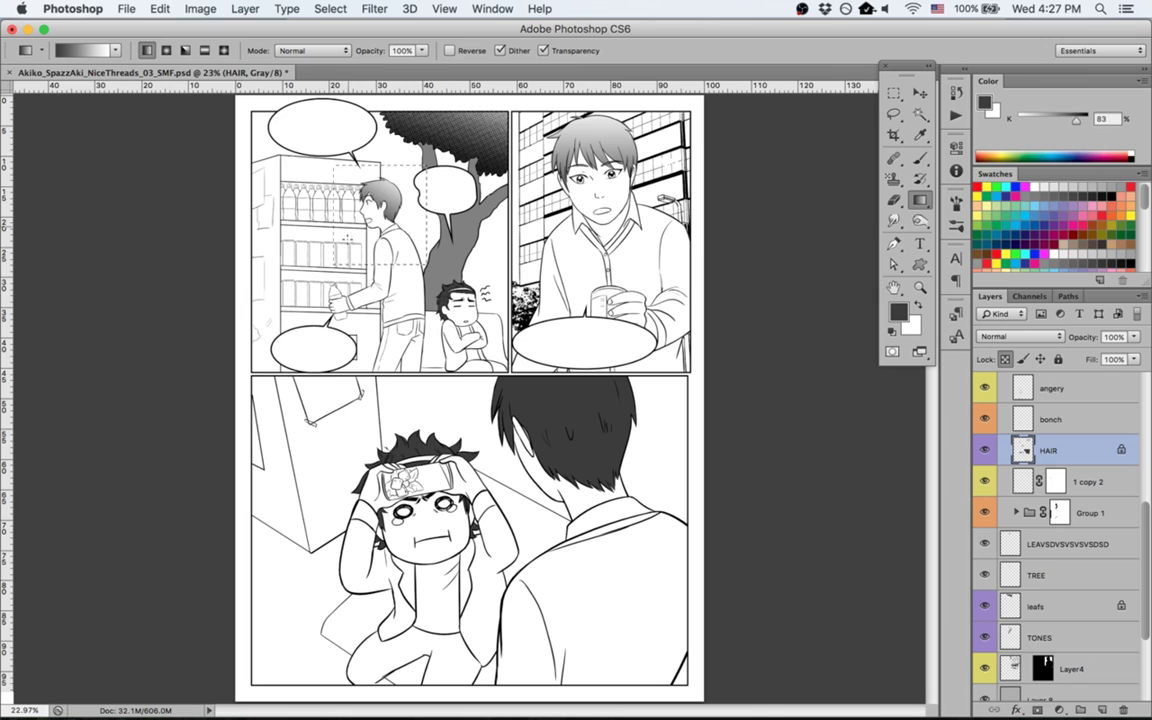
# Step: Apply a short diagonal gradient to the profile man's hair, from 83% gray near the face to white at the crown, and deselect
pyautogui.moveTo(391, 190); pyautogui.dragTo(419, 153)
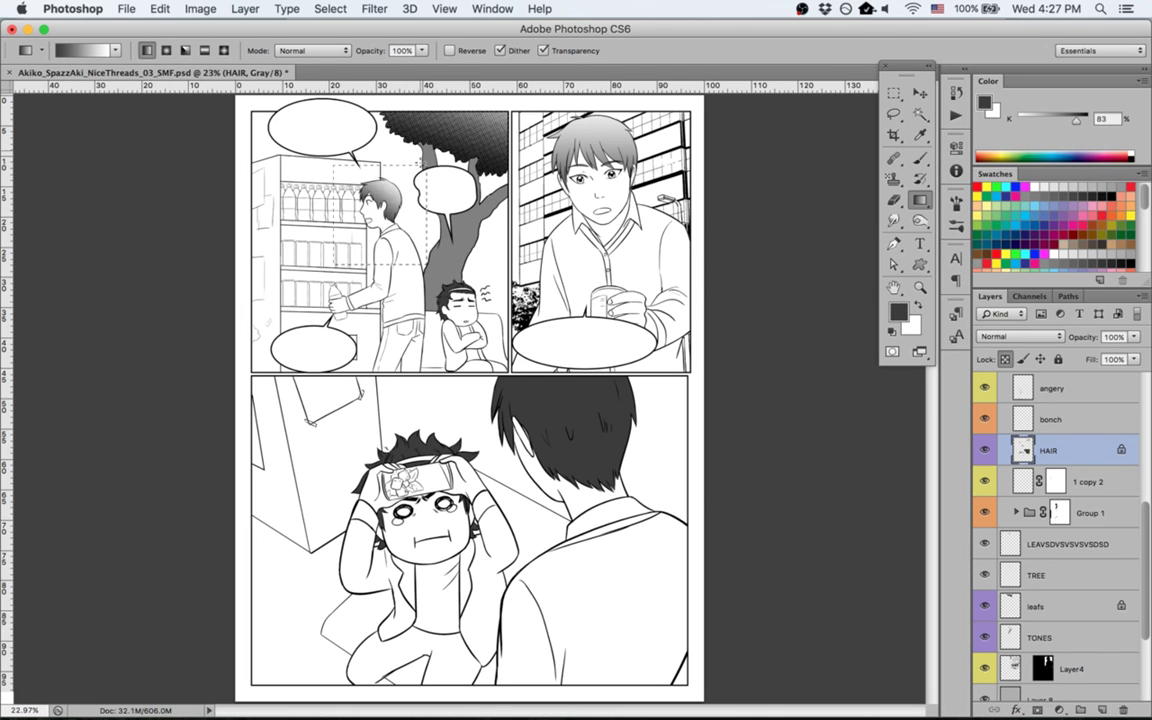
pyautogui.moveTo(389, 195); pyautogui.dragTo(402, 181)
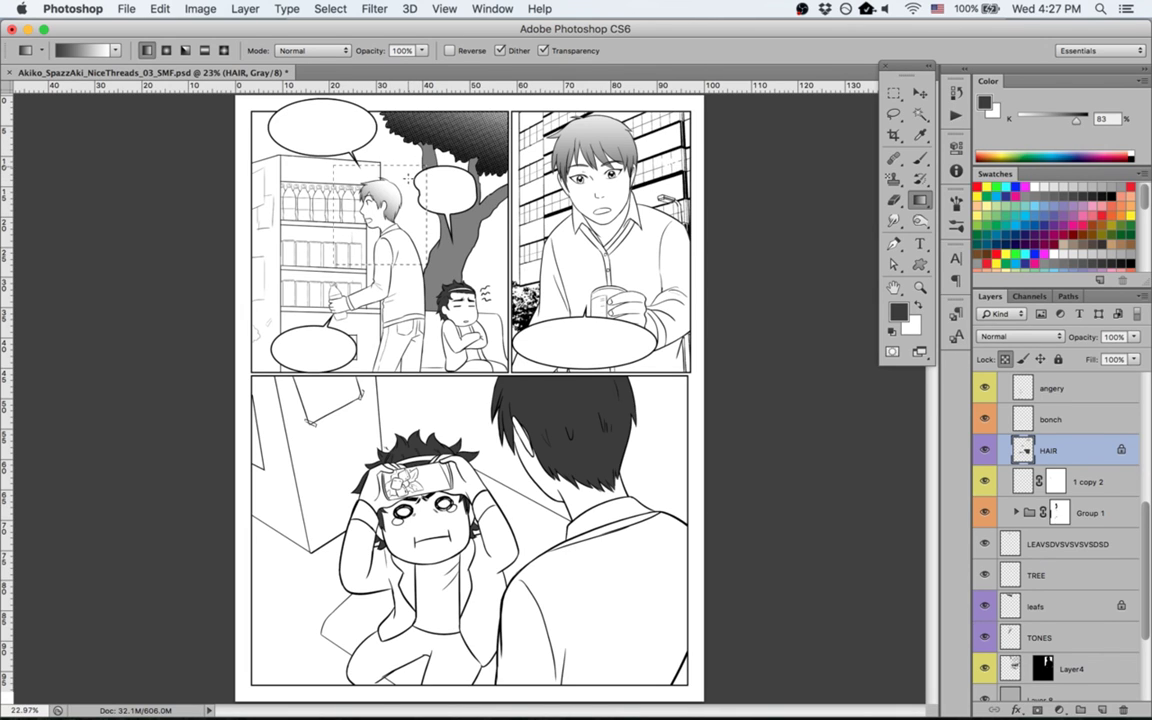
pyautogui.press('super+d')
# Step: Marquee the hair of the man seen from behind and apply a long gradient from 83% gray at the nape towards white above the crown
pyautogui.press('m')
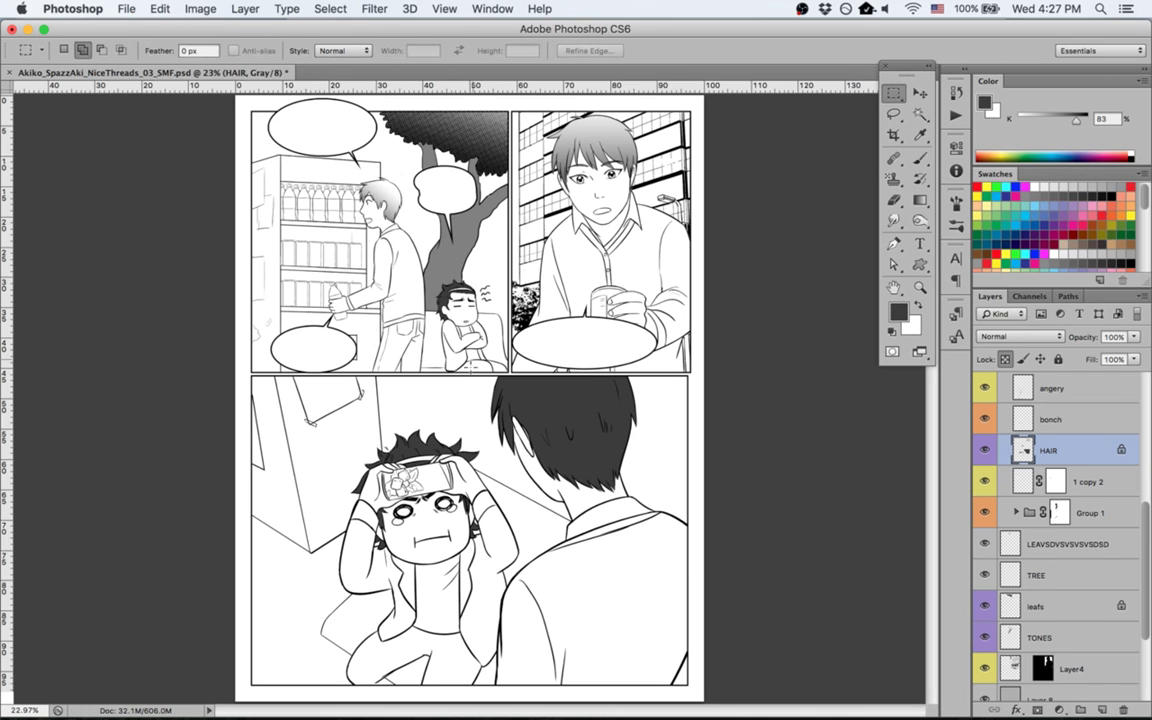
pyautogui.moveTo(475, 387); pyautogui.dragTo(617, 345)
pyautogui.press('v')
pyautogui.press('g')
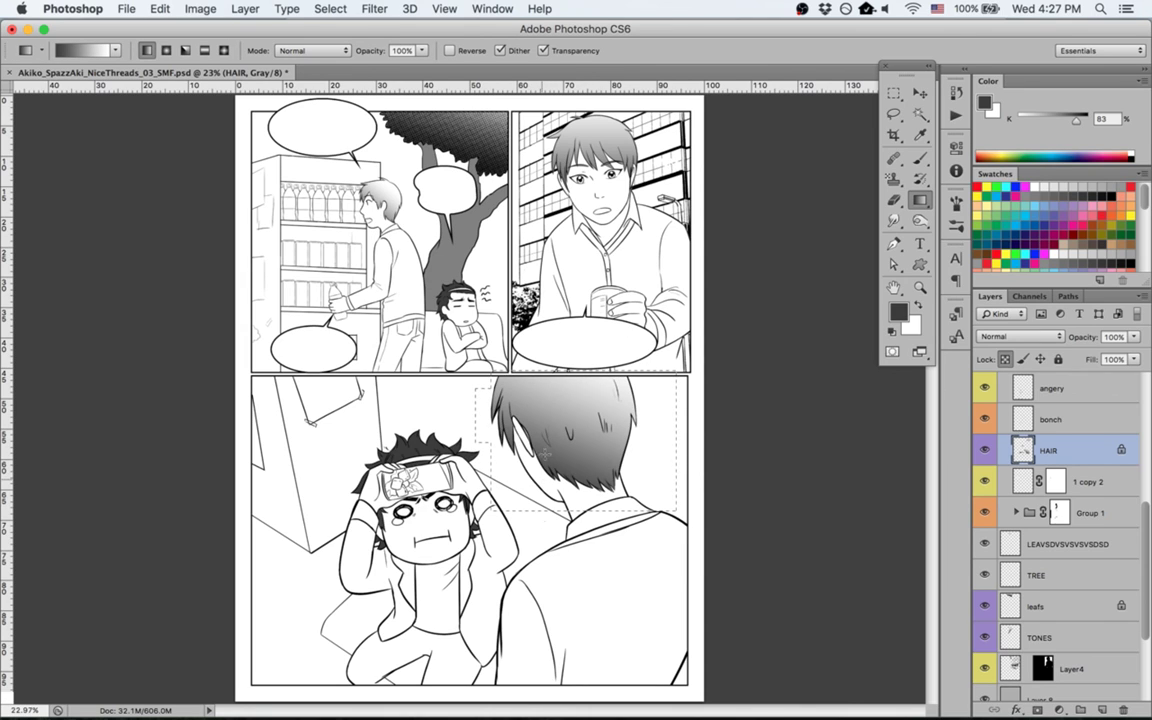
pyautogui.moveTo(546, 448); pyautogui.dragTo(561, 273)
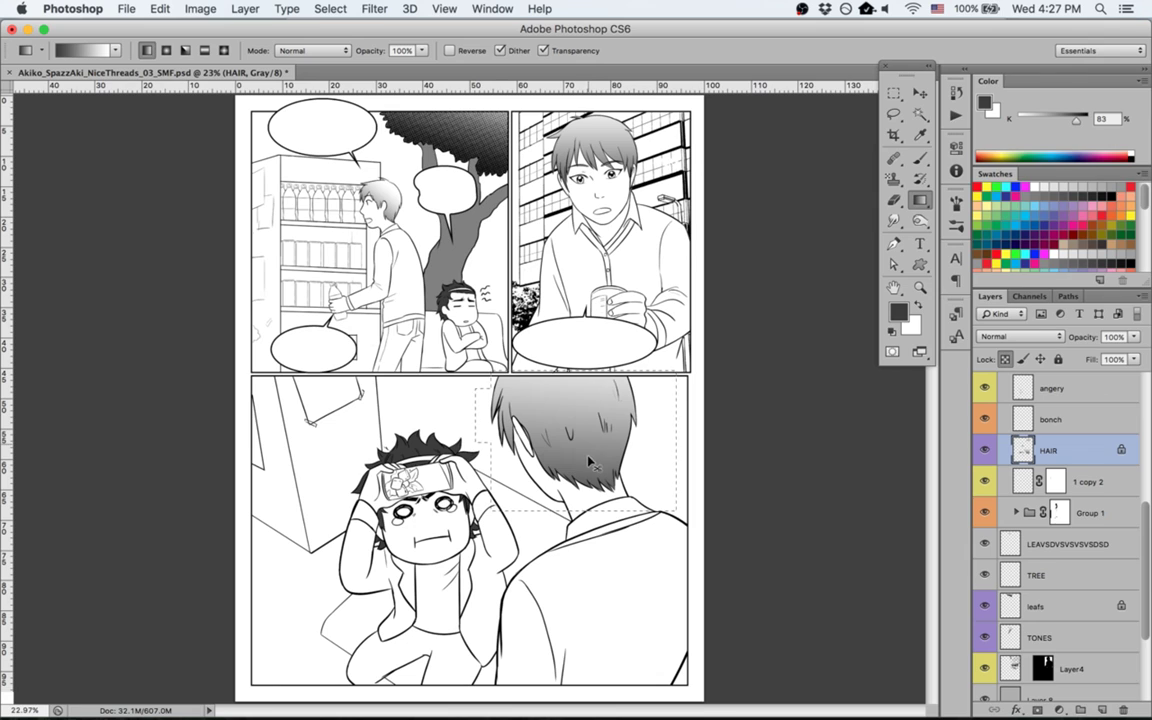
# Step: Marquee both spiky-haired heads and lighten their hair with Levels, setting the output black level to 106
pyautogui.press('m')
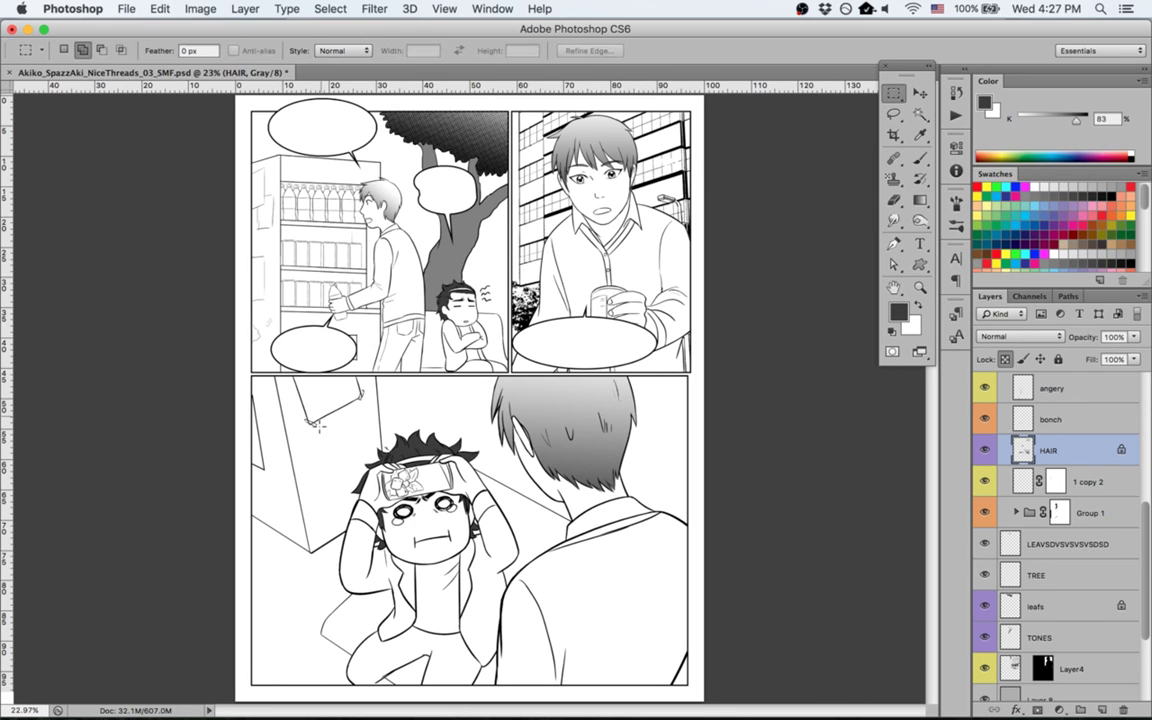
pyautogui.moveTo(318, 424); pyautogui.dragTo(492, 581)
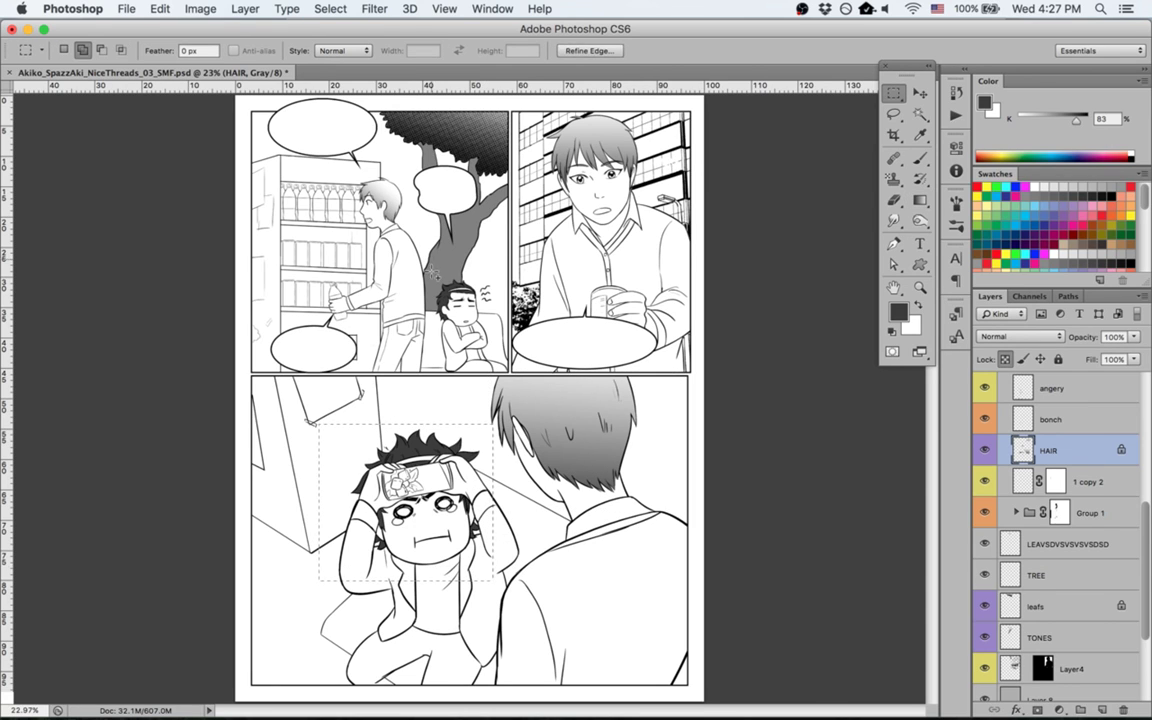
pyautogui.moveTo(434, 273); pyautogui.dragTo(486, 338)
pyautogui.press('super+l')
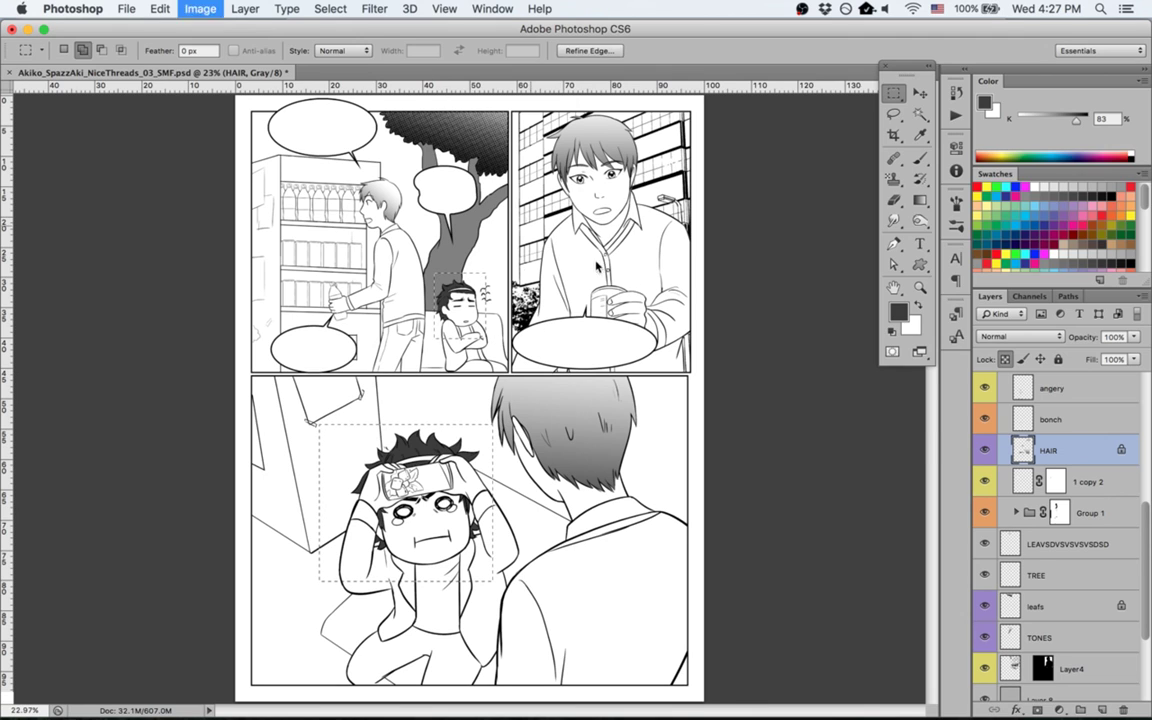
pyautogui.moveTo(811, 351); pyautogui.dragTo(896, 351)
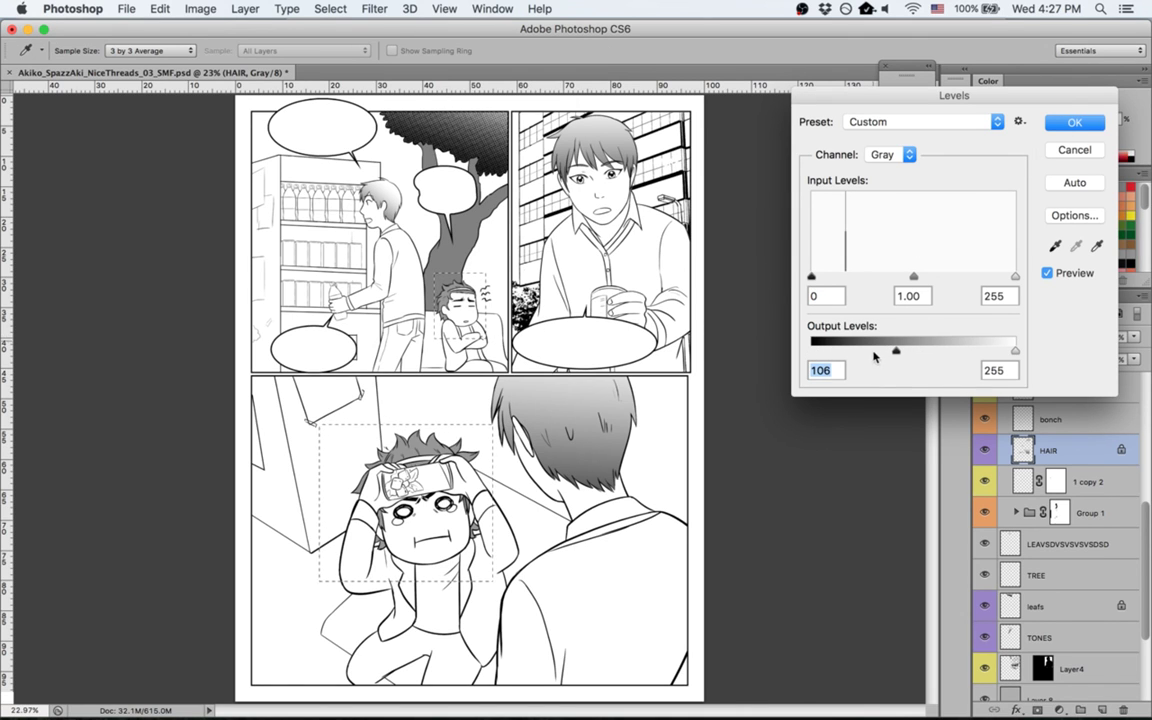
pyautogui.press('Return')
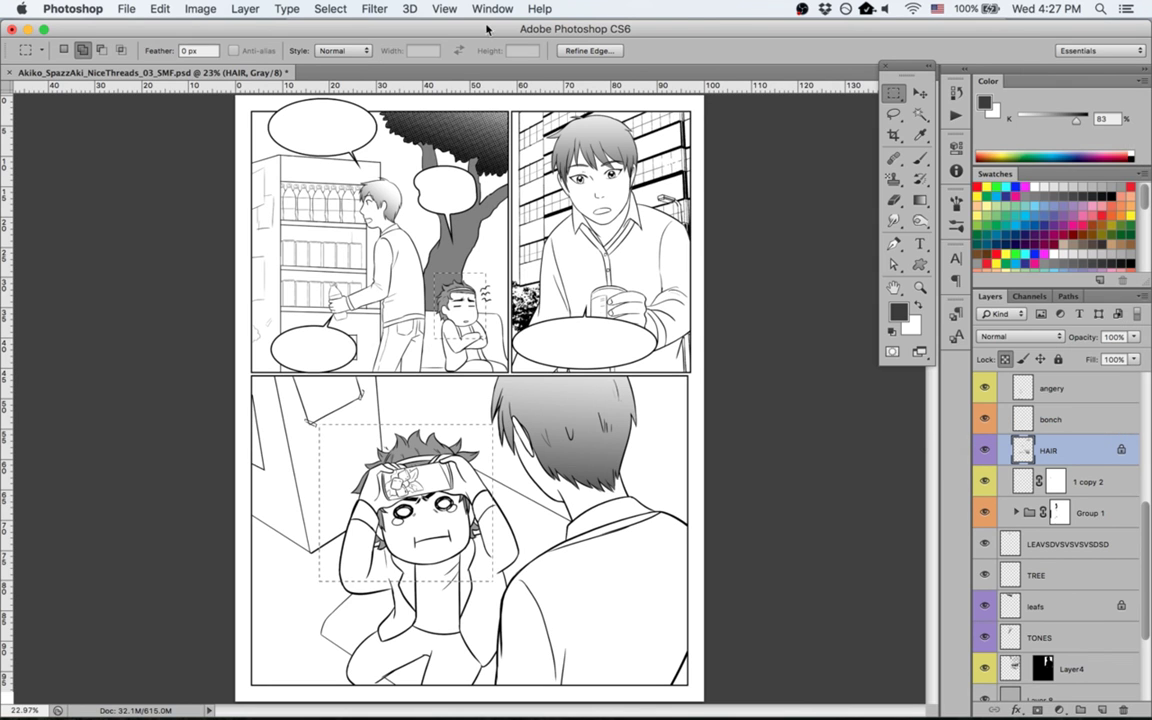
# Step: Apply the Pixelate filter Mezzotint to the selected hair of both spiky-haired figures
pyautogui.click(373, 9)
pyautogui.moveTo(440, 240)
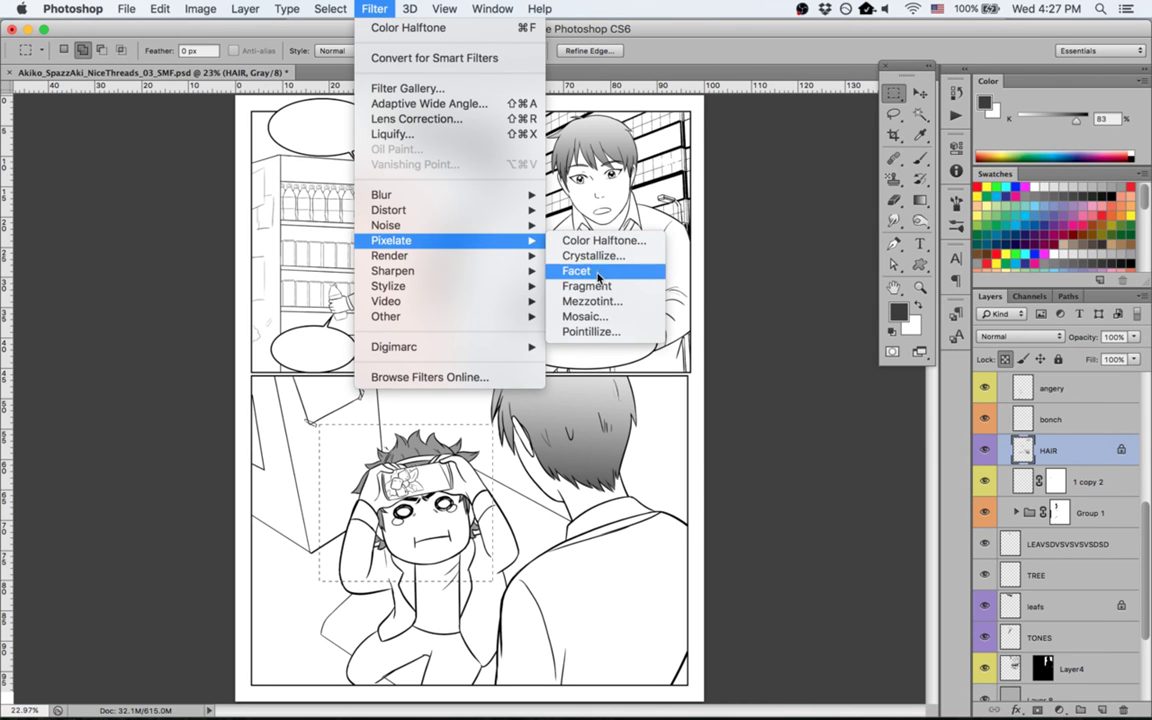
pyautogui.click(540, 320)
pyautogui.keyDown('alt'); pyautogui.click(745, 442); pyautogui.keyUp('alt')
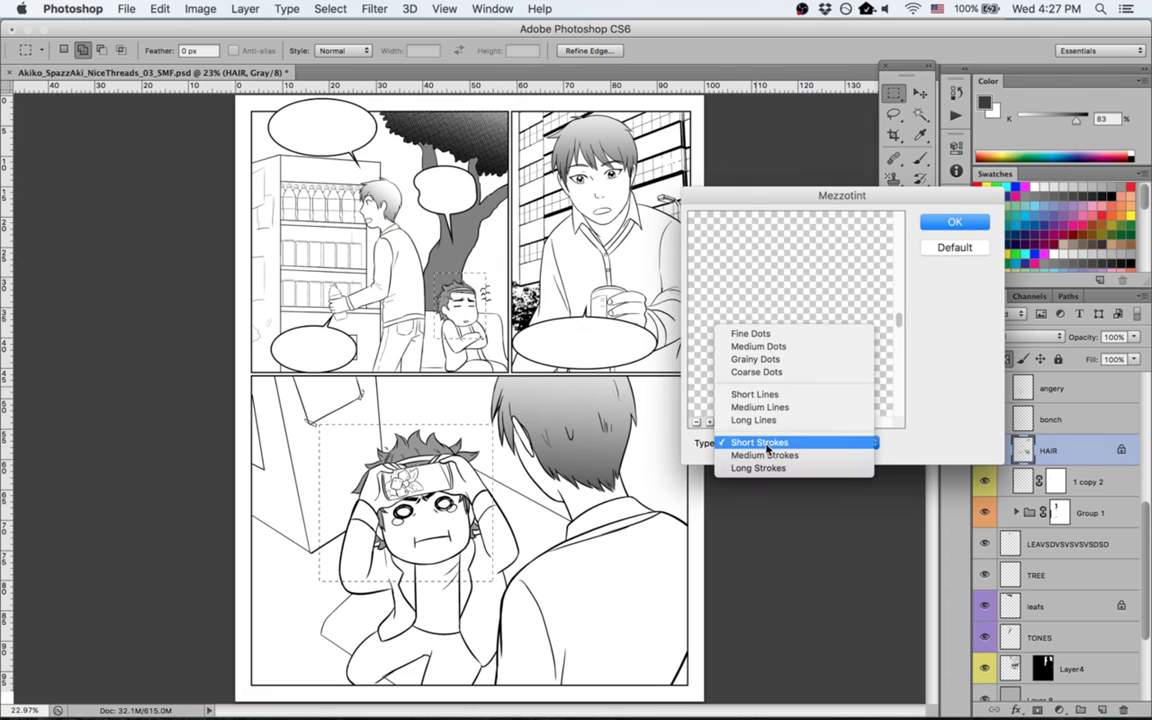
pyautogui.click(778, 364)
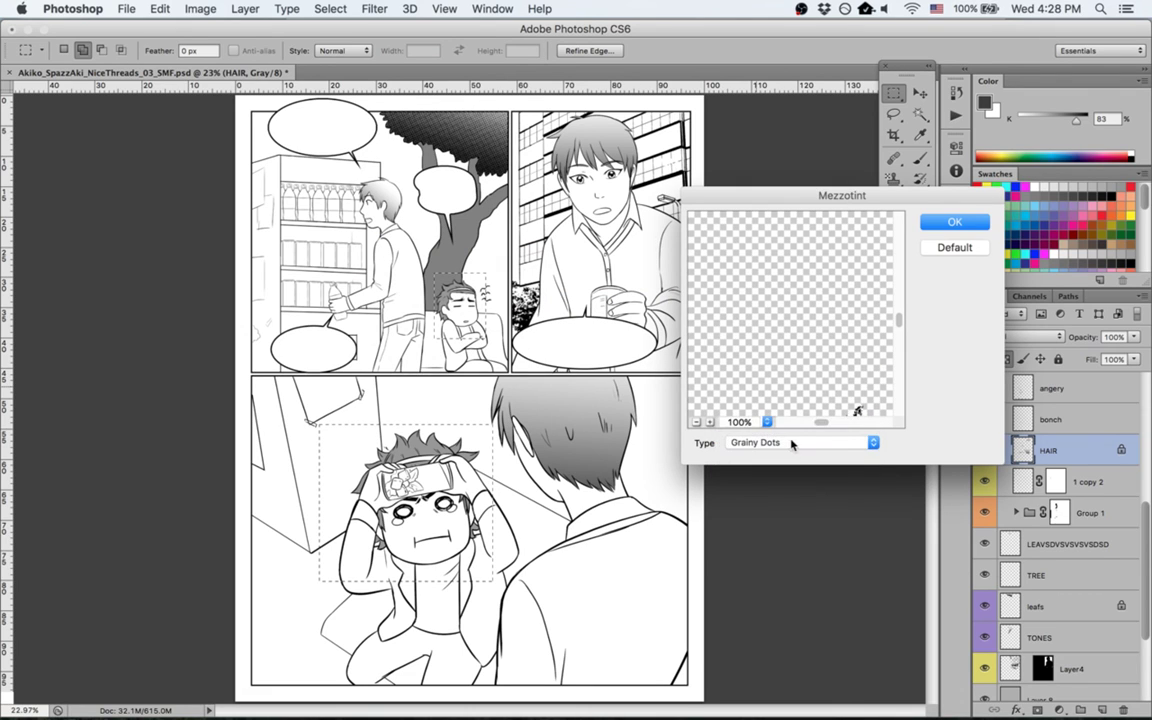
pyautogui.click(791, 444)
pyautogui.click(760, 338)
pyautogui.click(954, 222)
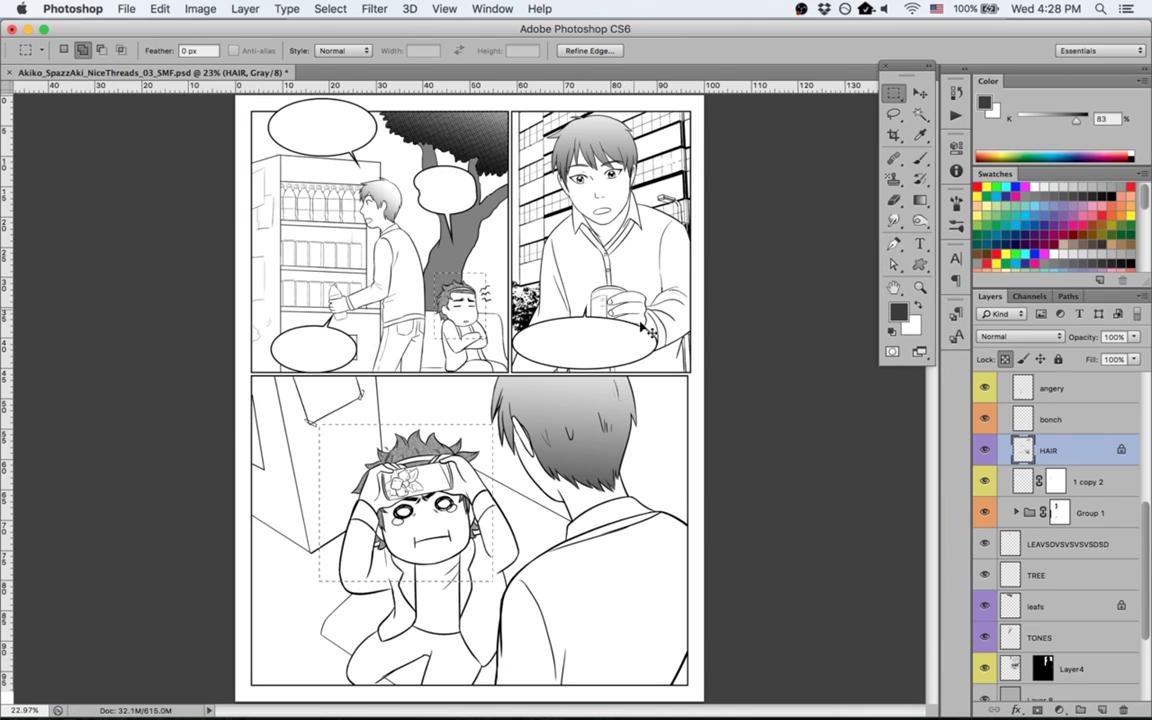
# Step: Try adjusting the output white level of the textured hair in Levels, returning it to 255, and deselect
pyautogui.press('super+l')
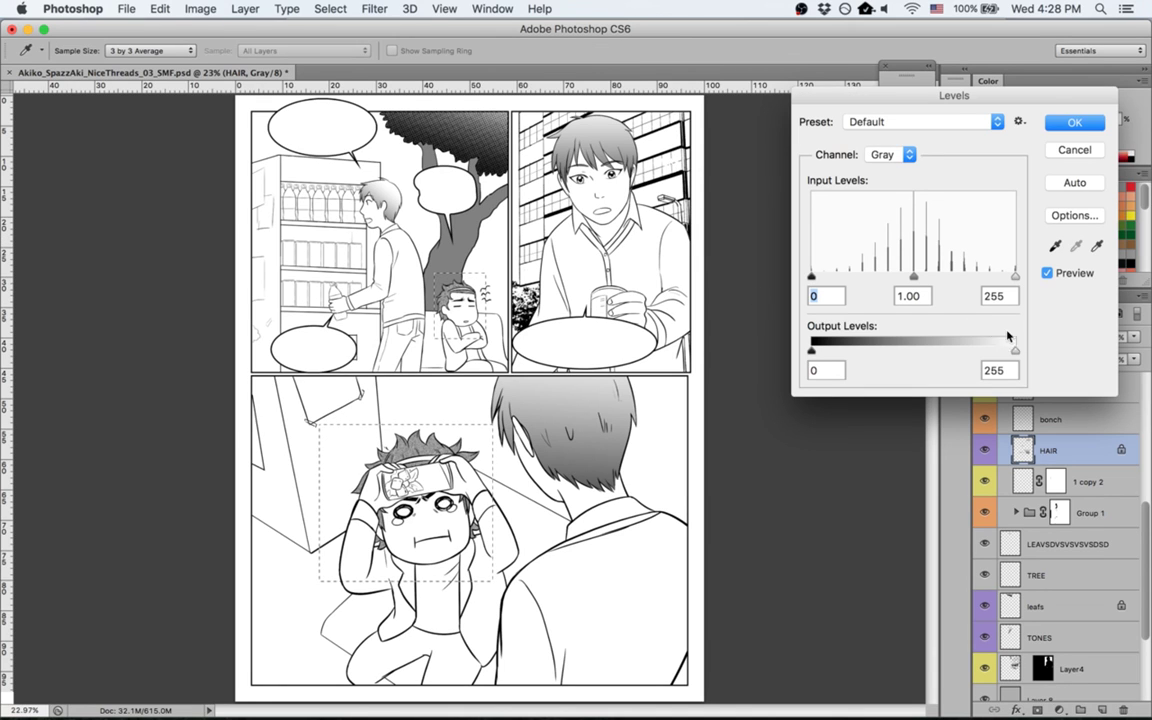
pyautogui.moveTo(1012, 349); pyautogui.dragTo(1044, 347)
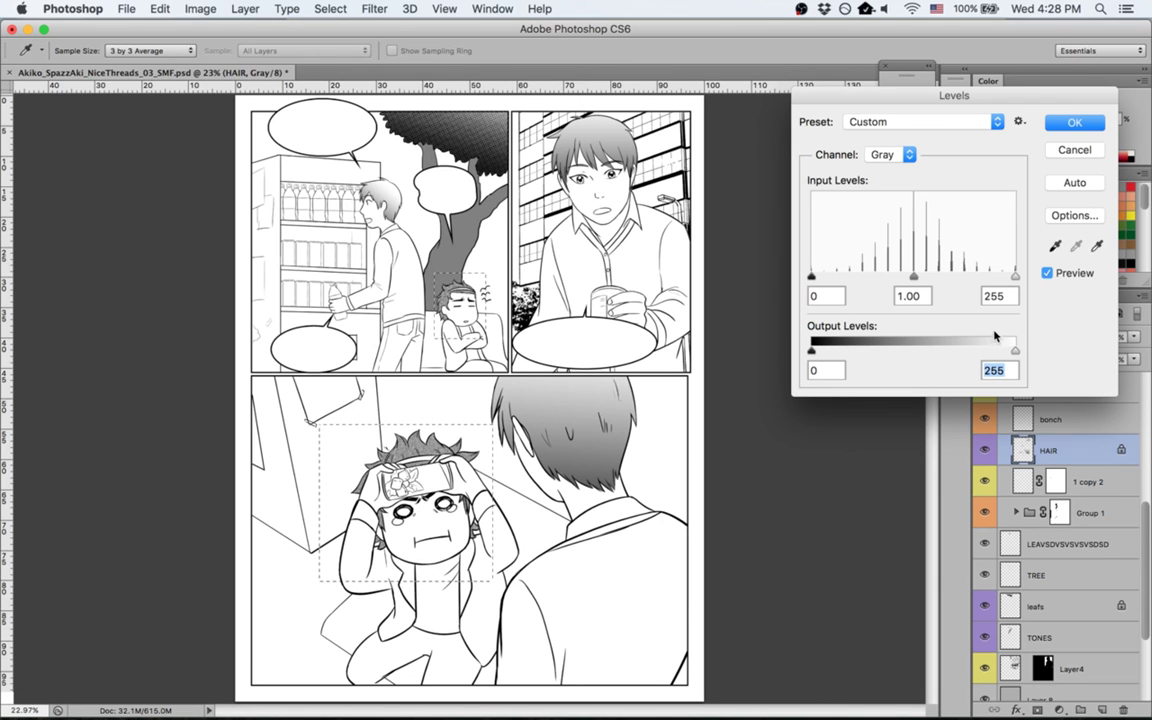
pyautogui.click(1073, 123)
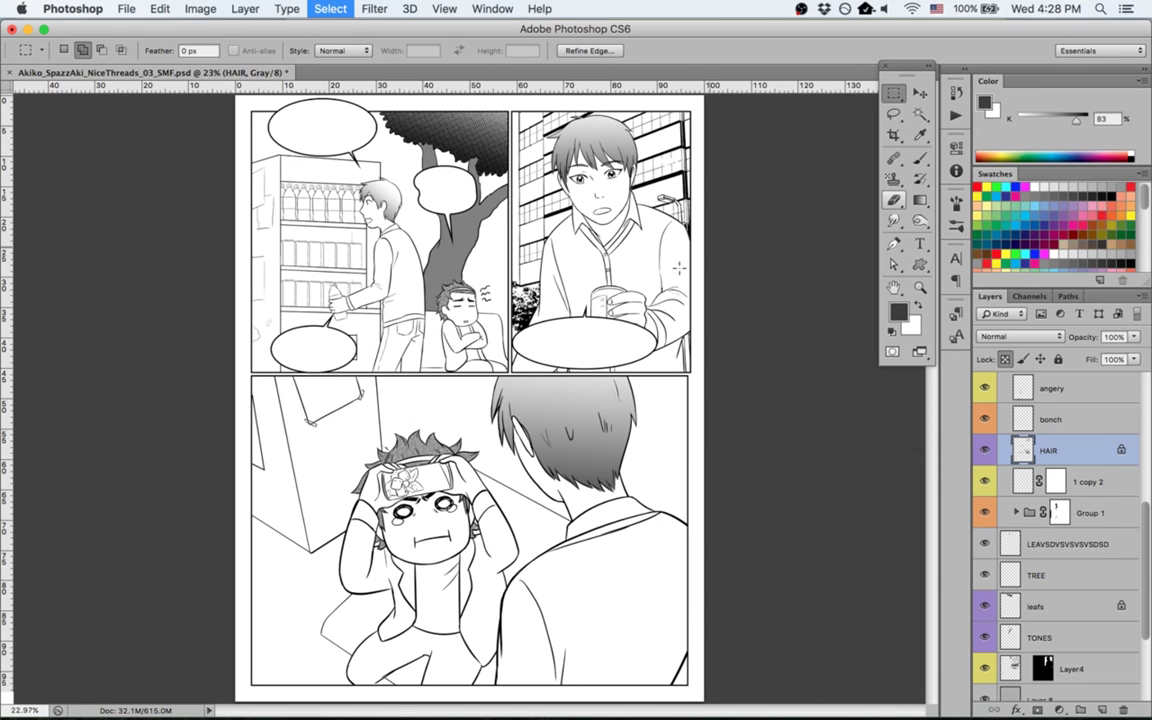
# Step: Try one gradient across the hair of the front-facing man and the man seen from behind, and undo it
pyautogui.moveTo(489, 380); pyautogui.dragTo(669, 519)
pyautogui.moveTo(542, 108); pyautogui.dragTo(694, 243)
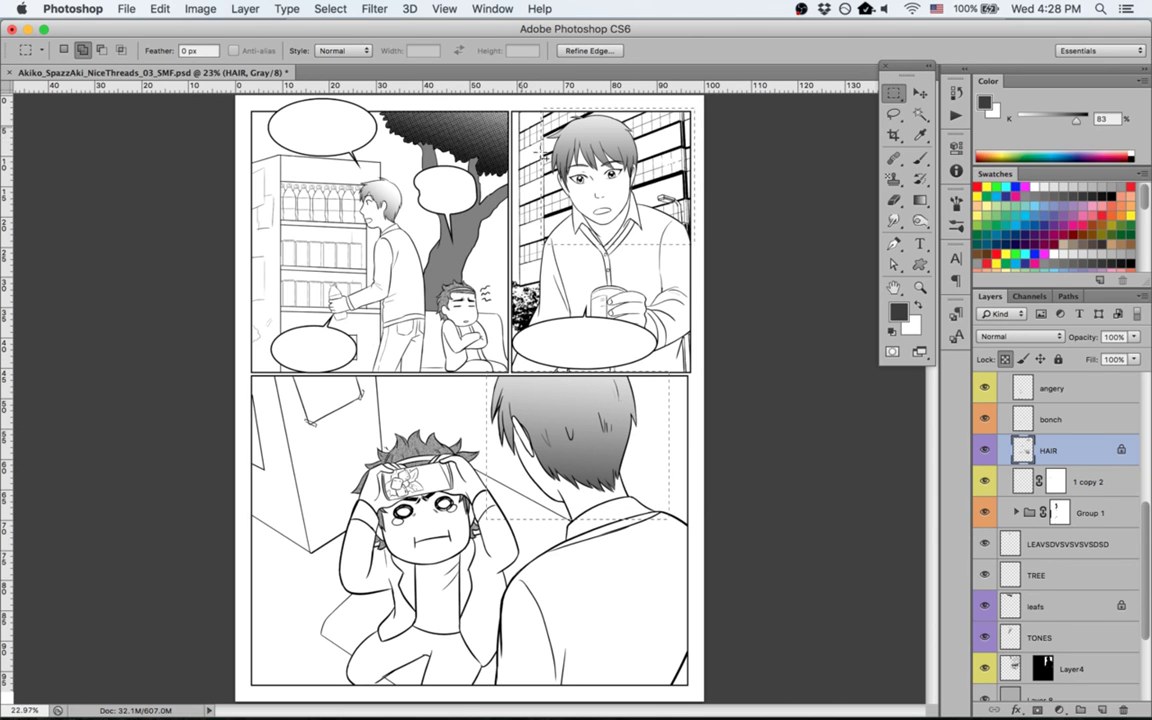
pyautogui.press('g')
pyautogui.press('super+z')
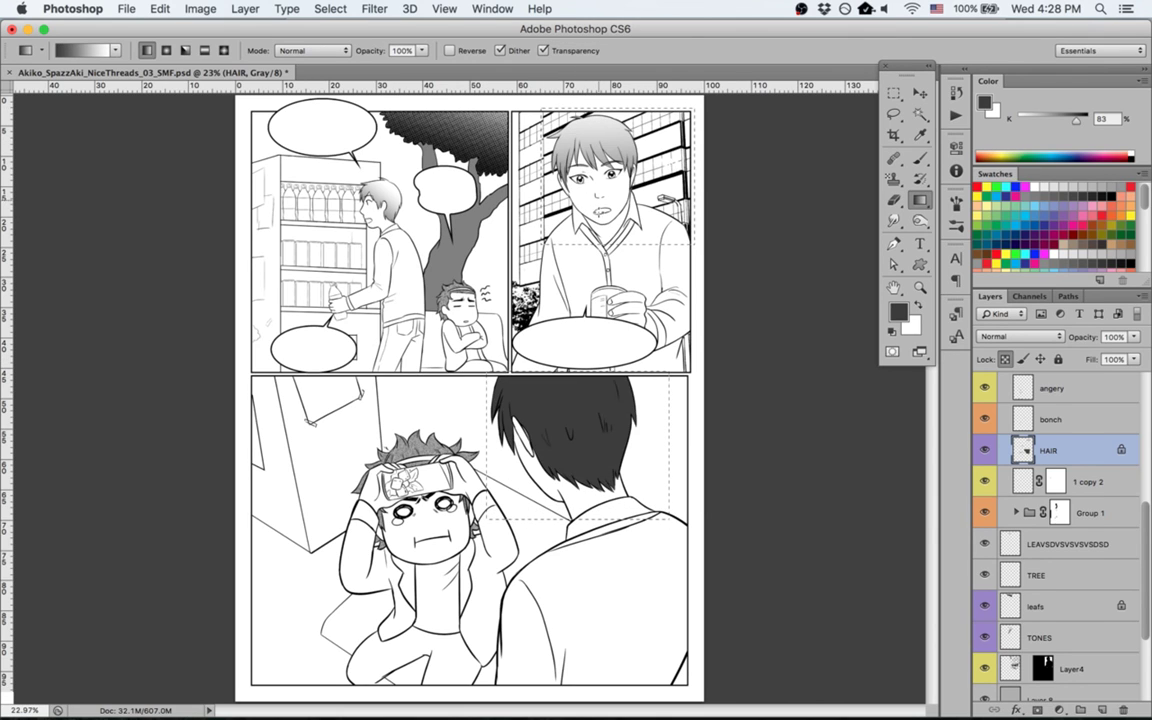
pyautogui.press('super+z')
# Step: Marquee the front-facing man's head and apply a short upward gradient from 83% gray to white above the crown
pyautogui.press('v')
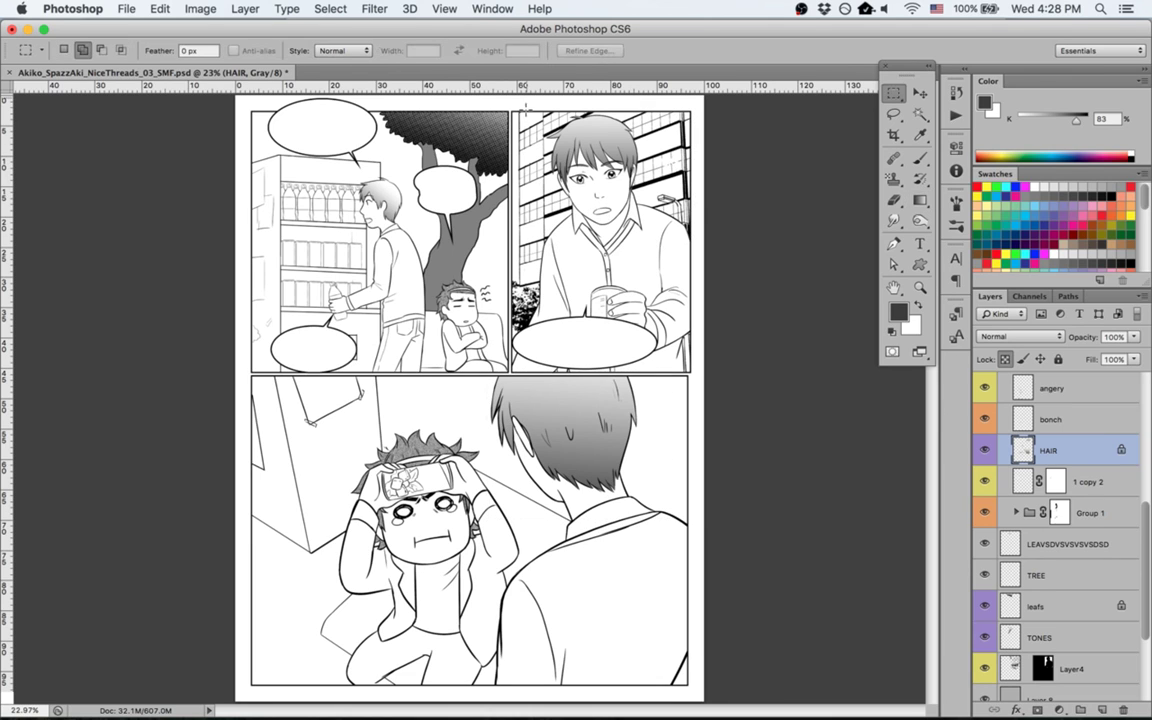
pyautogui.press('g')
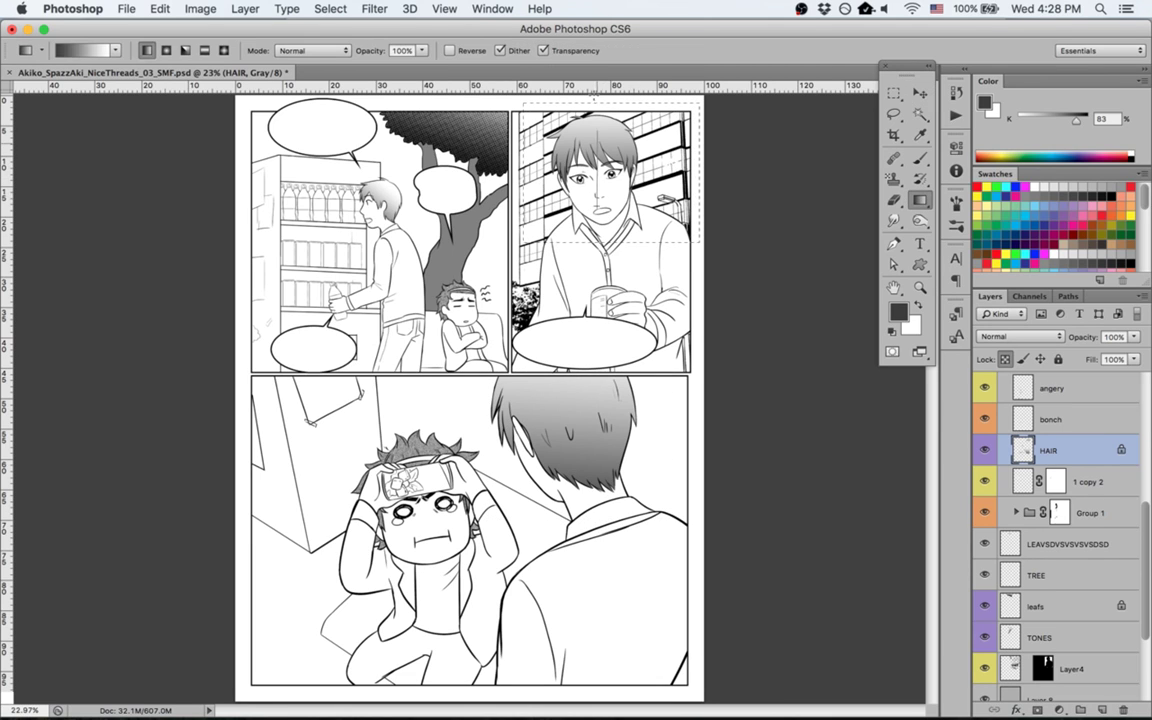
pyautogui.moveTo(589, 123); pyautogui.dragTo(598, 97)
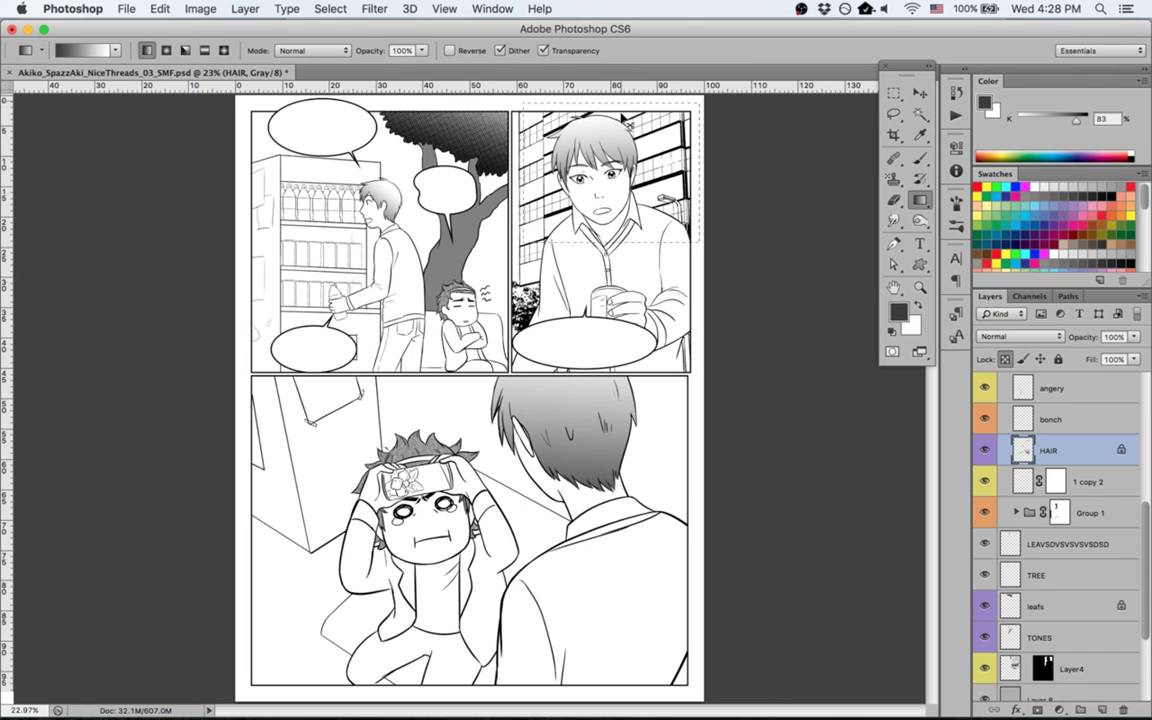
# Step: Add the other two gradient-haired heads to the selection, apply Color Halftone with a max radius of 11 pixels, deselect and save
pyautogui.press('m')
pyautogui.moveTo(484, 340); pyautogui.dragTo(688, 530)
pyautogui.click(374, 8)
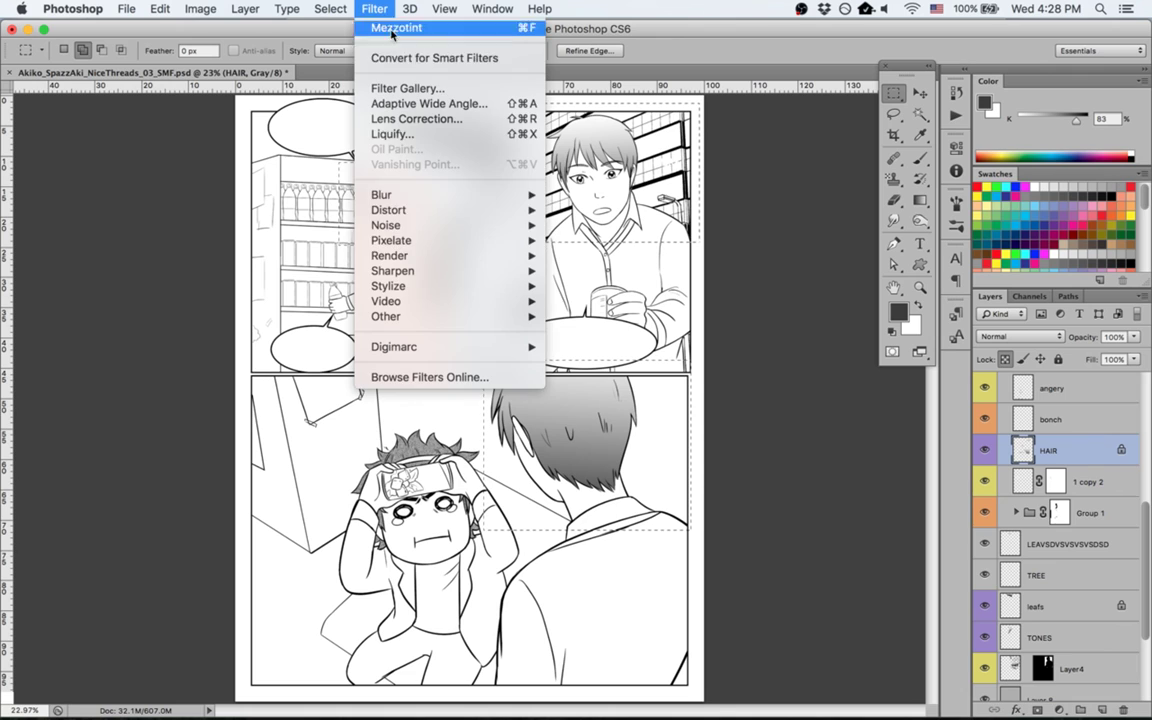
pyautogui.moveTo(445, 241)
pyautogui.click(580, 241)
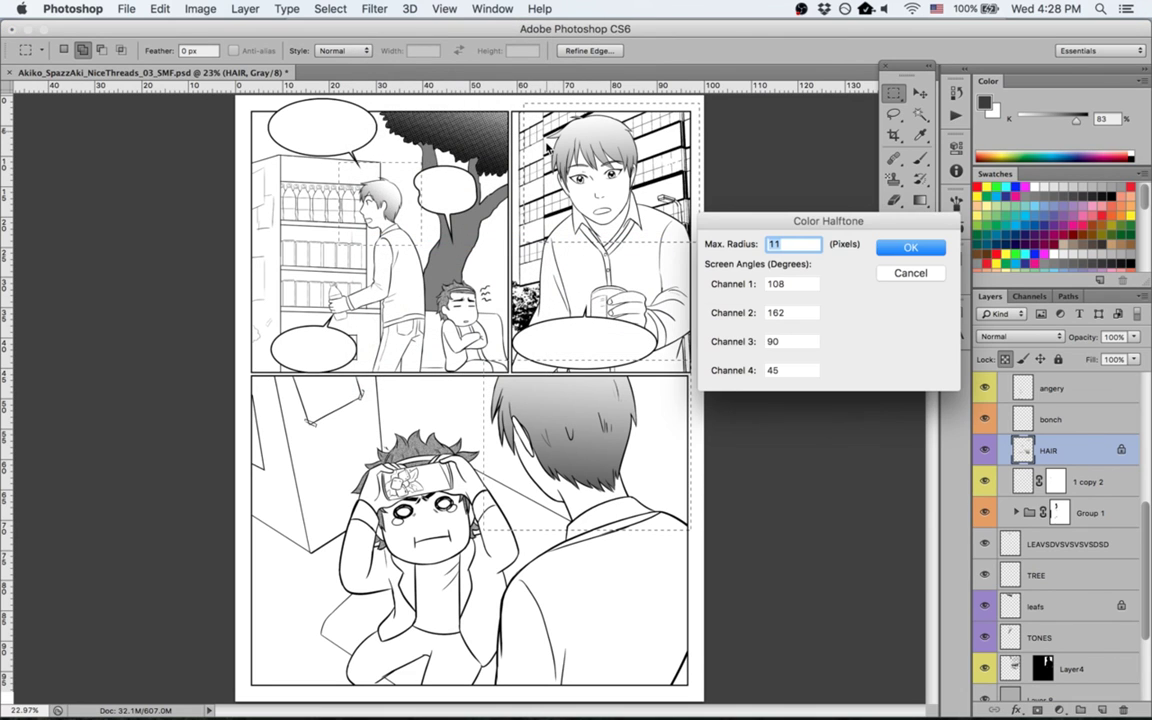
pyautogui.press('Return')
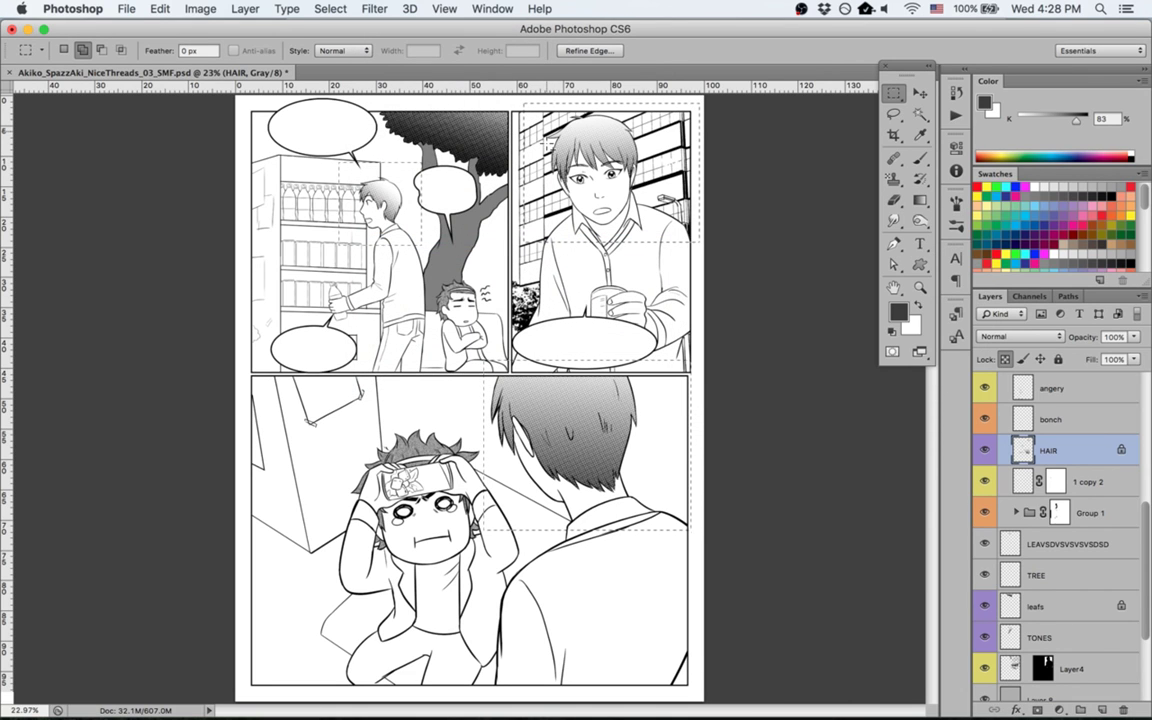
pyautogui.press('super+d')
pyautogui.press('super+s')
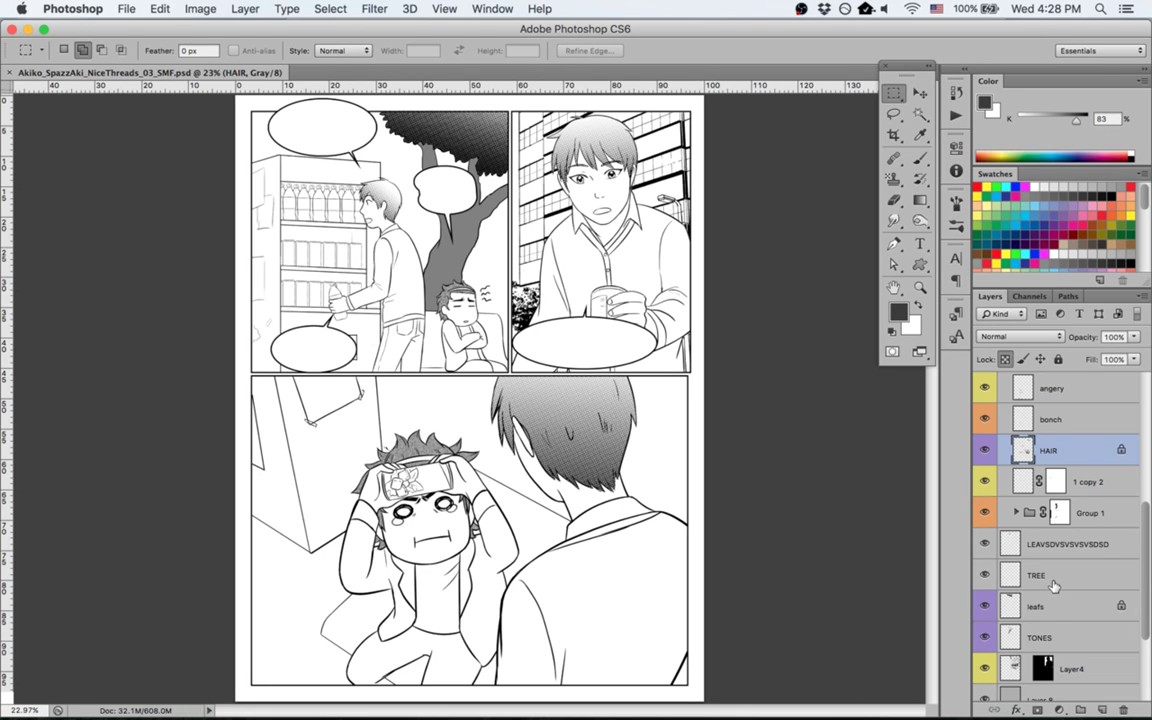
# Step: Lighten the tree trunk on the TONES layer with Levels, setting the output black level to 137, and save the file
pyautogui.click(1052, 579)
pyautogui.click(1025, 640)
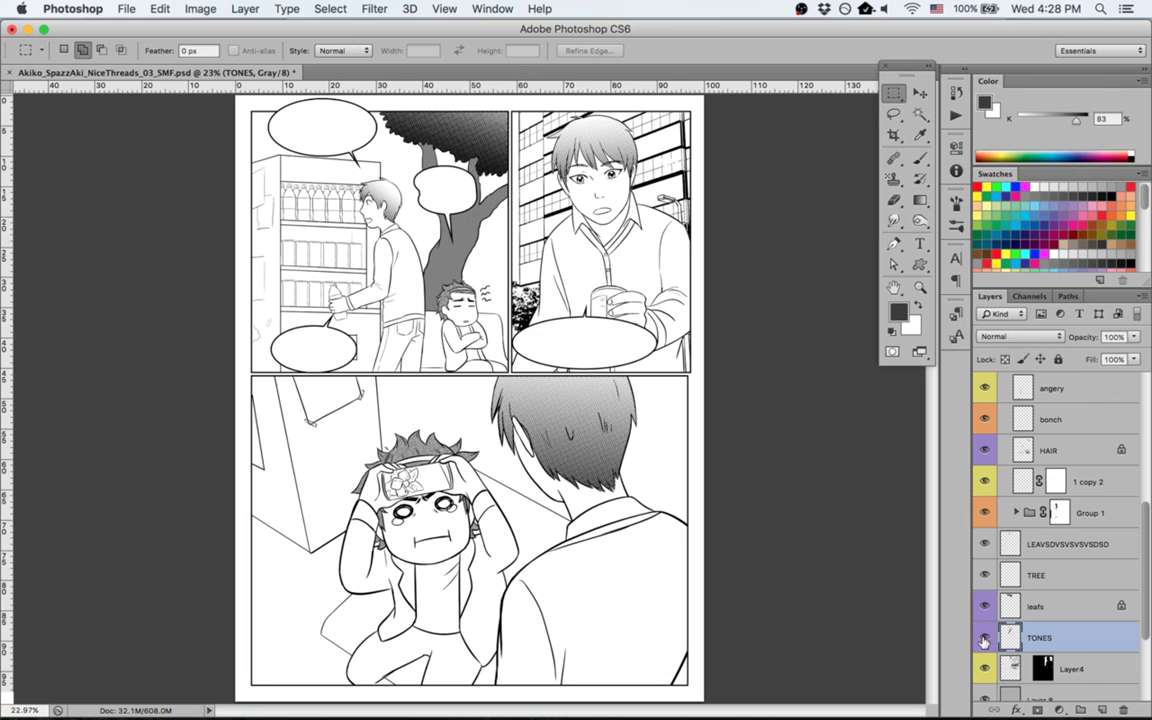
pyautogui.press('super+l')
pyautogui.moveTo(962, 350); pyautogui.dragTo(1018, 350)
pyautogui.moveTo(814, 351); pyautogui.dragTo(920, 366)
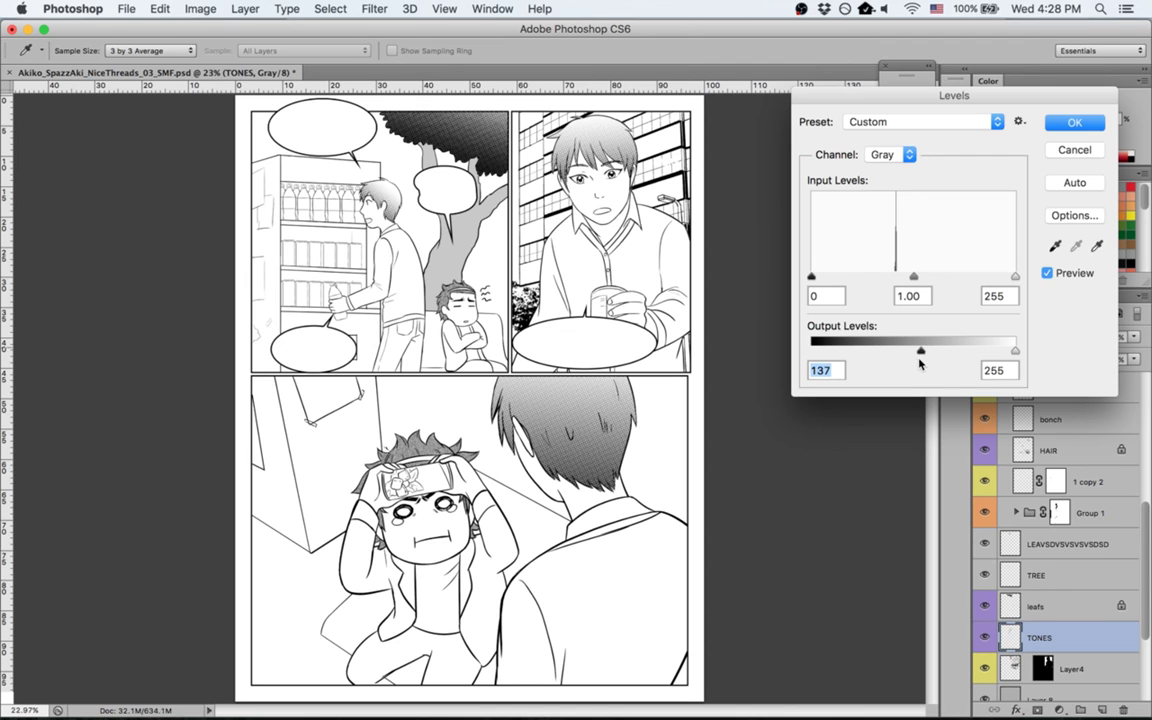
pyautogui.press('Return')
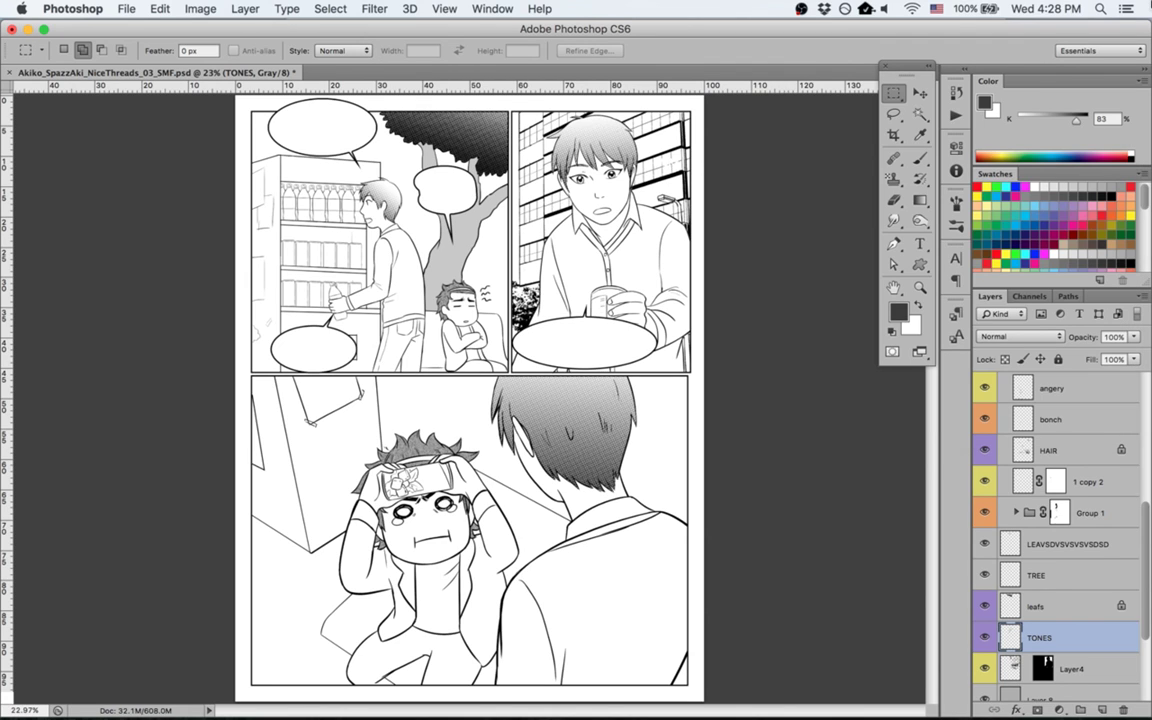
pyautogui.hotkey('ctrl', 's')
# Step: Switch to Finder, open Akiko_SpazzAki_NiceThreads_02_SMF.psd in Photoshop as a reference, and fit the page on screen
pyautogui.scroll(-2, 1047, 600)
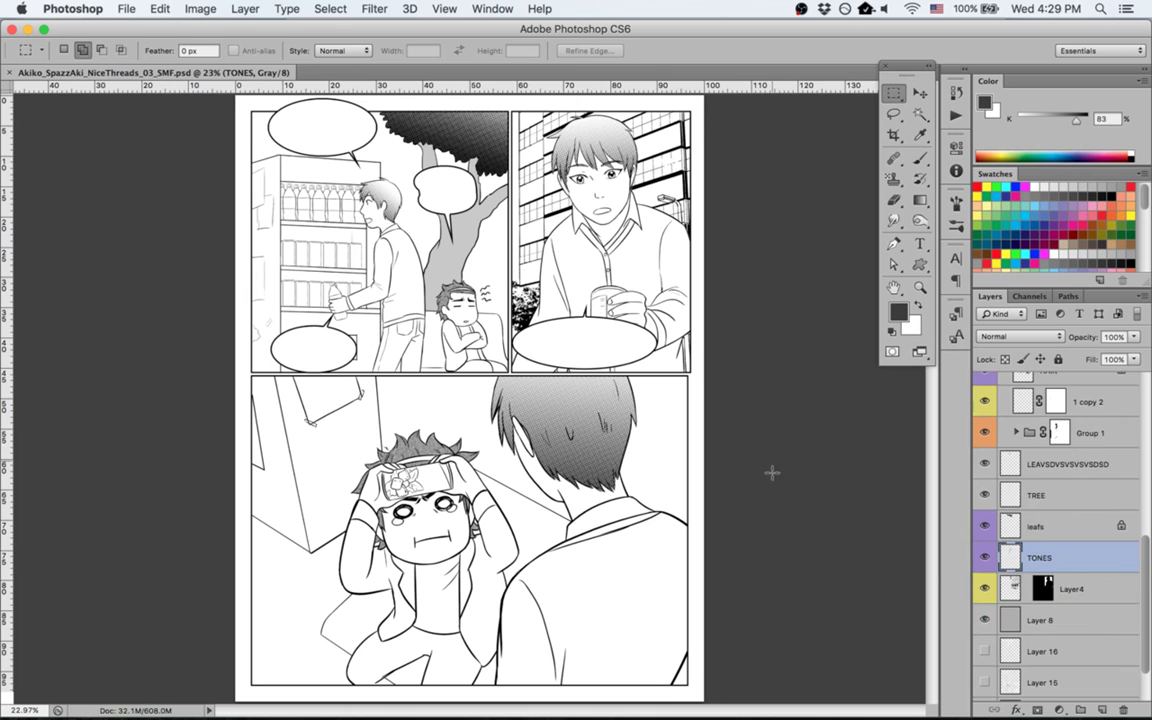
pyautogui.press('w')
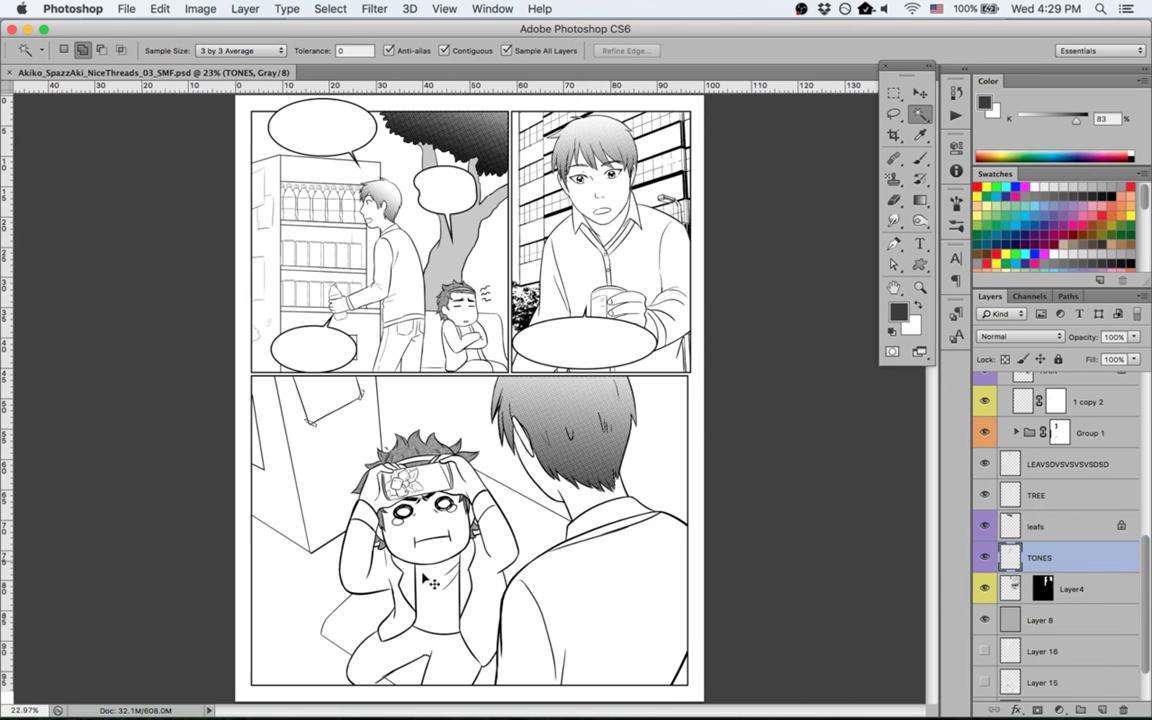
pyautogui.press('super+Tab')
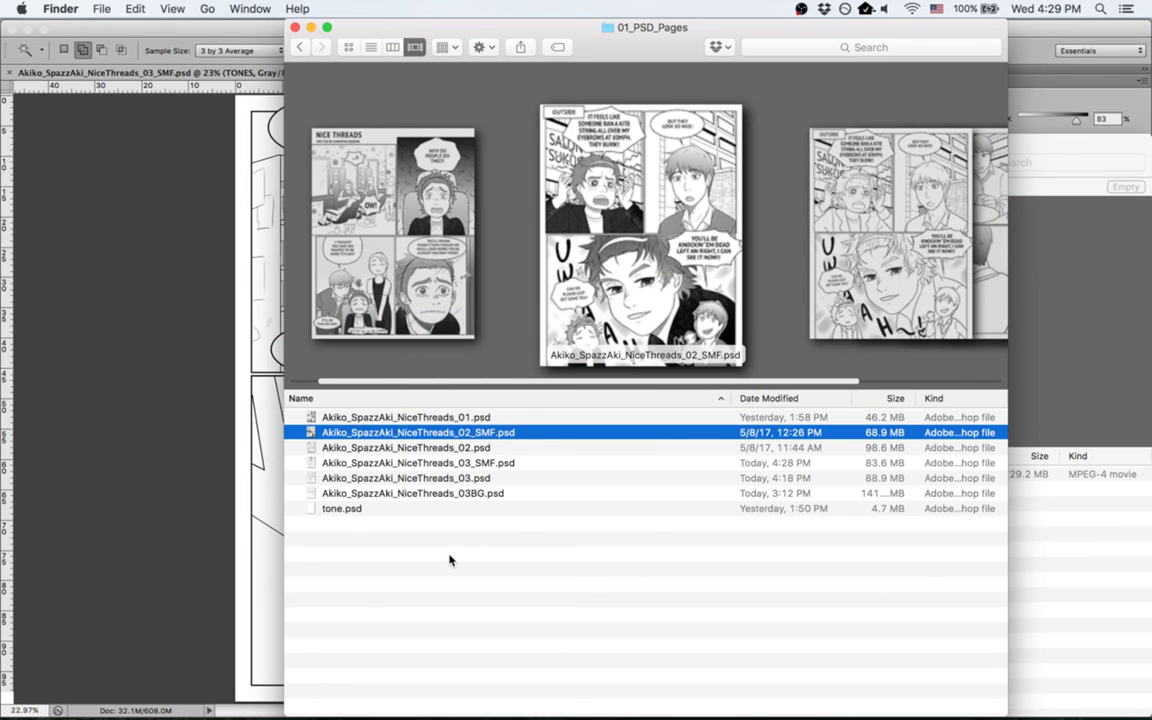
pyautogui.press('super+Tab')
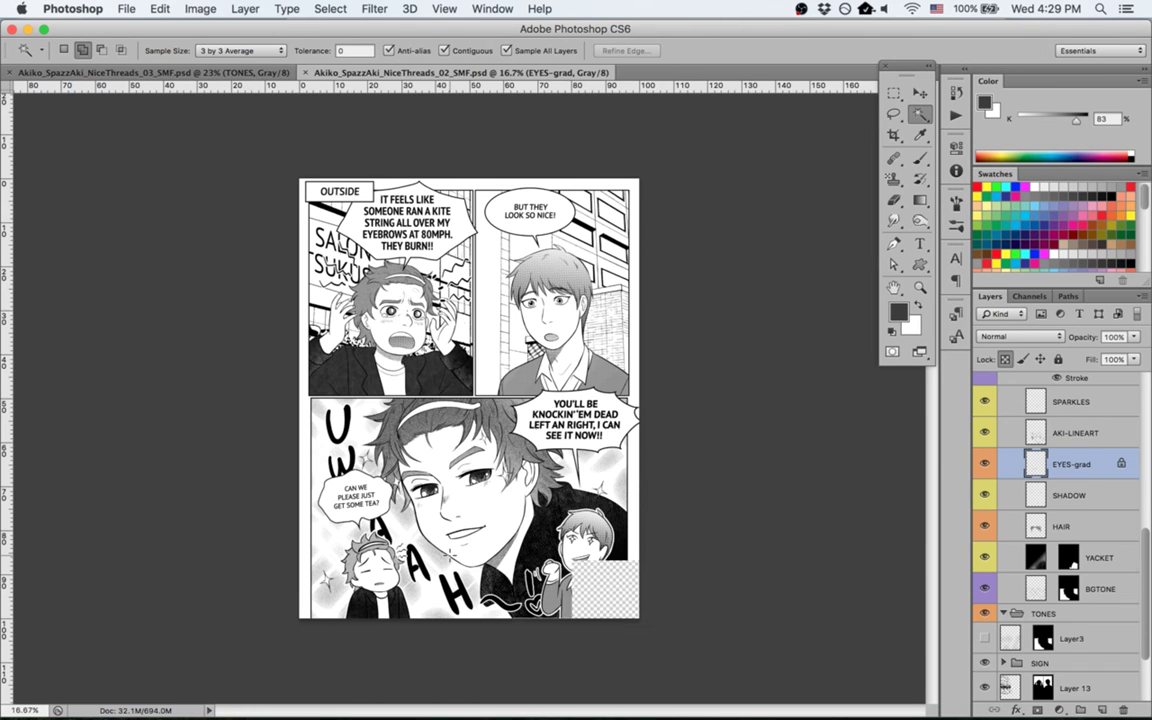
pyautogui.press('super+0')
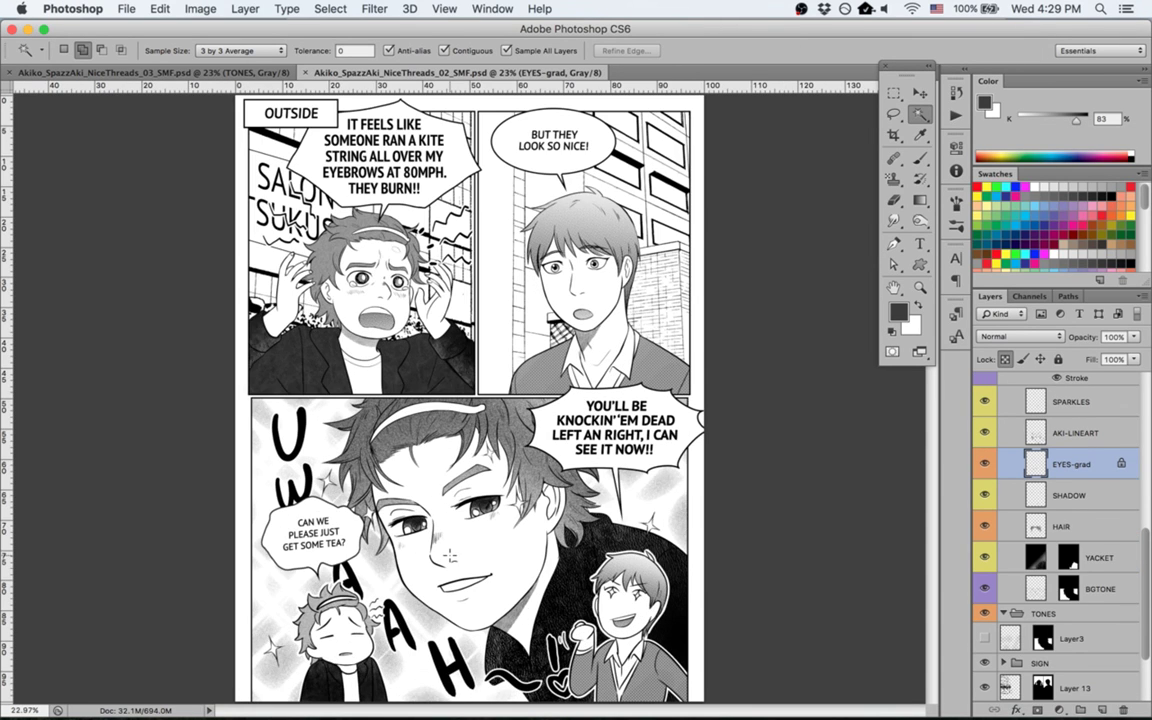
# Step: Sample the dark gray of the shouting man's jacket in the reference page and return to Akiko_SpazzAki_NiceThreads_03_SMF.psd
pyautogui.press('z')
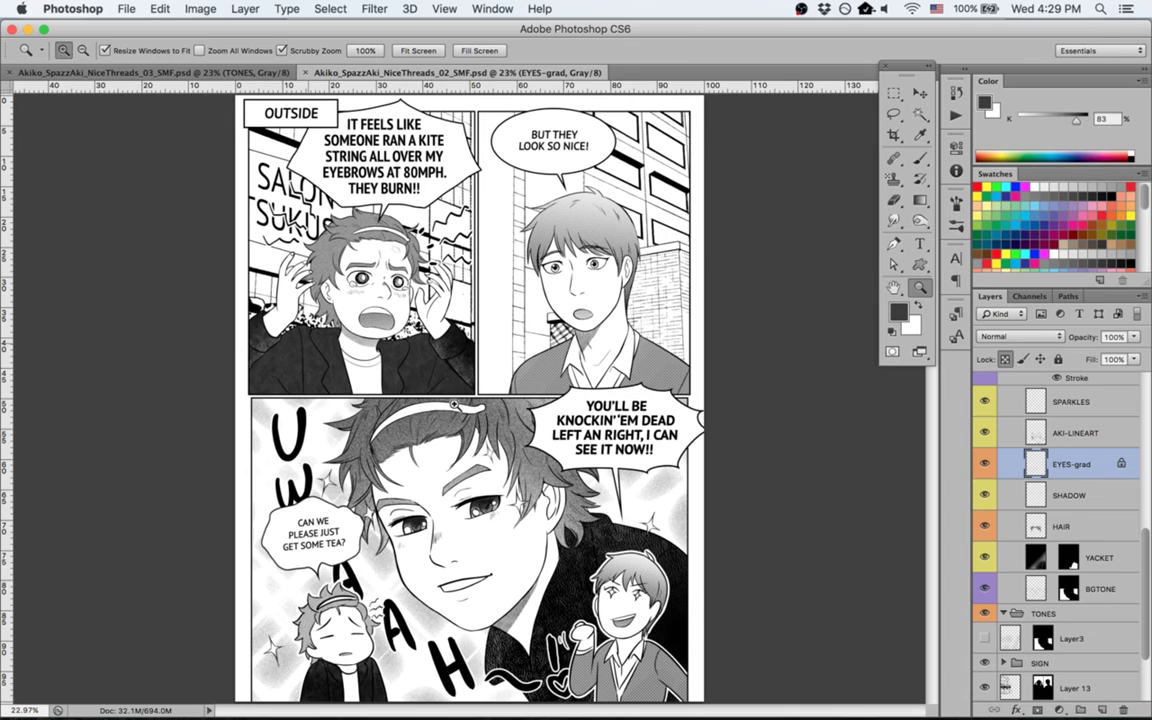
pyautogui.moveTo(345, 333); pyautogui.dragTo(431, 382)
pyautogui.press('i')
pyautogui.click(434, 383)
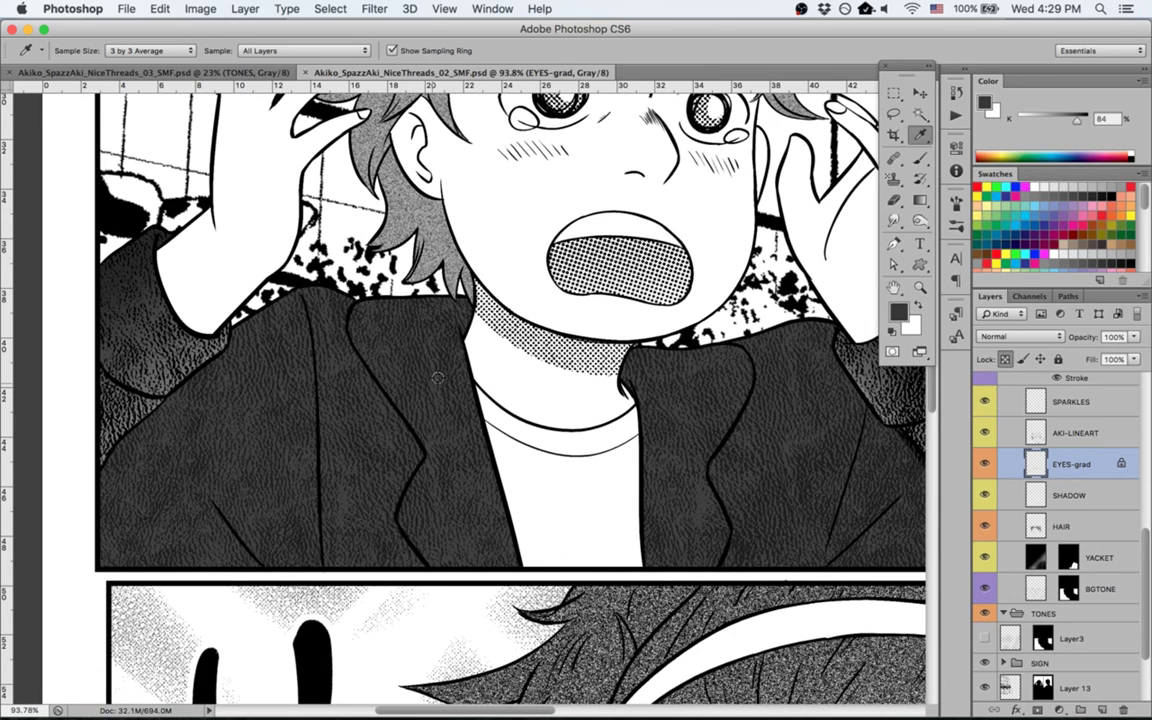
pyautogui.click(694, 372)
pyautogui.hotkey('ctrl', 'Tab')
# Step: Select the jacket and trousers of the crying man and the seated man's jacket with the Magic Wand, refining around the lapels with the Lasso
pyautogui.press('w')
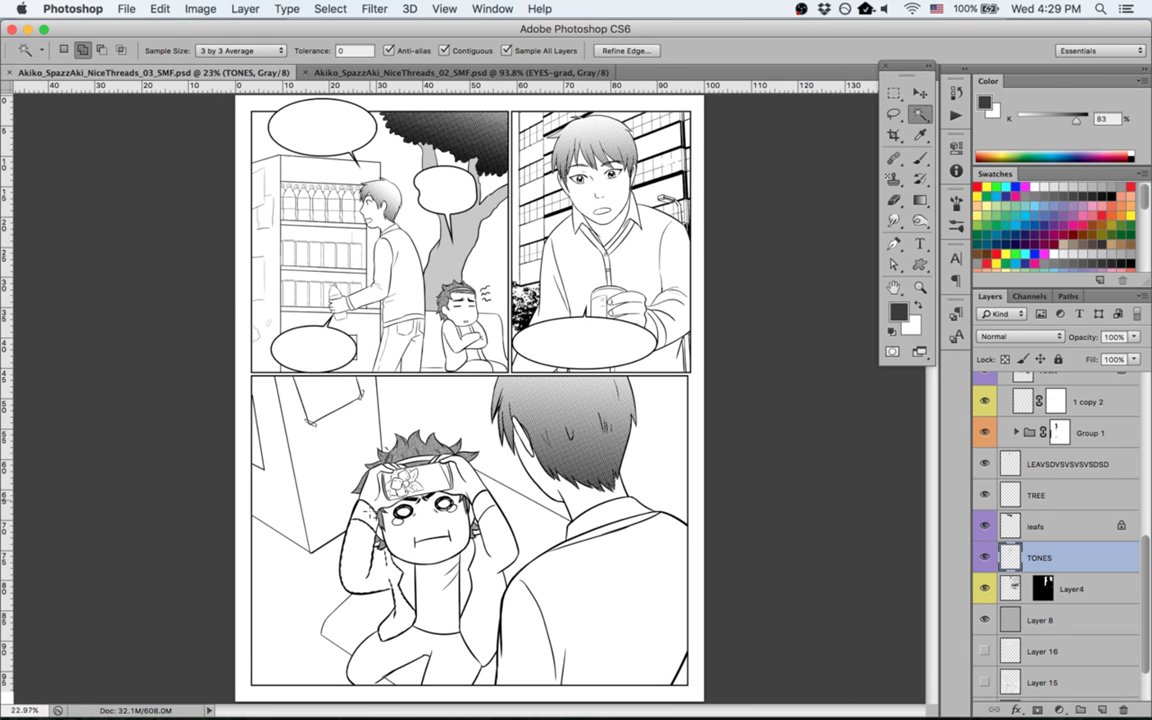
pyautogui.click(495, 545)
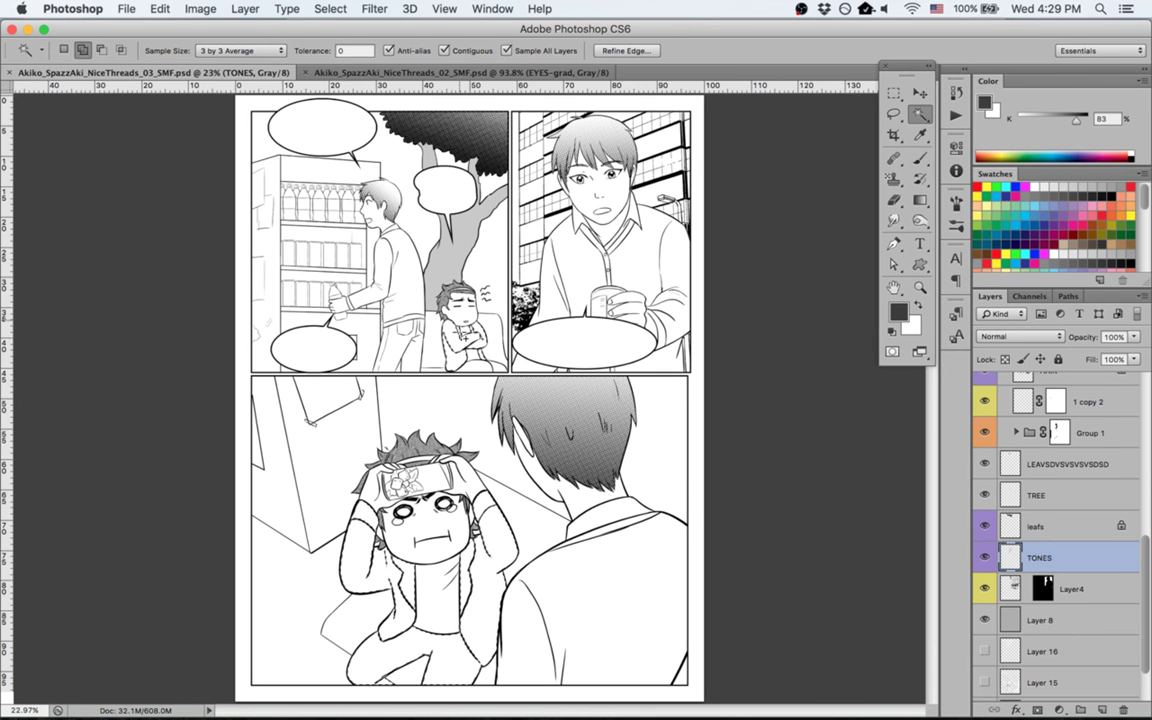
pyautogui.press('z')
pyautogui.moveTo(458, 312); pyautogui.dragTo(578, 367)
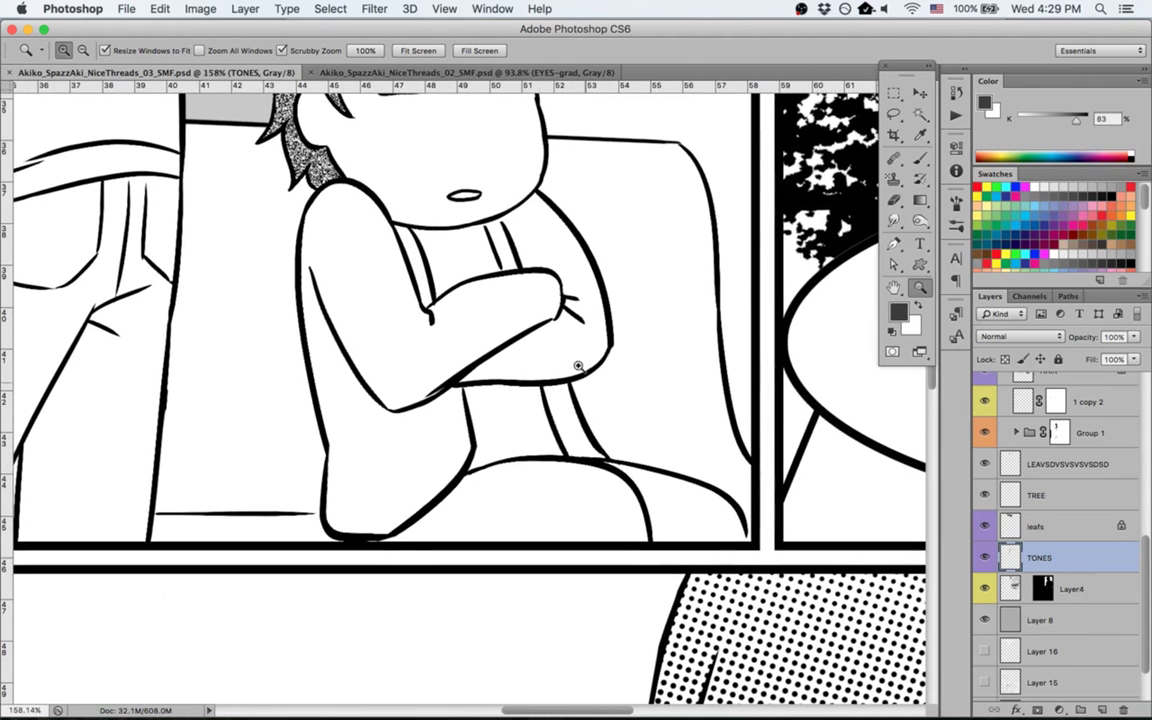
pyautogui.press('l')
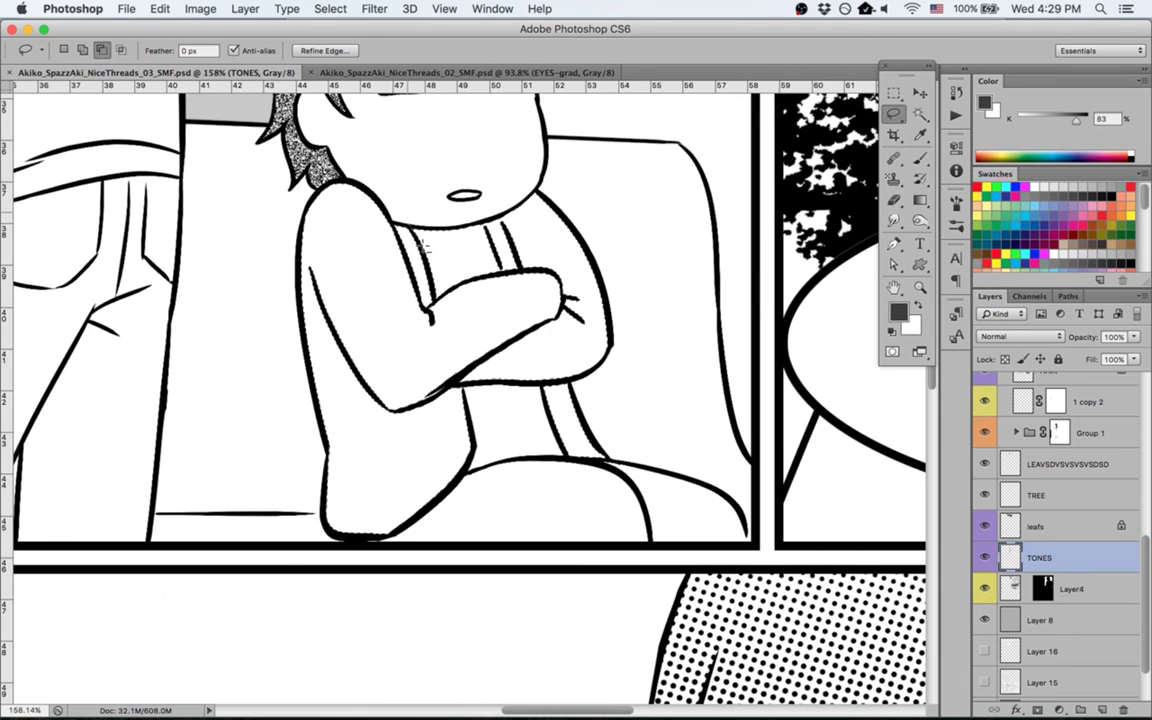
pyautogui.moveTo(423, 246)
pyautogui.mouseDown()
pyautogui.moveTo(439, 296)
pyautogui.moveTo(492, 268)
pyautogui.moveTo(505, 275)
pyautogui.moveTo(467, 207)
pyautogui.moveTo(479, 207)
pyautogui.moveTo(486, 232)
pyautogui.moveTo(464, 210)
pyautogui.moveTo(423, 226)
pyautogui.mouseUp()
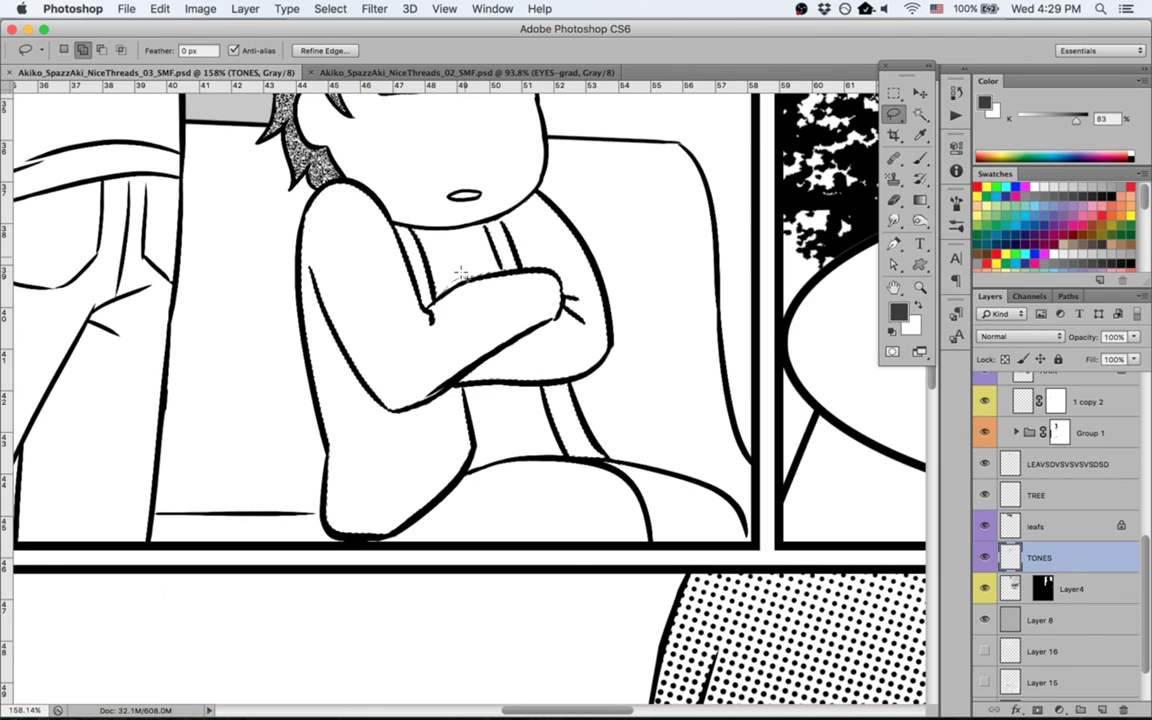
pyautogui.moveTo(460, 272)
pyautogui.mouseDown()
pyautogui.moveTo(441, 302)
pyautogui.moveTo(503, 276)
pyautogui.moveTo(455, 272)
pyautogui.mouseUp()
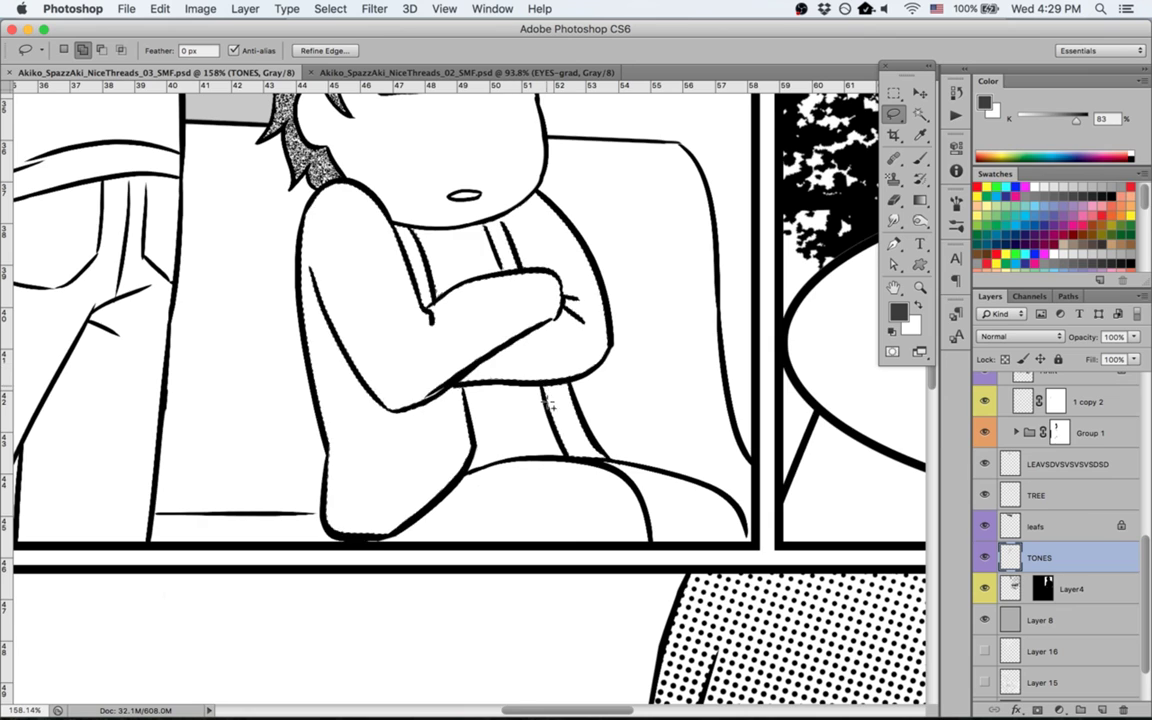
# Step: Fit the page on screen and expand the clothing selection so it reaches under the line art
pyautogui.press('super+0')
pyautogui.click(330, 8)
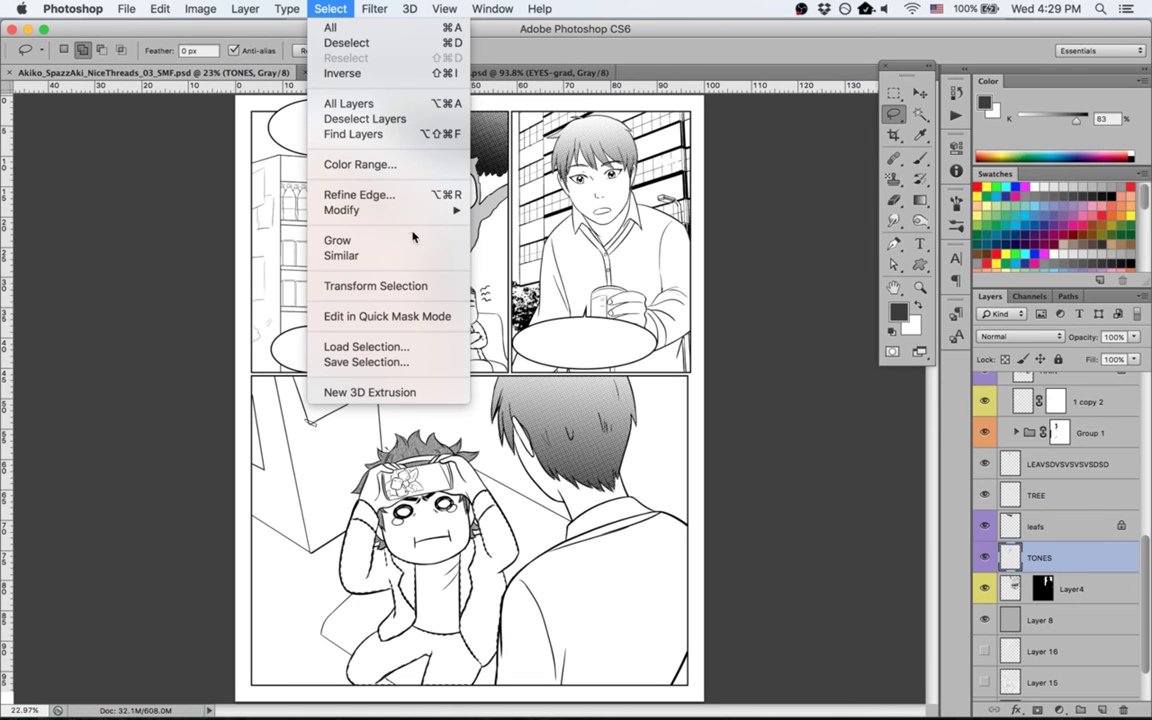
pyautogui.moveTo(458, 210)
pyautogui.click(509, 240)
pyautogui.press('Return')
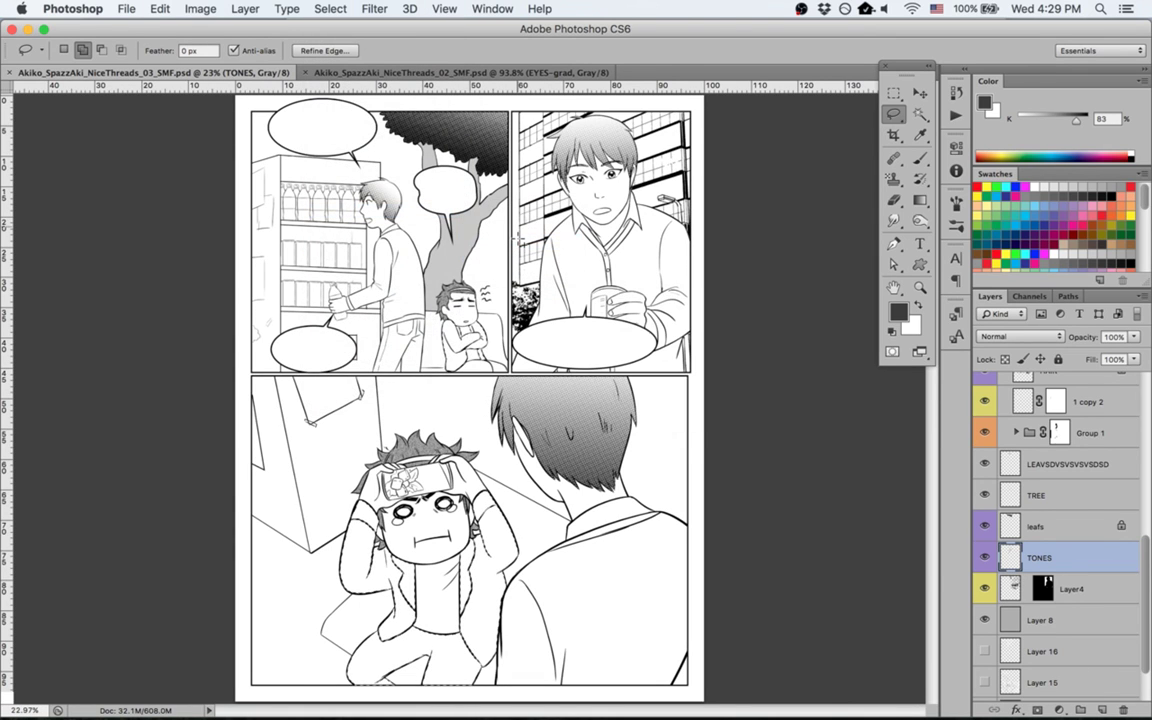
# Step: Fill the selected clothing with the sampled dark gray on the TONES layer, with all-layer sampling off, and deselect
pyautogui.press('g')
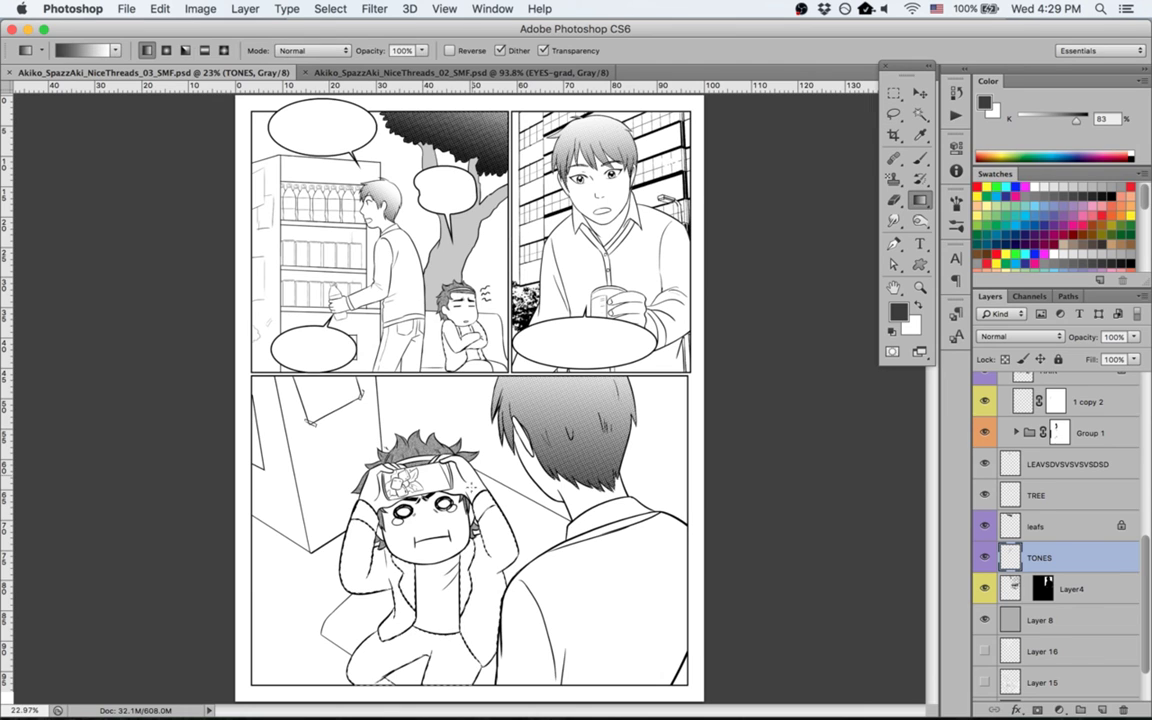
pyautogui.hotkey('shift', 'g')
pyautogui.click(530, 50)
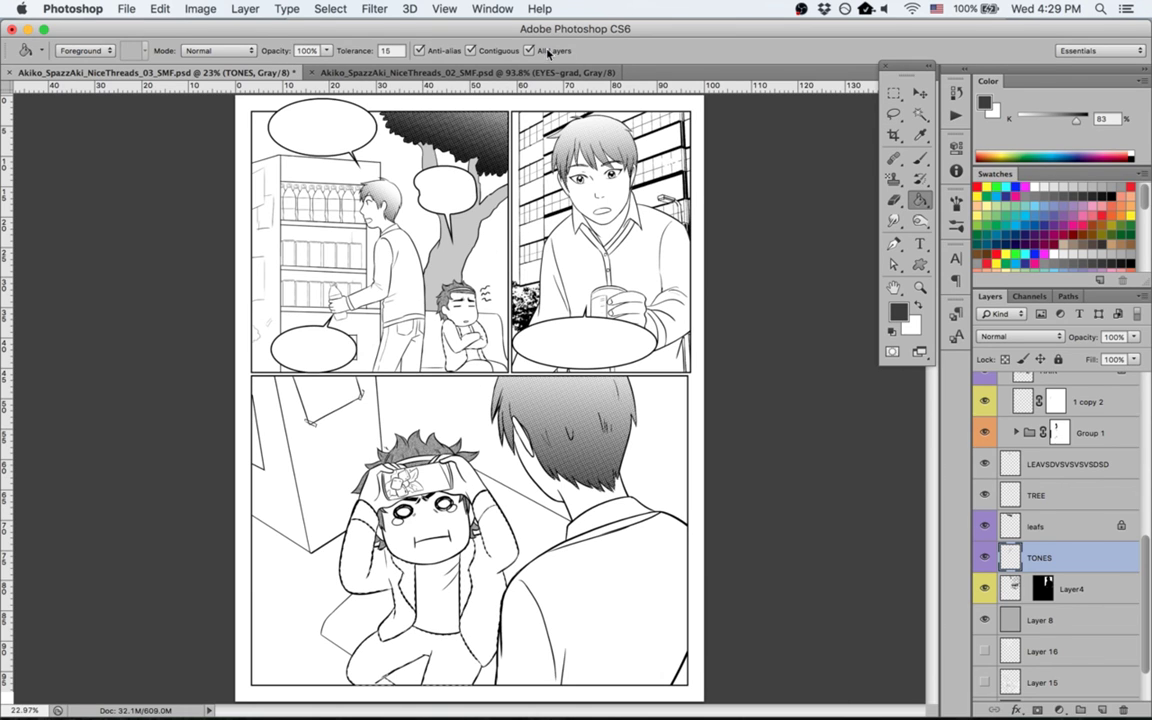
pyautogui.click(448, 446)
pyautogui.hotkey('ctrl', 'd')
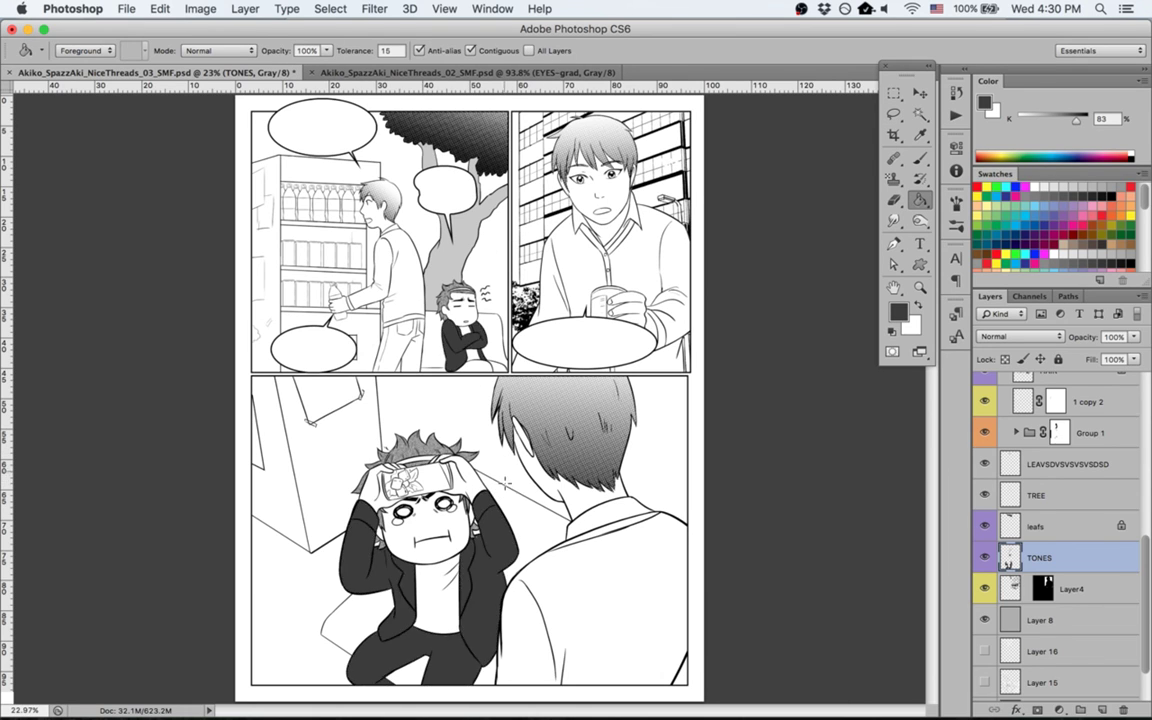
# Step: Fill the leftover white jacket gaps beside the crying man's neck hair with the dark gray, sampling all layers
pyautogui.press('z')
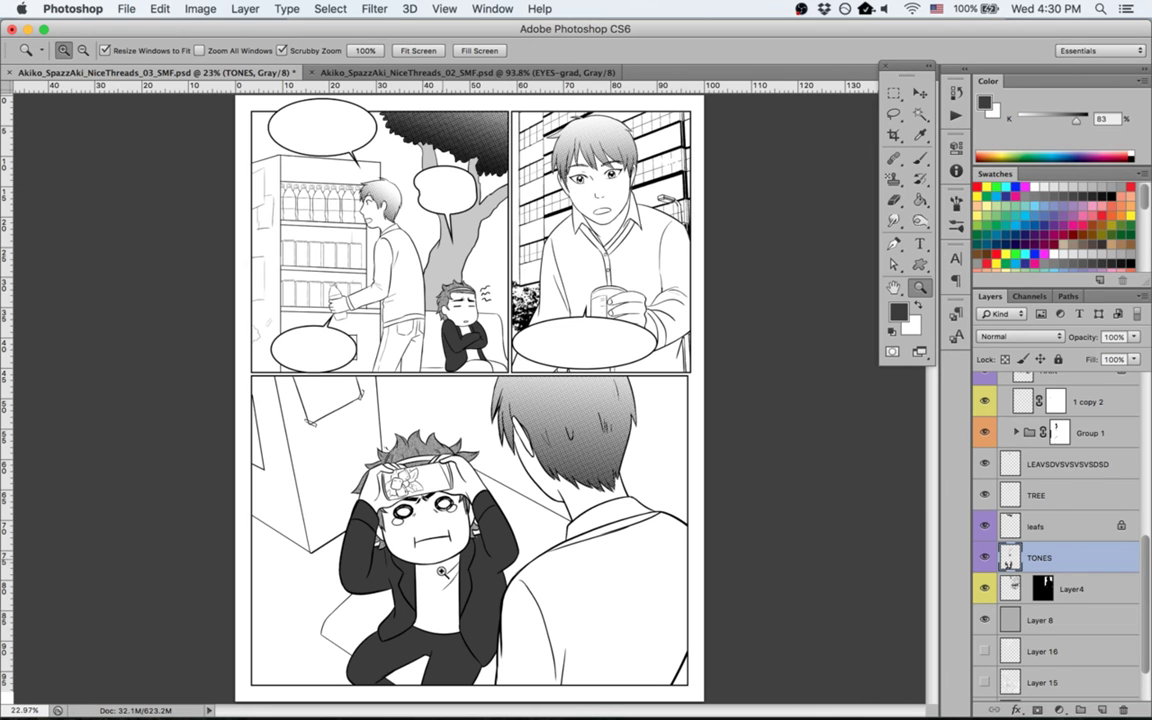
pyautogui.moveTo(435, 568); pyautogui.dragTo(540, 579)
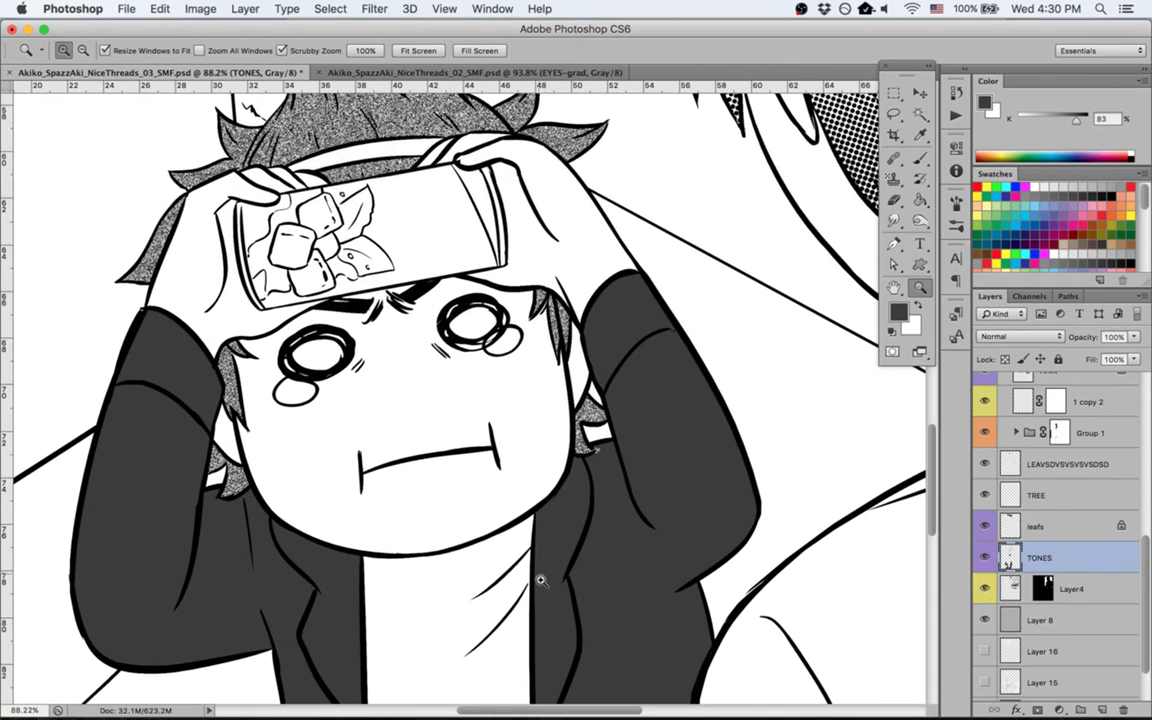
pyautogui.press('g')
pyautogui.click(602, 437)
pyautogui.press('super+z')
pyautogui.hotkey('ctrl', 'z')
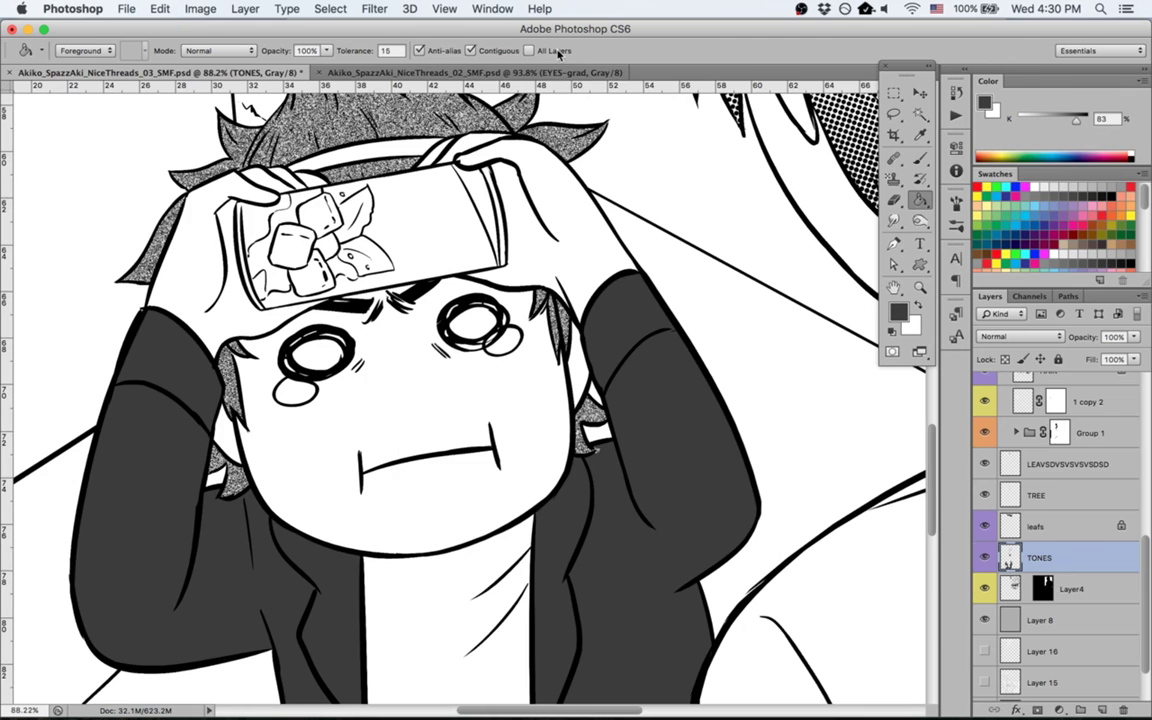
pyautogui.click(597, 438)
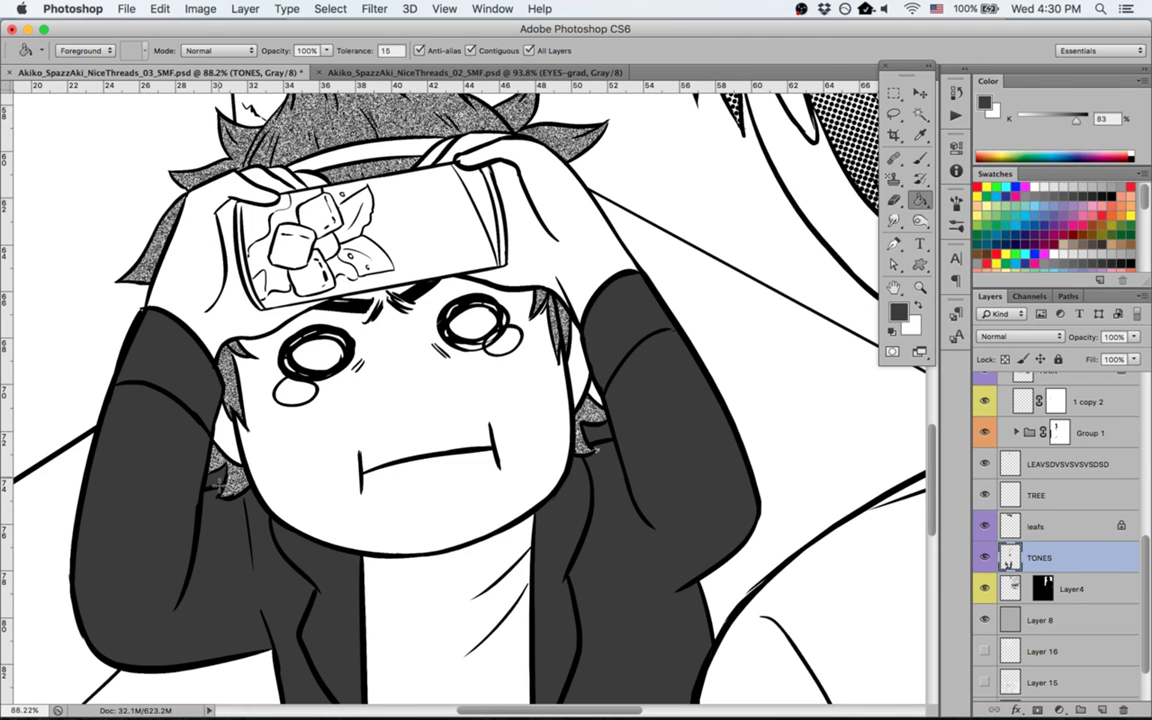
pyautogui.hotkey('ctrl', '0')
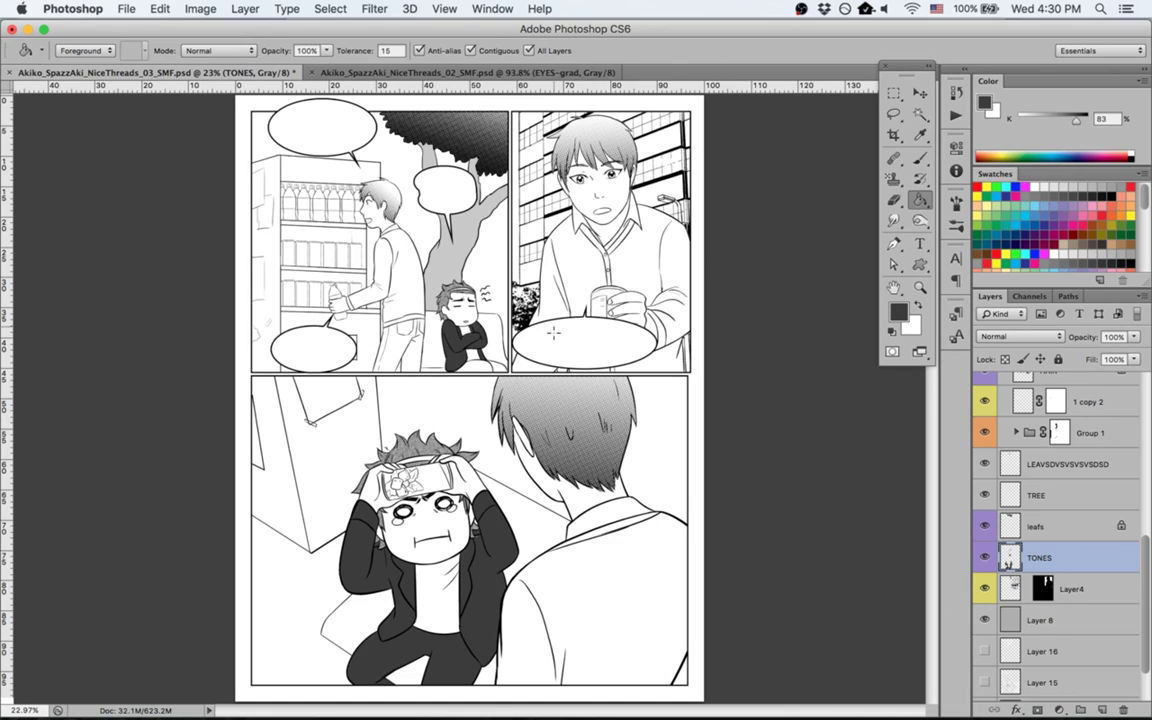
# Step: Select both legs of the seated man in the first panel with the Magic Wand and expand the selection
pyautogui.press('z')
pyautogui.moveTo(470, 346); pyautogui.dragTo(525, 387)
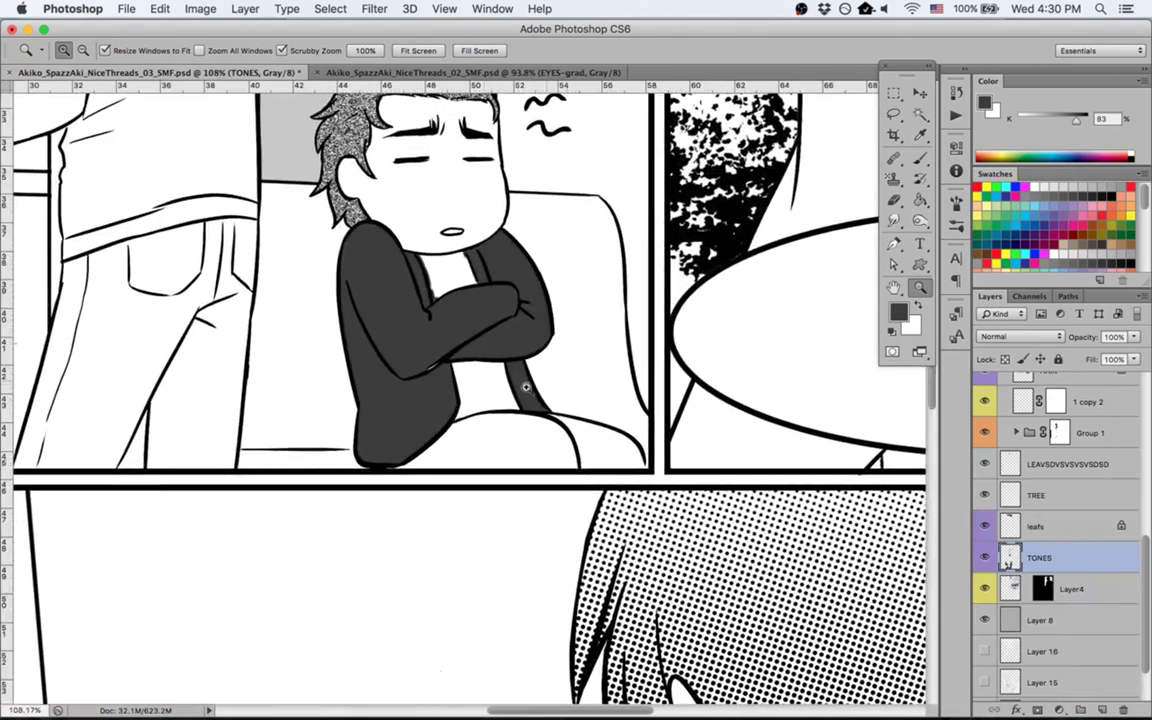
pyautogui.press('b')
pyautogui.press('w')
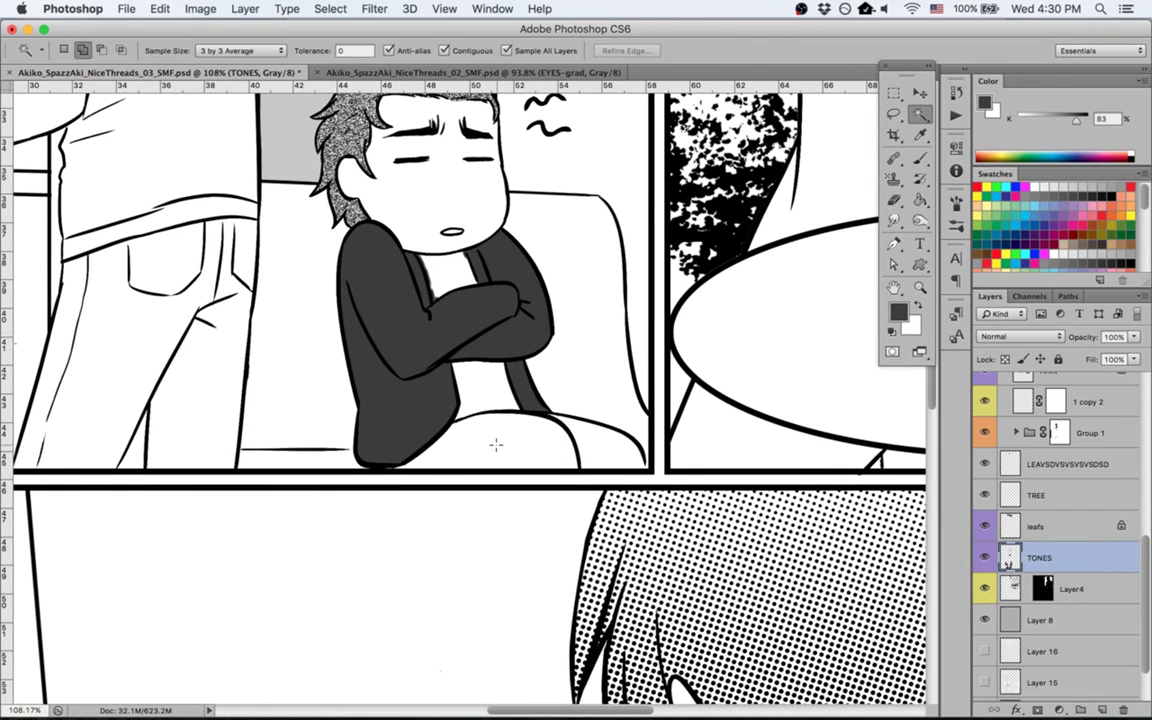
pyautogui.click(470, 398)
pyautogui.press('super+d')
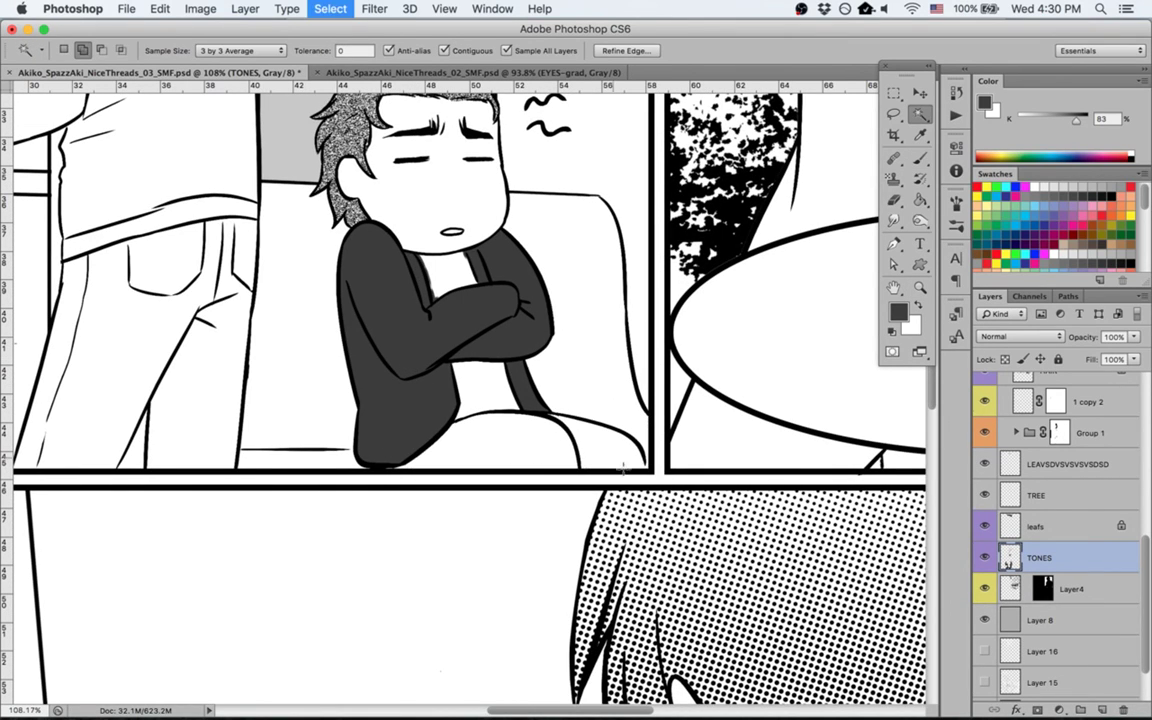
pyautogui.press('b')
pyautogui.press('w')
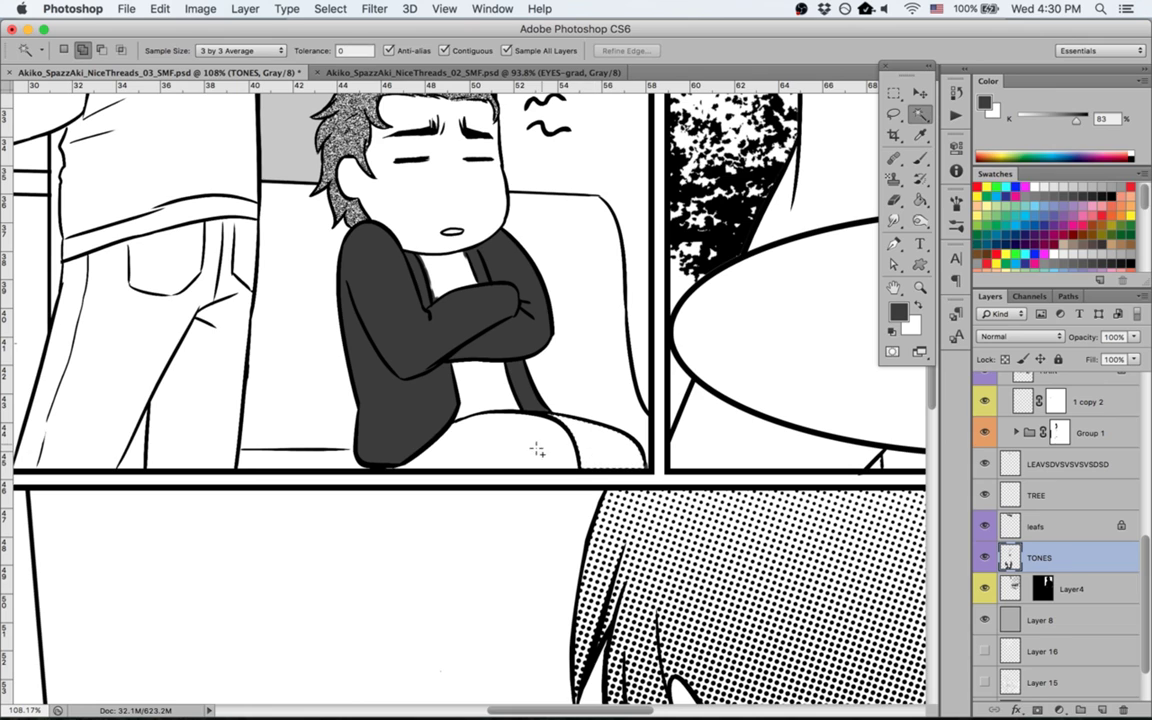
pyautogui.click(330, 9)
pyautogui.moveTo(400, 210)
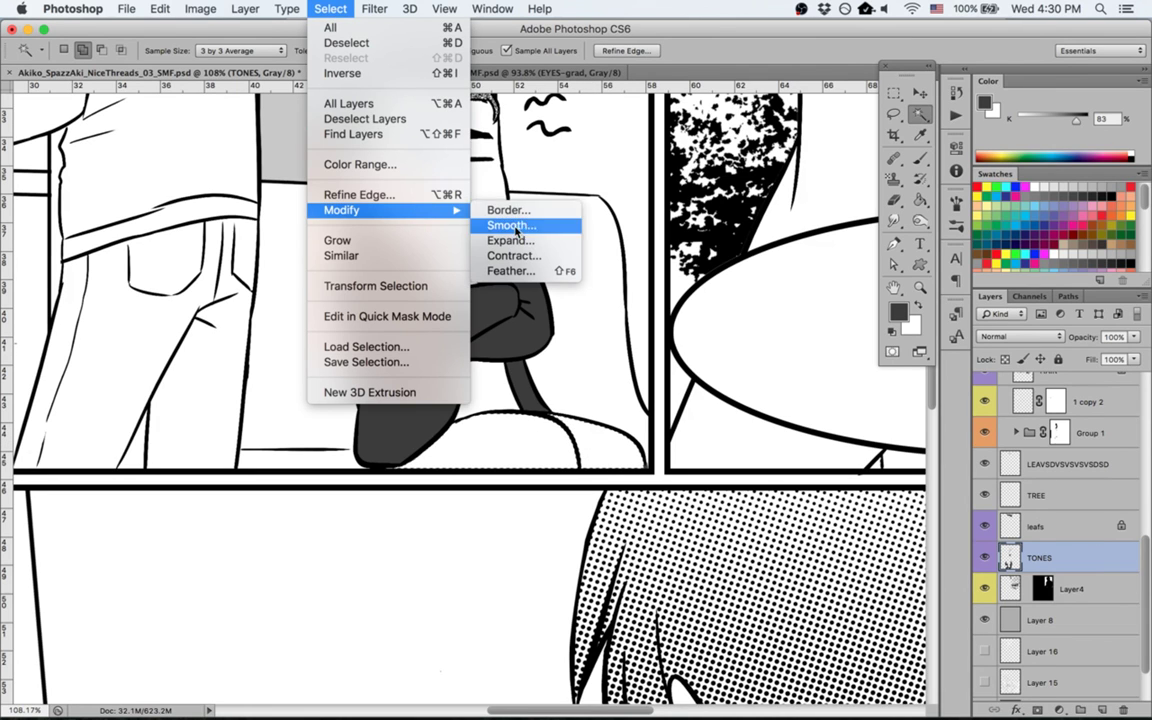
pyautogui.click(511, 240)
pyautogui.press('Return')
# Step: Fill the seated man's legs with the dark gray with all-layer sampling off, deselect and save the file
pyautogui.press('g')
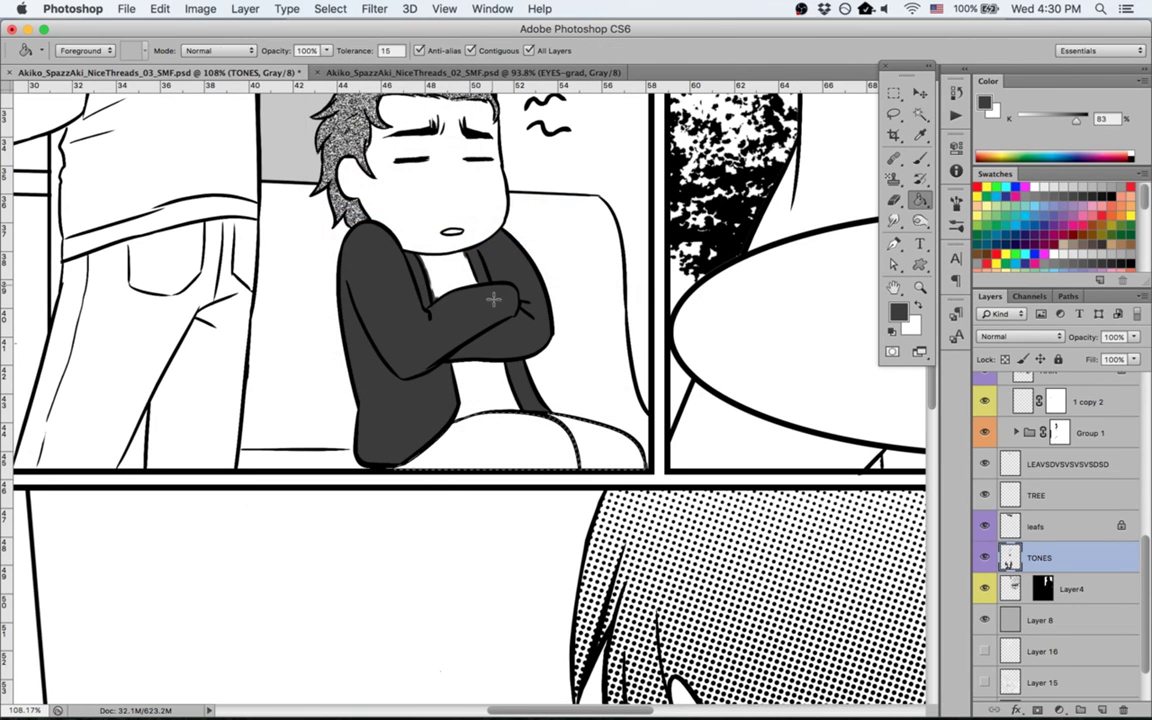
pyautogui.click(531, 451)
pyautogui.press('super+z')
pyautogui.click(556, 56)
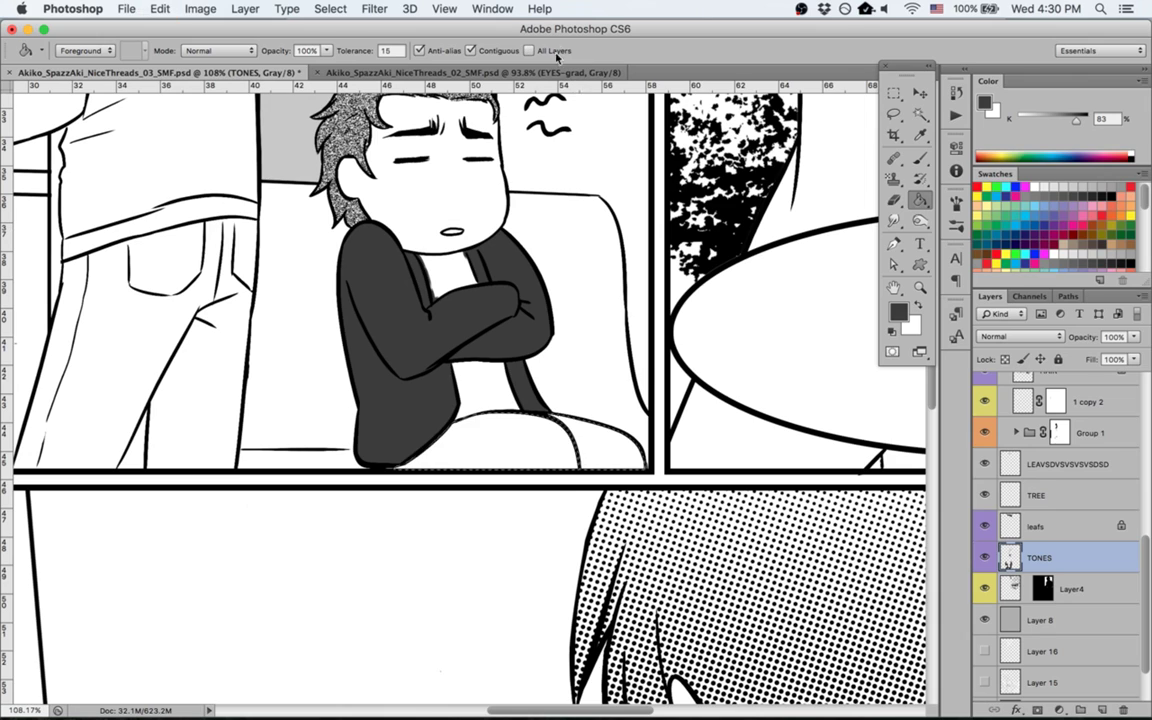
pyautogui.click(561, 412)
pyautogui.press('super+d')
pyautogui.press('super+s')
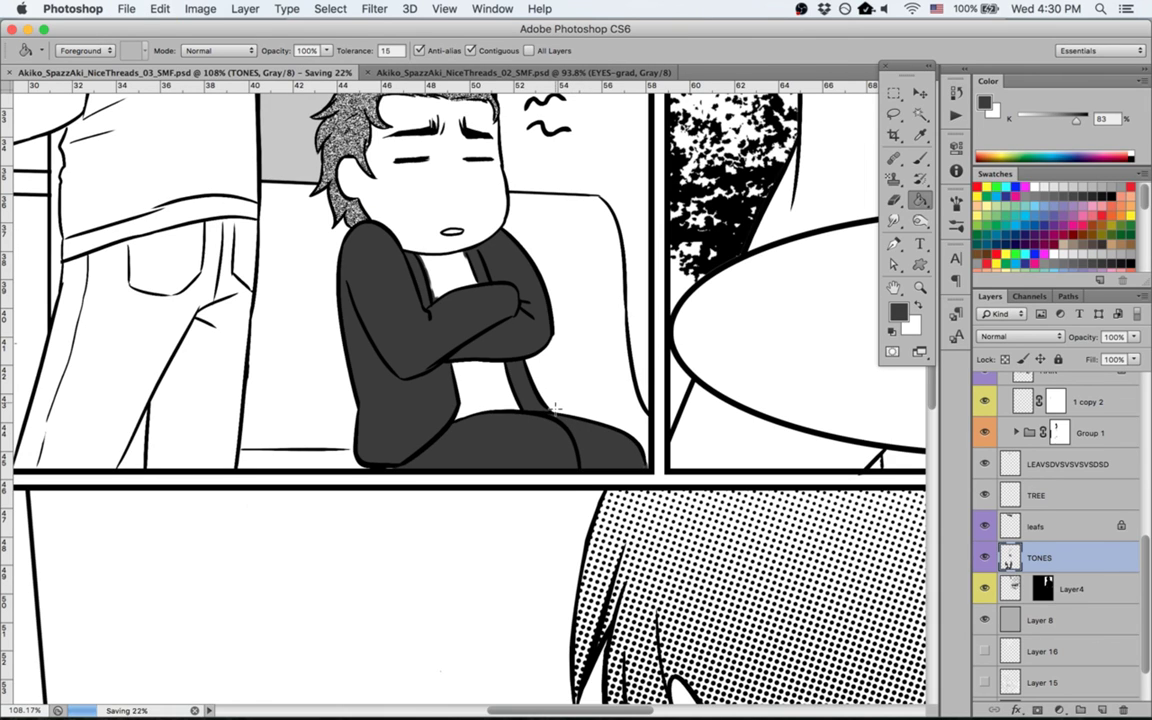
# Step: Brush dark gray into the gap between the seated man's jacket hem and his leg, and save the file
pyautogui.press('b')
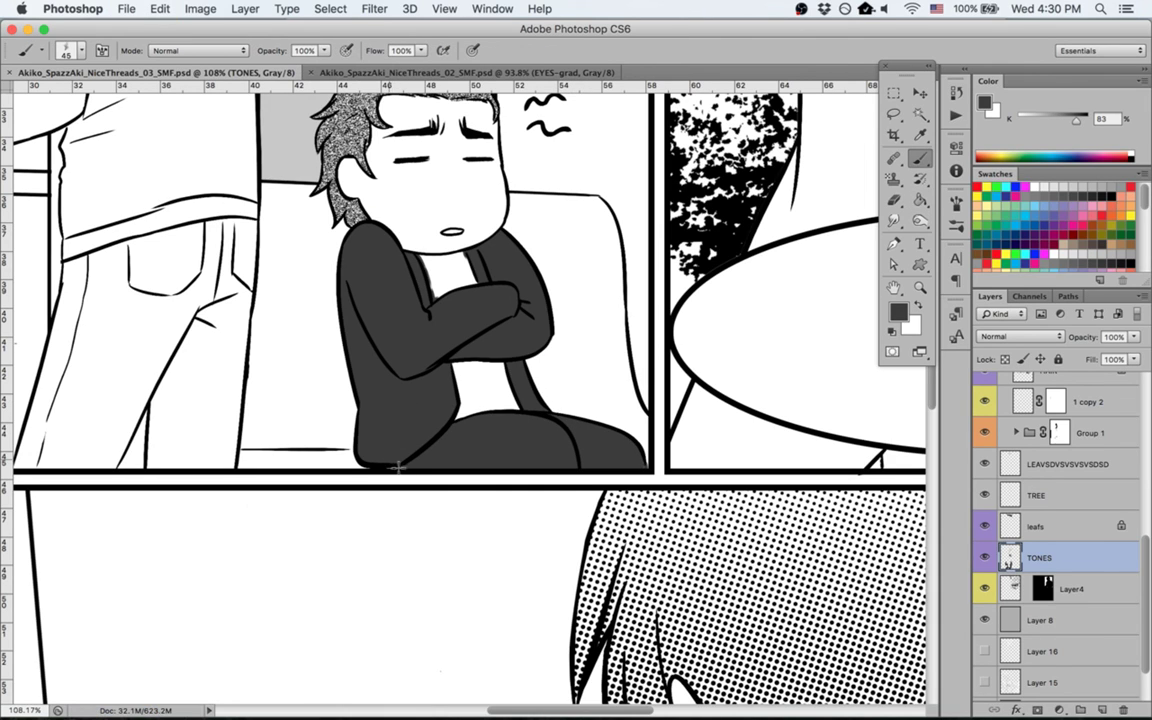
pyautogui.moveTo(398, 468)
pyautogui.mouseDown()
pyautogui.moveTo(381, 467)
pyautogui.moveTo(408, 458)
pyautogui.mouseUp()
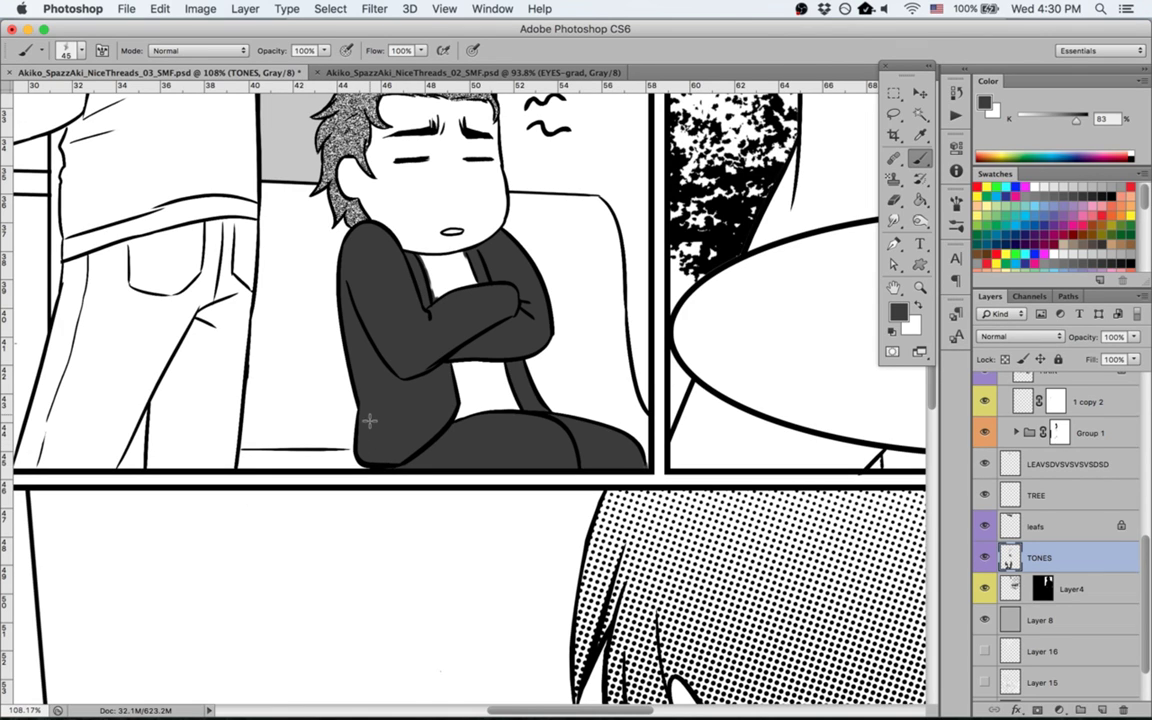
pyautogui.press('super+0')
pyautogui.press('super+s')
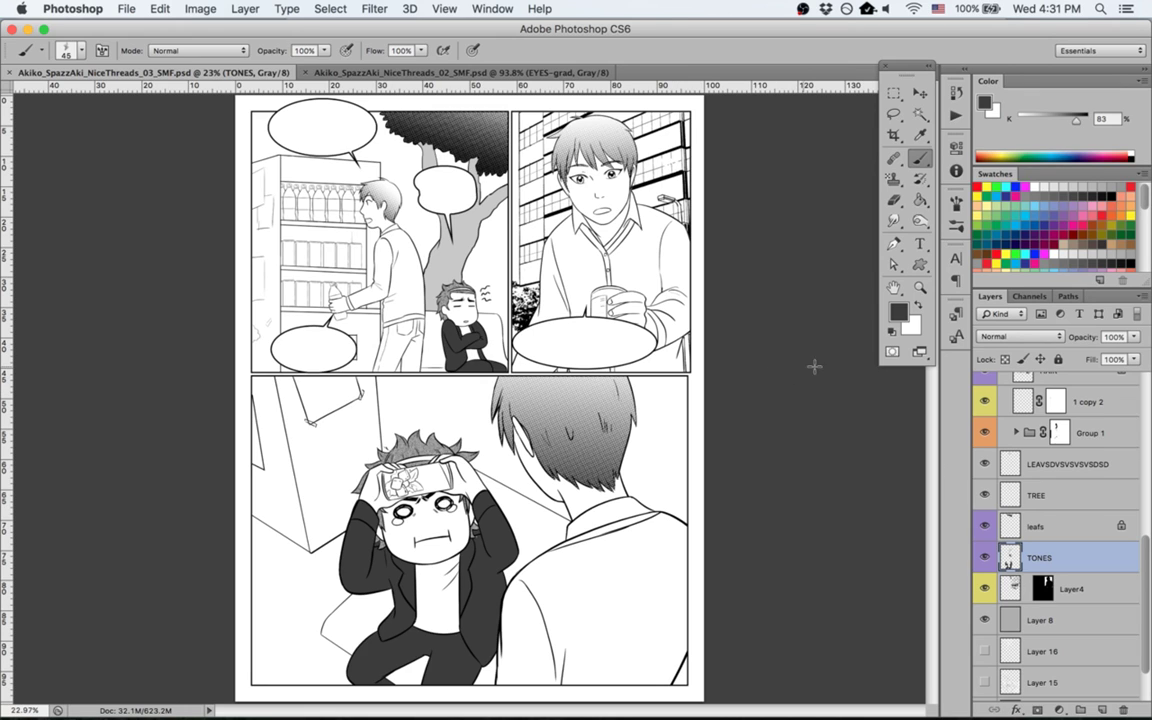
# Step: Toggle the TONES, TREE and Layer4 layers off and on to check what each one contains
pyautogui.click(984, 557)
pyautogui.click(984, 557)
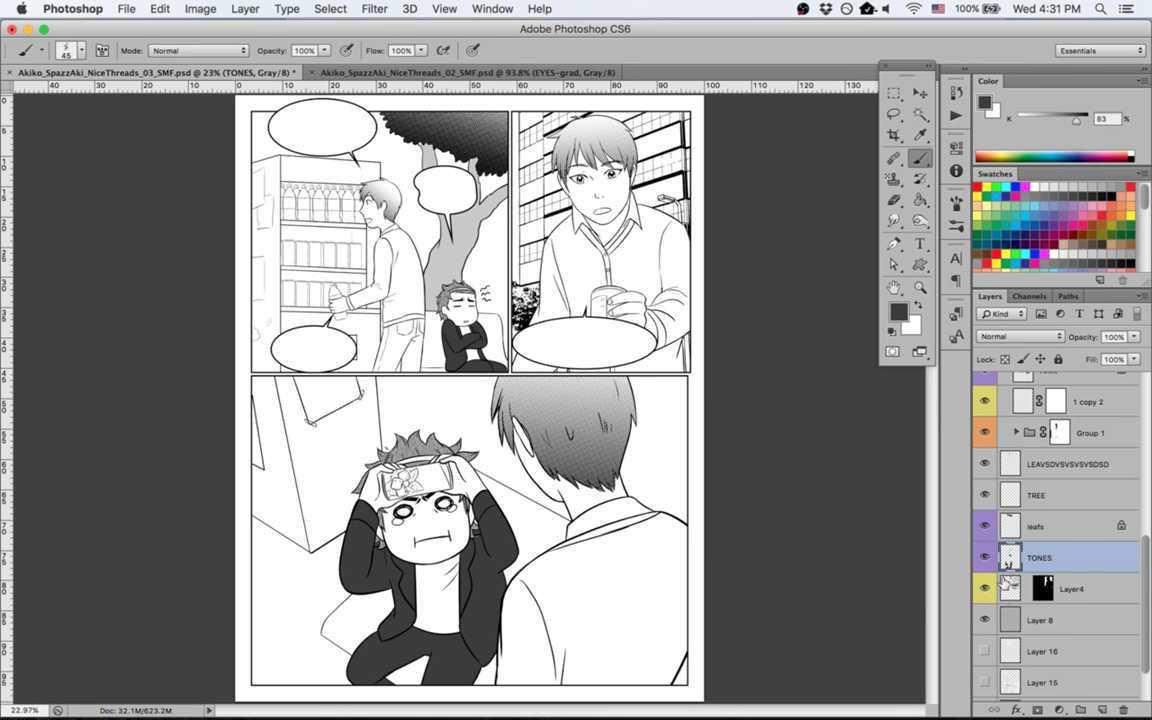
pyautogui.click(985, 495)
pyautogui.click(985, 495)
pyautogui.click(985, 495)
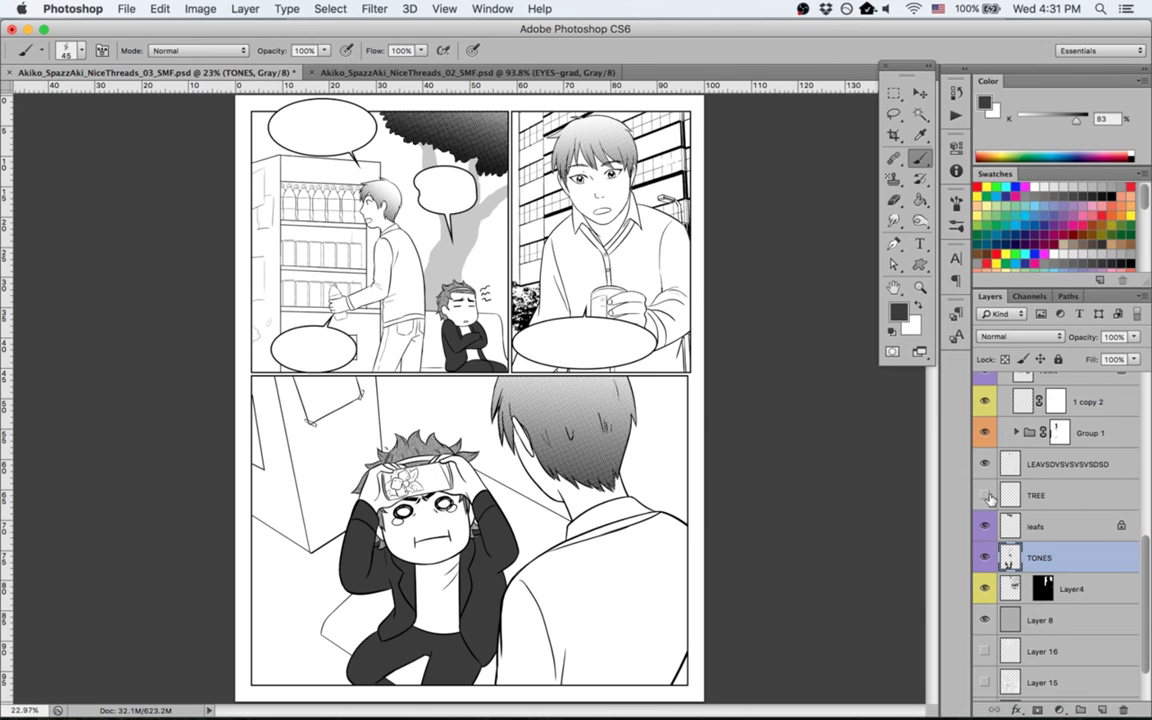
pyautogui.click(985, 495)
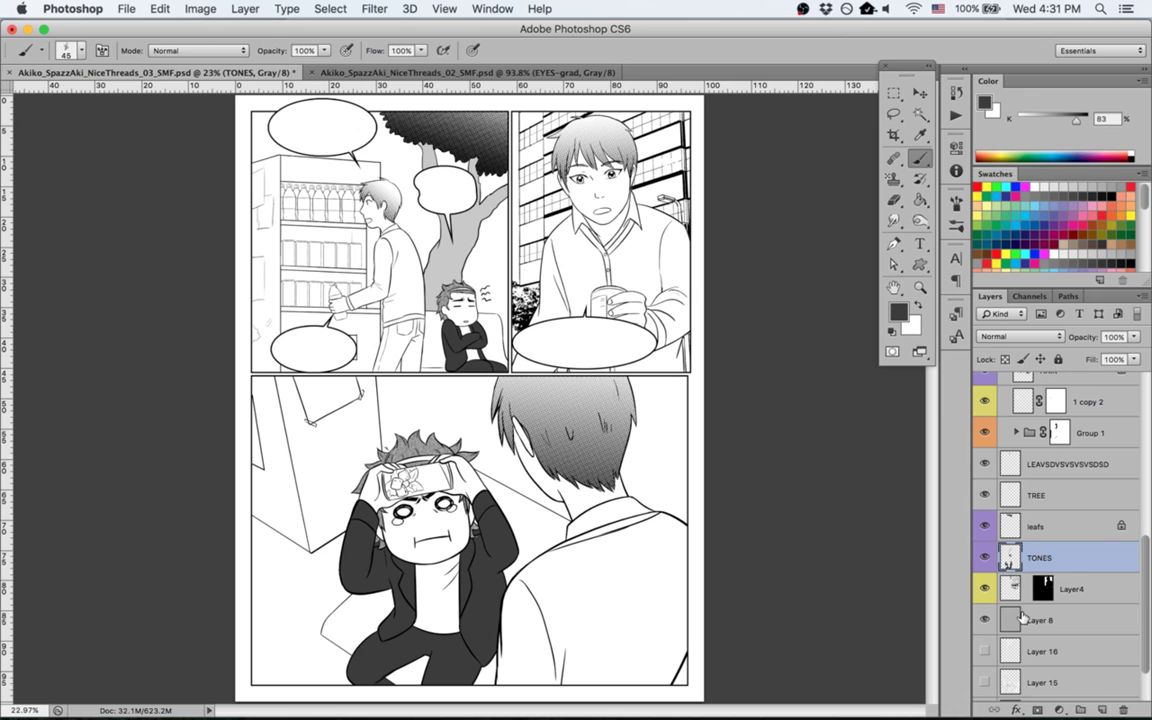
pyautogui.press('z')
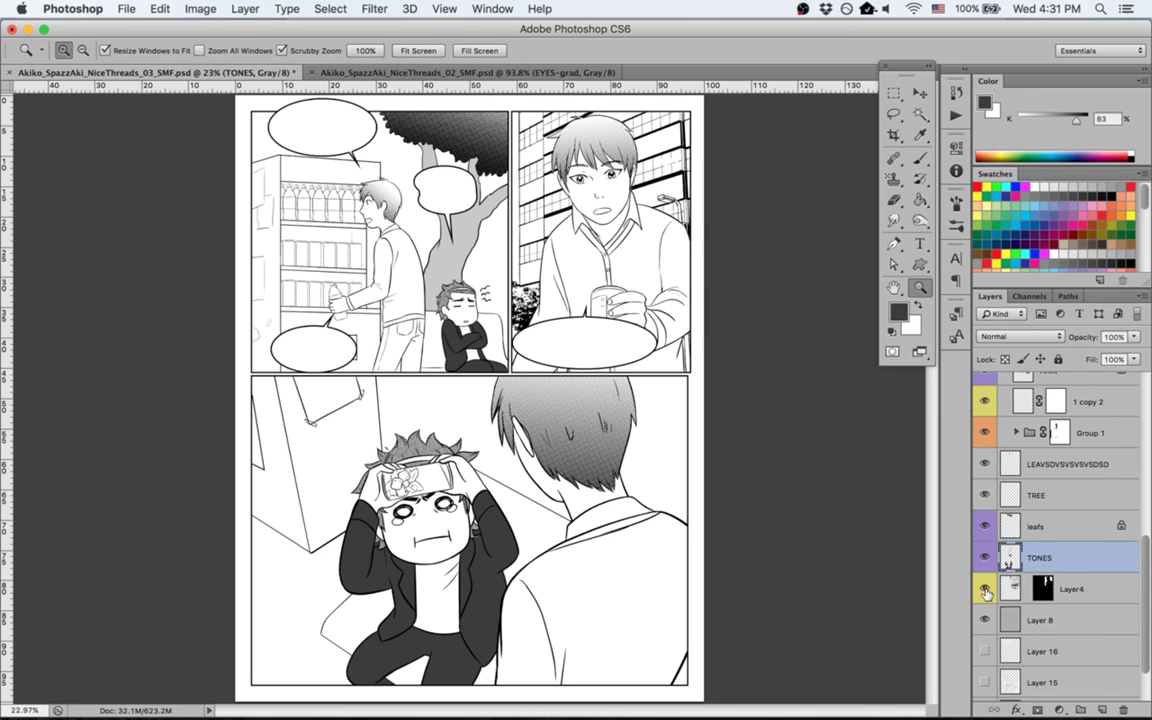
pyautogui.click(985, 593)
pyautogui.click(985, 593)
# Step: Unlock the HAIR layer's transparent pixels, erase the stray hair texture at the lock tip beside the crying man's jaw, and save
pyautogui.scroll(3, 1045, 523)
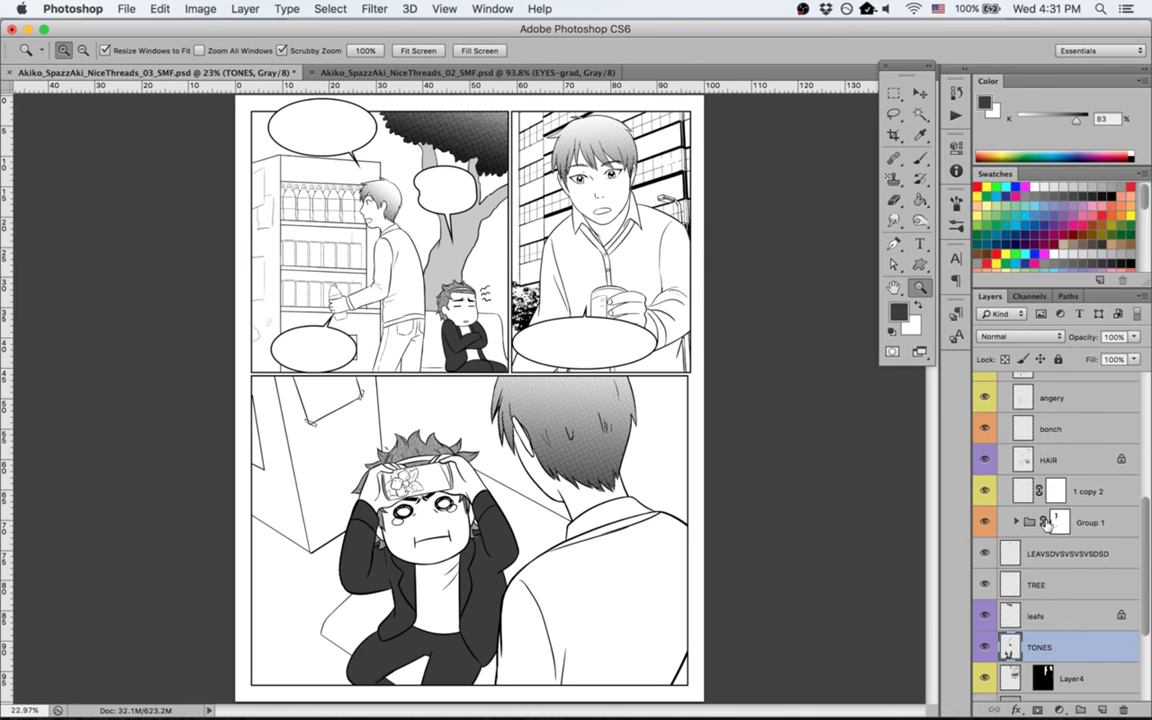
pyautogui.click(1043, 460)
pyautogui.click(1005, 359)
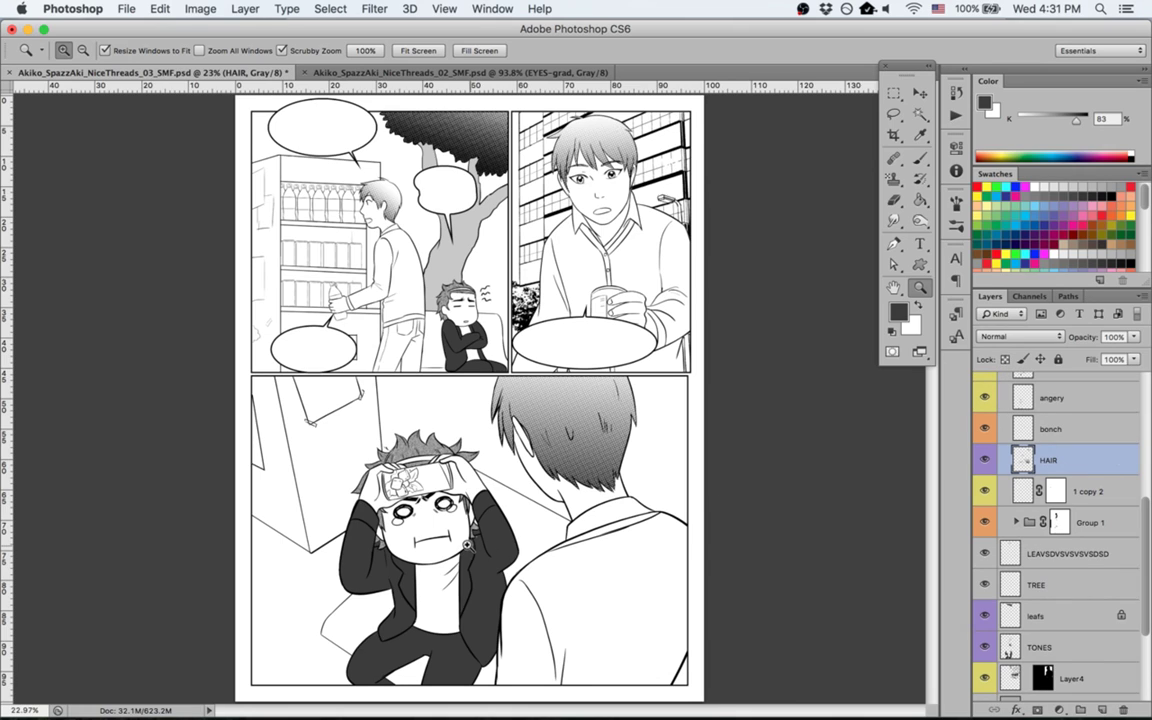
pyautogui.moveTo(468, 545); pyautogui.dragTo(604, 583)
pyautogui.press('e')
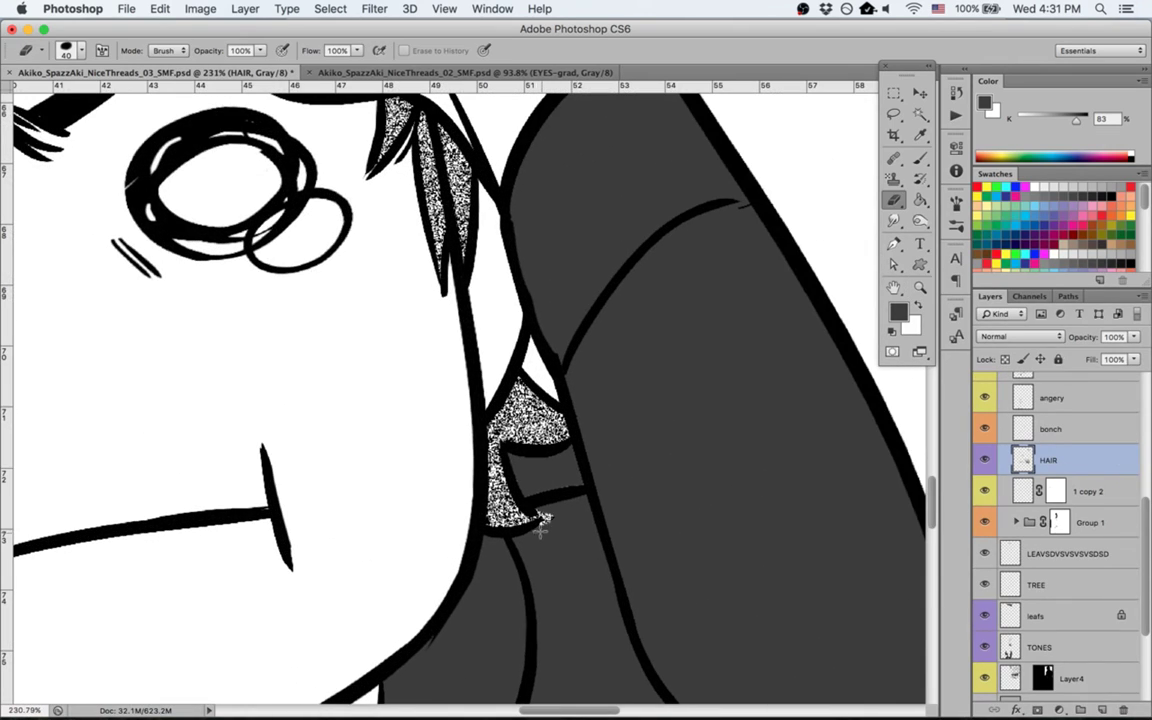
pyautogui.moveTo(556, 515); pyautogui.dragTo(548, 525)
pyautogui.hotkey('ctrl', '0')
pyautogui.hotkey('ctrl', 's')
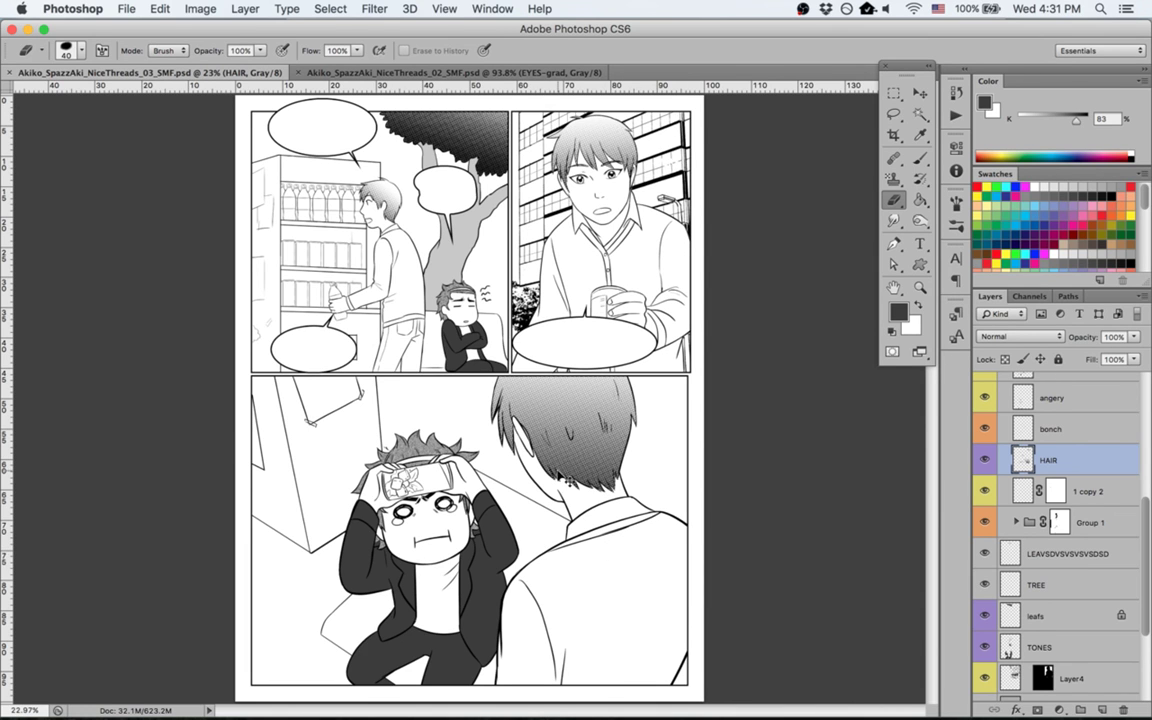
# Step: Sample black from the page 02 document, return to page 03 and choose the Kyle's Halftone - Leathery brush
pyautogui.hotkey('ctrl', 'Tab')
pyautogui.press('i')
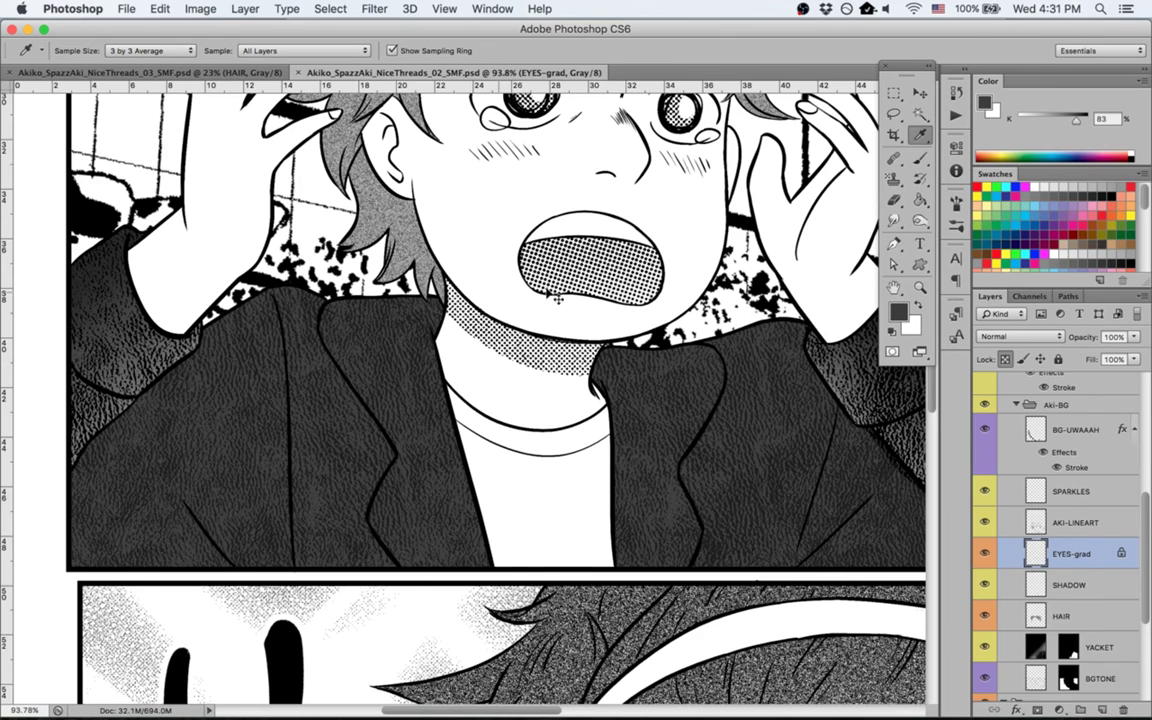
pyautogui.hotkey('ctrl', 'Tab')
pyautogui.press('b')
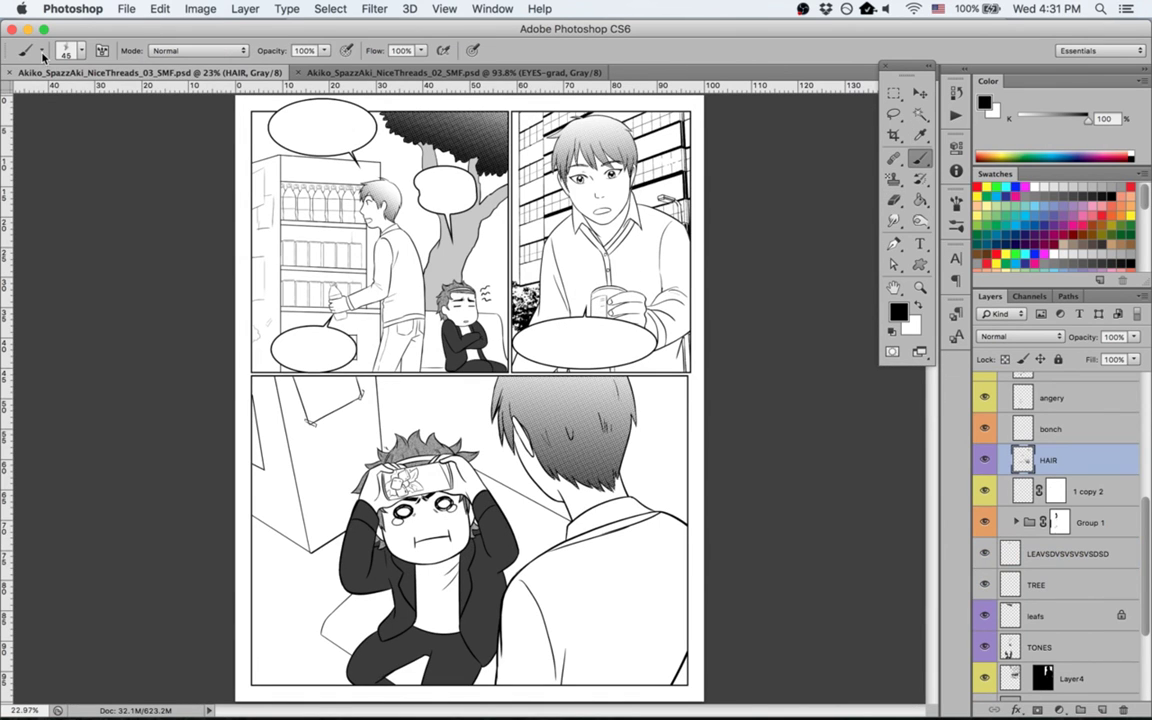
pyautogui.click(34, 50)
pyautogui.scroll(15, 110, 352)
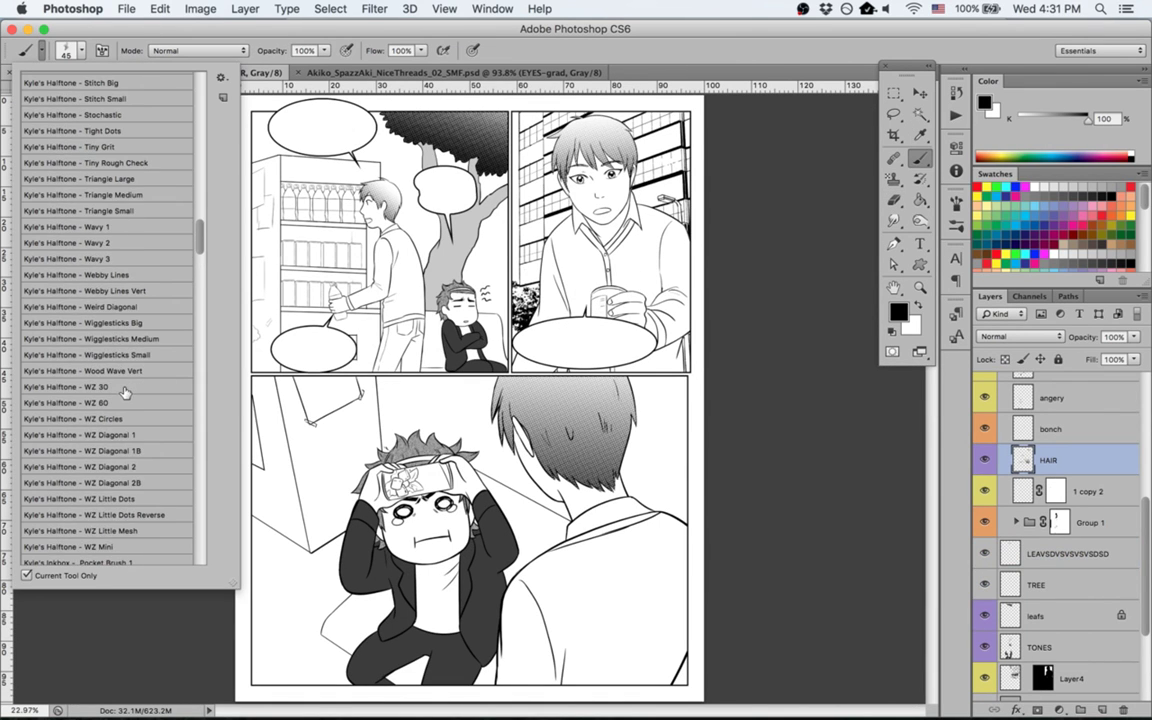
pyautogui.click(128, 286)
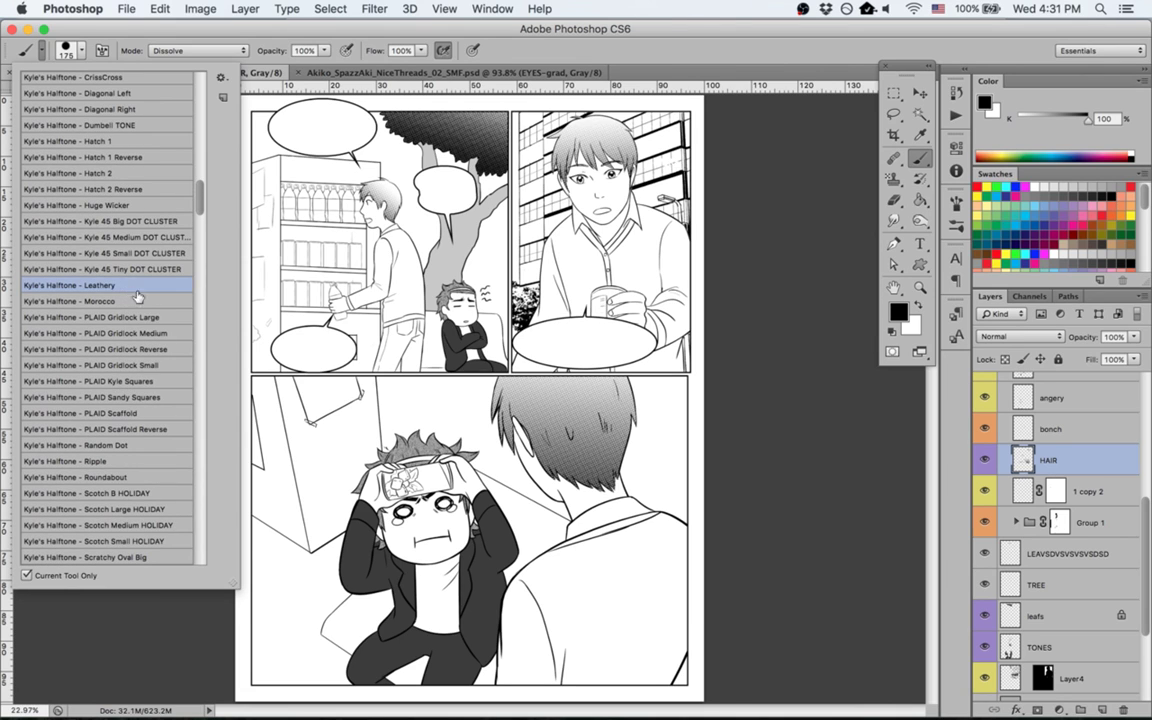
pyautogui.click(661, 287)
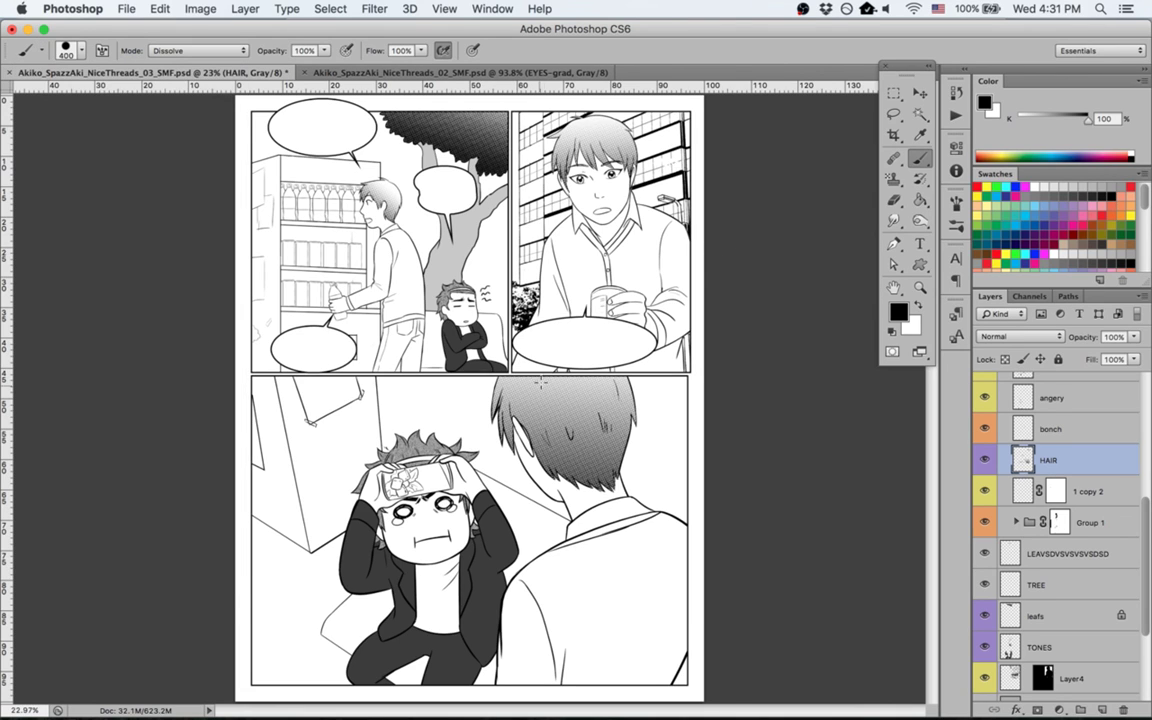
# Step: Select the dark jackets on the TONES layer and paint black leathery texture over them with the brush at size 600
pyautogui.click(1040, 647)
pyautogui.press('w')
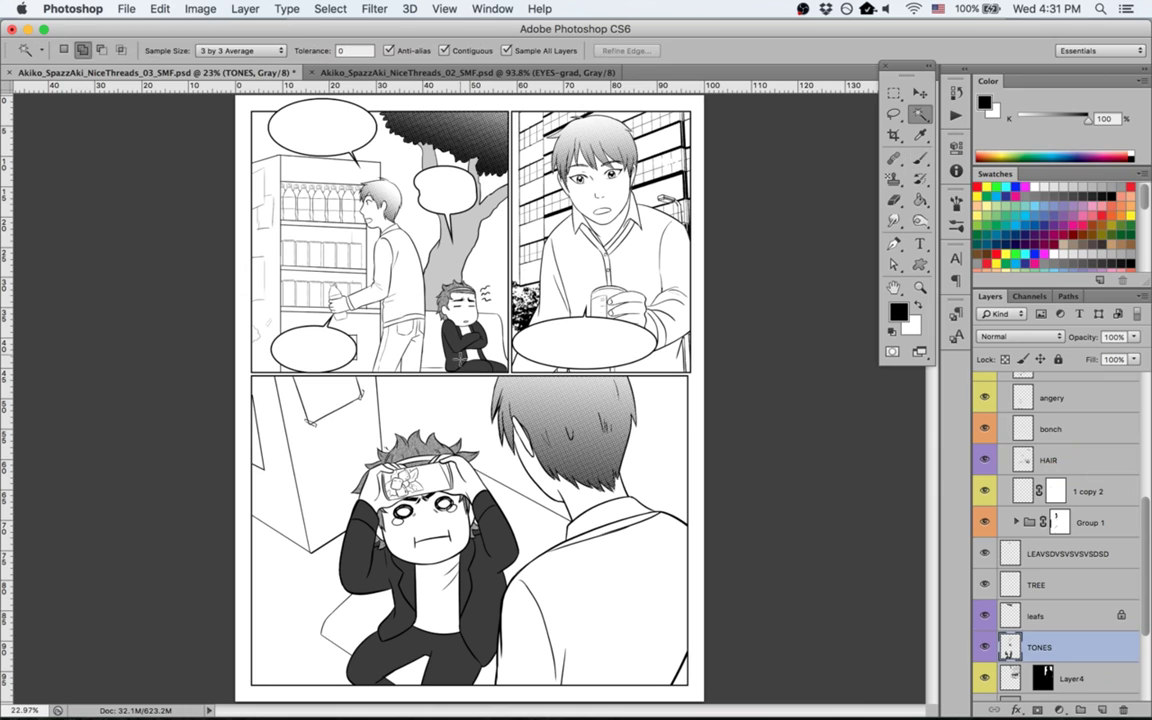
pyautogui.click(338, 518)
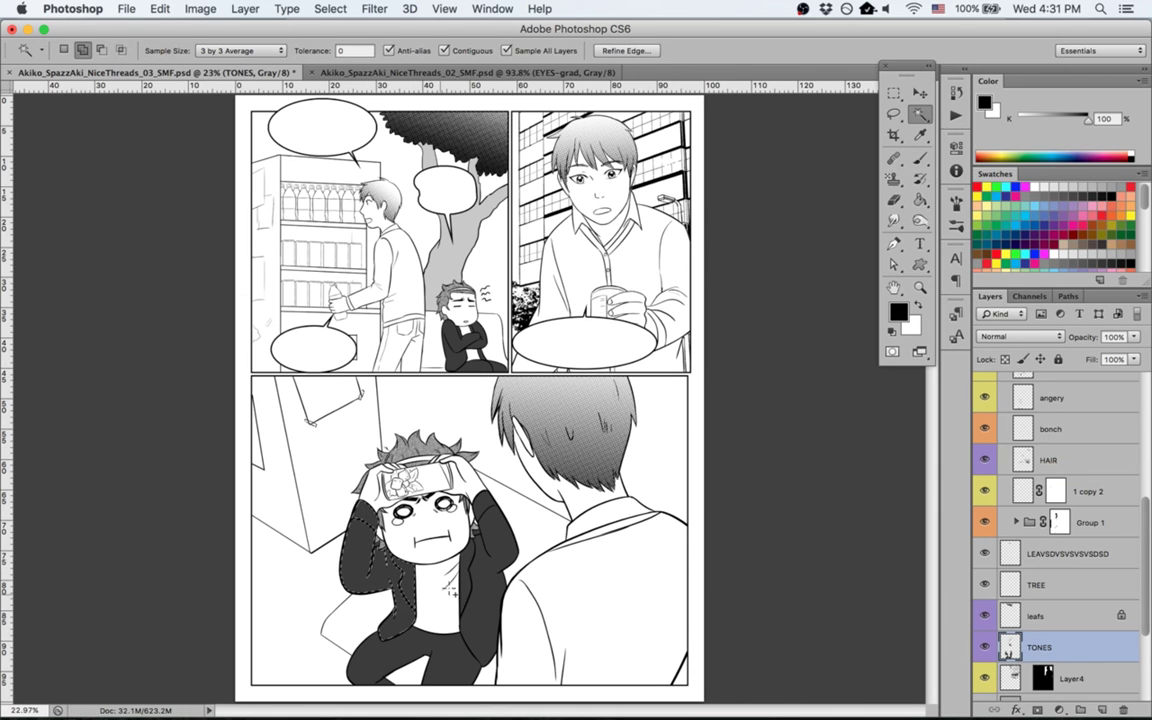
pyautogui.keyDown('shift'); pyautogui.click(463, 577); pyautogui.keyUp('shift')
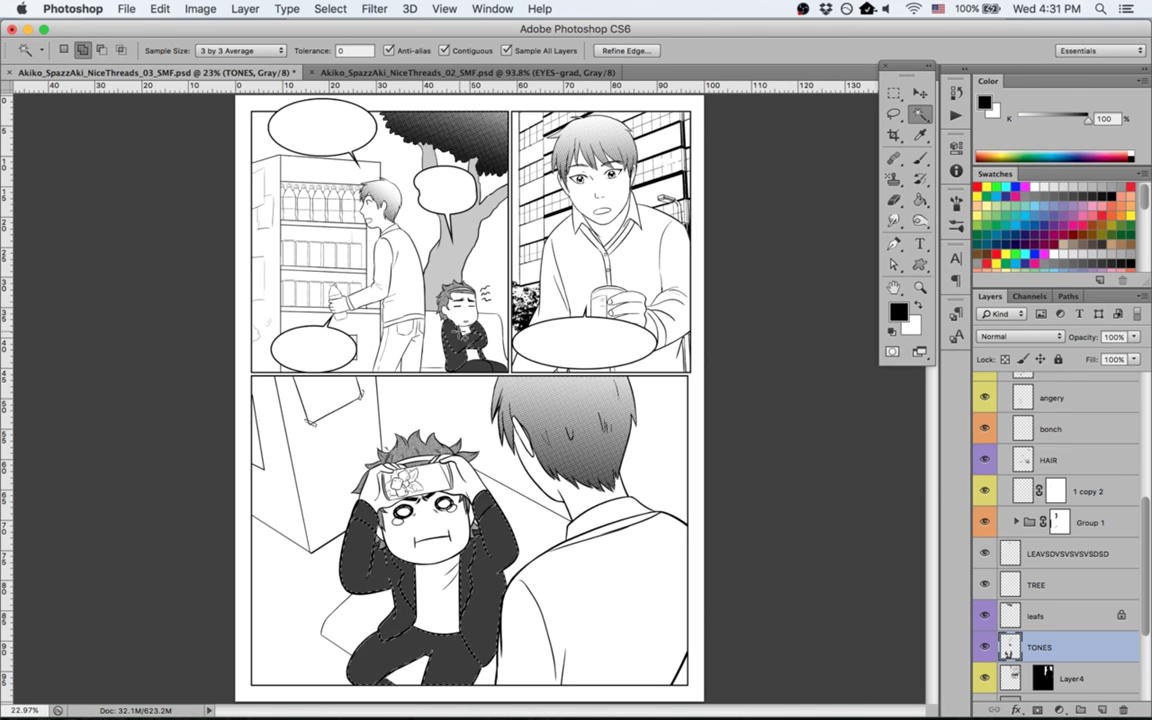
pyautogui.press('b')
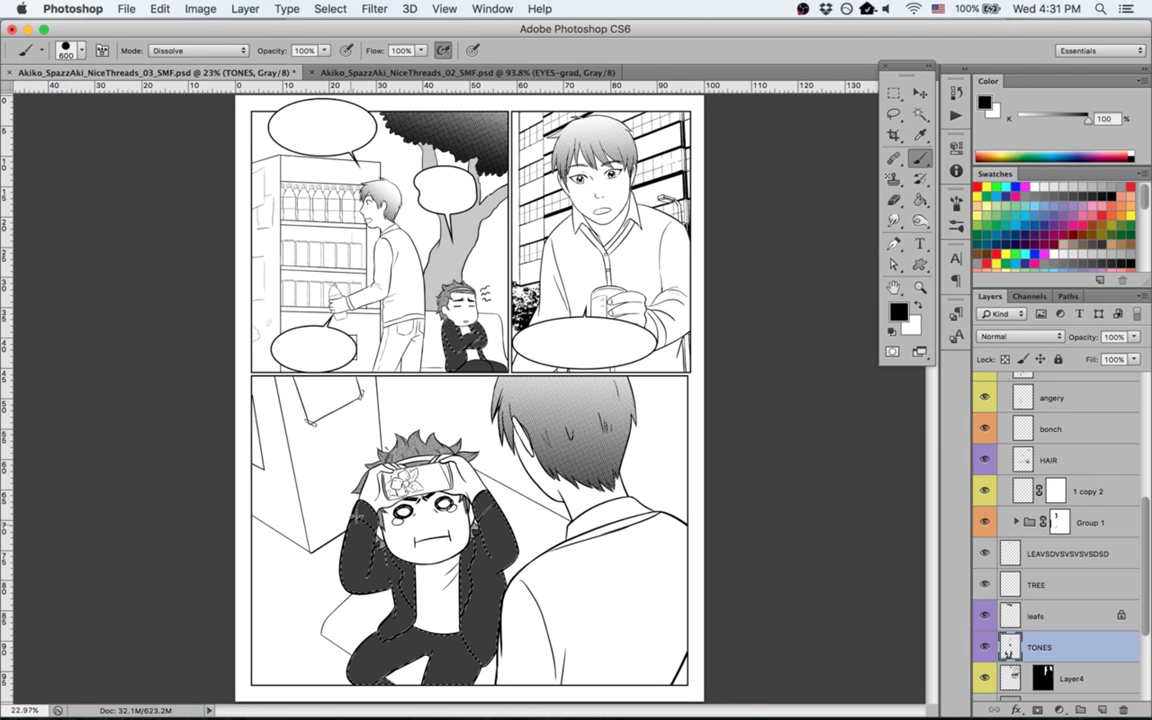
pyautogui.moveTo(357, 517)
pyautogui.mouseDown()
pyautogui.moveTo(341, 543)
pyautogui.moveTo(355, 591)
pyautogui.mouseUp()
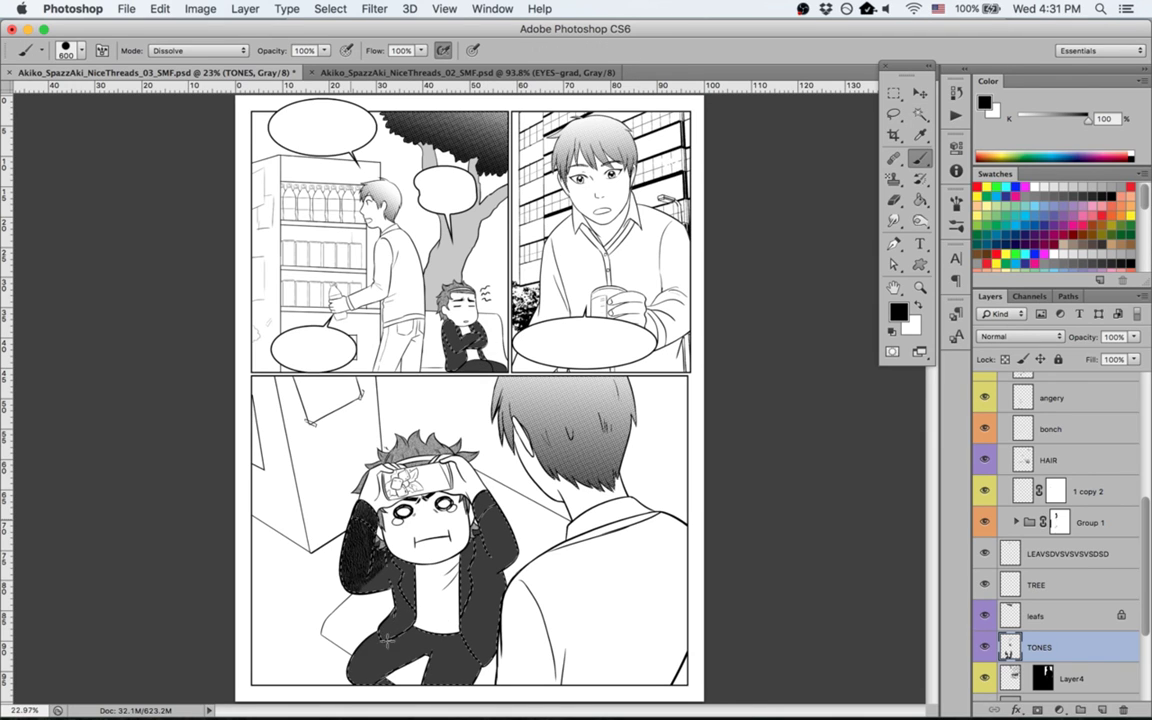
pyautogui.moveTo(386, 640); pyautogui.dragTo(559, 628)
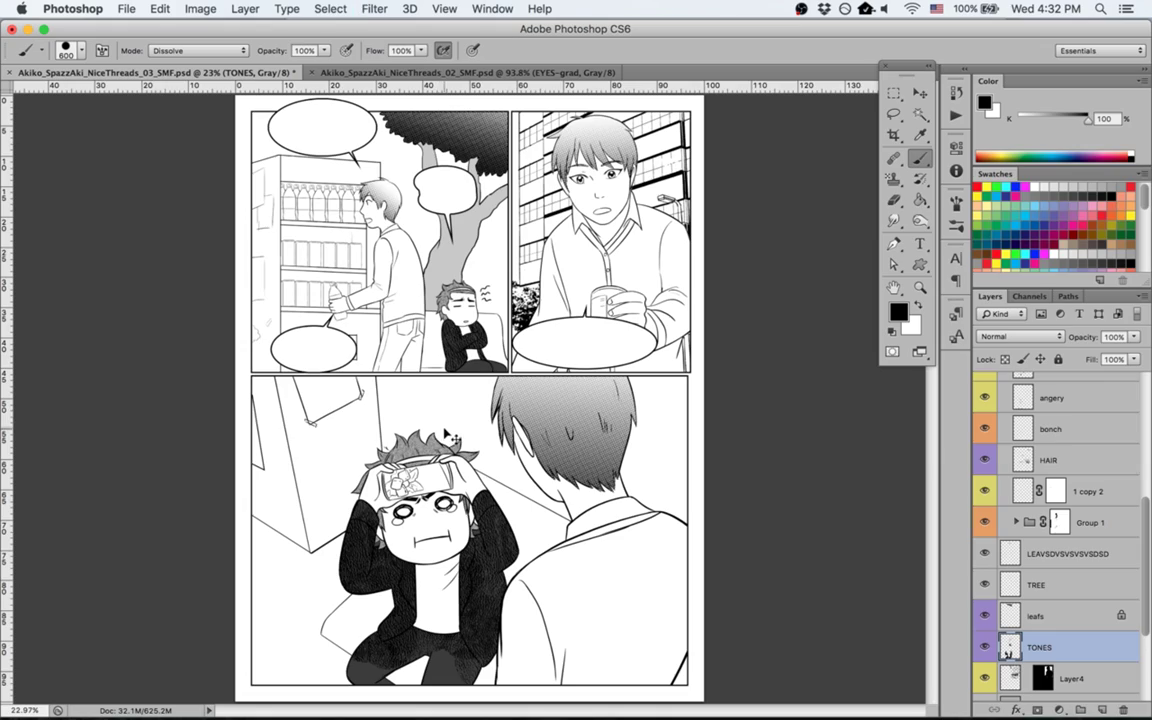
# Step: Sample the dark gray of the crying man's trousers and choose the Kyle's Inkbox - Clean Comics 1 brush
pyautogui.press('z')
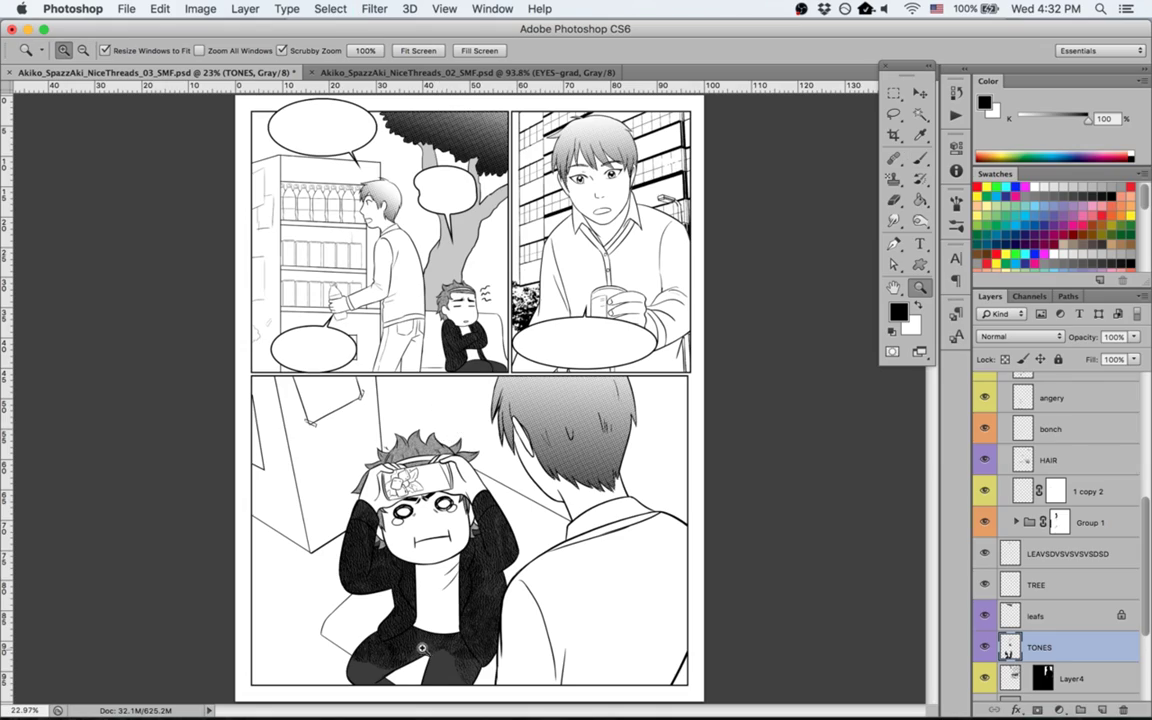
pyautogui.moveTo(422, 649); pyautogui.dragTo(660, 536)
pyautogui.press('r')
pyautogui.press('space')
pyautogui.moveTo(720, 455); pyautogui.dragTo(568, 226)
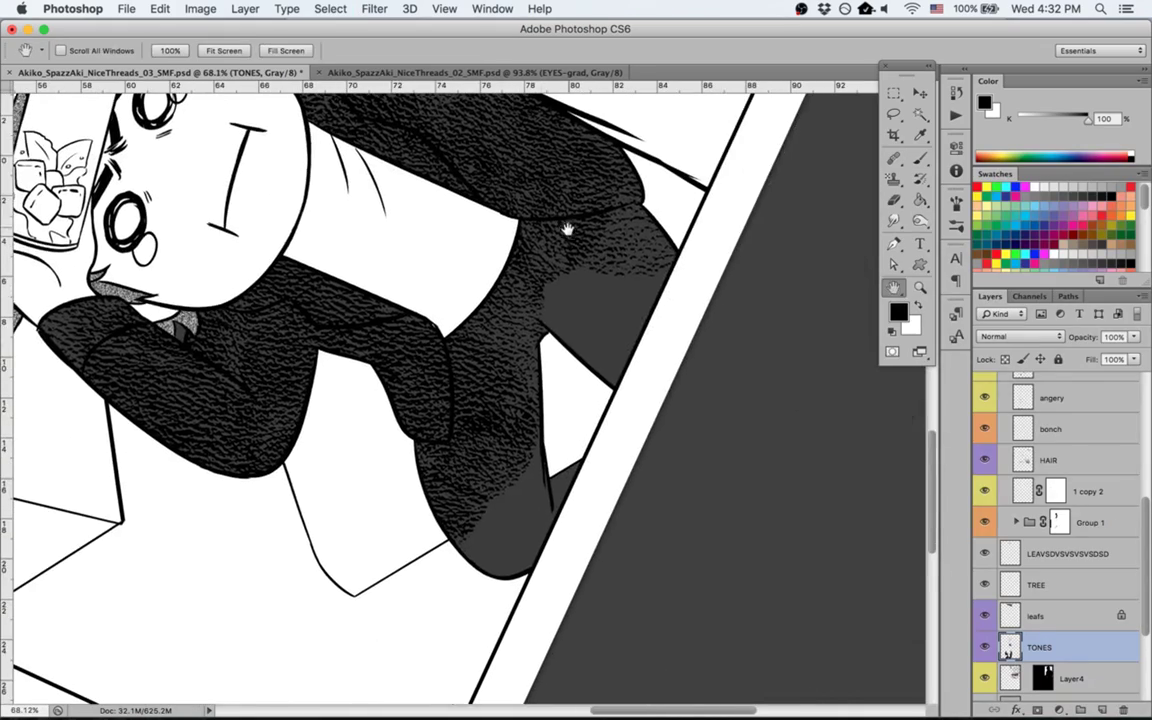
pyautogui.keyDown('alt'); pyautogui.click(604, 325); pyautogui.keyUp('alt')
pyautogui.press('b')
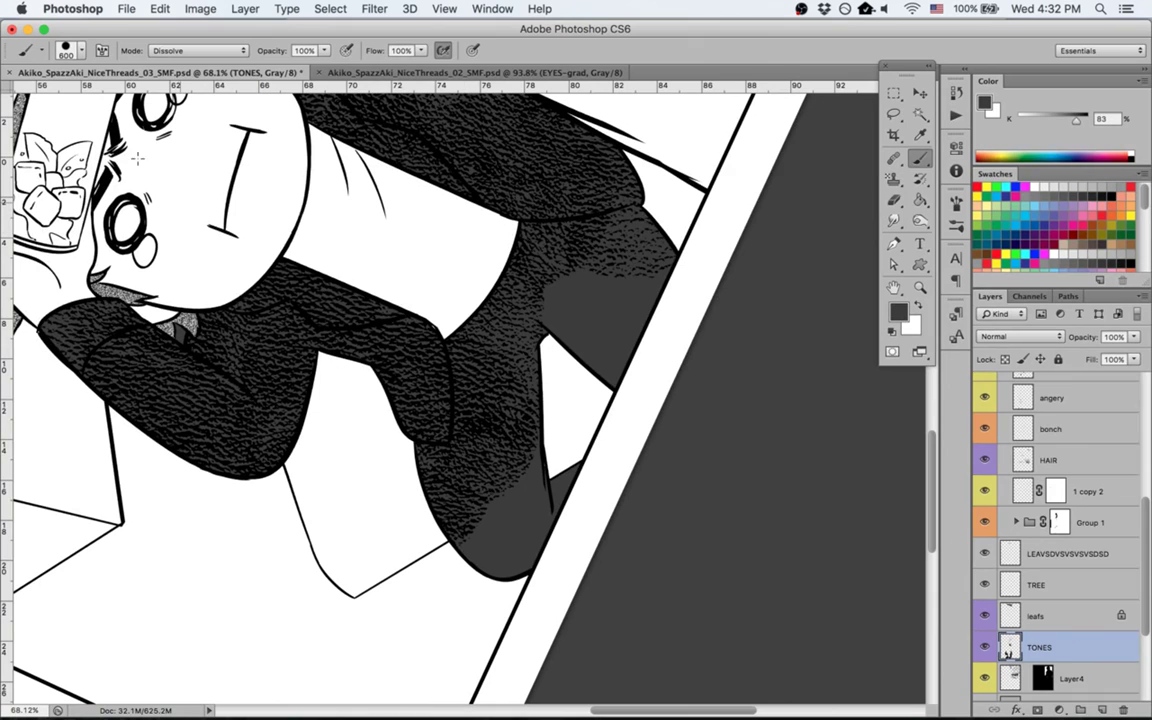
pyautogui.click(22, 50)
pyautogui.scroll(-3, 100, 290)
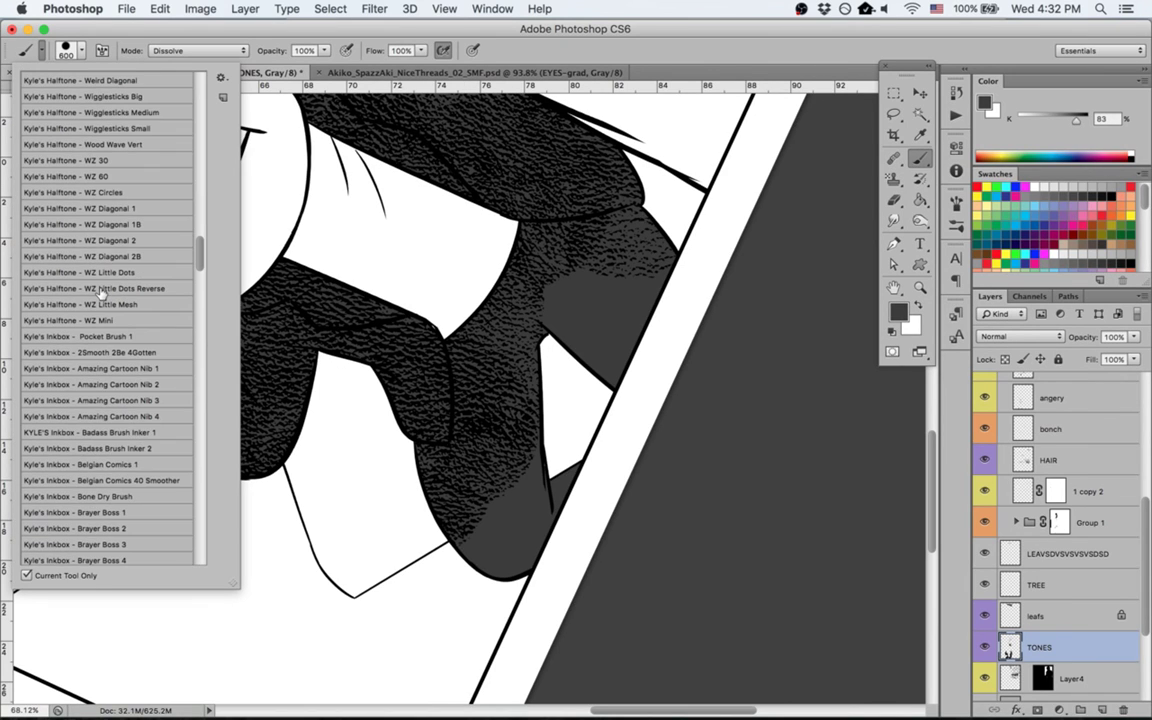
pyautogui.scroll(-15, 100, 290)
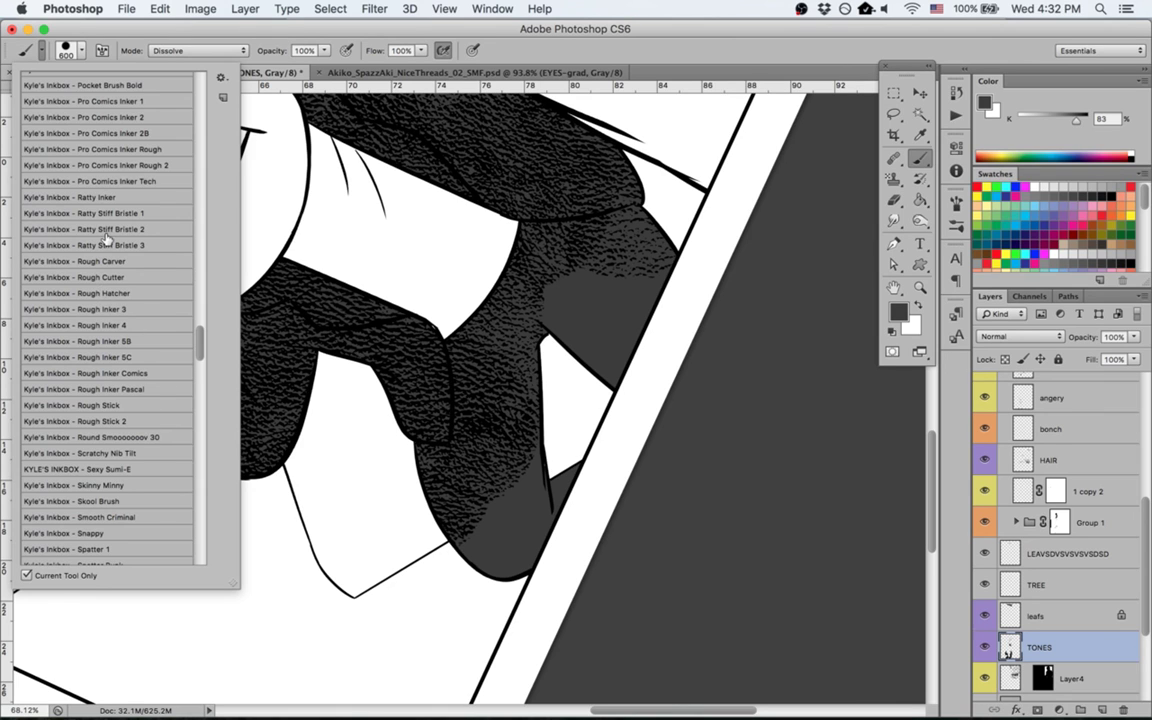
pyautogui.scroll(5, 107, 239)
pyautogui.scroll(-8, 107, 239)
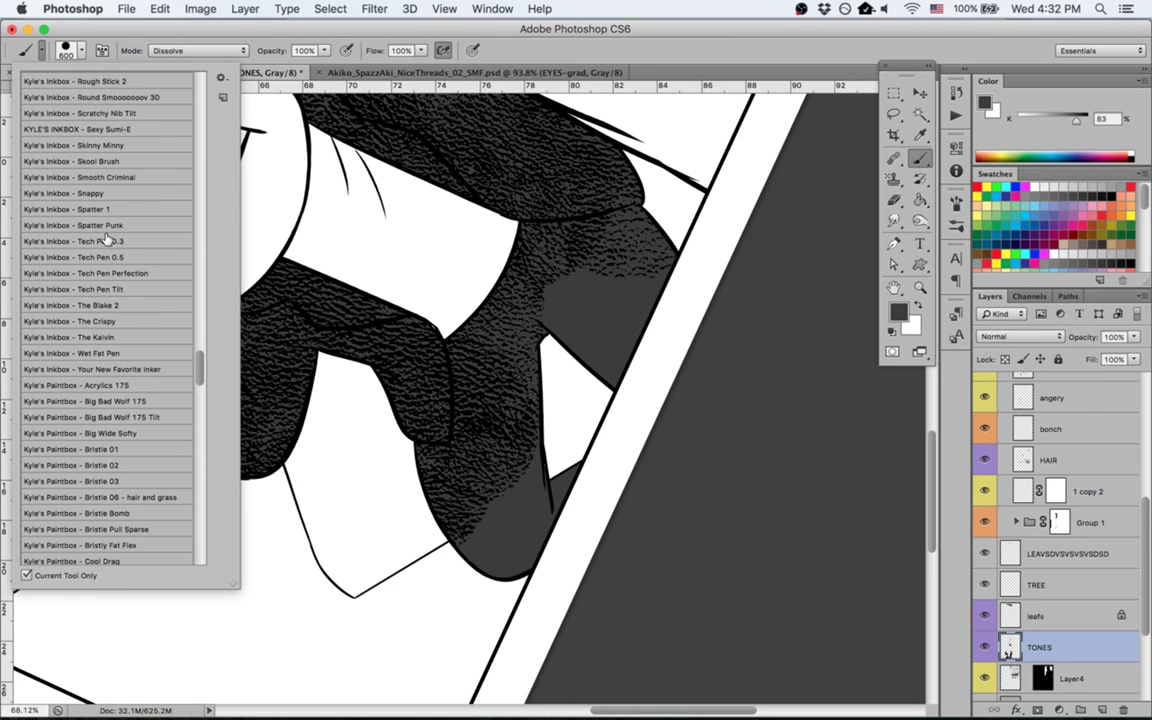
pyautogui.scroll(15, 107, 239)
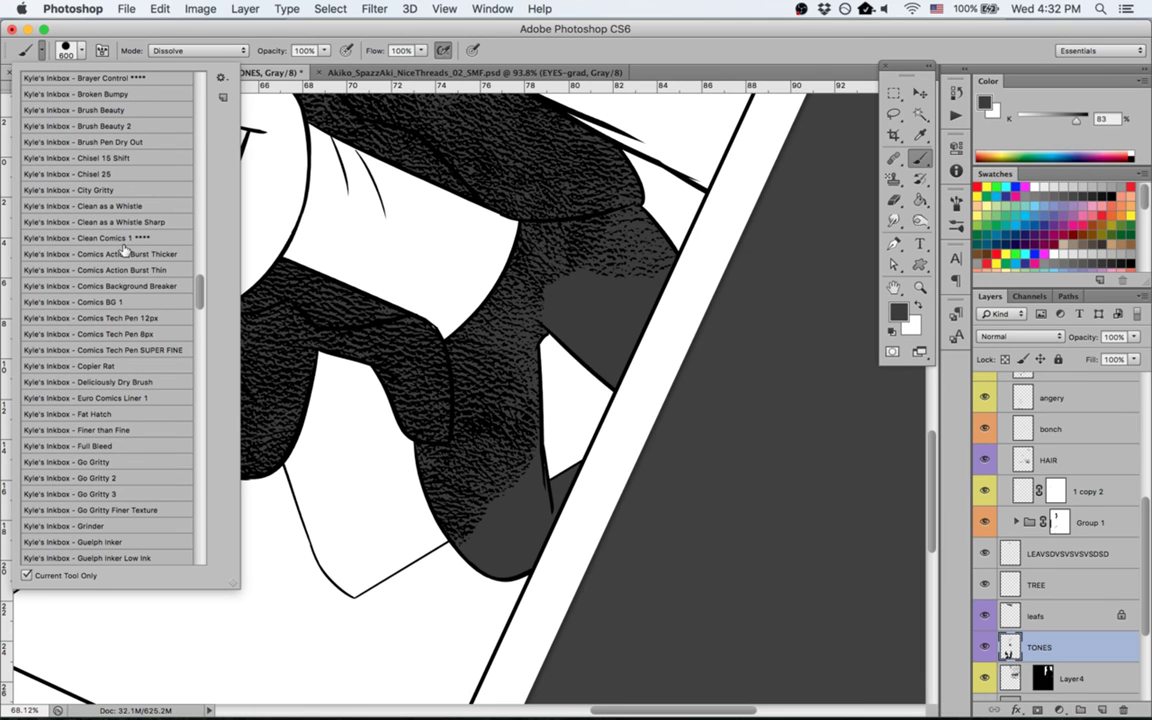
pyautogui.click(120, 240)
pyautogui.click(663, 447)
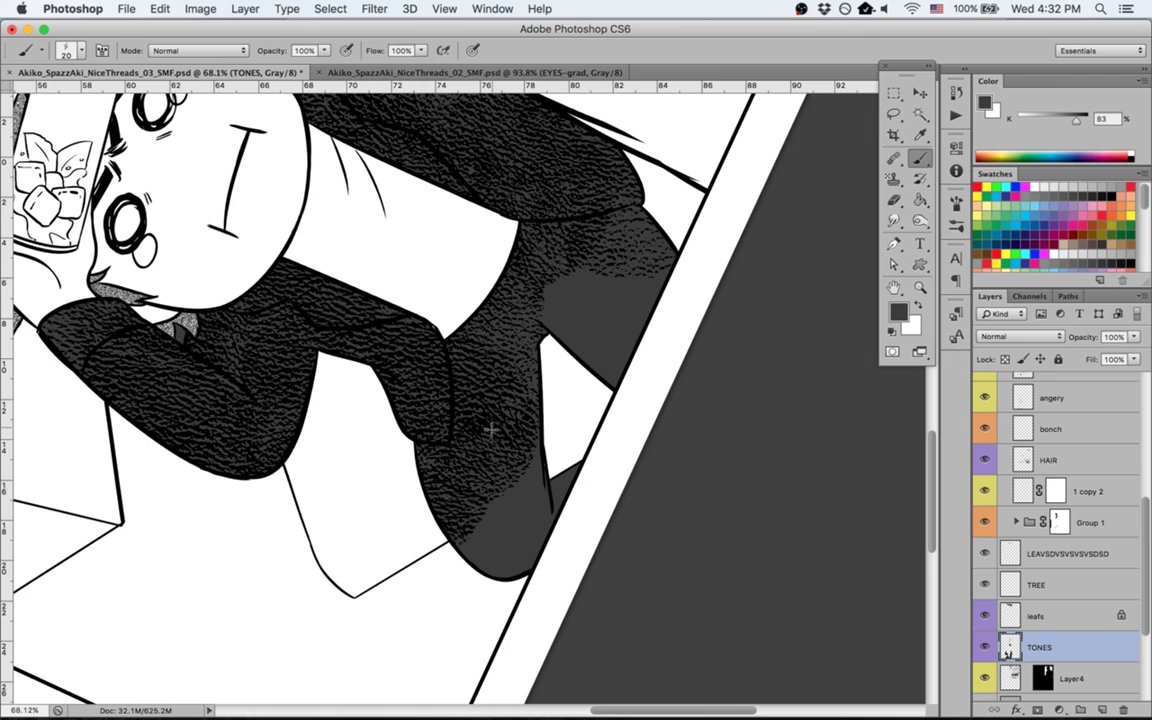
# Step: Lock the TONES layer's transparent pixels and paint dark gray over the texture along the trouser leg's outer edge at brush size 45
pyautogui.press(']')
pyautogui.press(']')
pyautogui.press(']')
pyautogui.press(']')
pyautogui.press(']')
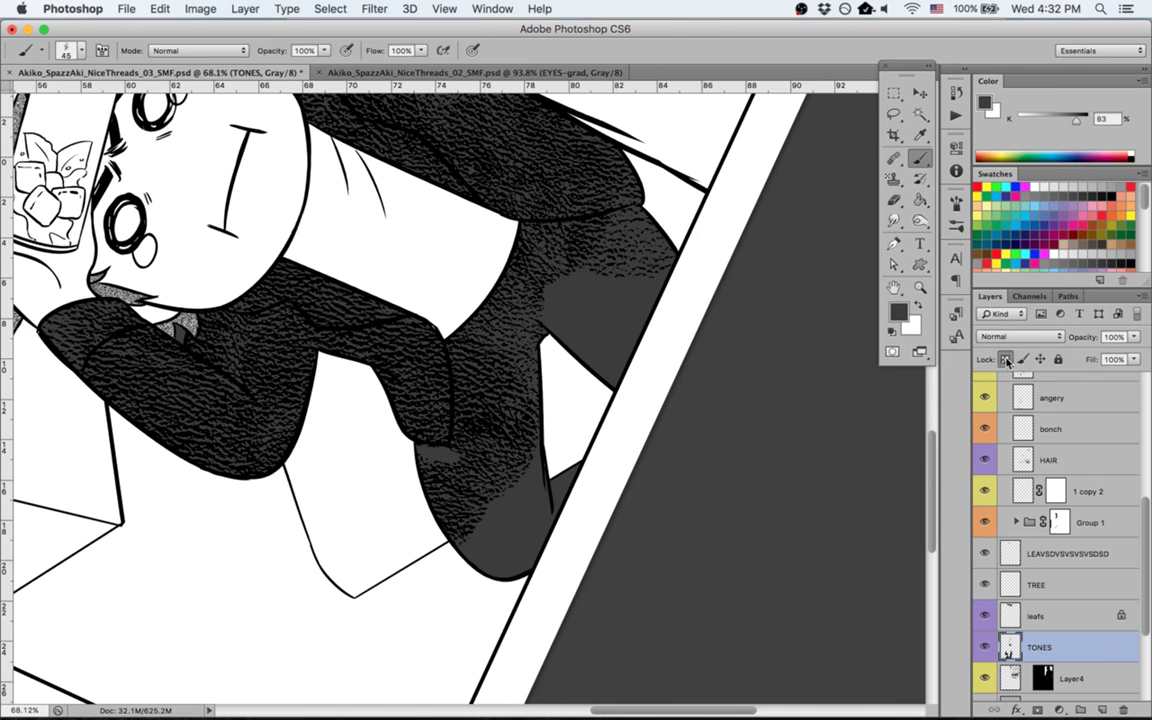
pyautogui.press('/')
pyautogui.moveTo(442, 444)
pyautogui.mouseDown()
pyautogui.moveTo(422, 456)
pyautogui.moveTo(462, 526)
pyautogui.mouseUp()
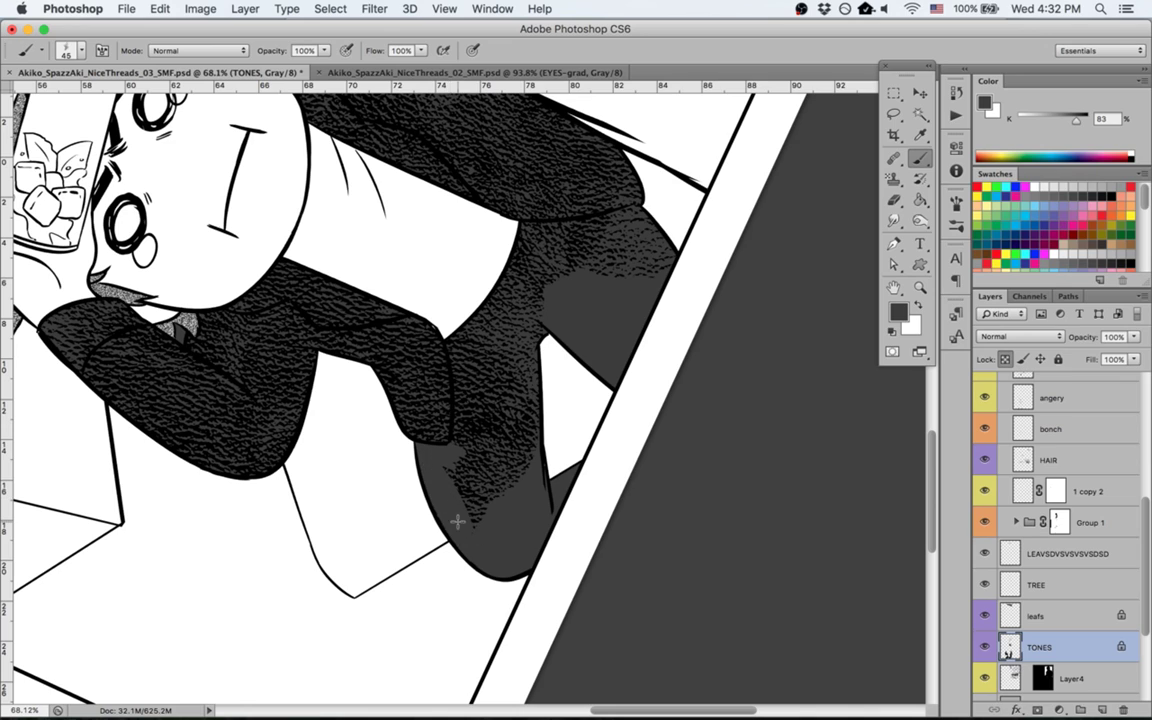
# Step: Cover the remaining leather texture on the crying man's trousers with dark gray at brush size 125, then reset the canvas rotation
pyautogui.press(']')
pyautogui.press(']')
pyautogui.press(']')
pyautogui.press(']')
pyautogui.press(']')
pyautogui.moveTo(451, 336)
pyautogui.mouseDown()
pyautogui.moveTo(463, 466)
pyautogui.moveTo(474, 462)
pyautogui.mouseUp()
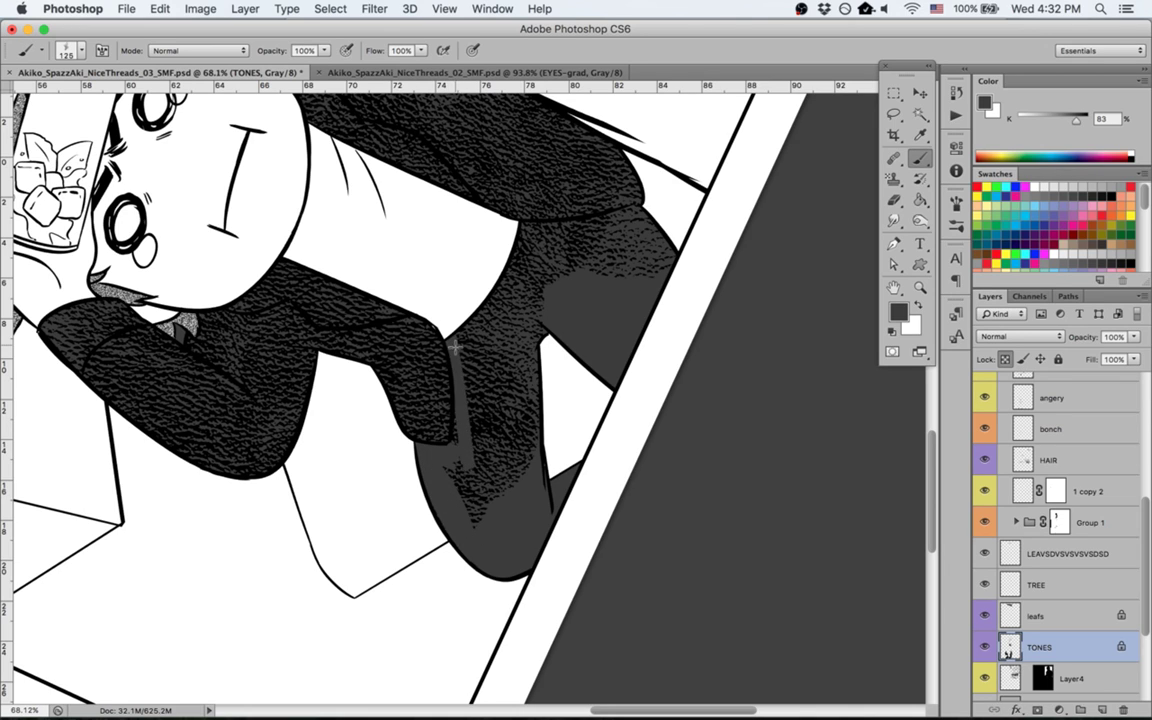
pyautogui.moveTo(466, 400); pyautogui.dragTo(462, 482)
pyautogui.press(']')
pyautogui.press(']')
pyautogui.press('super+z')
pyautogui.moveTo(473, 368)
pyautogui.mouseDown()
pyautogui.moveTo(463, 483)
pyautogui.moveTo(455, 473)
pyautogui.mouseUp()
pyautogui.moveTo(458, 400)
pyautogui.mouseDown()
pyautogui.moveTo(468, 489)
pyautogui.moveTo(489, 504)
pyautogui.mouseUp()
pyautogui.moveTo(470, 365); pyautogui.dragTo(498, 538)
pyautogui.moveTo(484, 385)
pyautogui.mouseDown()
pyautogui.moveTo(502, 516)
pyautogui.moveTo(495, 425)
pyautogui.moveTo(510, 400)
pyautogui.moveTo(465, 368)
pyautogui.moveTo(470, 290)
pyautogui.moveTo(530, 250)
pyautogui.moveTo(570, 234)
pyautogui.moveTo(609, 239)
pyautogui.moveTo(612, 226)
pyautogui.moveTo(589, 260)
pyautogui.moveTo(530, 301)
pyautogui.moveTo(586, 283)
pyautogui.moveTo(556, 315)
pyautogui.mouseUp()
pyautogui.press('Escape')
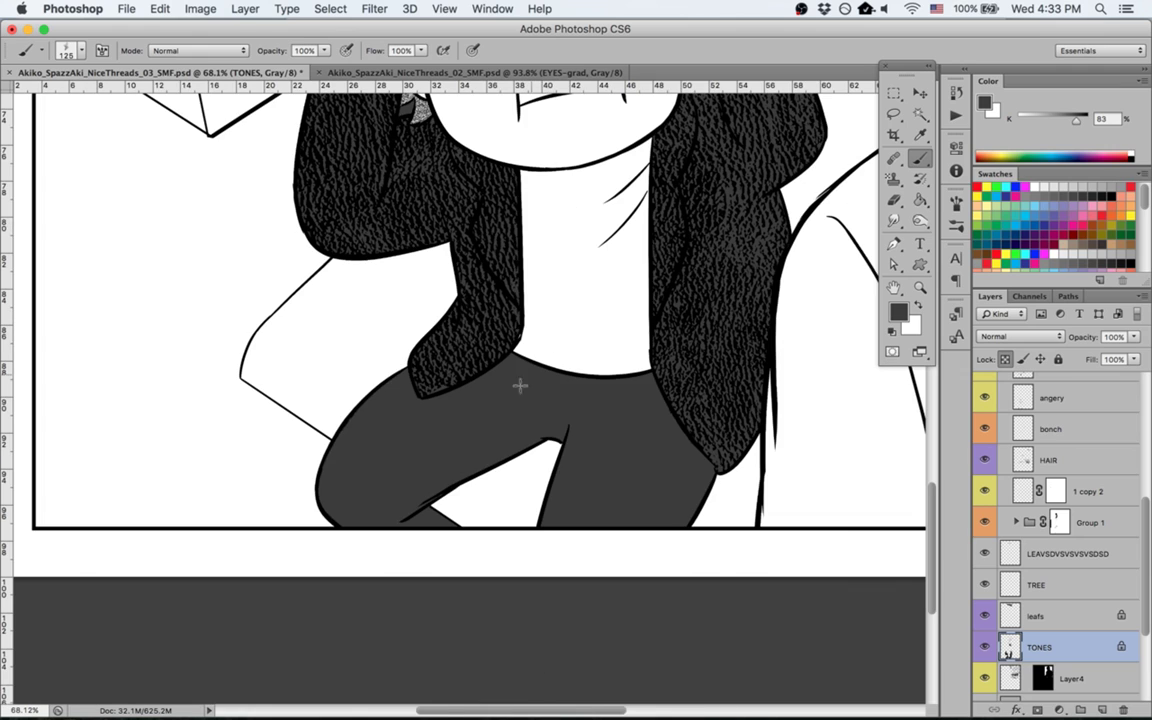
# Step: Save the page, unlock the TONES layer's transparent pixels and save the file again
pyautogui.press('super+minus')
pyautogui.press('super+0')
pyautogui.press('super+s')
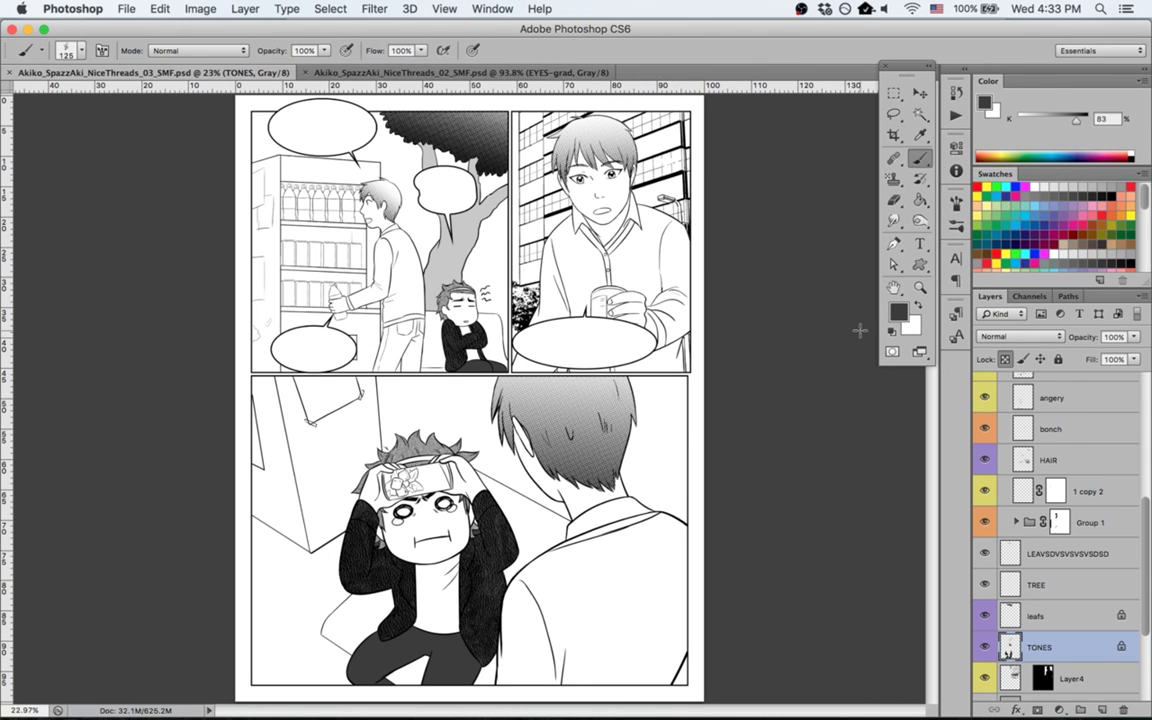
pyautogui.click(1006, 361)
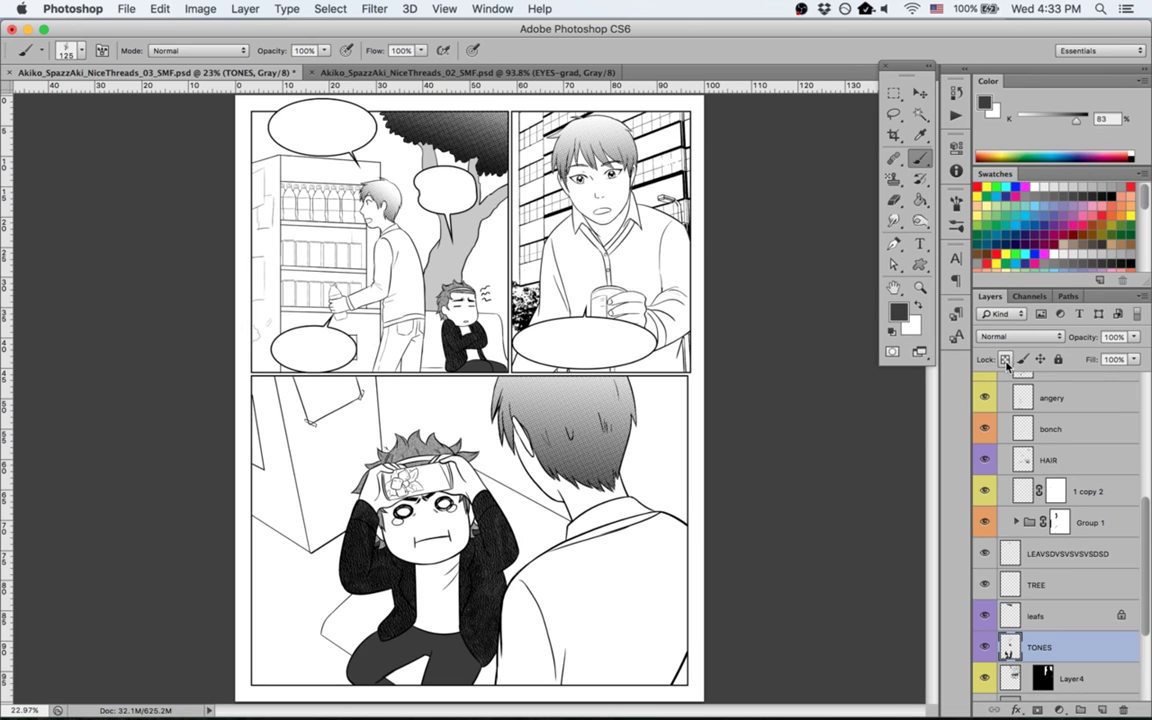
pyautogui.press('super+s')
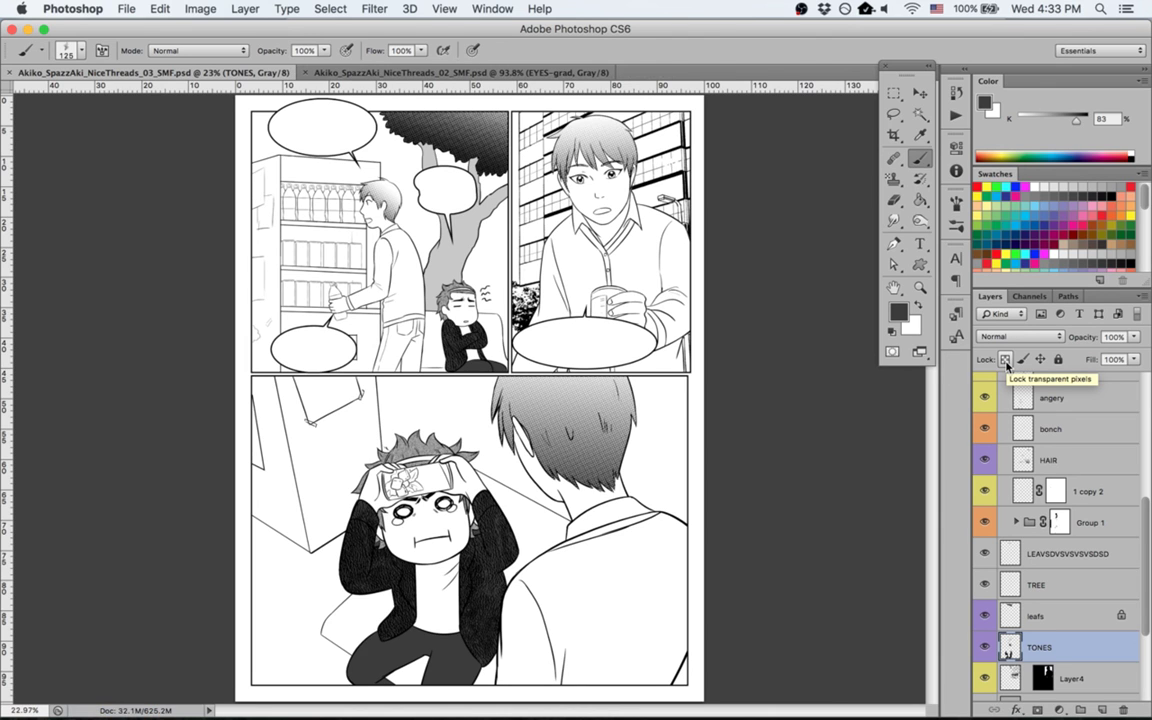
pyautogui.press('super+Tab')
pyautogui.press('super+Tab')
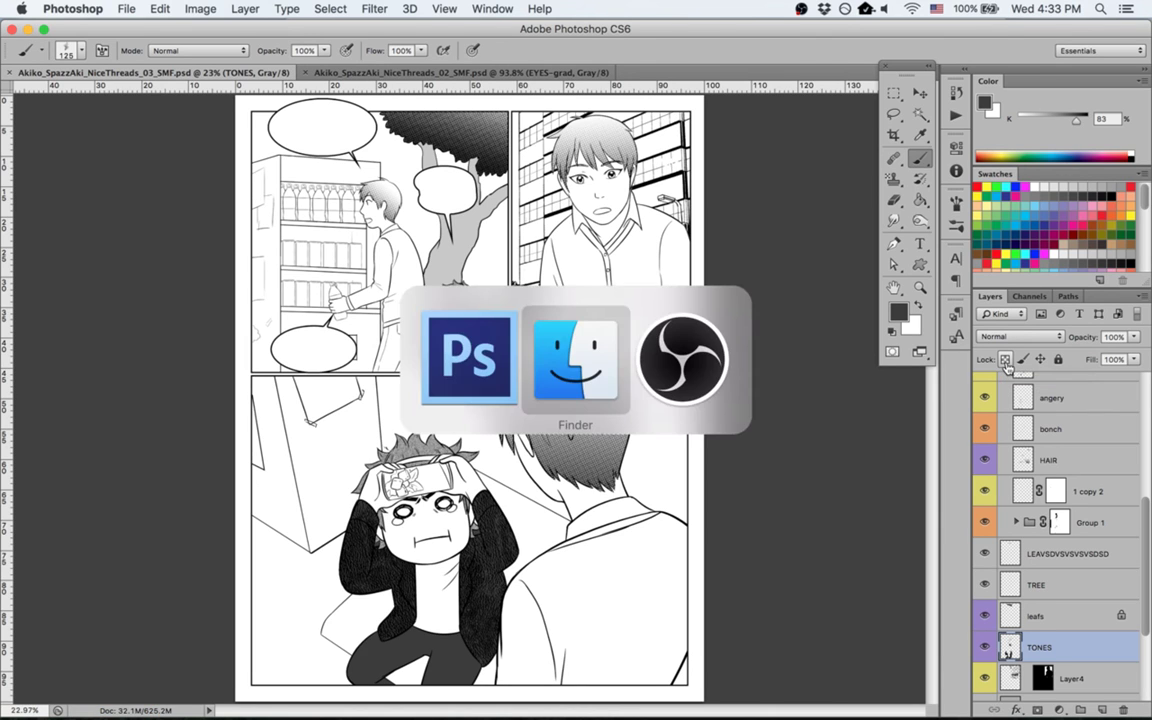